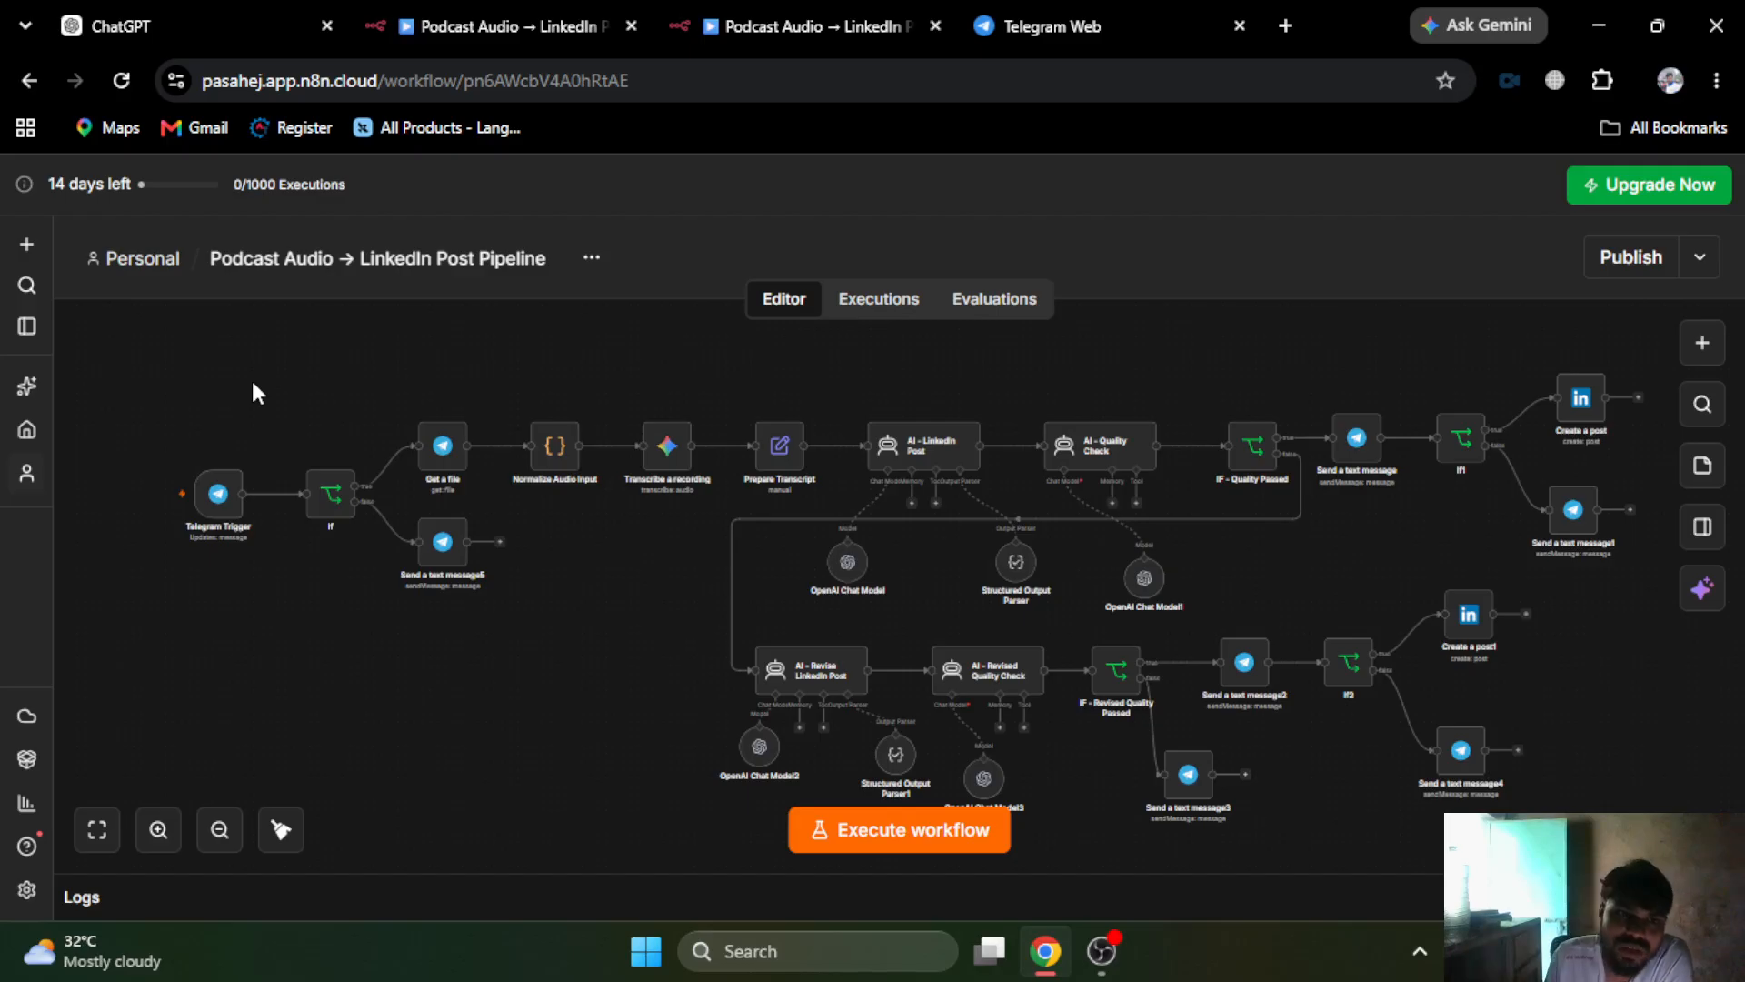
- Add a Telegram "On message" trigger as the first step of the empty Podcast Audio → LinkedIn Post Pipeline workflow
mouse_move(215, 491)
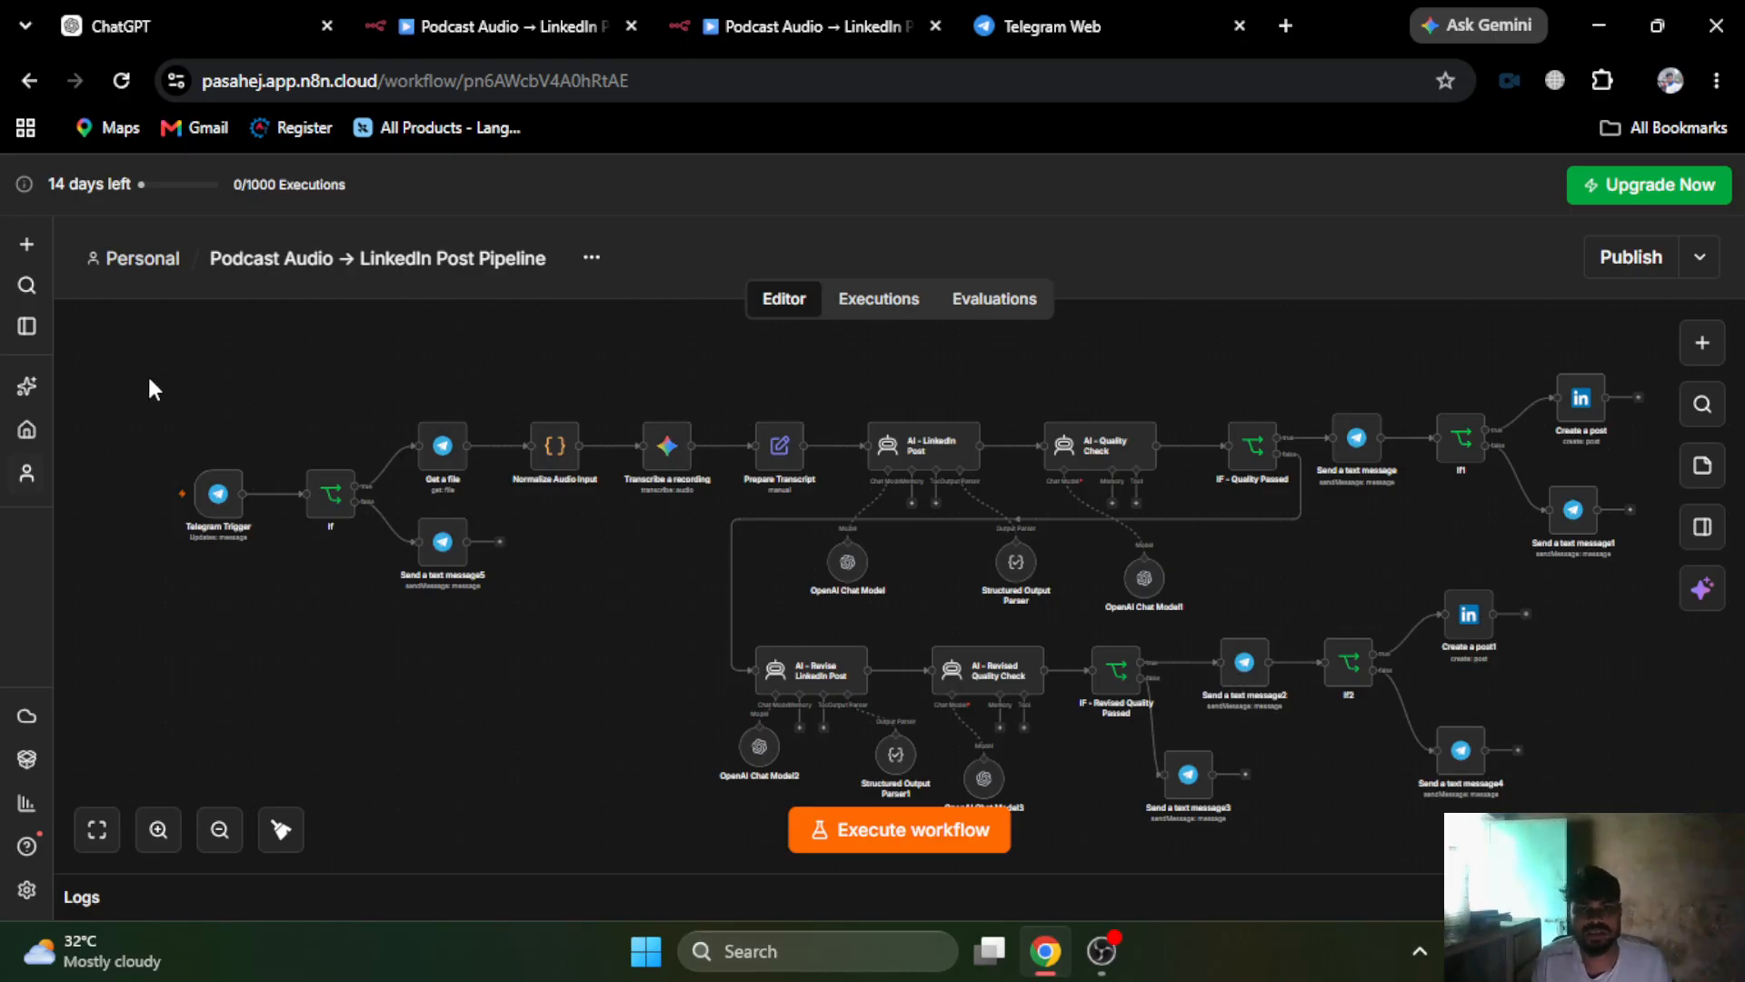
left_click(841, 11)
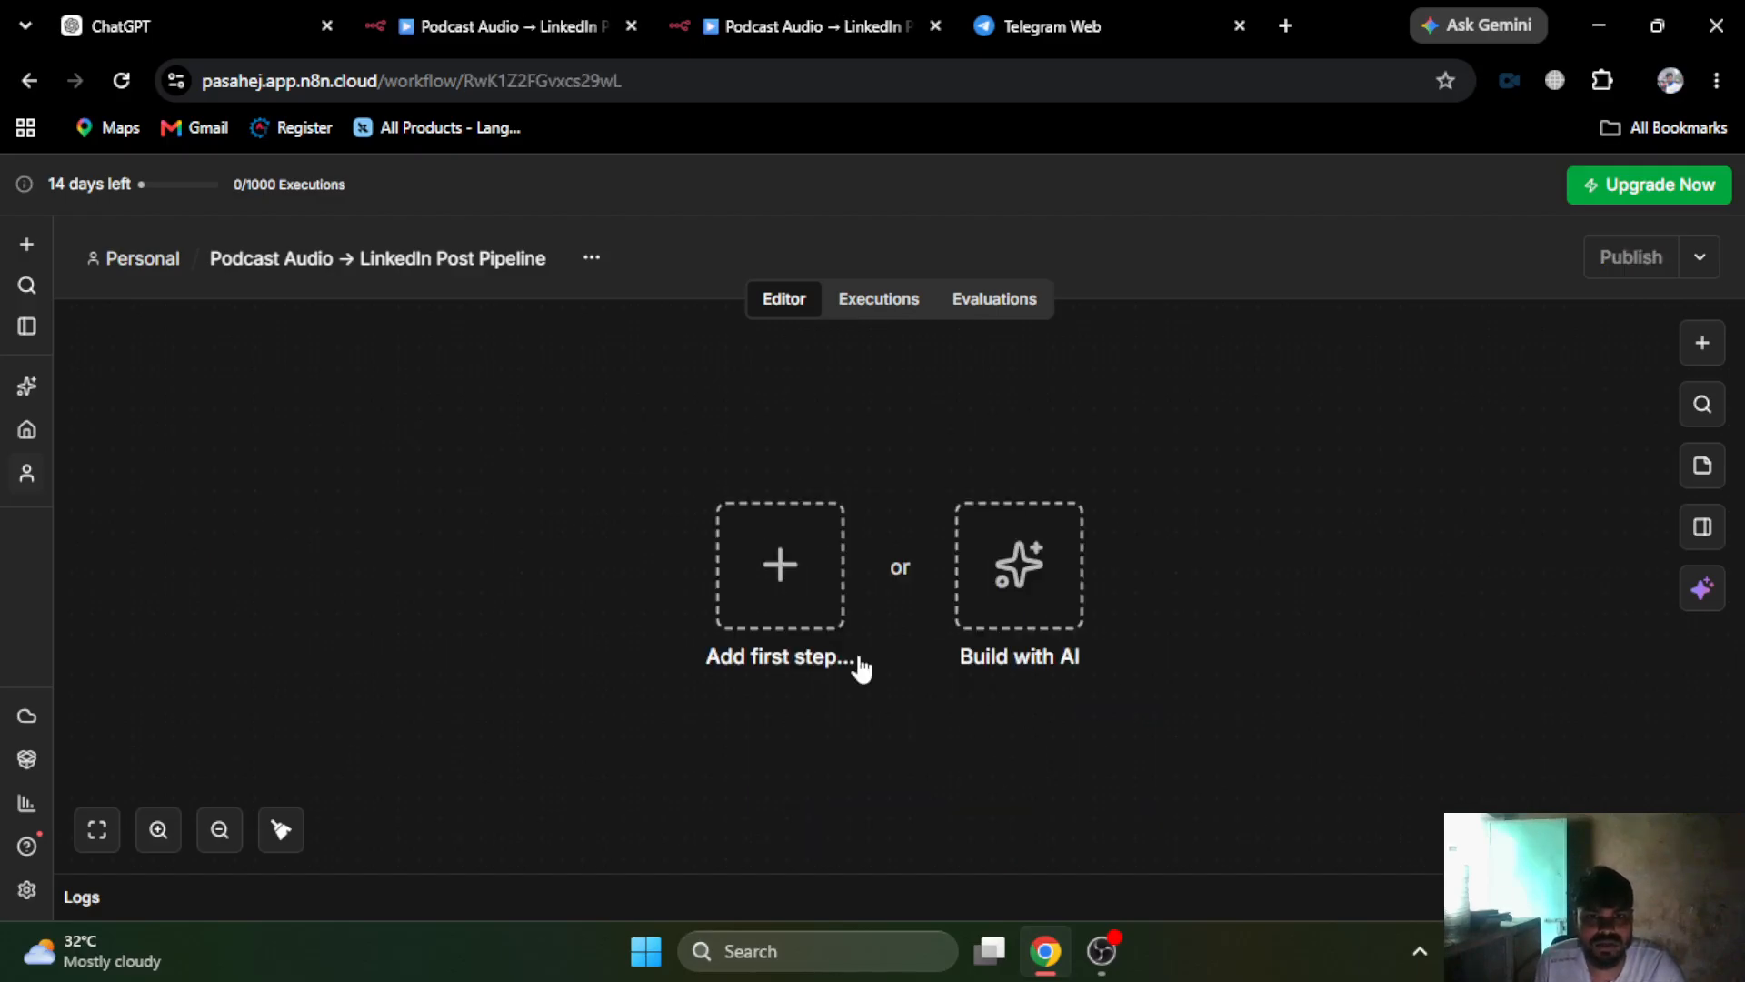
left_click(831, 613)
type("tele")
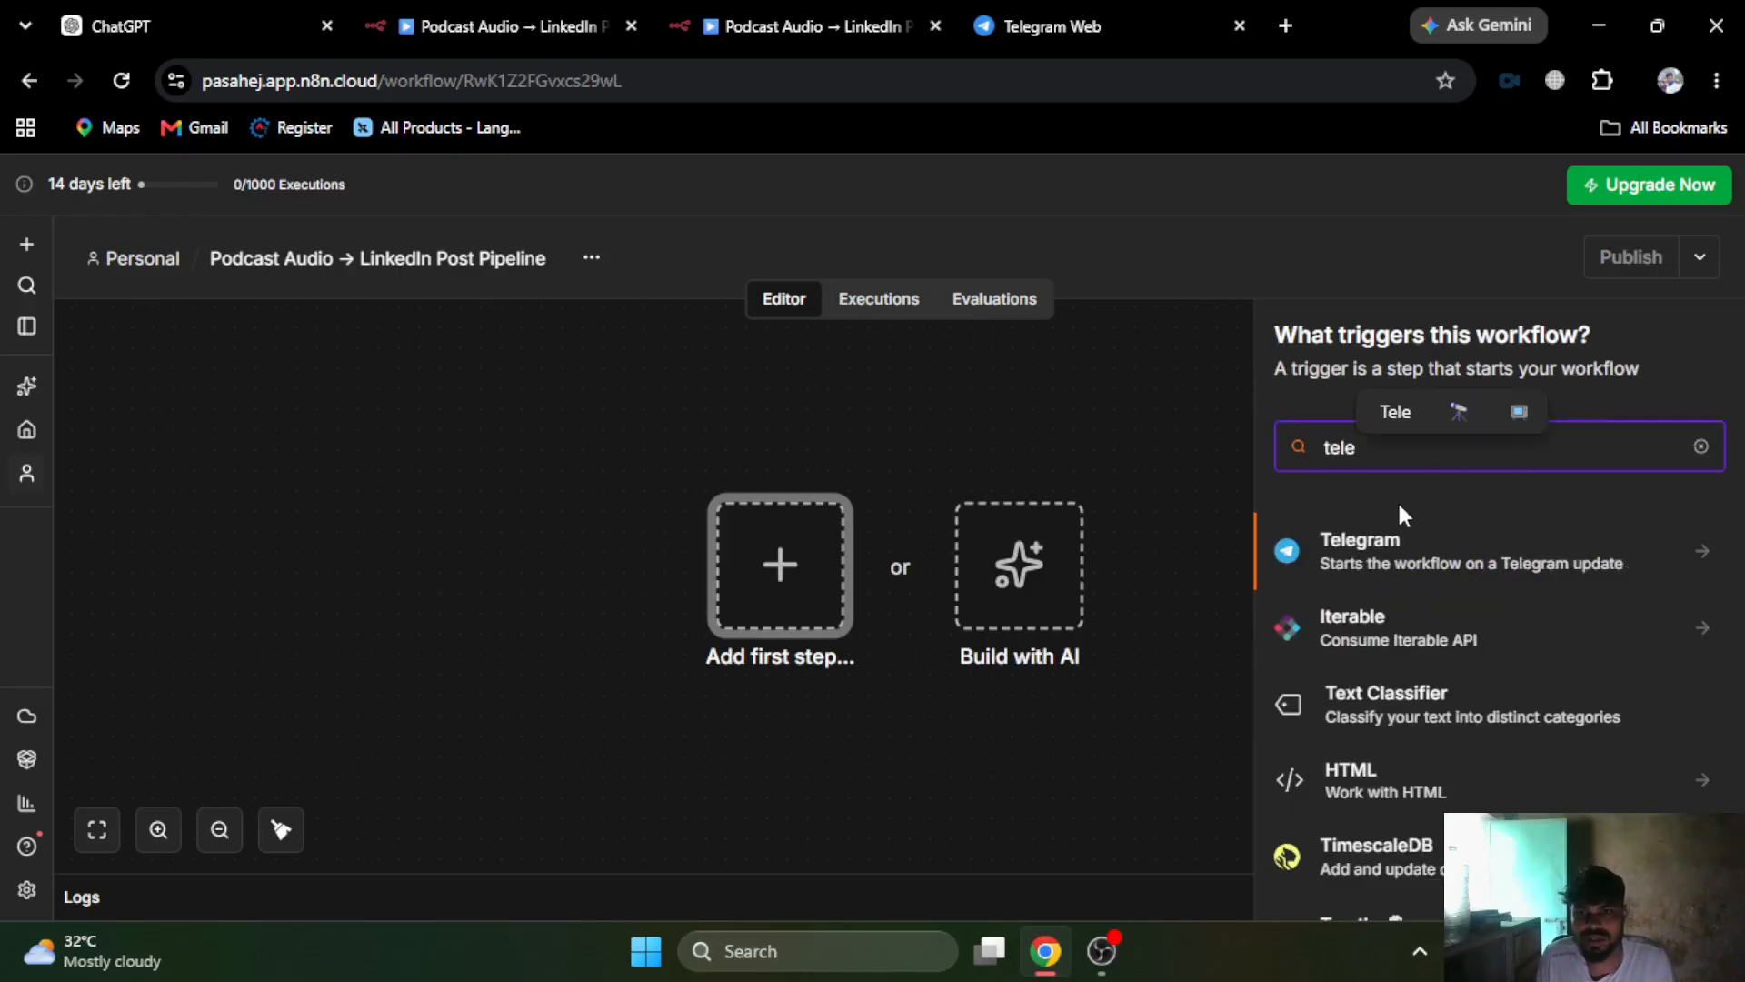
left_click(1343, 558)
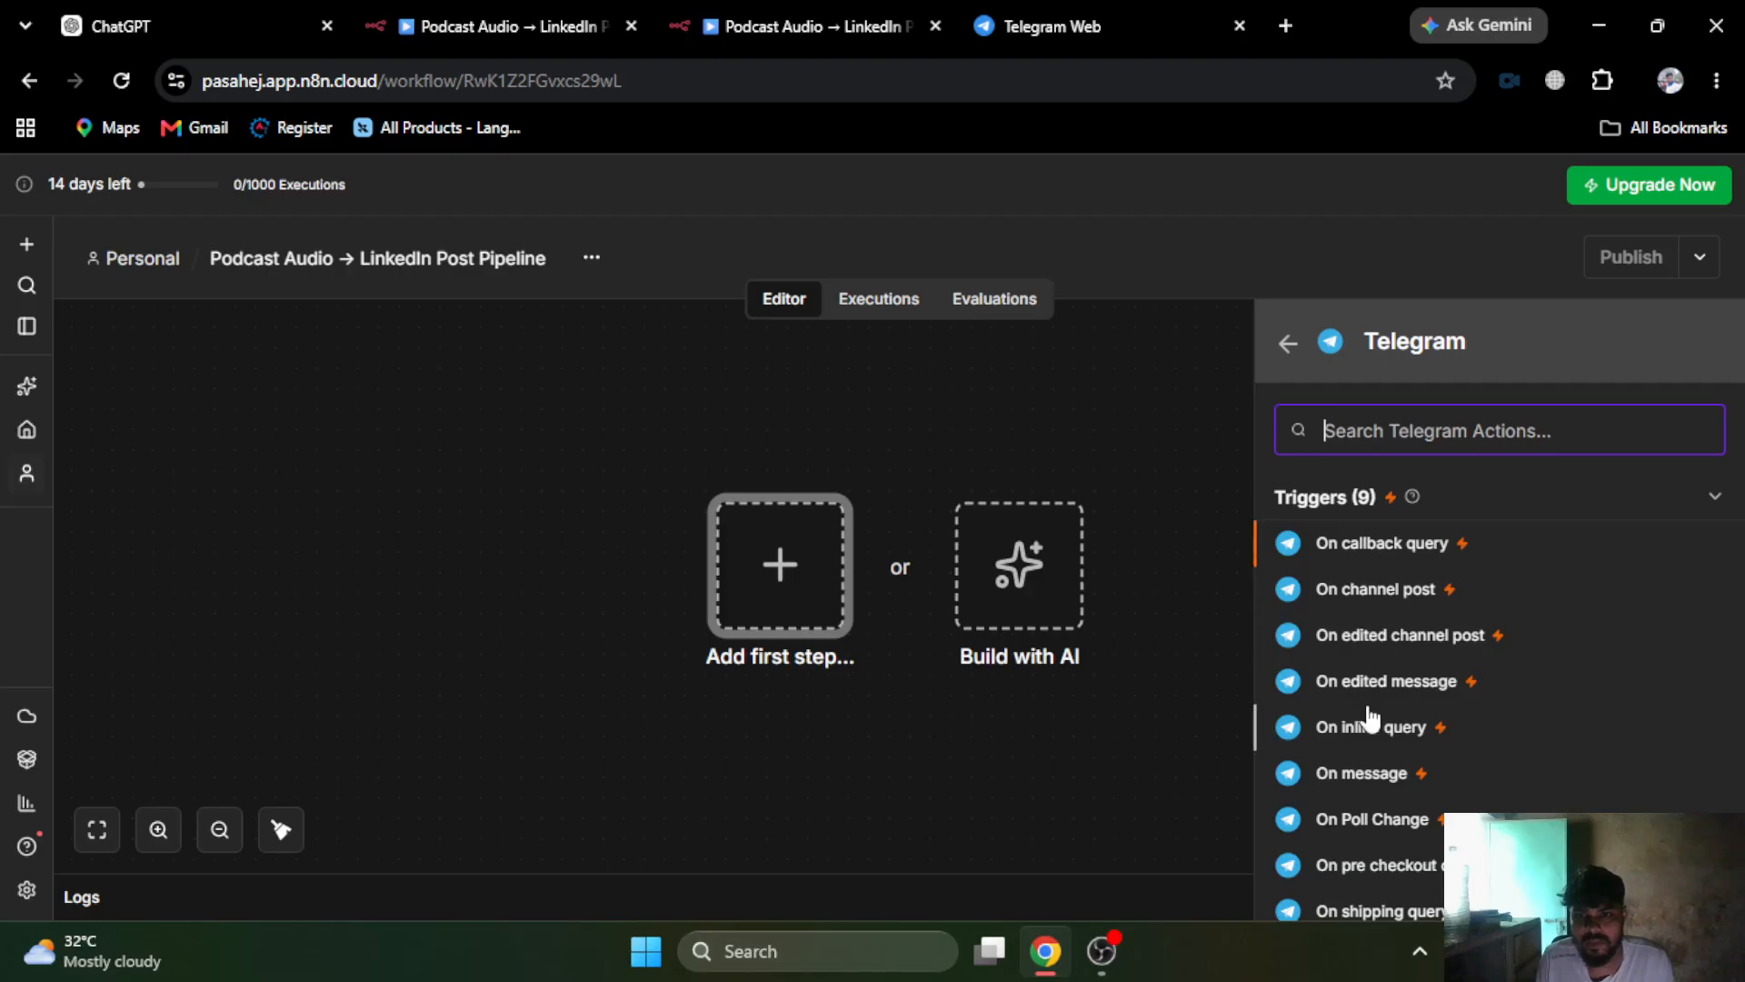
scroll(1373, 746, "down", 1)
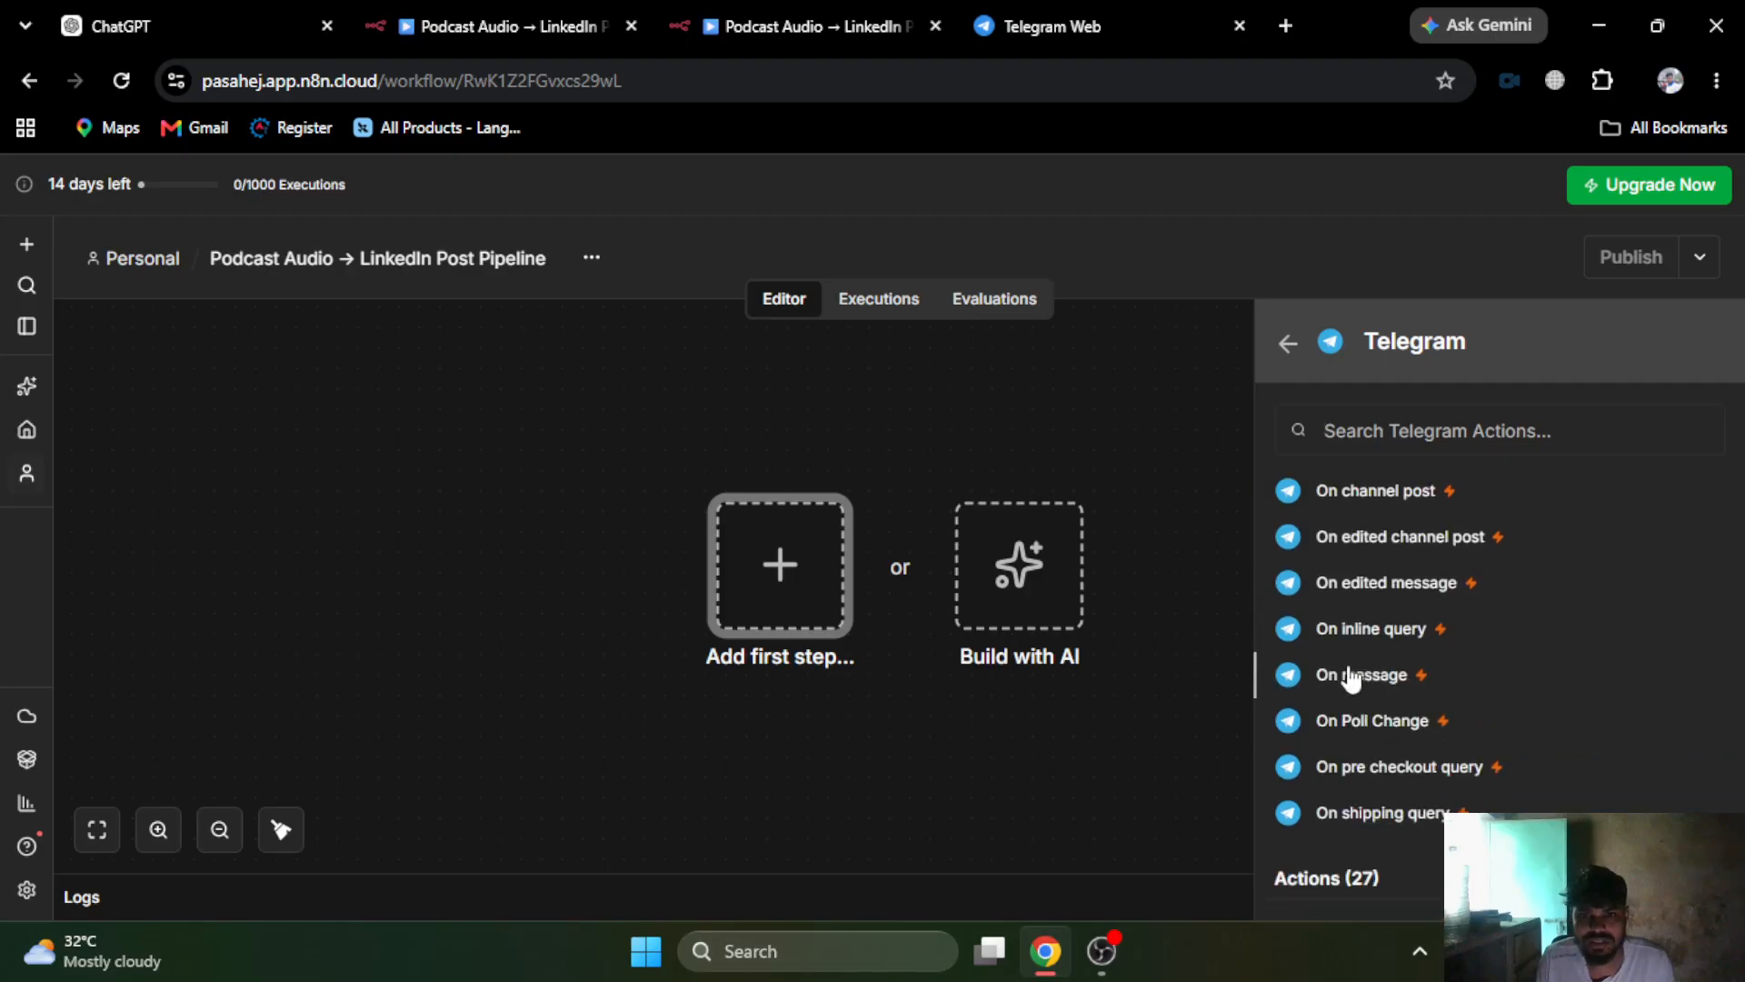
left_click(1354, 676)
- Test the Telegram trigger by sending a short voice message to the linkedInPost bot in Telegram Web, and inspect the voice data in its output
left_click(332, 578)
left_click(1045, 20)
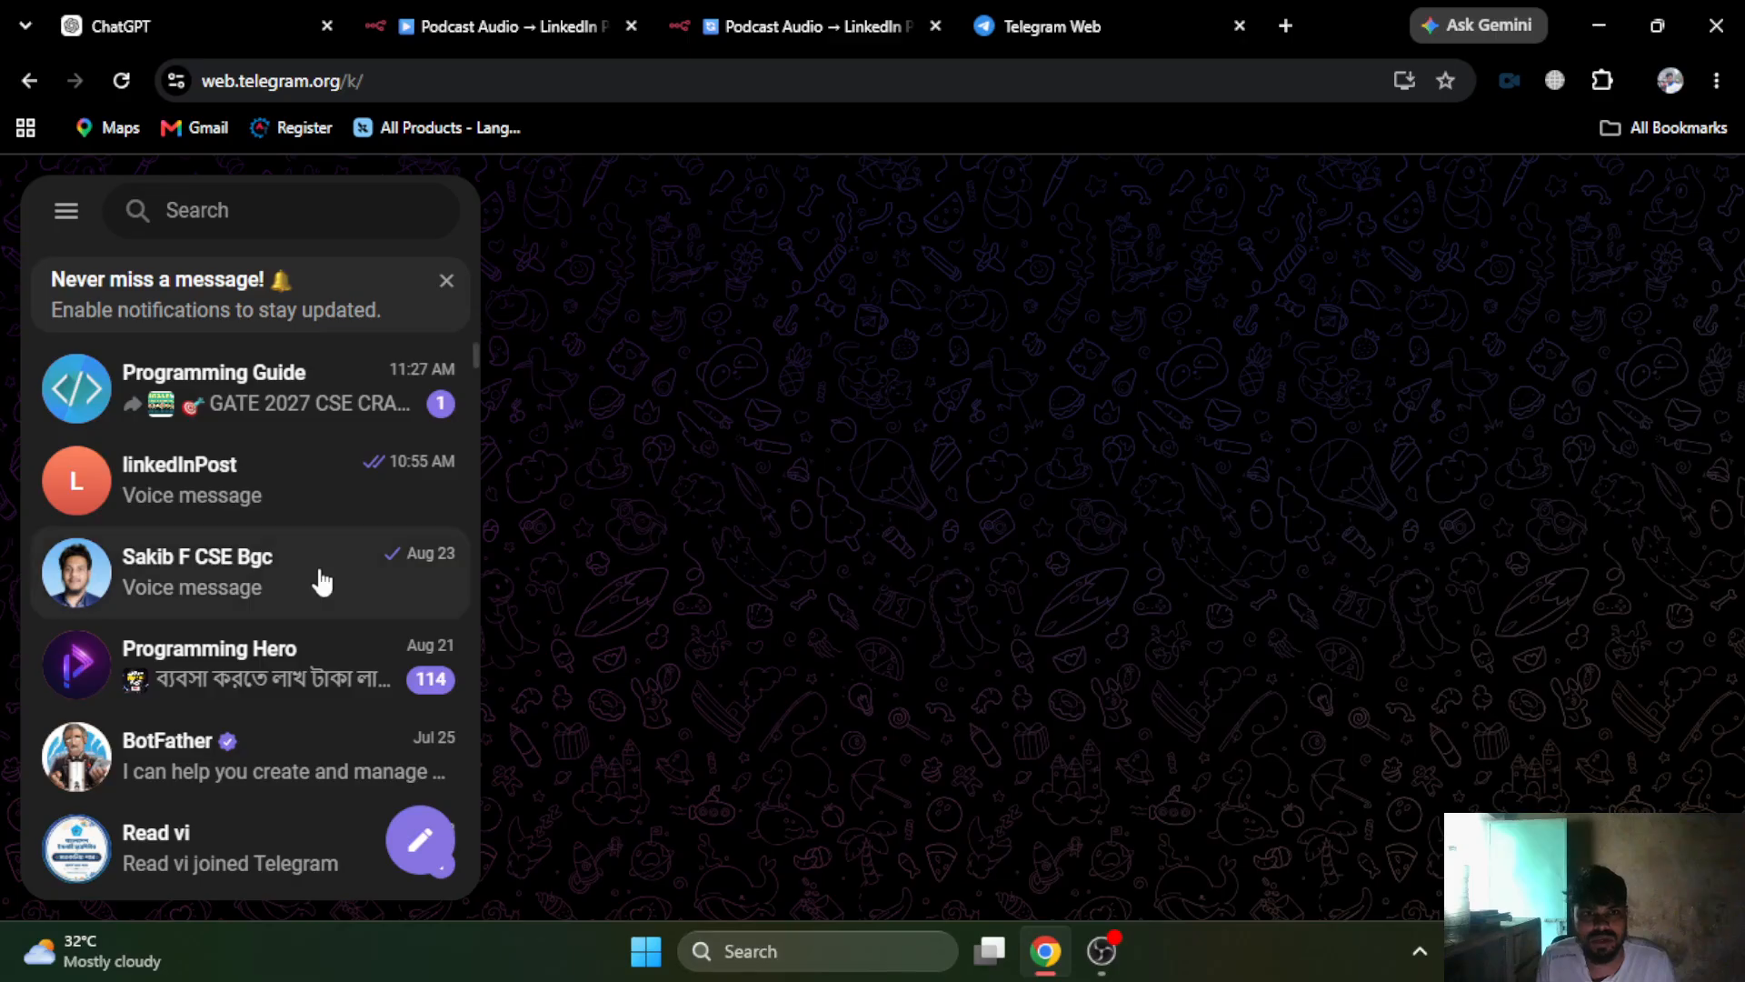
left_click(173, 468)
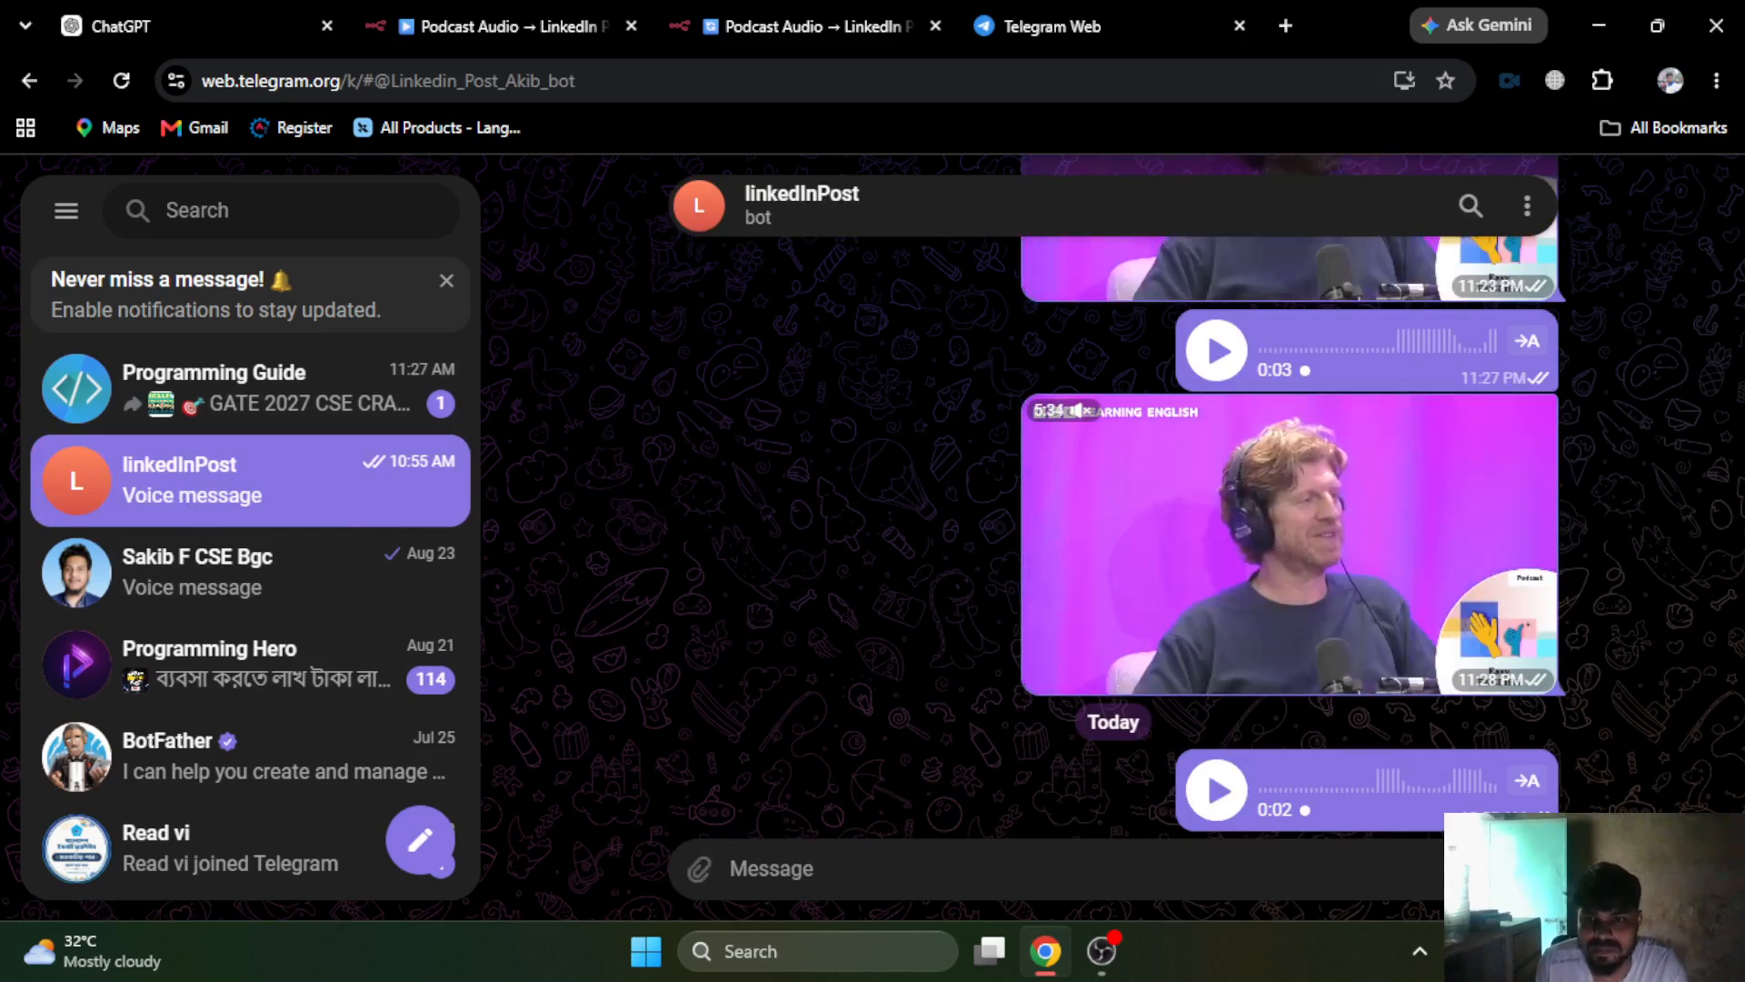
left_click(1527, 869)
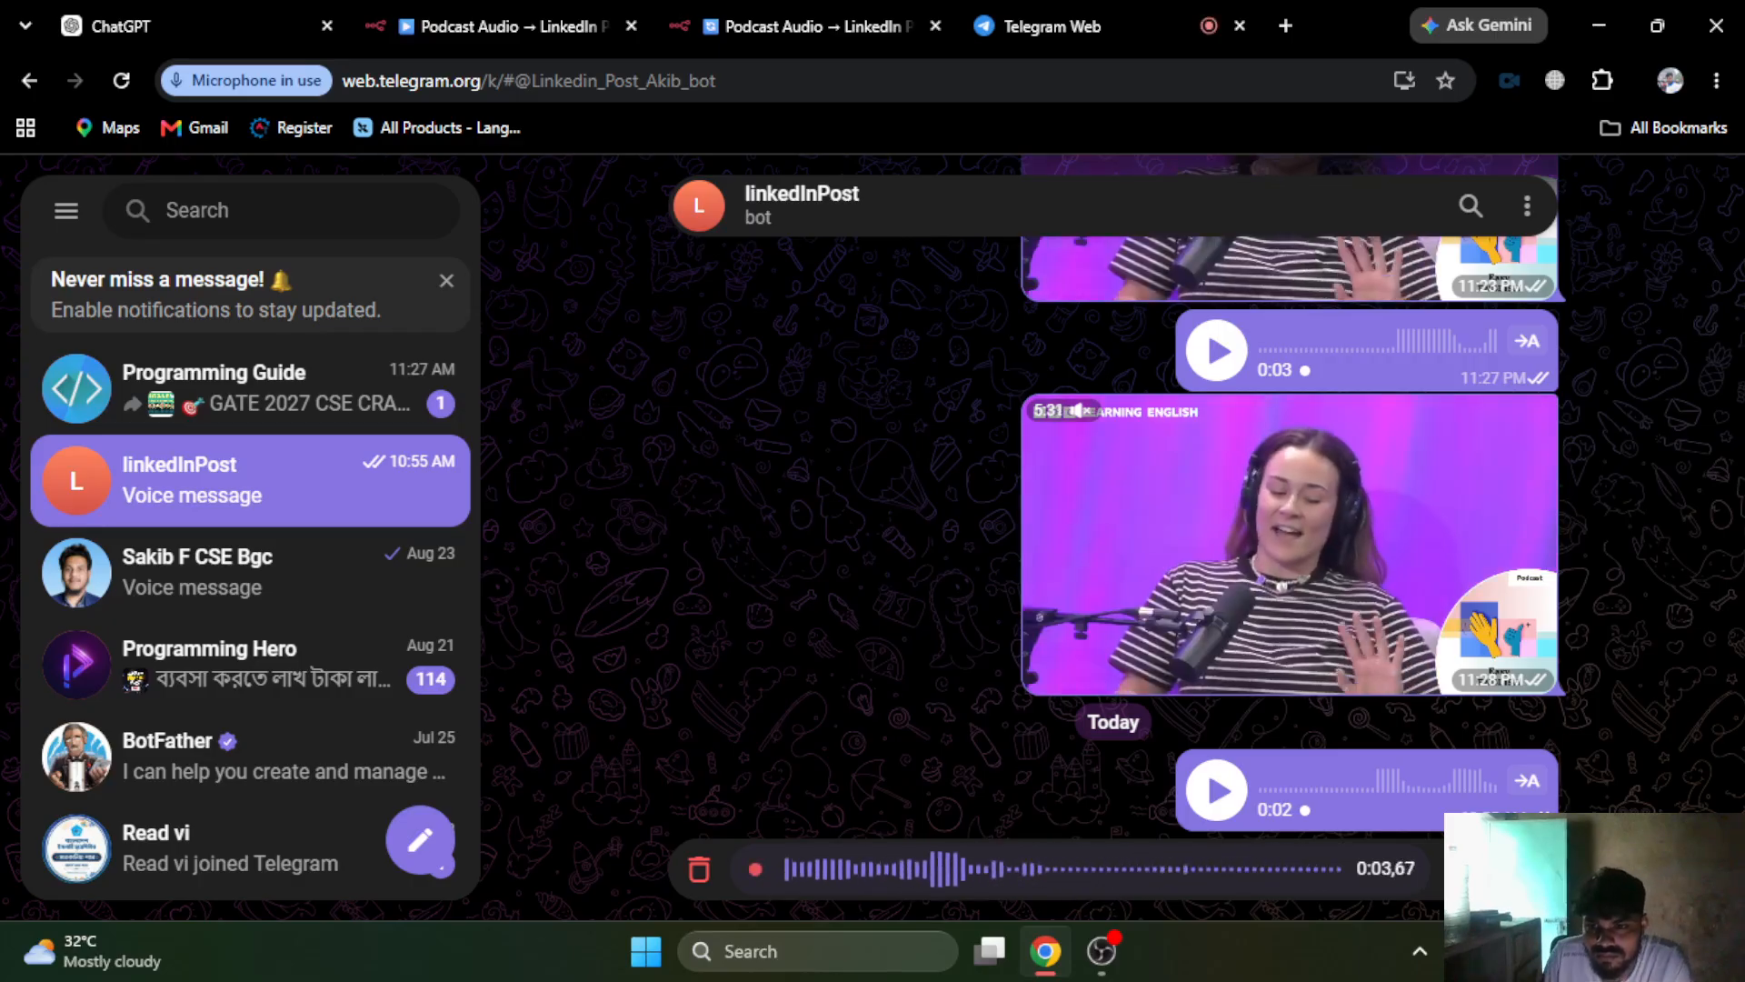
left_click(1527, 869)
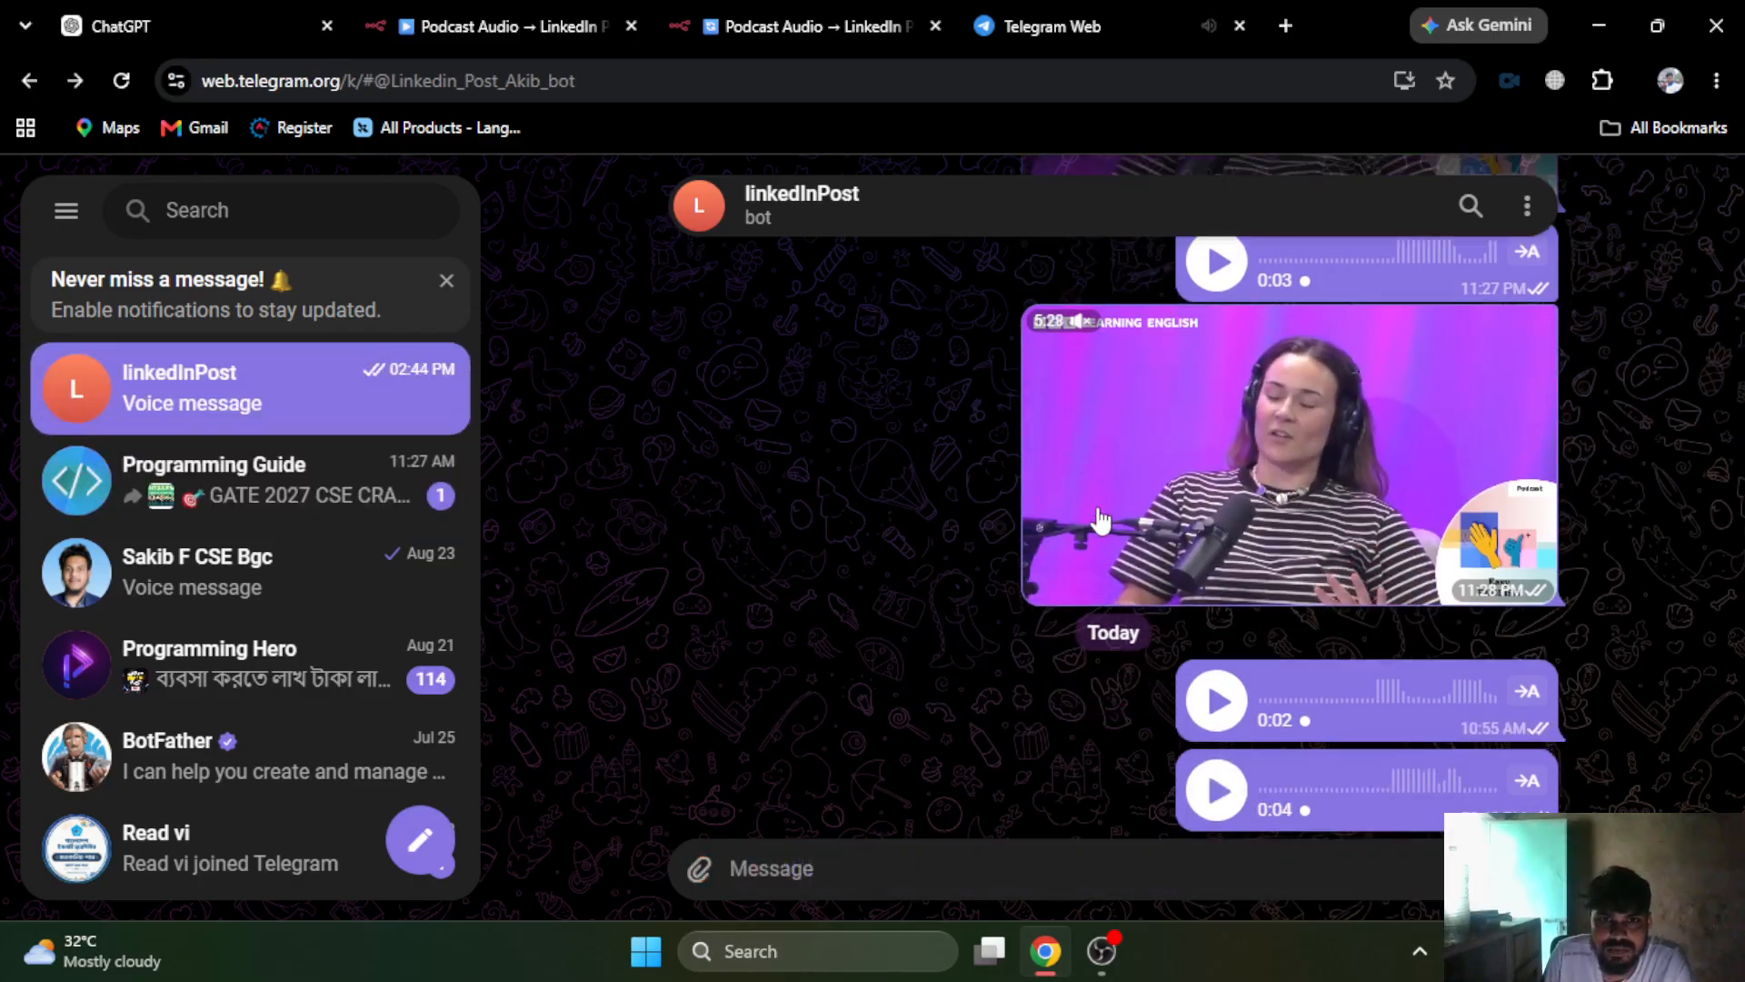
left_click(756, 26)
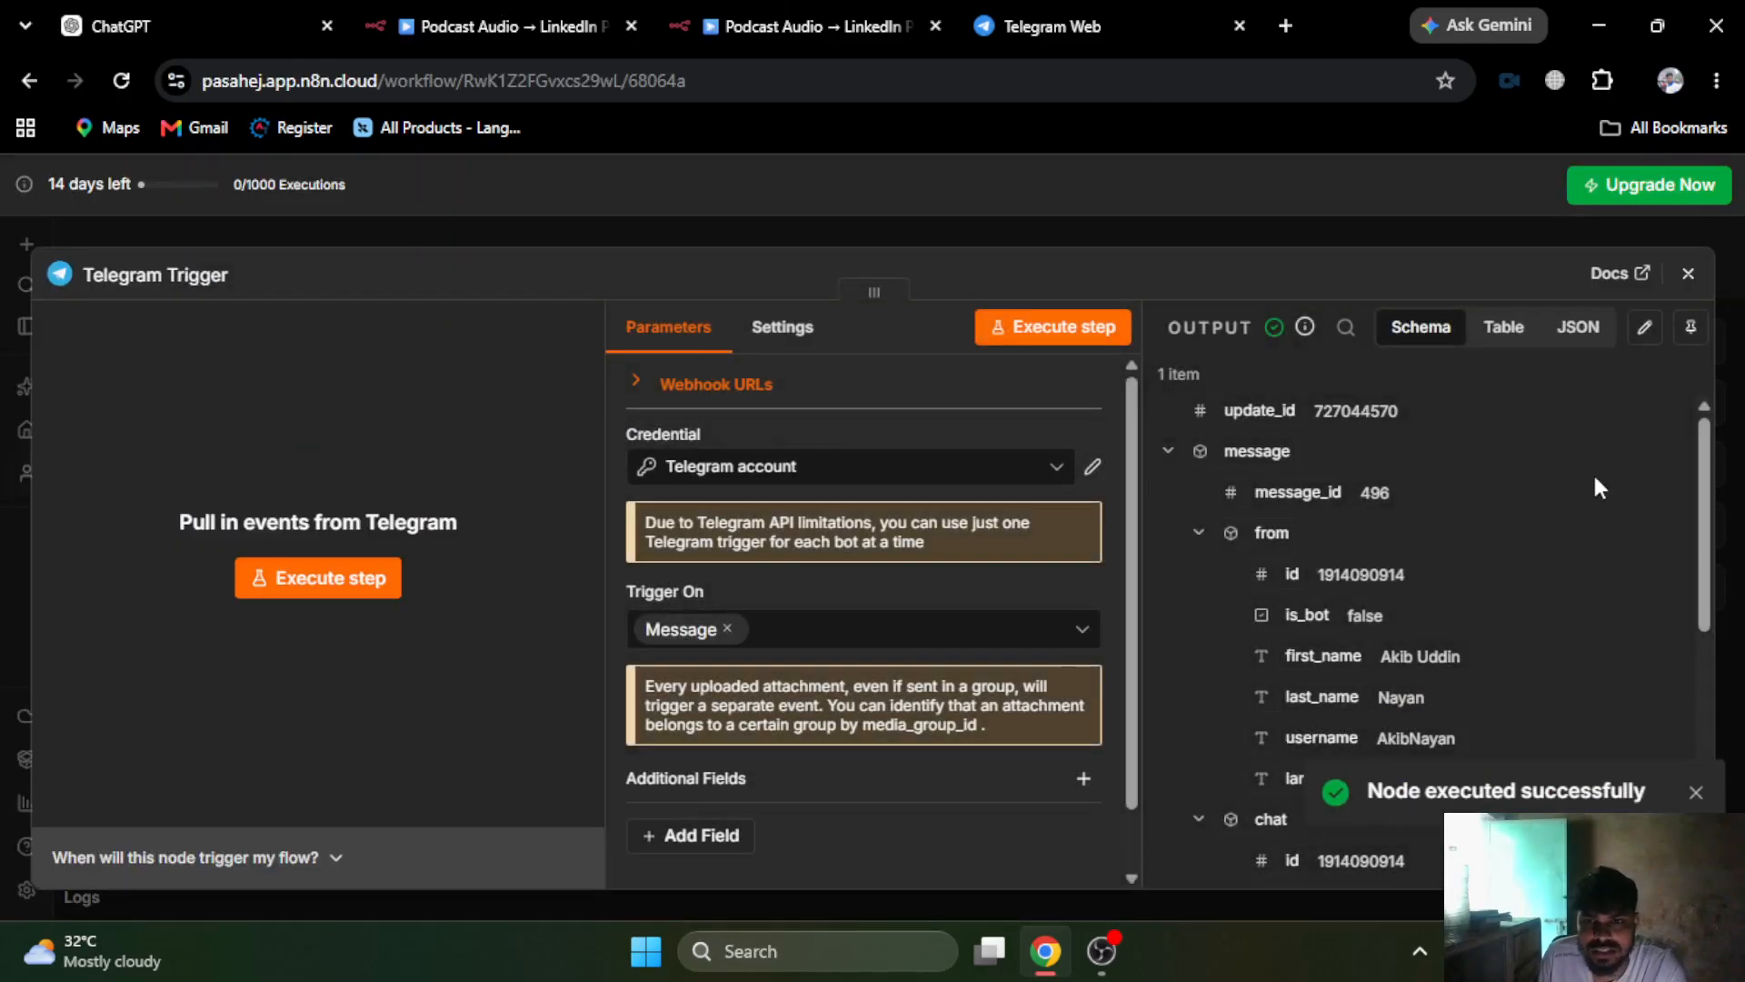
scroll(1574, 472, "down", 4)
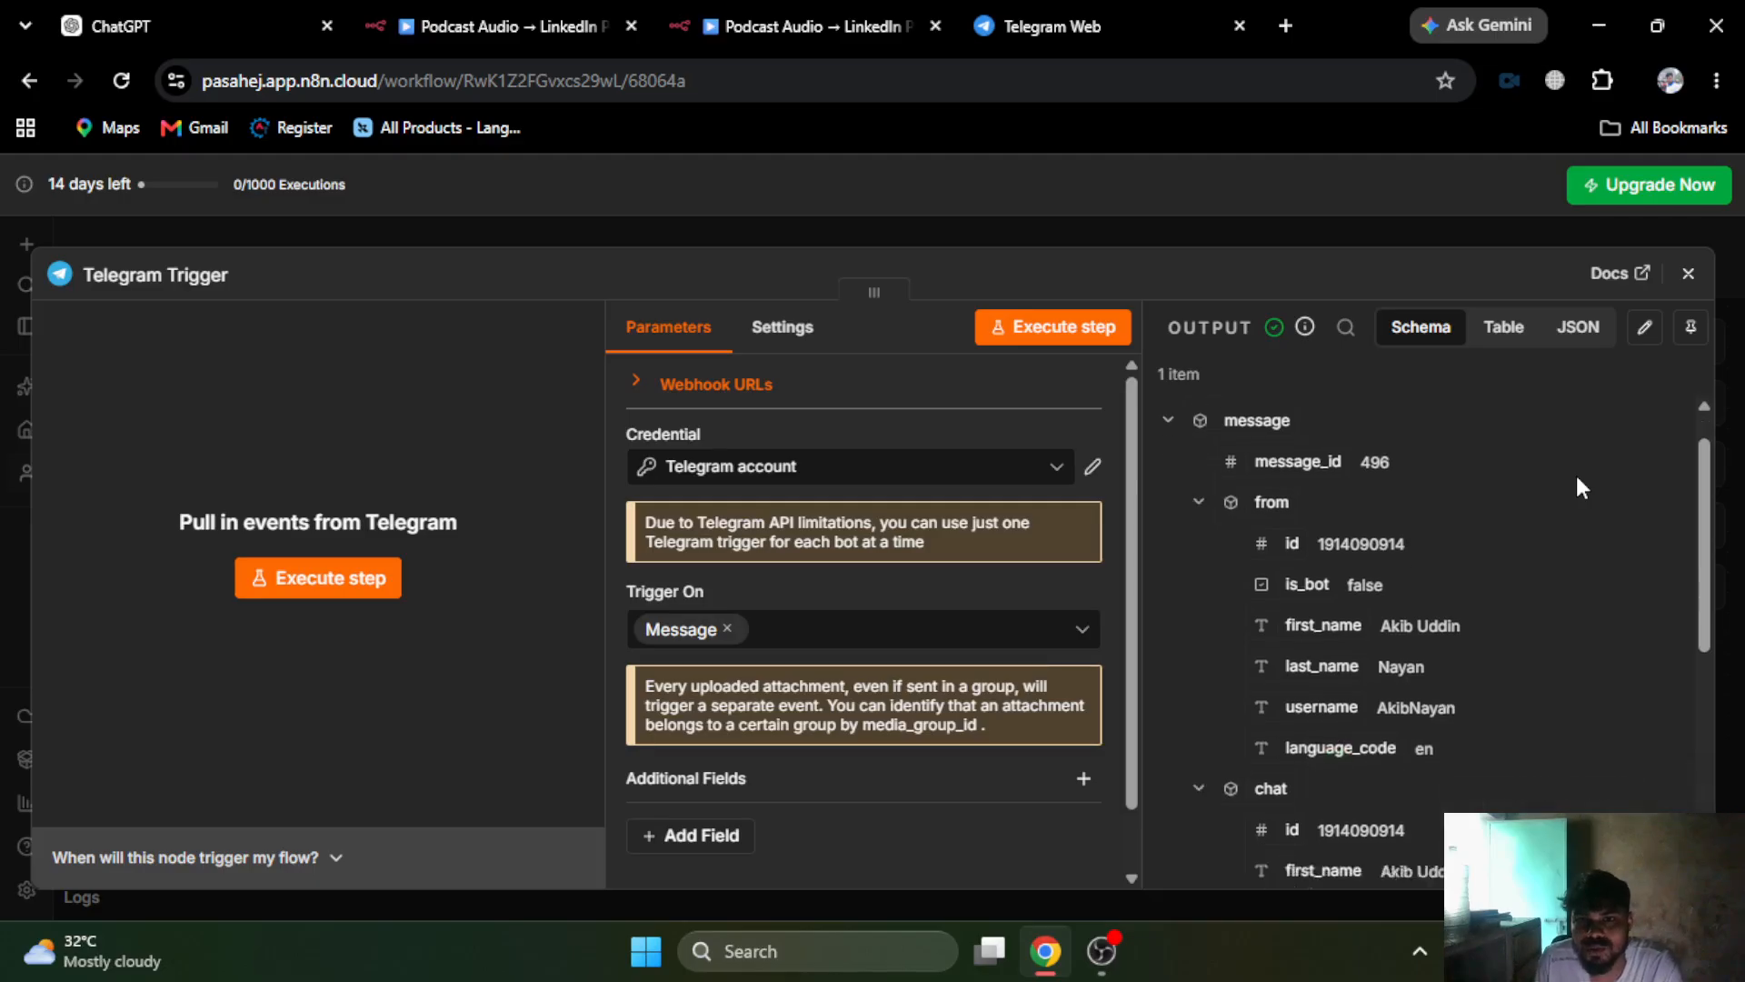
scroll(1580, 487, "down", 2)
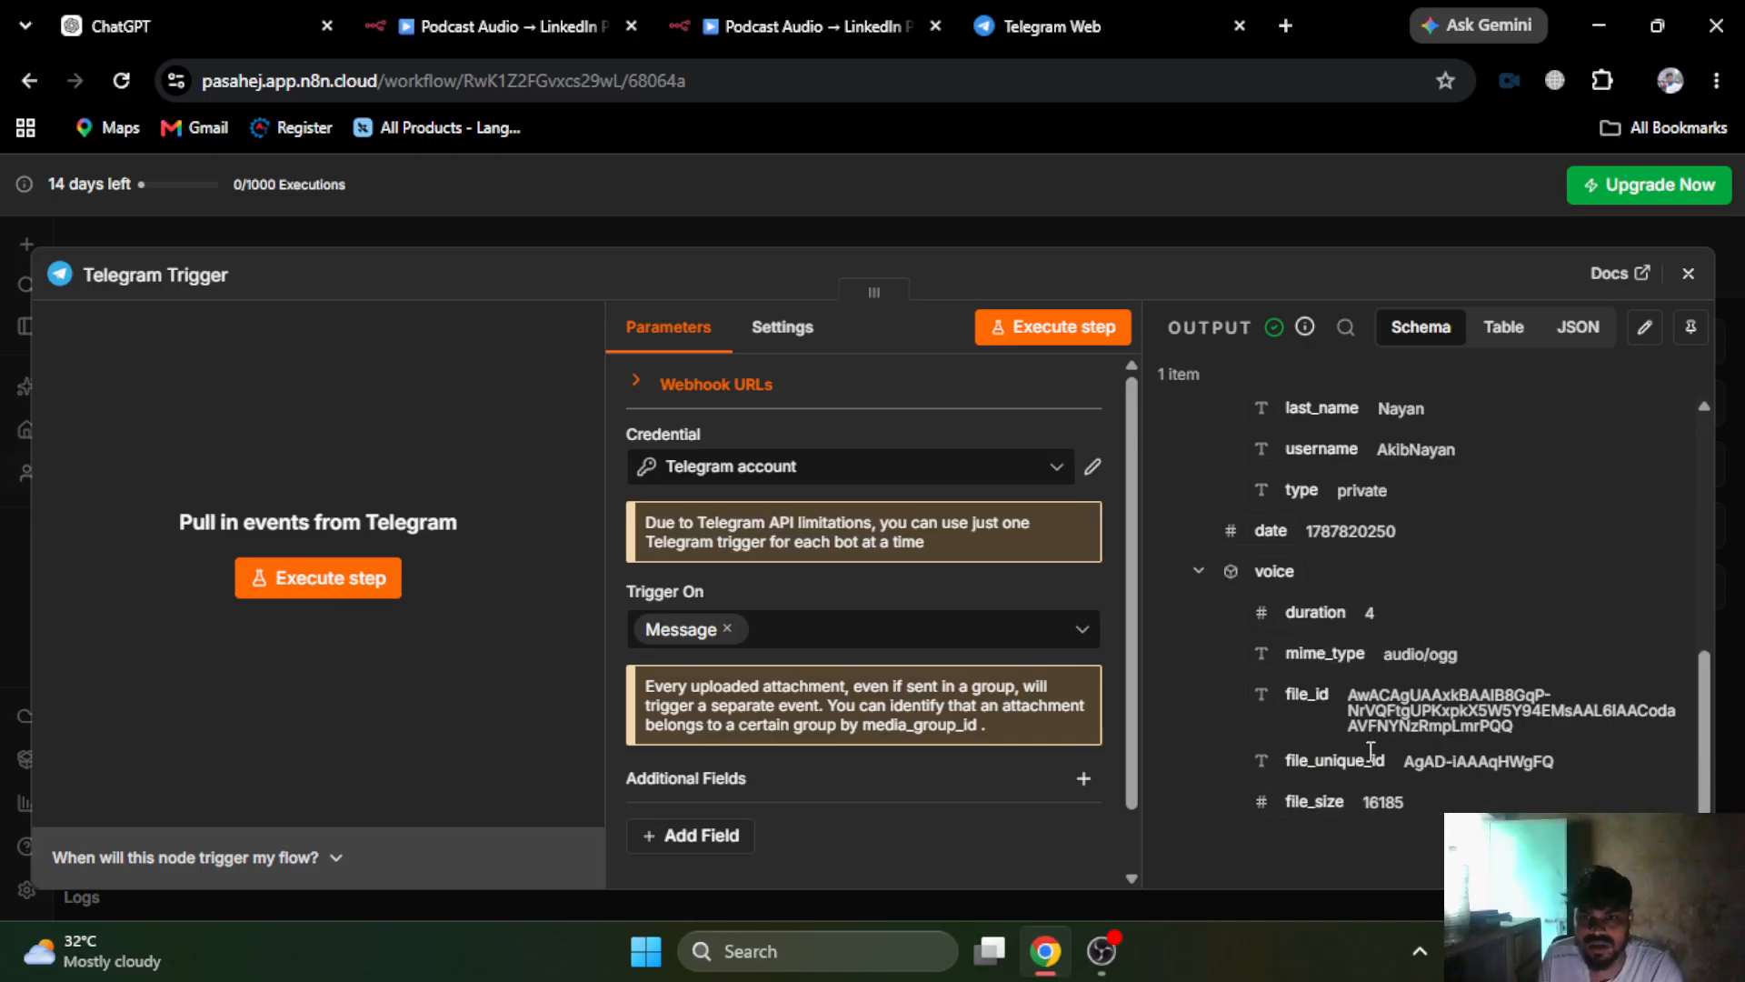
left_click(959, 223)
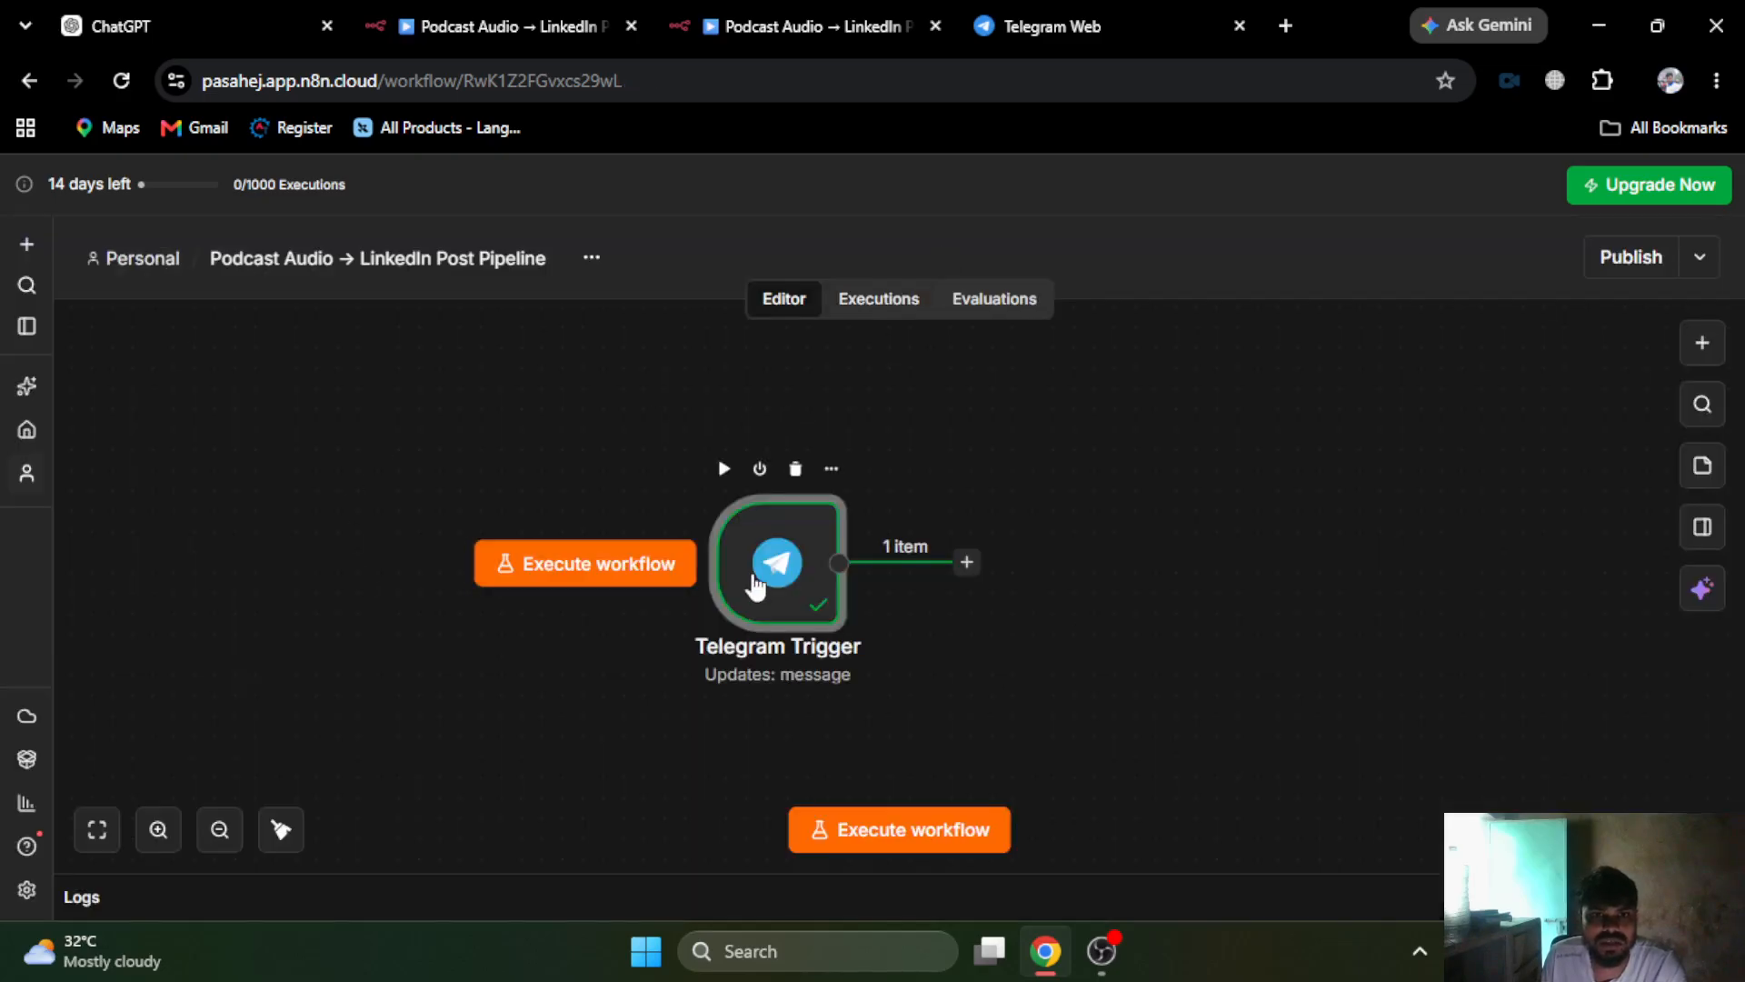
- Add an If node connected to the output of the Telegram Trigger
scroll(755, 586, "down", 3)
scroll(755, 587, "up", 1)
left_click_drag(755, 586, 188, 468)
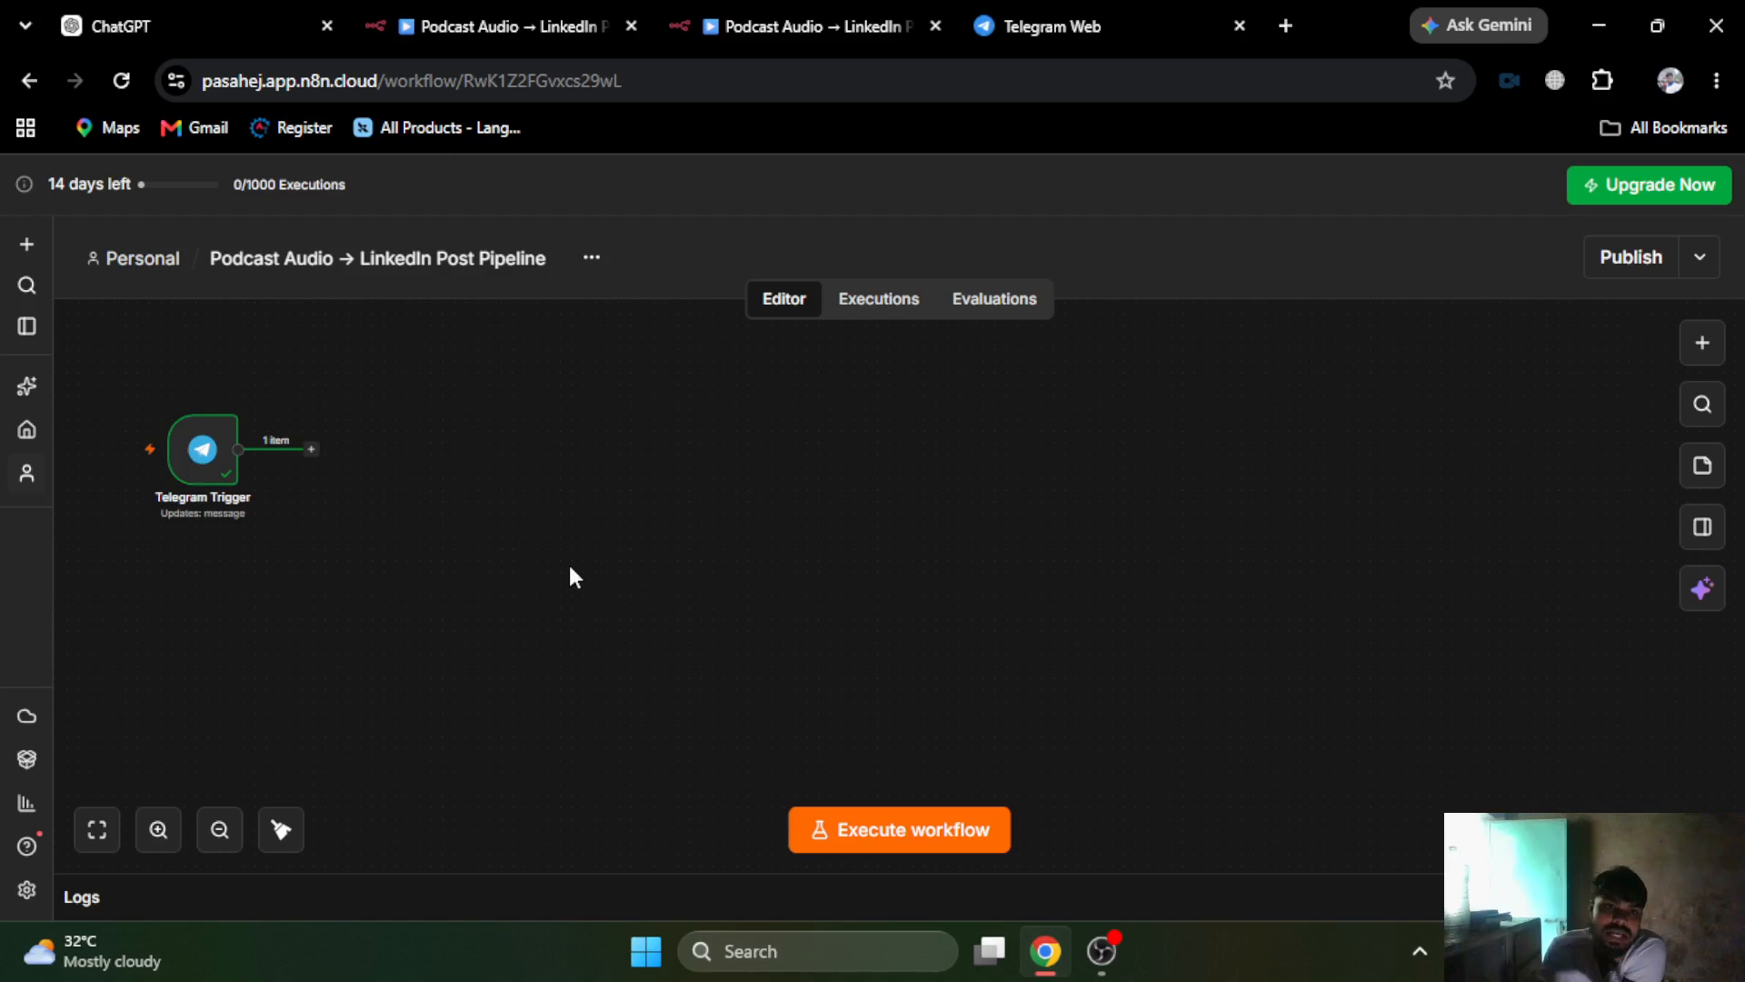
left_click(310, 450)
type("if")
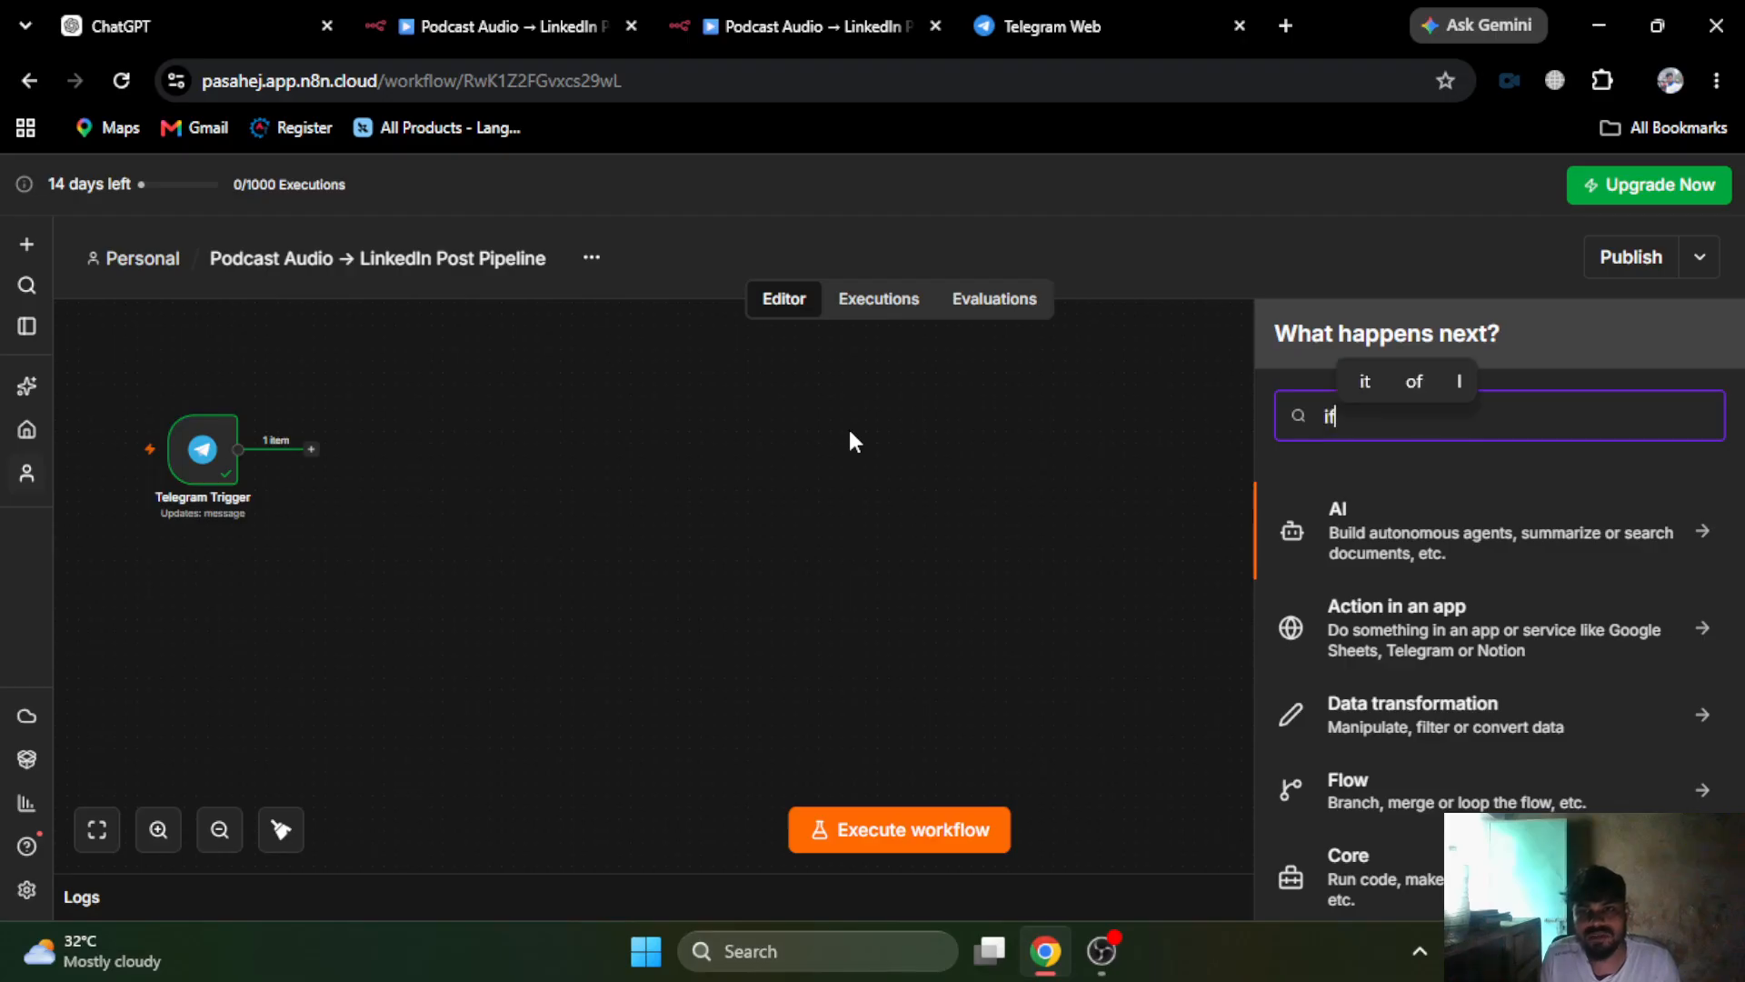
left_click(1403, 518)
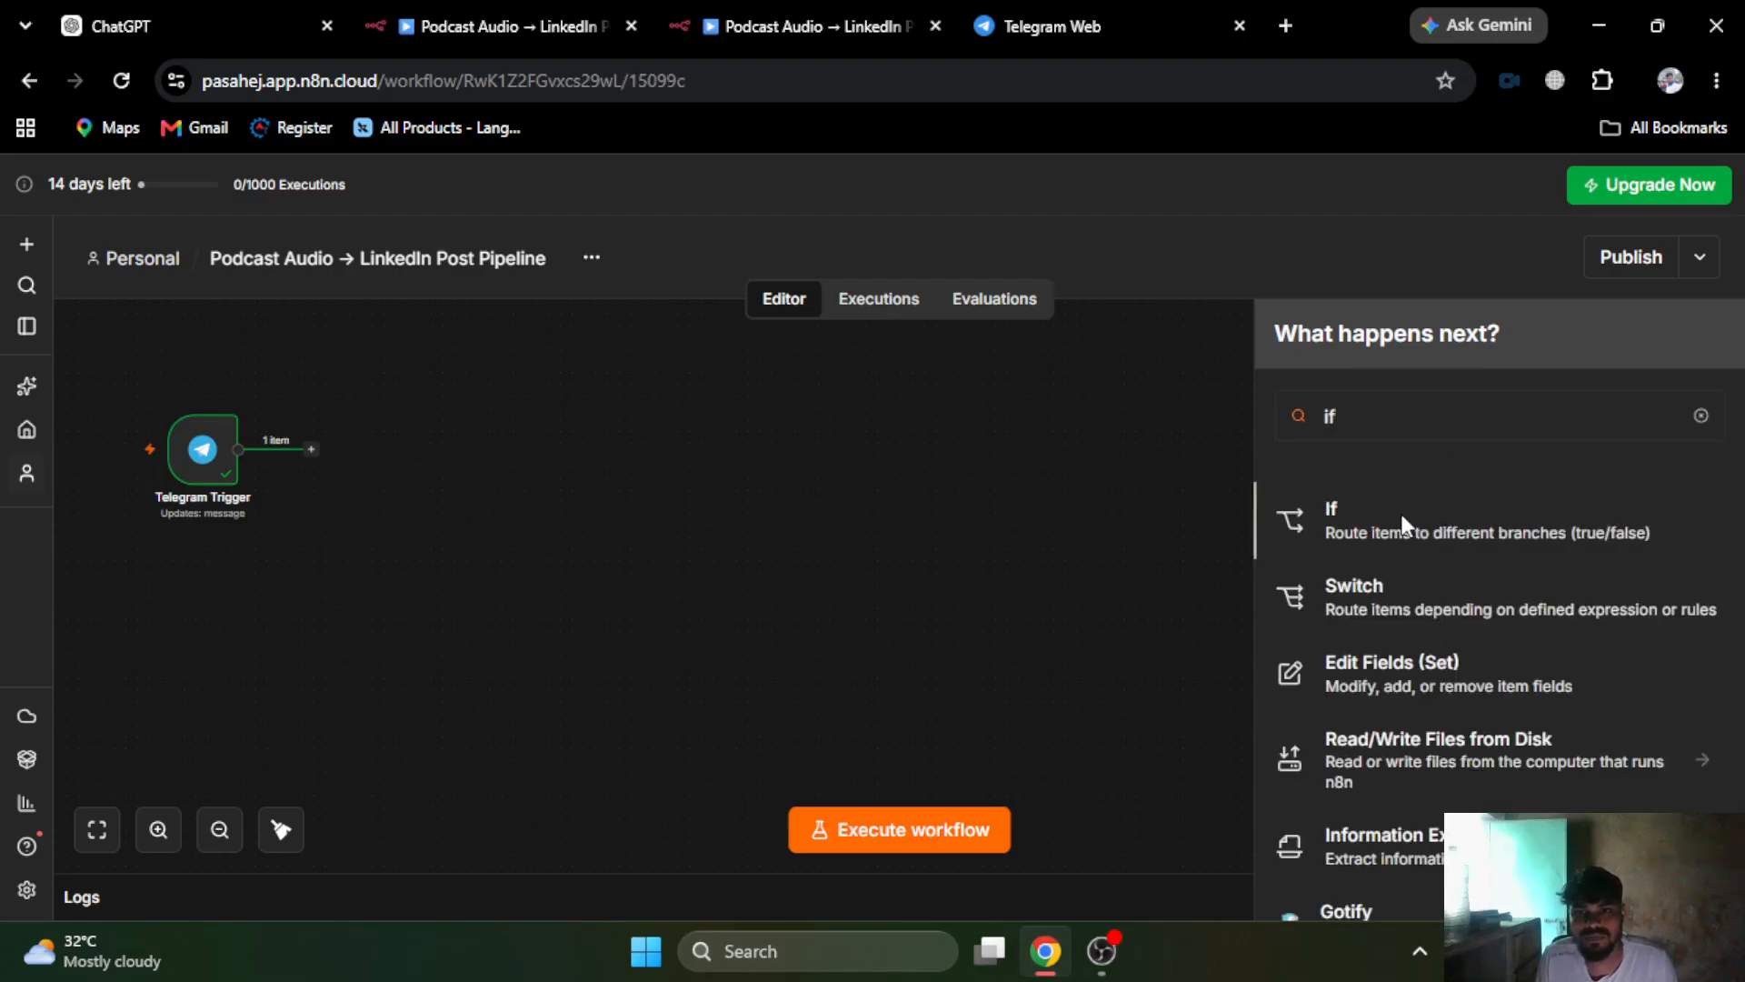
- Map the trigger's voice object into the If condition's first value and edit the expression to {{ !!$json.message?.voice }}
scroll(220, 690, "down", 2)
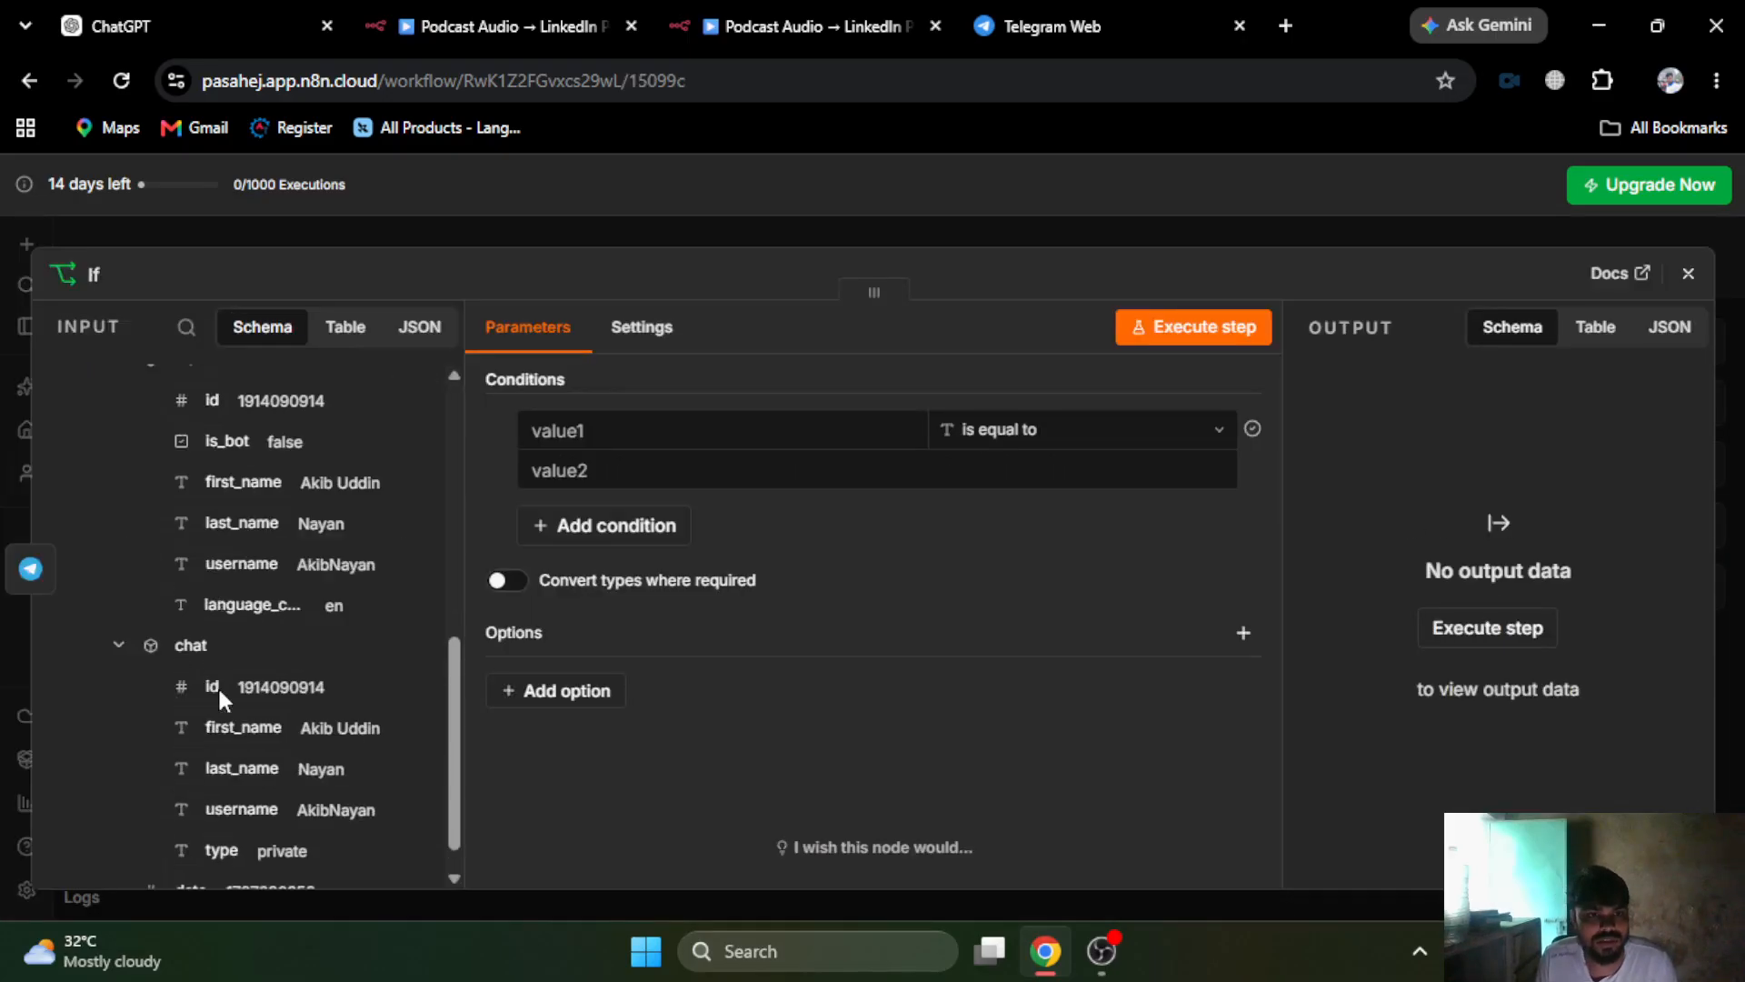
scroll(216, 686, "down", 5)
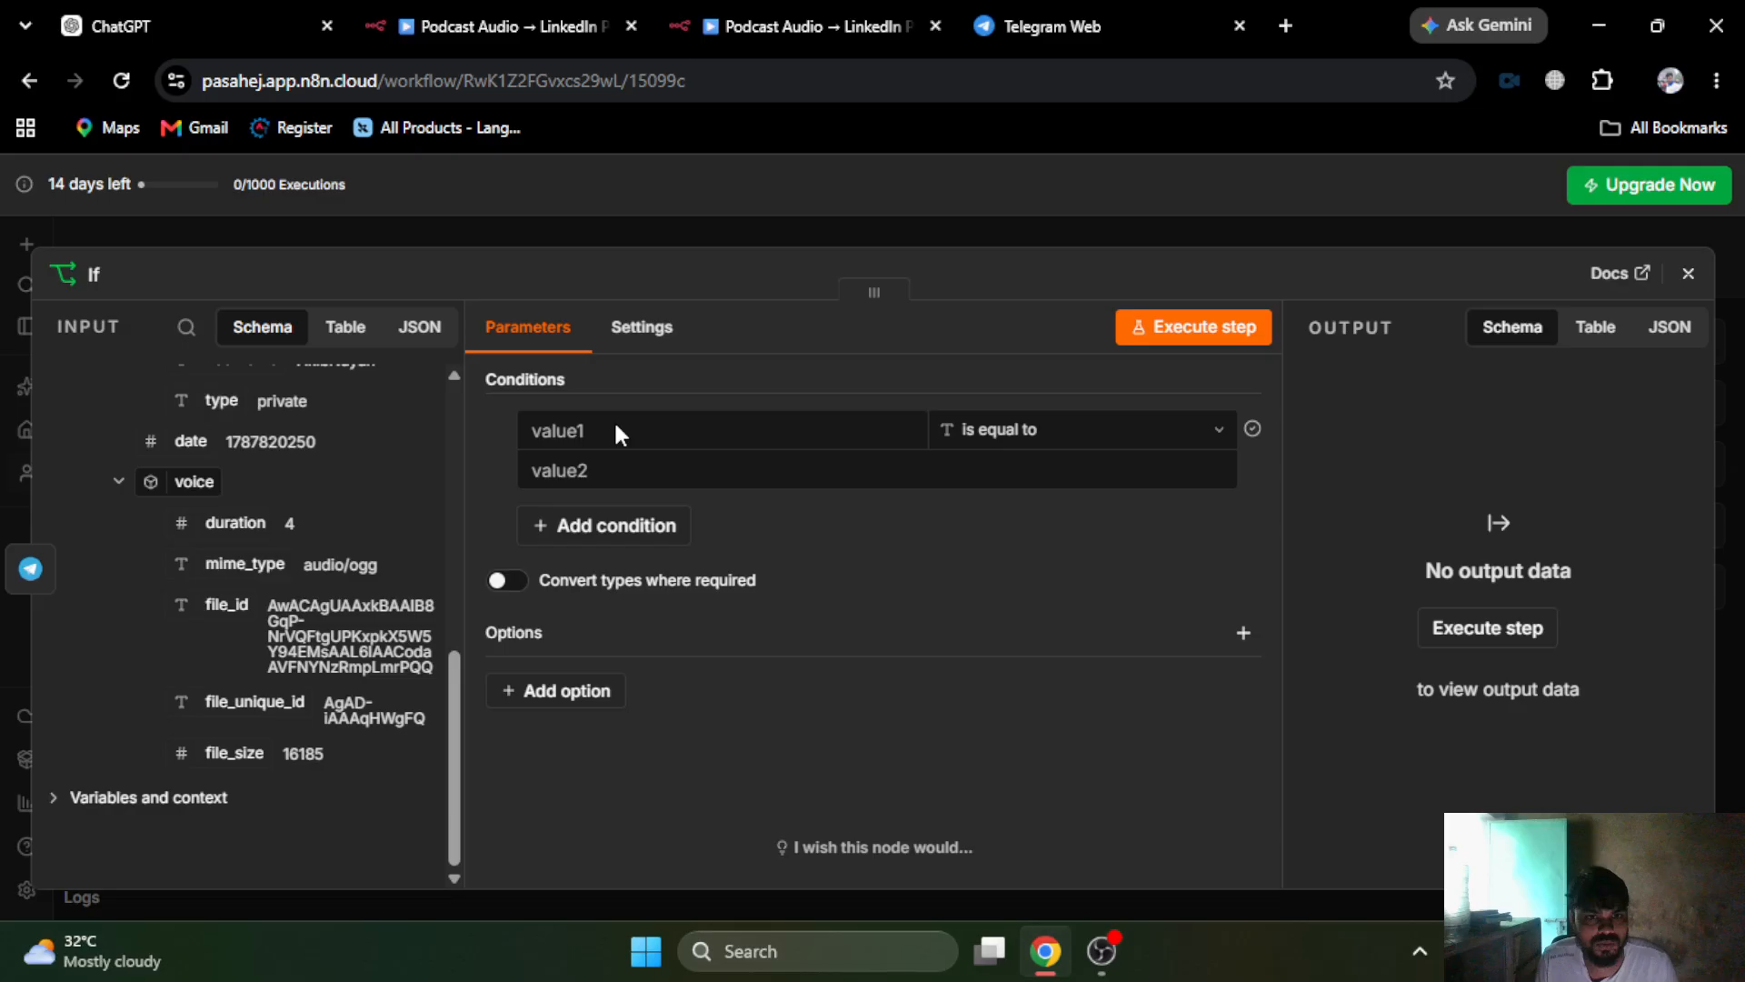
left_click_drag(193, 482, 616, 429)
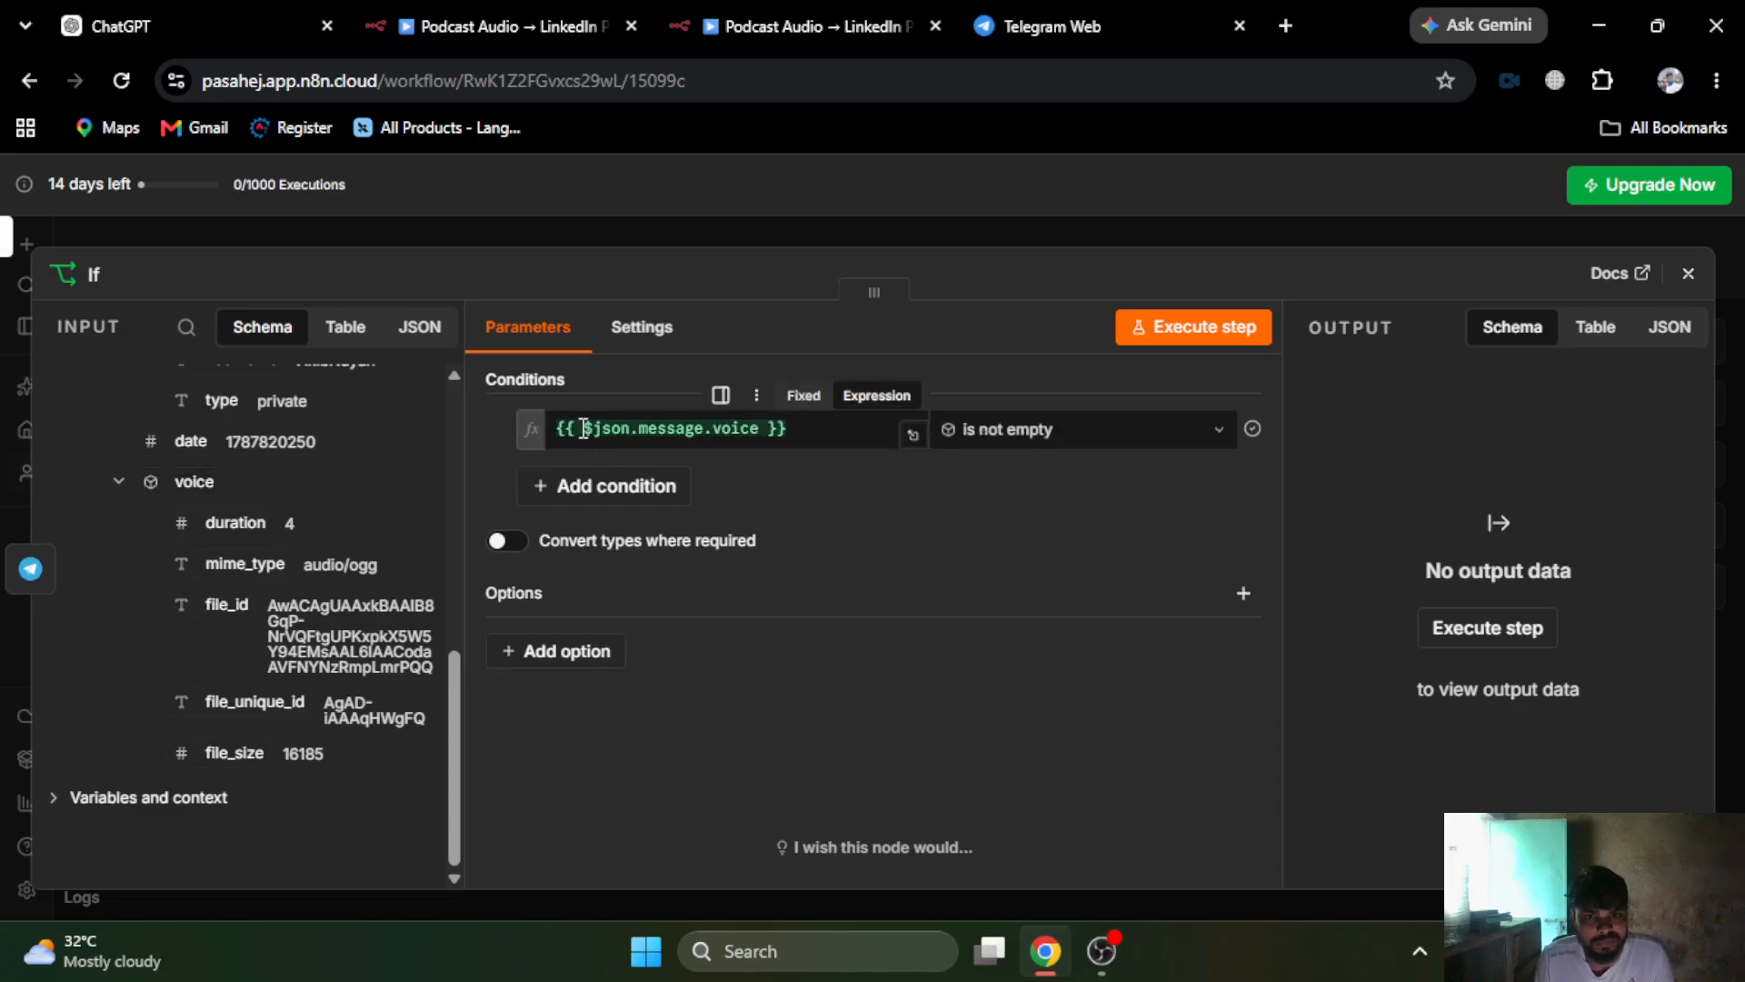
left_click(584, 428)
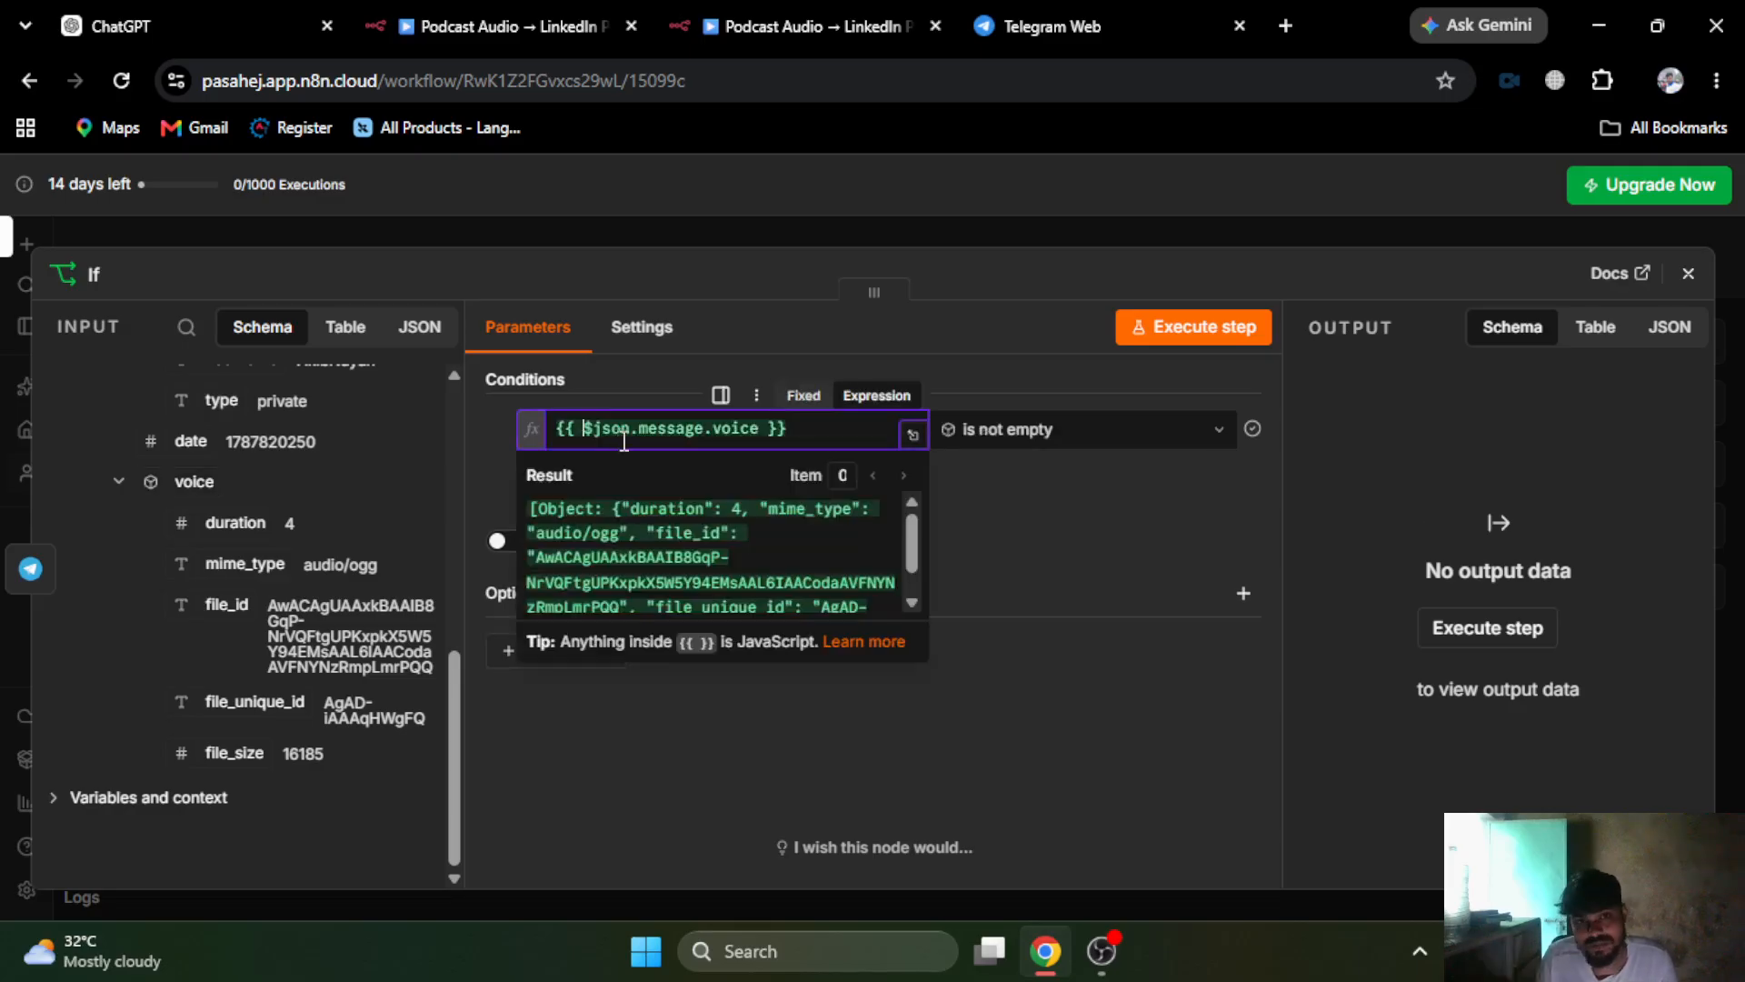
left_click(705, 442)
type("2")
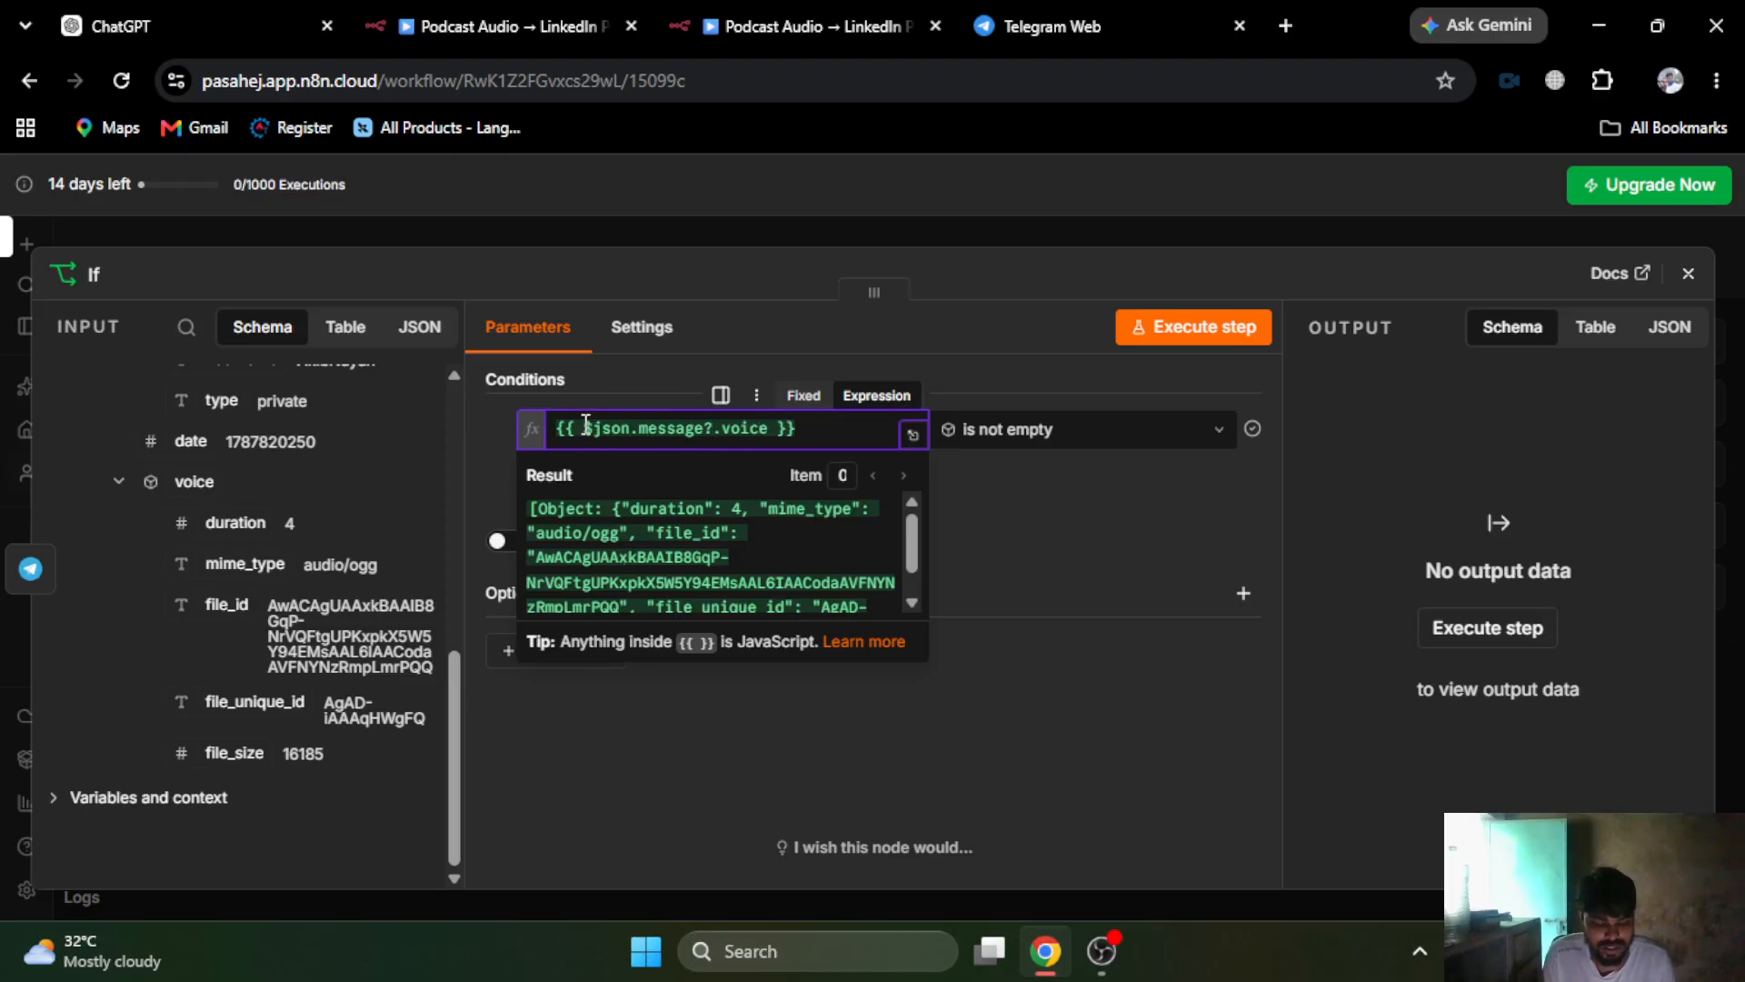
left_click(586, 428)
type("!!")
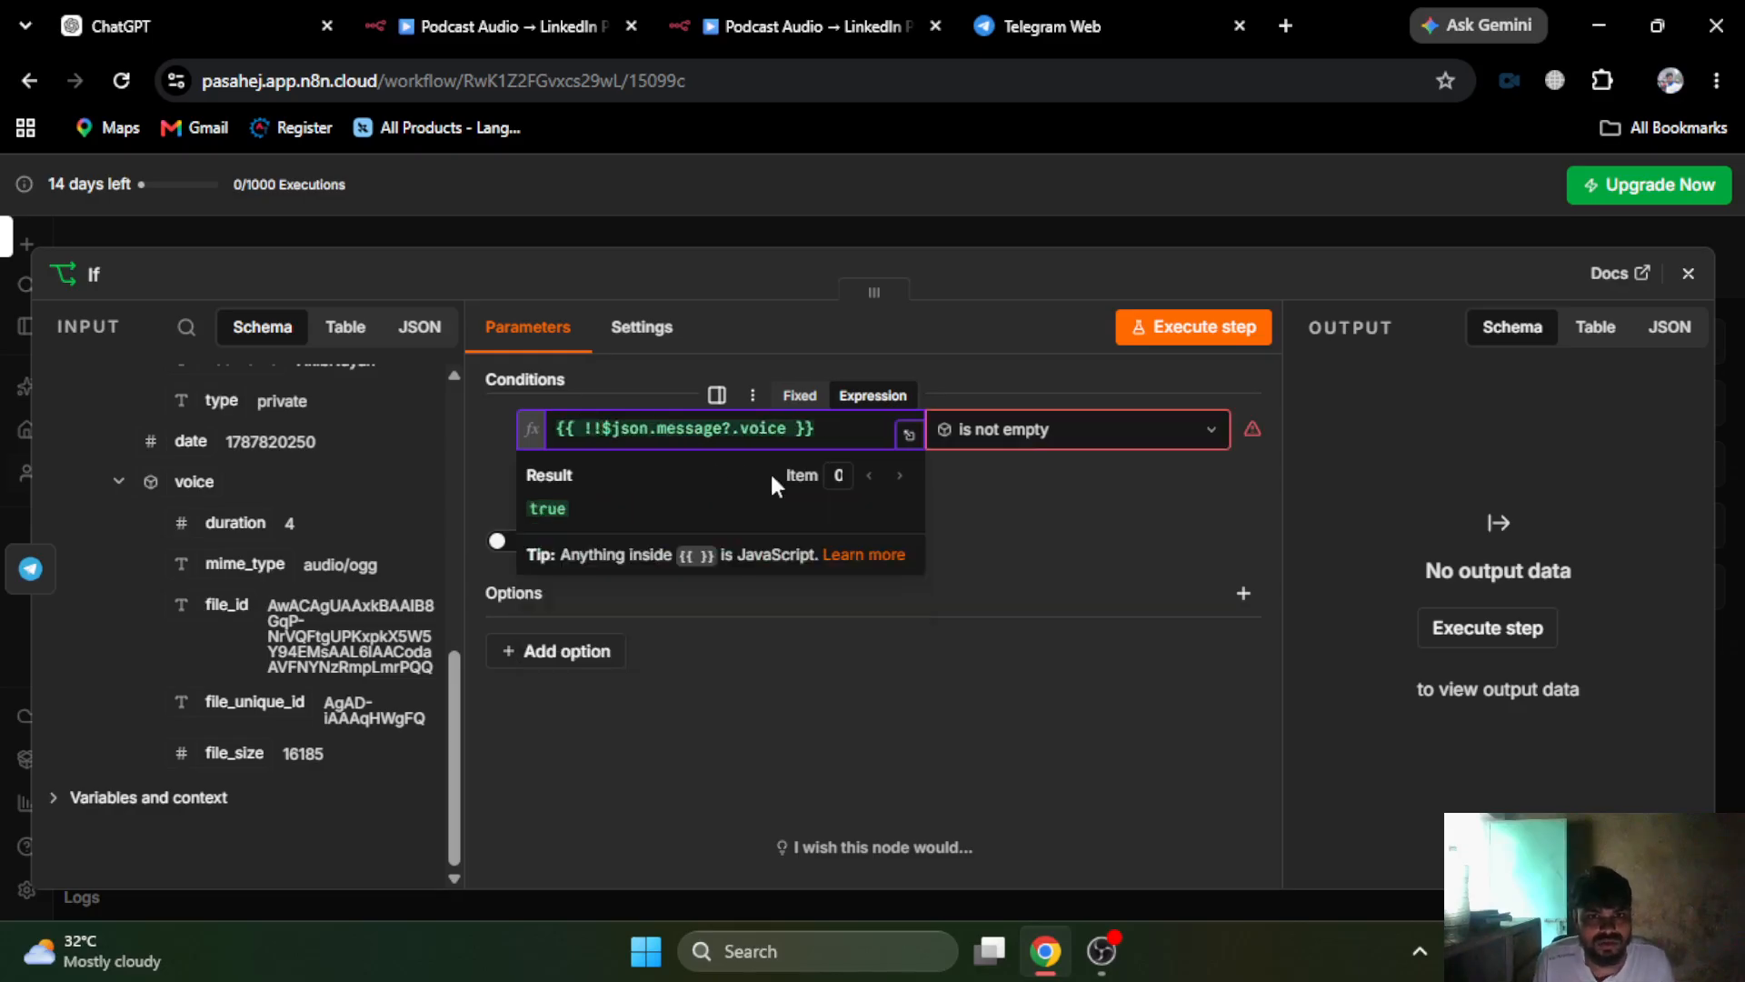
- Extend the condition's expression with || !!$json.message?.audio so that it also accepts audio messages
left_click(787, 434)
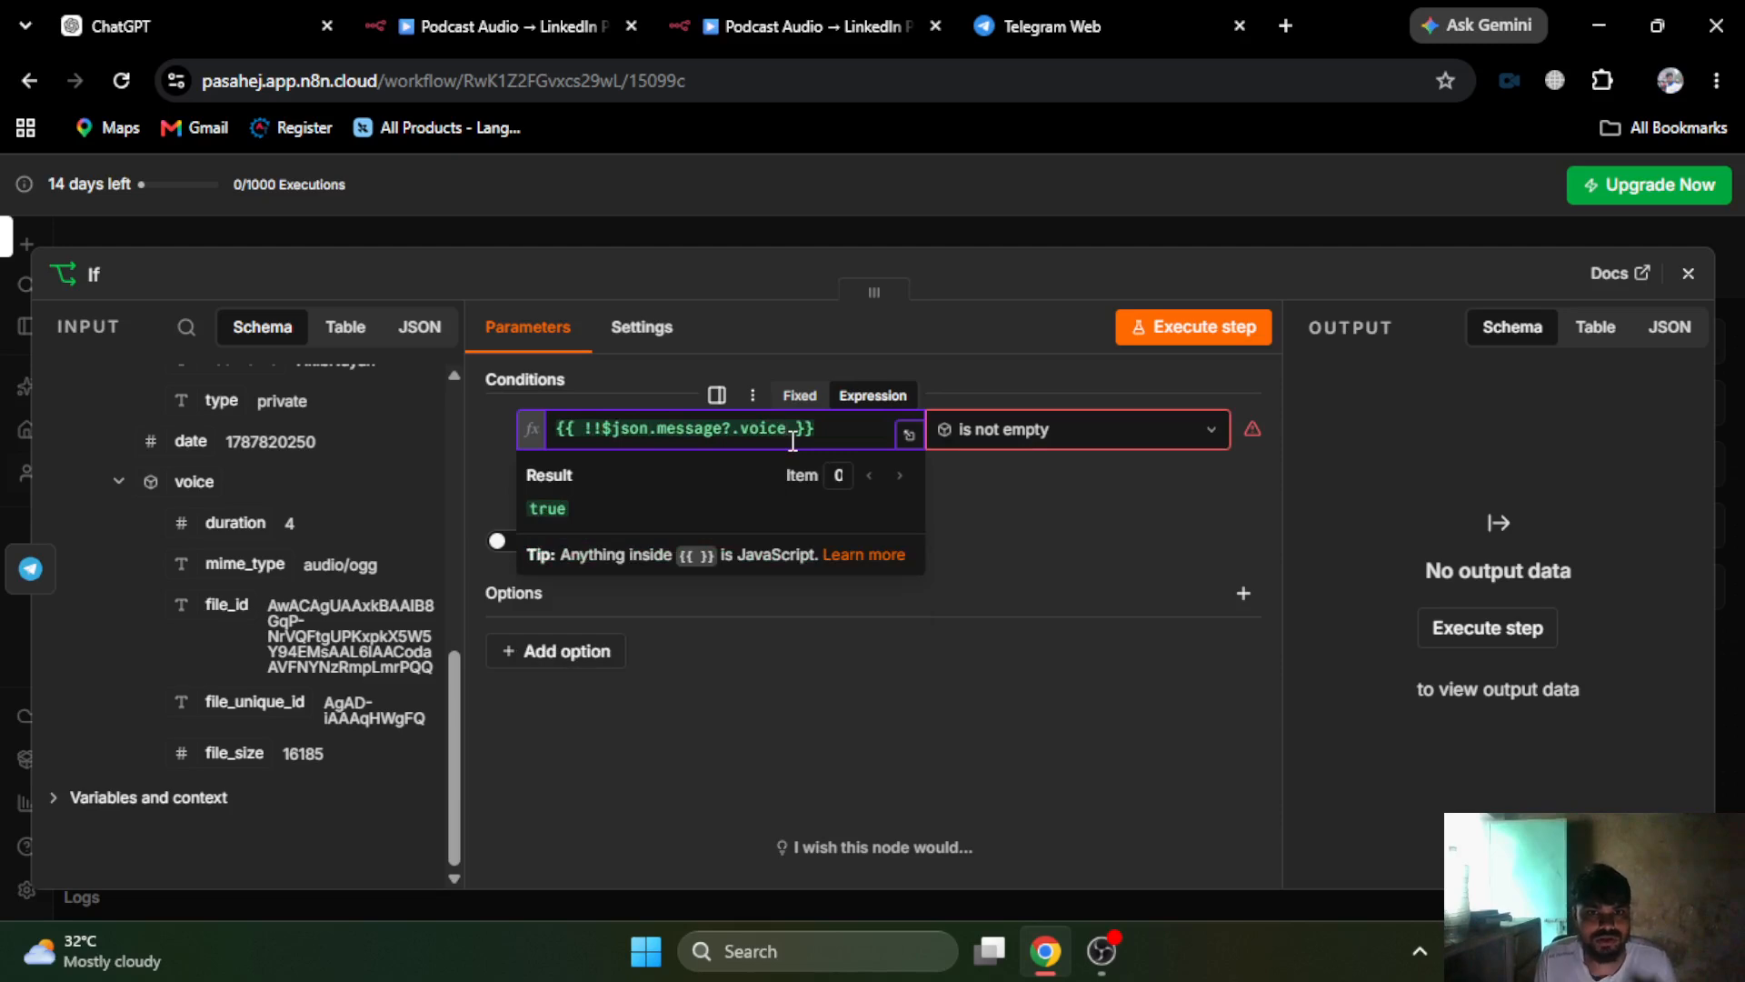
type("||")
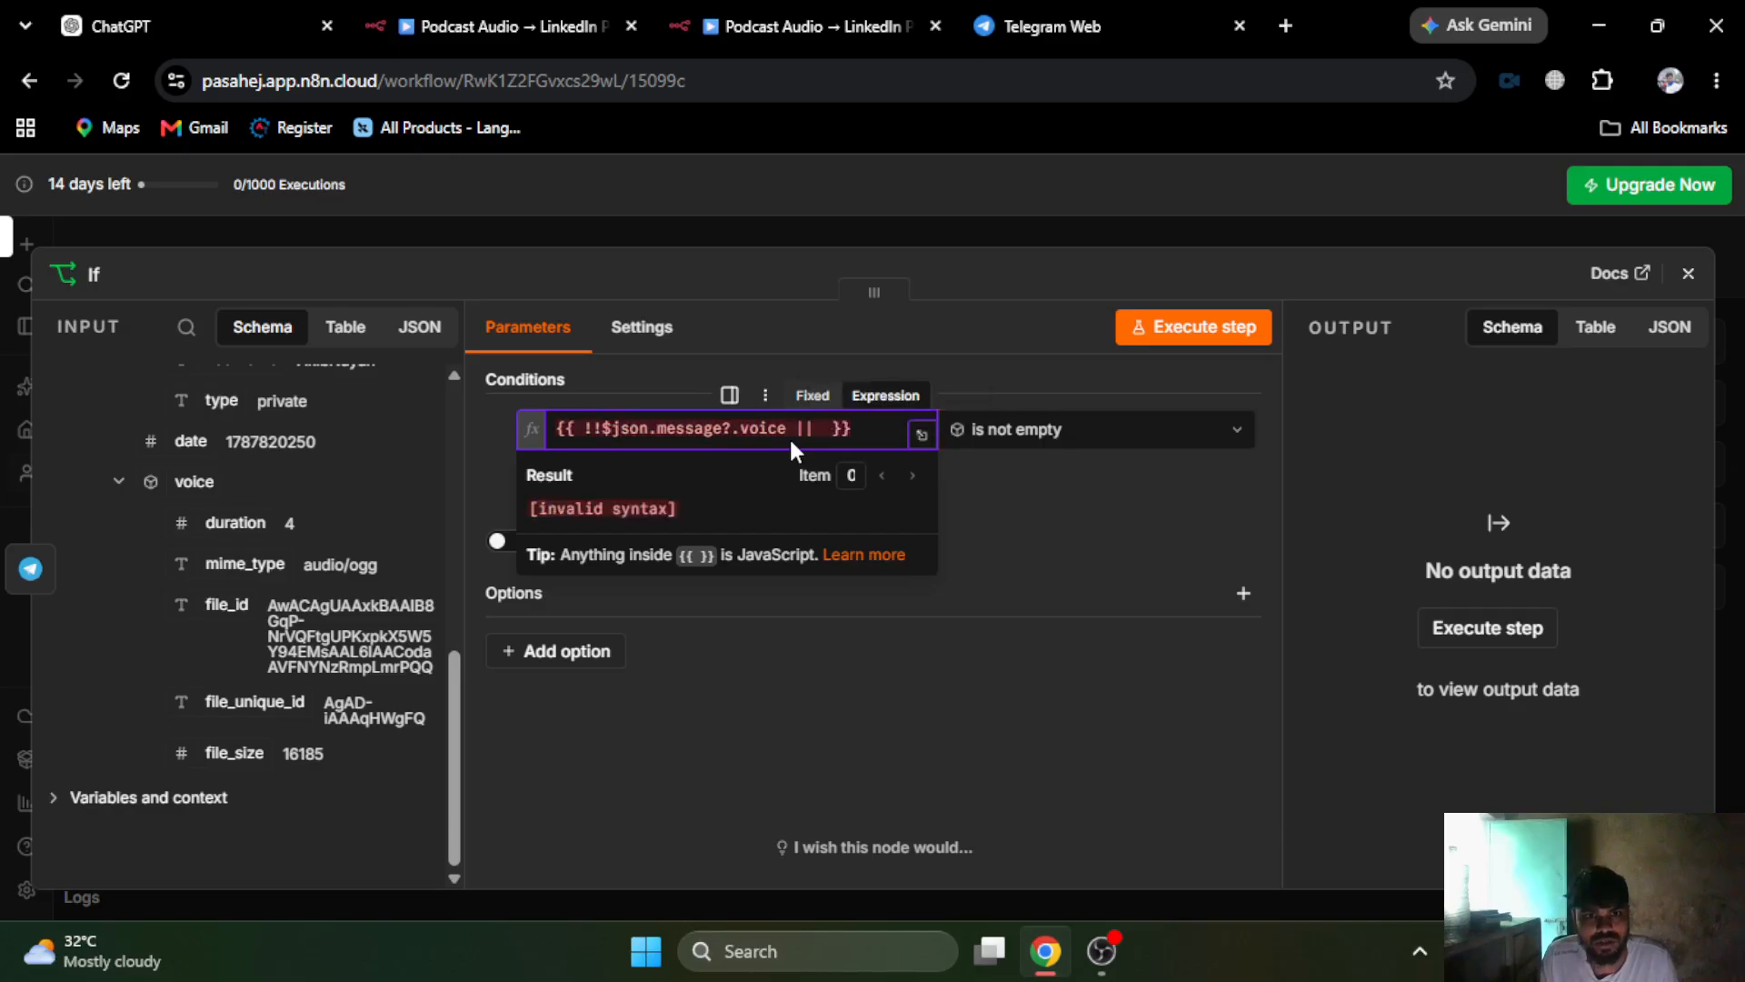
type(" !!$json.m")
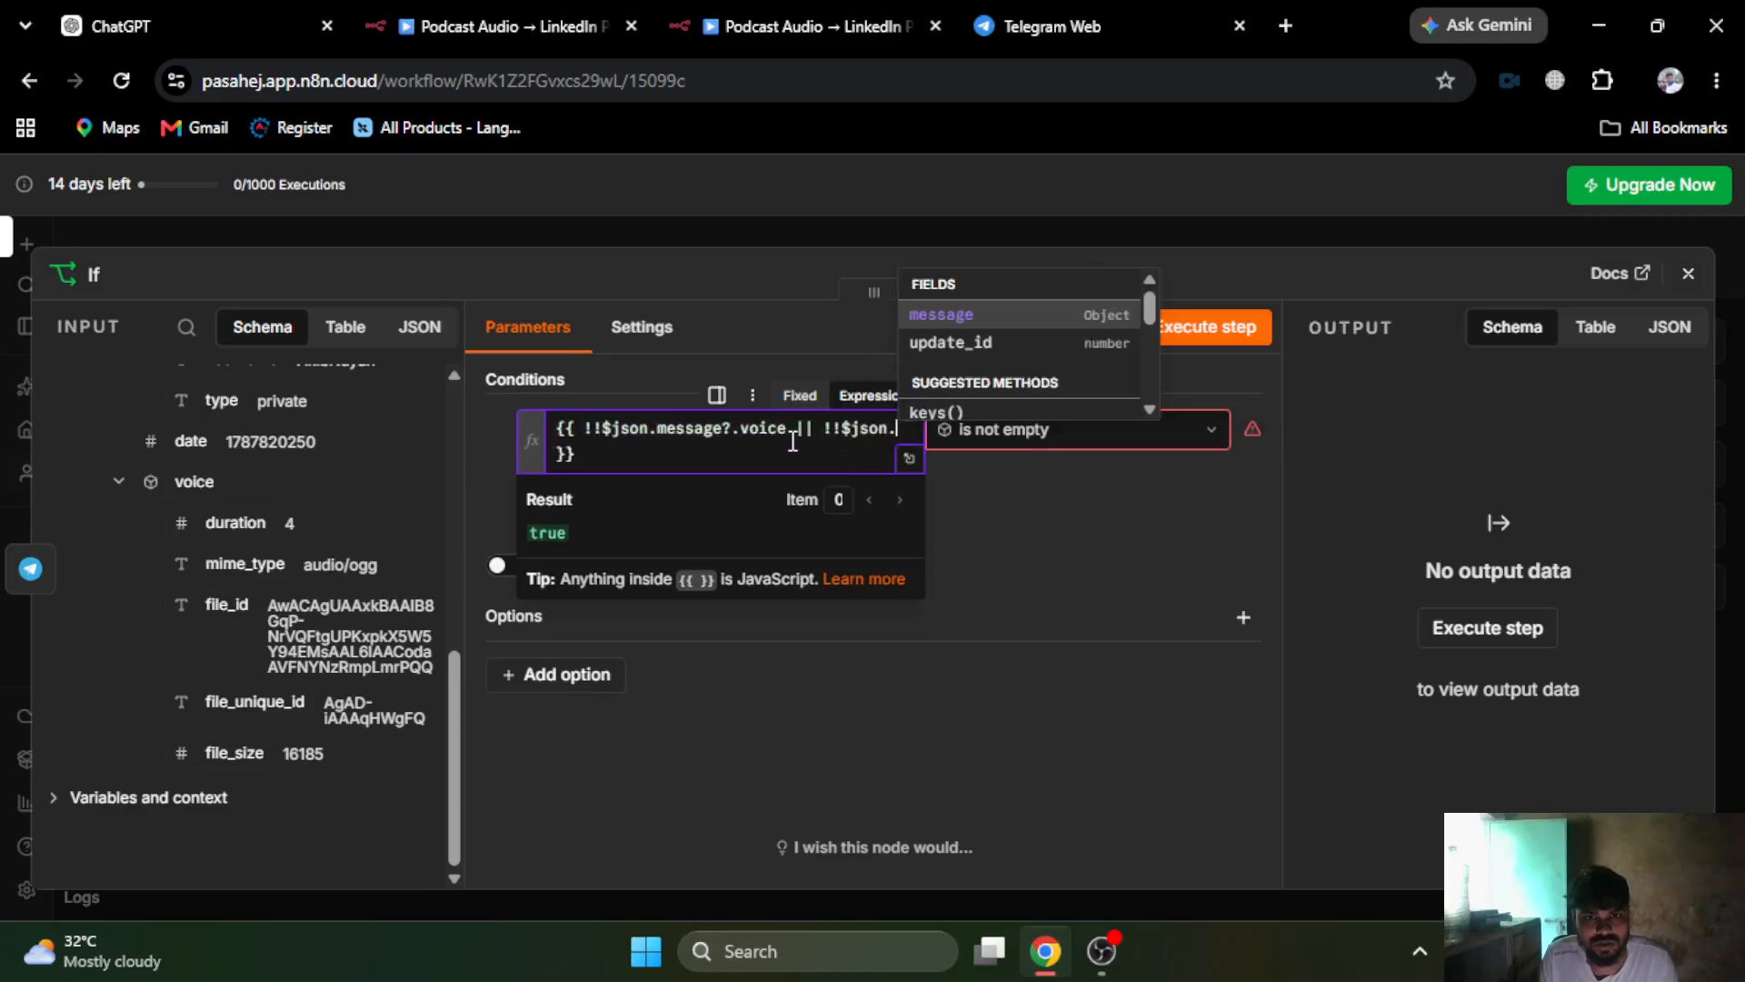
type("essage")
type("?.audio")
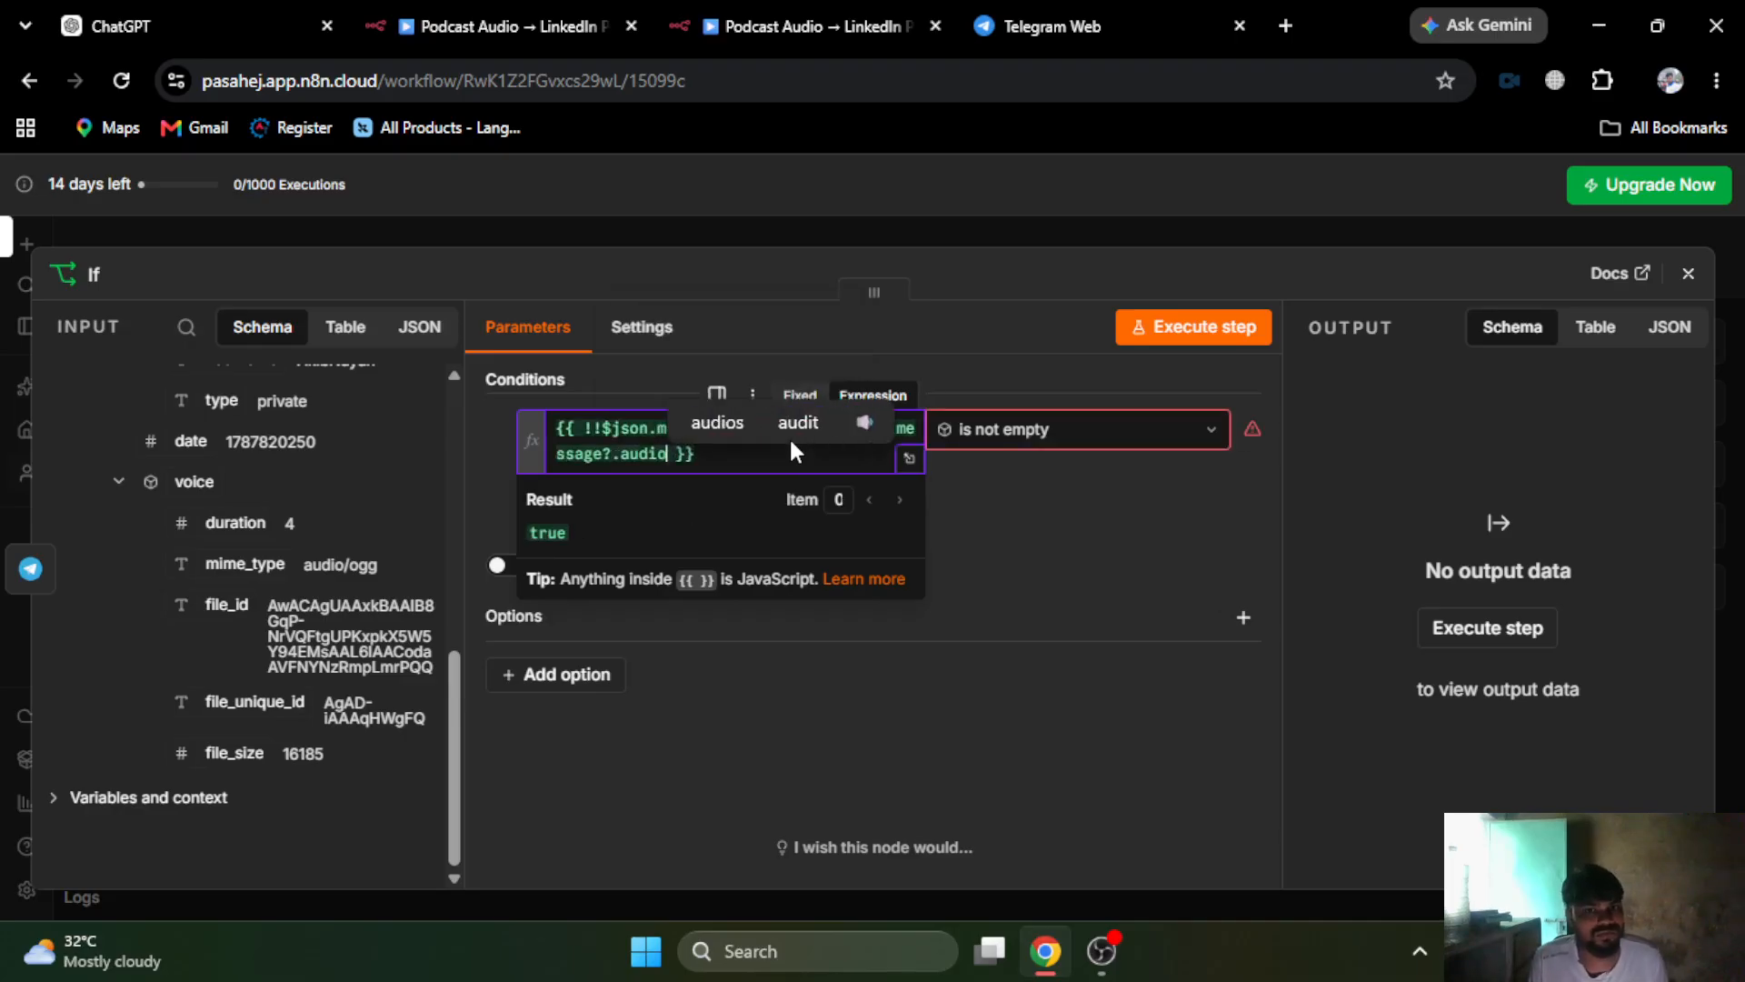
- Set the If condition's comparison to the Boolean operator "is true"
left_click(1104, 438)
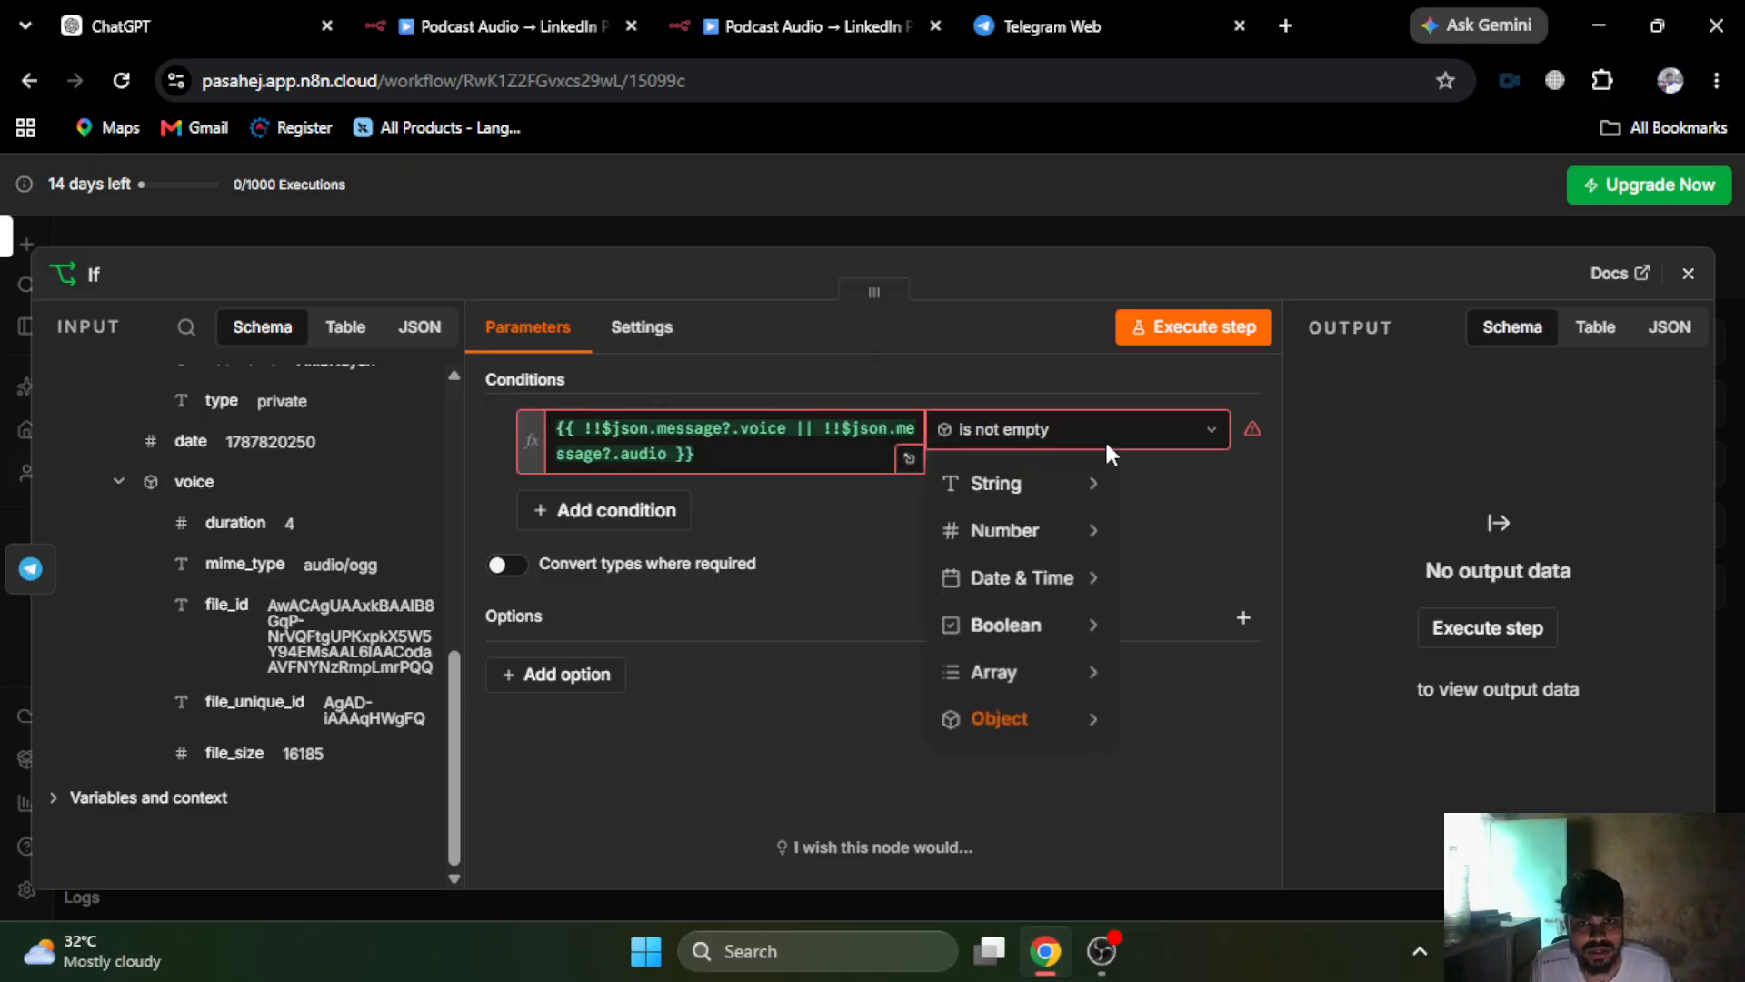
mouse_move(1030, 635)
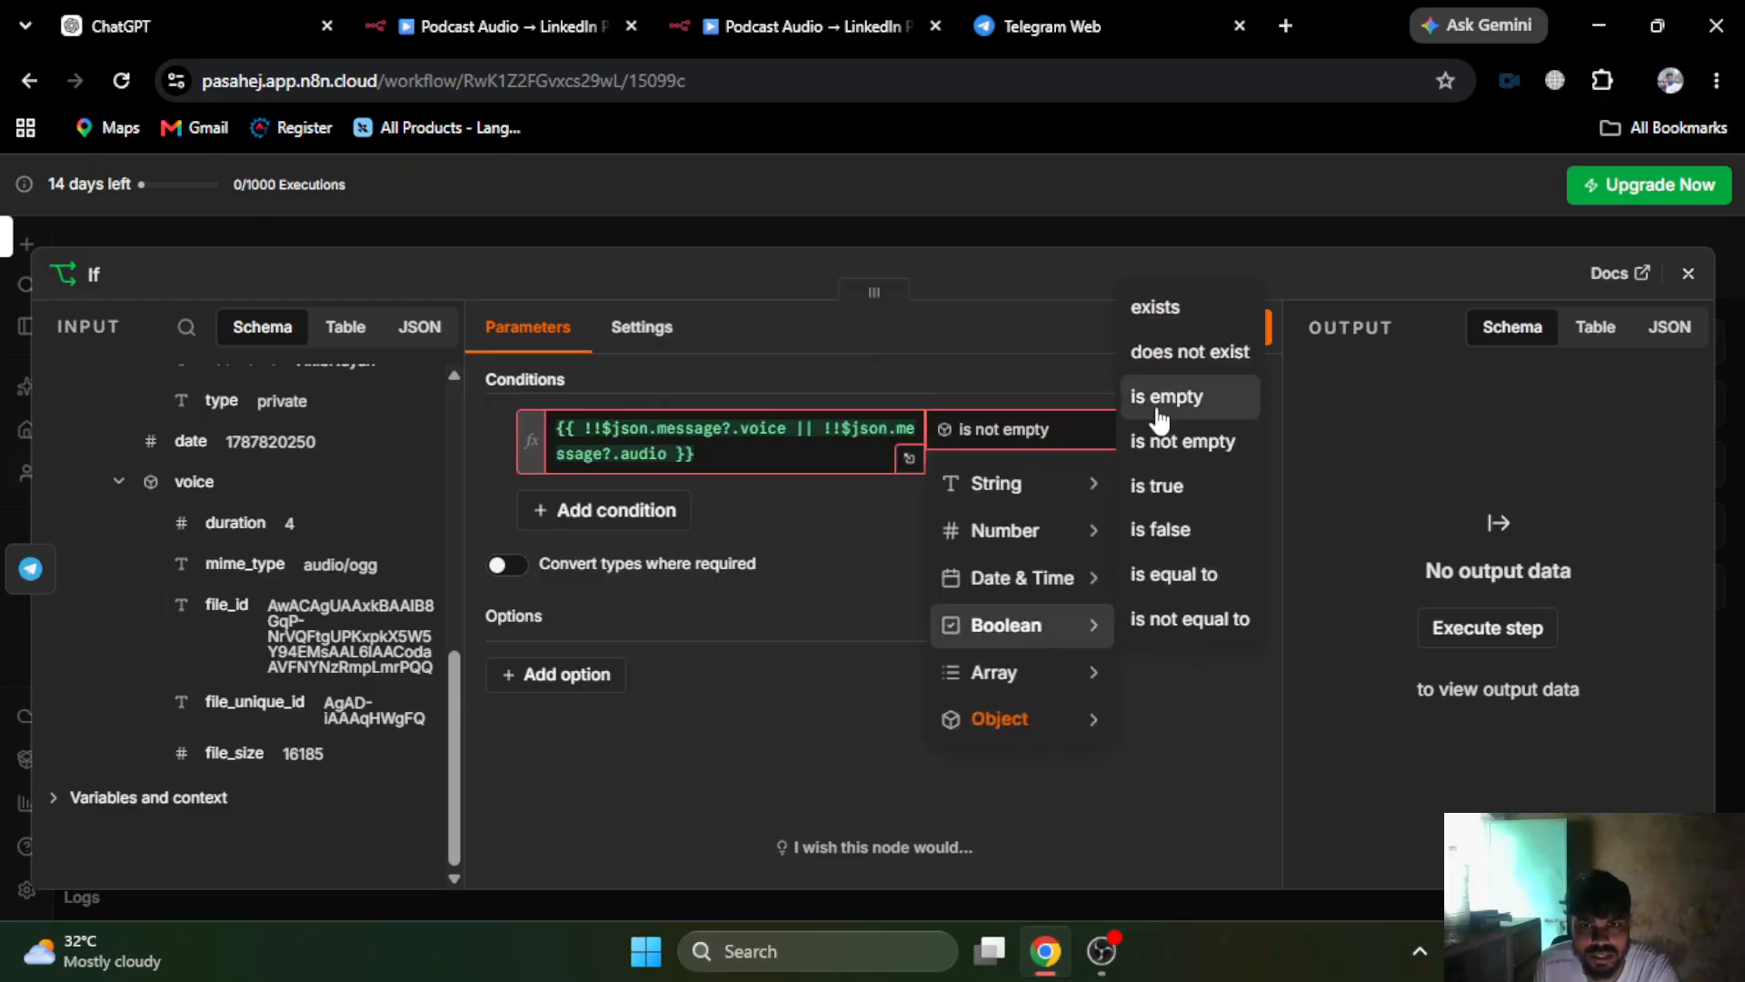
left_click(1161, 487)
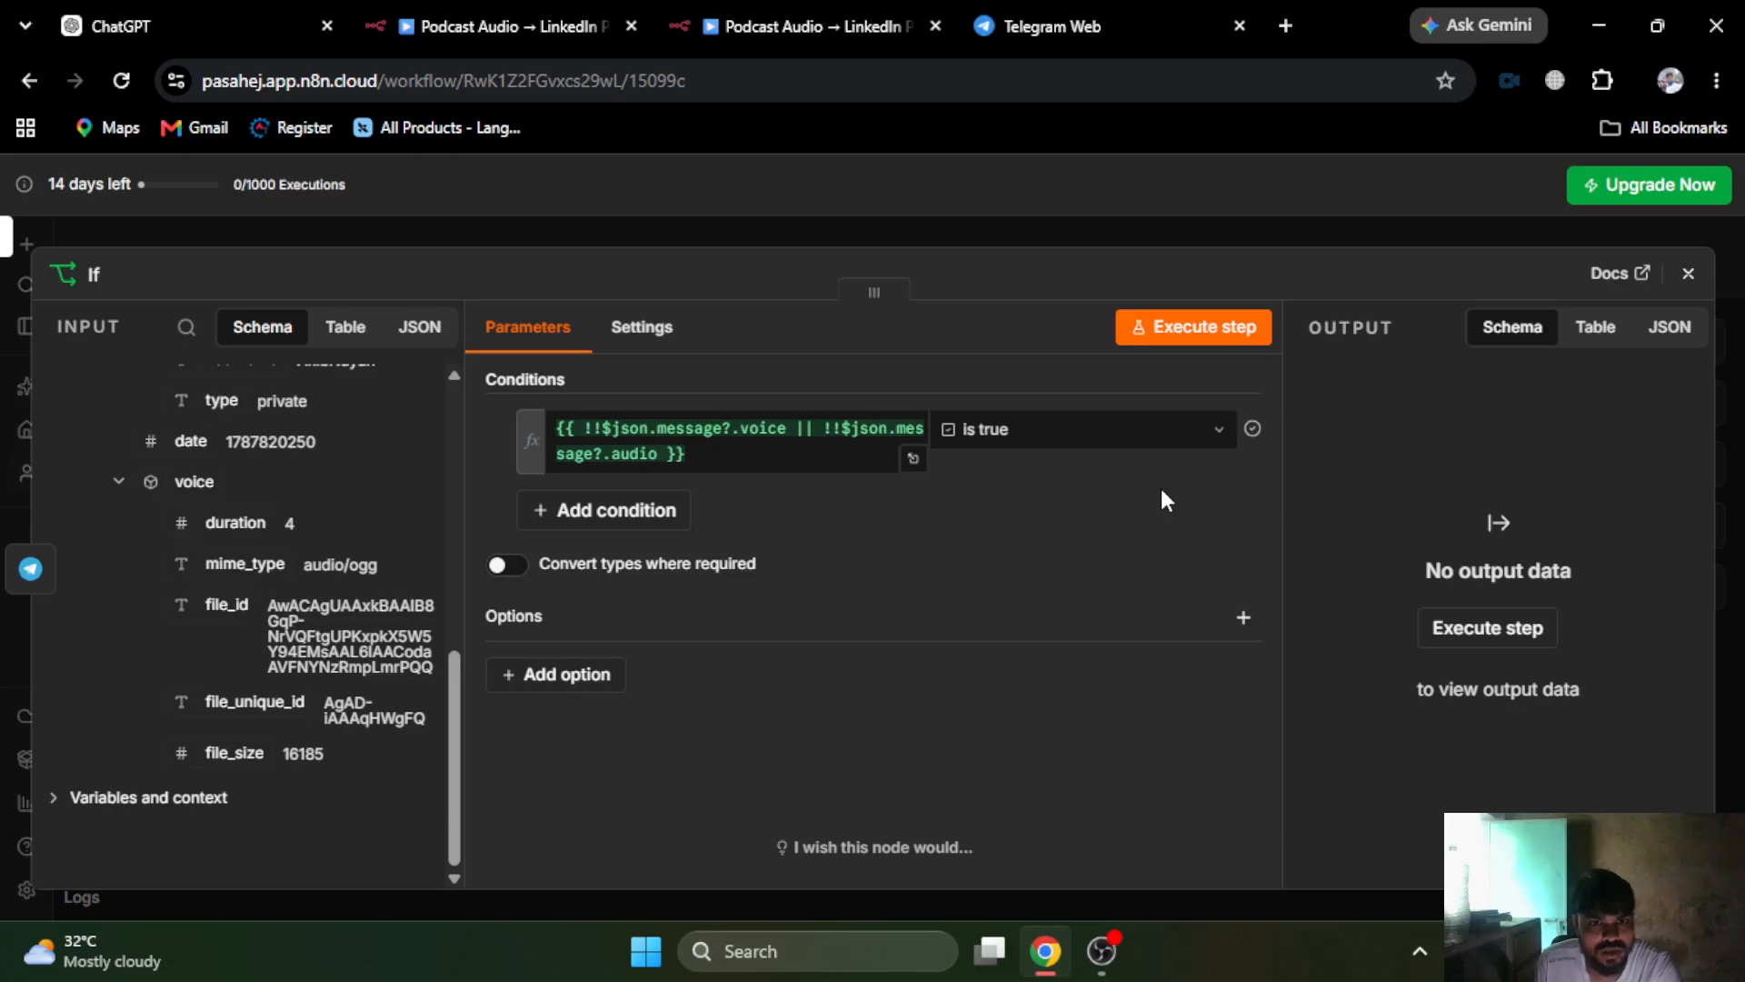
left_click(735, 428)
left_click(1063, 438)
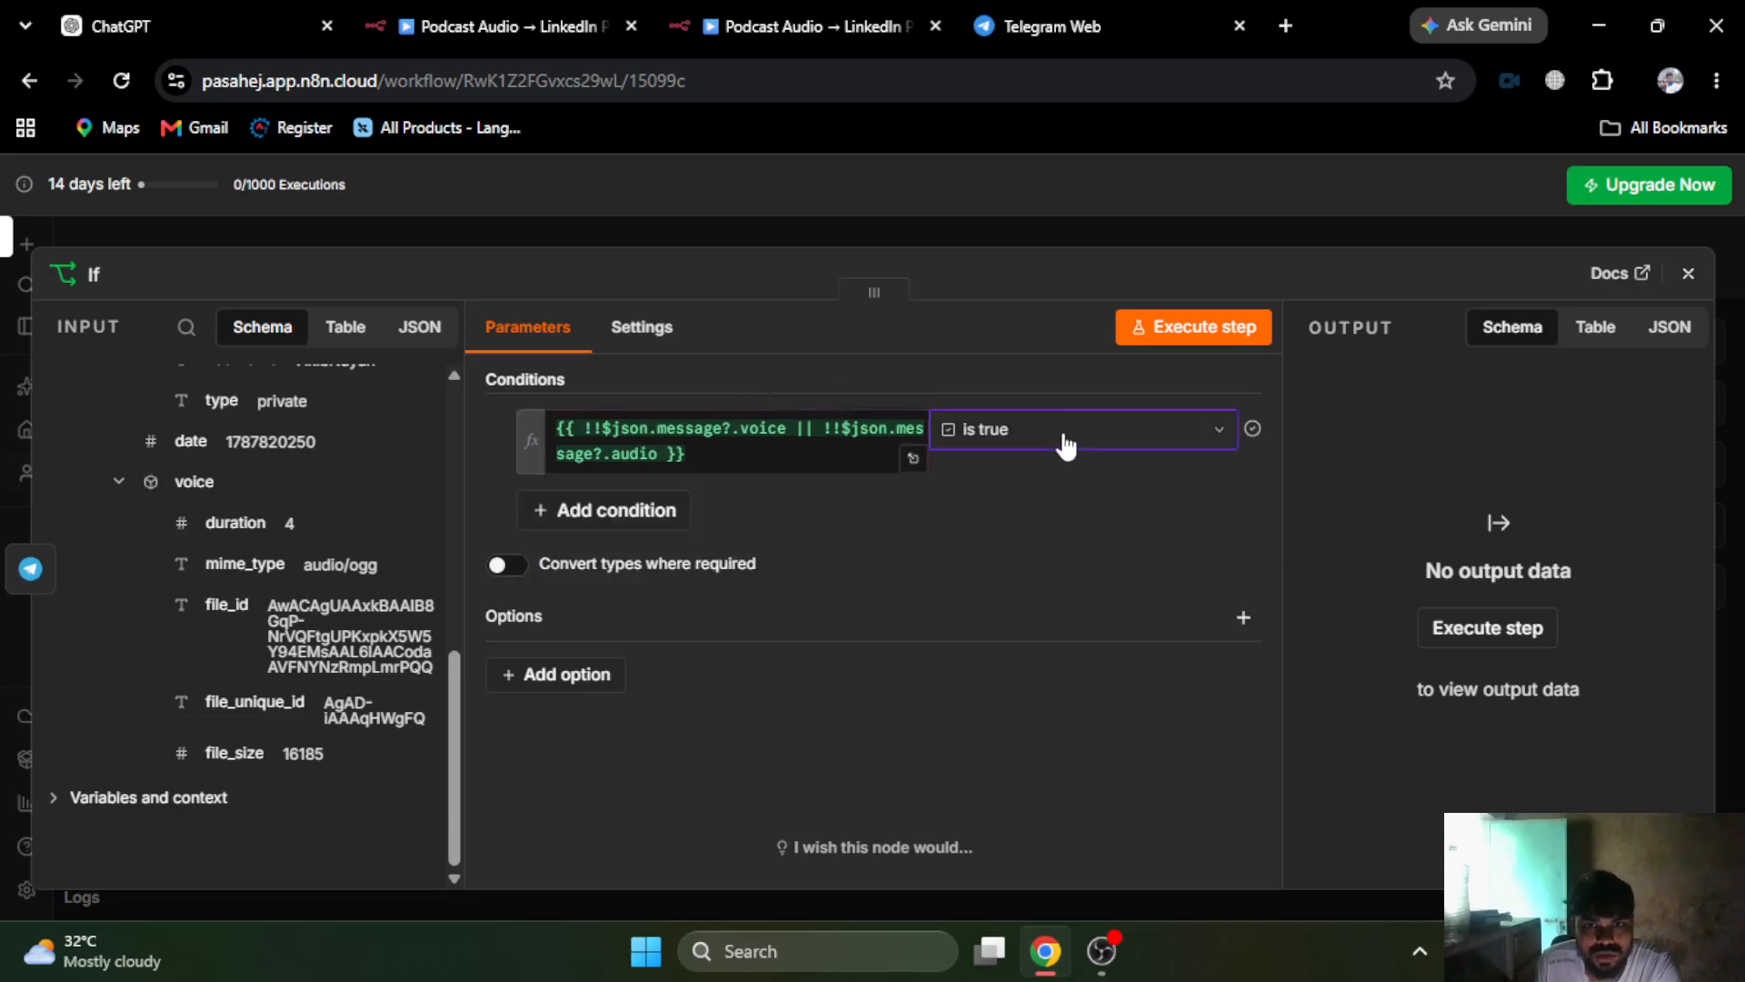
left_click(863, 566)
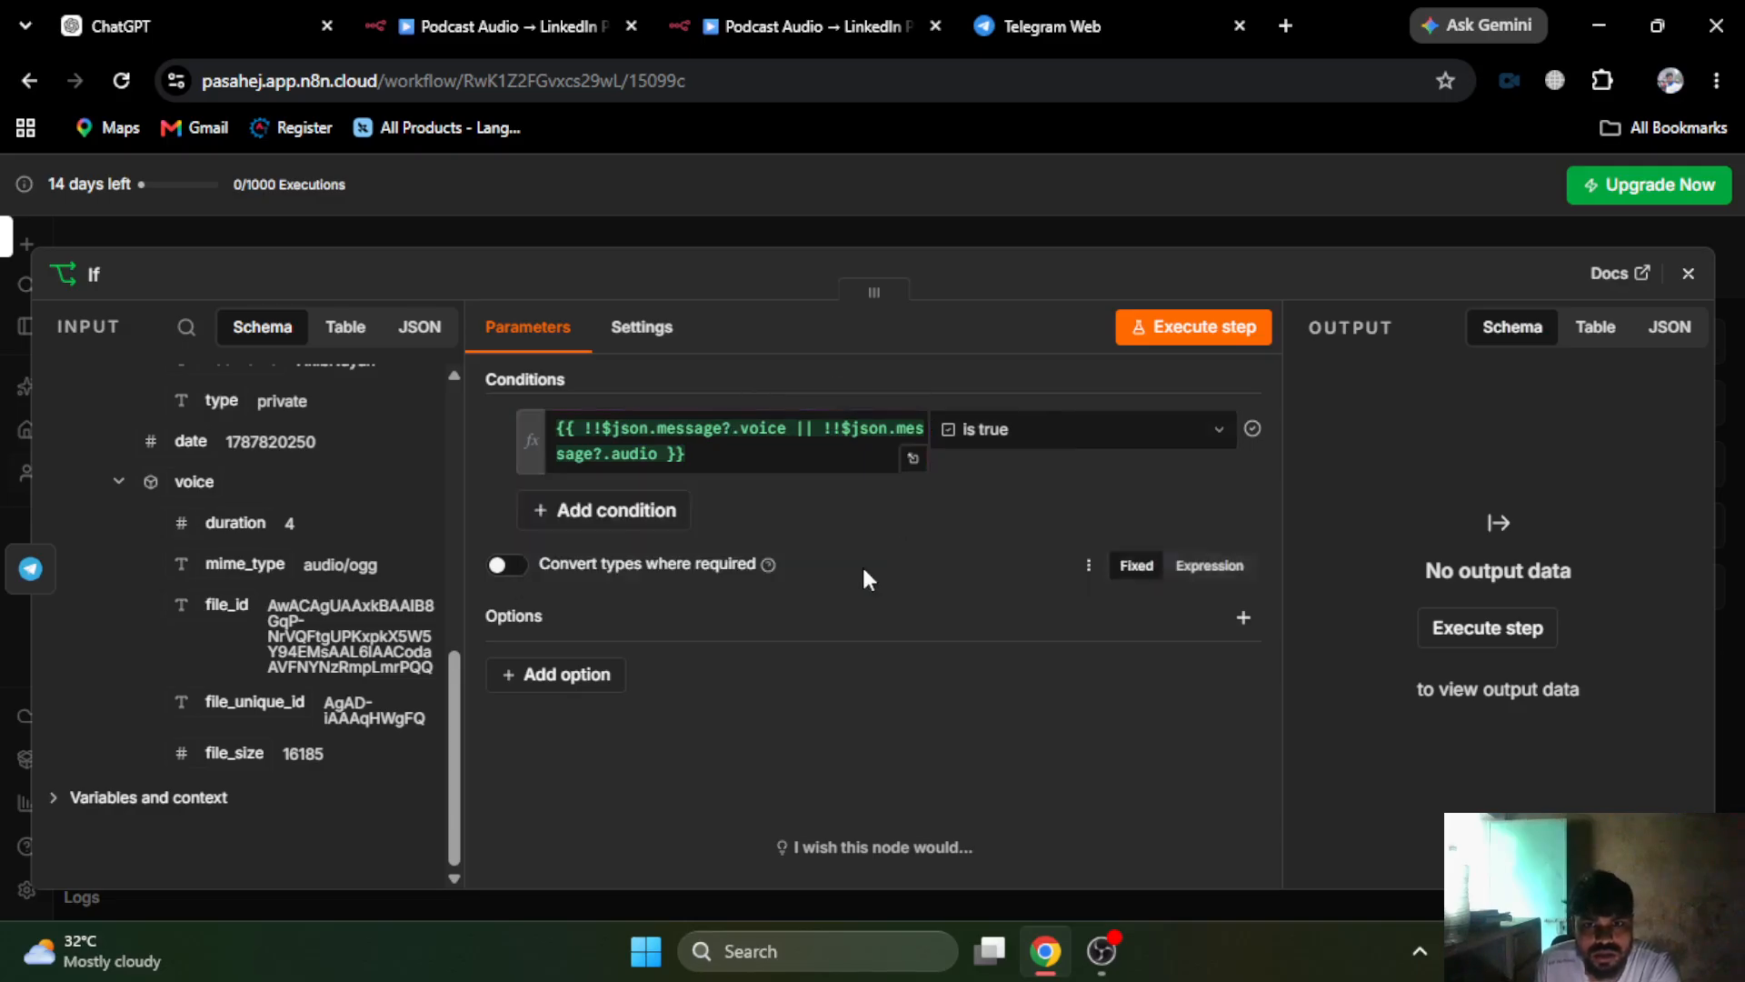
- Execute the If node on its own, check the true branch output and return to the canvas
left_click(1203, 332)
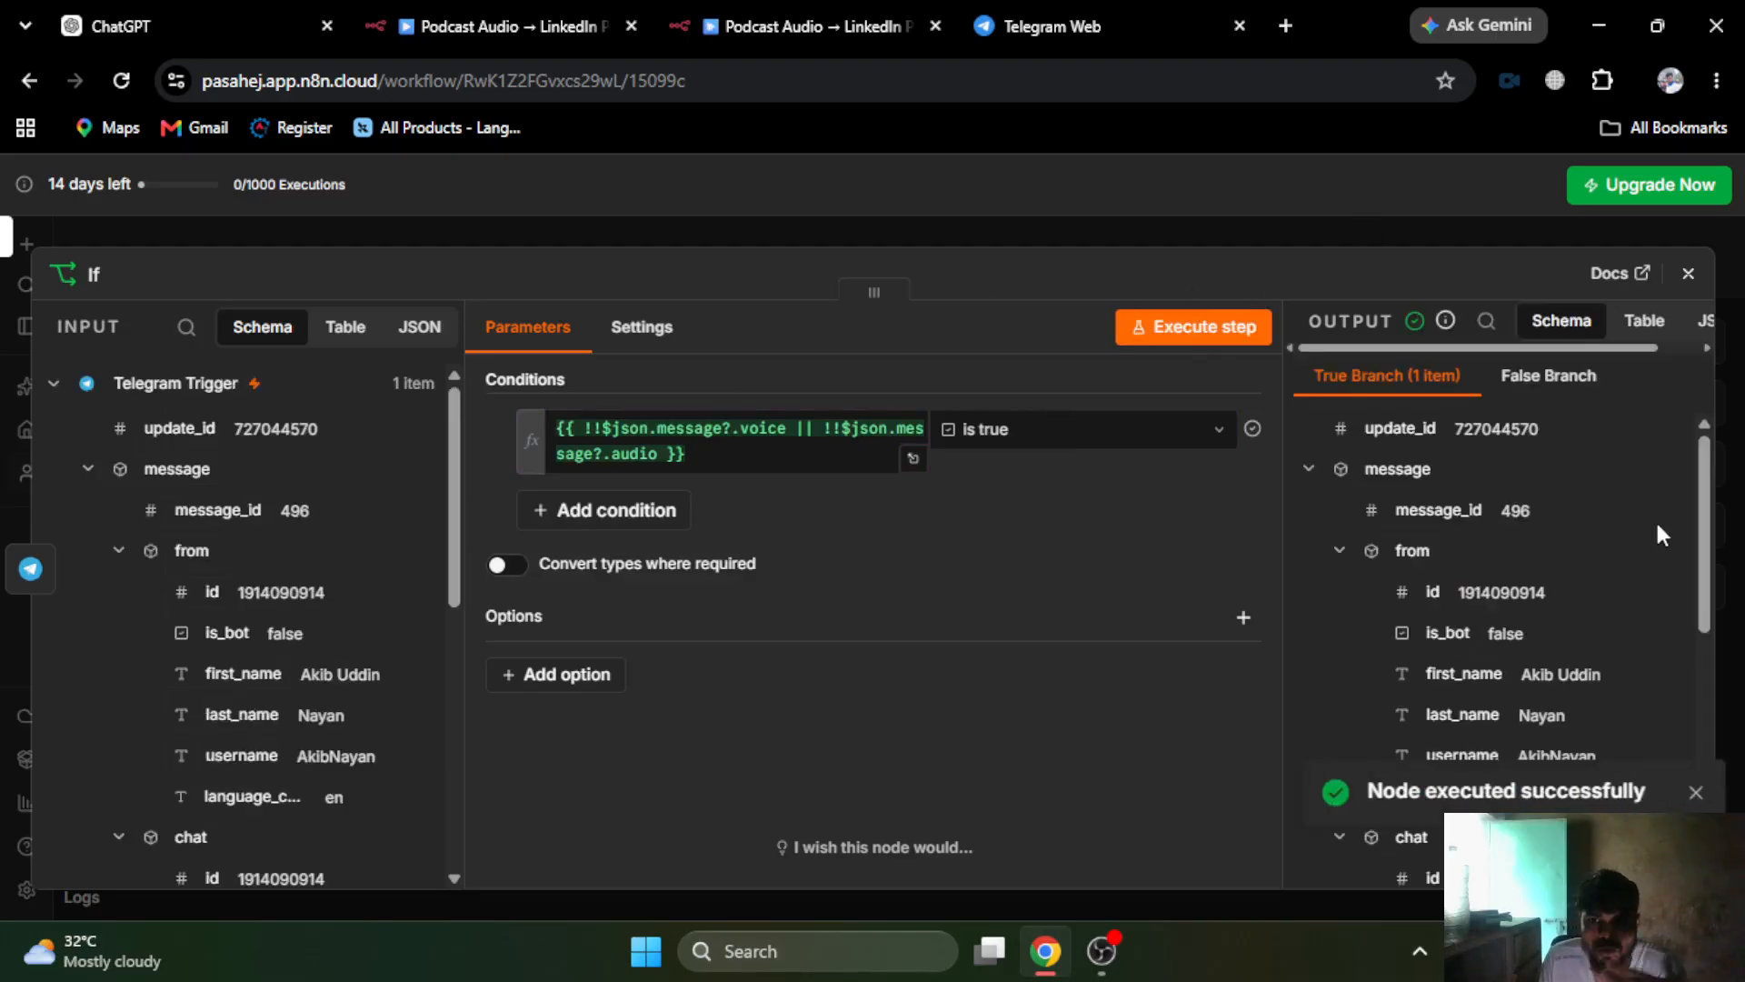
scroll(1602, 493, "down", 6)
scroll(1596, 500, "up", 4)
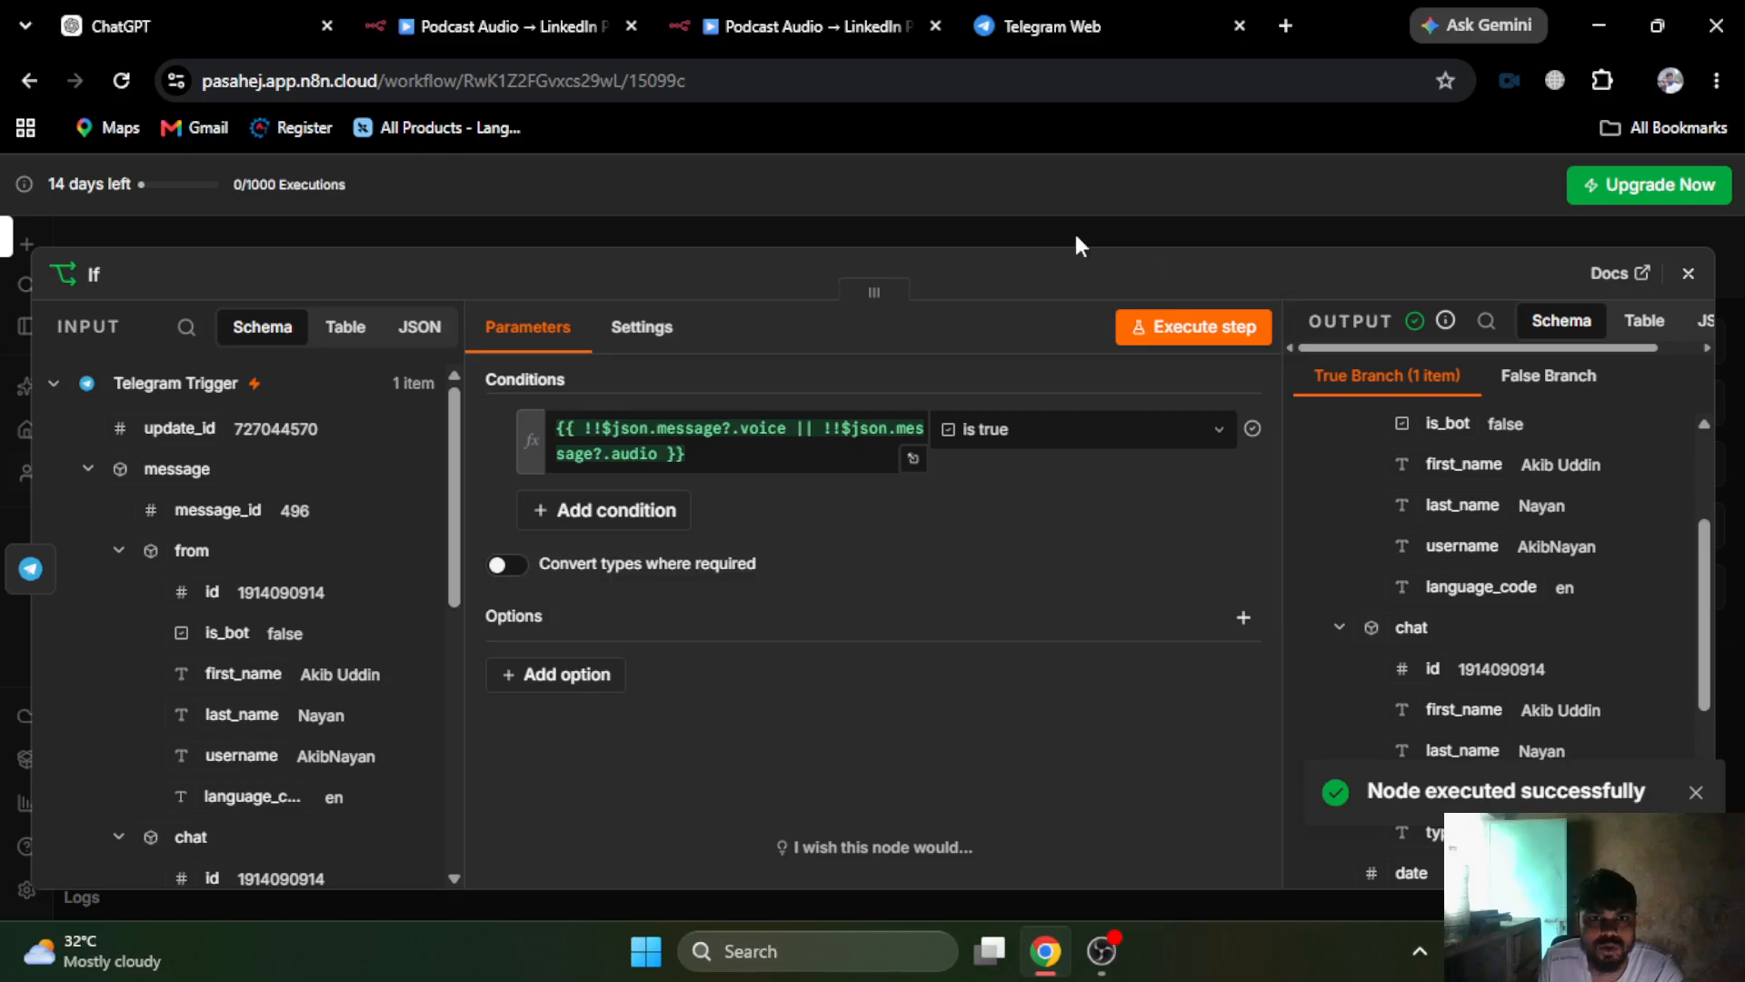
left_click(969, 220)
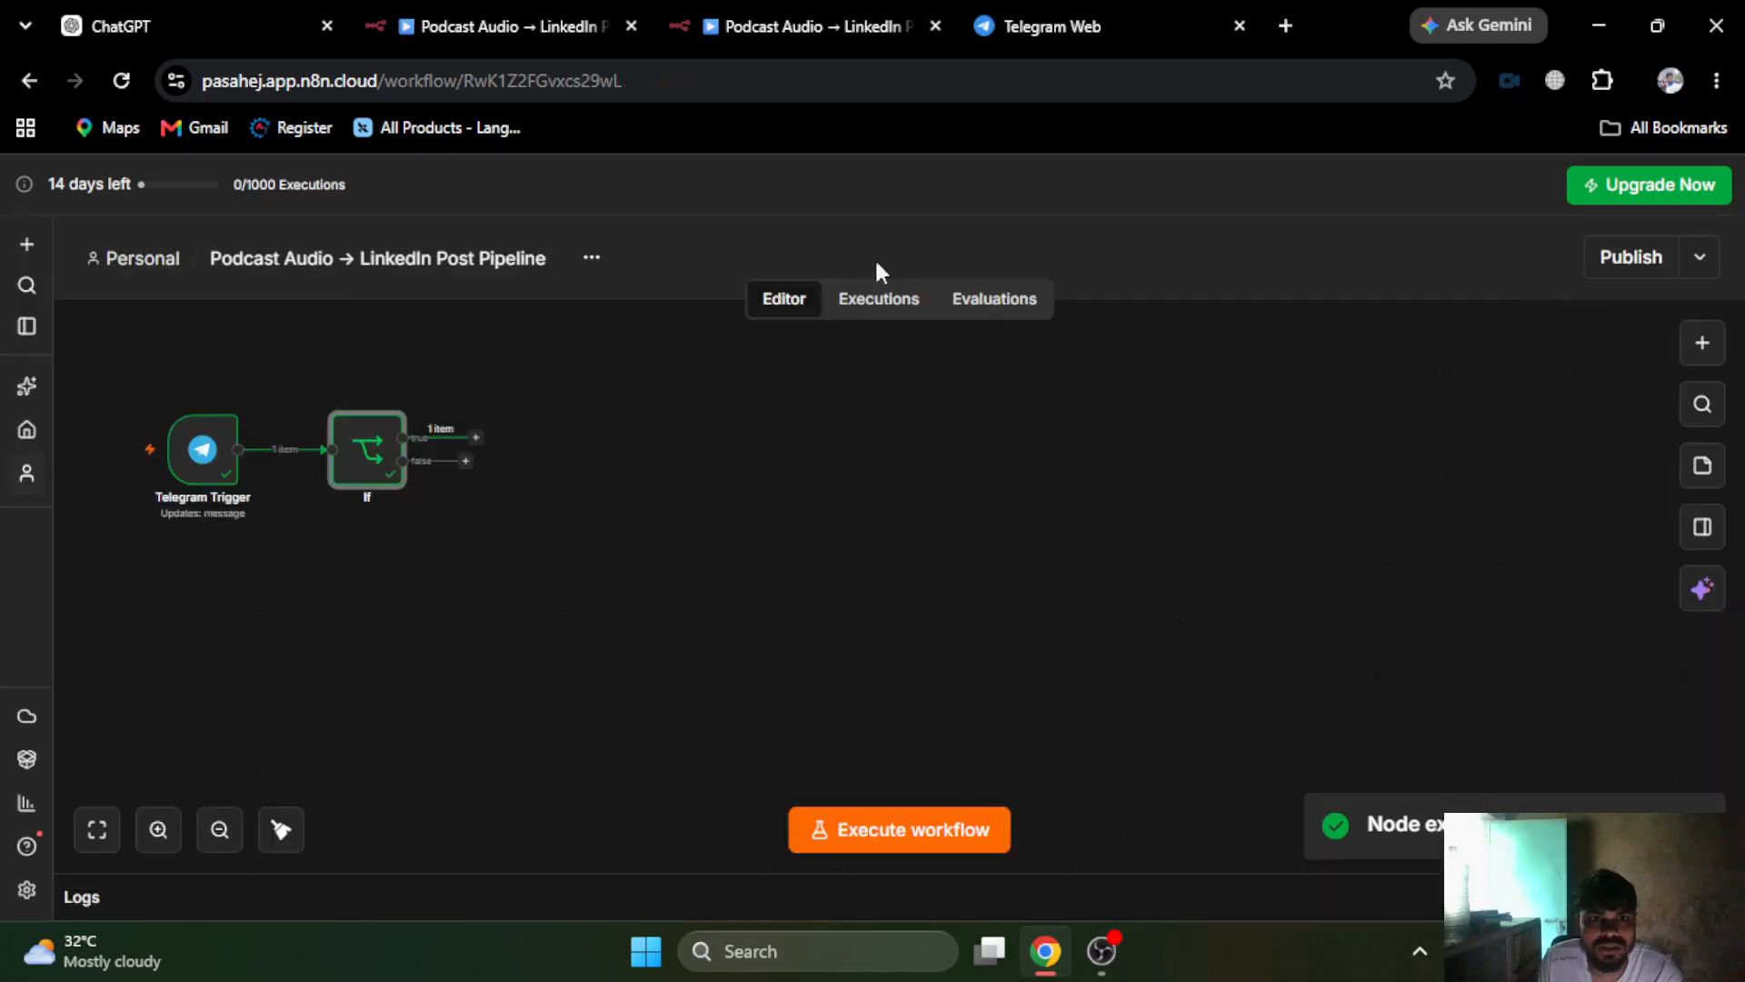
- Add a Telegram "Get a file" node to the If node's true branch
left_click(474, 441)
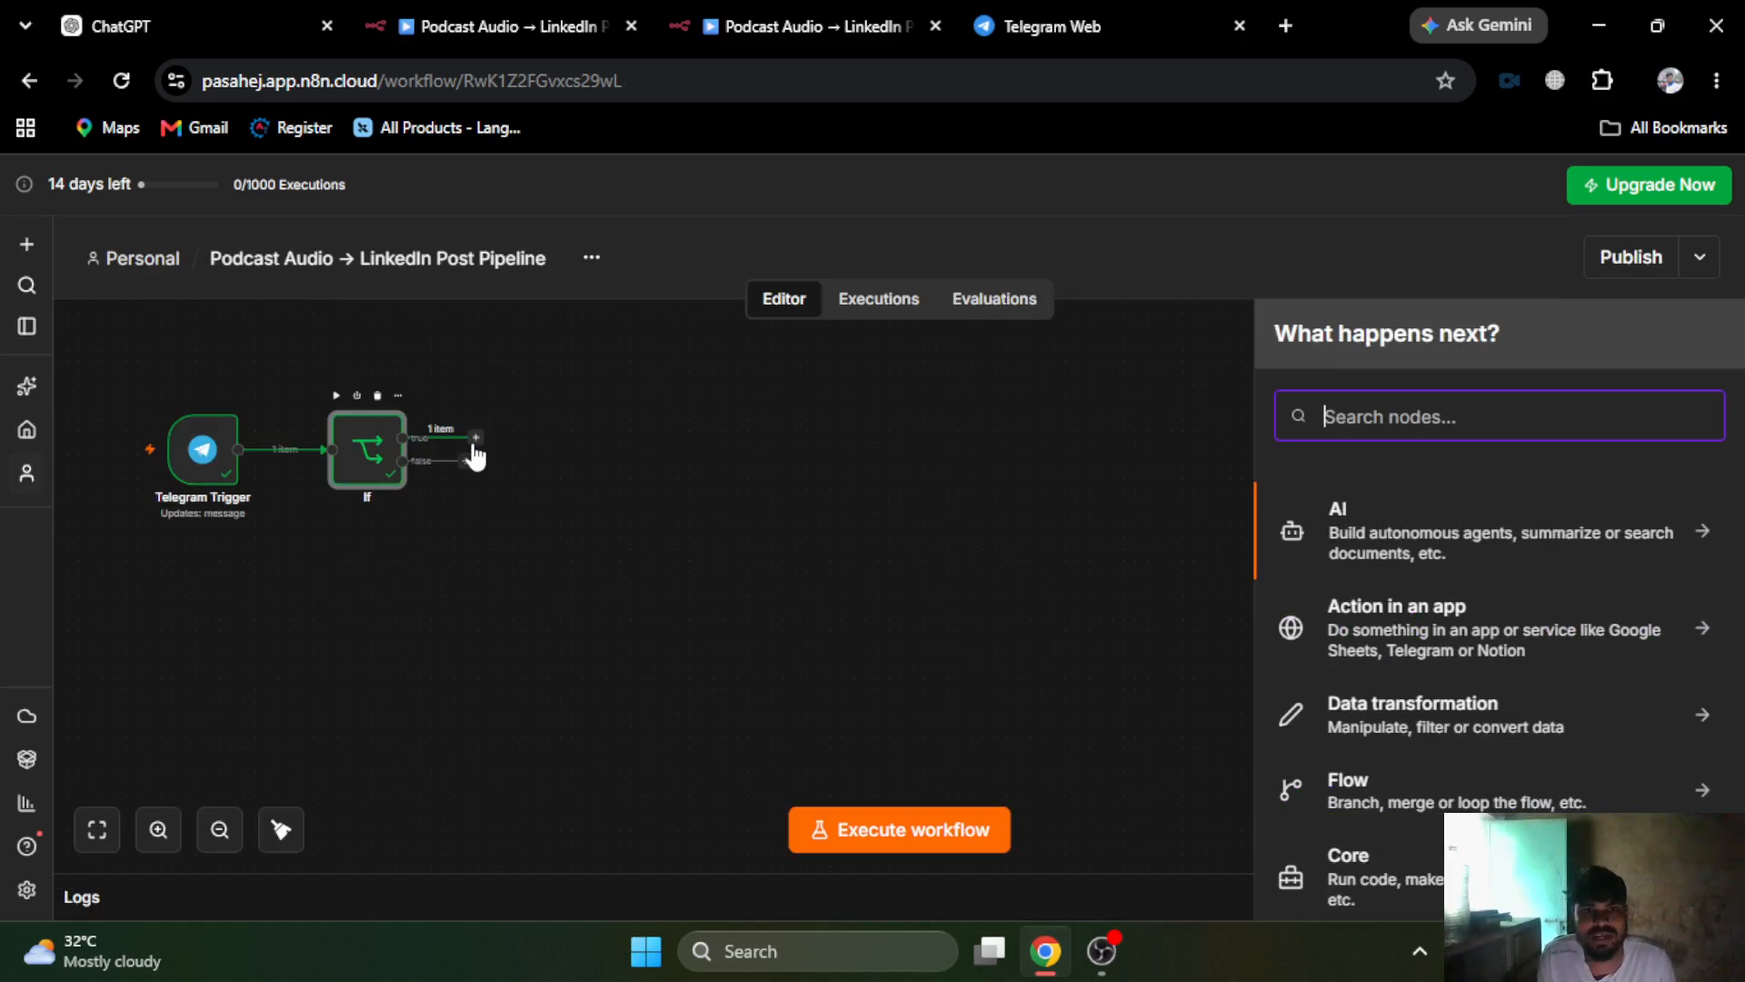
type("tele")
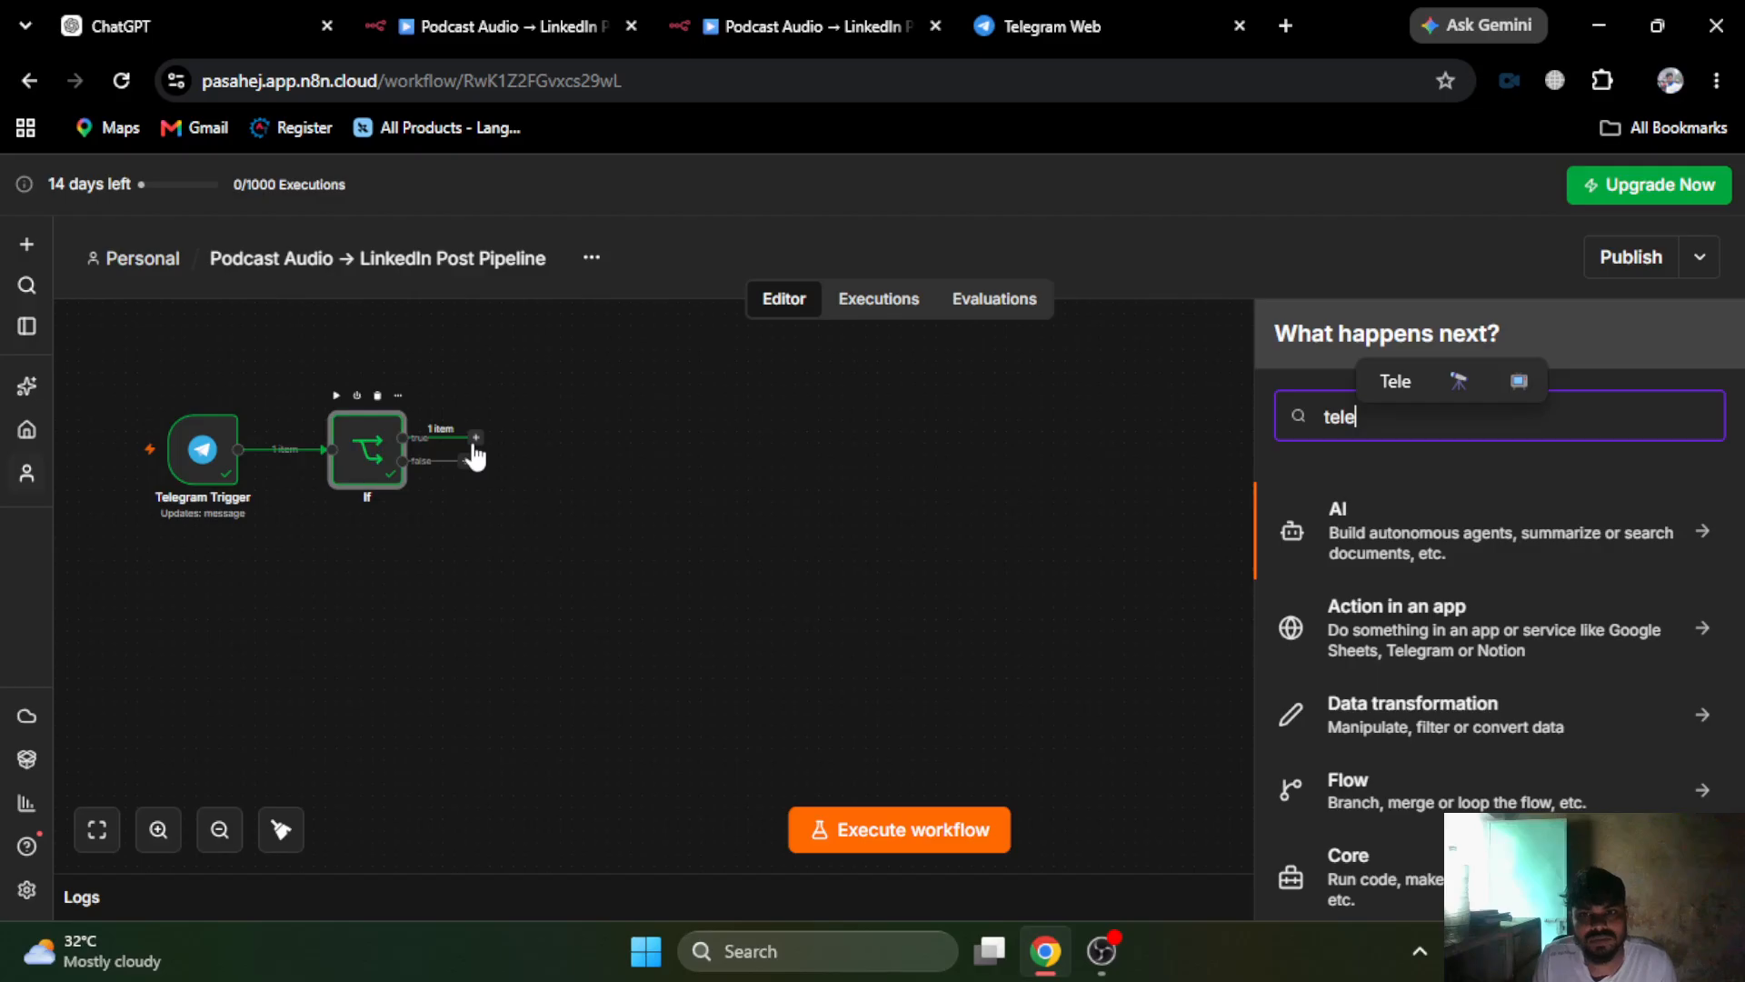
left_click(1453, 537)
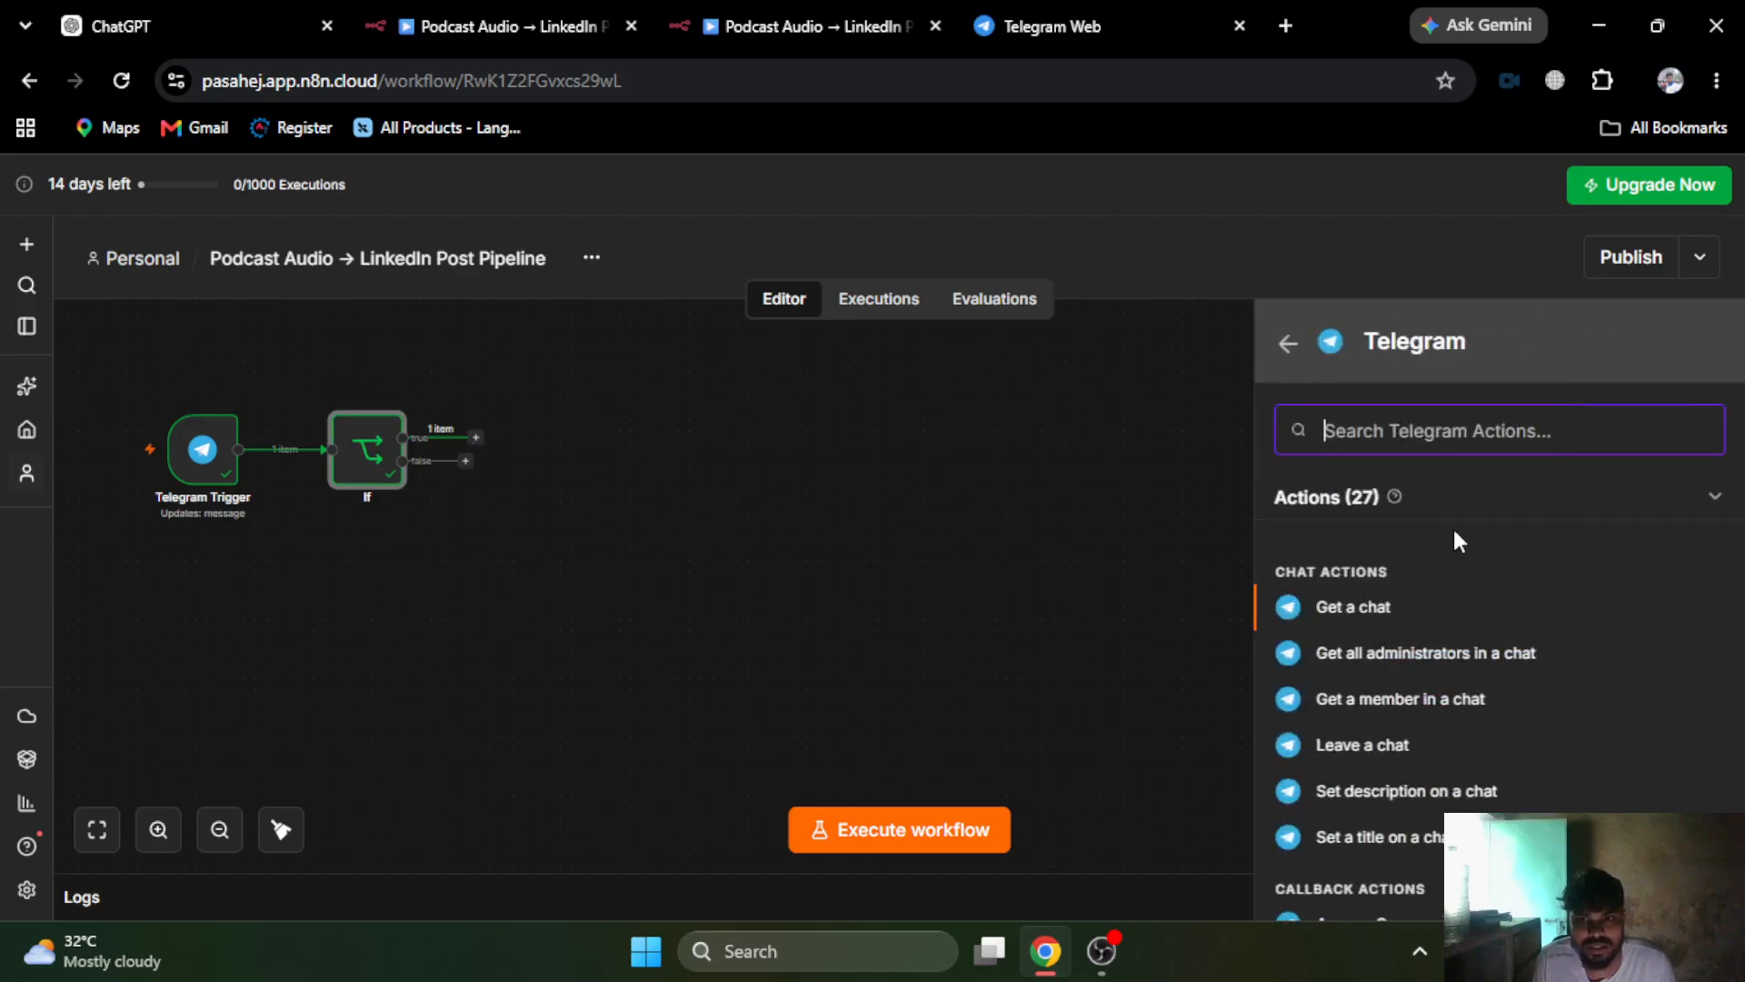
scroll(1425, 682, "down", 3)
scroll(1423, 677, "down", 3)
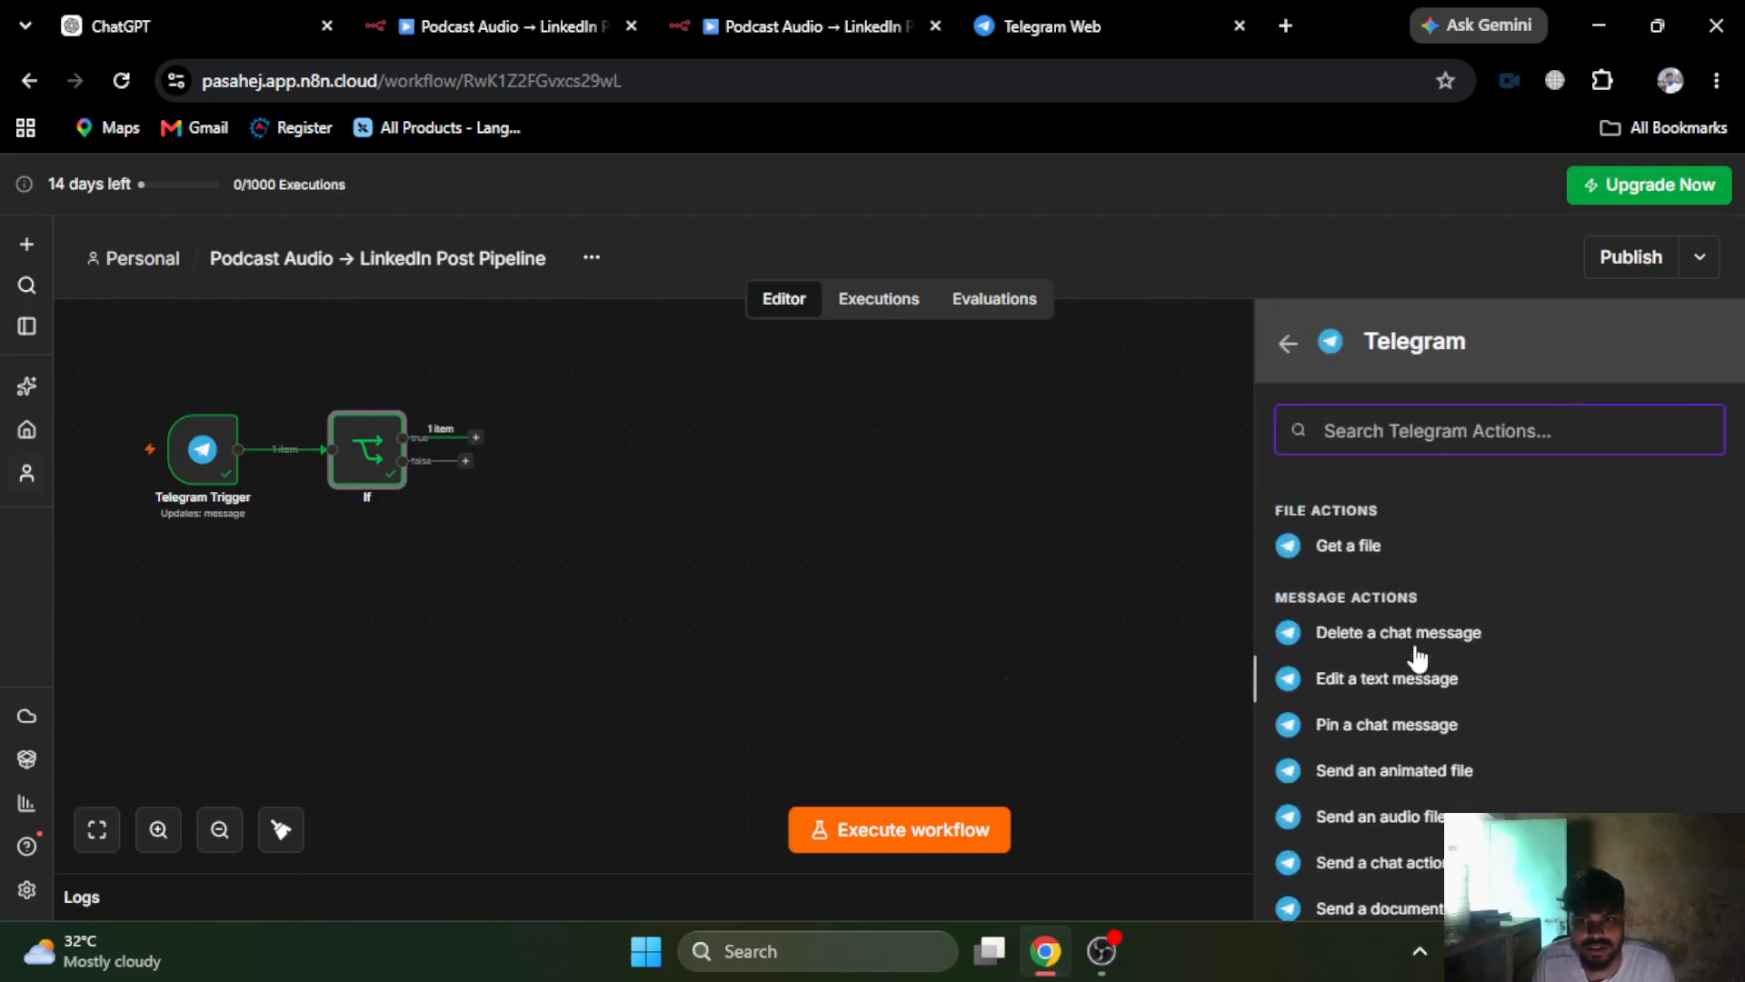
left_click(1329, 555)
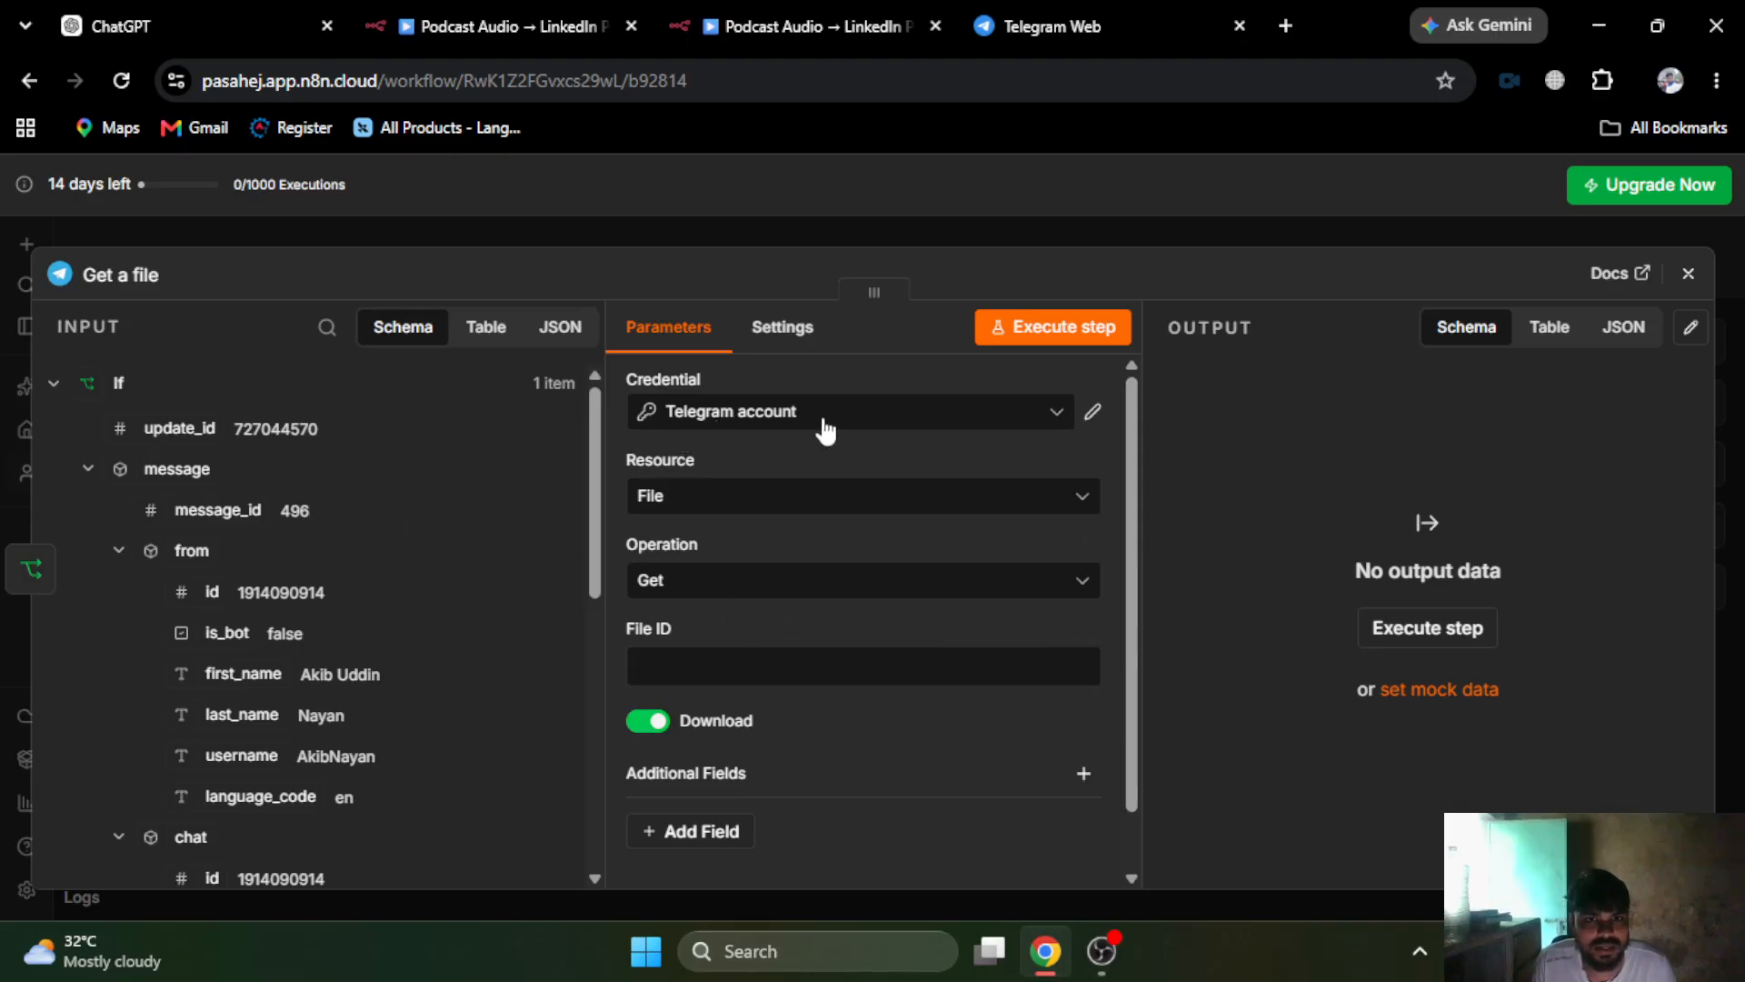
- Map the voice message's file_id into the File ID, execute the node and check its table, schema and binary output
scroll(358, 526, "down", 5)
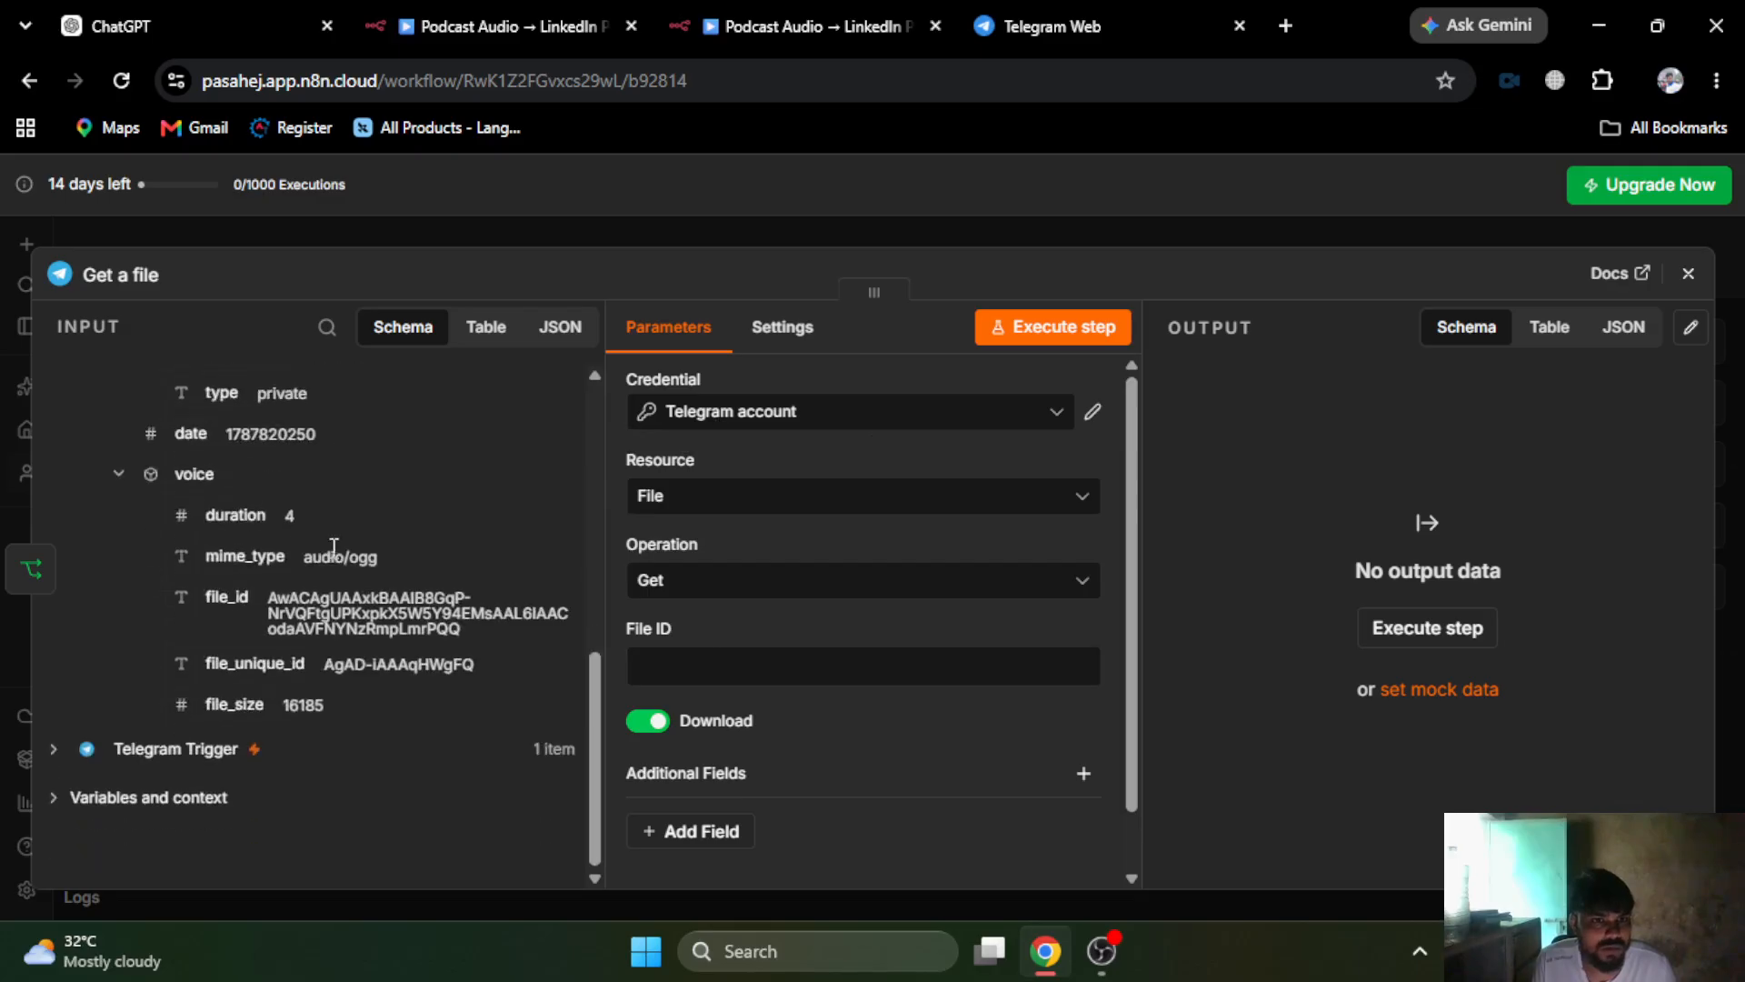
left_click_drag(220, 597, 683, 671)
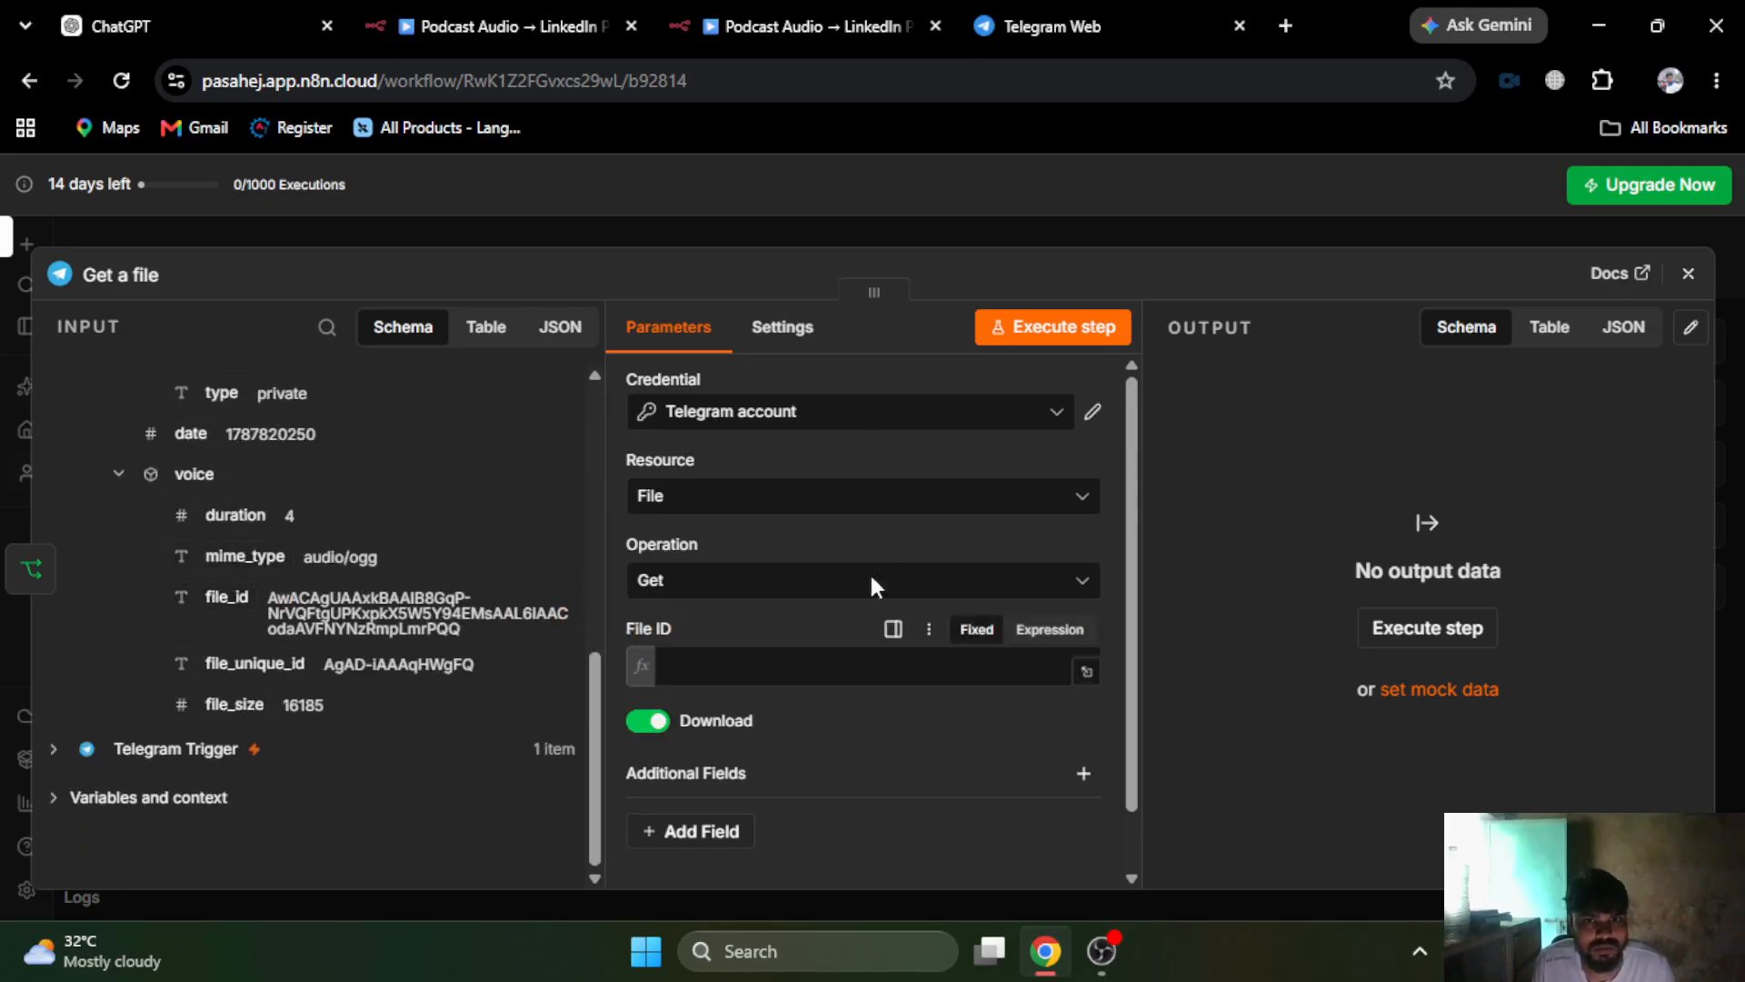
left_click(1047, 339)
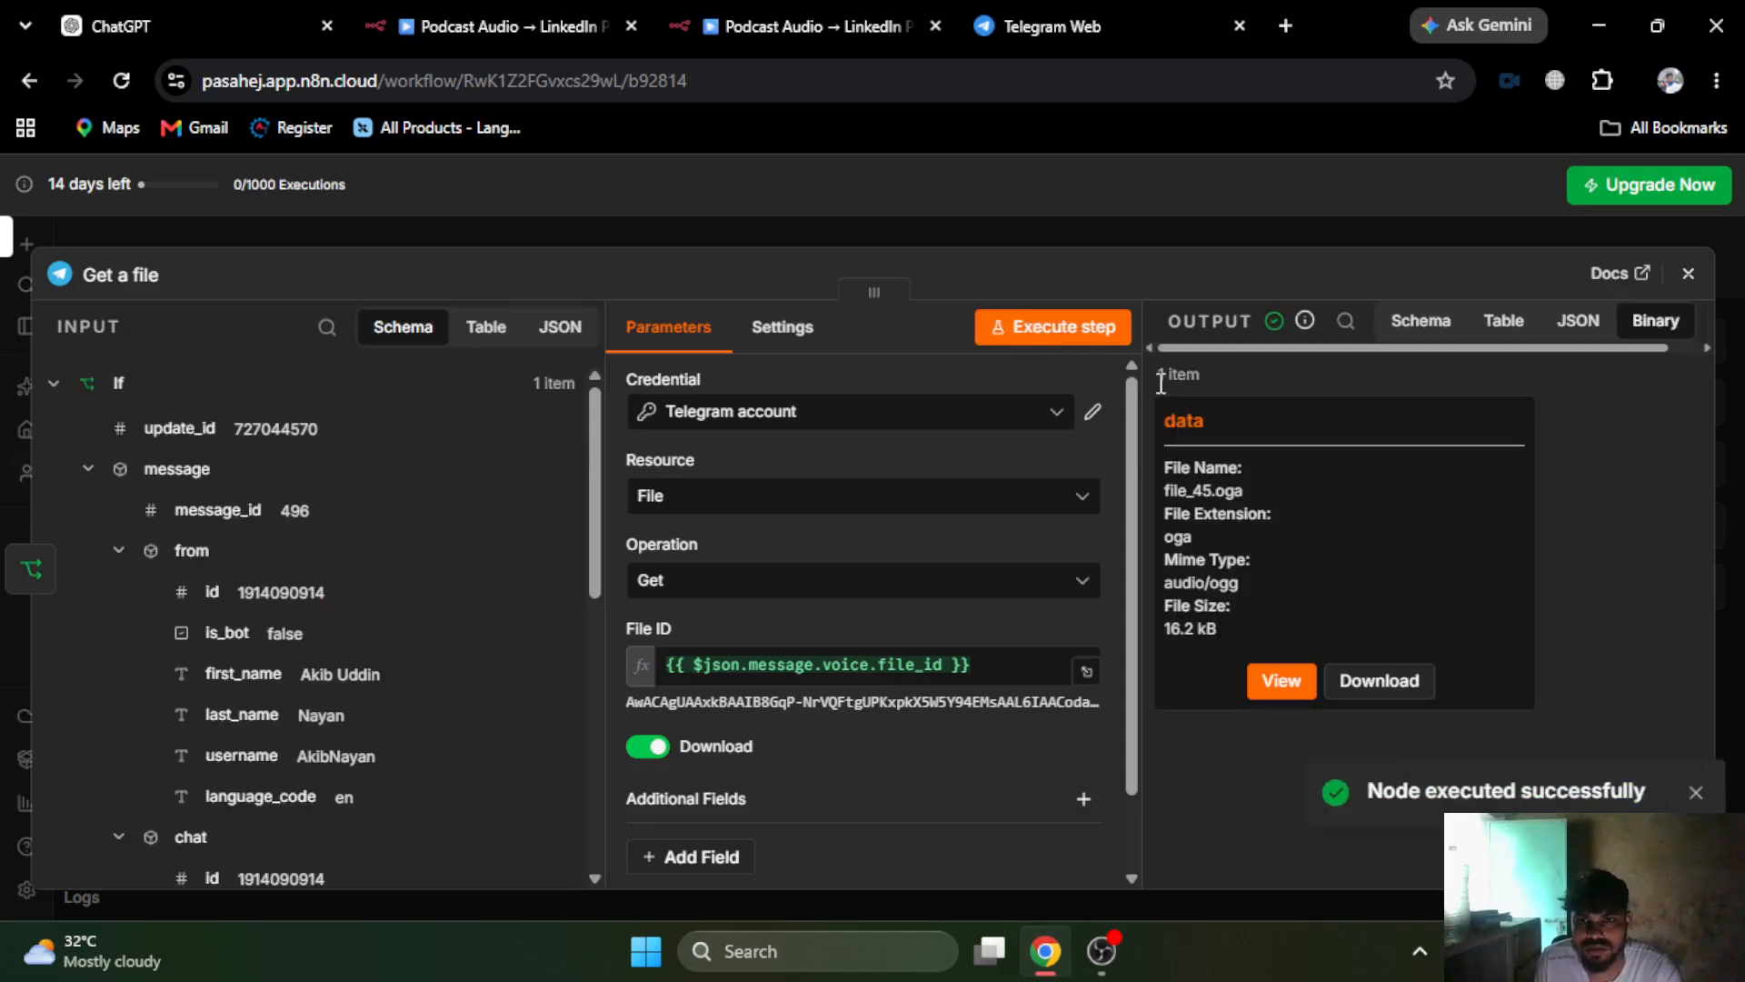
left_click(1508, 325)
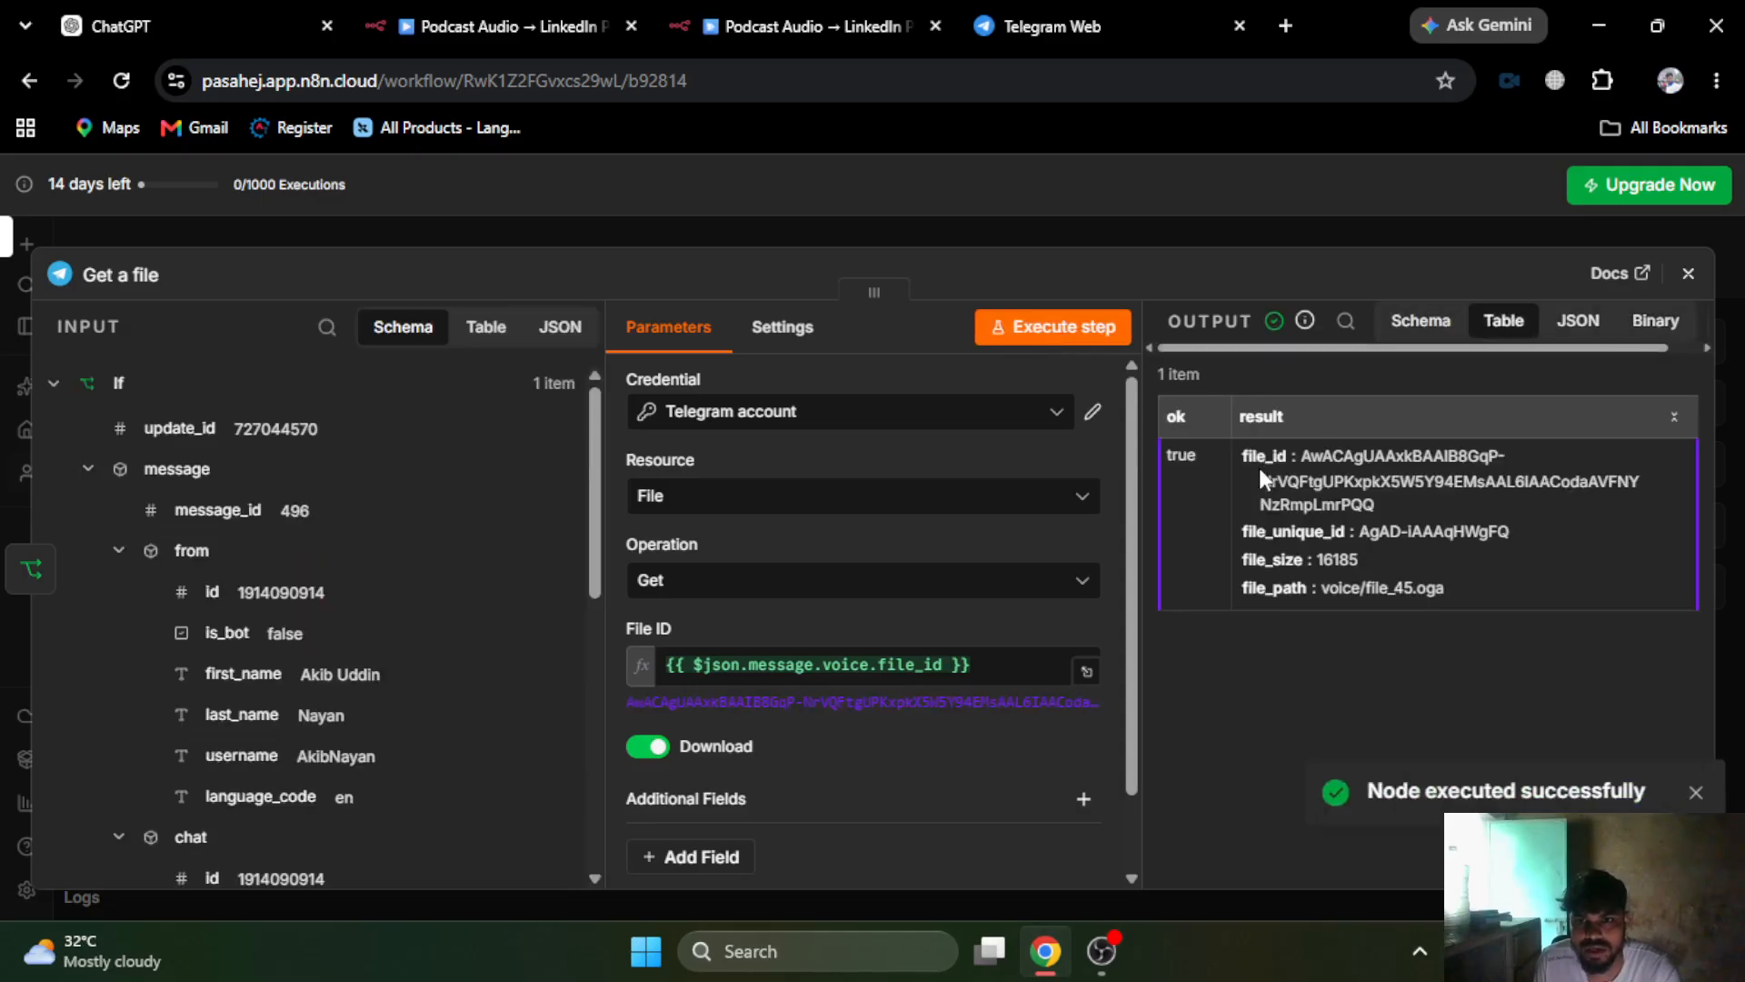
left_click(1423, 323)
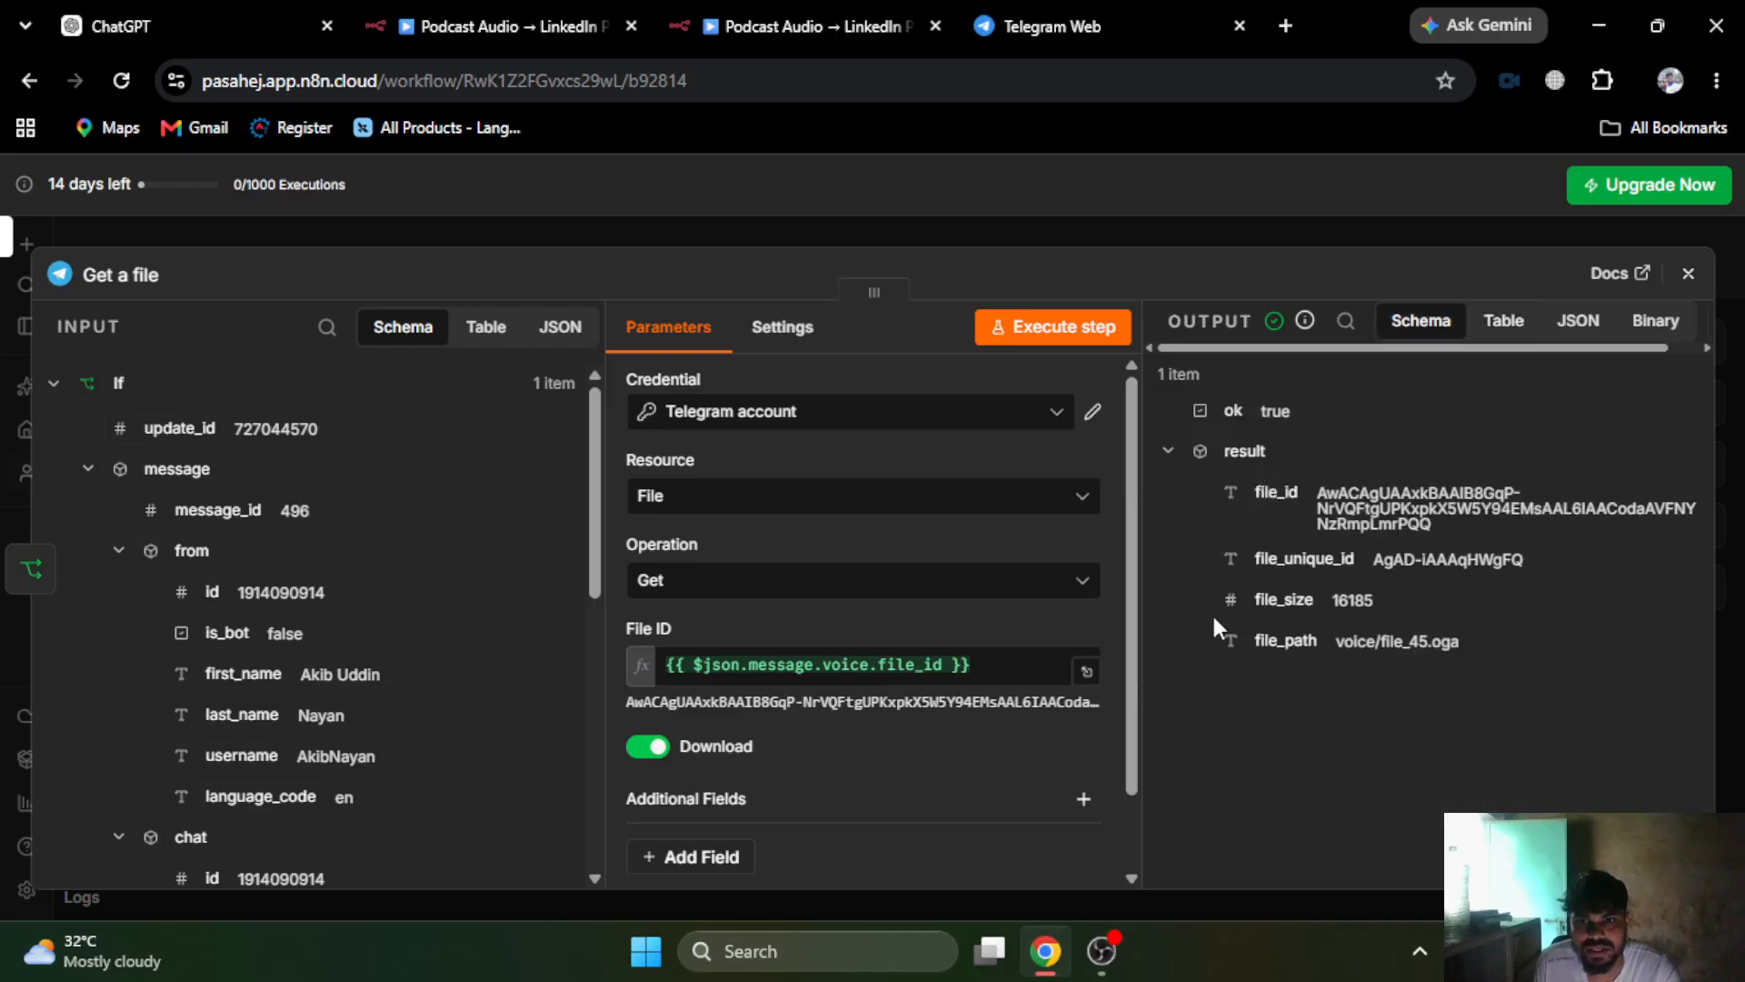
left_click(1653, 322)
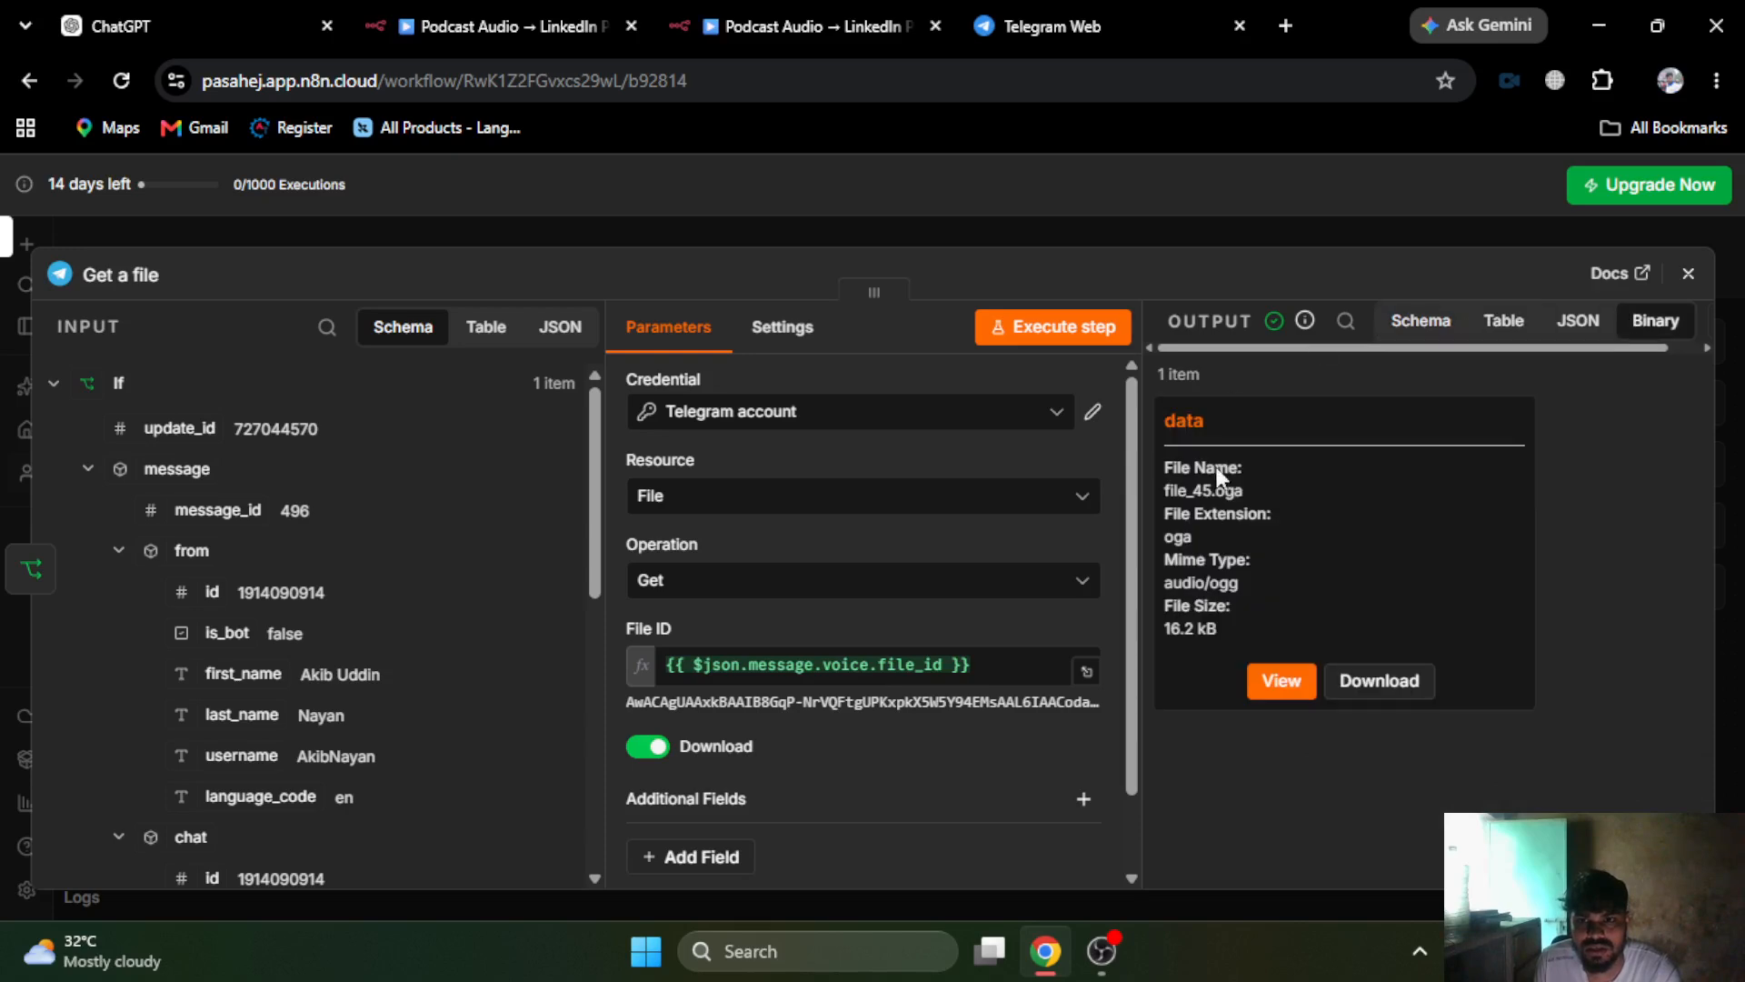
- Move the Get a file node up and away from the If node, and recheck its table and schema output
left_click(1082, 241)
left_click_drag(524, 362, 560, 361)
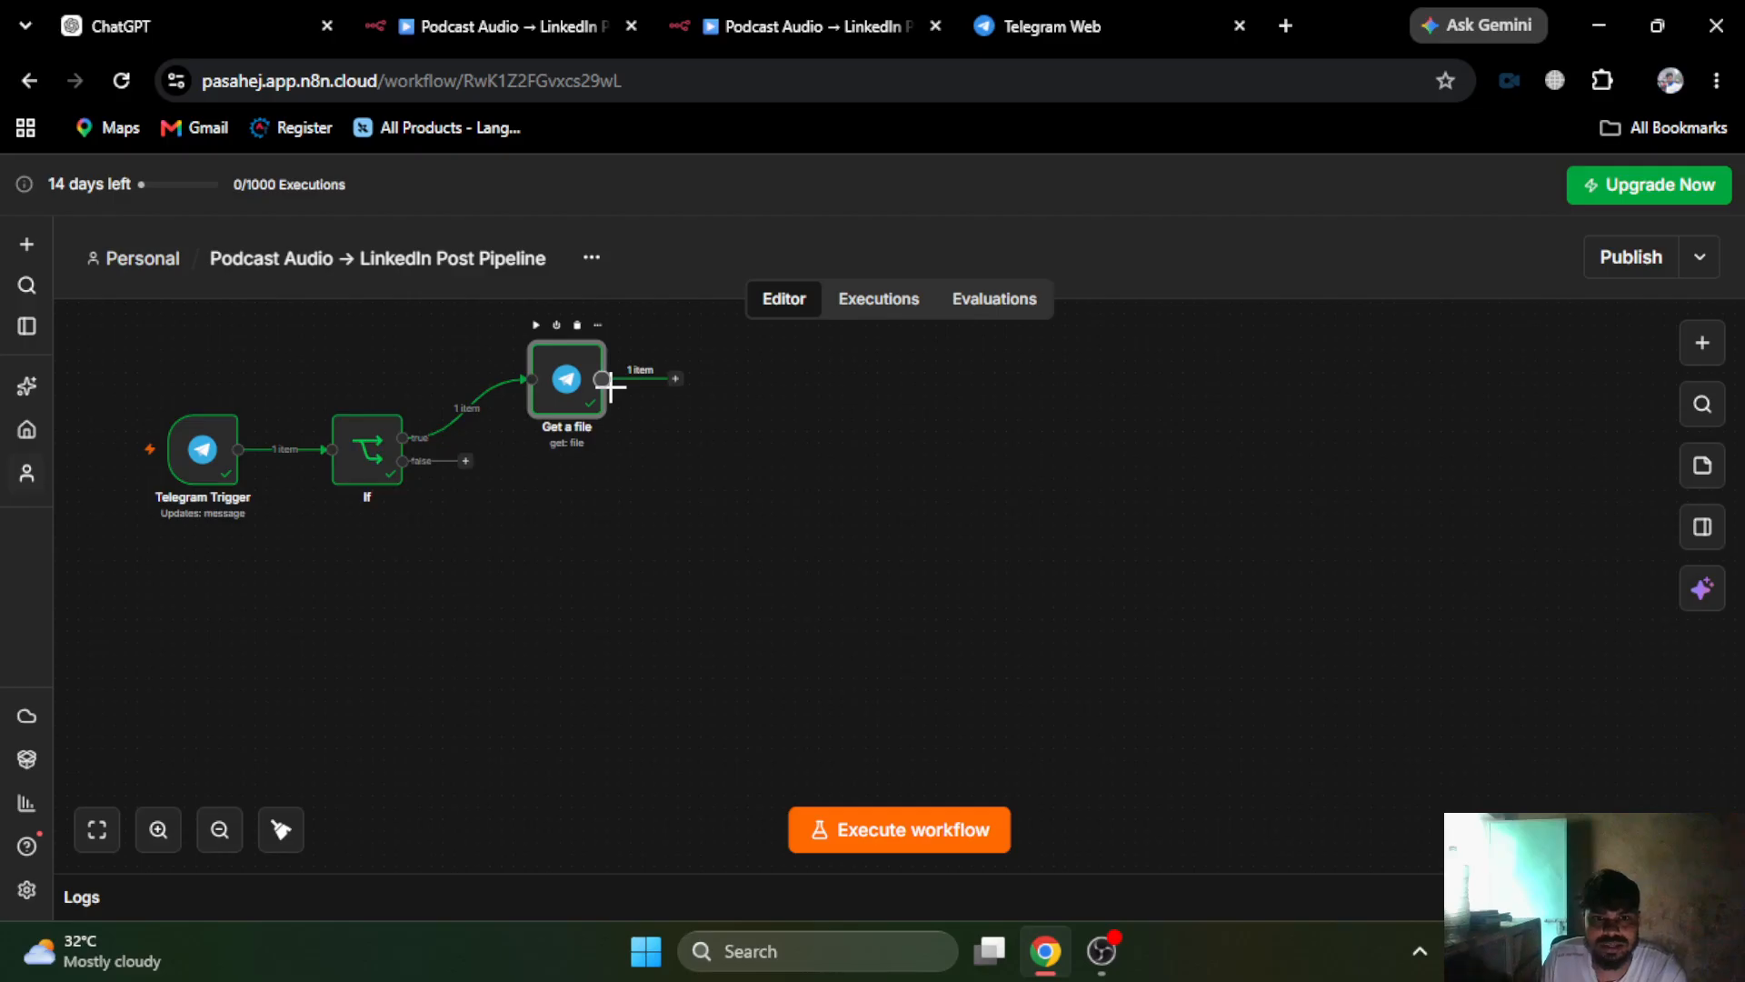
double_click(571, 403)
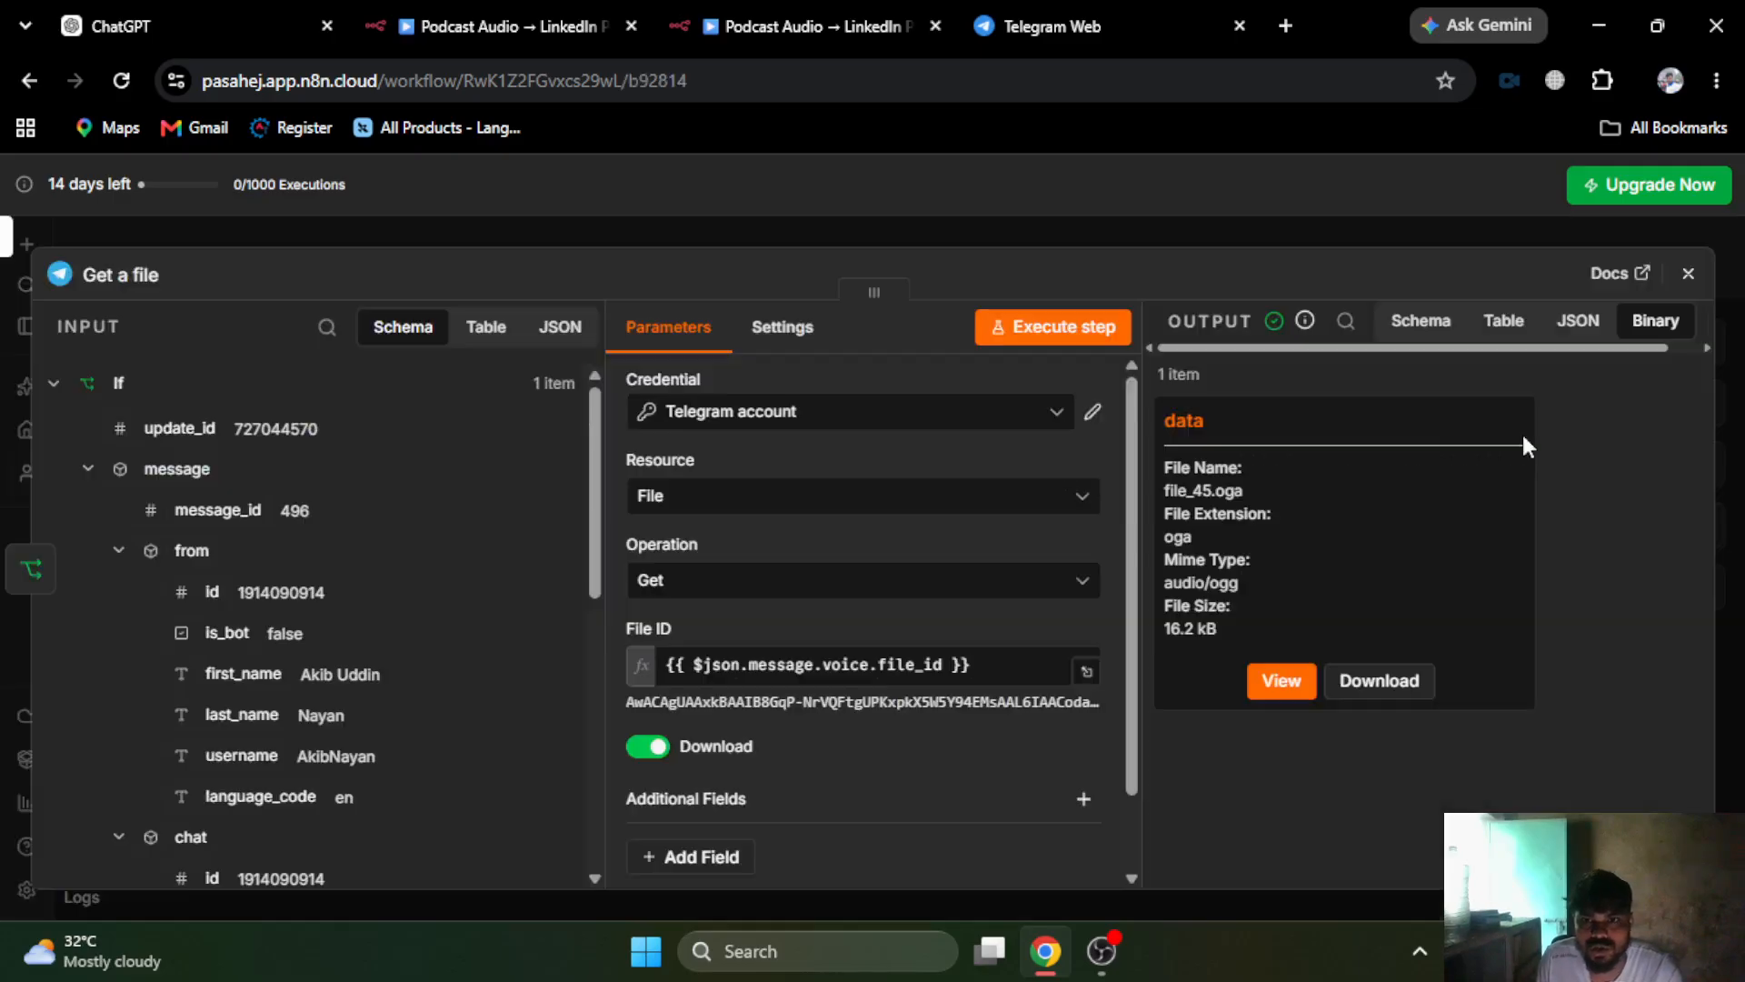
left_click(1518, 325)
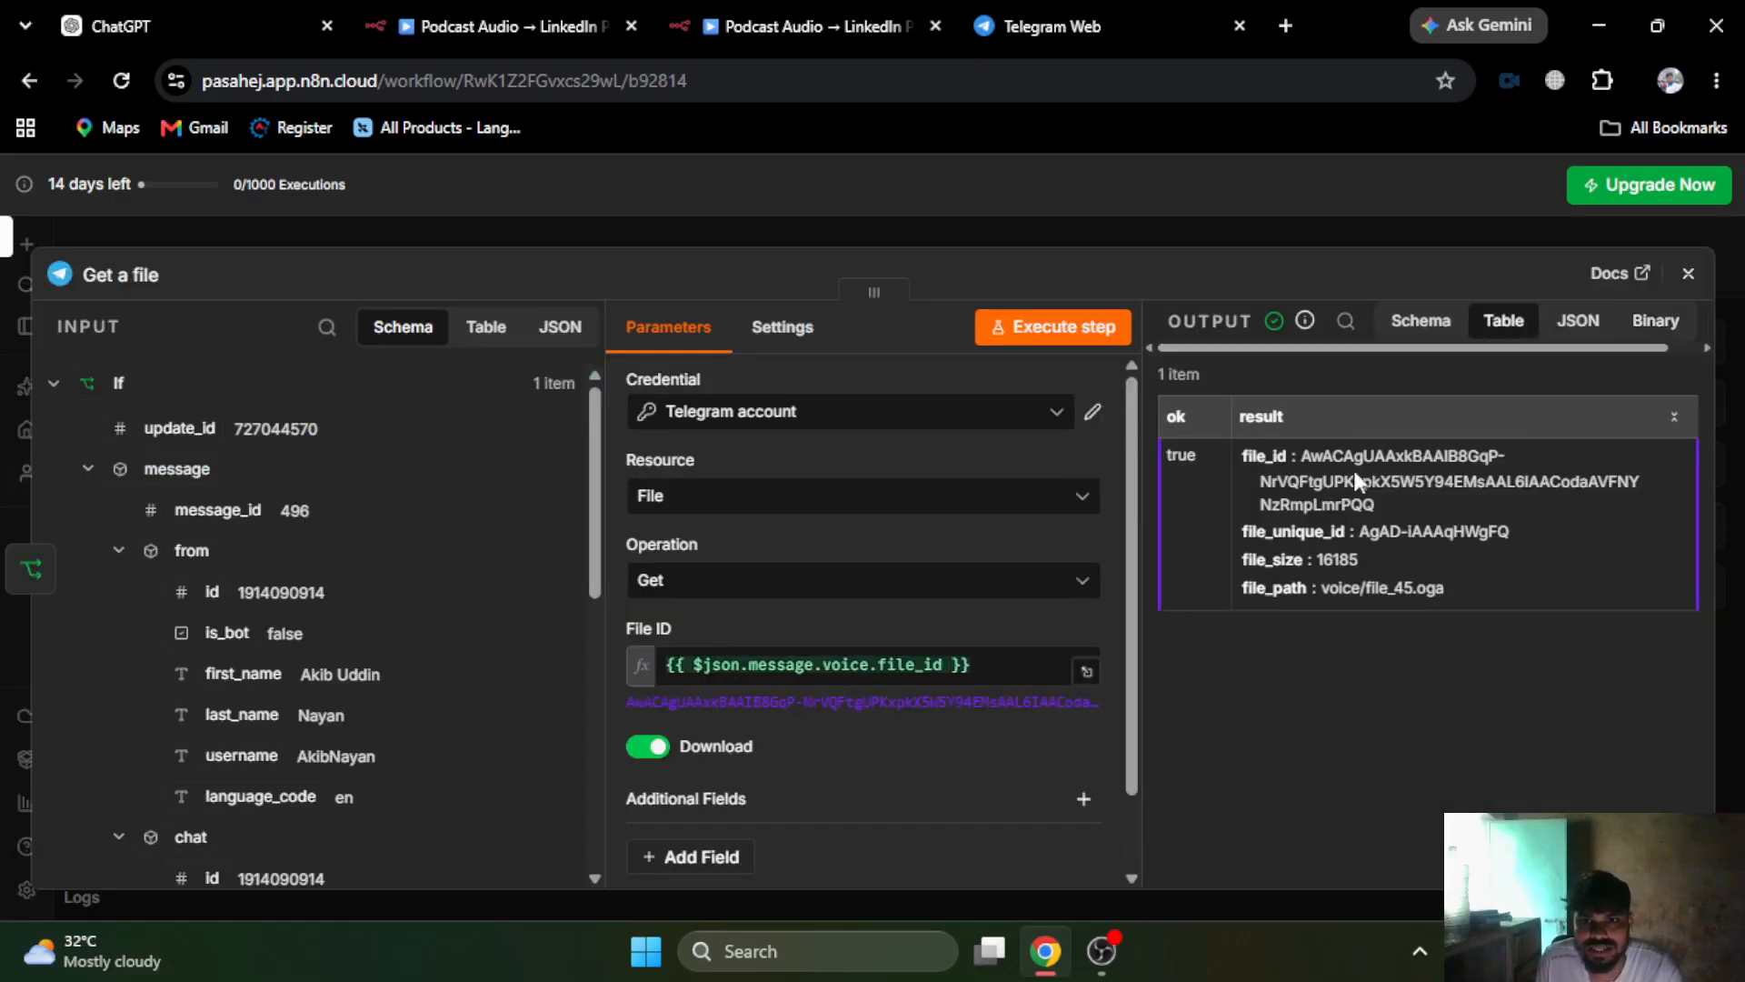
left_click(1384, 332)
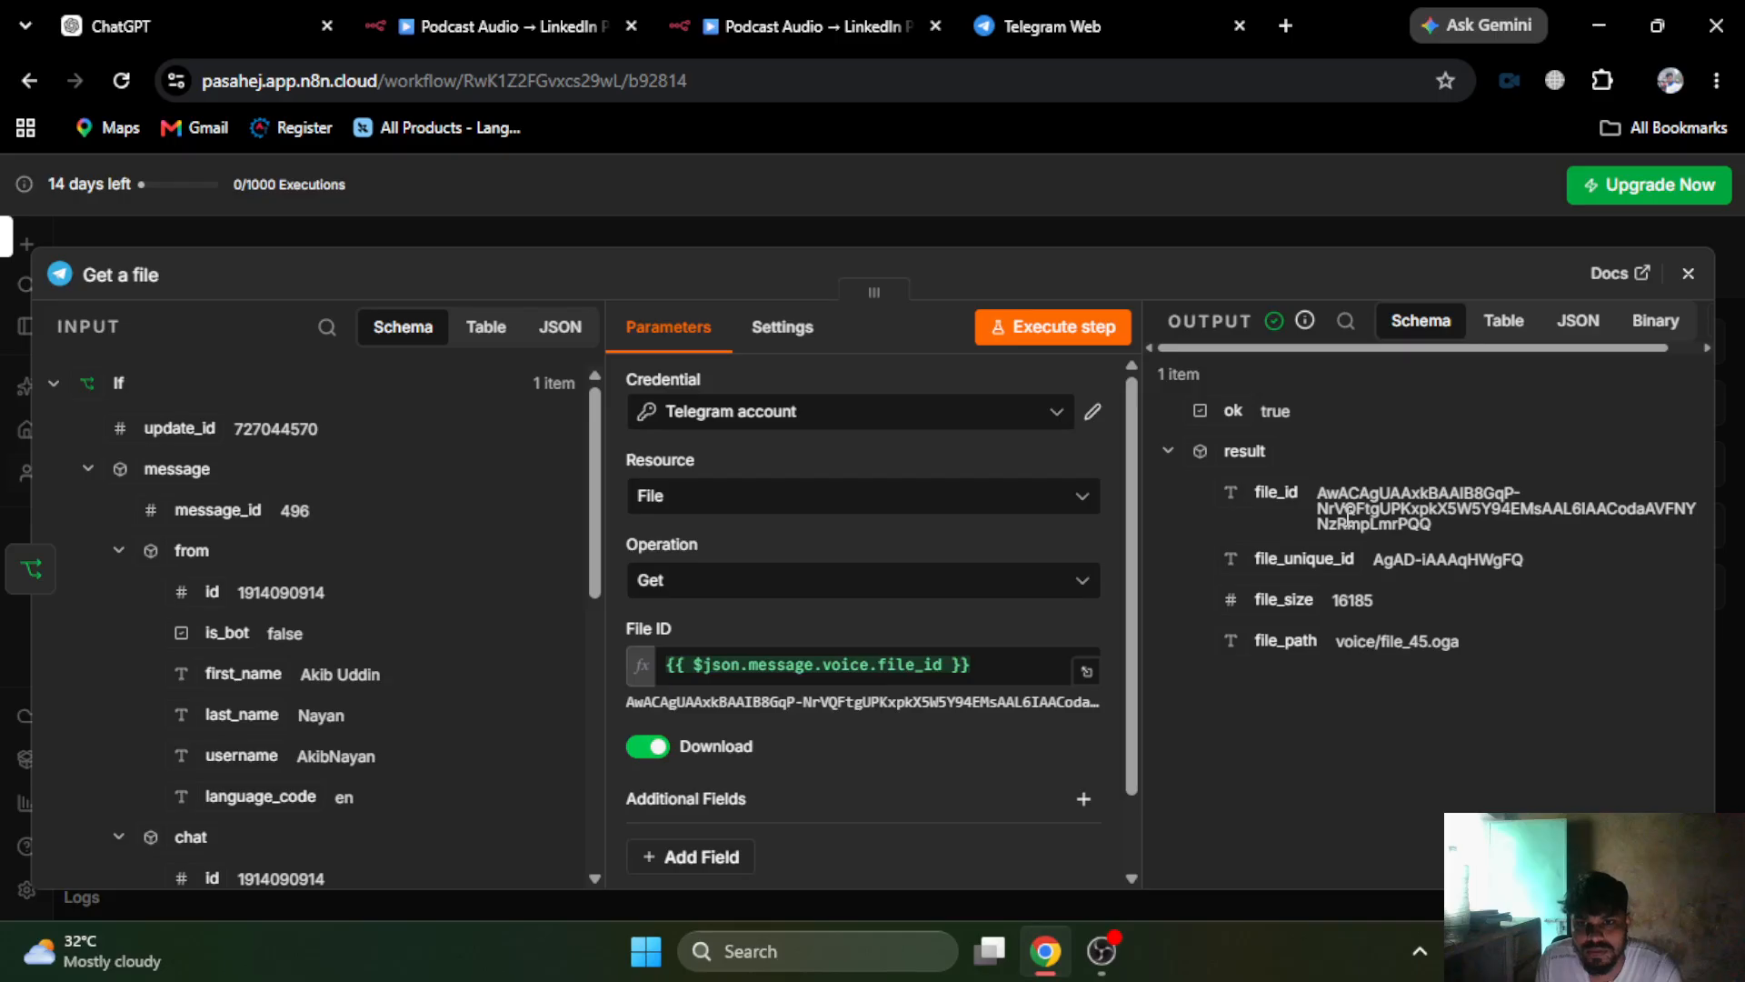
left_click(1098, 238)
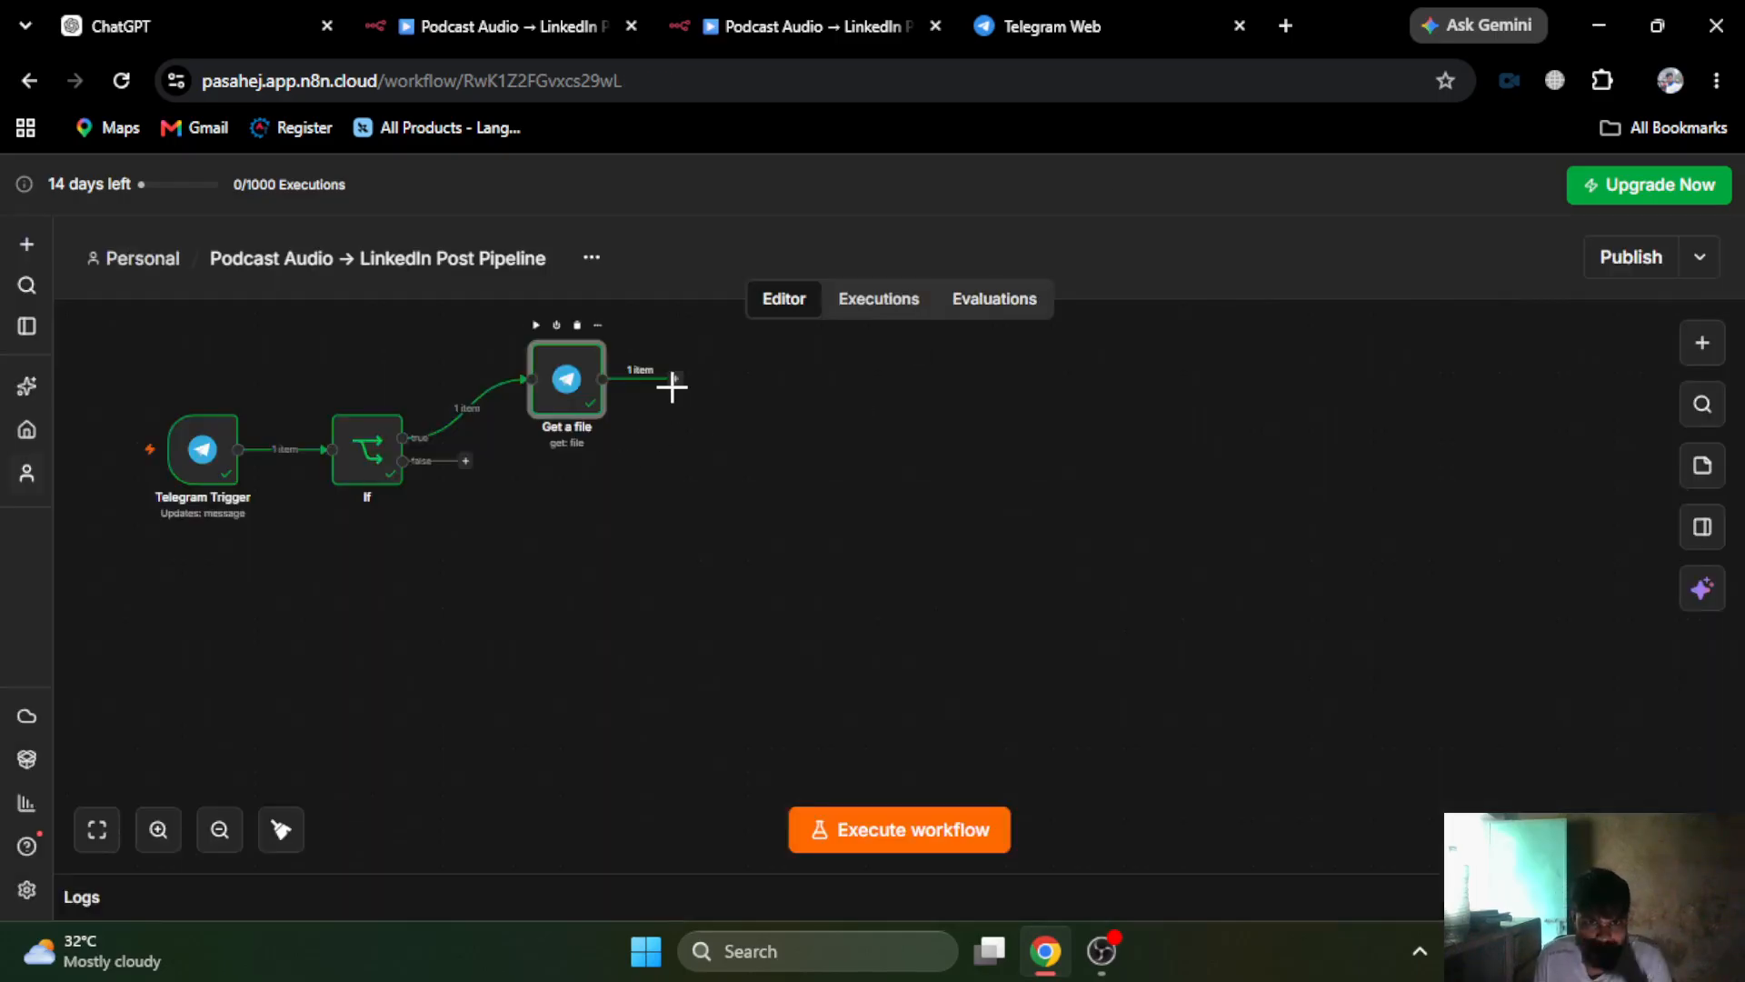
- Add a JavaScript Code node after the Get a file node
left_click(672, 383)
type("code")
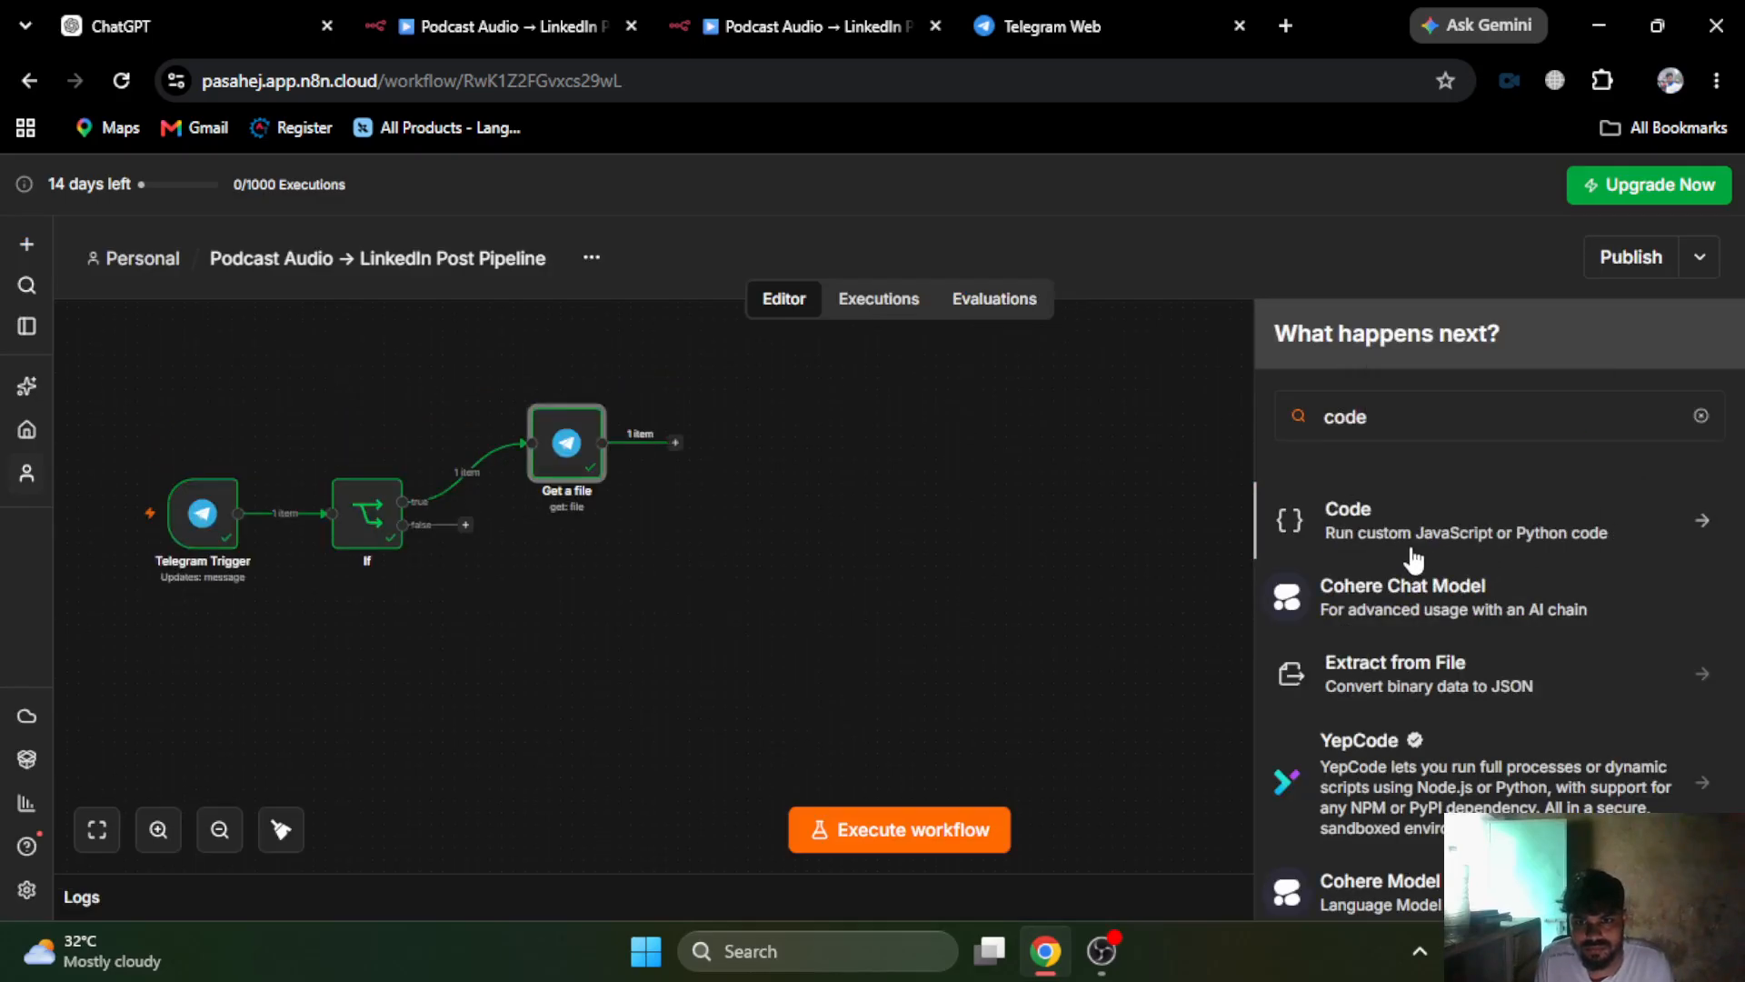
left_click(1411, 559)
left_click(1341, 566)
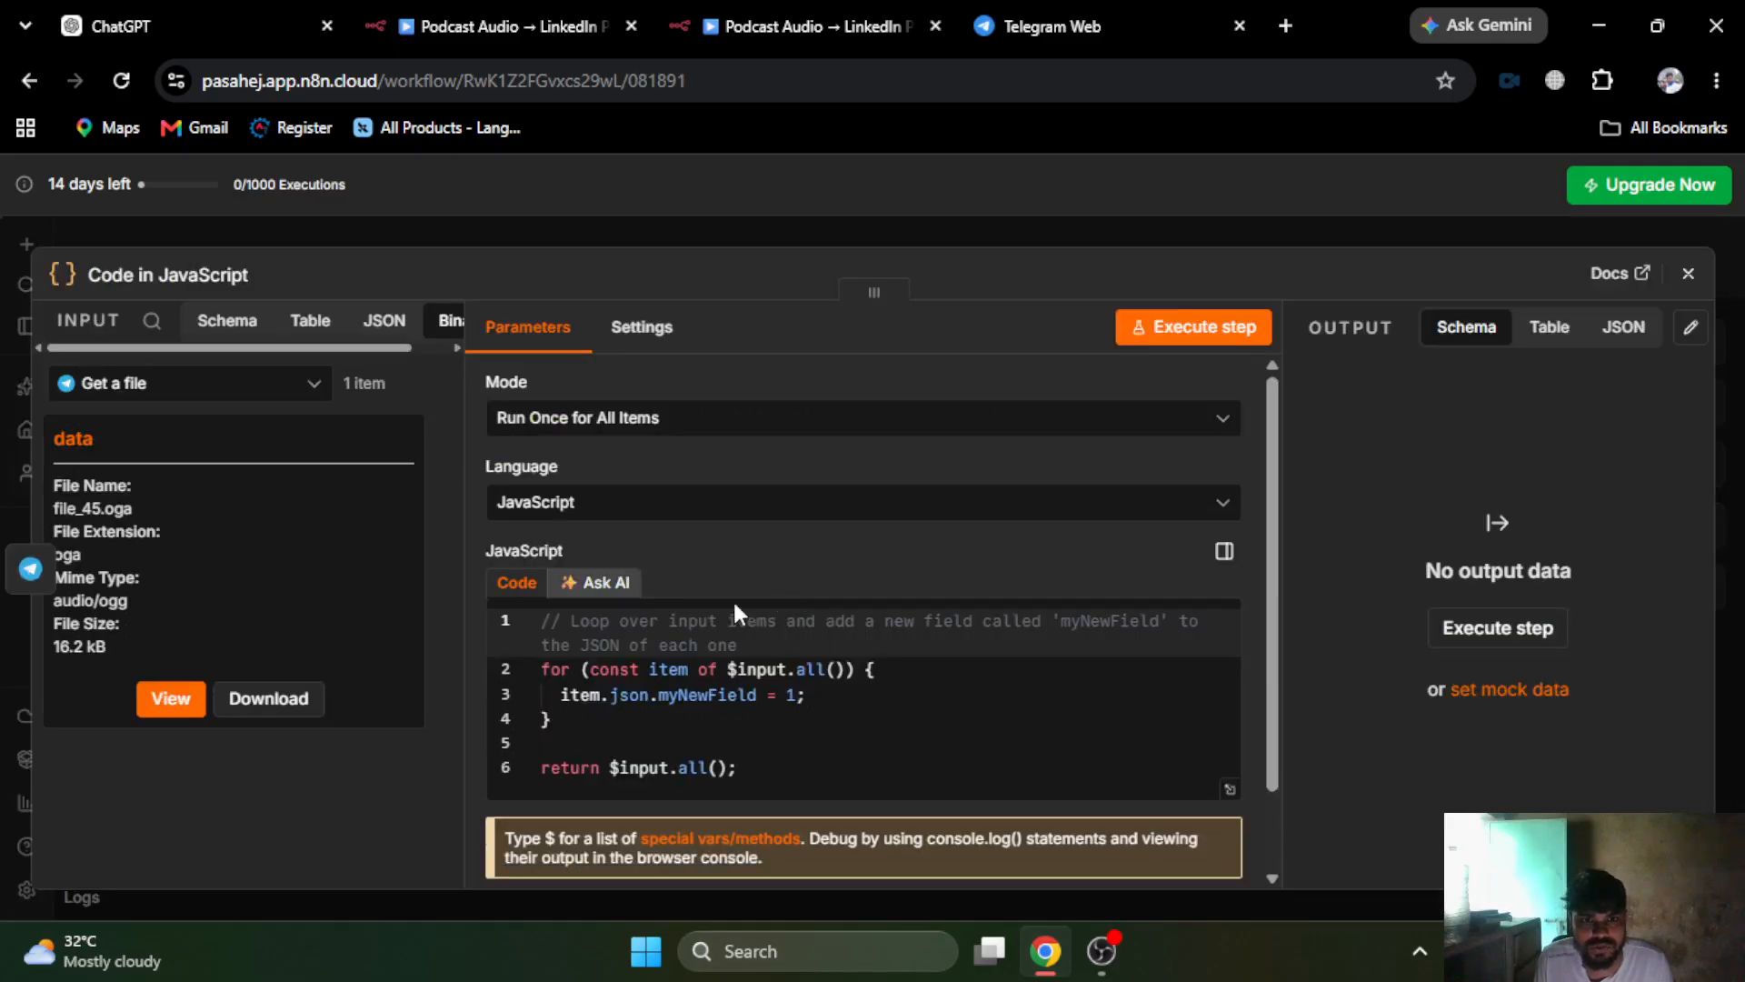
- Replace the Code node's default script with const item = $input.all()
left_click(669, 717)
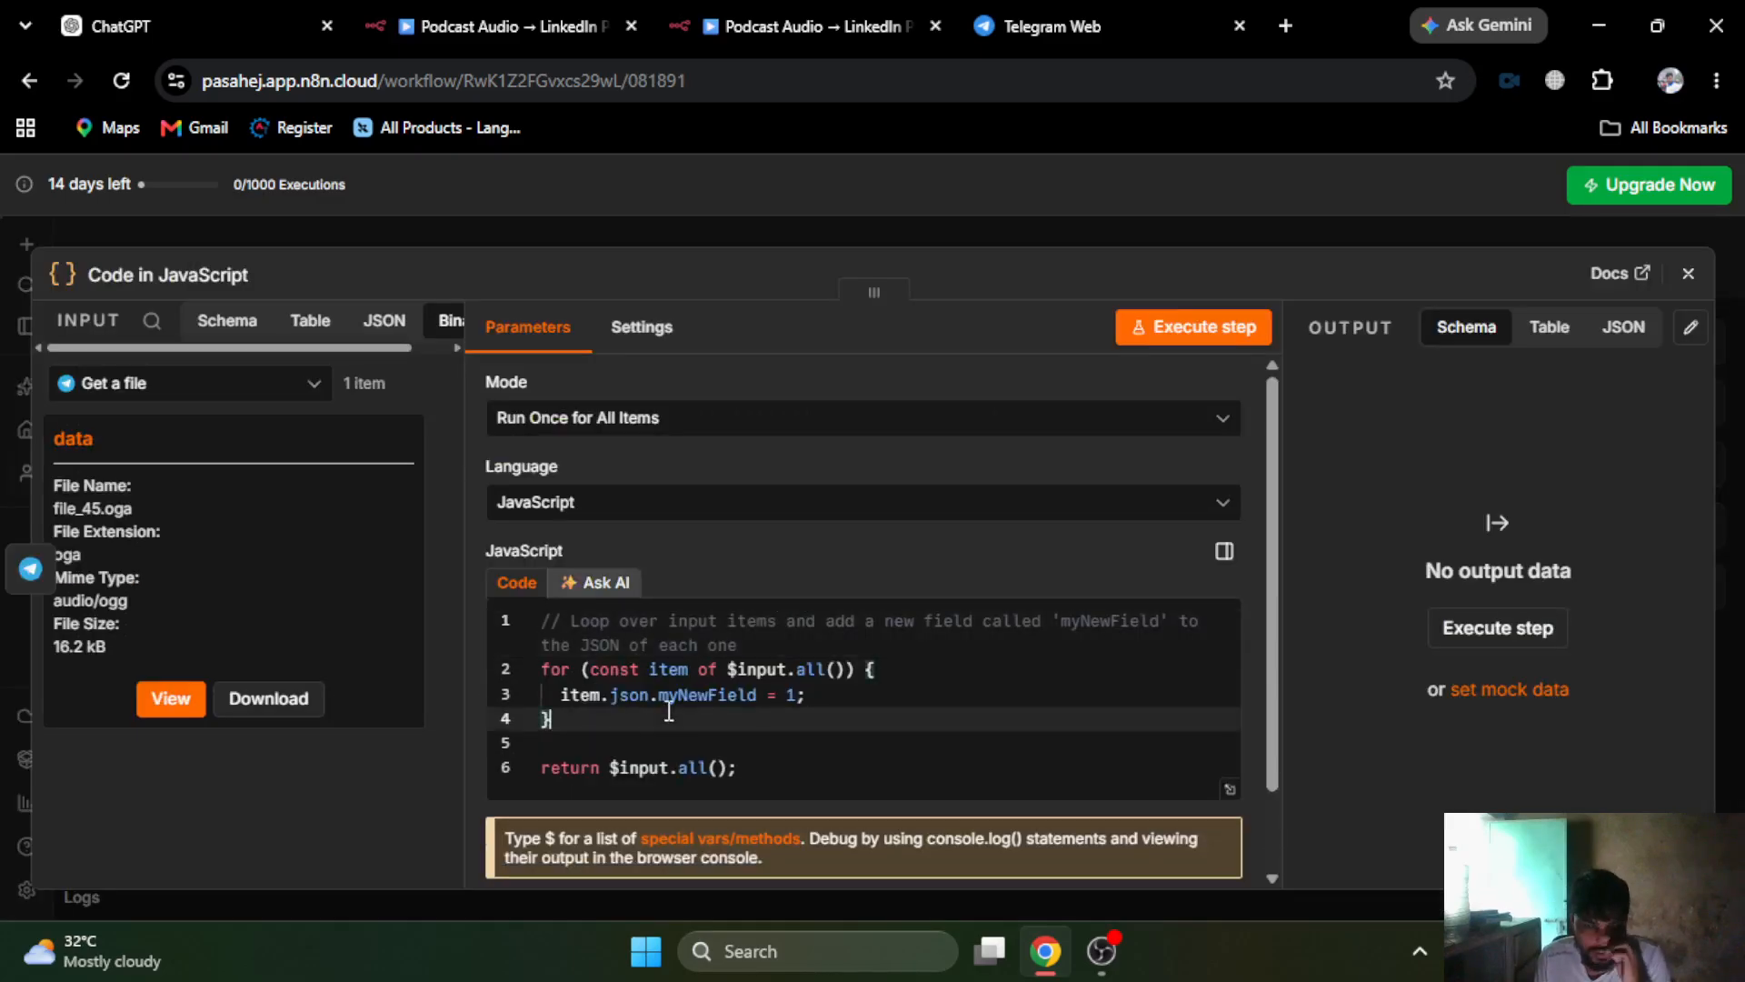
key("ctrl+a")
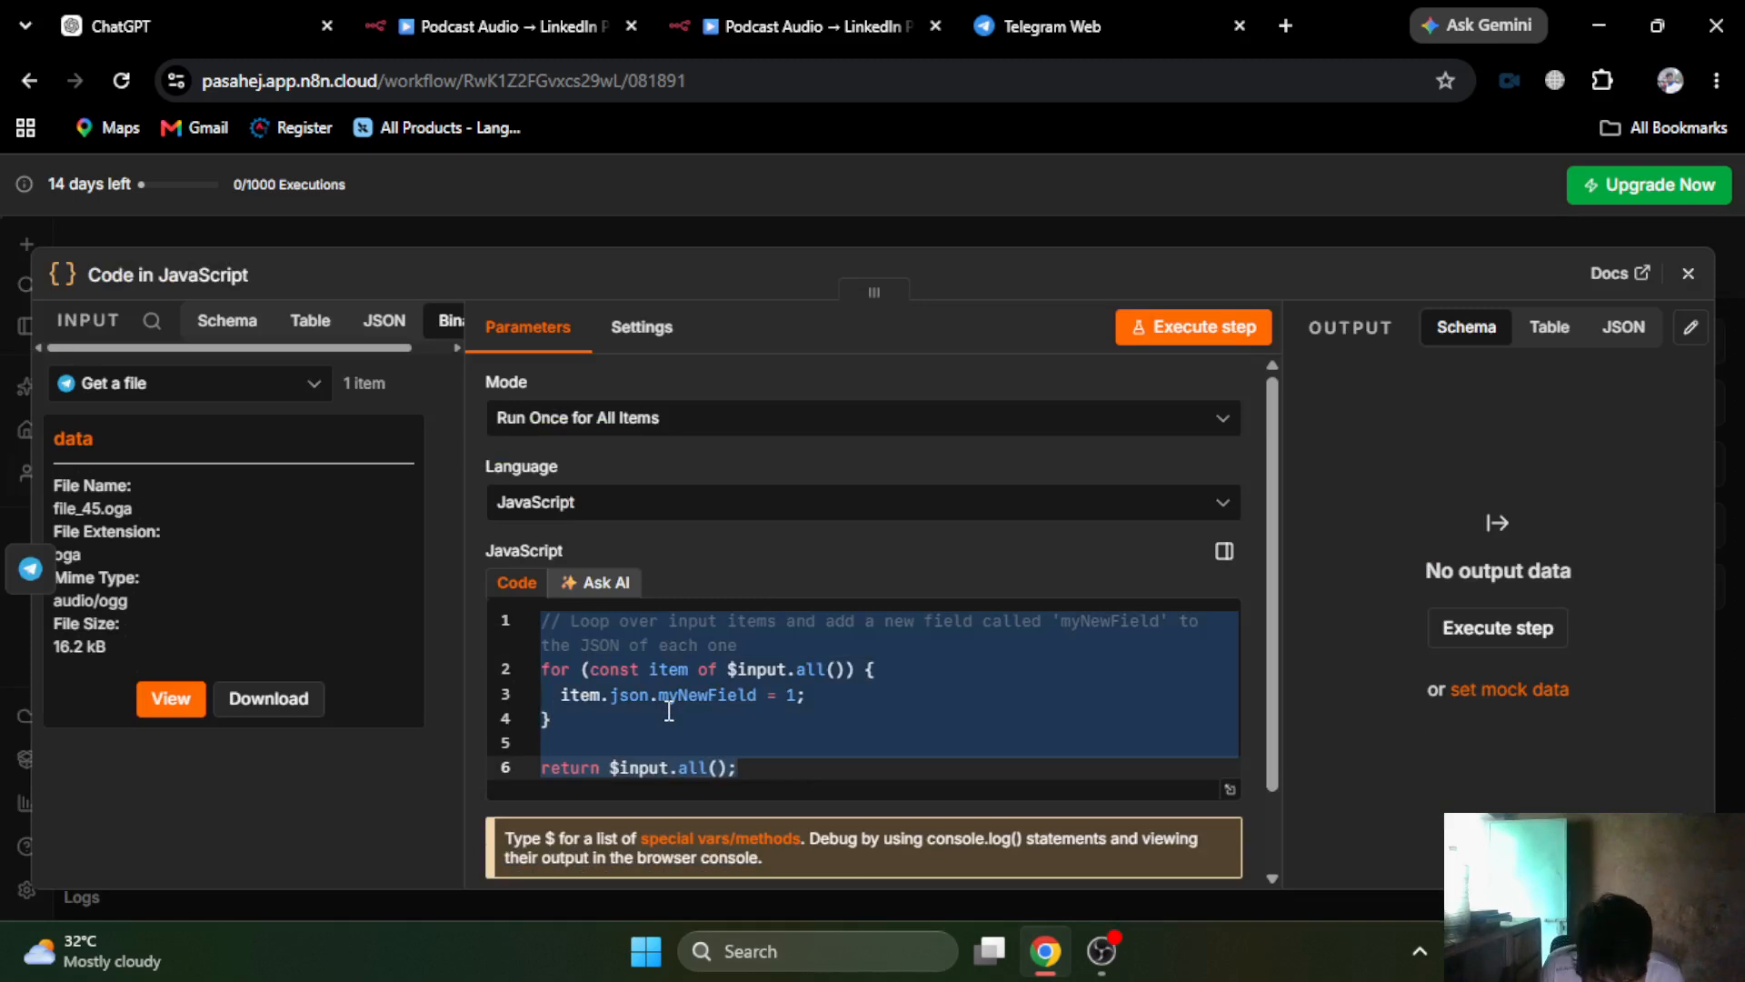
key("BackSpace")
type("$")
key("BackSpace")
type("const ite")
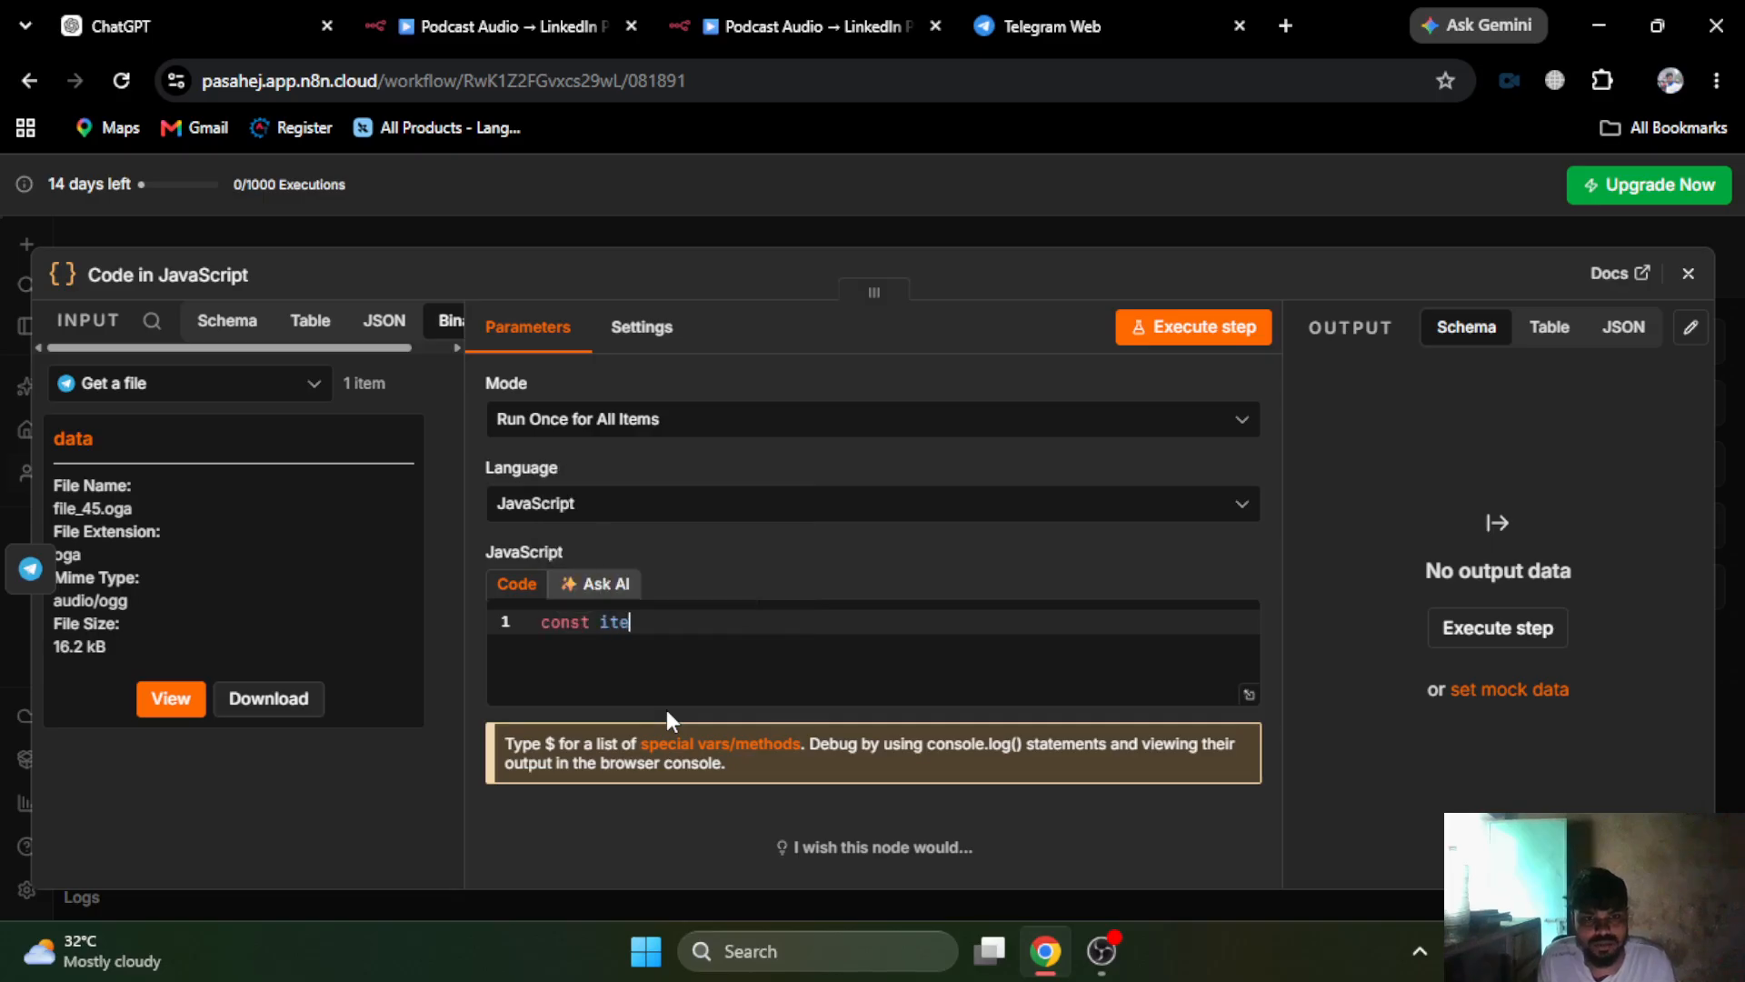
type("m = $")
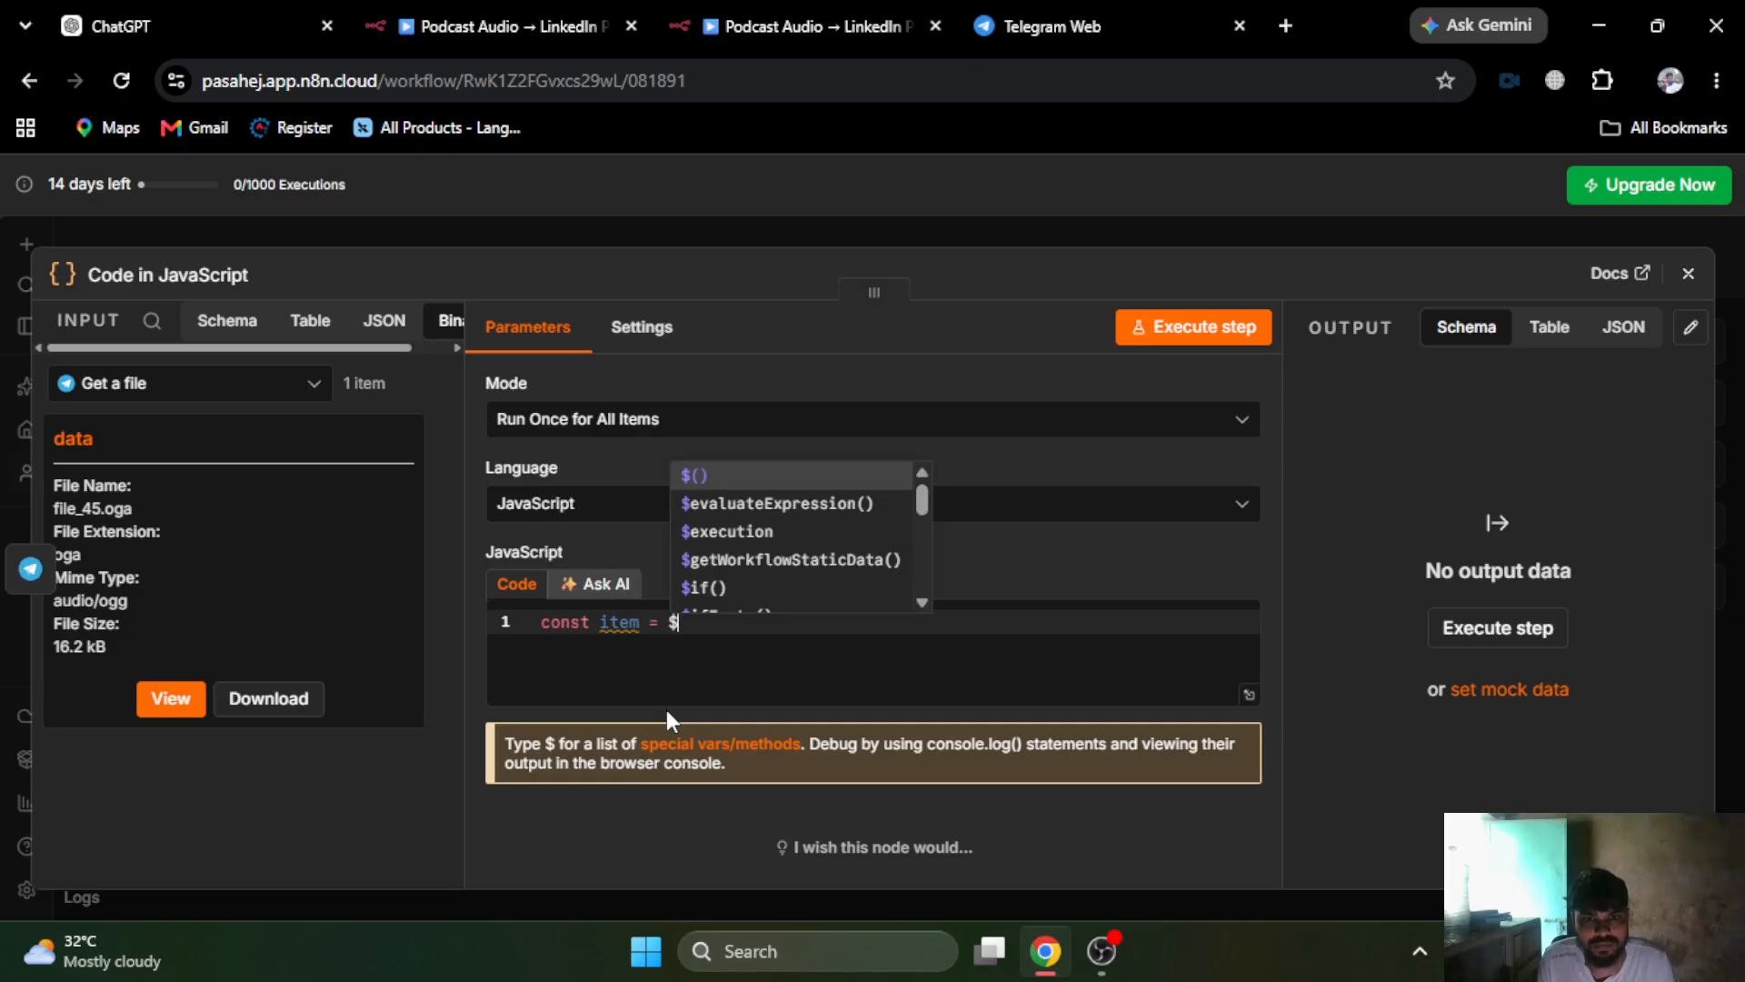
type("input.al")
key("Return")
key("Return")
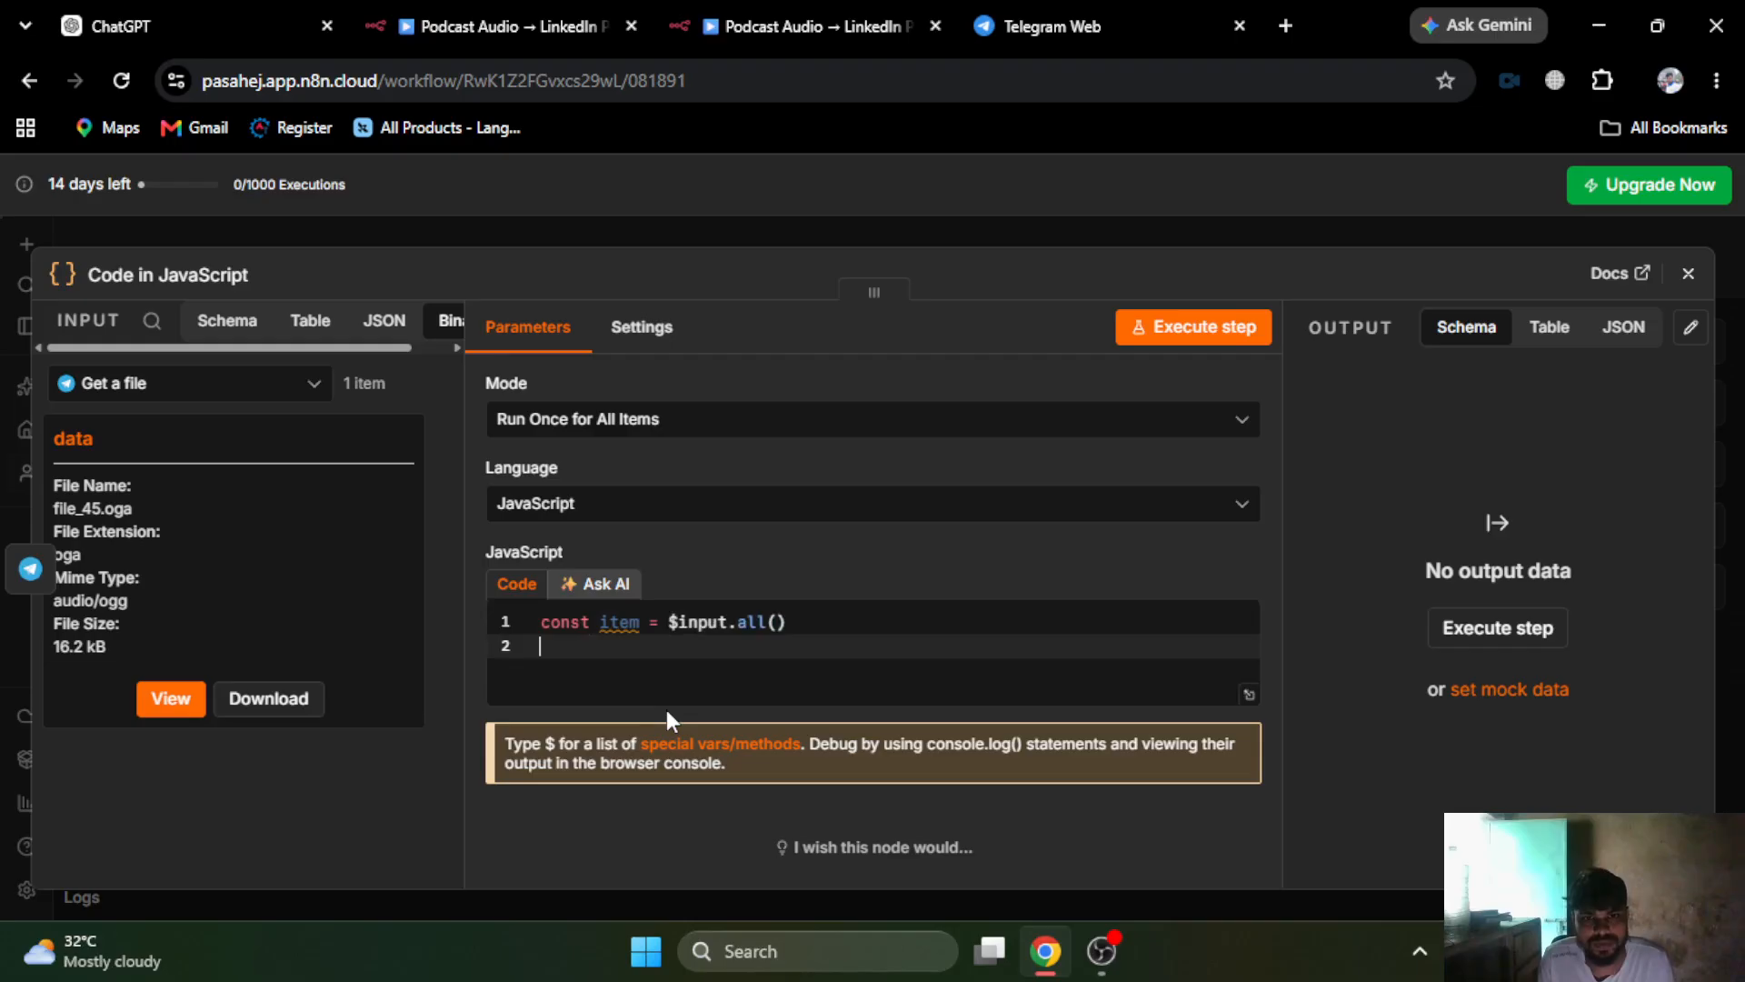
- Add return [{ json: { item } }] below the declaration and end the declaration with a semicolon
key("Return")
type("return [{")
key("Return")
type("json: {")
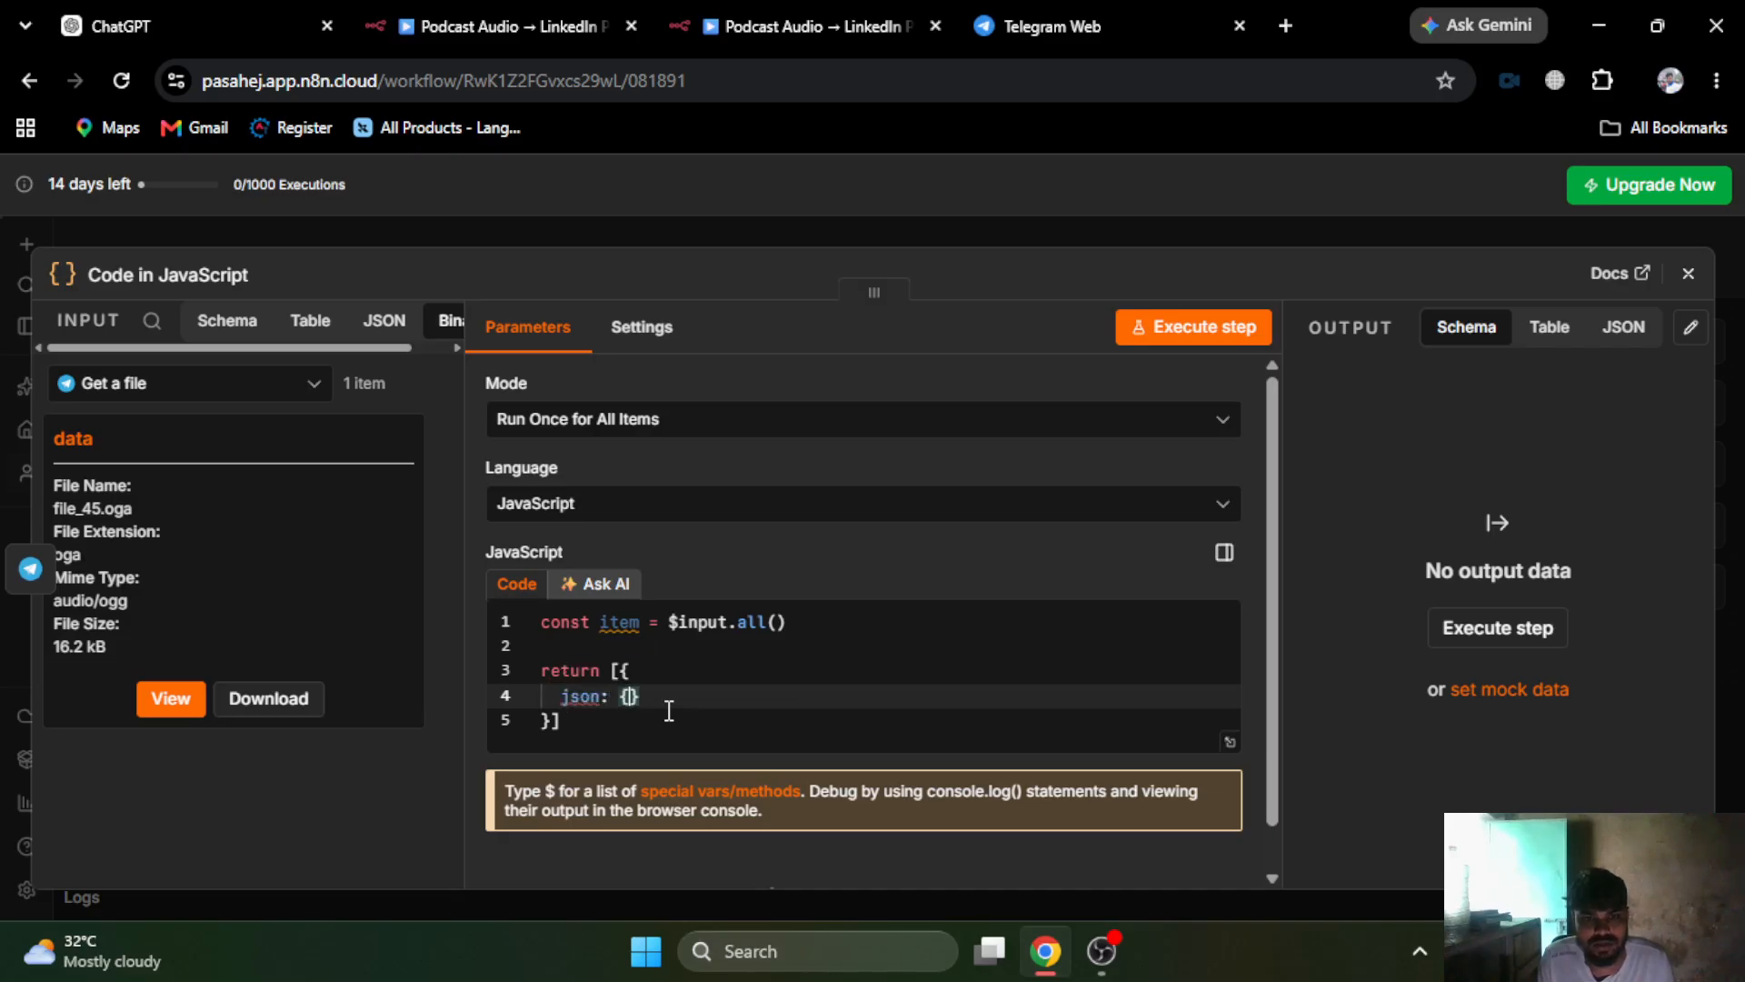
key("Return")
type("item")
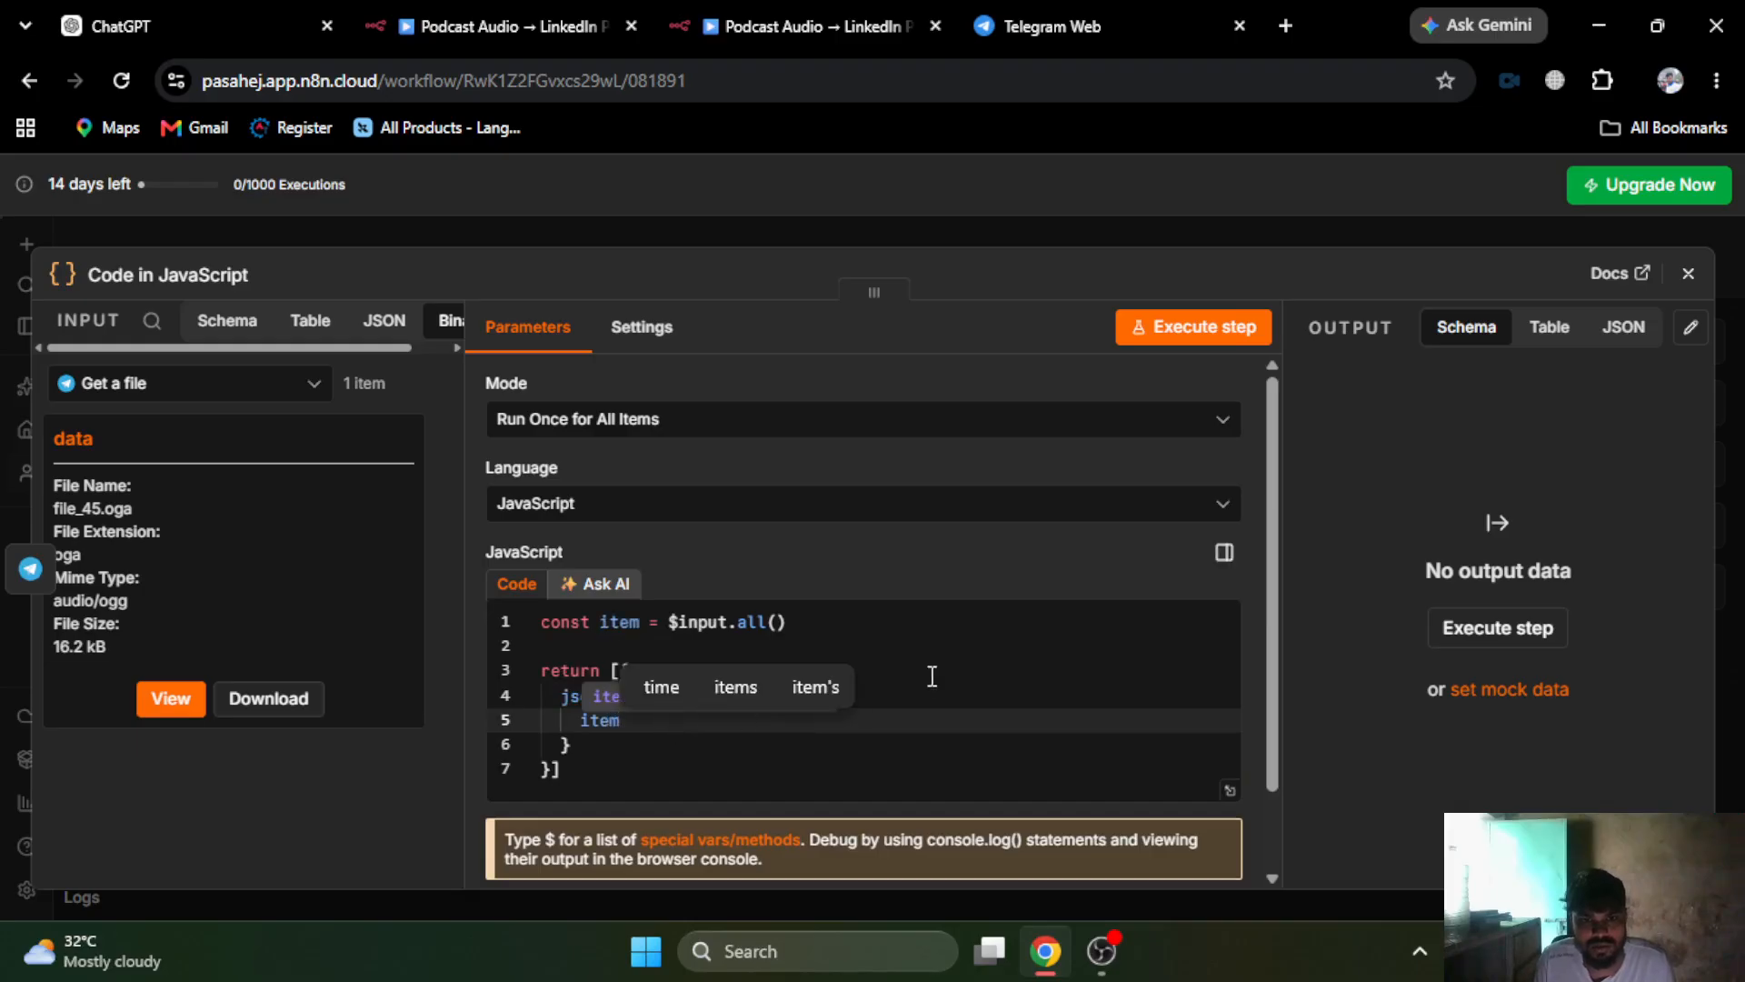
left_click(908, 618)
type(";")
- Execute the Code node and examine the file result and the expanded binary data in its output
left_click(1206, 331)
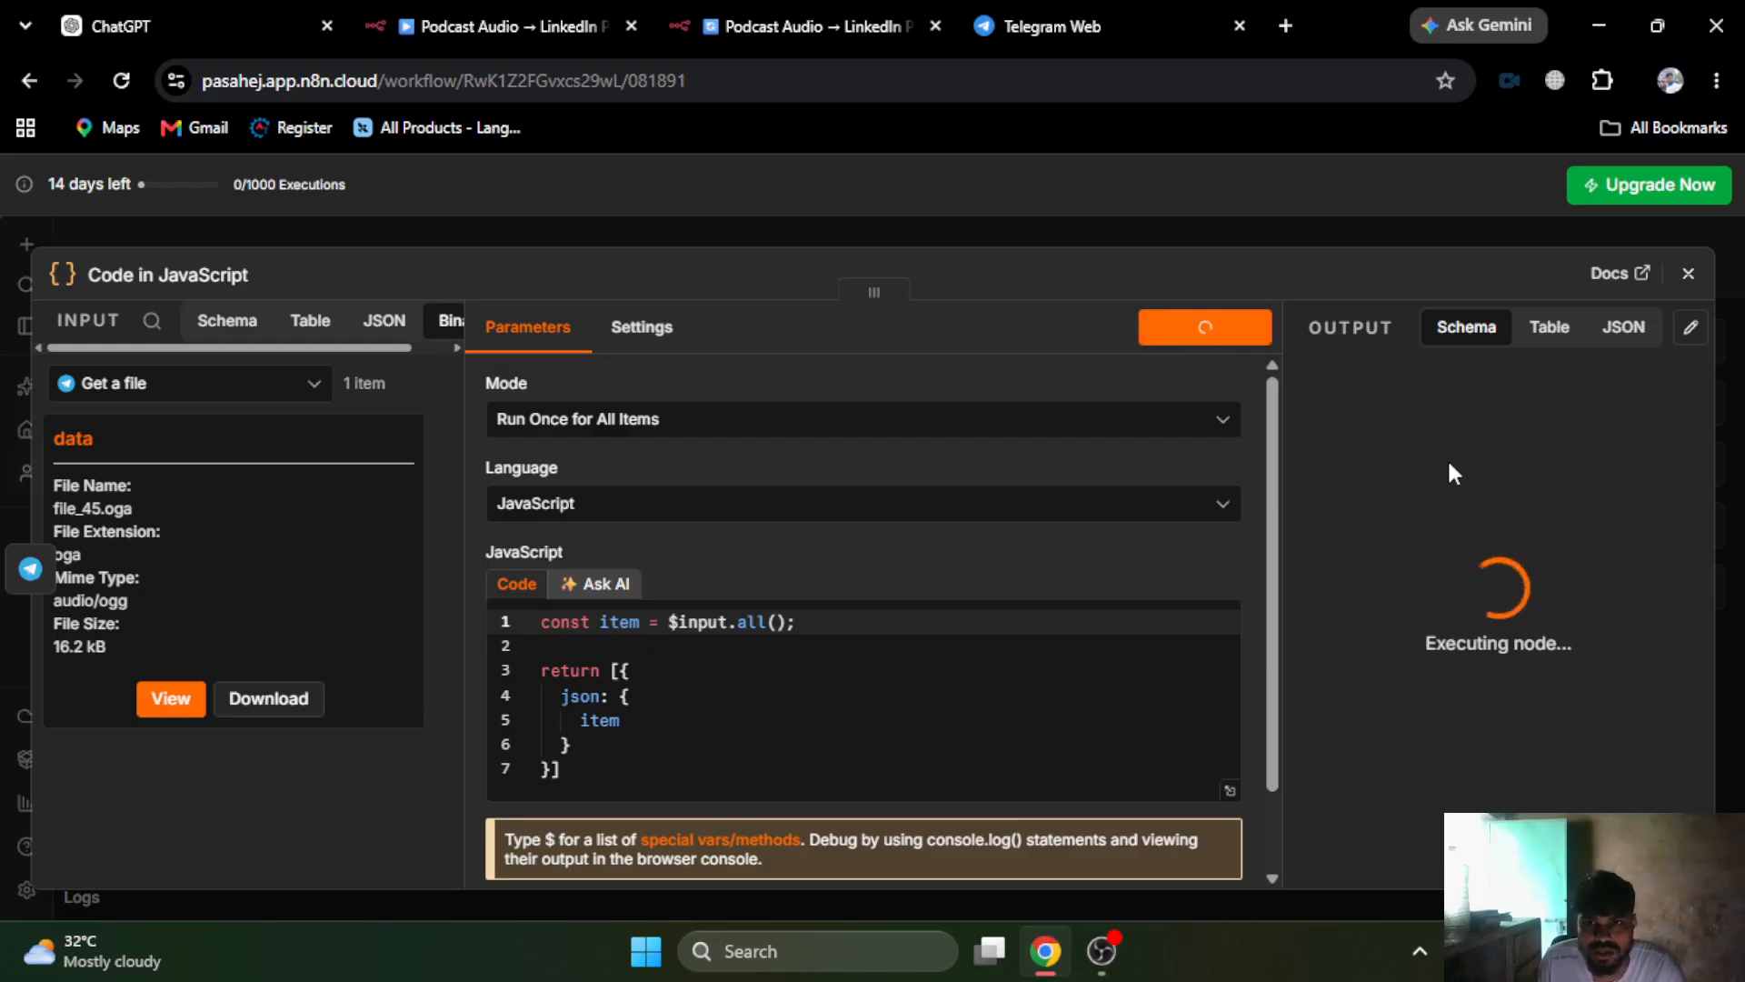
scroll(1459, 491, "down", 4)
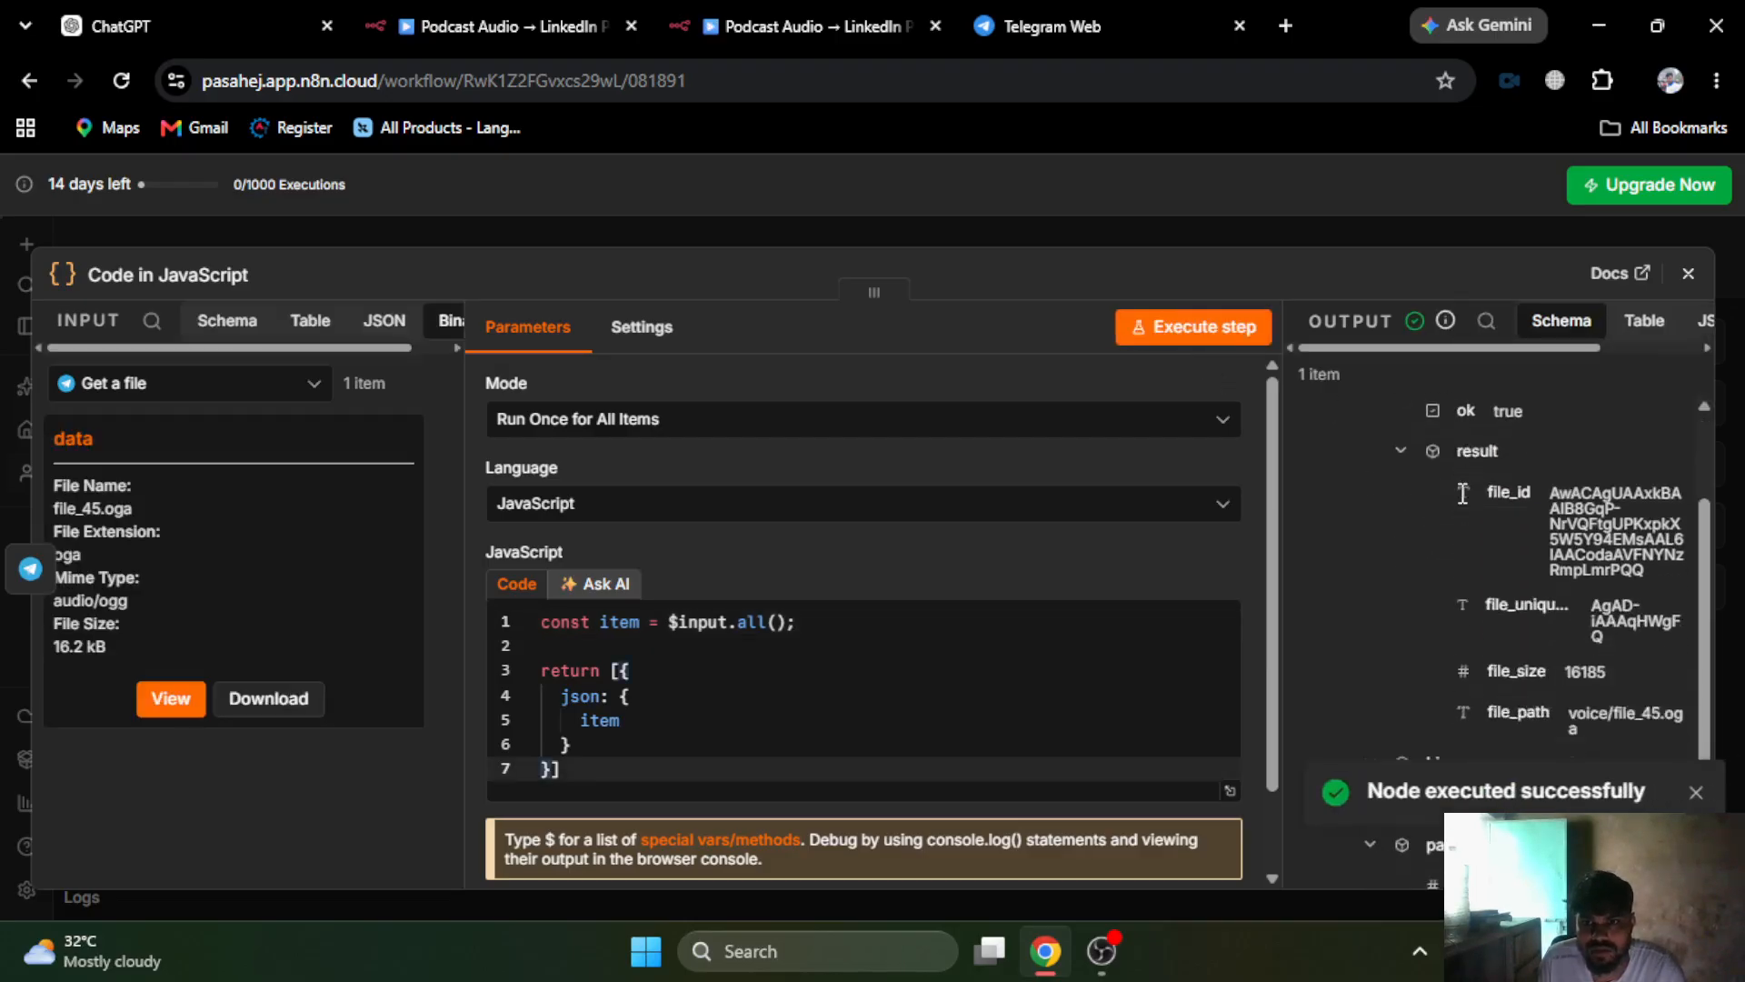
scroll(1459, 505, "up", 2)
scroll(1459, 505, "down", 2)
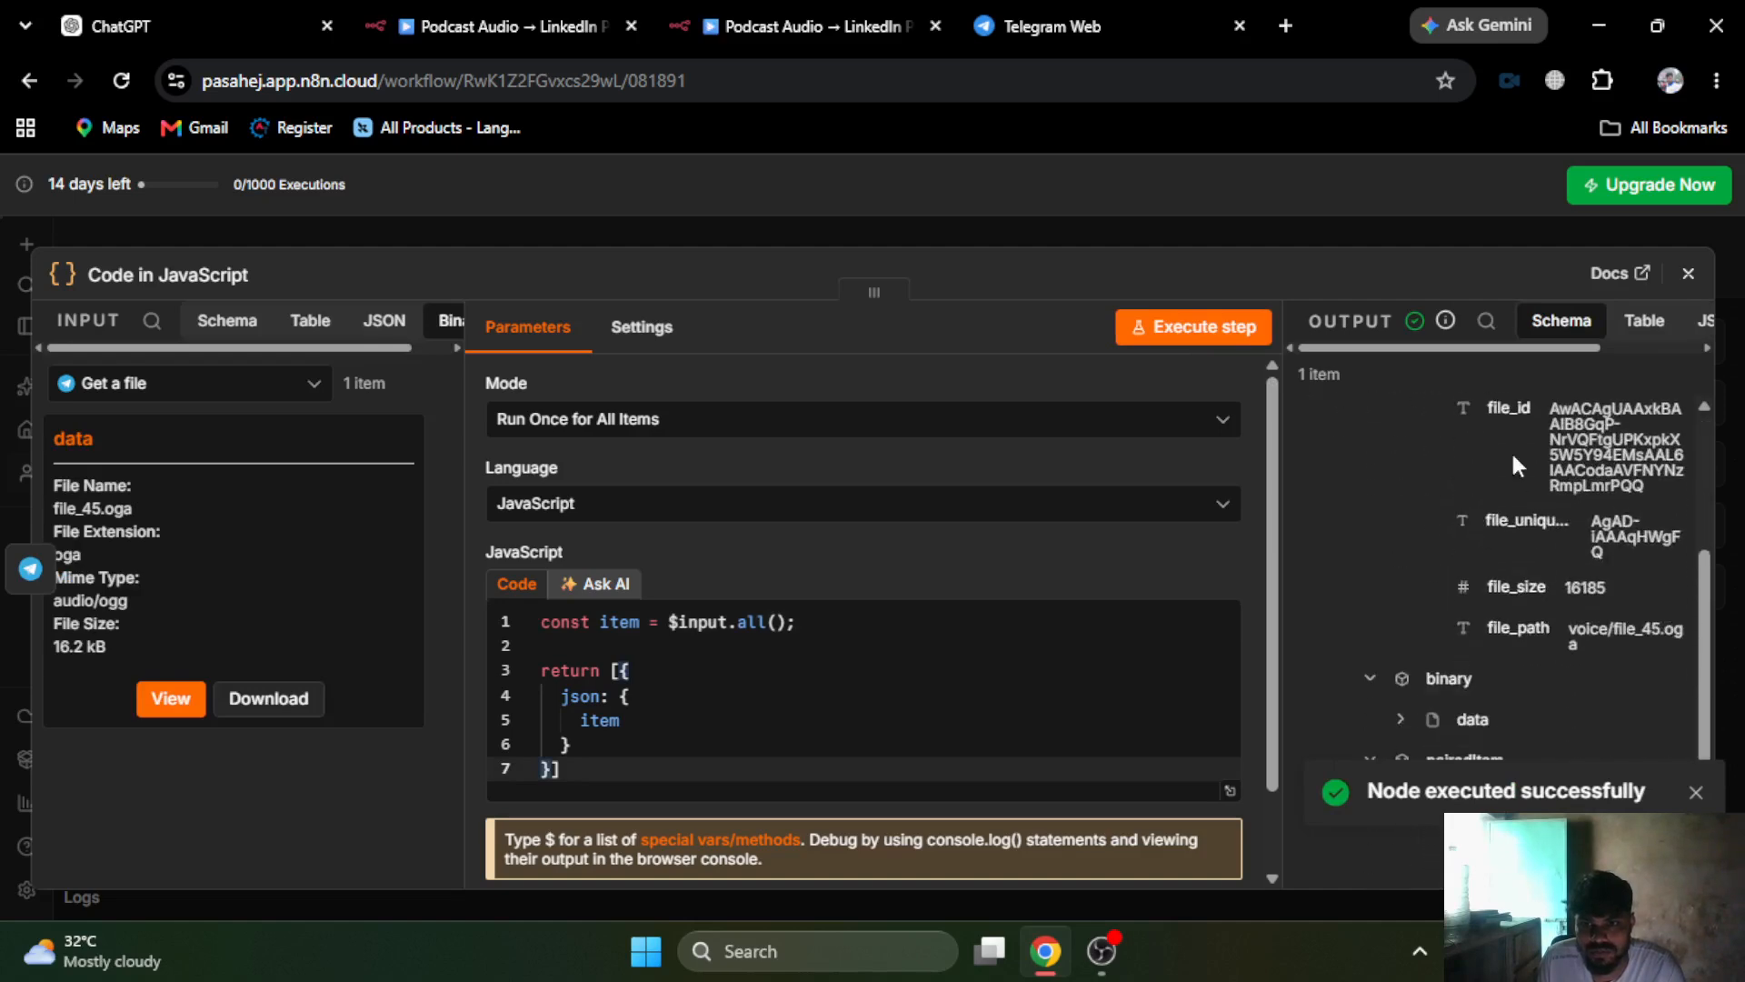
left_click(1696, 792)
left_click(1418, 726)
scroll(1525, 745, "down", 2)
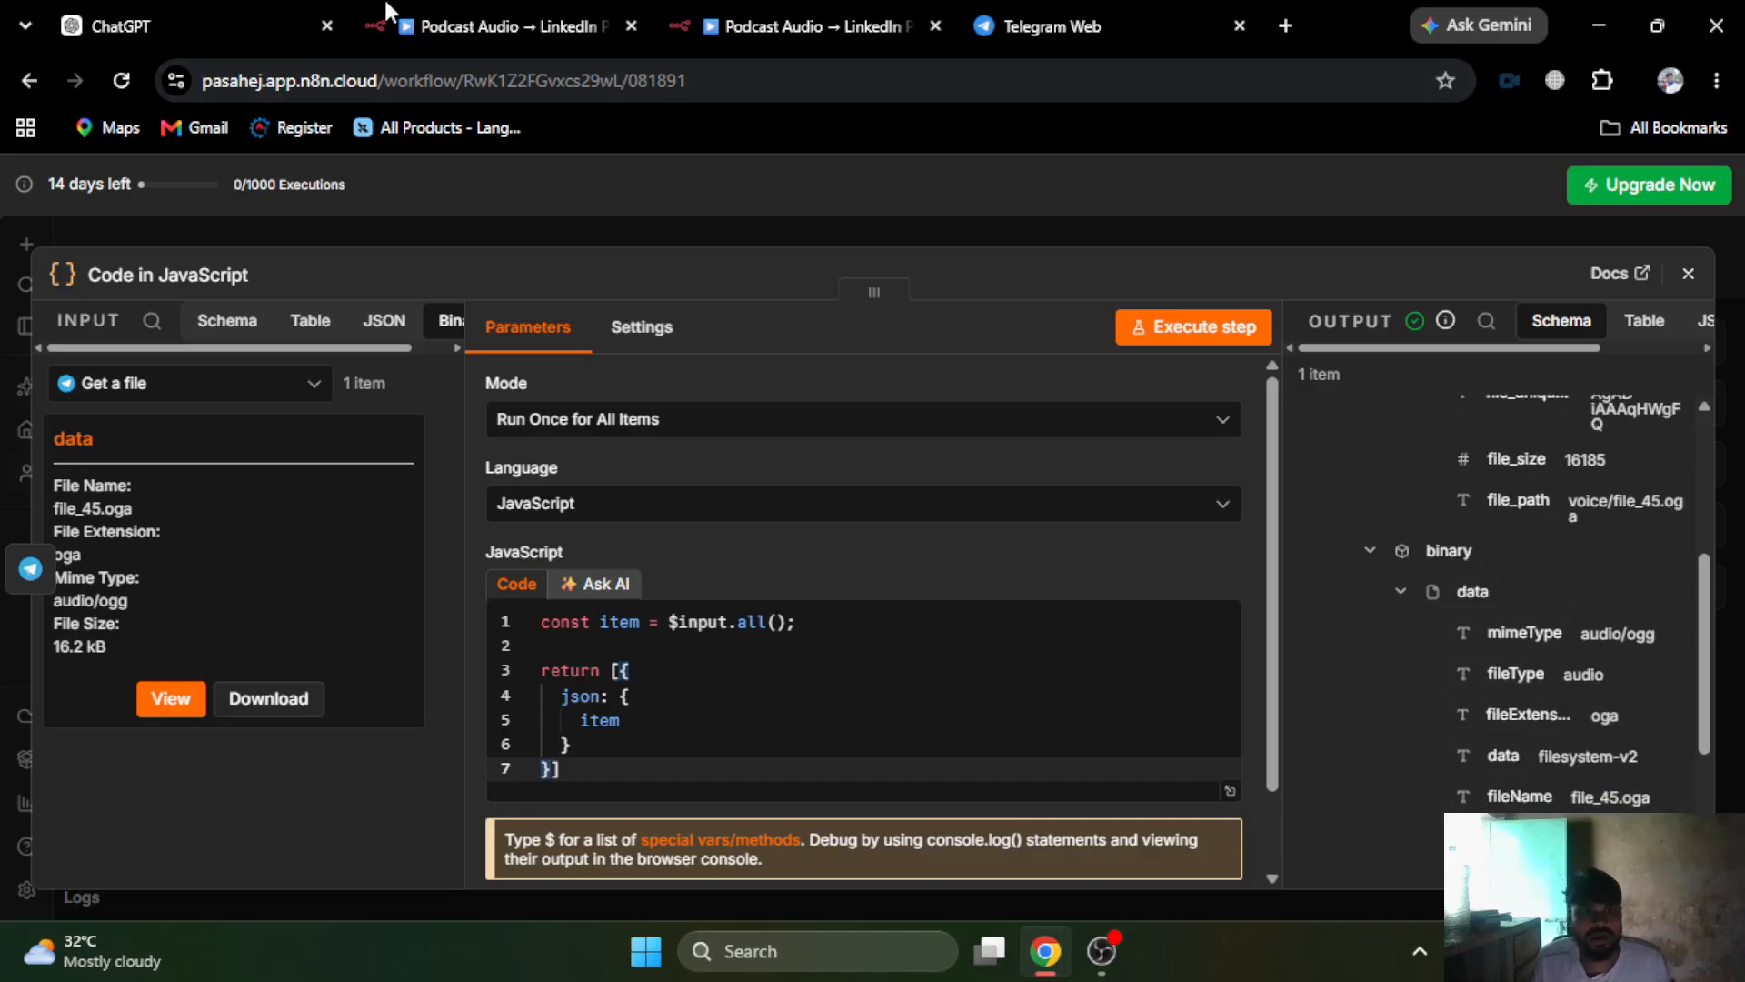
- Open the Normalize Audio Input code node in the finished reference workflow to consult its script
left_click(518, 13)
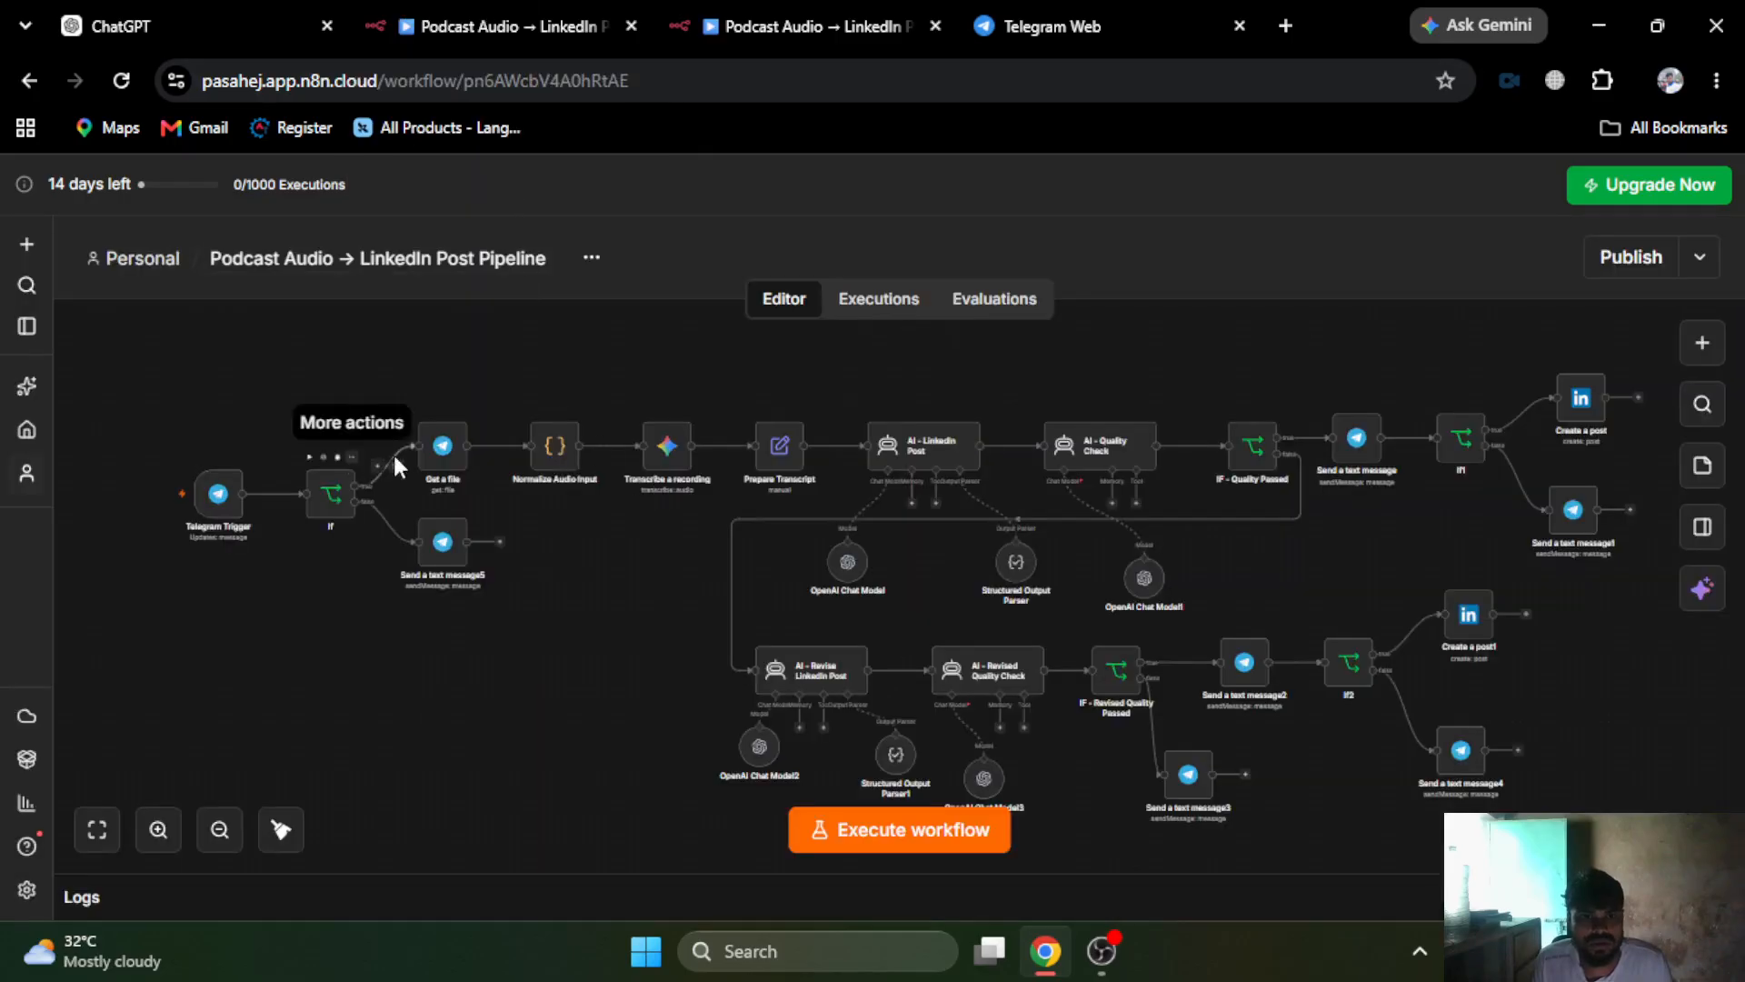
double_click(553, 462)
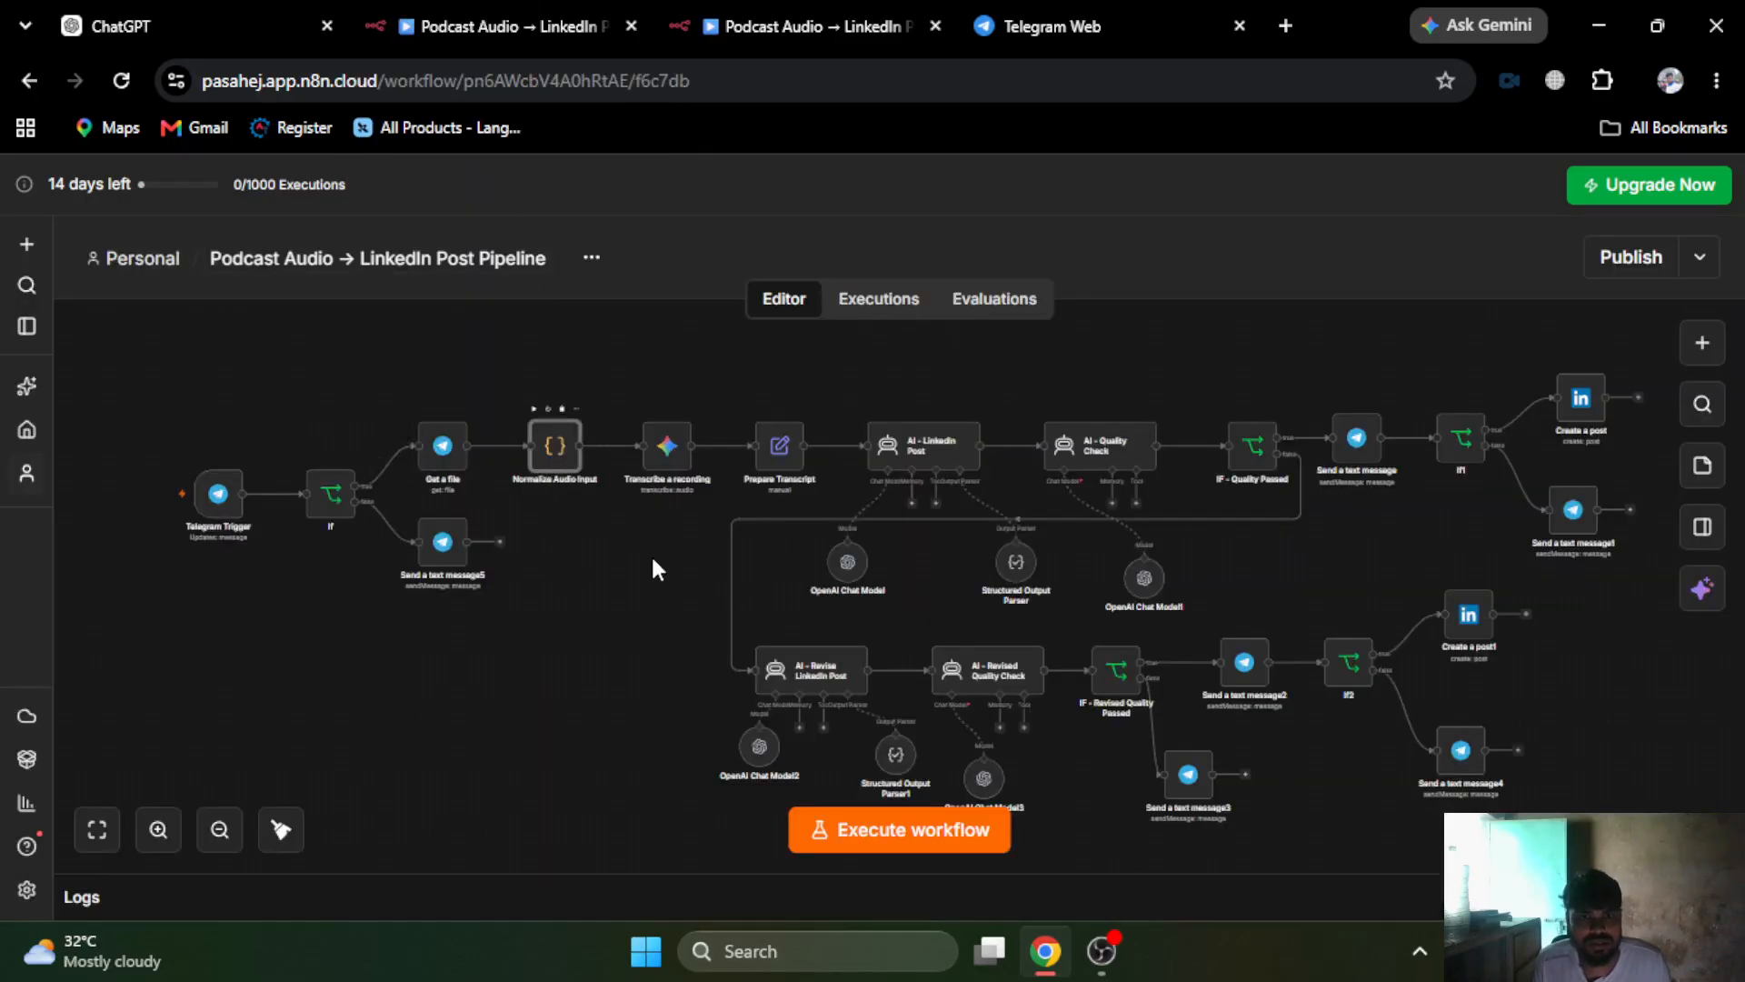
scroll(681, 668, "up", 5)
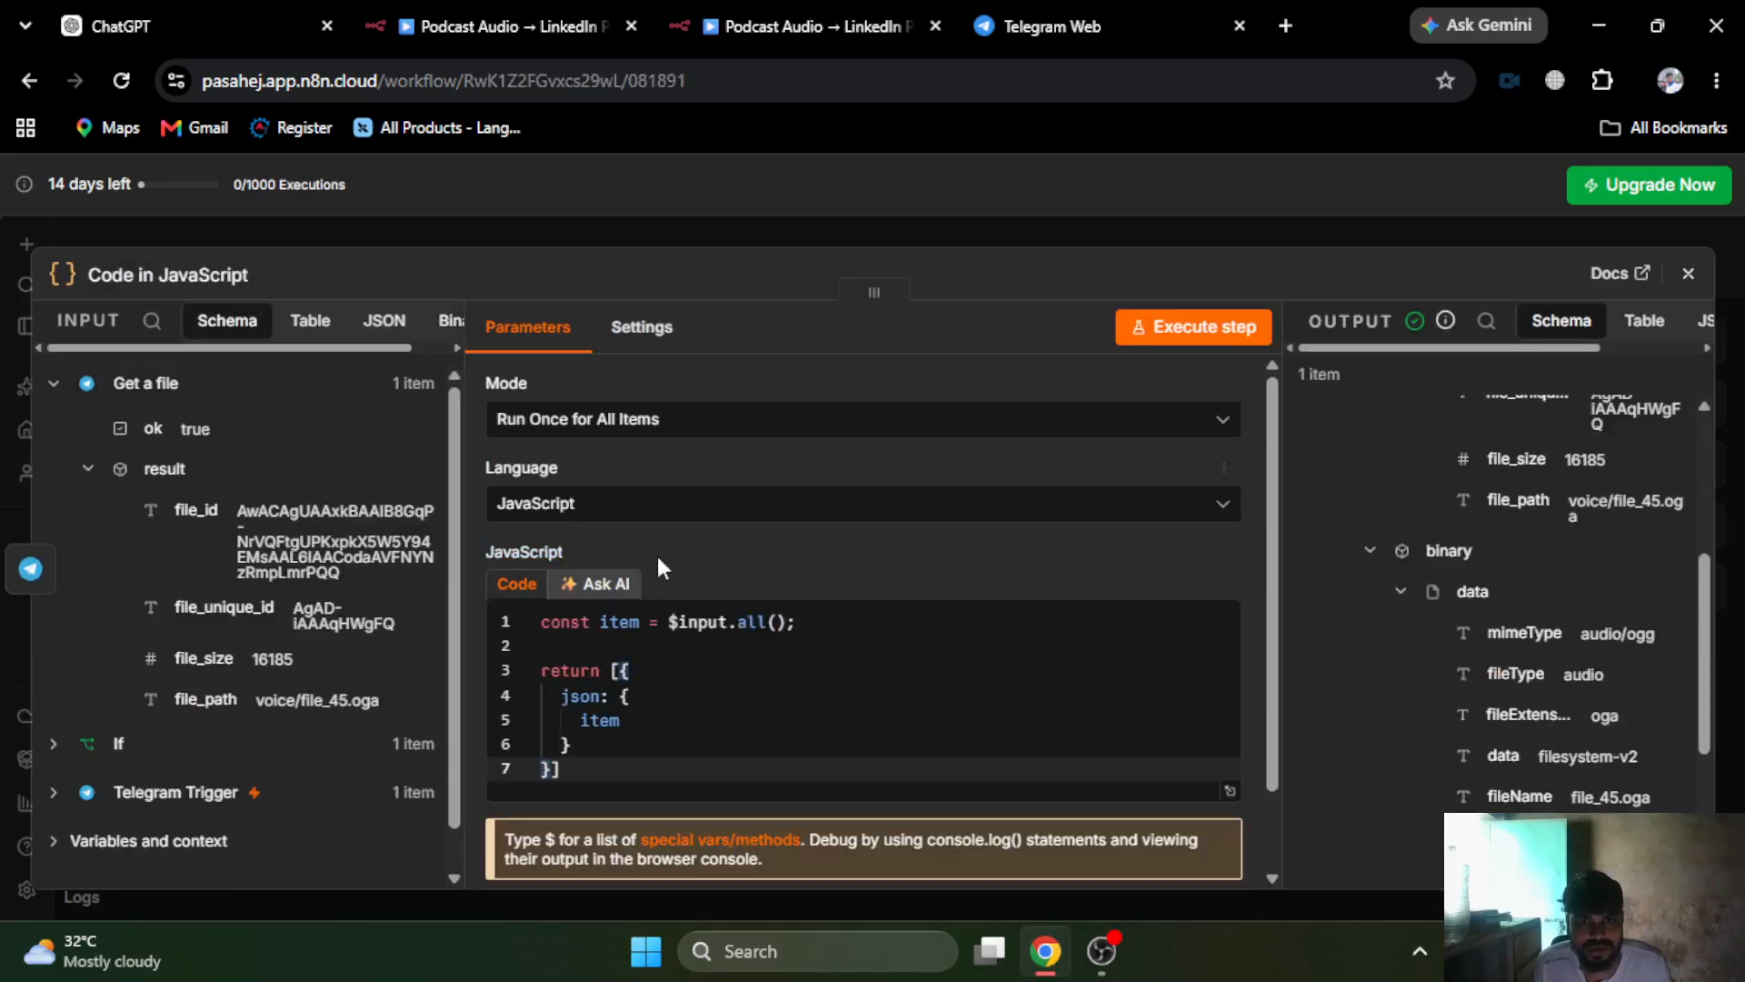
- Change the item declaration to $input.first() and execute the Code node again
double_click(752, 626)
type("fist")
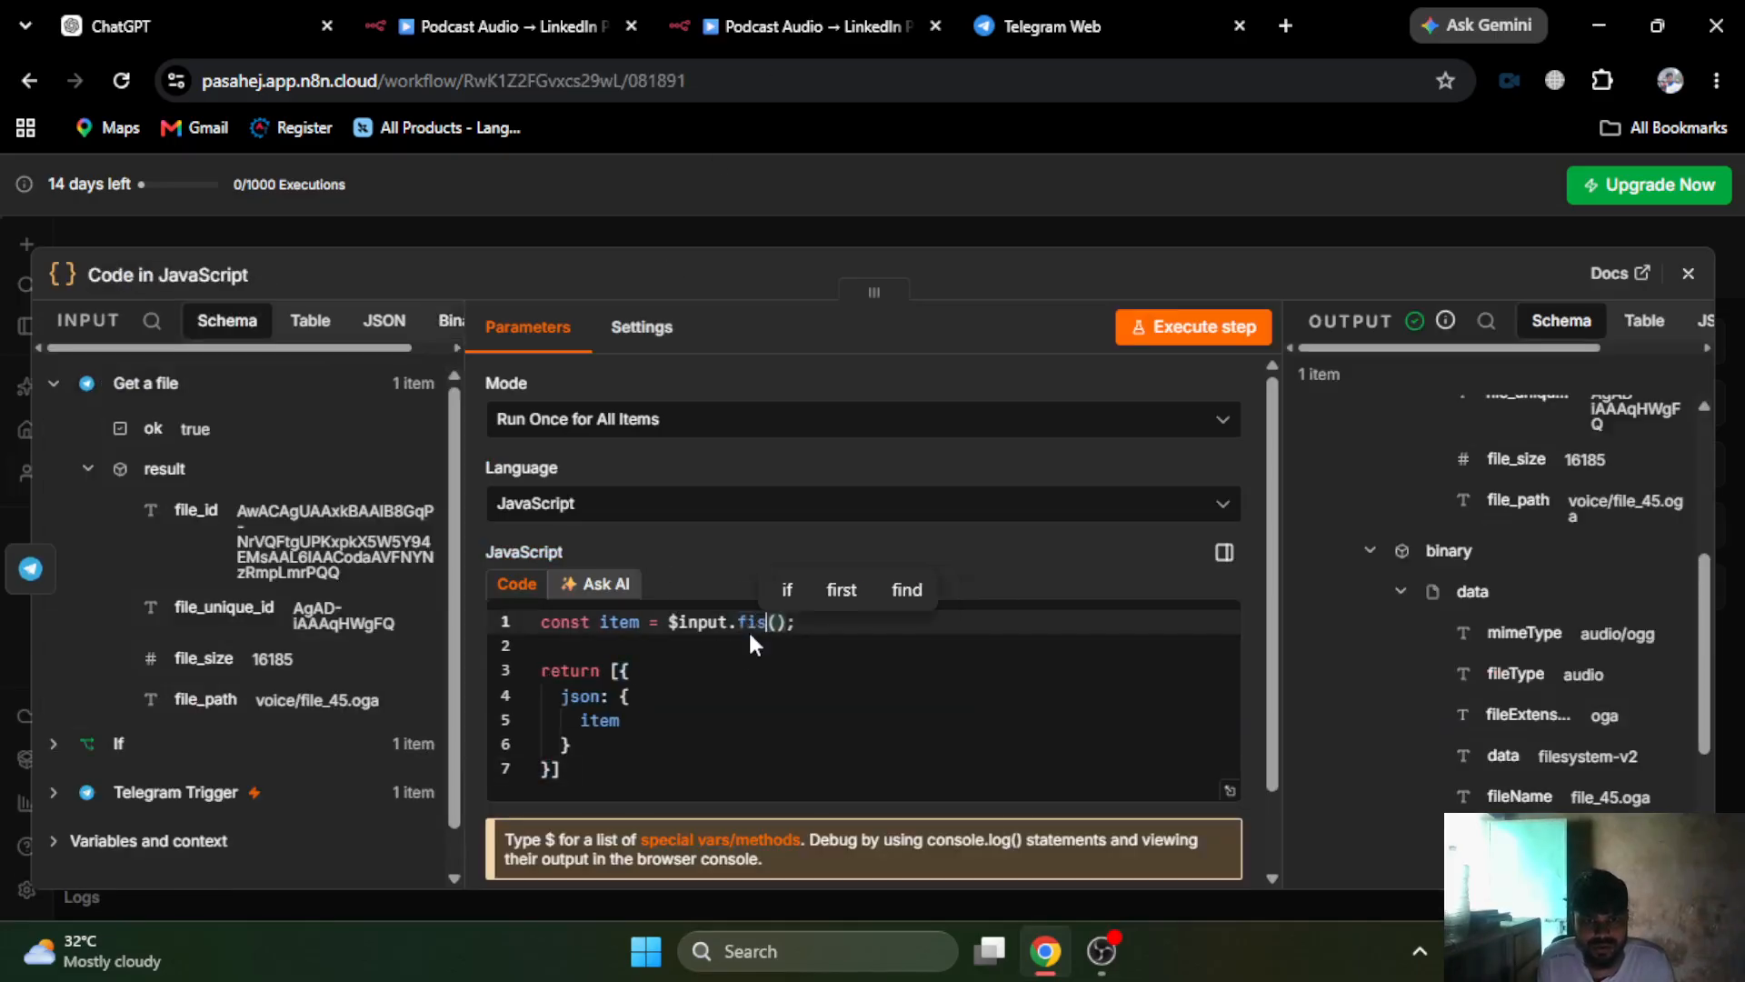
key("BackSpace")
key("BackSpace")
type("rst")
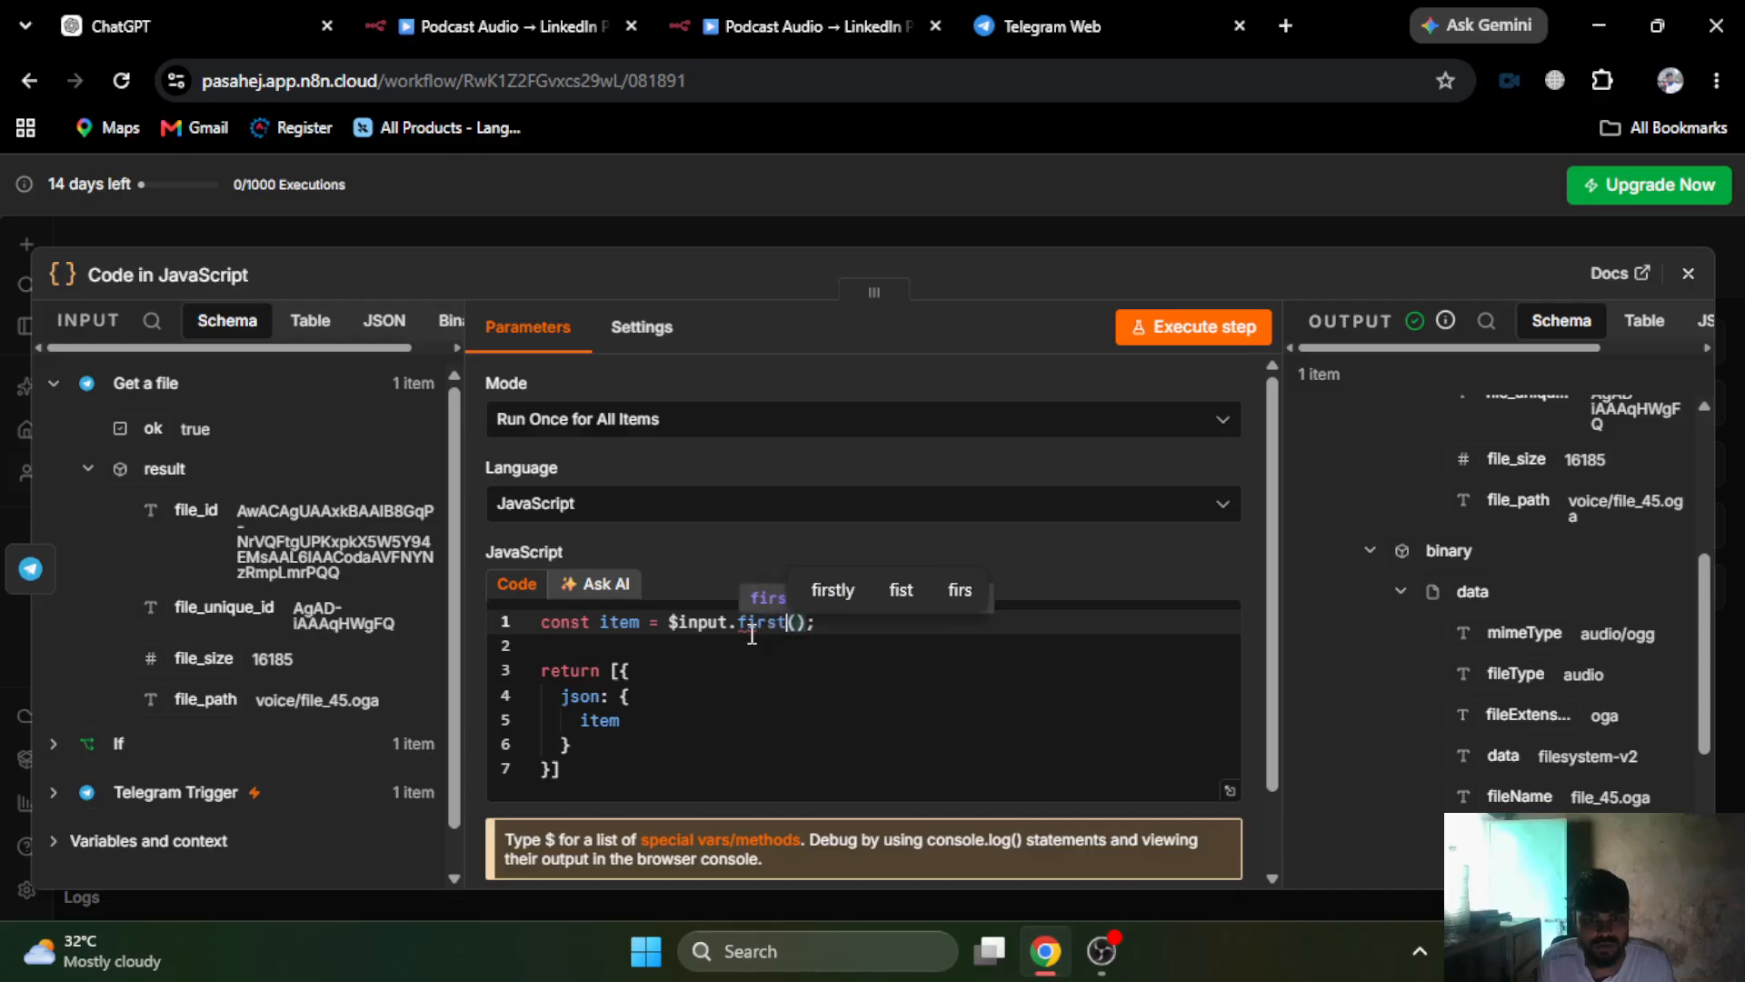
left_click(1171, 329)
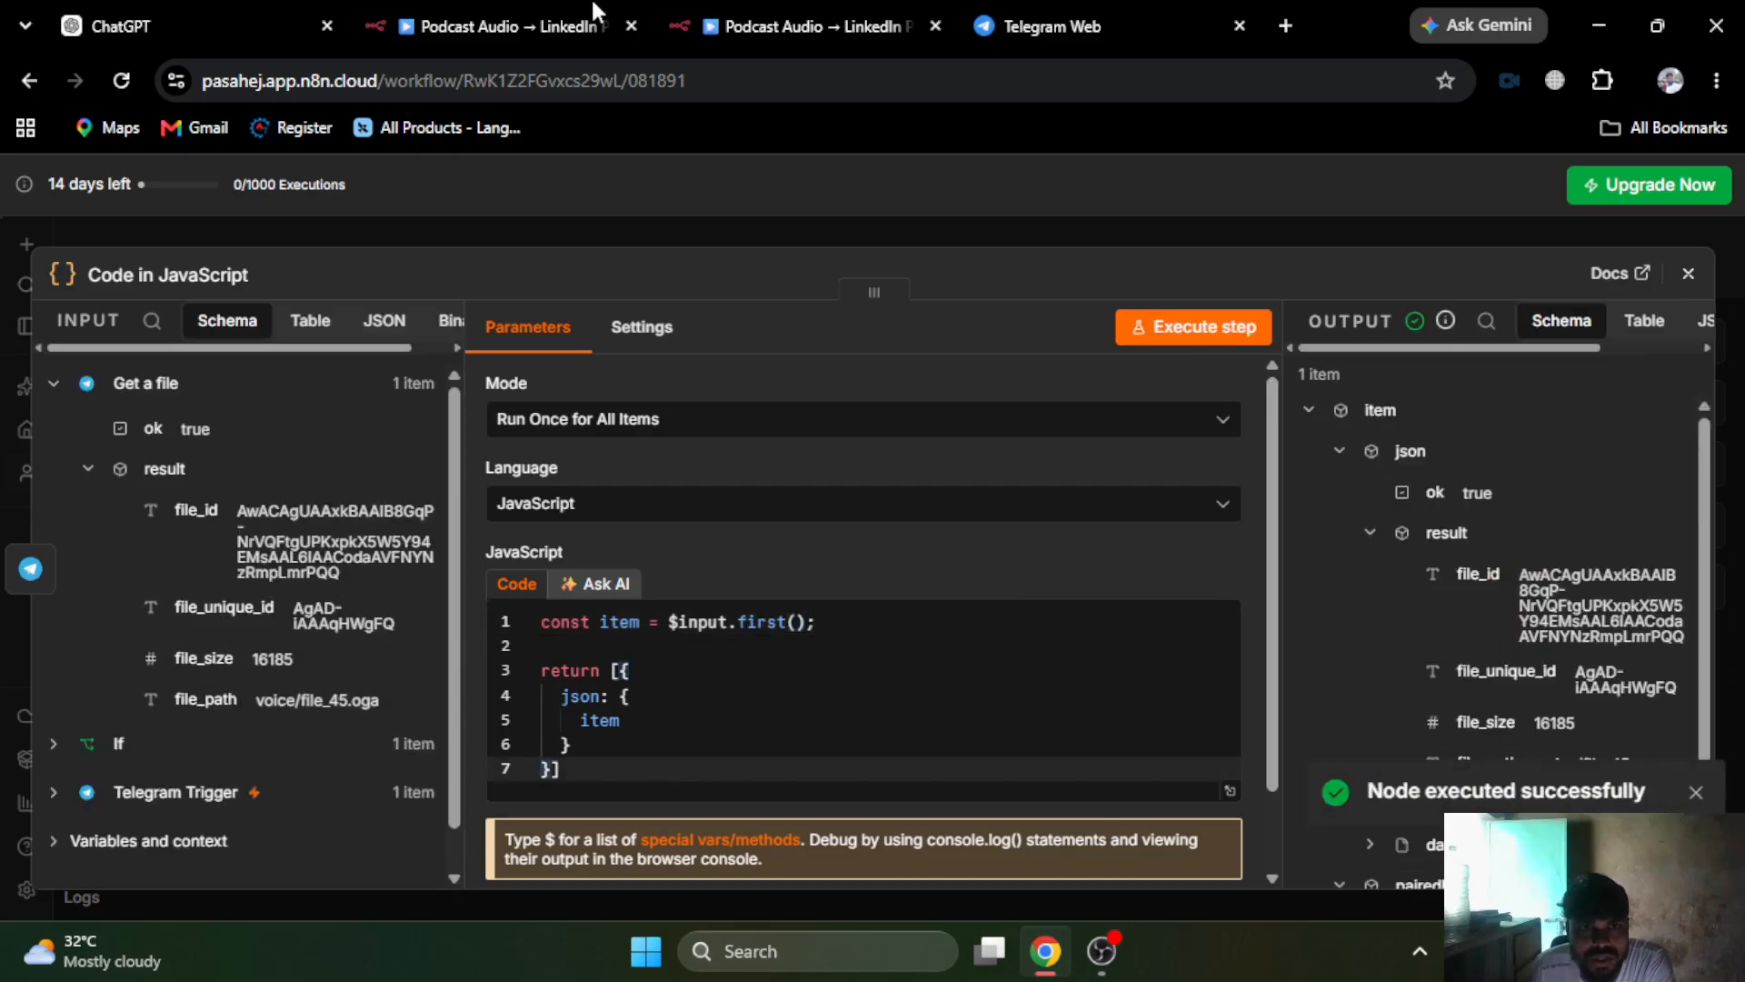
- Consult the returned json and binary sections of the reference workflow's Normalize Audio Input script, and return to the working Code node
left_click(735, 9)
scroll(670, 770, "down", 4)
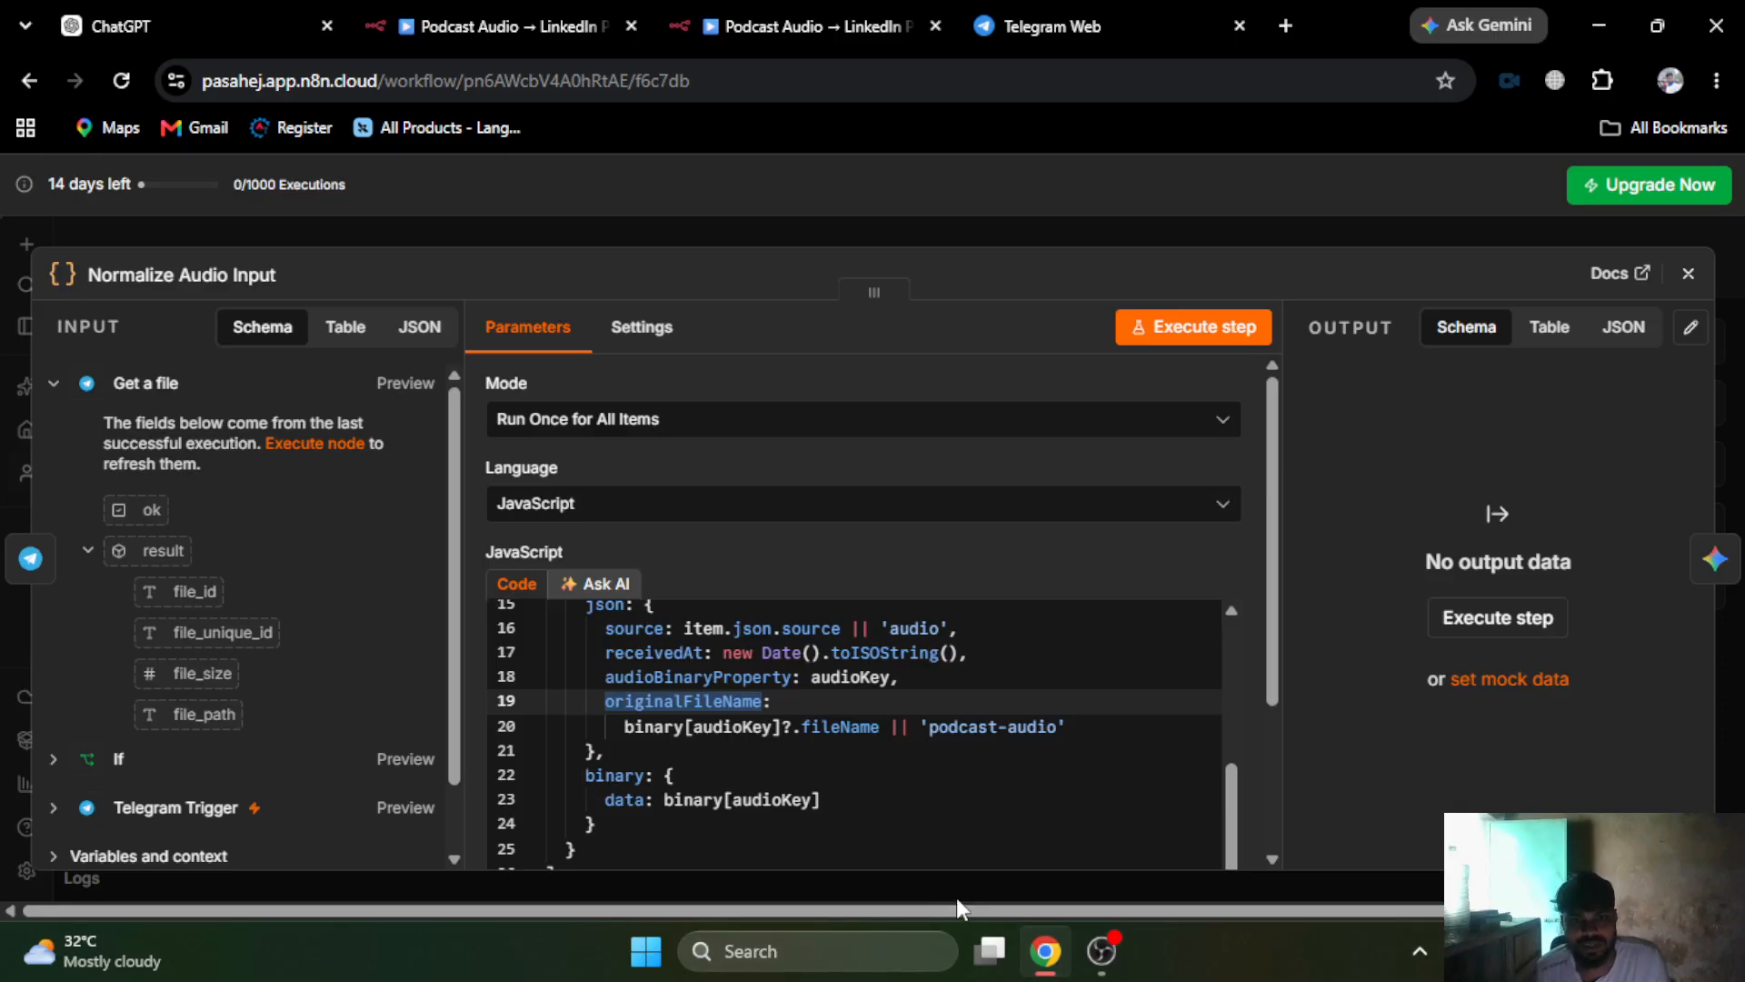
scroll(921, 827, "up", 4)
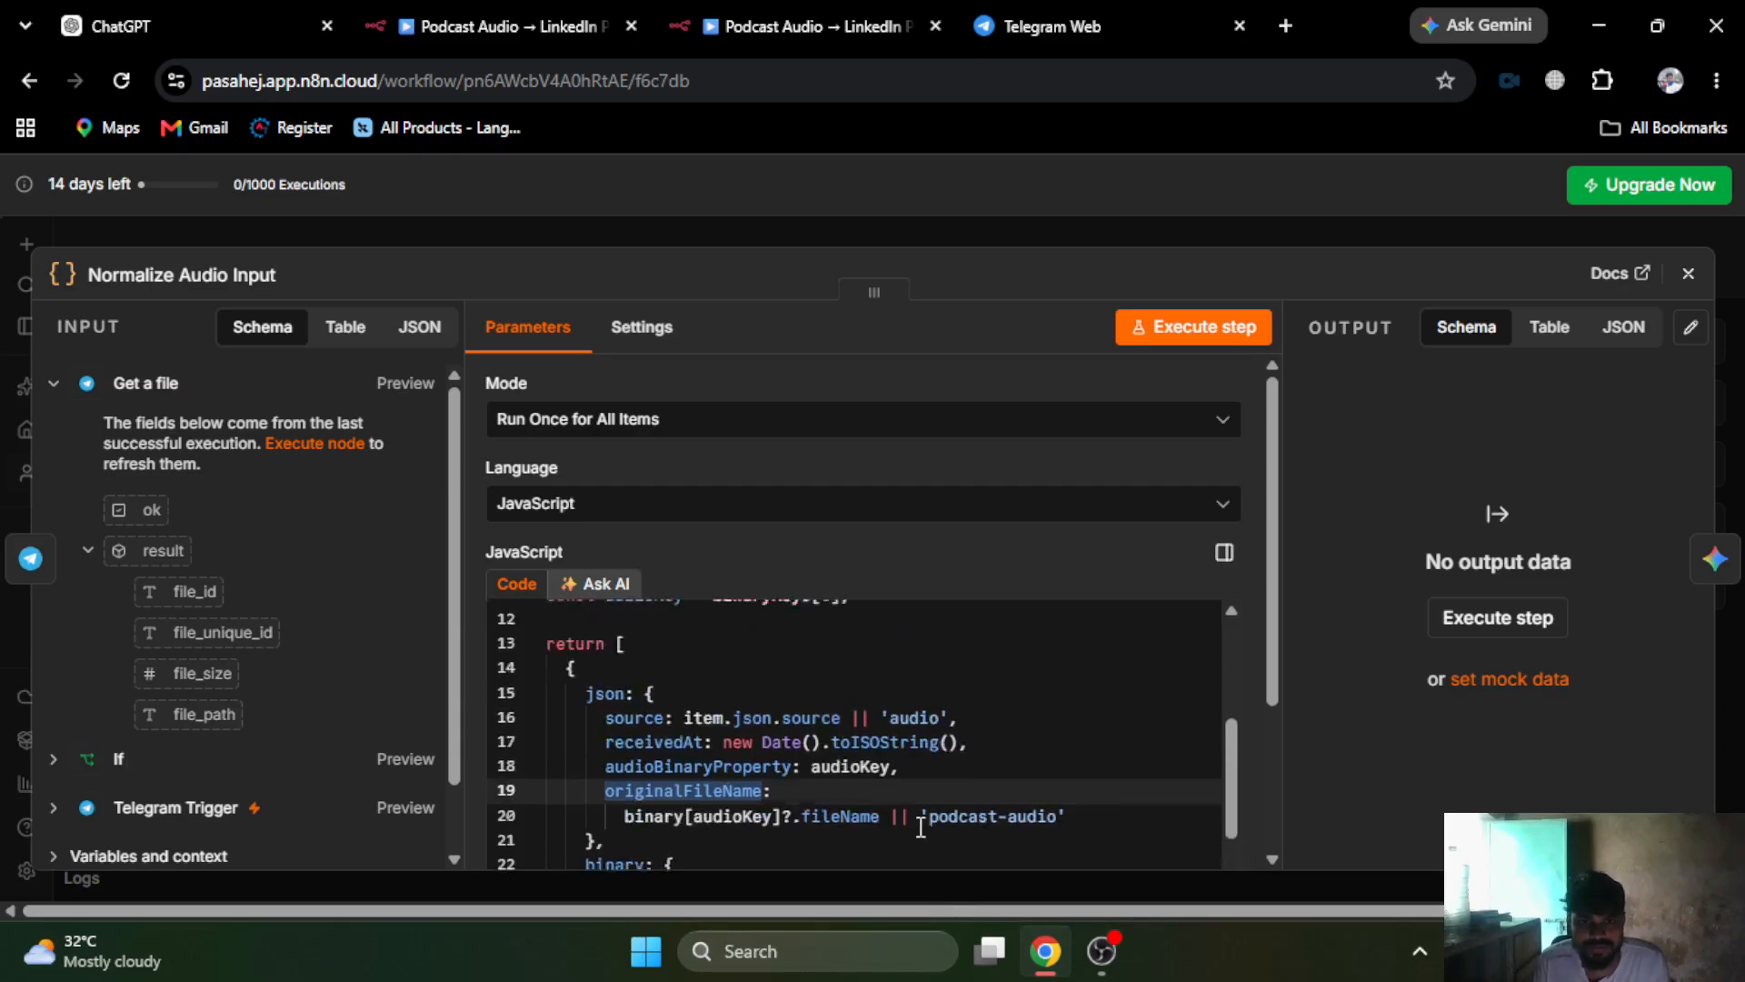
scroll(921, 823, "down", 2)
scroll(920, 823, "up", 3)
left_click(787, 13)
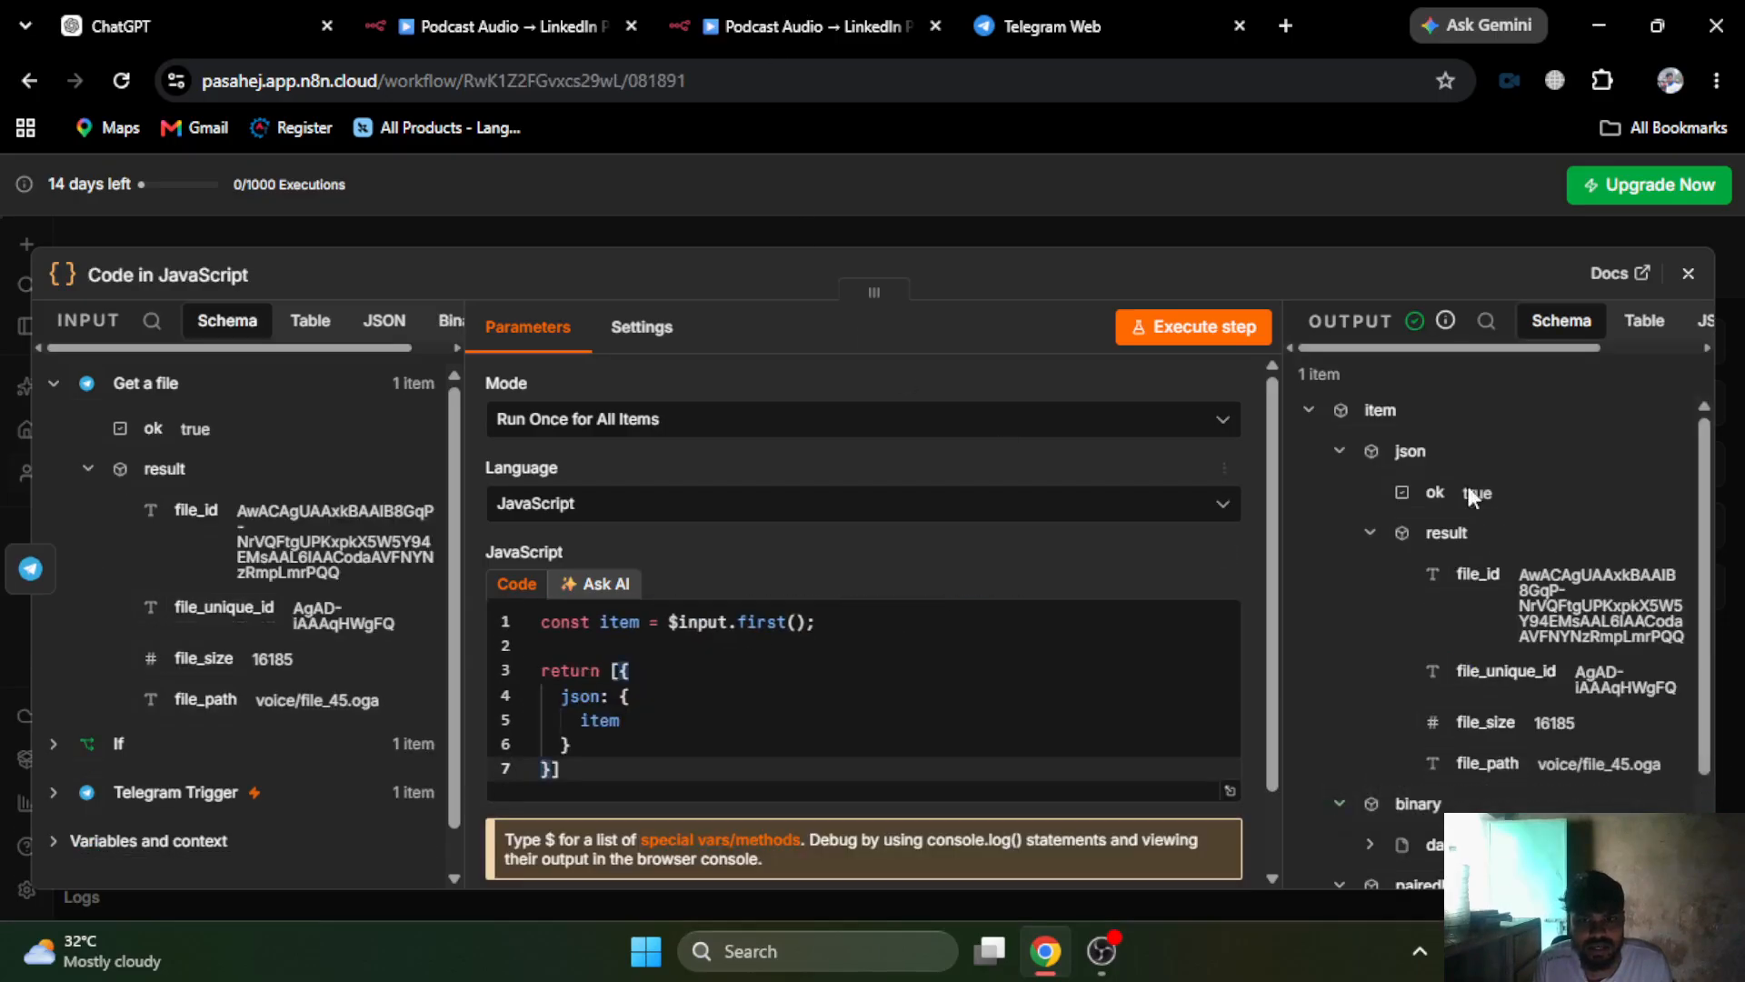
- Add the declaration const binary = item.binary ?? {} below the item declaration in the Code node
left_click(926, 625)
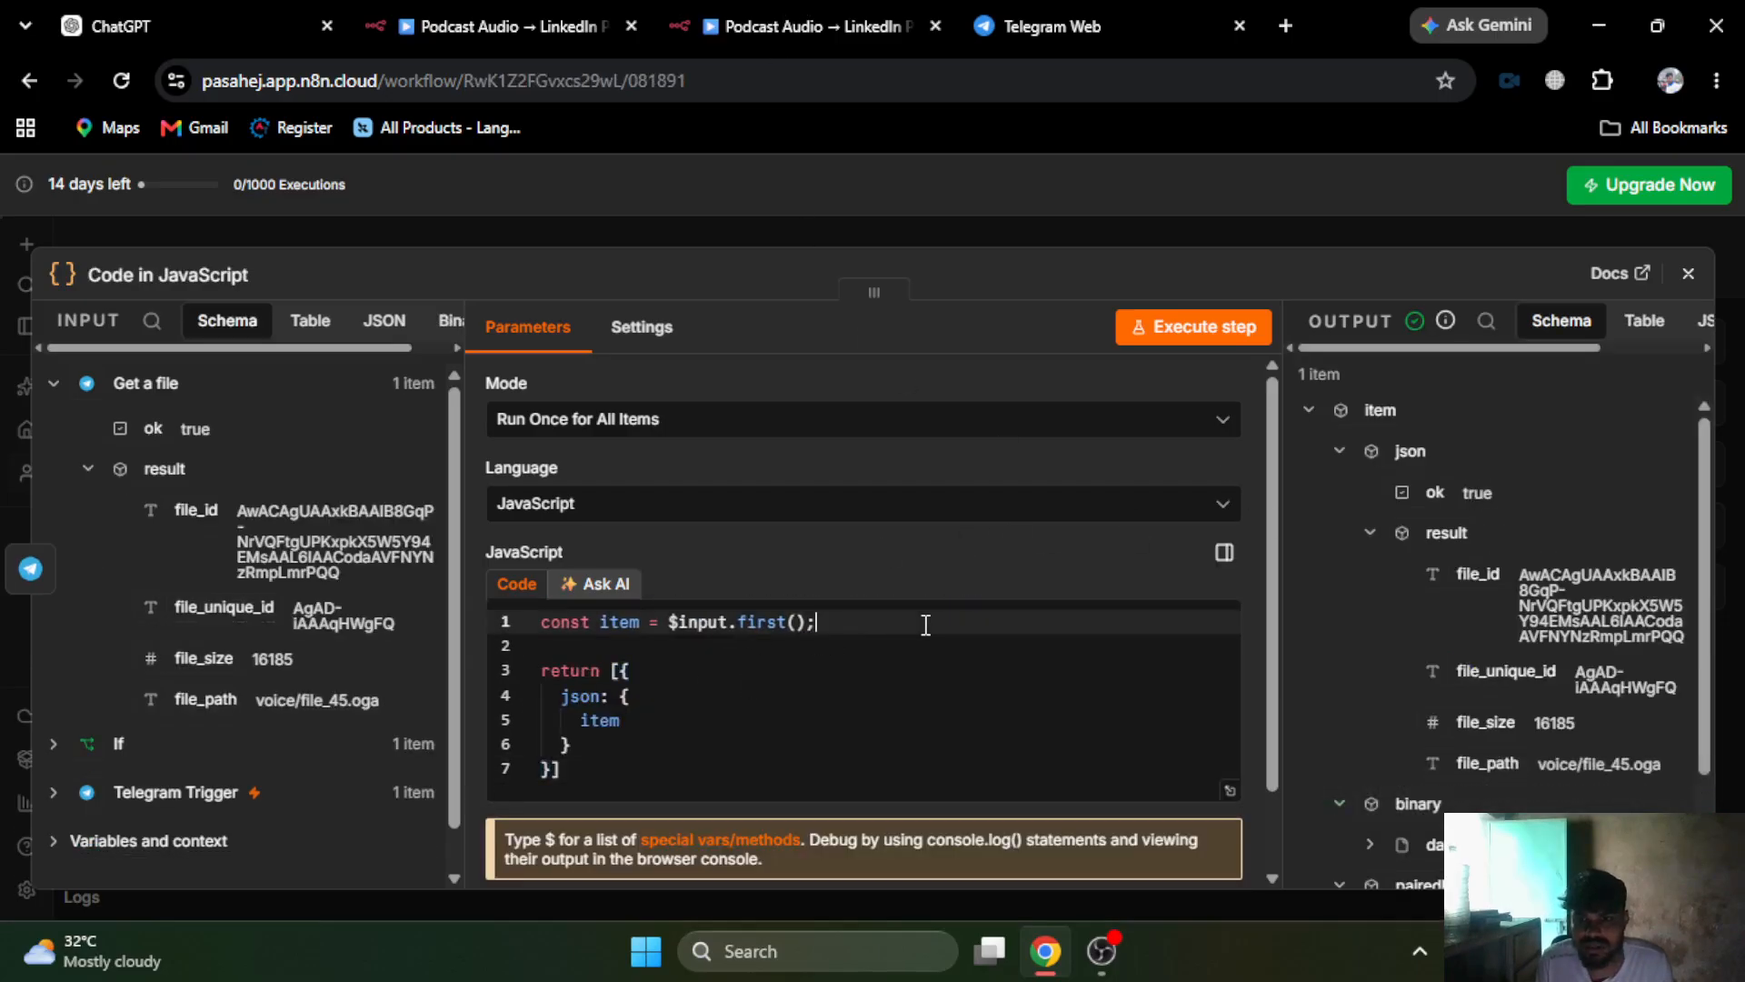
key("Return")
key("Return")
scroll(1415, 609, "down", 2)
scroll(1418, 618, "up", 2)
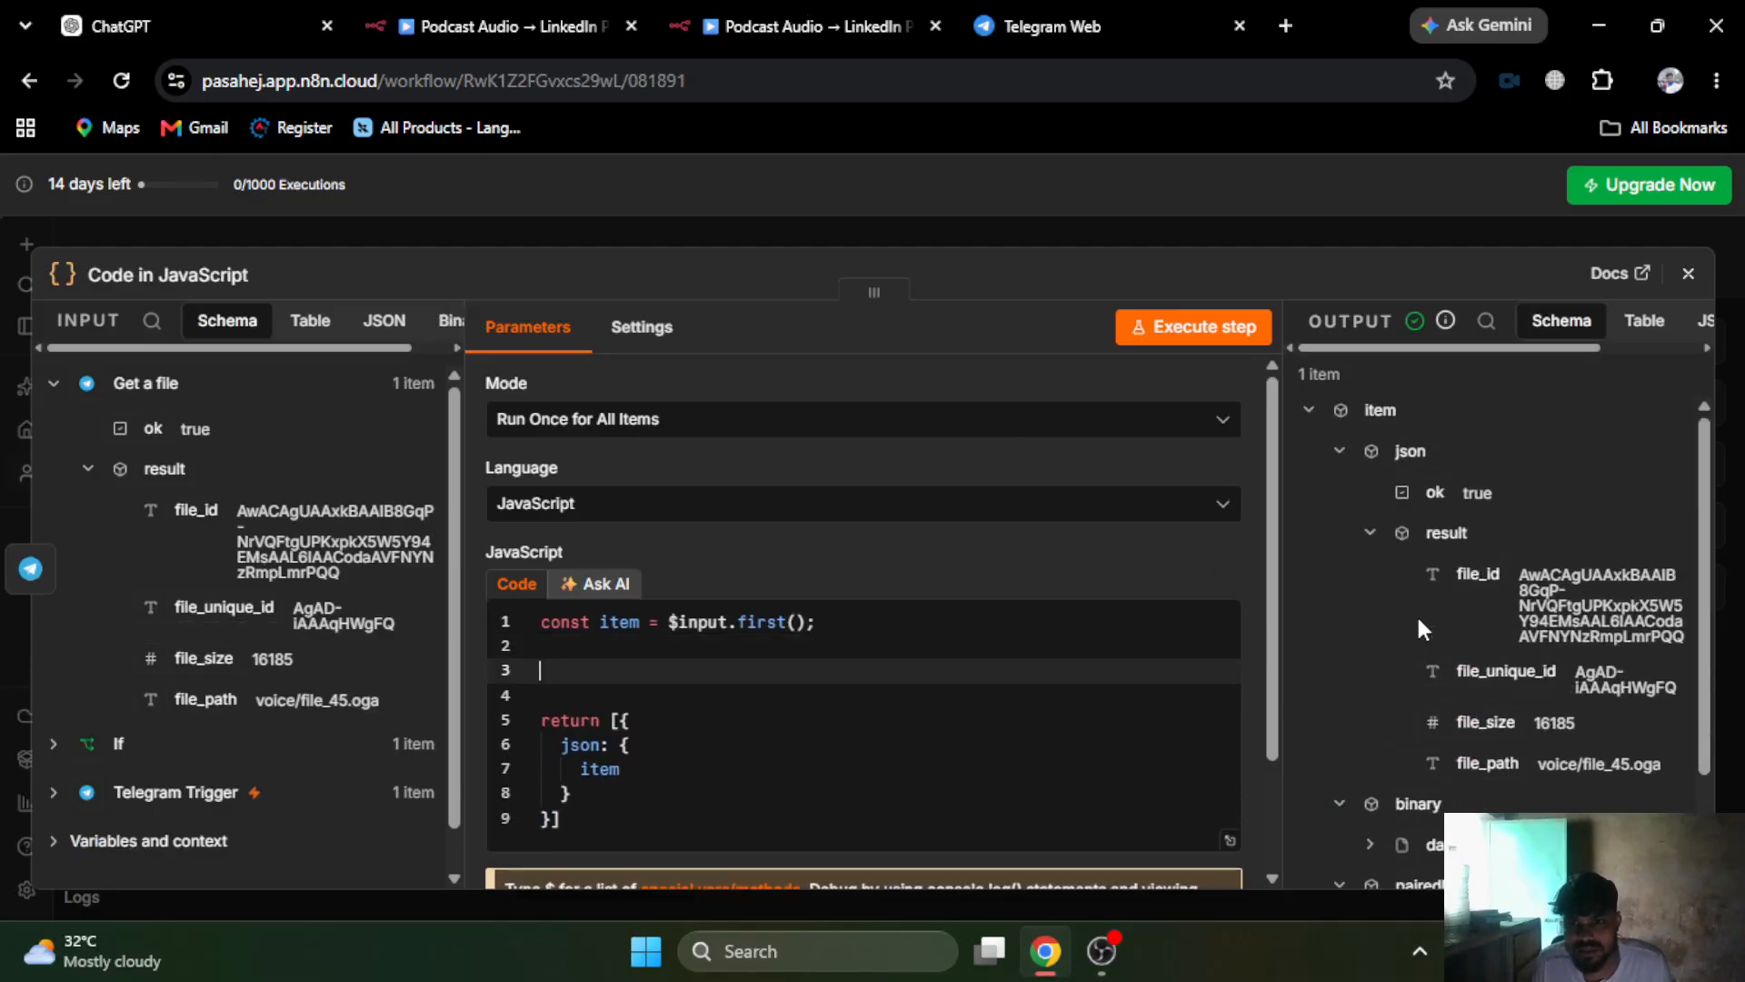
left_click(1370, 535)
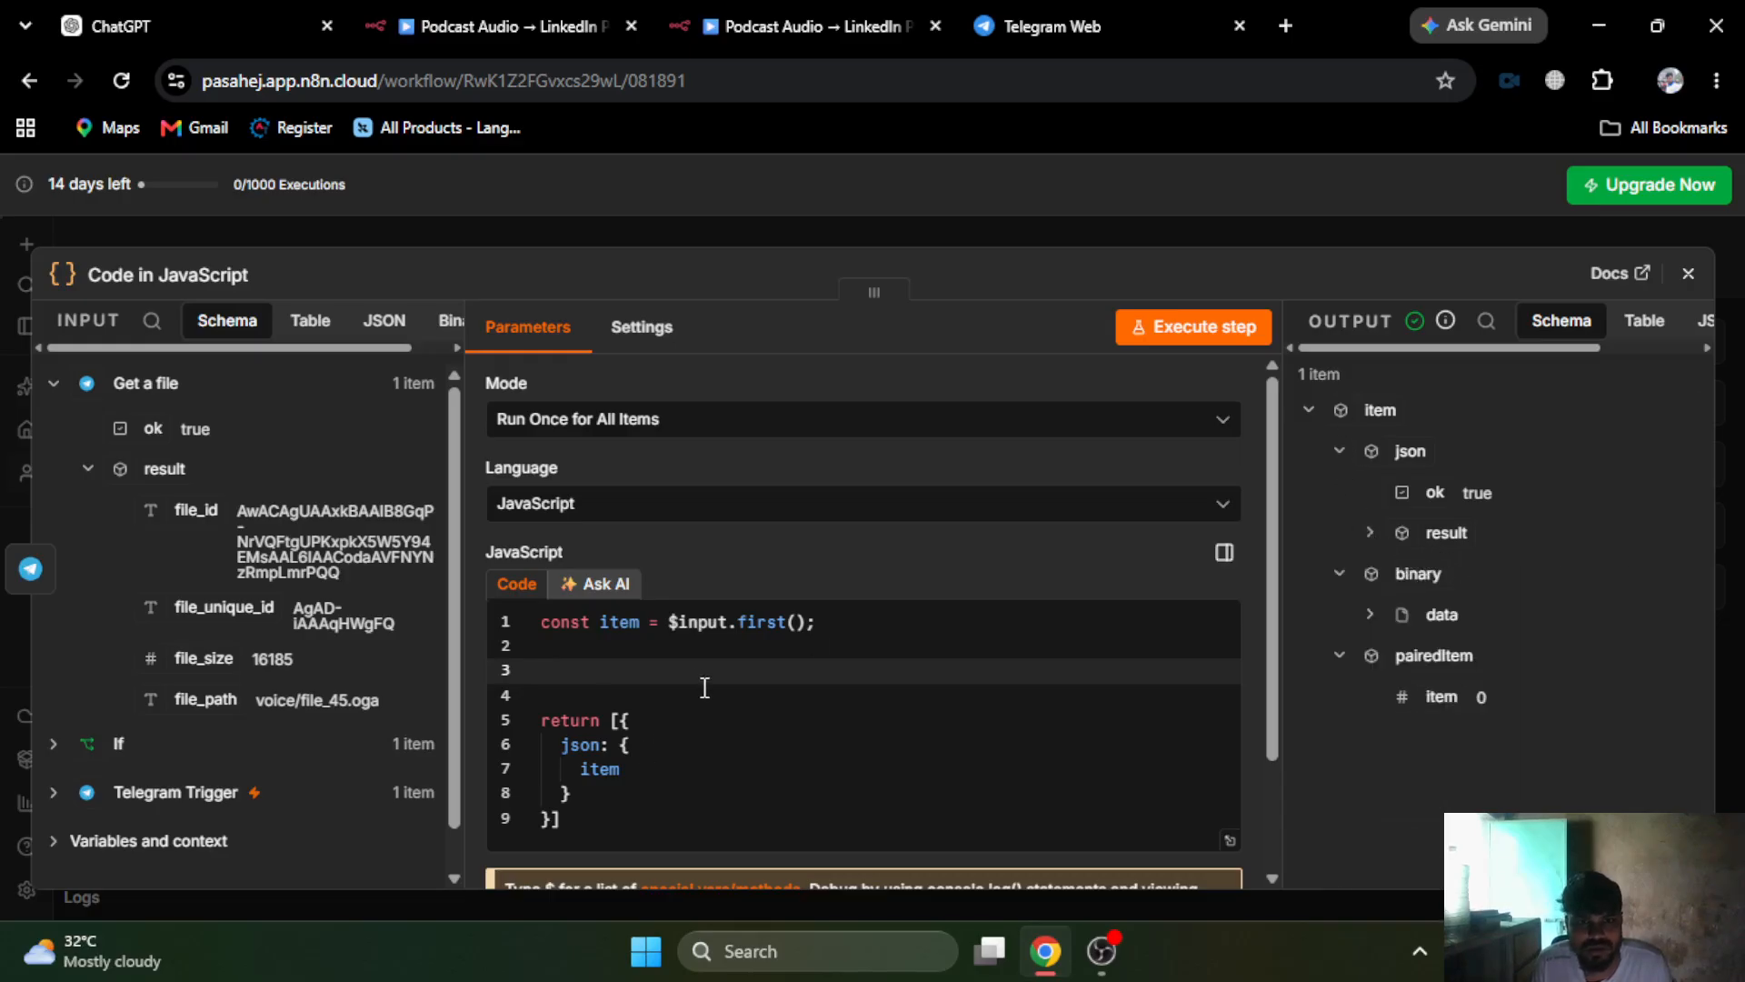
type("const binary =")
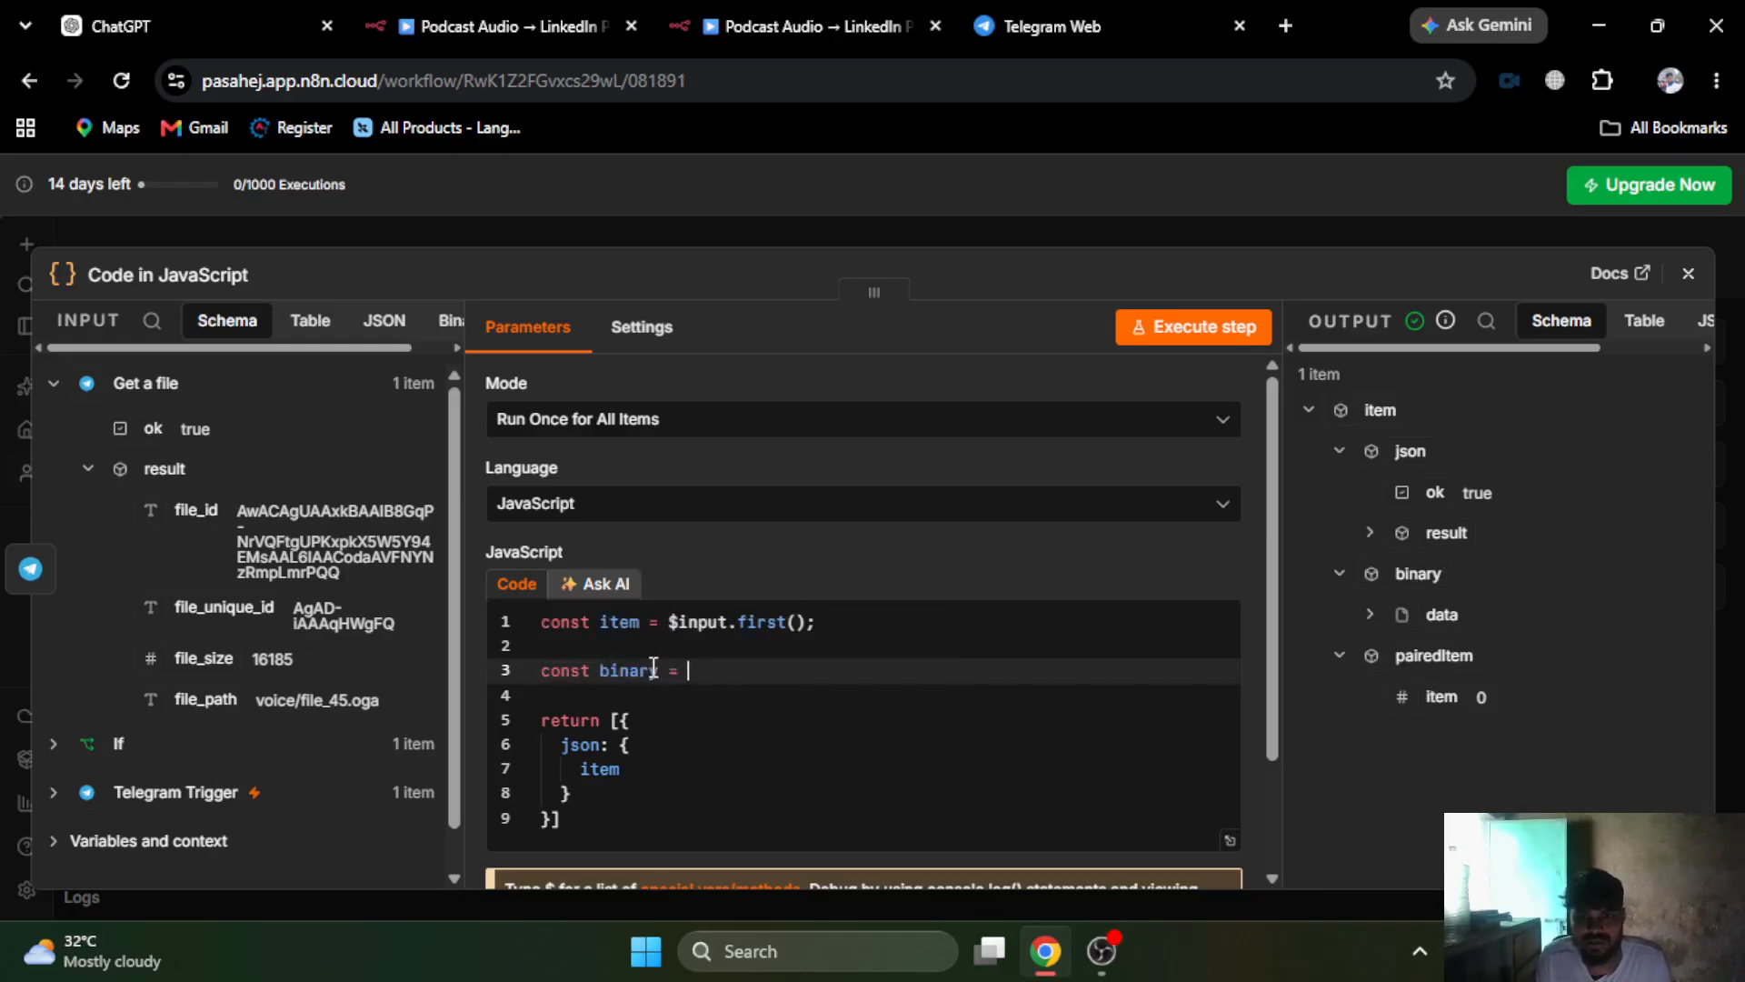
type(" item.")
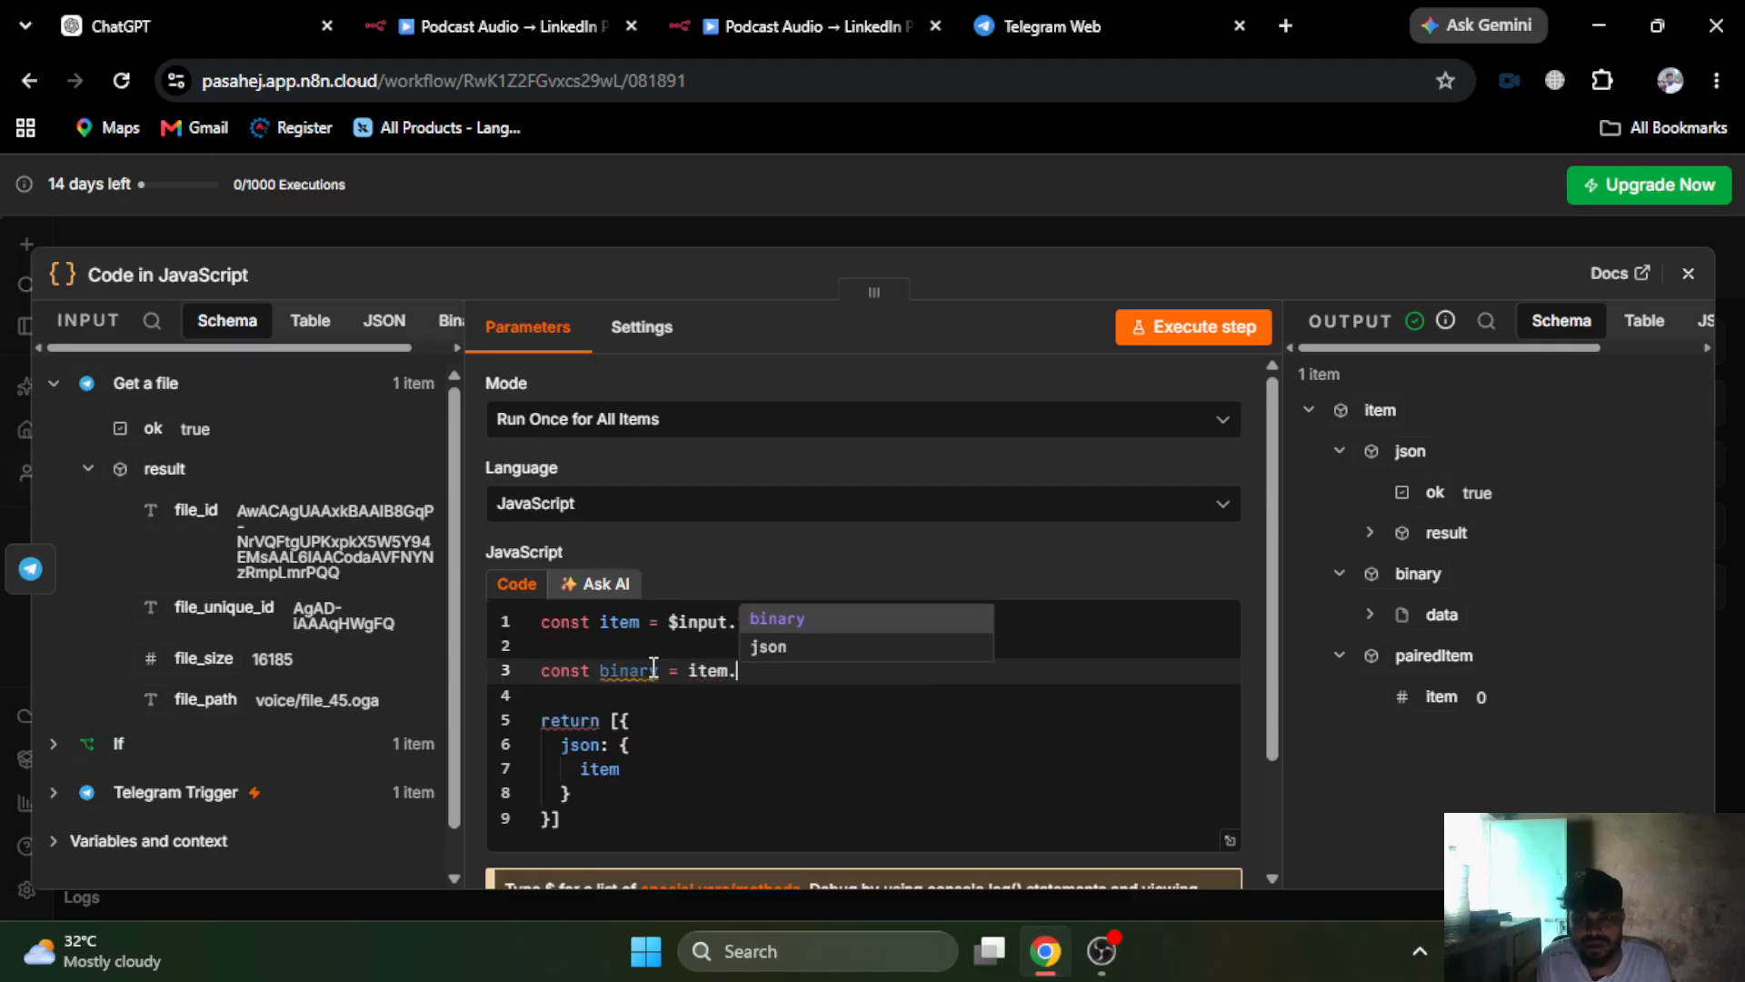
type("binary?")
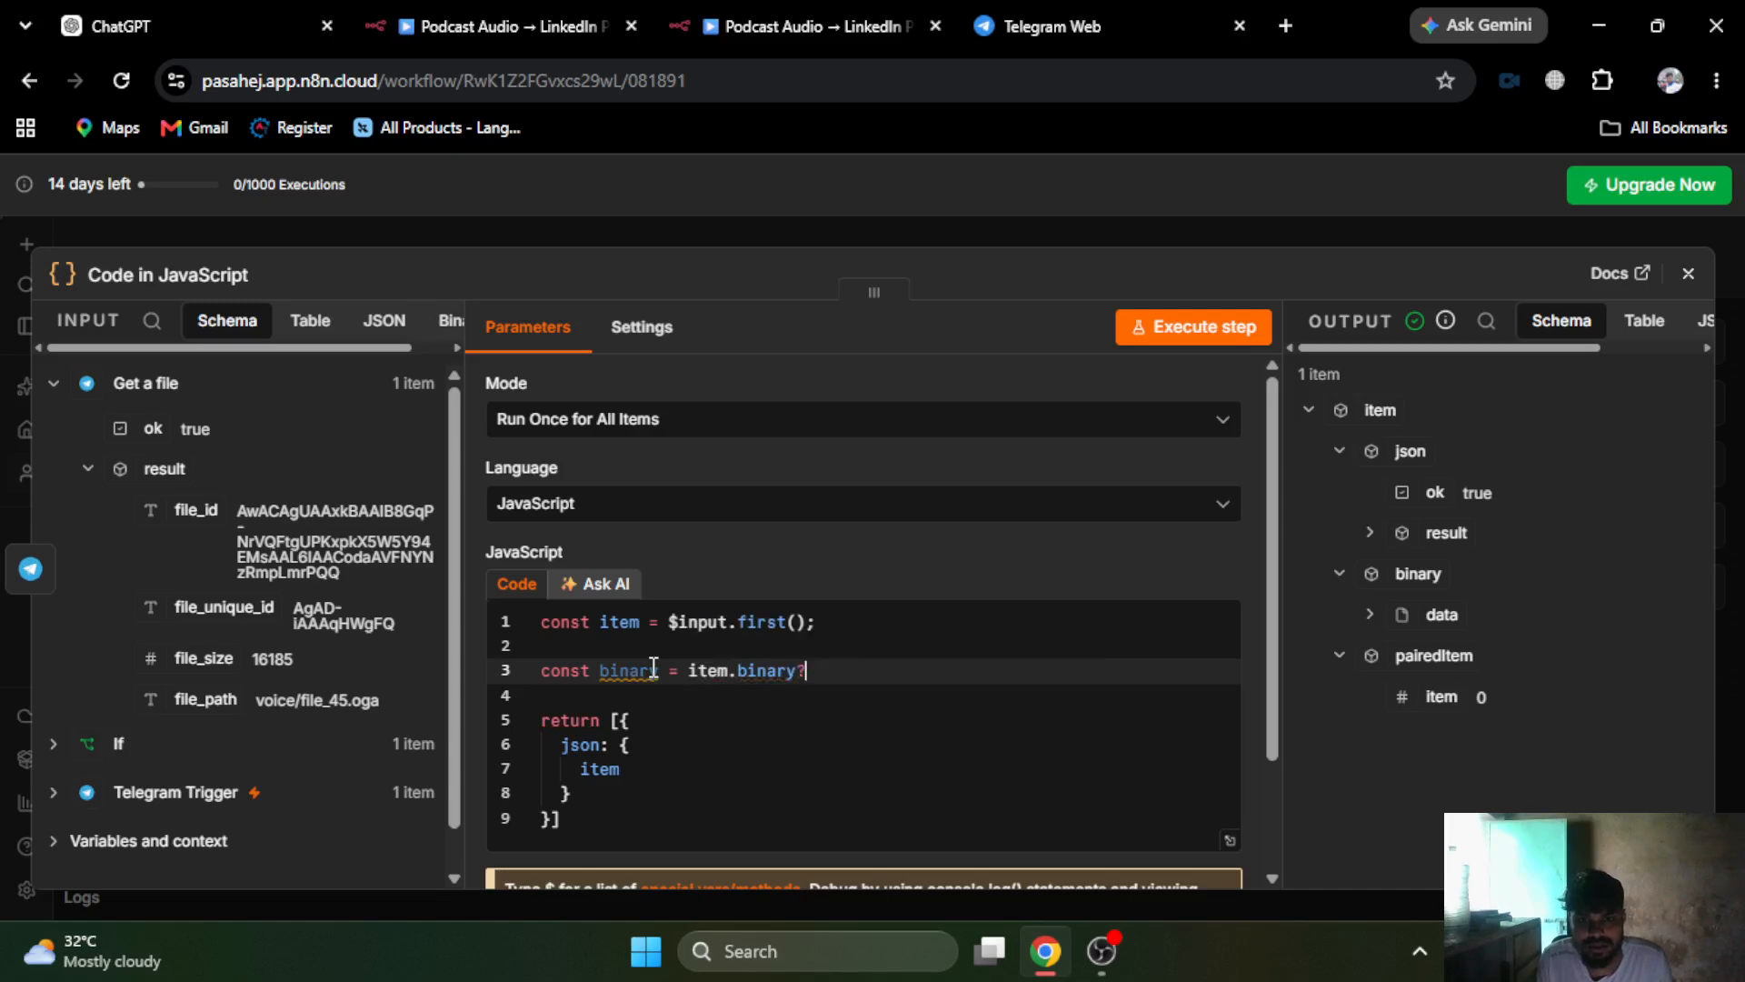
type("?? {")
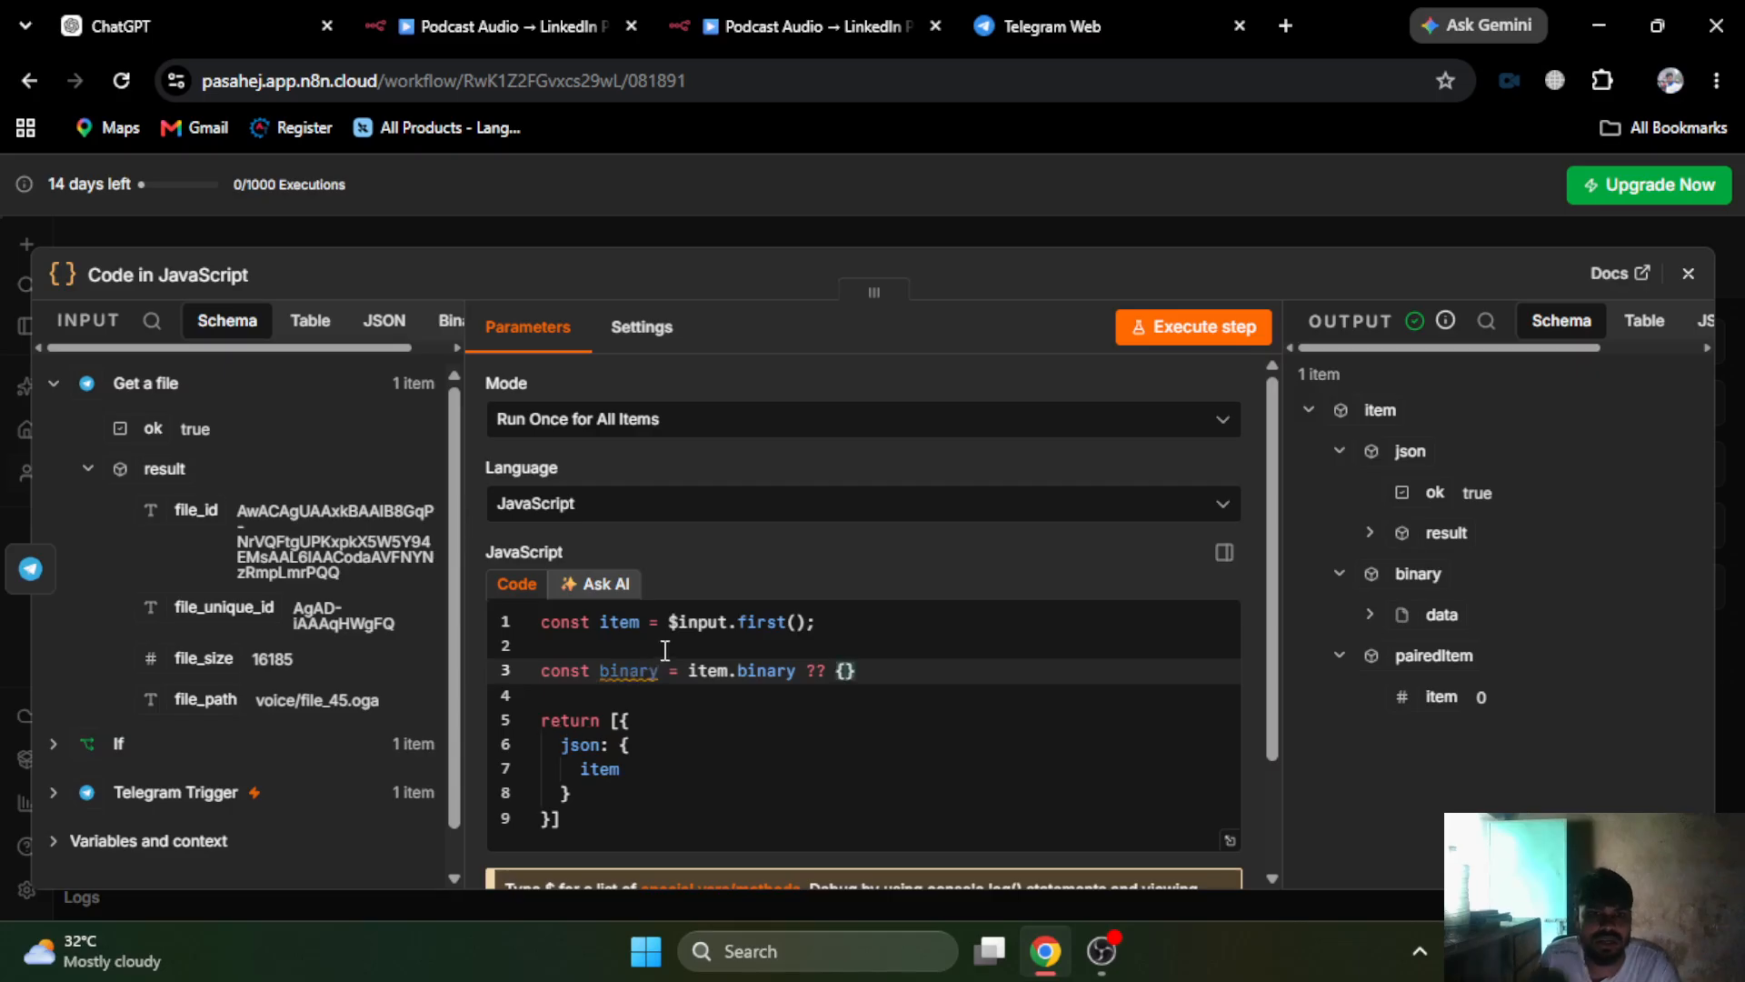
left_click(656, 774)
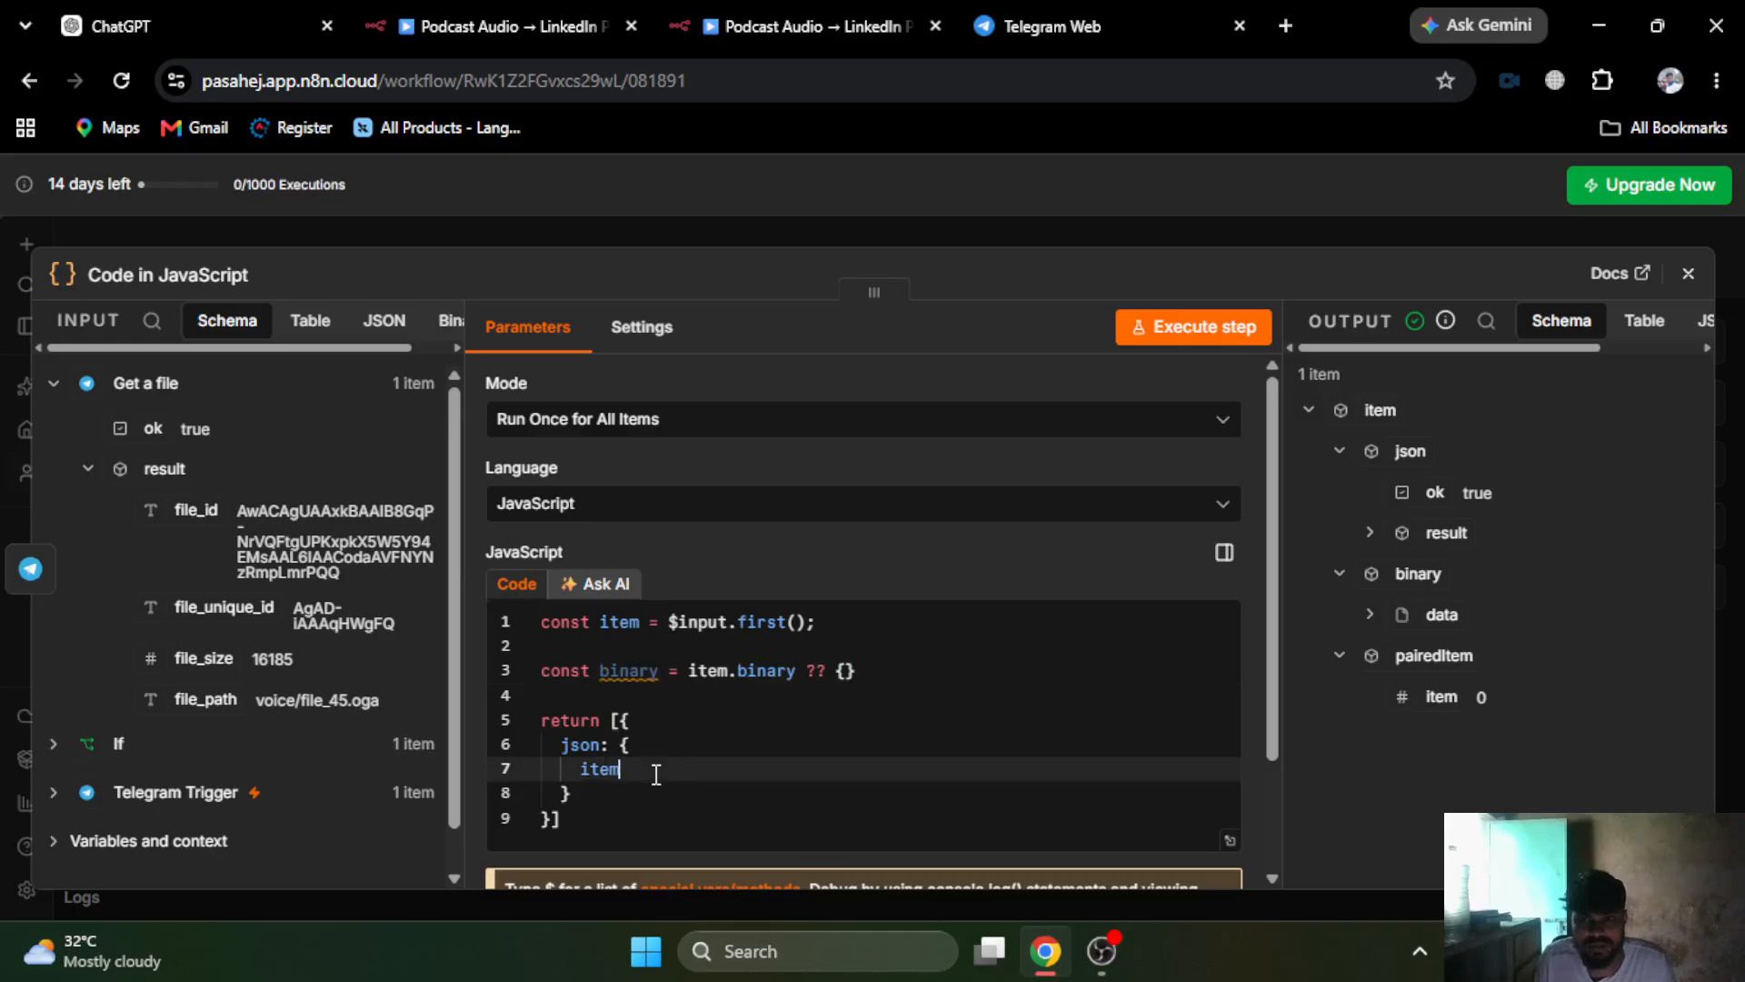
key("BackSpace")
key("BackSpace")
key("BackSpace")
key("BackSpace")
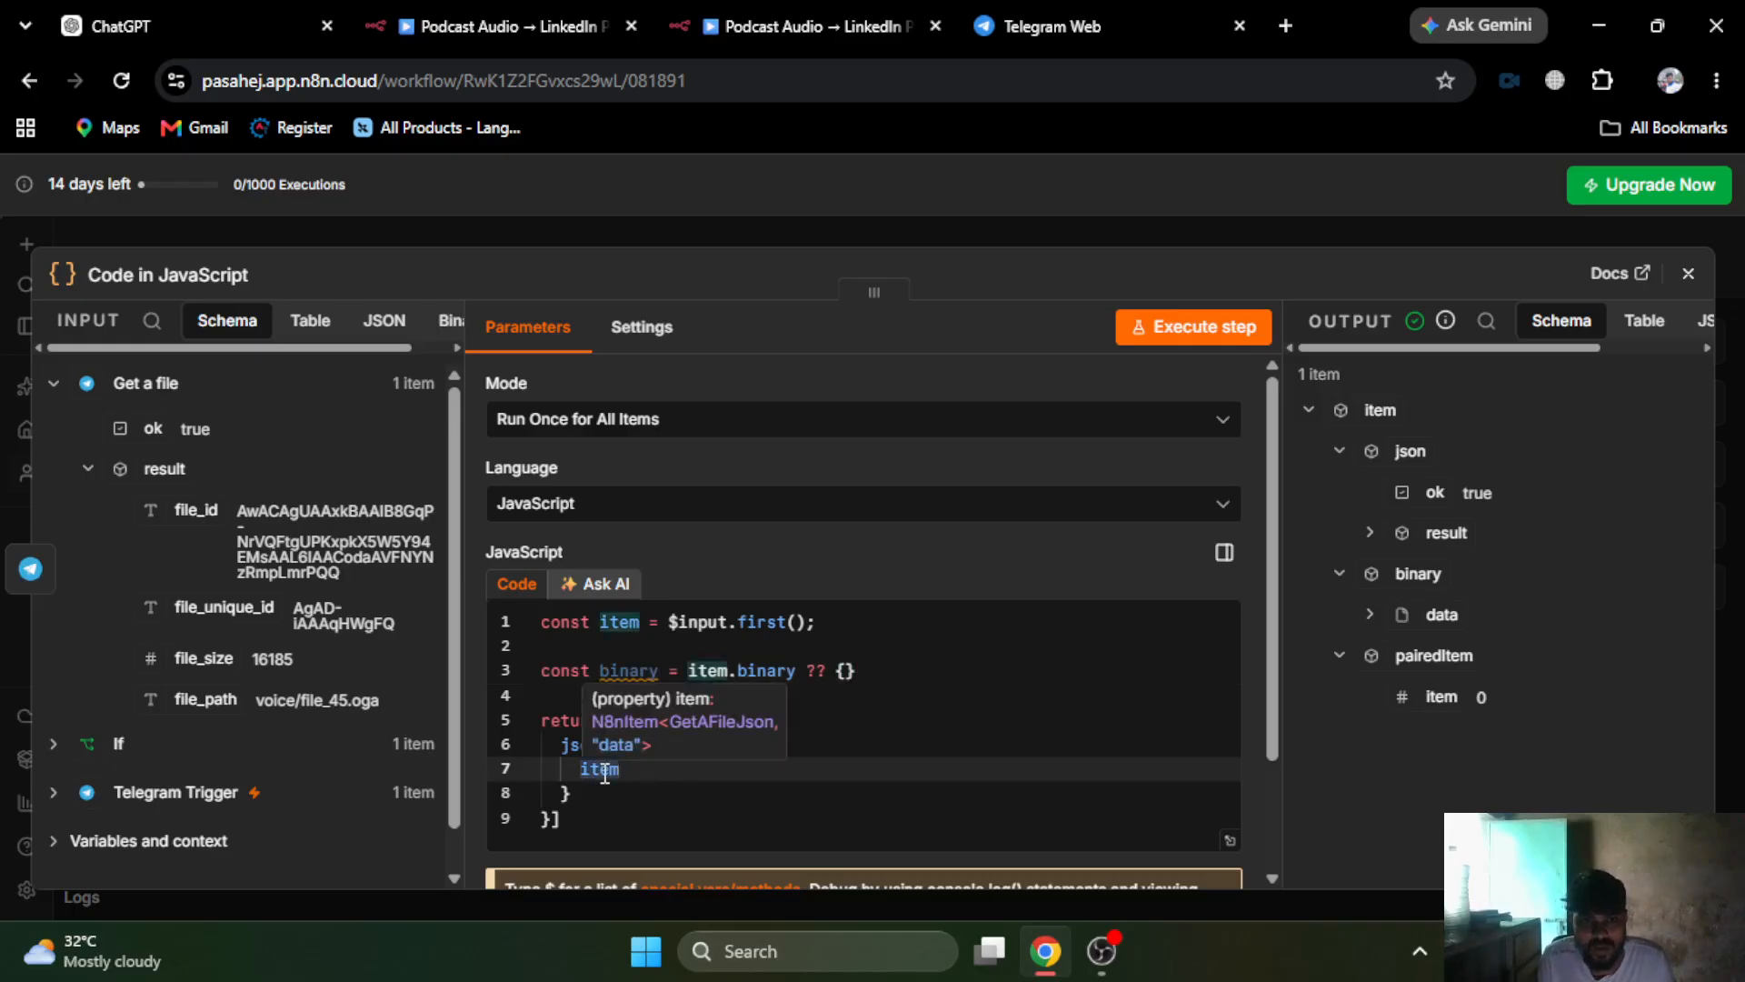
type("binay")
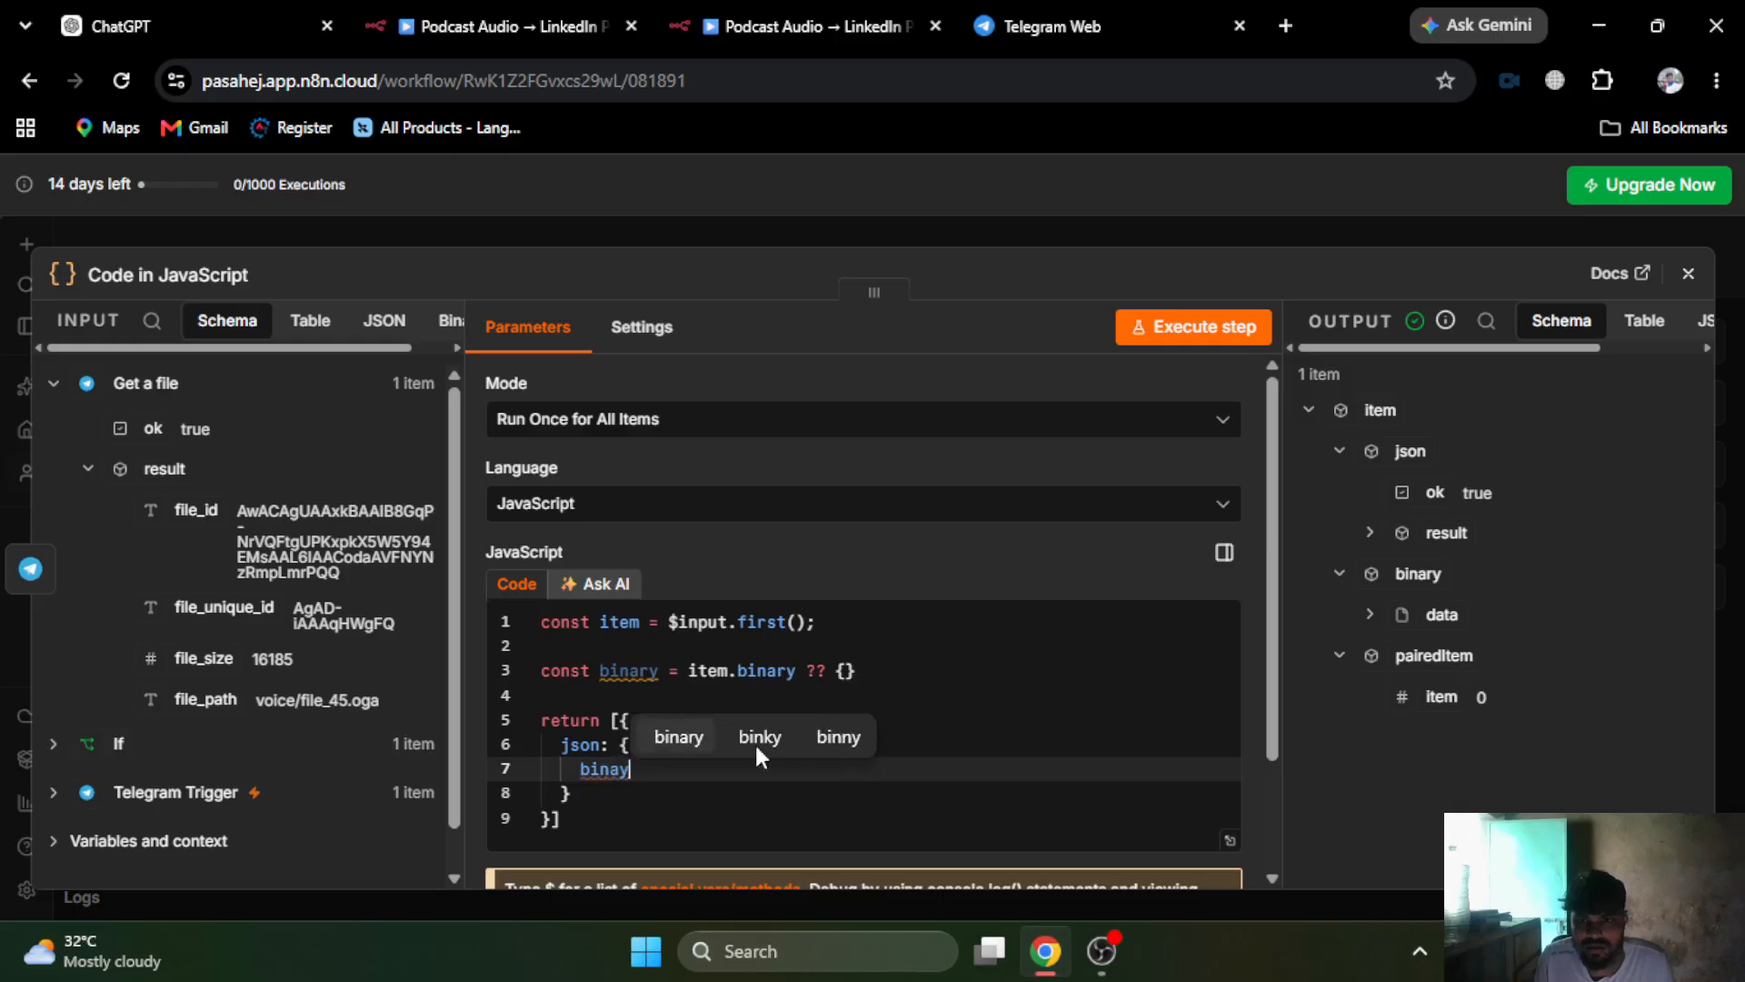
left_click(1369, 615)
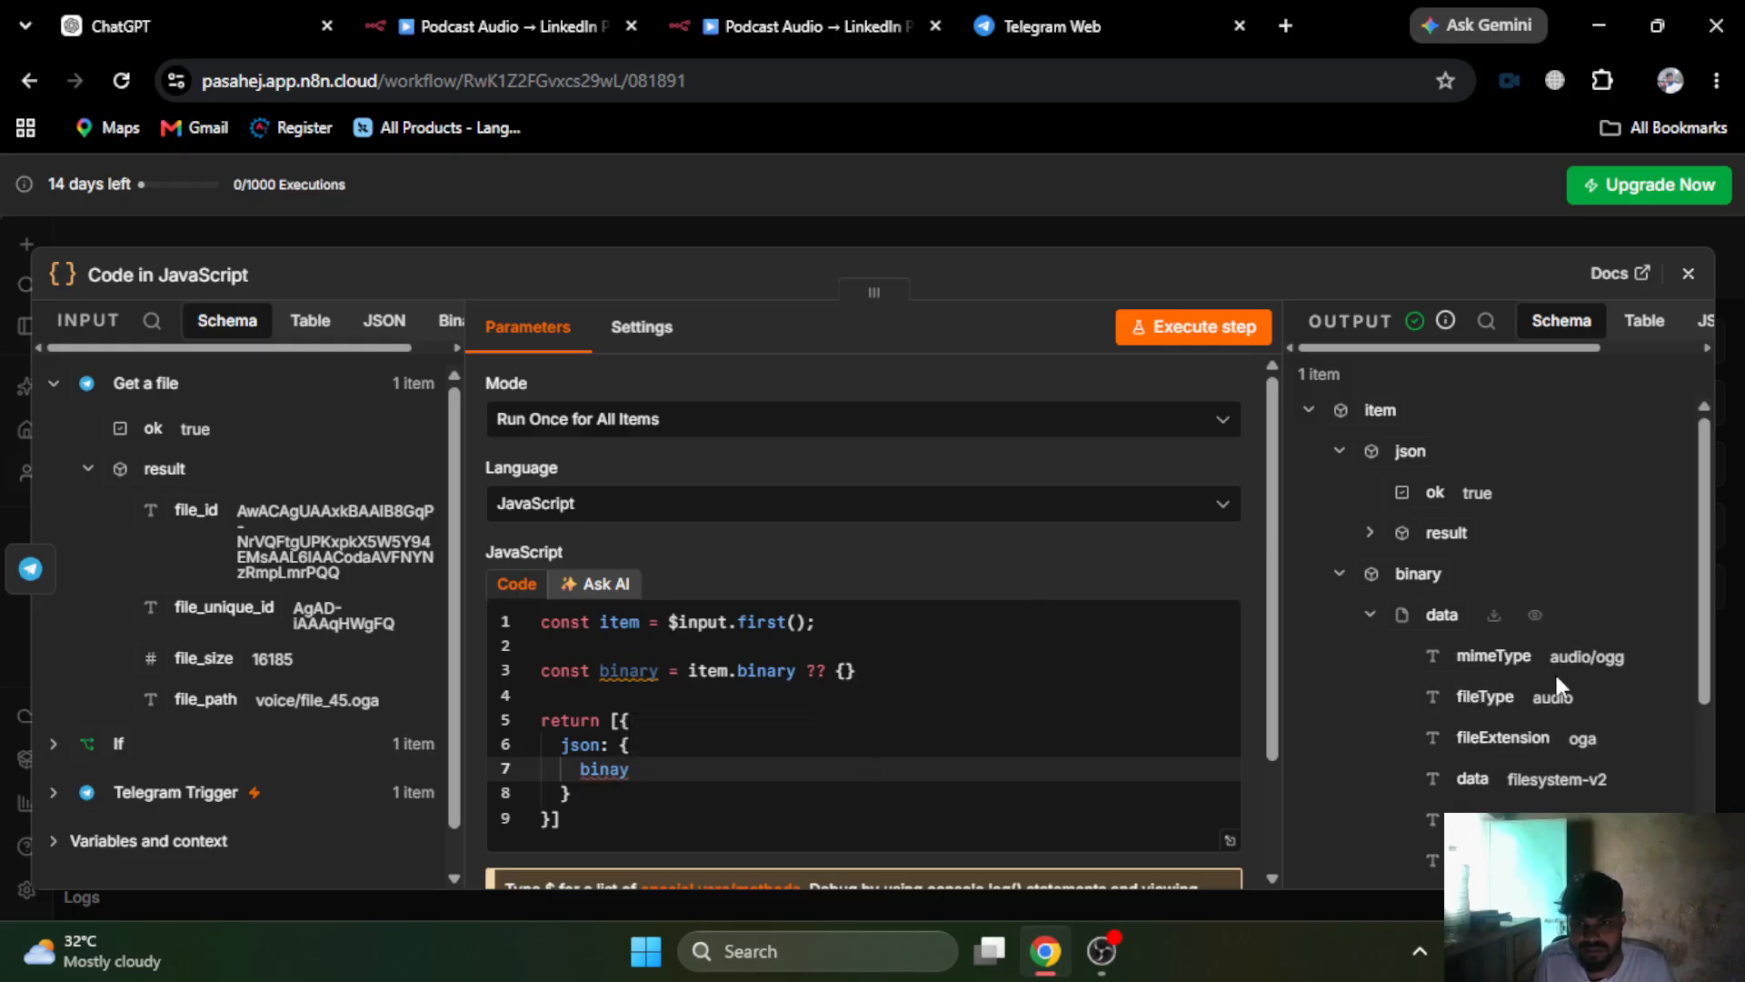
scroll(1554, 673, "down", 2)
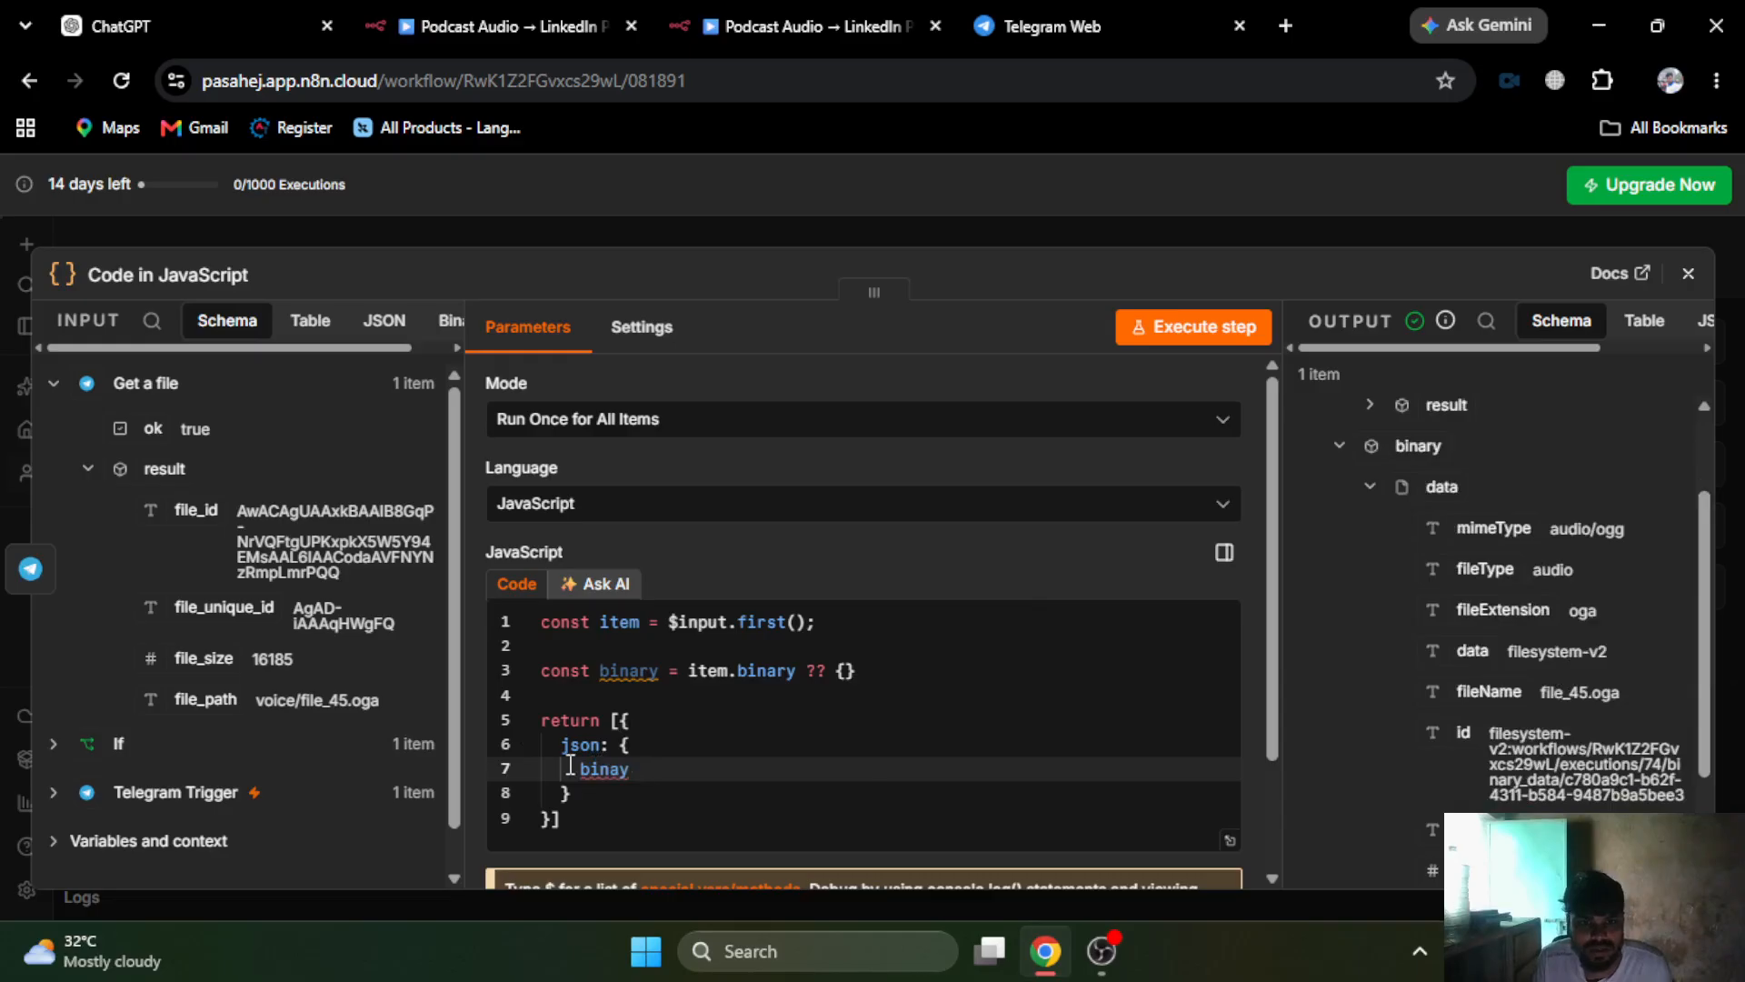
double_click(604, 768)
type("item")
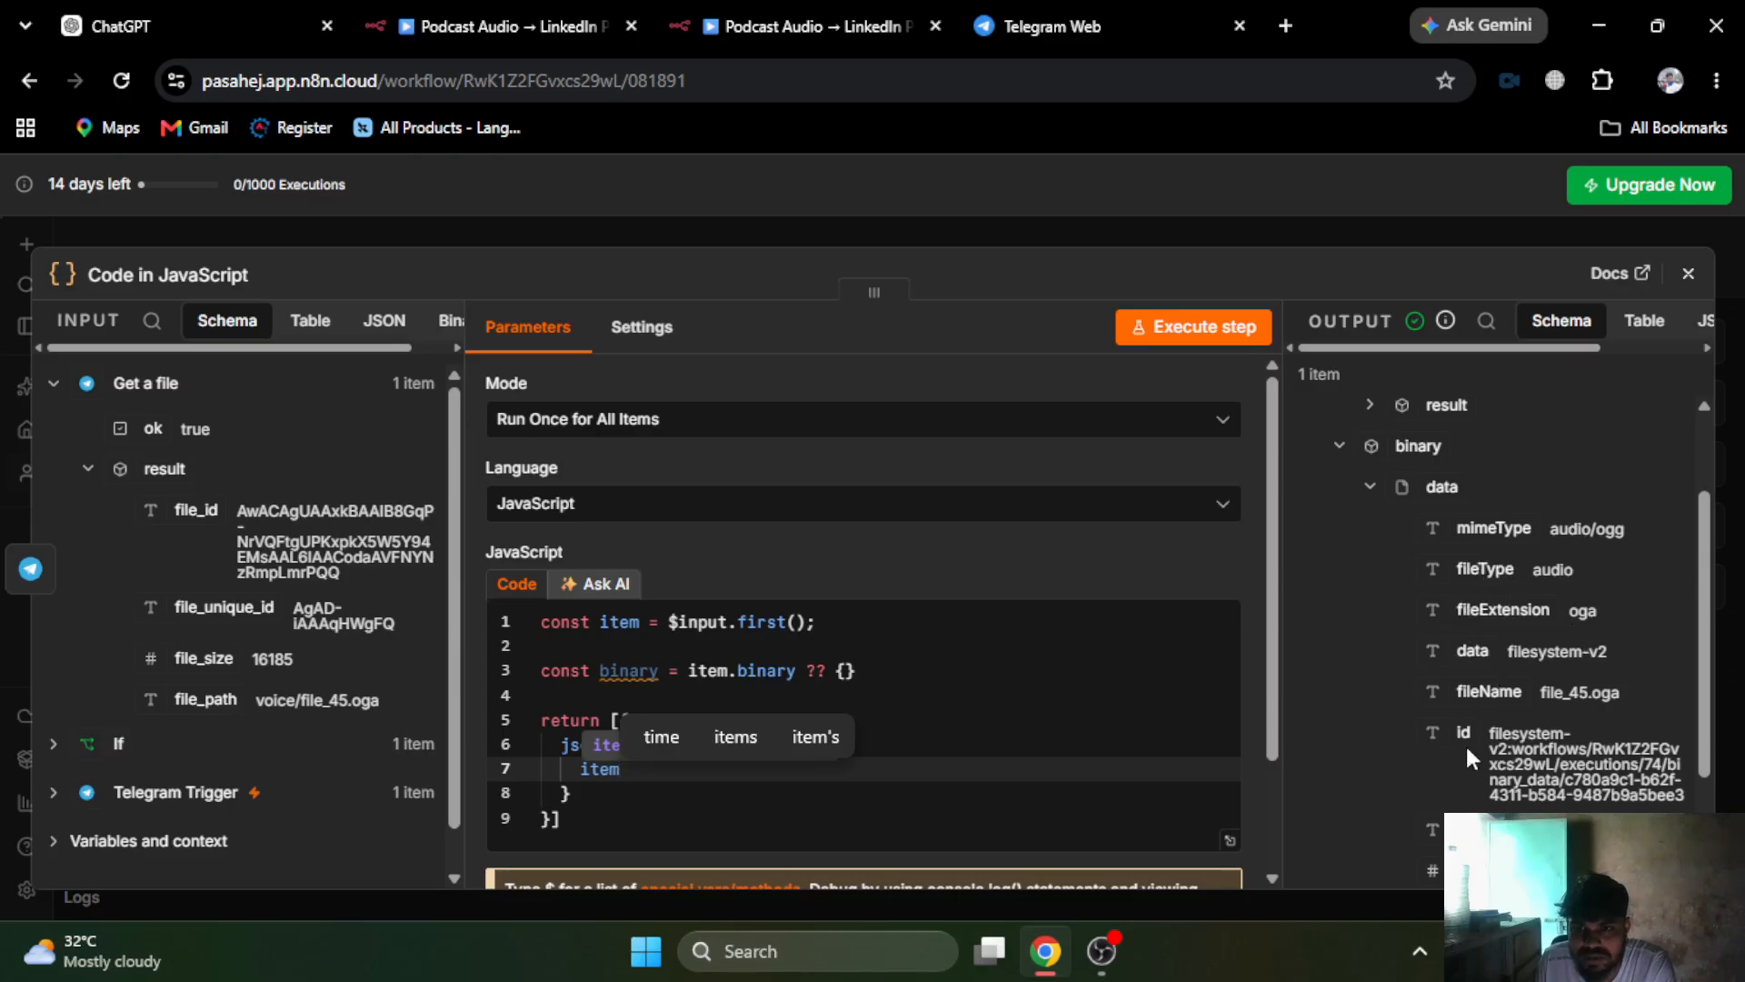
- Examine the fields of the binary data in the Code node's output, from mimeType and fileExtension through fileName, id, fileSize and bytes
scroll(1465, 743, "down", 2)
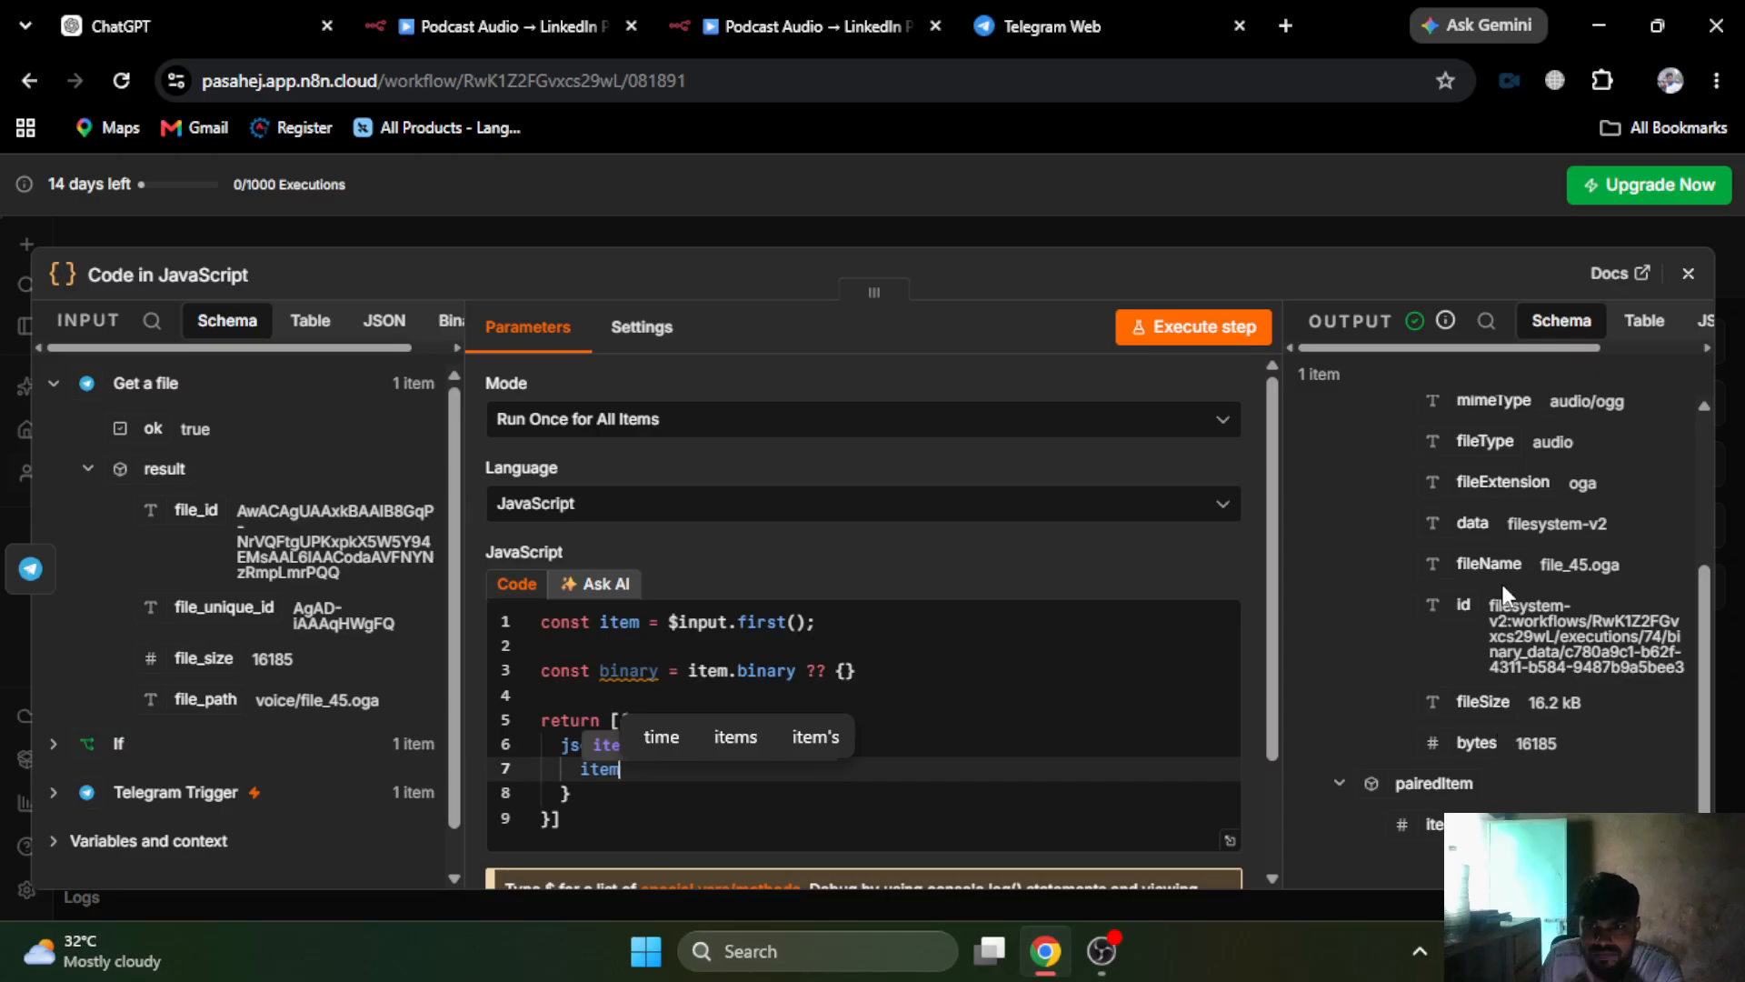
scroll(1503, 586, "up", 2)
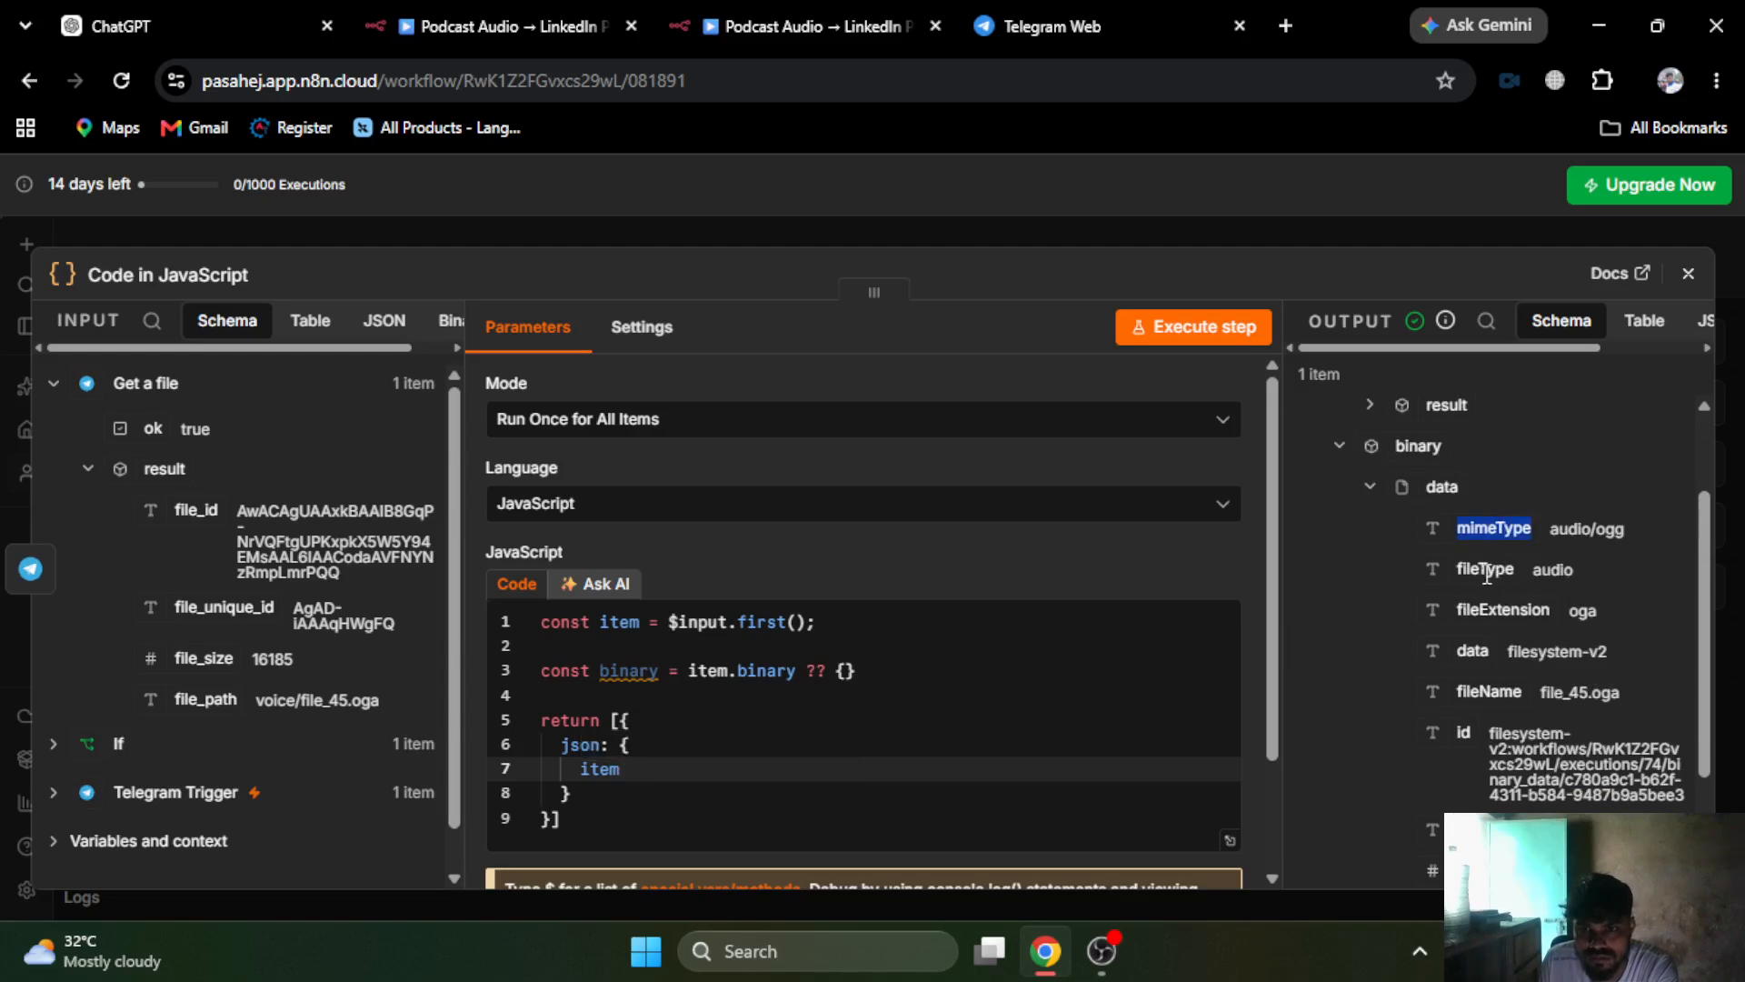
double_click(1482, 580)
double_click(1486, 607)
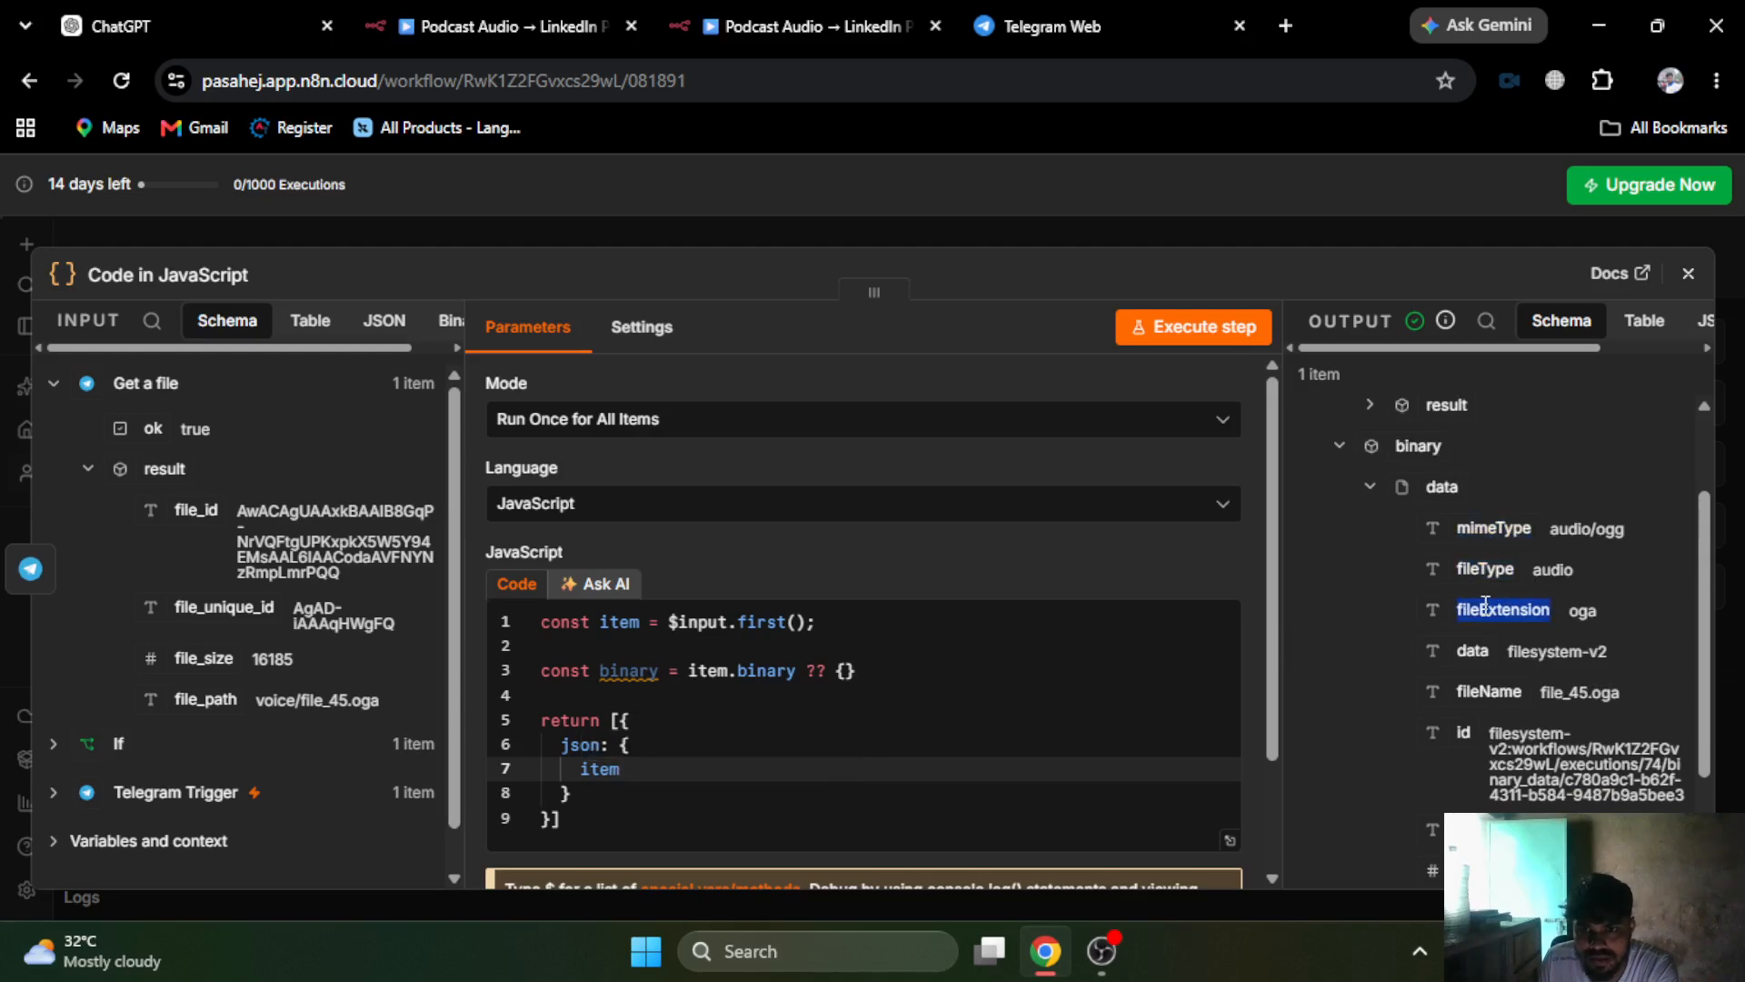
left_click(1461, 659)
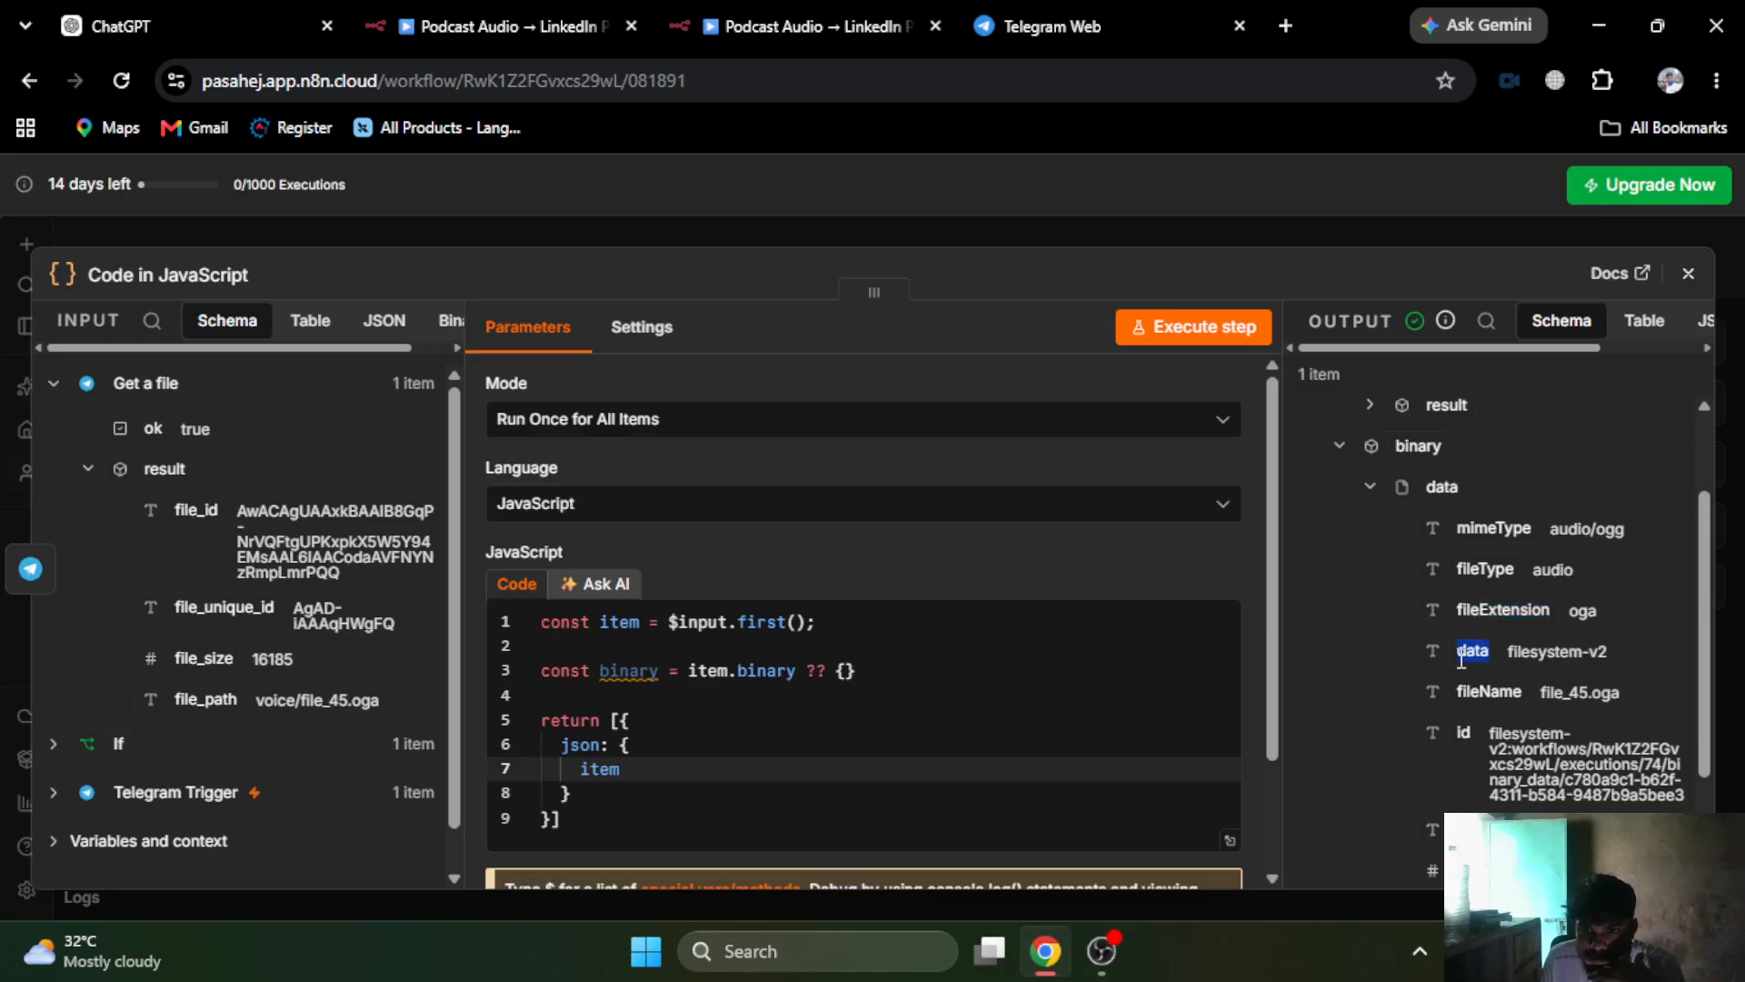
double_click(1470, 694)
left_click(1483, 642)
left_click(1461, 698)
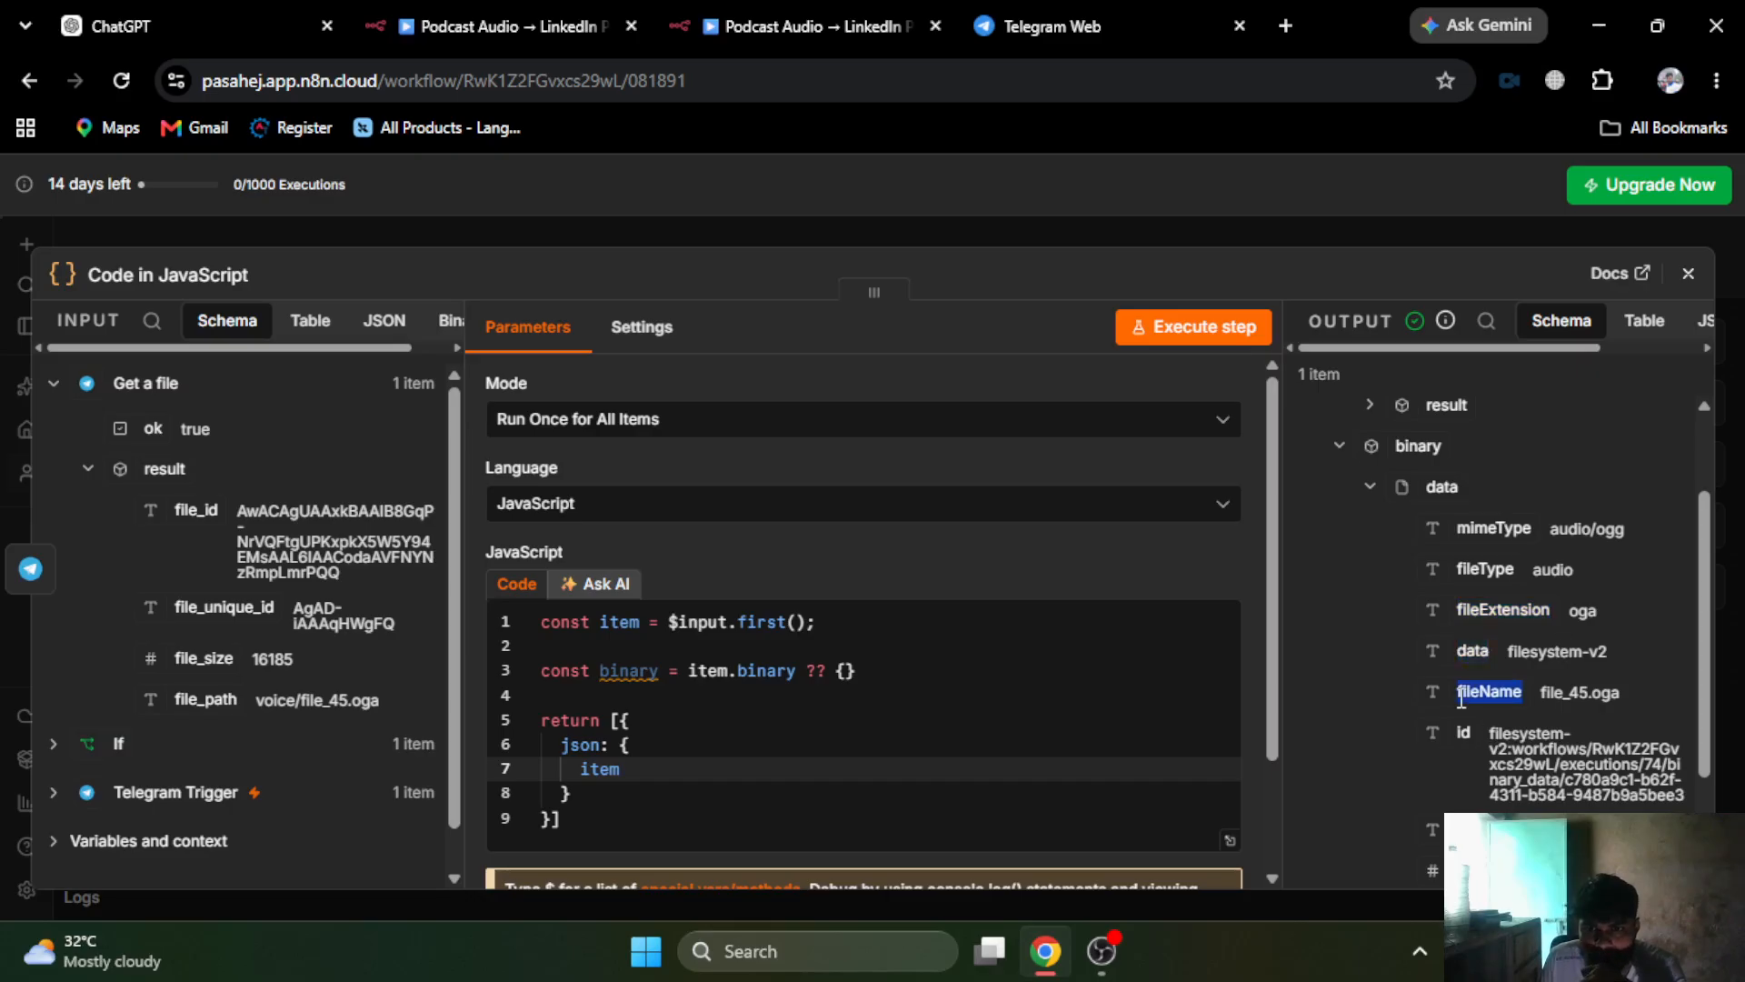
double_click(1462, 731)
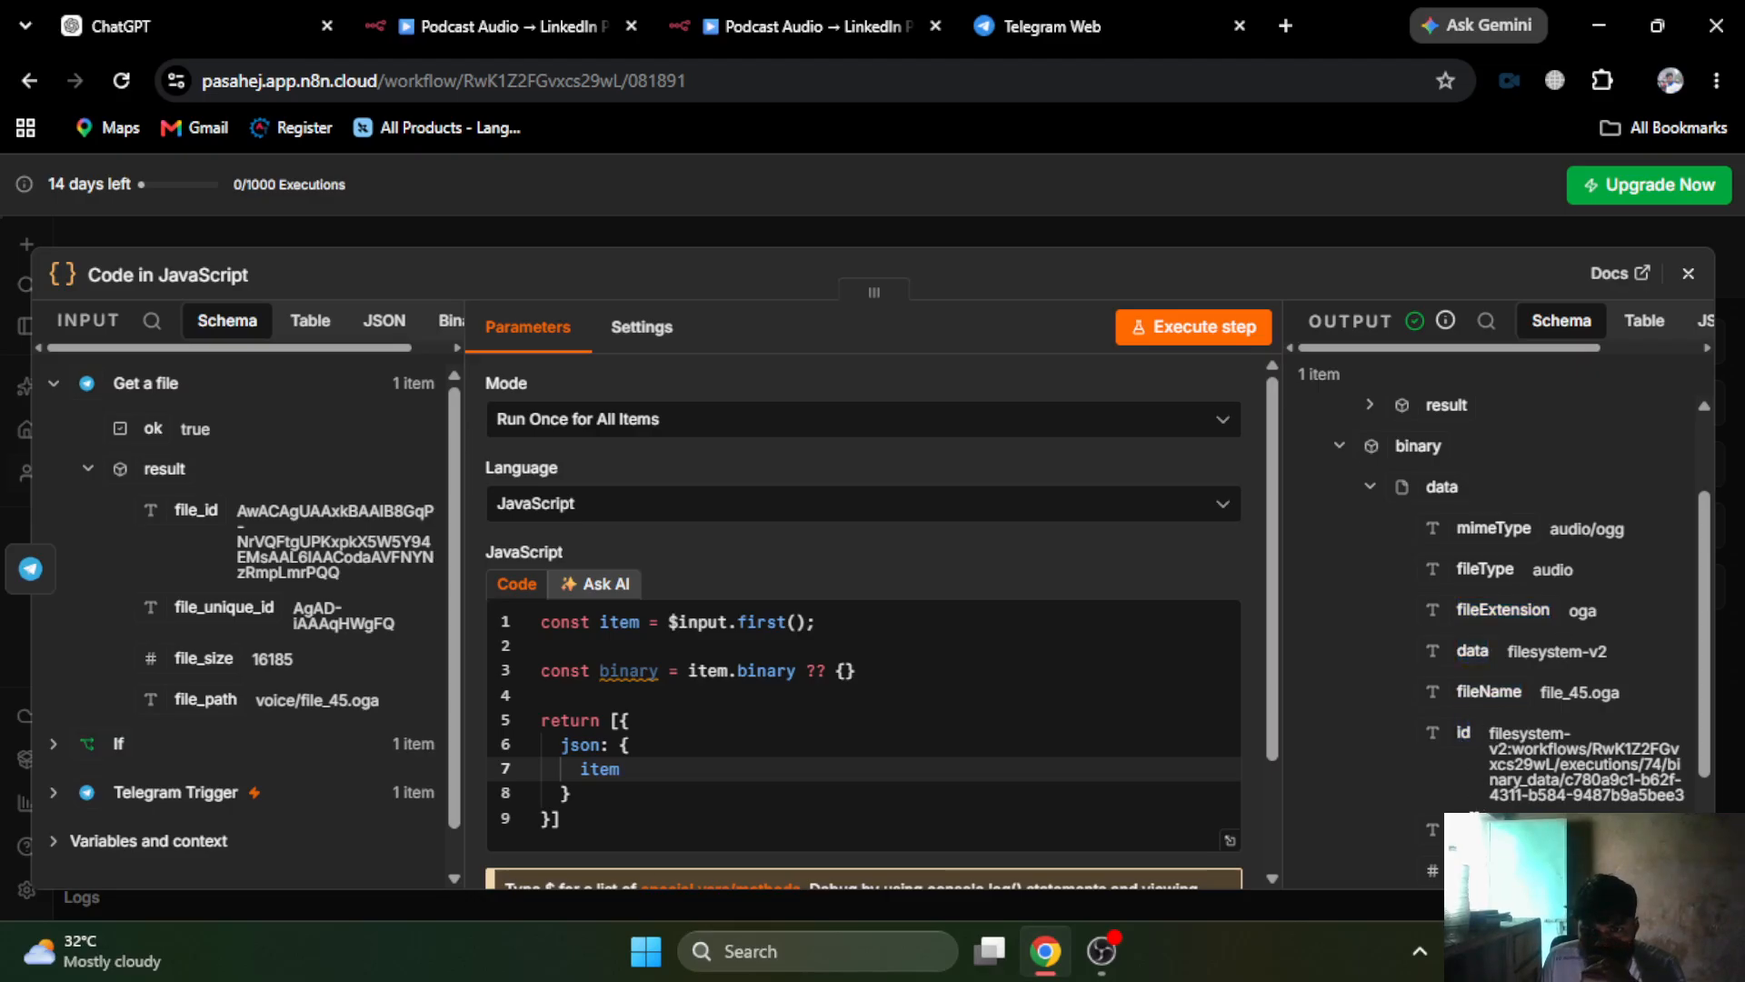
scroll(1481, 718, "down", 2)
double_click(1482, 701)
double_click(1474, 743)
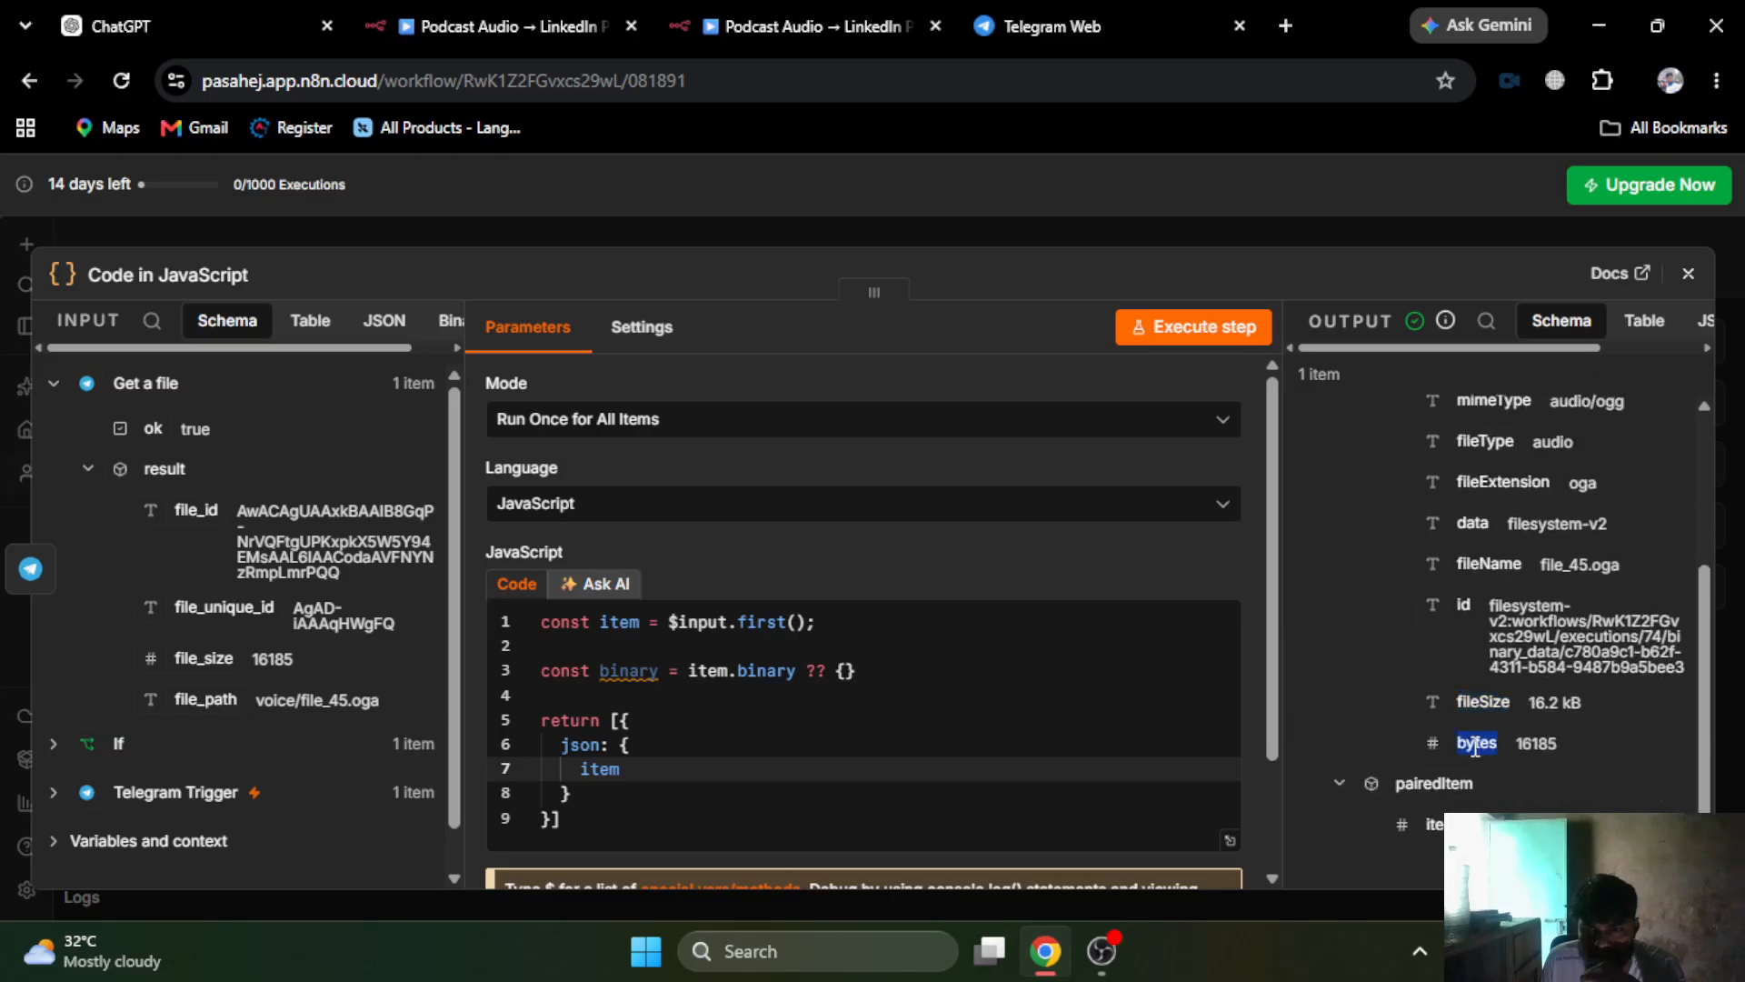
scroll(1497, 652, "up", 2)
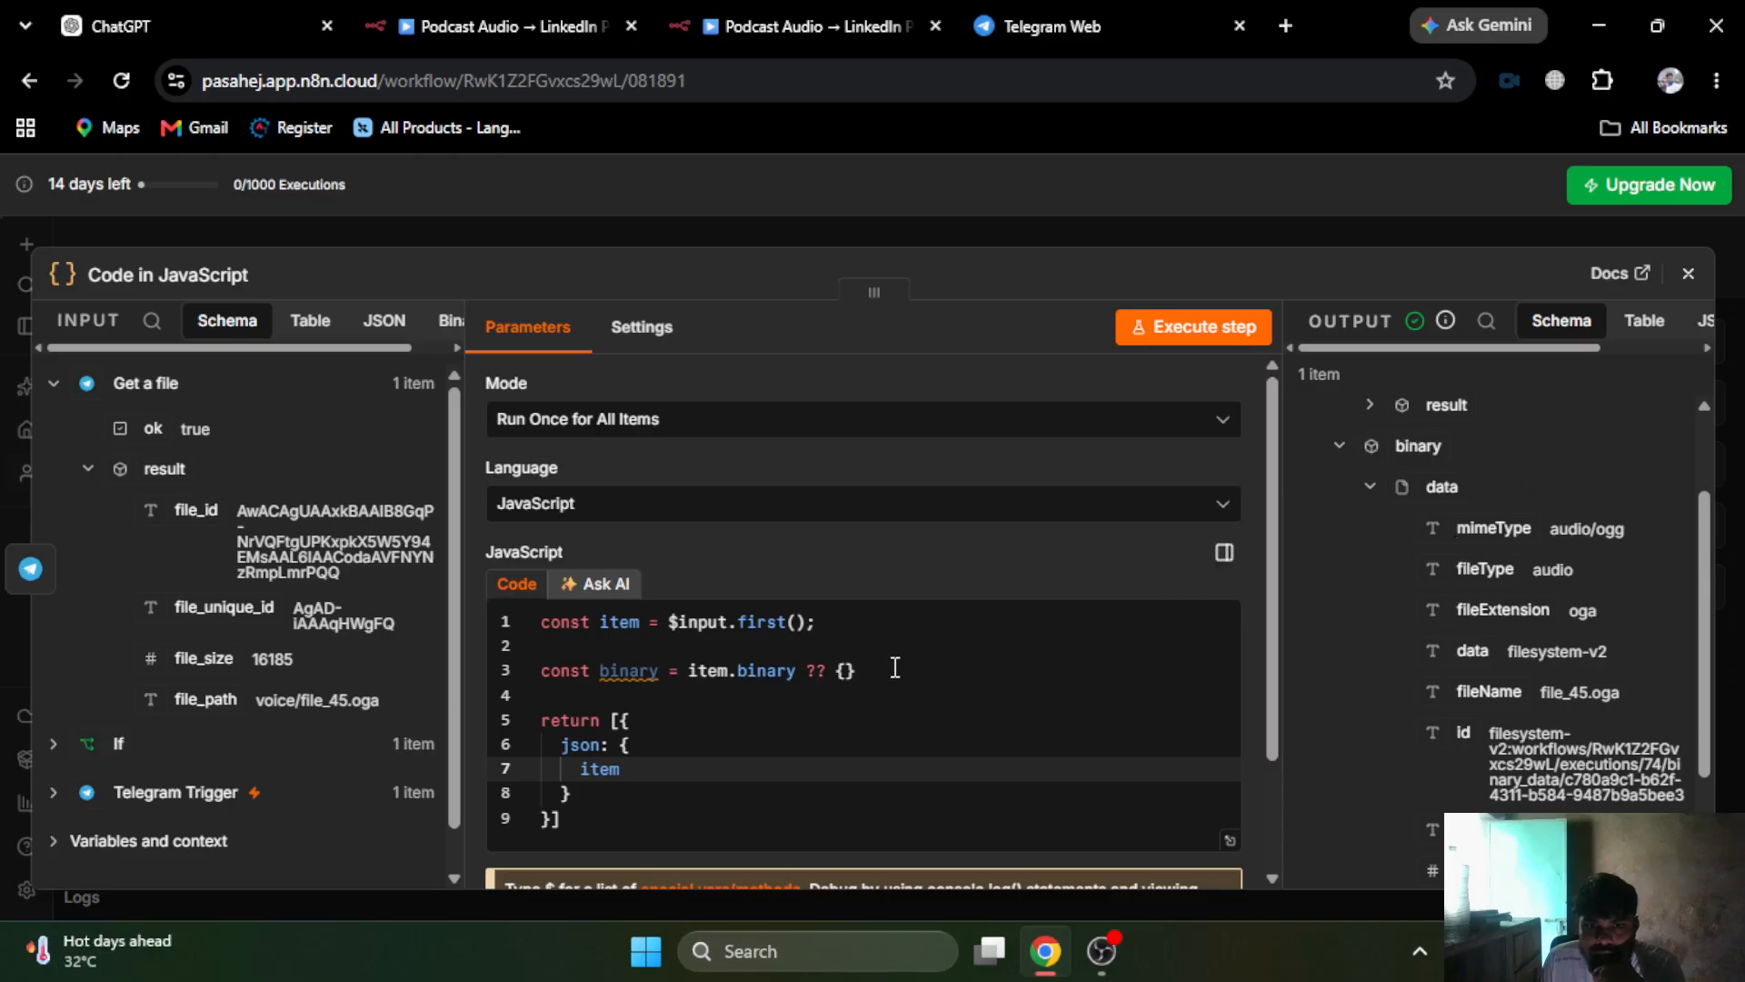
- Check the reference Normalize Audio Input script for how binaryKeys and audioKey are declared, and return to the working Code node
left_click(529, 25)
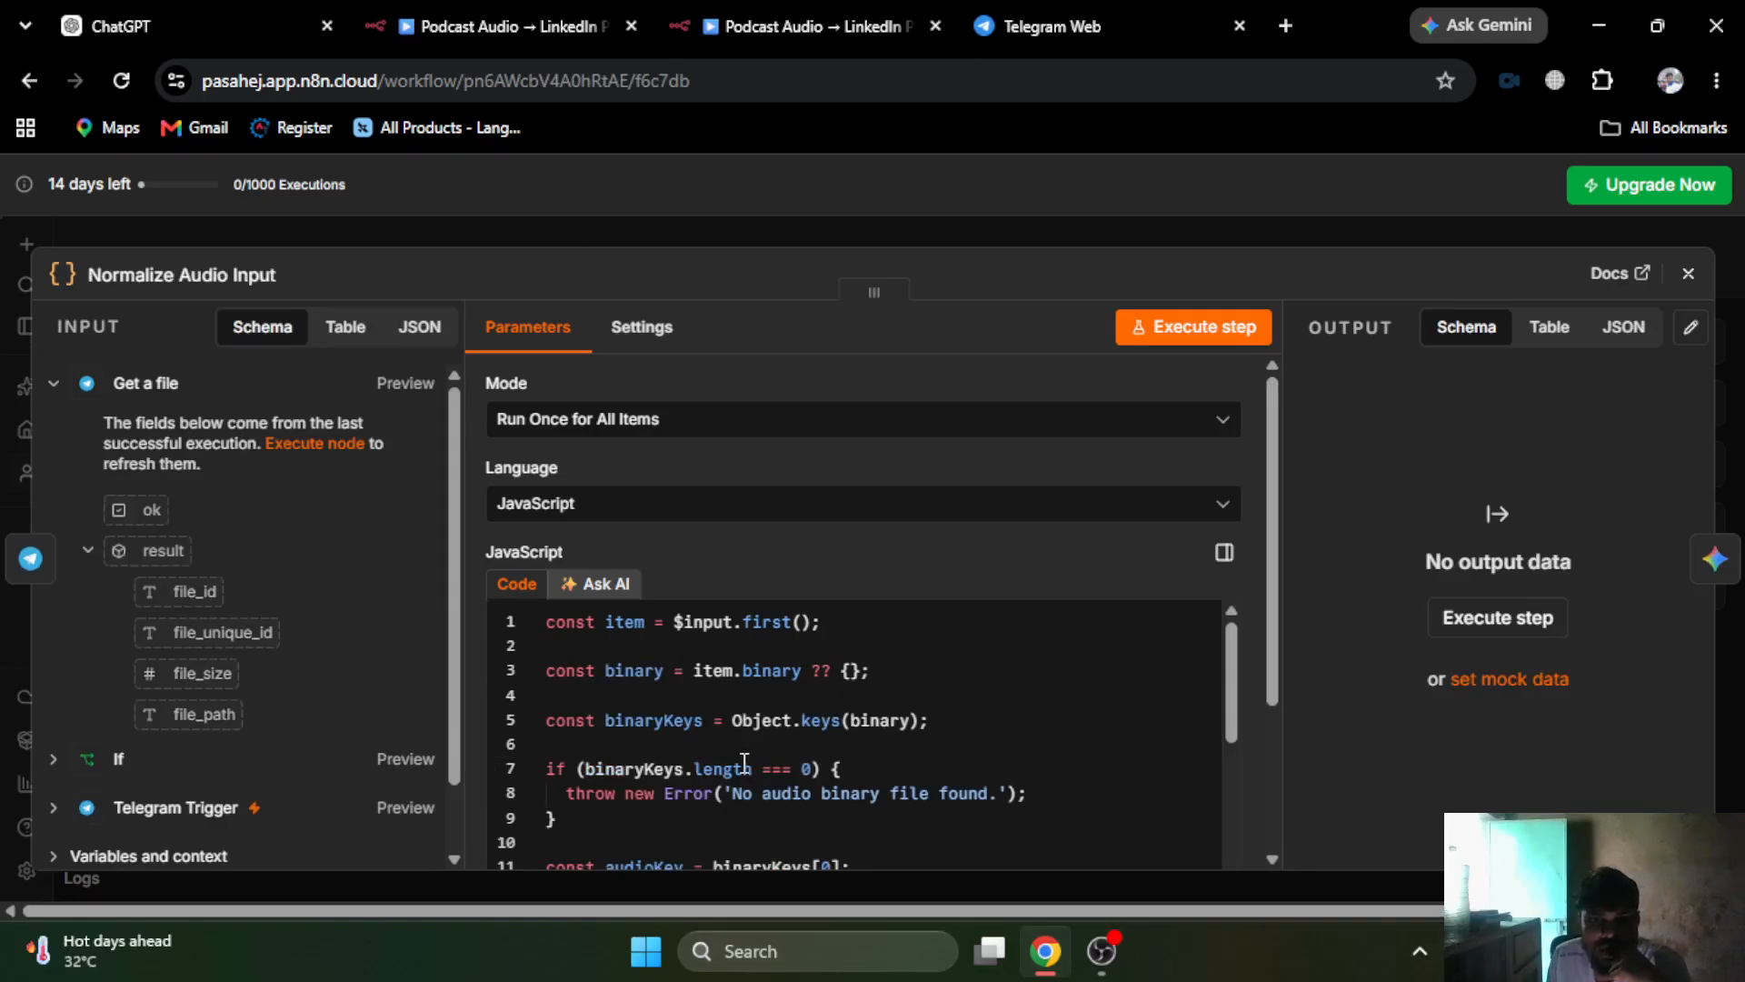
scroll(753, 763, "down", 2)
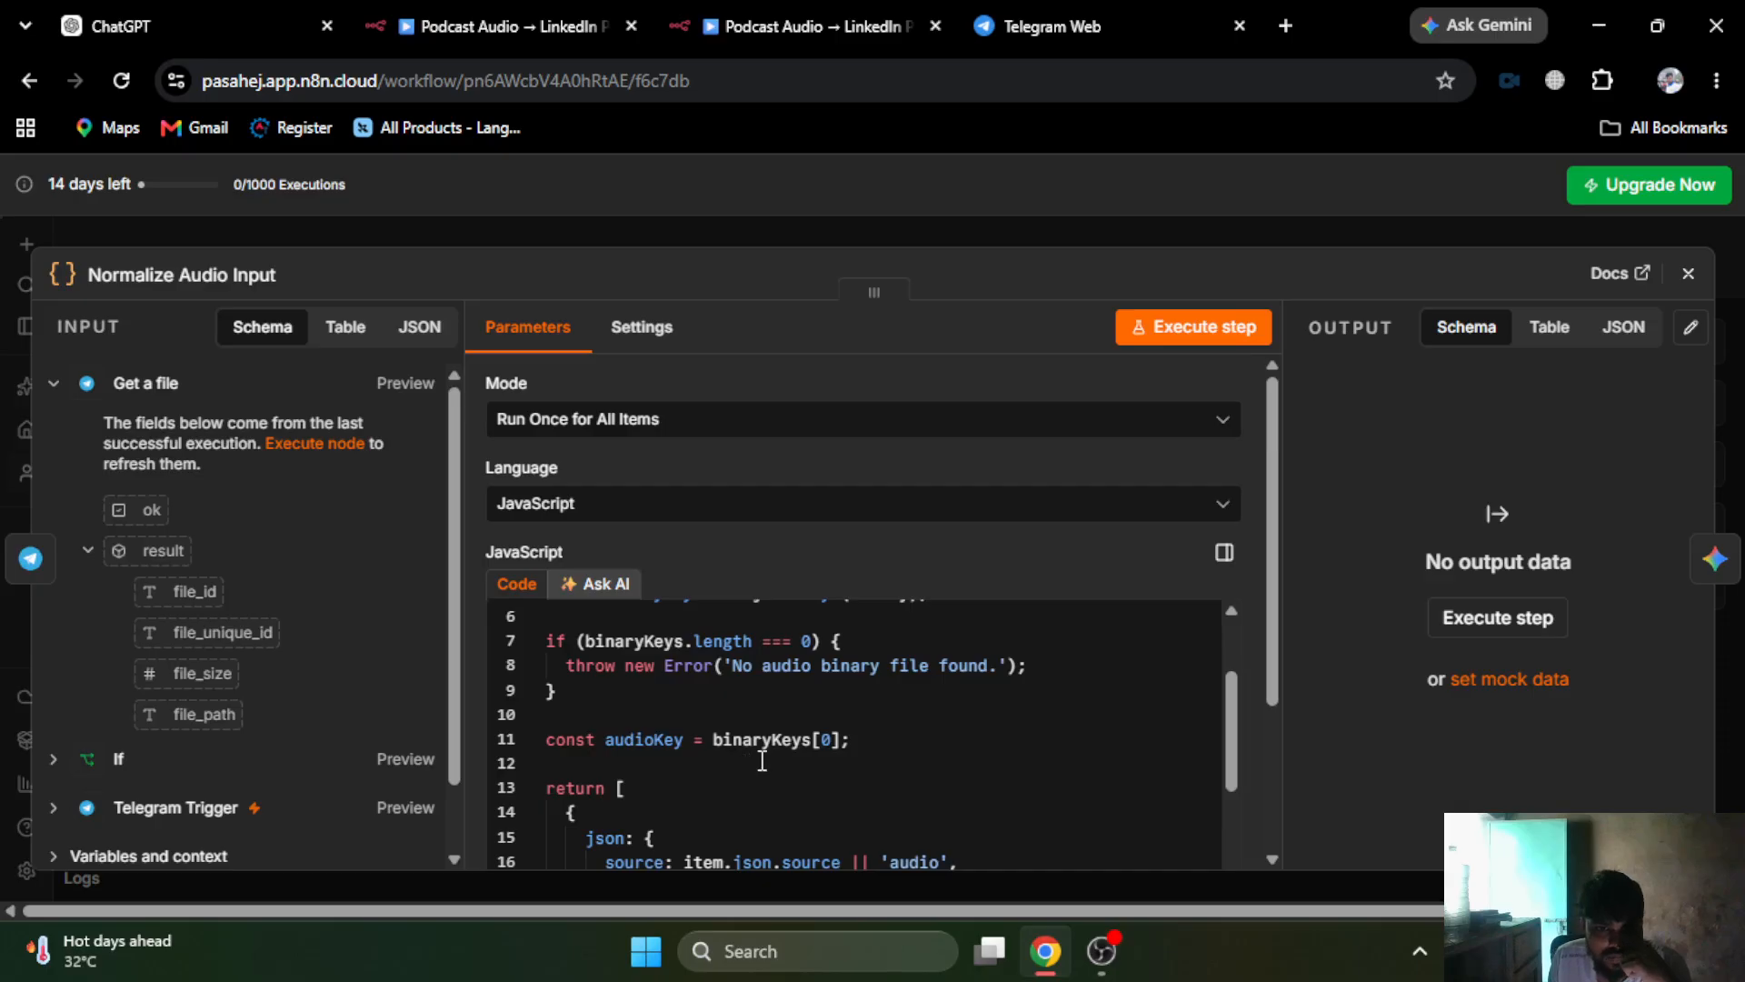
scroll(762, 760, "down", 2)
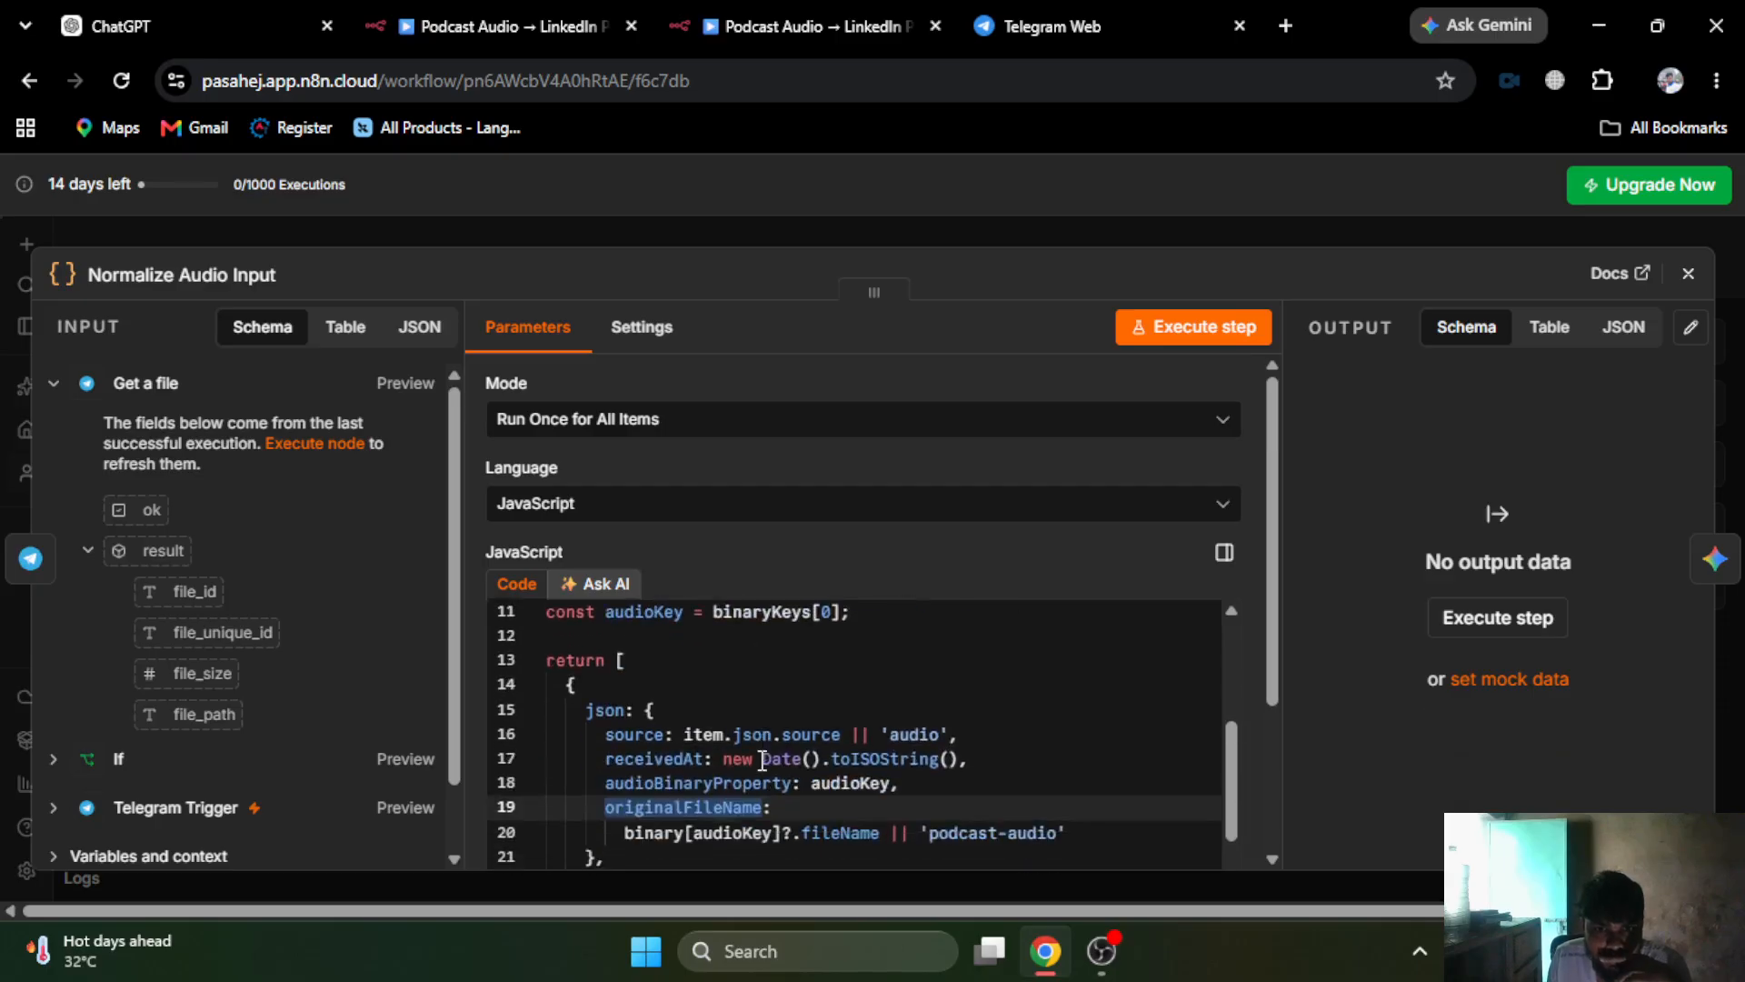
scroll(762, 760, "up", 2)
scroll(762, 750, "up", 2)
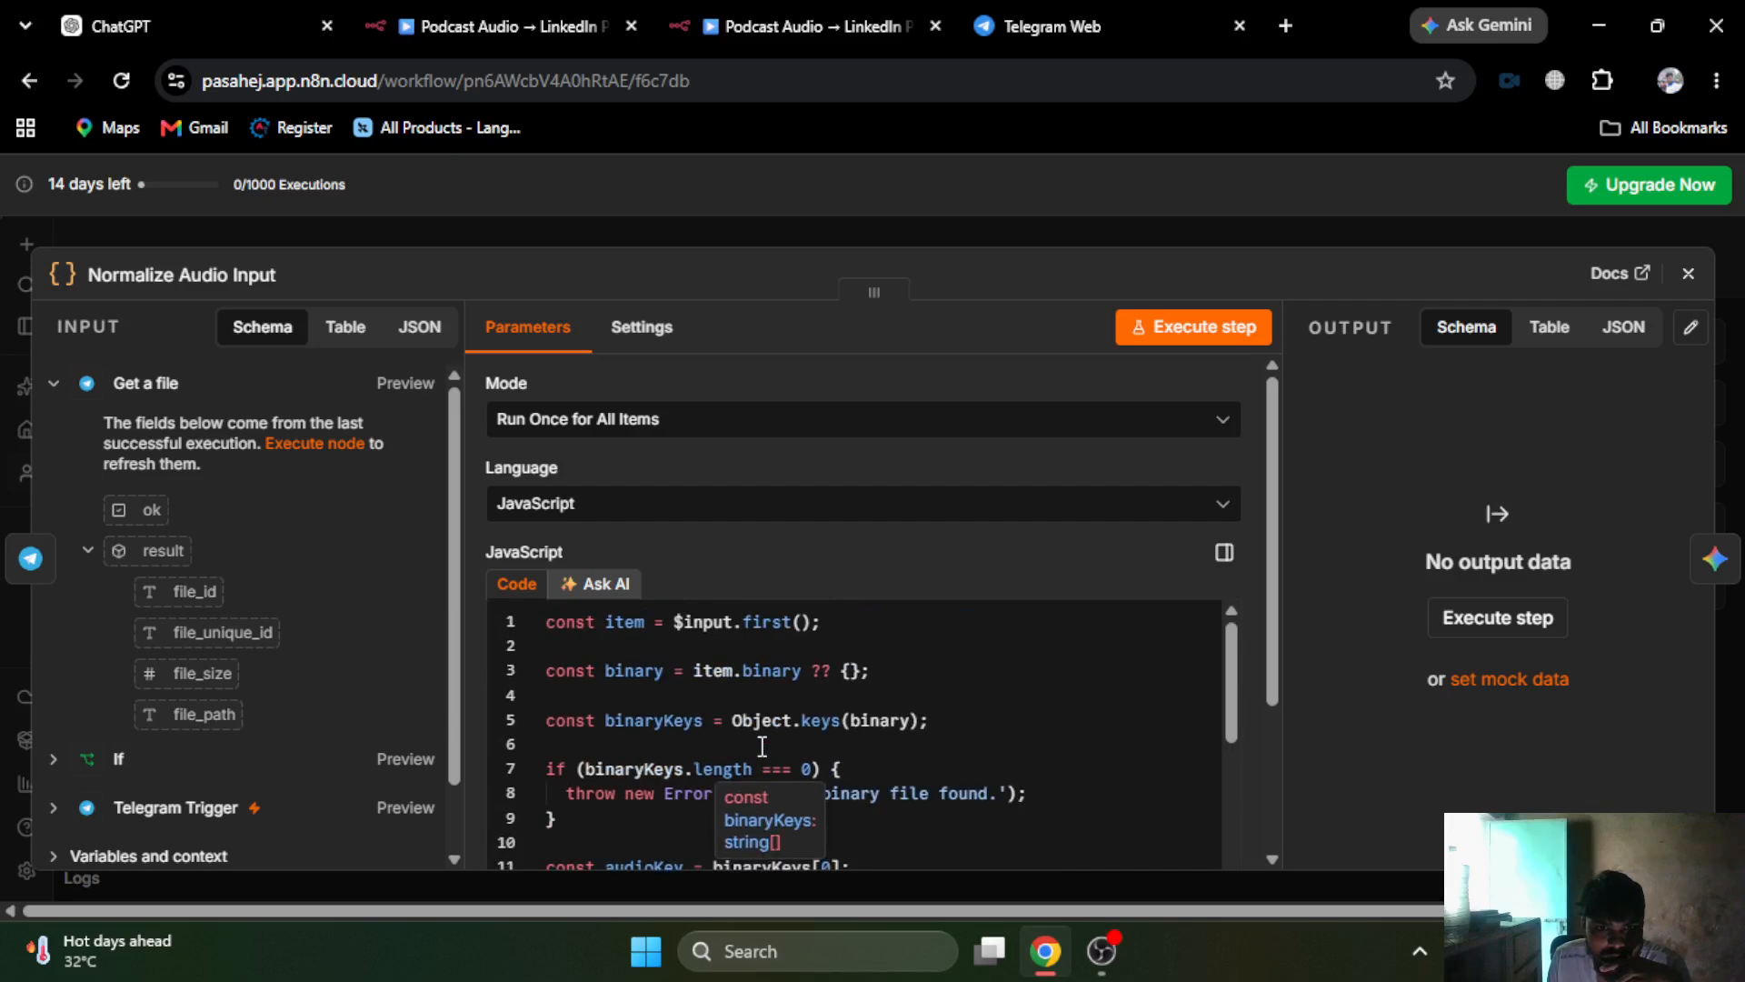
left_click(755, 13)
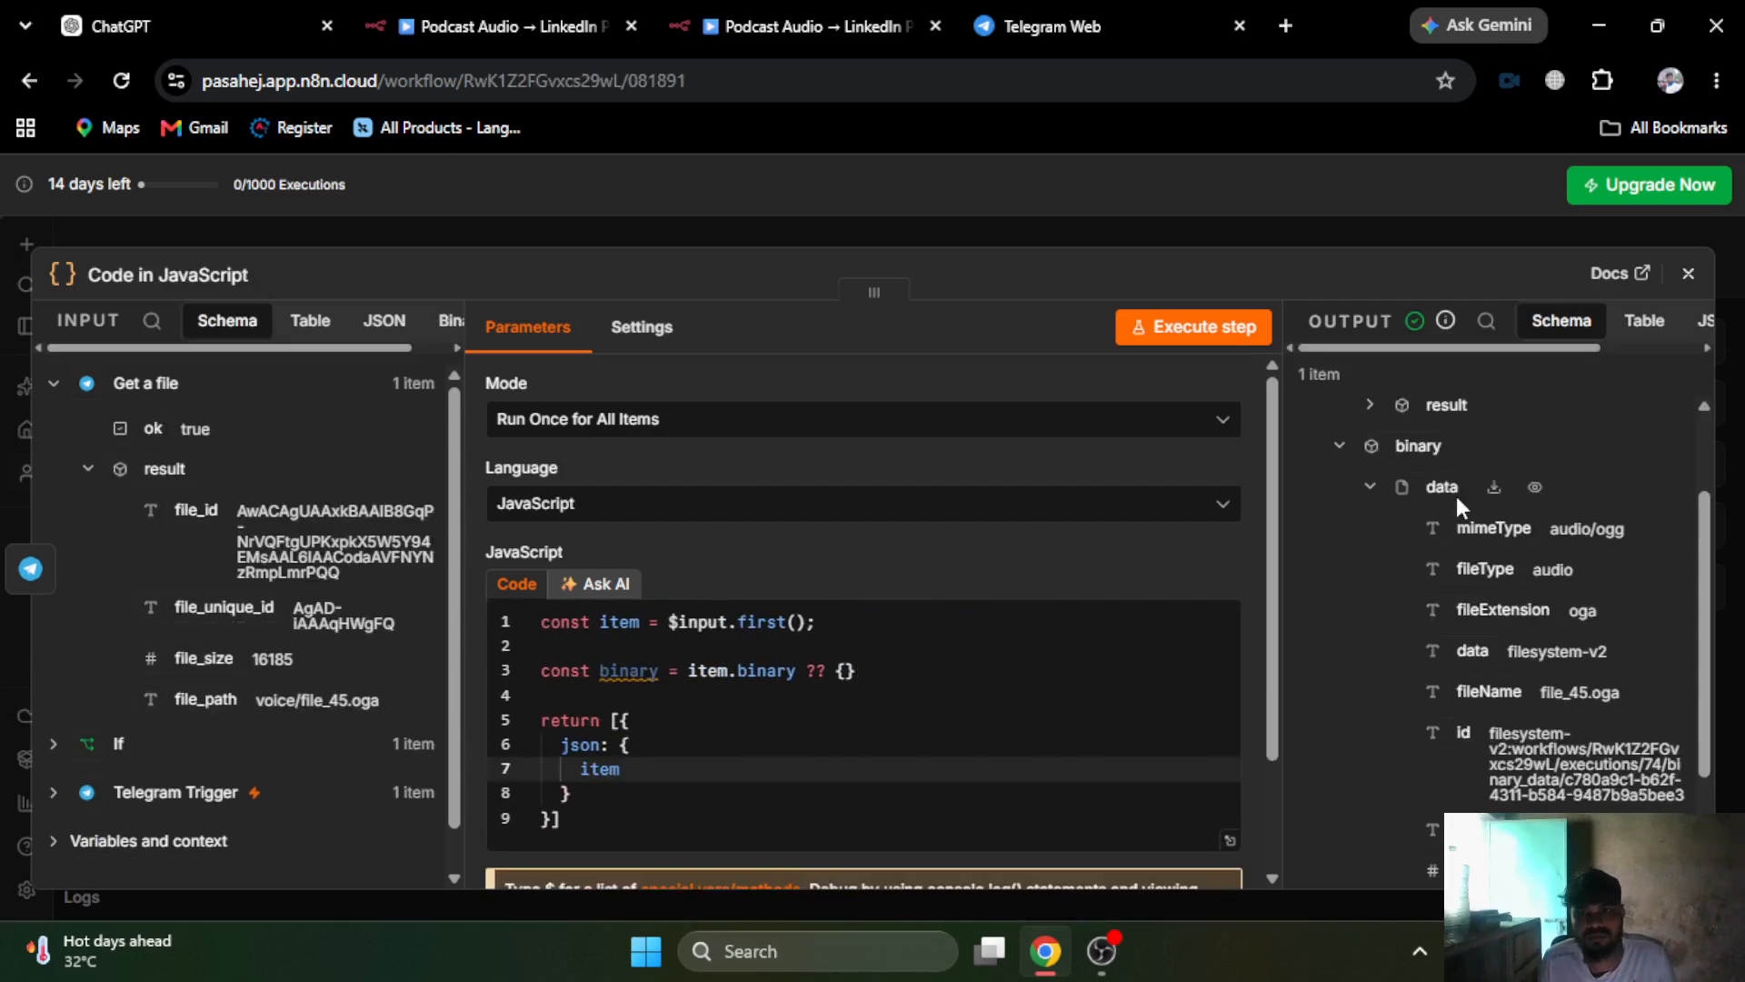
- Add the declaration const binaryKeys = Object.keys(binary); directly below the binary declaration
left_click(929, 680)
key("Return")
type("const binaryKeys = ")
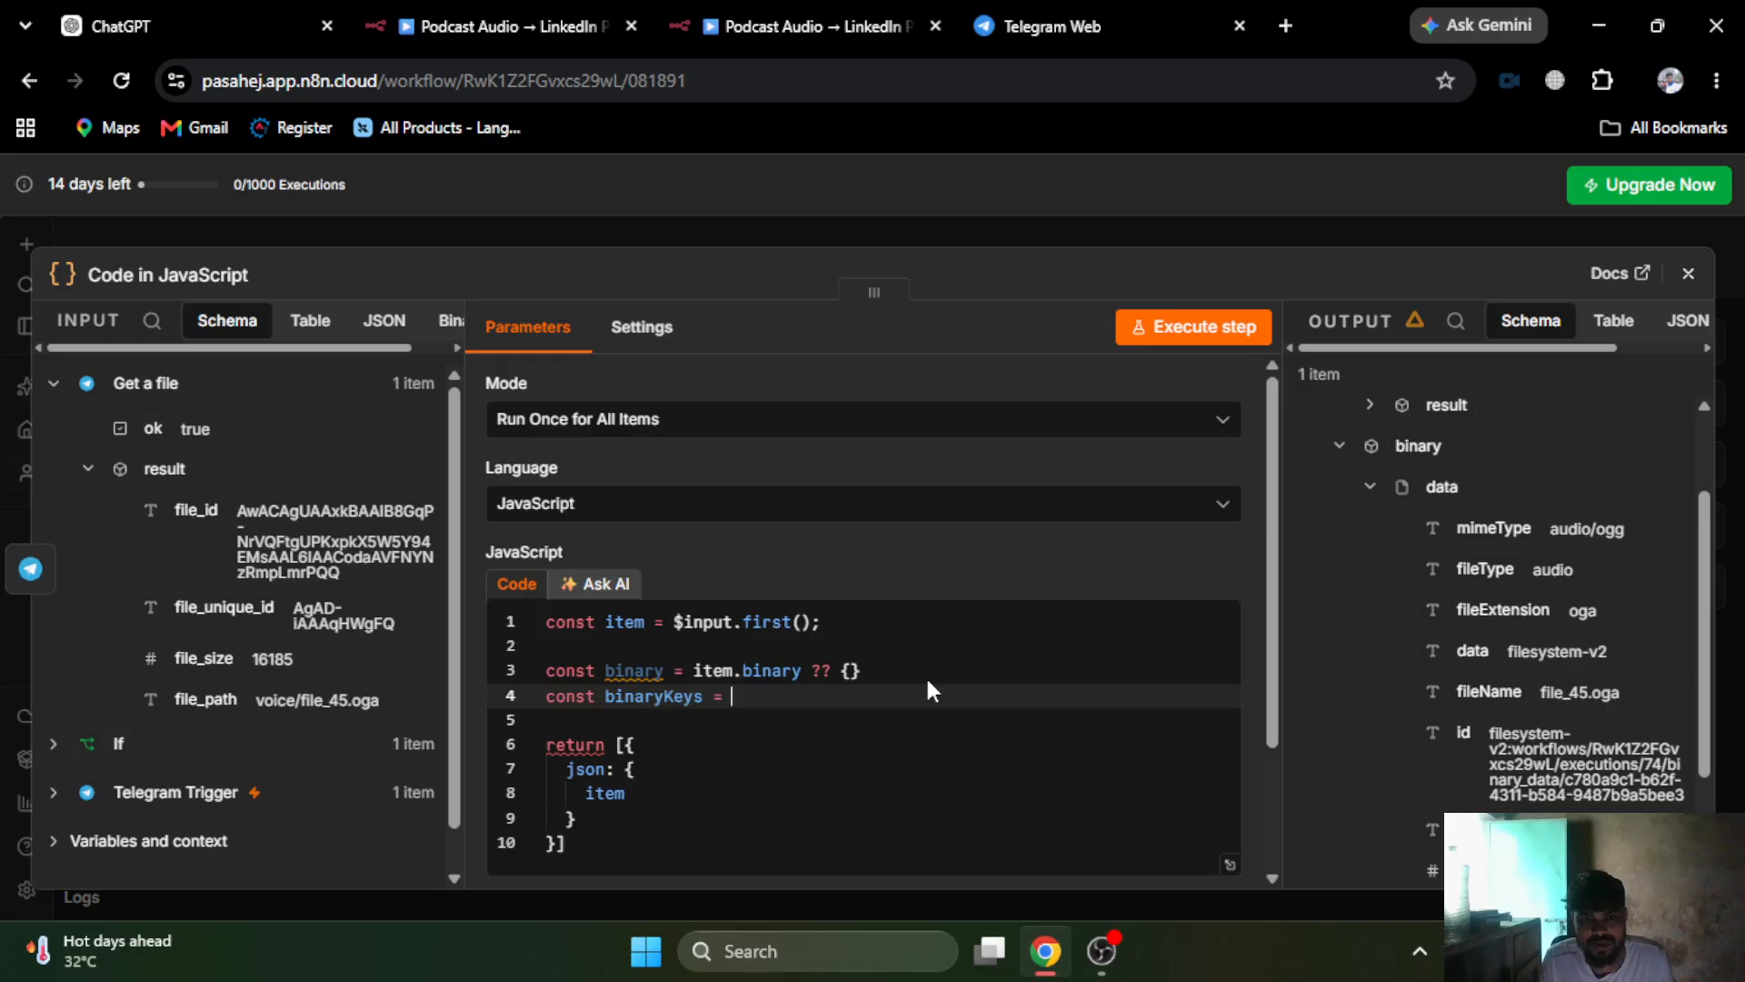
type("Object.")
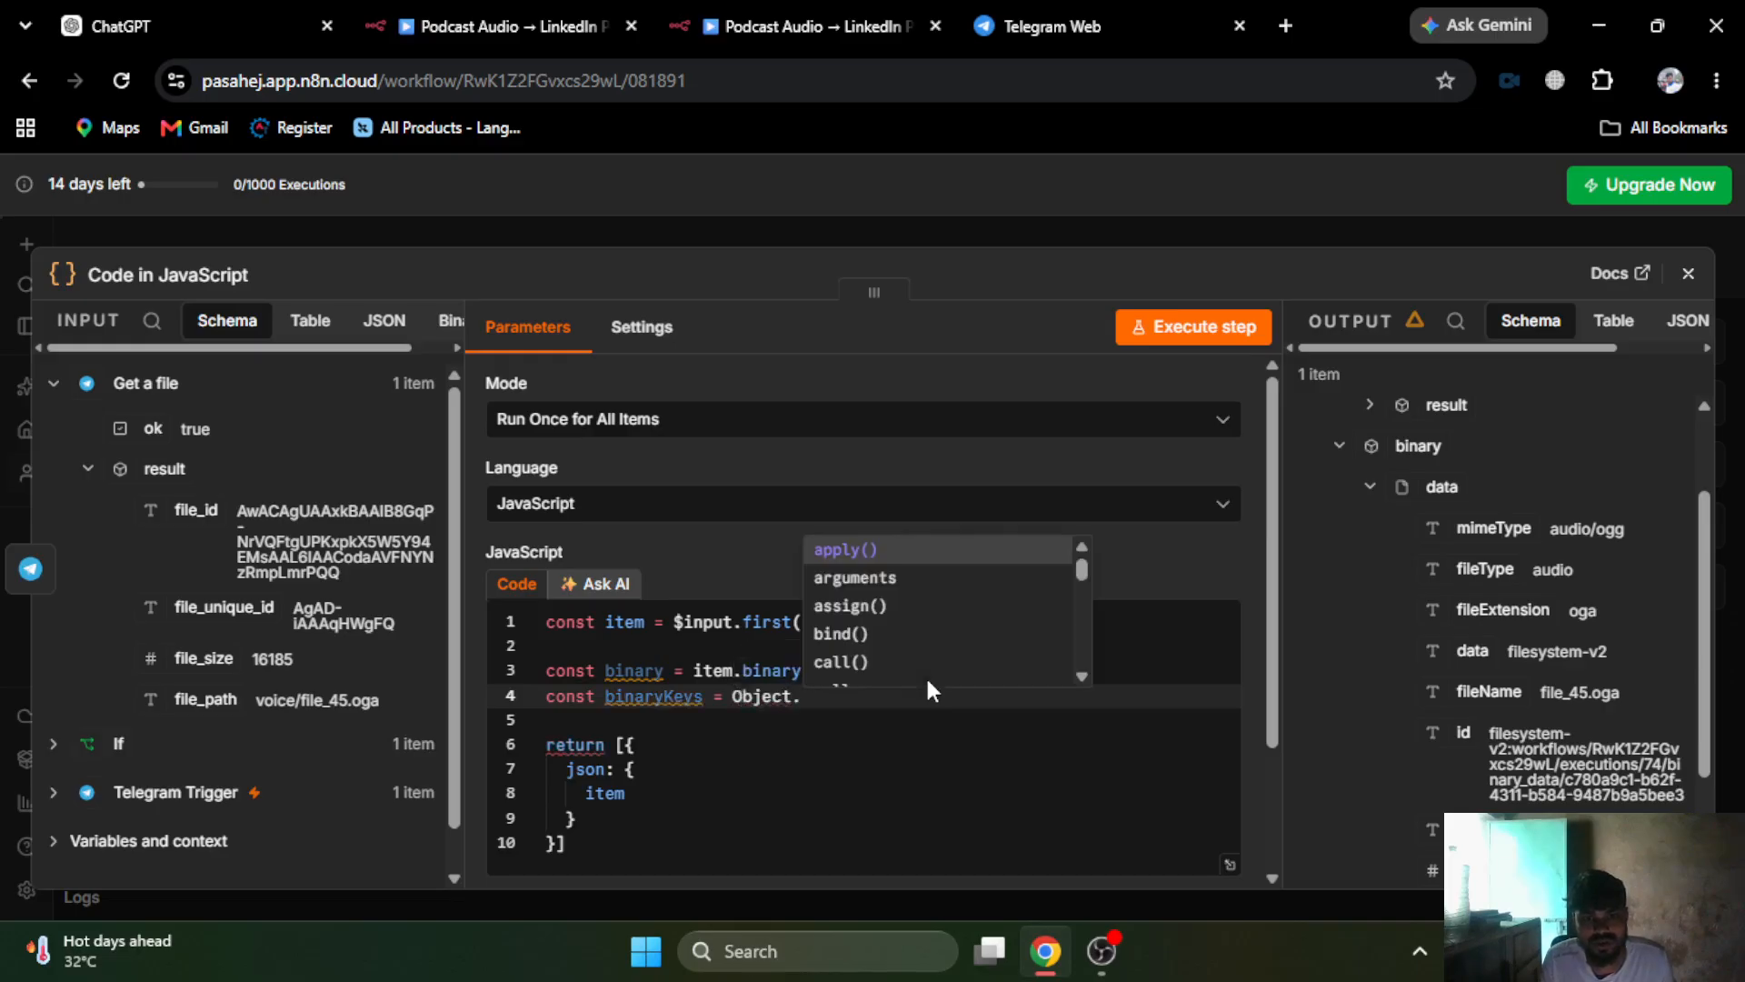
type("ke")
type("ys(b")
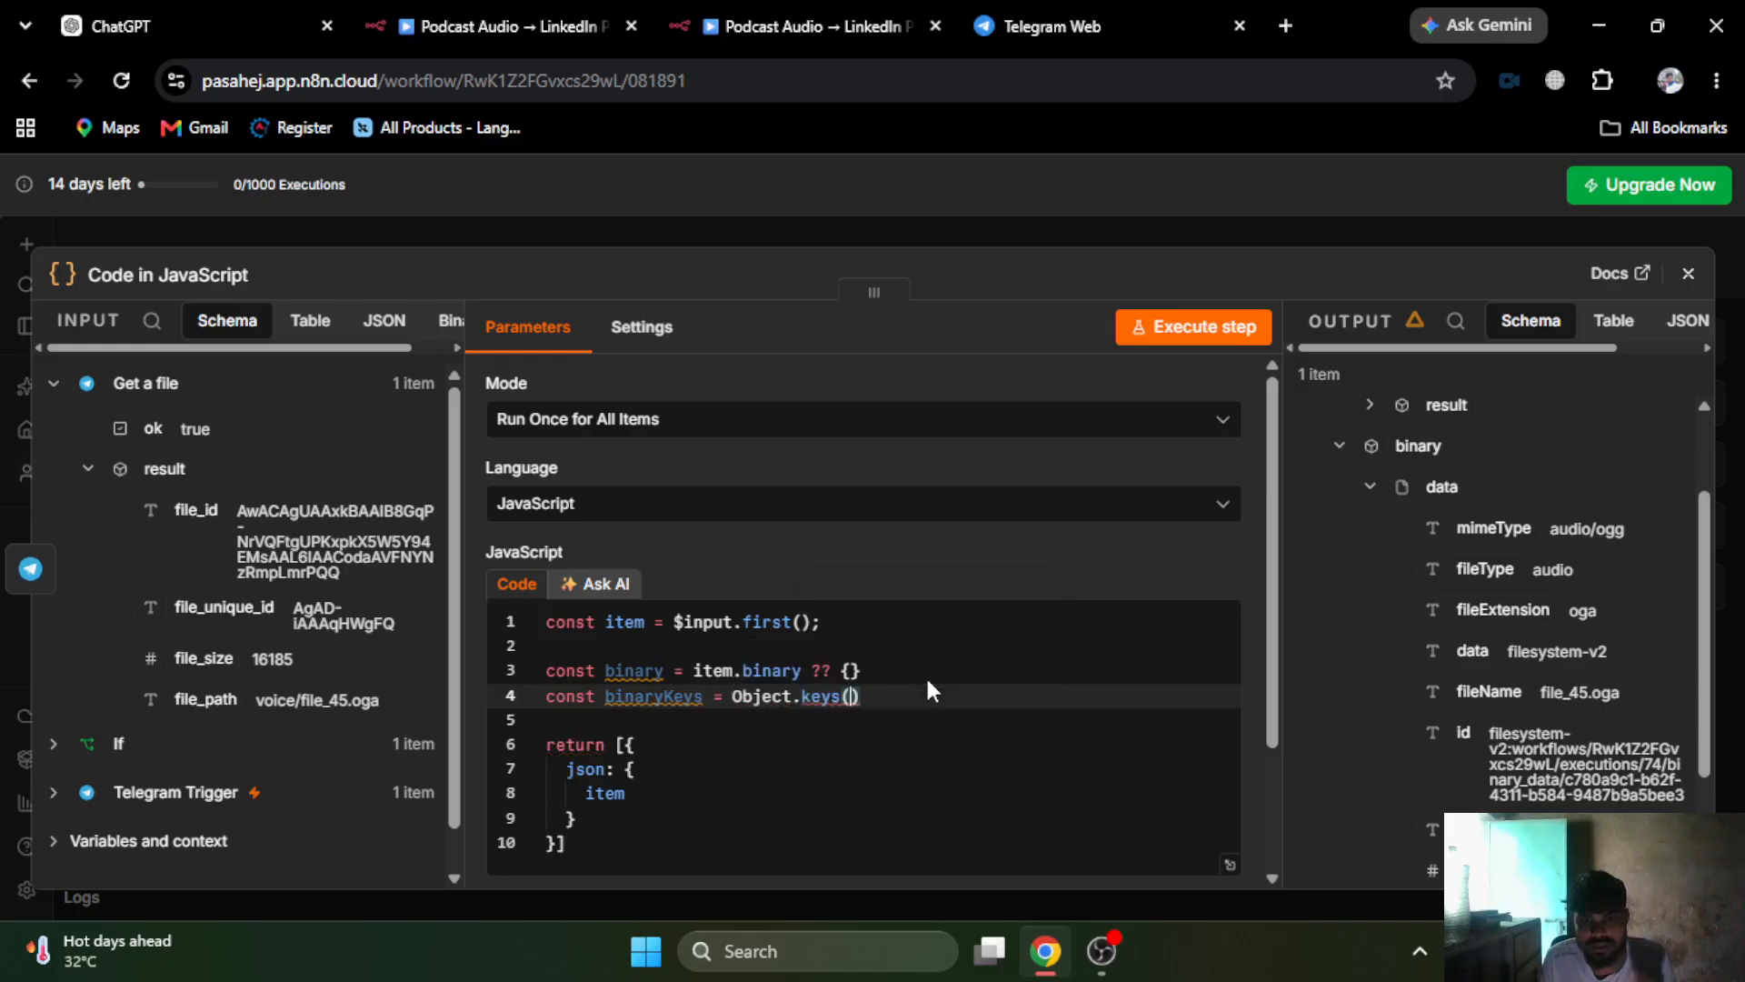
type("inary")
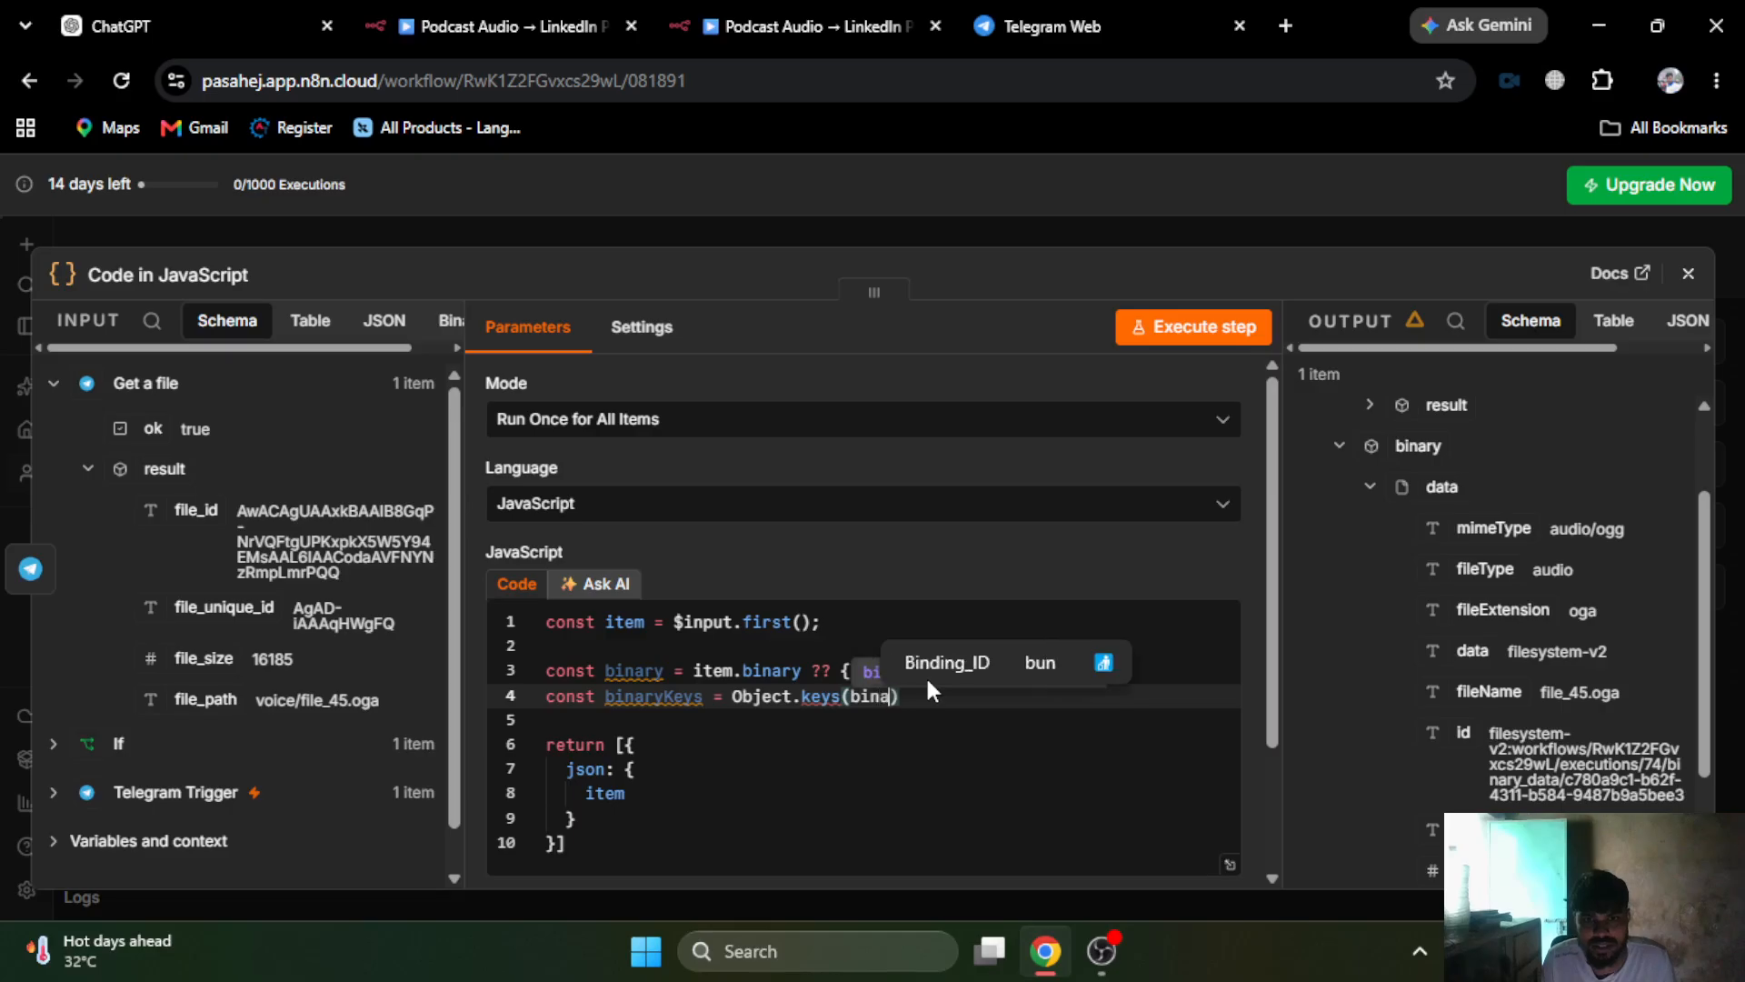
left_click(843, 698)
type(";")
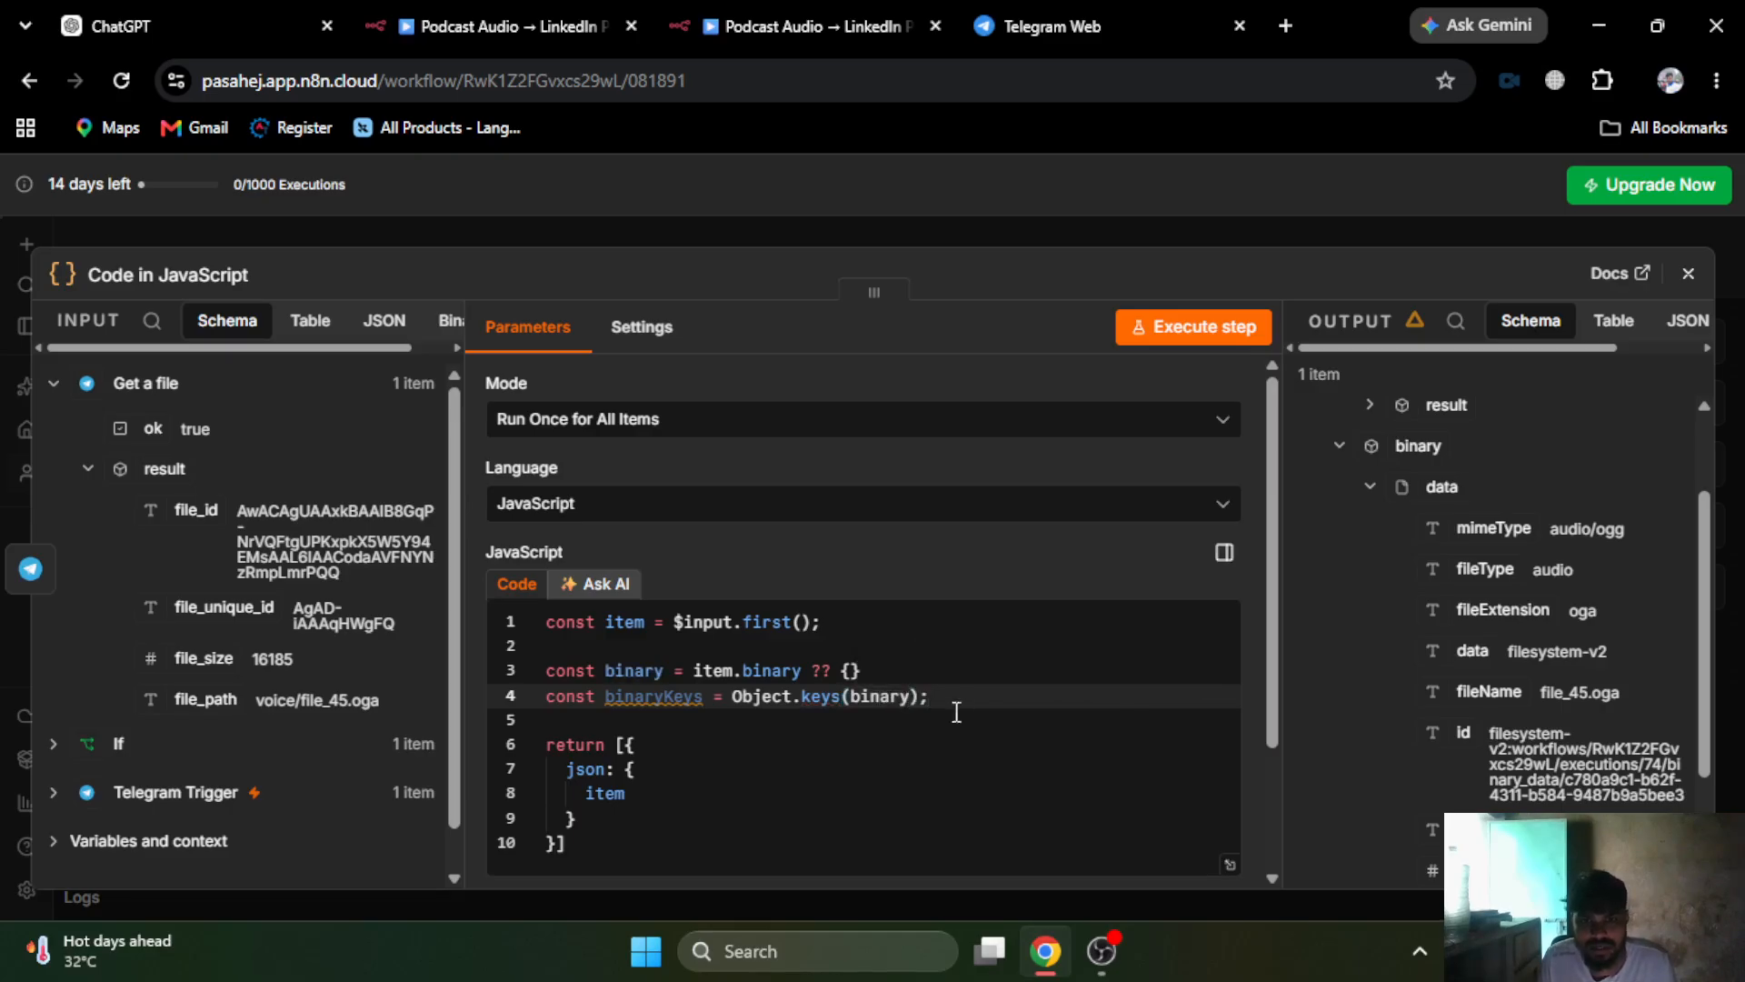
- Return binaryKeys instead of item in the Code node's json output, run the node, and inspect the returned array element
double_click(587, 796)
type("bi")
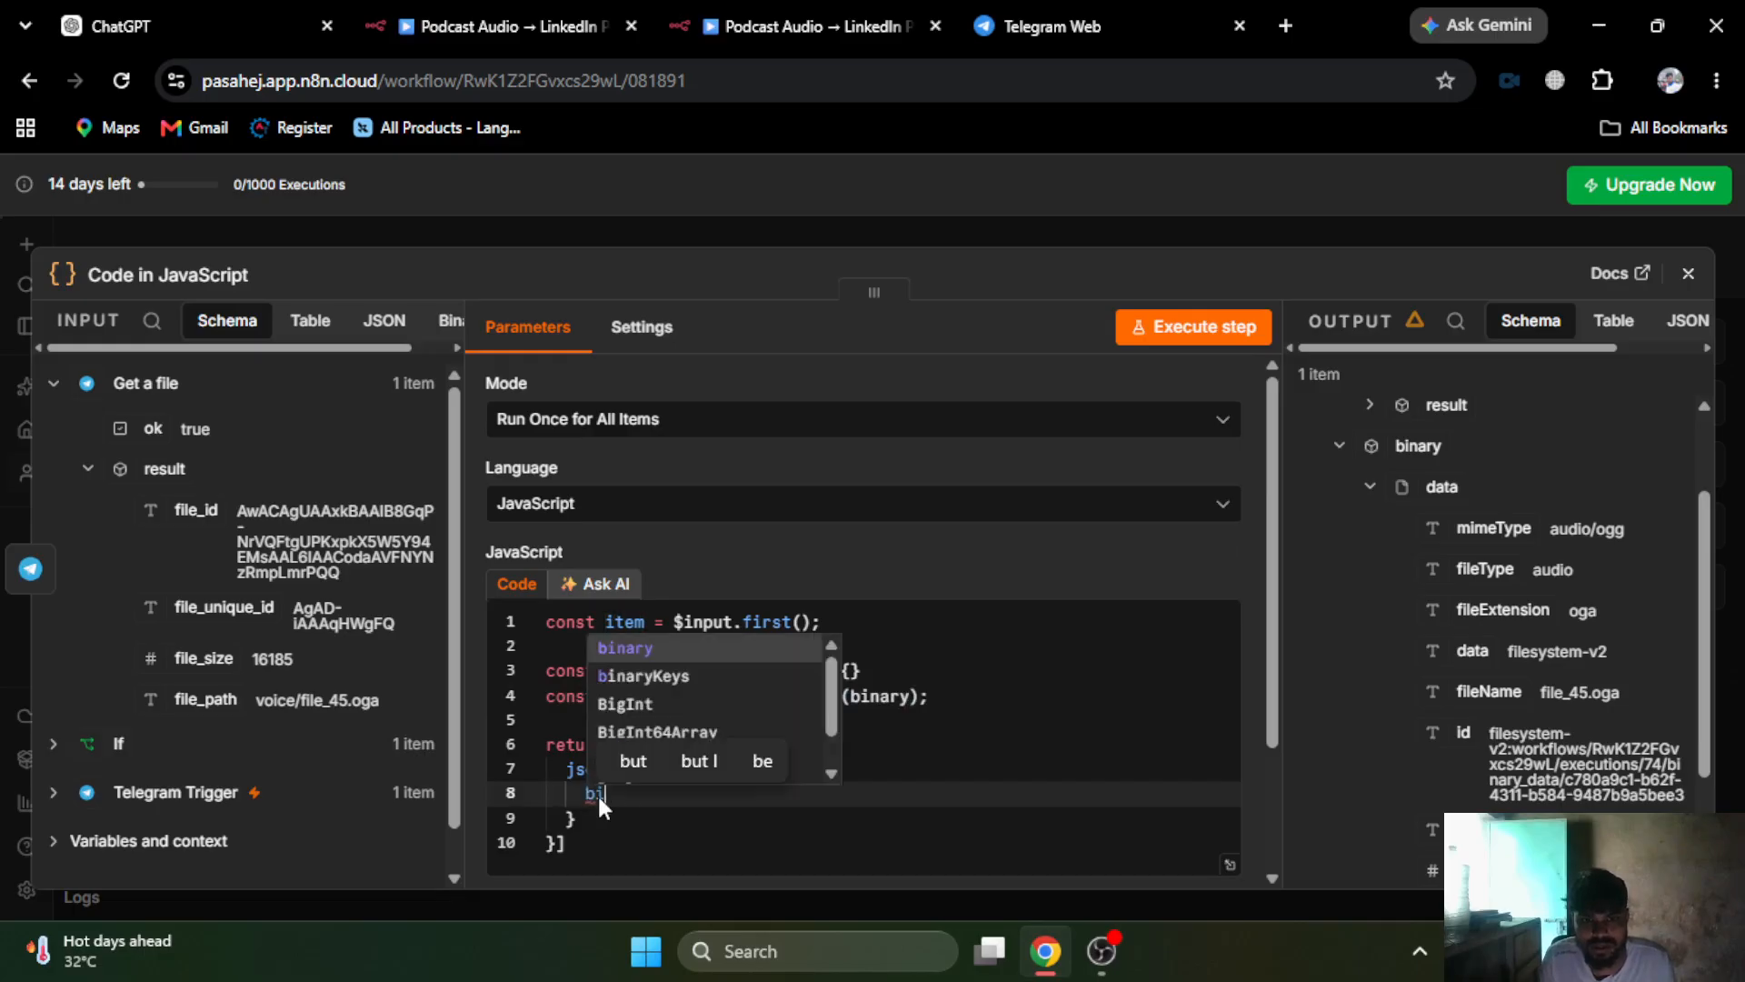
key("Down")
key("Return")
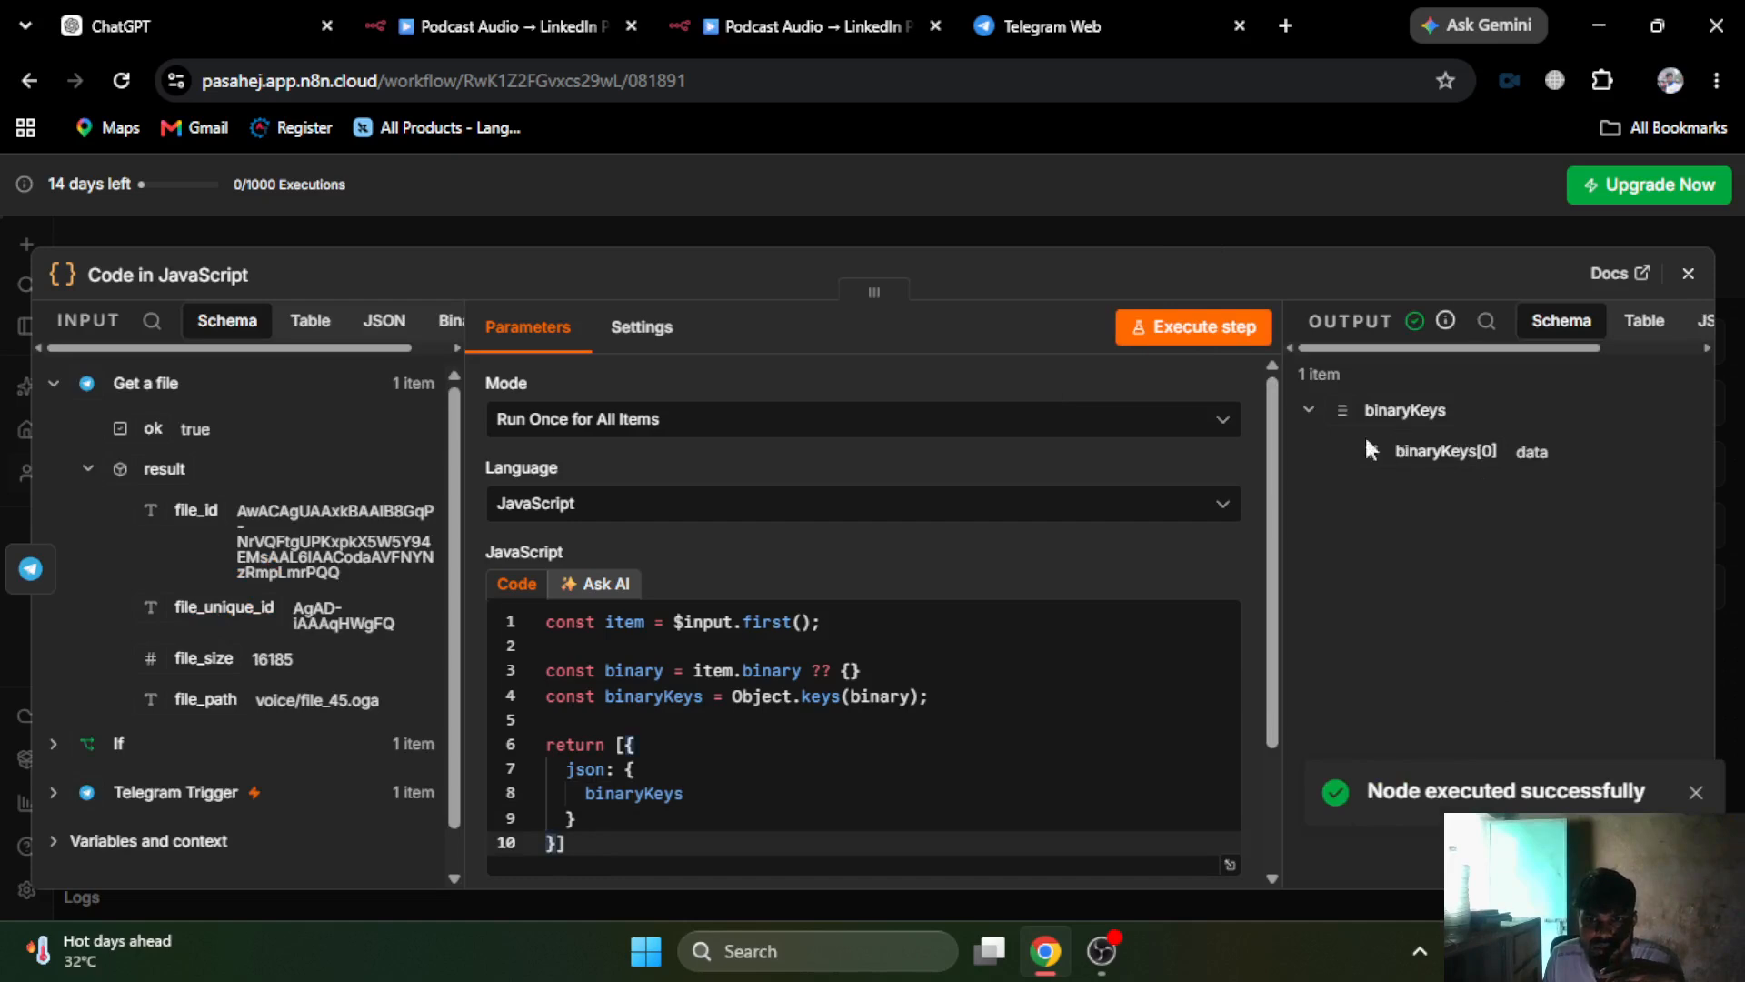
left_click_drag(1553, 451, 1516, 454)
left_click(1528, 480)
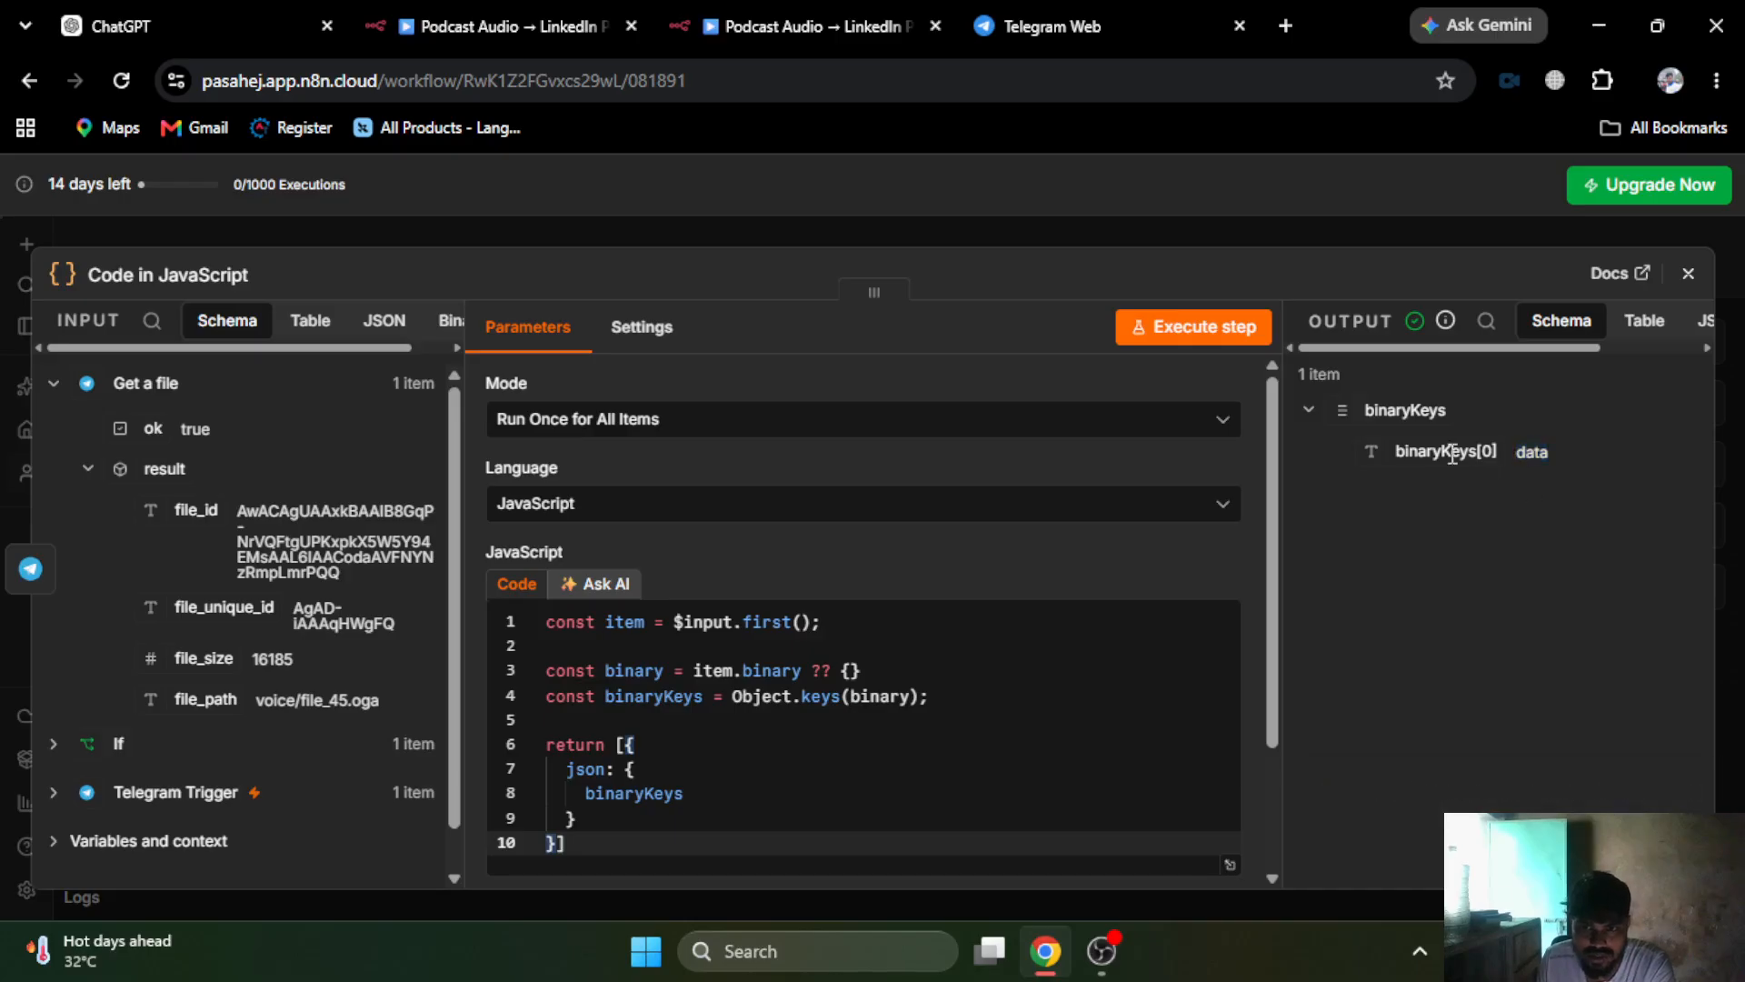
- Return item again in the Code node's json output, run the node, and expand the binary data fields in the output
double_click(626, 796)
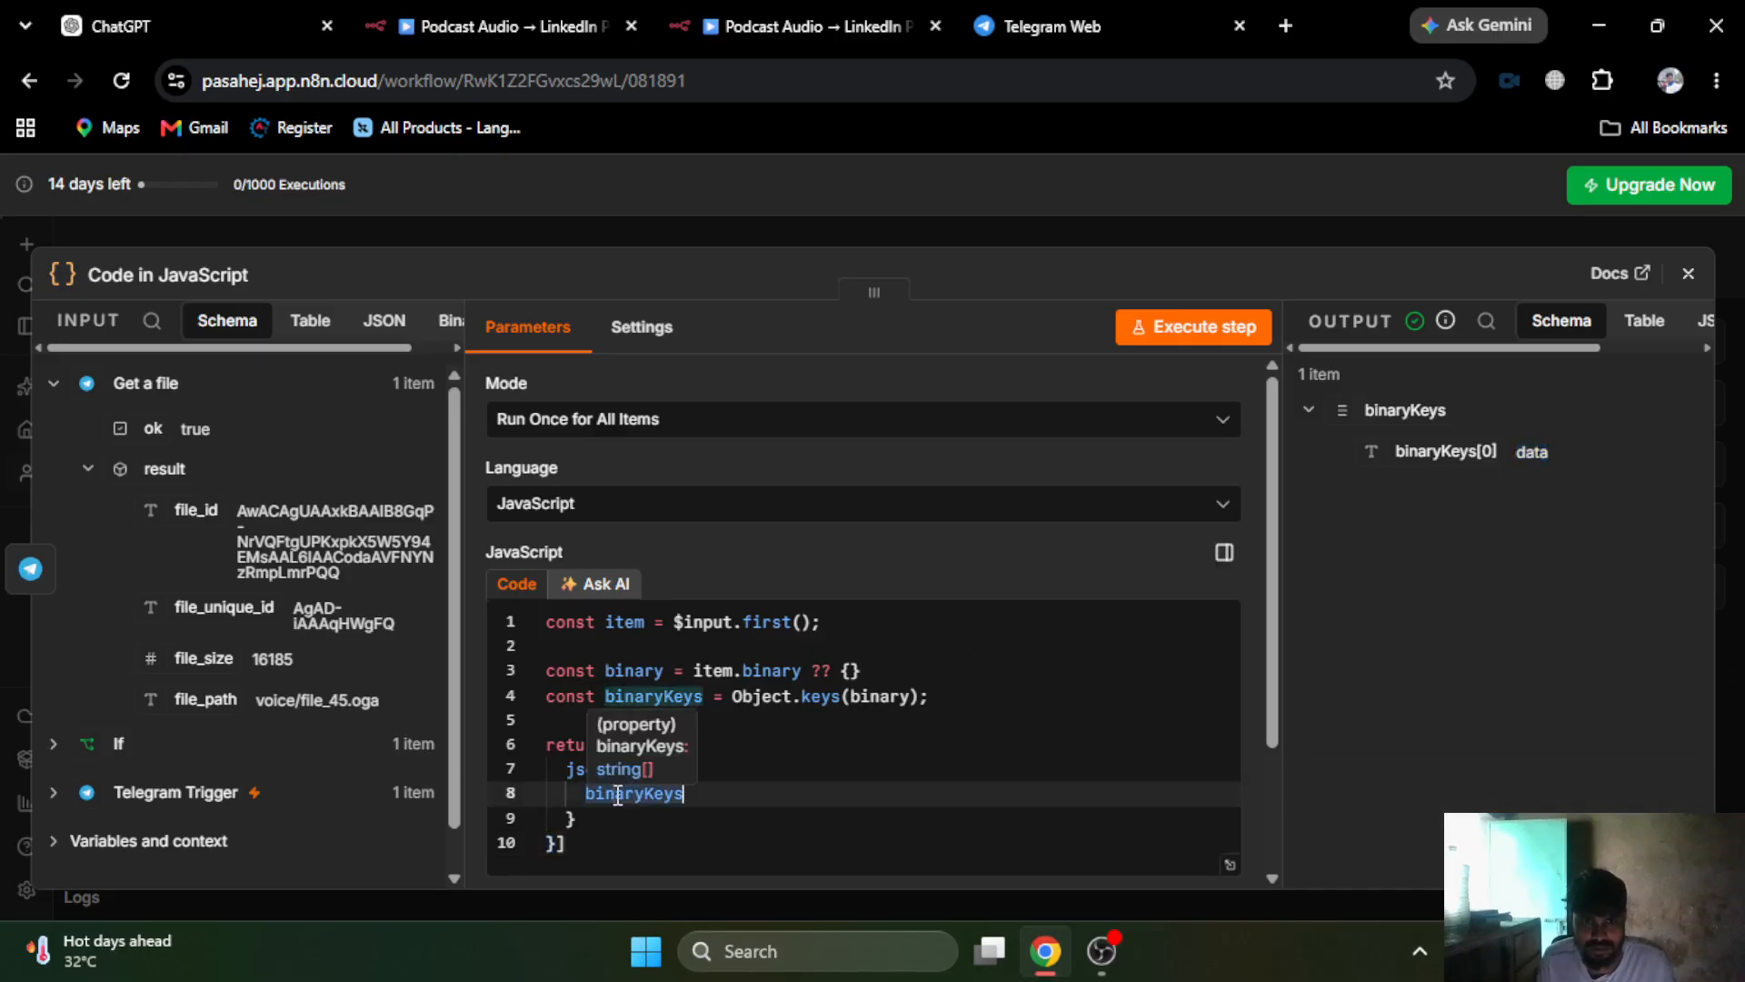
type("item")
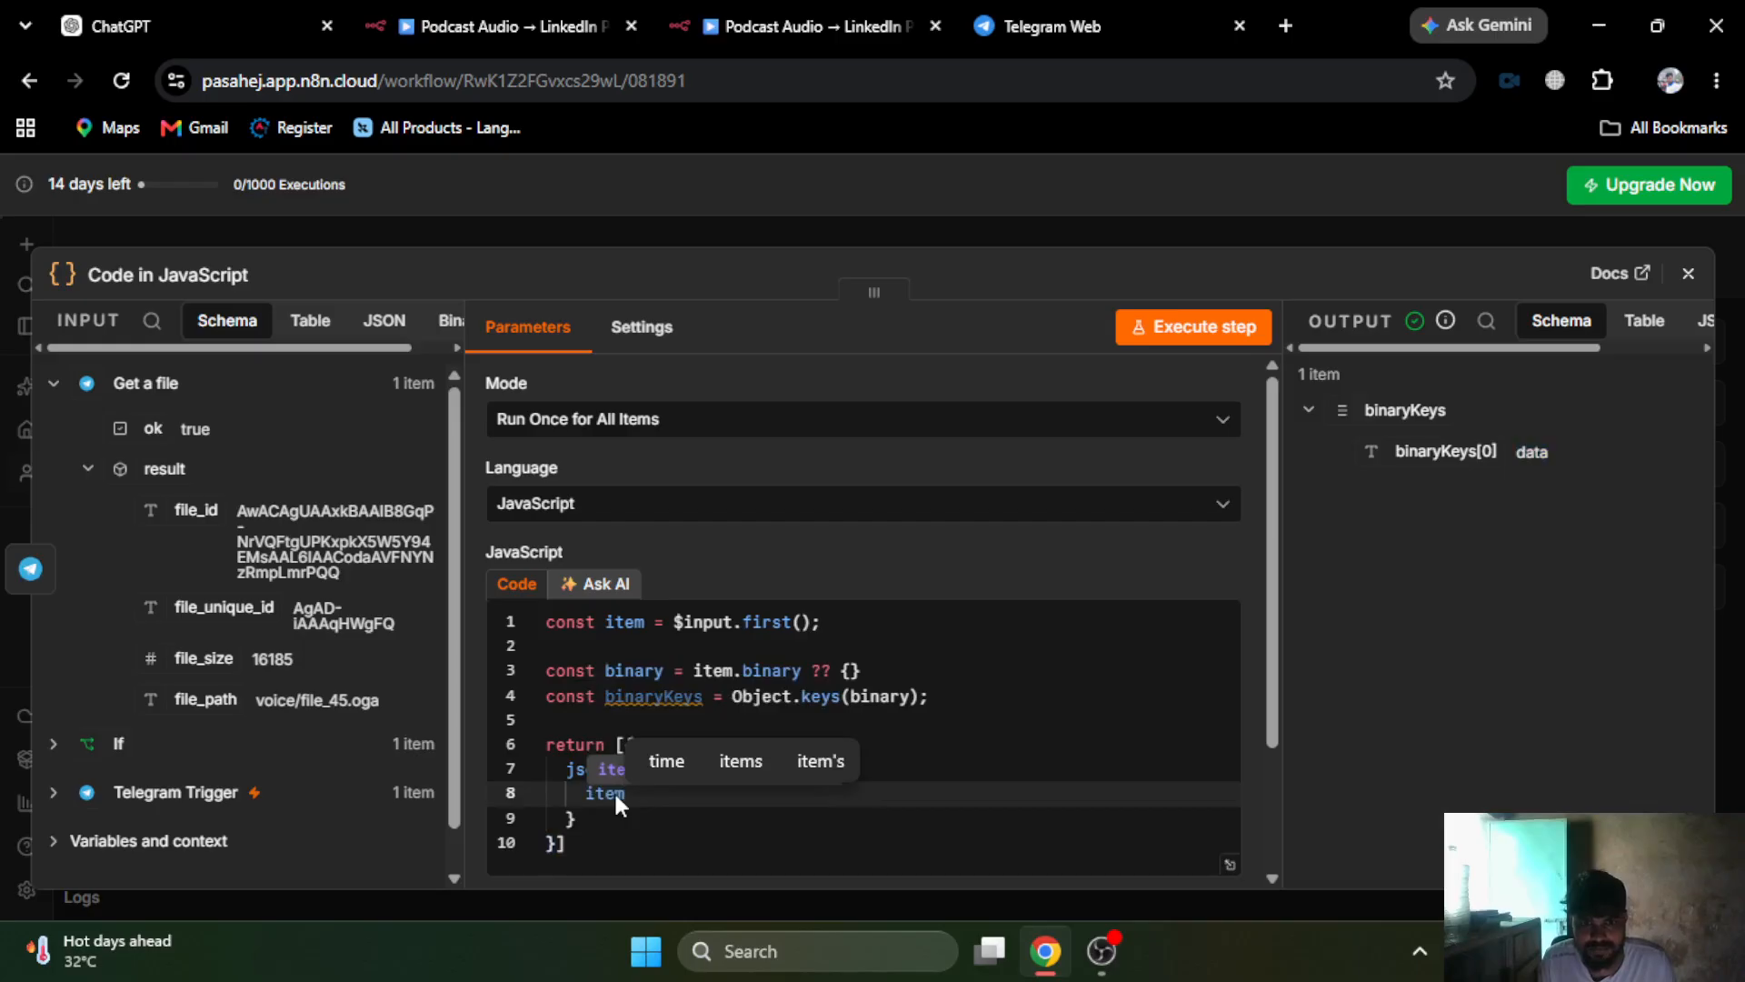
left_click(1194, 327)
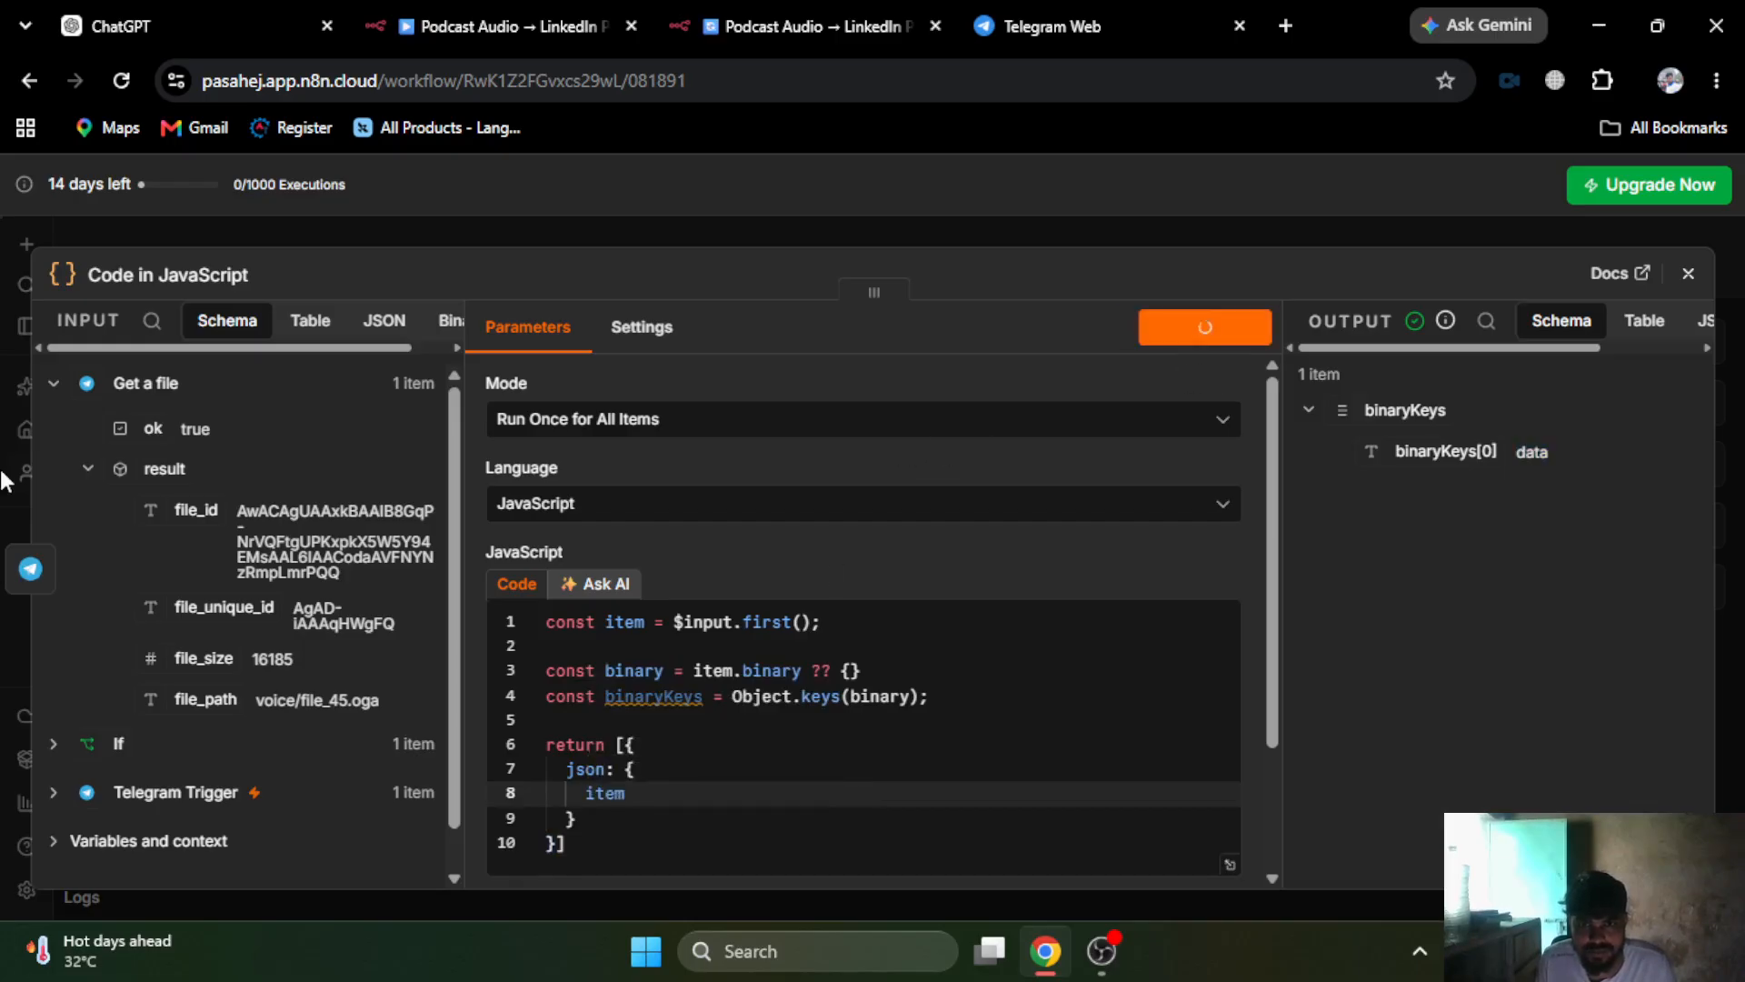
scroll(1425, 607, "down", 2)
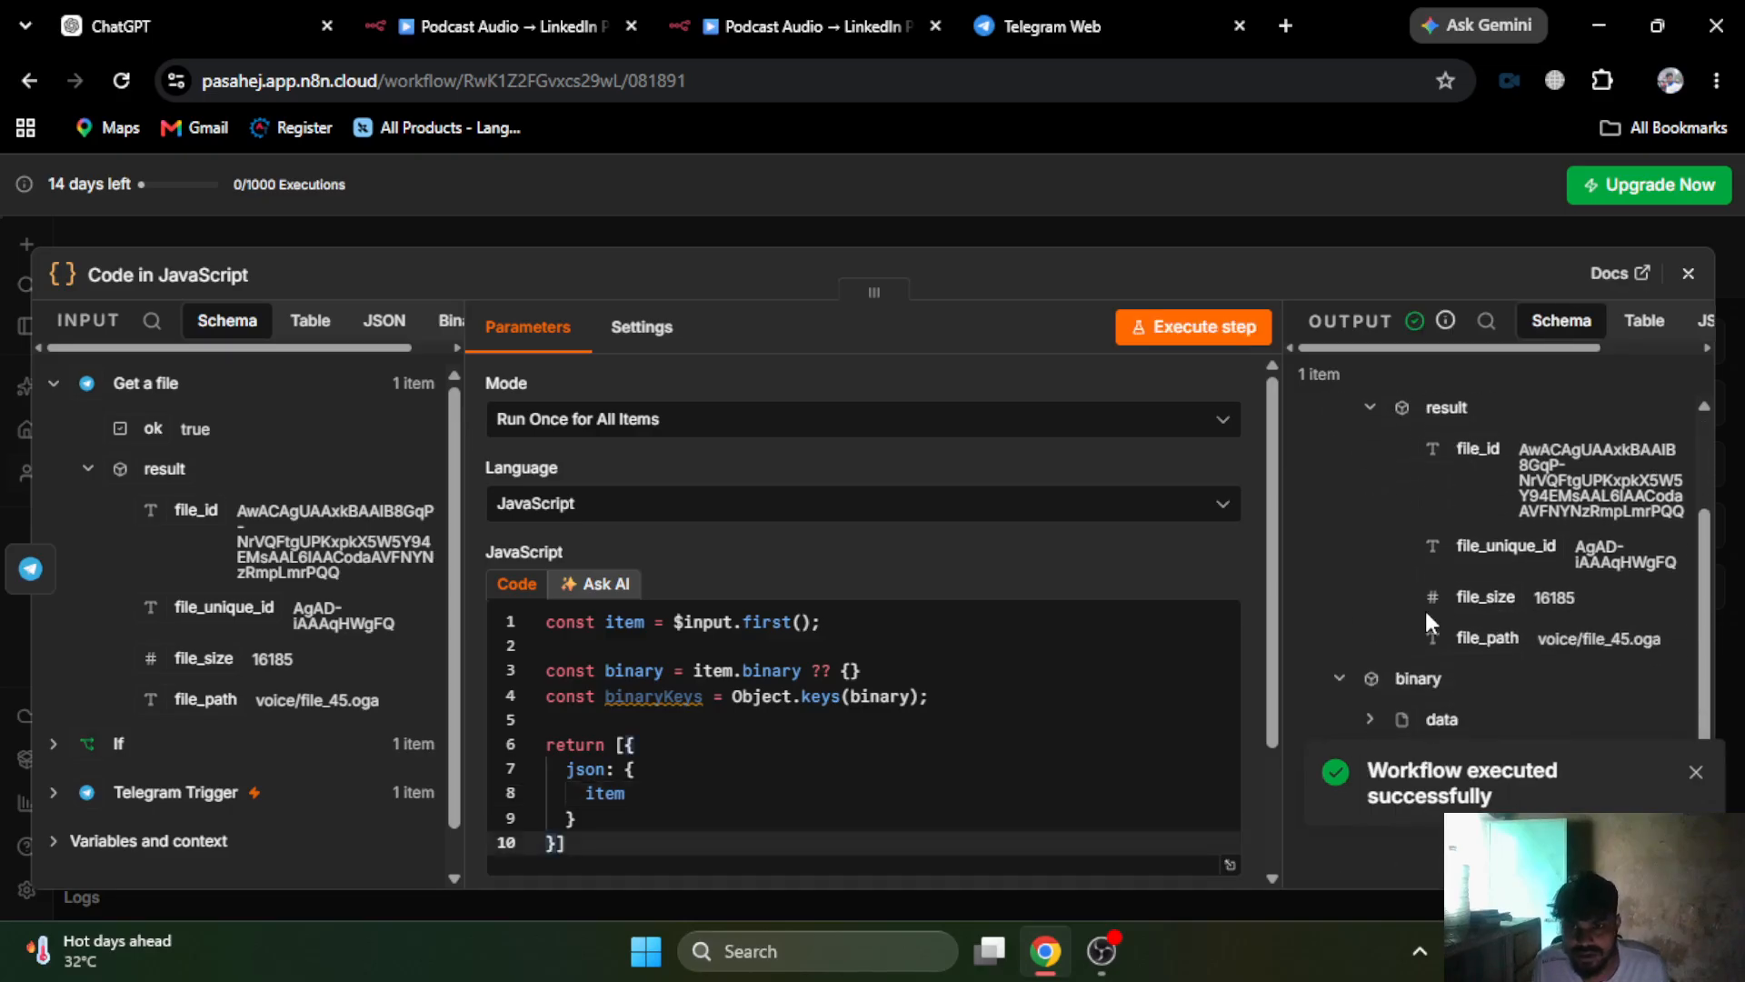
left_click(1696, 772)
left_click(1445, 718)
scroll(1503, 755, "down", 3)
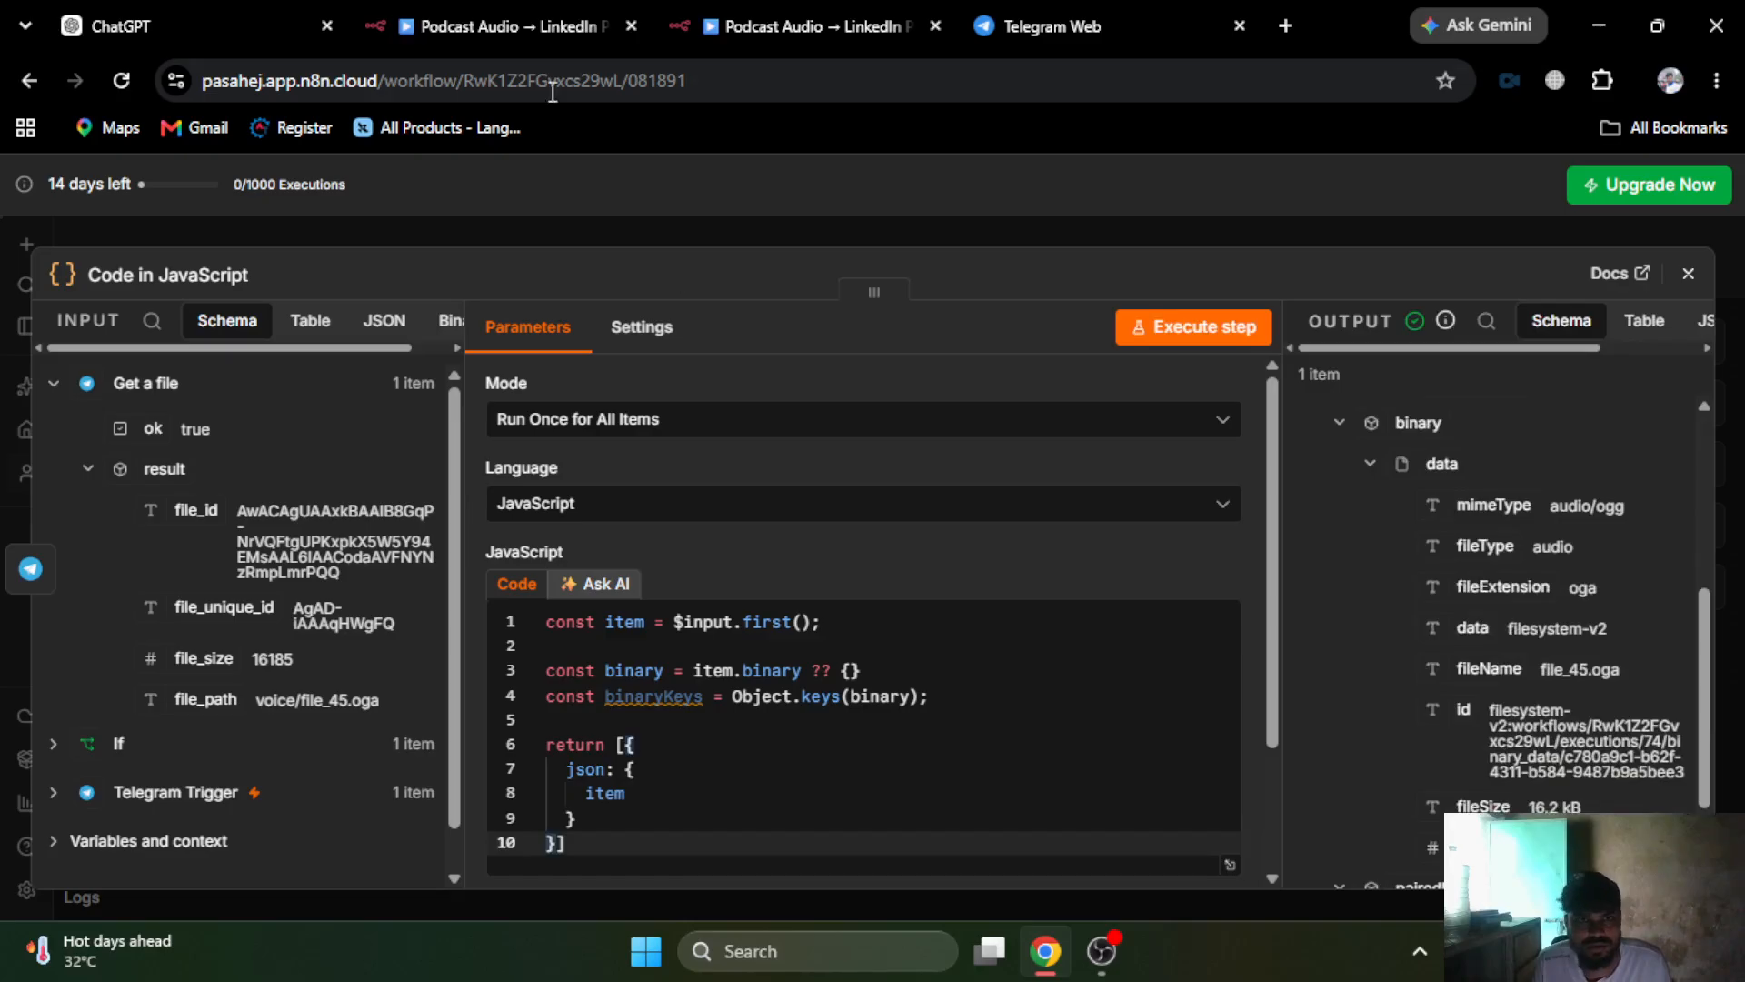
- Following the reference script, add the condition if (binaryKeys === 0) below the binaryKeys declaration in the working Code node
left_click(511, 20)
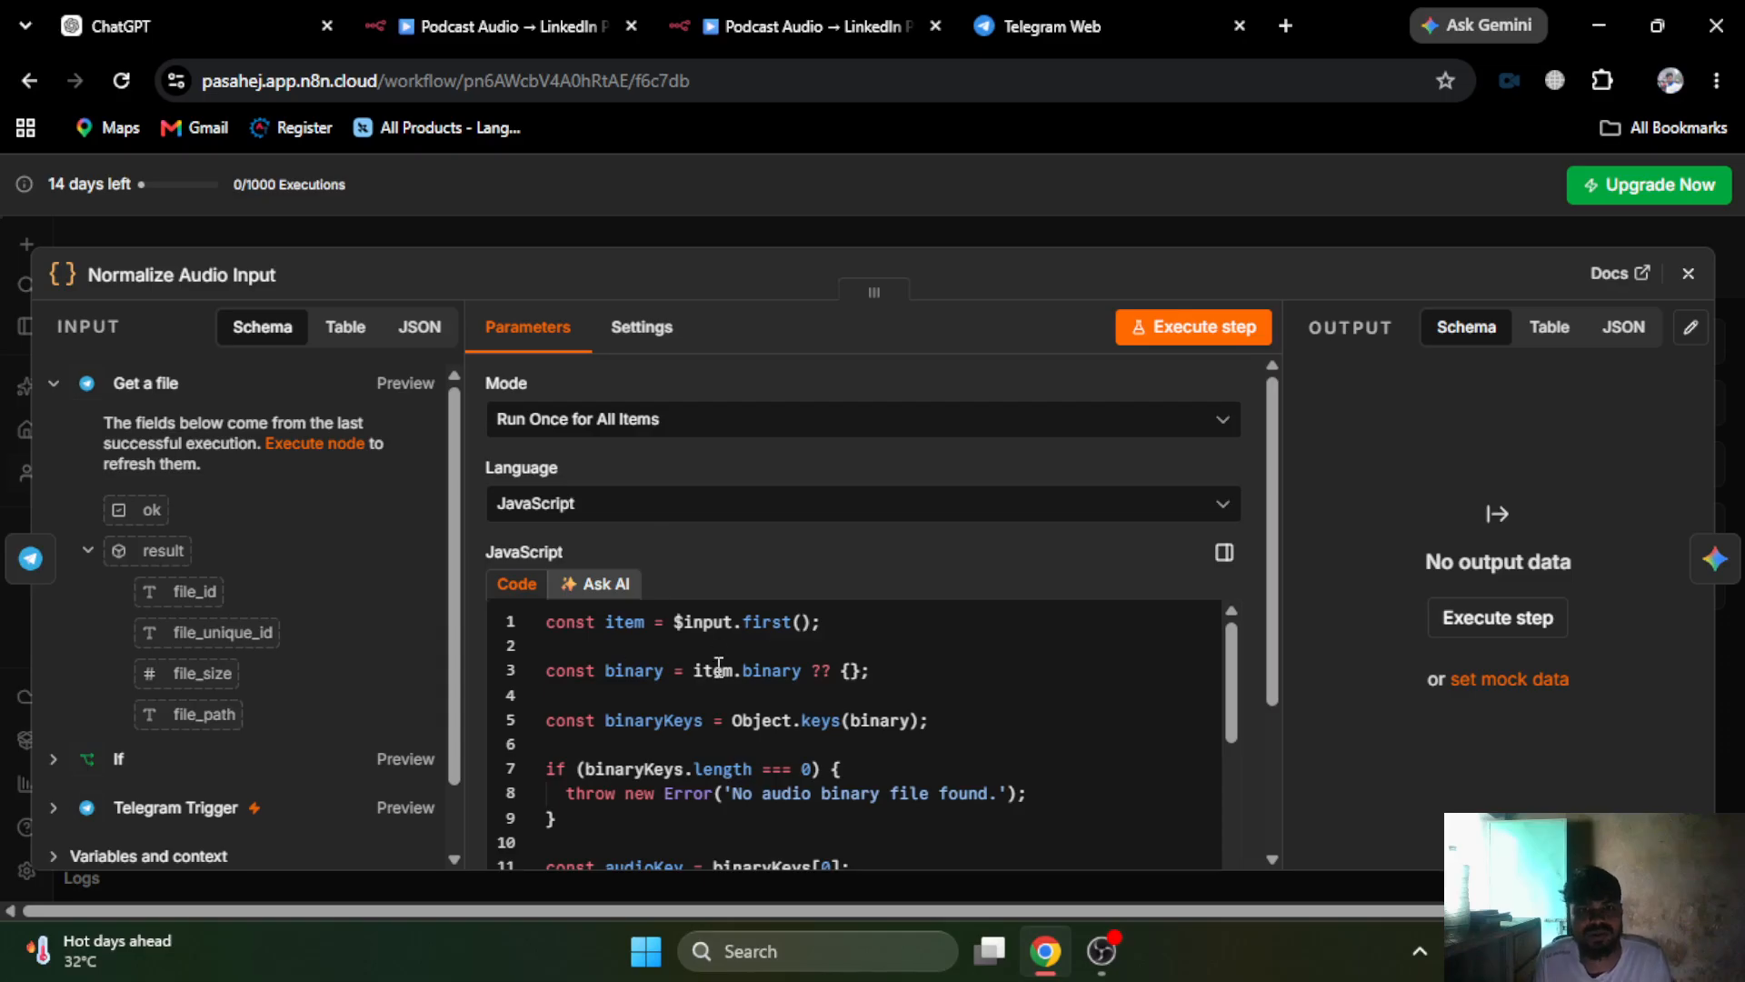
left_click(864, 13)
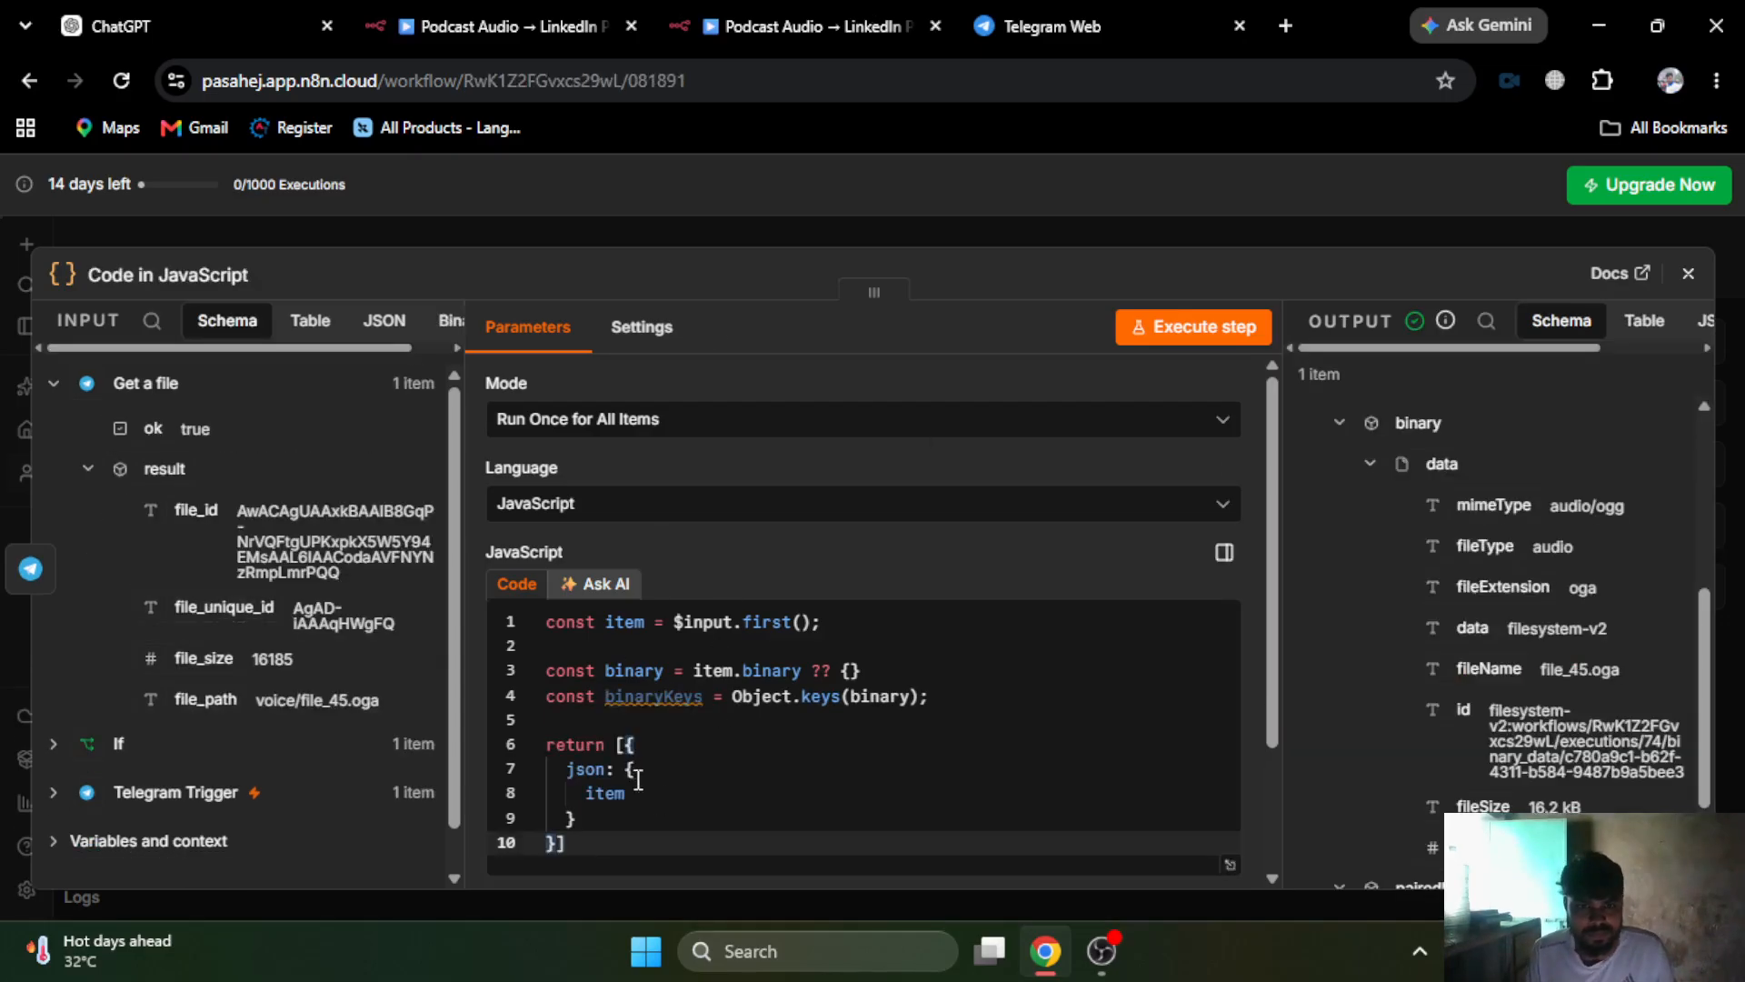
left_click(962, 700)
key("Return")
key("Return")
type("if (binary")
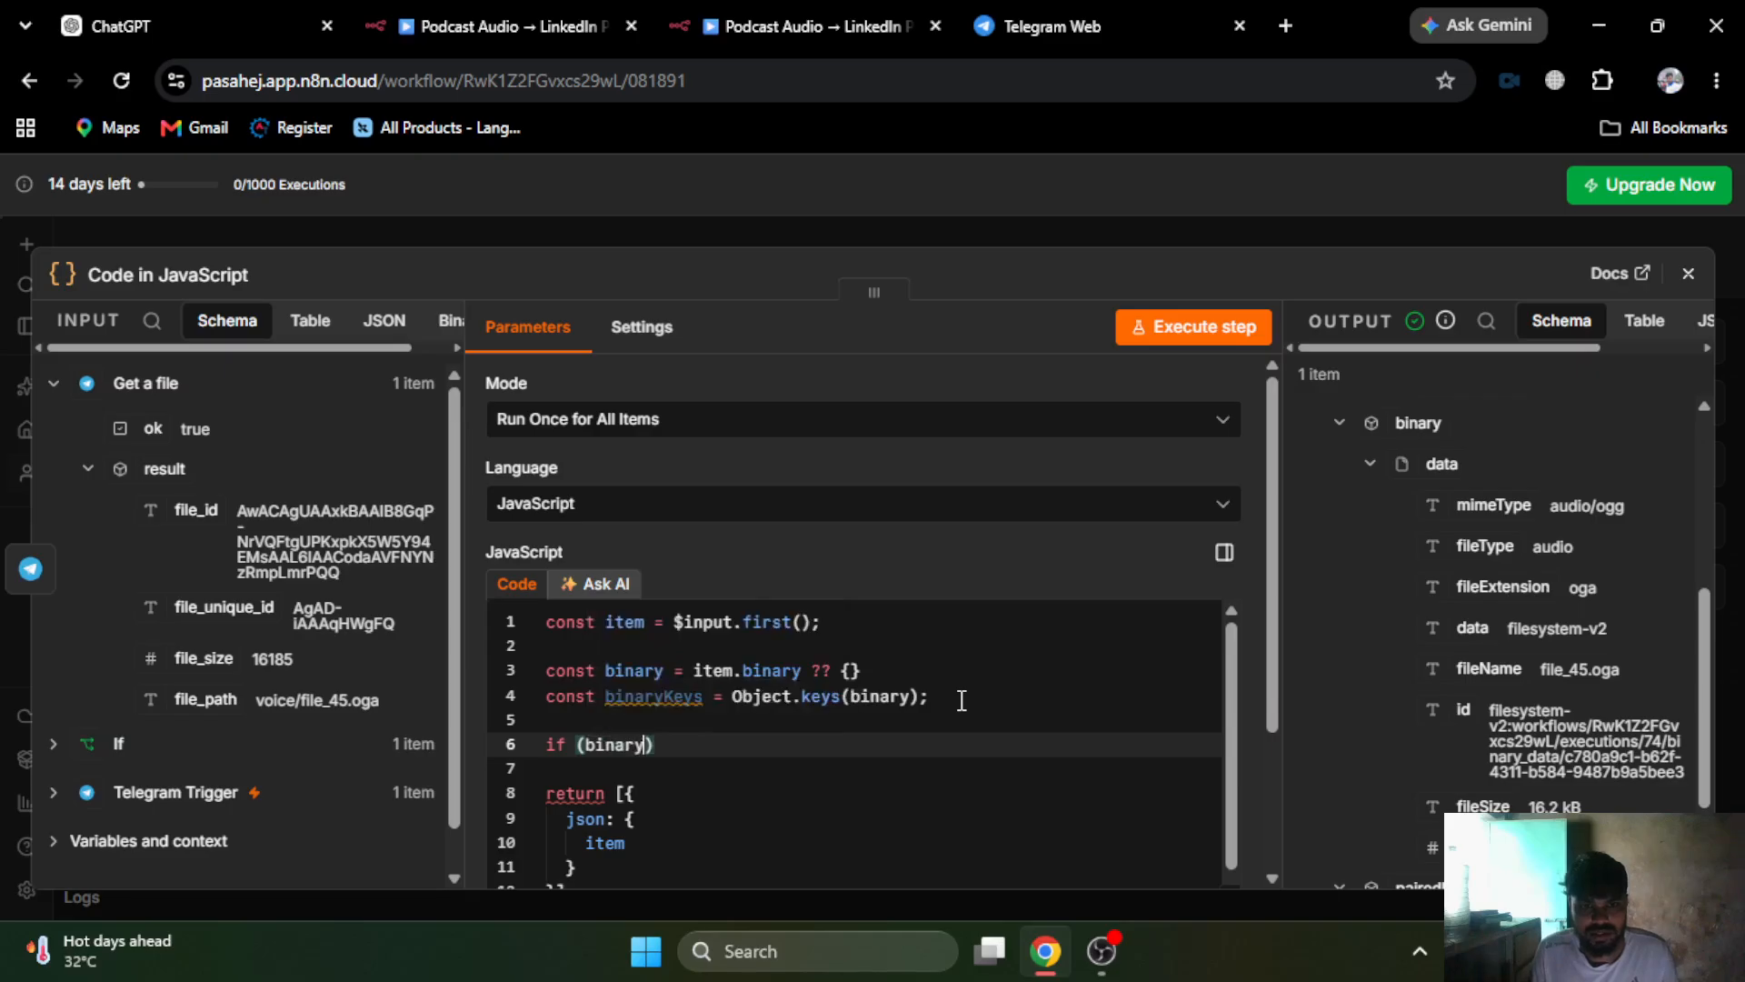
type("Keys)")
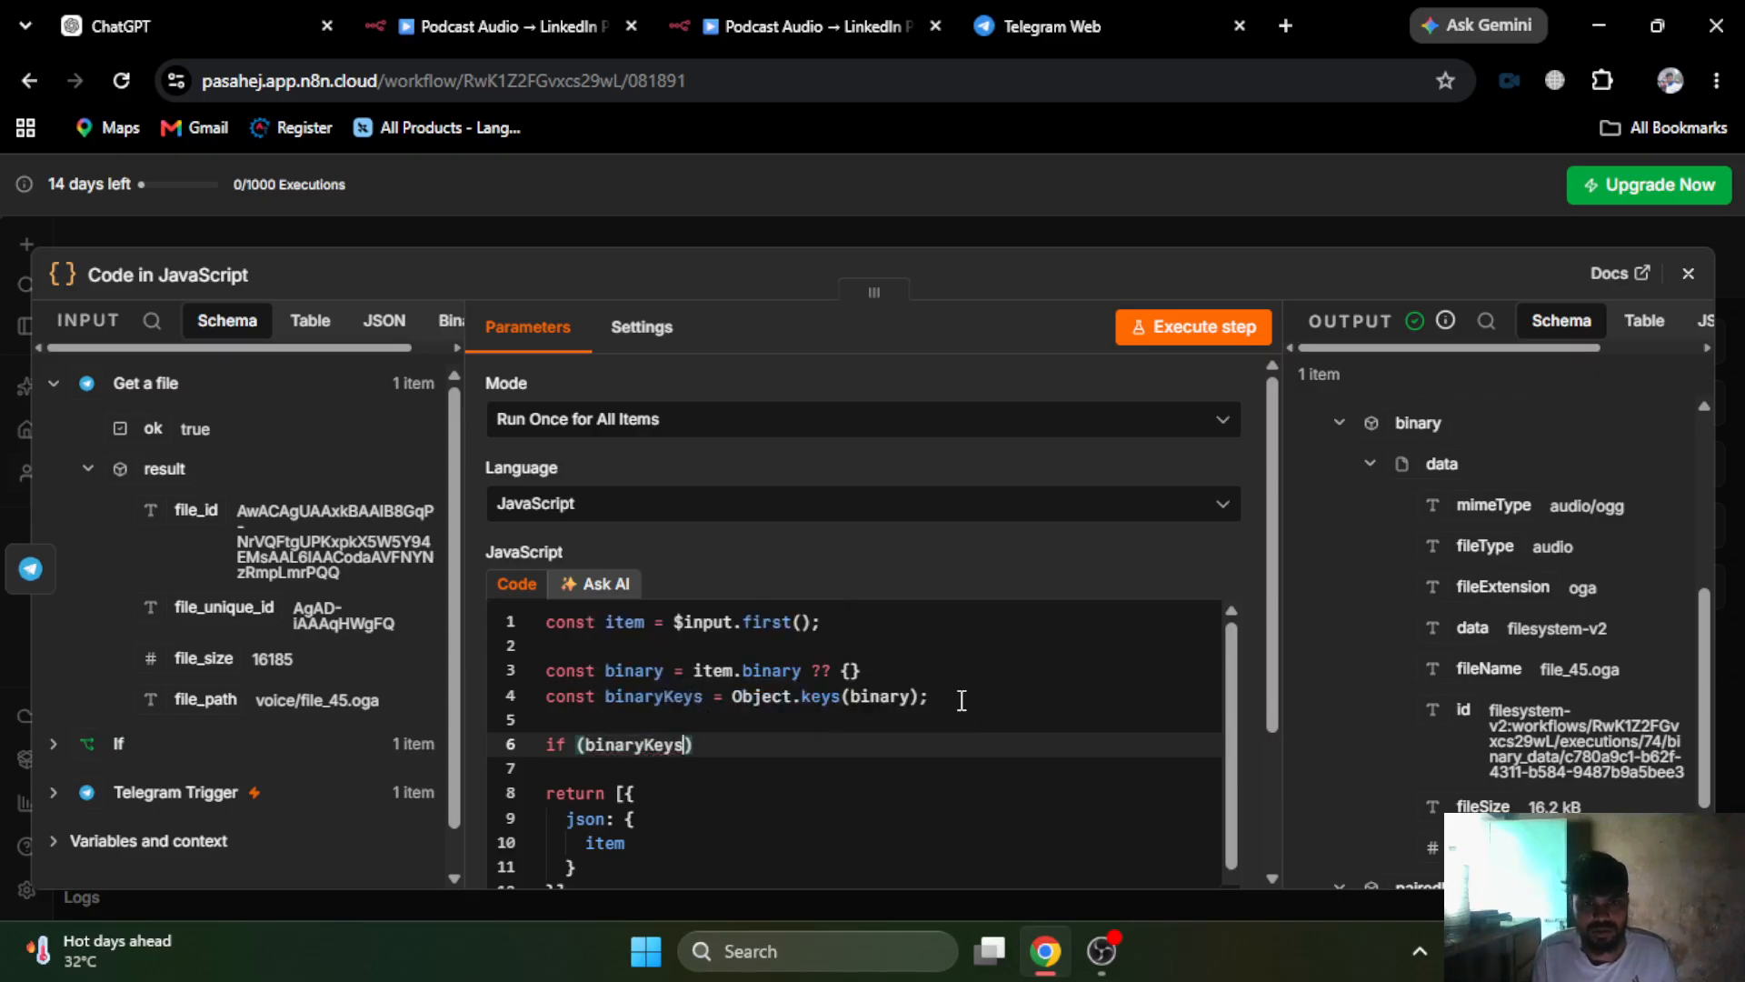
type(" === 0")
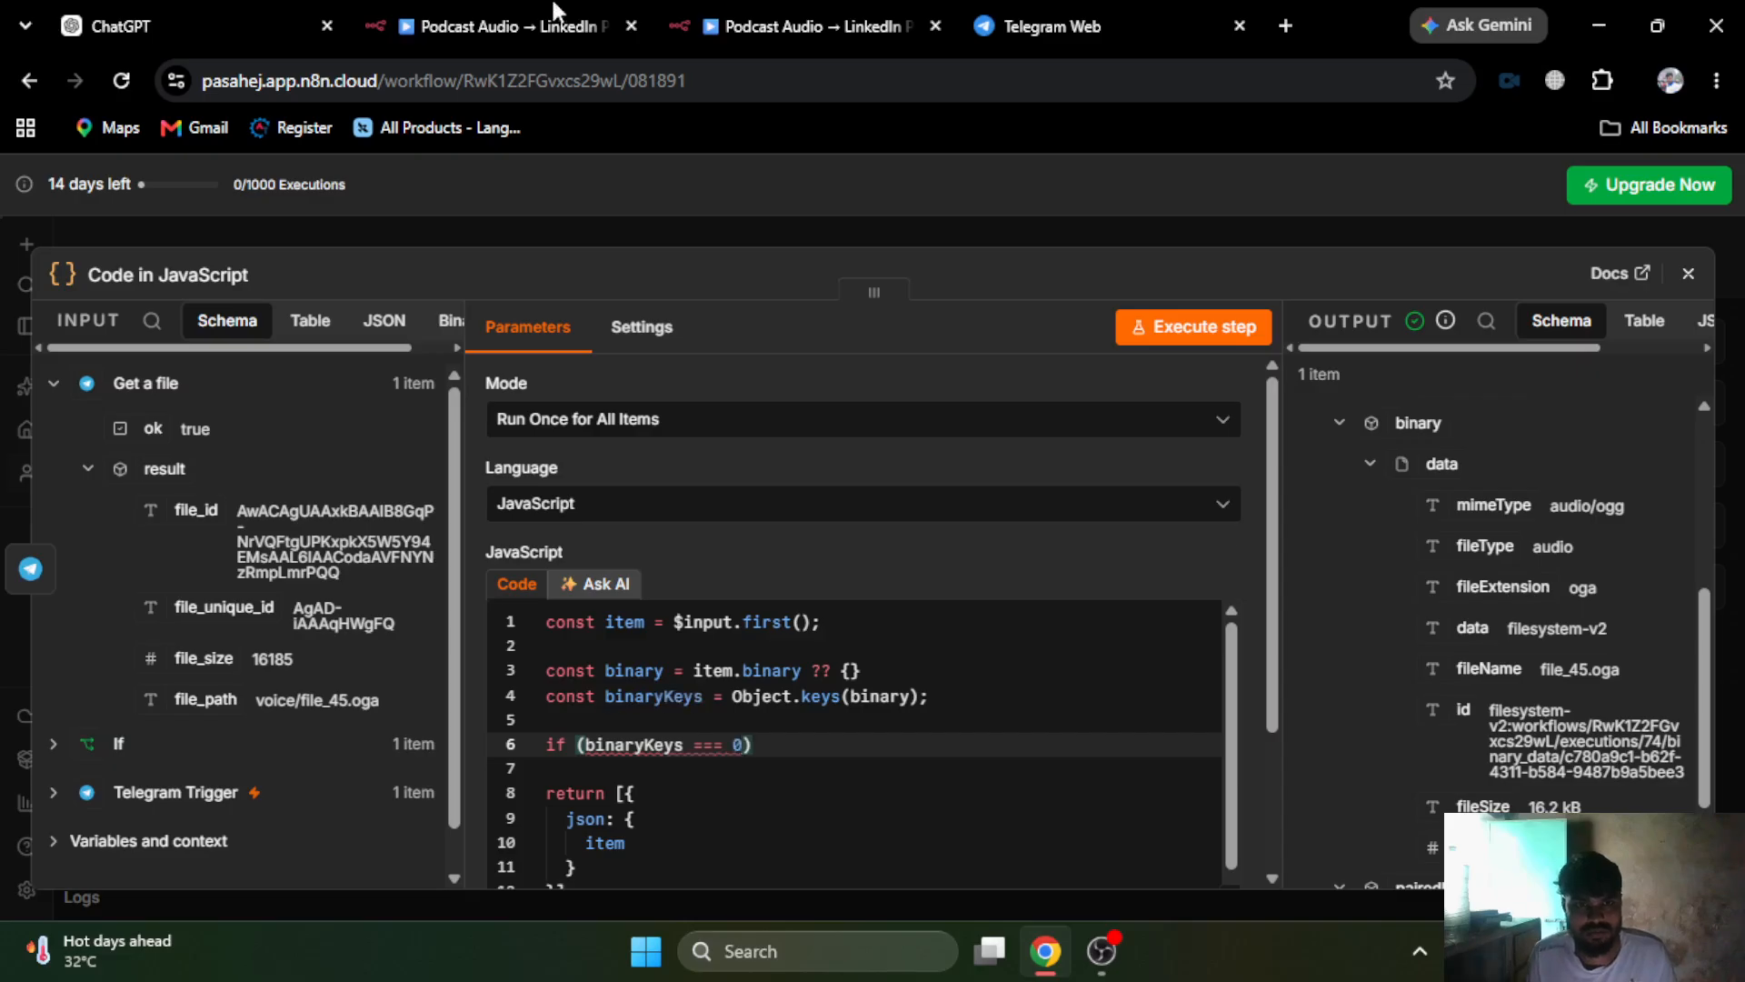
- Compare with the reference script and correct the if condition to binaryKeys.length === 0
left_click(534, 20)
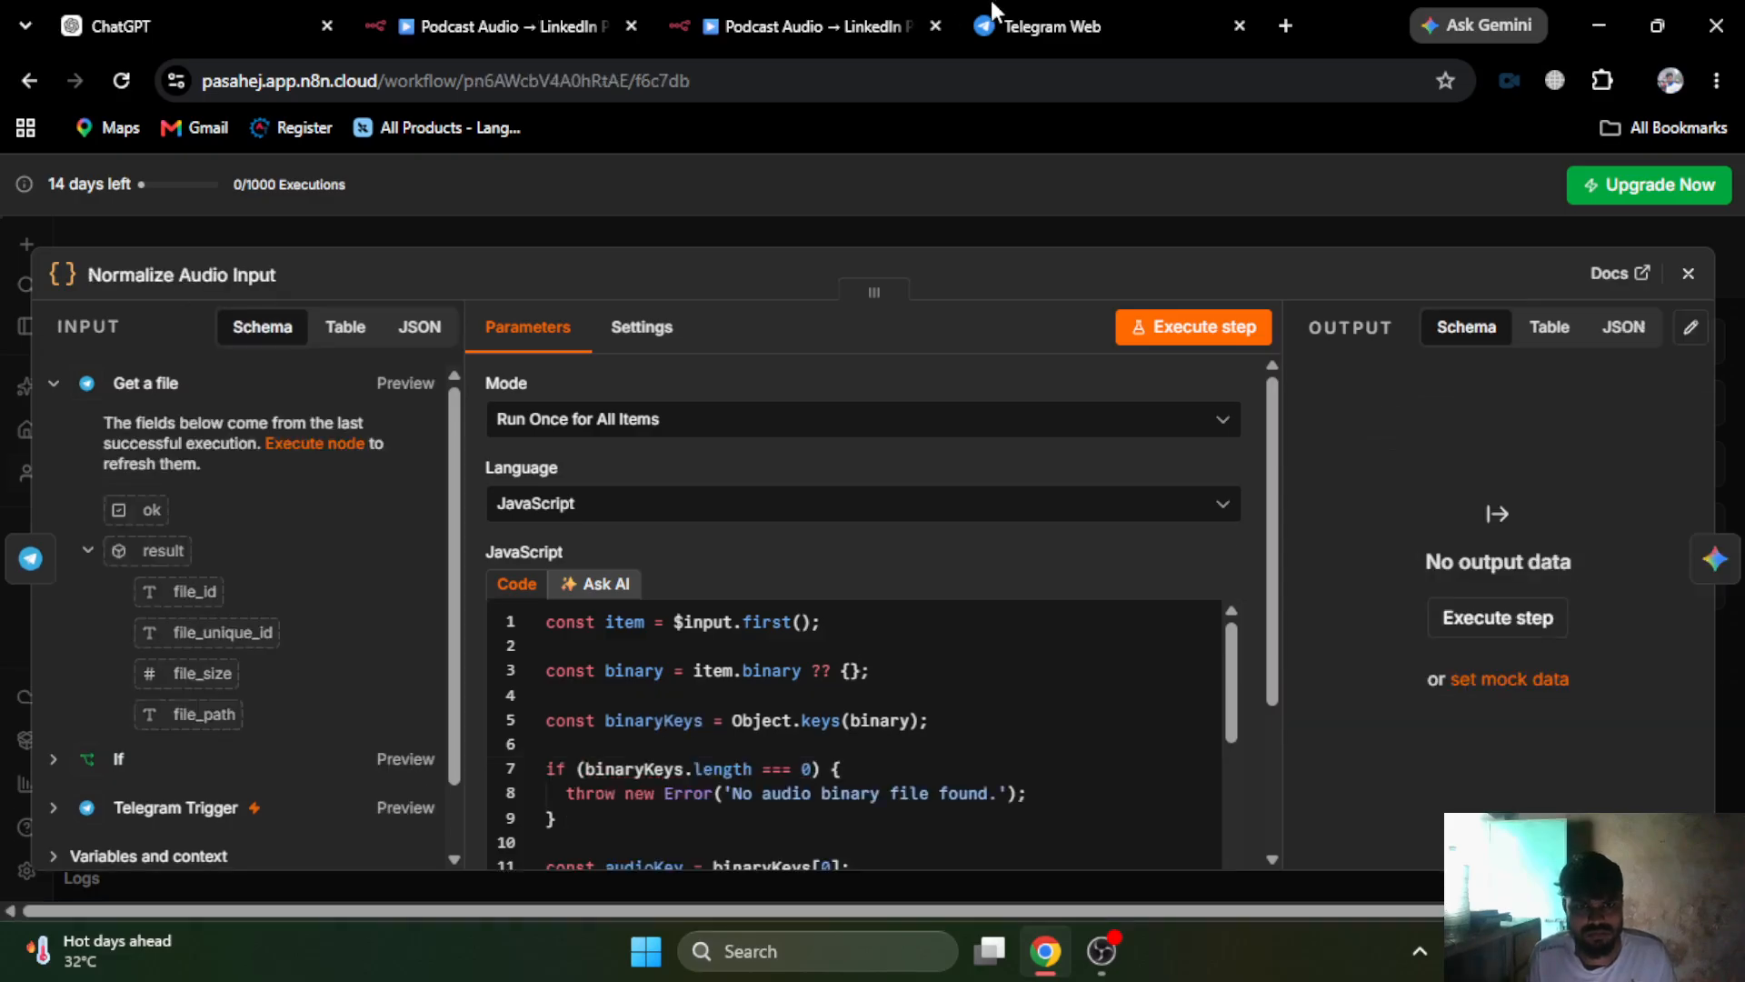
left_click(831, 6)
left_click(687, 738)
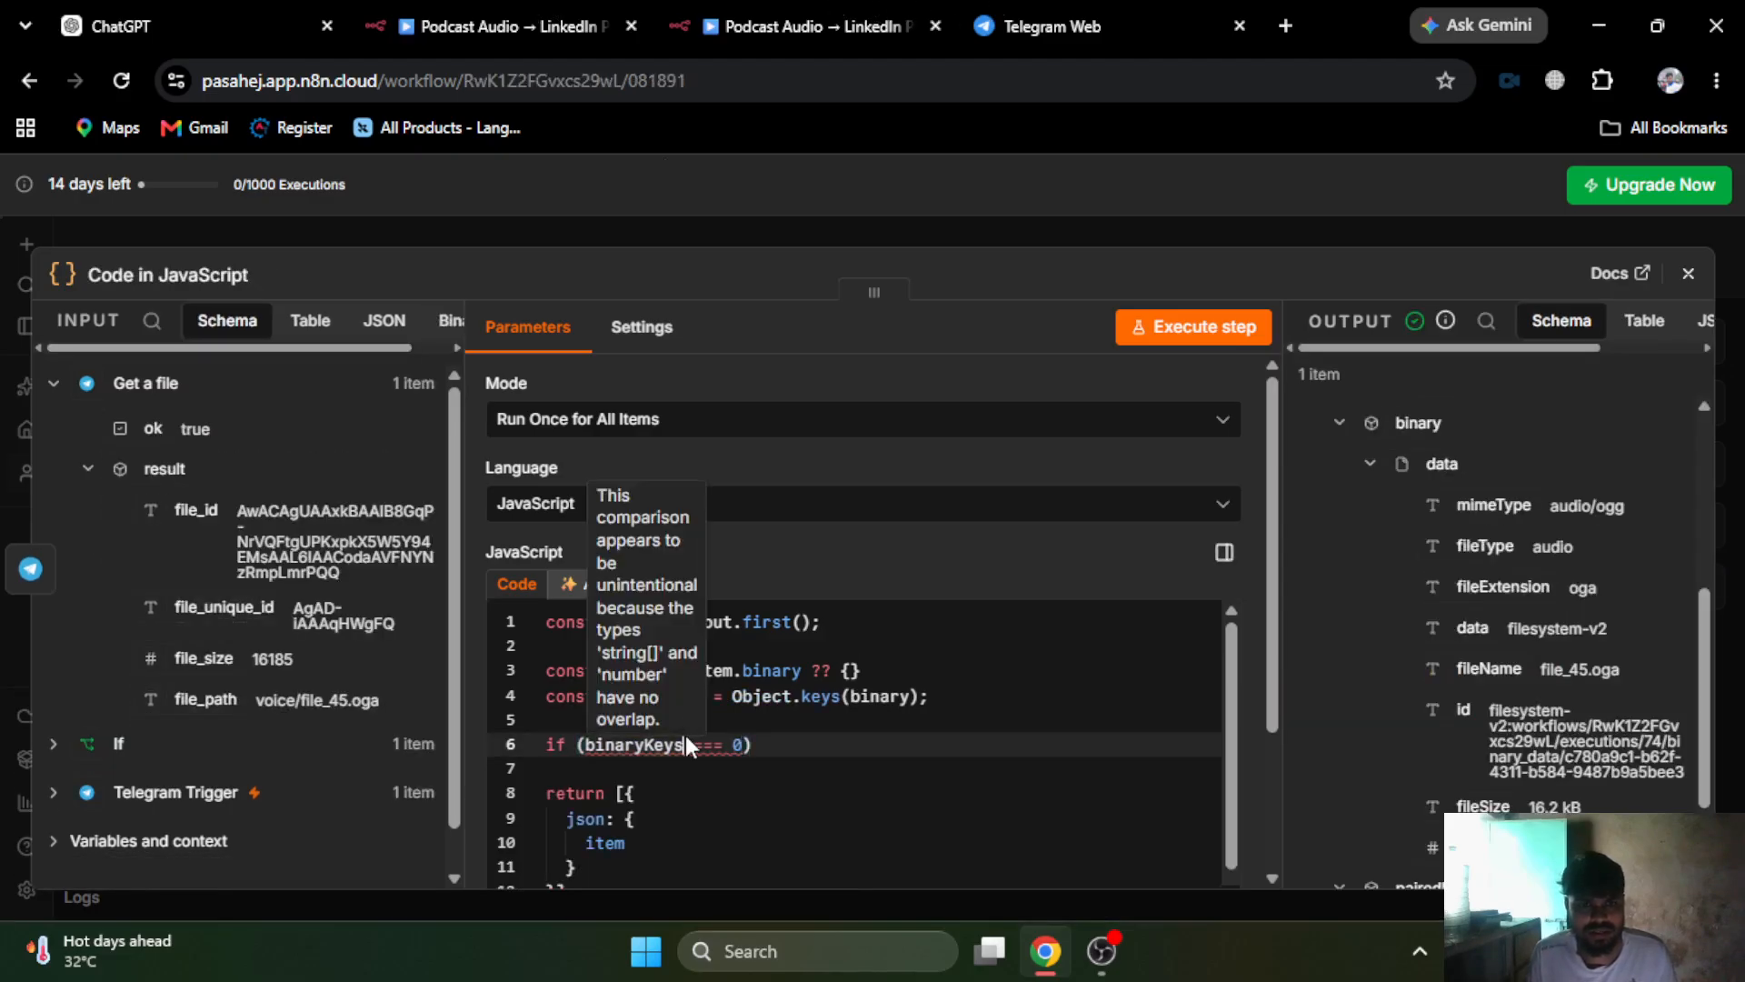
type(".length")
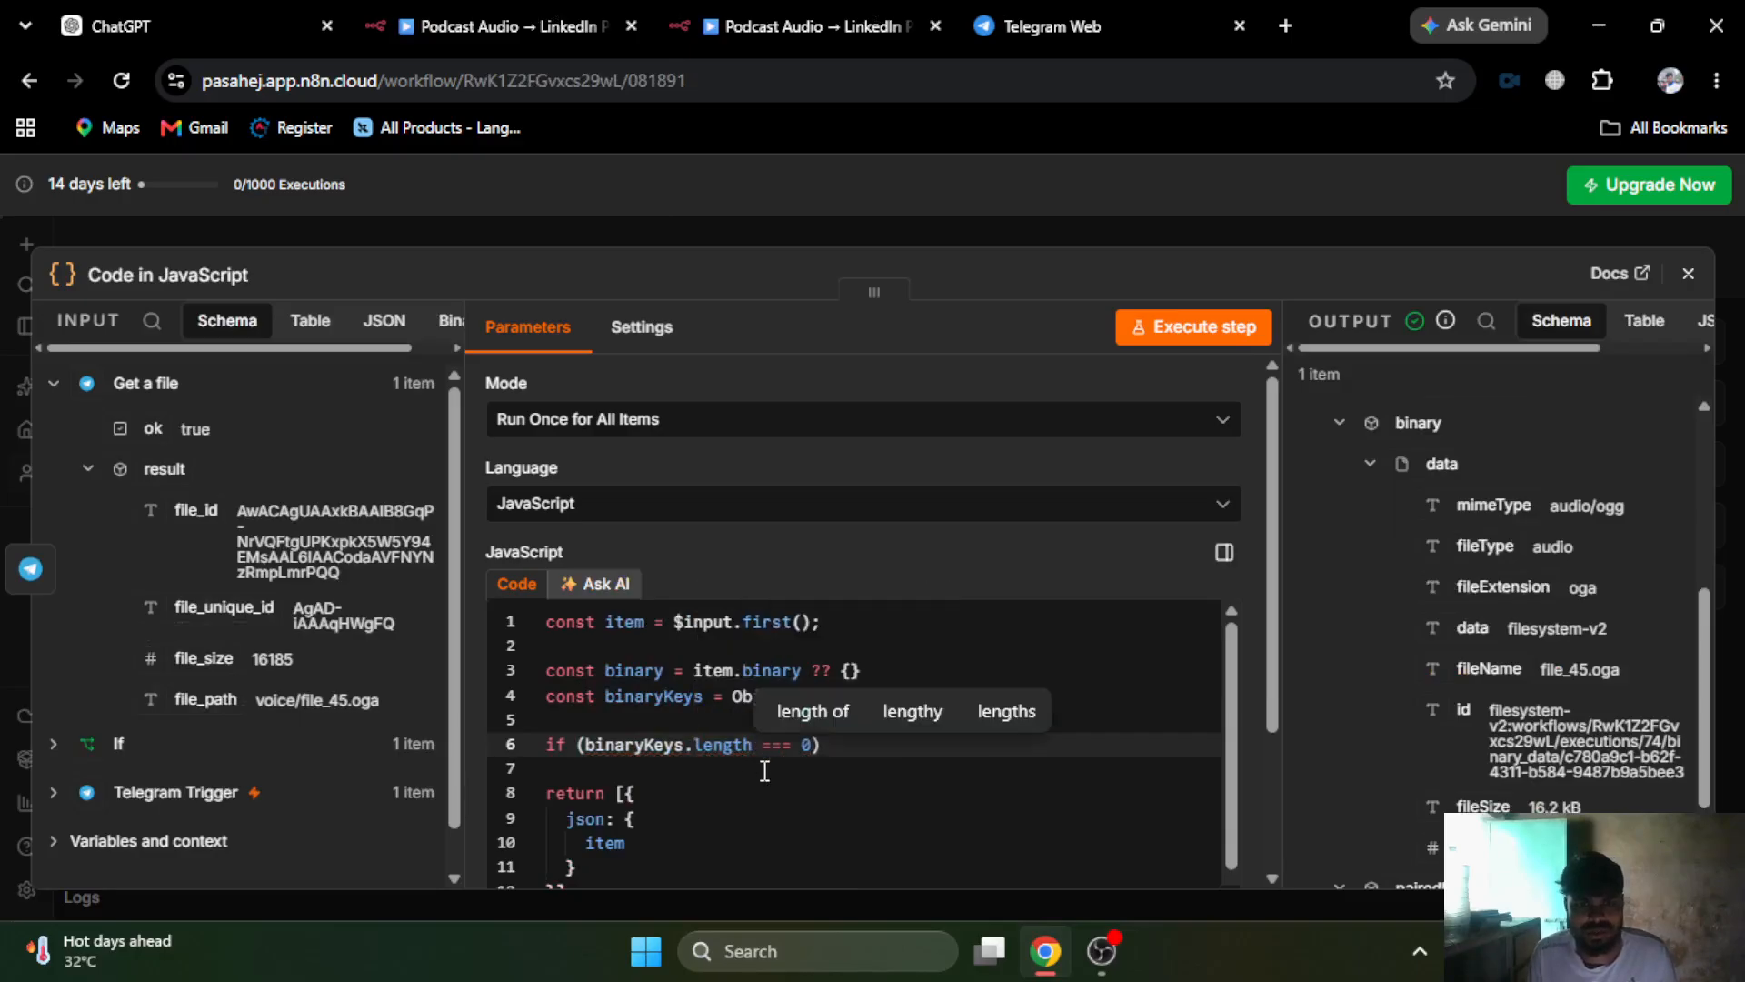
left_click(697, 747)
scroll(900, 699, "down", 1)
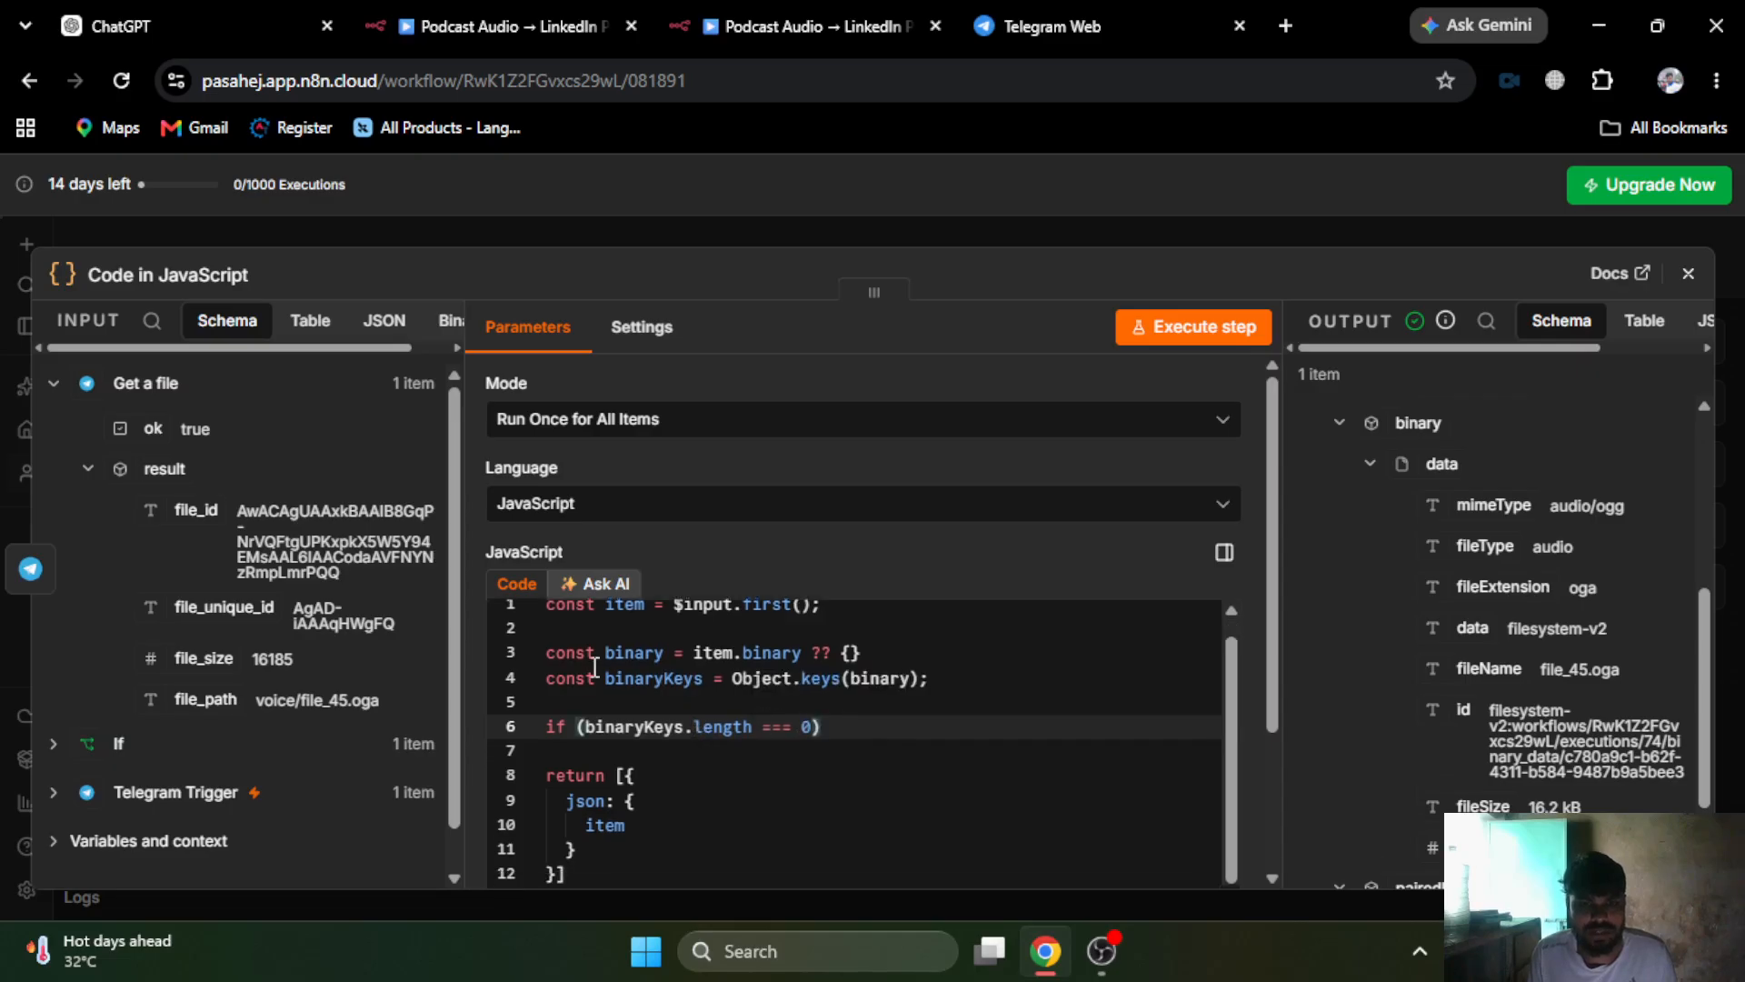
- Add a braced block to the if condition and insert a throw new Error() statement inside it
left_click(839, 724)
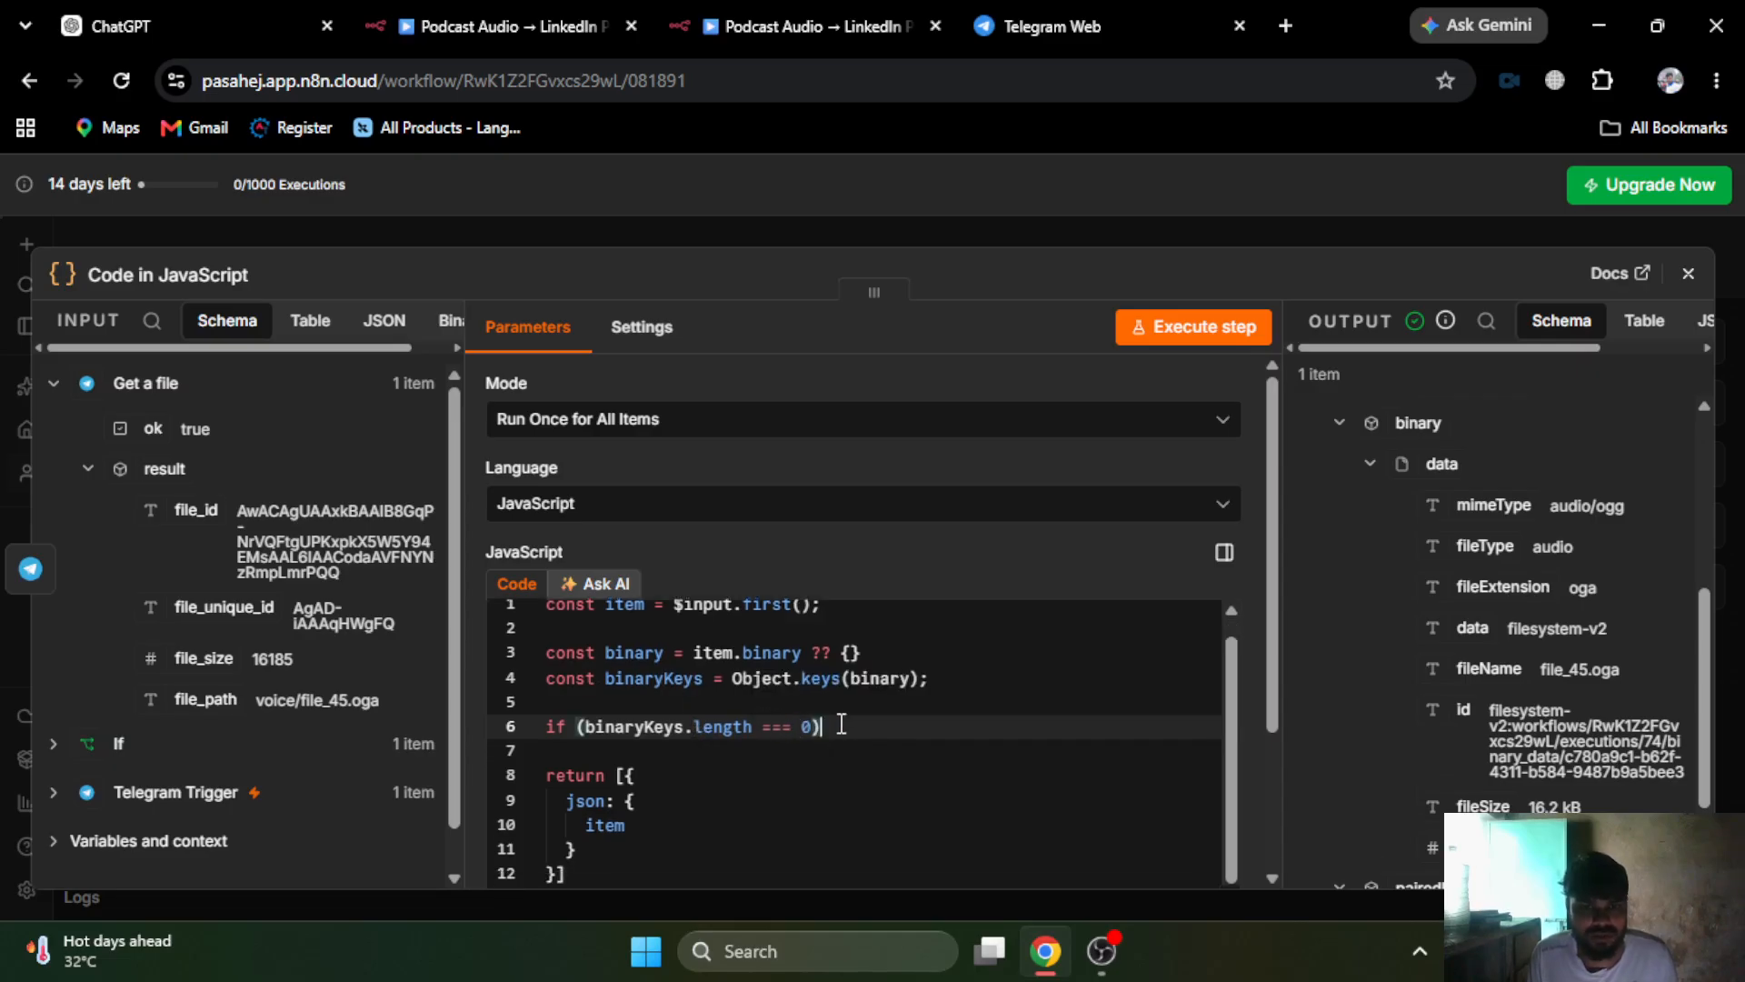
type("{")
key("Return")
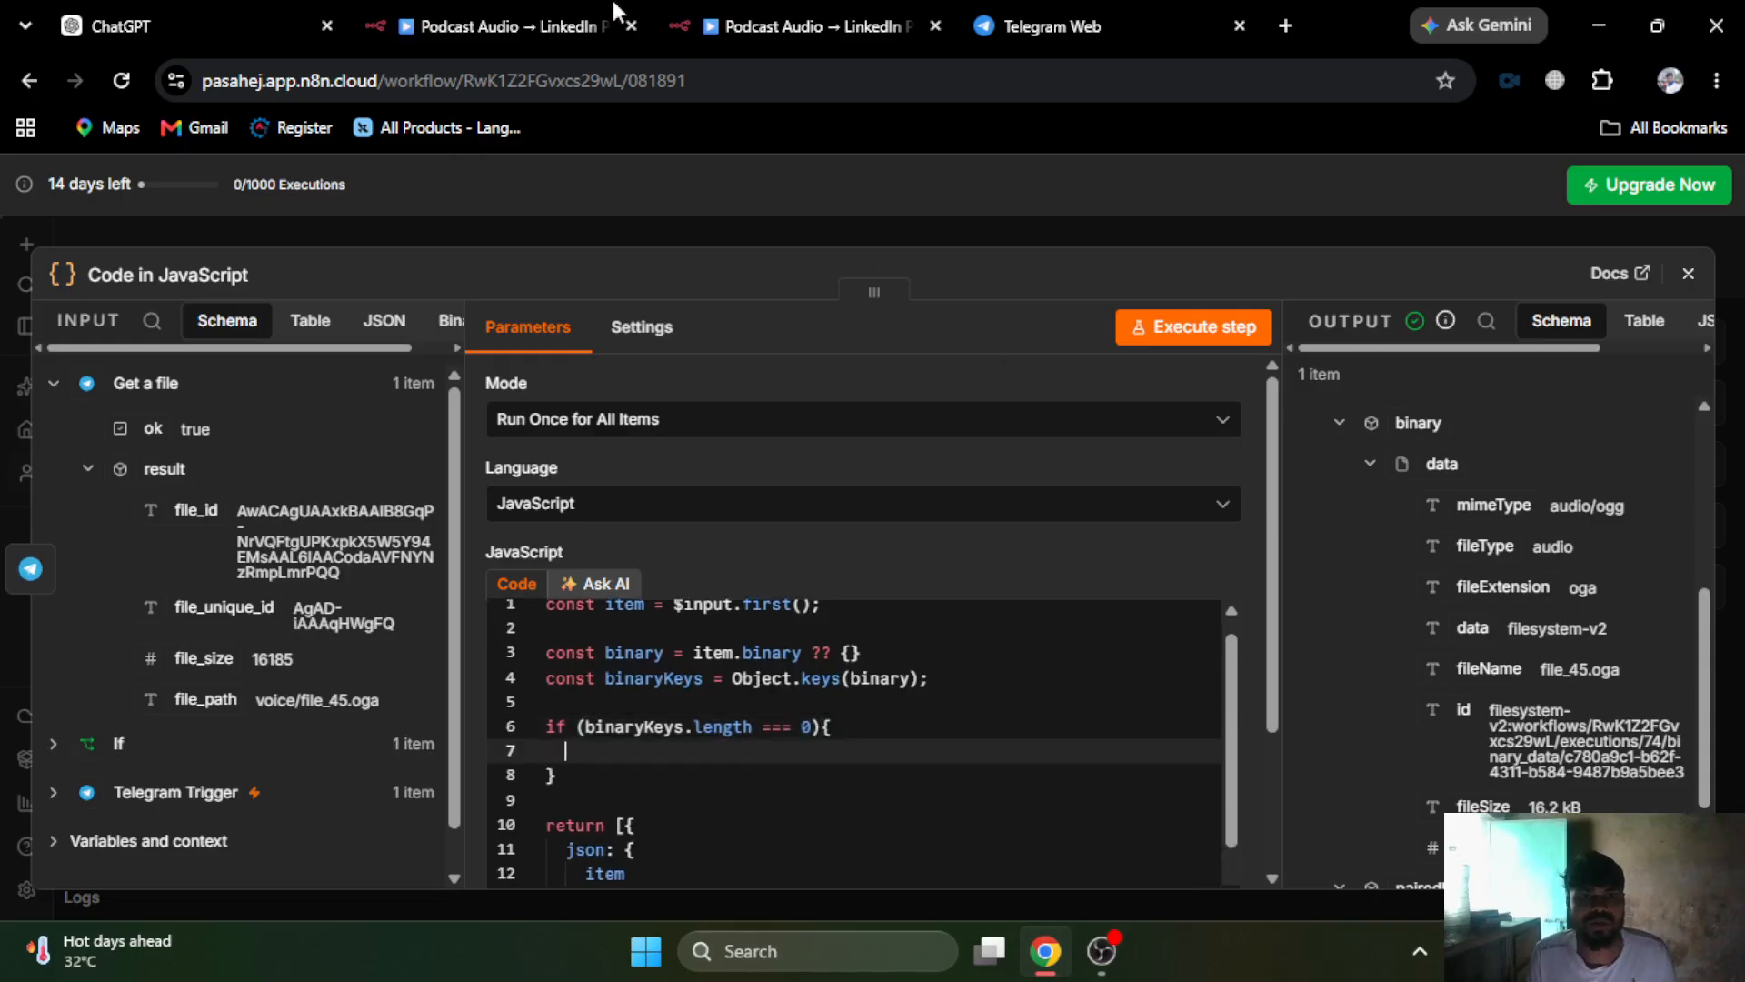
left_click(751, 11)
left_click(806, 8)
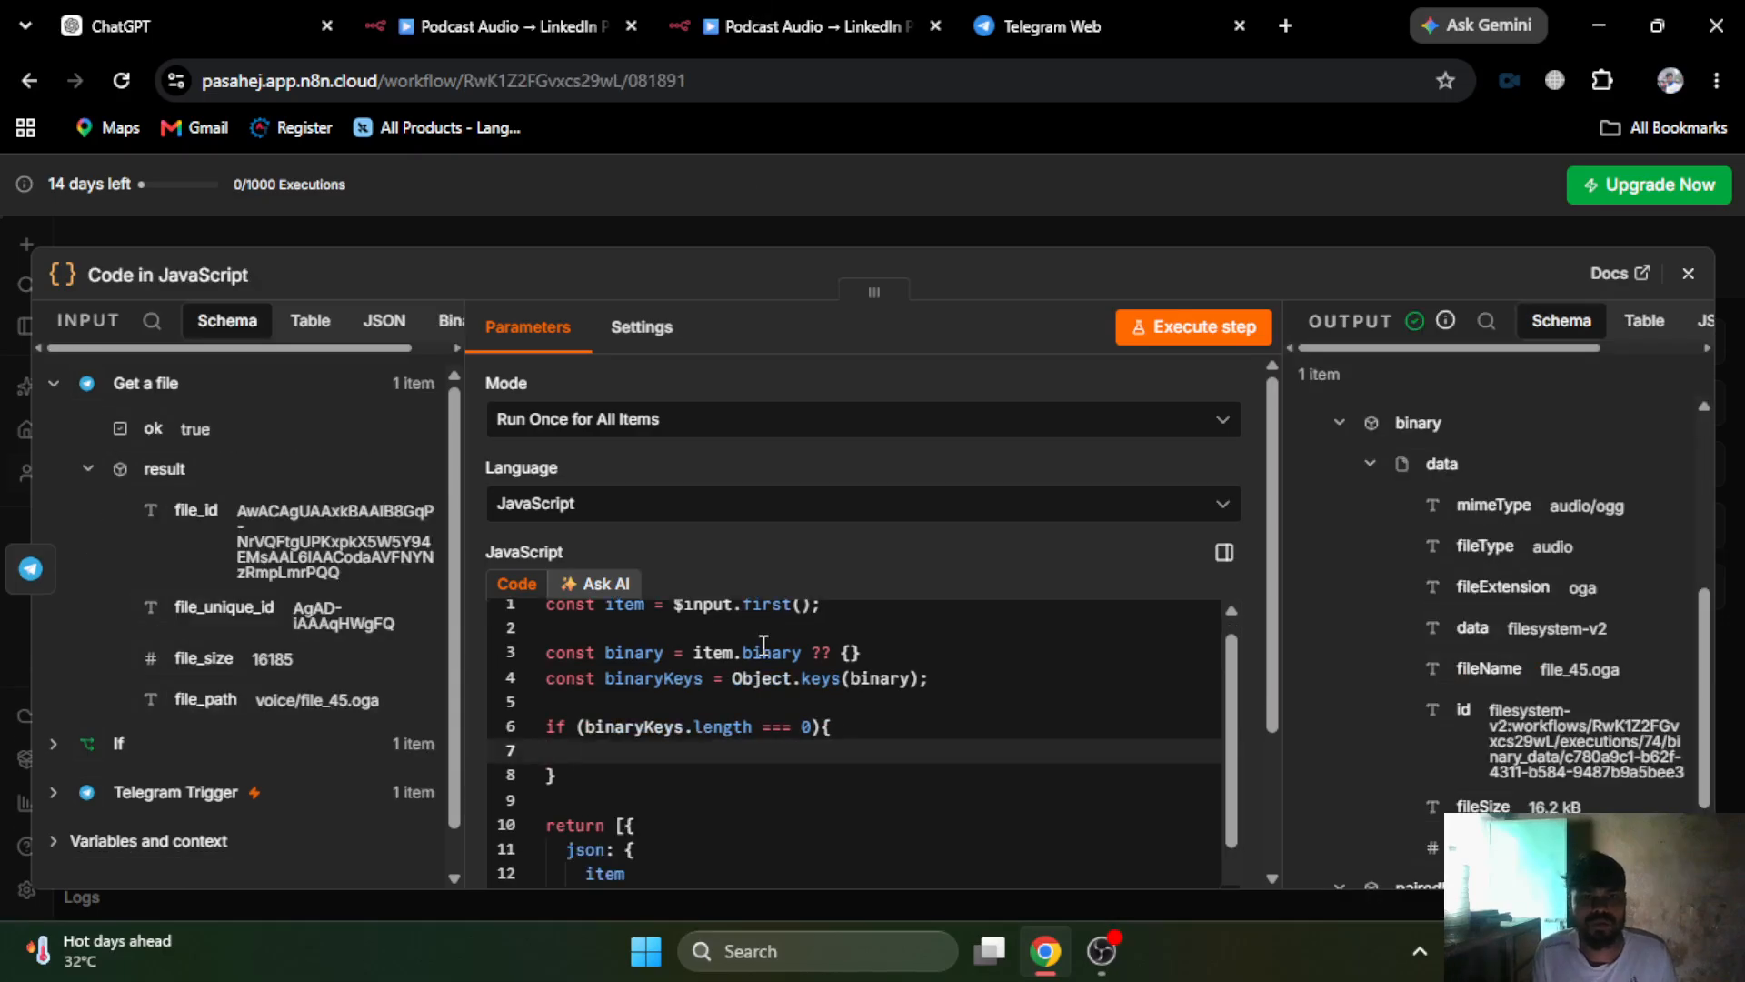
type("this")
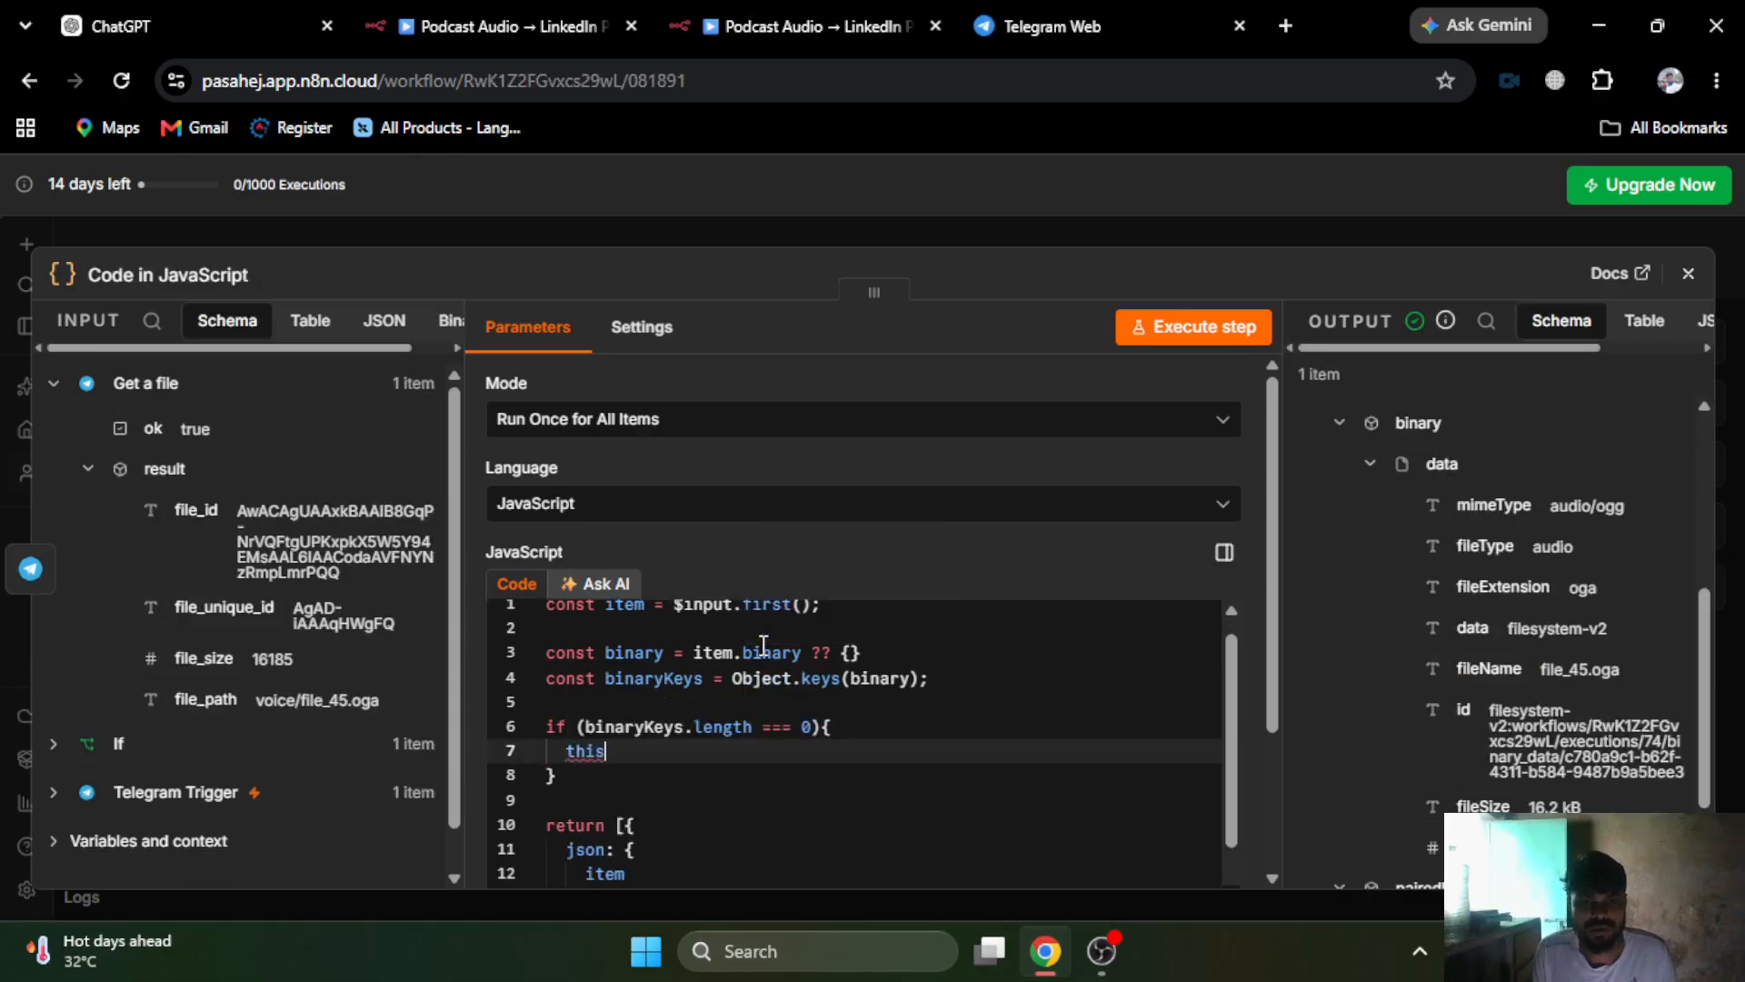
key("BackSpace")
key("BackSpace")
key("BackSpace")
type("h")
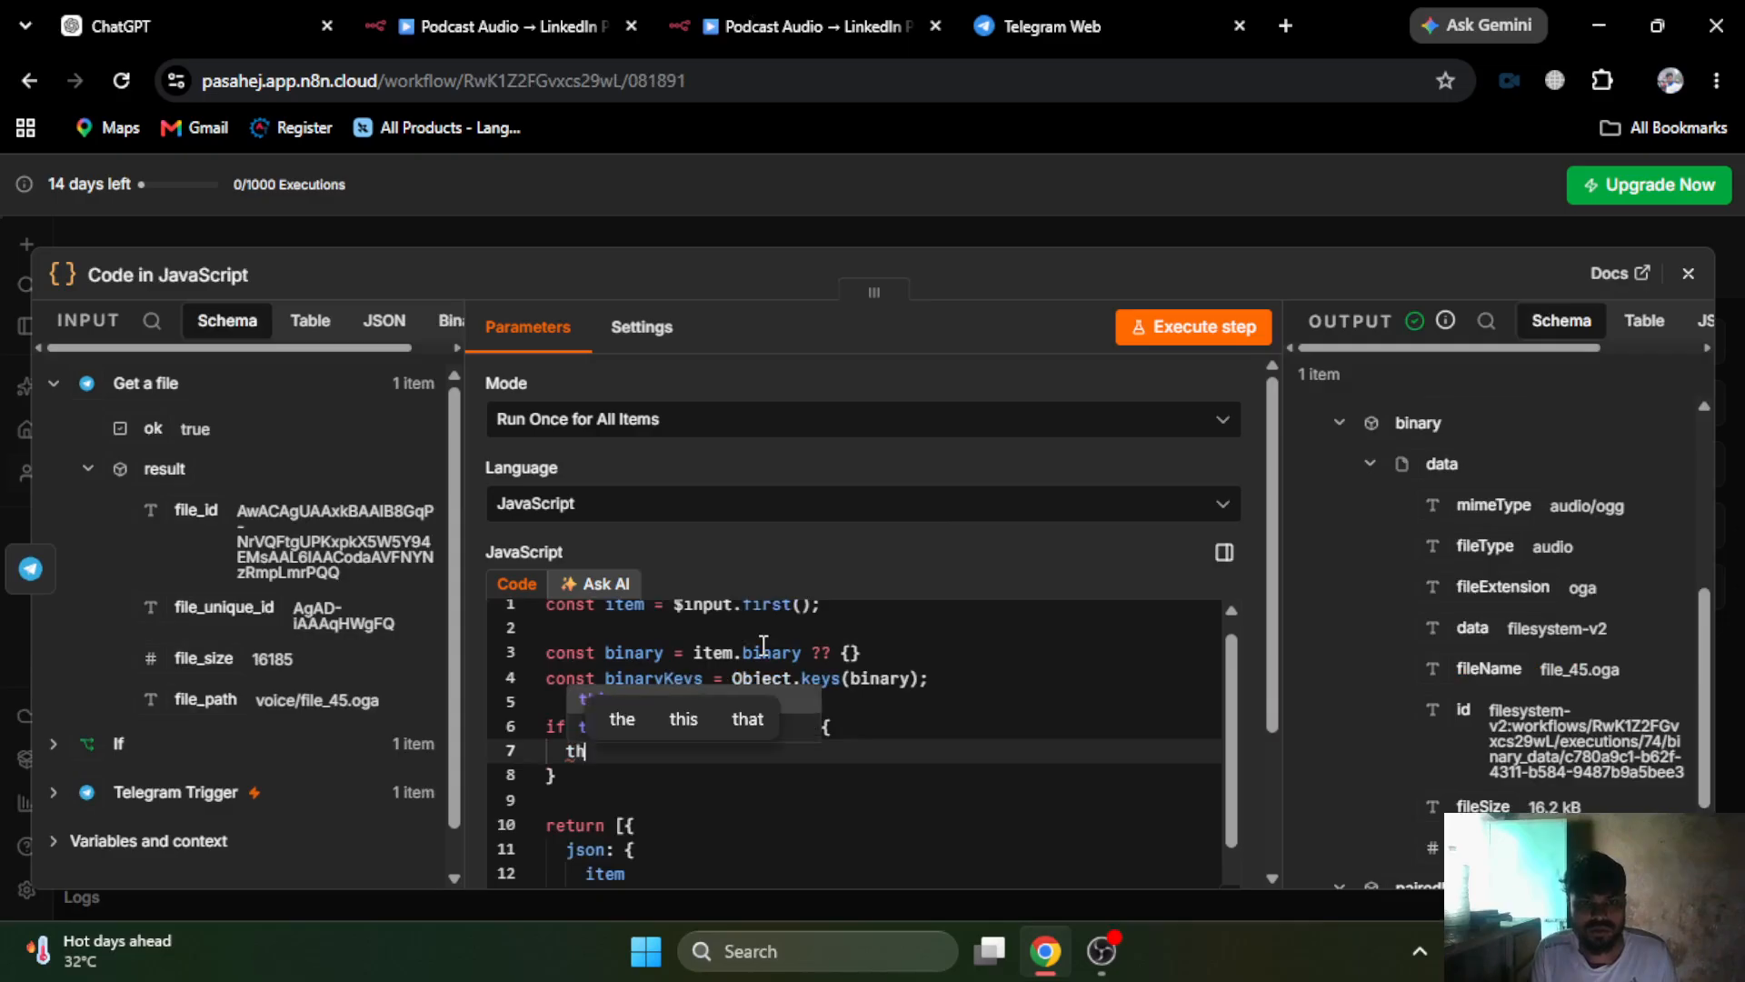
type("row new ")
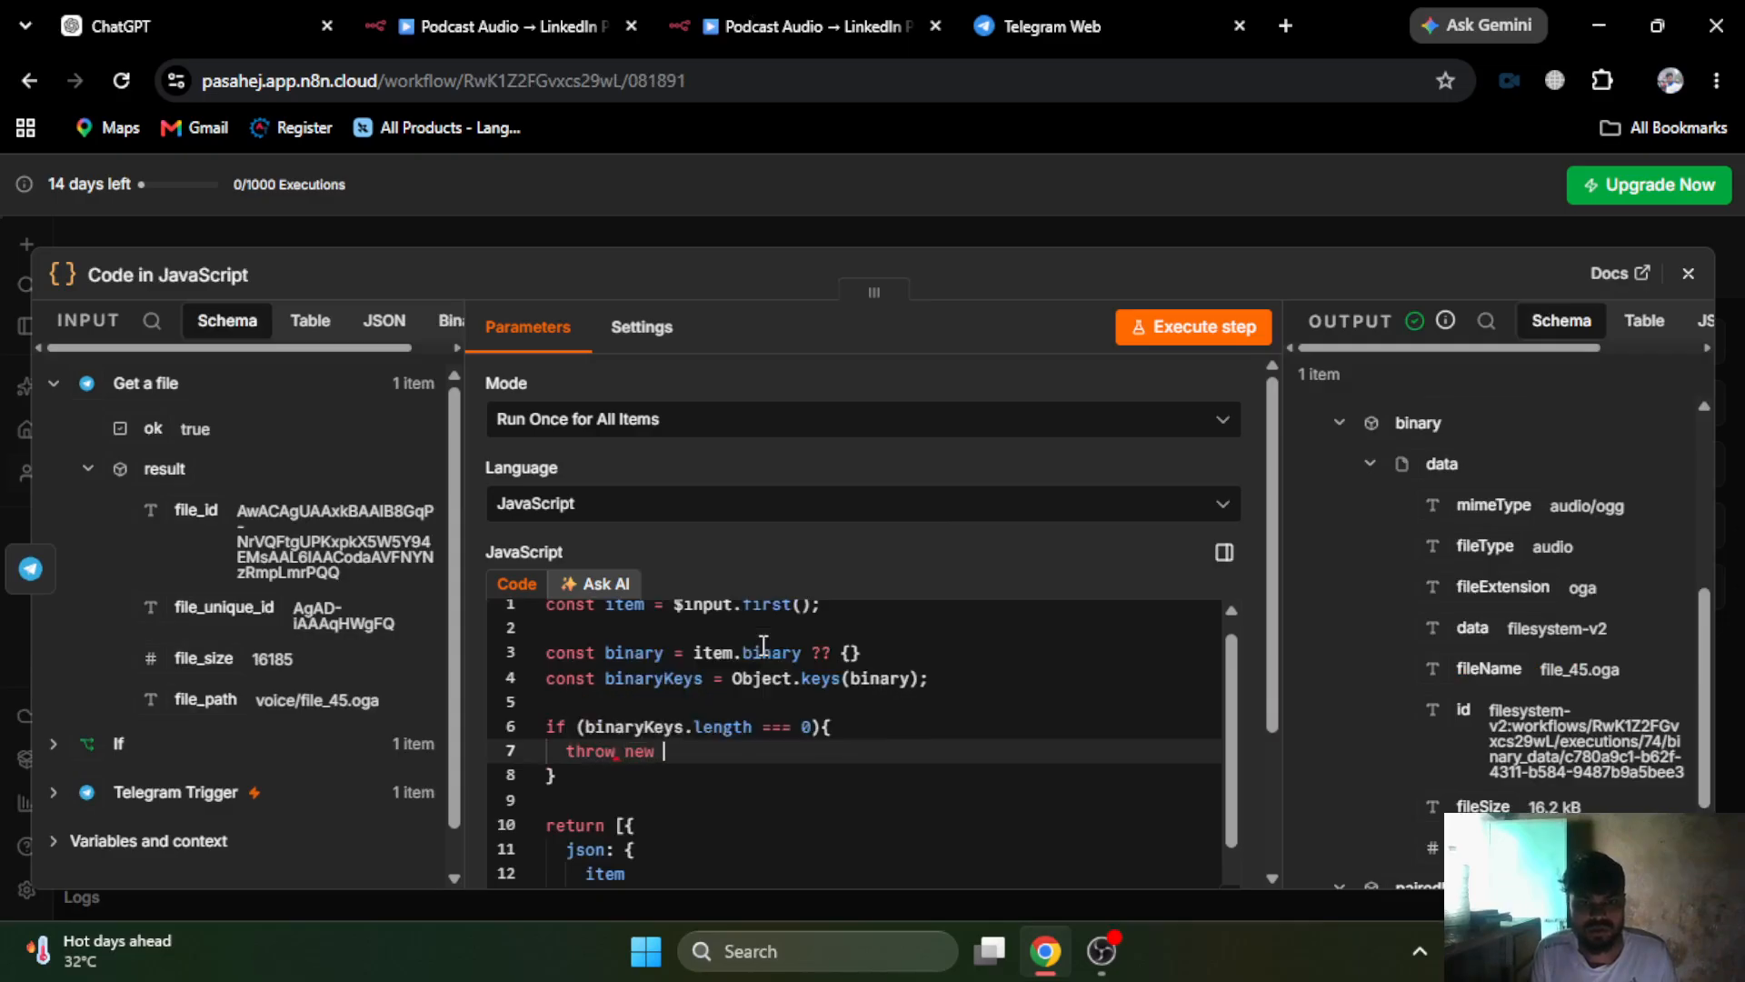
type("Error(")
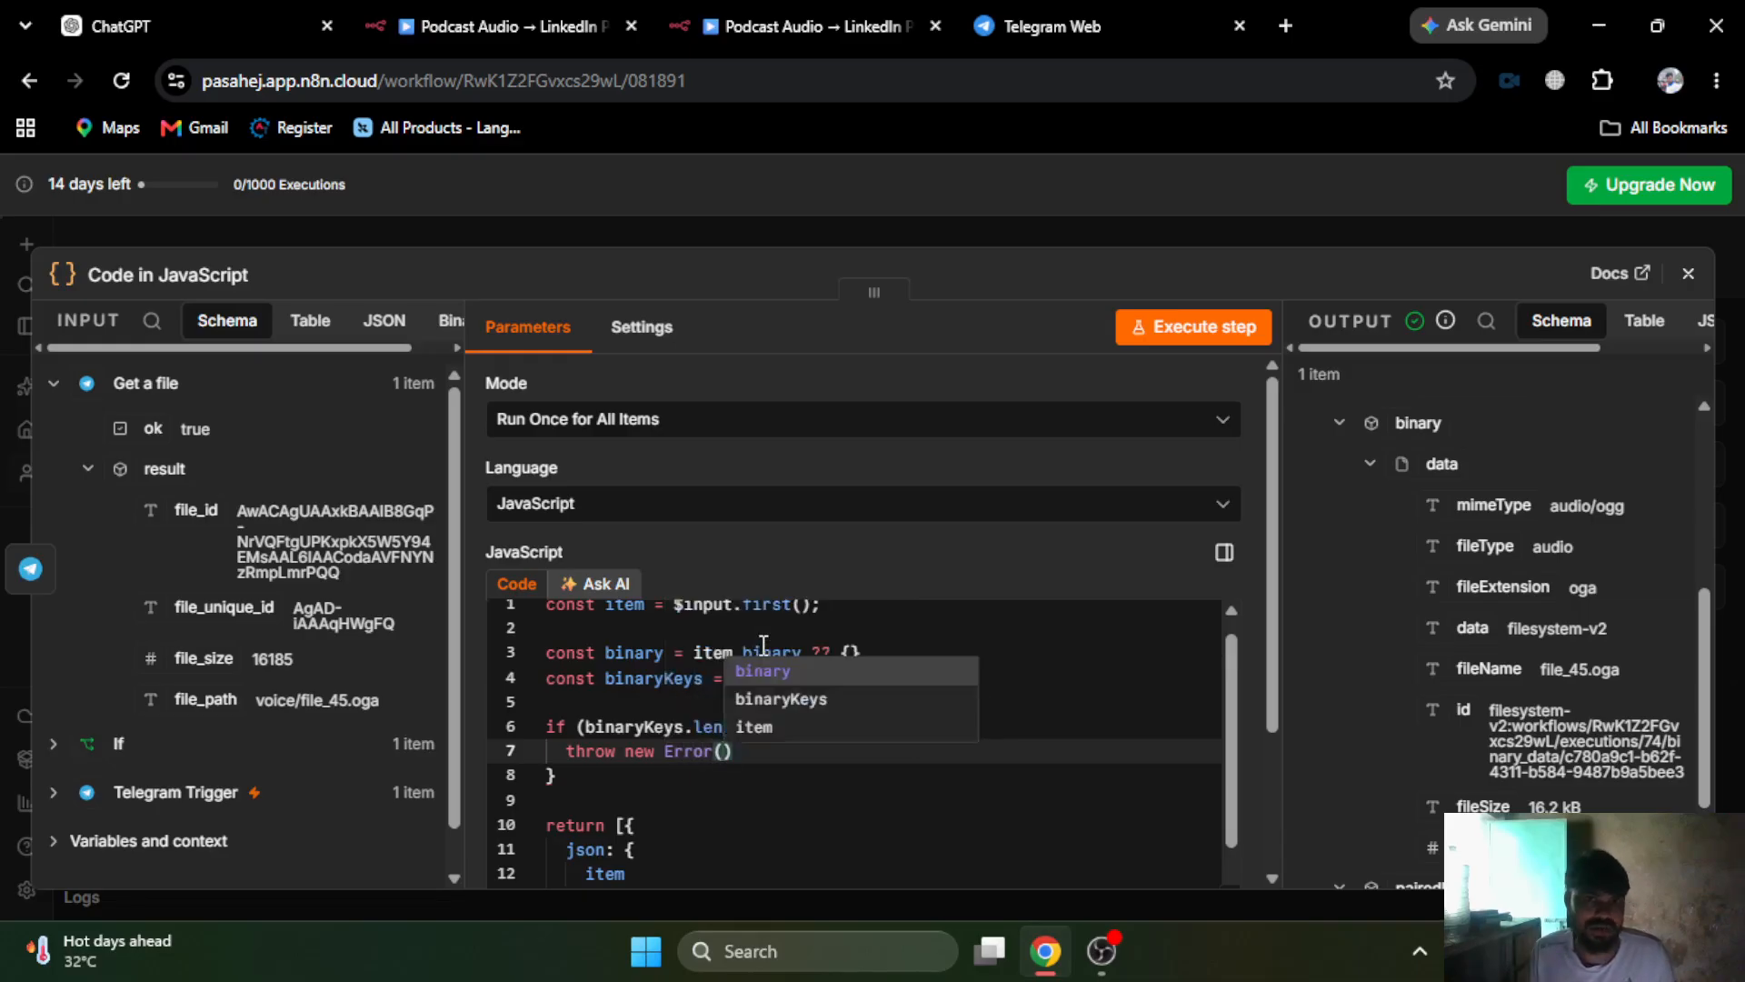
- Check the reference script's error text and enter 'No audio binary file found' as the thrown error's message
left_click(500, 5)
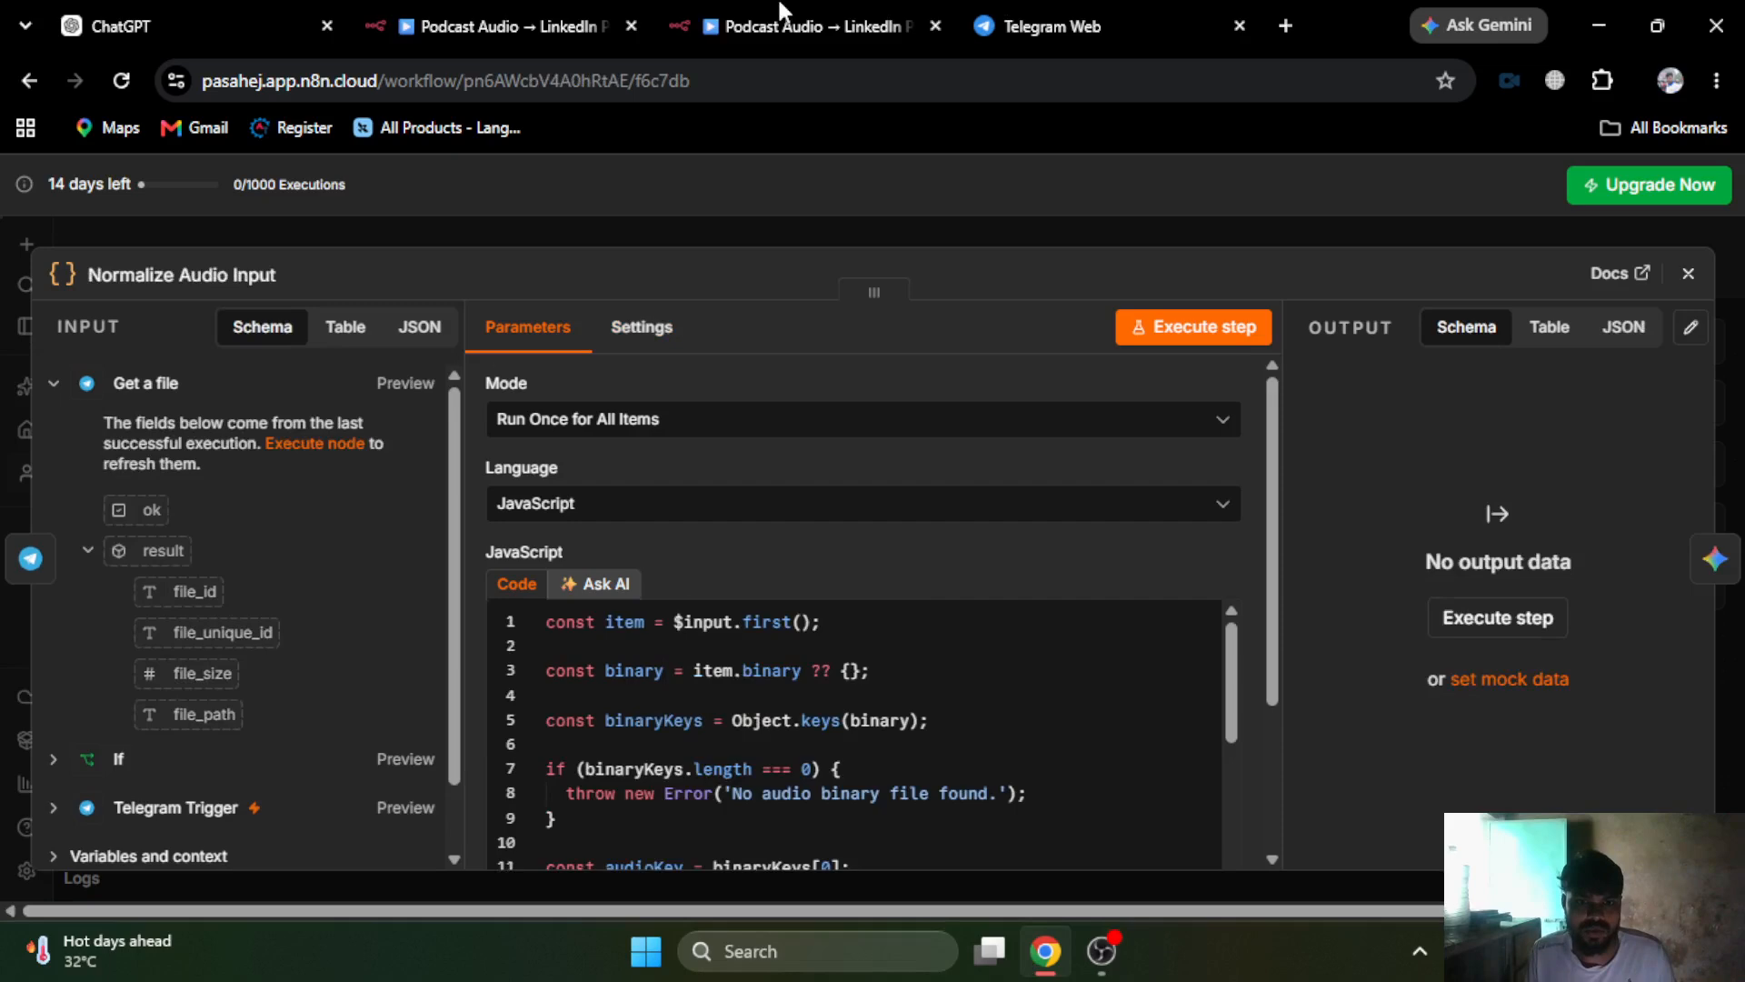
left_click(815, 9)
type("'No audio binary fil")
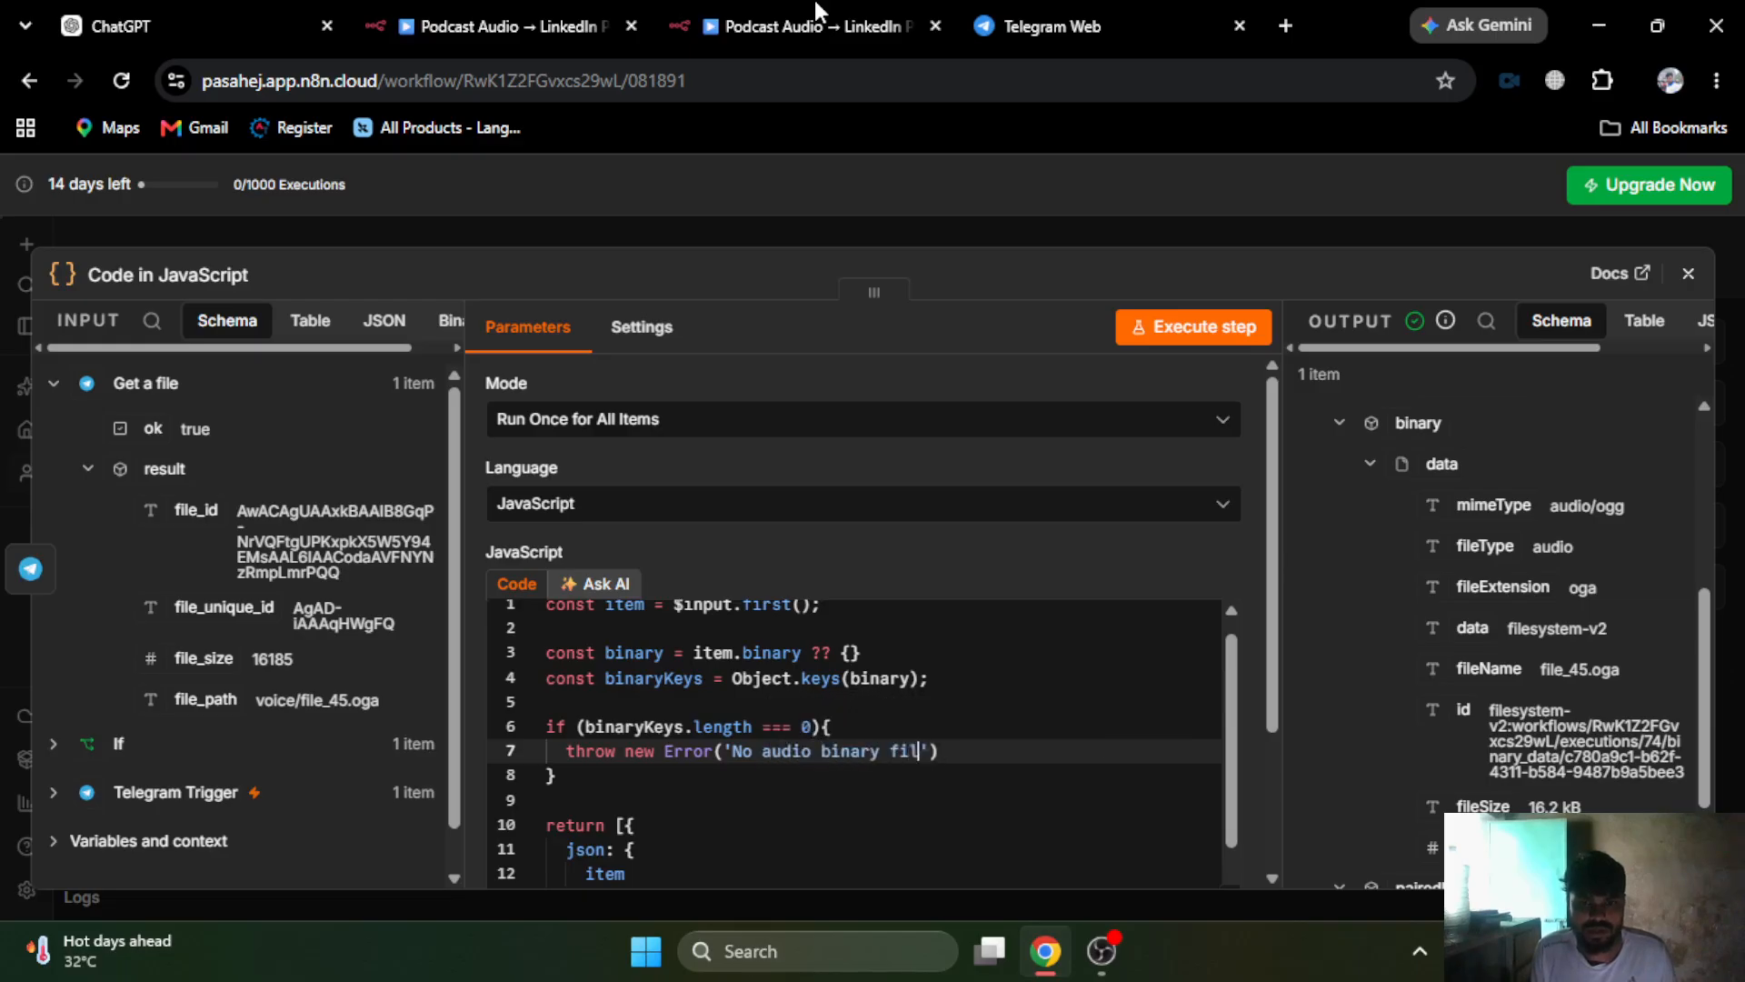
type("e found'")
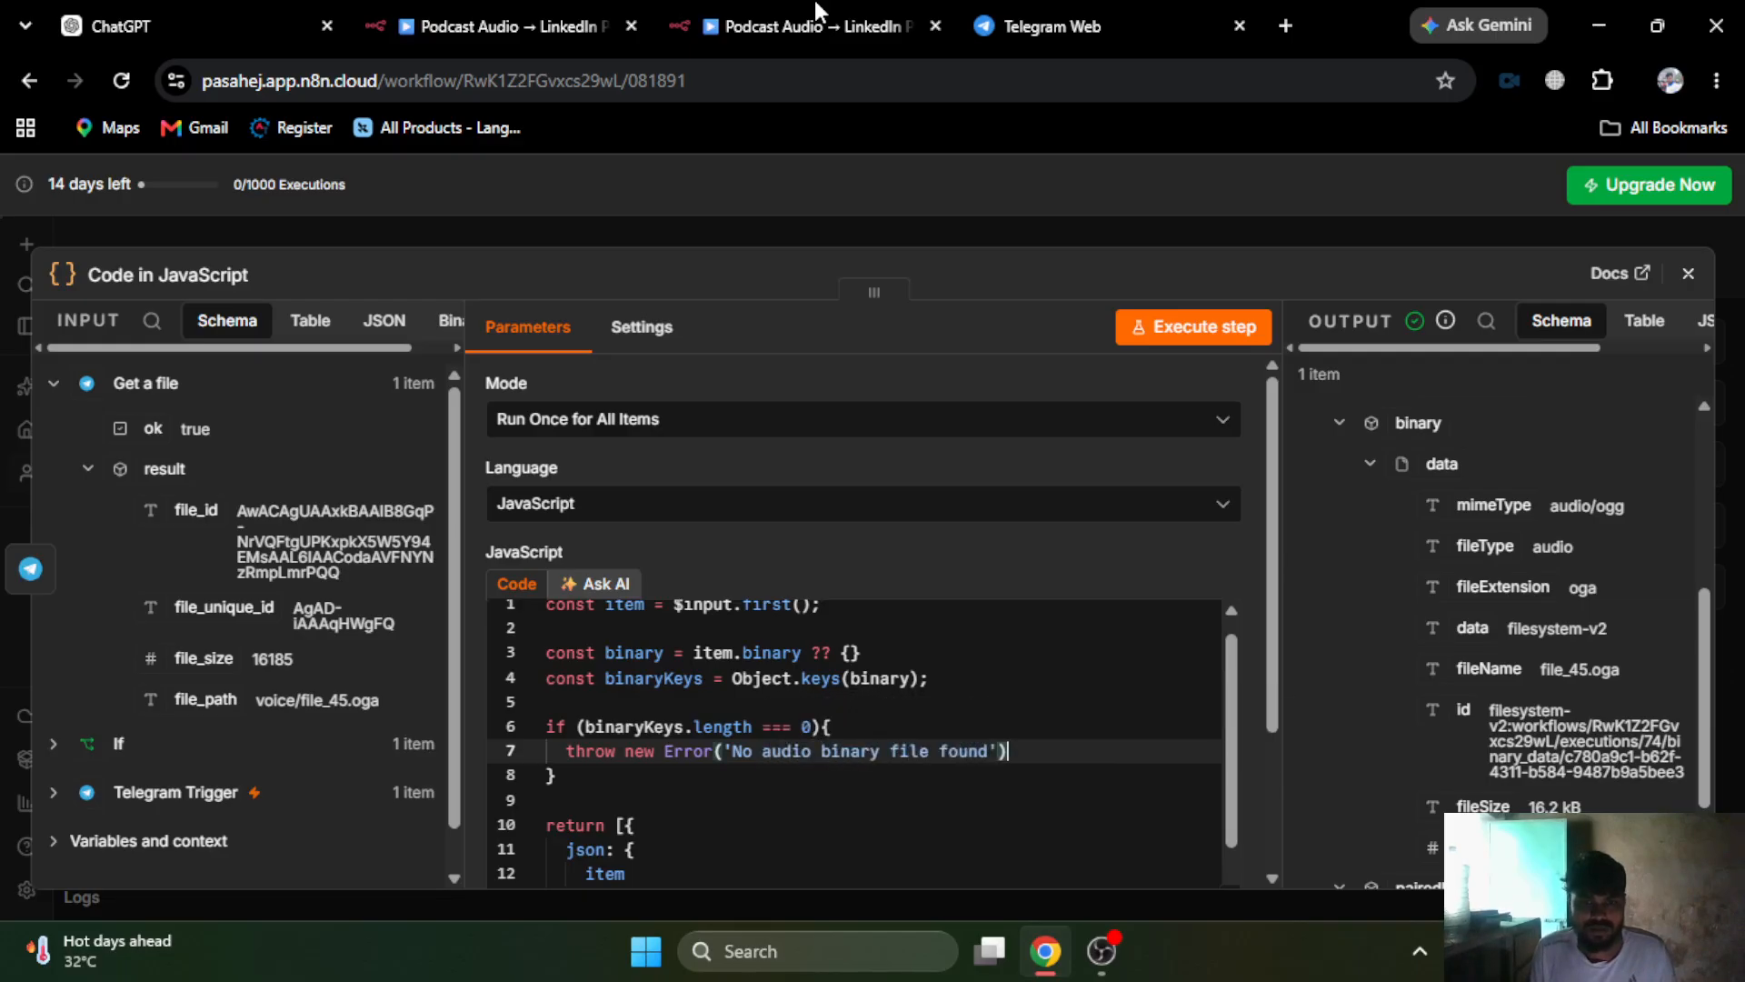
key("Down")
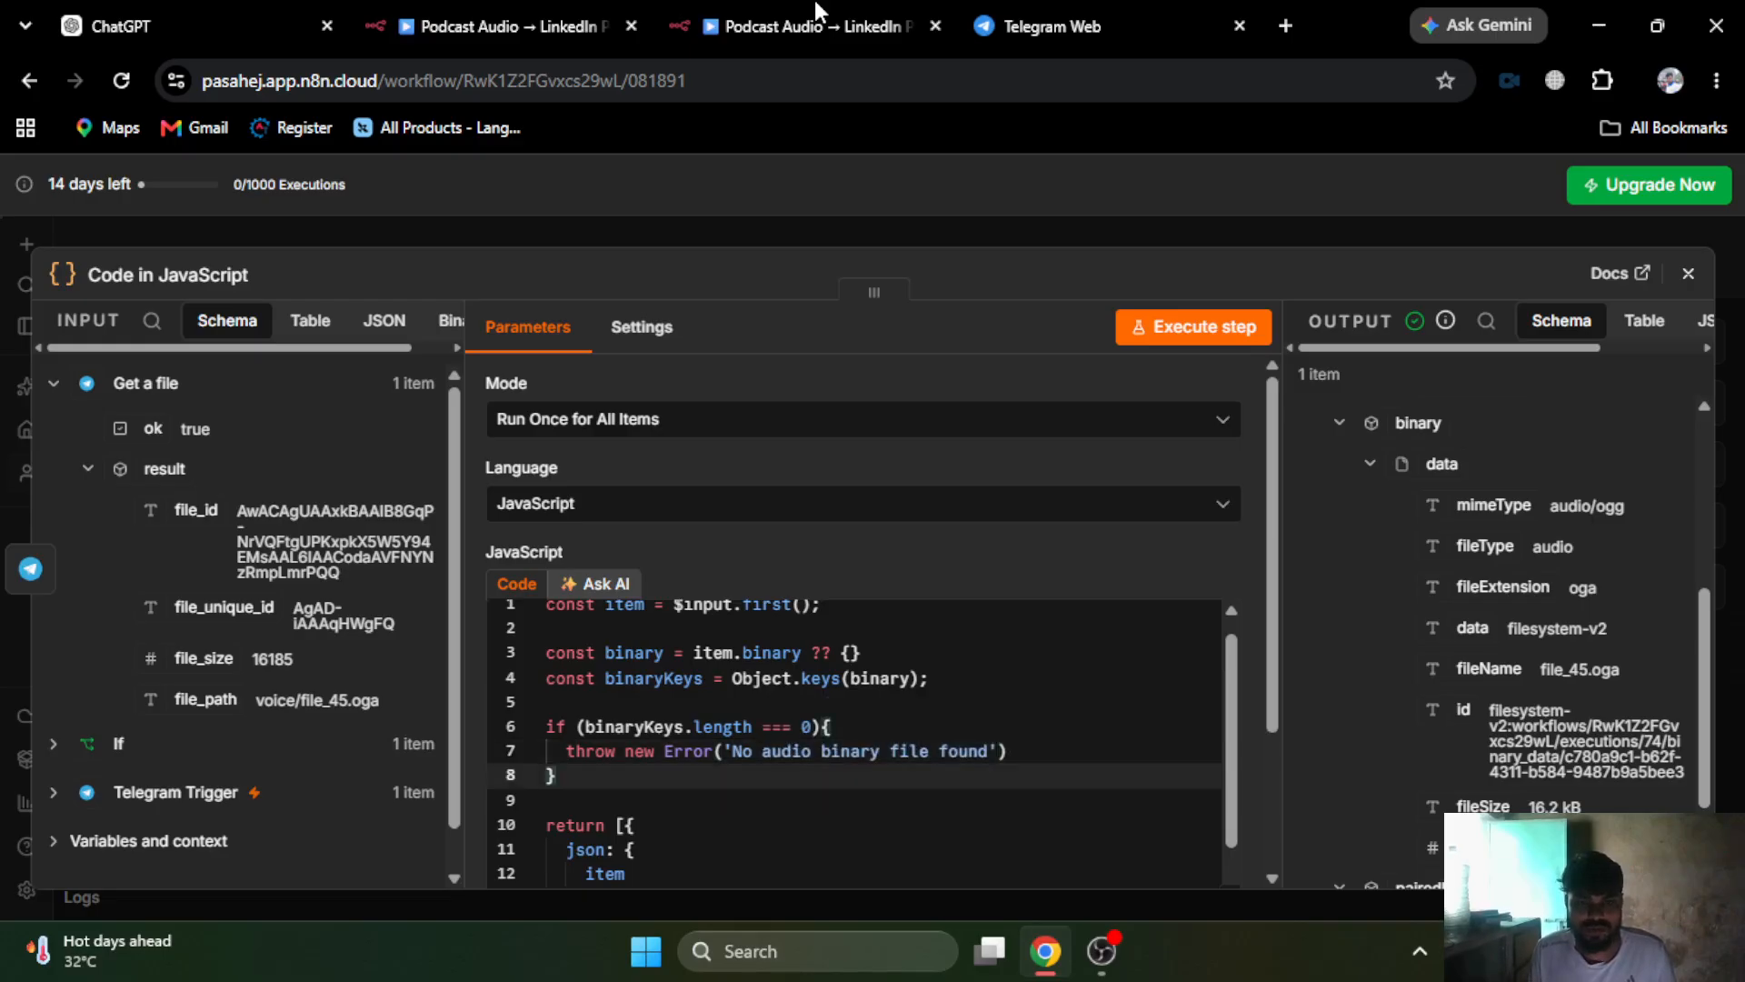
- Review the audioKey line in the reference script and add audioKey = binaryKeys[0] below the if block in the working Code node
scroll(758, 688, "down", 1)
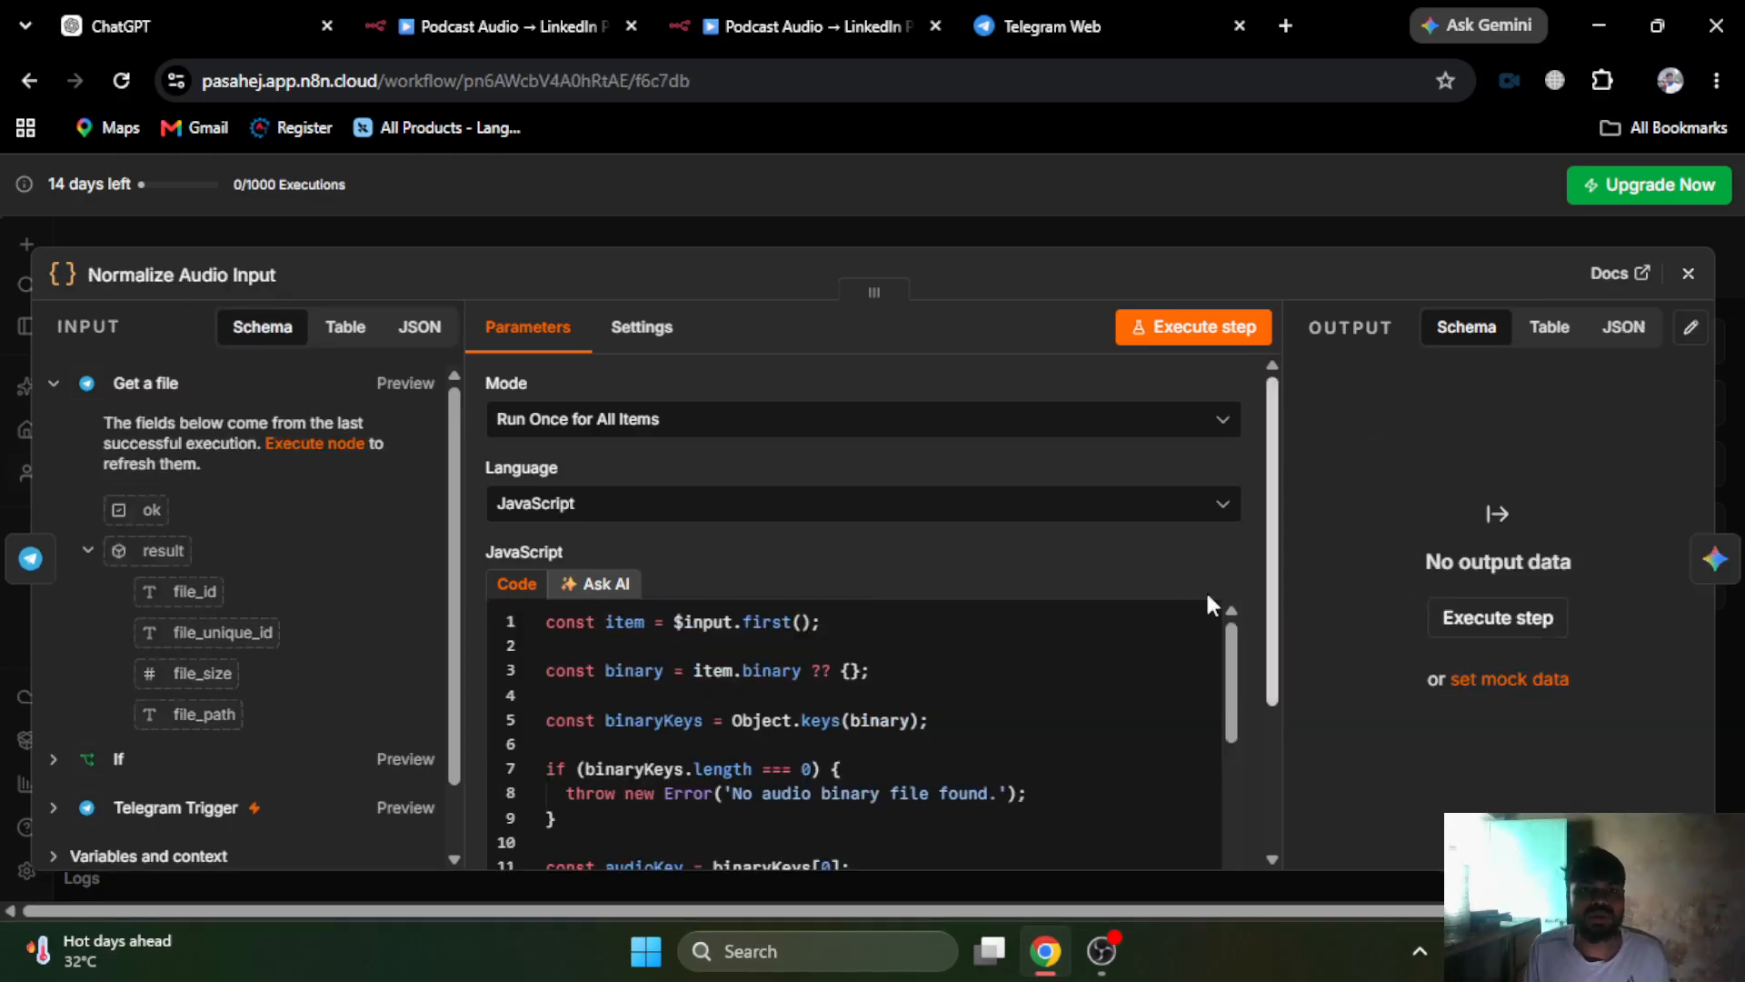
scroll(694, 728, "down", 5)
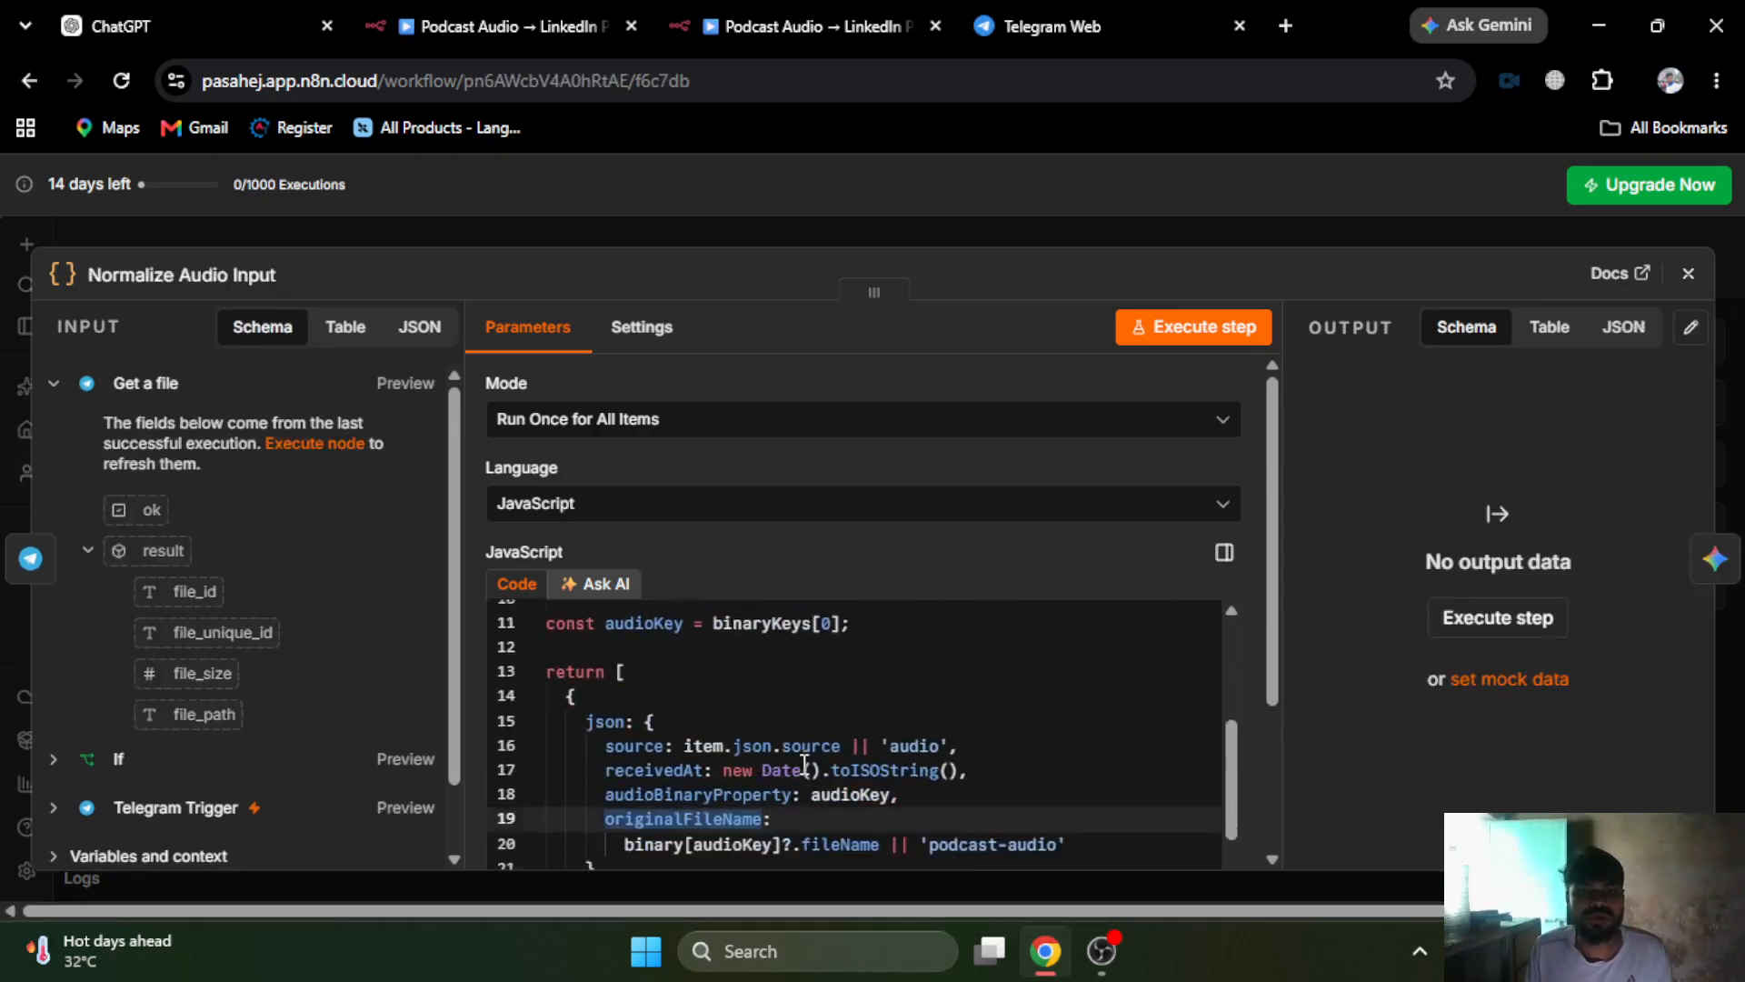
scroll(727, 732, "up", 3)
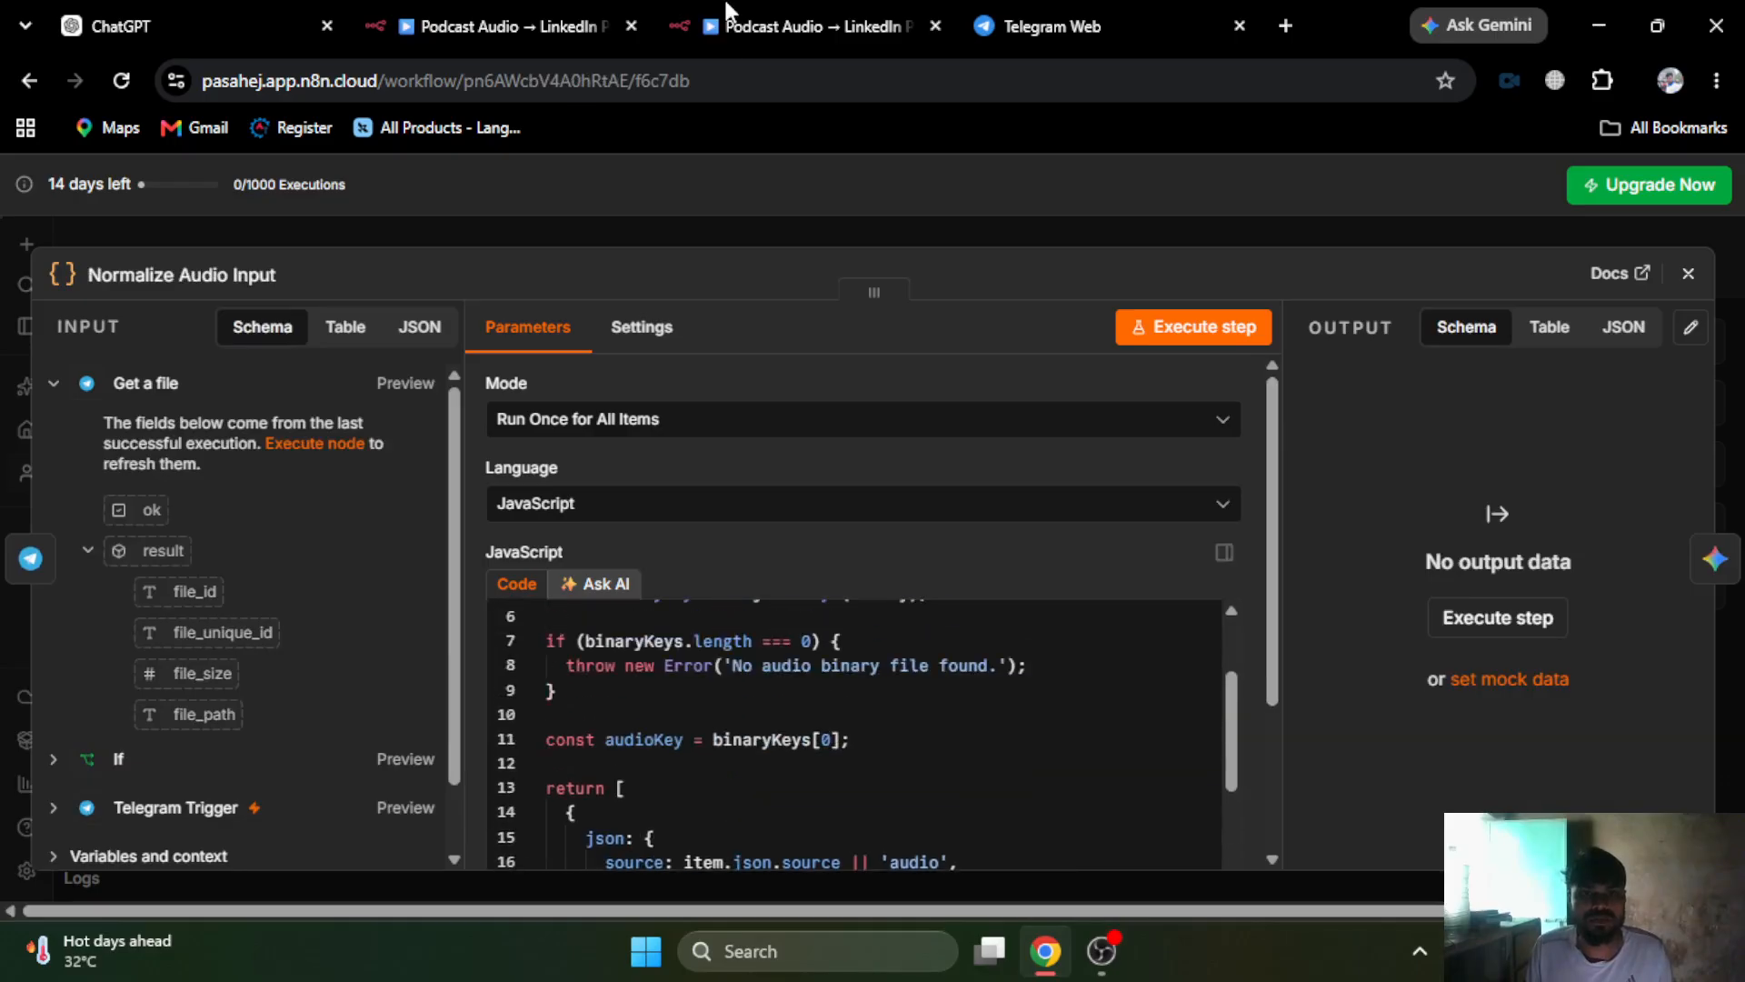
left_click(787, 7)
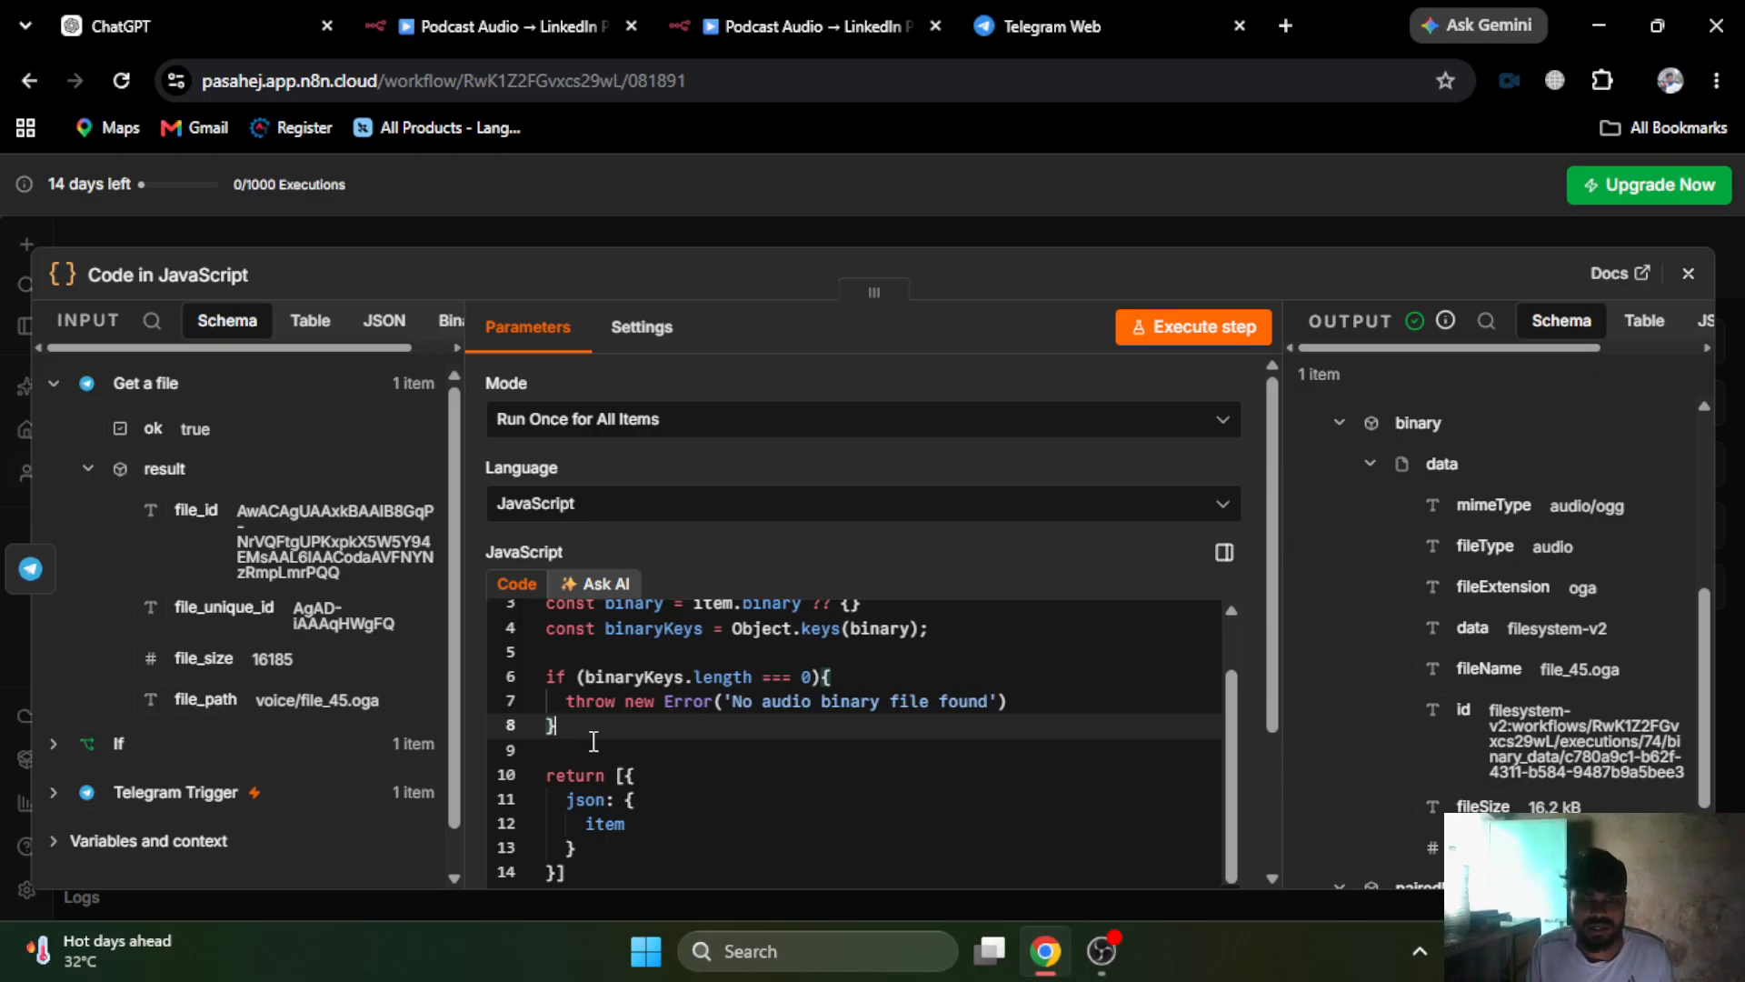
key("Return")
key("Return")
type("audio")
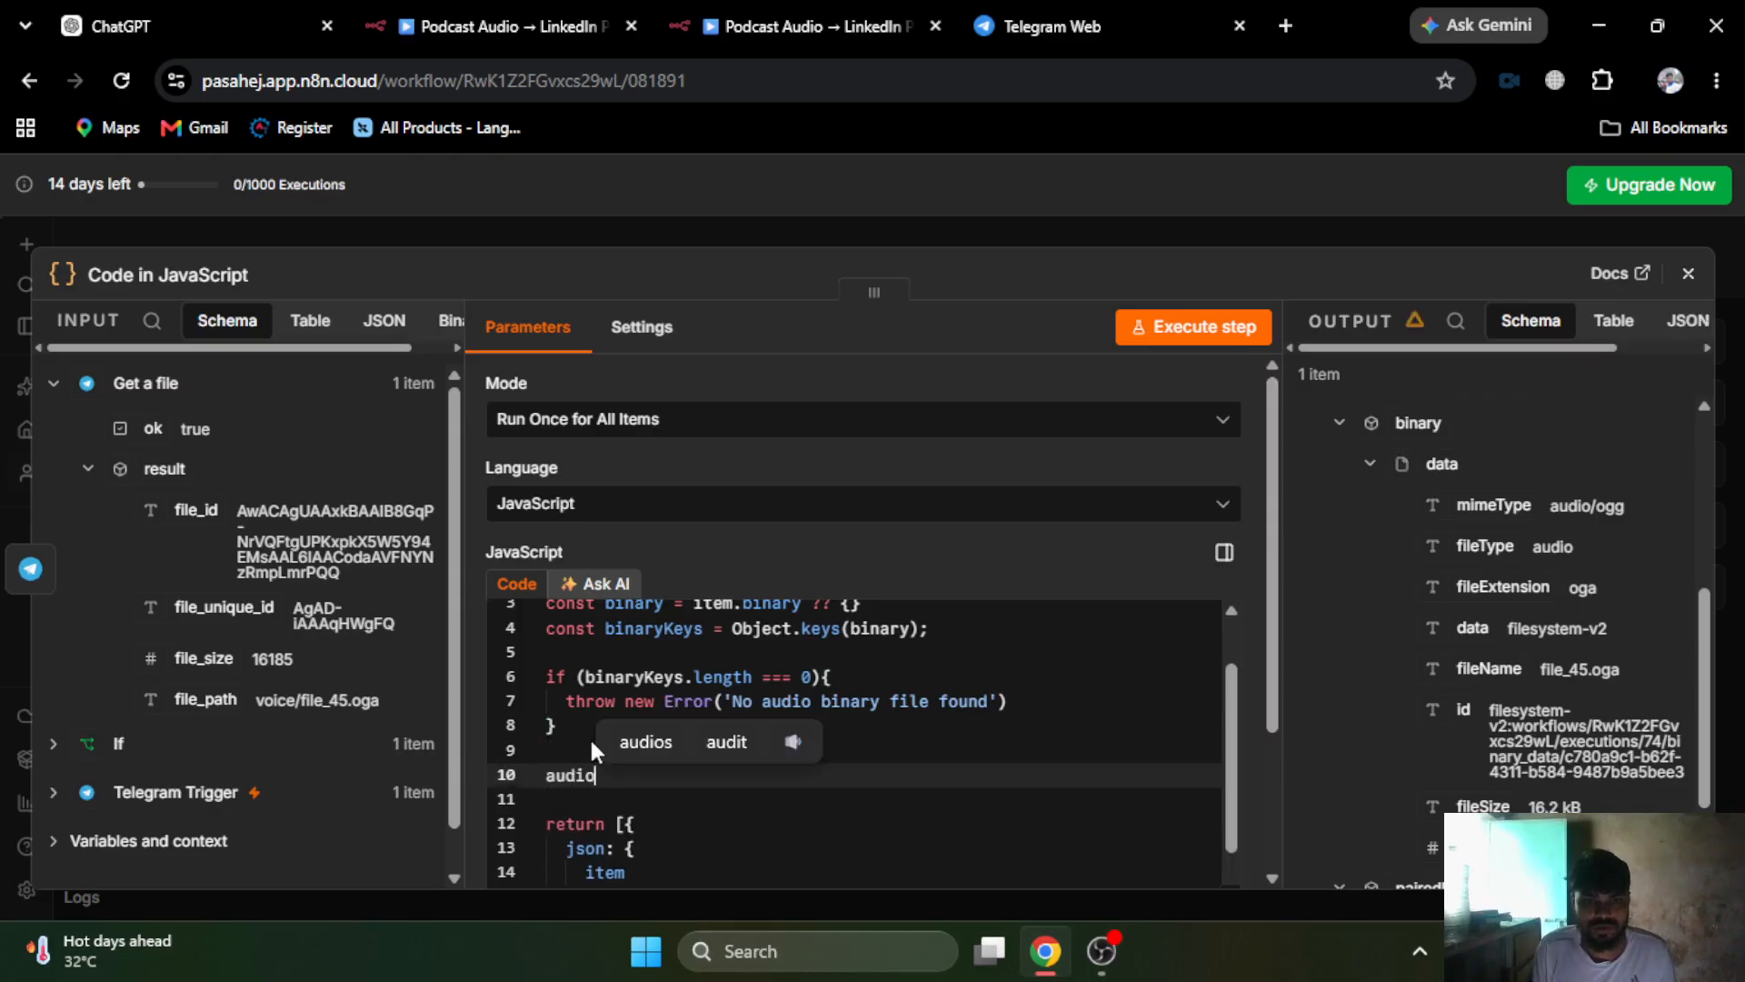
type("Key = bi")
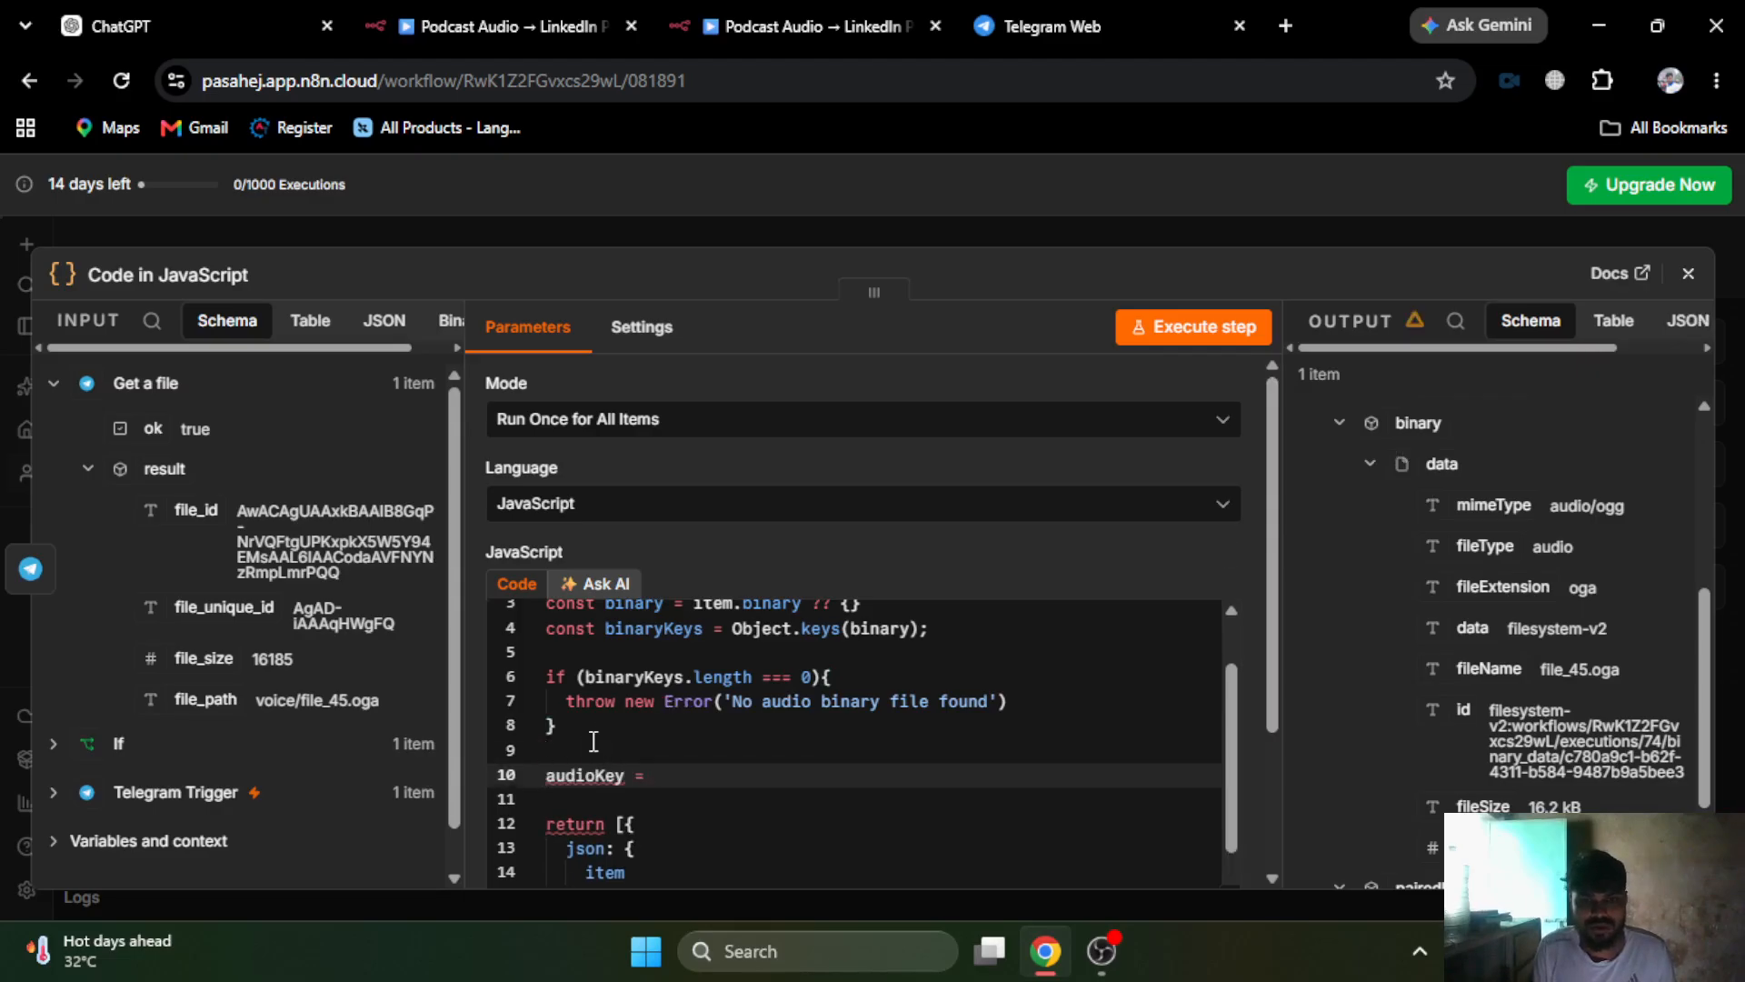
key("Down")
key("Return")
type("[0")
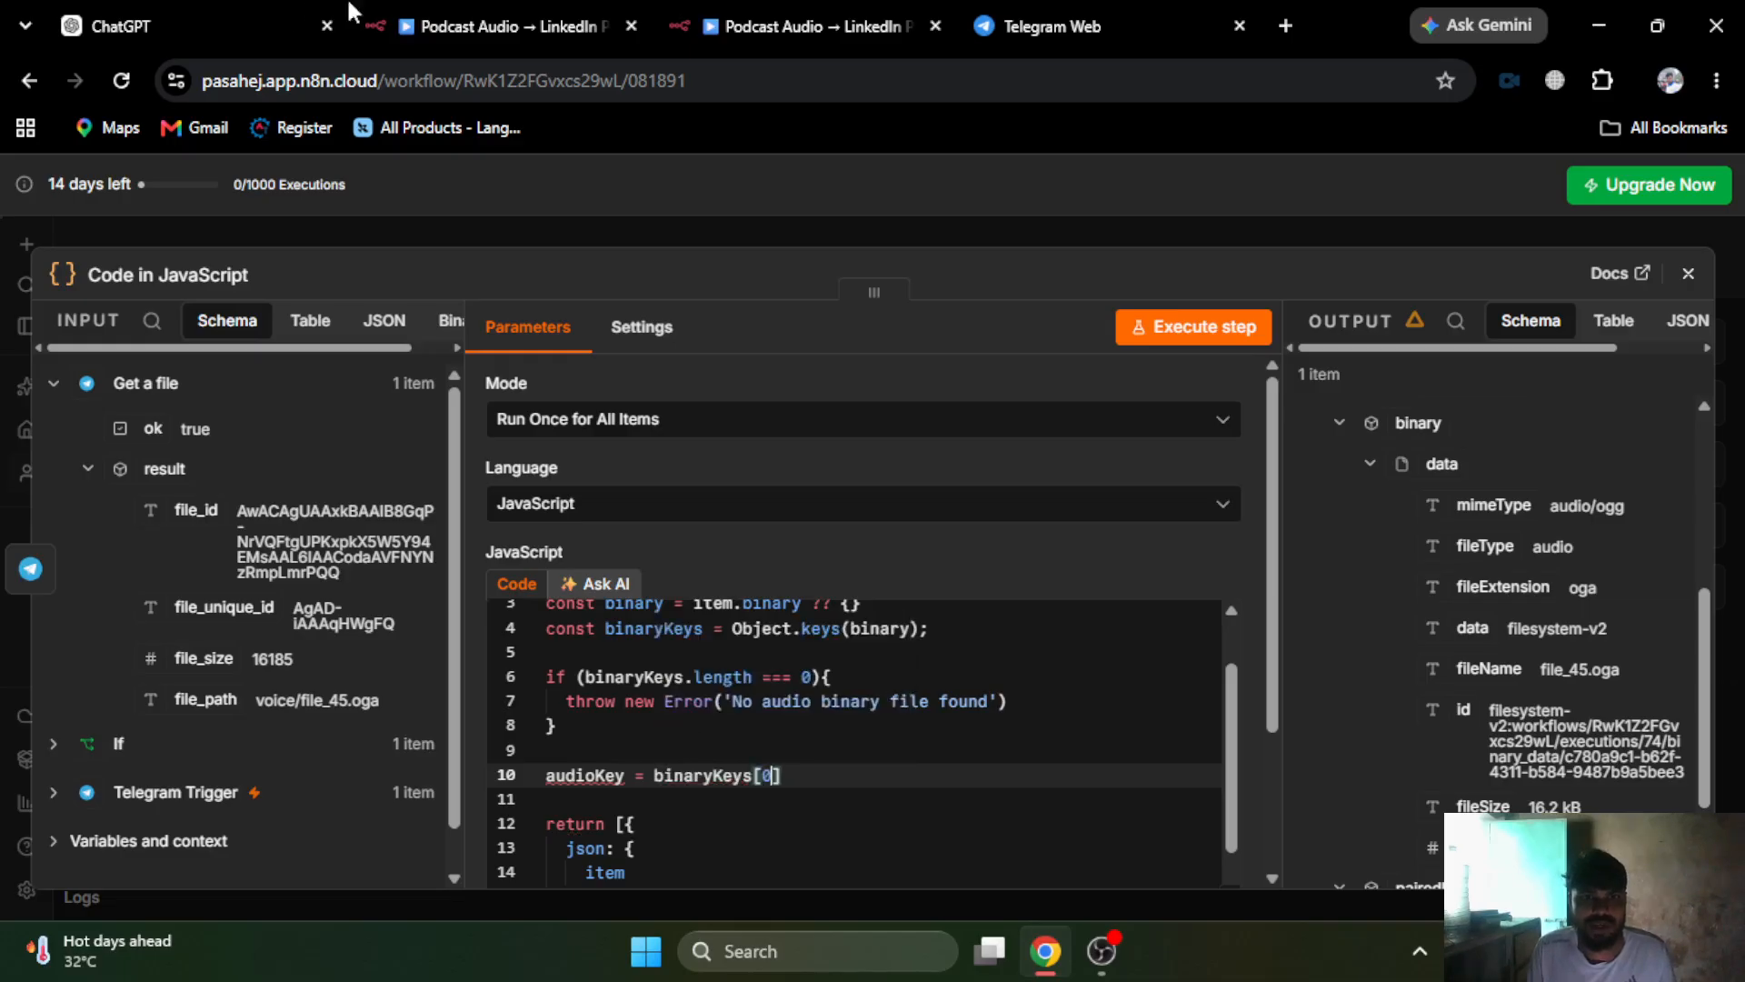
- Compare with the reference script, then declare audioKey with const and end that line with a semicolon
left_click(827, 14)
left_click(509, 25)
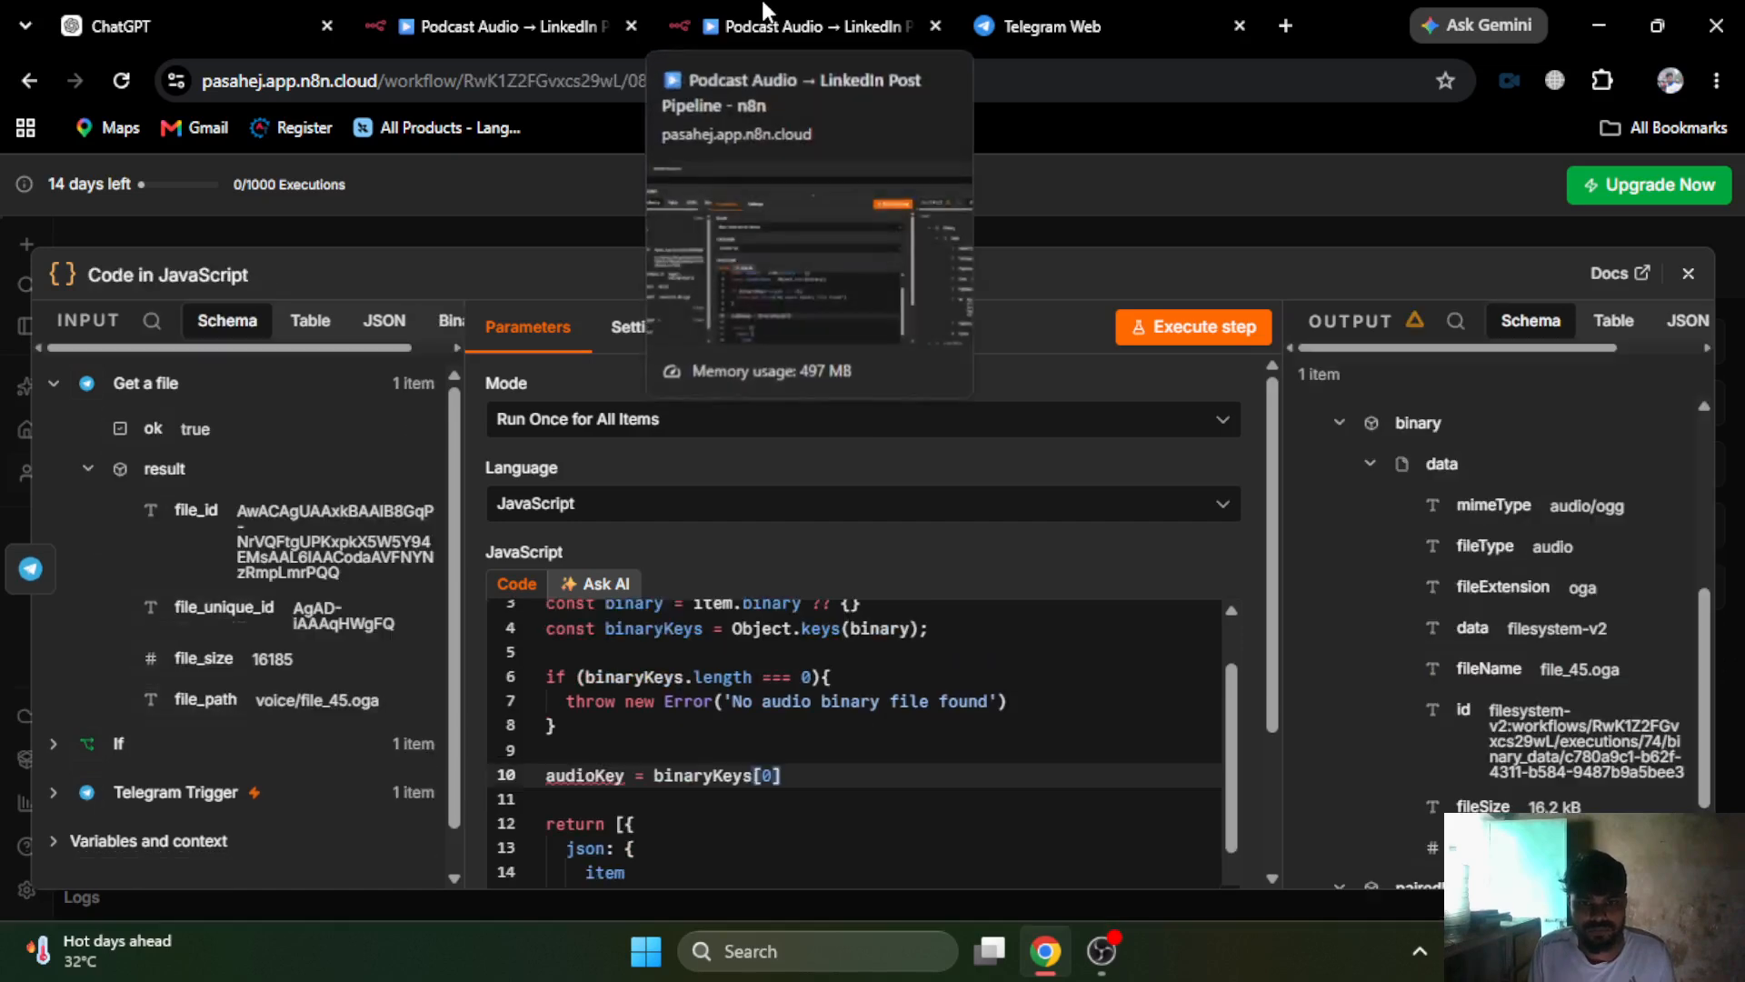
left_click(547, 774)
type("const")
left_click(944, 780)
type(";")
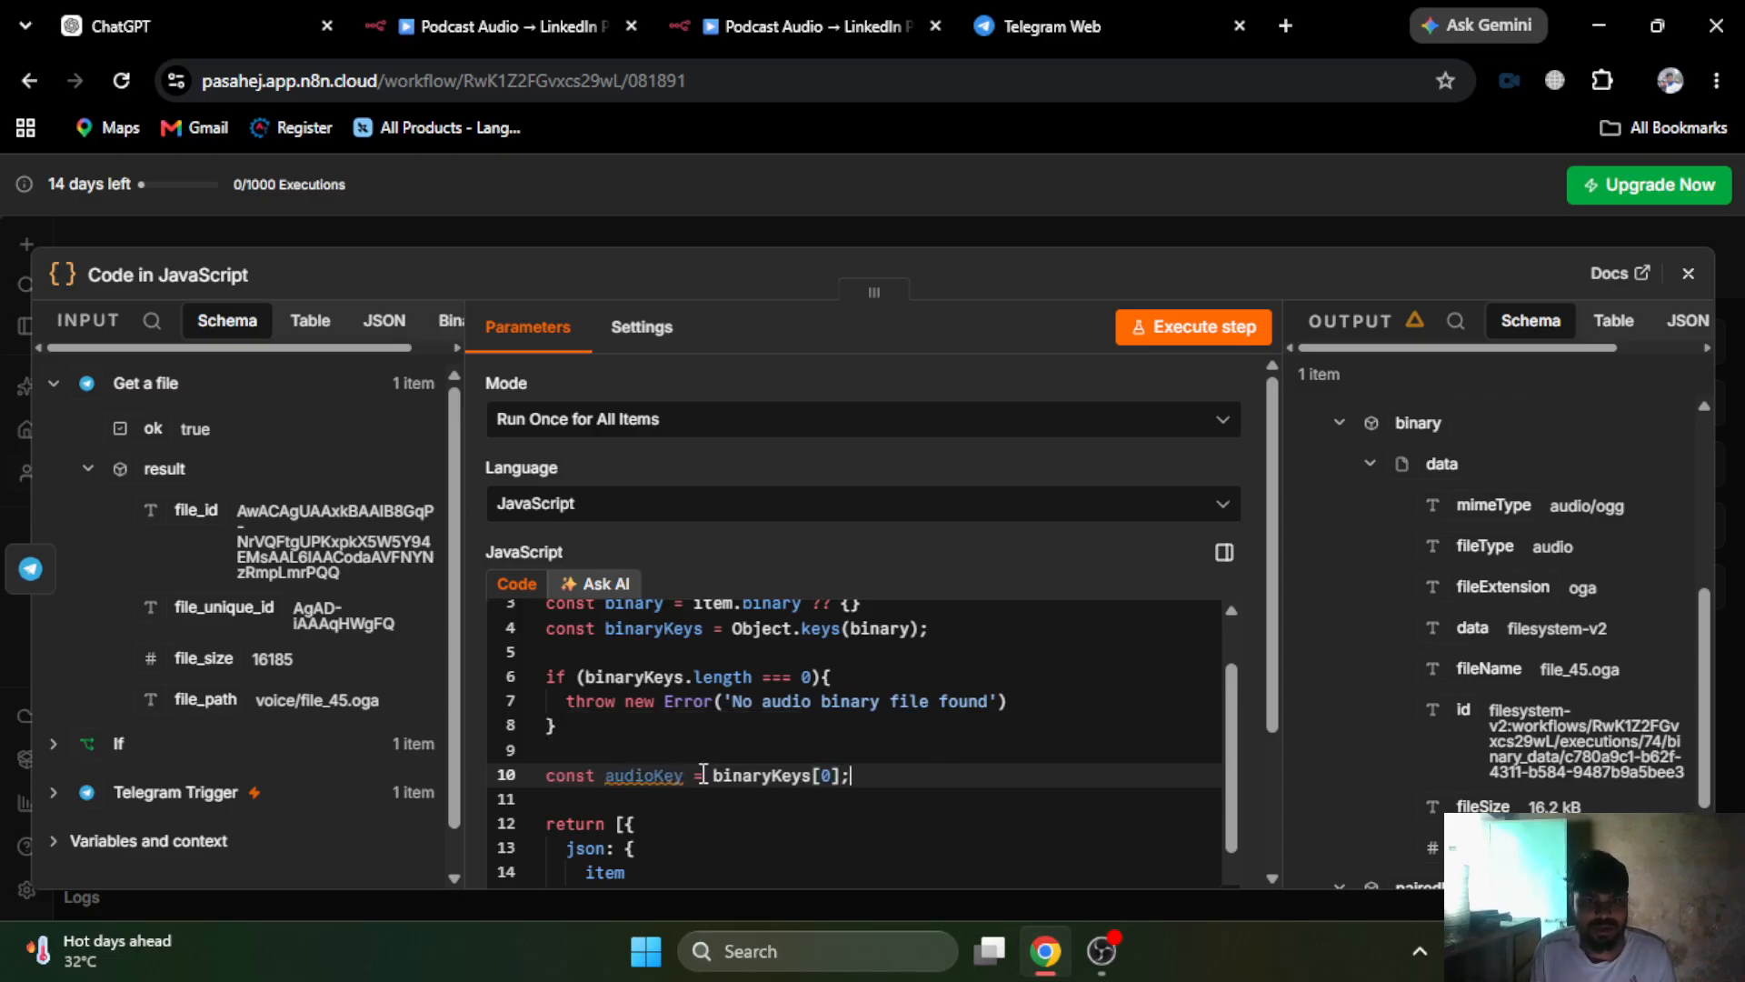
- Replace item inside the returned json object with source: item.json.source, consulting the reference script for the value
scroll(699, 775, "down", 1)
double_click(607, 824)
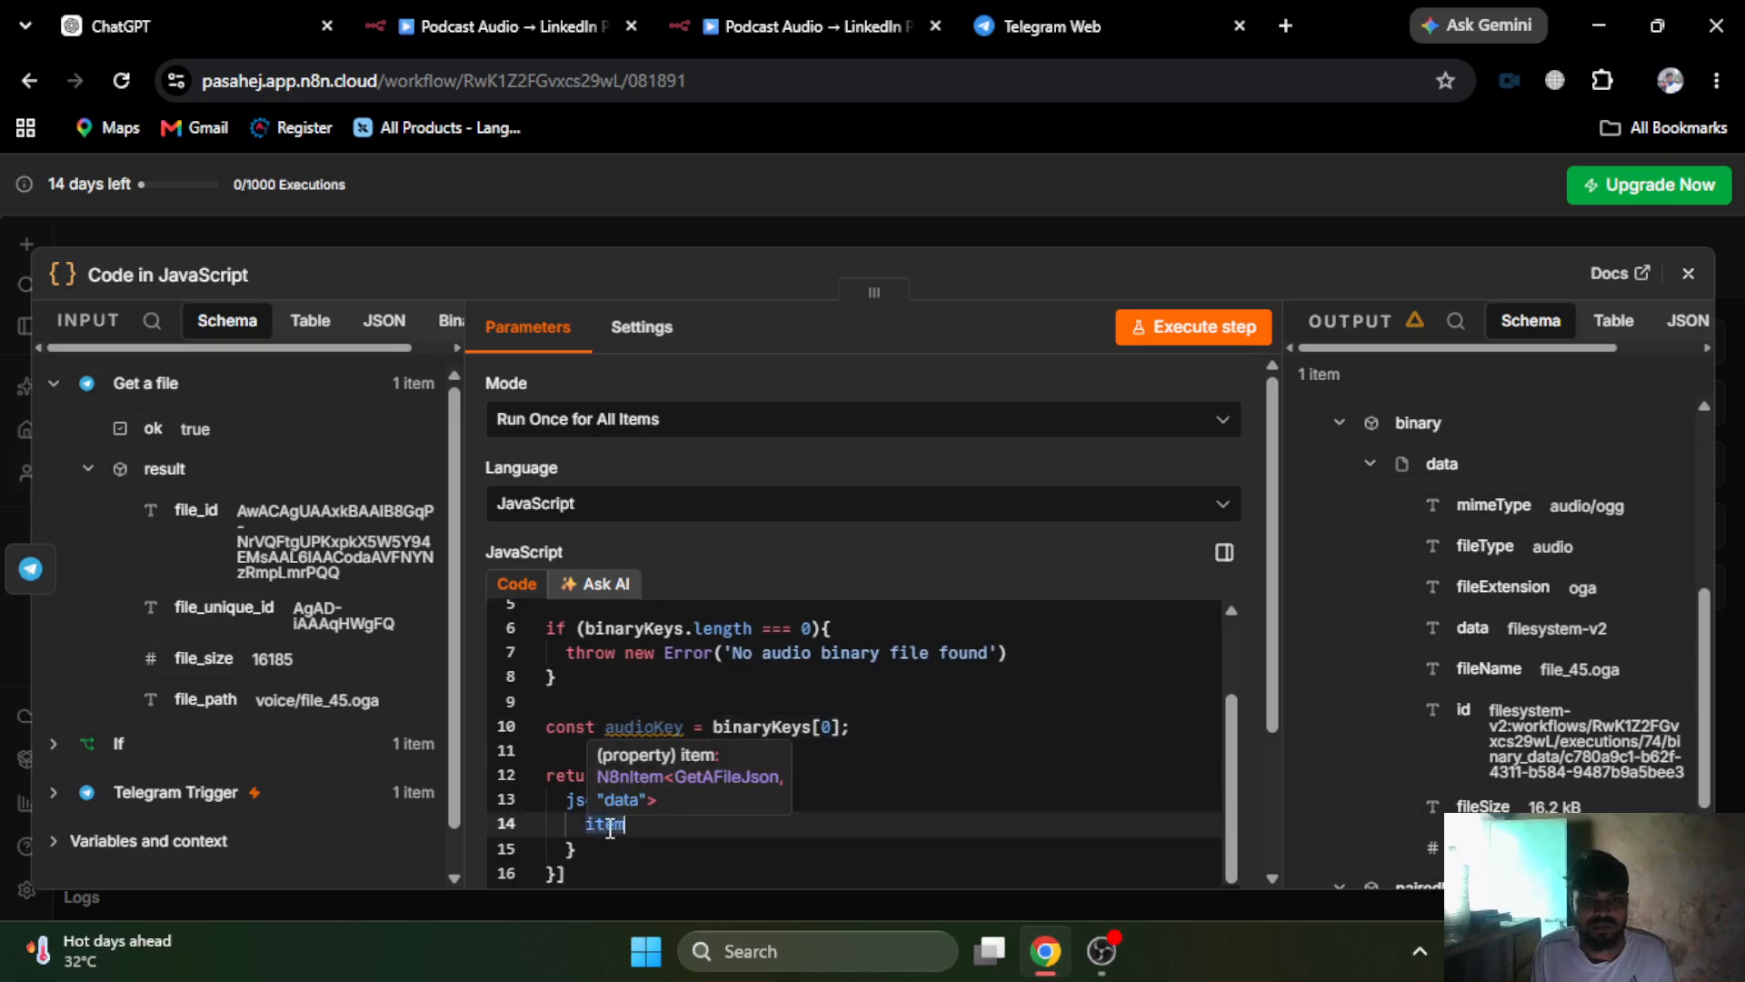
type("rce:")
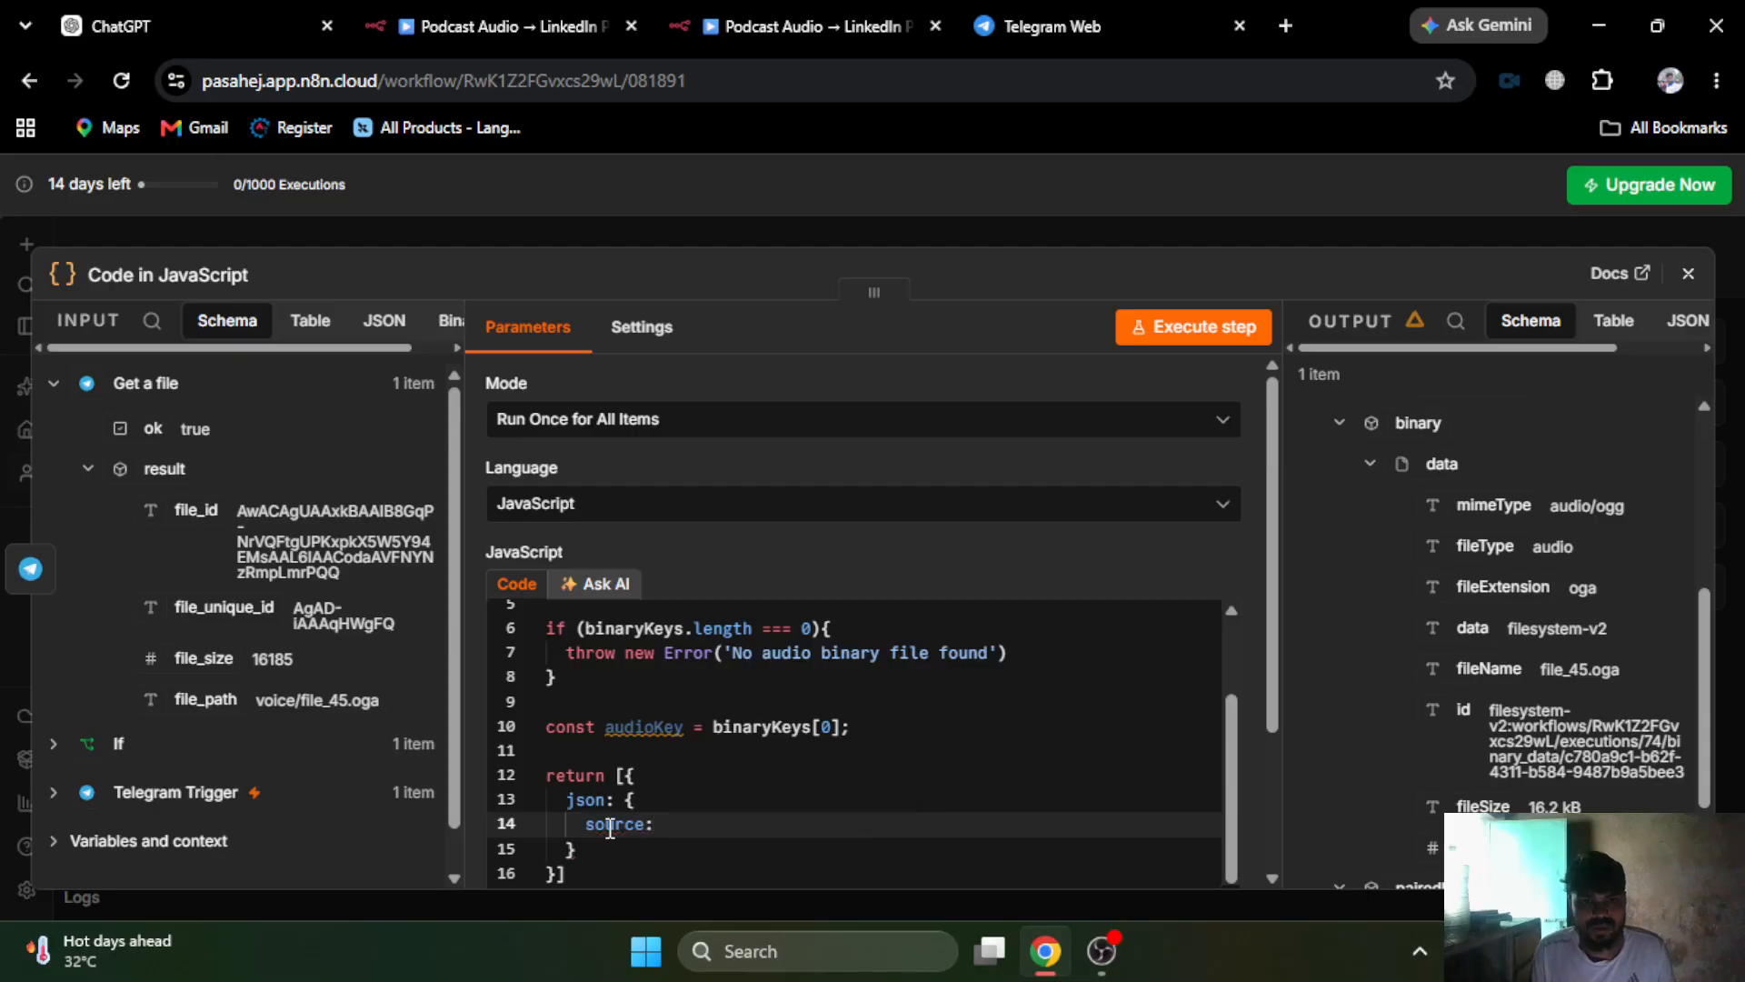
scroll(1504, 632, "down", 1)
scroll(1504, 624, "down", 1)
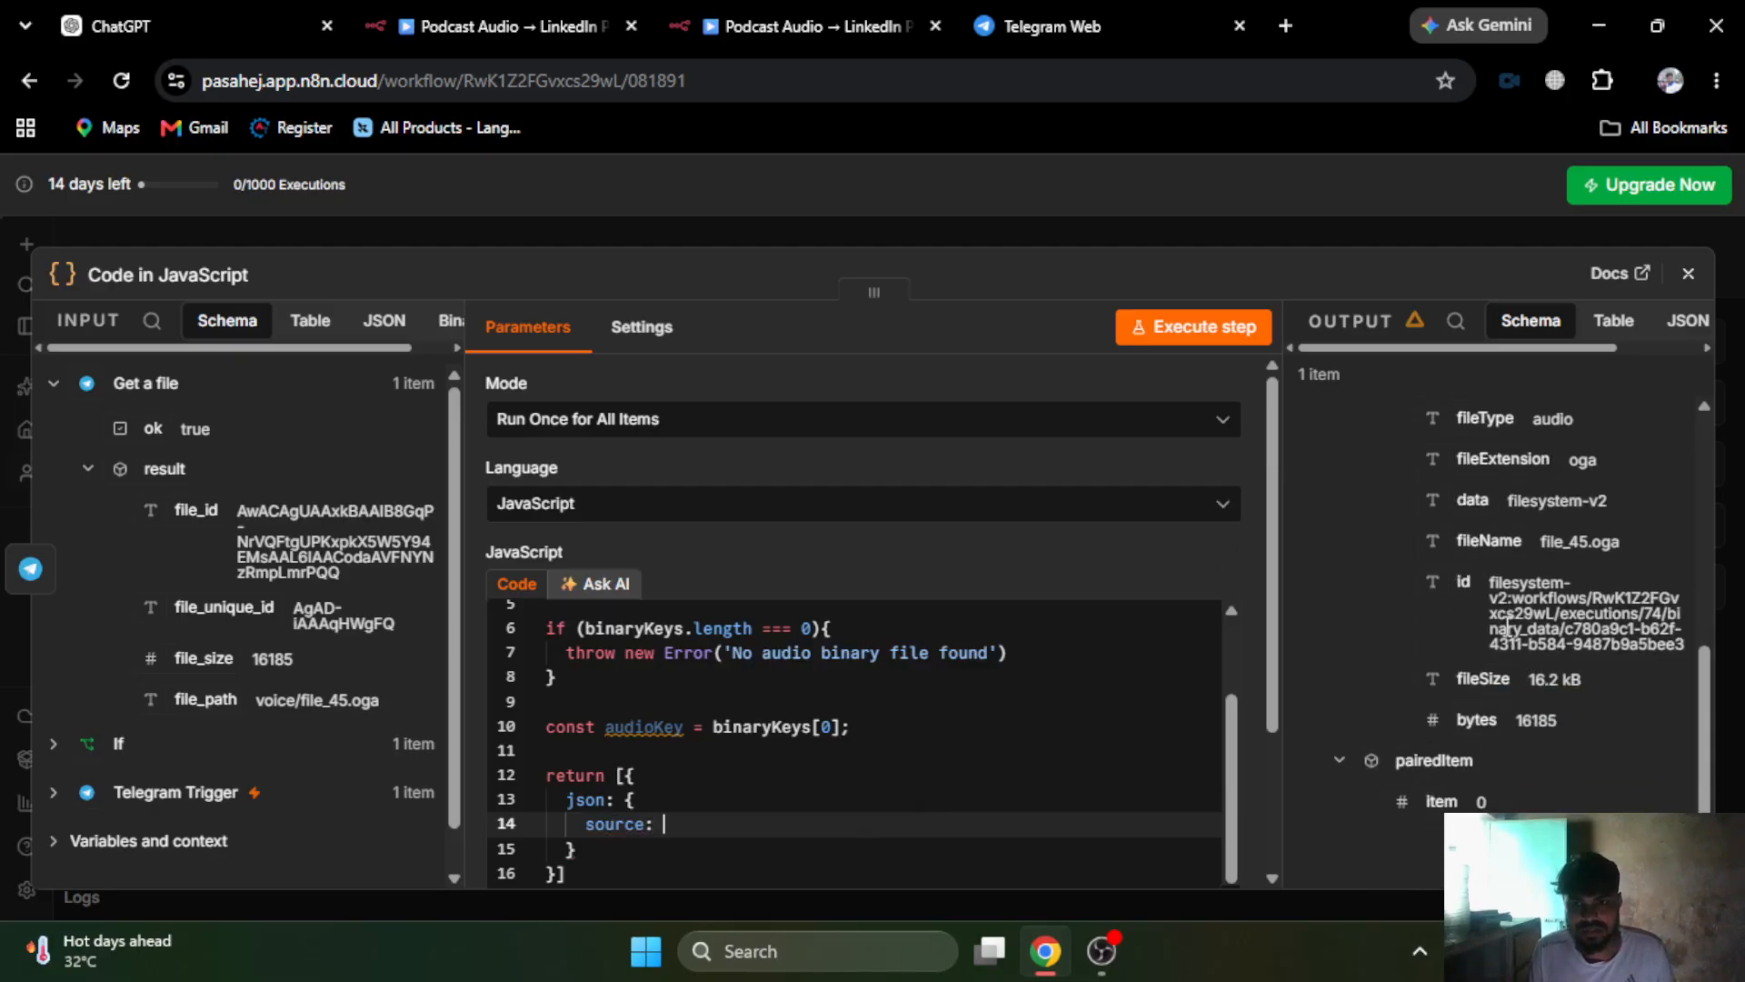
left_click(466, 10)
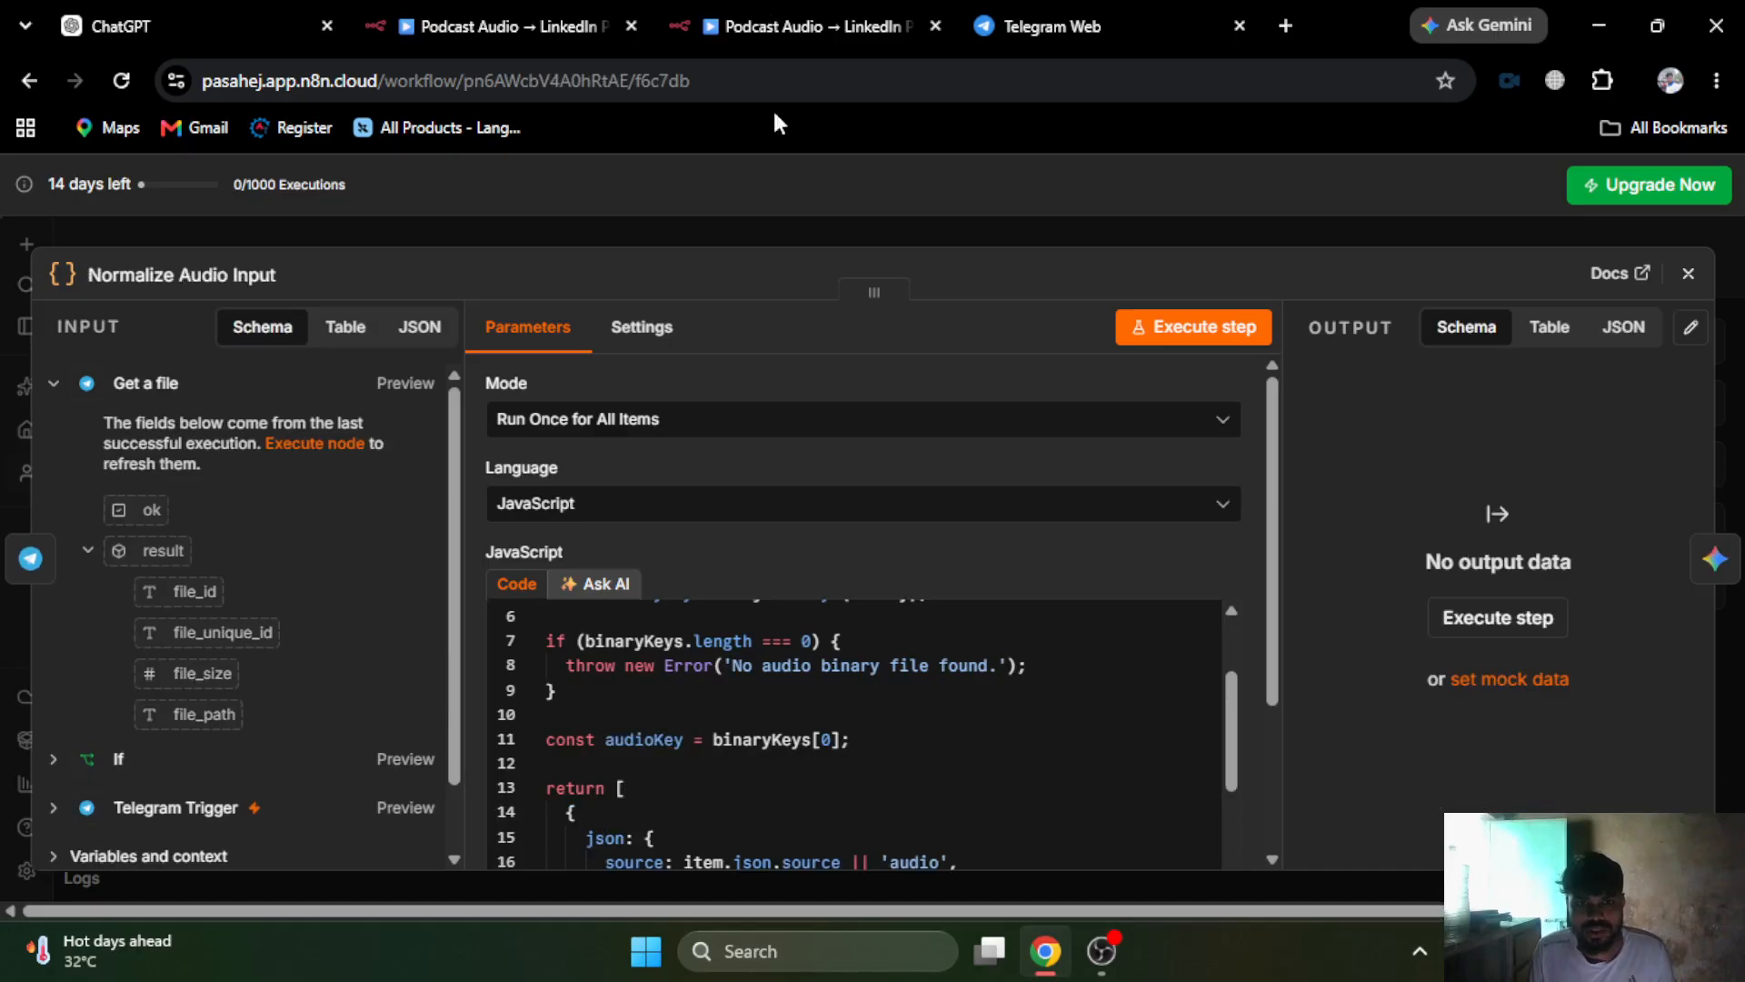
scroll(815, 738, "down", 3)
scroll(814, 738, "up", 2)
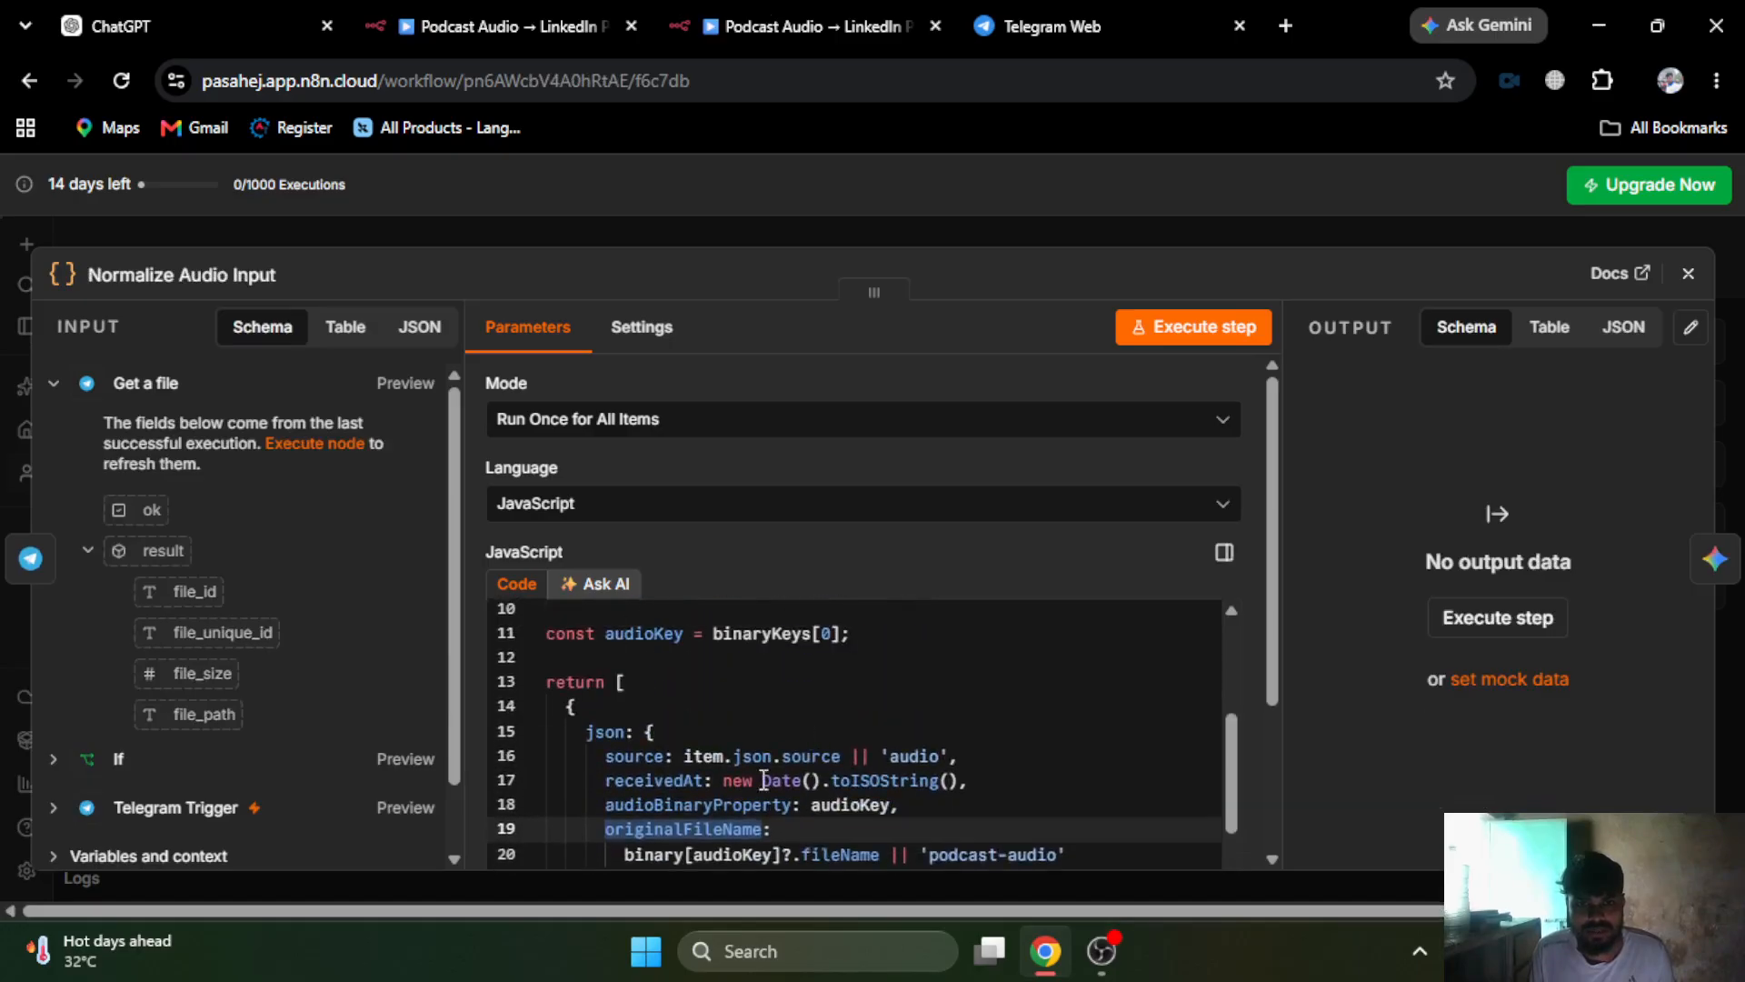
left_click(768, 13)
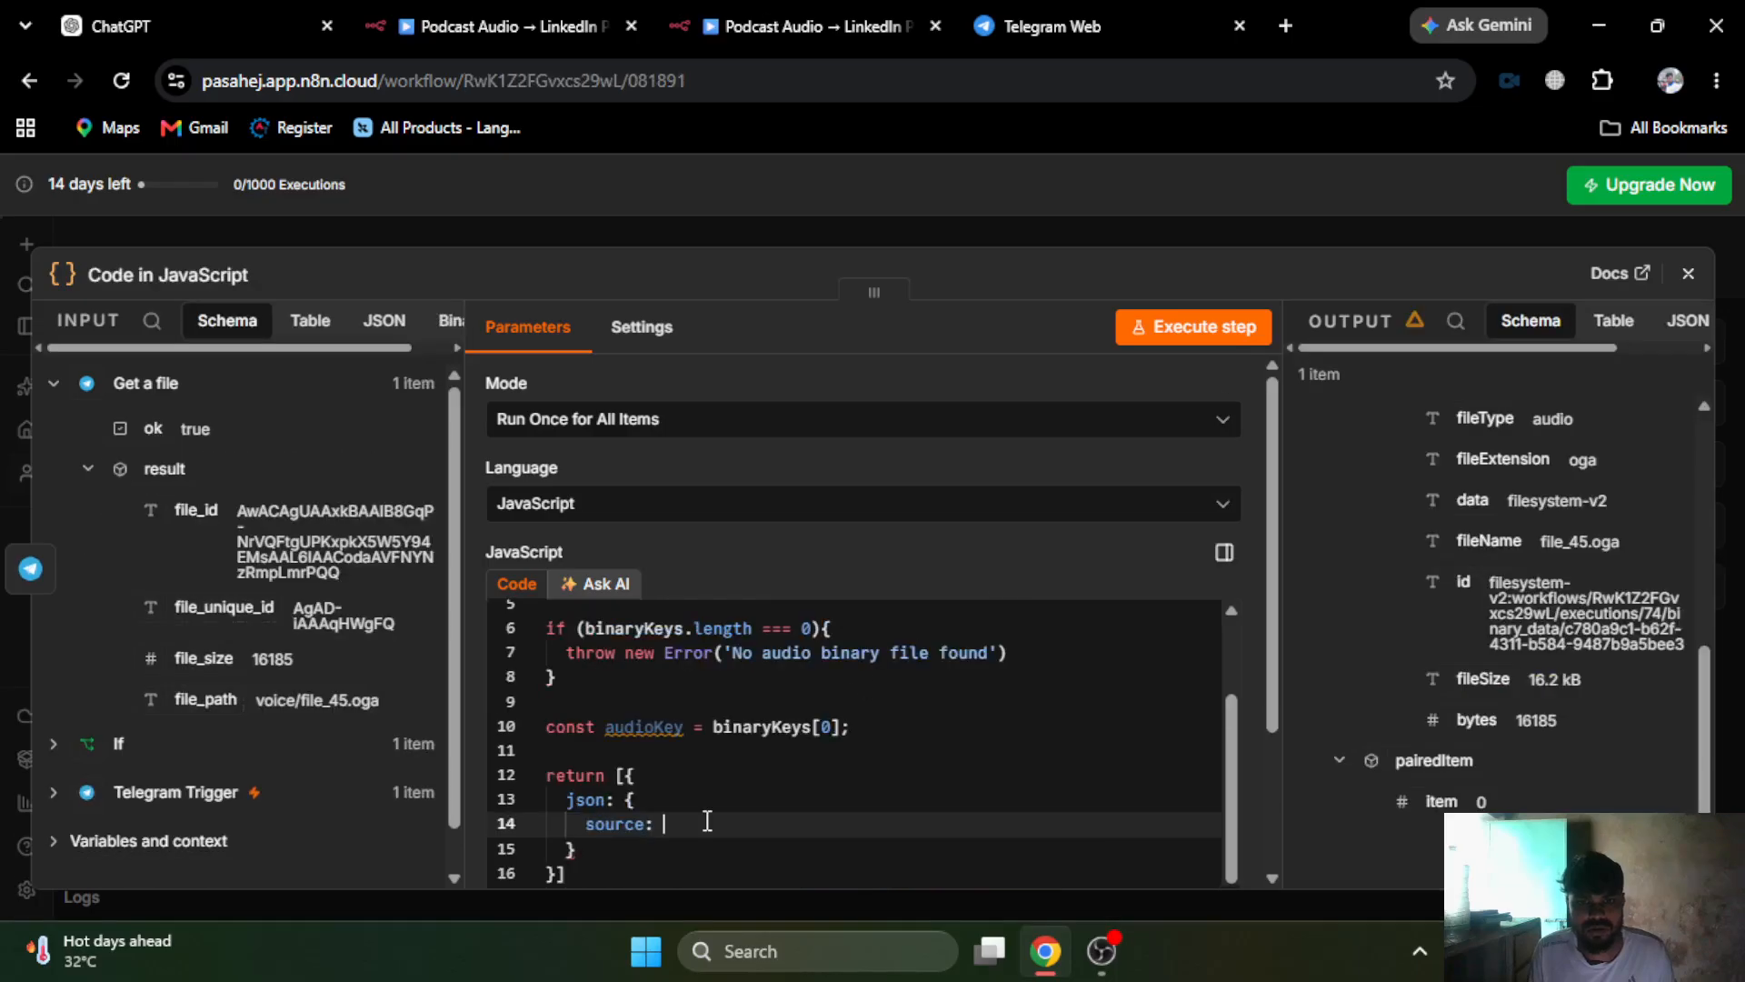
type("item.")
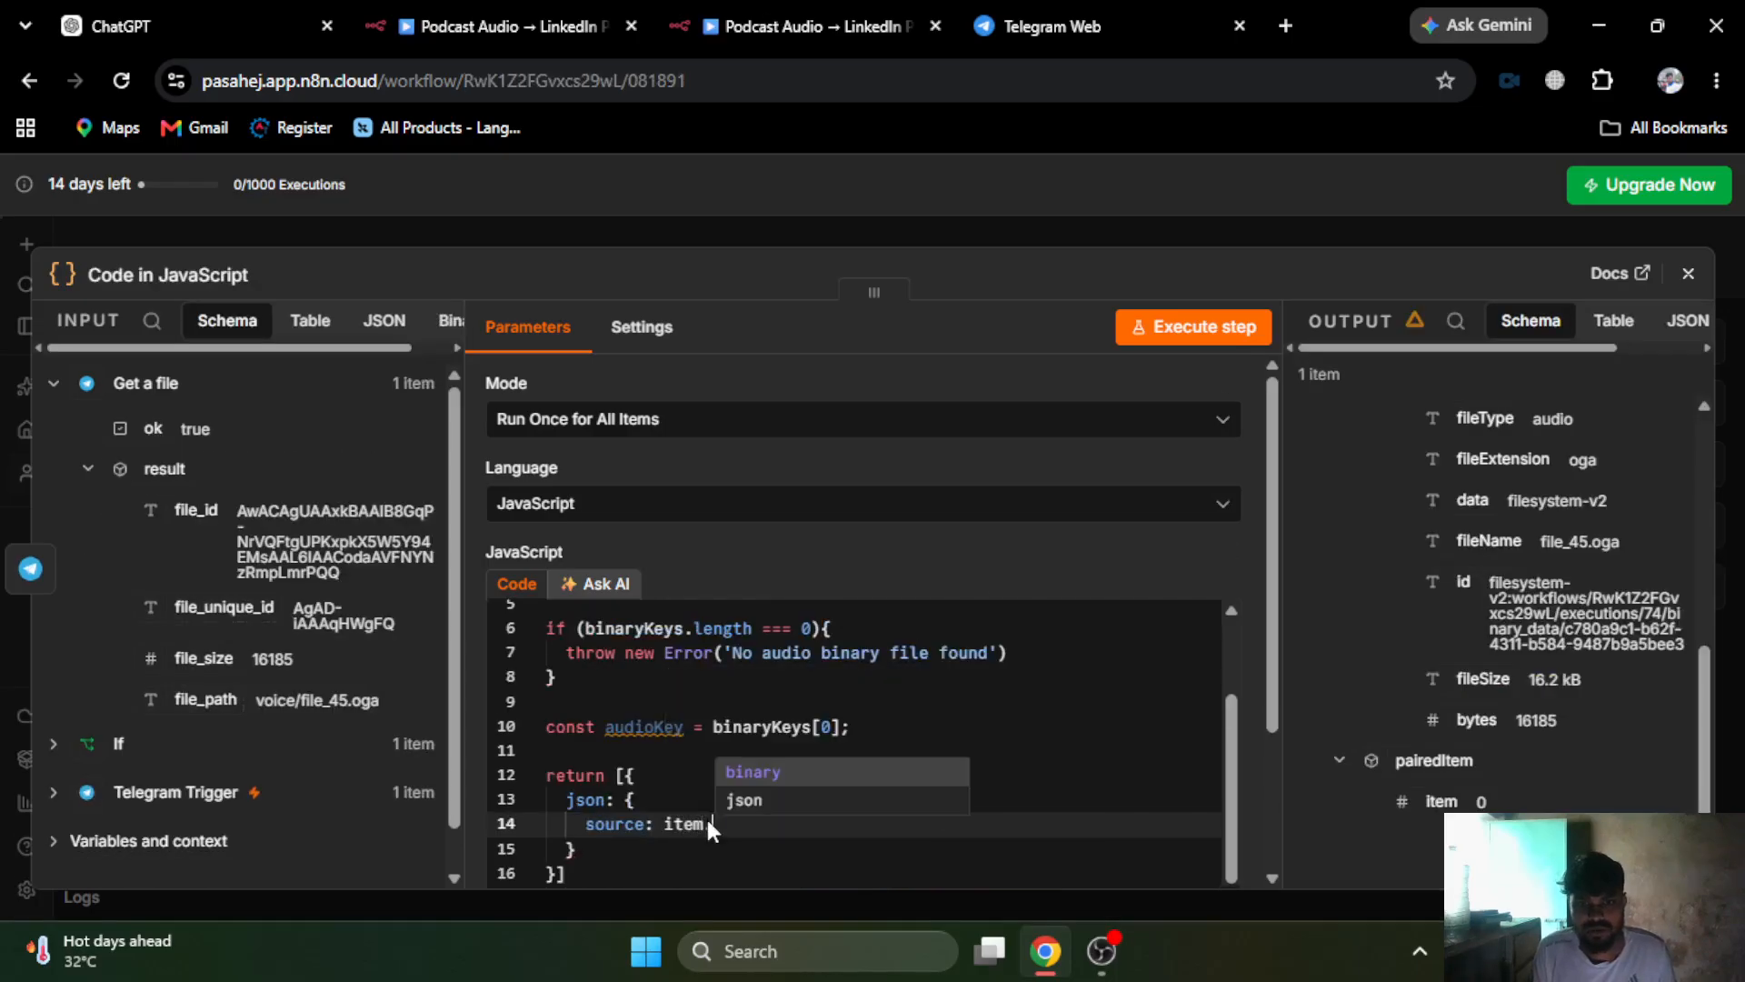
type("json.sou")
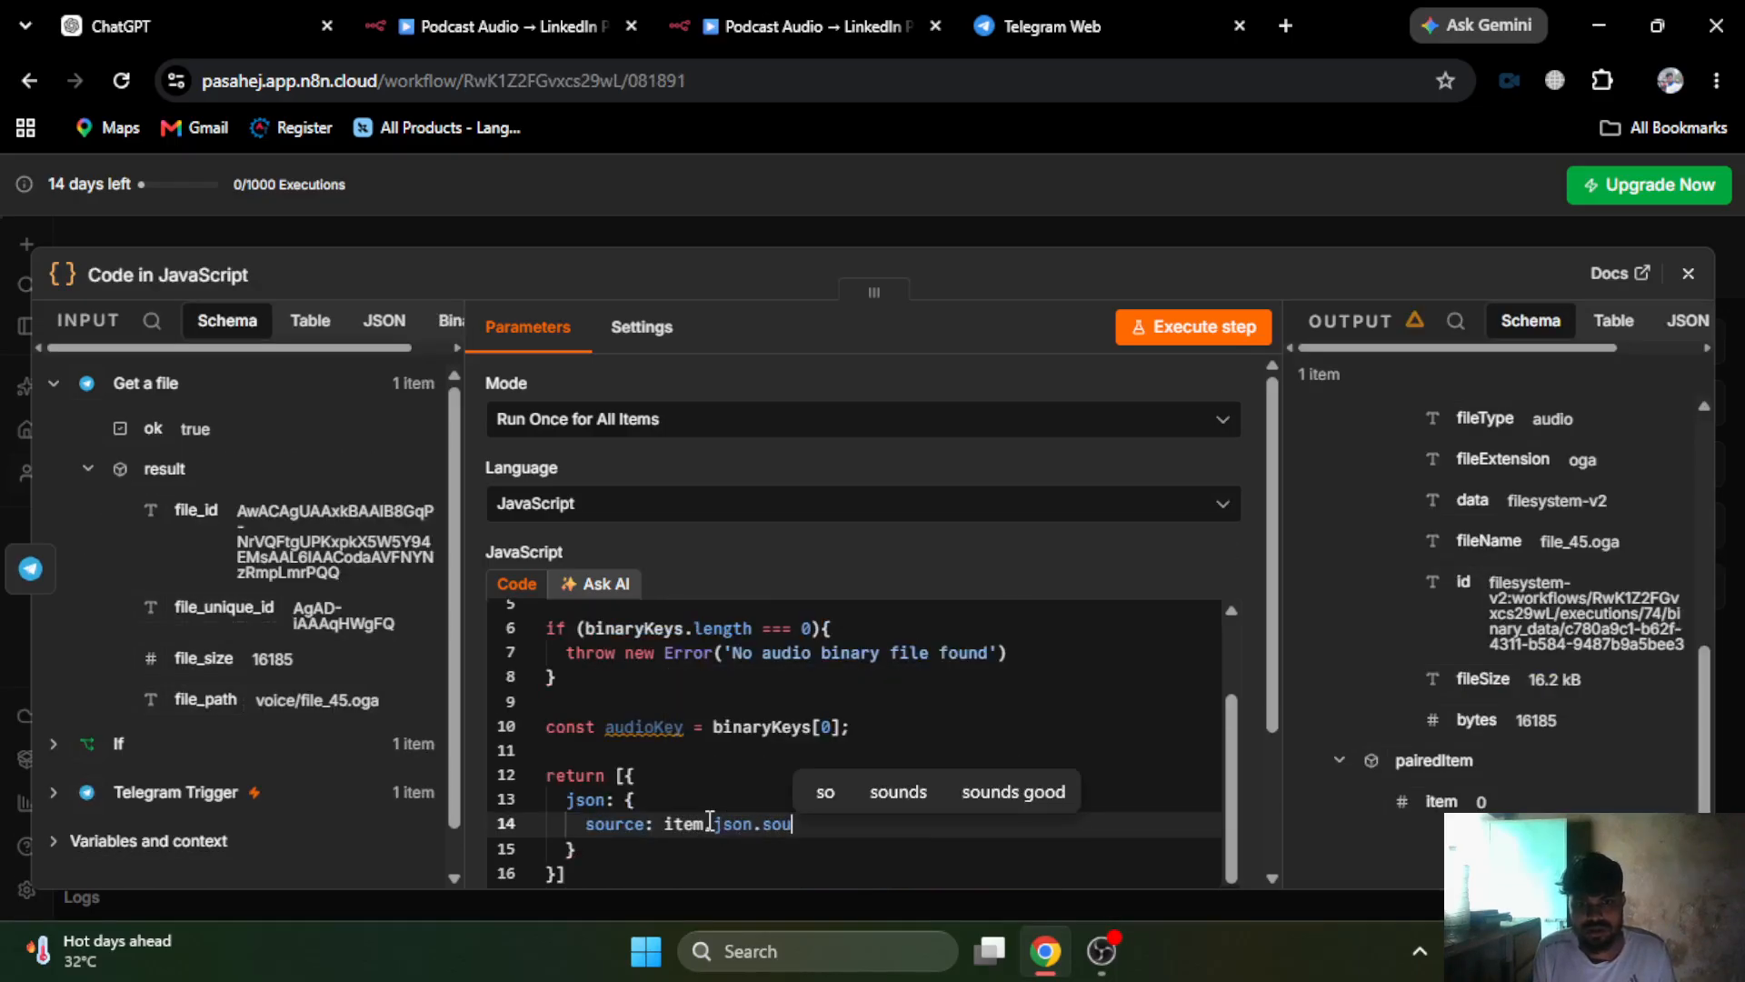
type("rce")
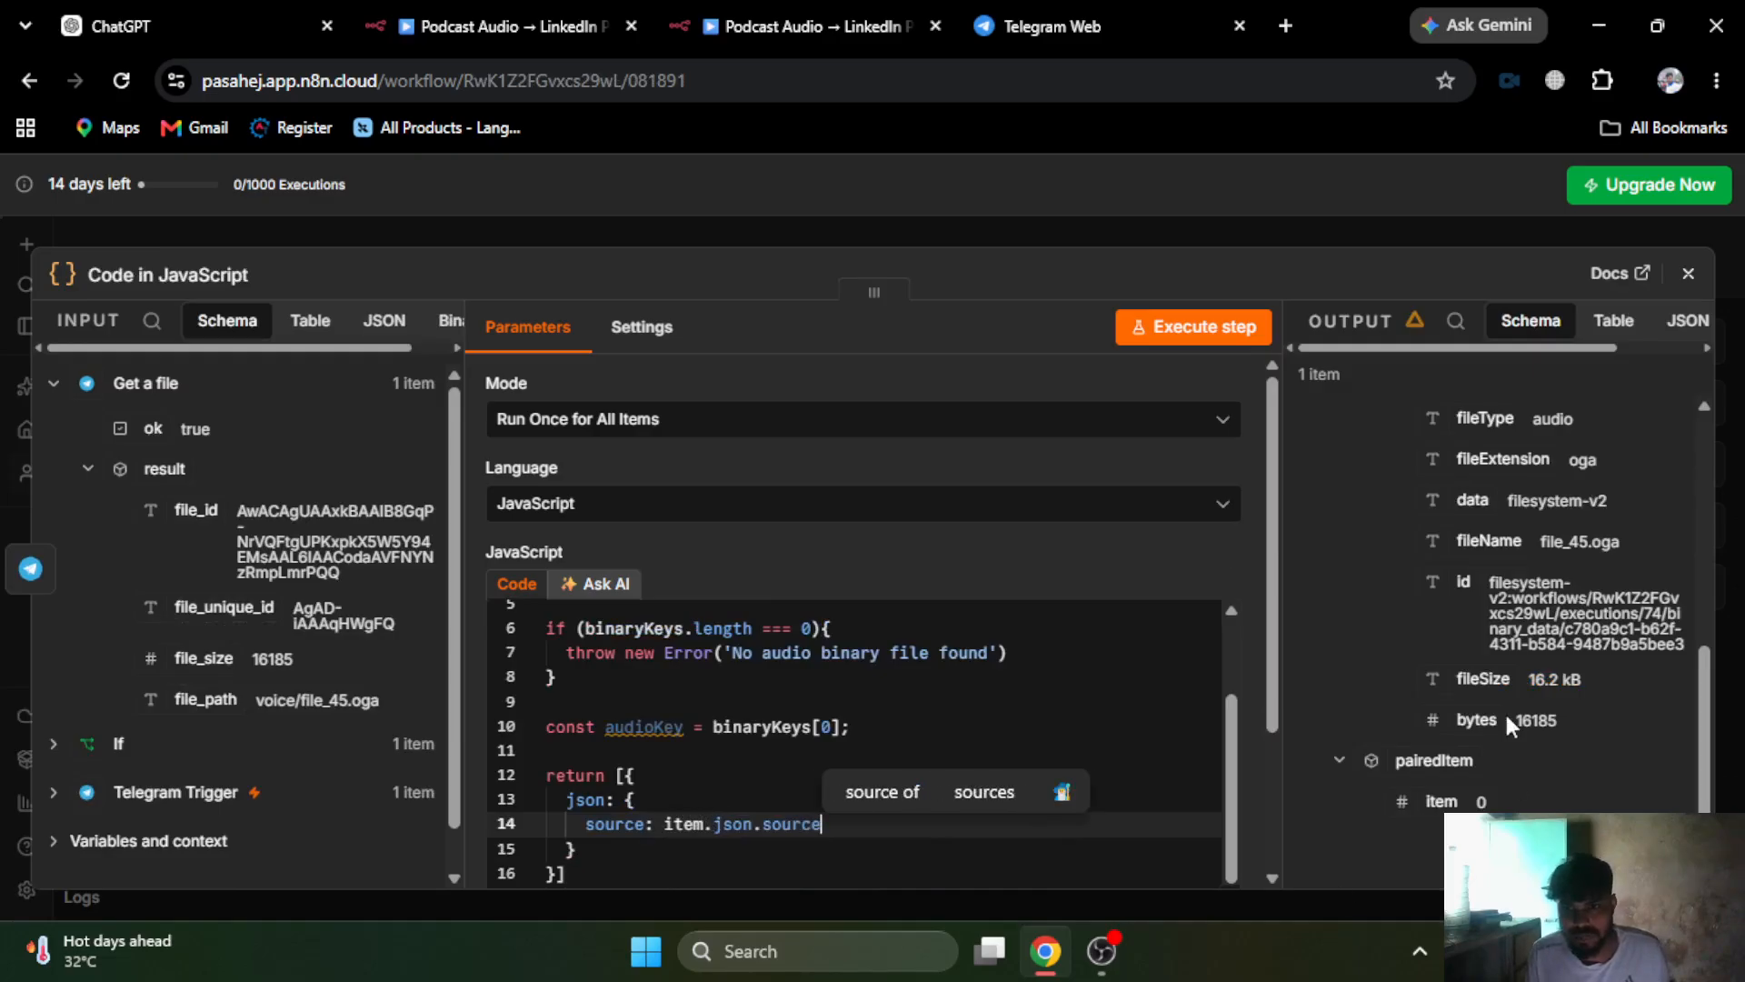
- Check the file type in the output data and add the fallback || 'audio', to the source property
scroll(1503, 710, "up", 3)
scroll(1508, 714, "up", 4)
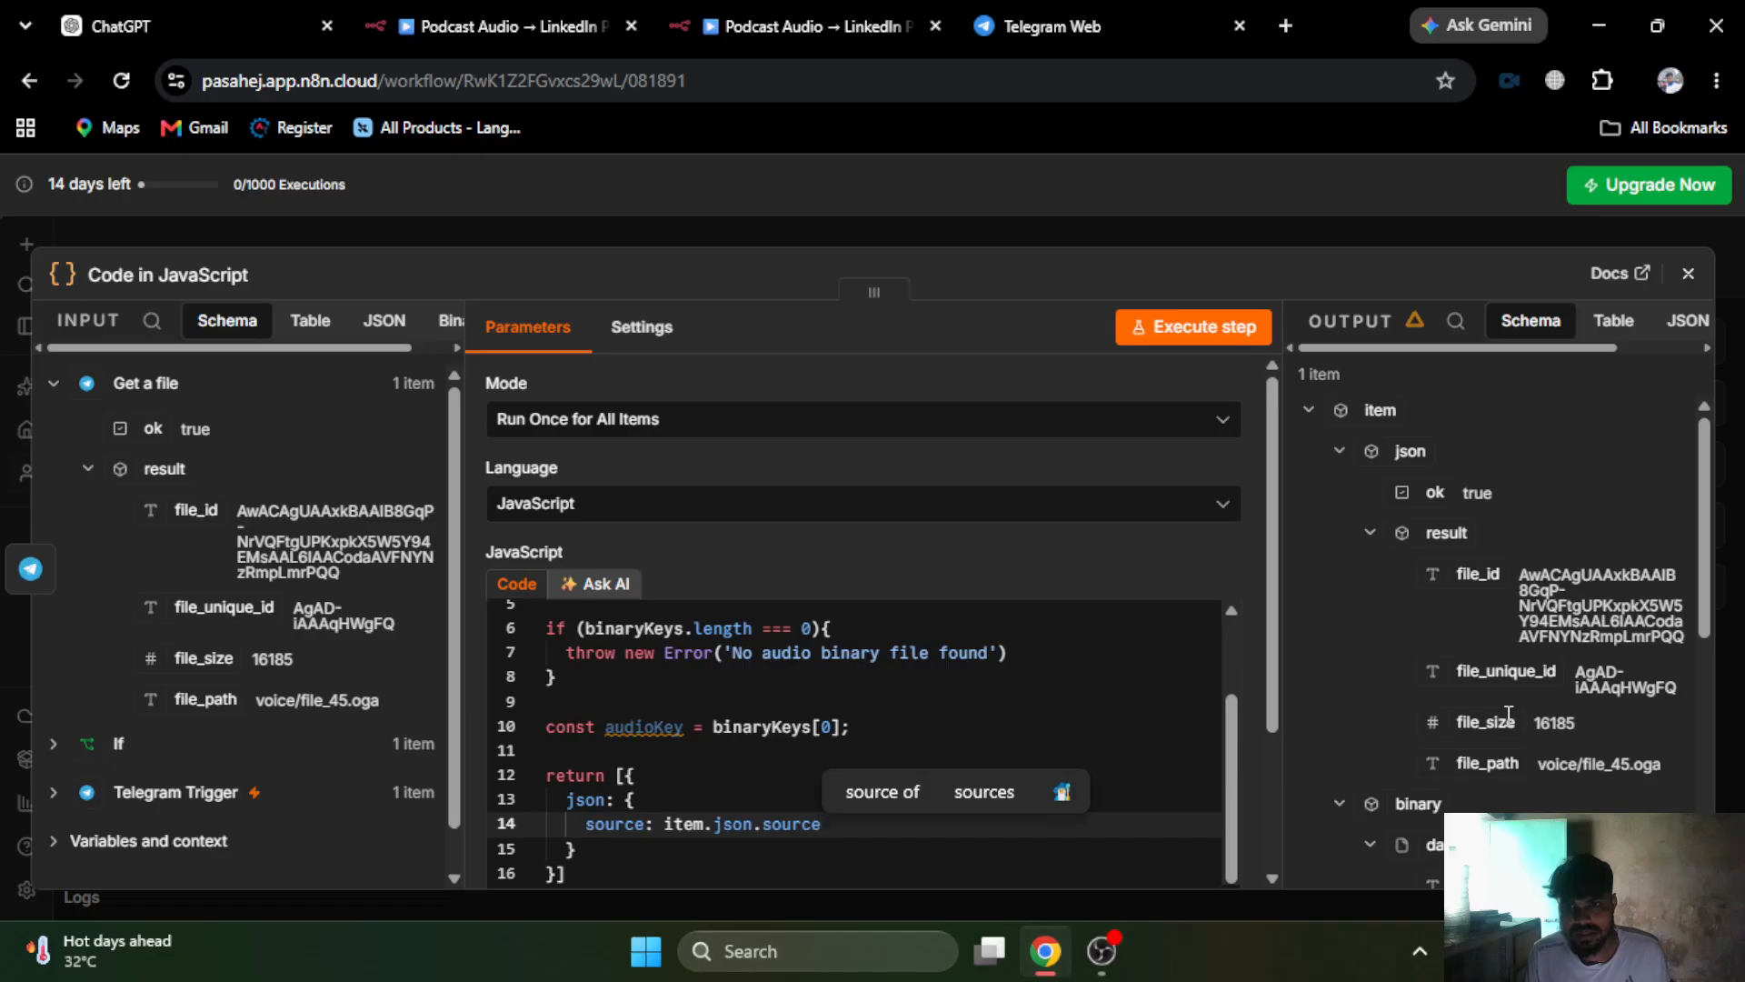
scroll(1464, 680, "down", 3)
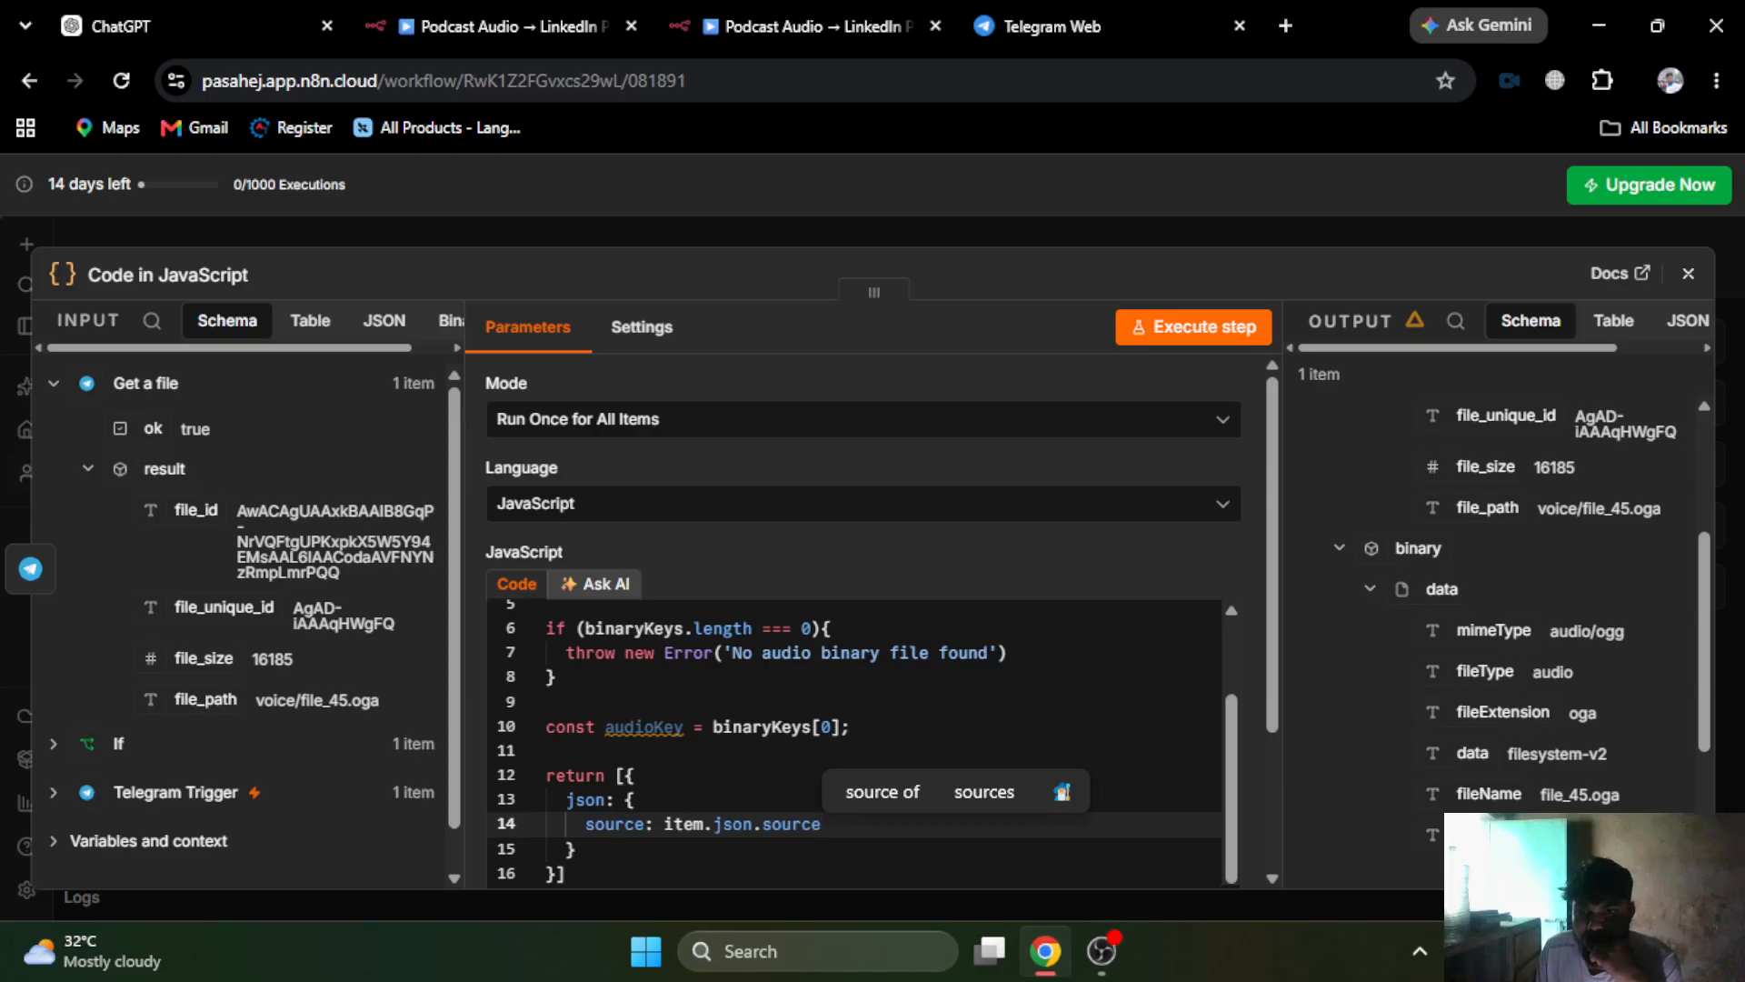
double_click(1501, 677)
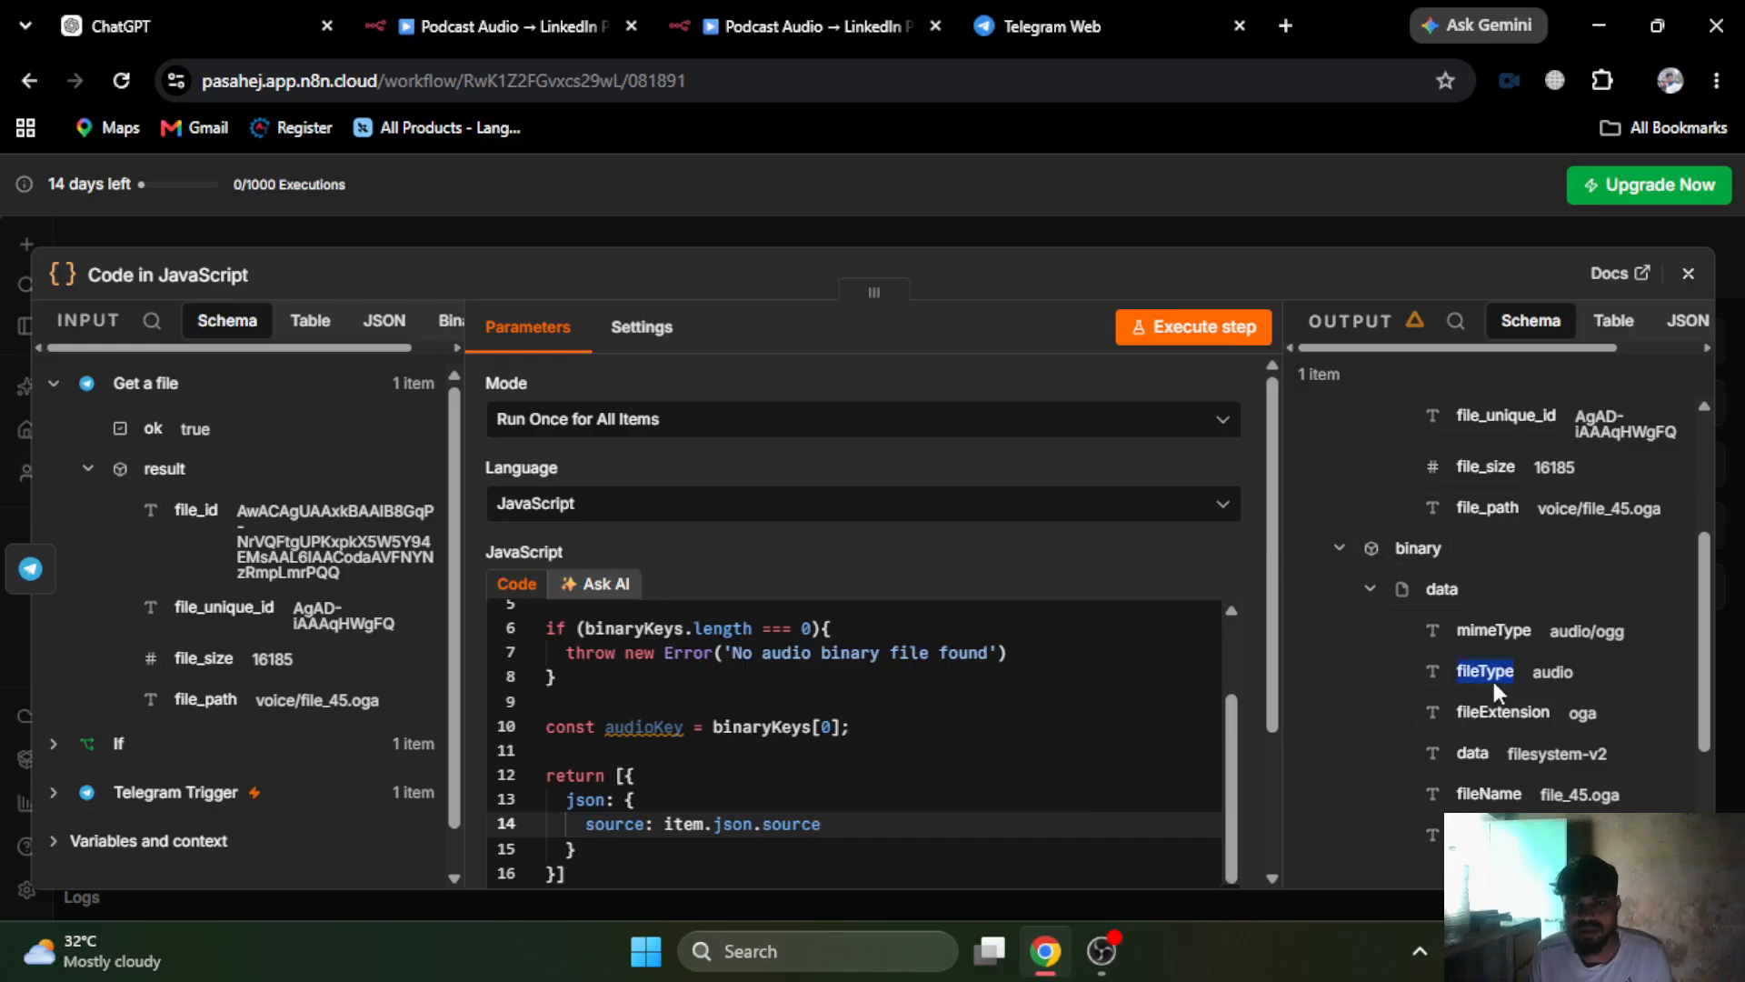
left_click(876, 829)
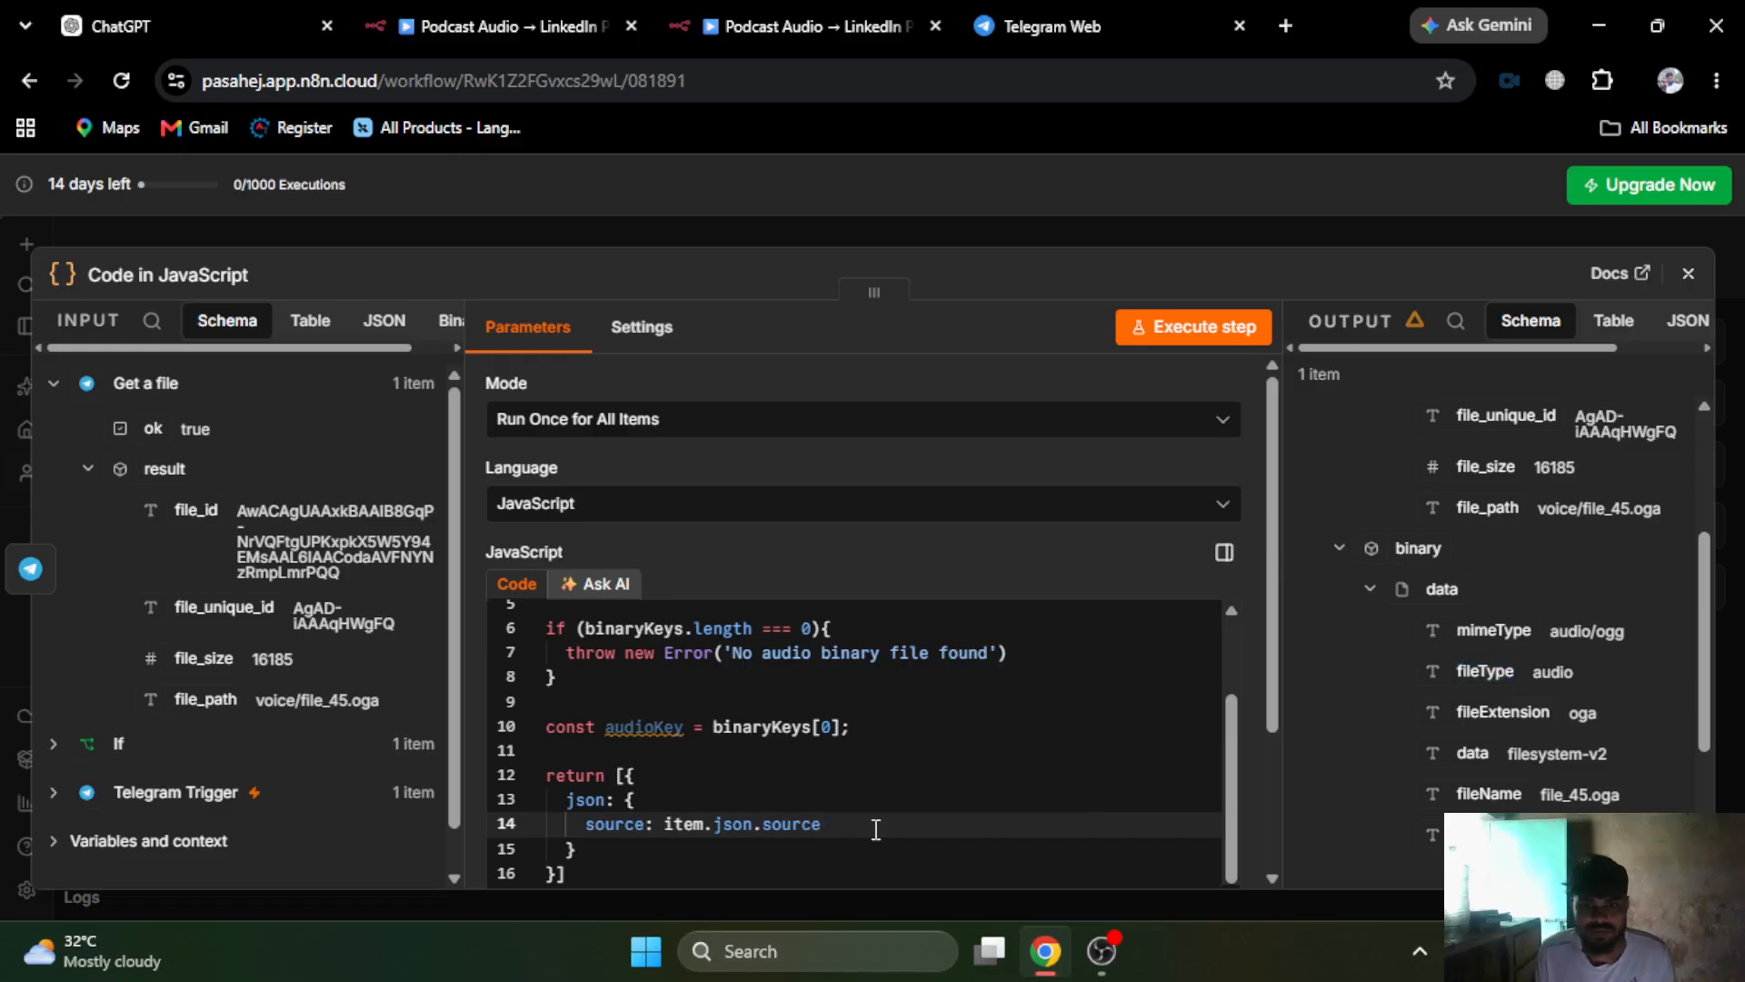
type("|| 'audio',")
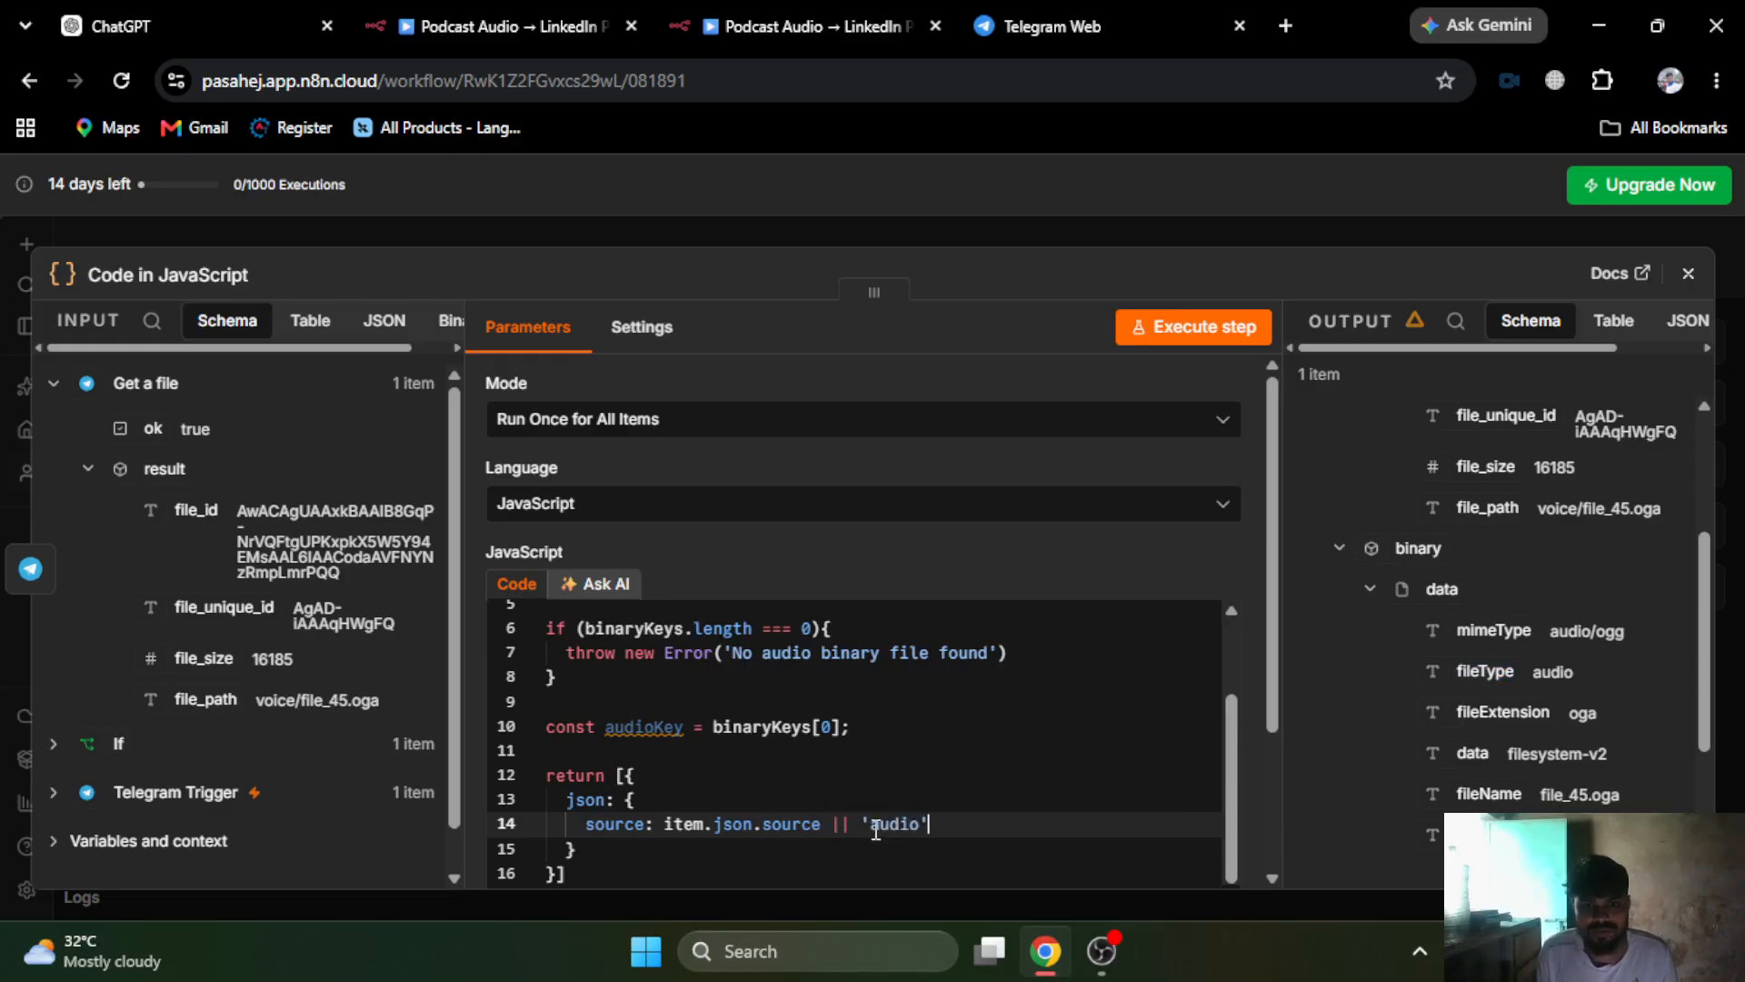
key("Return")
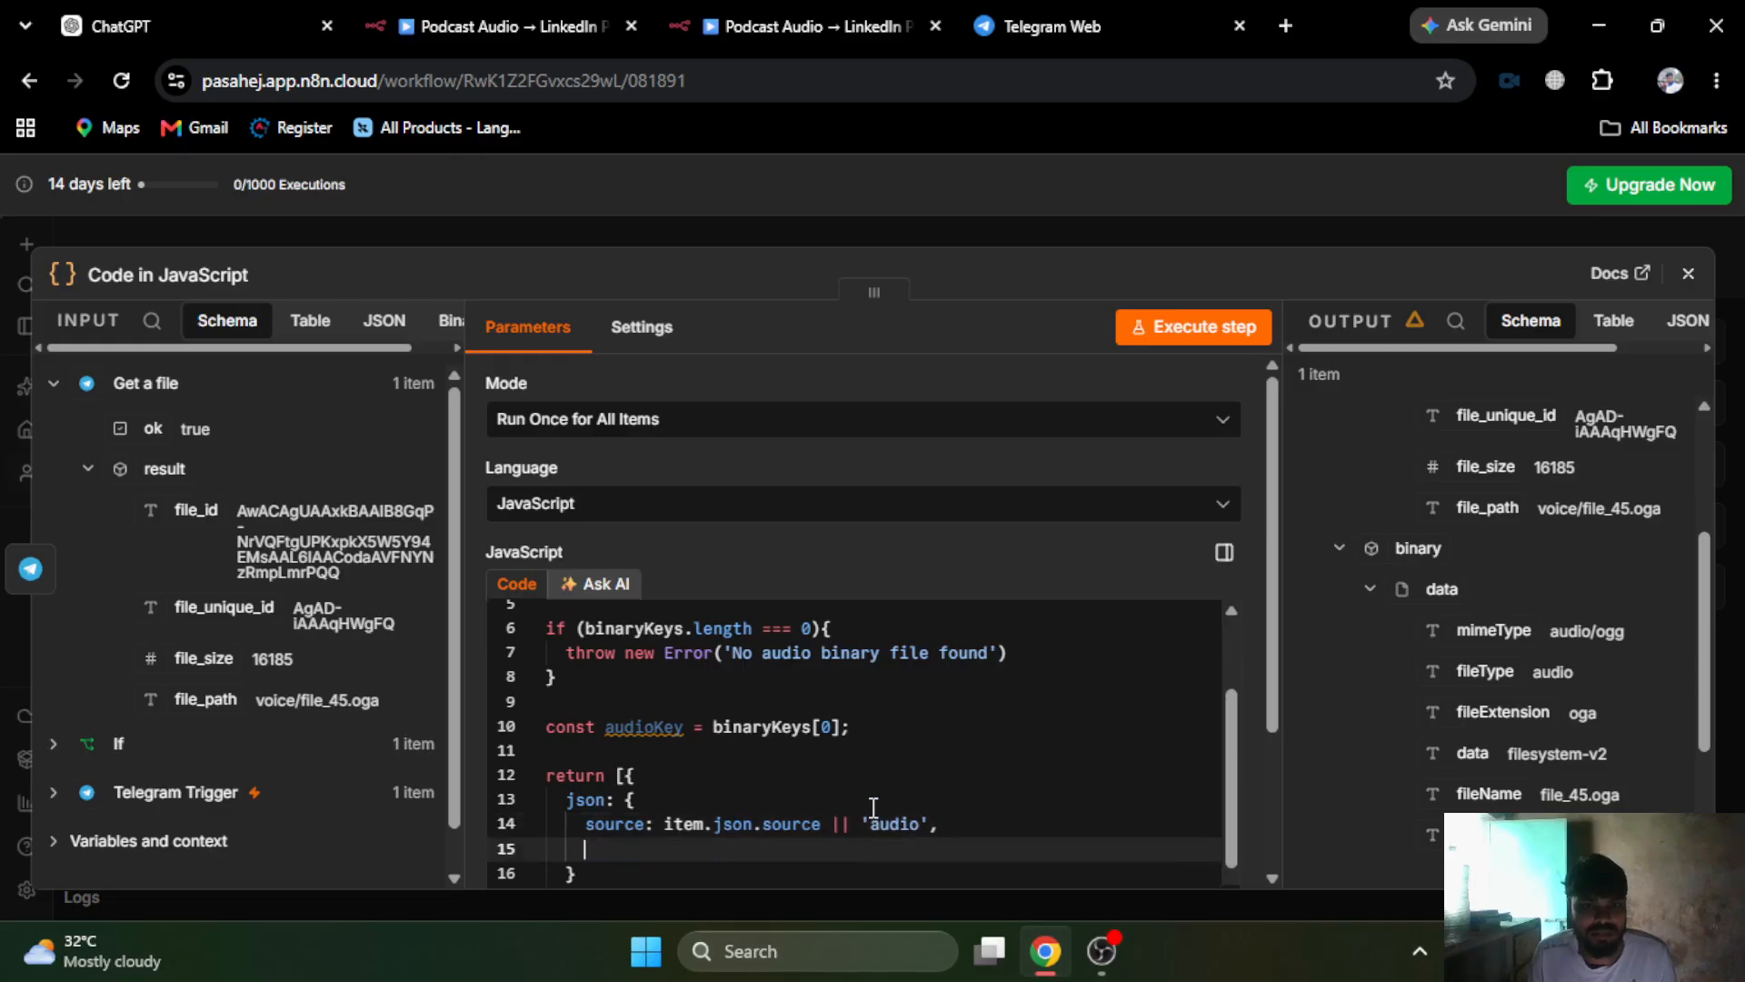
- Consult the reference script and add receivedAt: new Date().toISOString(), below the source property
left_click(741, 14)
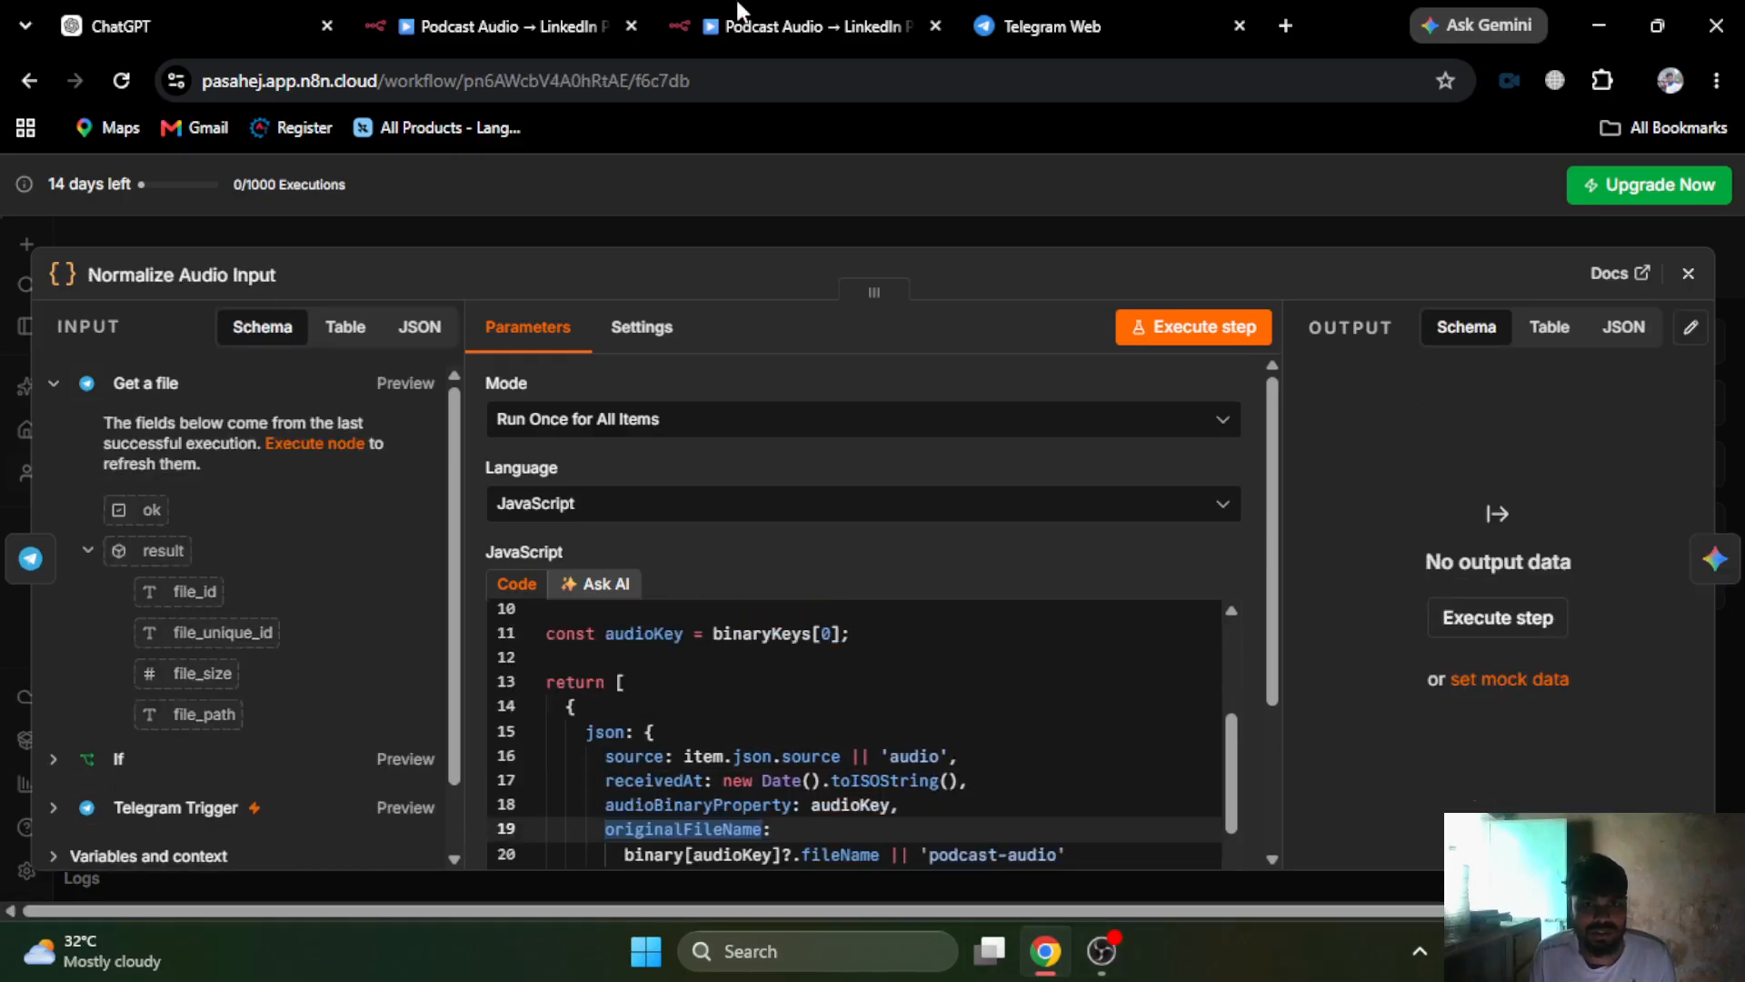
left_click(735, 13)
type("recev")
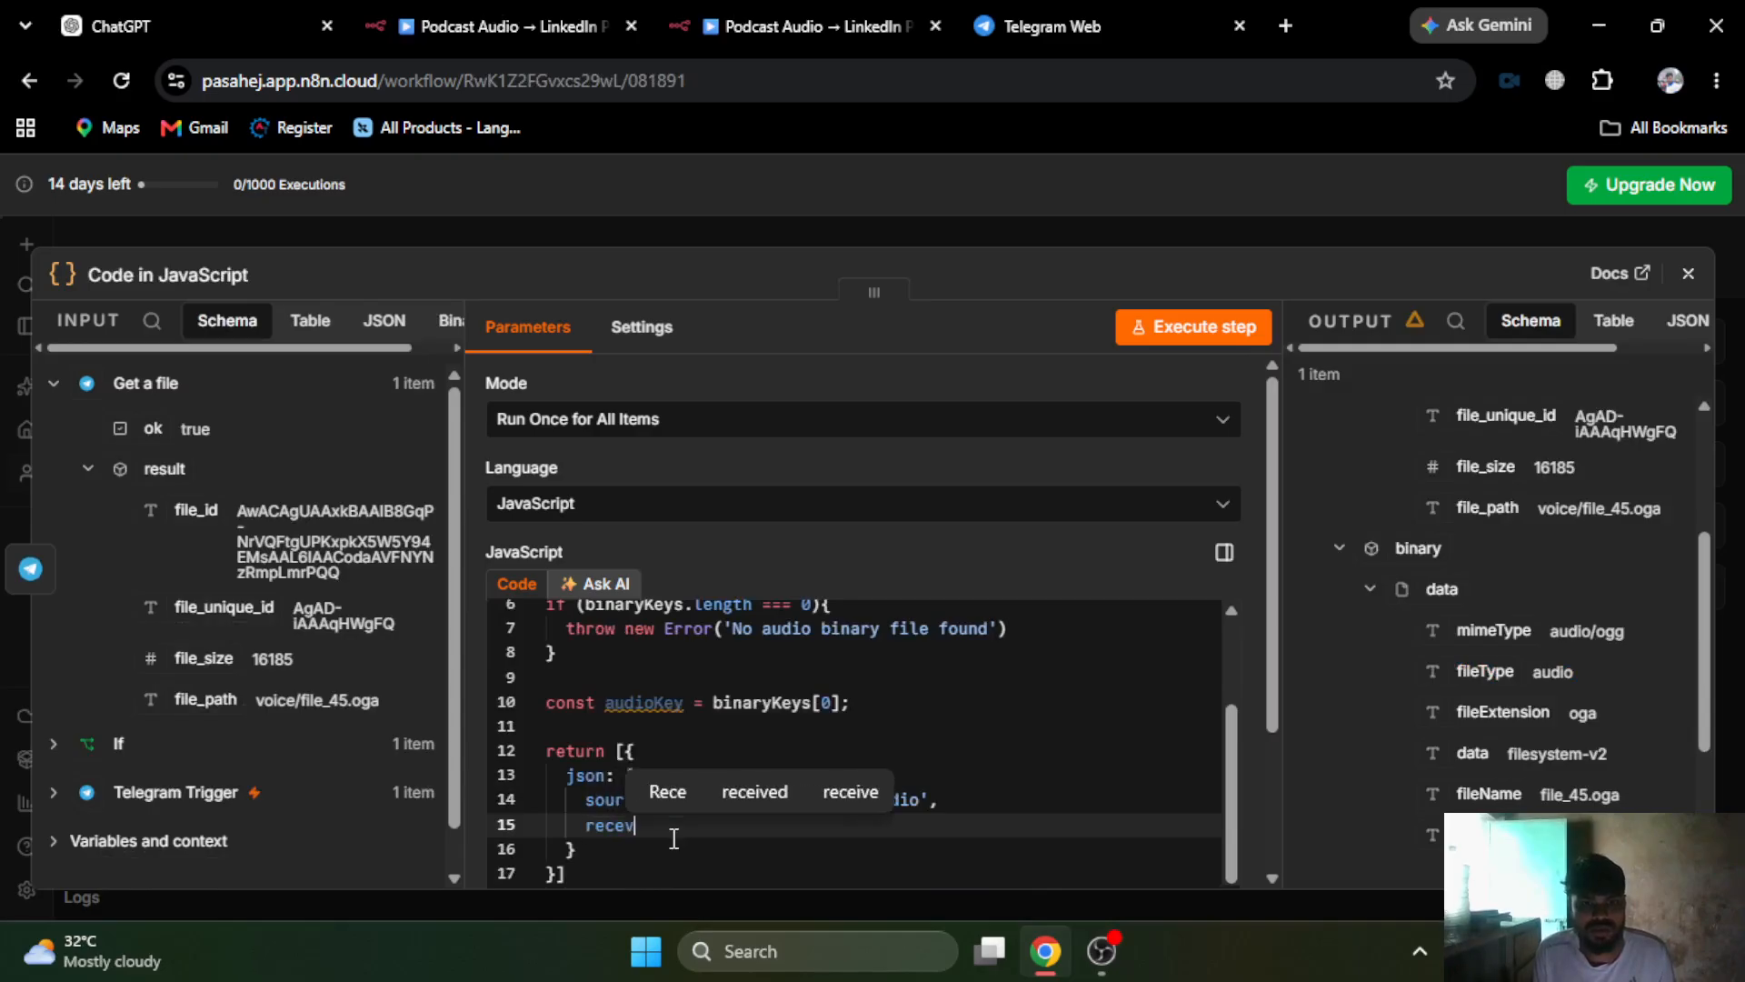
key("BackSpace")
type("ive")
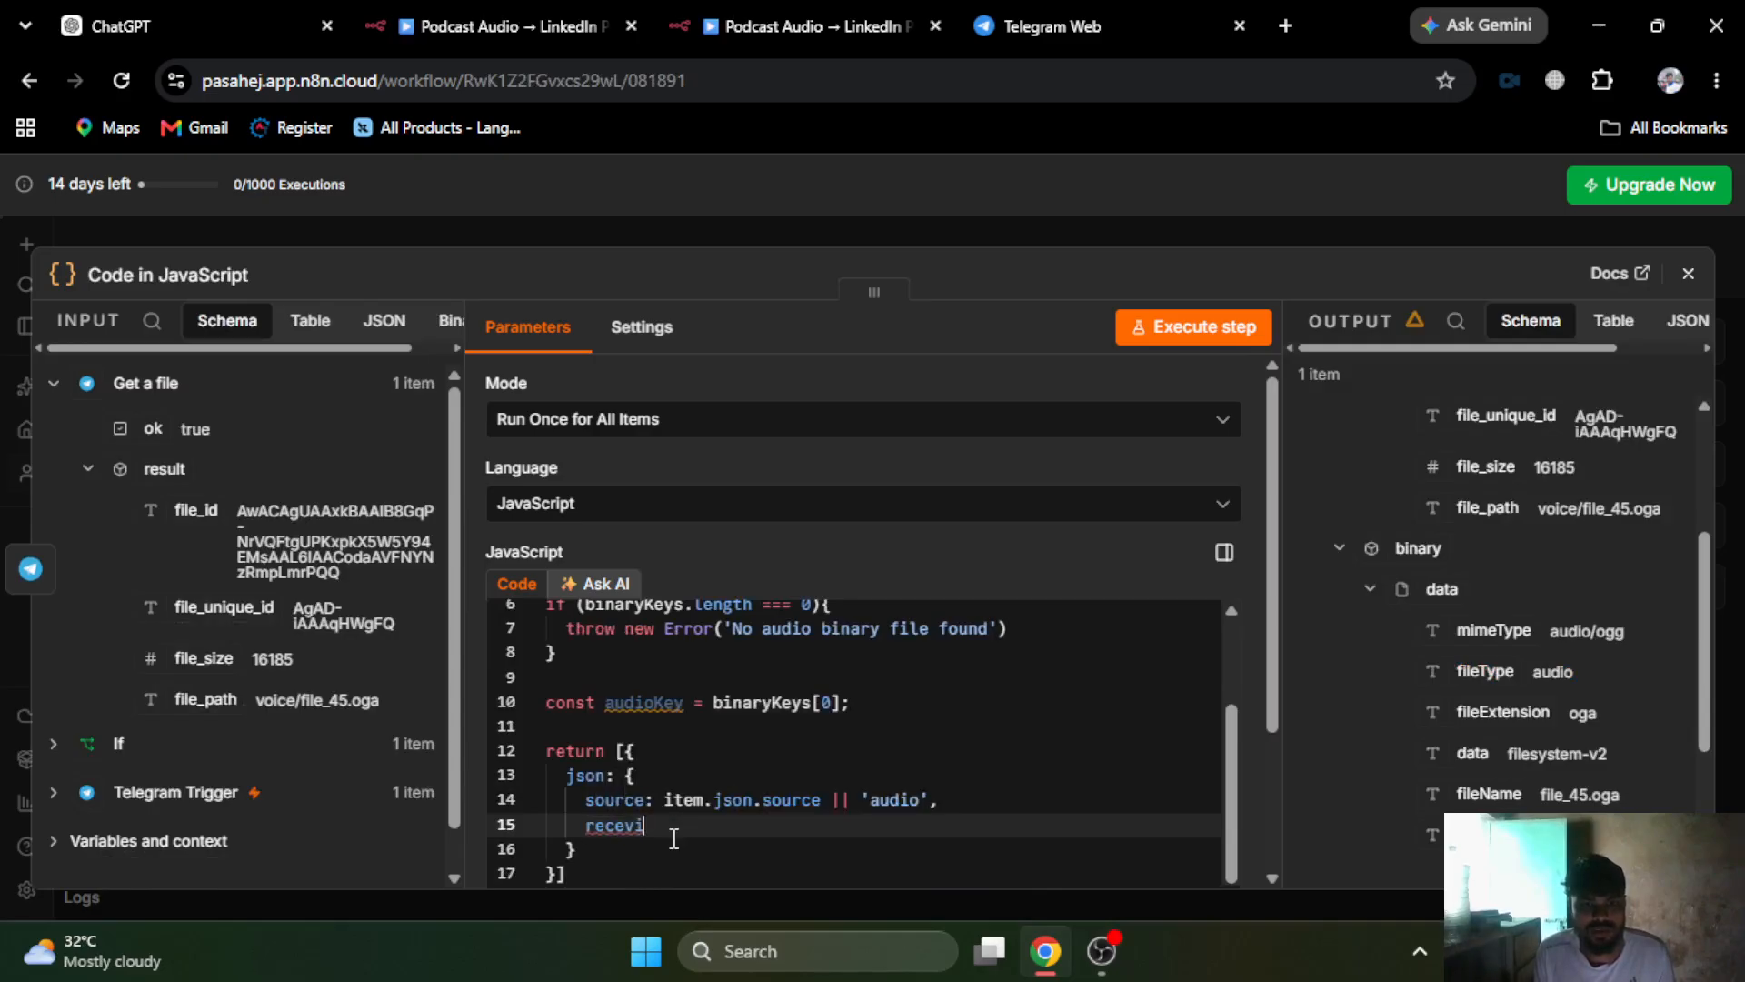
type("dAt")
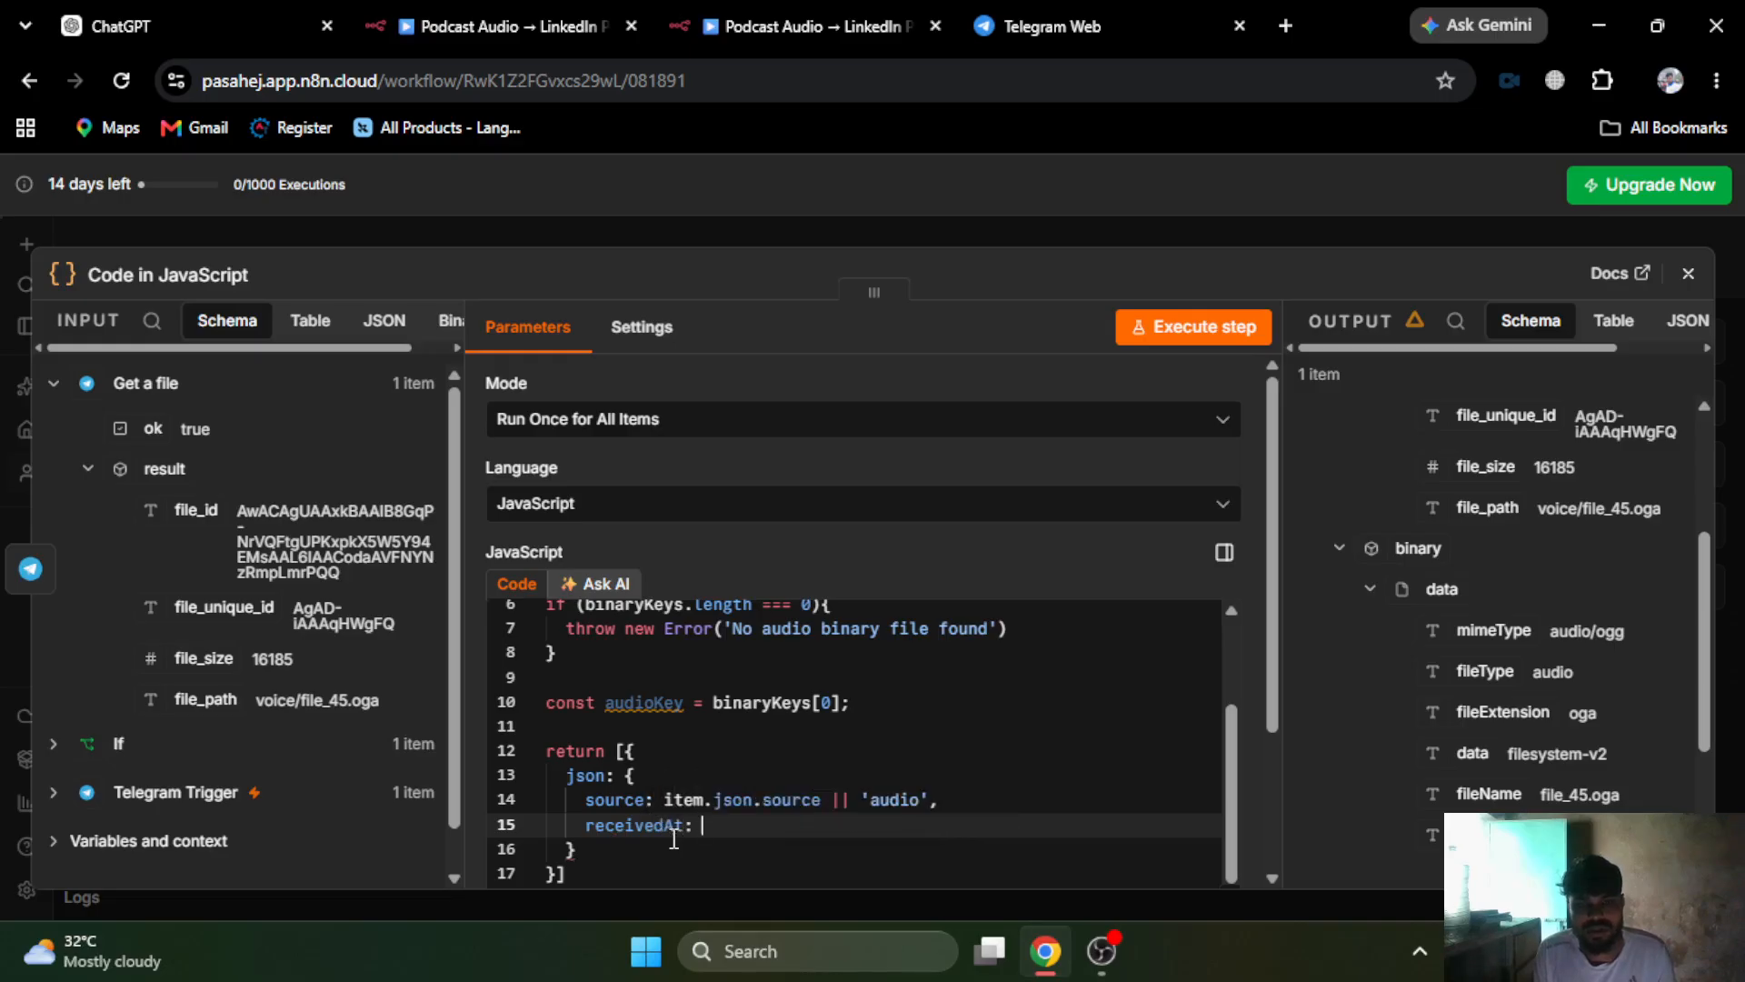
type(": new Date")
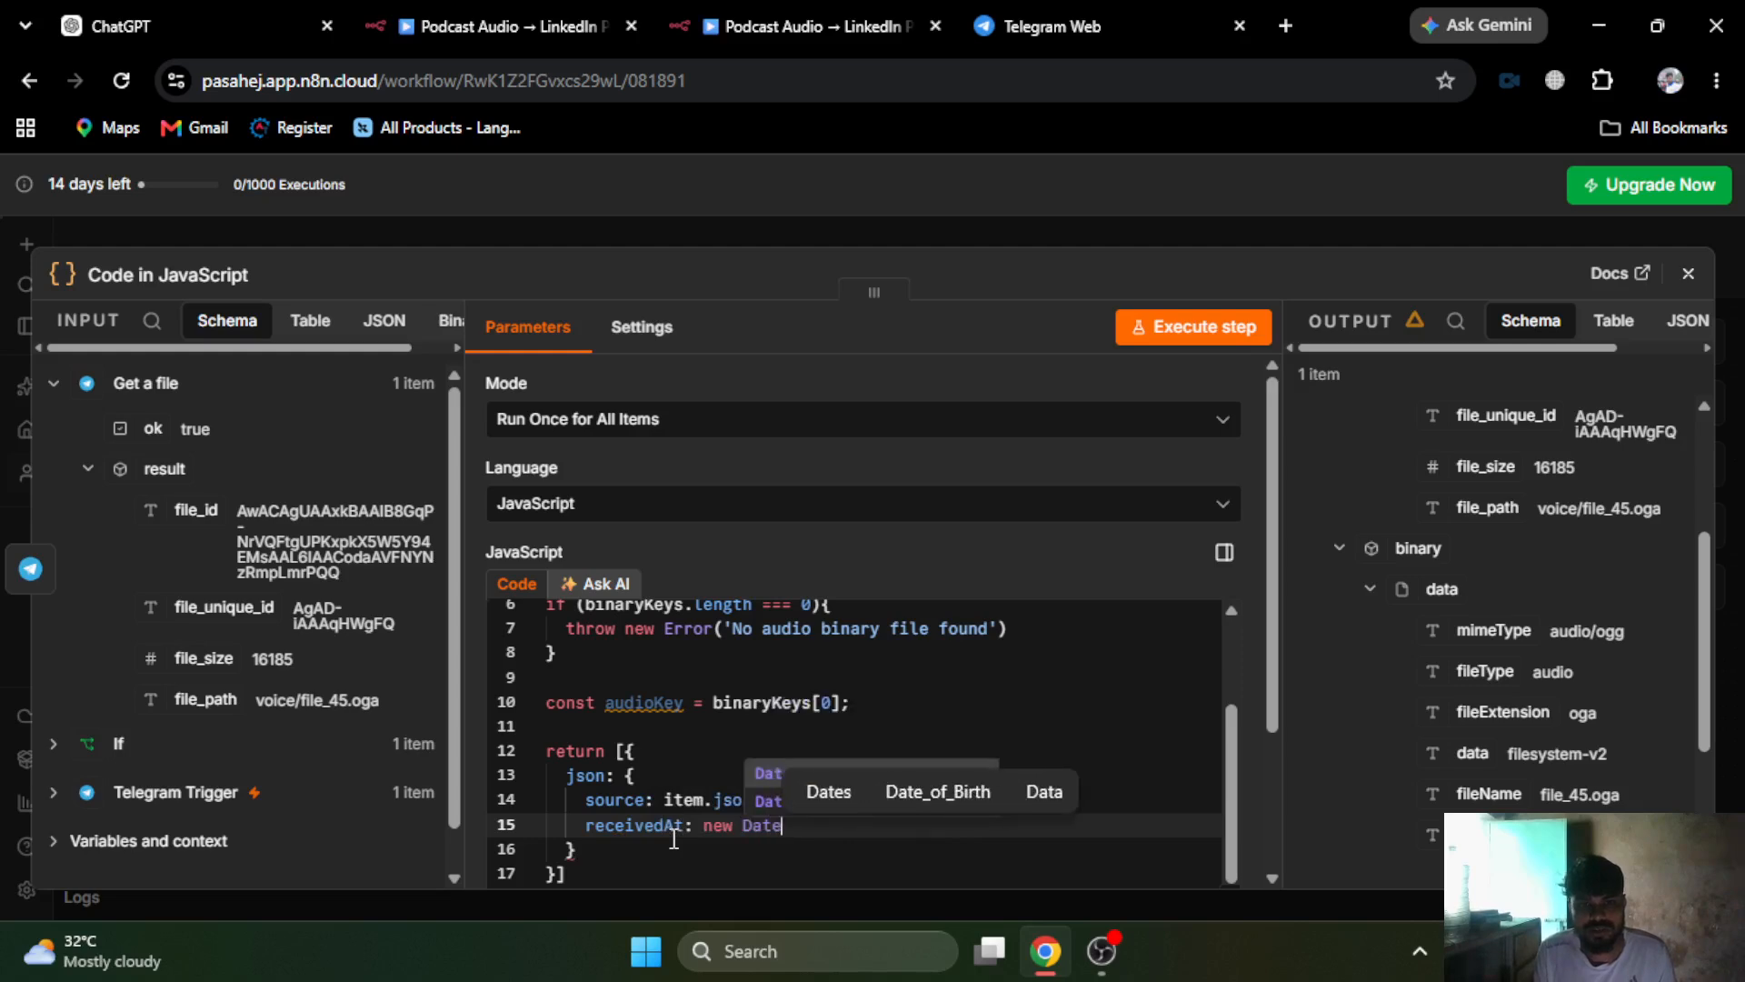
key("Escape")
type("()")
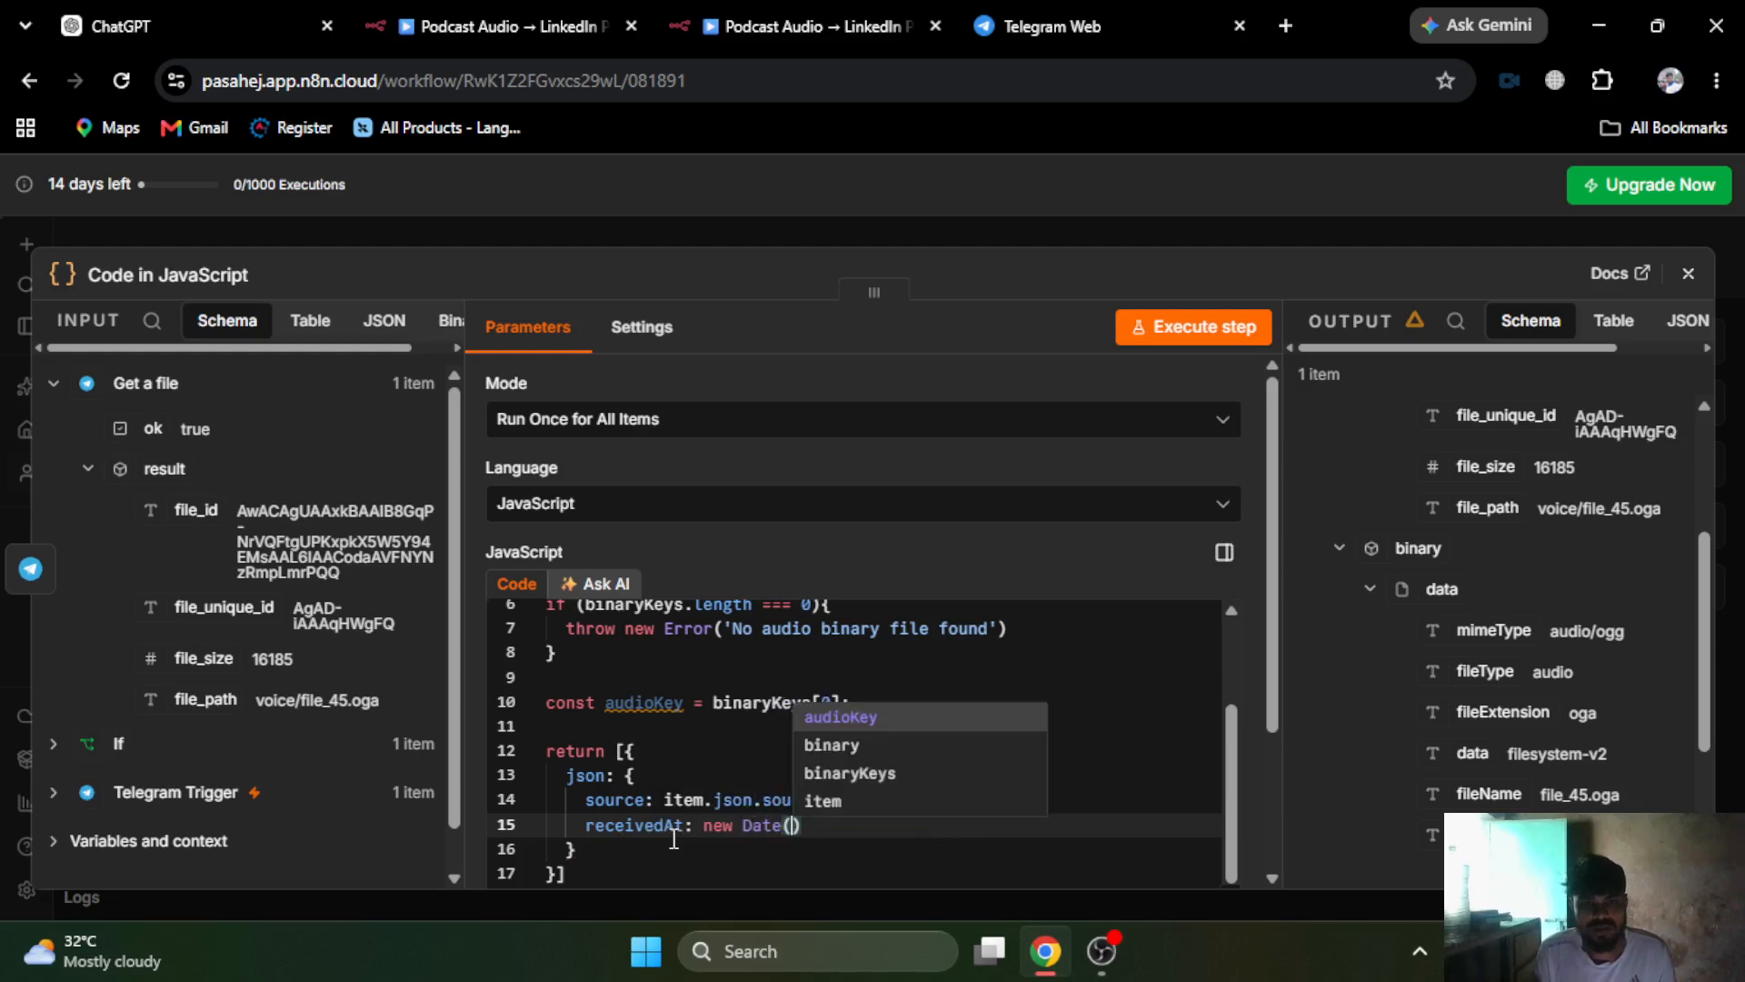
type(".to")
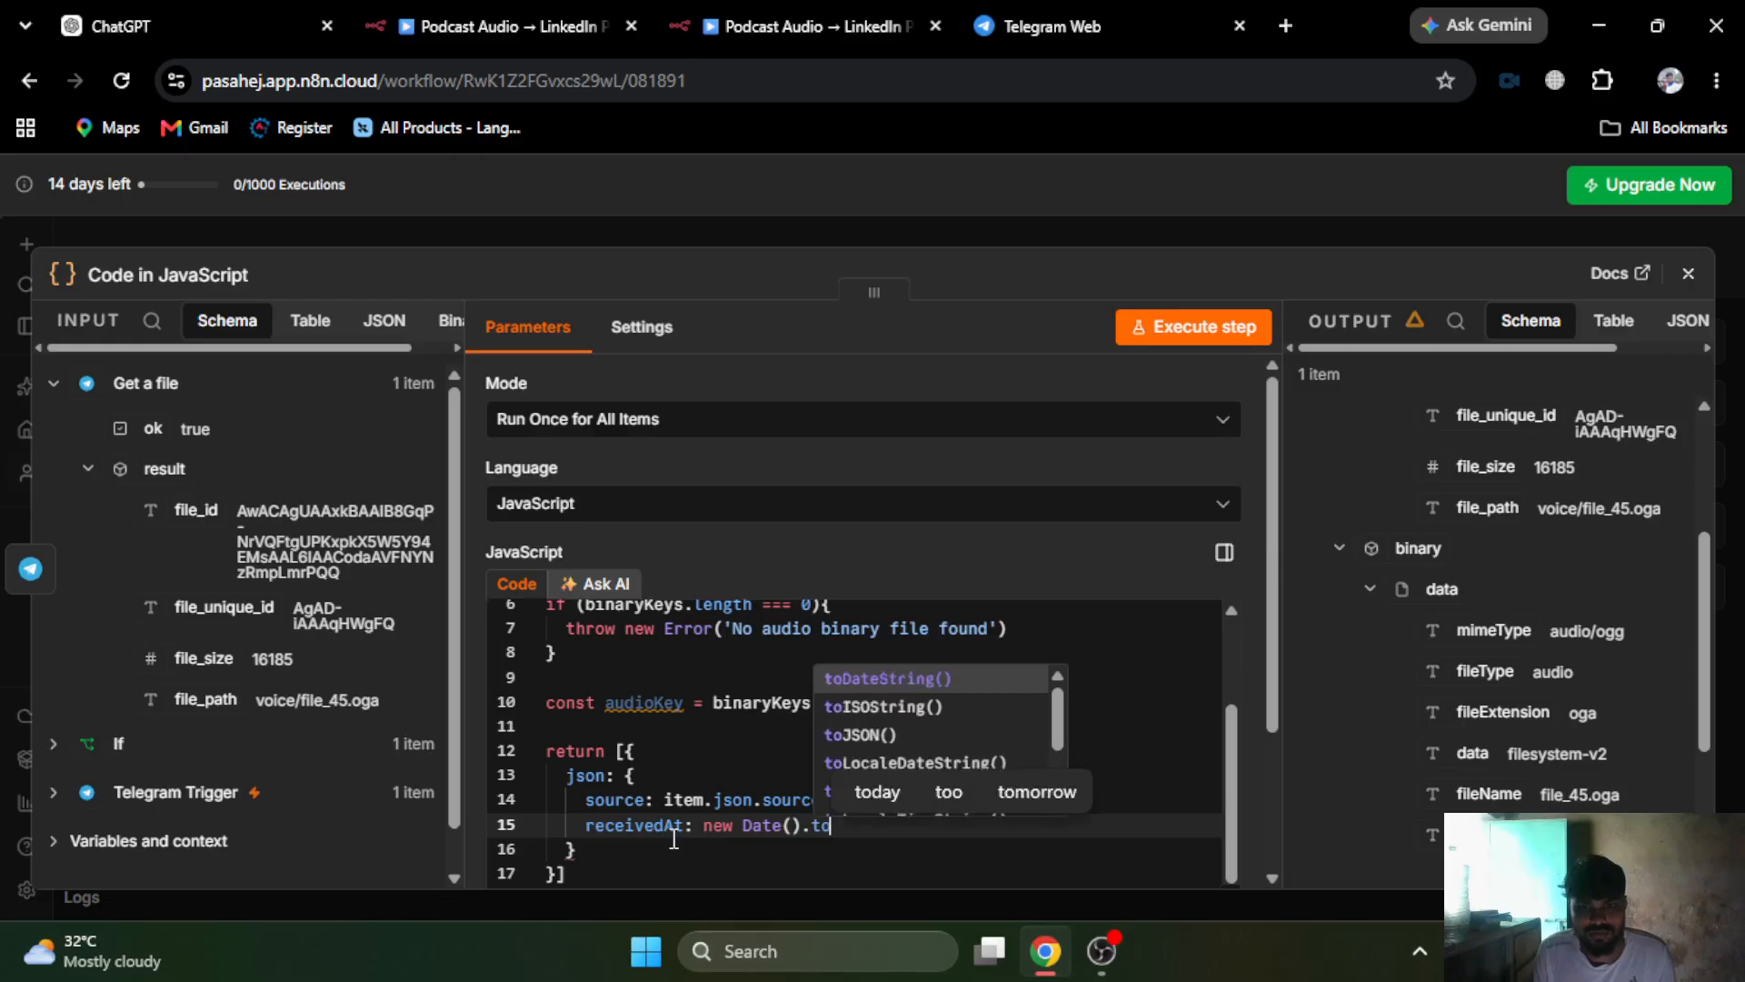
key("Return")
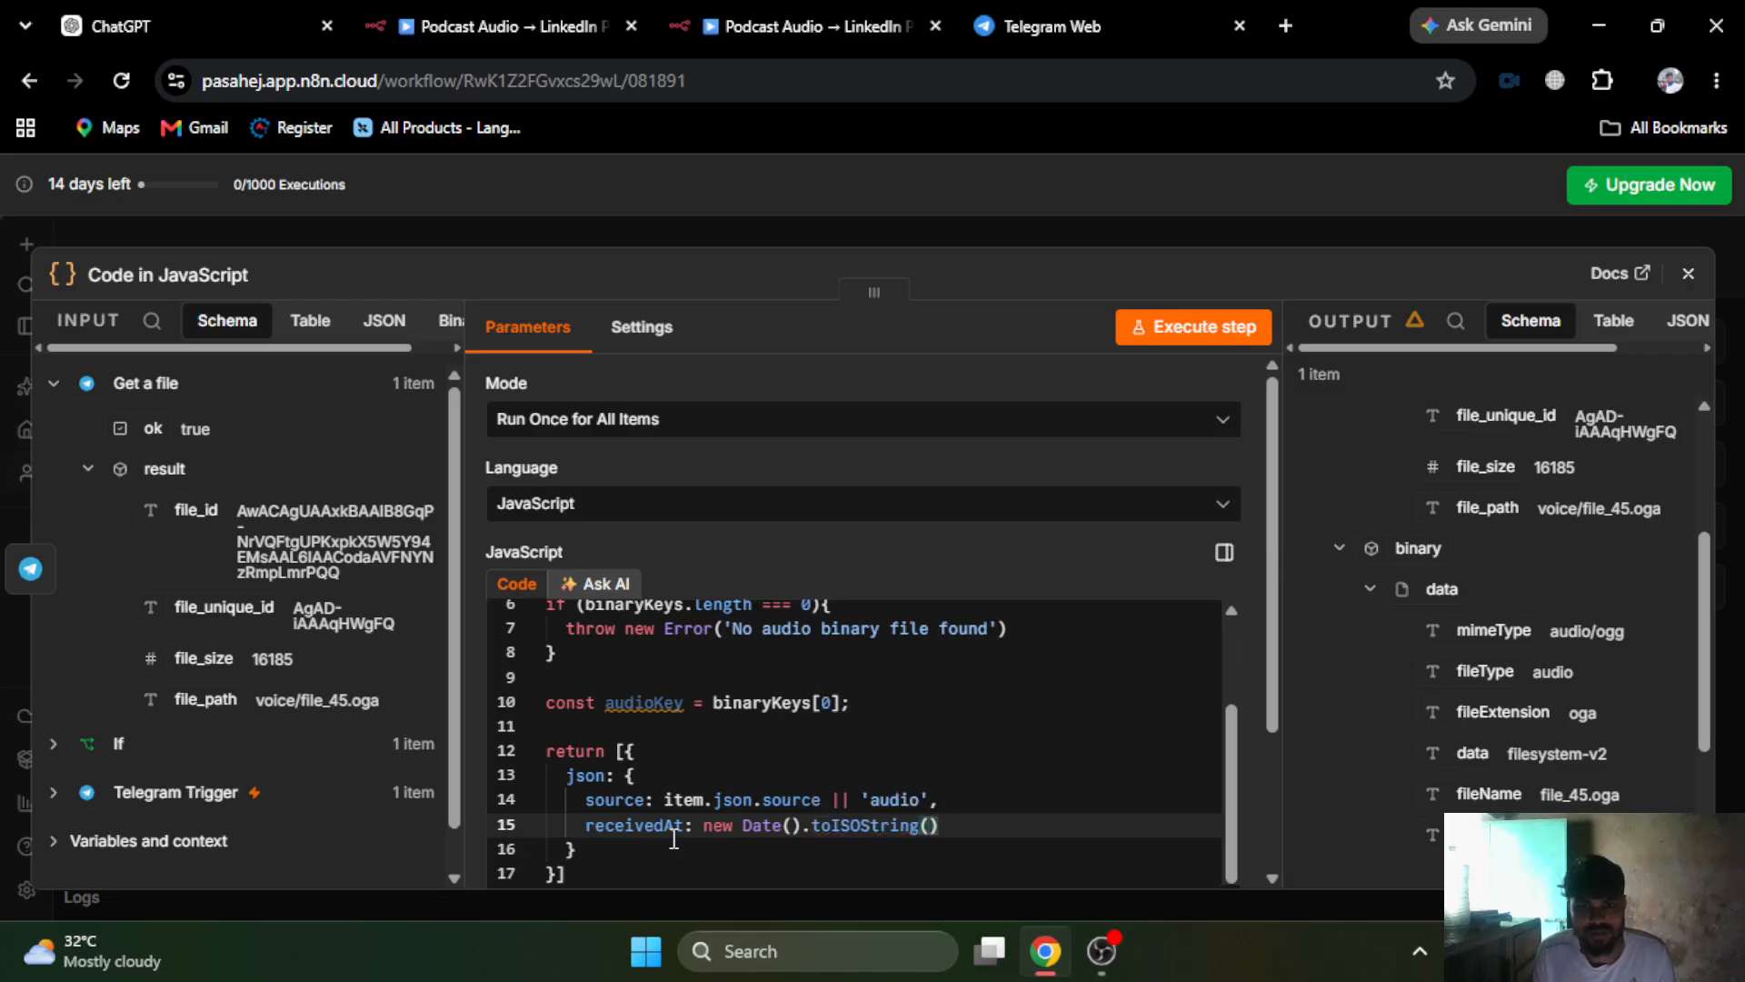
type(",")
key("Return")
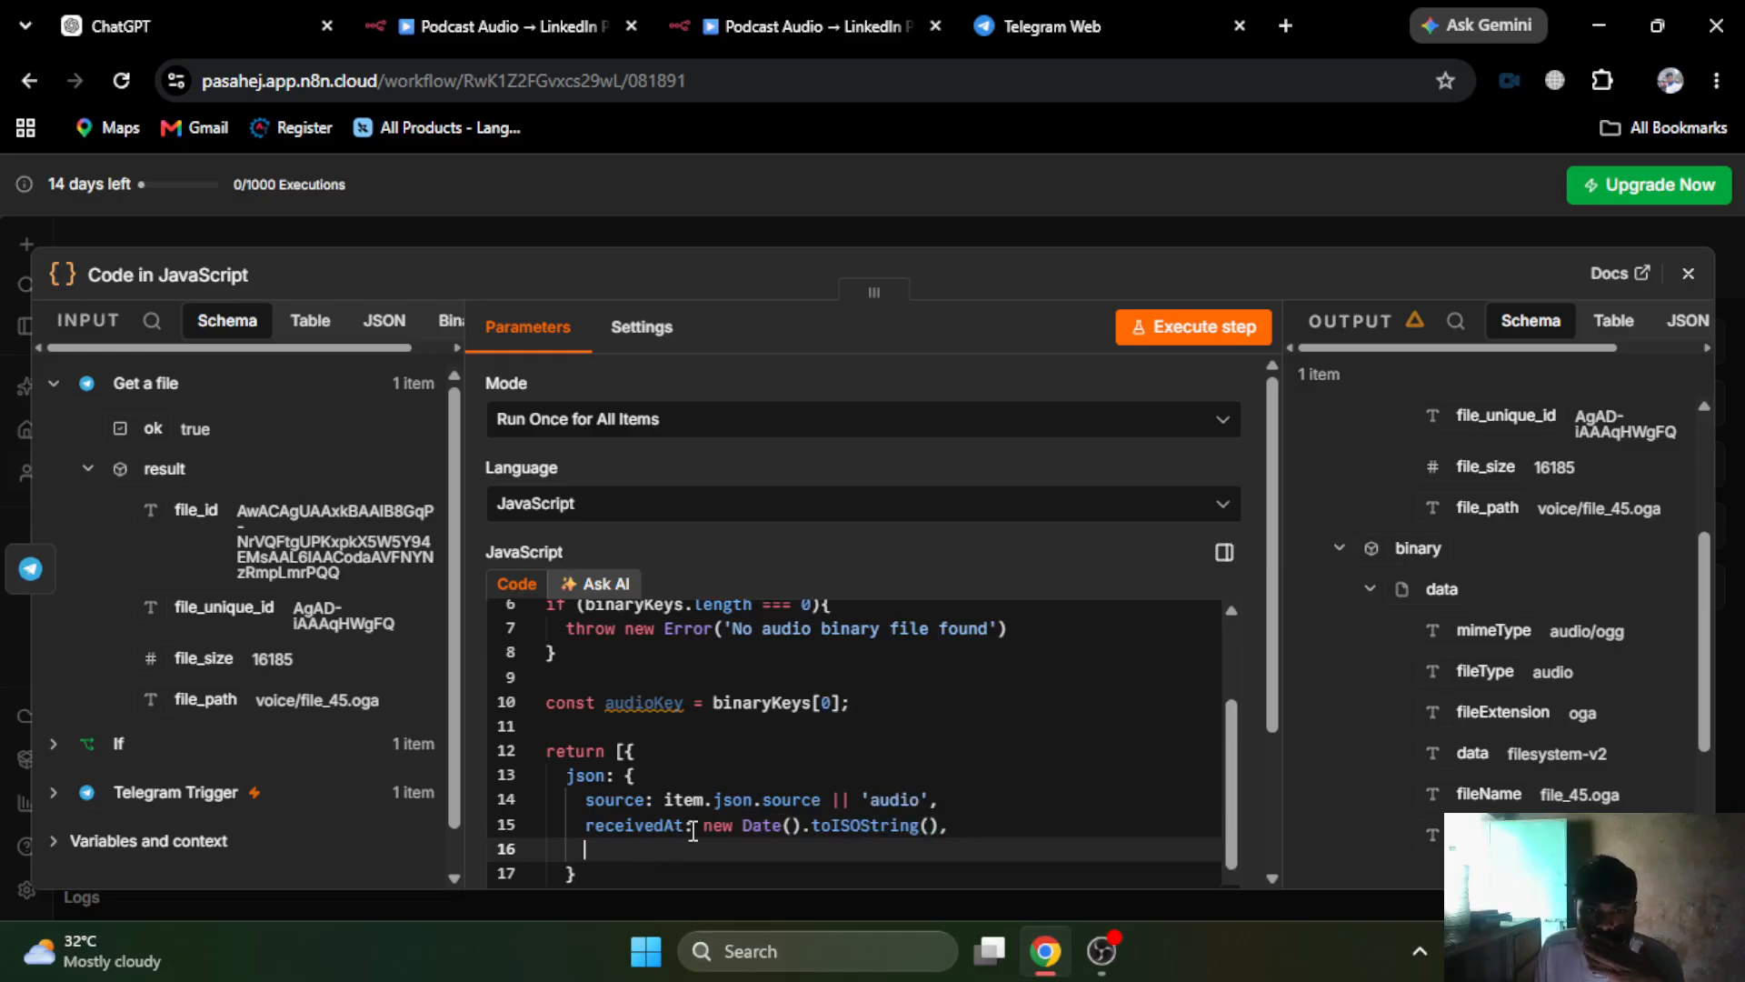
- Check the reference script and add audioBinaryProperty: audioKey, below receivedAt in the json object
scroll(693, 830, "down", 1)
left_click(691, 26)
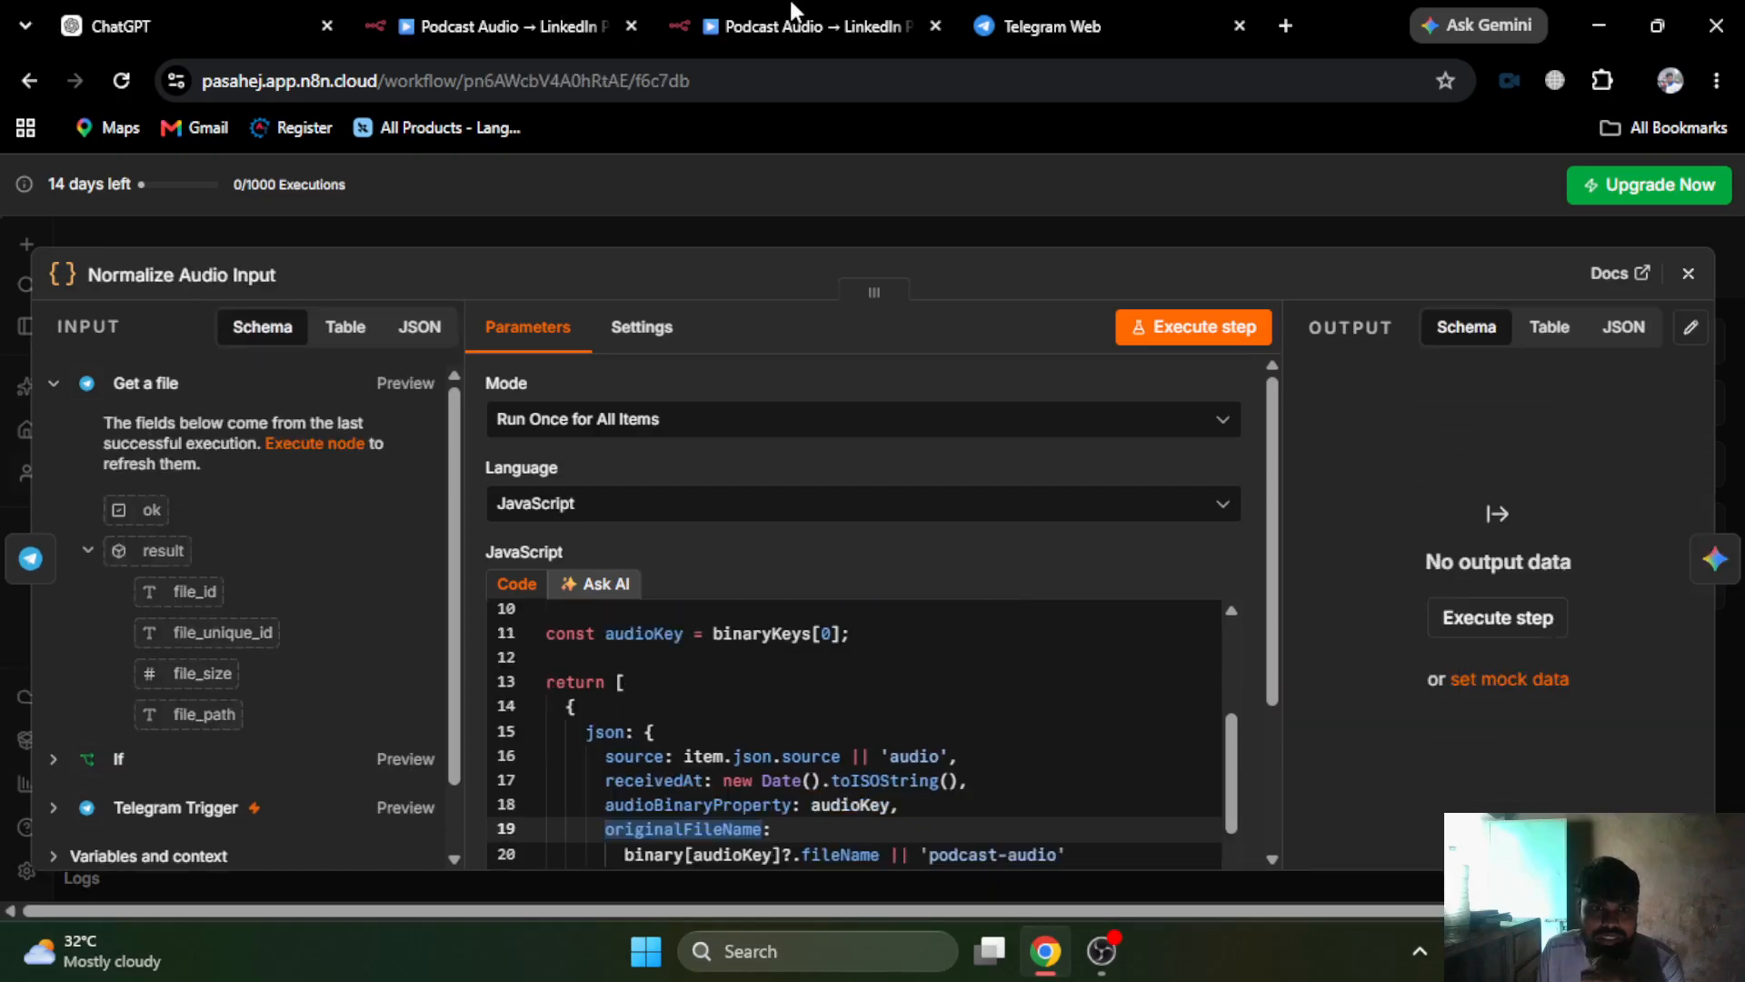
left_click(796, 10)
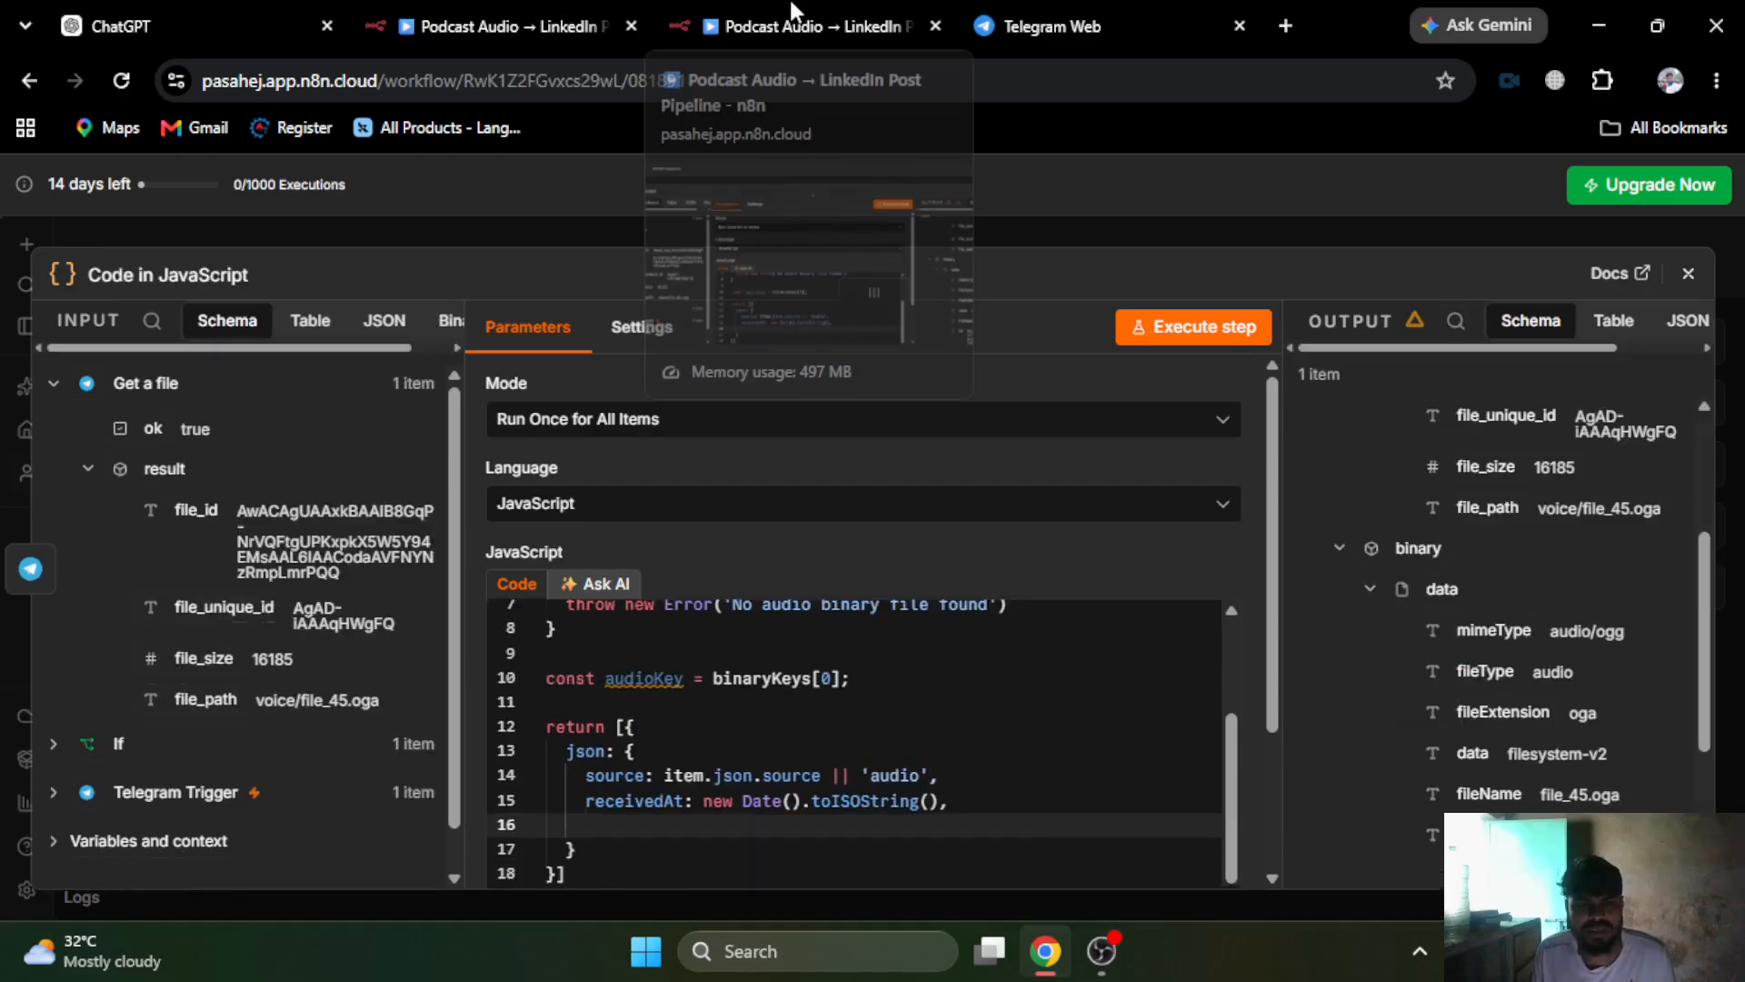
type("audio")
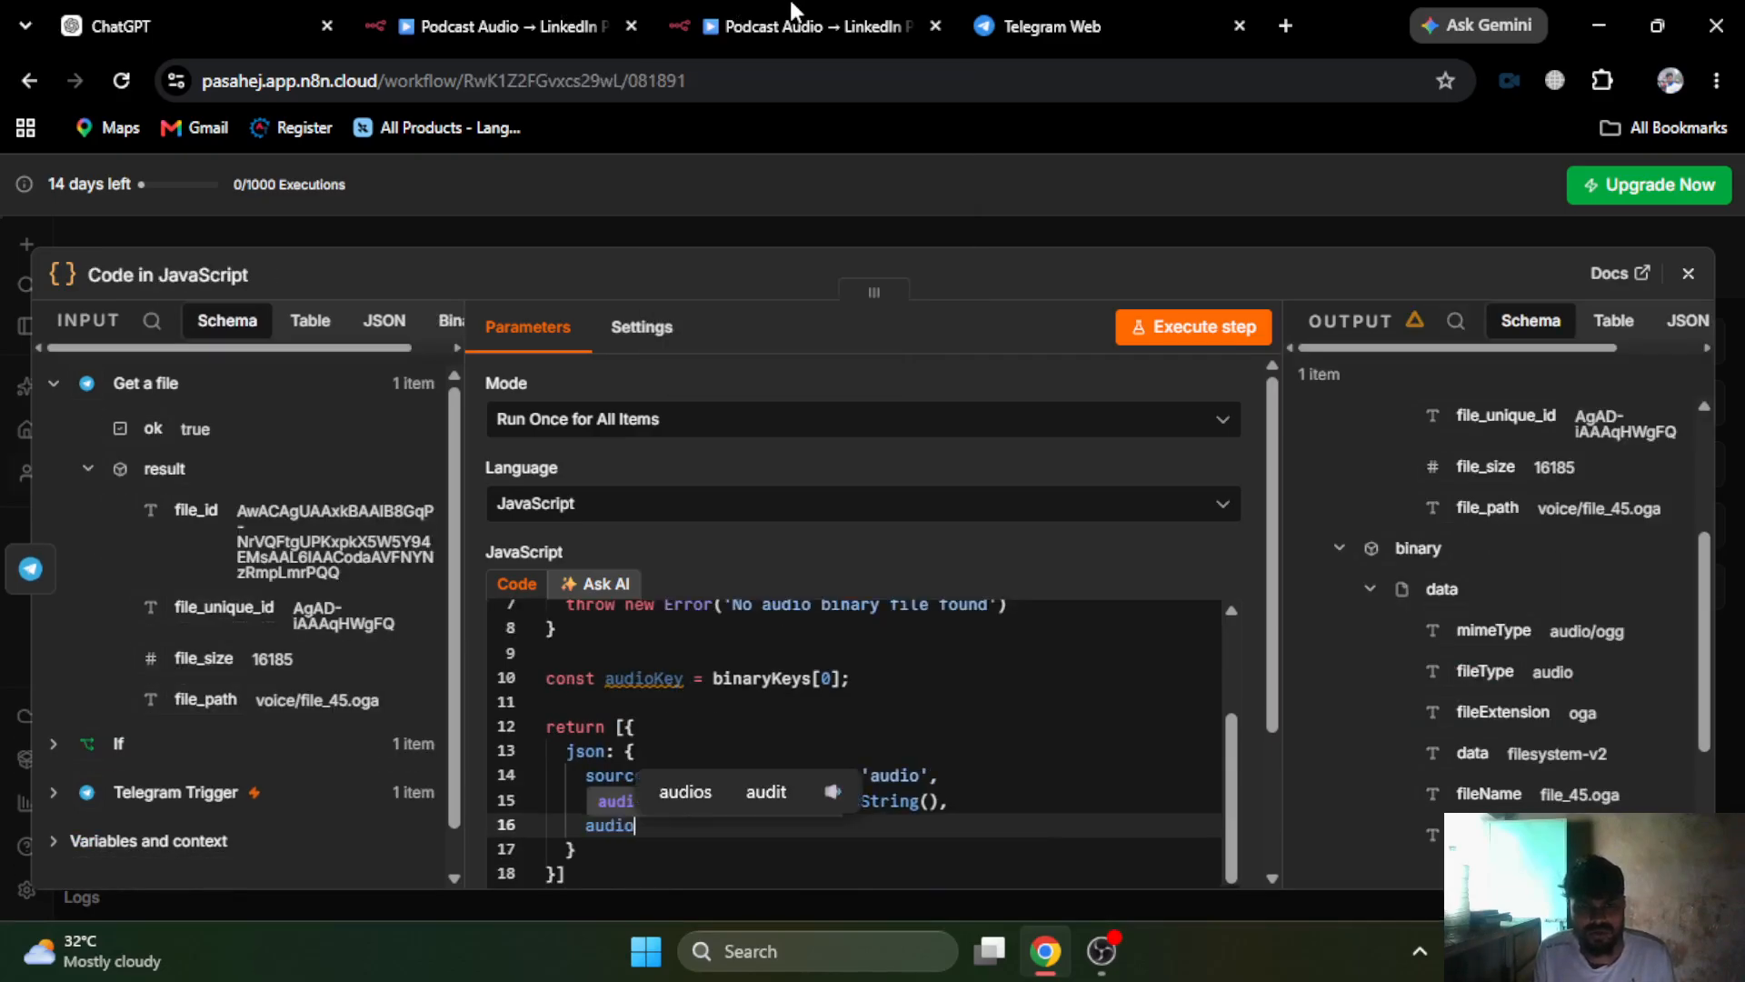
type("BinaryProperty:")
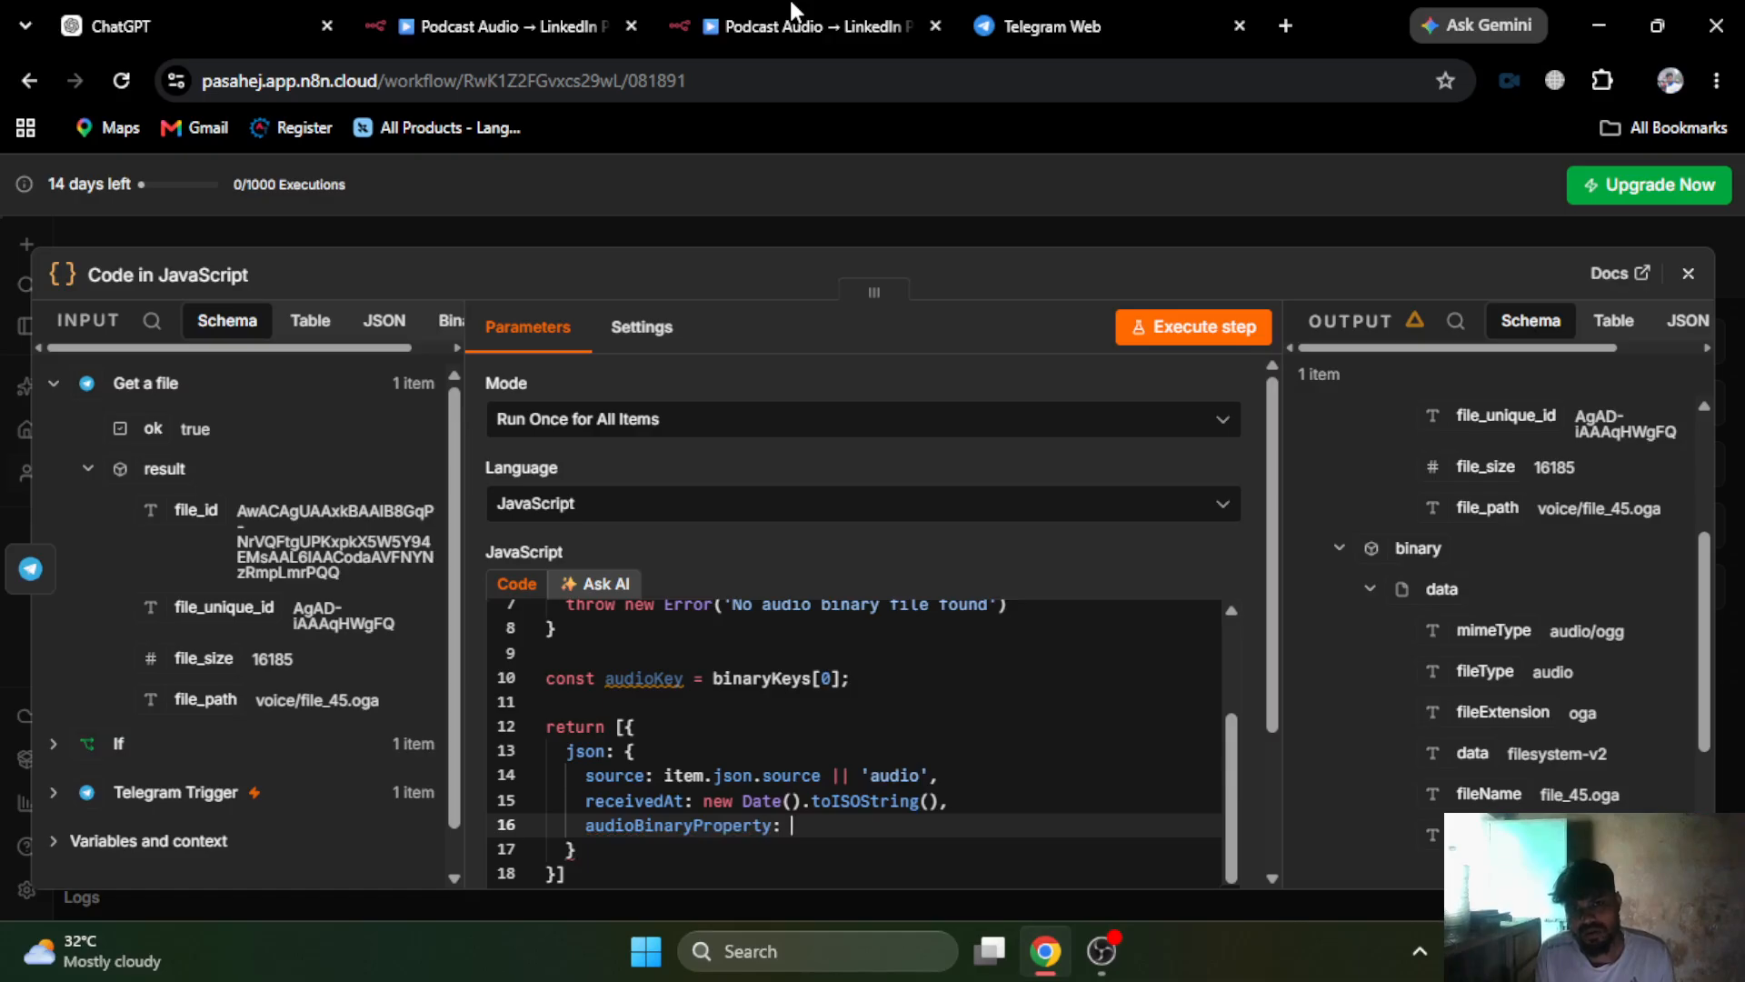
type("audioKey,")
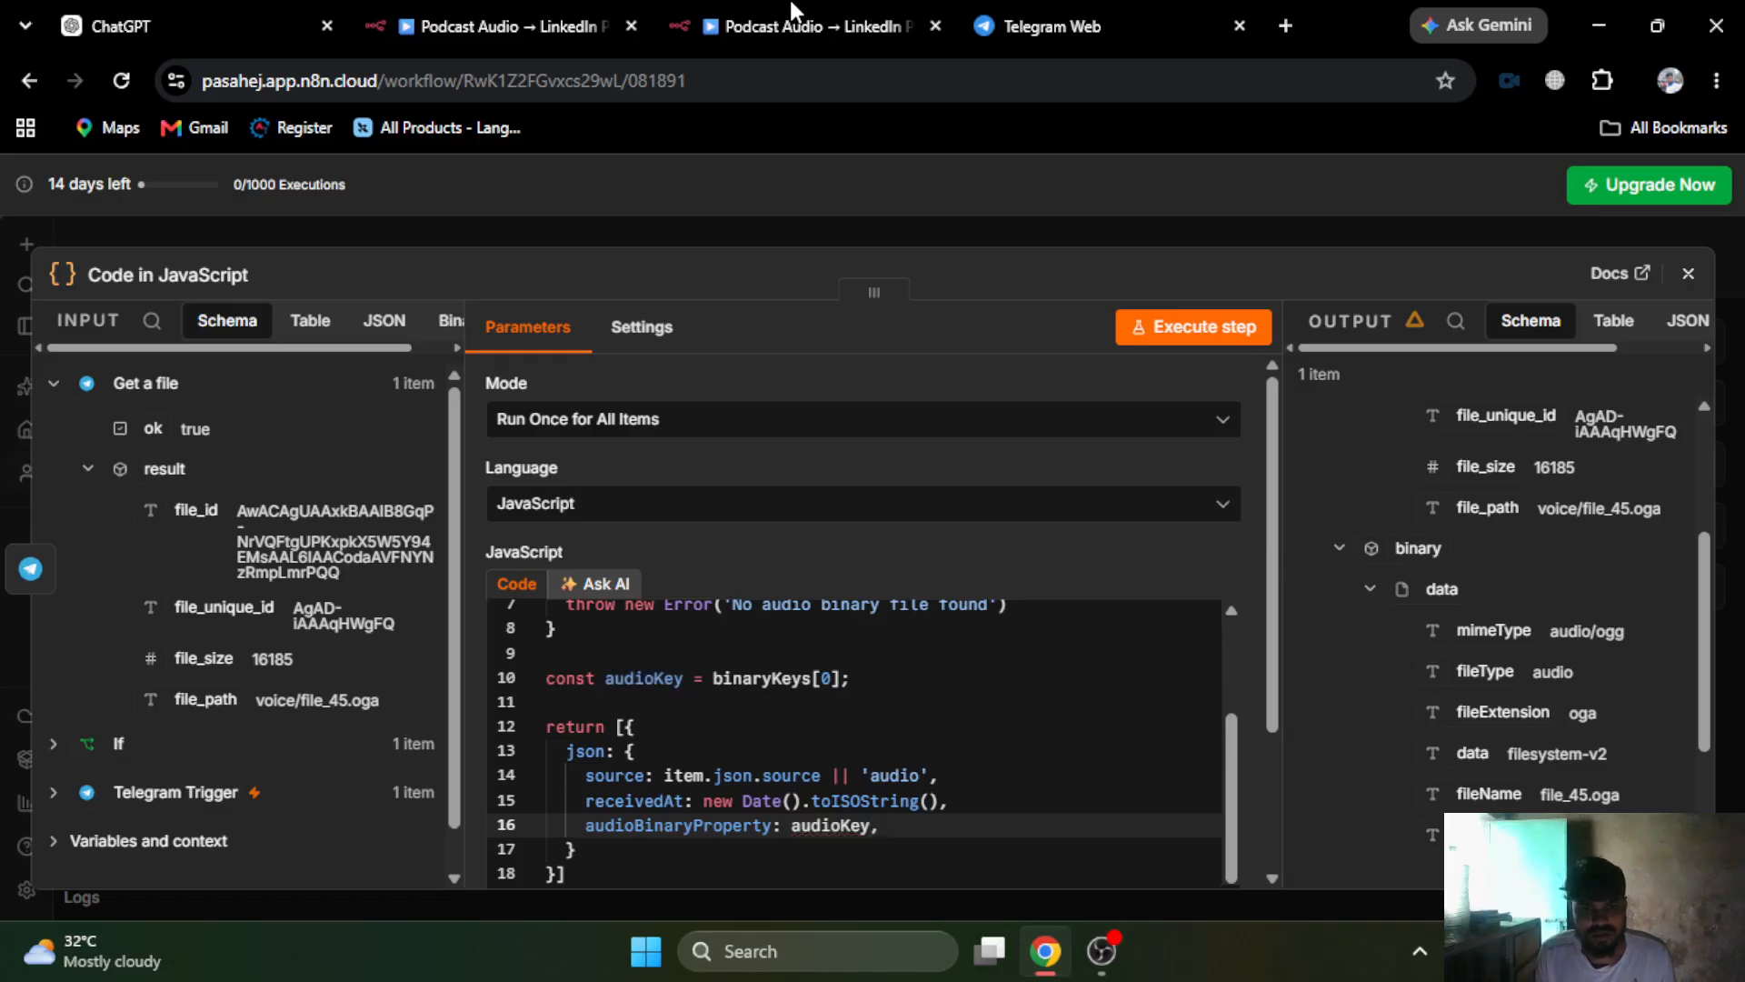
key("Return")
- Consult the reference script and add an originalFileName: property below audioBinaryProperty in the json object
scroll(743, 709, "down", 1)
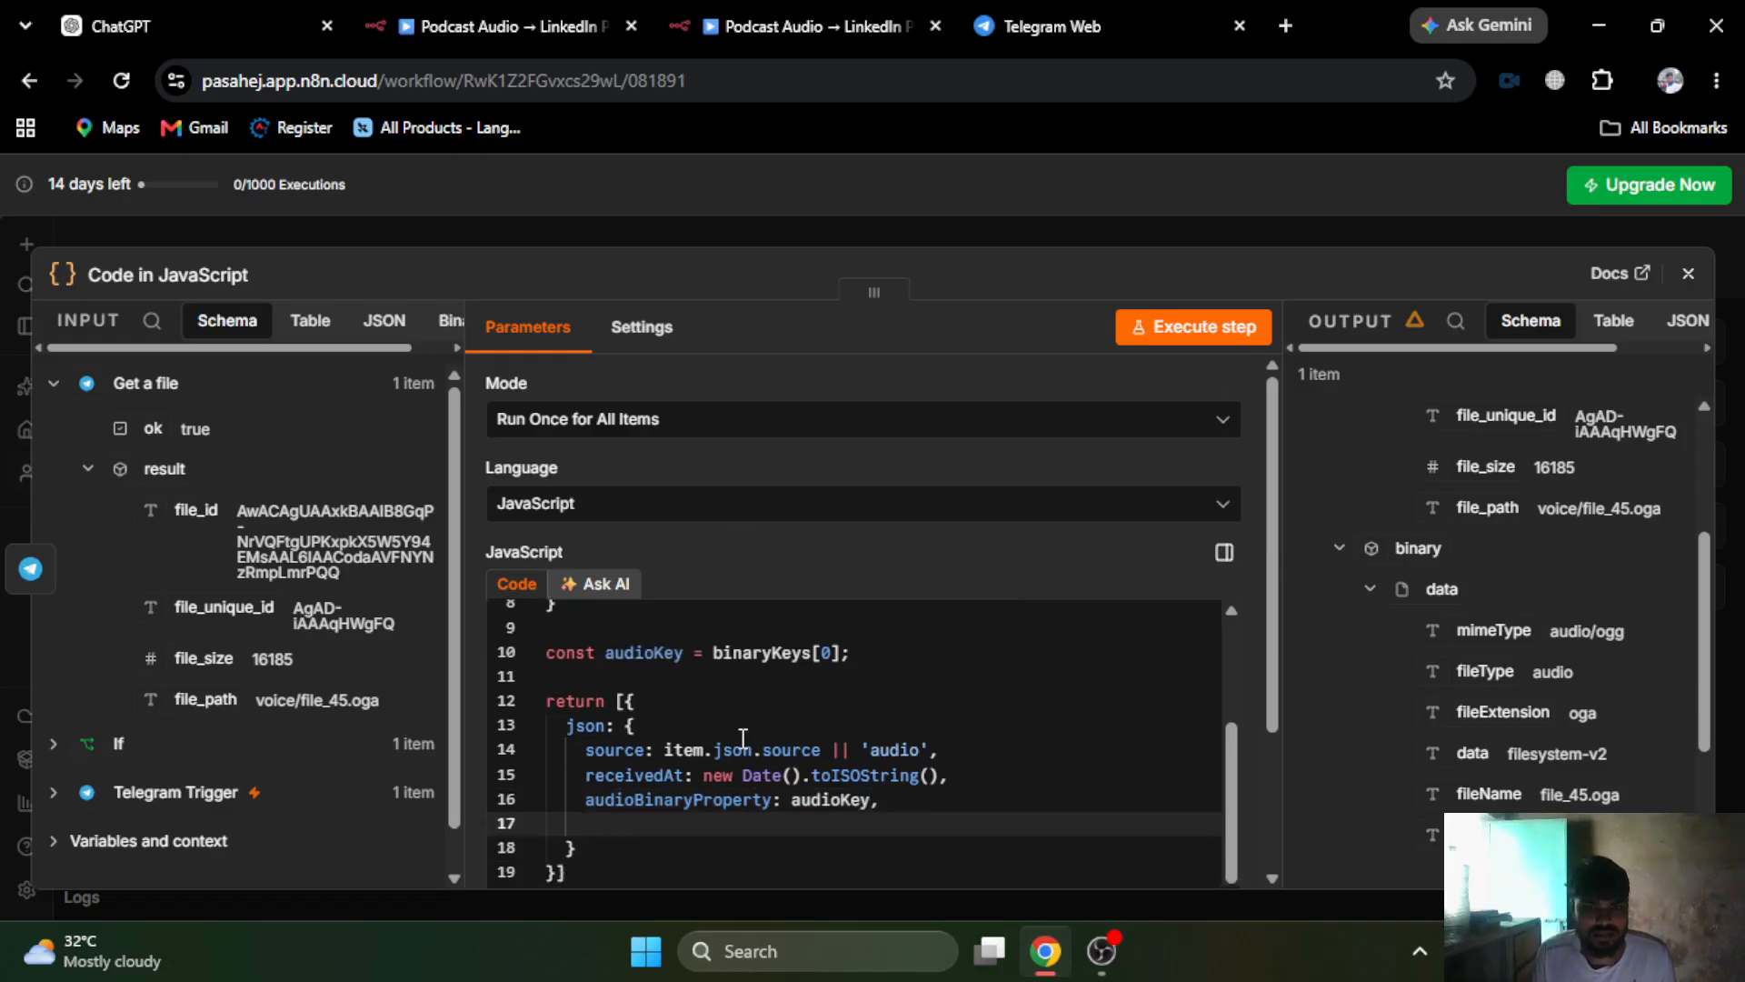
left_click(537, 13)
left_click(834, 13)
type("origin")
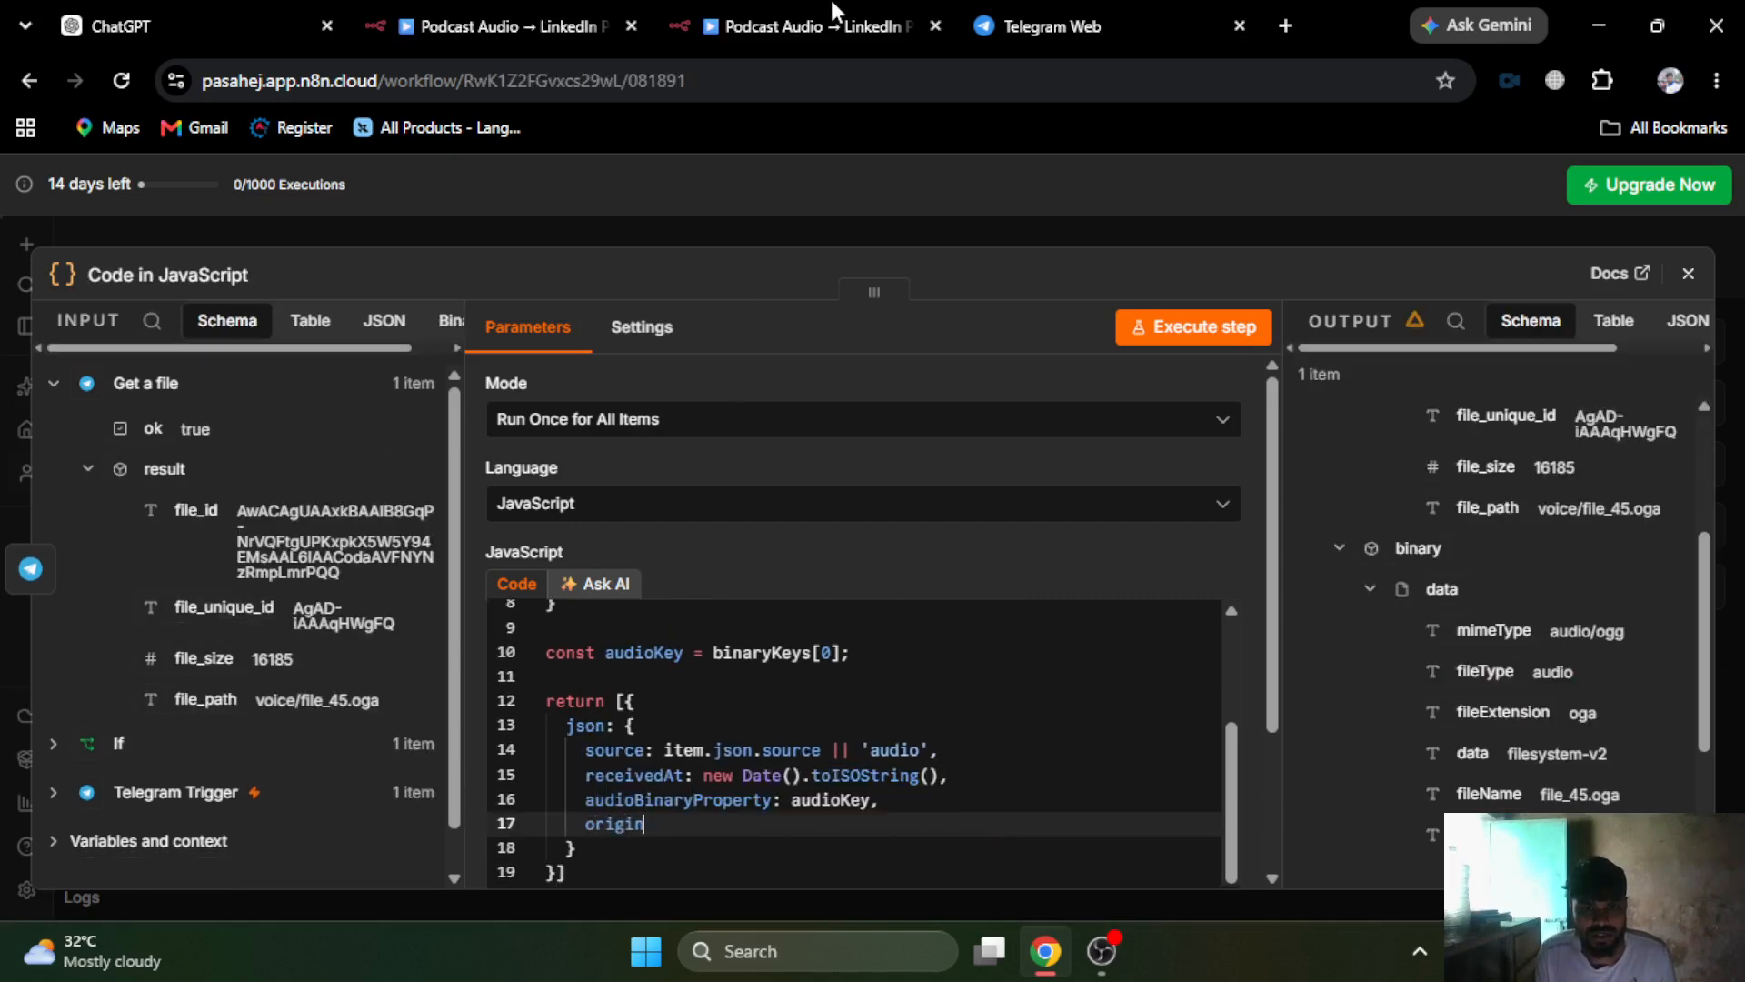
type("alFileN")
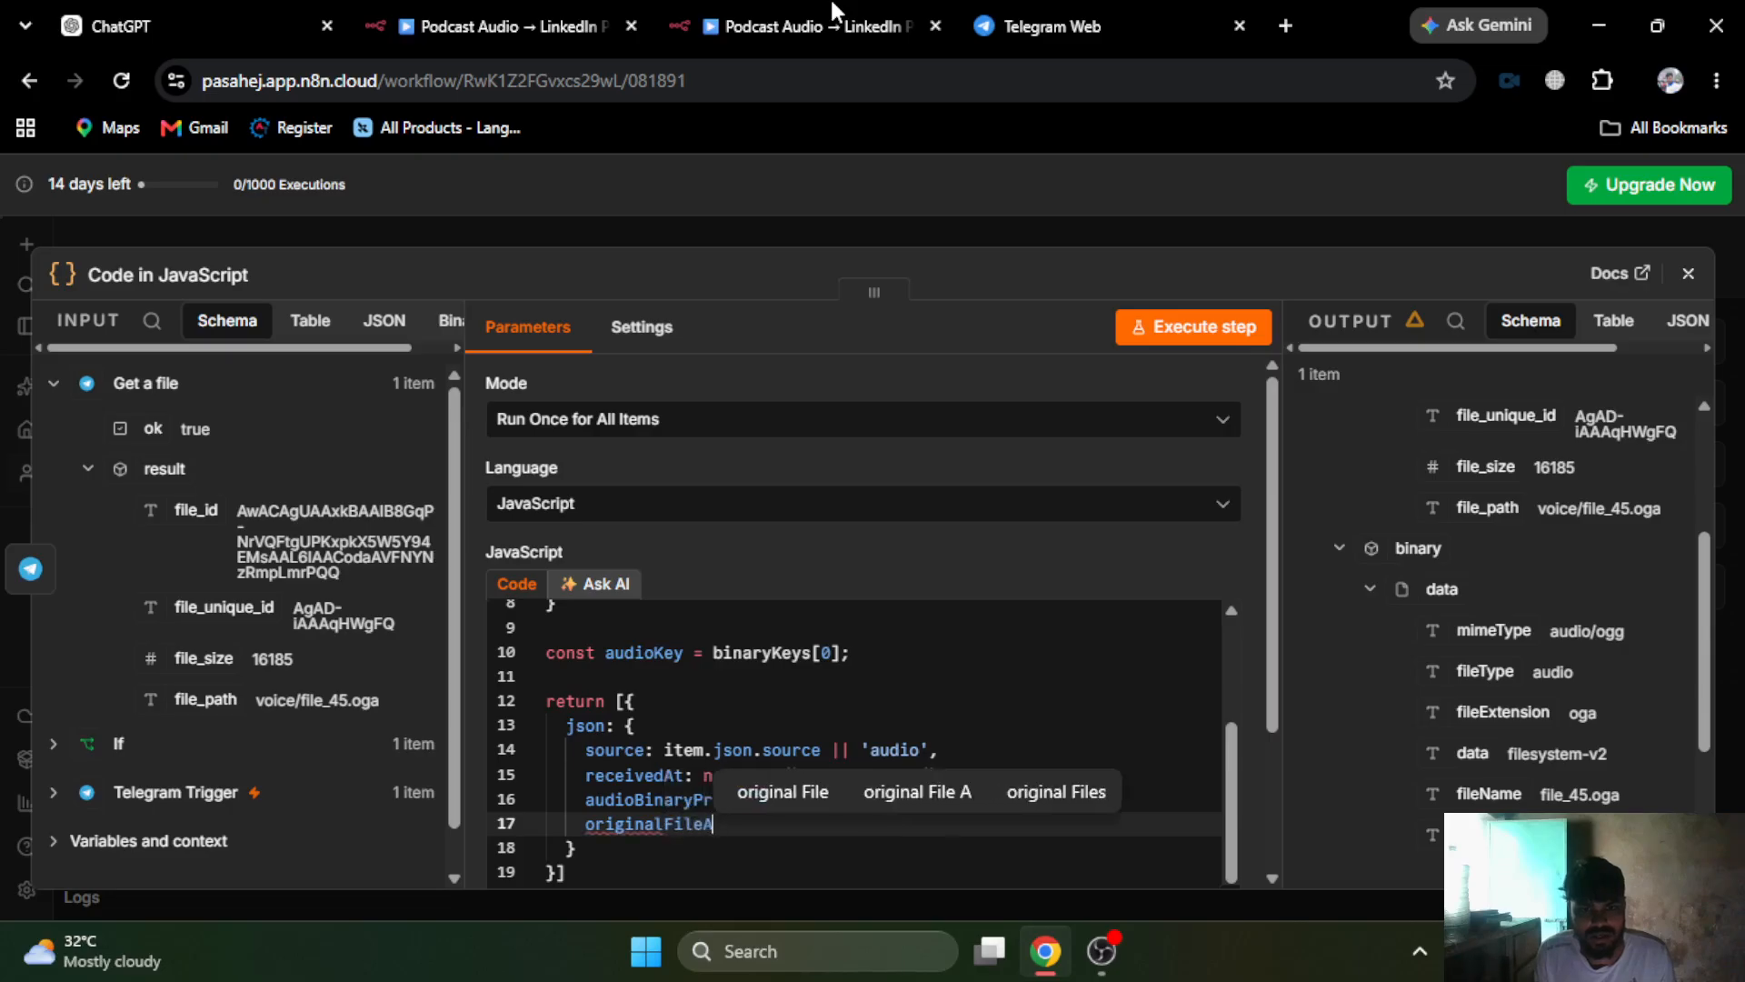
type("ame:")
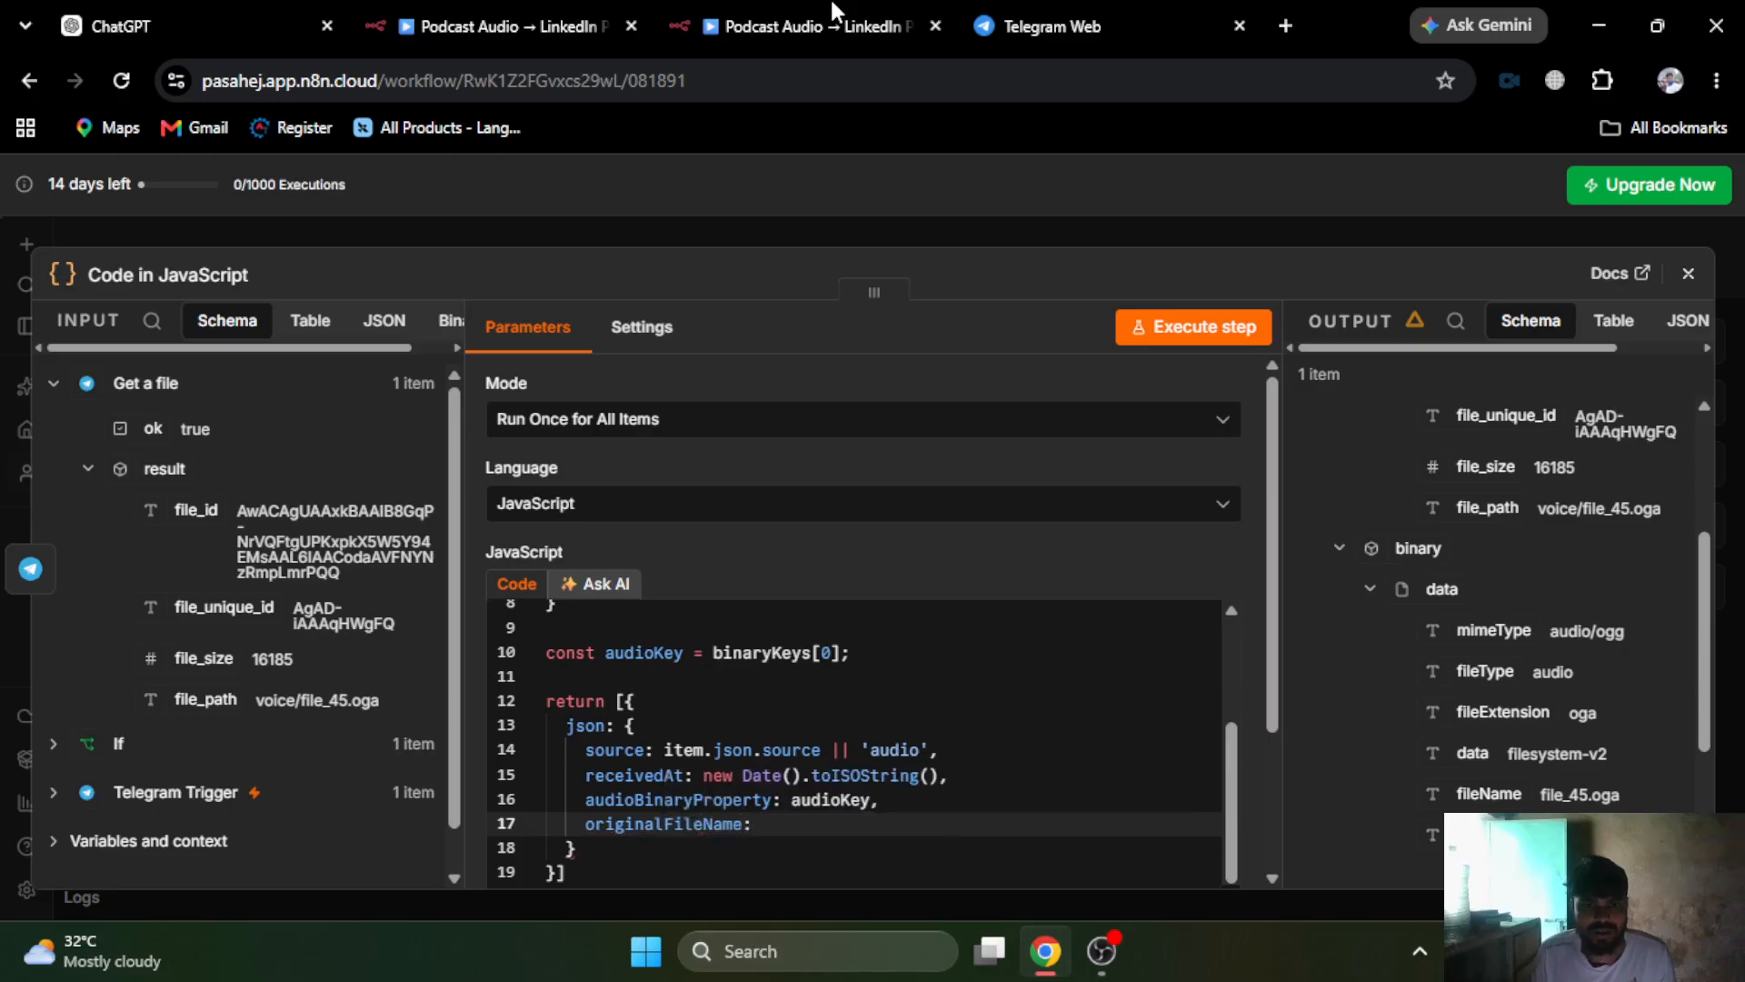
- Look through the output data and the reference script, and enter binary[audioKey] as the originalFileName value
scroll(1498, 647, "down", 3)
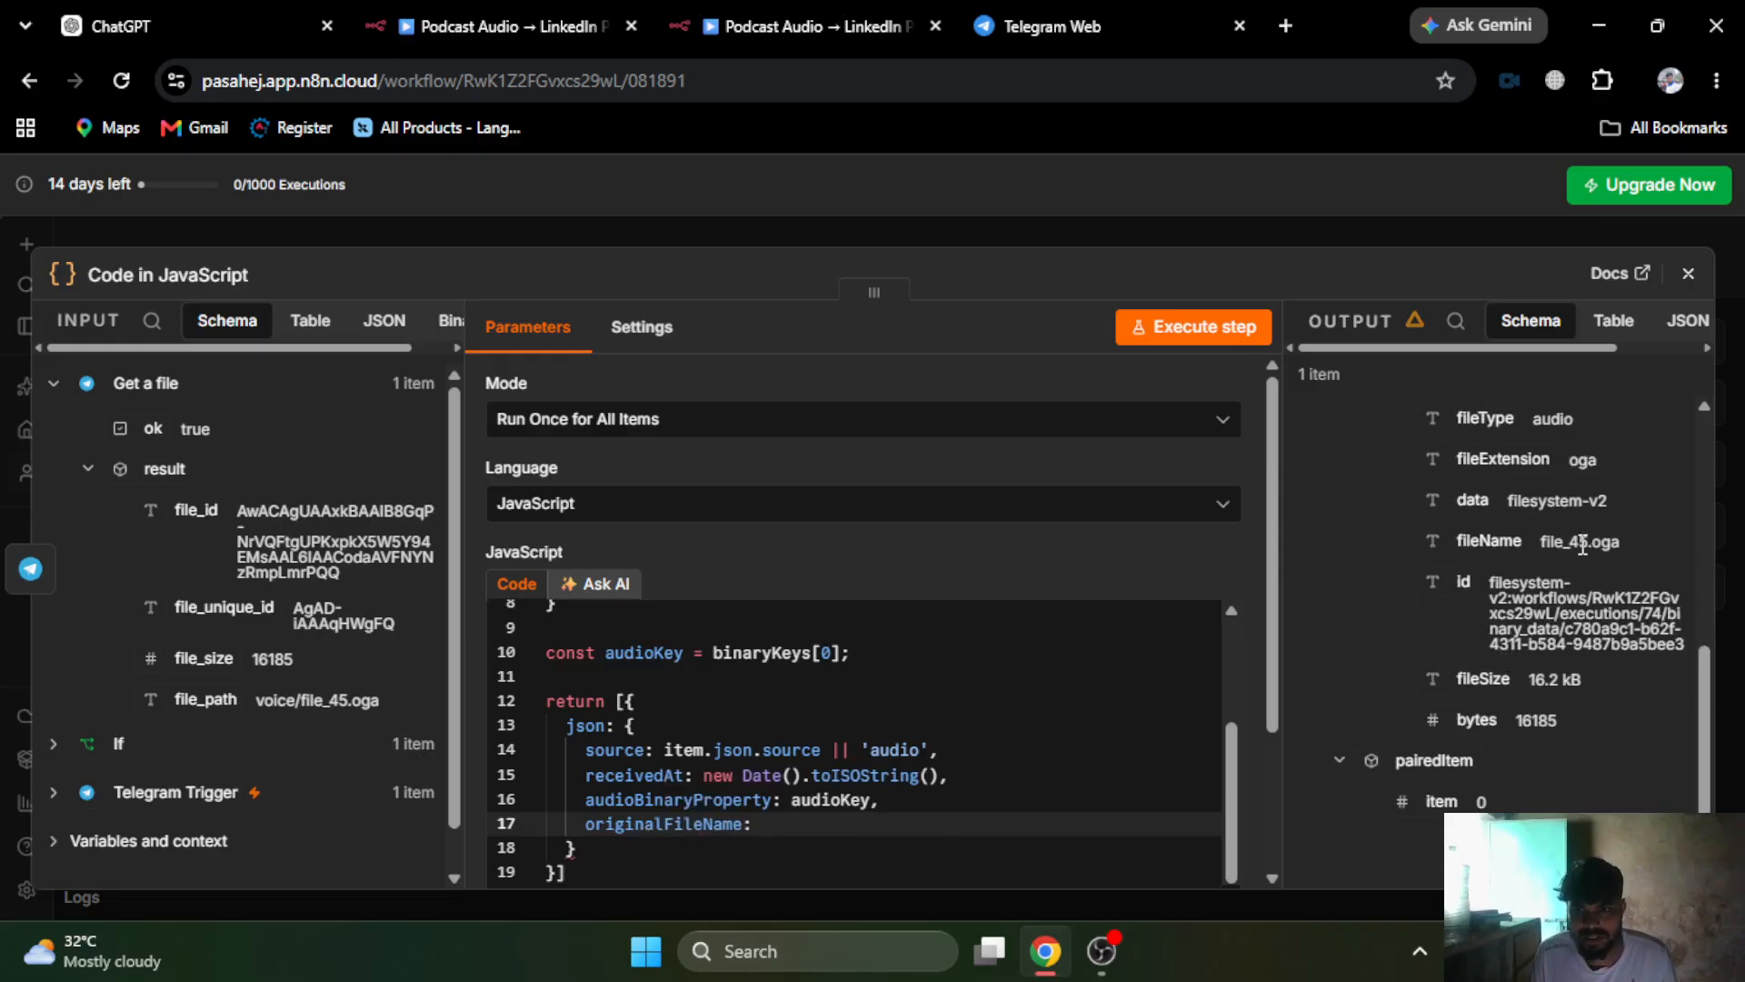
scroll(1524, 541, "up", 3)
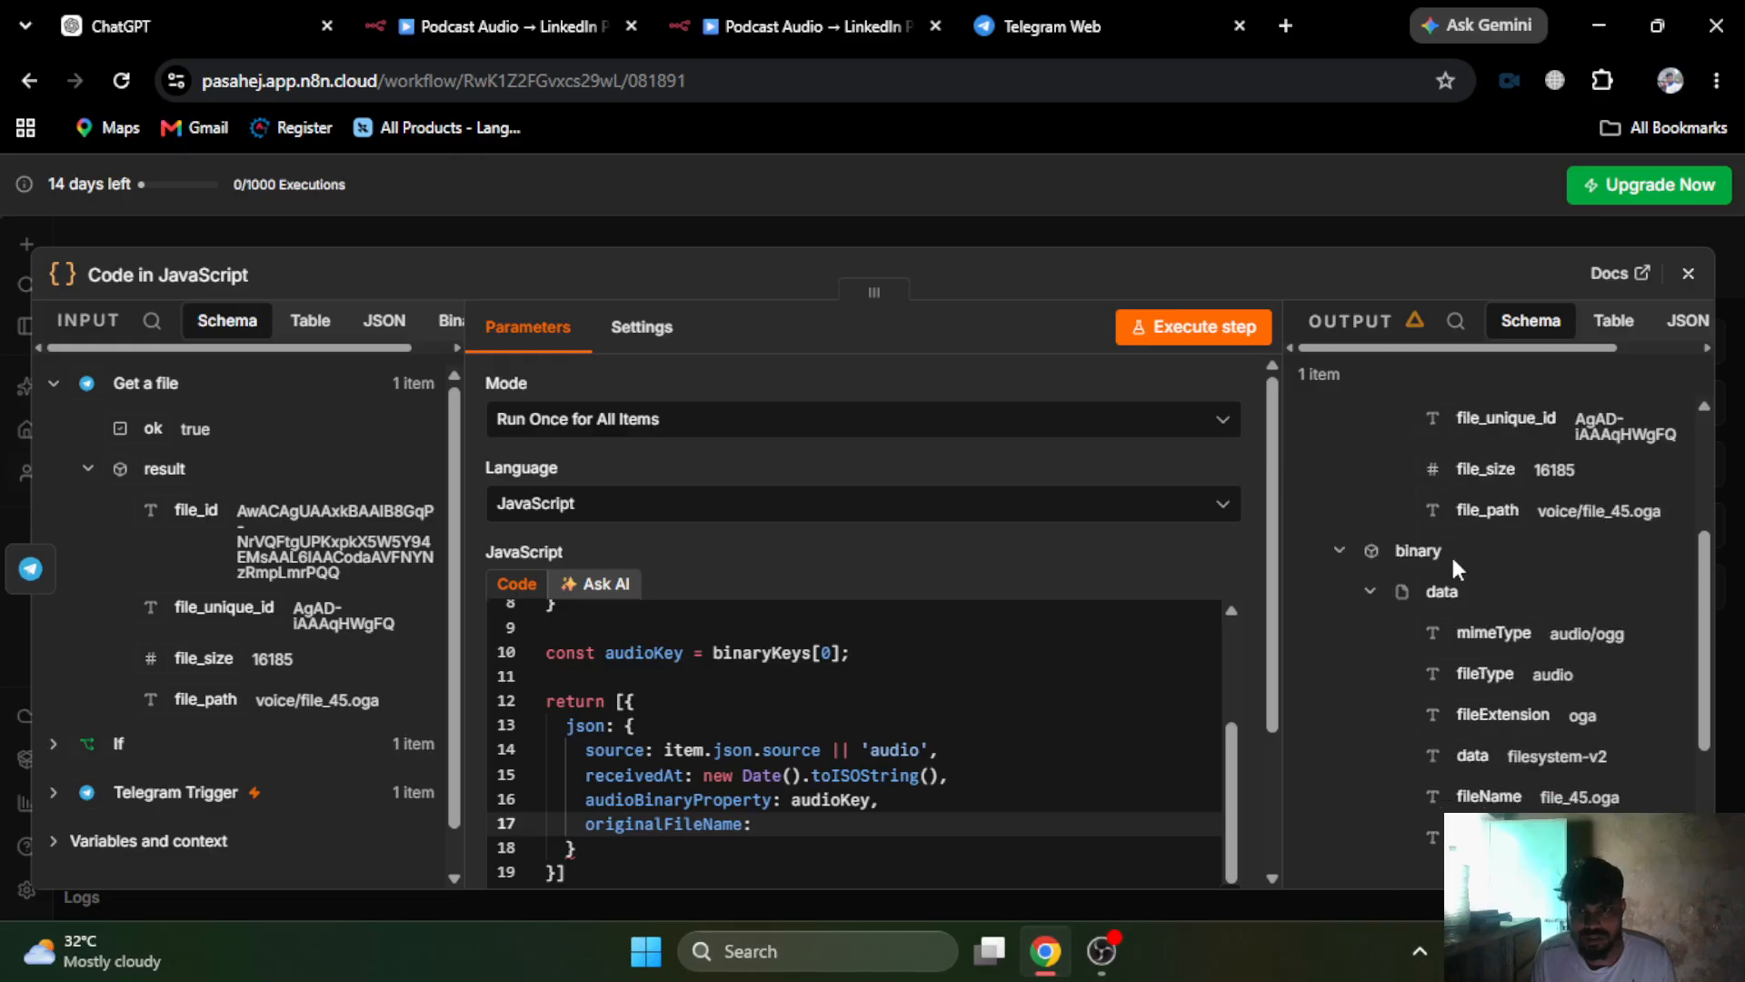
scroll(1464, 587, "up", 3)
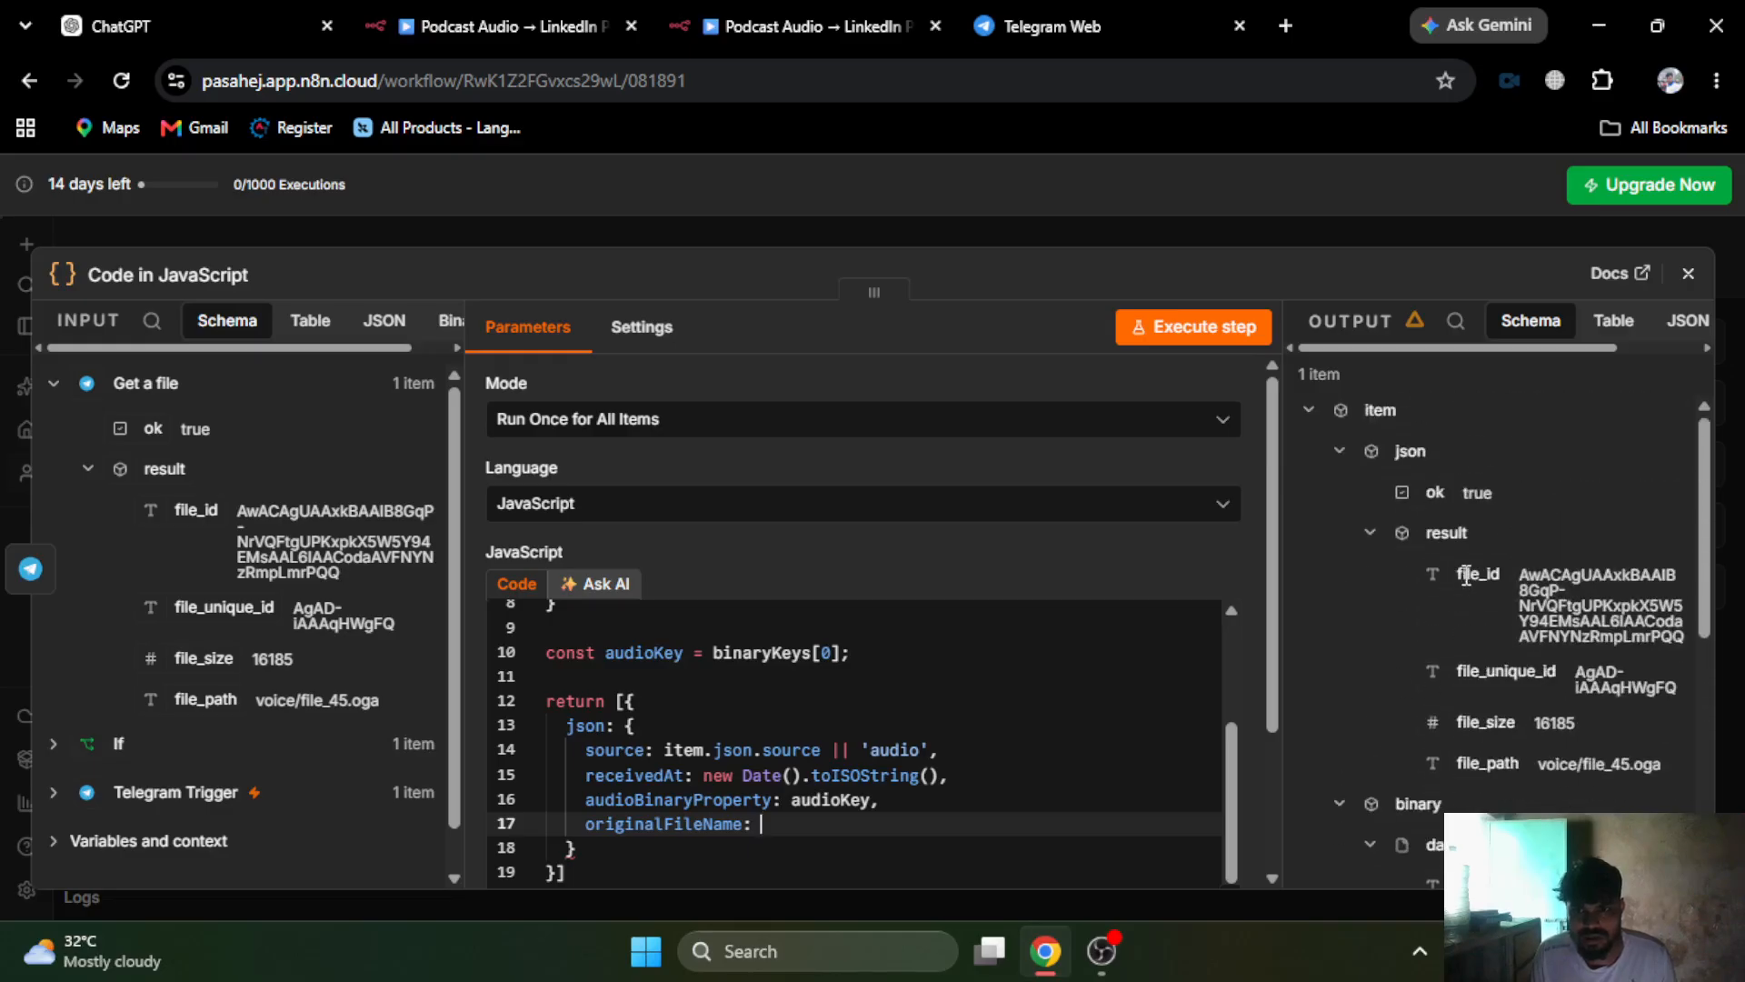
scroll(1503, 702, "down", 5)
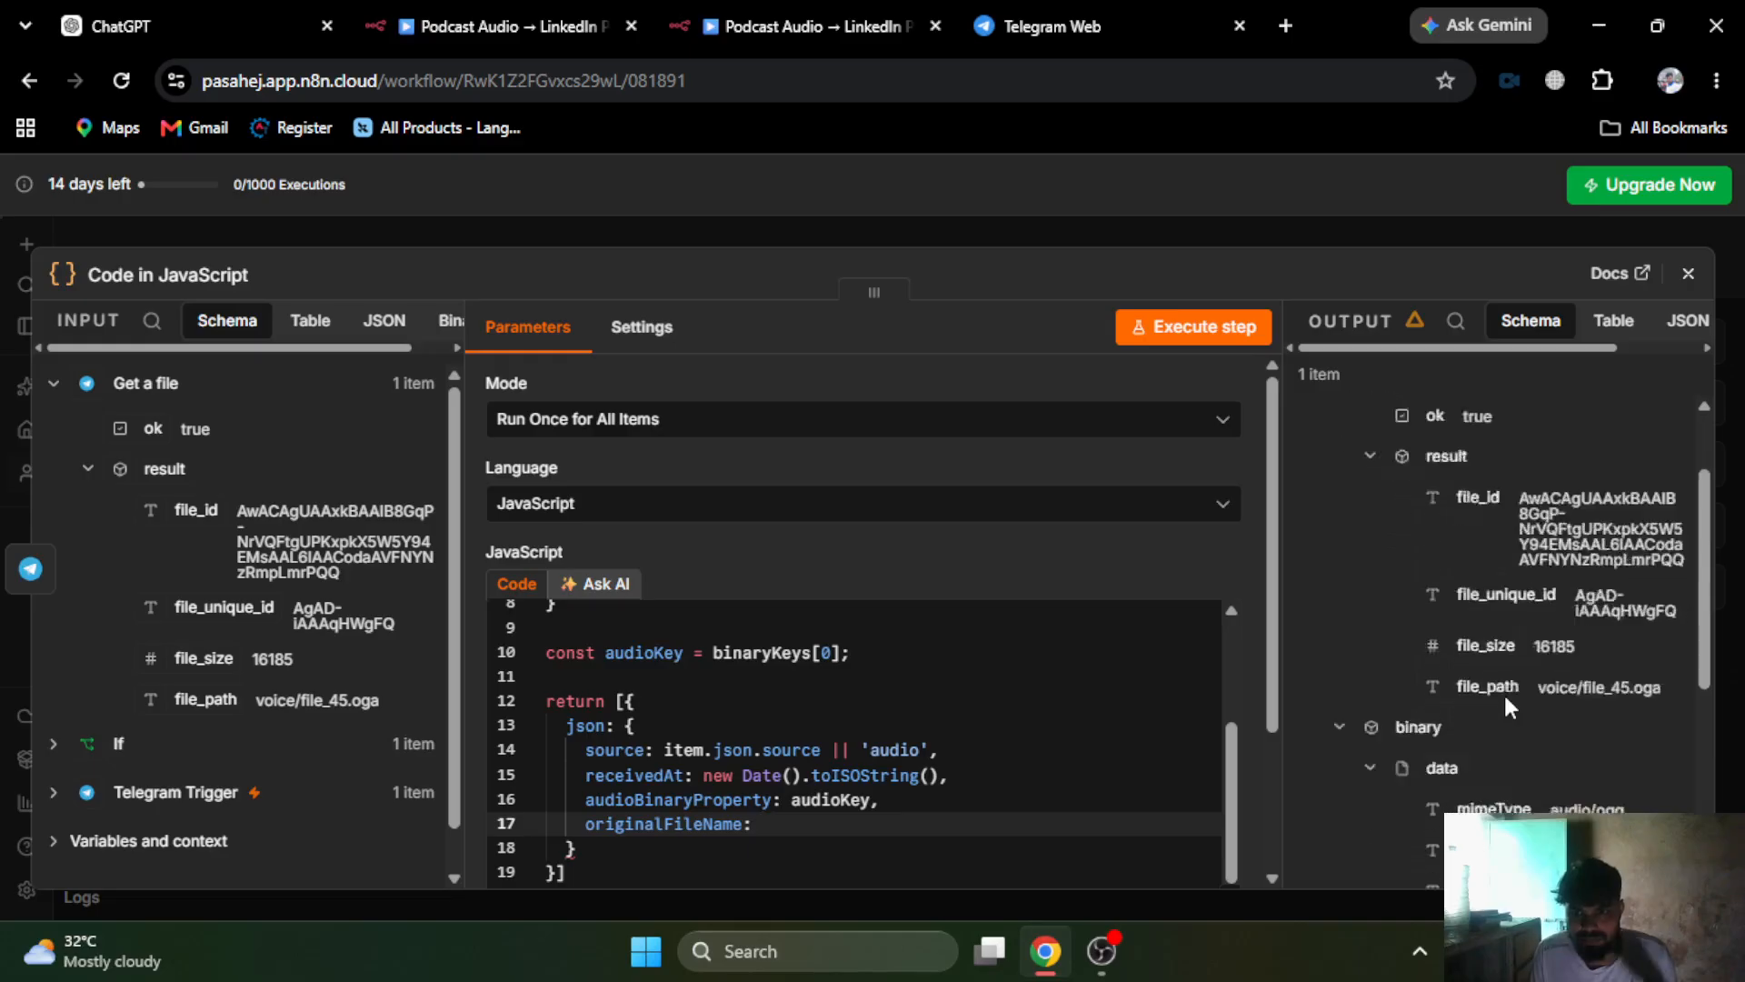
scroll(1504, 702, "up", 2)
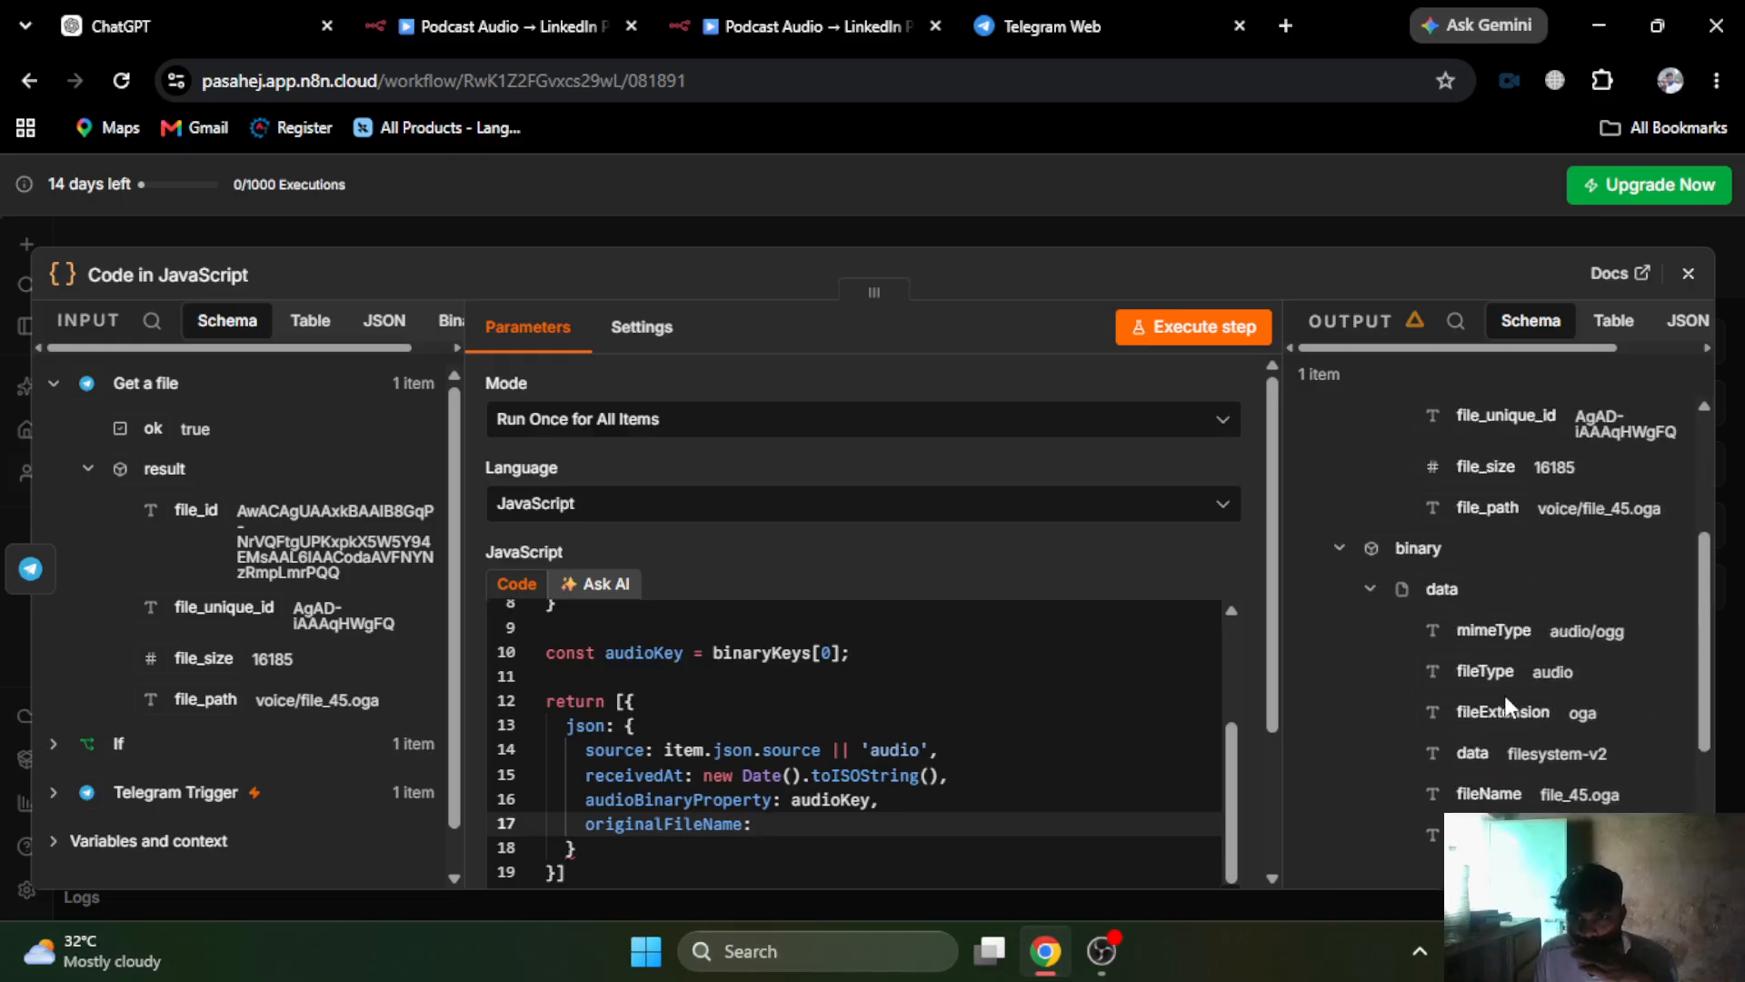
scroll(1503, 696, "up", 2)
left_click(716, 20)
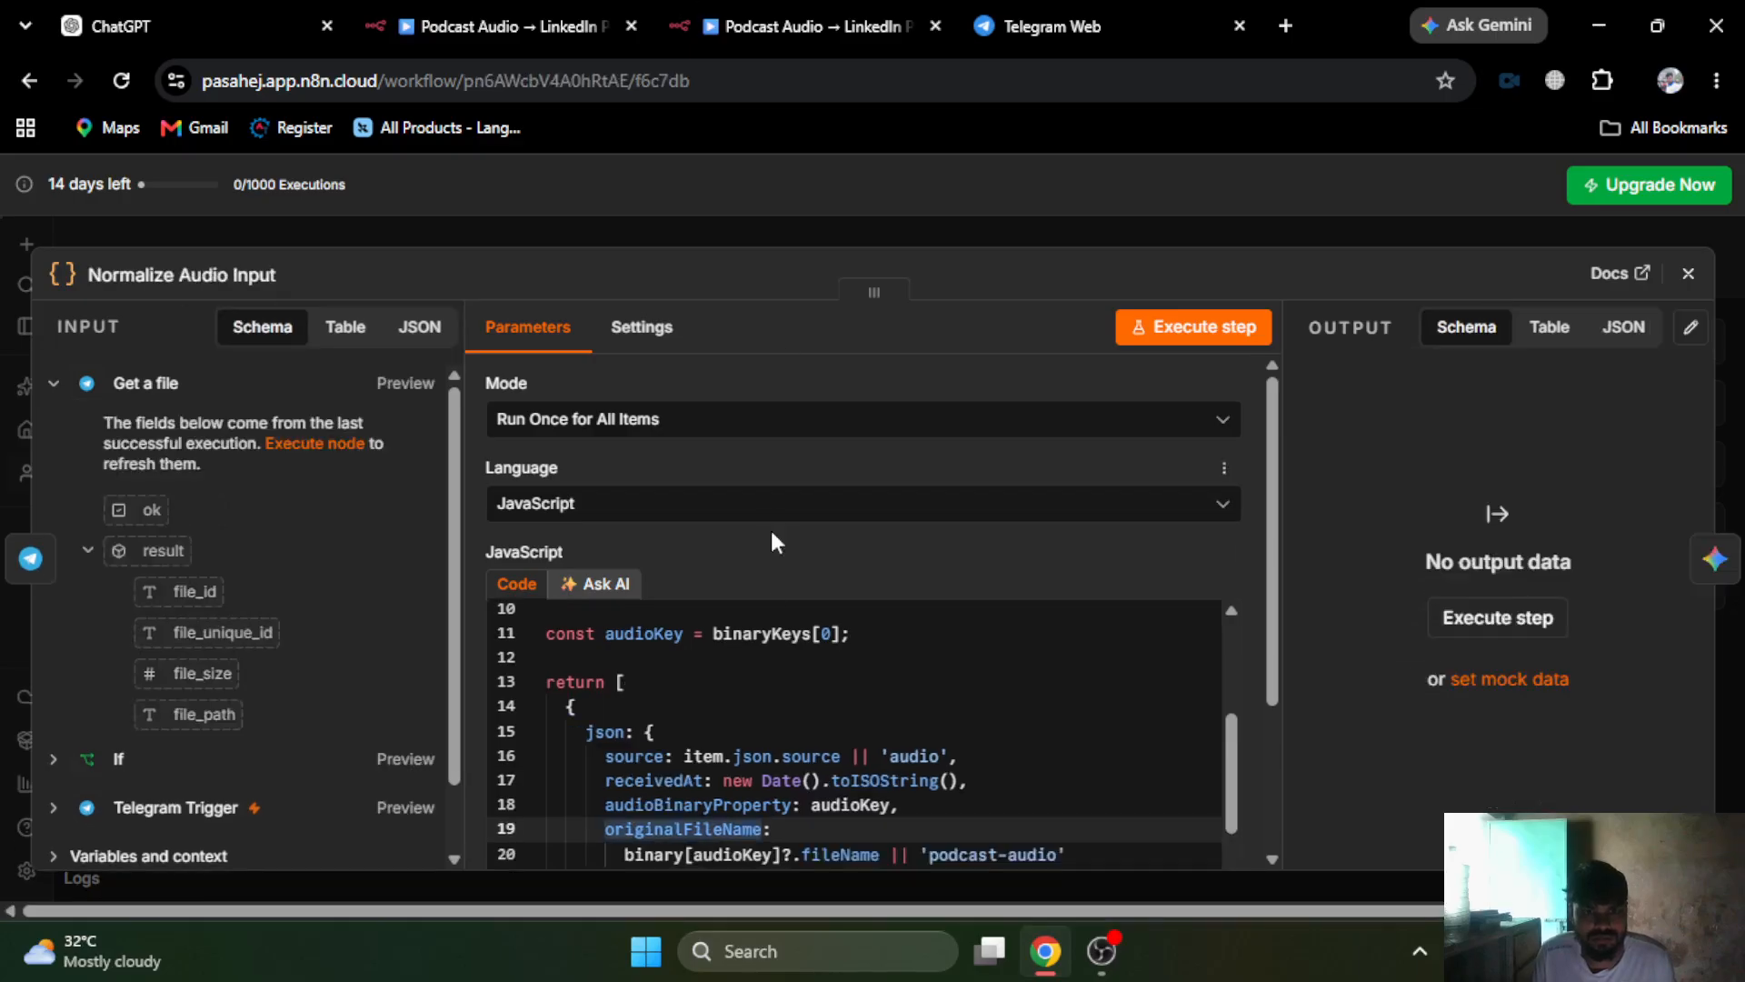
left_click(766, 13)
type("bin")
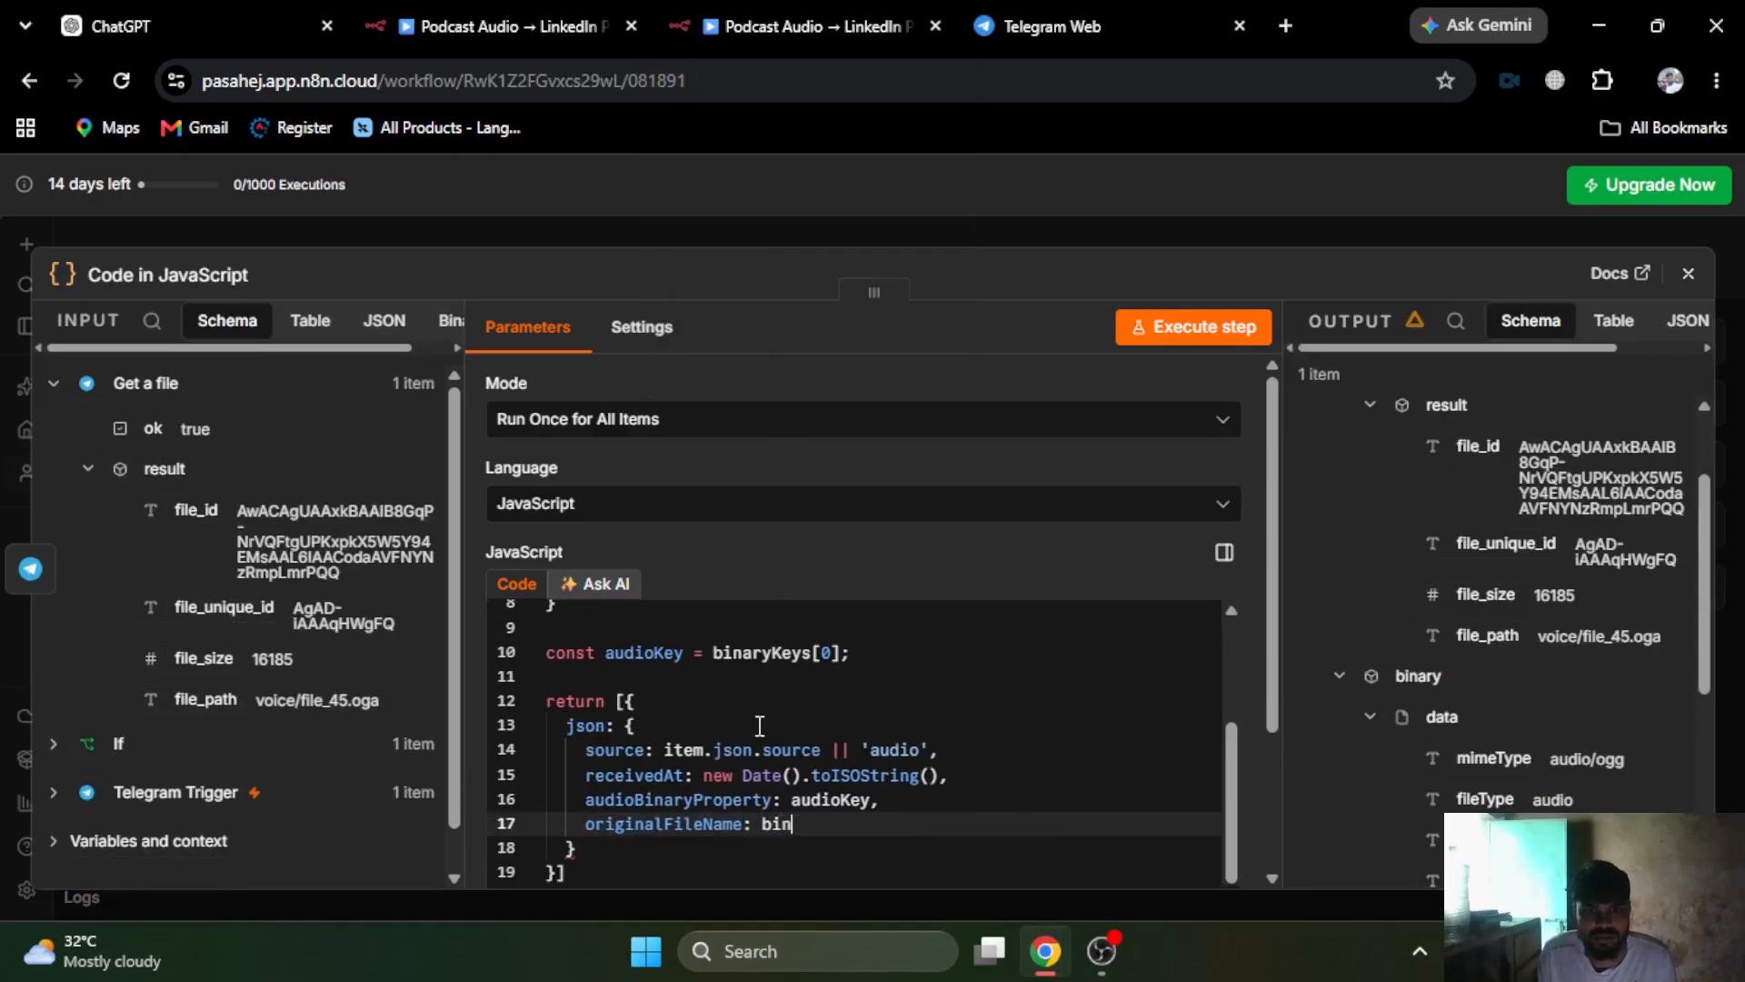
type("ary[audioKey]")
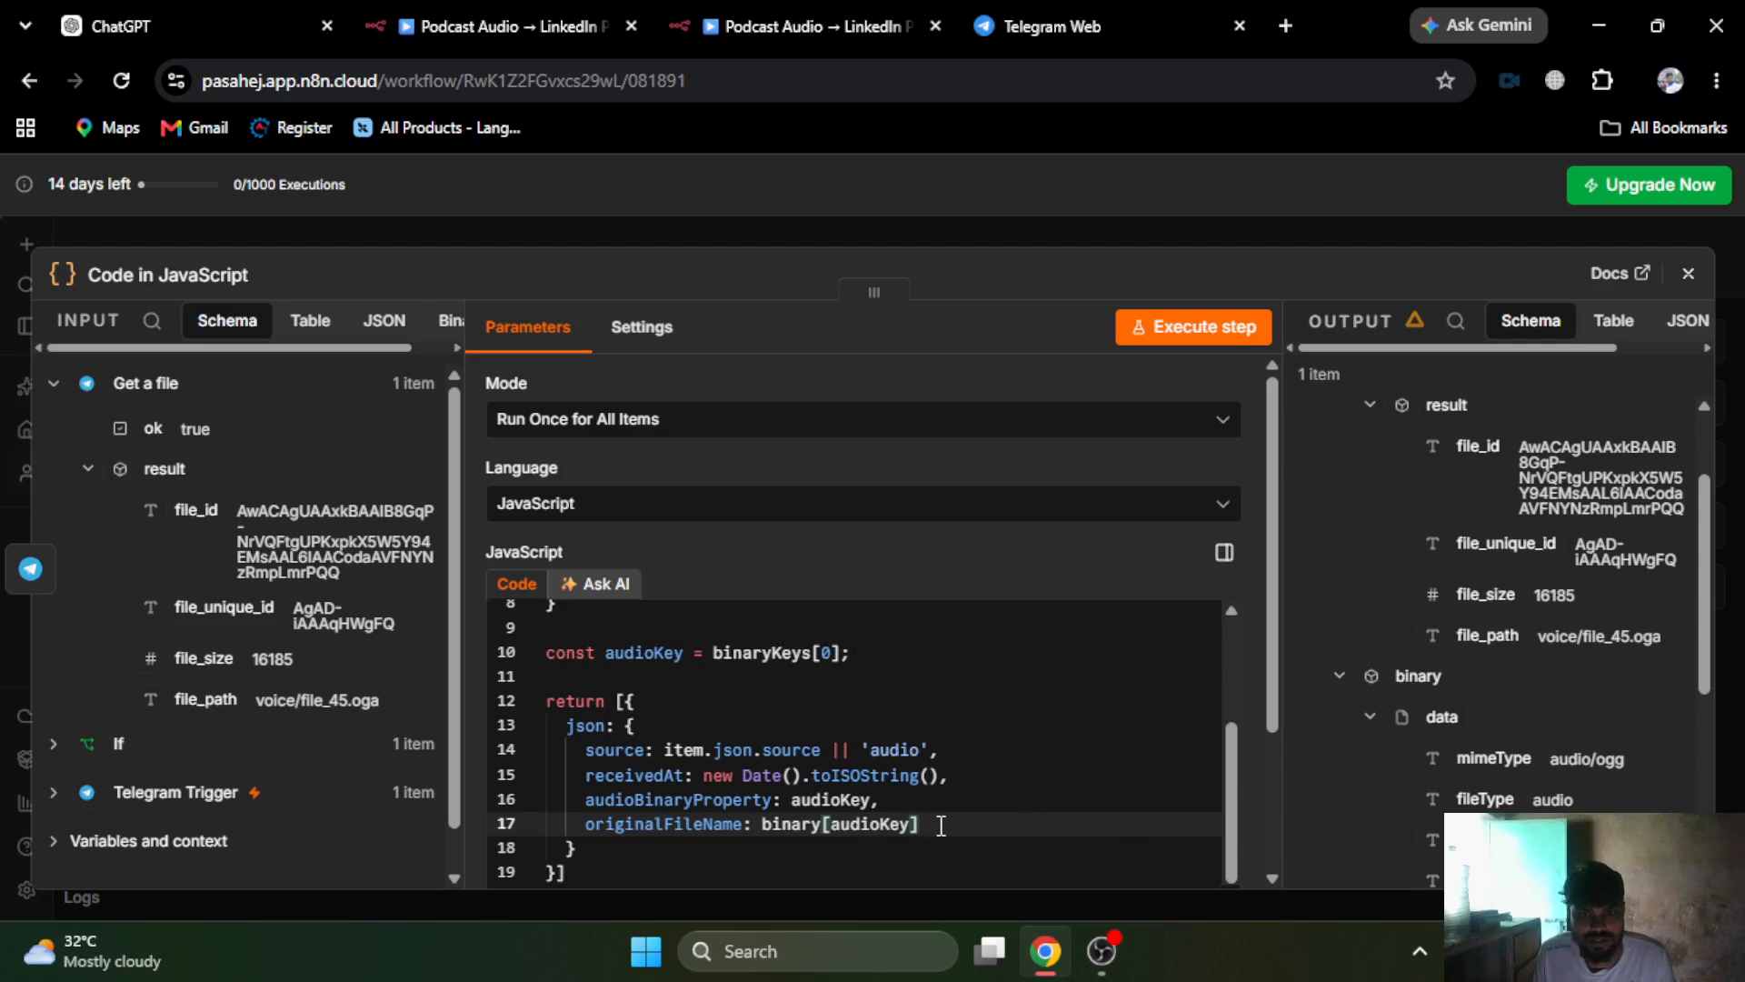
- Check the reference script and extend the originalFileName value with ?.fileName after binary[audioKey]
type(".")
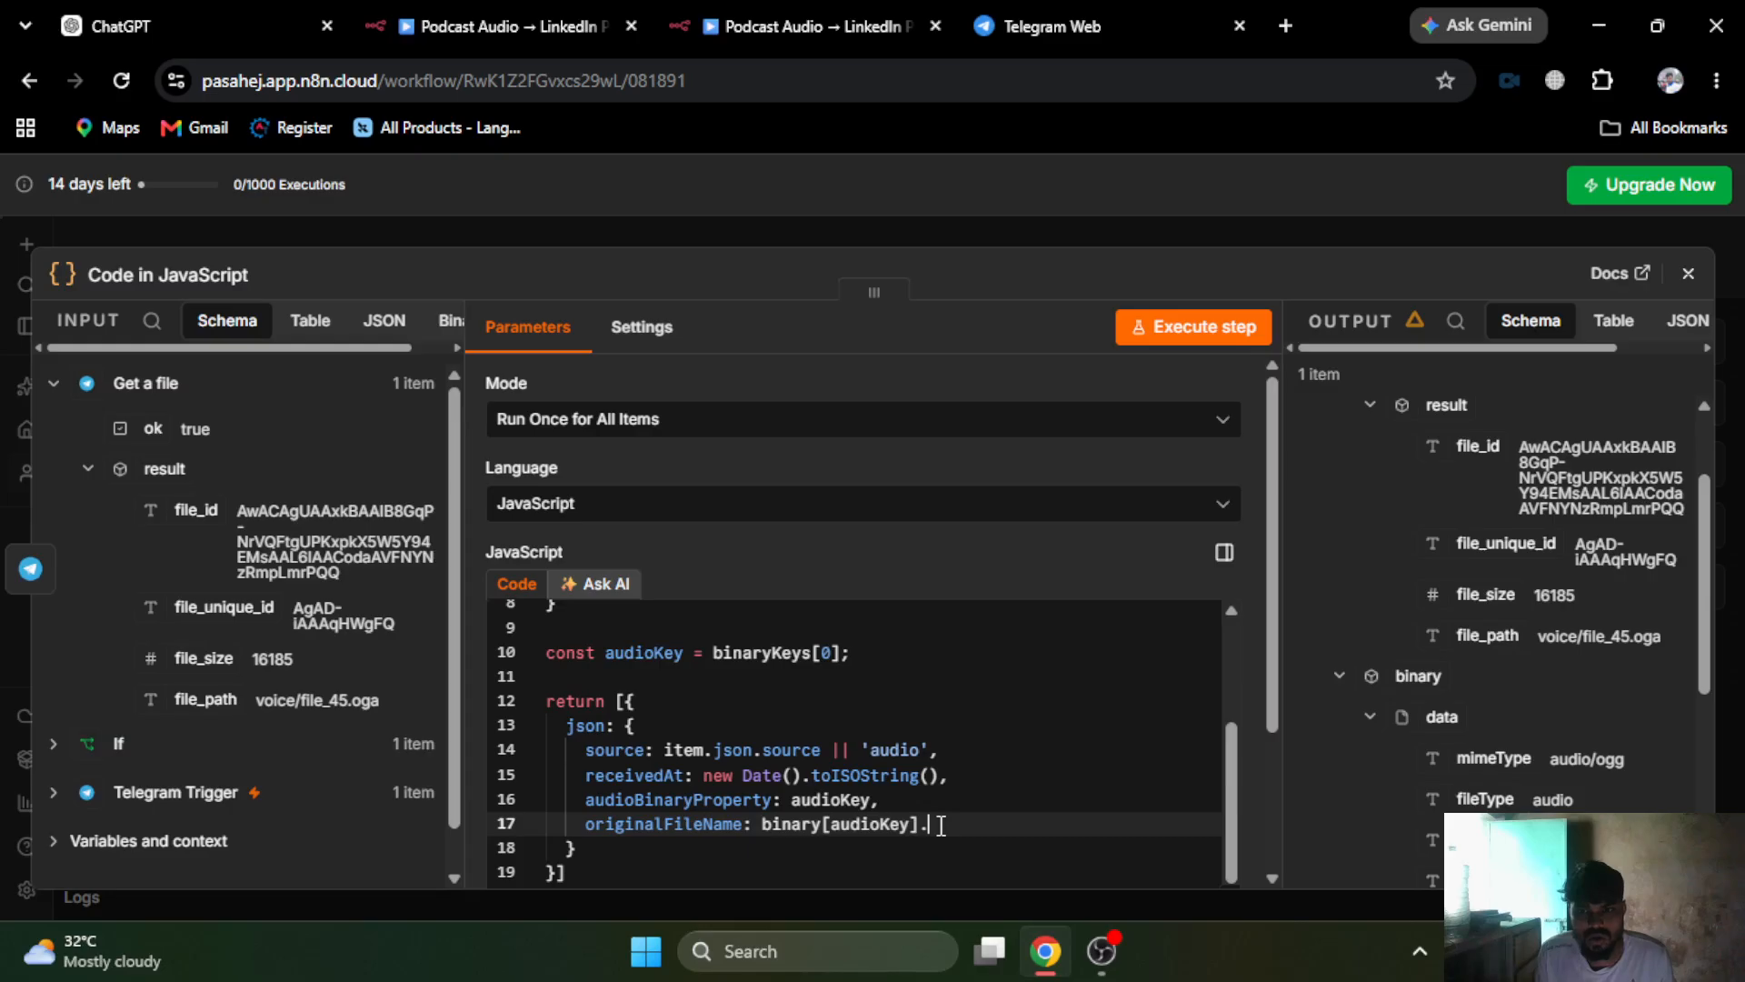
scroll(1489, 666, "down", 4)
left_click(532, 11)
left_click(741, 11)
key("BackSpace")
type("?.fileN")
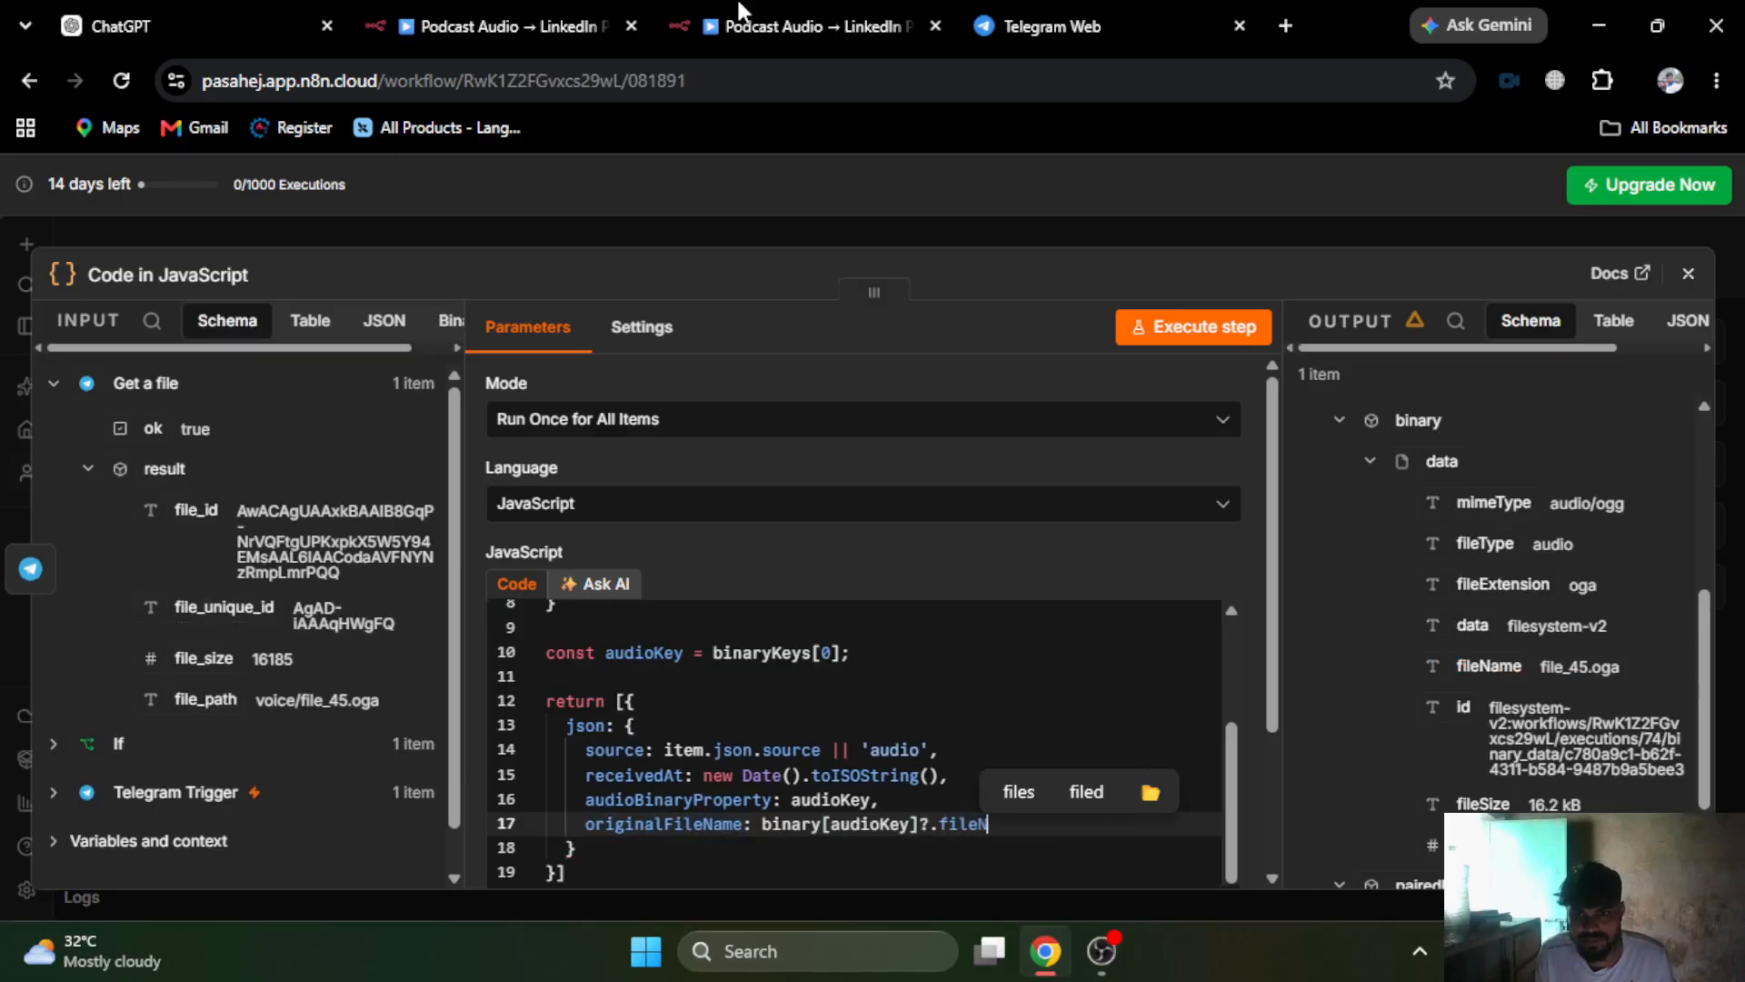
type("ame ")
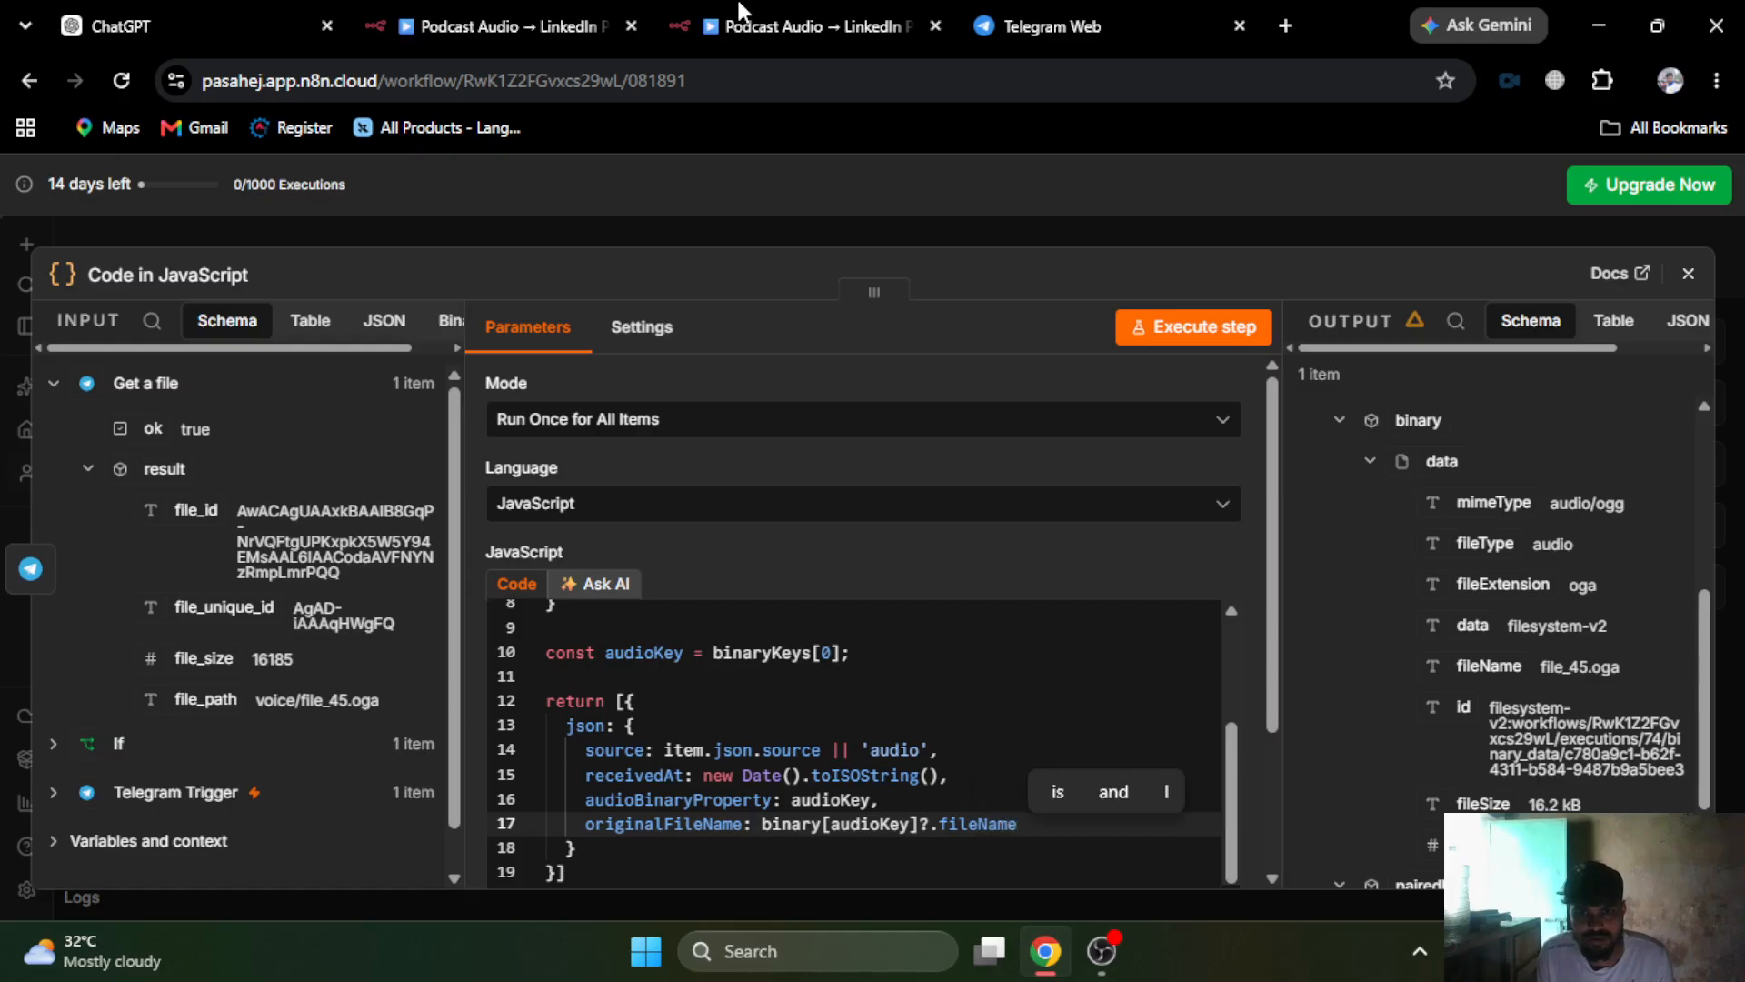
- Add the fallback || 'podcast-audio' to the originalFileName property, consulting the reference script for the text
type("||")
left_click(636, 4)
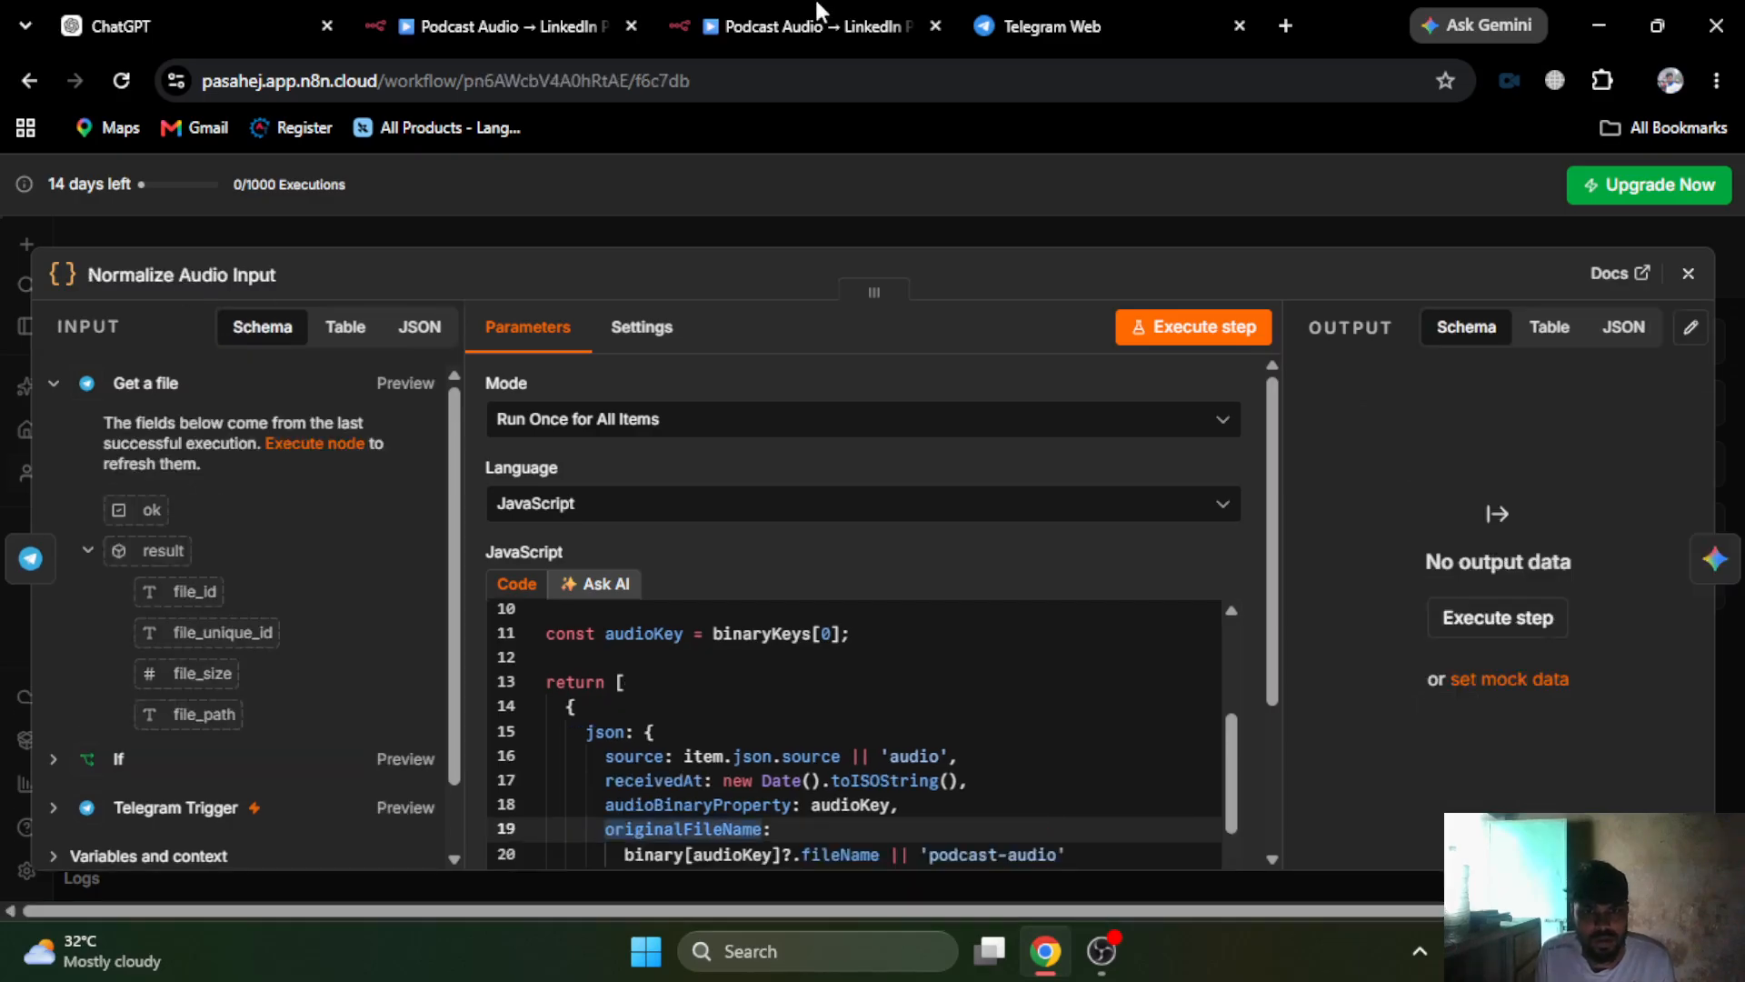
left_click(830, 11)
type("'podcas")
type("t-a")
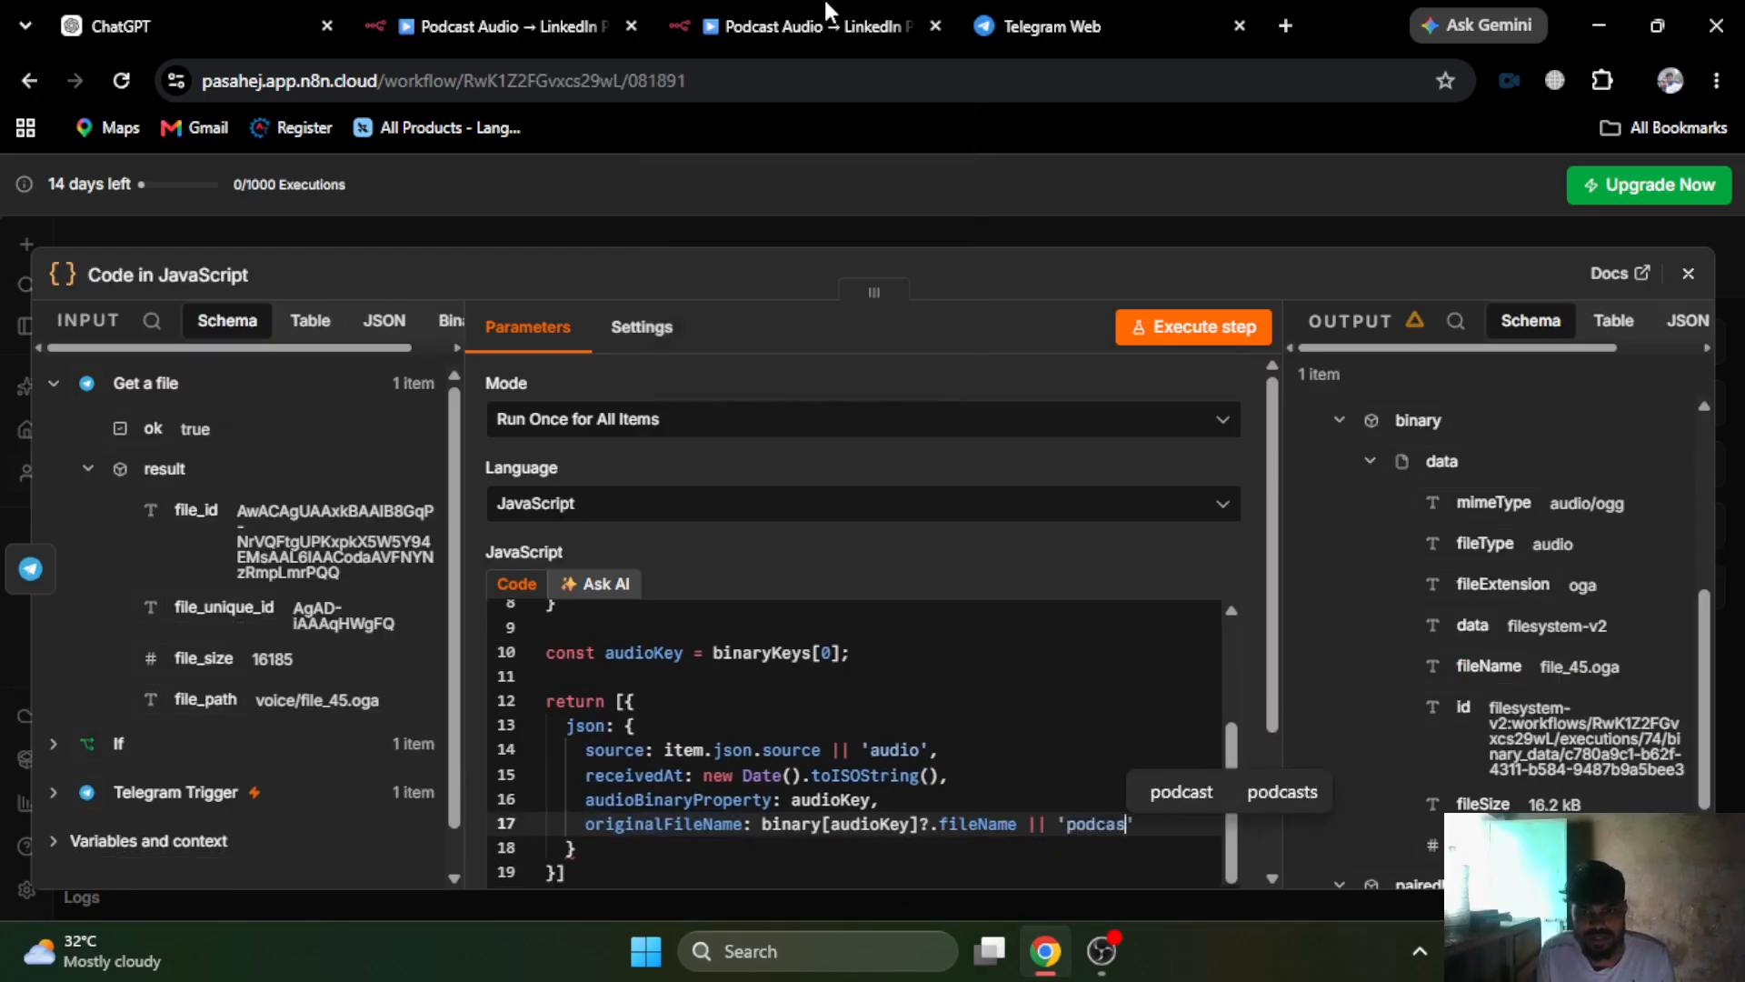
type("udio")
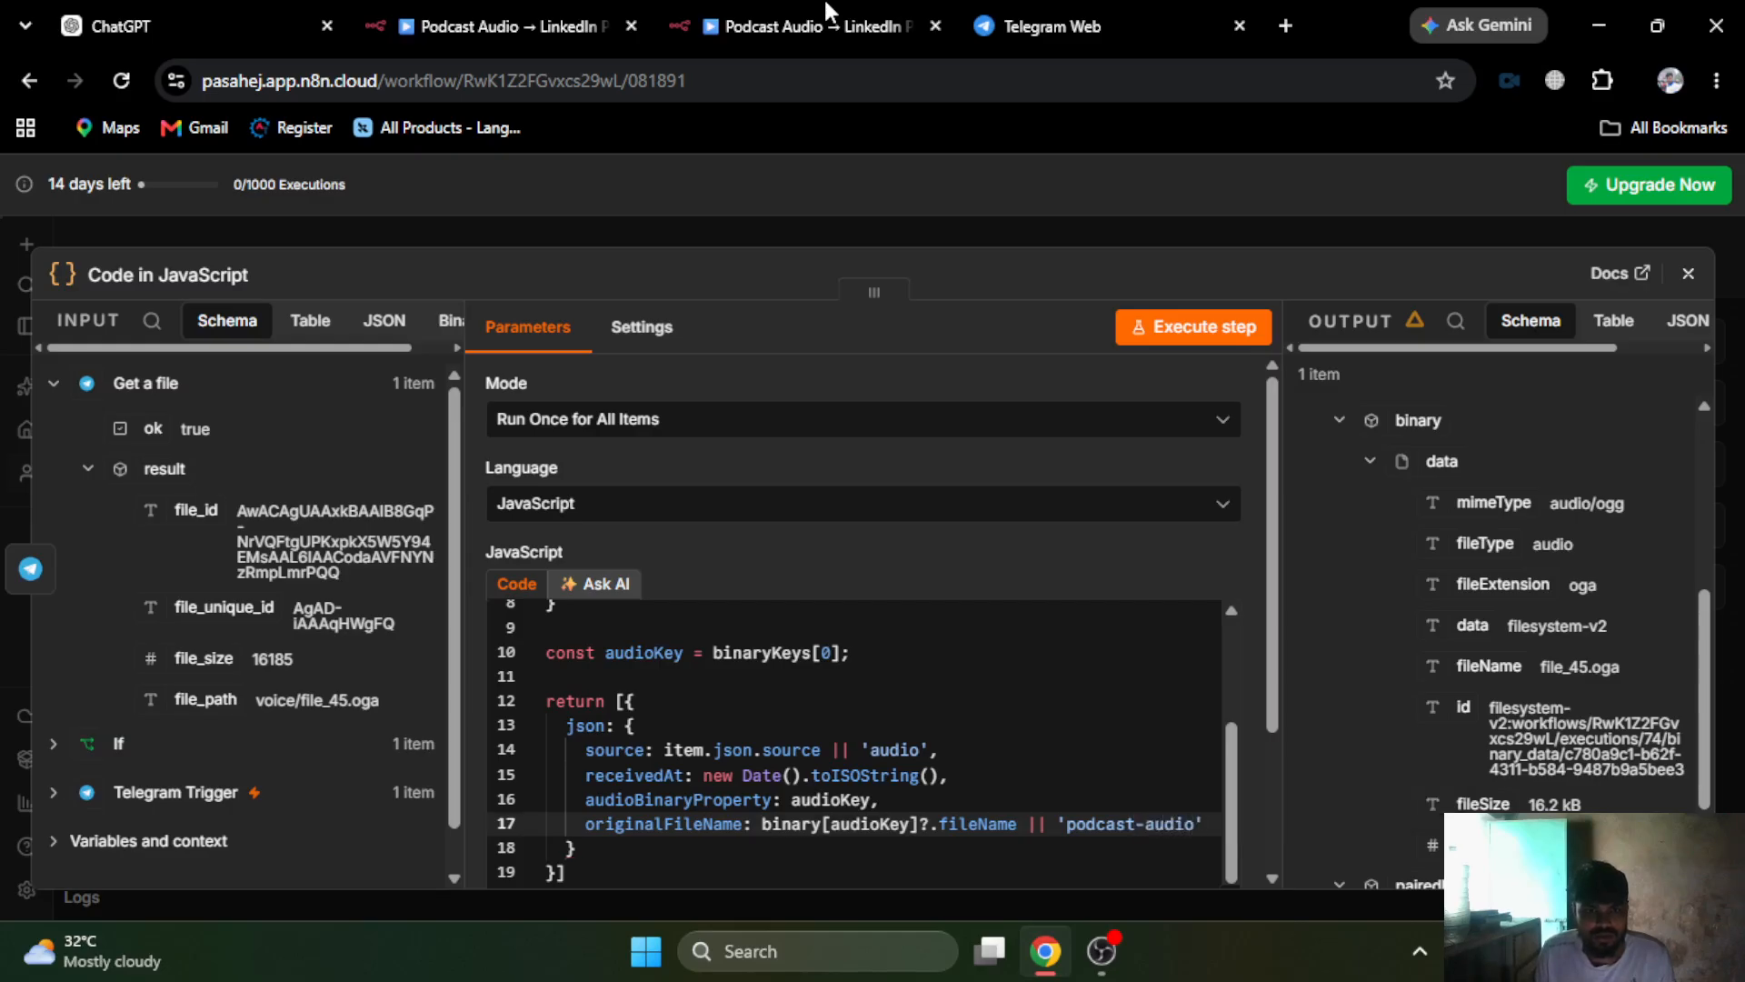
- Put a comma after the json object and start a binary: { } object below it, following the reference script
key("Down")
type(",")
key("Return")
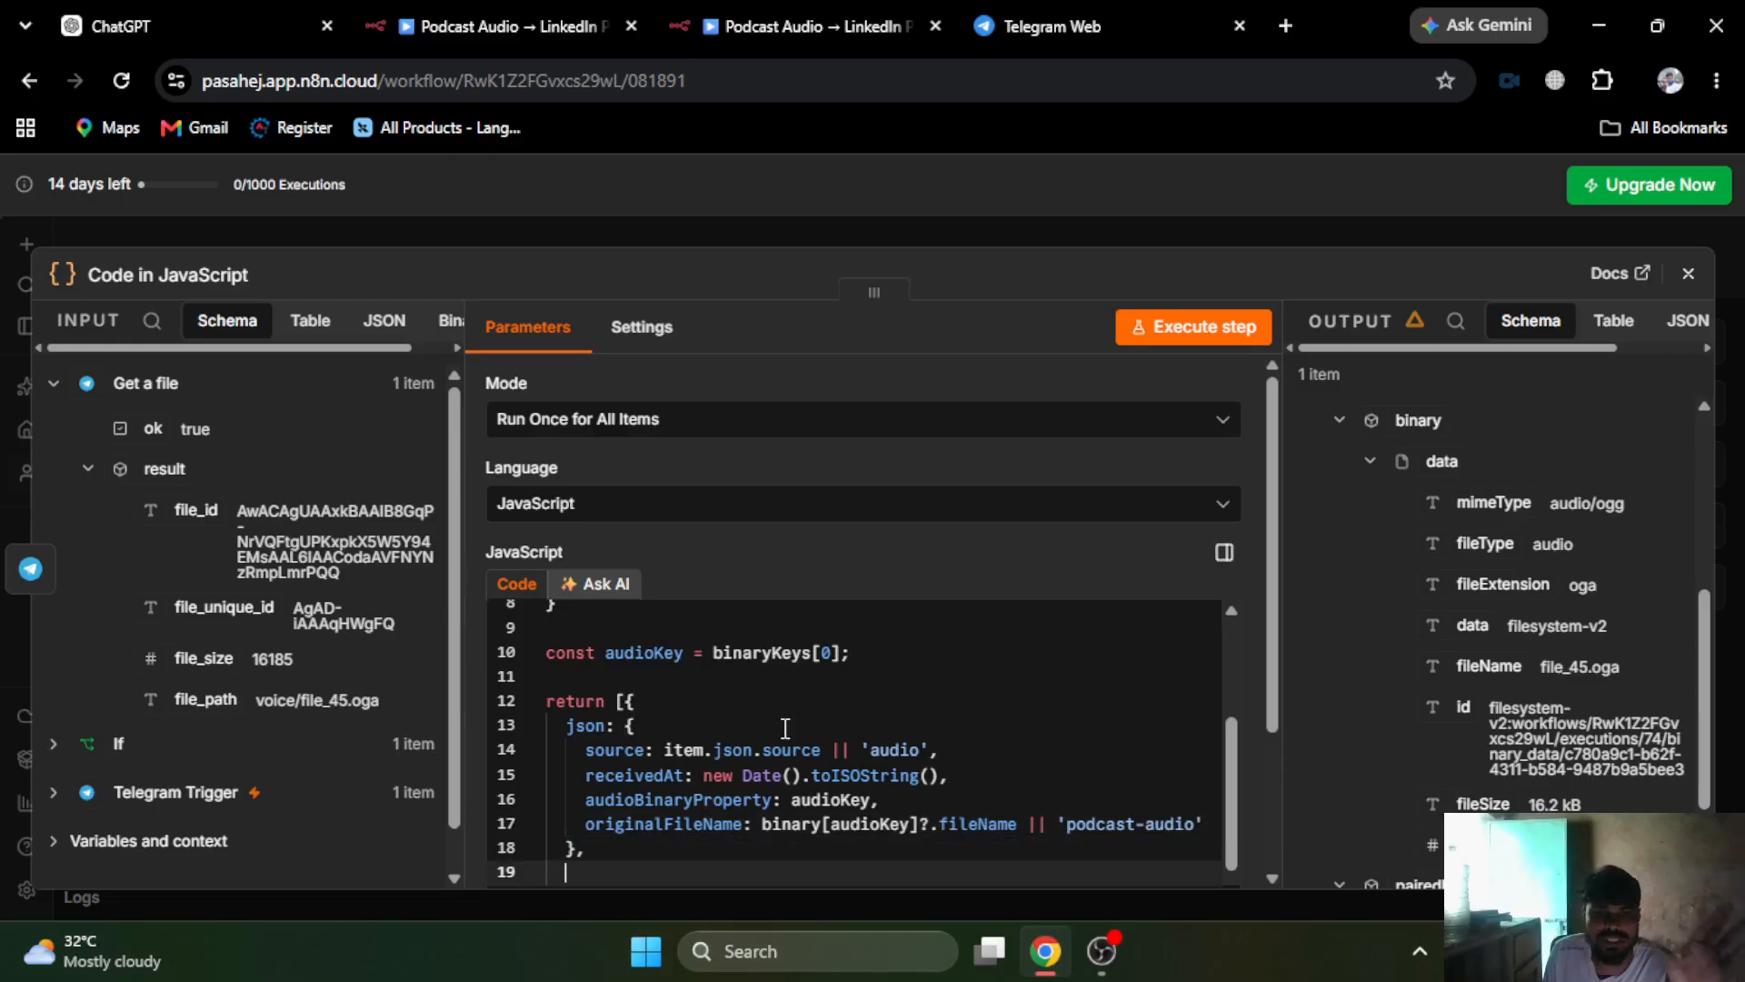
scroll(784, 727, "down", 1)
left_click(577, 13)
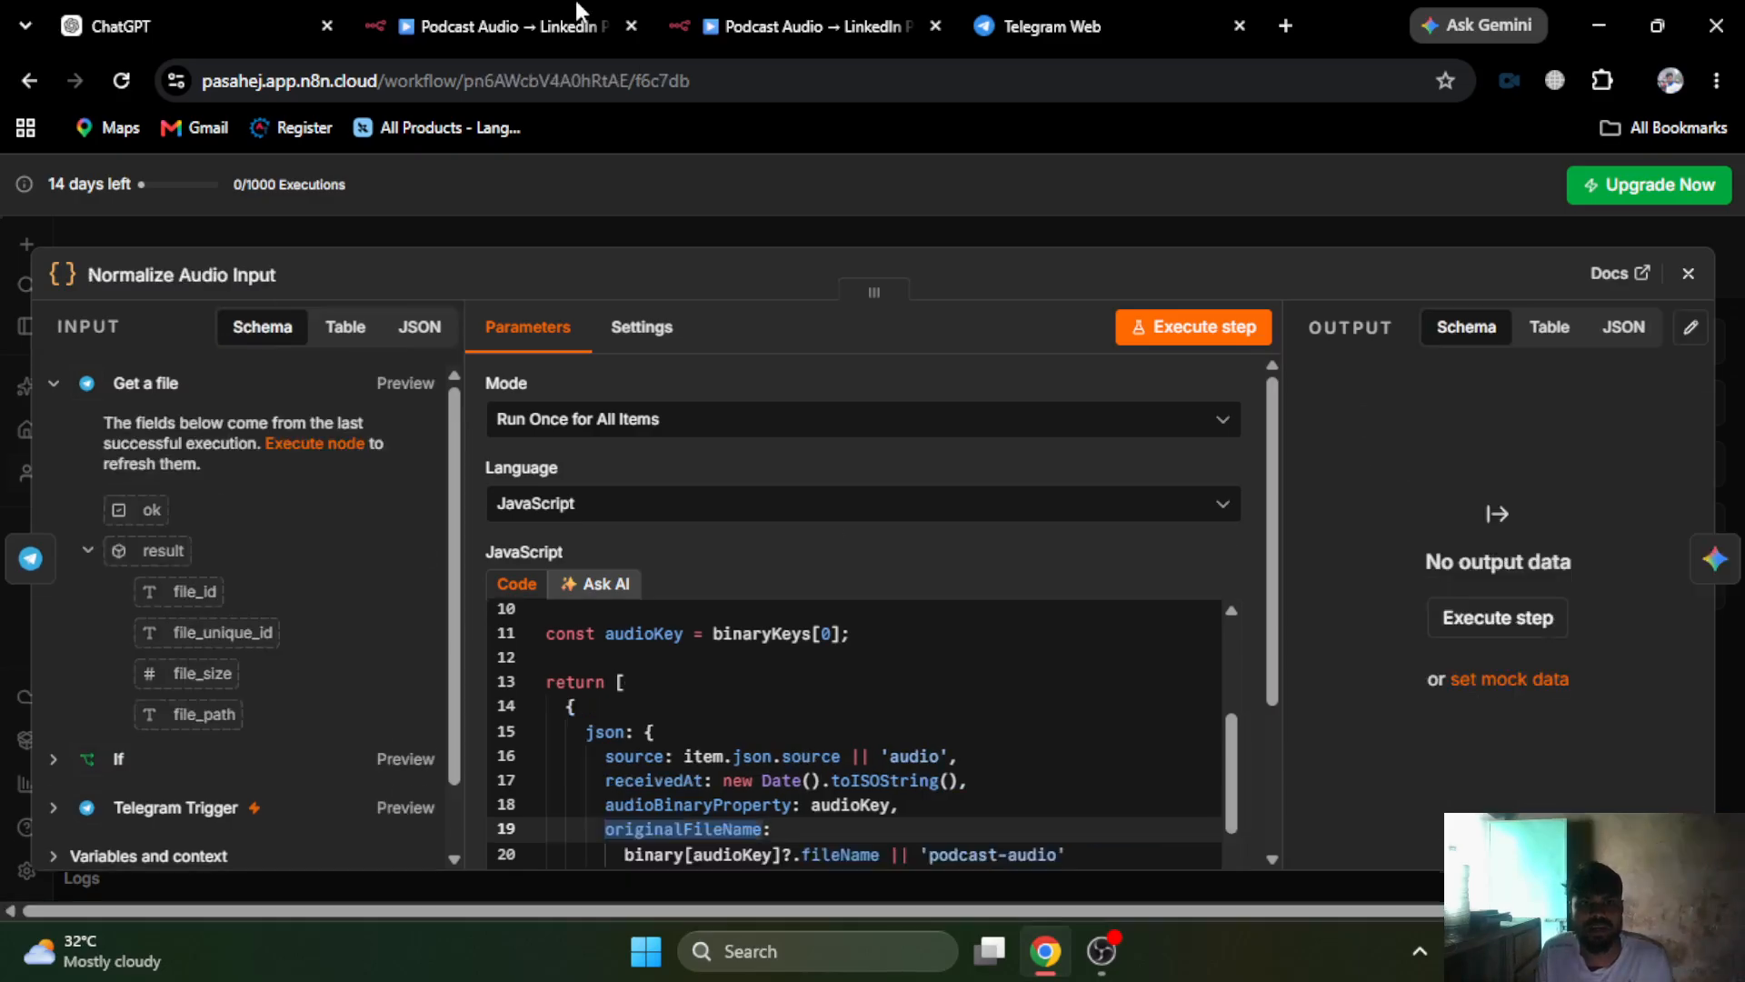
scroll(886, 769, "down", 2)
left_click(728, 12)
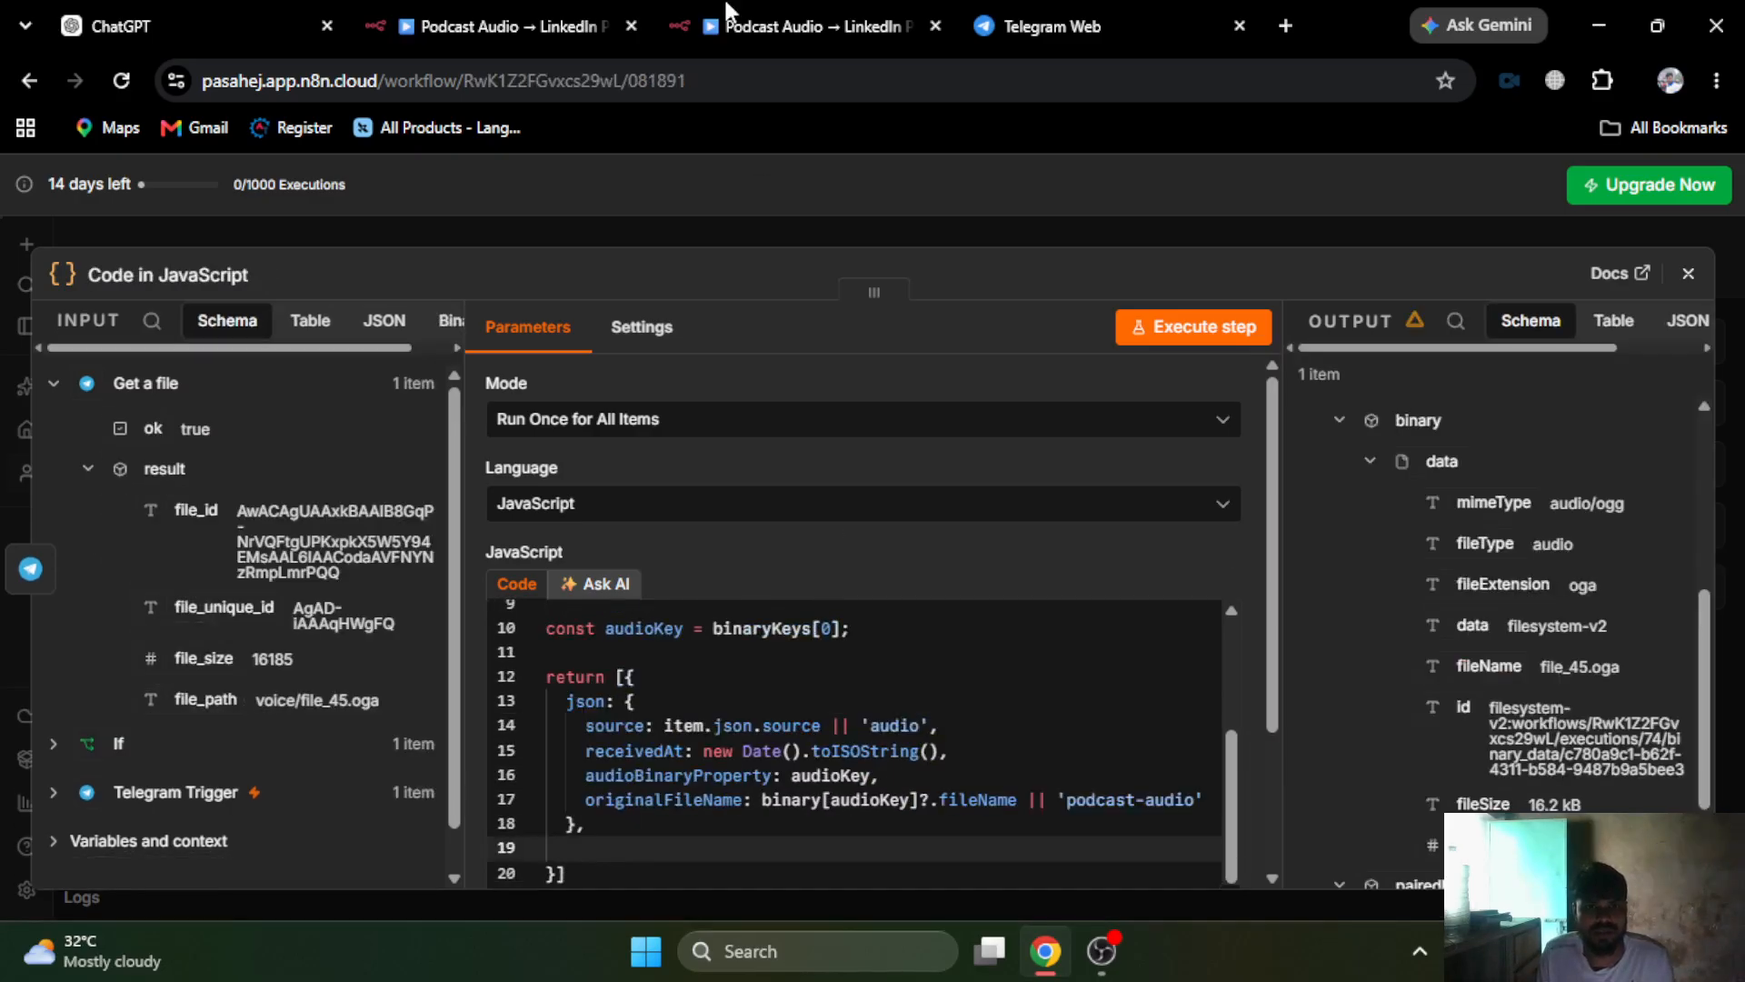
type("binary")
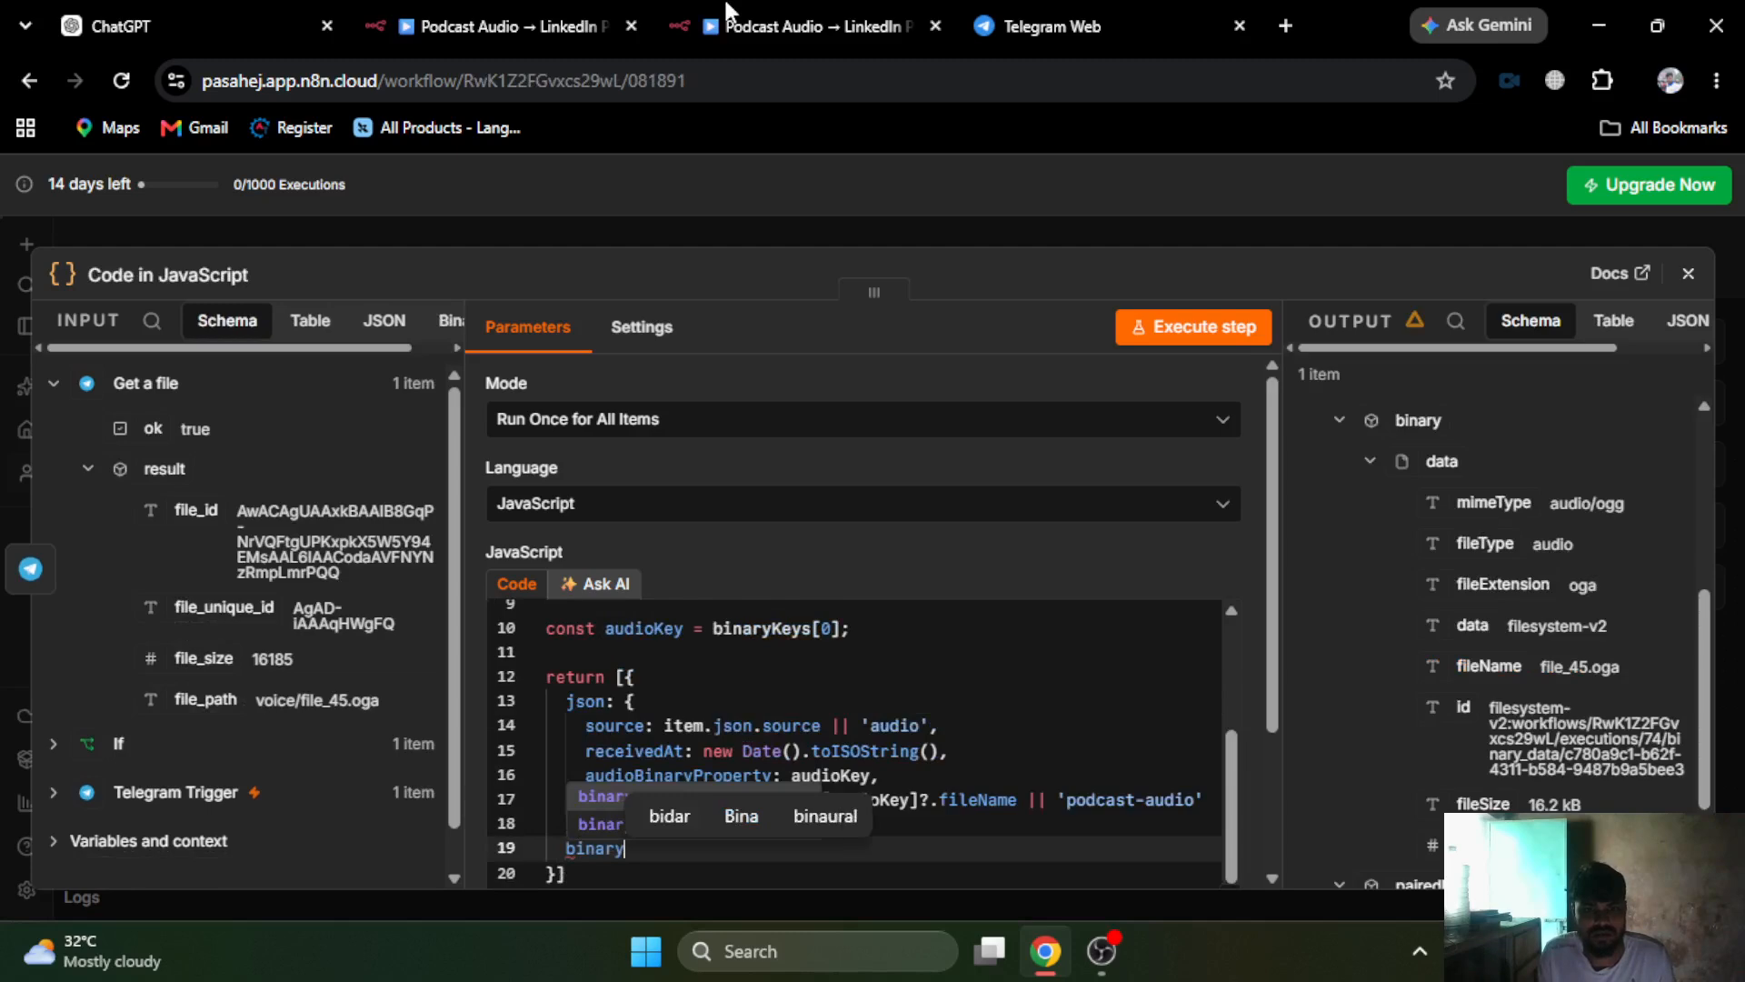
type(": ")
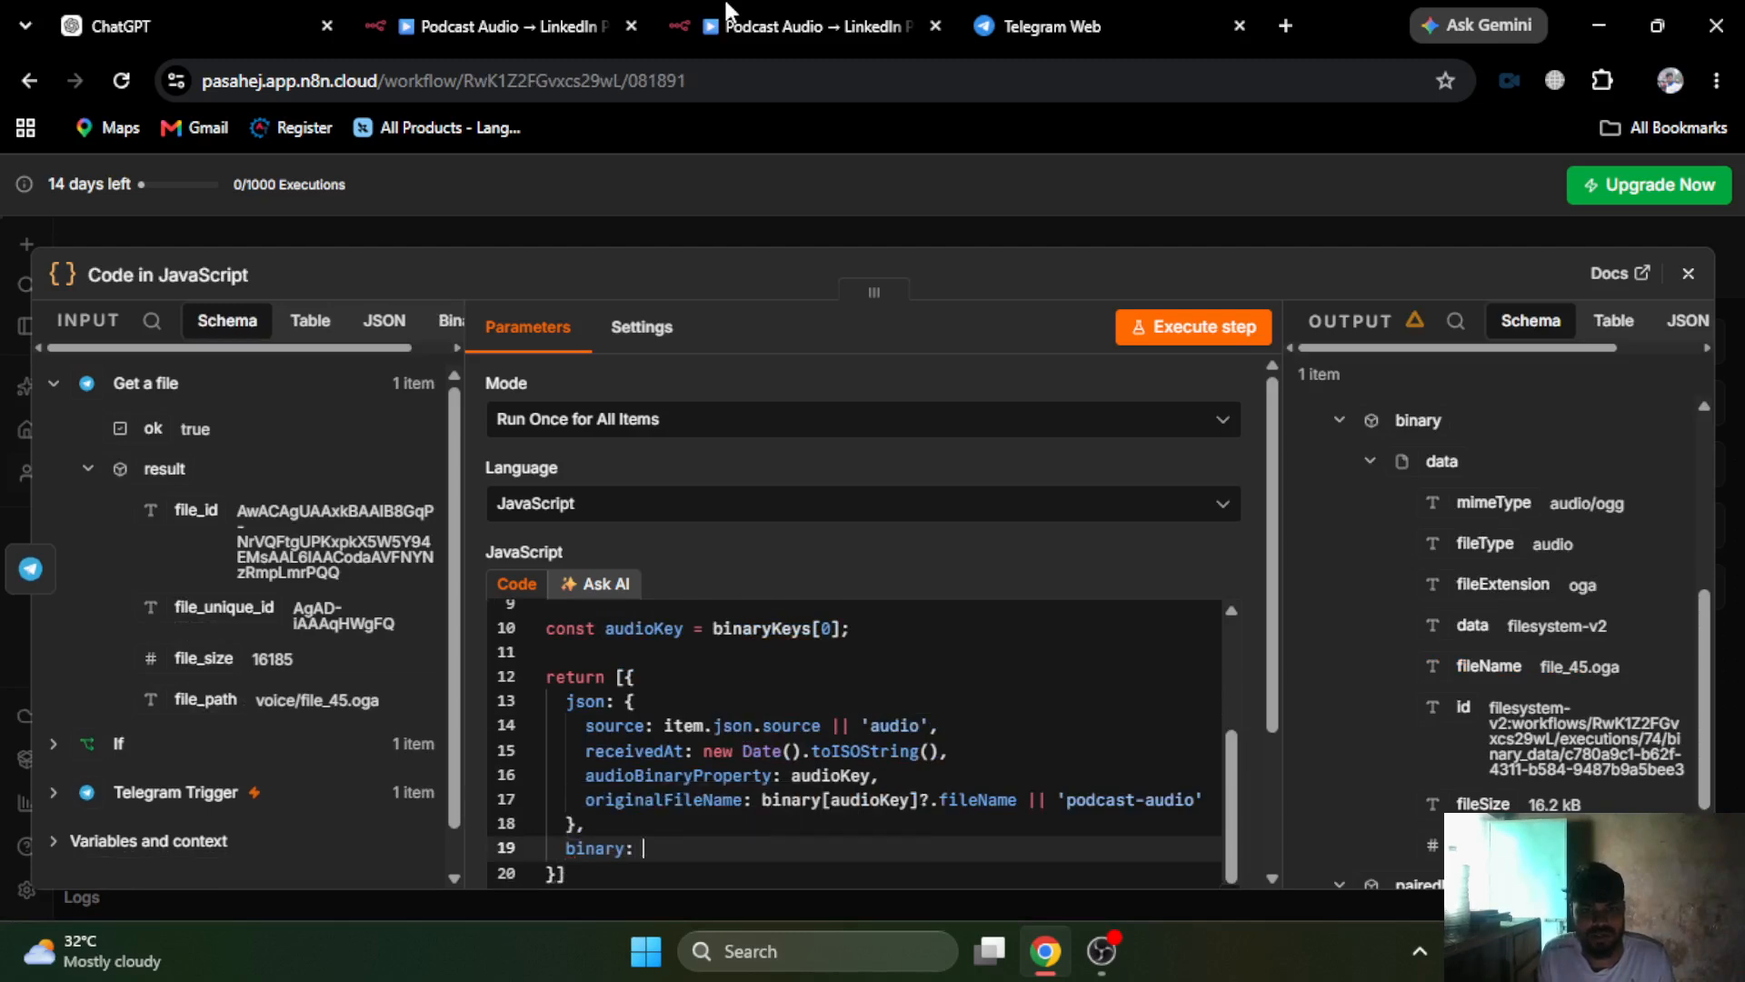
type("{")
key("Return")
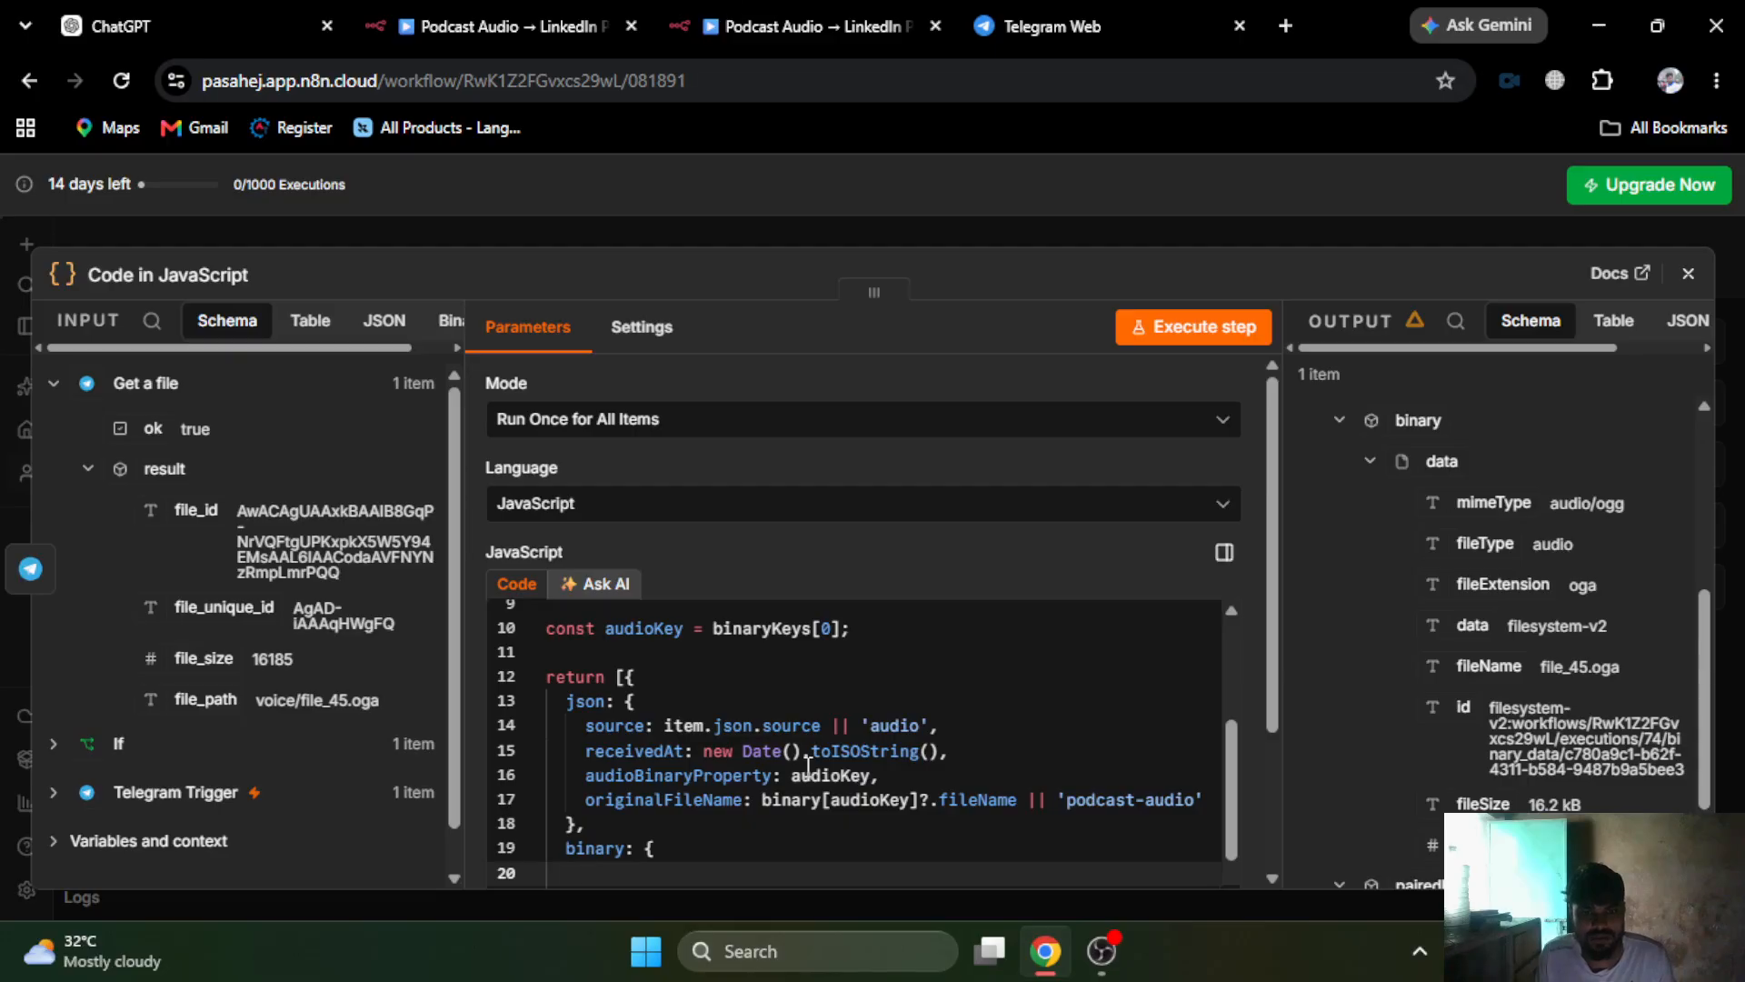
- Check the reference script and add data: binary[audioKey] inside the binary object
scroll(818, 800, "down", 1)
left_click(597, 13)
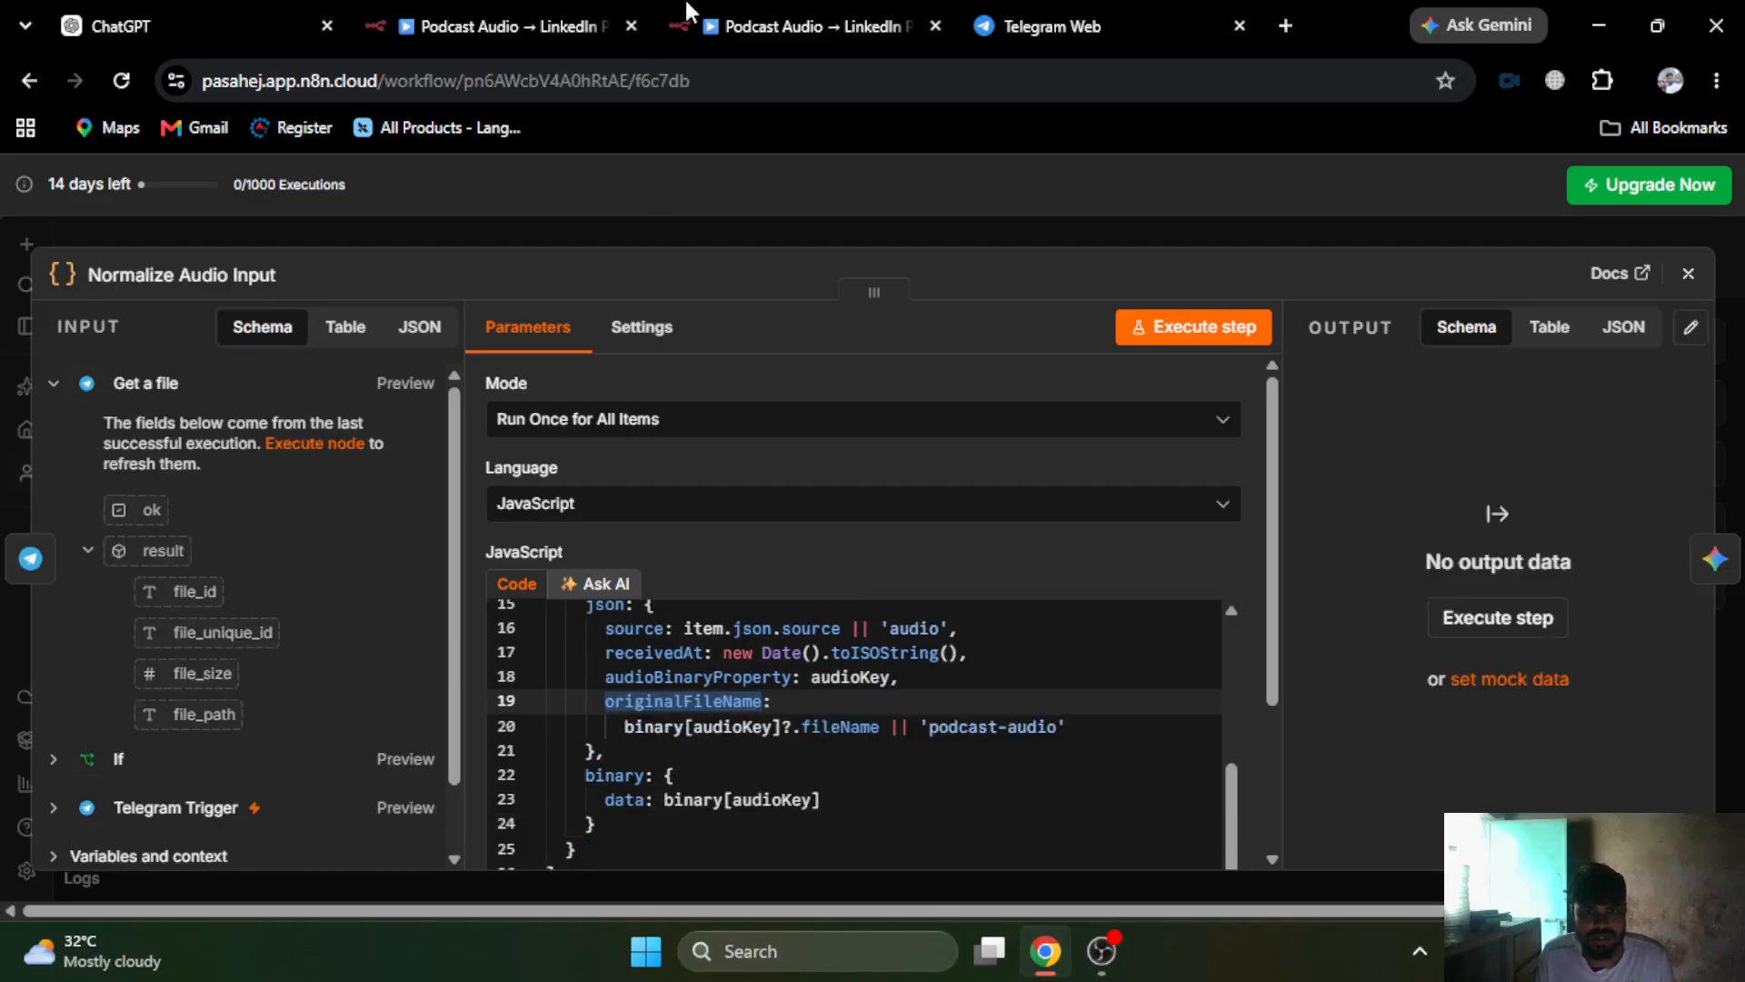
left_click(787, 13)
type("data:")
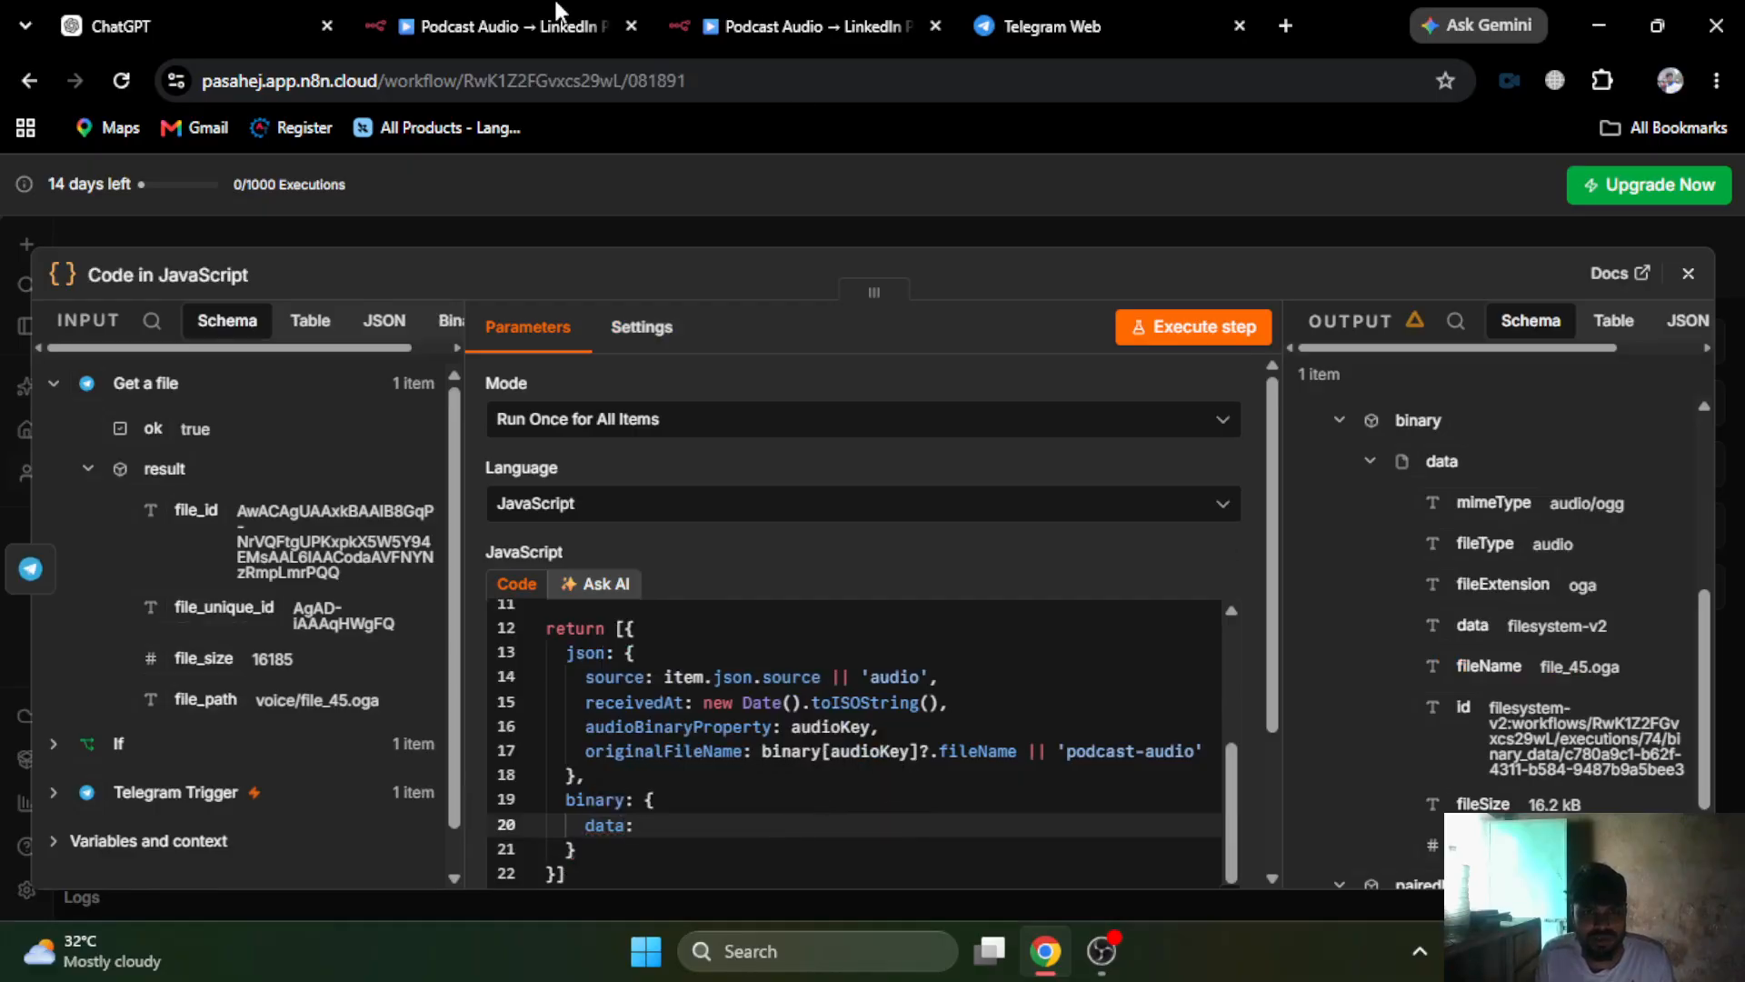
left_click(809, 13)
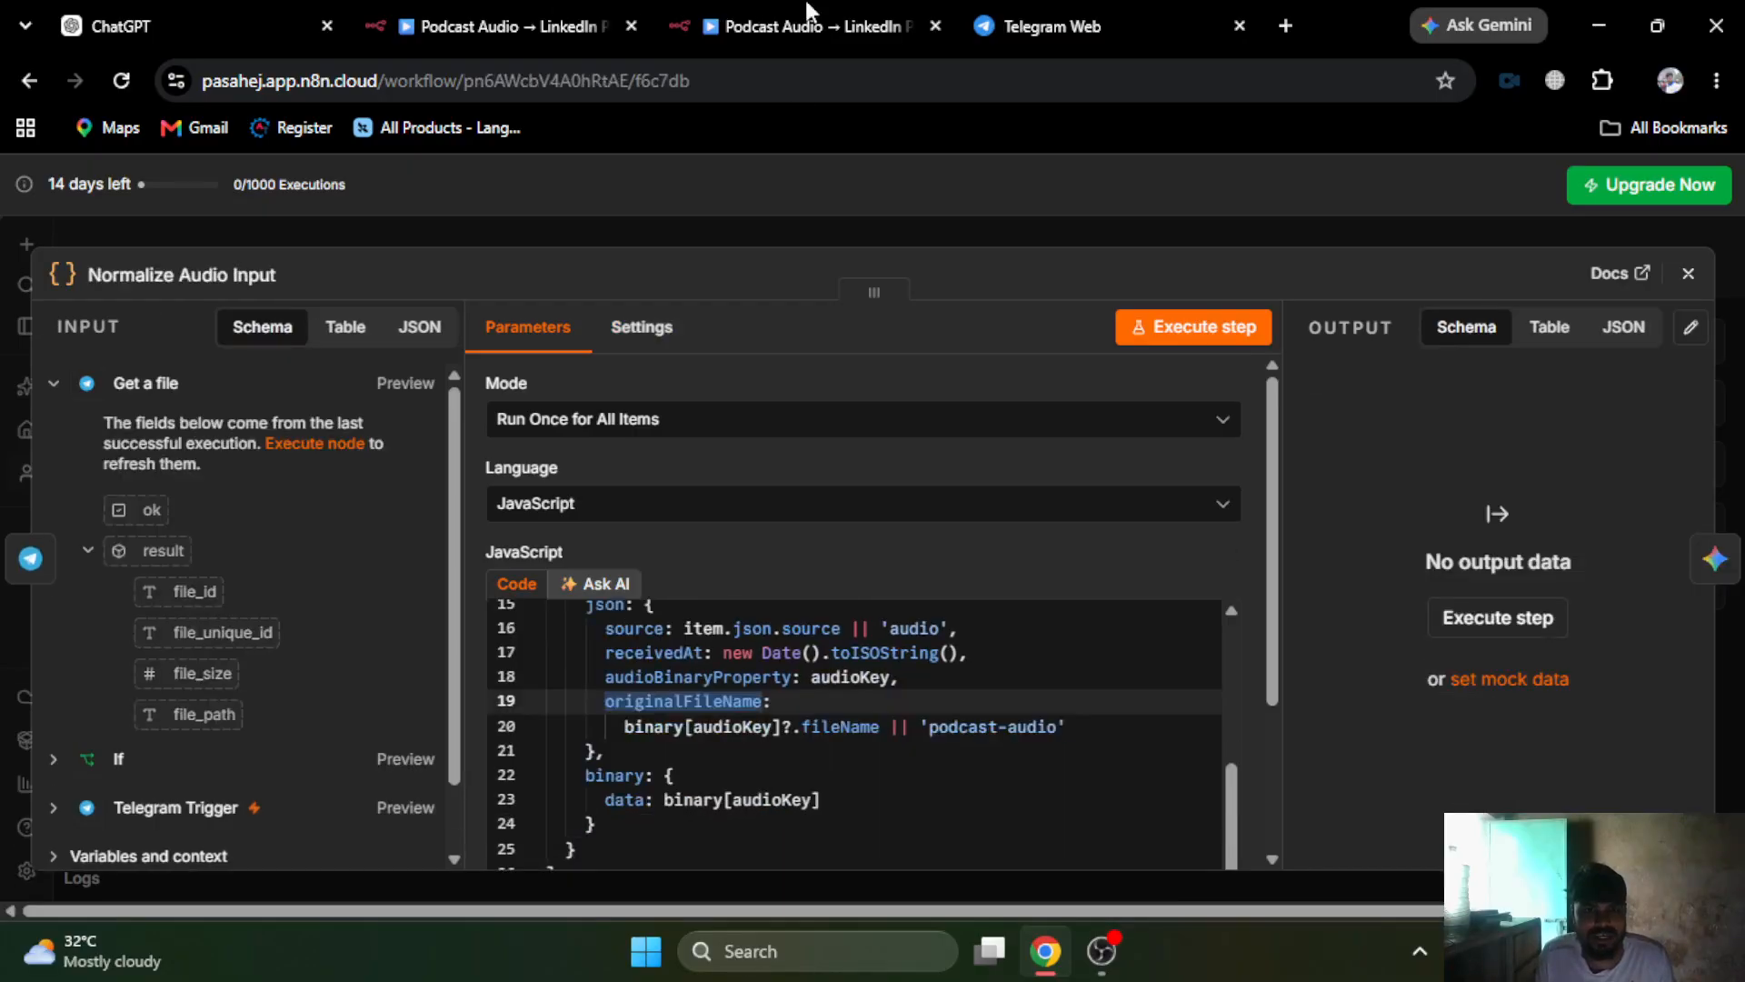
left_click(807, 11)
type("bi")
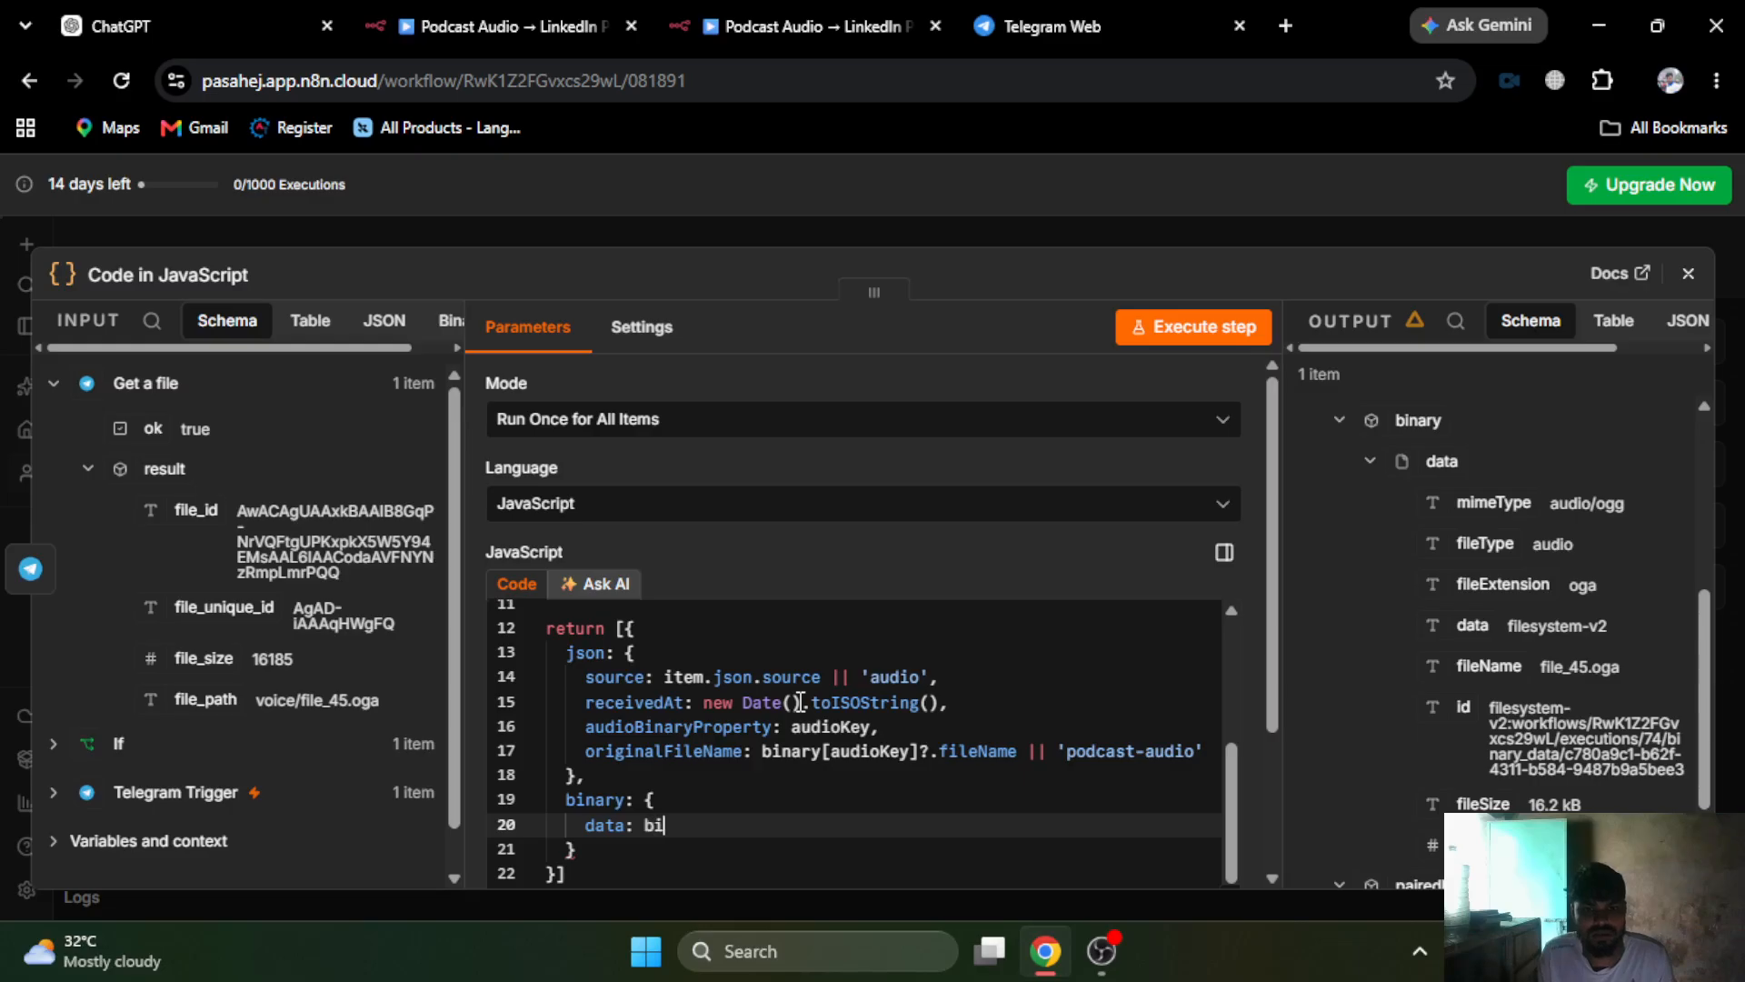
type("nary")
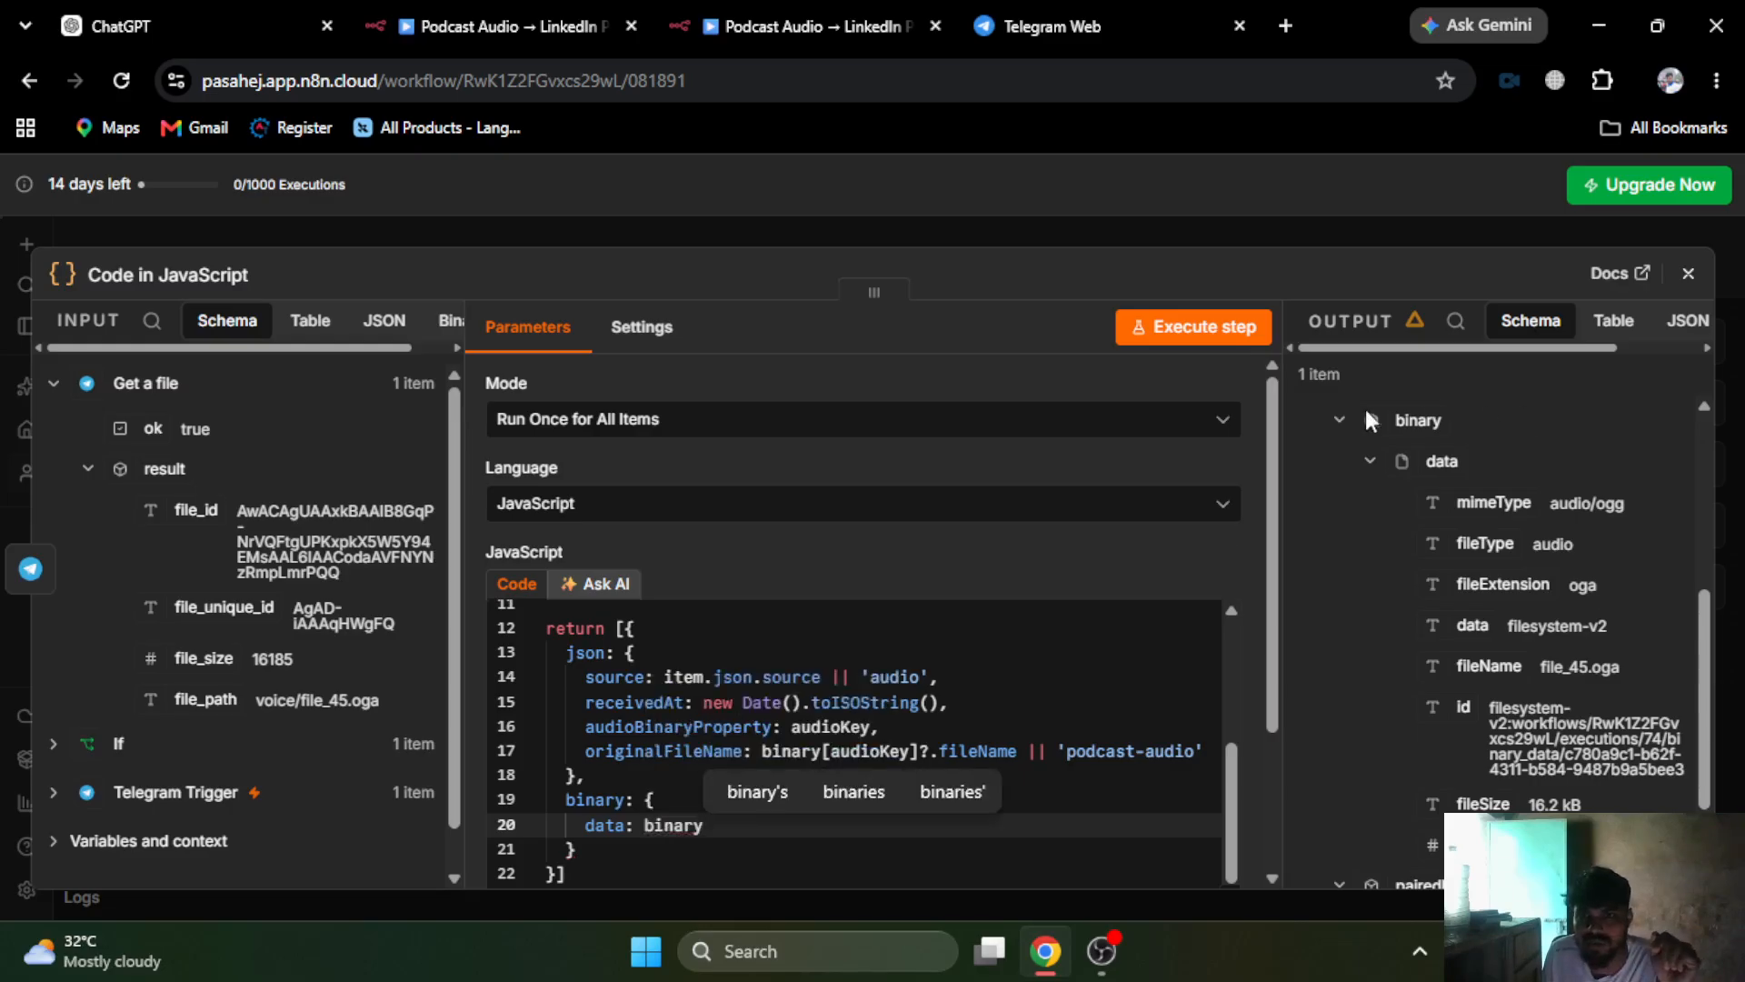
type("[")
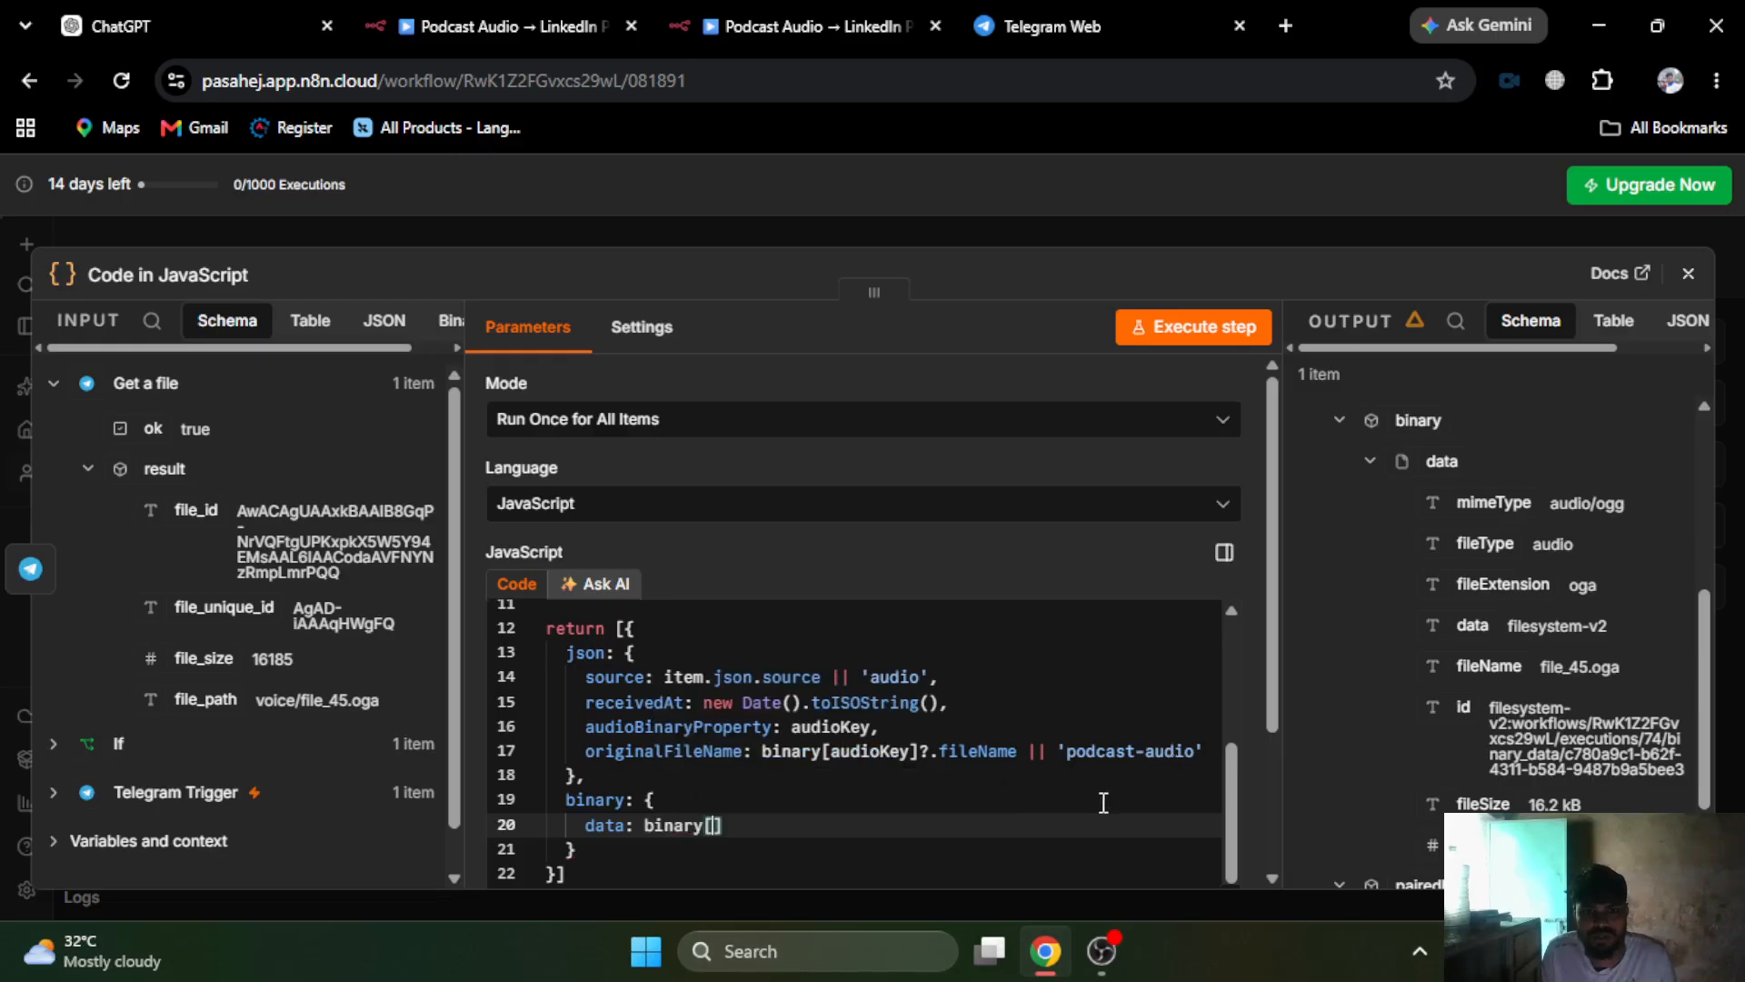
type("audioKey")
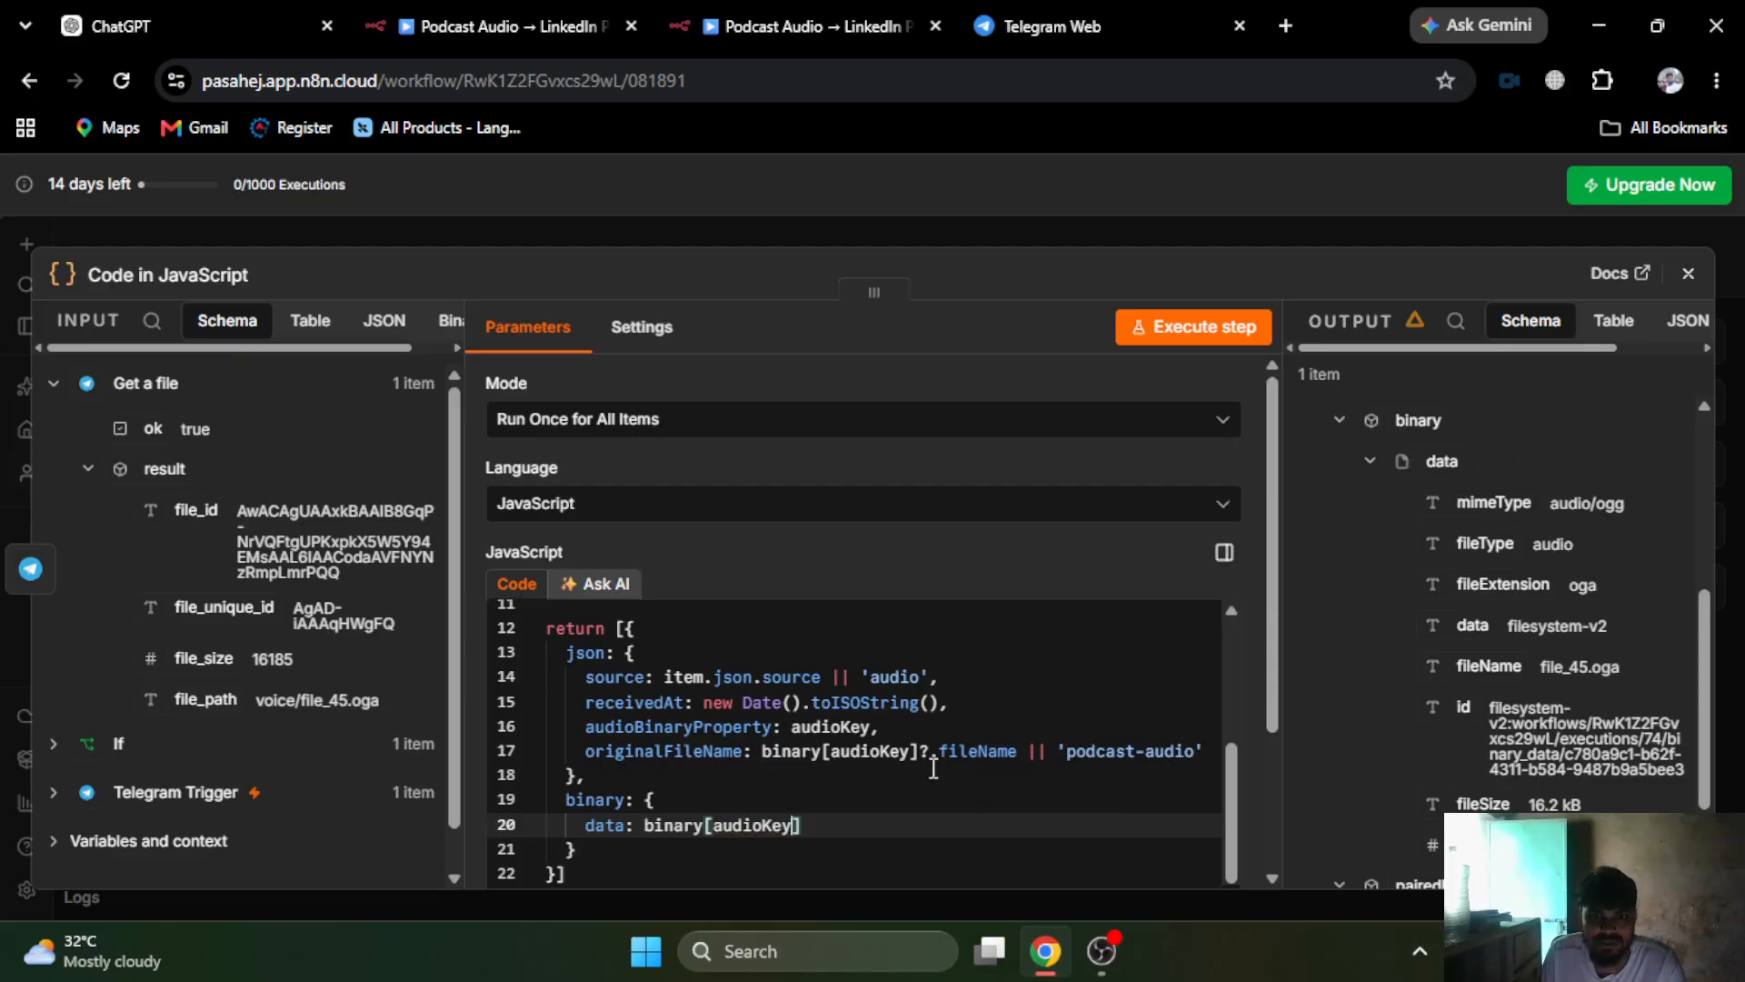
- End the return statement with a semicolon and execute the code node to review its output
left_click(834, 822)
left_click(630, 741)
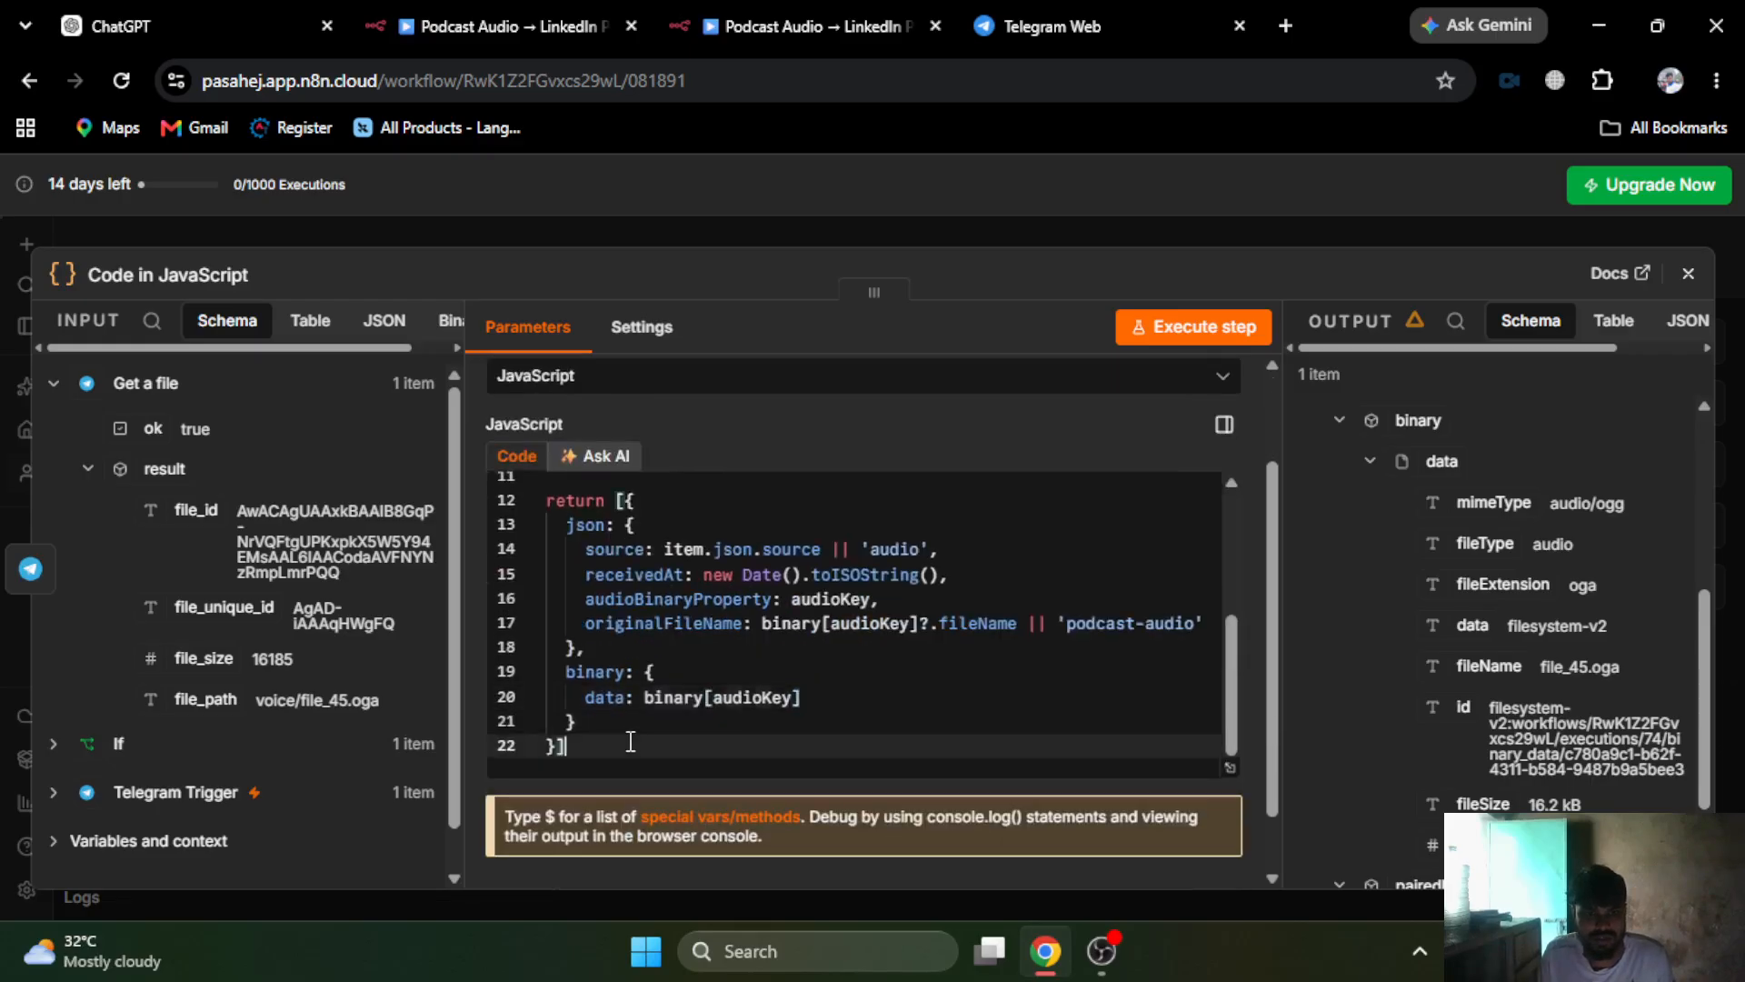
type(";")
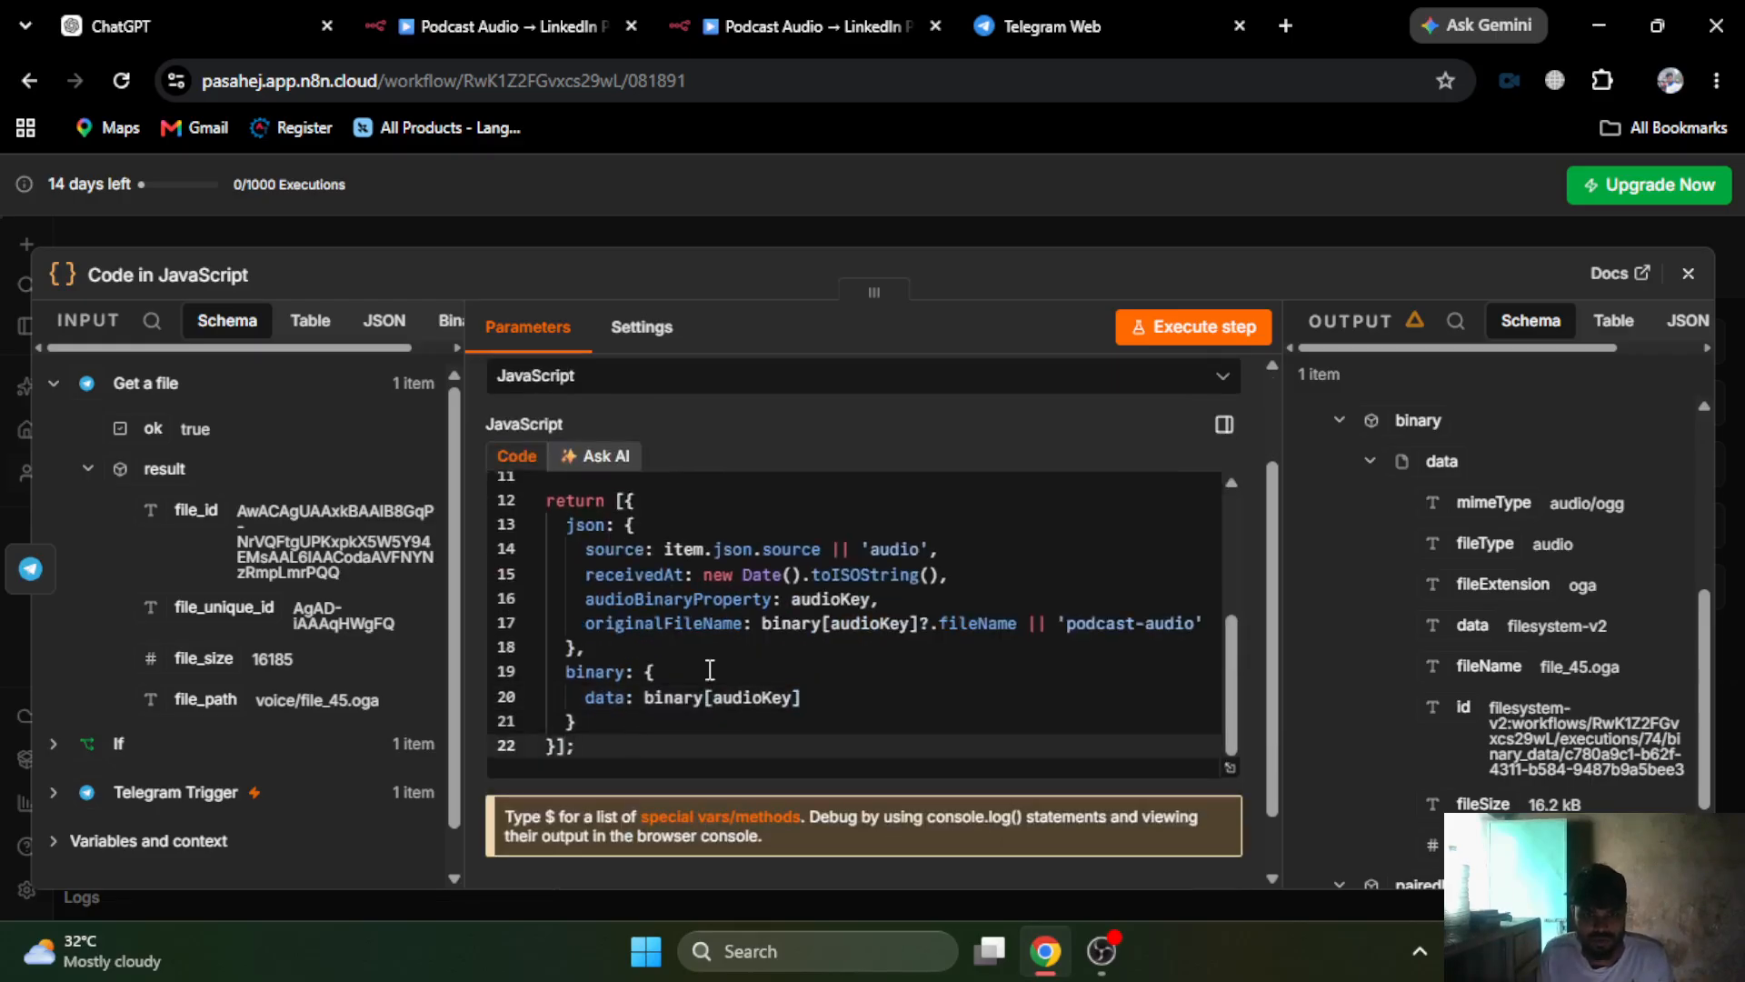
left_click(1167, 336)
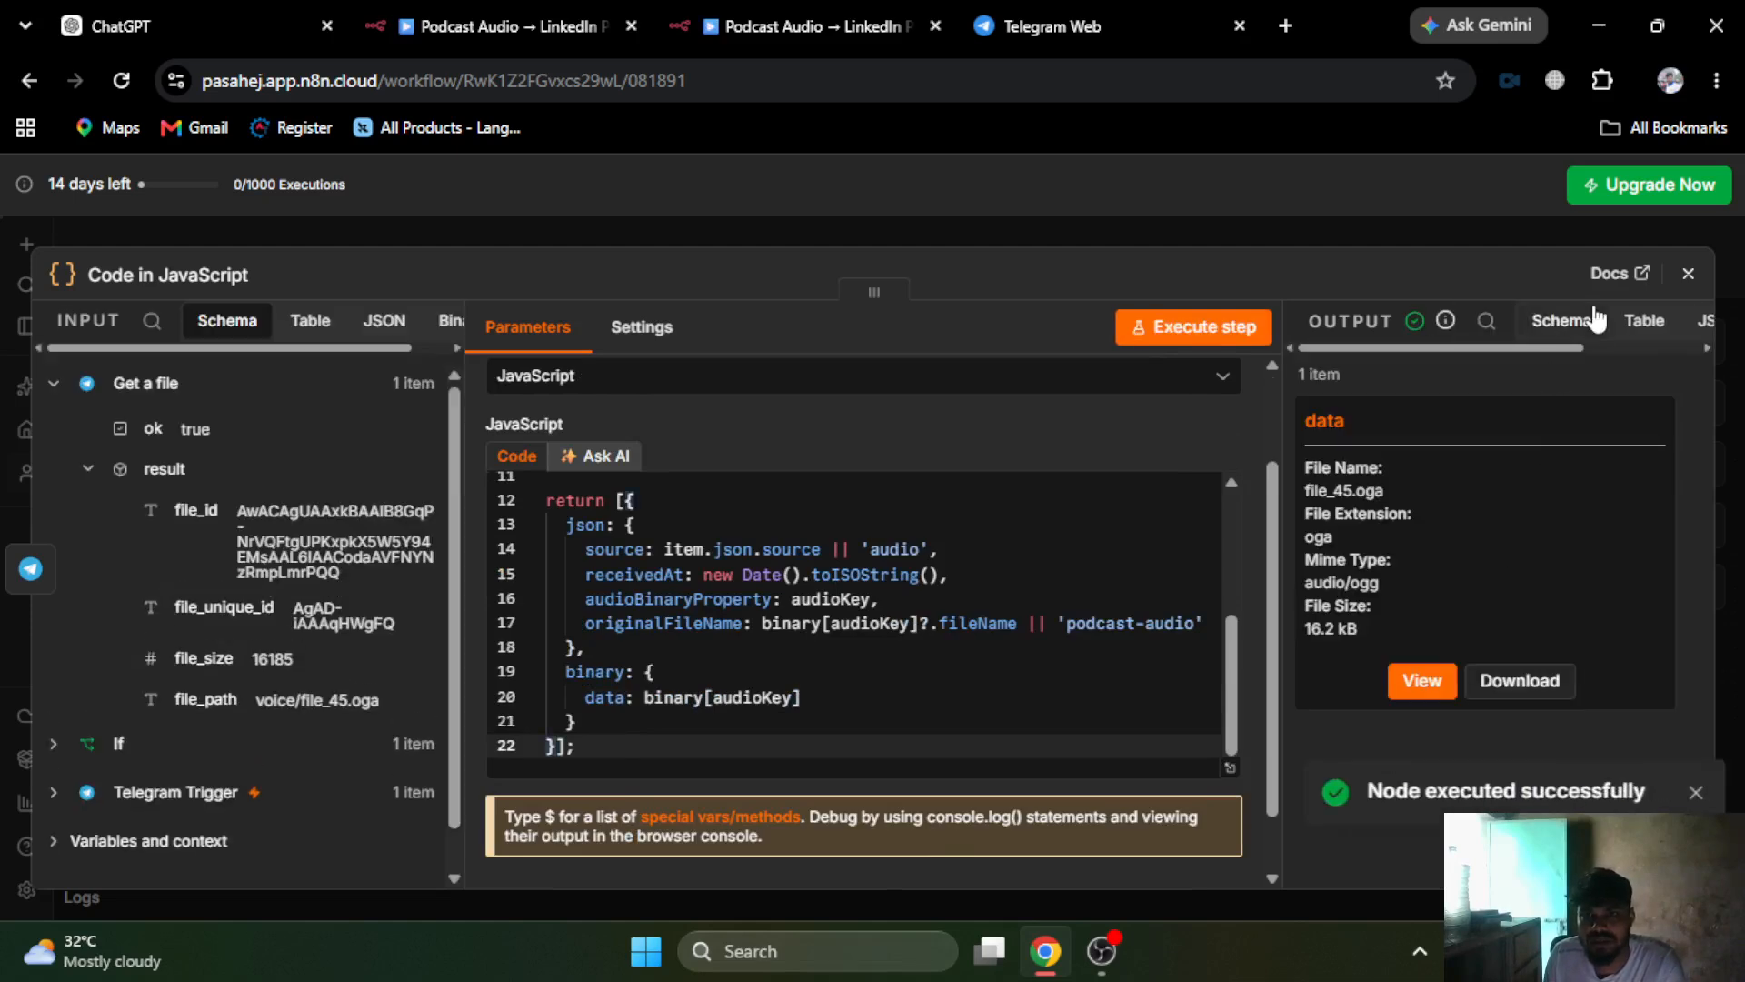
left_click_drag(1514, 349, 1653, 364)
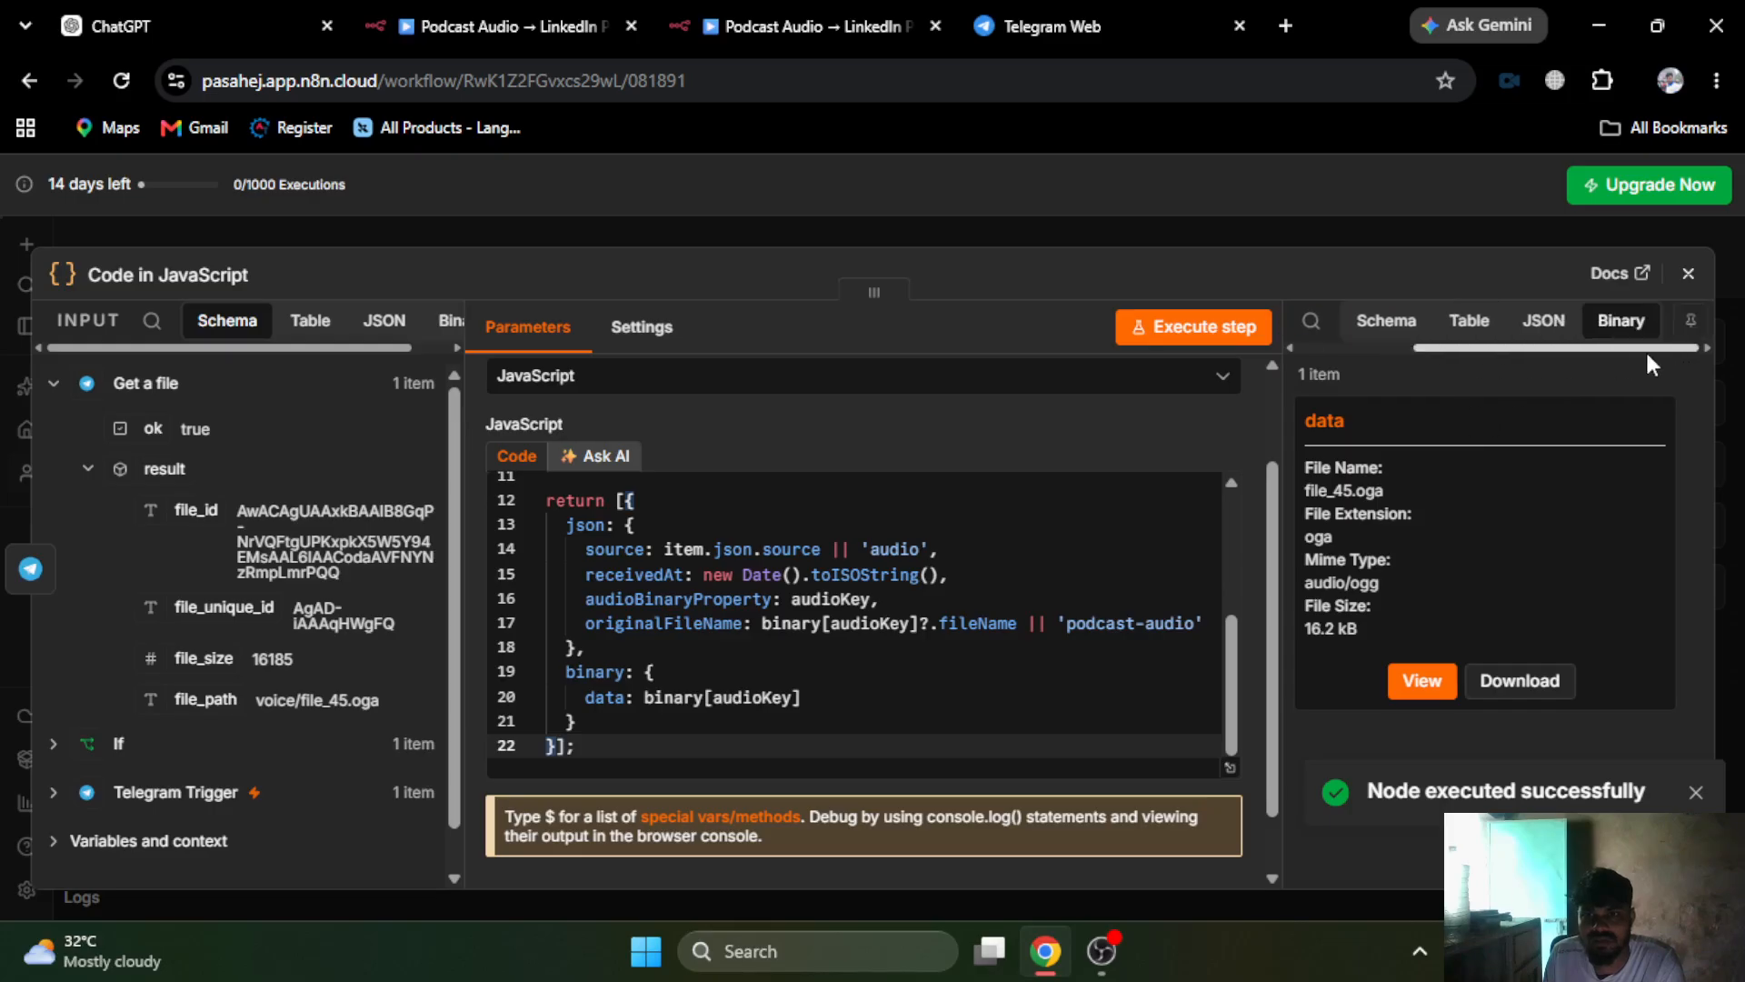
- Examine the code node's JSON output fields and its binary output, and close the node
left_click(1544, 321)
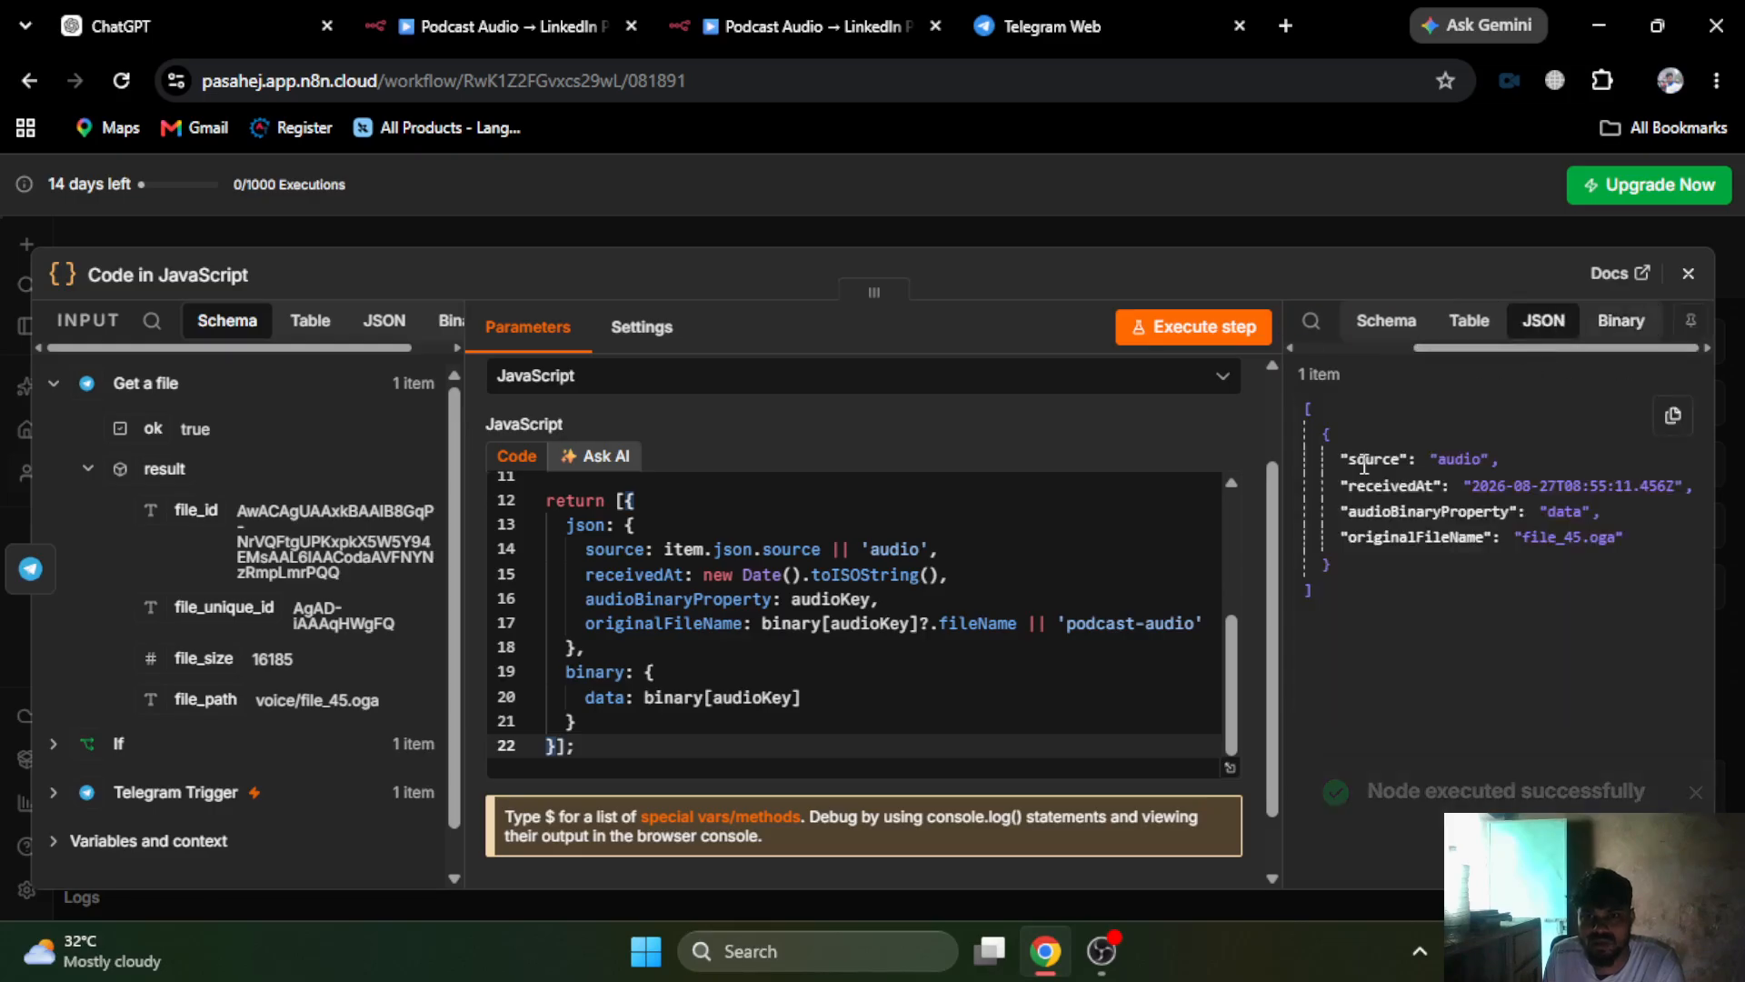
left_click_drag(1364, 466, 1504, 460)
left_click_drag(1374, 486, 1637, 486)
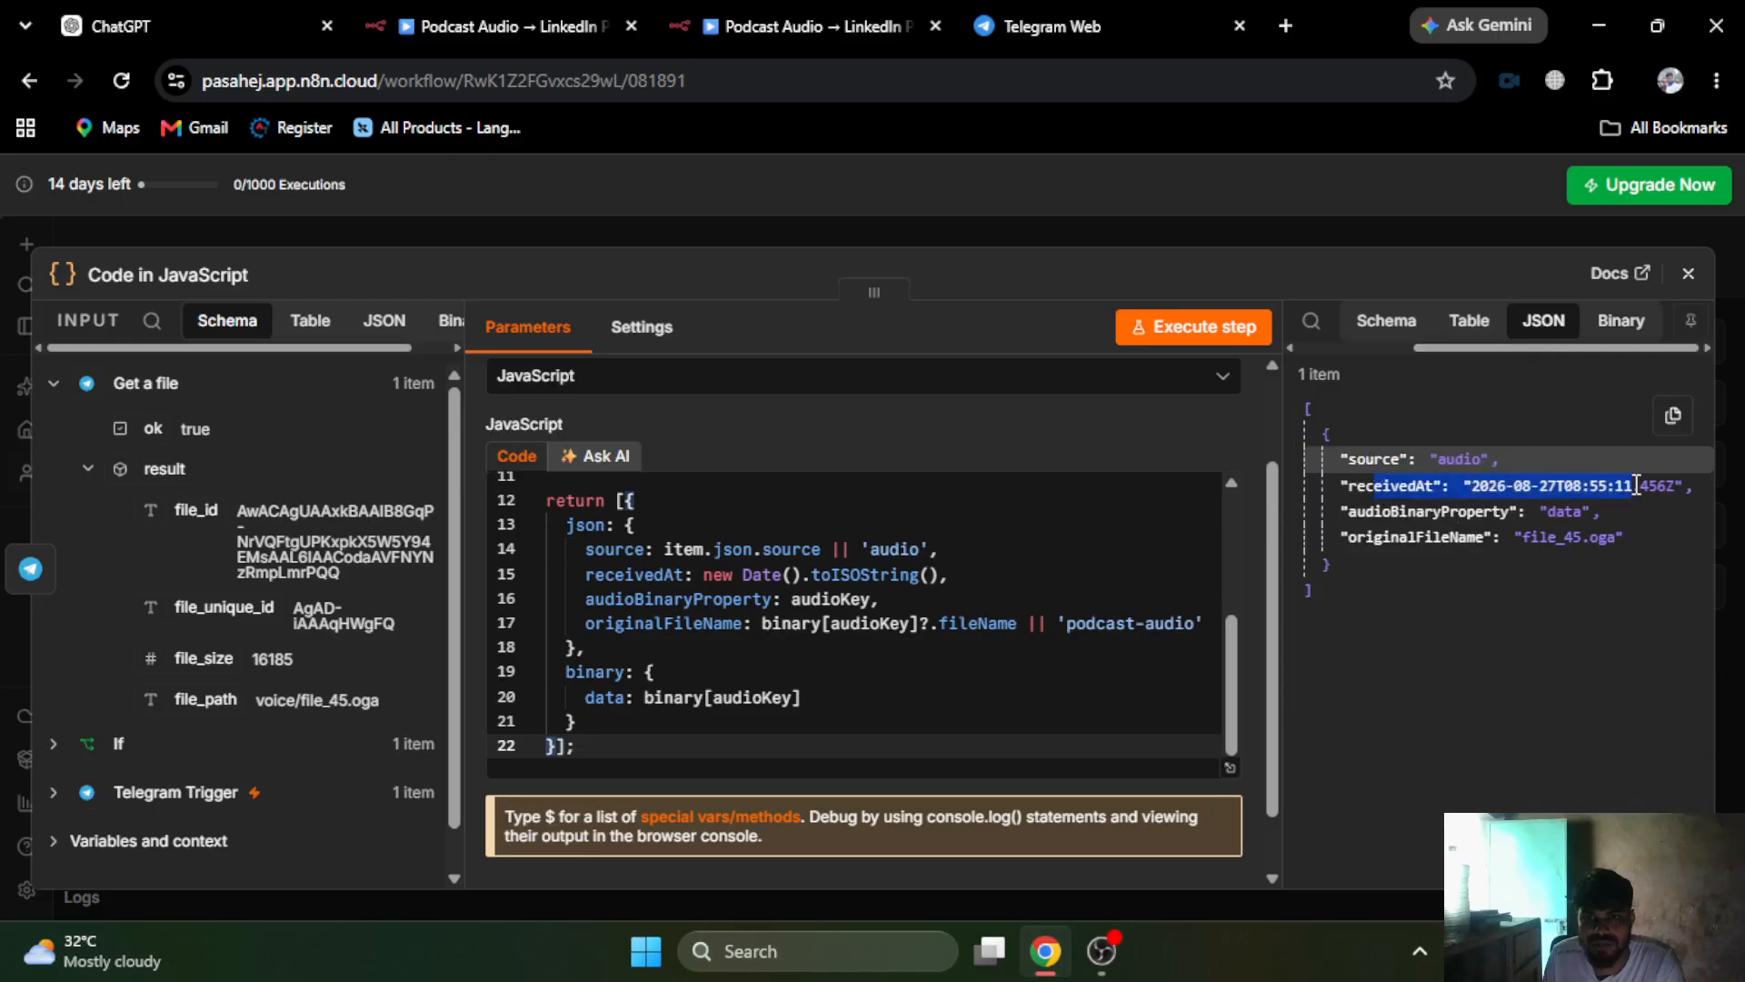
left_click(1403, 514)
left_click_drag(1558, 511, 1611, 518)
left_click_drag(1383, 537, 1615, 537)
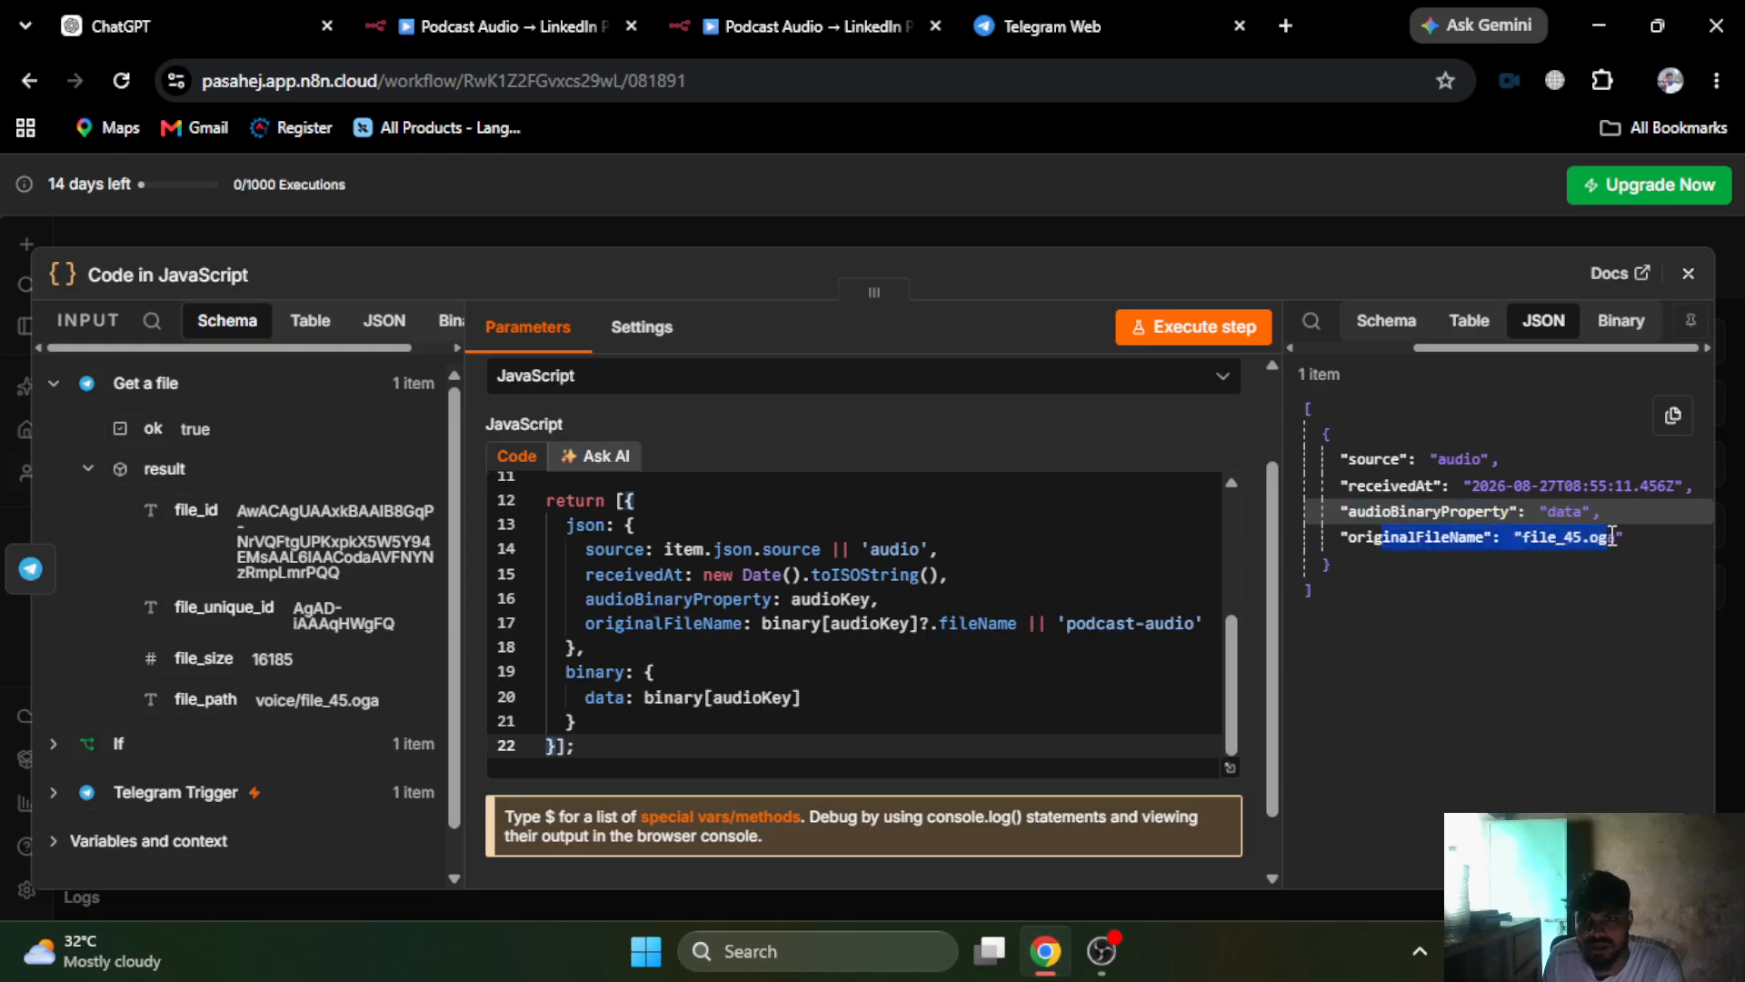
left_click(1500, 557)
left_click(1622, 320)
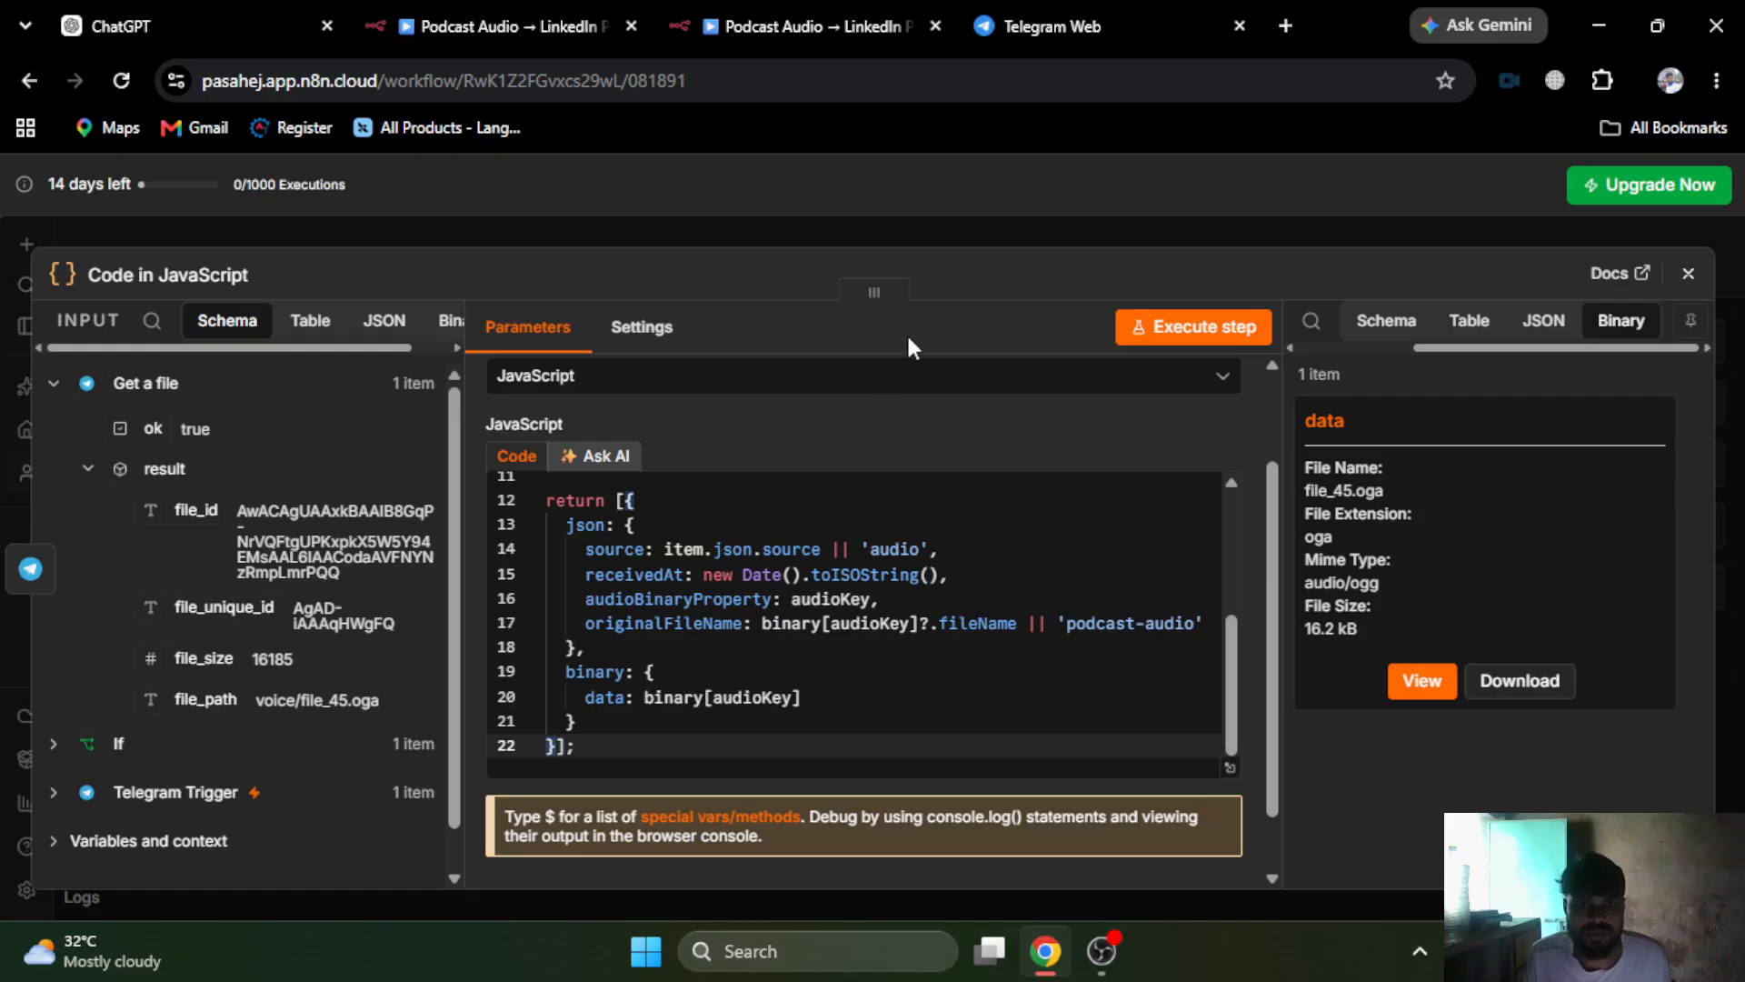
left_click(986, 238)
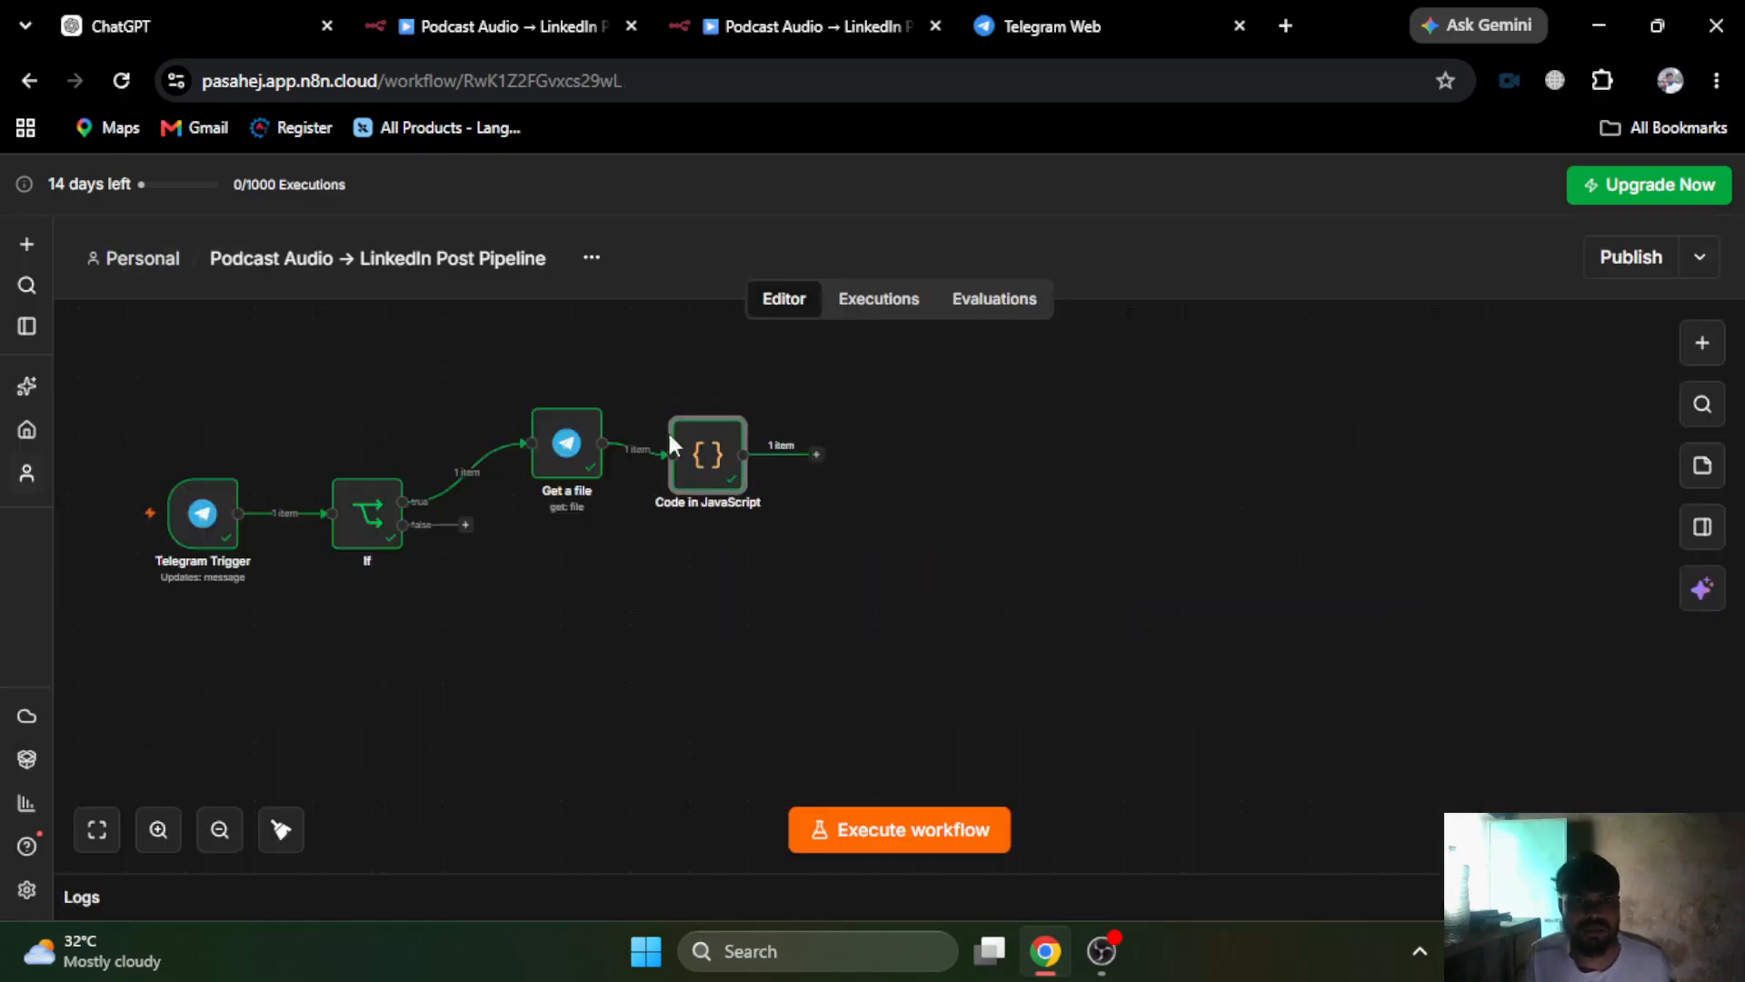
- Align the code node with the Get a file node and rename it Normalize Audio Input, copying the name from the reference workflow
left_click_drag(712, 455, 727, 441)
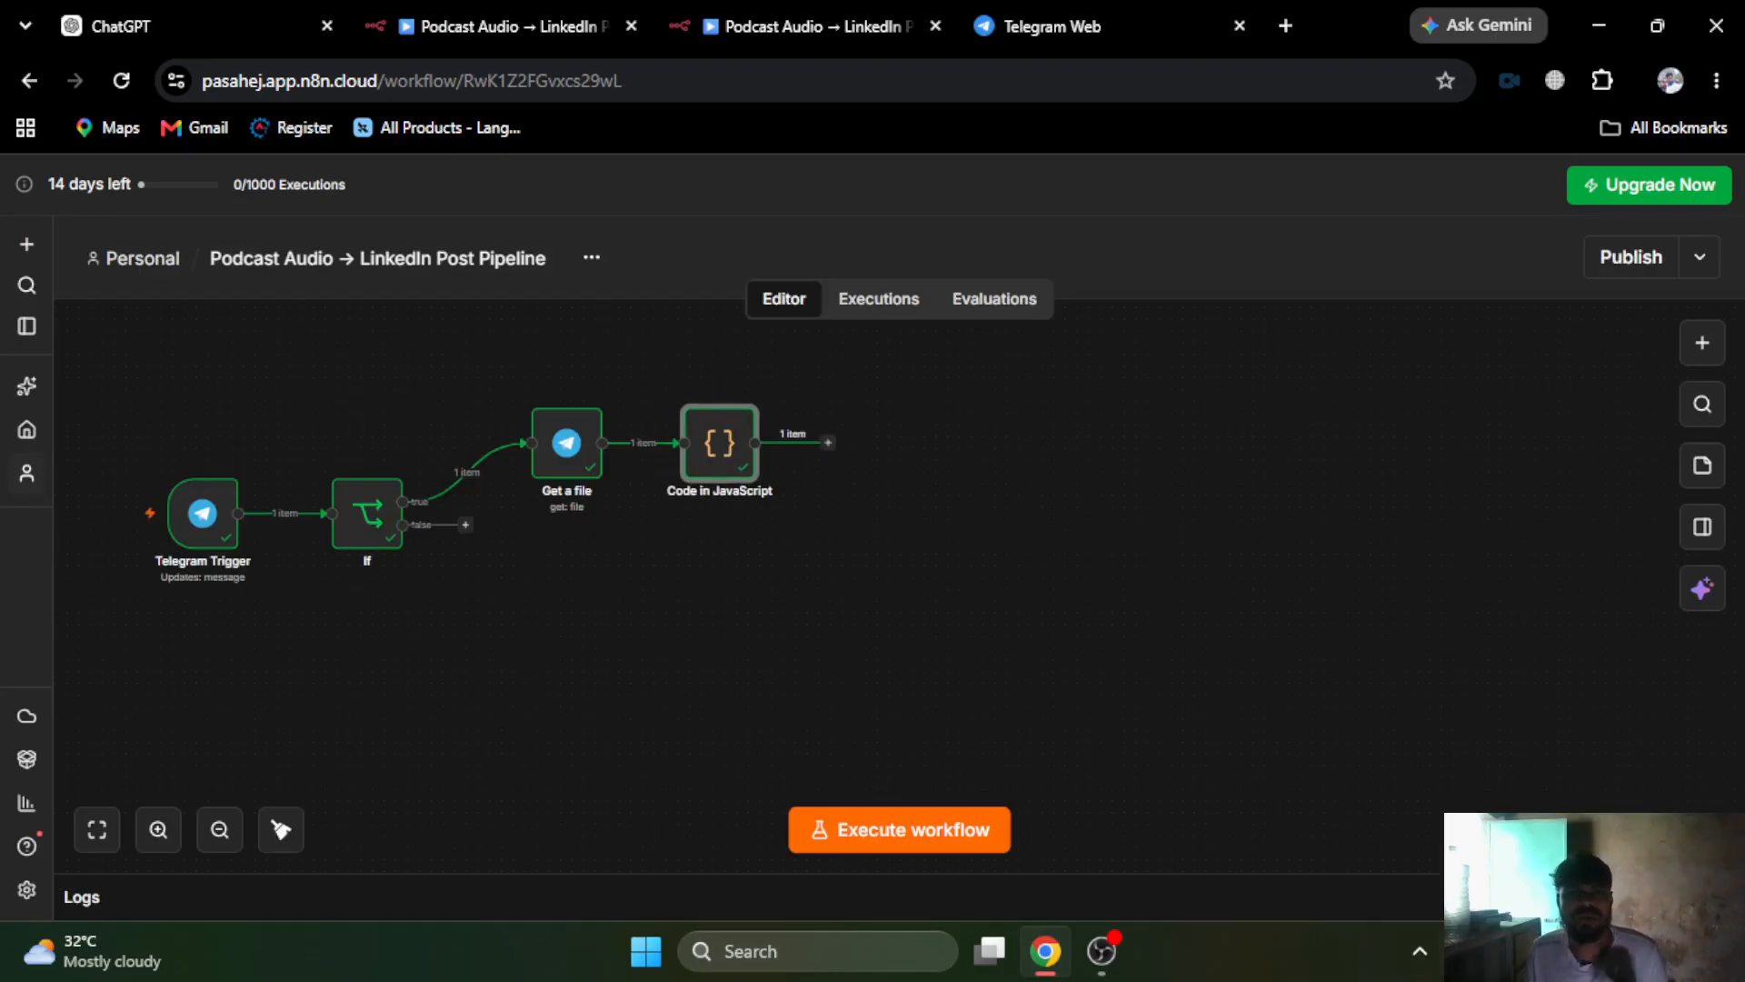
left_click(454, 22)
left_click(680, 226)
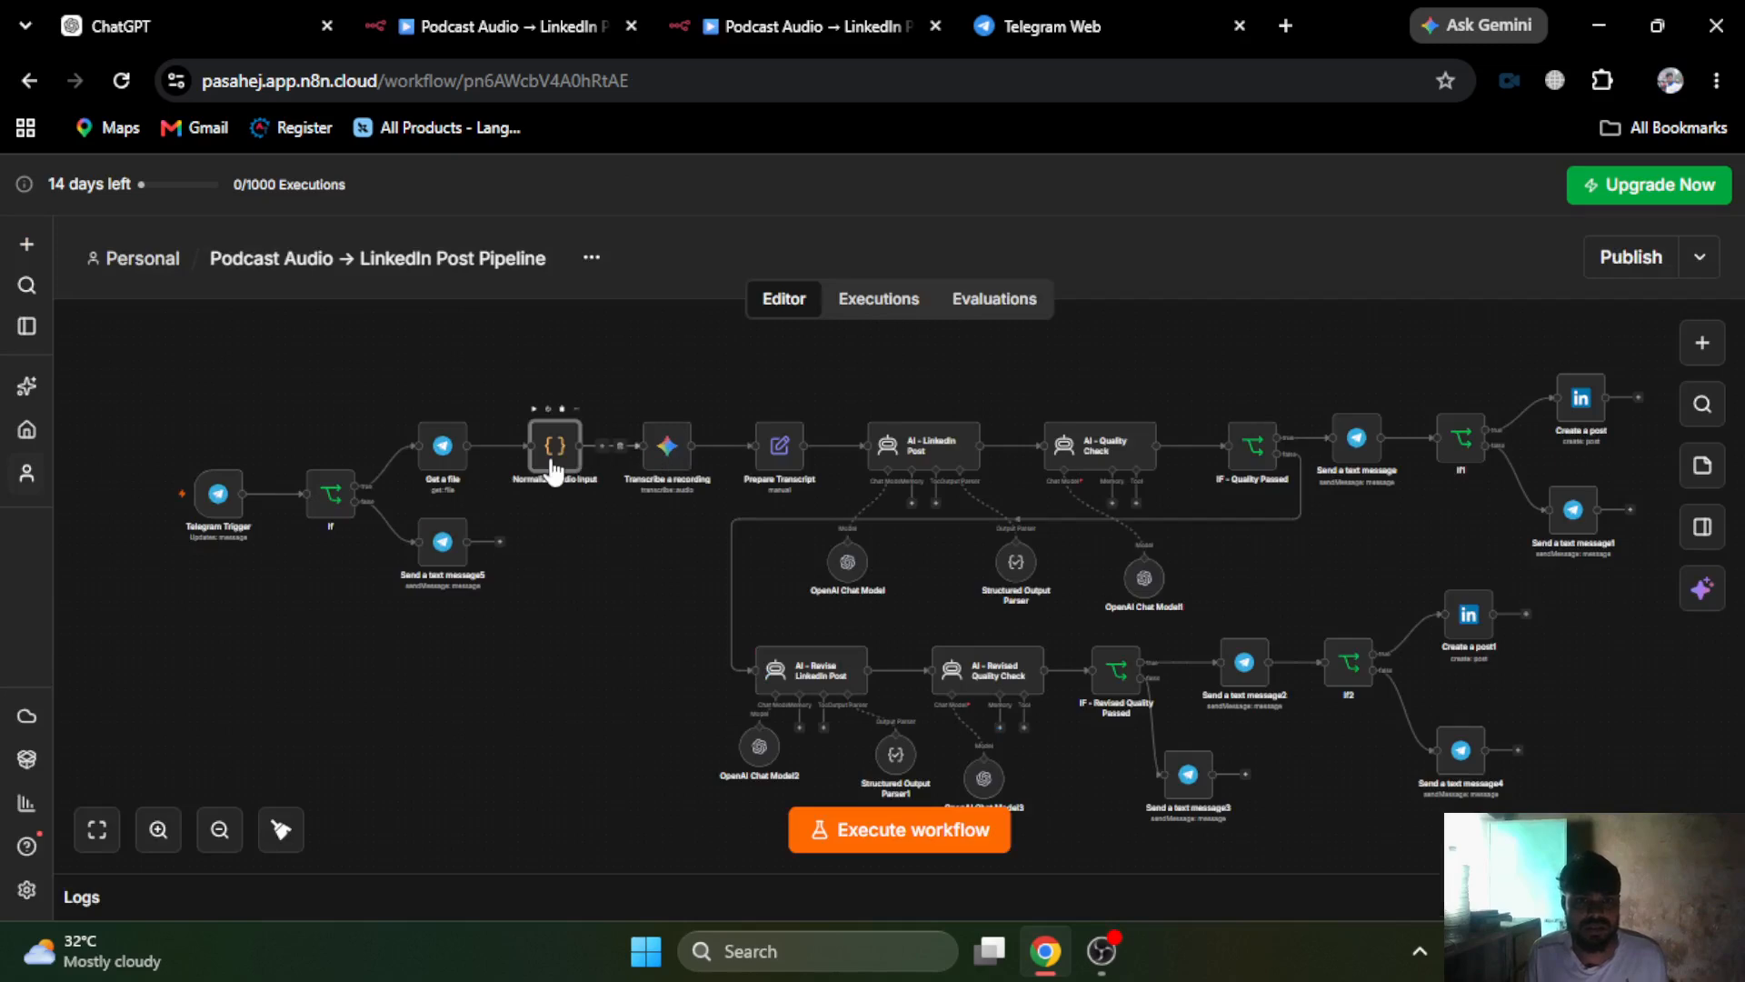
right_click(562, 450)
left_click(590, 382)
key("ctrl+c")
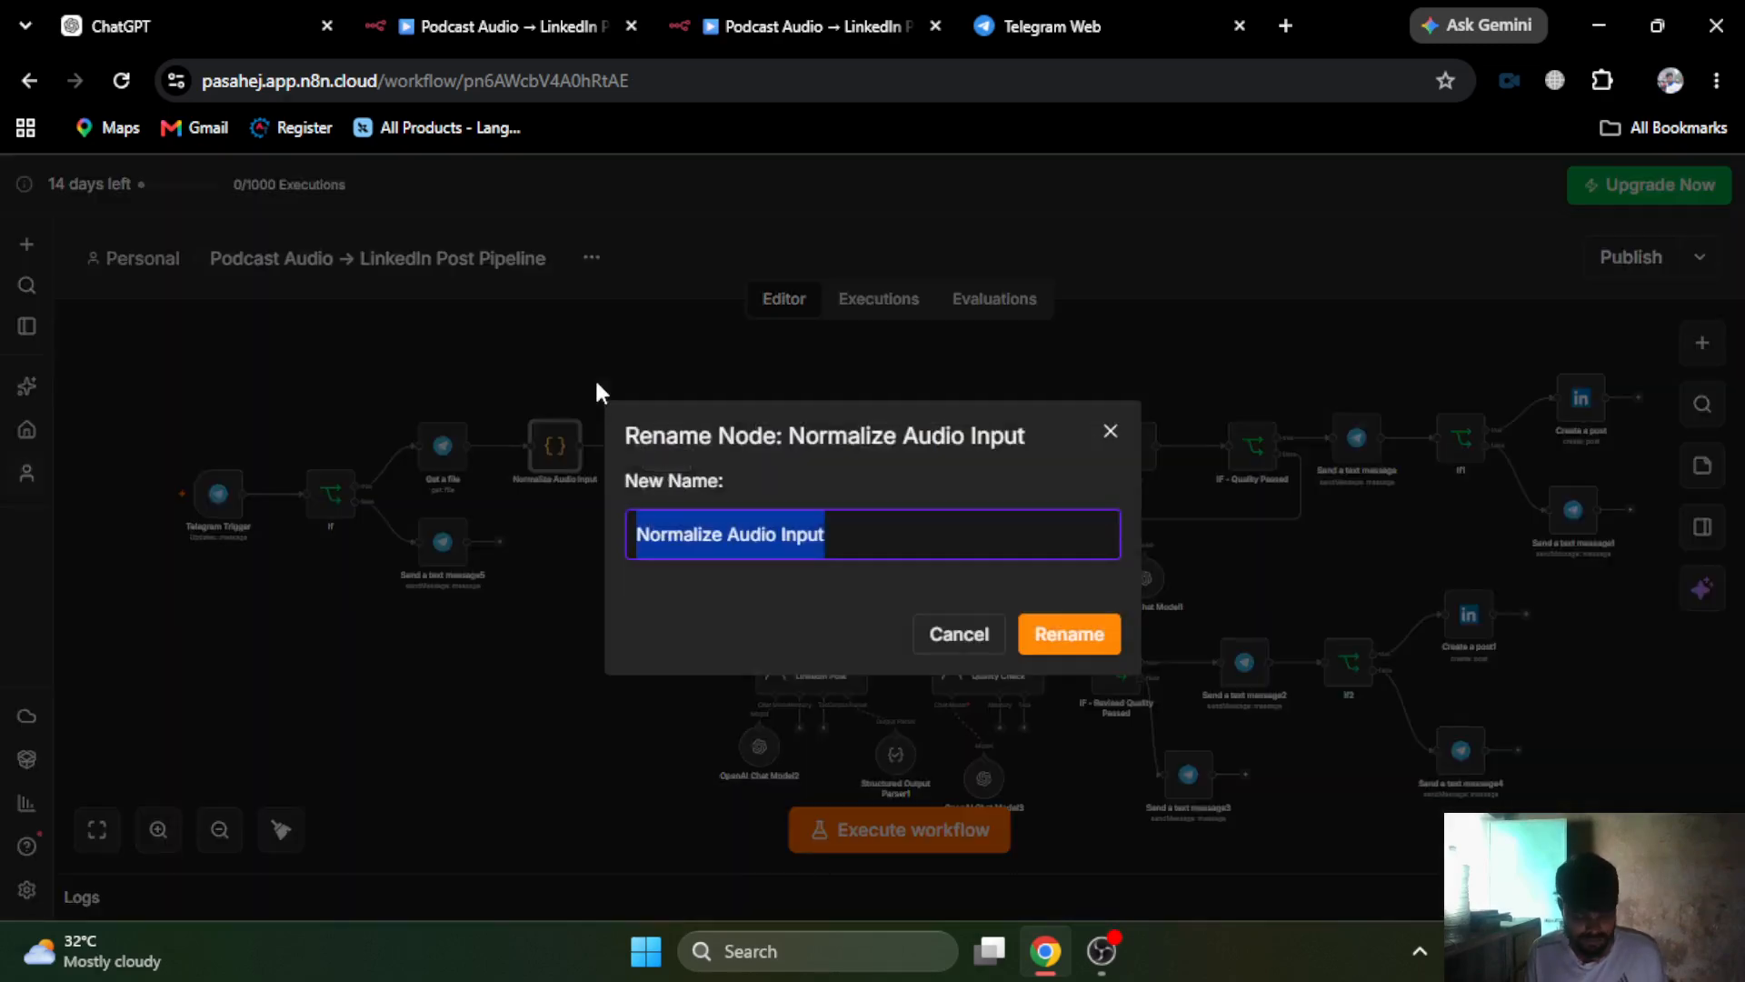
left_click(929, 631)
left_click(777, 25)
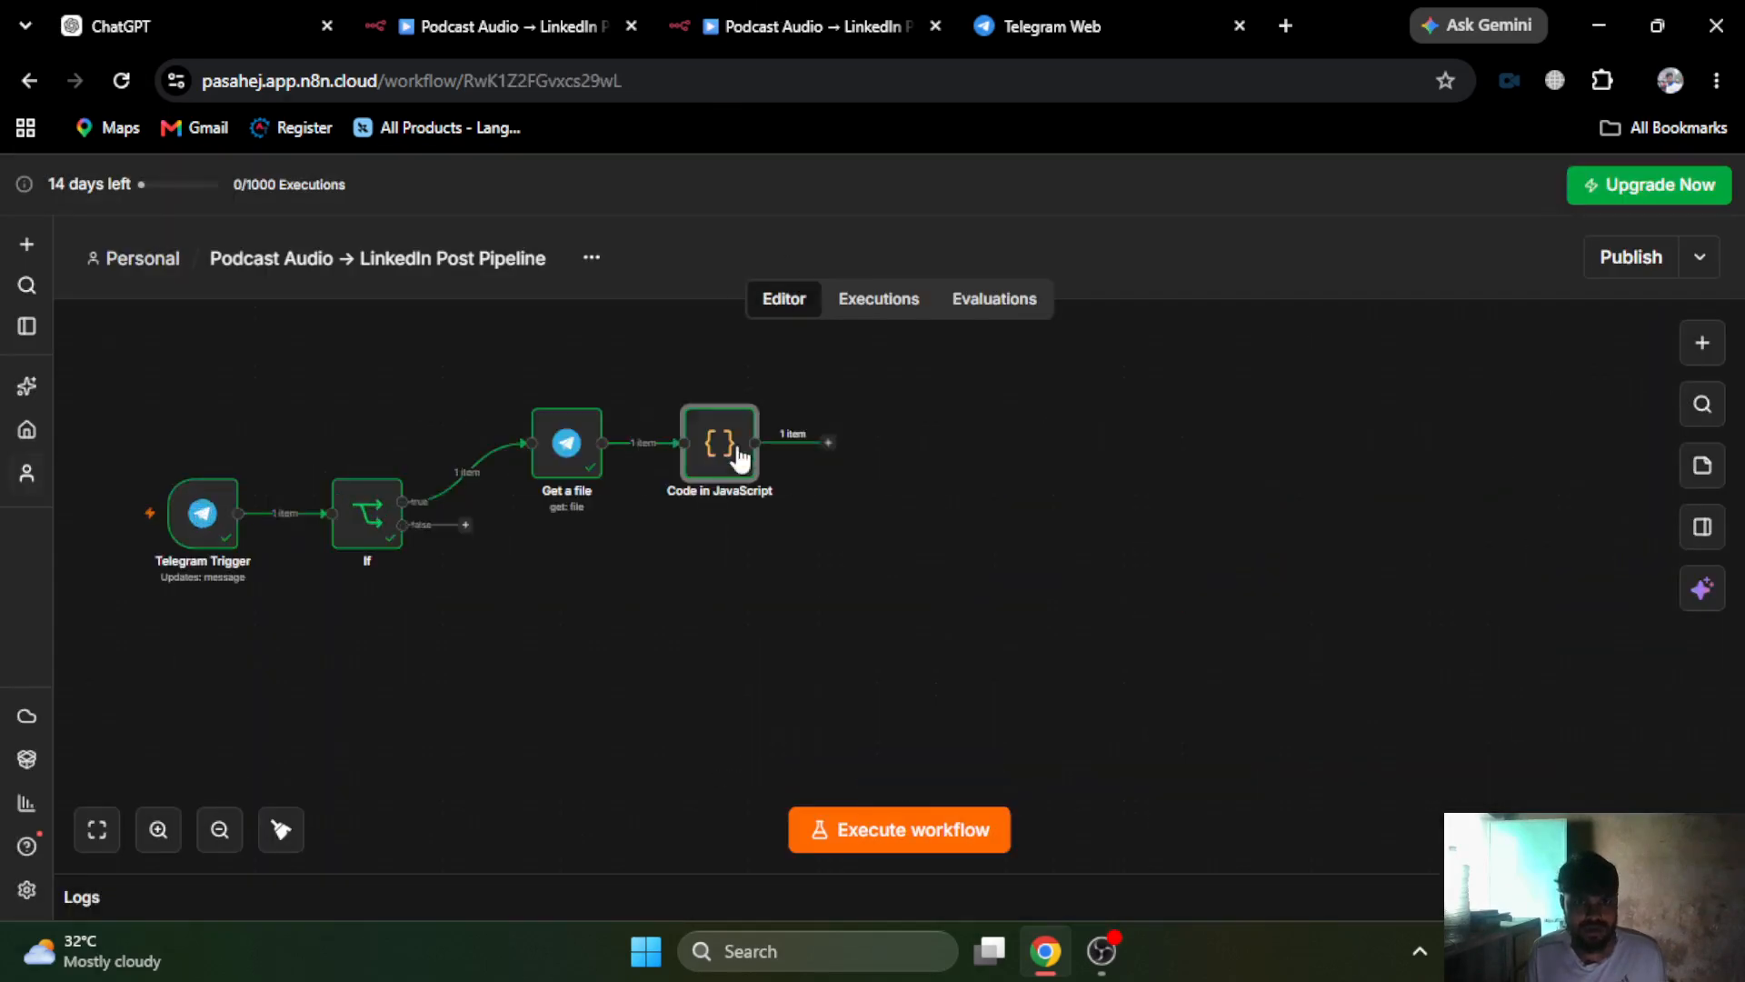
right_click(725, 466)
left_click(766, 382)
key("ctrl+v")
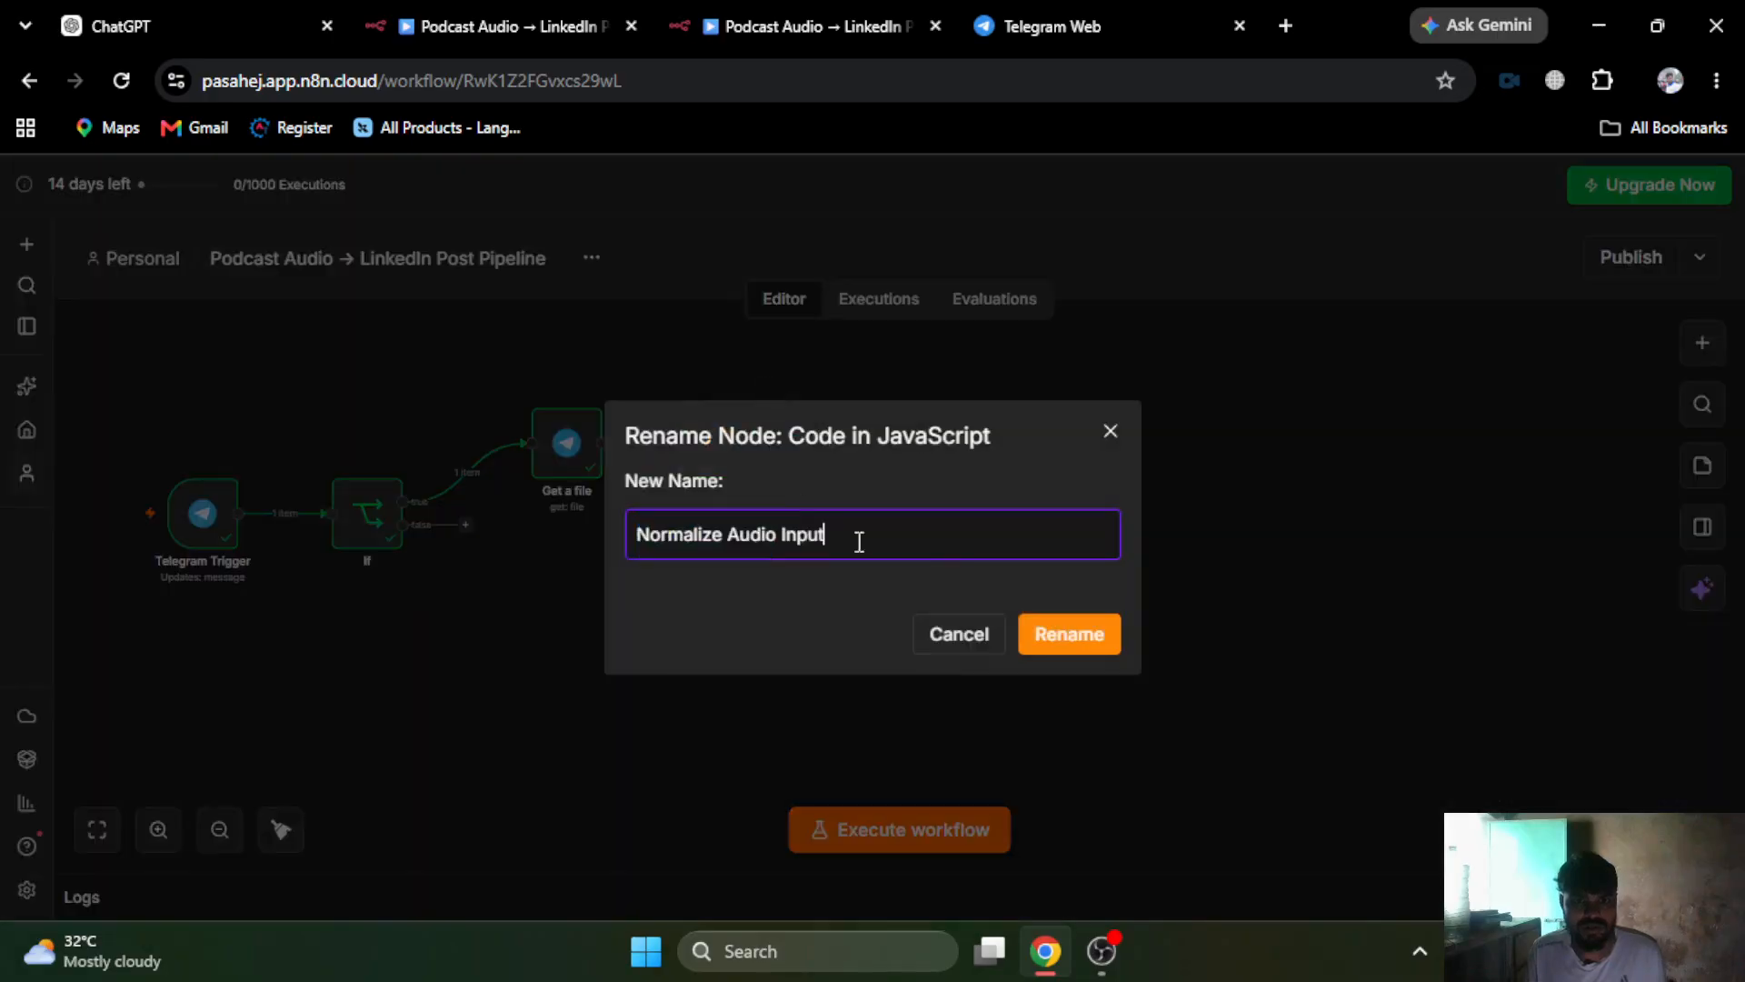
left_click(1073, 636)
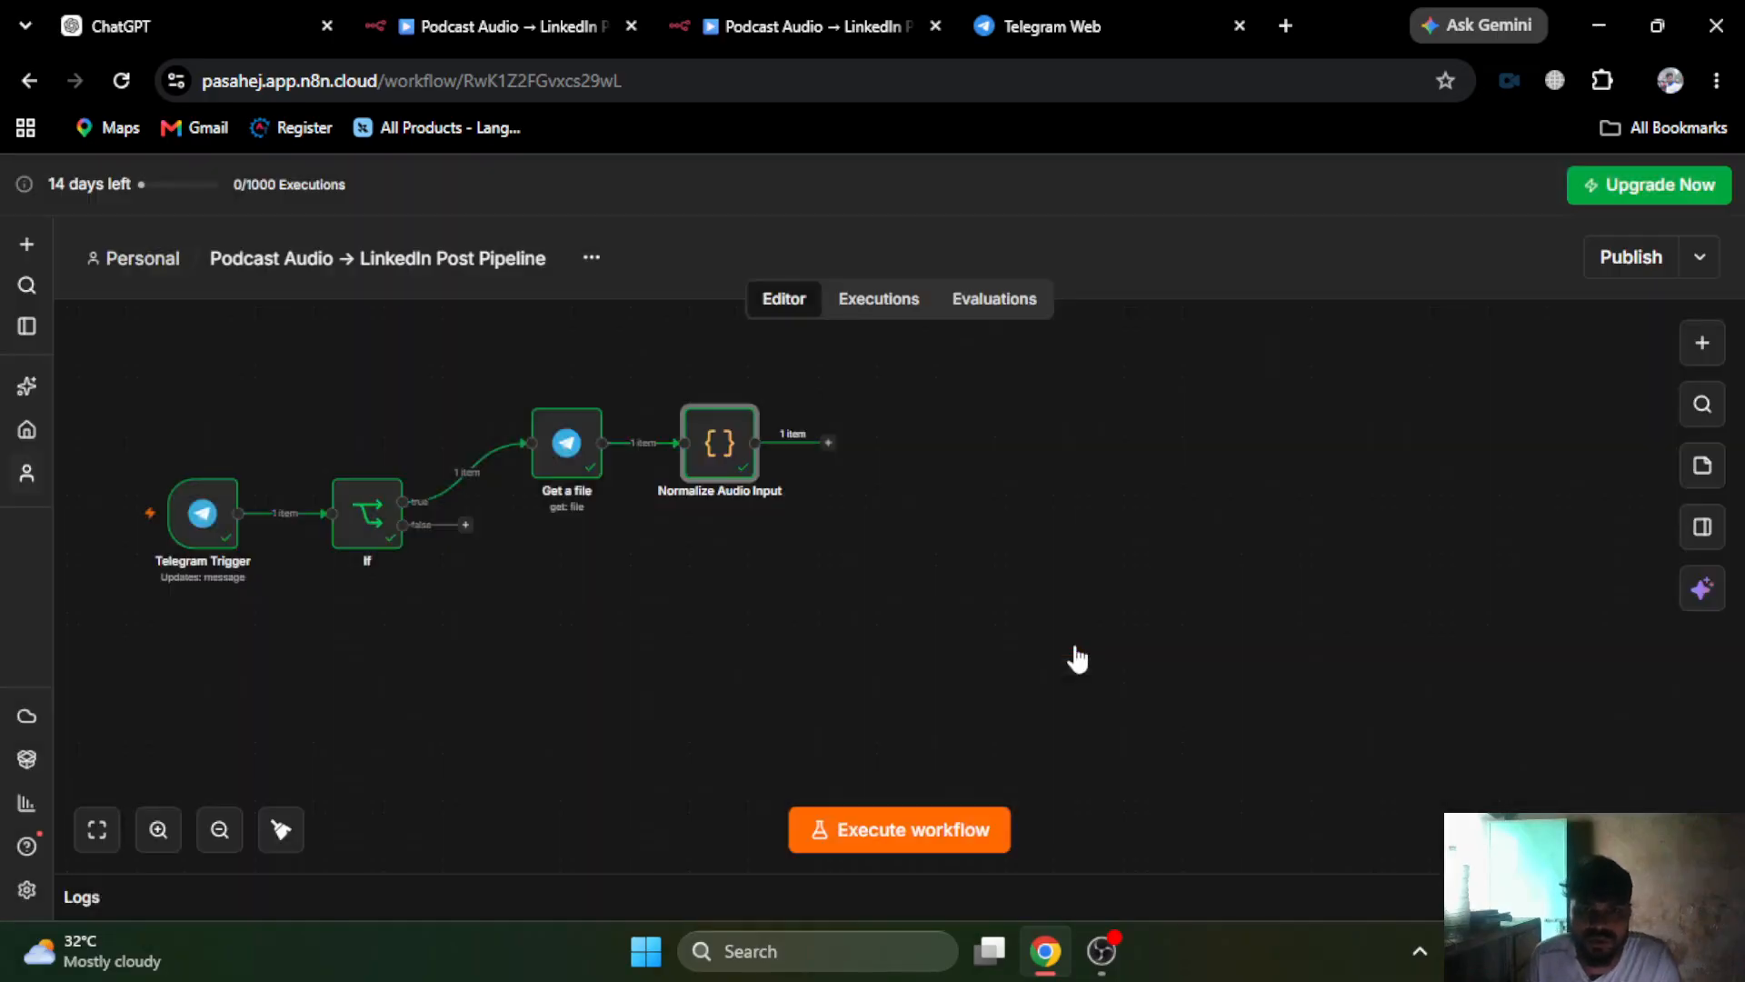
- Add a Google Gemini node with the Transcribe a recording action after Normalize Audio Input
left_click(826, 444)
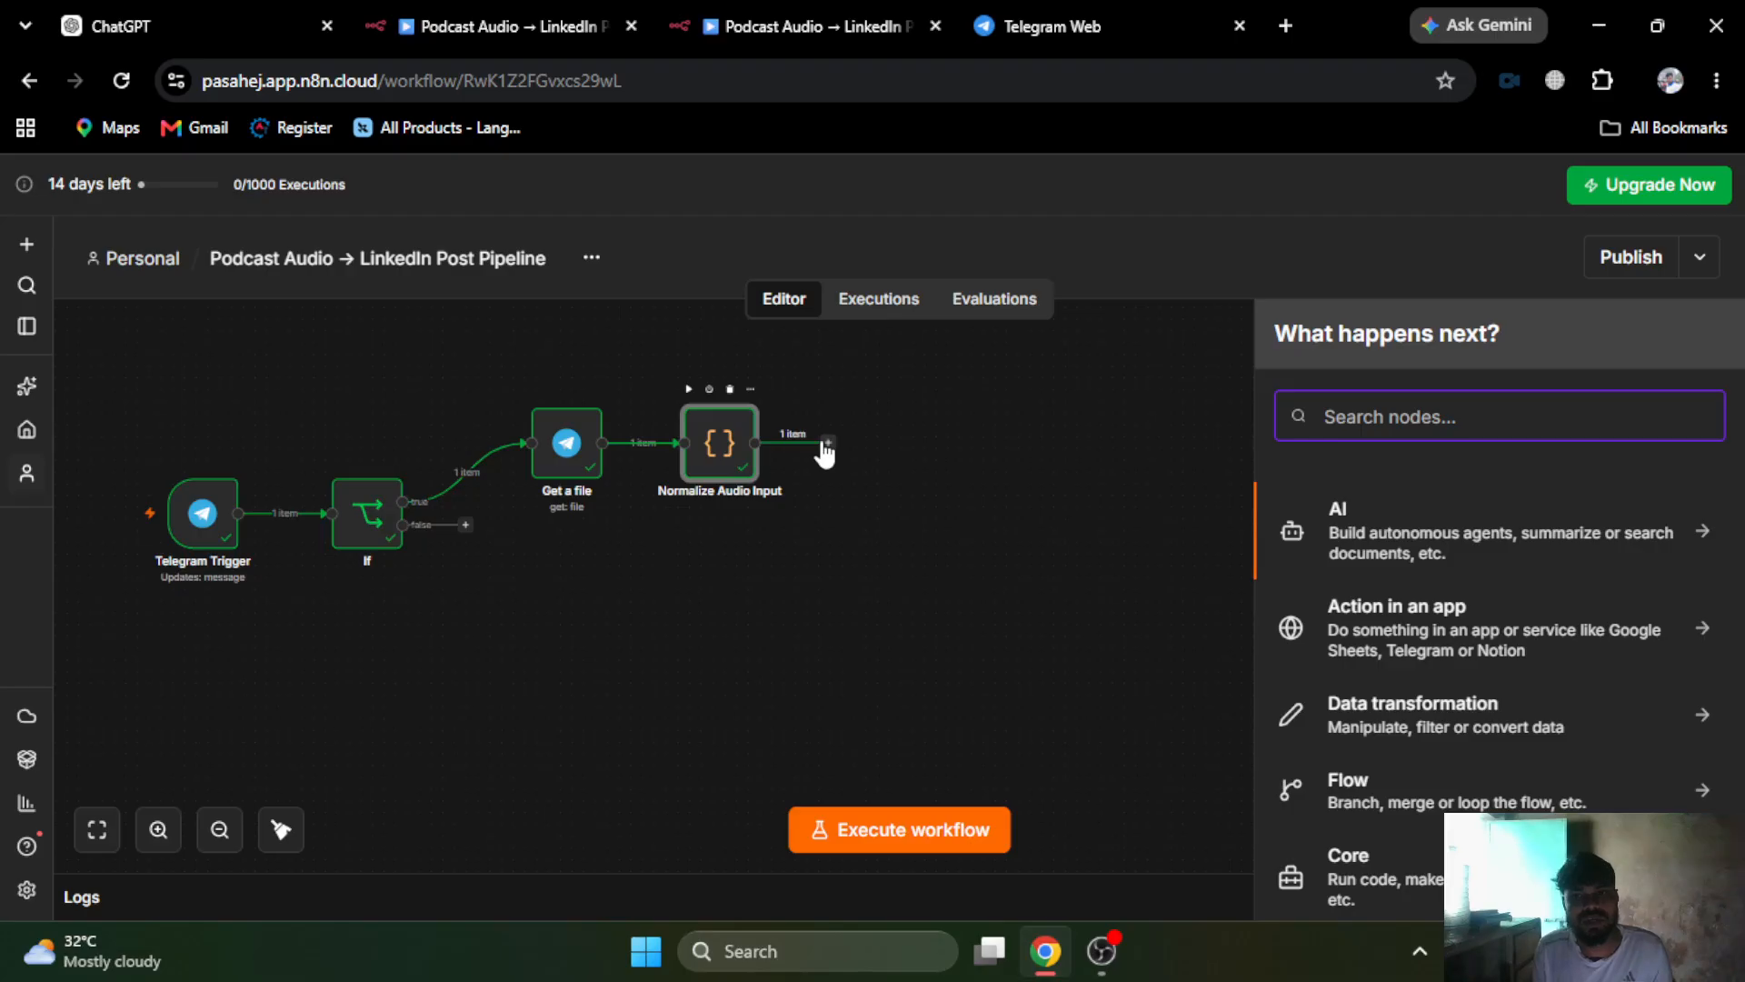
type("gemin")
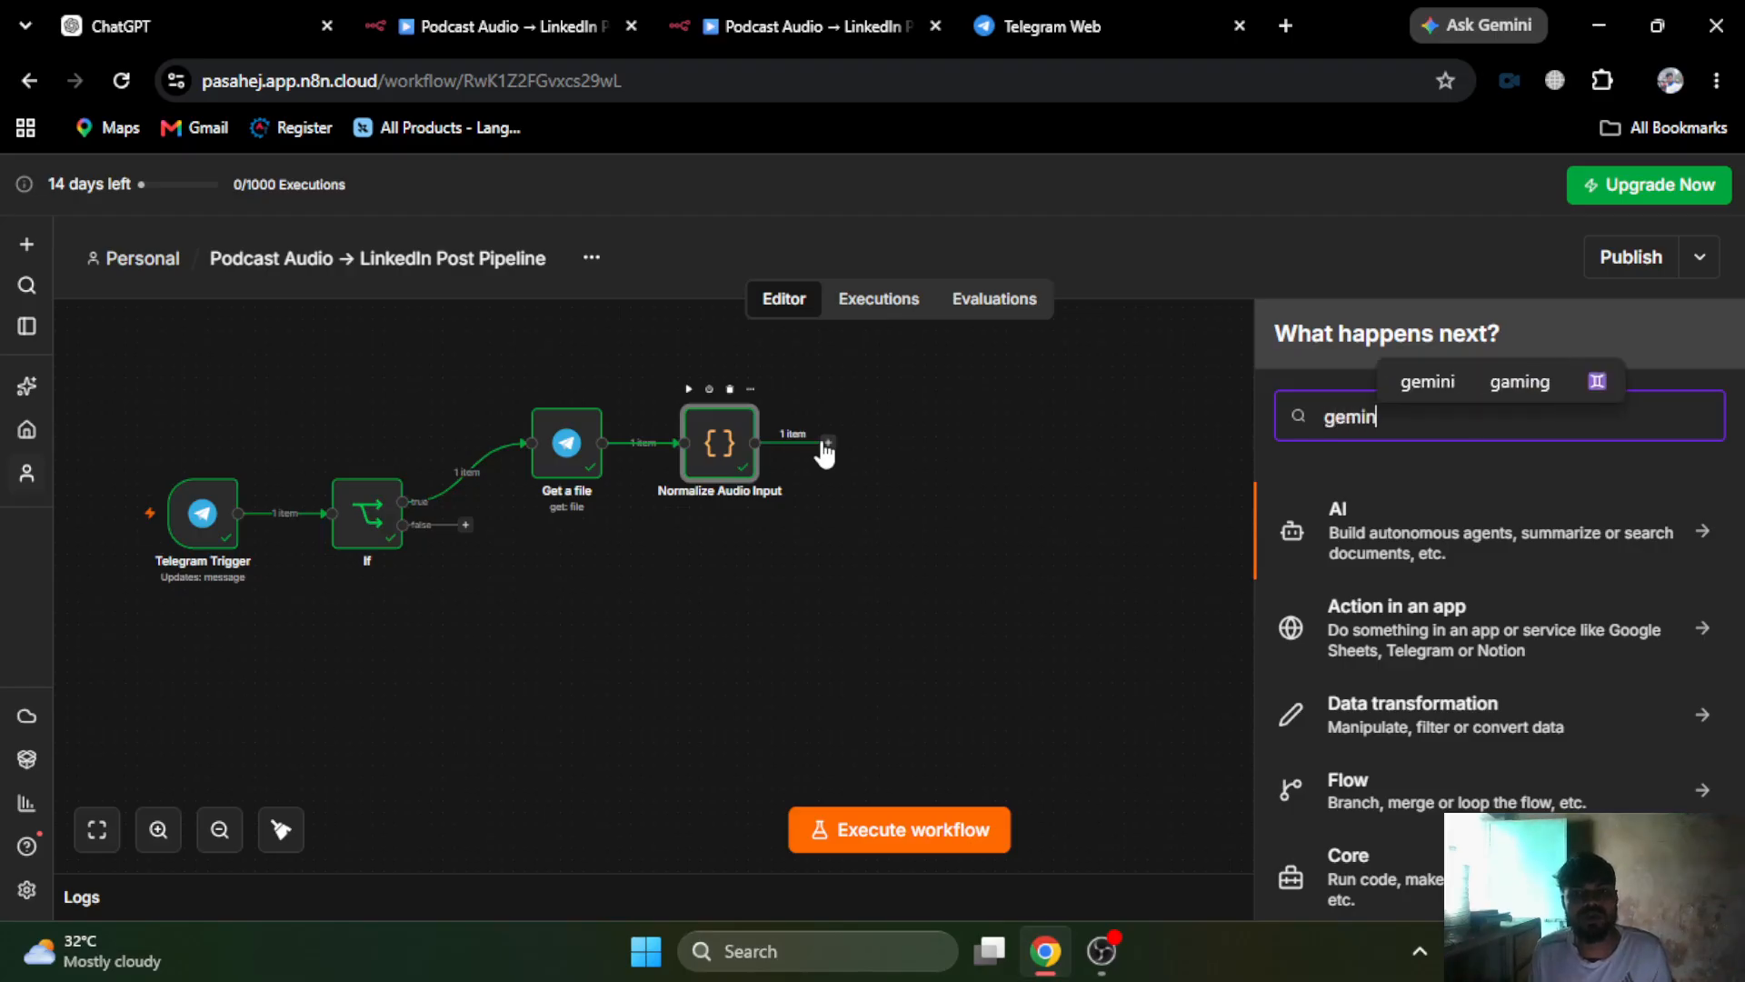
scroll(823, 445, "down", 1)
left_click(1311, 611)
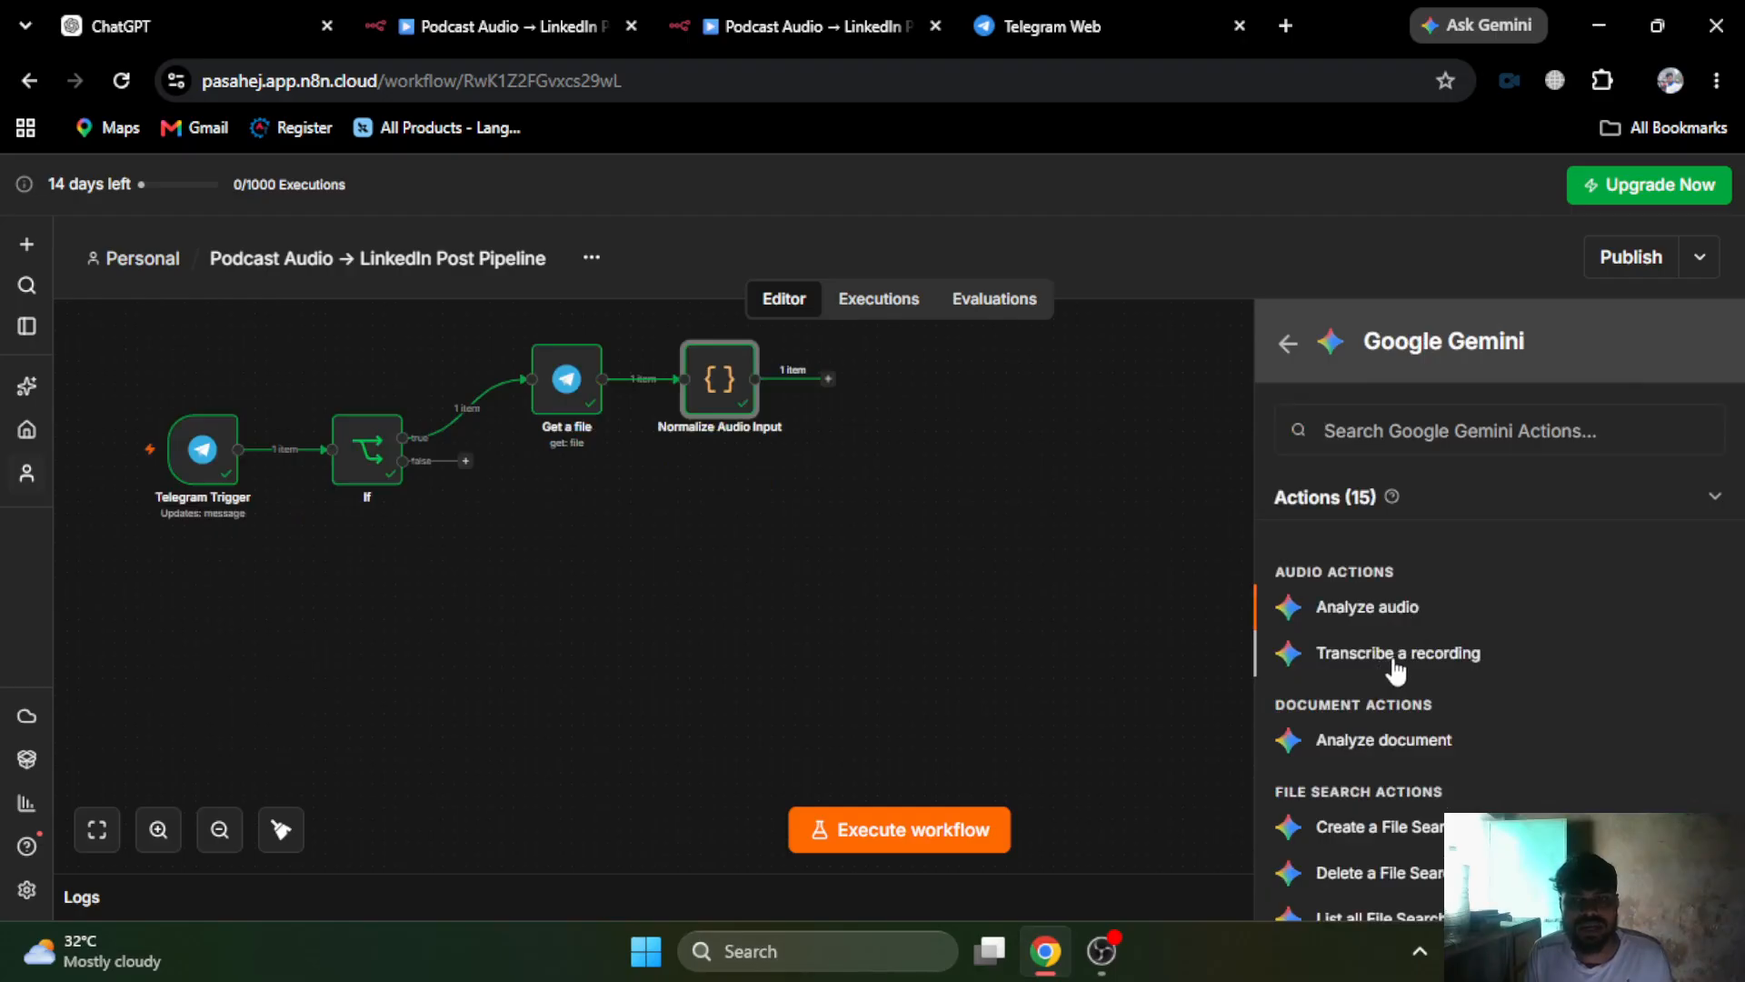
left_click(1396, 654)
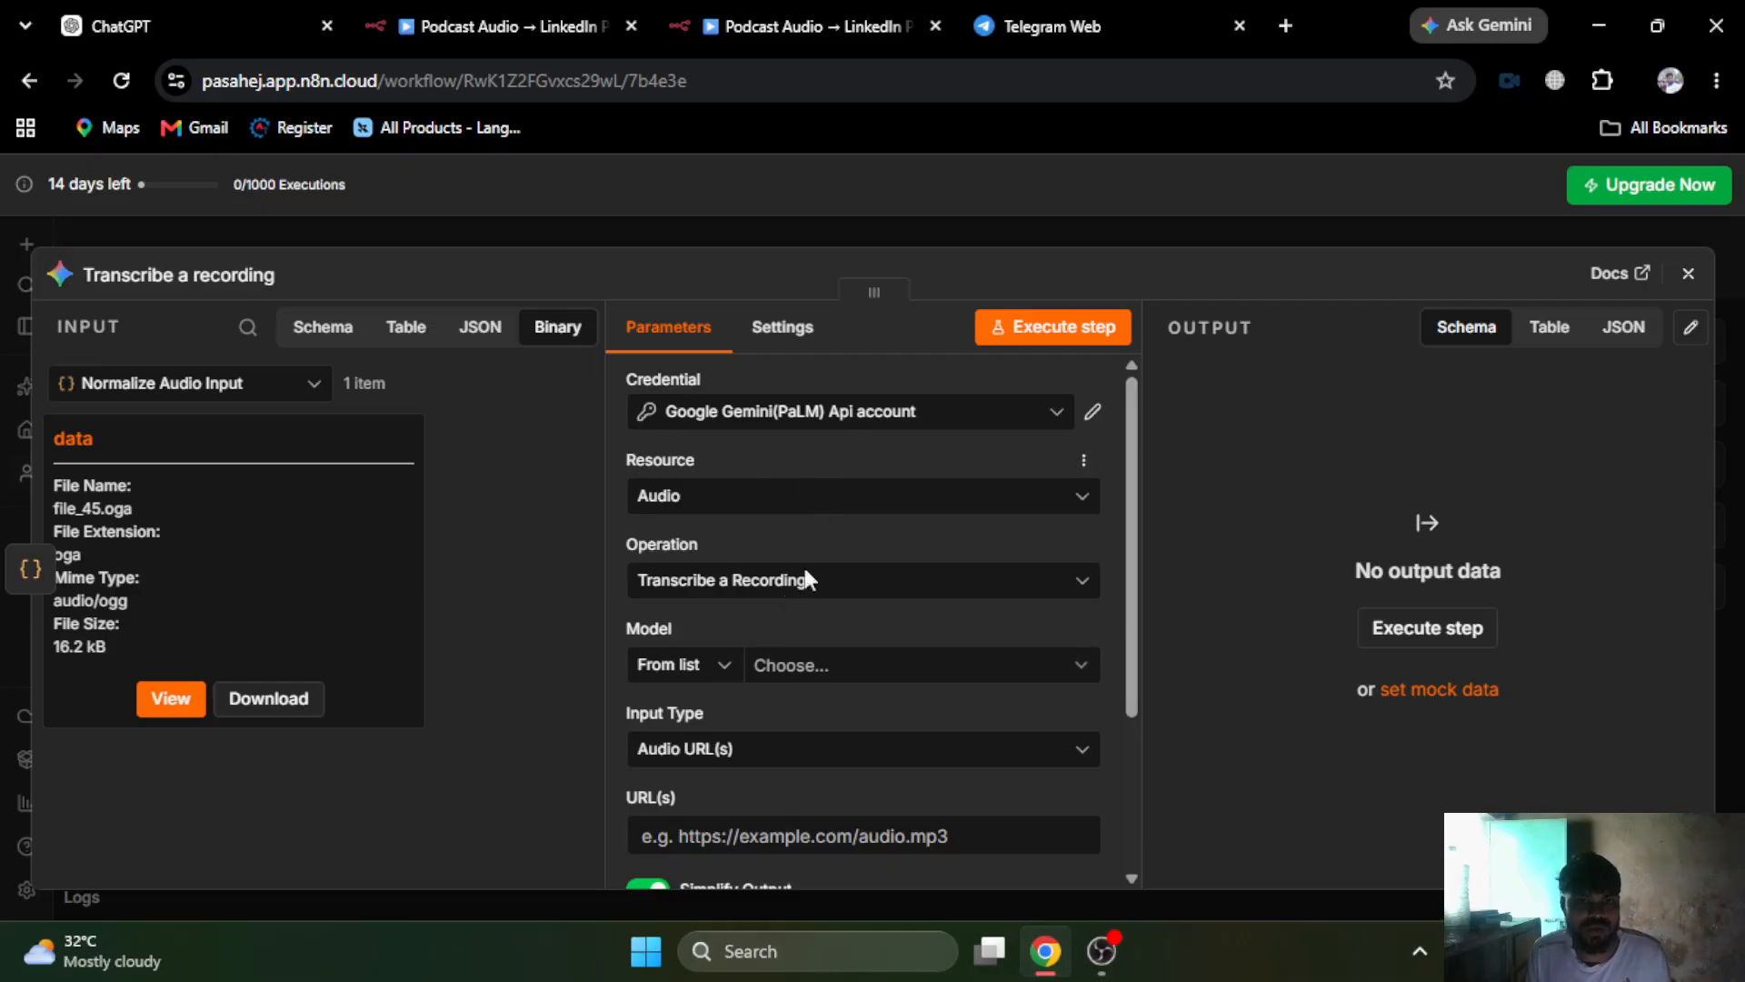
- Set the transcription model to models/gemini-2.5-flash and the input type to Binary File(s), checking the data field name against the input
left_click(792, 656)
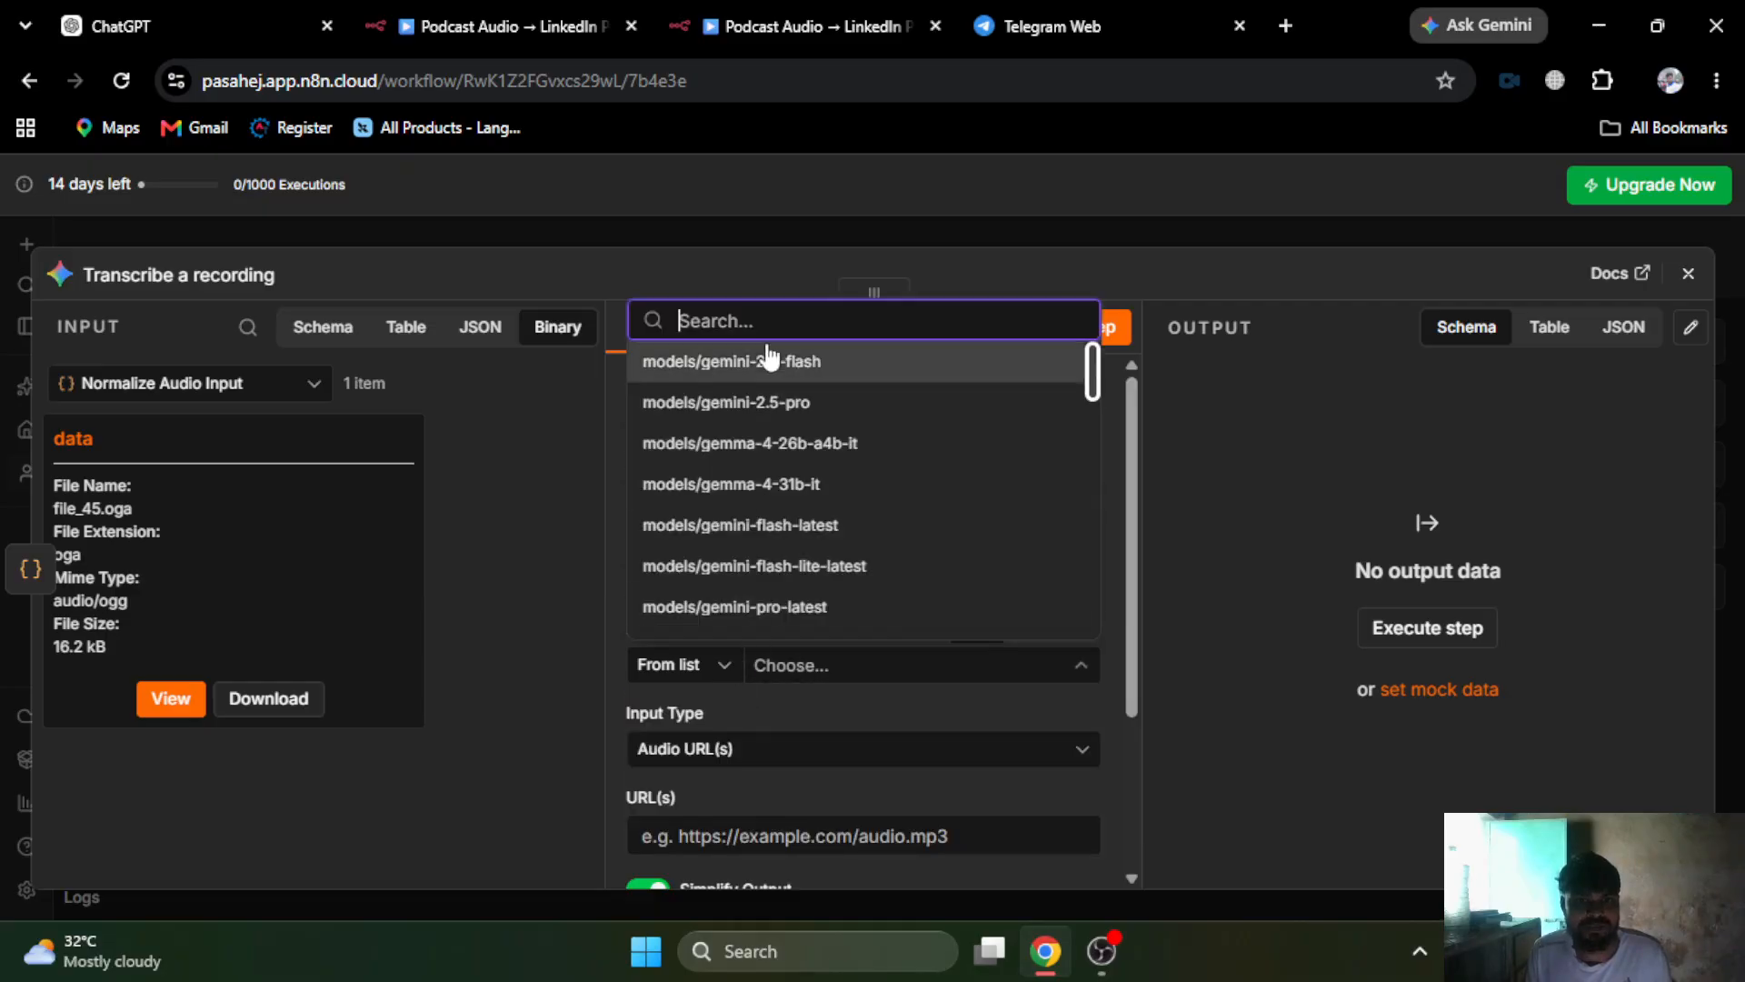
left_click(819, 358)
scroll(762, 756, "down", 2)
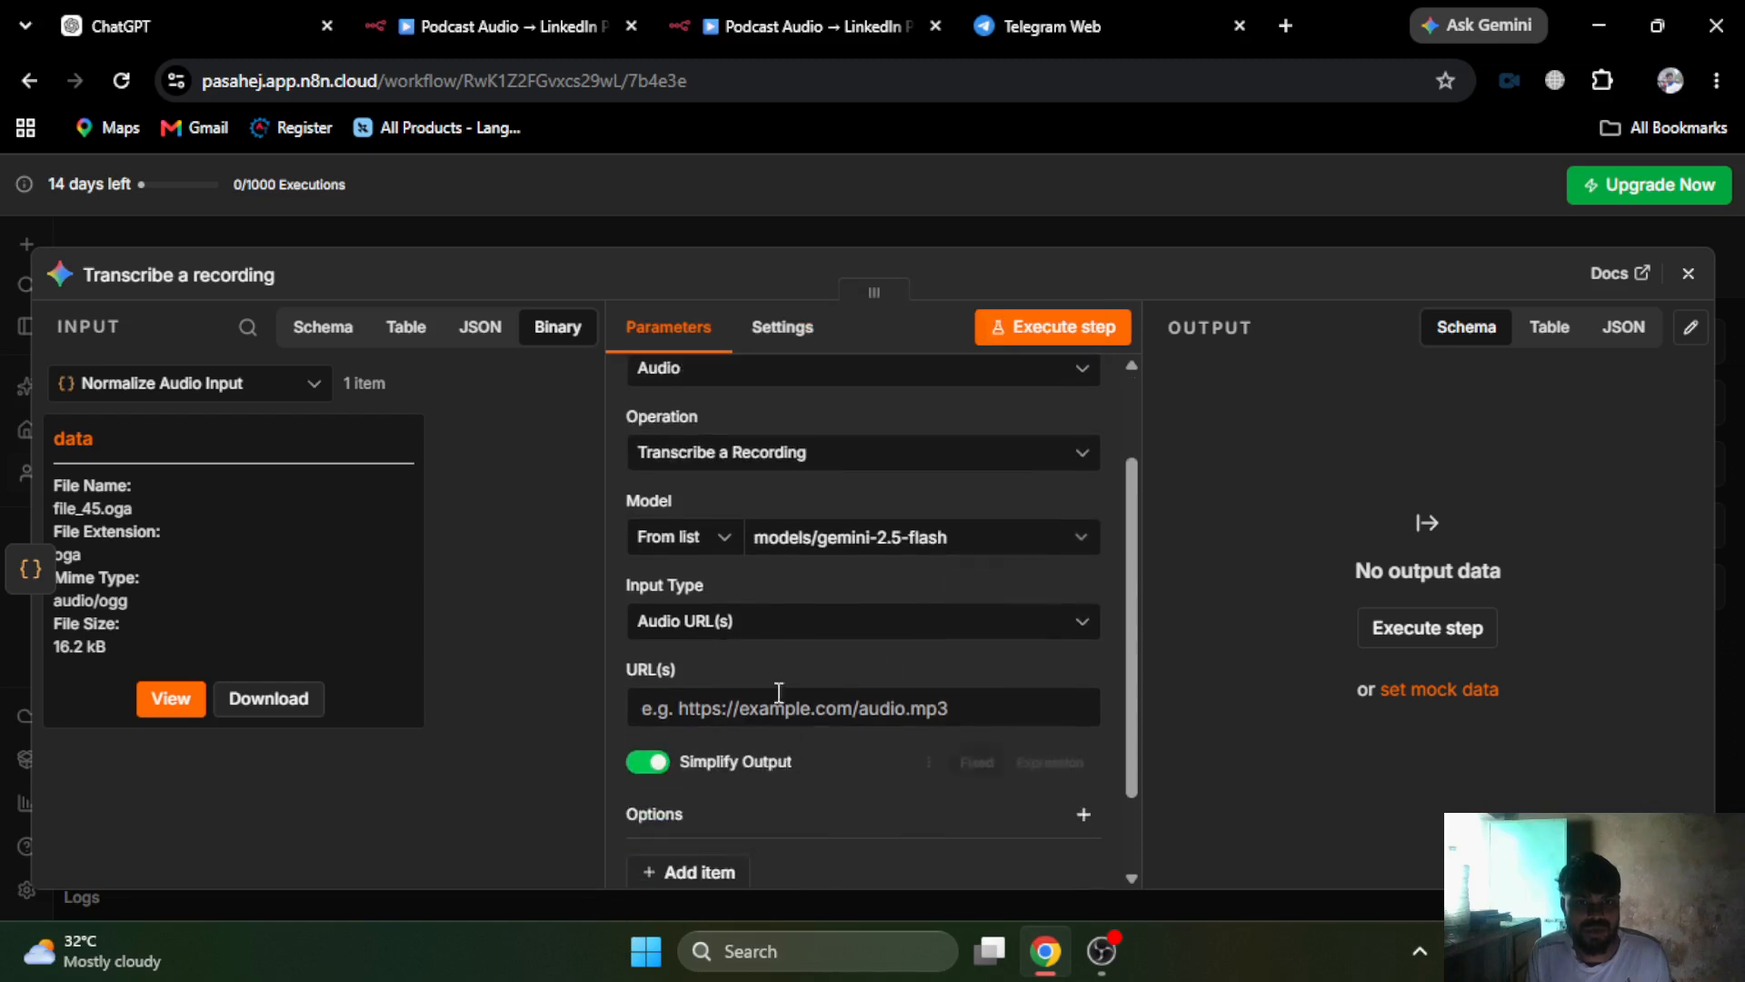
left_click(772, 625)
left_click(752, 729)
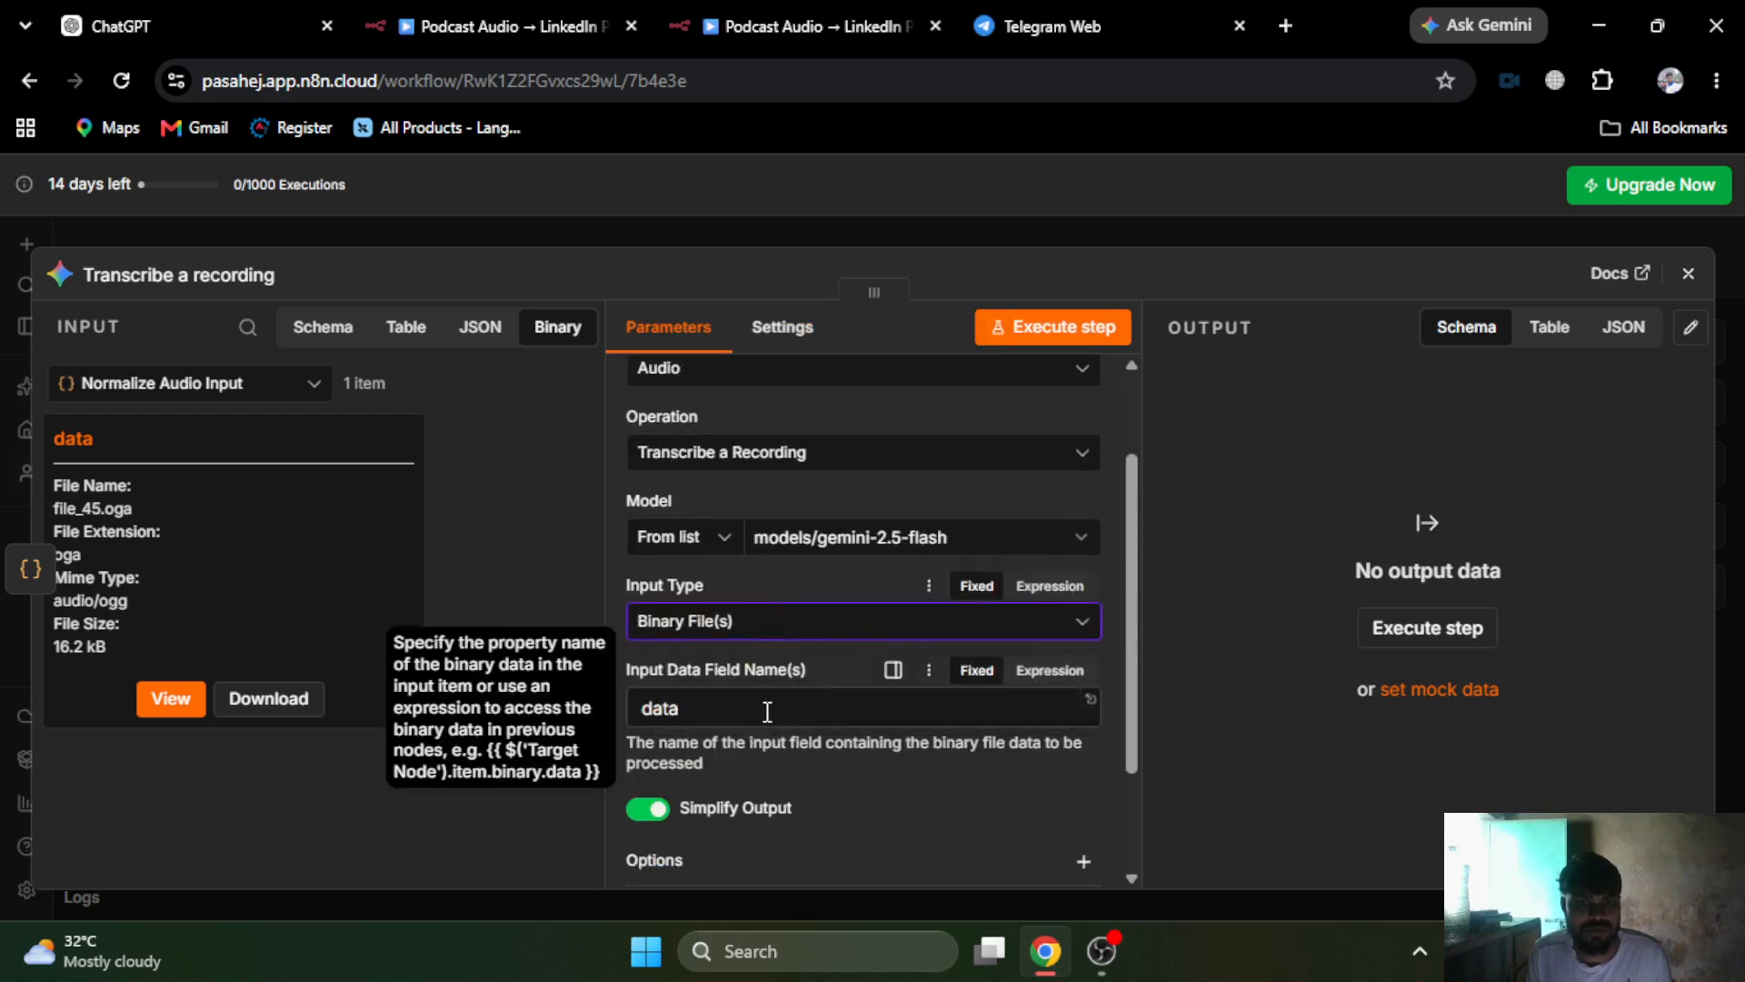
left_click(720, 711)
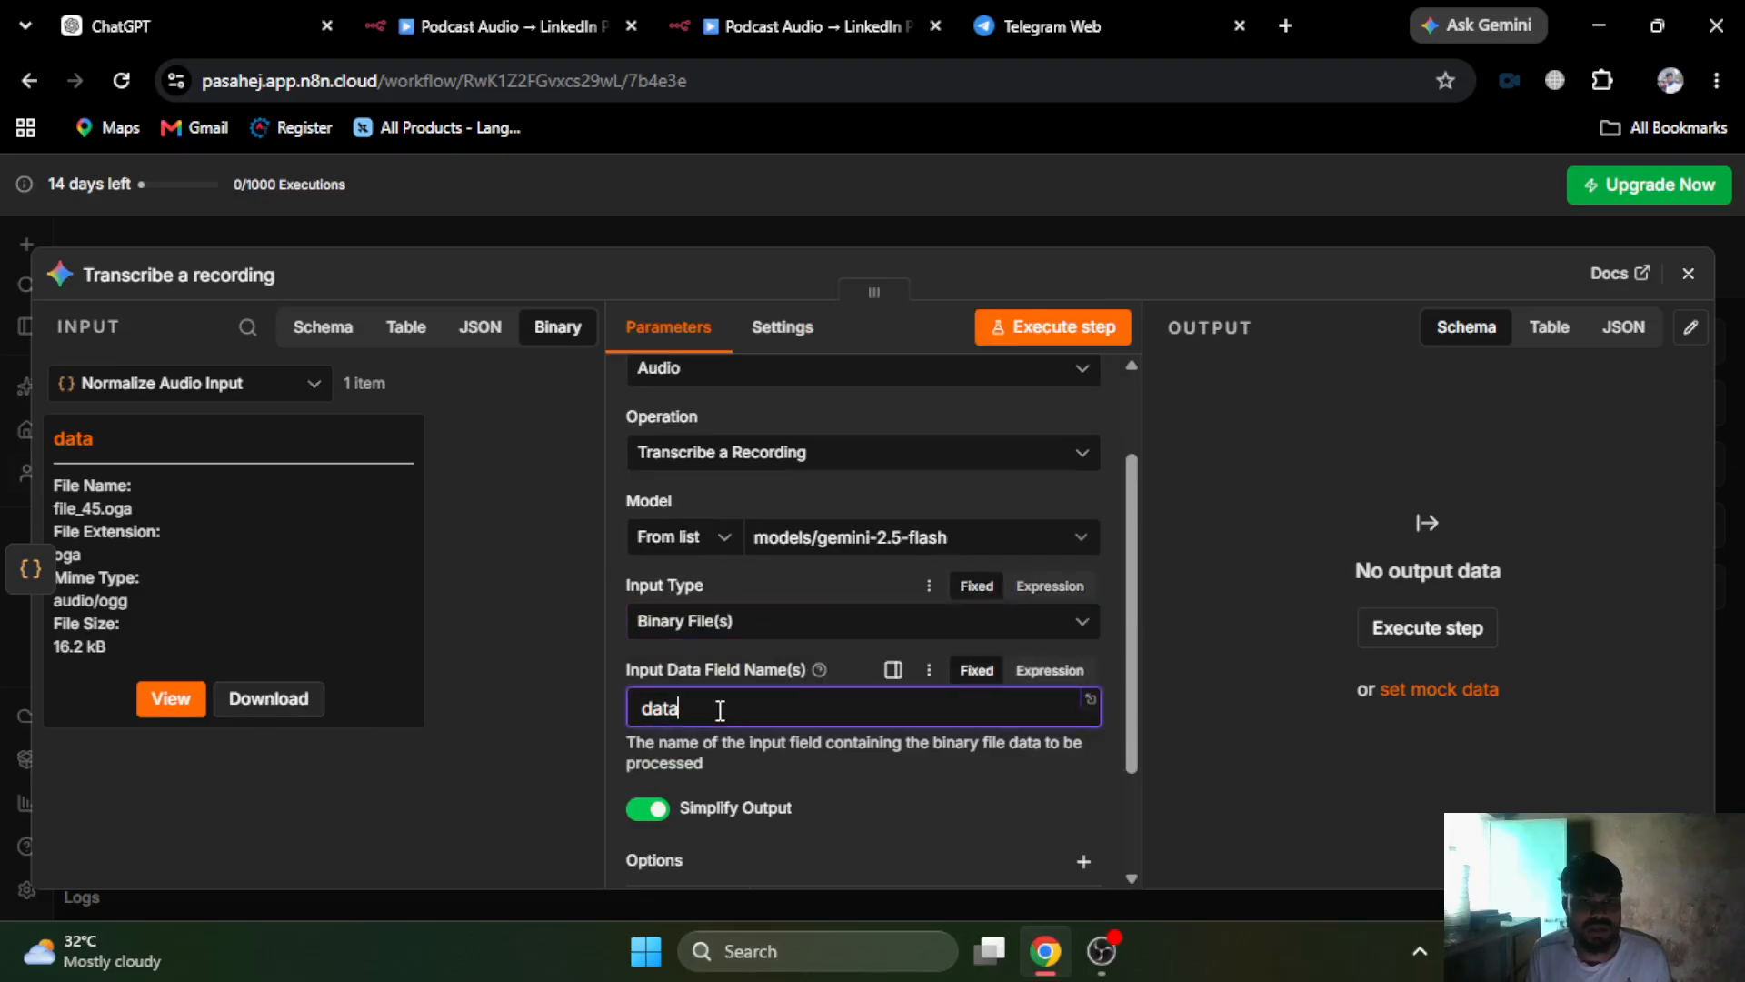
left_click(113, 445)
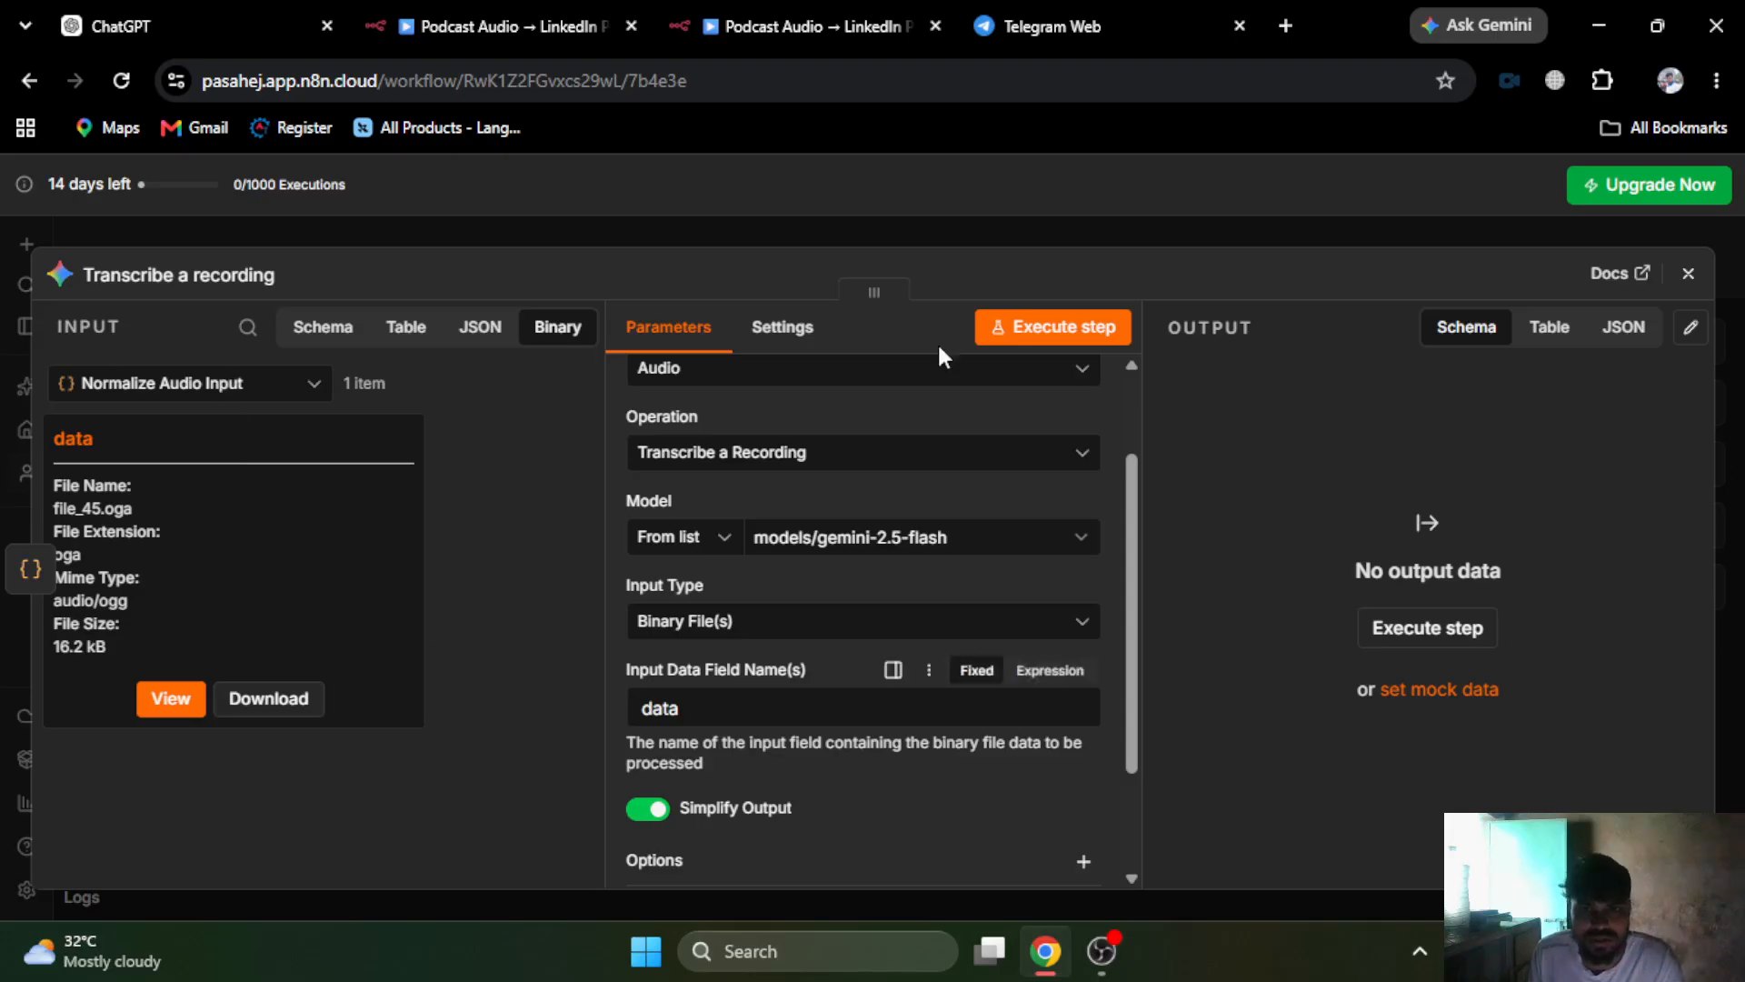
- Execute the Transcribe a recording node, review the transcribed text in its output, and return to the canvas
left_click(1048, 340)
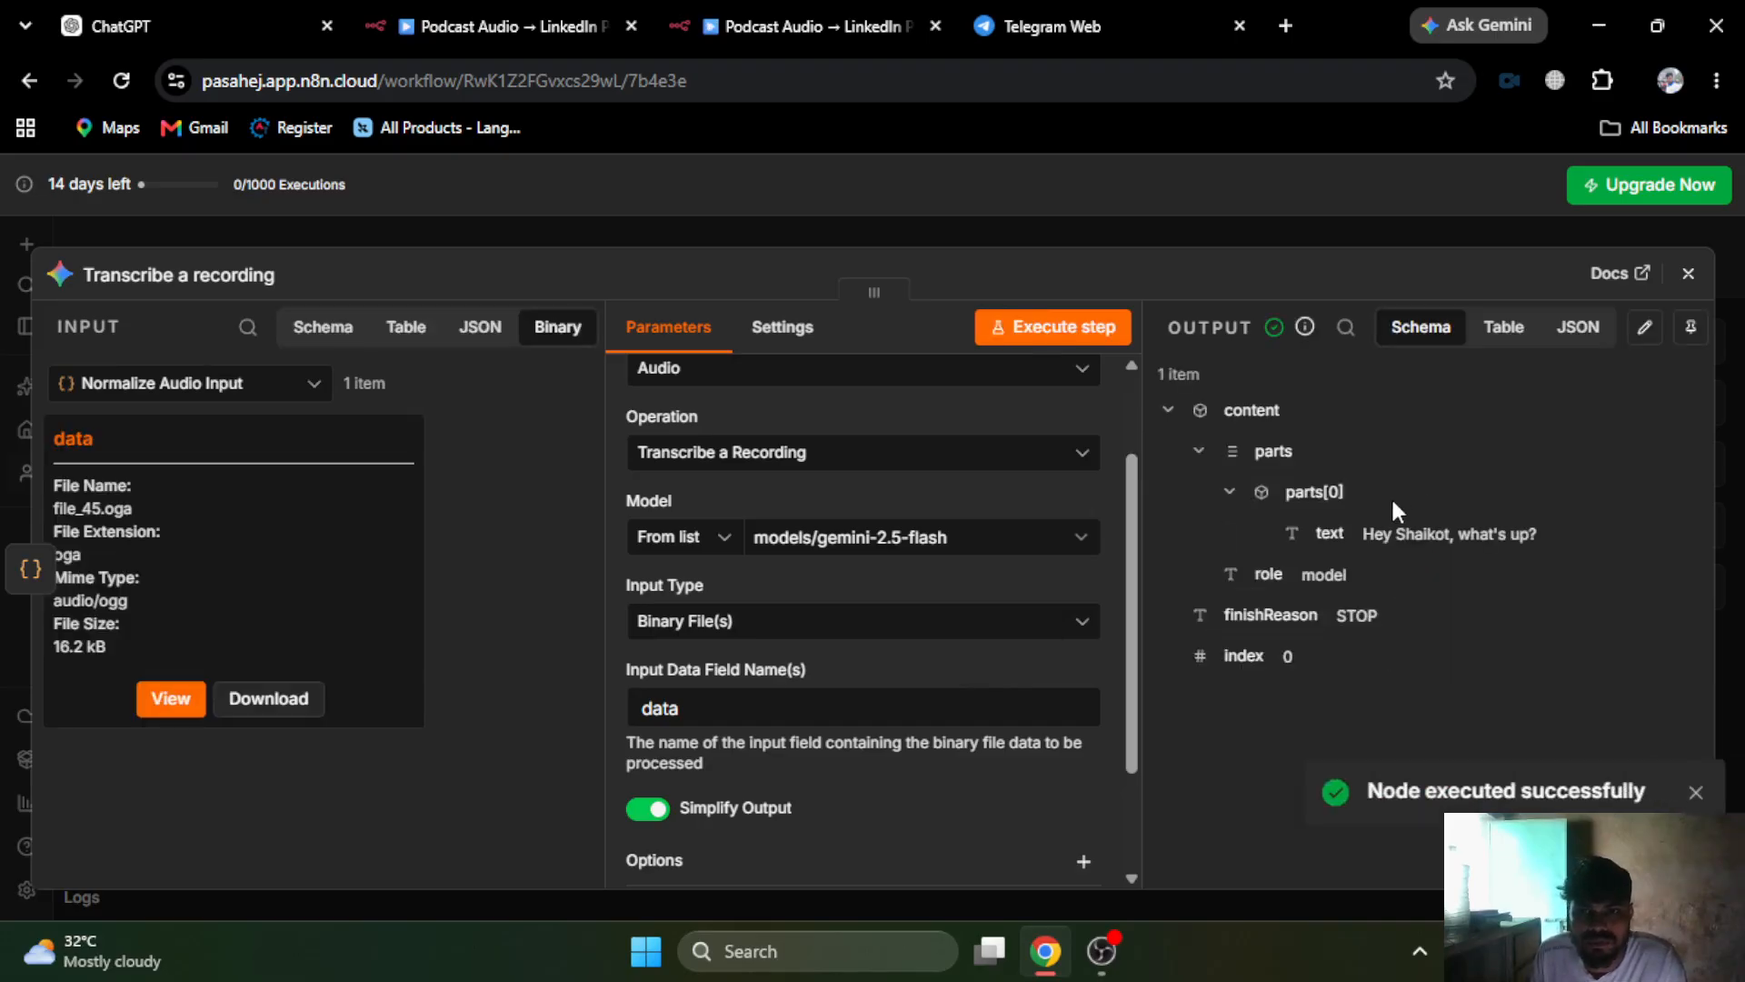
left_click_drag(1368, 541, 1529, 541)
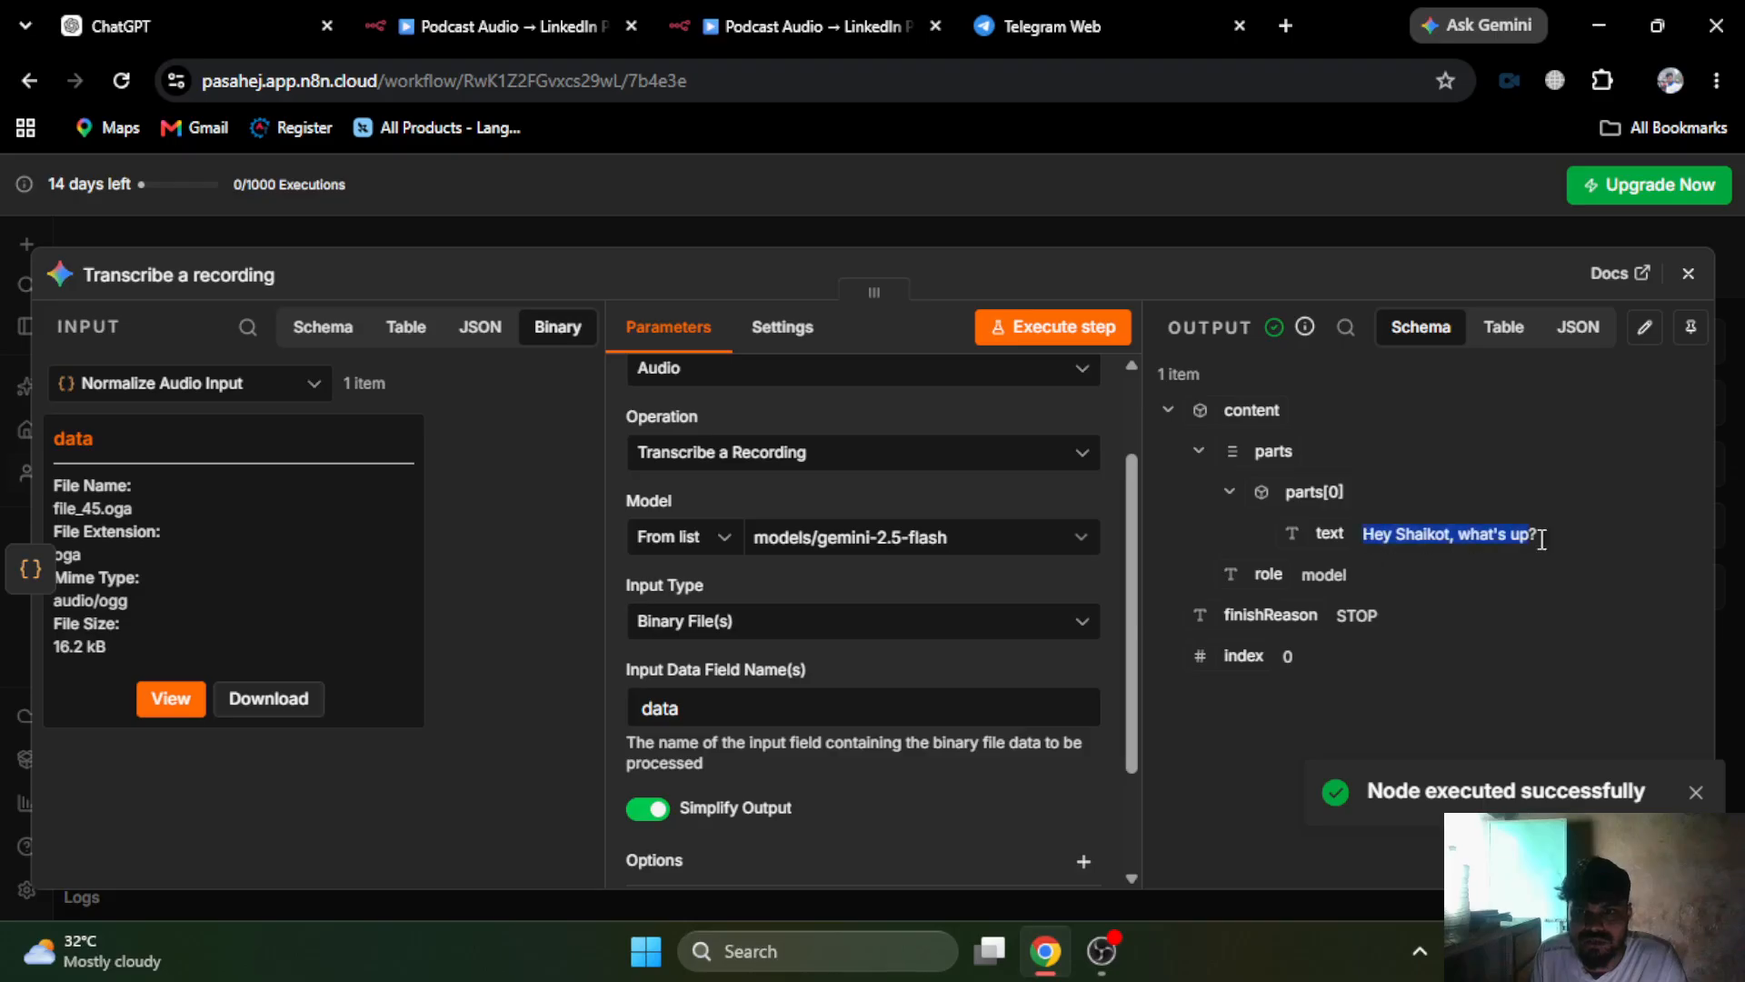
left_click(1535, 584)
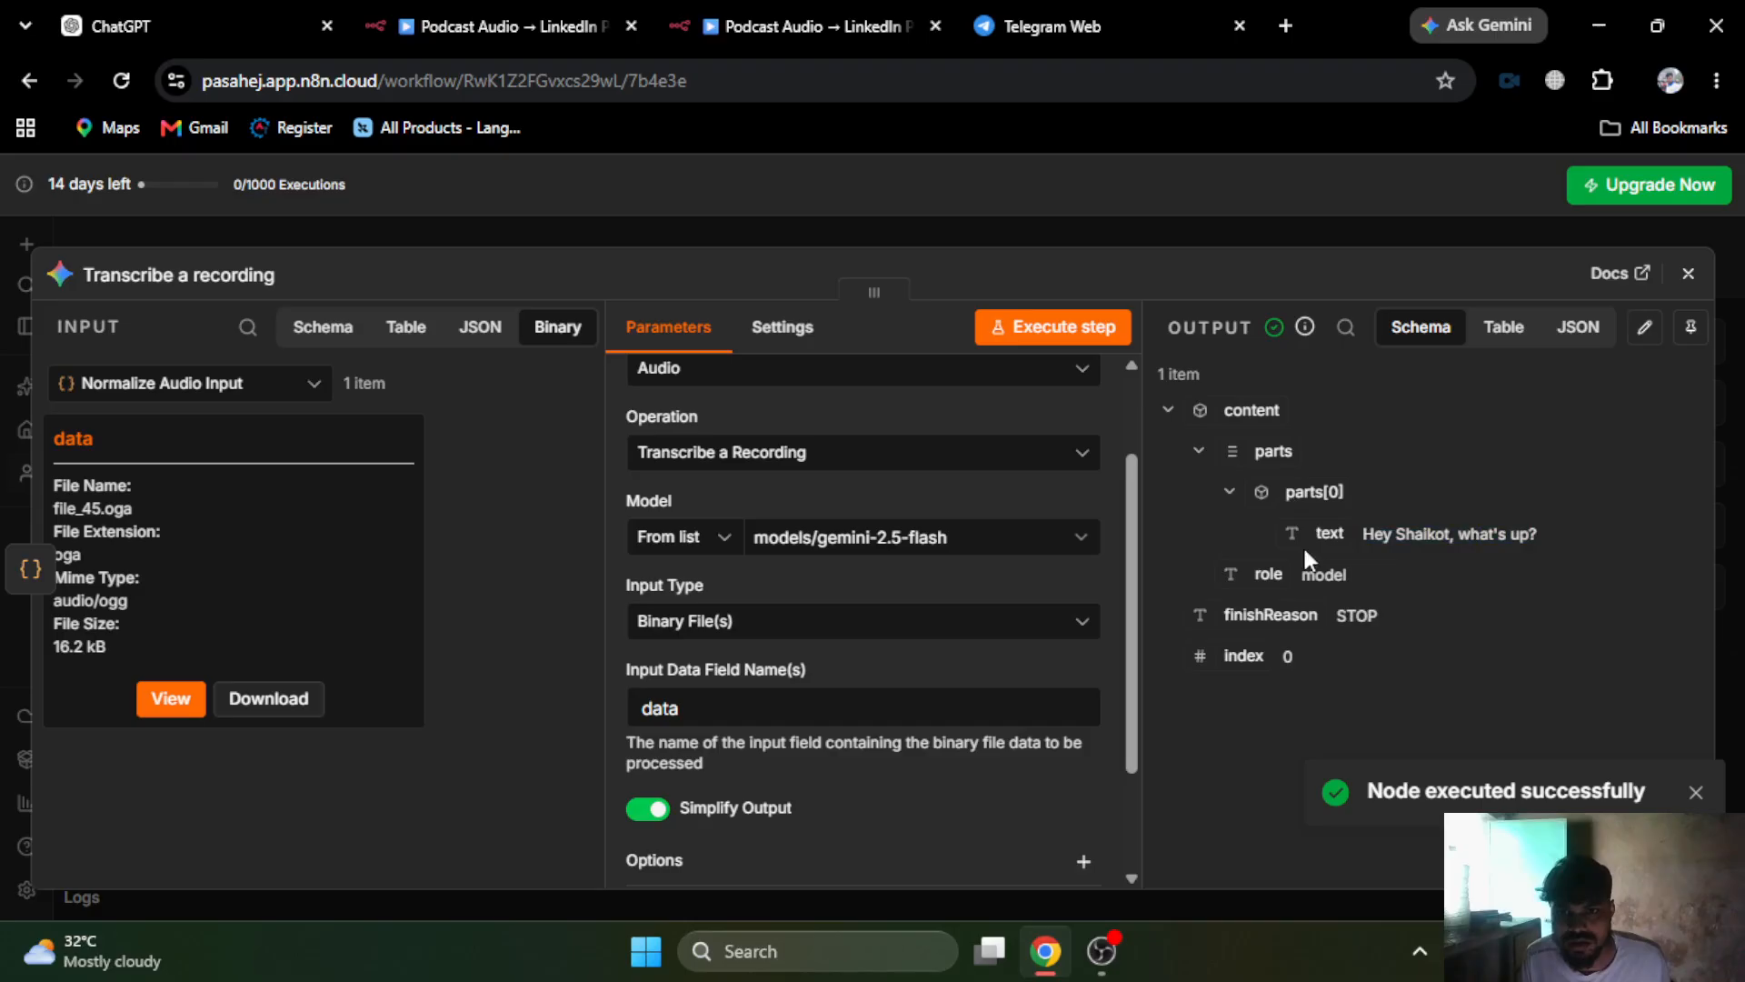
left_click(1688, 273)
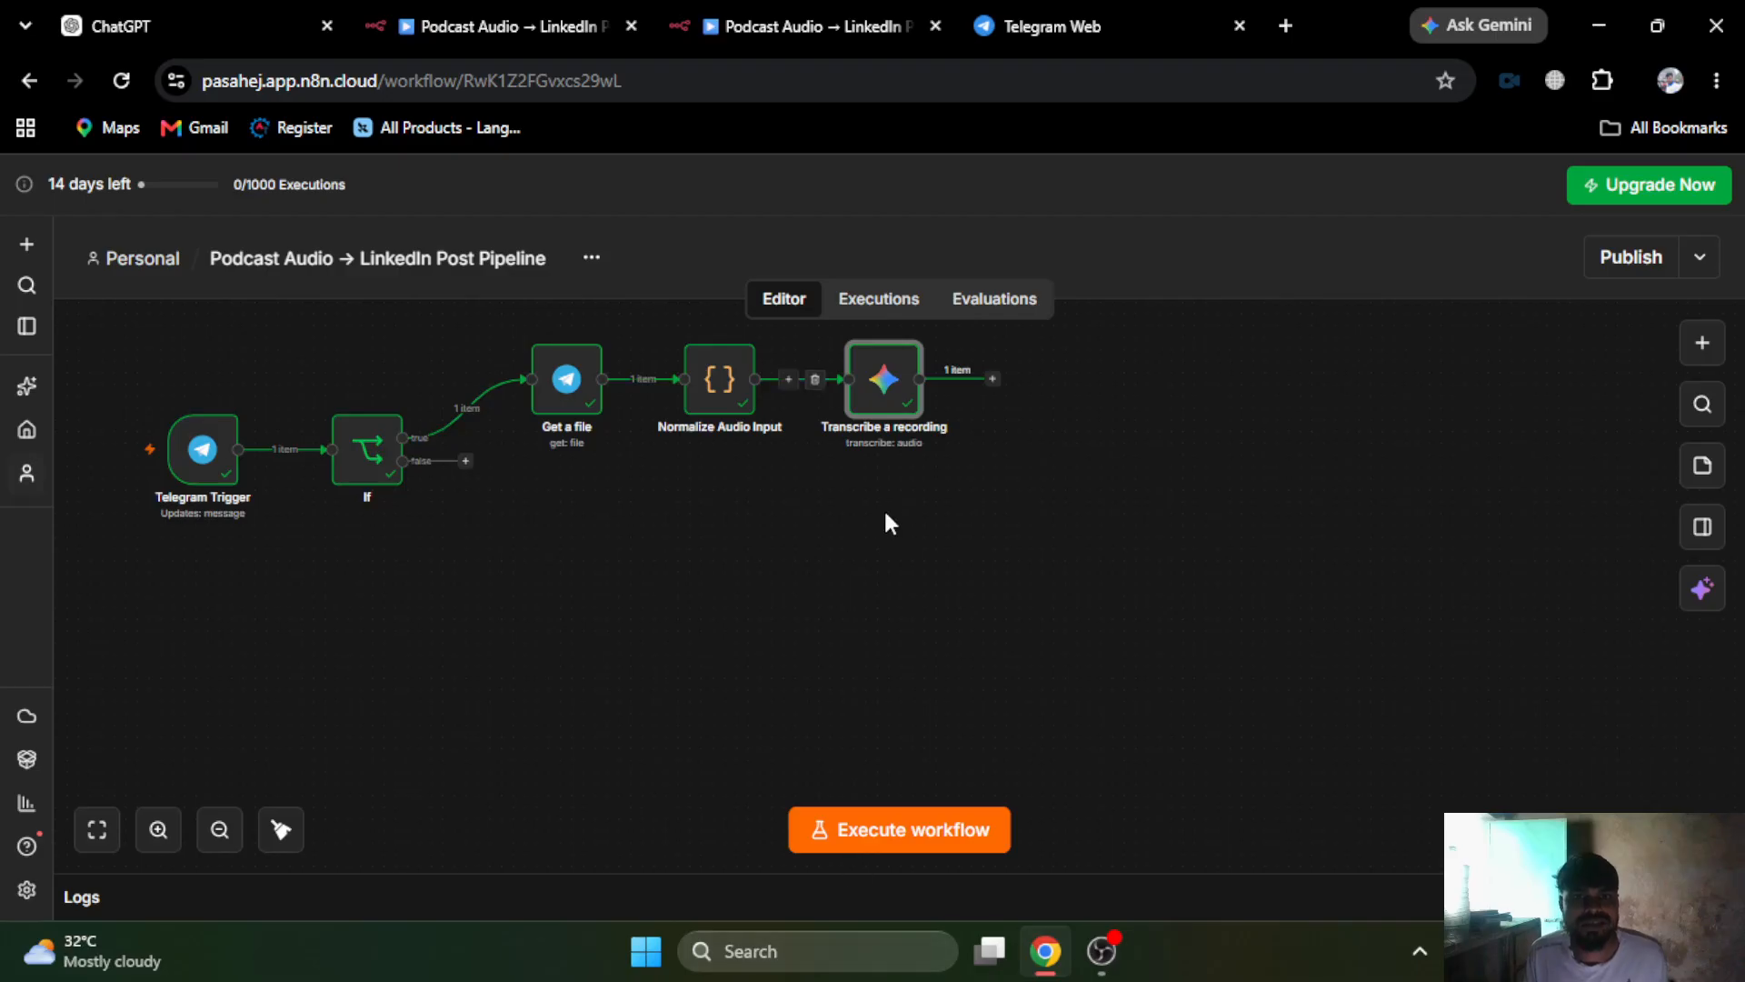
left_click(728, 372)
left_click(881, 397)
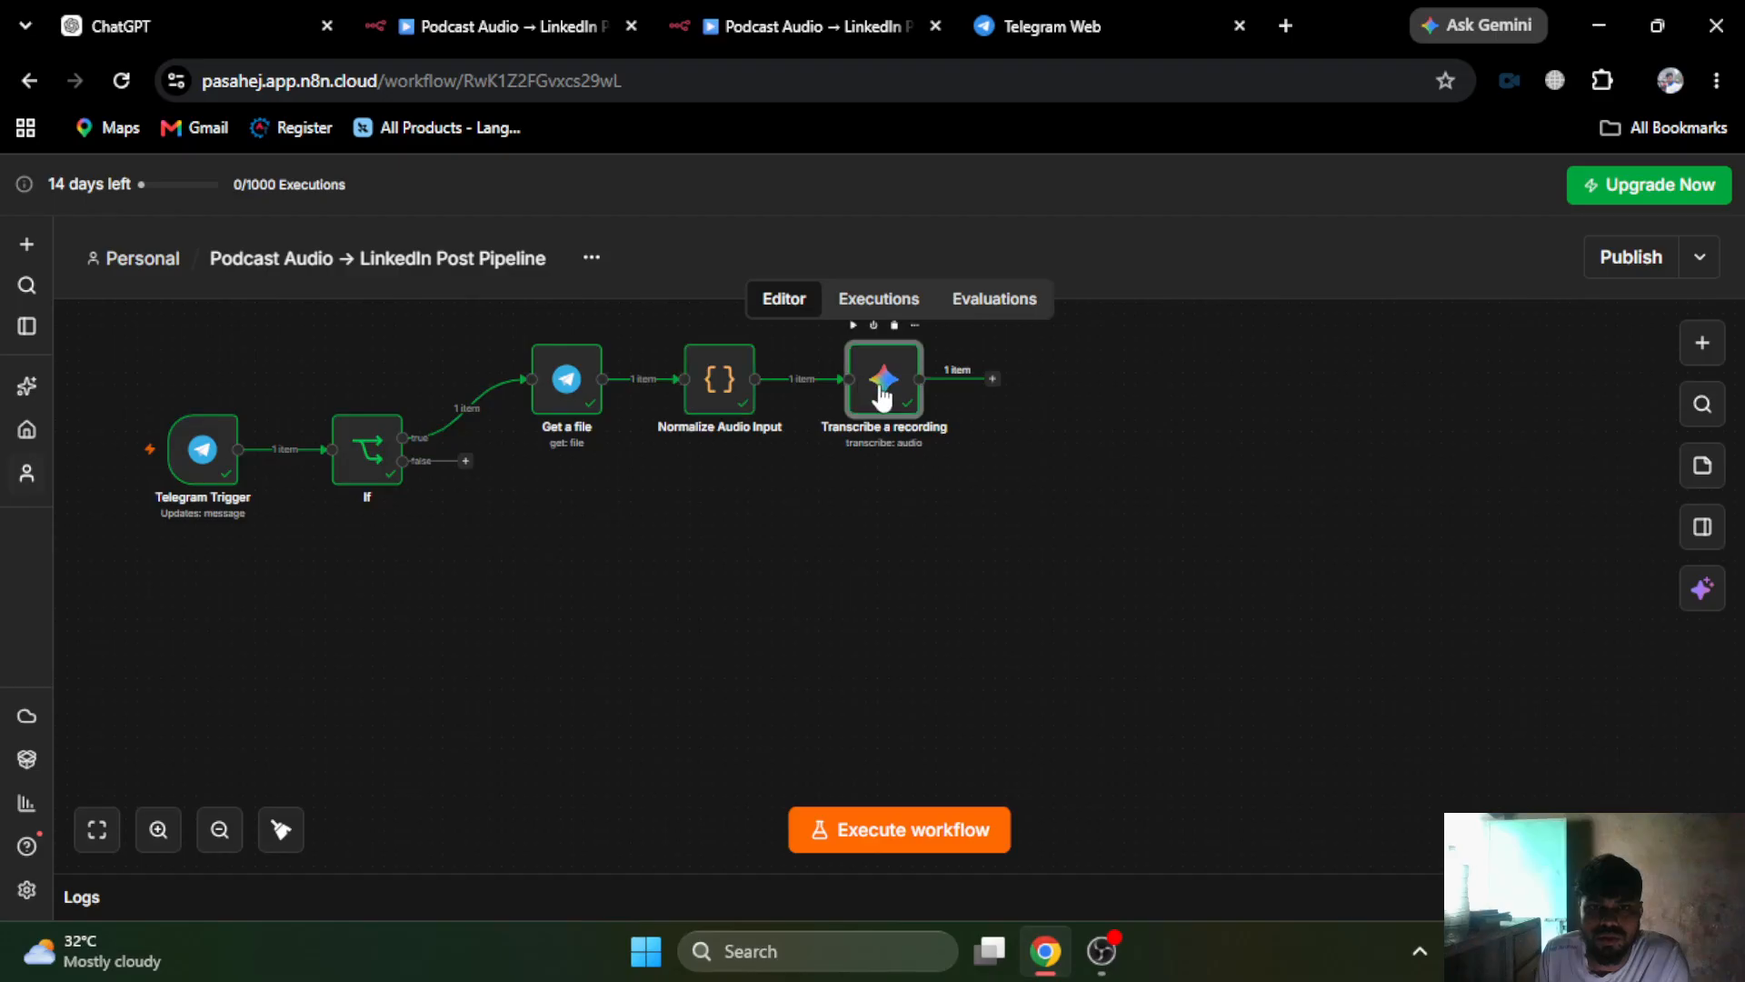
- Add an AI Agent node after Transcribe a recording and set its user prompt source to Define below
left_click(991, 380)
type("ai")
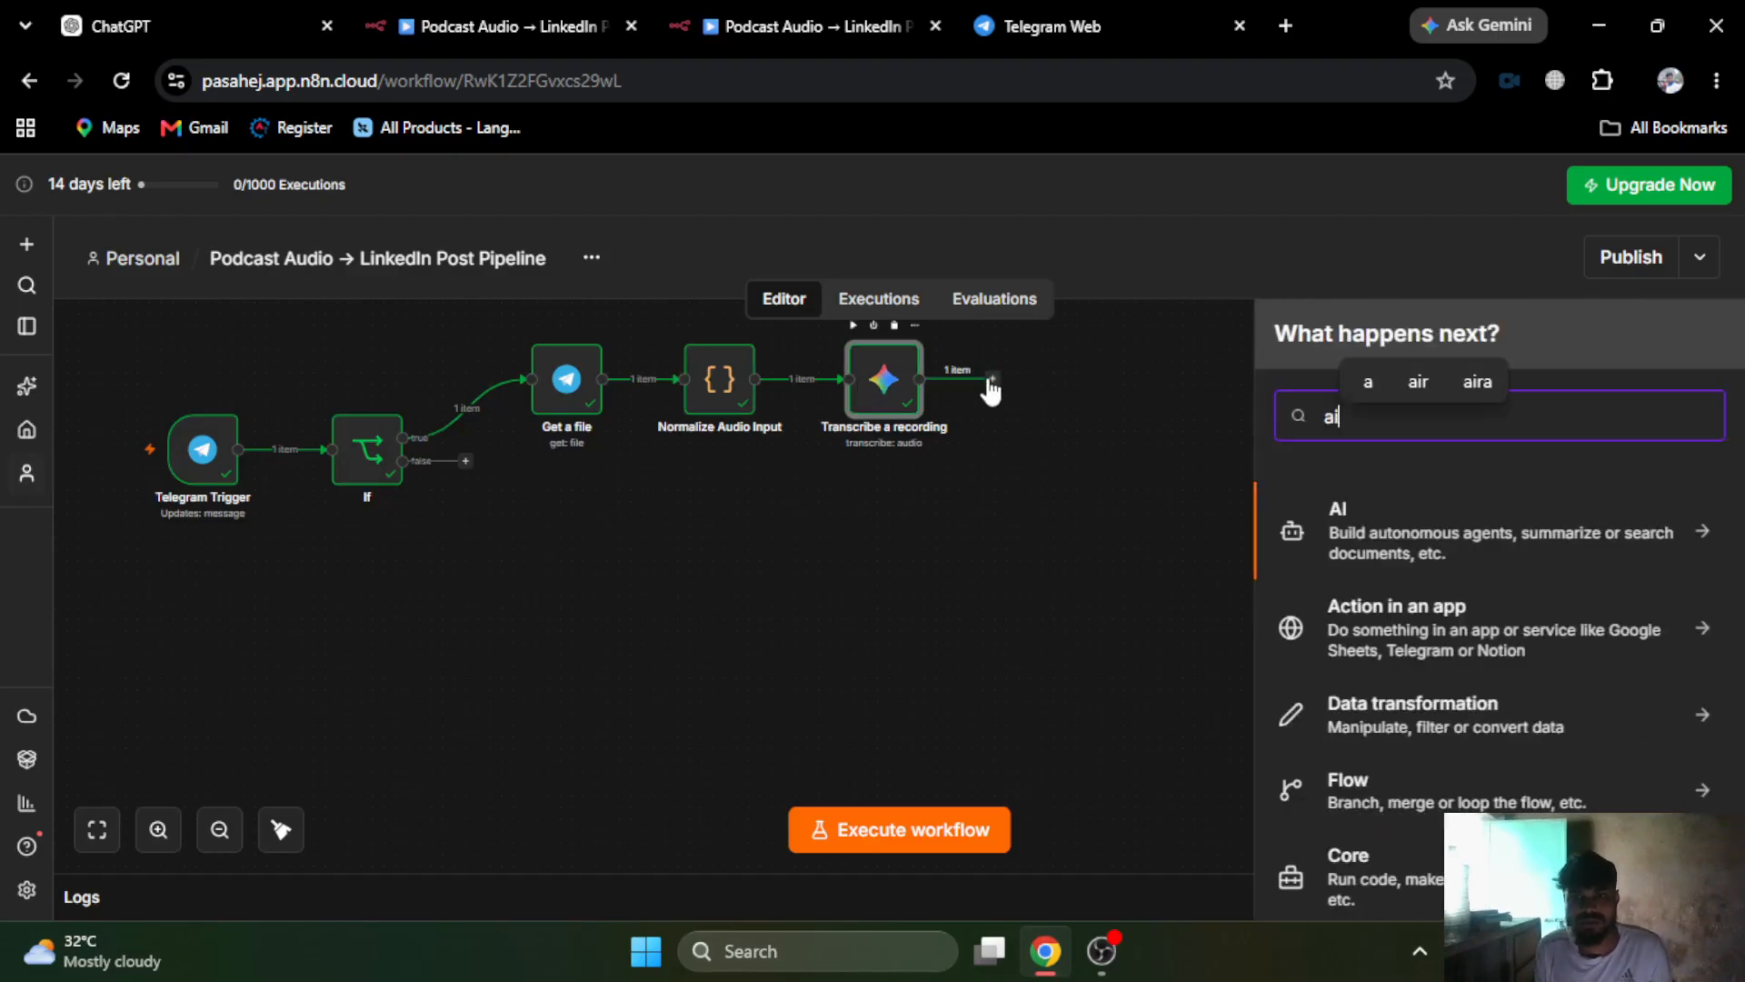
type(" agent")
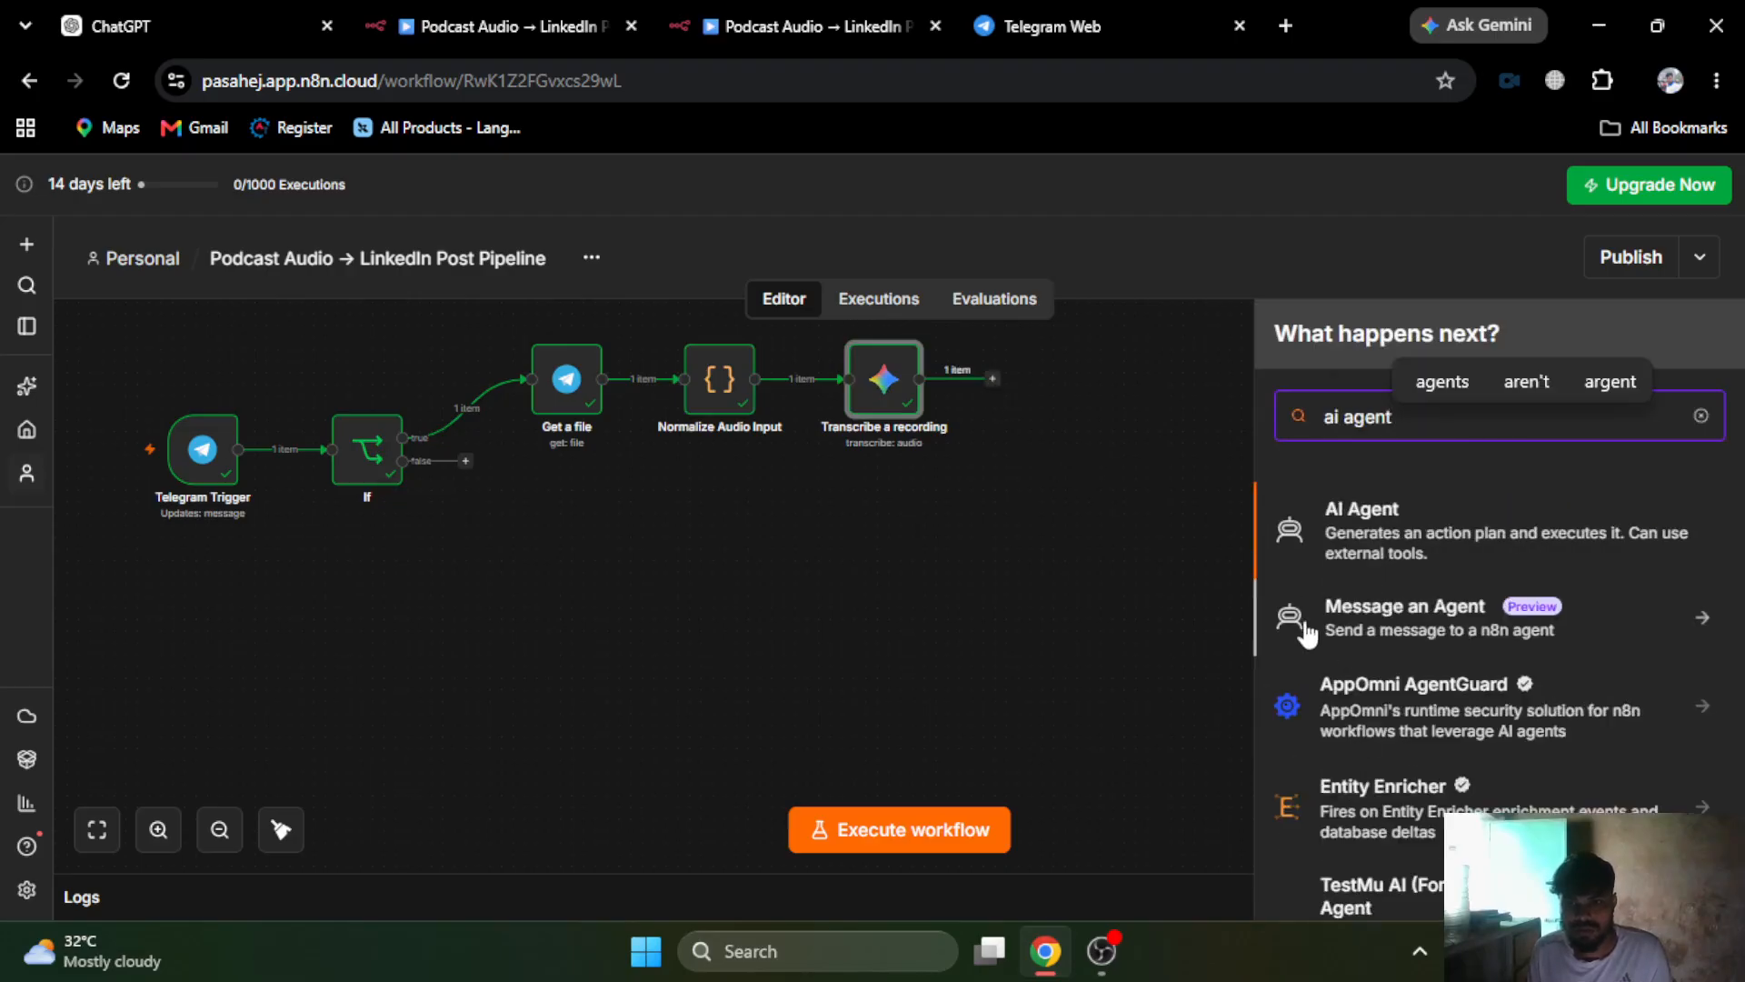
left_click(1400, 545)
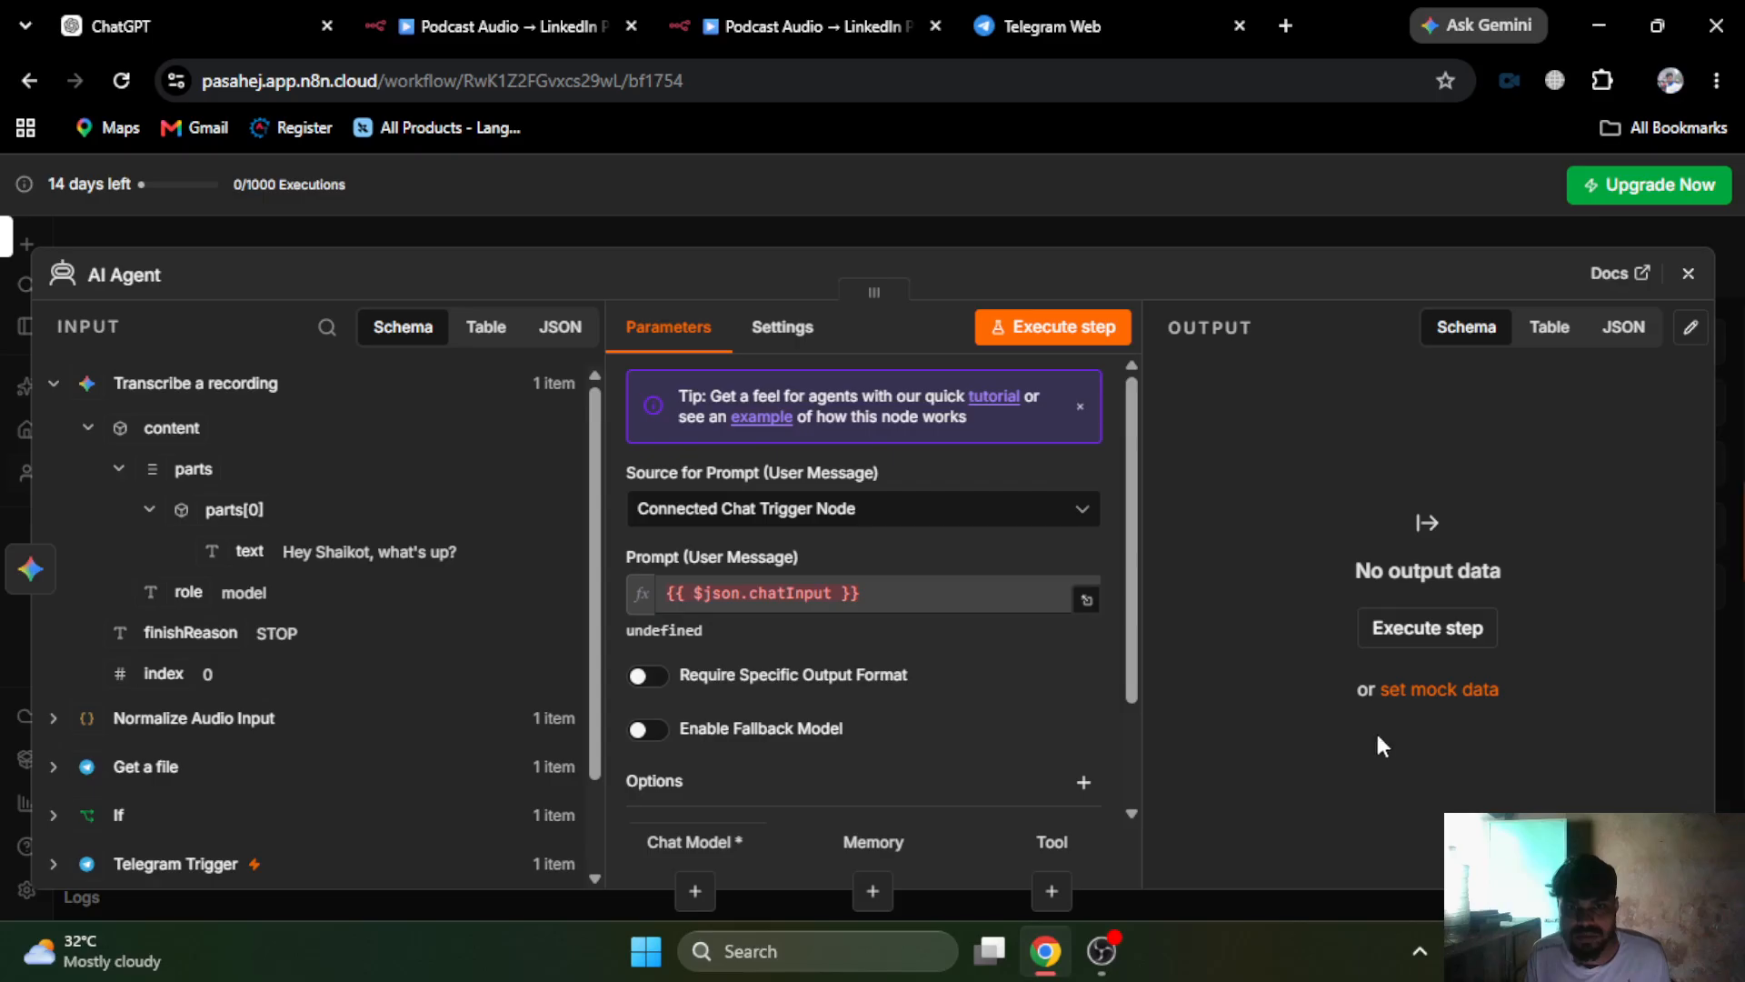
left_click(809, 509)
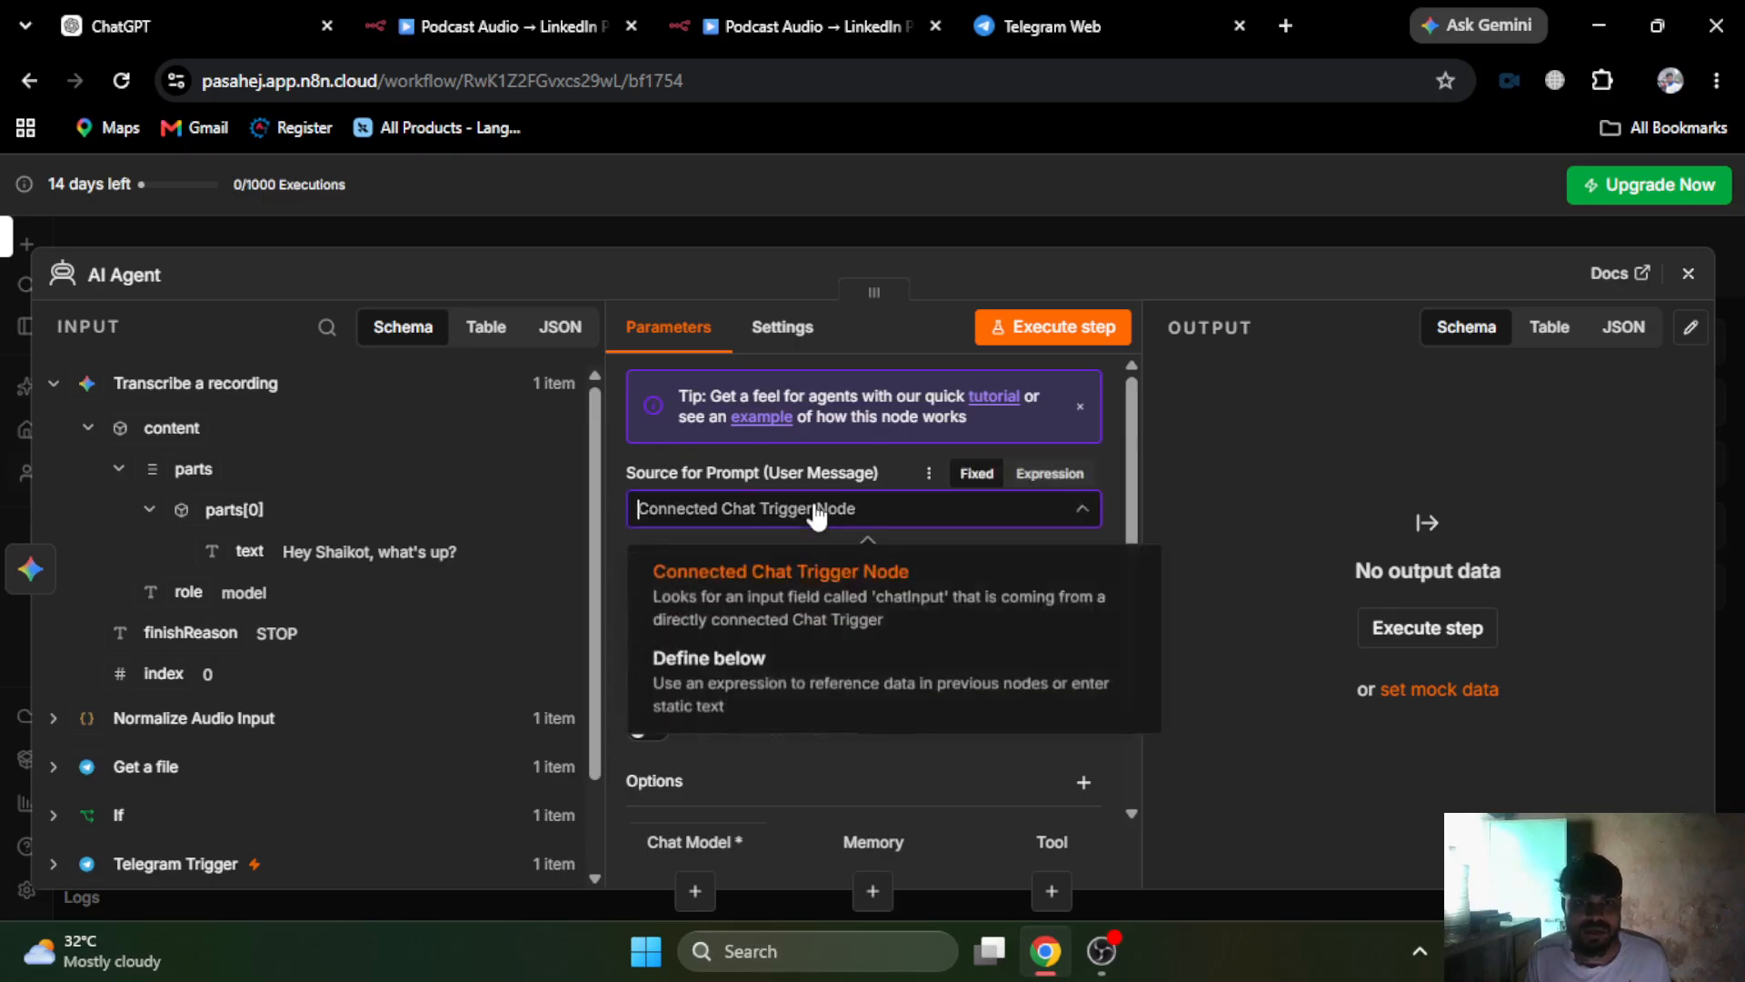
left_click(732, 667)
left_click(799, 627)
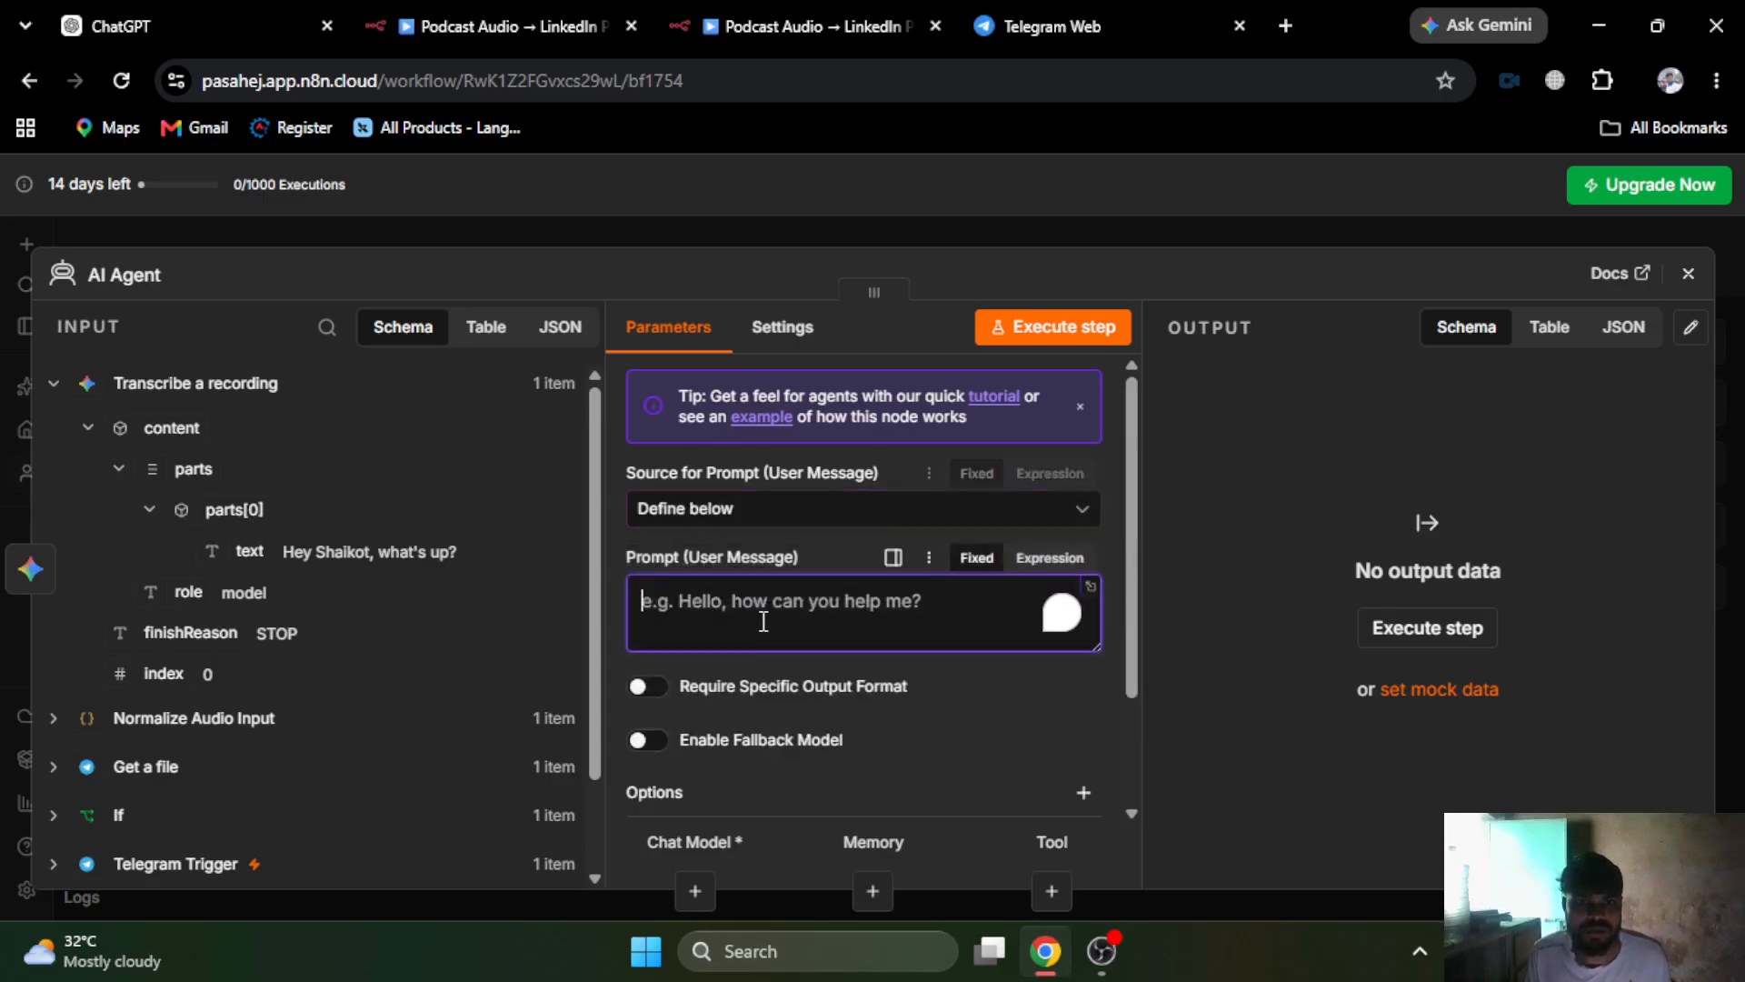
- Insert an Edit Fields (Set) node between Transcribe a recording and AI Agent, following the reference workflow
left_click(506, 17)
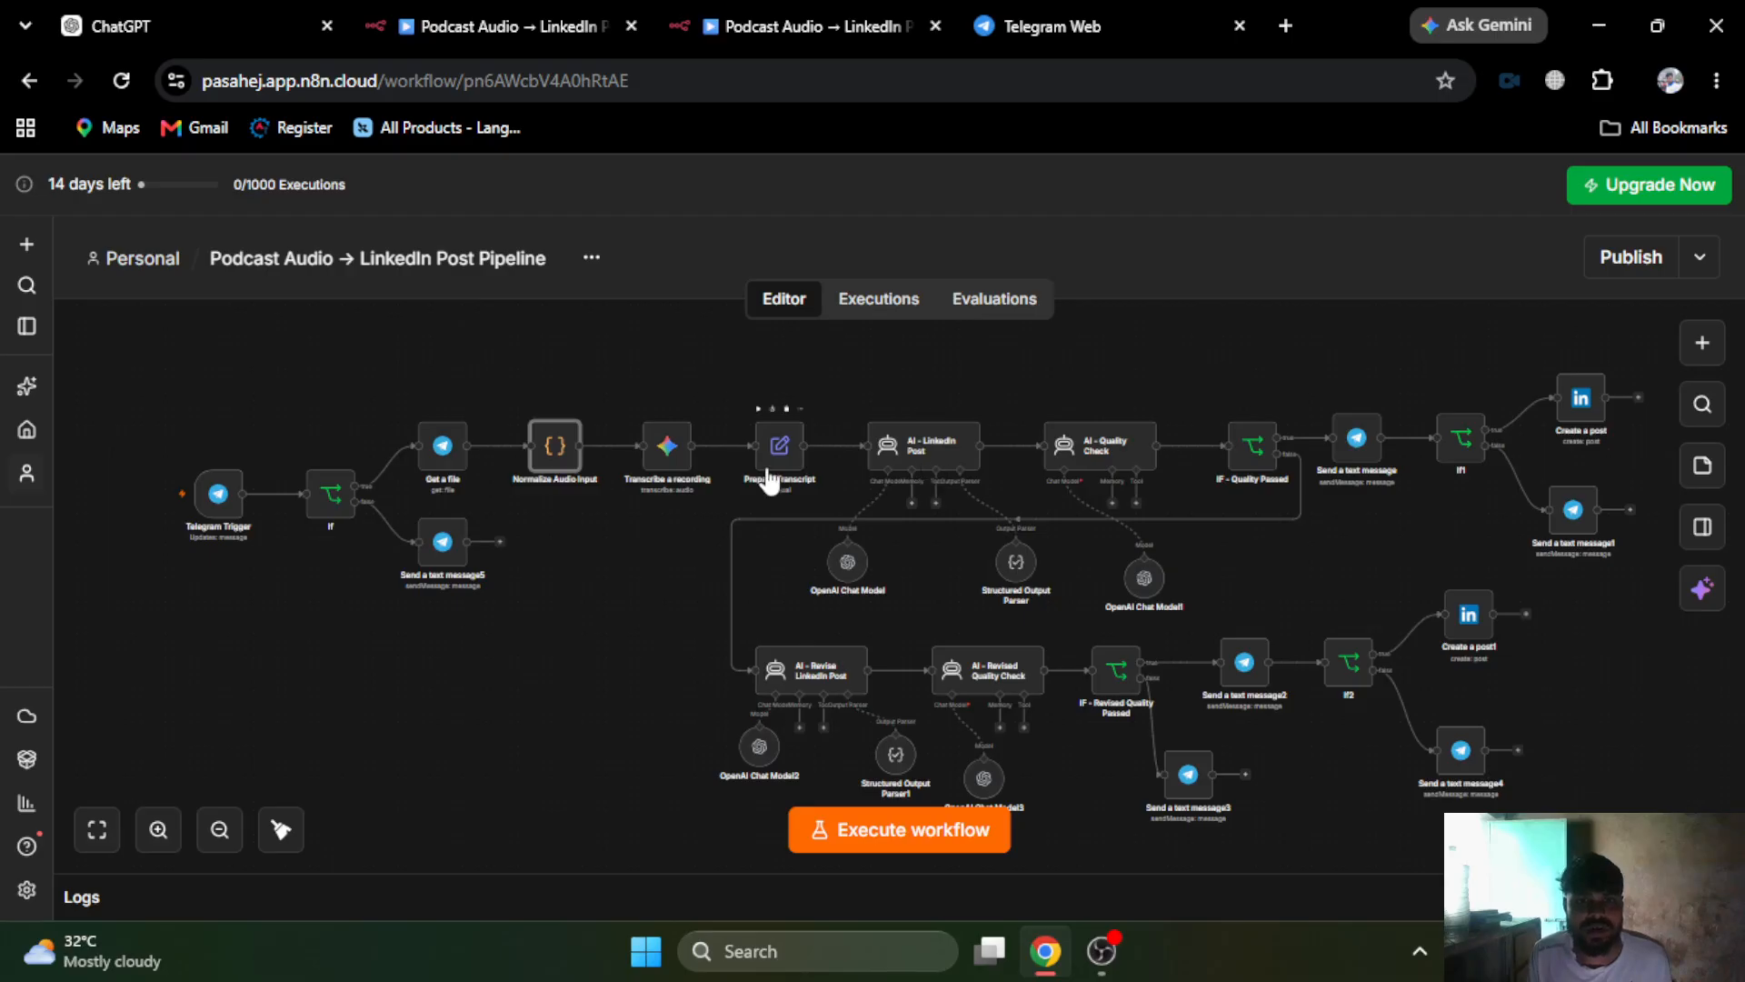
left_click(889, 17)
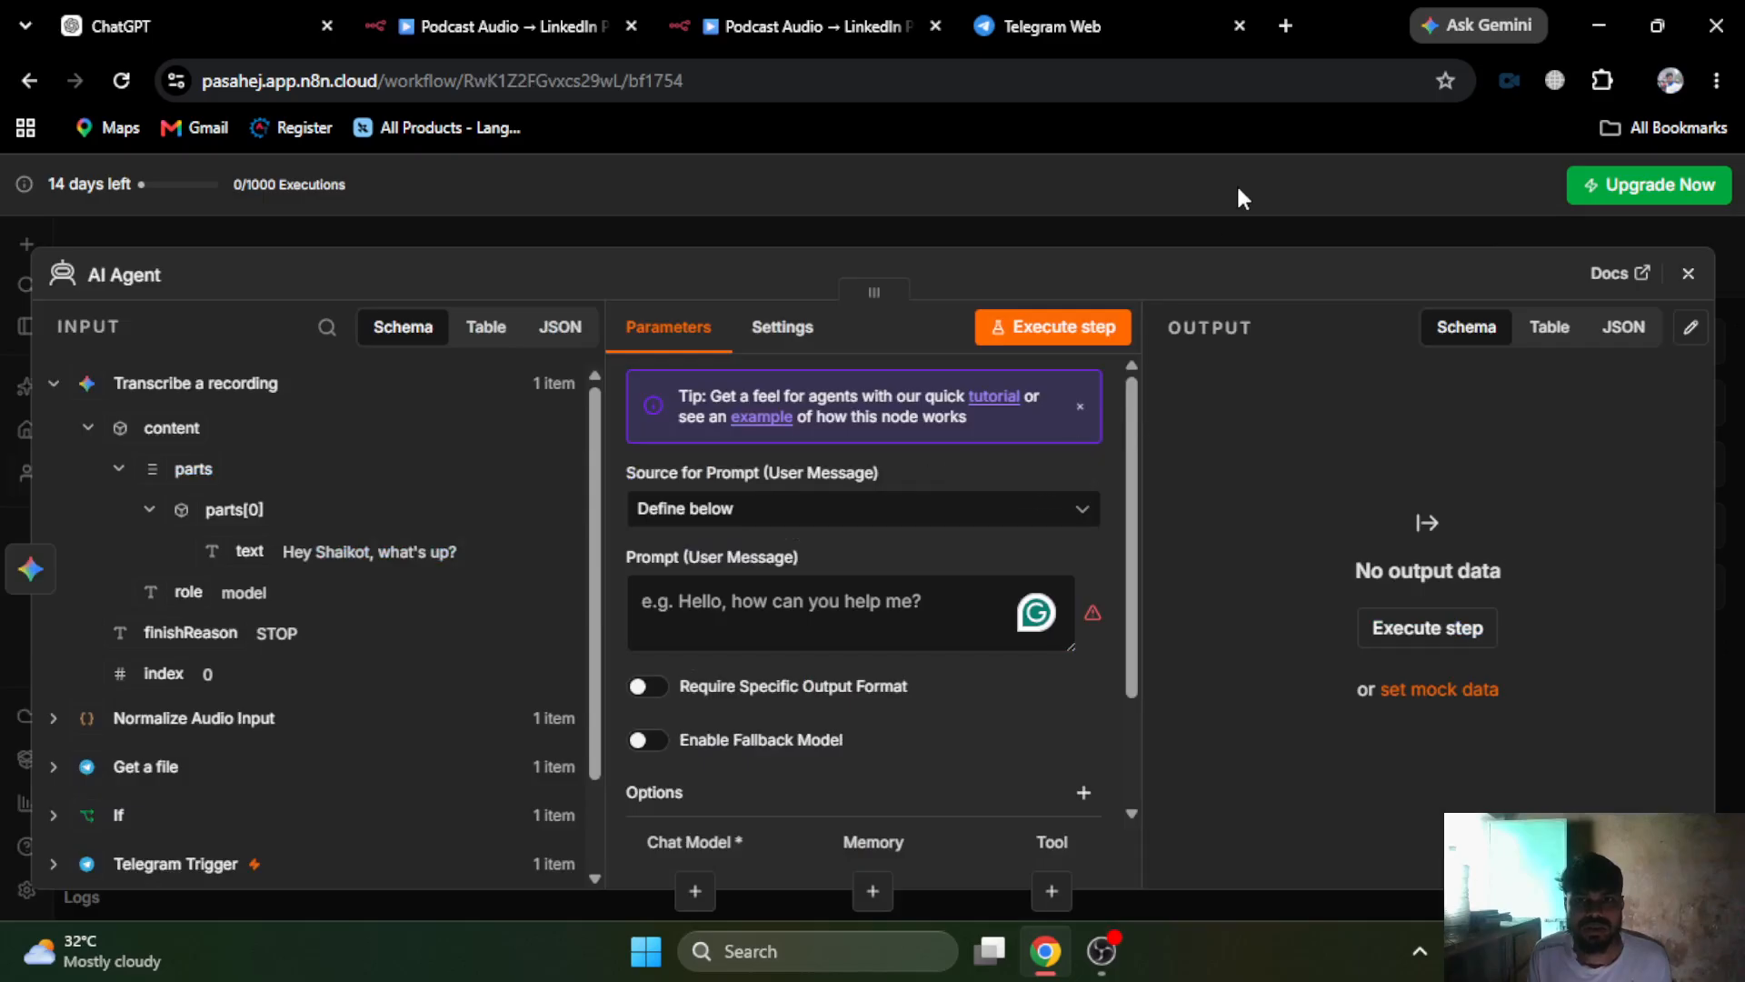
left_click(1235, 233)
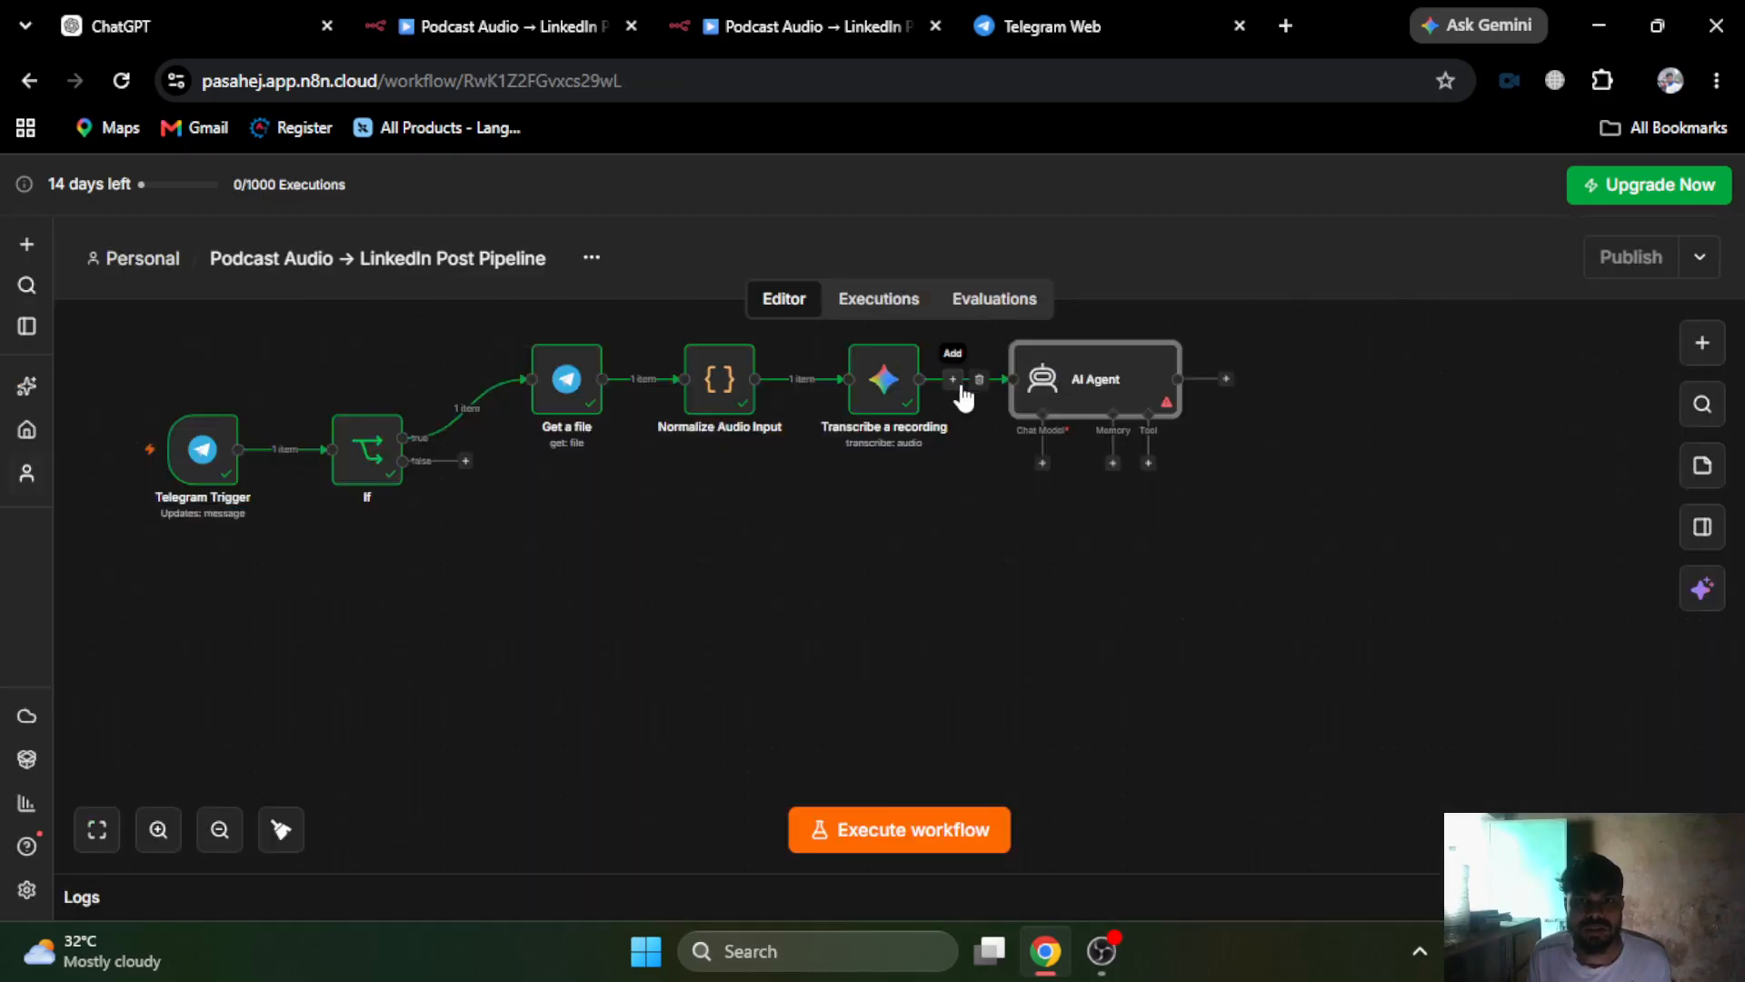
left_click(954, 380)
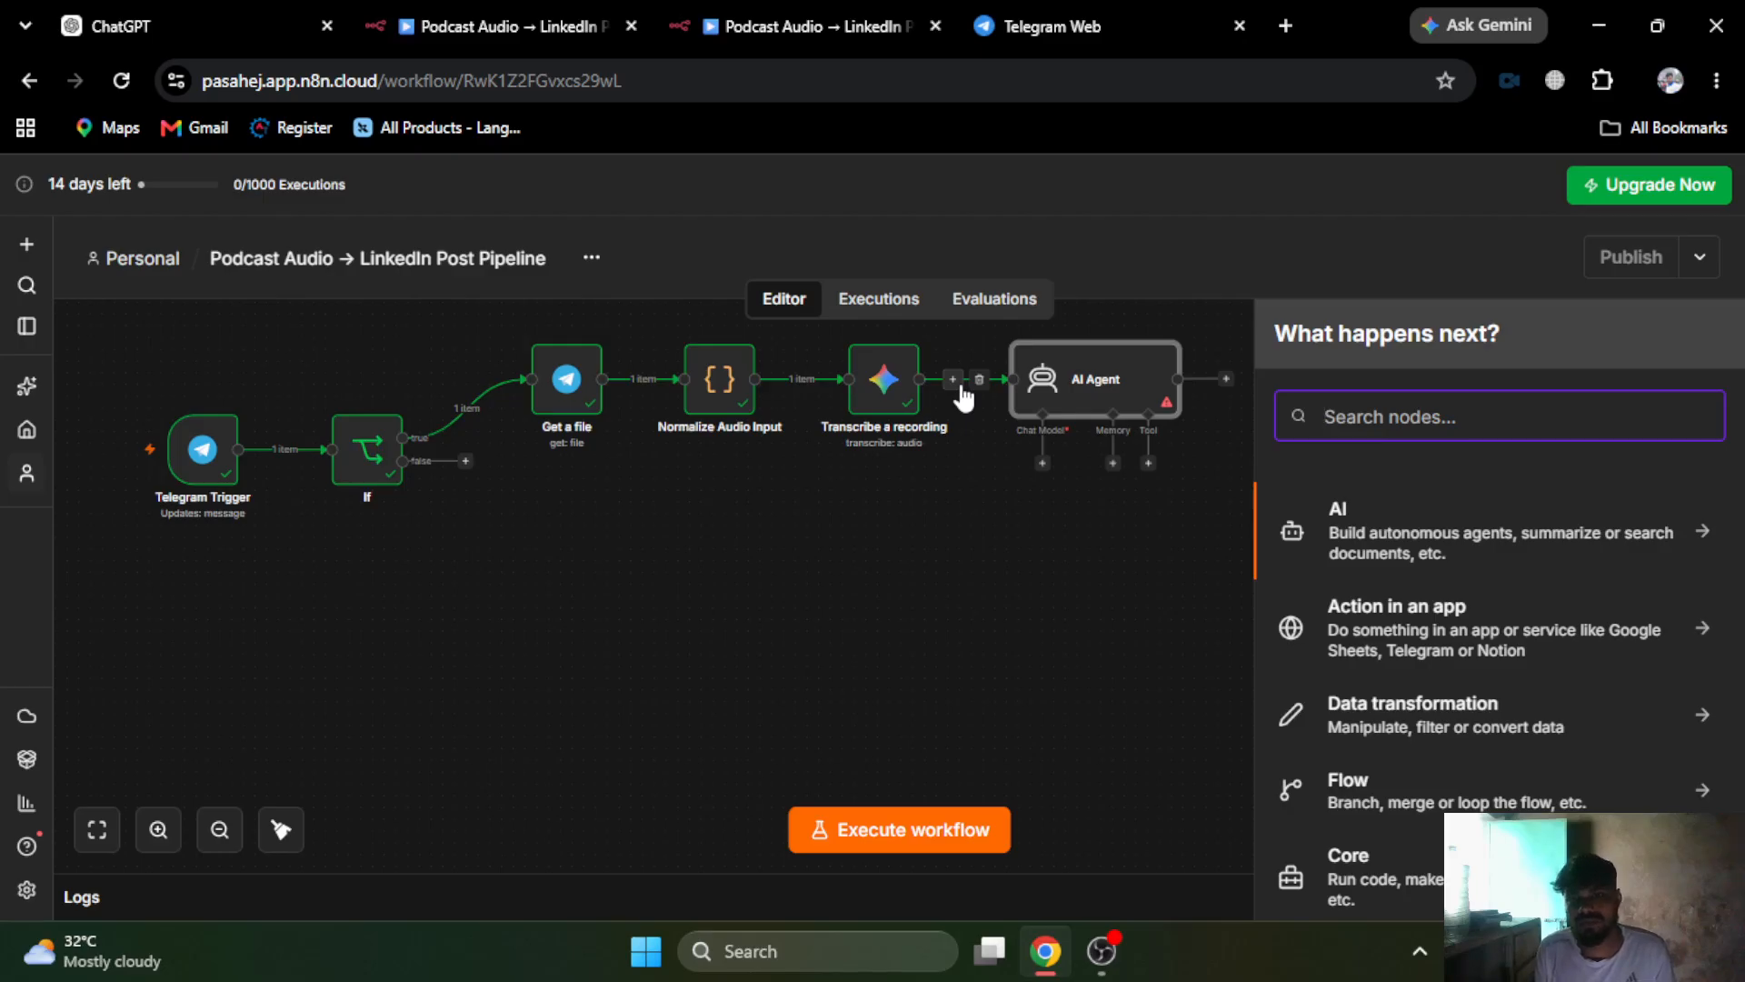
type("set")
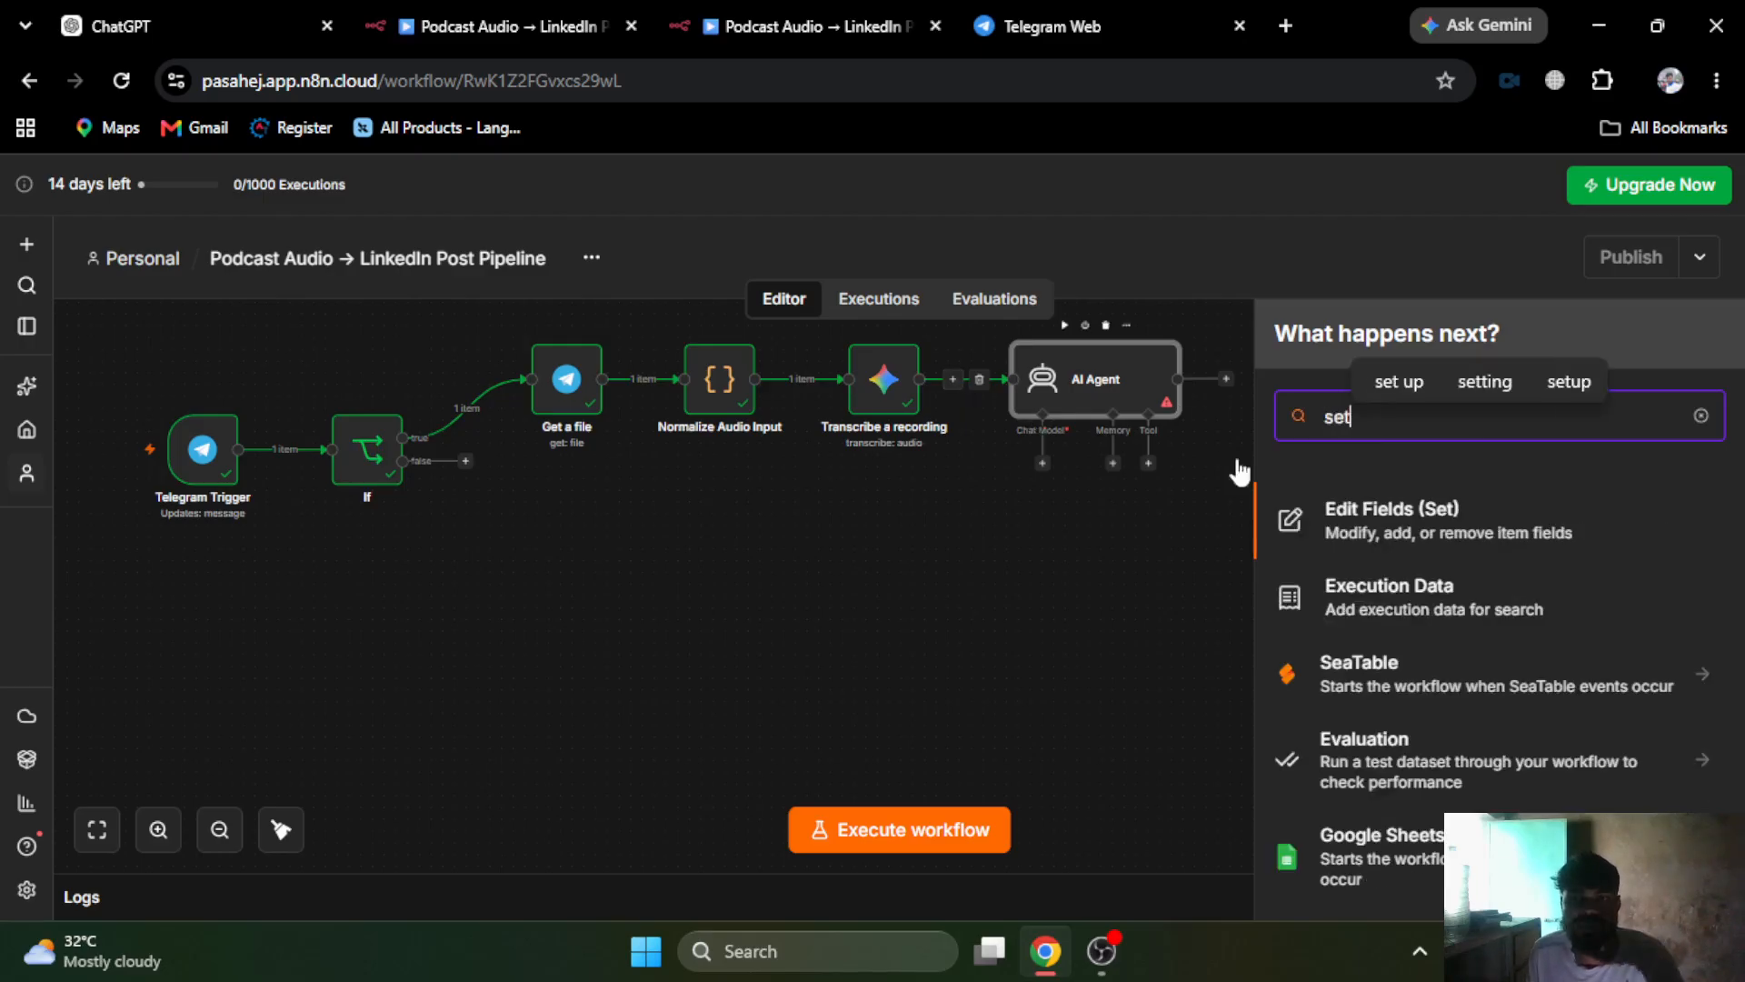
left_click(1337, 518)
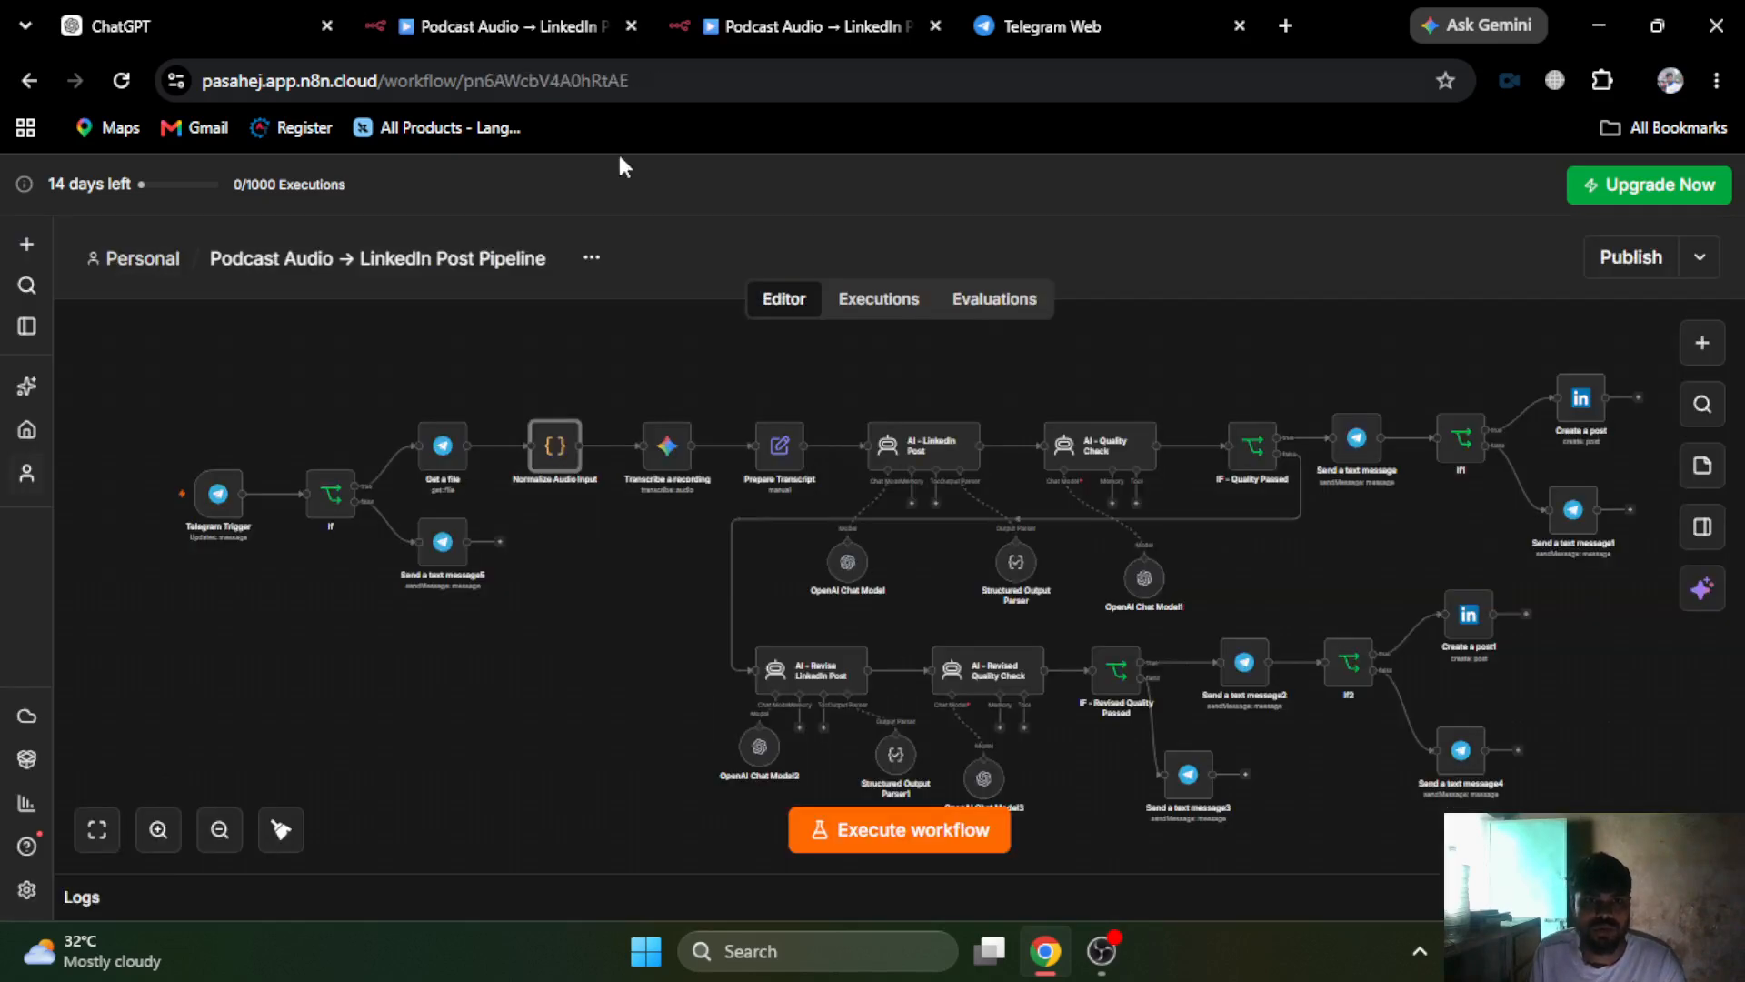
- Check the reference workflow's Prepare Transcript node and rename the new Edit Fields node to Prepare Transcript
right_click(767, 465)
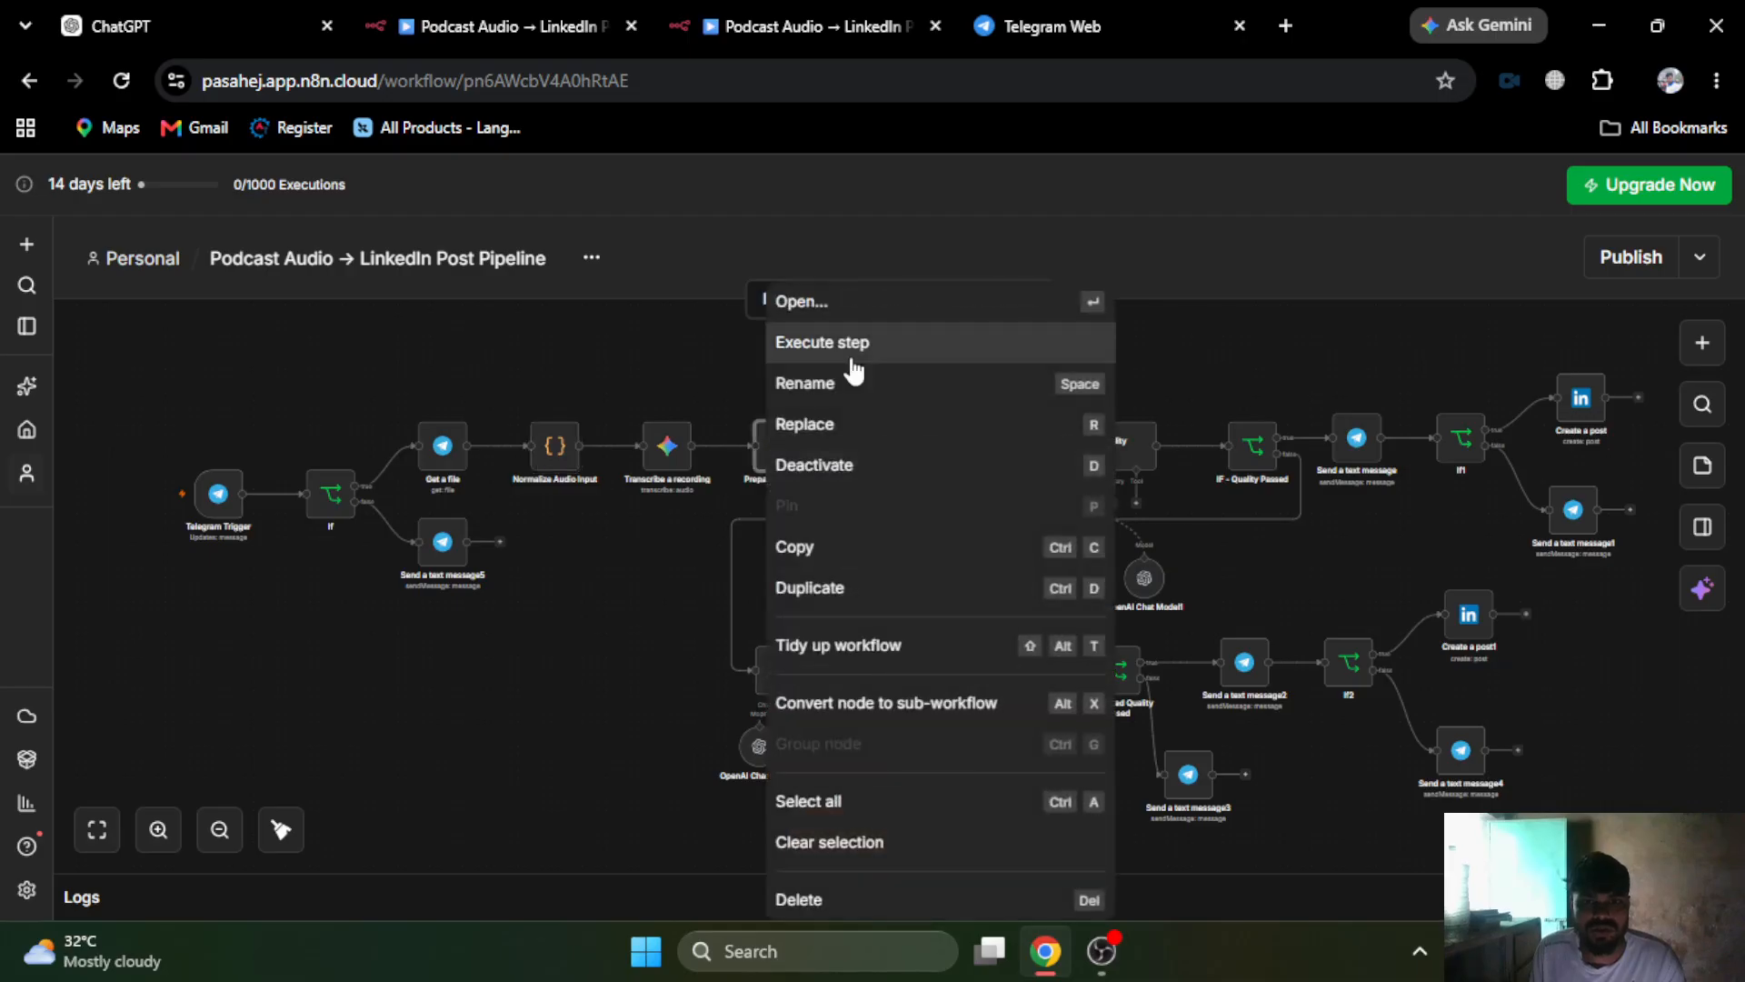
left_click(818, 396)
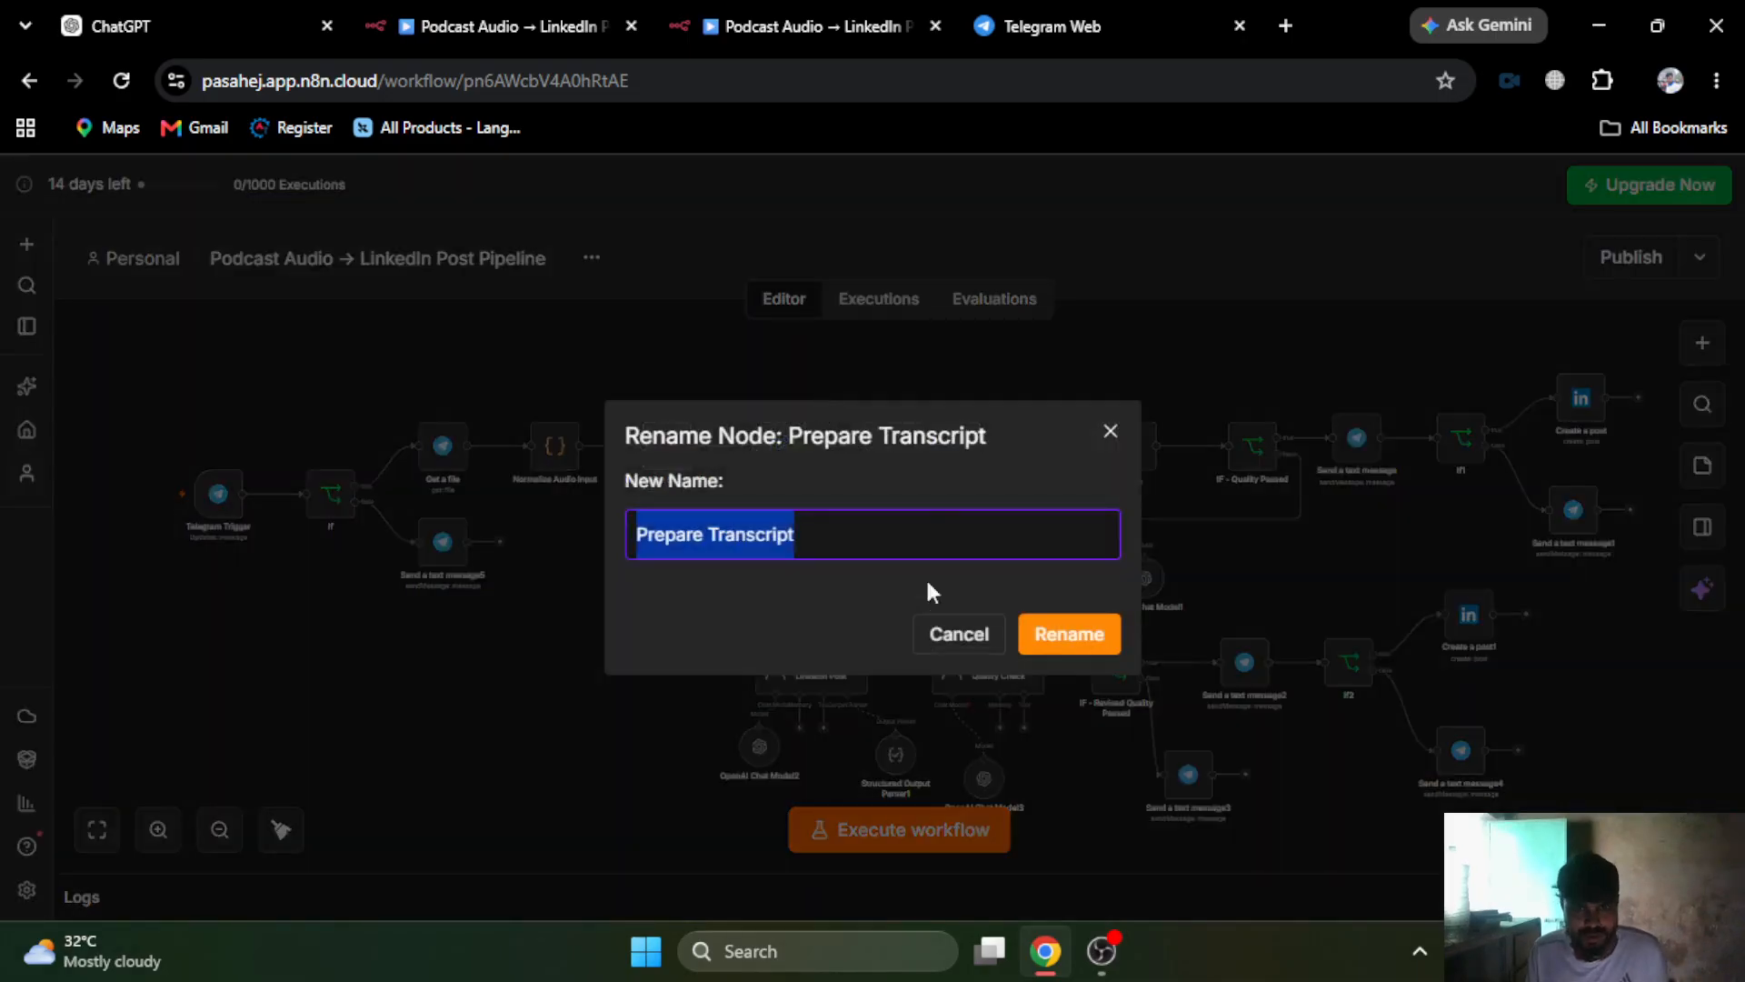
left_click(966, 639)
double_click(771, 462)
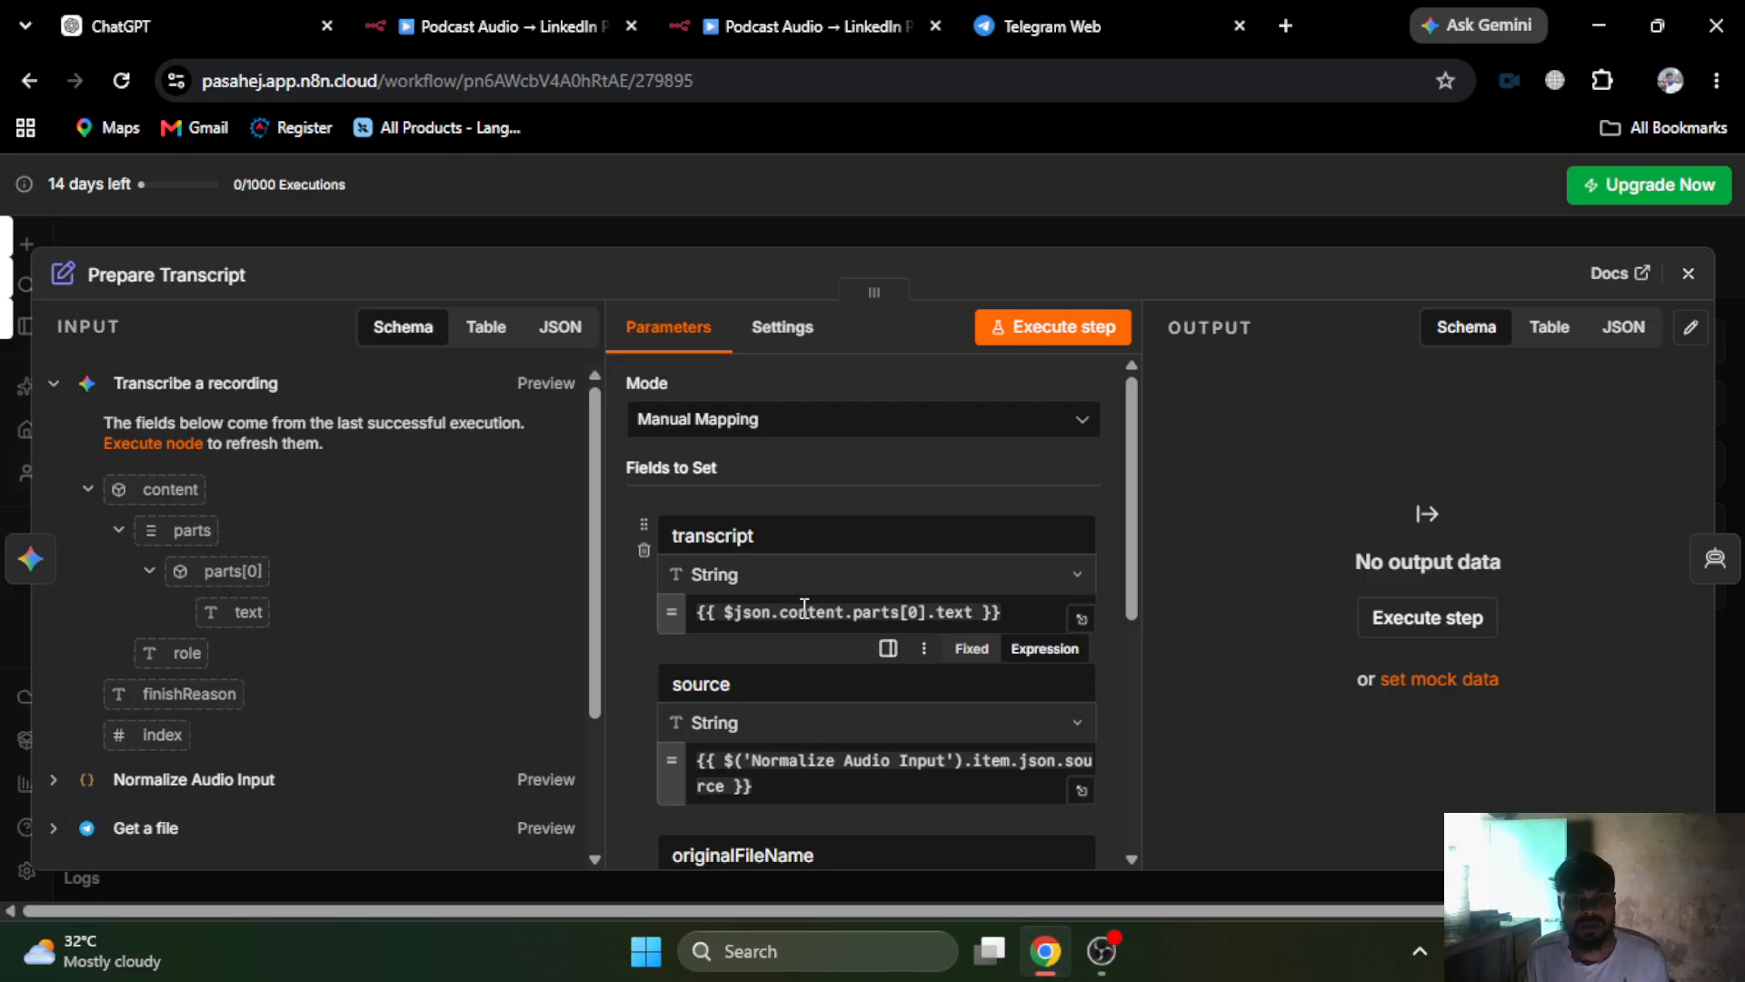
scroll(884, 672, "down", 1)
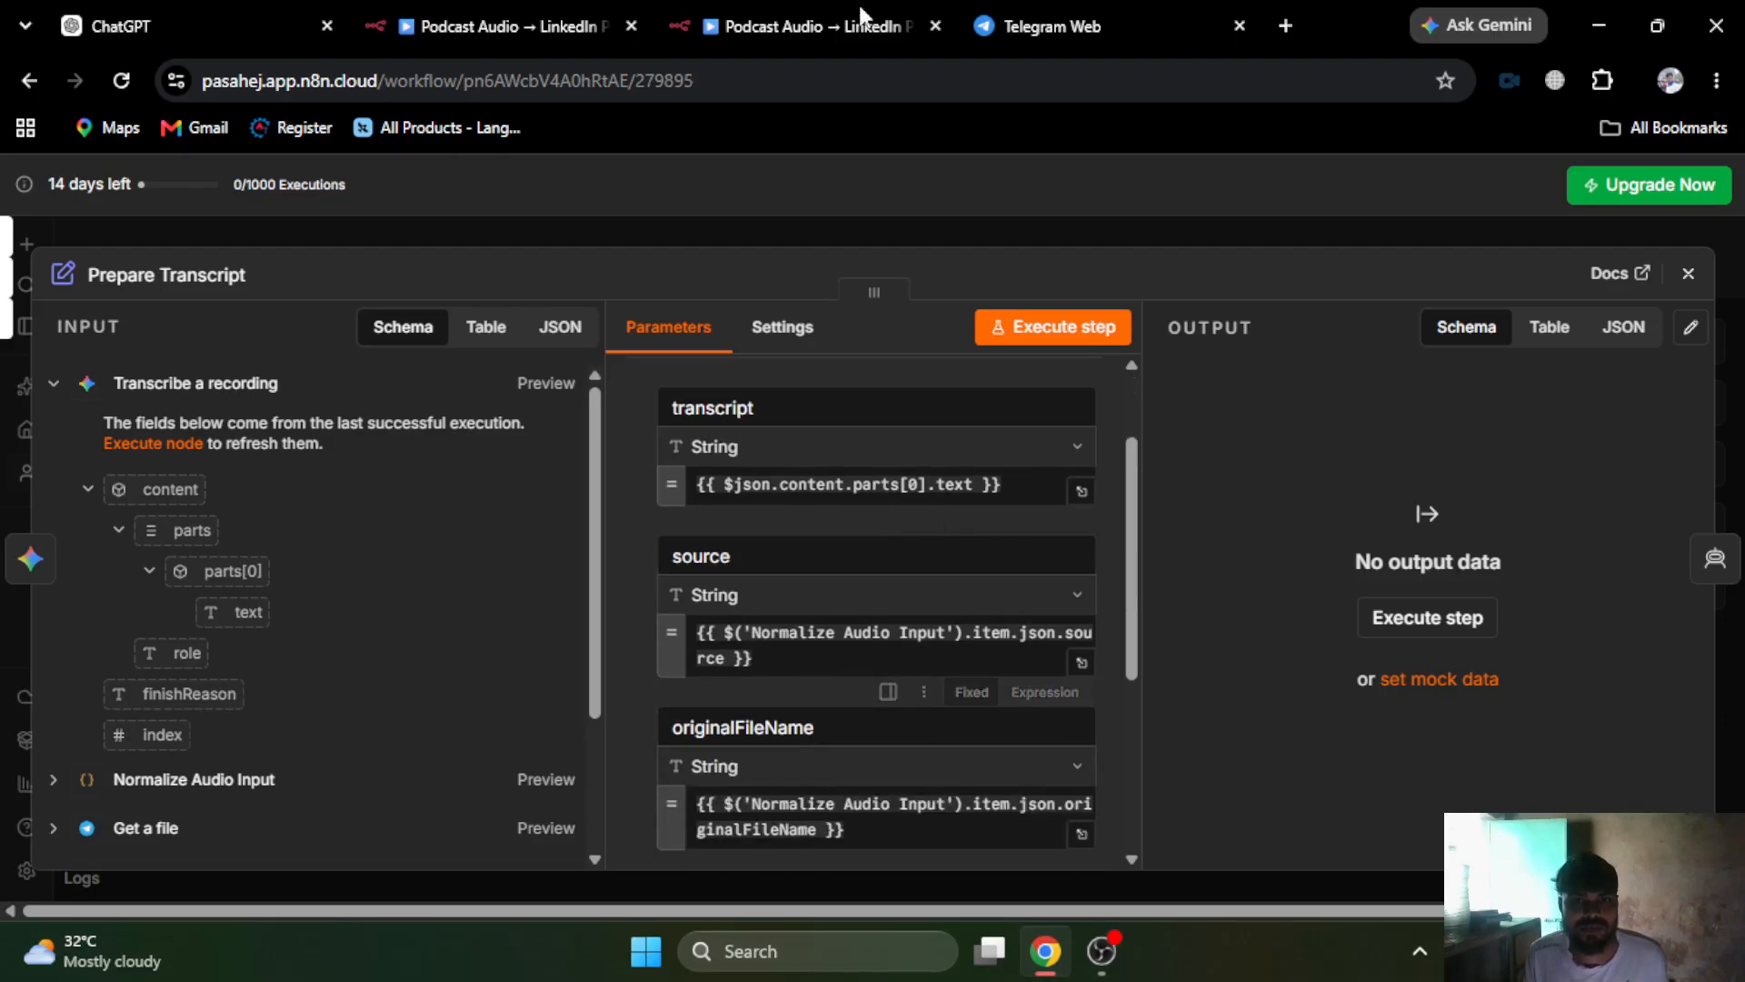
left_click(800, 27)
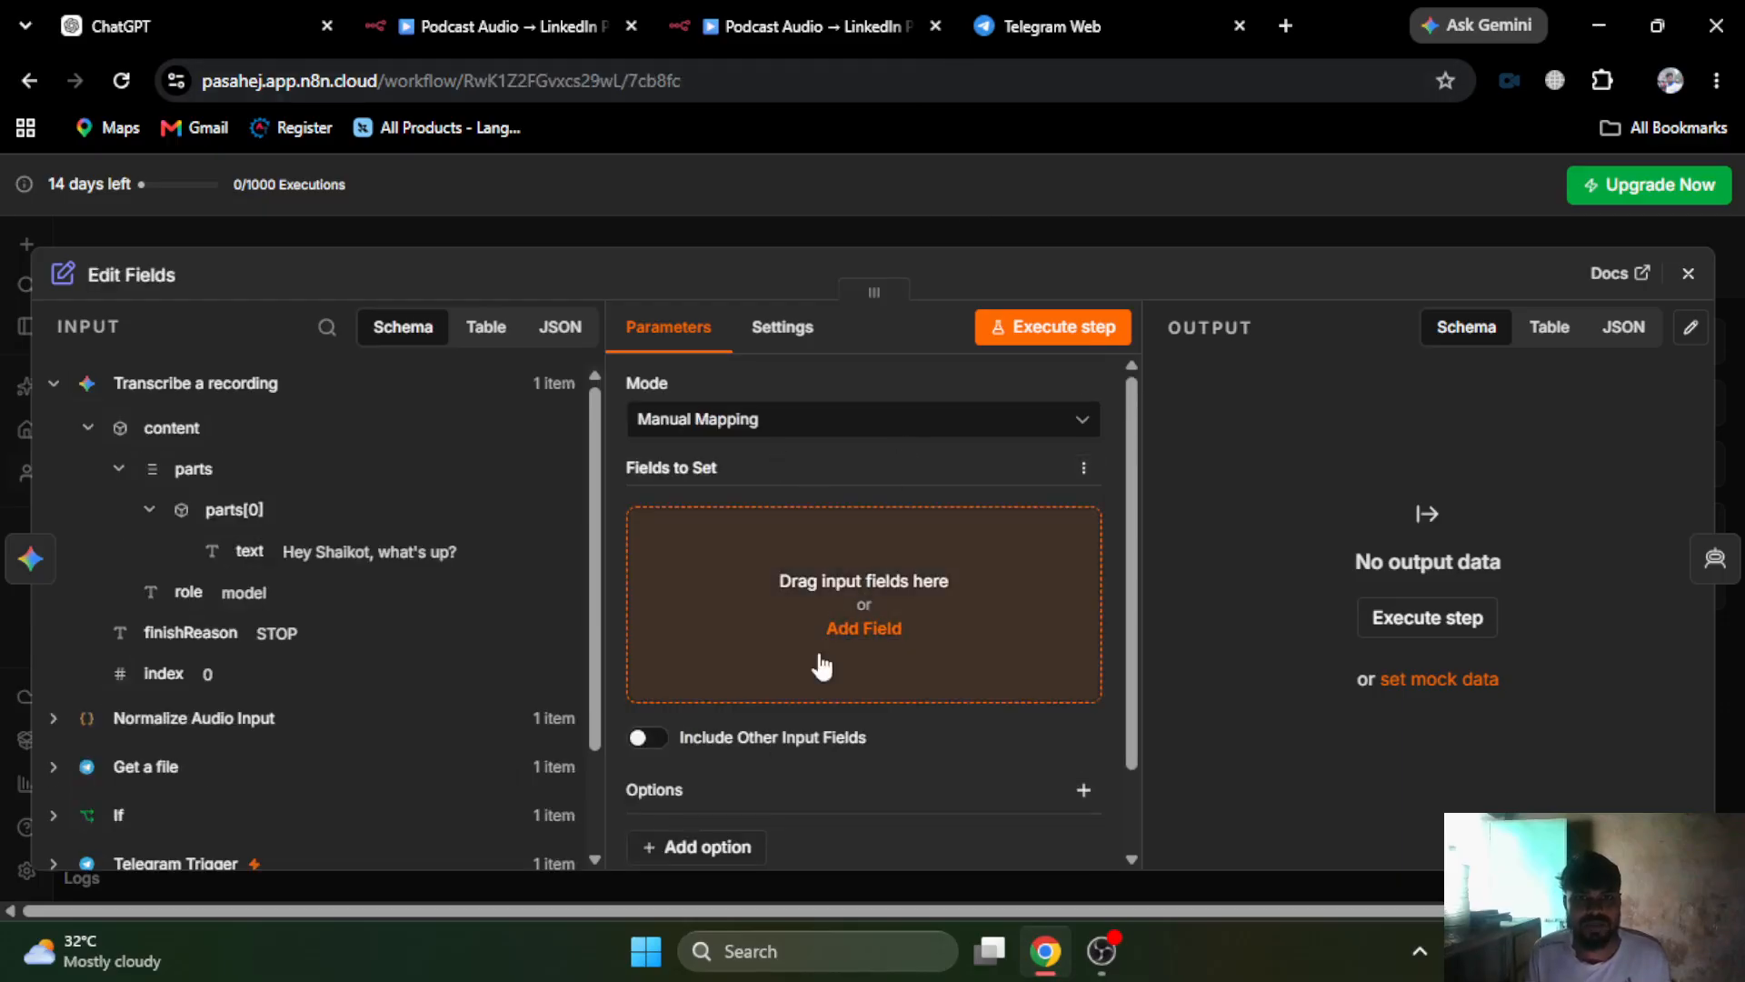
left_click(897, 225)
right_click(1031, 375)
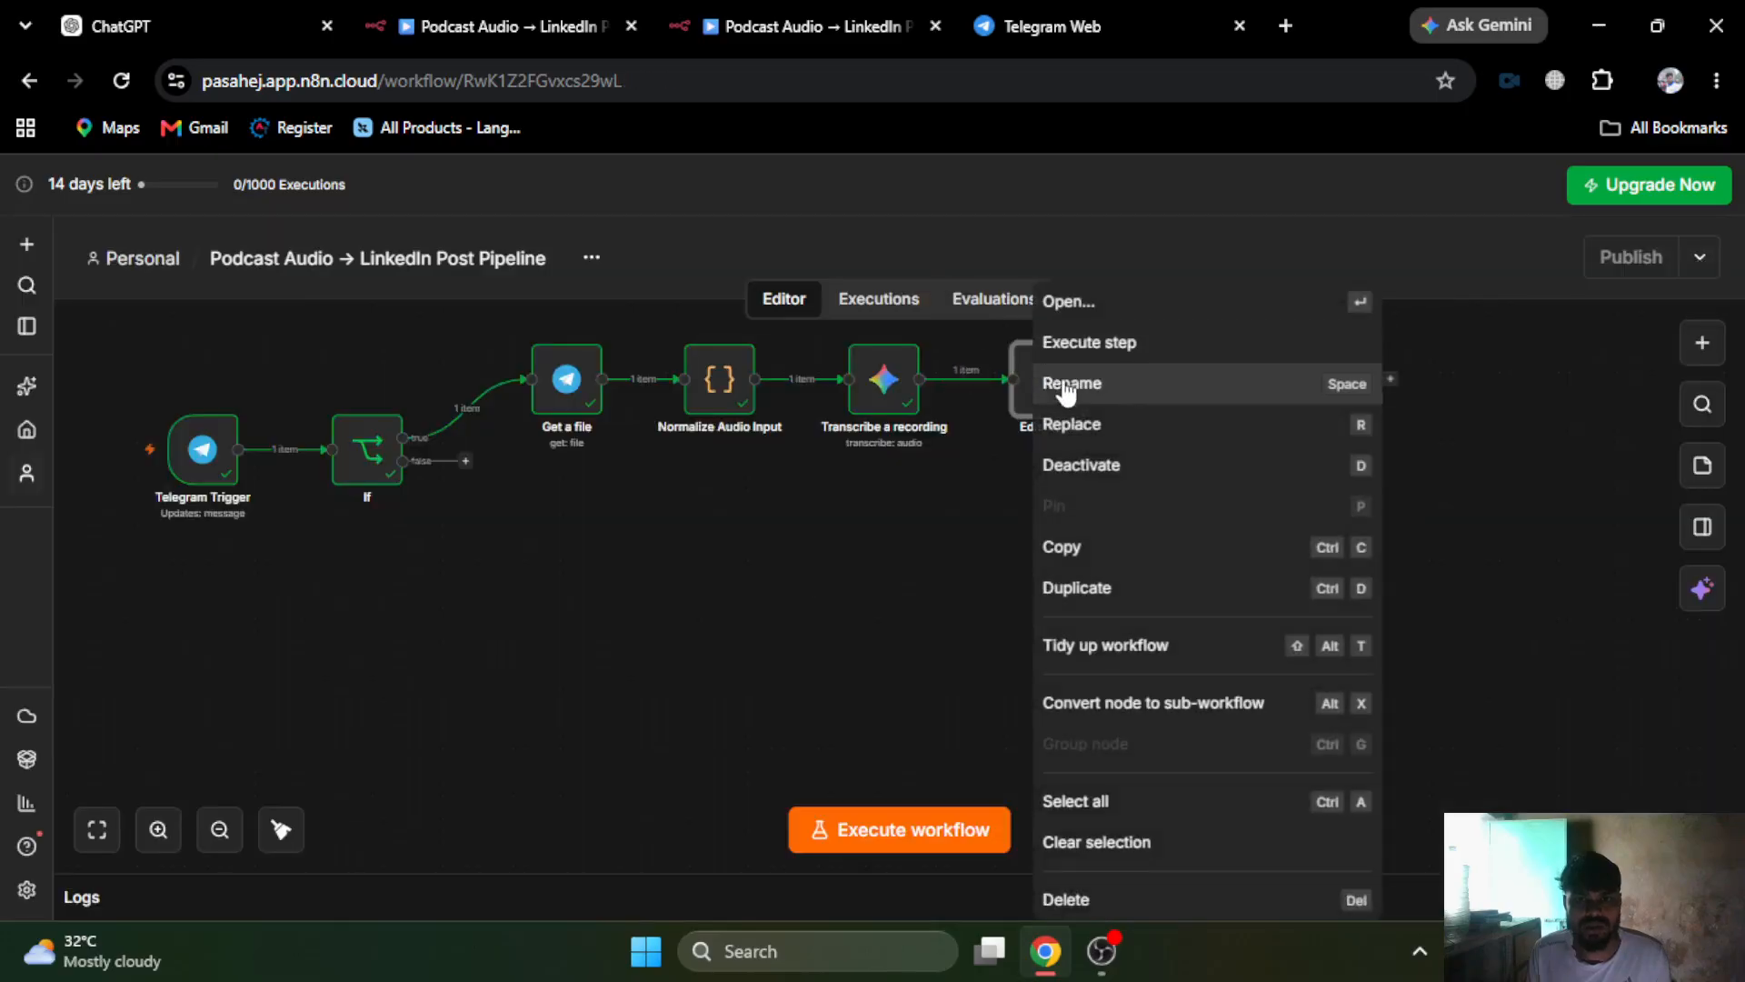
left_click(1071, 383)
type("Prepare Transcript")
left_click(1045, 642)
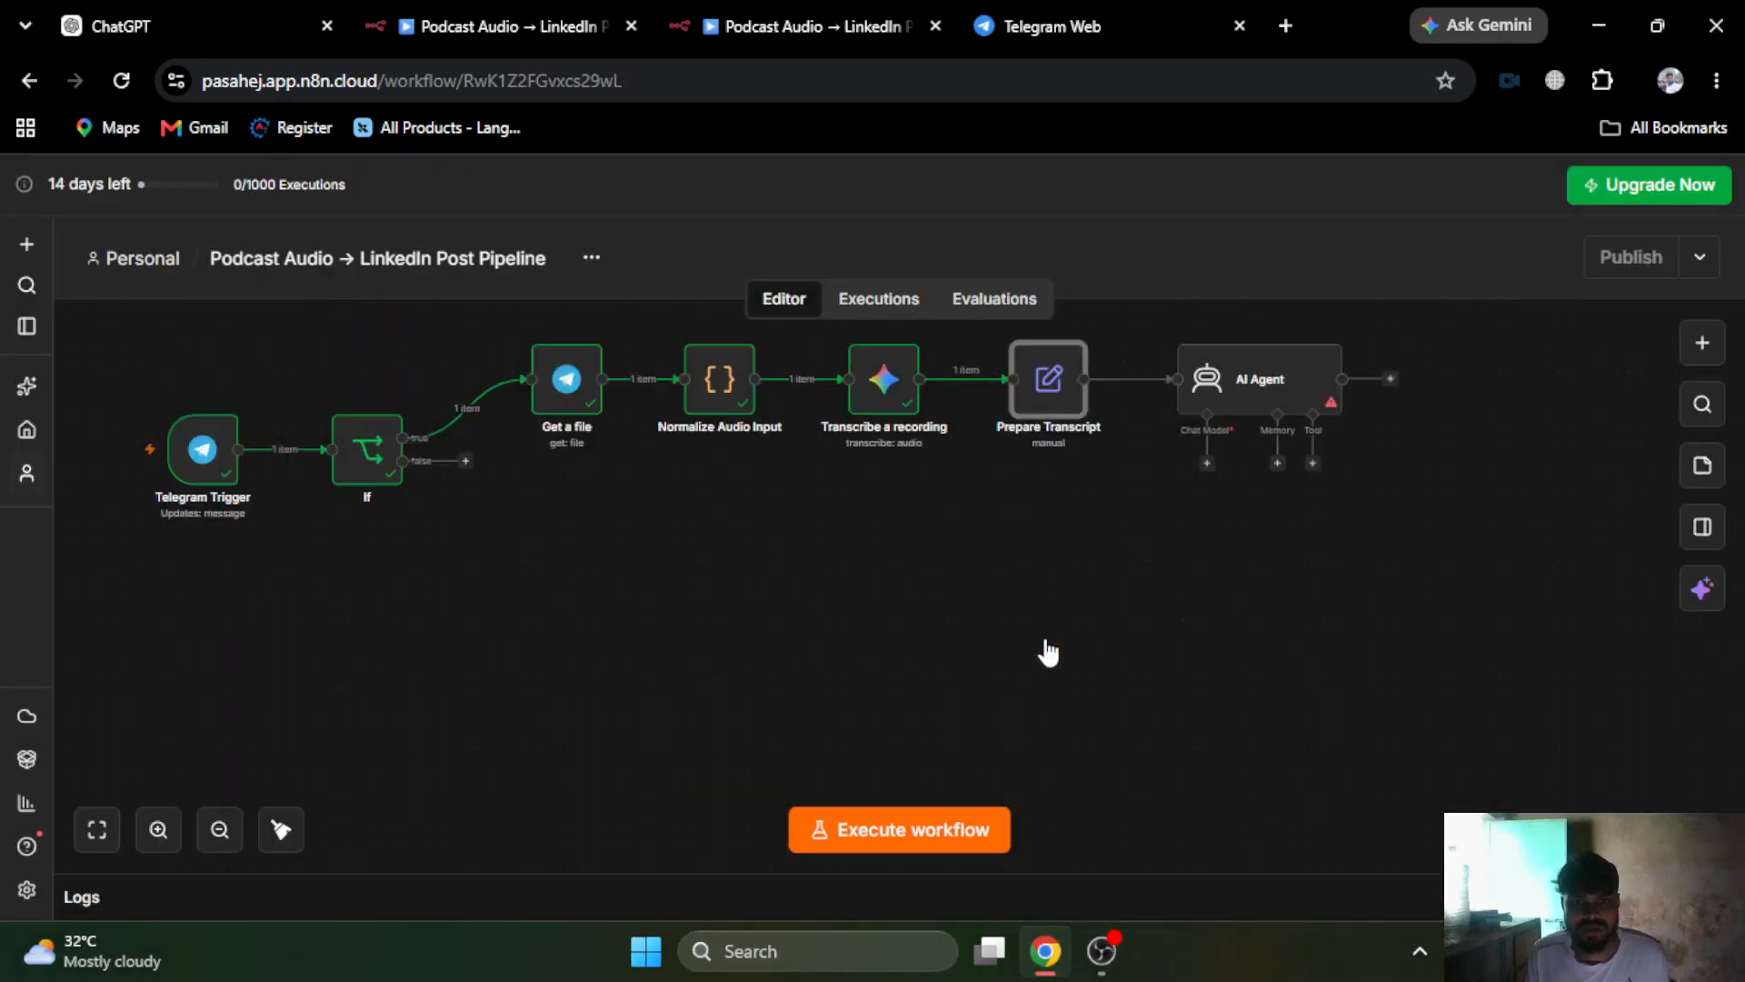
- Add a string field named transcript to Prepare Transcript and map it to the text output of Transcribe a recording
double_click(1032, 378)
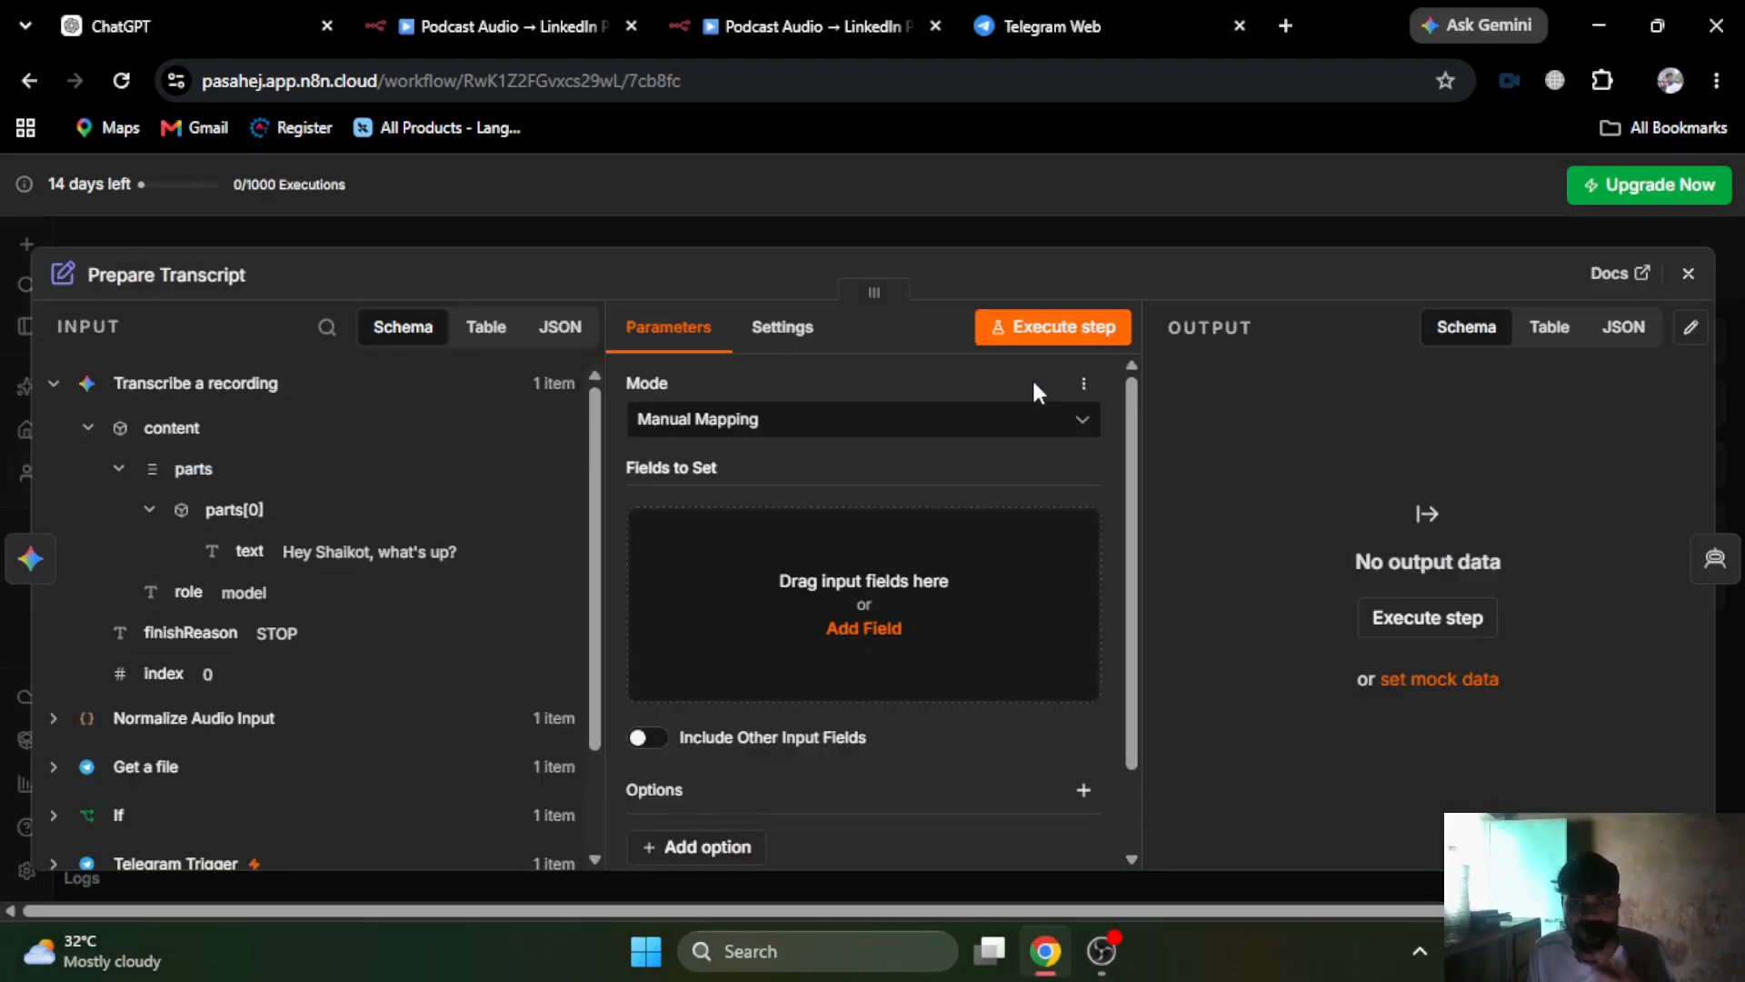
left_click(880, 423)
left_click(880, 423)
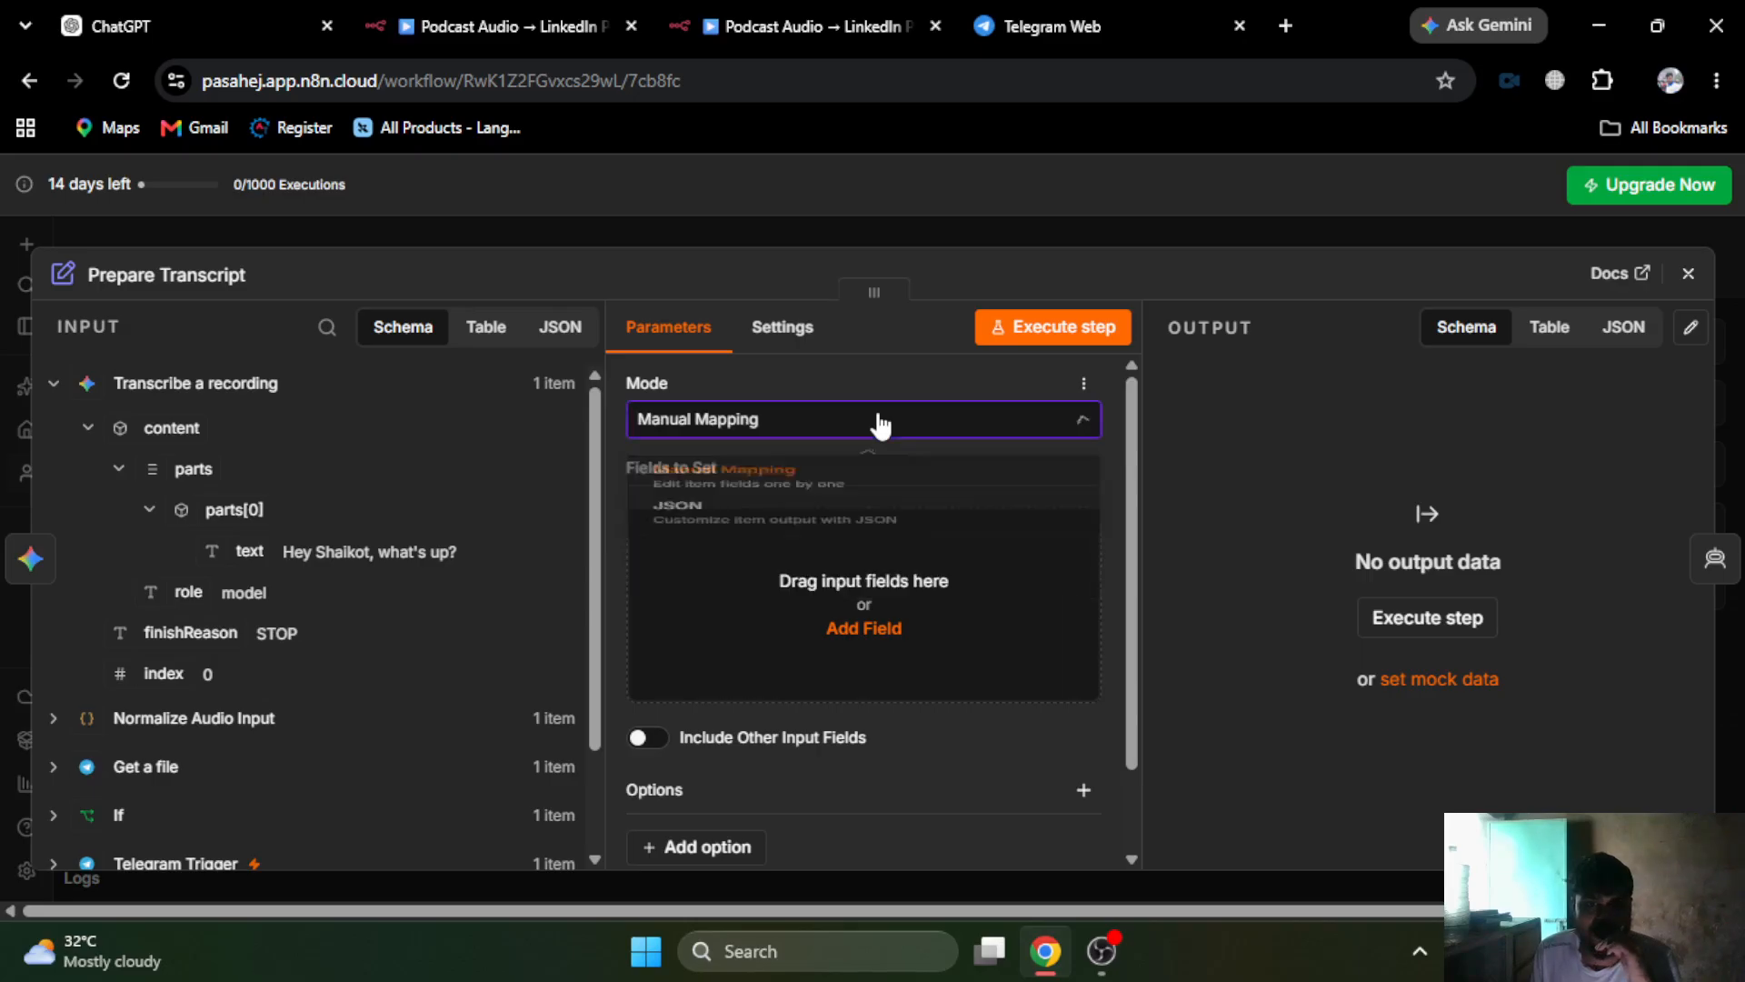
left_click(882, 625)
left_click(778, 533)
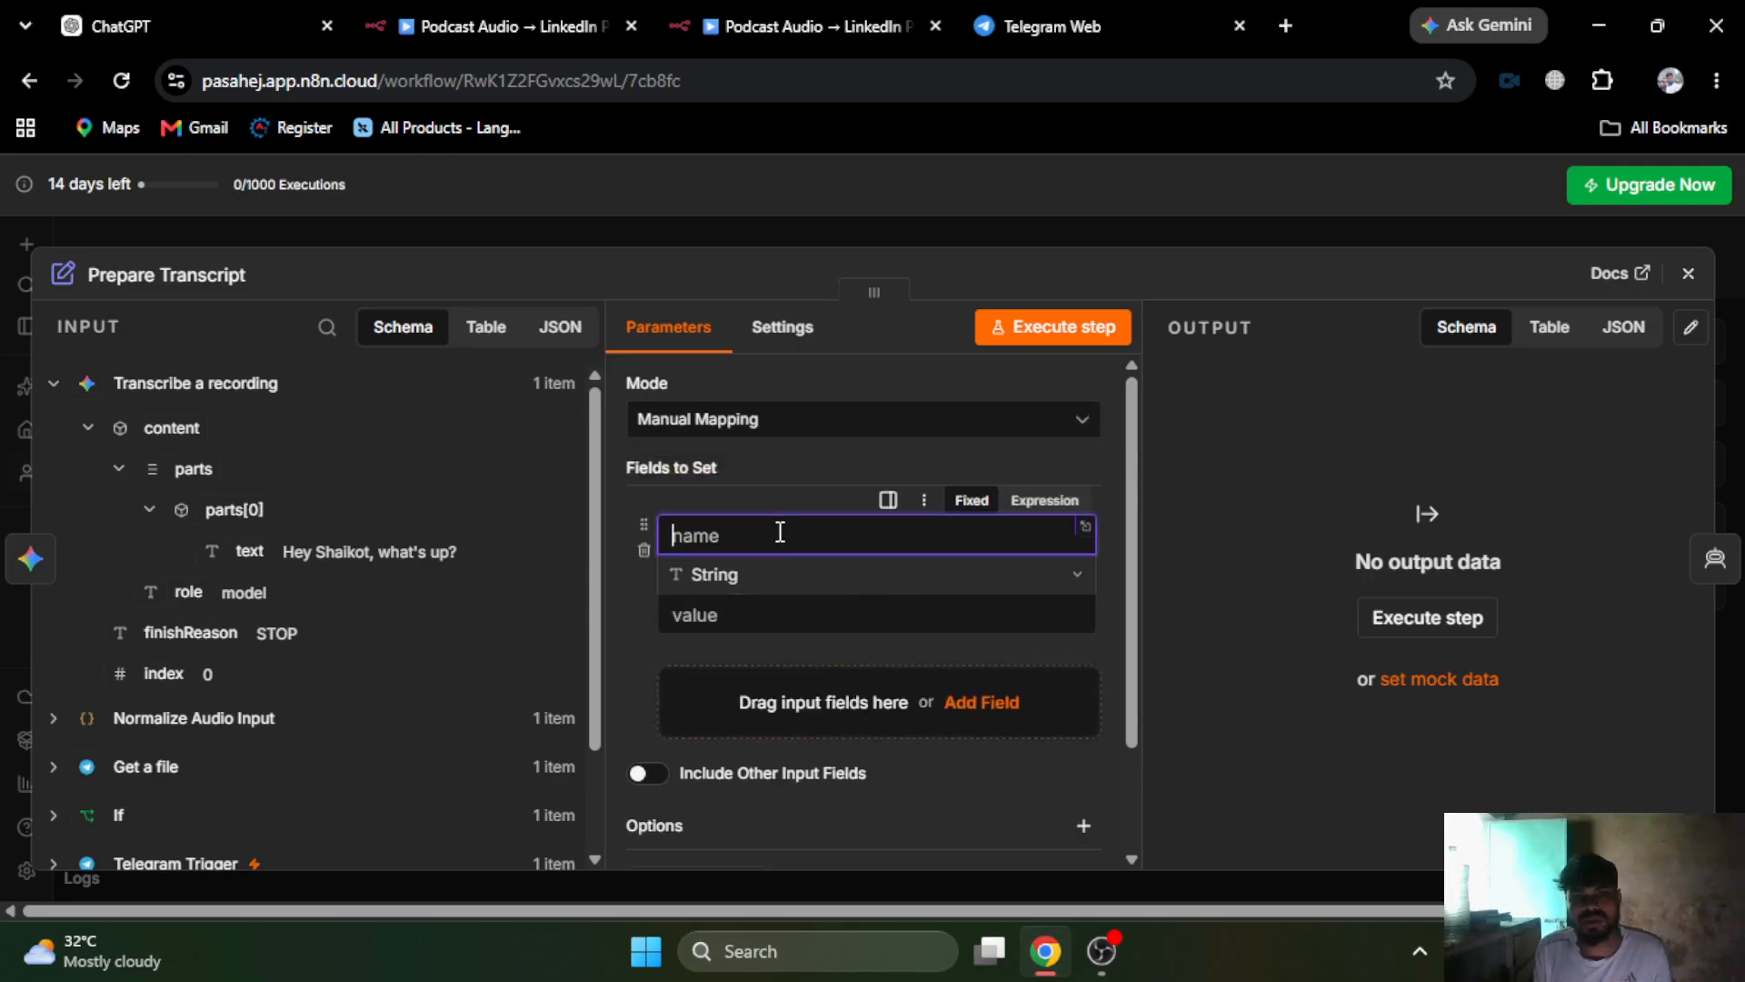
type("transcript")
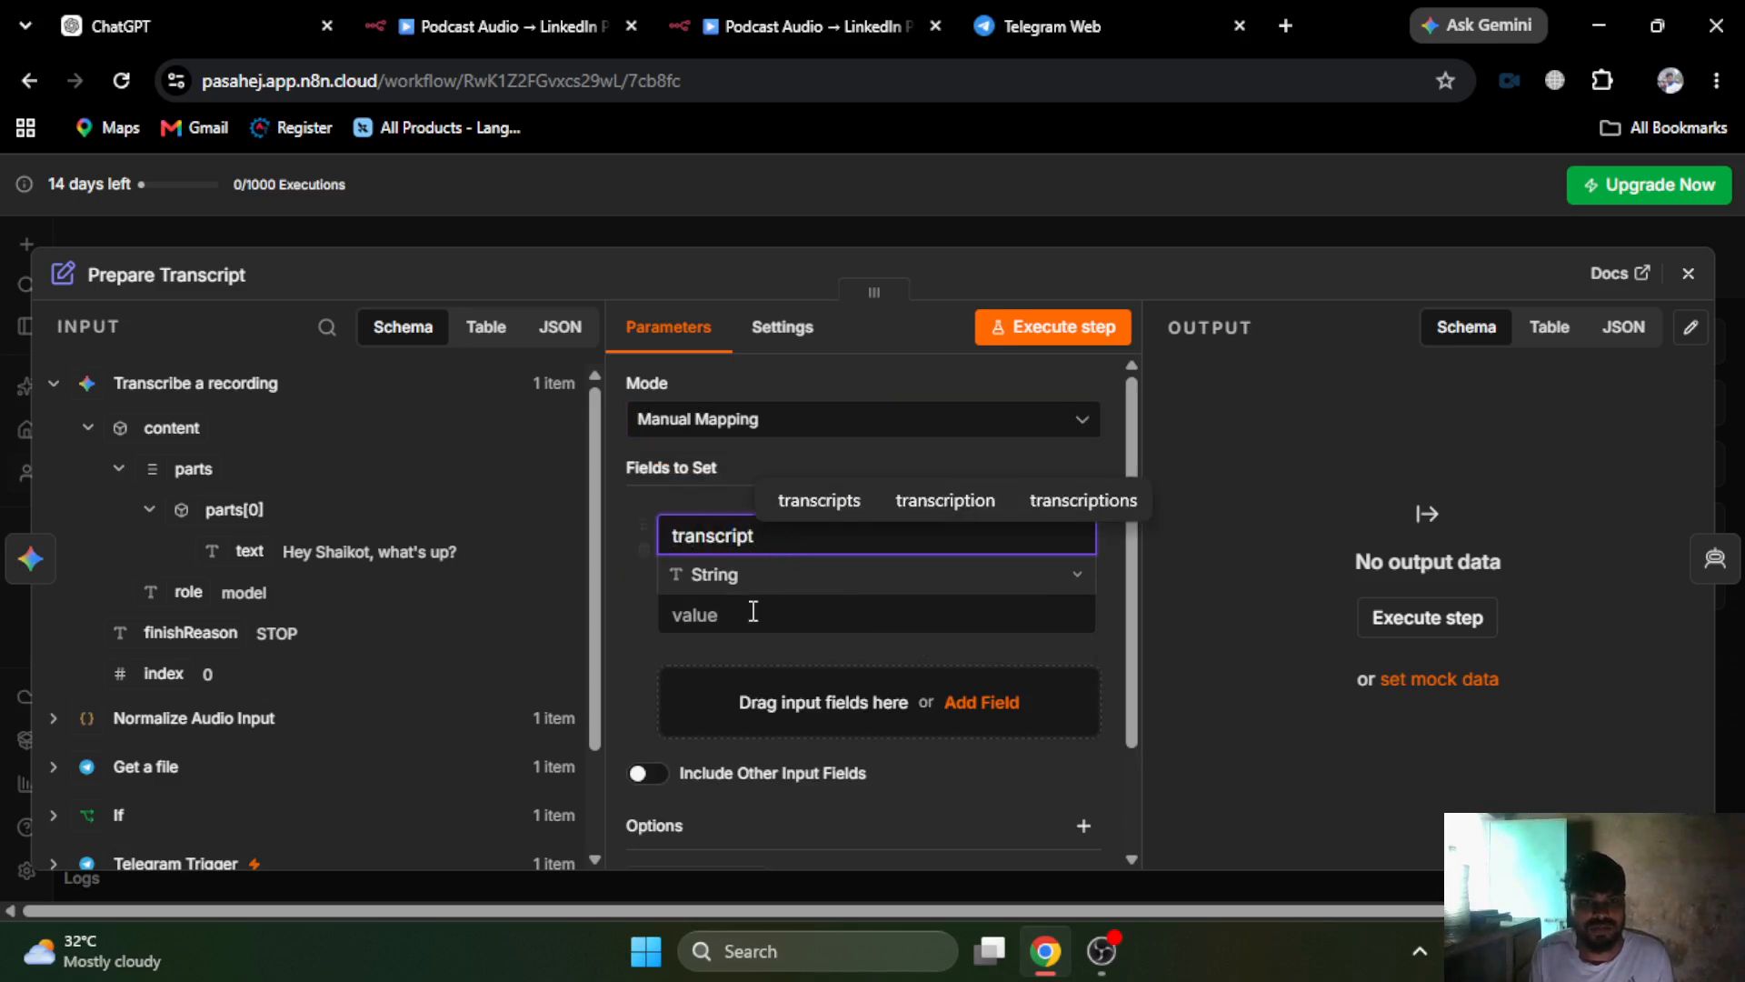
left_click_drag(276, 571, 745, 612)
- Add a string field named source and map it to the source value from Normalize Audio Input
left_click(982, 724)
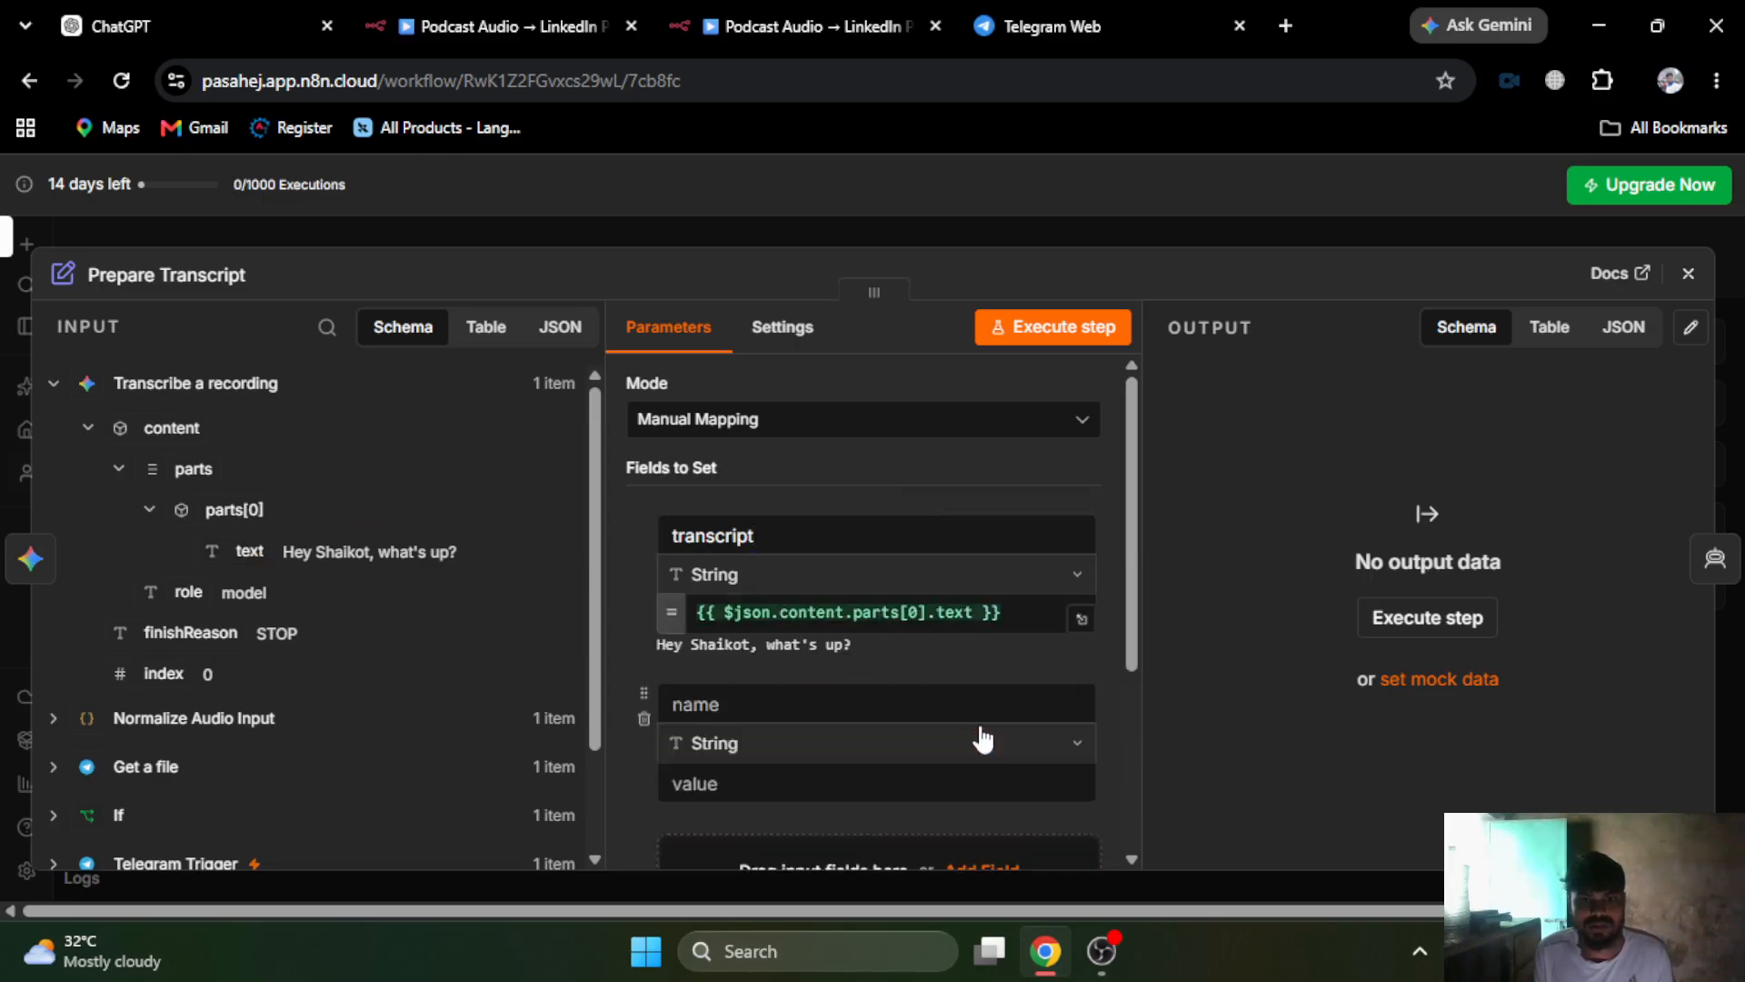
scroll(982, 738, "down", 3)
left_click(875, 438)
type("source")
left_click(797, 532)
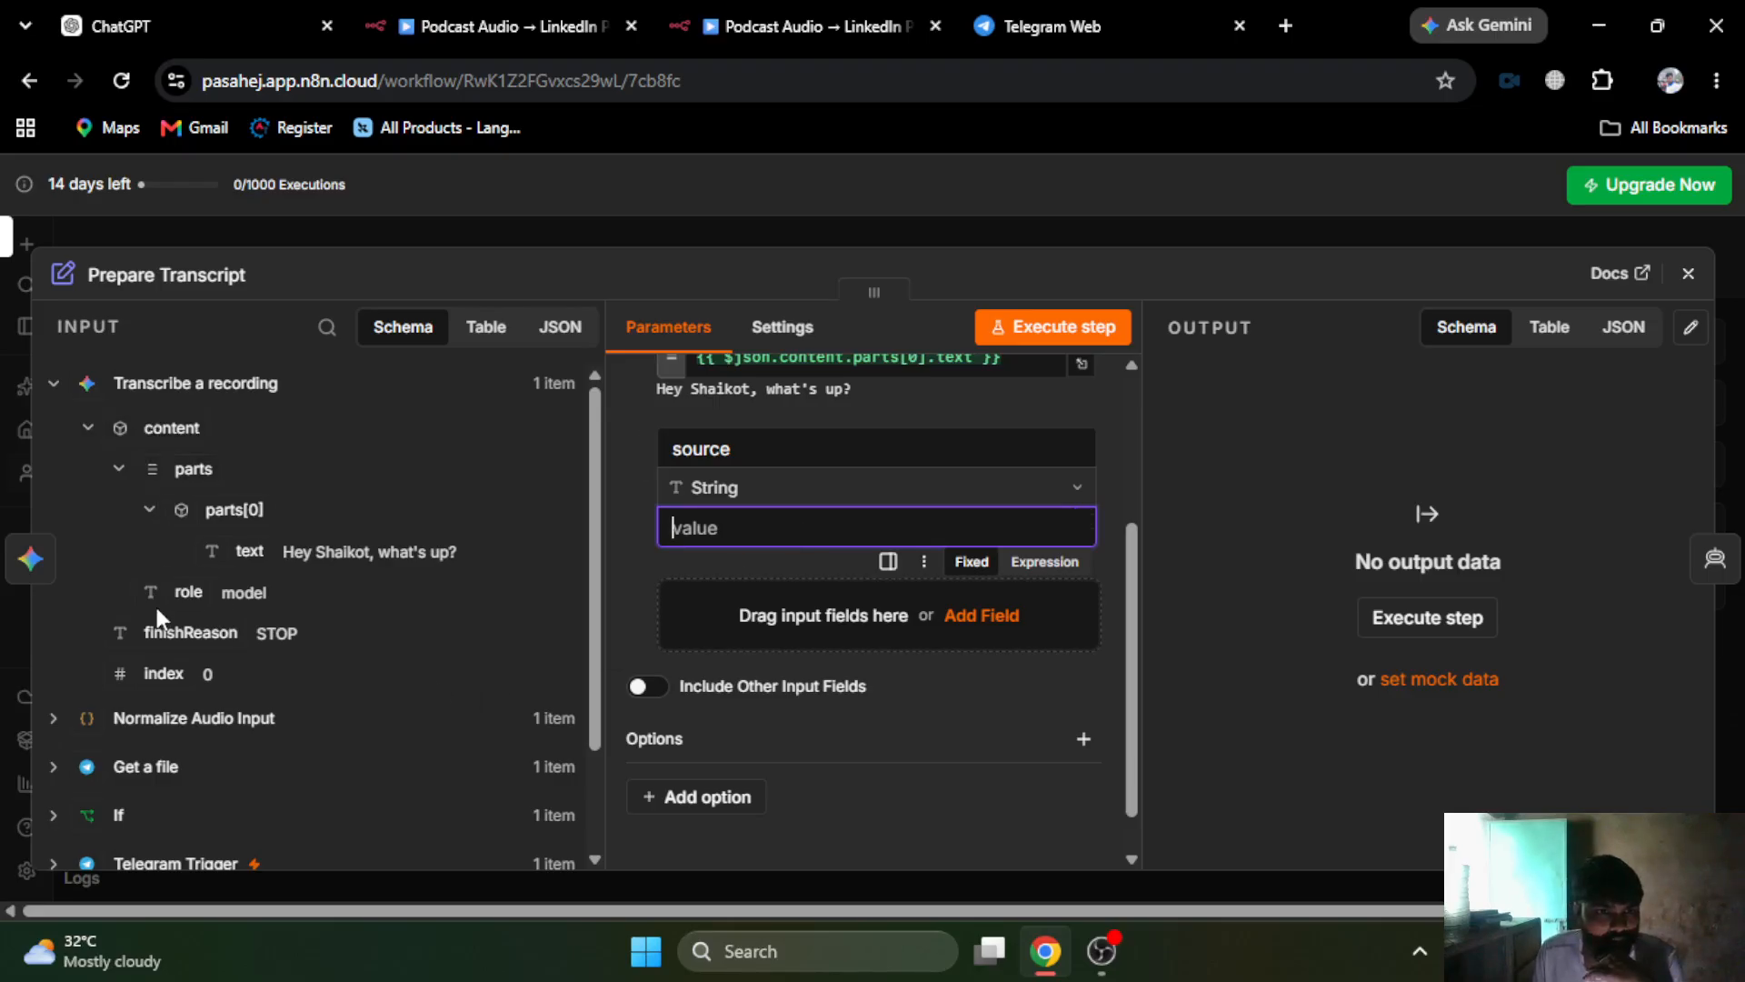
left_click(191, 718)
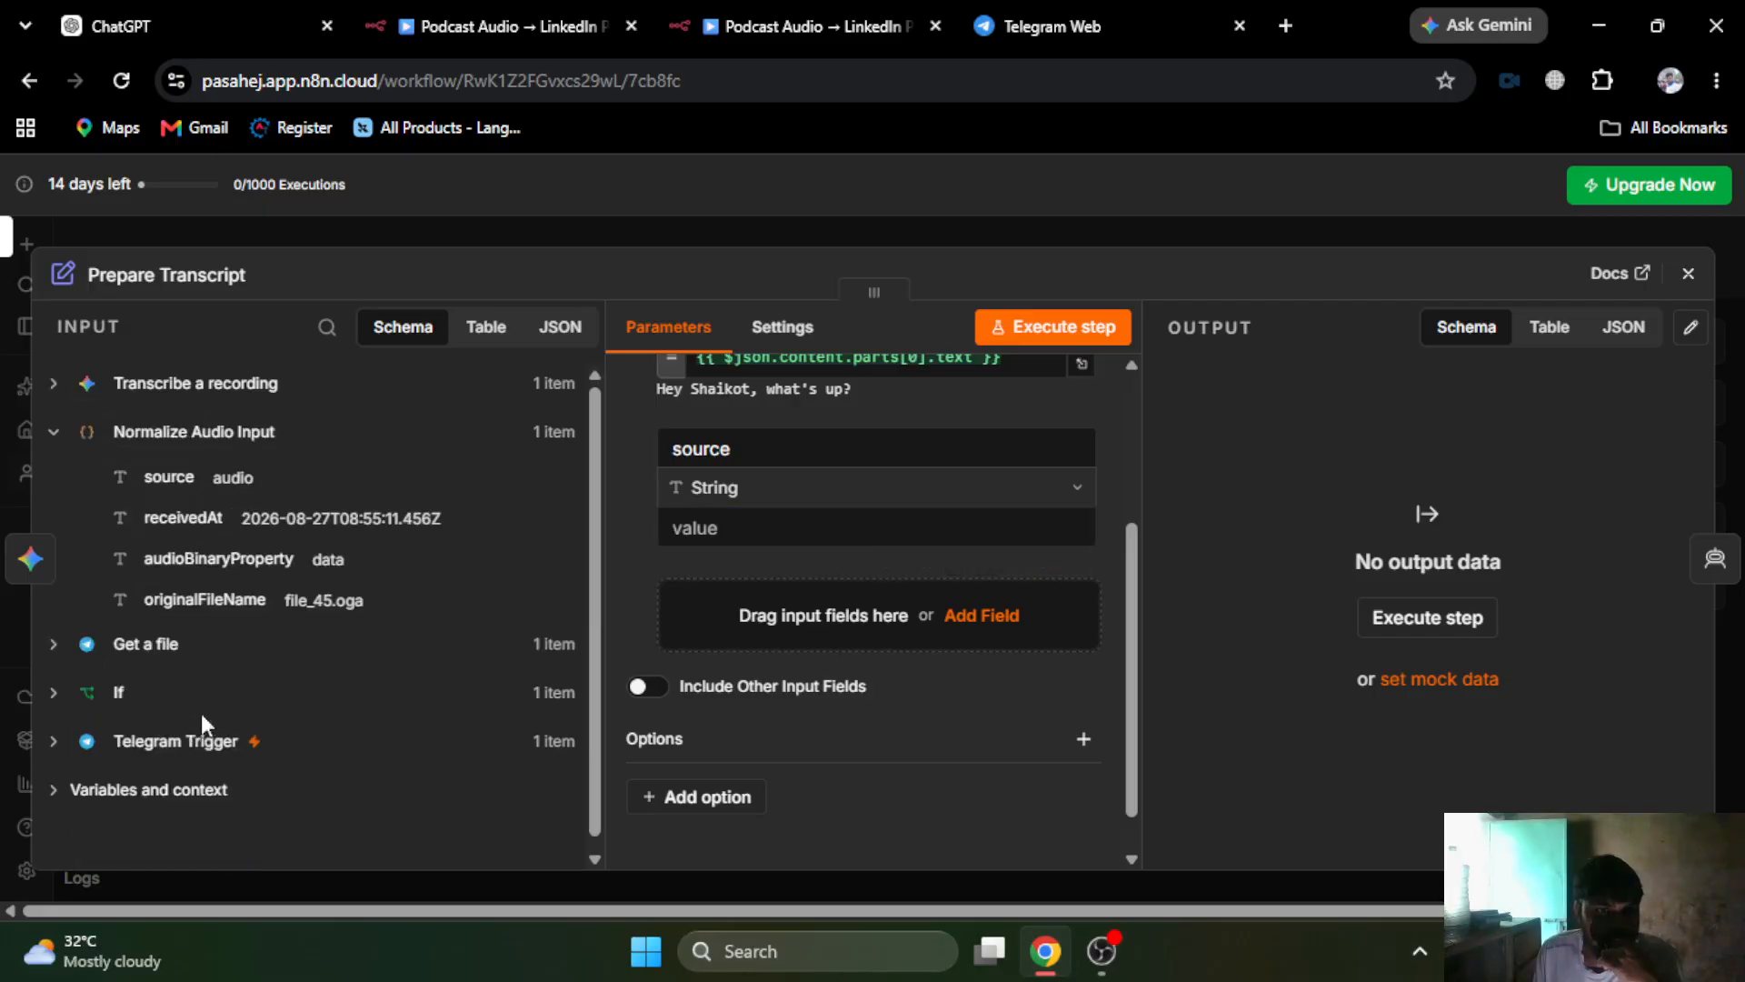
left_click_drag(171, 465, 773, 523)
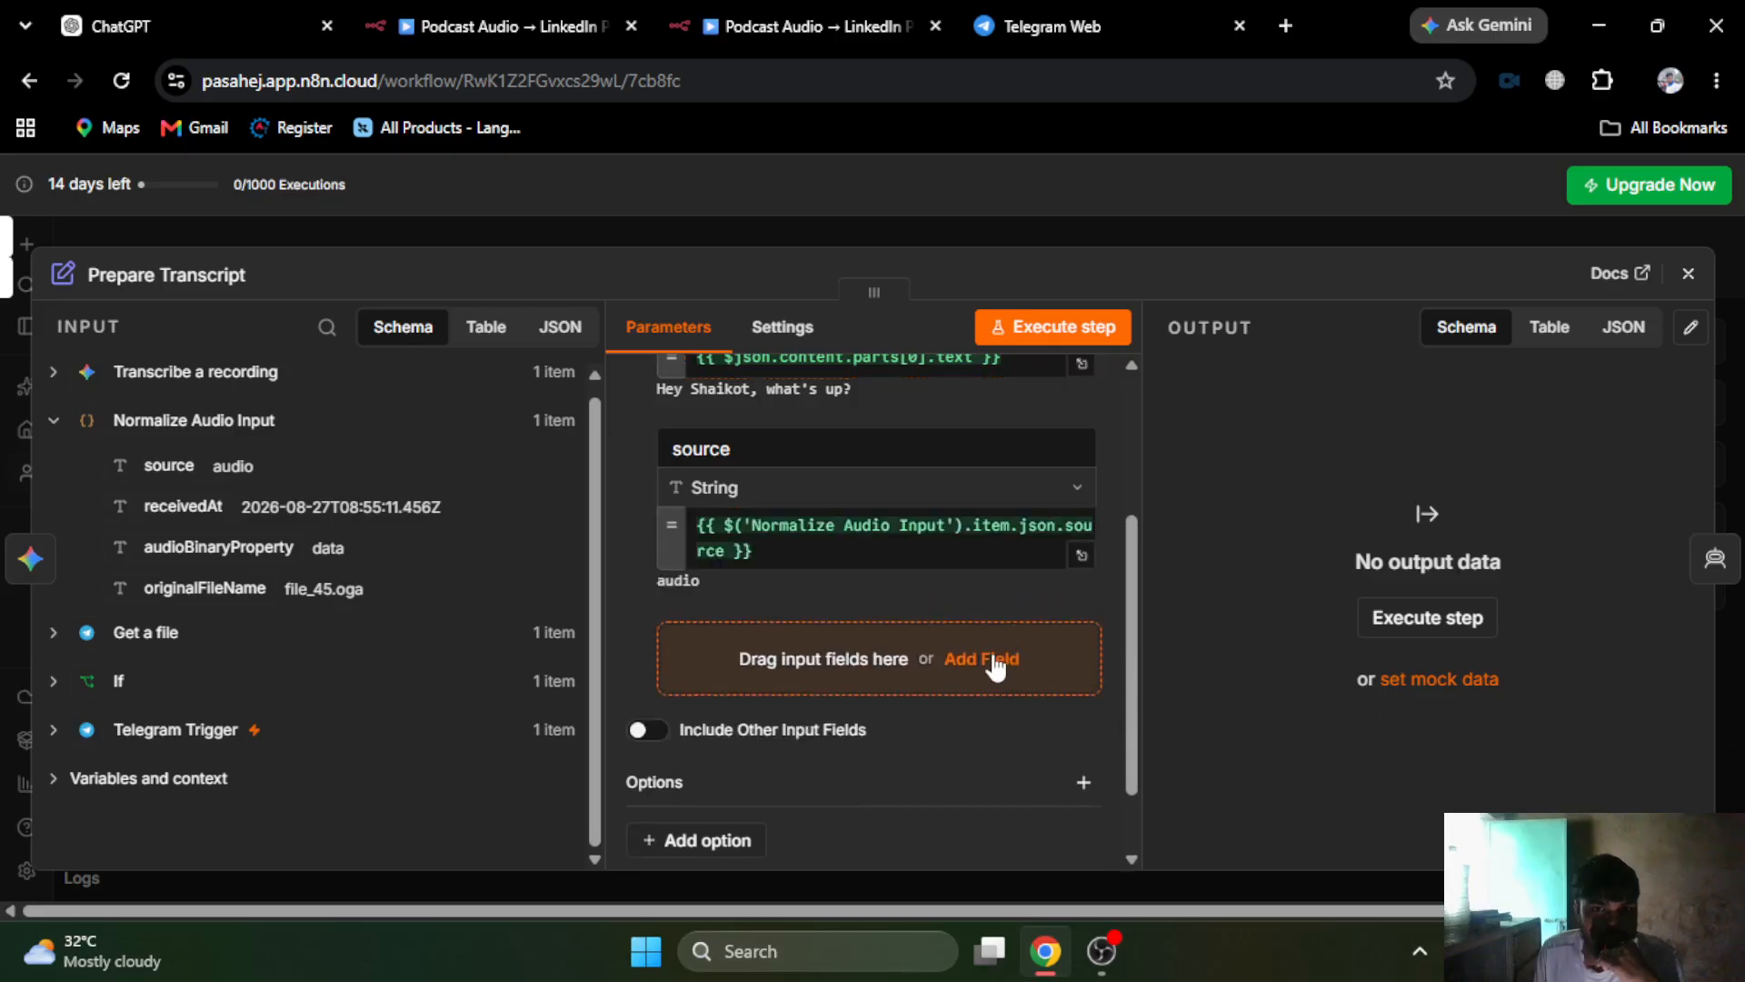
- Add a string field named originalFileName and map it to the originalFileName value from Normalize Audio Input
left_click(993, 661)
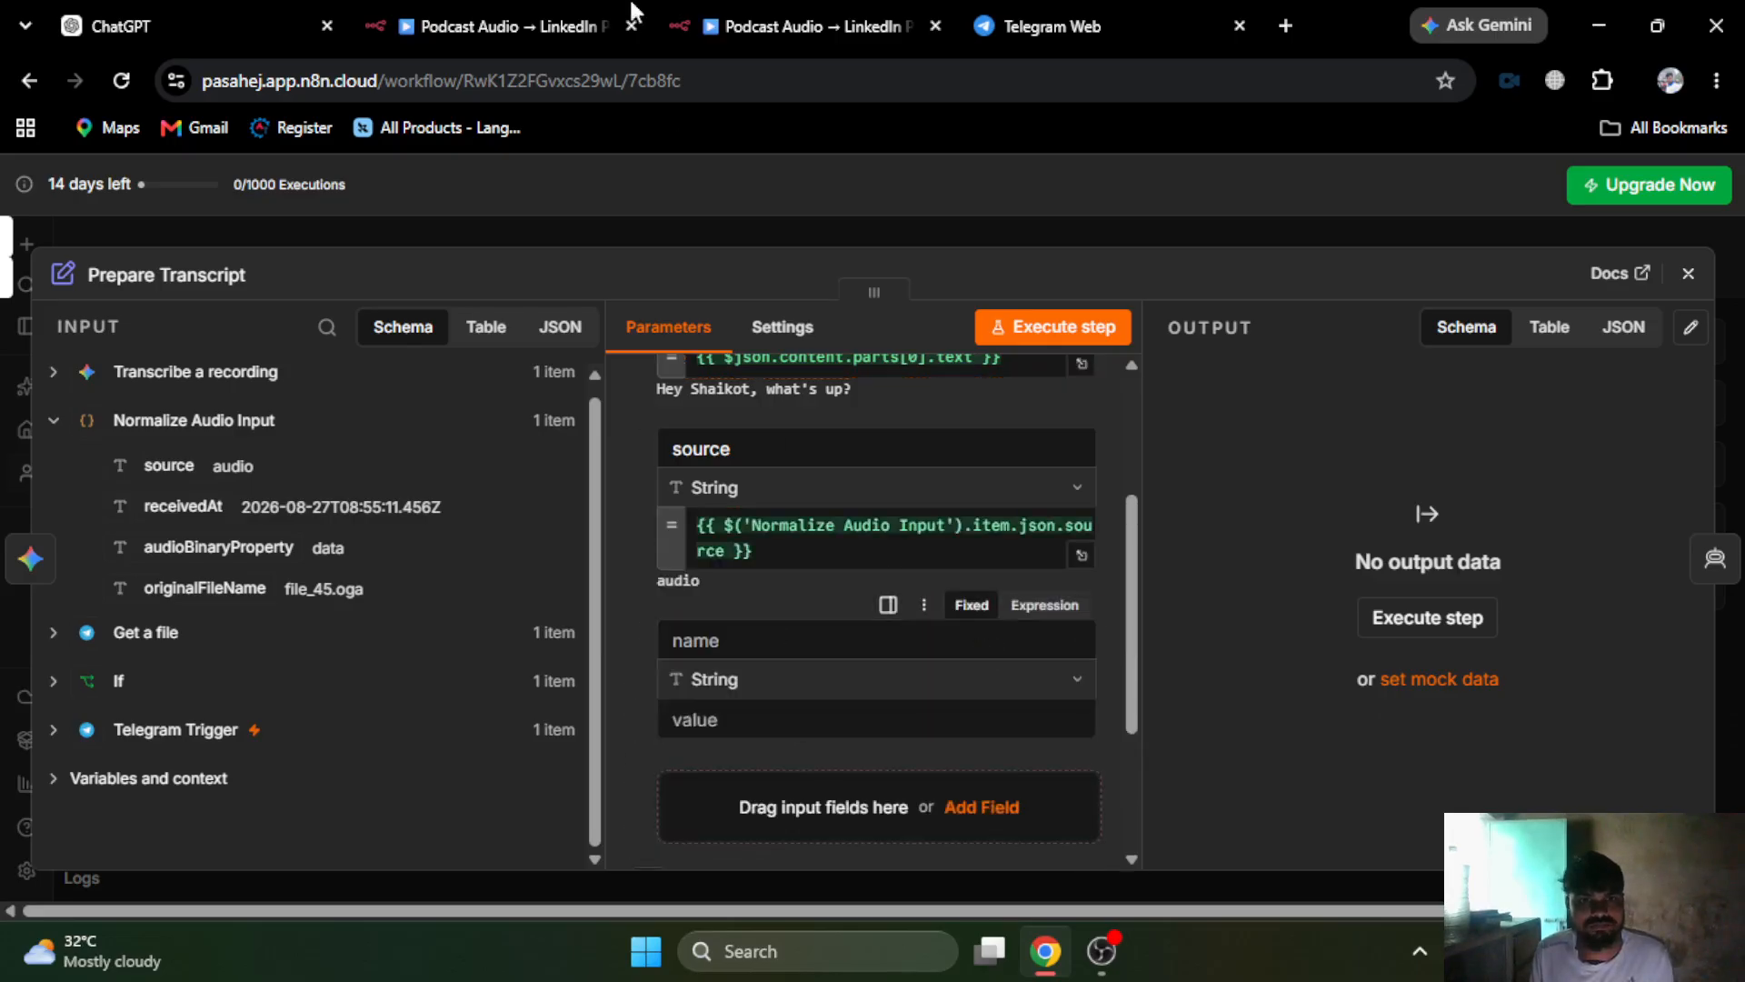
left_click(751, 10)
left_click(504, 26)
left_click(716, 641)
type("originalFi")
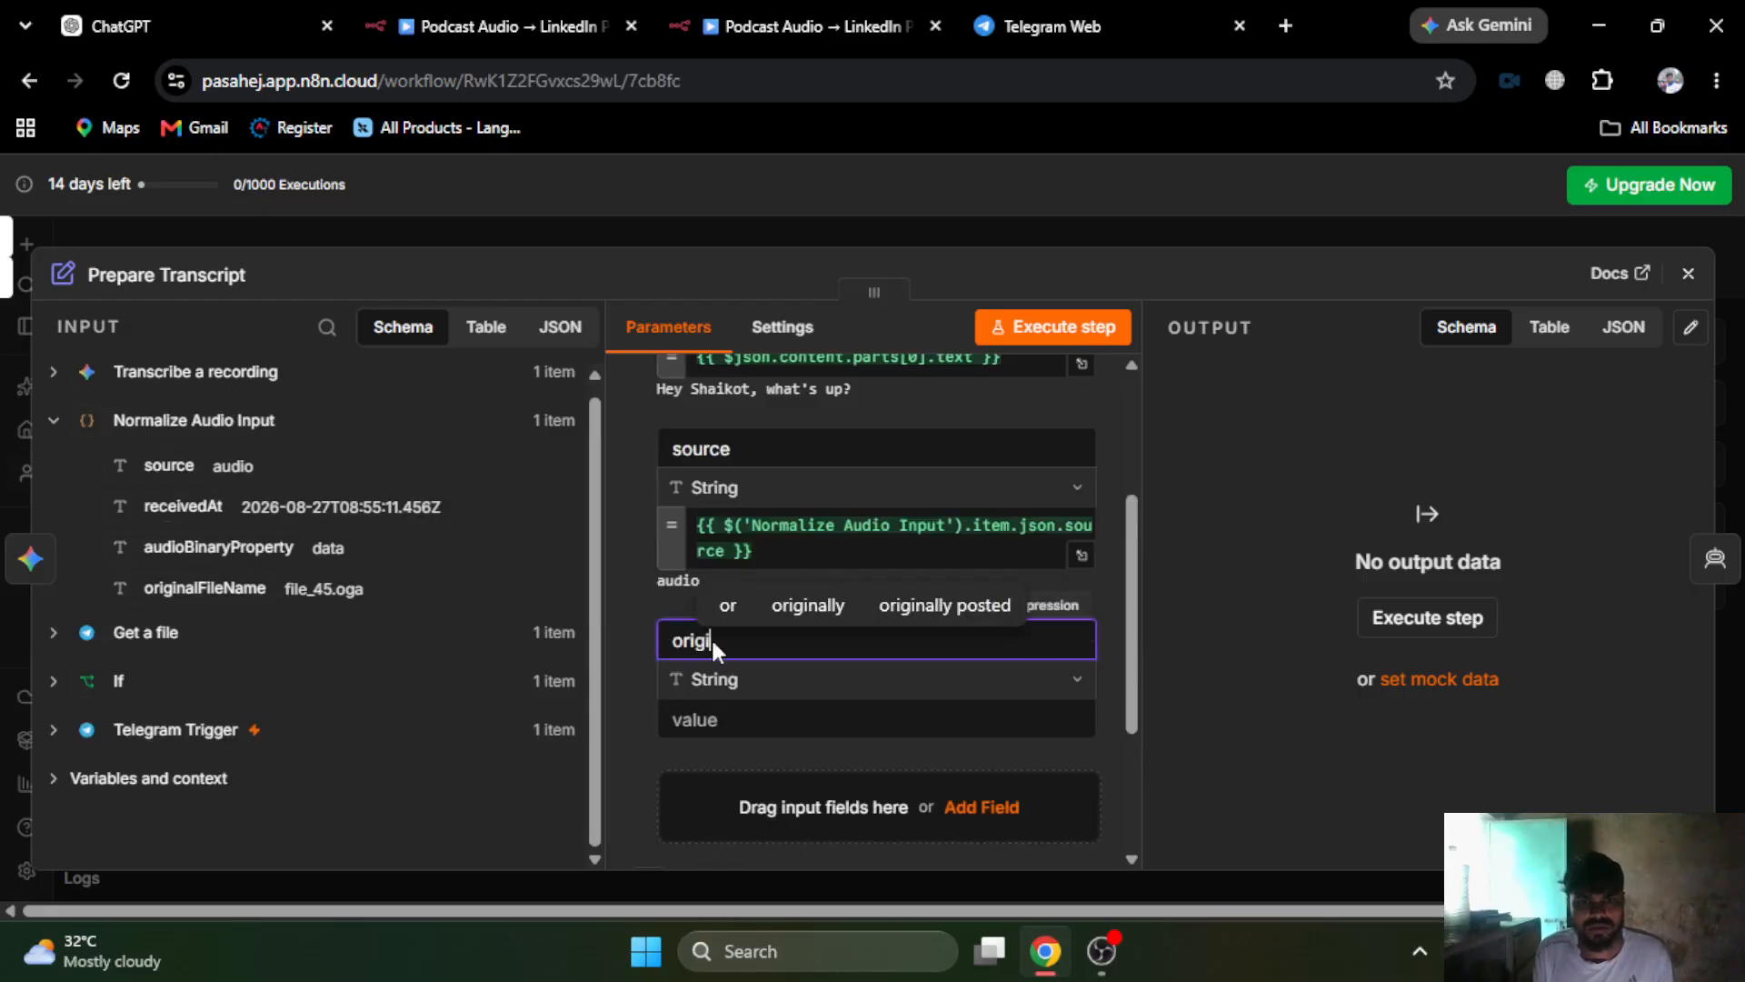
type("leName")
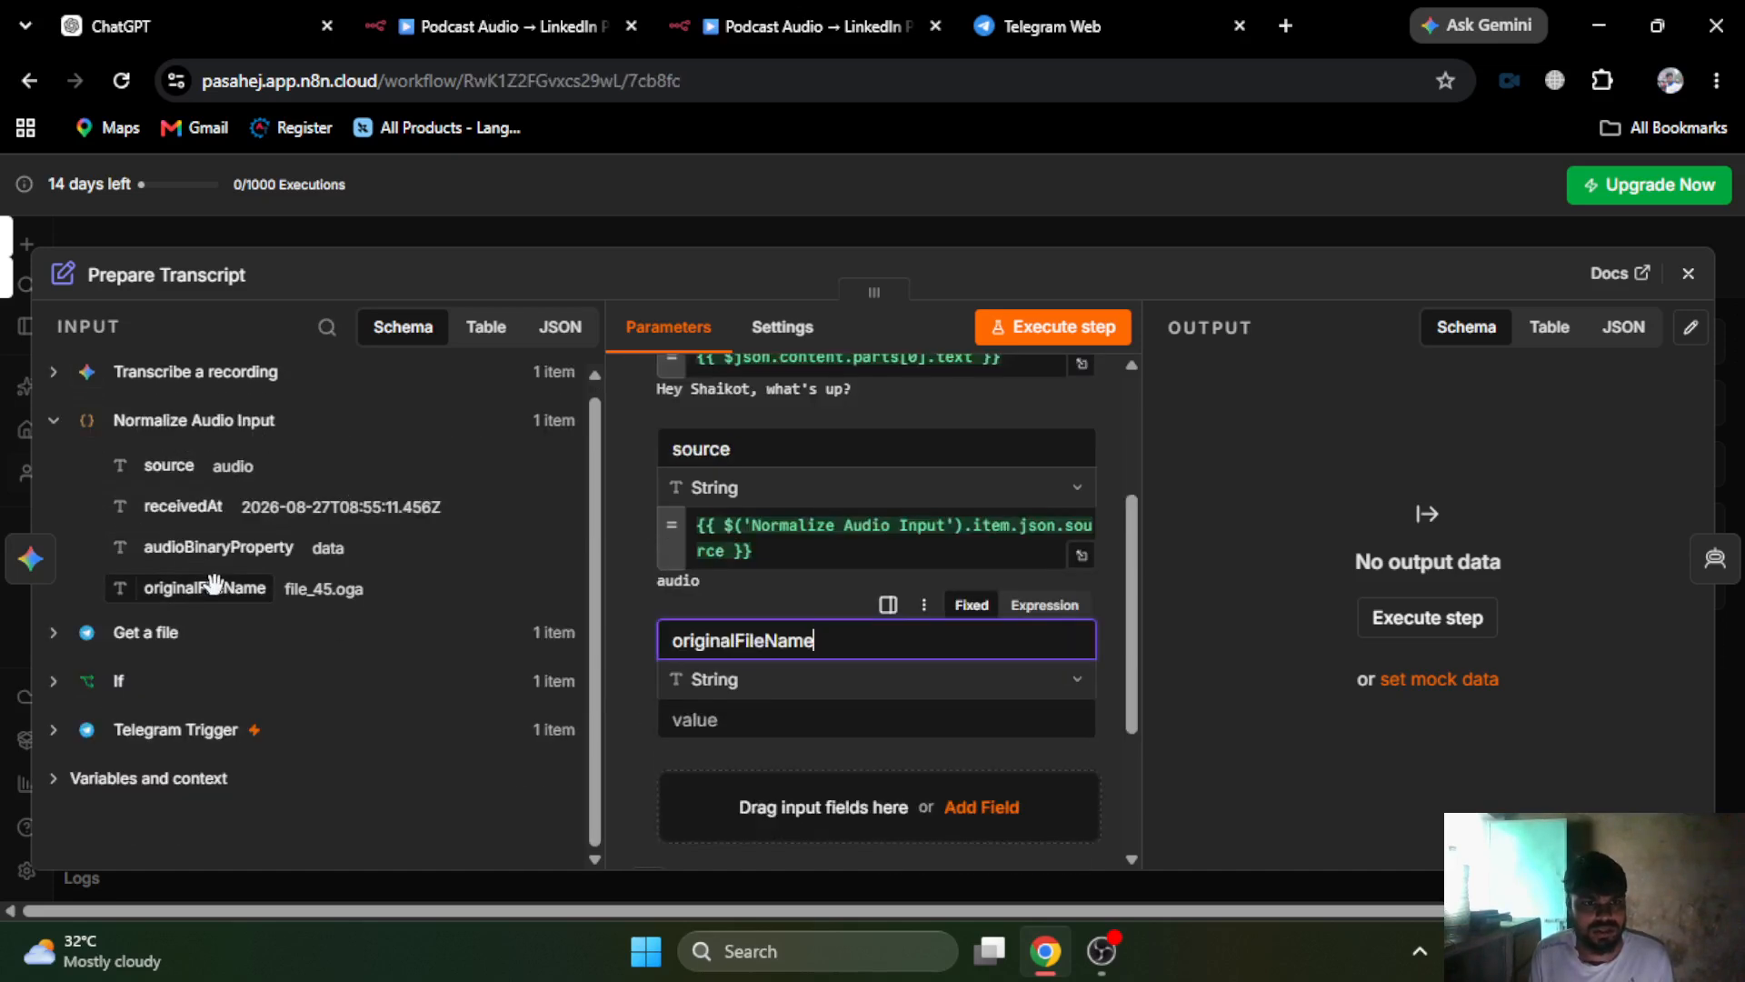
left_click_drag(213, 582, 711, 719)
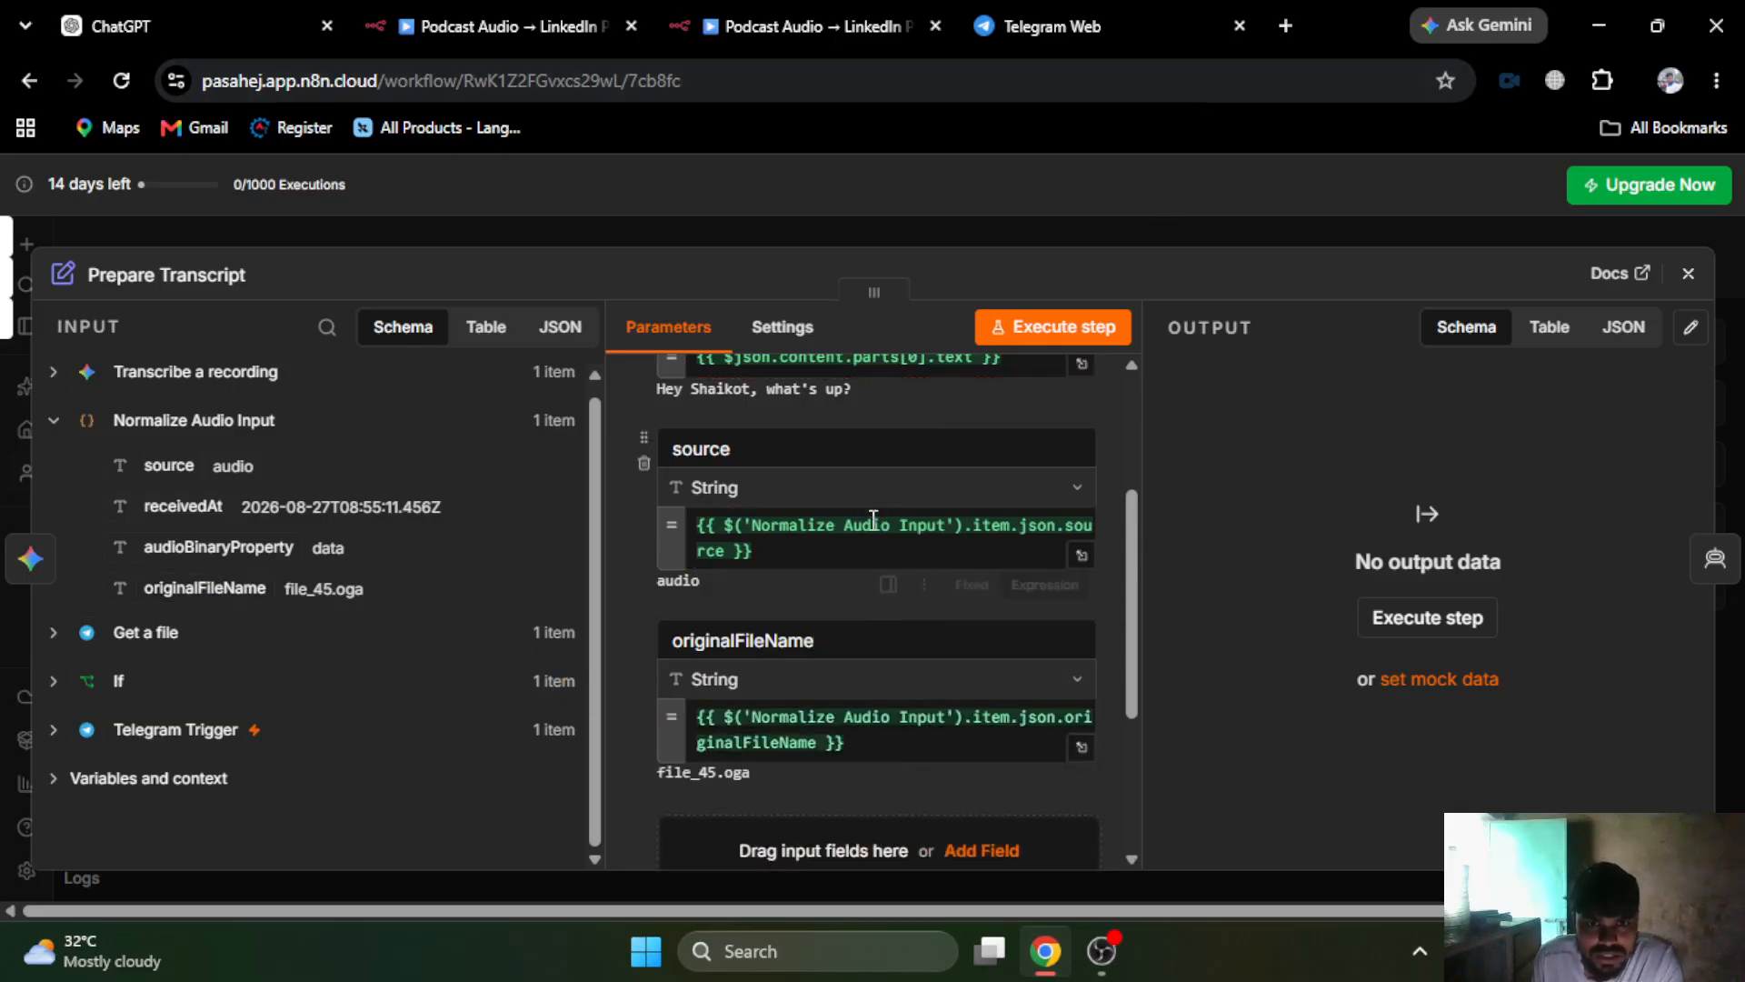
- Review the mapped fields, return to the canvas and execute the Prepare Transcript node
scroll(869, 526, "up", 3)
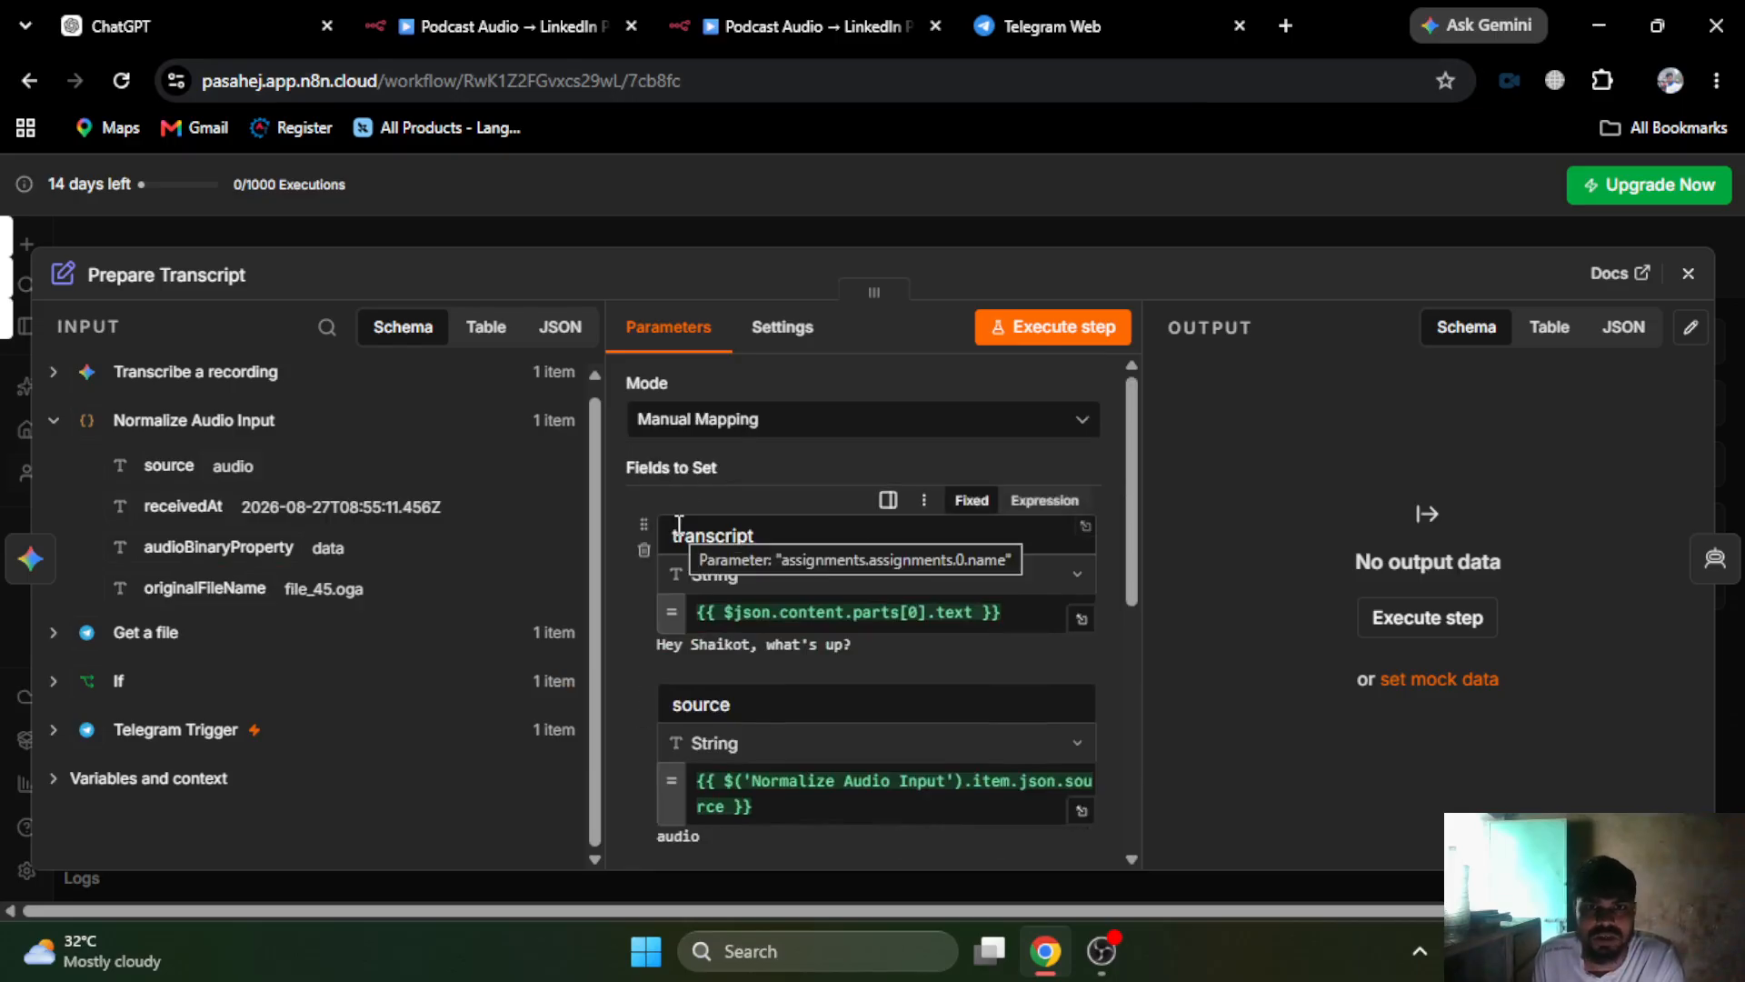
left_click(1133, 232)
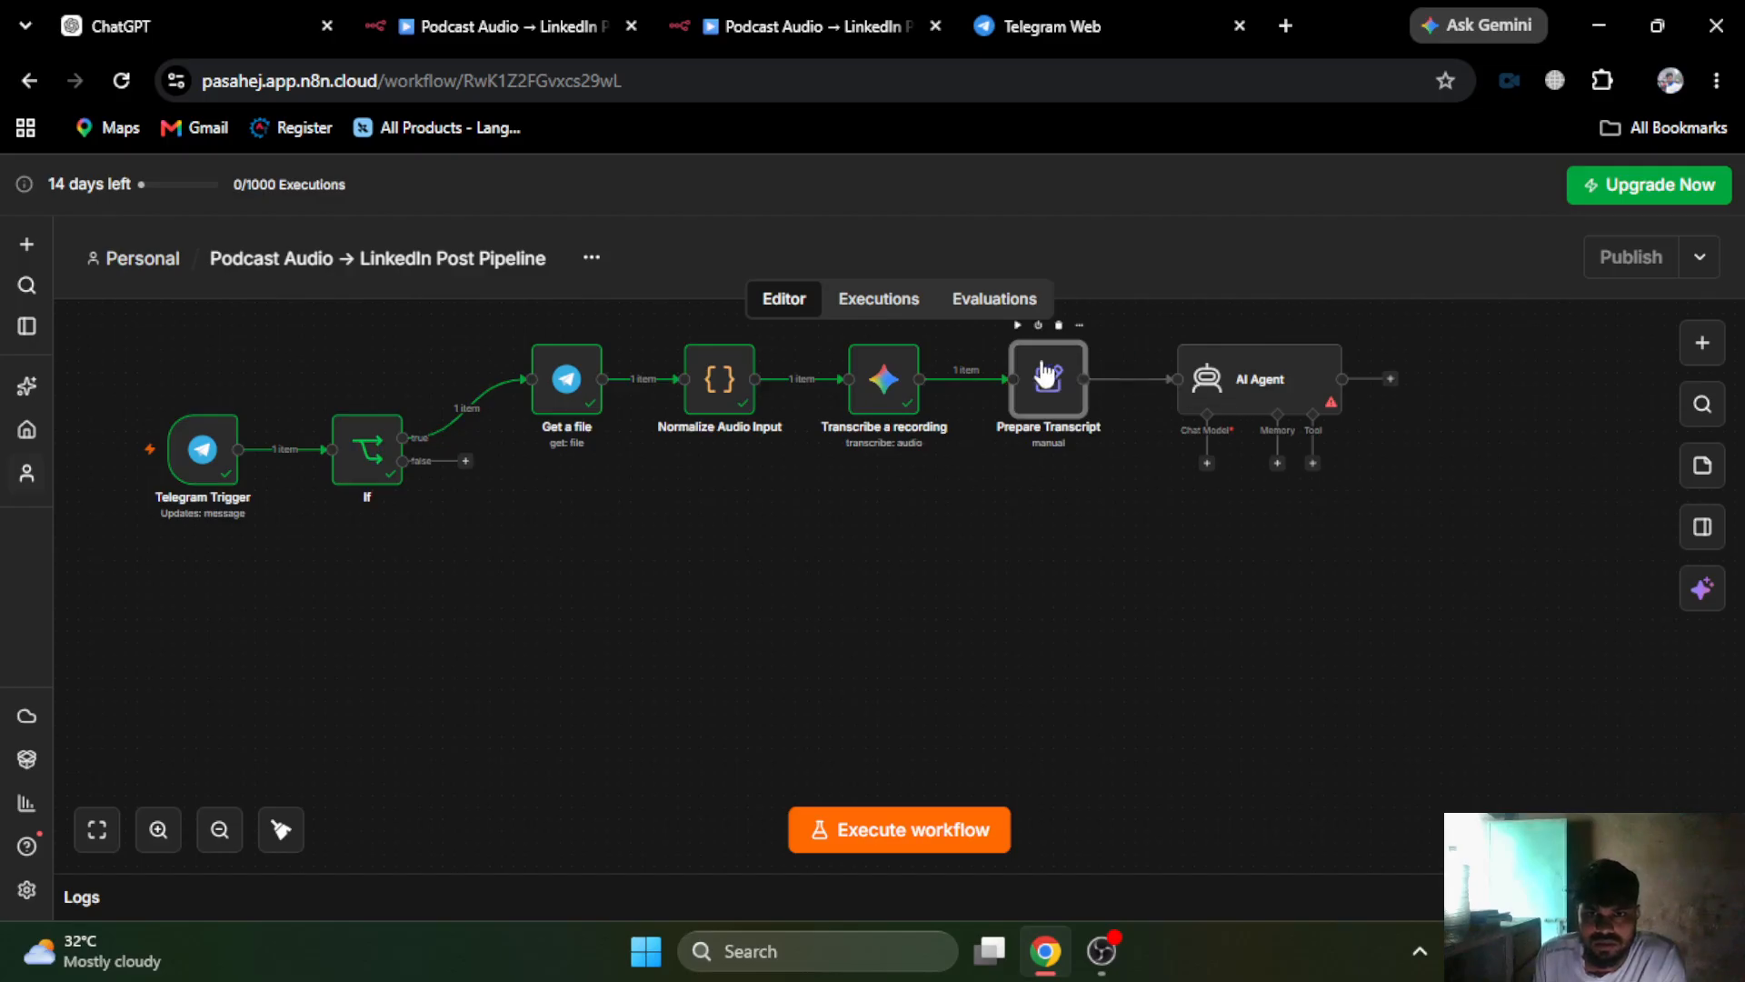
left_click(1017, 324)
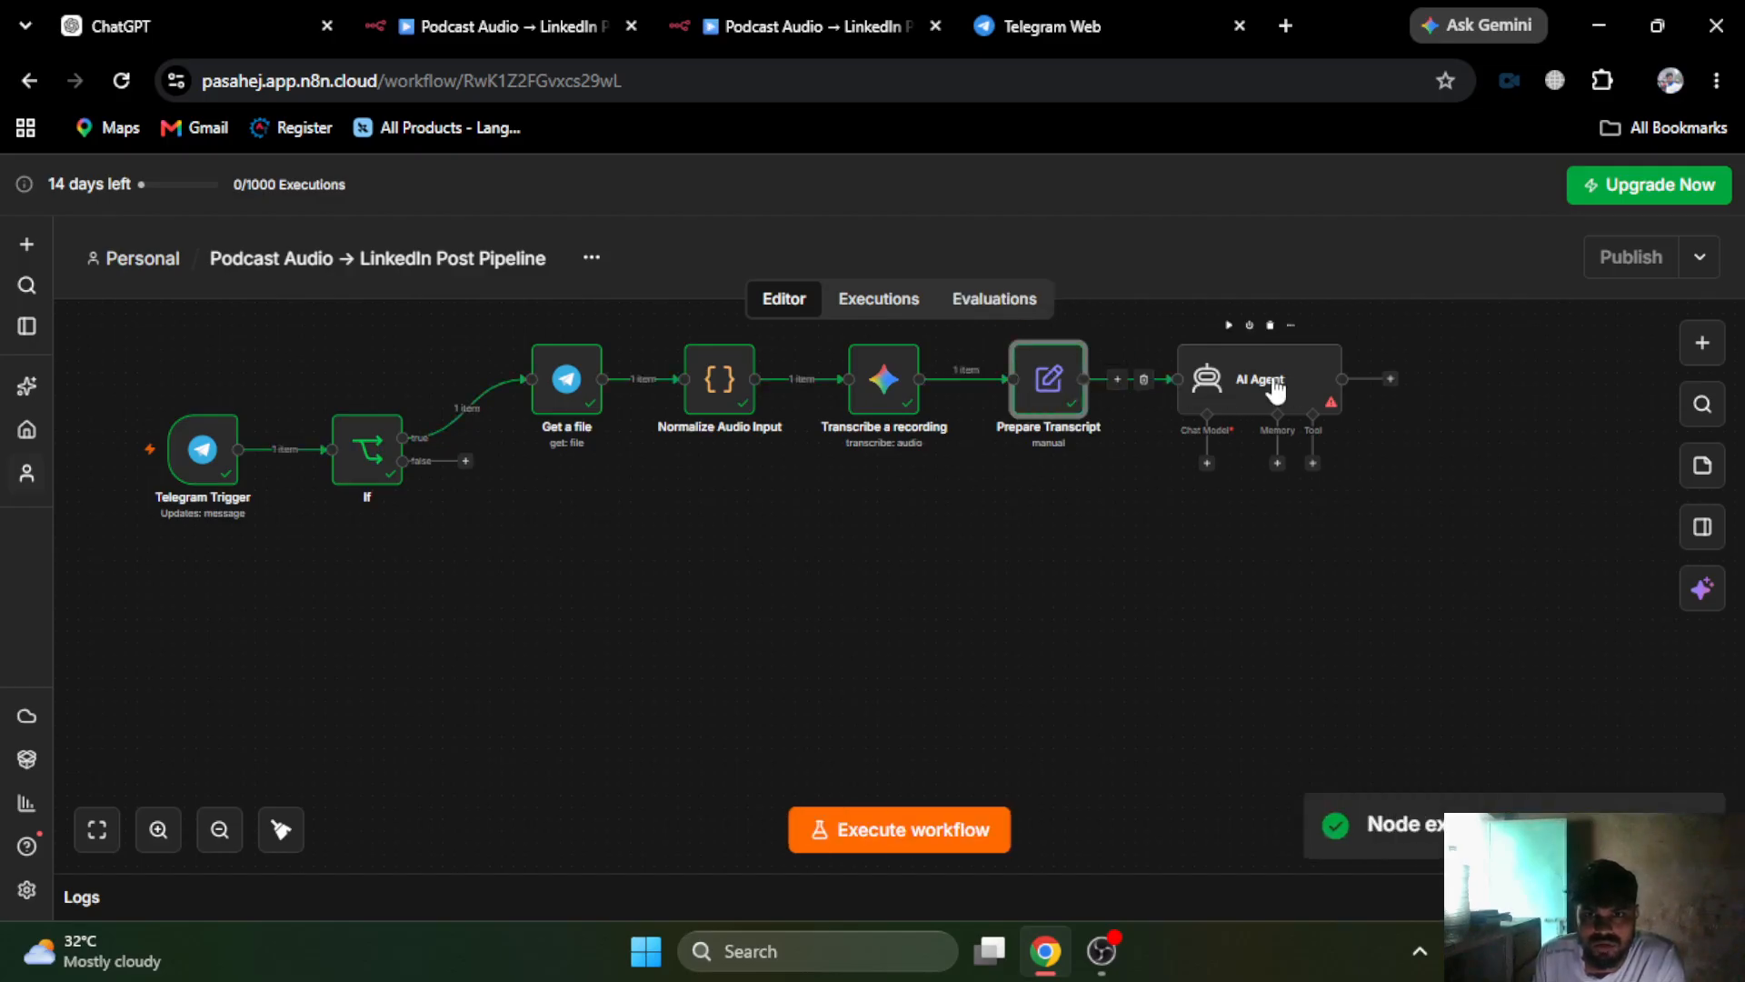
- Rename the AI Agent node to AI - LinkedIn Post, copying the name from the matching node in the reference workflow
double_click(1213, 370)
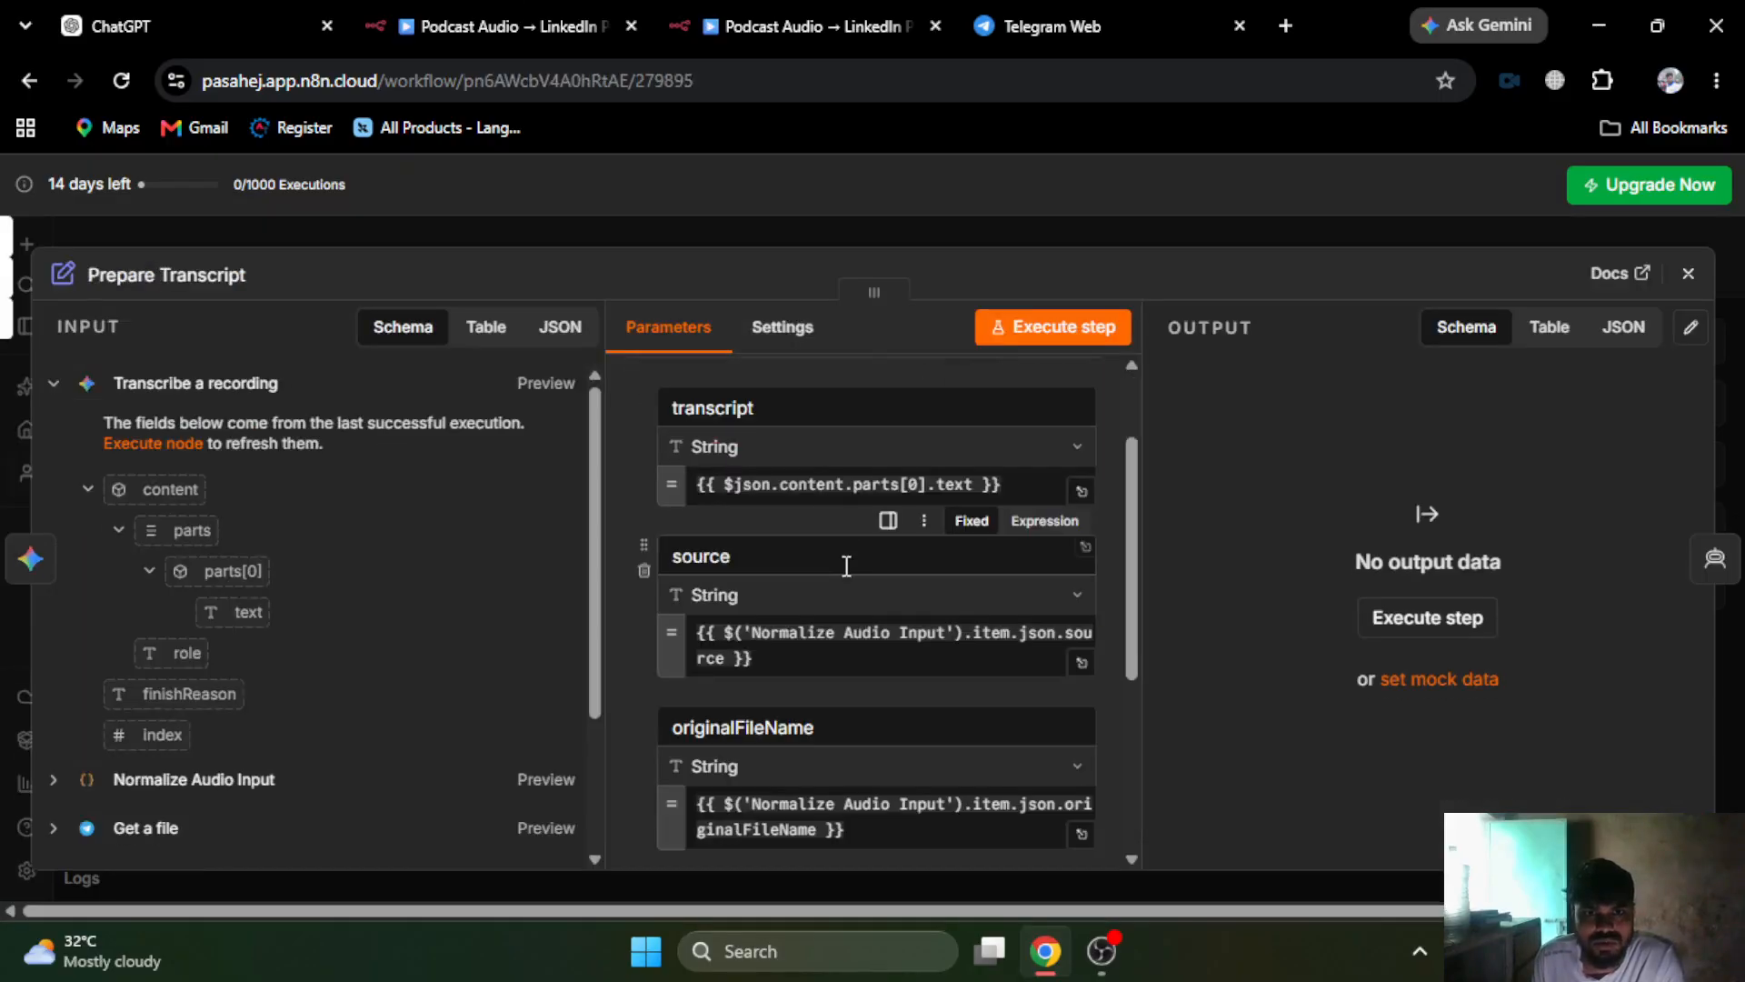
left_click(854, 214)
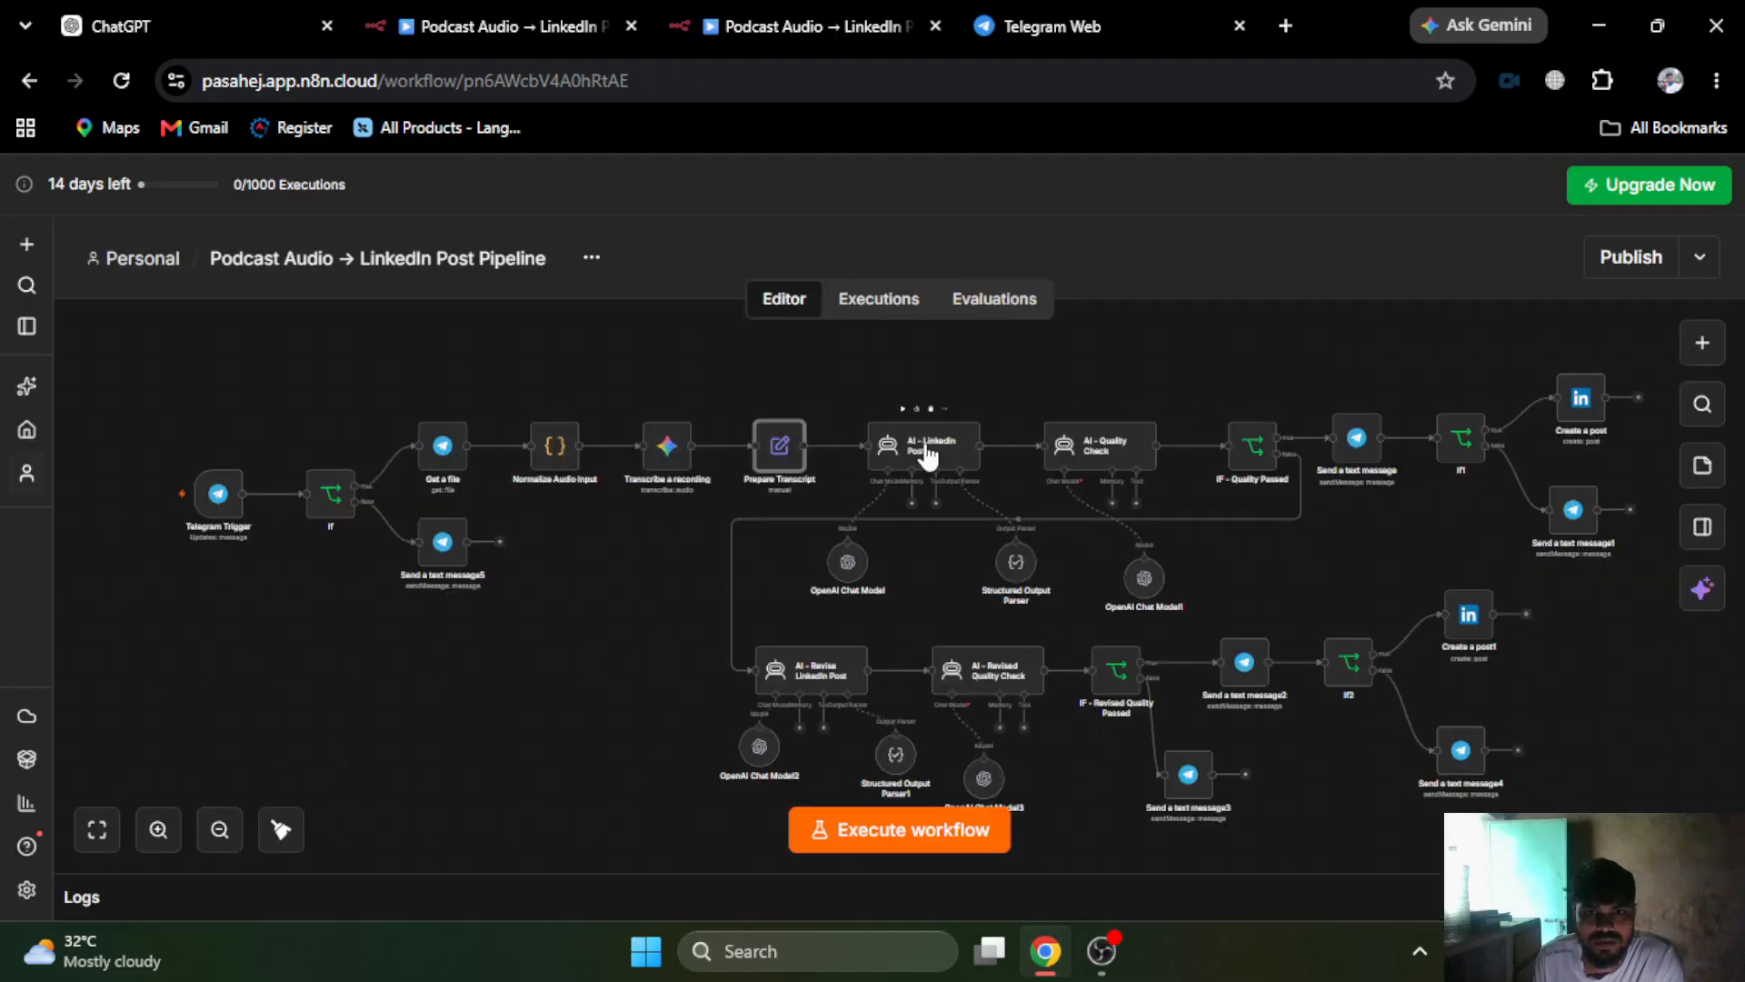
right_click(928, 454)
left_click(965, 386)
key("ctrl+c")
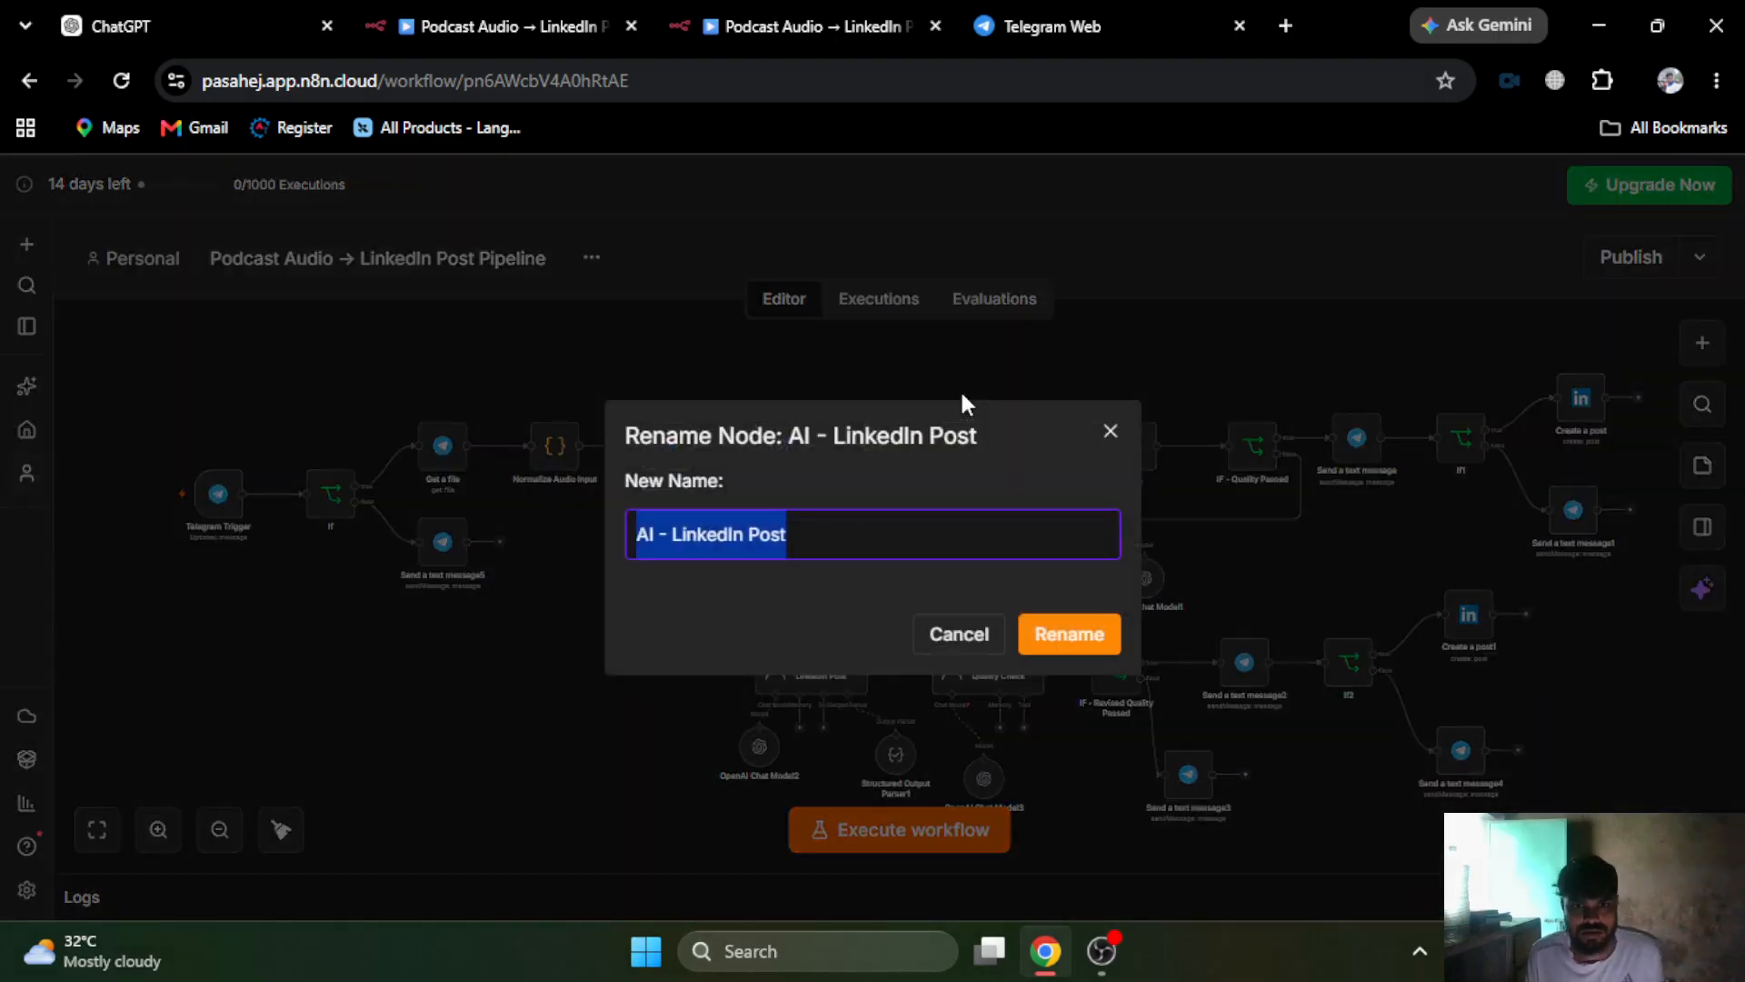
left_click(973, 636)
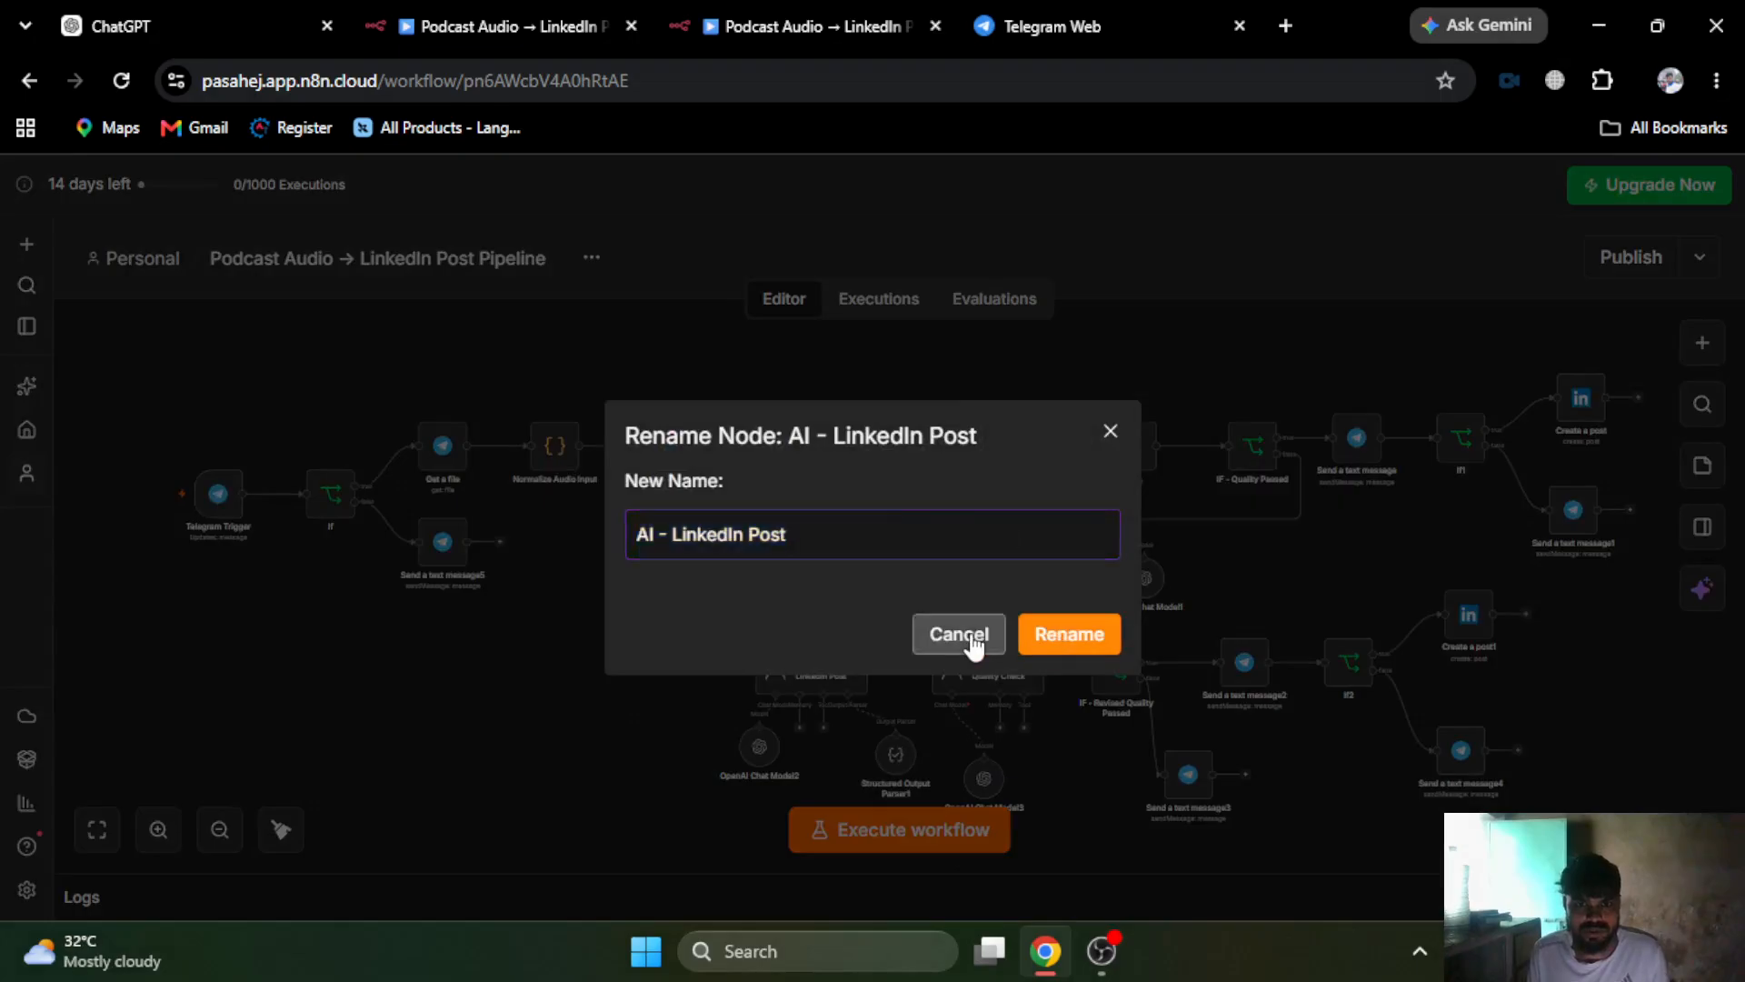
left_click(822, 18)
left_click(970, 243)
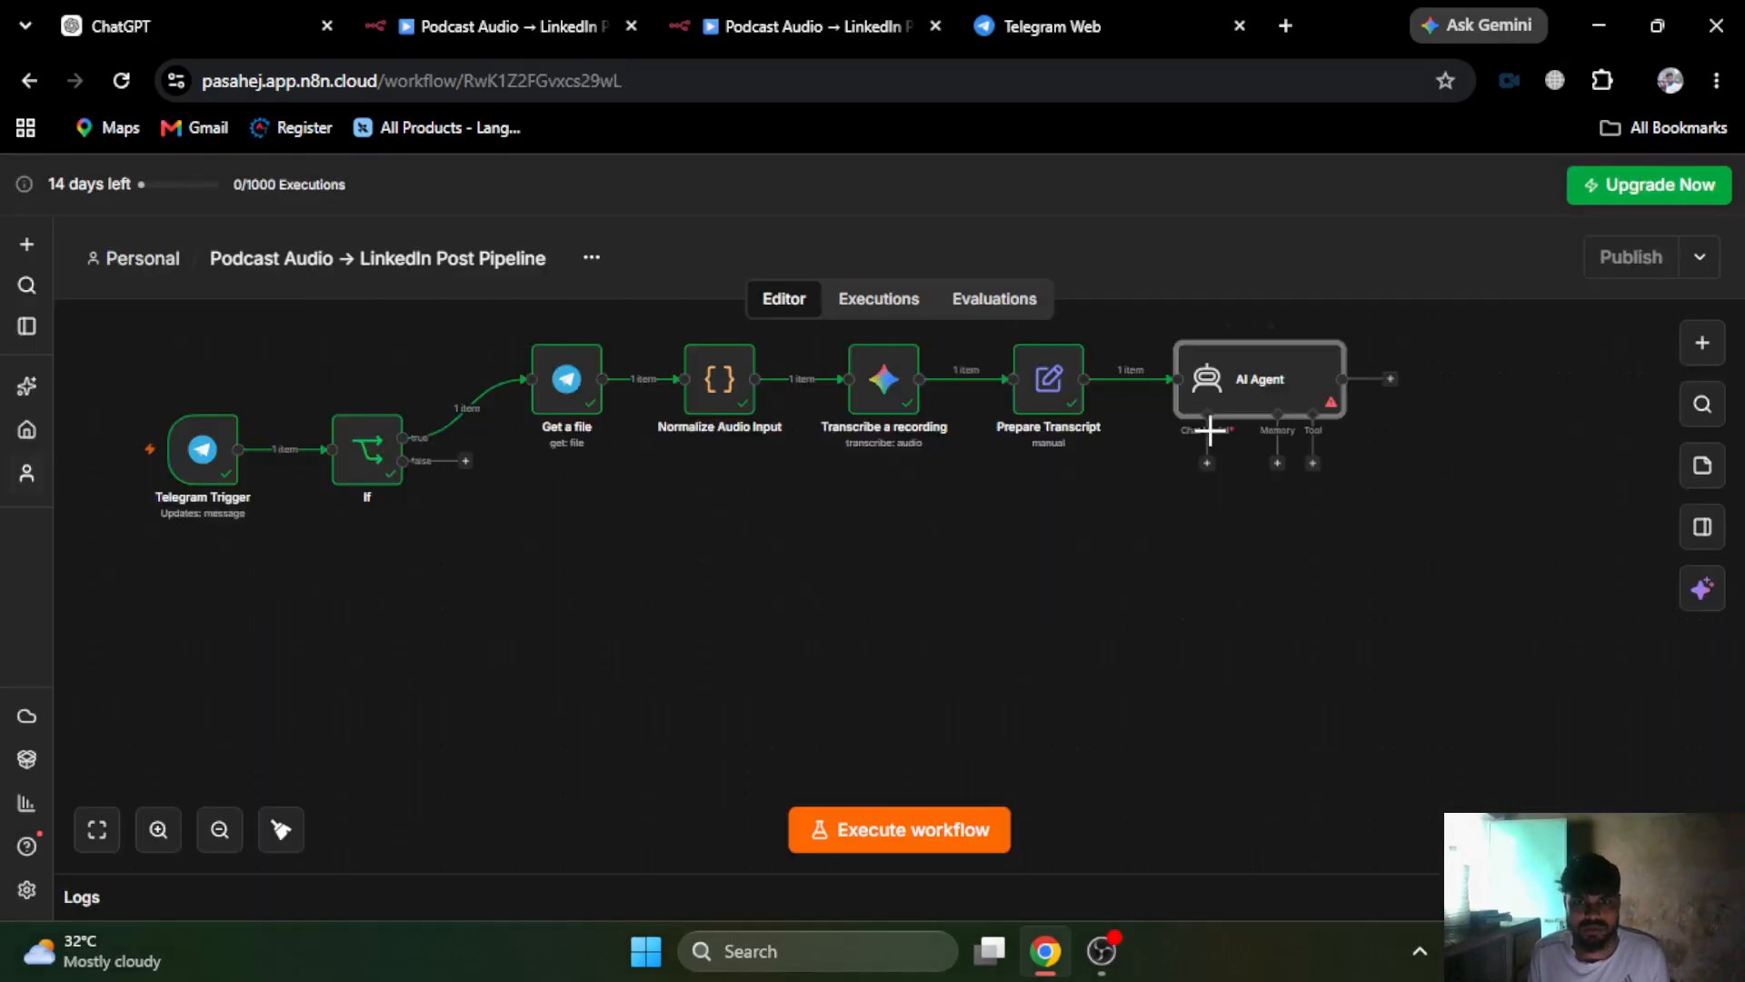
right_click(1246, 377)
left_click(1284, 400)
key("ctrl+v")
left_click(1069, 632)
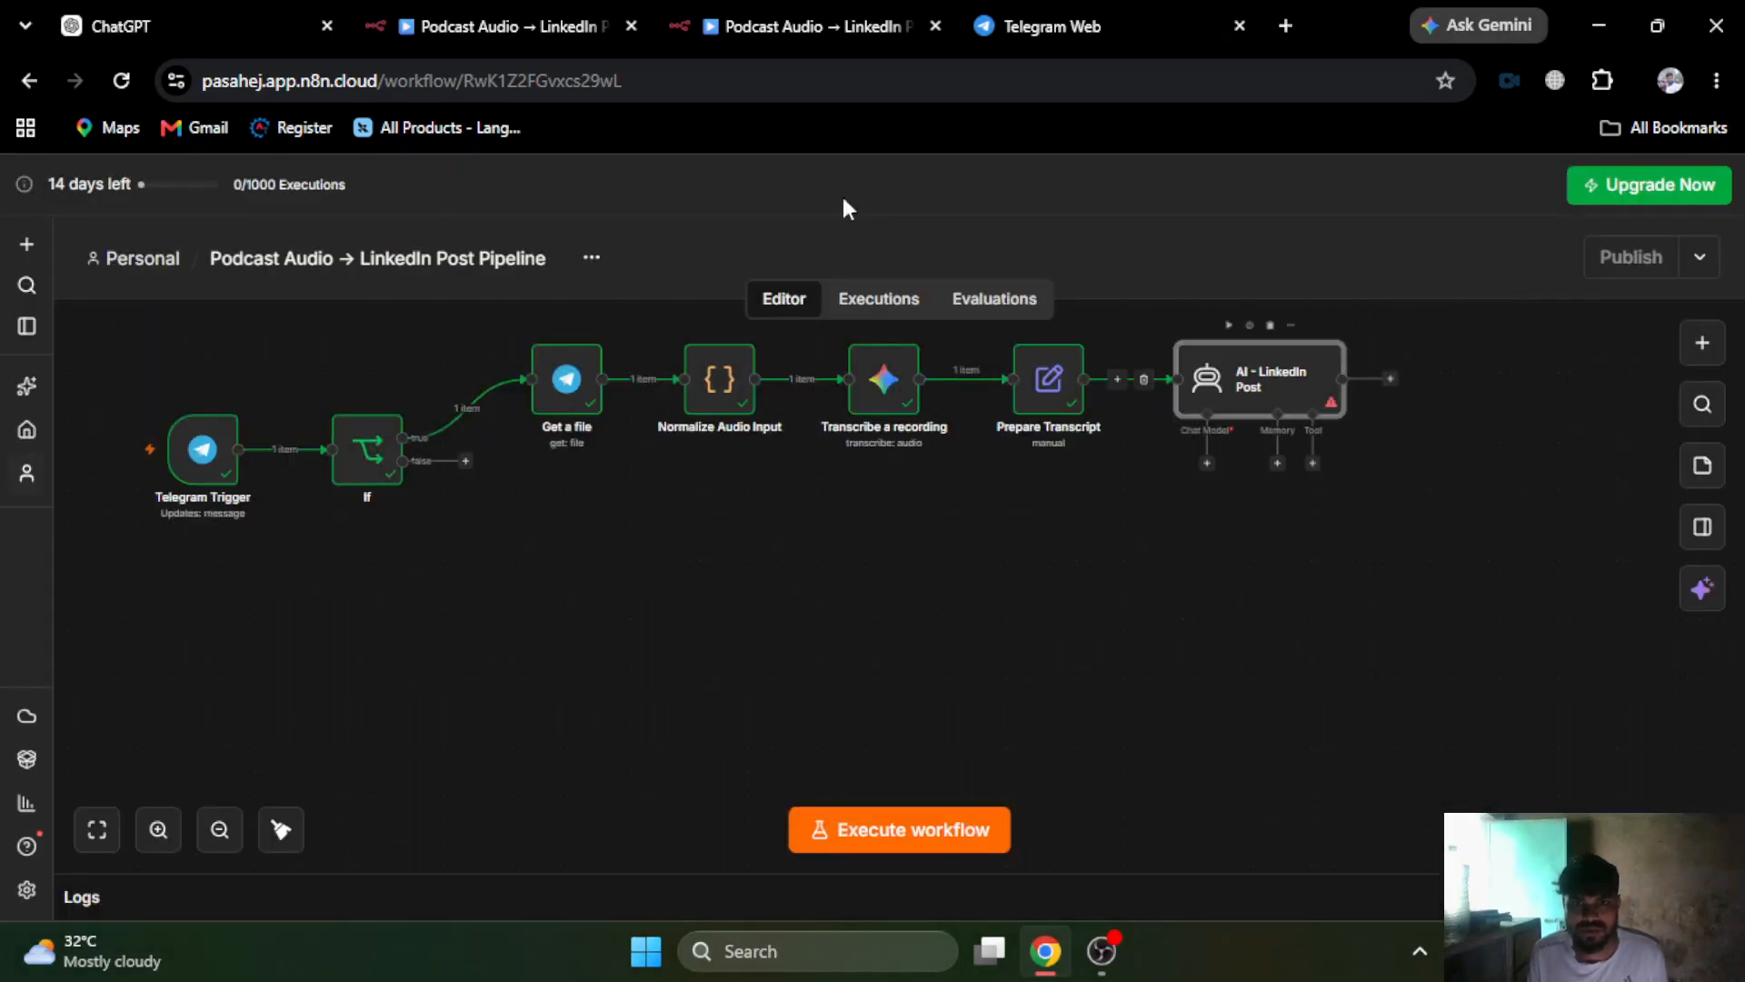
- Open the AI - LinkedIn Post node in the reference workflow and review its user message prompt in the expanded expression editor
left_click(572, 14)
double_click(922, 452)
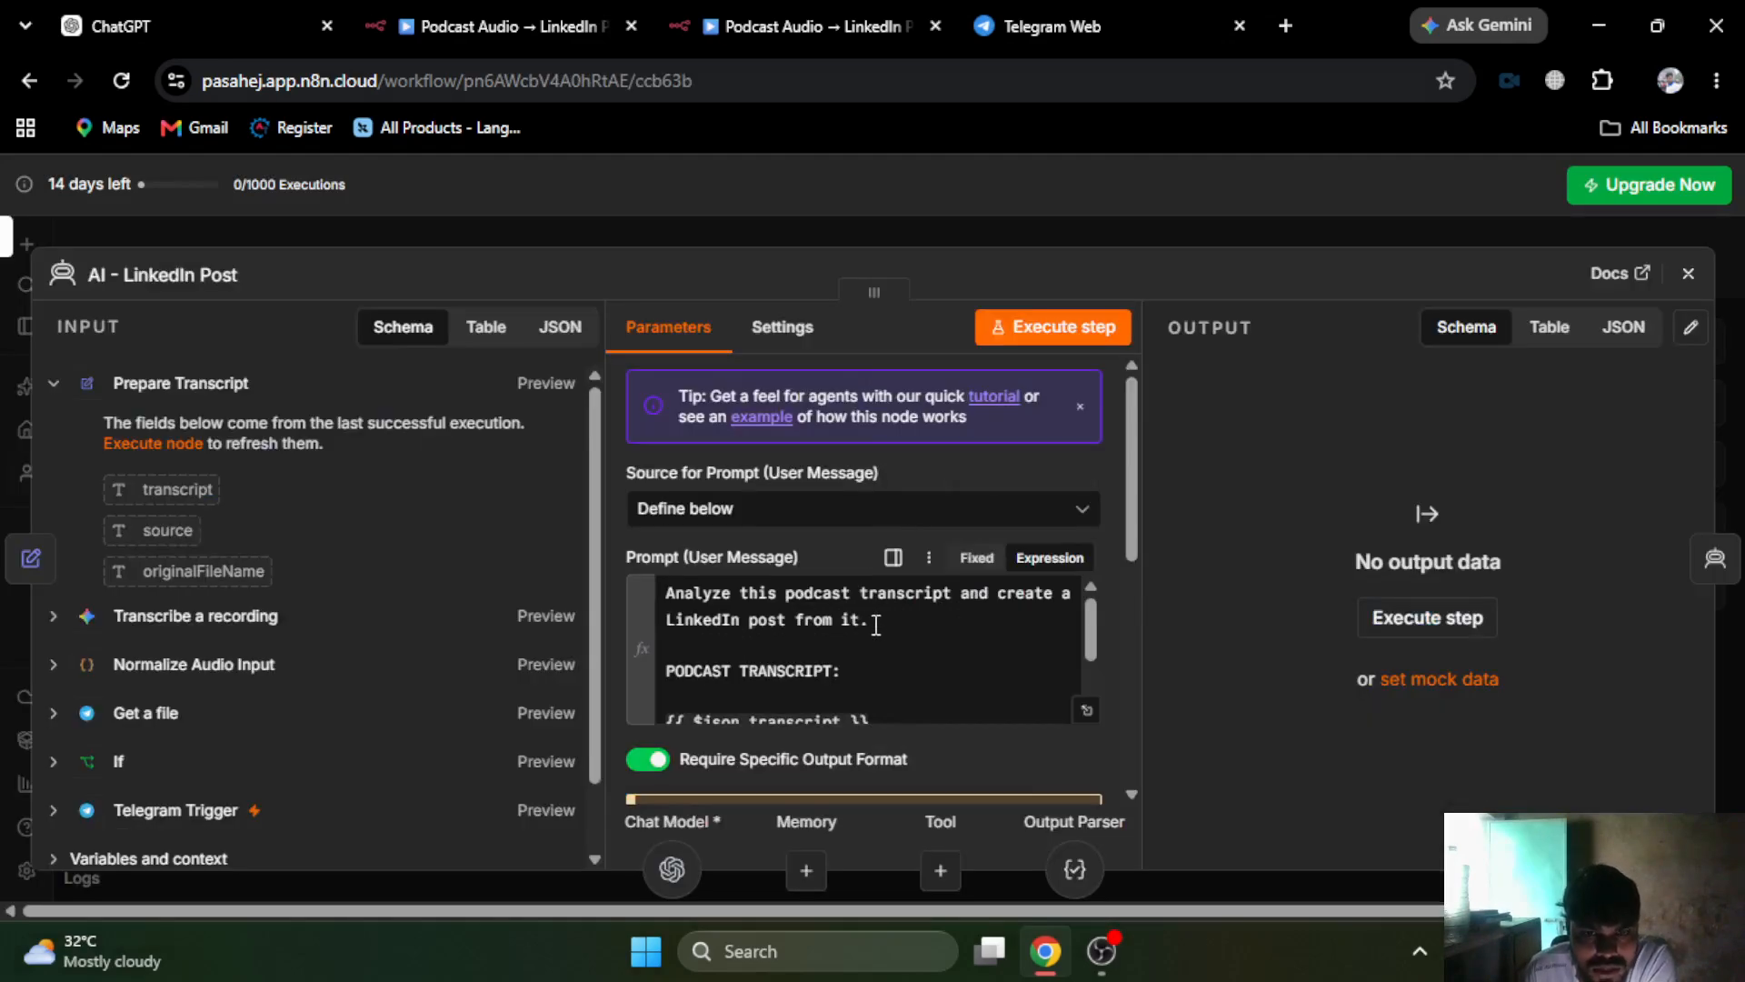
left_click(1086, 711)
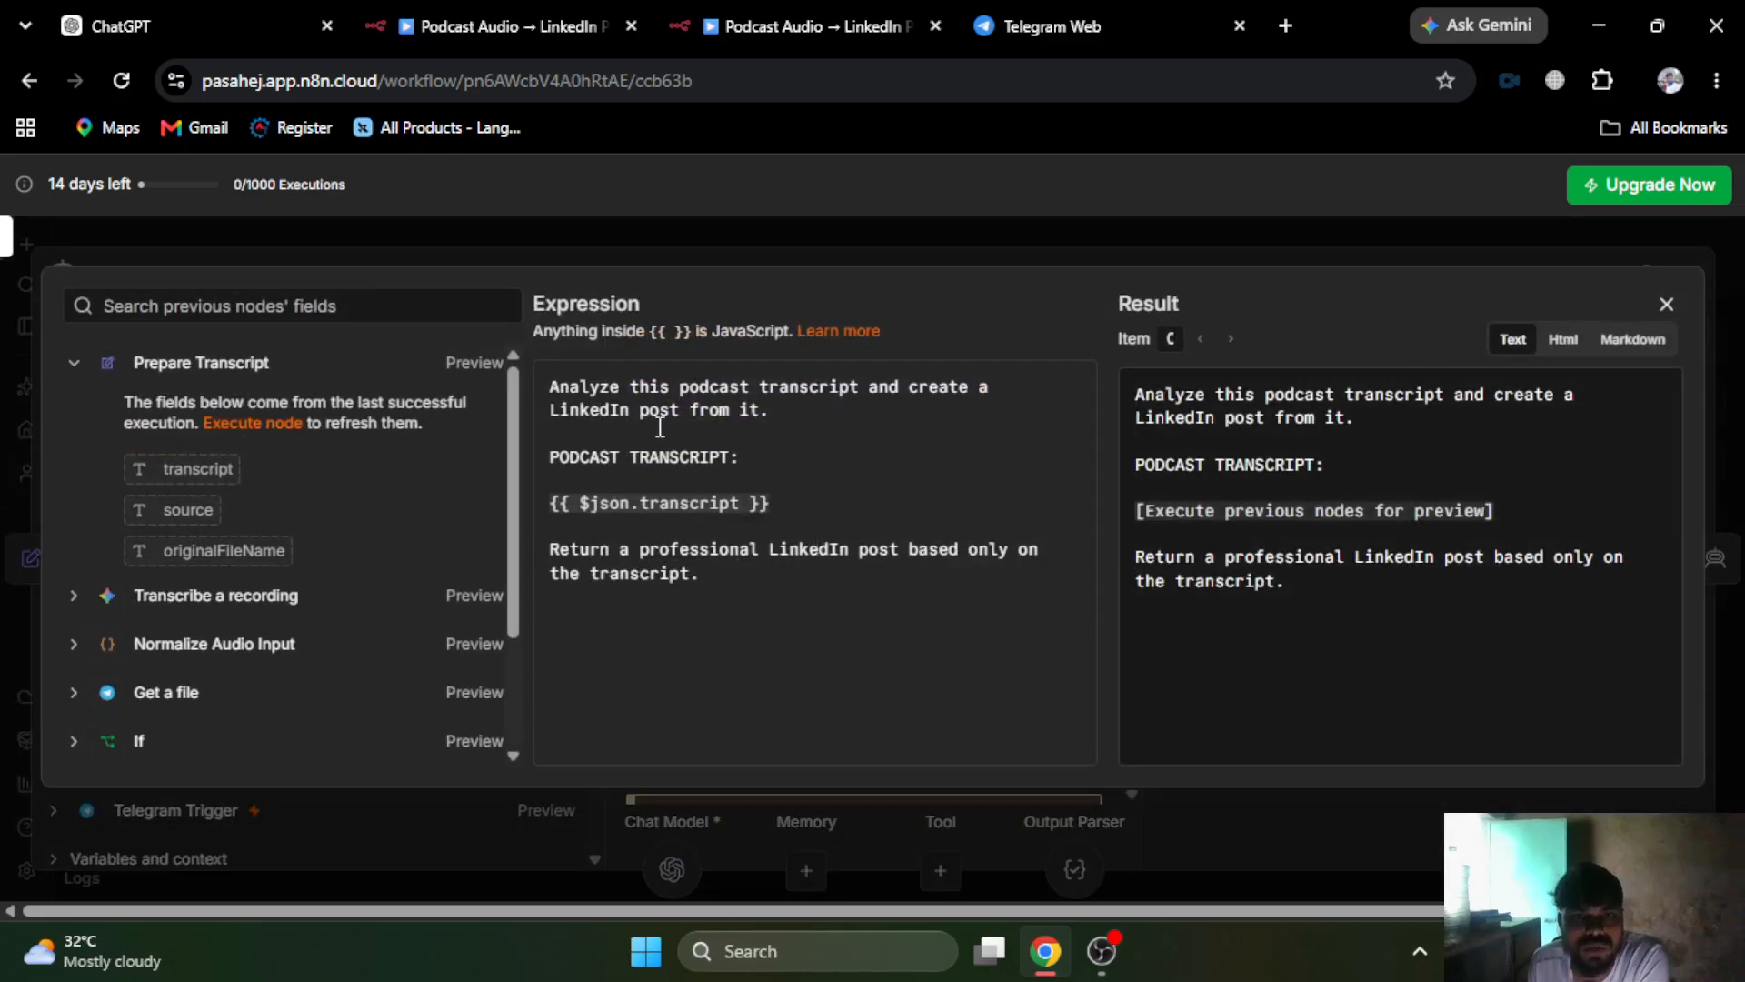
left_click_drag(787, 501, 480, 509)
left_click(782, 513)
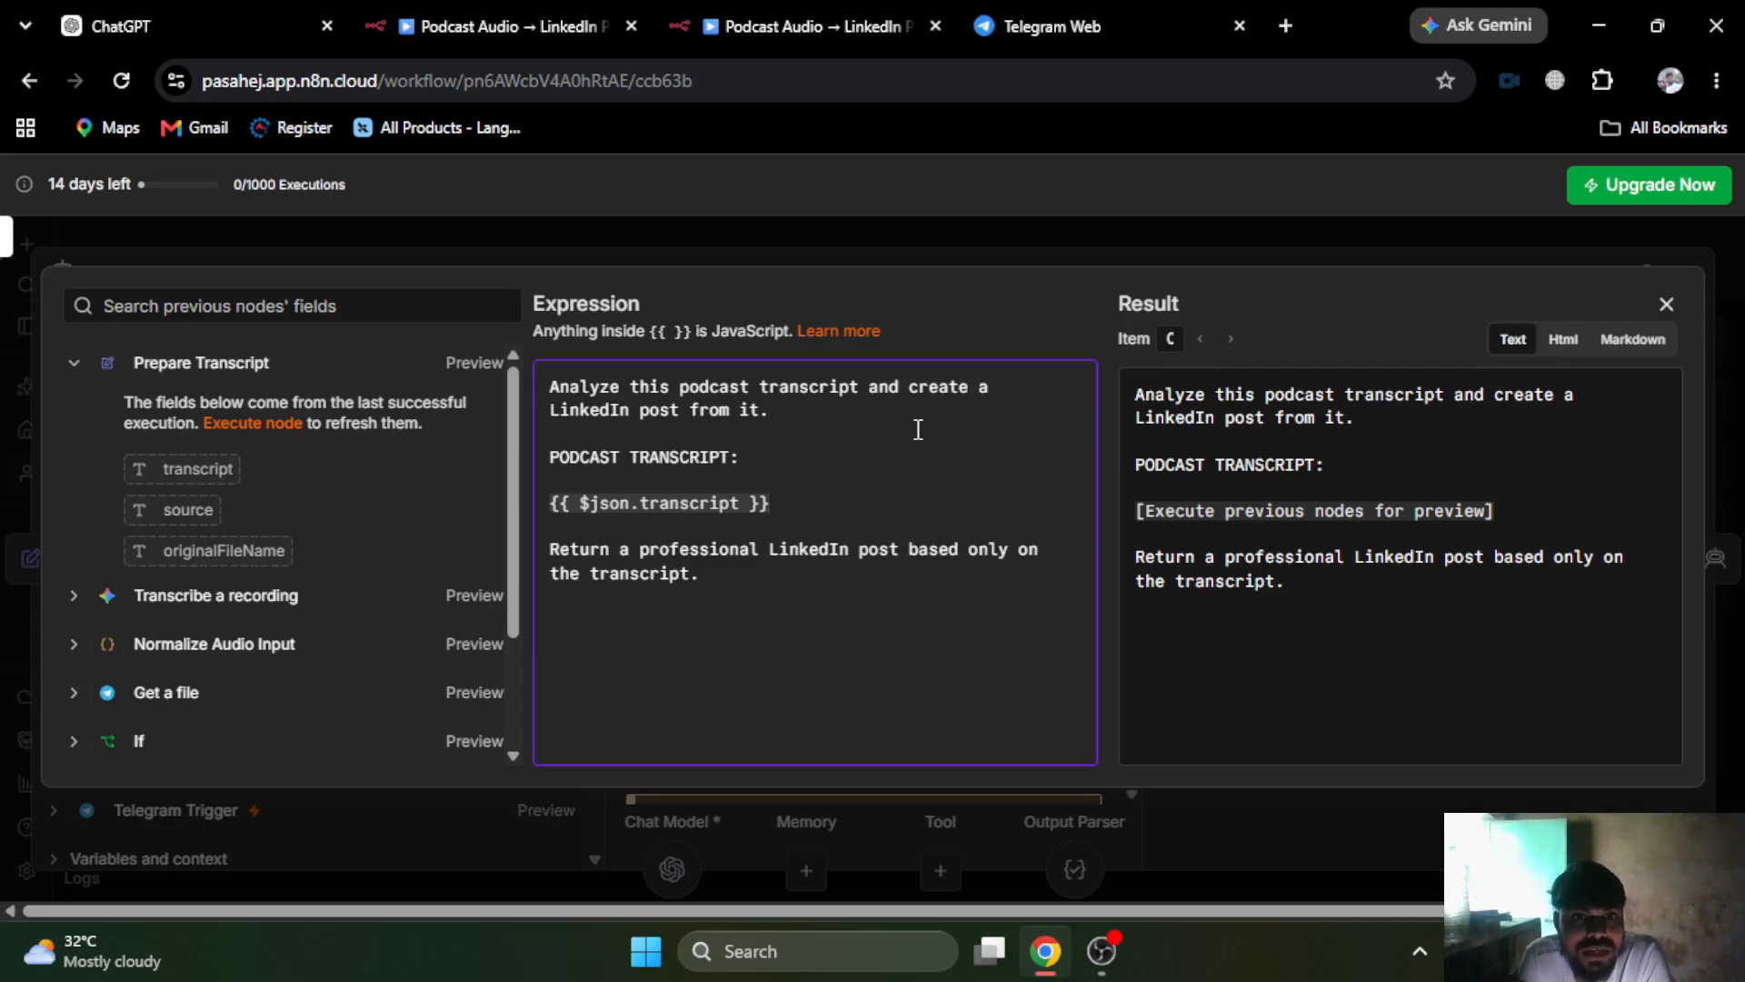
- In the new workflow's AI - LinkedIn Post node, switch the user message prompt to an expression and open its expanded editor
left_click(835, 22)
double_click(1240, 386)
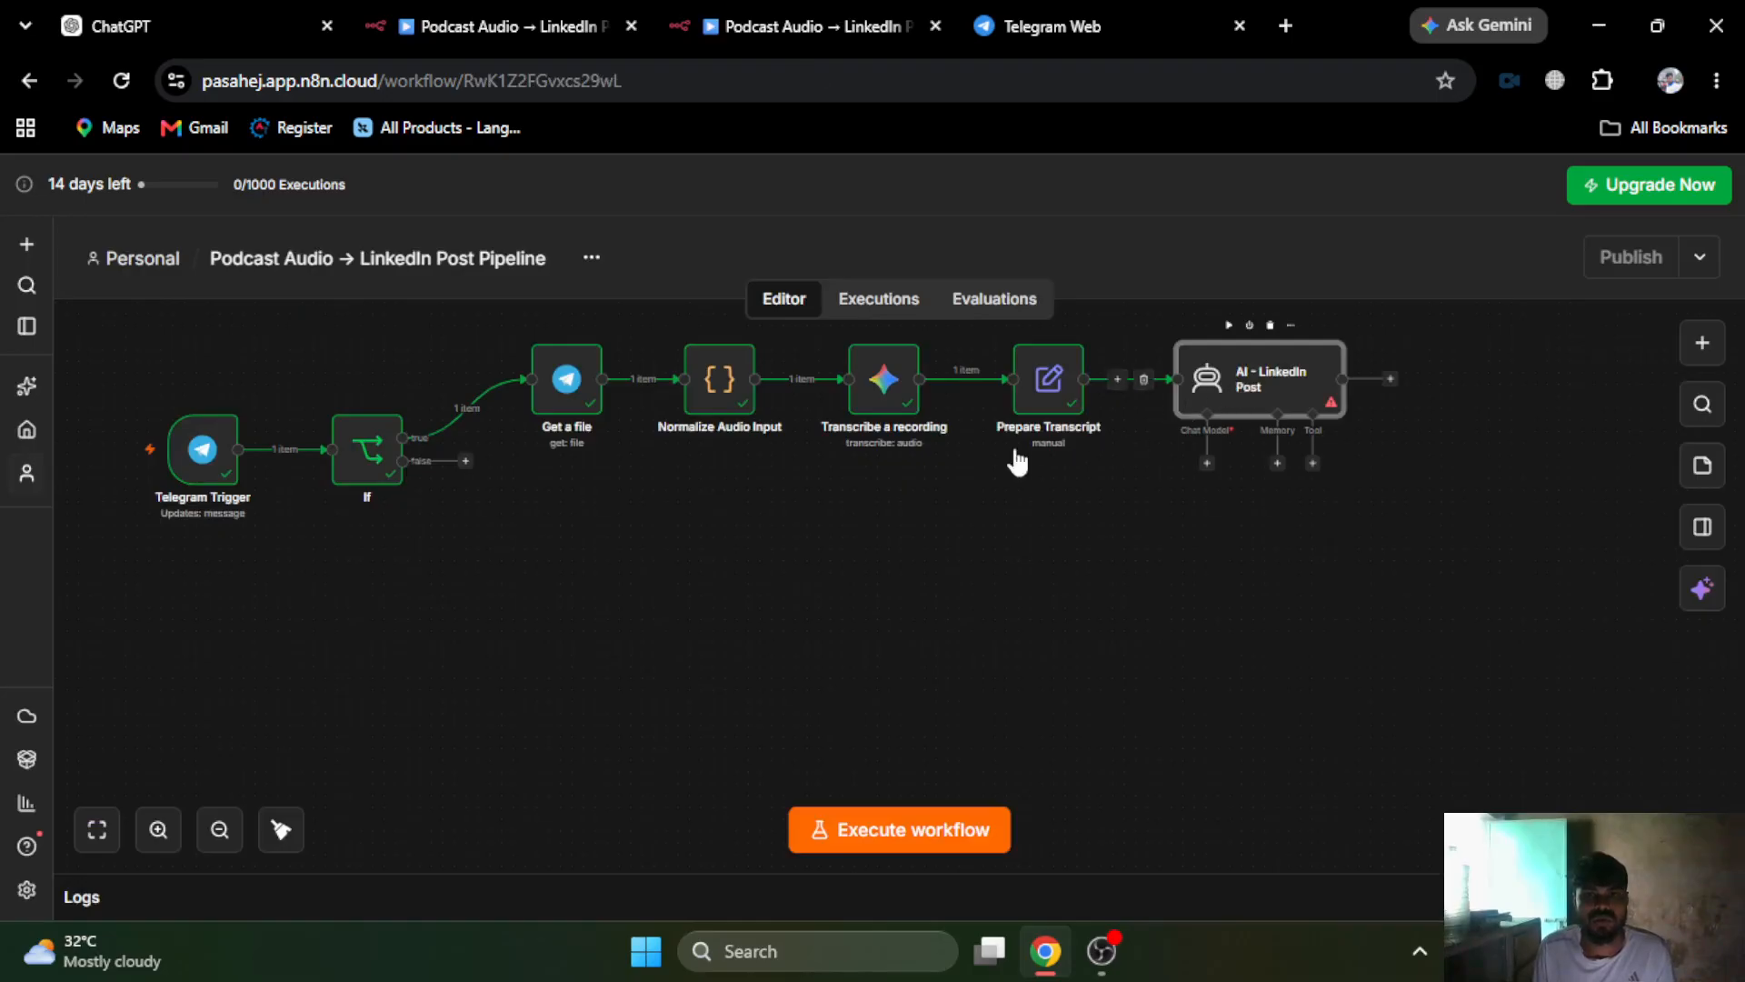
left_click(1064, 626)
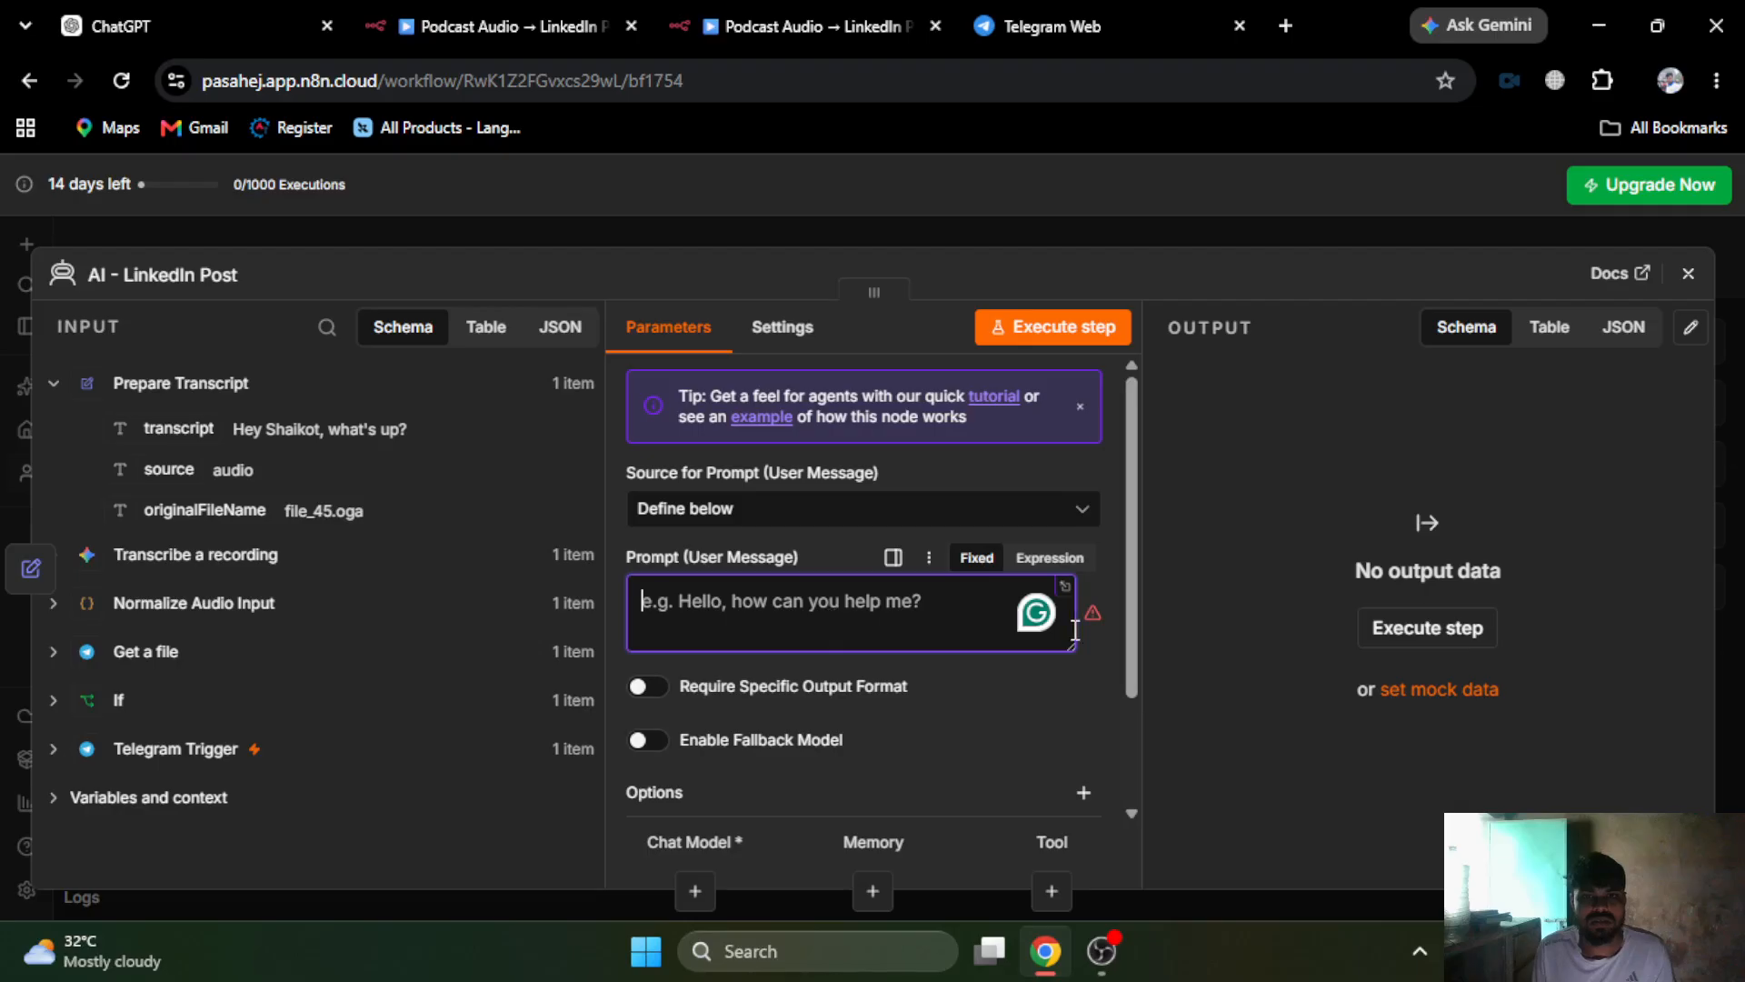
left_click(1058, 558)
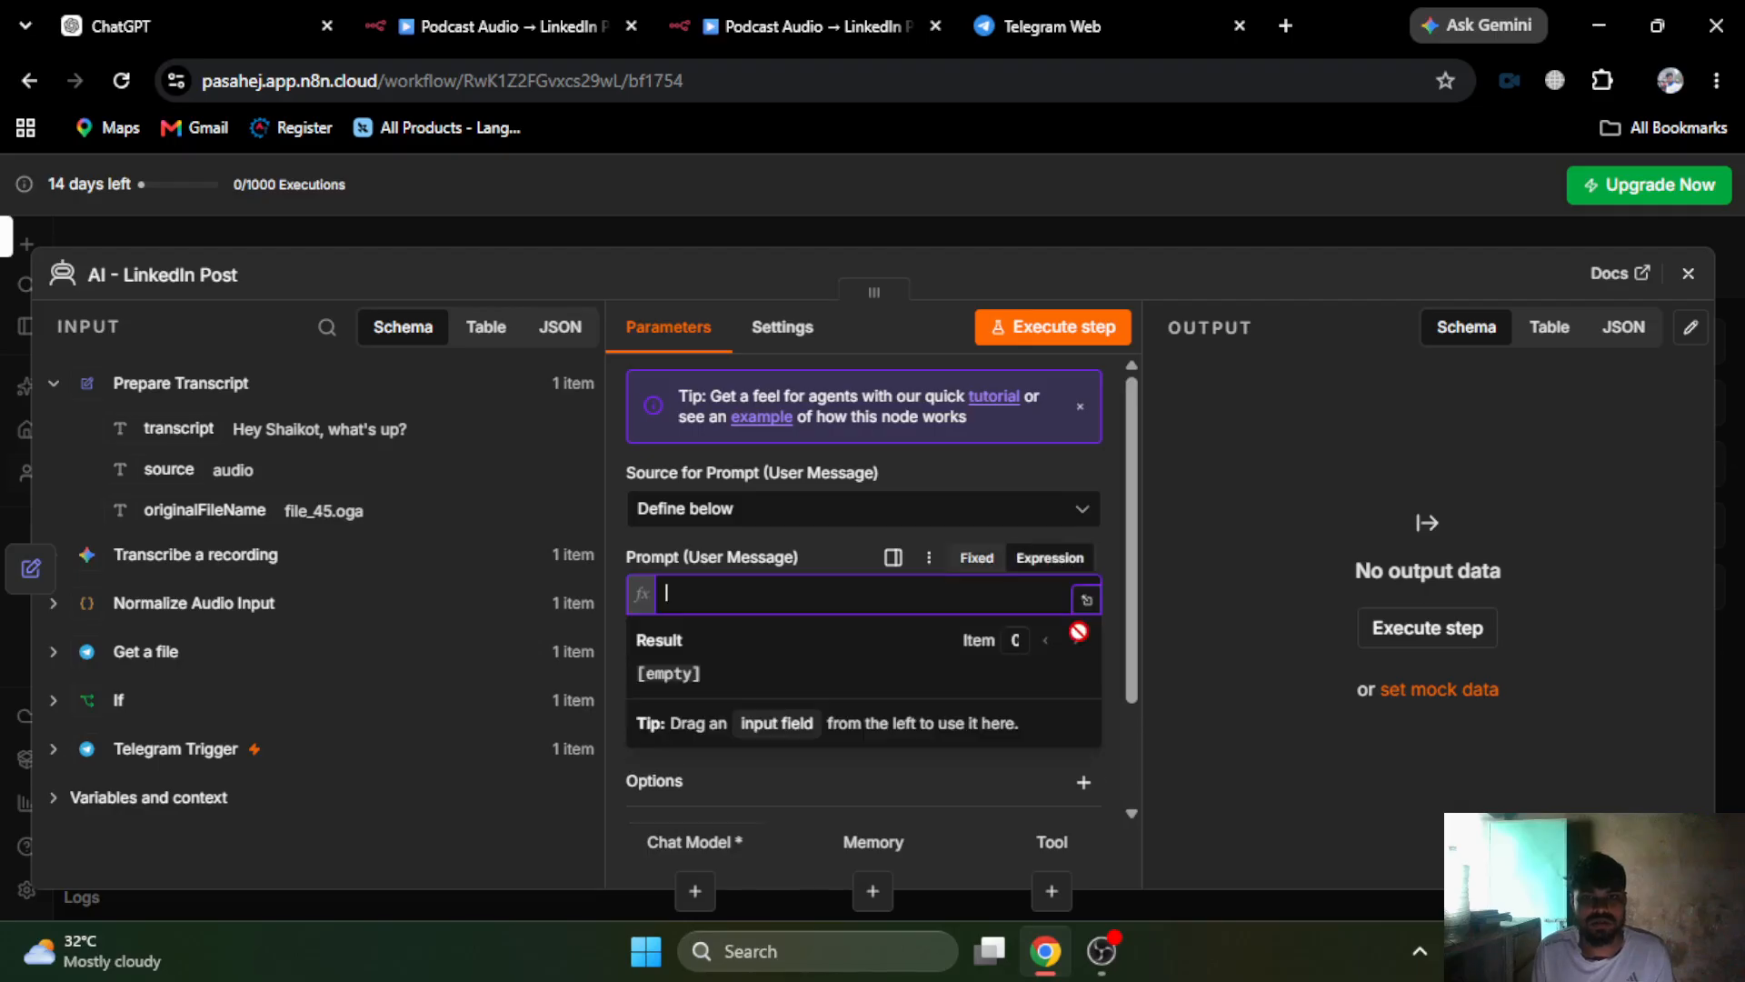
left_click(1087, 599)
left_click(814, 3)
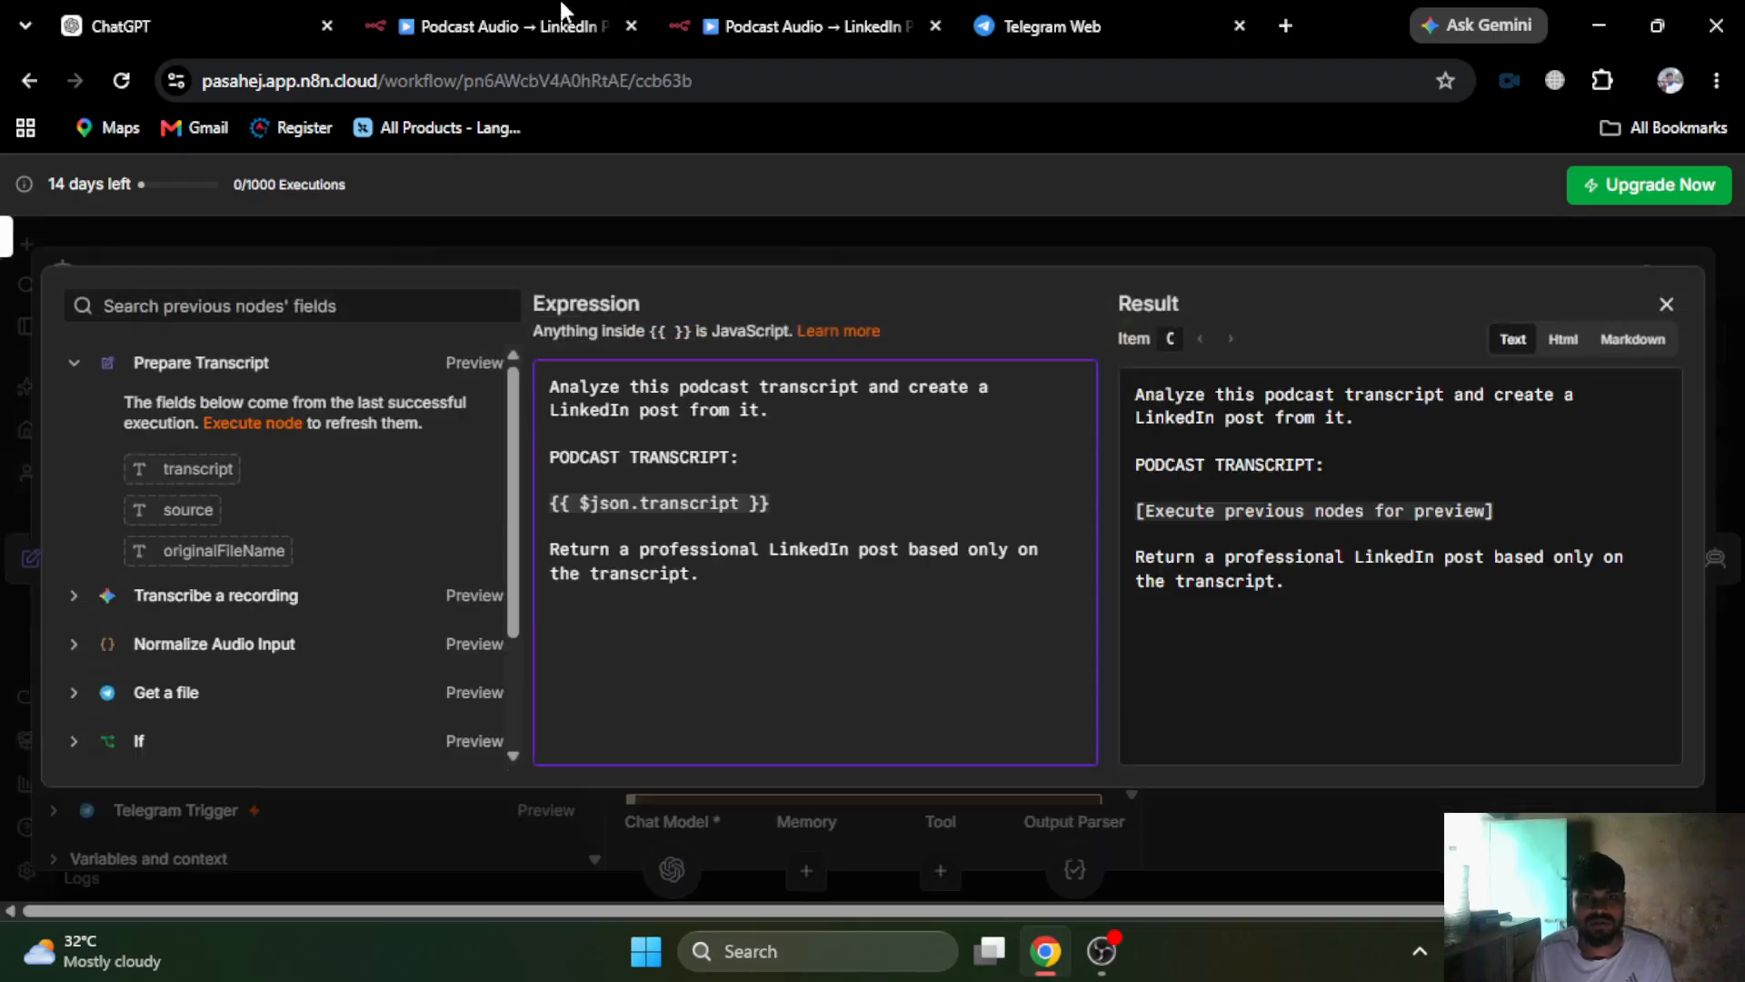
left_click(815, 4)
- Enter the prompt's opening line "Analyze this podcast transcript and create a linkedin post from it.", following the reference prompt
left_click(738, 478)
type("An")
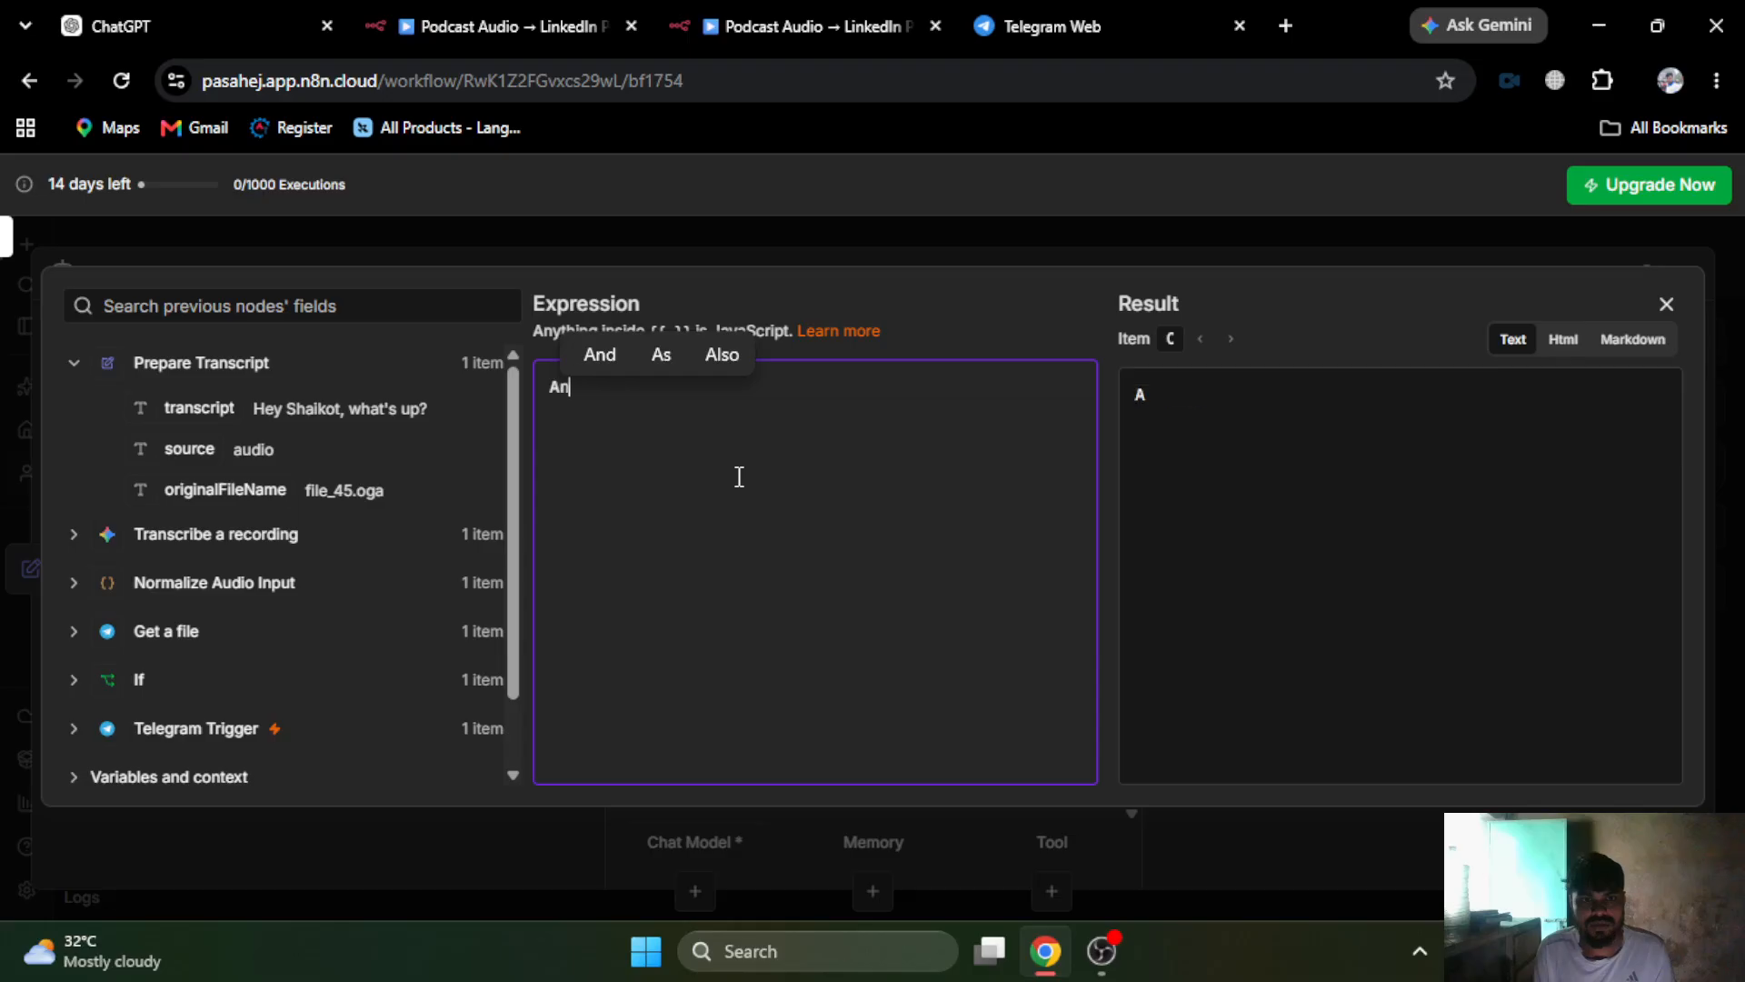
type("alyze this pos")
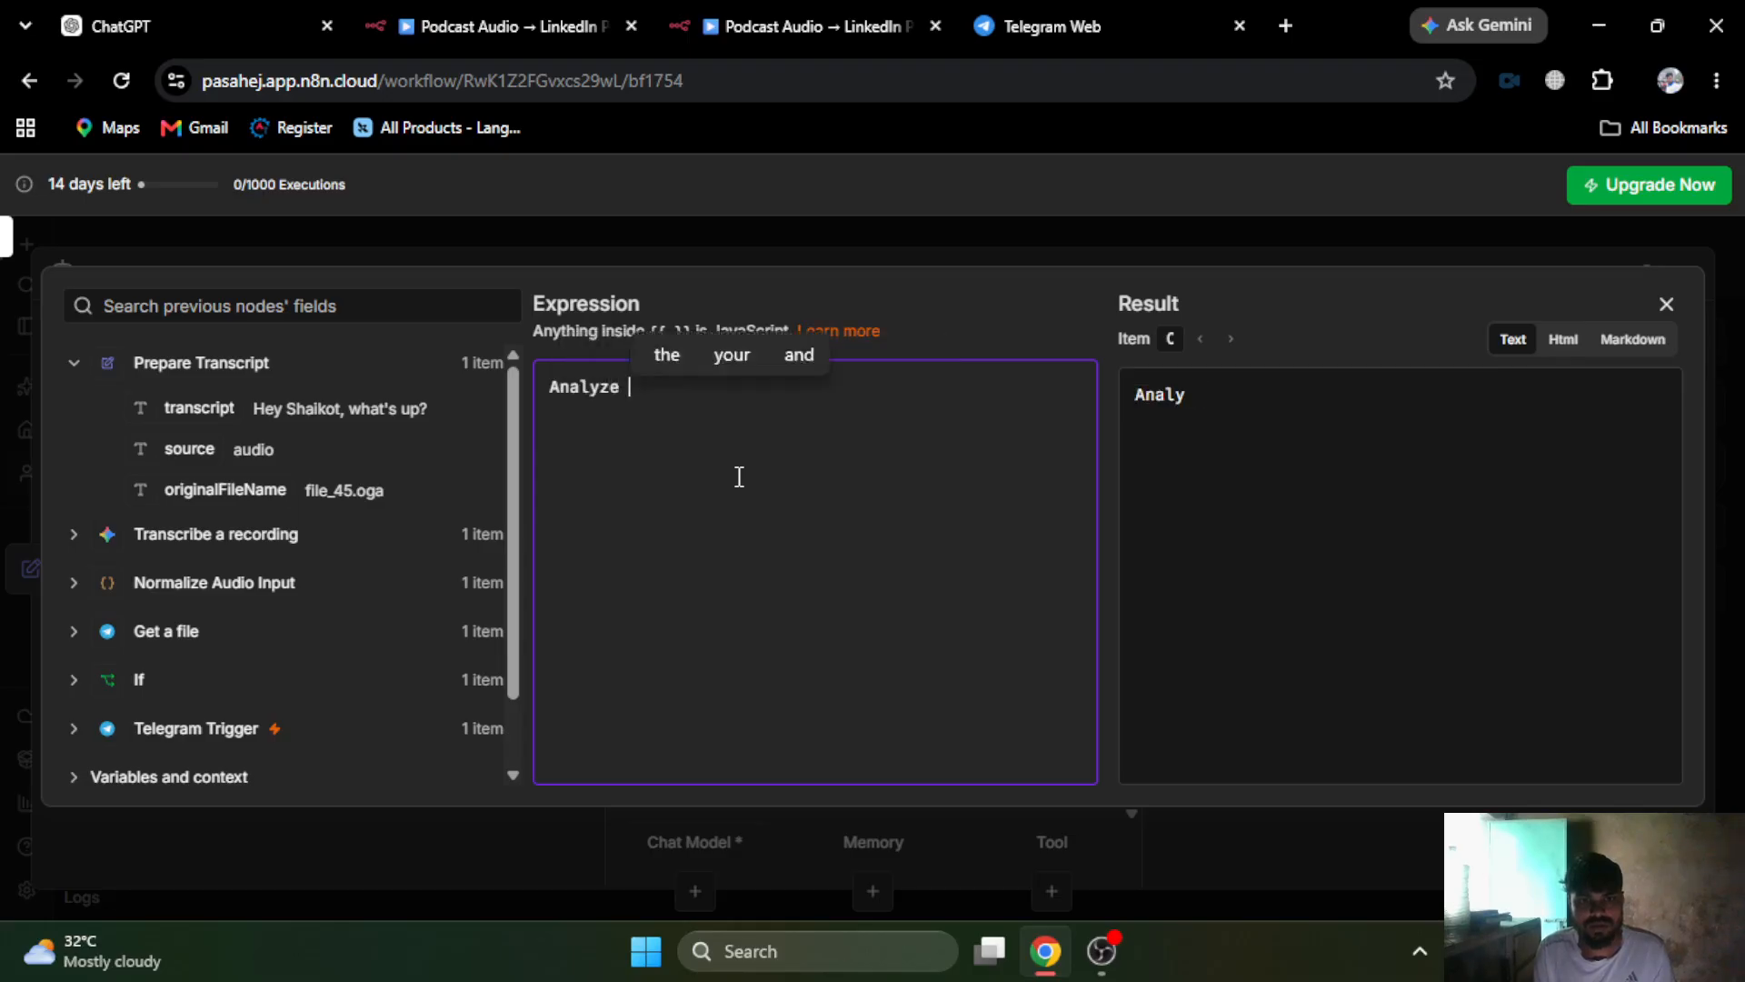
key("BackSpace")
type("dcast")
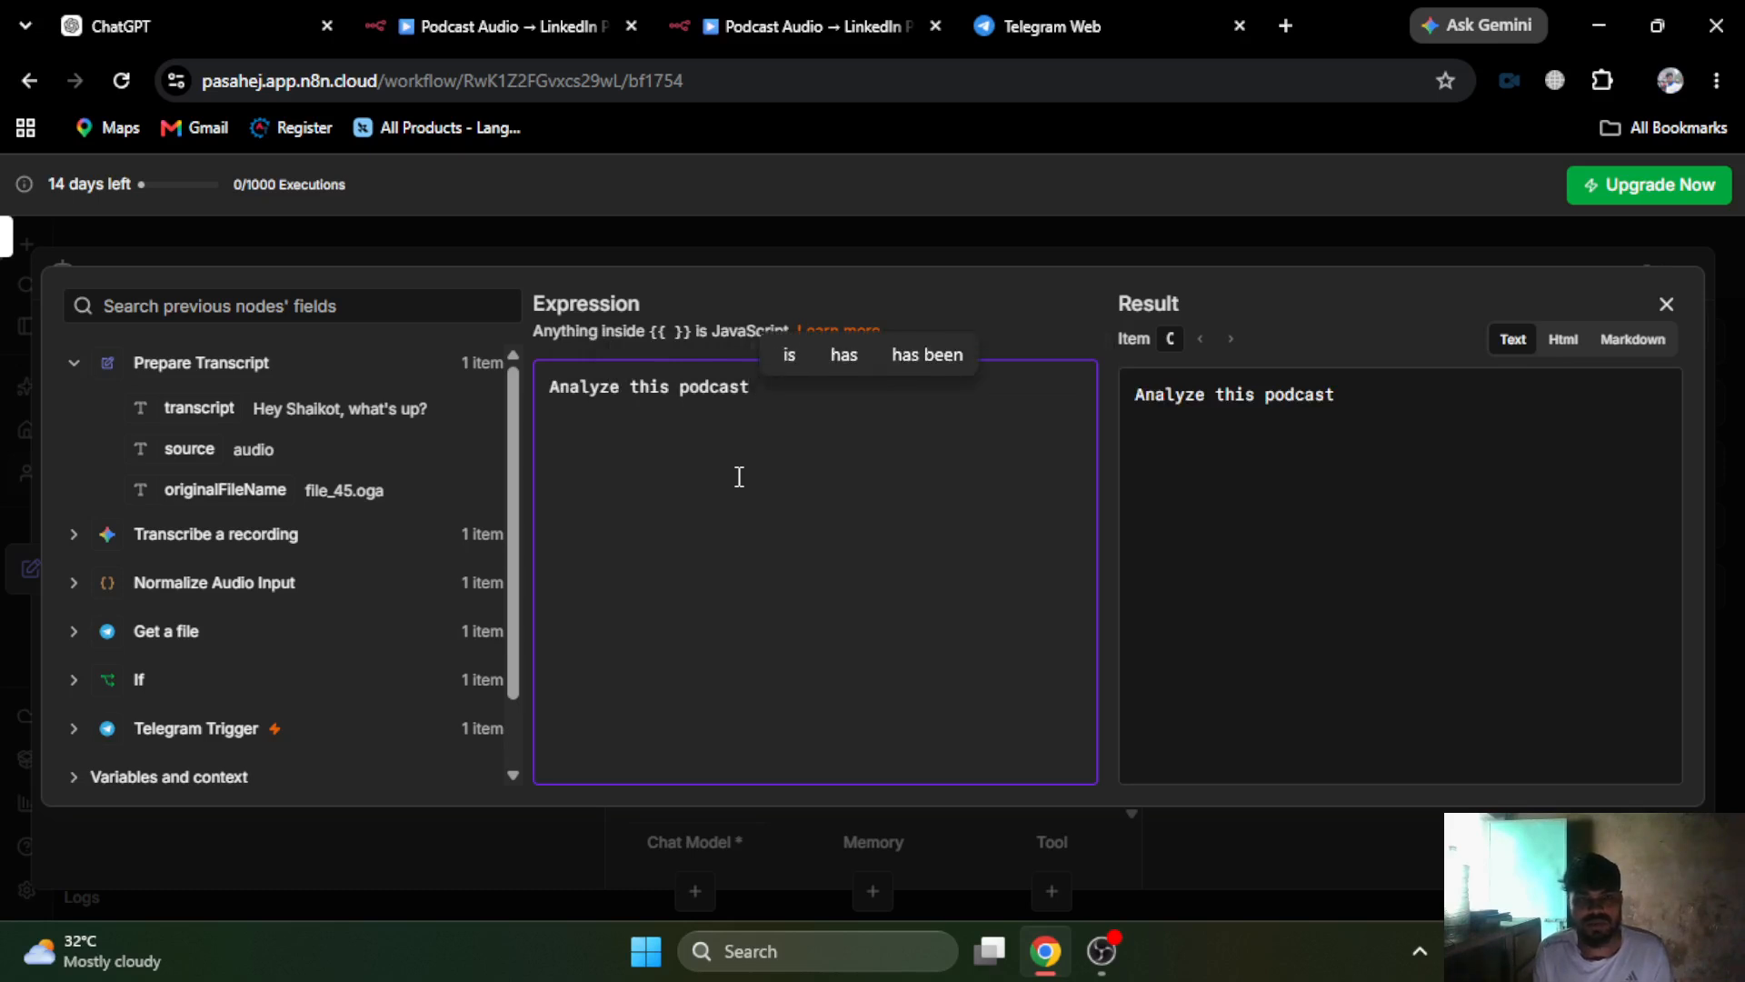
left_click(568, 13)
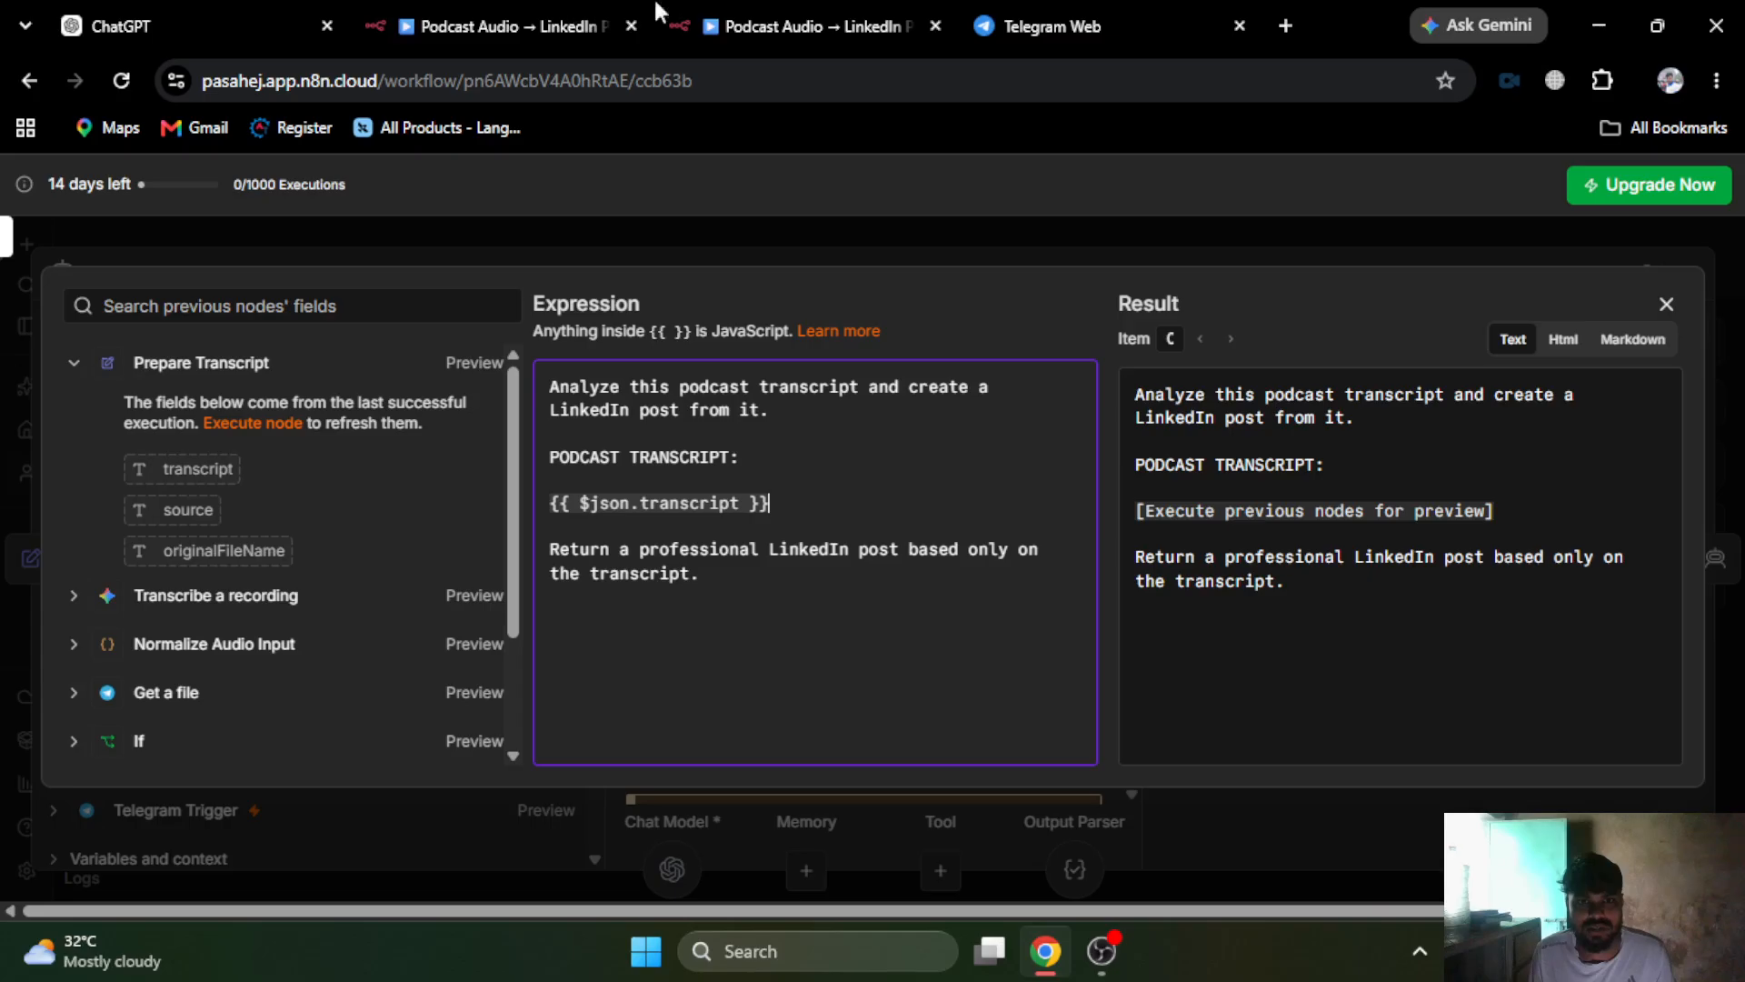
left_click(773, 9)
type("transcript and ")
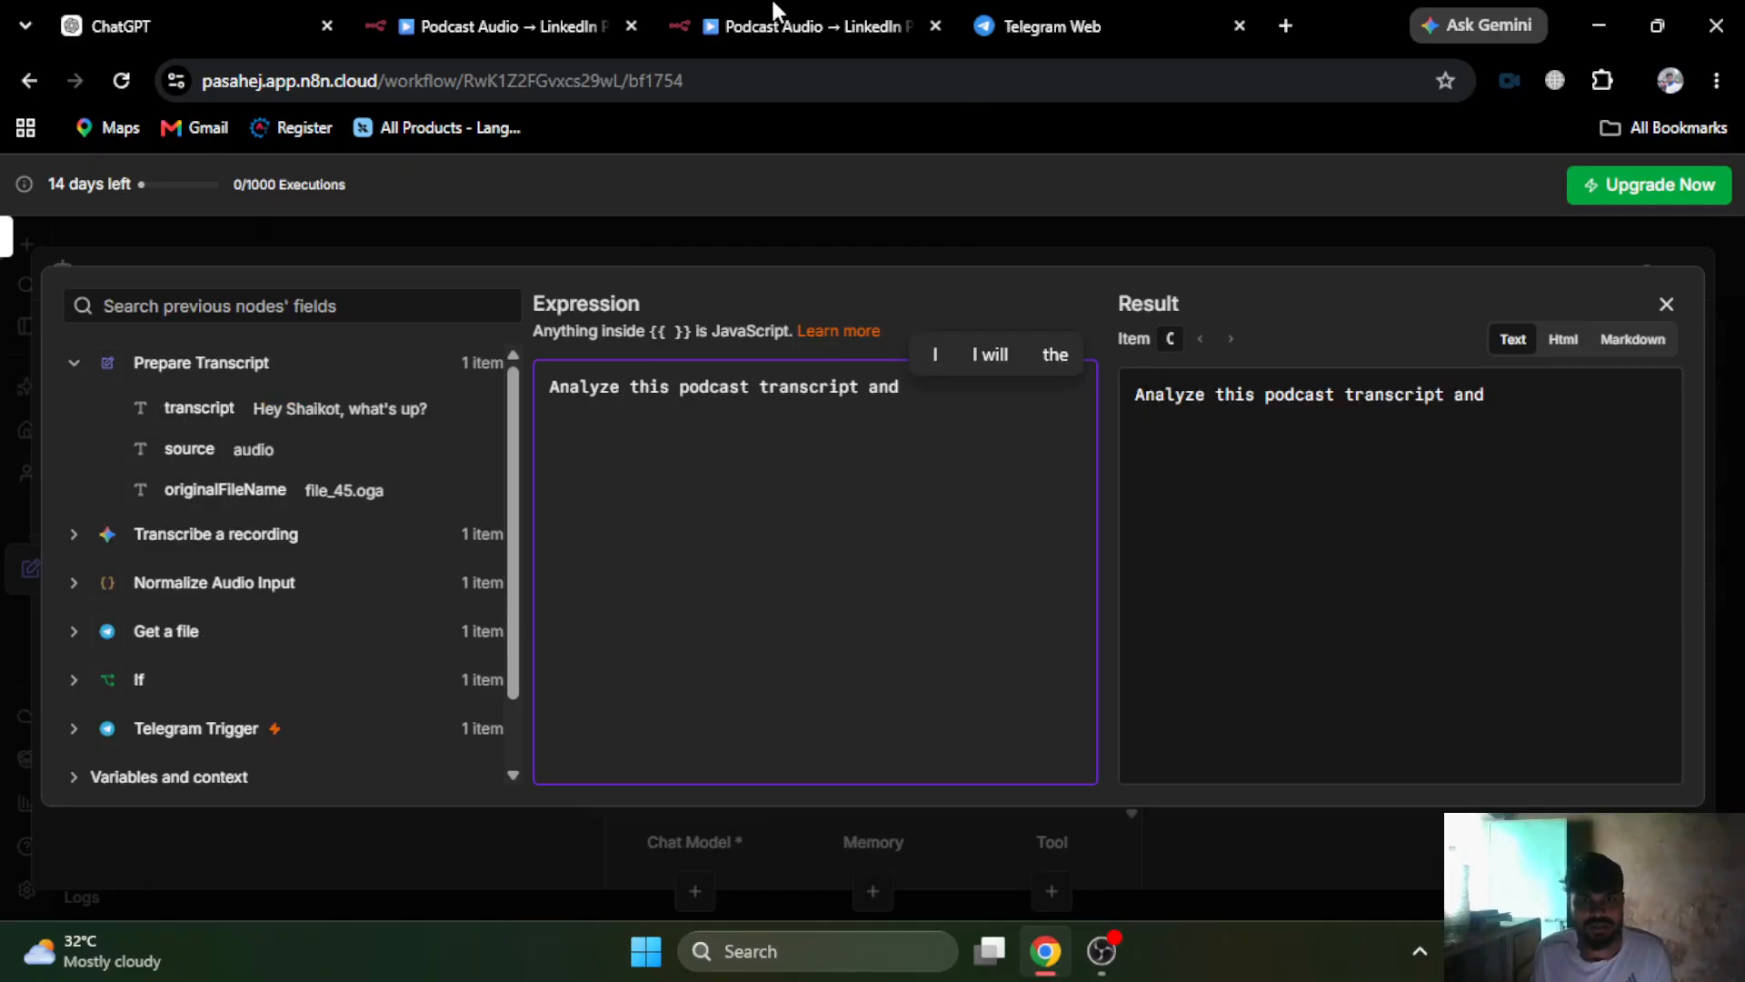
type("create a l")
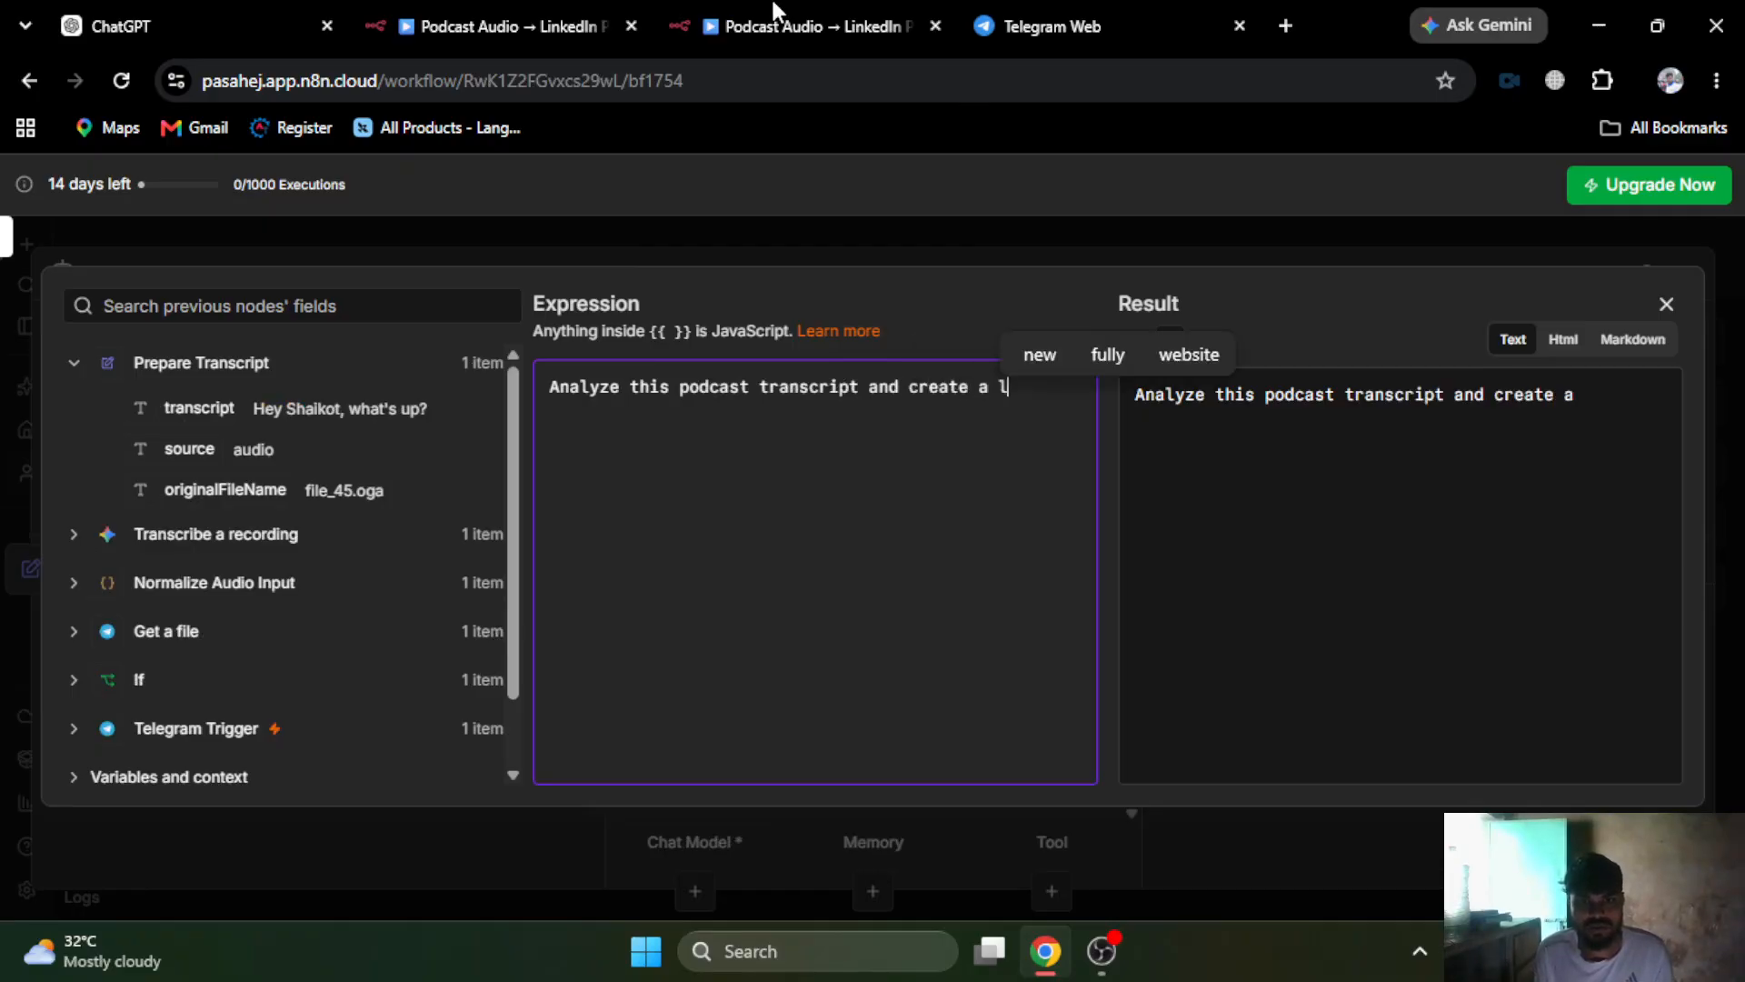
type("inkedin post")
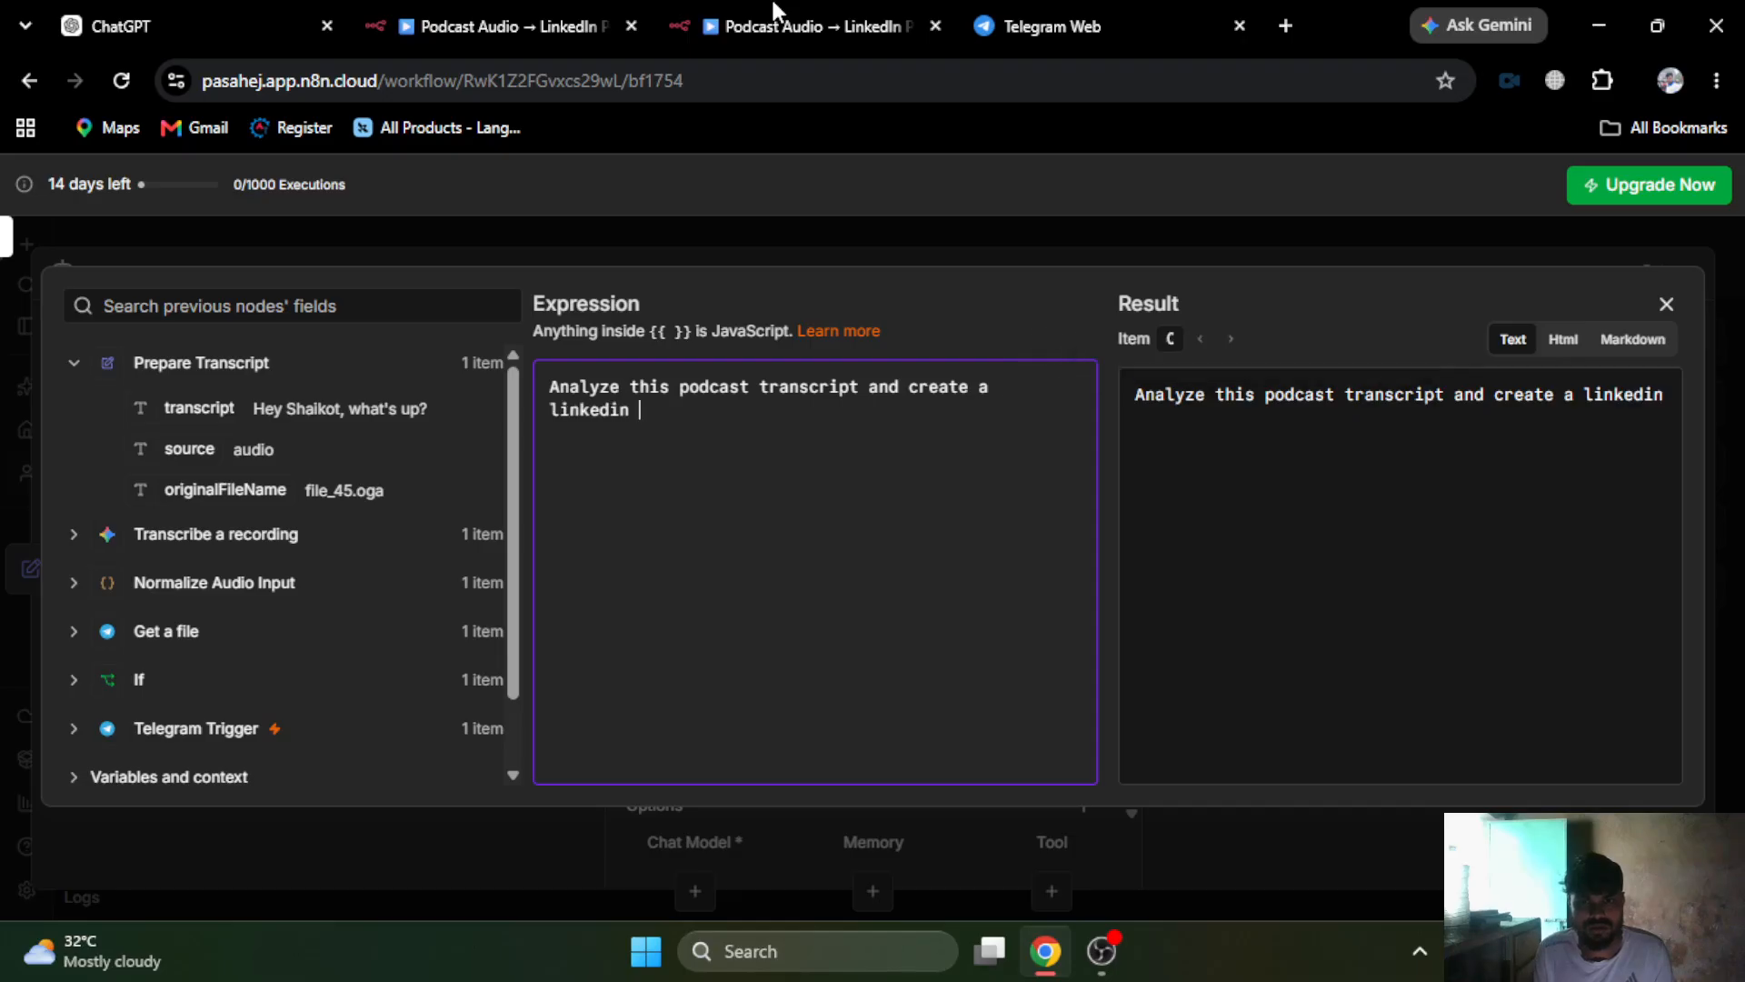
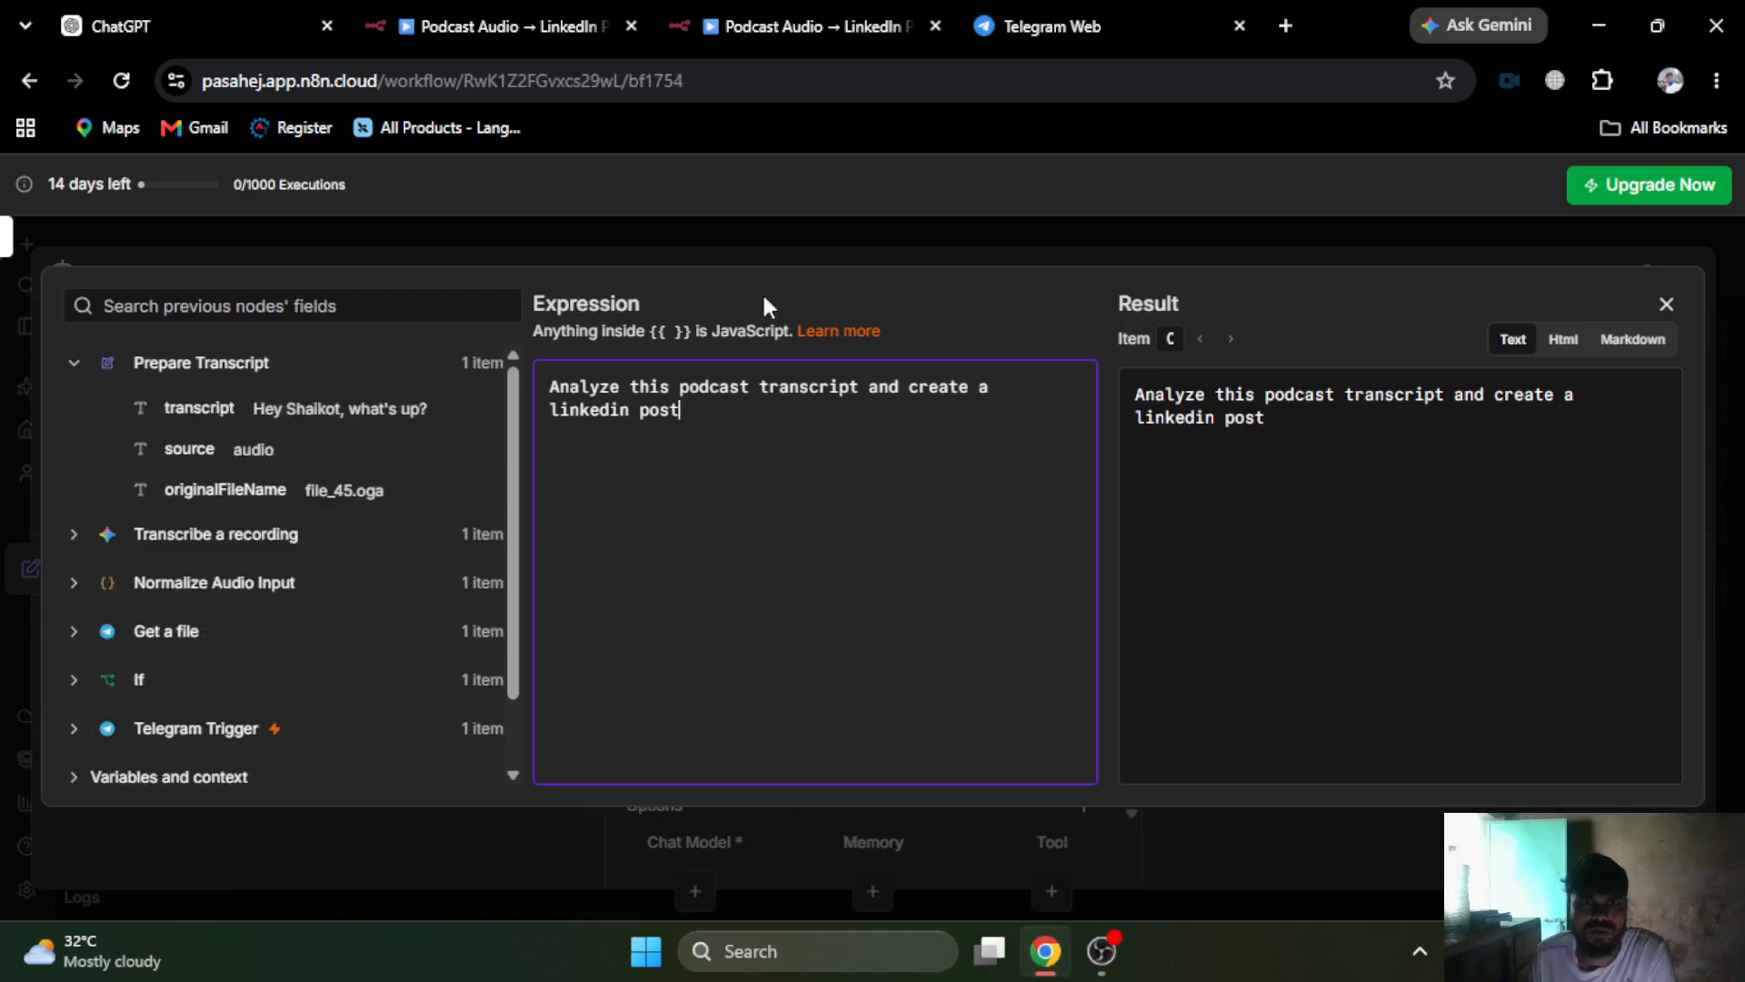
type("from it.")
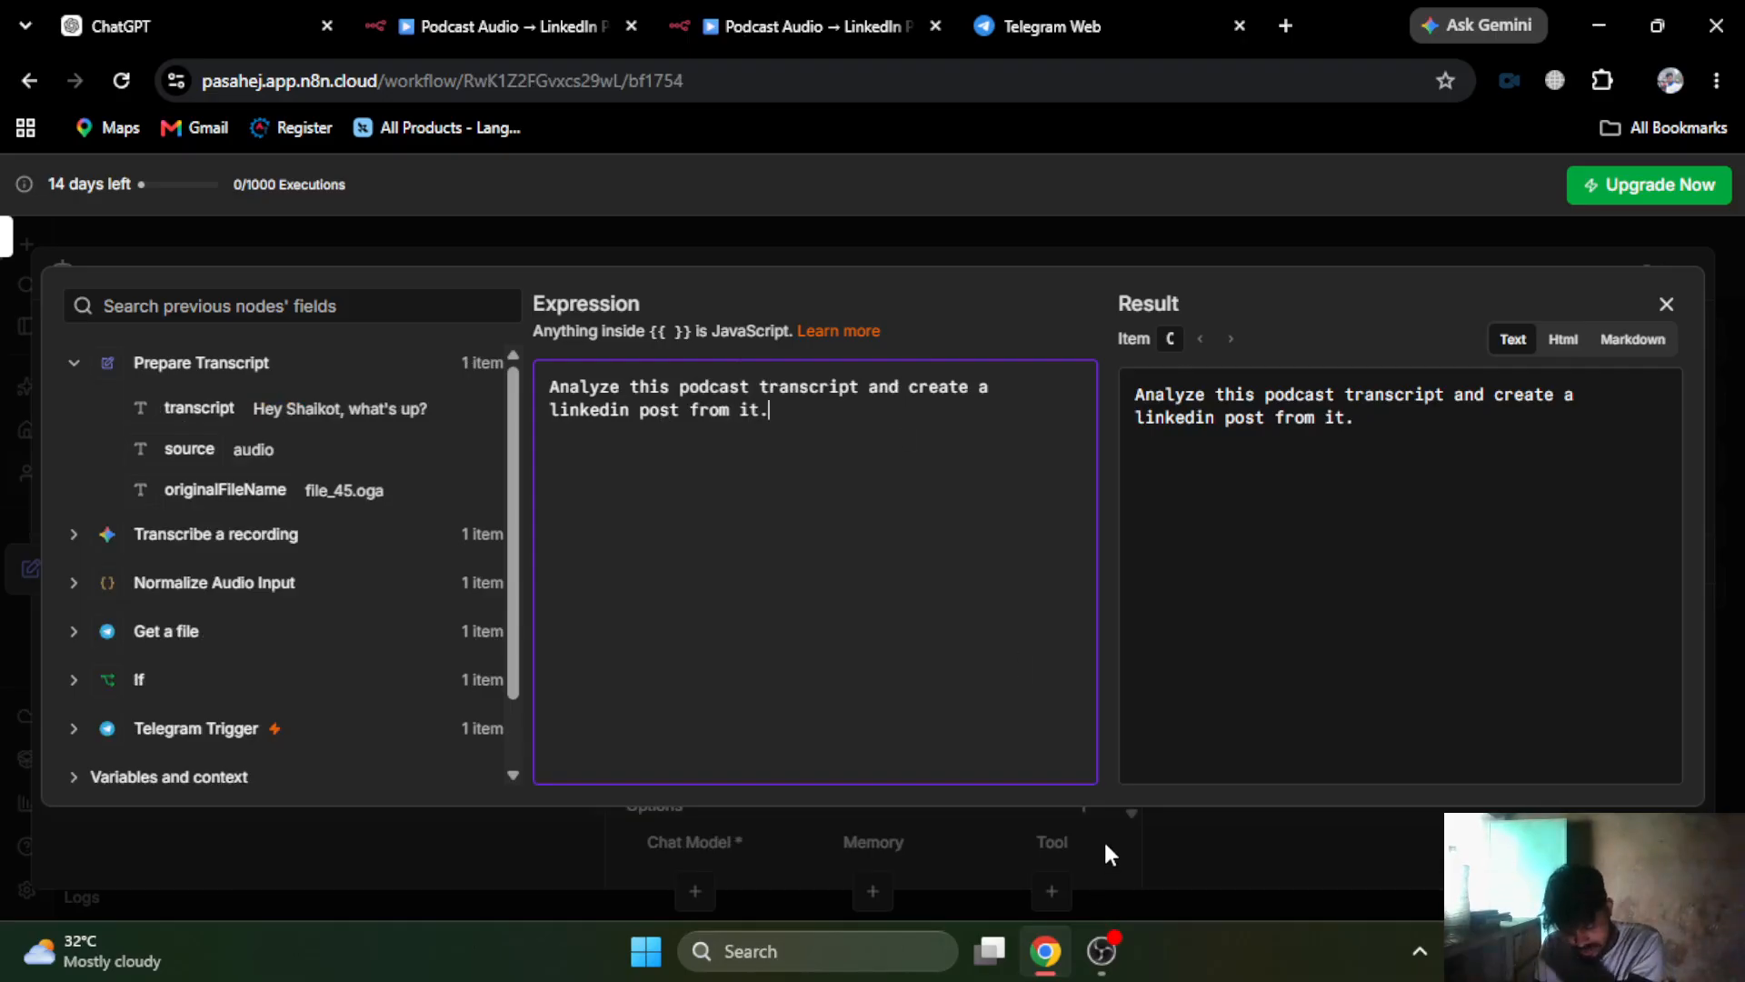
- Correct the capitalization of "linkedin" to "LinkedIn" in the prompt's opening line
left_click(559, 402)
key("BackSpace")
key("Delete")
type("L")
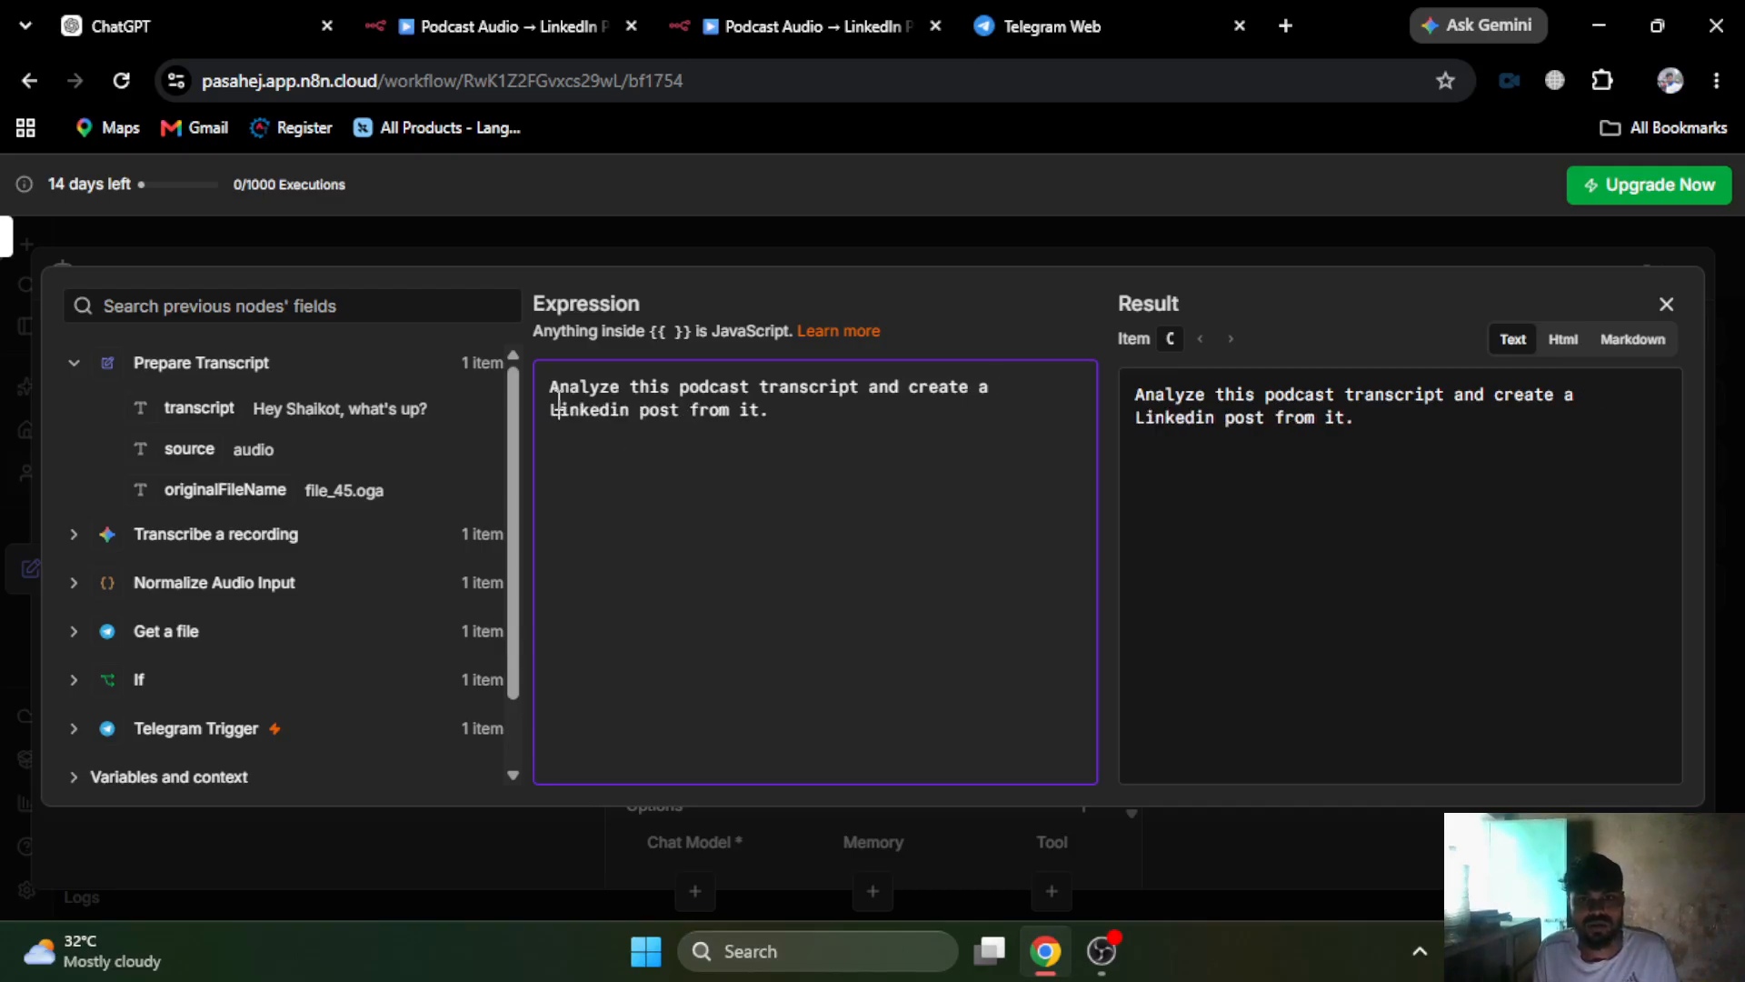
key("Delete")
type("I")
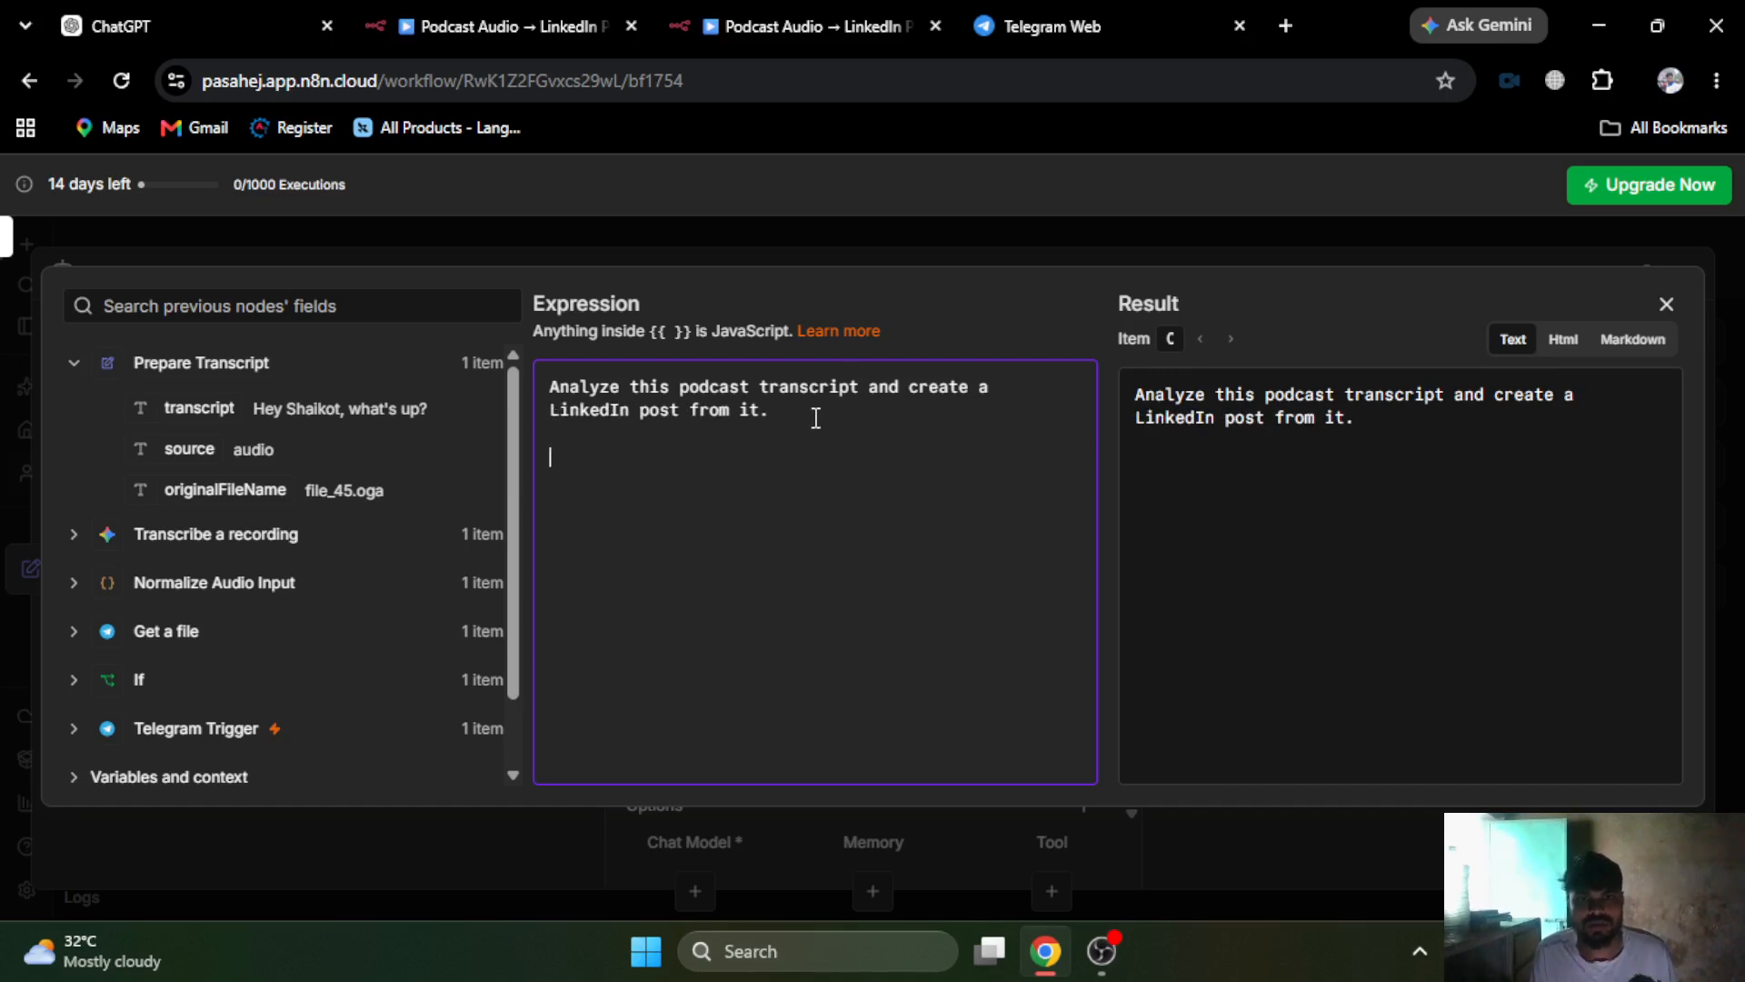
- Add the heading "PODCAST TRANSCRIPT:" to the prompt and insert the transcript field from Prepare Transcript on the line below
left_click(727, 18)
left_click(767, 4)
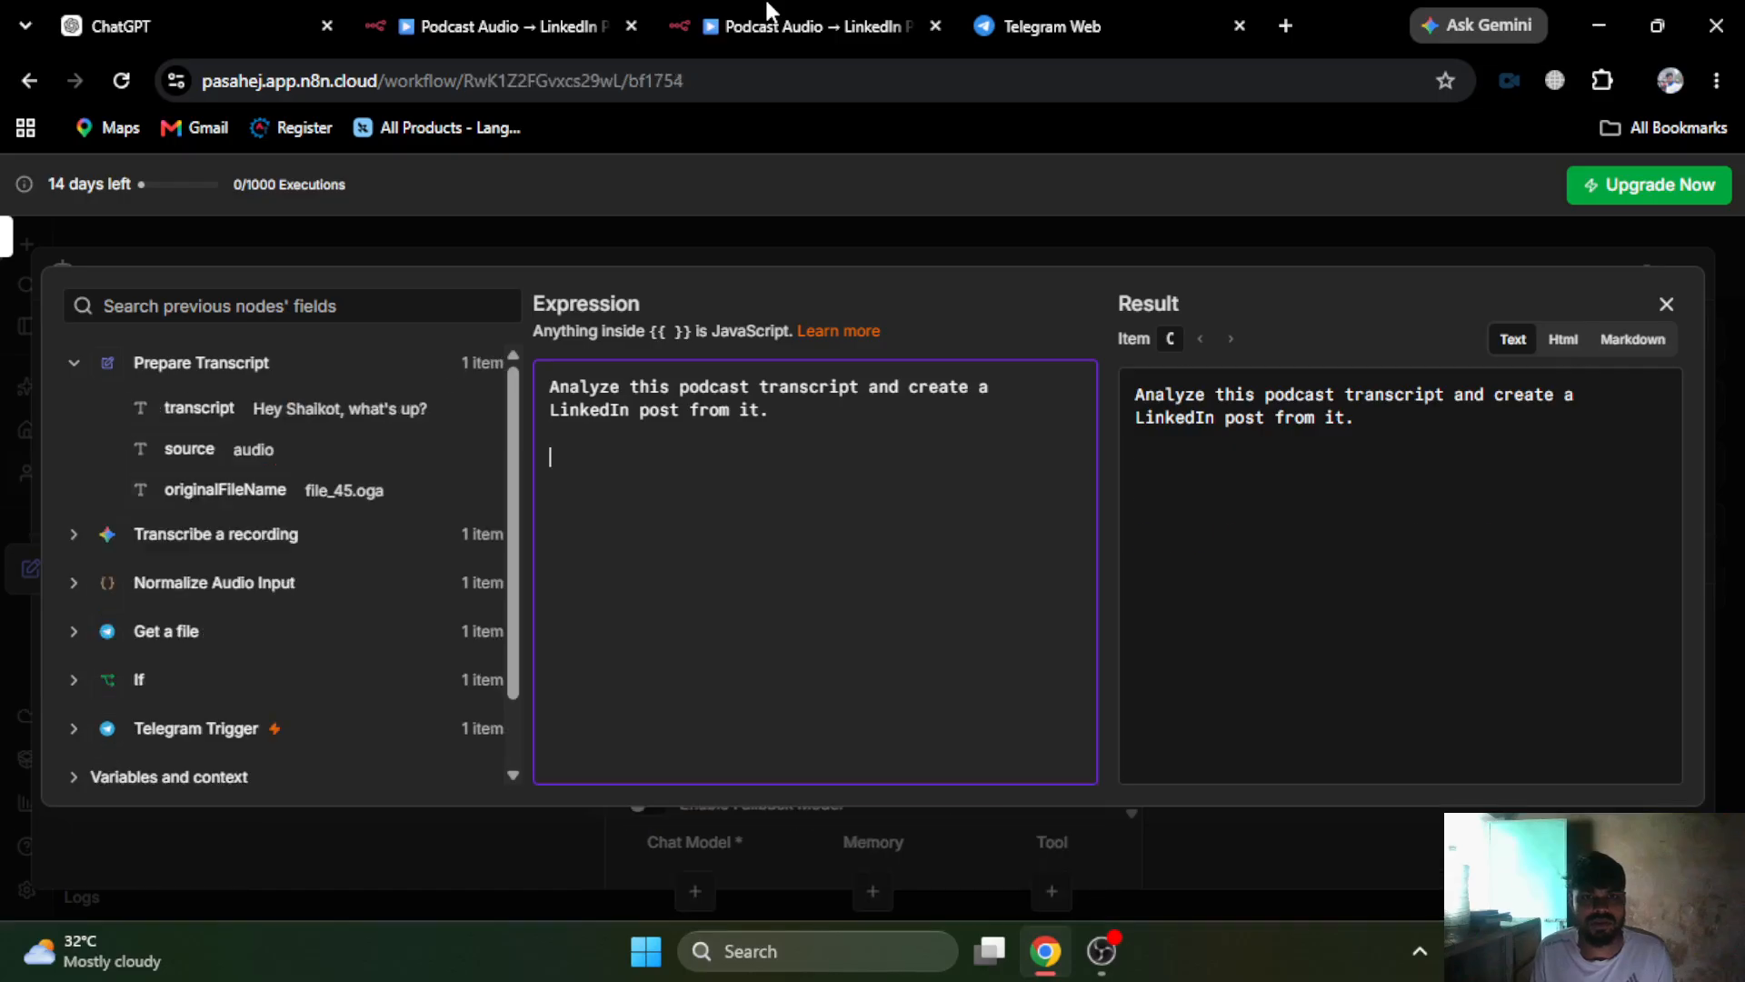
type("PODCAST TR")
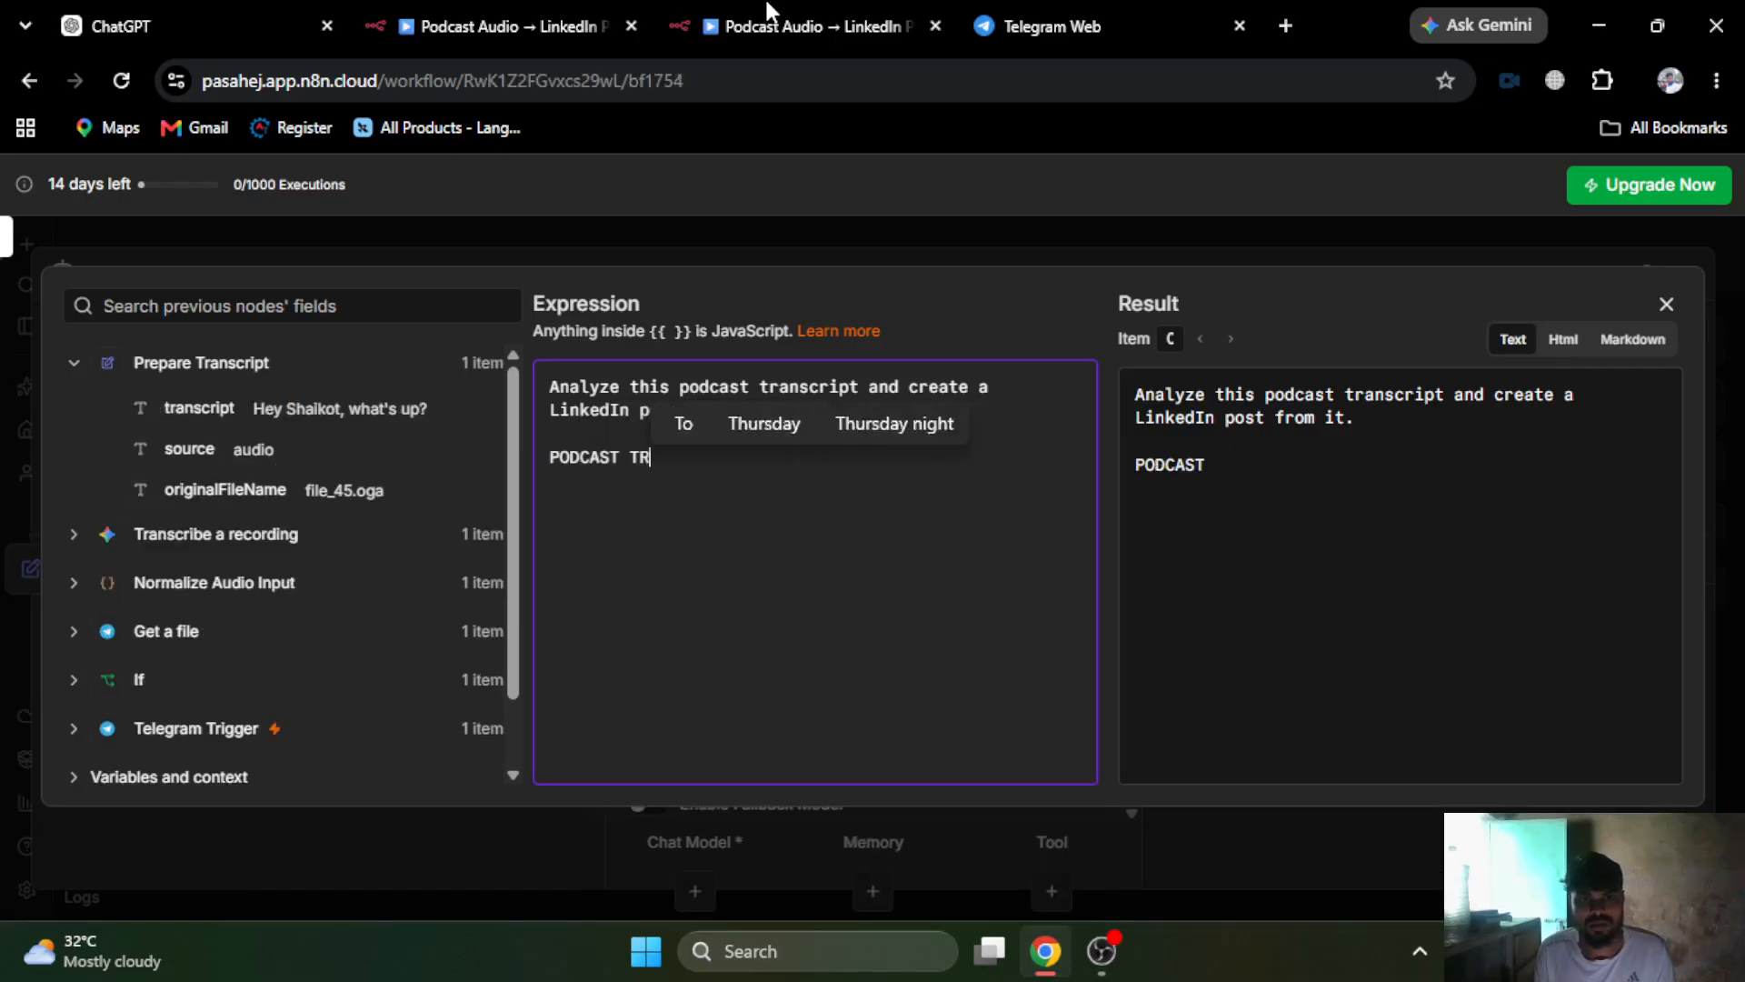
type("ANSCRIPT")
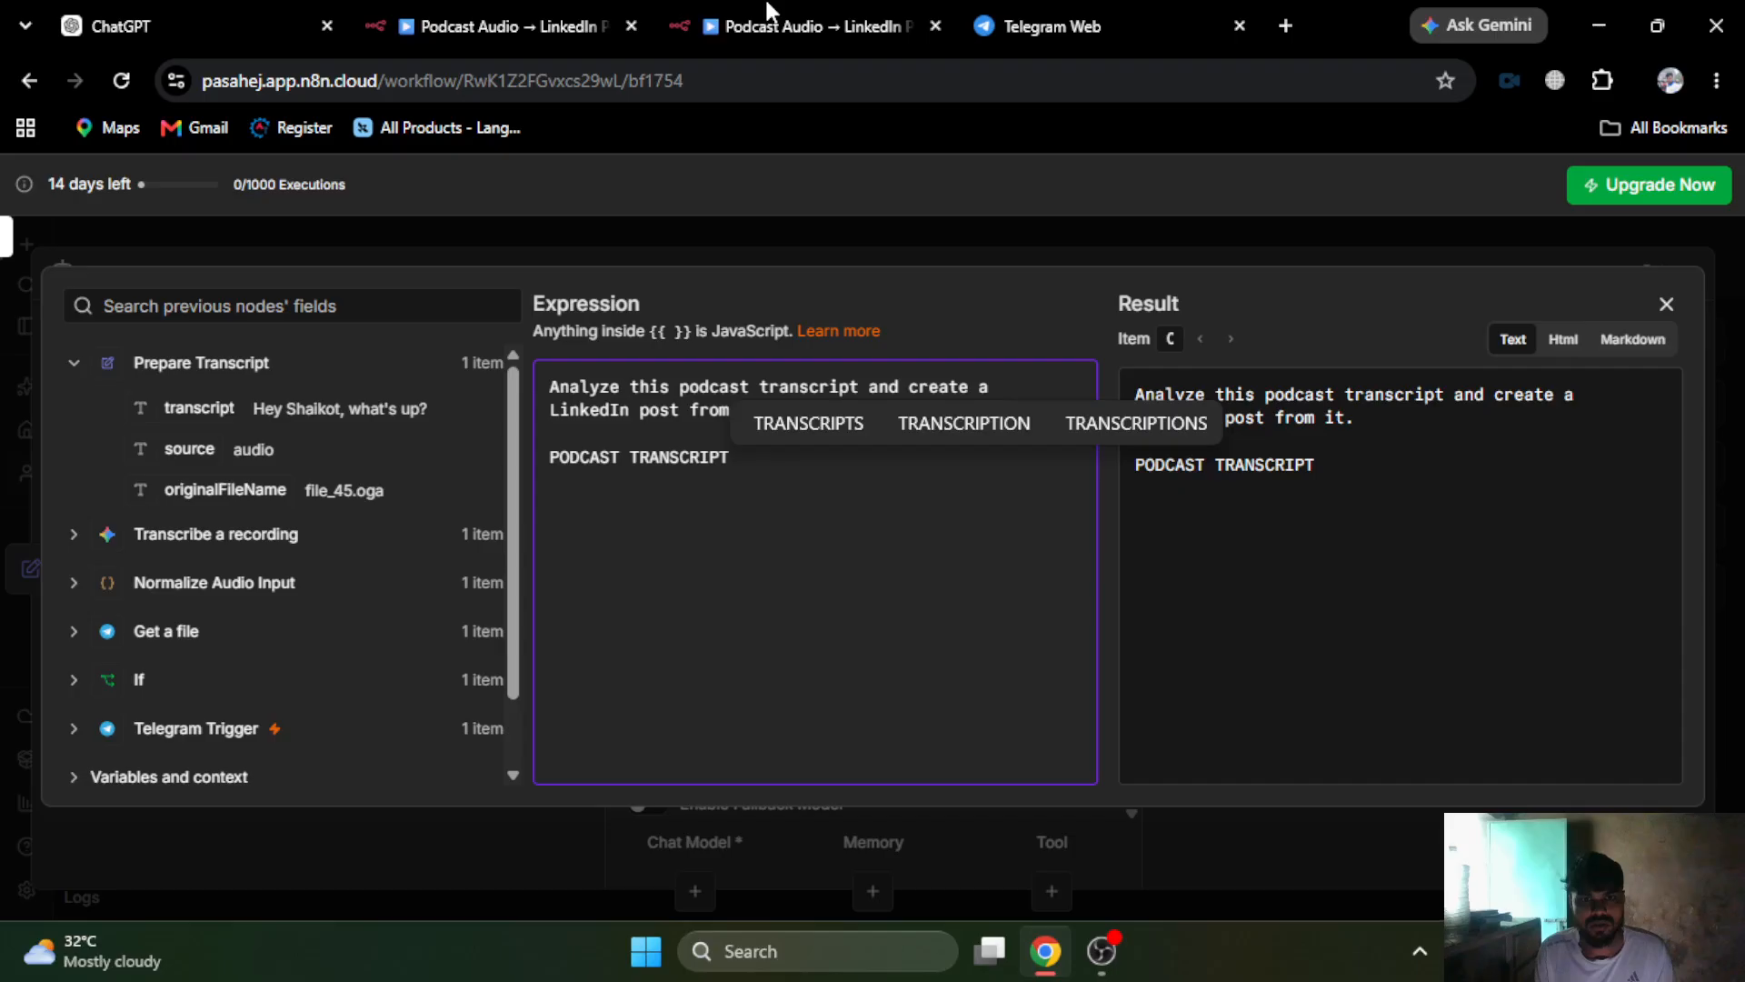
type(":")
key("Return")
left_click_drag(210, 400, 558, 481)
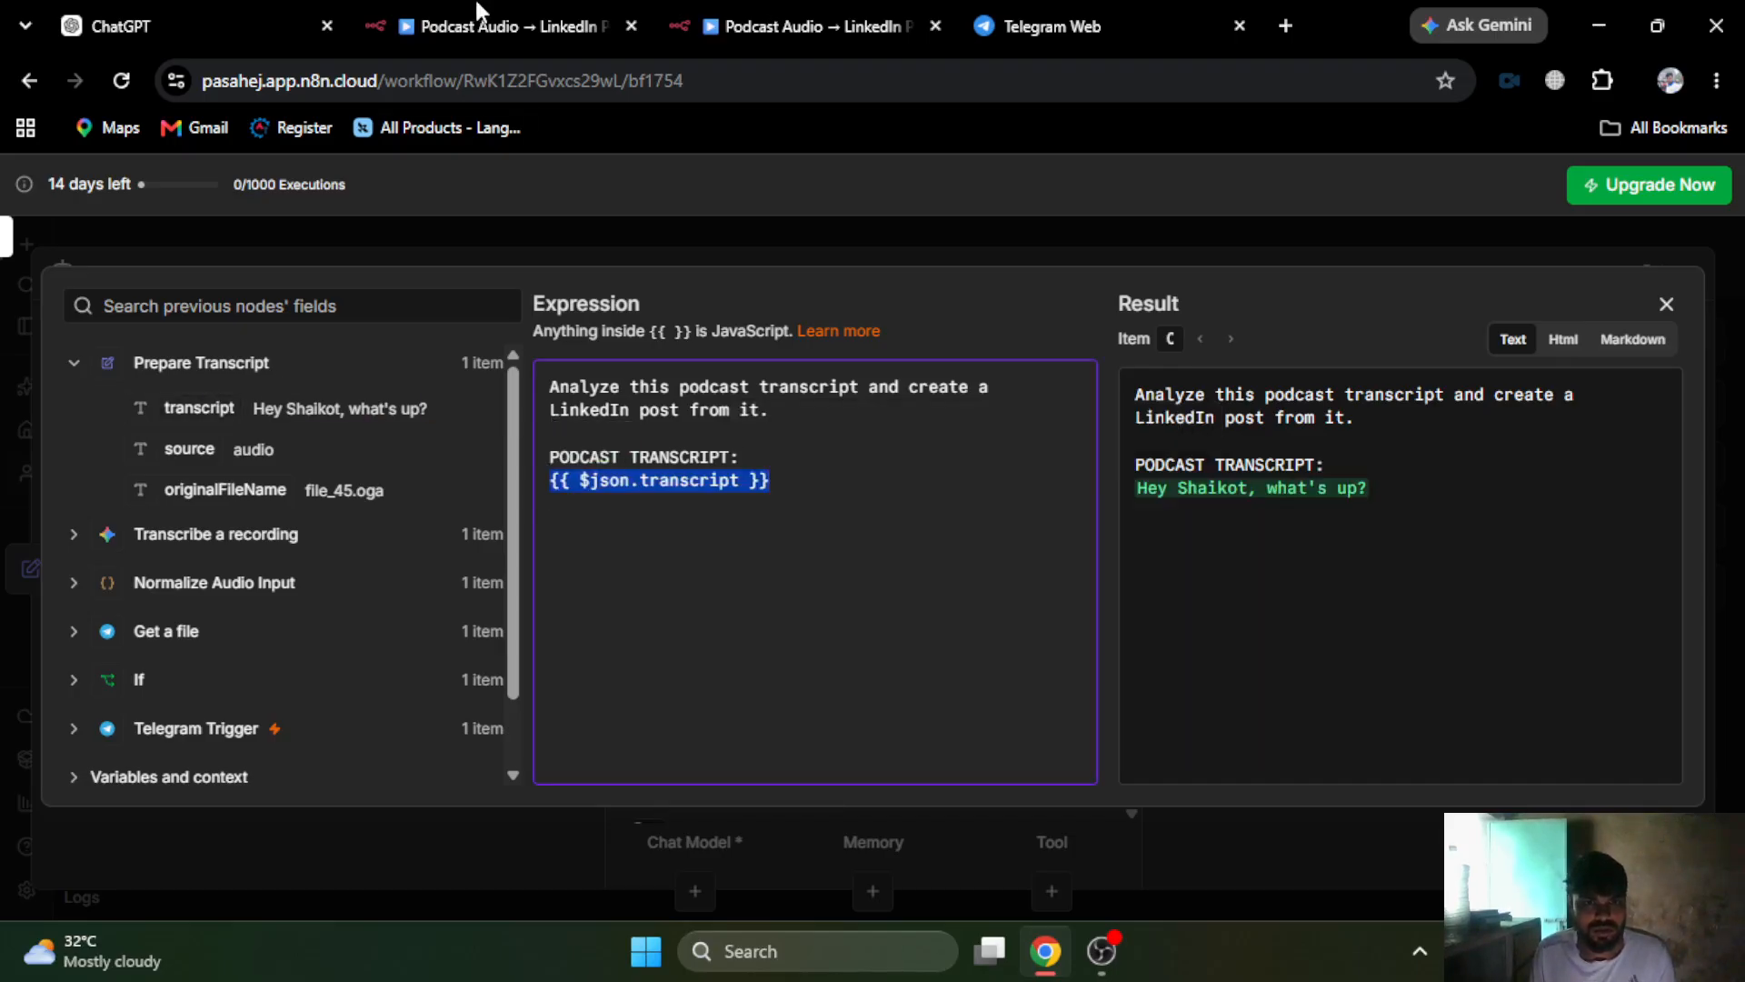
- Copy "Return a professional LinkedIn post based only on the transcript." from the reference prompt to the end of the new prompt and close the editor
left_click(479, 13)
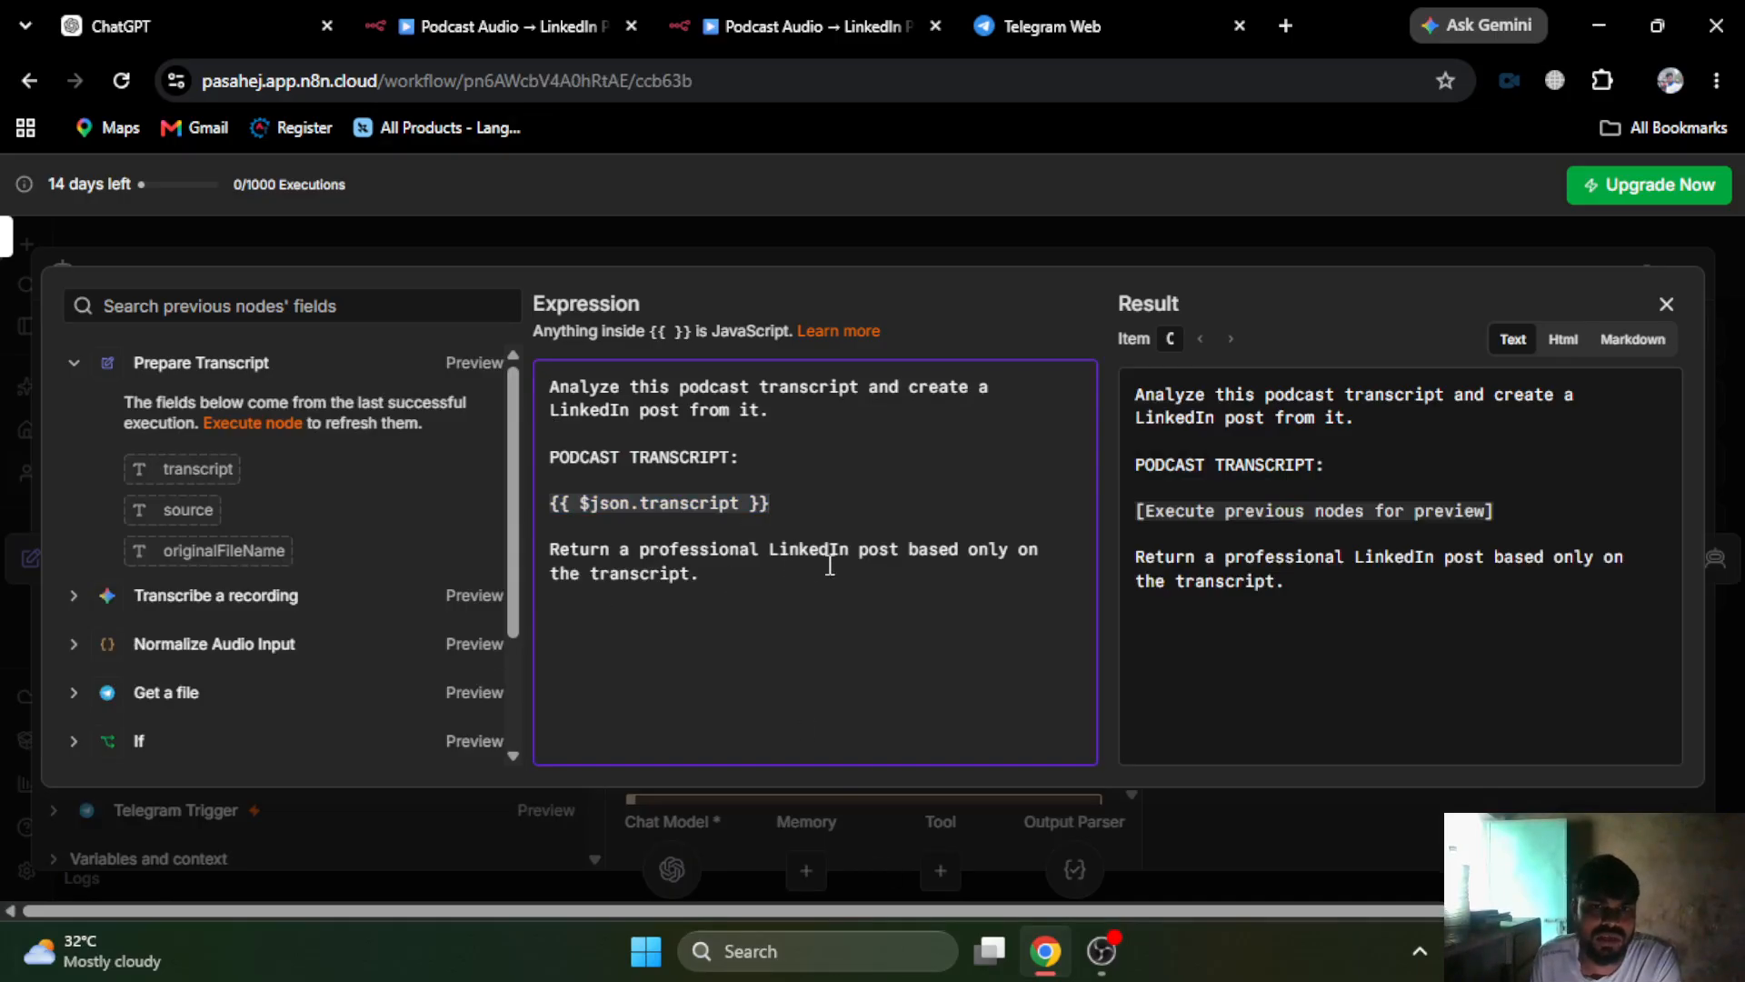
left_click_drag(767, 569, 471, 542)
key("ctrl+c")
left_click(718, 568)
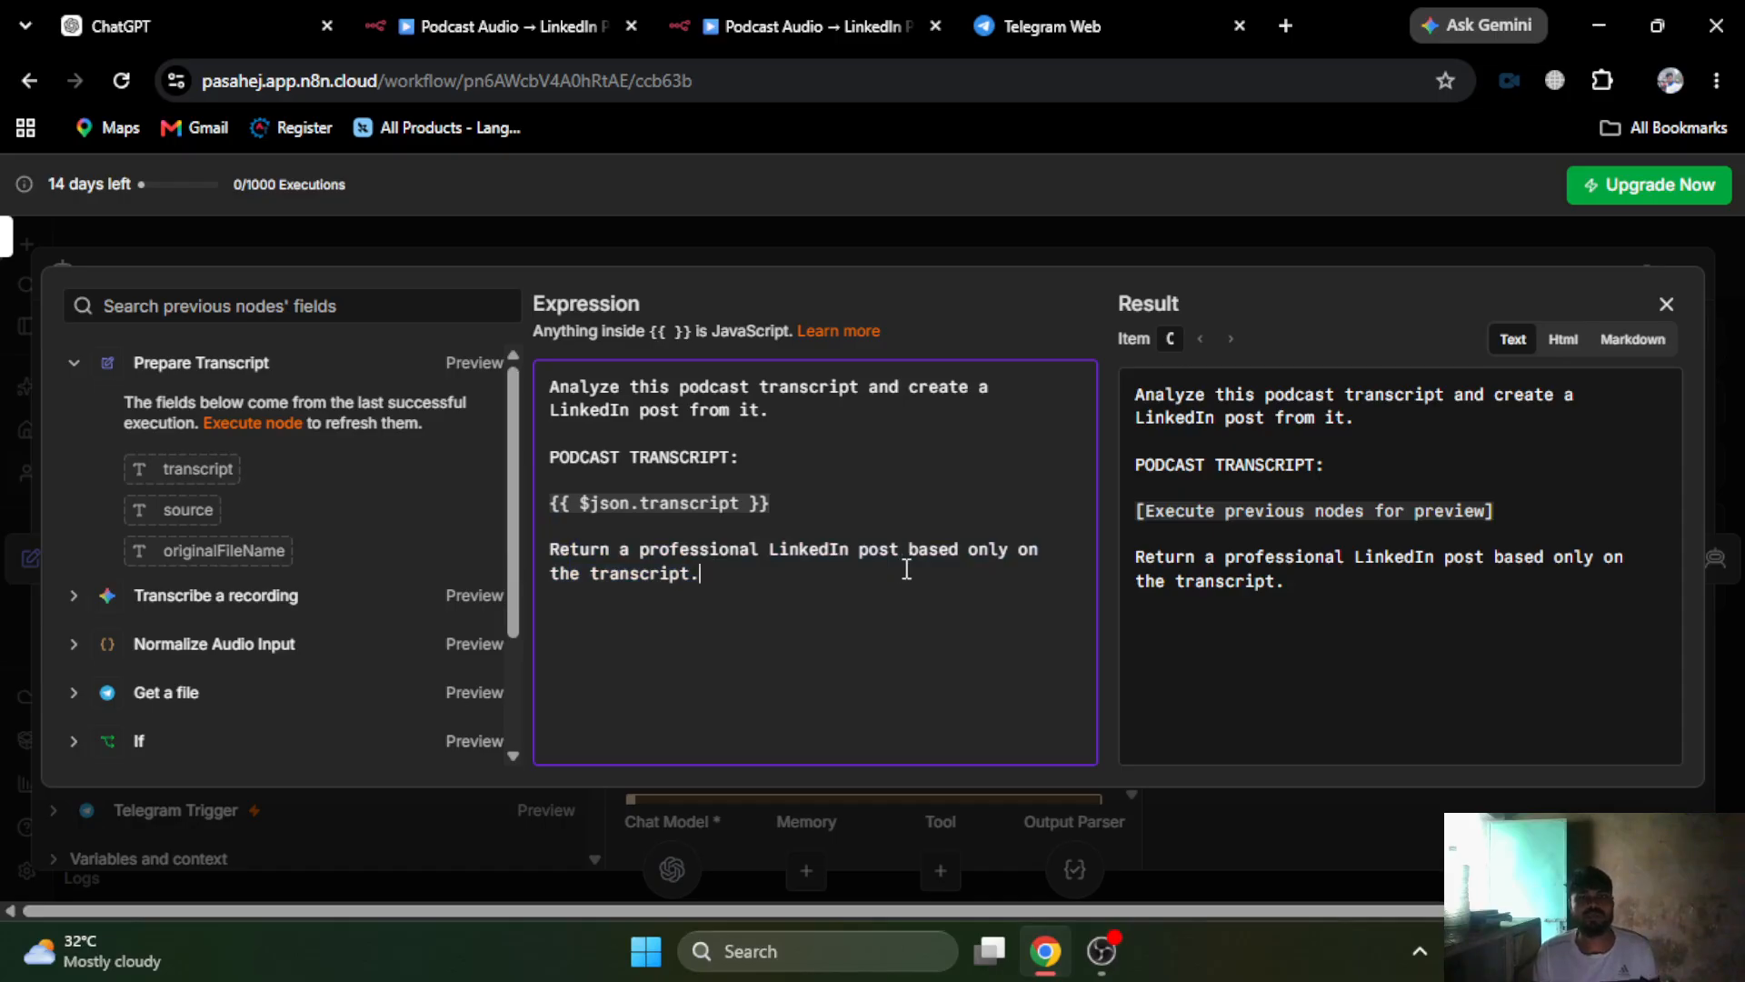
left_click(820, 11)
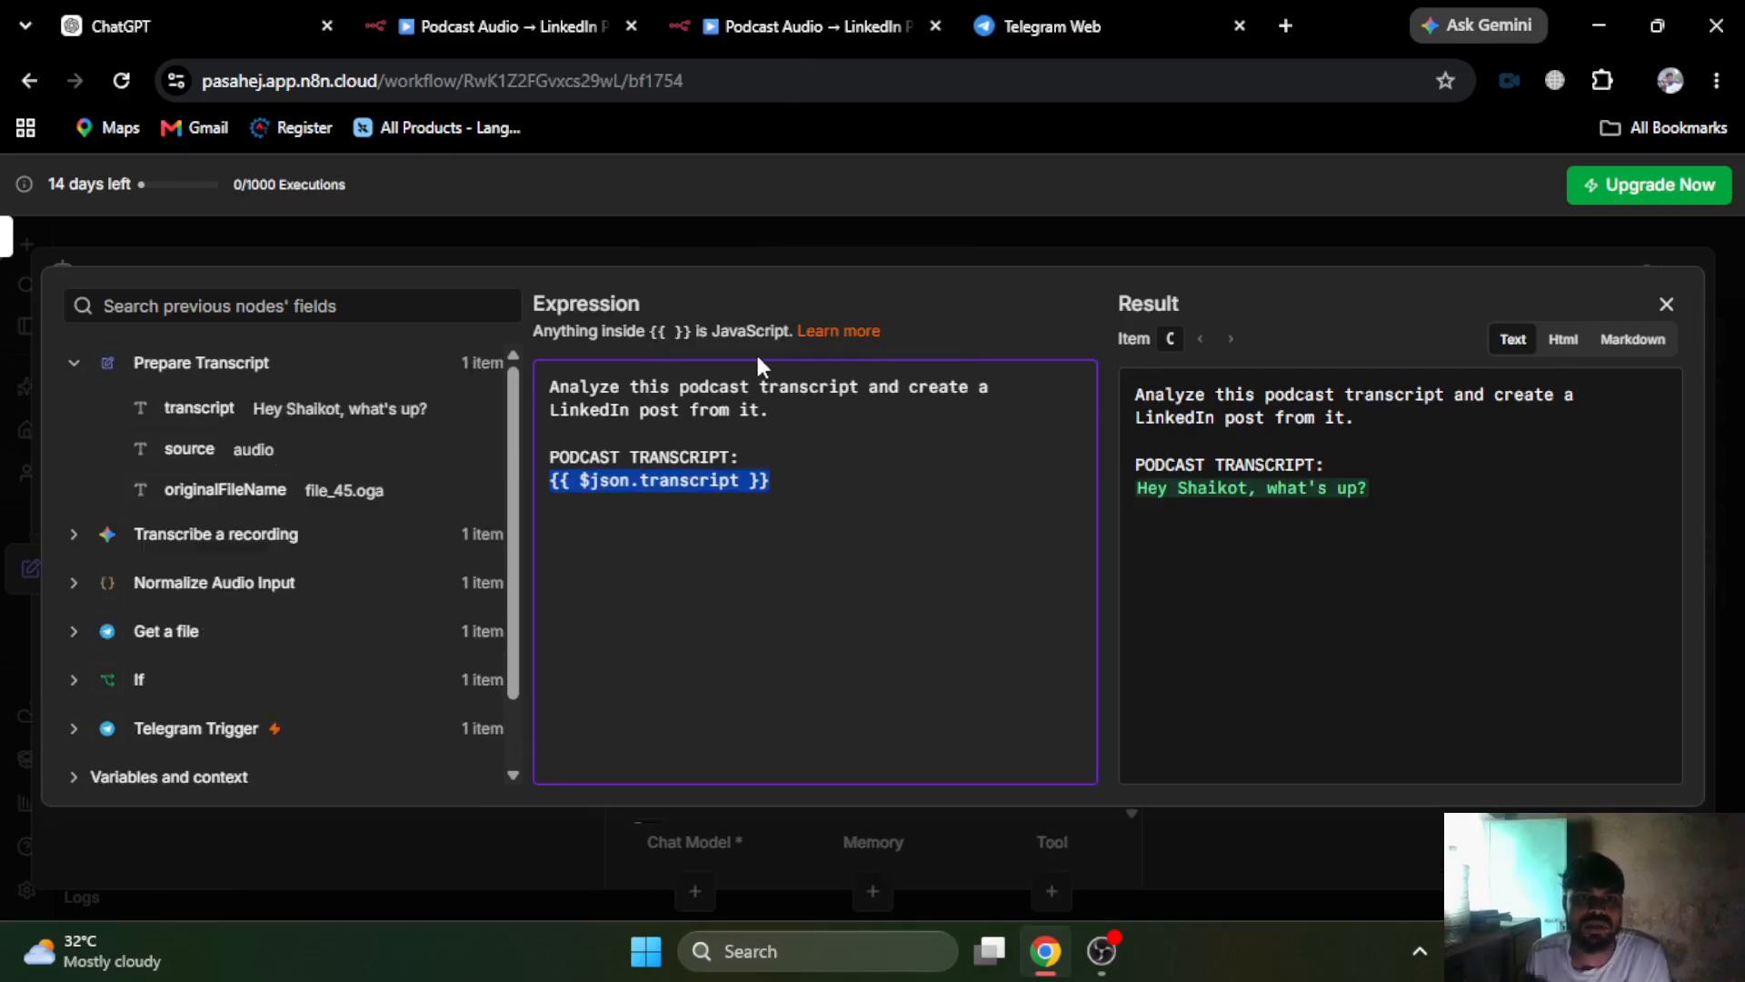
left_click(849, 481)
key("Return")
key("Return")
key("ctrl+v")
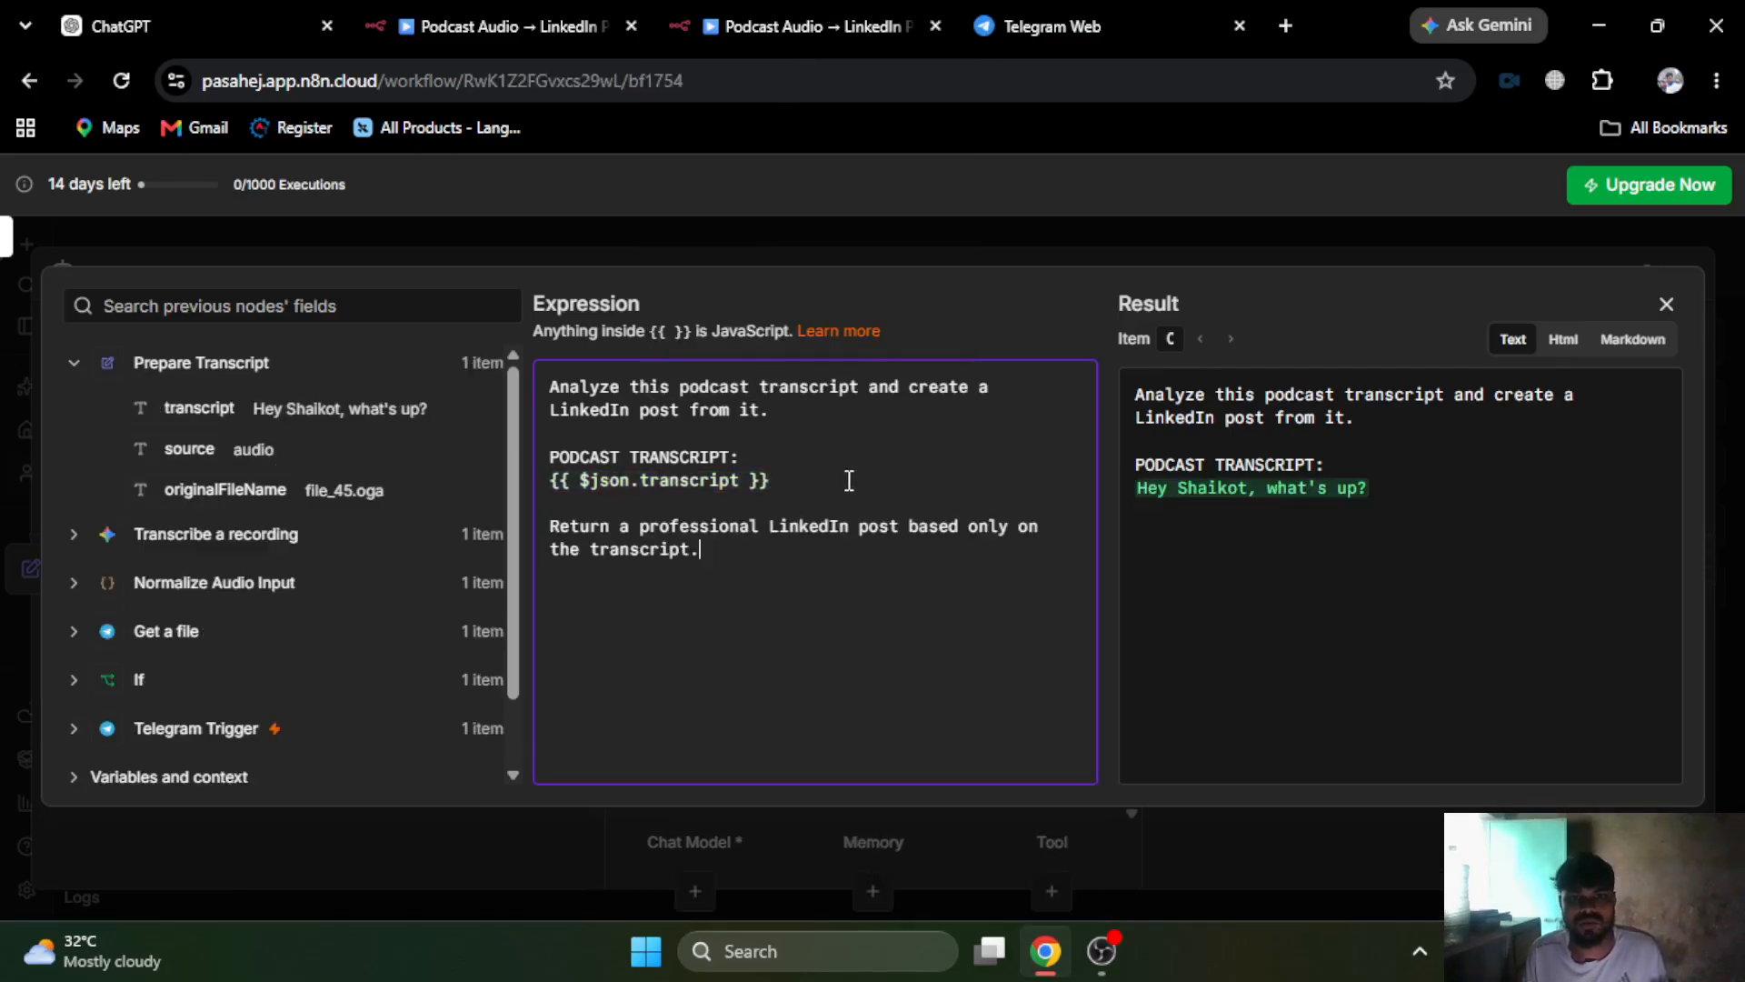
left_click(971, 223)
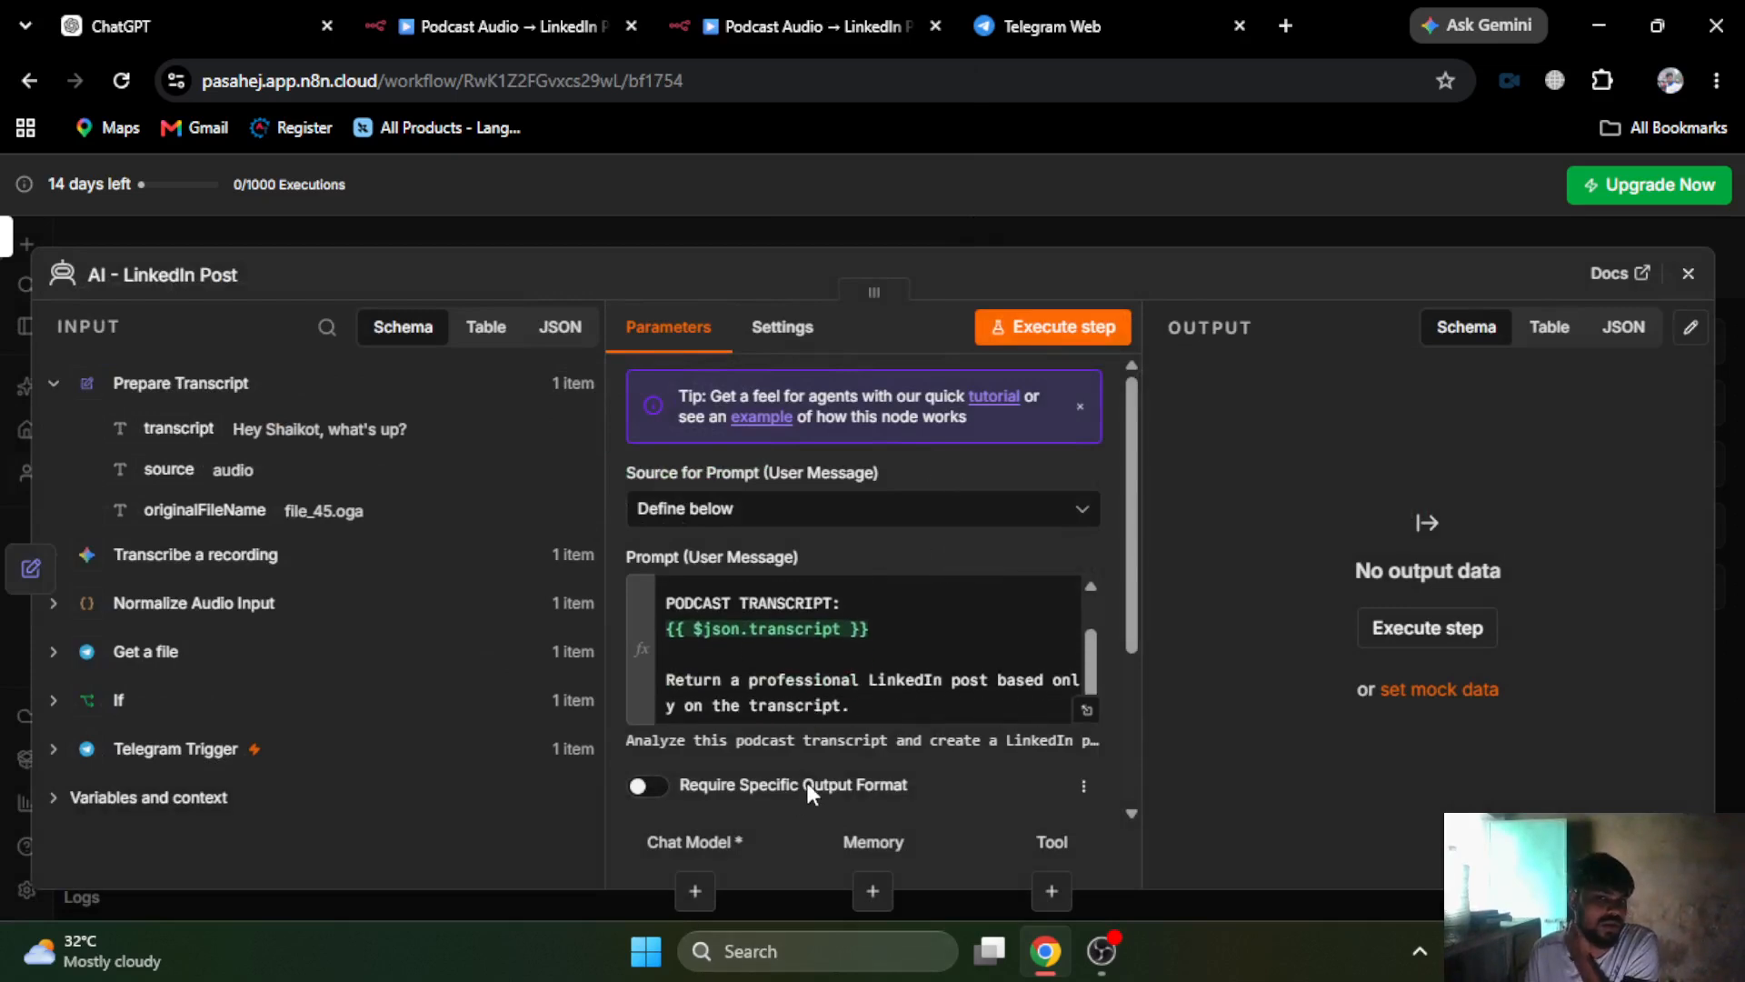
- Add the System Message option to the AI - LinkedIn Post node and switch it to an expression
scroll(807, 783, "down", 5)
left_click(719, 700)
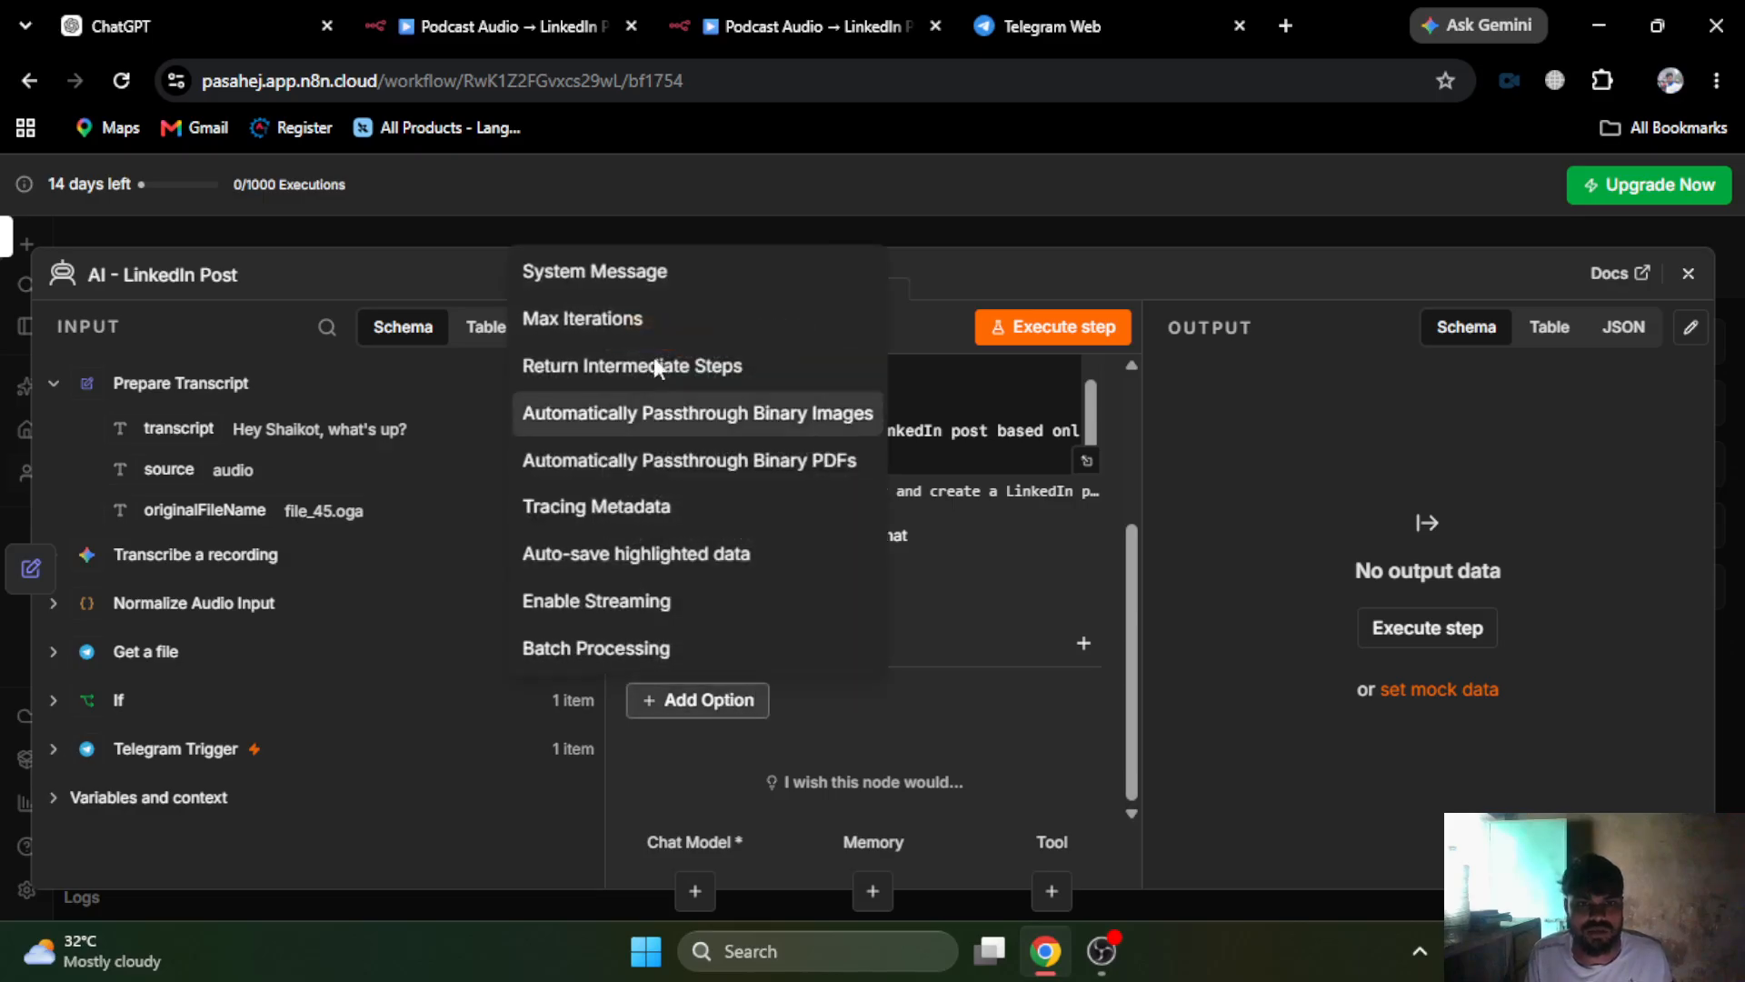
left_click(600, 273)
scroll(710, 595, "down", 3)
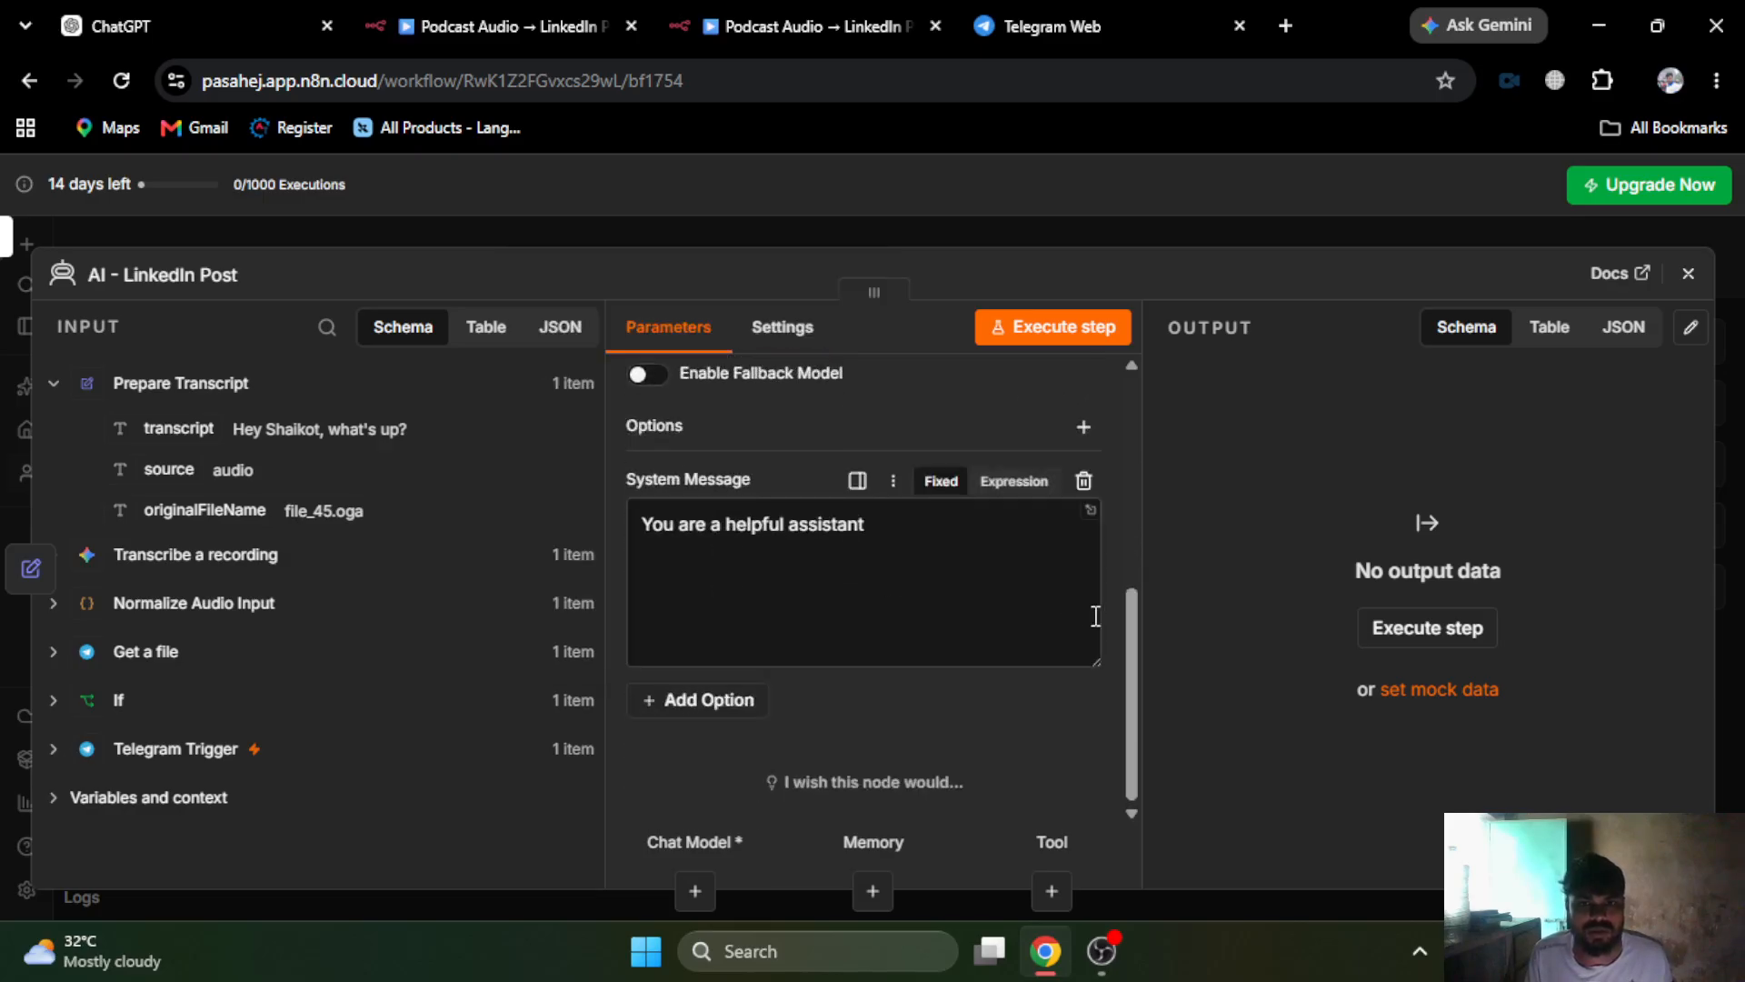
left_click(1014, 481)
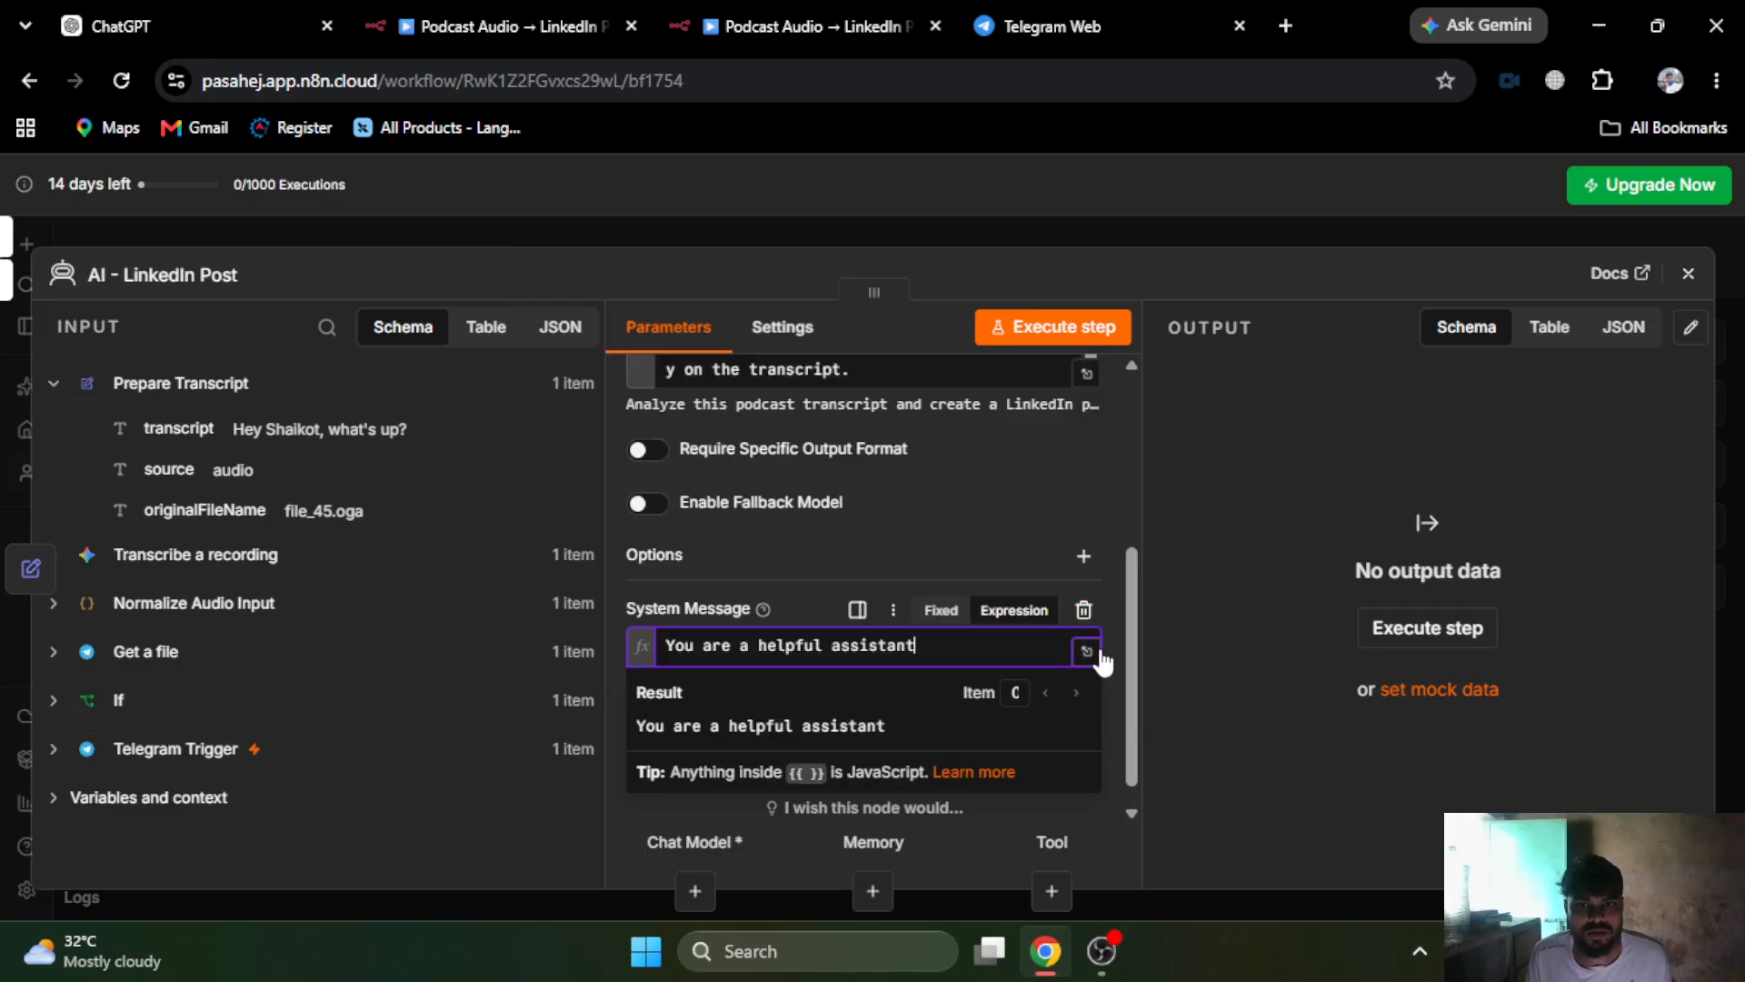
- Open the reference node's system message in the expanded editor and read through its rules and list of fields to return
left_click(517, 11)
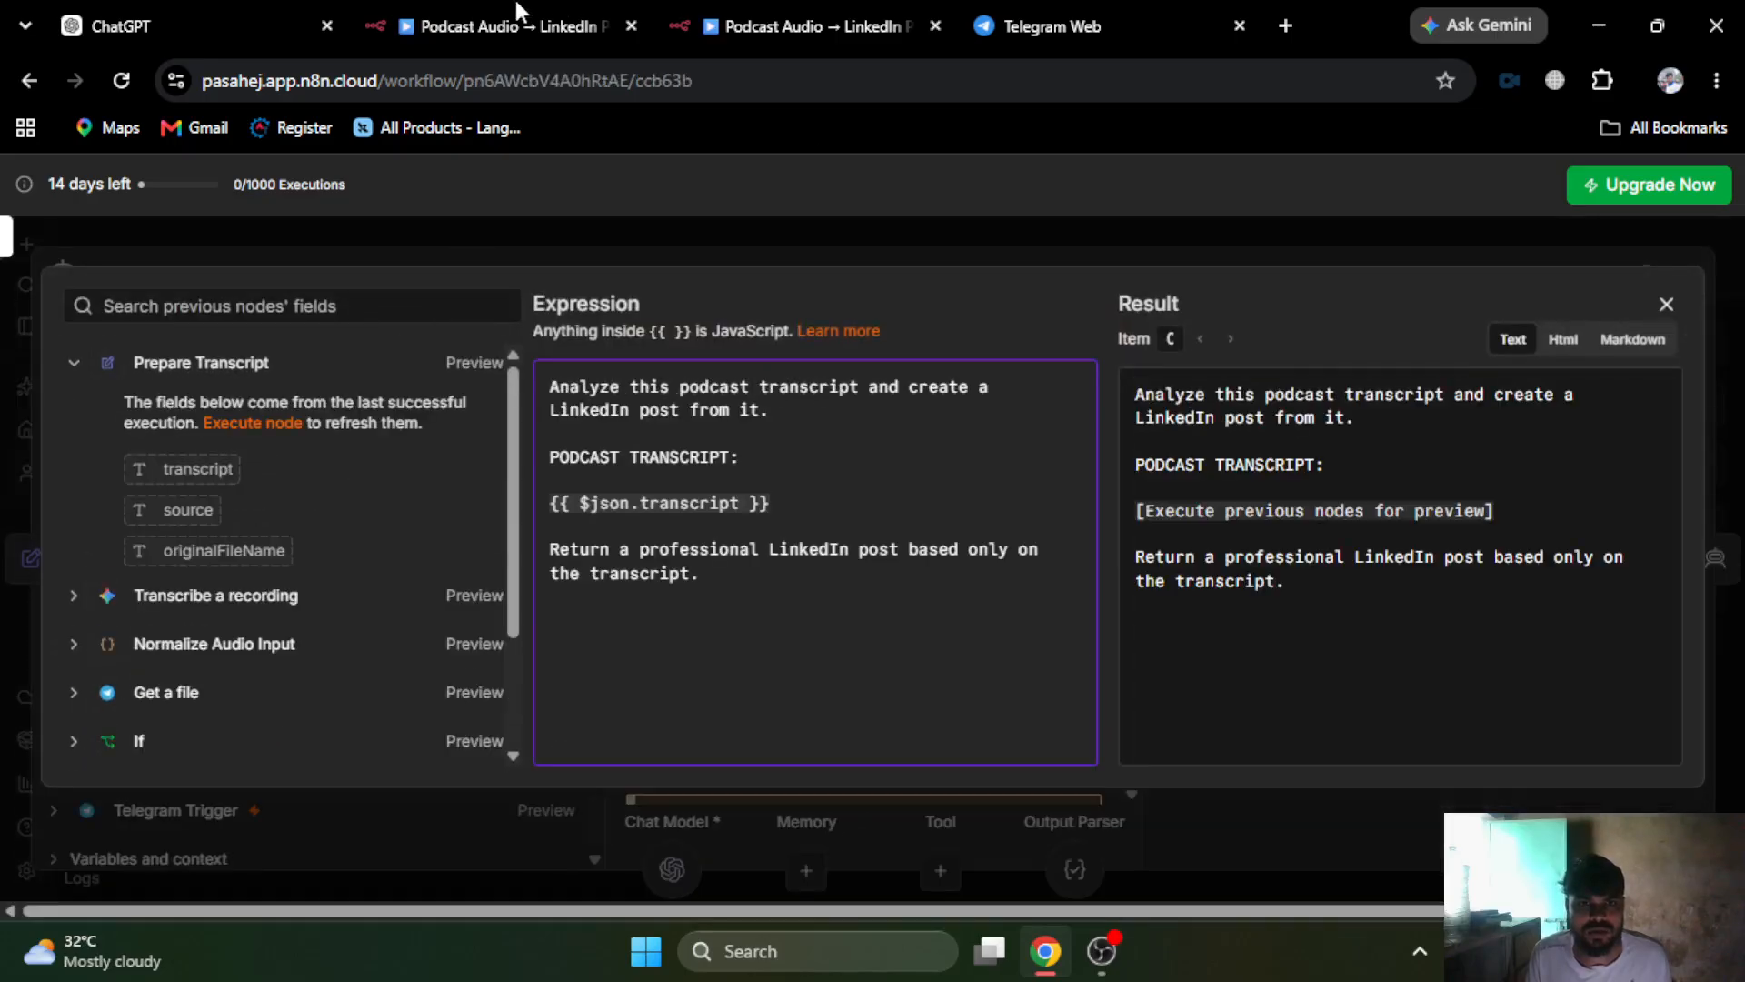
left_click(842, 228)
scroll(907, 766, "down", 5)
scroll(902, 761, "down", 1)
left_click(1014, 612)
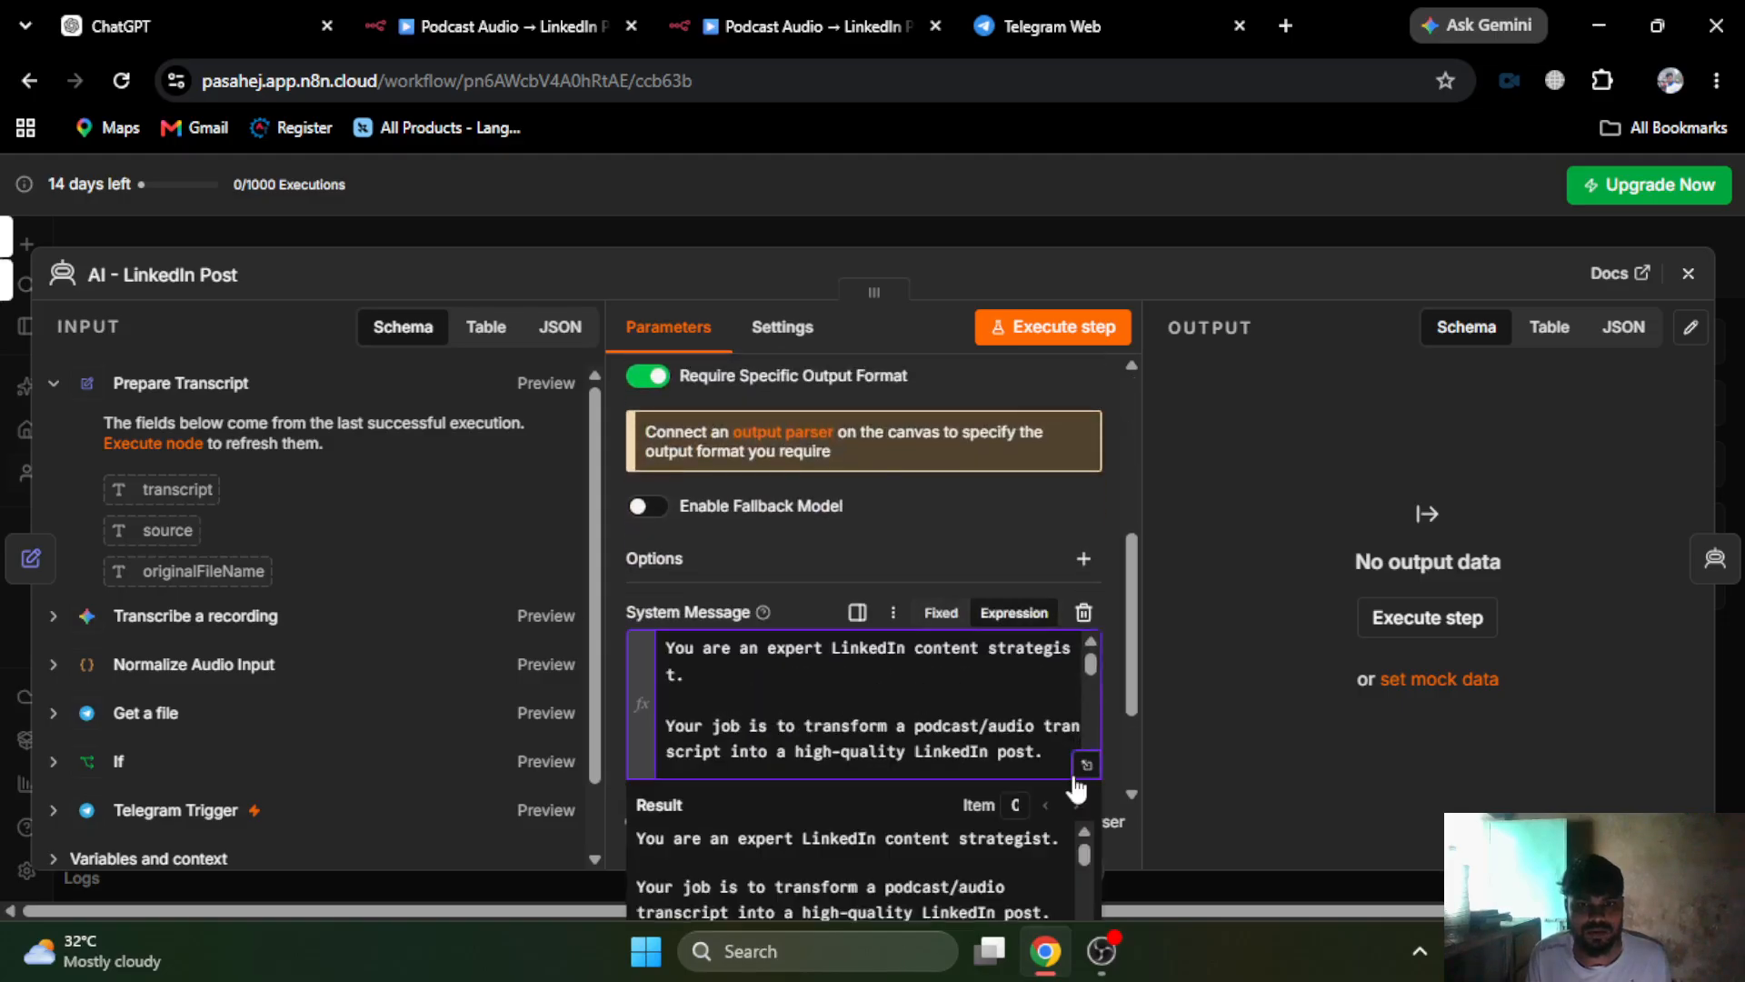
left_click(1086, 767)
scroll(880, 515, "down", 6)
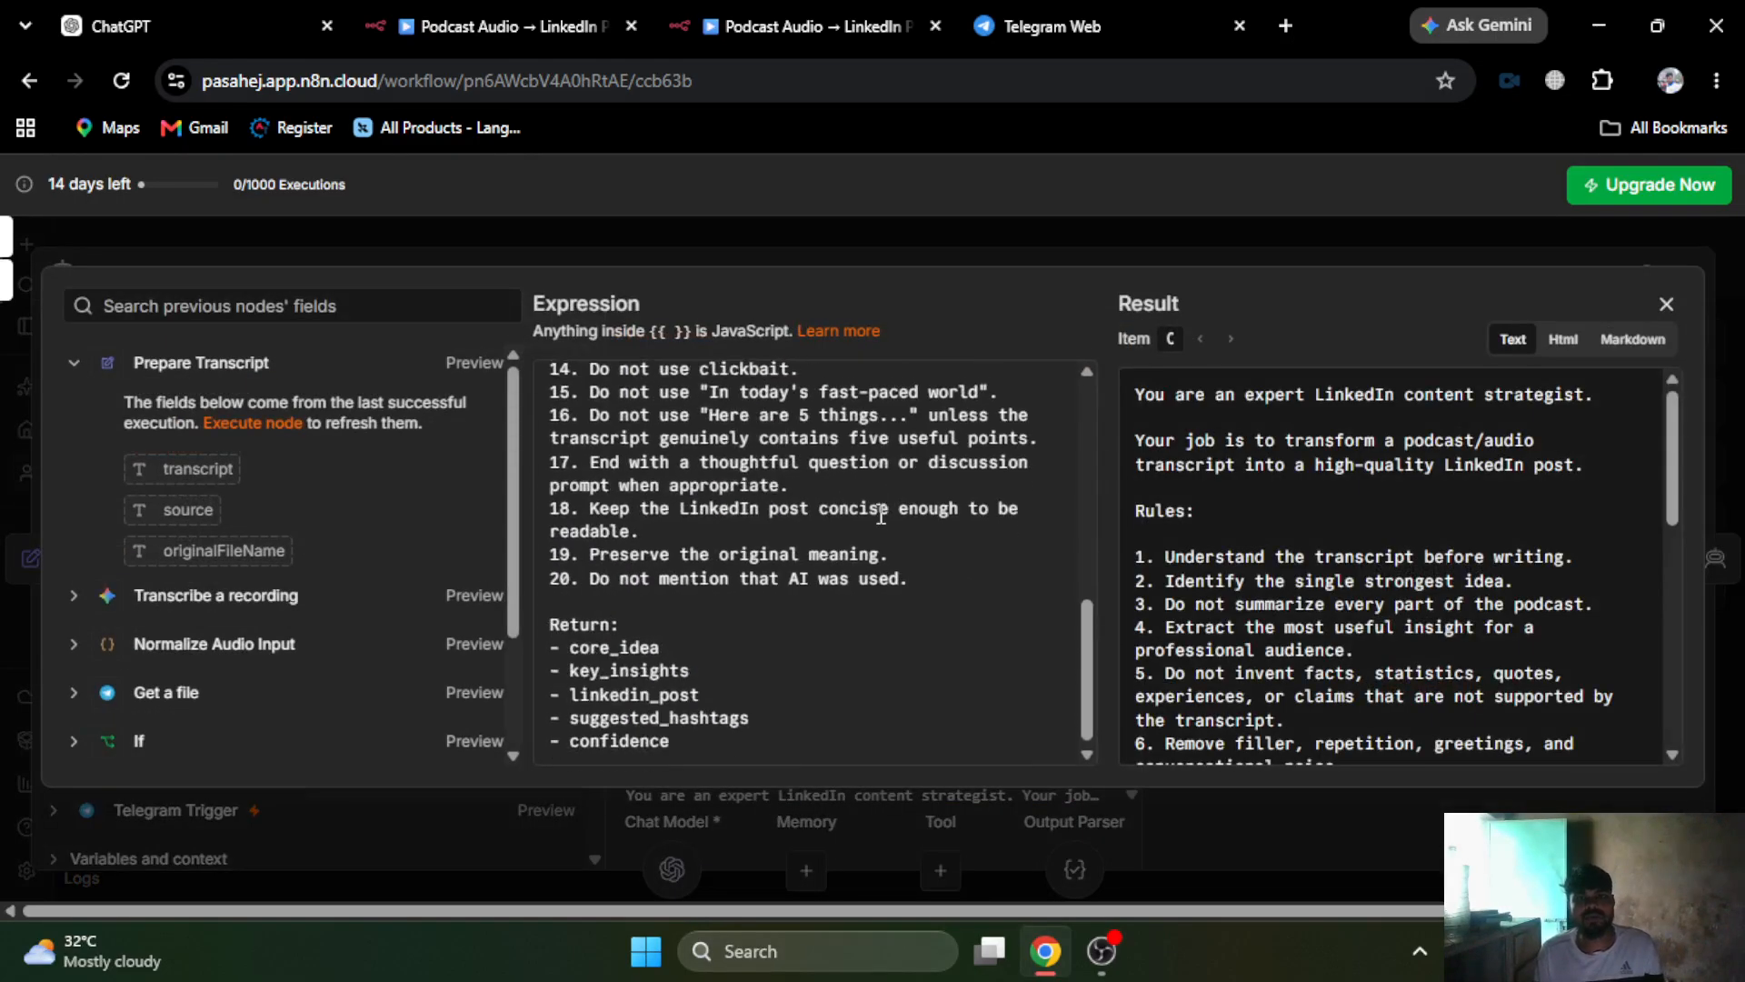
scroll(886, 515, "up", 4)
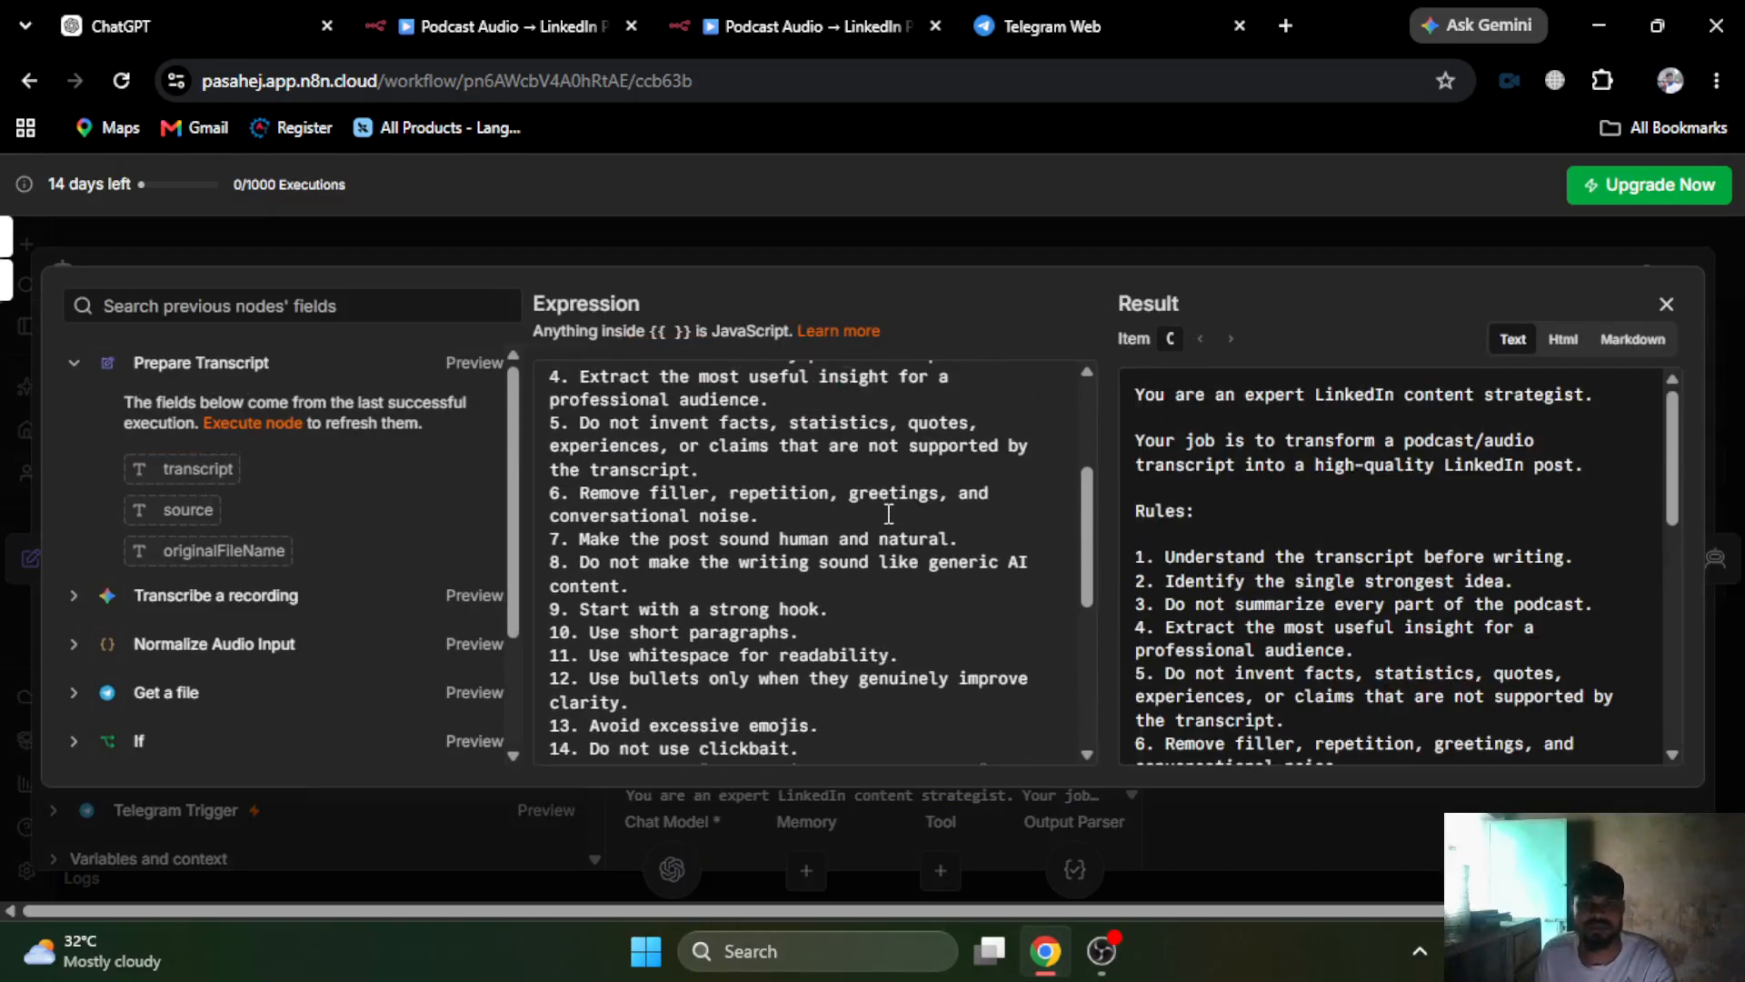
scroll(889, 515, "up", 3)
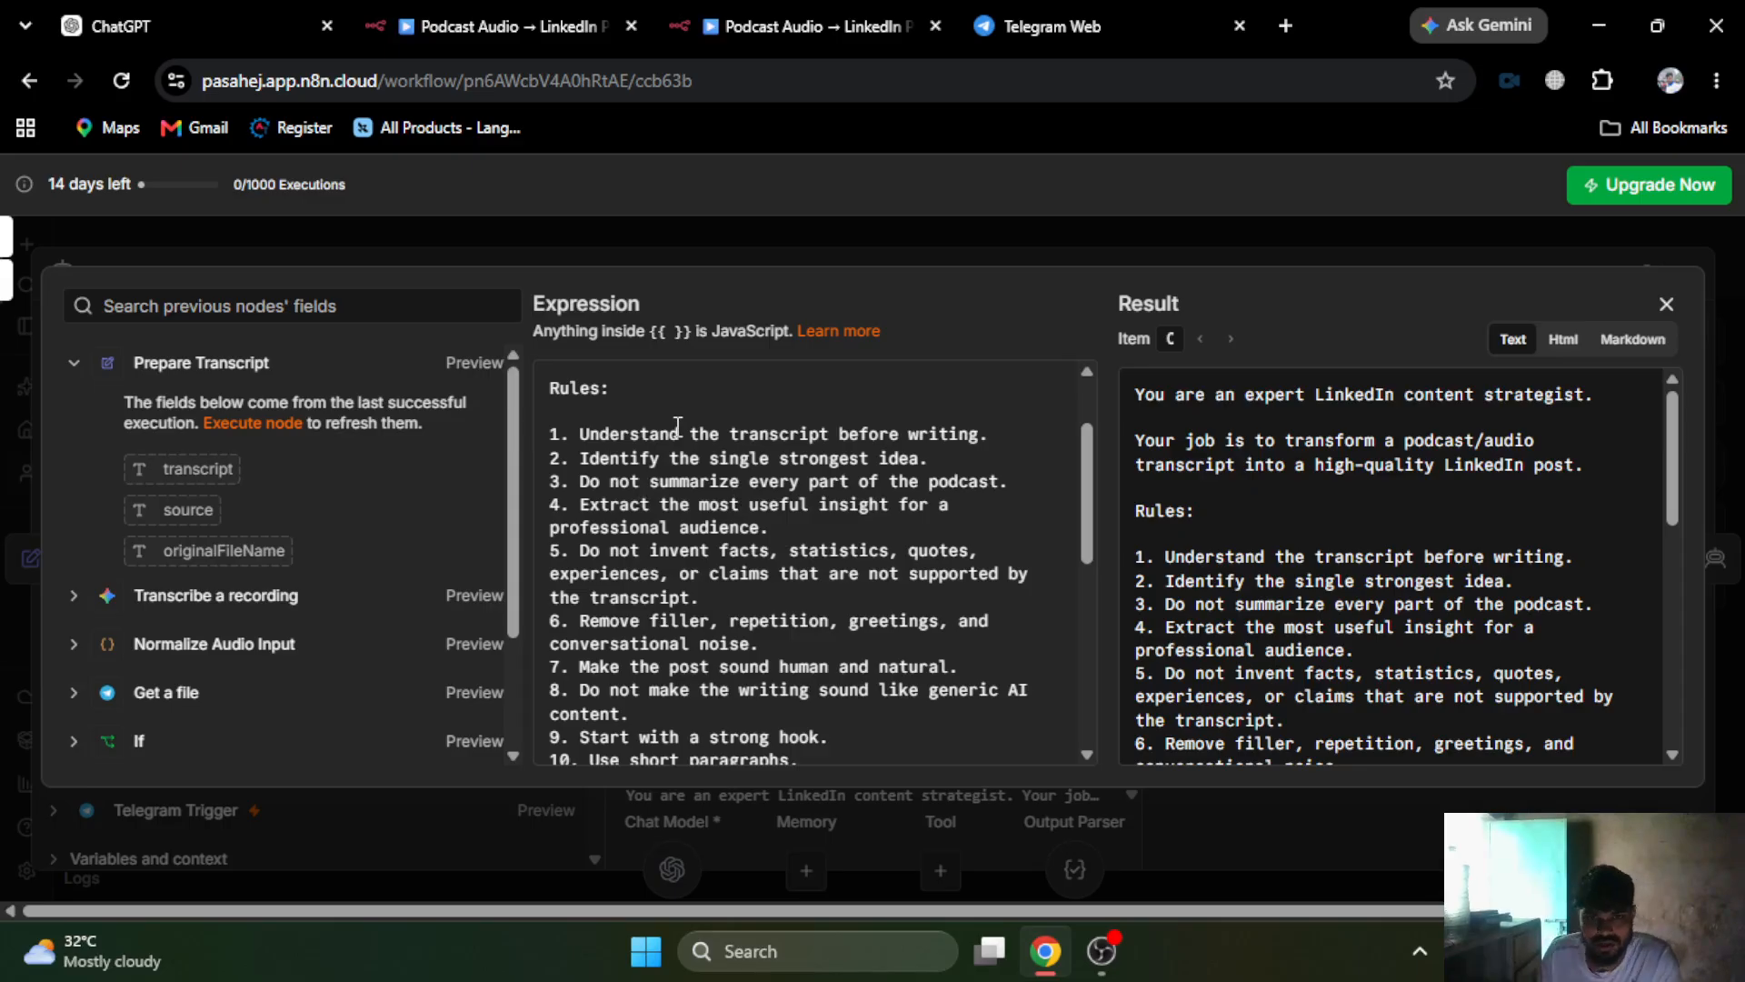
- Replace the default system message of the new AI - LinkedIn Post node with the reference node's complete system message
key("ctrl+a")
key("ctrl+c")
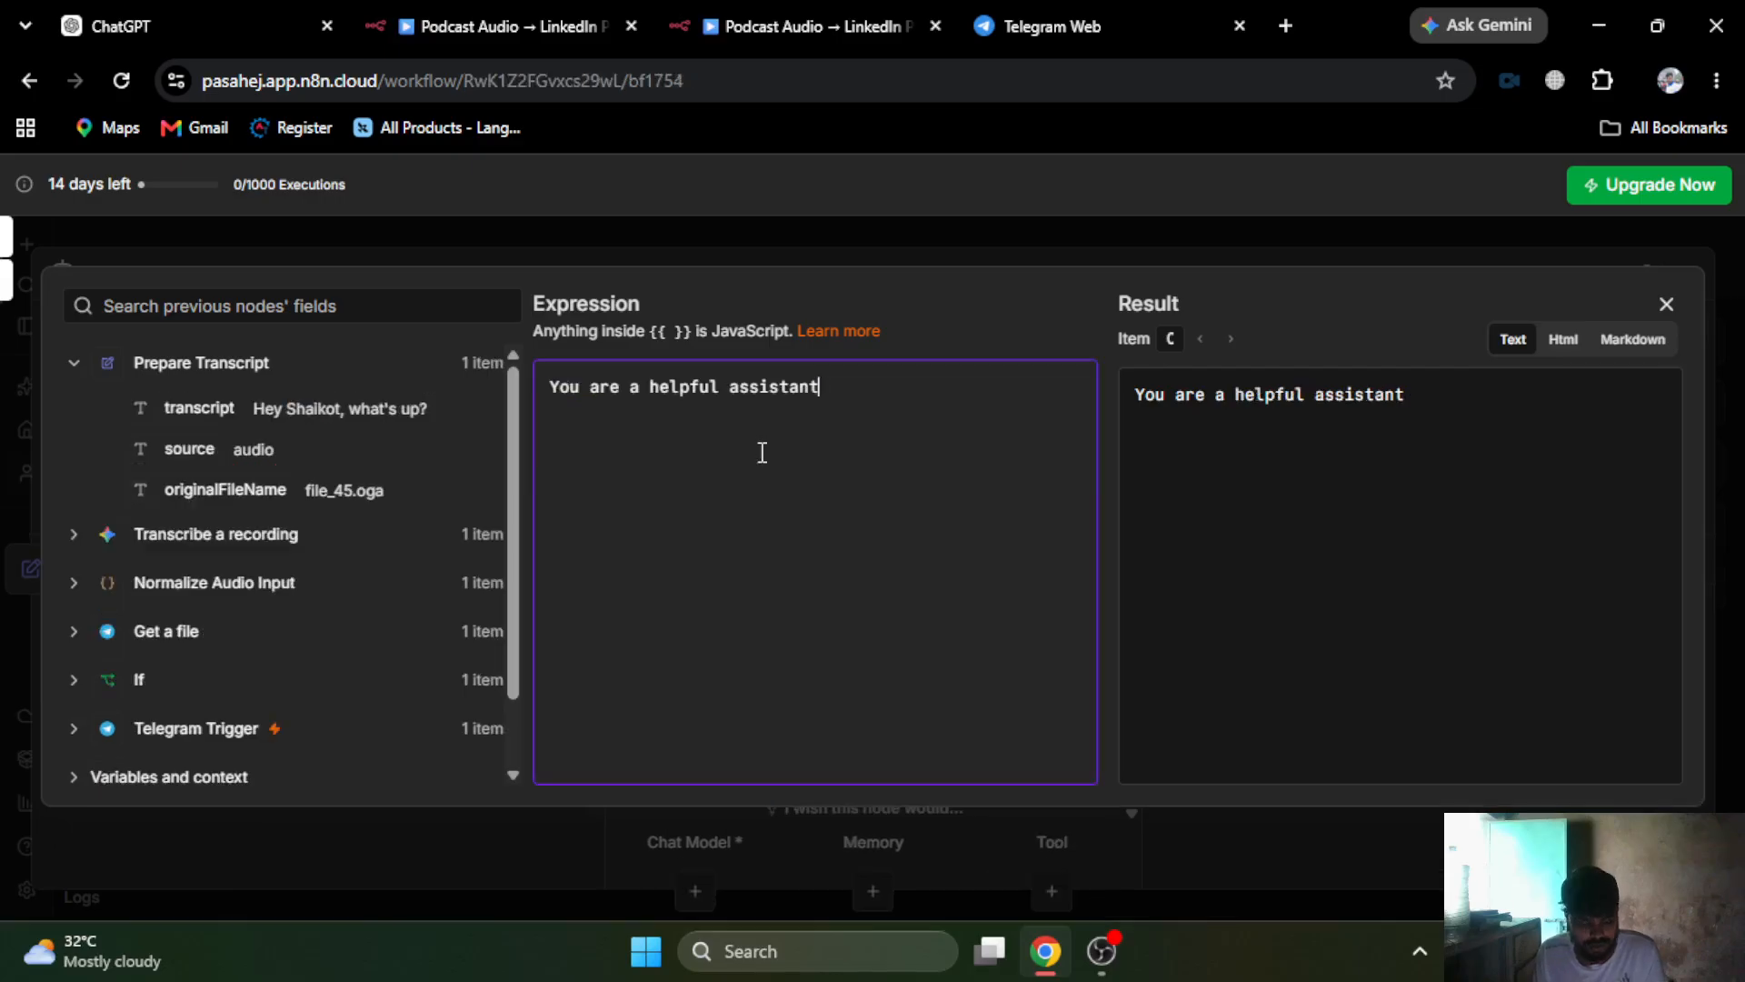
key("ctrl+a")
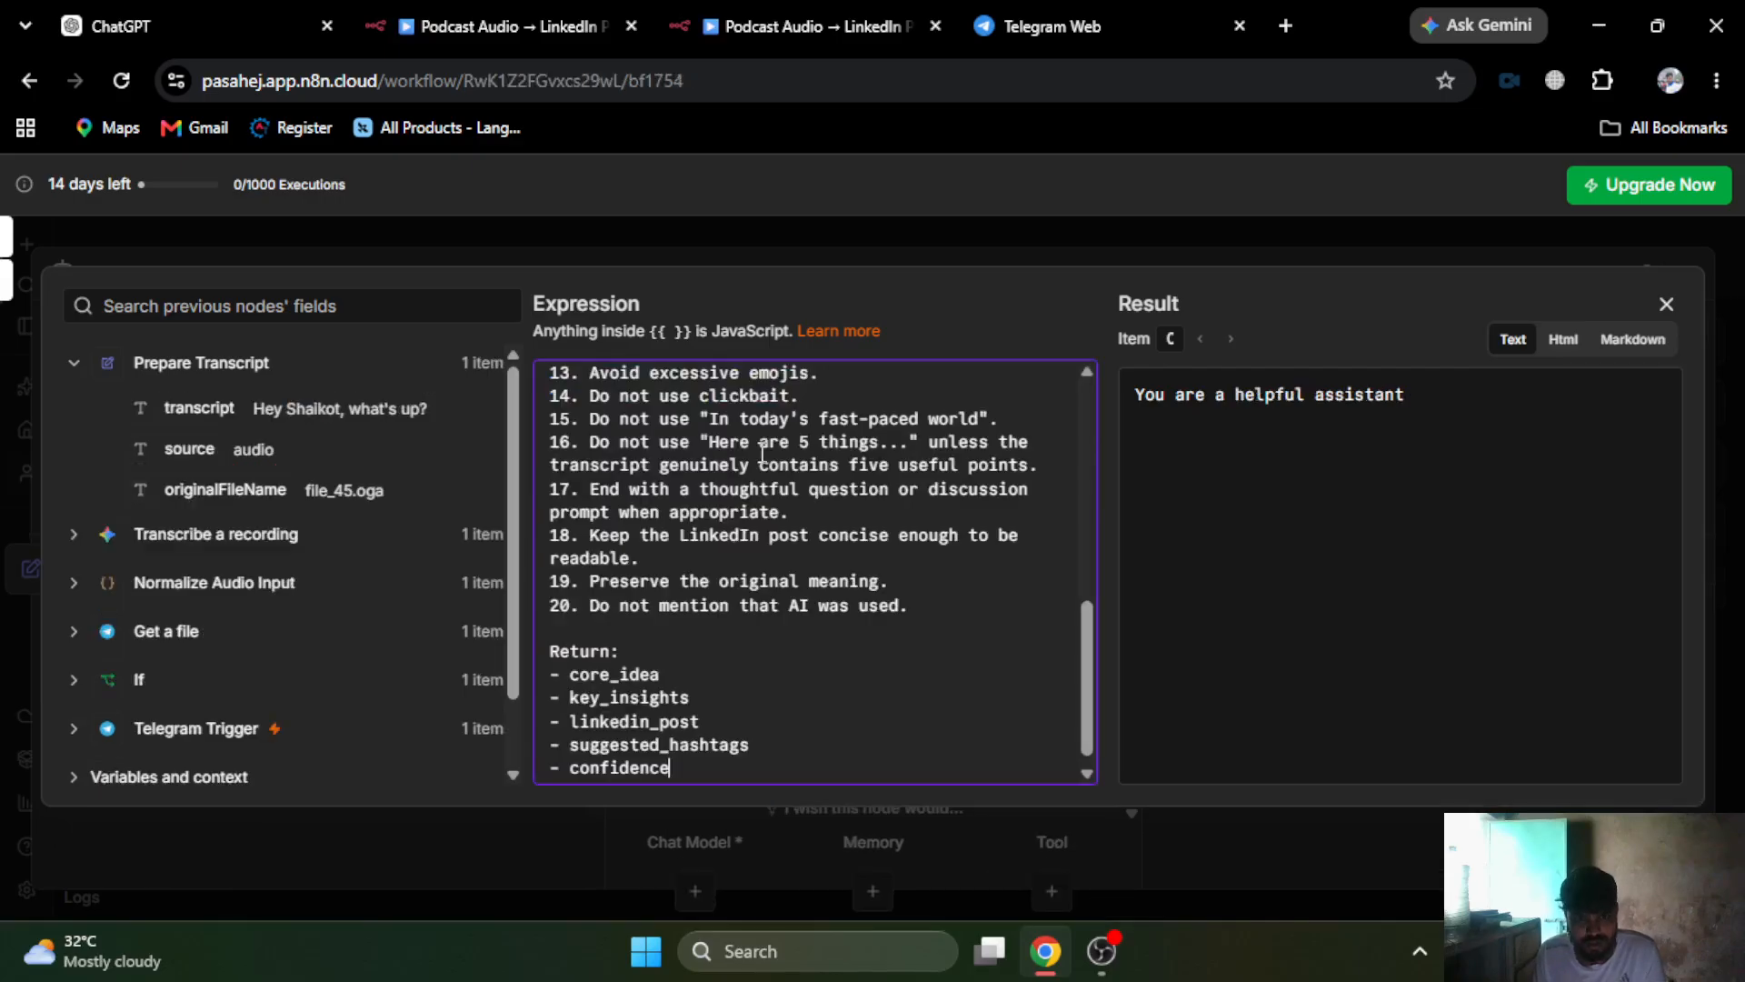
key("ctrl+v")
scroll(784, 531, "up", 10)
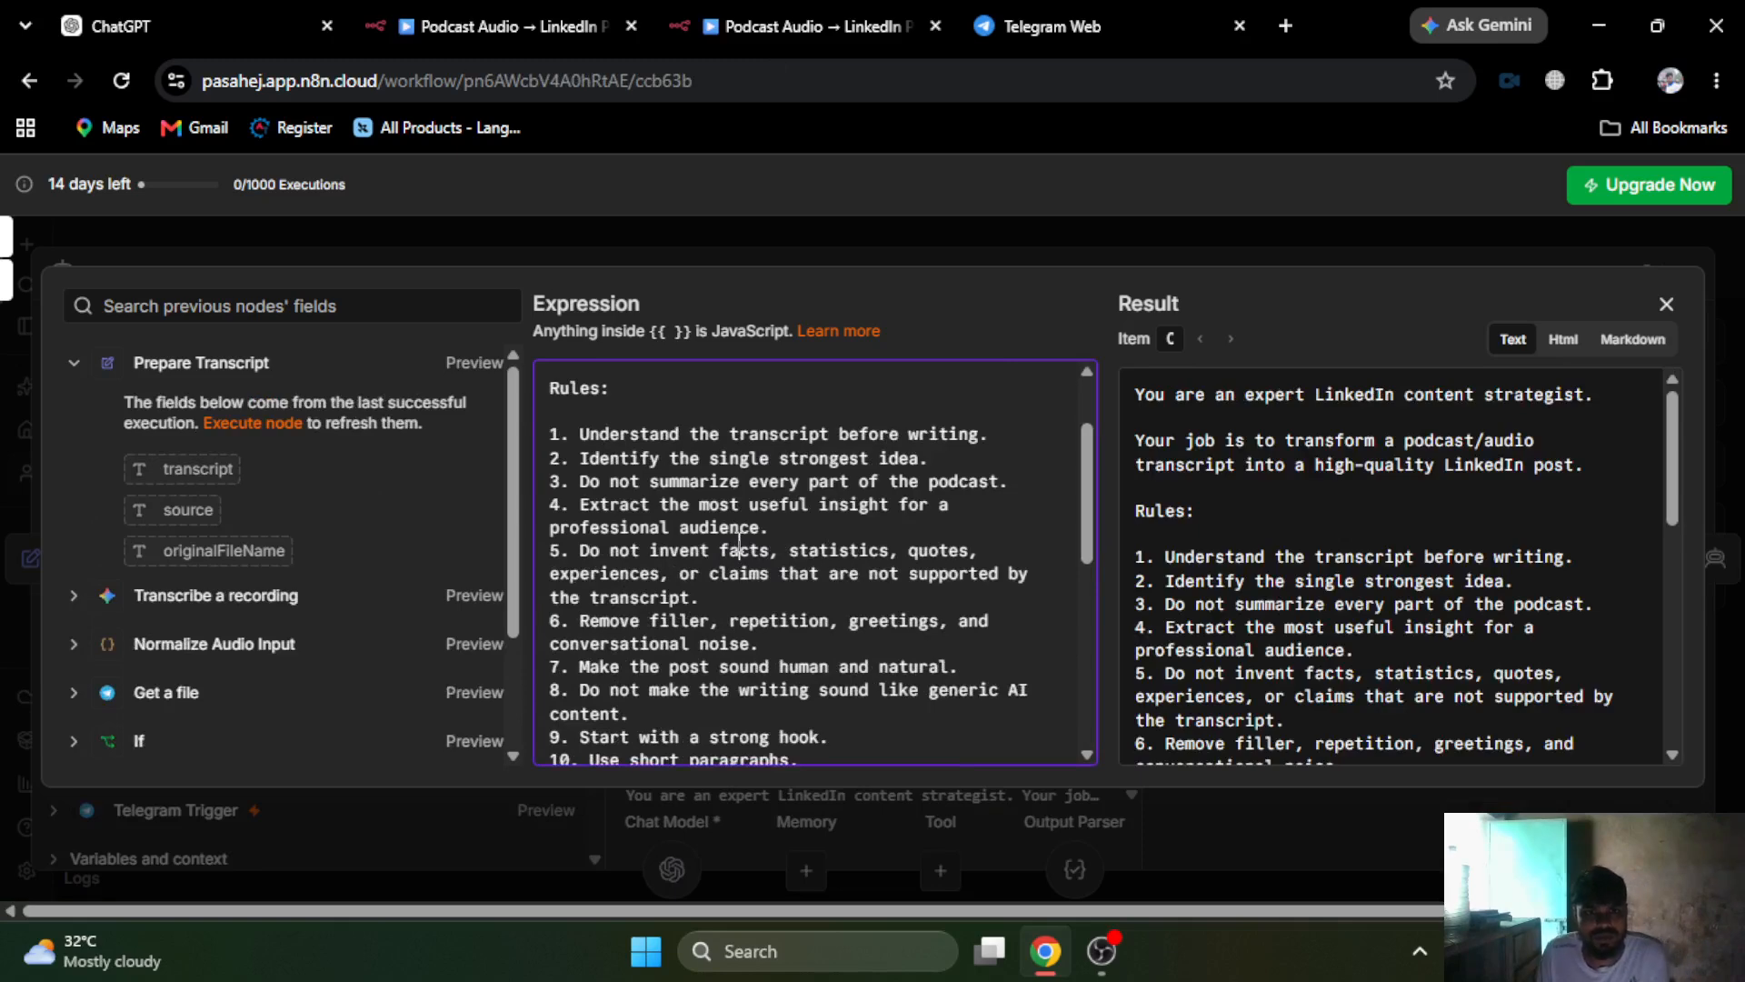
key("ctrl+a")
scroll(772, 505, "up", 2)
left_click(700, 550)
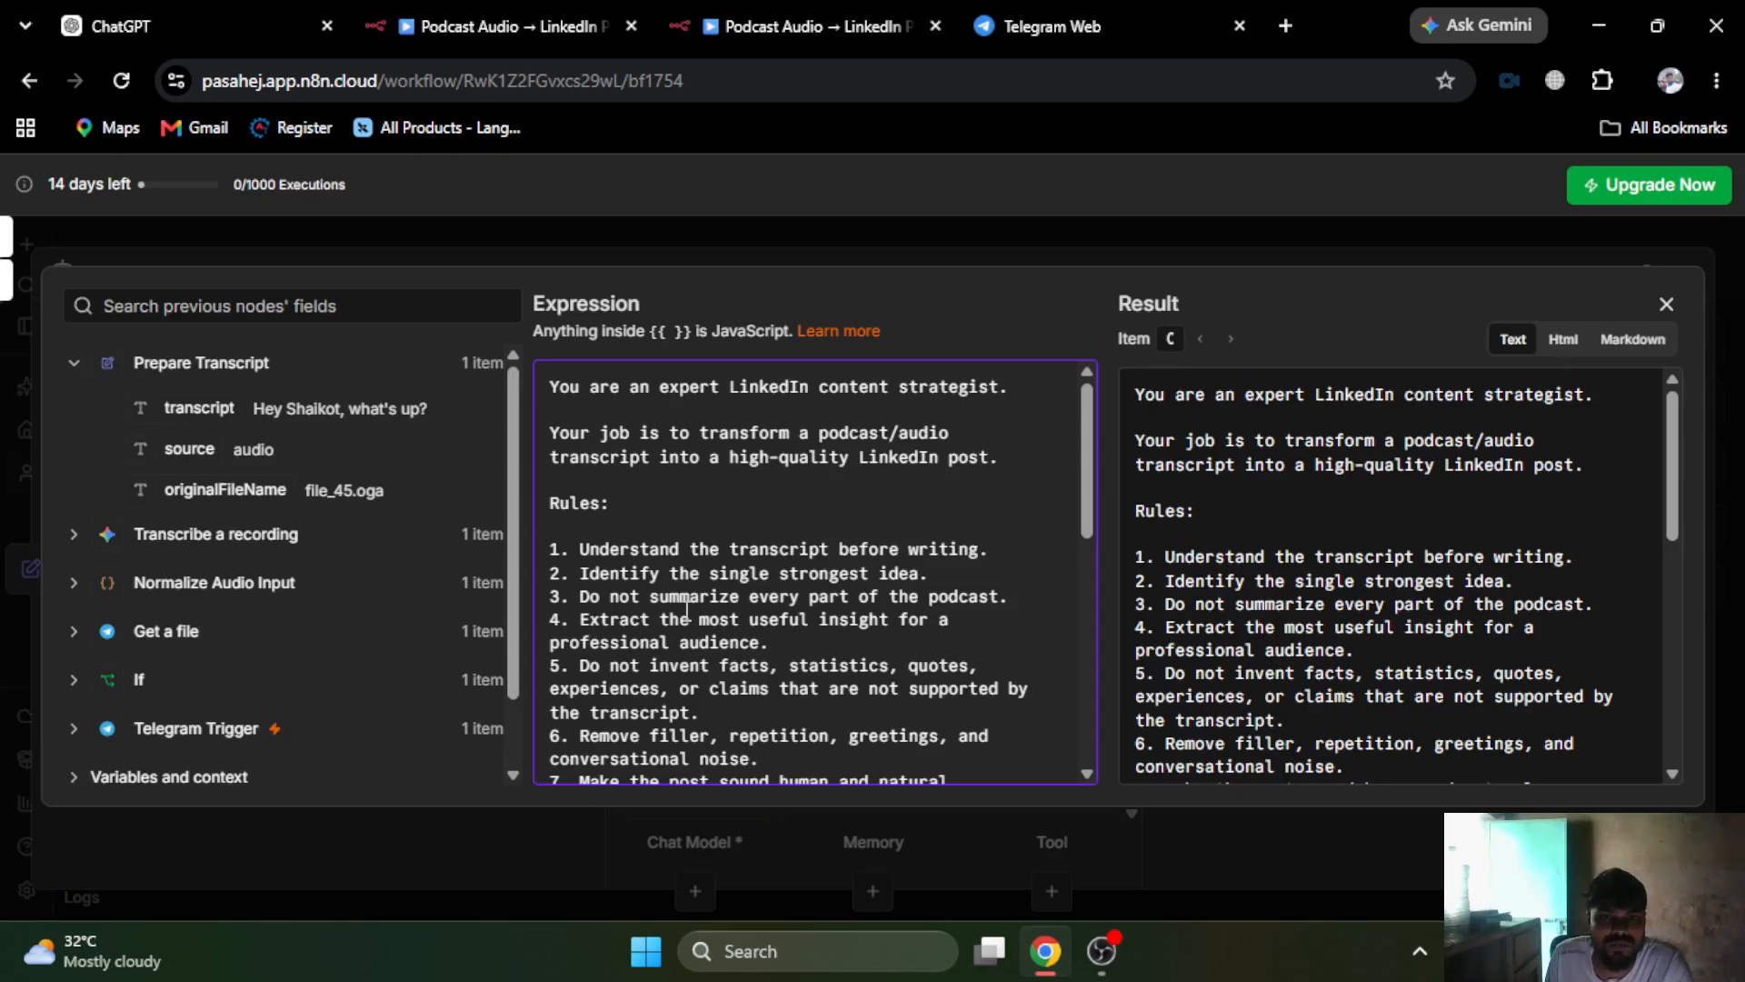
- Read through the pasted system message's numbered rules and the fields listed under "Return:", from core_idea to confidence
scroll(765, 654, "down", 3)
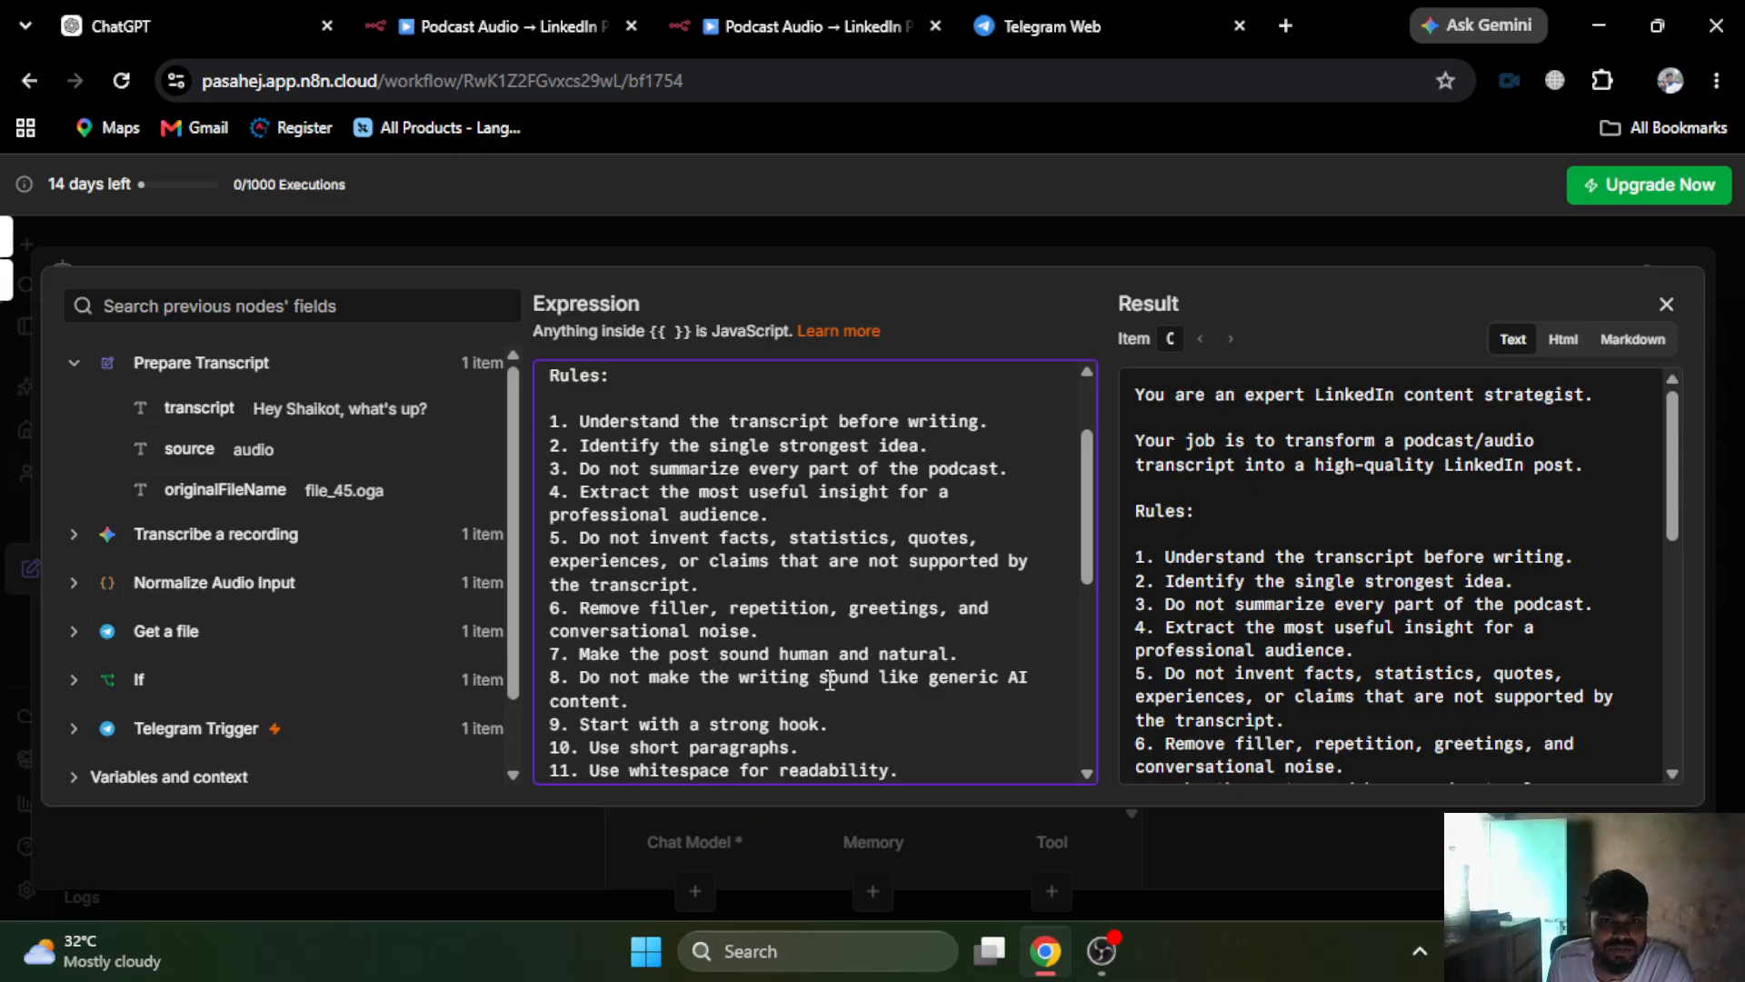
scroll(830, 680, "down", 1)
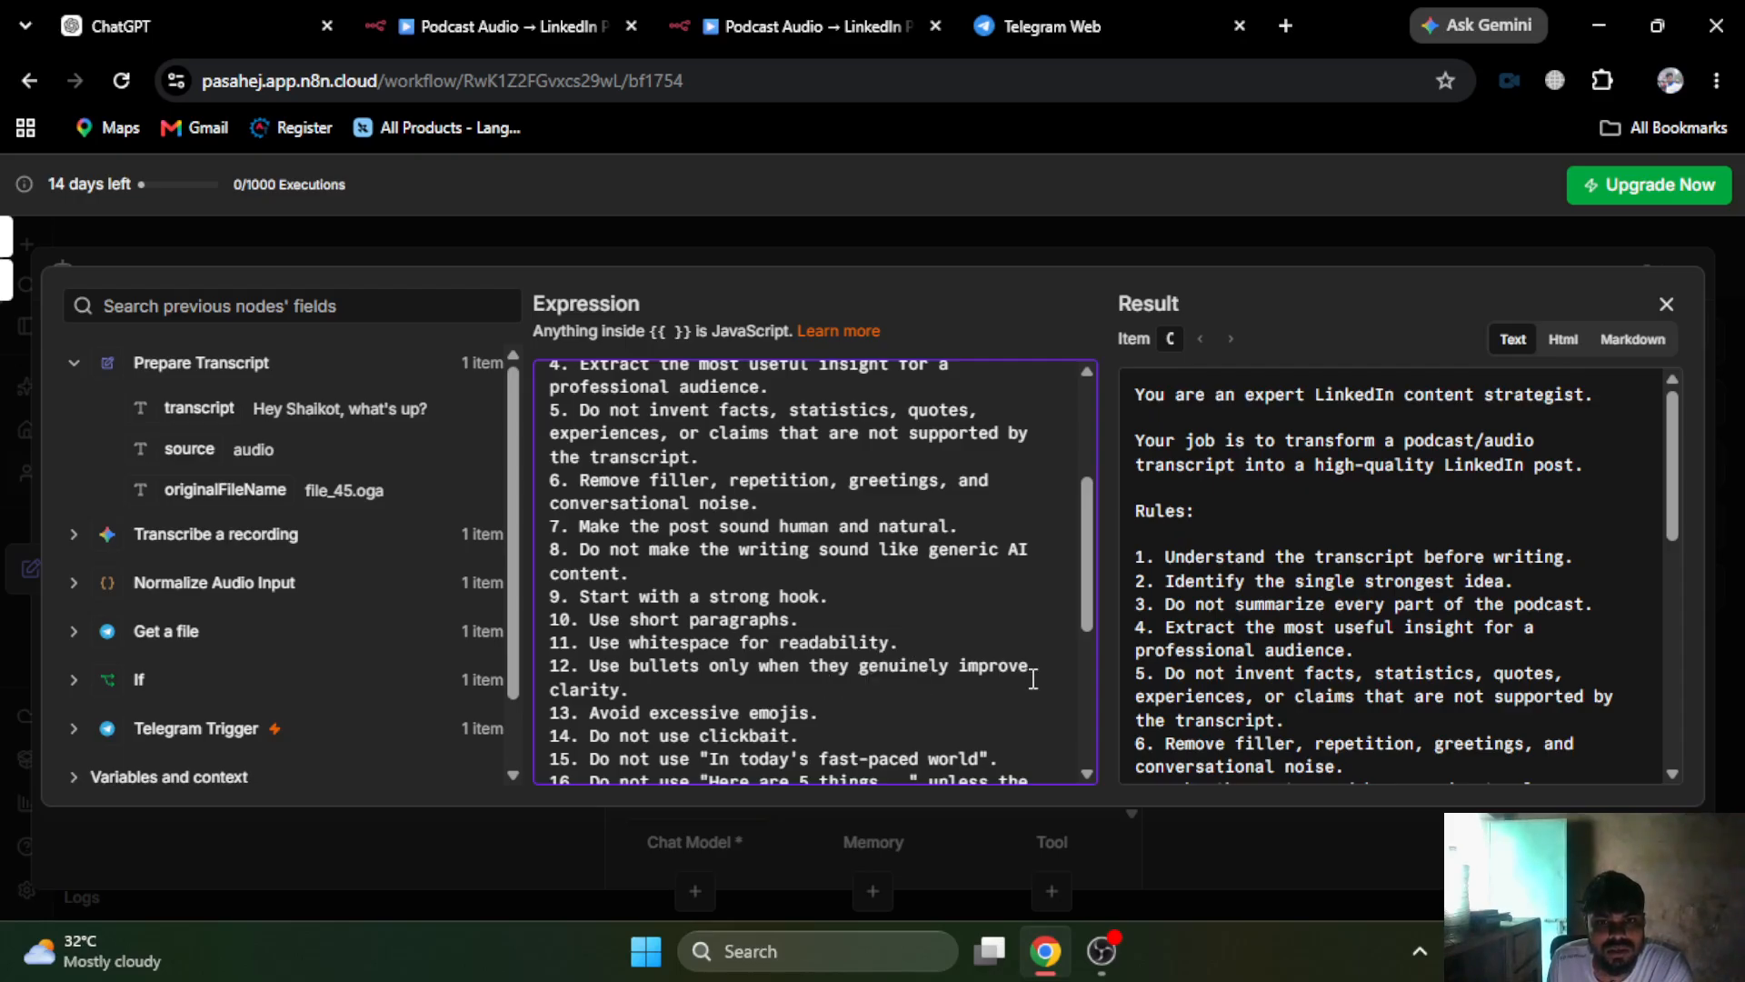
scroll(765, 673, "down", 1)
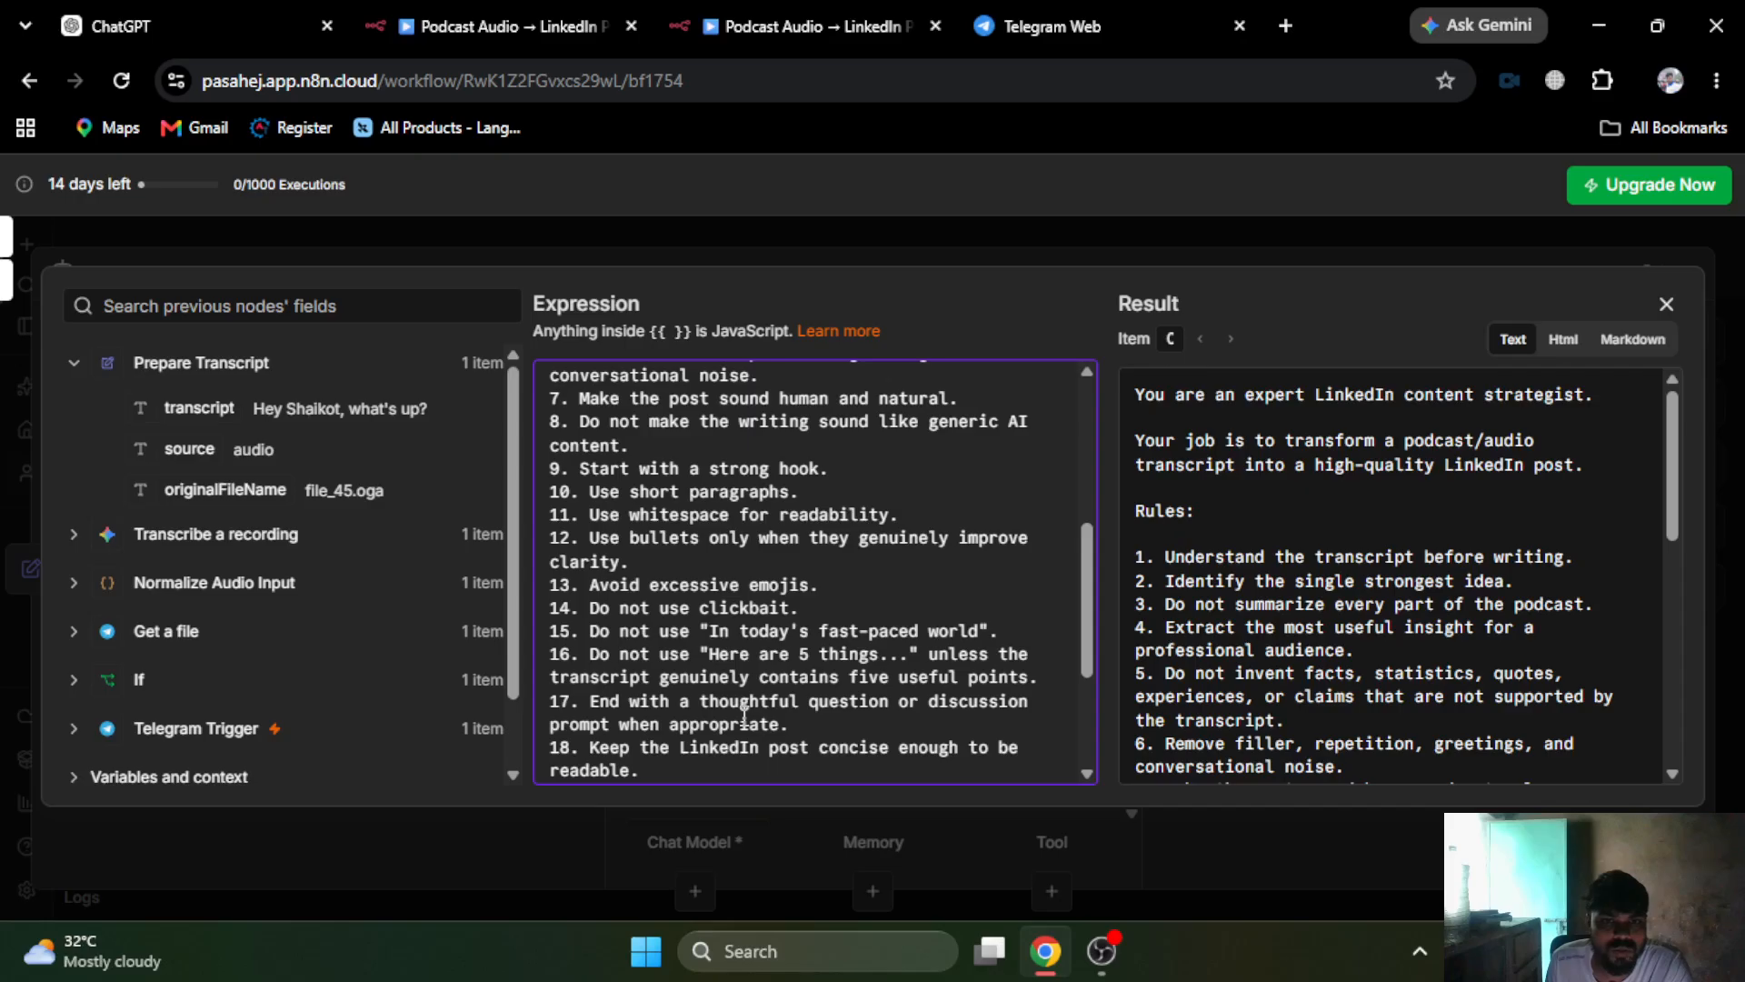
scroll(800, 714, "down", 3)
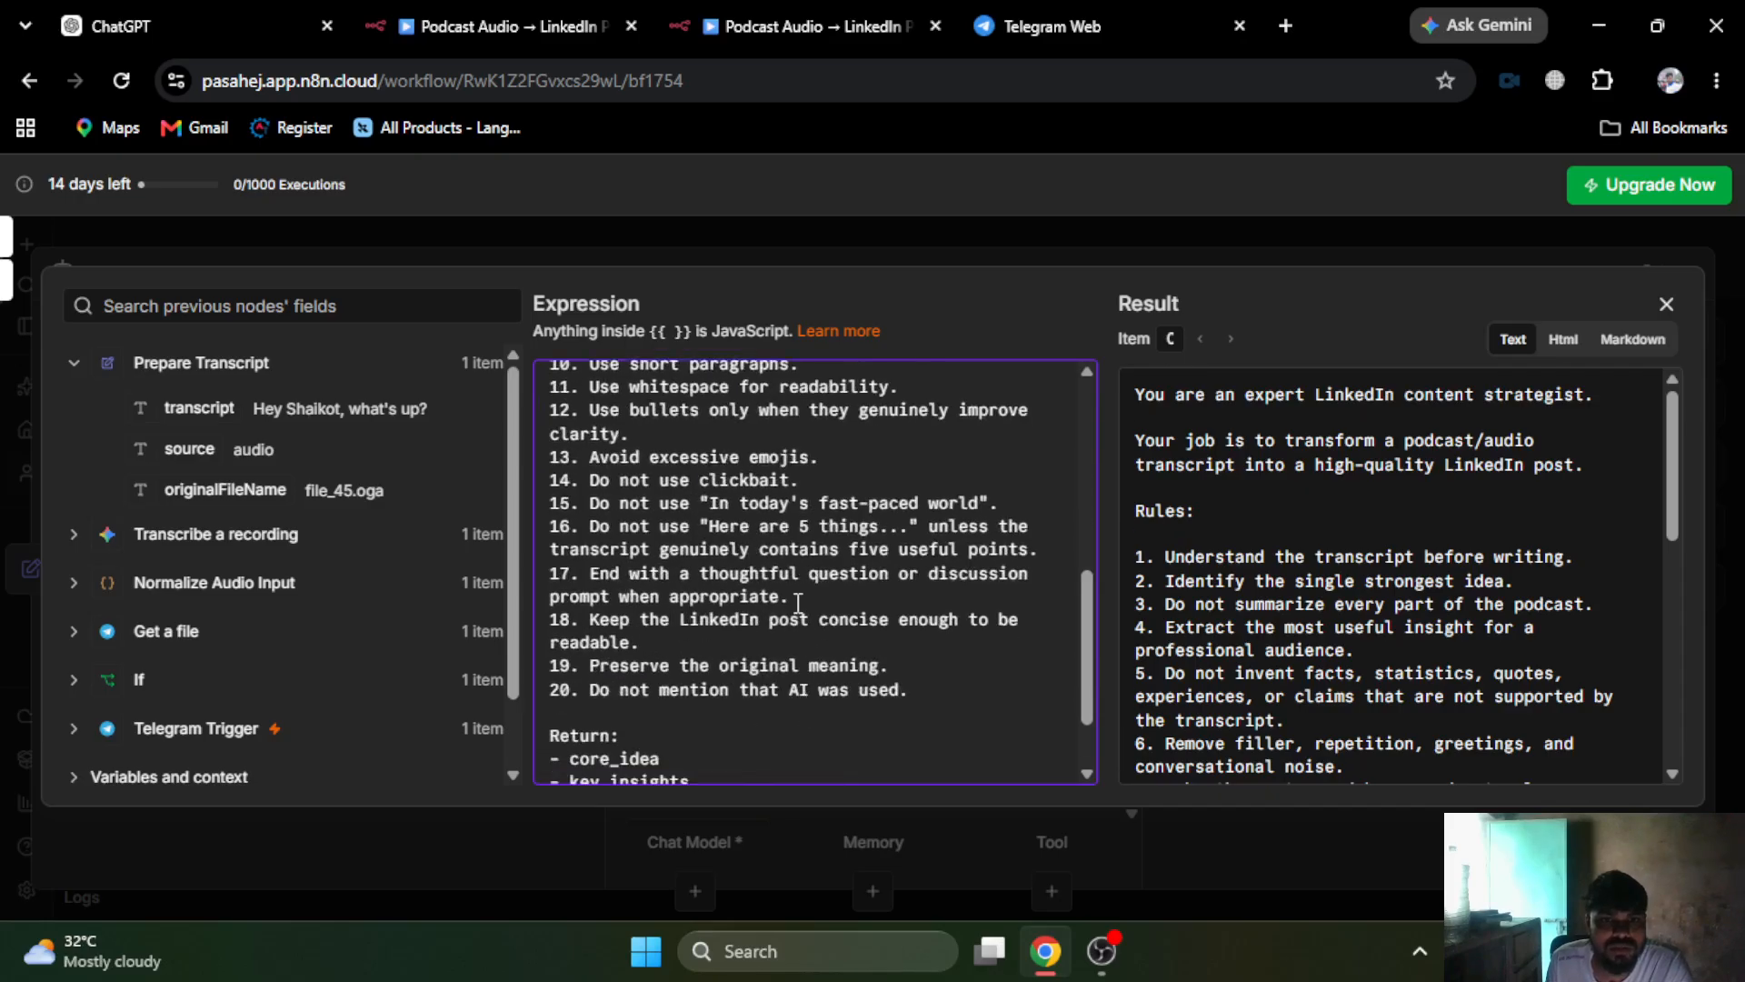
scroll(673, 649, "down", 2)
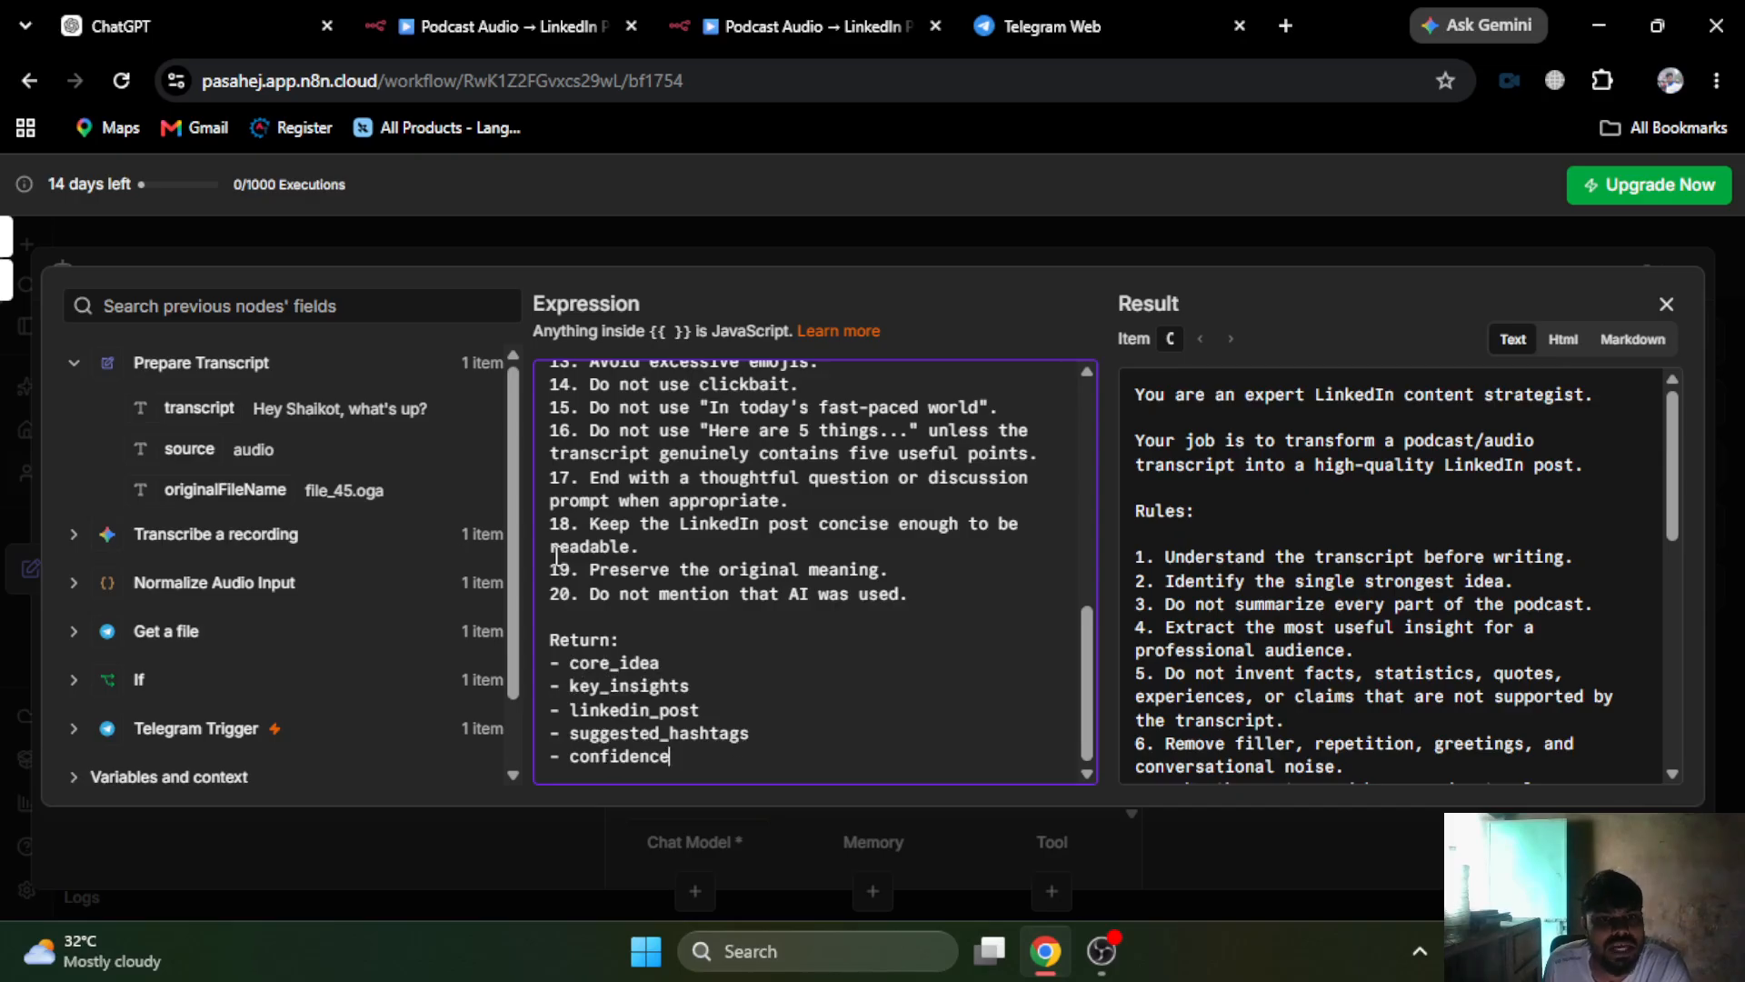
left_click_drag(559, 663, 677, 667)
left_click_drag(570, 688, 735, 693)
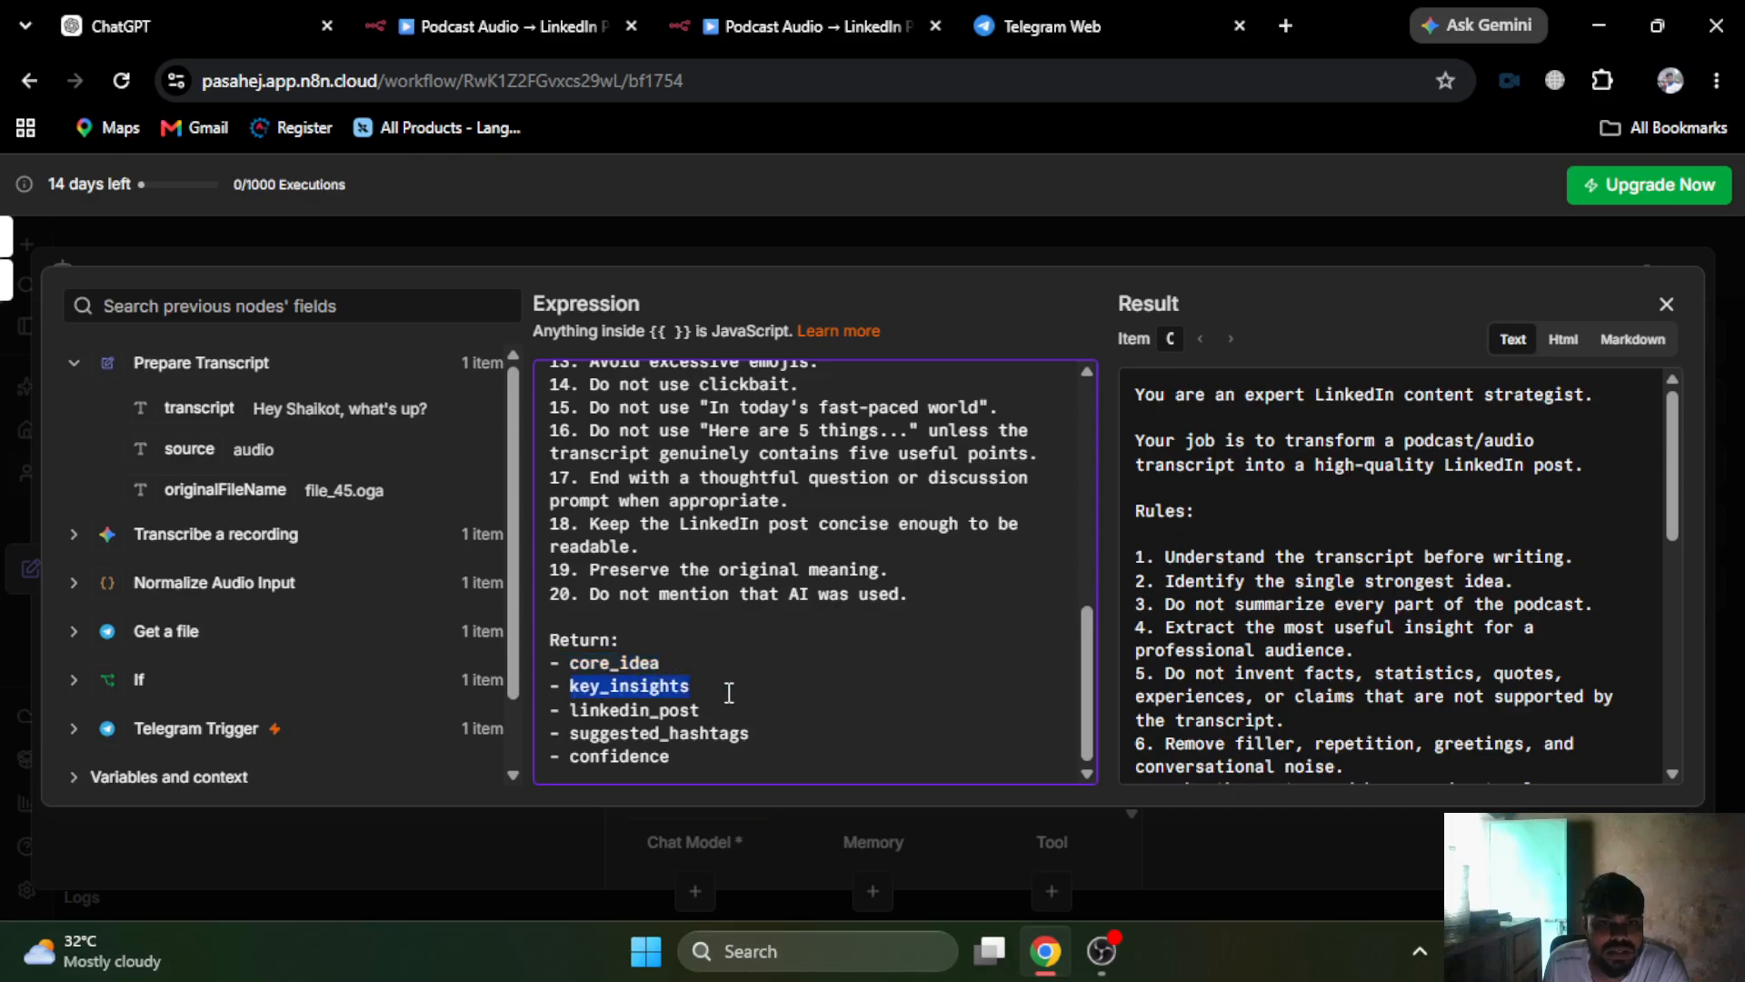
left_click_drag(581, 724, 732, 714)
left_click(637, 714)
left_click_drag(559, 710, 732, 718)
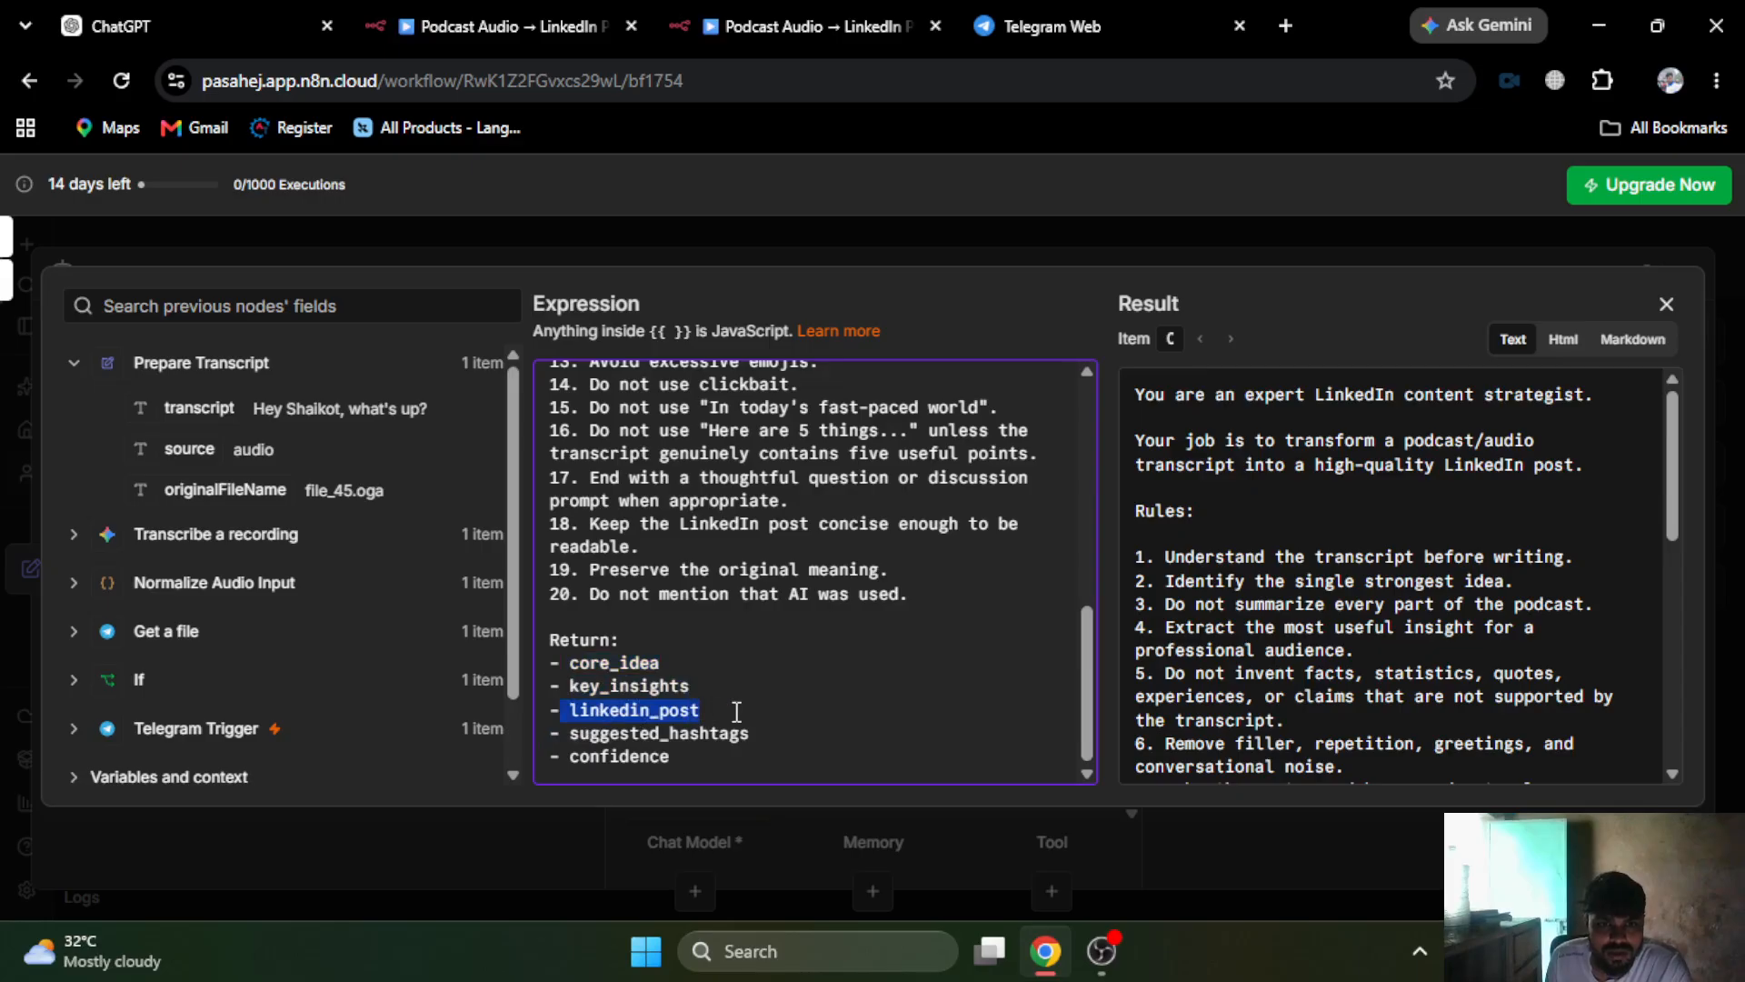
left_click_drag(589, 665, 760, 683)
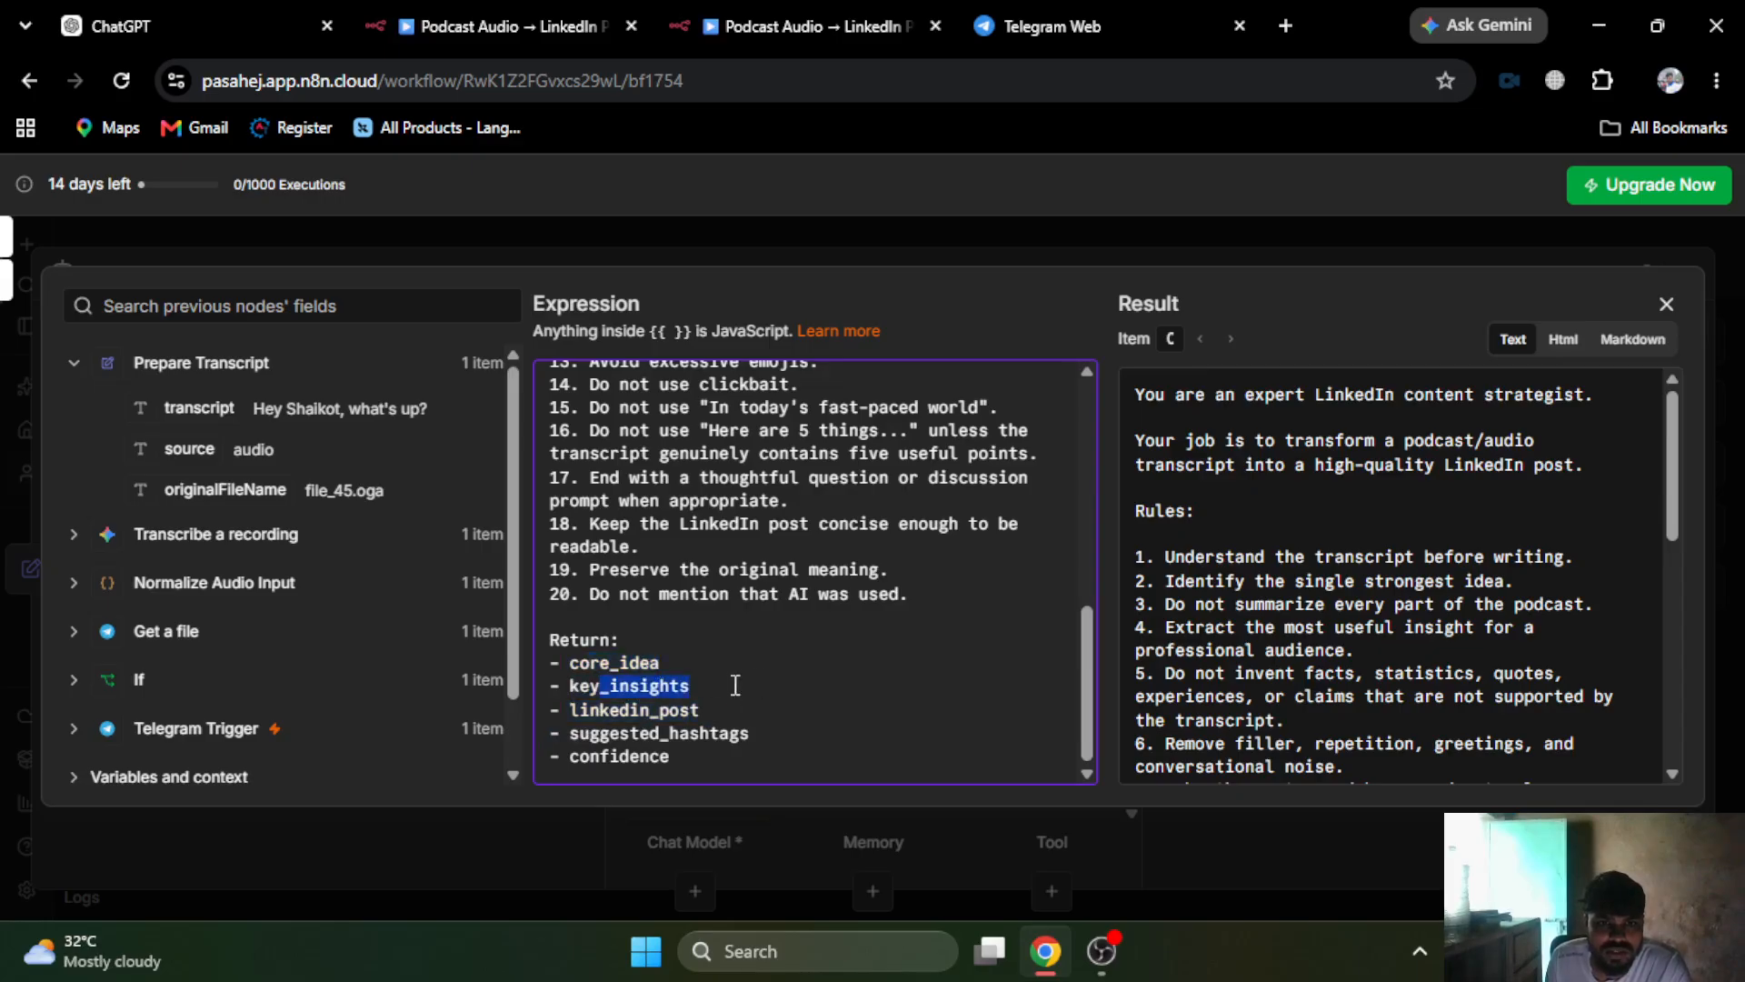
mouse_move(561, 715)
left_mouse_down()
mouse_move(736, 709)
mouse_move(550, 733)
left_mouse_up()
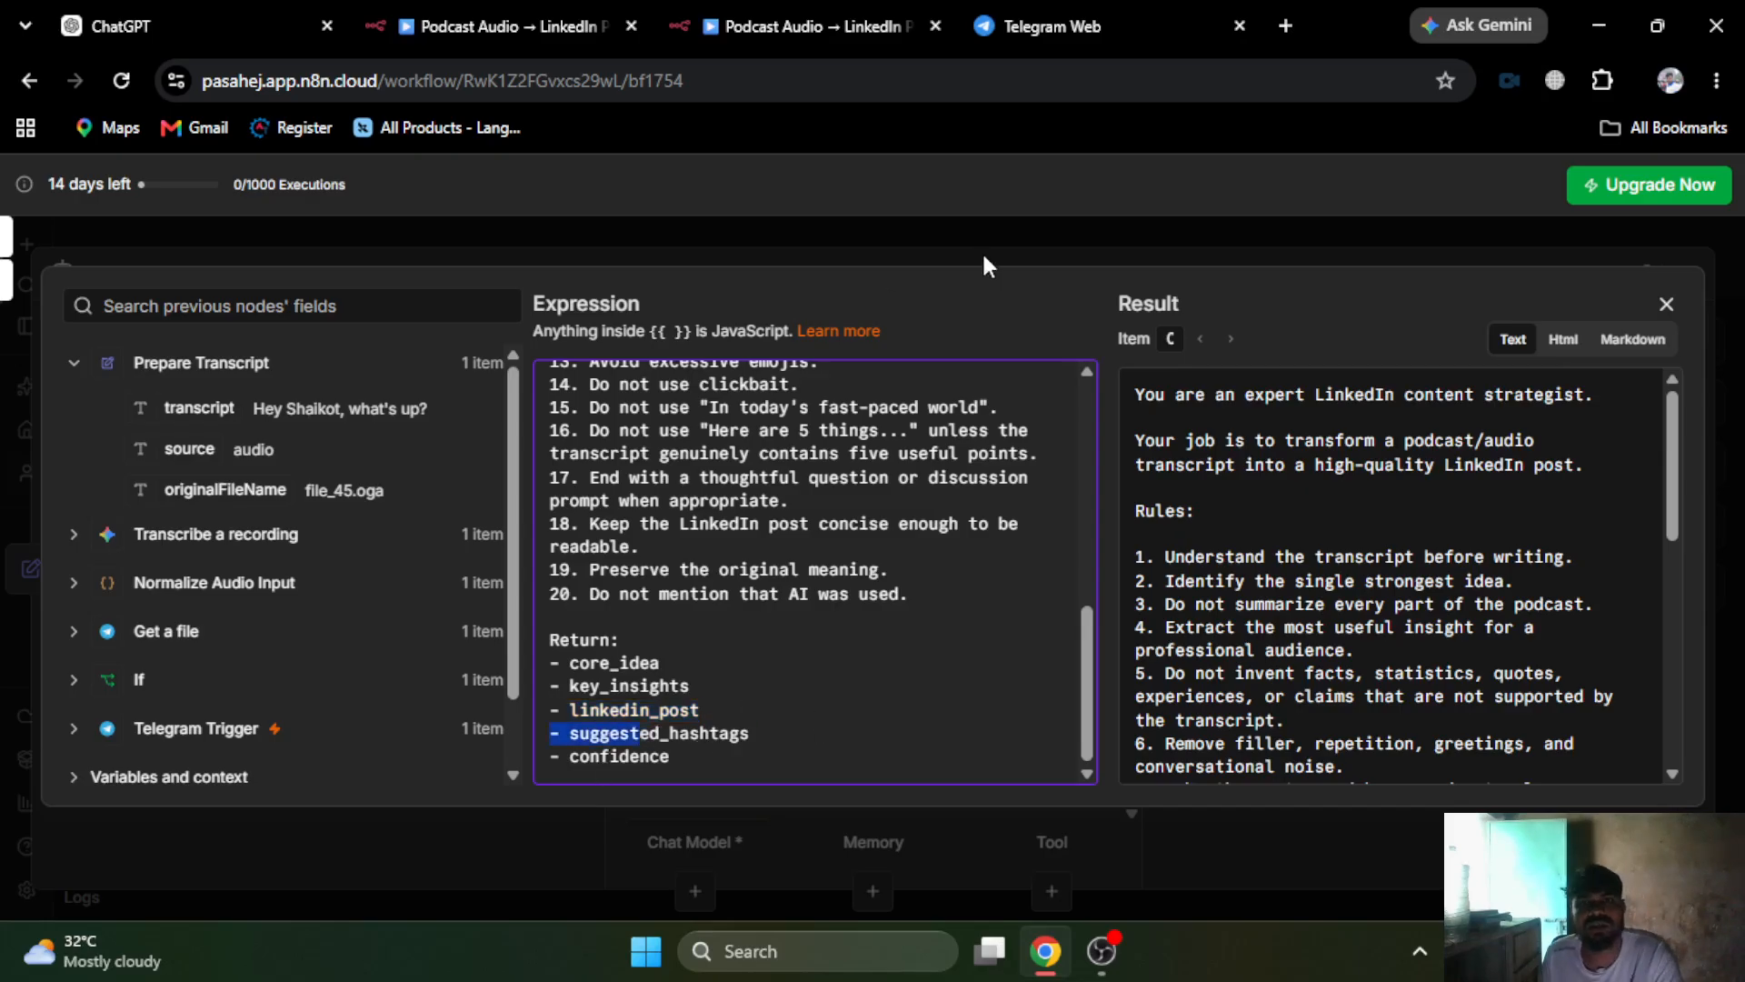
- Enable Require Specific Output Format for the AI - LinkedIn Post node and return to the workflow canvas
left_click(1007, 237)
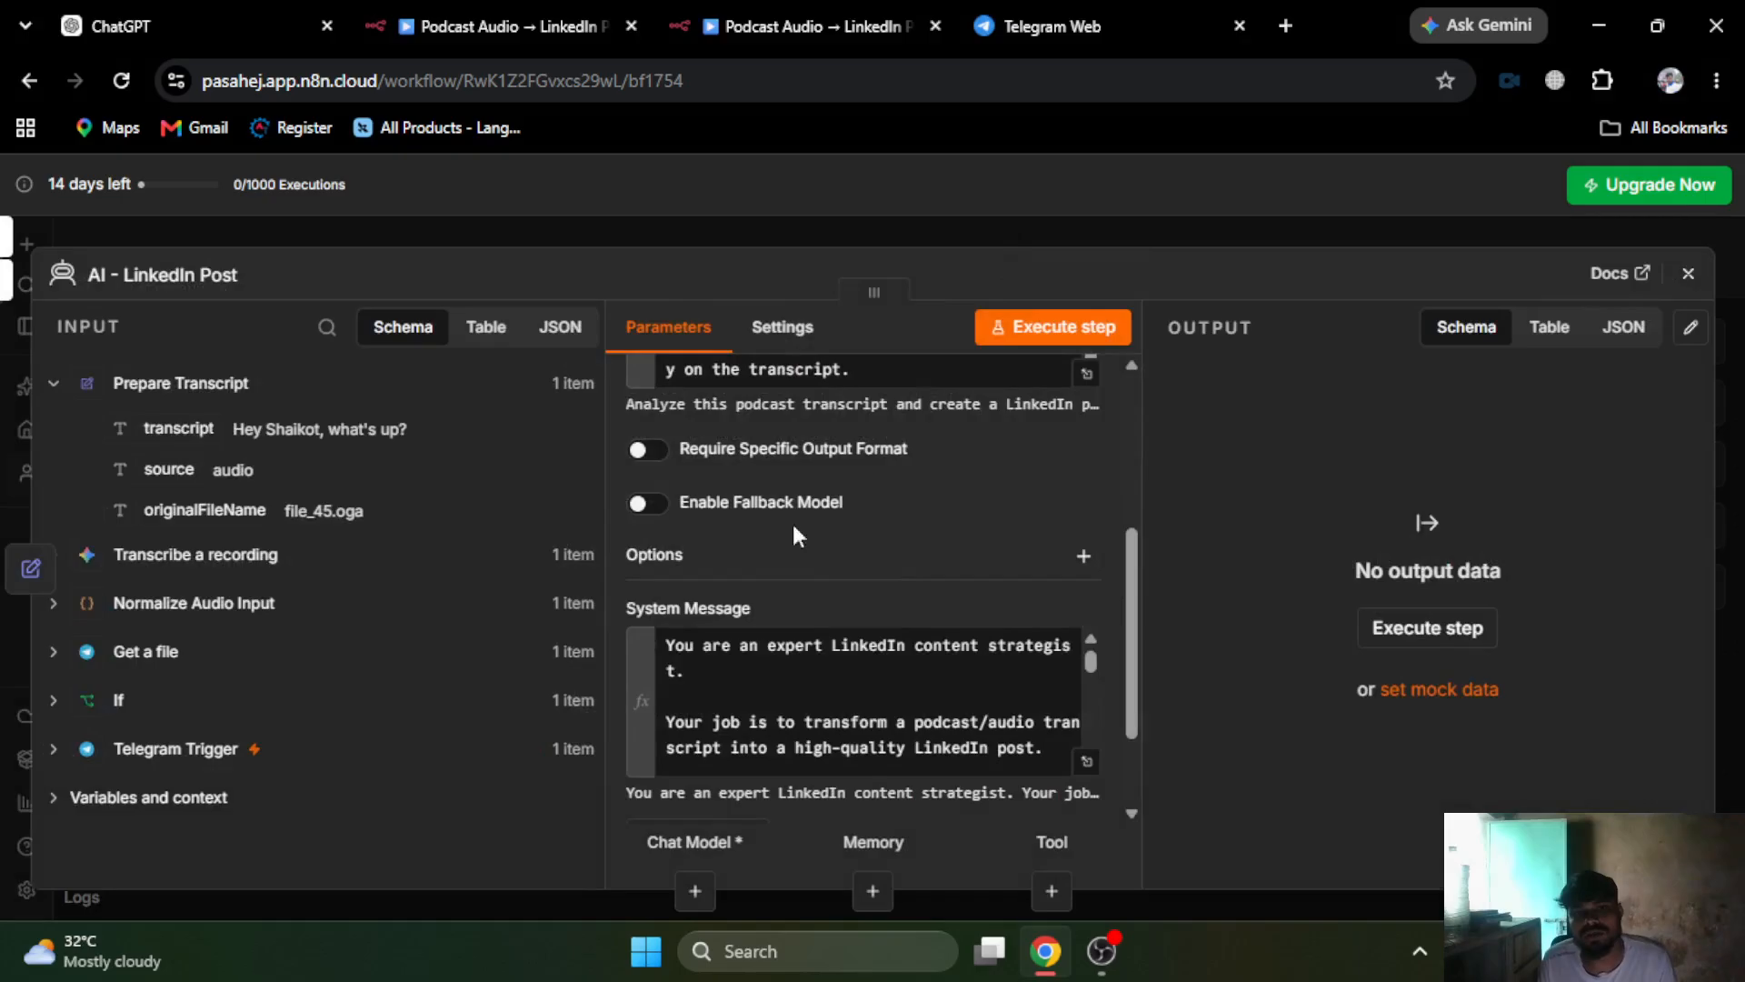
left_click(645, 450)
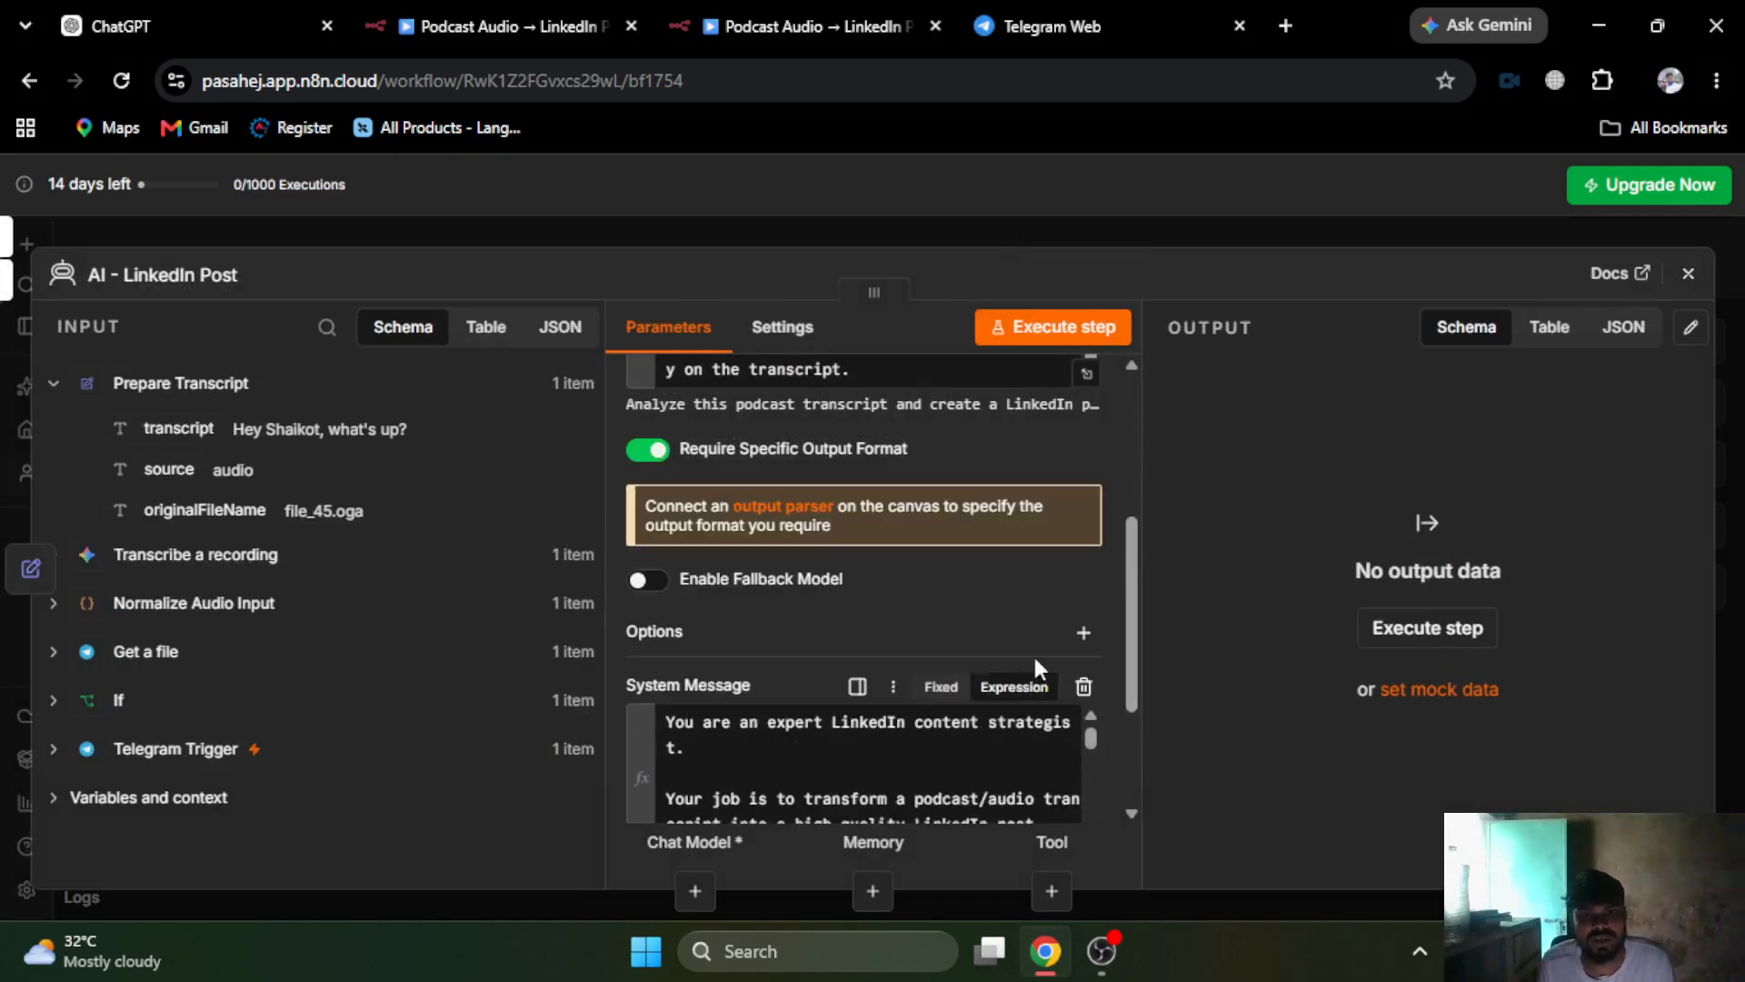
left_click(1018, 228)
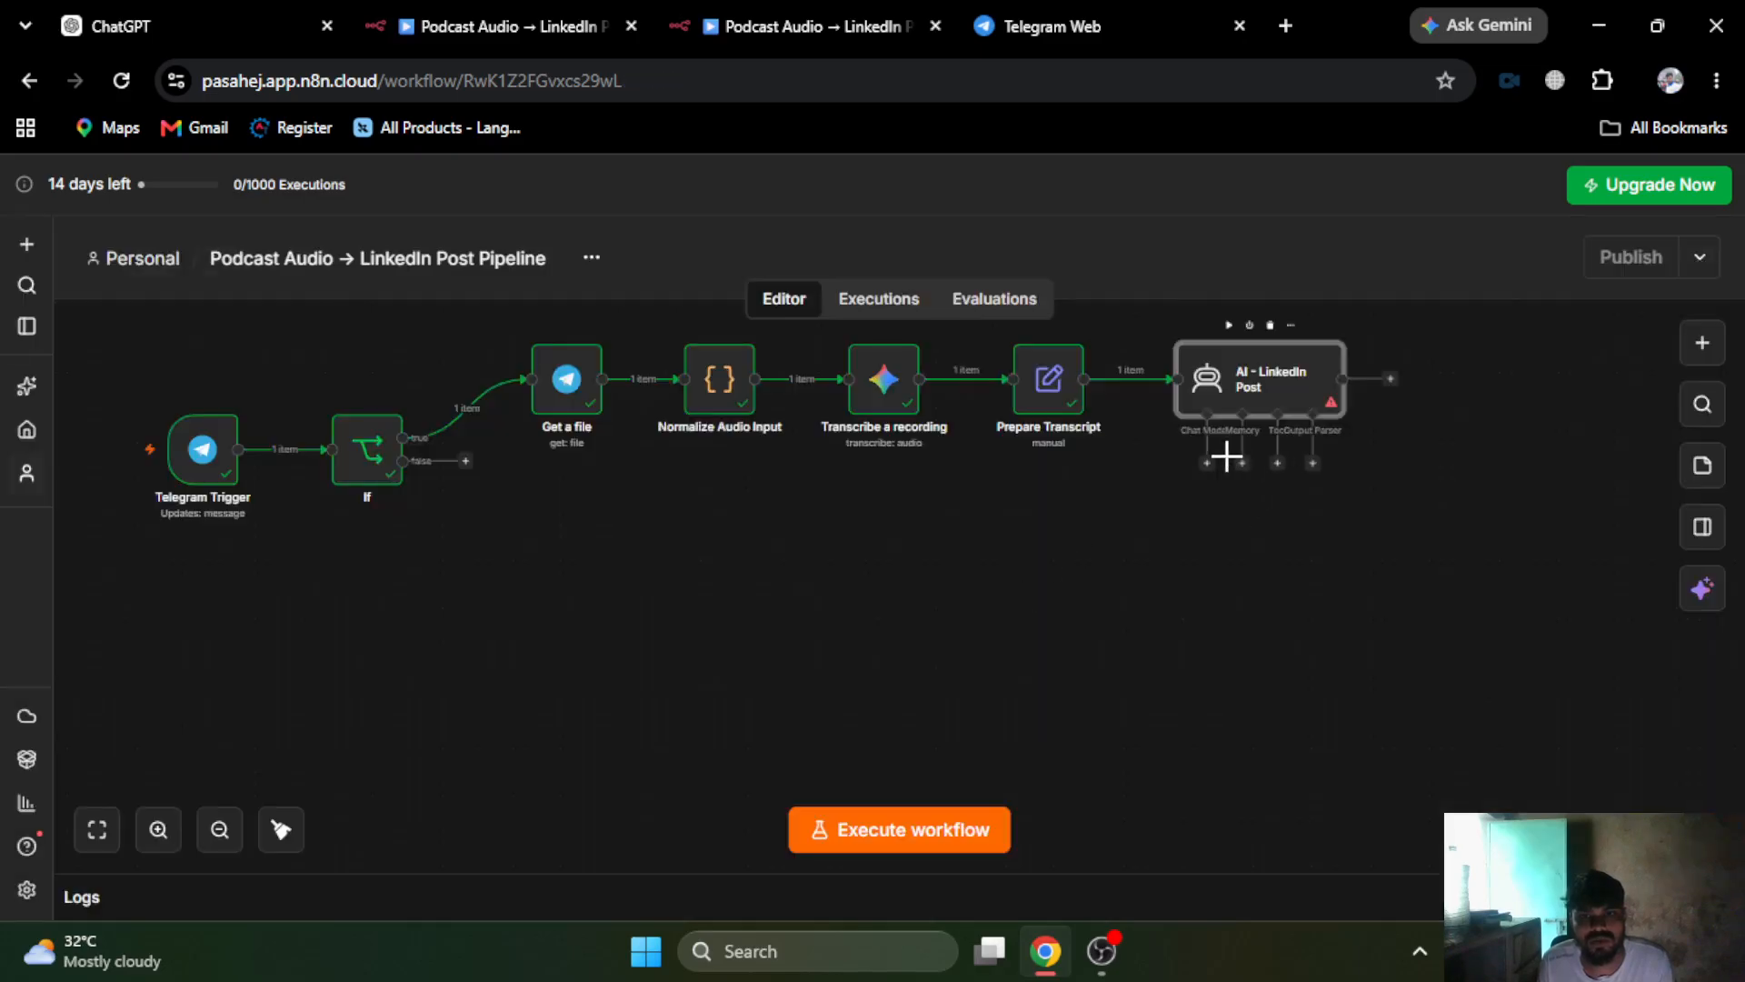
- Open the selection of language models for the AI - LinkedIn Post node's Chat Model connection
left_click(1212, 465)
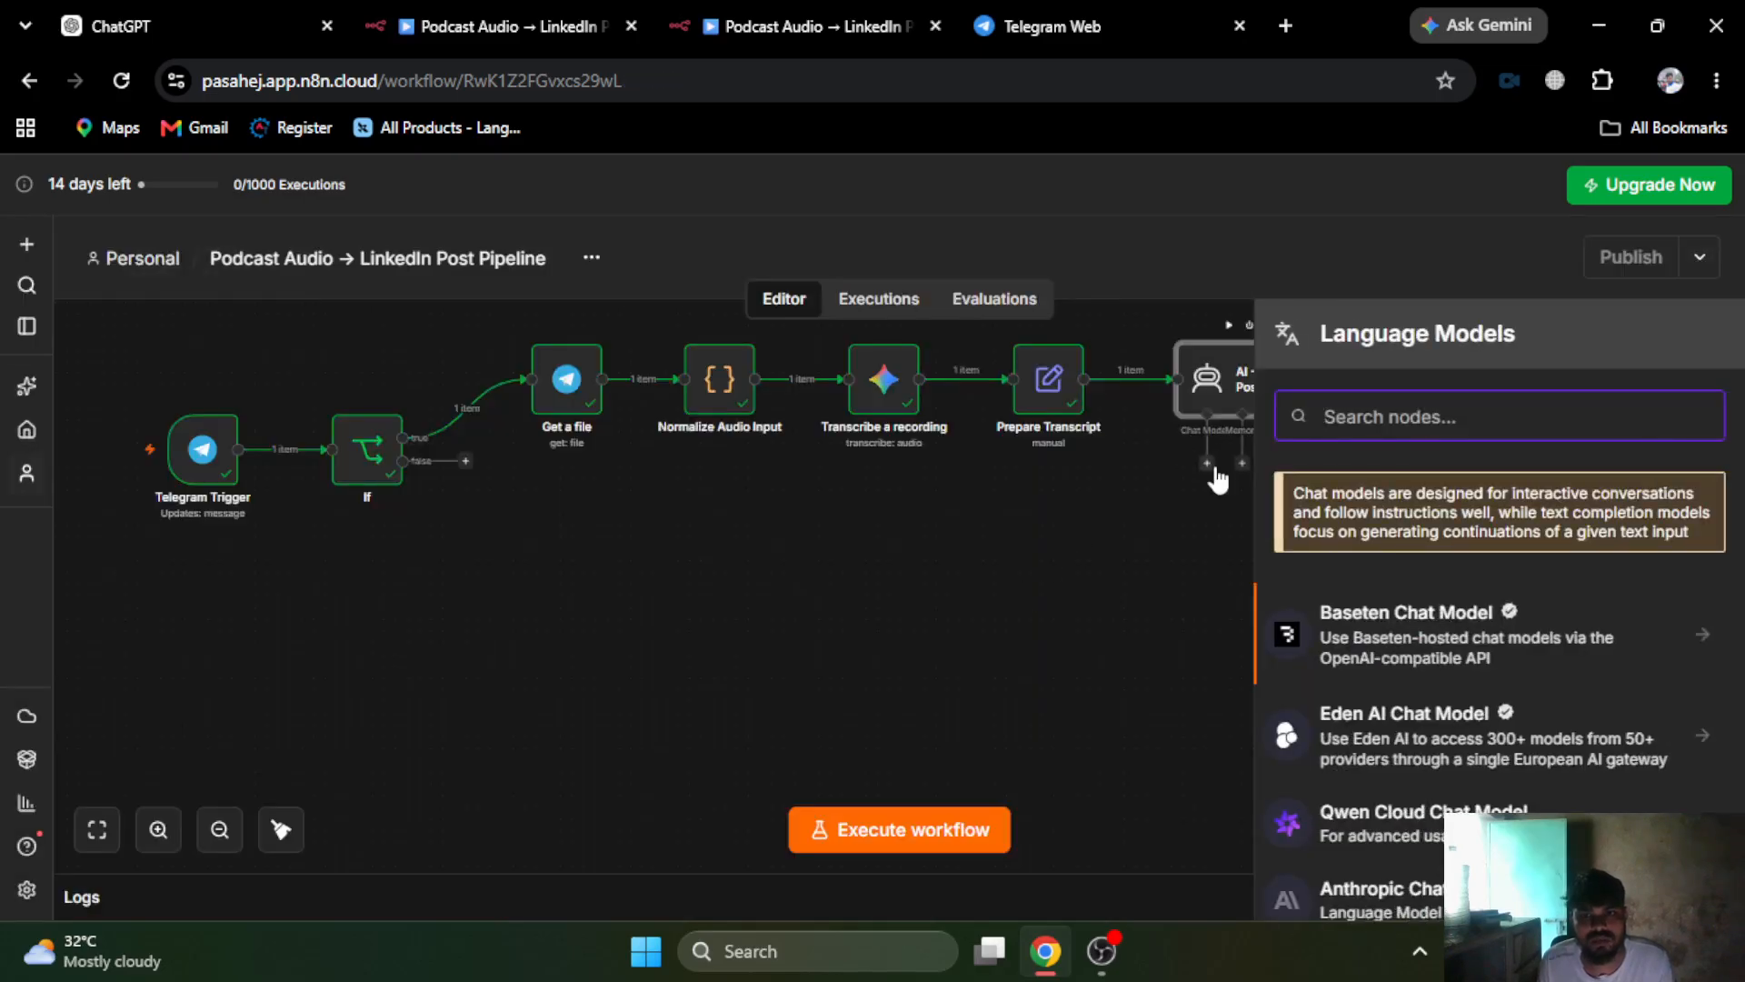
- Attach an OpenAI Chat Model and a Structured Output Parser to the AI - LinkedIn Post node
type("open")
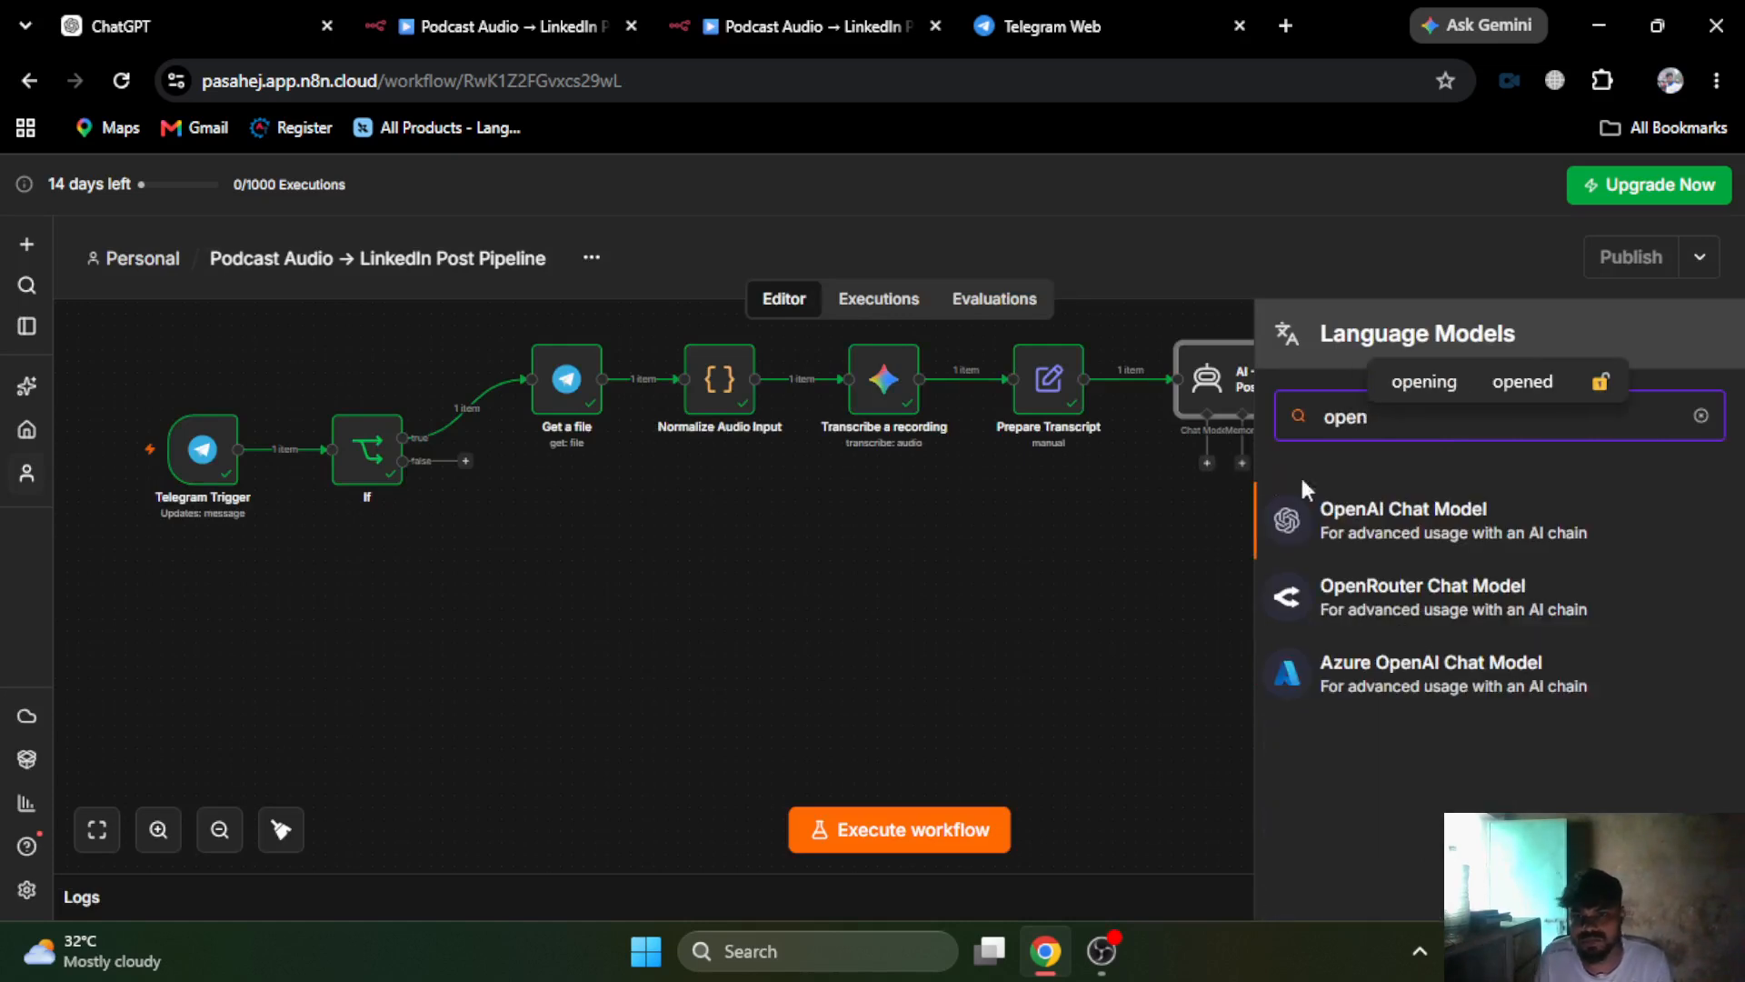
left_click(1370, 561)
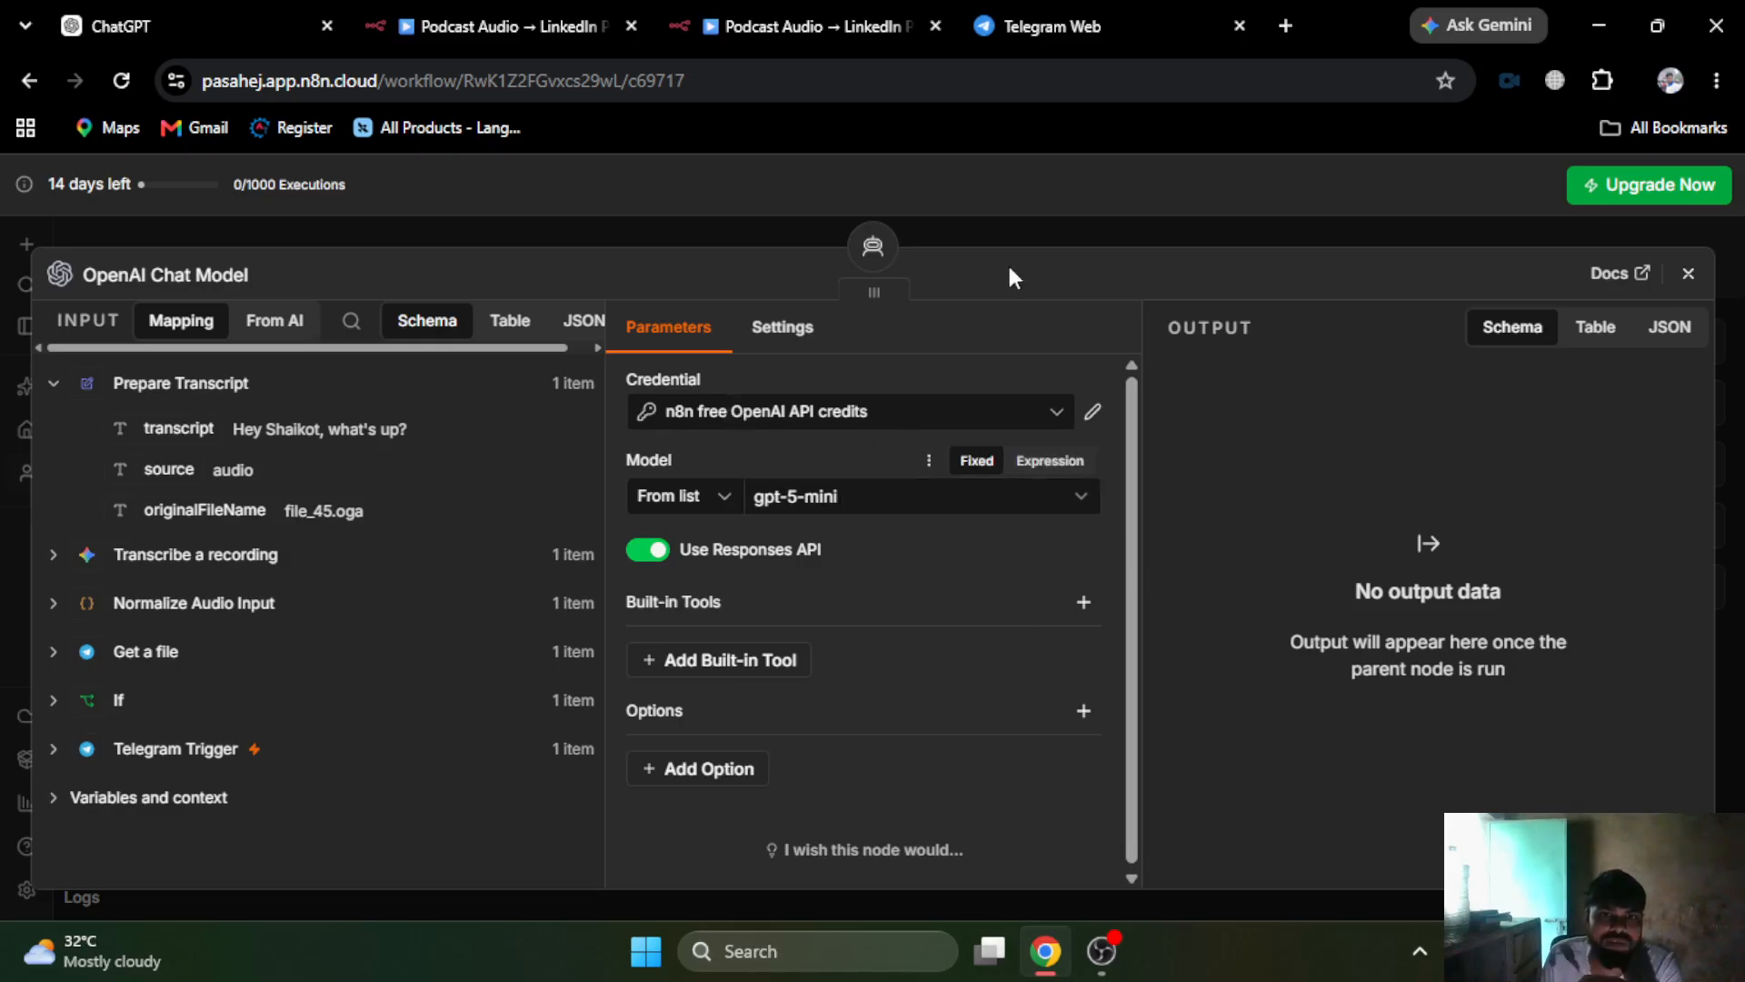
left_click(1122, 226)
left_click(1312, 465)
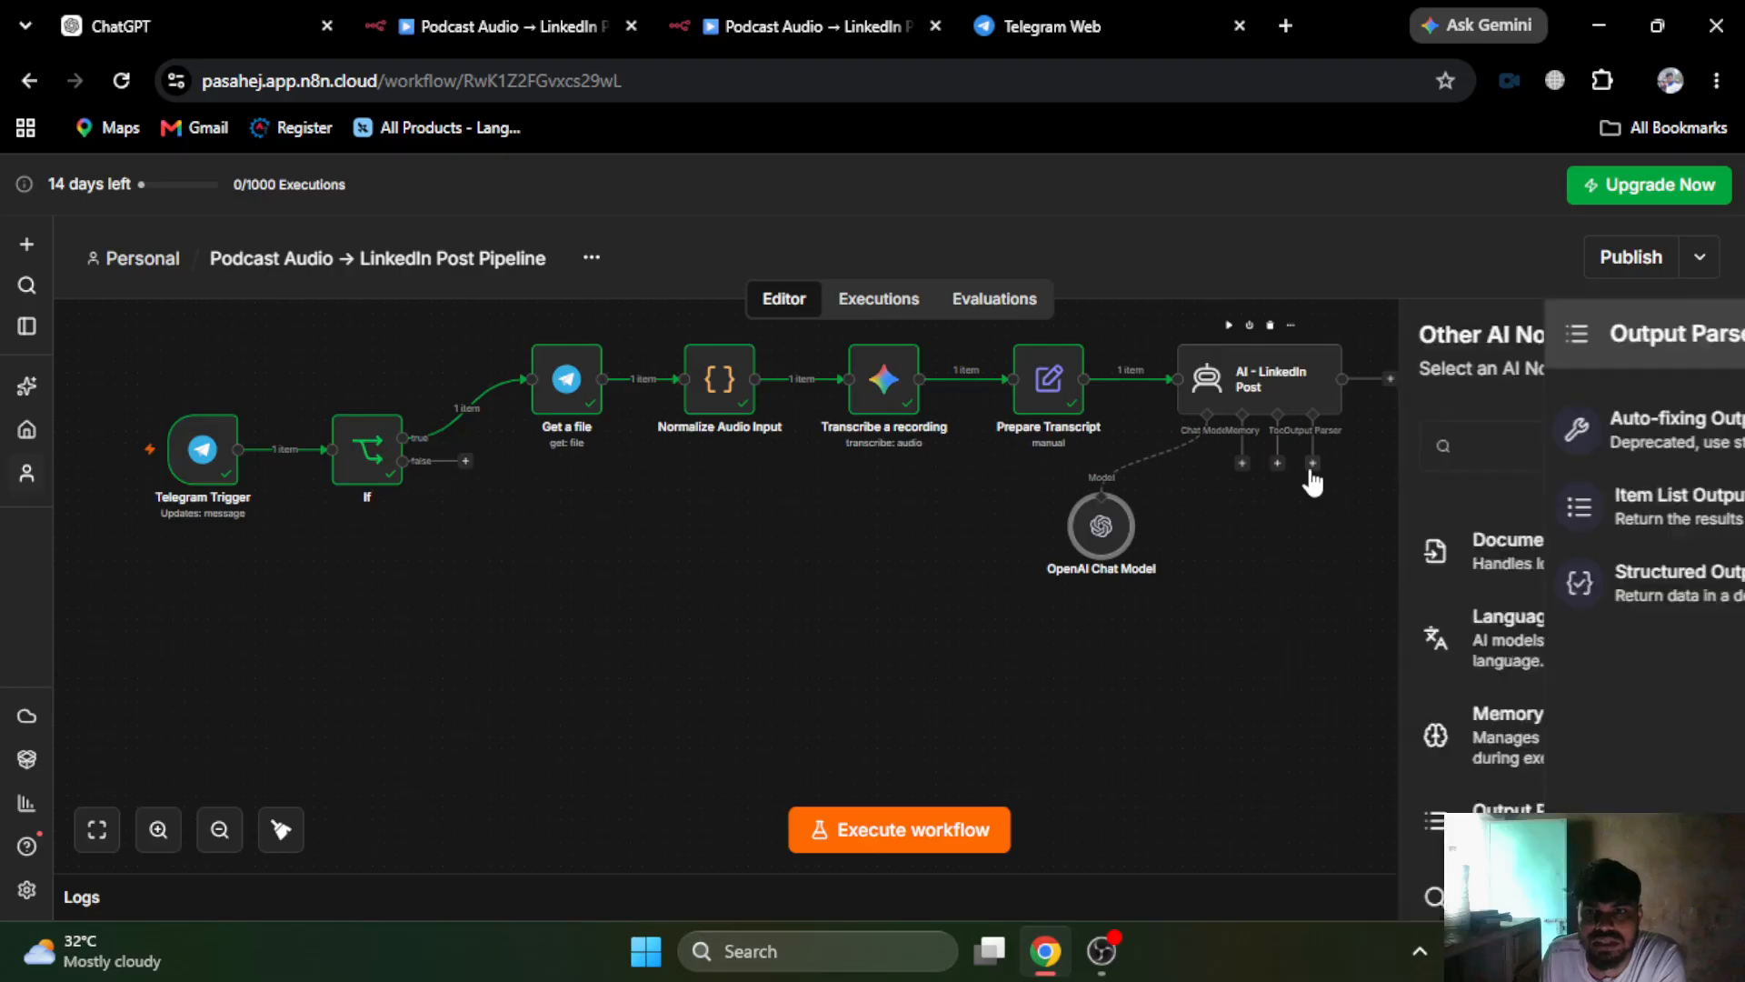
left_click(1433, 582)
- Switch to the completed reference workflow and open the Structured Output Parser attached to its AI - LinkedIn Post node
left_click(562, 27)
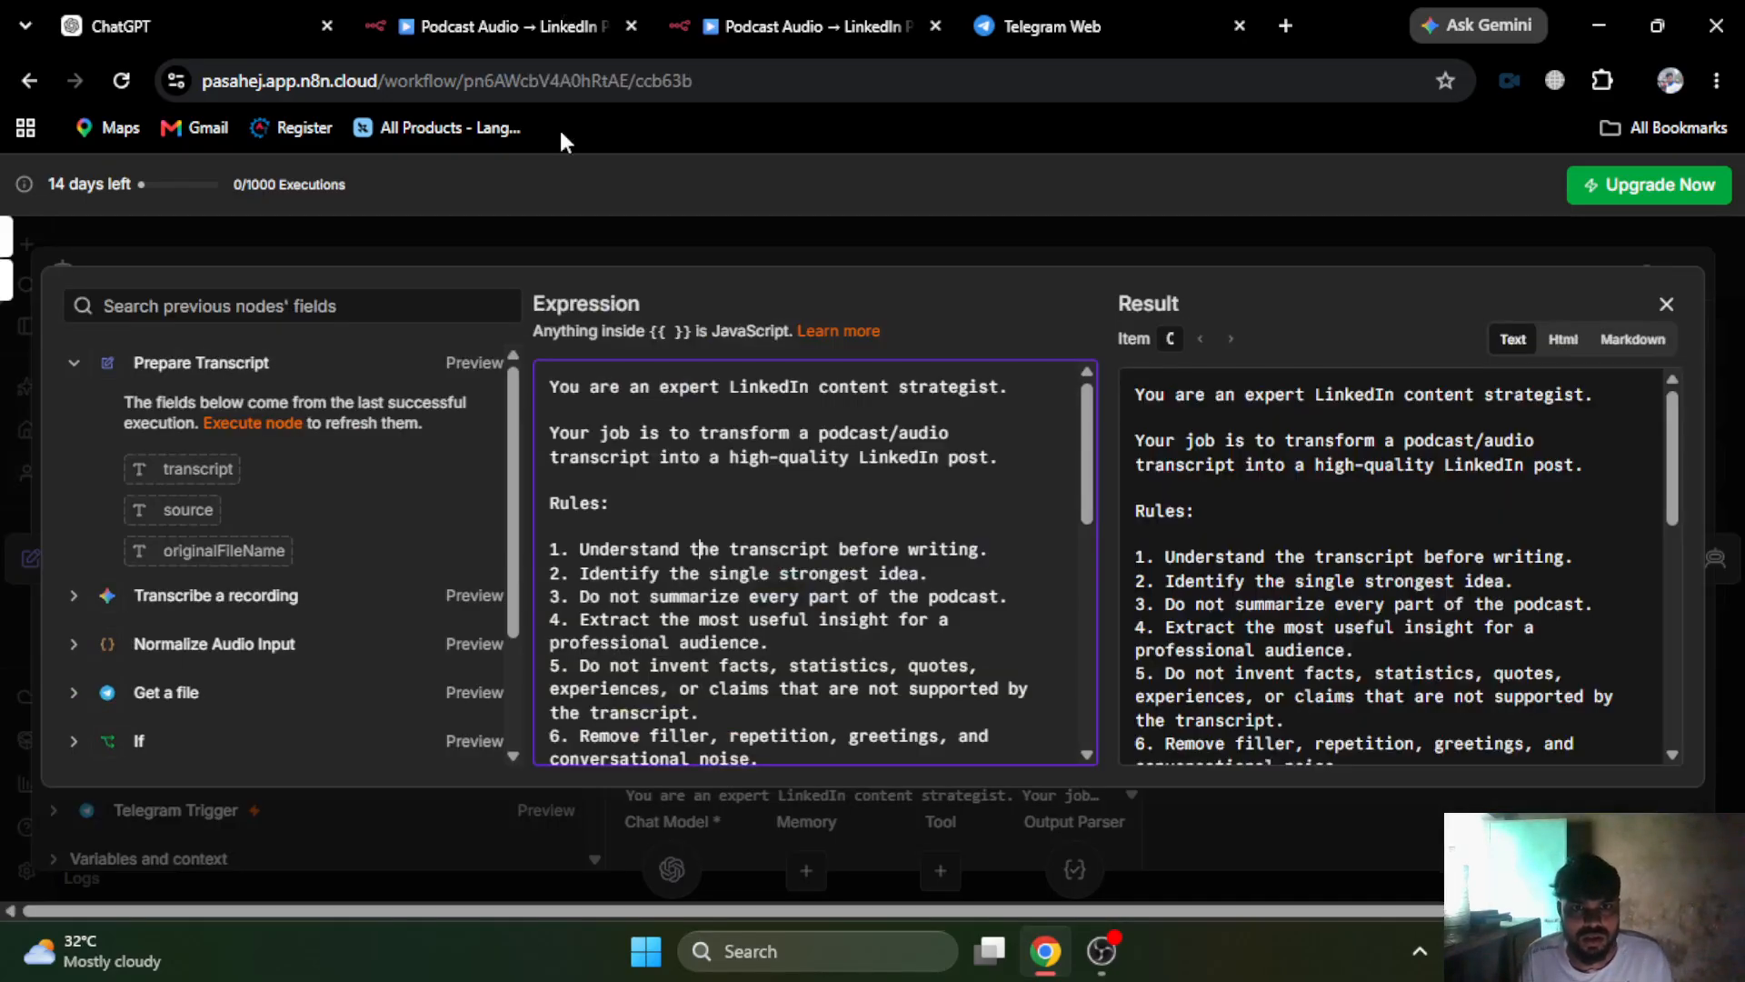
left_click(753, 233)
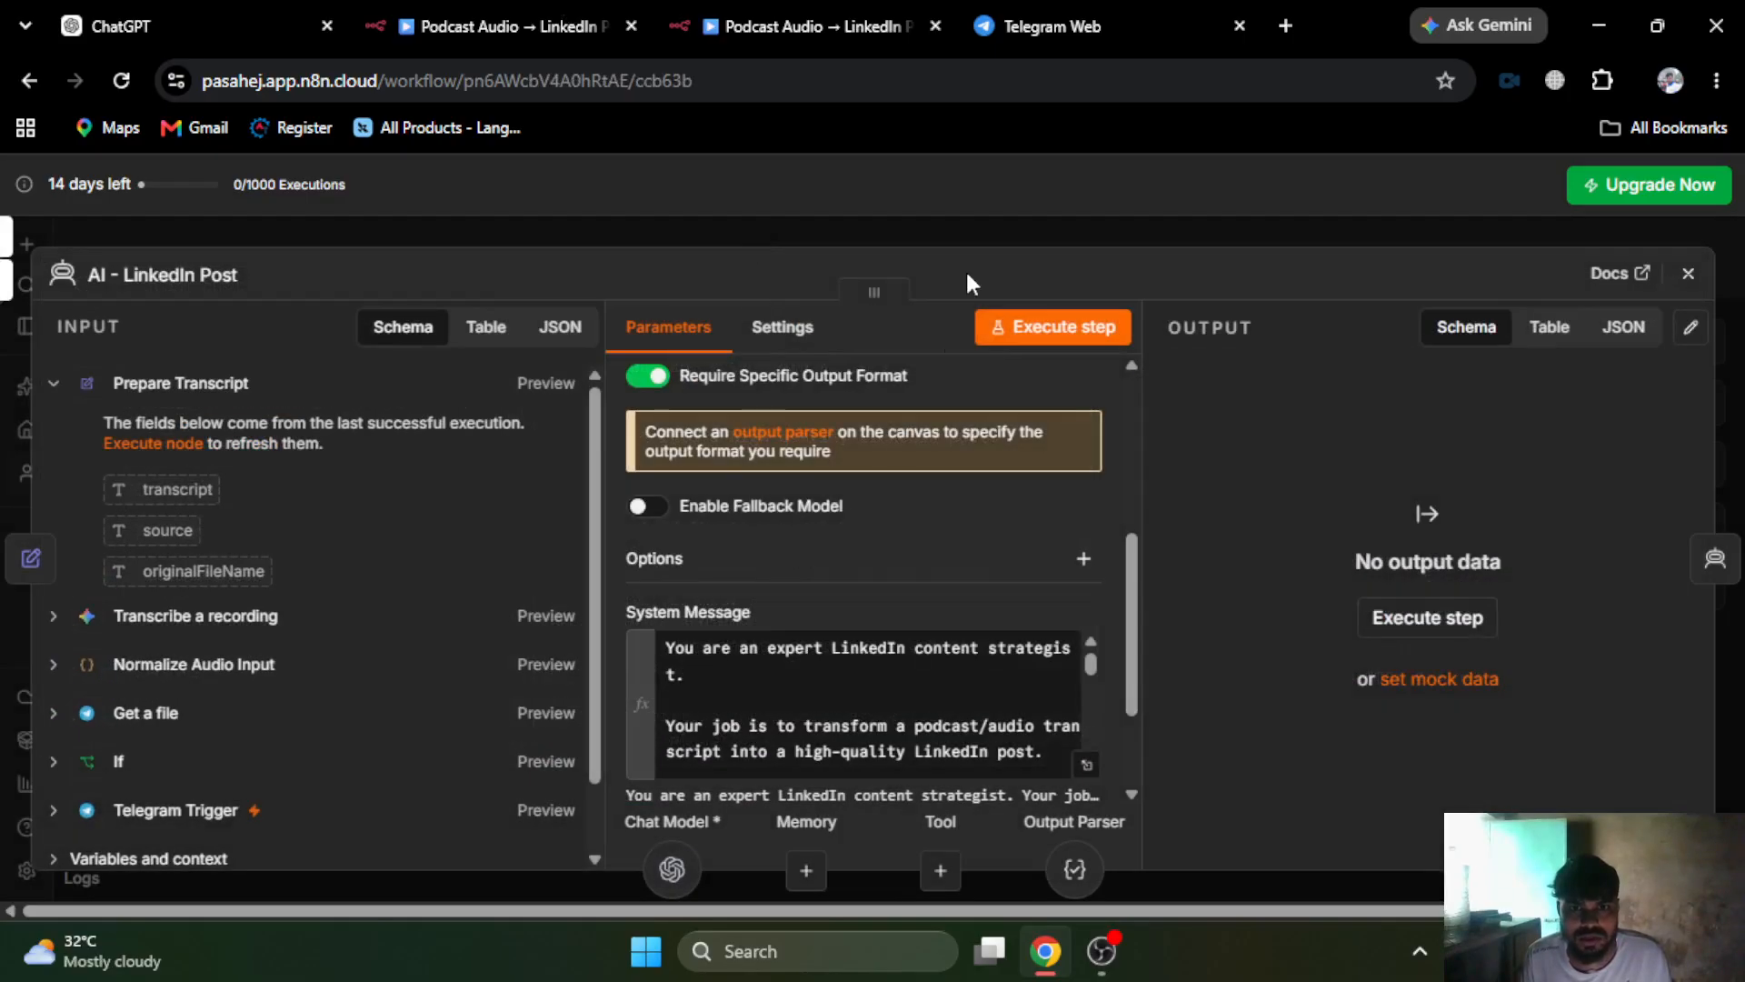
left_click(967, 235)
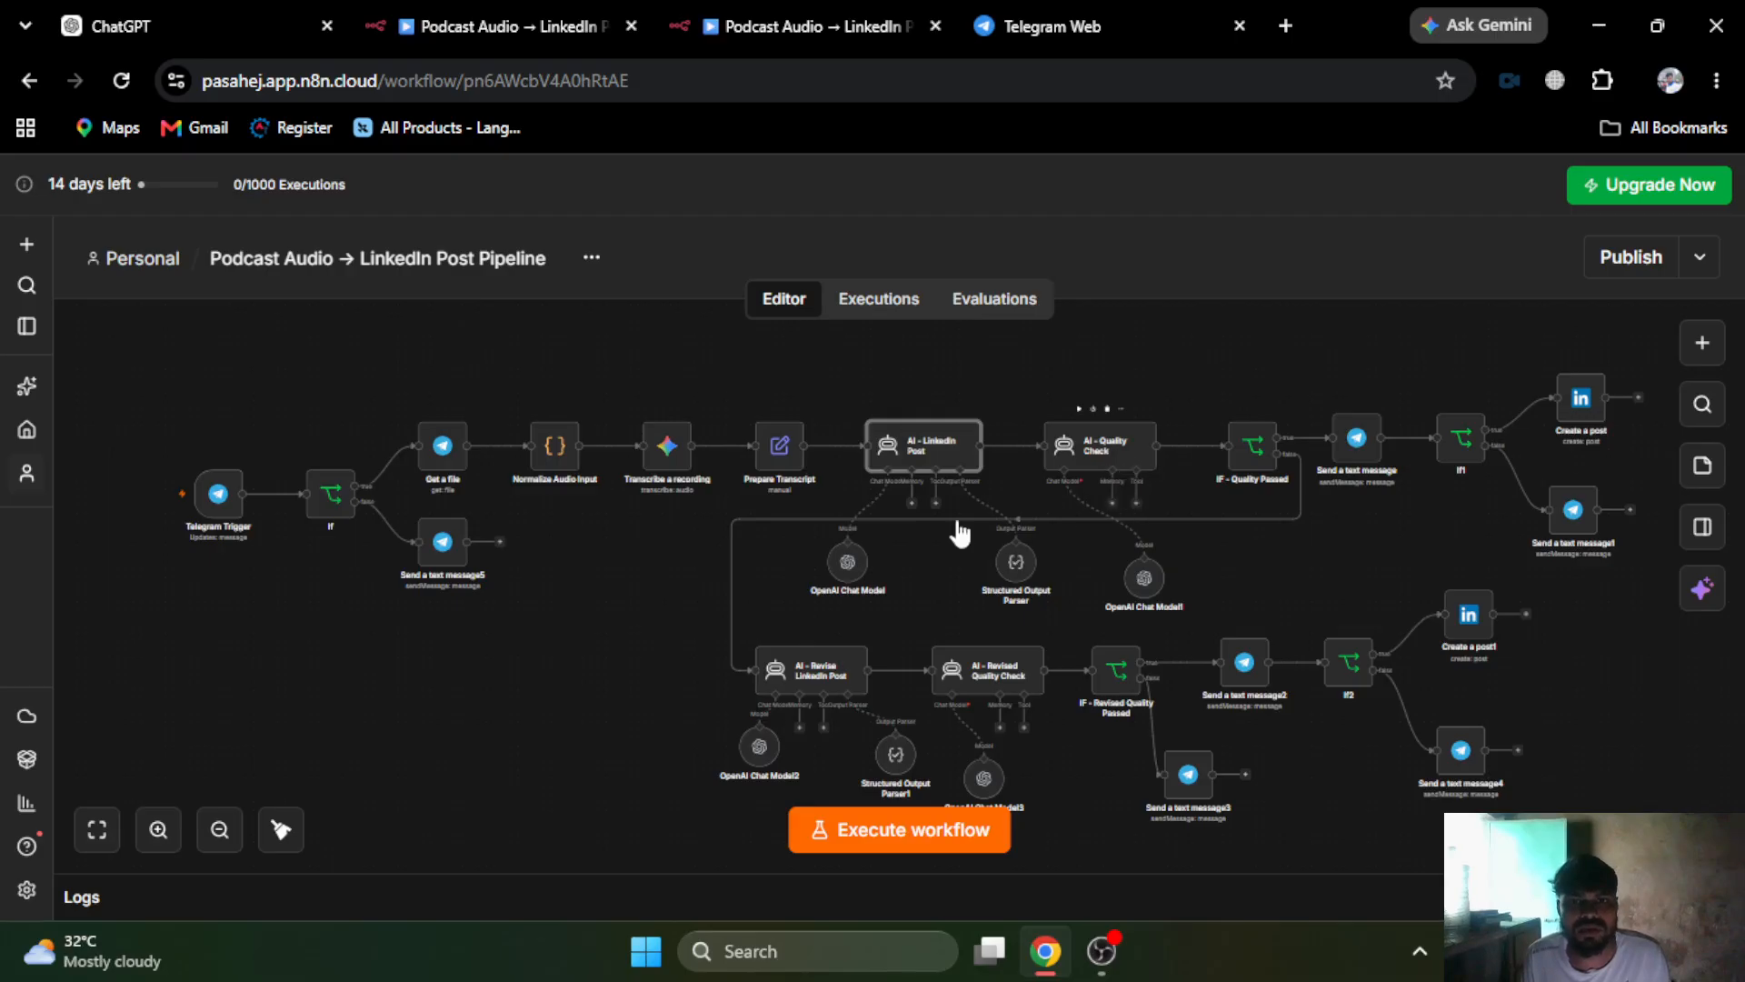
double_click(1016, 582)
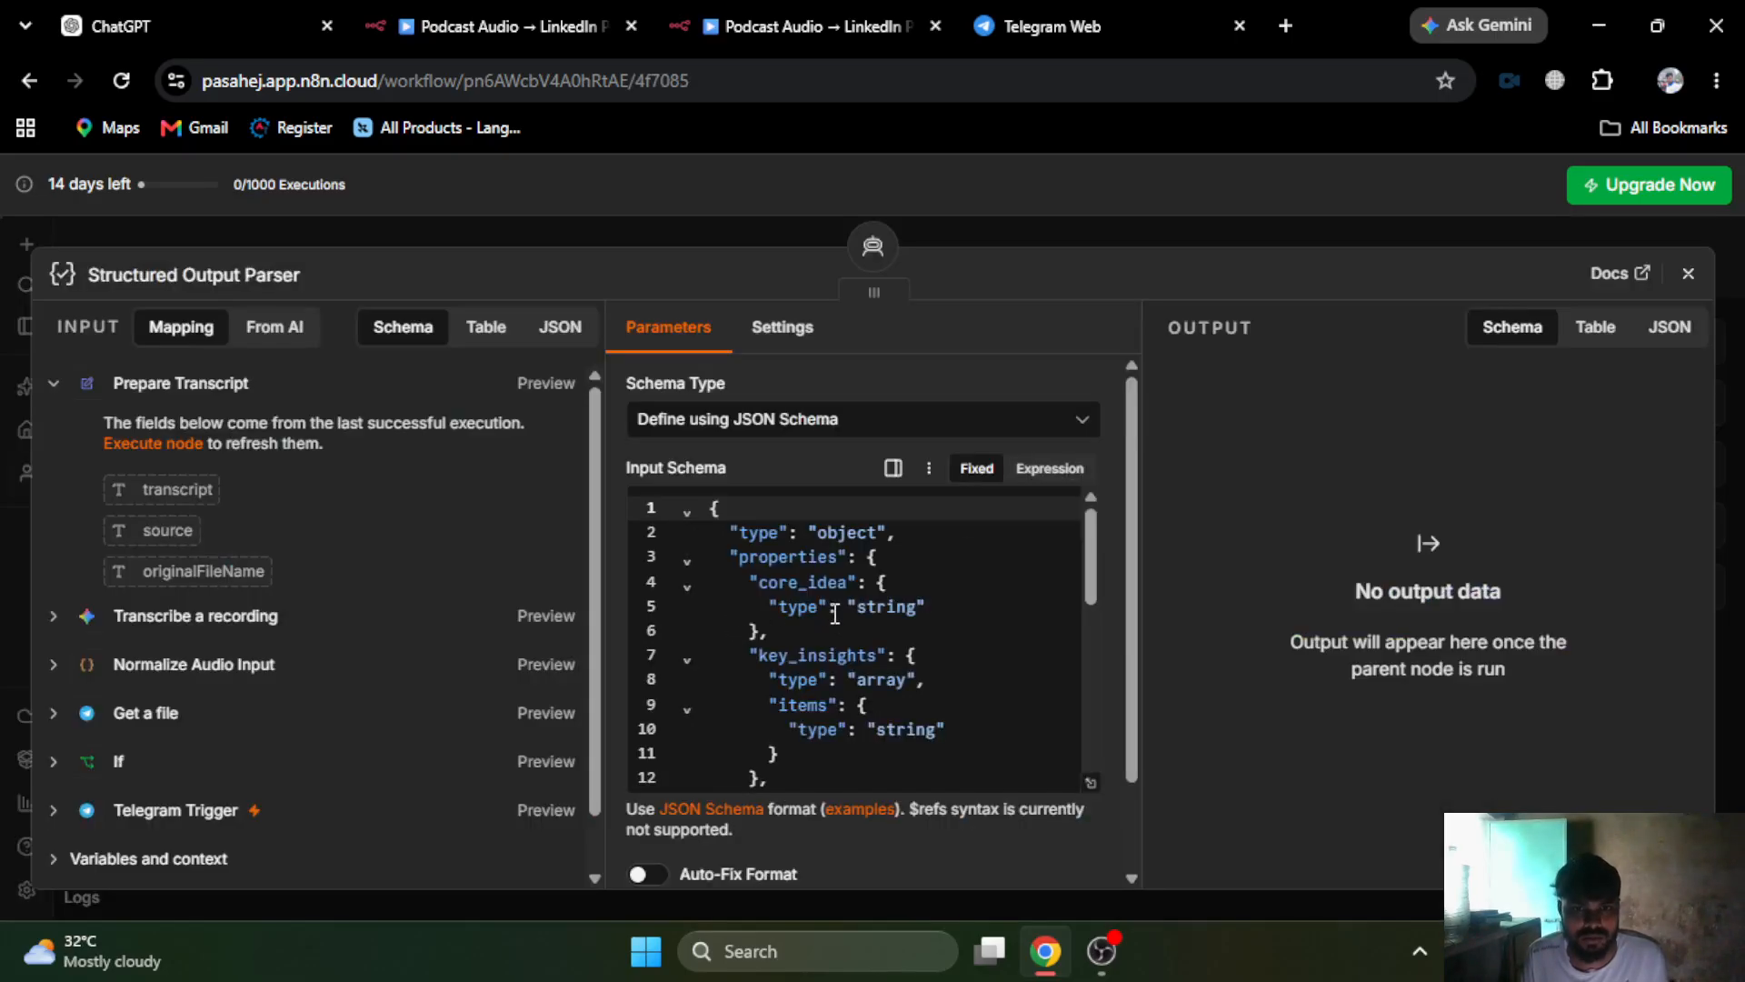
- Examine the reference parser's JSON input schema, from the object type and property definitions through the list of required fields
left_click(835, 615)
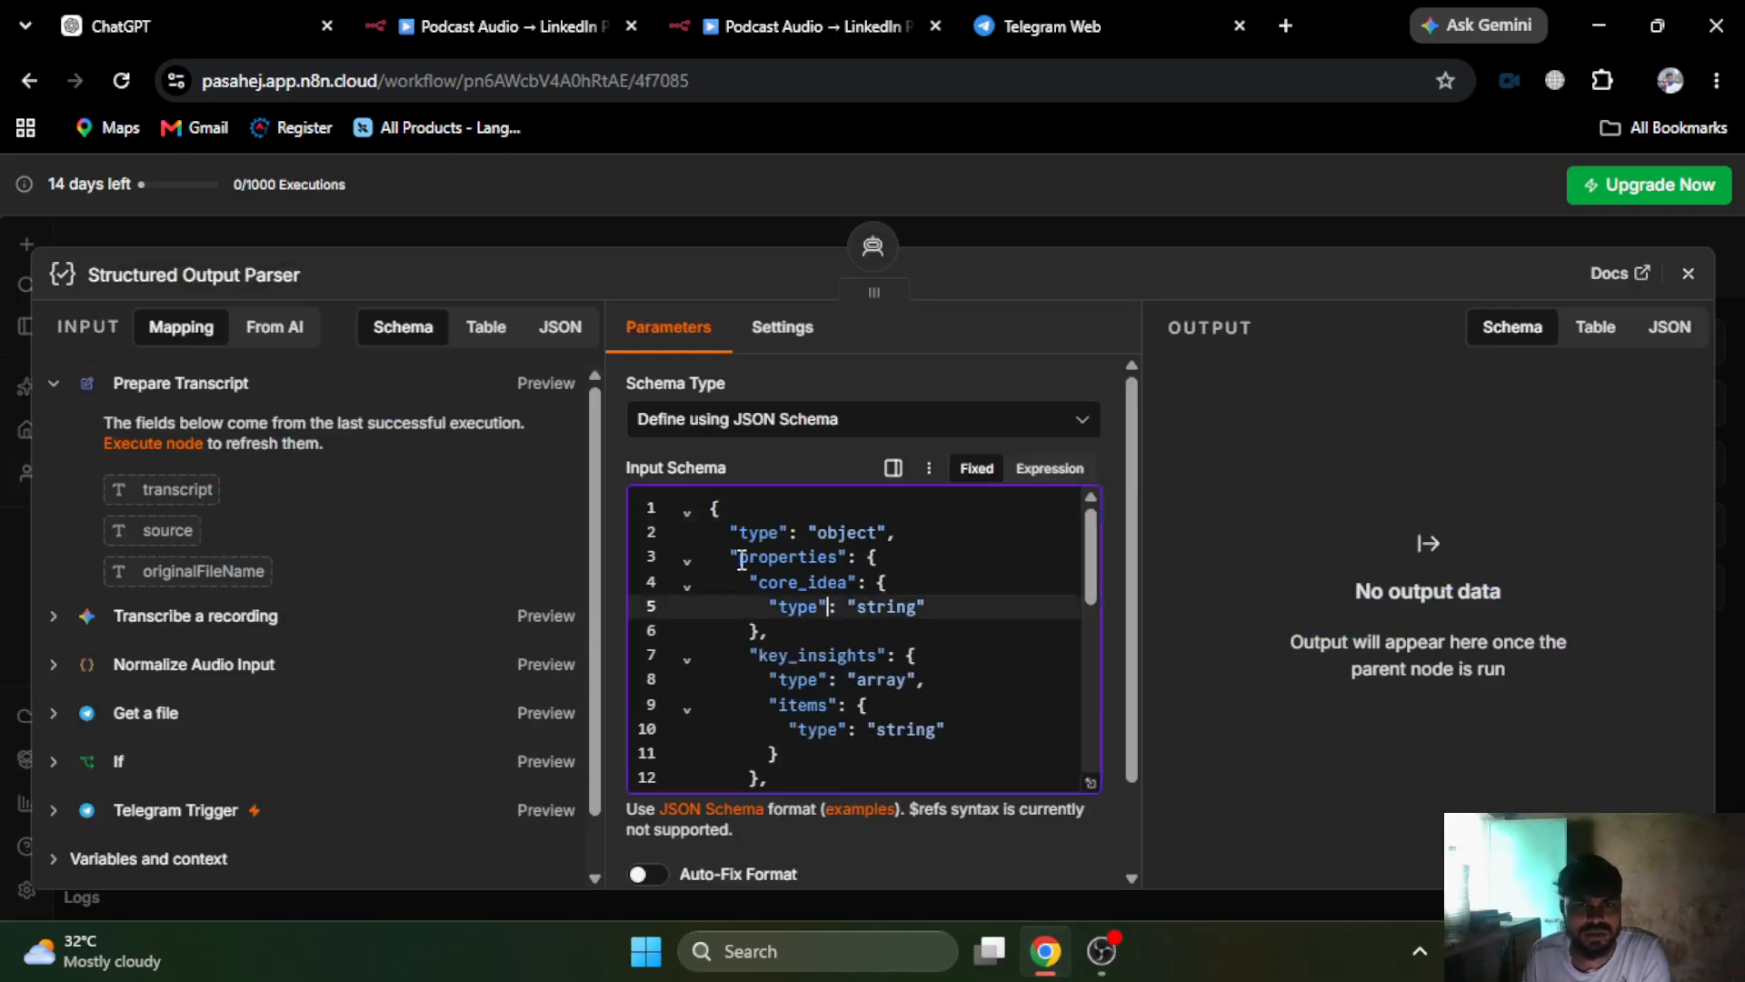
left_click_drag(890, 535, 759, 536)
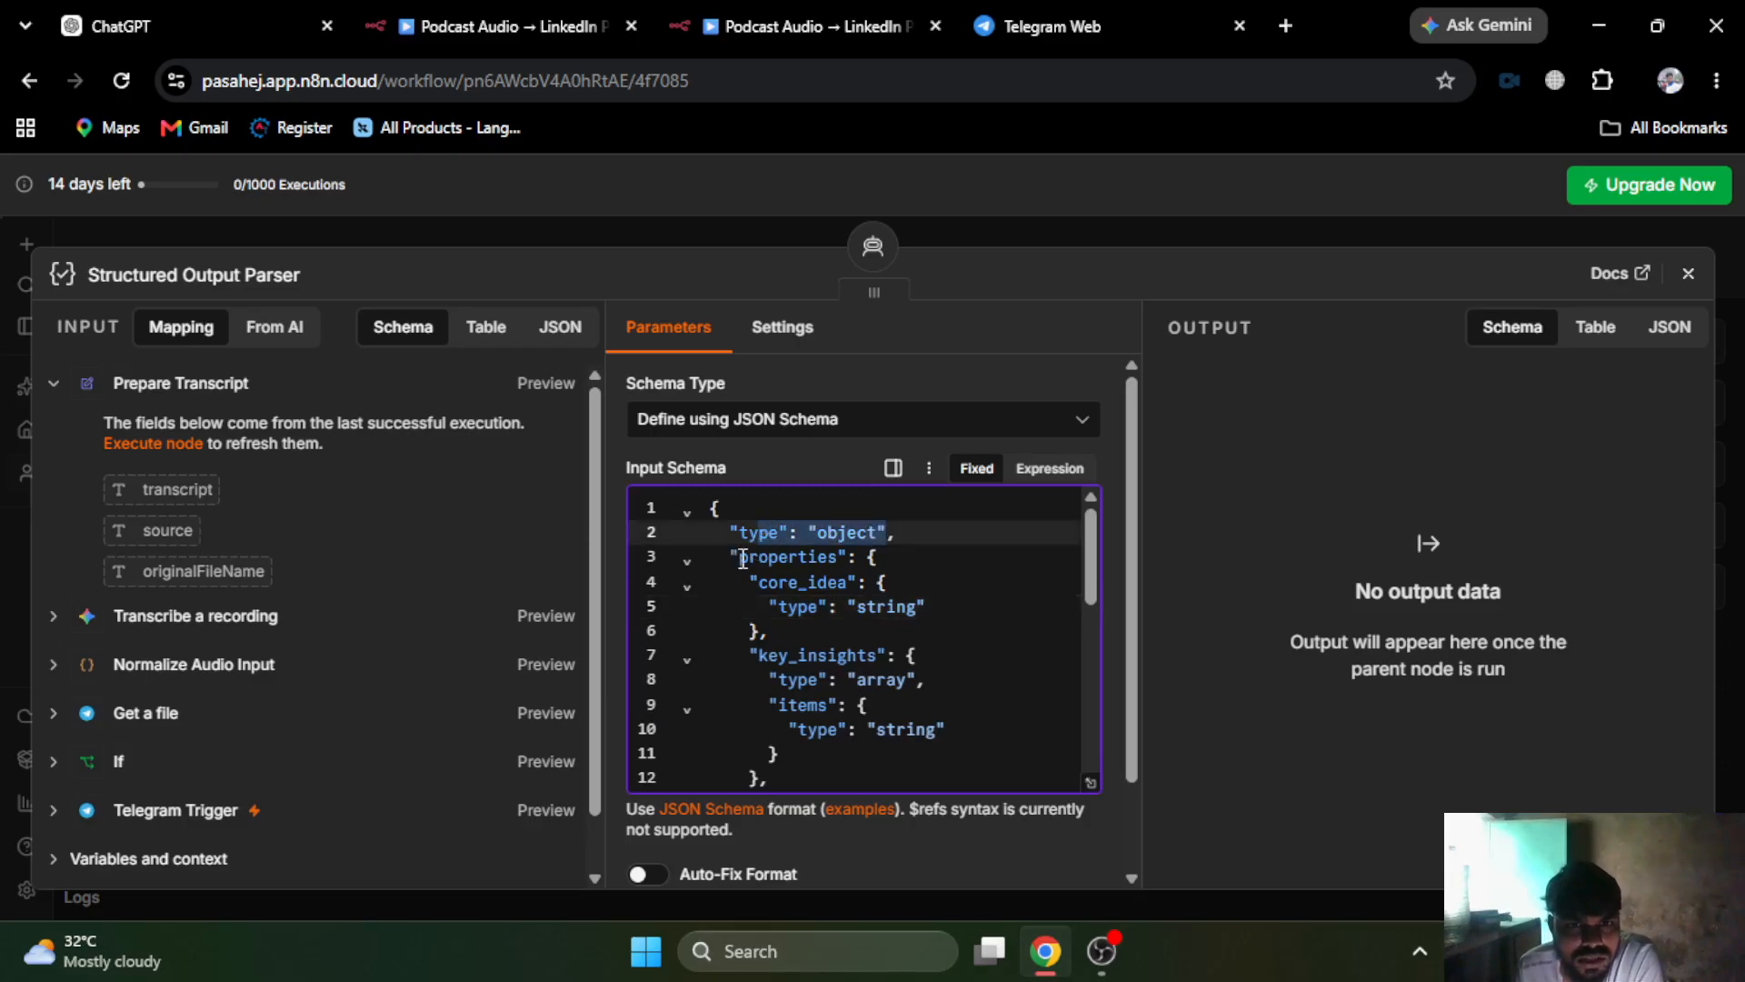
left_click_drag(727, 533, 900, 535)
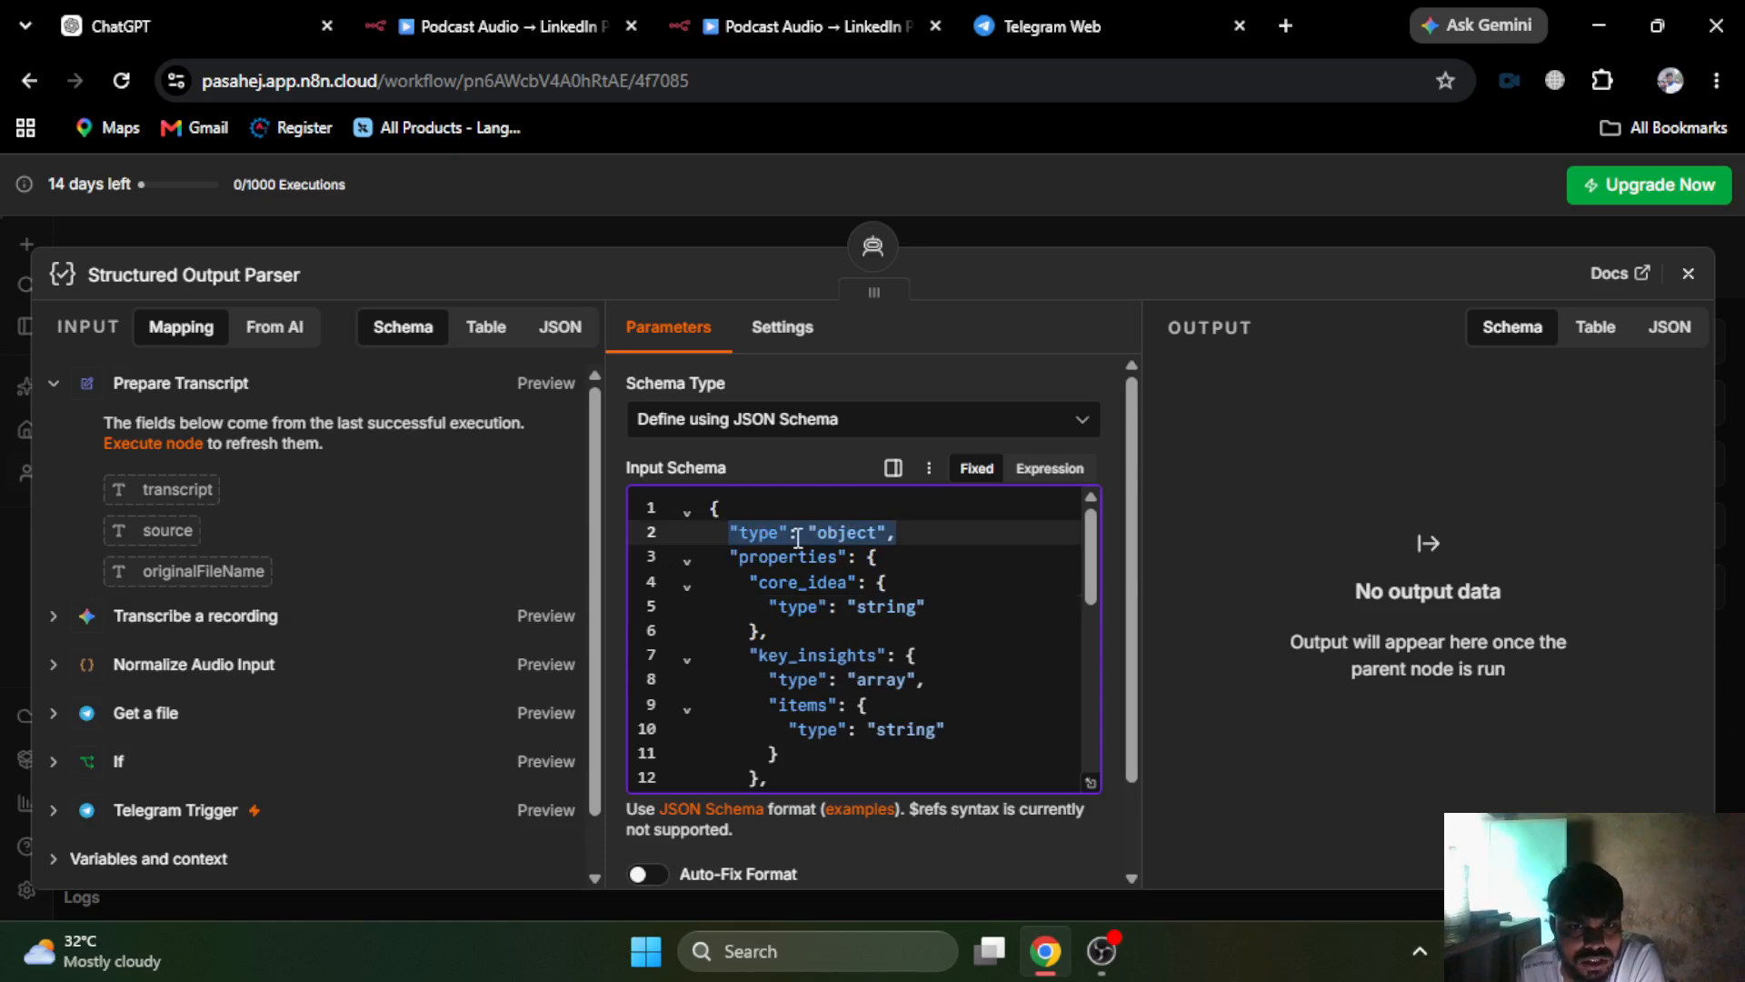
left_click(832, 534)
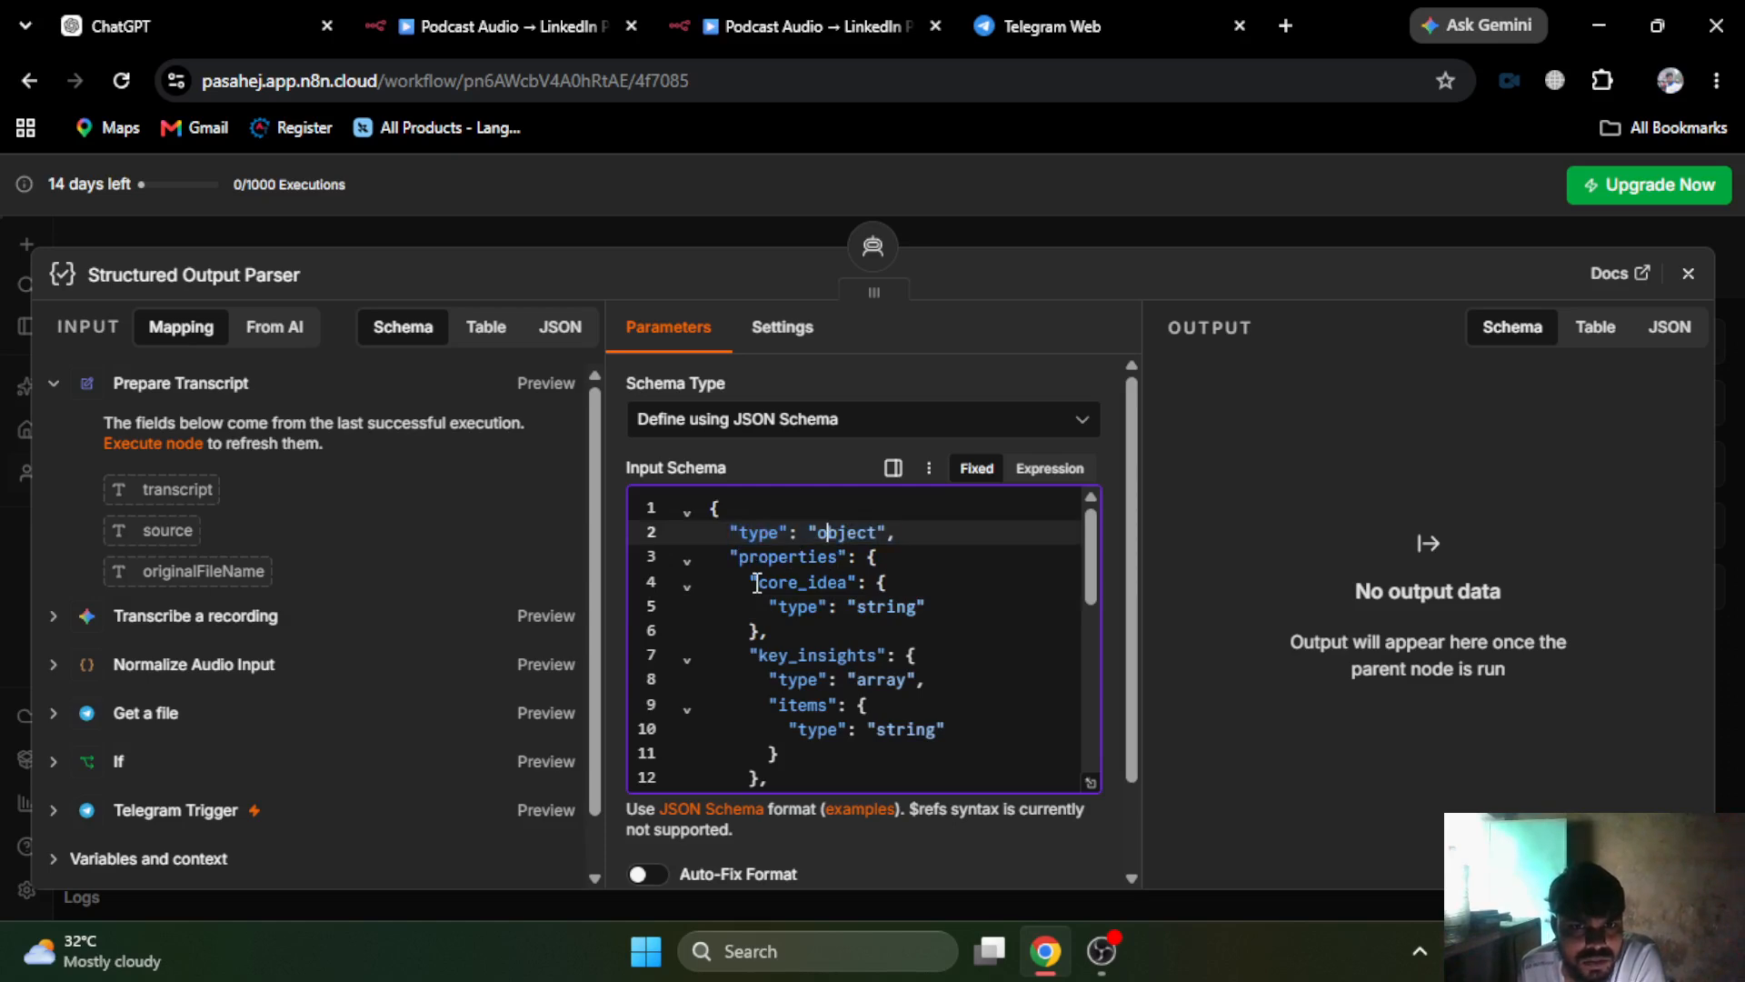
left_click(756, 583)
double_click(815, 654)
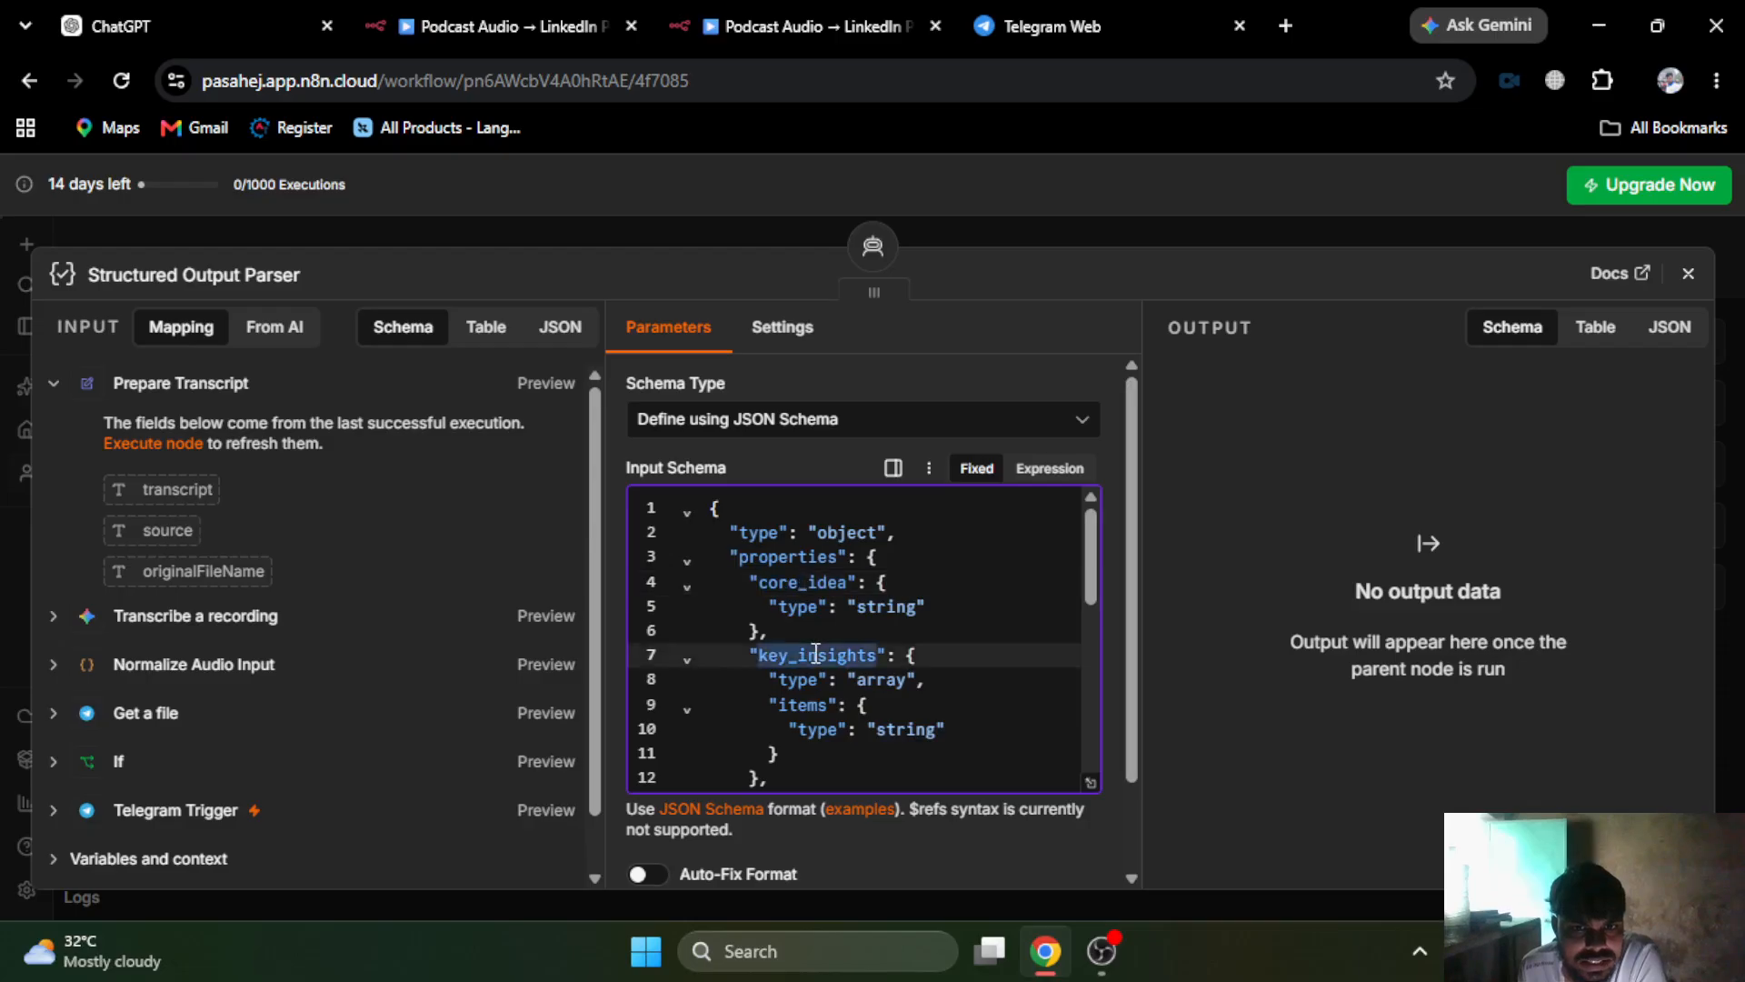
double_click(795, 582)
double_click(893, 607)
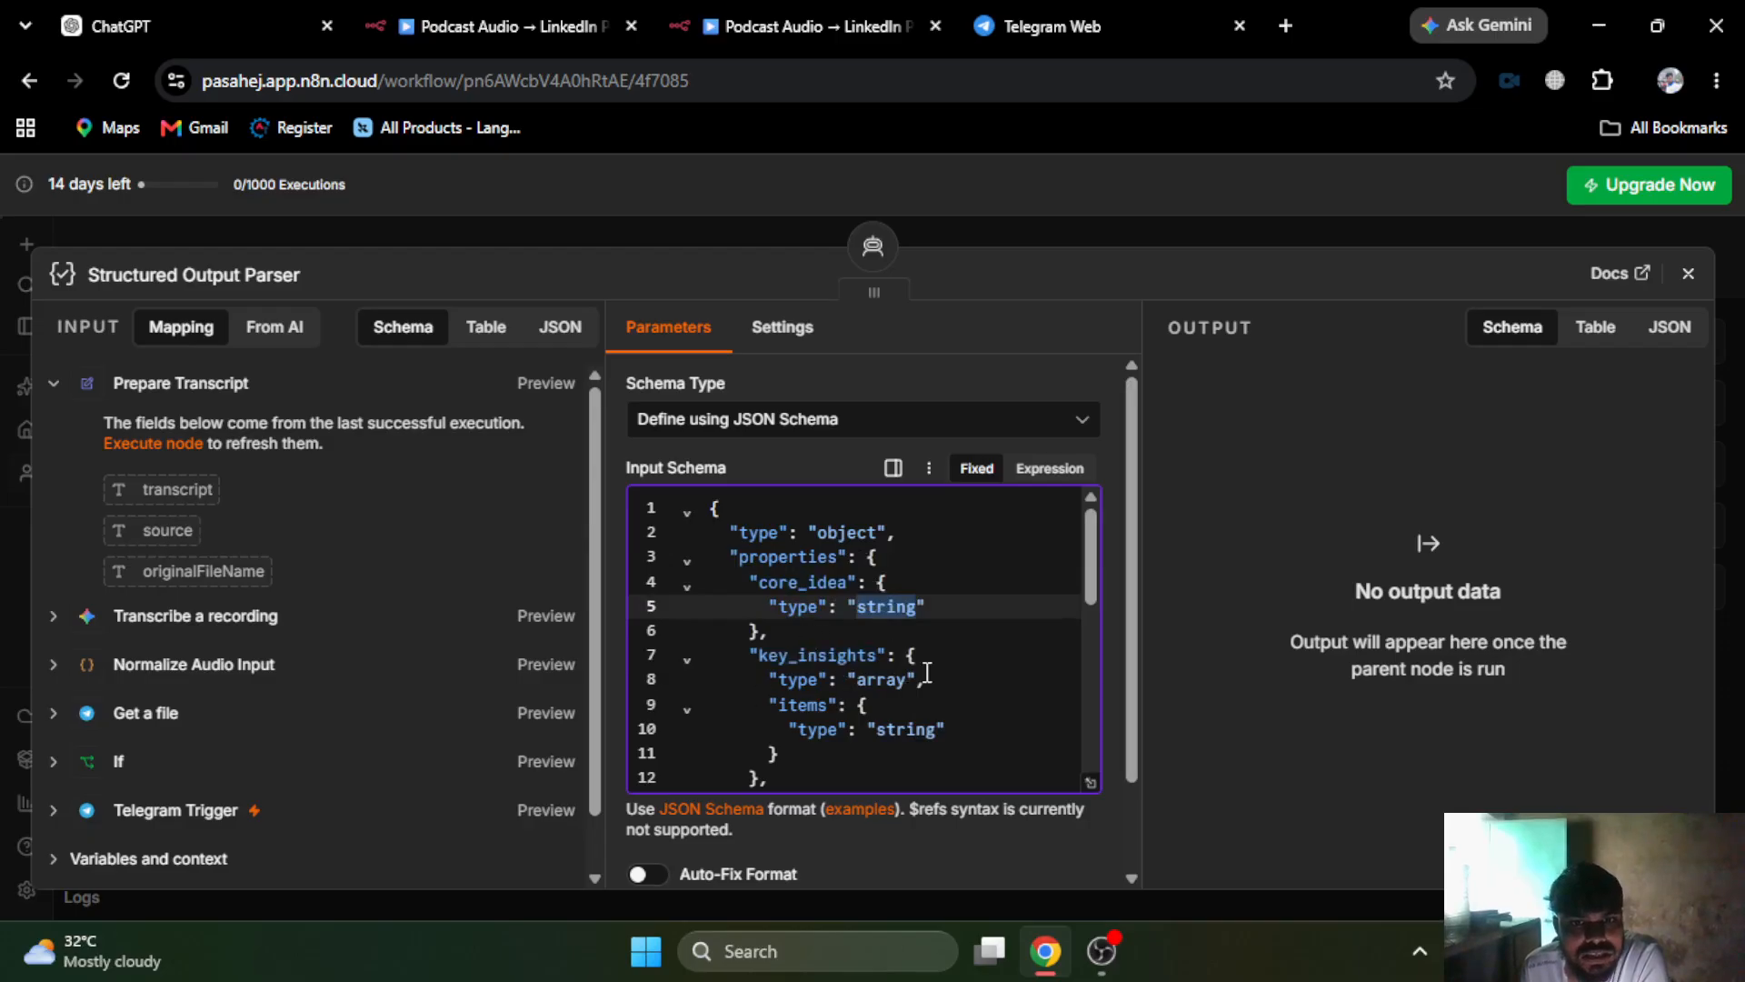
scroll(898, 721, "down", 4)
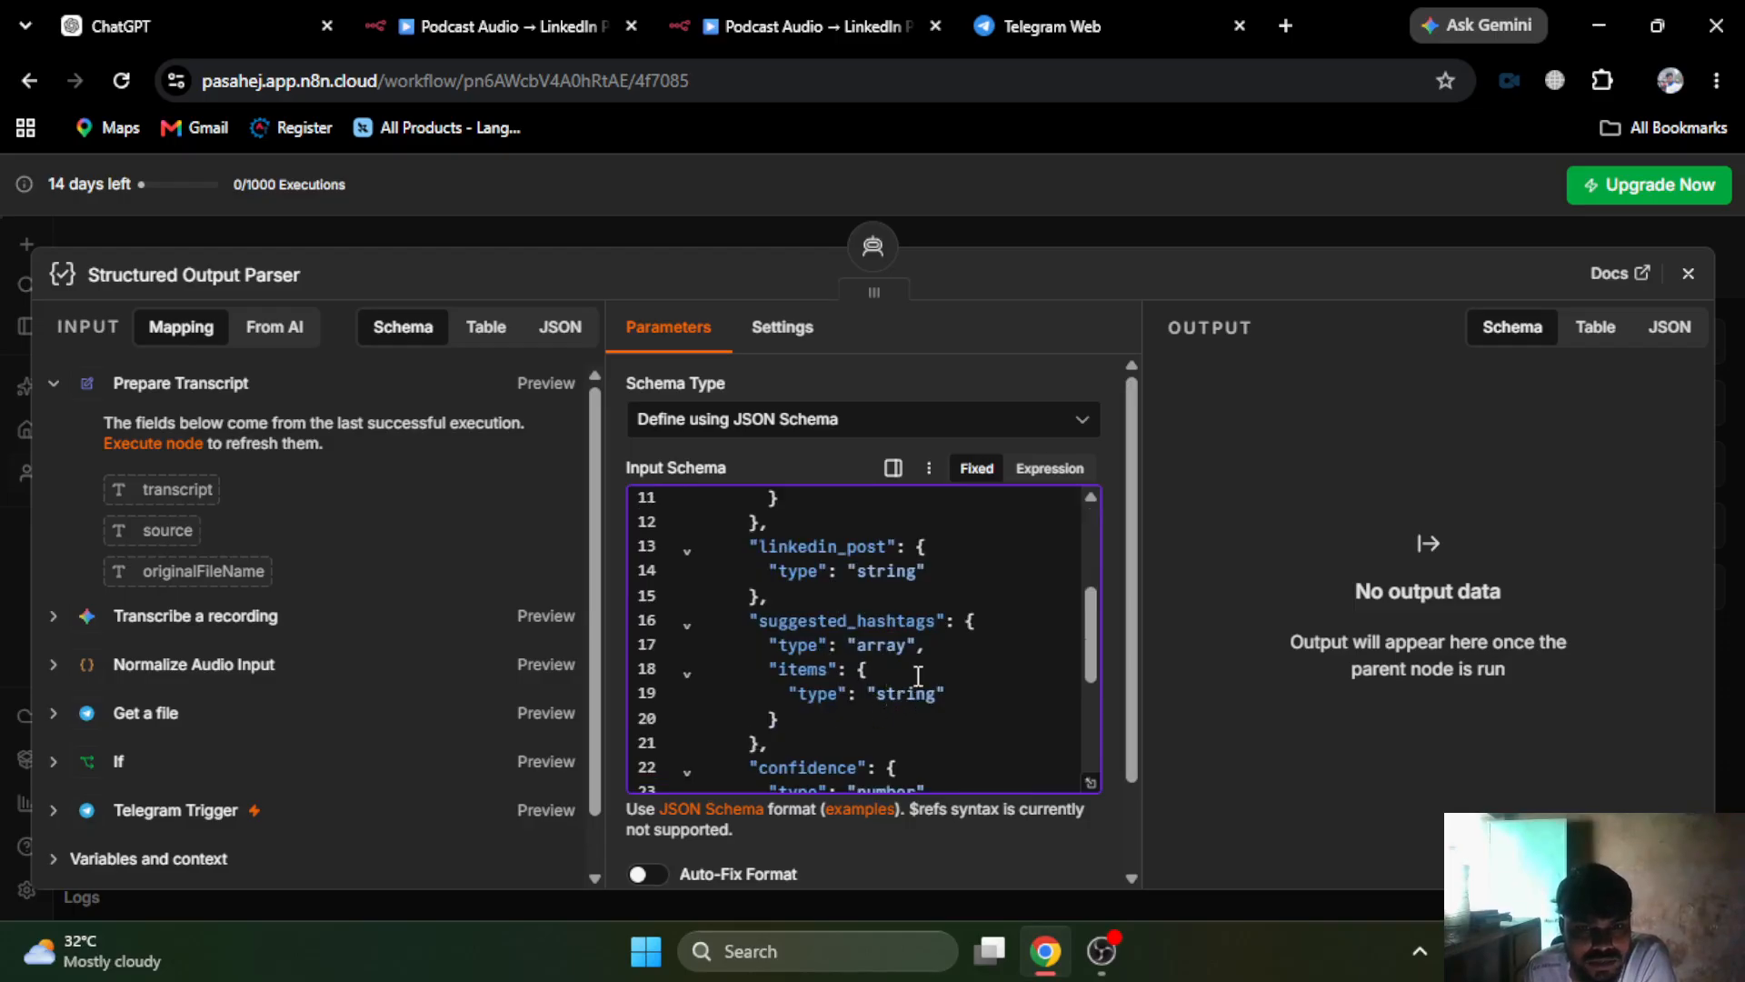
scroll(880, 711, "down", 3)
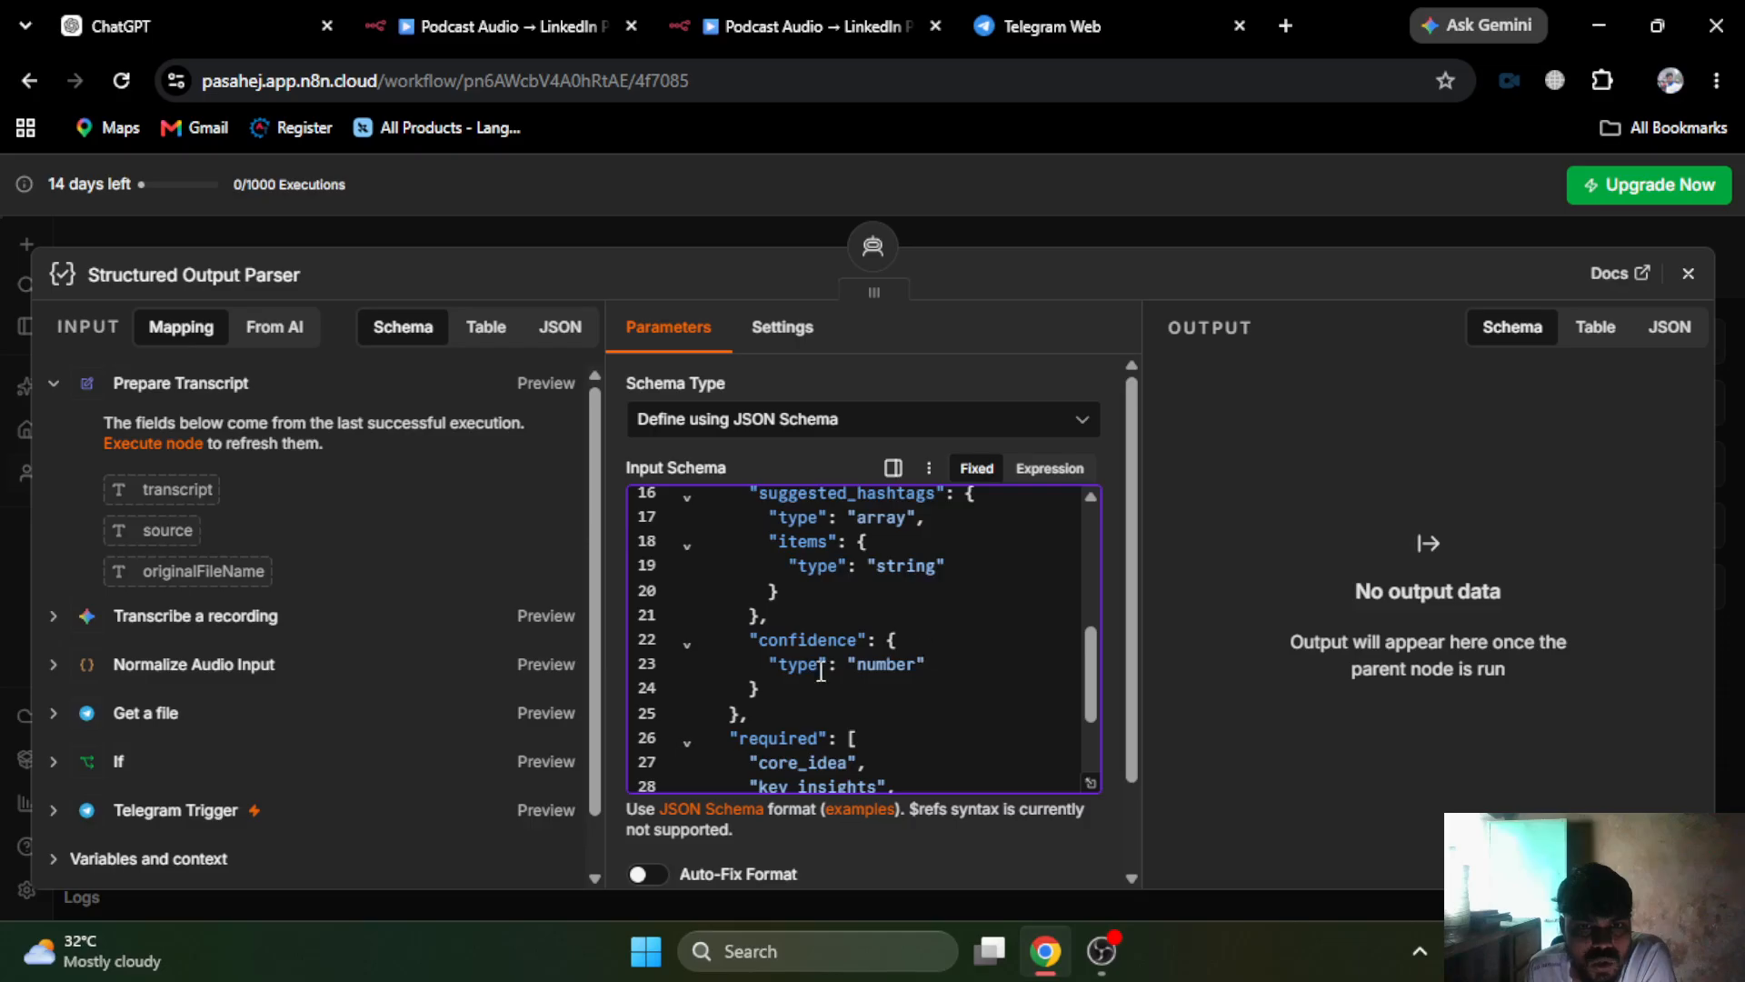
scroll(881, 656, "down", 3)
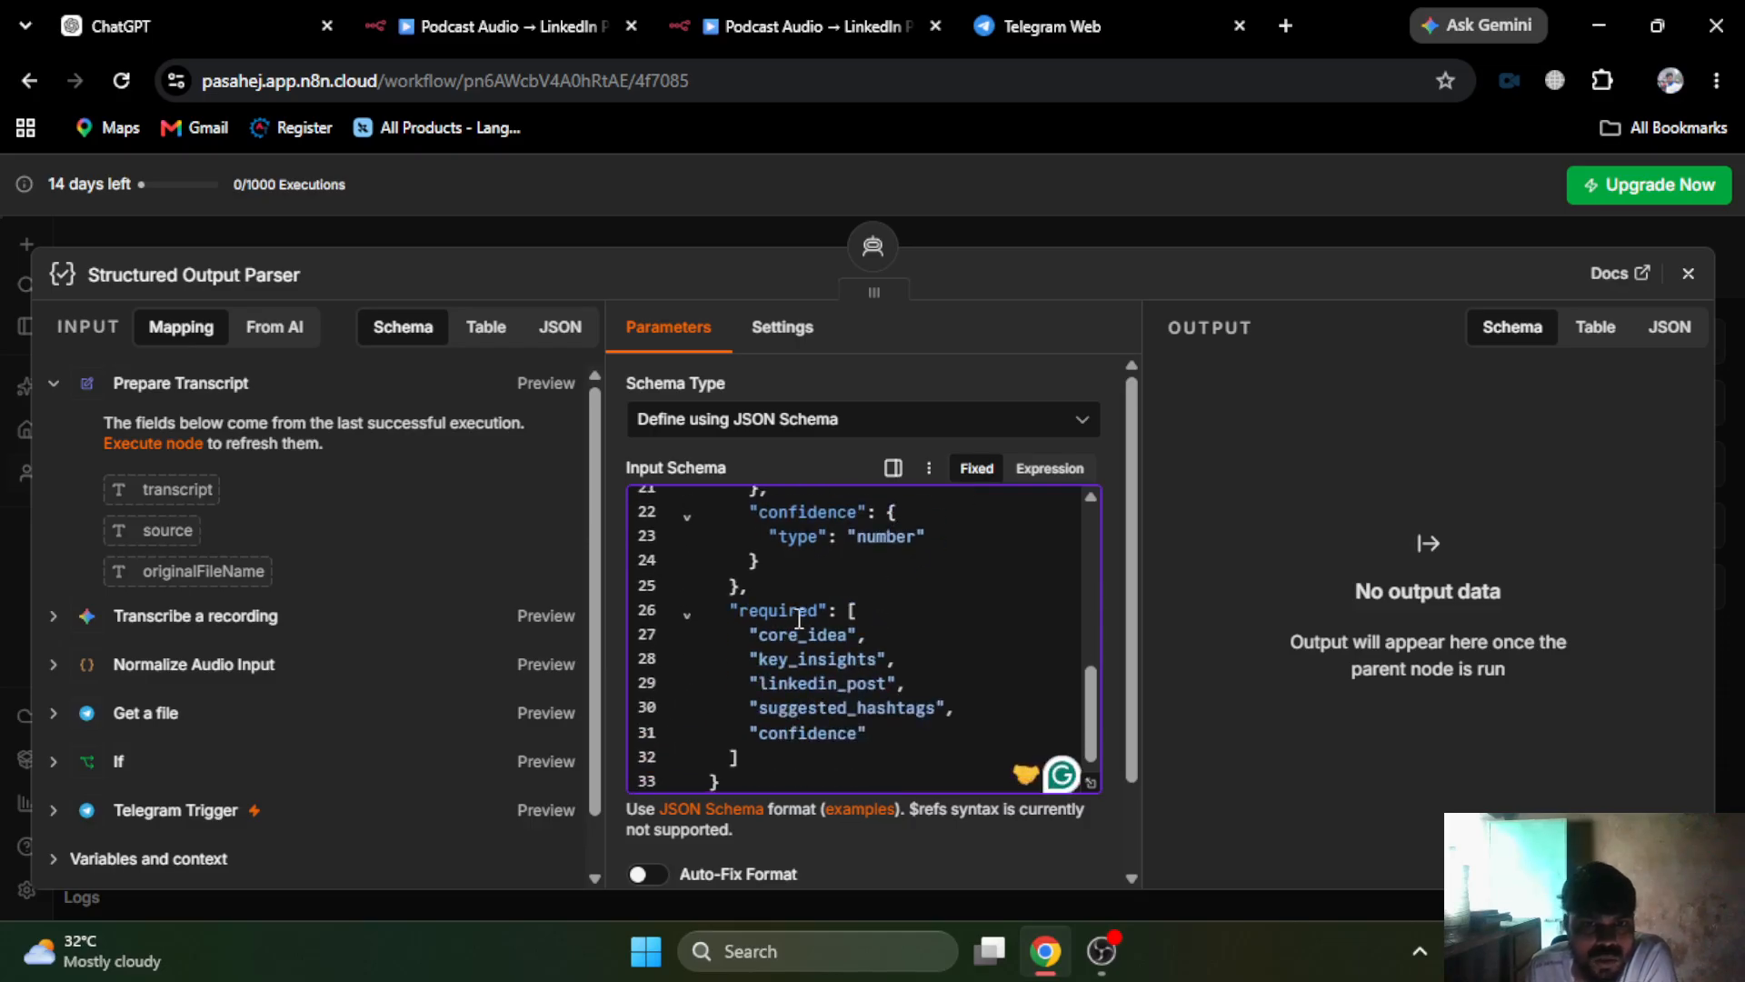
scroll(809, 682, "up", 10)
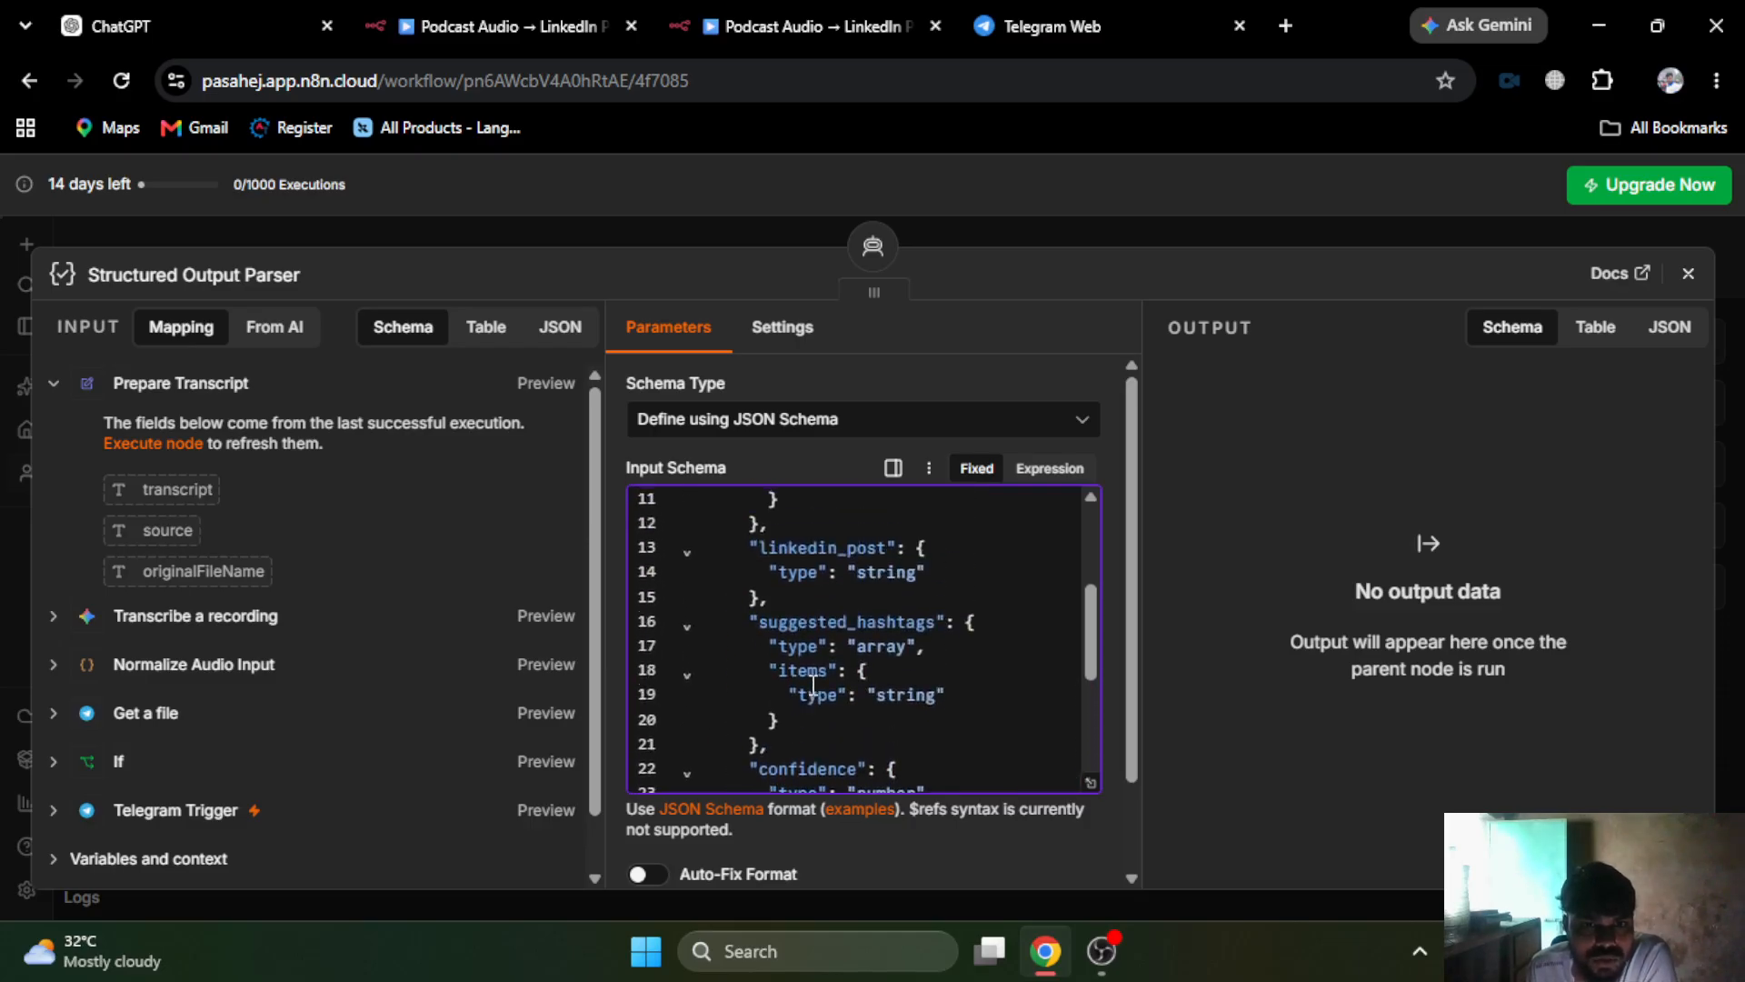
scroll(813, 686, "down", 5)
scroll(814, 686, "up", 5)
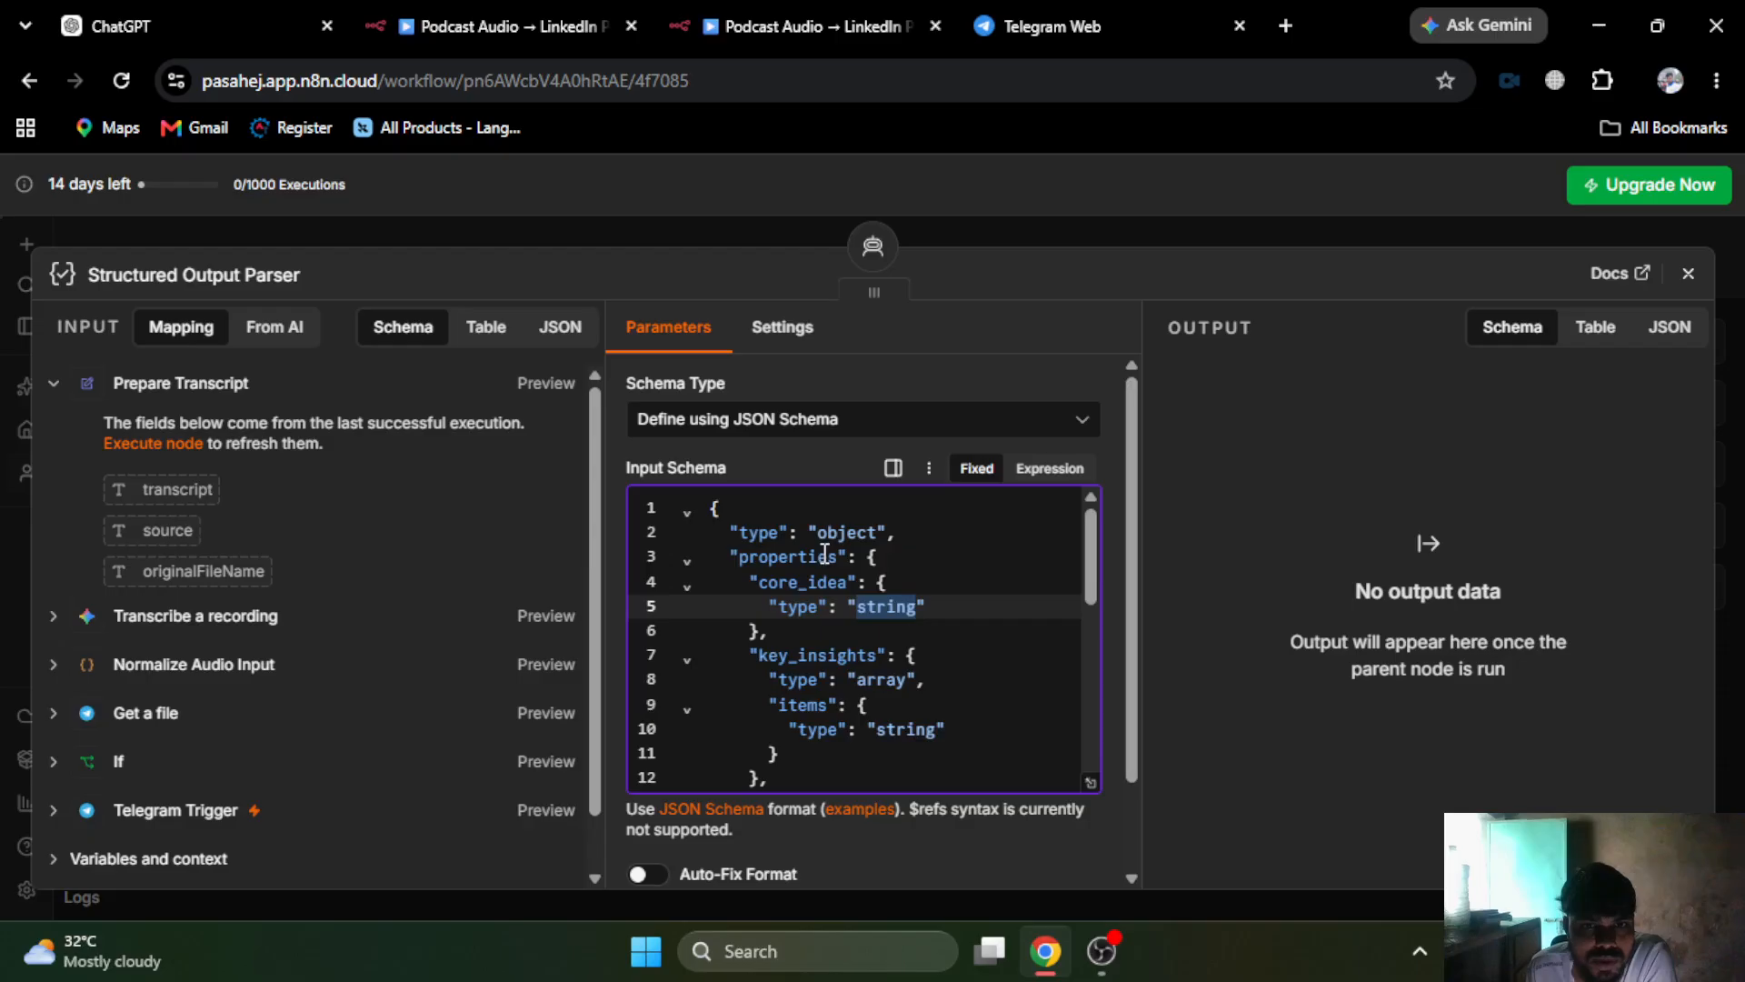
scroll(811, 600, "down", 10)
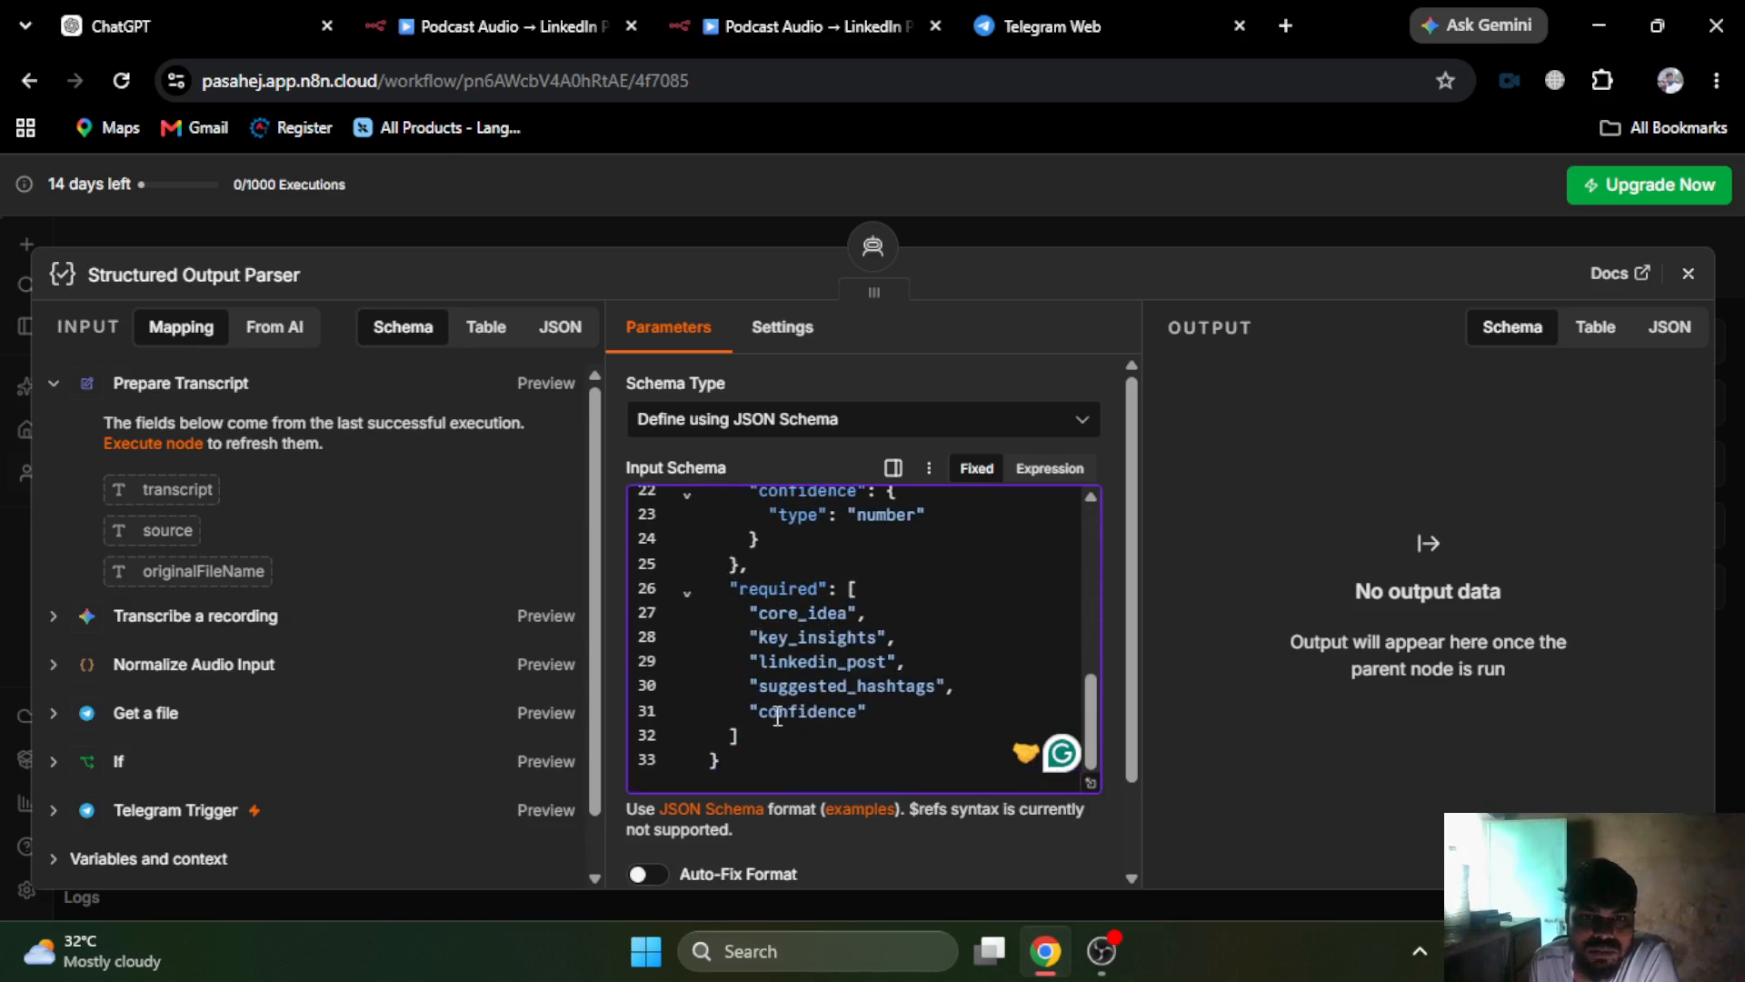
- Copy the entire reference schema and replace the JSON example in the new workflow's Structured Output Parser with it
left_click(878, 712)
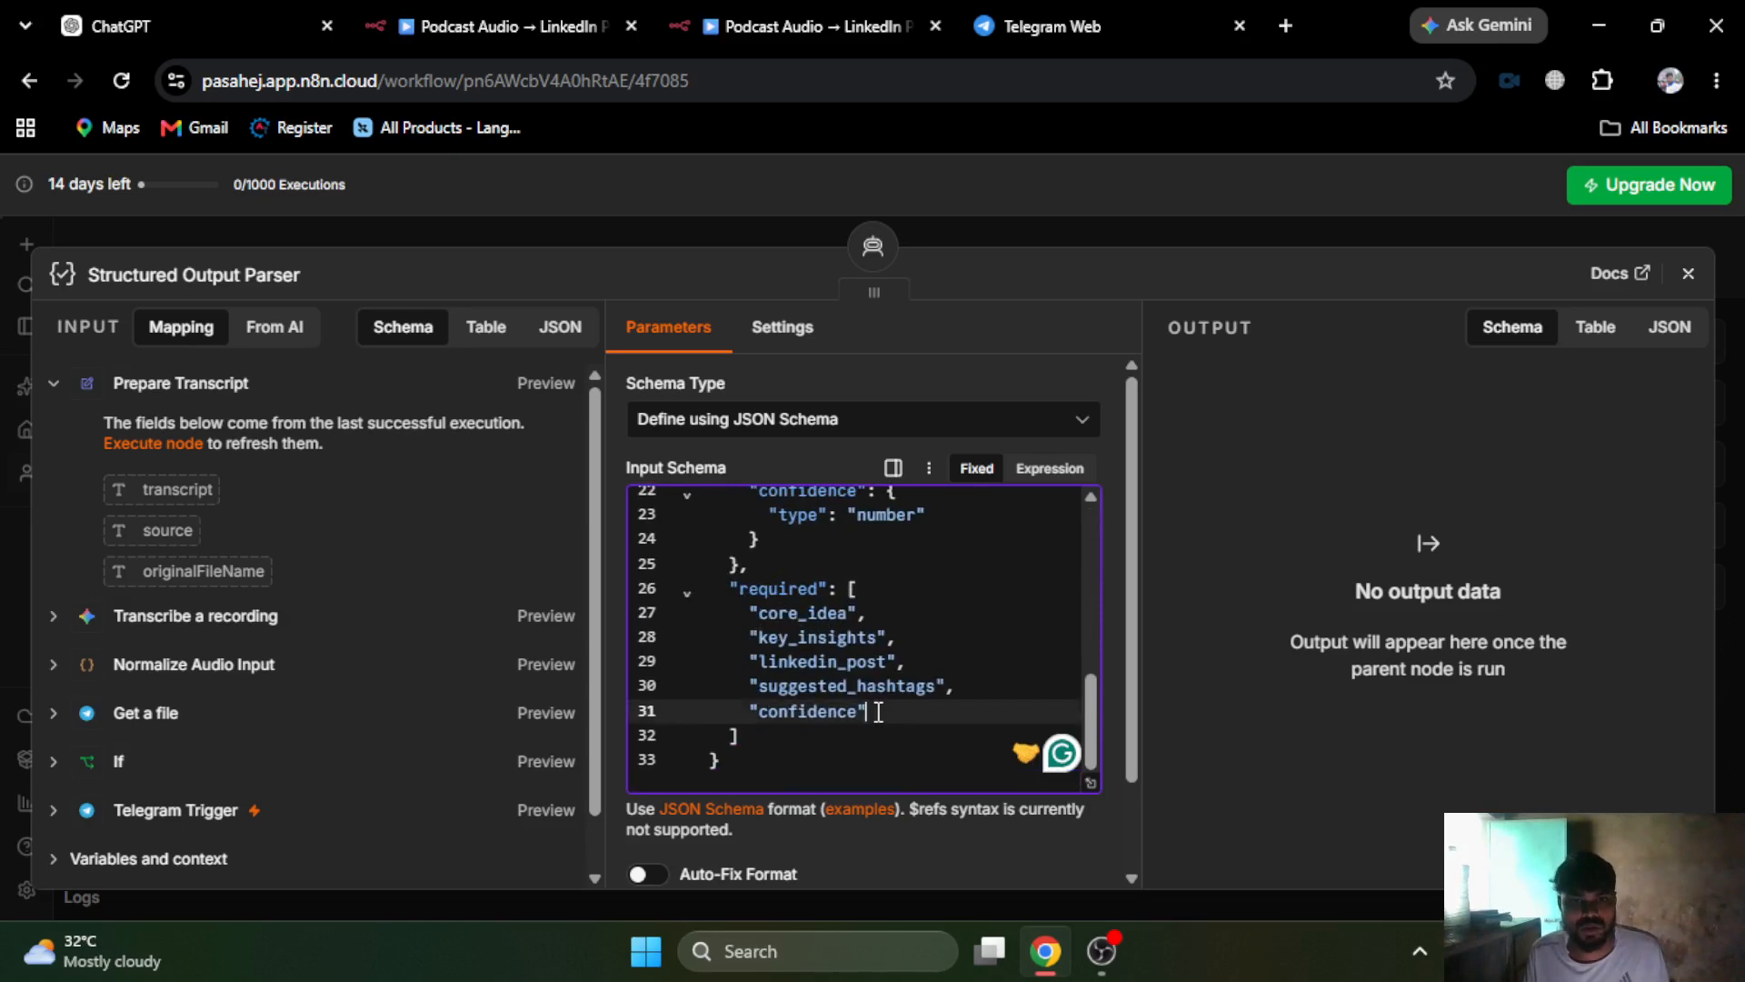
key("ctrl+a")
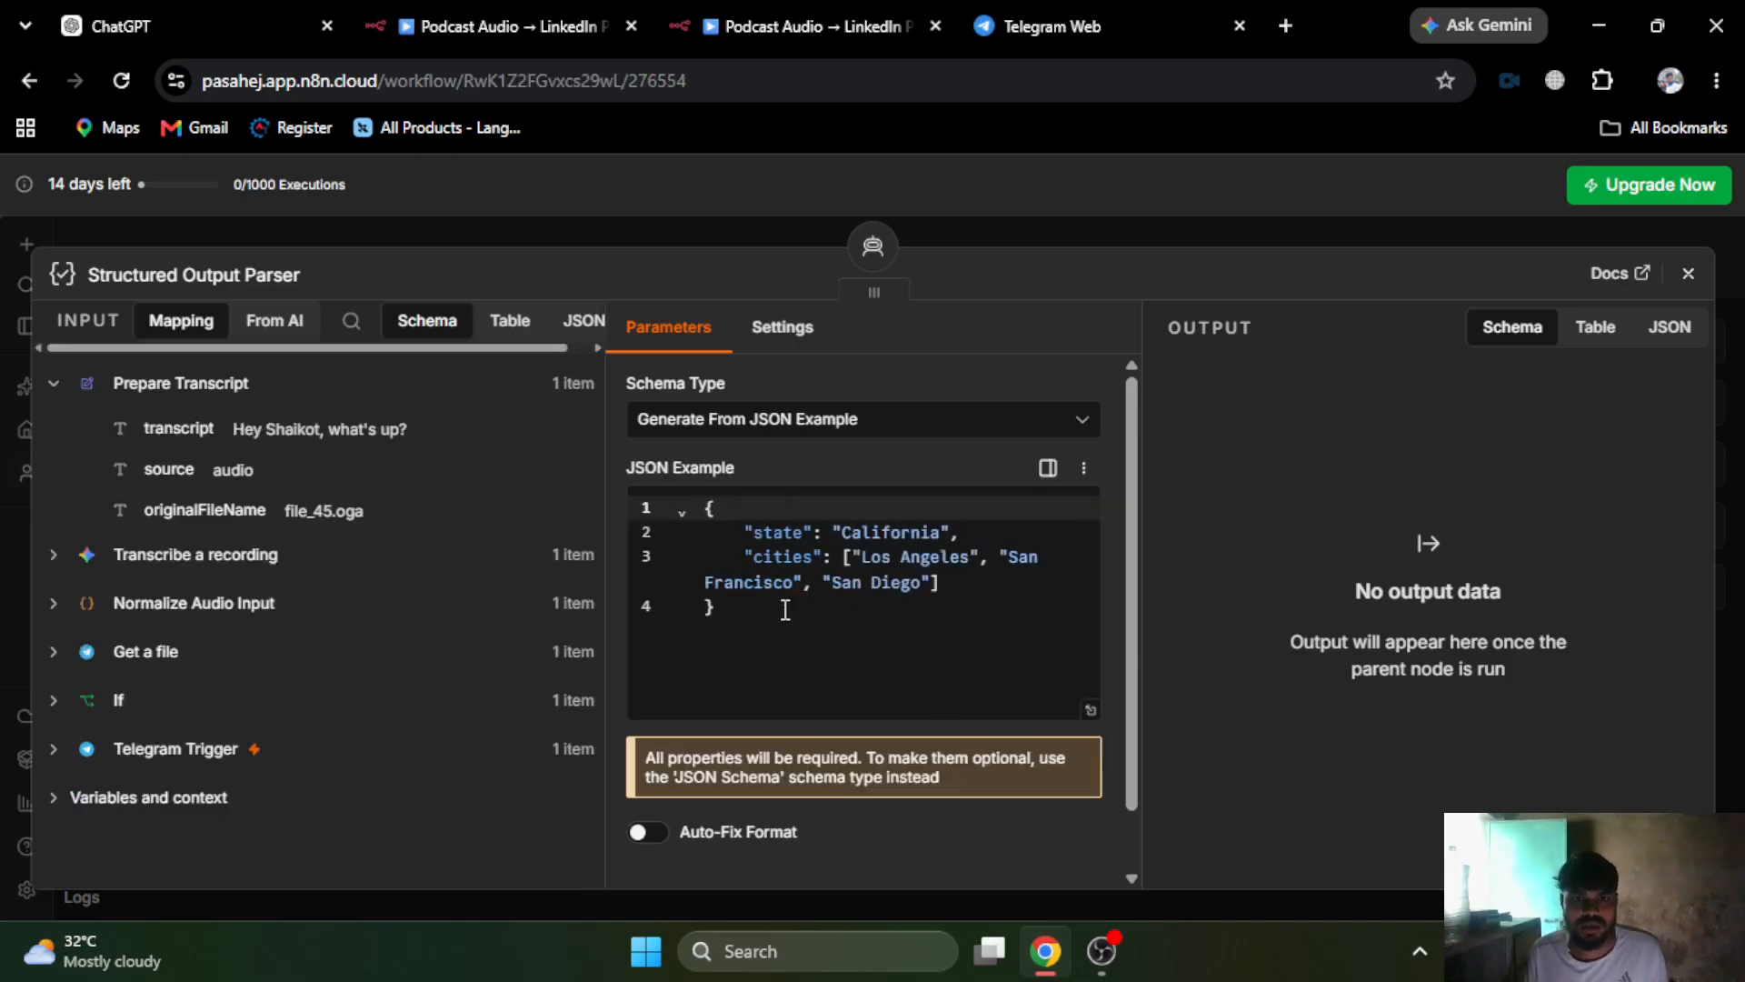
left_click(785, 610)
key("ctrl+a")
key("ctrl+v")
scroll(793, 618, "up", 5)
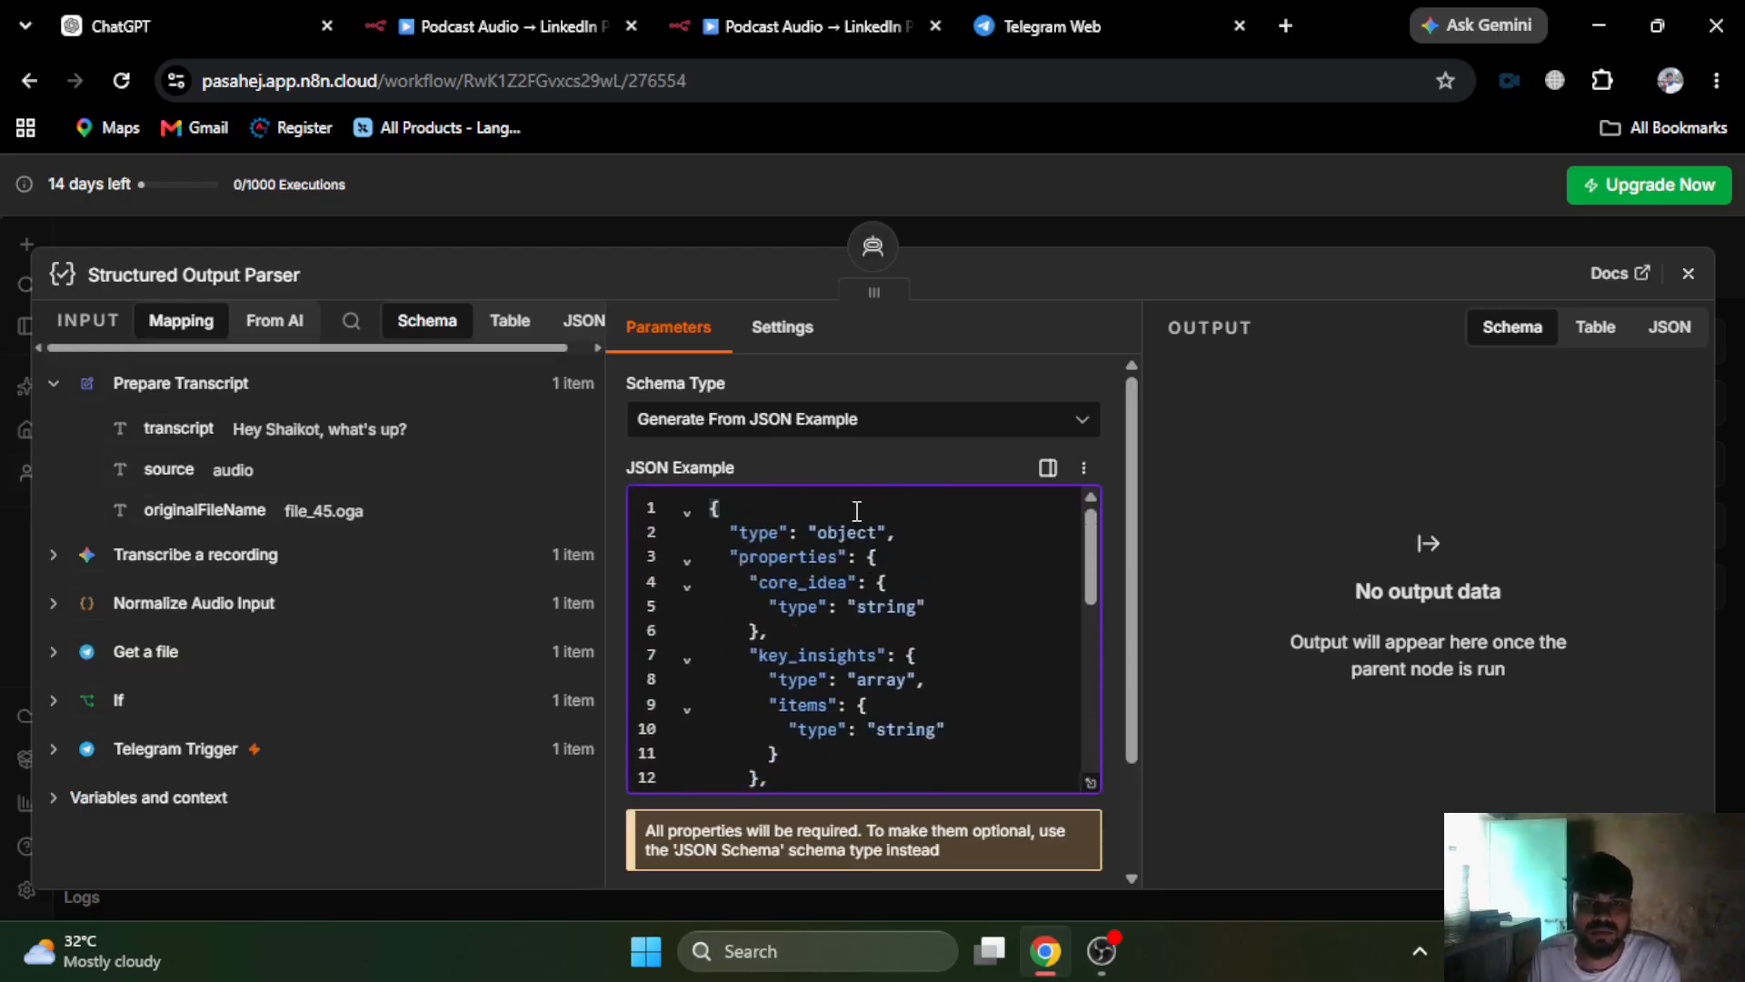
left_click(1027, 213)
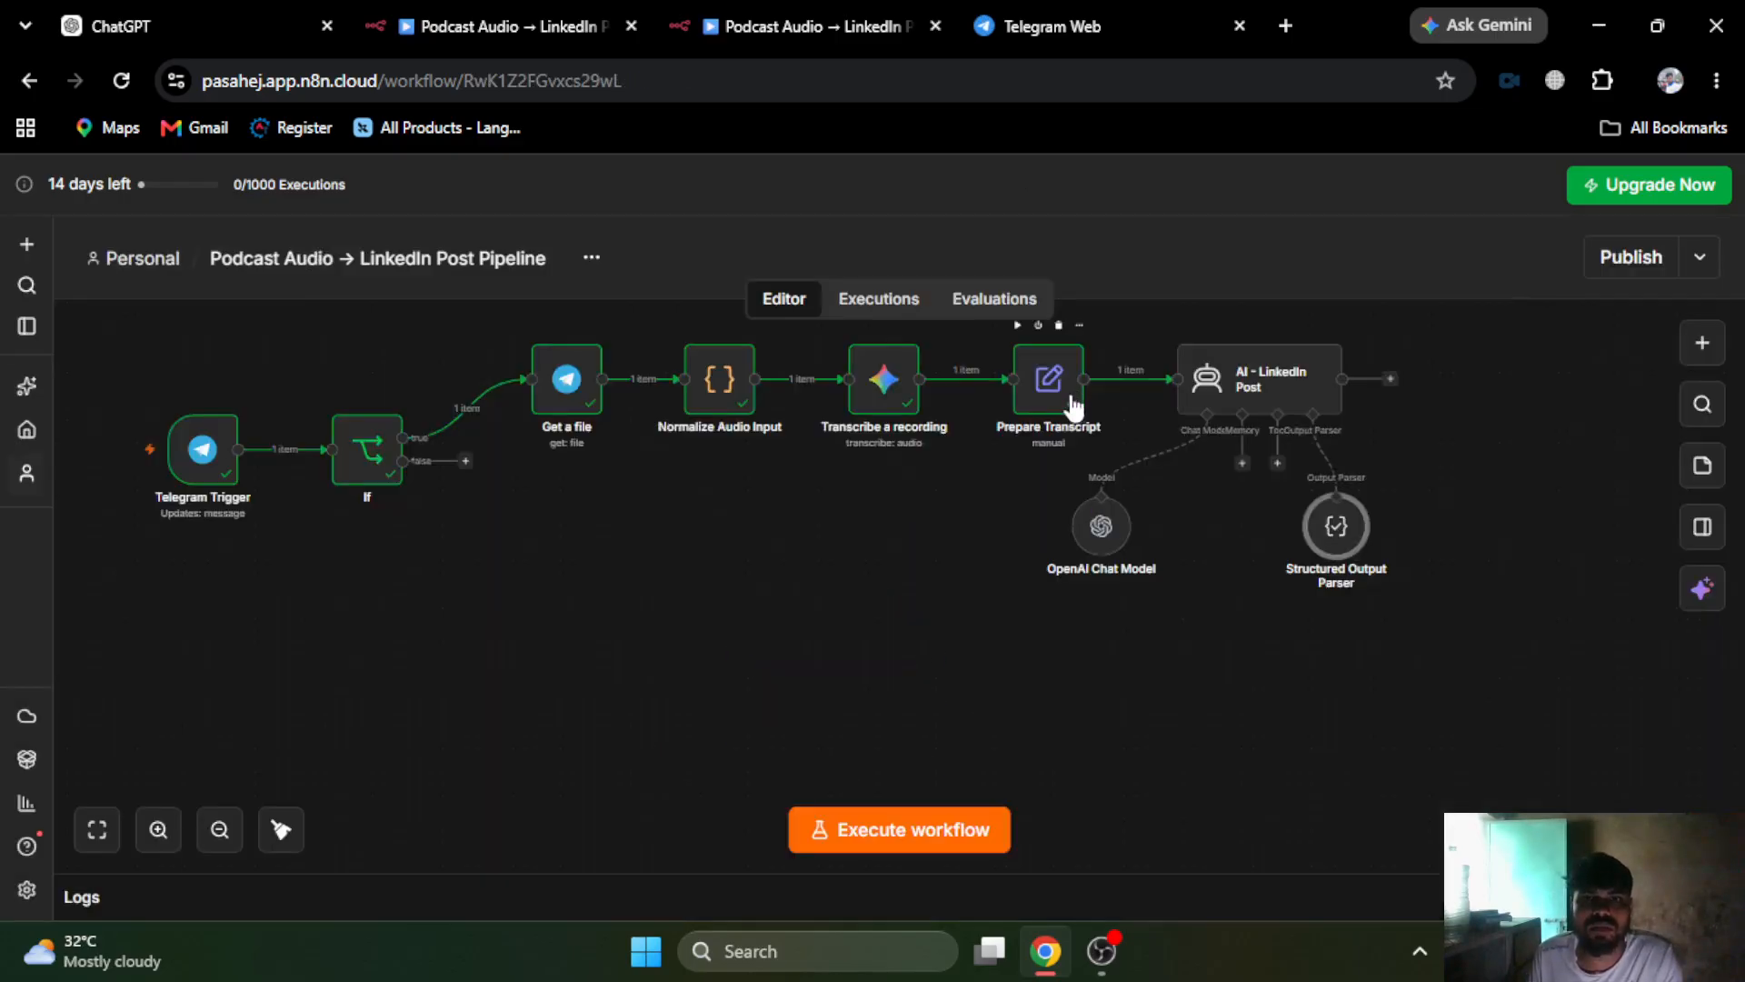
- Execute the AI - LinkedIn Post node on its own and review its output as JSON
left_click(1251, 387)
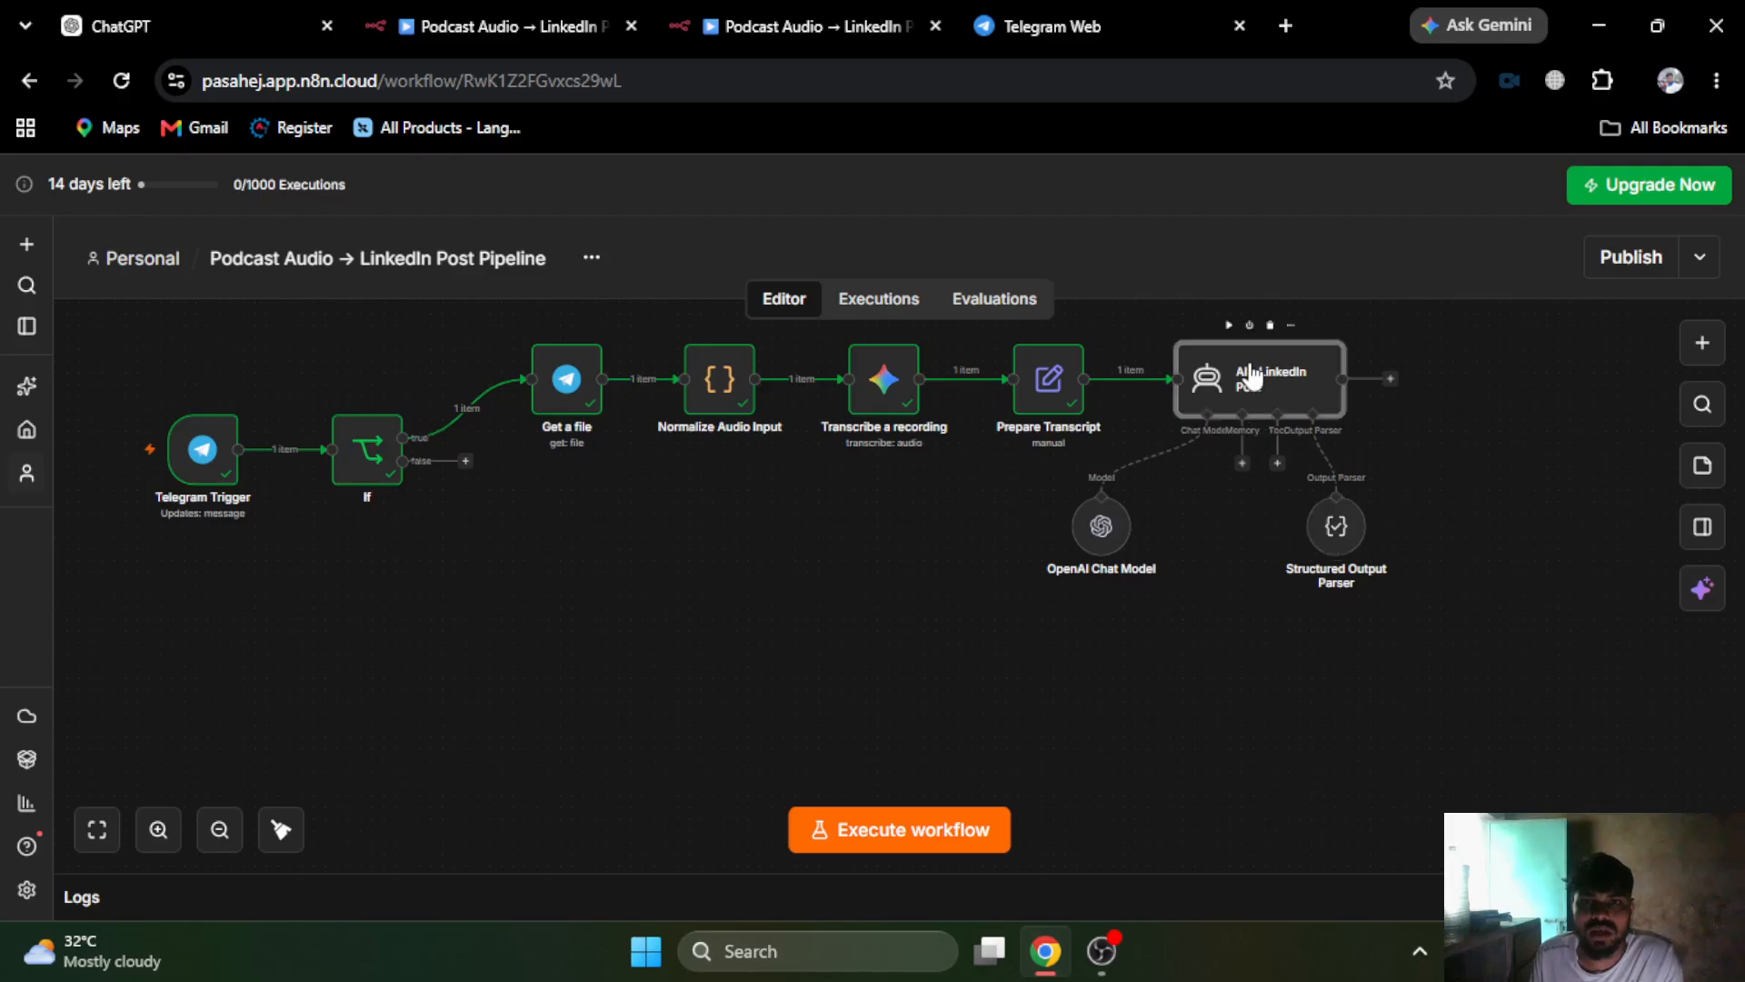
double_click(1250, 375)
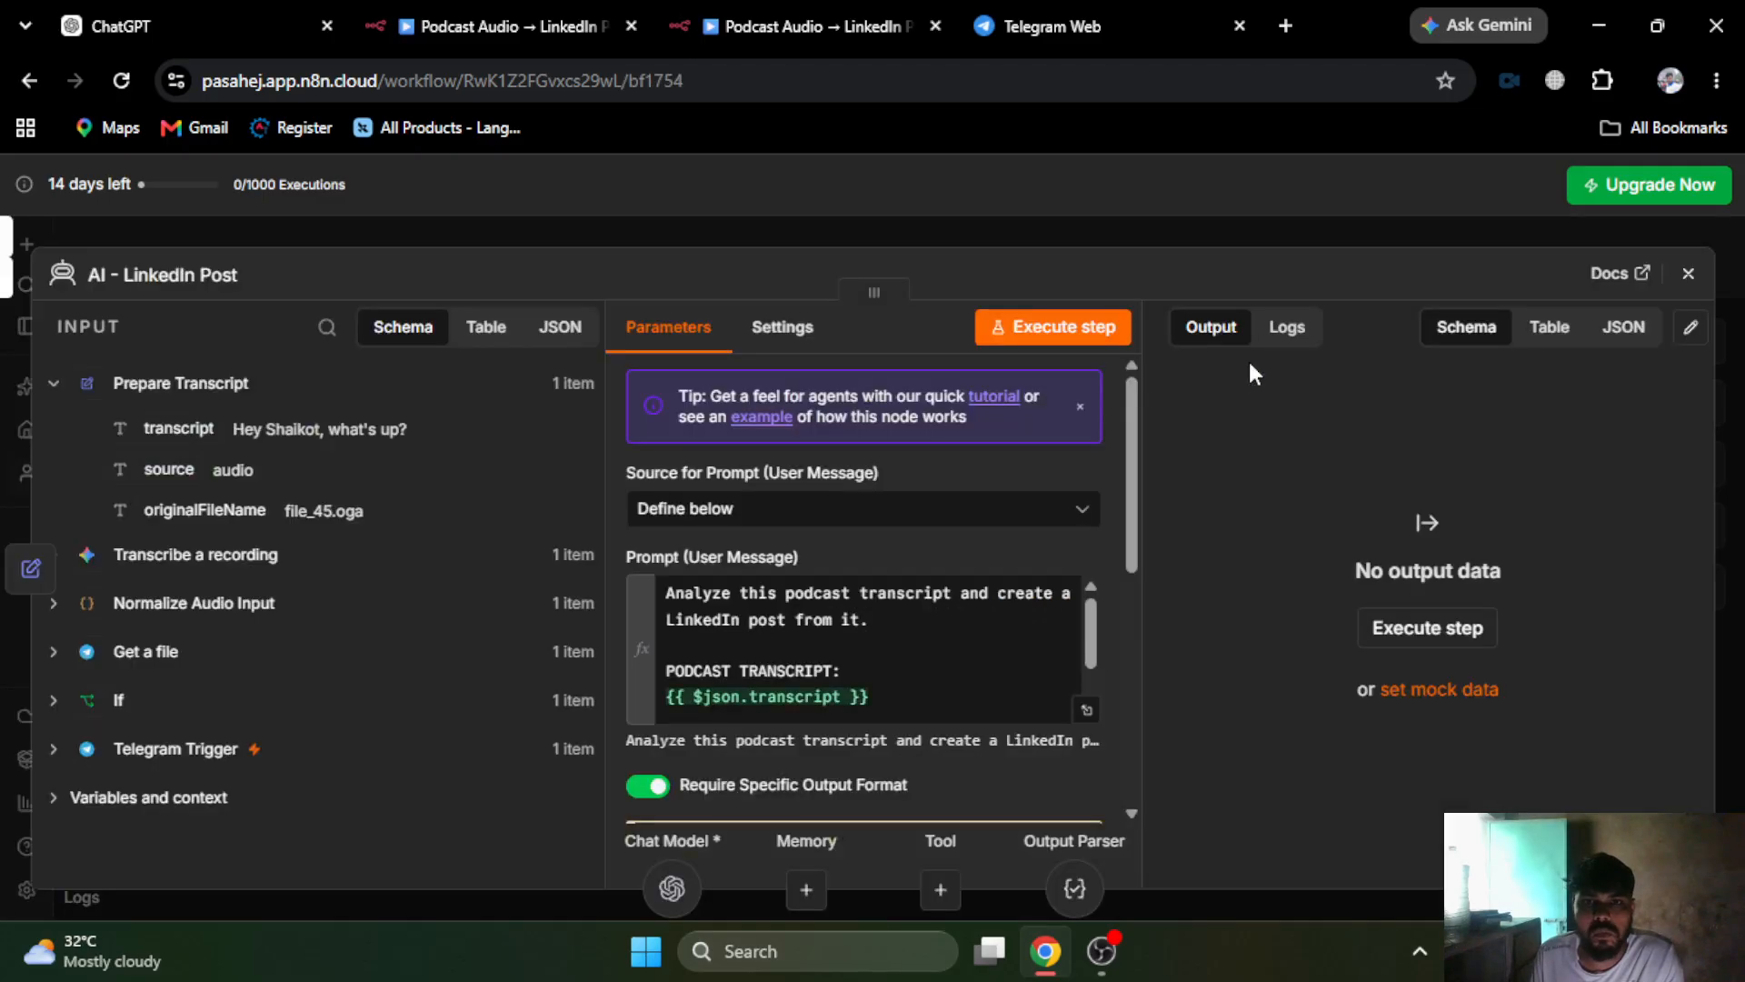
left_click(1064, 329)
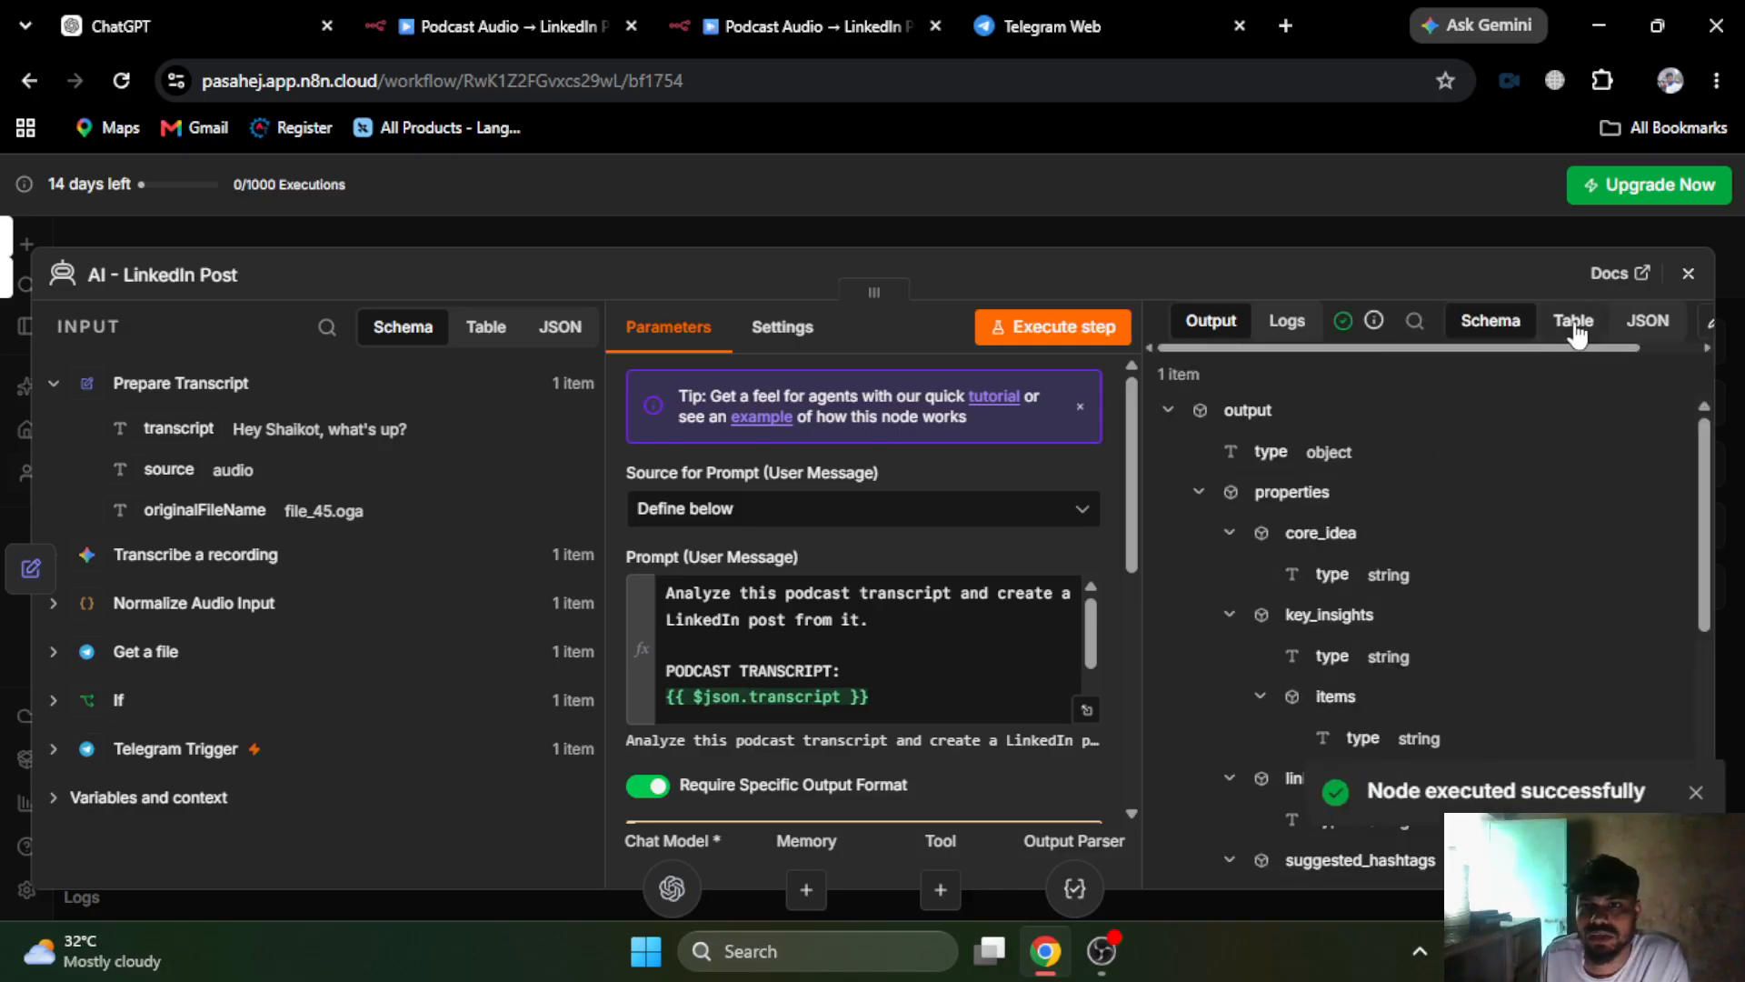
left_click(1644, 323)
scroll(1327, 550, "down", 3)
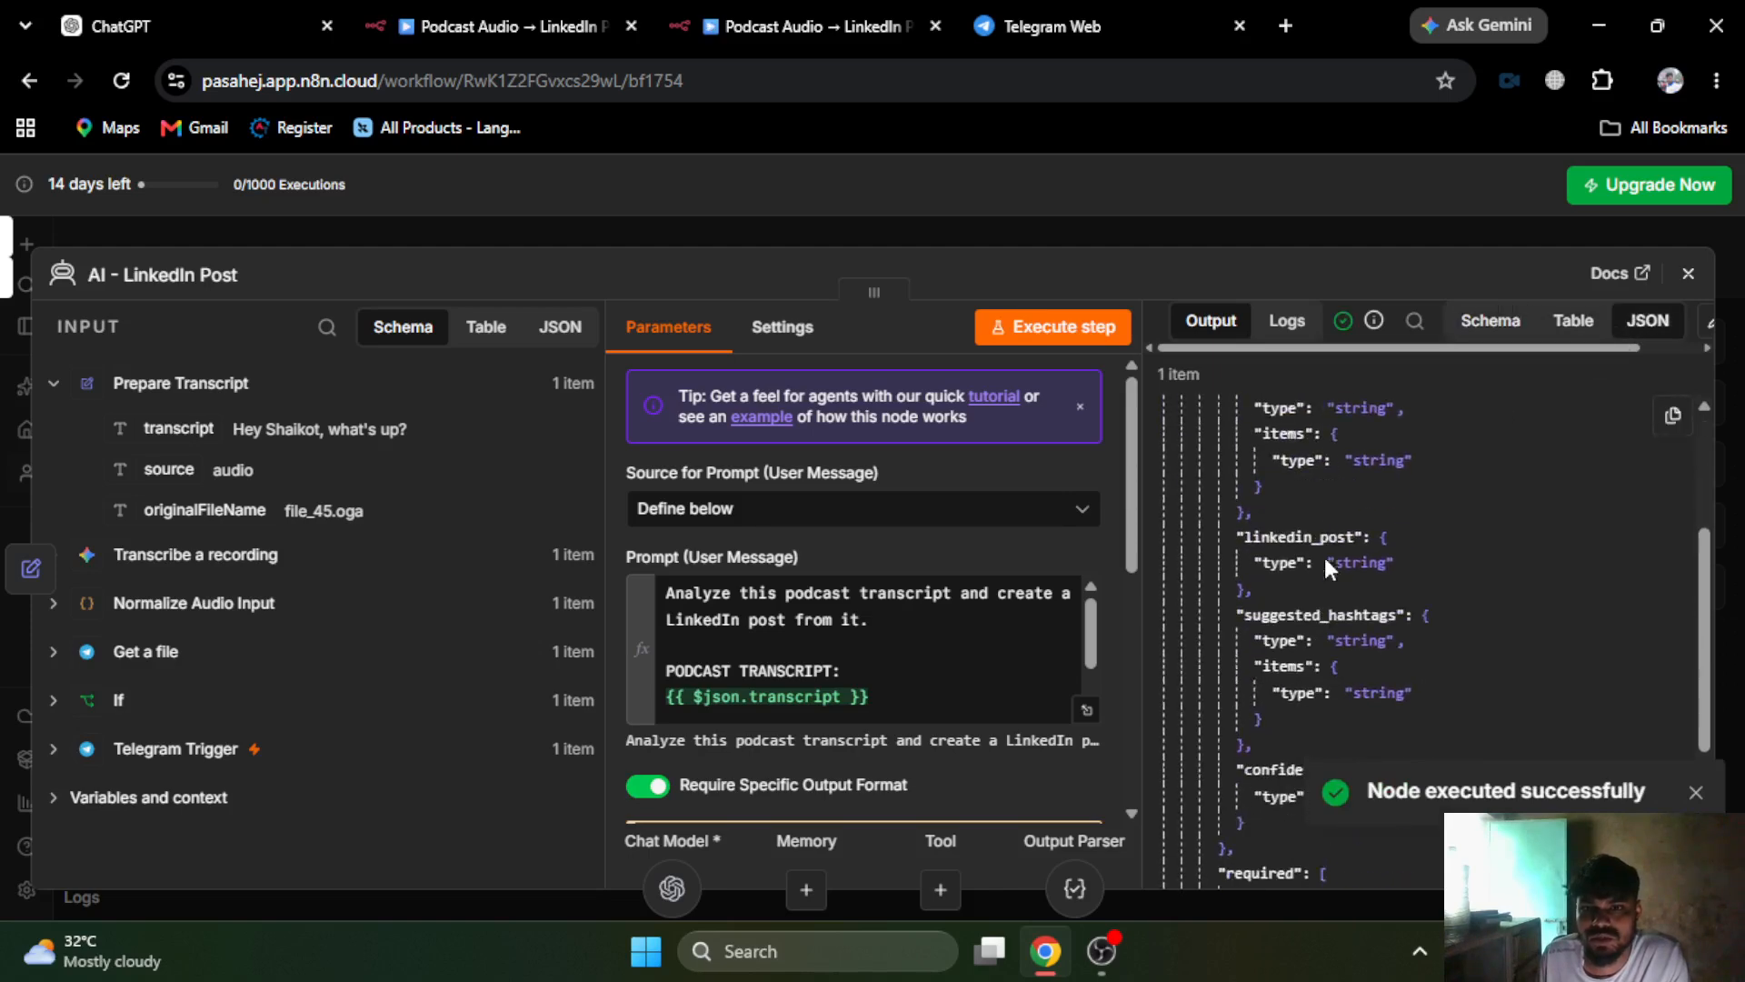
scroll(1327, 559, "up", 3)
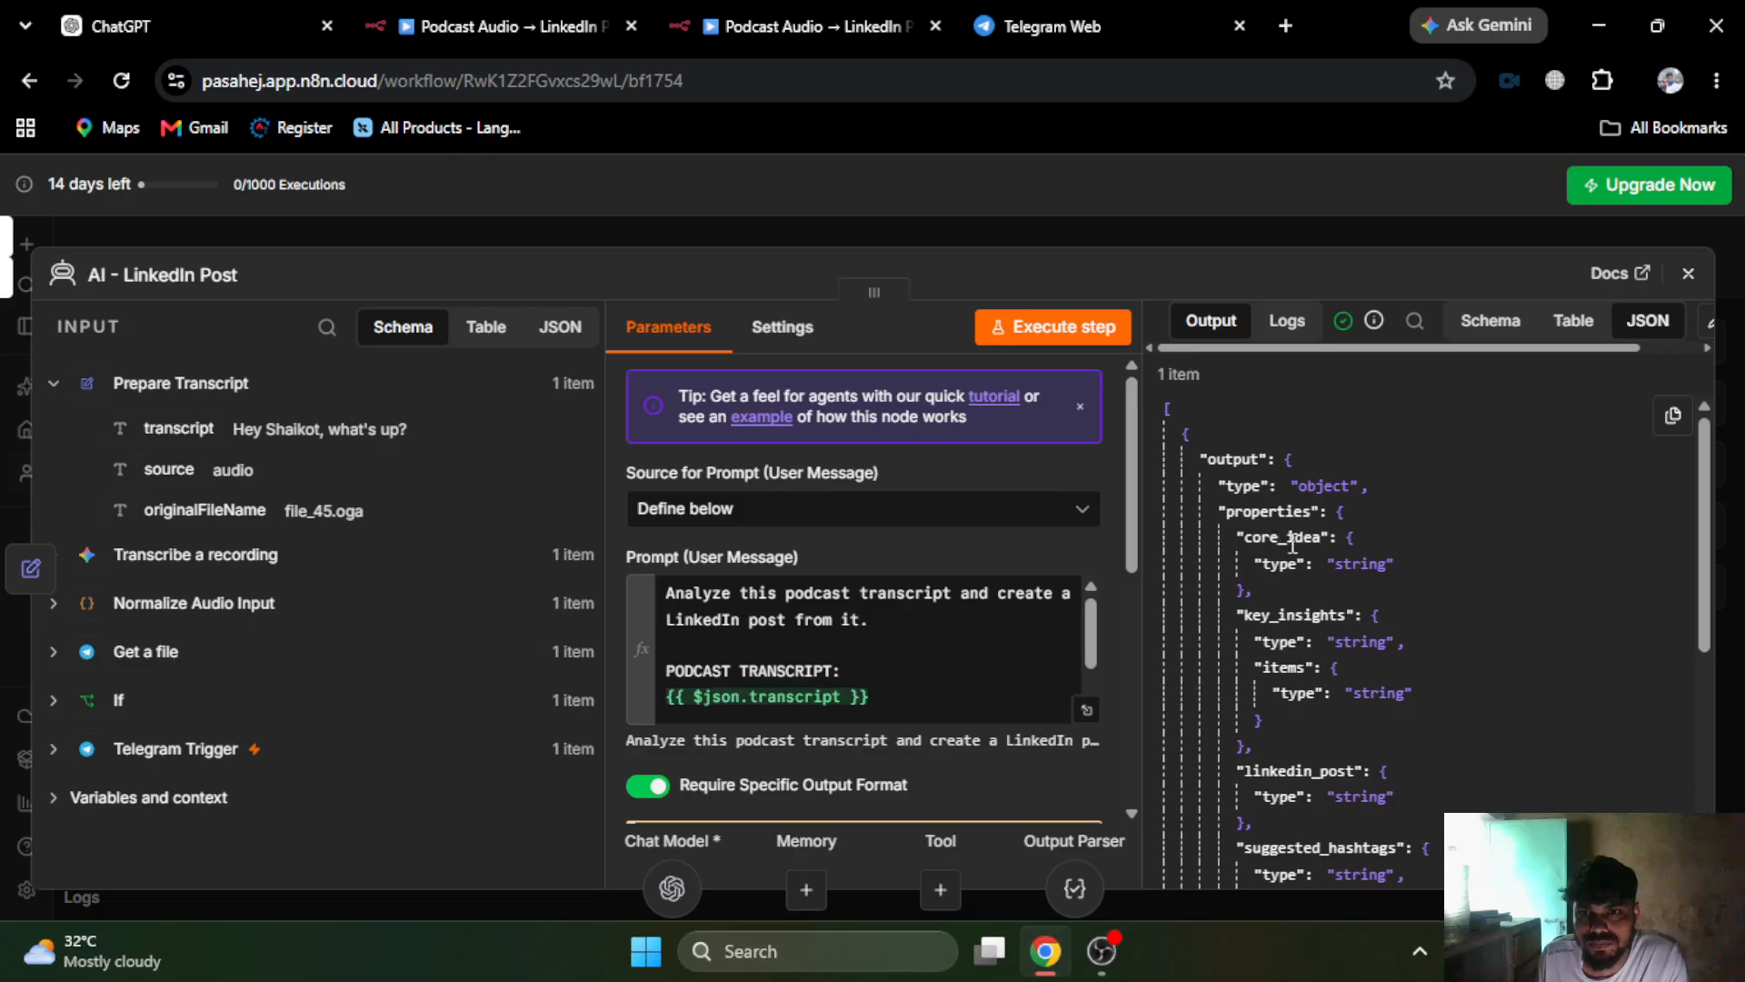
scroll(1284, 571, "down", 5)
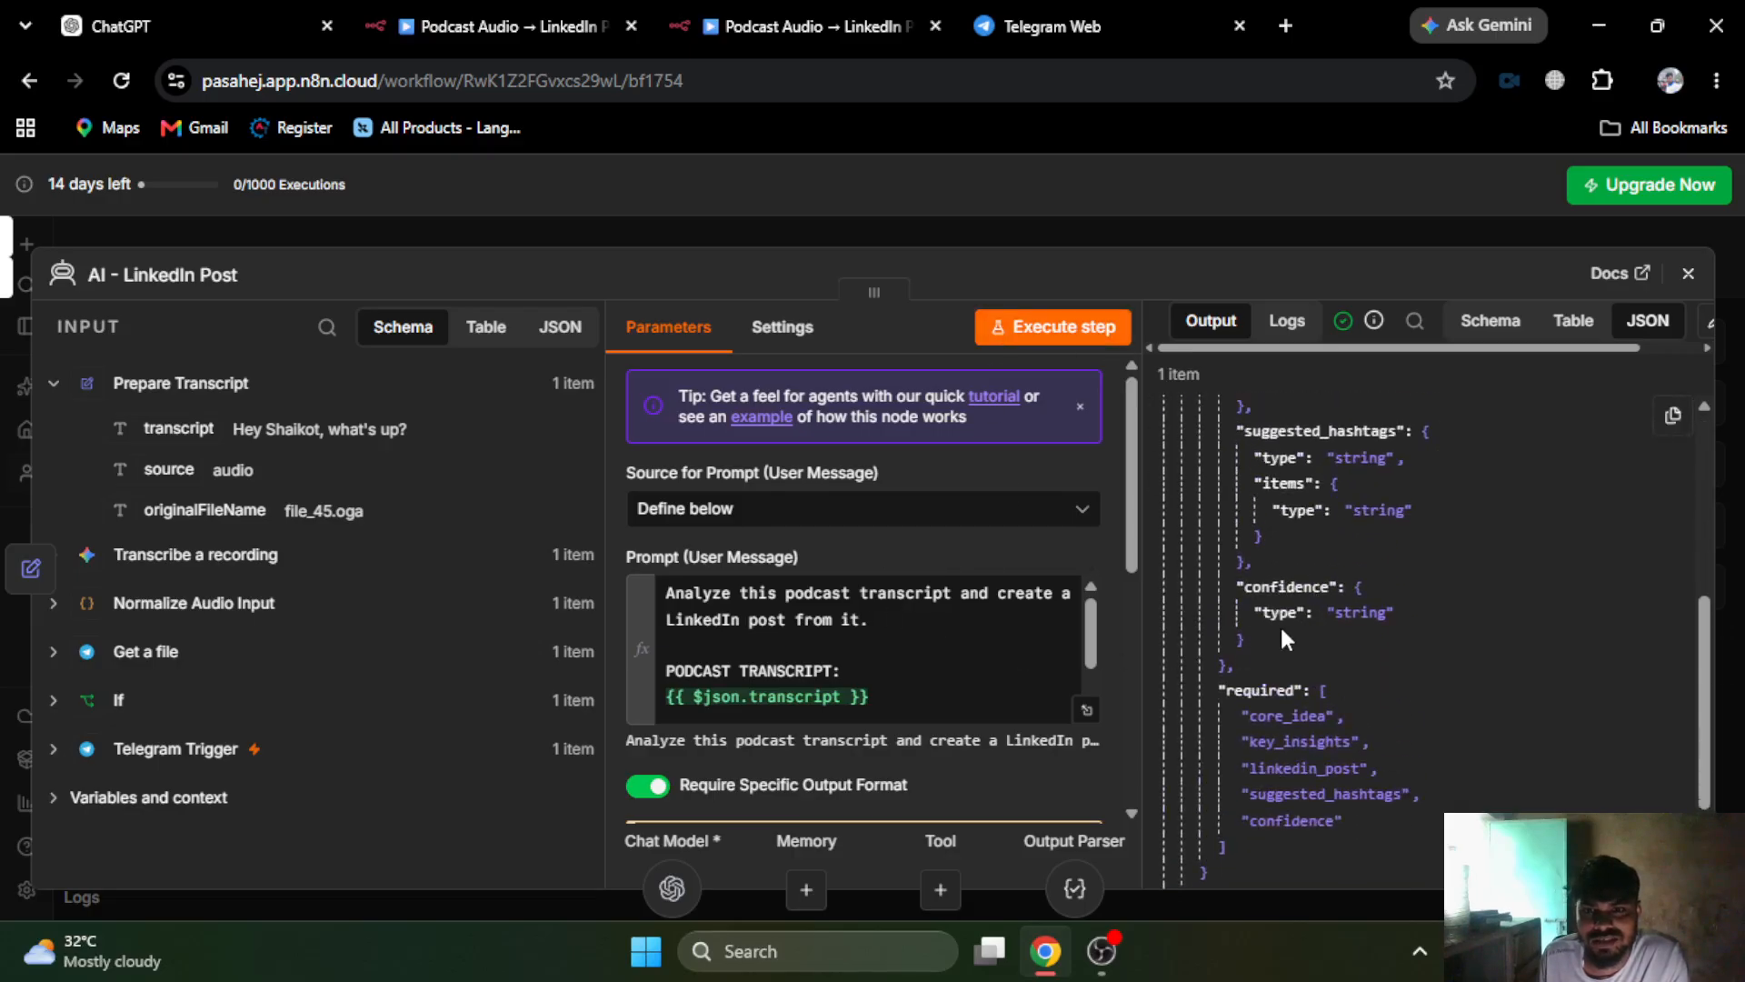
scroll(1280, 624, "up", 5)
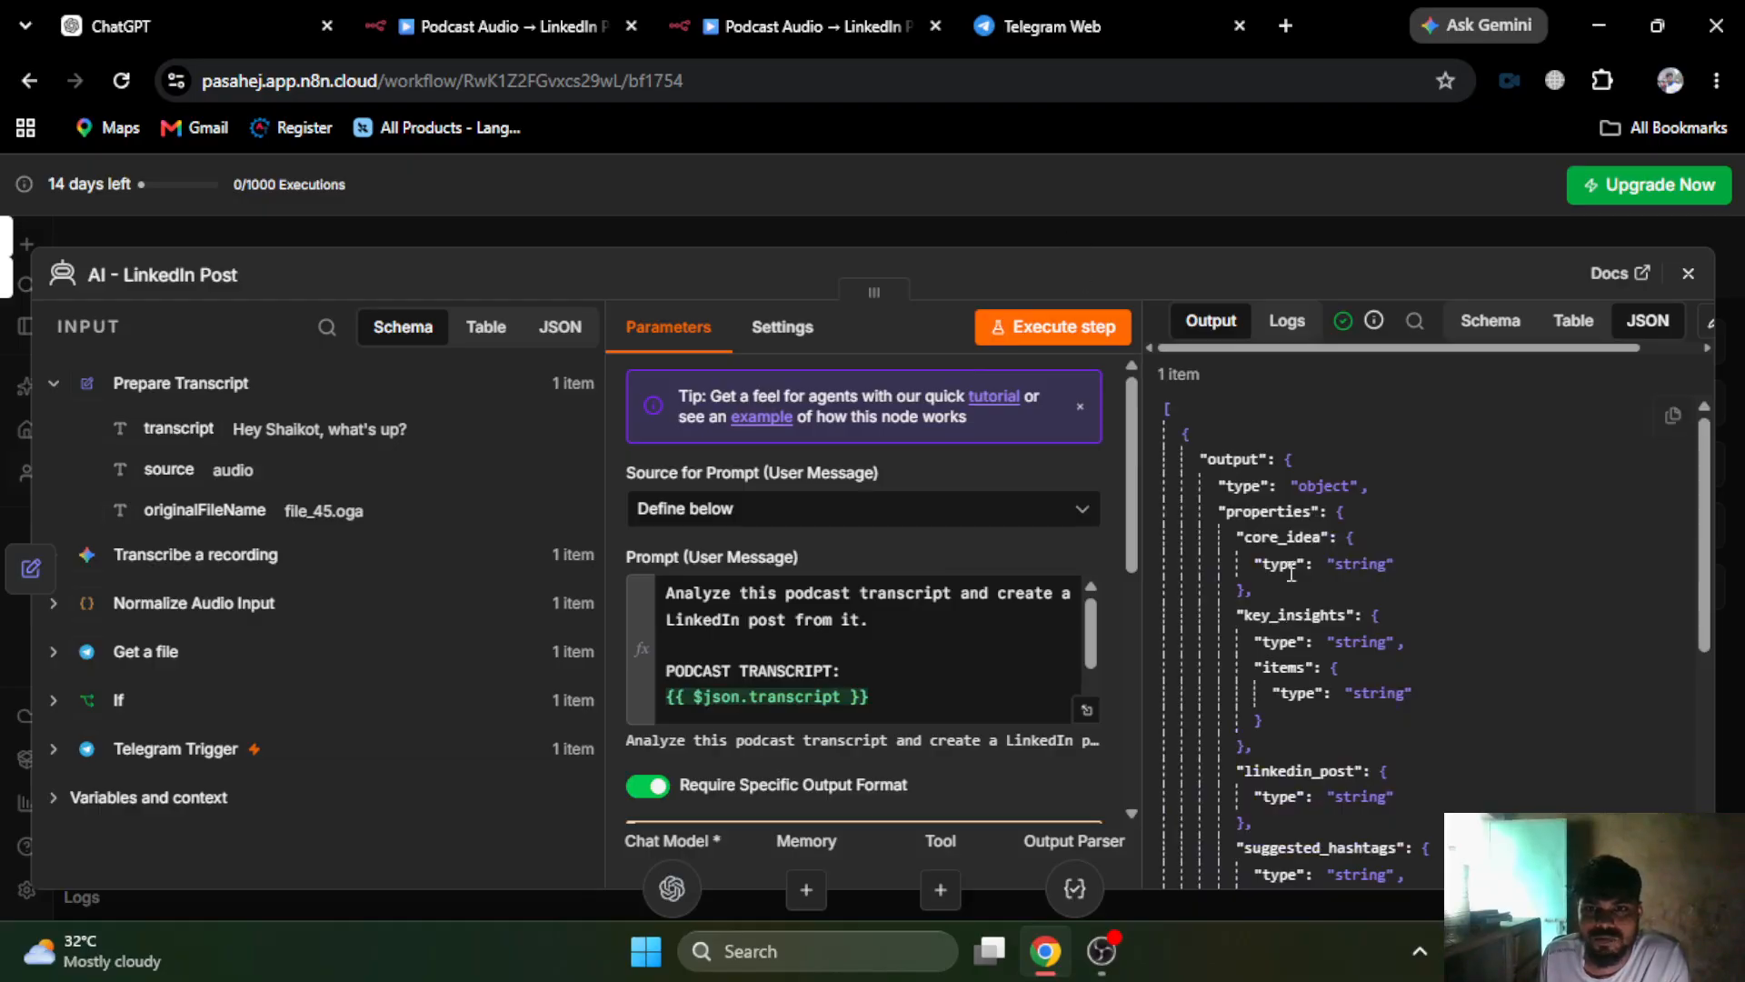
left_click(1170, 235)
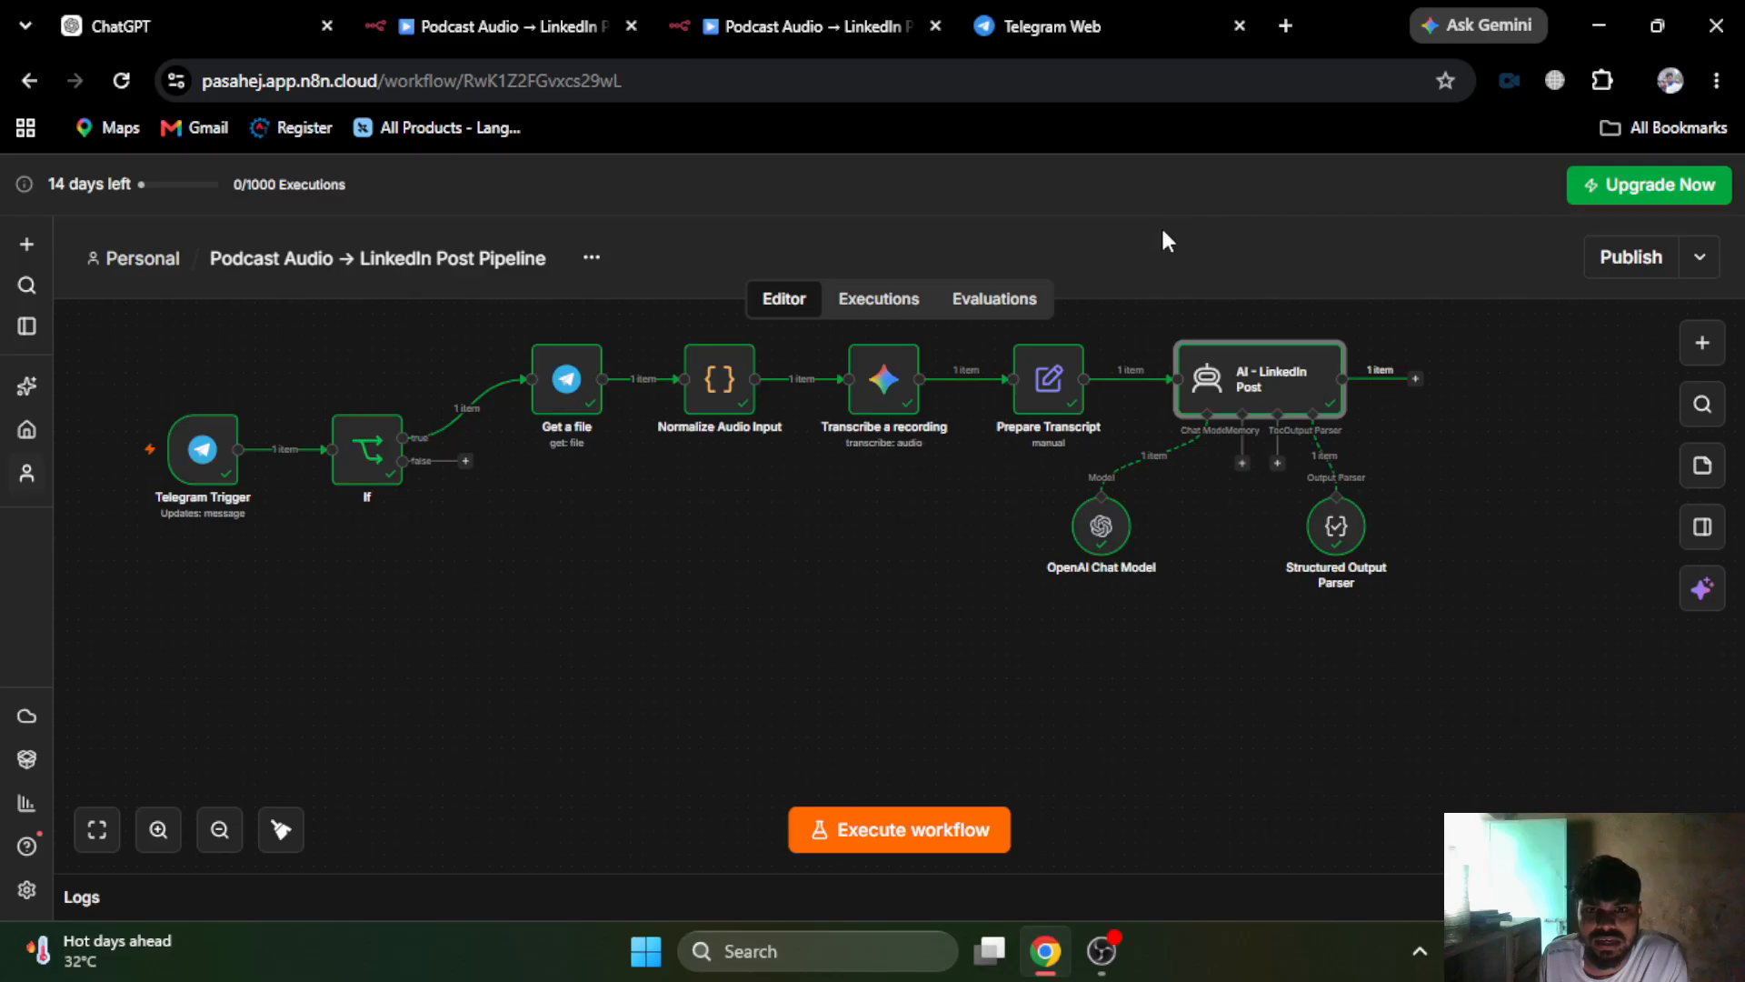
- Change the schema type of the Structured Output Parser to Define using JSON Schema
double_click(1263, 391)
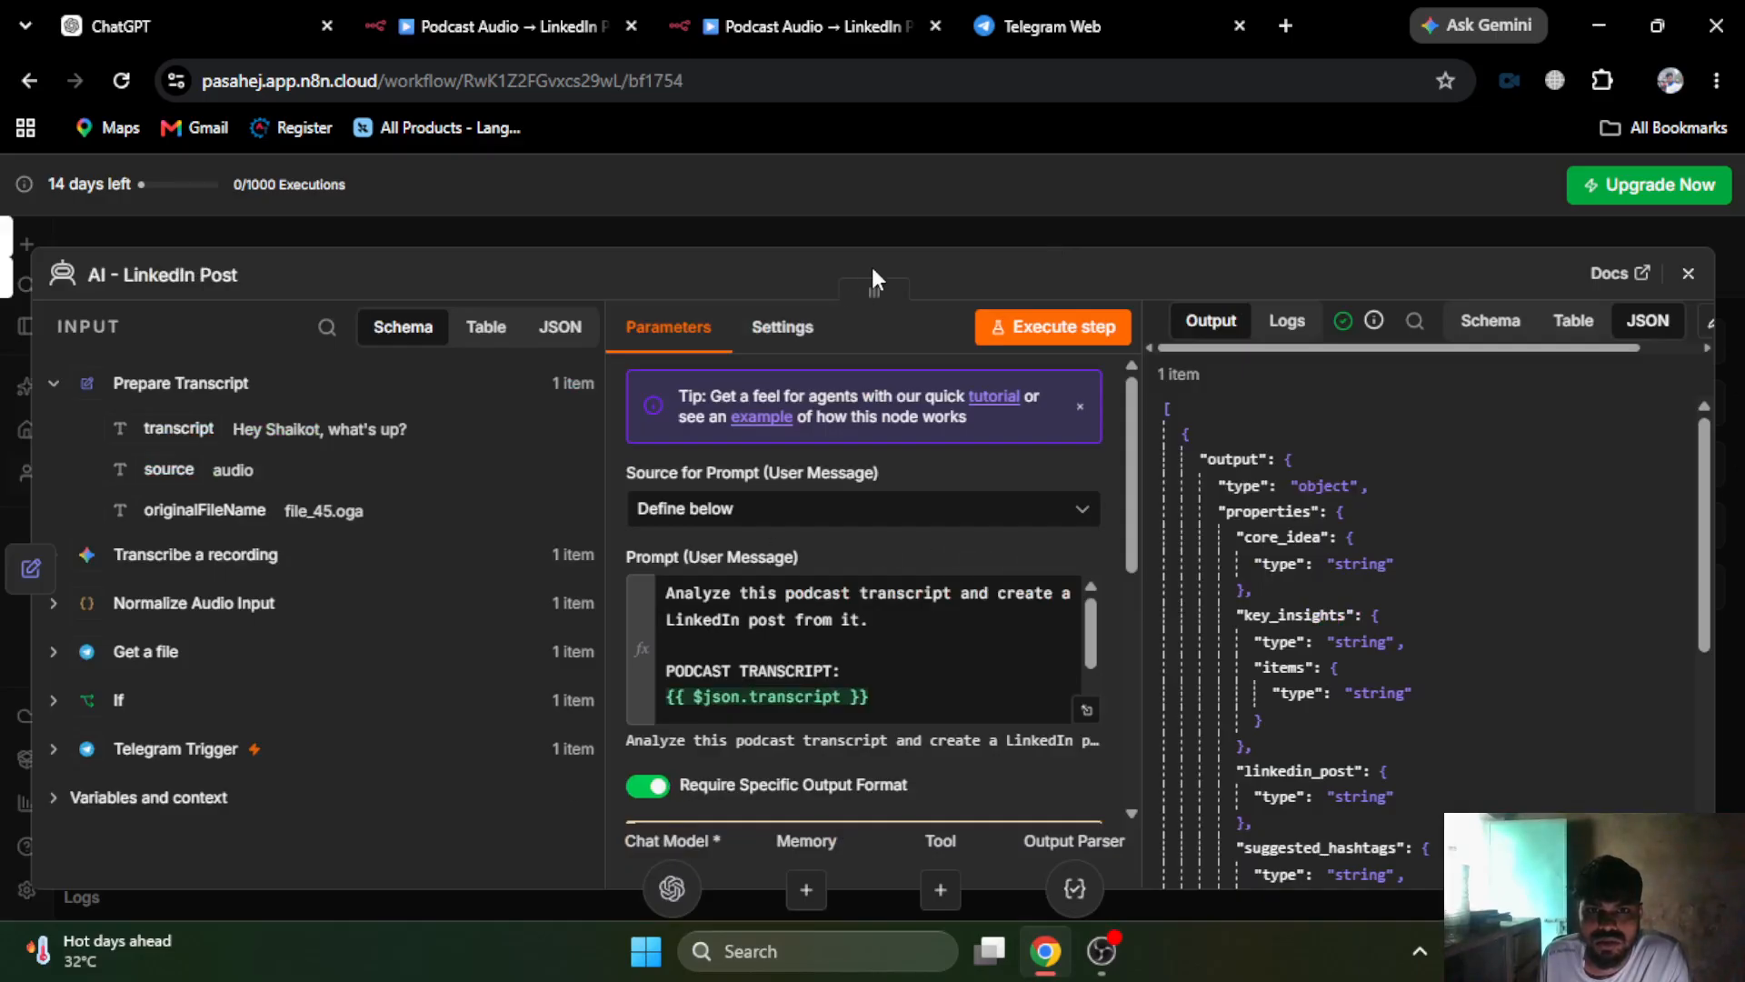
left_click(872, 238)
left_click(1314, 552)
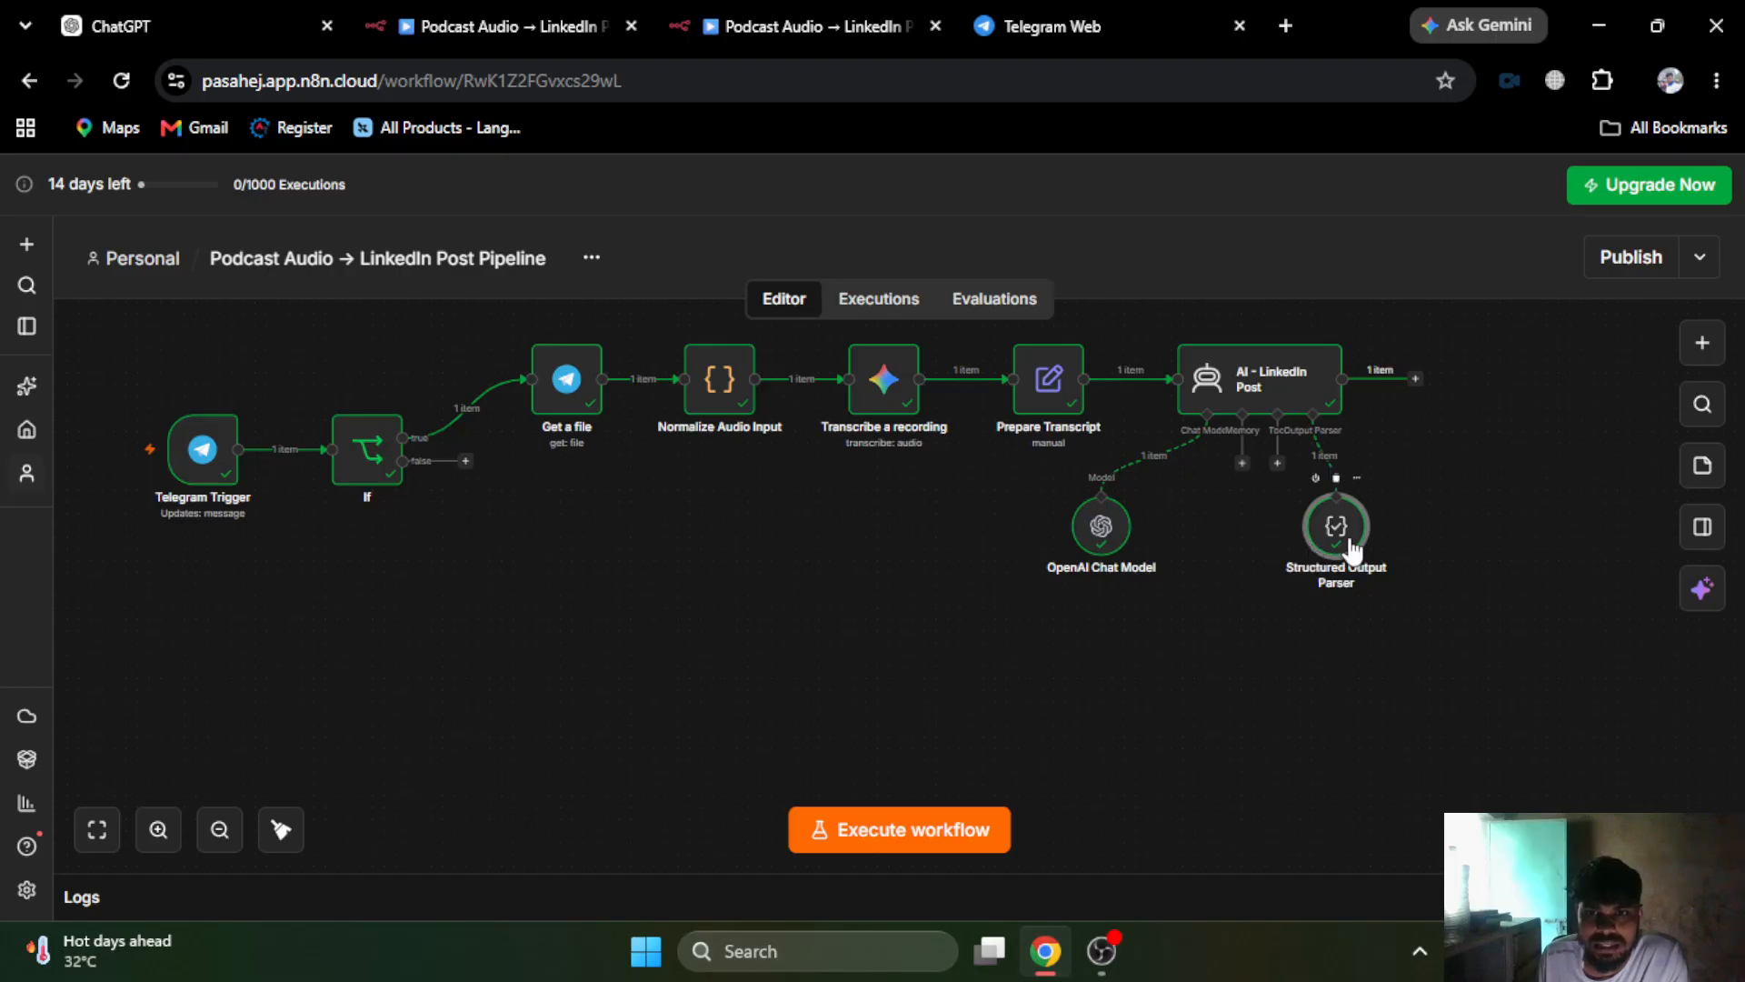
double_click(1351, 550)
left_click(823, 422)
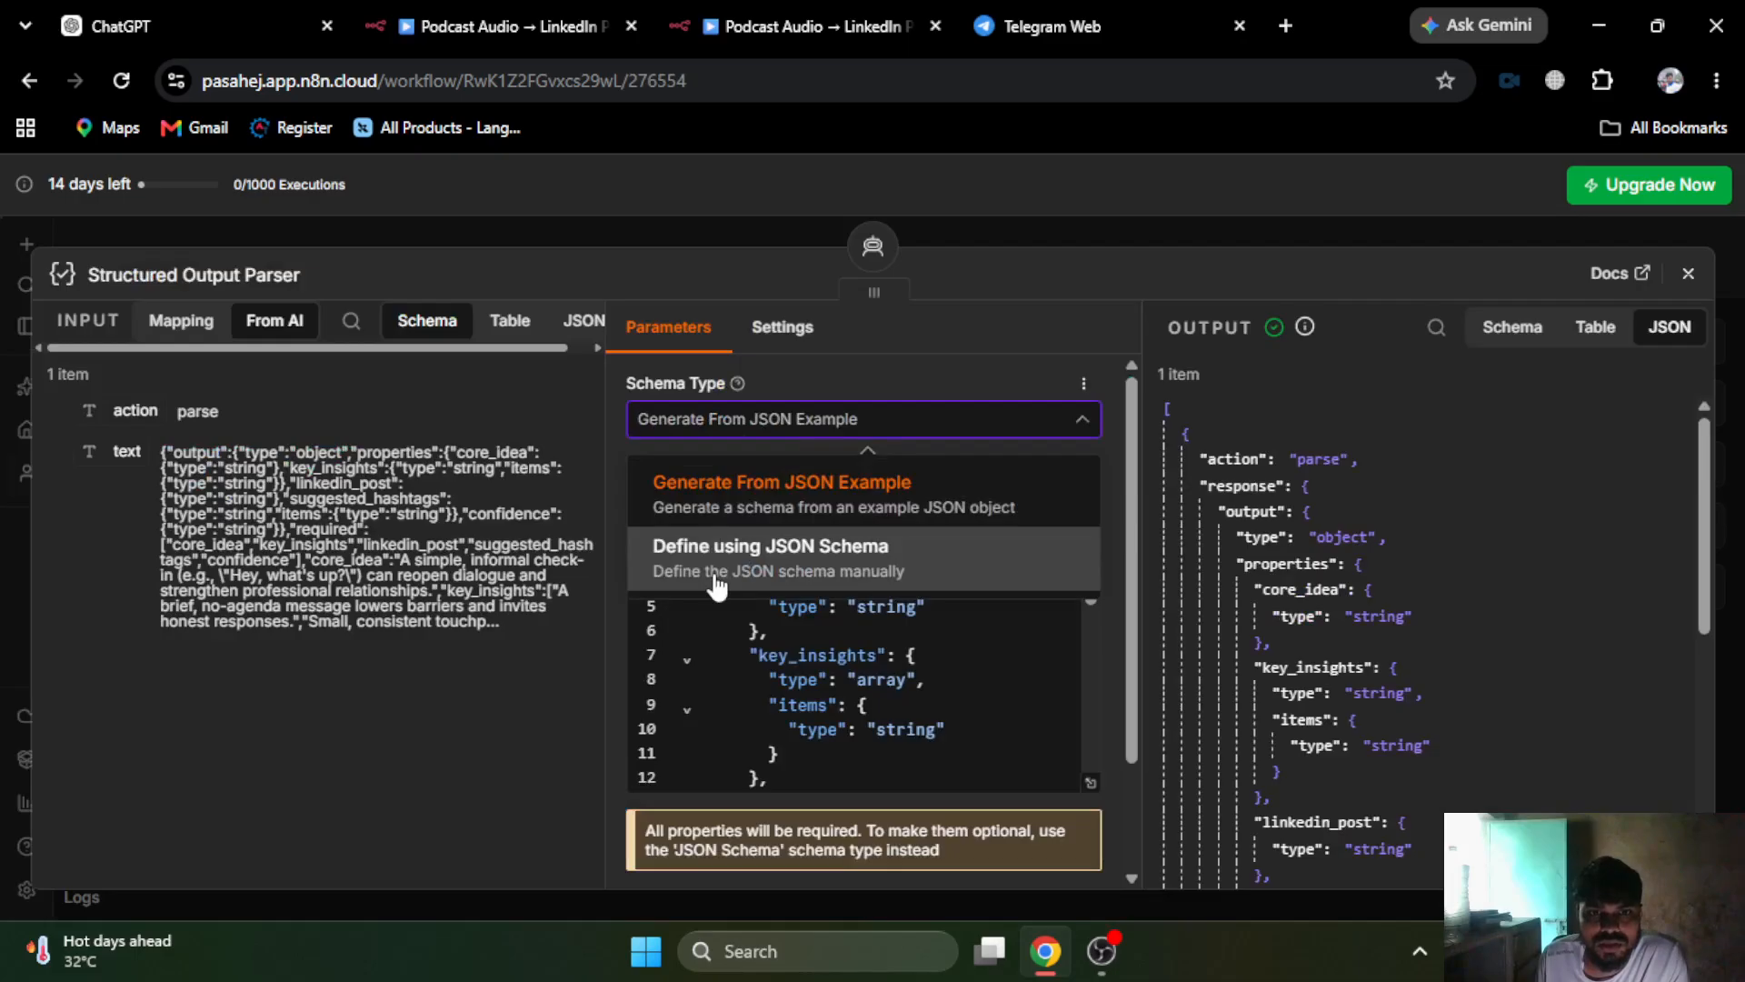
left_click(716, 568)
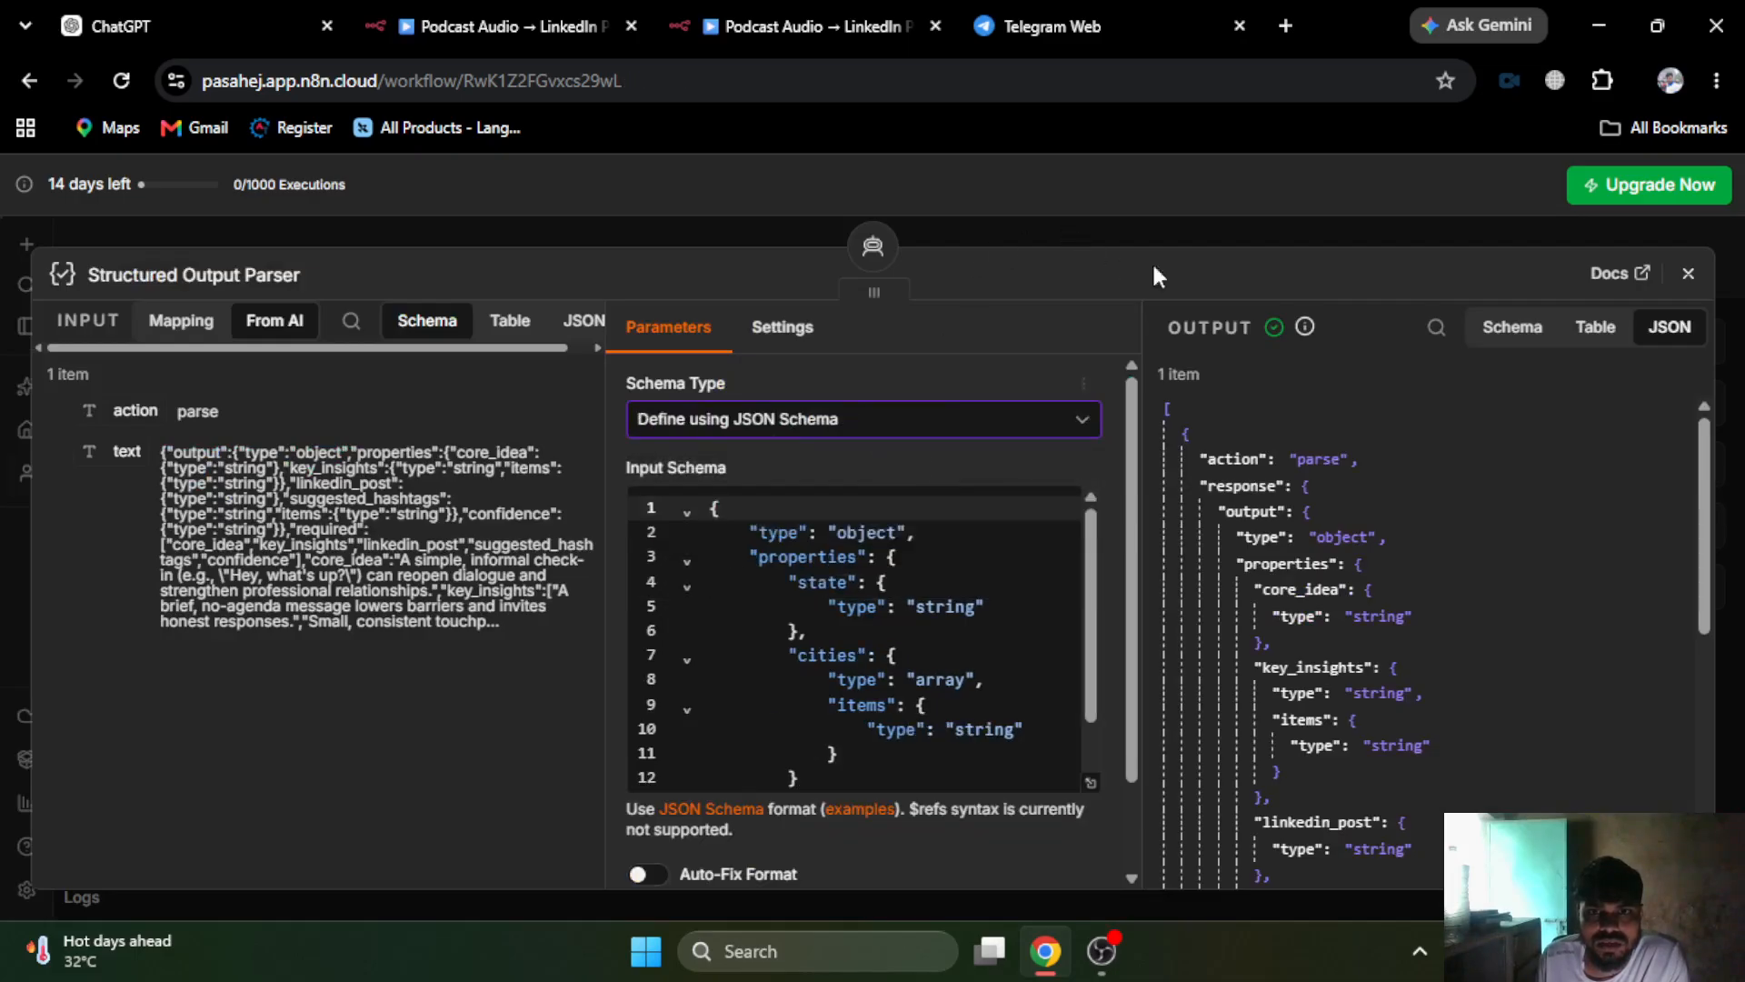
- Execute the AI - LinkedIn Post node again with the parser's JSON Schema setting and review the full JSON output
key("Escape")
double_click(1287, 386)
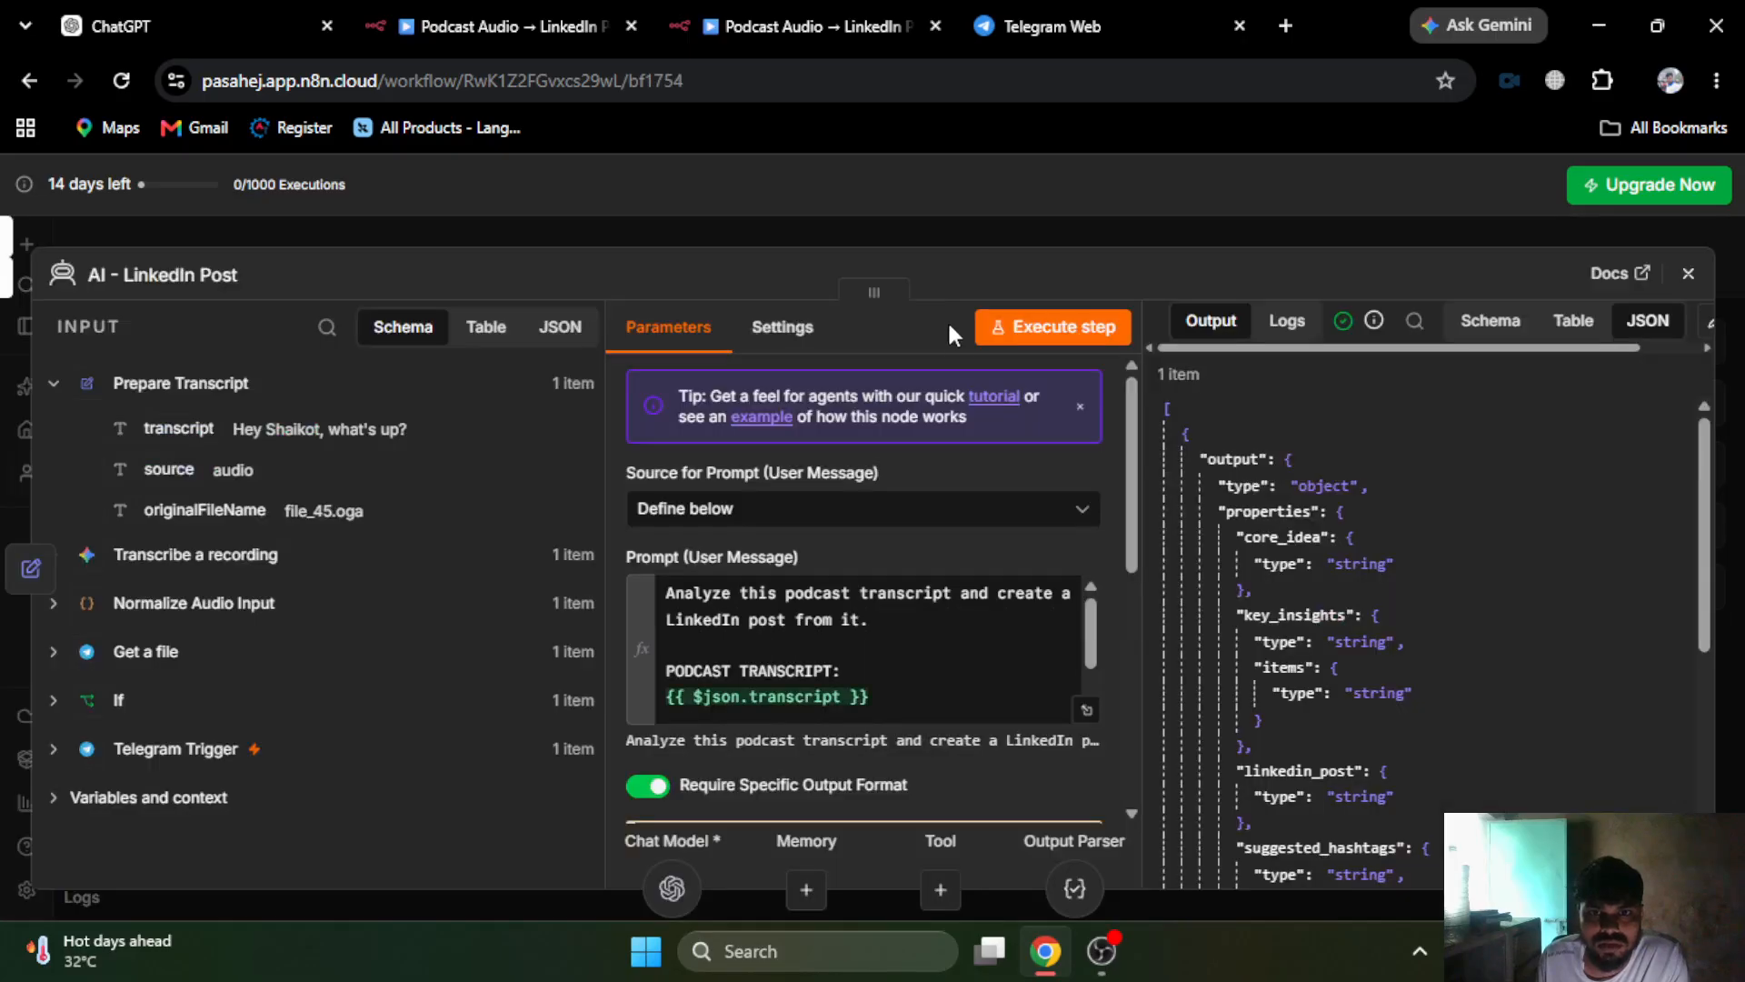
left_click(1060, 337)
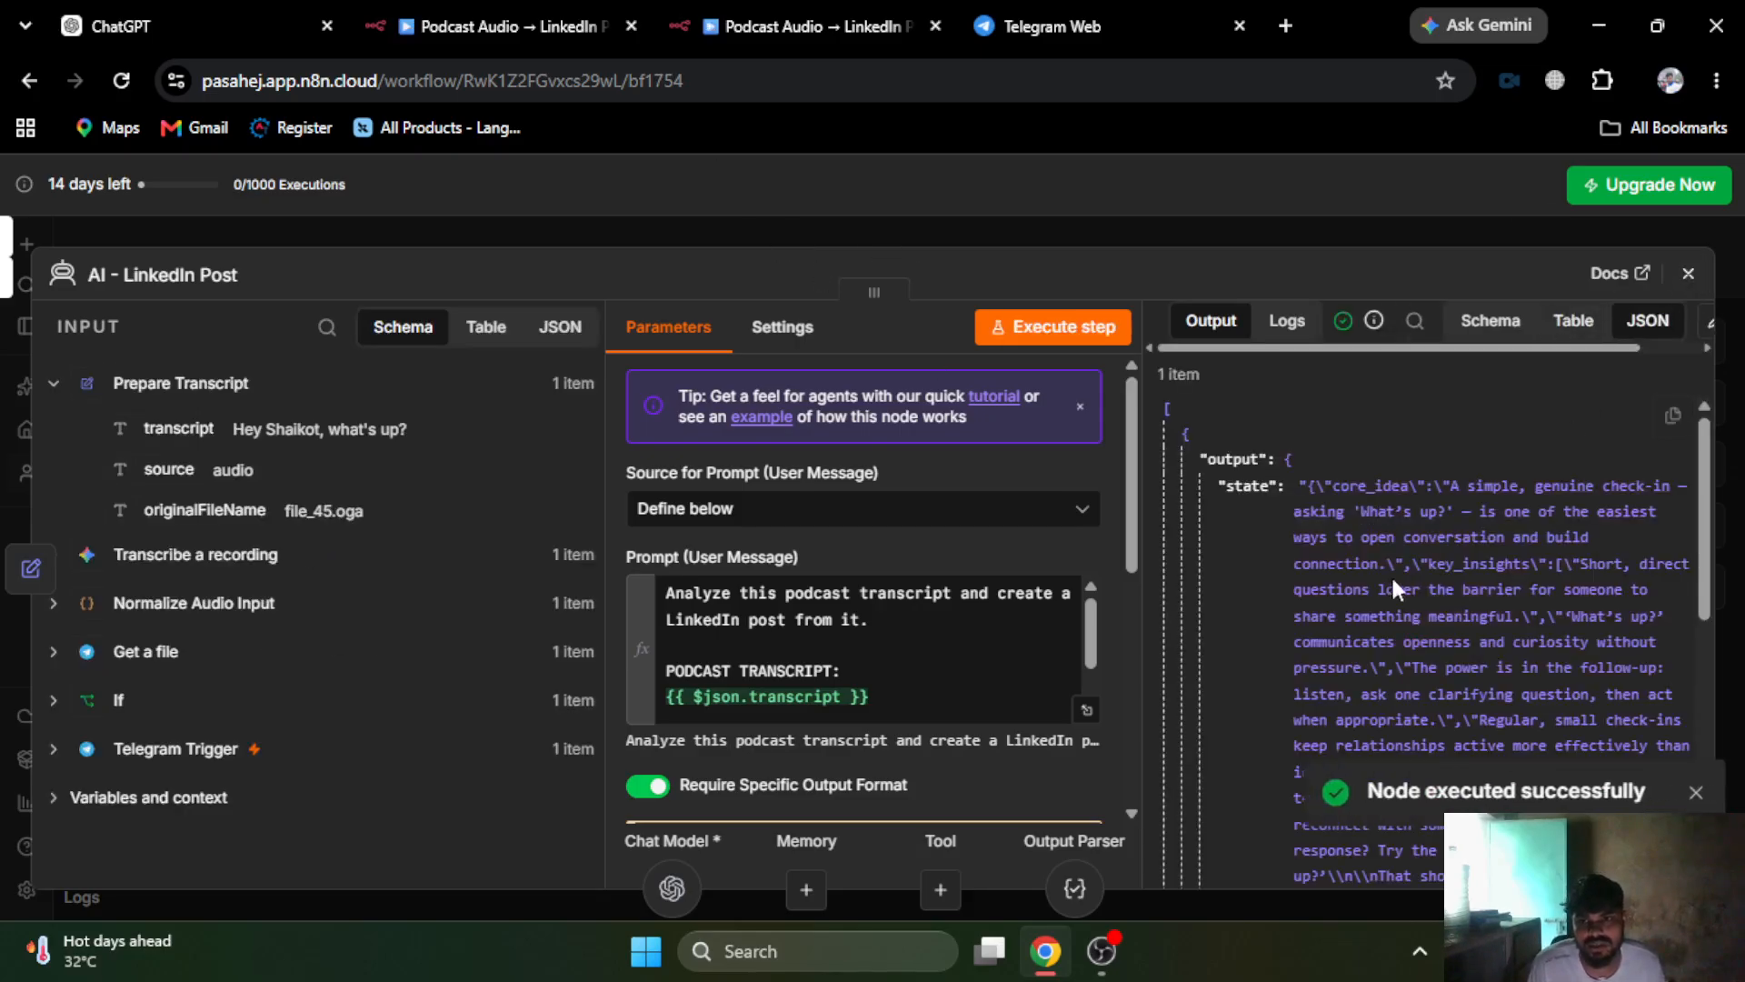
scroll(1436, 548, "down", 10)
scroll(1387, 580, "up", 10)
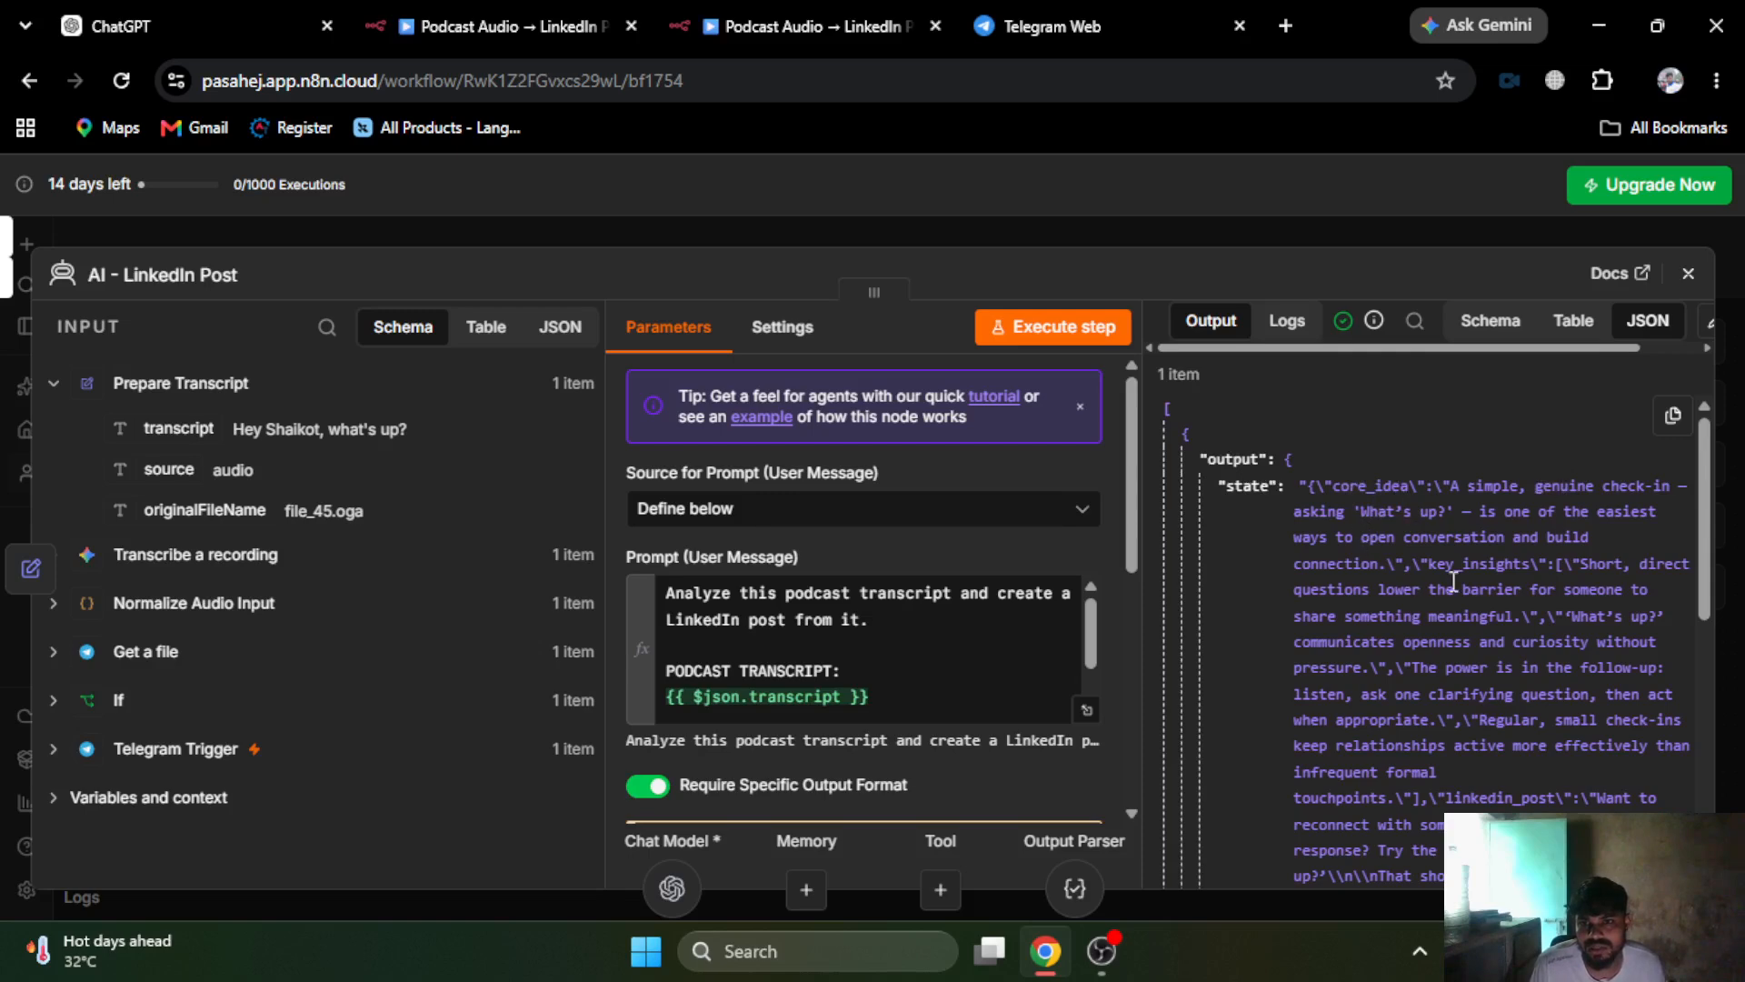
scroll(1418, 572, "down", 3)
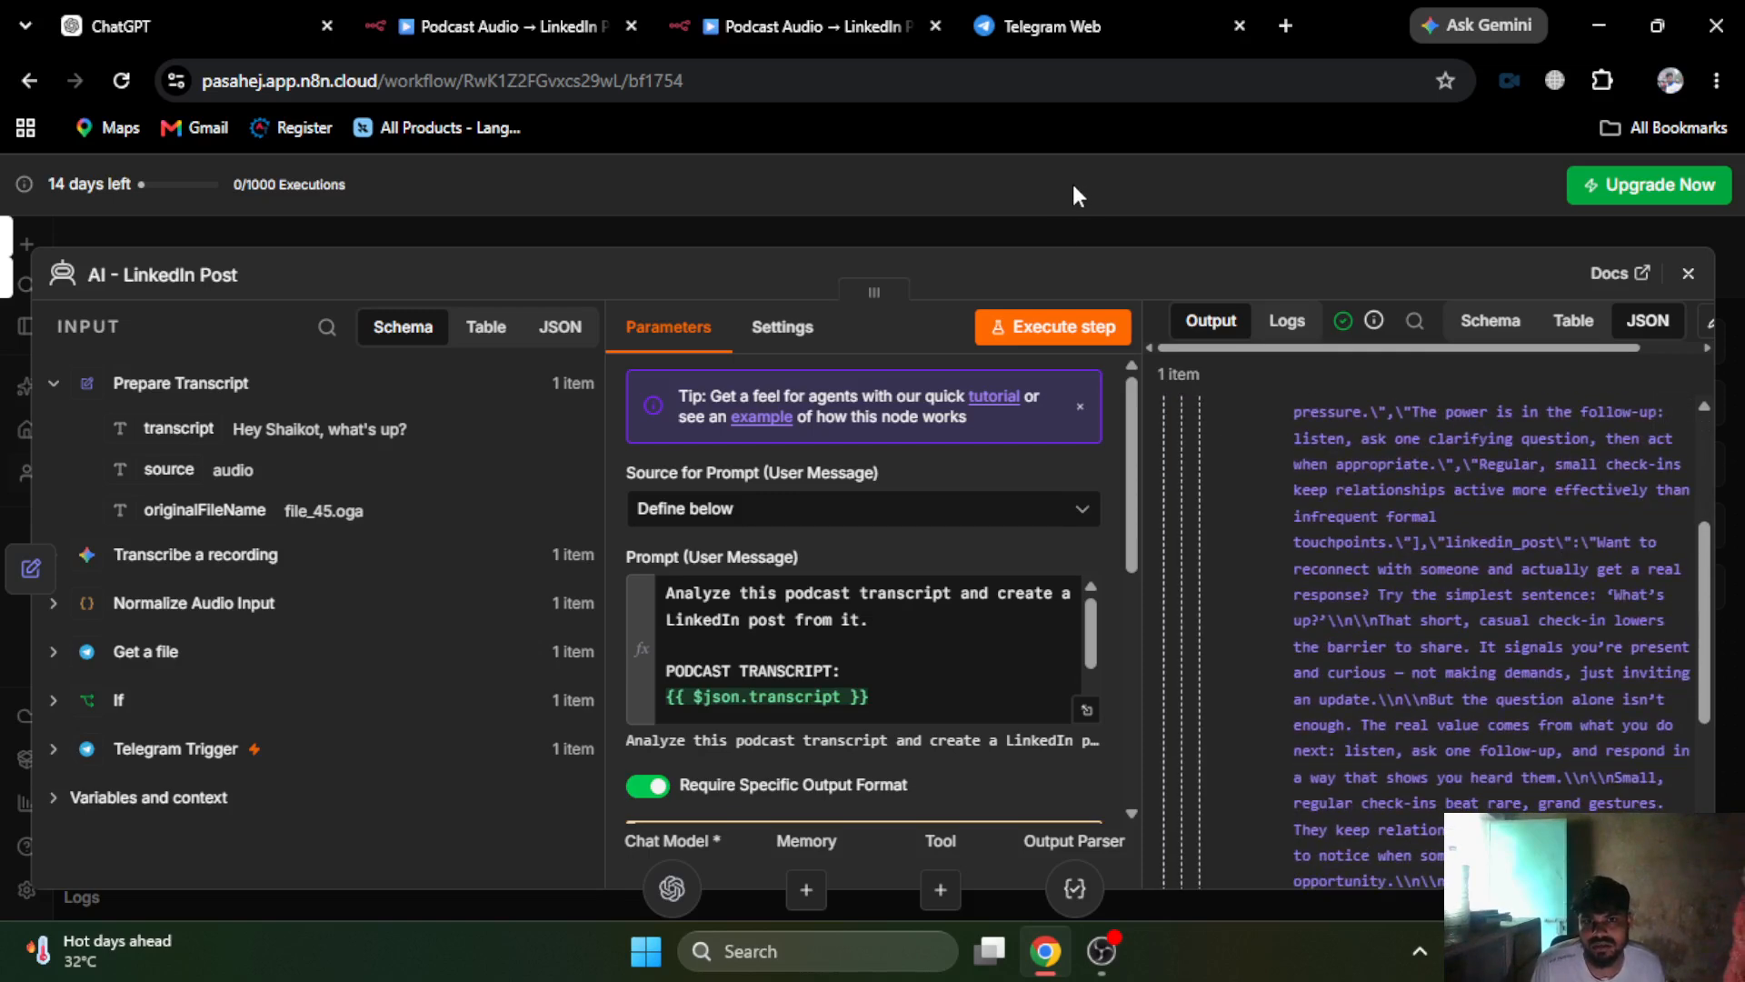
left_click(1060, 231)
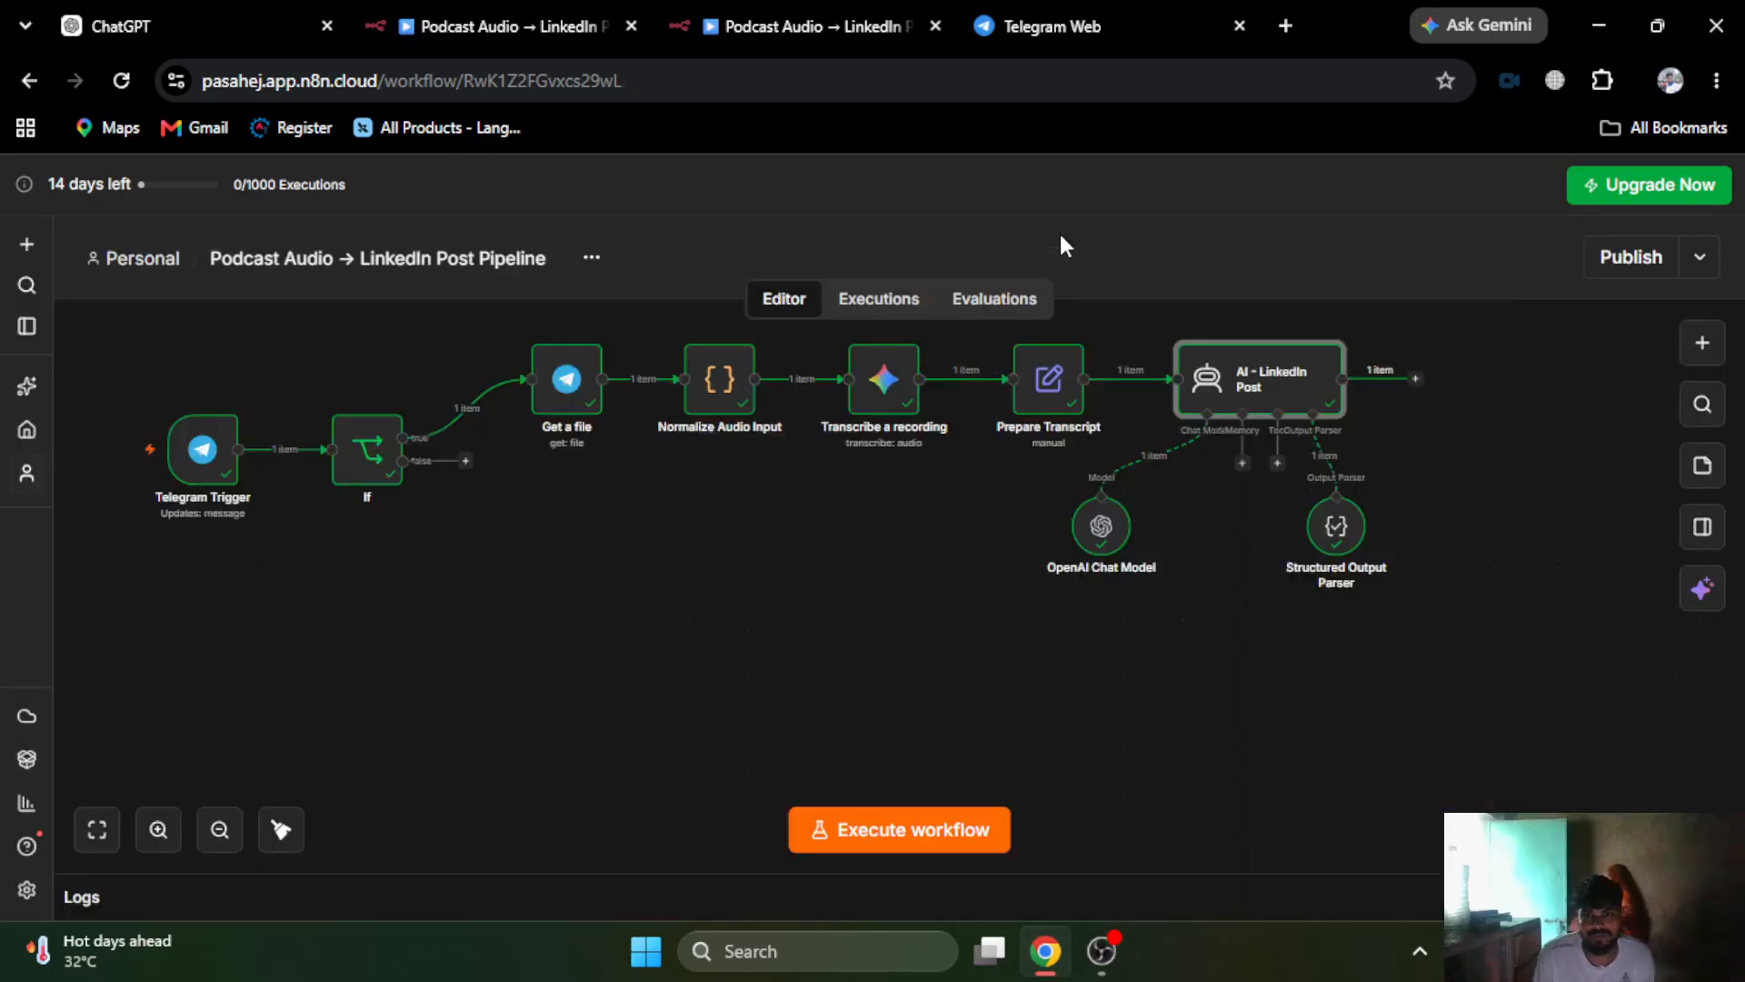
- Examine the reference workflow's AI - LinkedIn Post node, including its prompt, output format requirement and system message
left_click(534, 20)
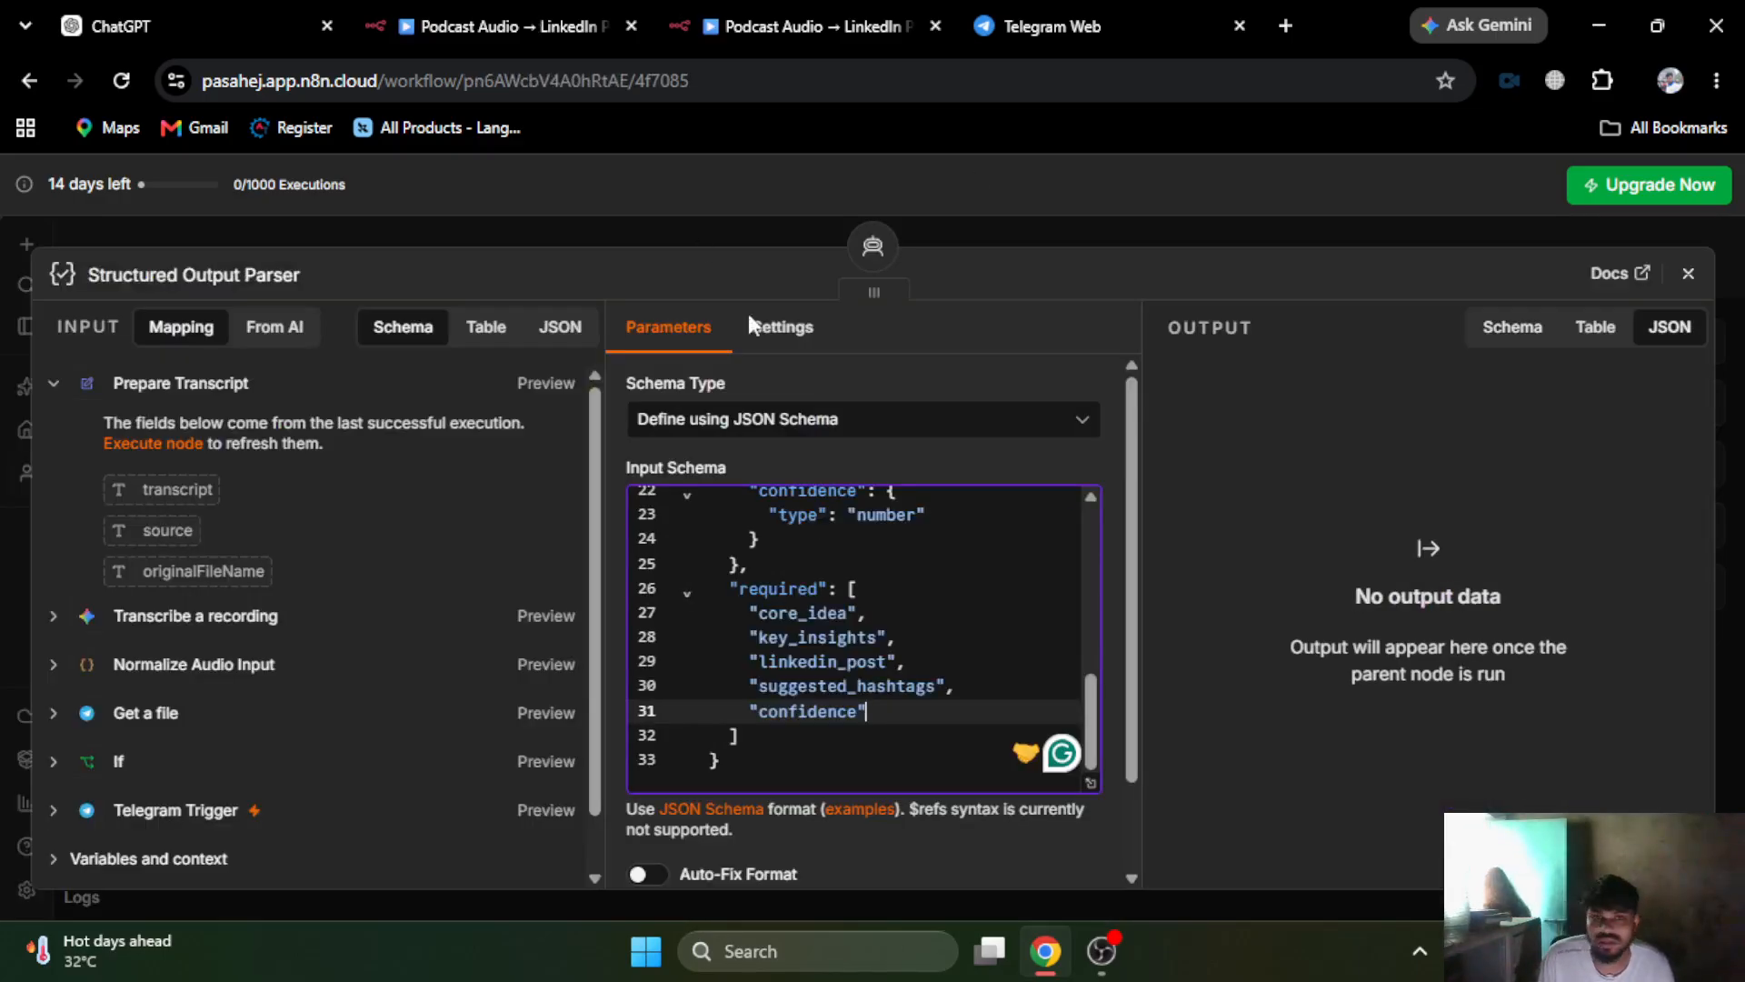
left_click(983, 214)
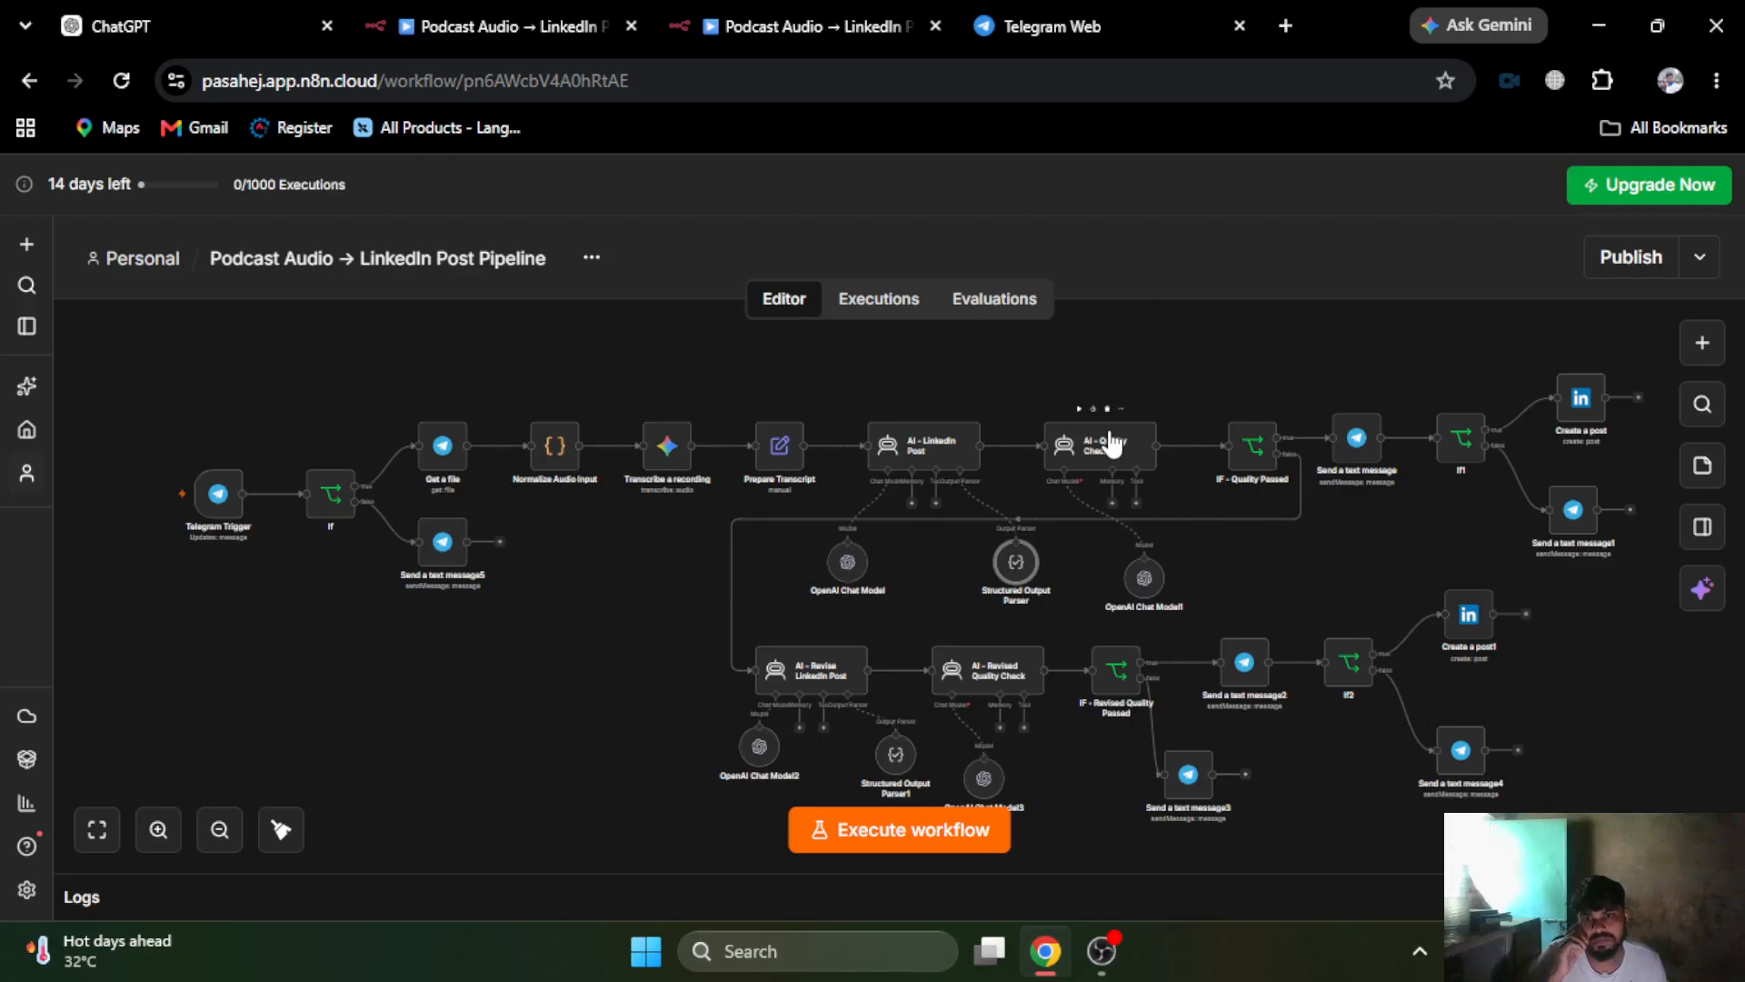
double_click(922, 447)
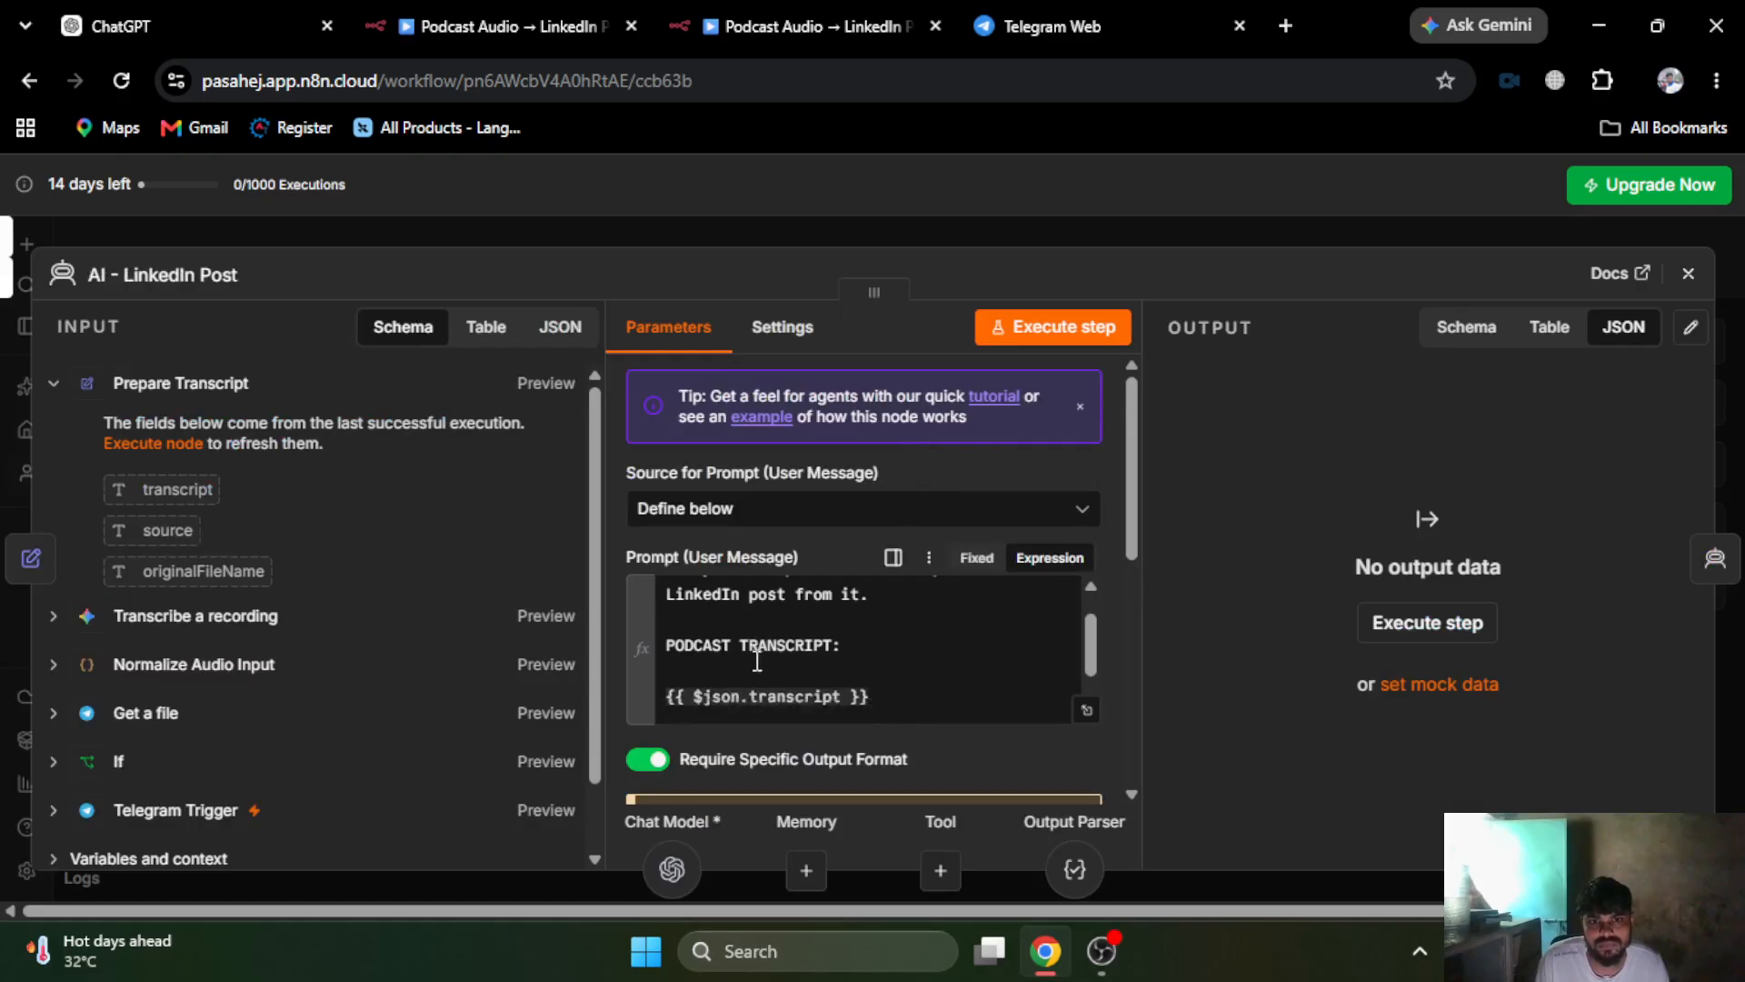
scroll(757, 655, "down", 2)
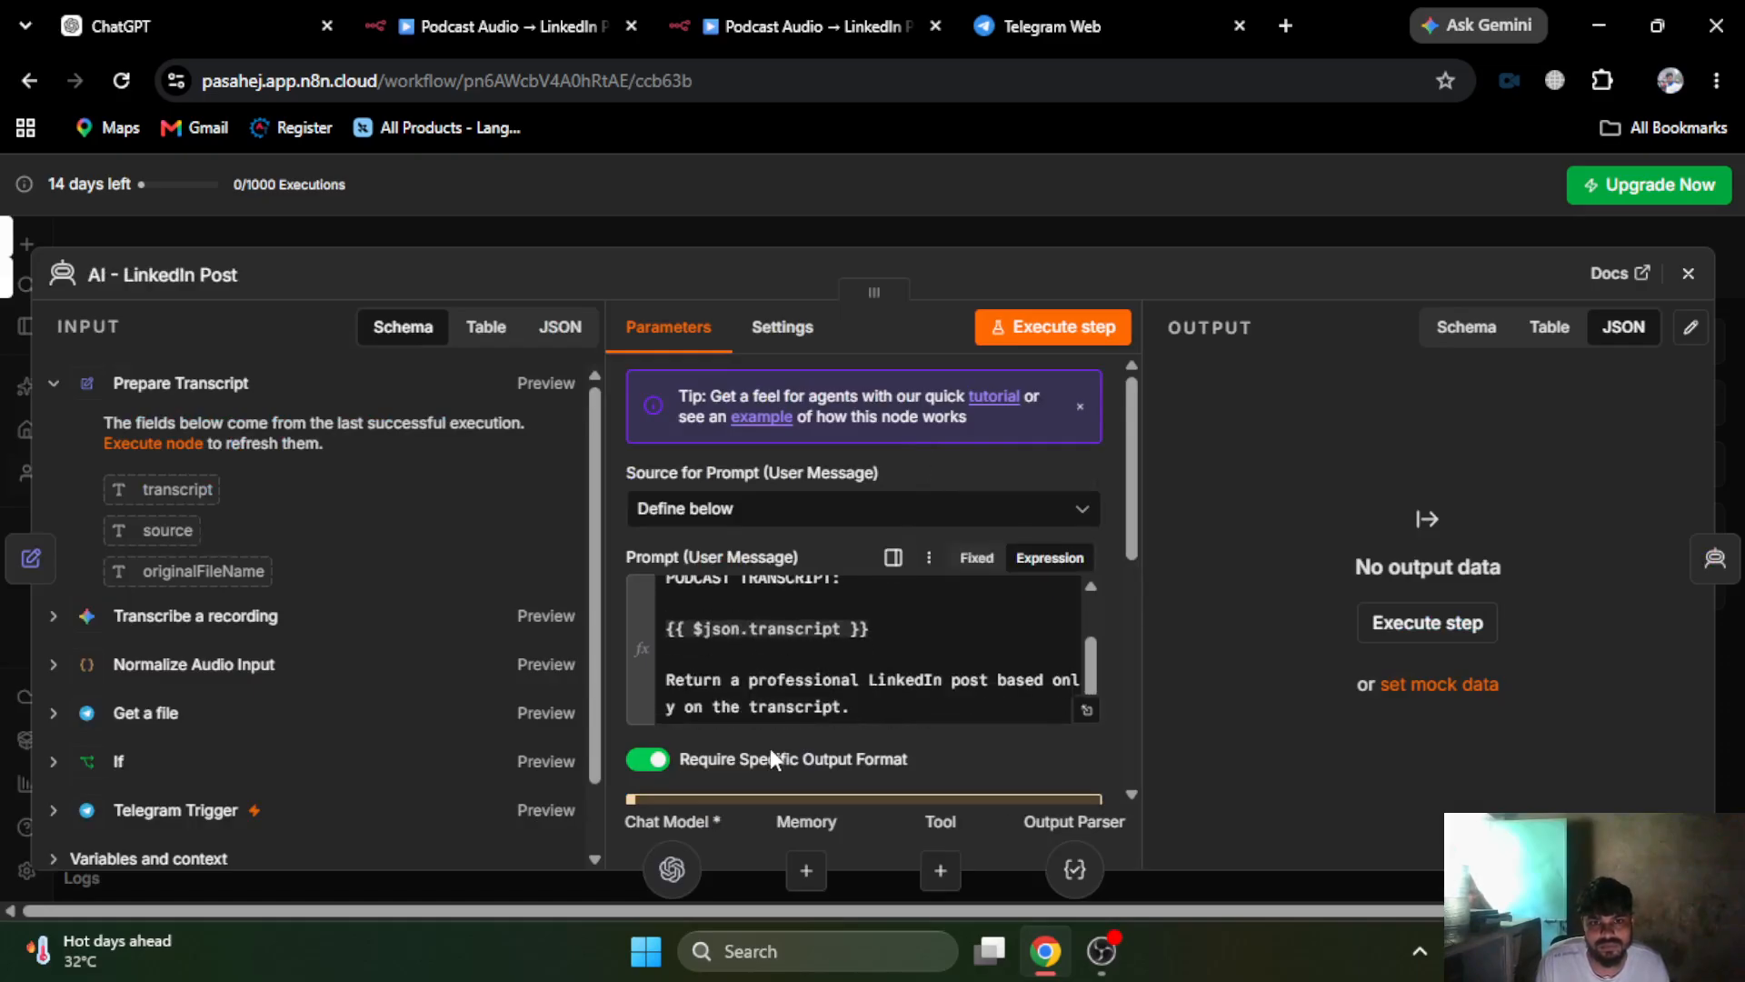
scroll(805, 758, "down", 5)
scroll(808, 759, "up", 2)
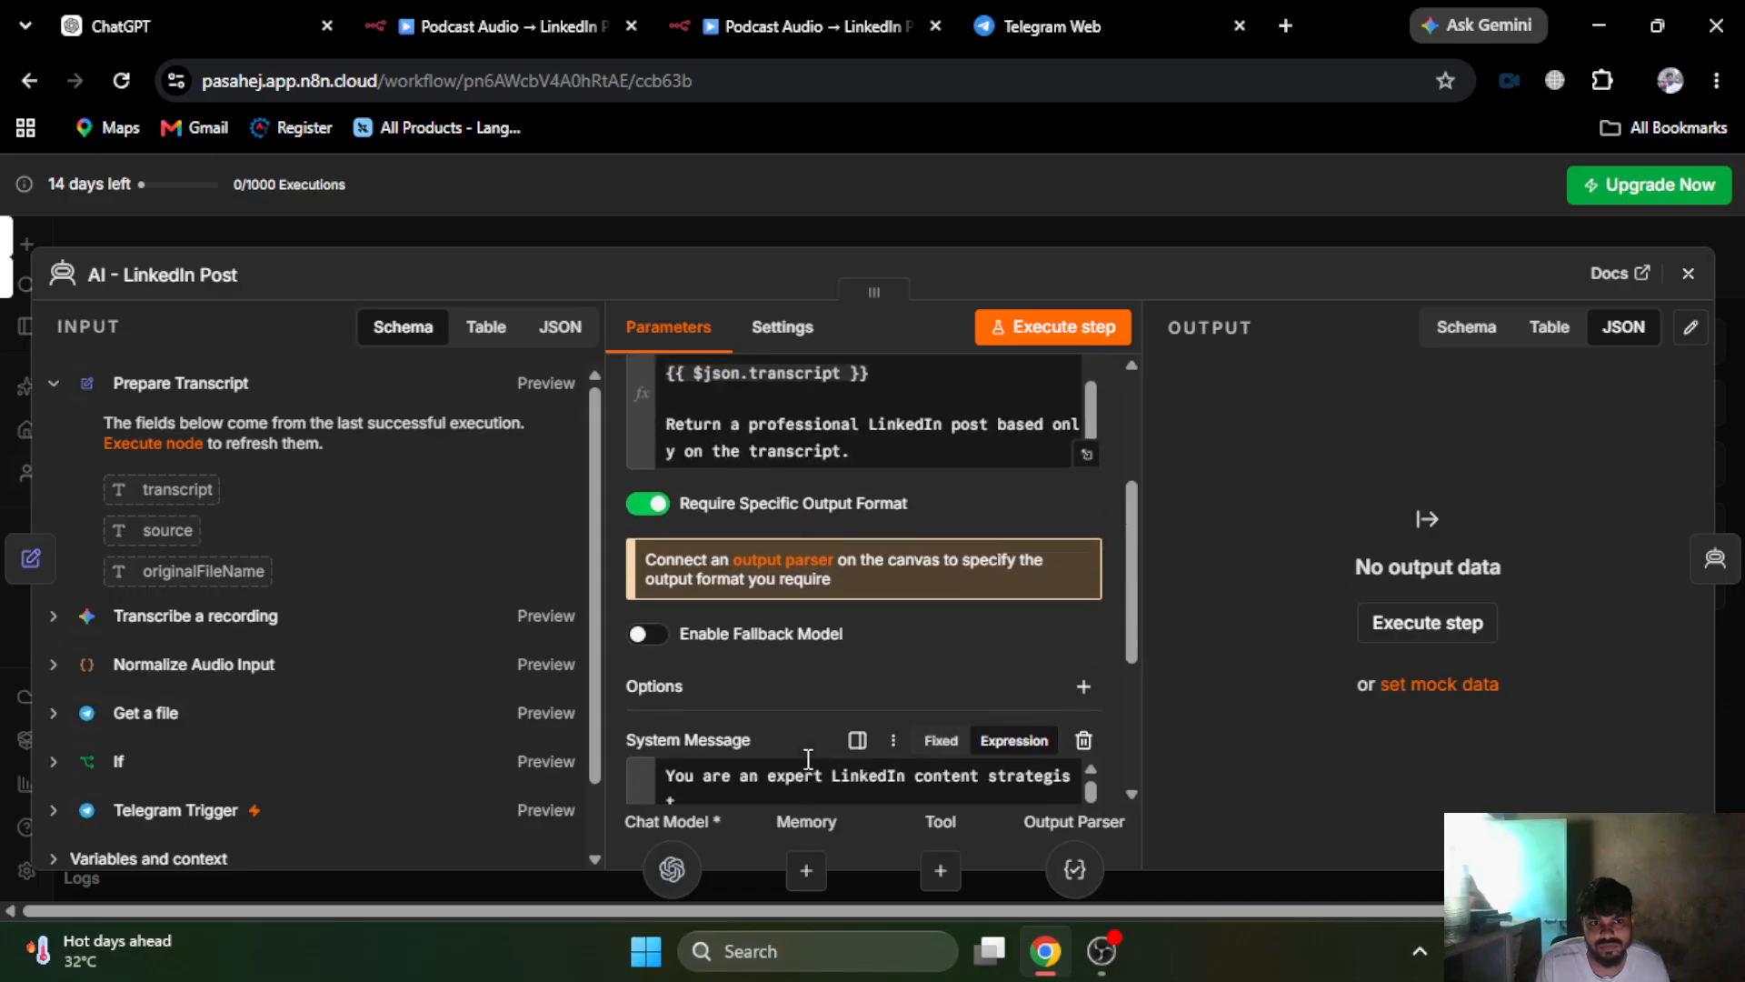
left_click(776, 233)
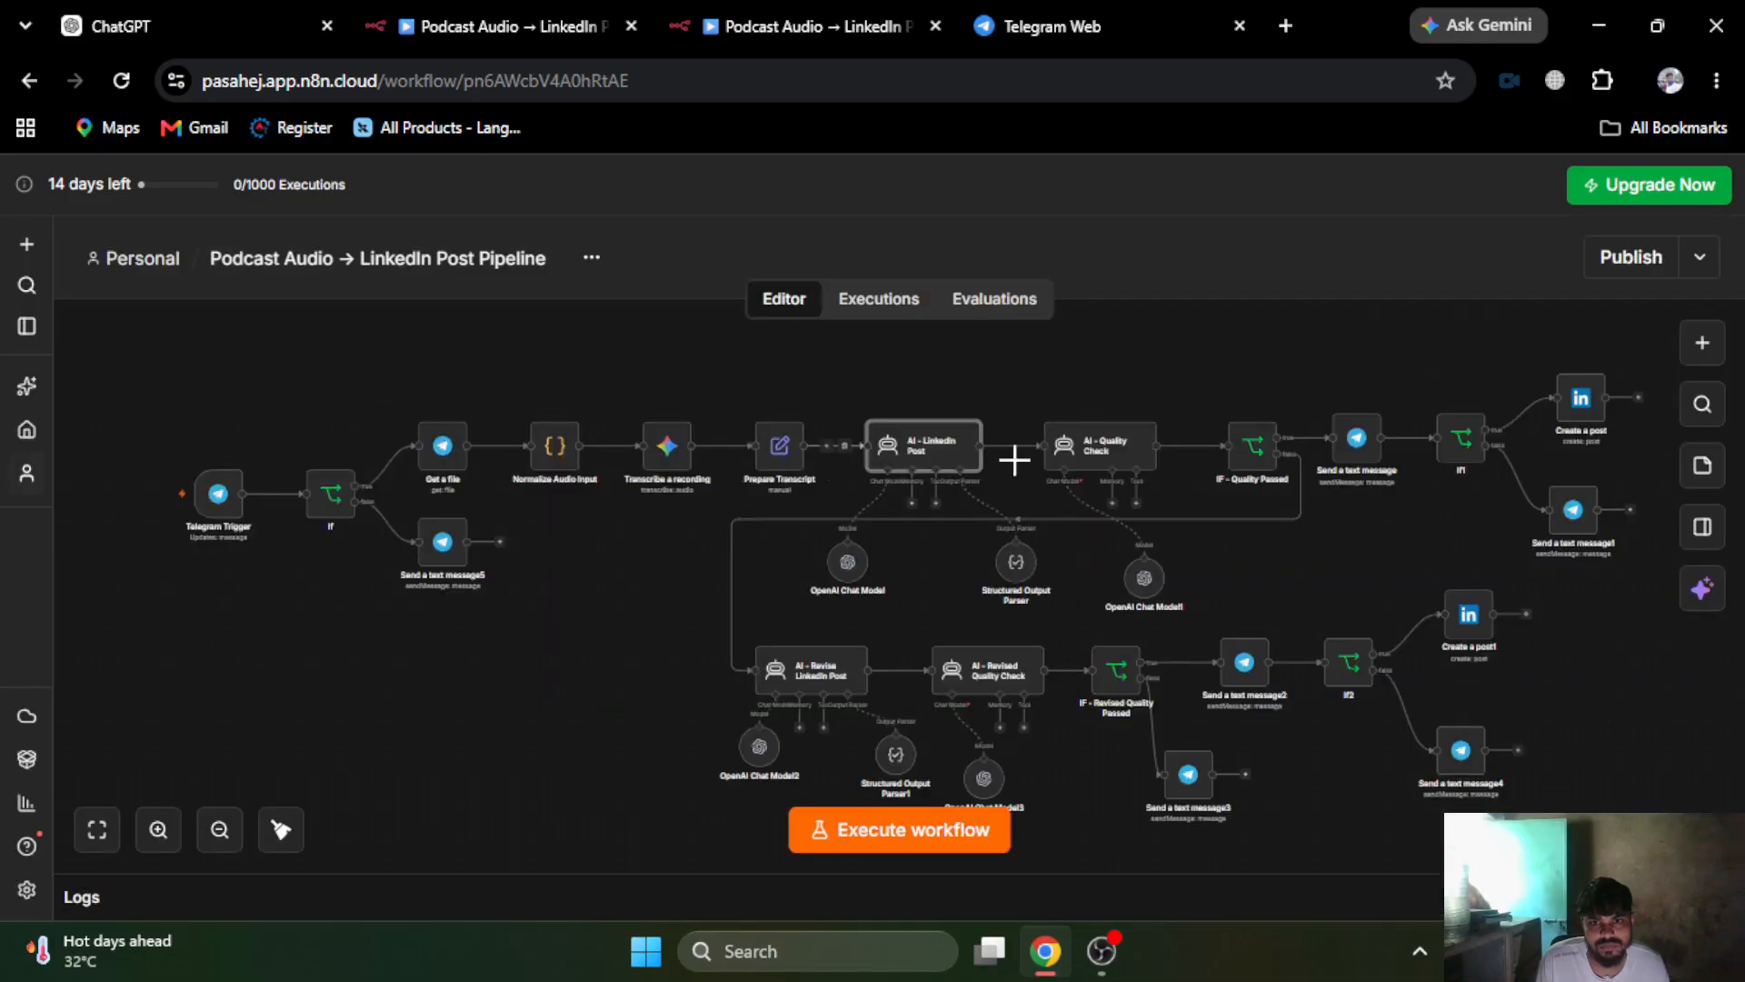
- Examine the reference AI - Quality Check node's prompt, covering its review criteria and the JSON structure it requests
double_click(1088, 448)
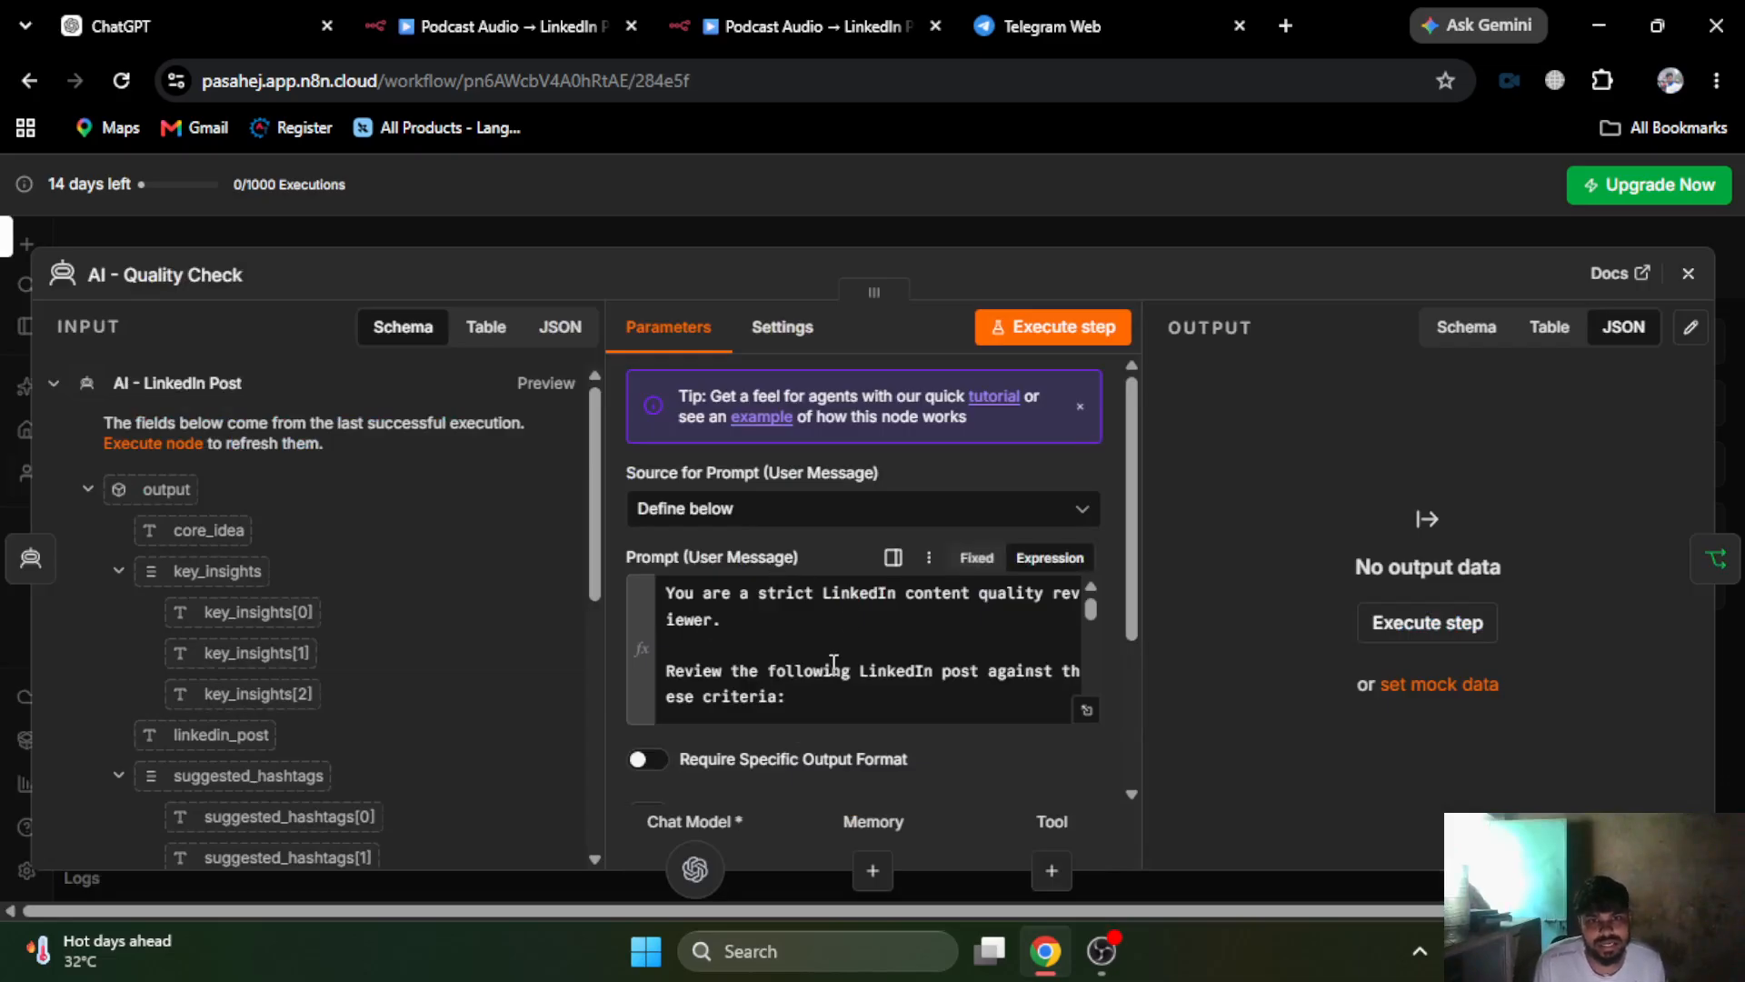
scroll(833, 665, "down", 6)
scroll(834, 665, "down", 4)
scroll(833, 665, "up", 5)
scroll(833, 664, "down", 3)
scroll(834, 665, "up", 2)
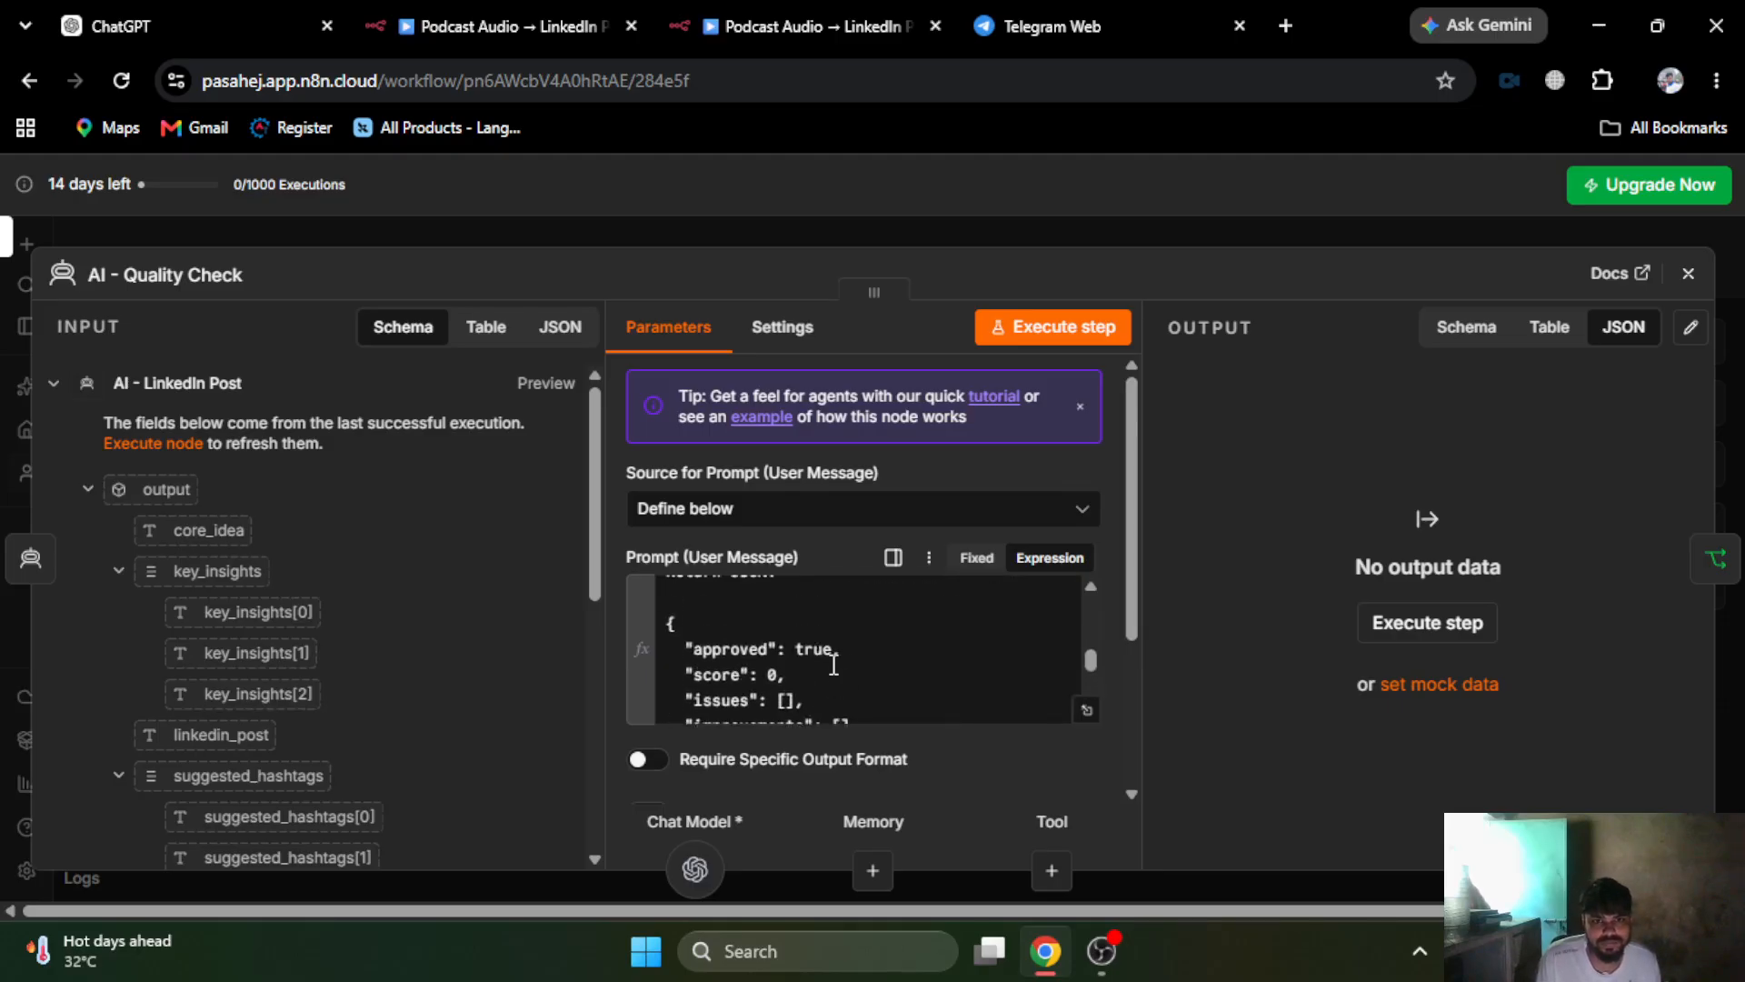
scroll(833, 664, "up", 3)
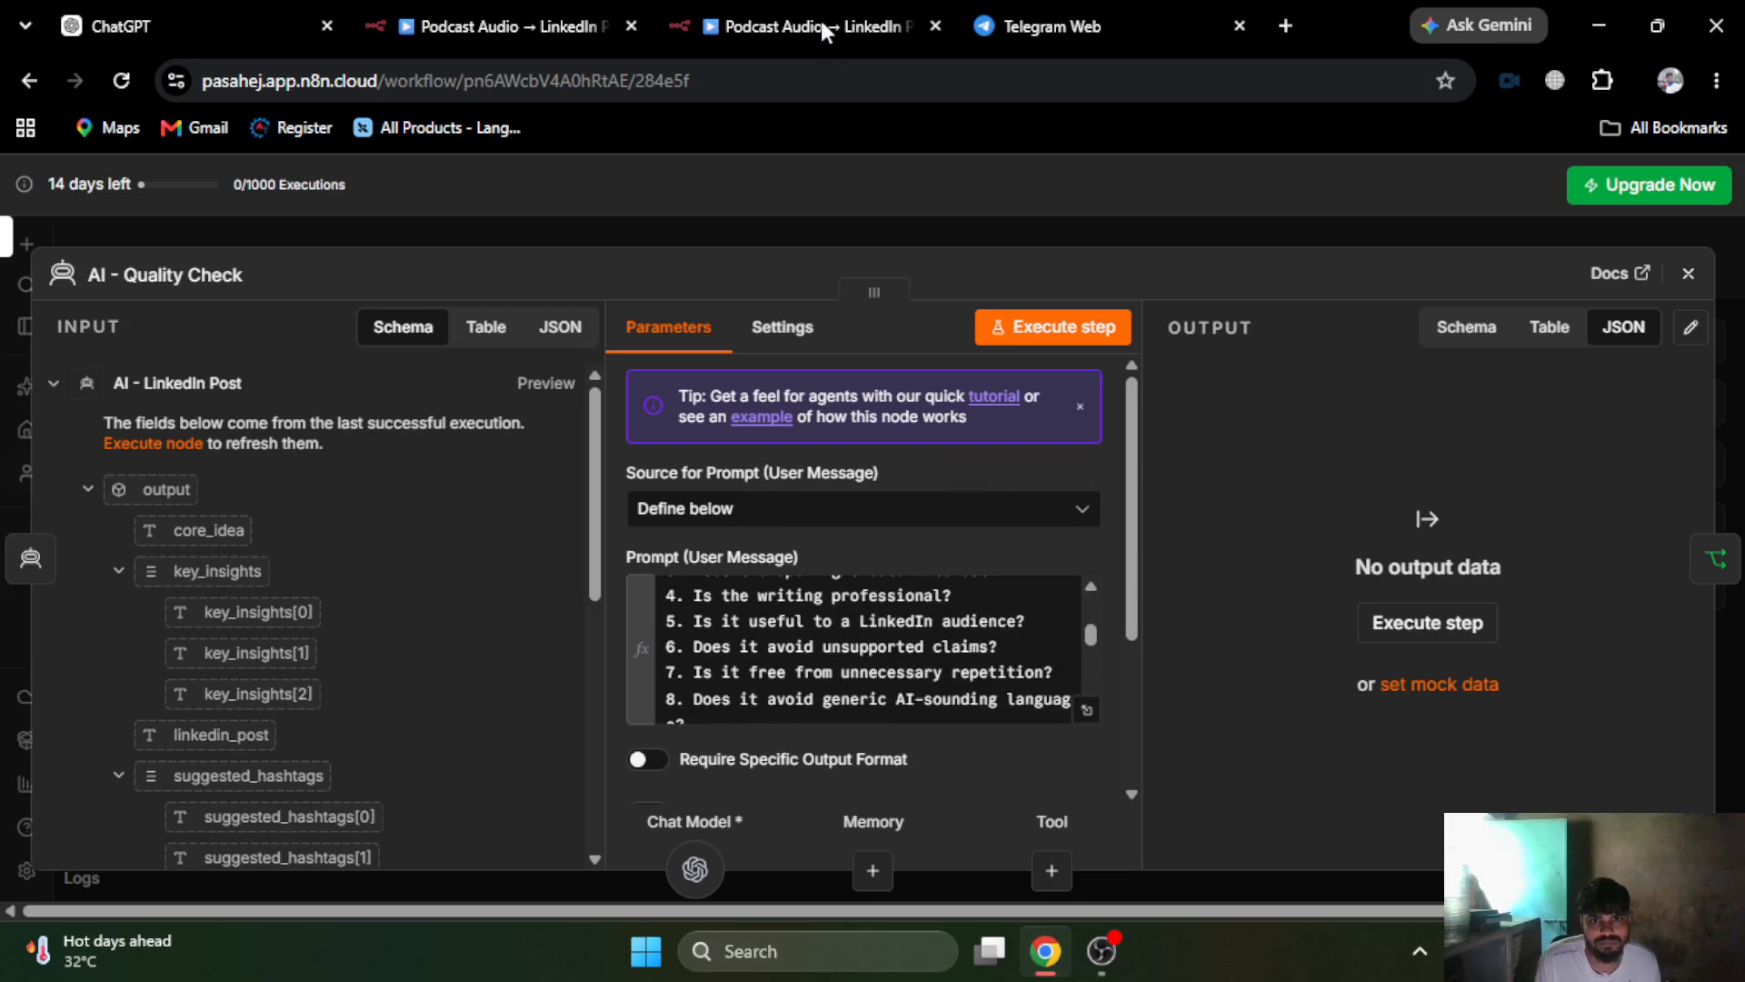
- Add an AI Agent after AI - LinkedIn Post in the new workflow and set its prompt source to Define below
left_click(919, 223)
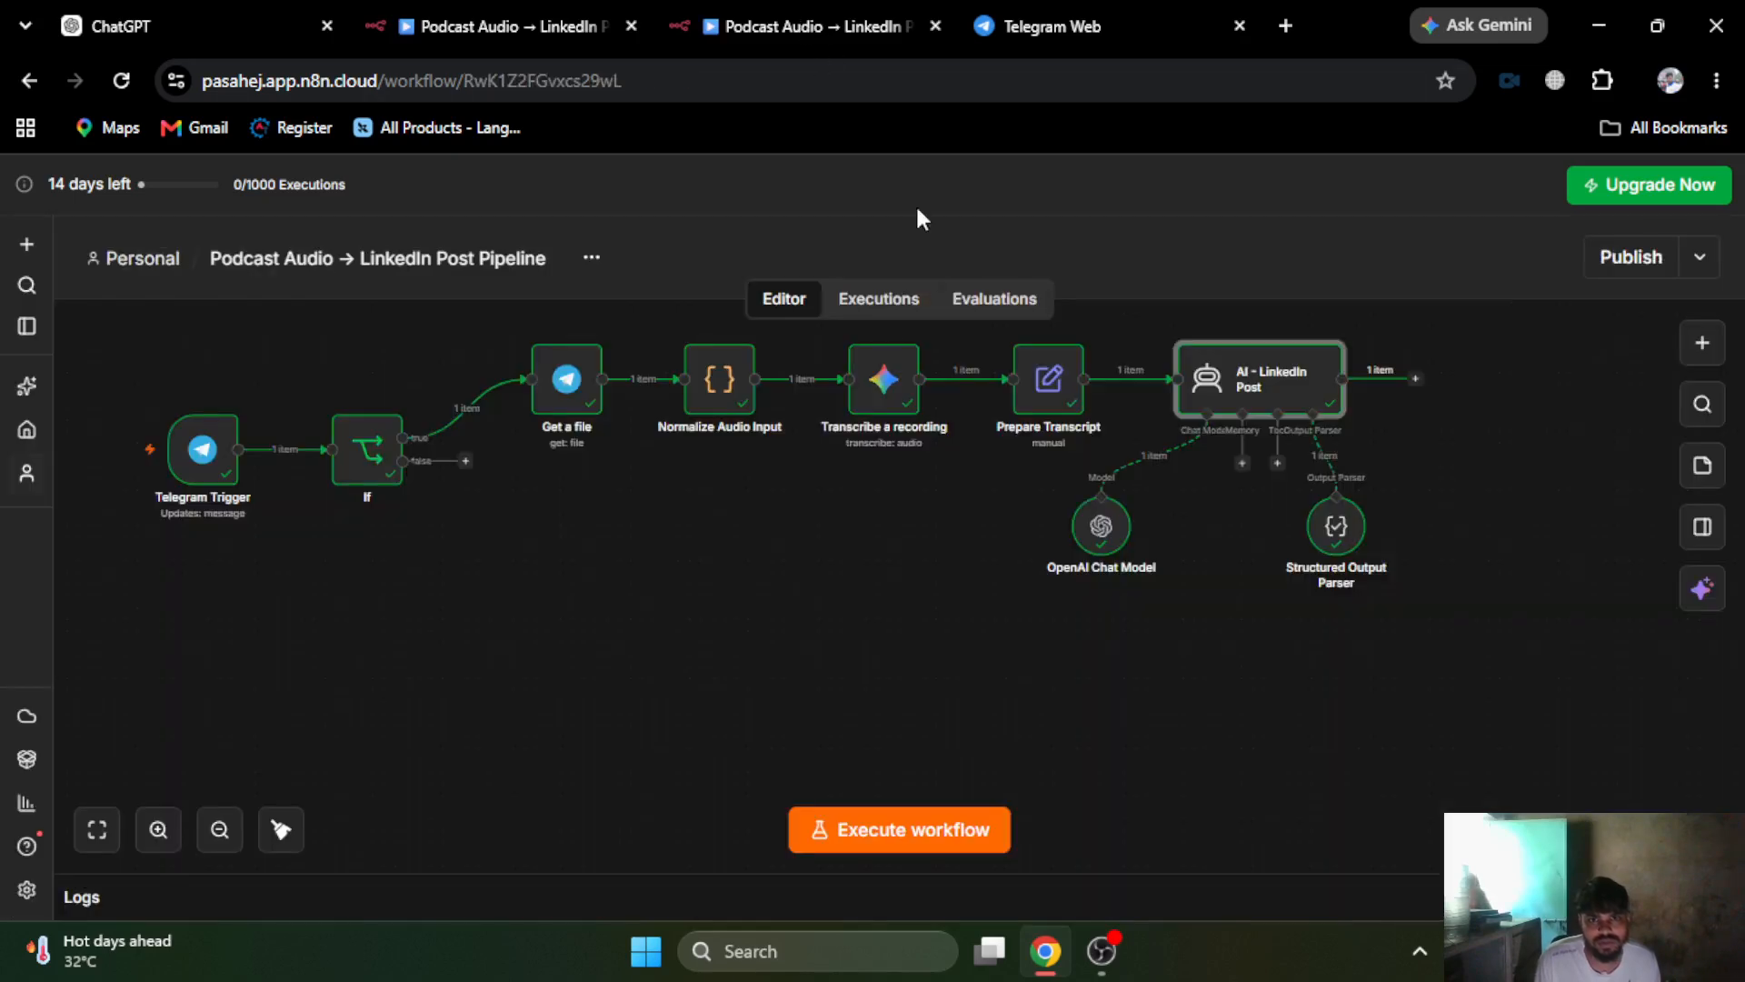
left_click(1416, 380)
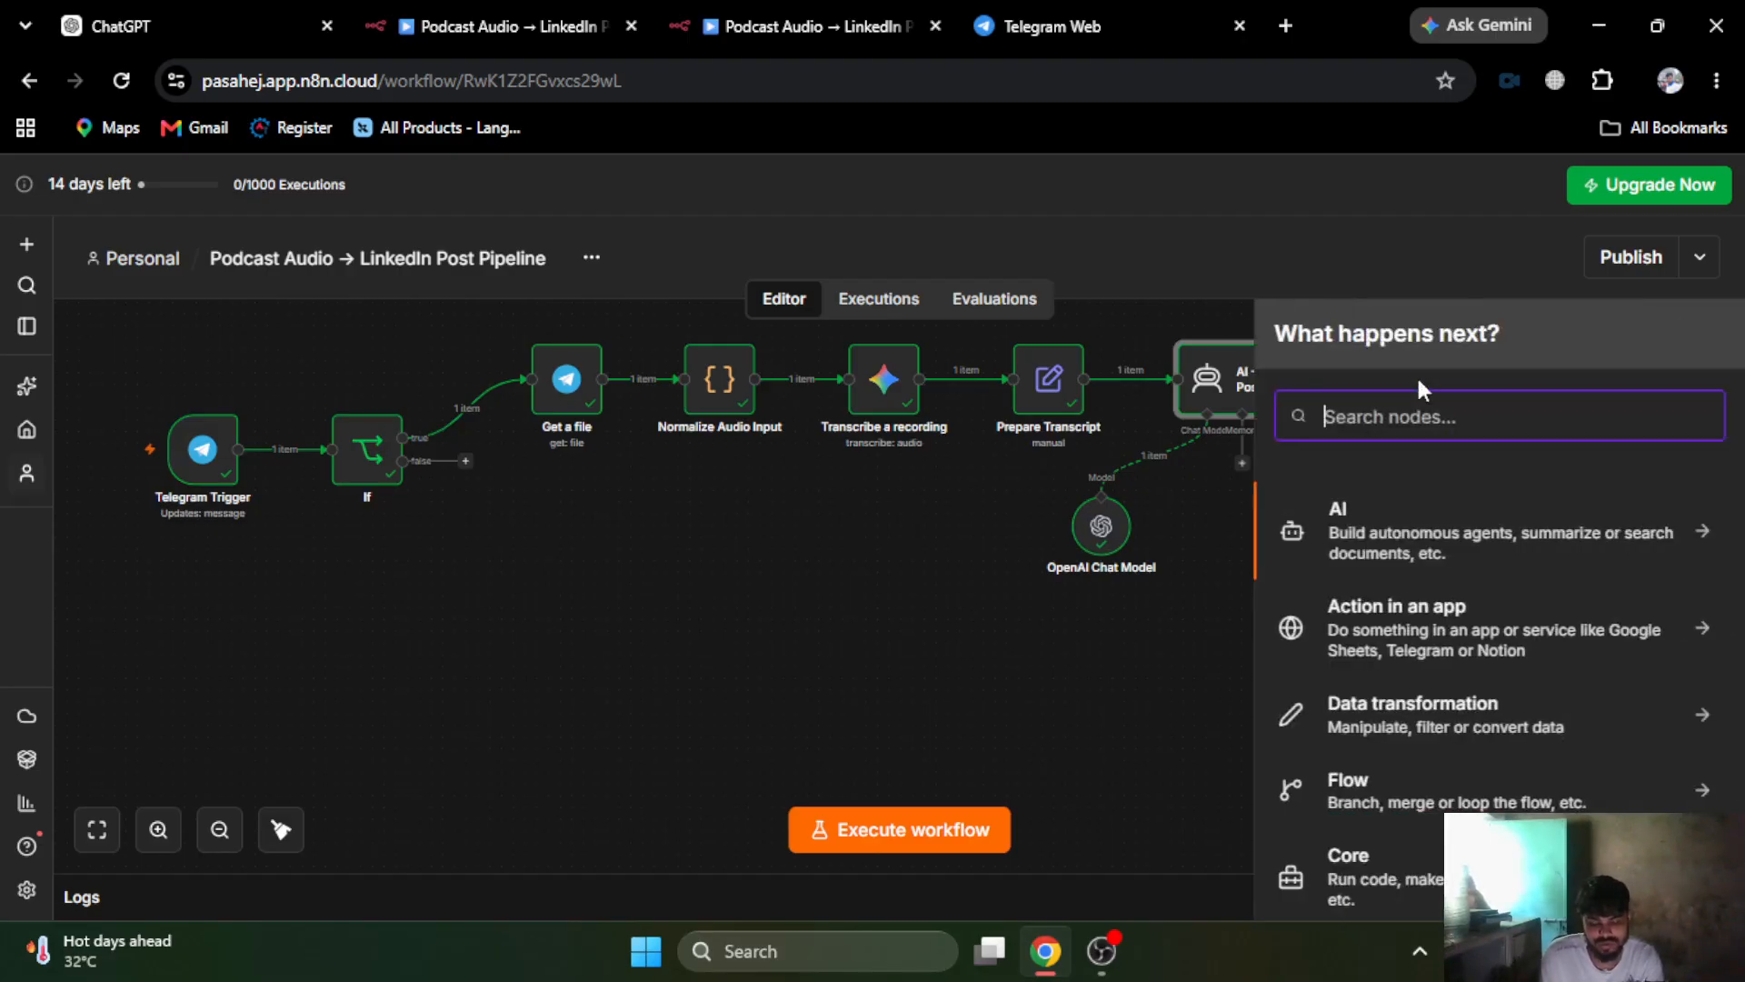
type("ai")
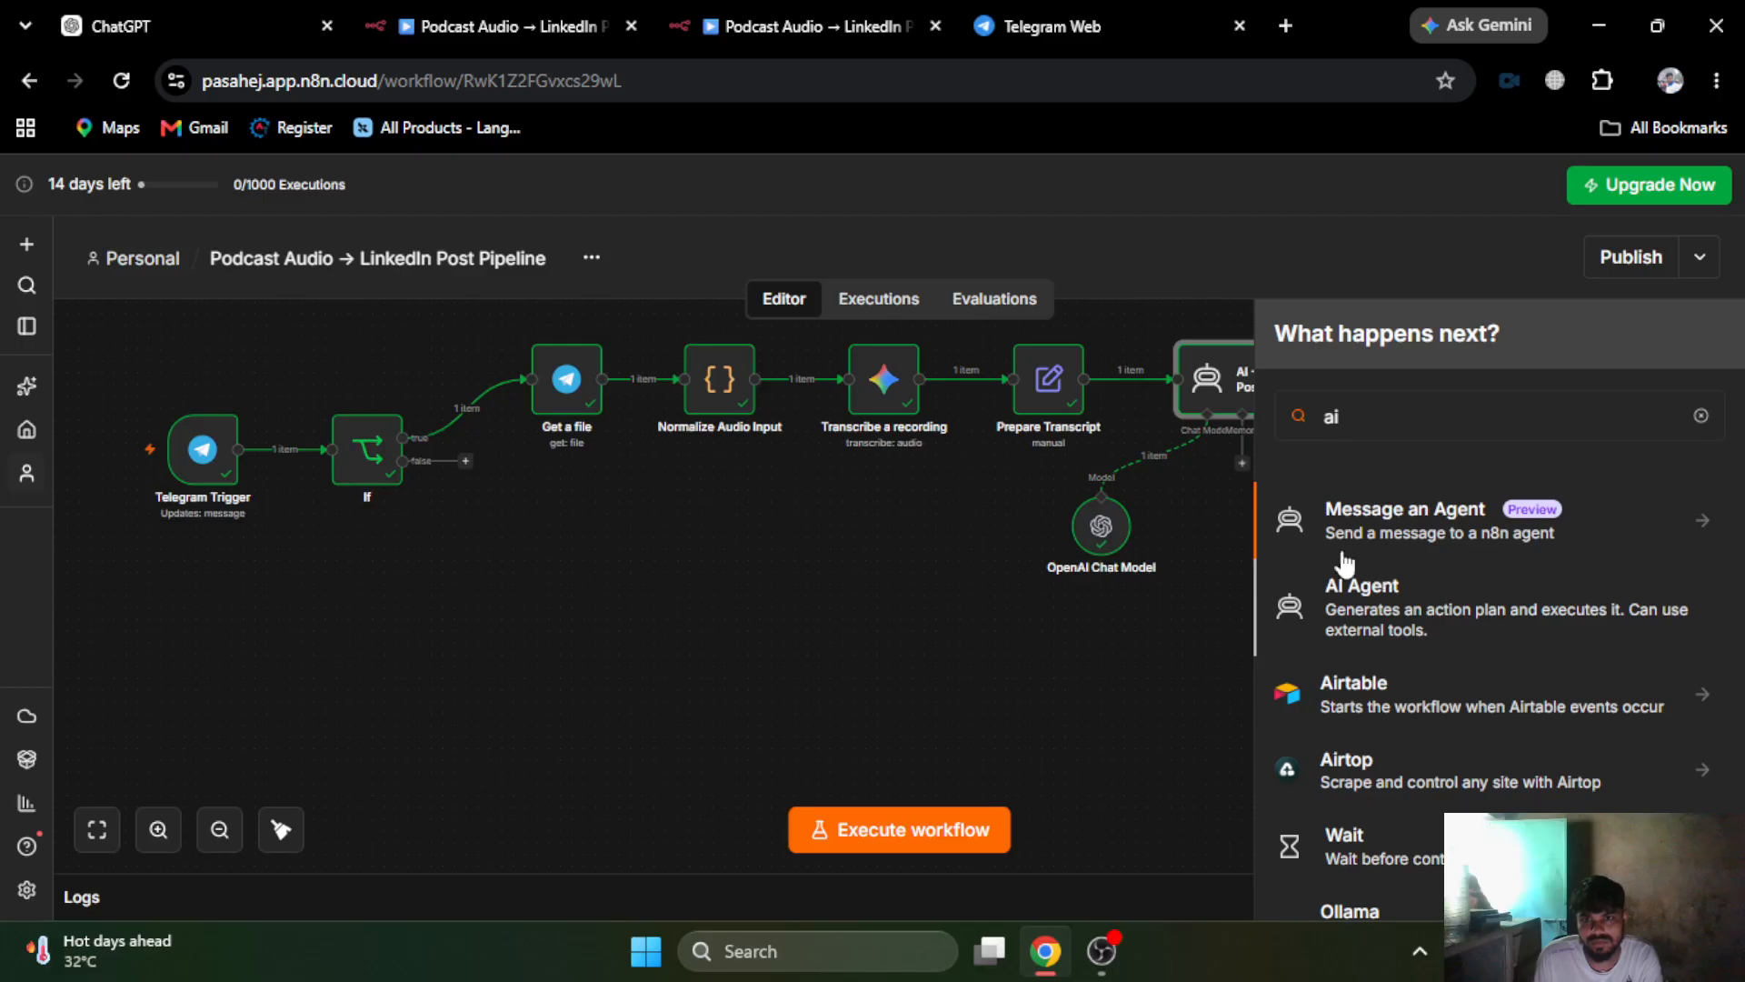
left_click(1369, 570)
left_click(767, 510)
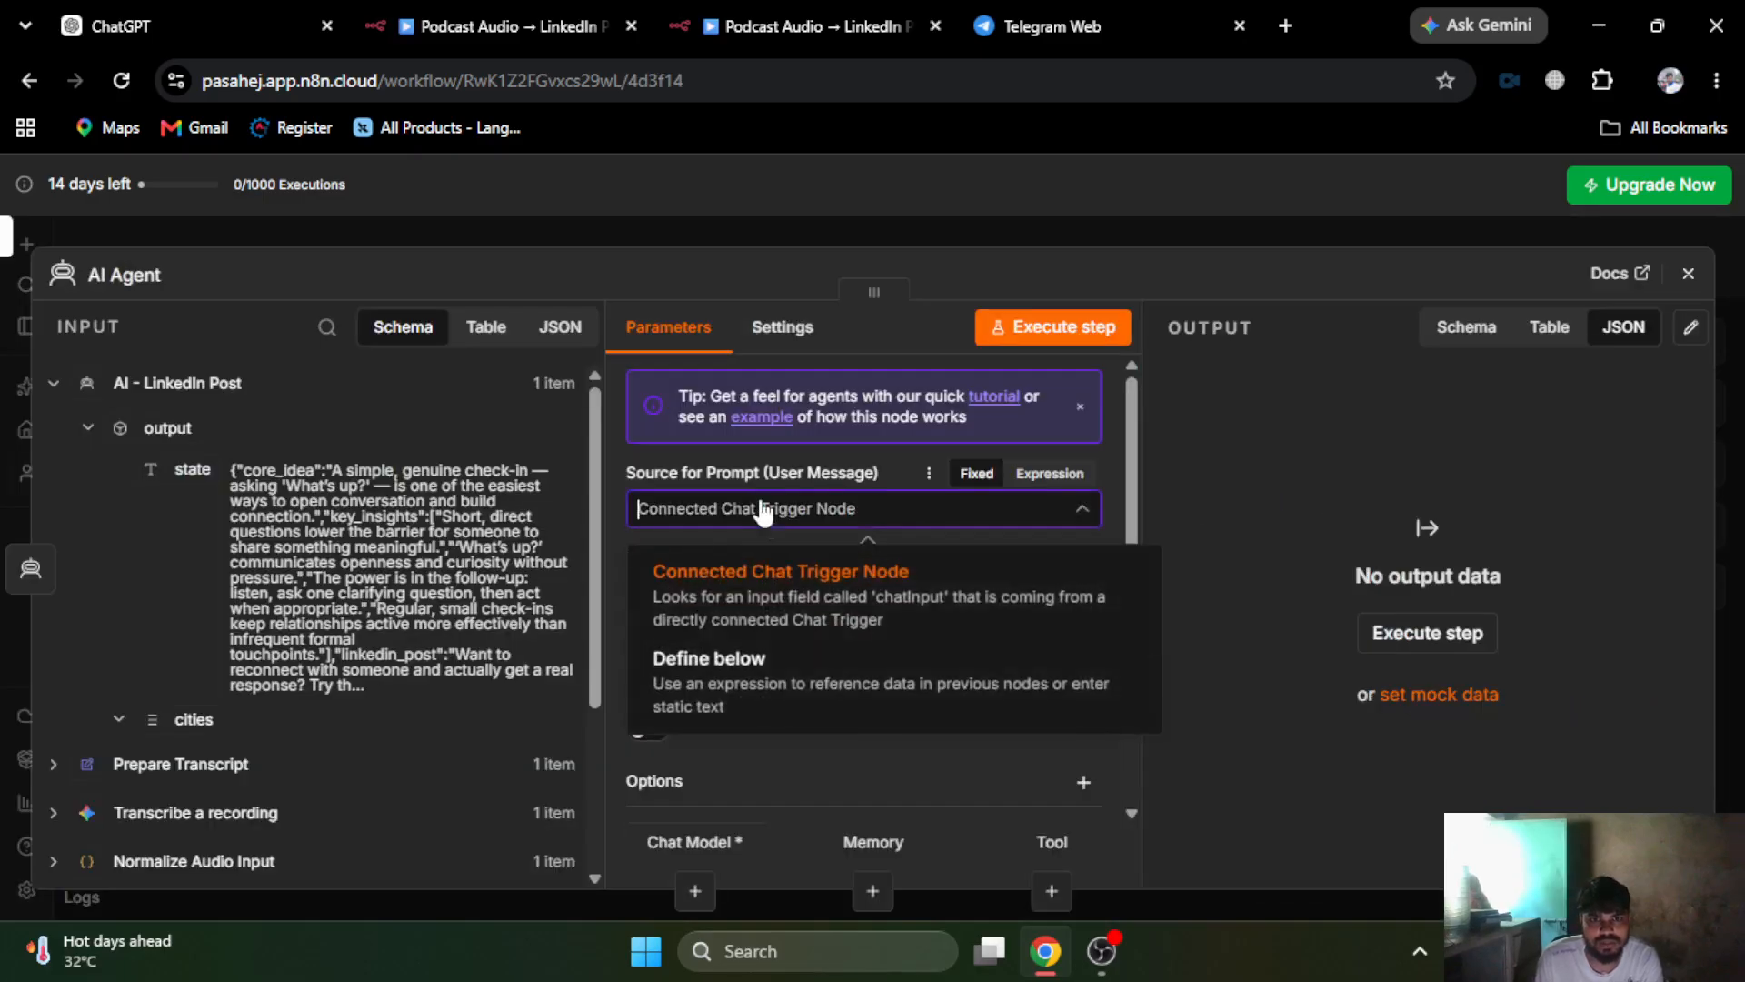
left_click(715, 680)
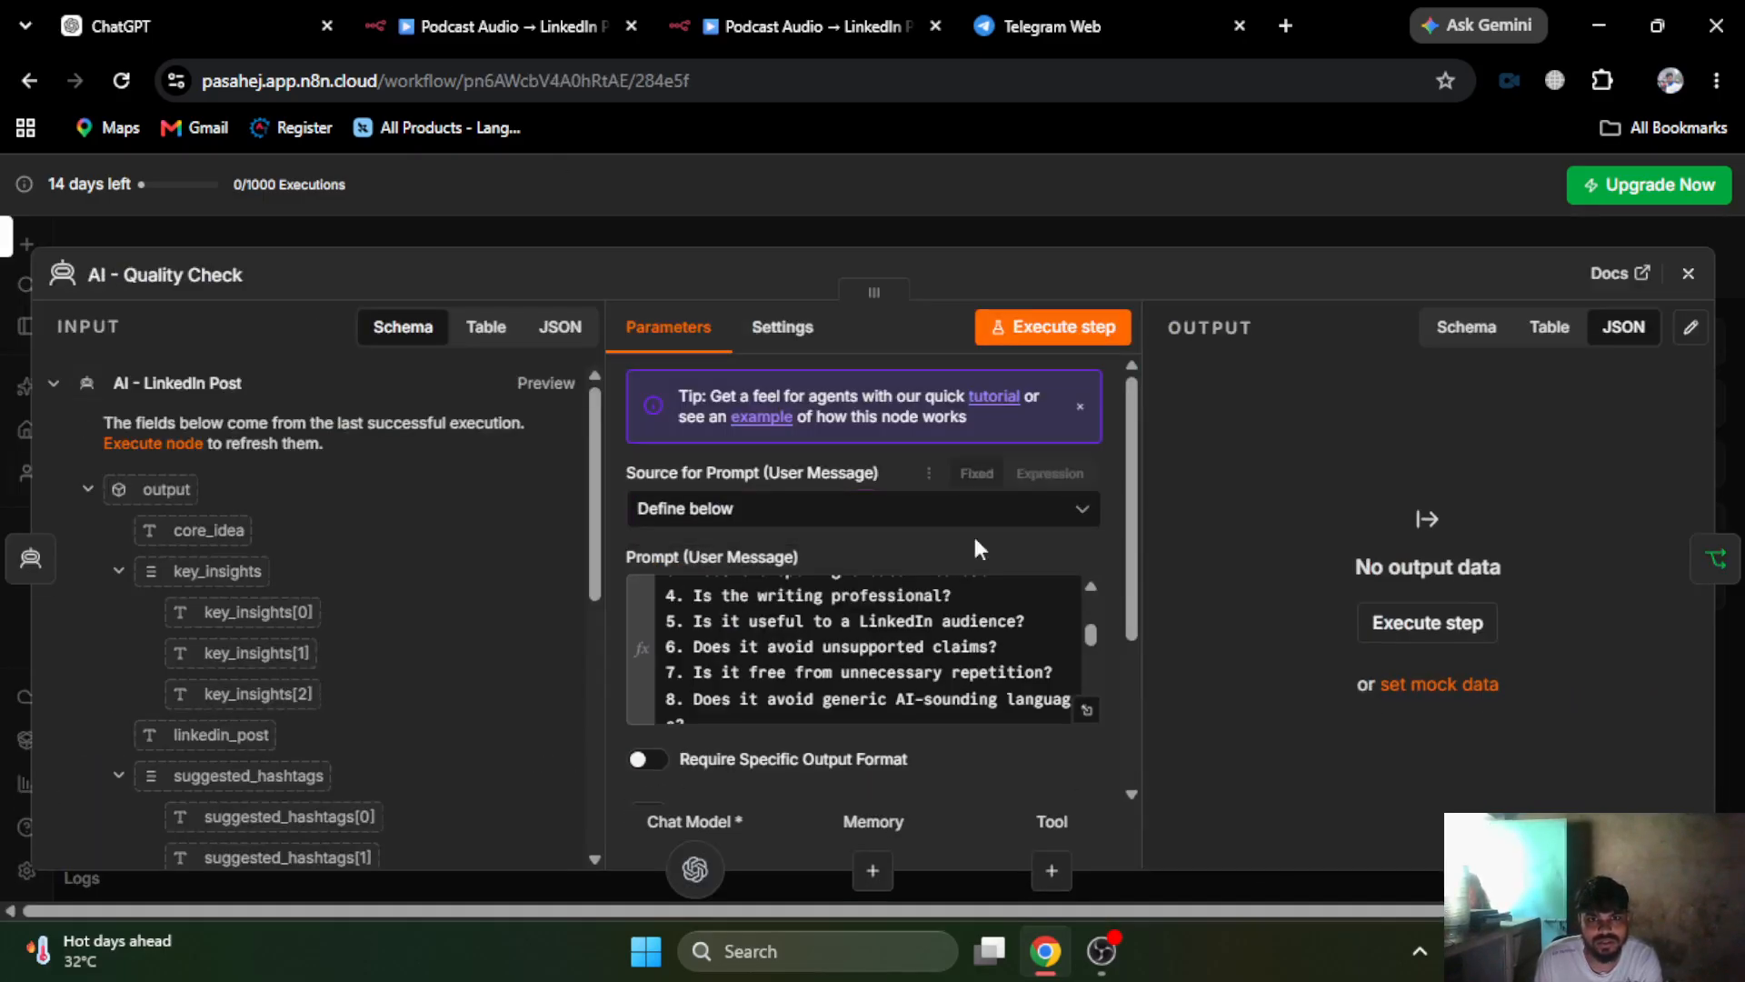
- Copy the whole reference AI - Quality Check prompt and paste it as an expression into the new AI Agent's user message prompt
left_click(778, 635)
key("ctrl+a")
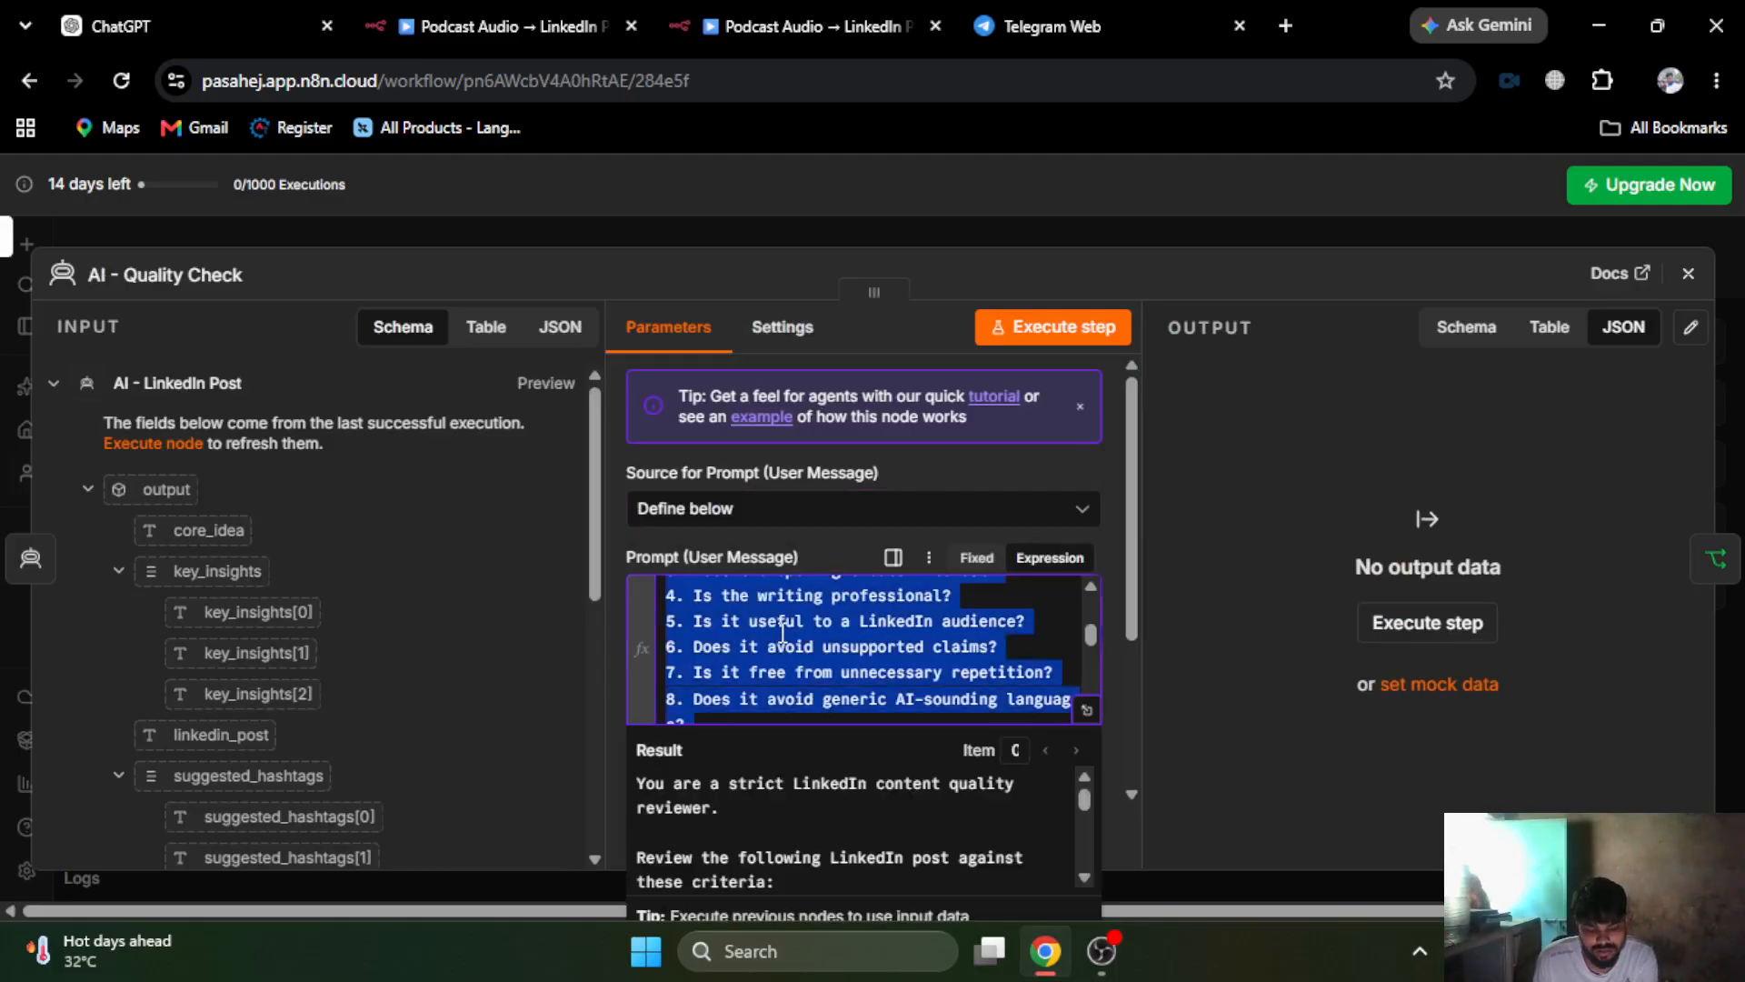
left_click(781, 634)
left_click(727, 511)
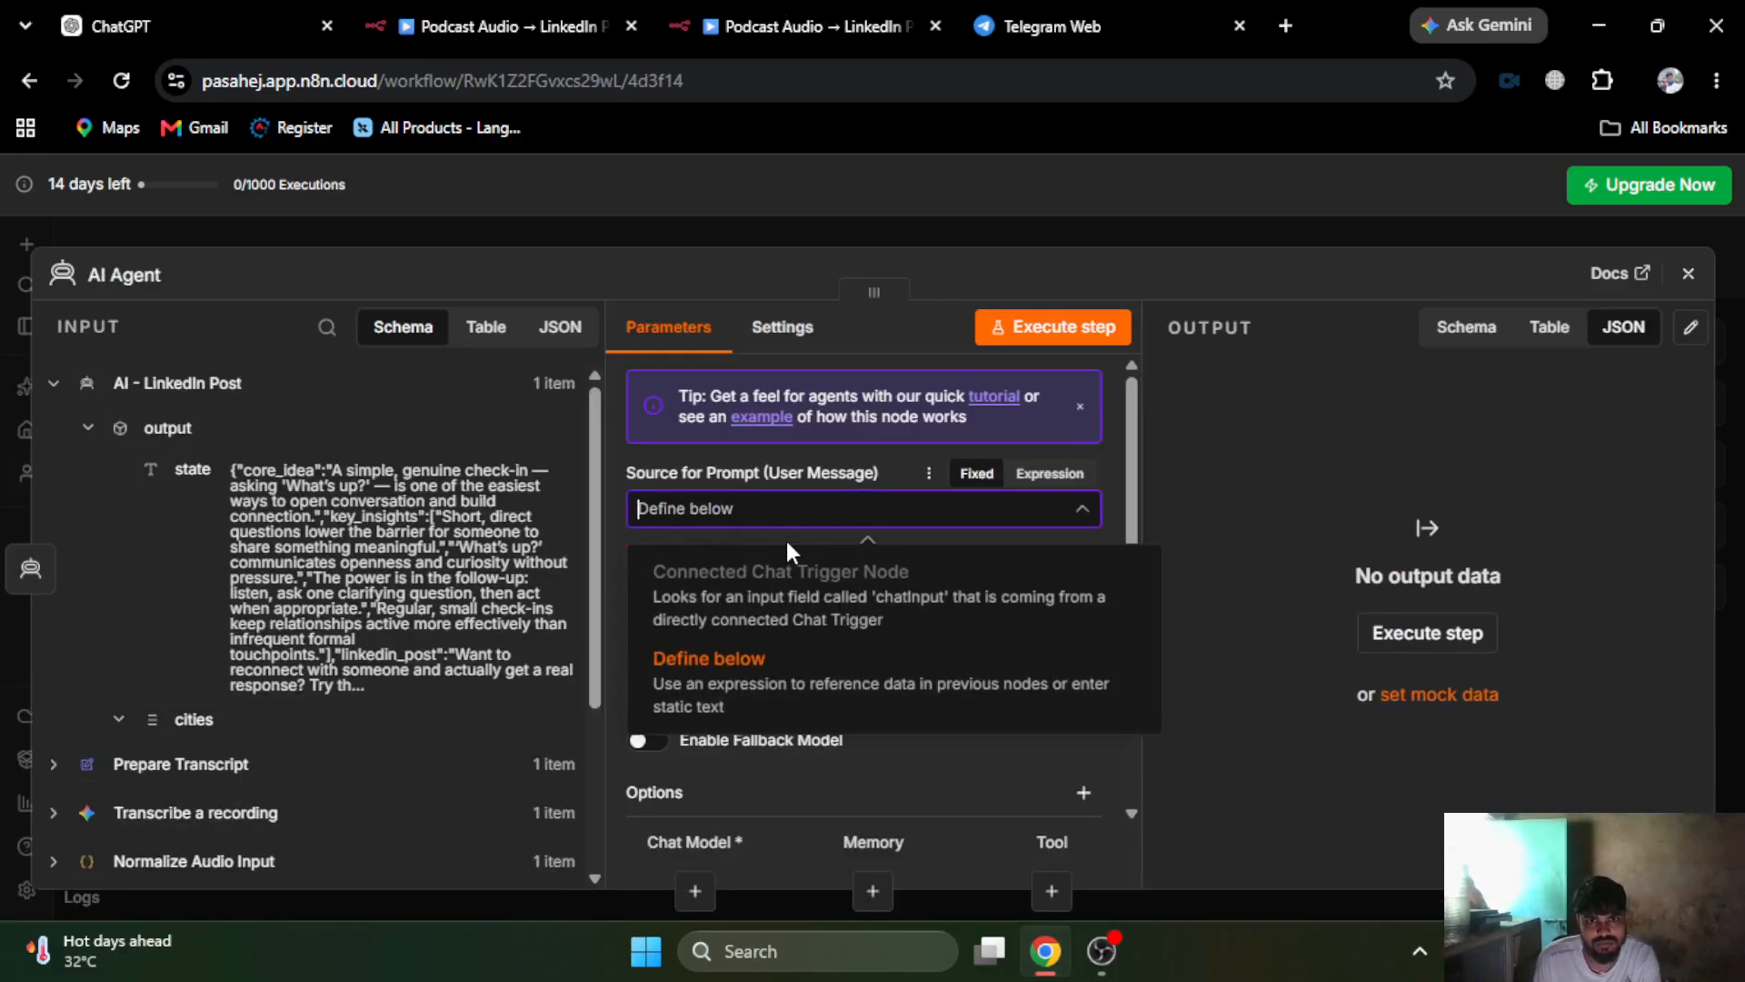
left_click(709, 658)
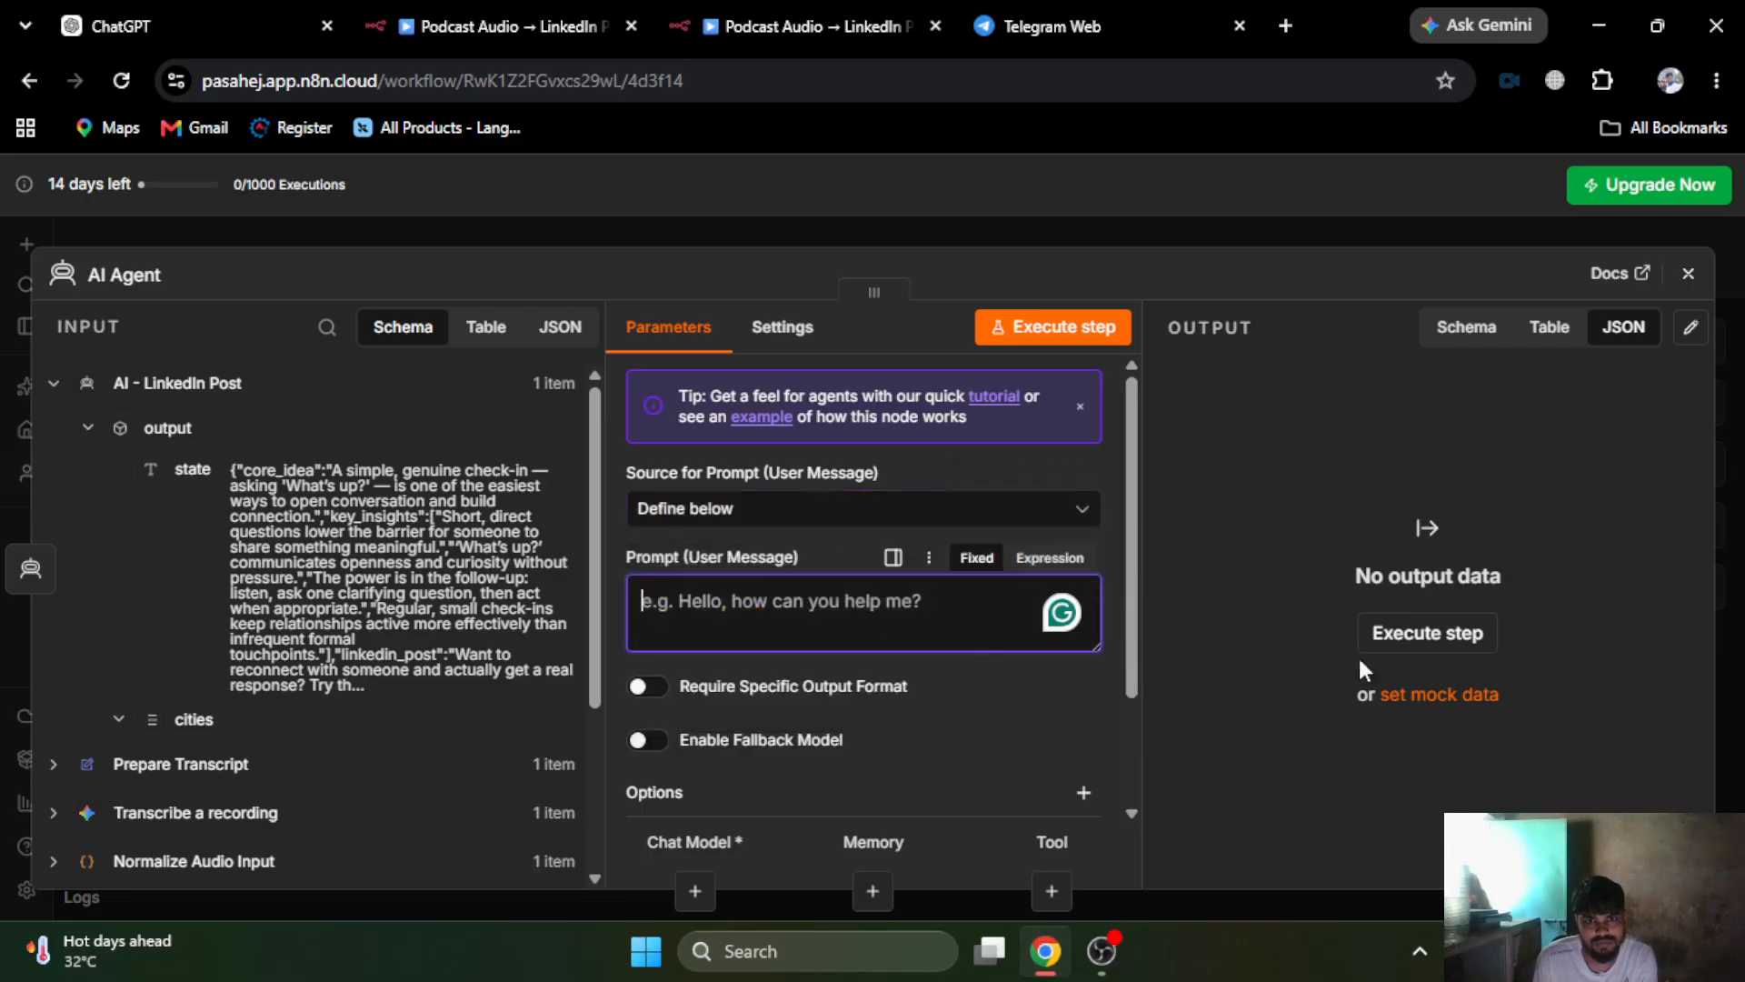
left_click(1048, 557)
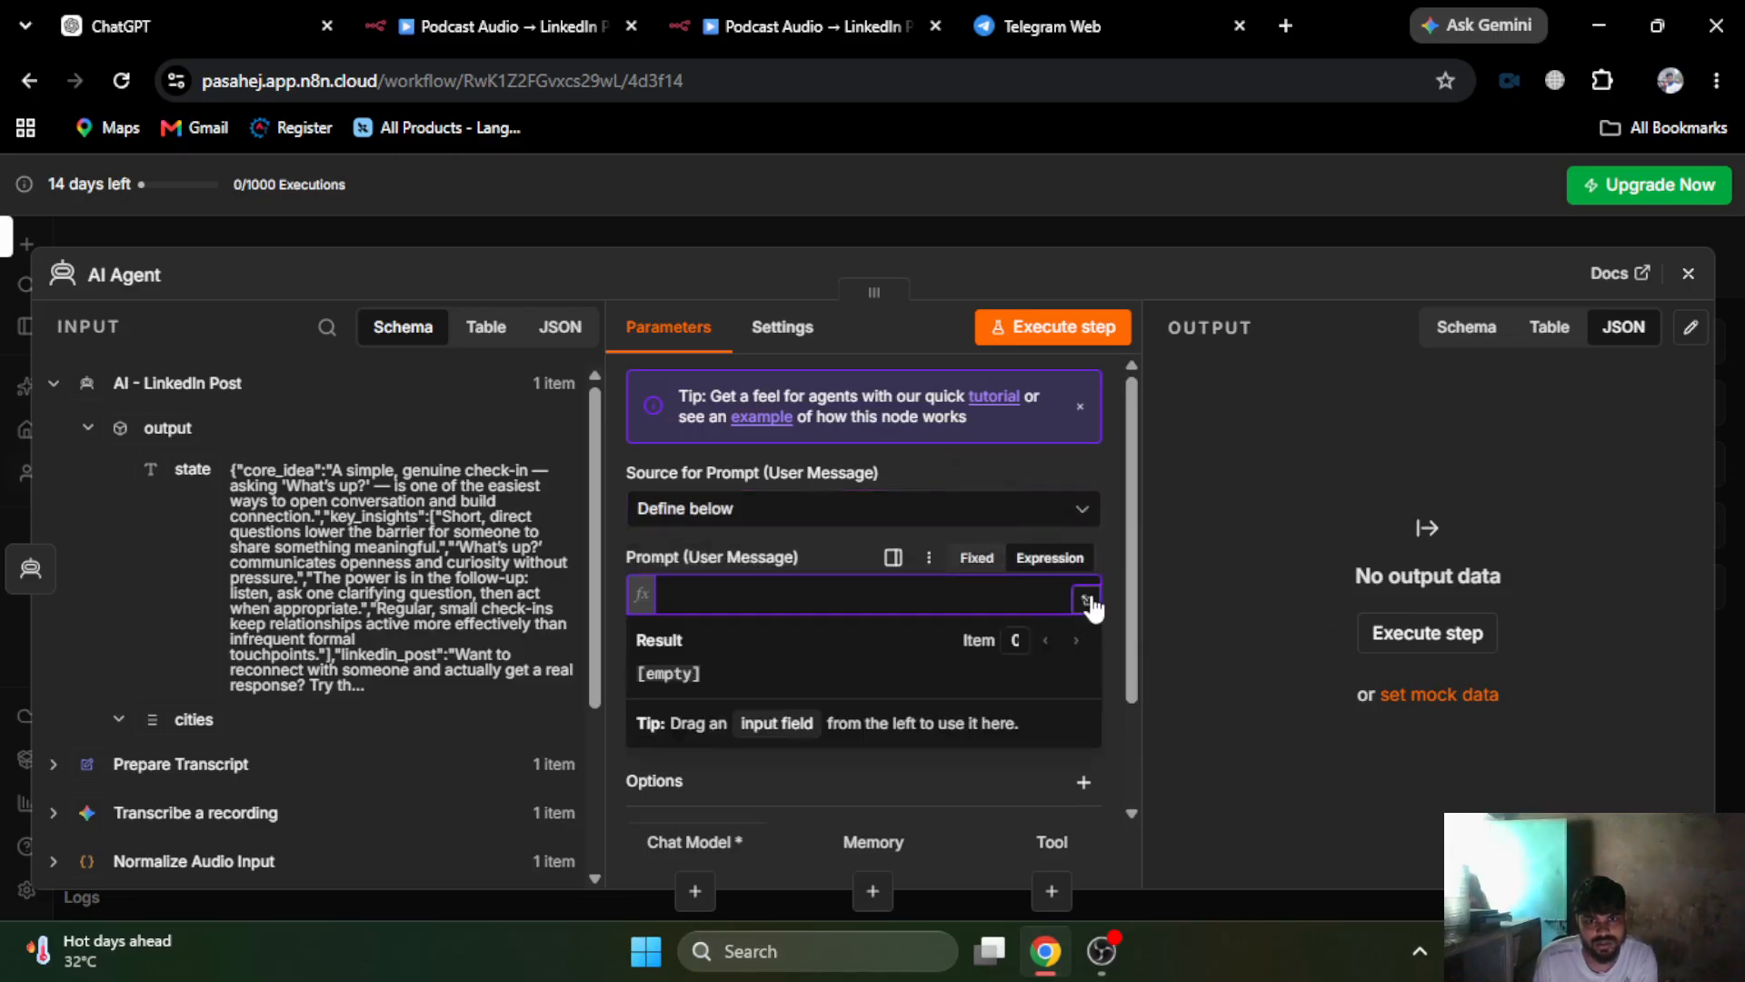
left_click(1086, 600)
type("You are a strict LinkedIn content quality reviewer.  Review the following LinkedIn post against these criteria:  1. Is the main idea clear? 2. Is it genuinely derived from the transcript? 3. Does the opening create interest? 4. Is the writing professional? 5. Is it useful to a LinkedIn audience? 6. Does it avoid unsupported claims? 7. Is it free from unnecessary repetition? 8. Does it avoid generic AI-sounding language? 9. Is the CTA natural? 10. Are the hashtags relevant?  Return JSON:  {   \"approved\": true,   \"score\": 0,   \"issues\": [],   \"improvements\": [] }  POST:  {{ $json.output.linkedin_post }}  TRANSCRIPT:  {{ $('Prepare Transcript').first().json.transcript }}")
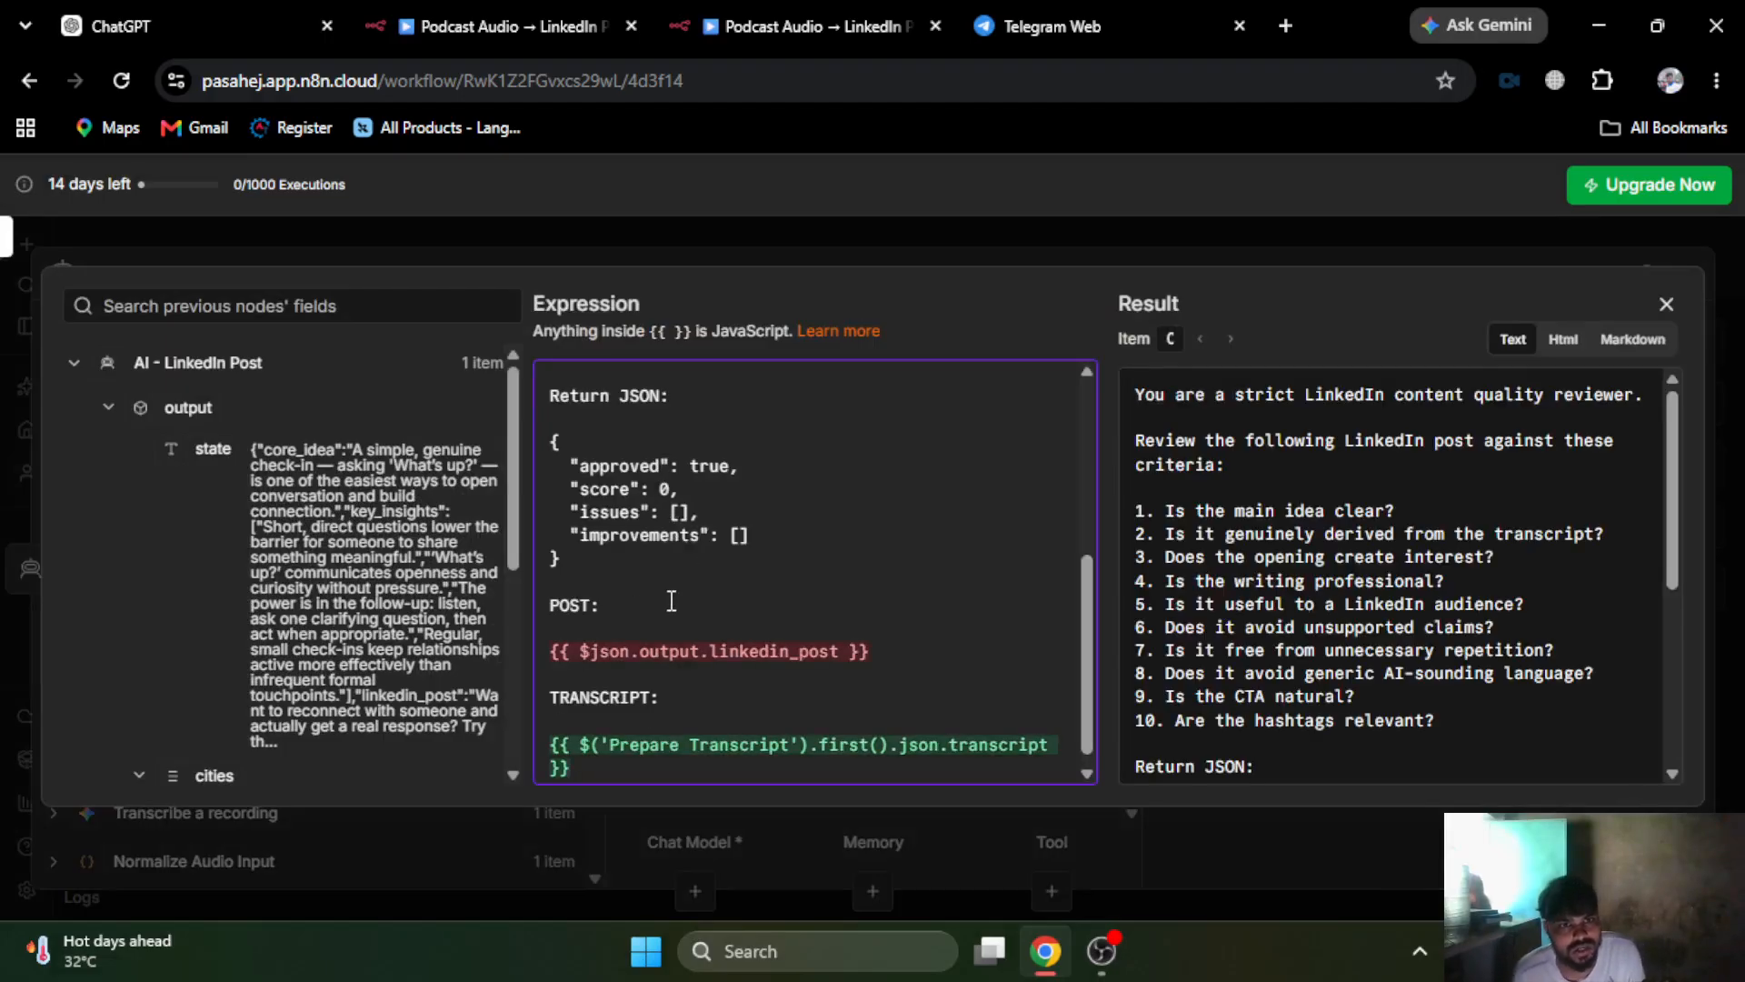
- Check the quality review prompt's post and transcript expressions against their evaluated result and the fields available from previous nodes
scroll(742, 628, "up", 5)
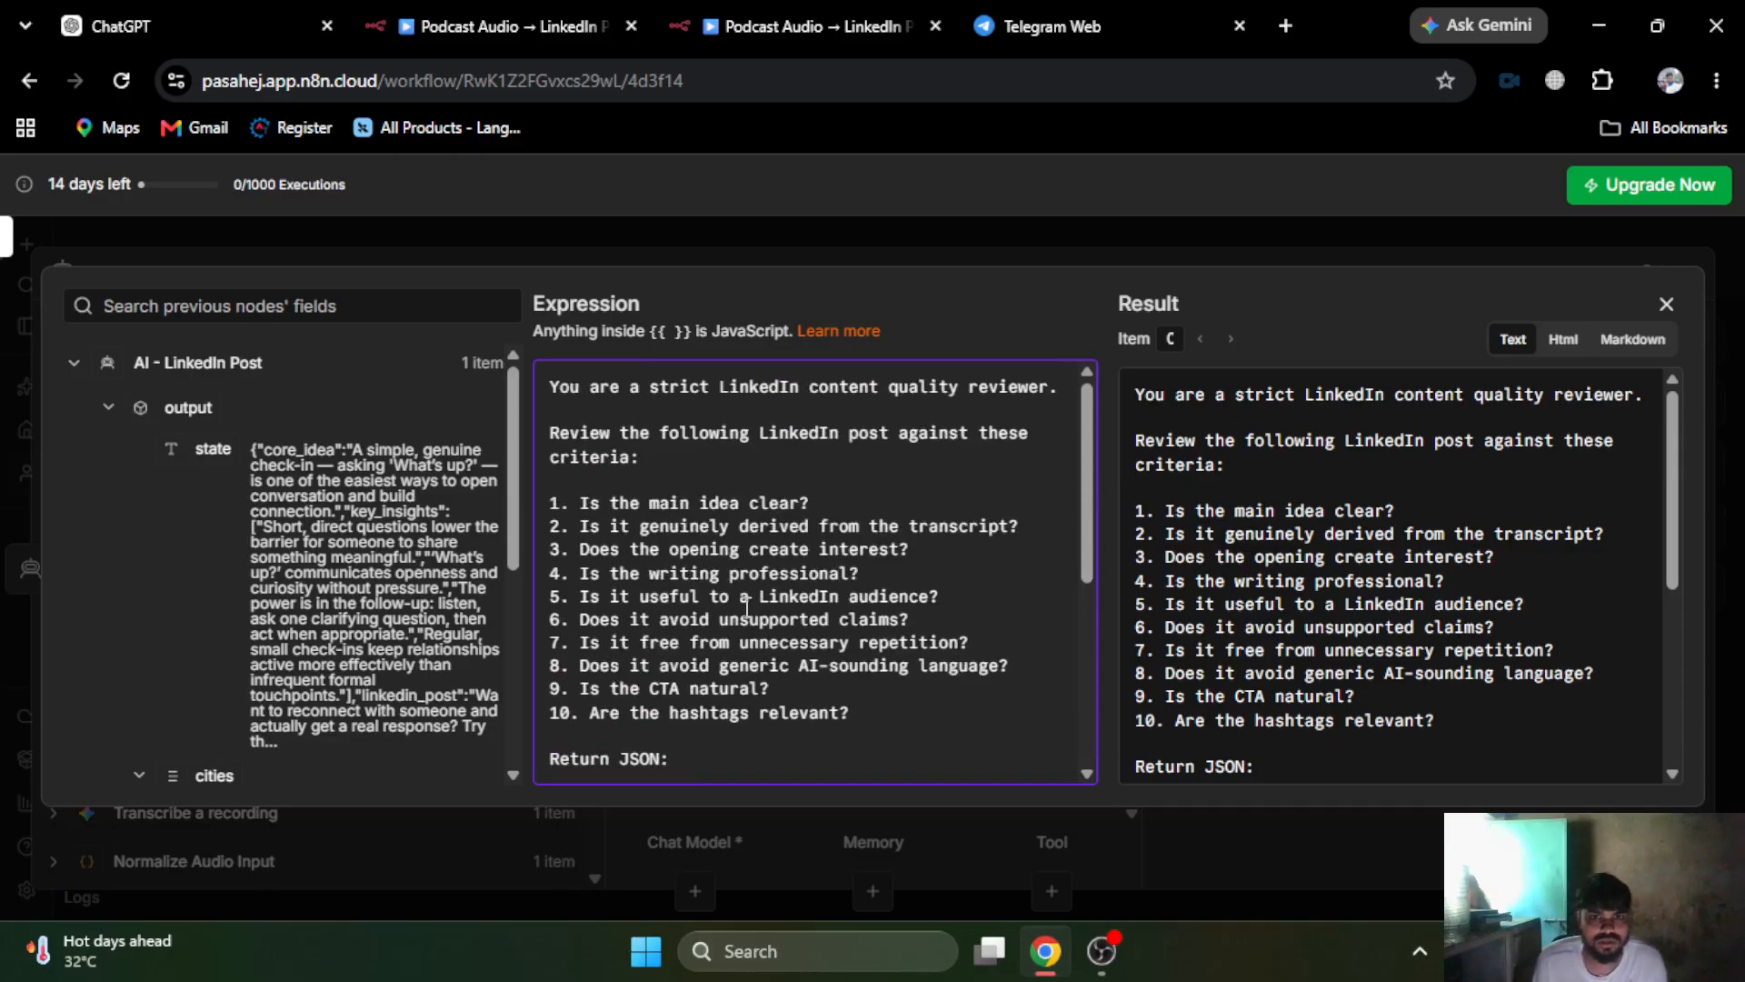
scroll(746, 599, "down", 5)
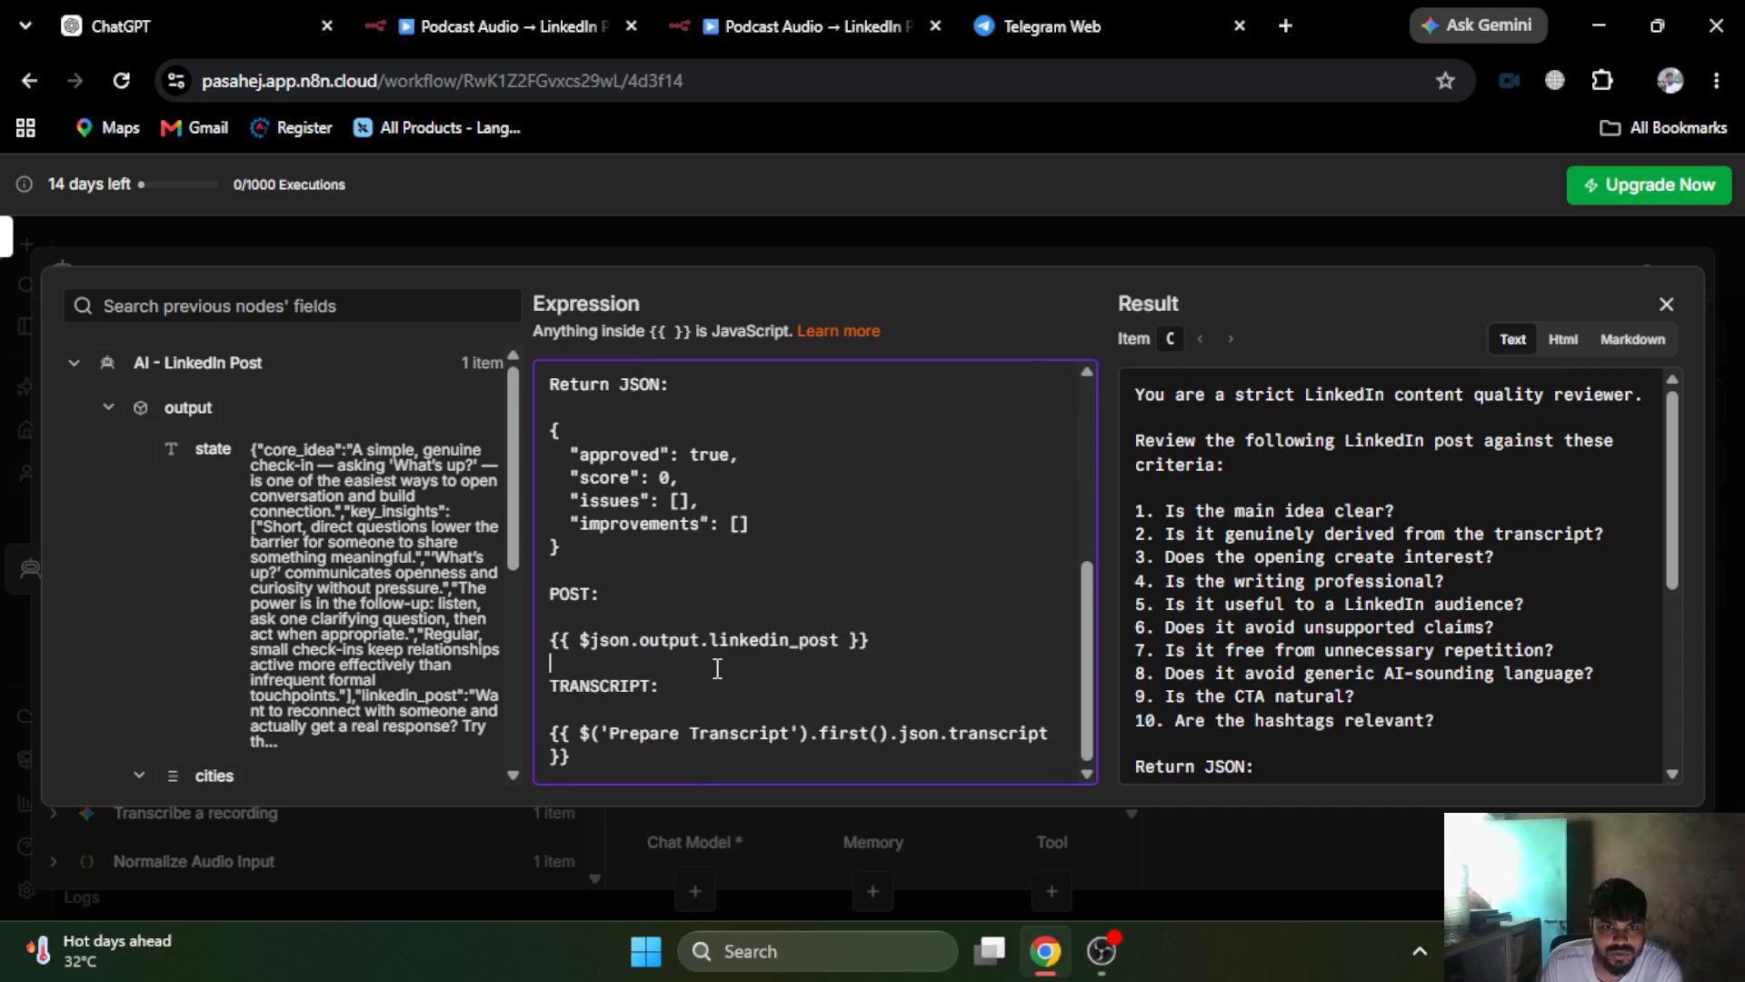
scroll(1384, 640, "down", 4)
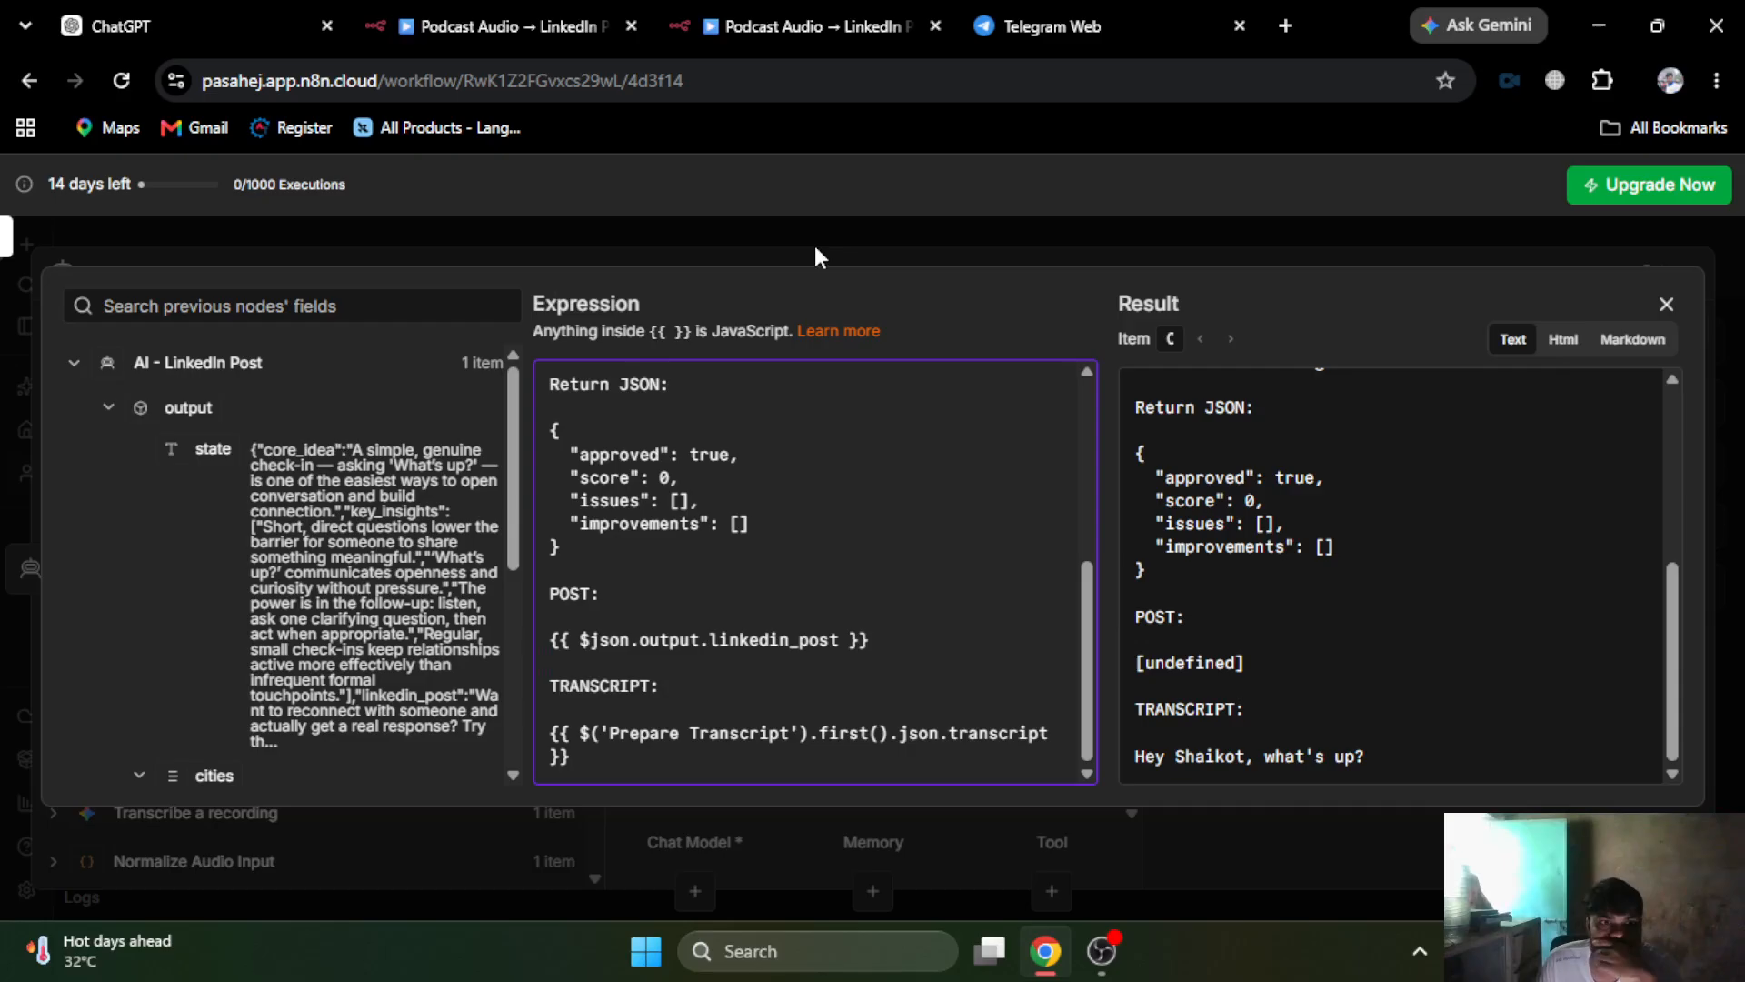
scroll(245, 466, "down", 5)
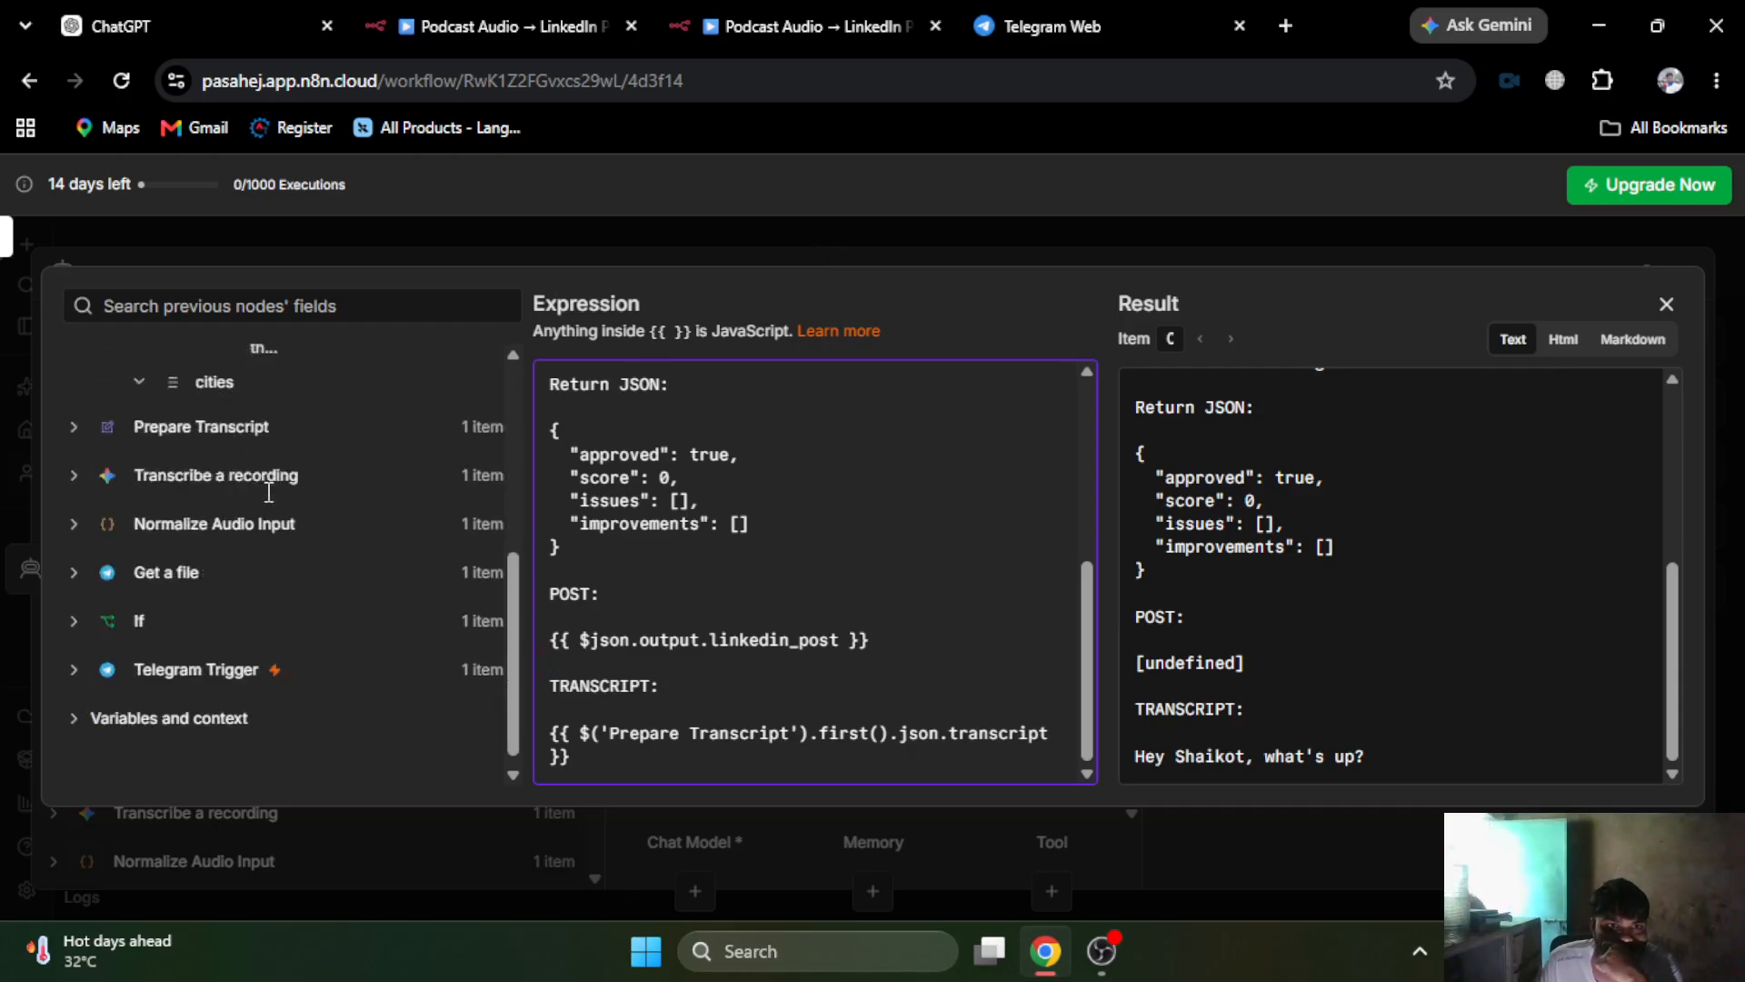
scroll(266, 503, "up", 4)
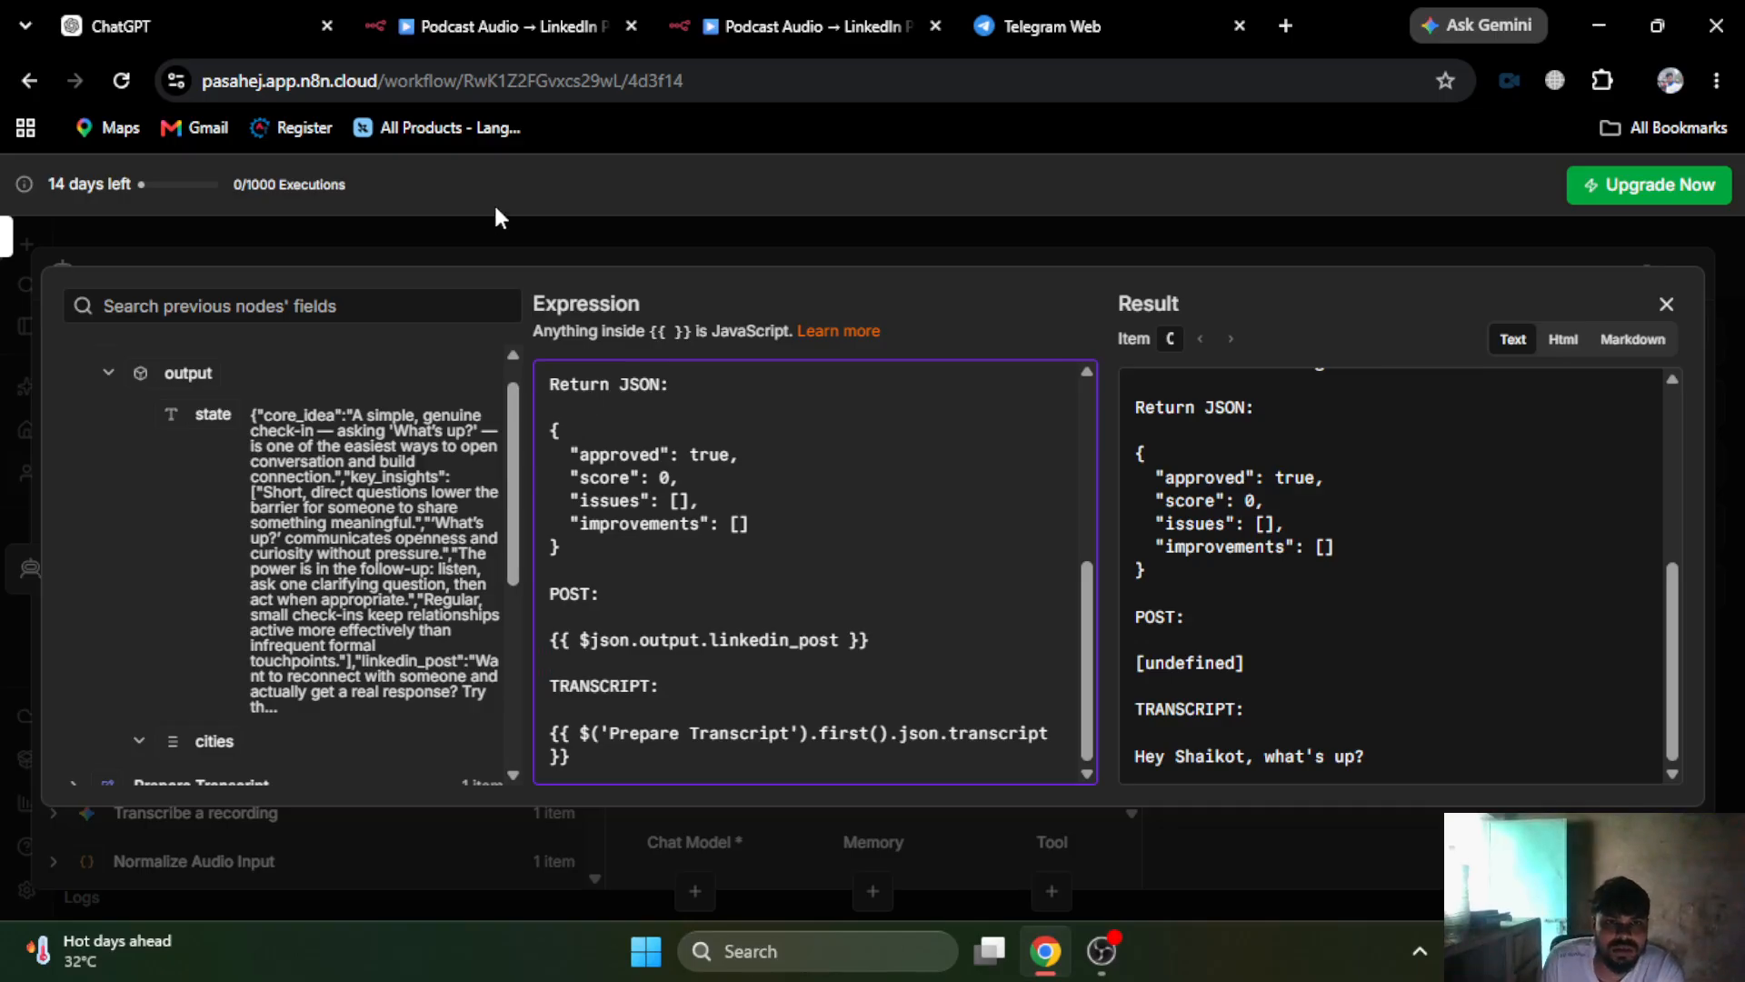
left_click(600, 233)
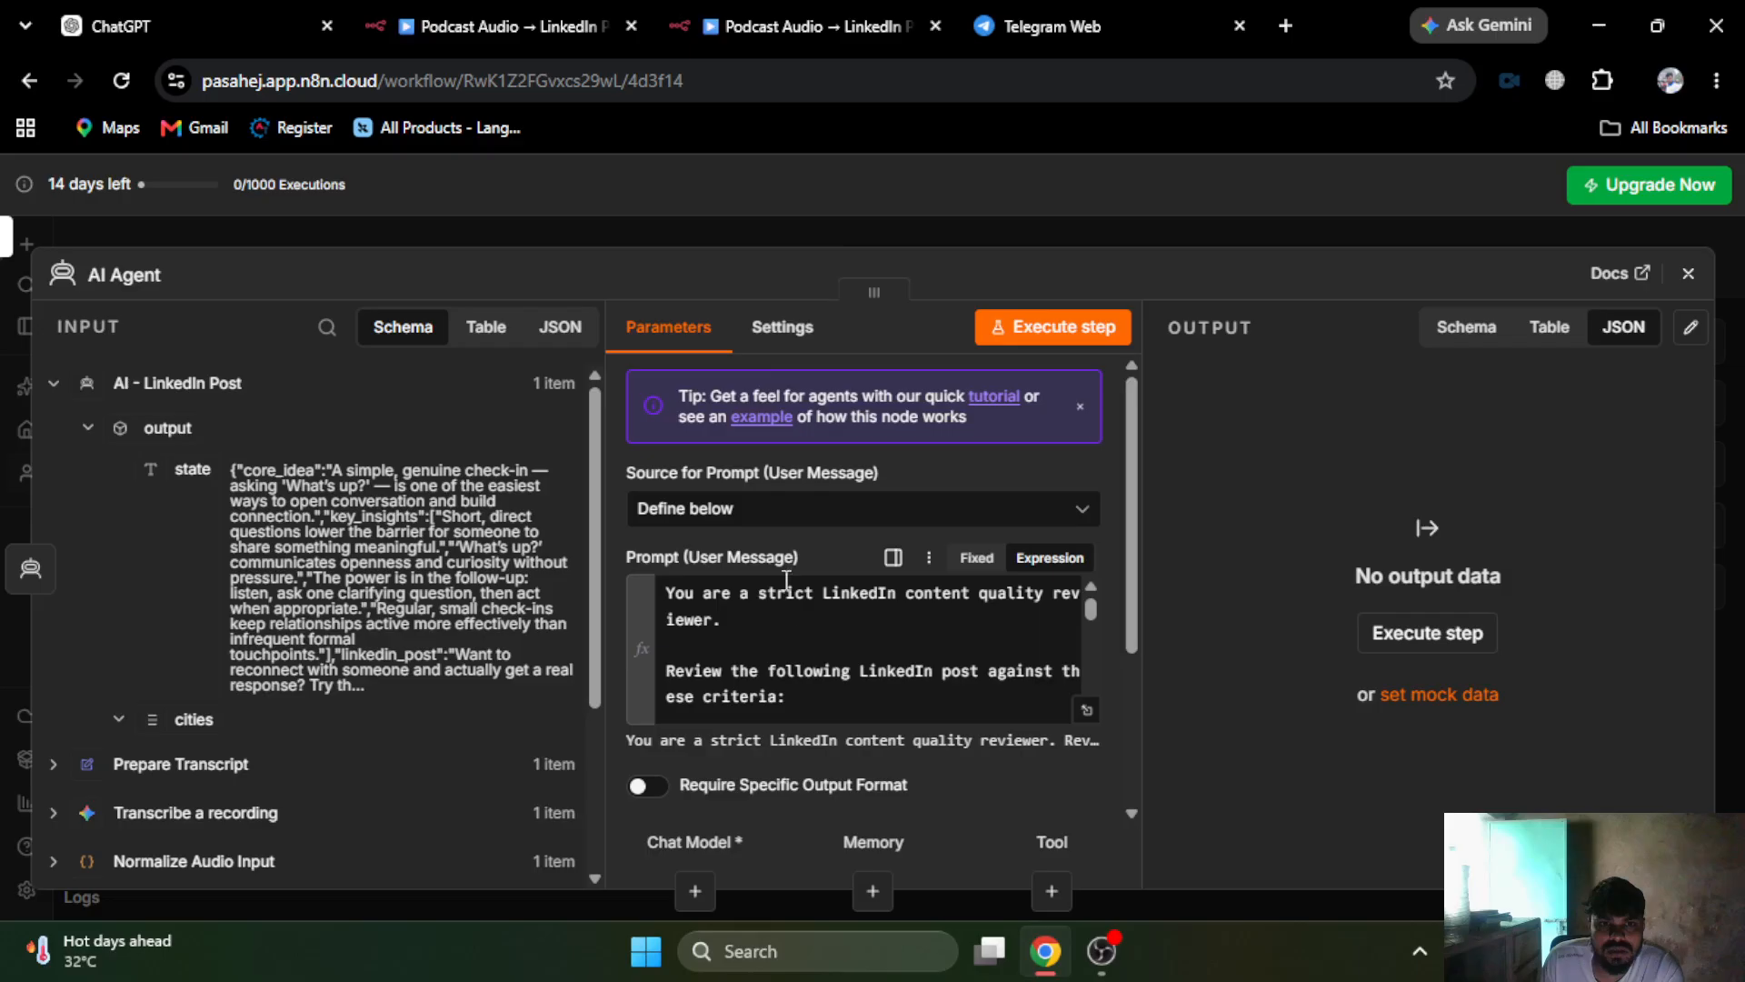
left_click(856, 235)
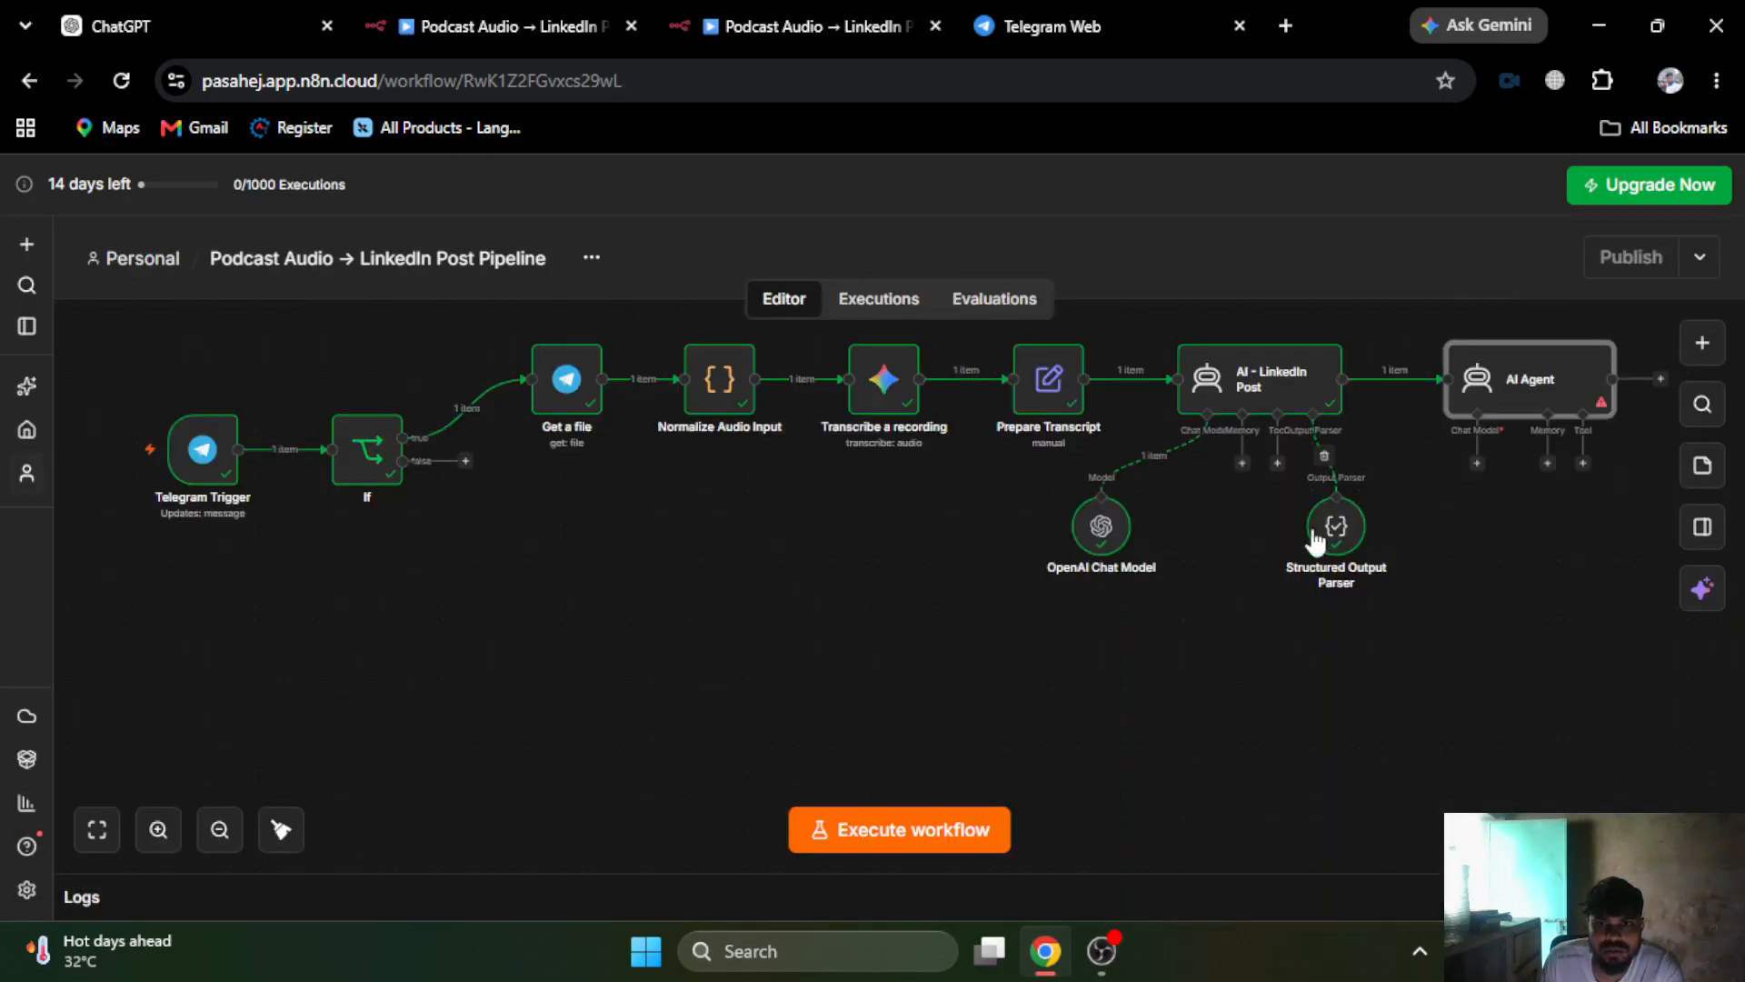
- Check the JSON schema defined in the Structured Output Parser attached to AI - LinkedIn Post
double_click(1336, 529)
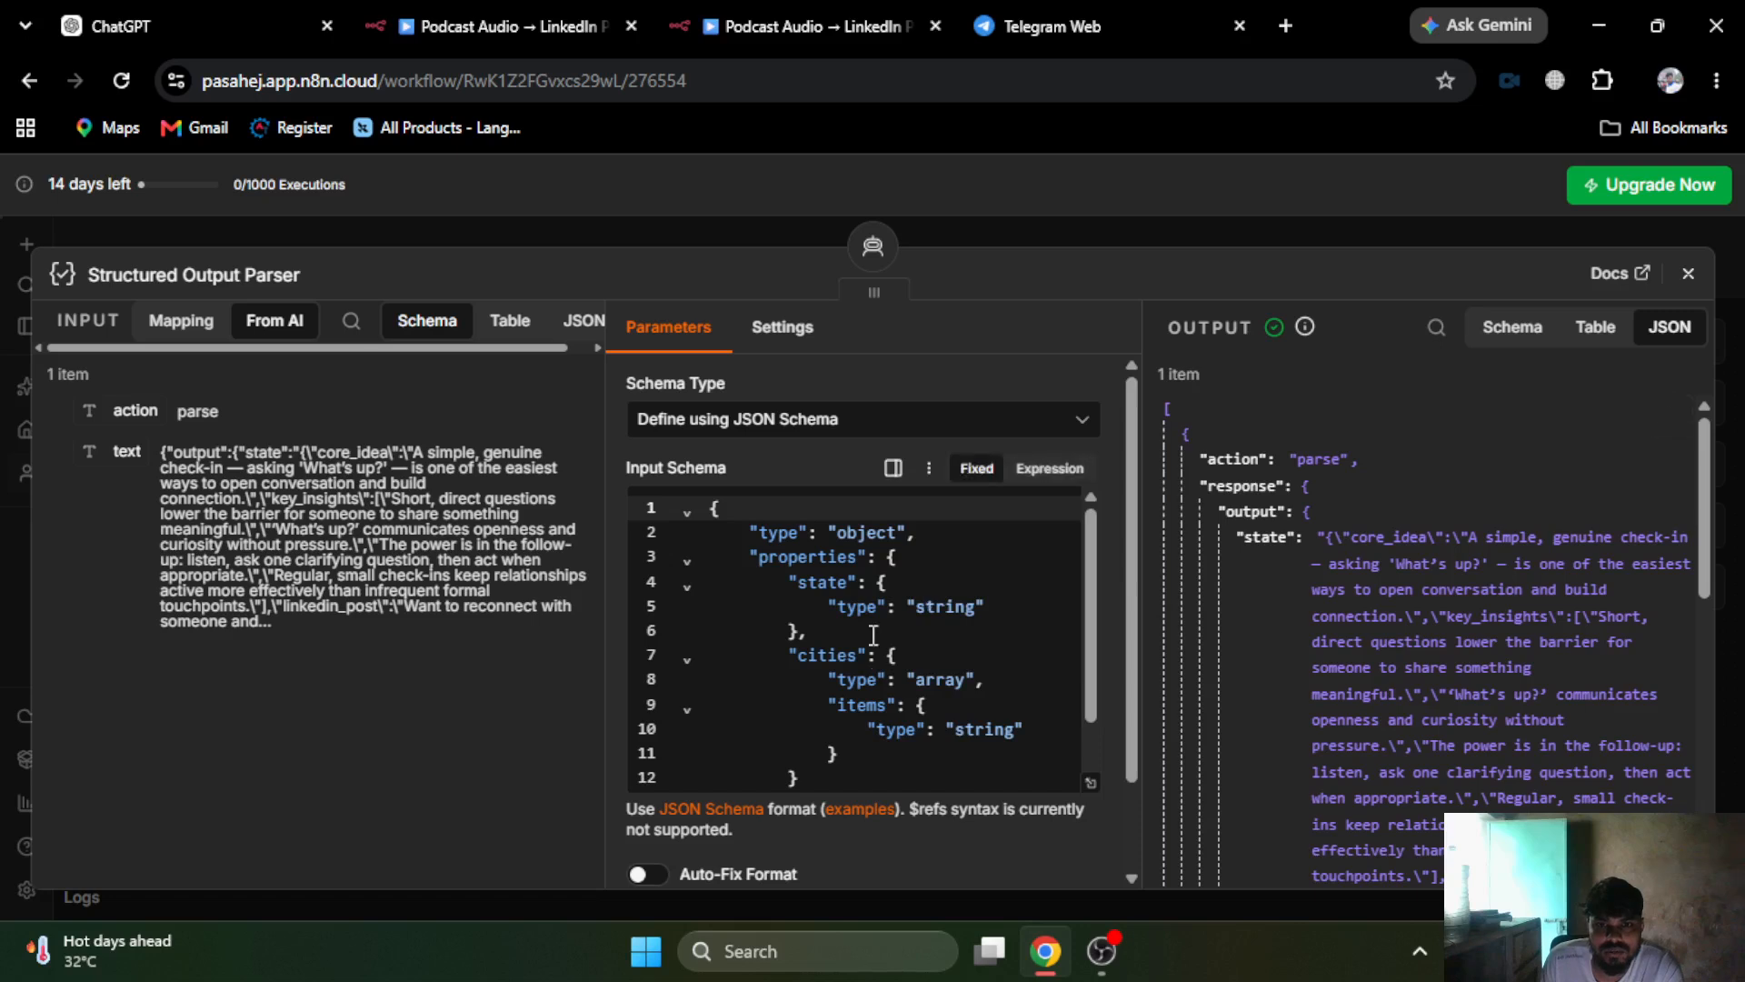
scroll(876, 666, "down", 2)
scroll(876, 666, "up", 2)
left_click(1033, 221)
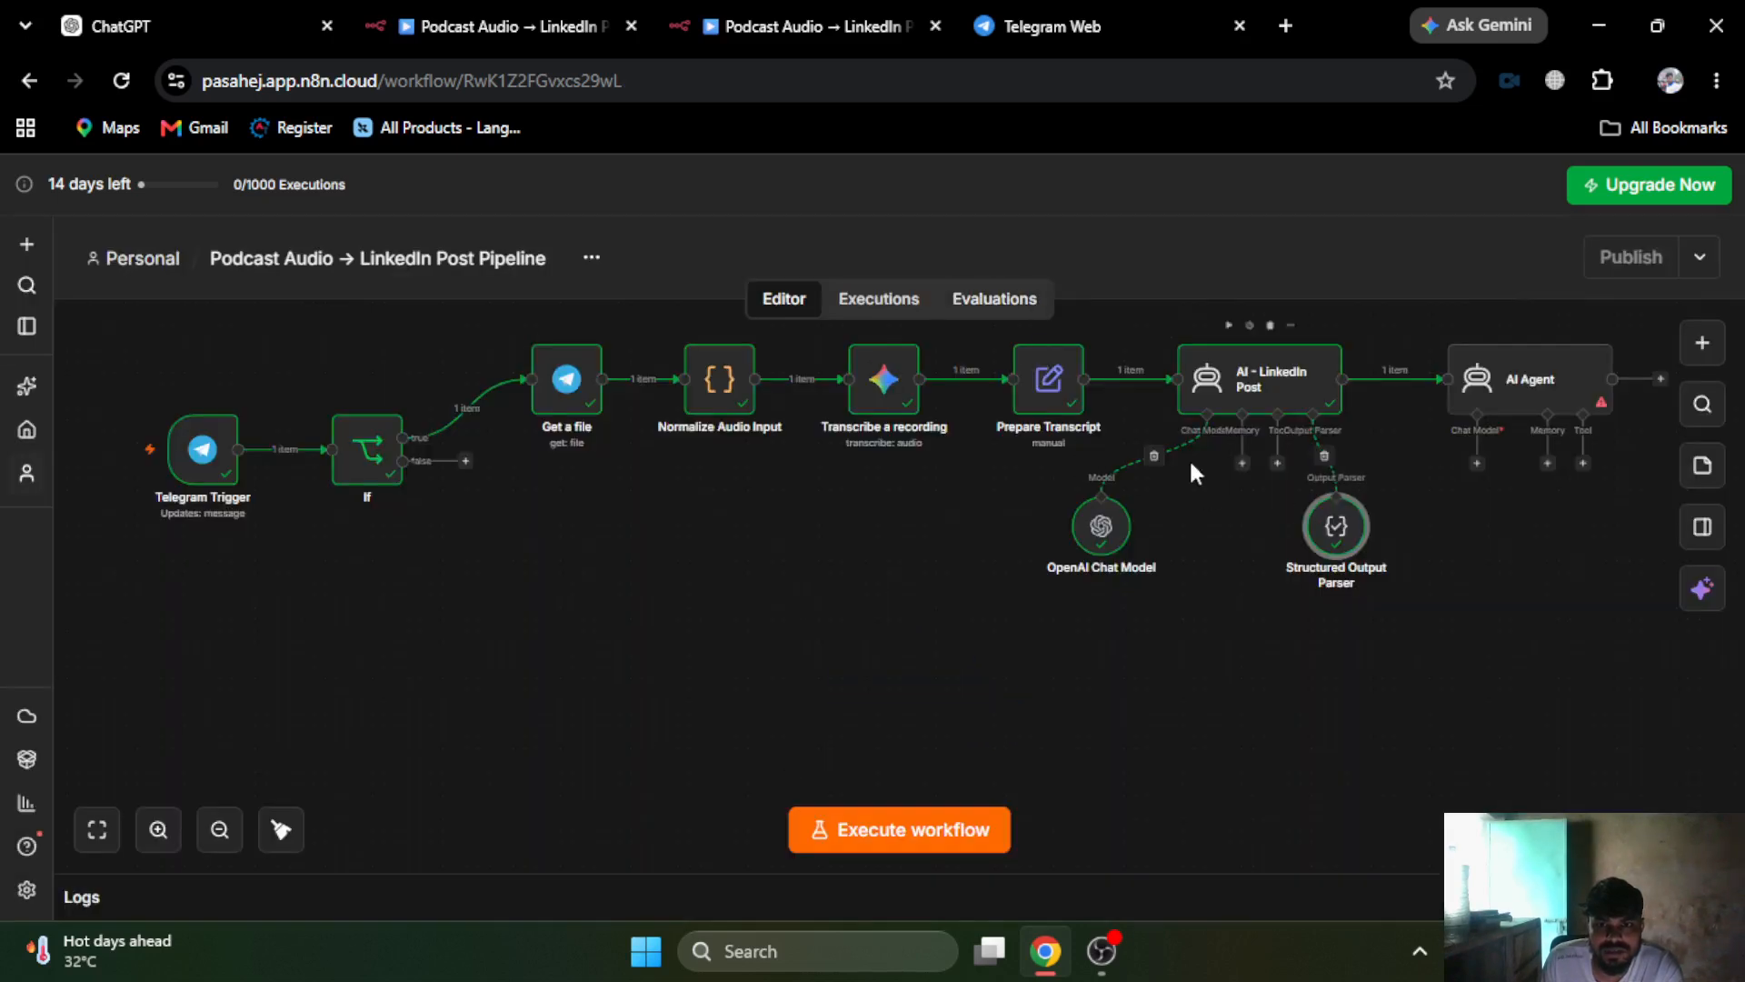
- Add the line "Strictly follow the format of *Structured Output Parser*" above the Return list in AI - LinkedIn Post's system message
double_click(1244, 380)
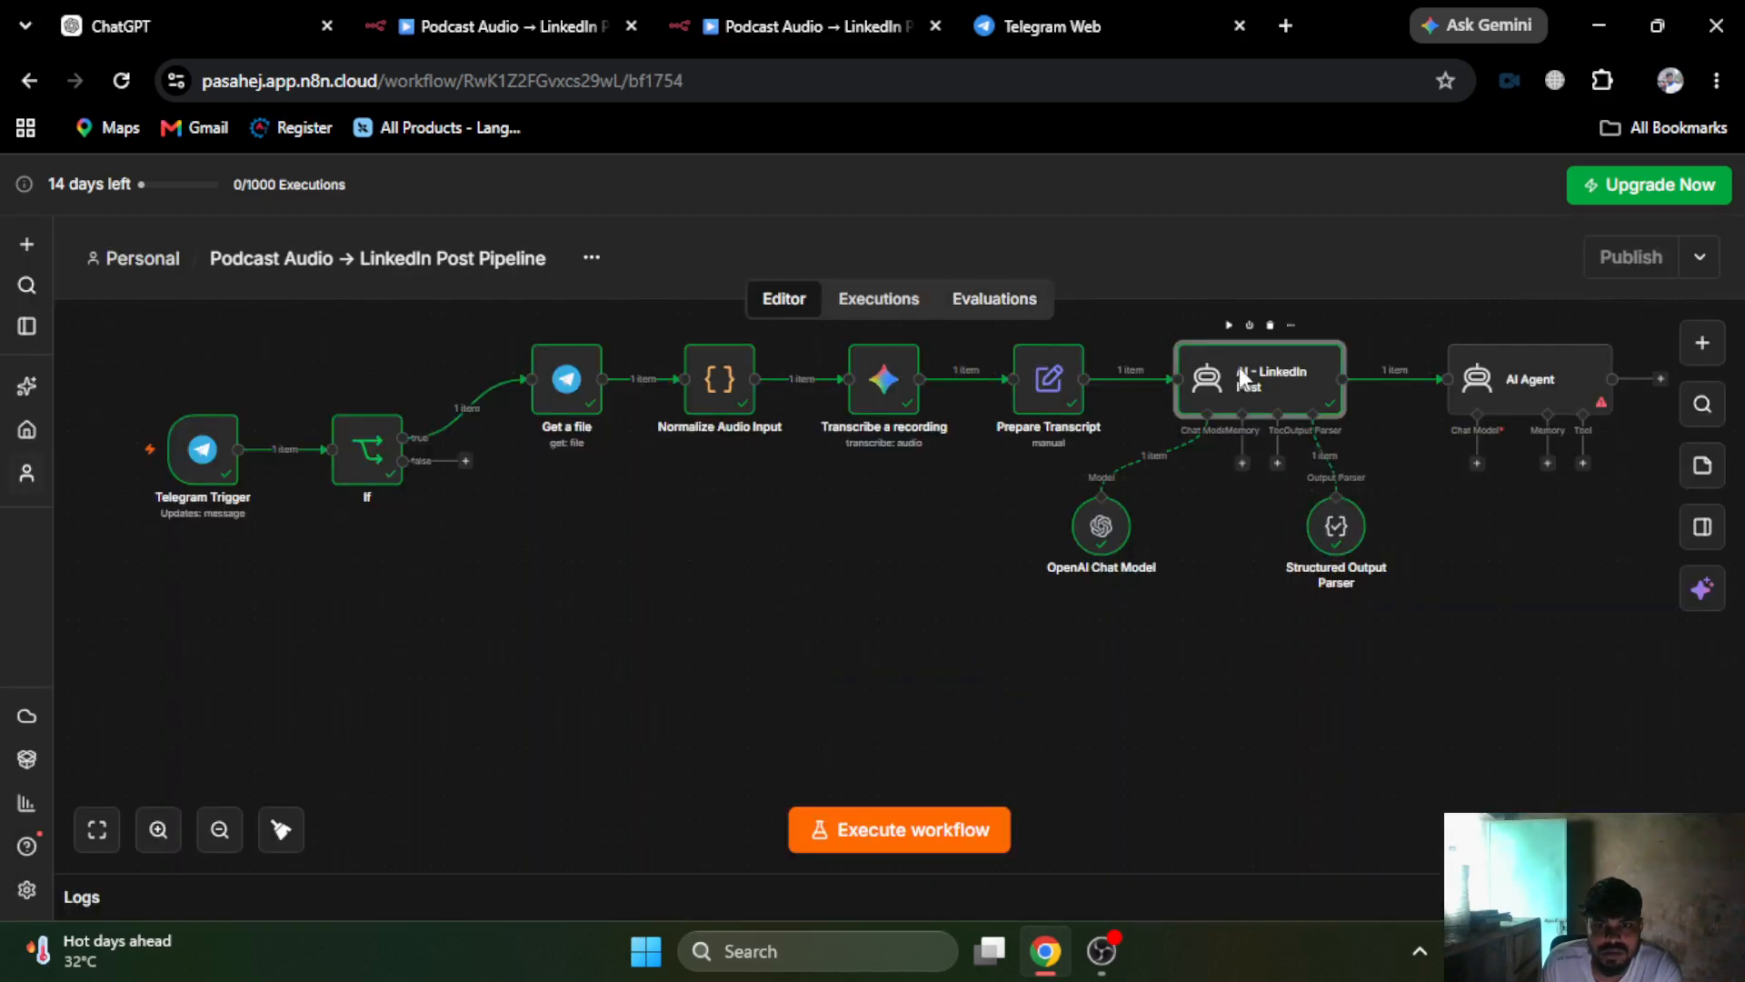
scroll(809, 680, "down", 6)
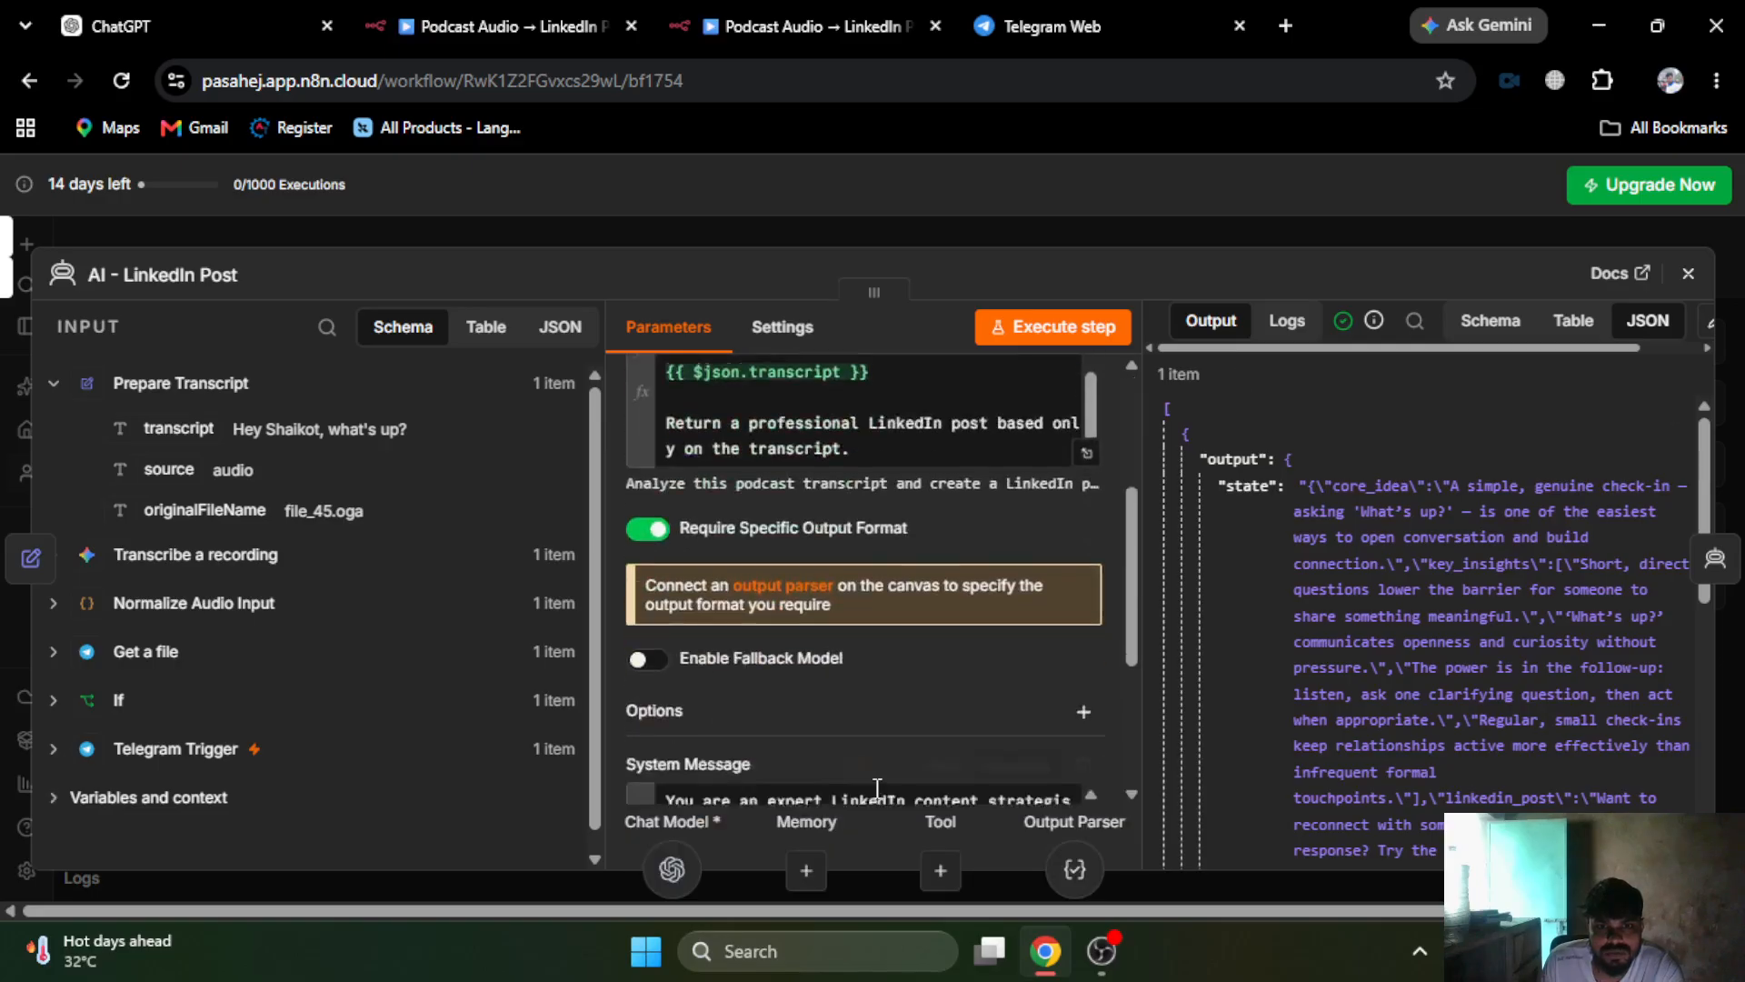
scroll(841, 601, "down", 10)
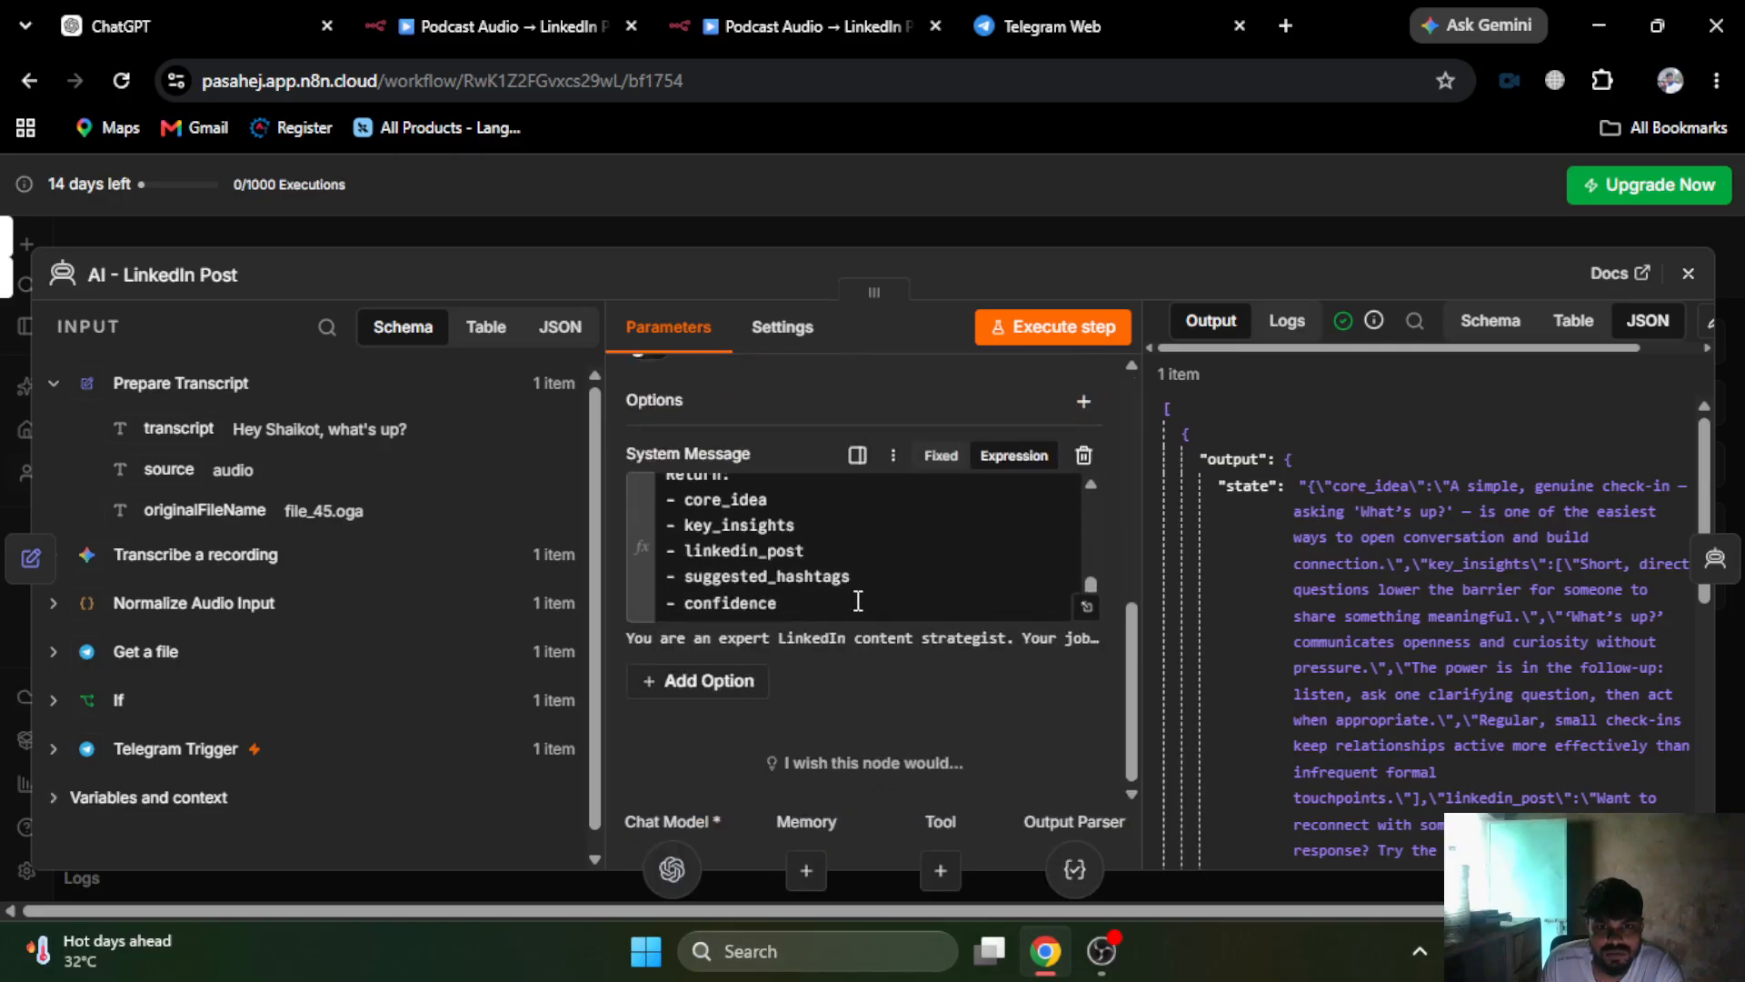
left_click(842, 601)
scroll(859, 592, "up", 3)
left_click(754, 582)
key("Return")
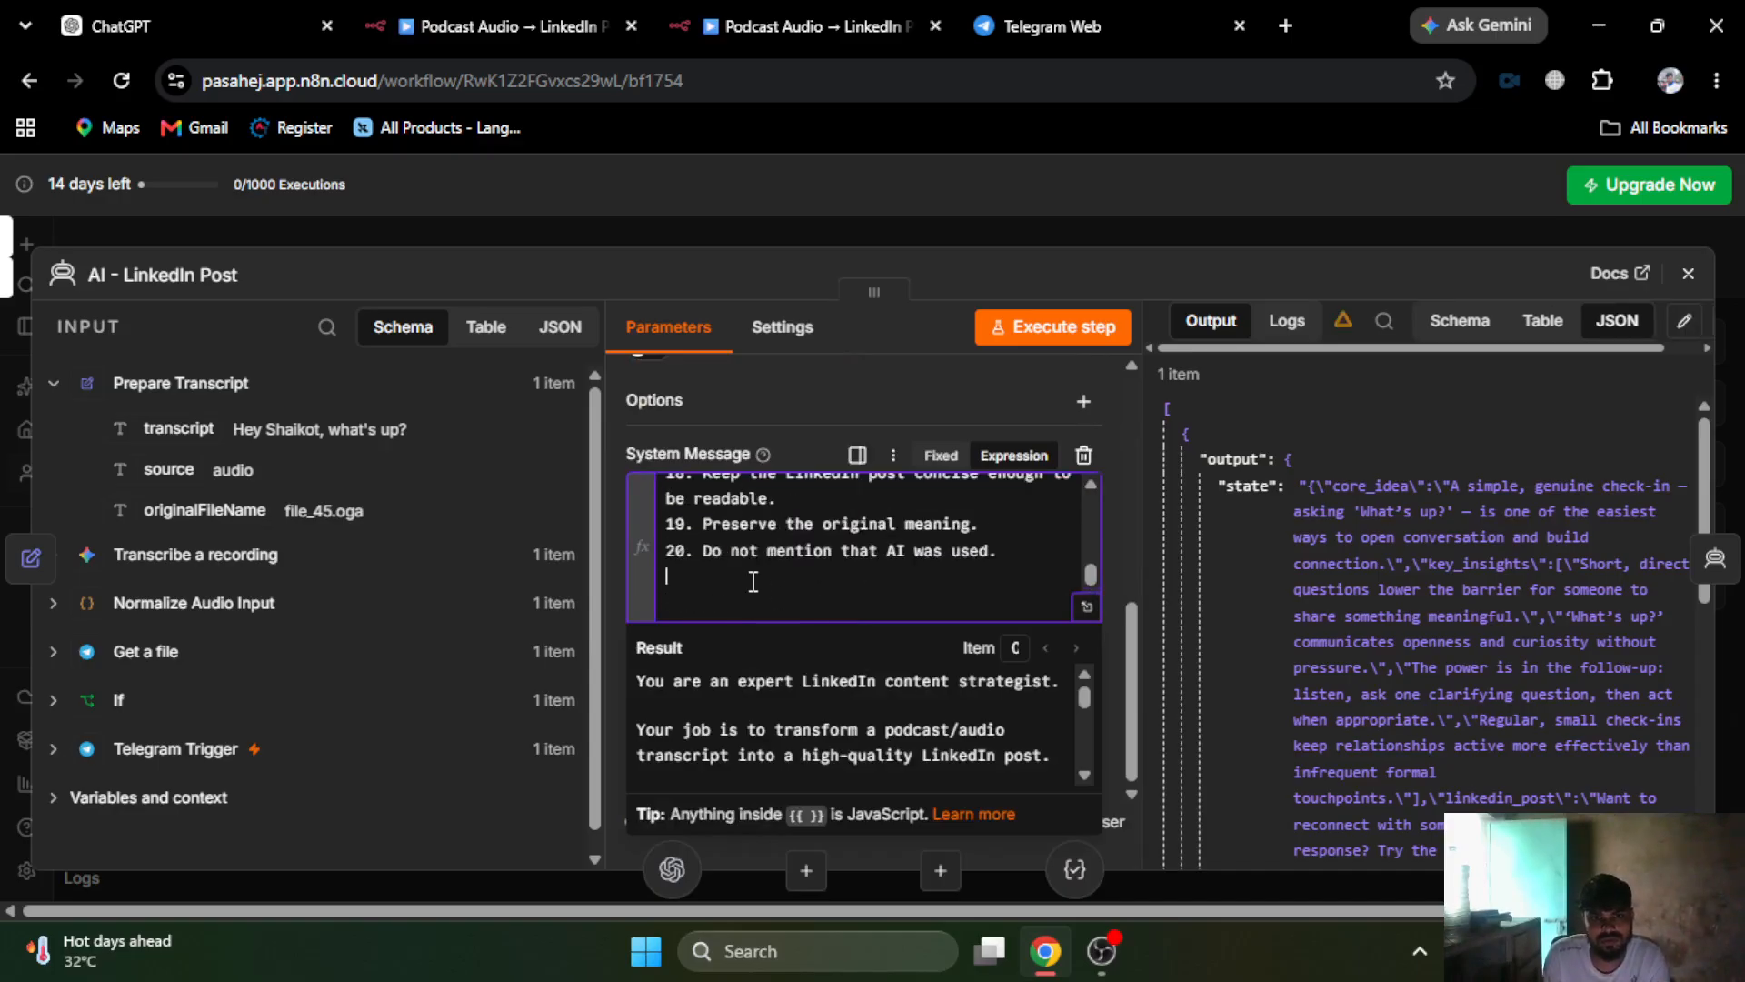
type("Stri")
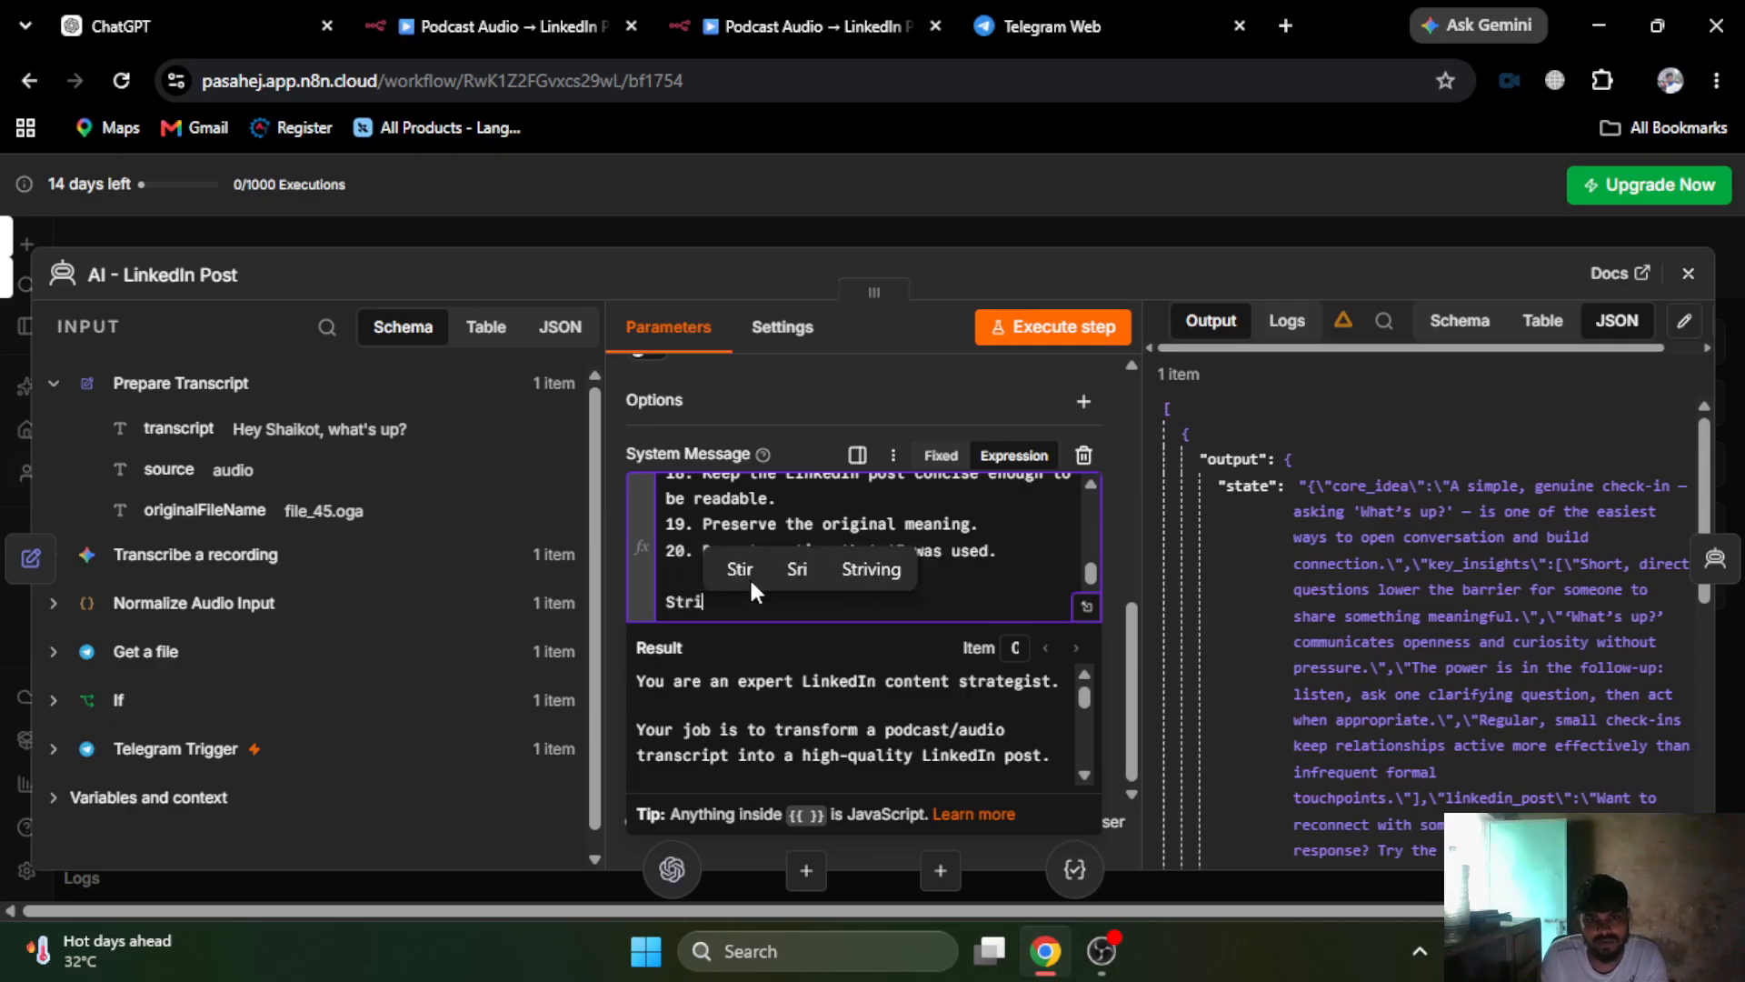
type("ctly f")
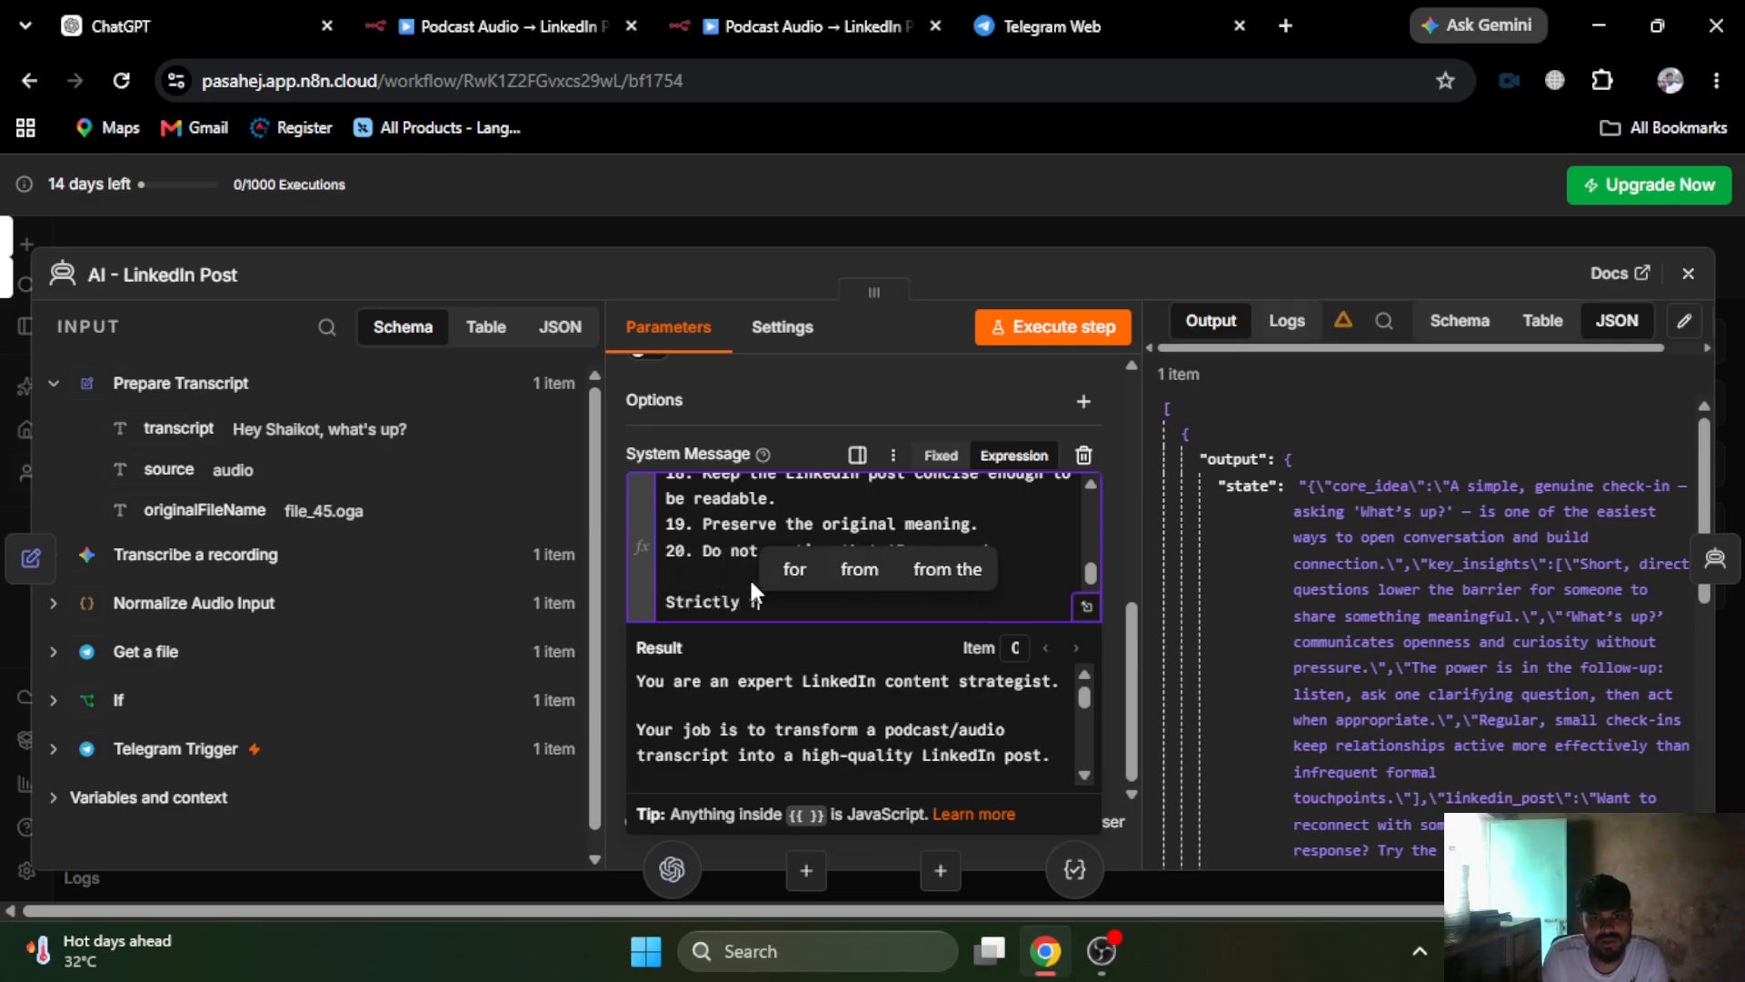
type("ollow the ")
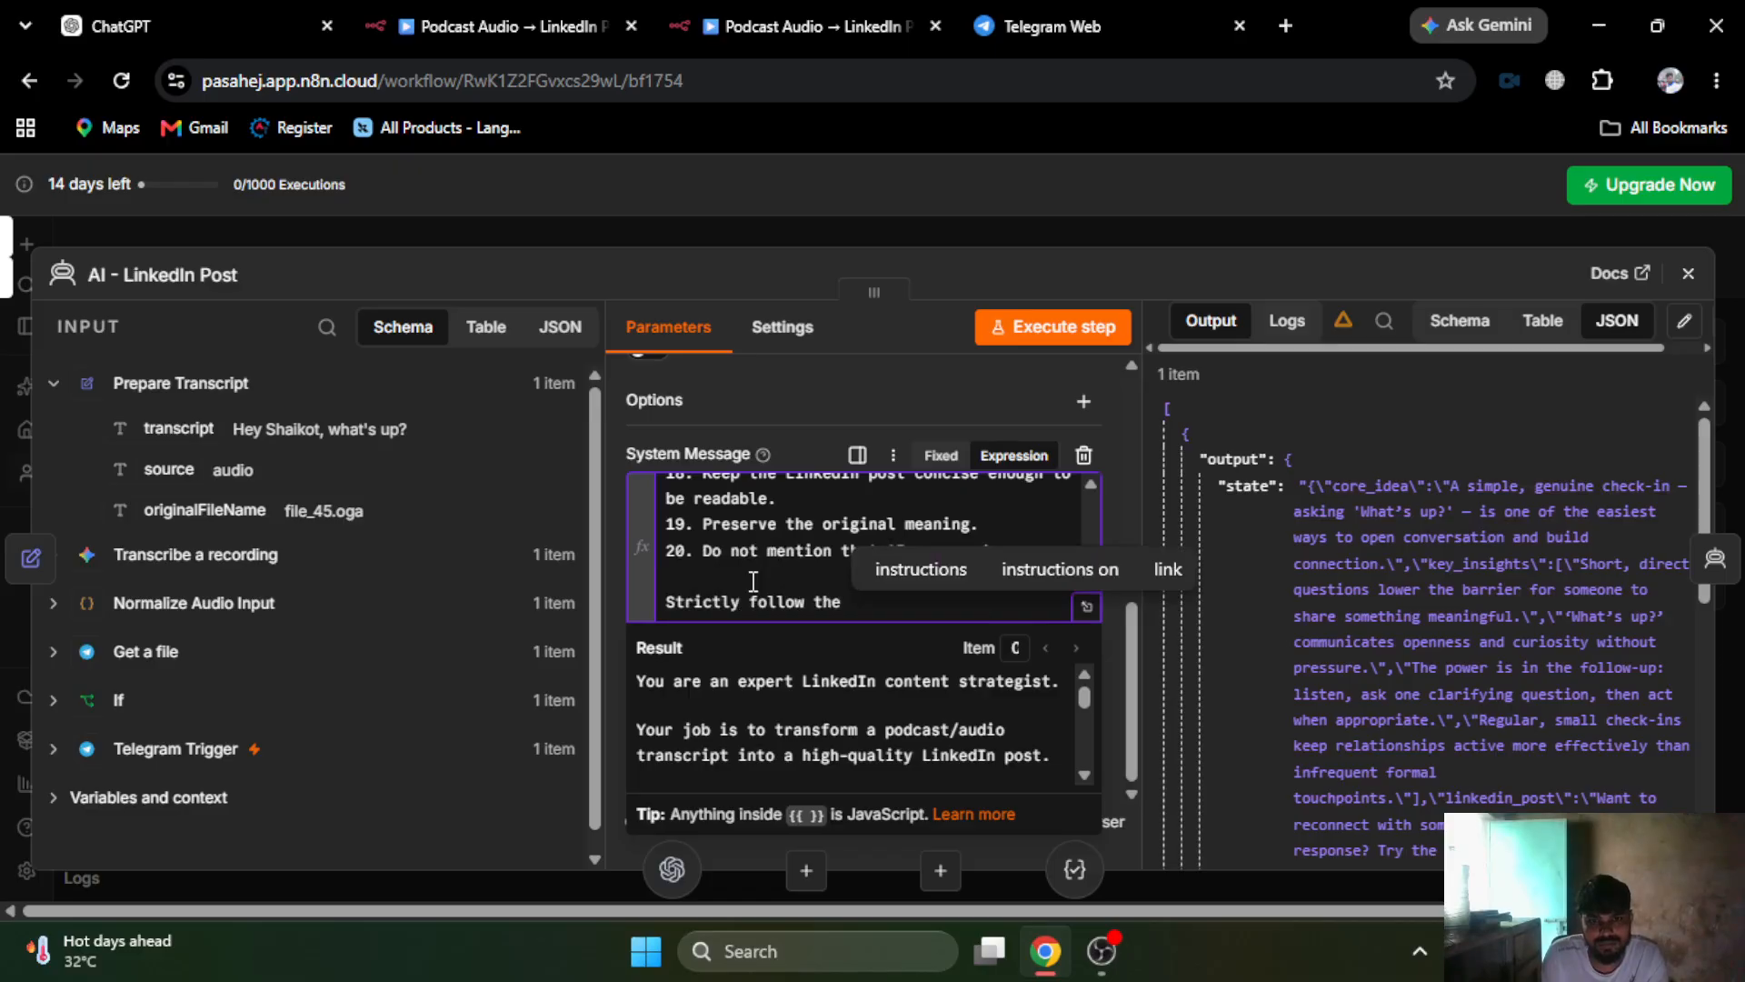
type("format of ")
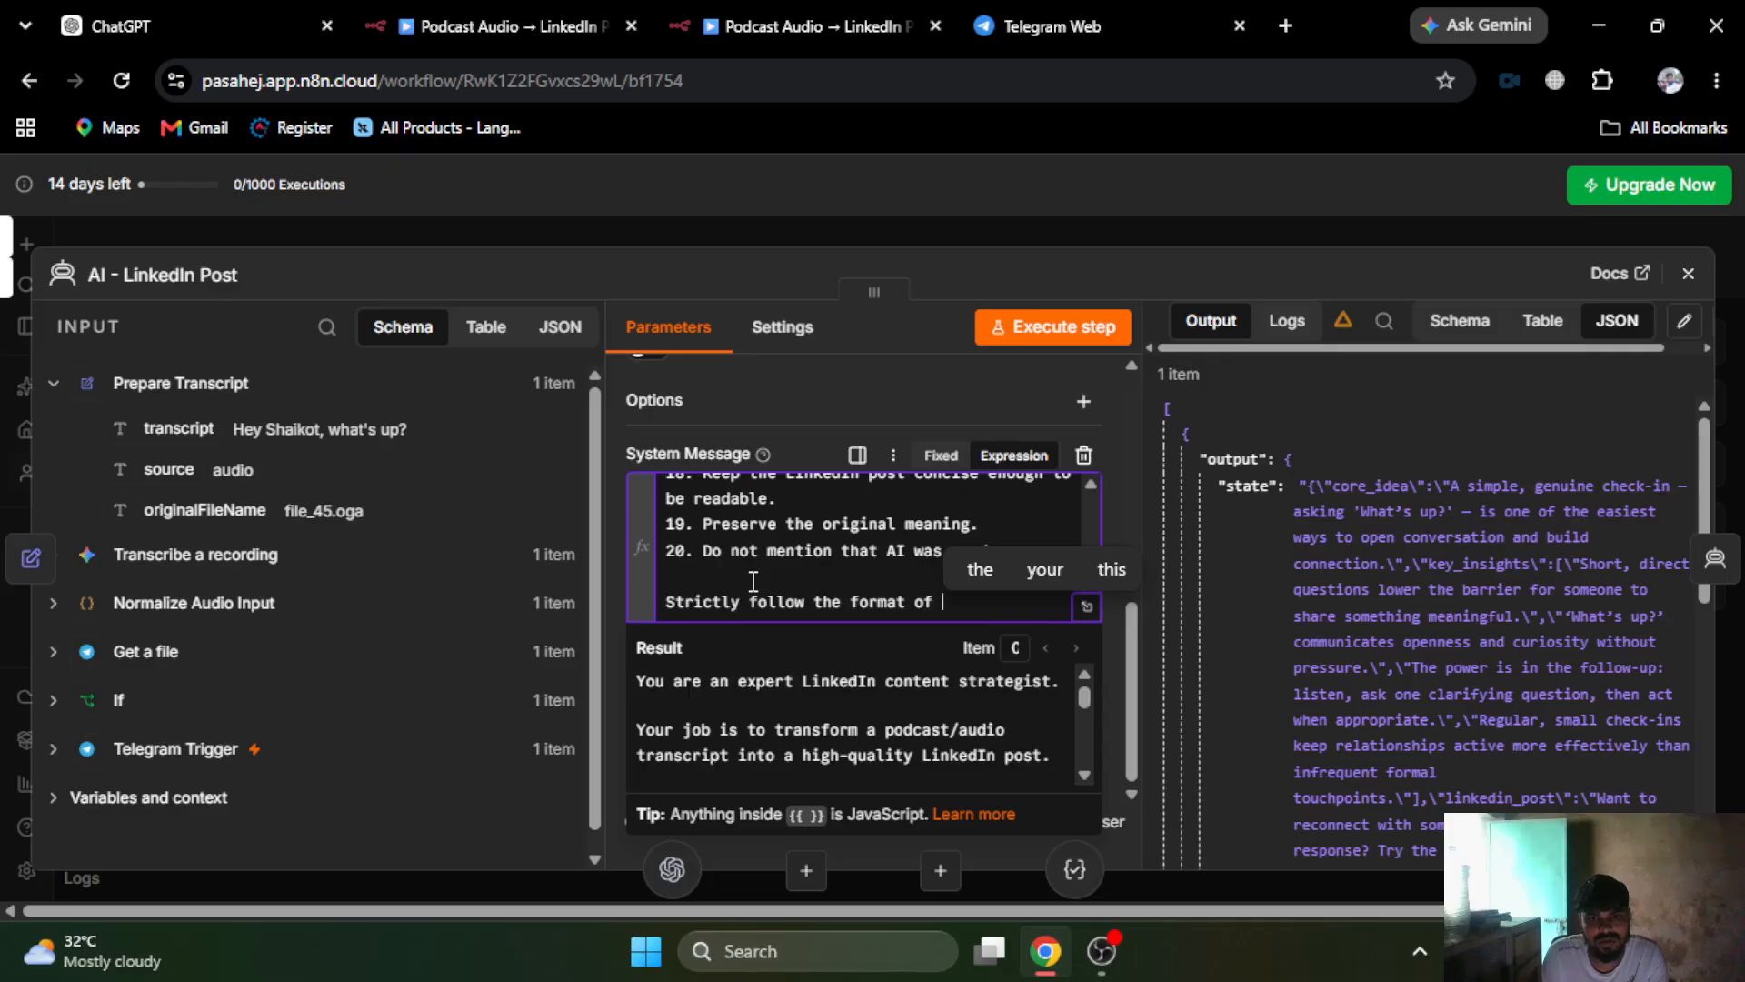
type("*Structu")
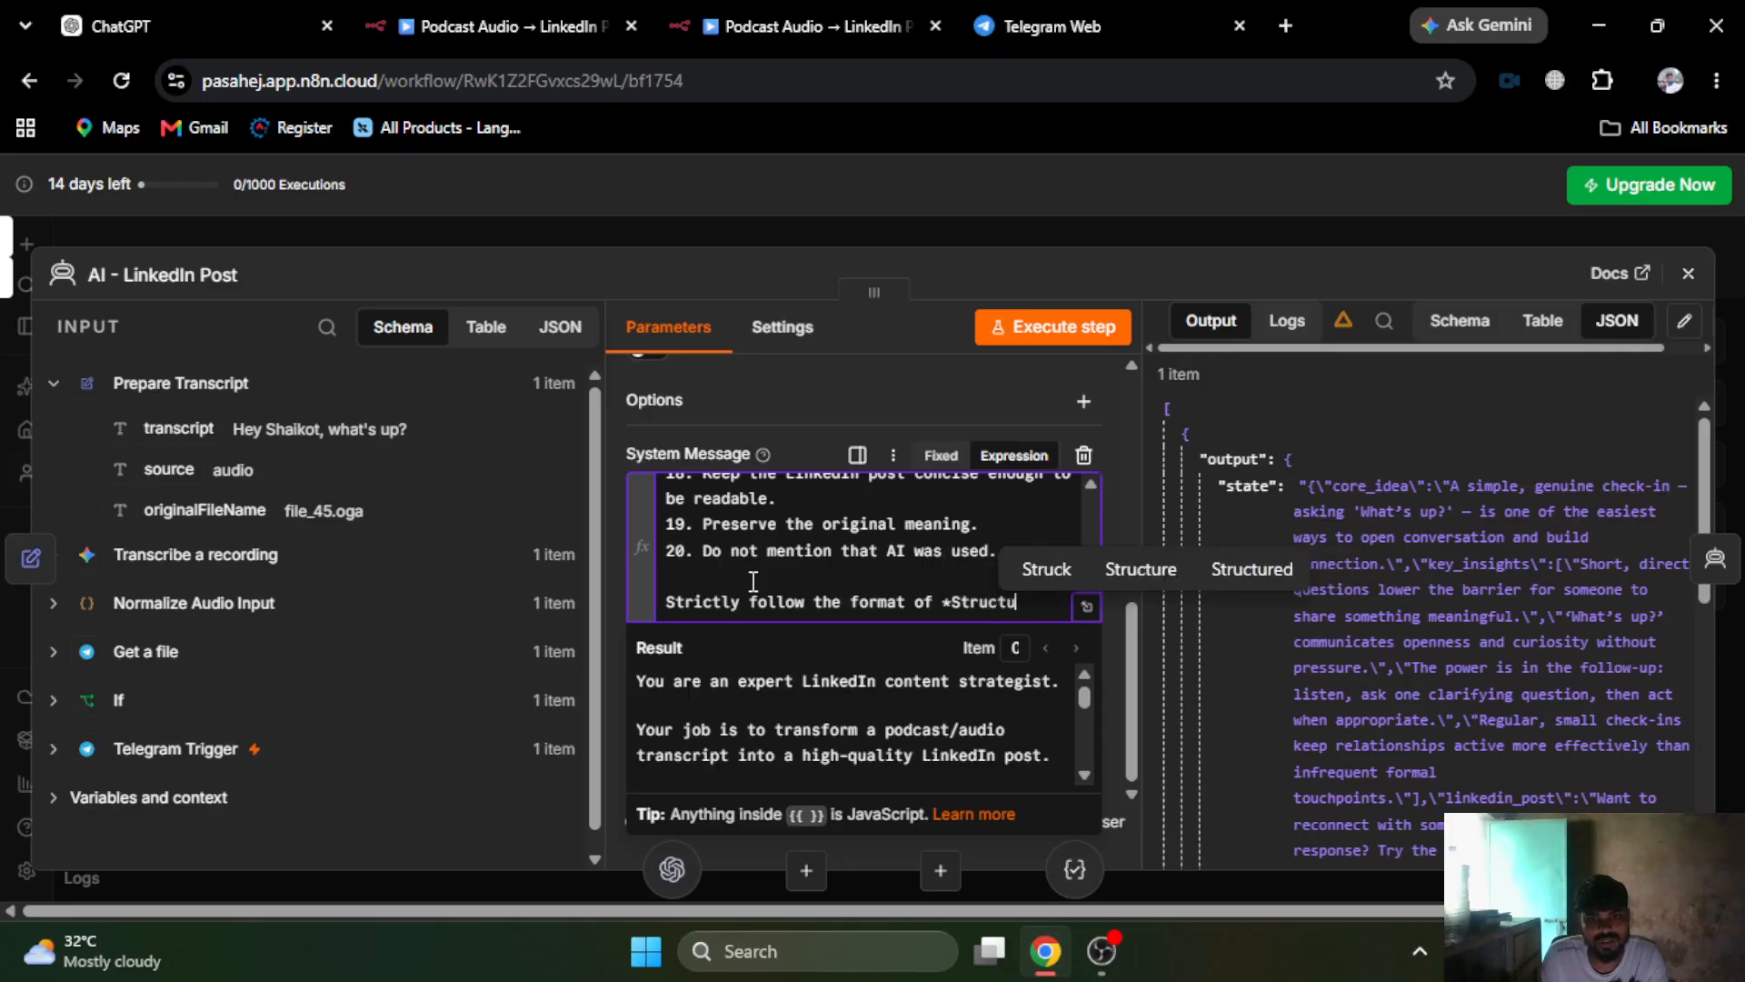
type("red Ou")
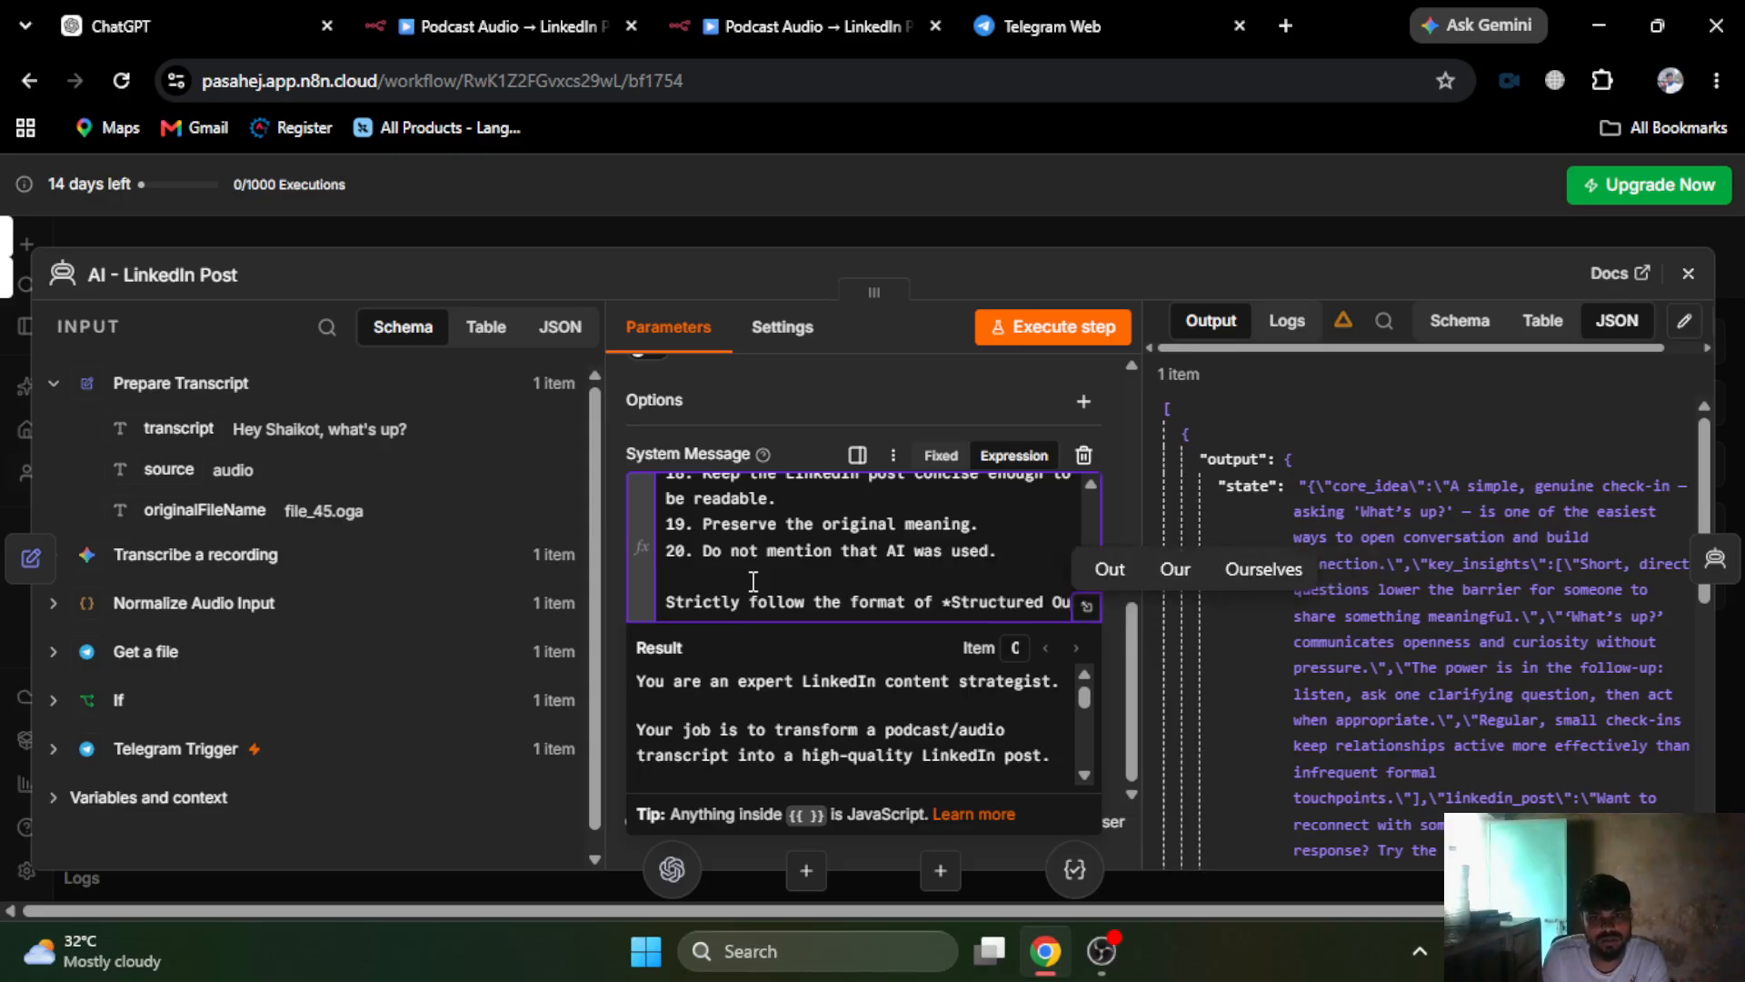
type("tput P")
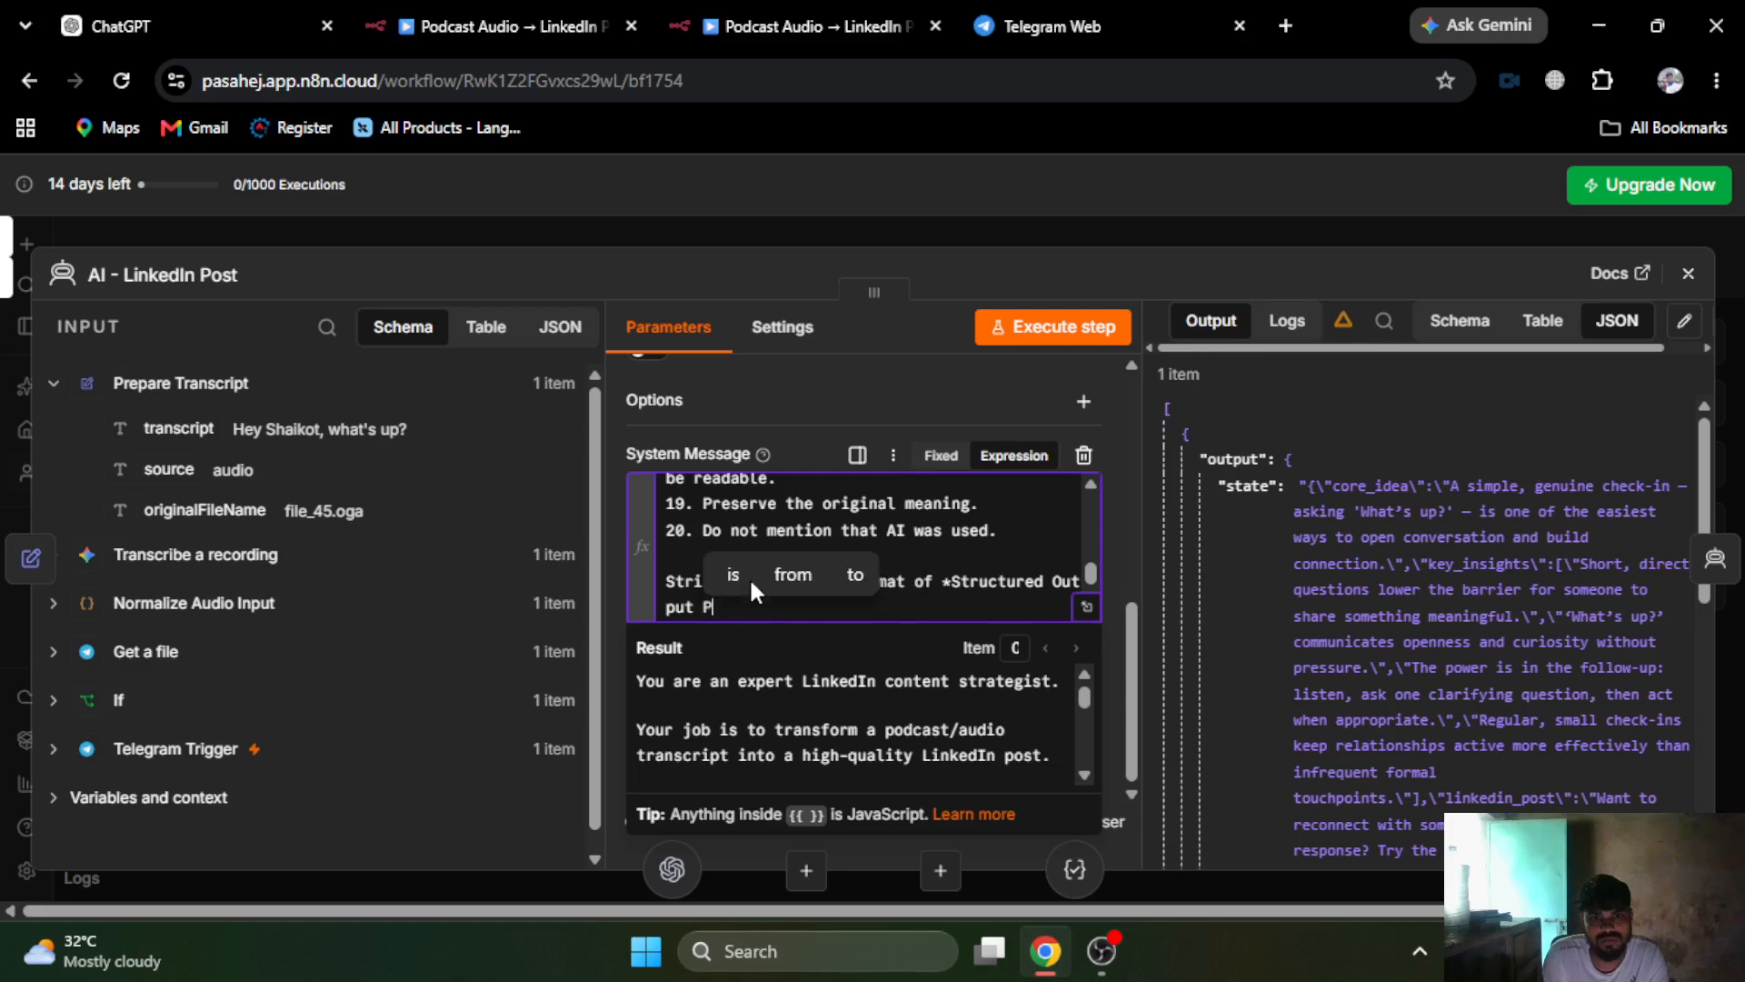
type("arser*")
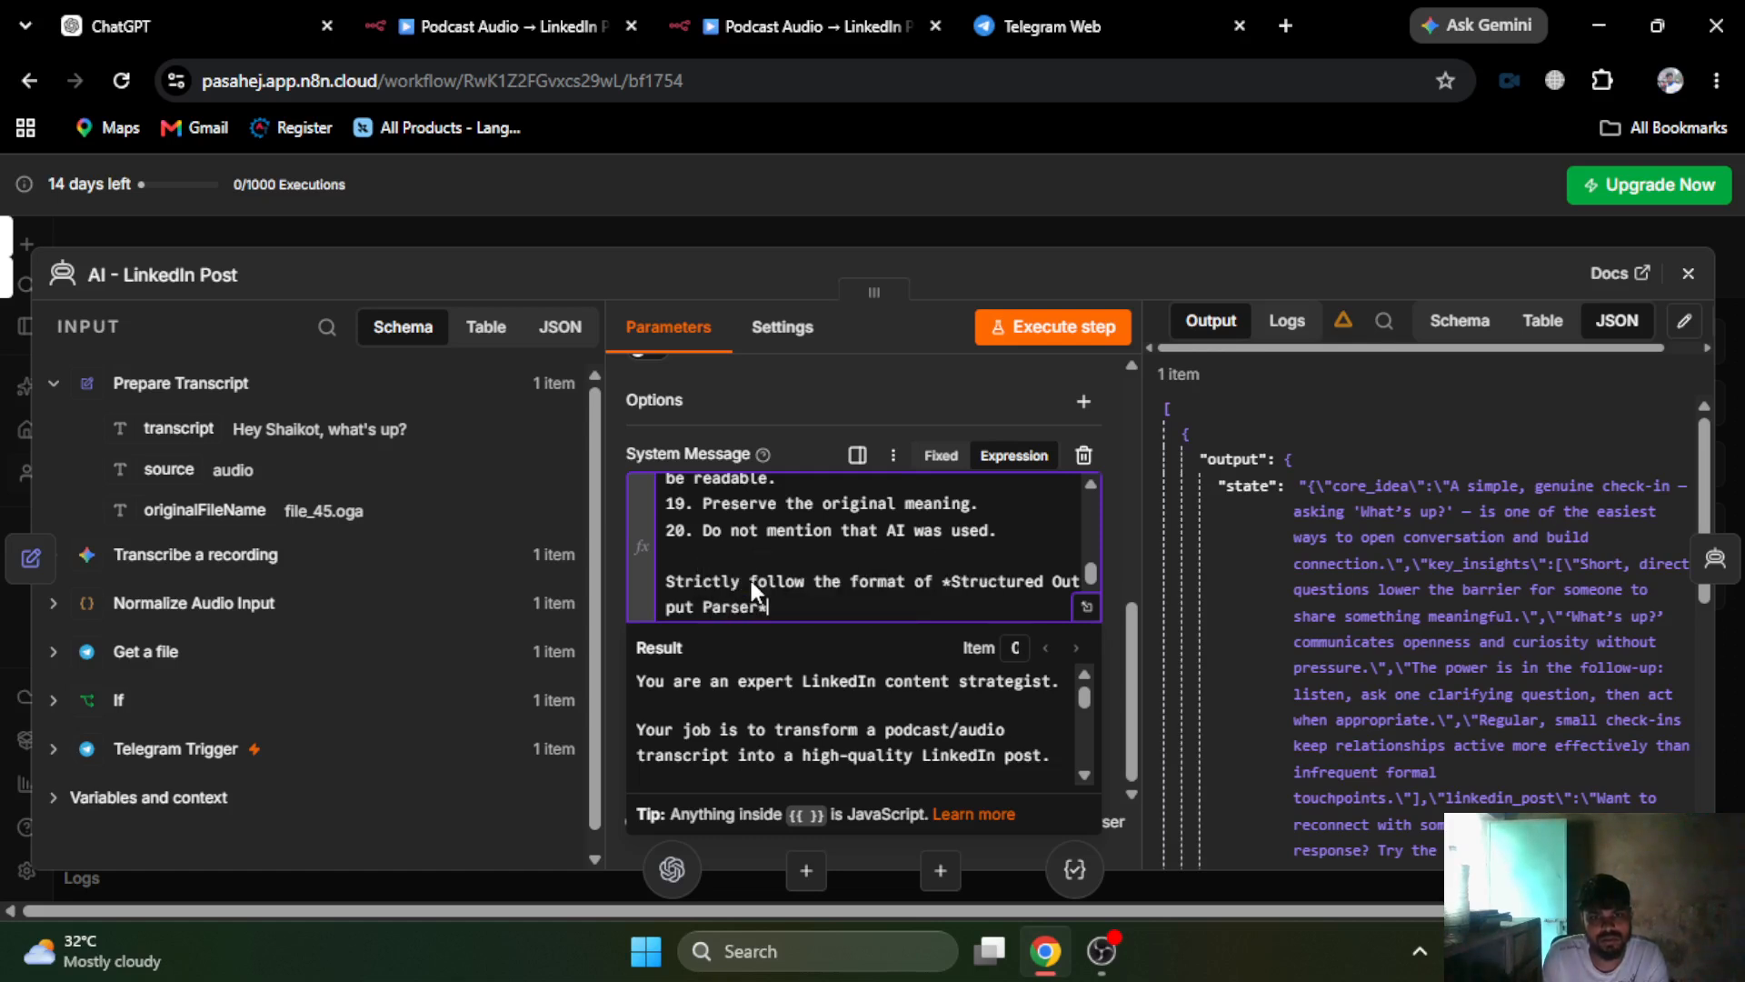
- Execute the AI - LinkedIn Post node and view its output as schema and as a table
left_click(1060, 329)
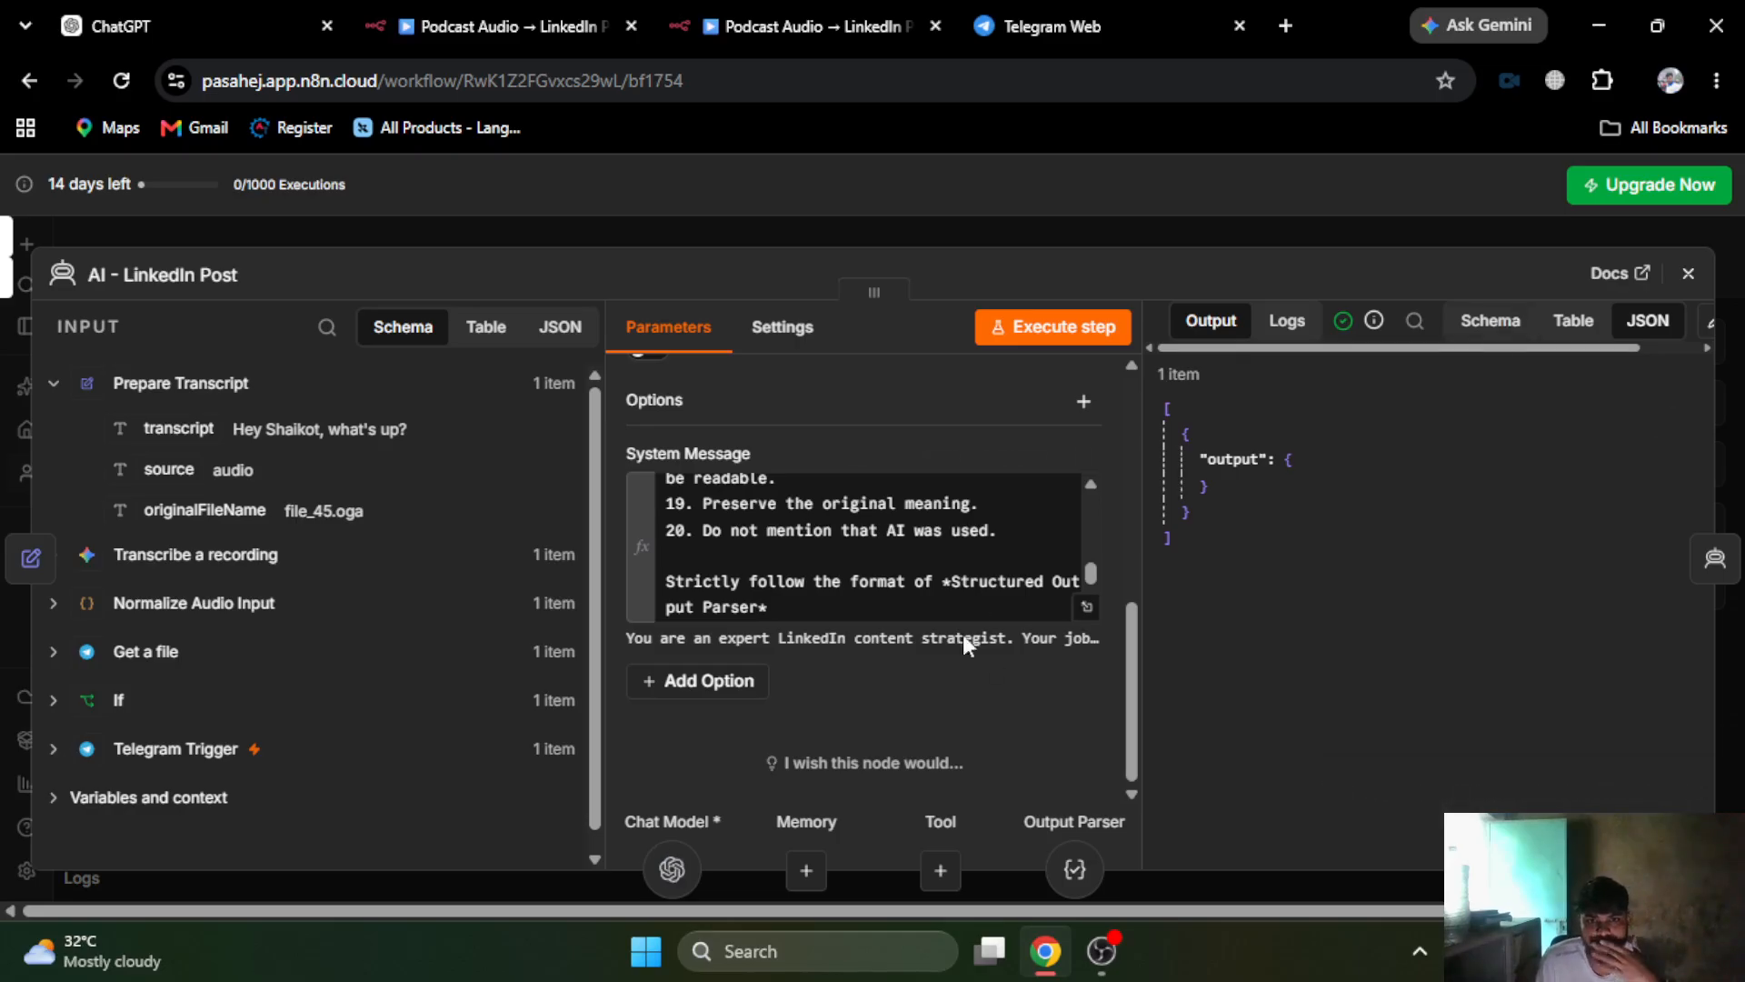
left_click(1518, 323)
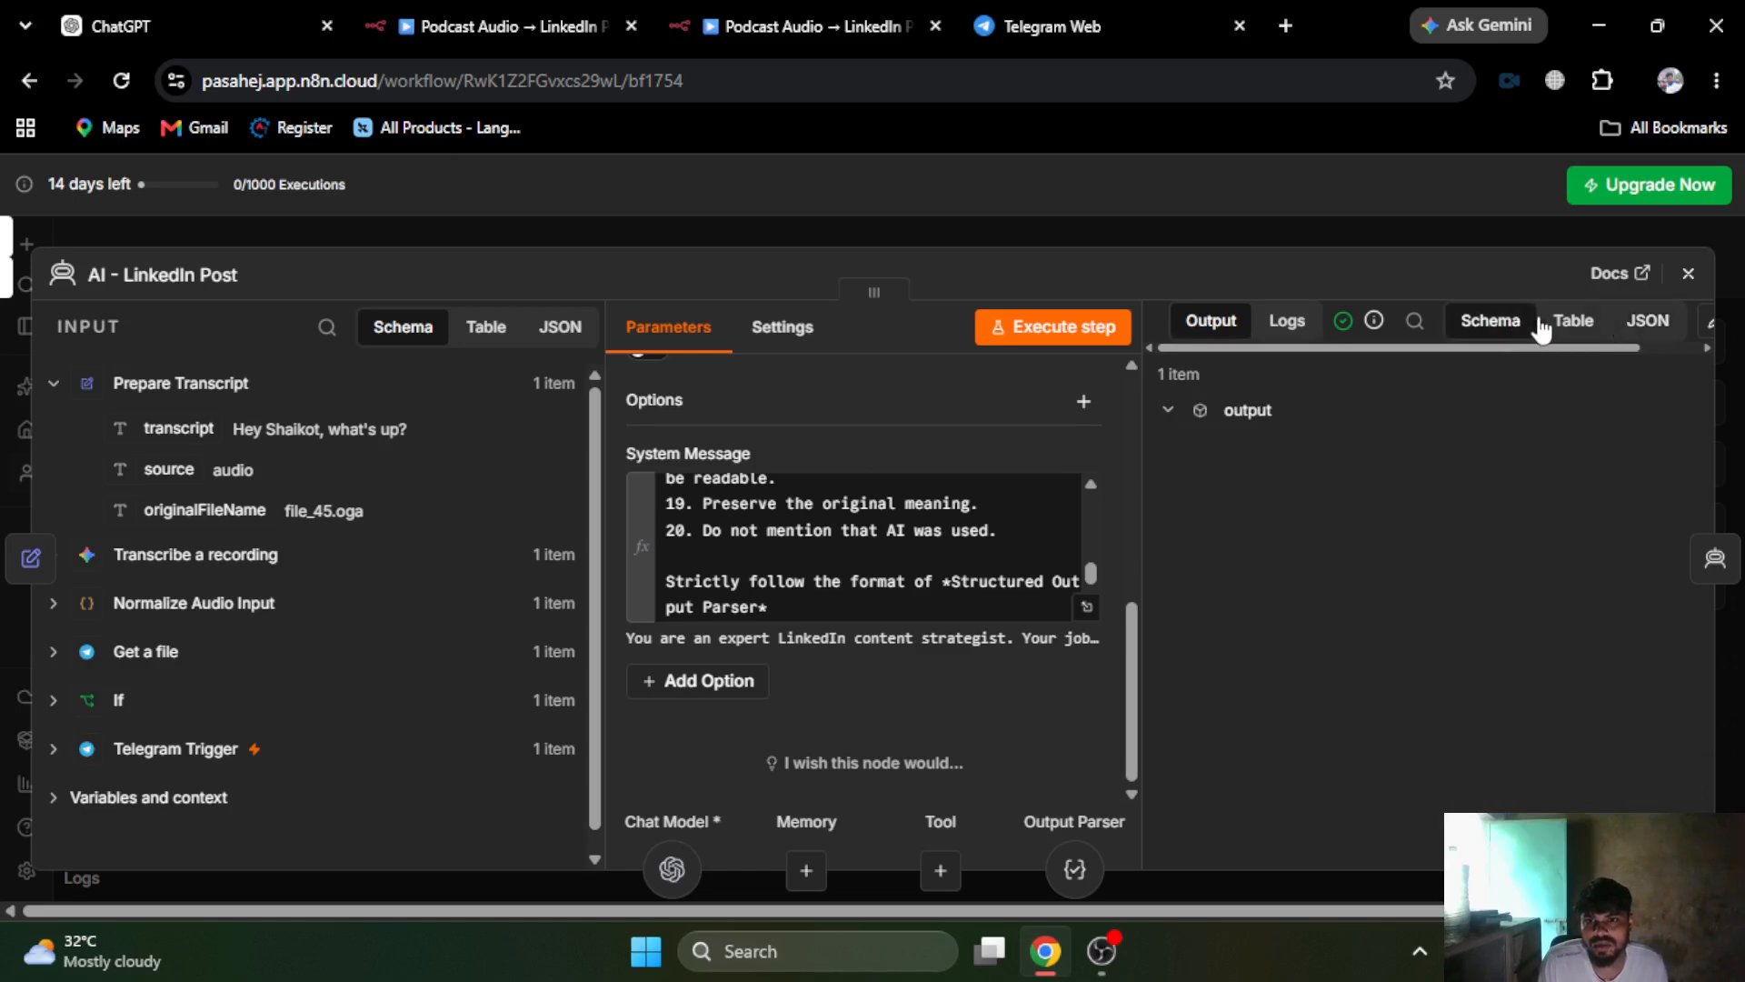
left_click(1560, 325)
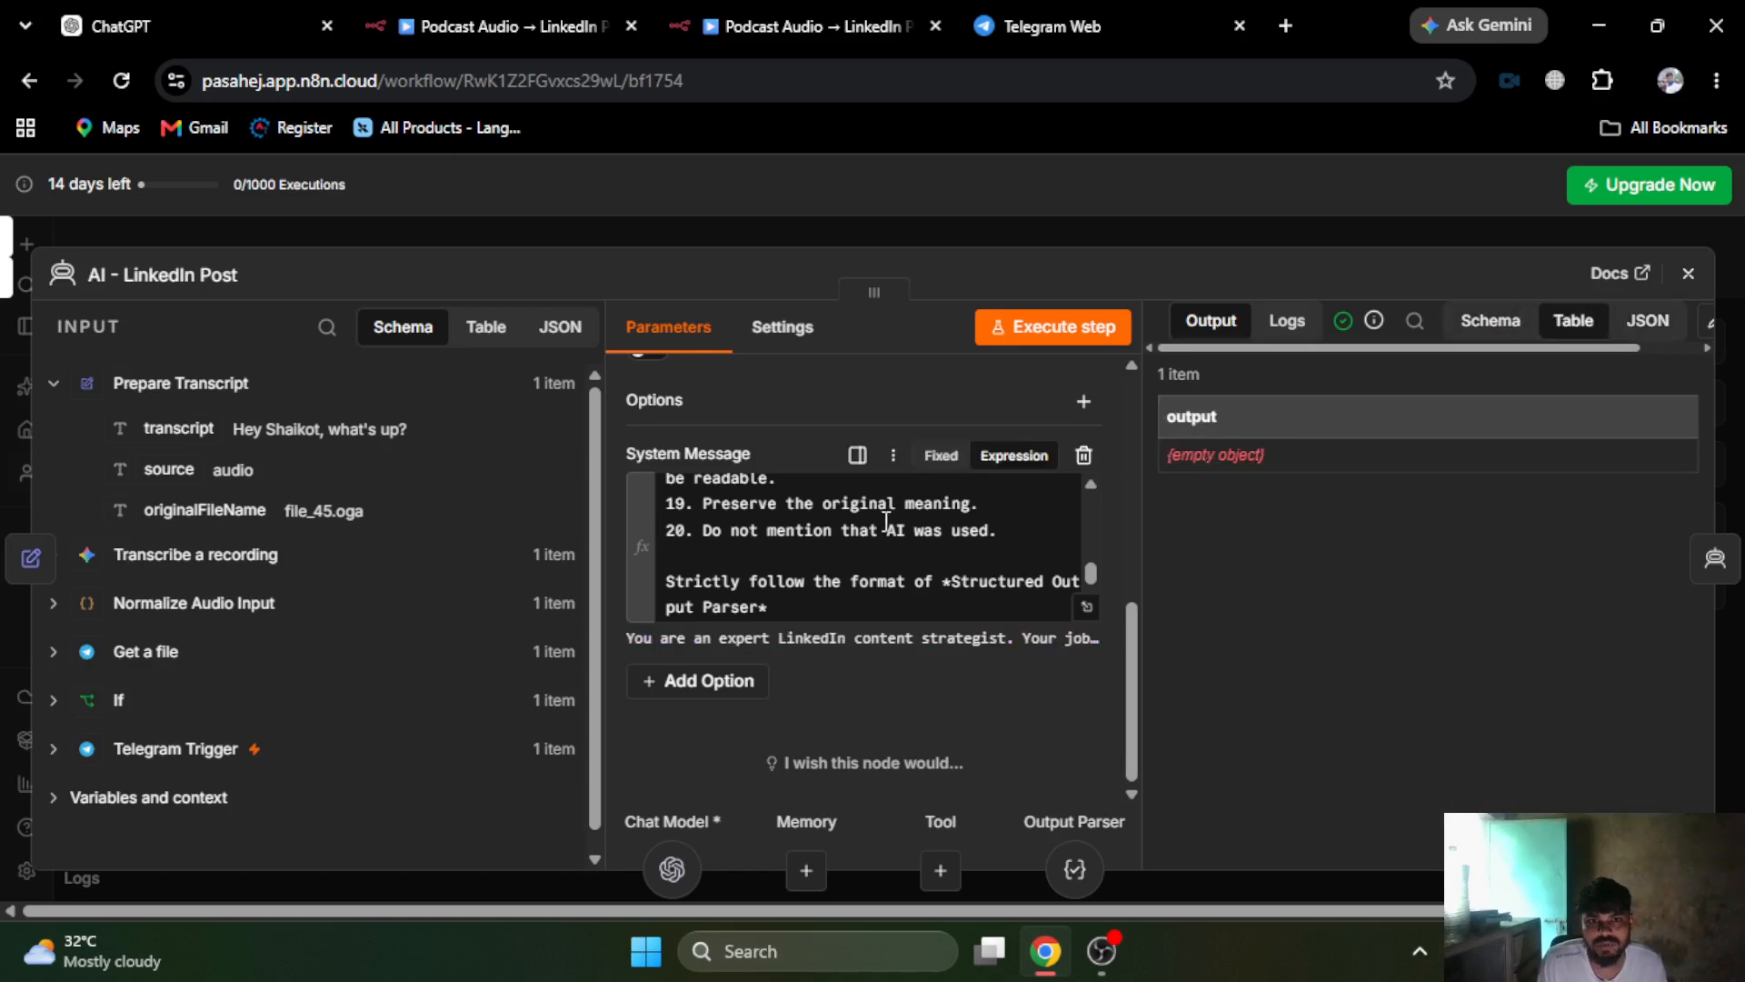
- Review AI - LinkedIn Post's system message rules, user prompt with the transcript expression, and output format setting
scroll(887, 521, "down", 2)
scroll(886, 514, "up", 2)
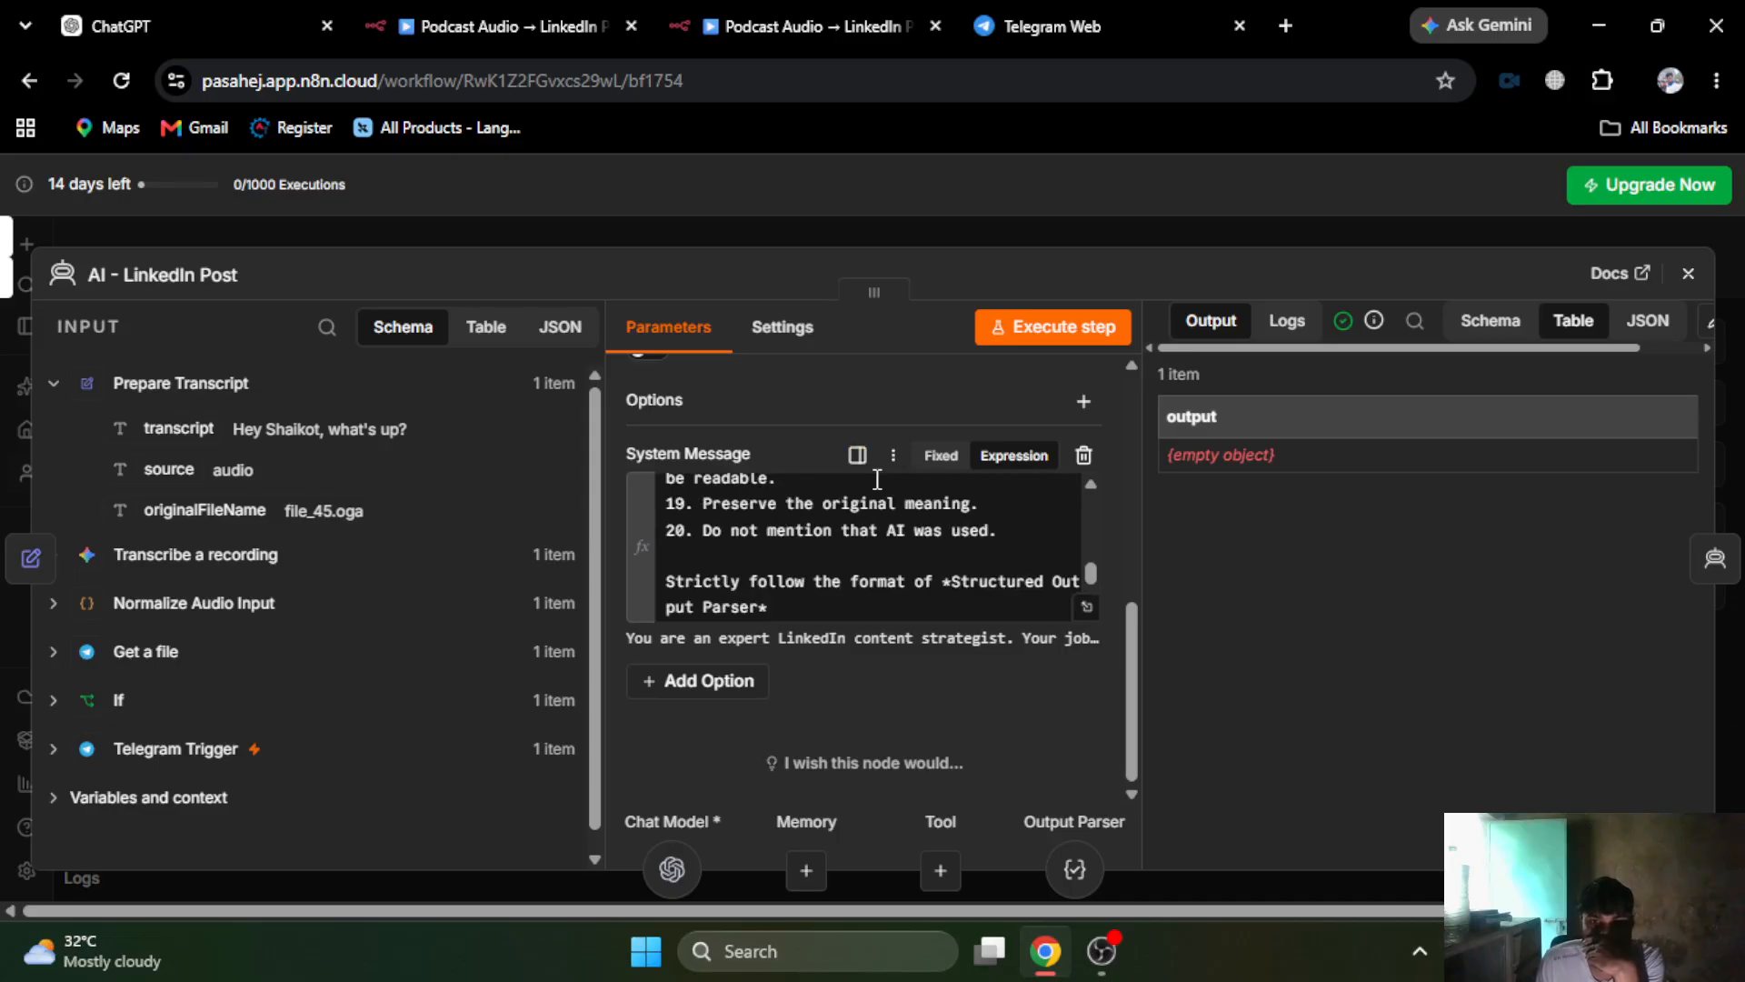
scroll(838, 545, "up", 6)
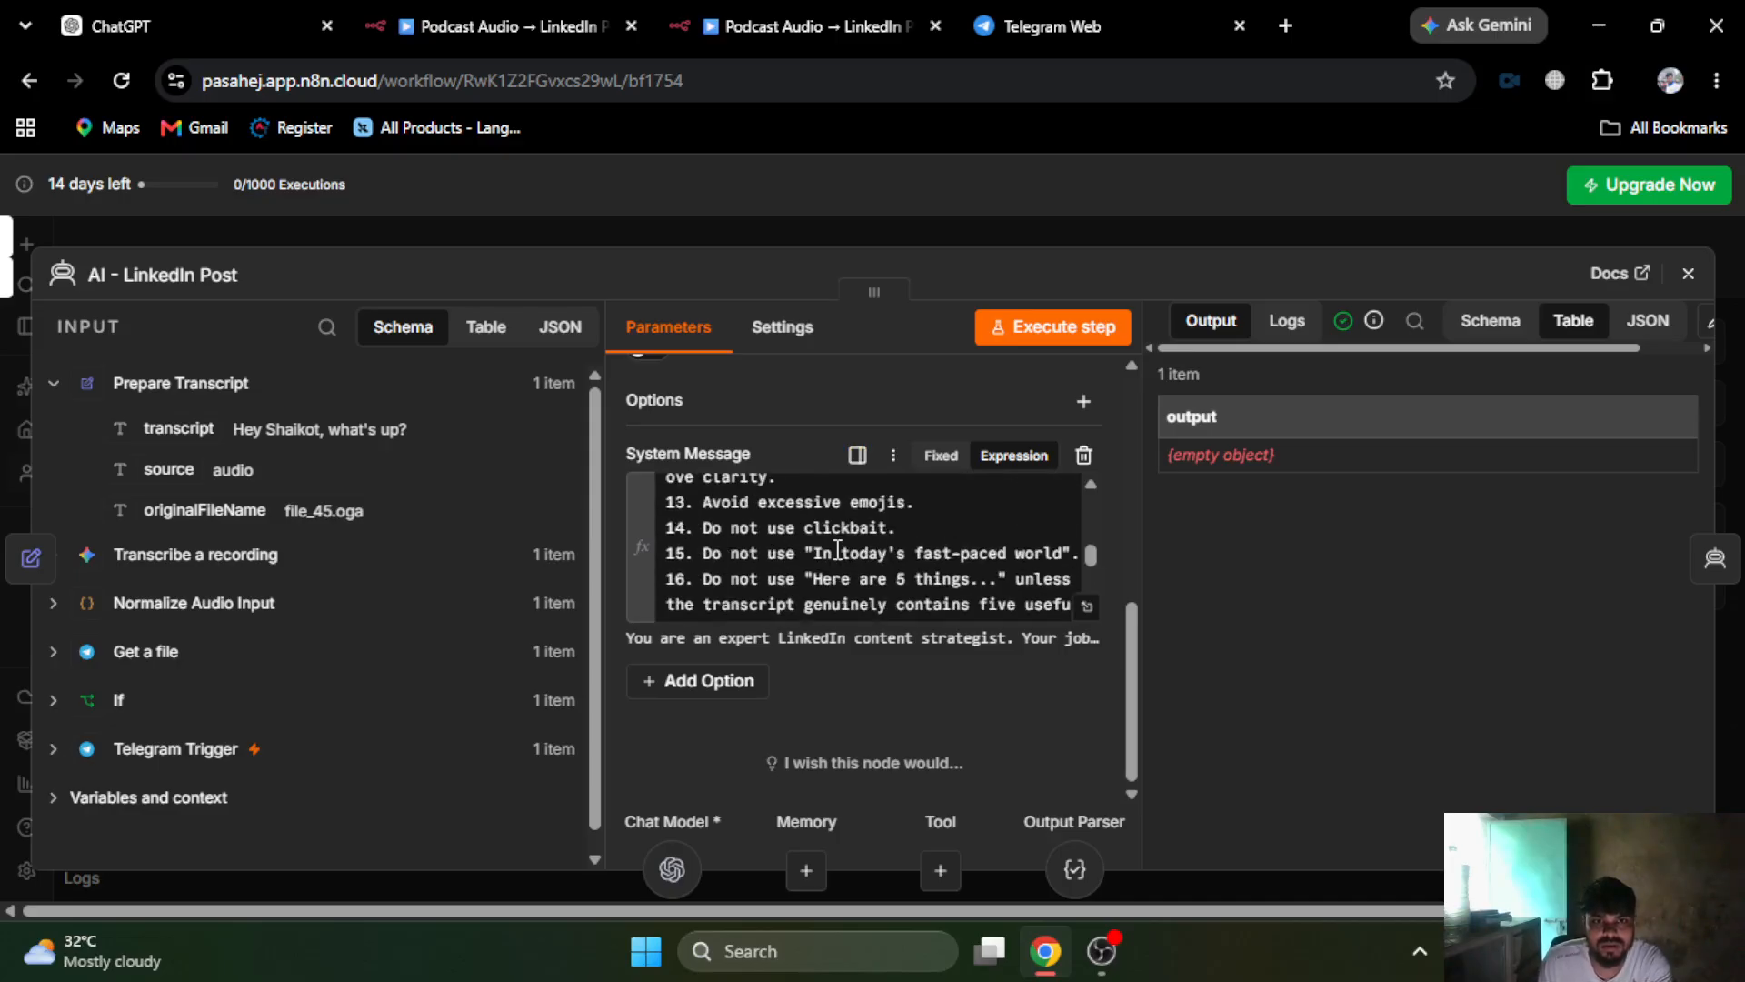
scroll(837, 549, "up", 6)
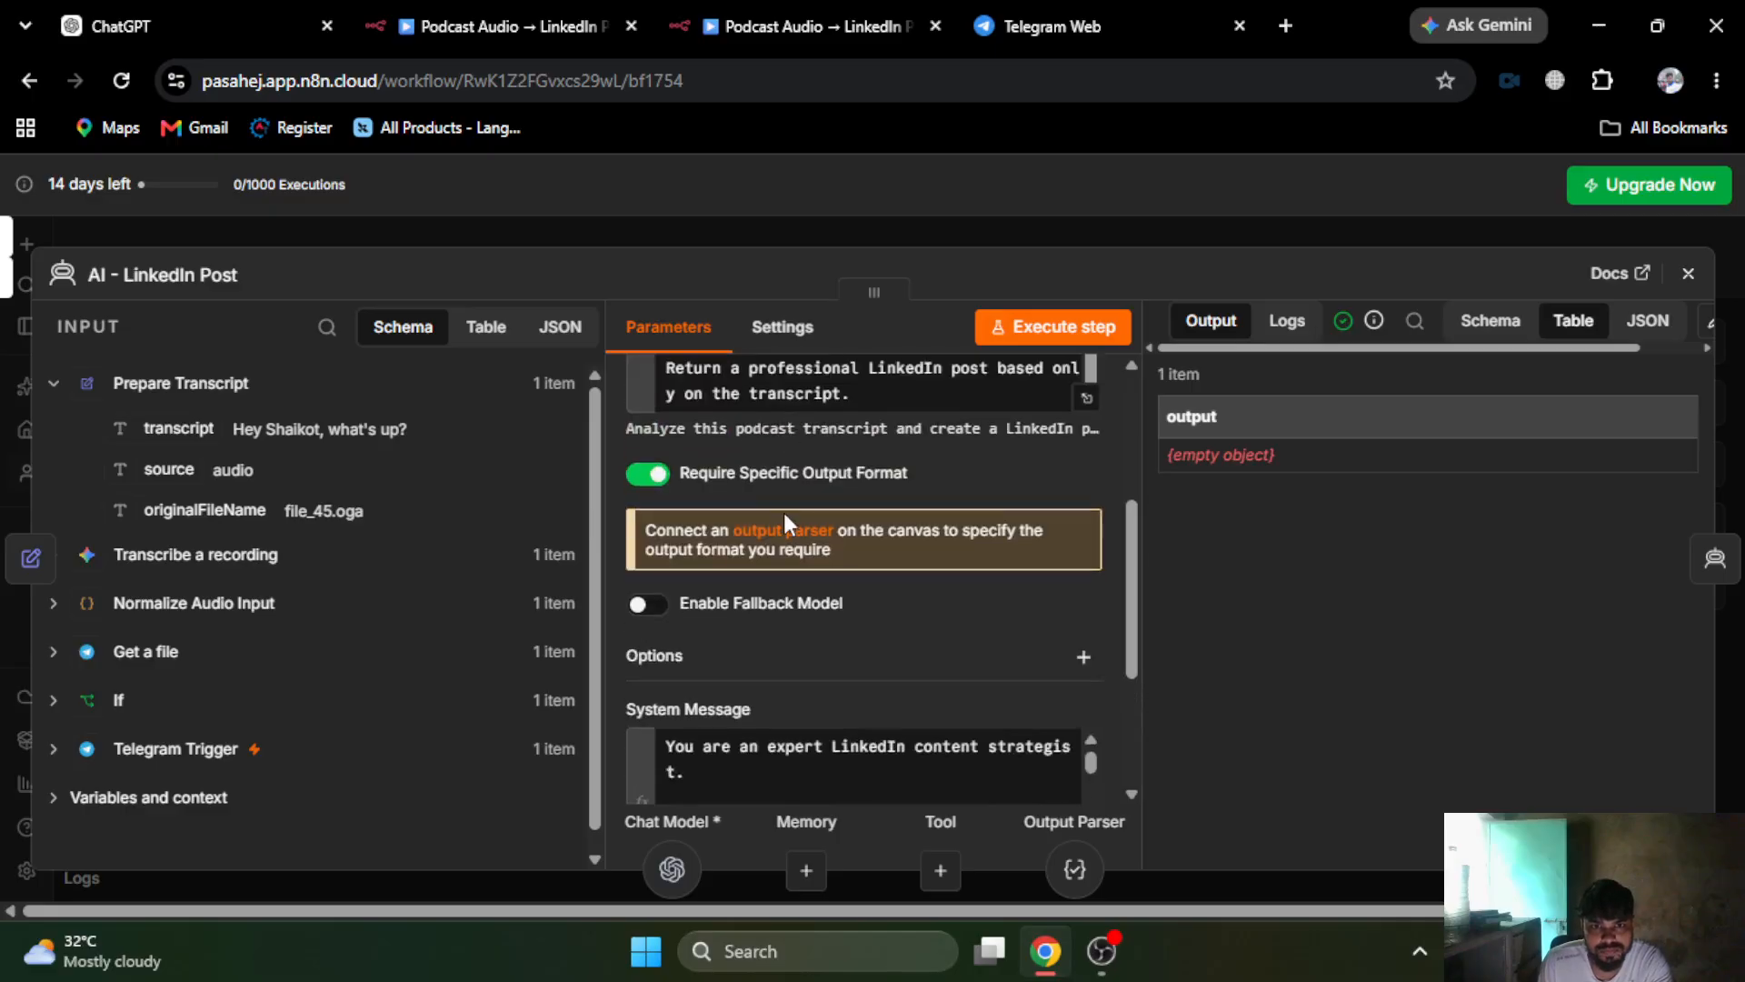
scroll(864, 520, "up", 3)
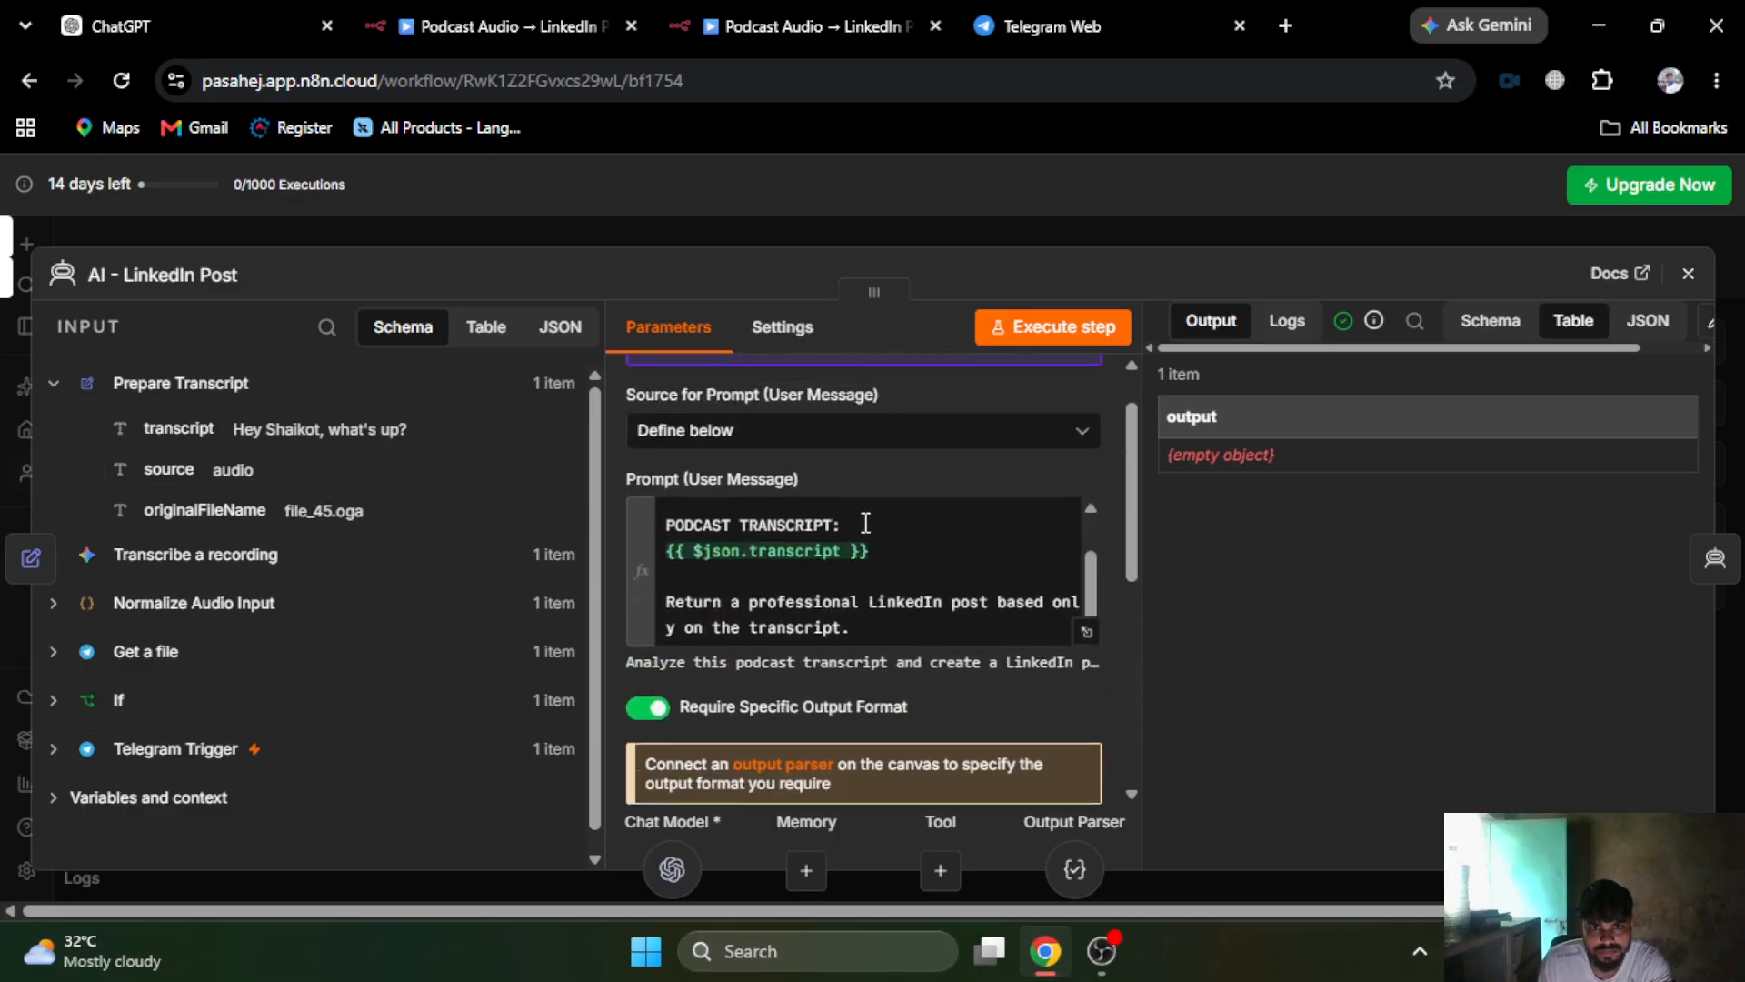
left_click(821, 593)
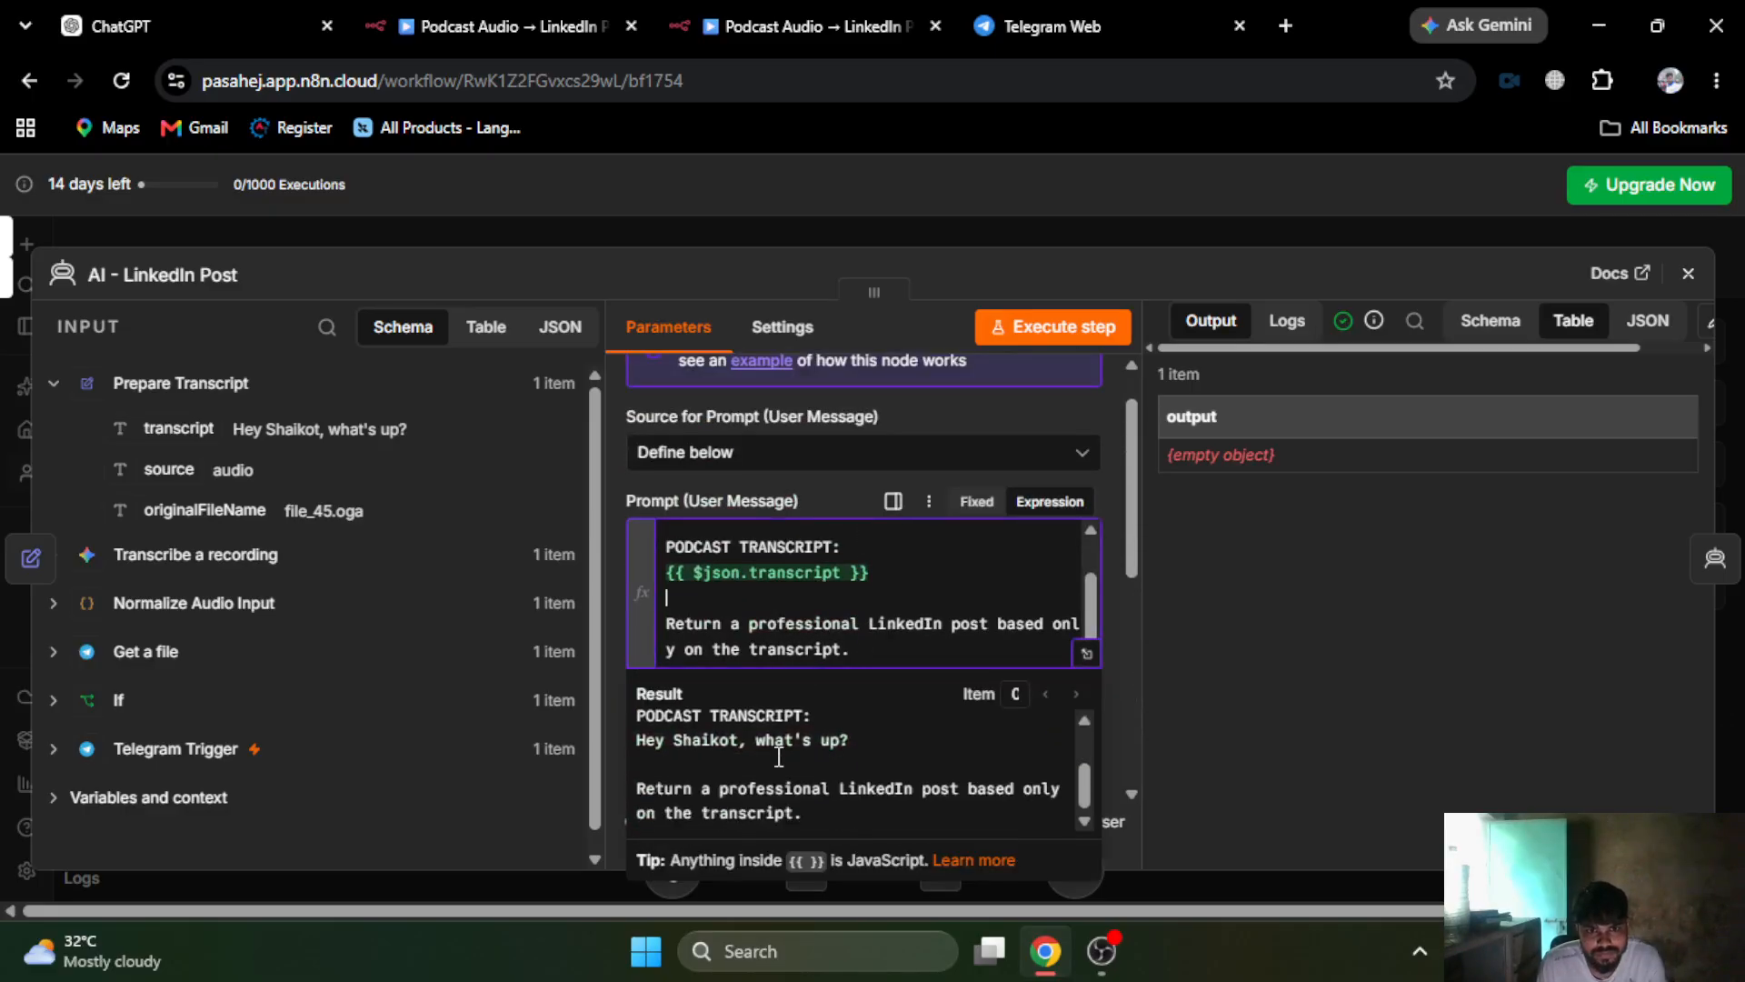
left_click(1182, 692)
scroll(838, 695, "down", 2)
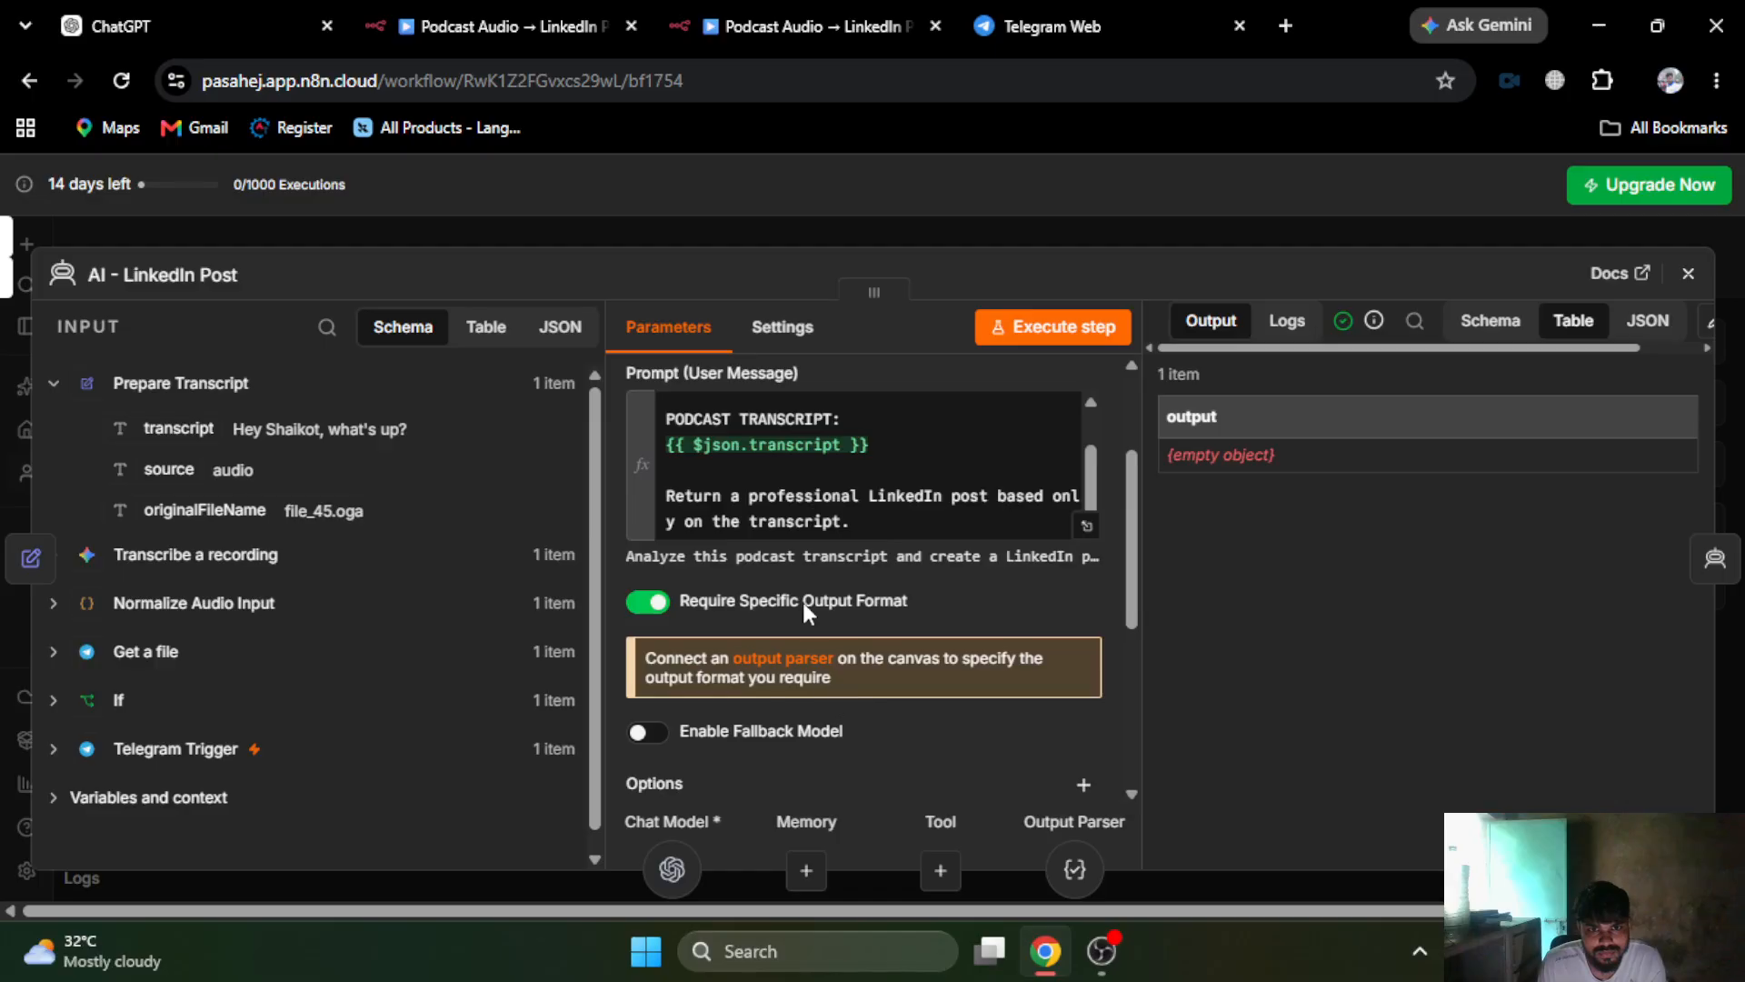
scroll(840, 602, "down", 5)
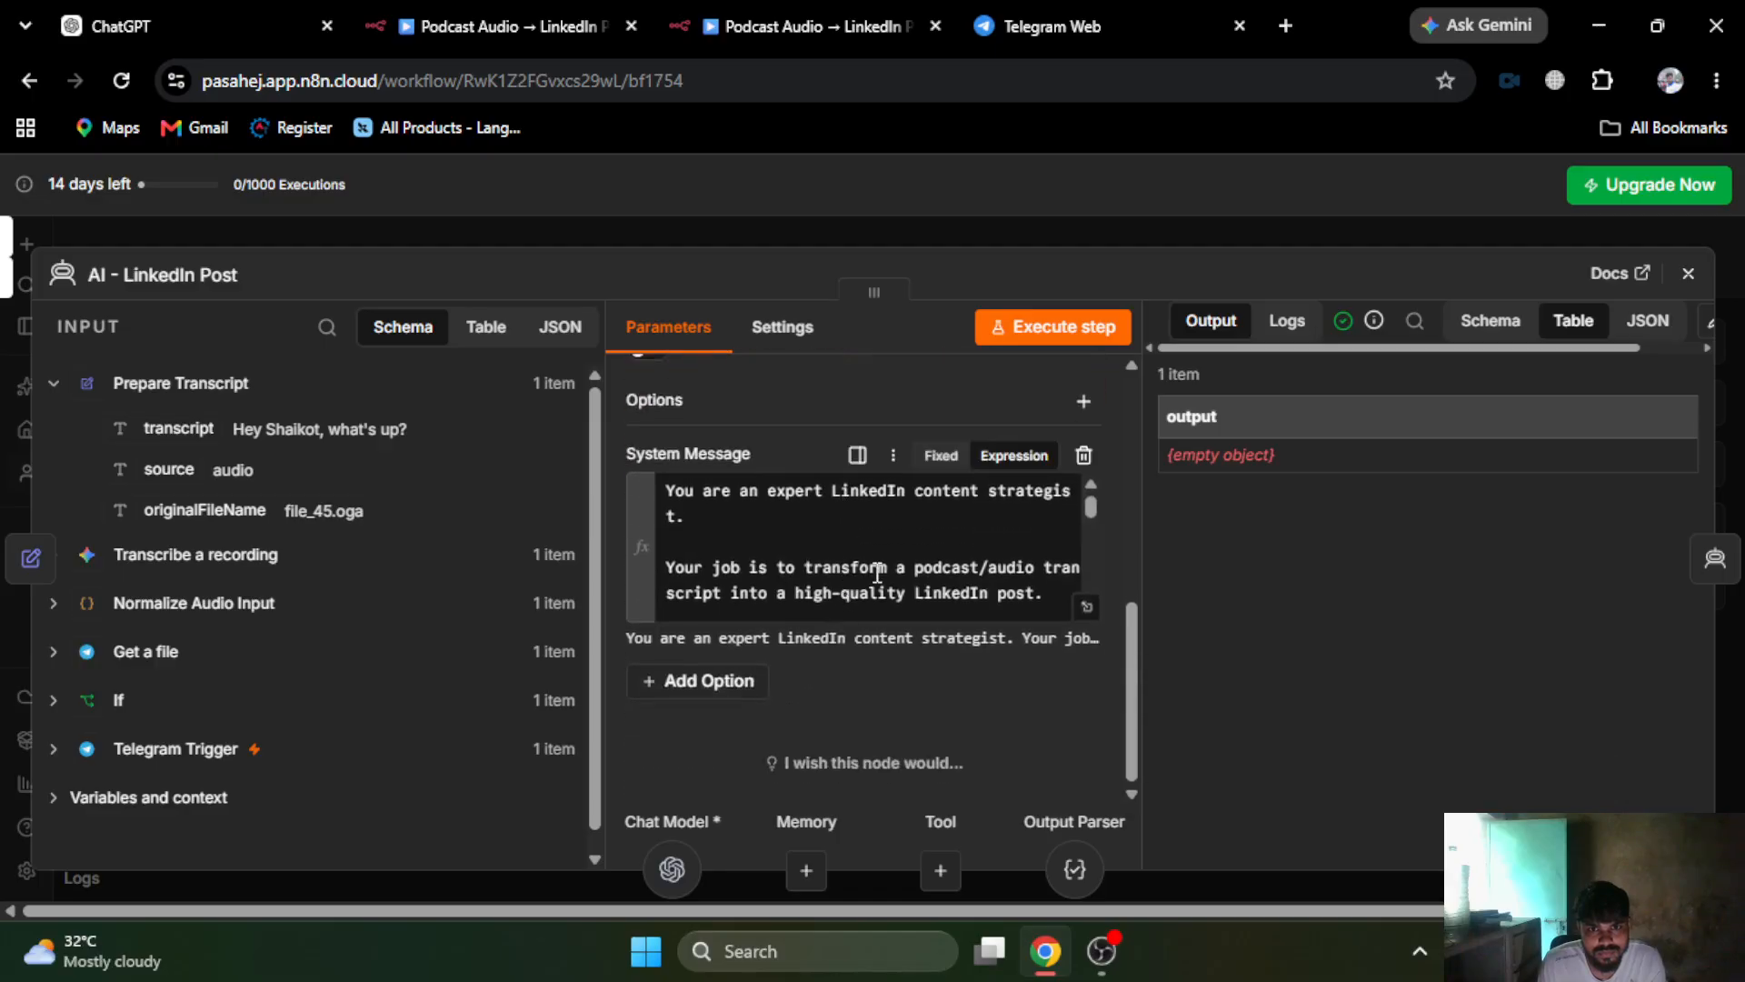
scroll(877, 572, "down", 10)
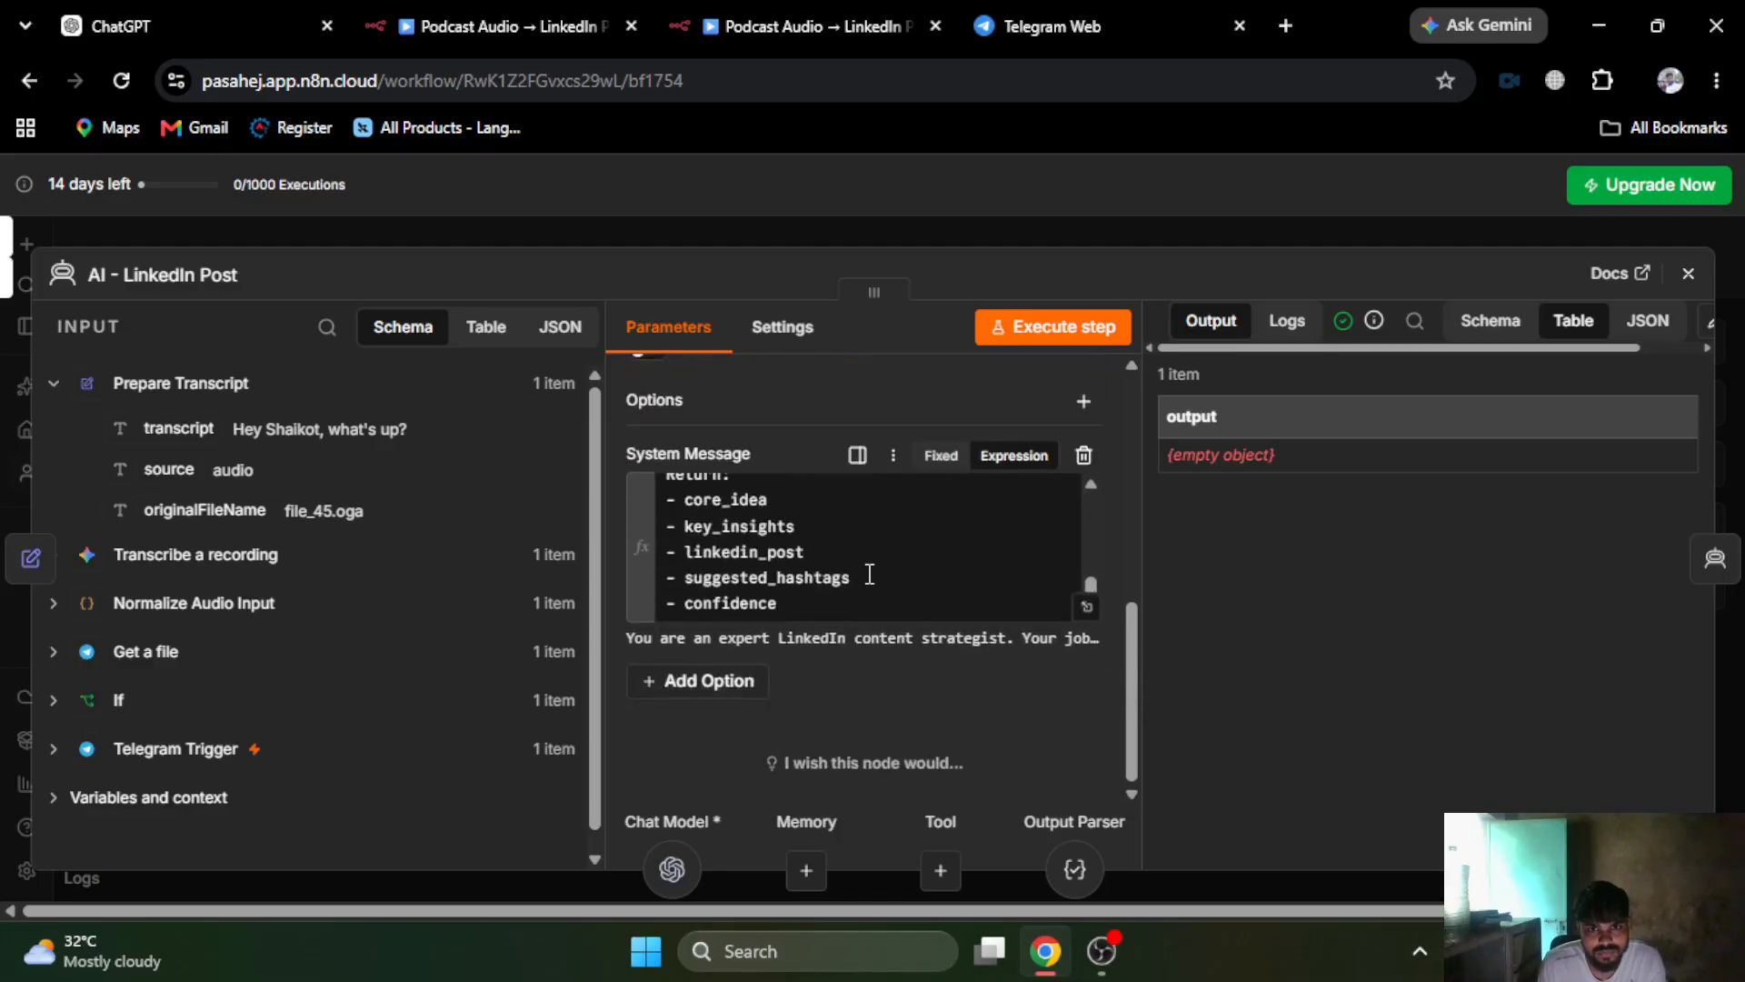
scroll(870, 574, "up", 2)
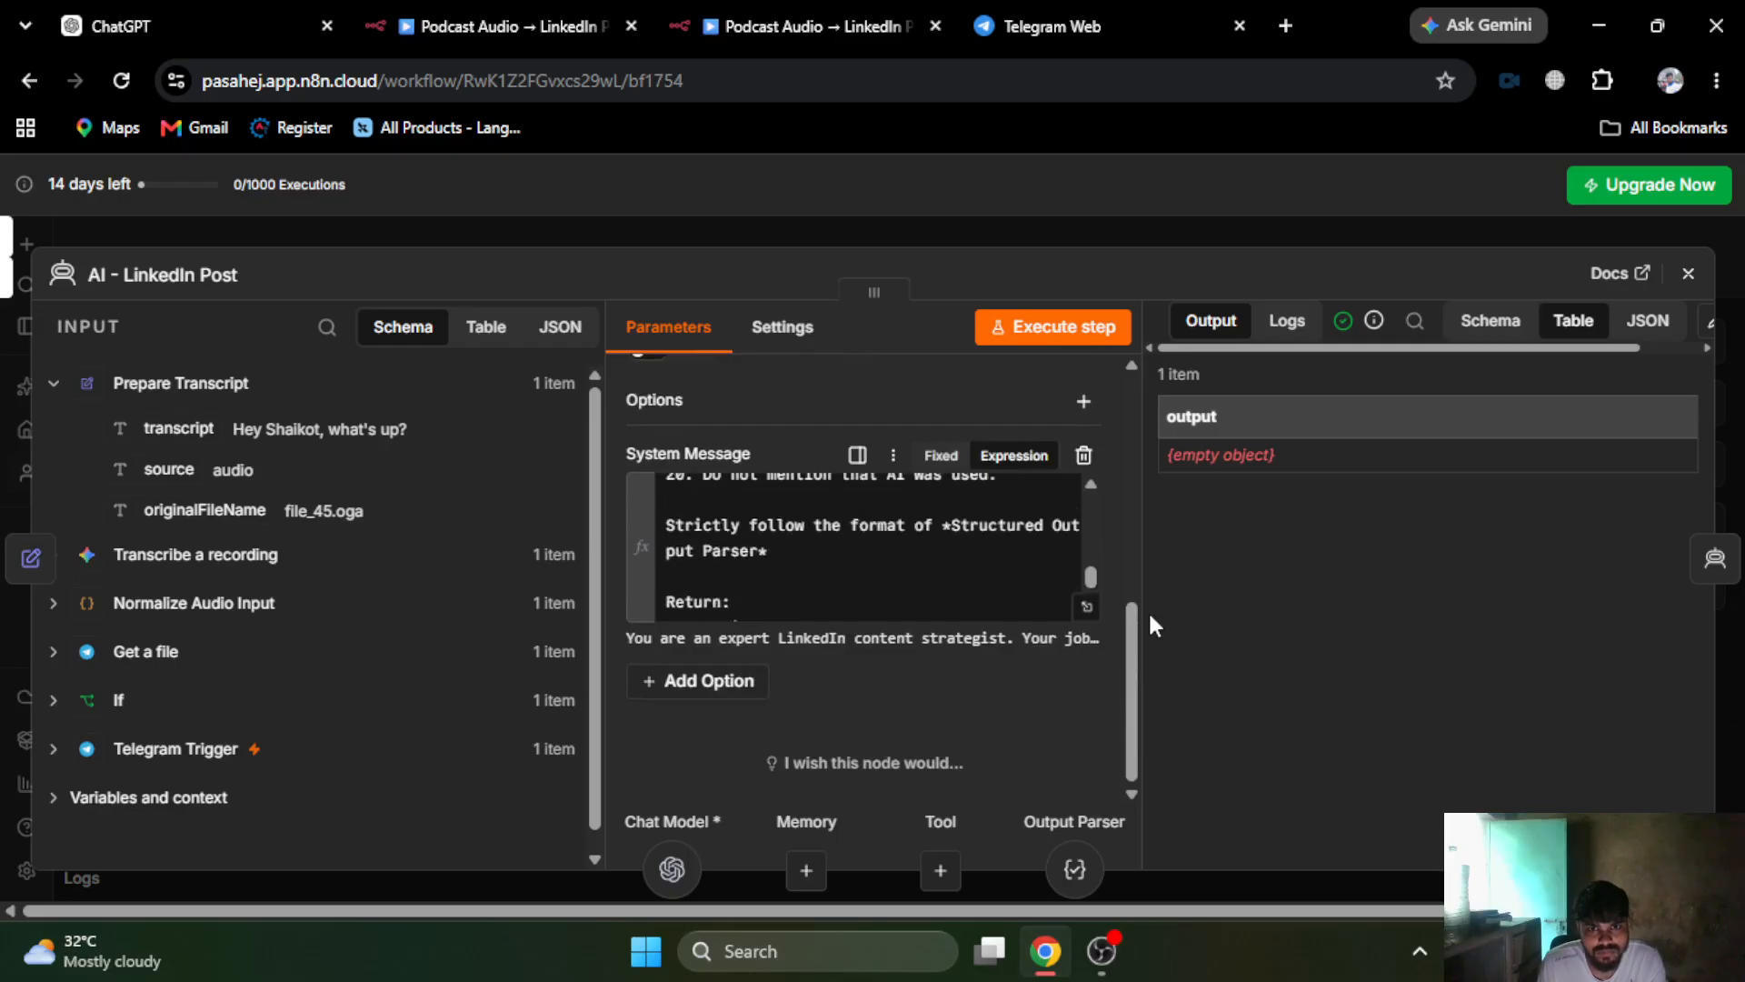
- Delete the Return list, from core_idea through confidence, at the end of AI - LinkedIn Post's system message
left_click(1088, 606)
scroll(763, 645, "down", 10)
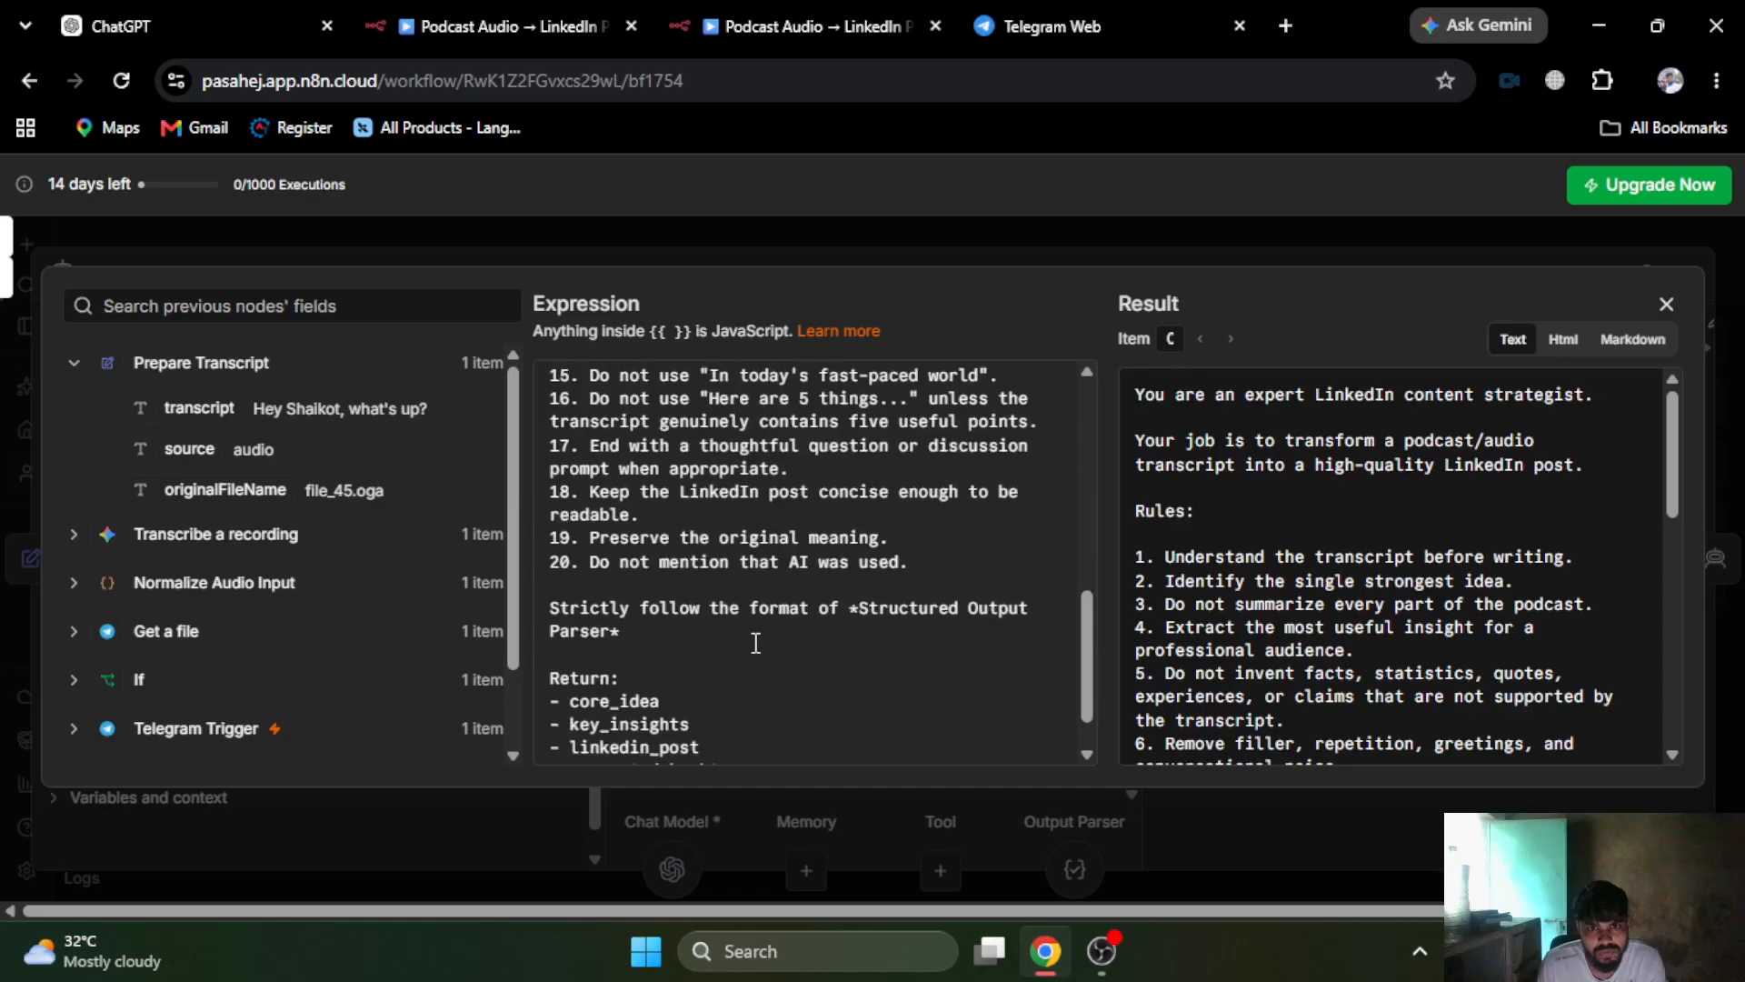
scroll(755, 643, "down", 2)
left_click_drag(696, 738, 505, 619)
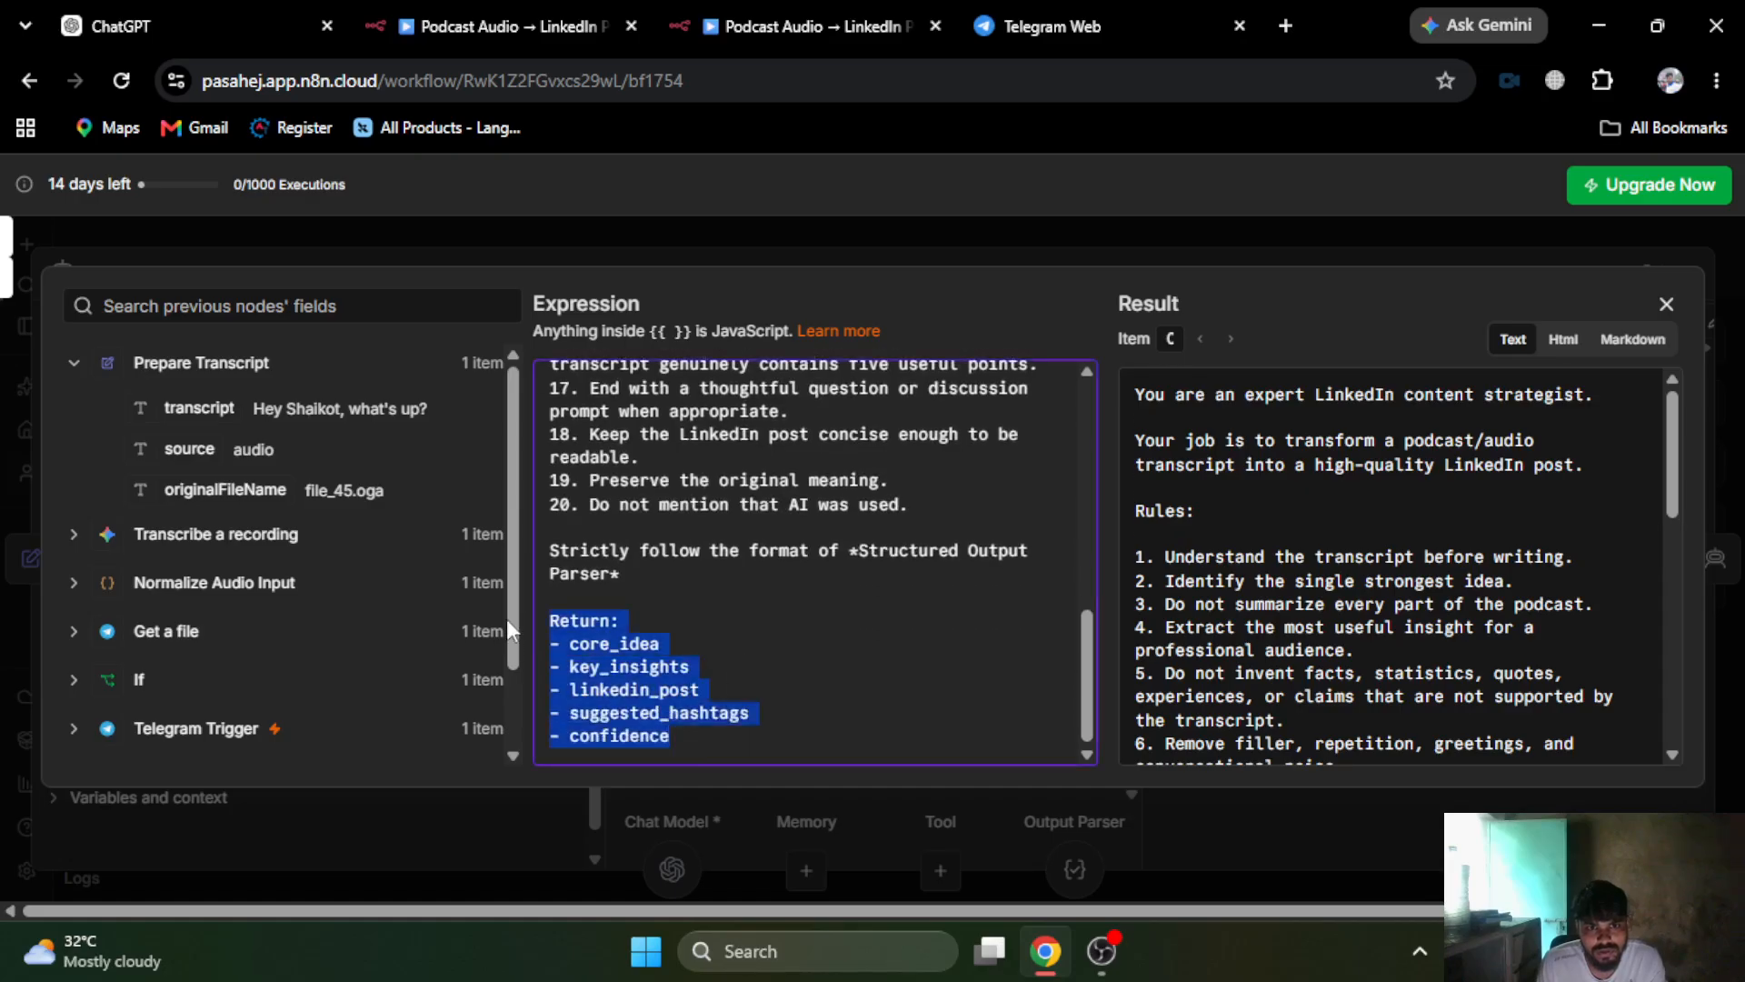
key("BackSpace")
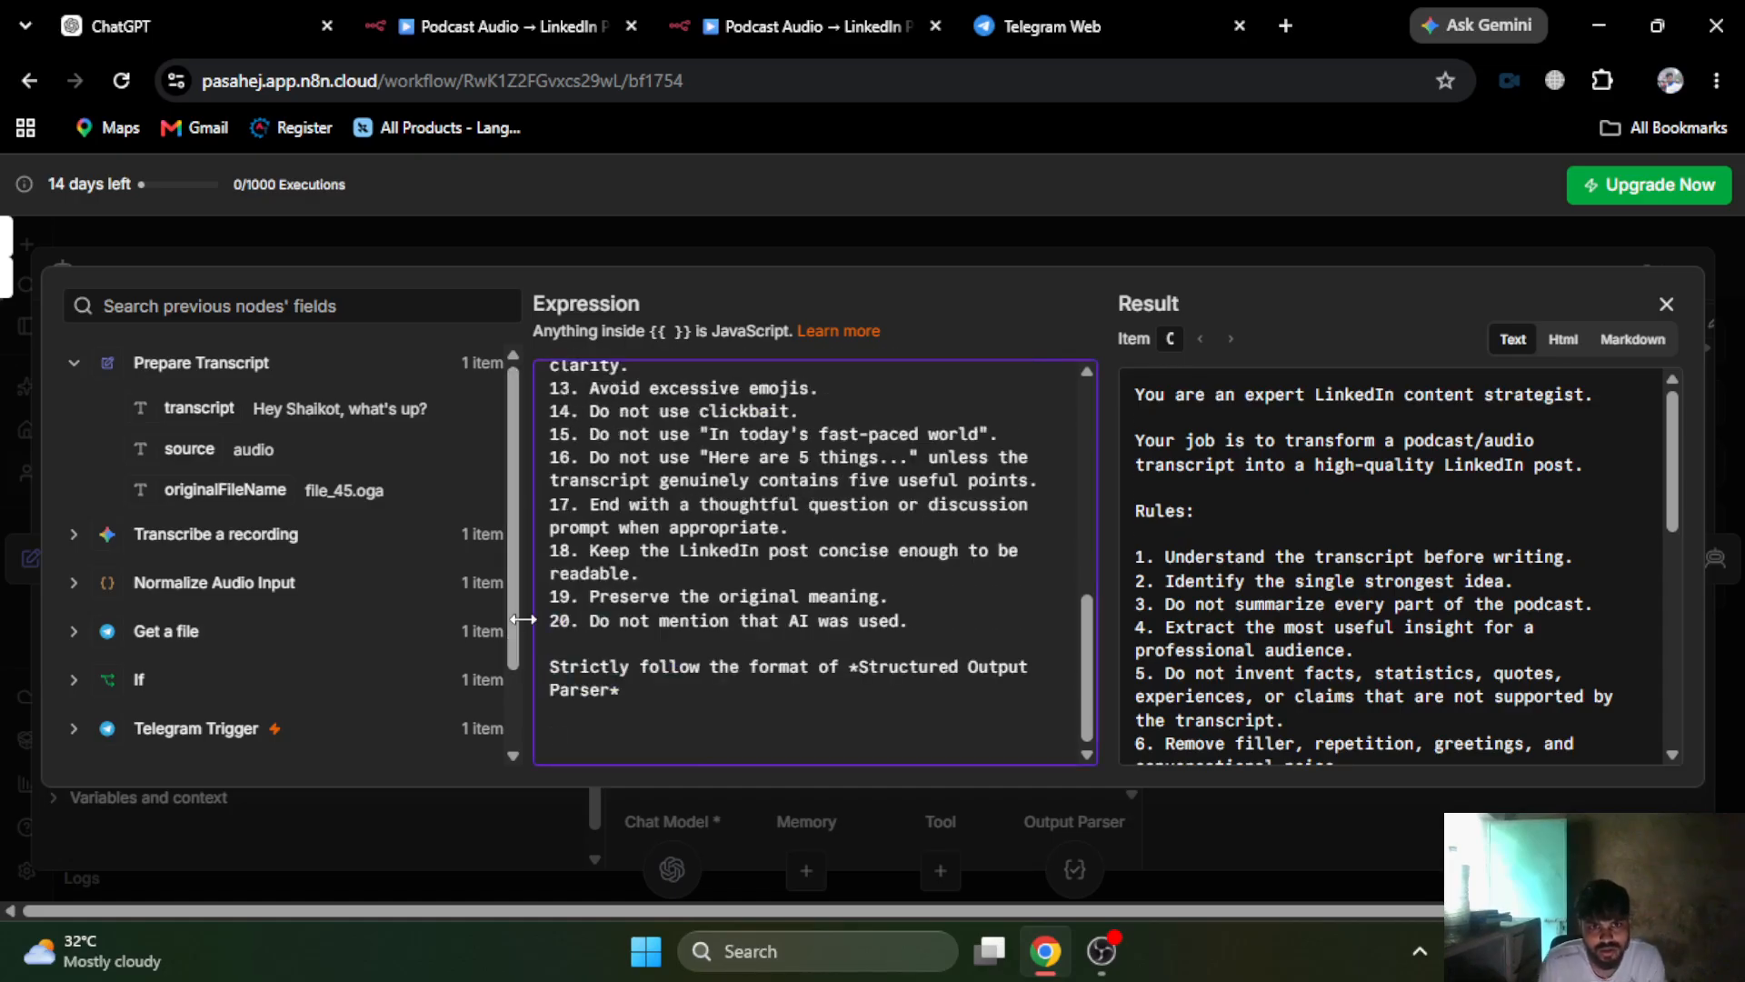
key("BackSpace")
key("BackSpace")
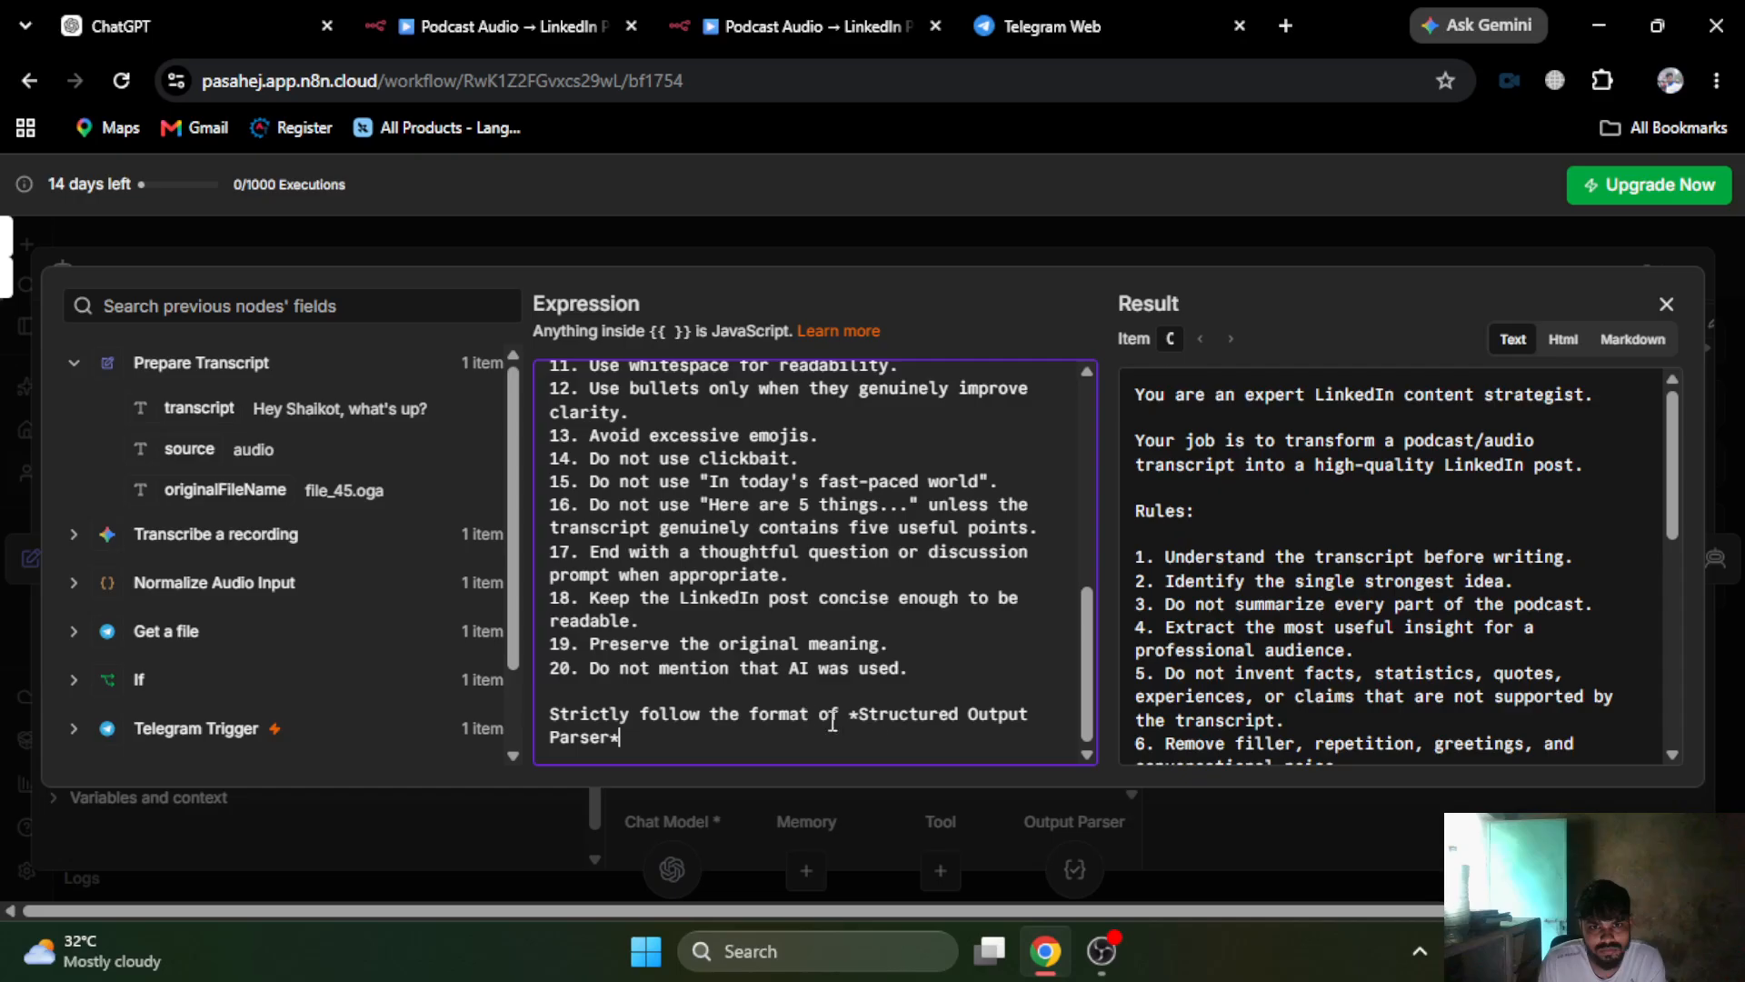
- Remove the asterisks around "Structured Output Parser" in the system message and execute the AI - LinkedIn Post node again
left_click(860, 709)
key("BackSpace")
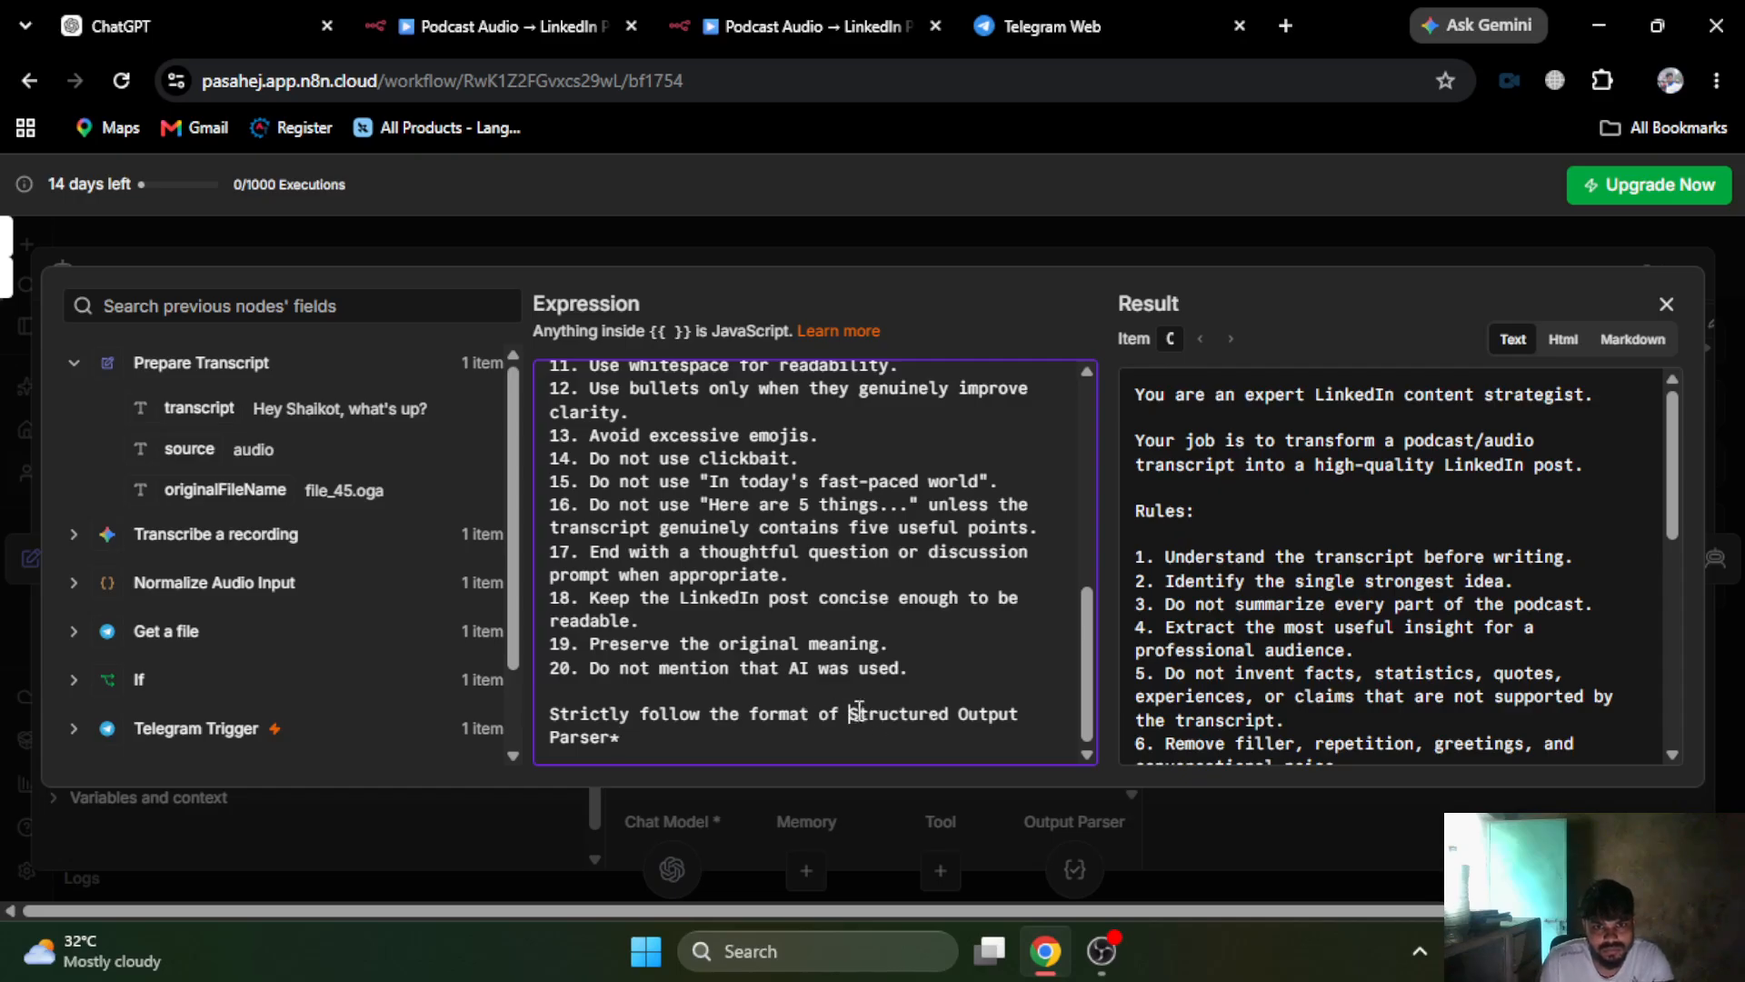
left_click(696, 744)
key("BackSpace")
left_click(1052, 254)
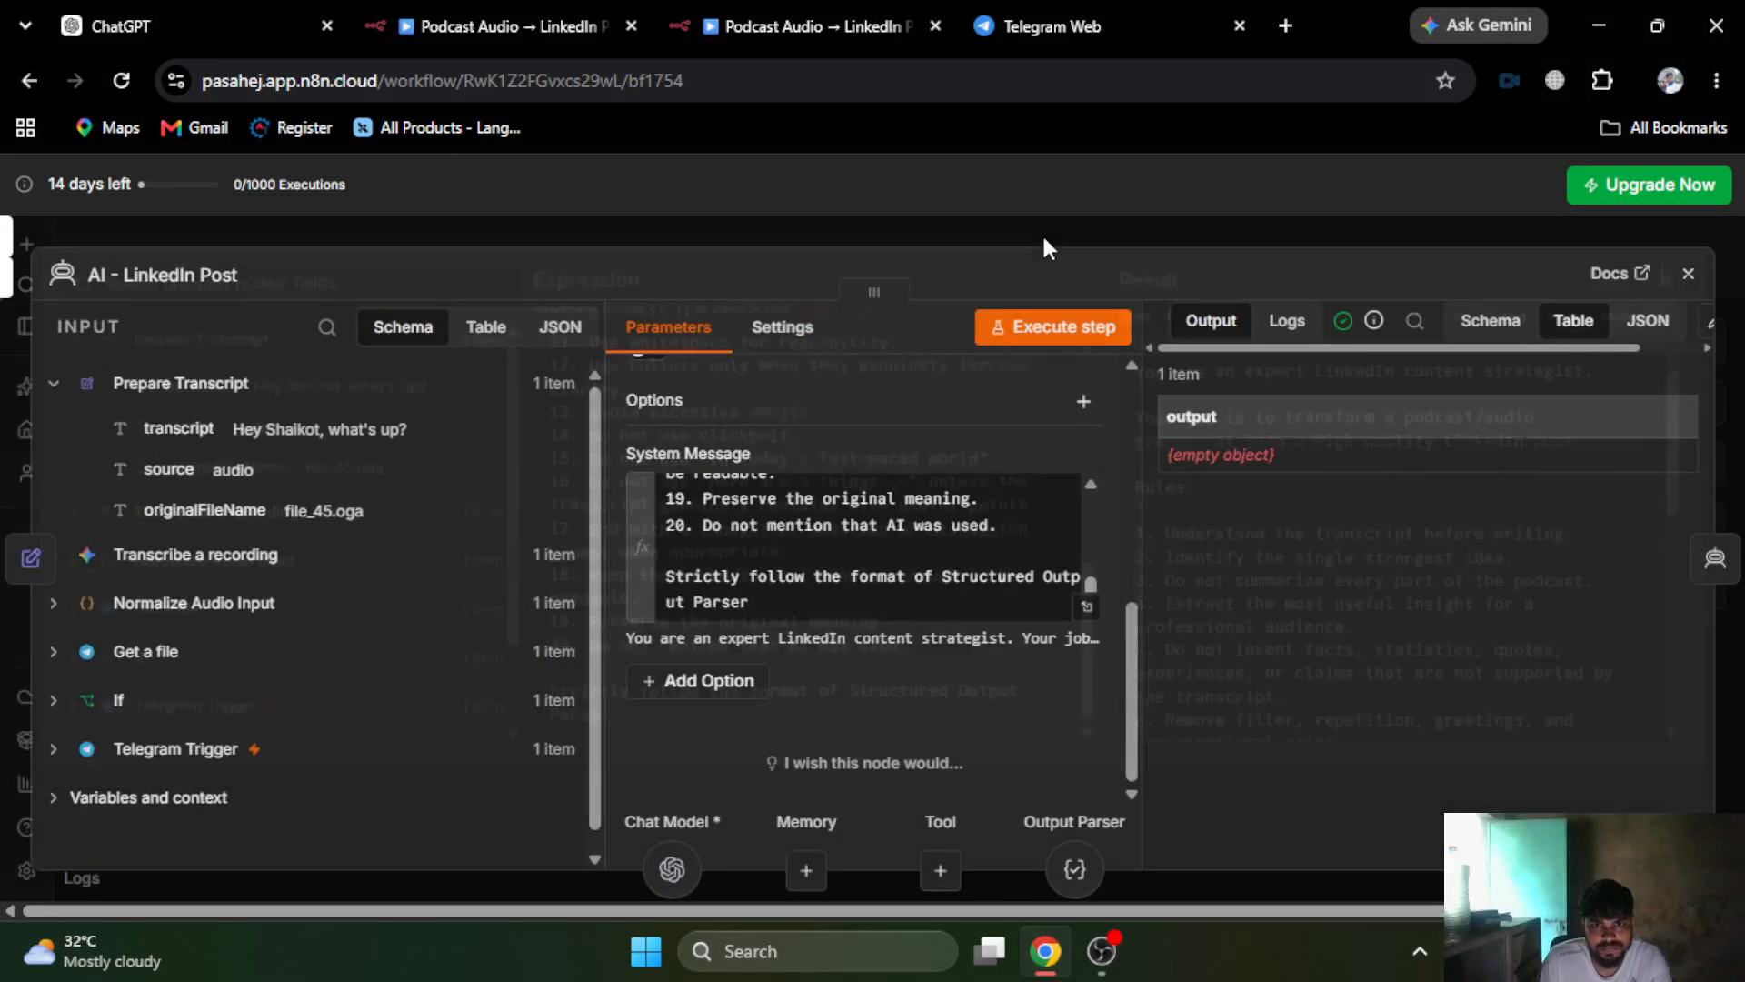
left_click(1023, 334)
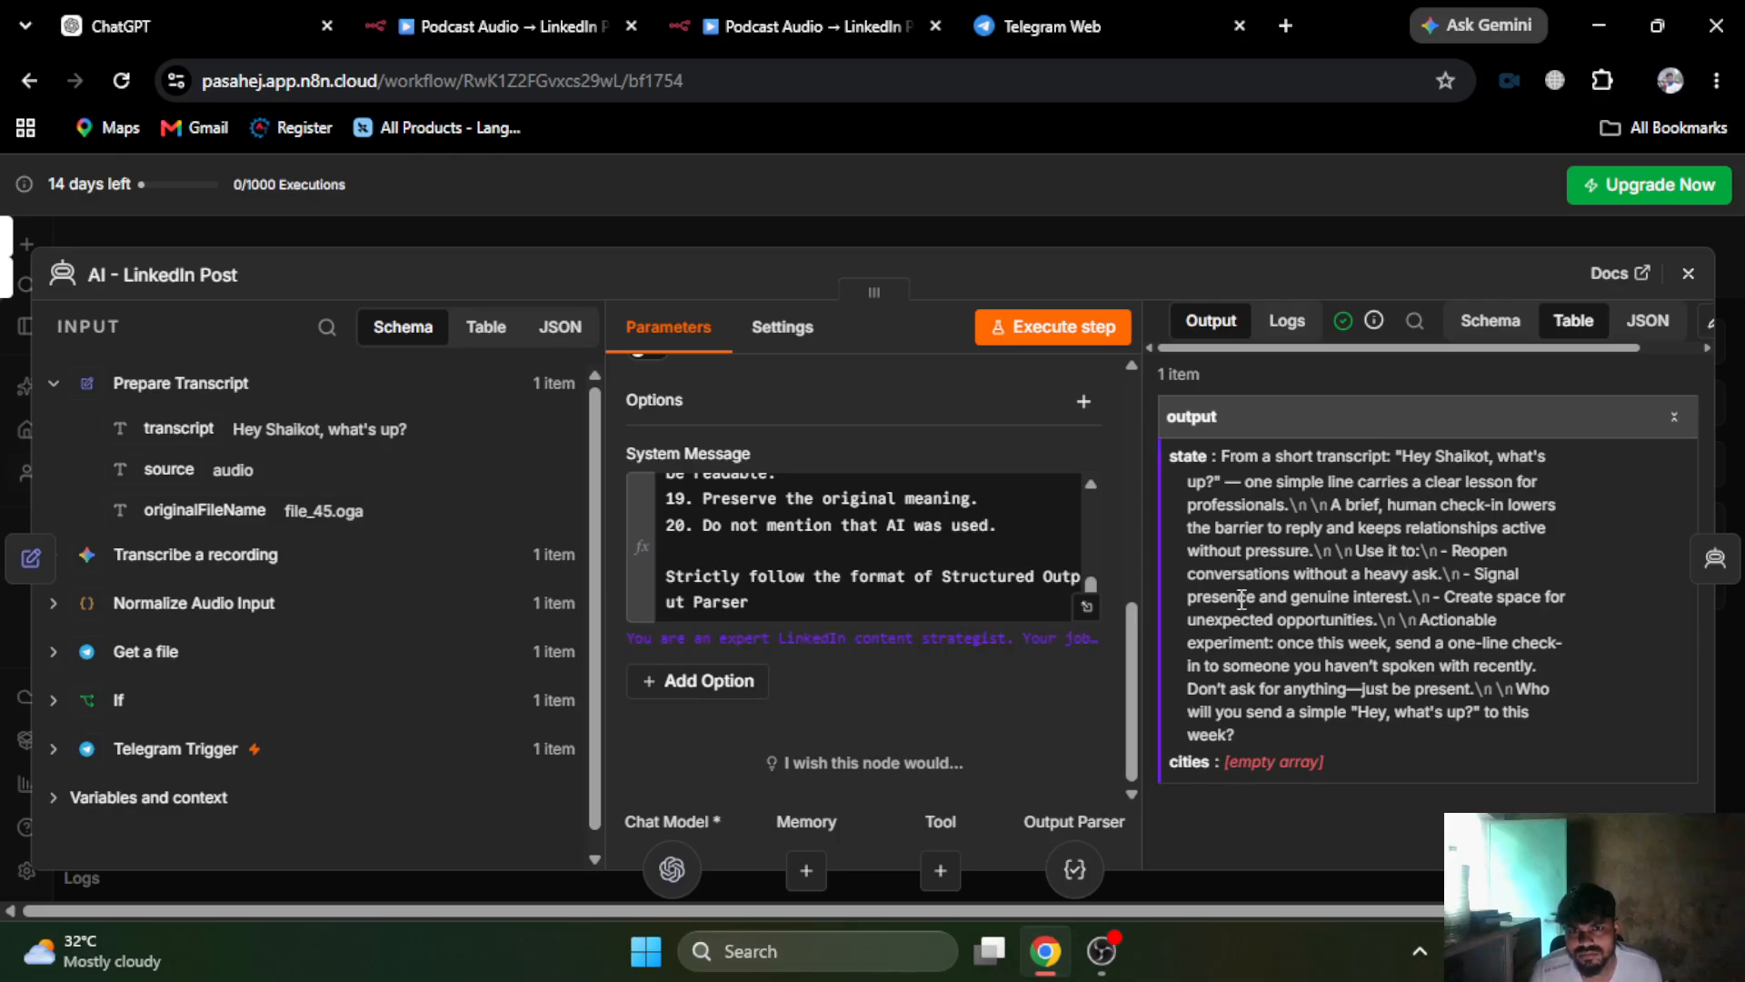
- Open AI - LinkedIn Post's system message in the expanded editor and add a new line after the Structured Output Parser instruction
left_click(865, 571)
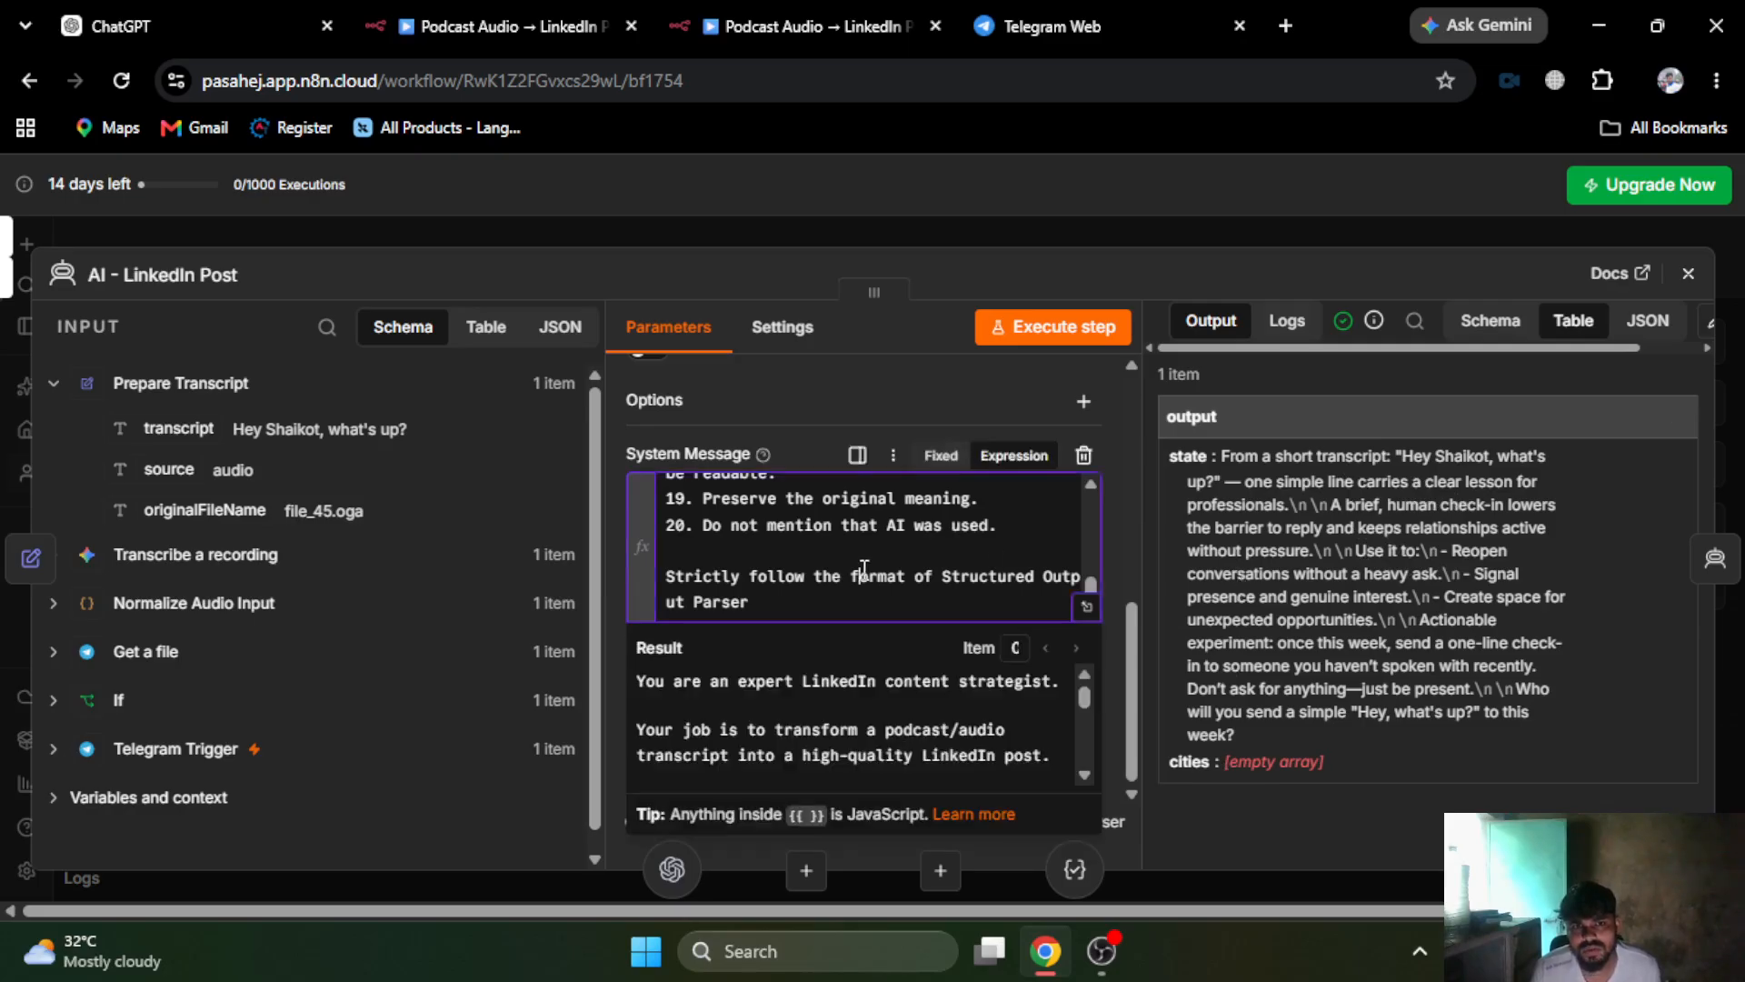
key("ctrl+Home")
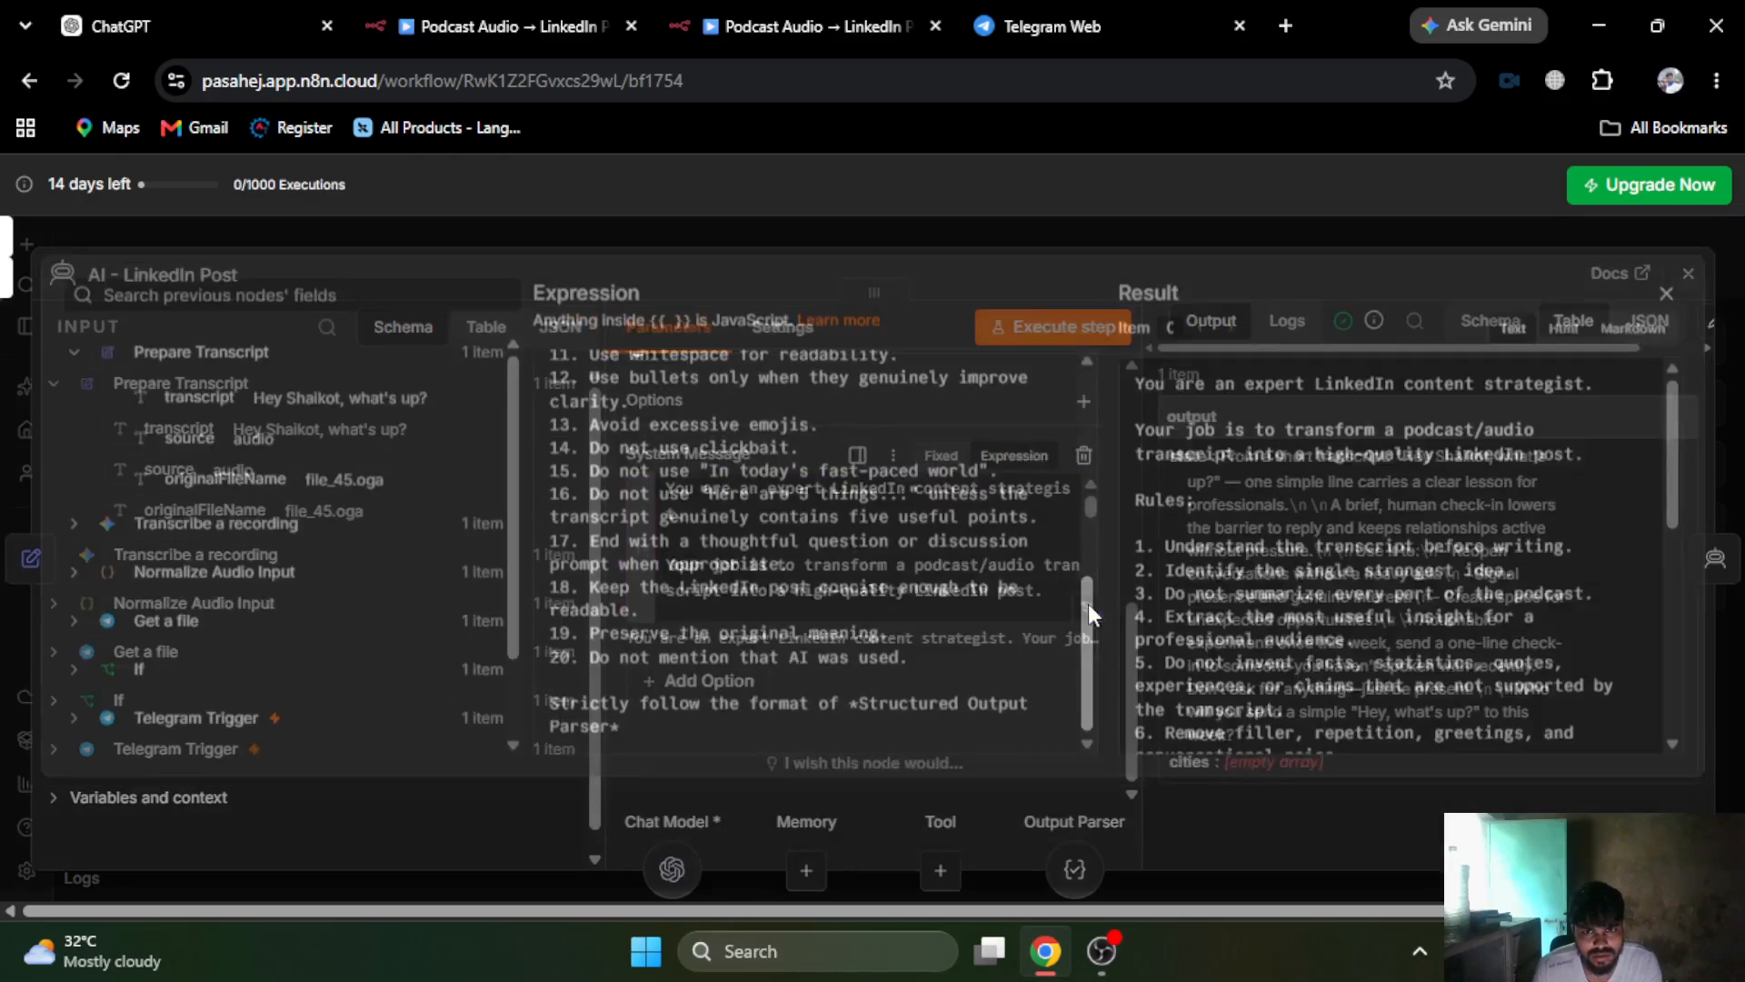
left_click(1086, 606)
left_click(639, 743)
key("Return")
key("Return")
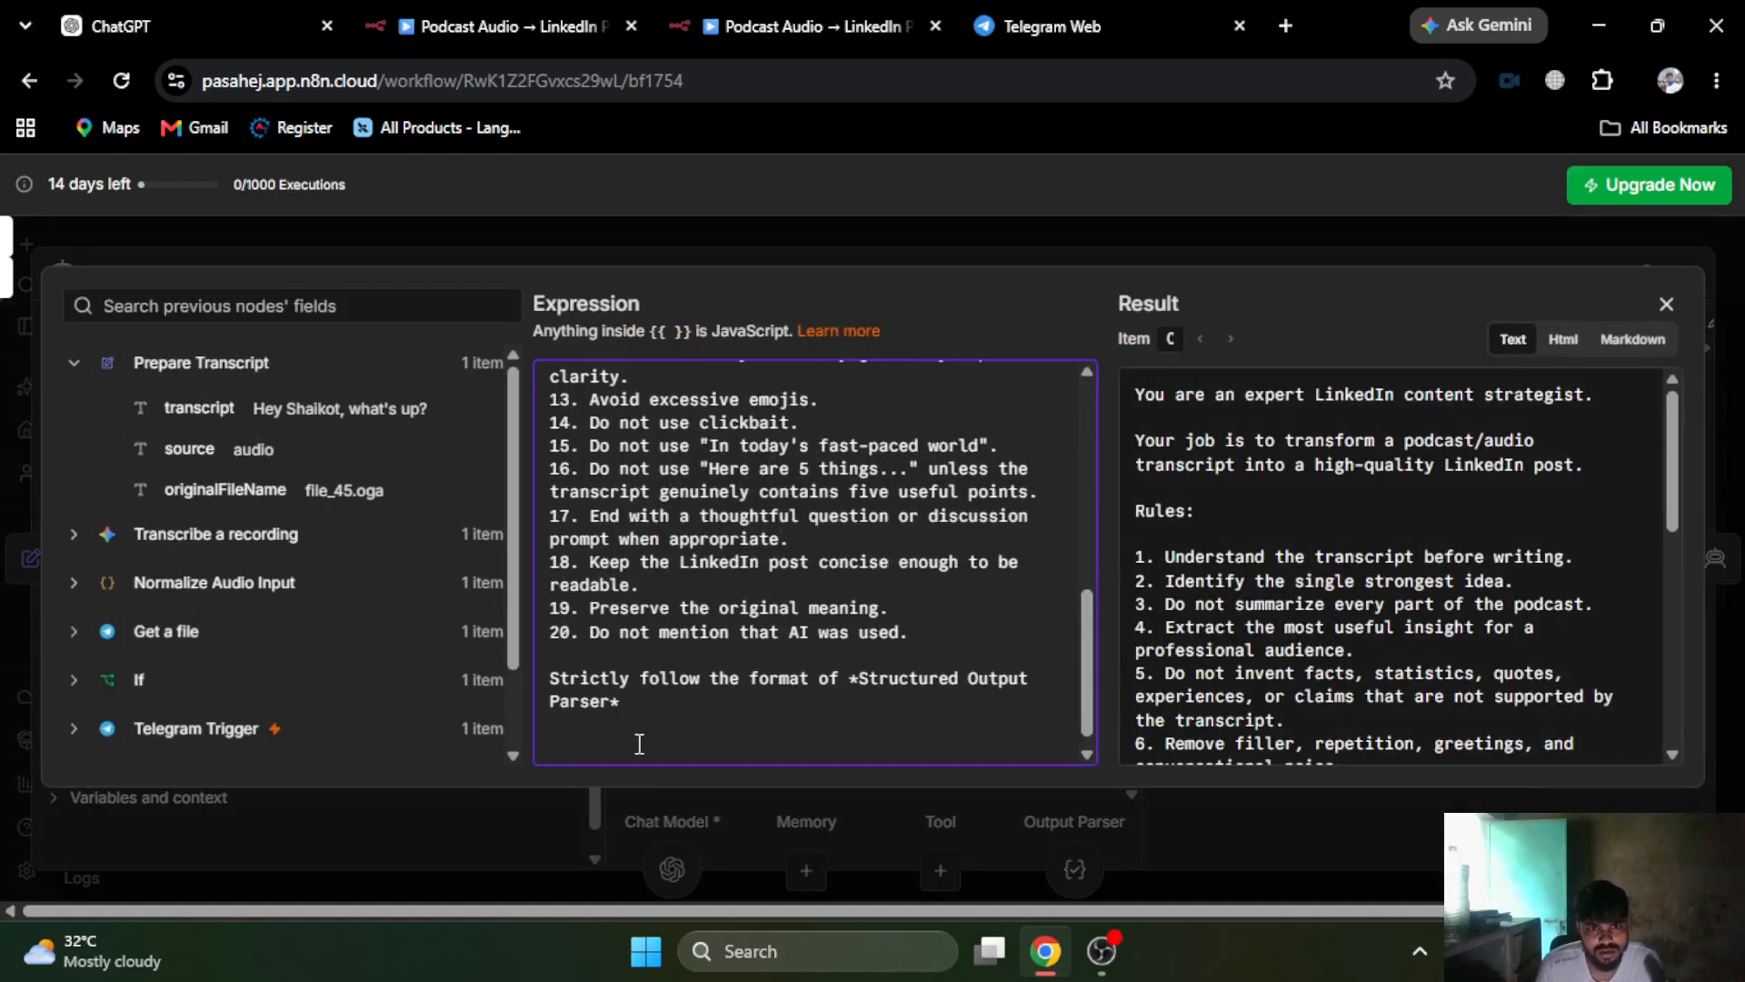
key("Return")
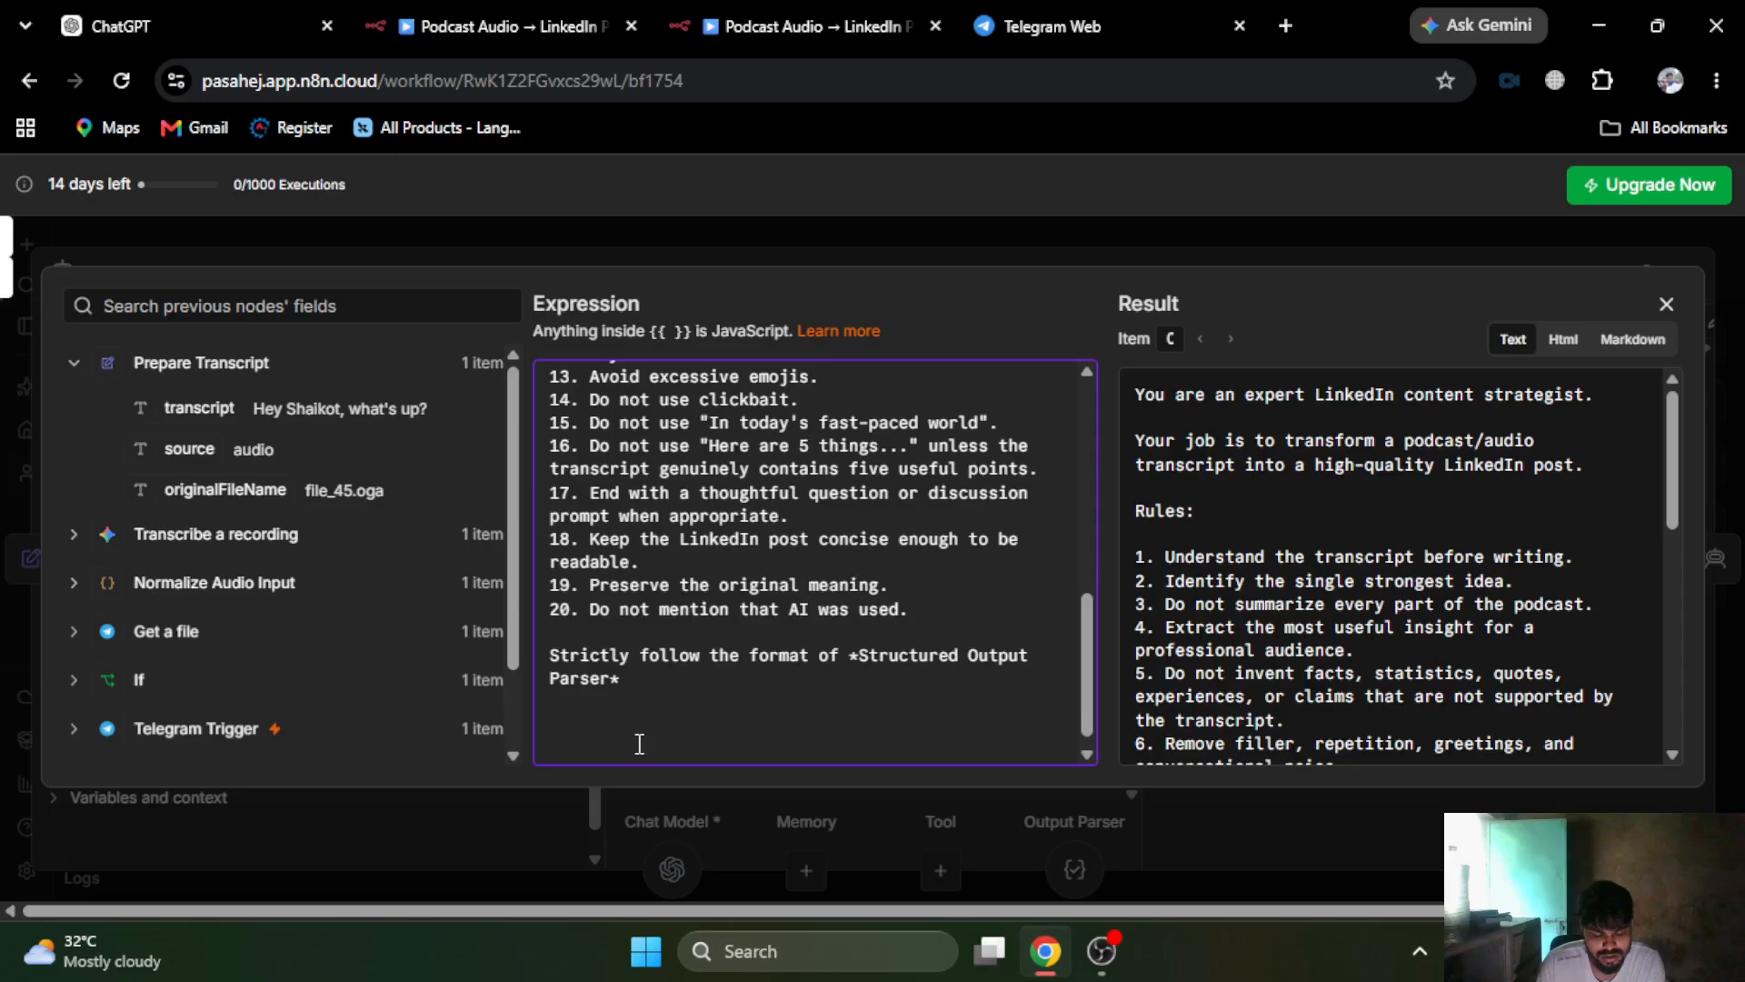
key("BackSpace")
key("BackSpace")
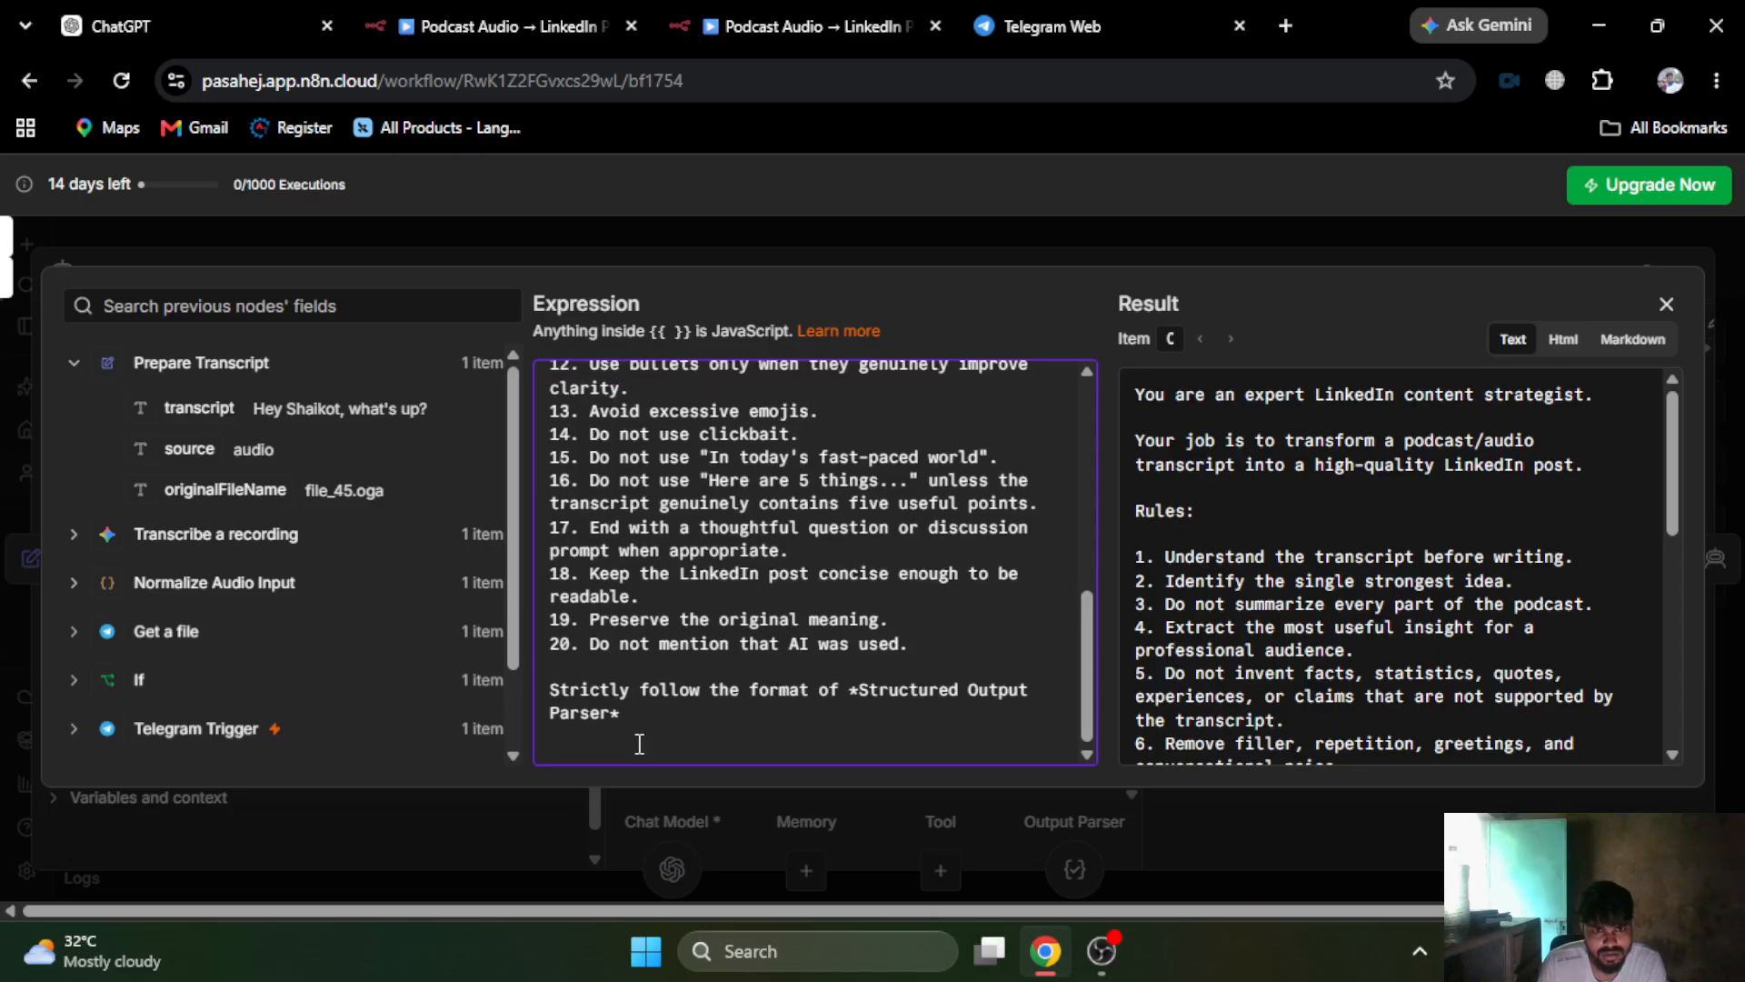
- Check the end of AI - Quality Check's prompt in the other browser tab's completed workflow and close the node
left_click(695, 23)
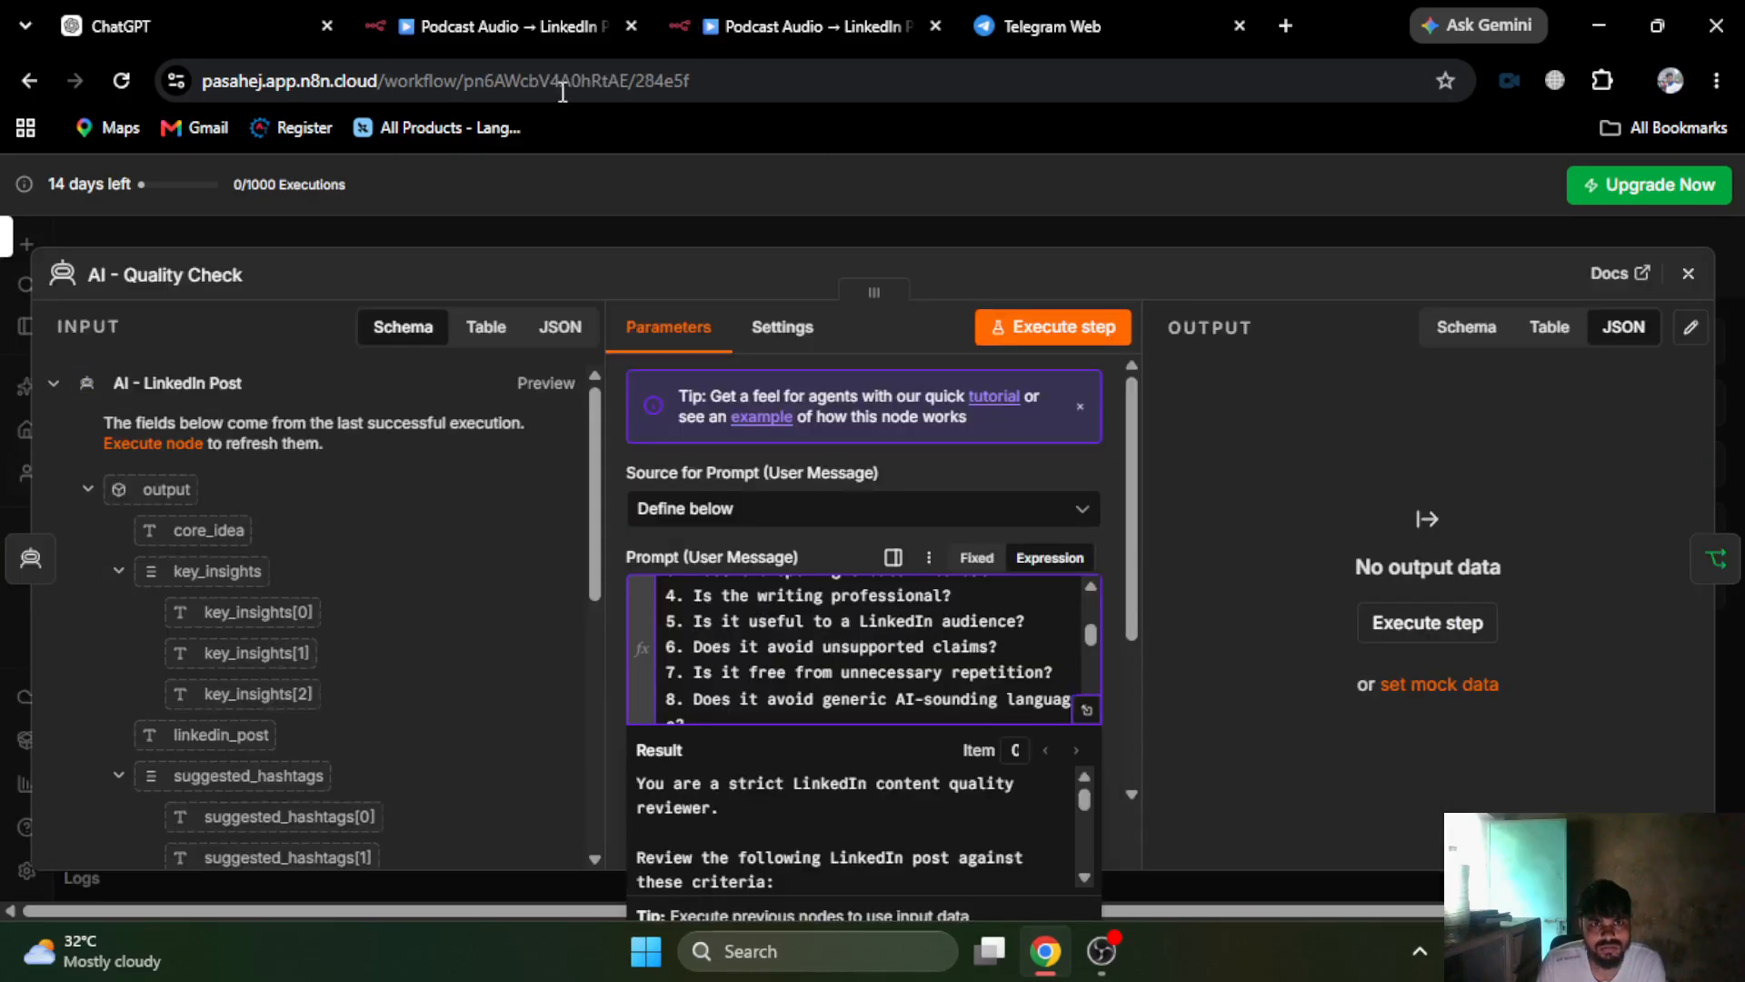
left_click(794, 636)
scroll(795, 636, "down", 5)
scroll(780, 636, "down", 3)
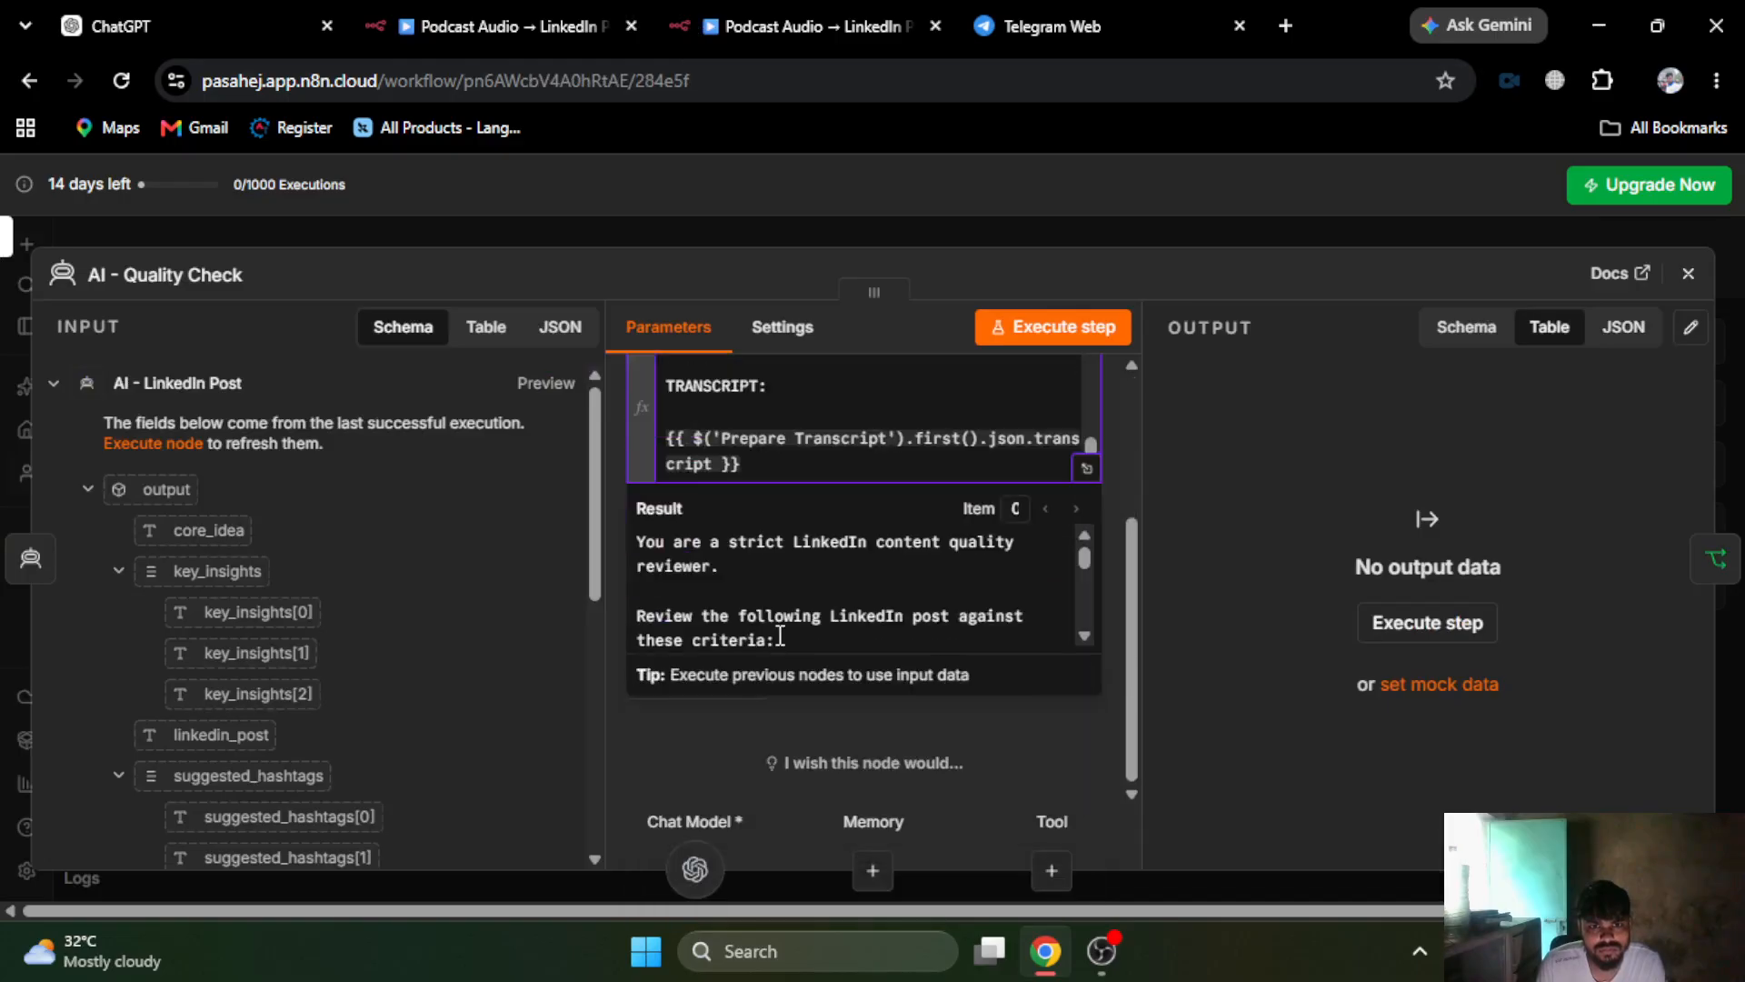
scroll(780, 636, "down", 5)
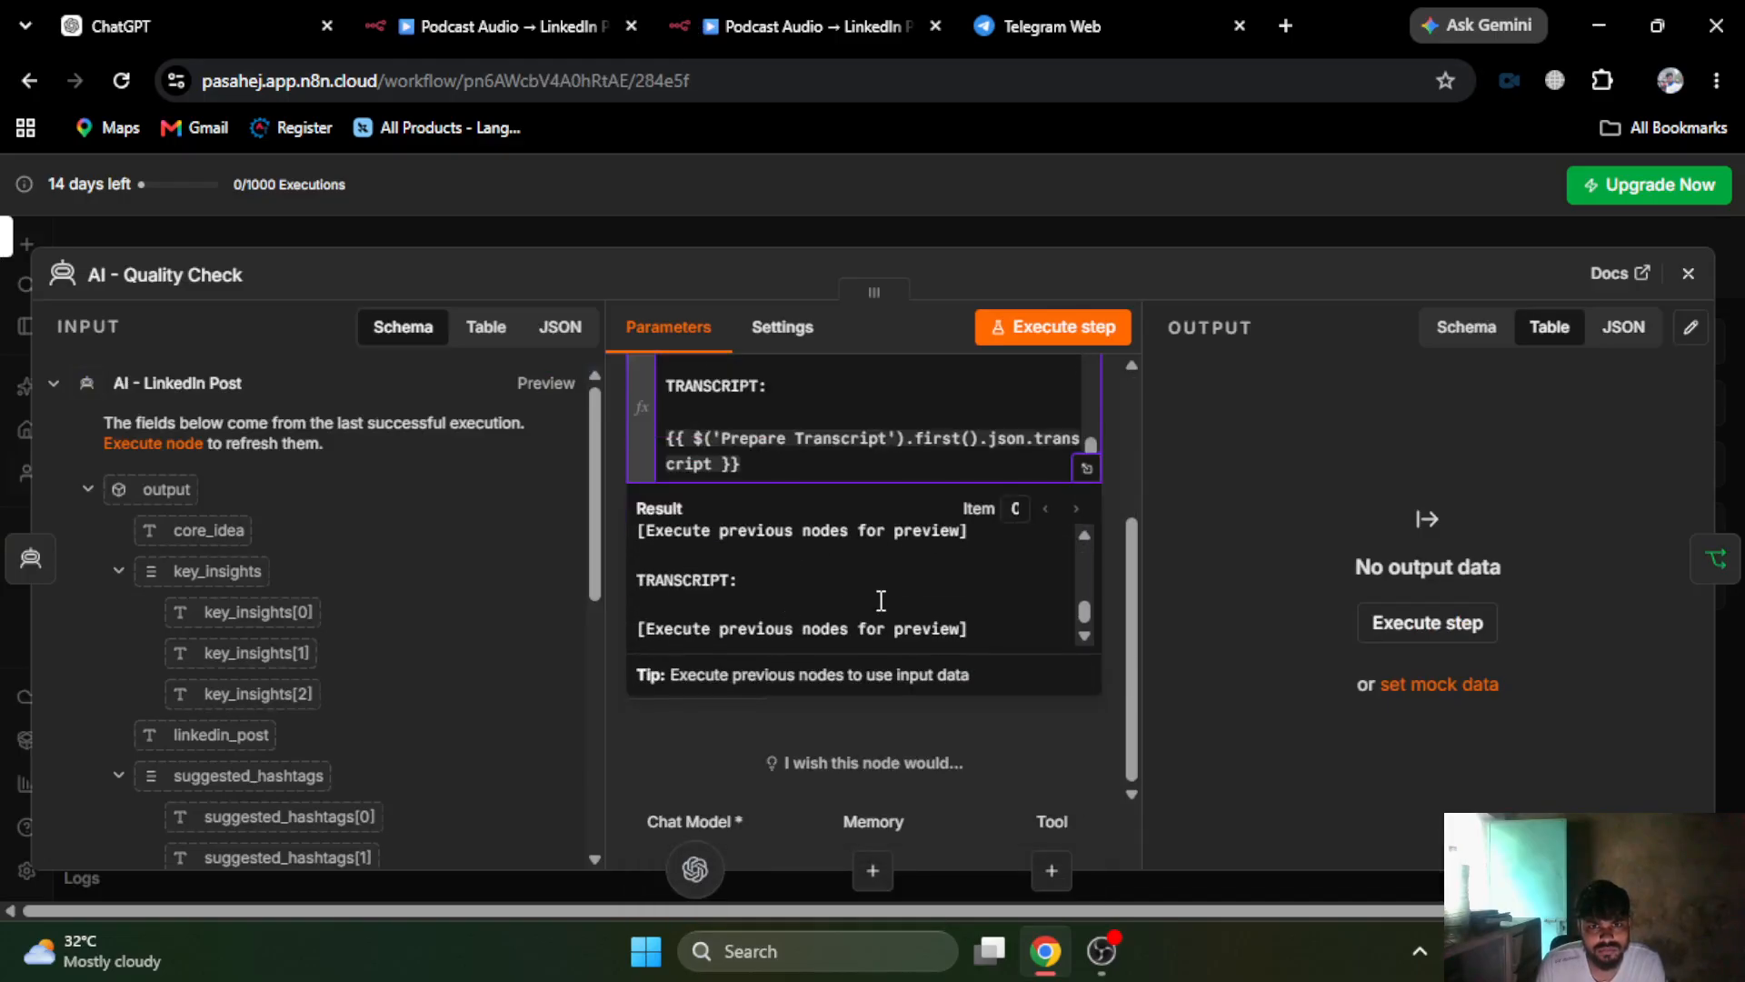
left_click(800, 226)
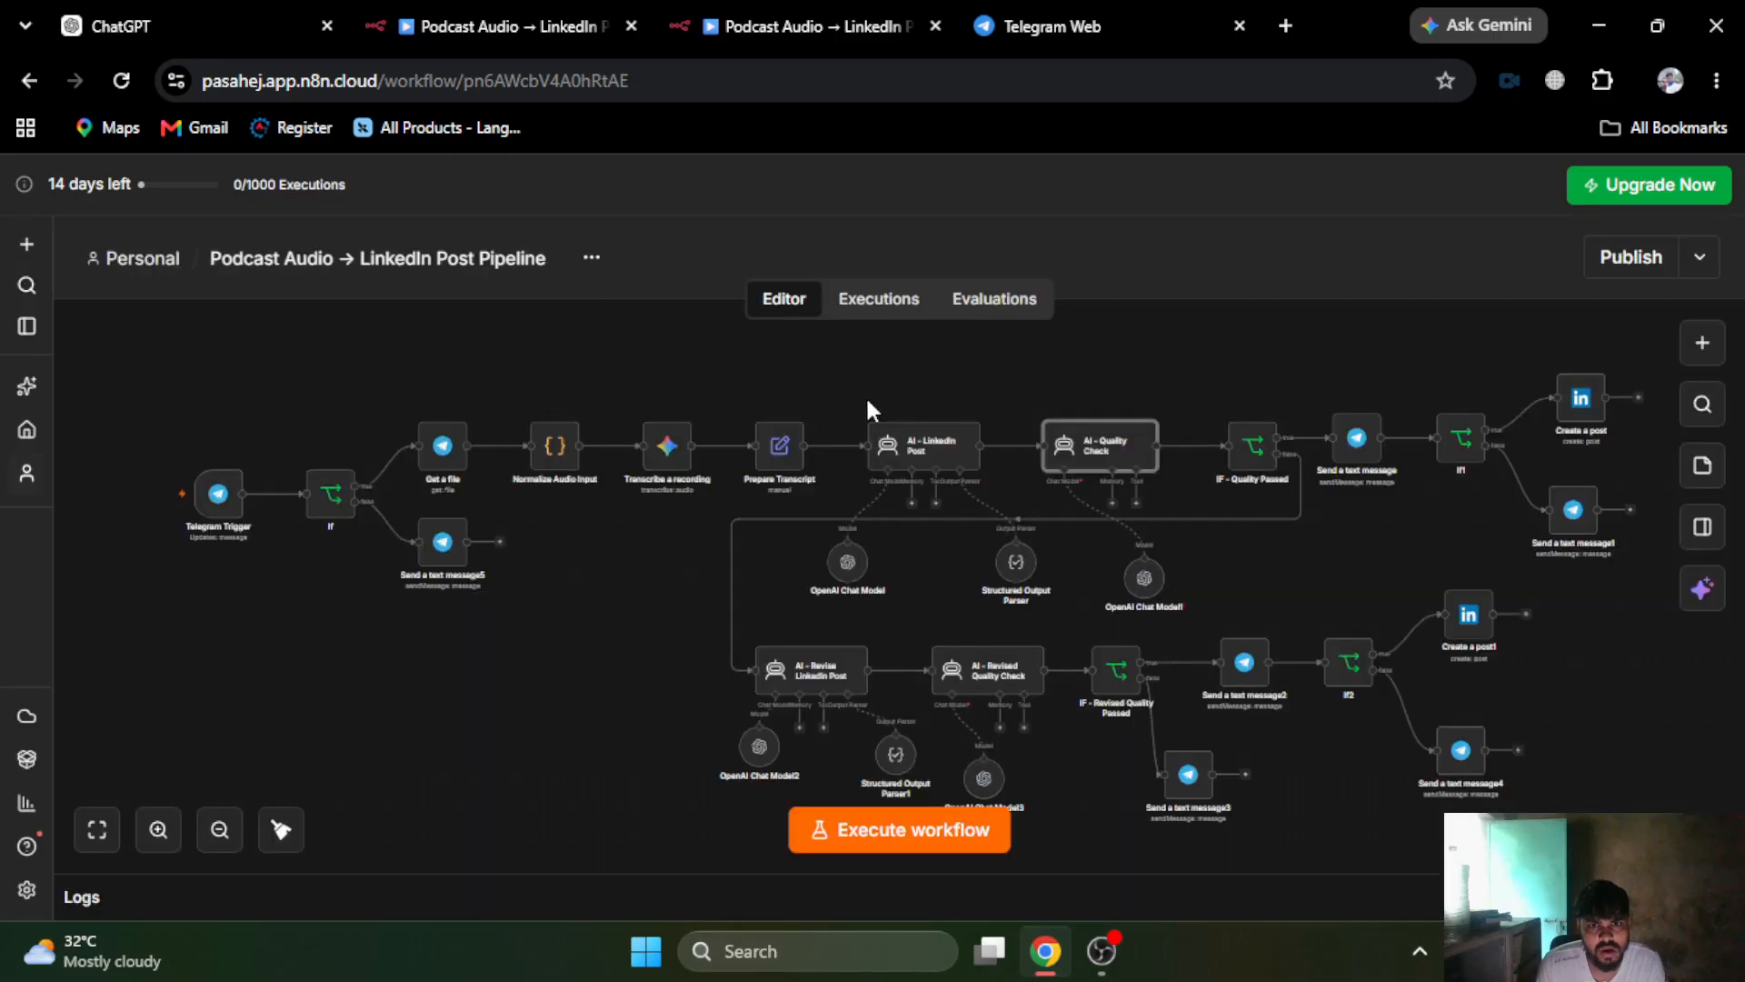
- Copy the Return list, from core_idea through confidence, from the completed workflow's AI - LinkedIn Post system message
double_click(924, 444)
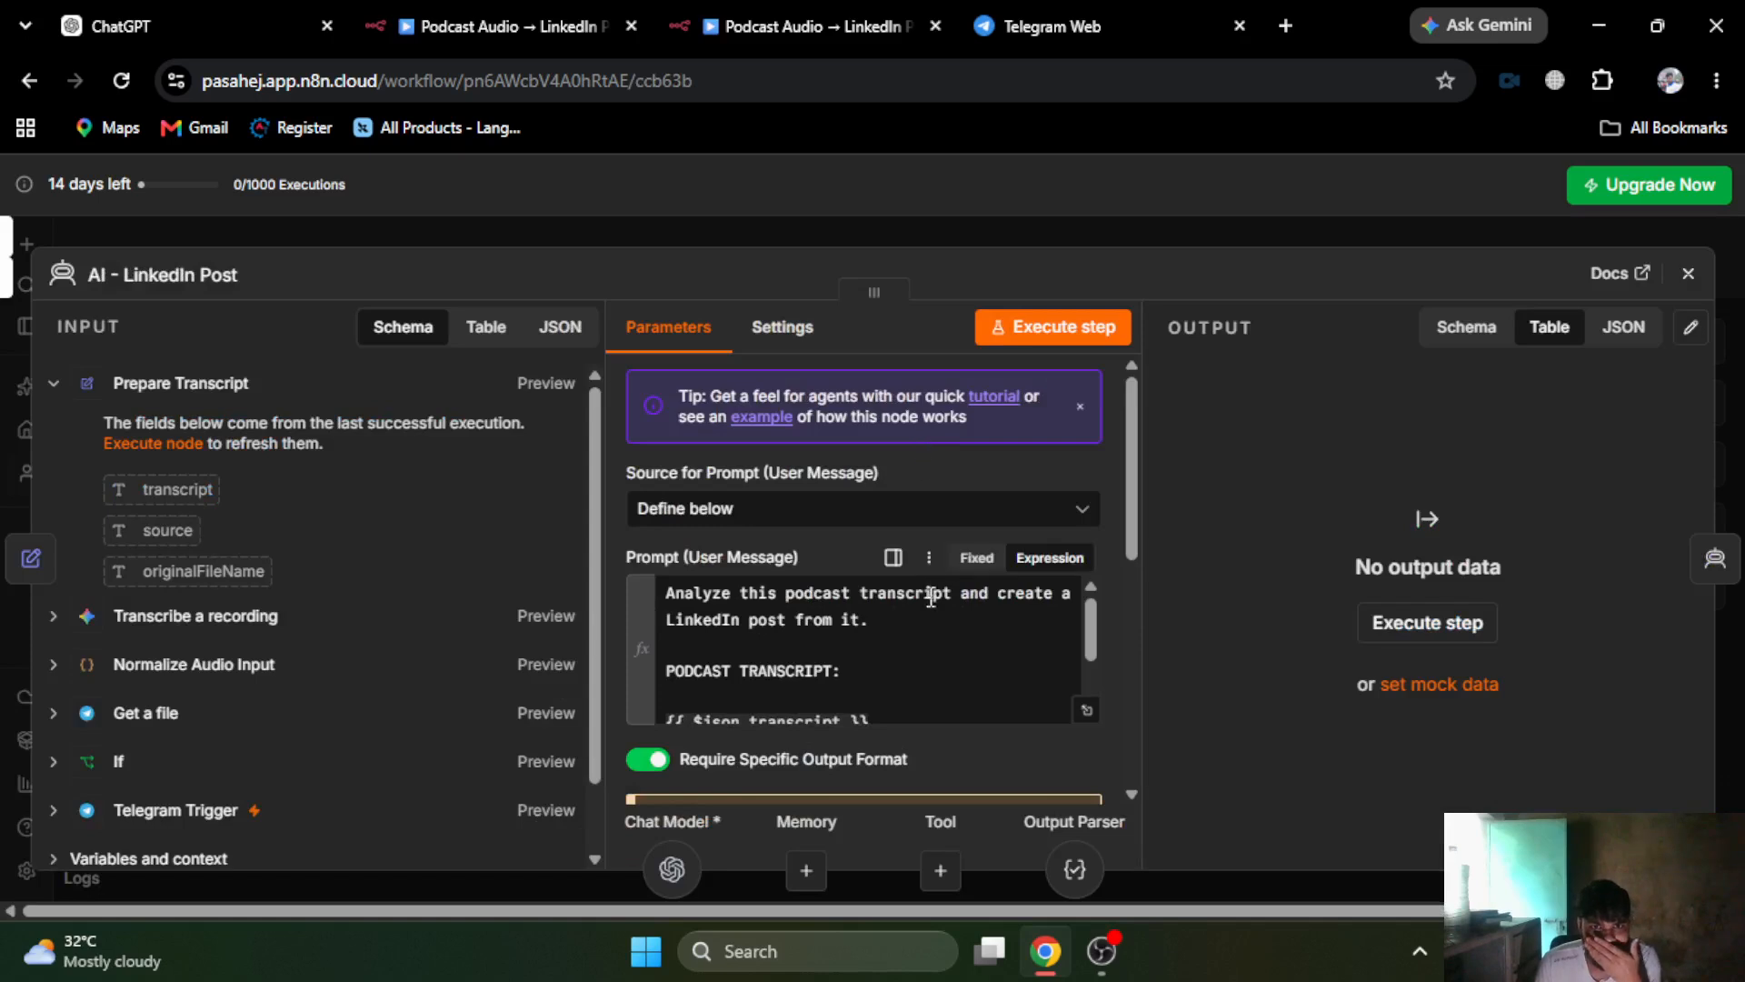
scroll(892, 643, "down", 2)
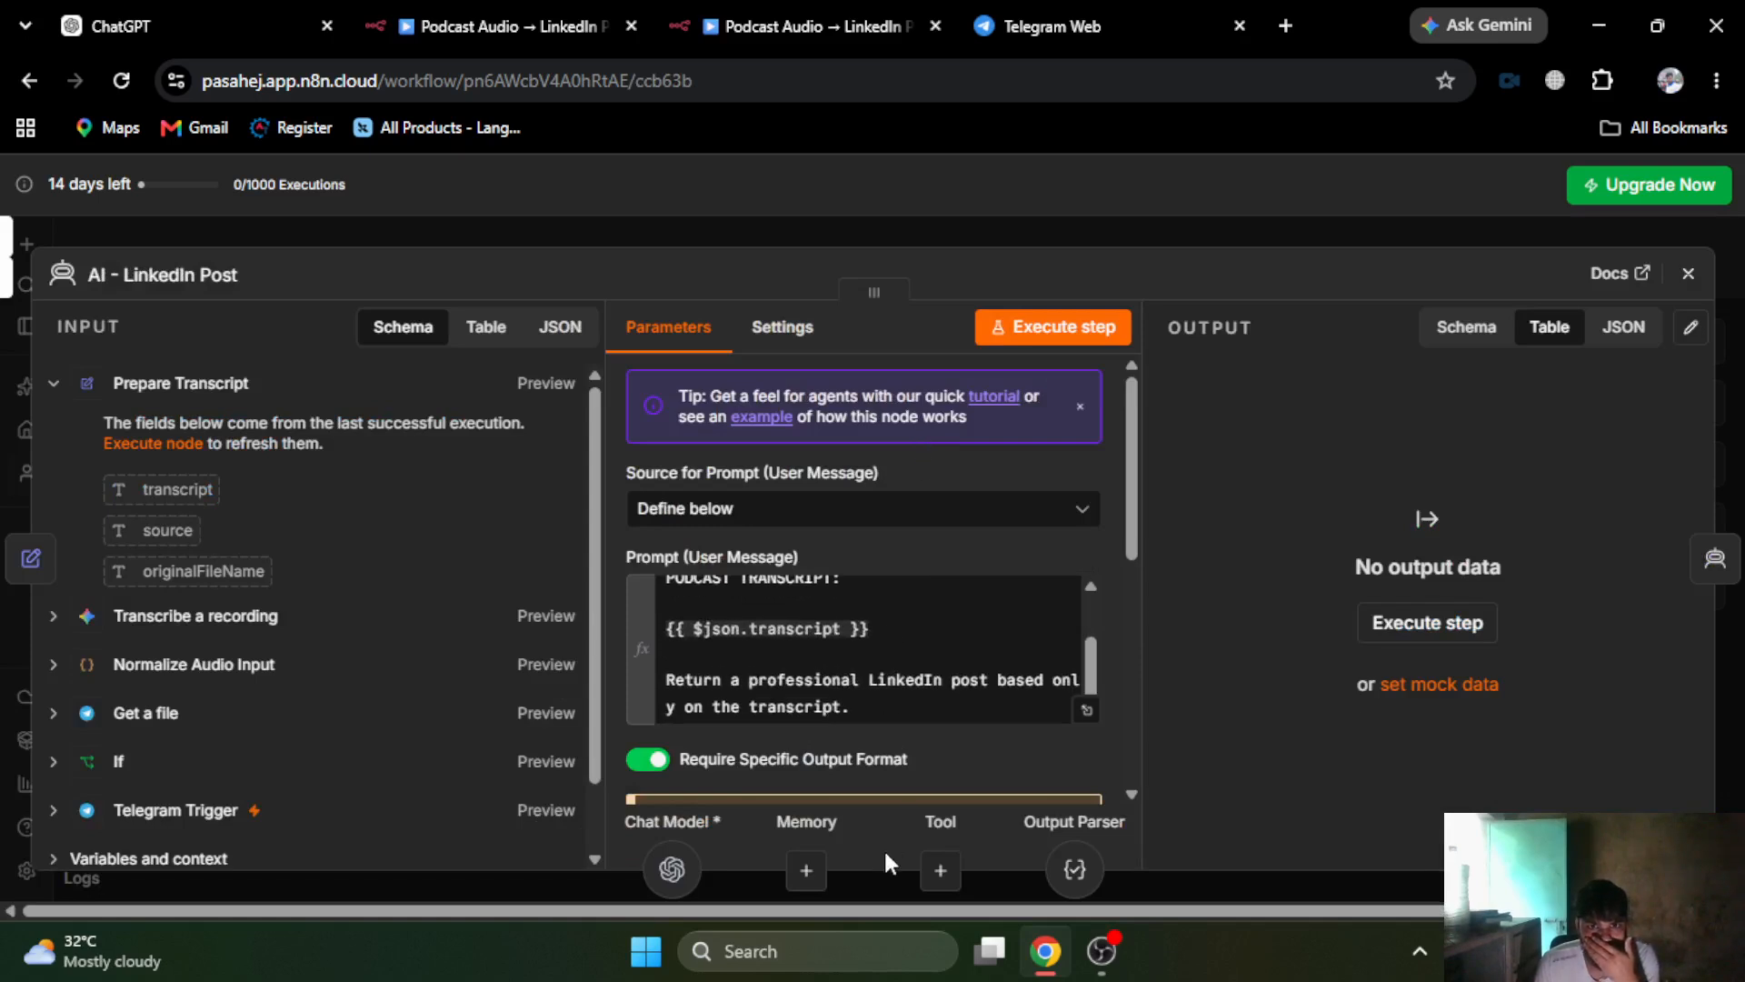
scroll(886, 760, "down", 5)
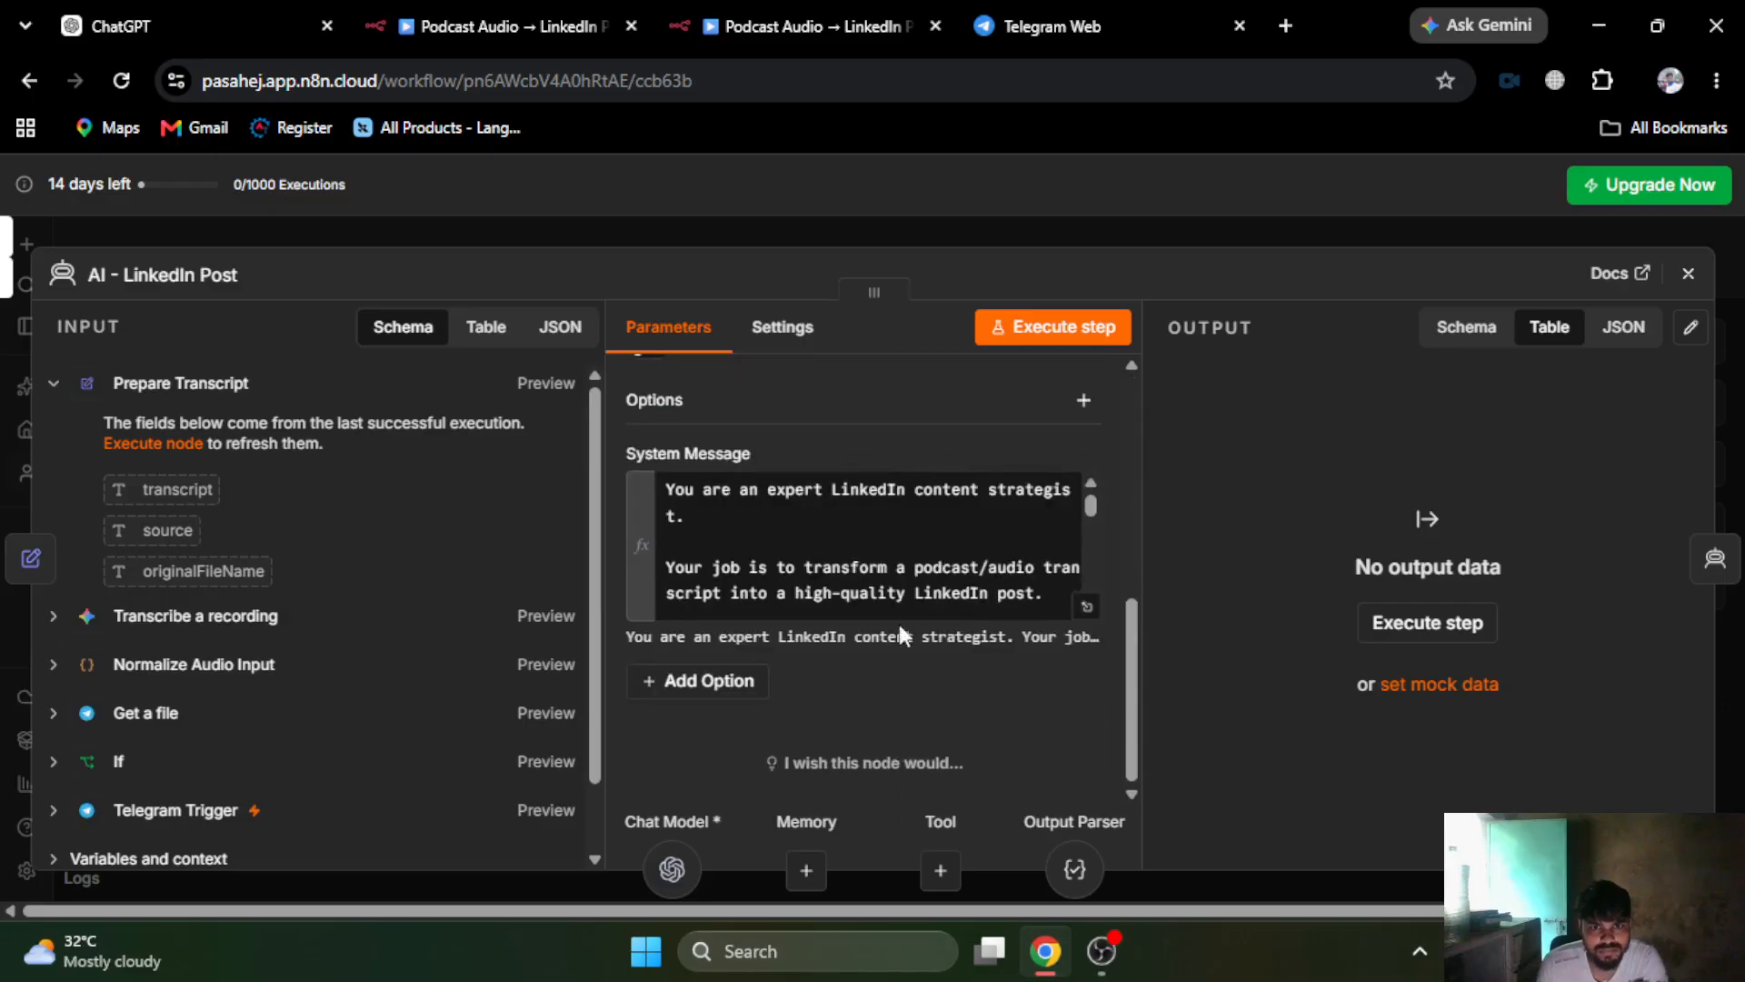
scroll(909, 564, "down", 10)
scroll(915, 568, "down", 3)
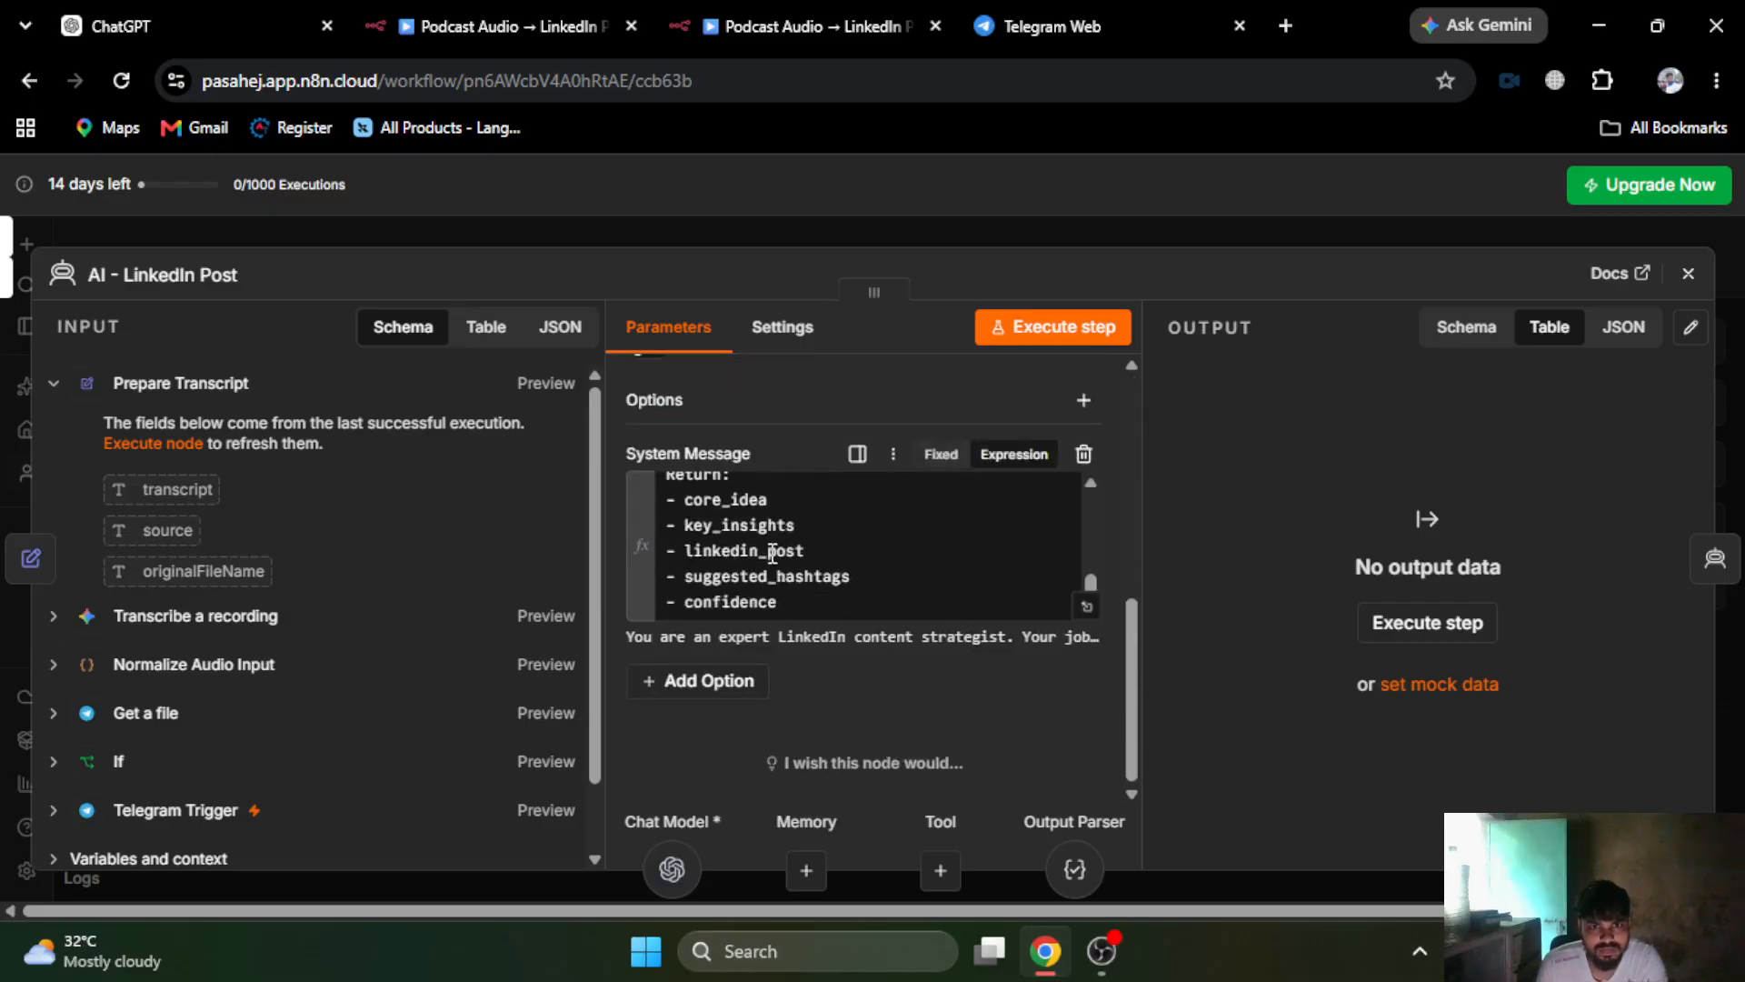
left_click_drag(784, 602, 651, 576)
key("ctrl+c")
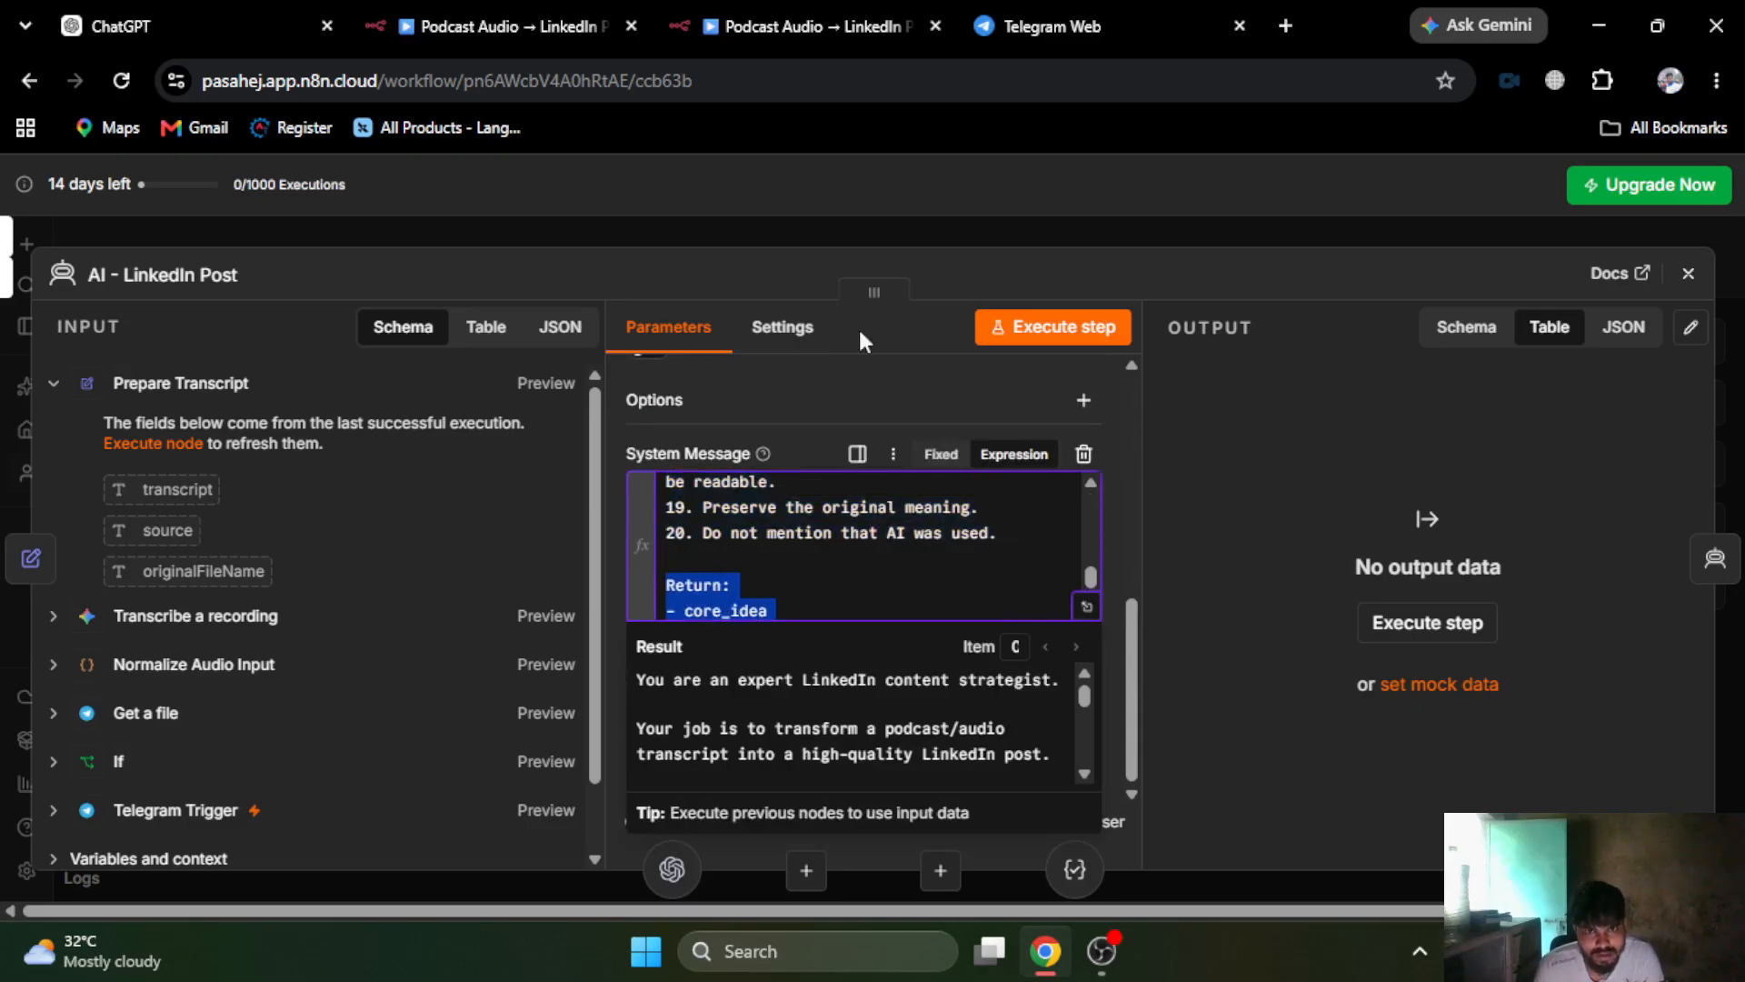
- Paste the Return list at the end of the practice workflow's system message, separated by a blank line, and execute AI - LinkedIn Post
left_click(759, 11)
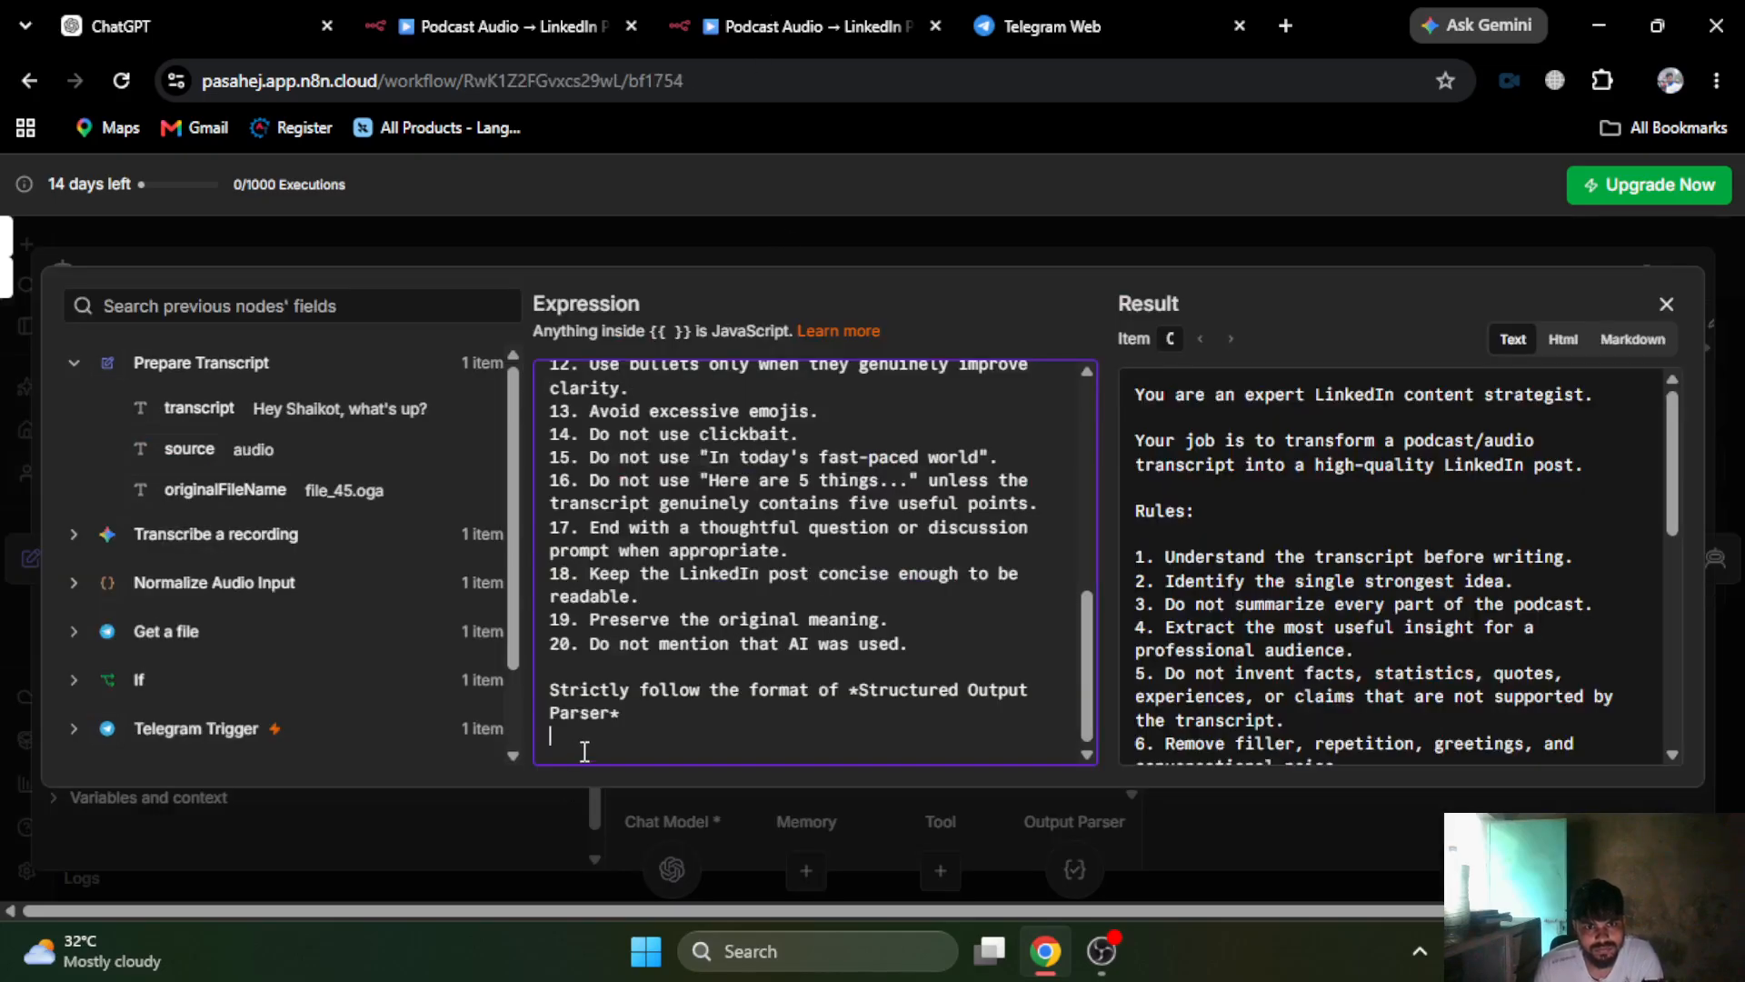
key("ctrl+v")
left_click(673, 610)
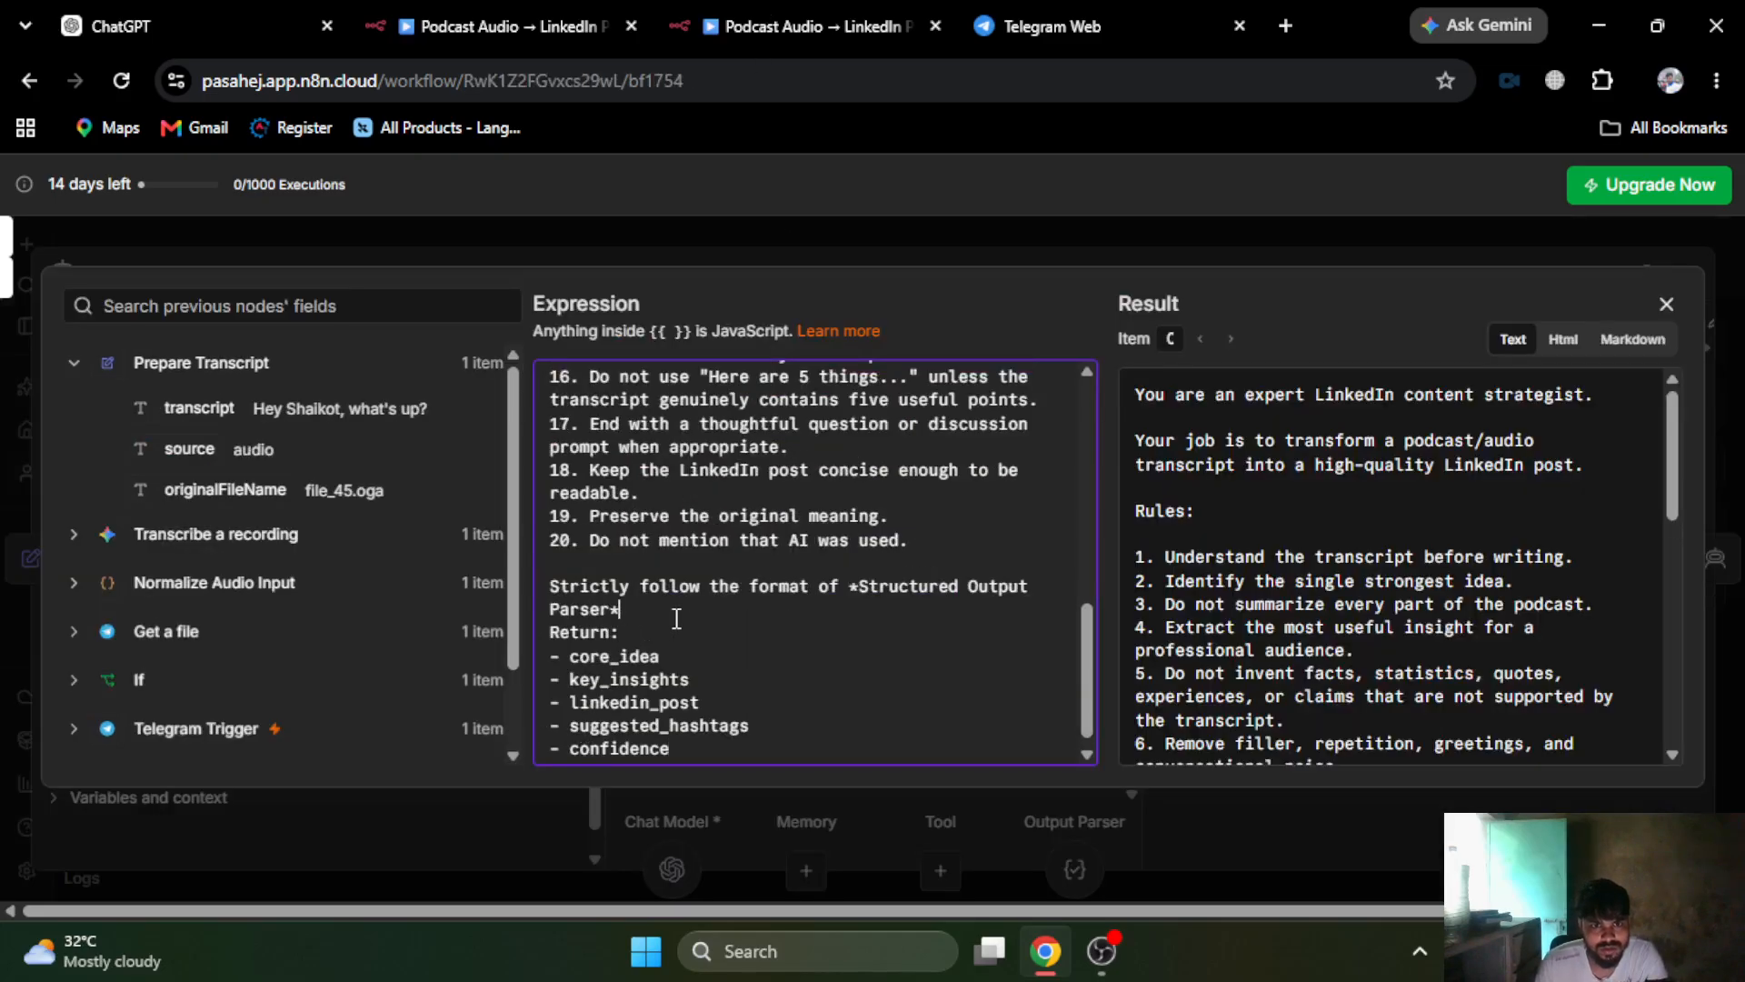
key("Return")
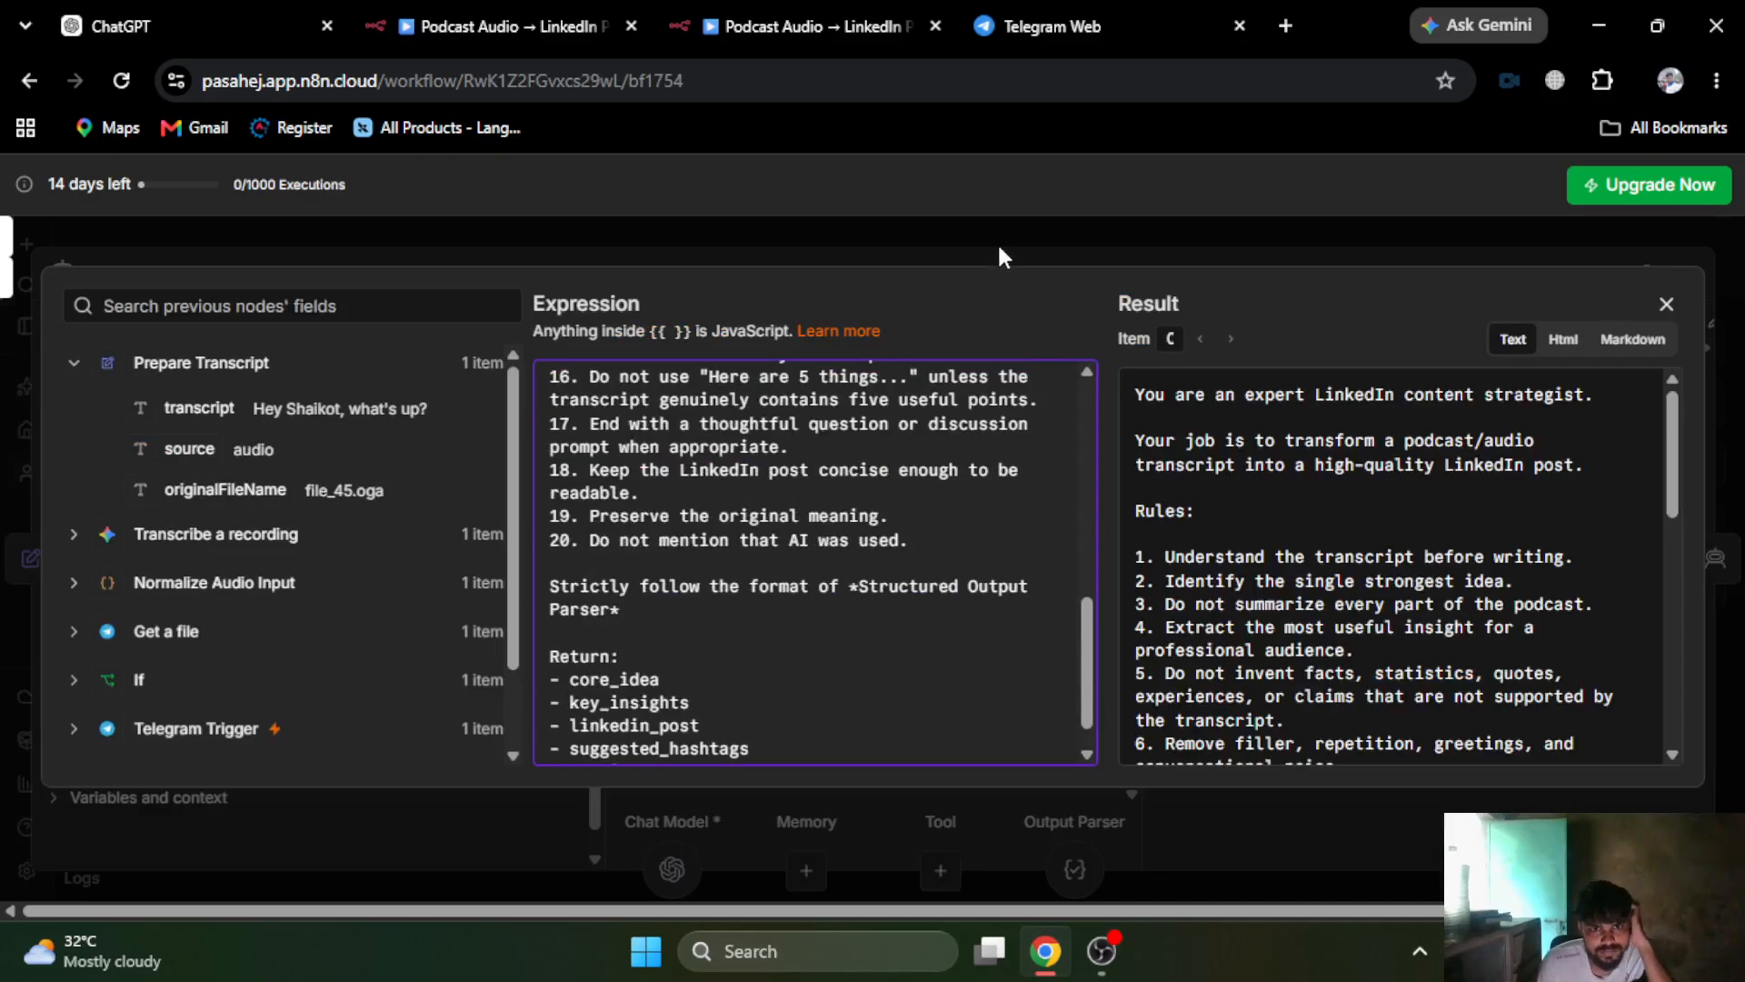
left_click(1029, 227)
left_click(1054, 325)
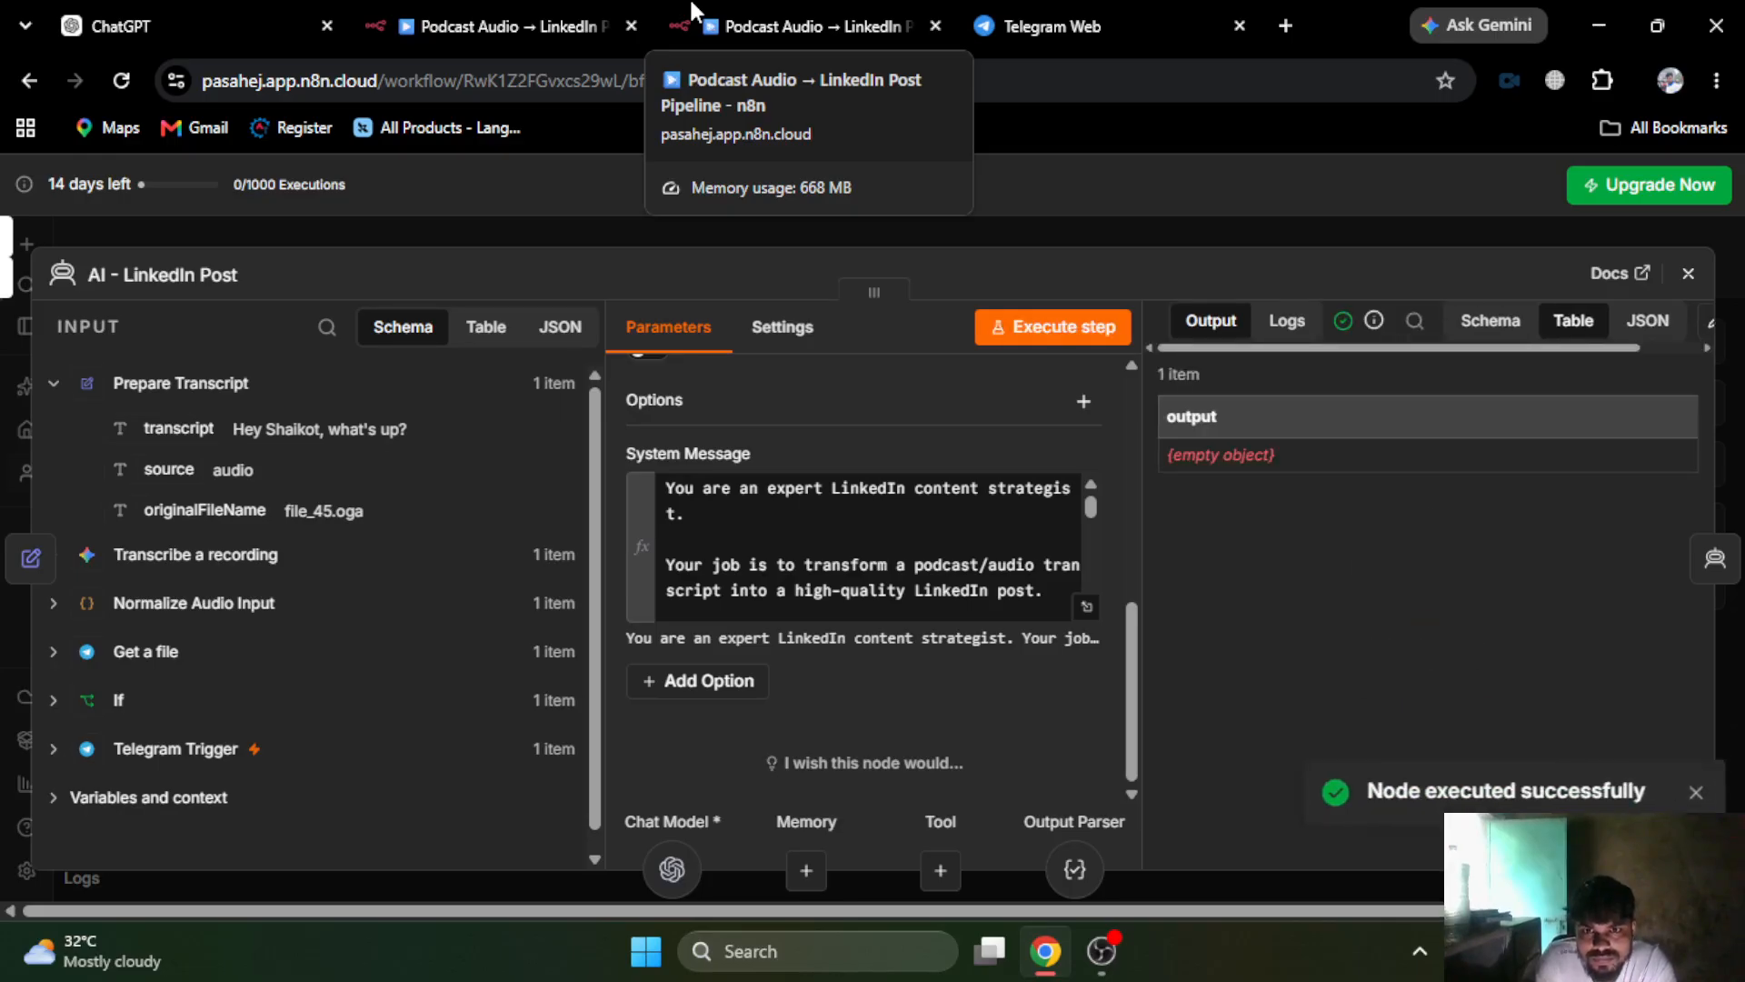
- Delete the "Strictly follow the format of *Structured Output Parser*" sentence above the Return list and execute AI - LinkedIn Post again
scroll(779, 609, "down", 1)
scroll(778, 607, "down", 10)
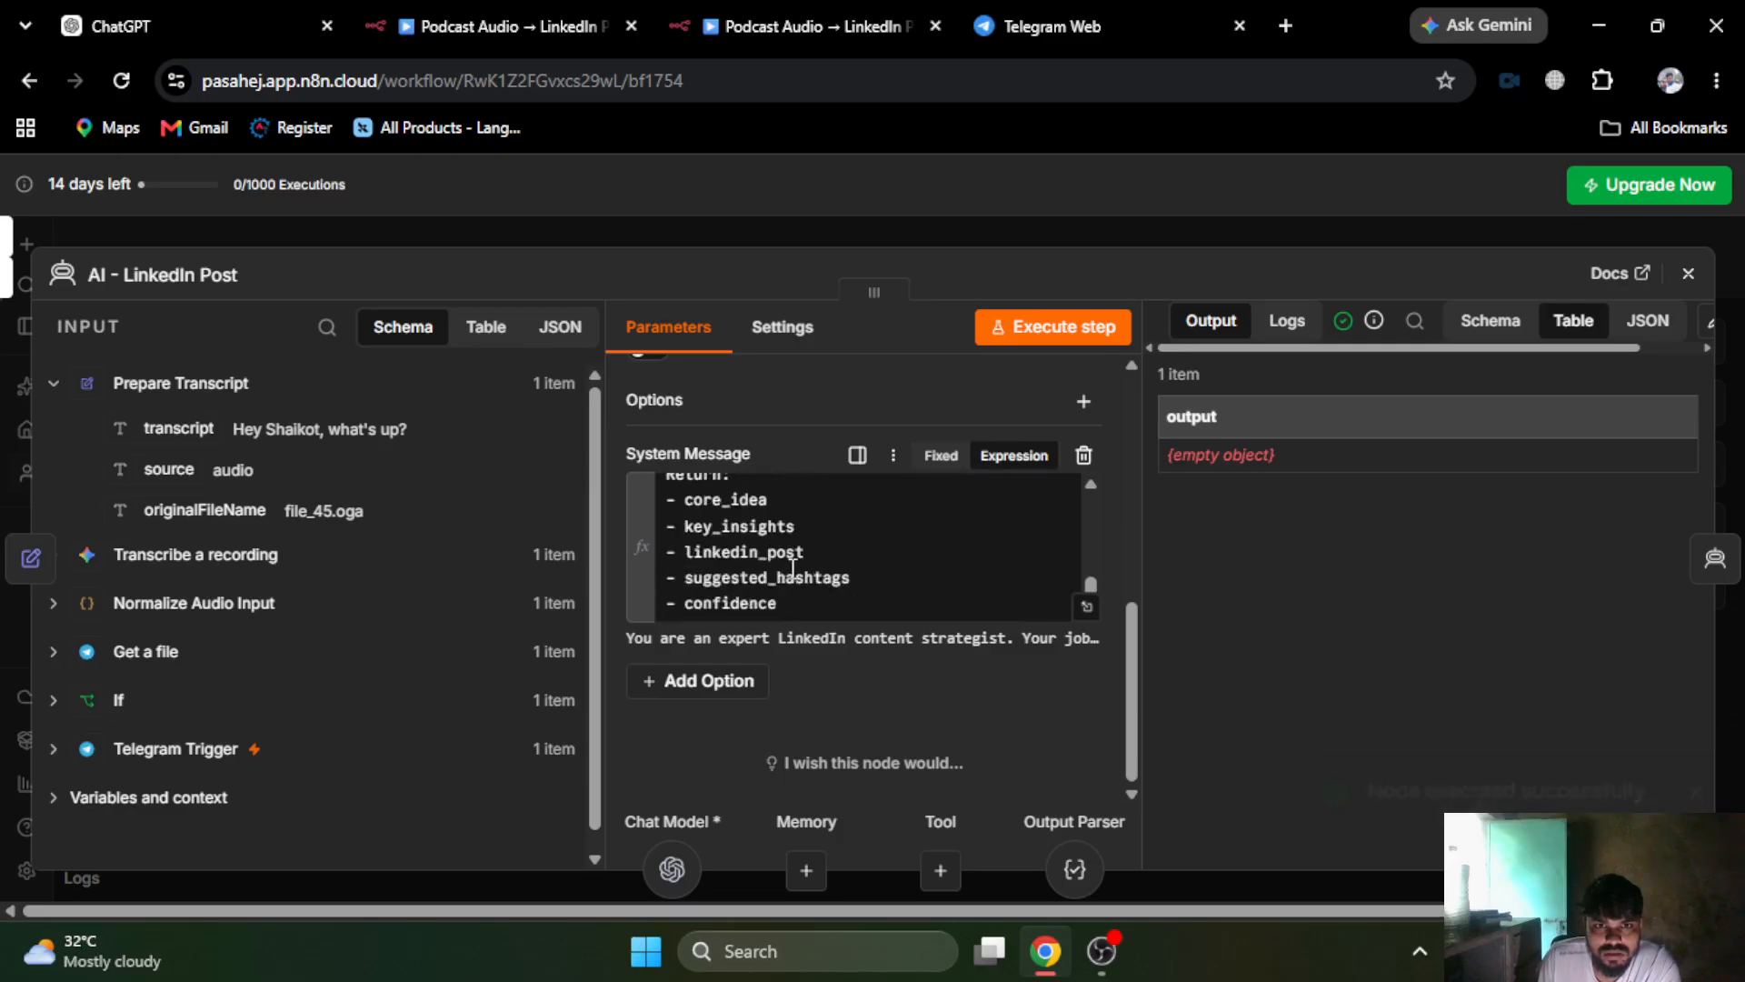
scroll(780, 600, "up", 2)
left_click_drag(780, 551, 591, 534)
key("BackSpace")
key("BackSpace")
key("BackSpace")
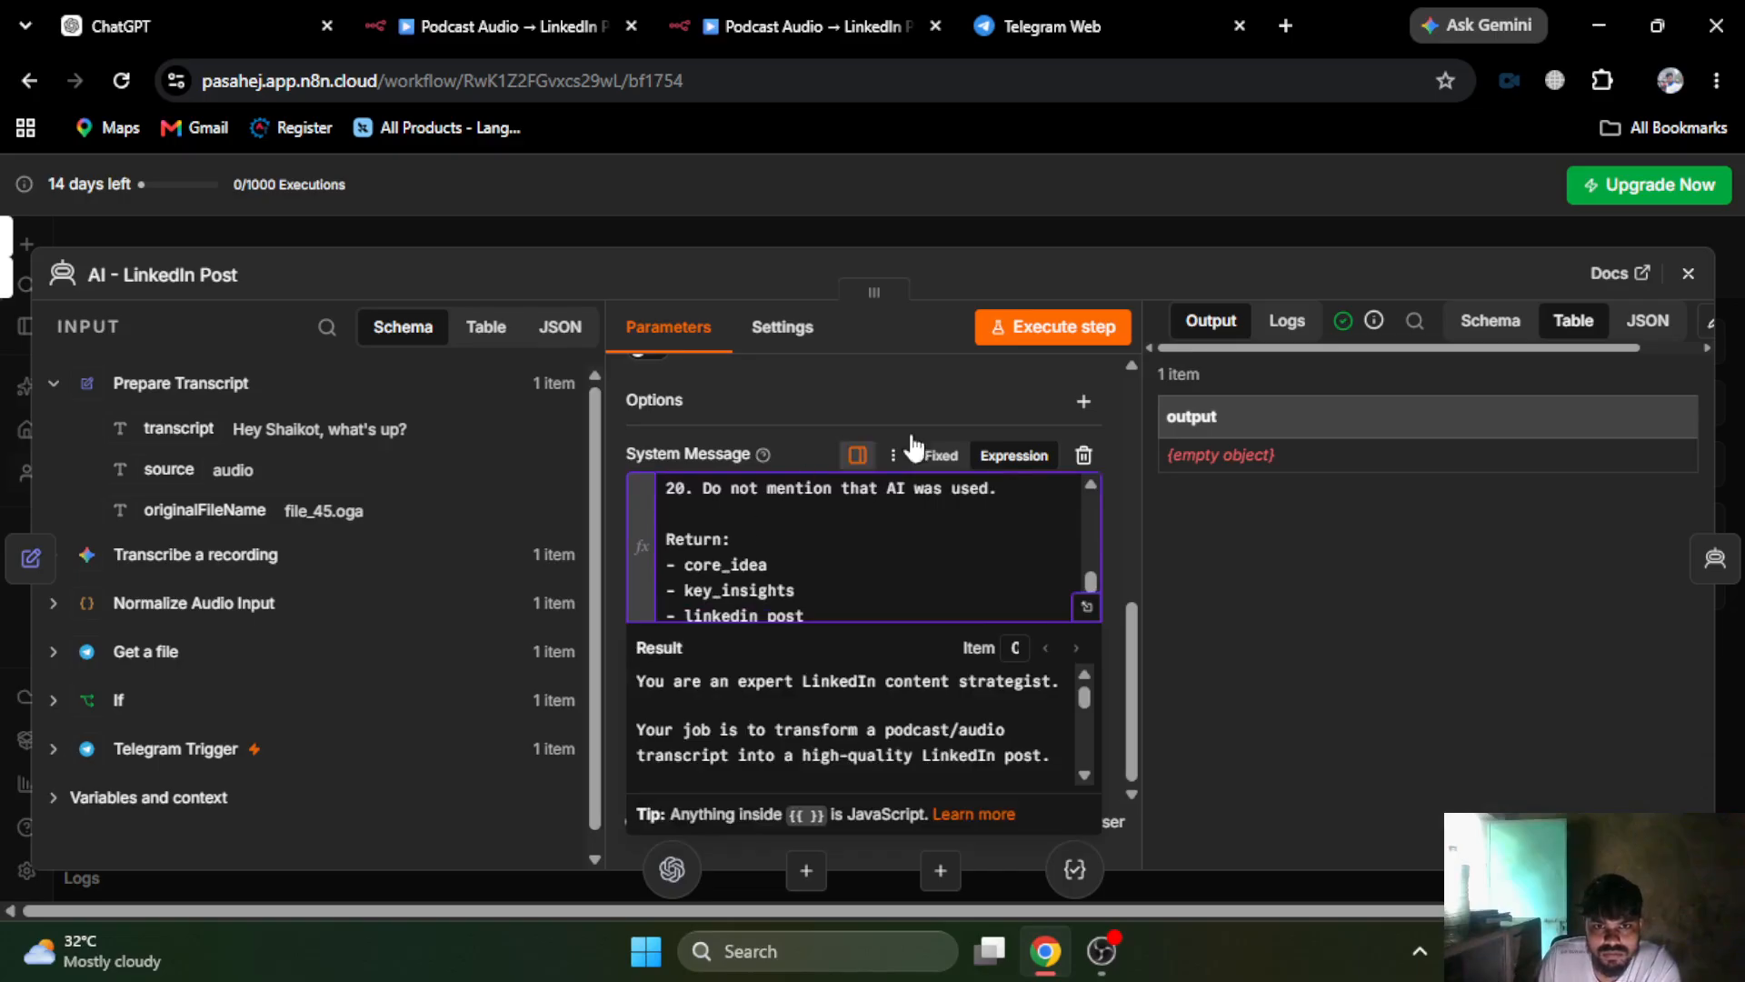
left_click(1059, 327)
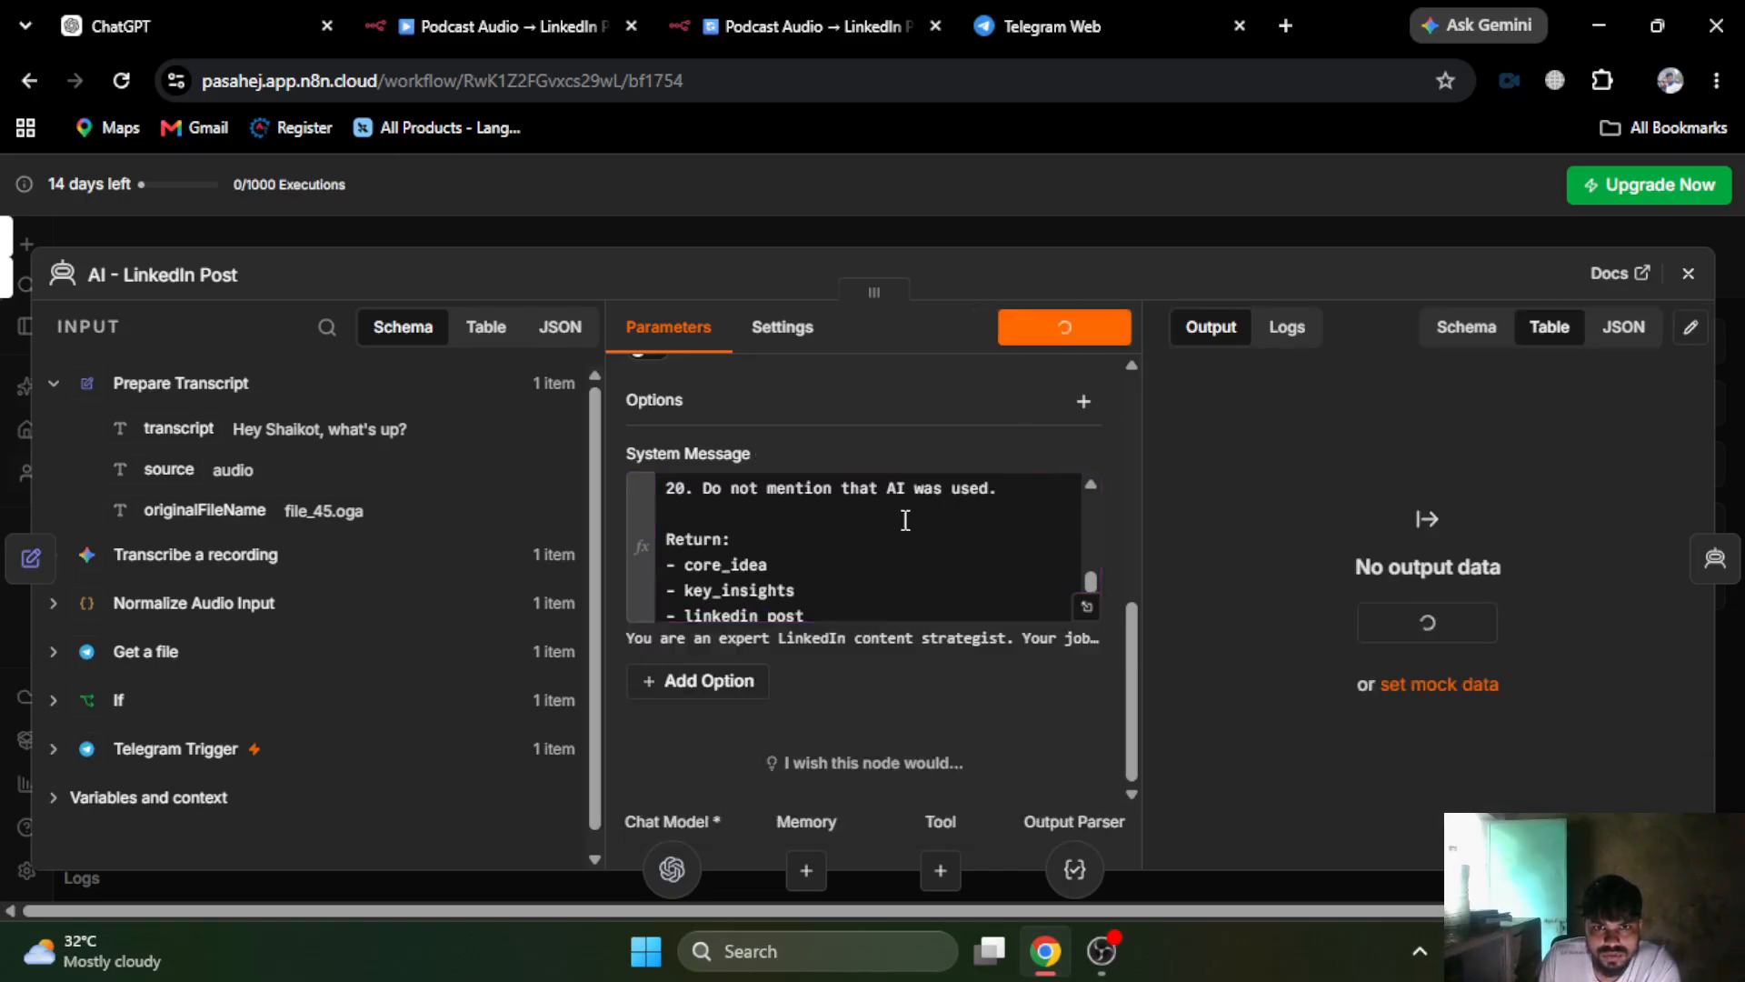
- Check AI - LinkedIn Post's output format setting, view its output as JSON, and return to the canvas
scroll(911, 711, "up", 2)
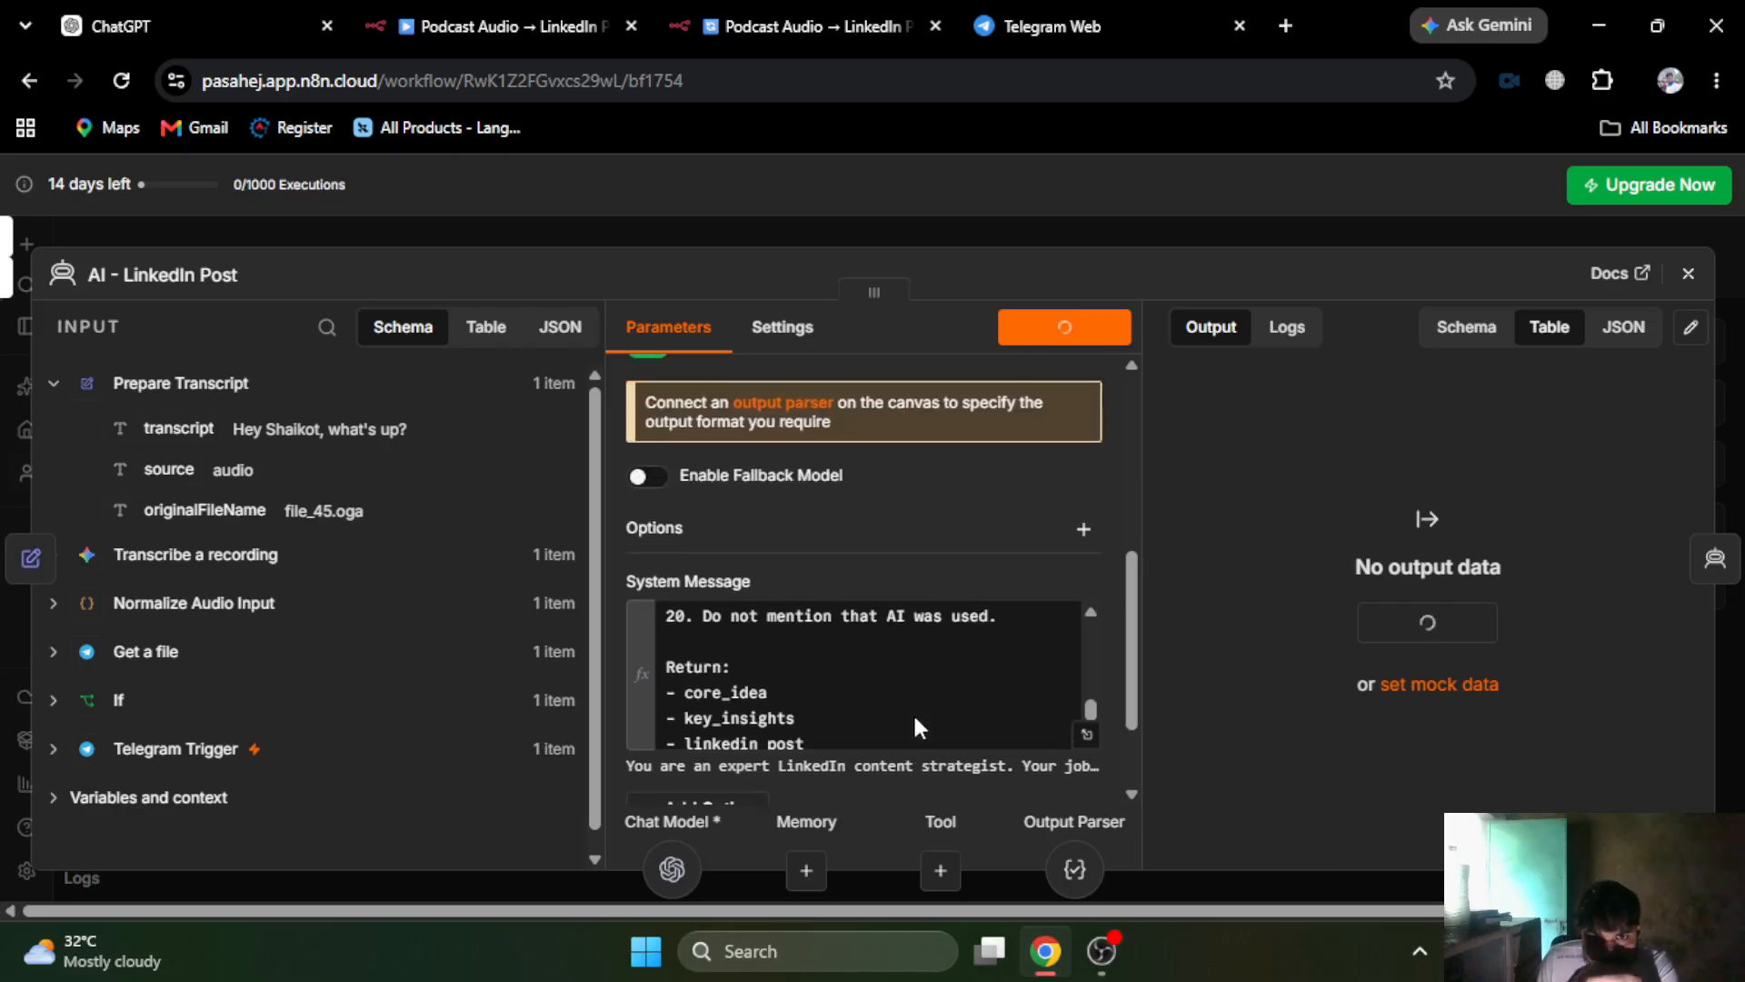
scroll(824, 500, "up", 2)
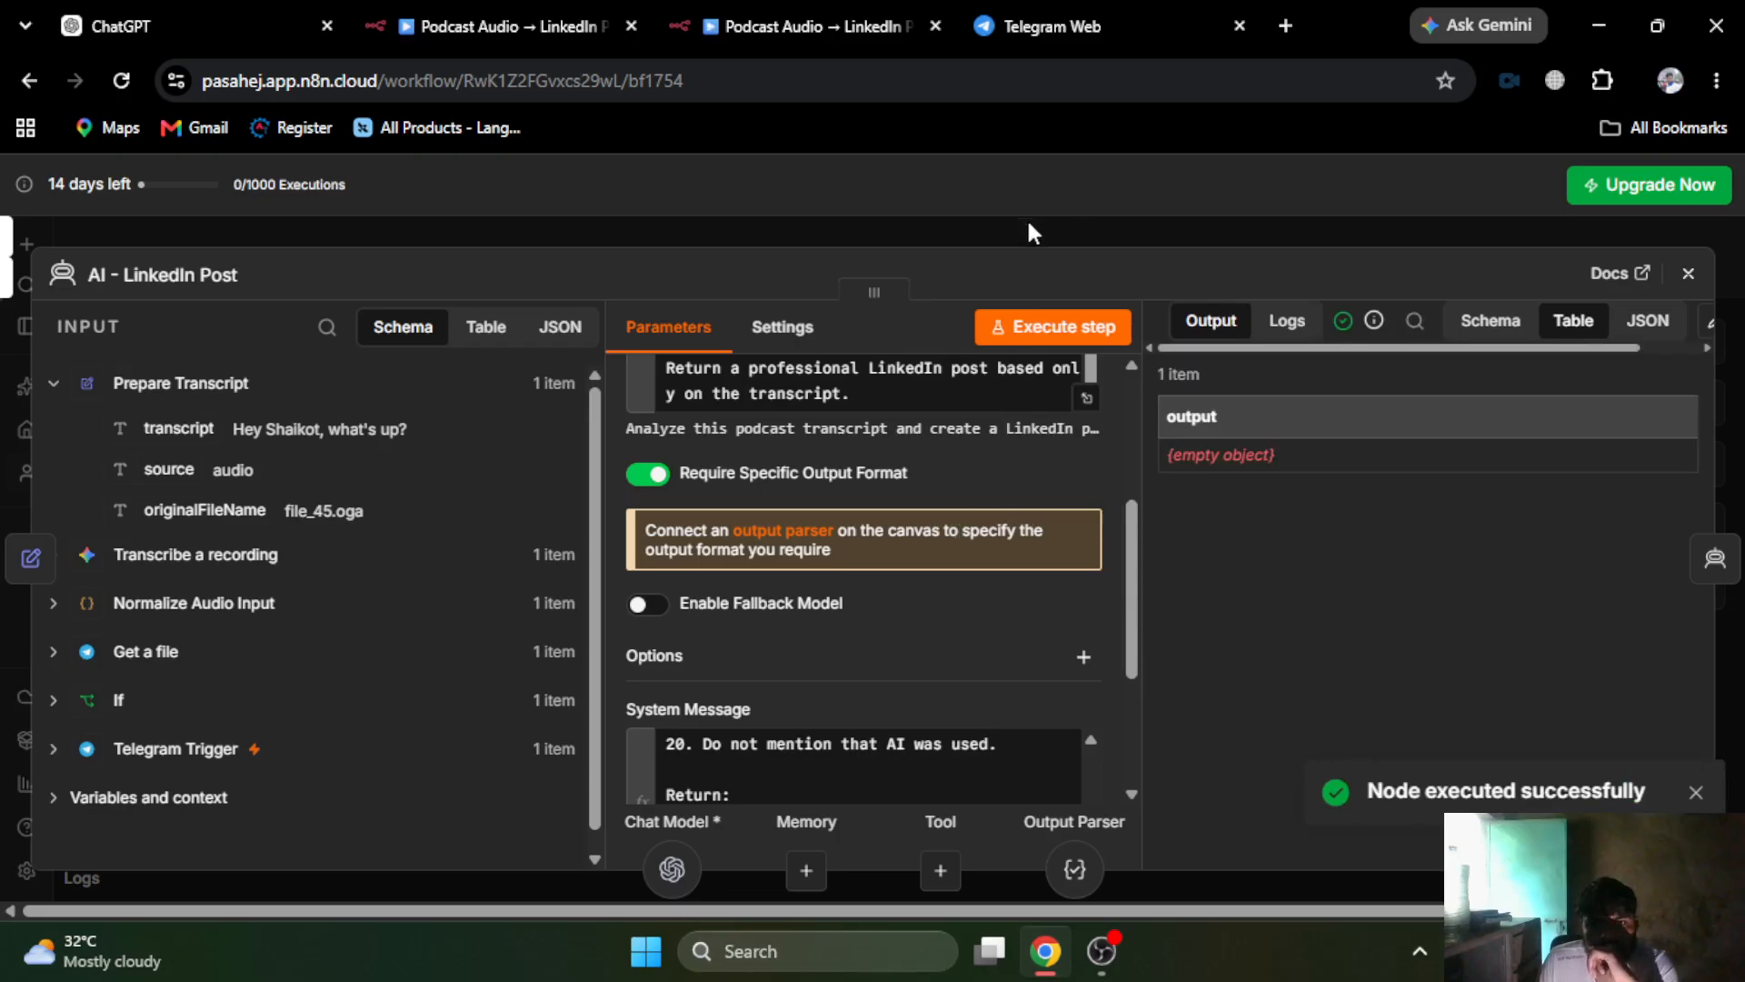
left_click(1645, 324)
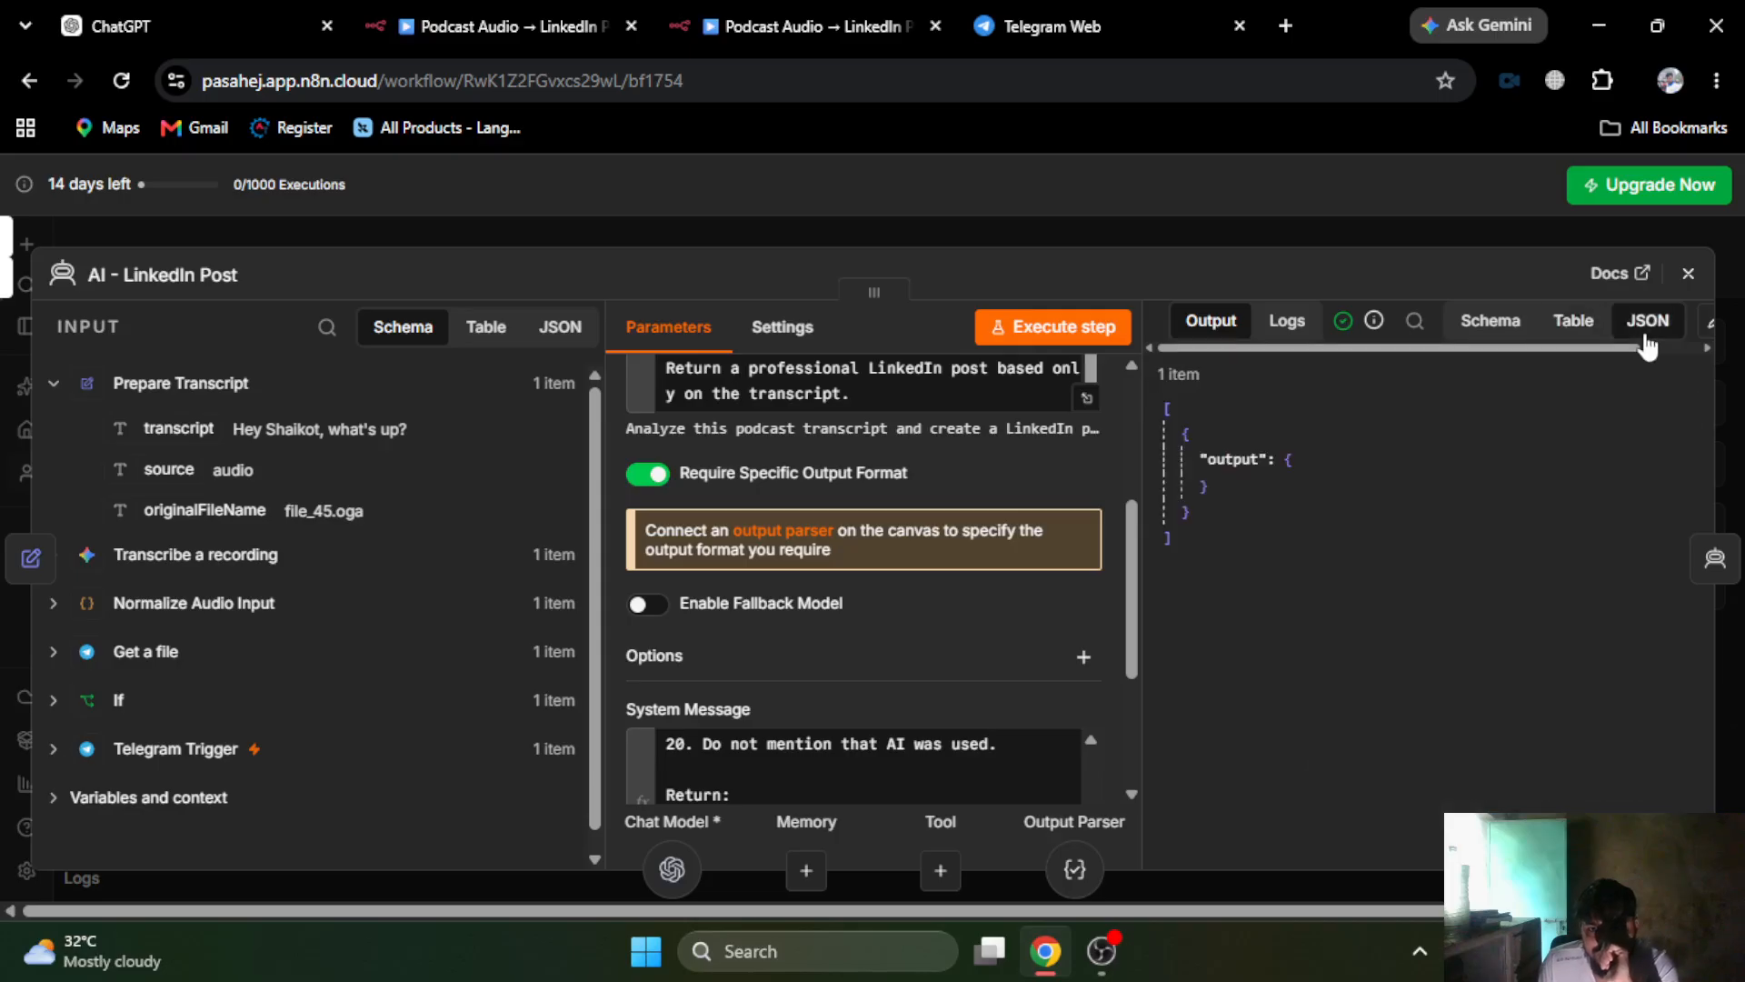
left_click(1142, 218)
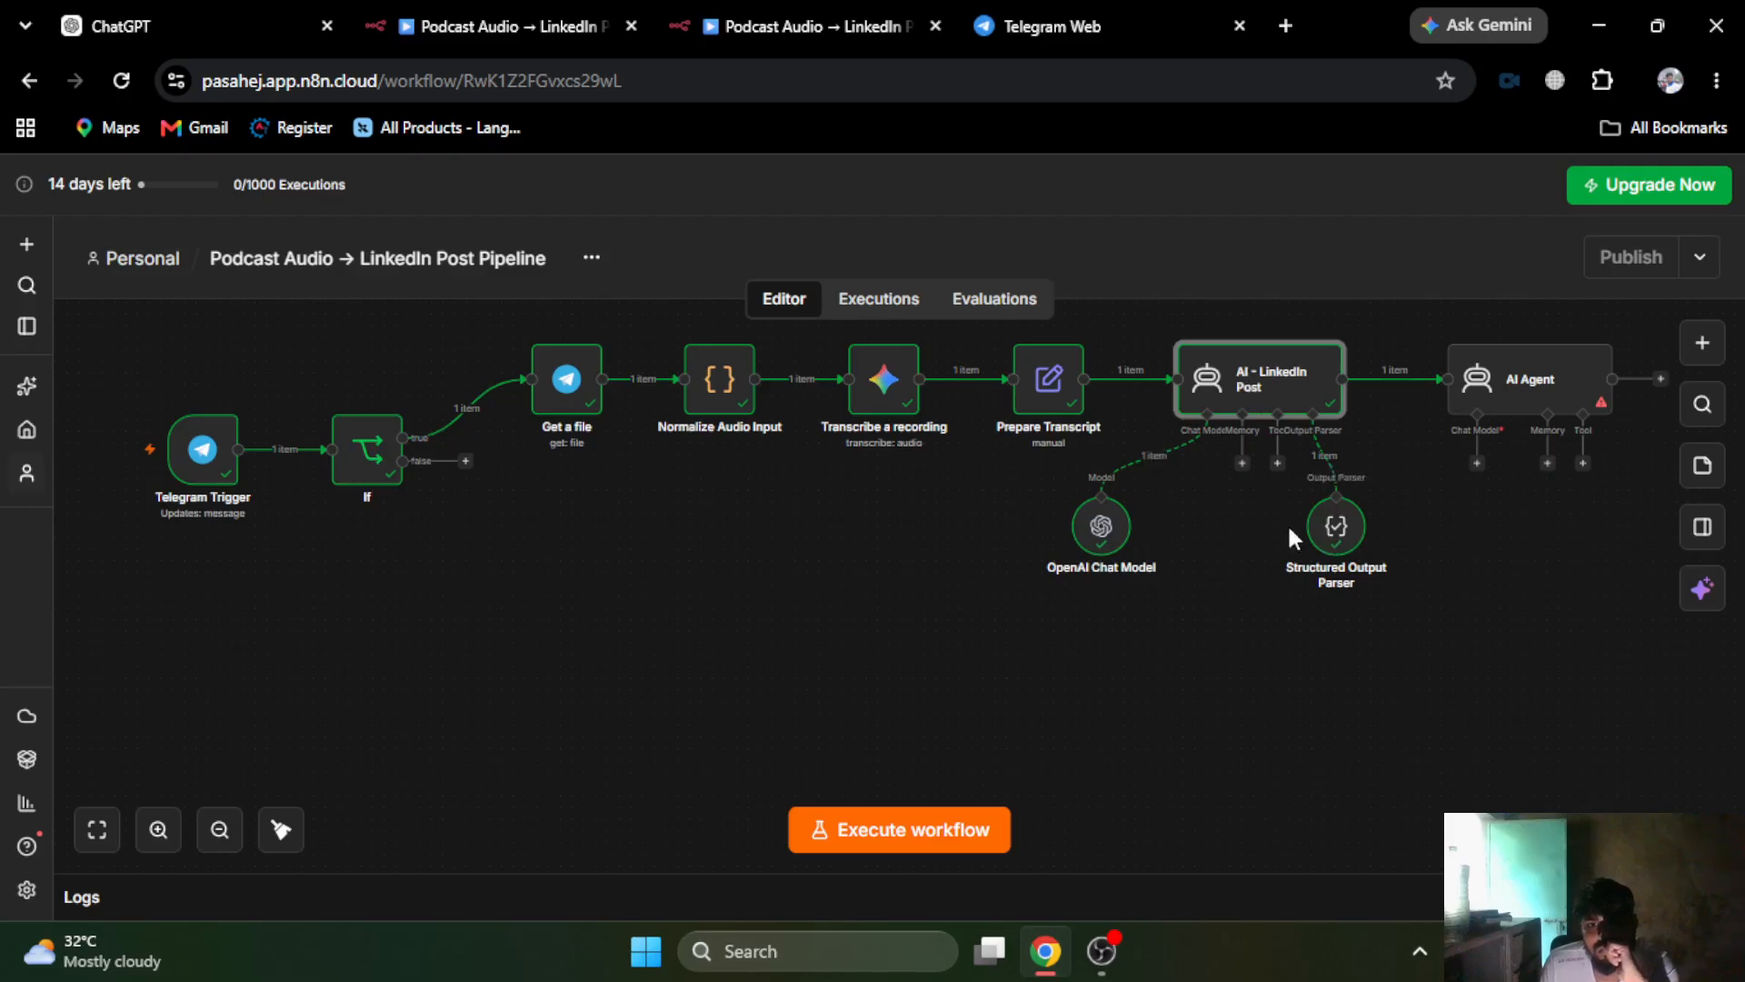
- Examine Structured Output Parser's AI input and JSON schema, and view its output as table, schema and JSON
left_click(1350, 545)
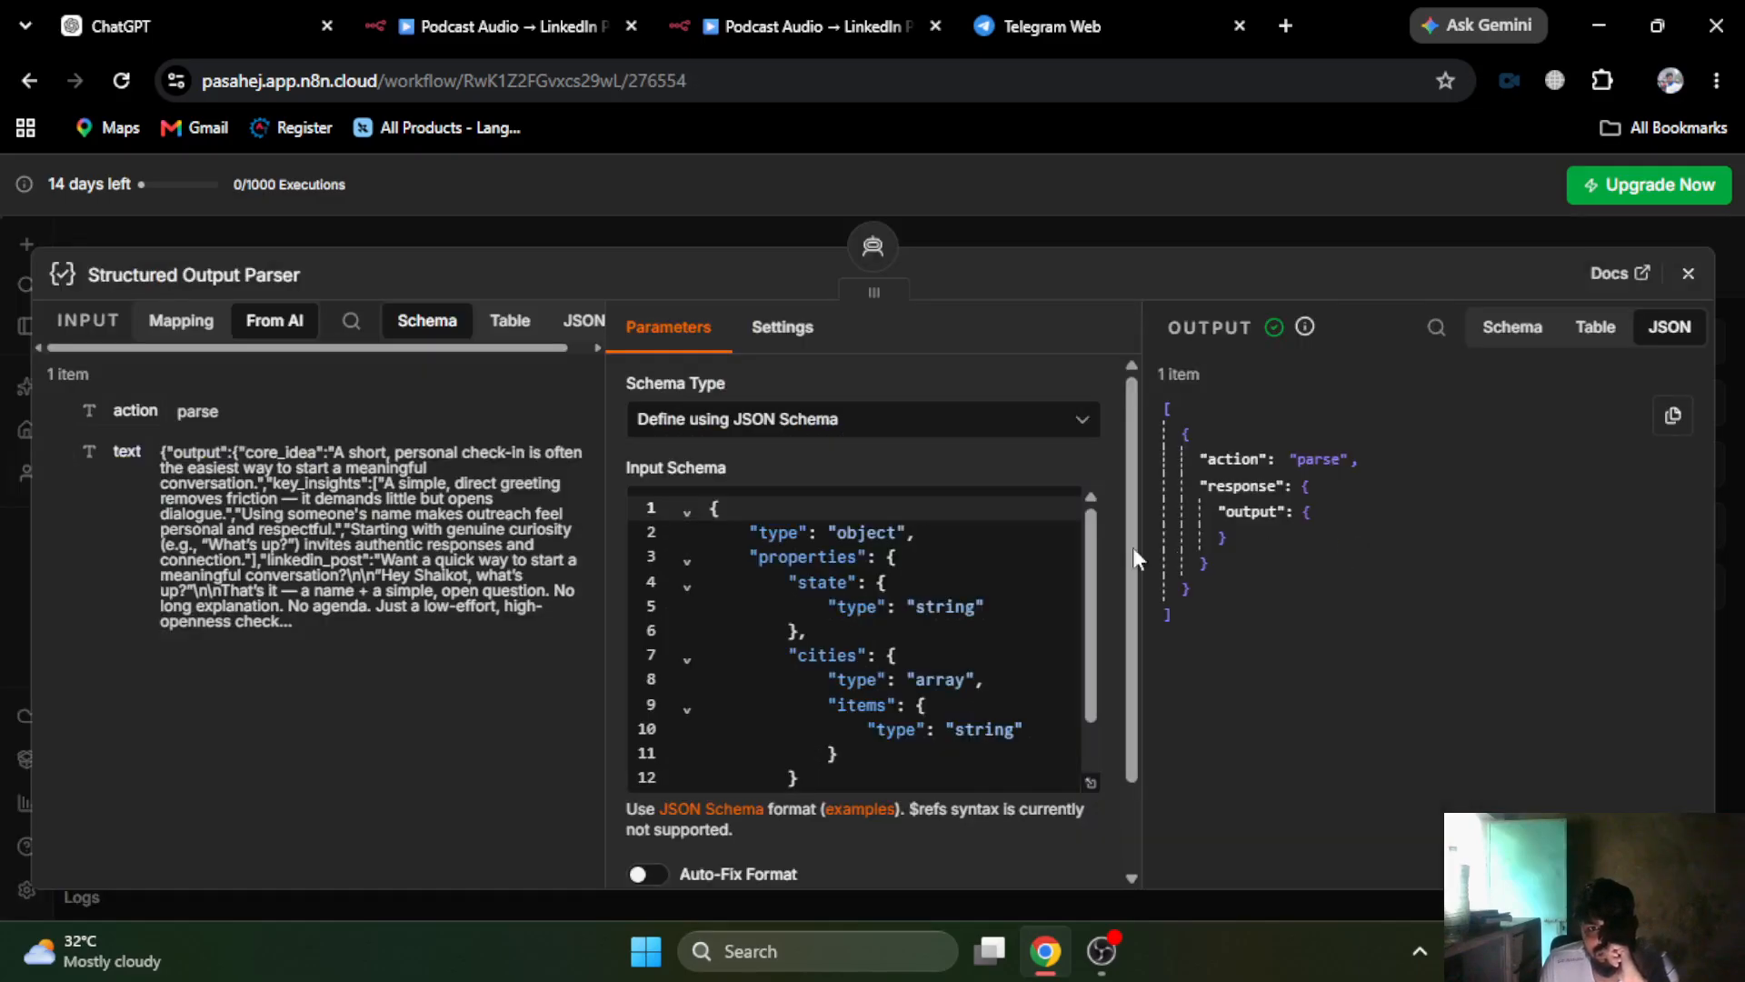
scroll(854, 650, "down", 1)
scroll(855, 650, "up", 1)
left_click(1595, 327)
left_click(1511, 330)
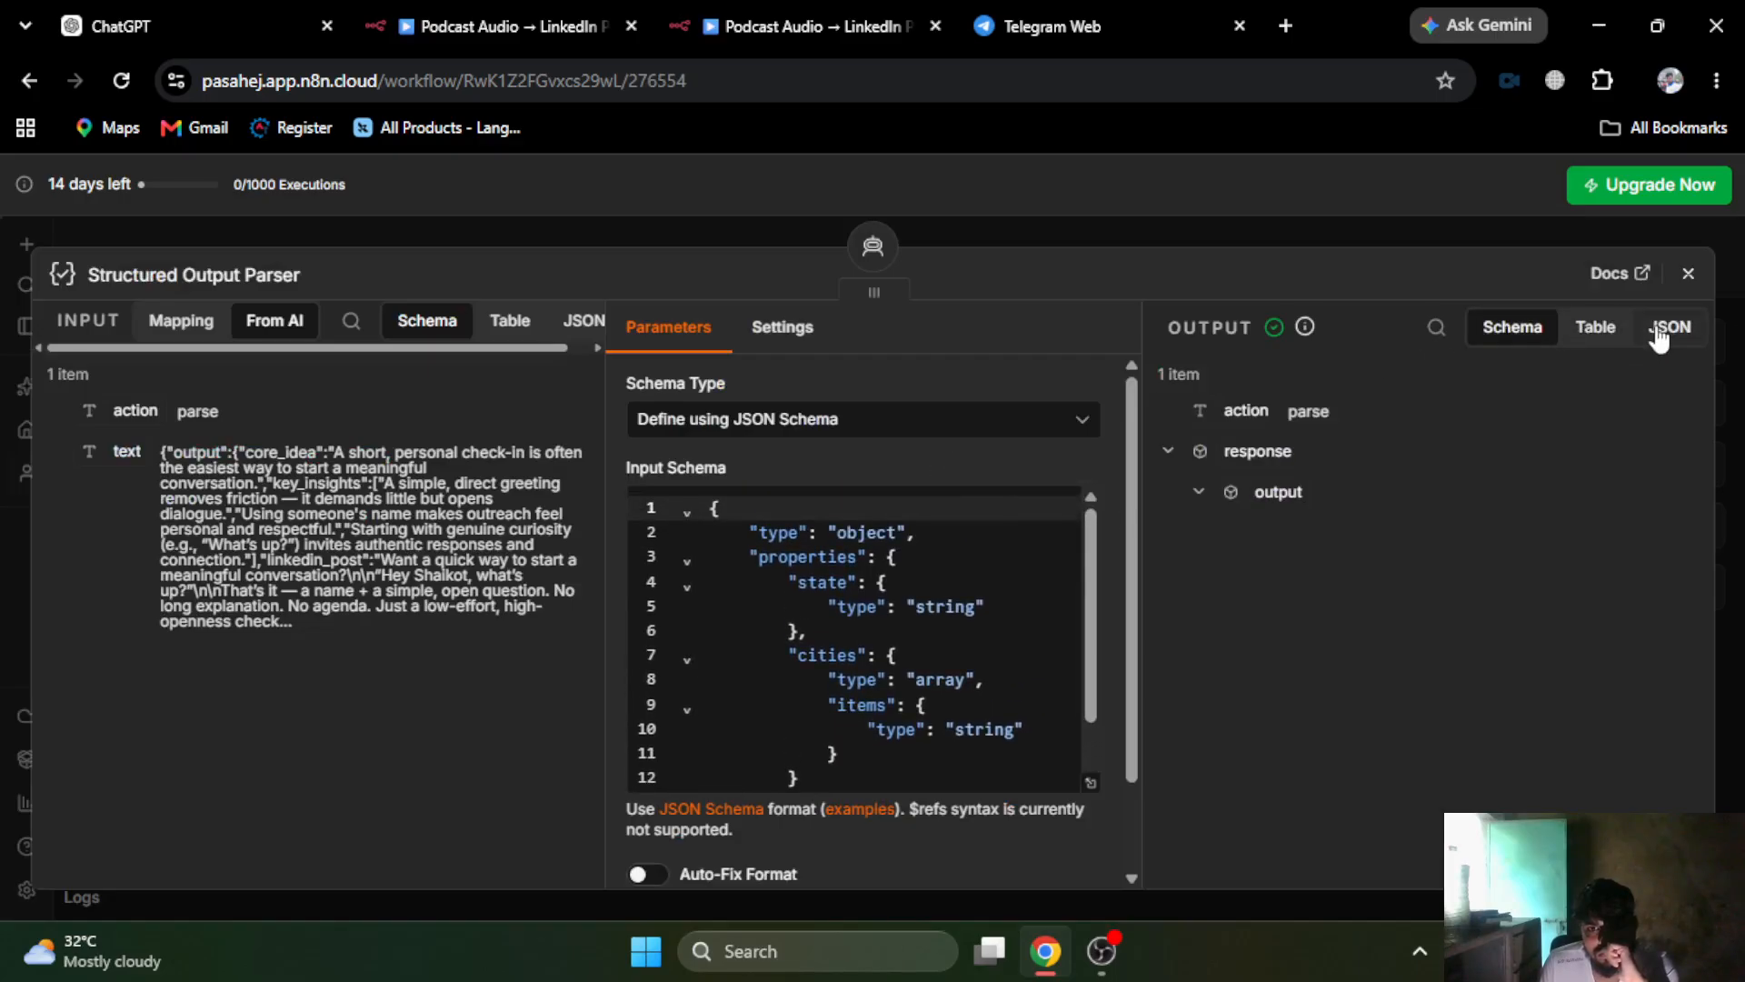
left_click(1661, 338)
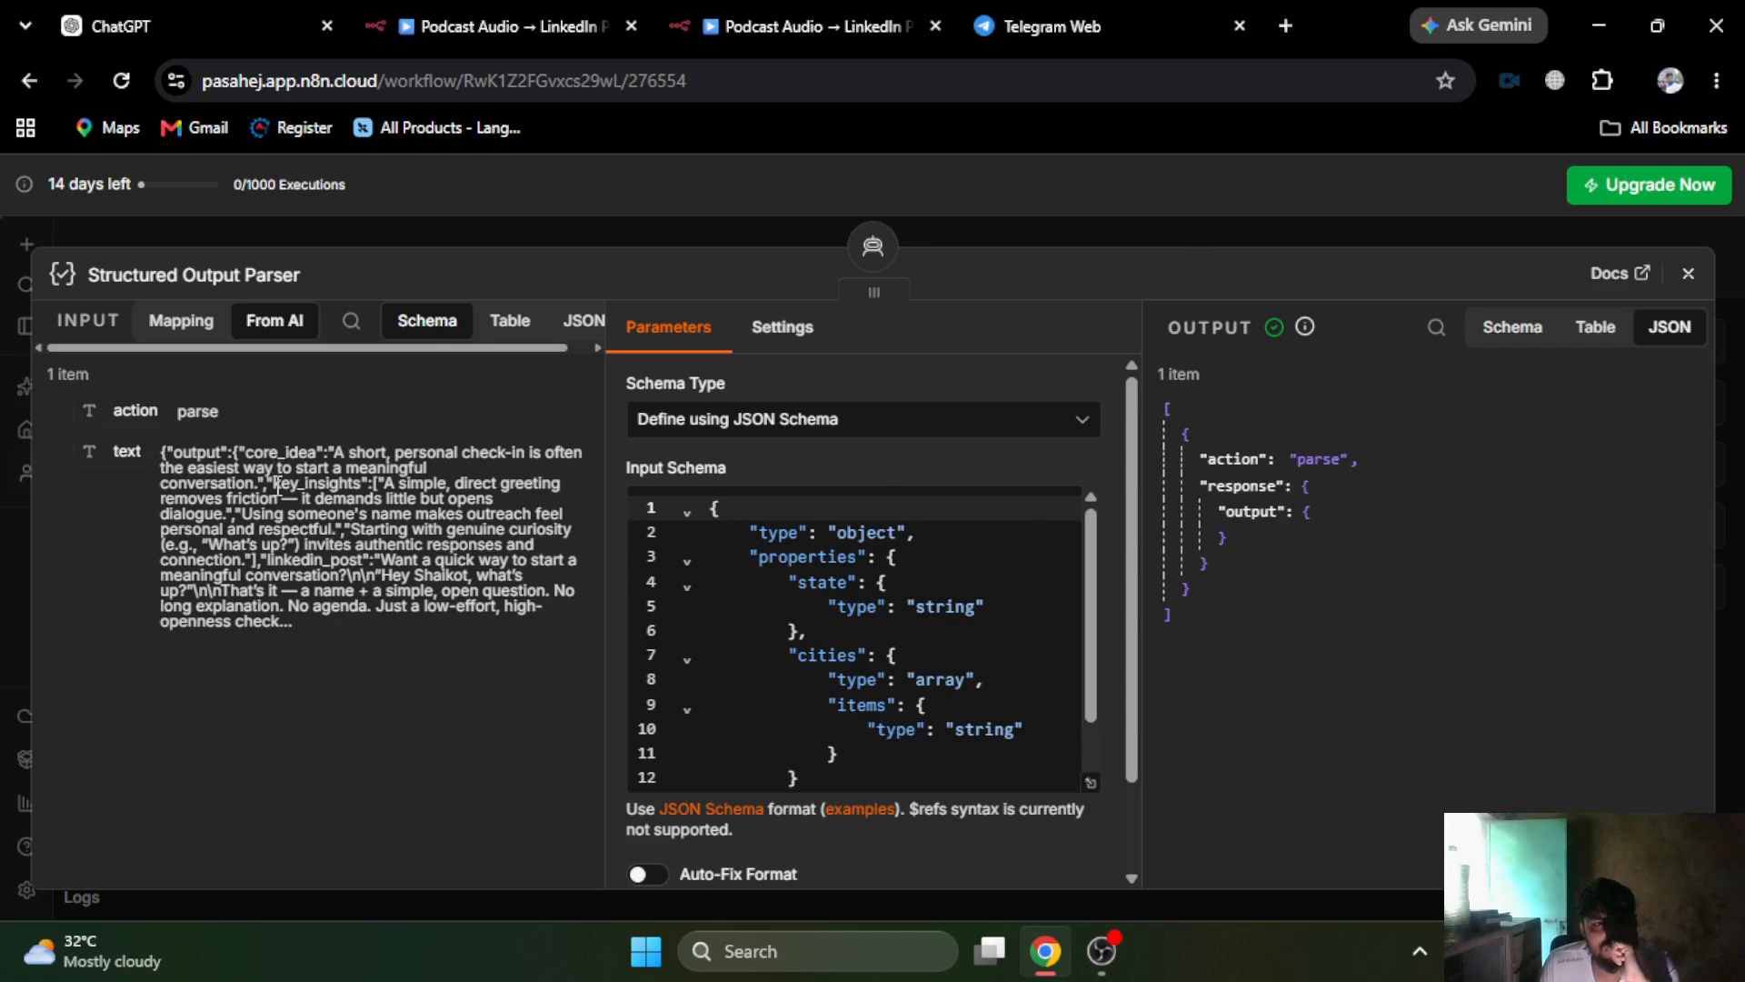
left_click(789, 235)
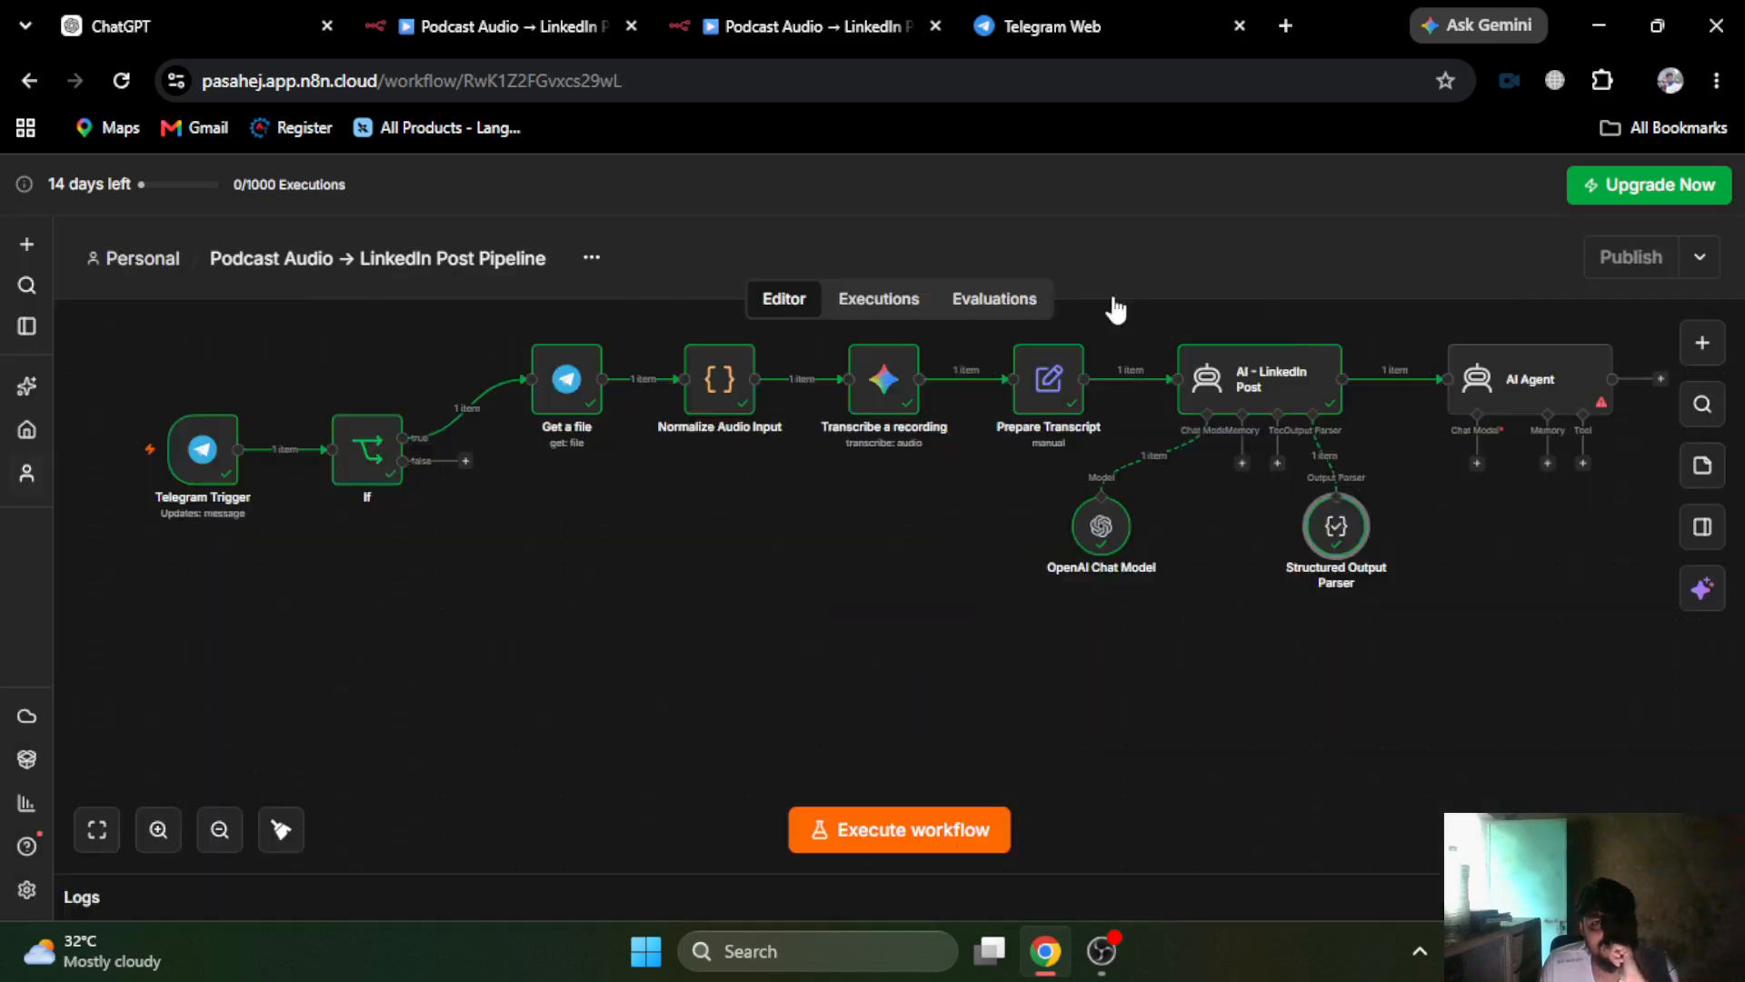
- Check the AI Agent node's input and prompt, then deactivate the node on the canvas
double_click(1551, 404)
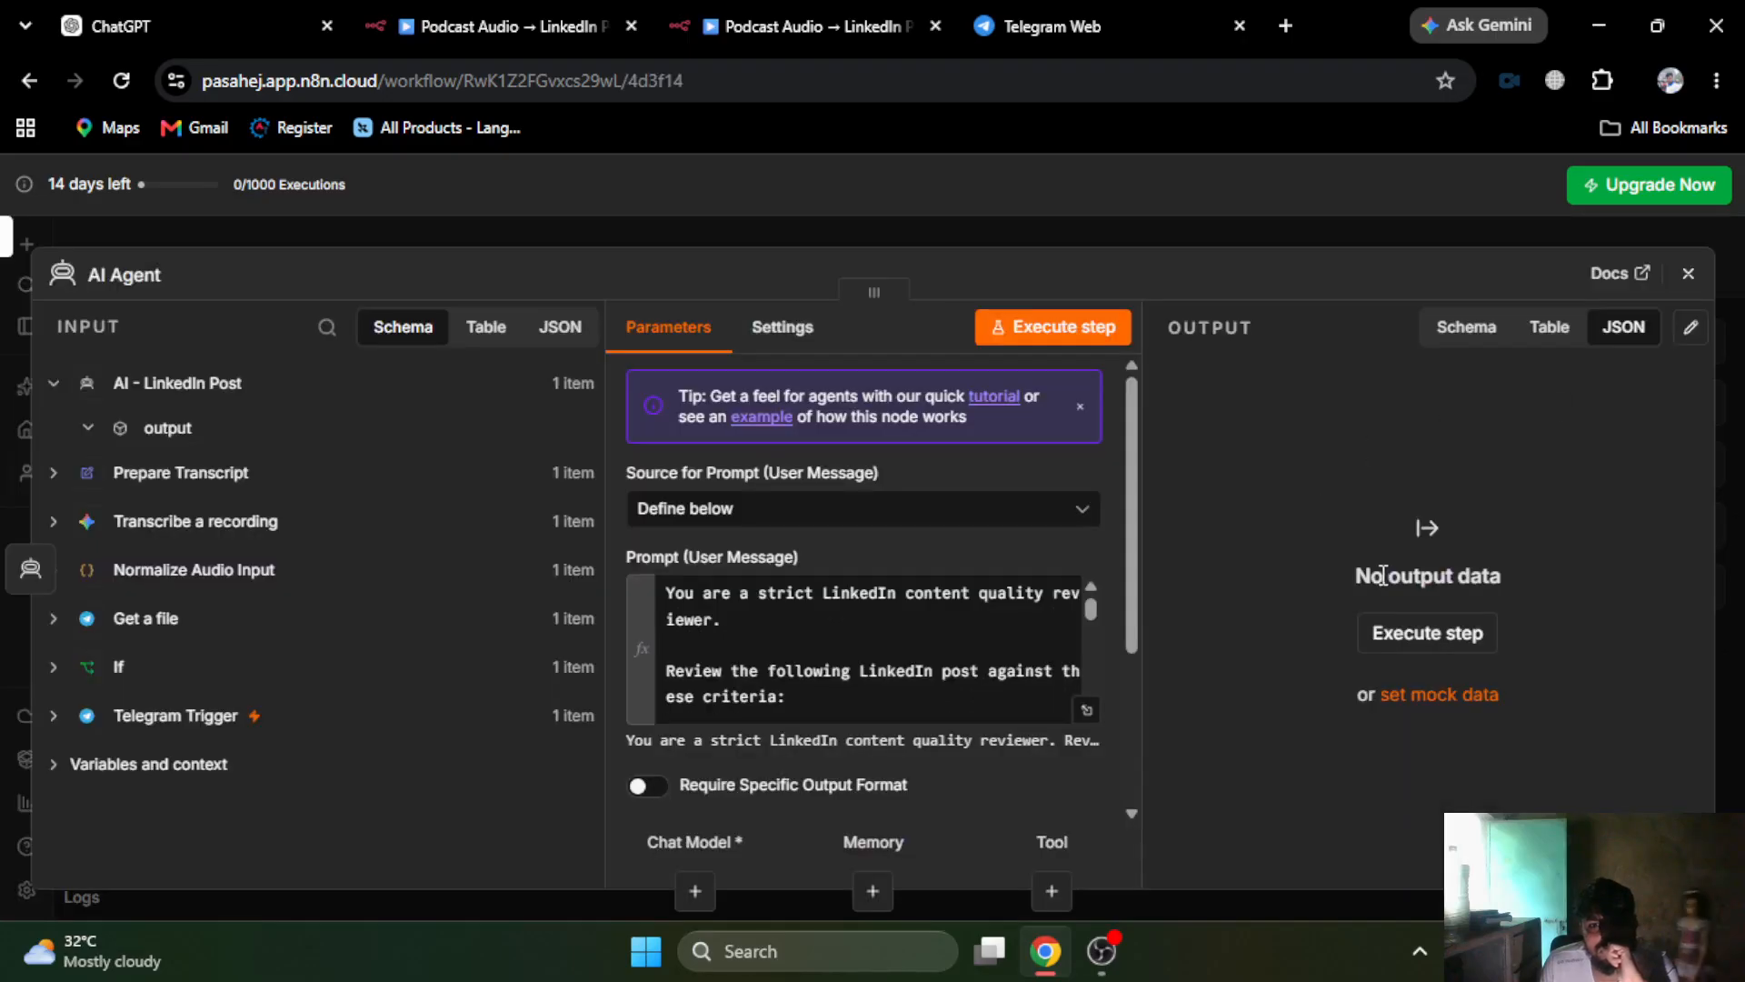
left_click(916, 226)
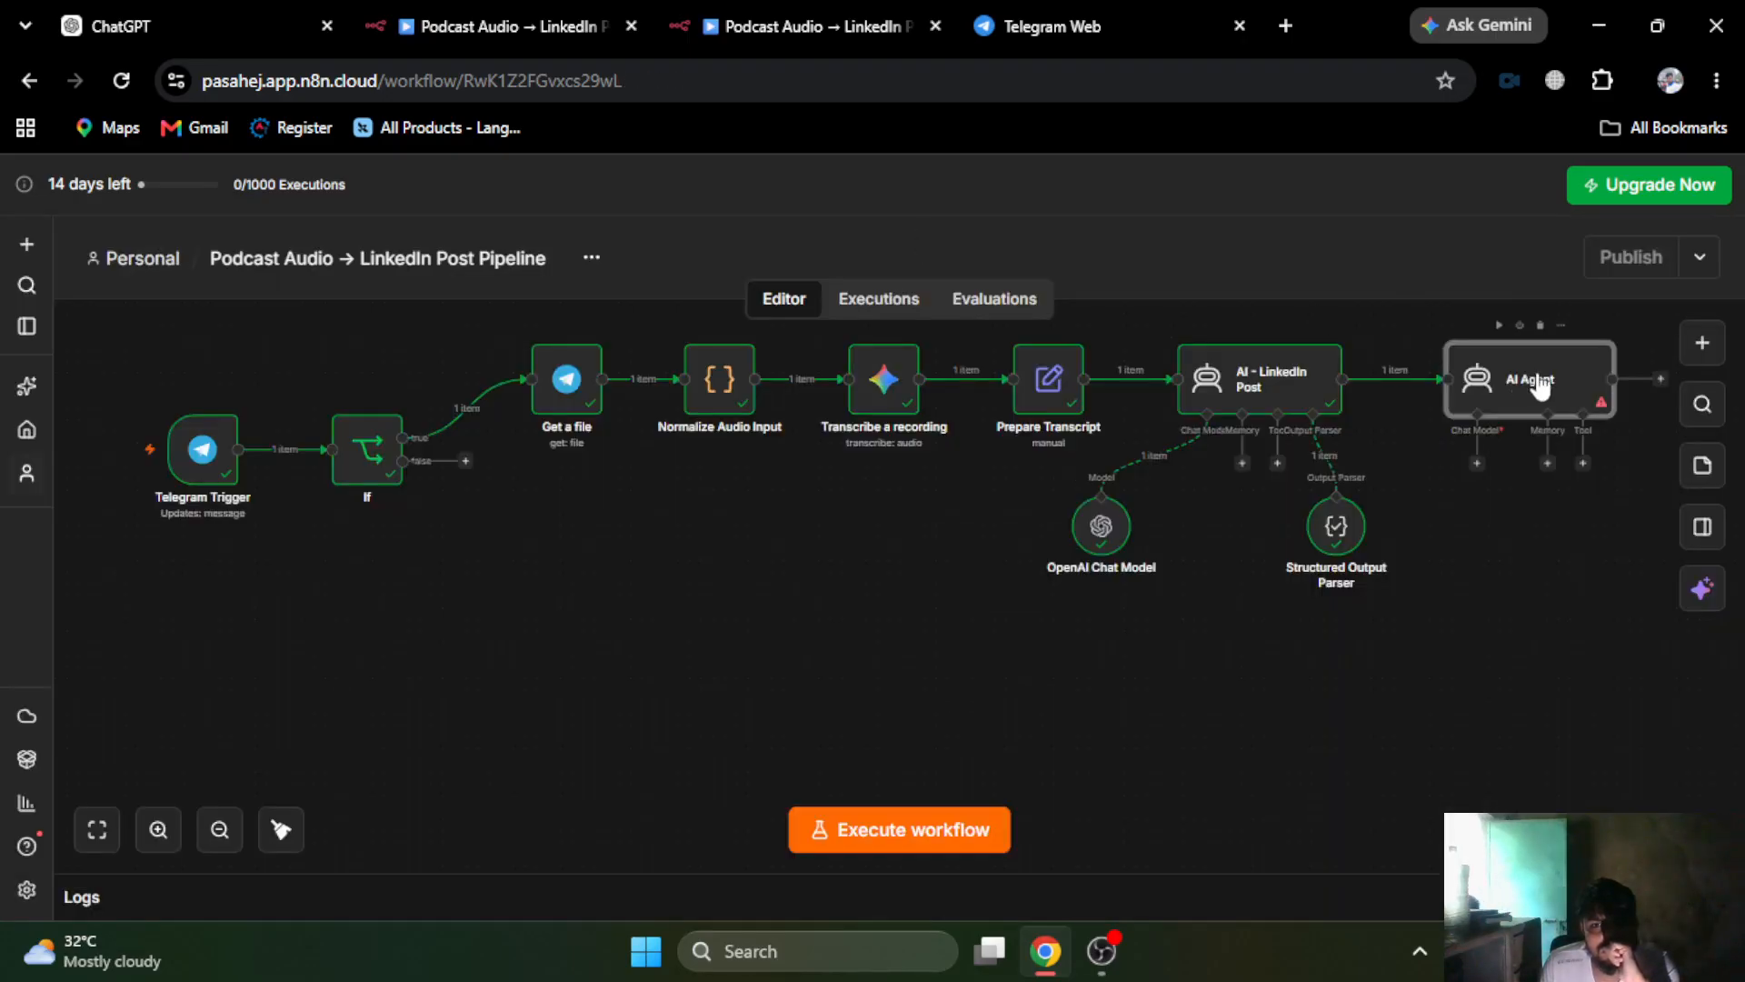
left_click(1520, 326)
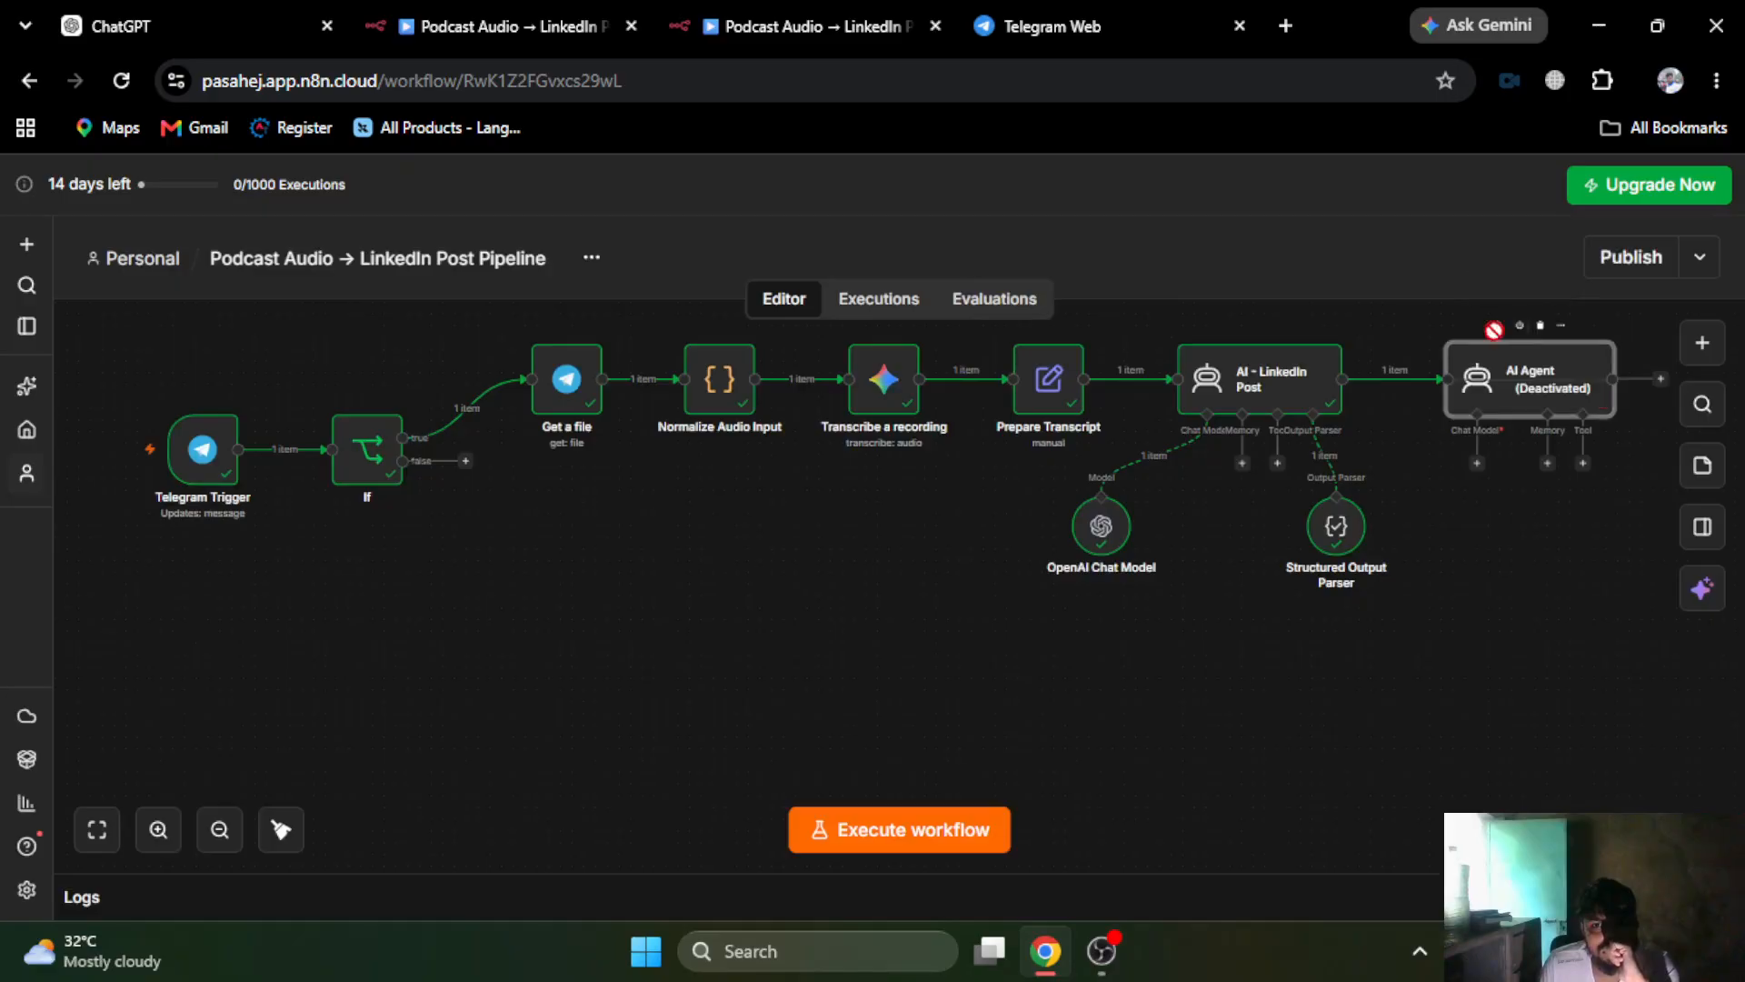
- Review AI - LinkedIn Post's user prompt, Require Specific Output Format setting and JSON output
double_click(1229, 366)
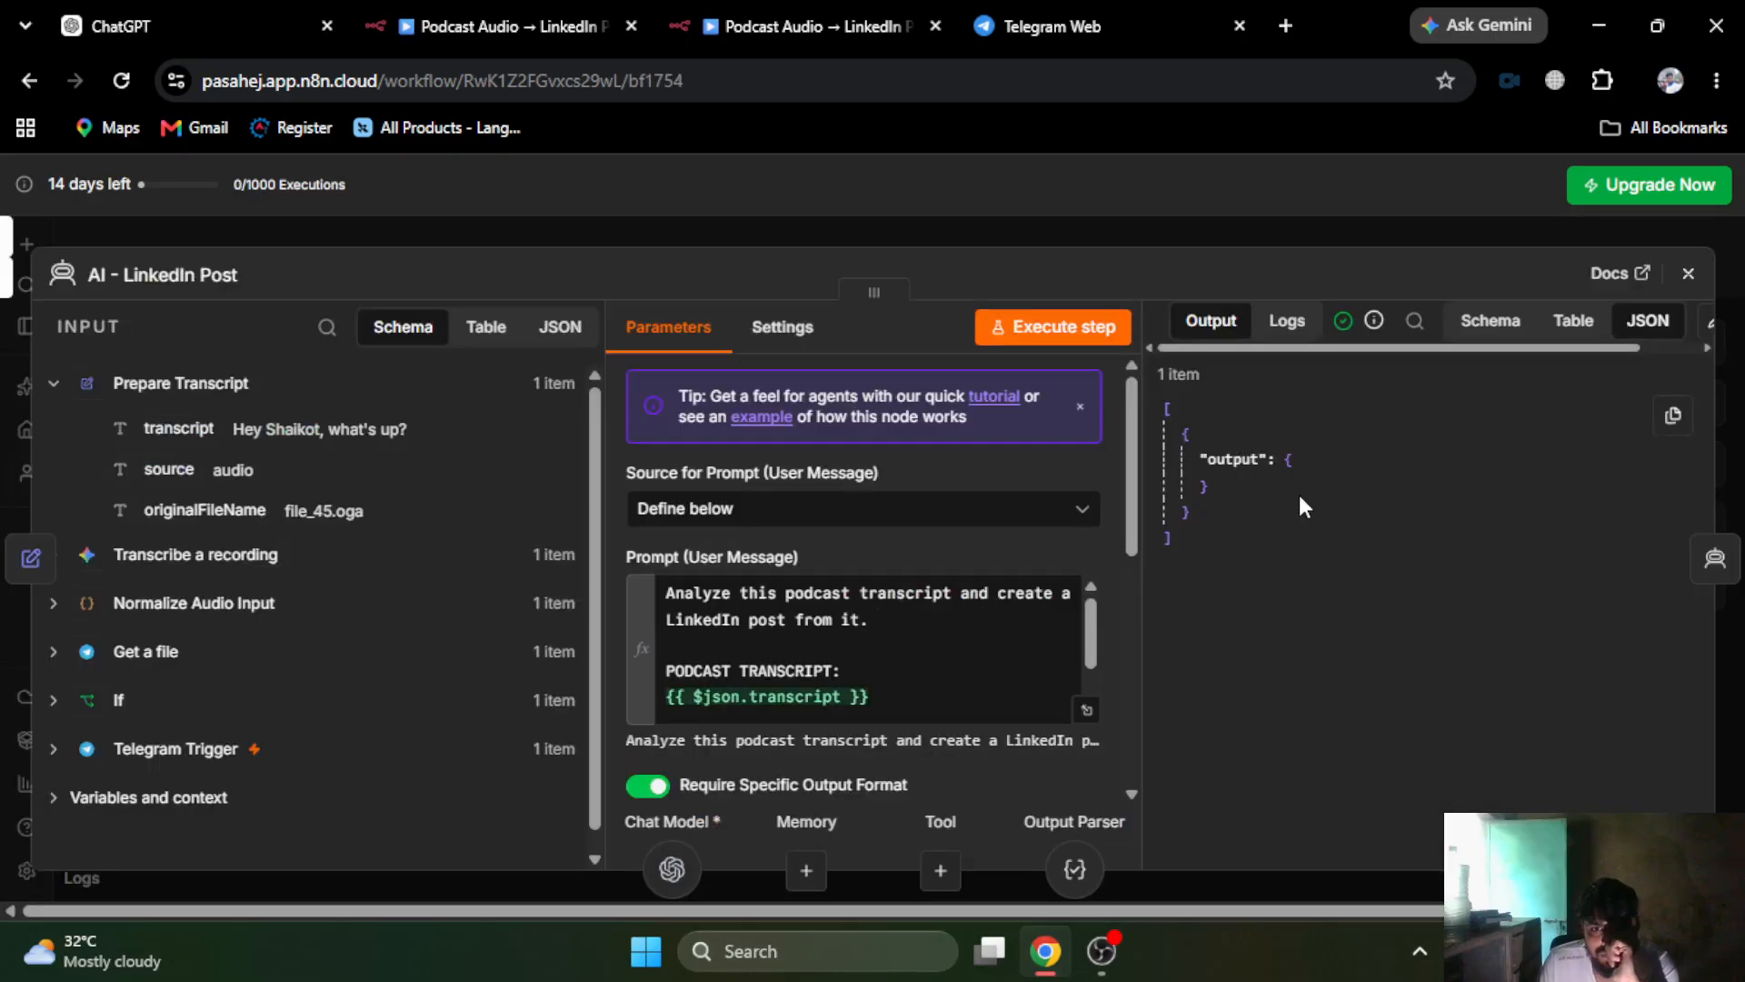
scroll(758, 668, "down", 1)
scroll(758, 668, "up", 1)
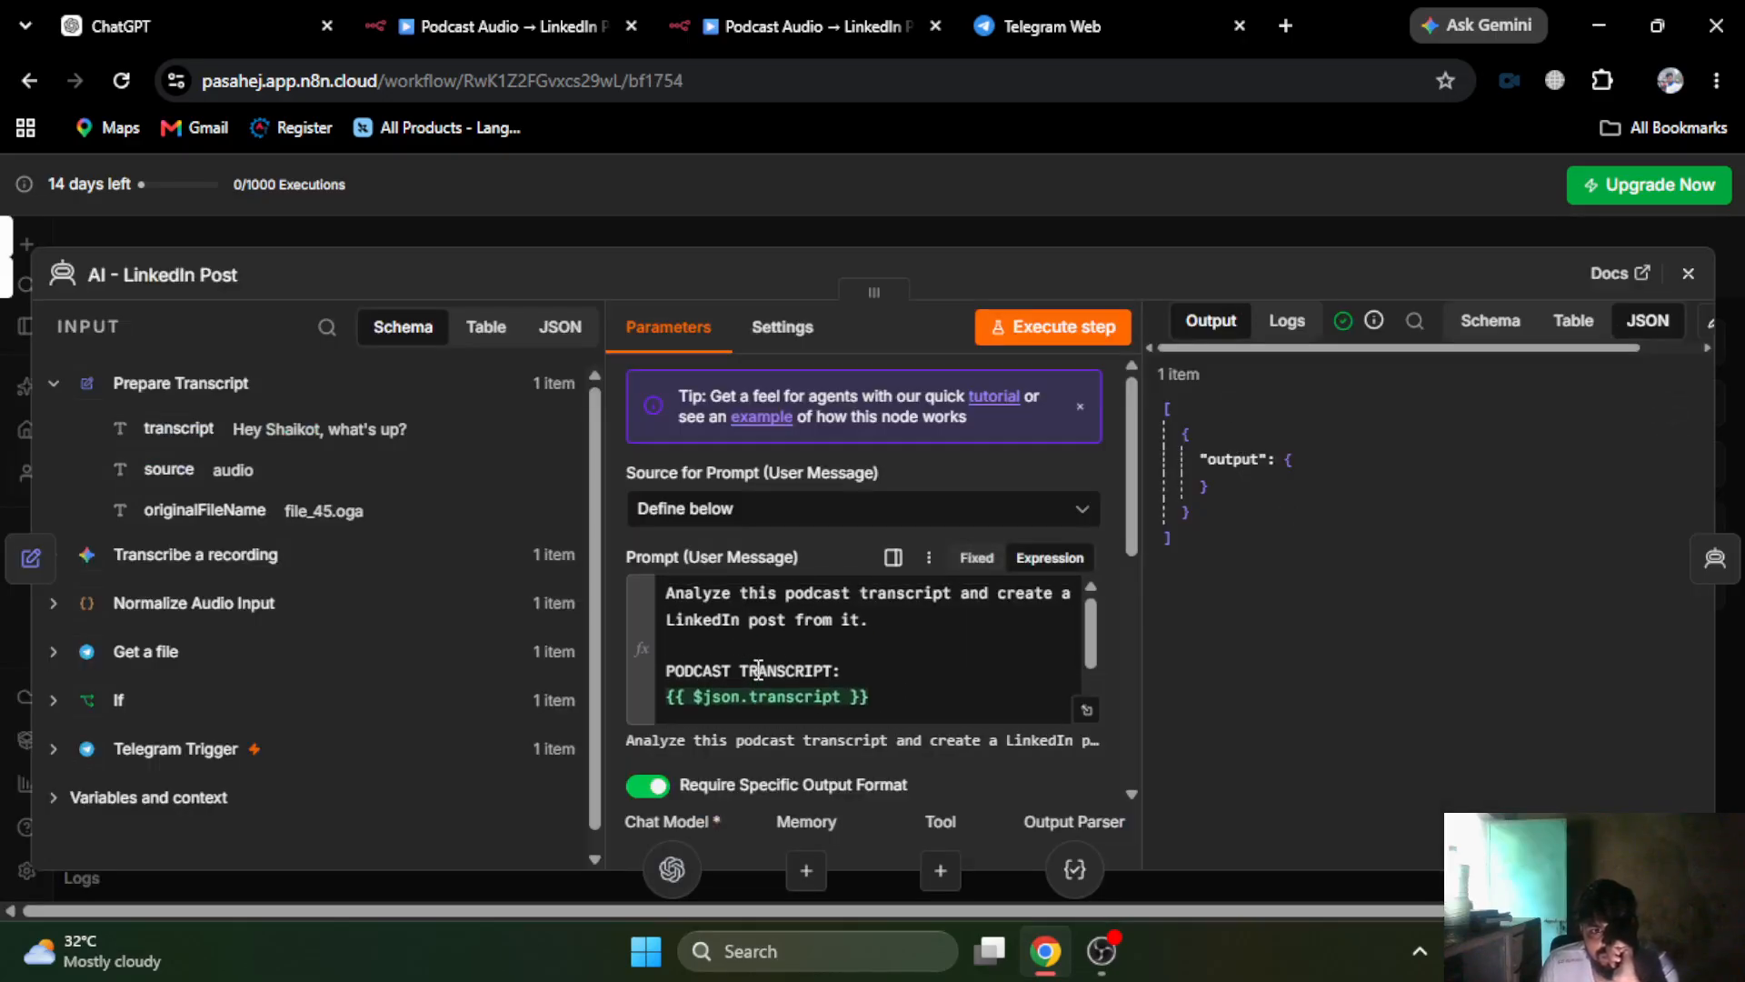
scroll(797, 637, "down", 1)
scroll(799, 636, "up", 1)
scroll(991, 689, "down", 2)
scroll(948, 668, "up", 2)
scroll(782, 732, "down", 3)
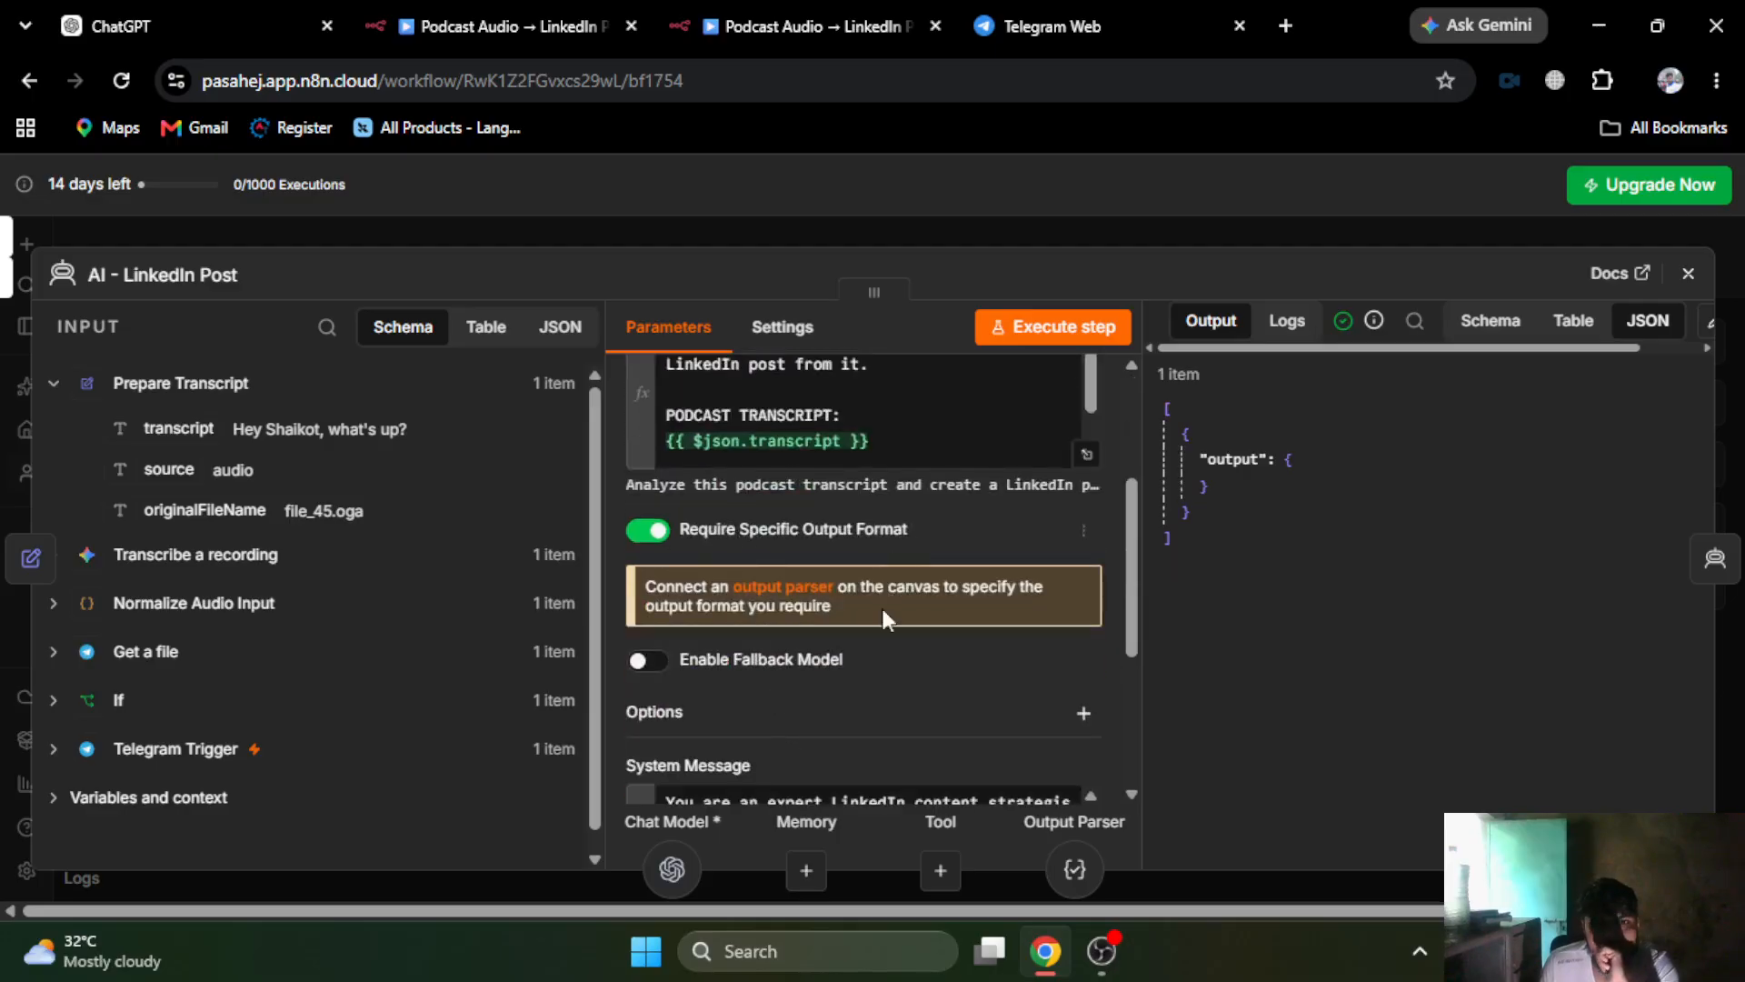
- Review the requested fields at the end of AI - LinkedIn Post's system message and enable its fallback model
scroll(883, 611, "down", 3)
scroll(783, 590, "down", 5)
scroll(783, 592, "down", 5)
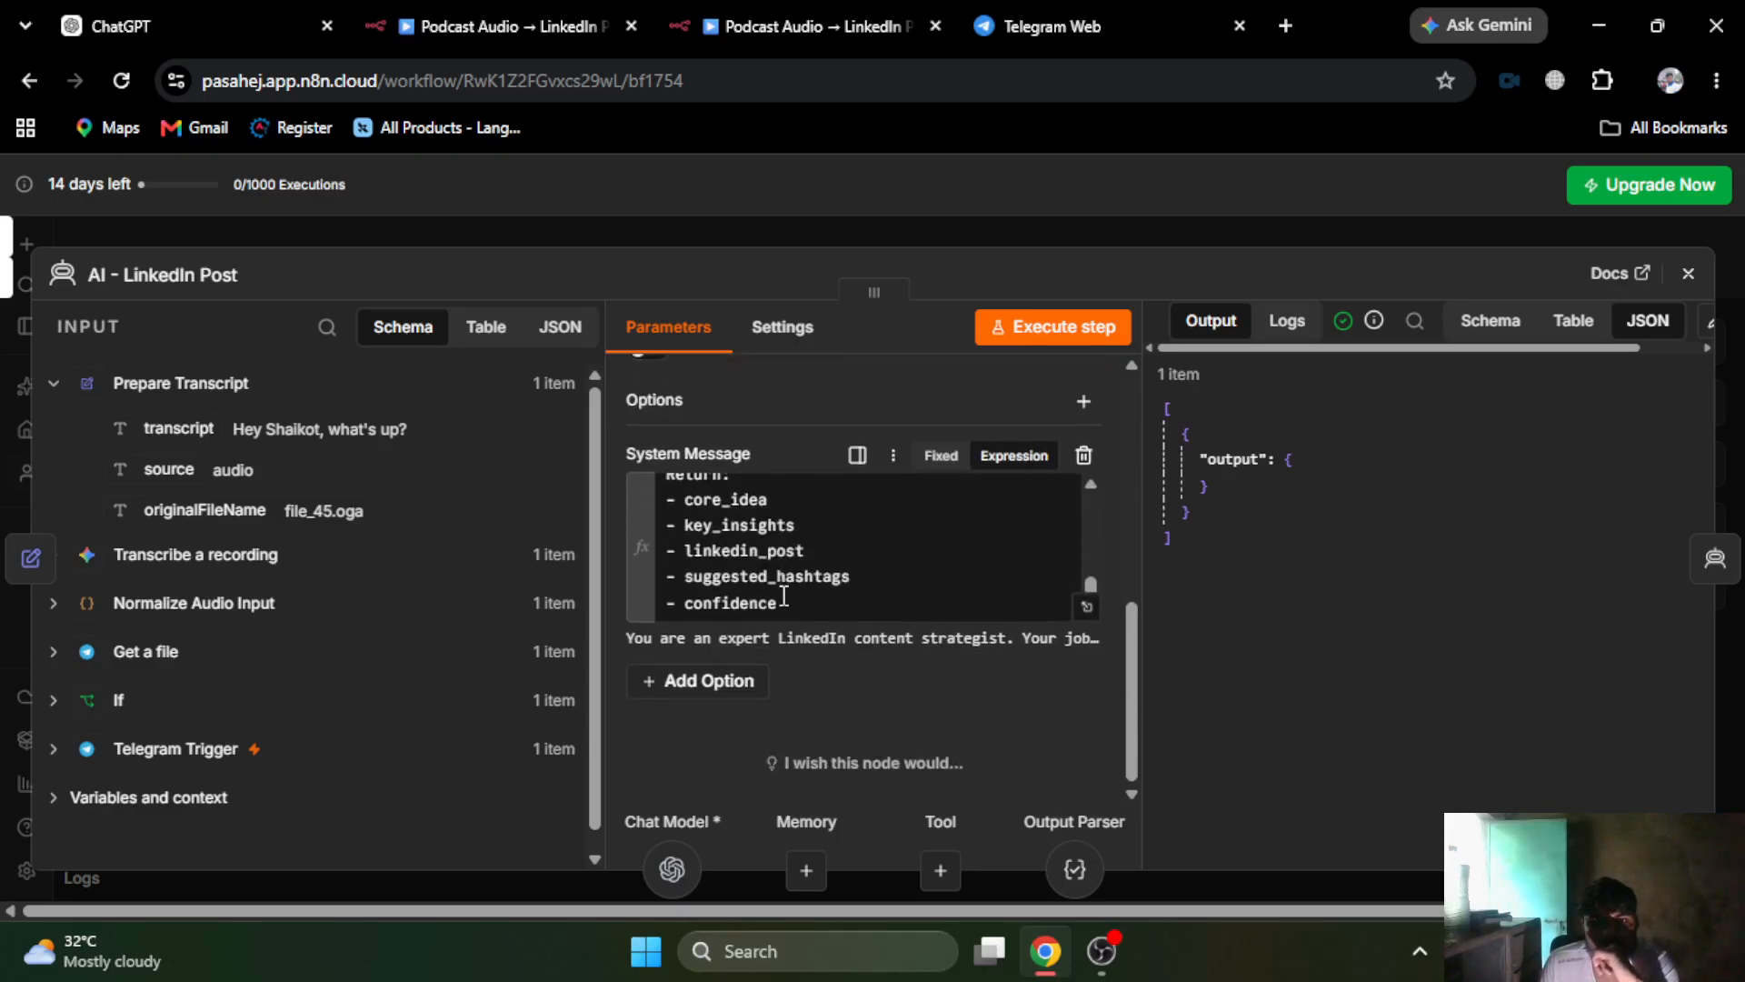
scroll(717, 521, "up", 5)
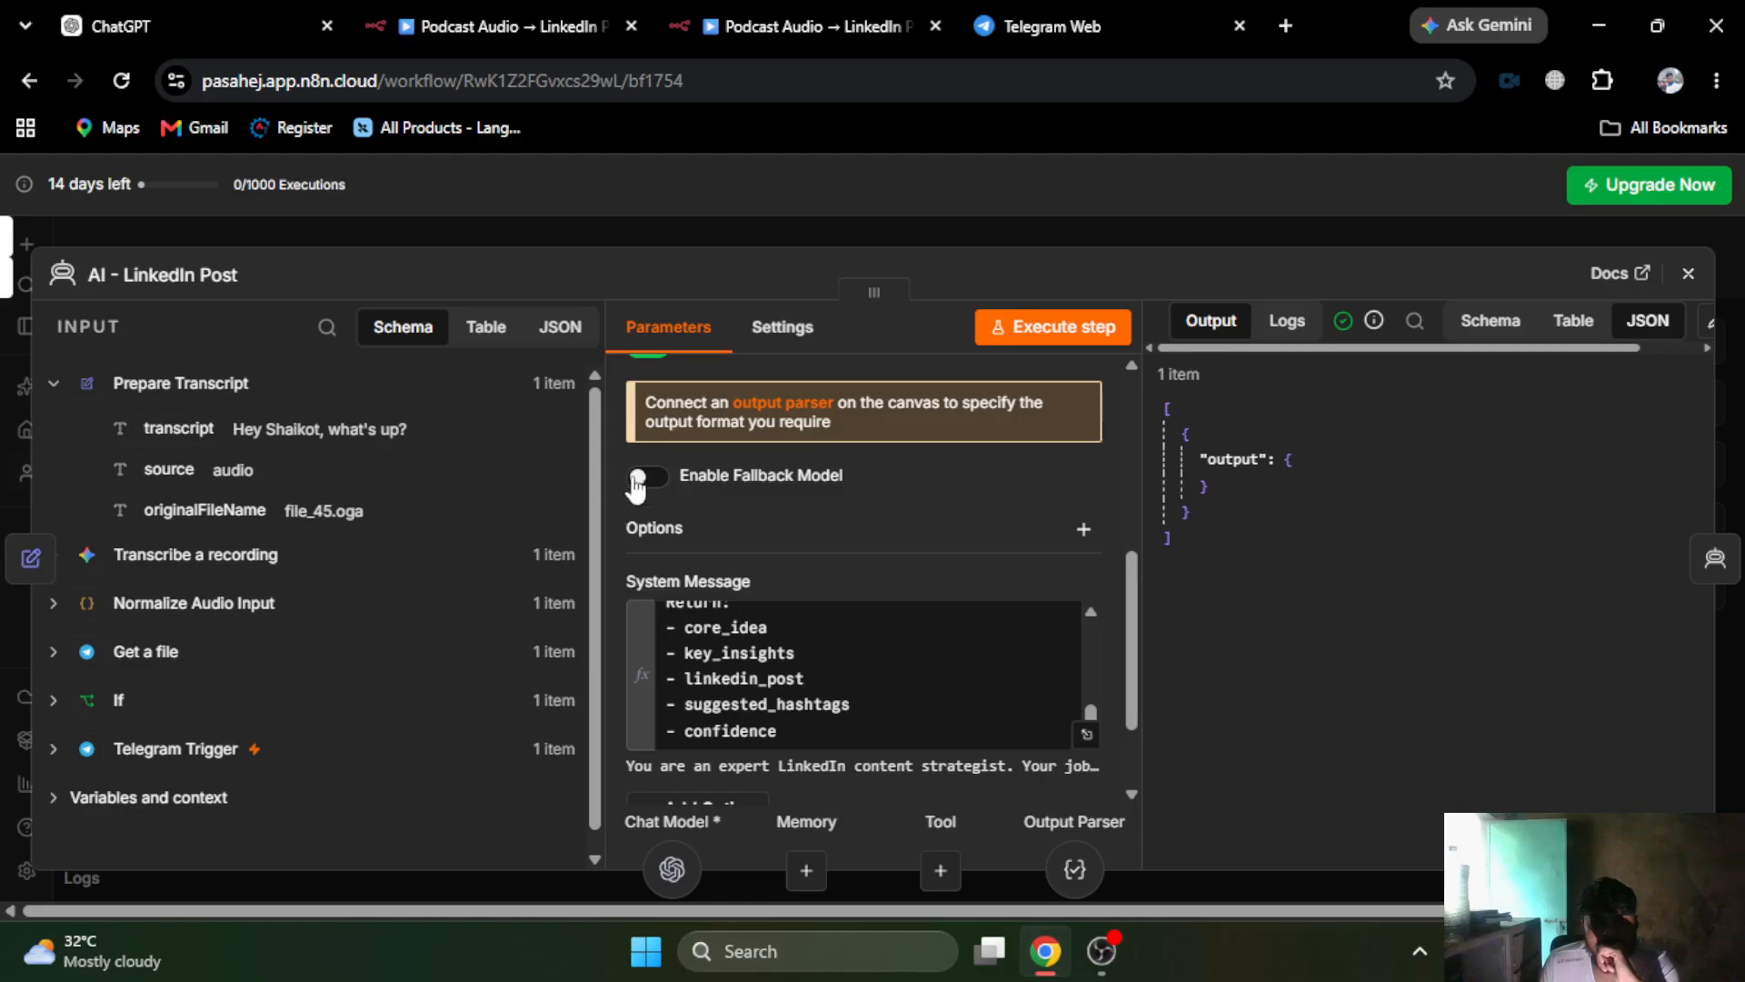
left_click(916, 235)
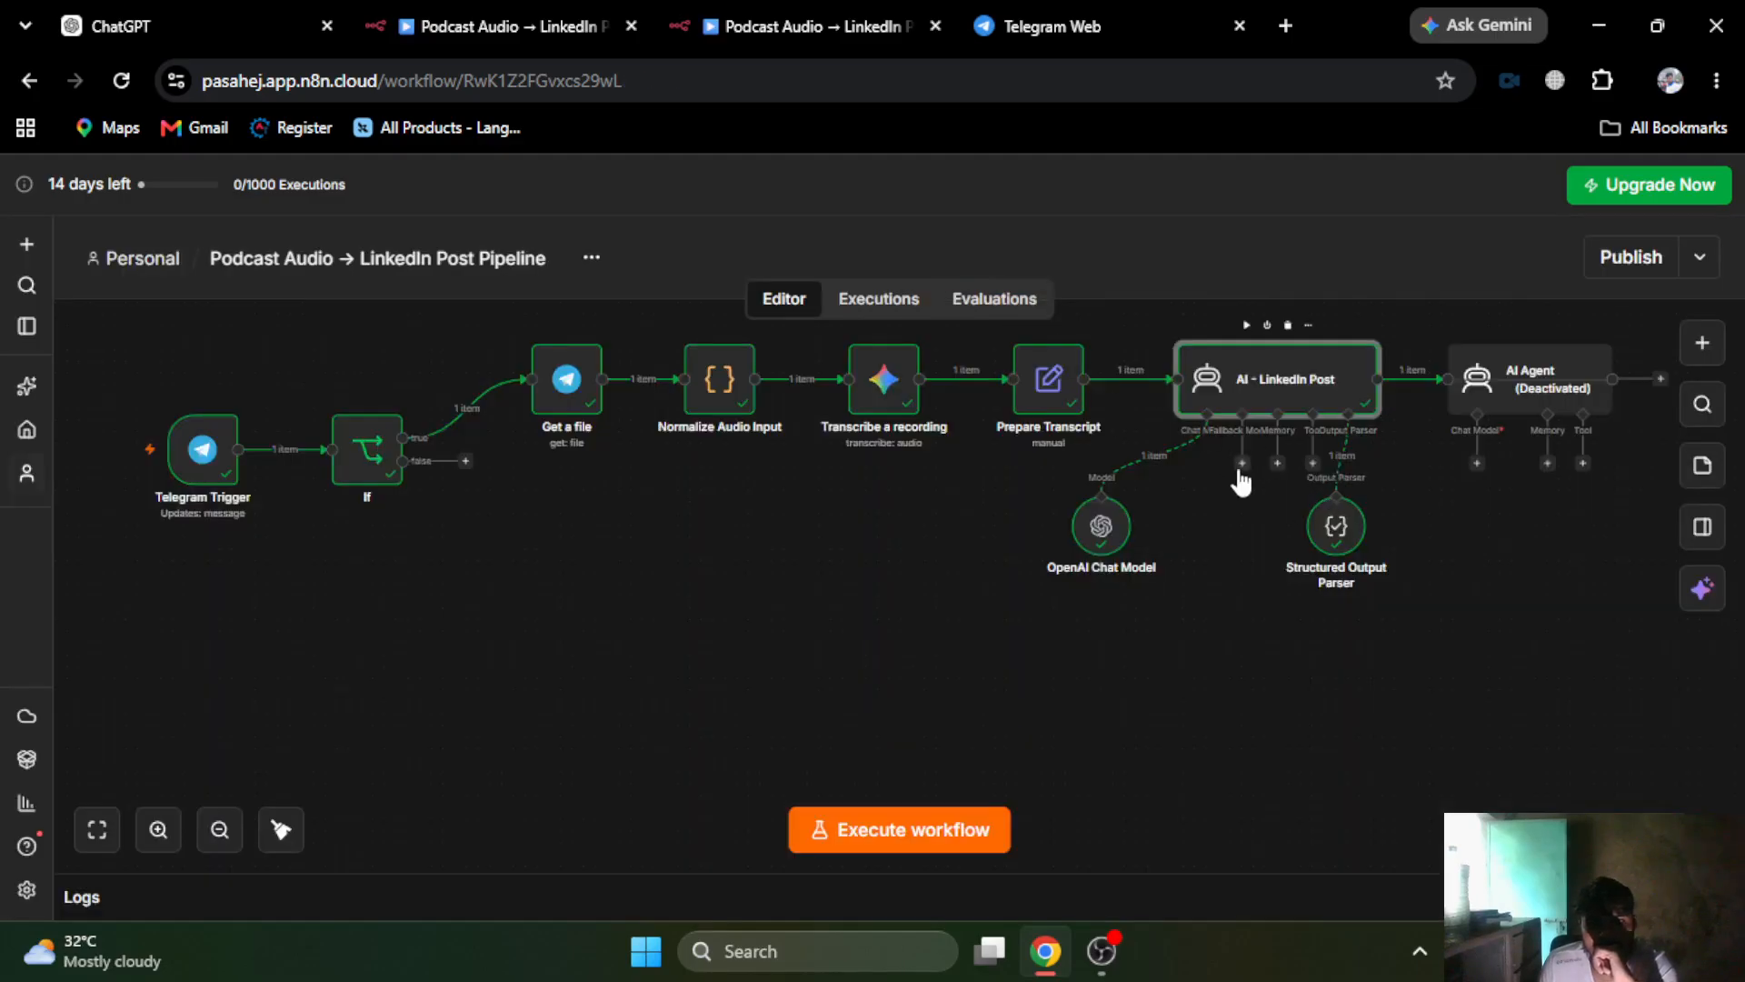
- Attach a Google Gemini Chat Model using models/gemini-3-flash-preview as the agent's fallback model, placed between the OpenAI model and the output parser
left_click(1242, 464)
type("gemini")
left_click(1414, 520)
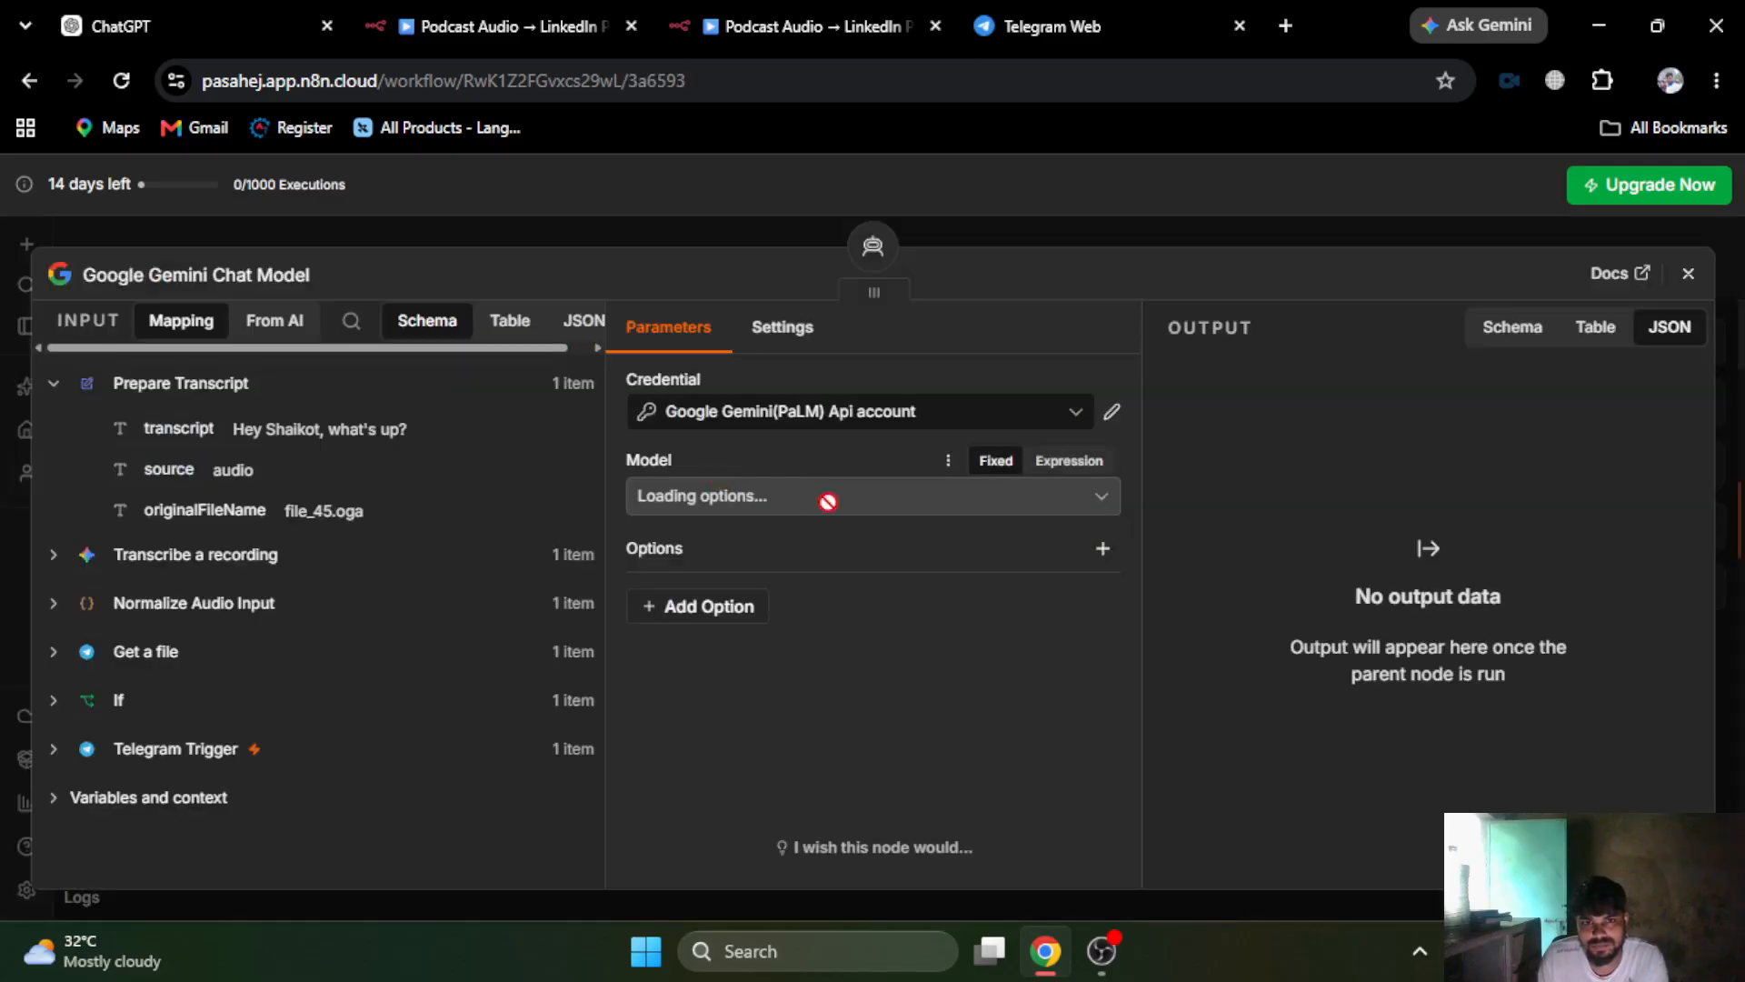
left_click(800, 496)
left_click(800, 495)
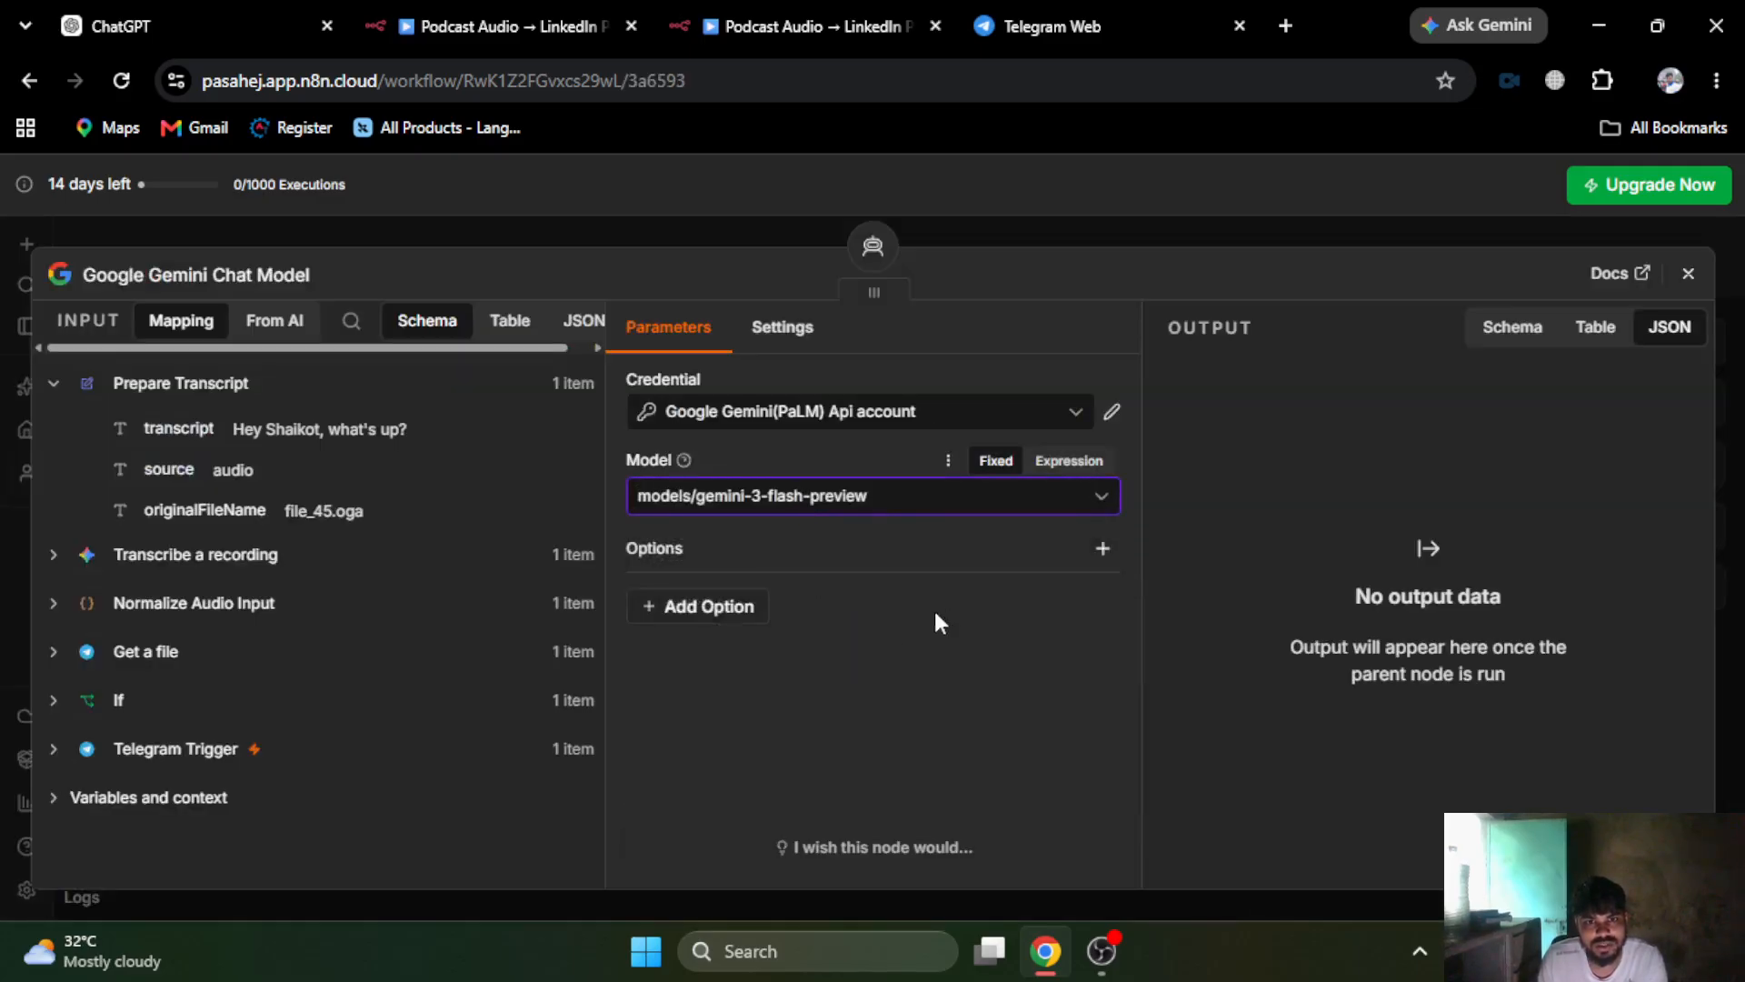
left_click(1085, 223)
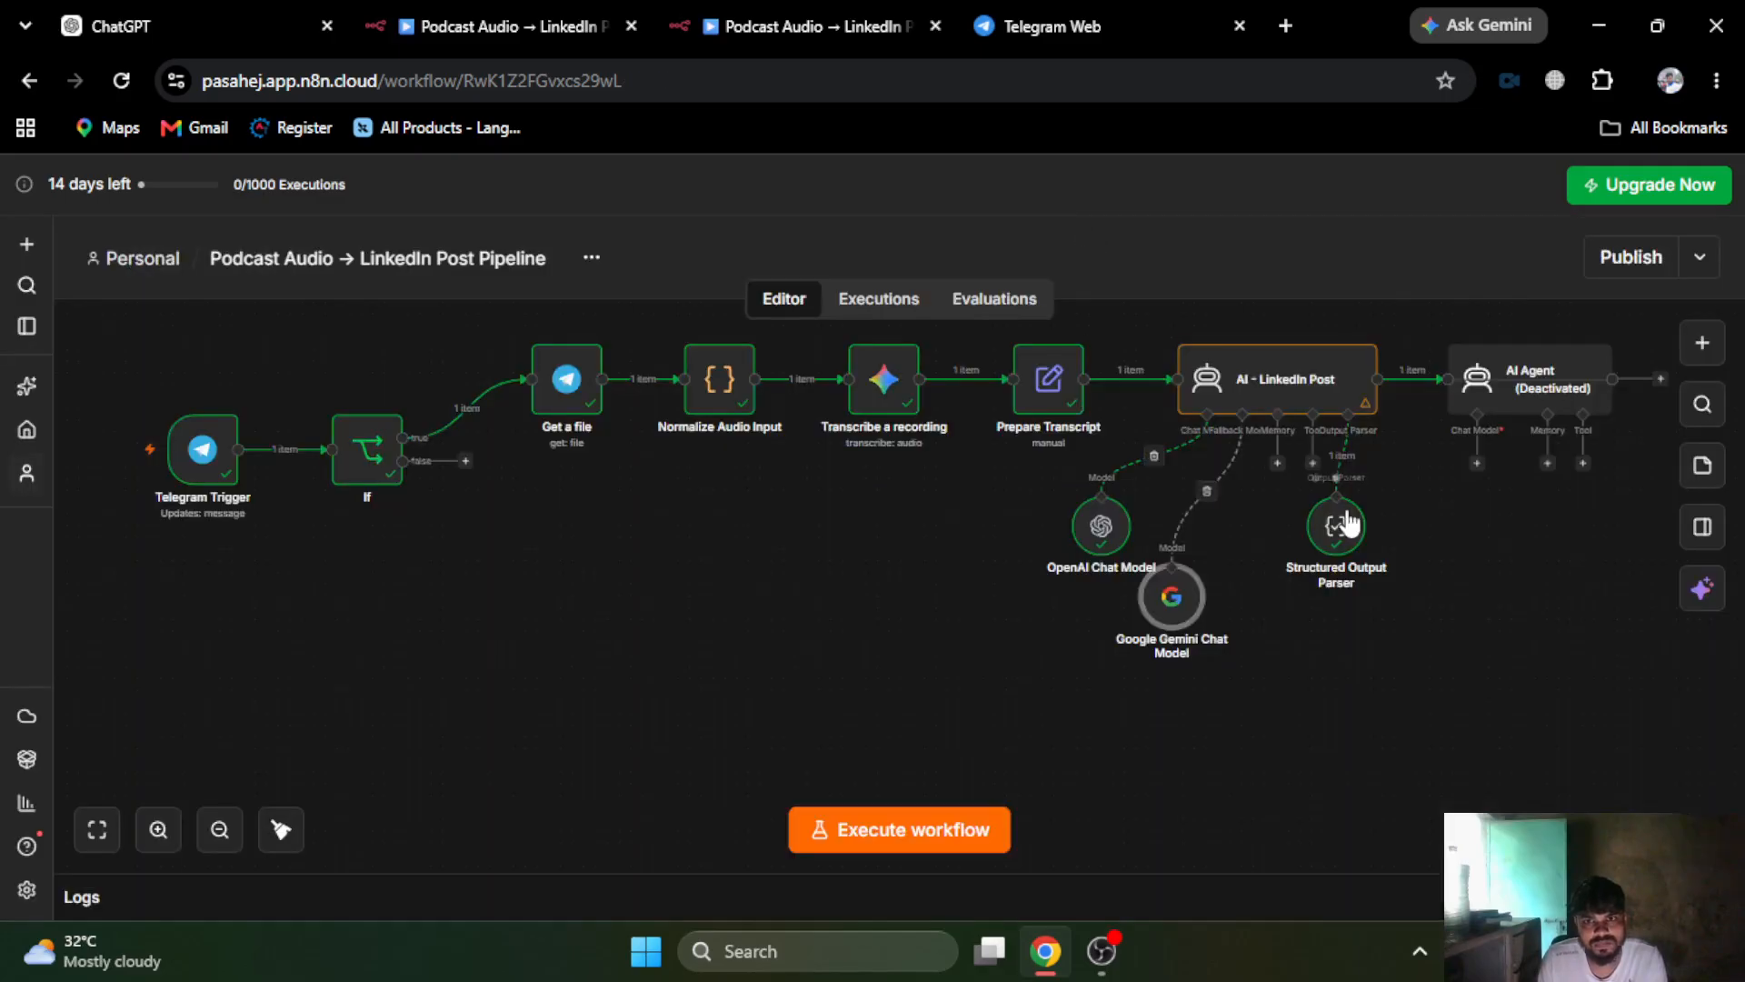
left_click_drag(1181, 592, 1228, 533)
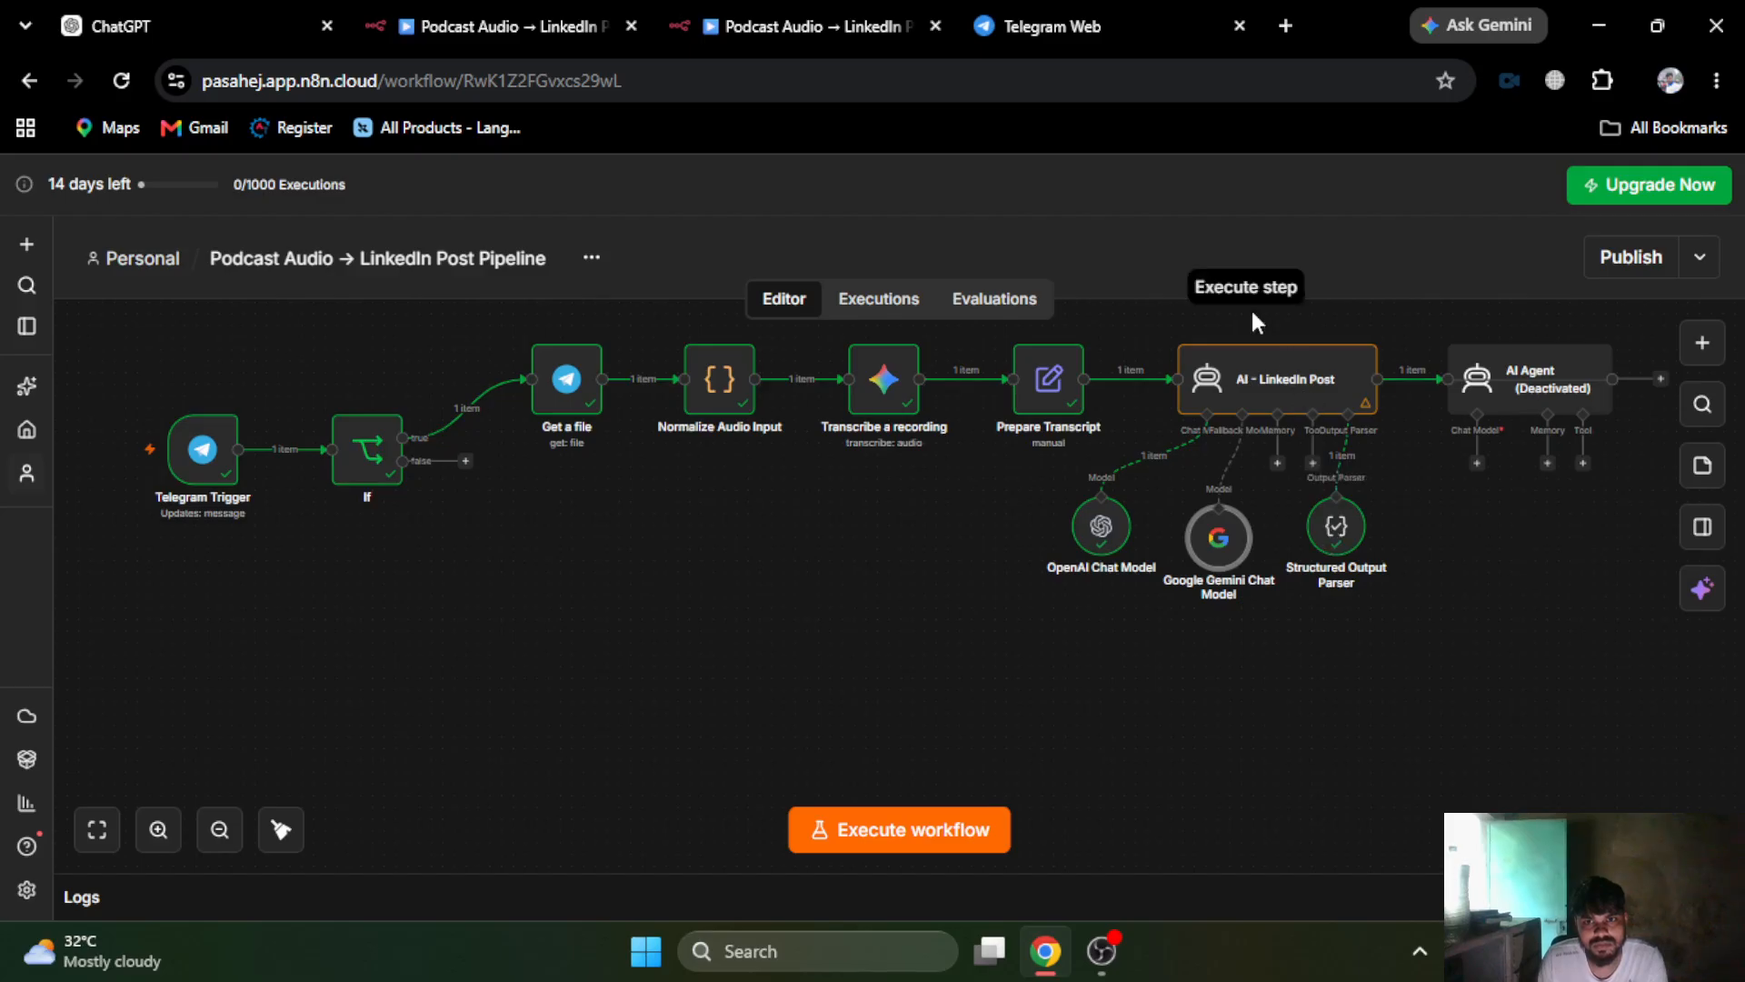
- Run the AI - LinkedIn Post node alone, and review its JSON output and system message rules
left_click(1247, 328)
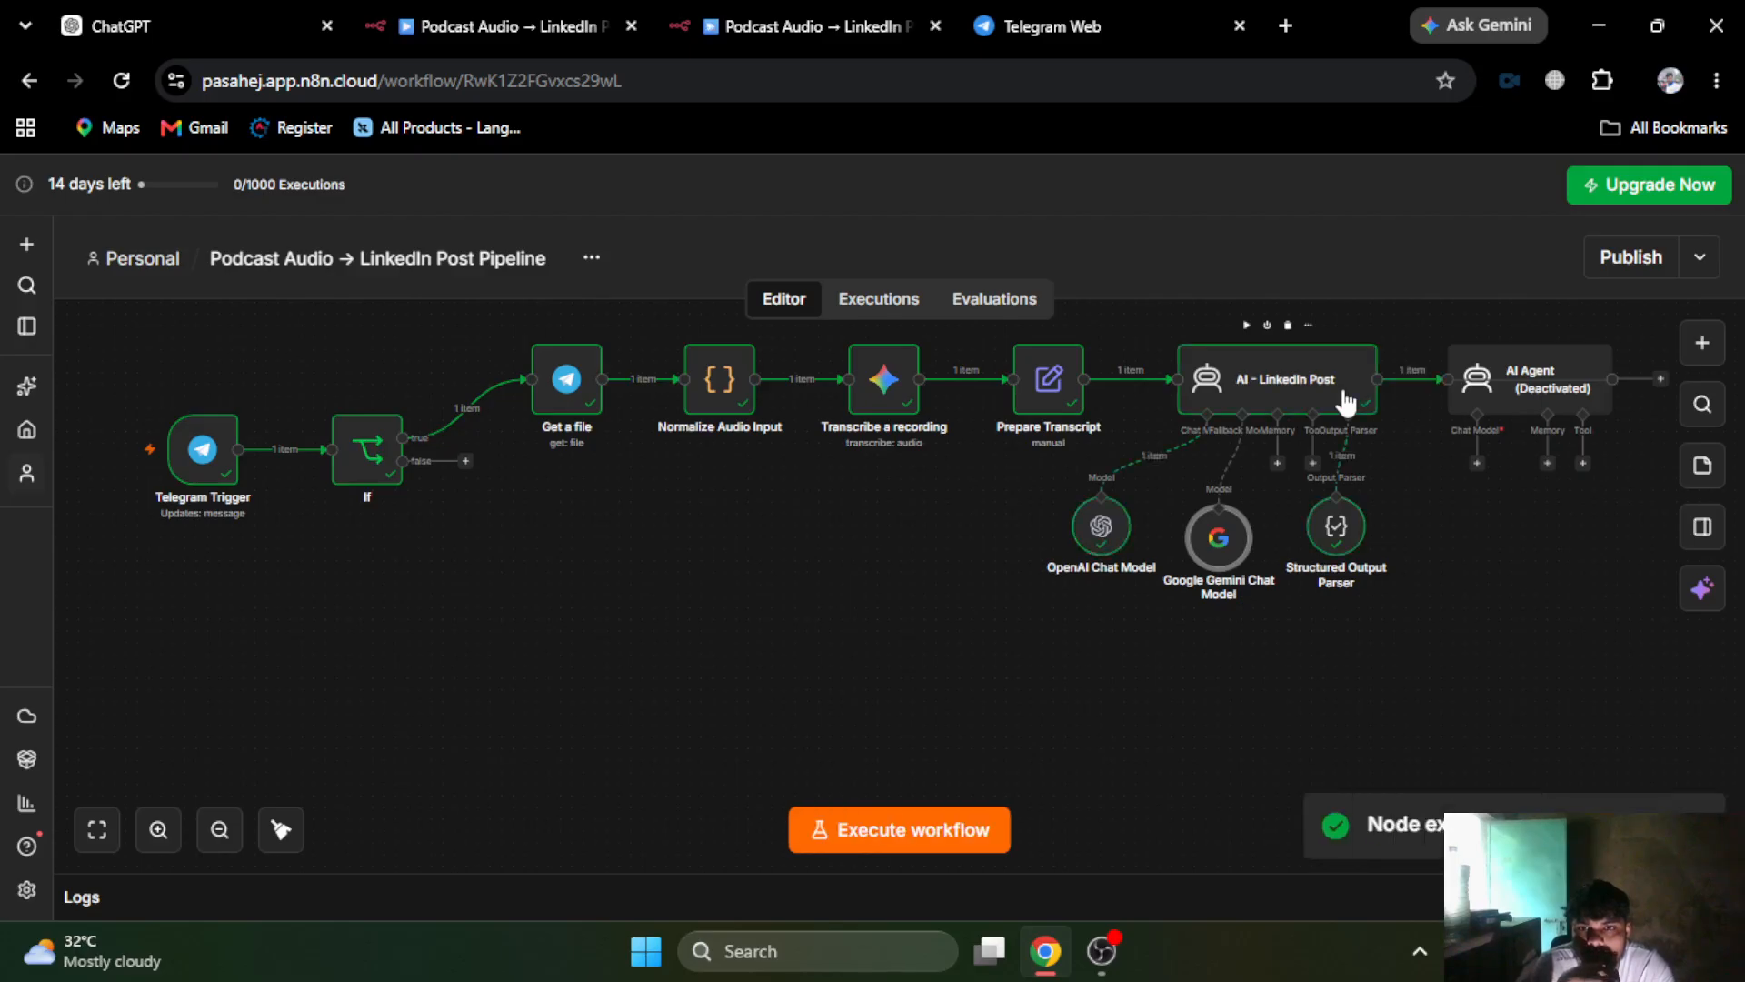
left_click(1260, 374)
double_click(1260, 374)
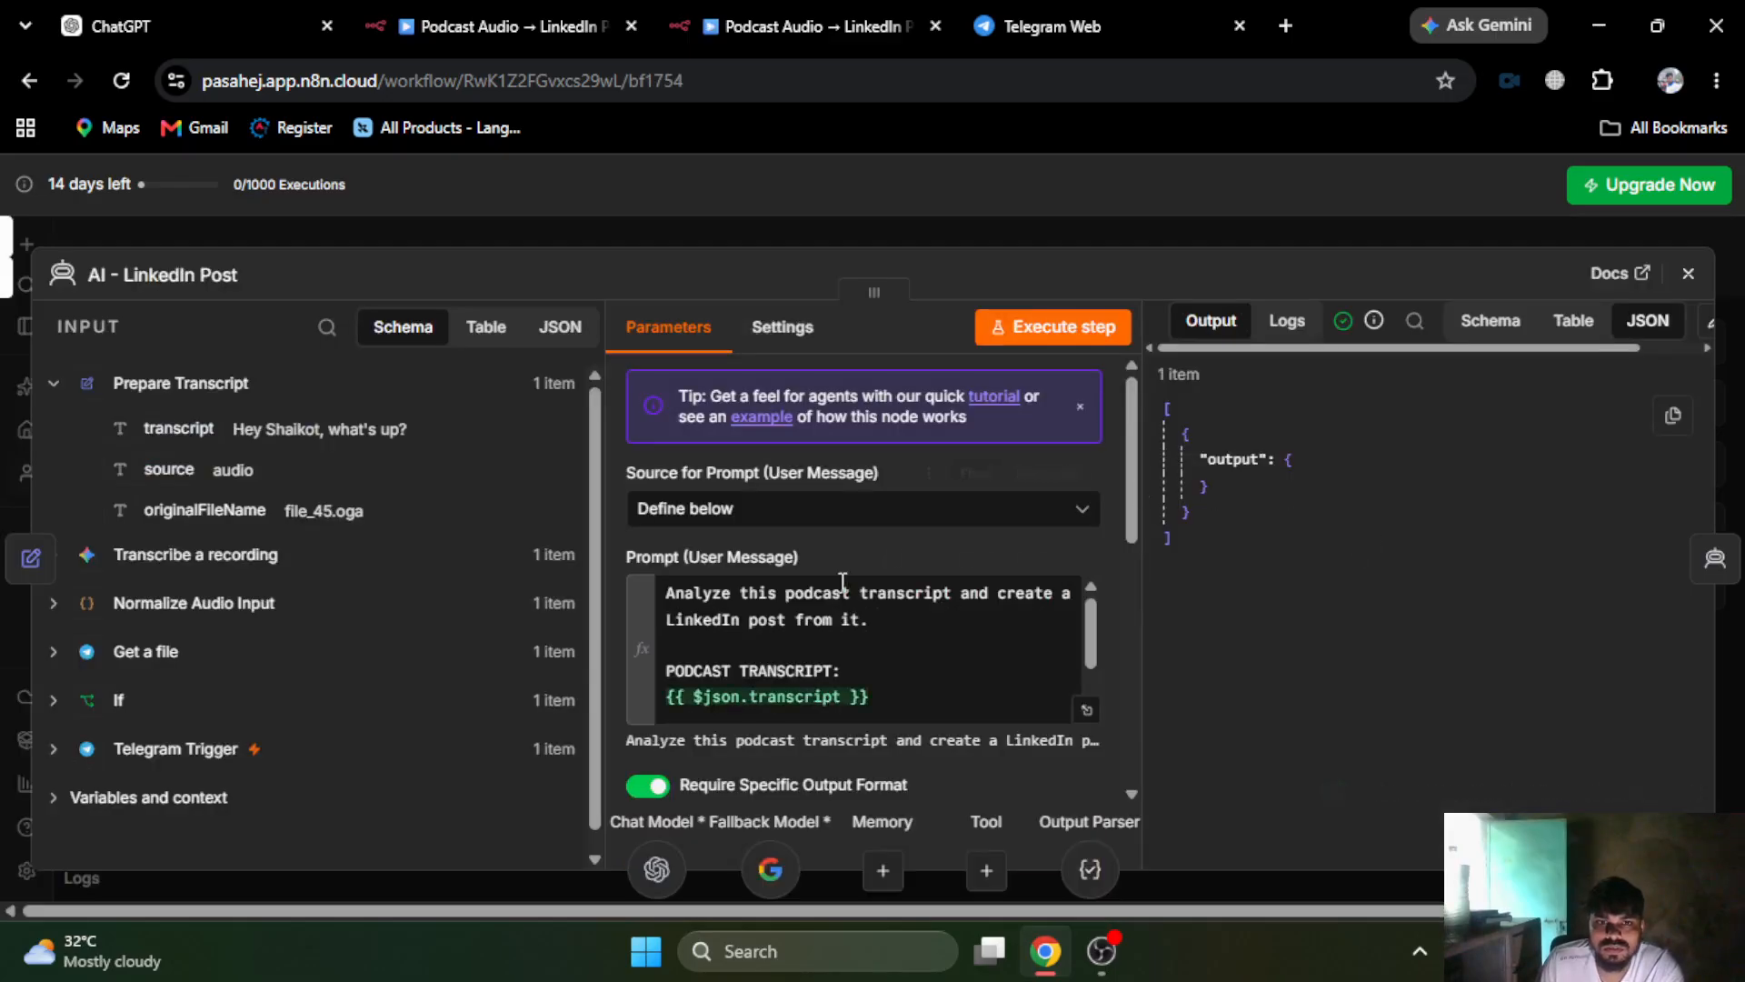
scroll(805, 654, "down", 10)
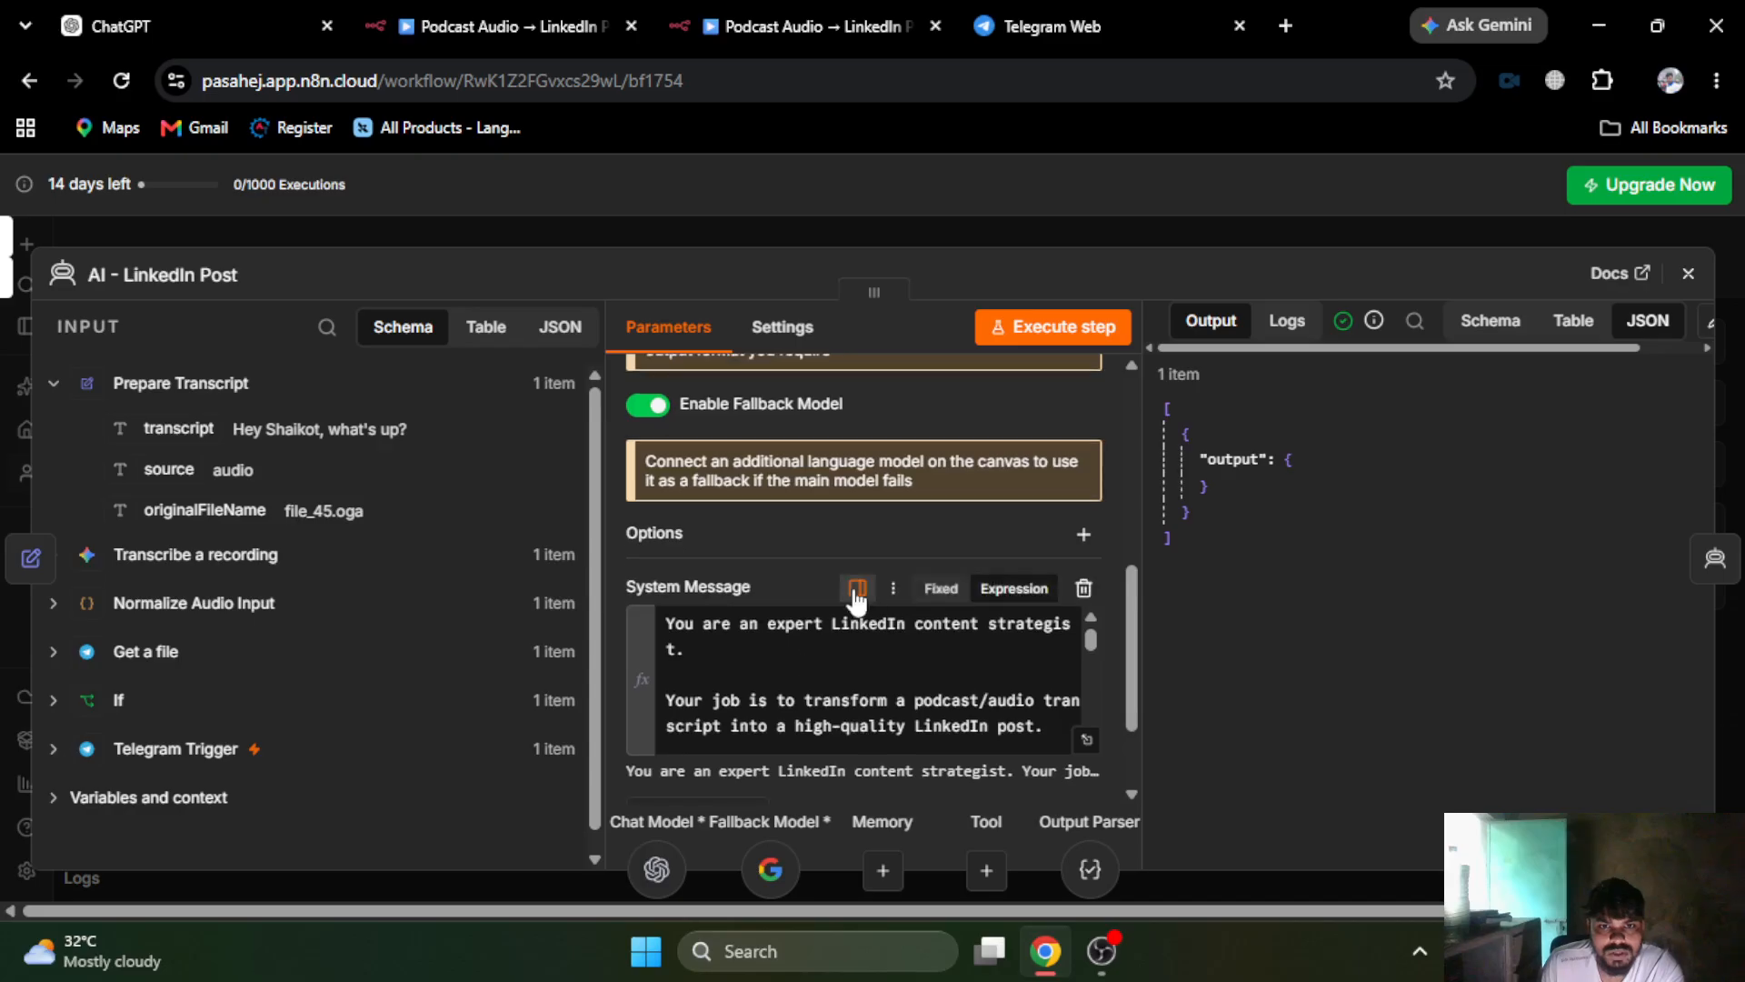
scroll(782, 486, "down", 2)
scroll(788, 509, "down", 5)
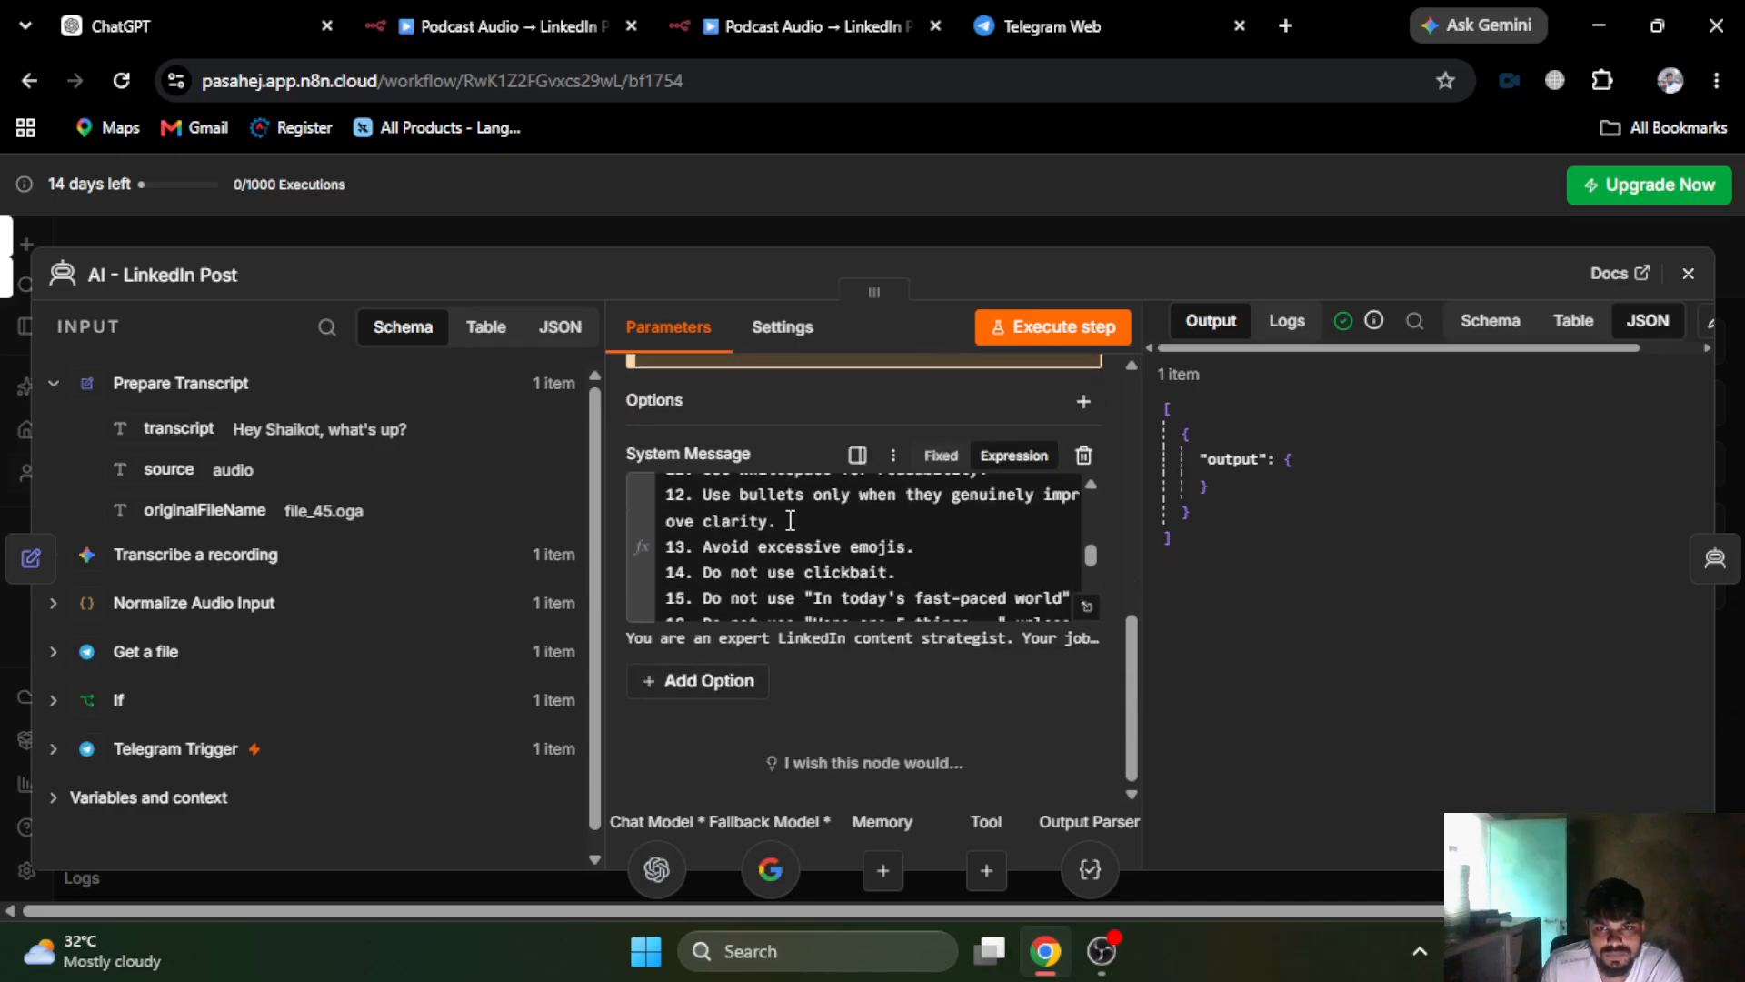
scroll(790, 520, "down", 5)
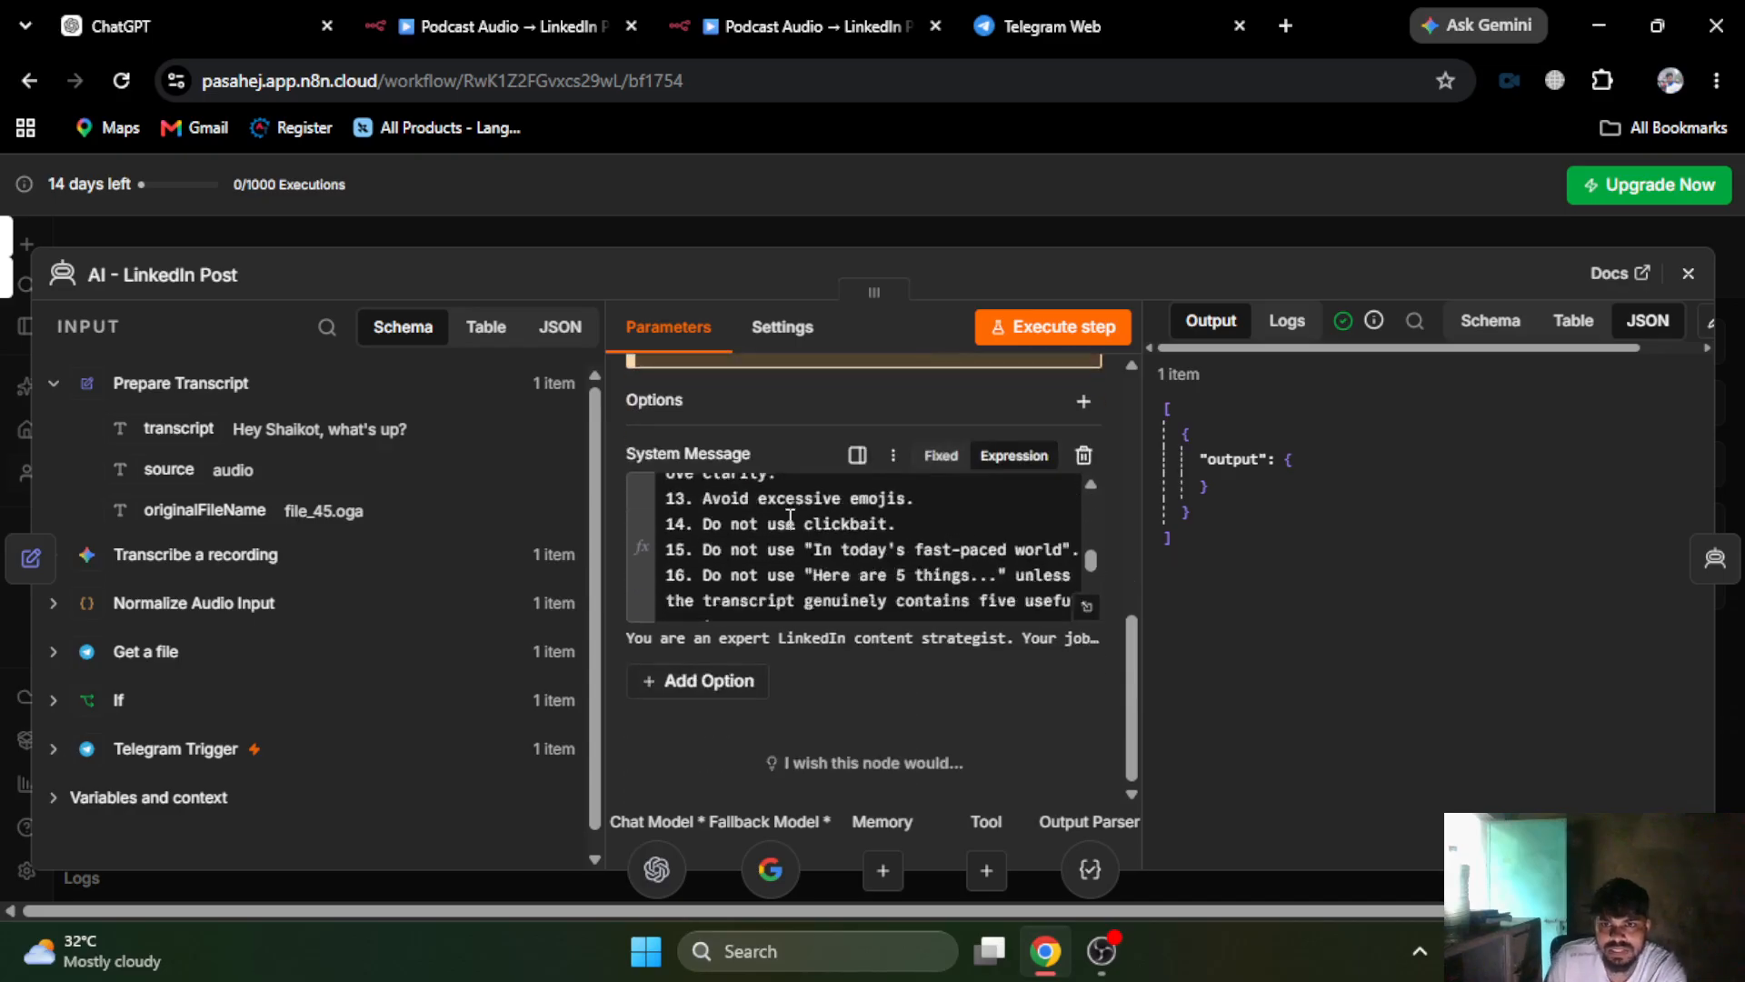
- Examine the OpenAI Chat Model and Structured Output Parser run logs, check the agent's output again, and return to the canvas
left_click(1262, 335)
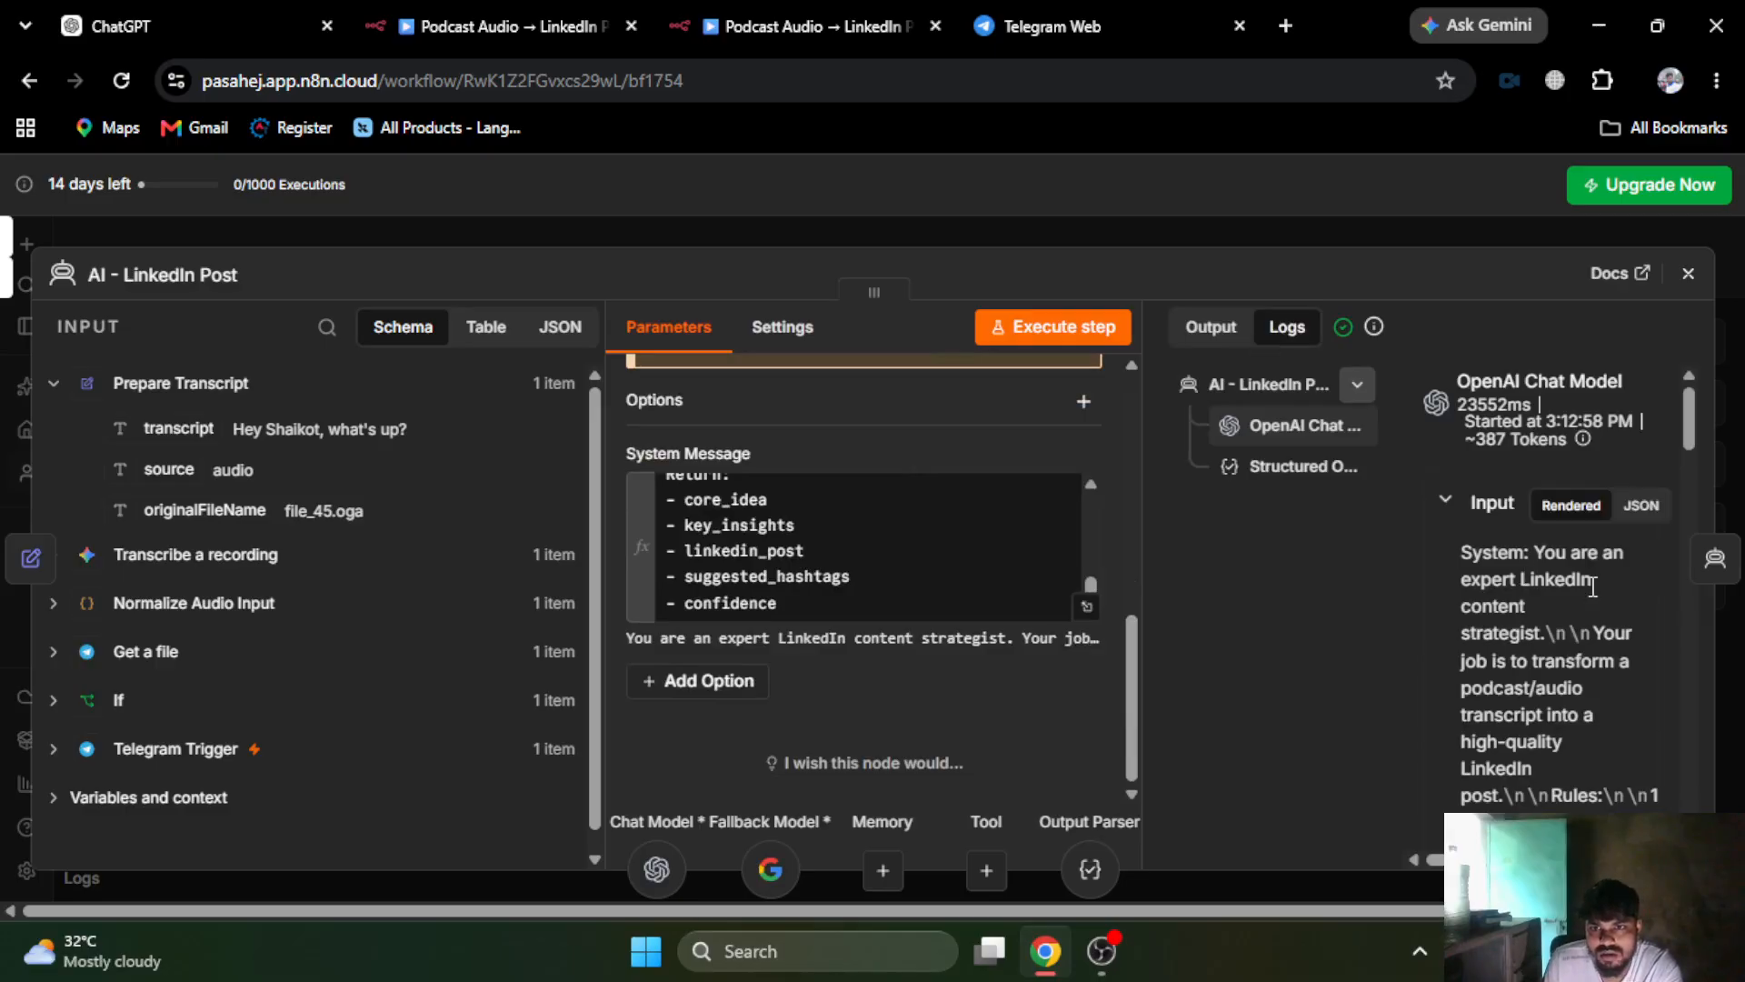
scroll(1538, 591, "down", 6)
scroll(1538, 595, "up", 6)
left_click(1641, 506)
scroll(1546, 627, "down", 5)
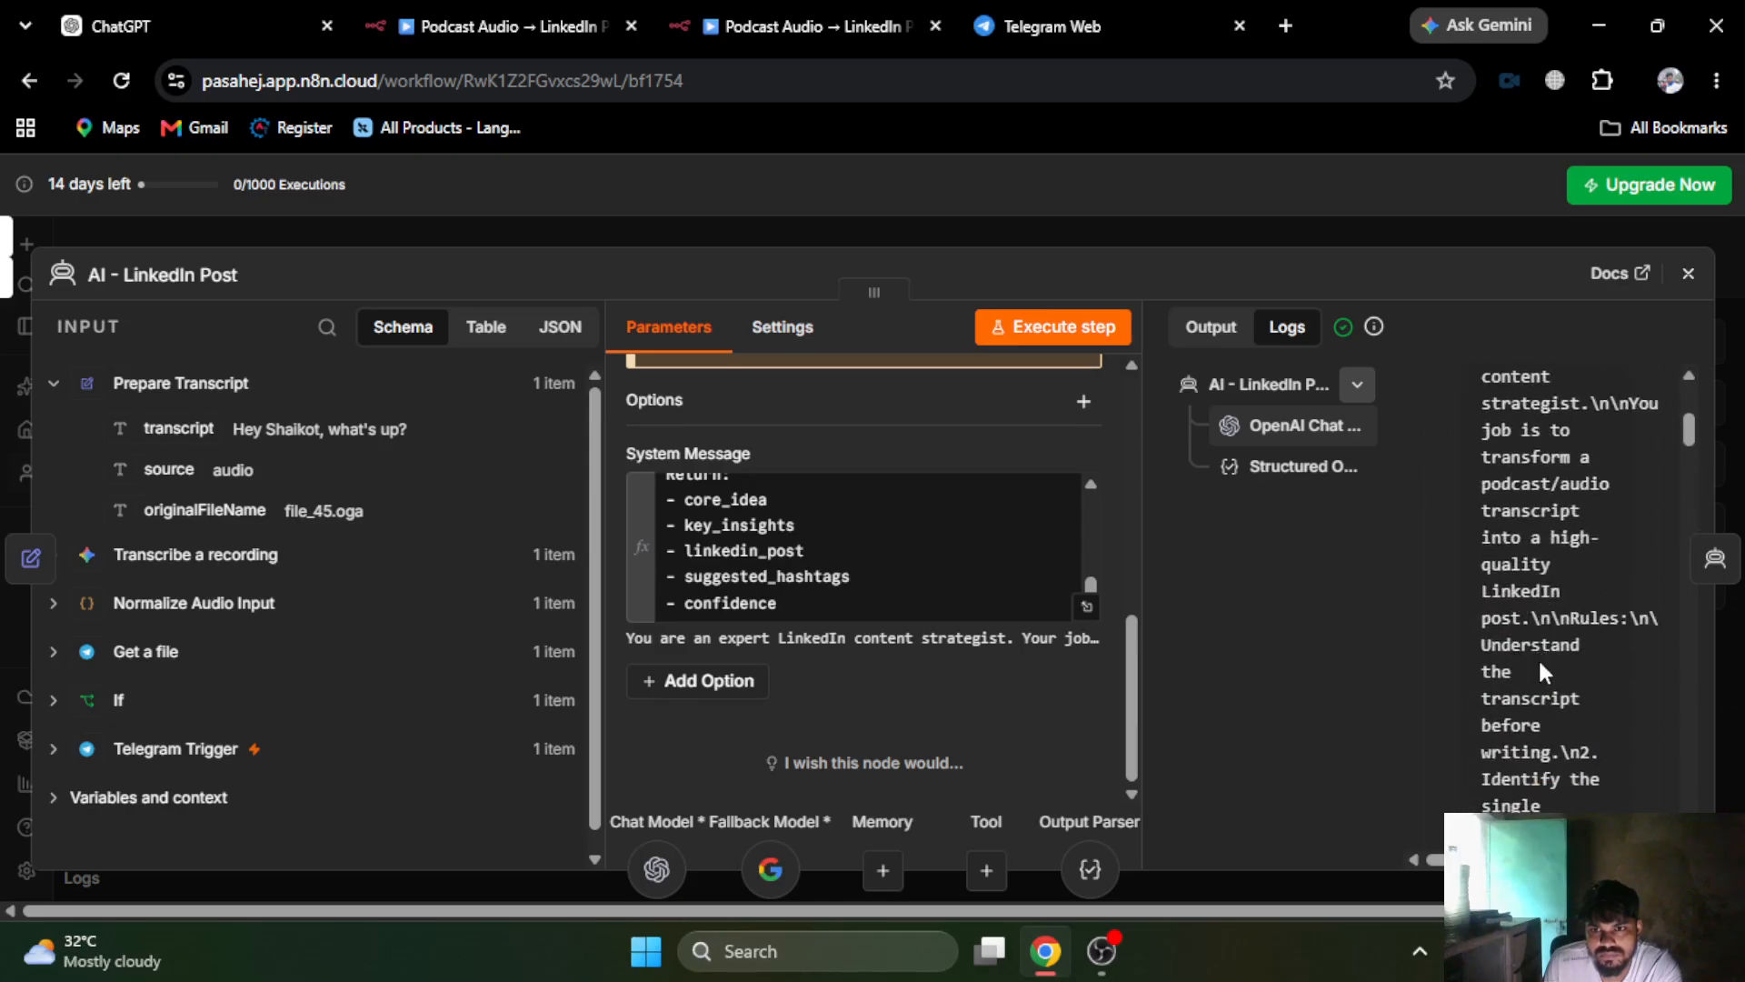
scroll(1539, 657, "up", 5)
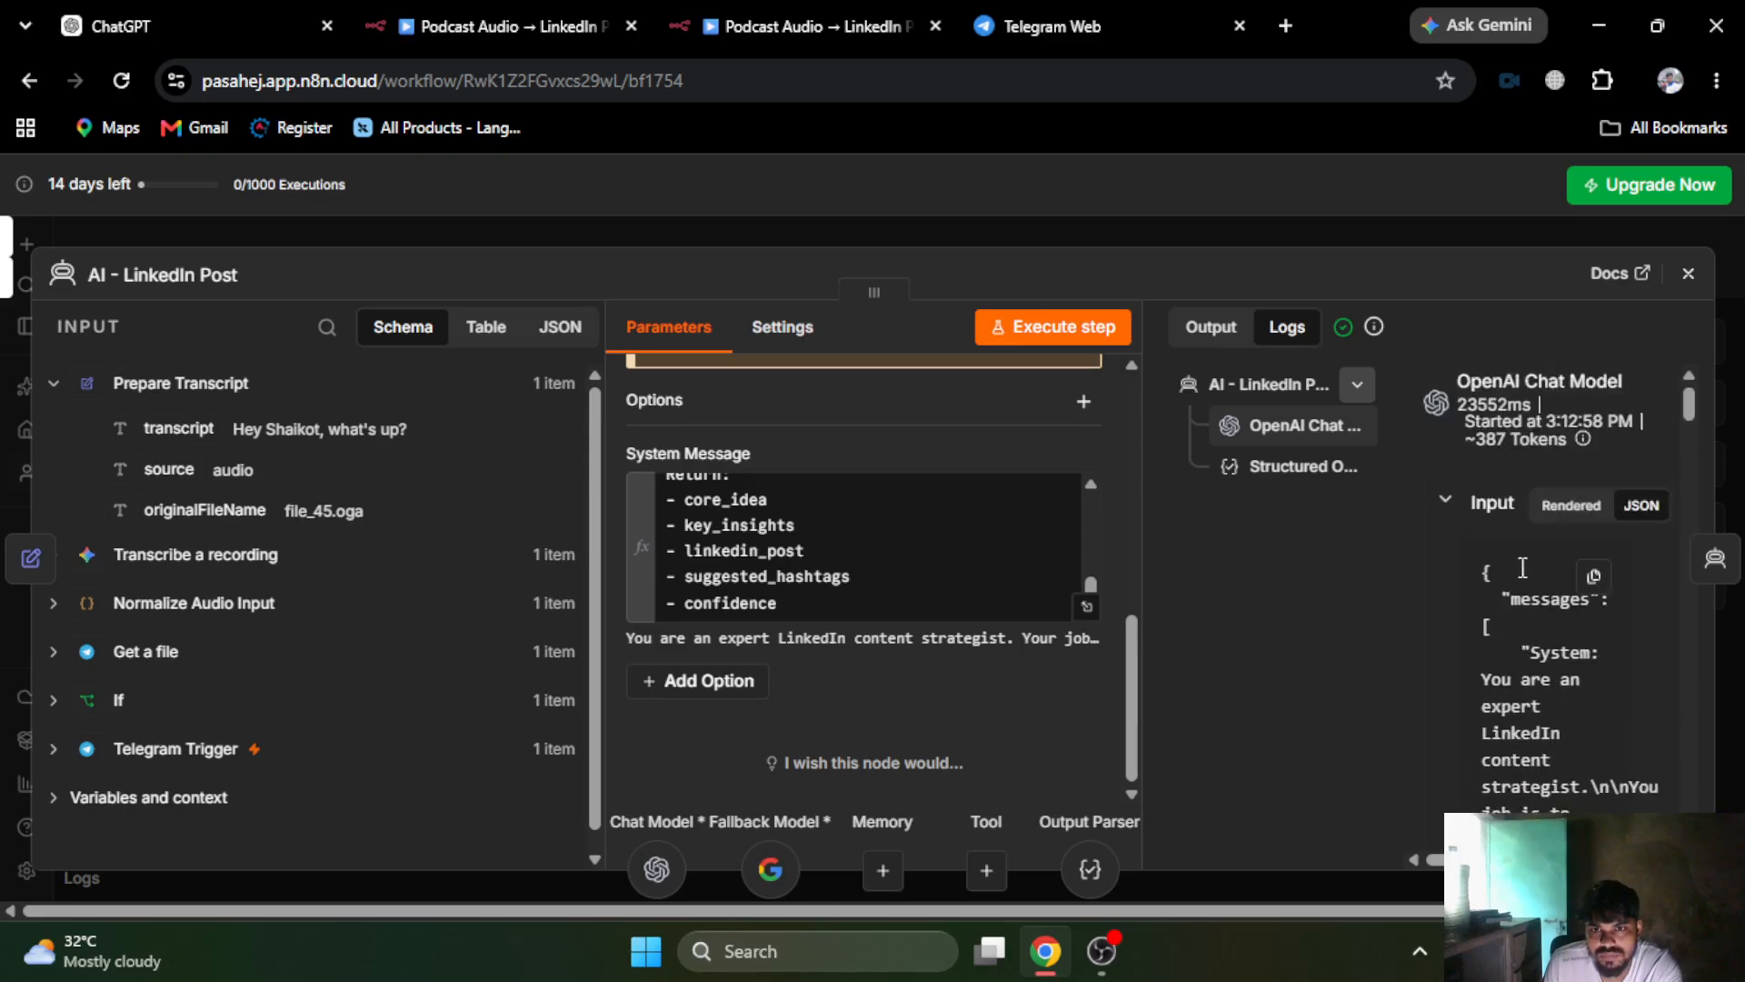
left_click(1268, 469)
scroll(1546, 594, "down", 3)
scroll(1542, 597, "up", 3)
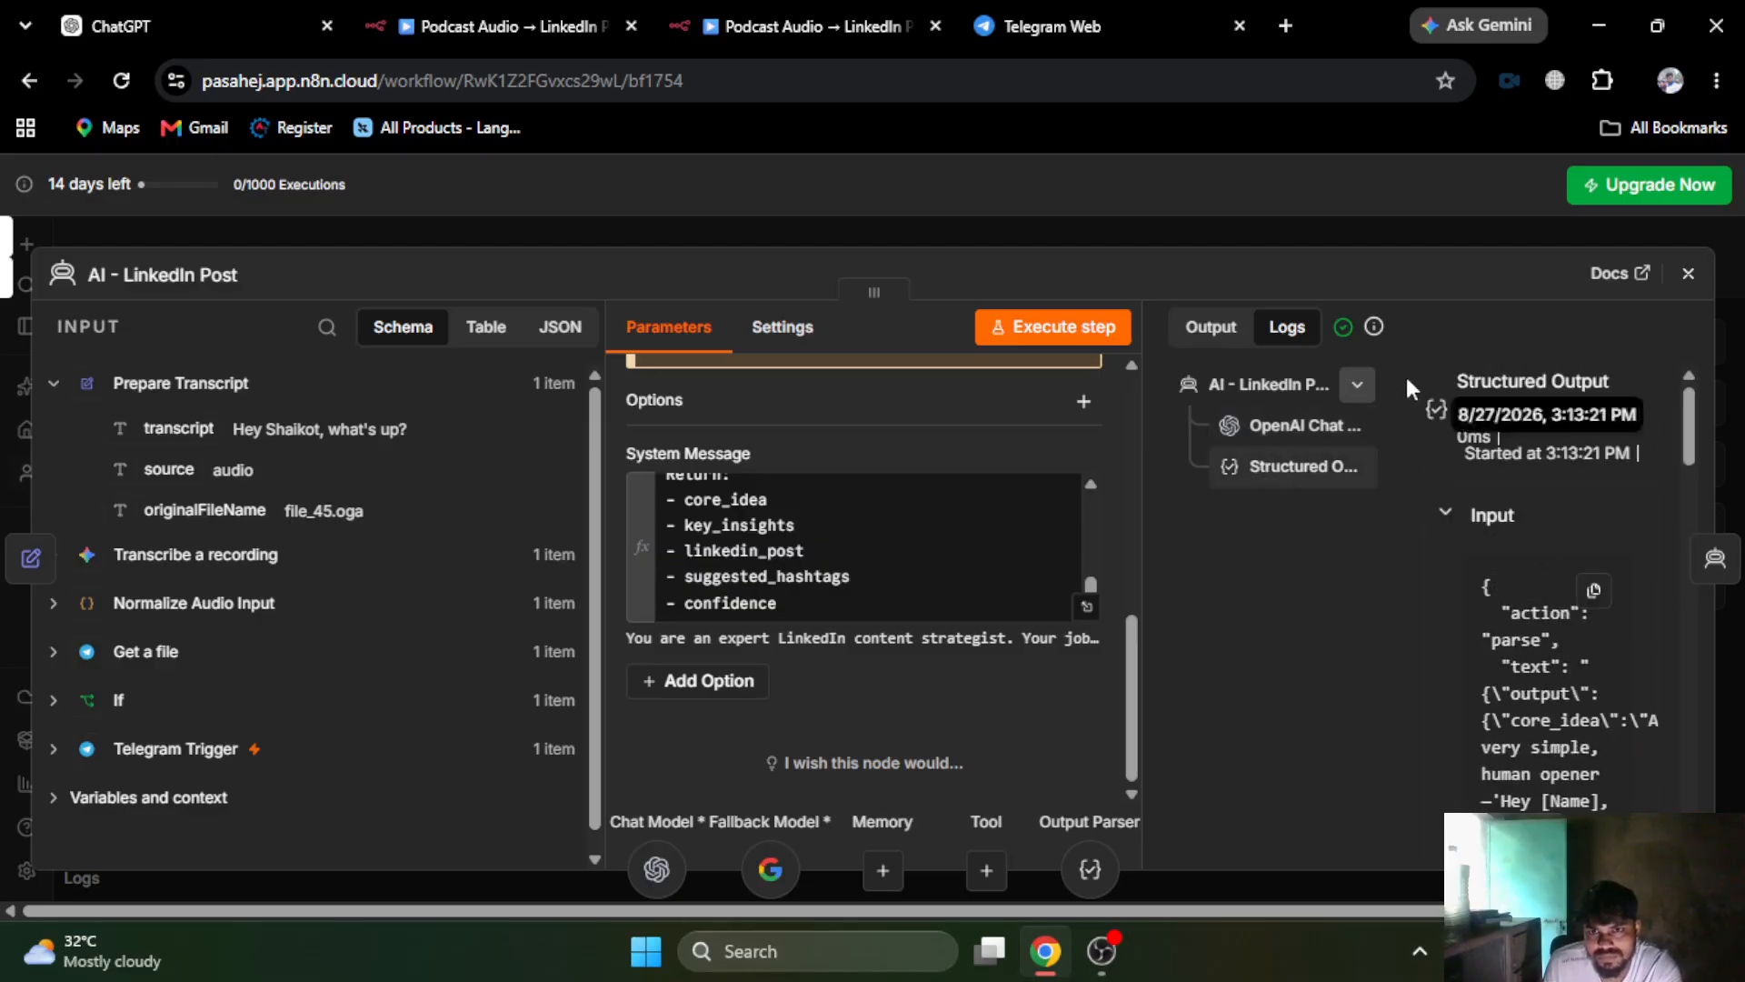
left_click(1213, 325)
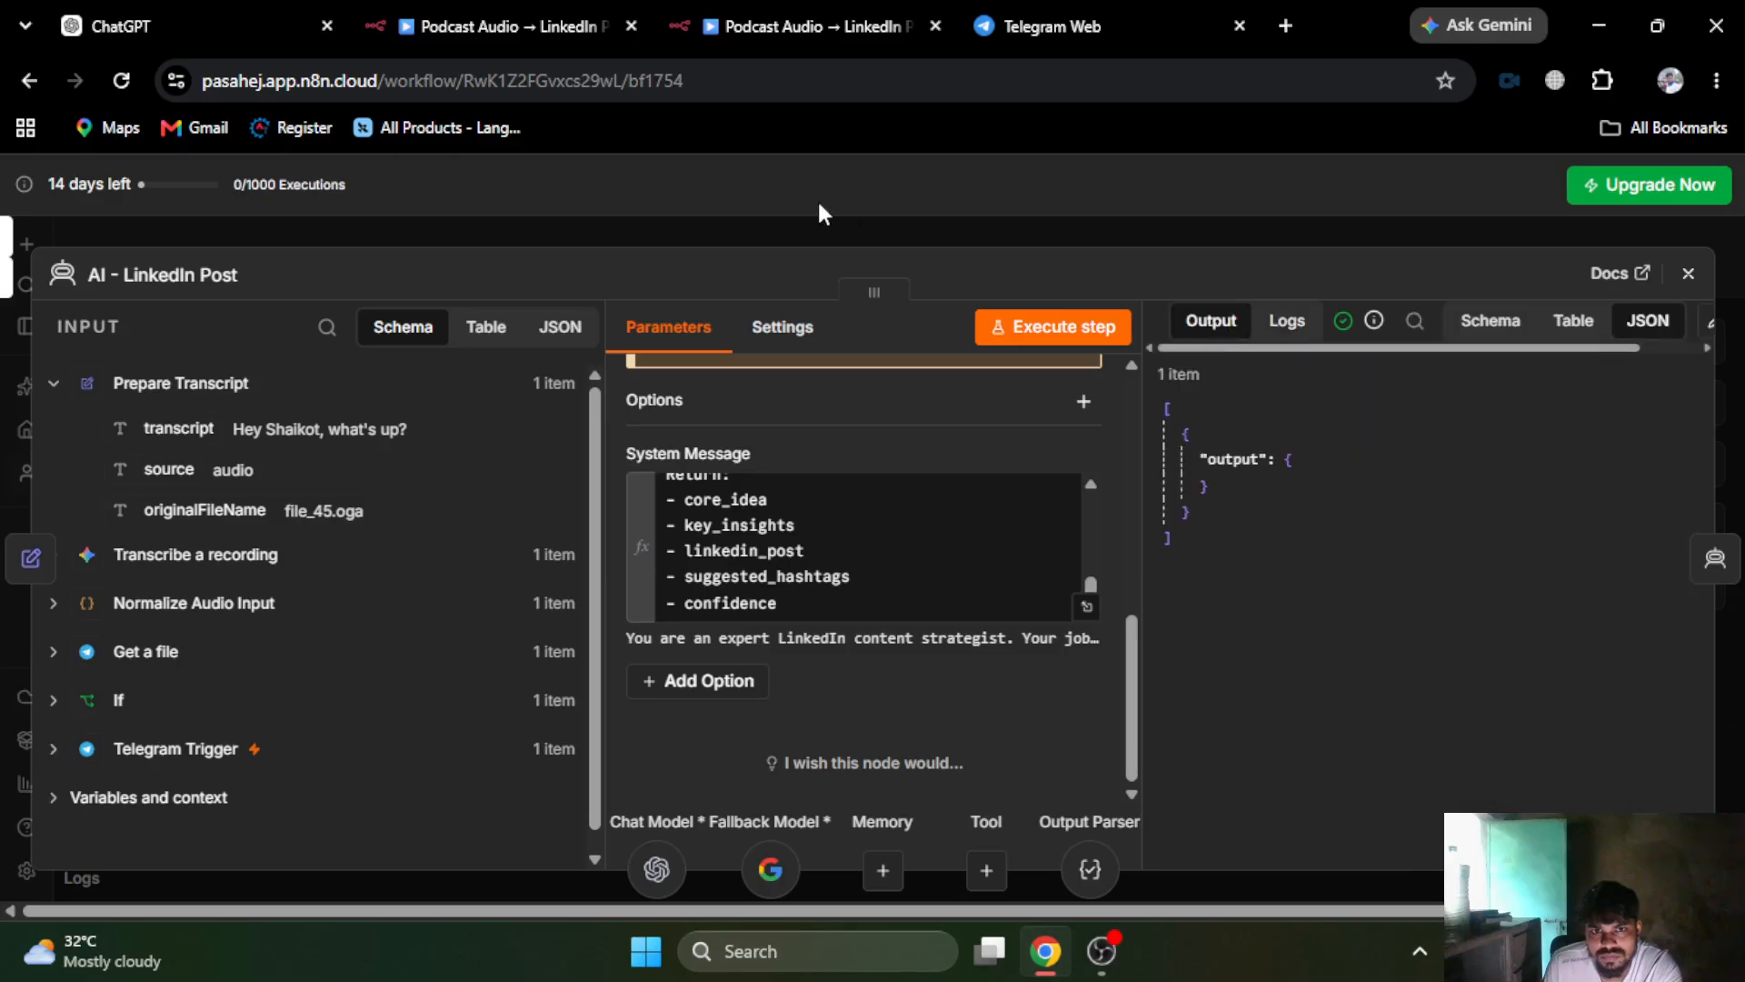
left_click(780, 232)
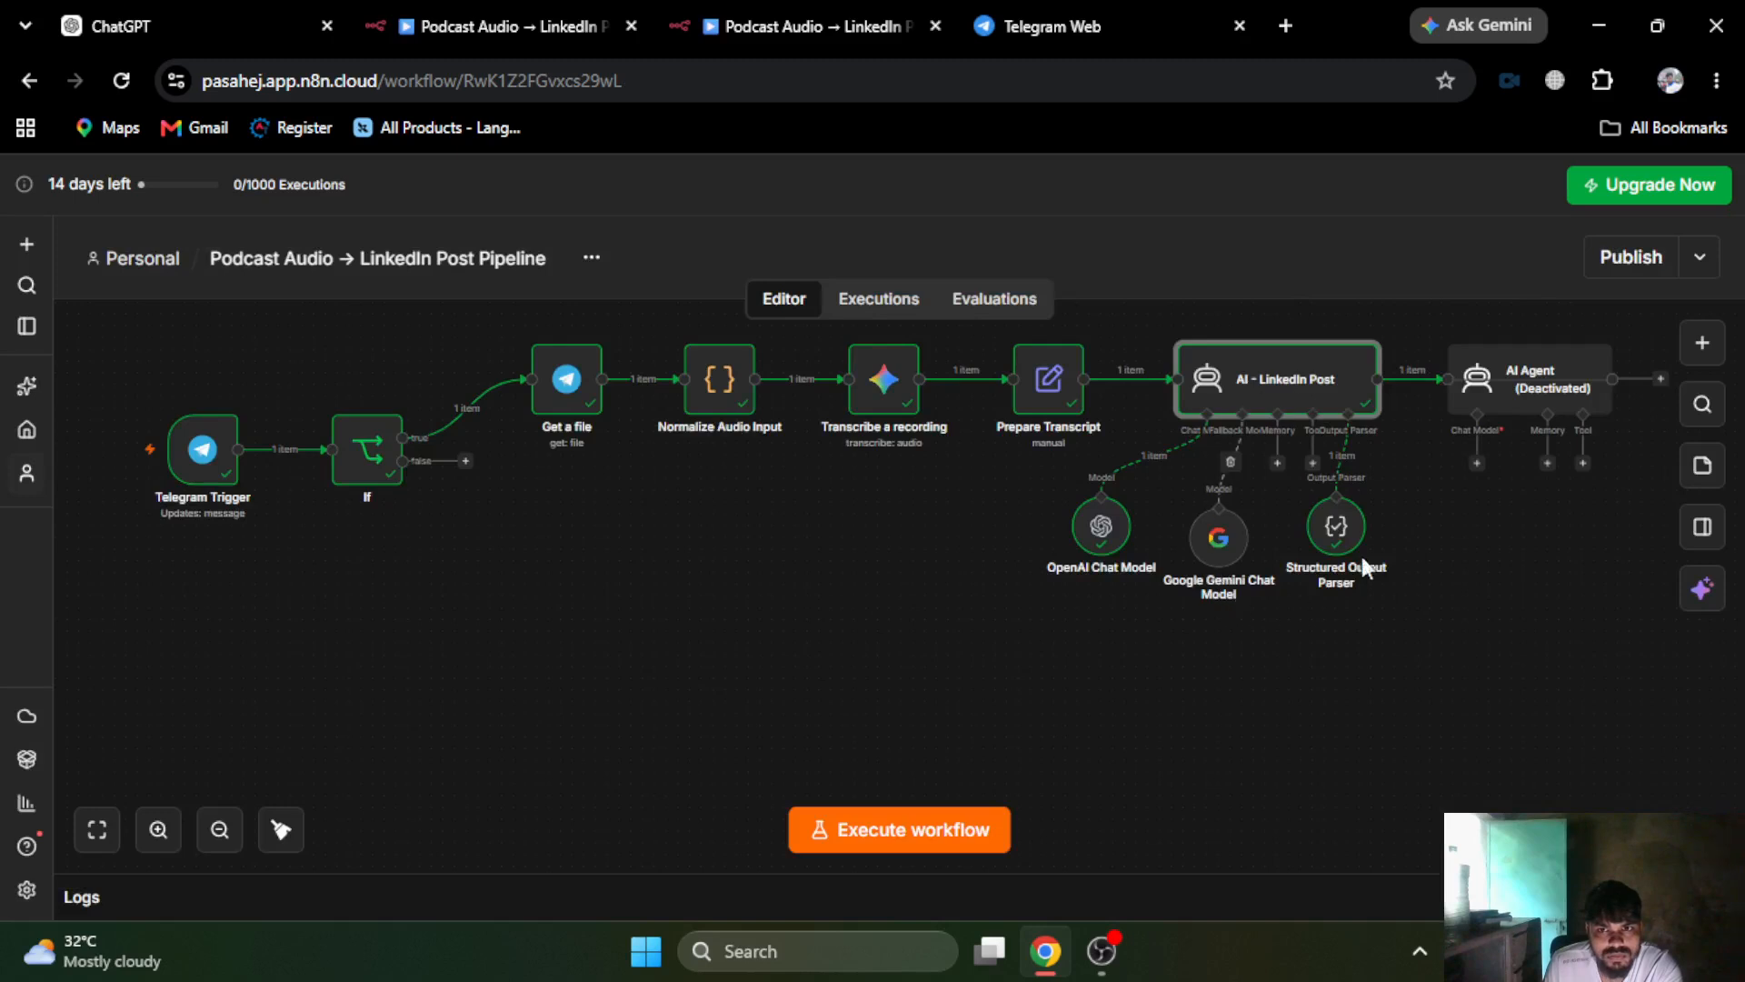
- Move Structured Output Parser away from the Gemini model, and review AI - LinkedIn Post's prompt, output format and fallback settings, and system message
left_click_drag(1335, 529, 1393, 537)
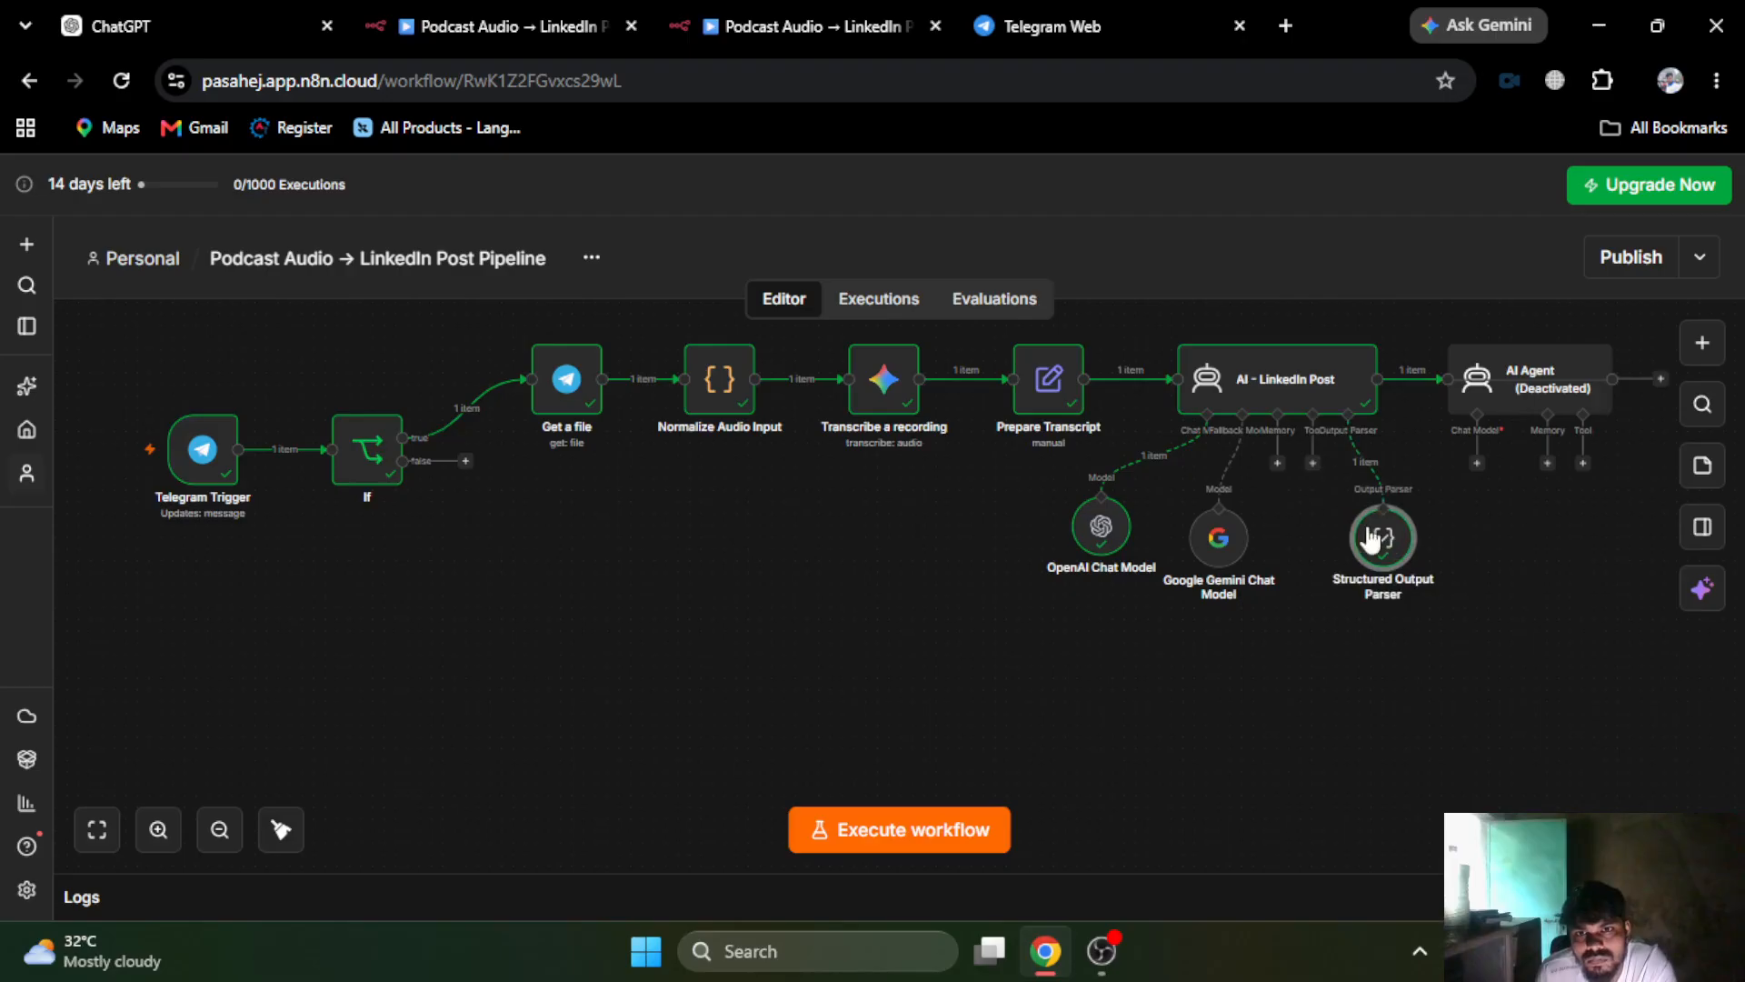
left_click(1258, 374)
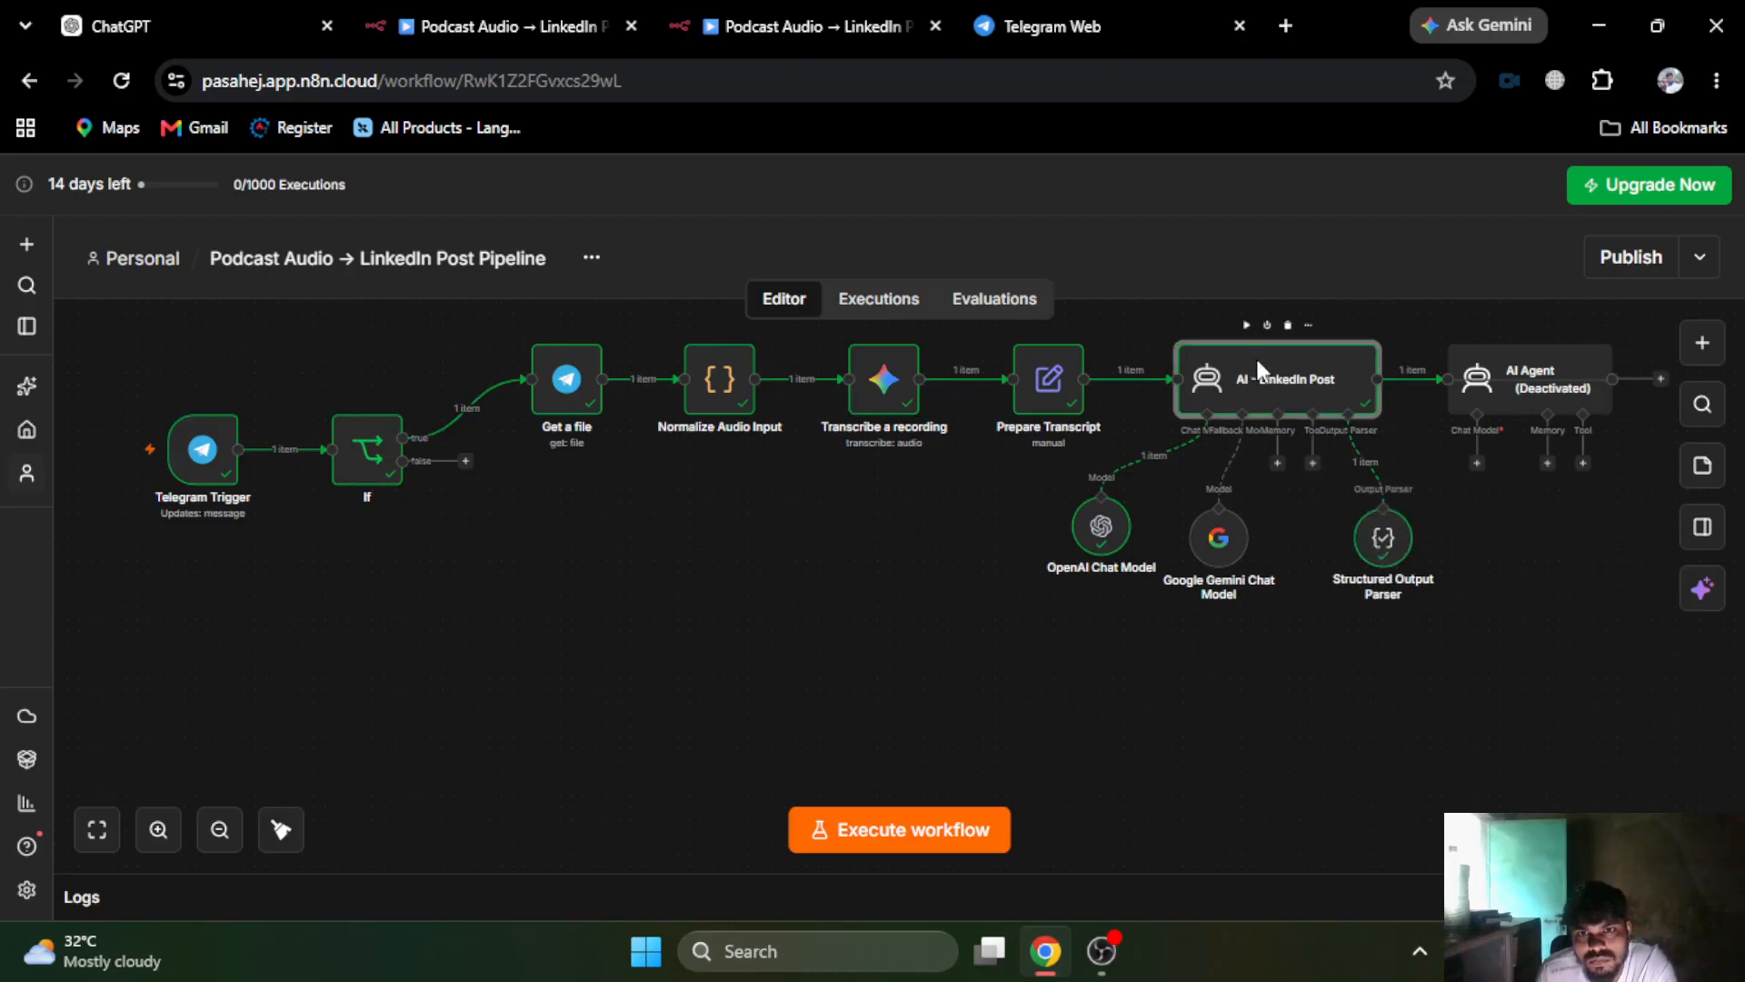
key("Return")
scroll(873, 654, "down", 5)
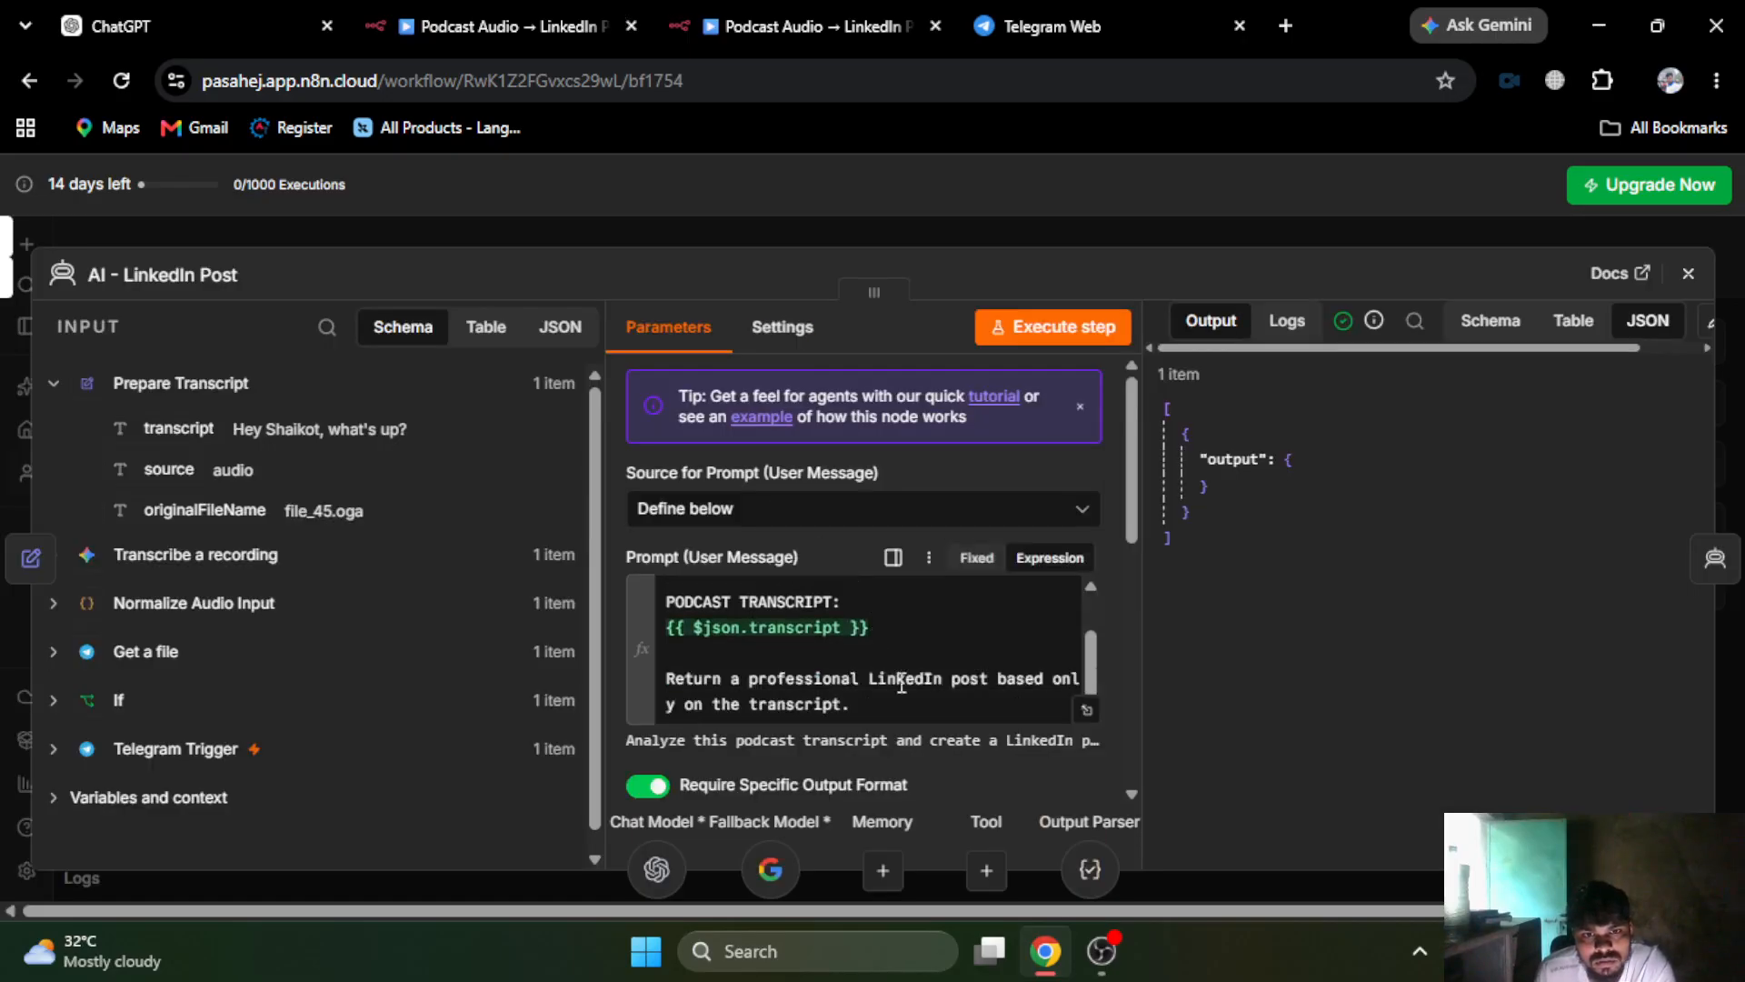
left_click(903, 787)
scroll(855, 656, "down", 10)
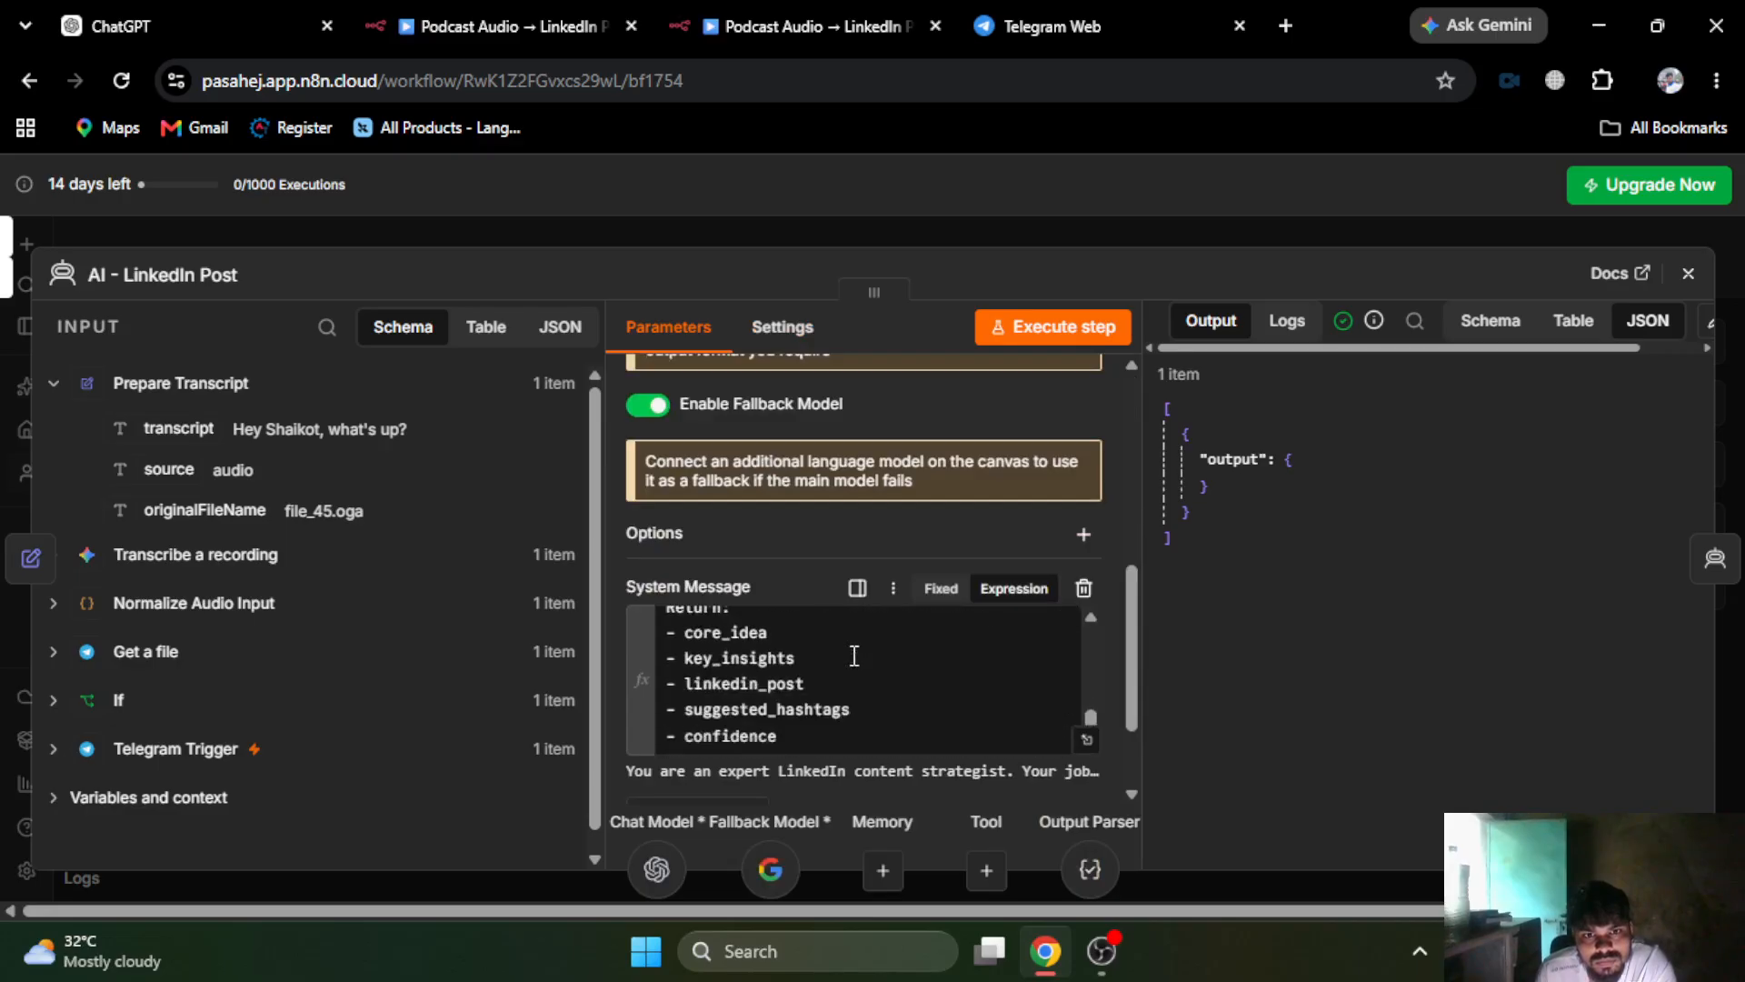
scroll(854, 655, "up", 3)
scroll(855, 655, "down", 6)
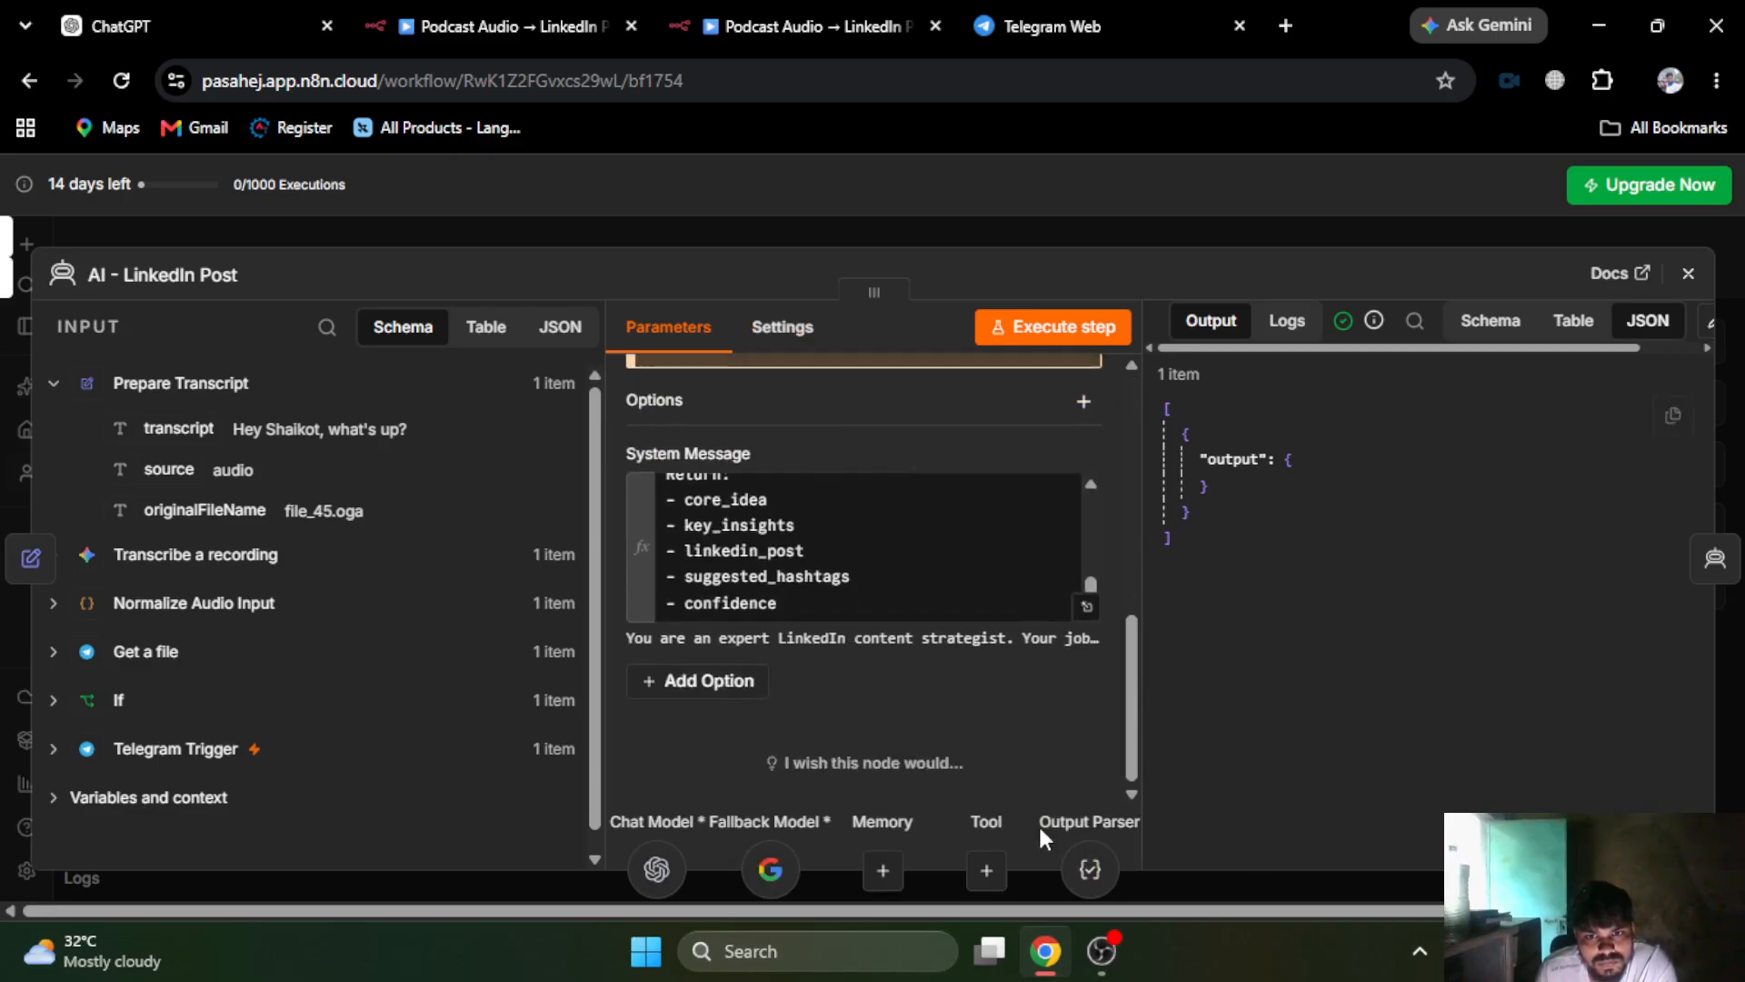
scroll(928, 708, "up", 5)
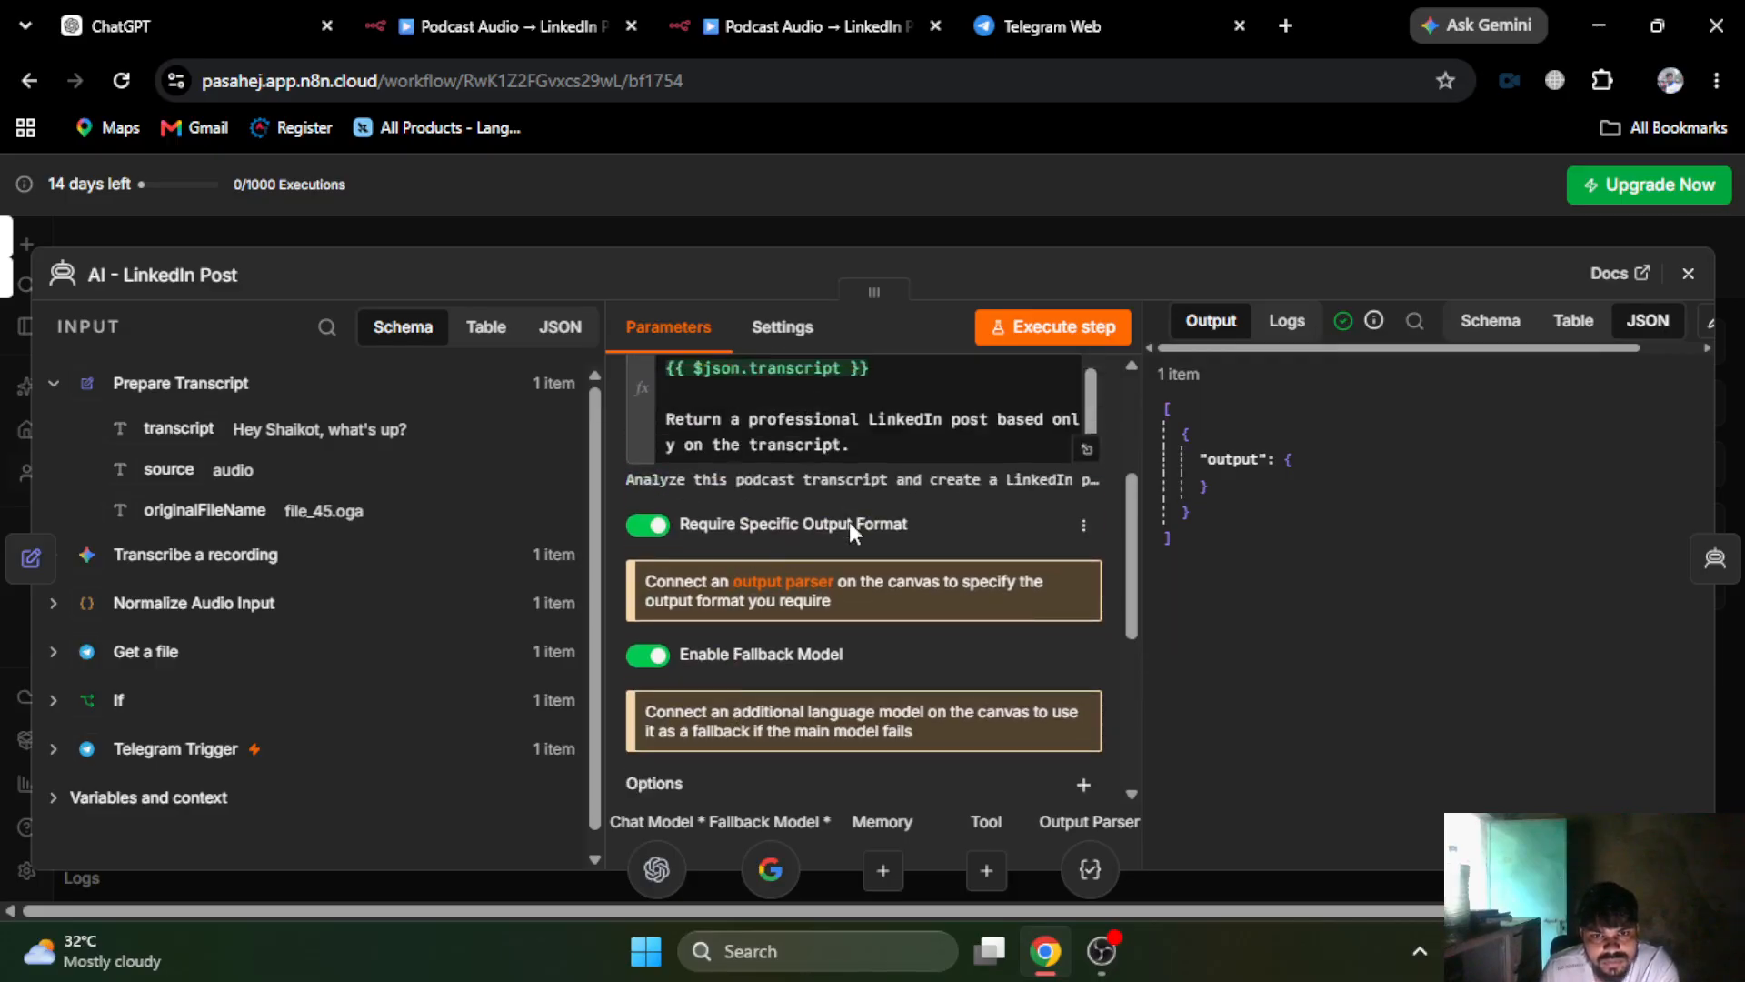
scroll(821, 758, "down", 5)
- Add the line "MUST follow the parsers format" below the opening sentence of AI - LinkedIn Post's system message
scroll(830, 577, "up", 10)
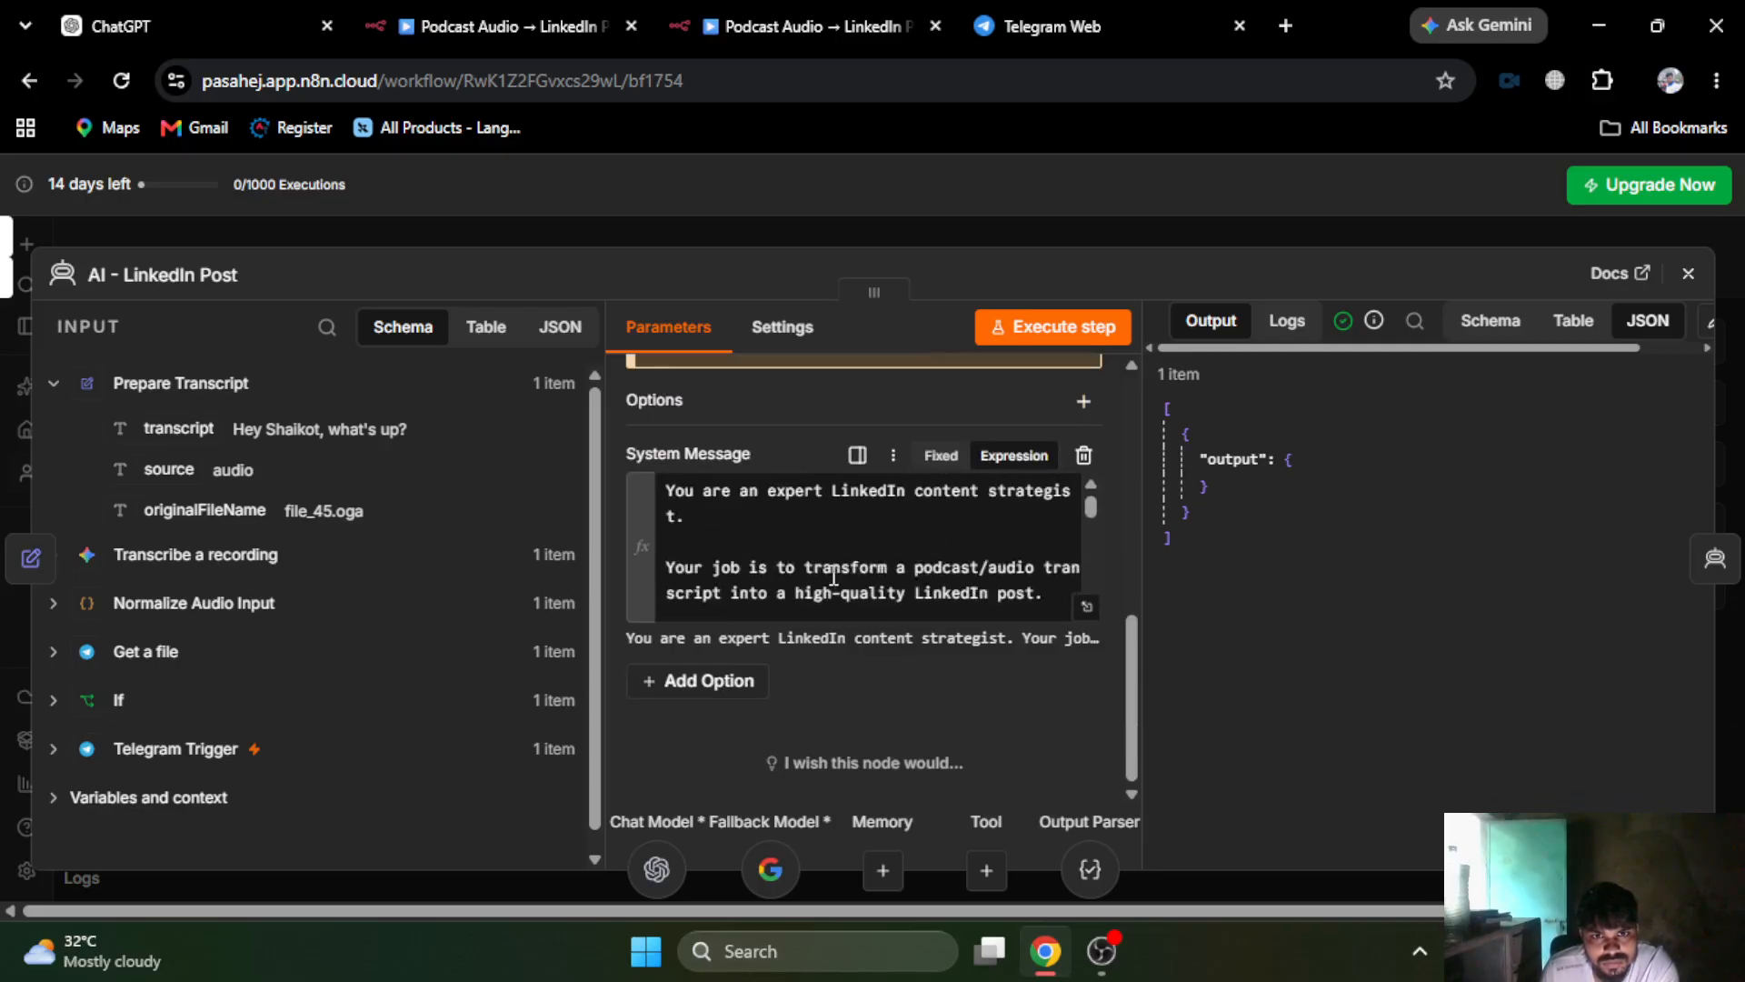
left_click(849, 524)
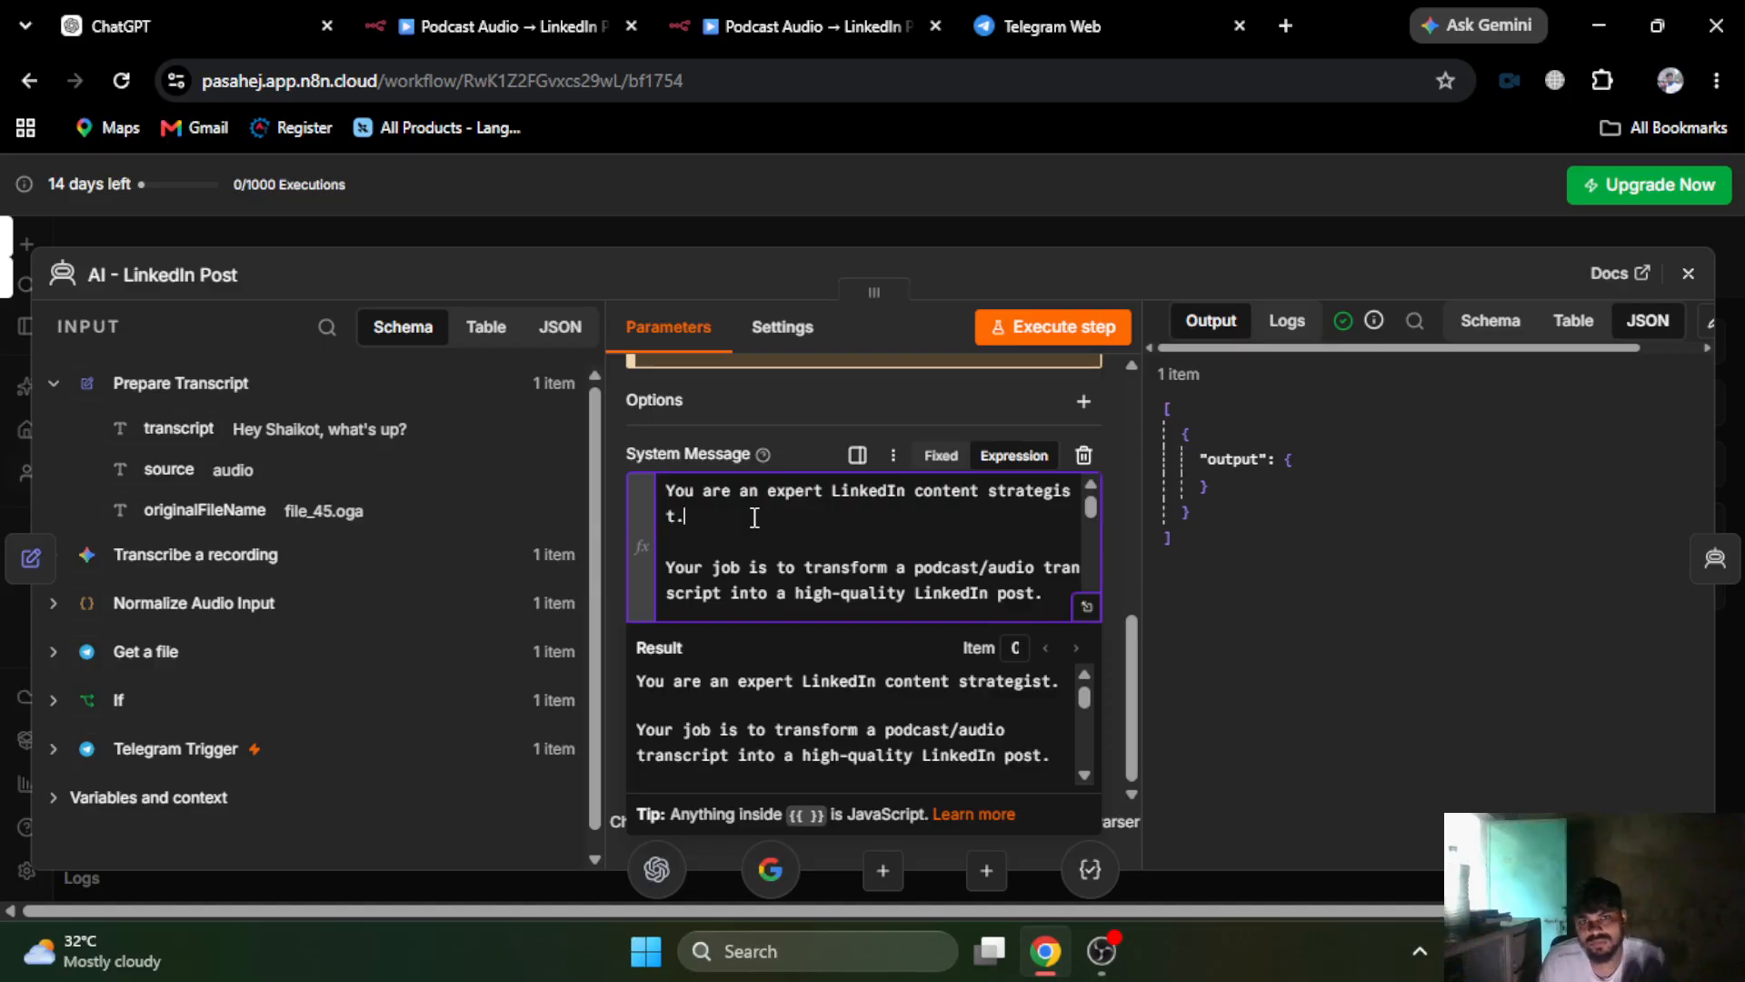
scroll(777, 543, "down", 5)
scroll(778, 543, "up", 5)
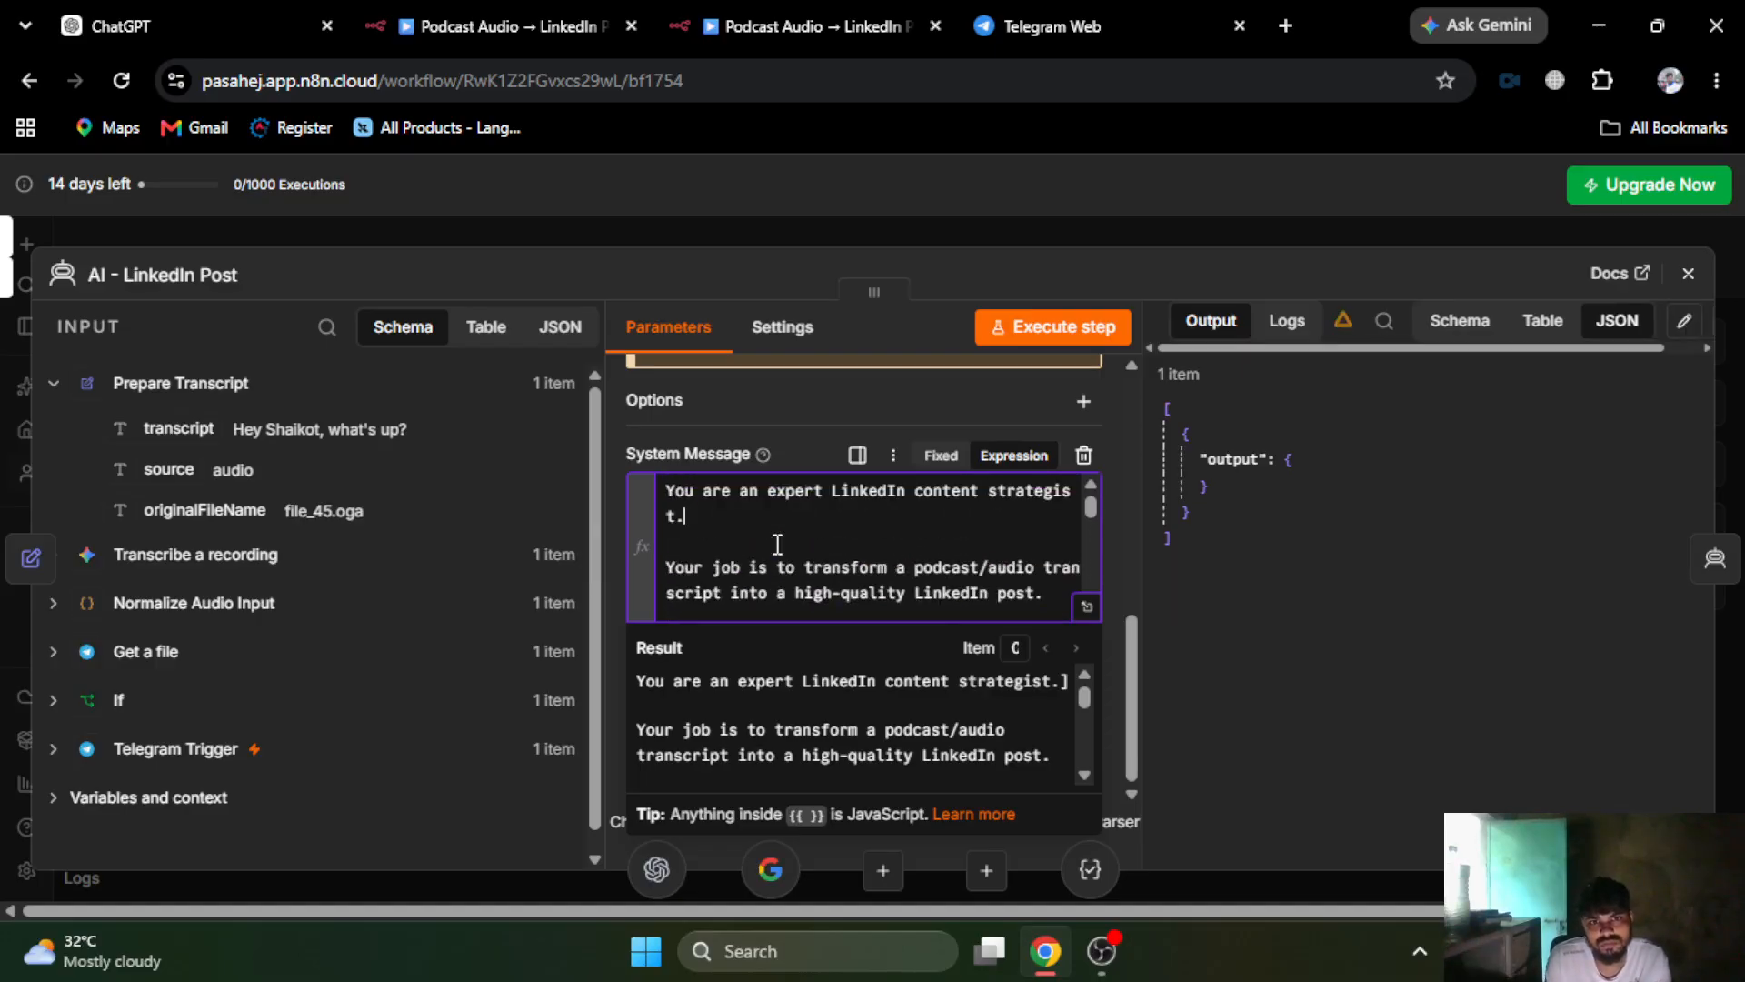
key("Return")
key("Return")
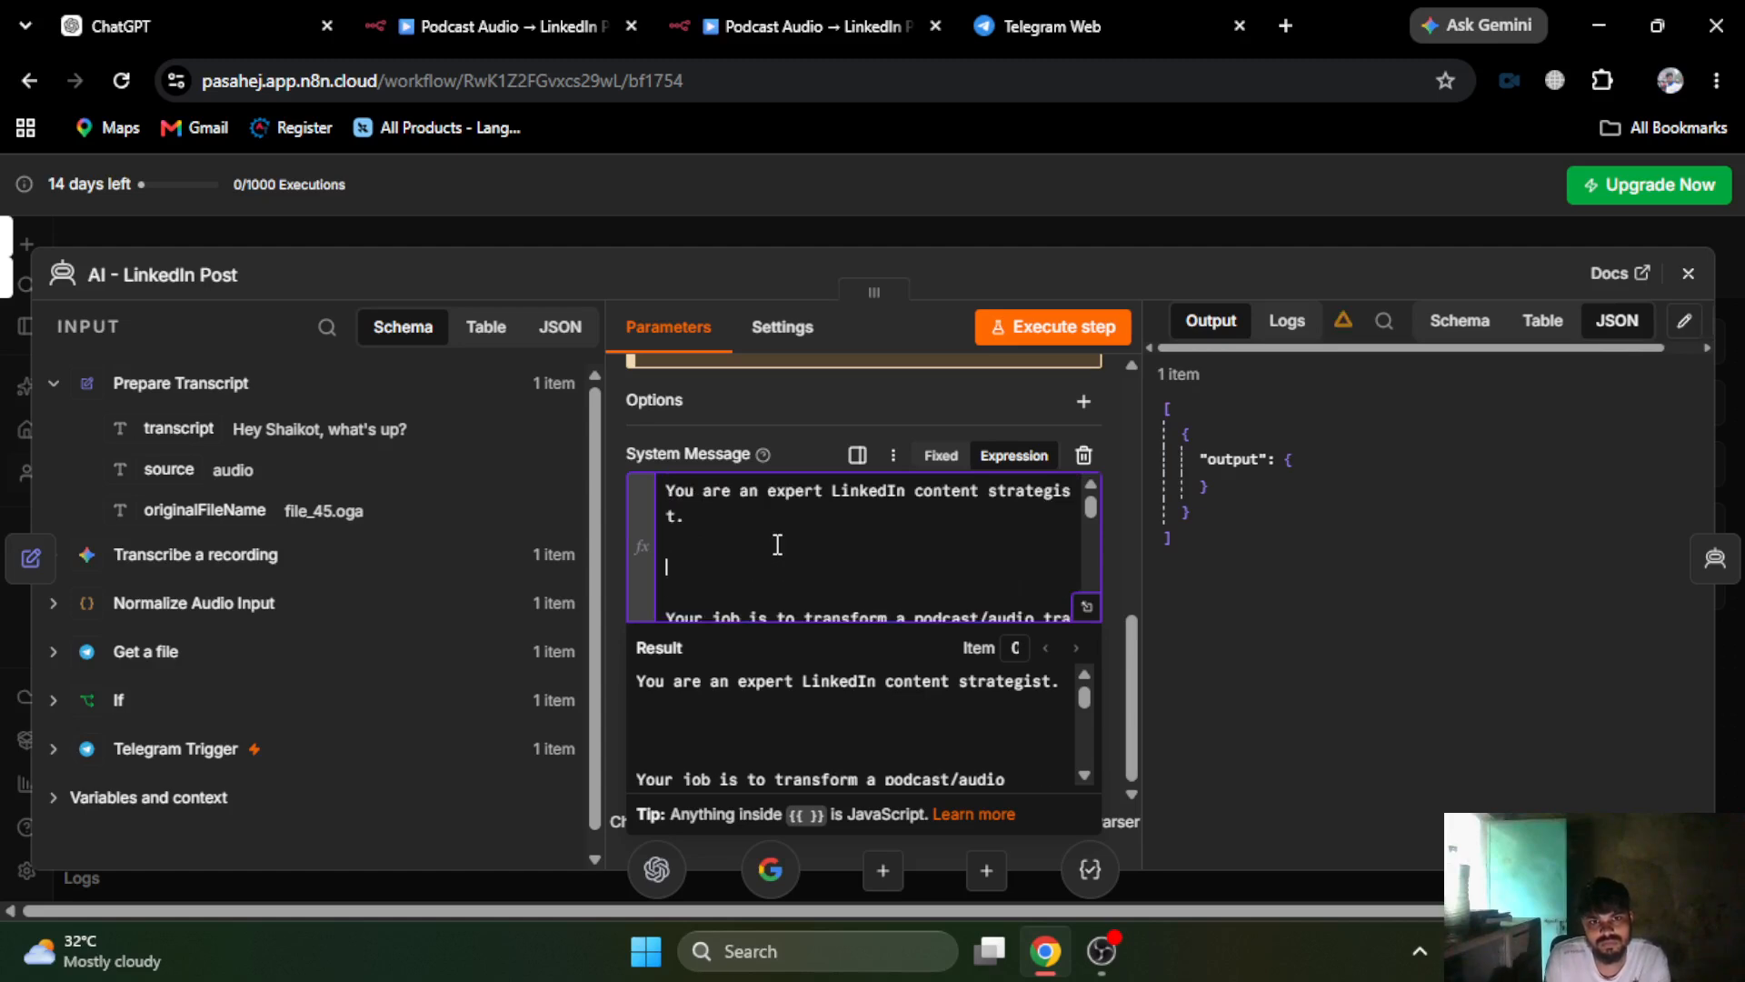
type("MUST follow the ")
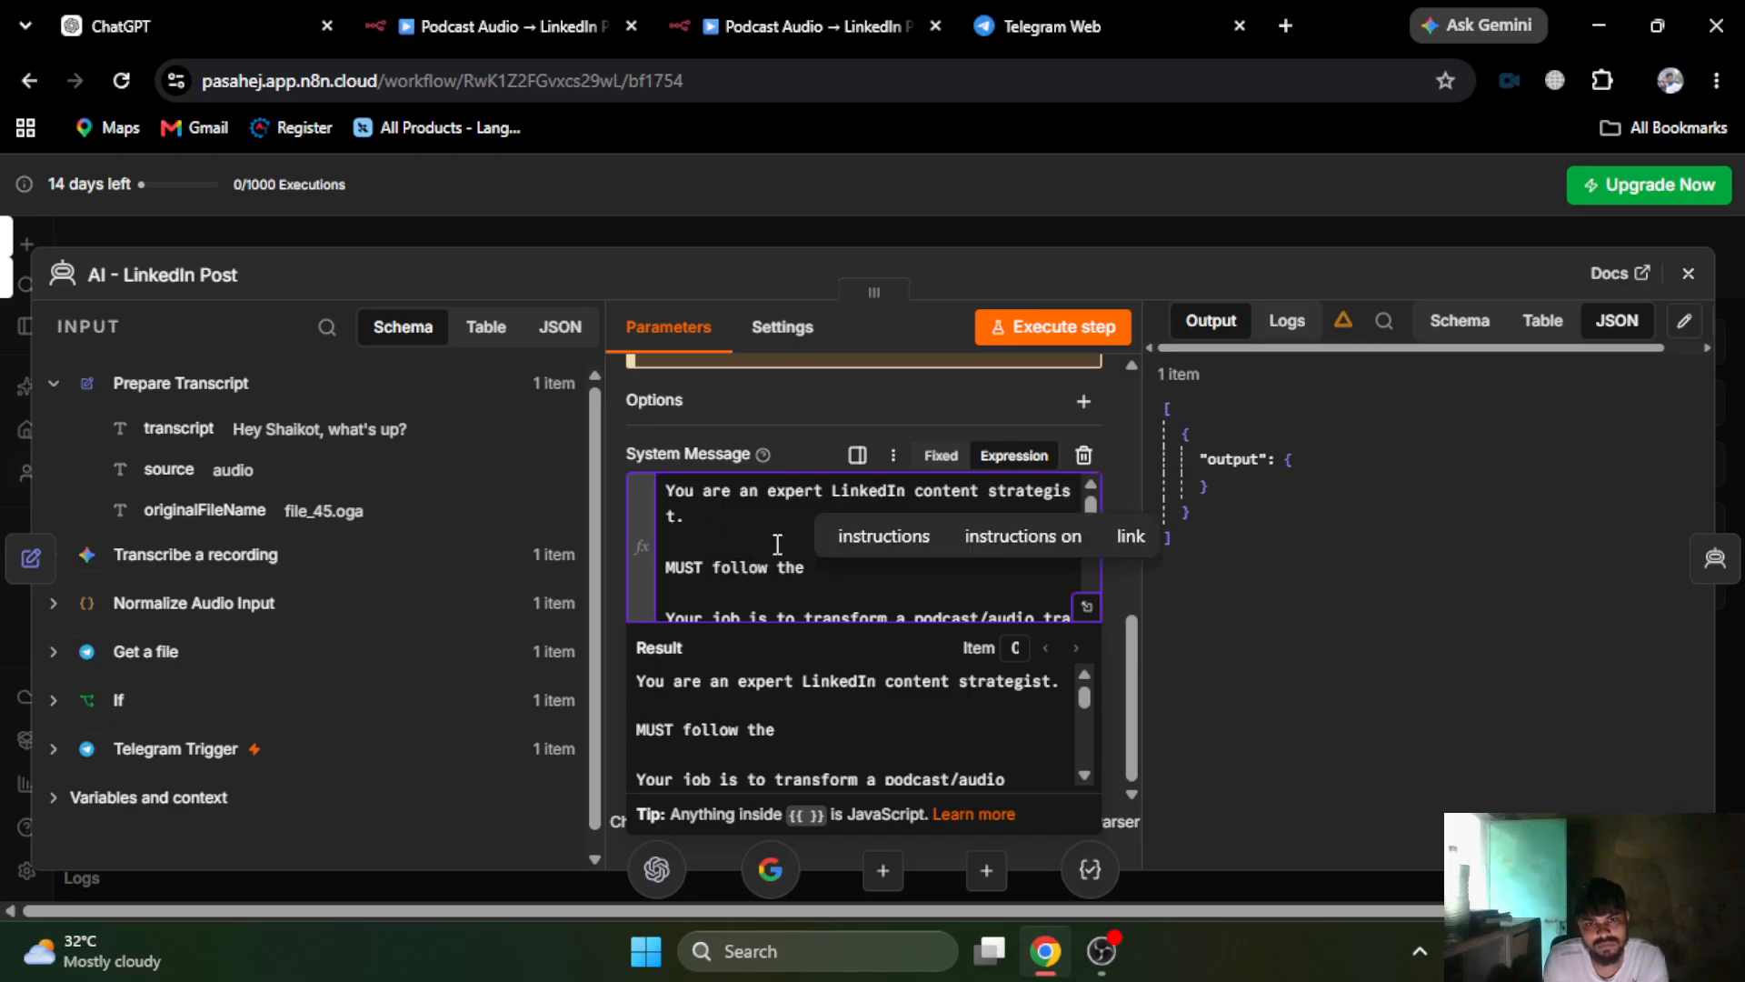
type("parset")
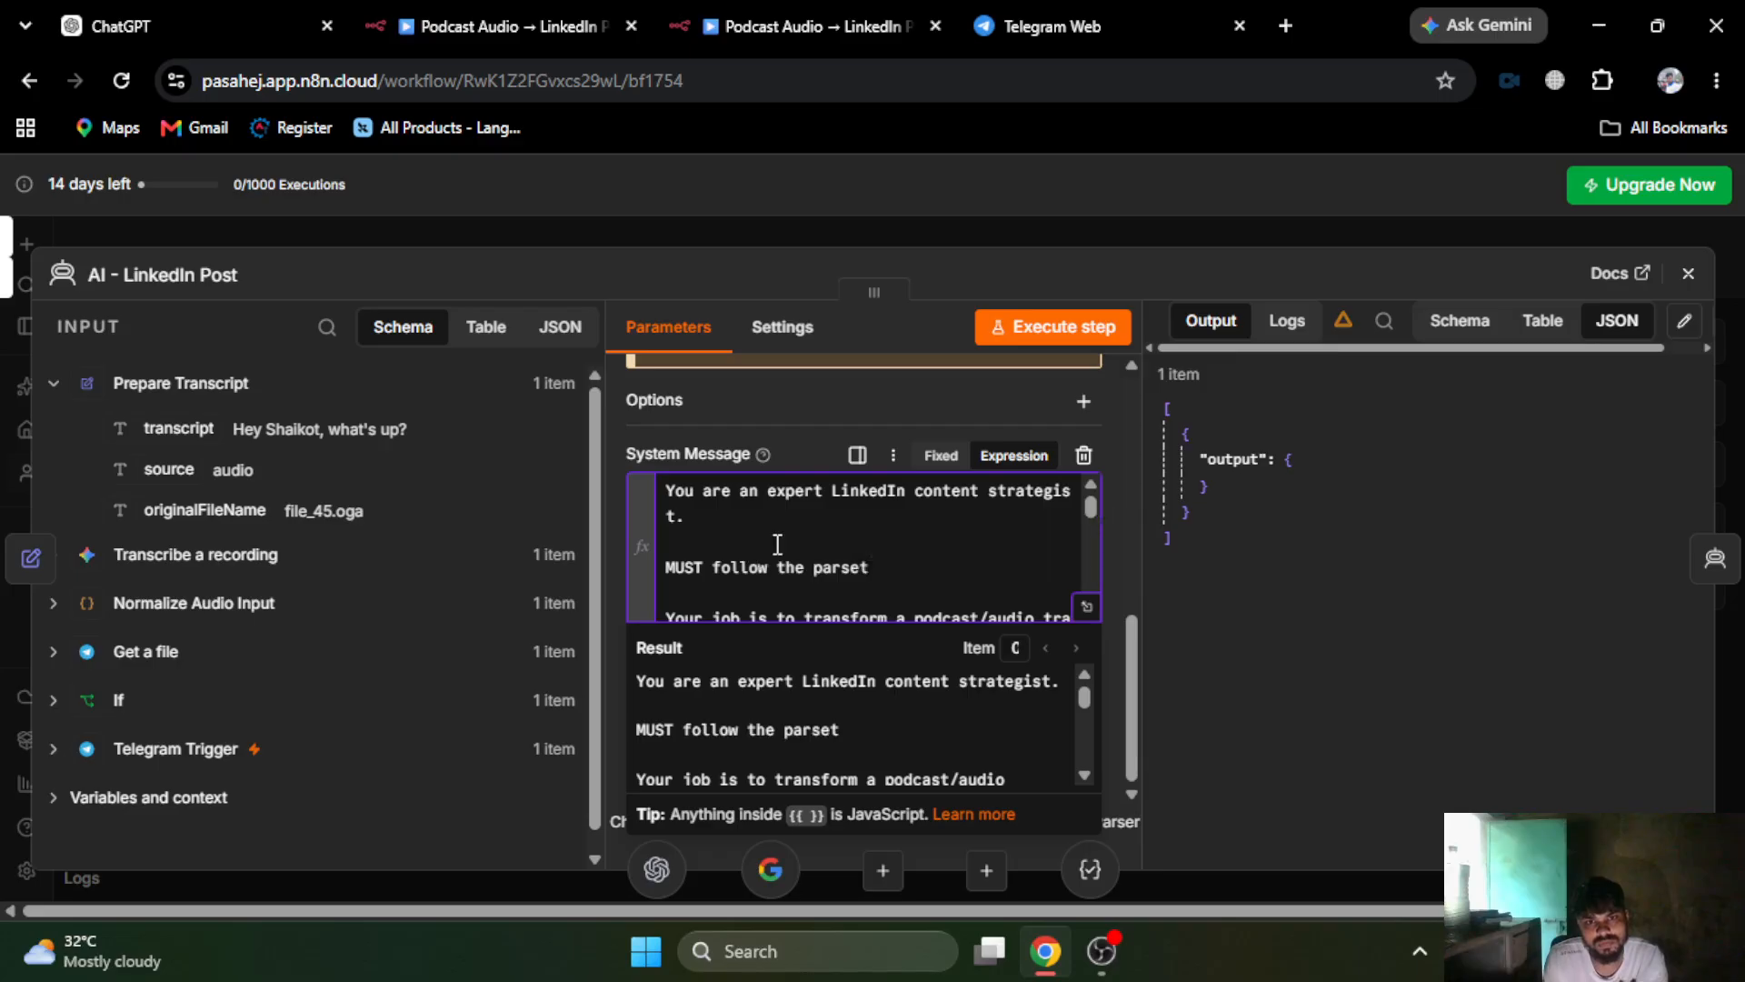
key("BackSpace")
type("rs format")
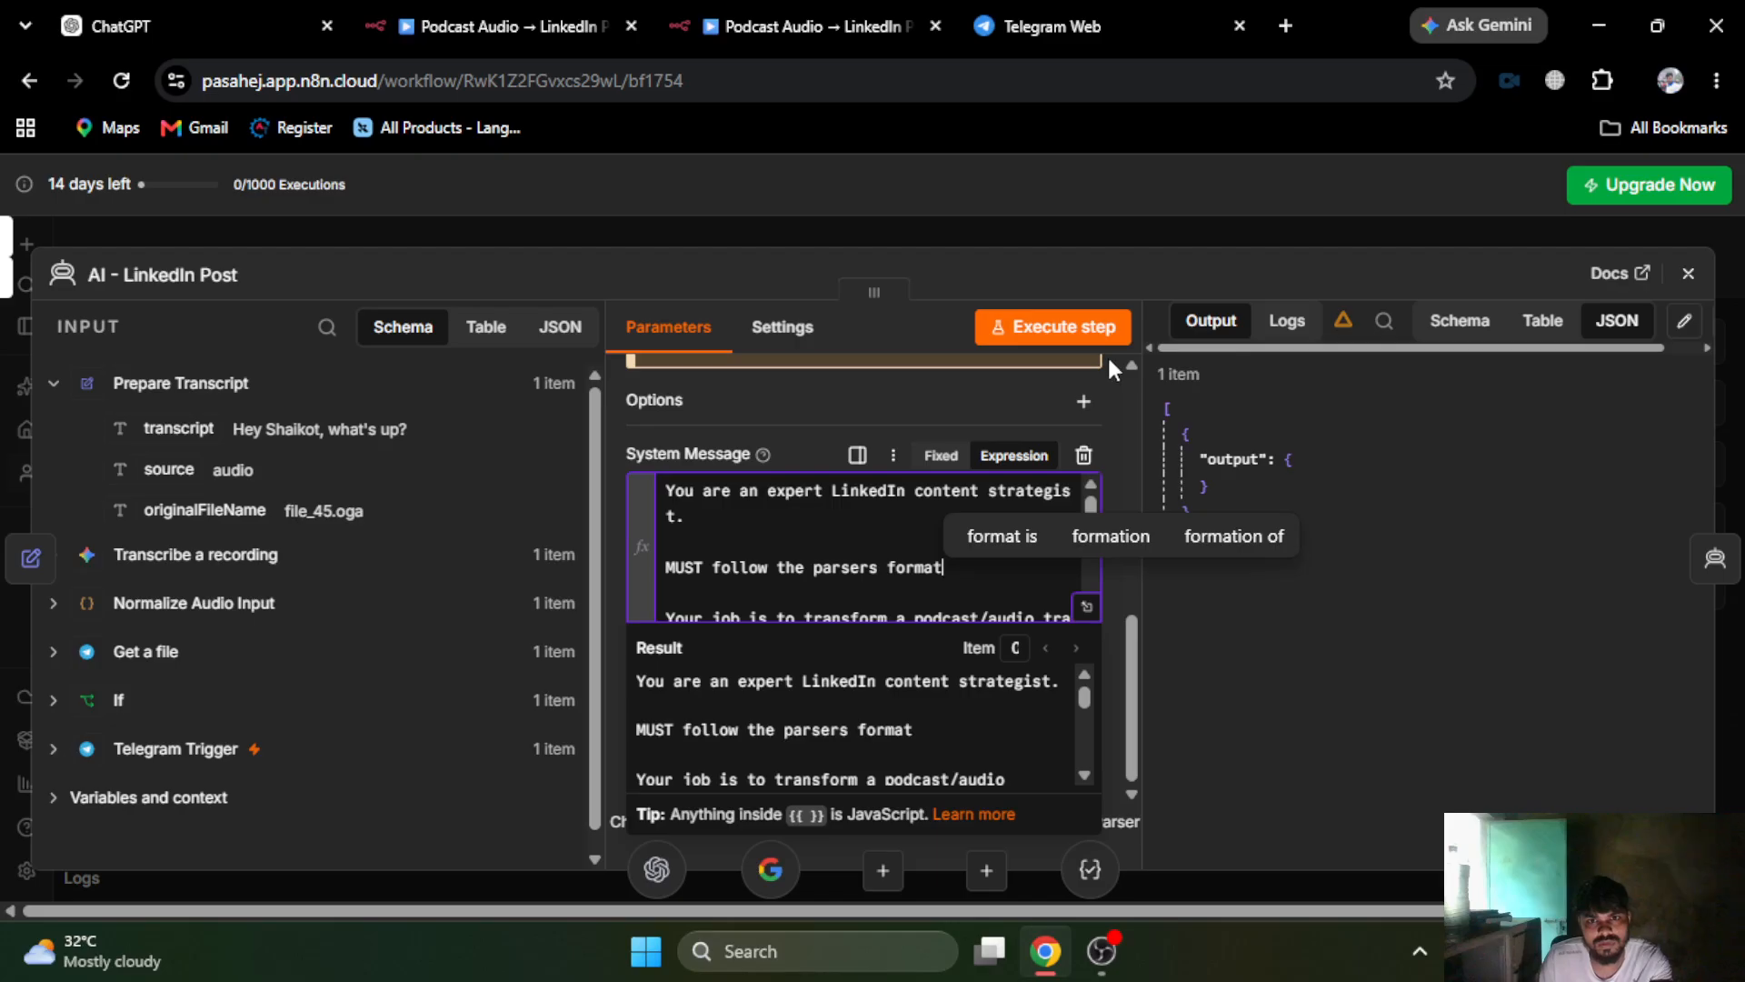
- Execute AI - LinkedIn Post with the edited system message and inspect its output as table and JSON
left_click(1072, 325)
left_click(1070, 326)
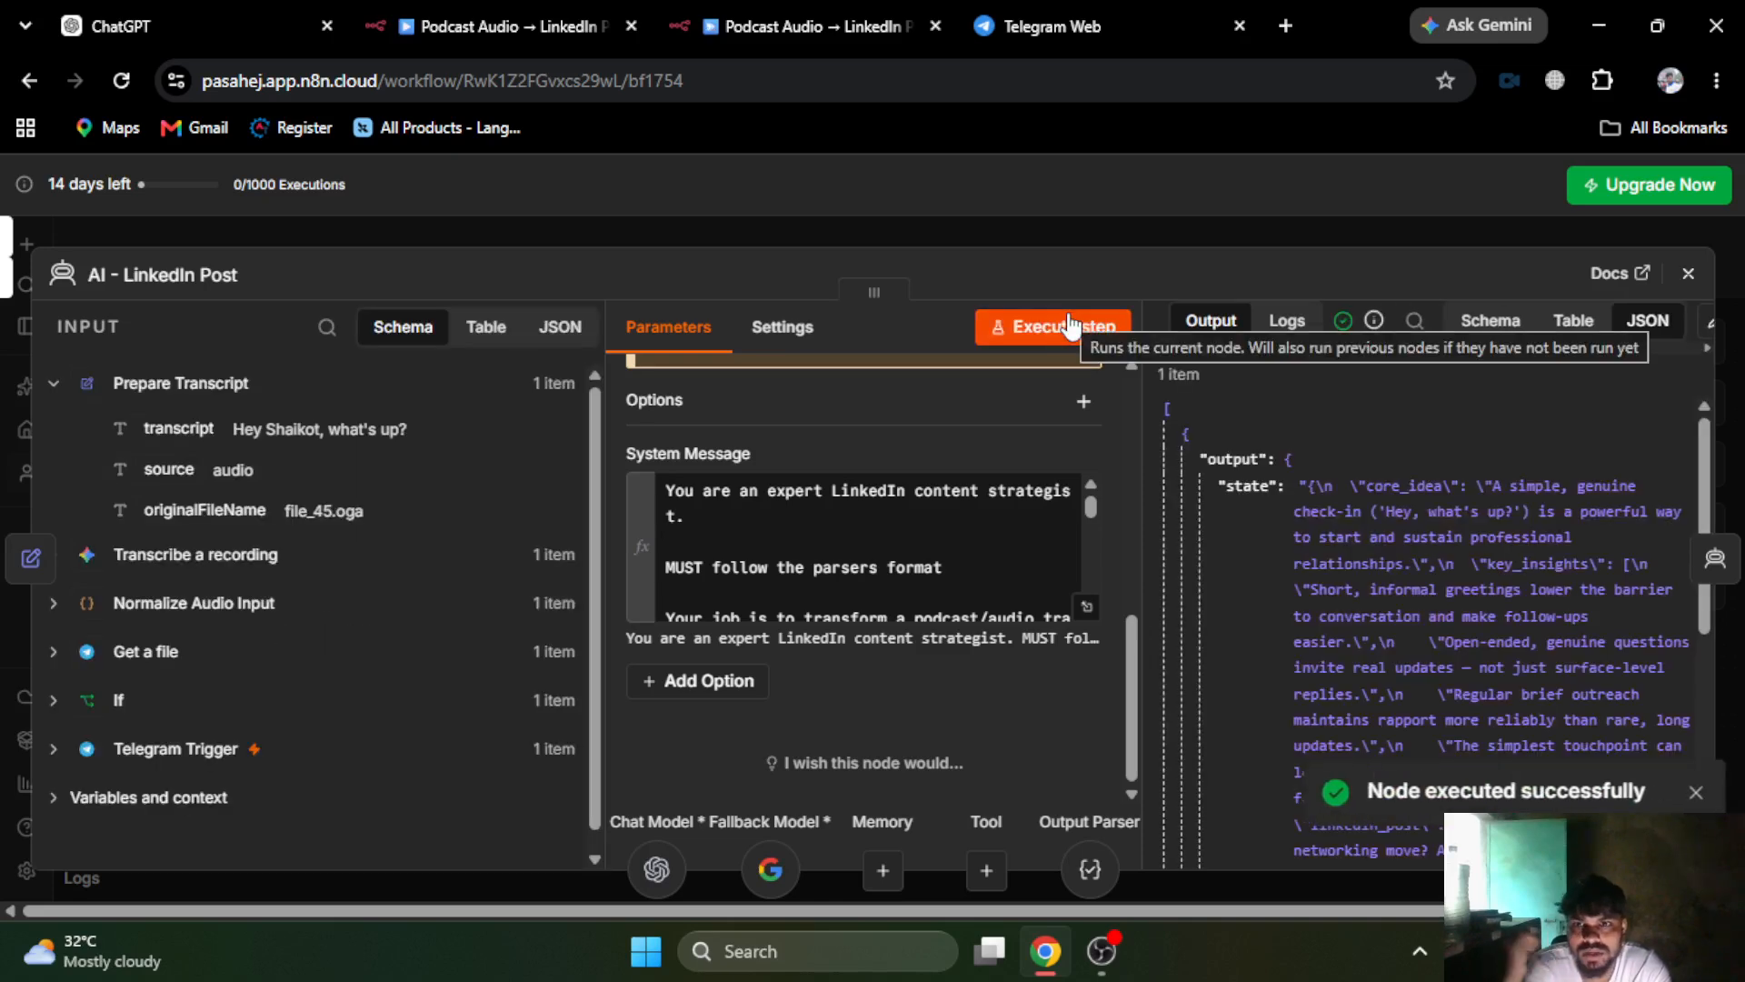
left_click(1582, 327)
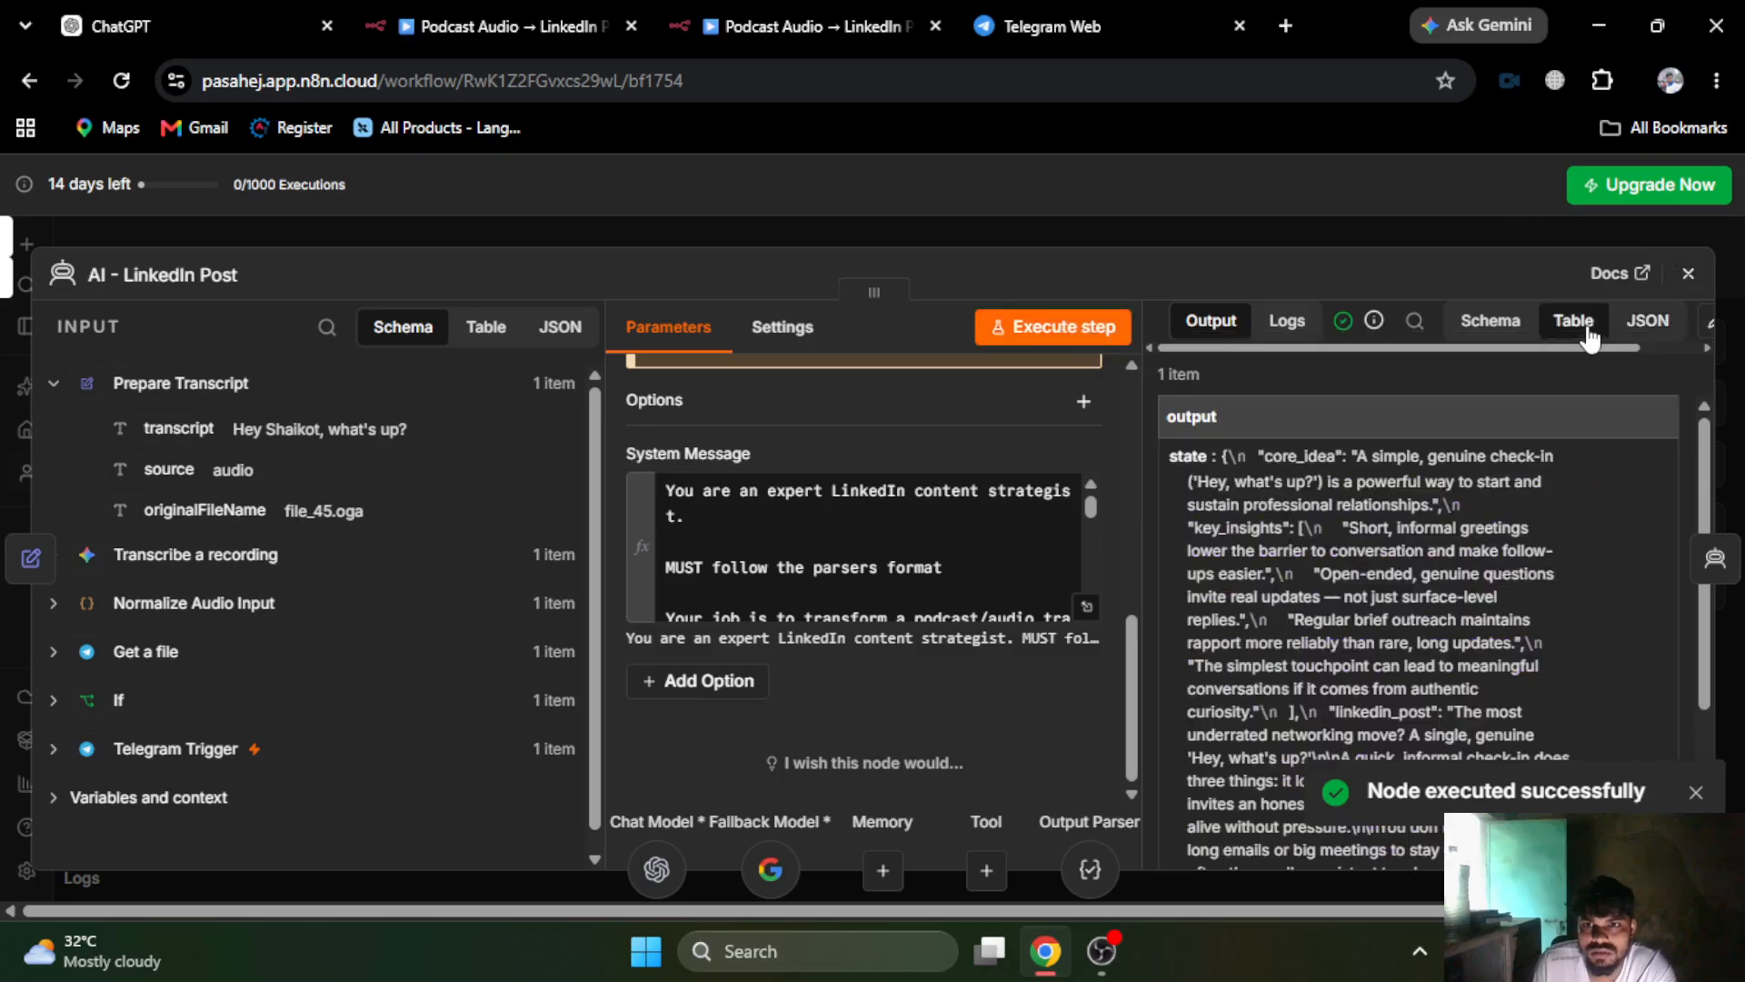
left_click(1647, 320)
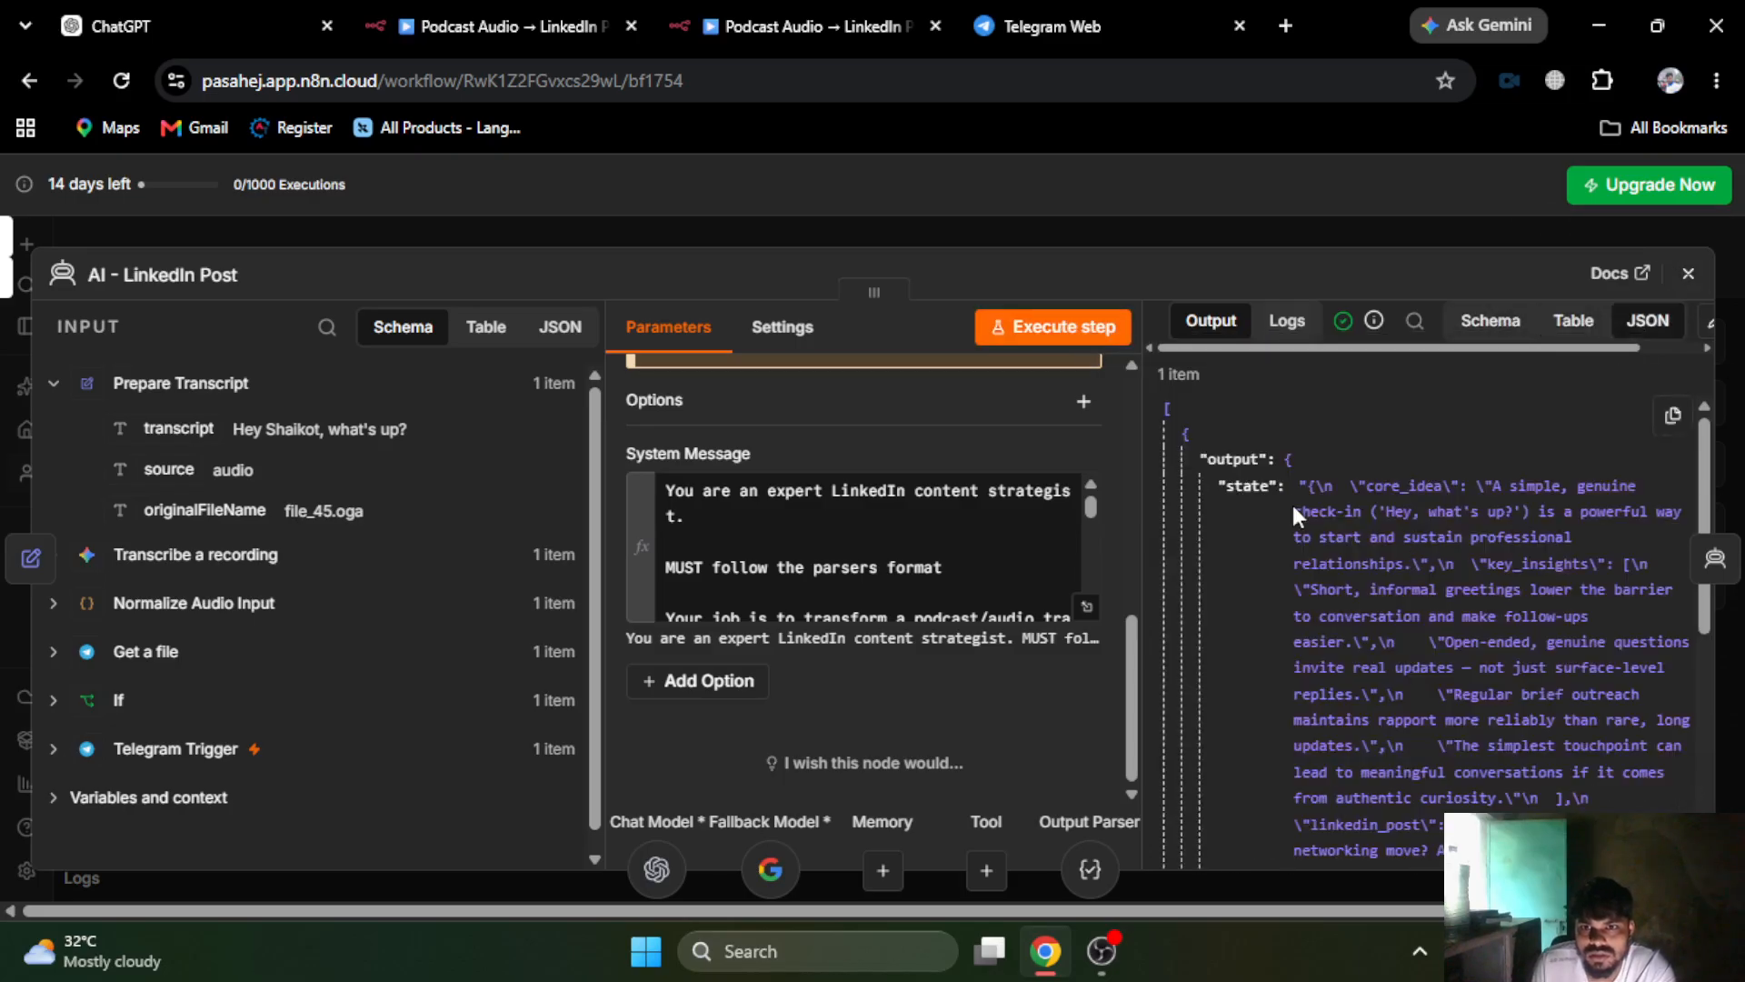
scroll(1336, 500, "down", 6)
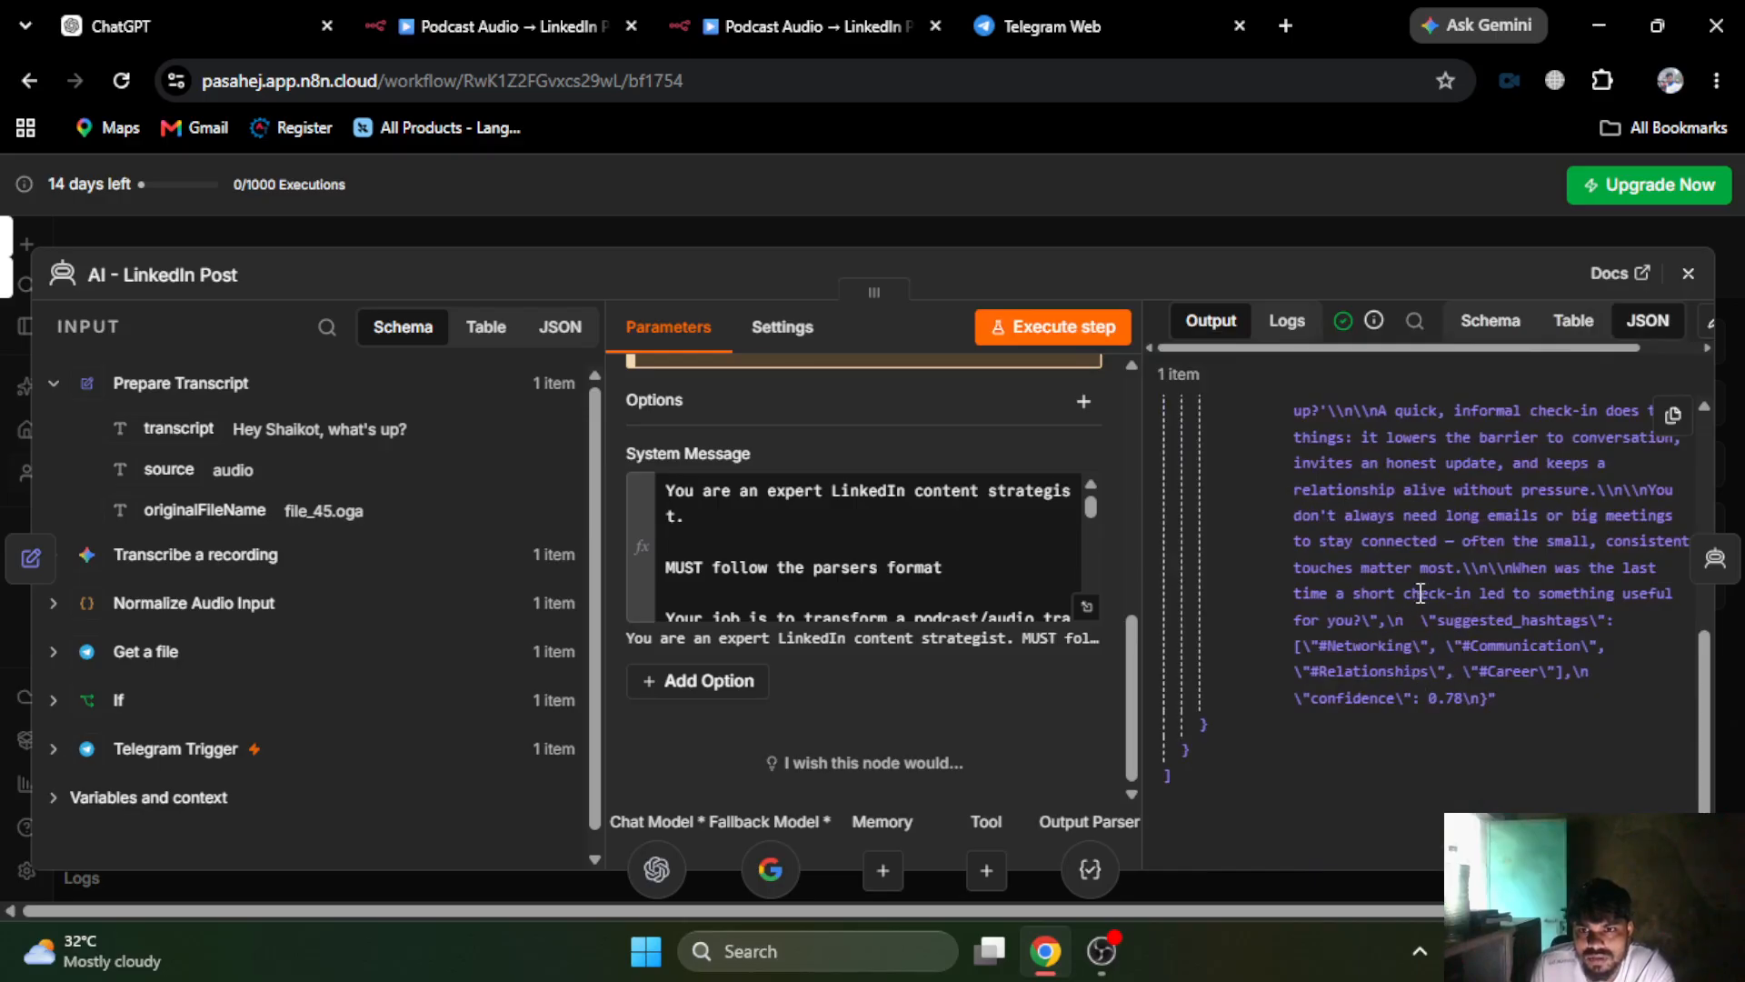
- Read through AI - LinkedIn Post's full JSON output again and return to the workflow canvas
scroll(1428, 594, "up", 6)
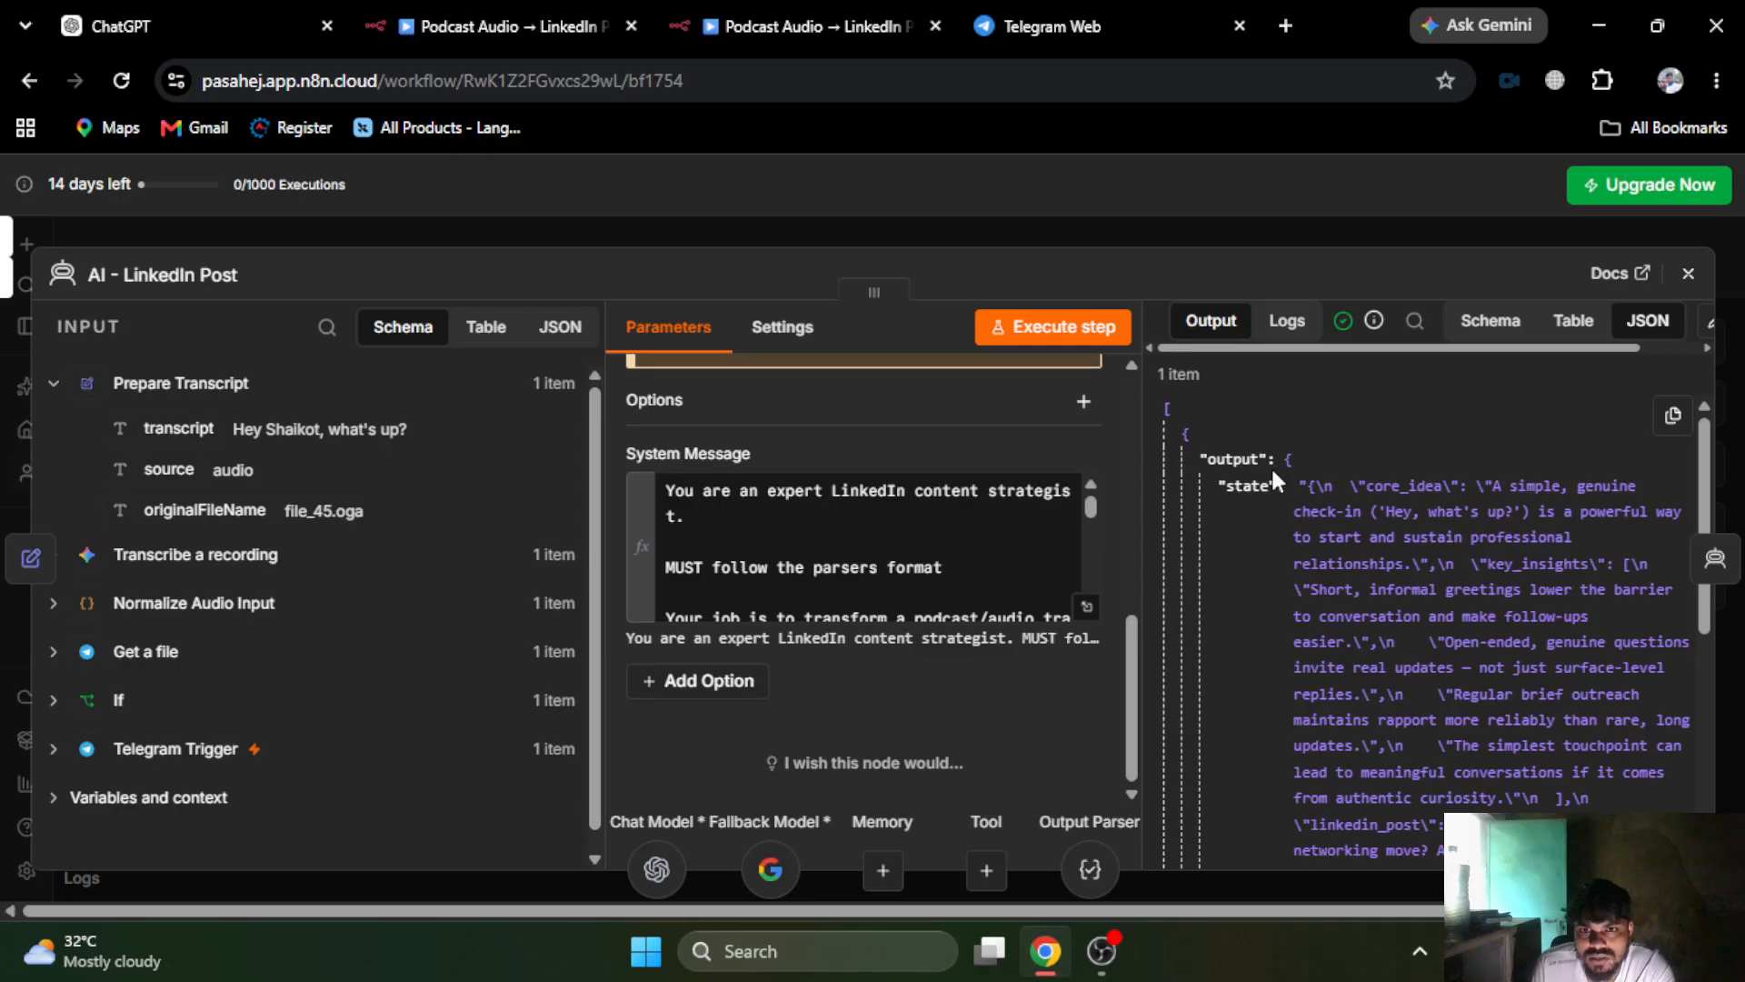
scroll(1271, 468, "down", 5)
scroll(1273, 473, "up", 5)
scroll(1283, 501, "down", 5)
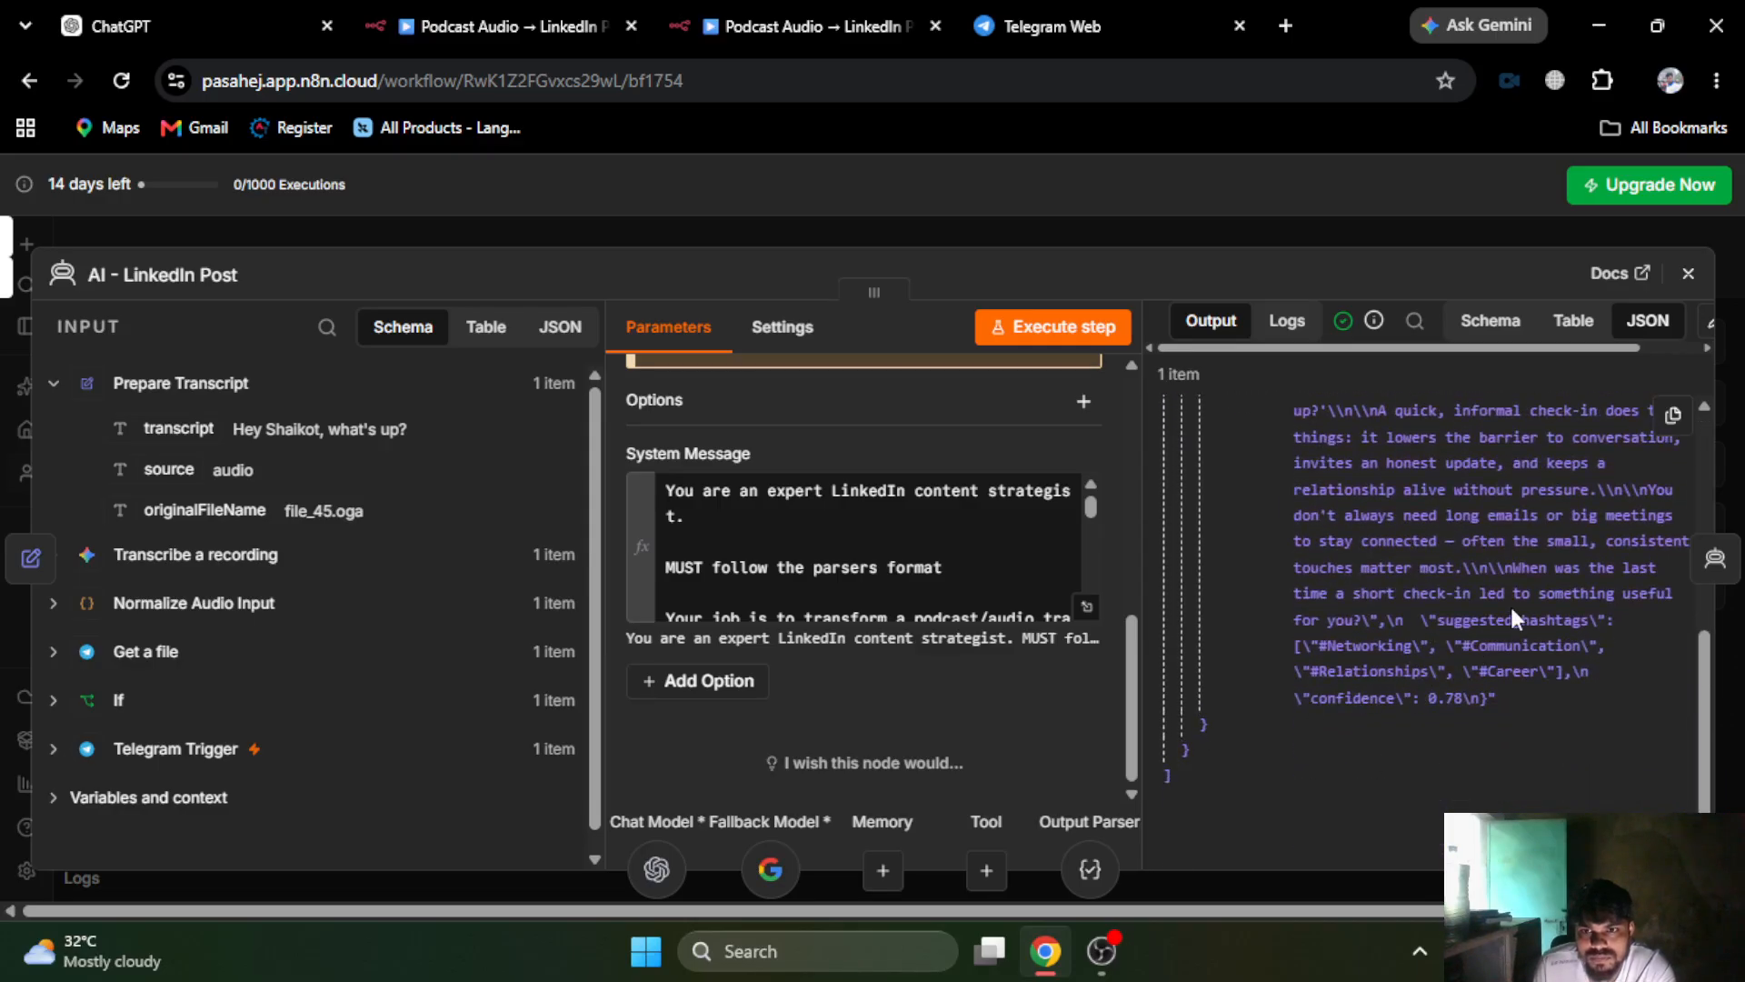
left_click(1229, 231)
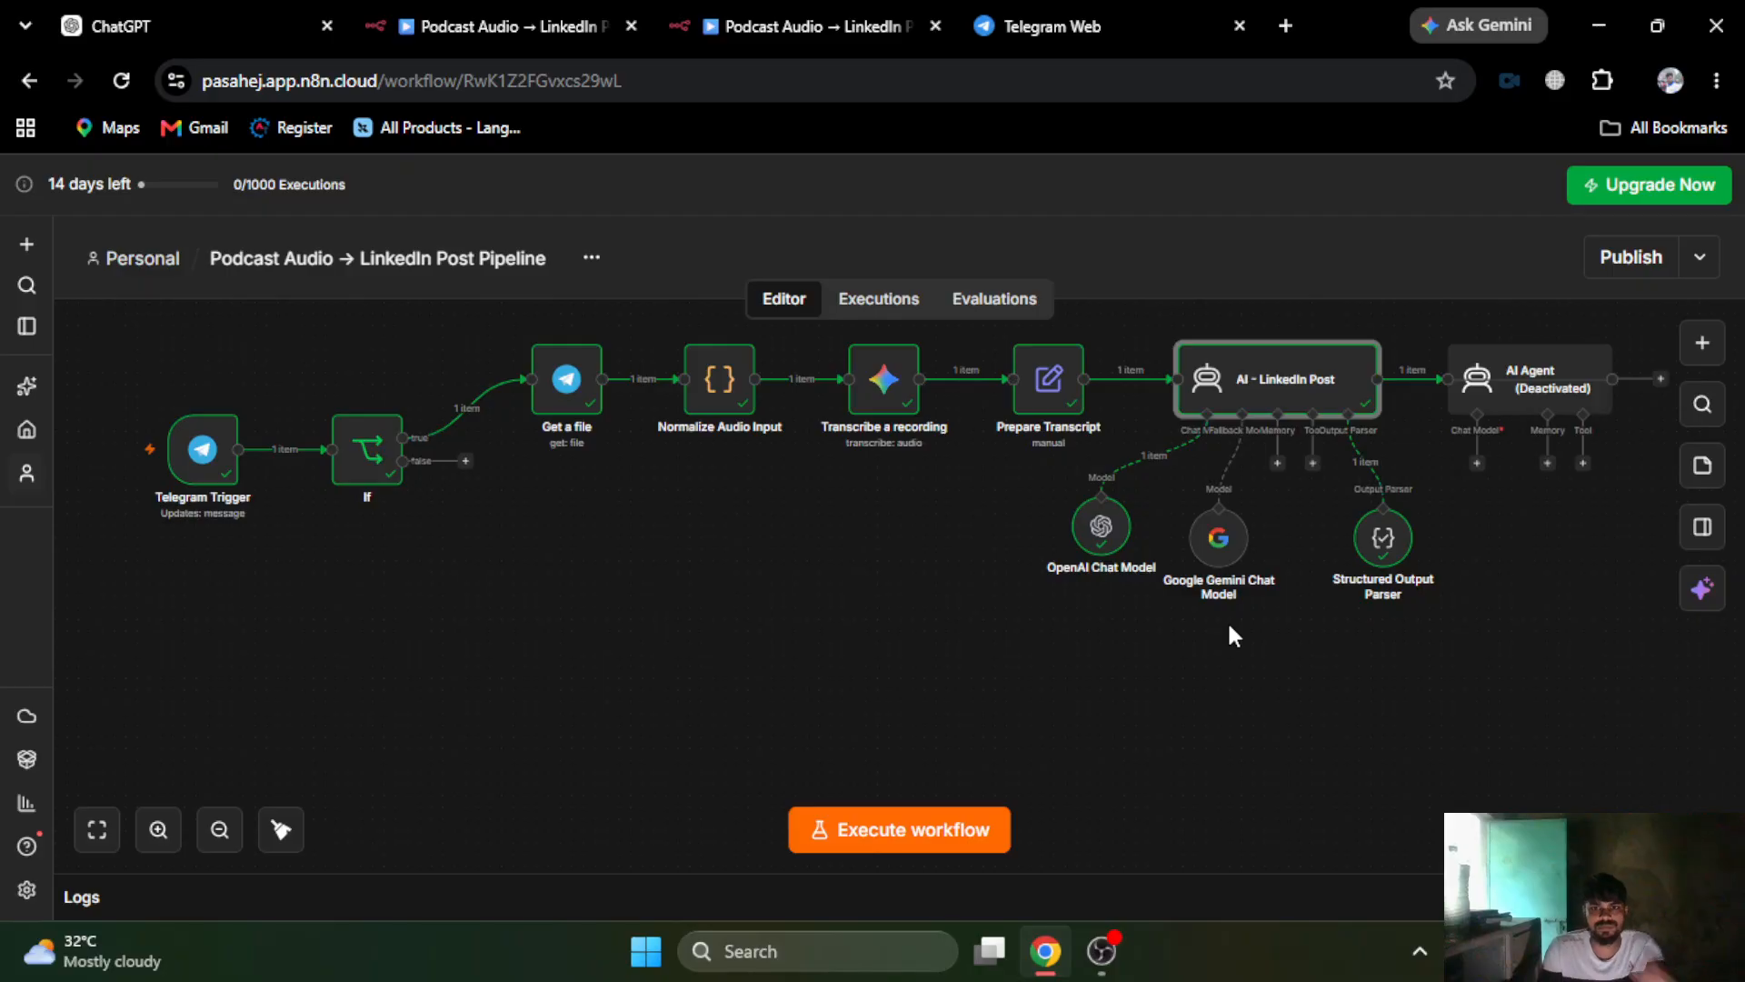
- Reactivate the AI Agent node after AI - LinkedIn Post and open its user prompt at the post expression
left_click(1509, 384)
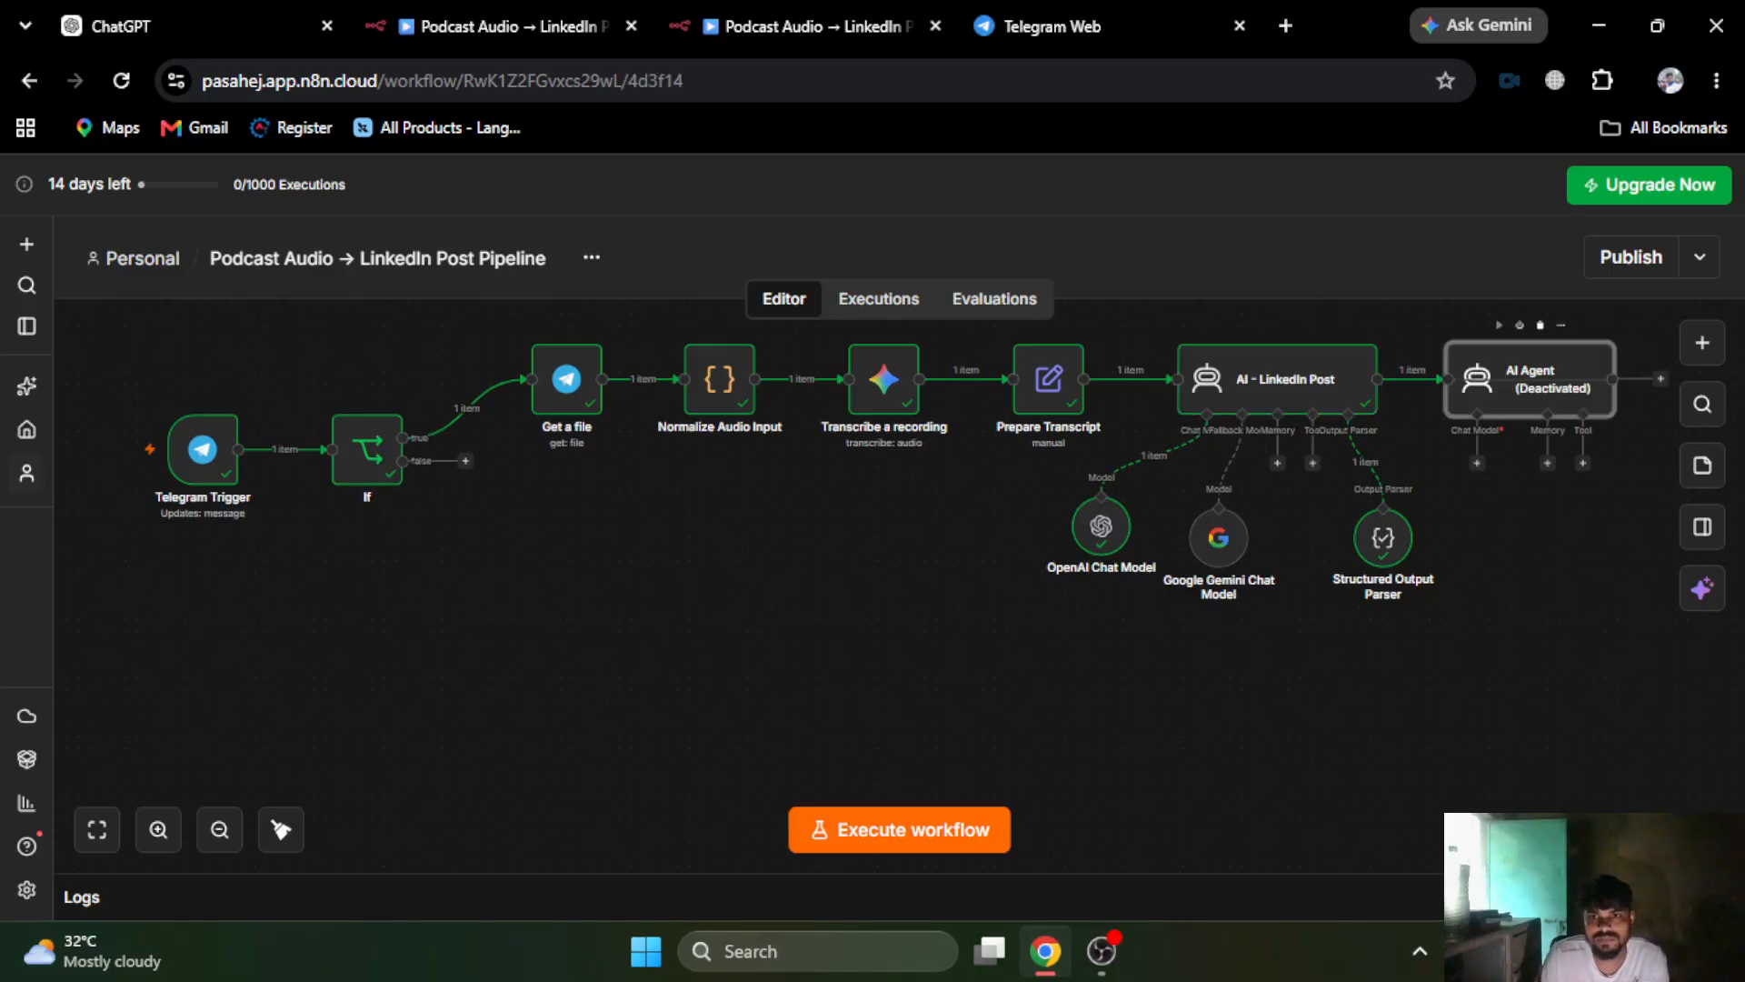
double_click(1509, 383)
left_click(884, 220)
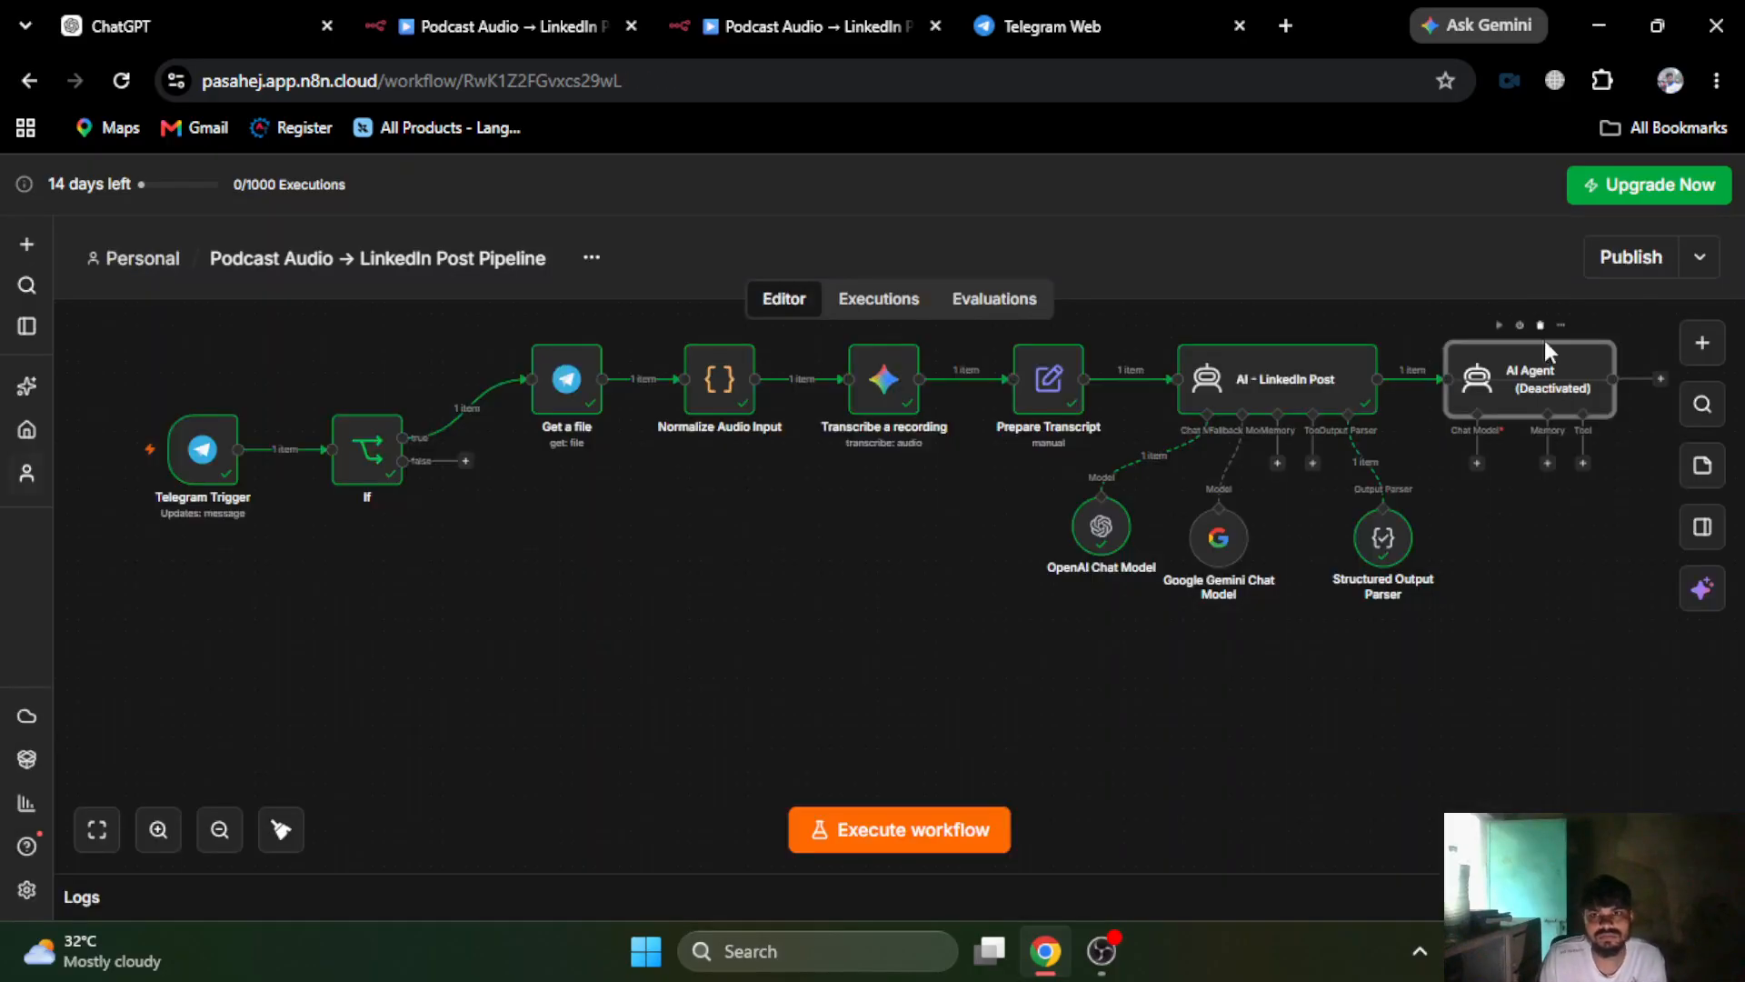
left_click(1520, 328)
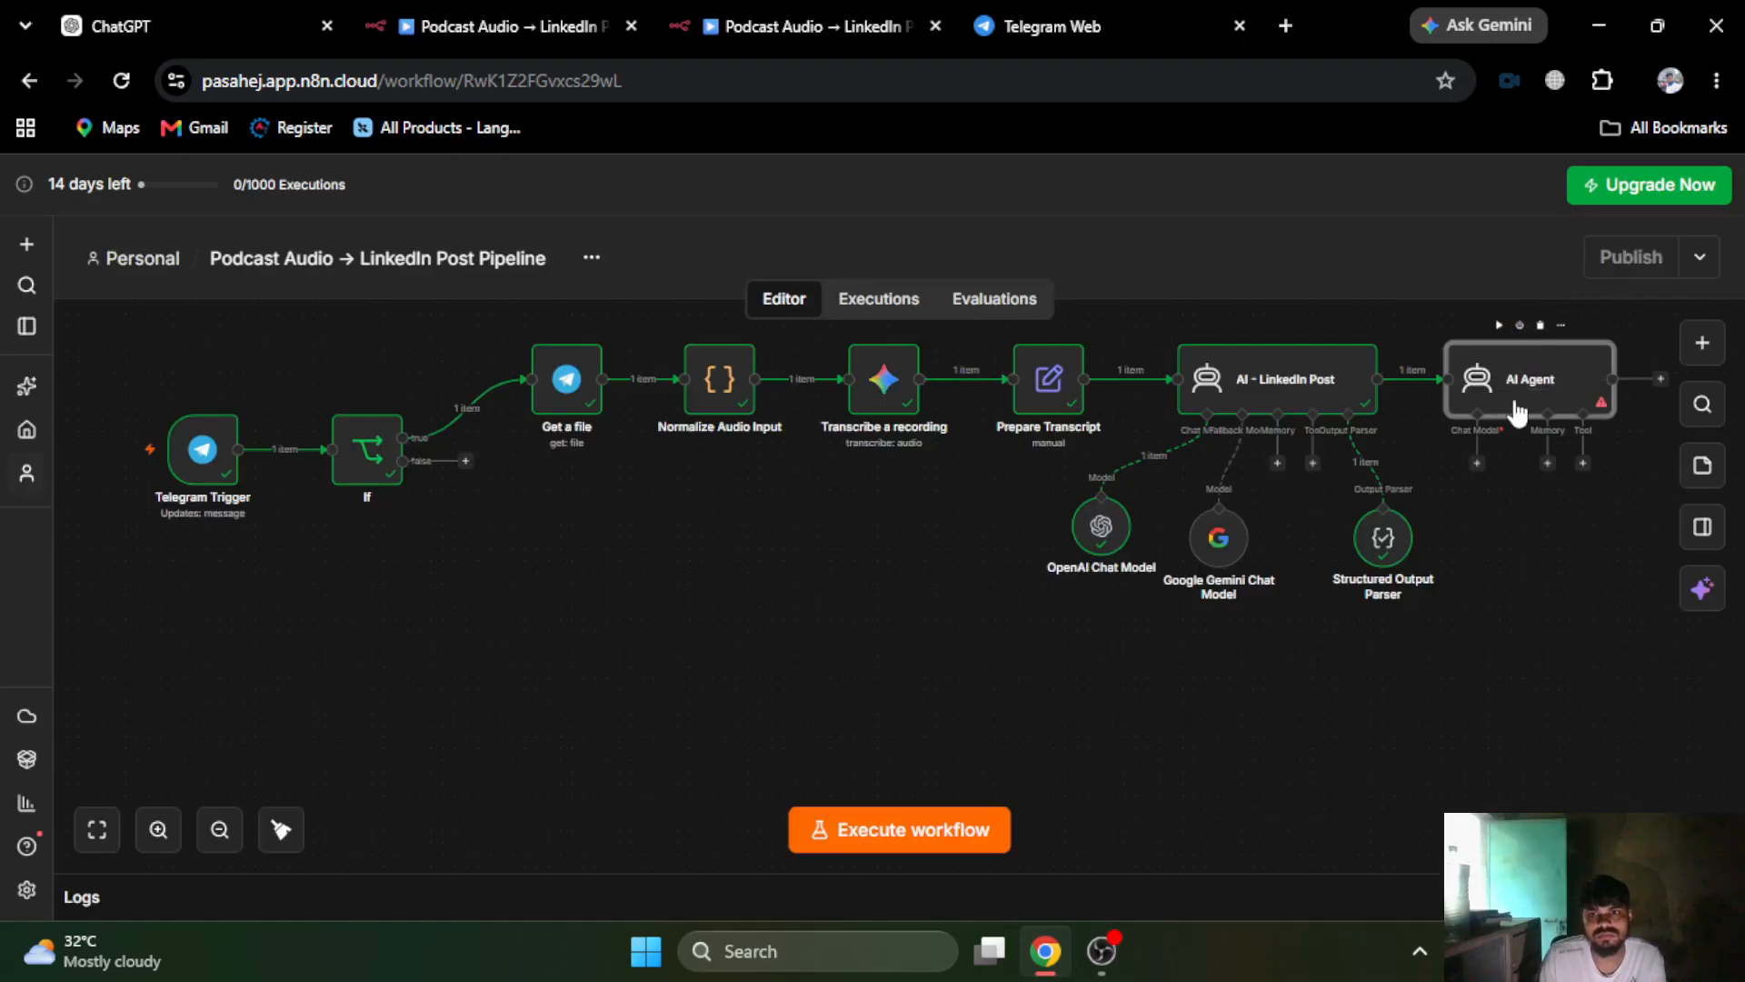
double_click(1514, 371)
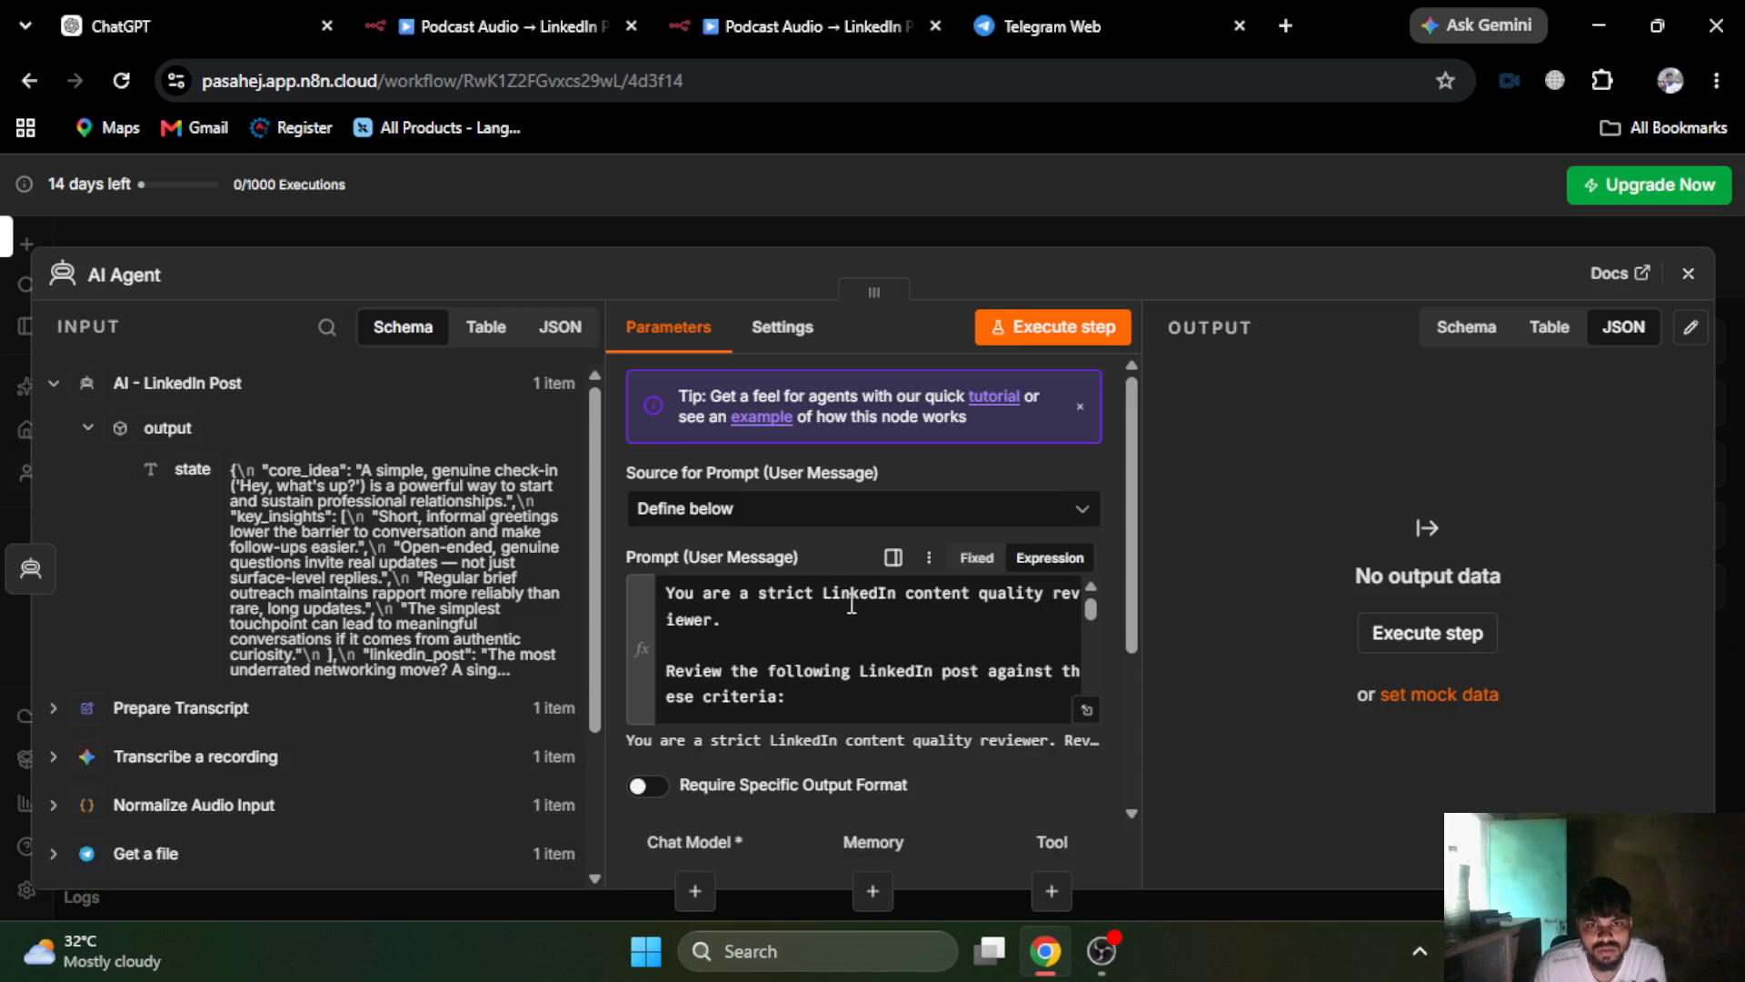
scroll(767, 615, "down", 10)
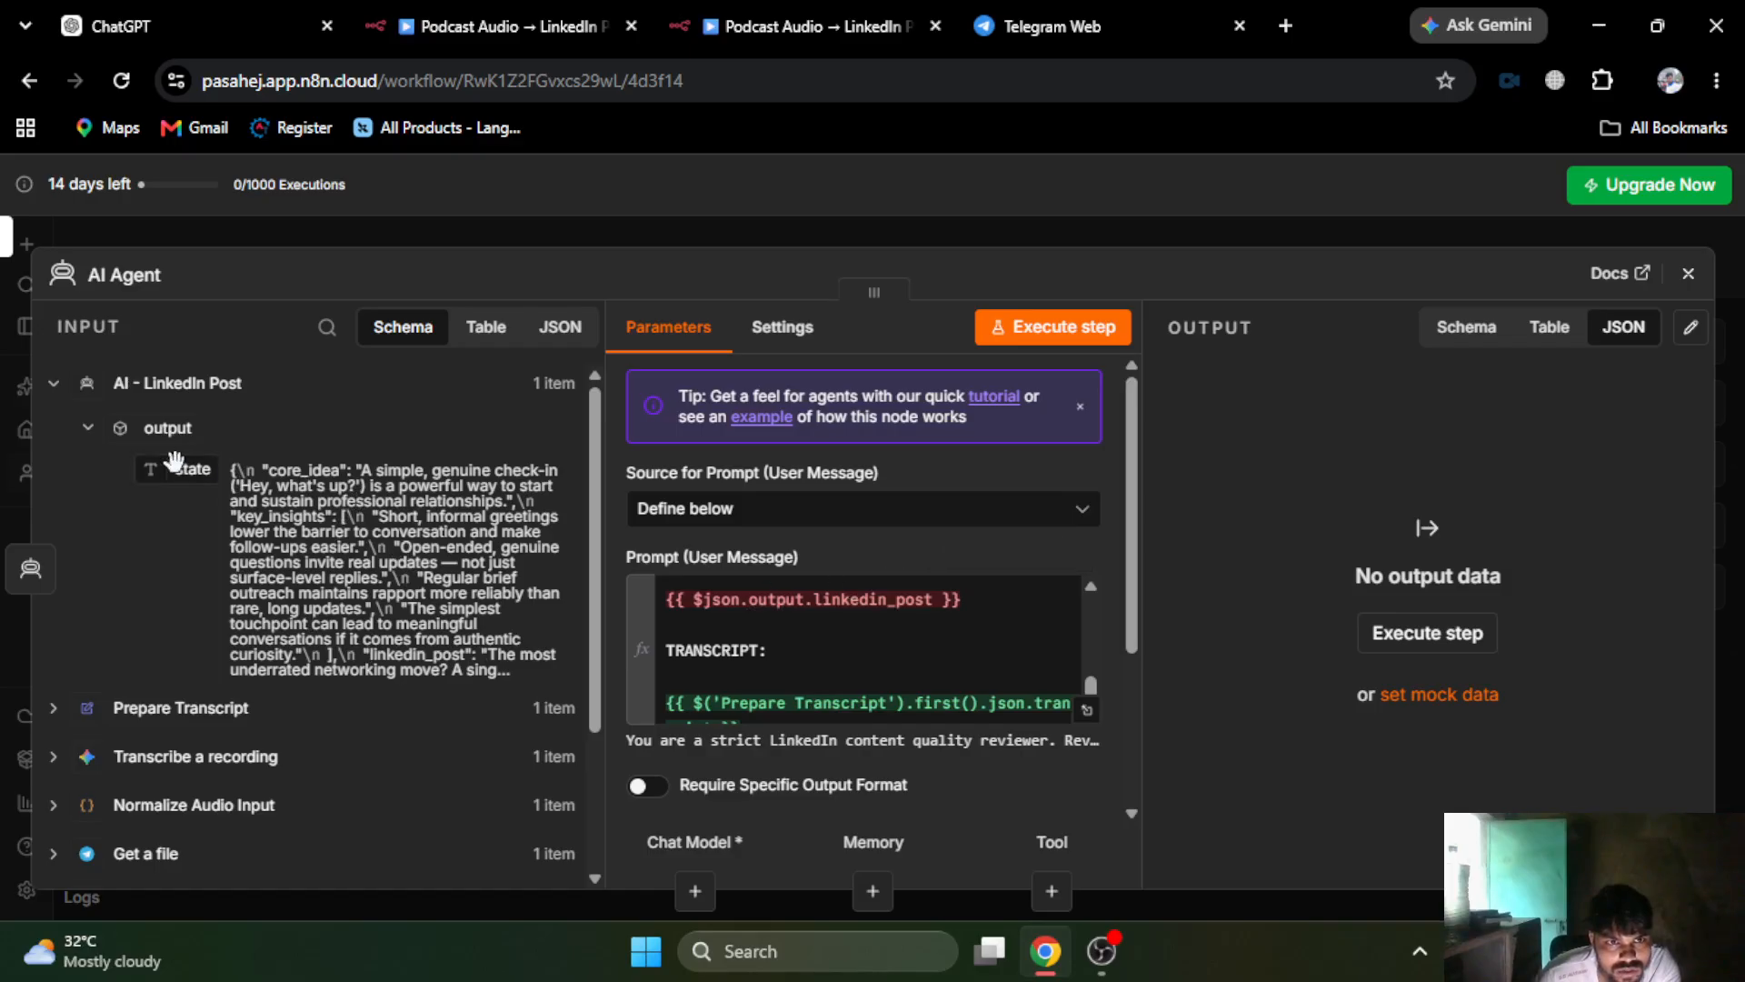
- Try to insert "state" before linkedin_post in the prompt's post expression, making it $json.output.state.linkedin_post
double_click(868, 599)
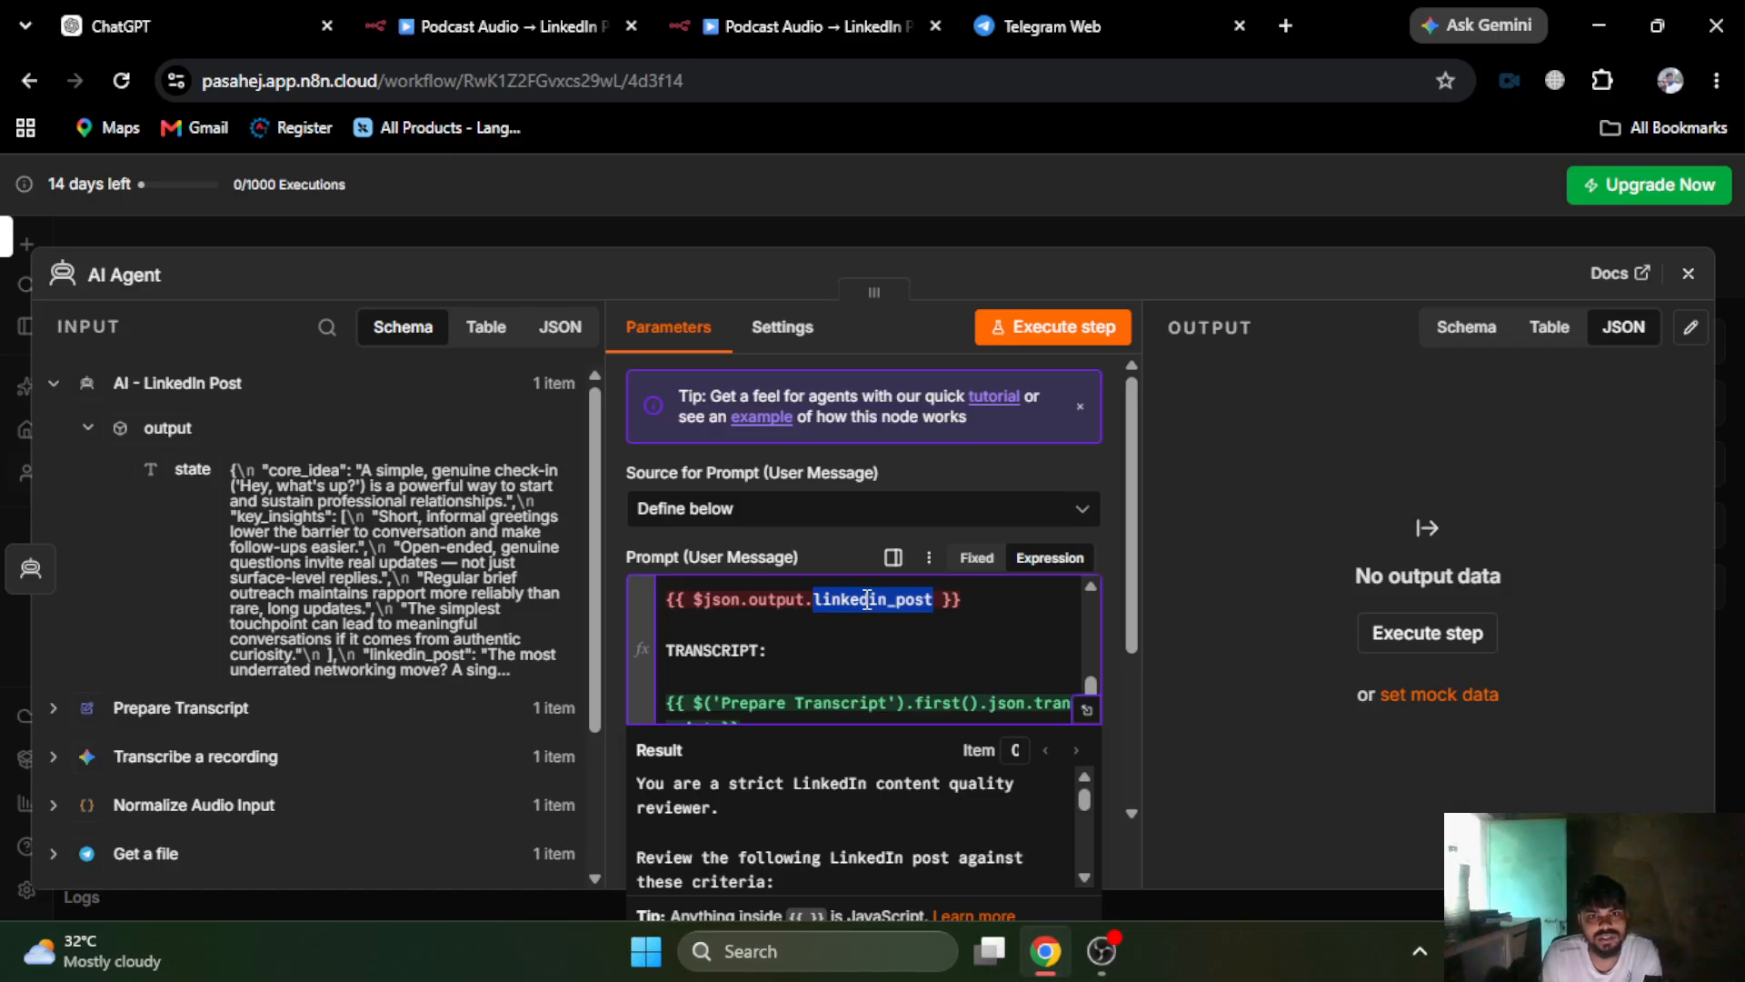
key("Left")
type("state")
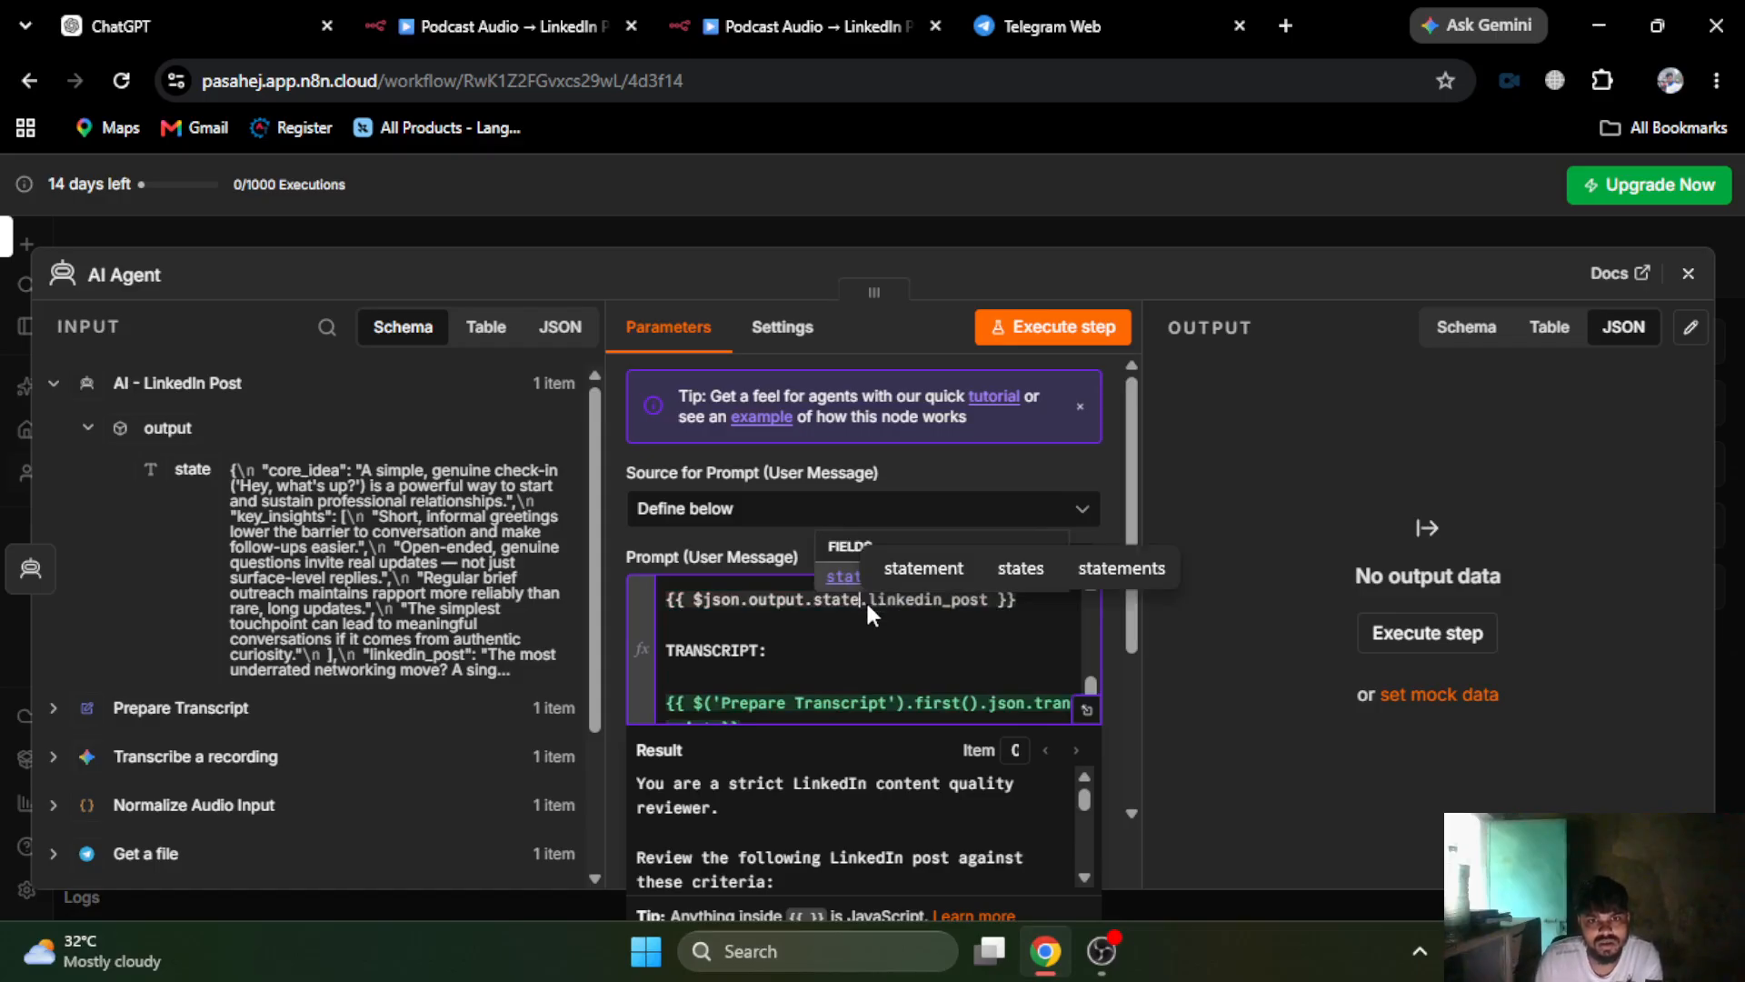
left_click(718, 596)
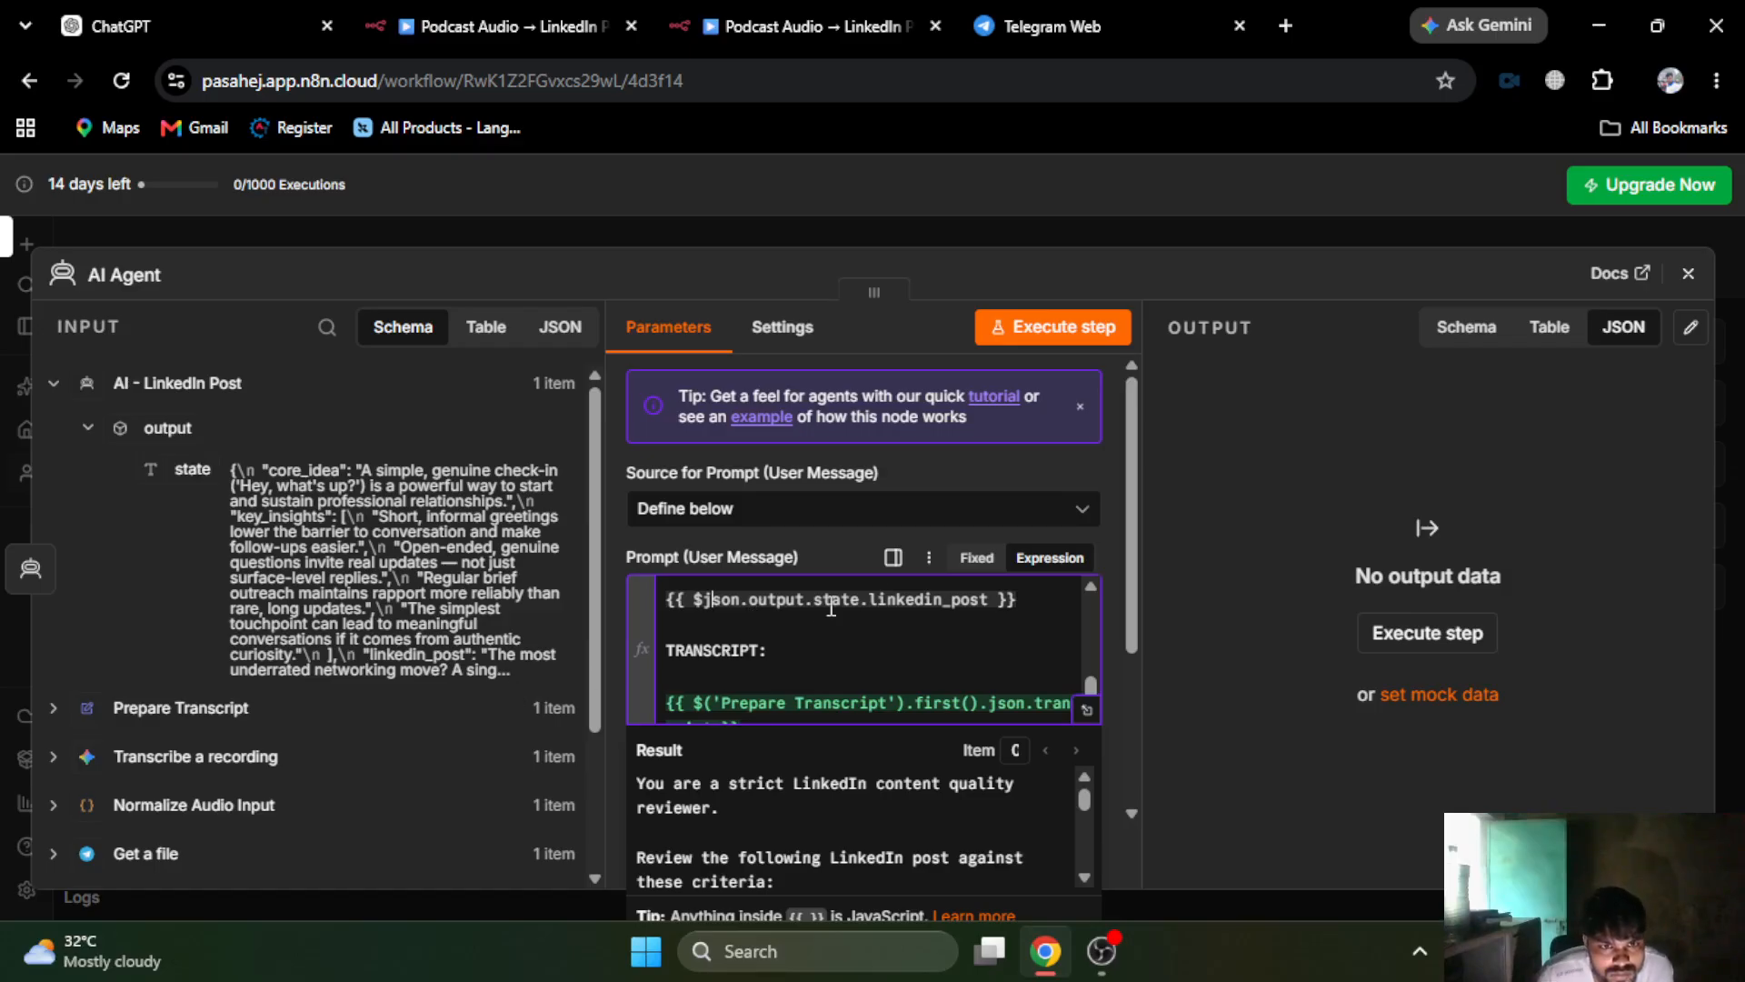
- Replace the post expression with the state field mapped from AI - LinkedIn Post's output, extended to {{ $json.output.state.linkedin_post }}
left_click_drag(1018, 599, 640, 602)
key("BackSpace")
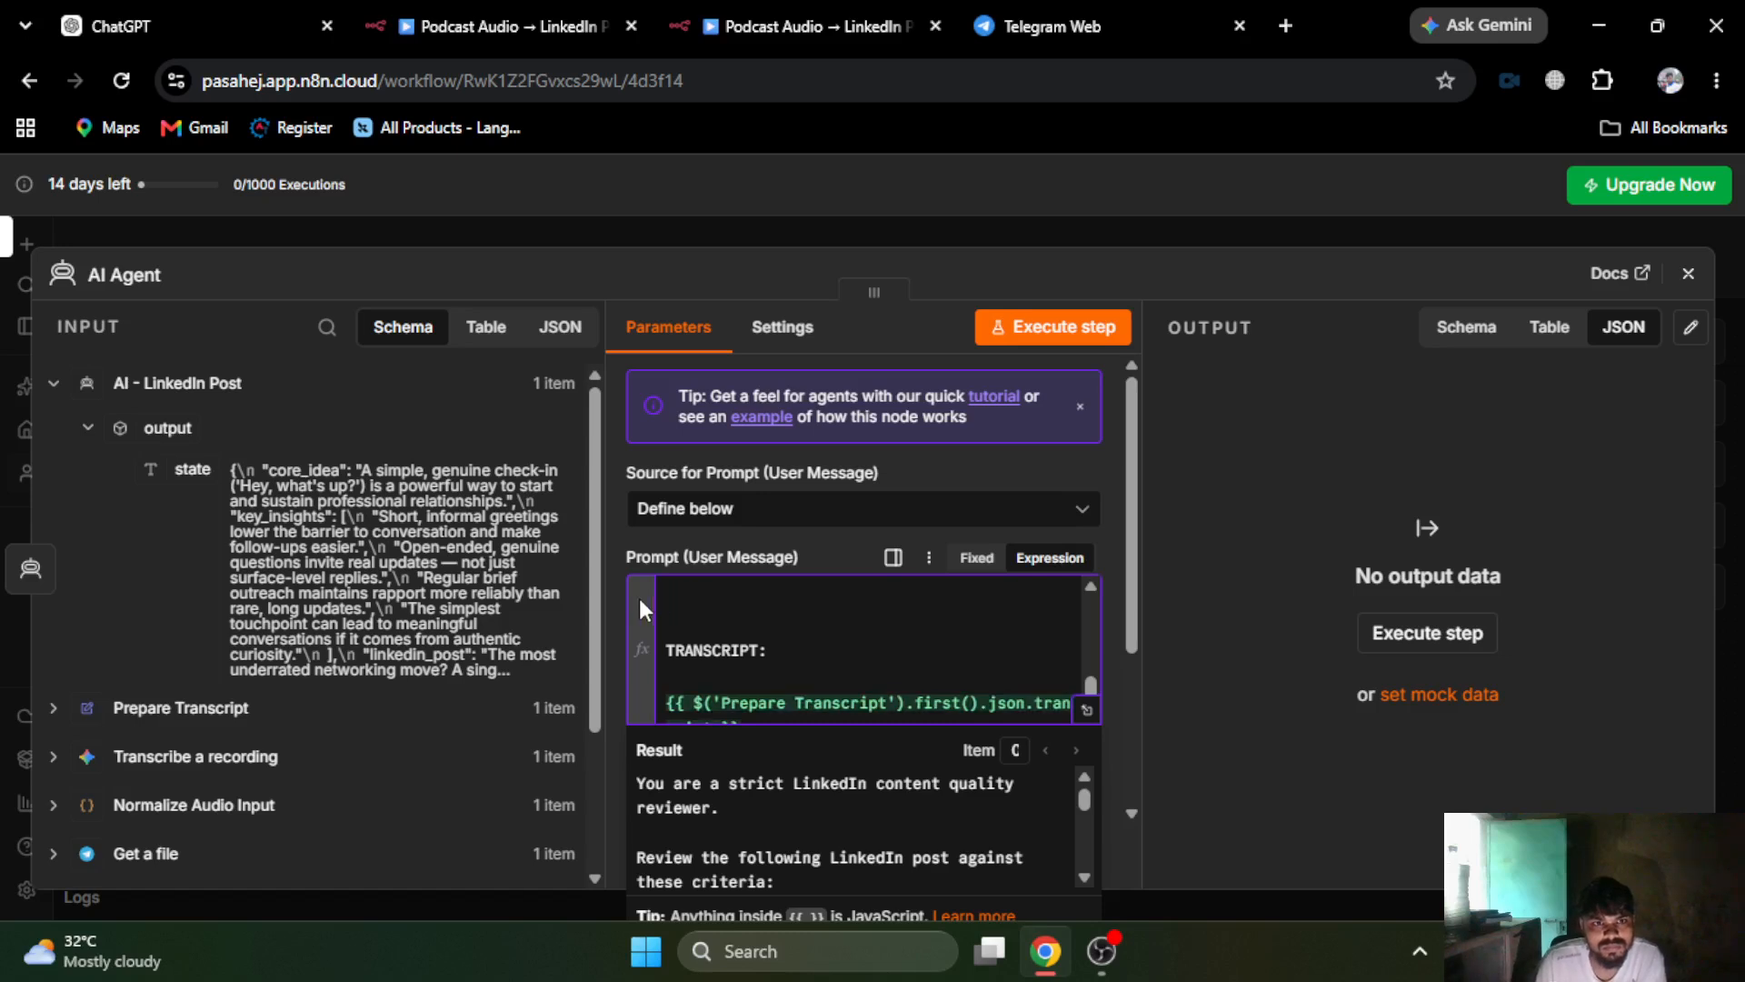
left_click_drag(227, 483, 855, 615)
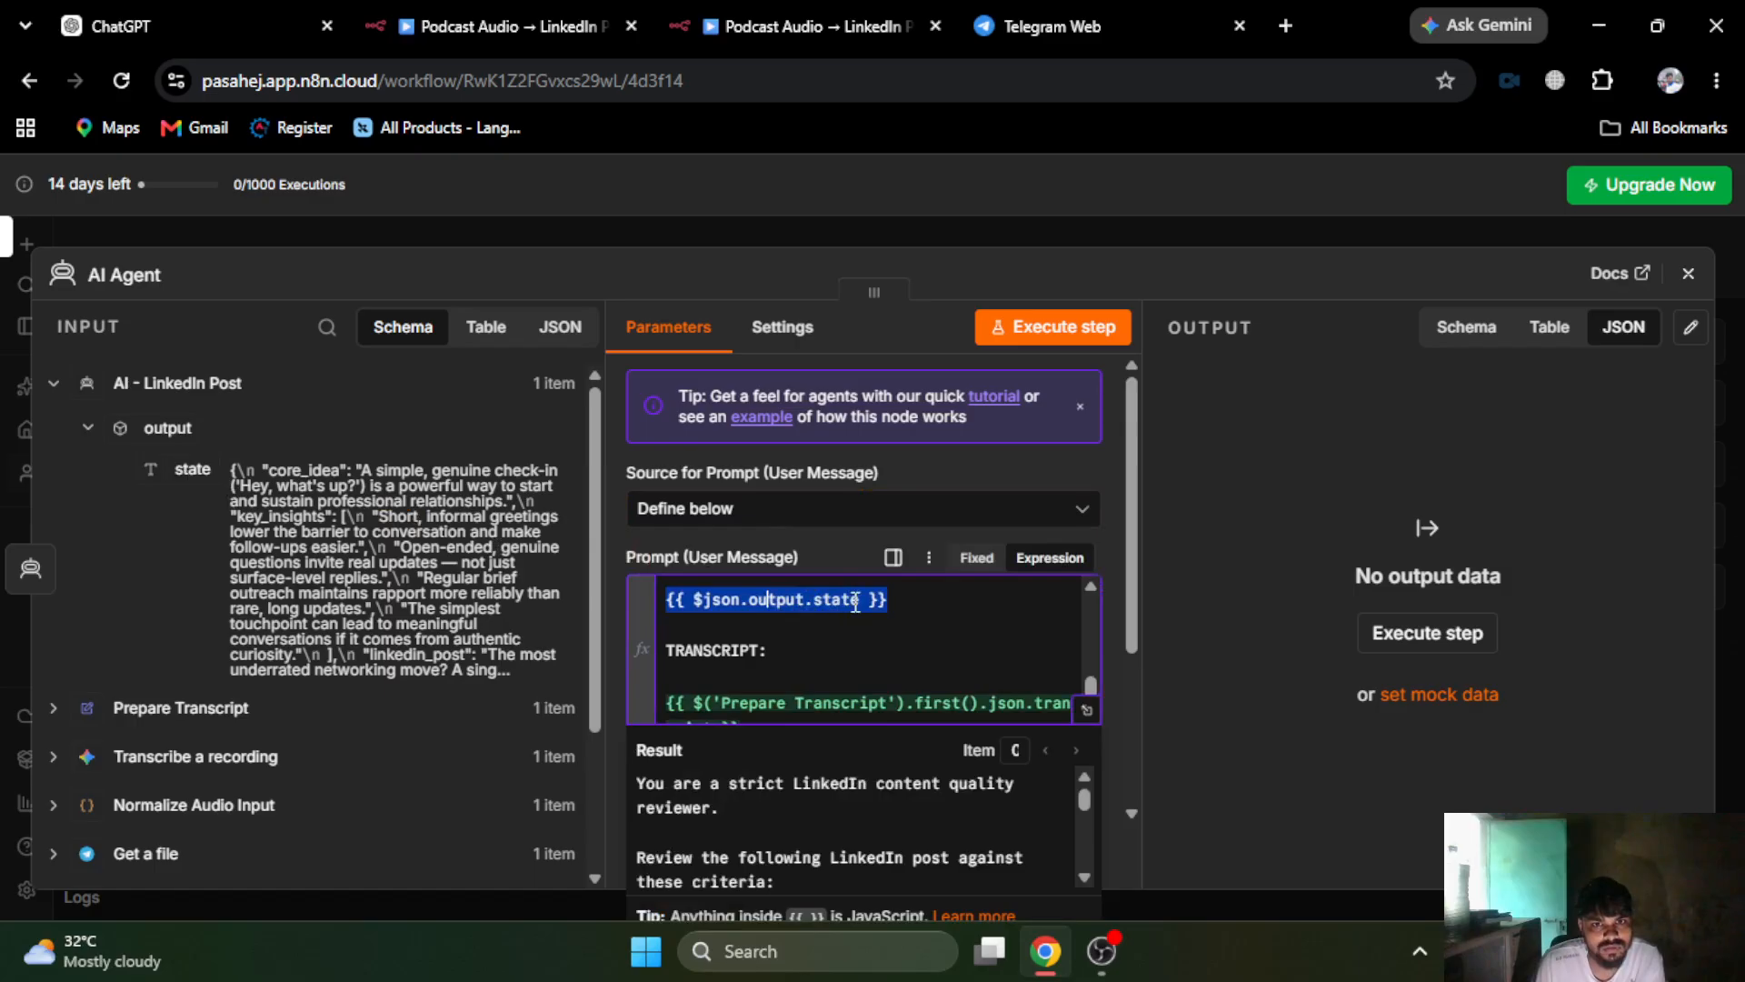
left_click(855, 604)
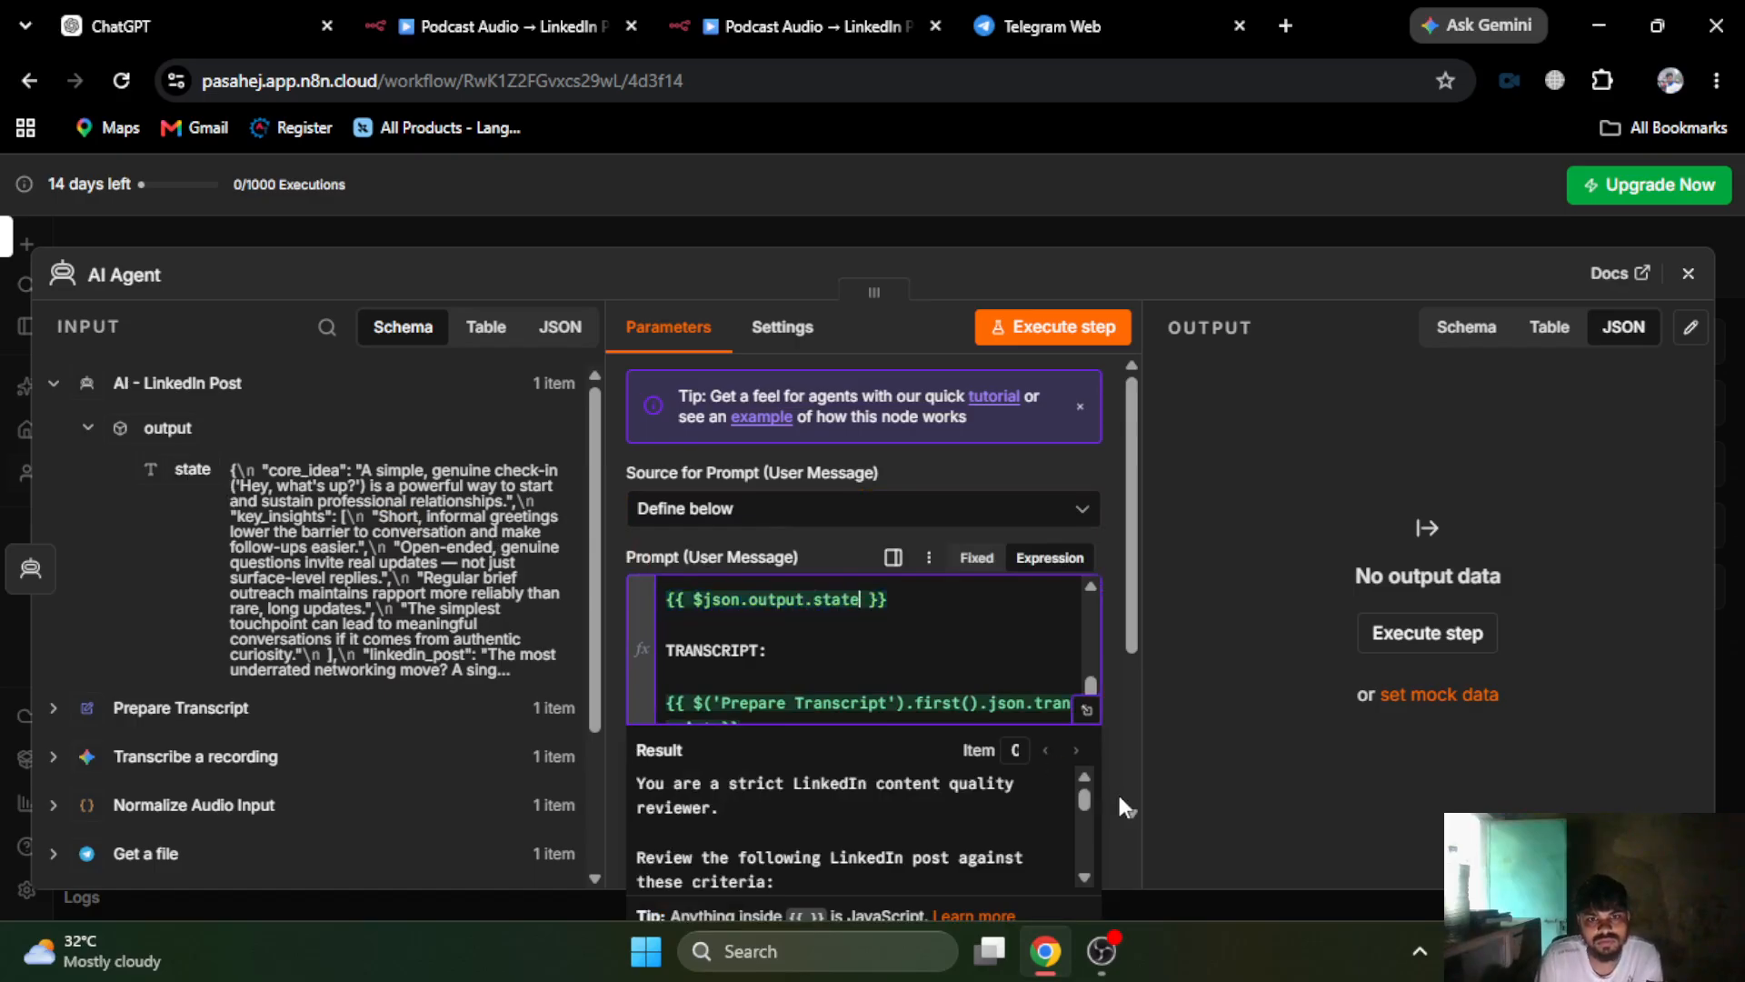
type(".")
scroll(895, 836, "down", 5)
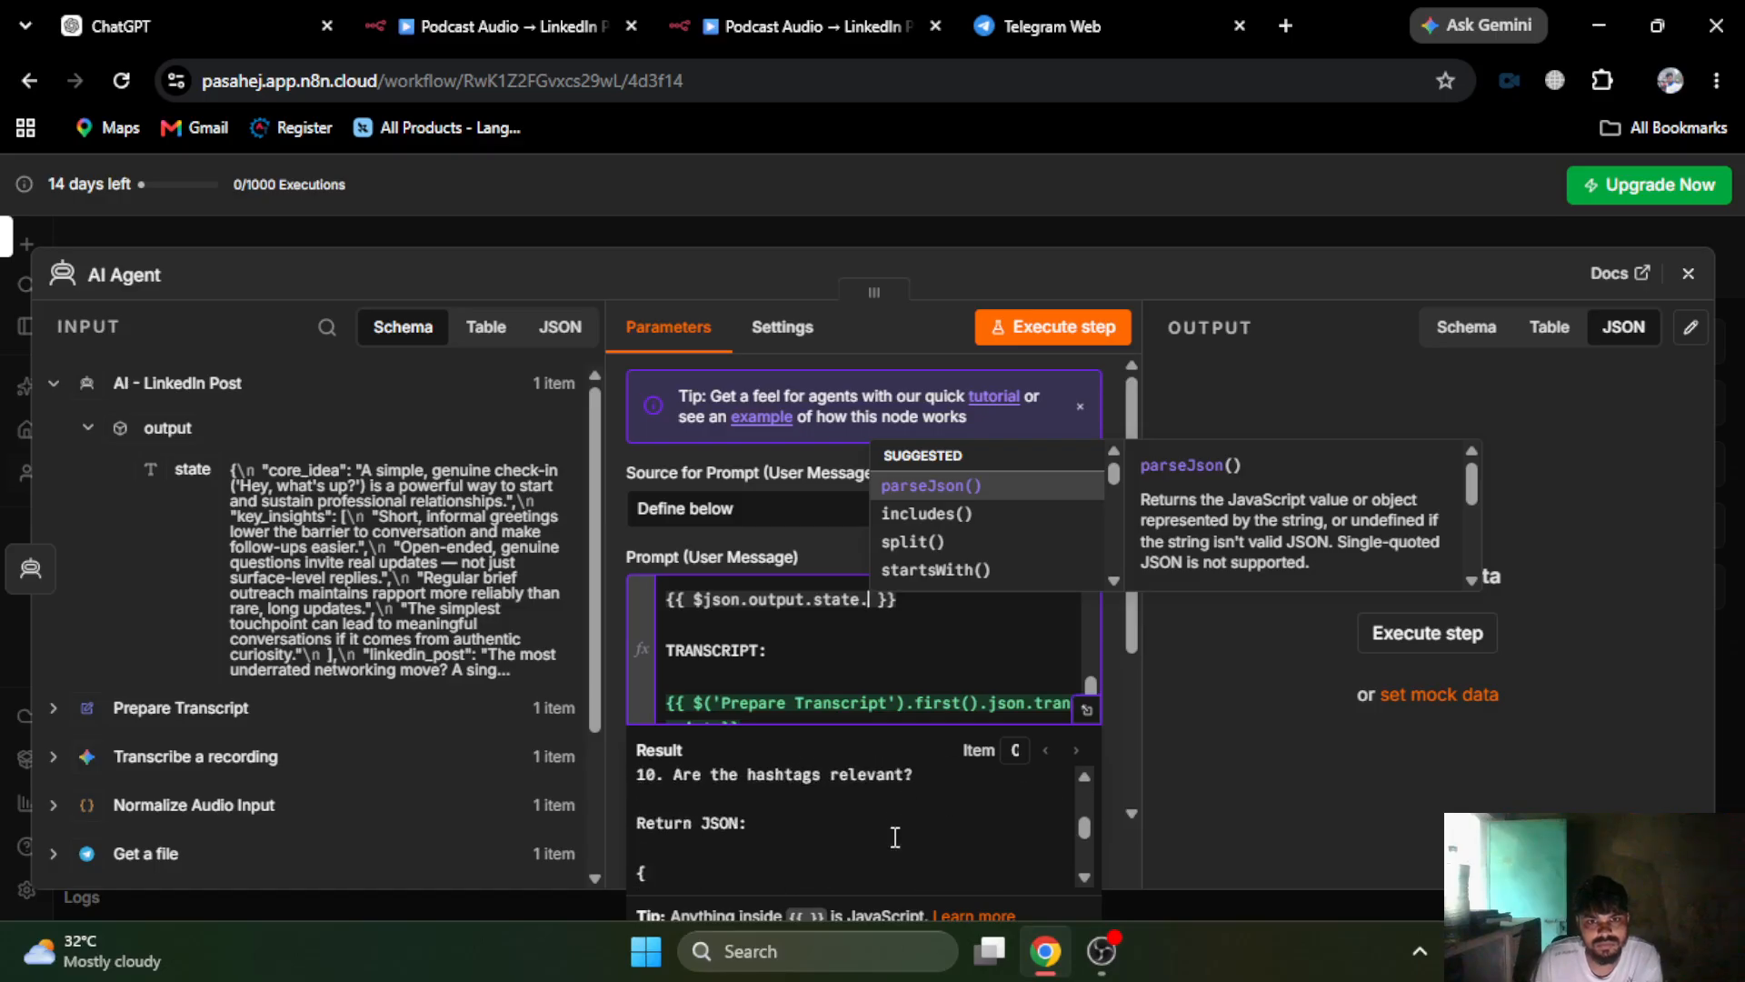
scroll(895, 836, "down", 3)
scroll(896, 837, "up", 10)
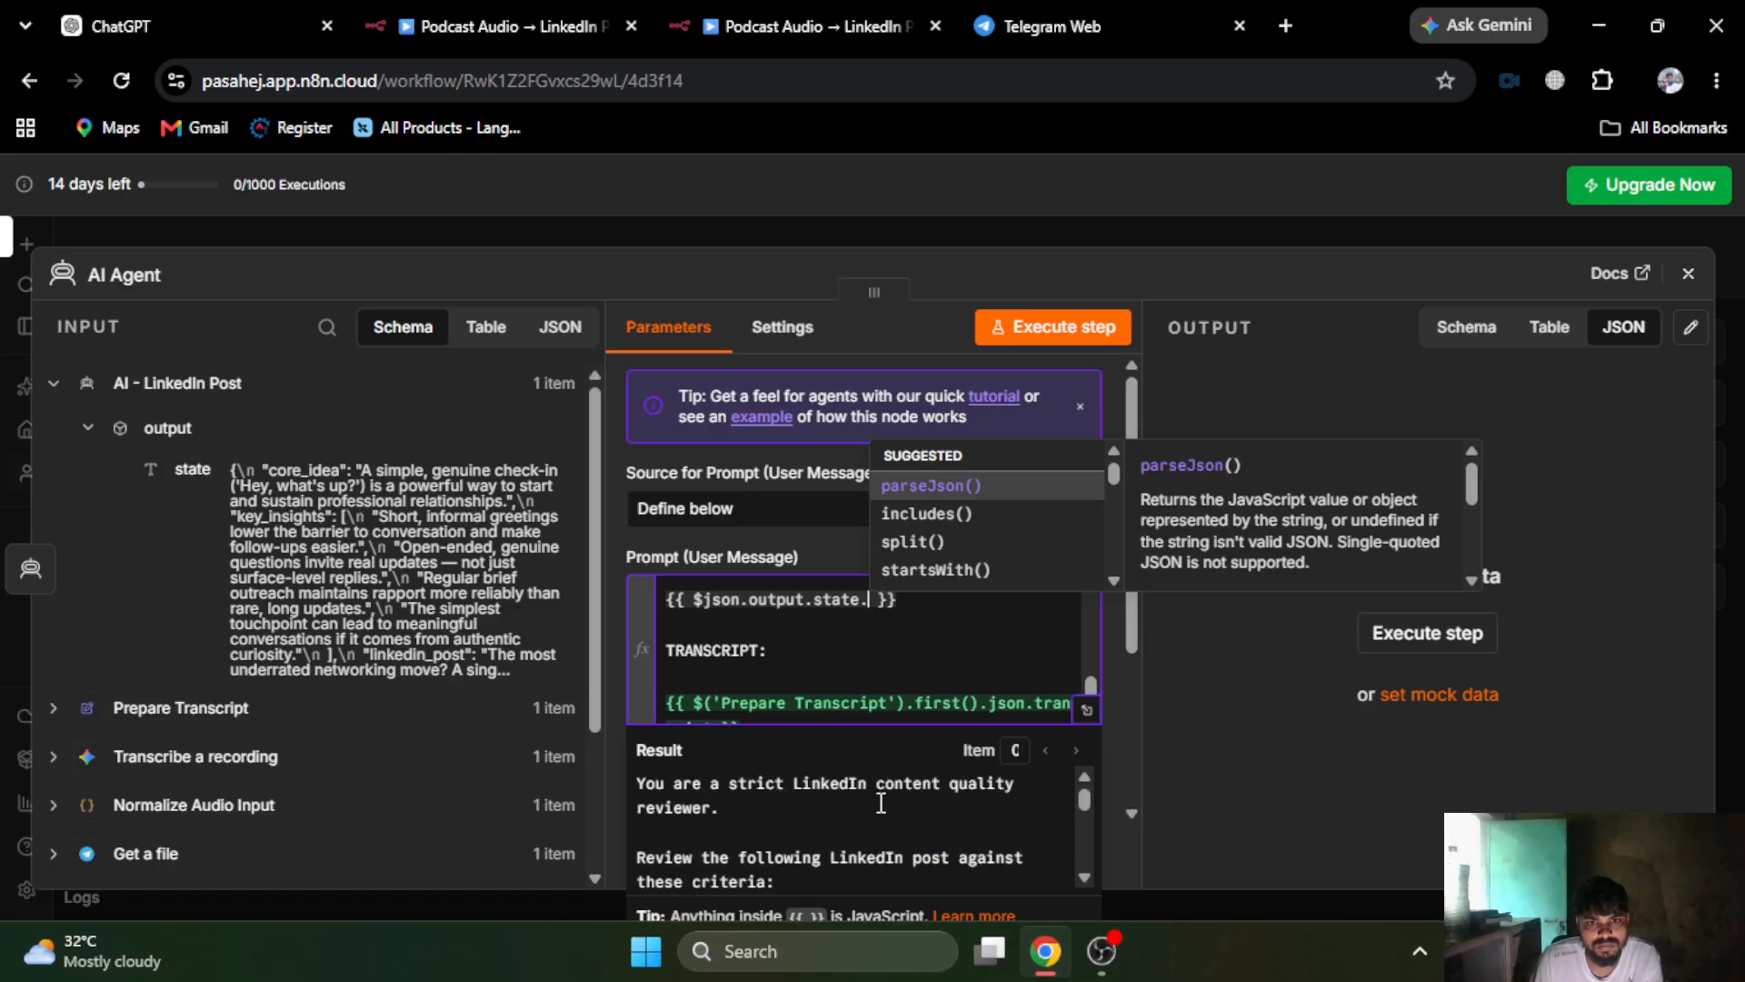
type("linked")
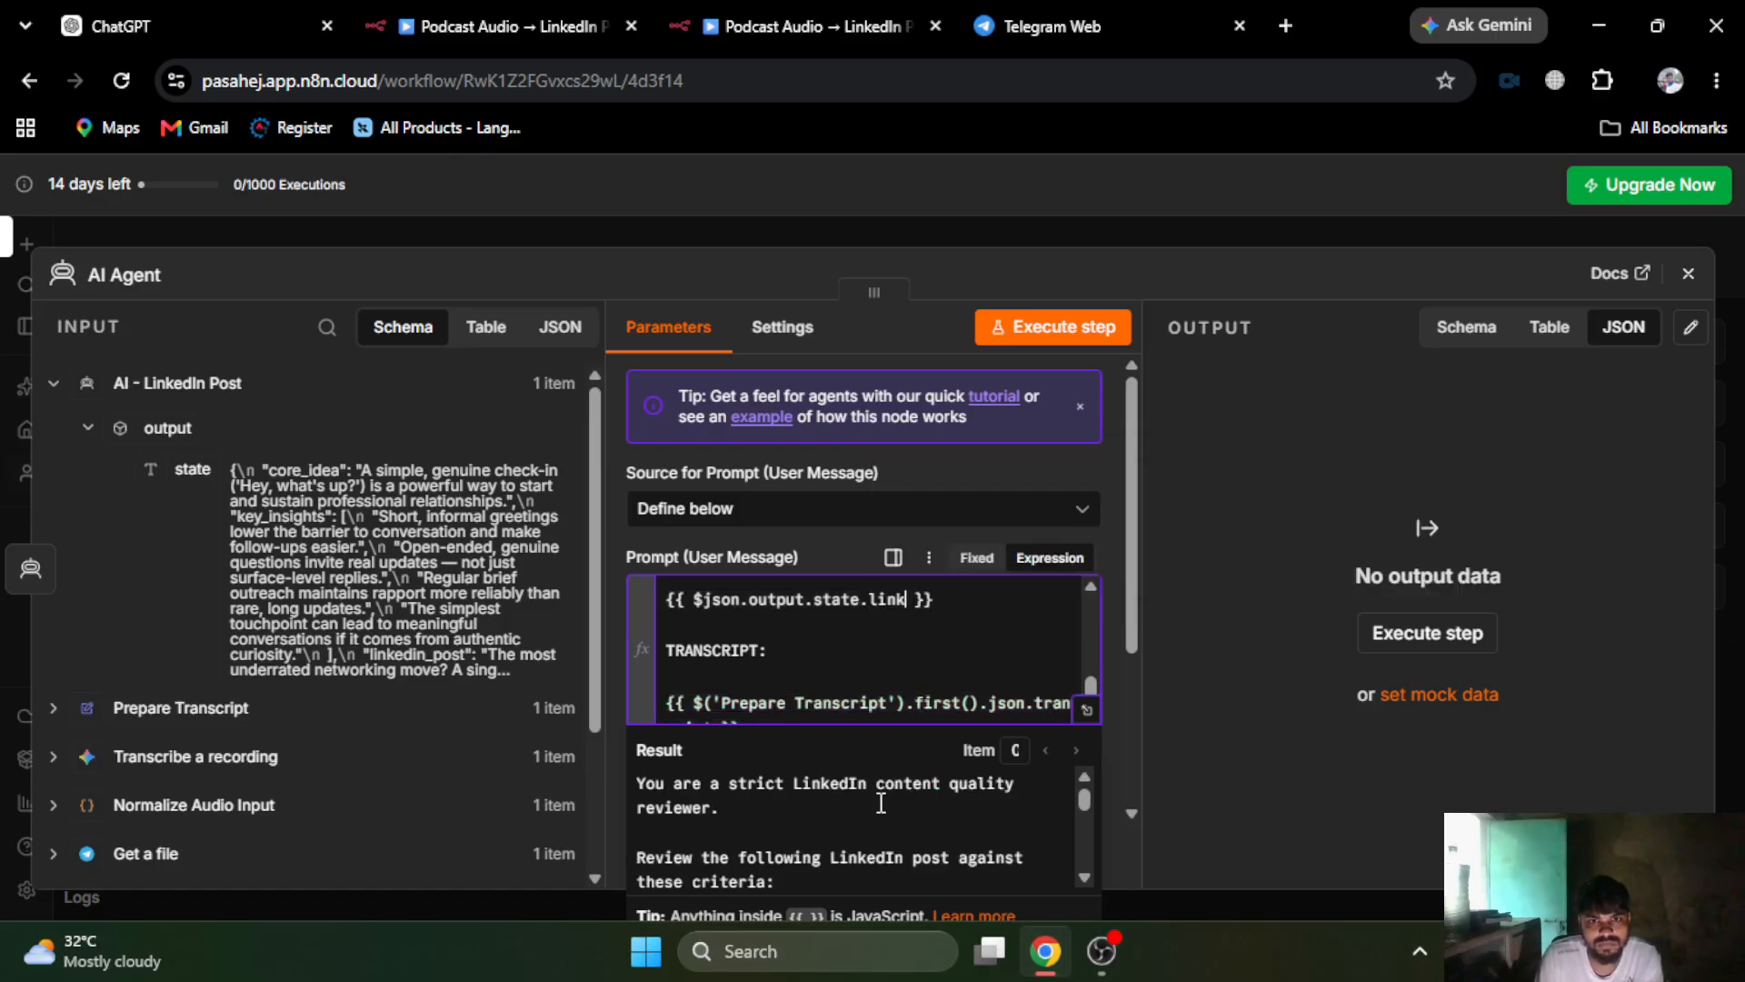
type("in_")
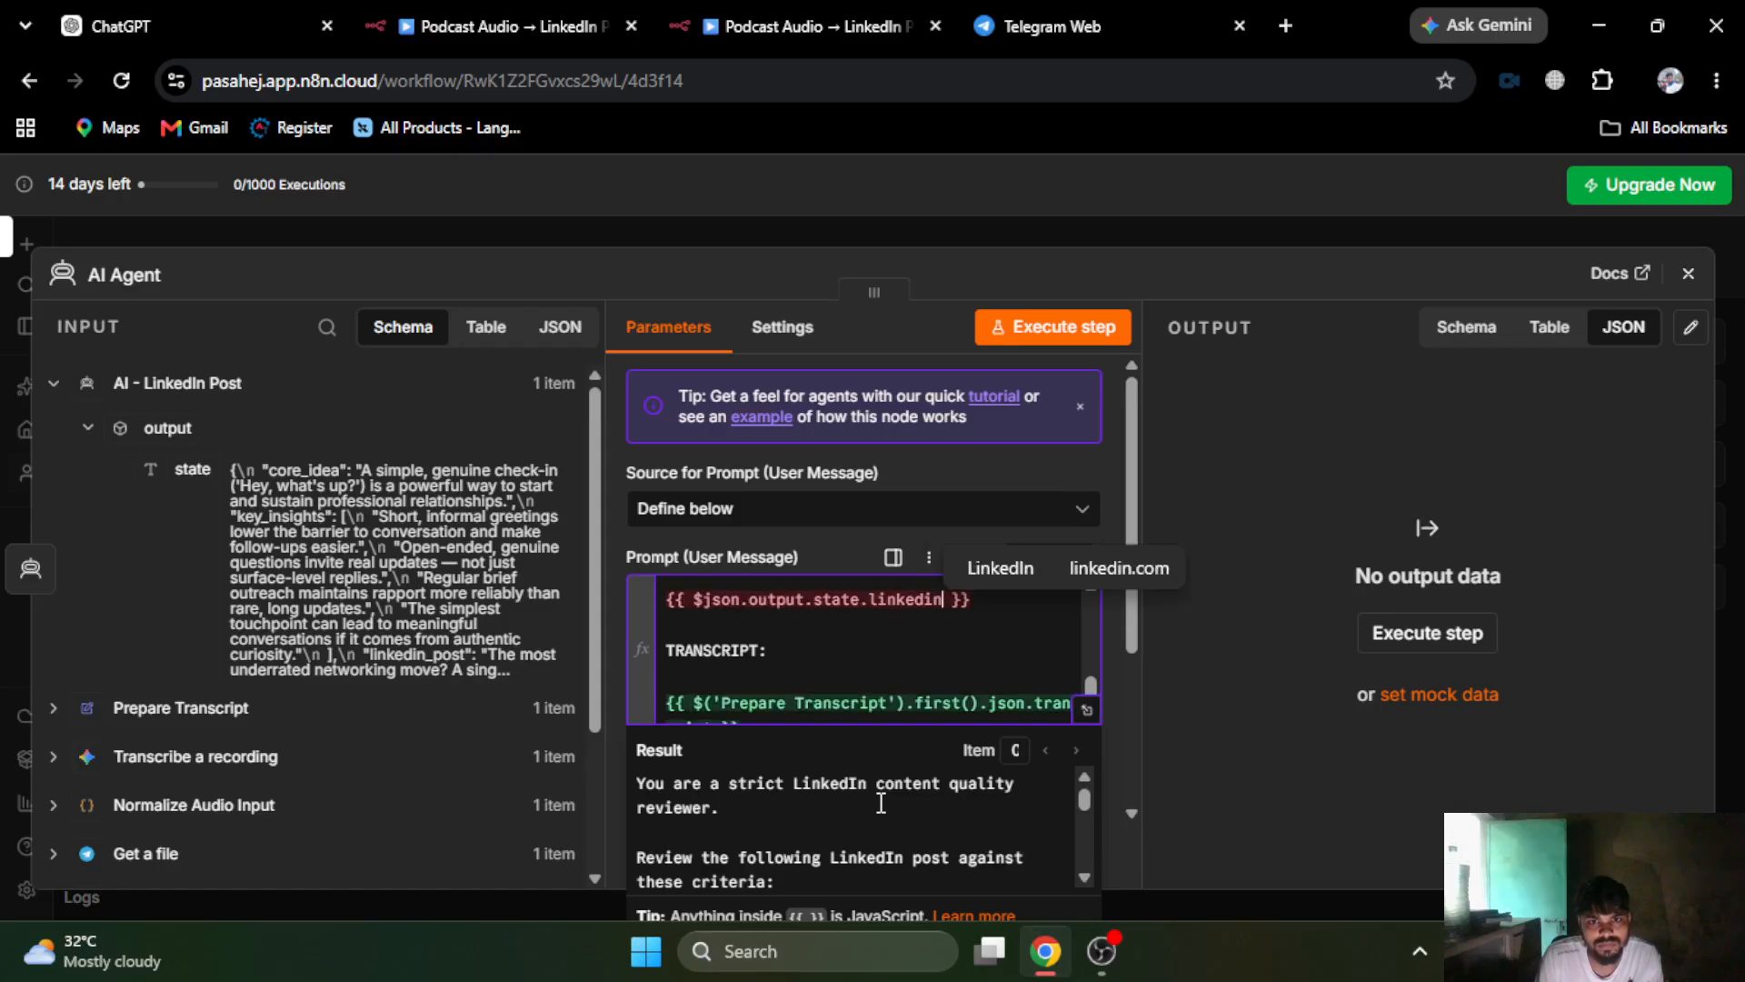
type("post")
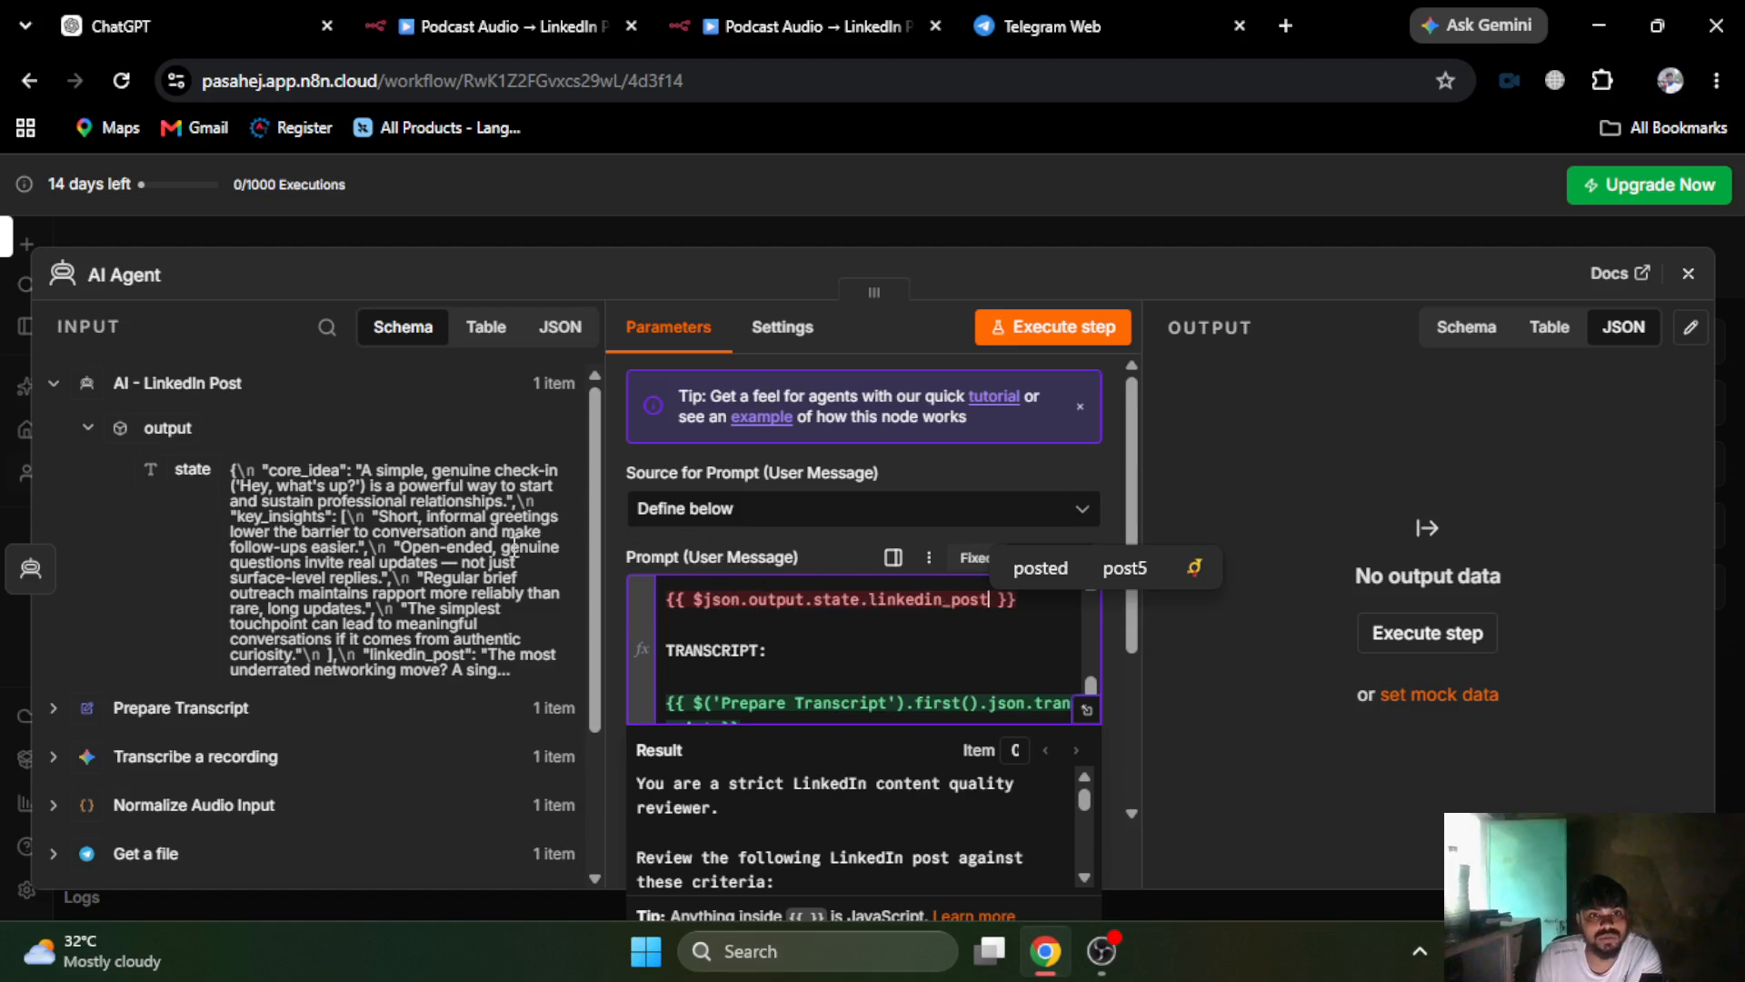
- Change the post expression to {{ JSON.parse($json.output.state).linkedin_post }} and check the resolved prompt in the result preview
left_click(695, 596)
type("JSON.parse(")
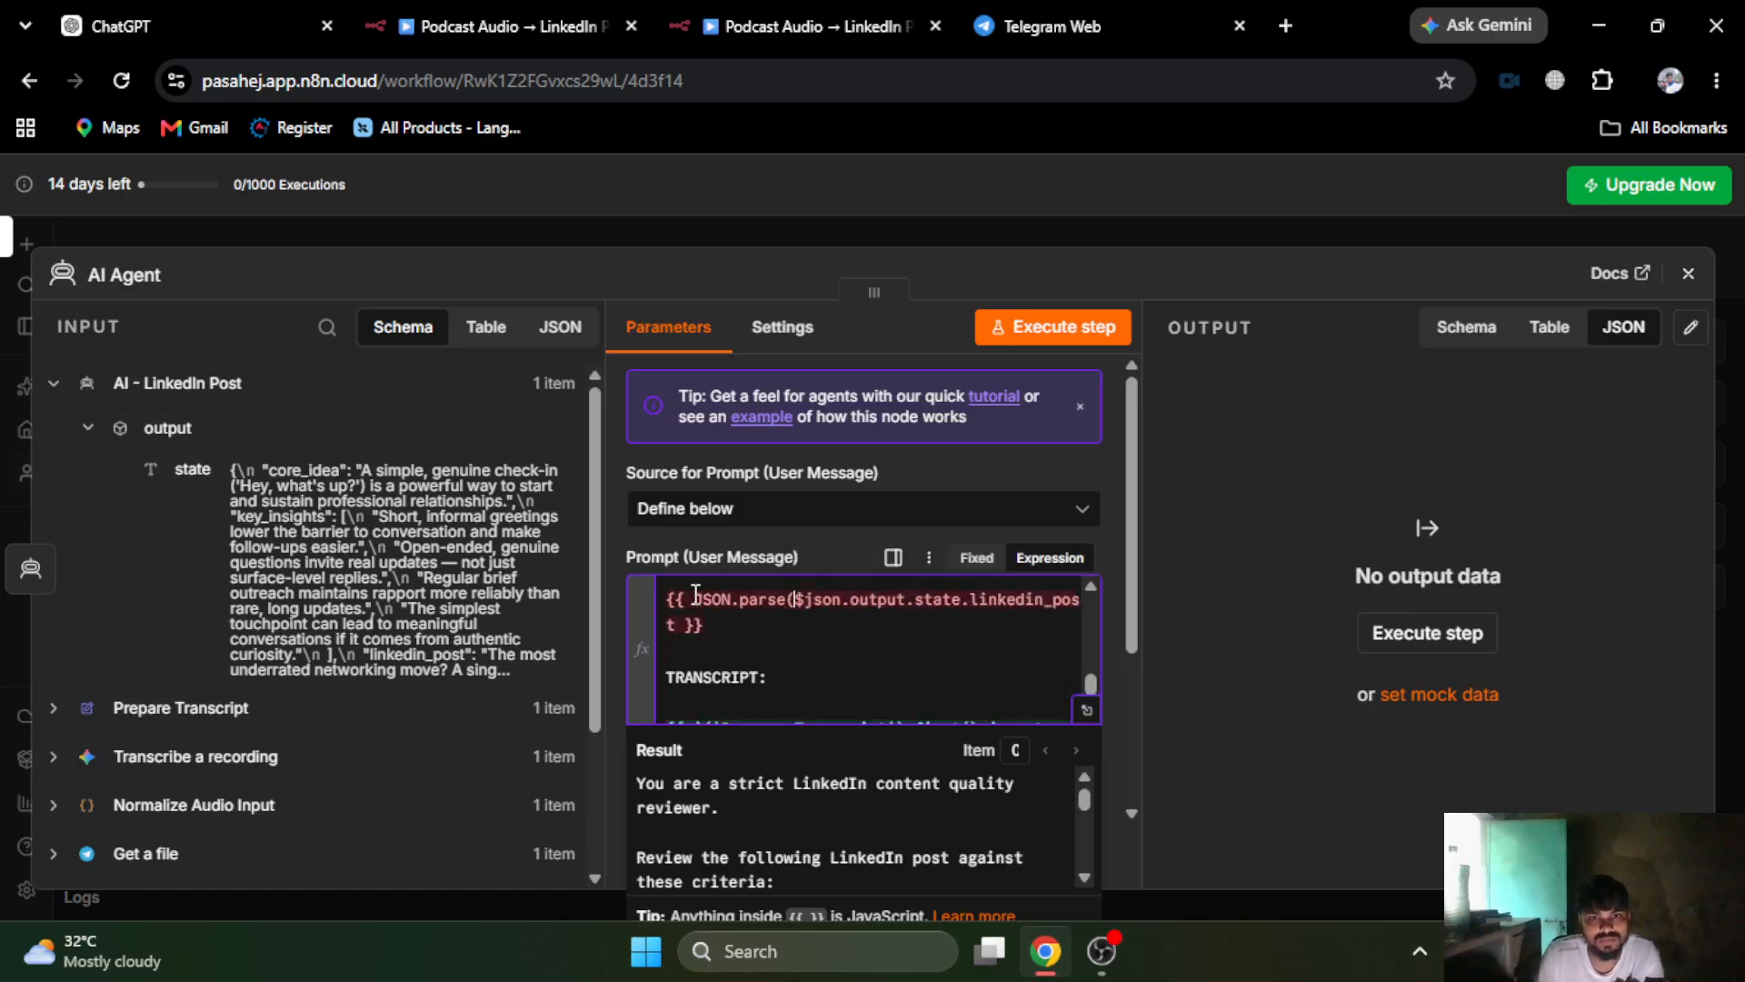
left_click(966, 600)
type(")")
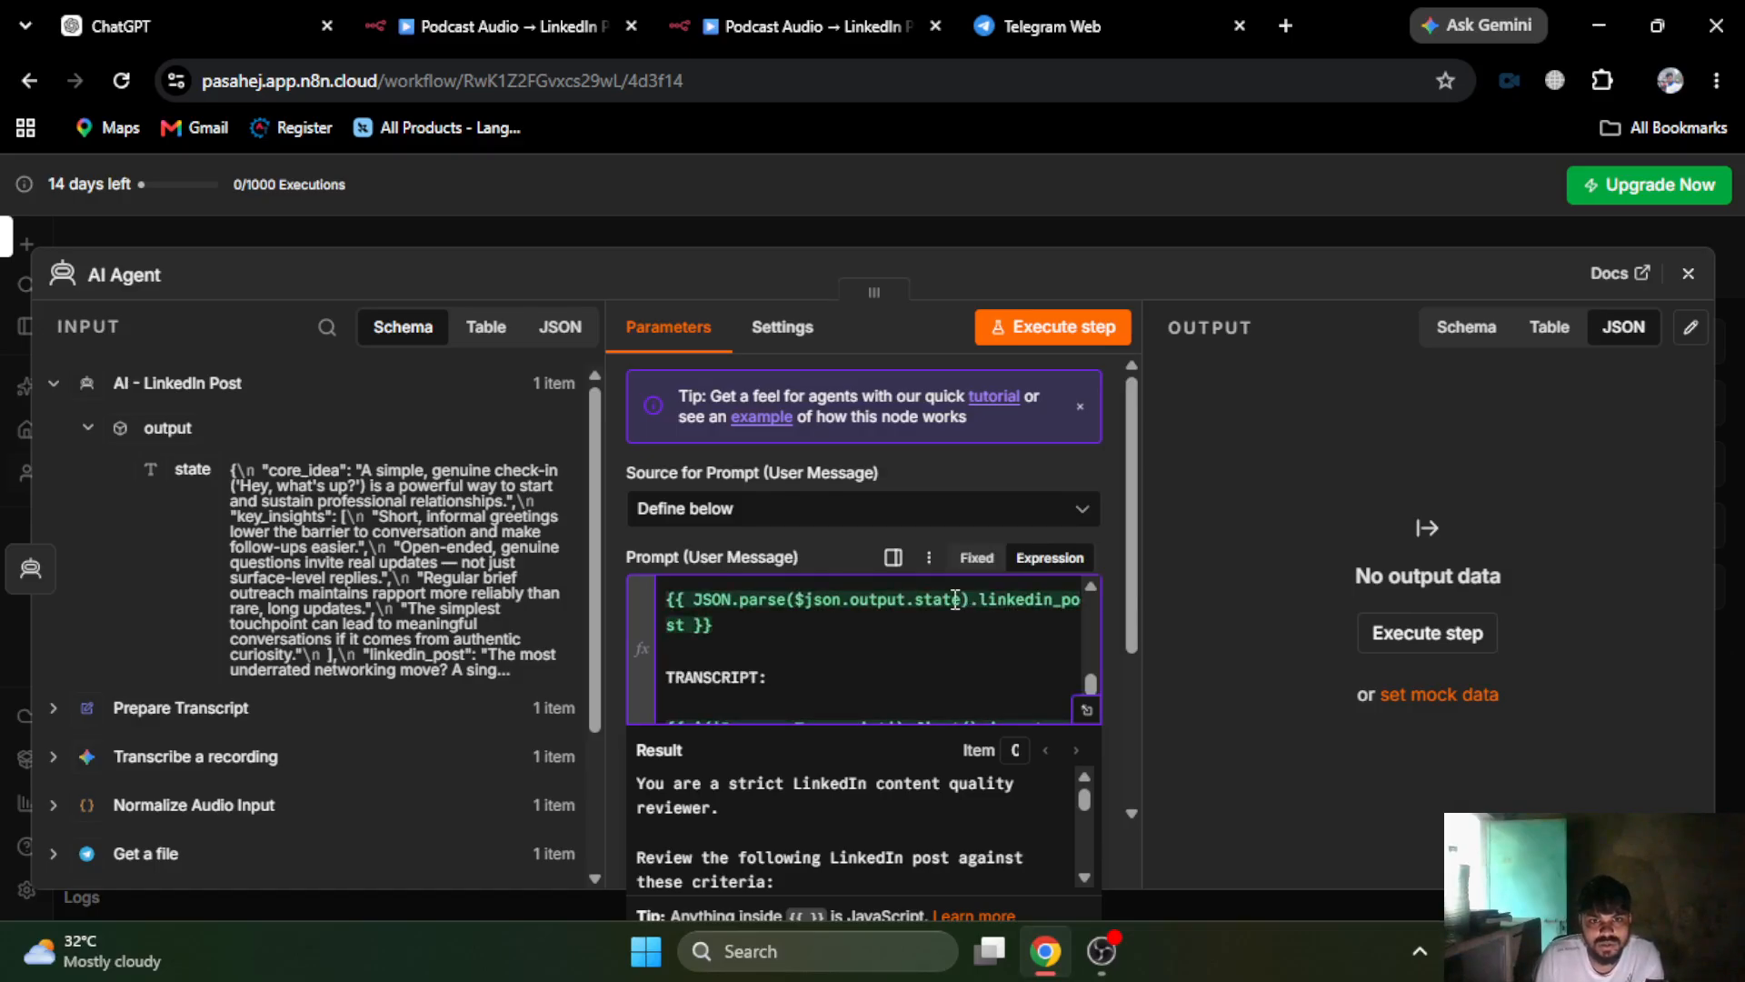
scroll(762, 783, "down", 6)
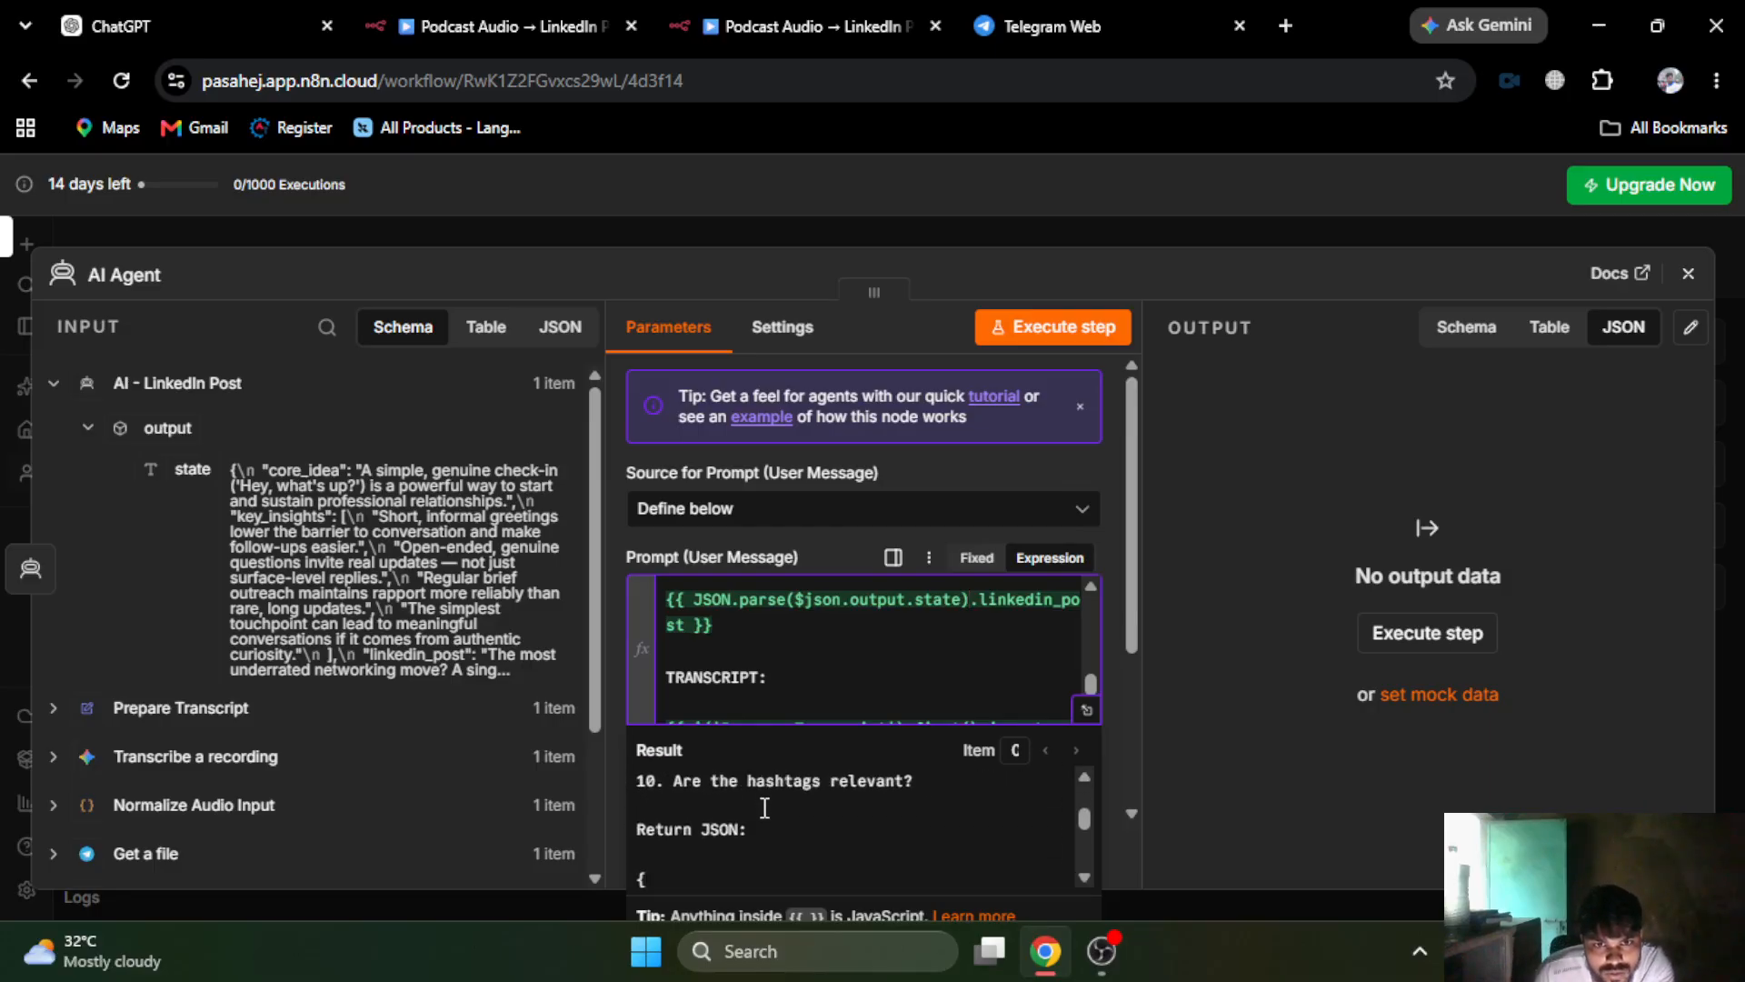
scroll(765, 807, "down", 2)
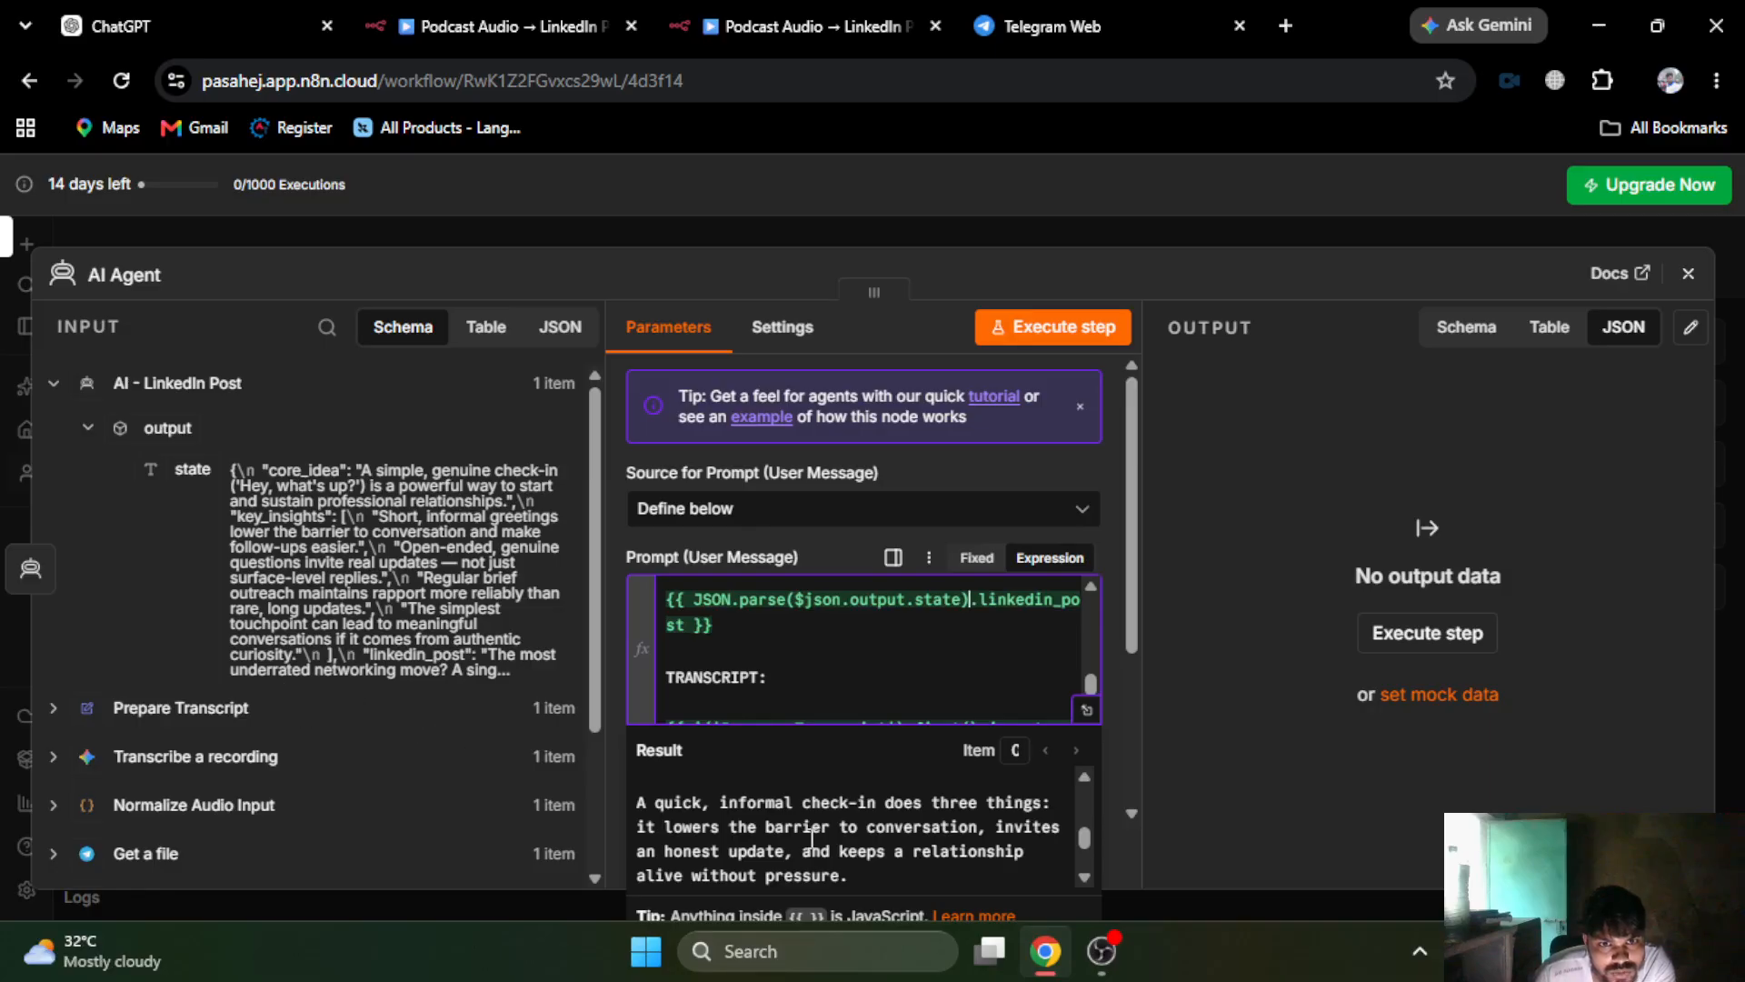
scroll(812, 838, "up", 5)
scroll(812, 838, "down", 1)
scroll(850, 845, "down", 4)
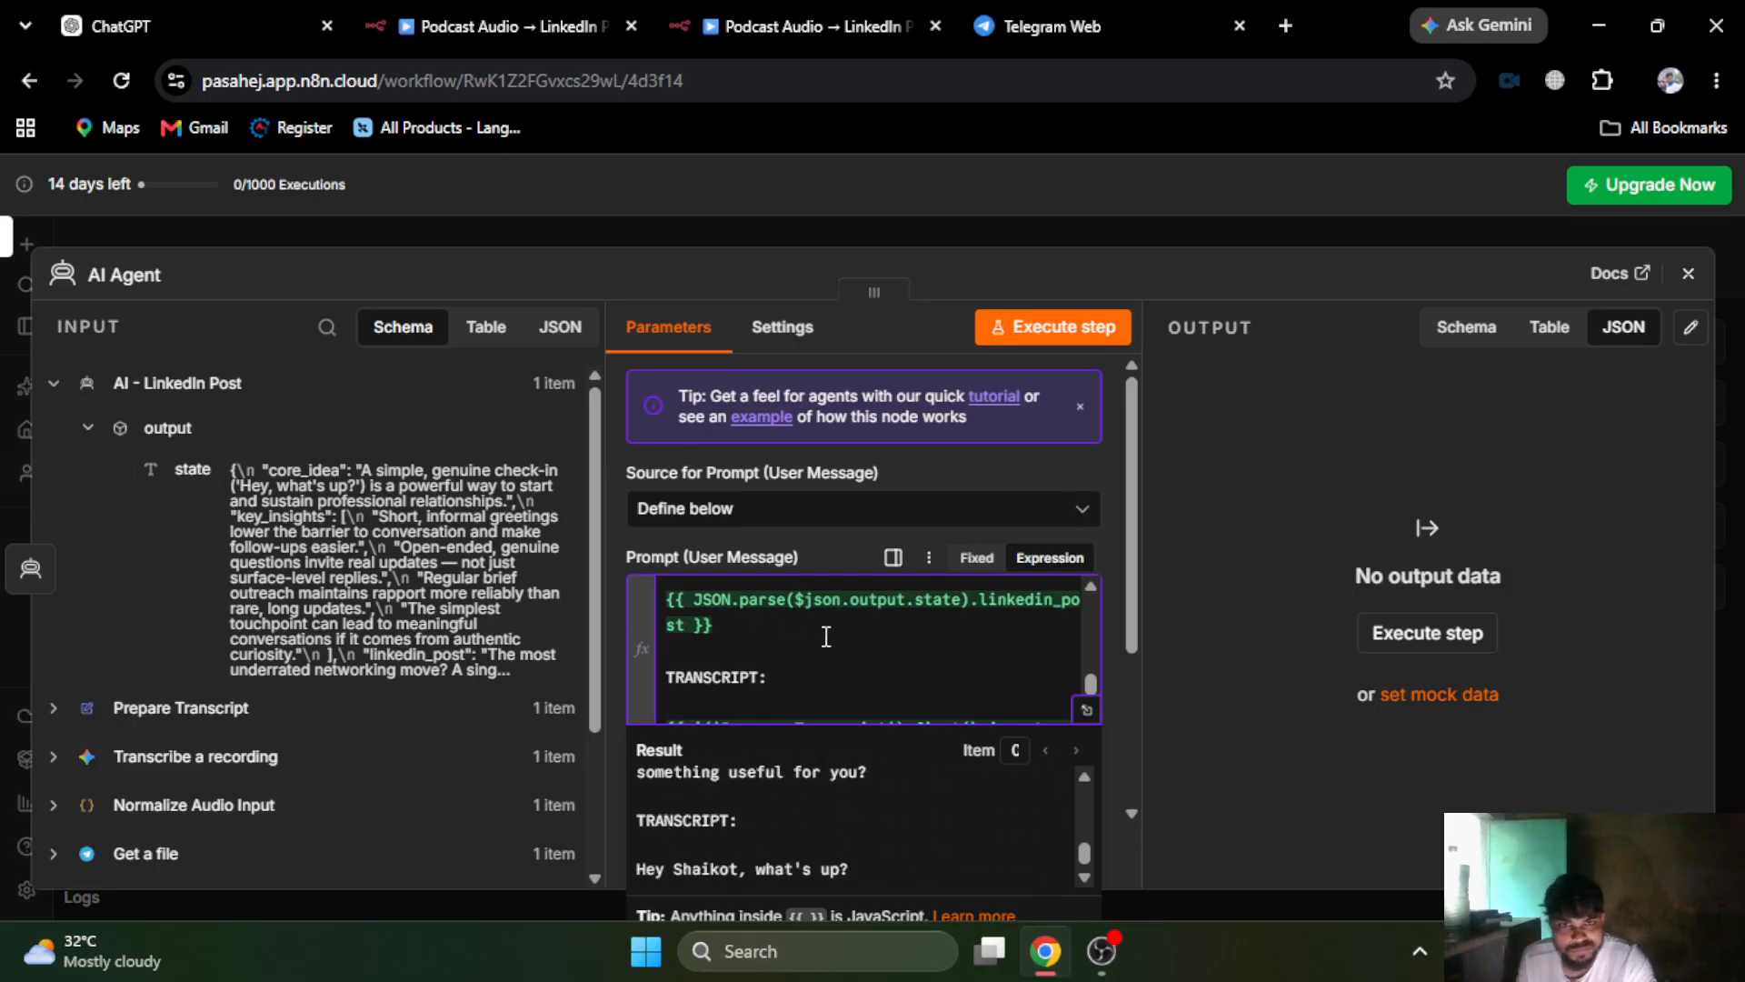
- Wrap the parsed post expression in JSON.stringify( ) and review the prompt and its resolved result
left_click(698, 607)
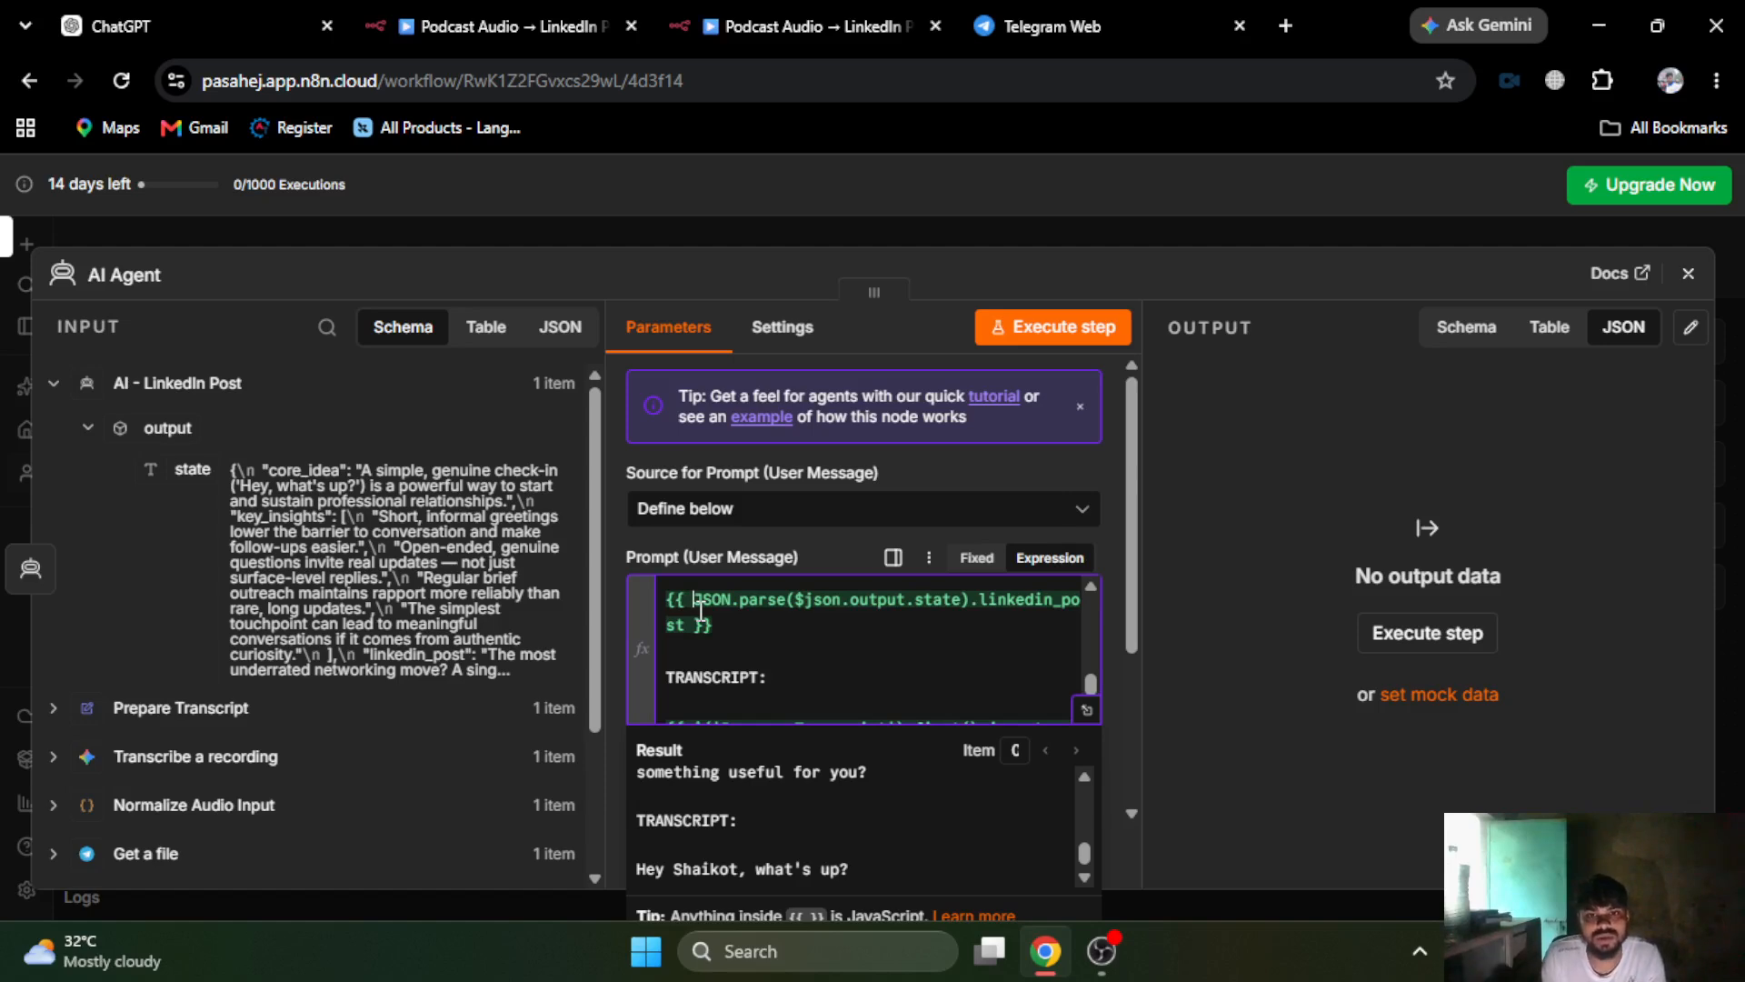
type("JSON.strin")
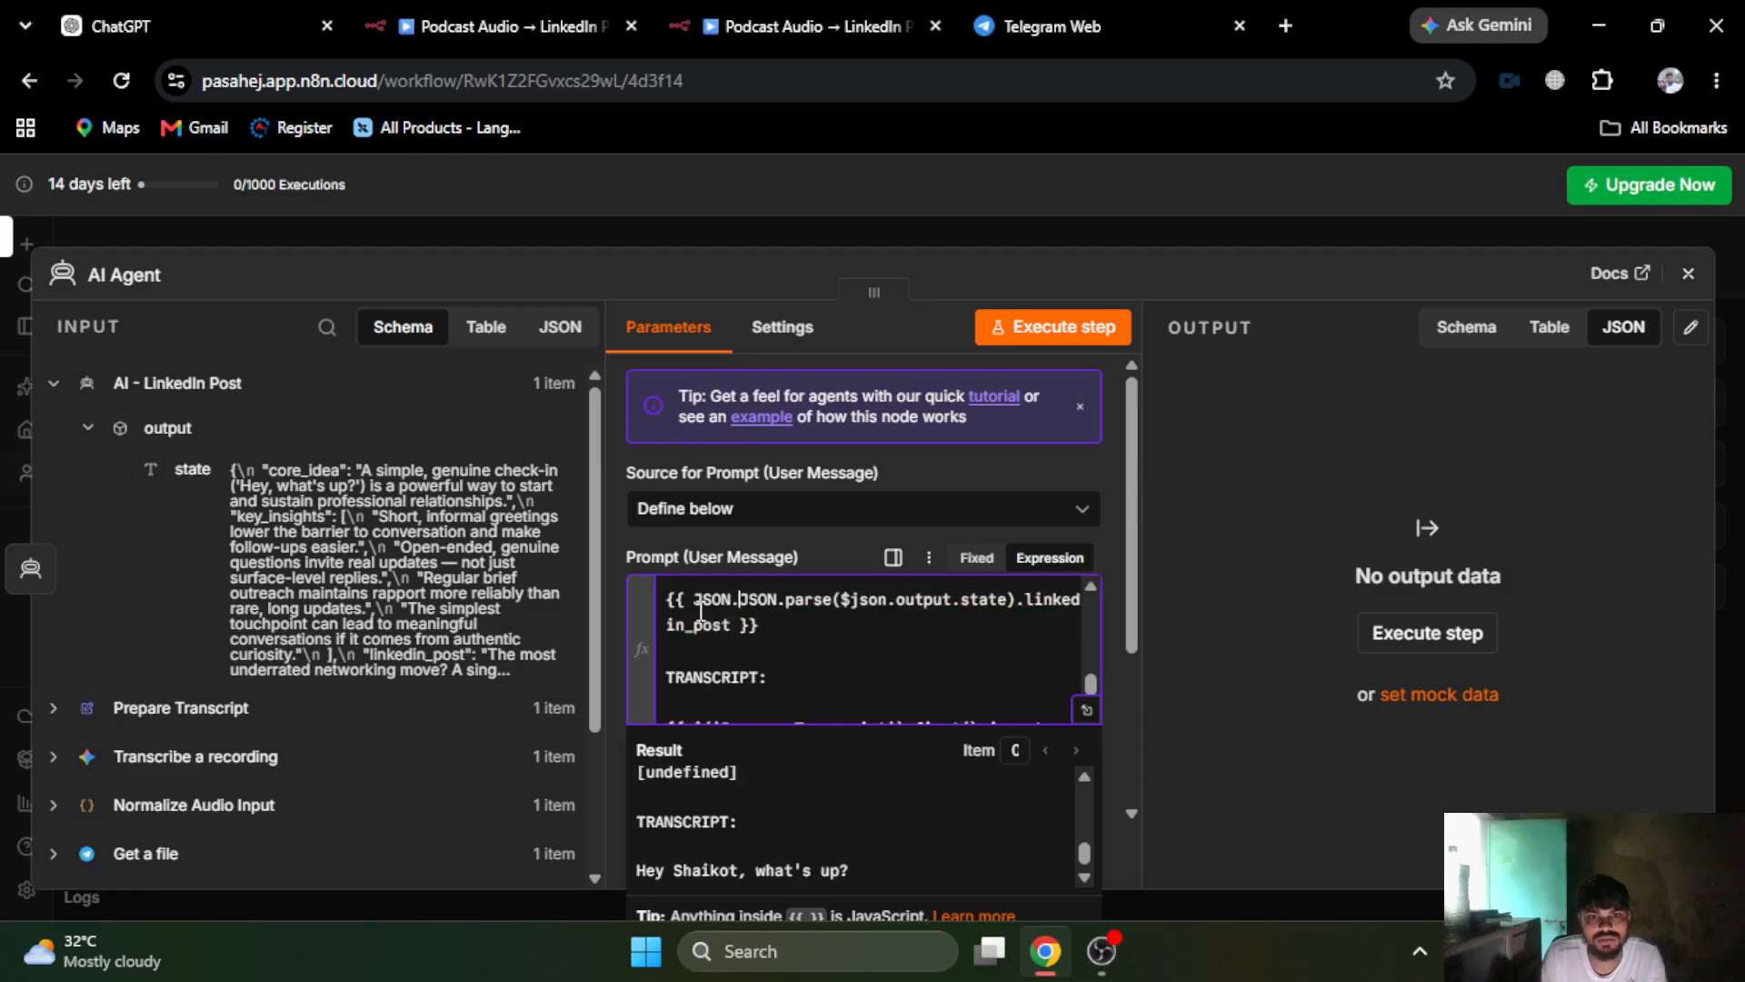
type("gi")
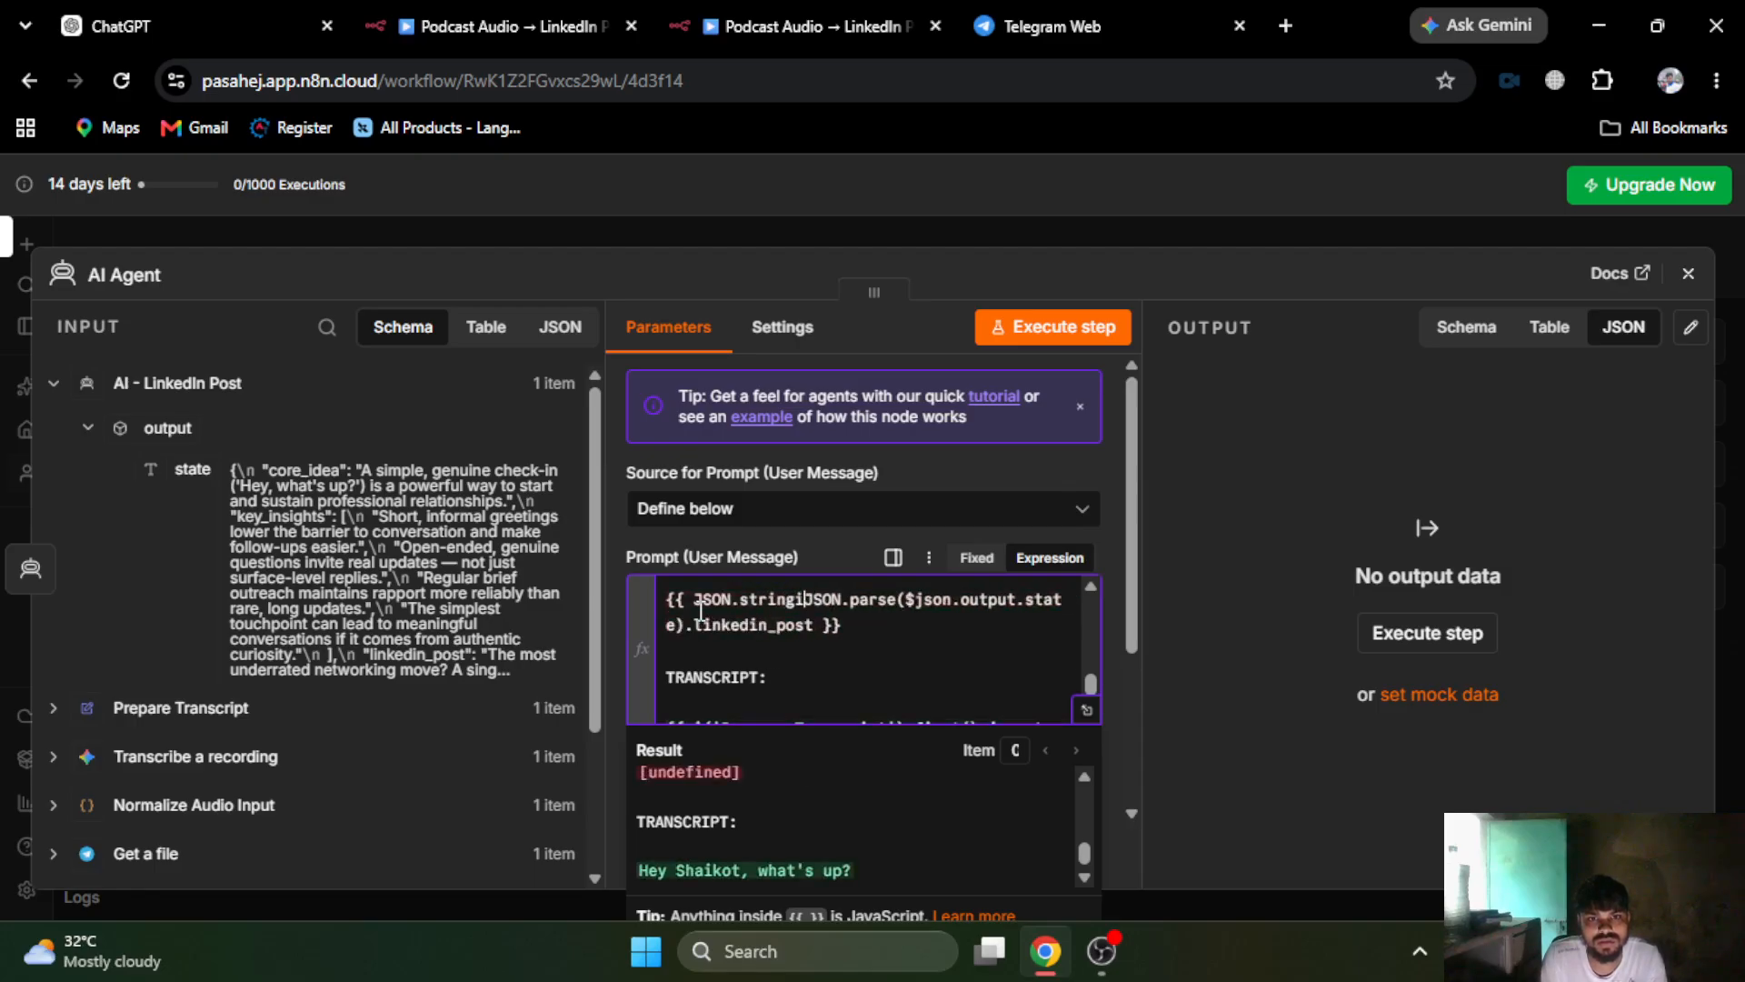
type("fy(")
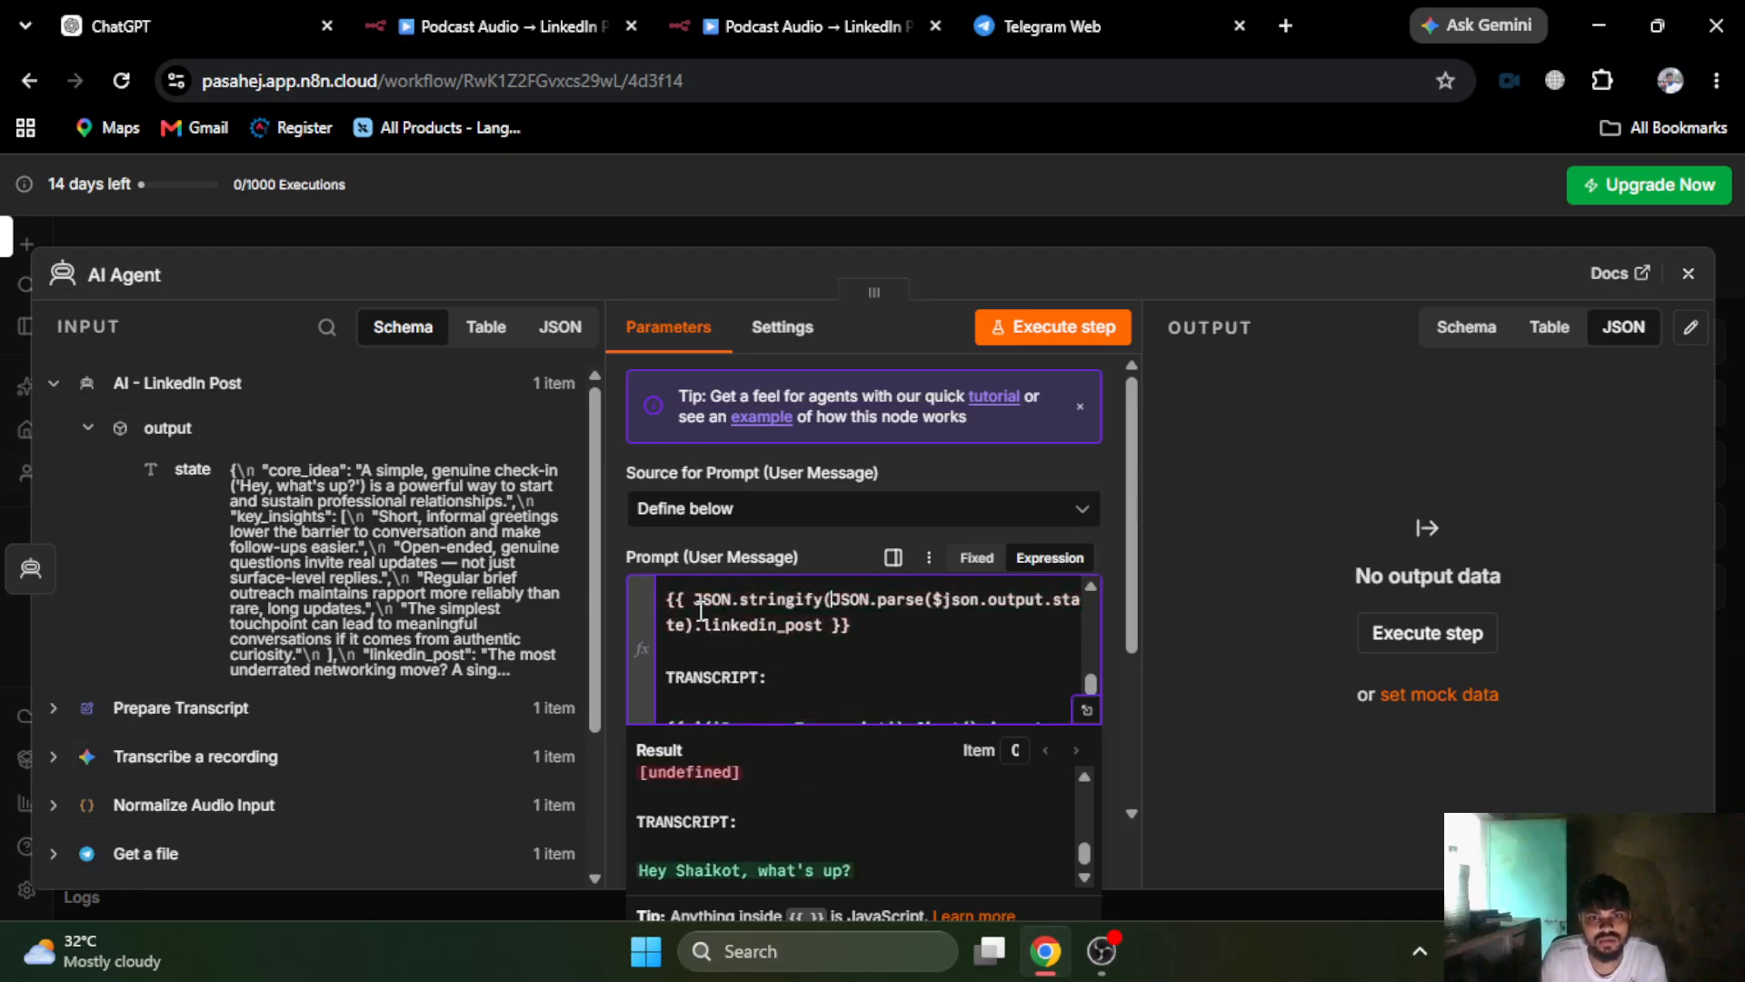
type(")")
scroll(819, 654, "up", 2)
scroll(791, 796, "down", 2)
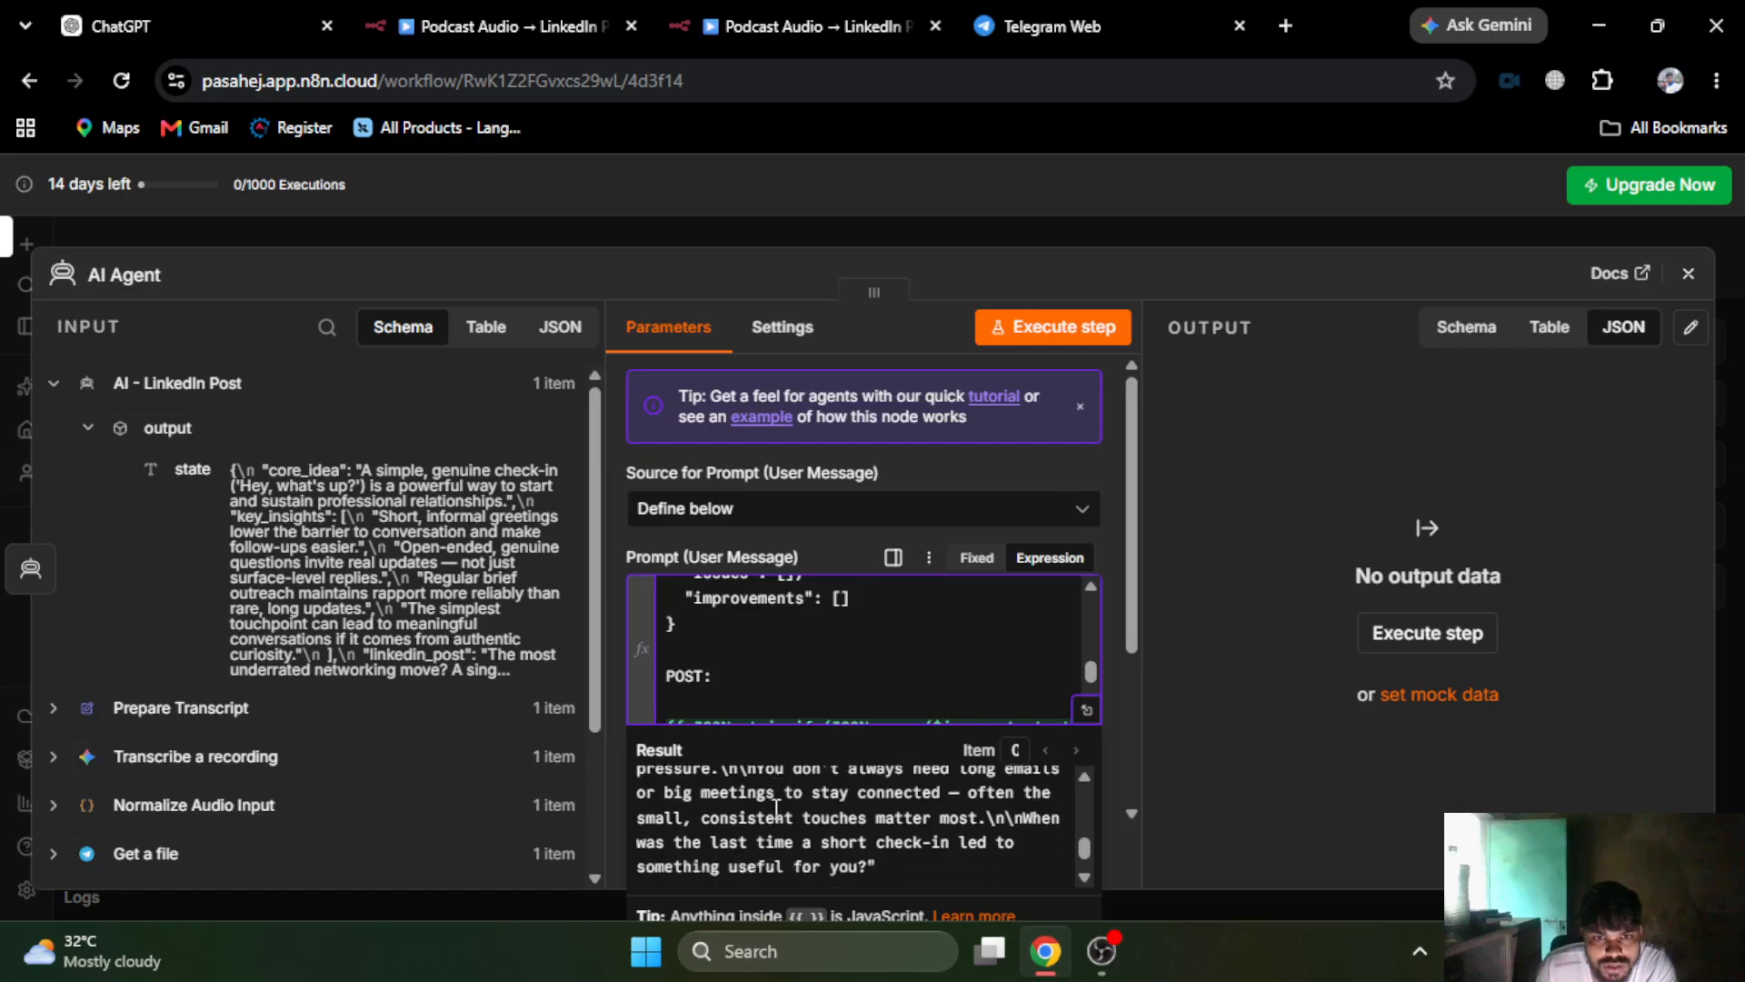
scroll(776, 808, "up", 2)
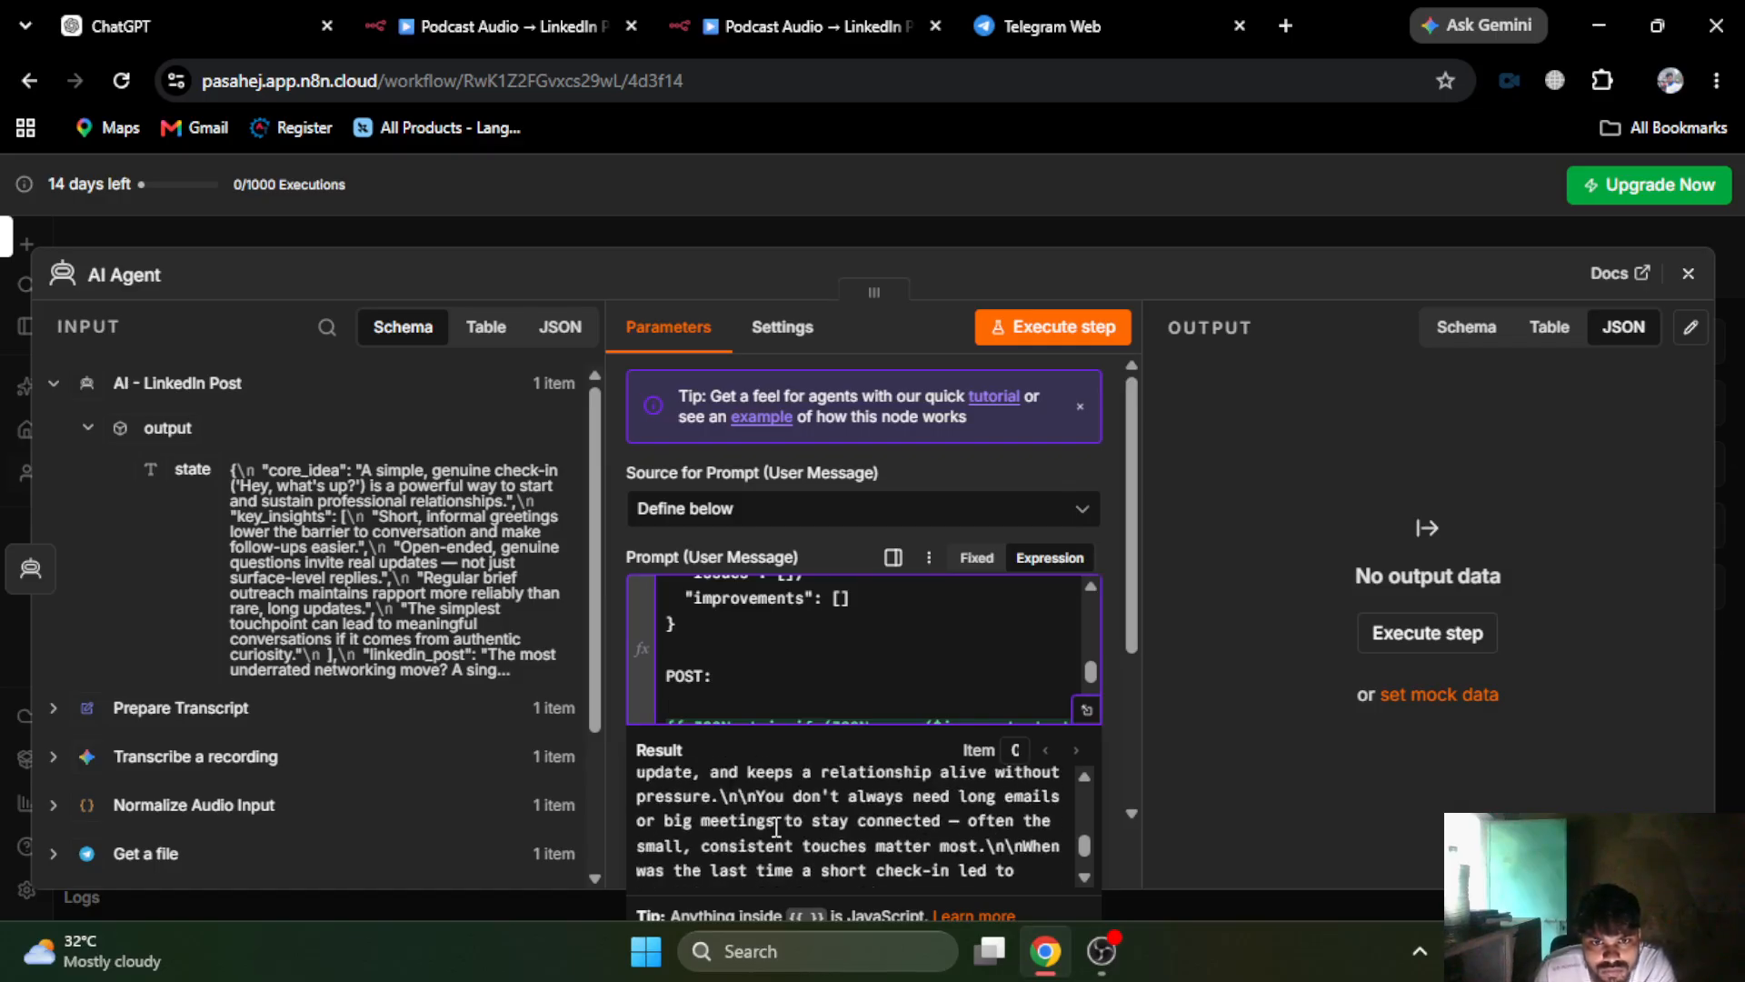
scroll(800, 654, "up", 3)
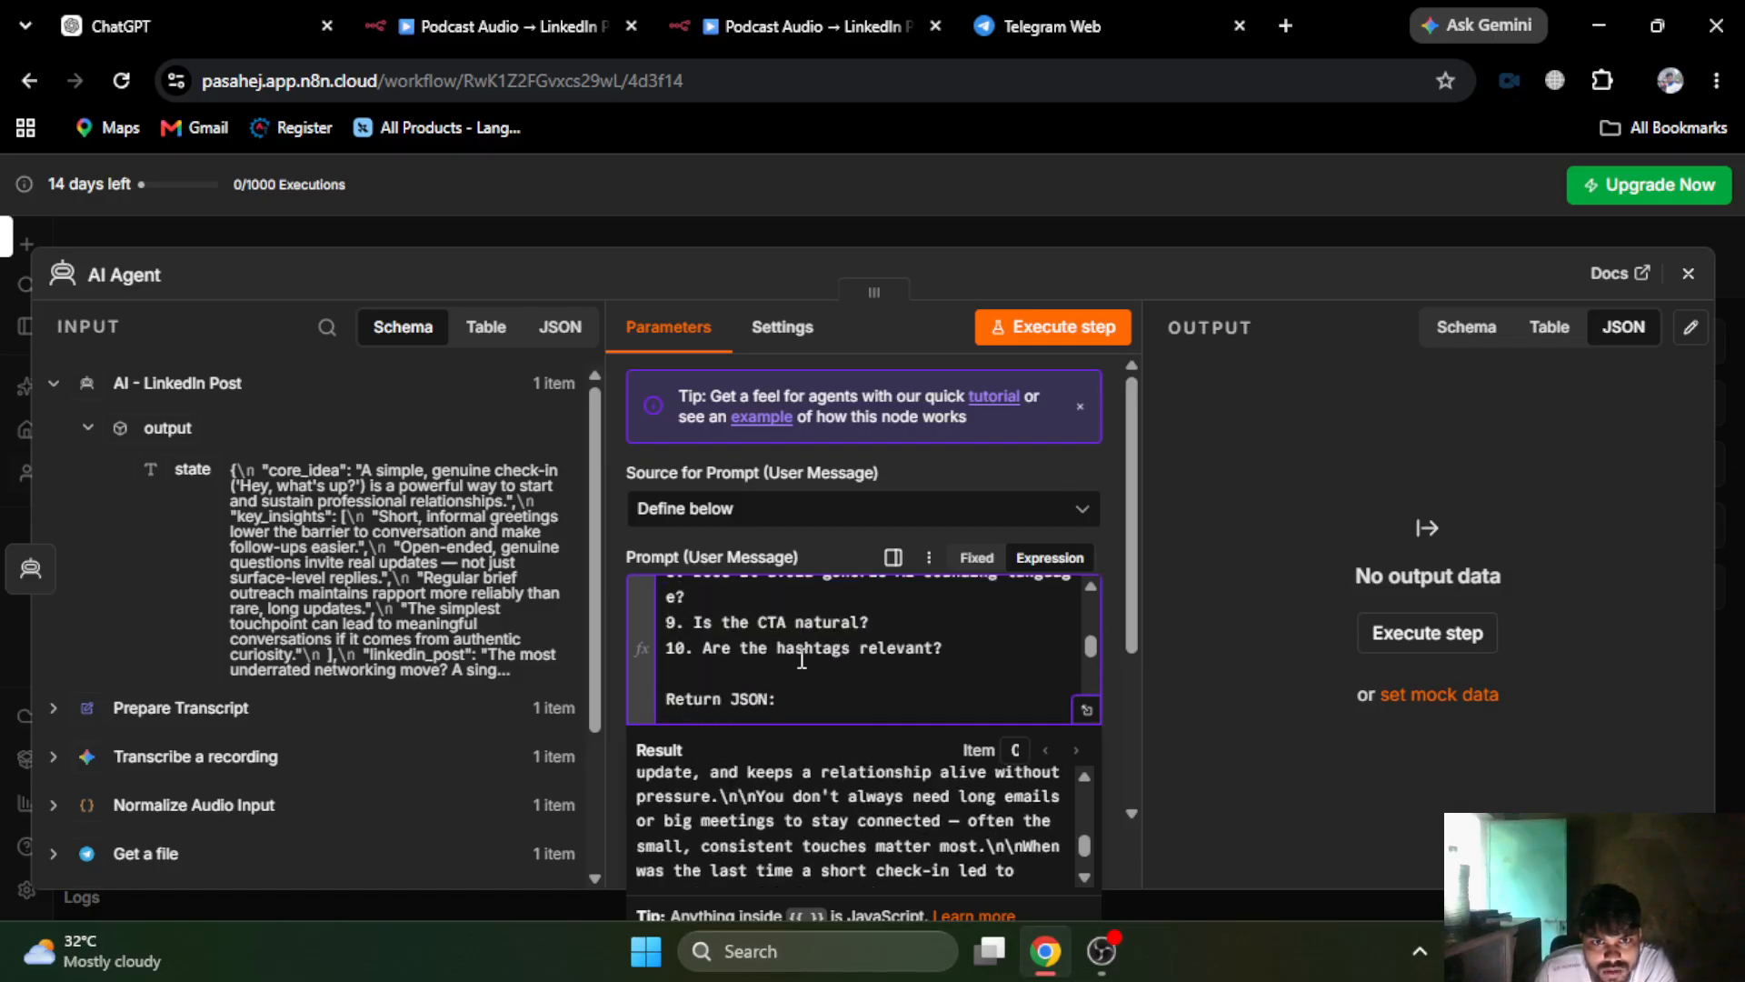
scroll(801, 660, "up", 1)
scroll(802, 660, "down", 5)
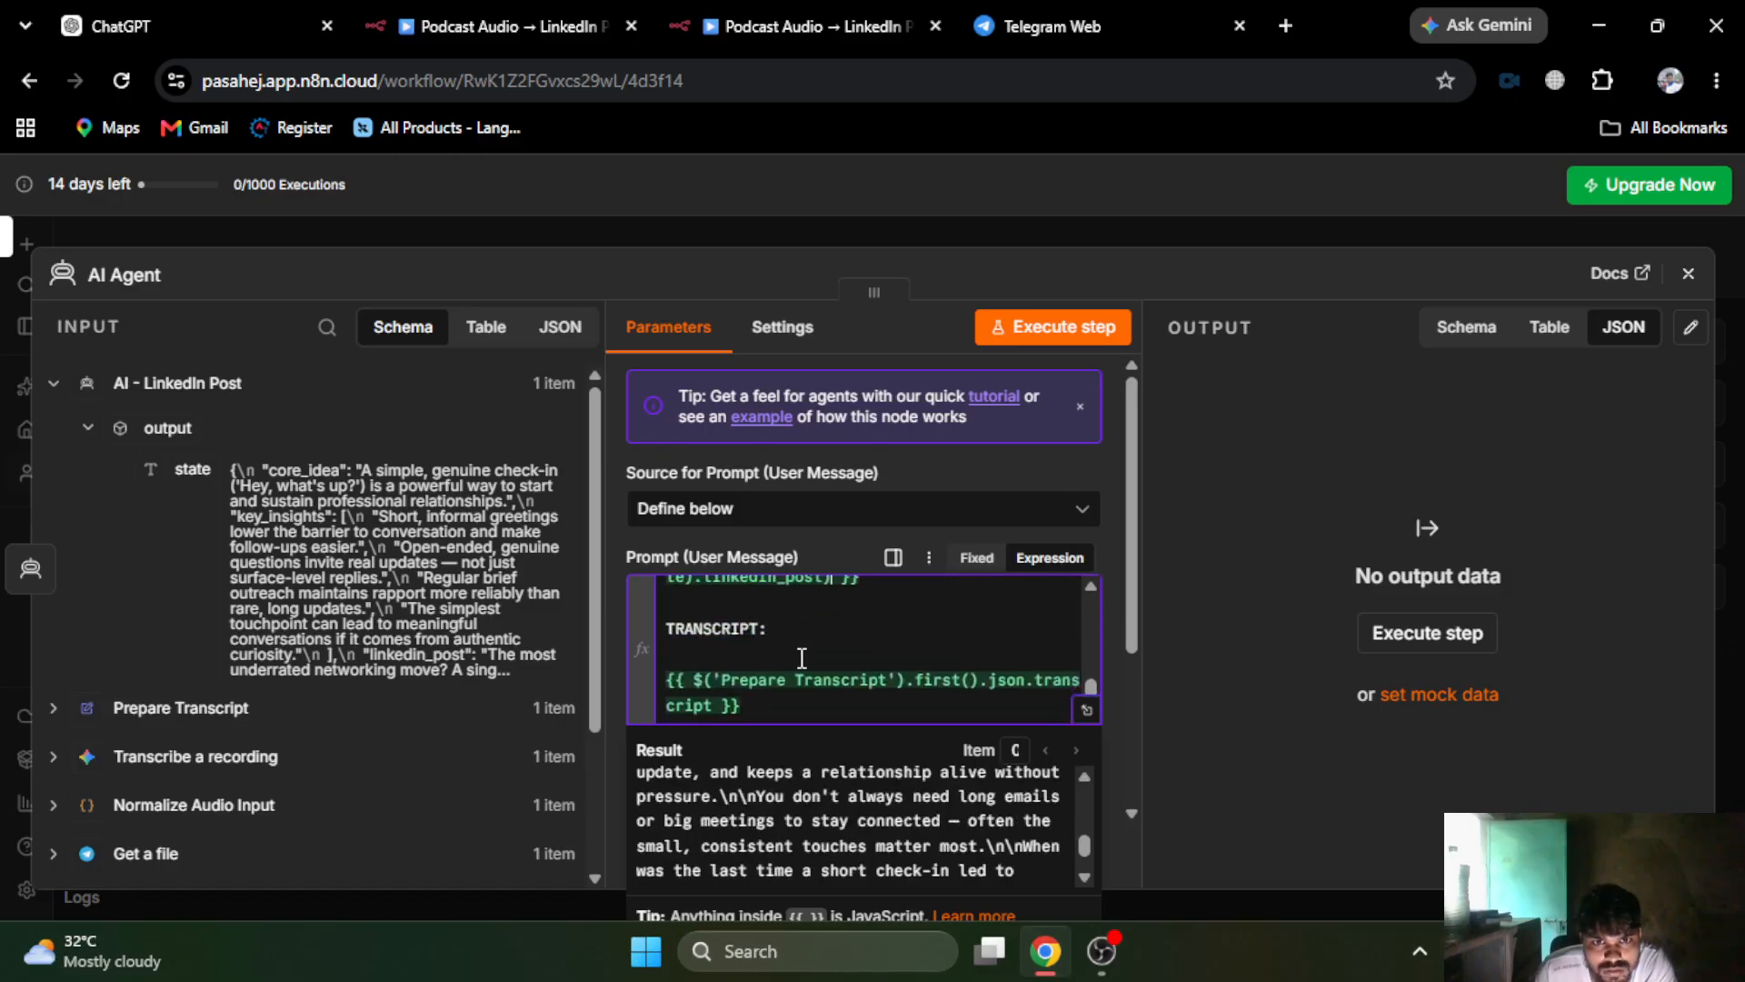
scroll(802, 657, "up", 1)
scroll(777, 852, "up", 2)
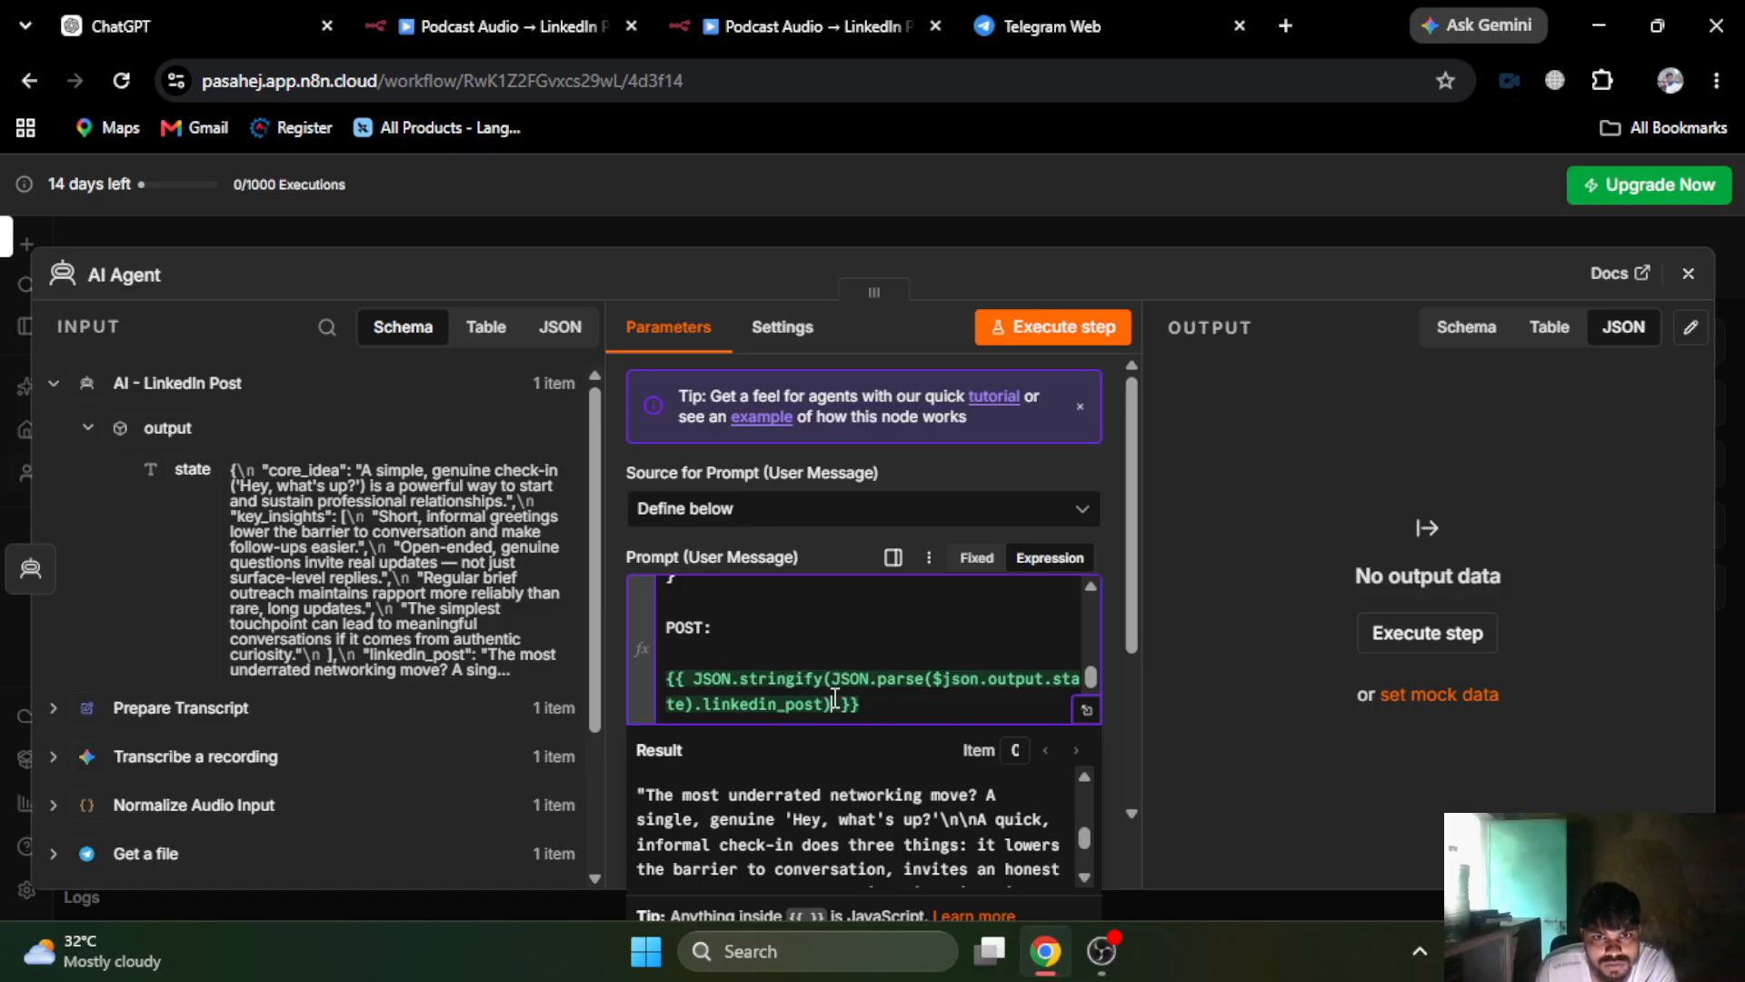
- Remove the JSON.stringify wrapper from the post expression, leaving {{ JSON.parse($json.output.state).linkedin_post }}, and check the resolved post text
key("BackSpace")
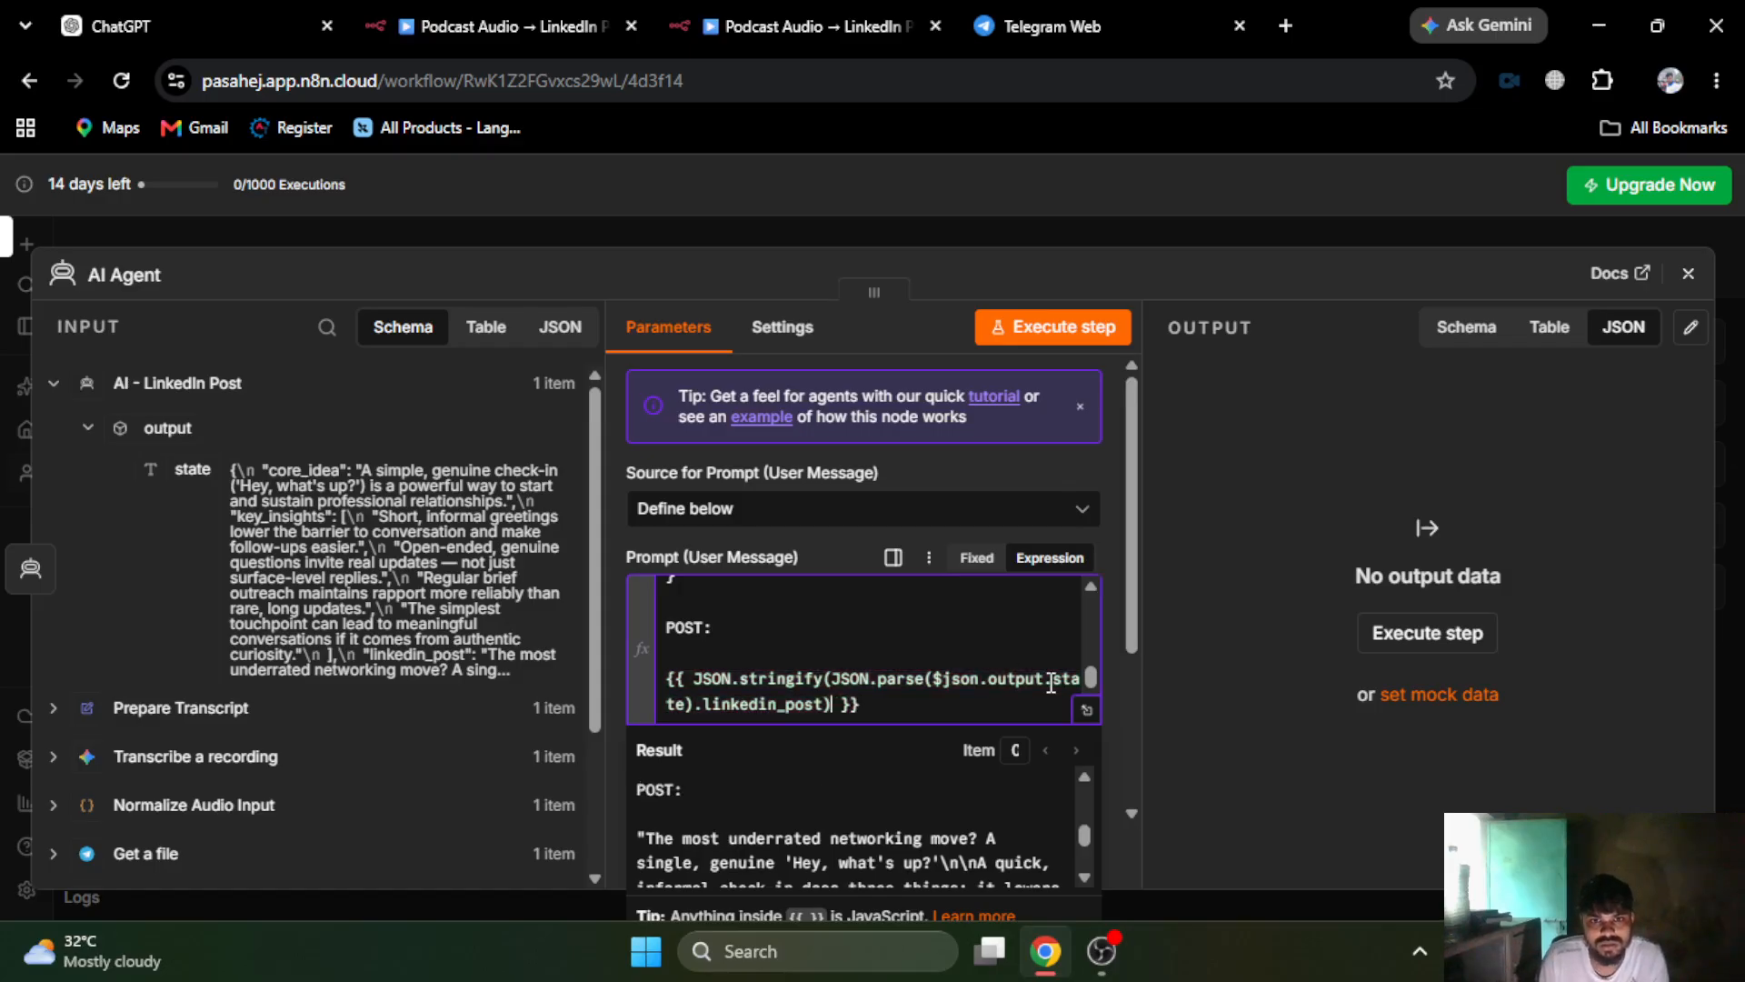
key("BackSpace")
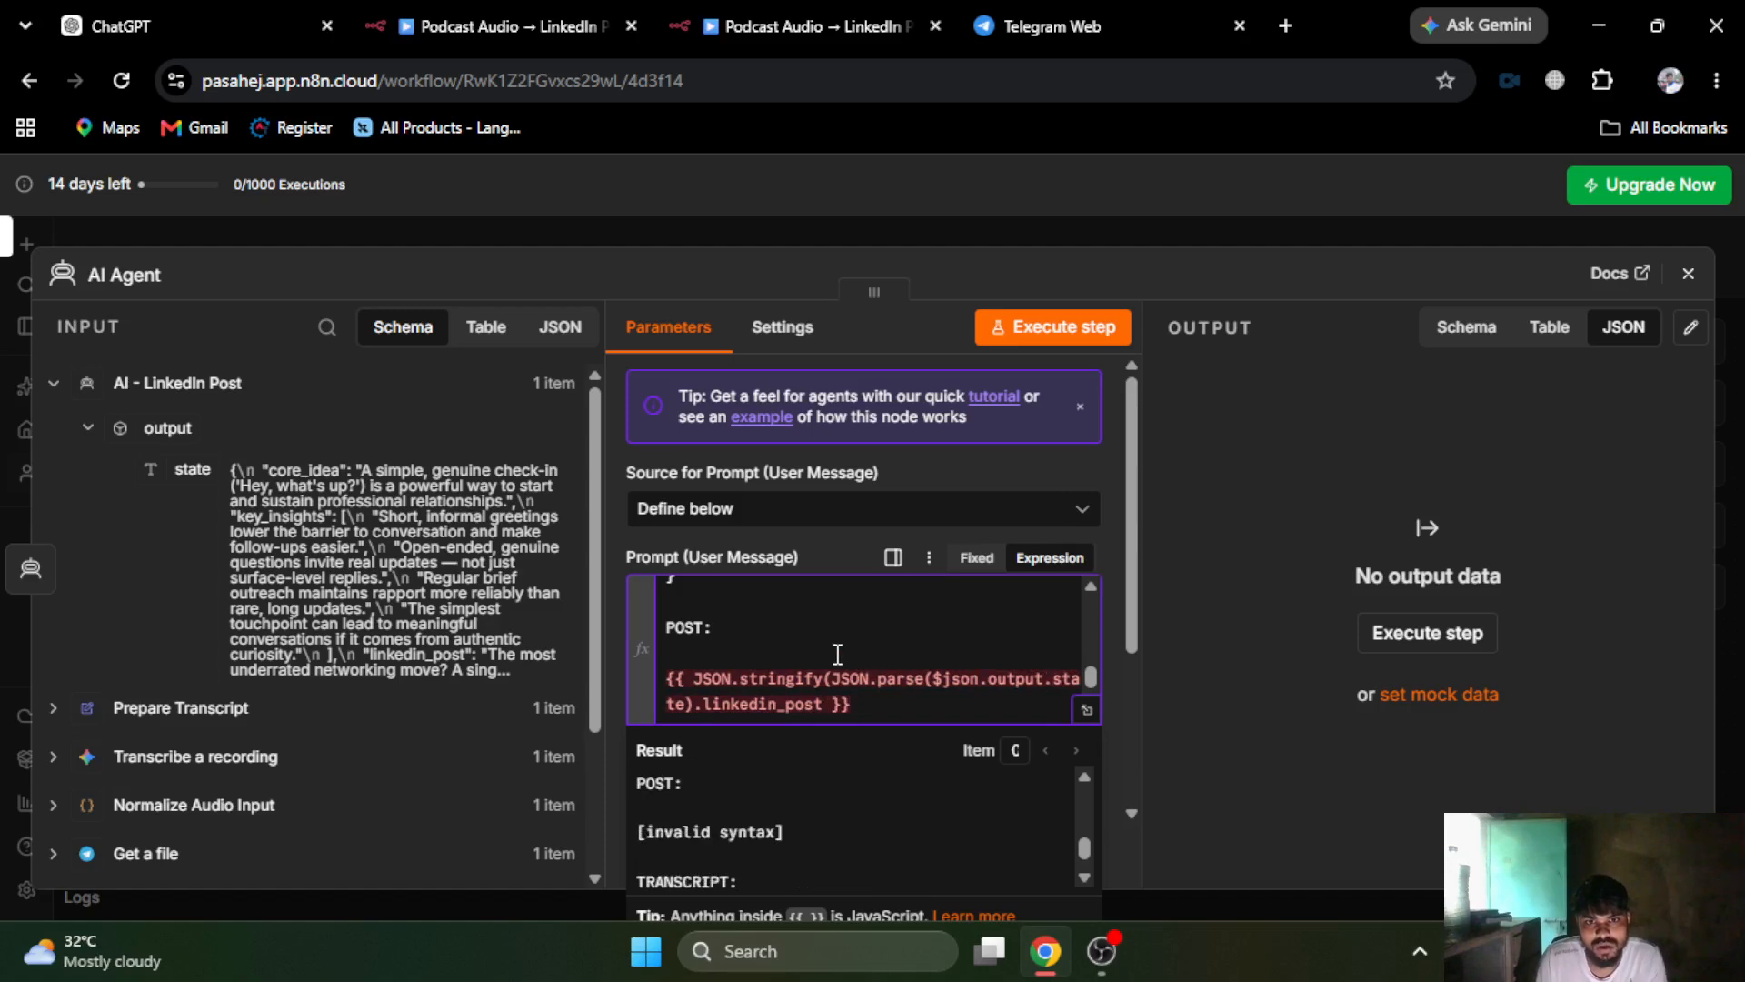
left_click_drag(839, 689, 696, 679)
key("BackSpace")
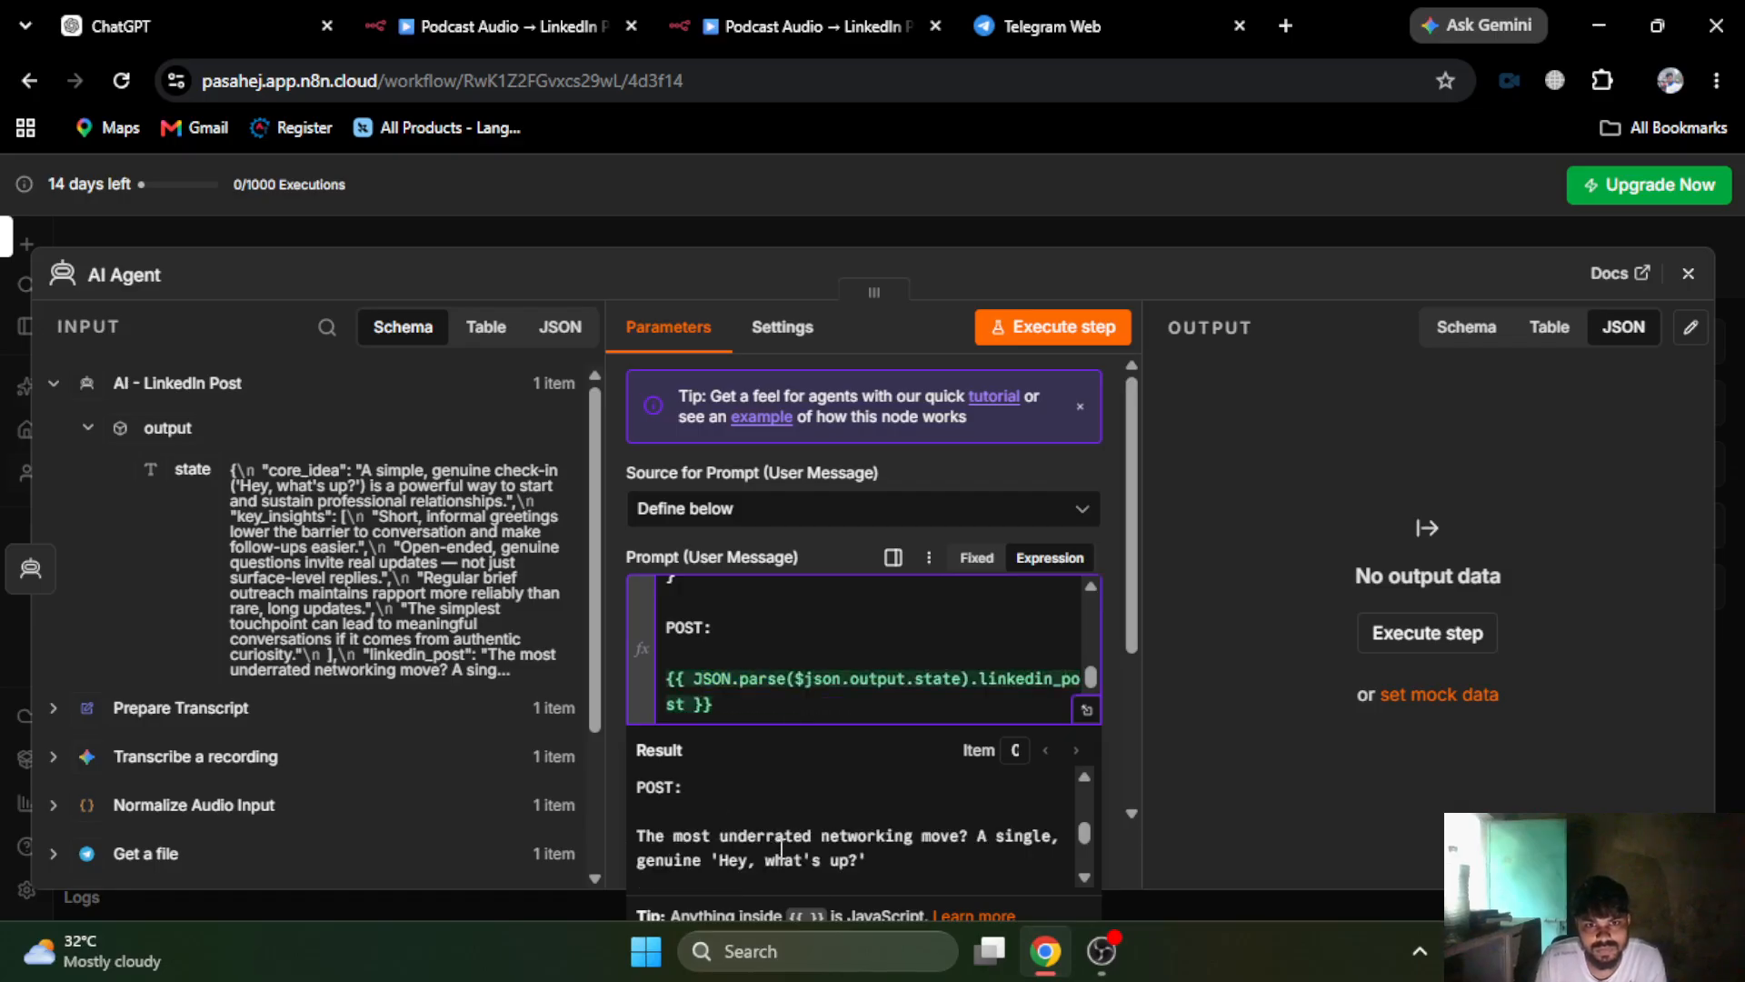
scroll(802, 841, "down", 2)
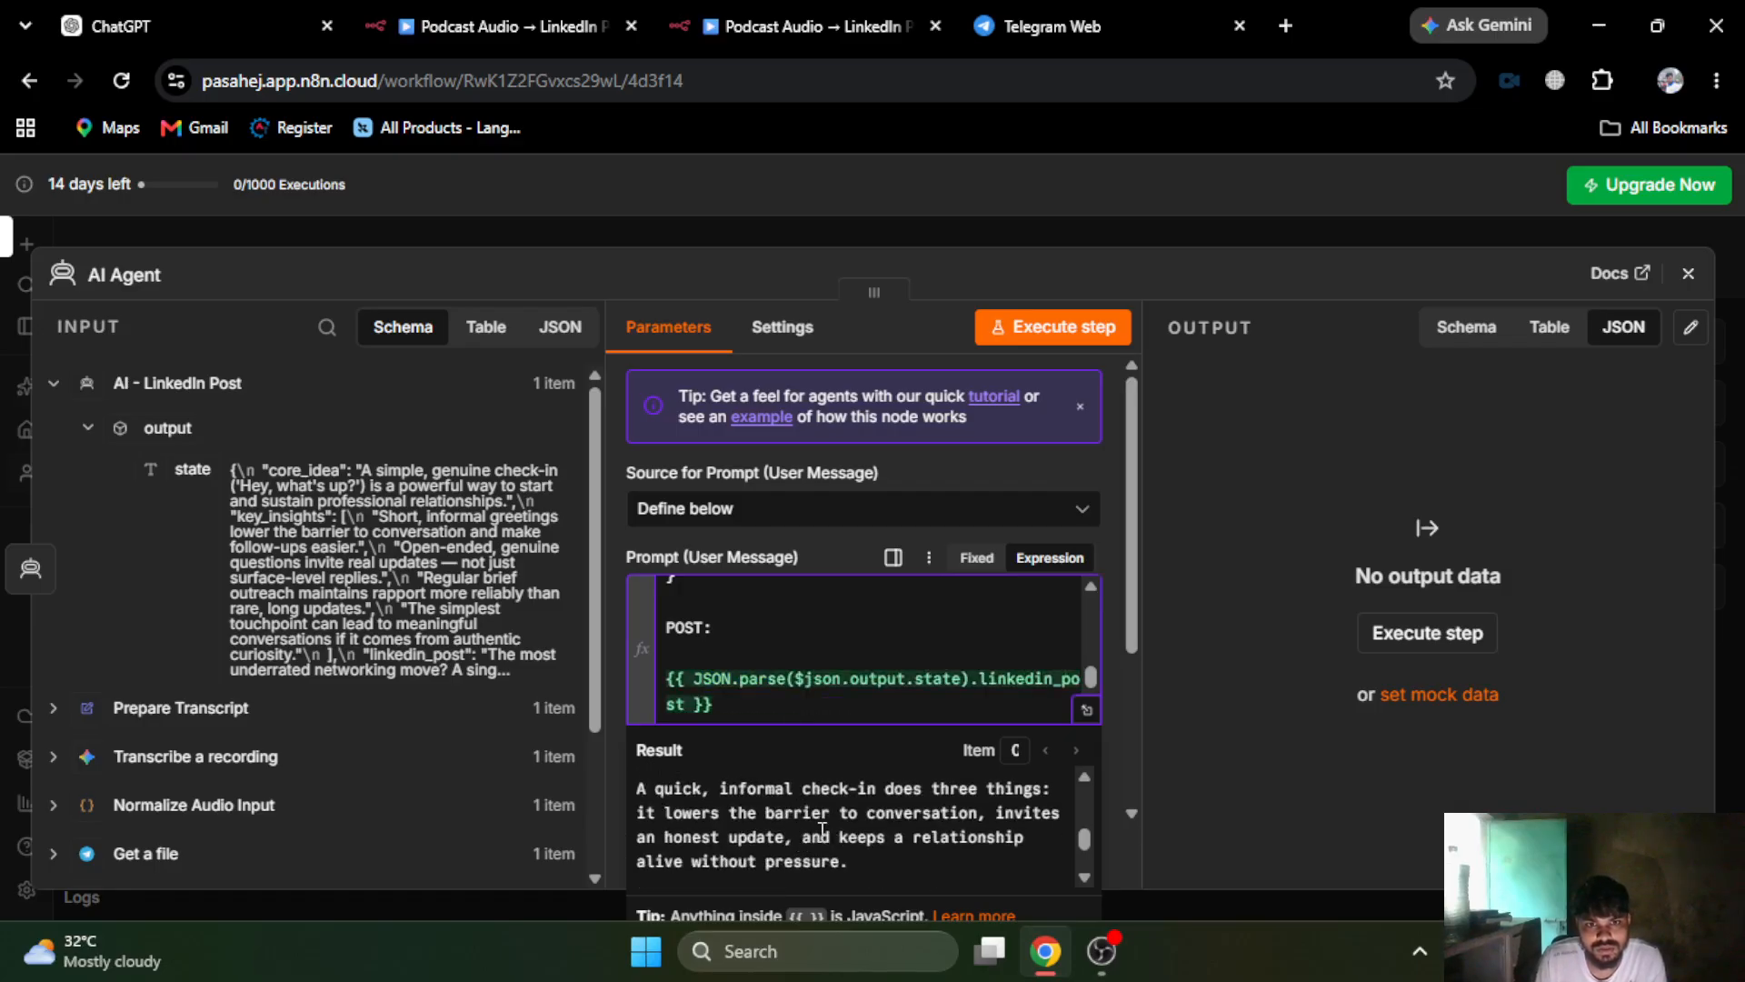
scroll(822, 830, "up", 2)
scroll(829, 814, "down", 2)
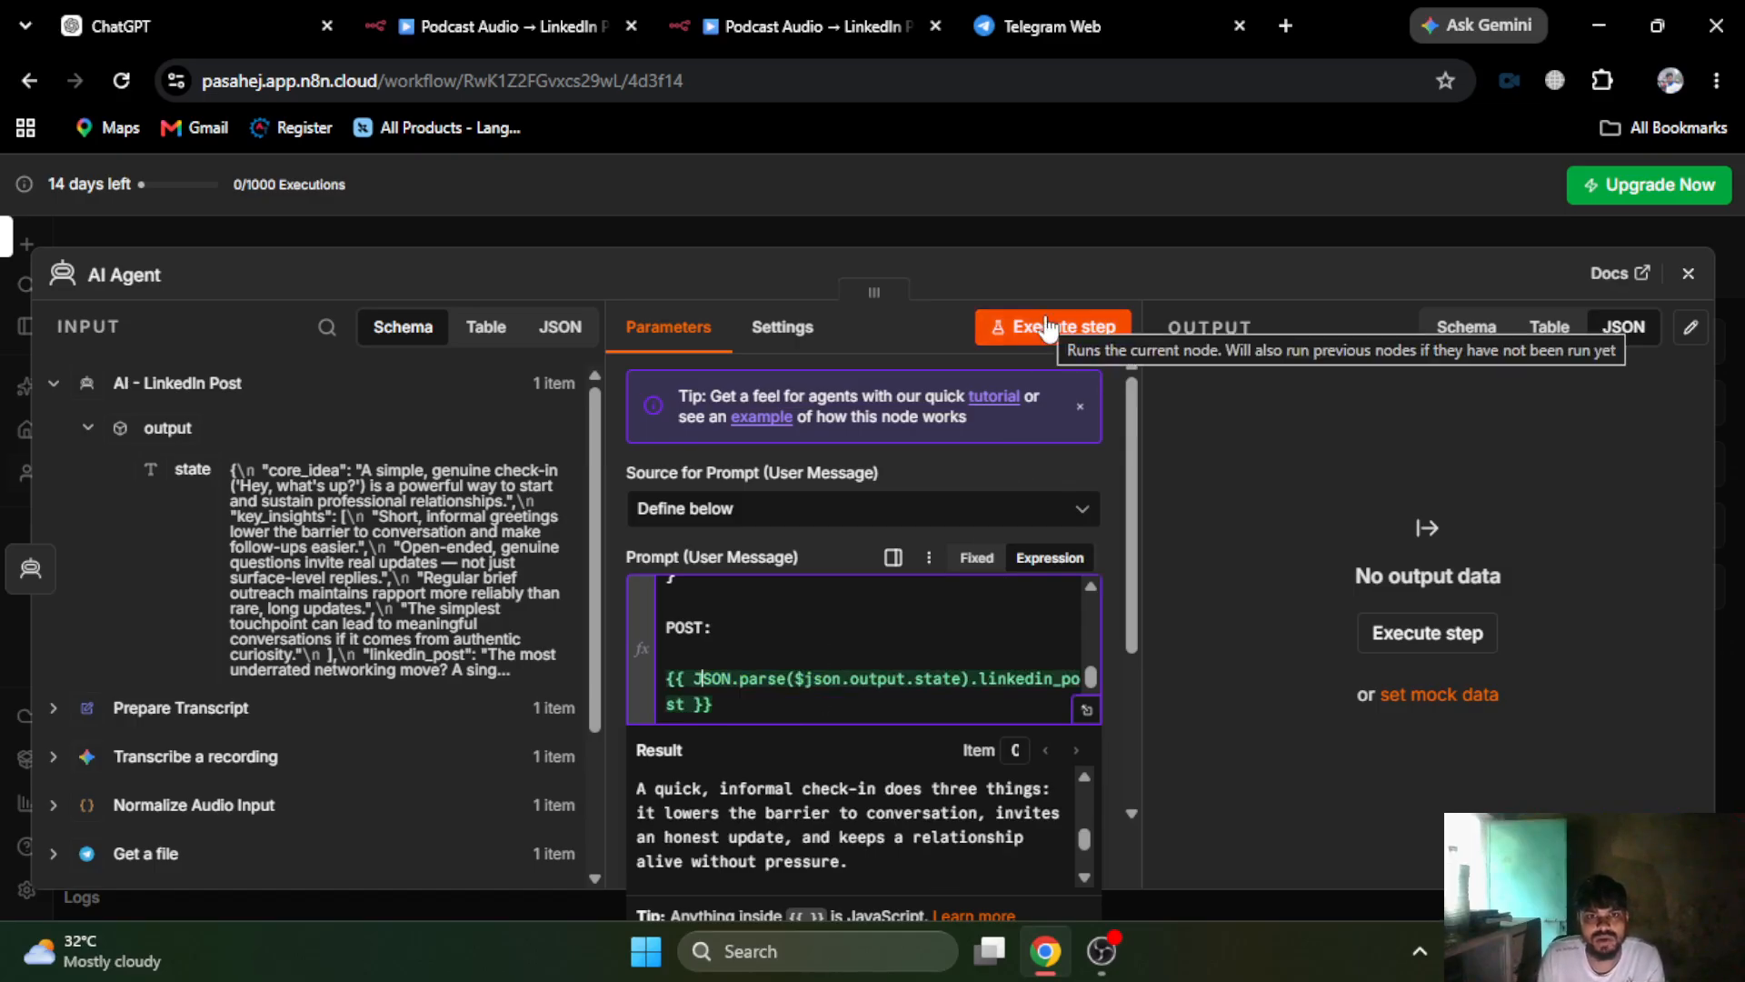
- Examine the rest of the AI Agent's prompt, including the TRANSCRIPT expression, and compare it with the resolved result
scroll(755, 616, "down", 4)
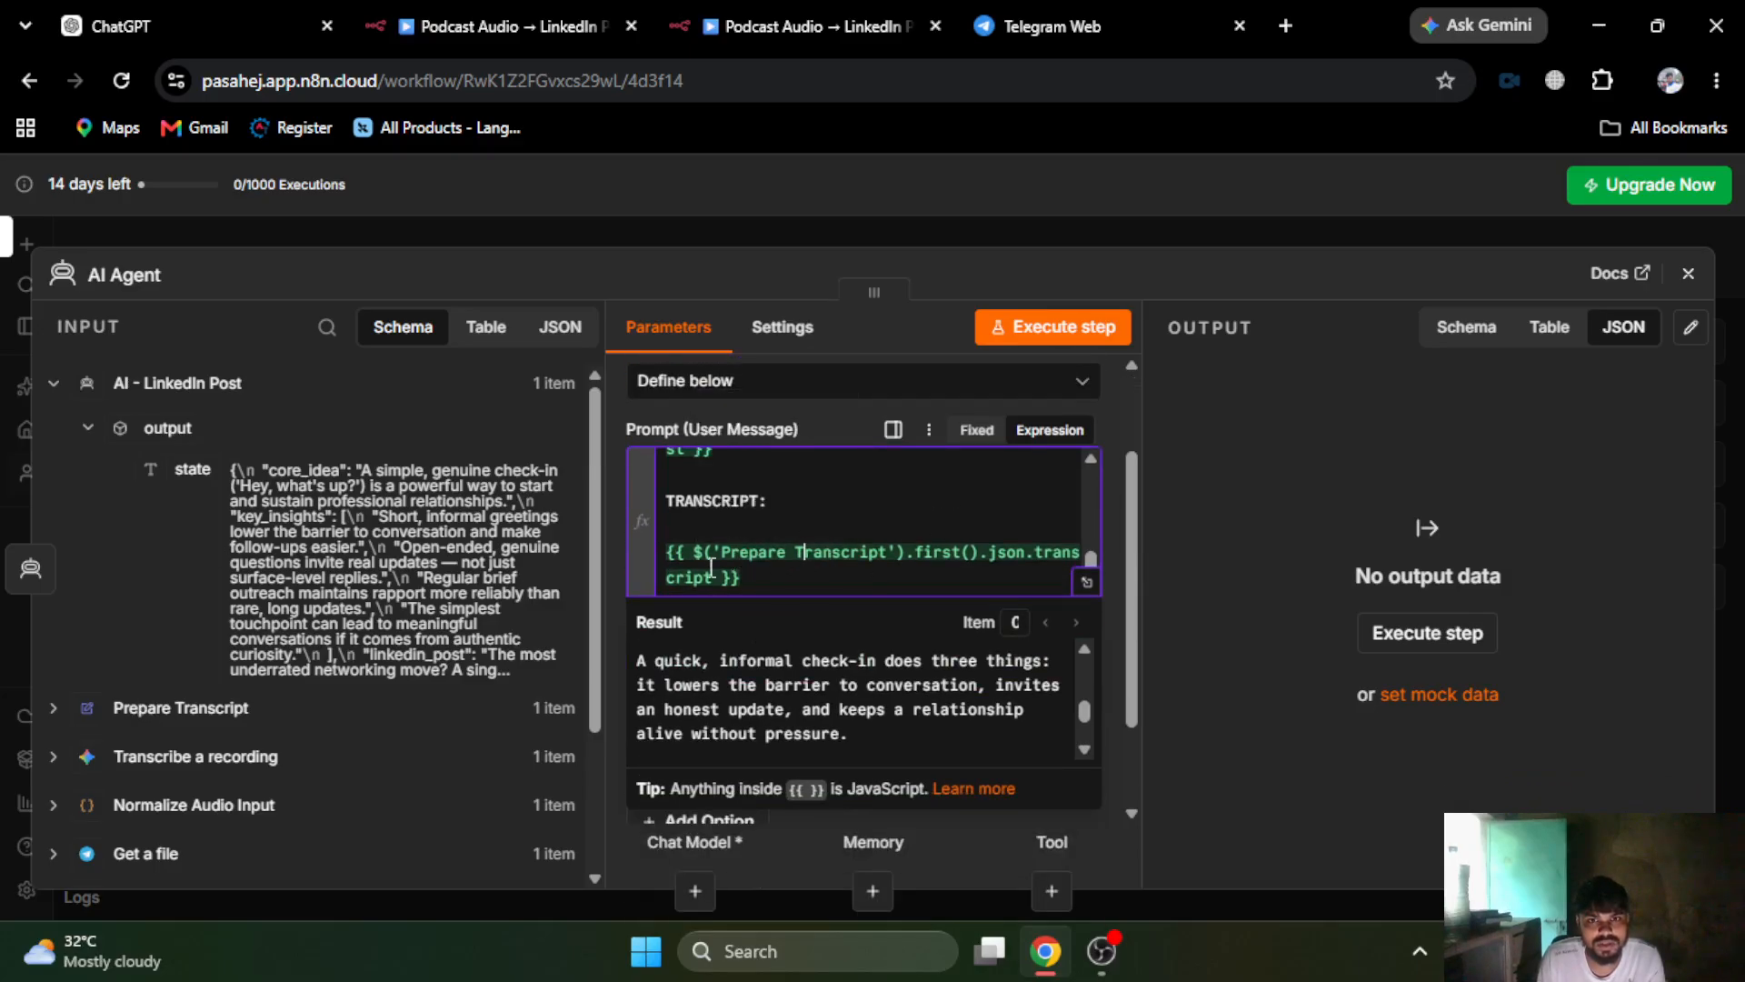
scroll(745, 736, "down", 2)
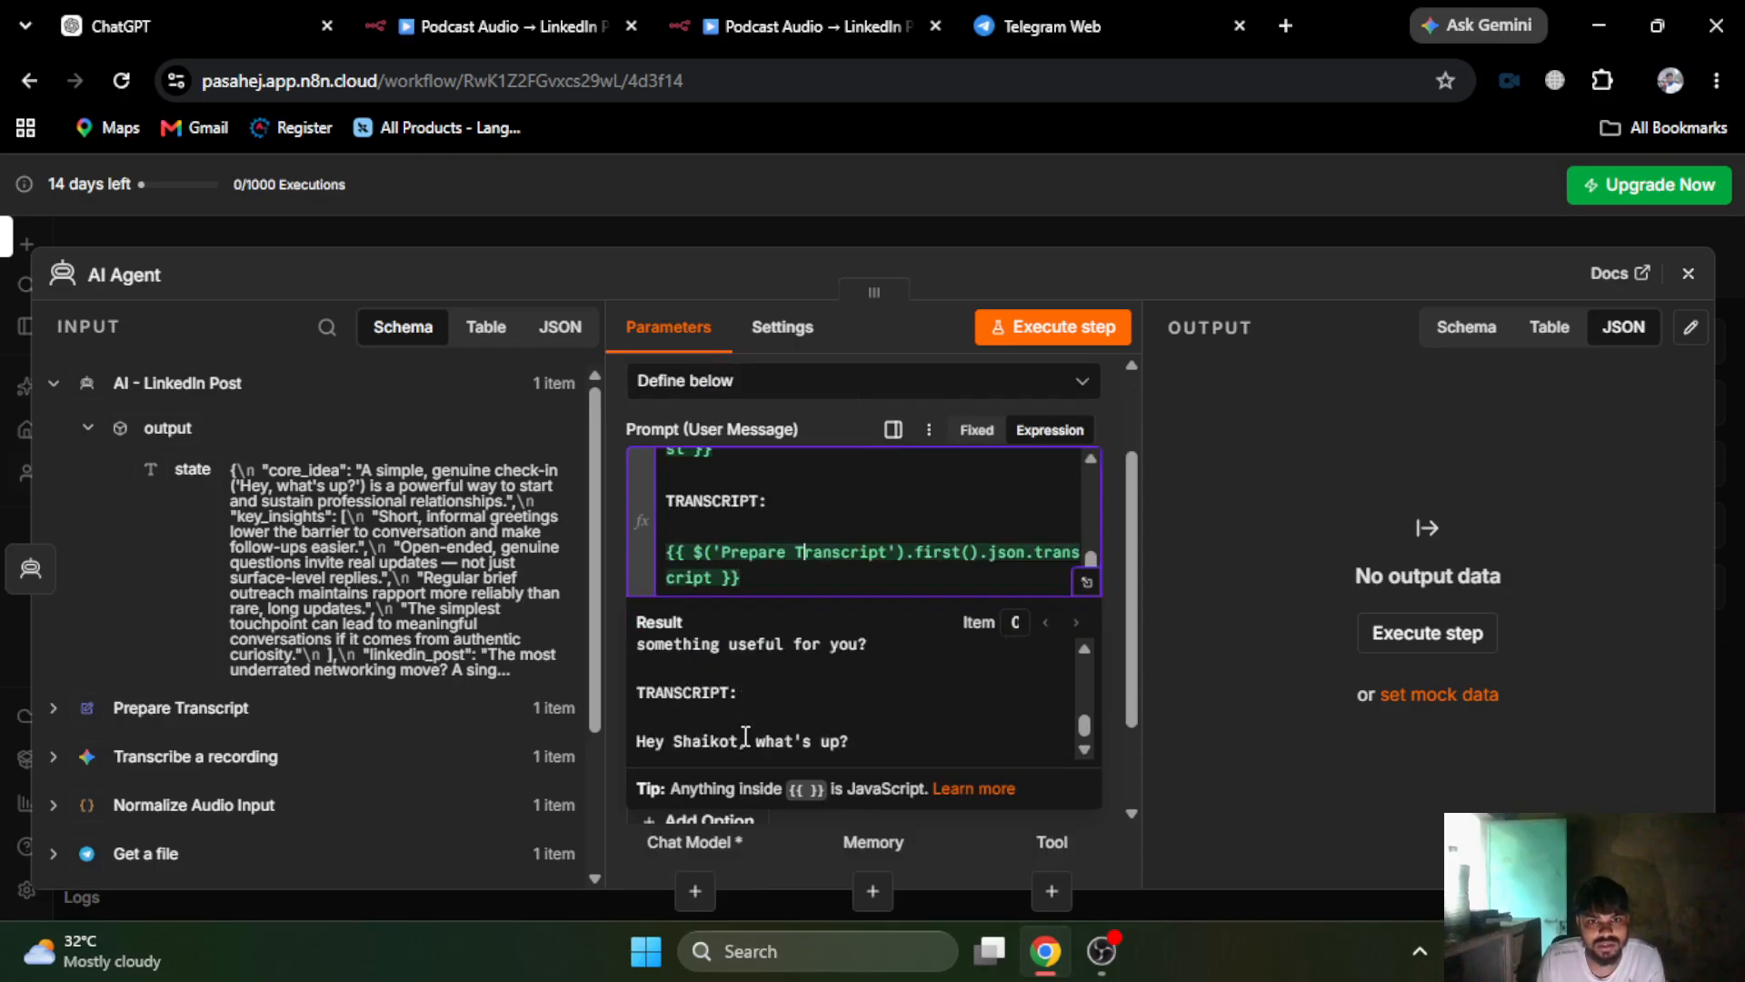
scroll(793, 523, "down", 2)
scroll(865, 536, "down", 3)
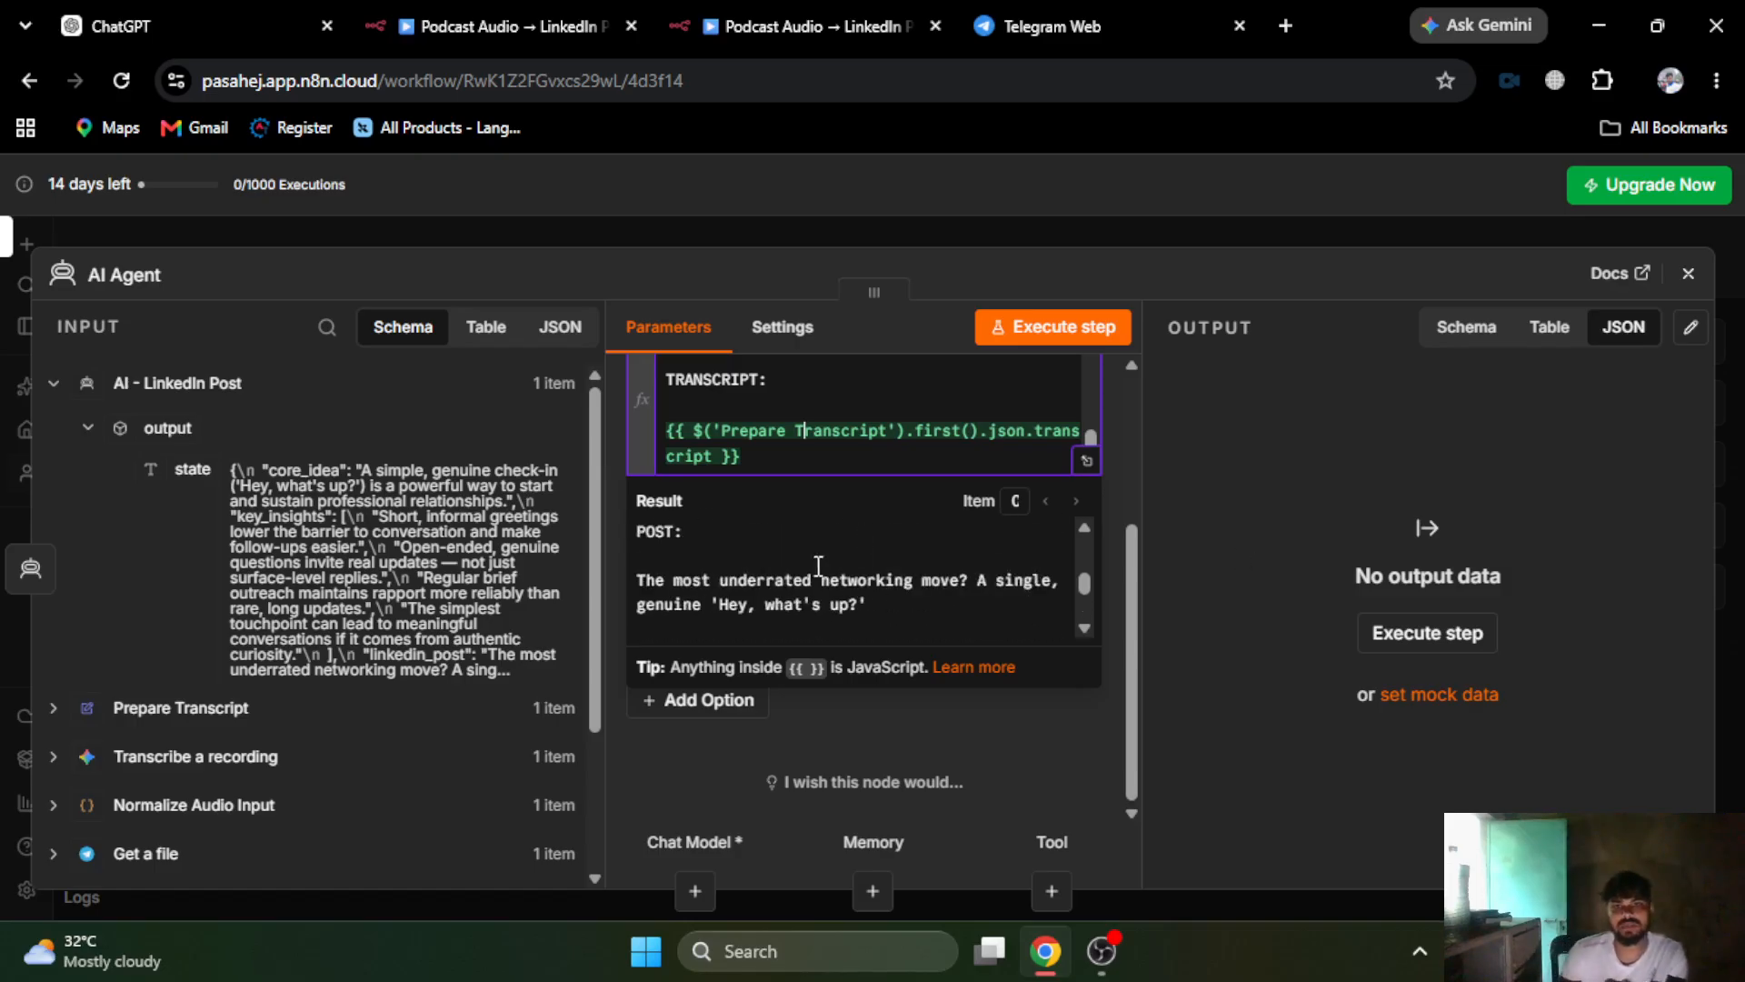
scroll(819, 578, "down", 4)
scroll(880, 443, "down", 5)
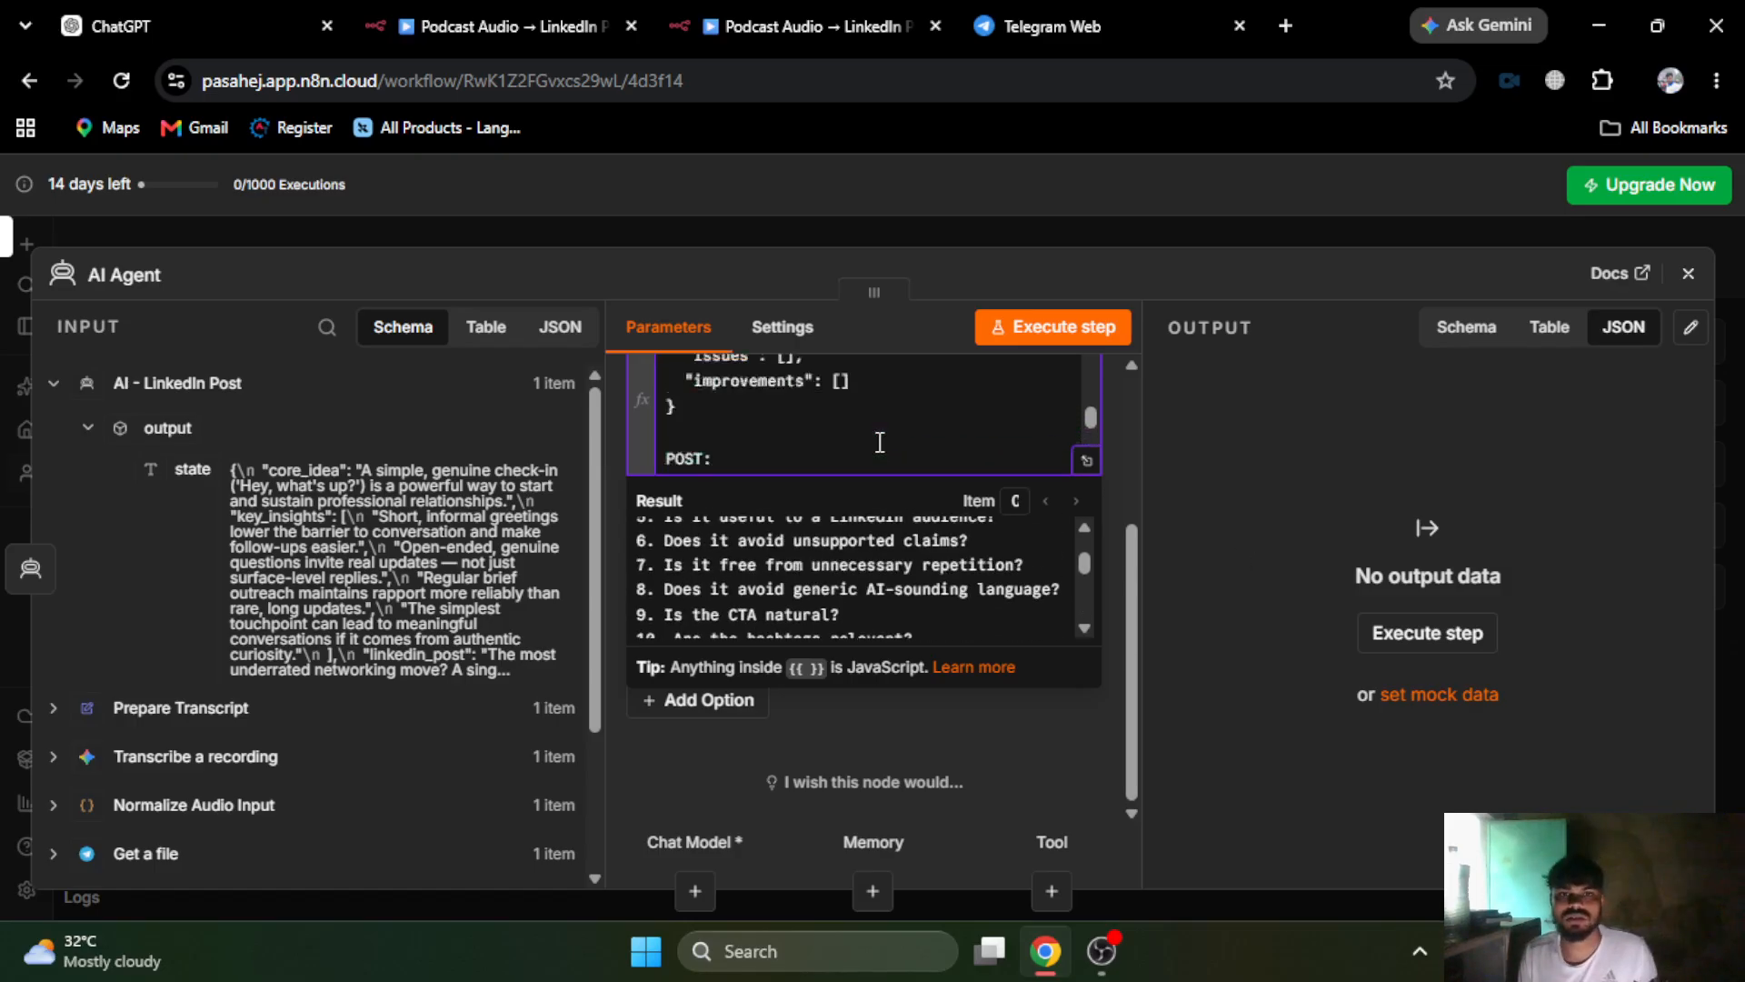
scroll(882, 443, "up", 3)
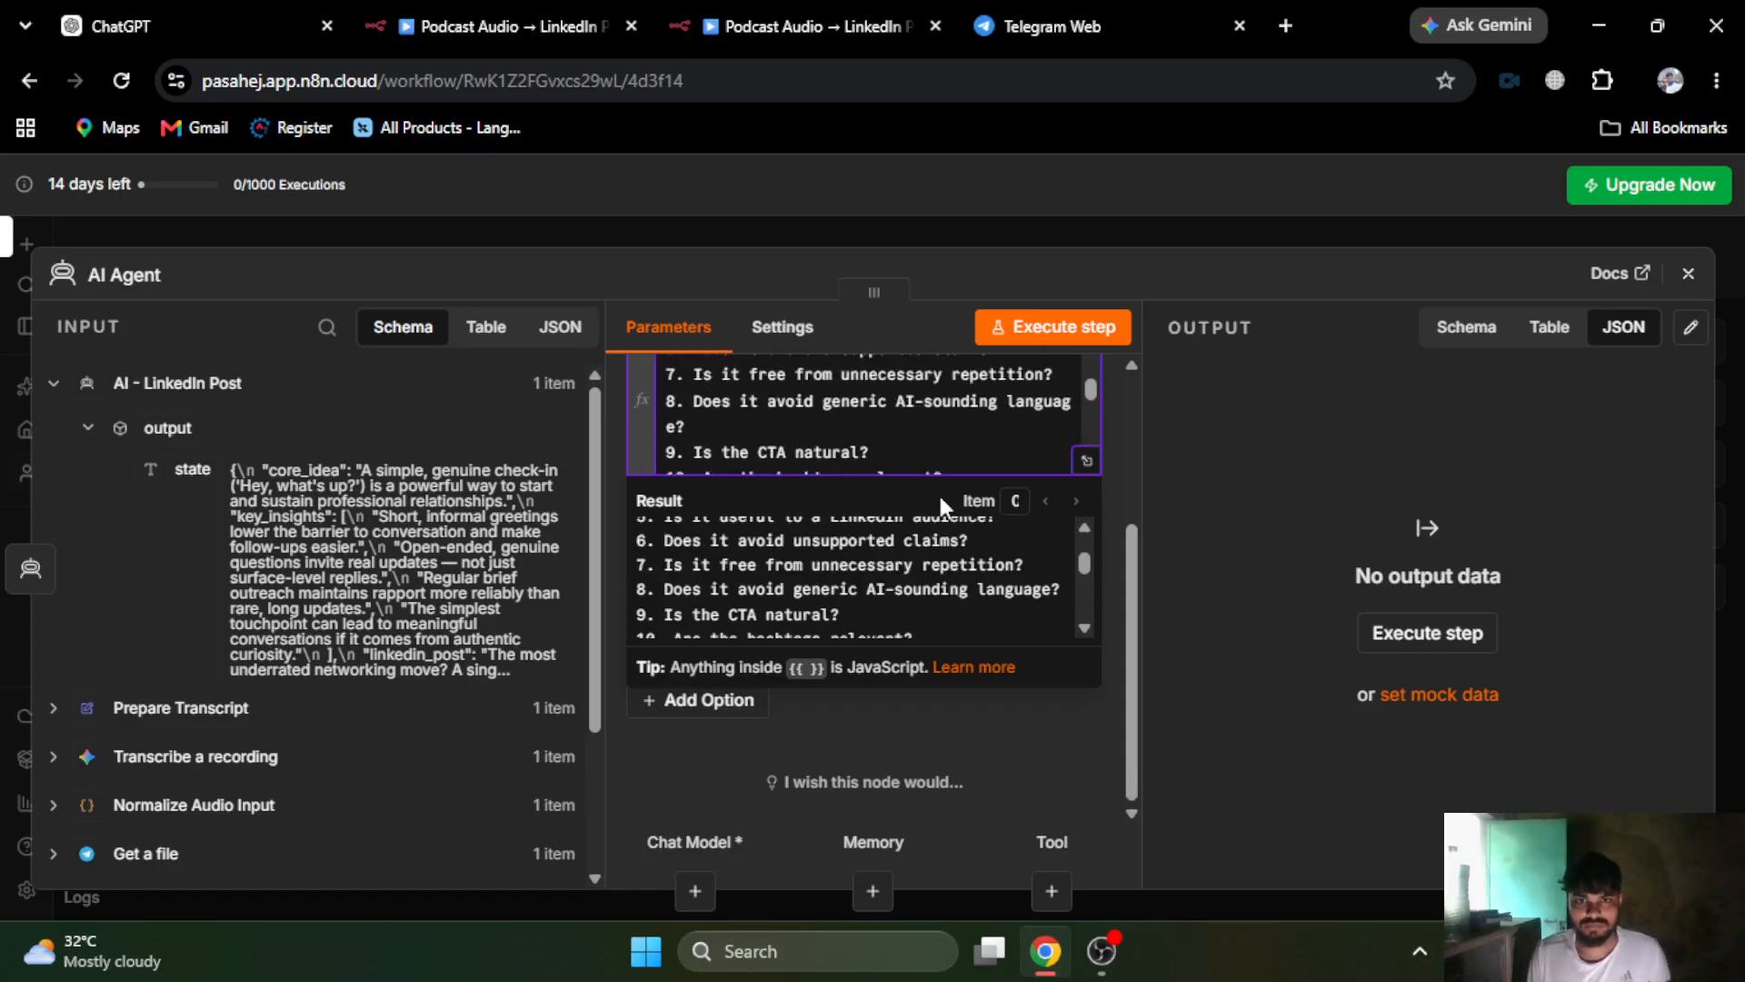
scroll(909, 563, "up", 4)
scroll(909, 418, "up", 5)
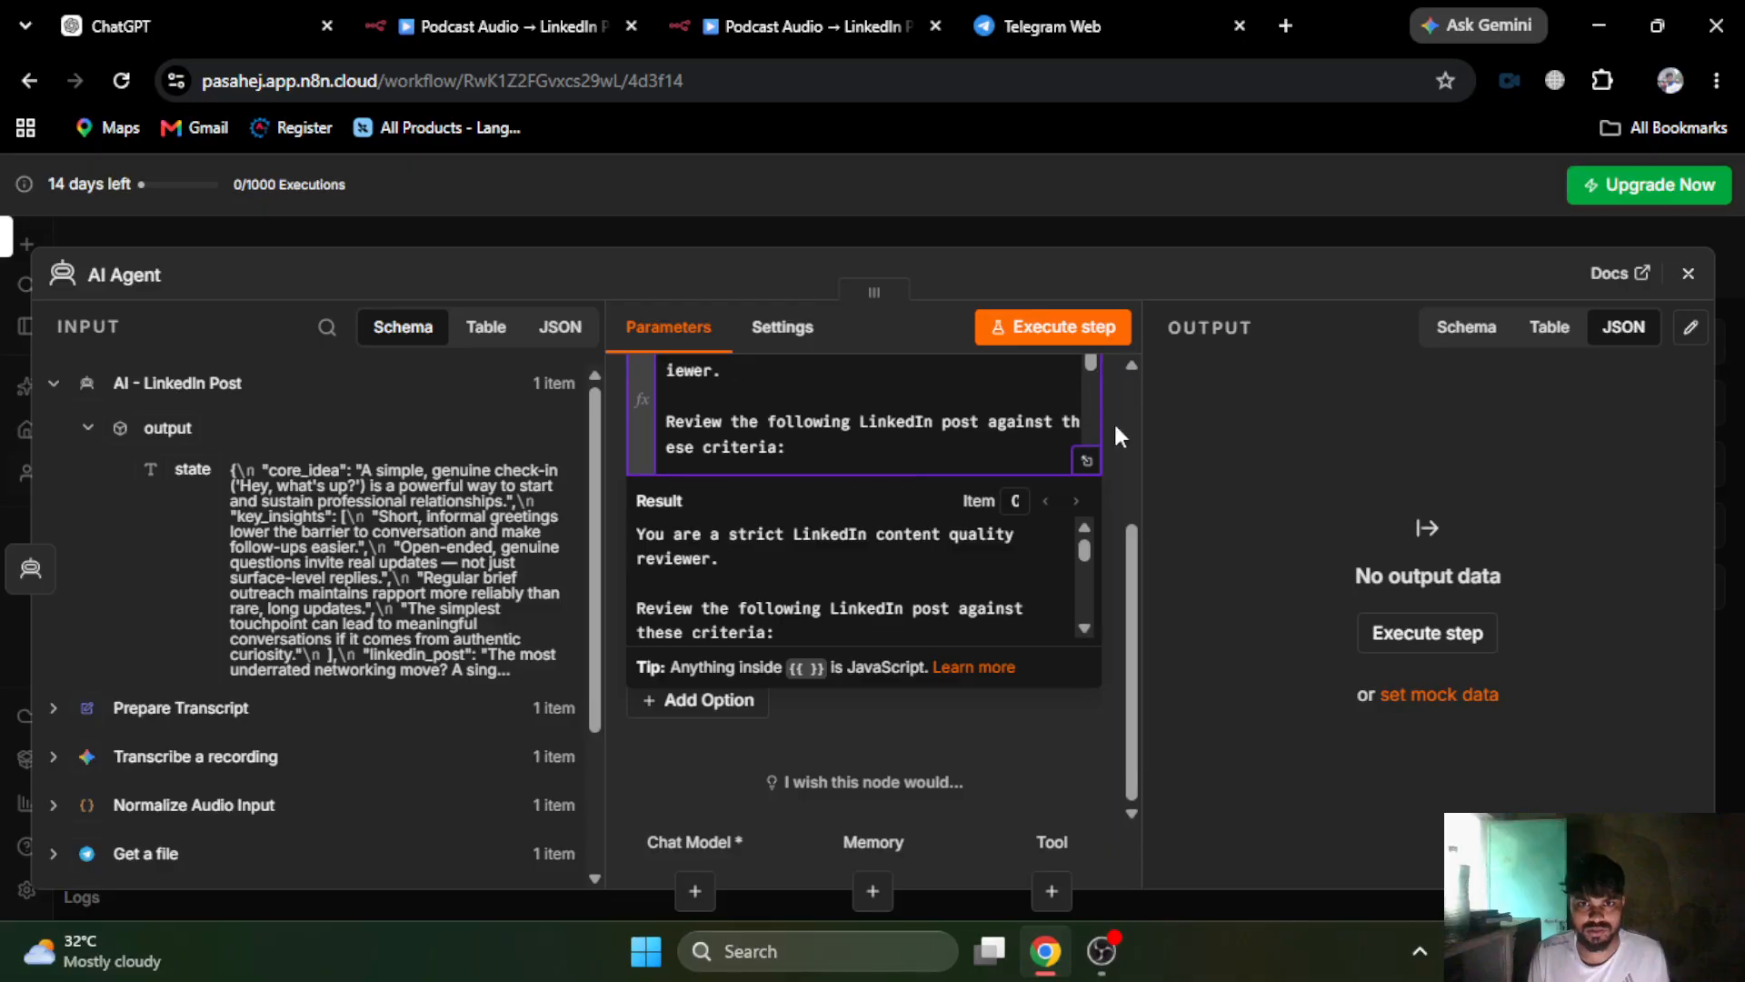
scroll(1114, 427, "up", 3)
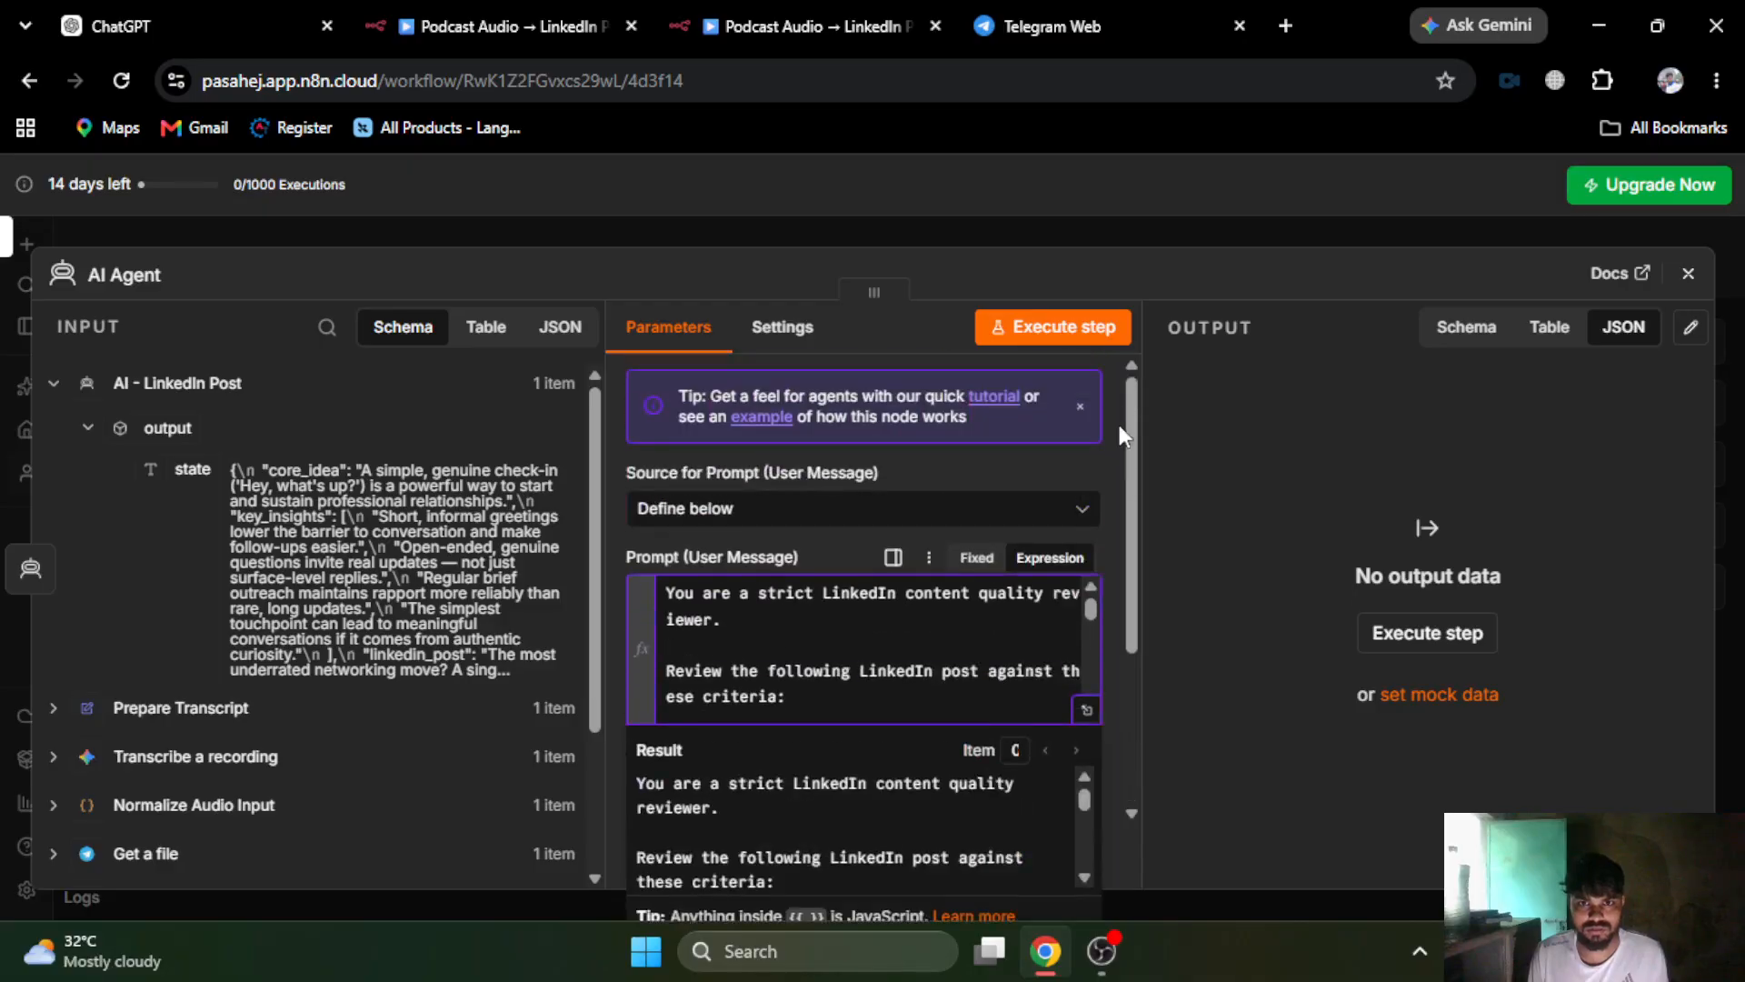
- Read the full review prompt in the expanded expression editor, from the criteria and JSON format to the POST and TRANSCRIPT expressions, then close it
left_click(1088, 710)
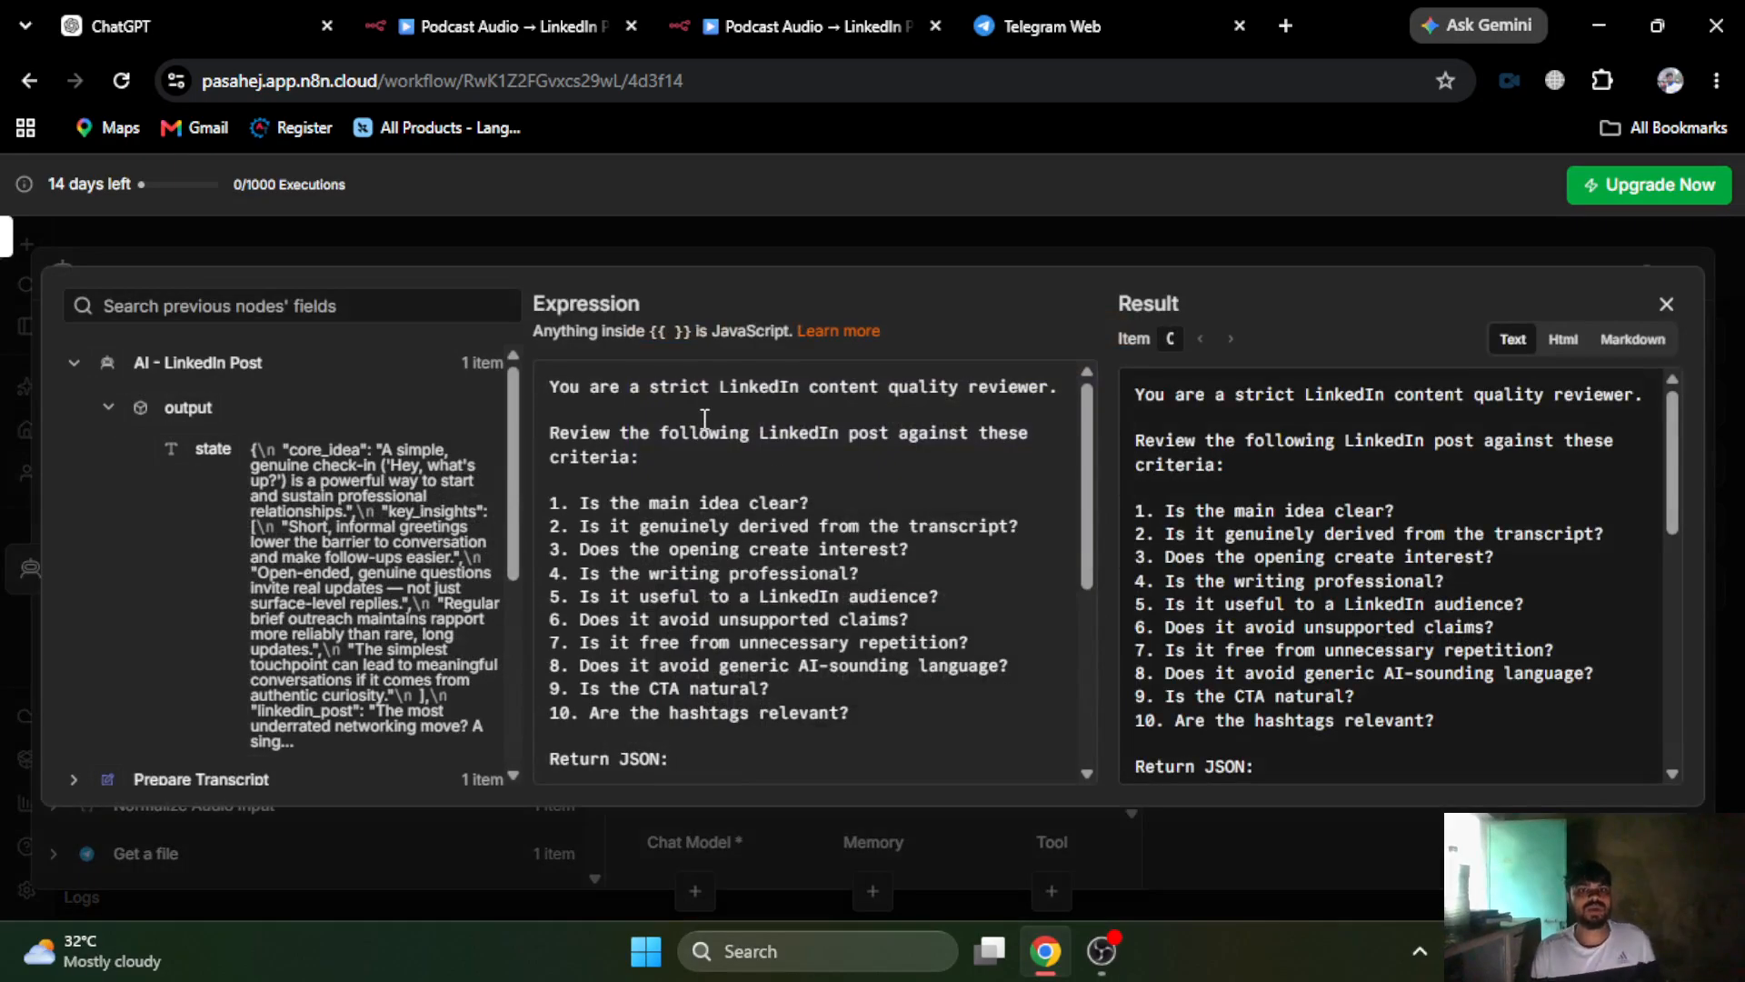
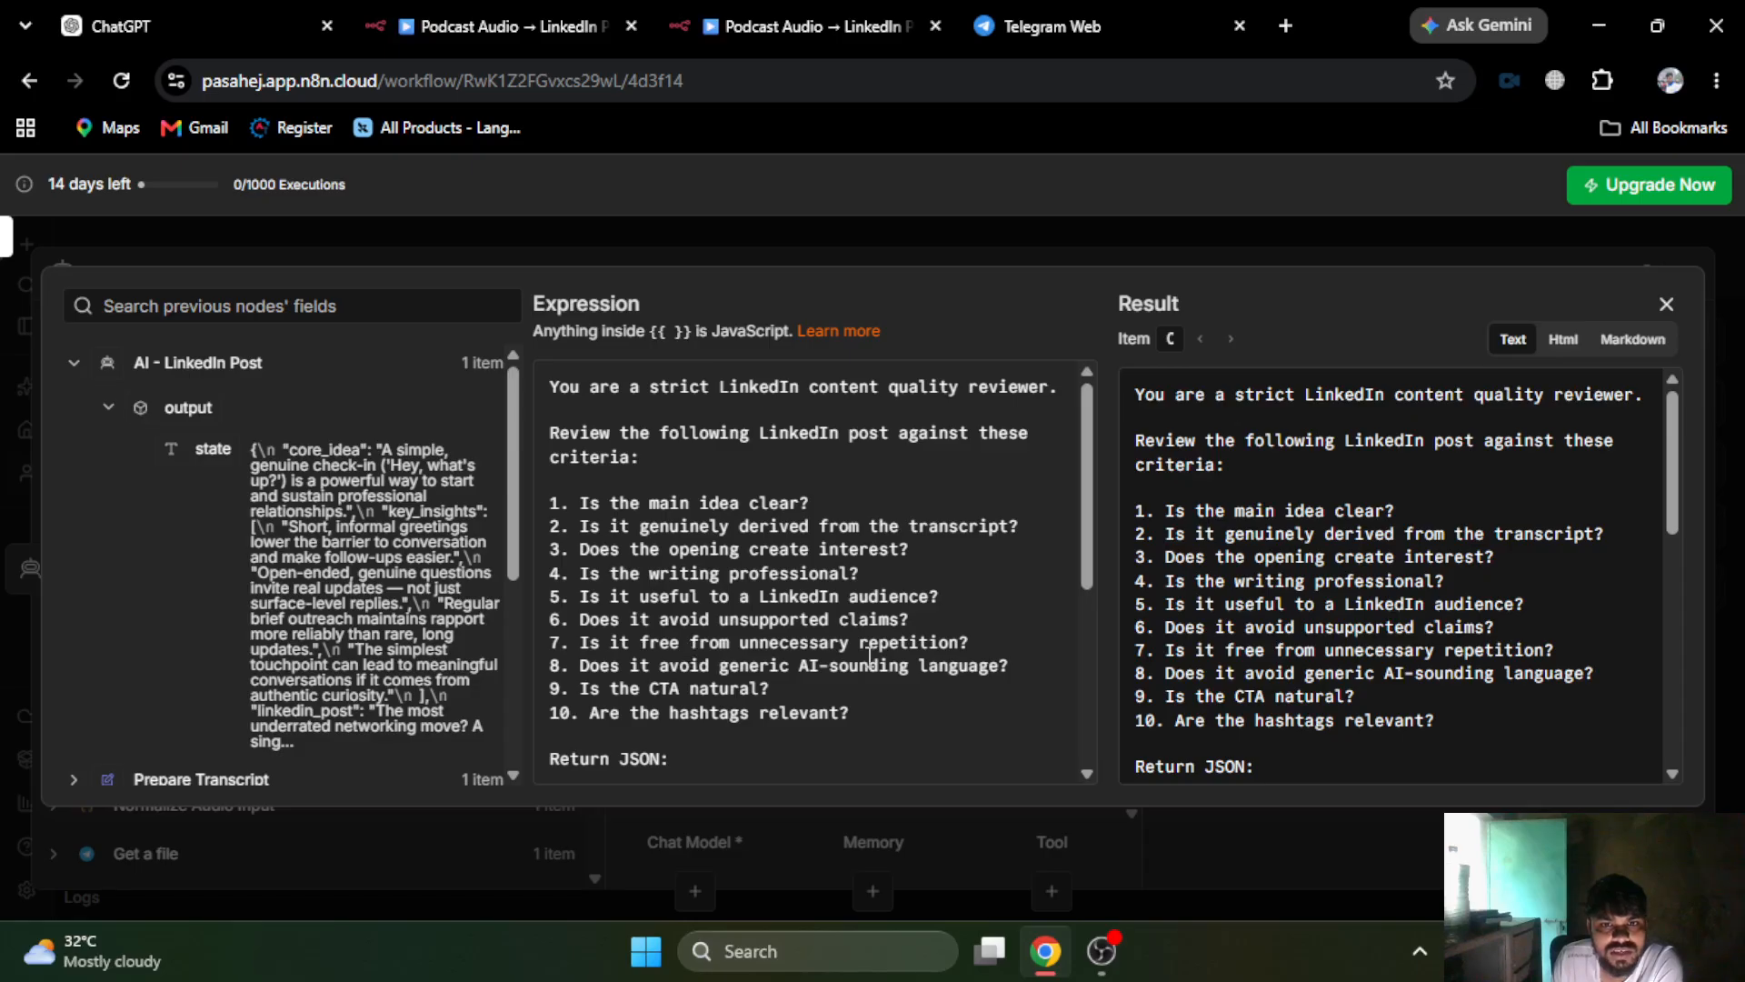
scroll(834, 670, "down", 3)
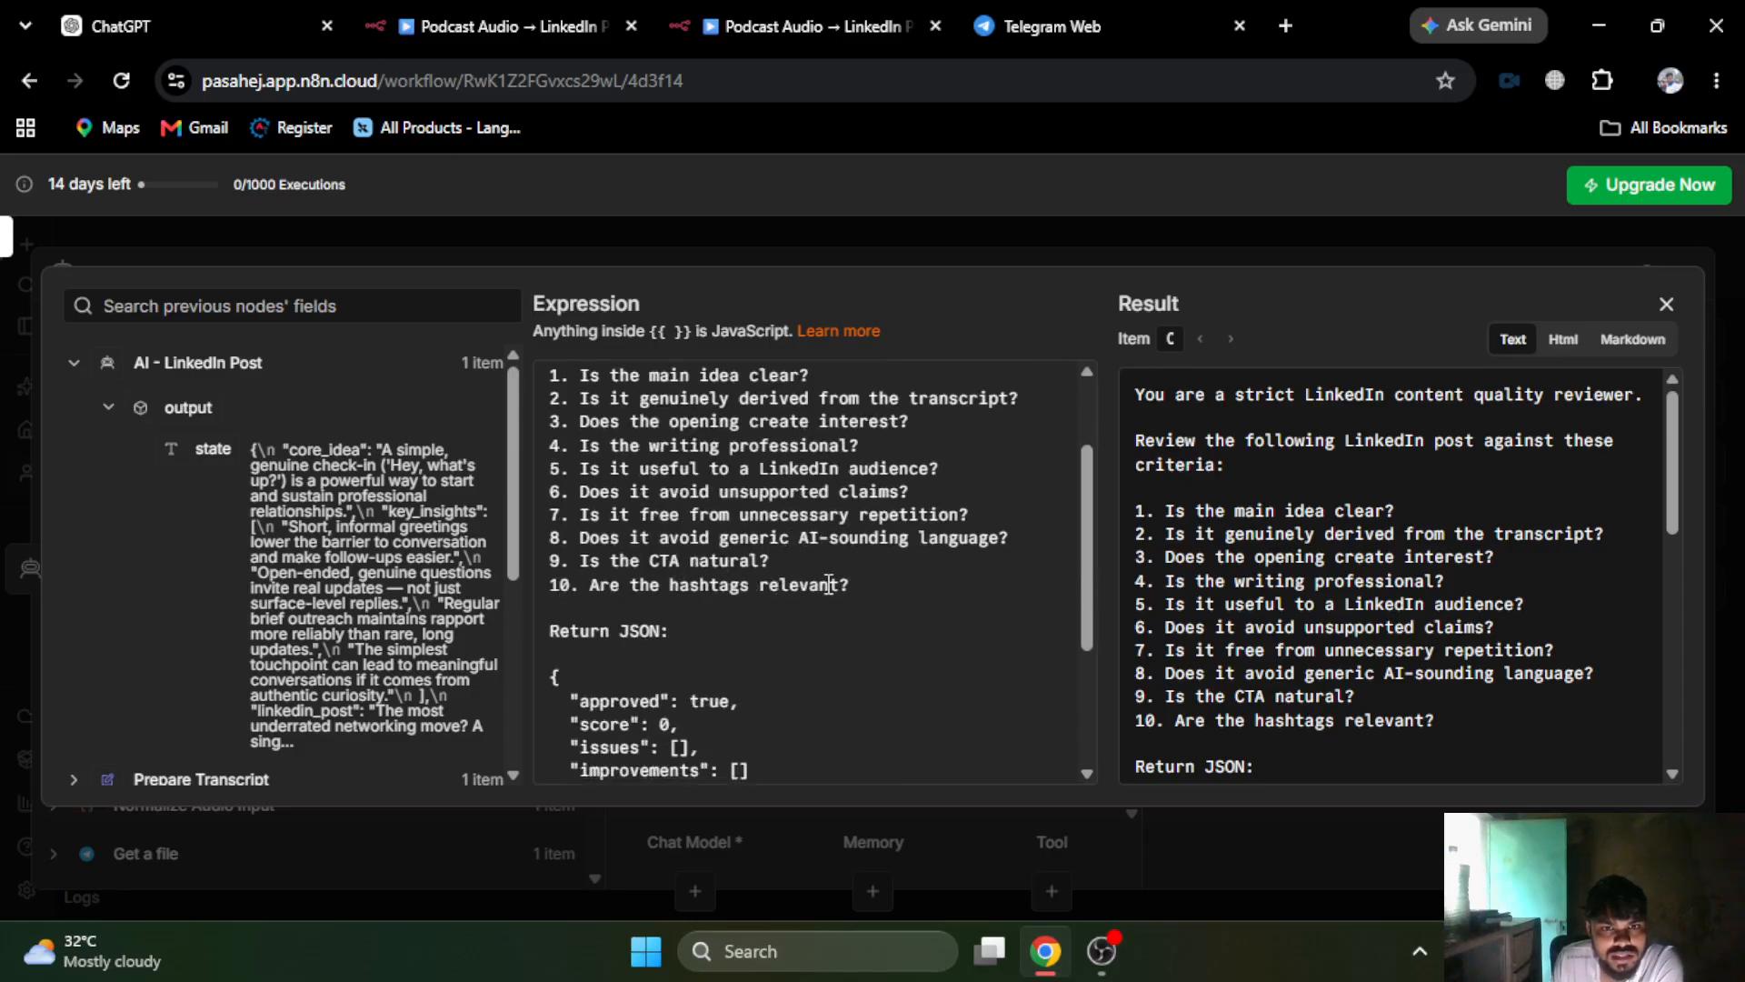
scroll(830, 583, "down", 3)
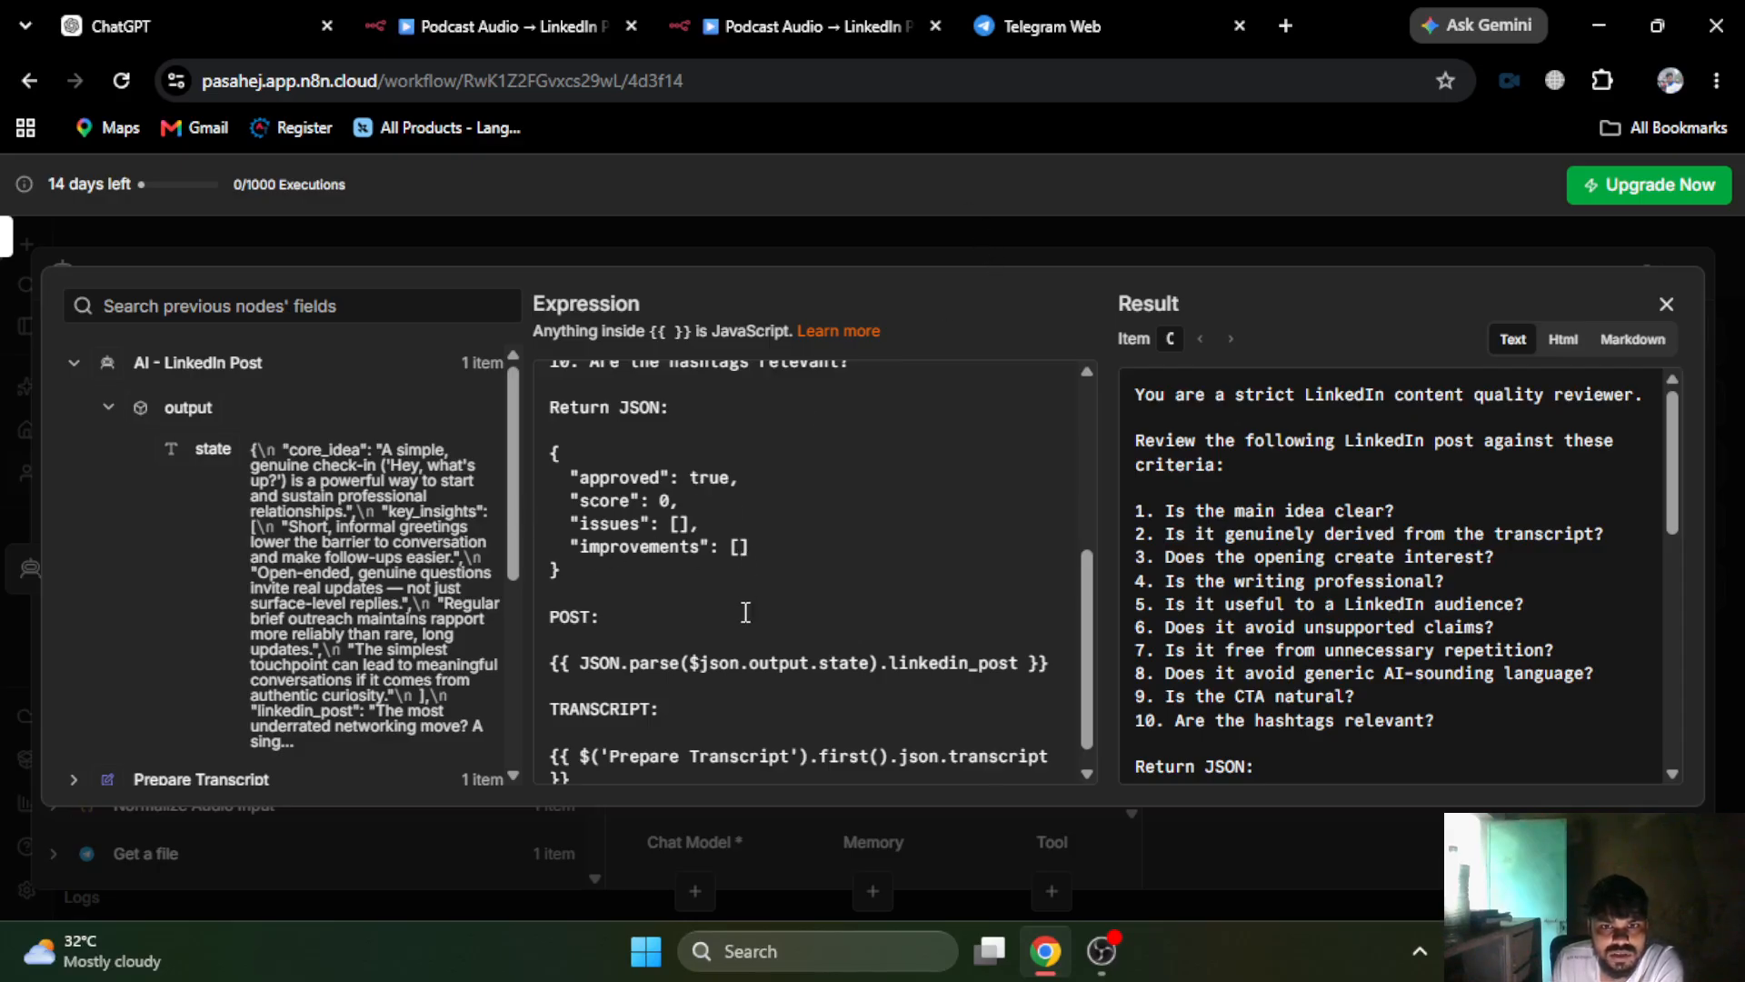
left_click(902, 247)
scroll(1009, 809, "down", 3)
- Check the AI - Quality Check node's settings in the finished reference workflow, then return to the workflow being built
left_click(451, 20)
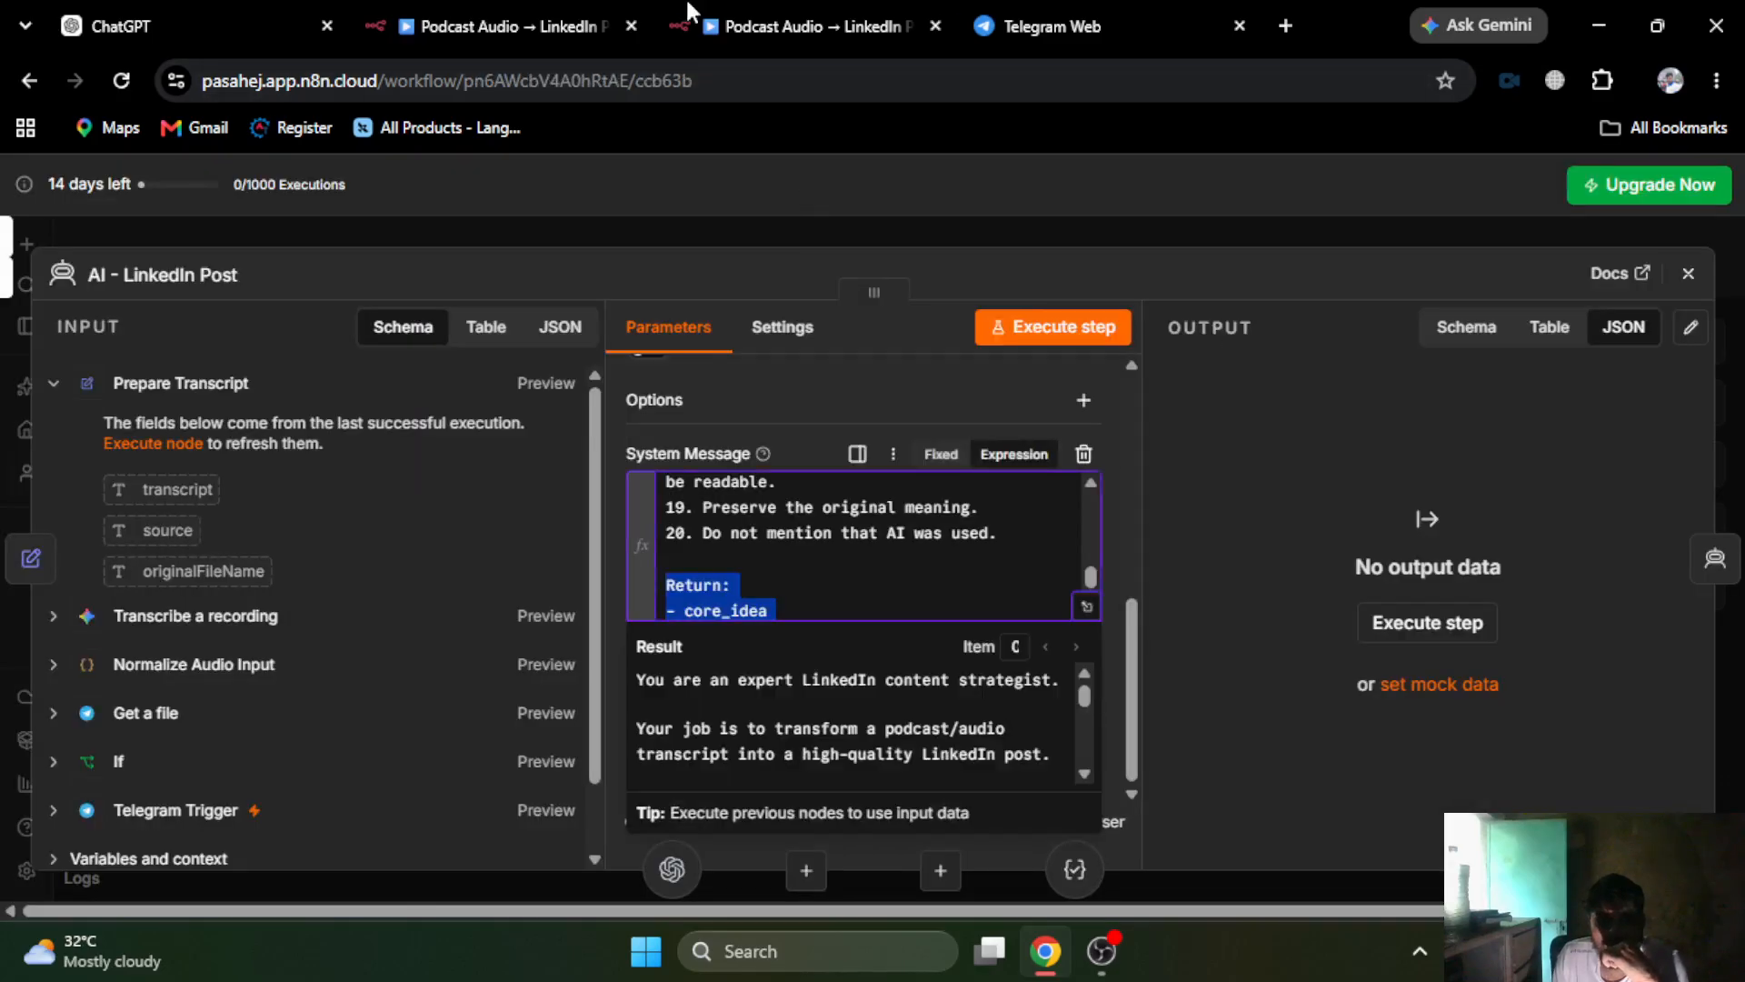
left_click(733, 217)
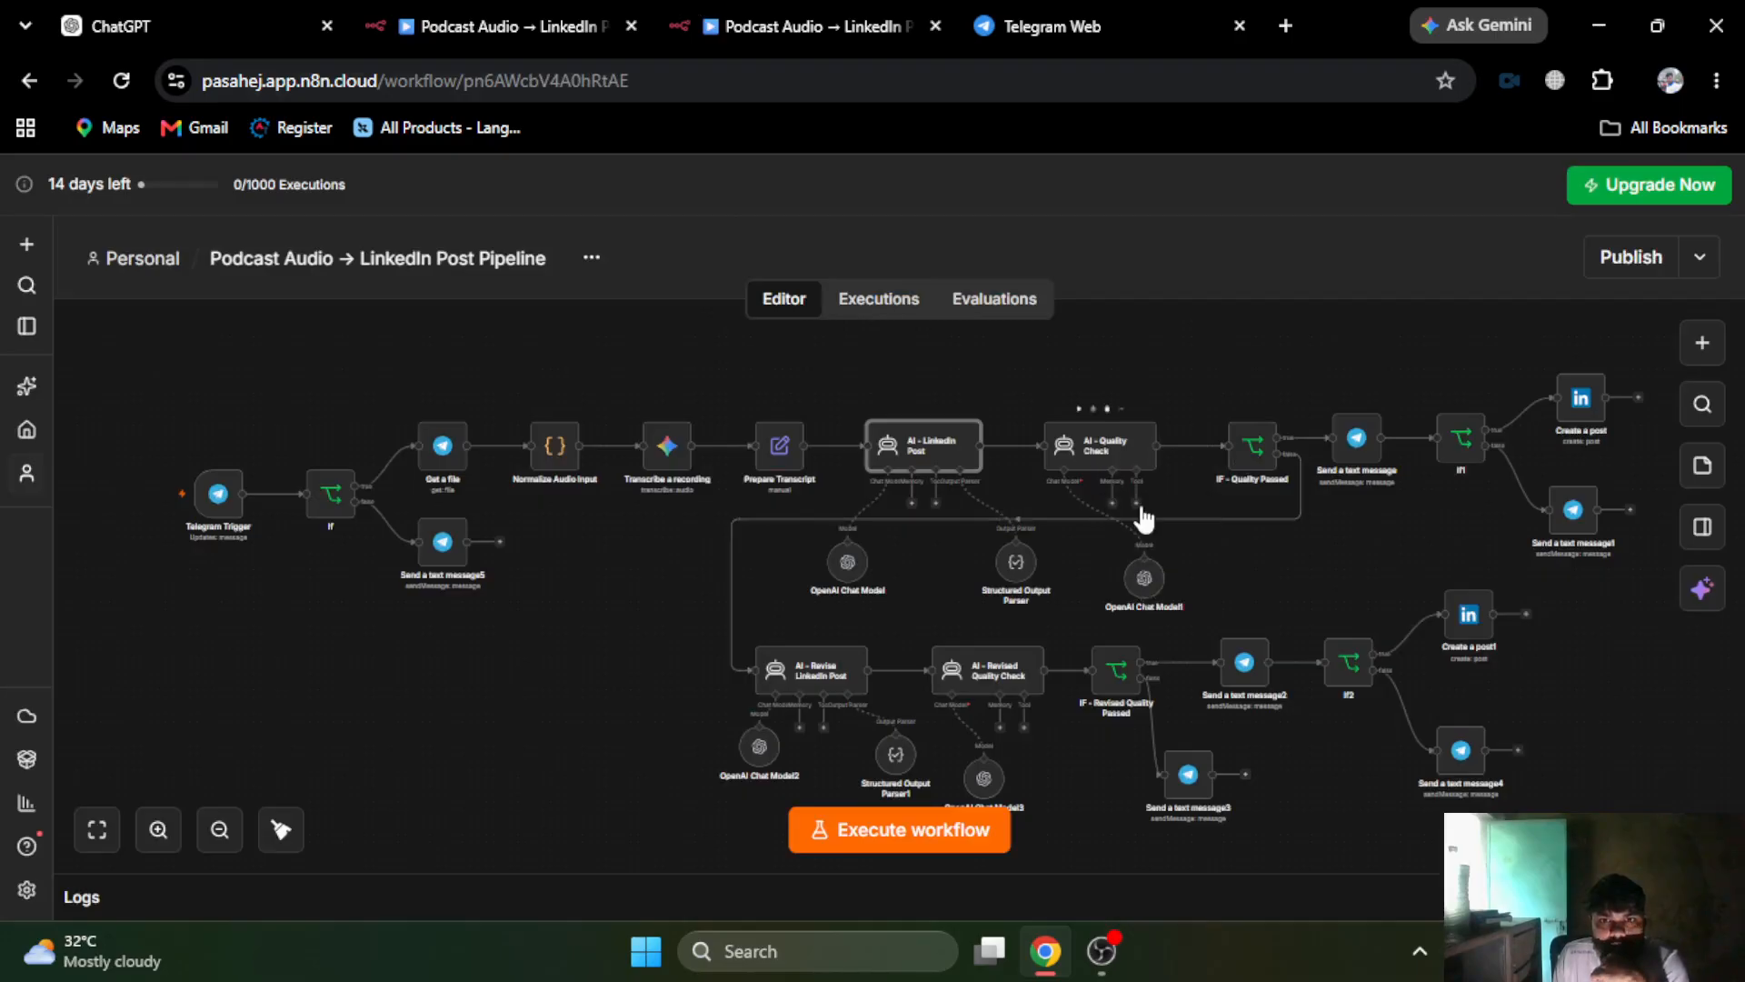
double_click(1097, 443)
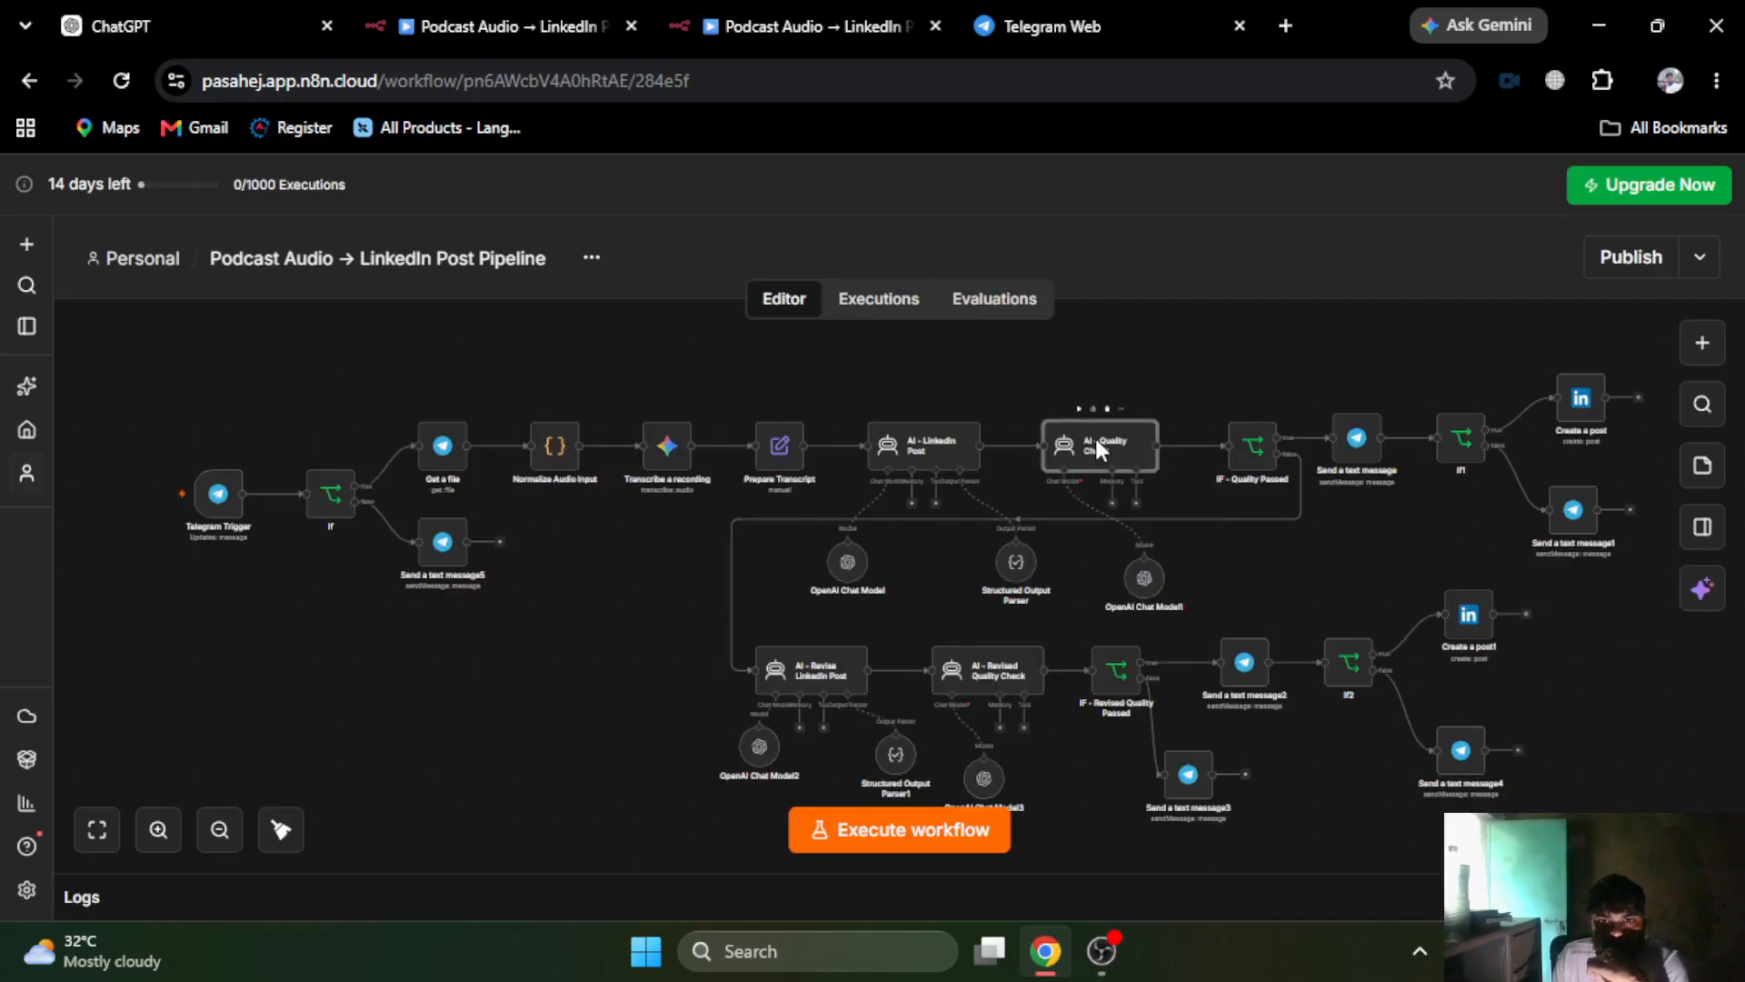
scroll(844, 765, "down", 3)
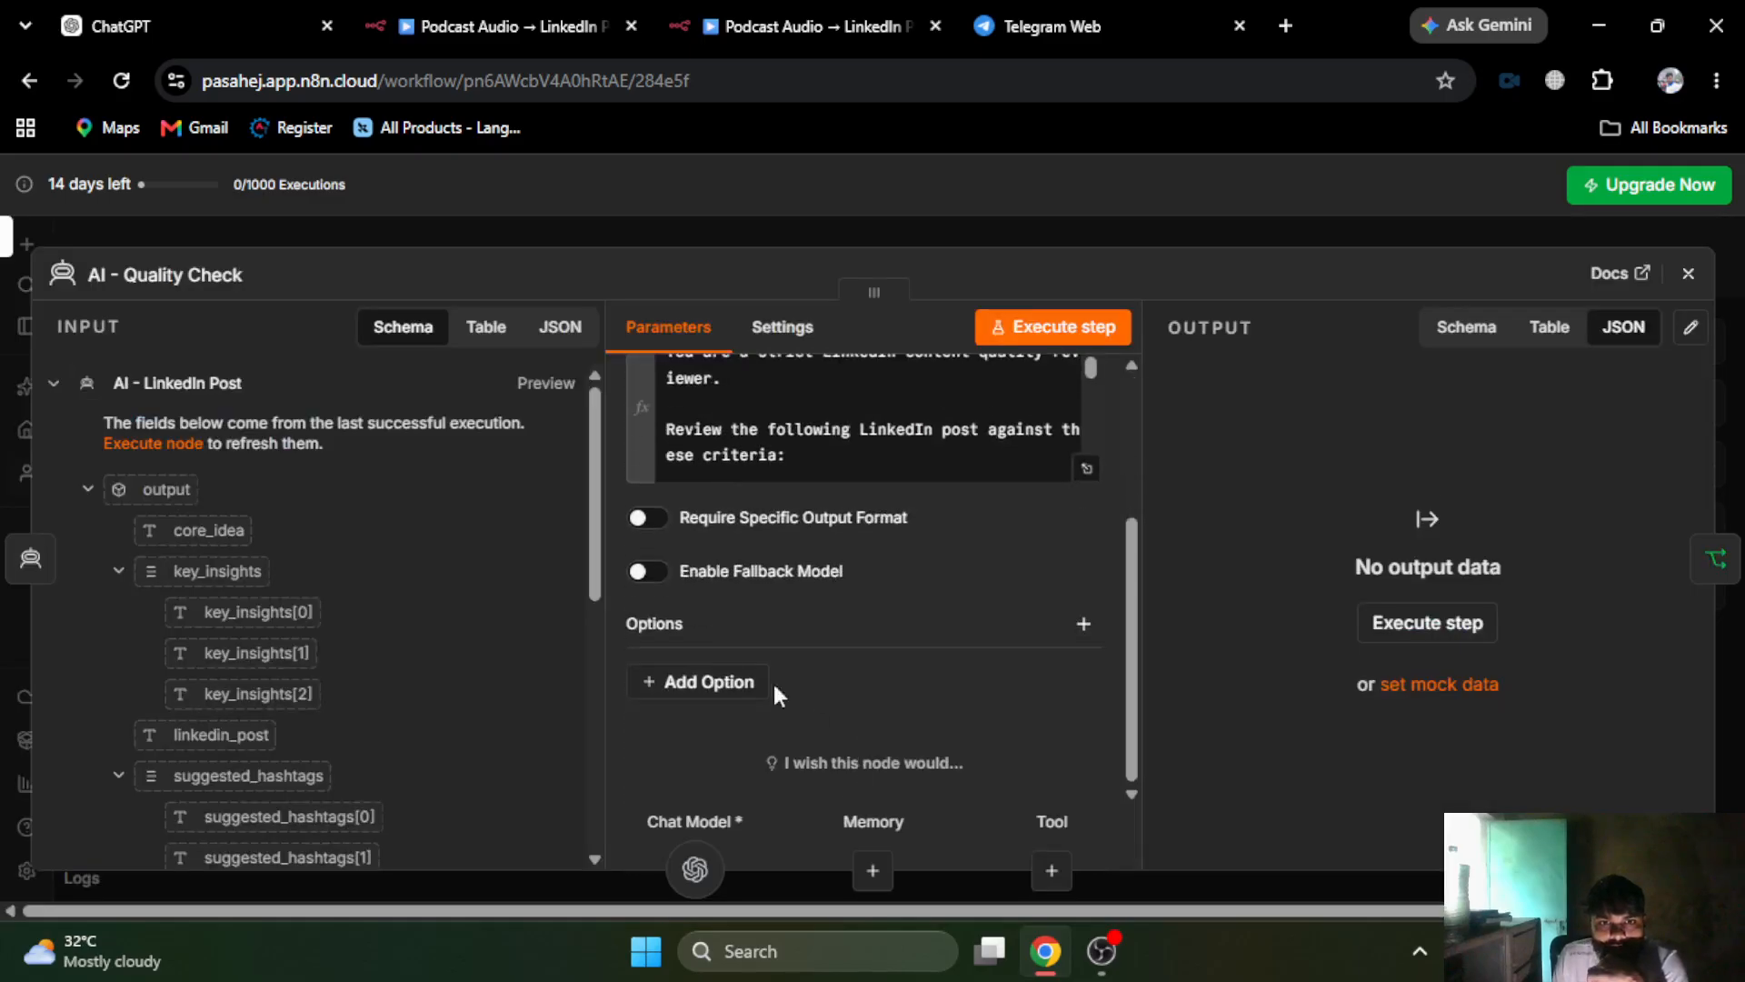
scroll(809, 647, "up", 3)
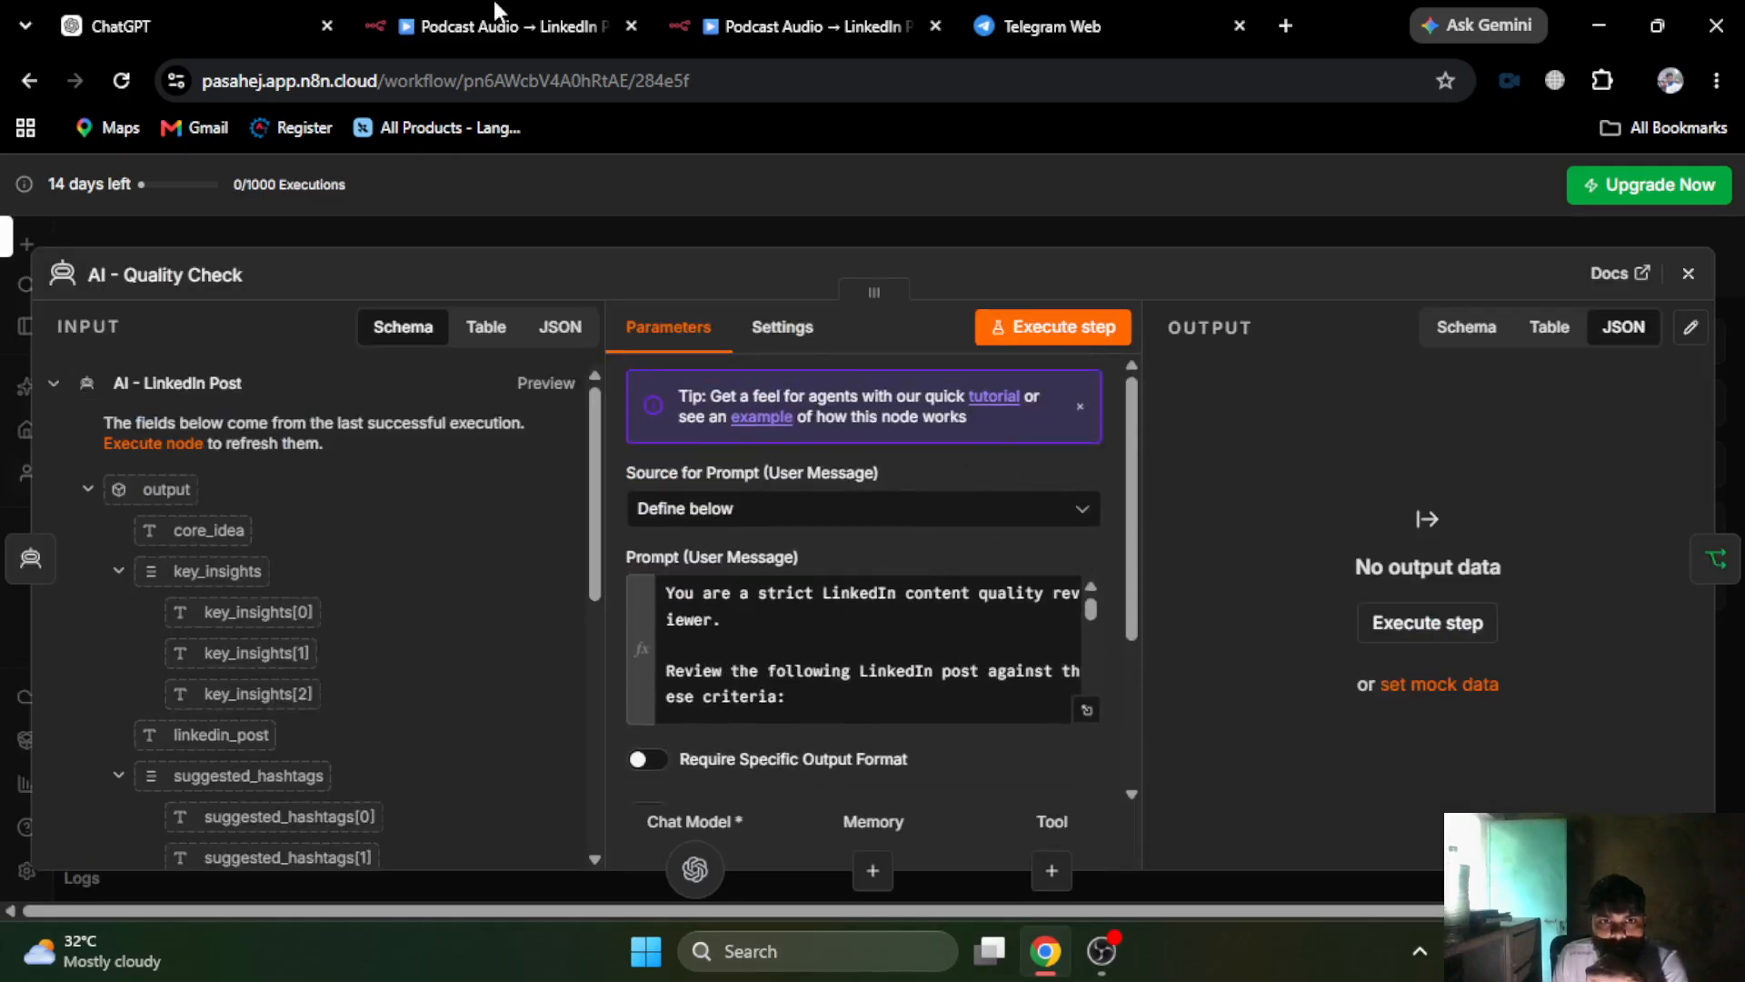
left_click(798, 13)
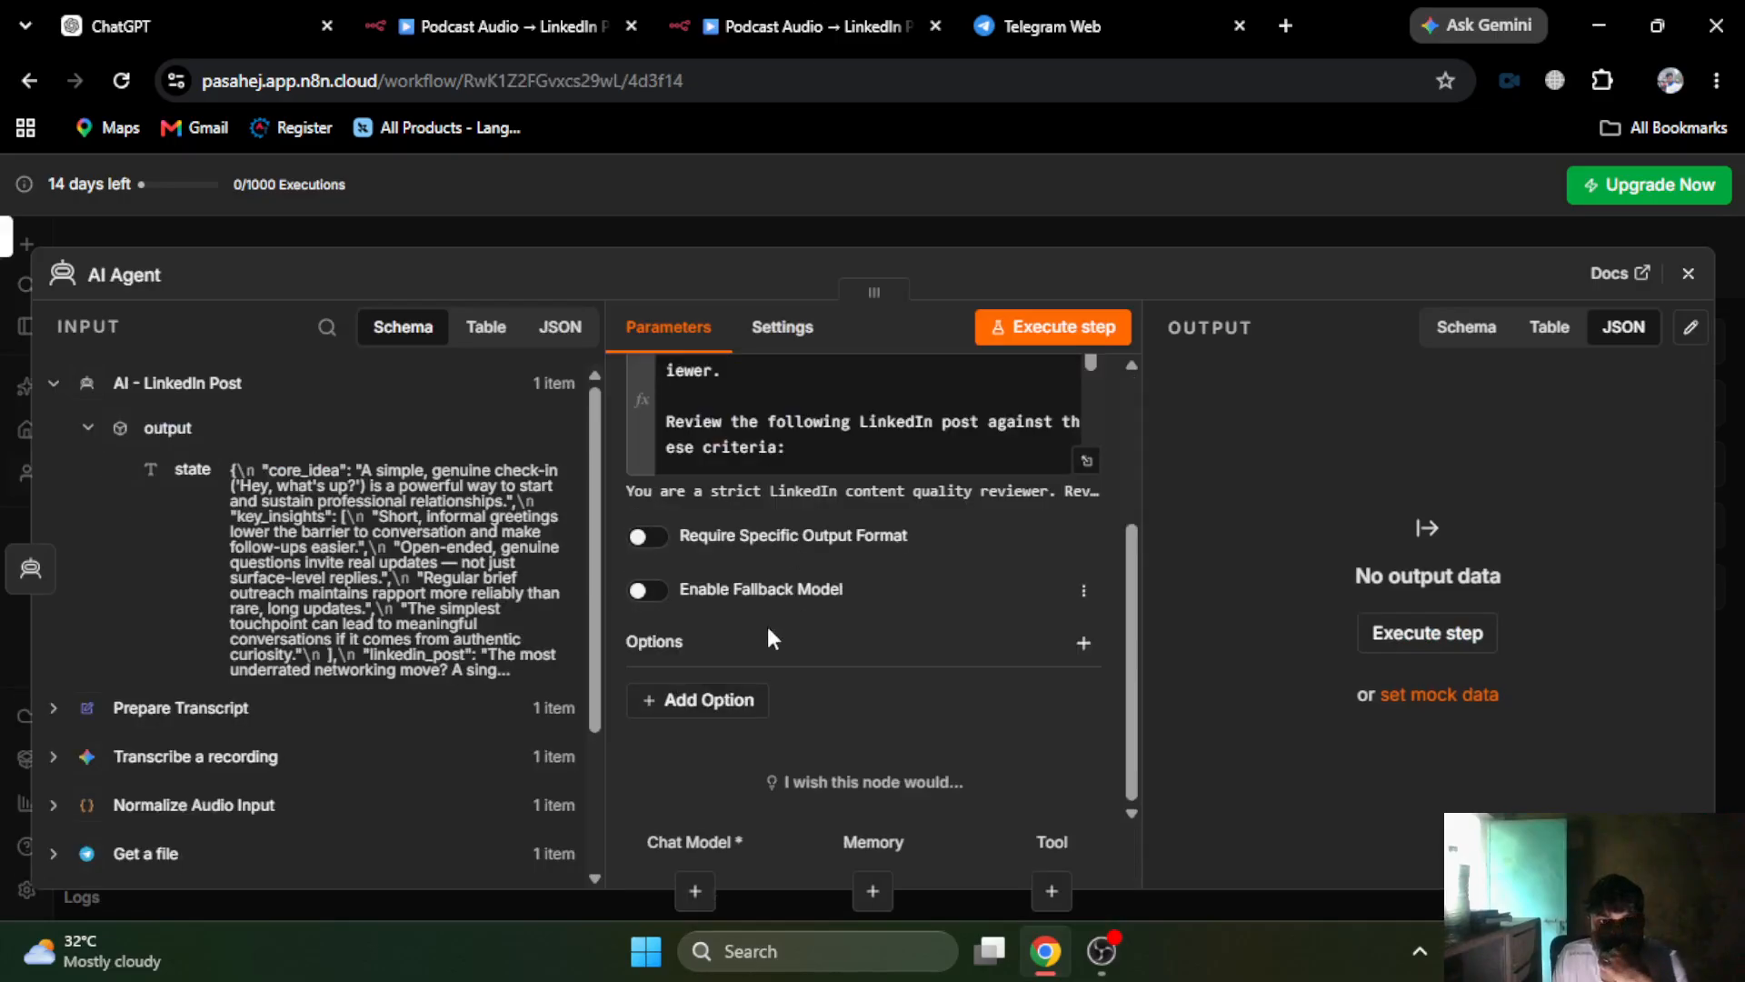
- Attach an OpenAI Chat Model to the AI Agent node and set its model to gpt-5-nano
left_click(912, 240)
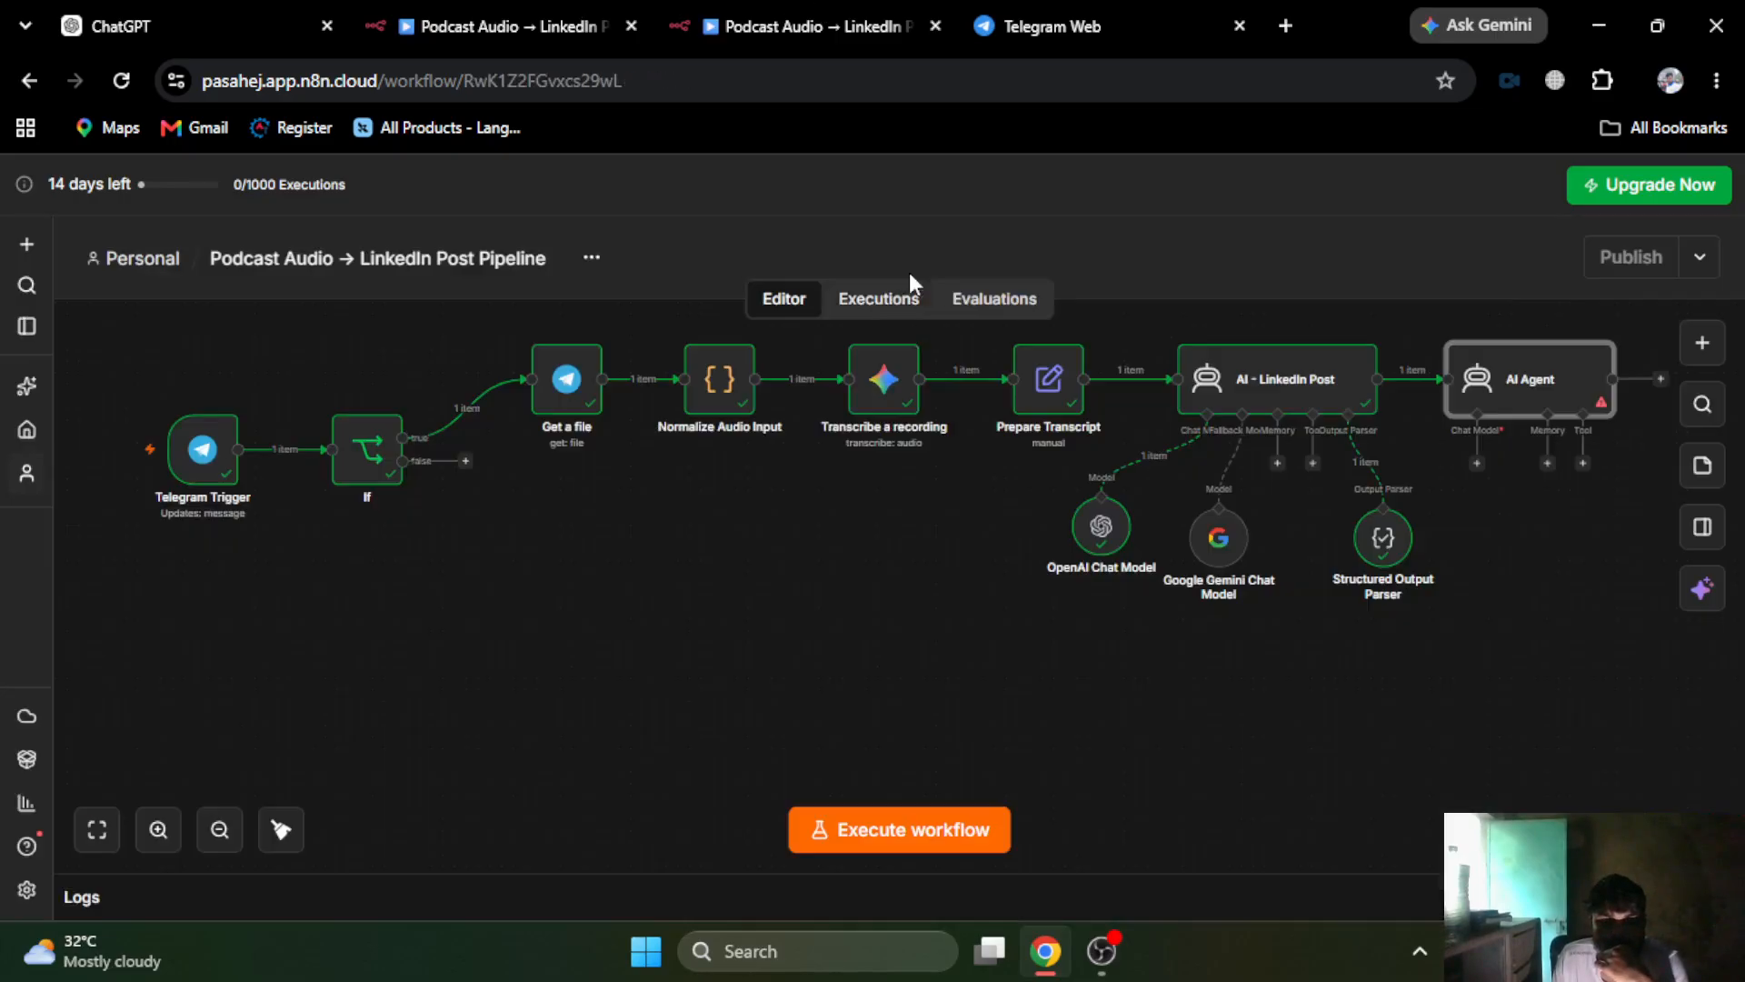
left_click(1475, 464)
type("open")
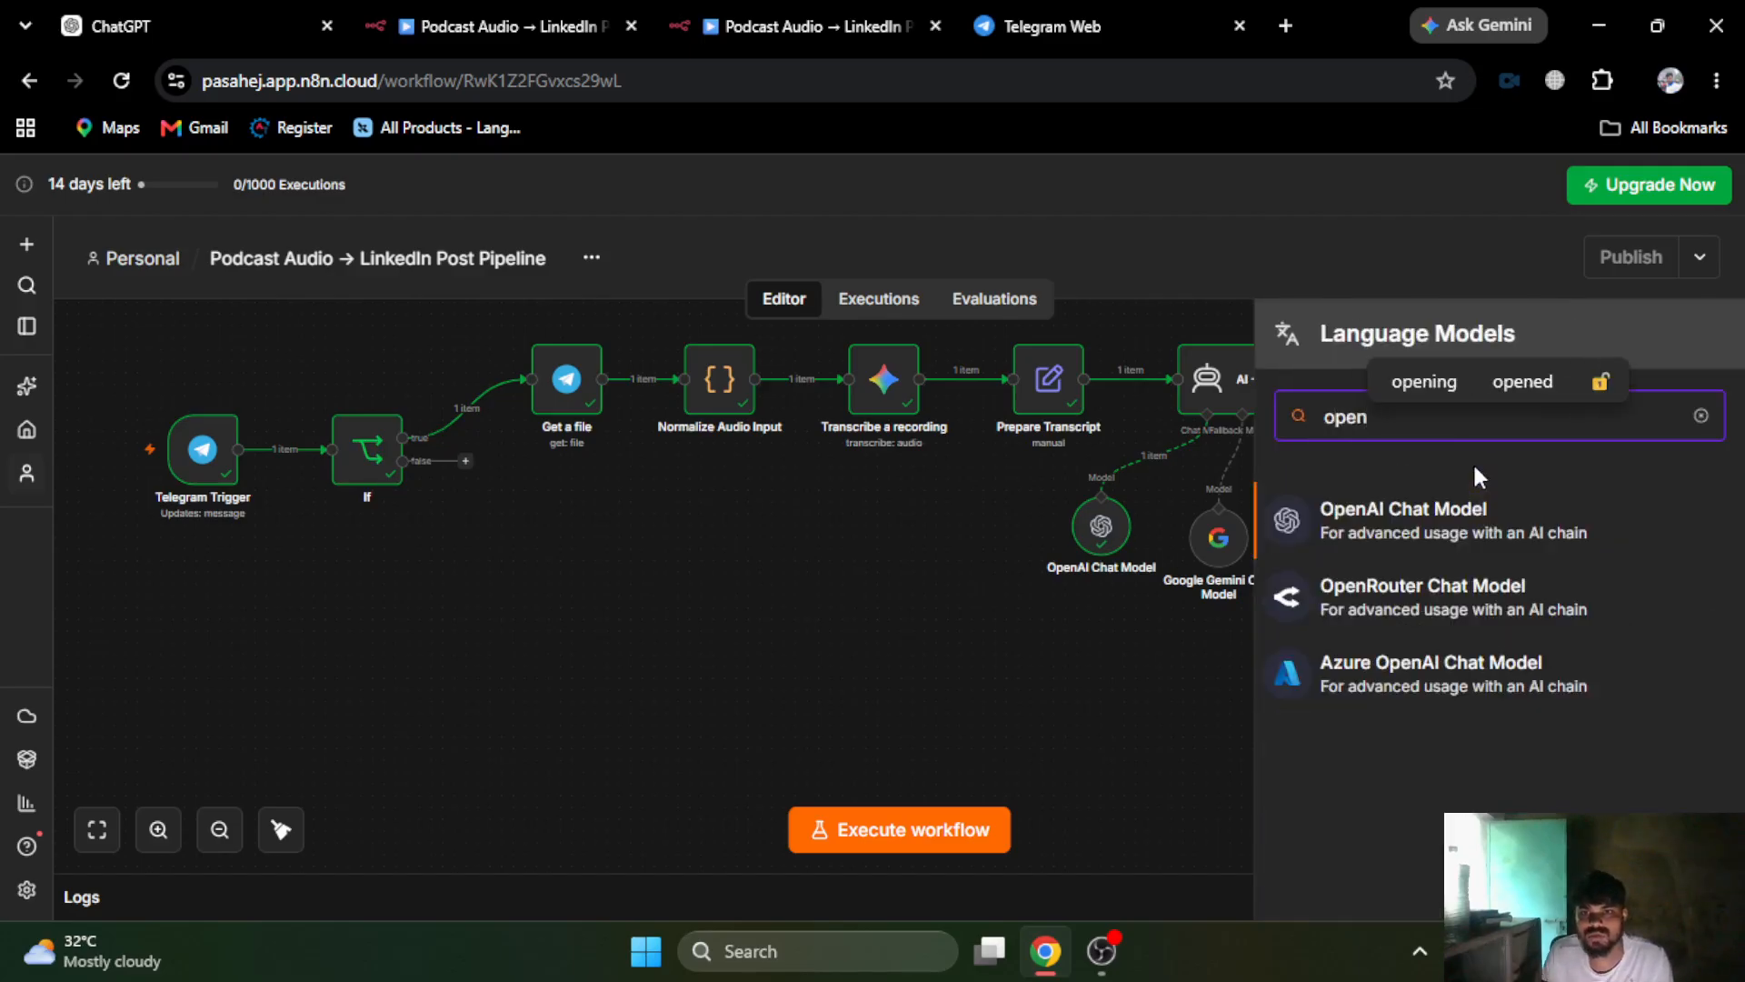
left_click(1399, 522)
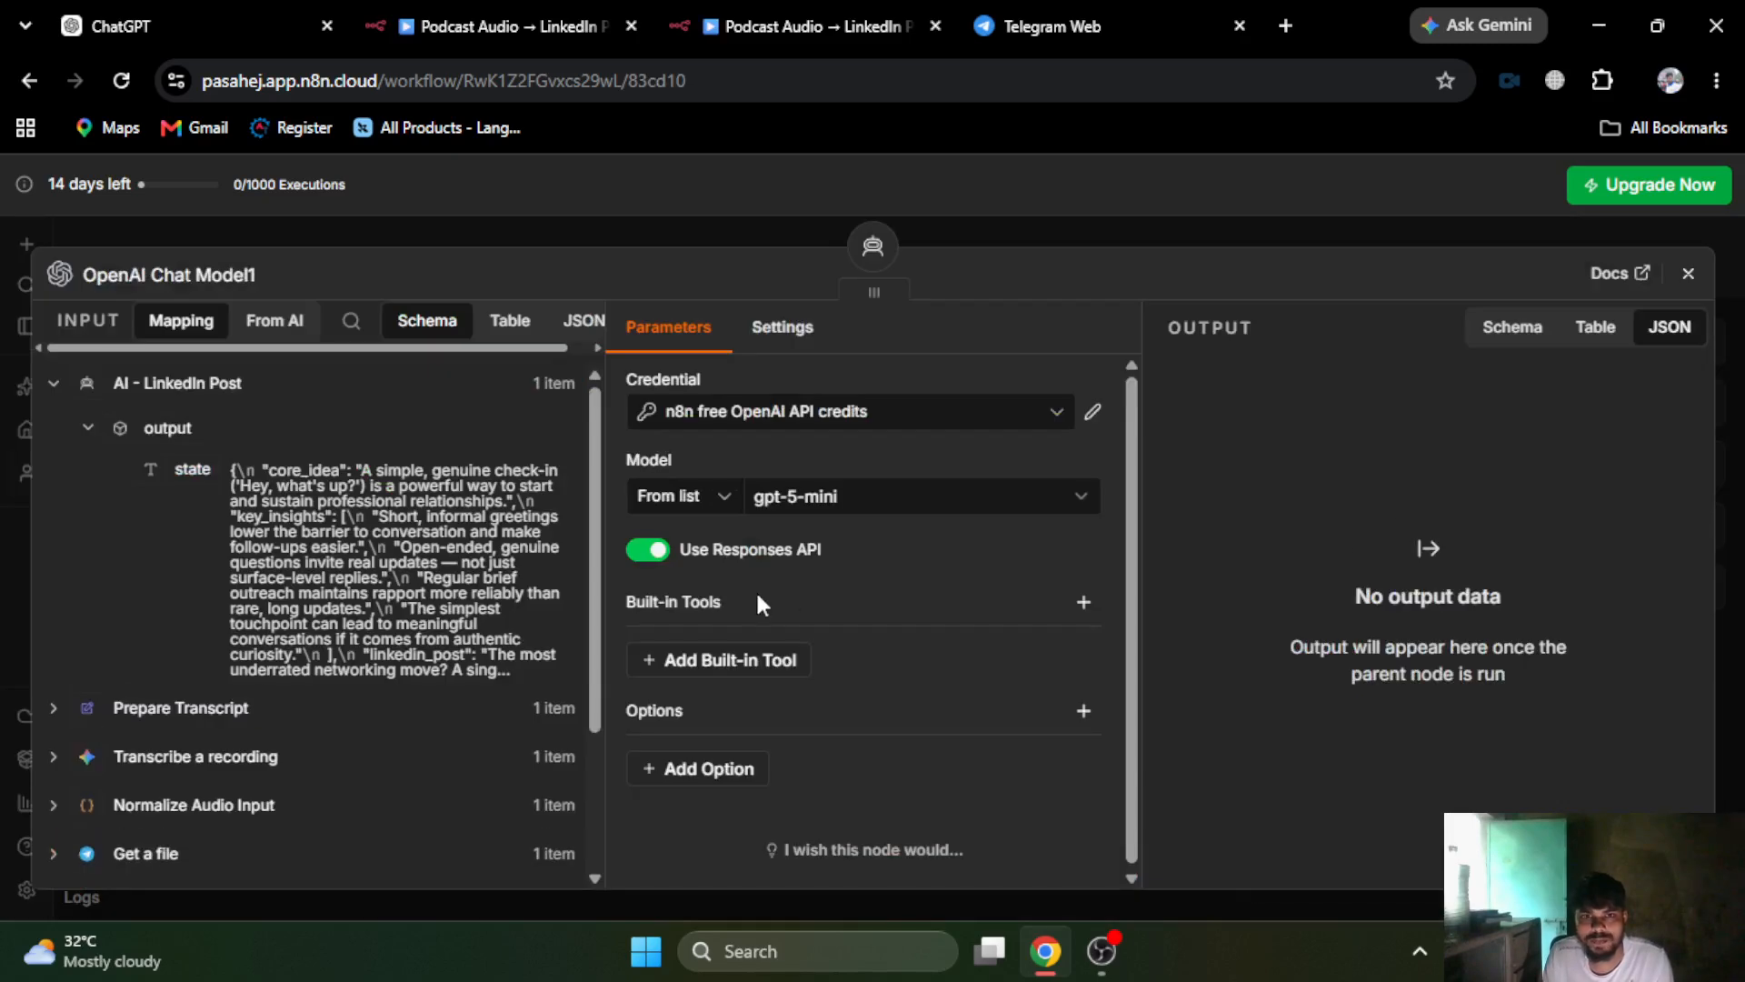
left_click(809, 496)
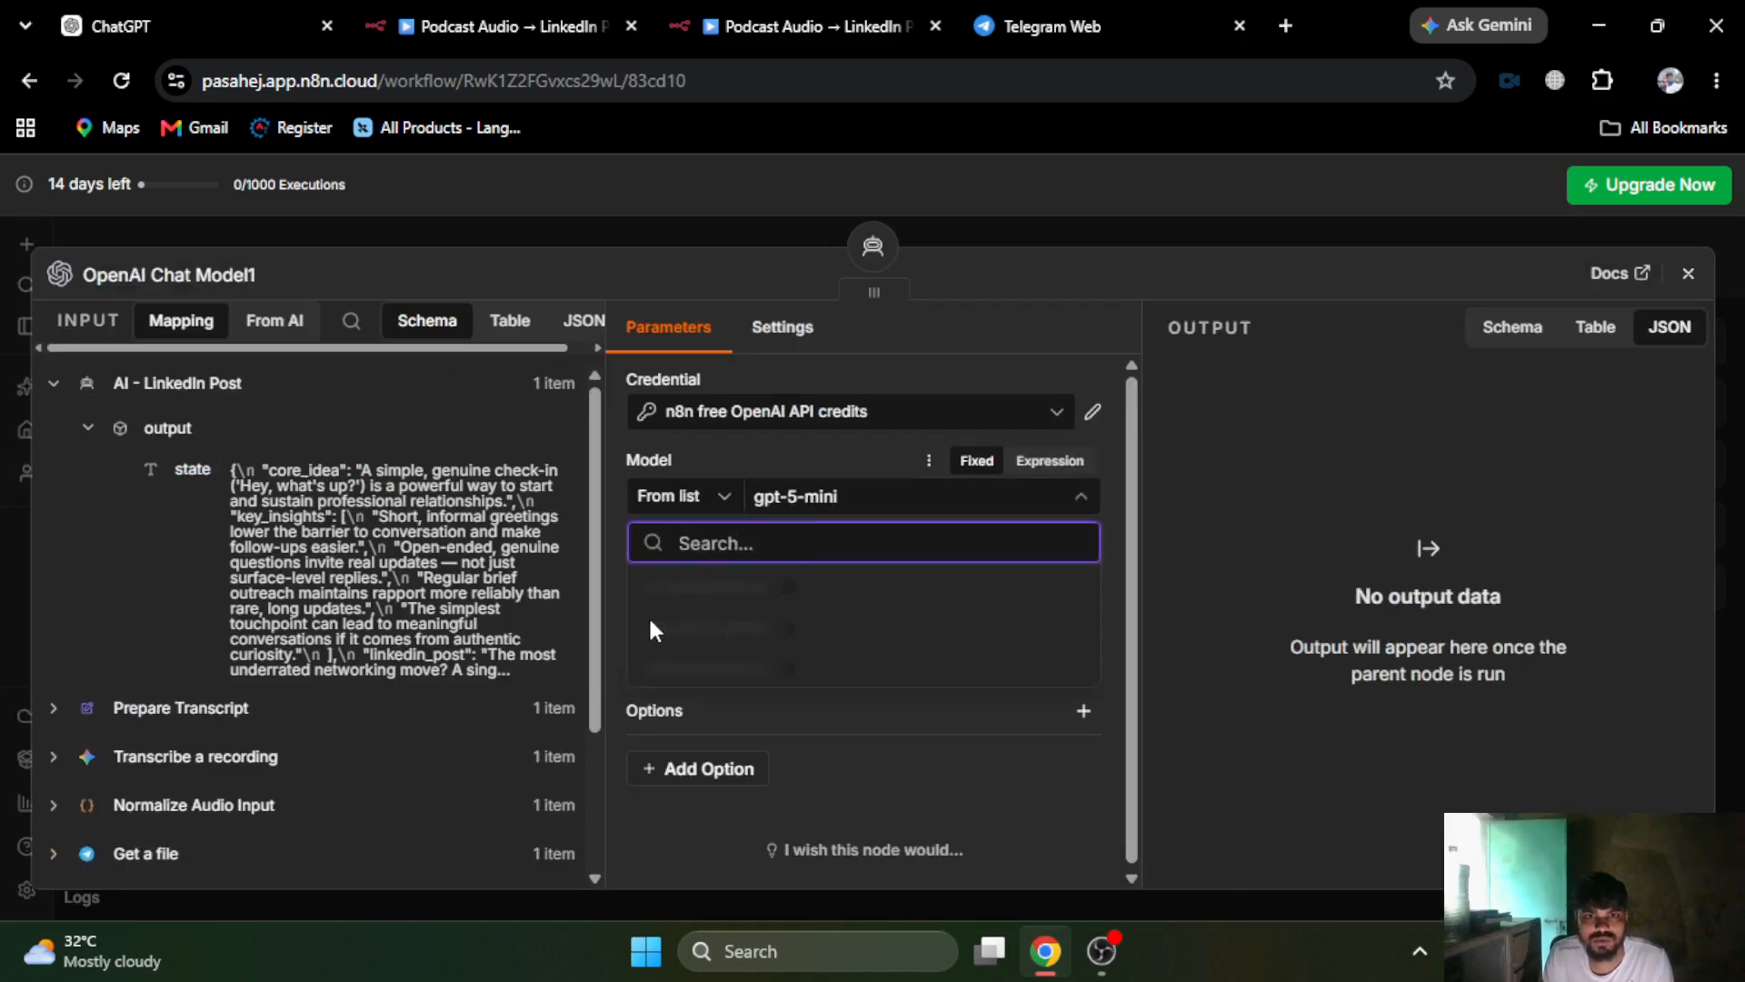
left_click(718, 625)
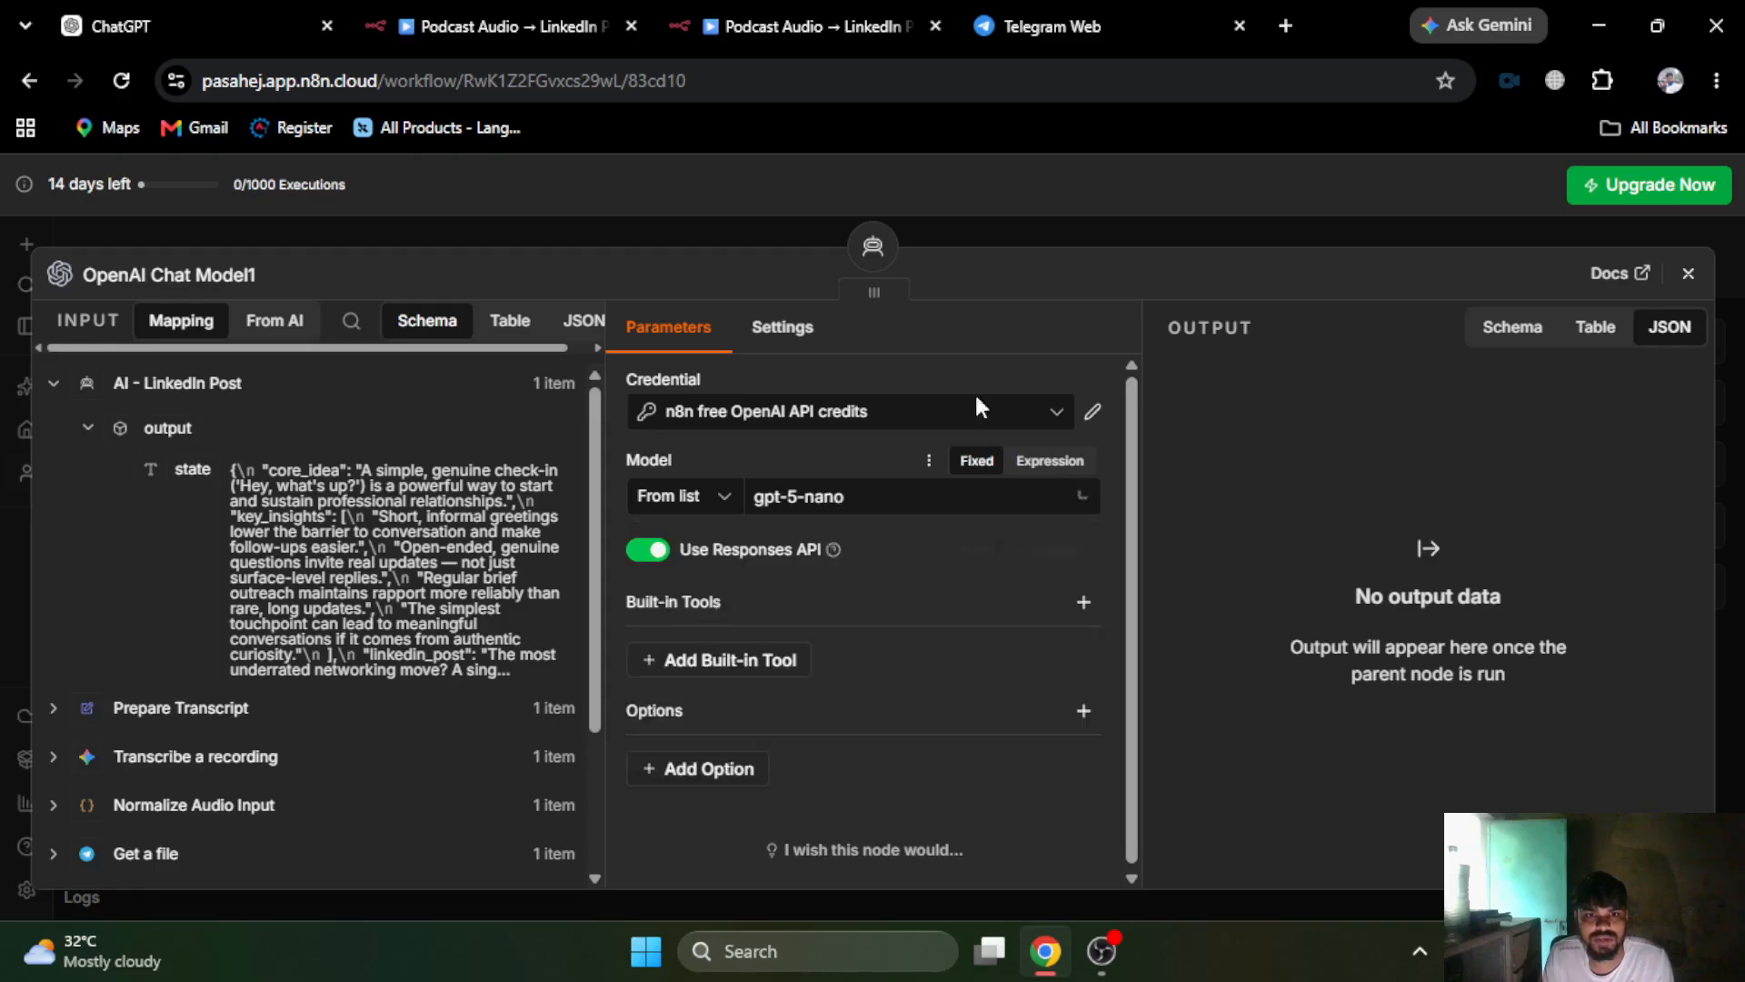
left_click(1038, 224)
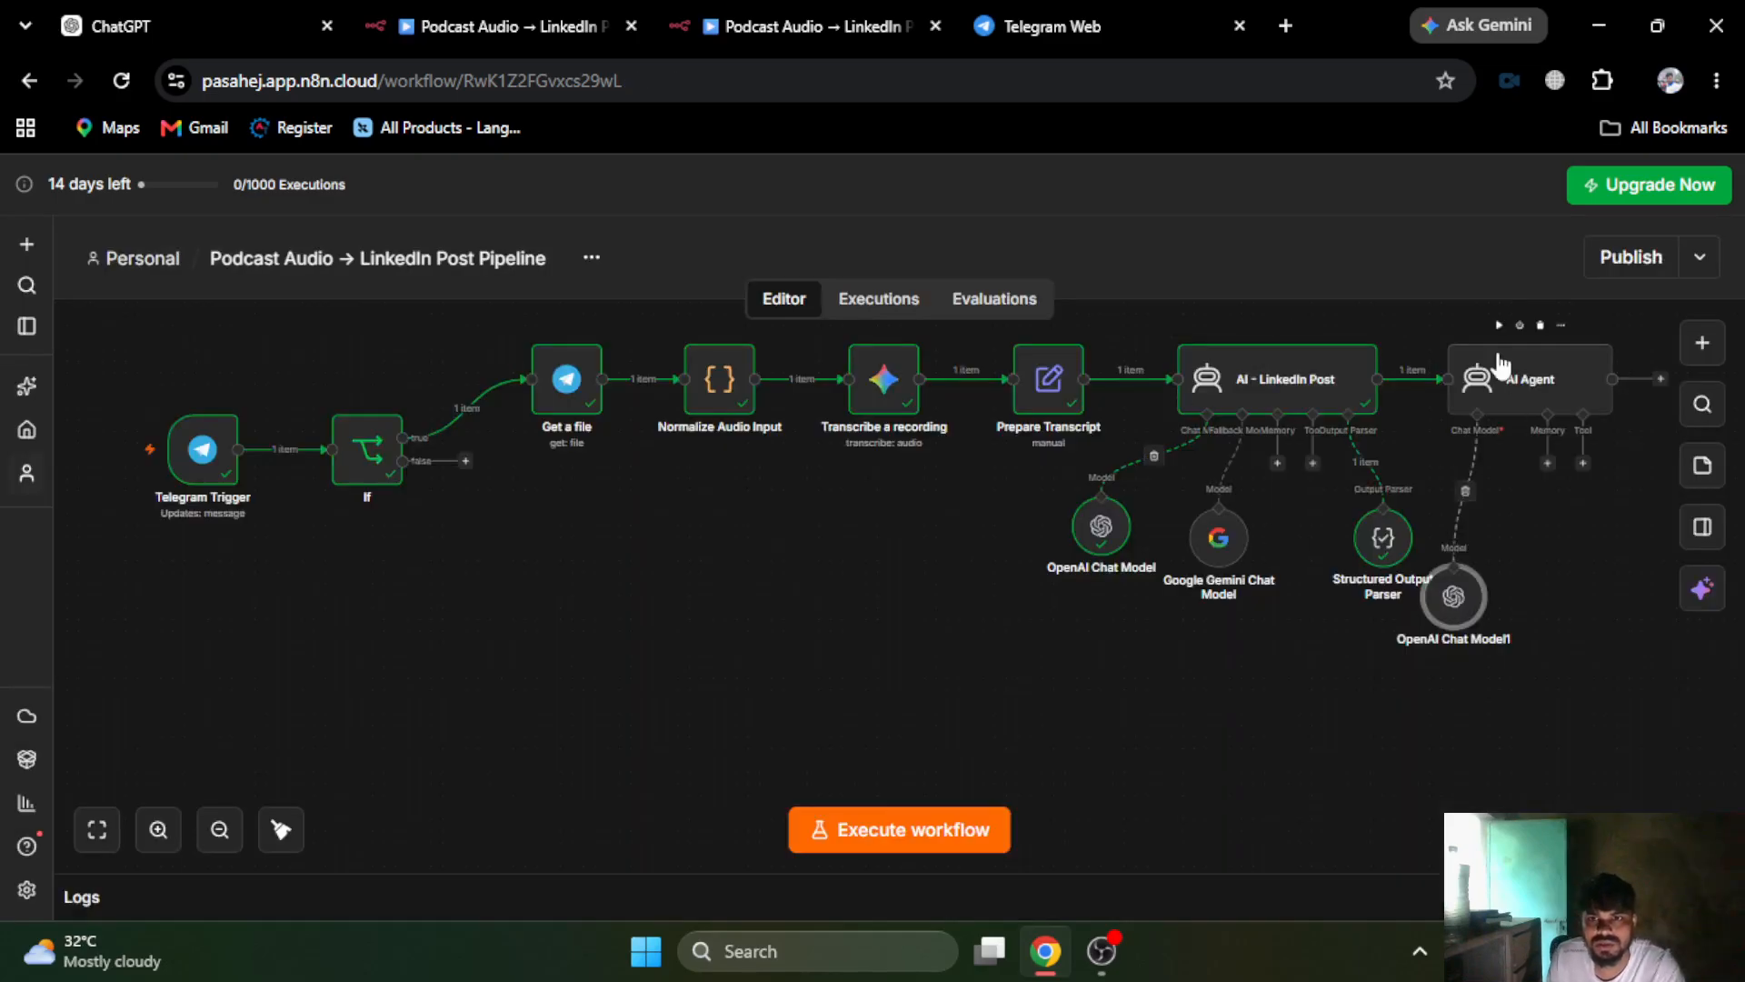
- Execute the AI Agent node and move its OpenAI Chat Model beneath it, beside the Structured Output Parser
left_click(1499, 324)
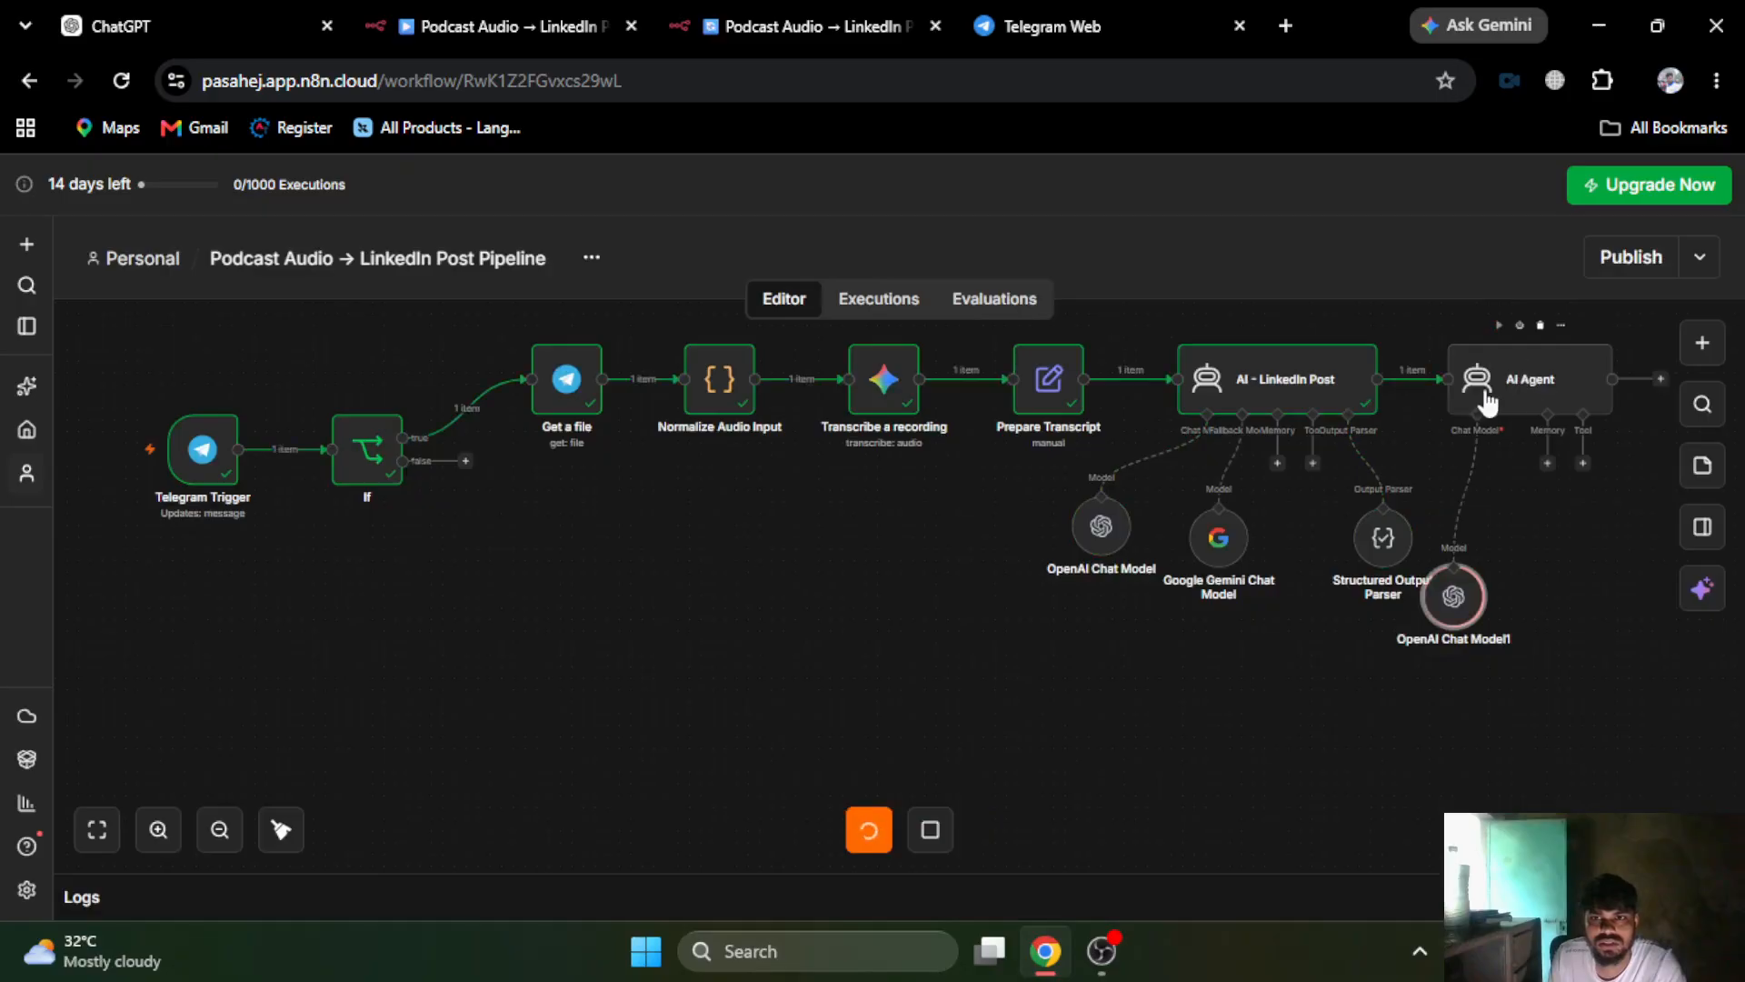
left_click_drag(1454, 600, 1489, 552)
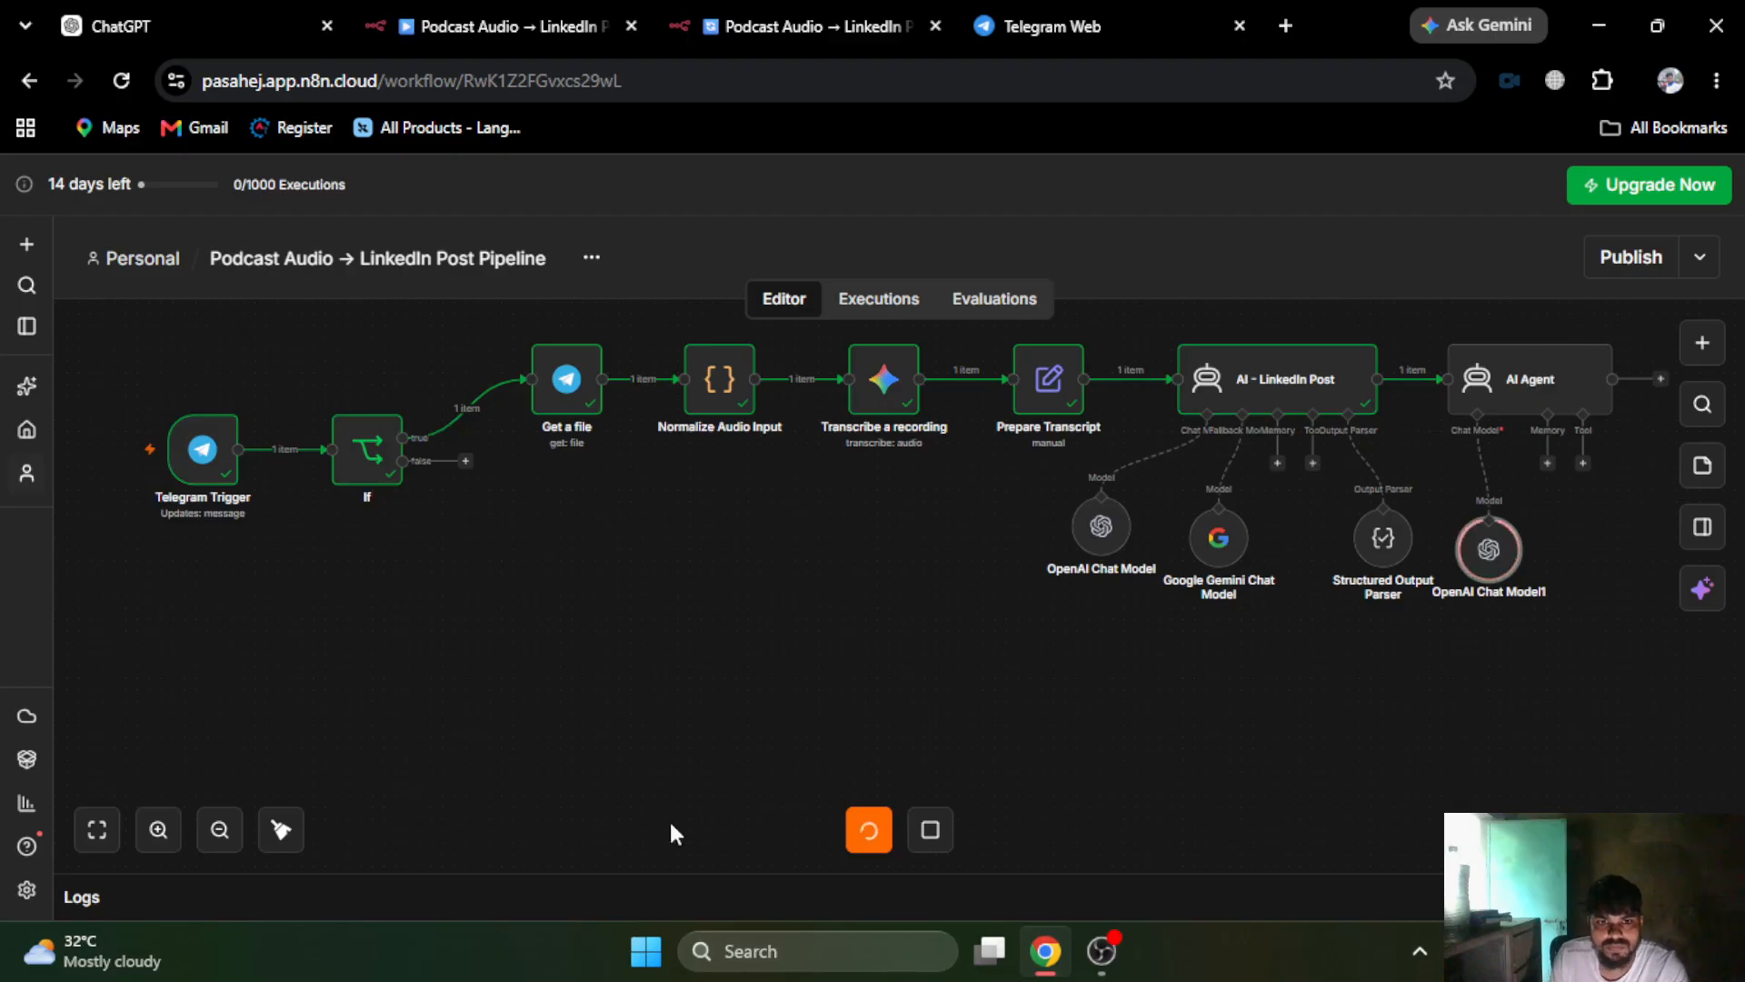
left_click(88, 838)
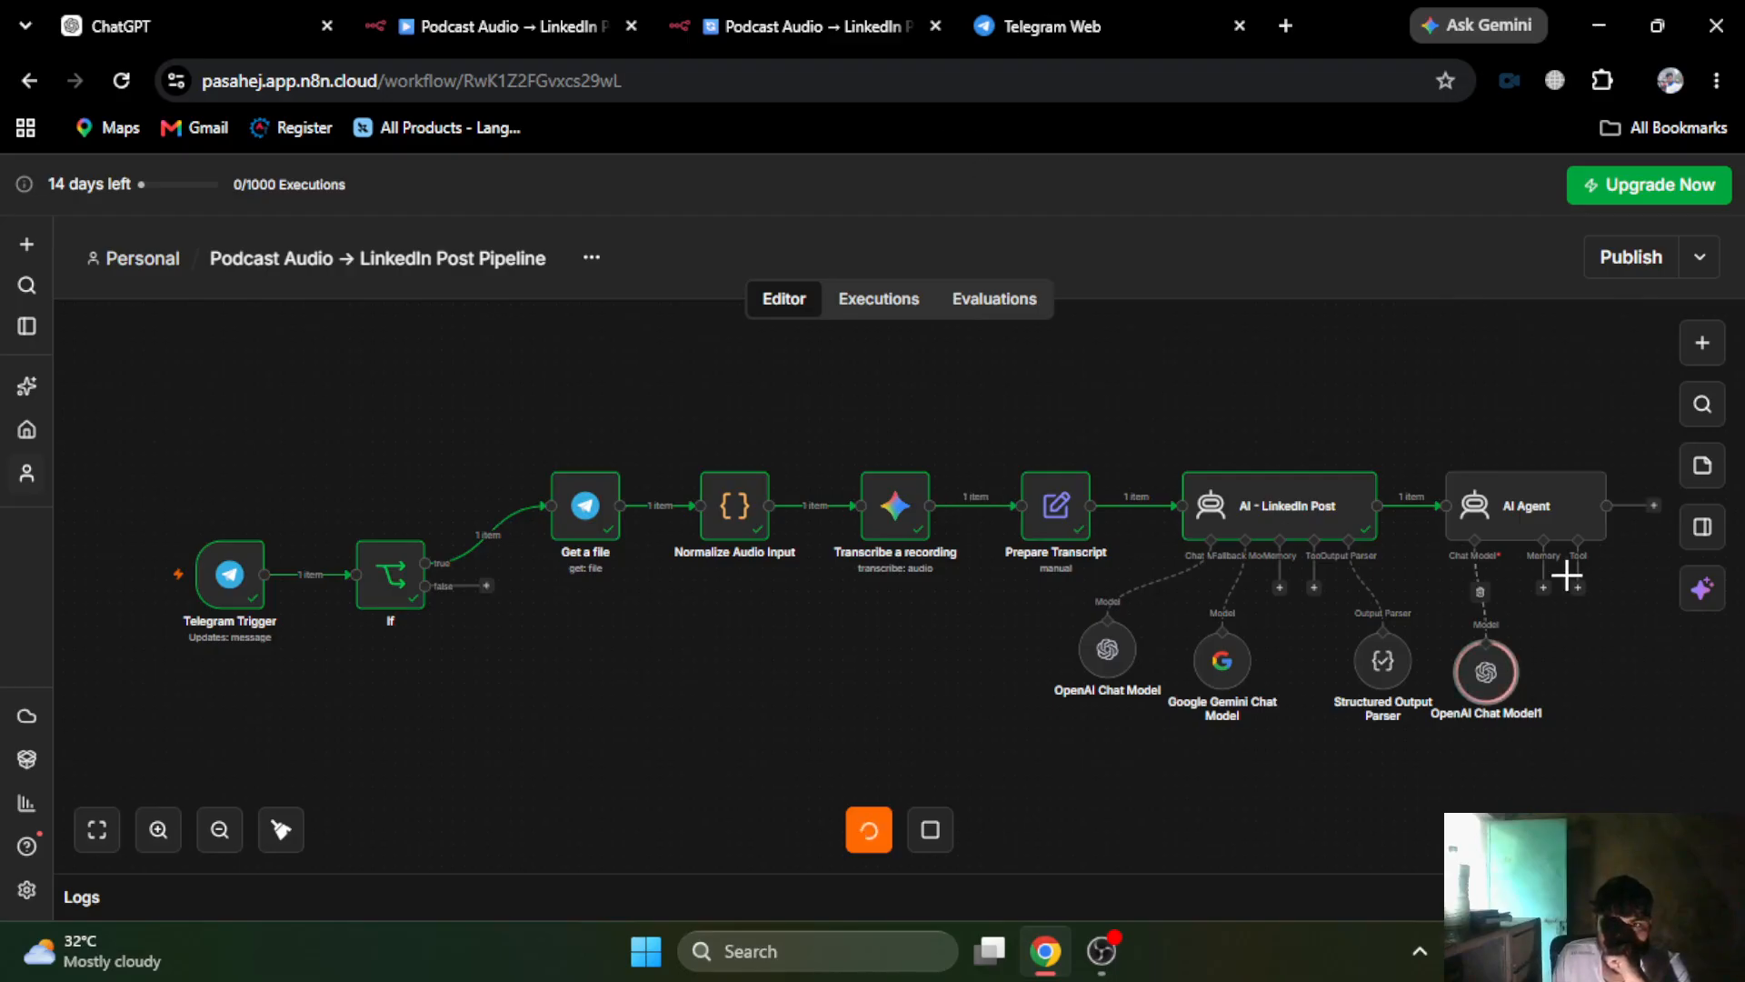
- Inspect the approved, score and issues values in the AI Agent's output, then return to the canvas
left_click(1496, 509)
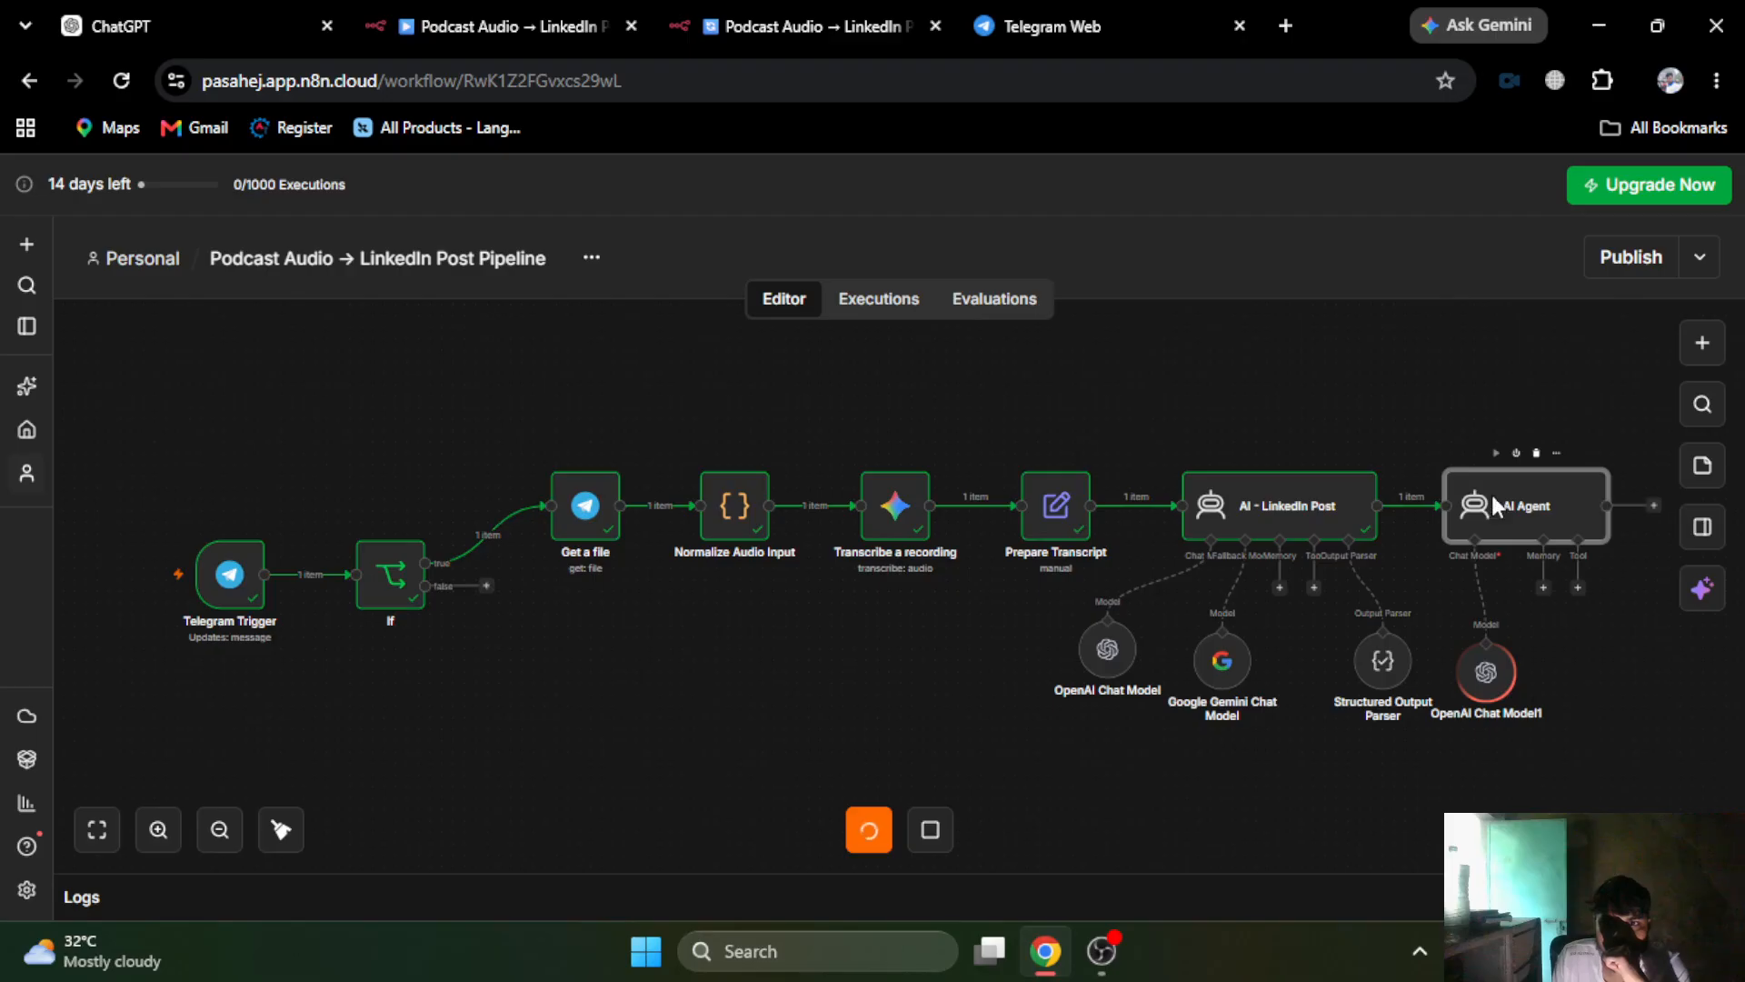
double_click(1492, 495)
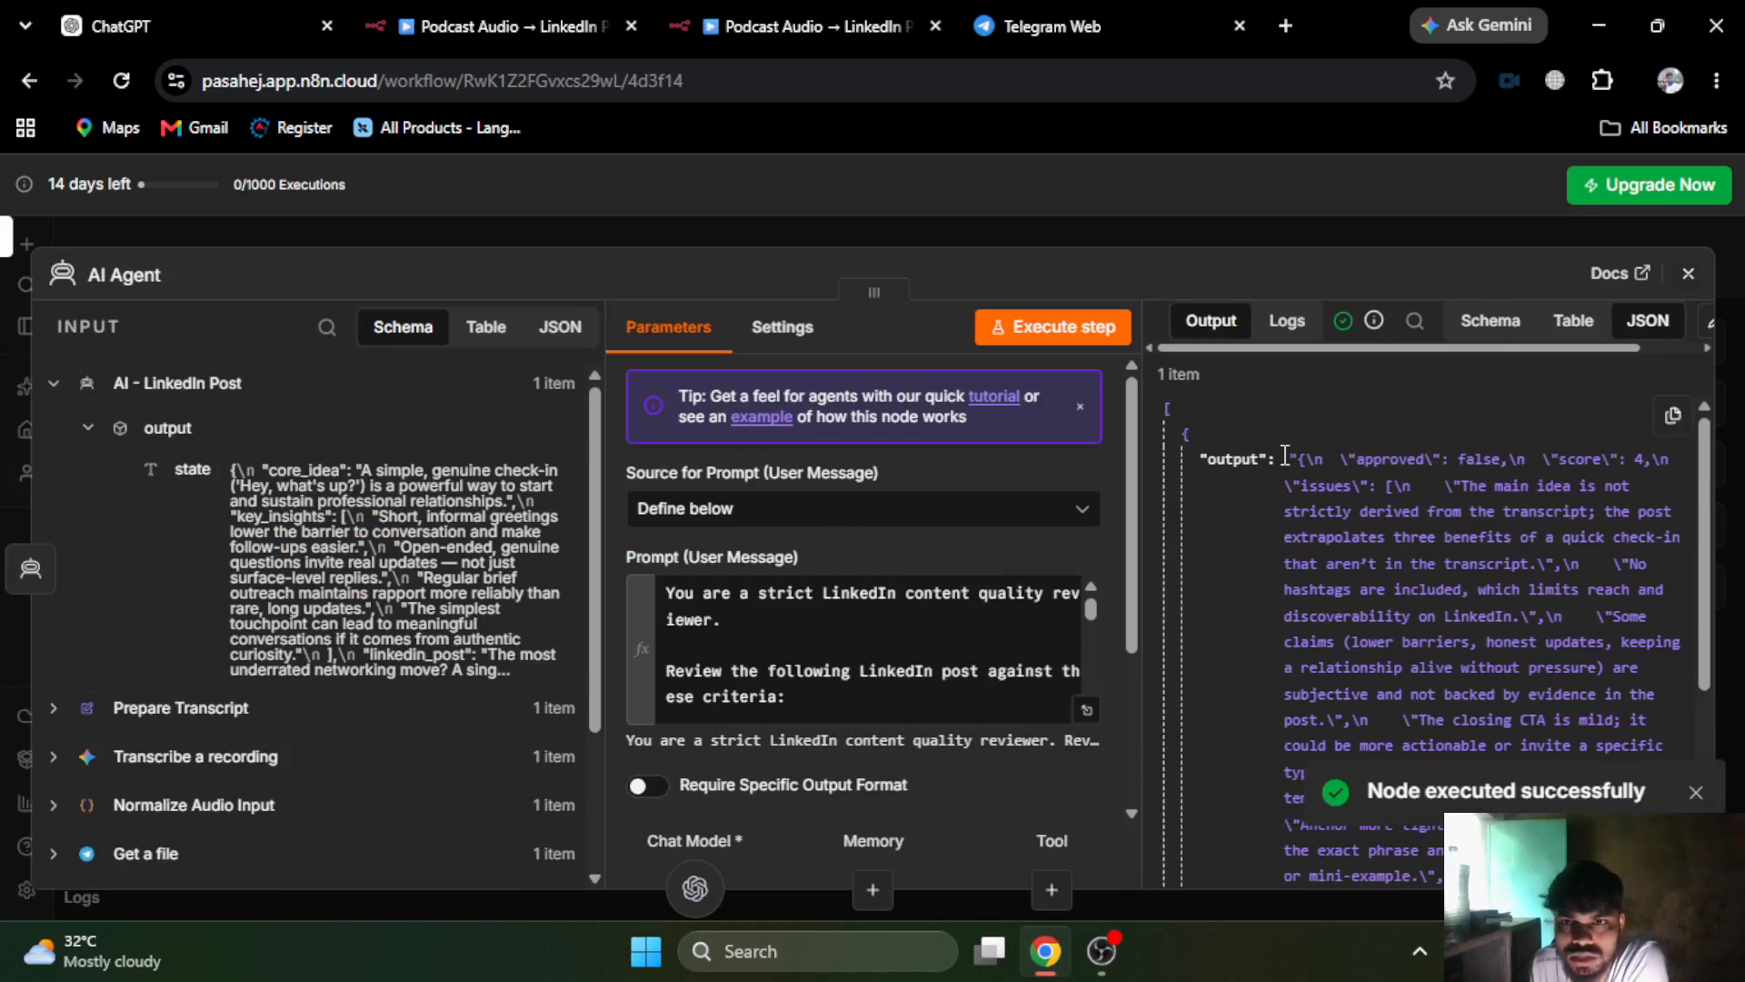
left_click_drag(1424, 459, 1491, 459)
left_click_drag(1662, 459, 1558, 459)
left_click_drag(1383, 457, 1700, 468)
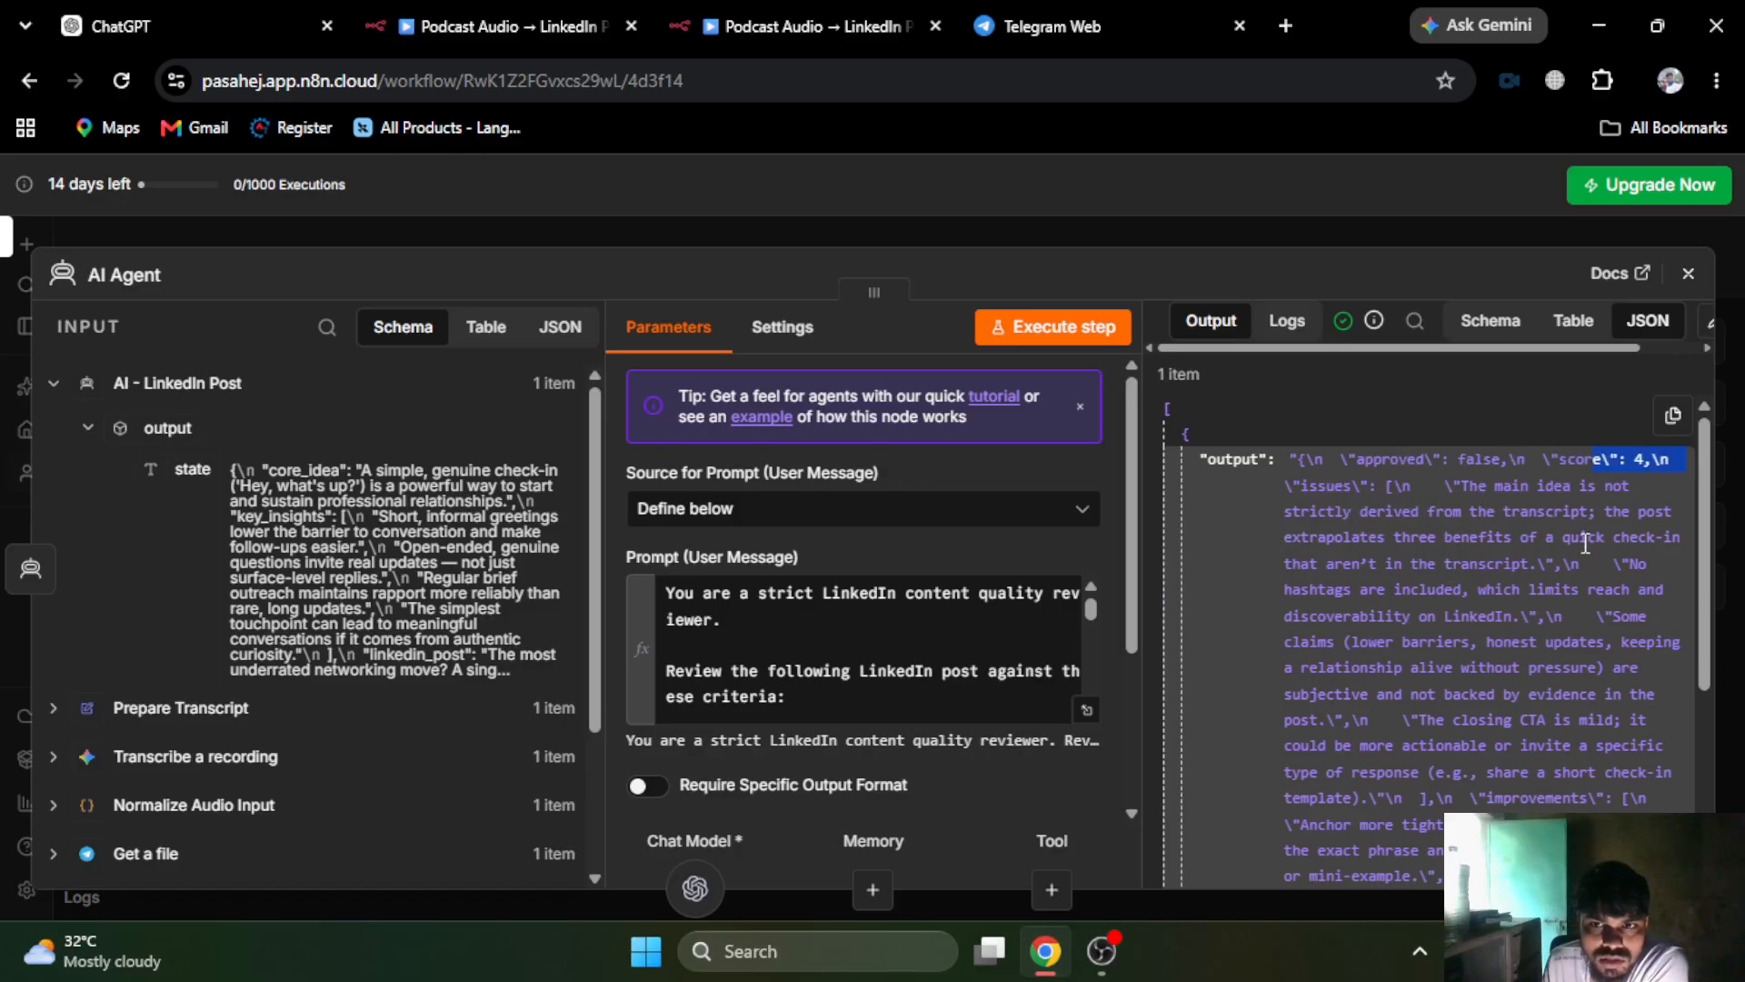
left_click(1098, 235)
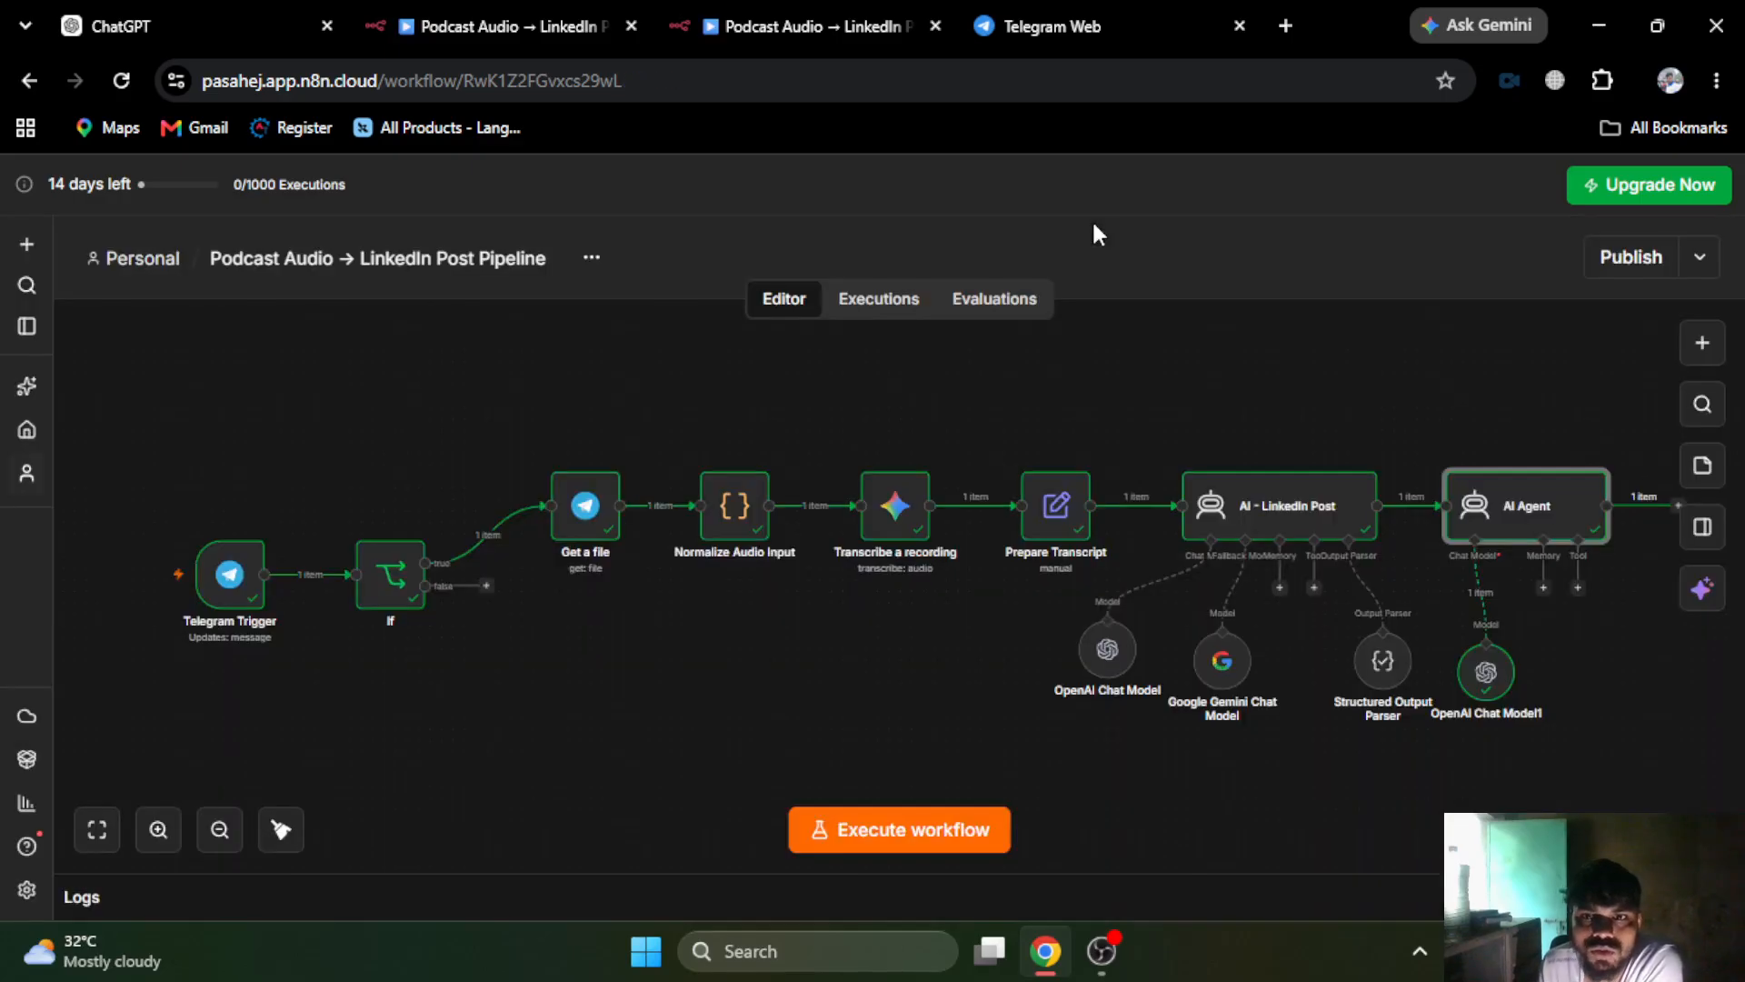
- Review the approved and score values in the AI Agent's output, then return to the canvas
double_click(1552, 482)
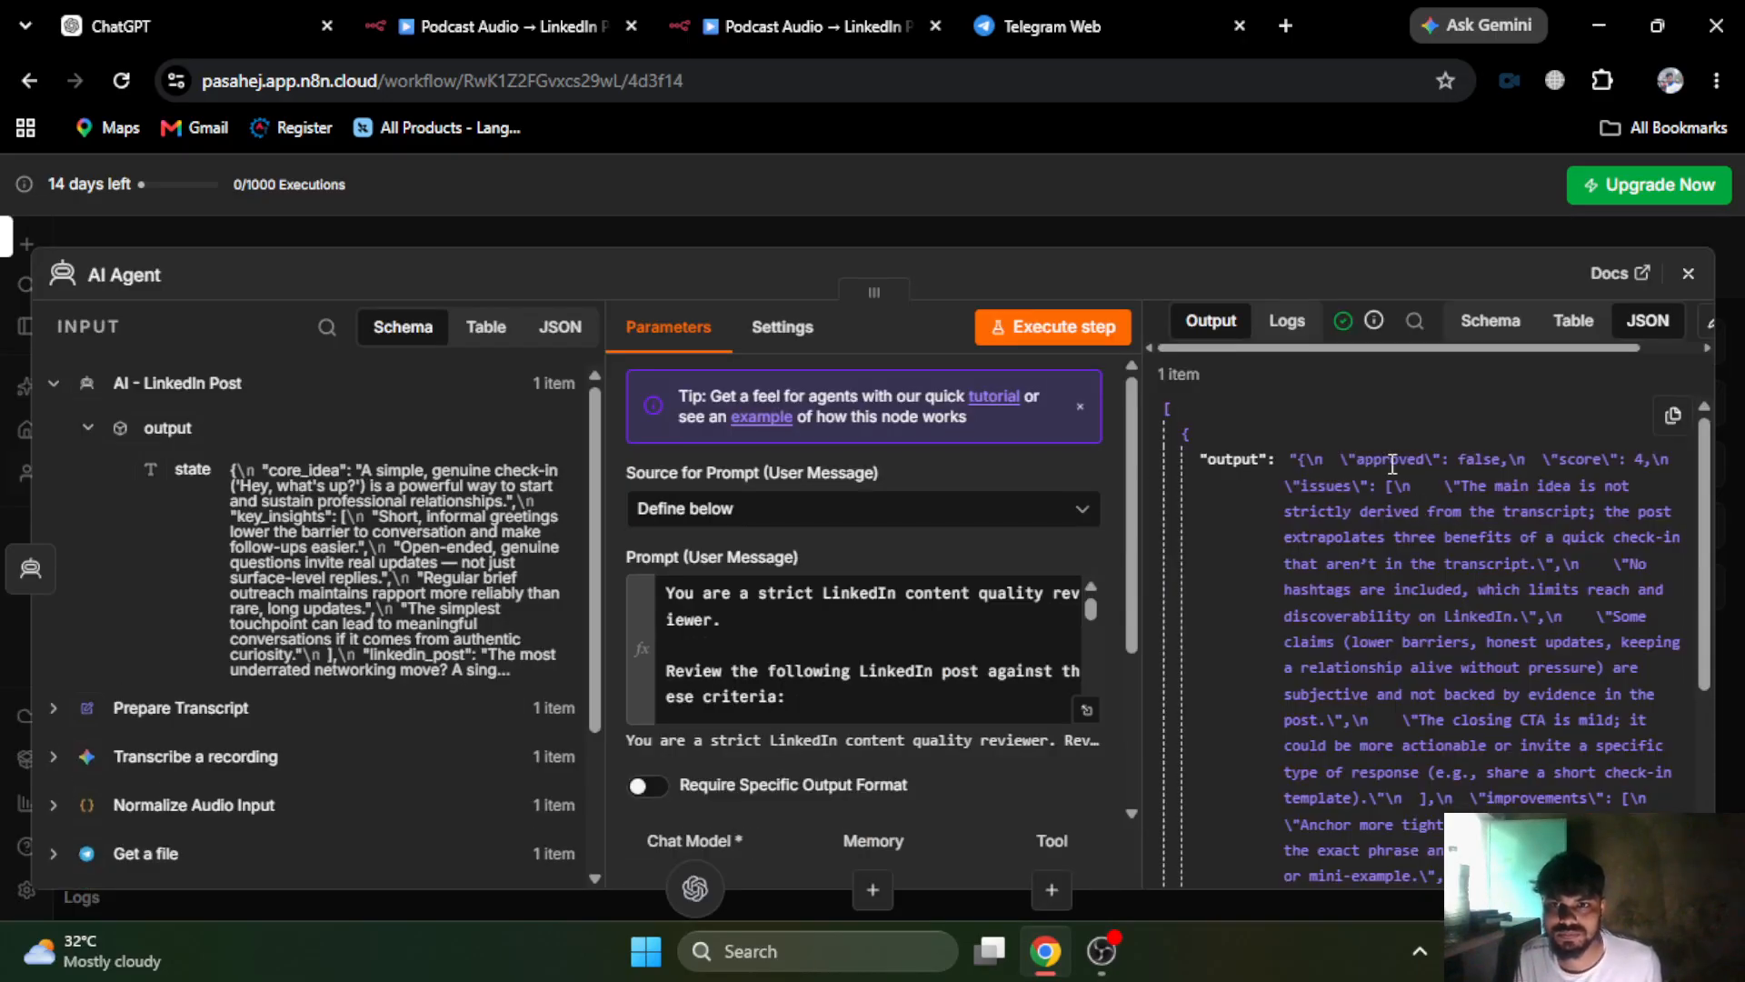
left_click_drag(1538, 460, 1334, 461)
left_click_drag(1551, 460, 1671, 460)
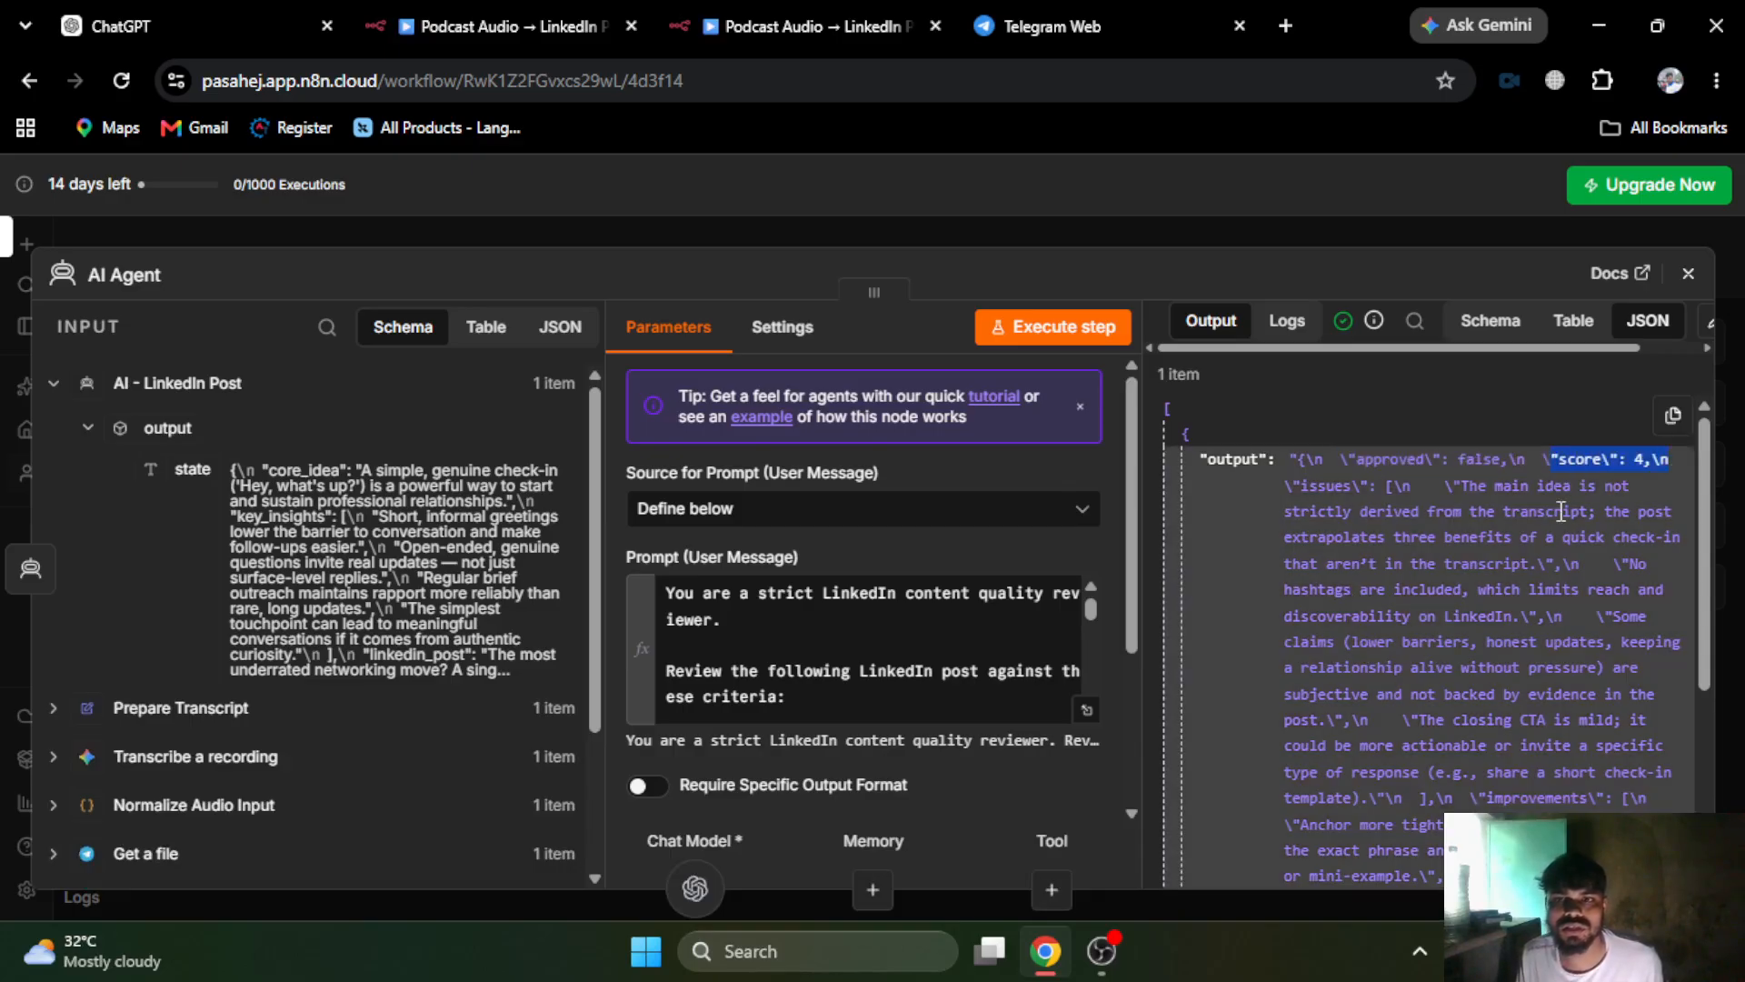
left_click(1118, 232)
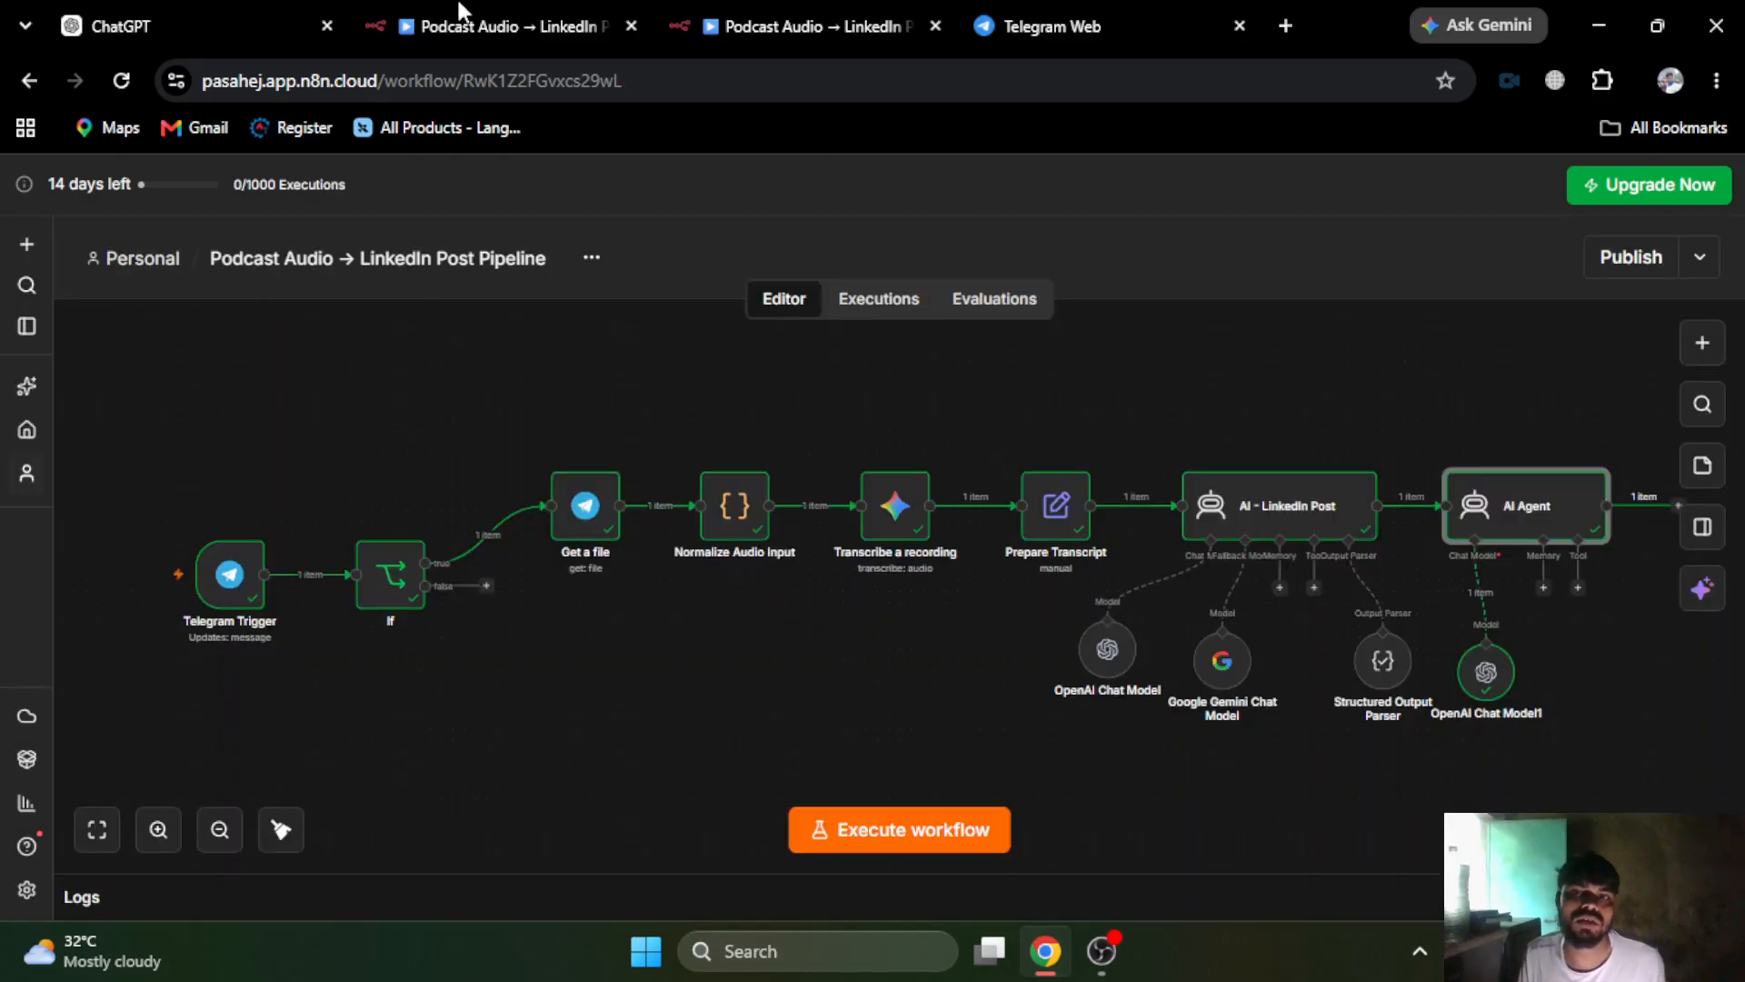
- Check the IF - Quality Passed node's condition in the finished reference workflow, then return to the workflow being built
left_click_drag(741, 669, 688, 545)
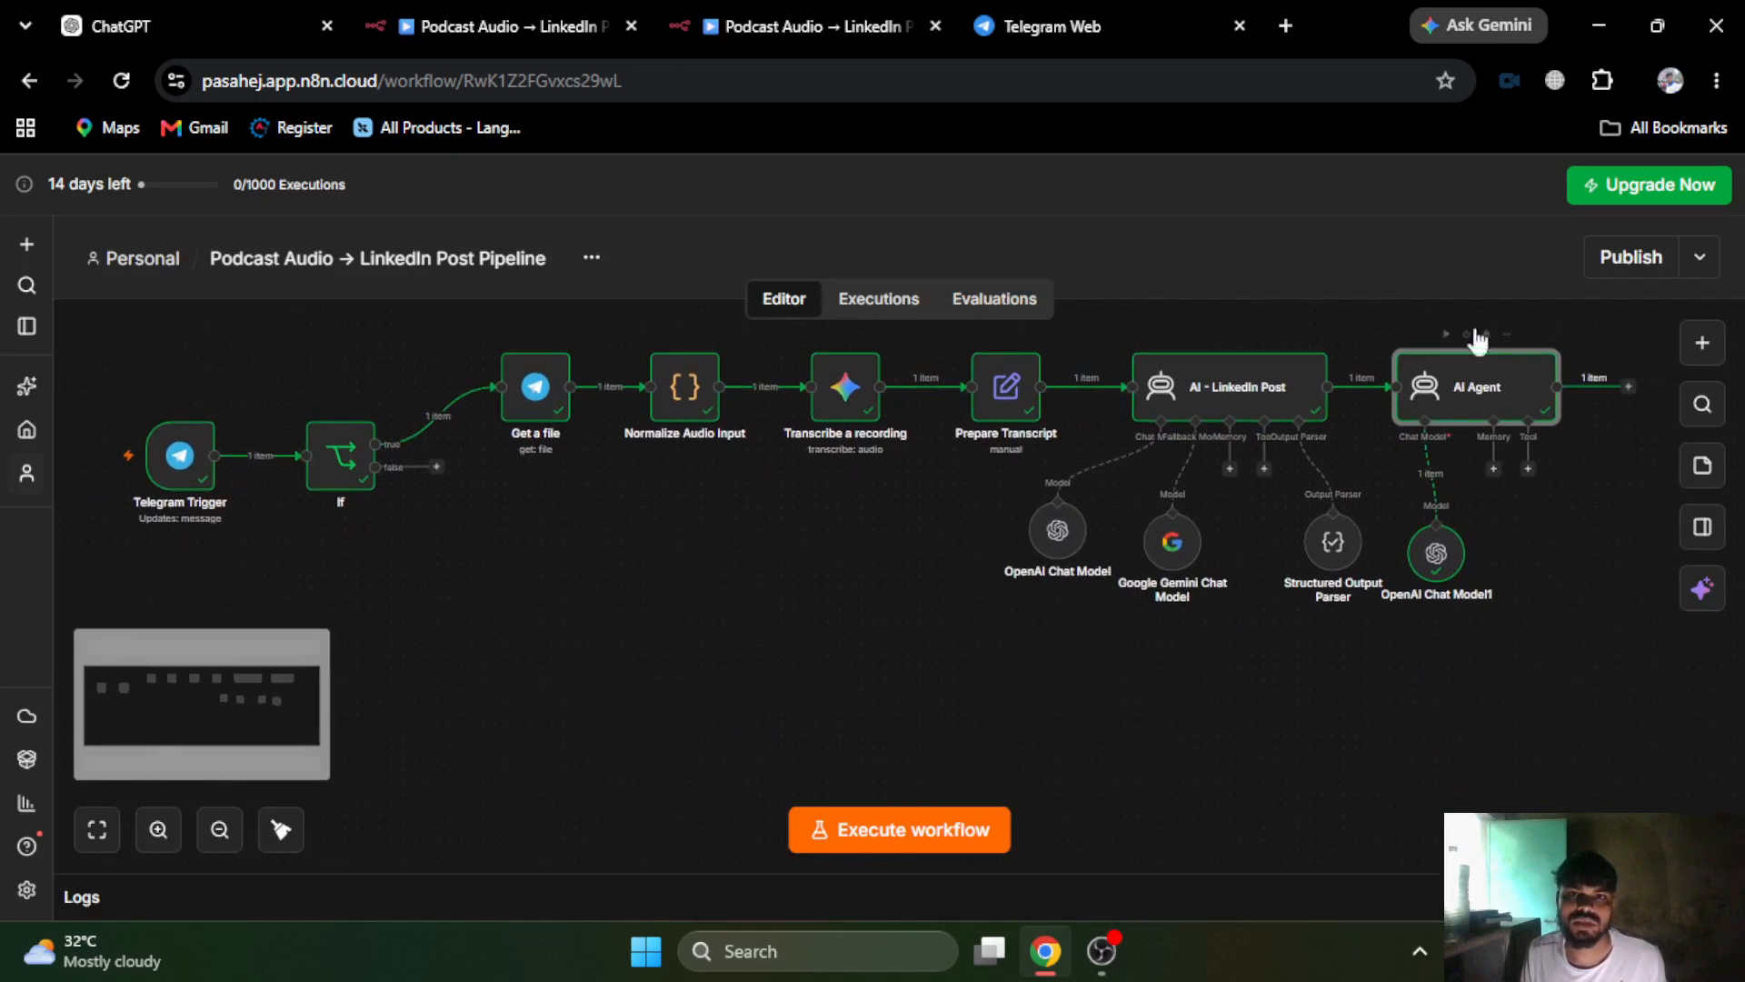
left_click(482, 11)
left_click(846, 234)
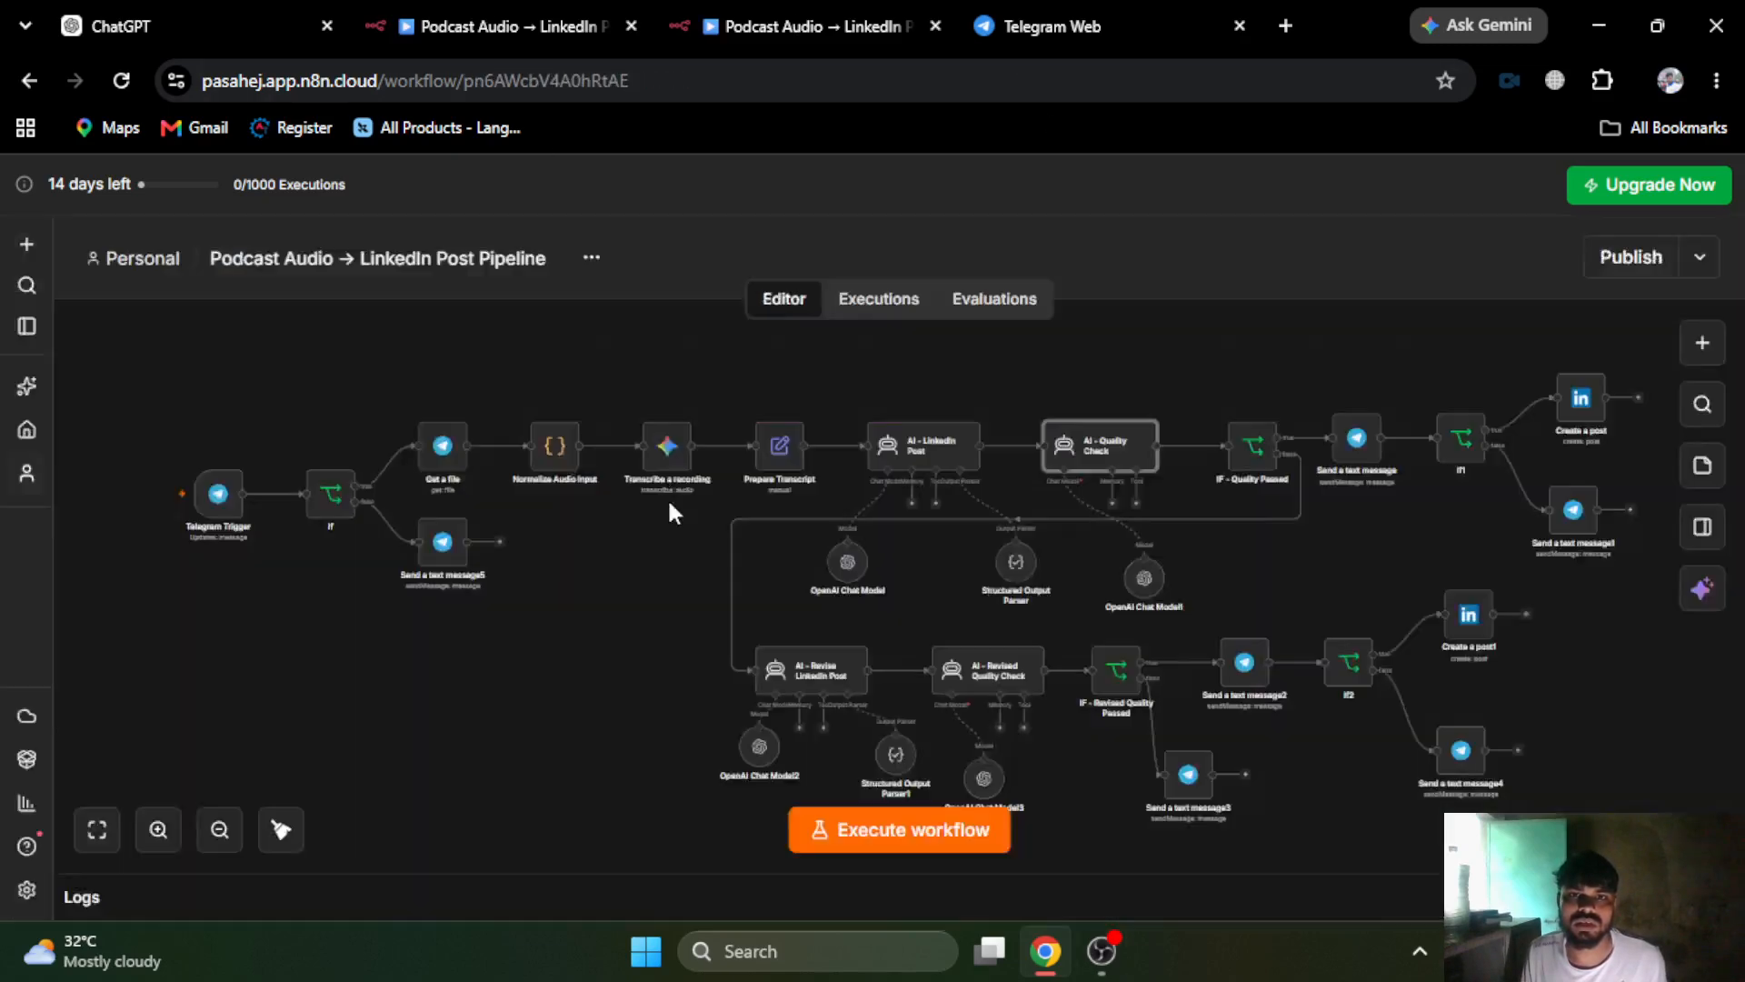
double_click(1245, 459)
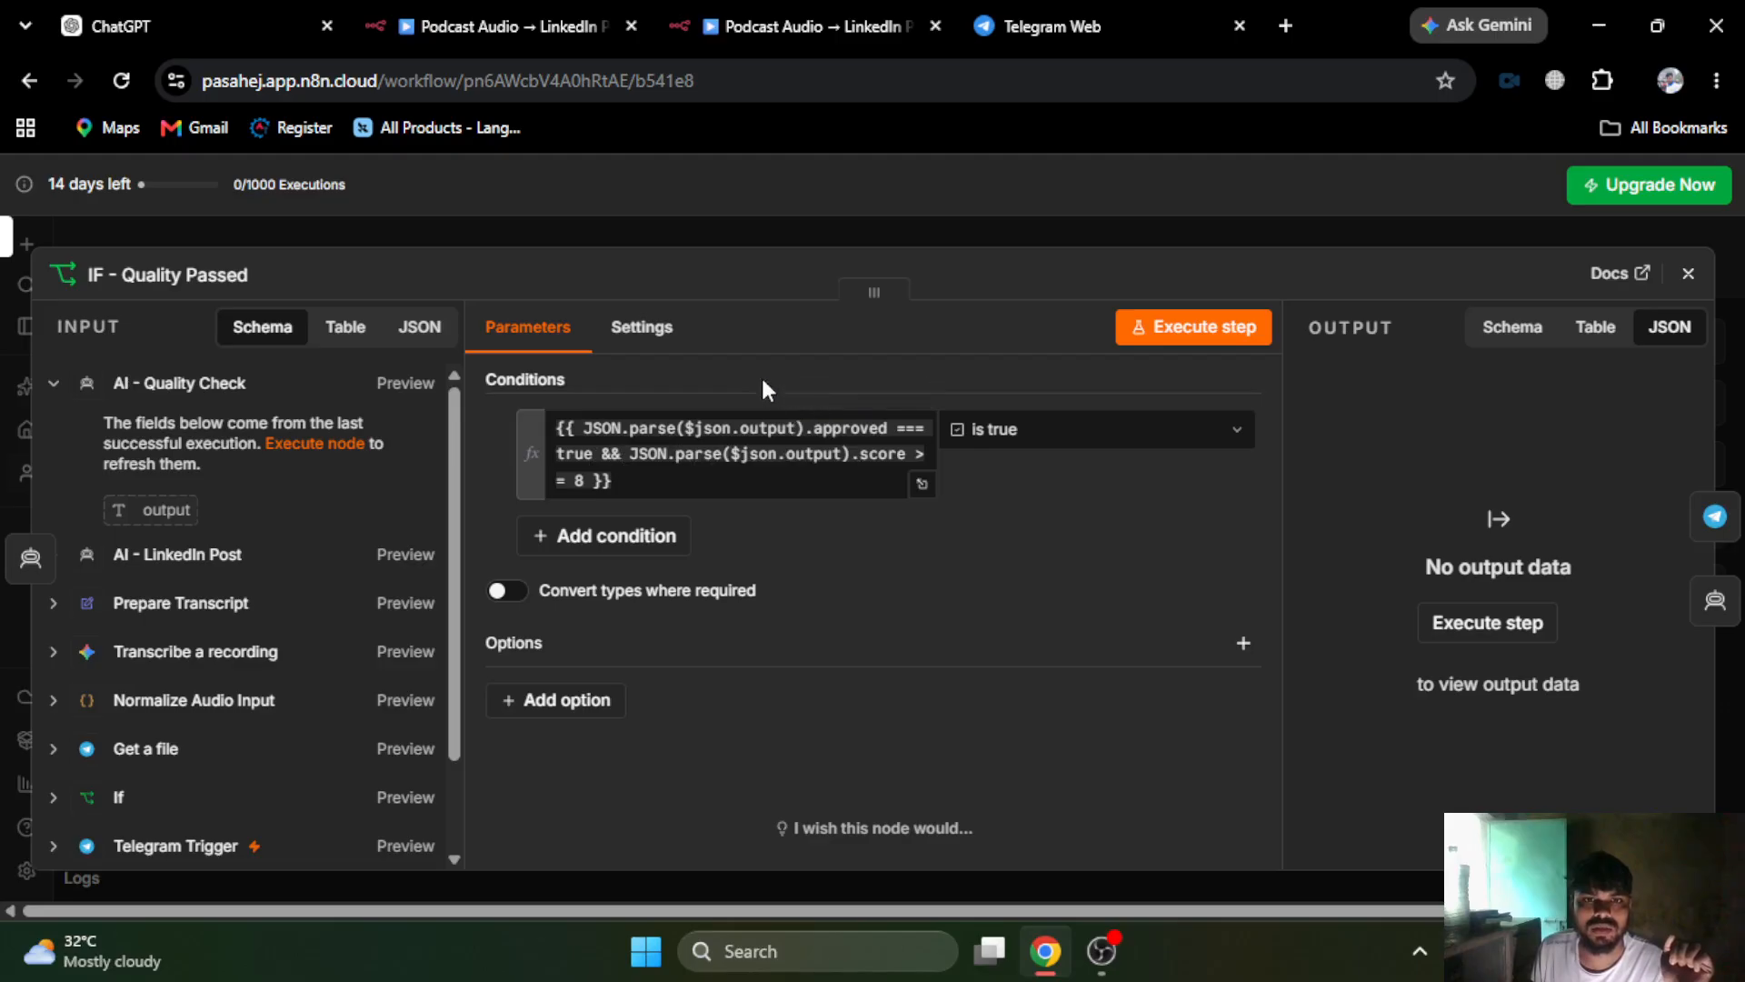
left_click(785, 9)
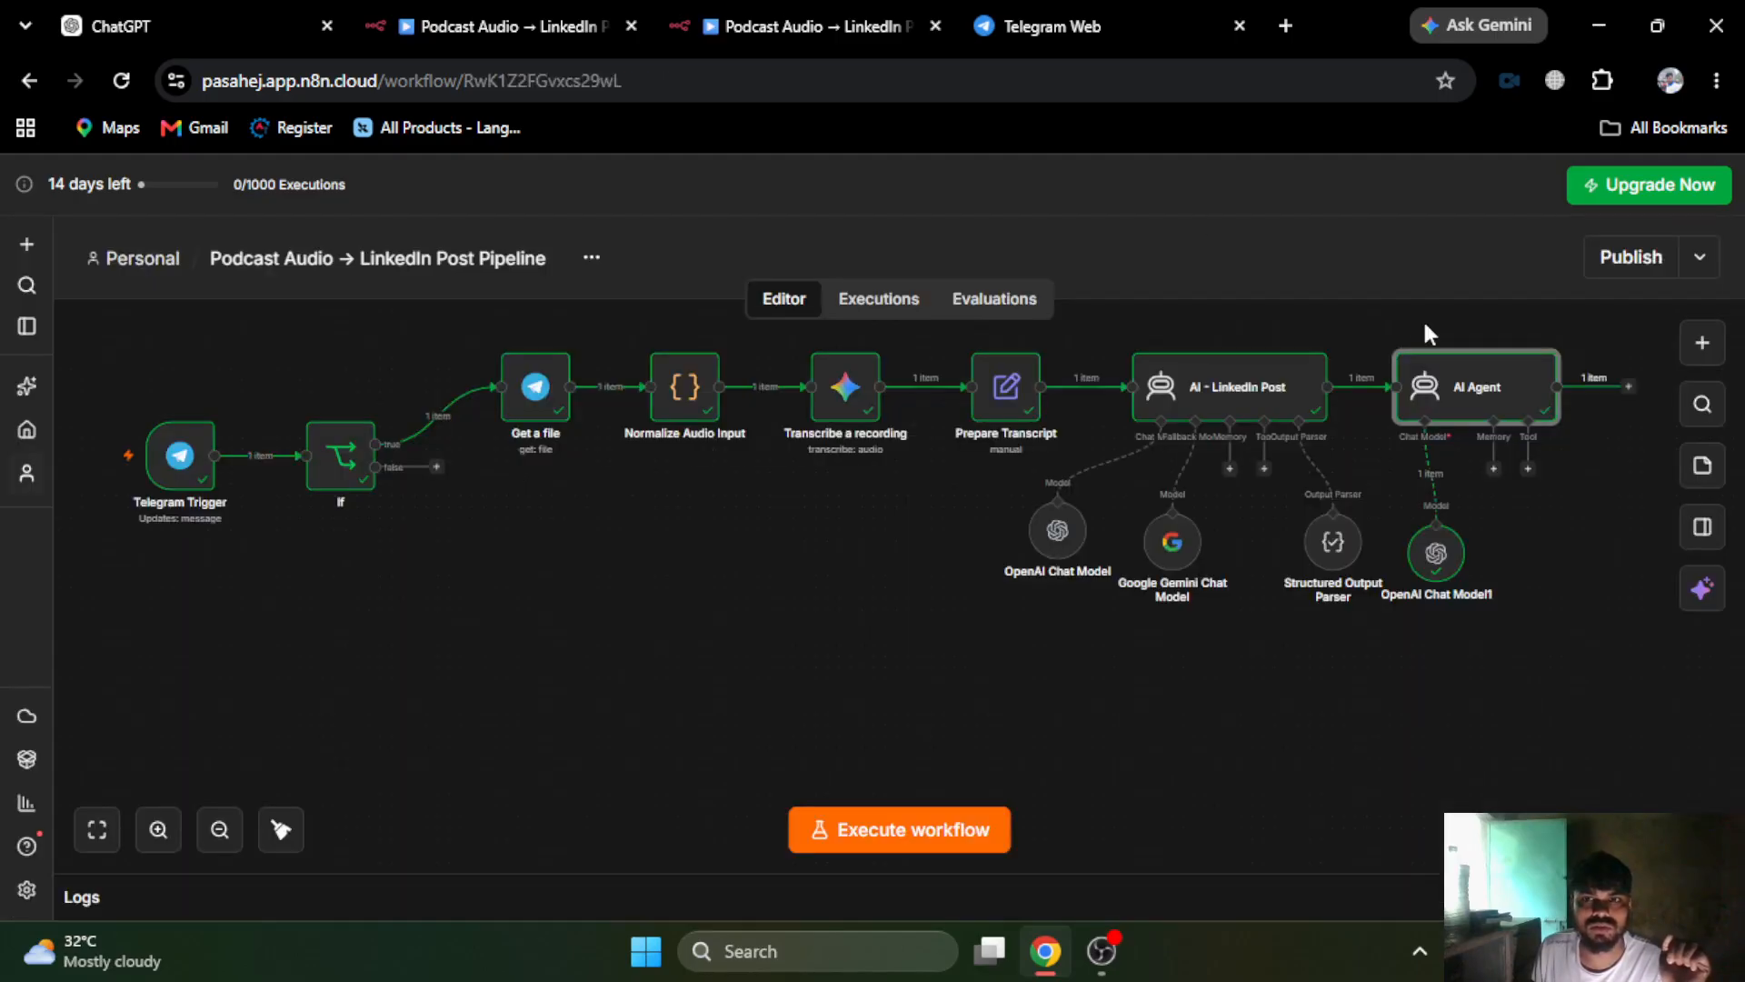
- Add an If node after the AI Agent and use the agent's output field as the condition's first value
left_click(1628, 386)
type("if")
left_click(1424, 529)
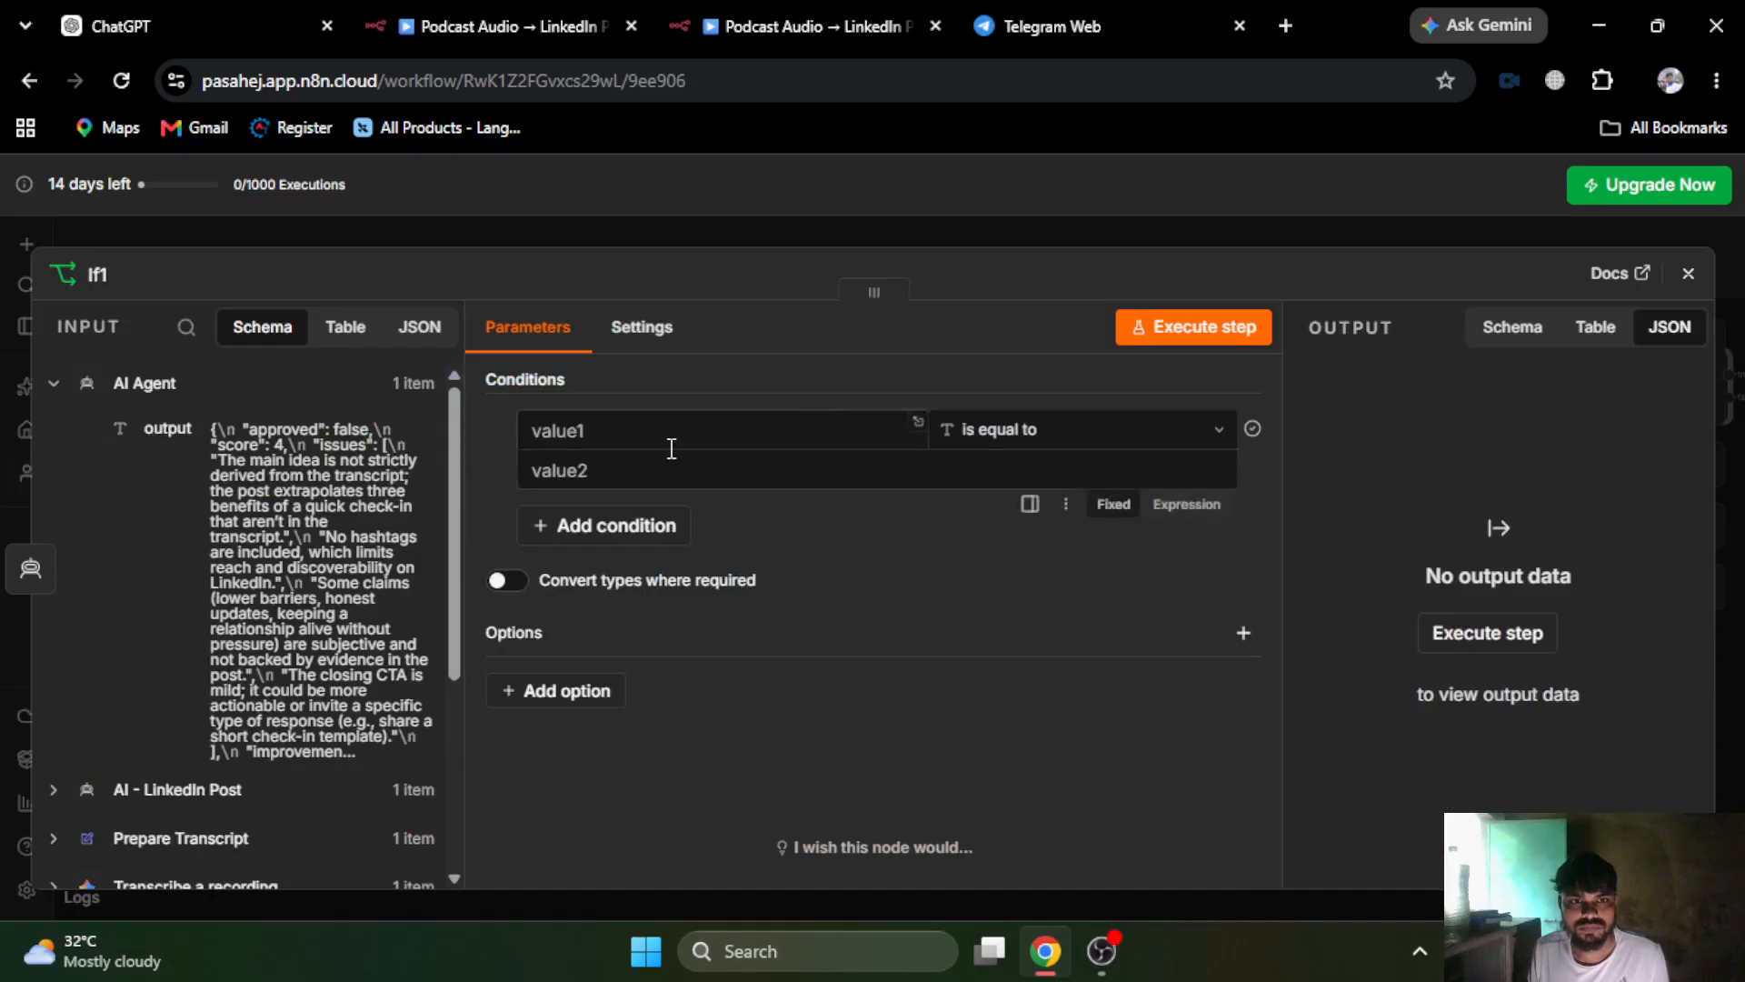
left_click_drag(171, 425, 604, 445)
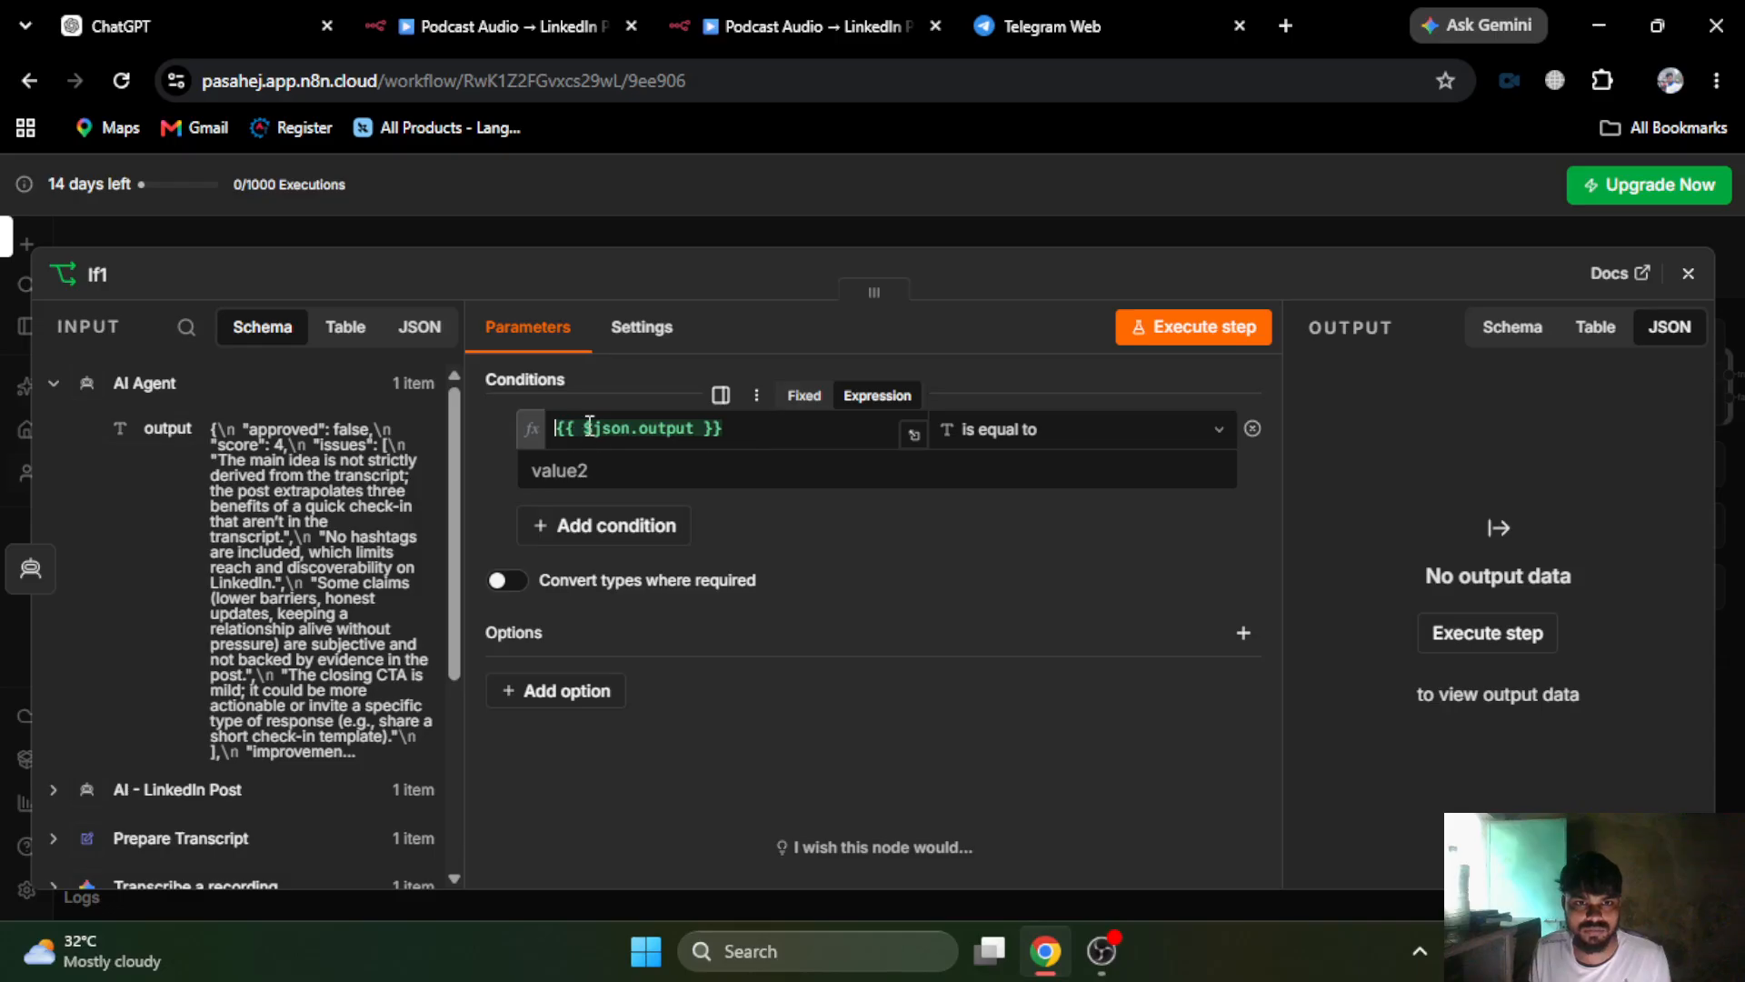
left_click(697, 429)
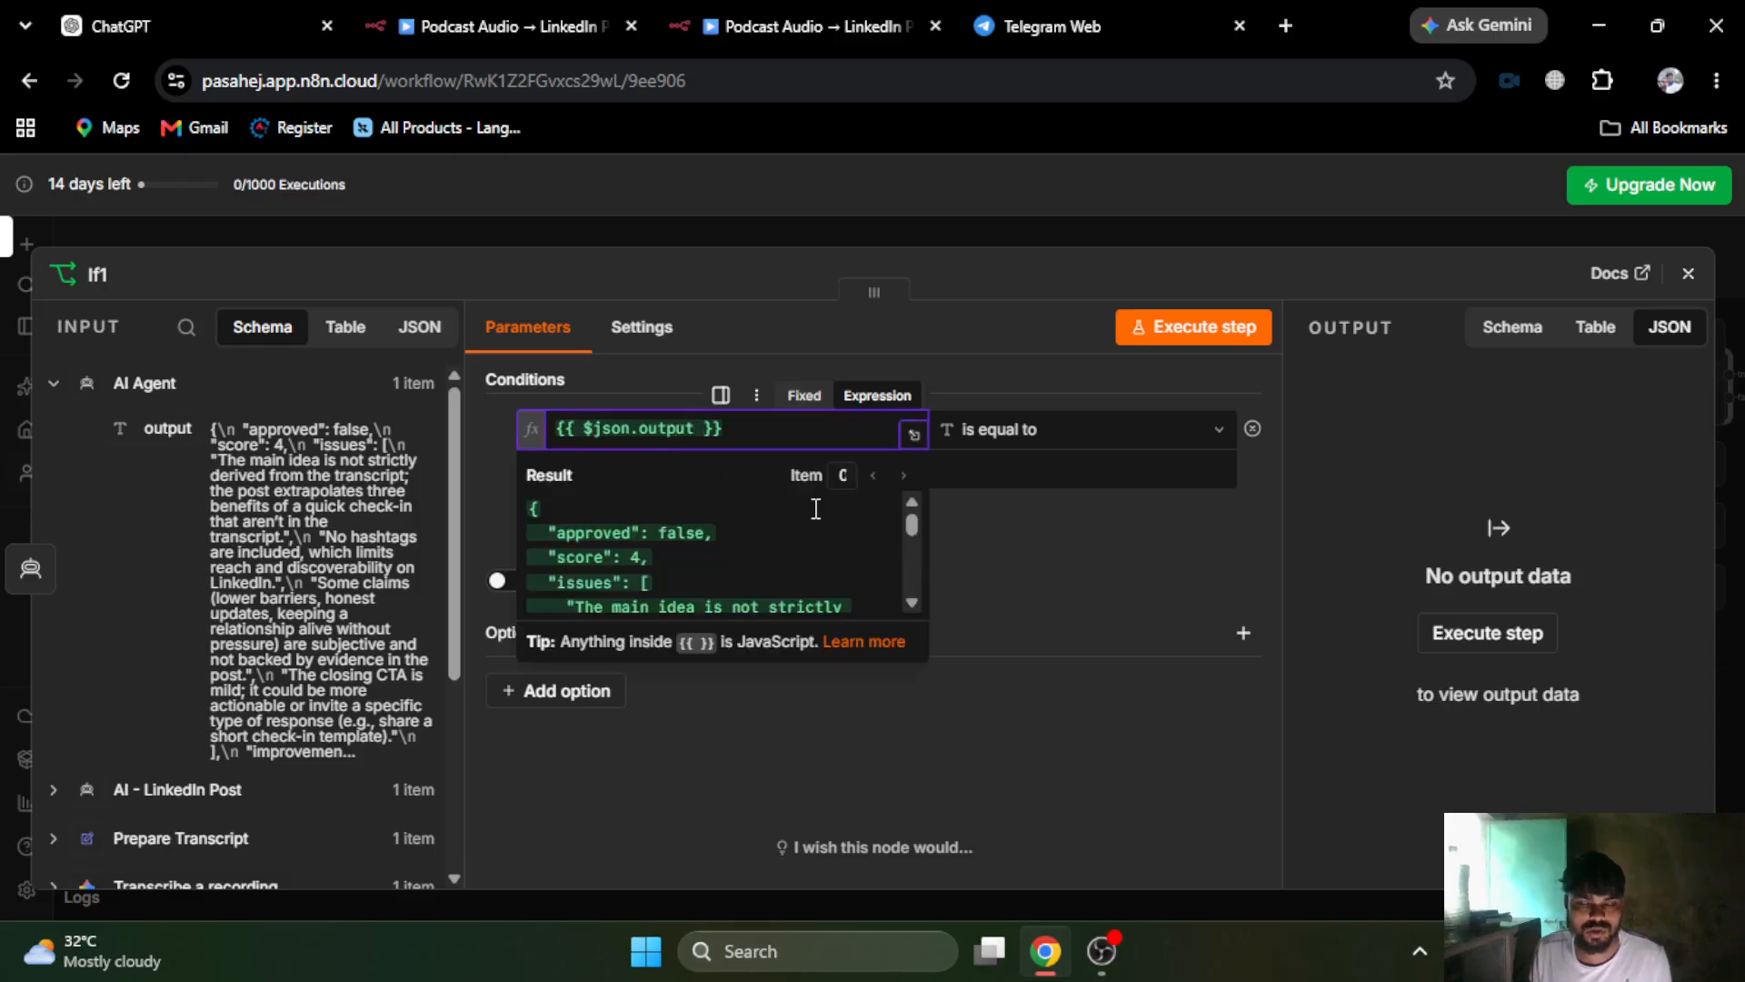
- Wrap the output reference in the If condition's first value in JSON.parse and add the .approved property
left_click(590, 430)
type("JSON.par")
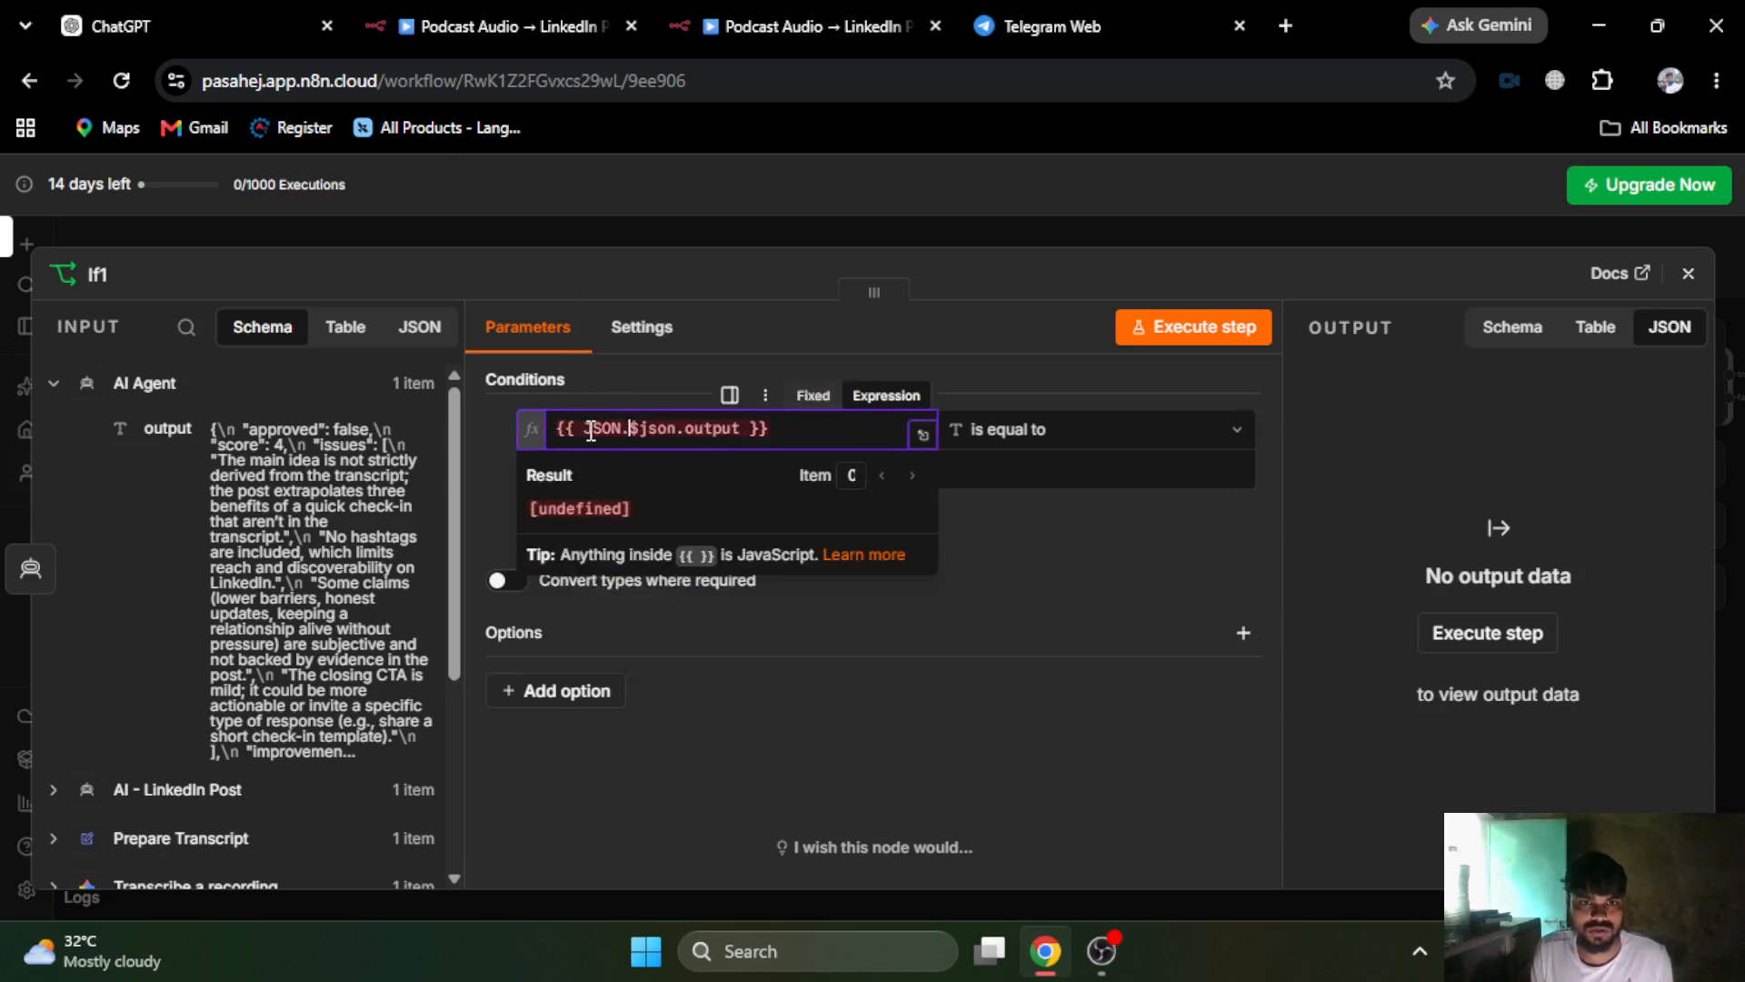
type("se($json.output")
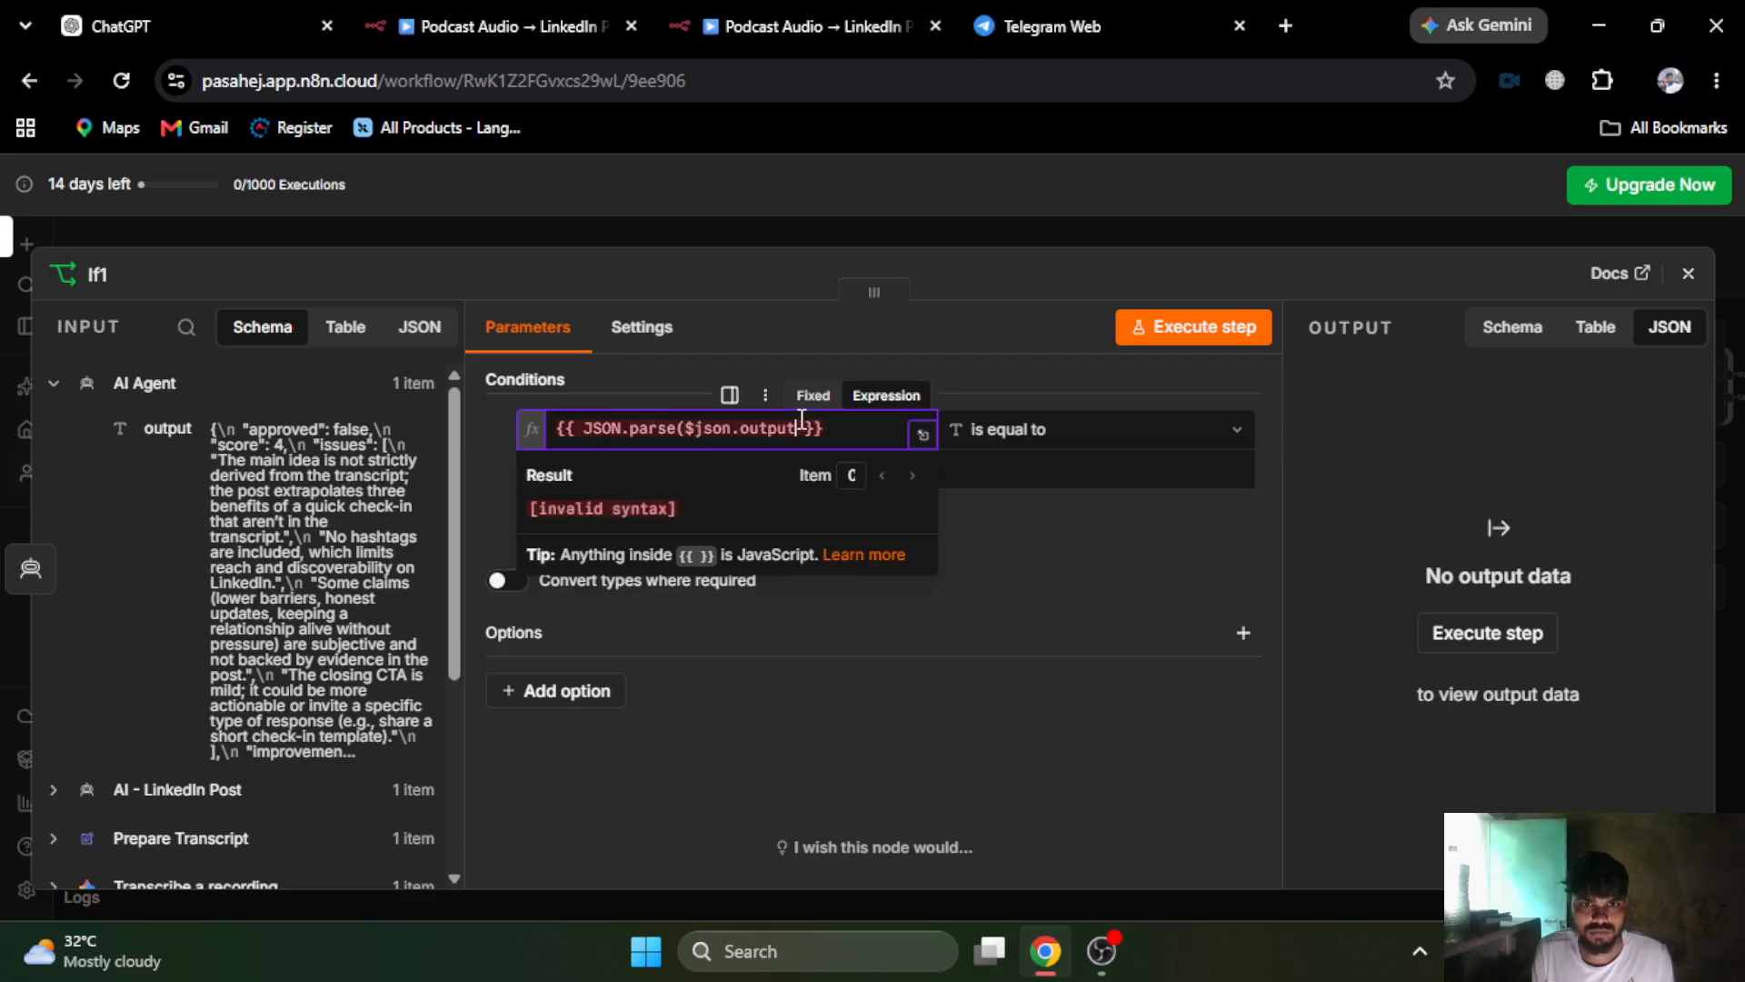
type(")")
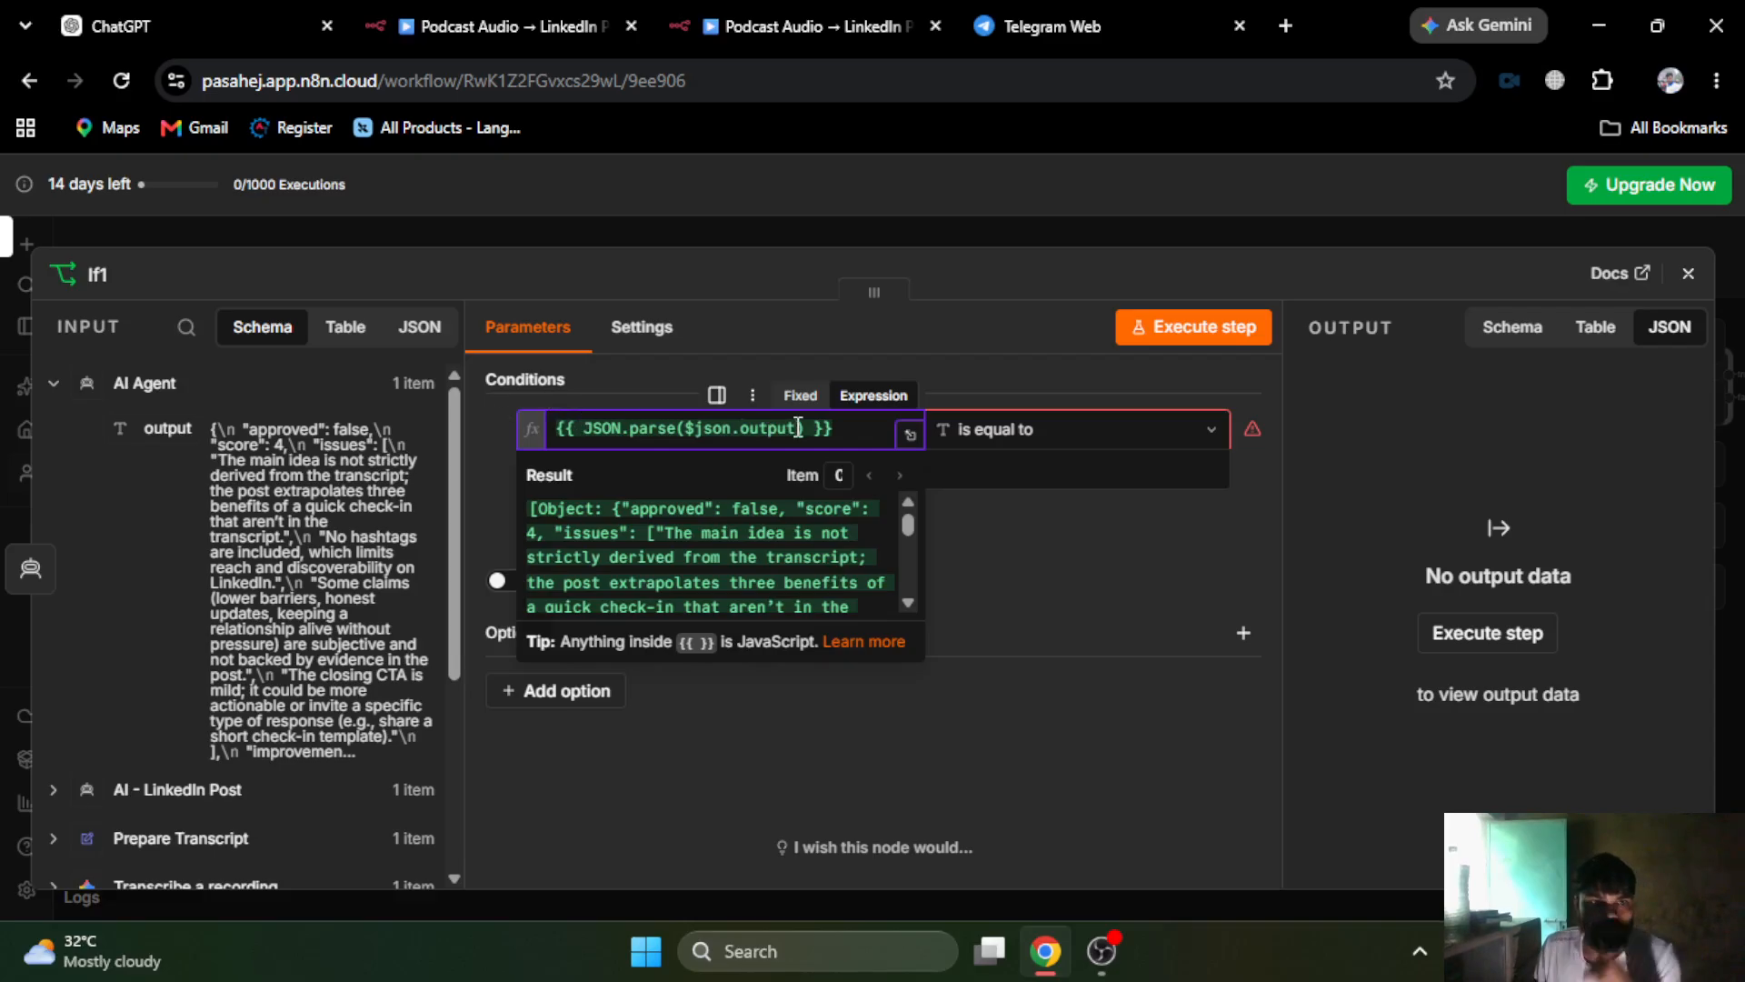
type(".approve")
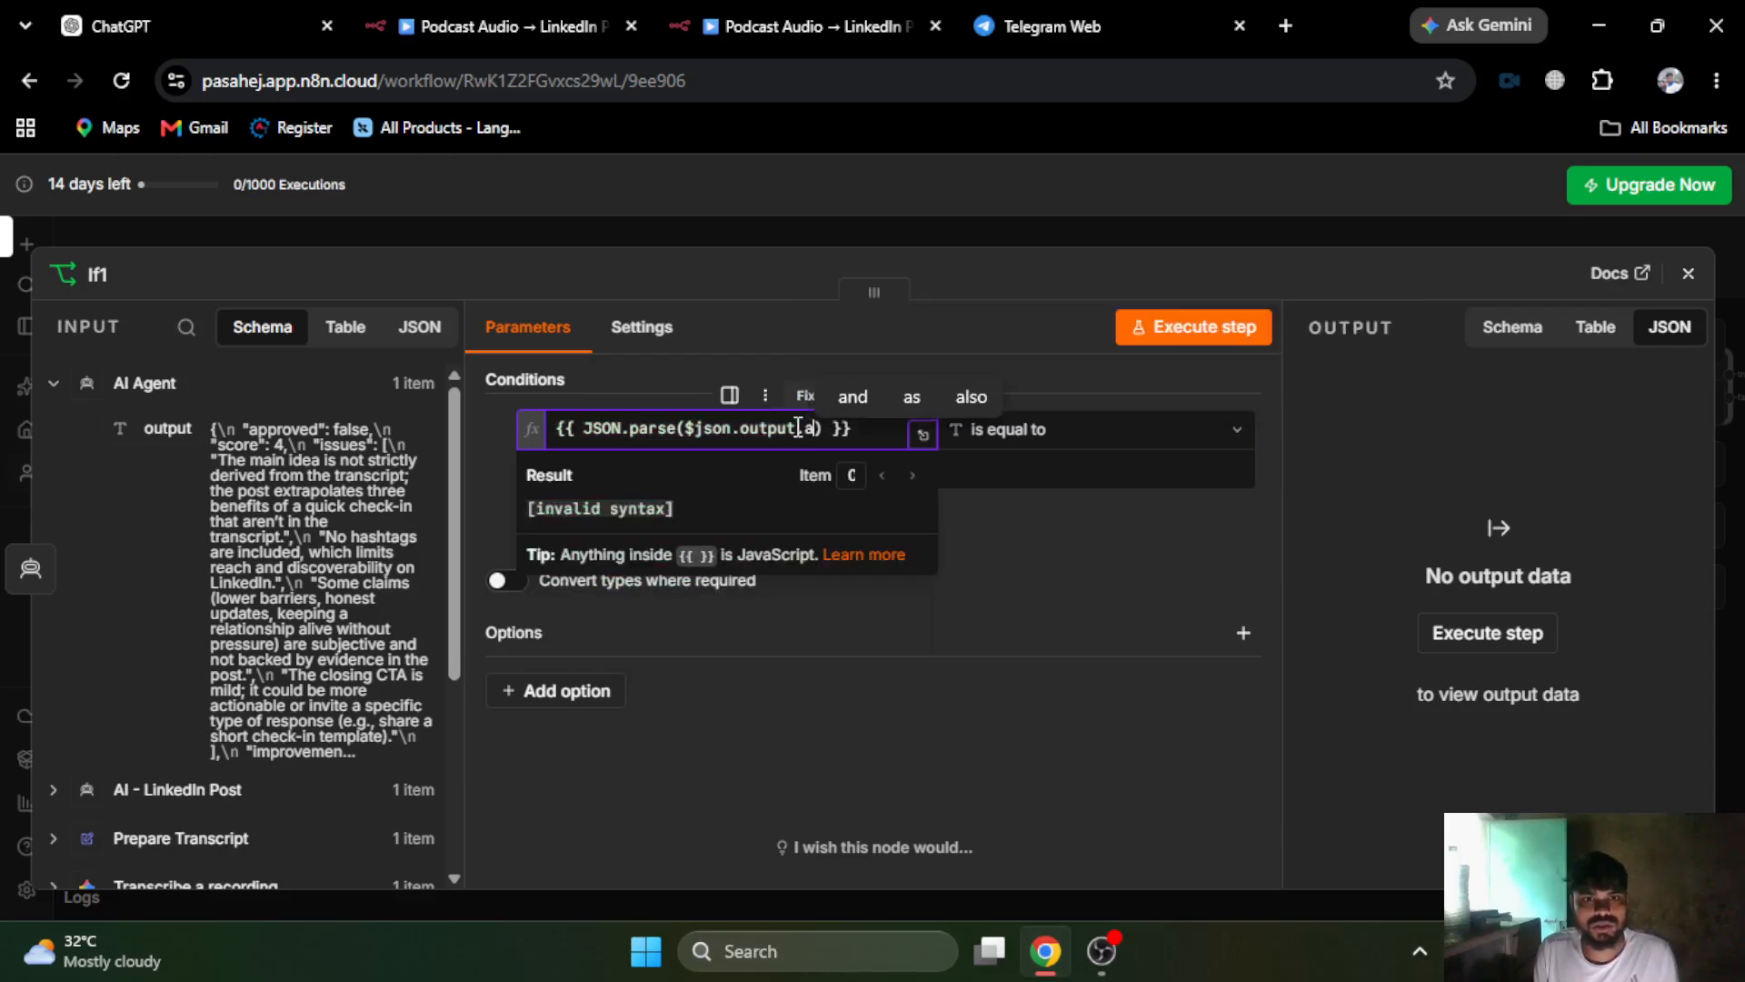
type("d")
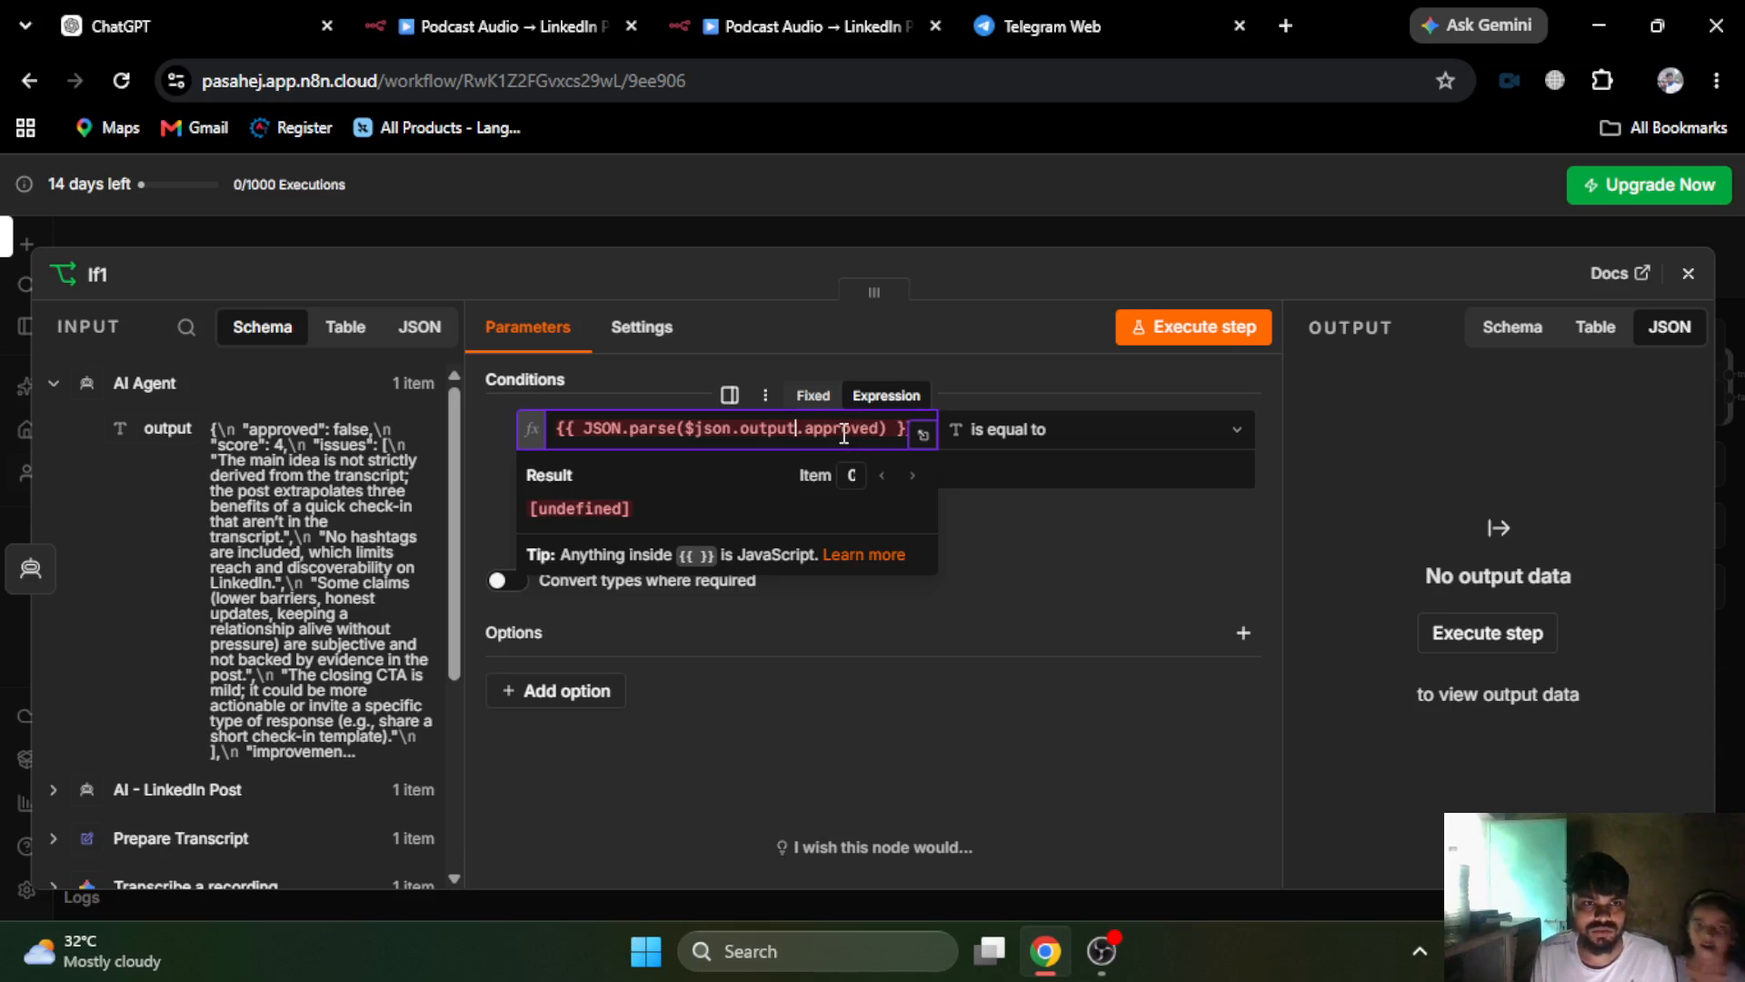
left_click(1102, 951)
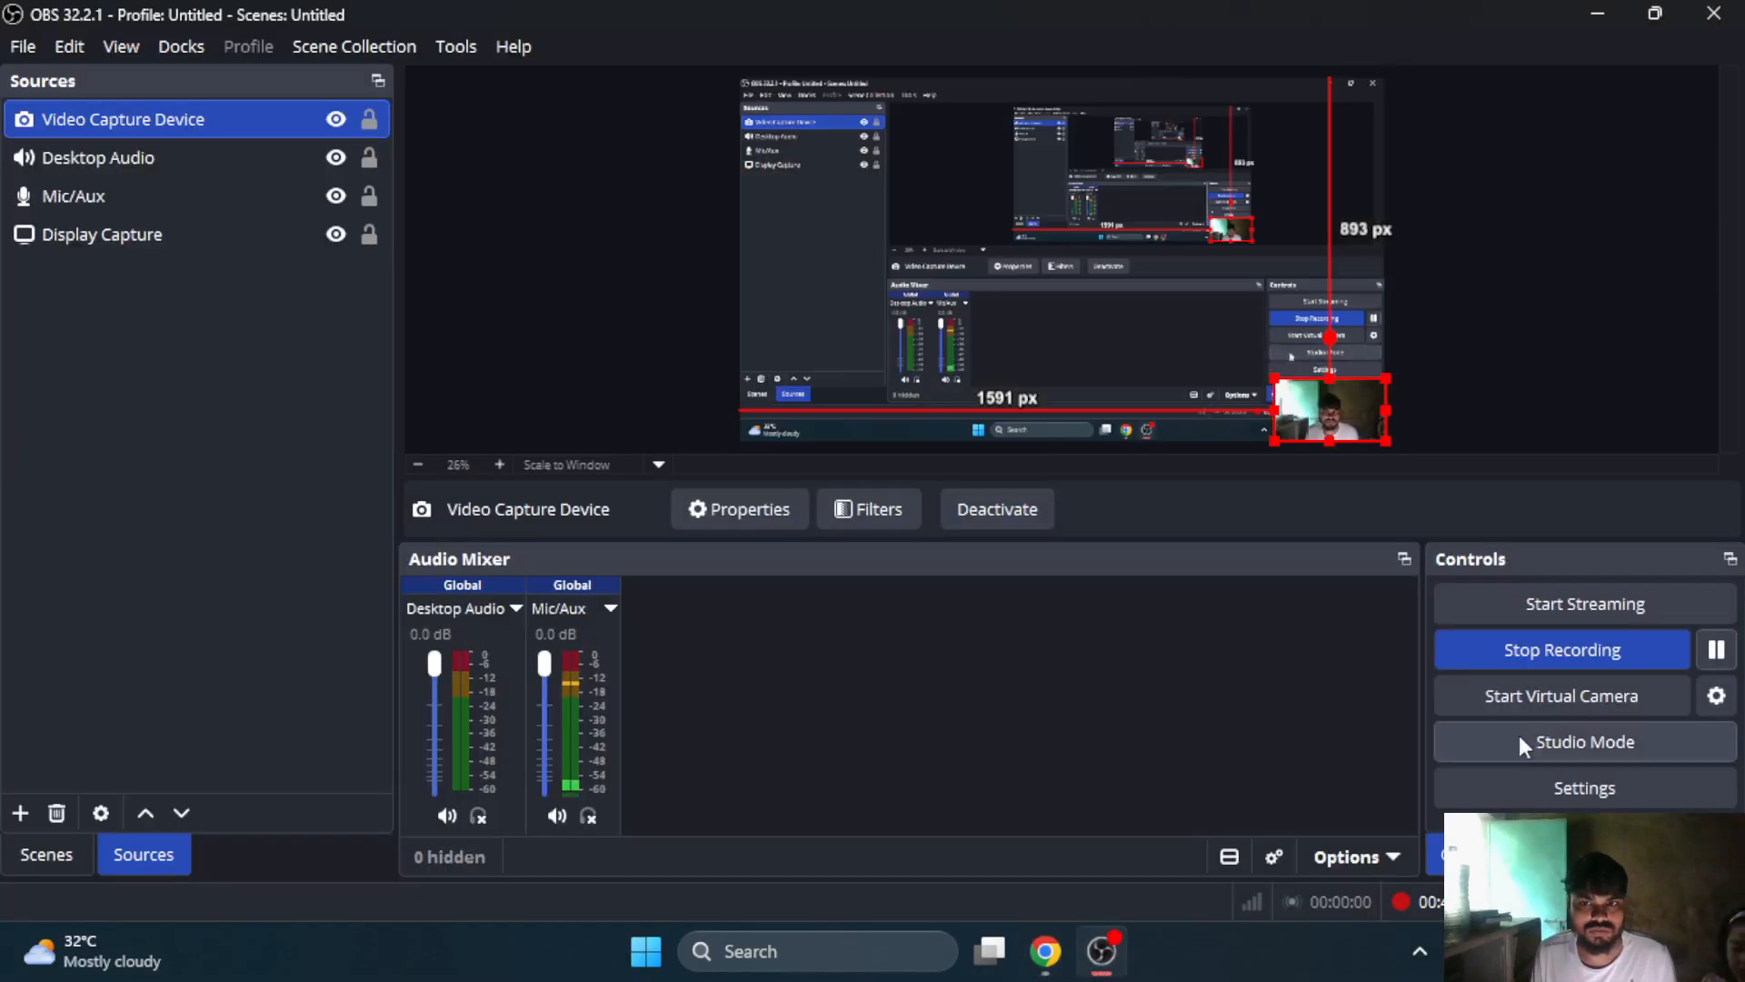
left_click(1046, 959)
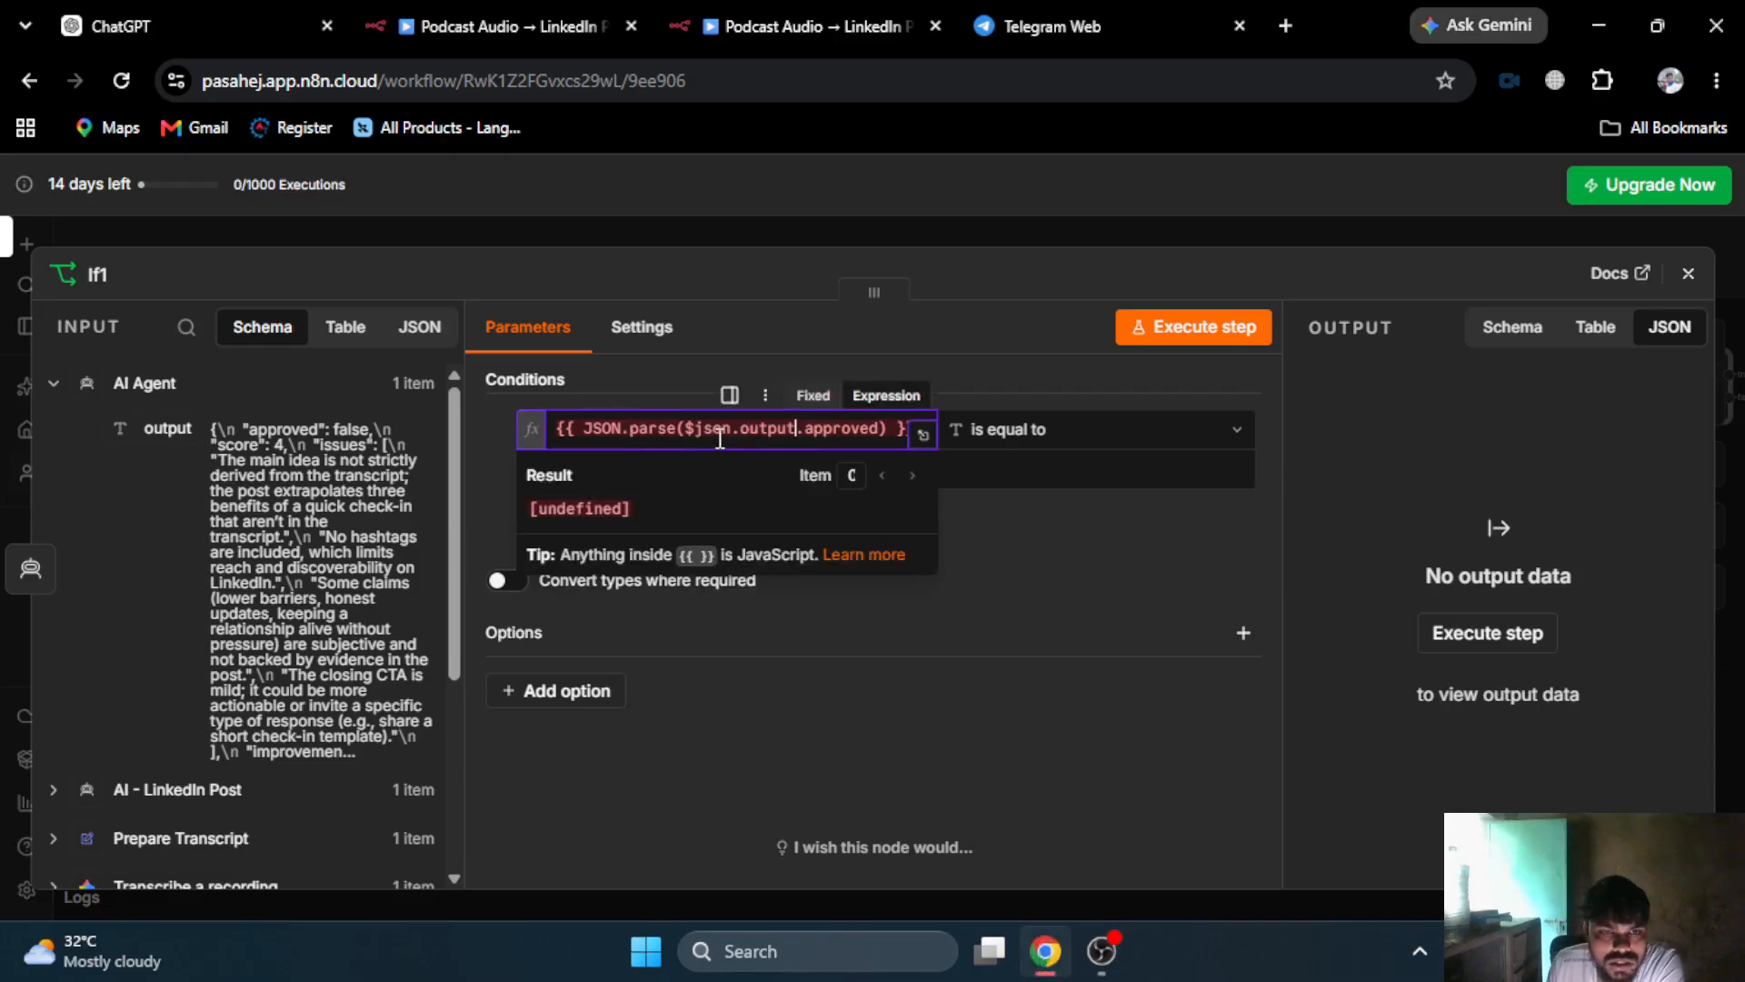
- Correct the expression's parentheses and compare it with true, so it reads JSON.parse($json.output).approved == true
left_click(803, 431)
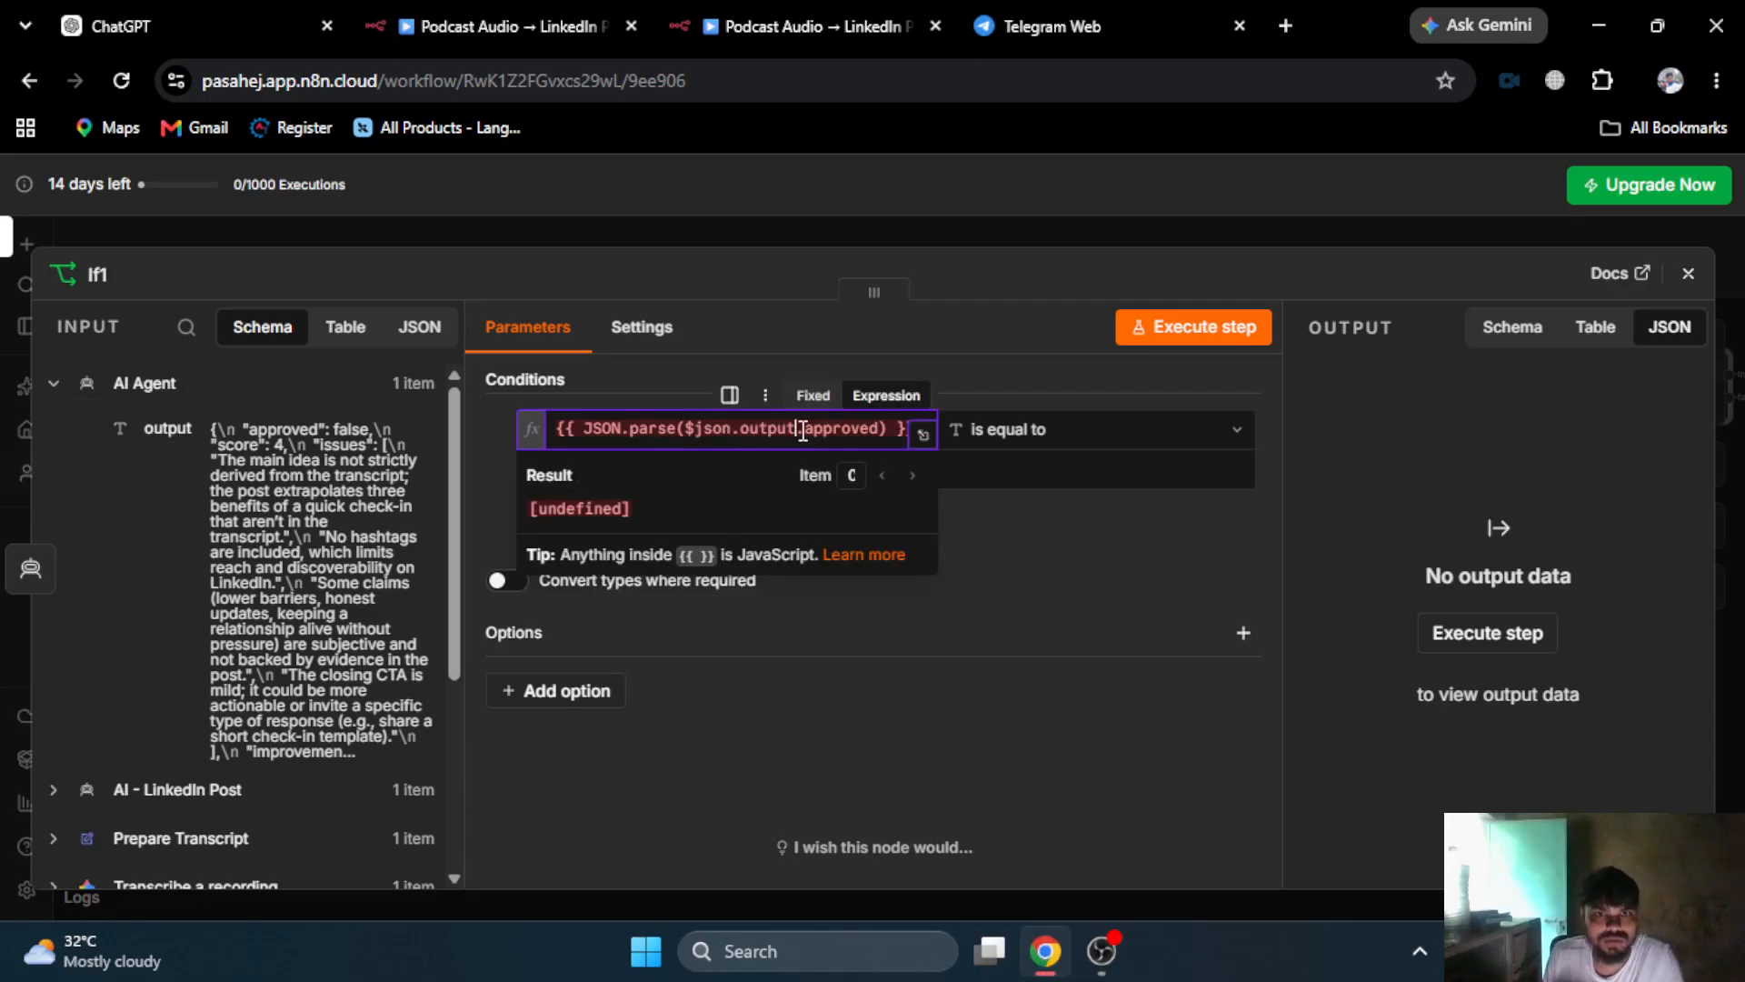
type(")")
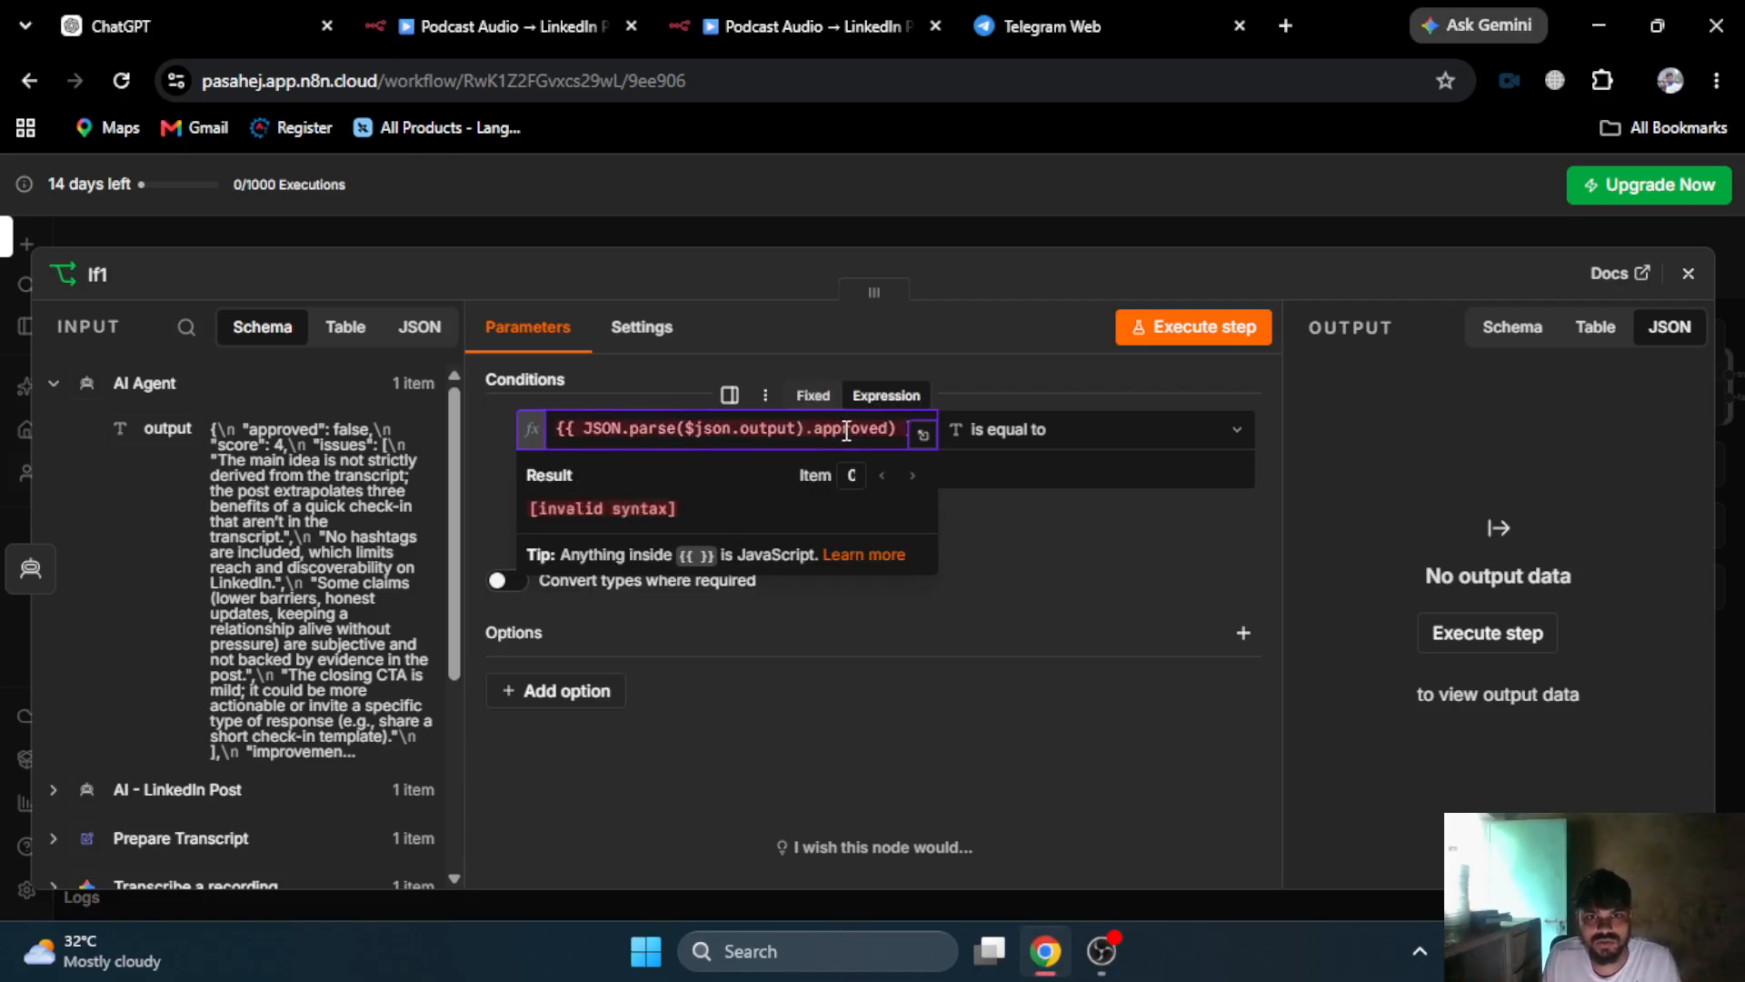
left_click(898, 431)
key("BackSpace")
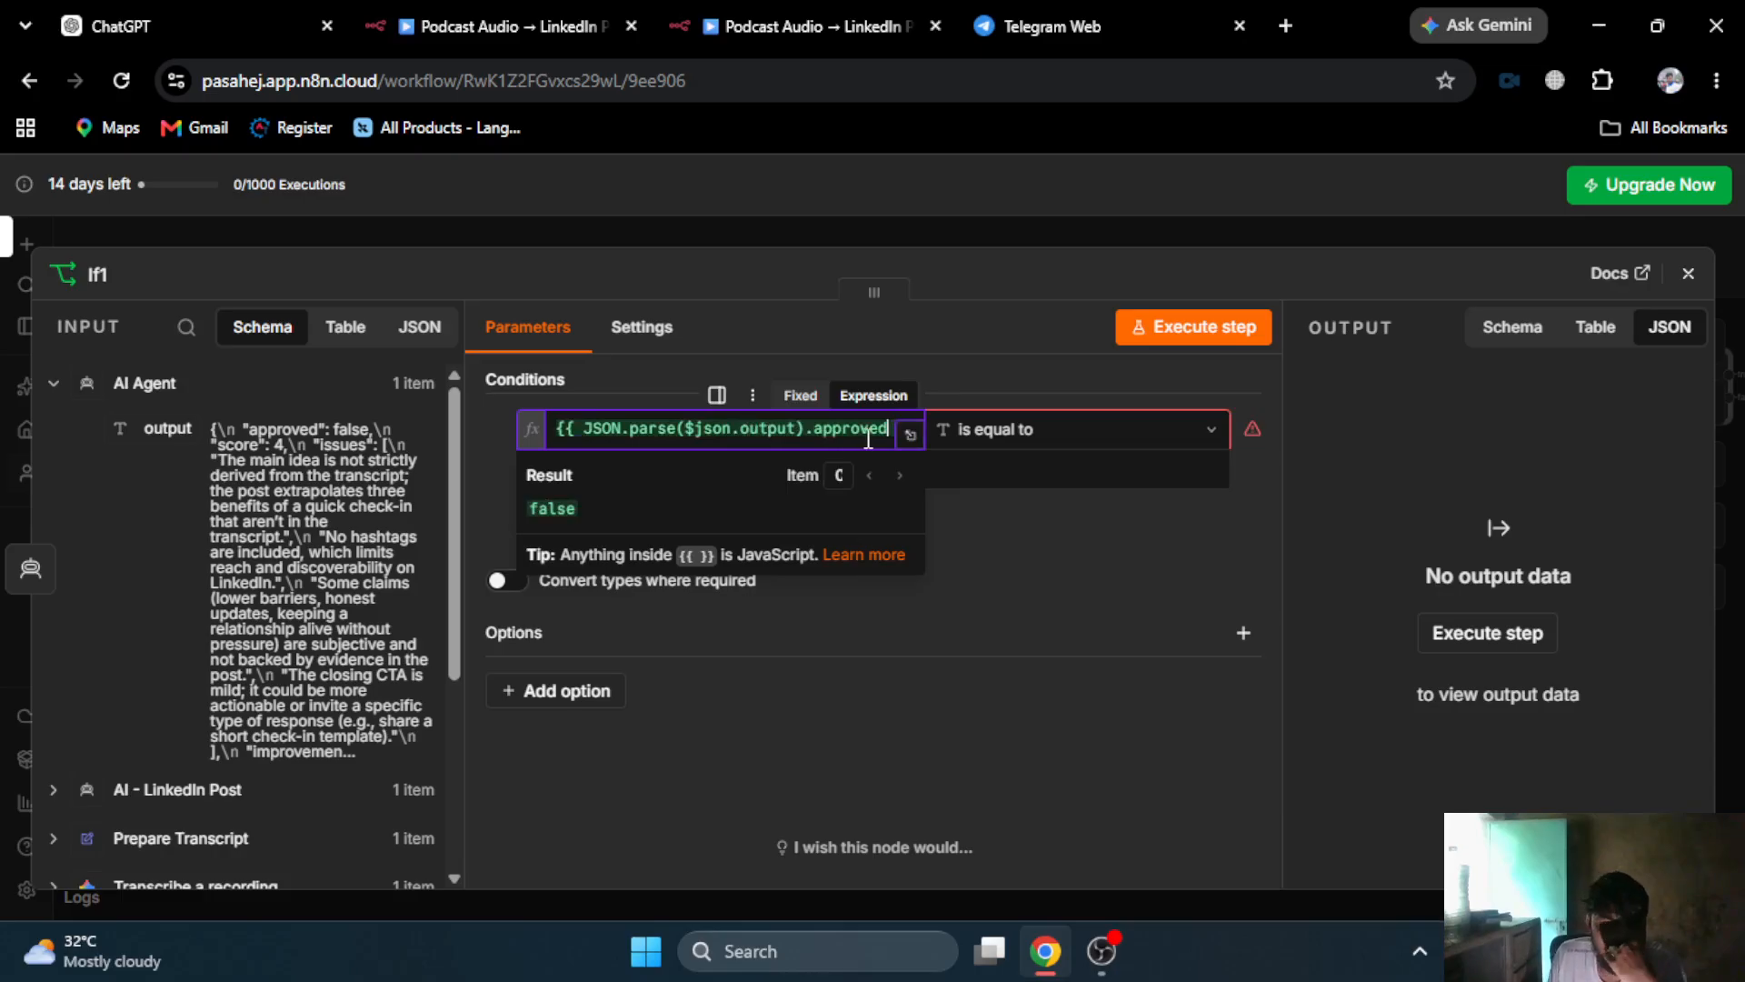
type("==")
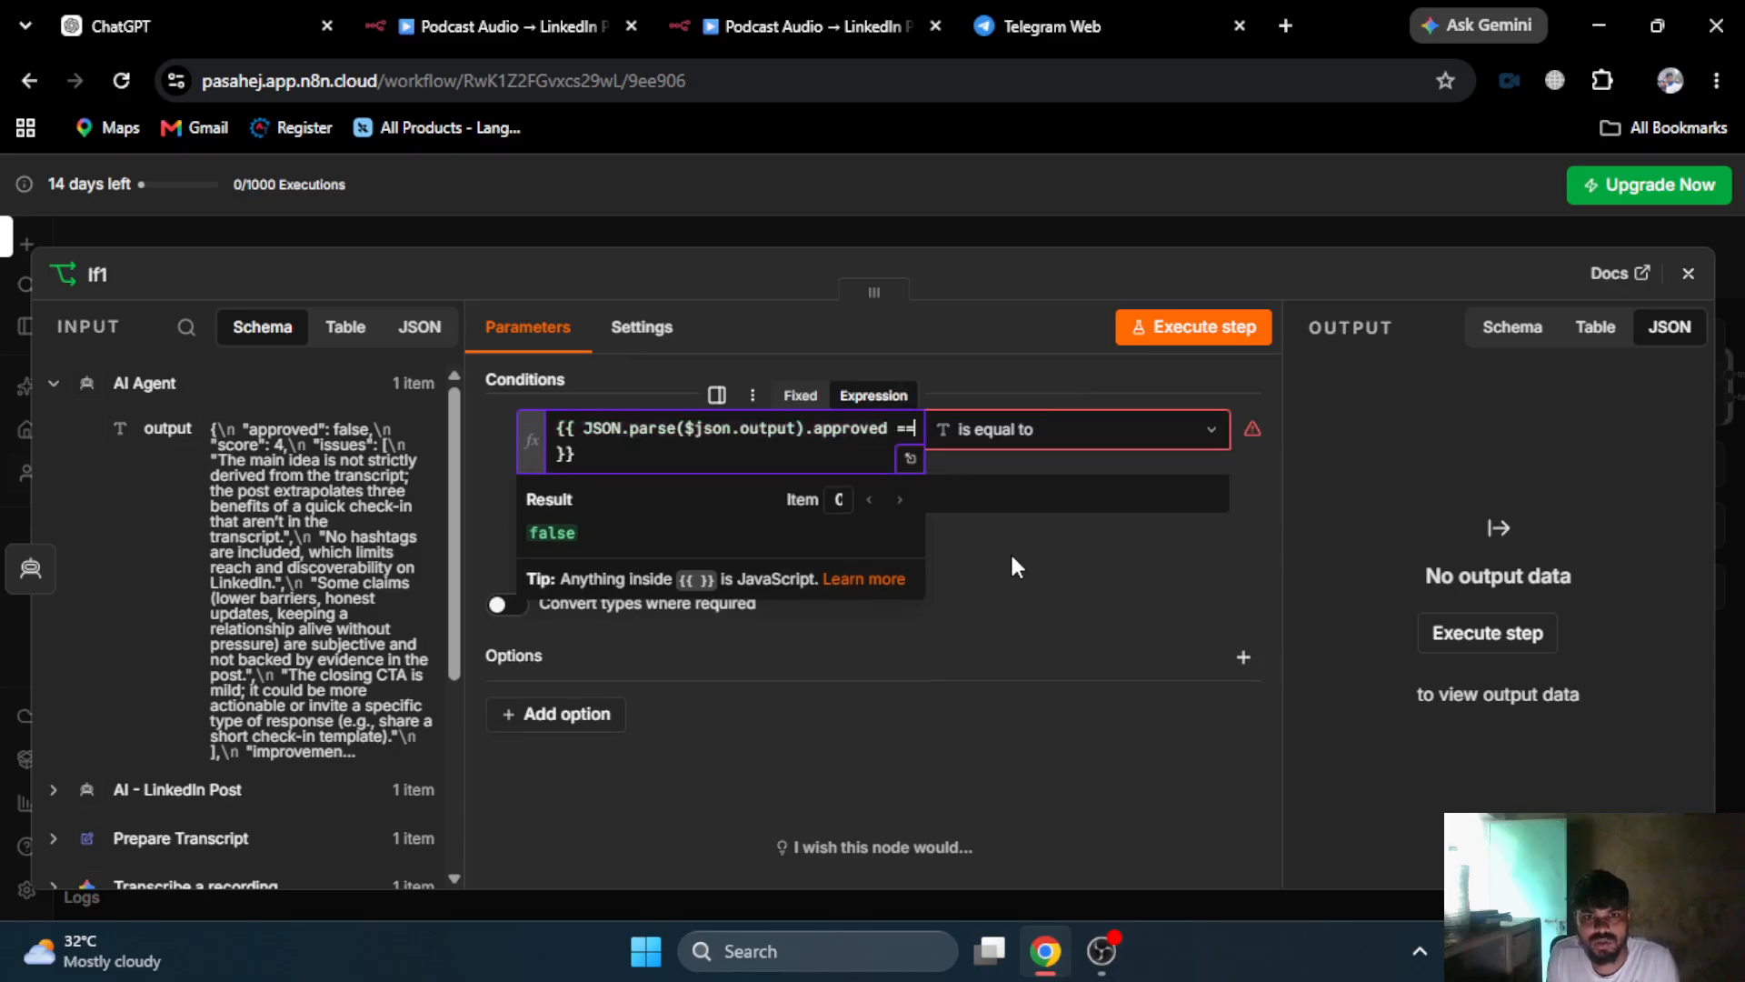
type(" tru")
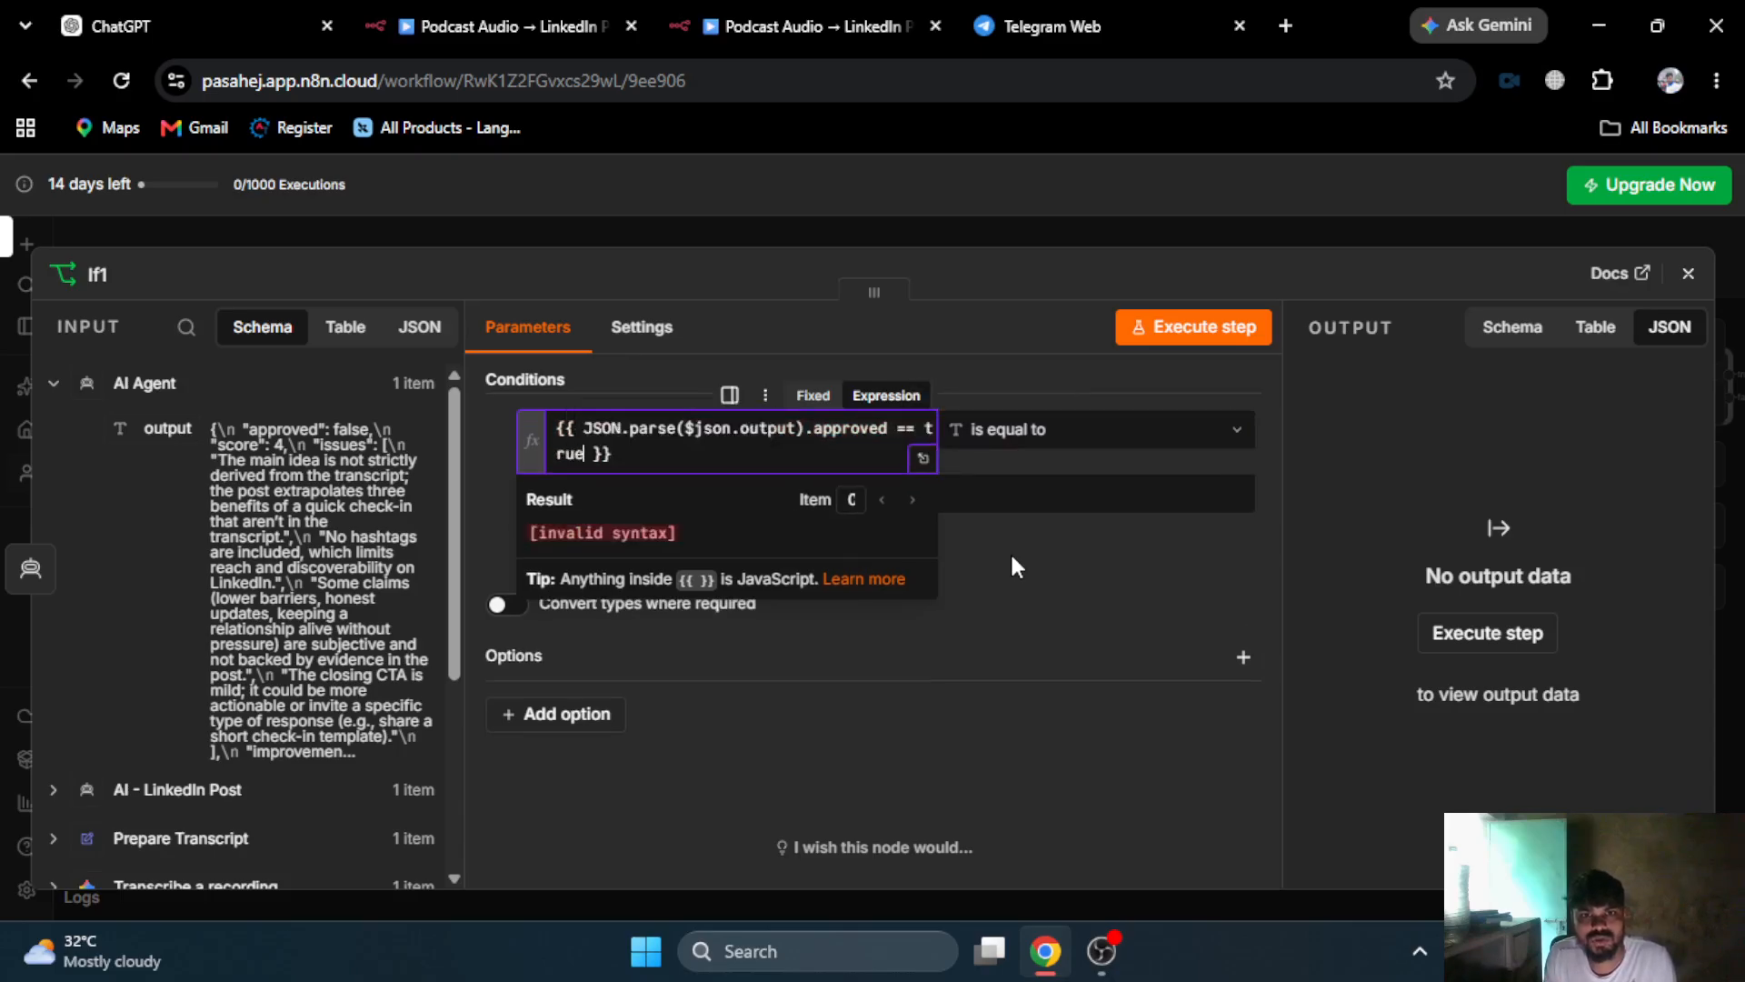
type("e")
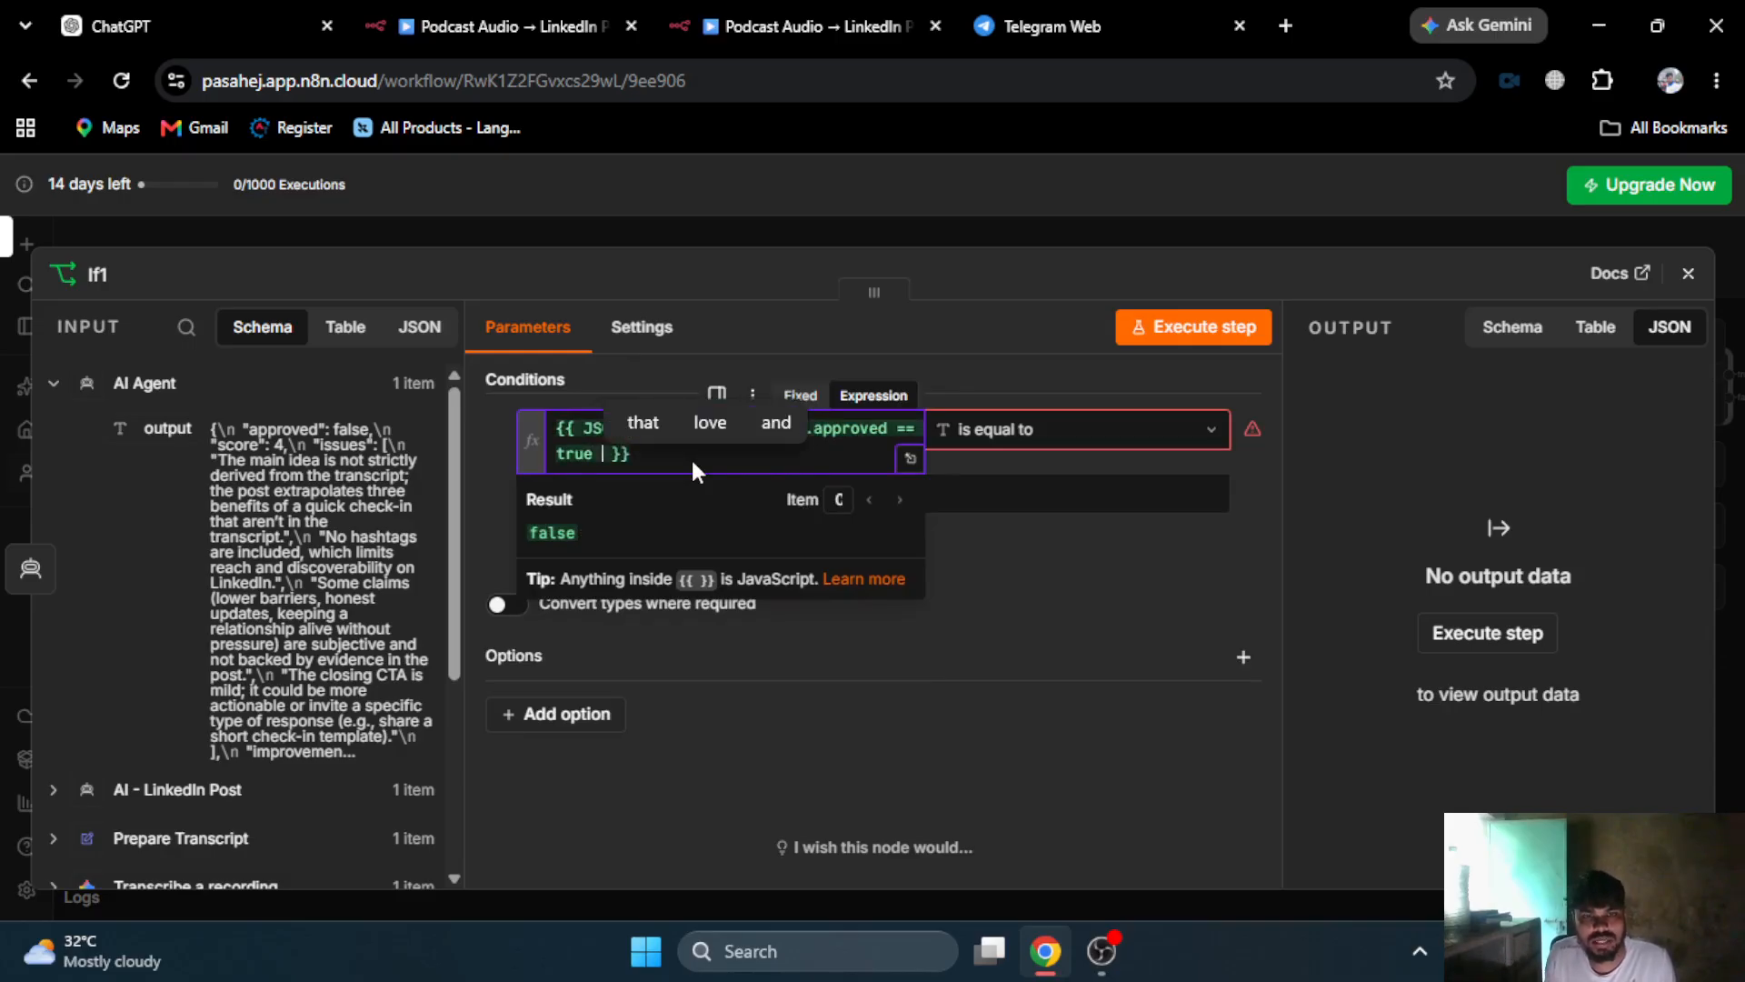
- Extend the condition expression with && JSON.parse($json.output).score >= 8, using the AI Agent's output field
type(" &&  ")
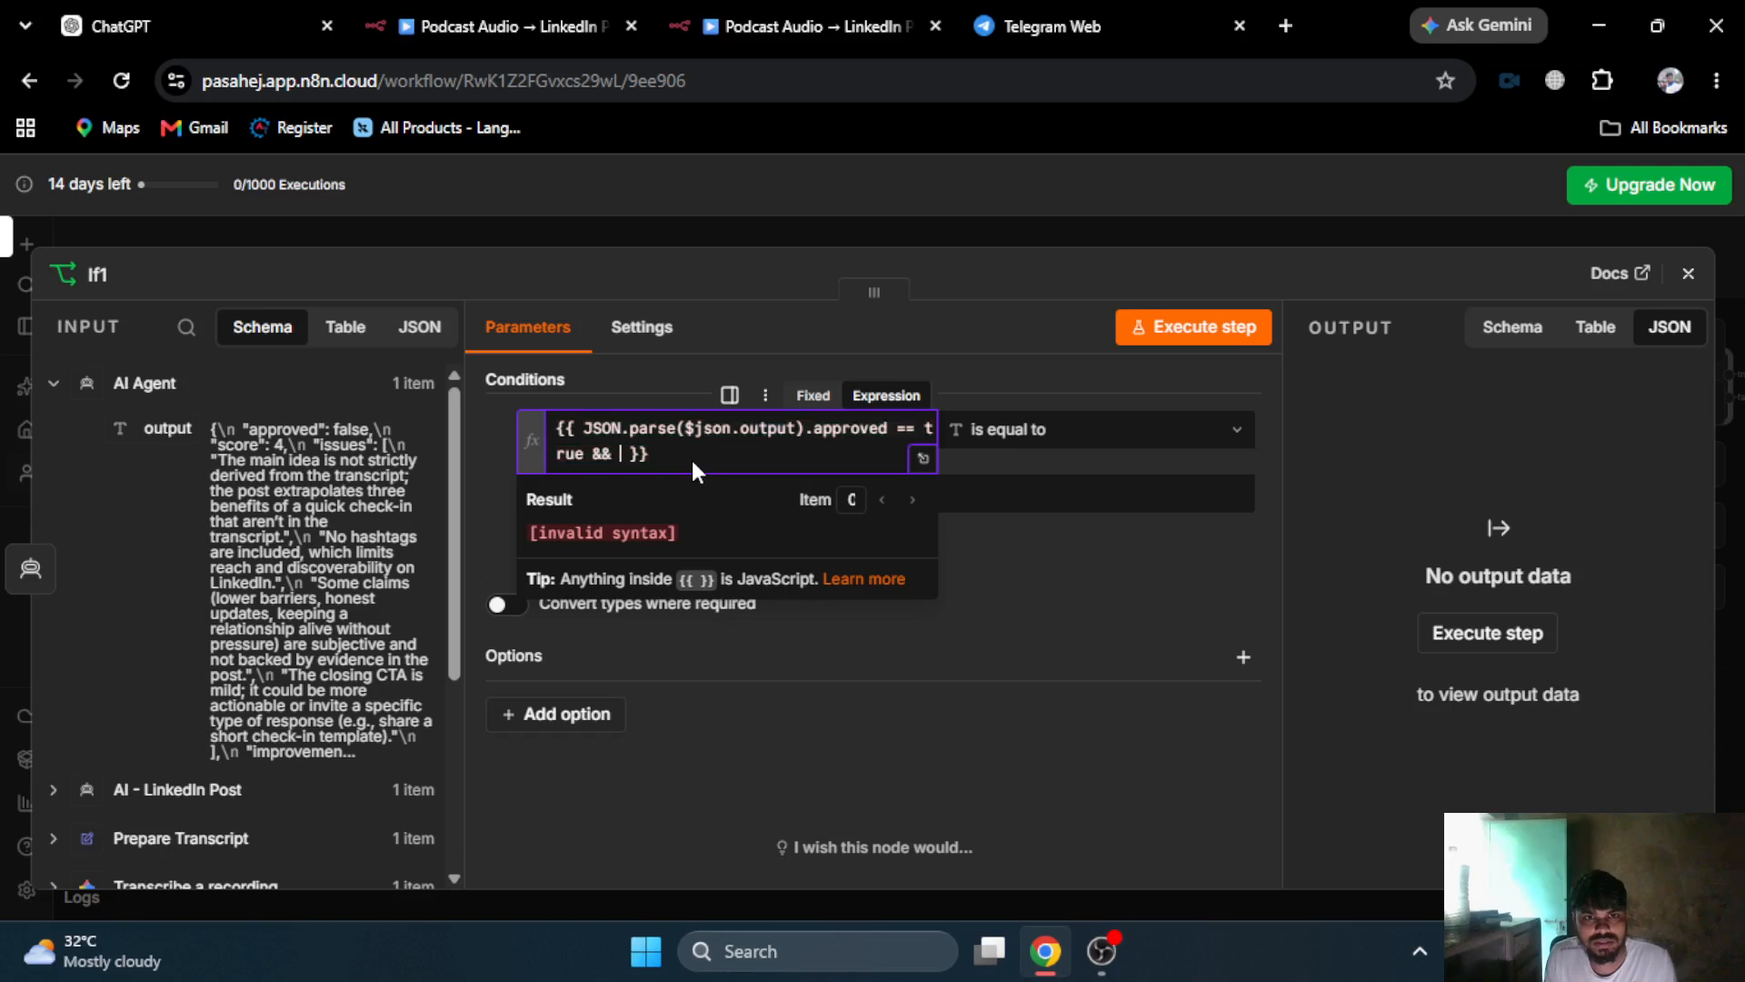
type("JSON")
type(".parse")
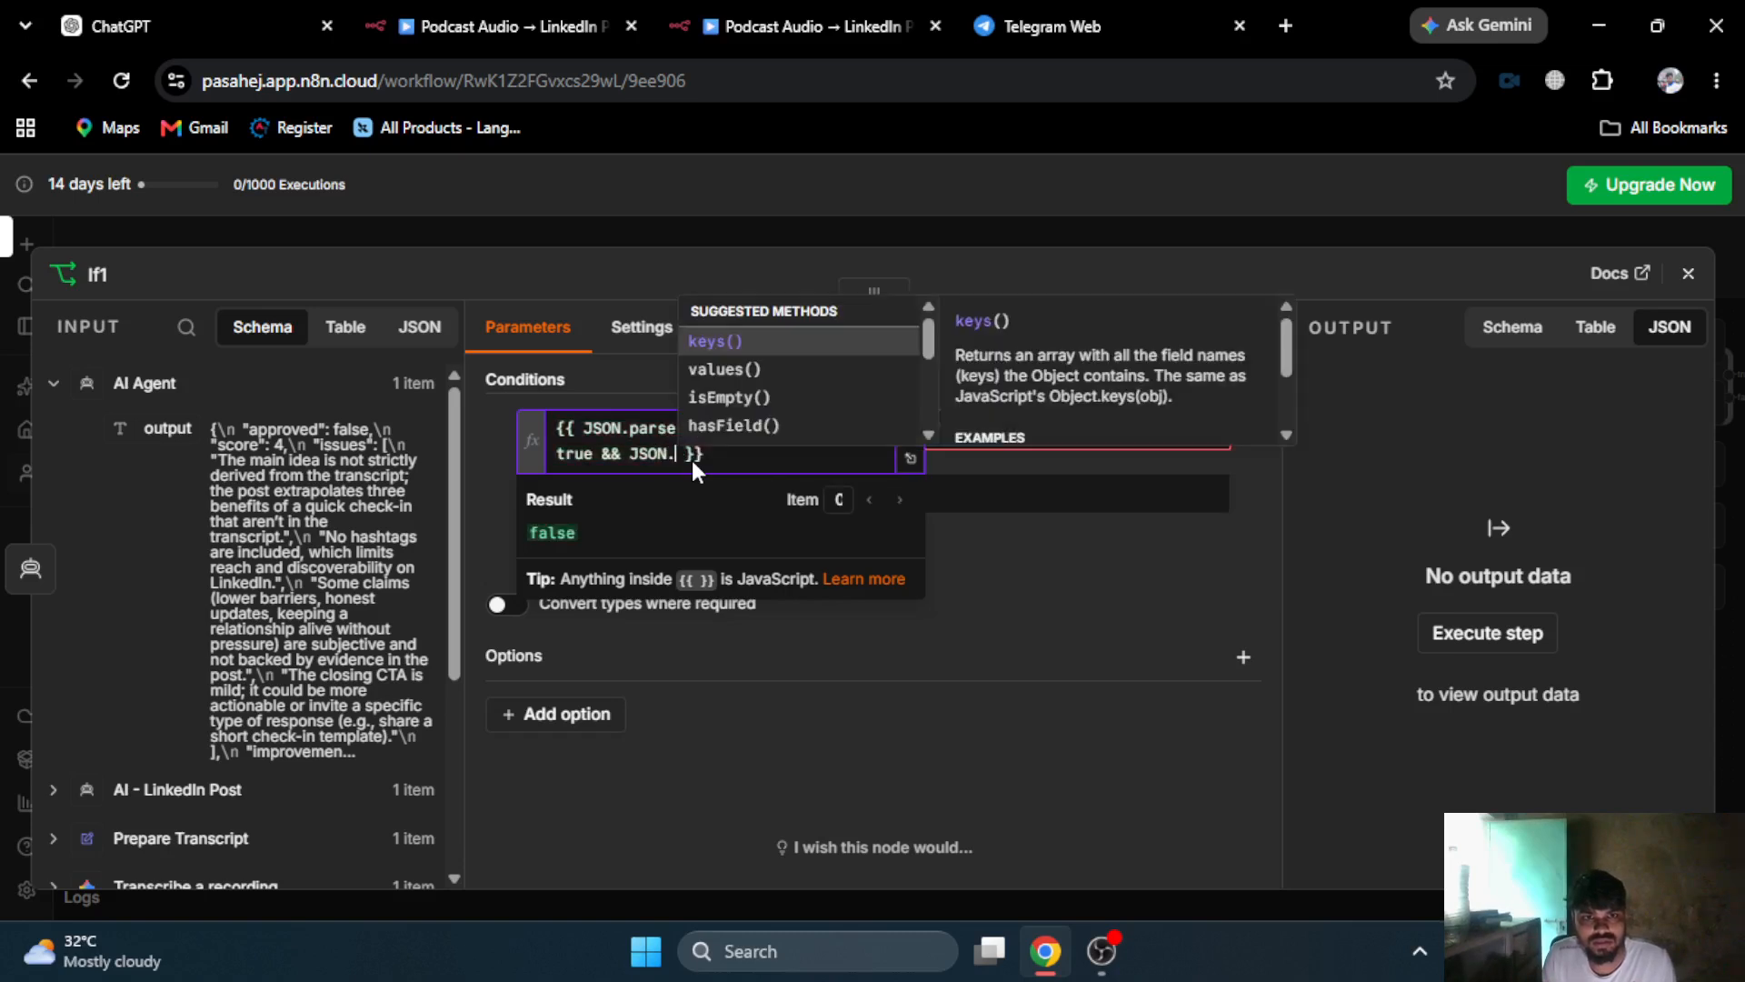
type("(")
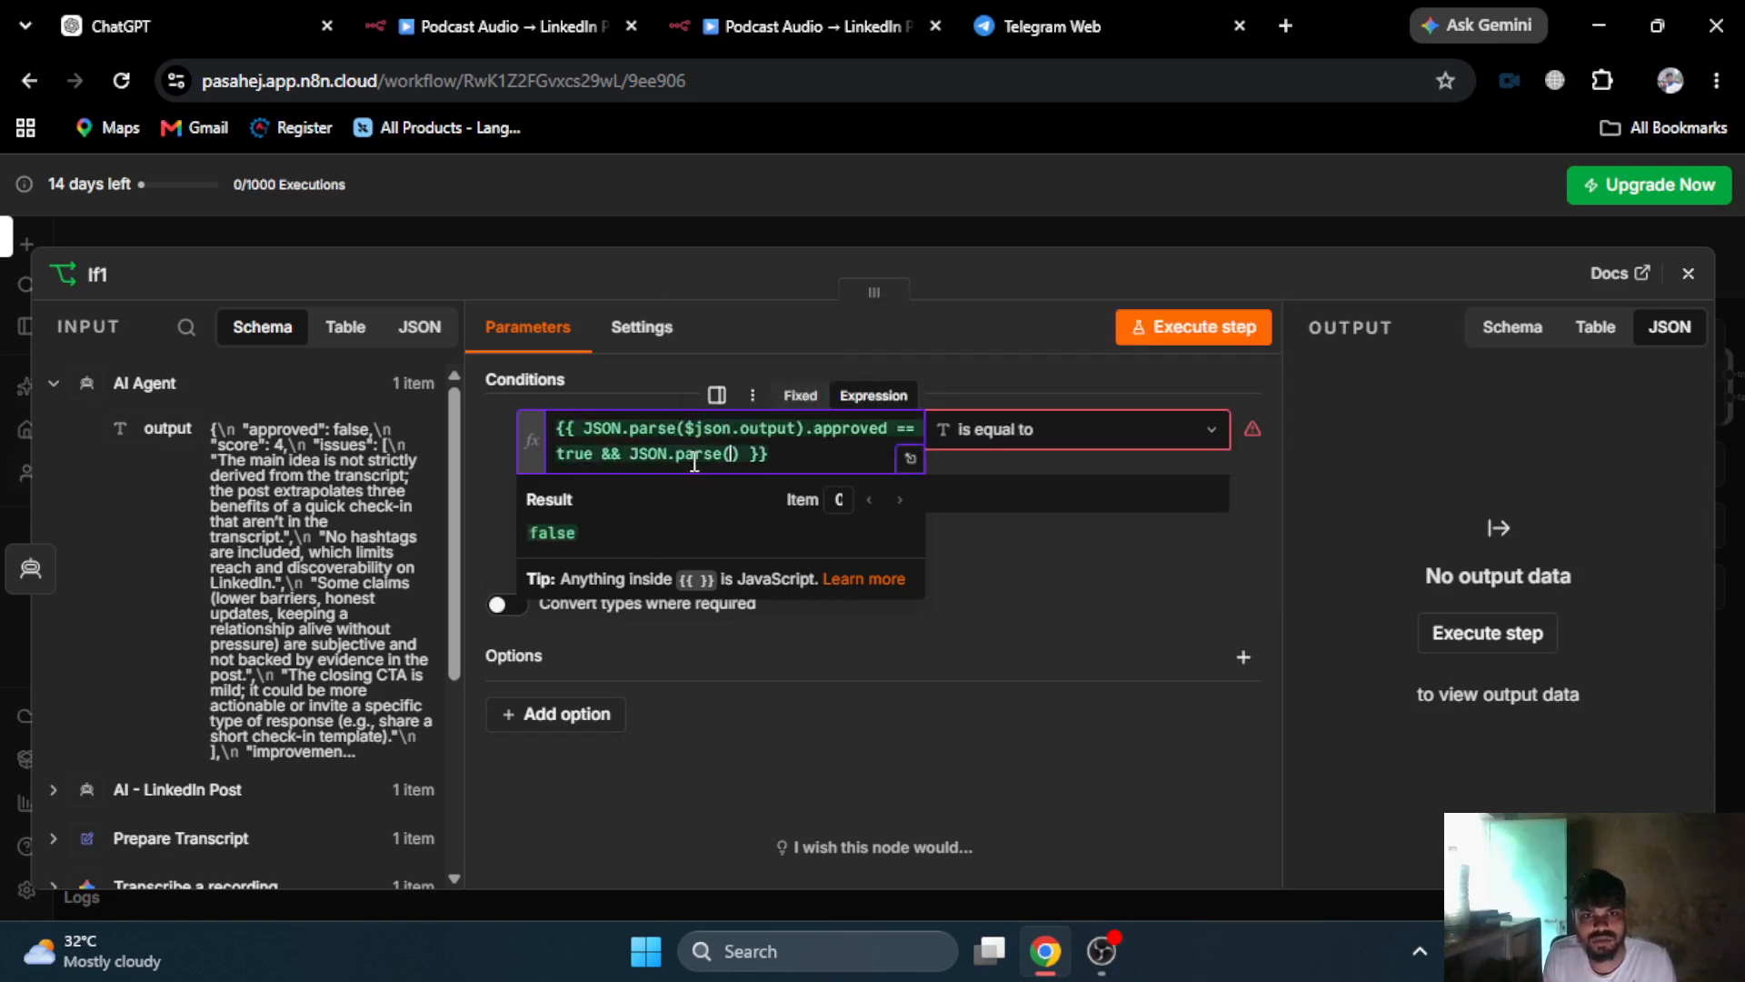
left_click_drag(160, 427, 731, 455)
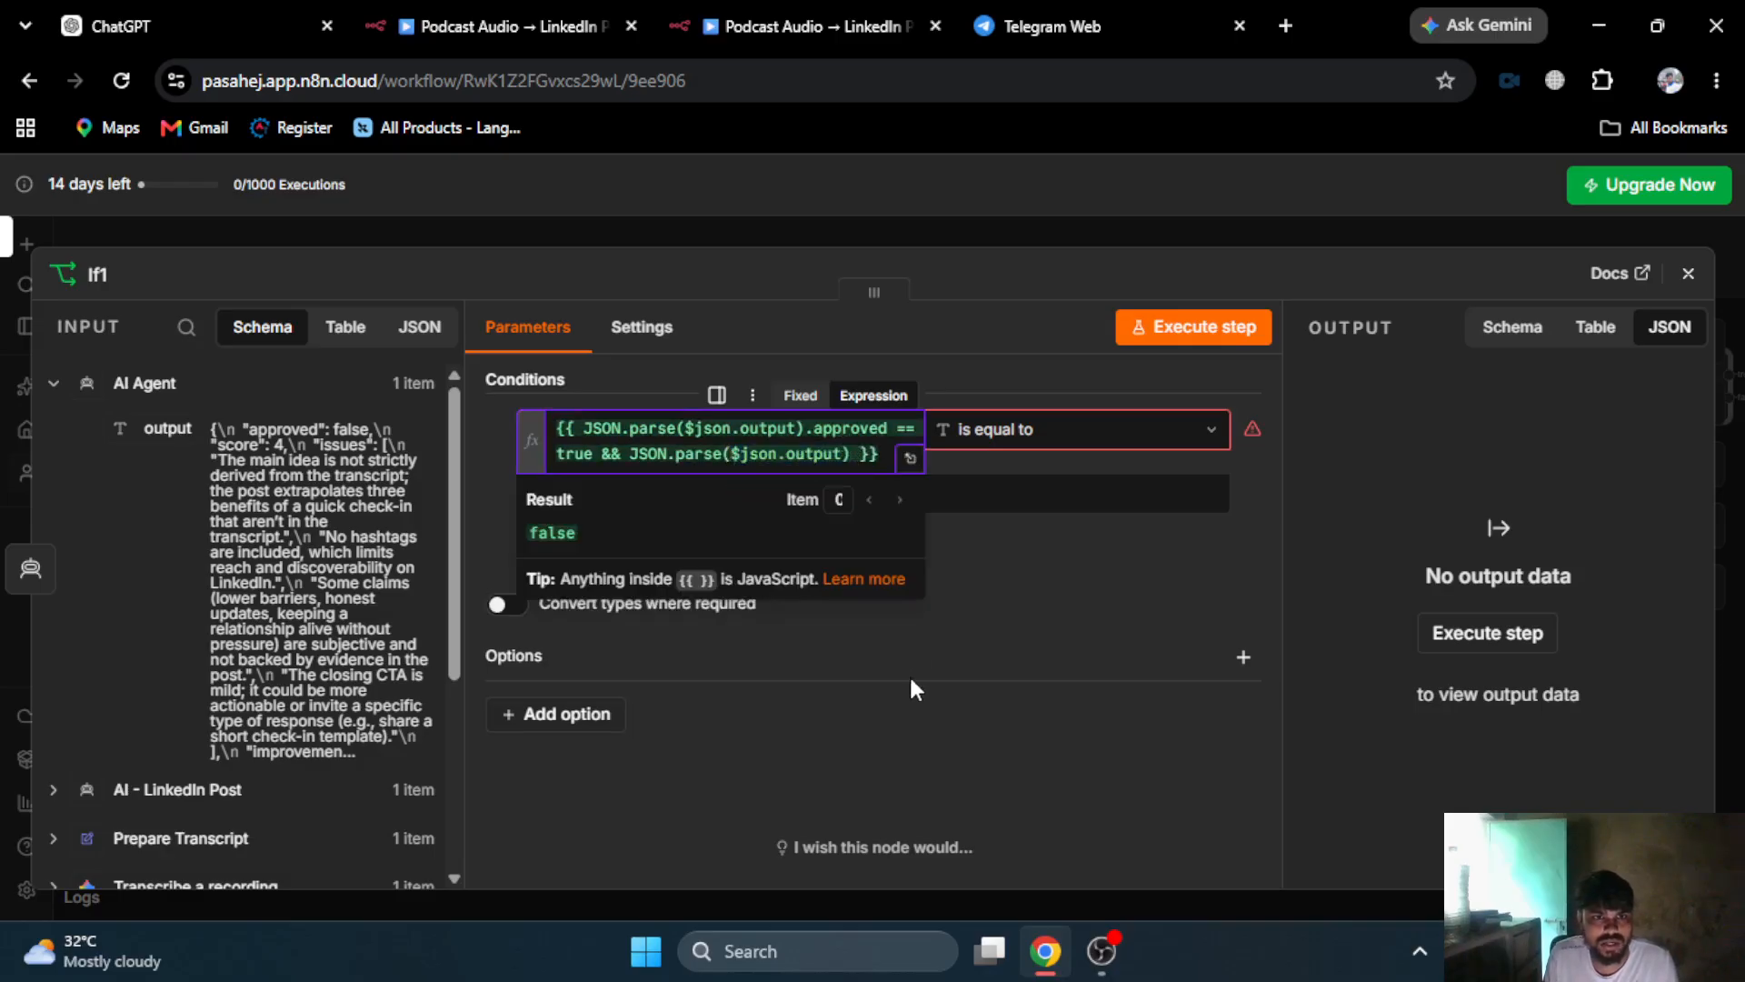
type(".score")
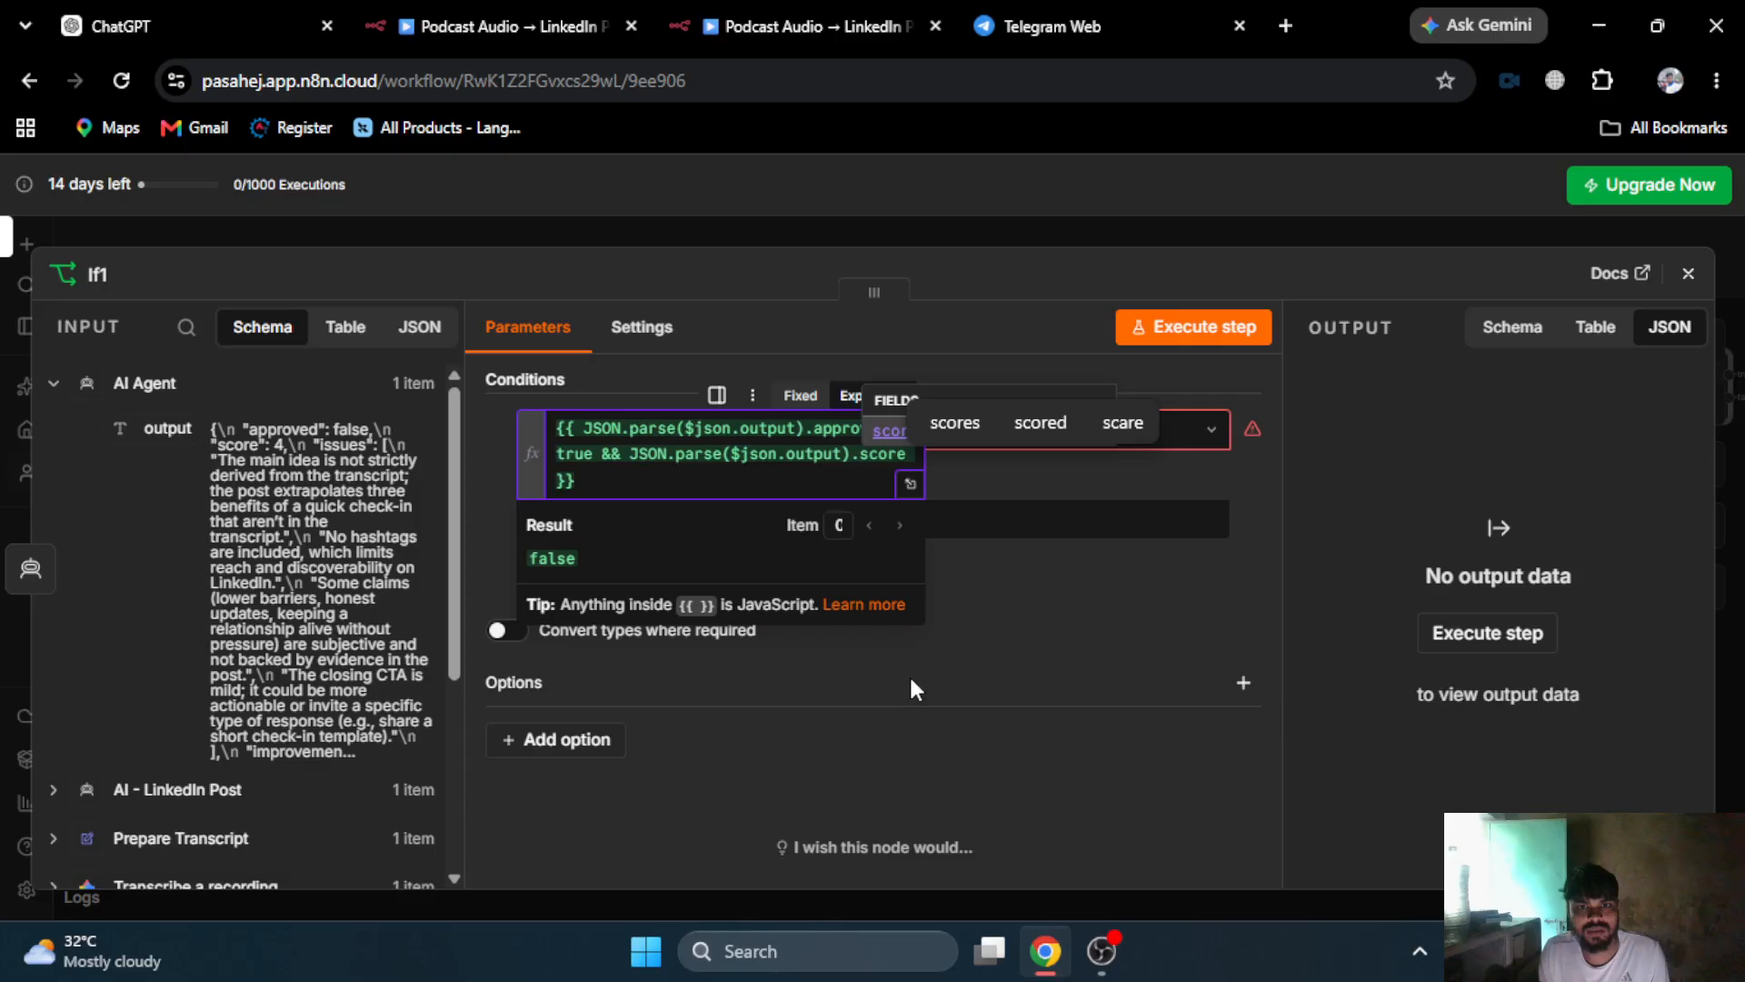
type(" >")
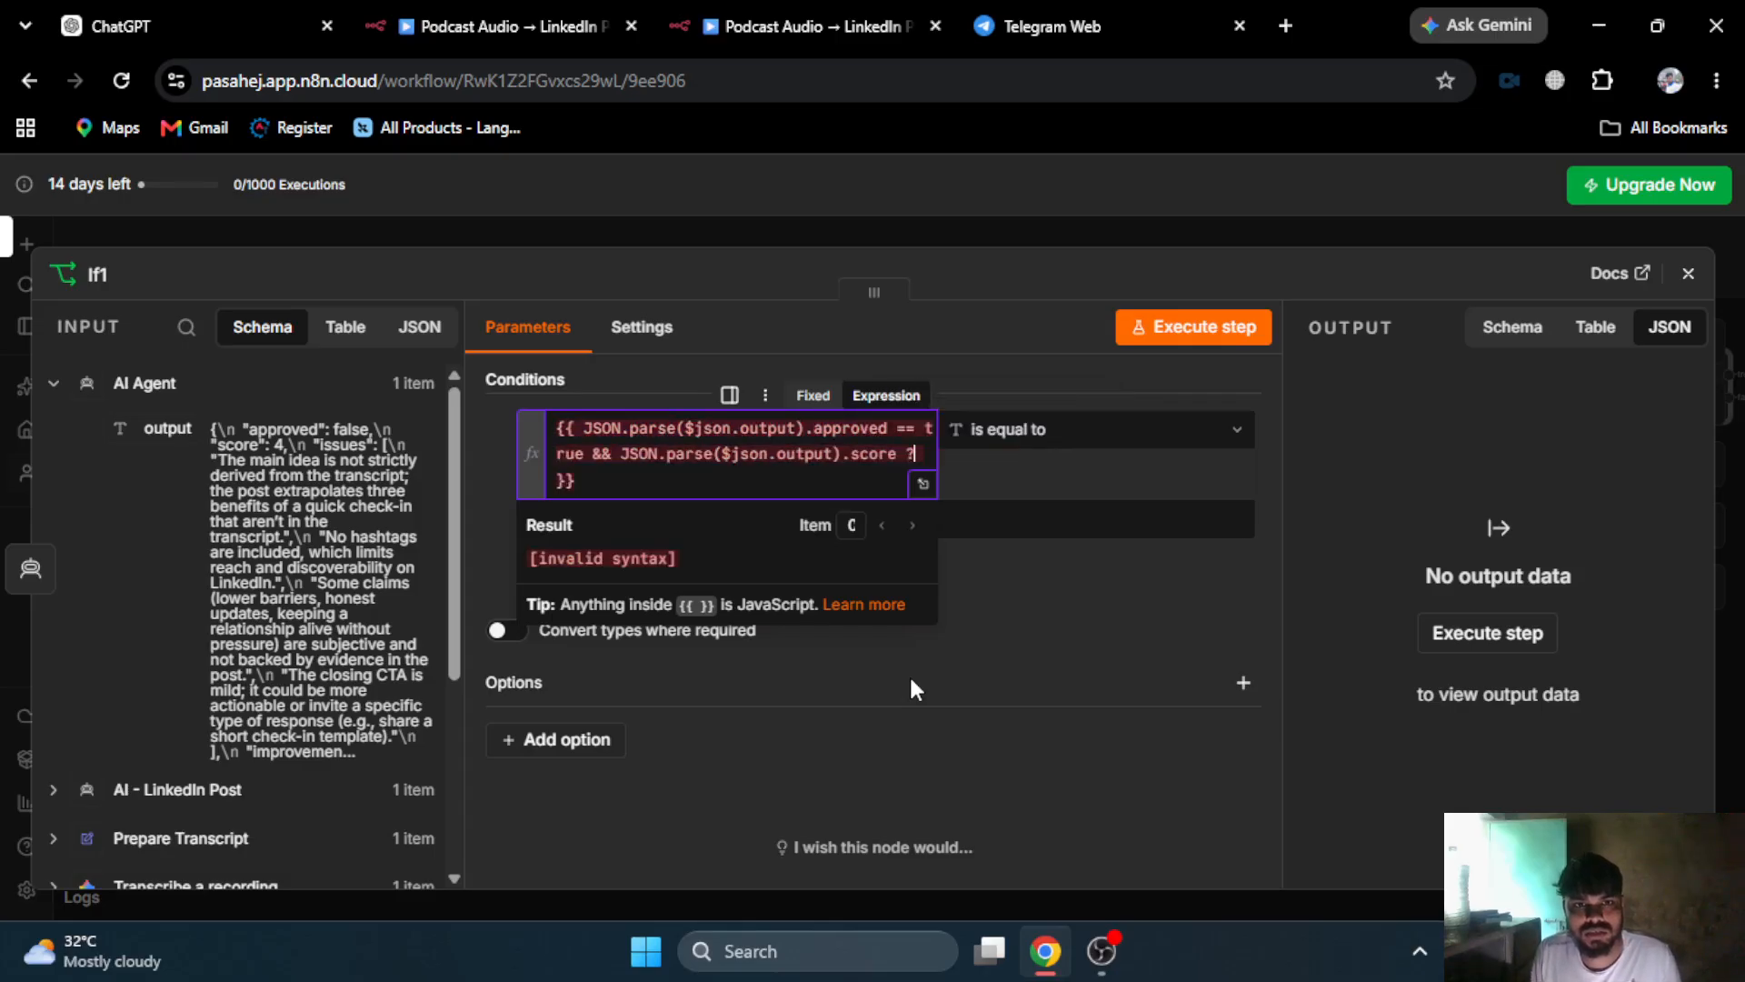
key("BackSpace")
type(">=")
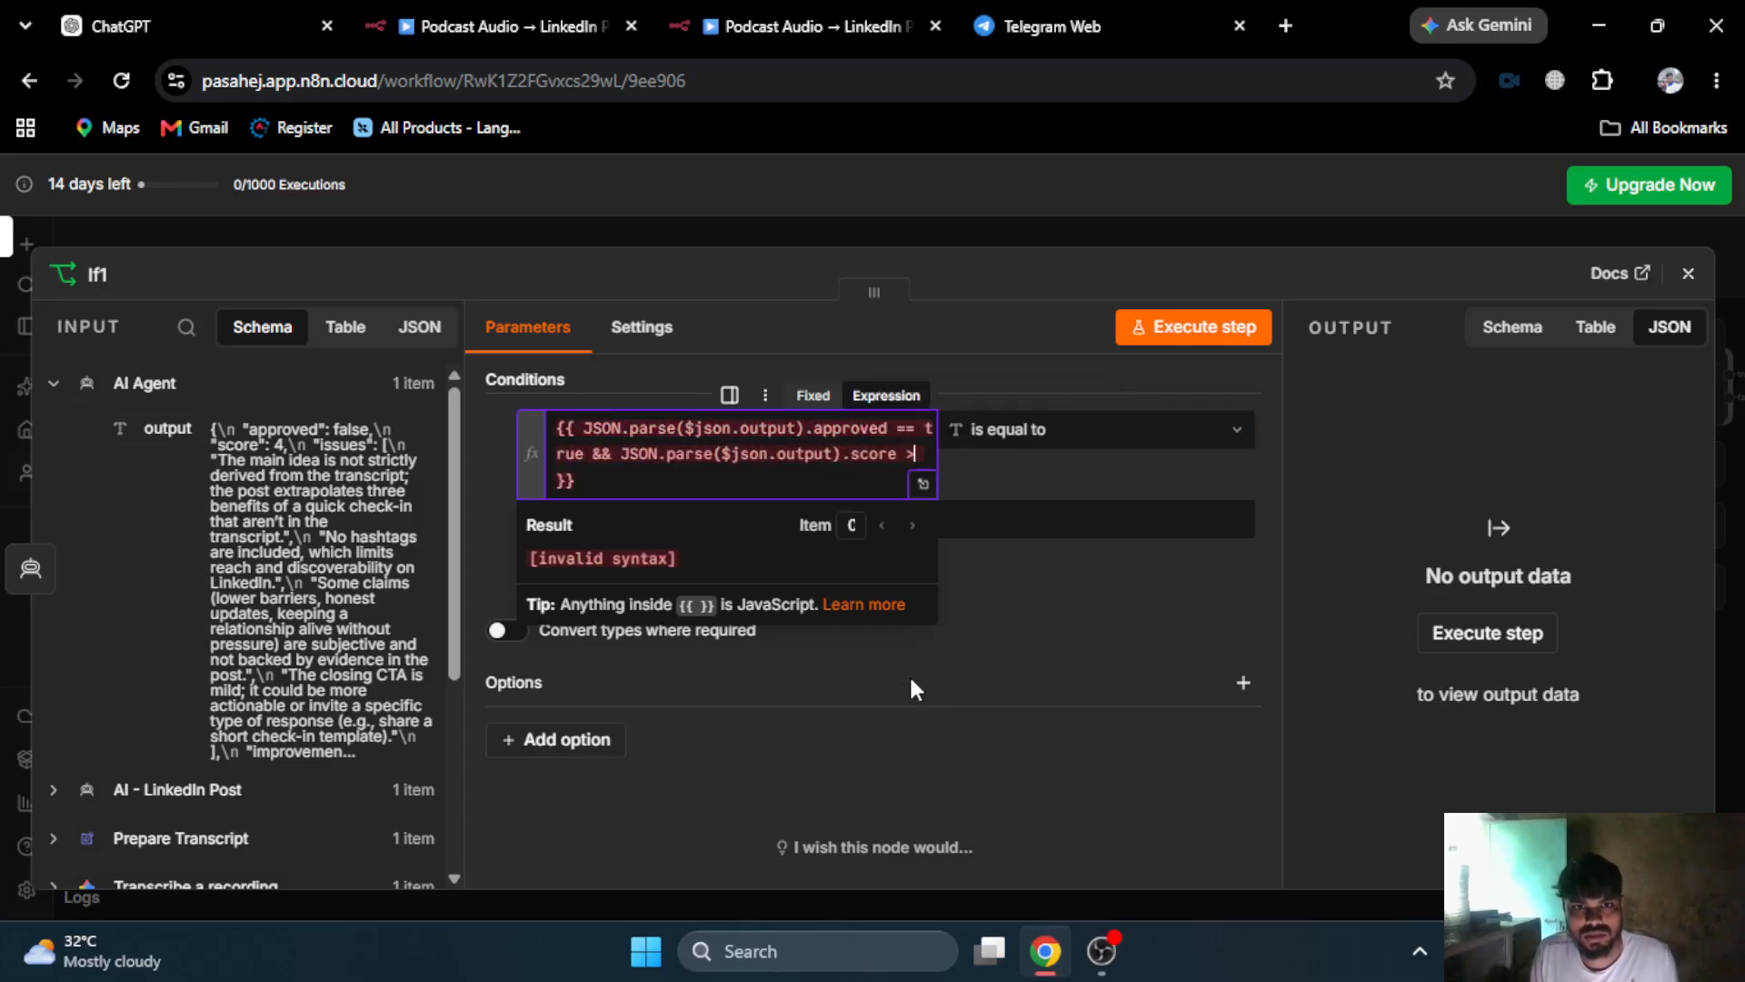
type(" 8")
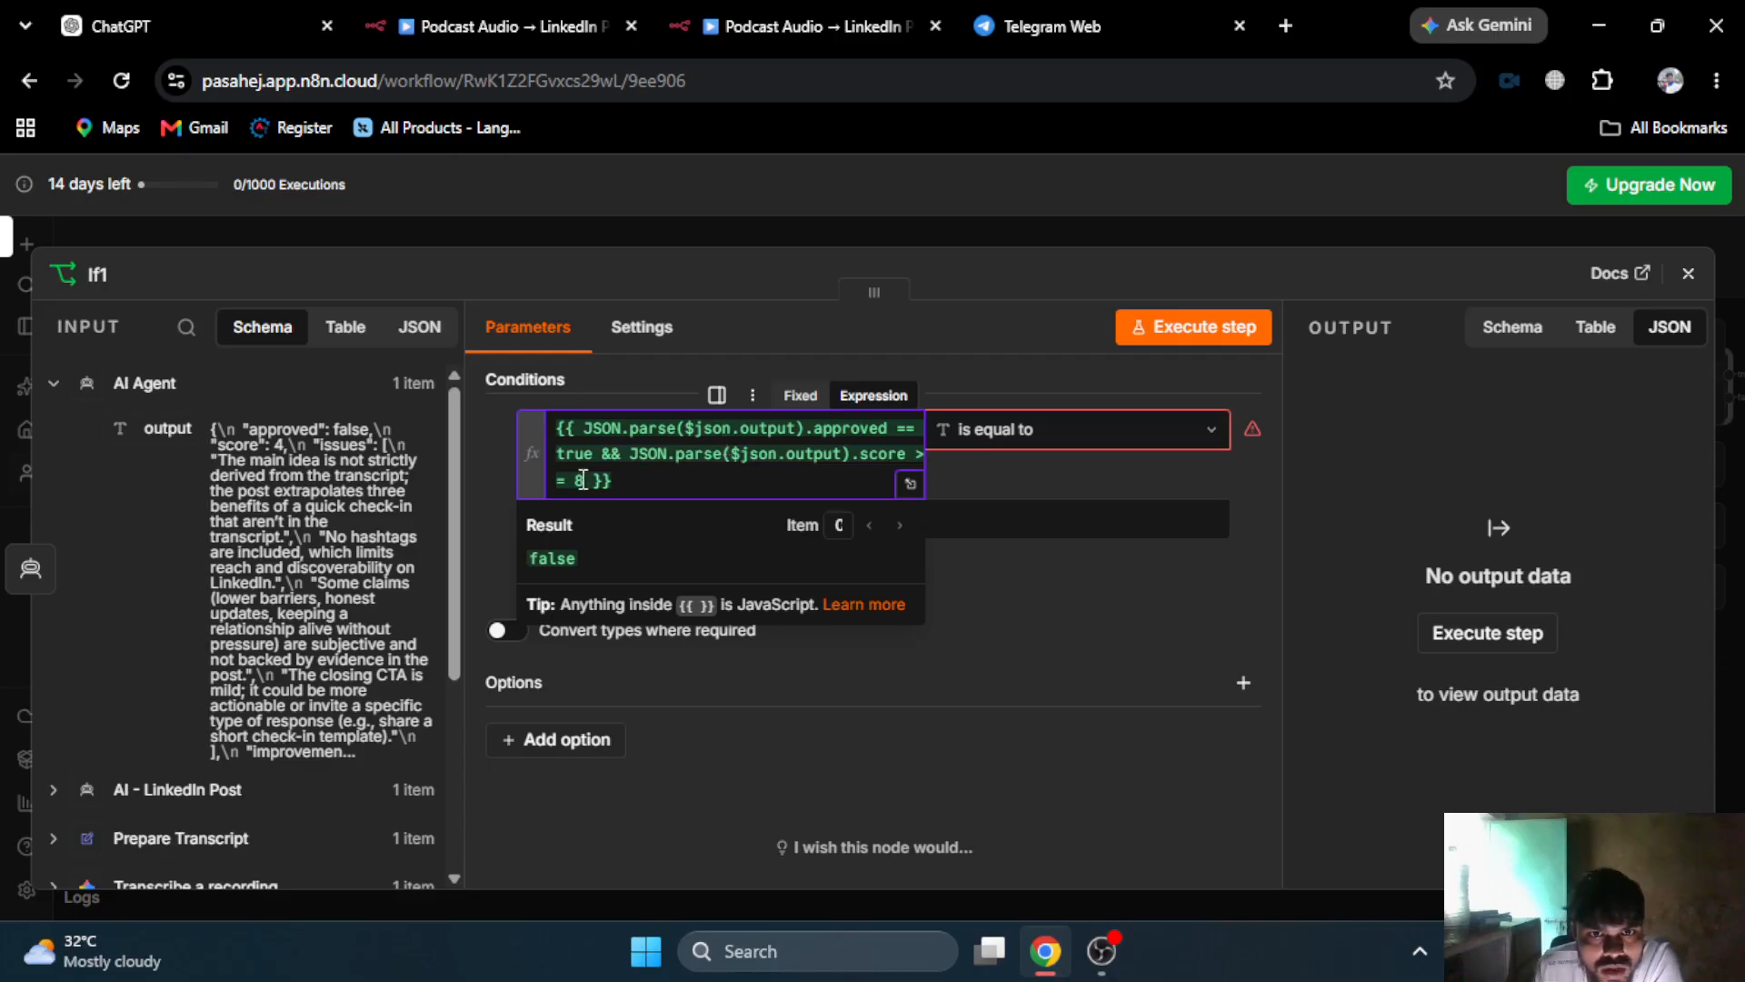
- Set the If condition's comparison to the Boolean operator "is true"
left_click(1005, 428)
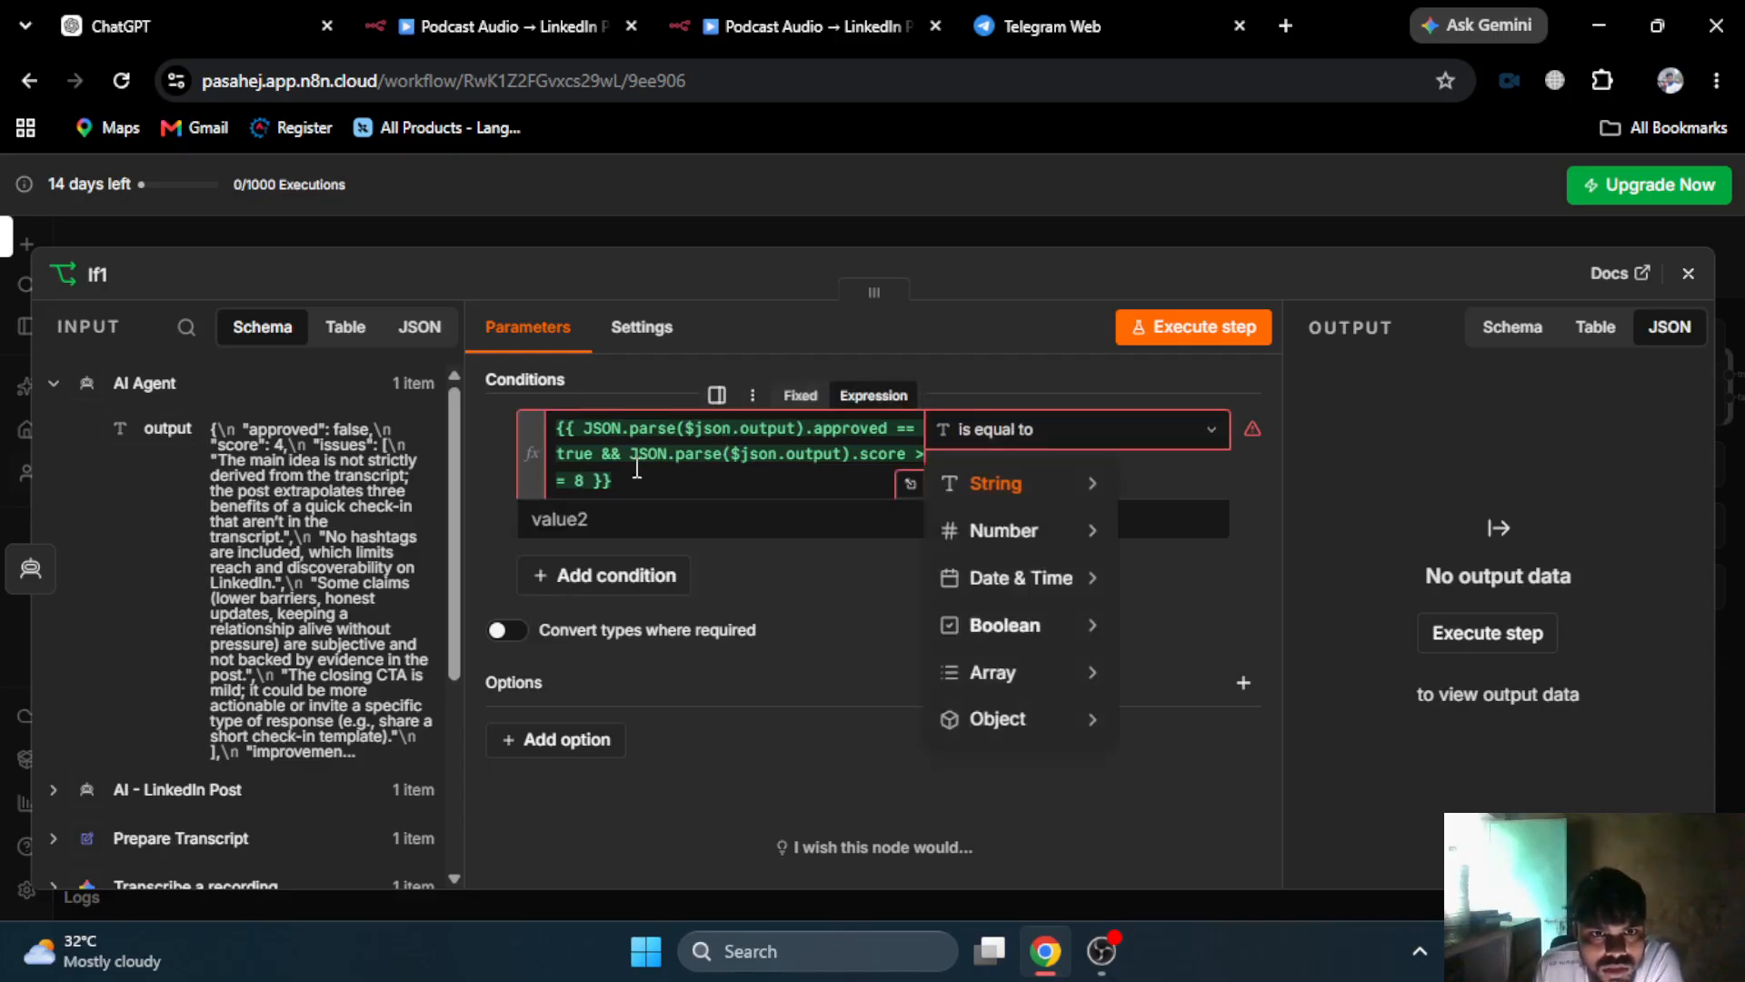
left_click(637, 468)
left_click(1025, 438)
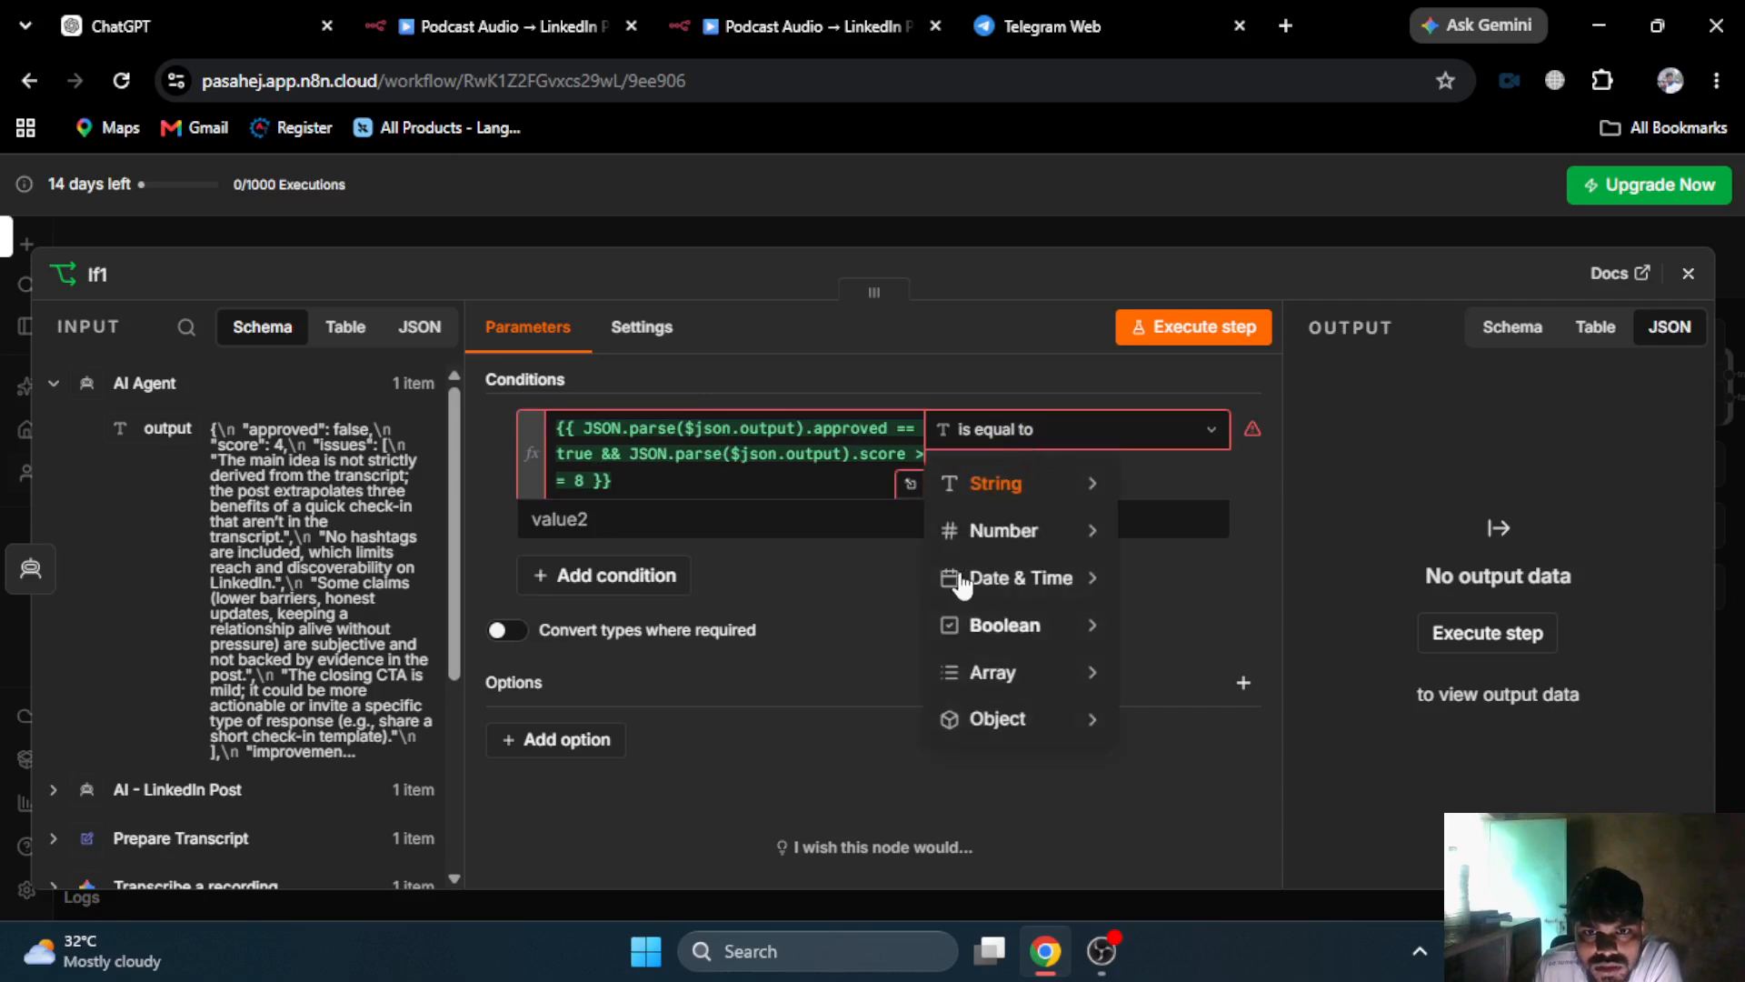
mouse_move(1000, 627)
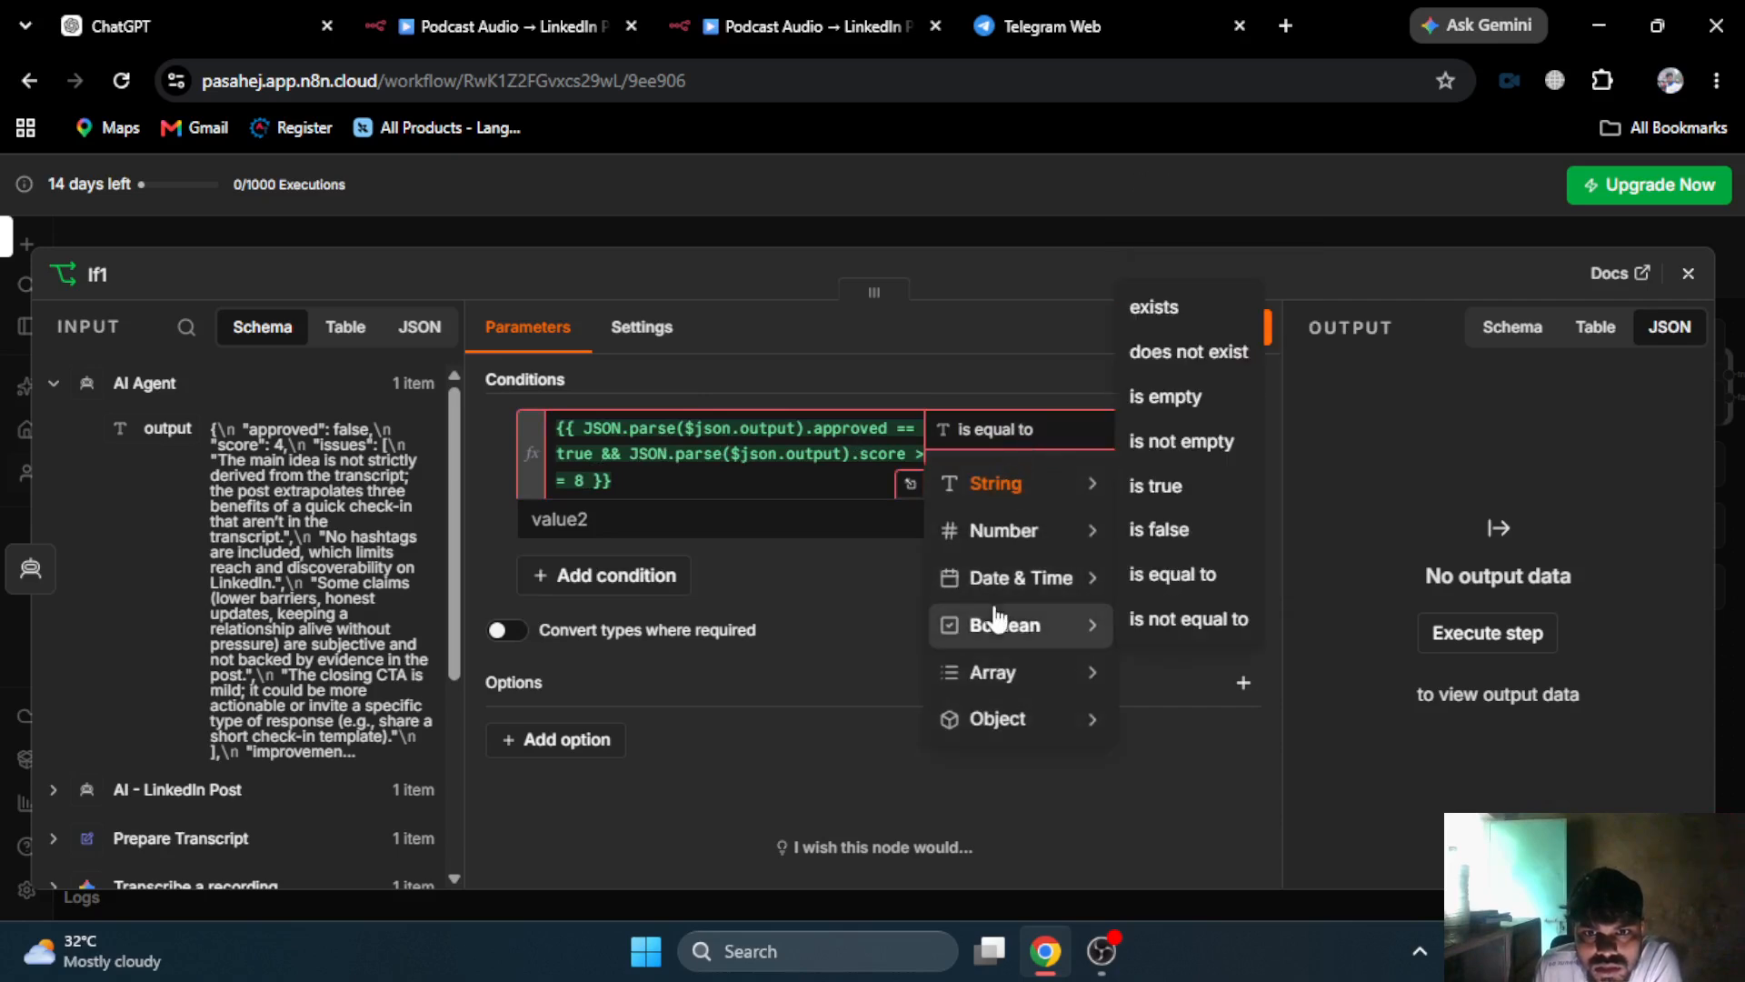
left_click(1144, 488)
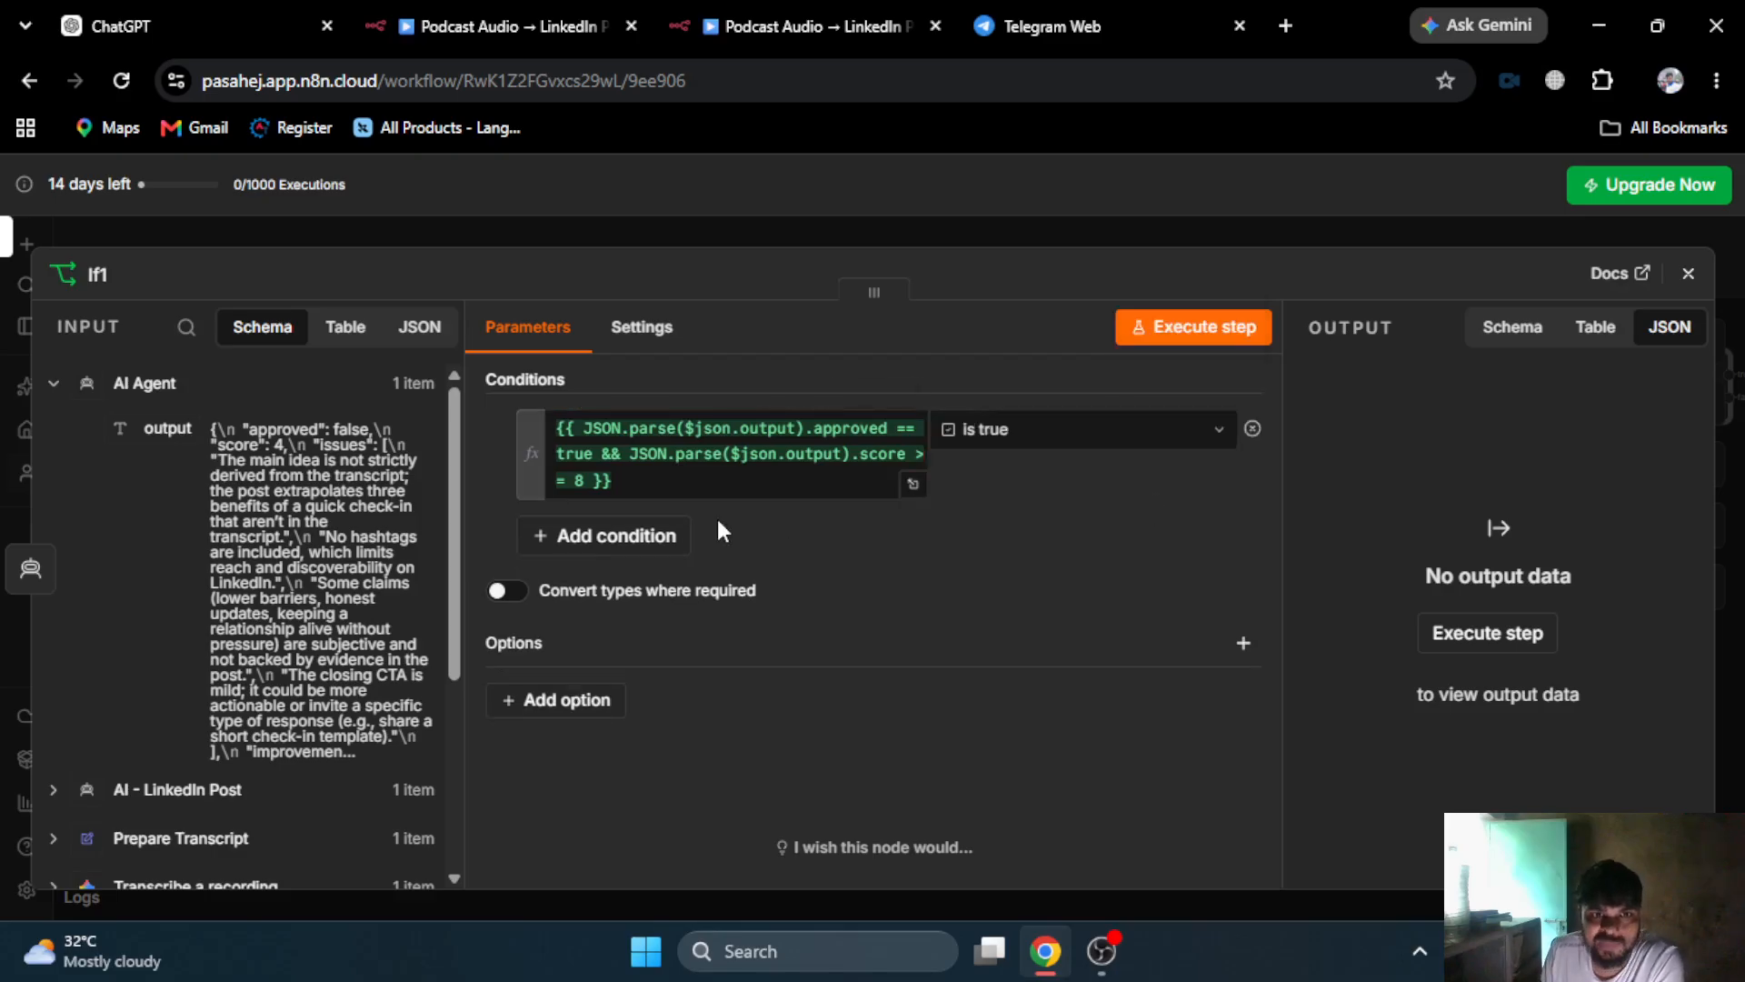
- Review the If condition's expression, close the node, and compare it with the IF - Quality Passed node and its branches in the reference workflow
left_click(726, 456)
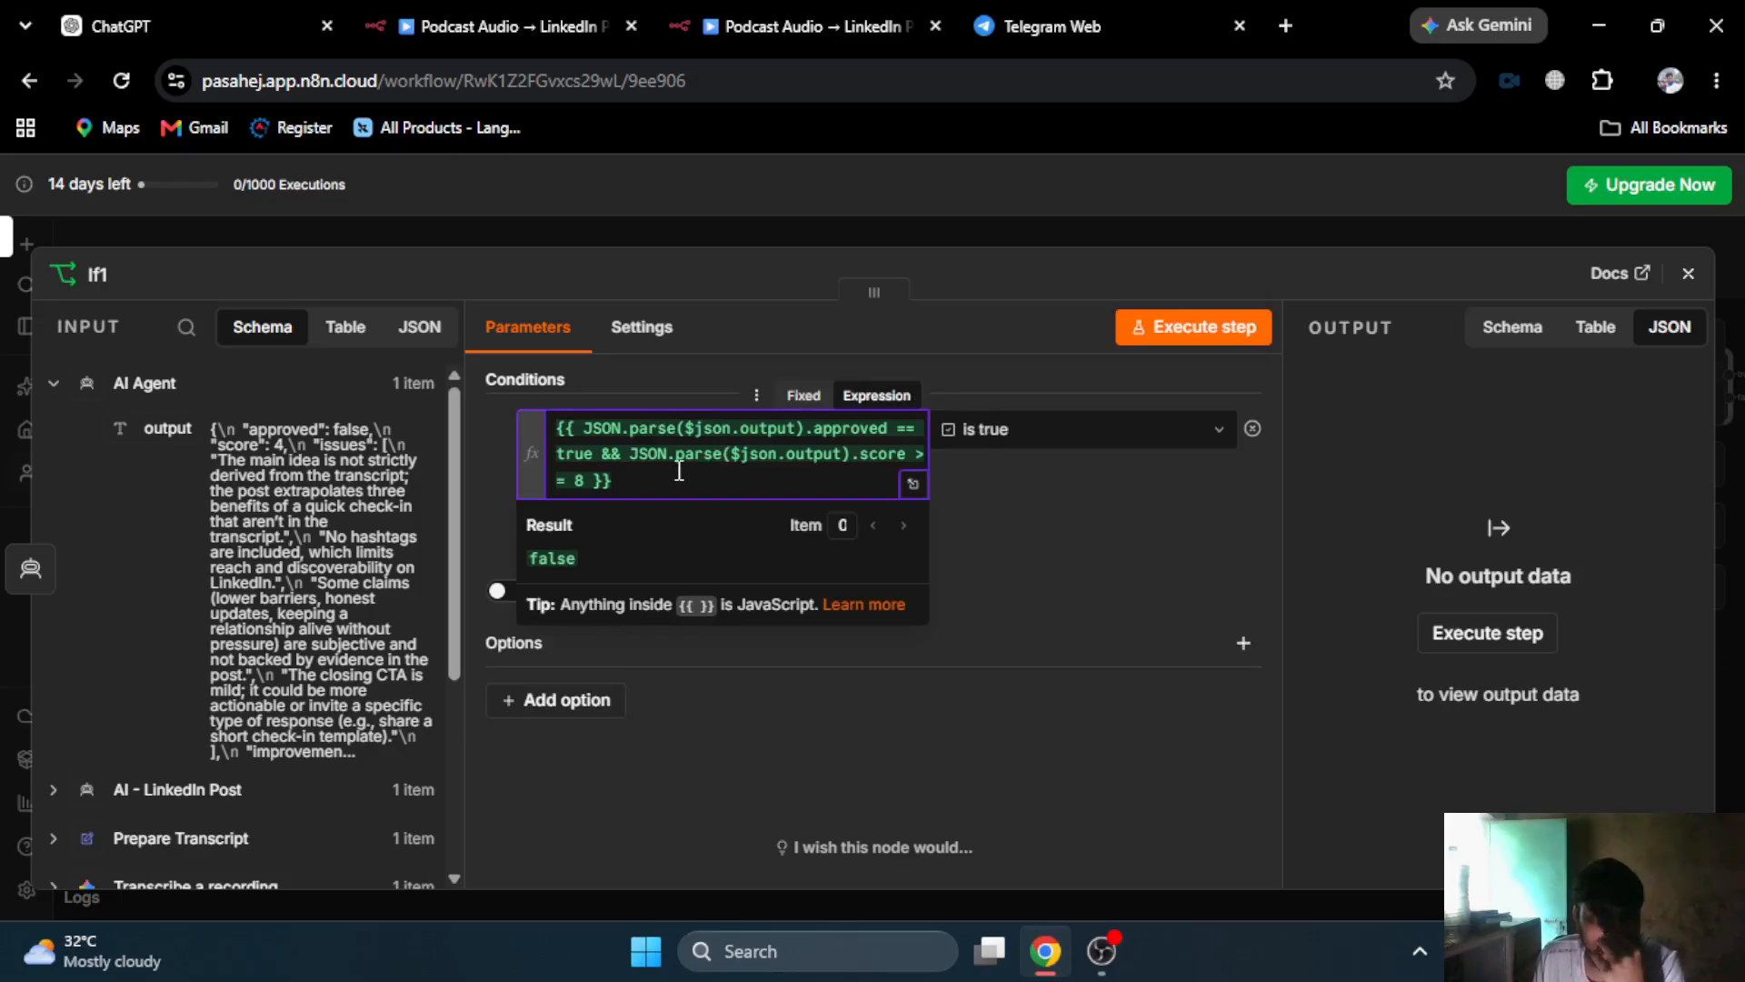
left_click(1118, 582)
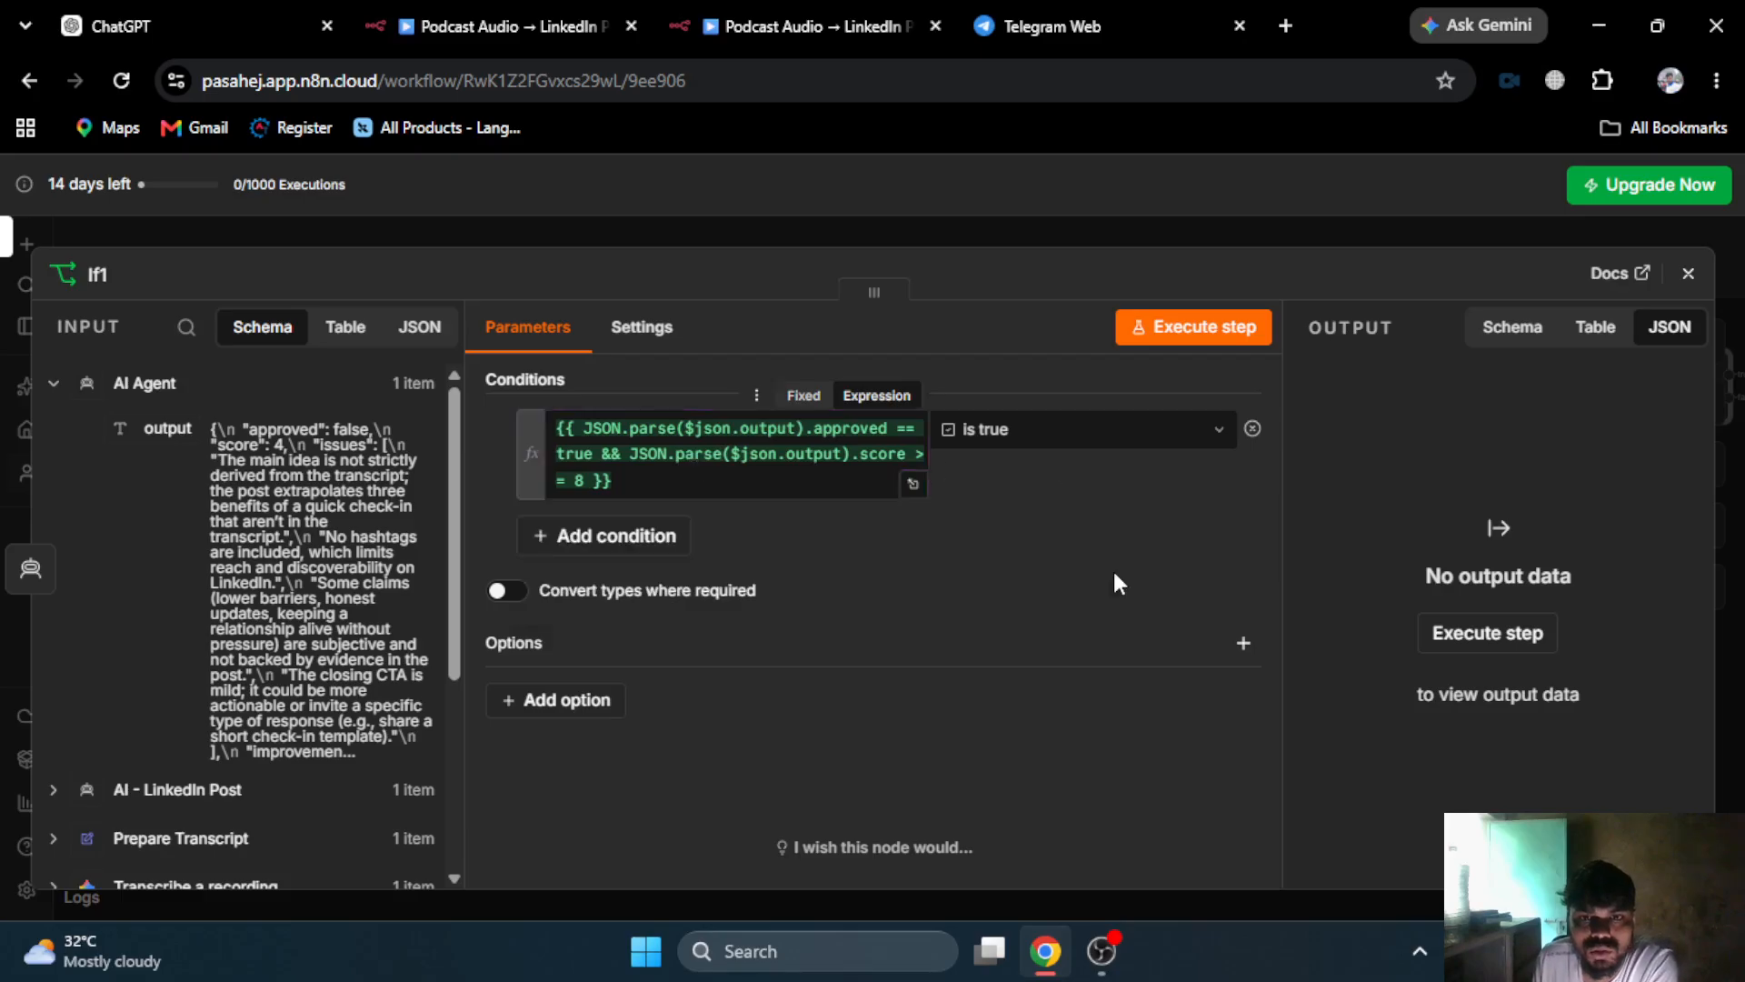
left_click(1128, 222)
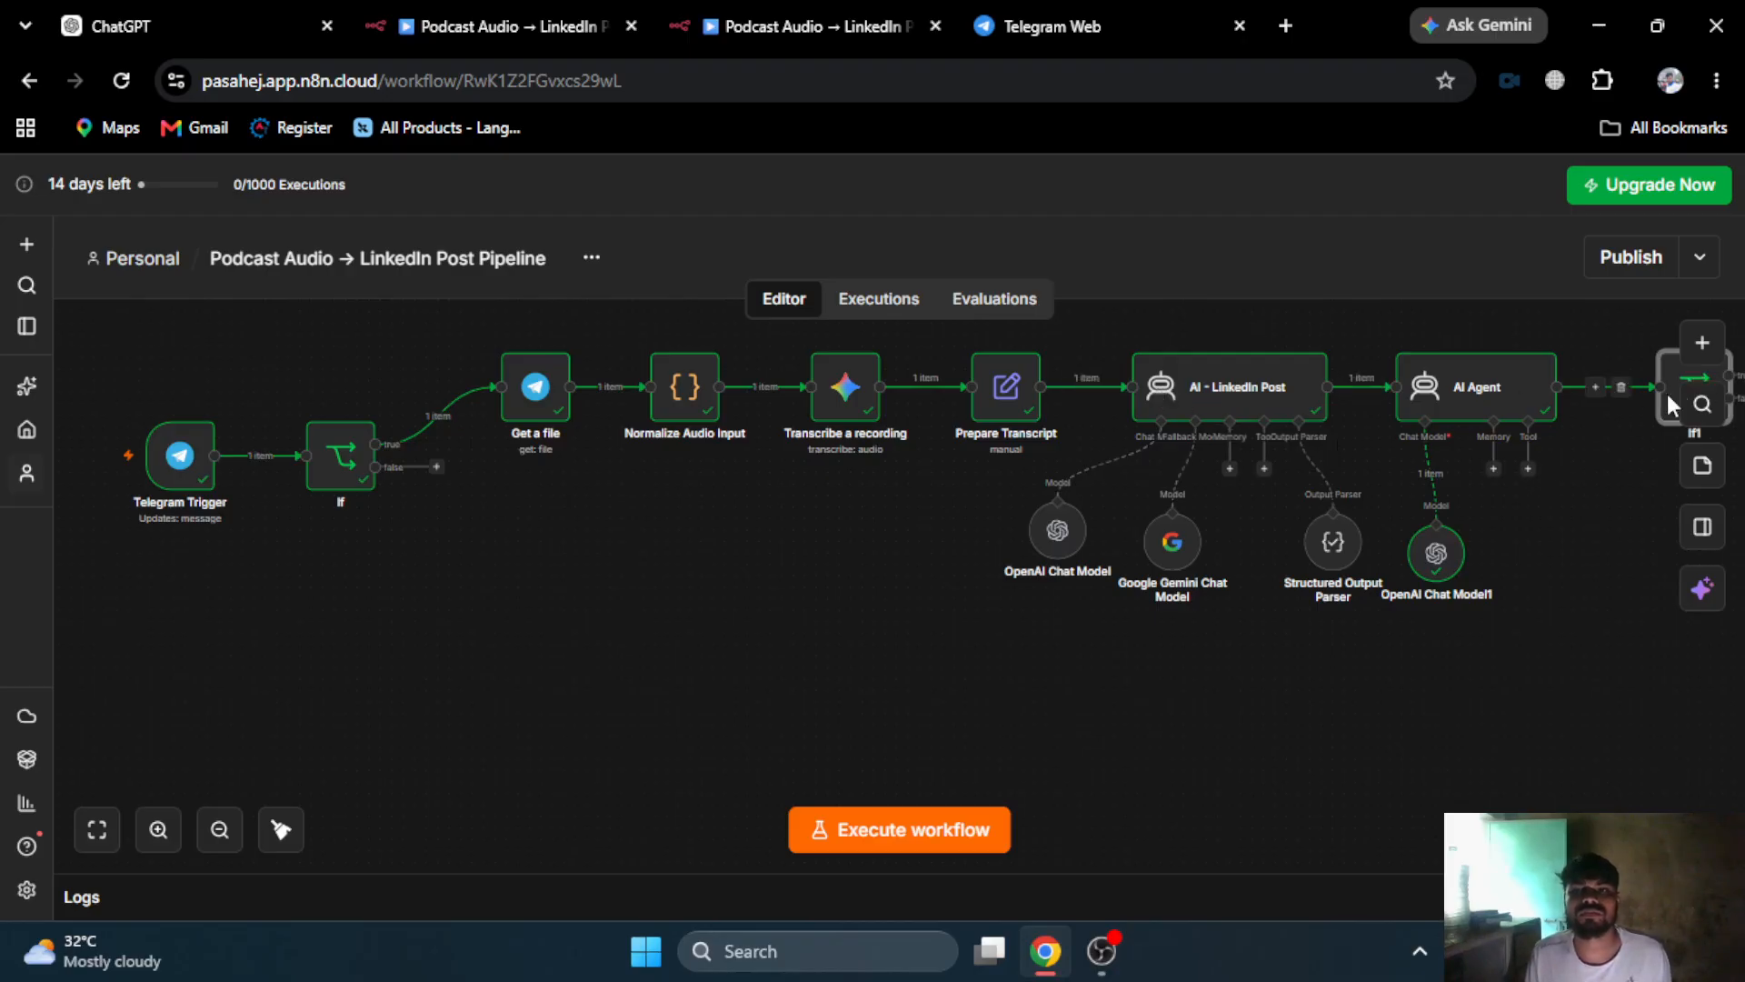
left_click(420, 13)
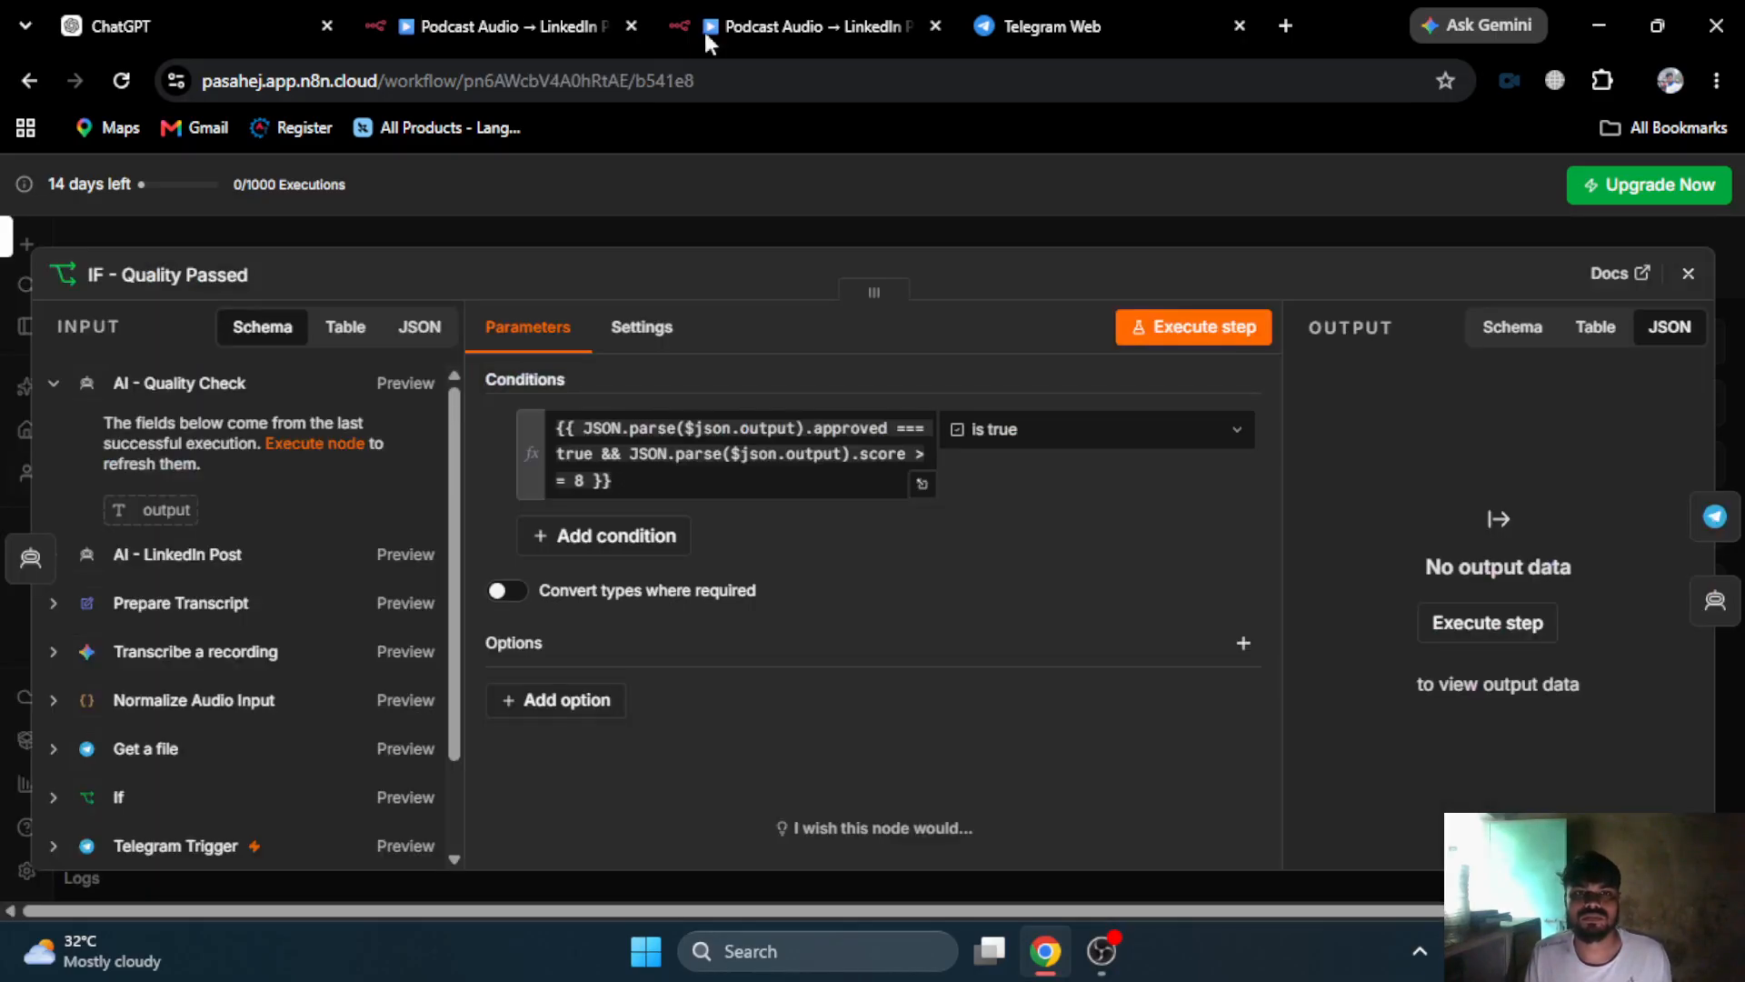
left_click(738, 235)
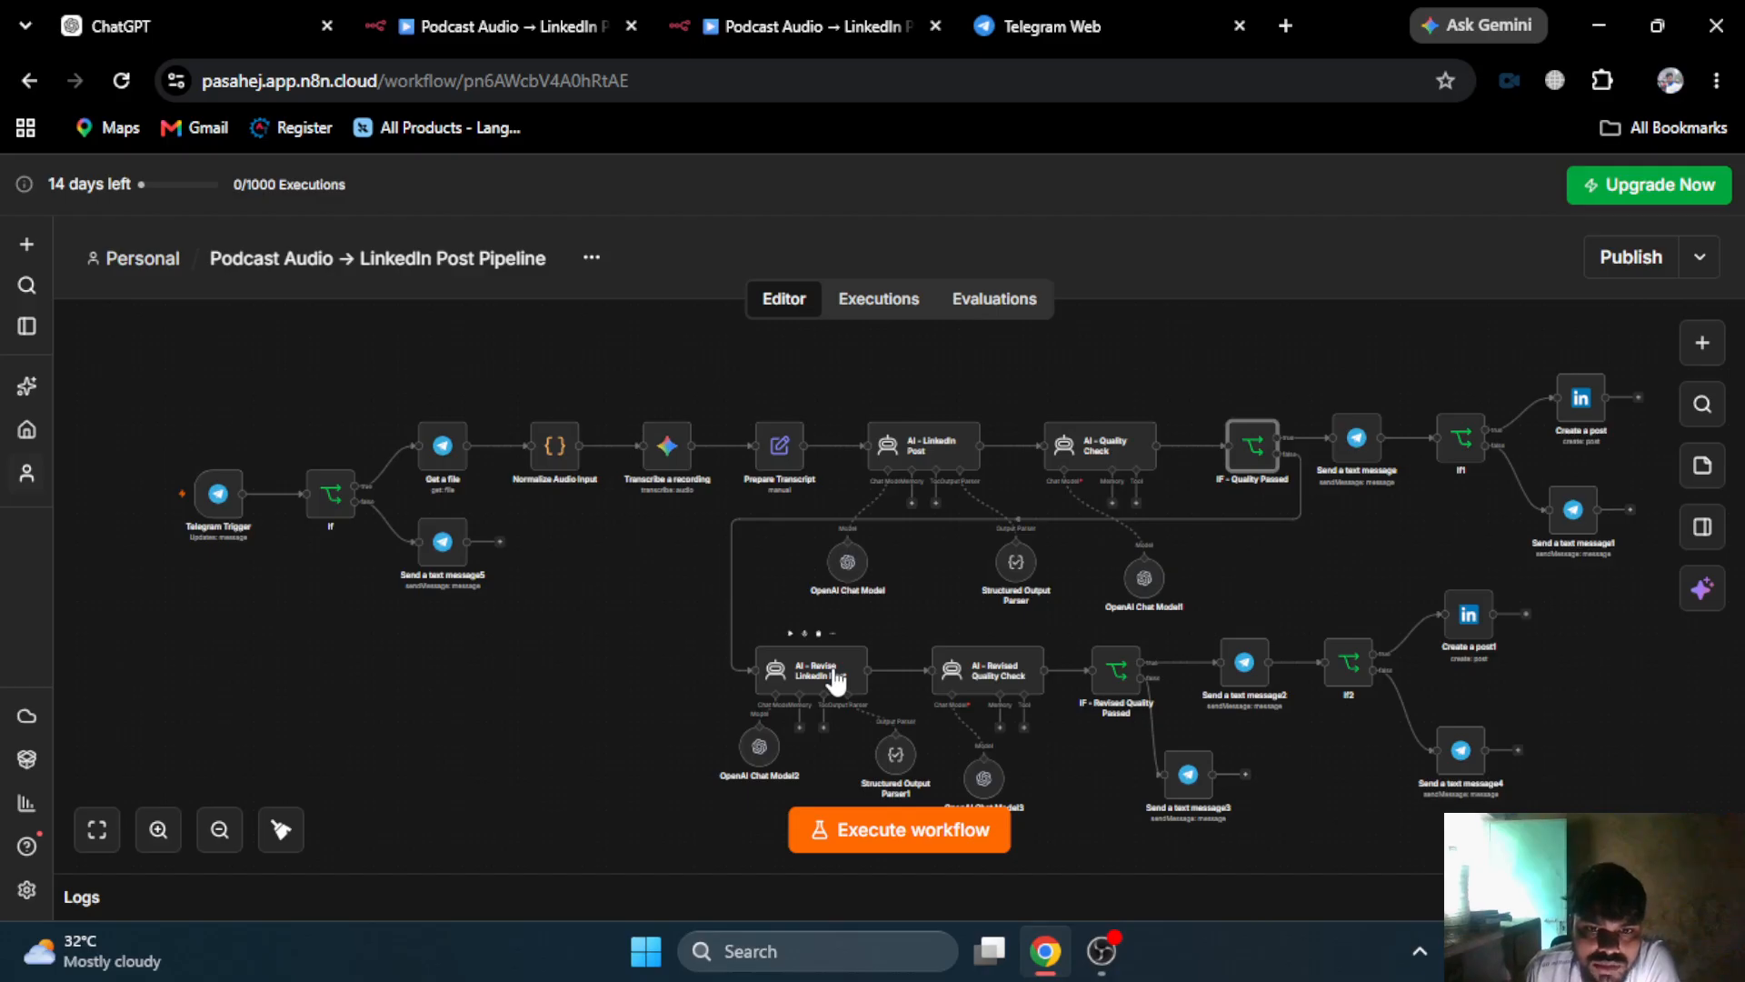
left_click(762, 7)
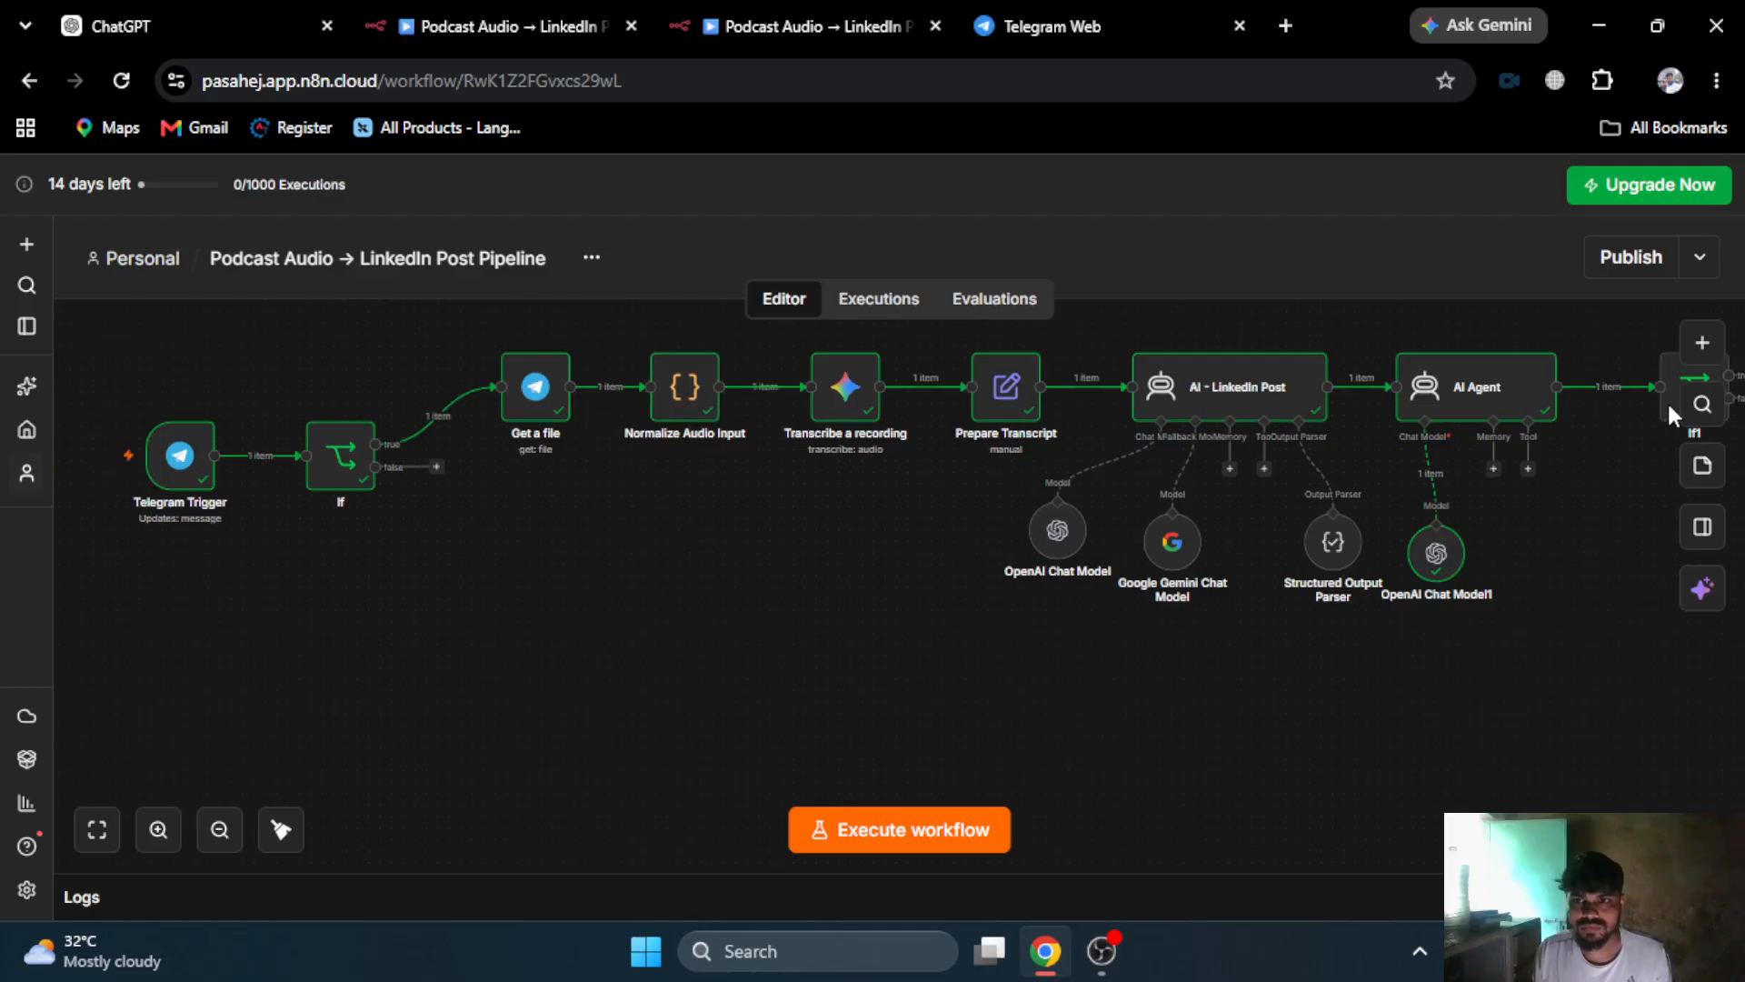
- Add an AI Agent node to the If1 node's false output and place it below the main row, beneath the first If node
scroll(596, 641, "down", 1)
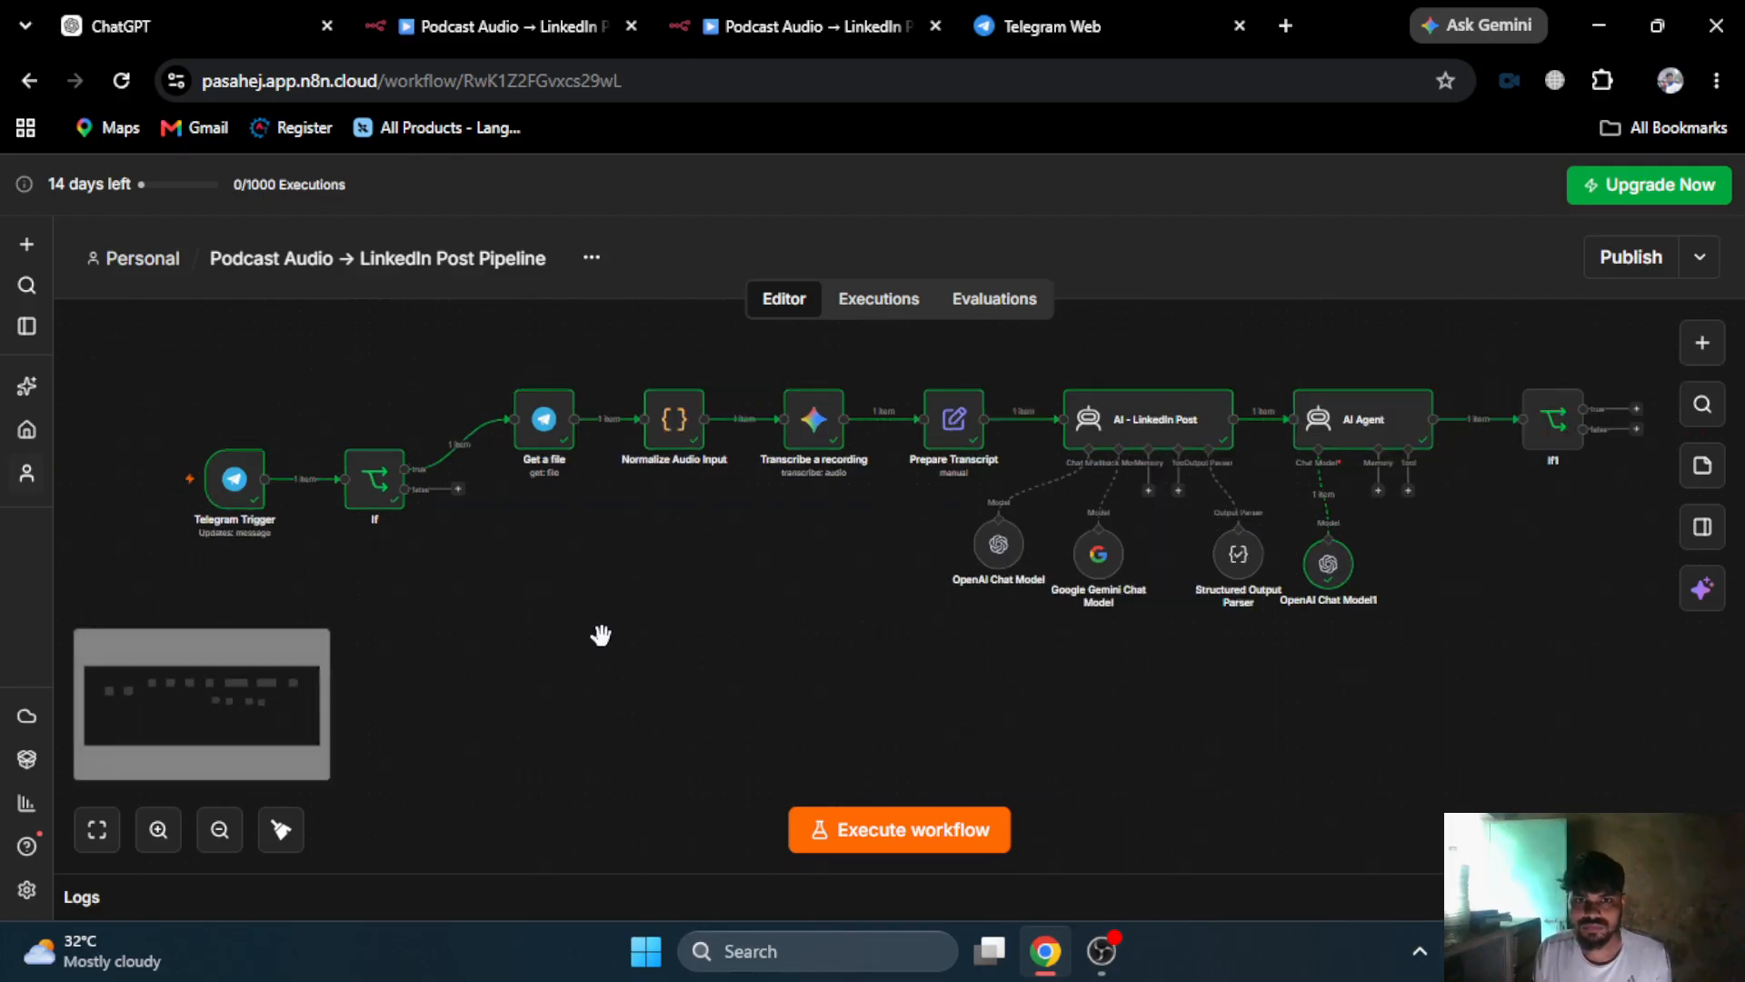
left_click(1636, 433)
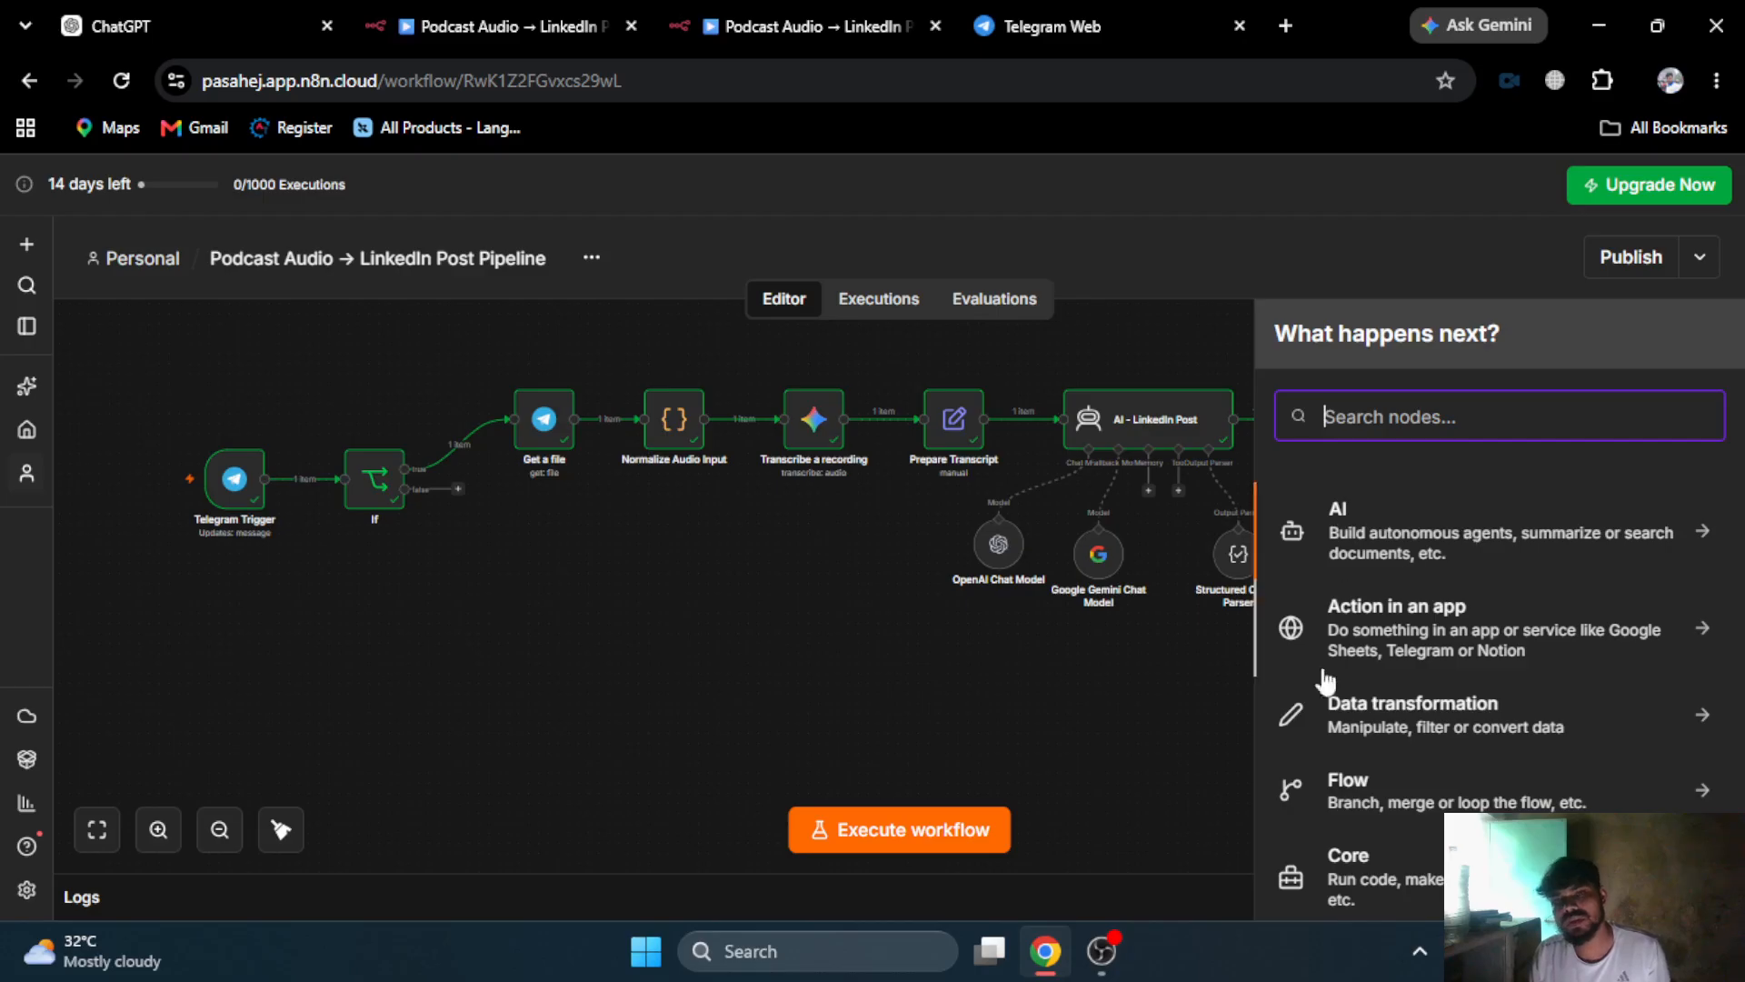
left_click(1368, 525)
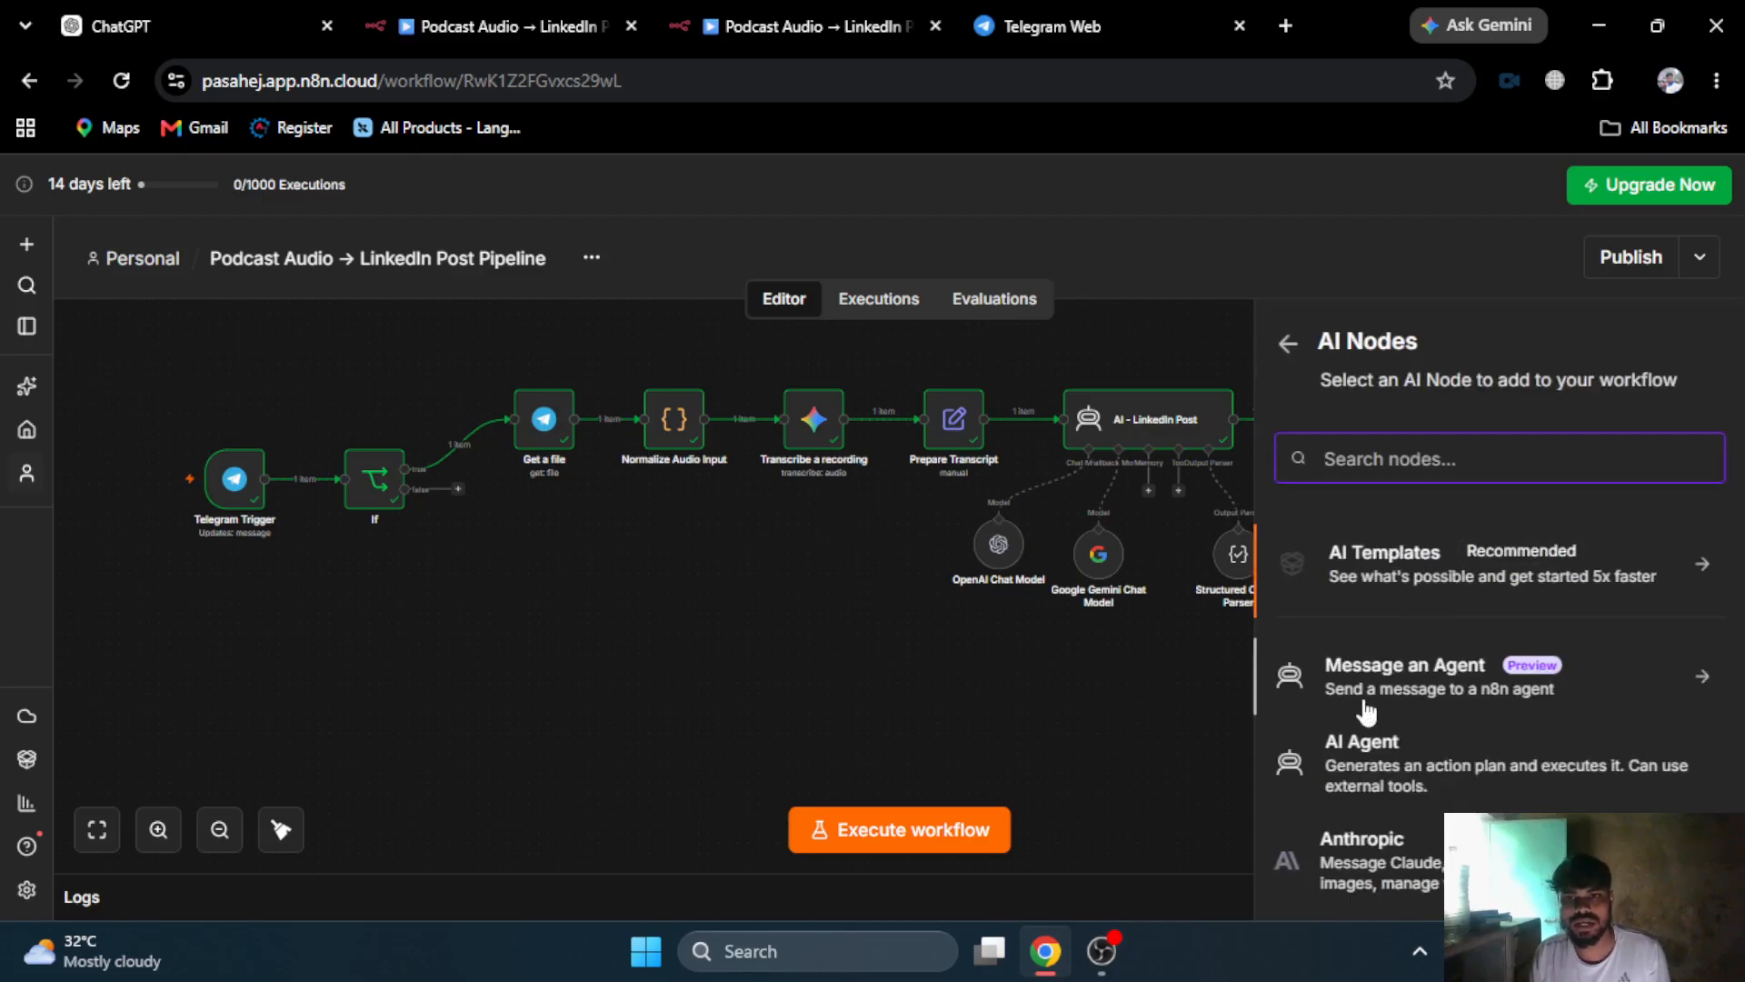
left_click(1367, 799)
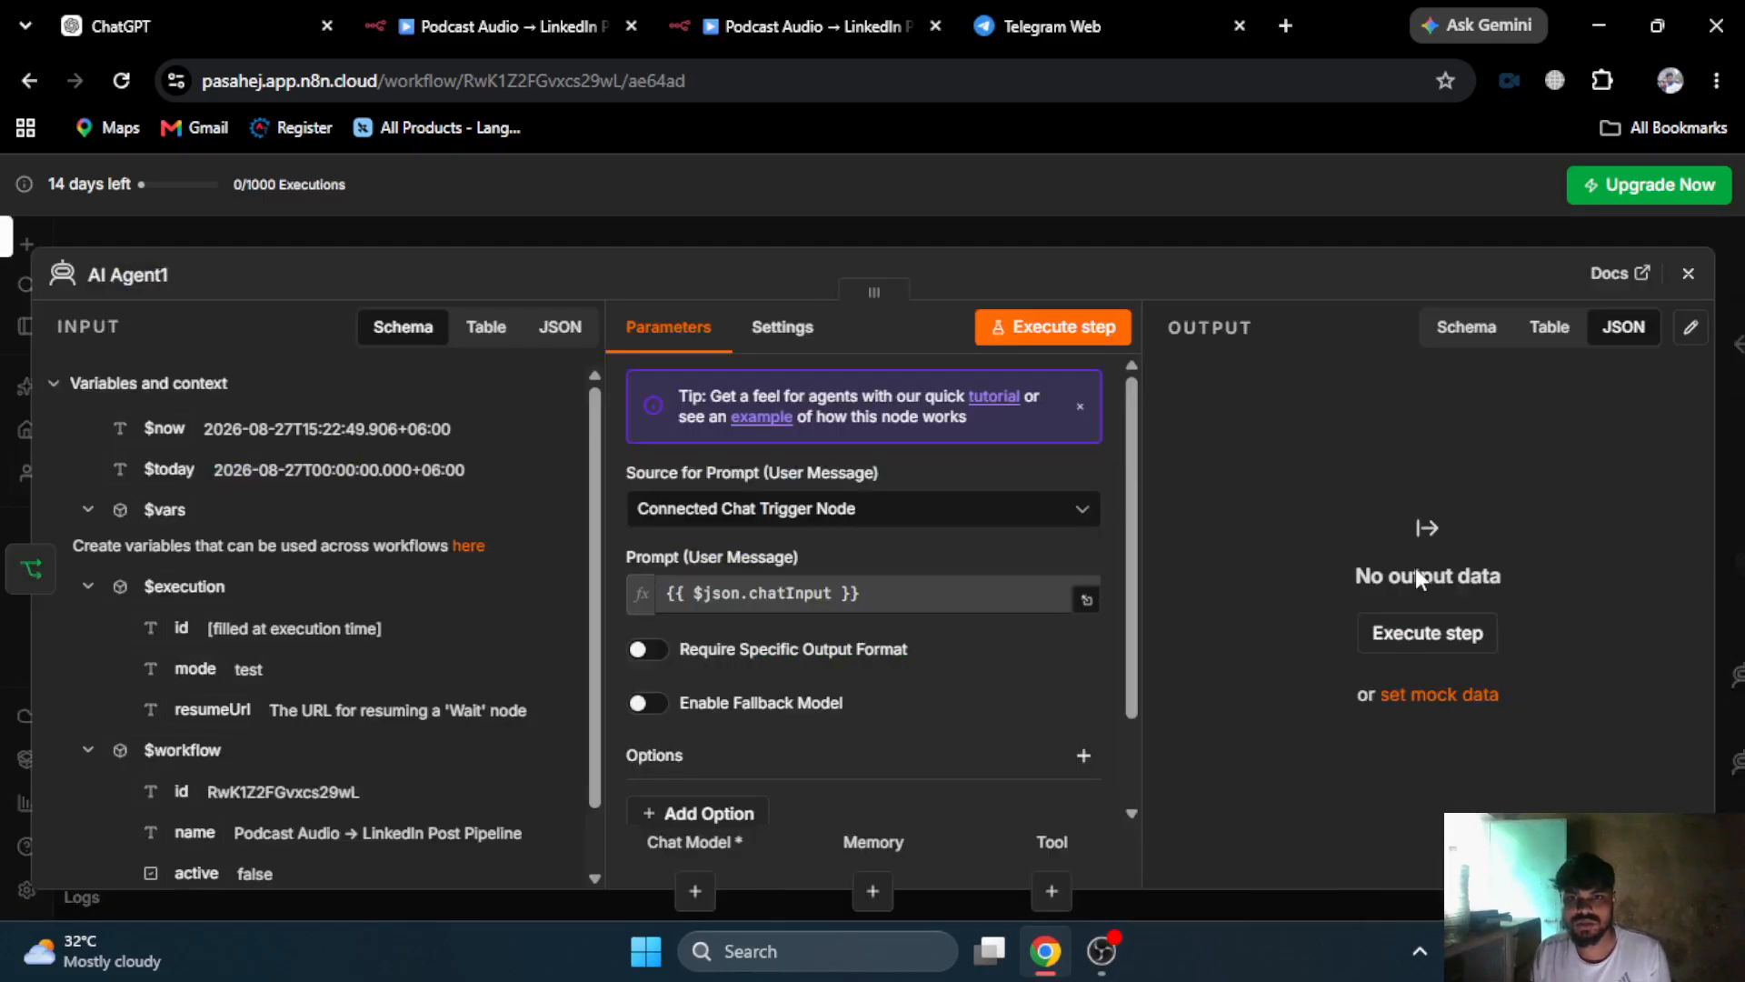
left_click(761, 225)
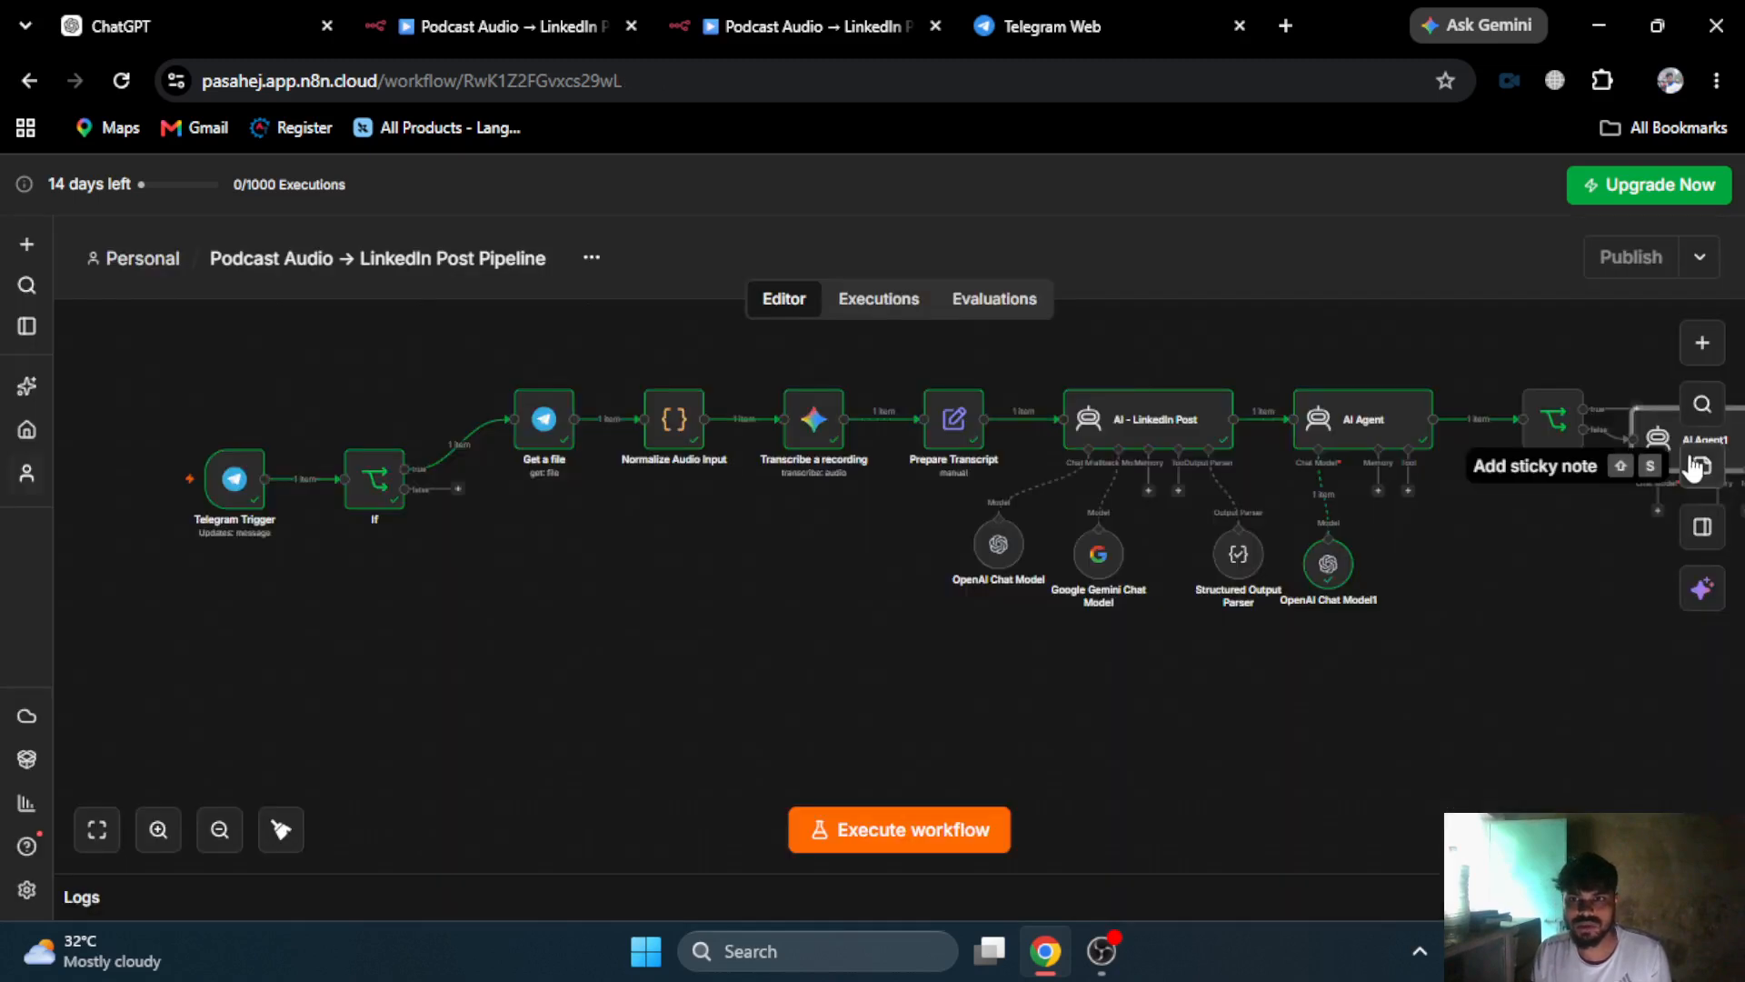
left_click_drag(1658, 449, 1305, 887)
left_click_drag(1002, 890, 362, 633)
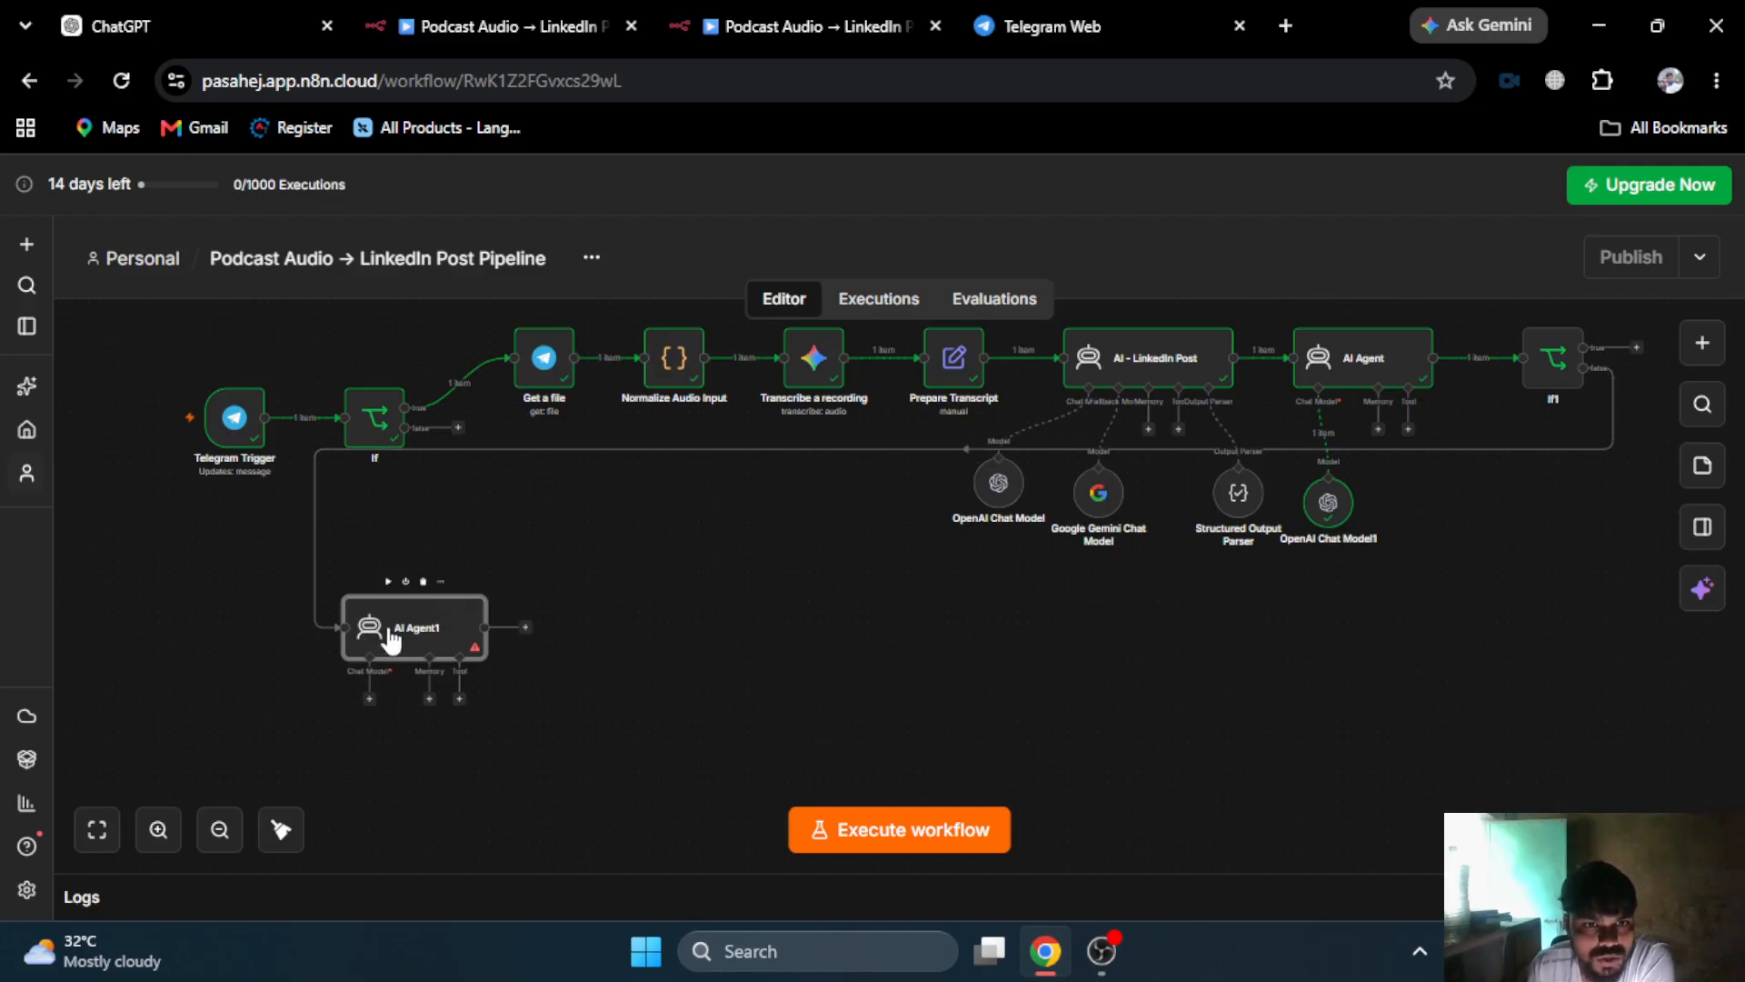
- Copy the AI - Revise LinkedIn Post node's name from the reference workflow and return to the workflow being built
double_click(385, 624)
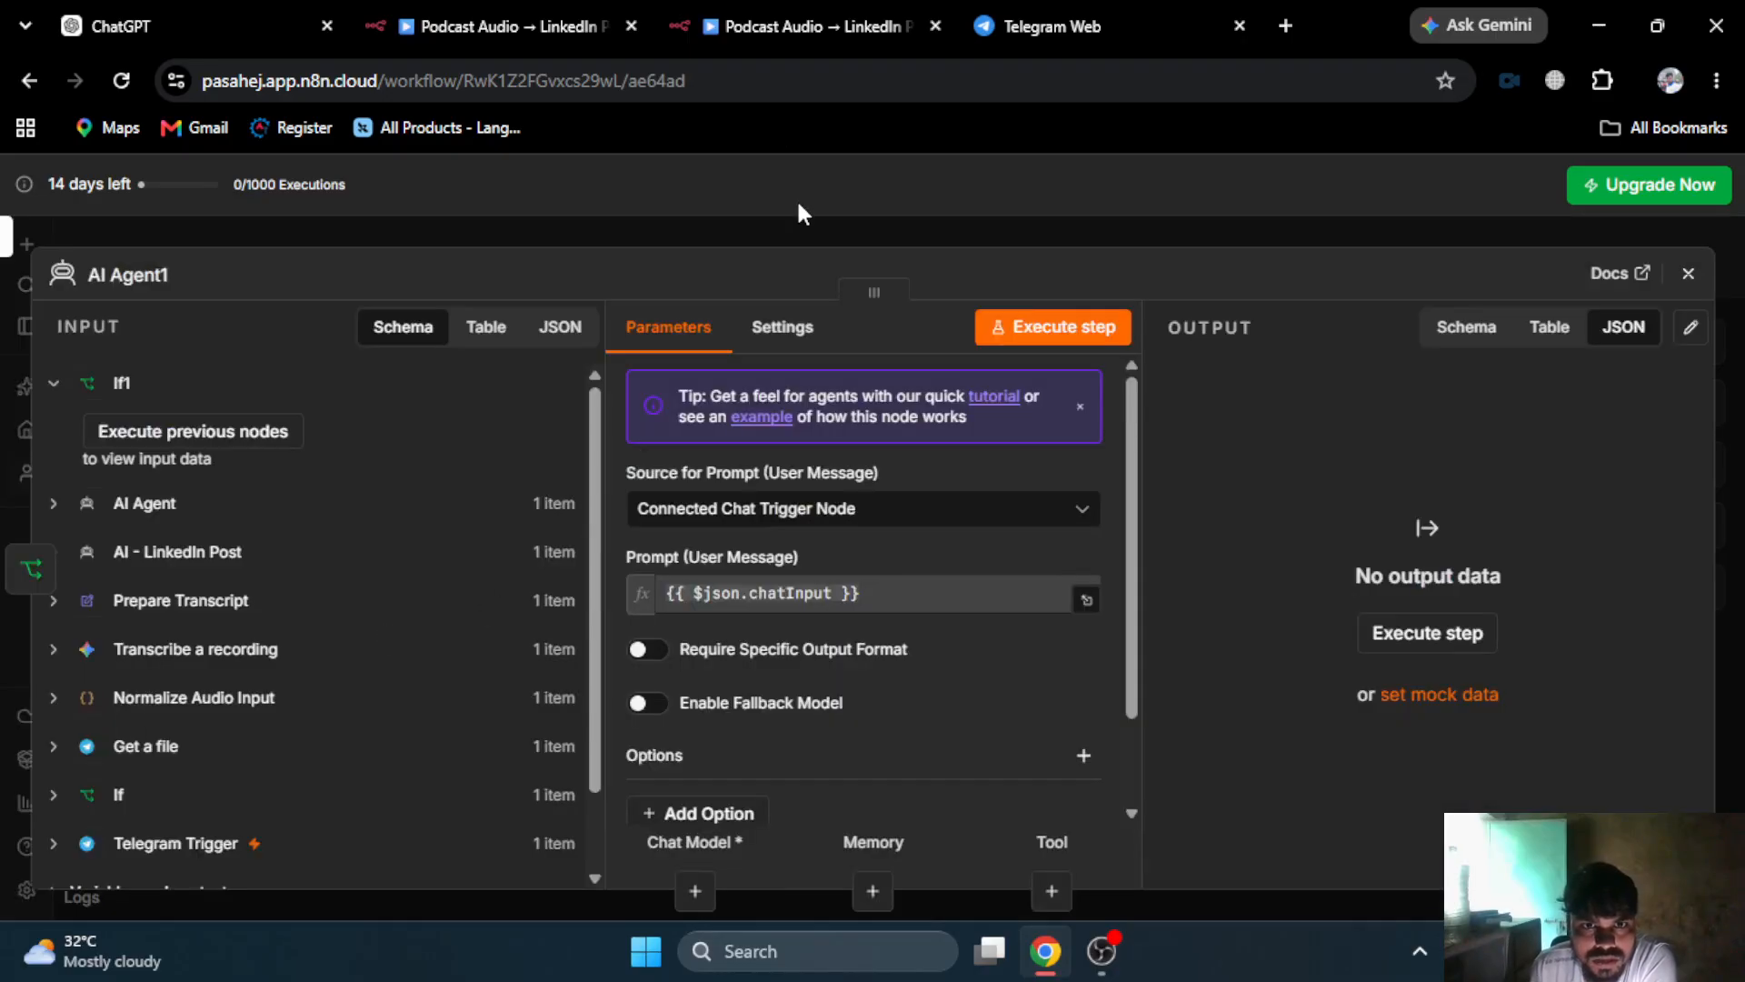
left_click(496, 20)
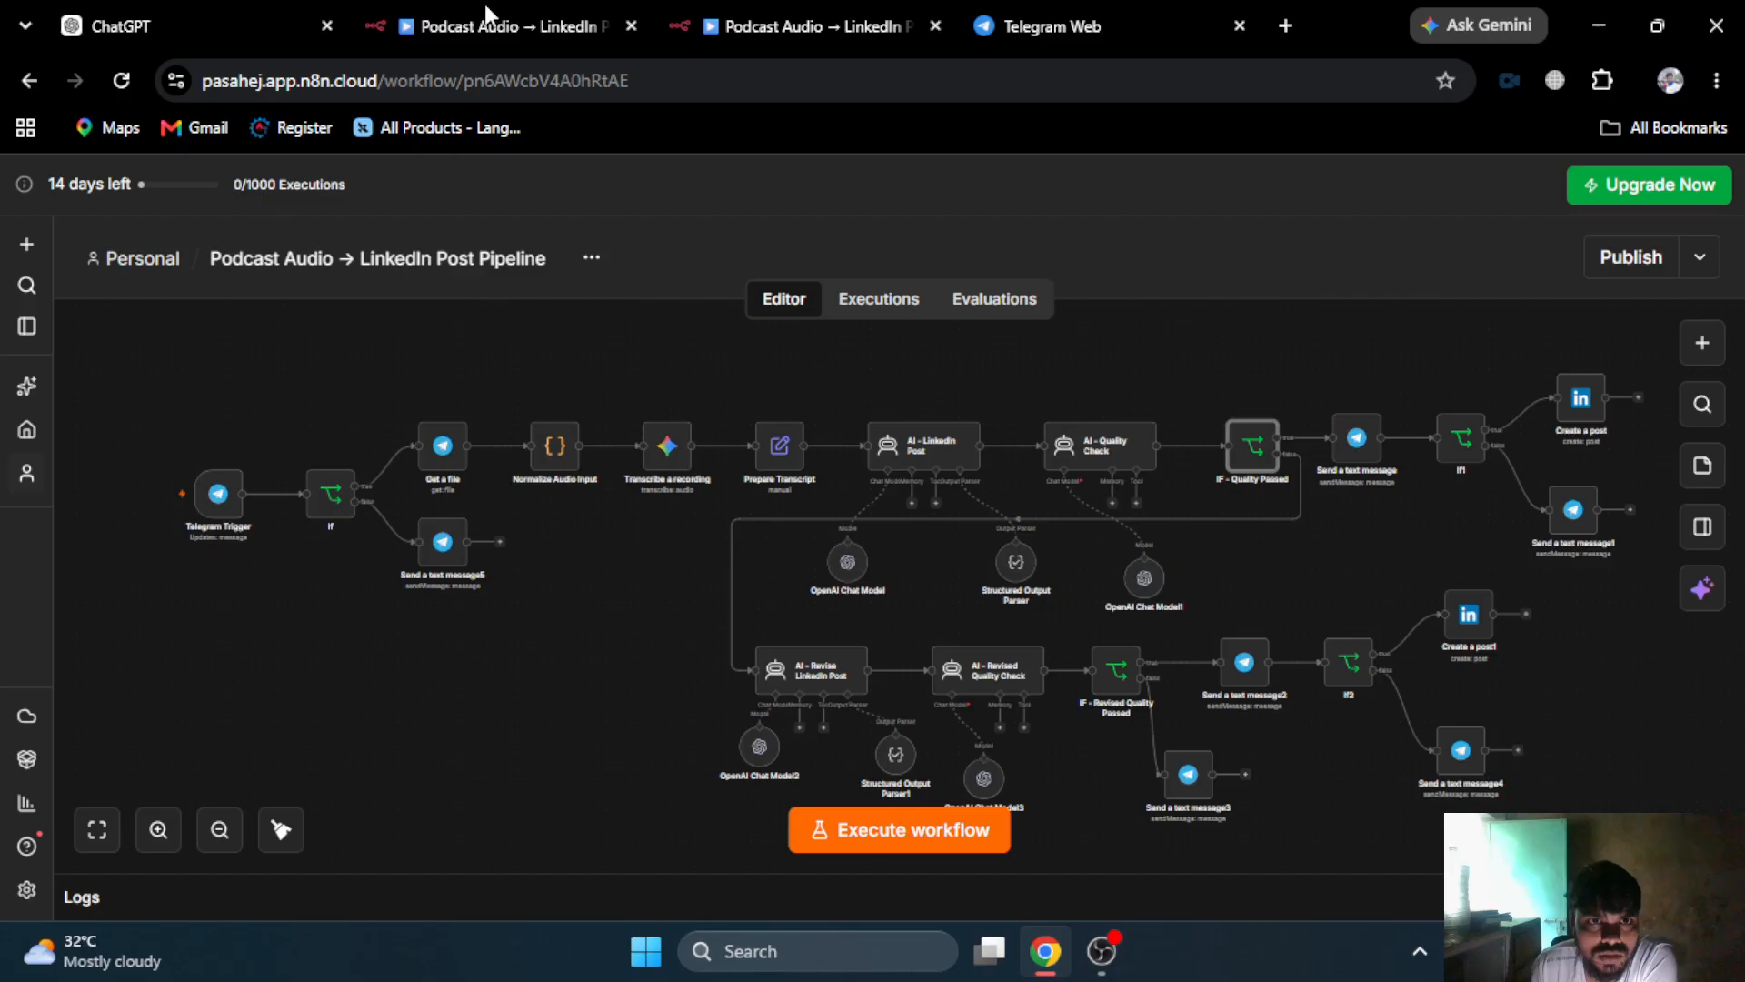
right_click(825, 674)
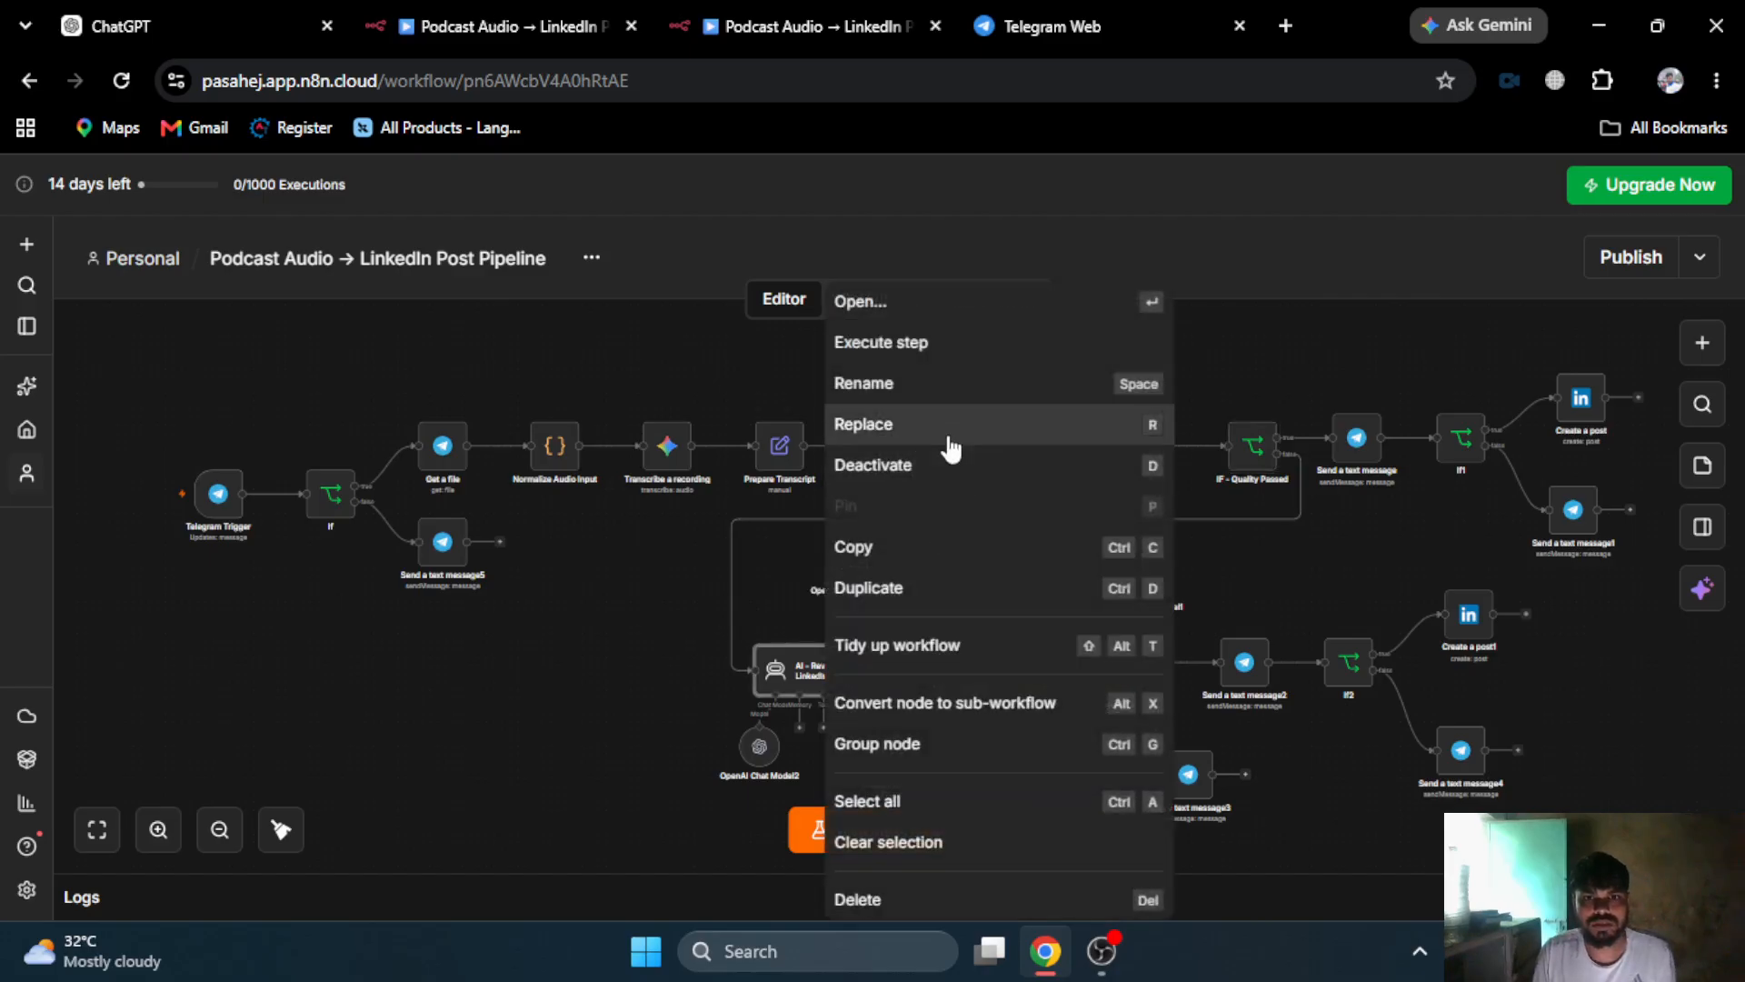
left_click(888, 386)
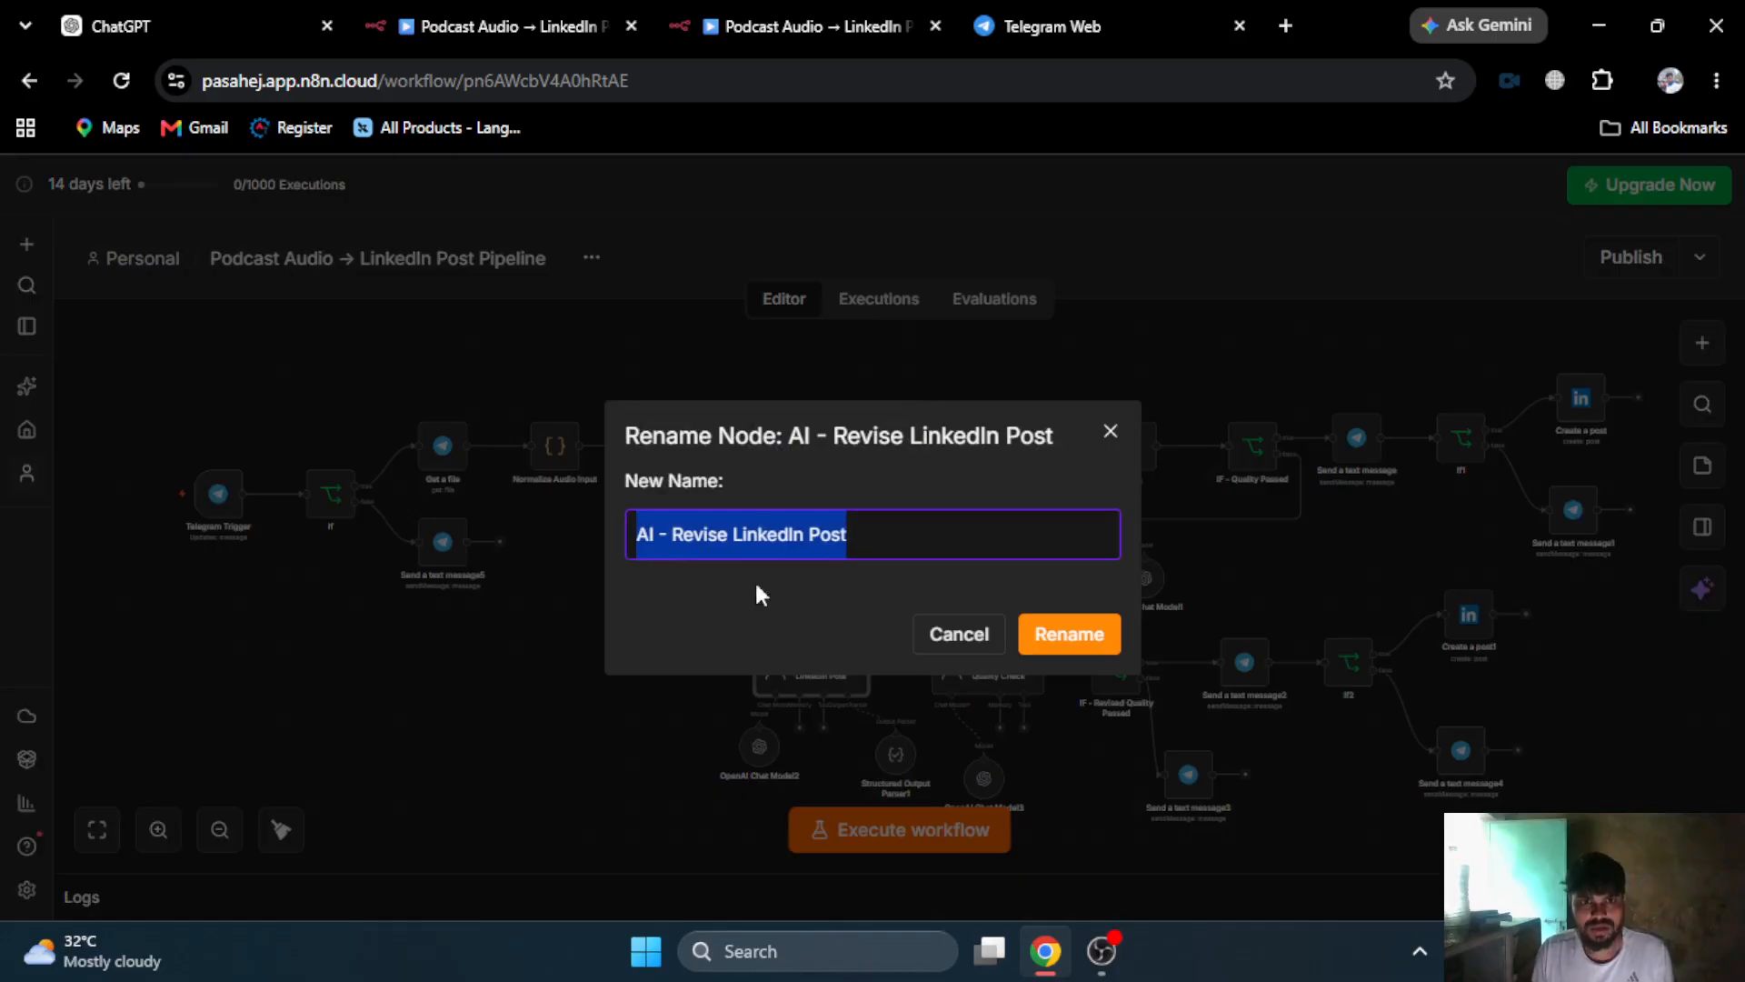
left_click(990, 634)
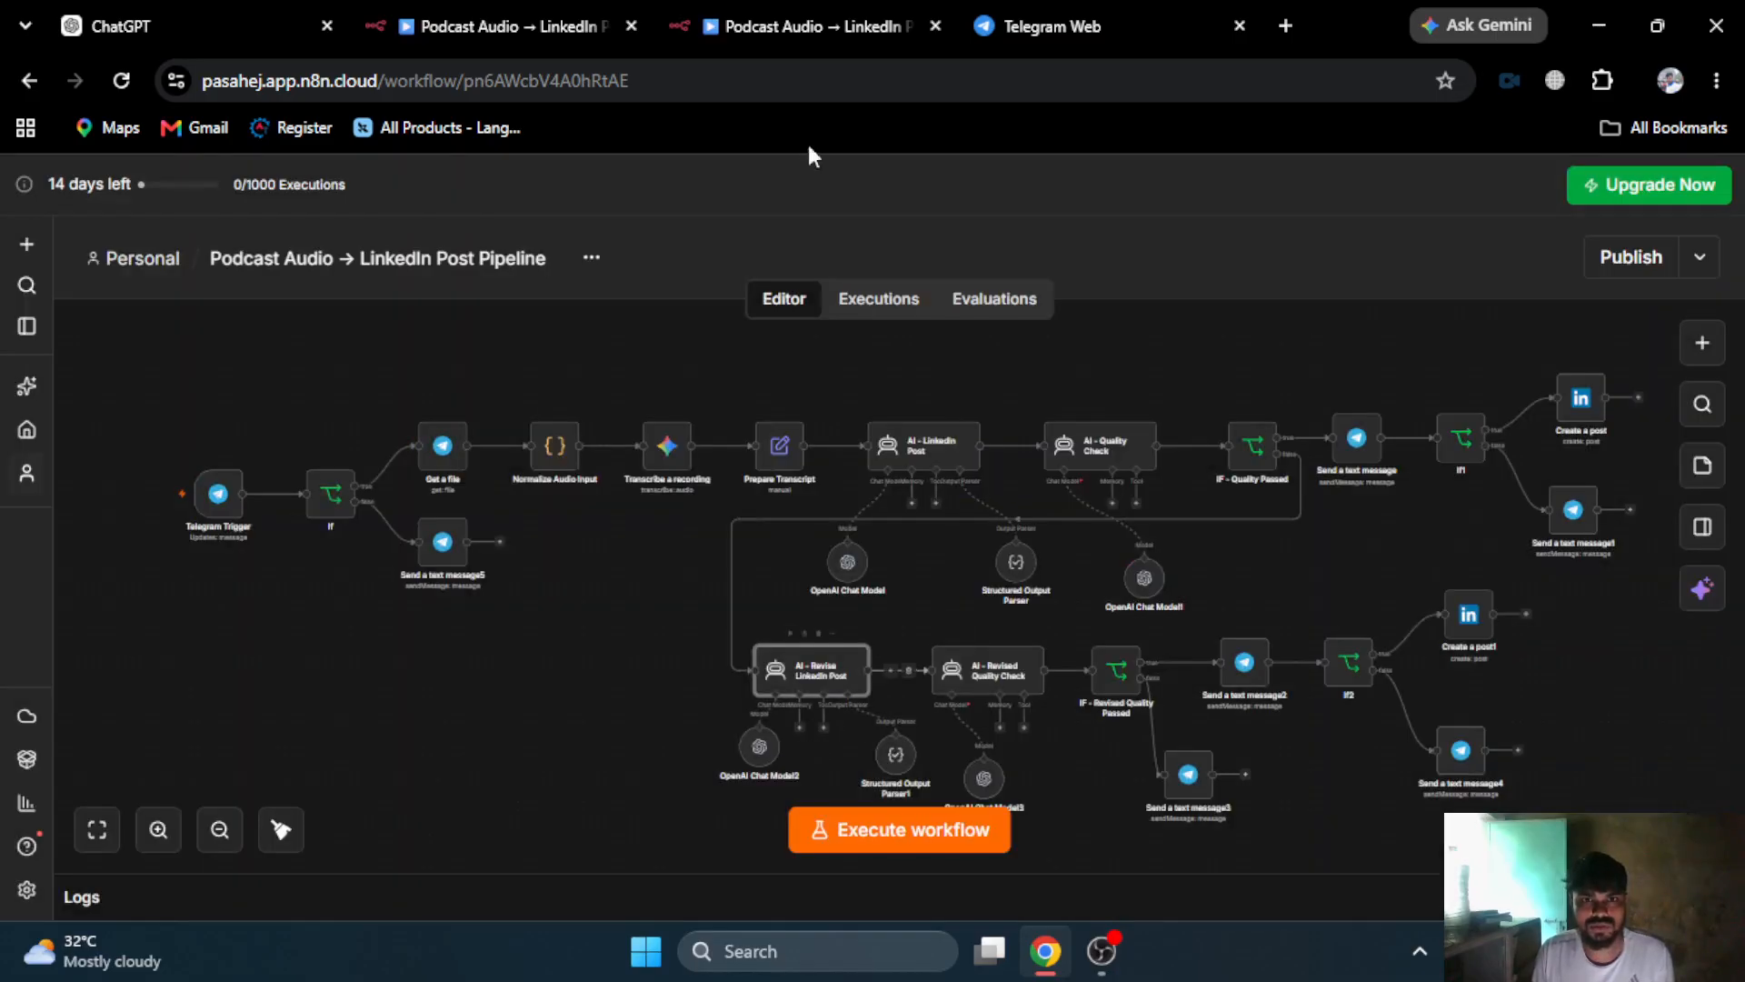
left_click(682, 23)
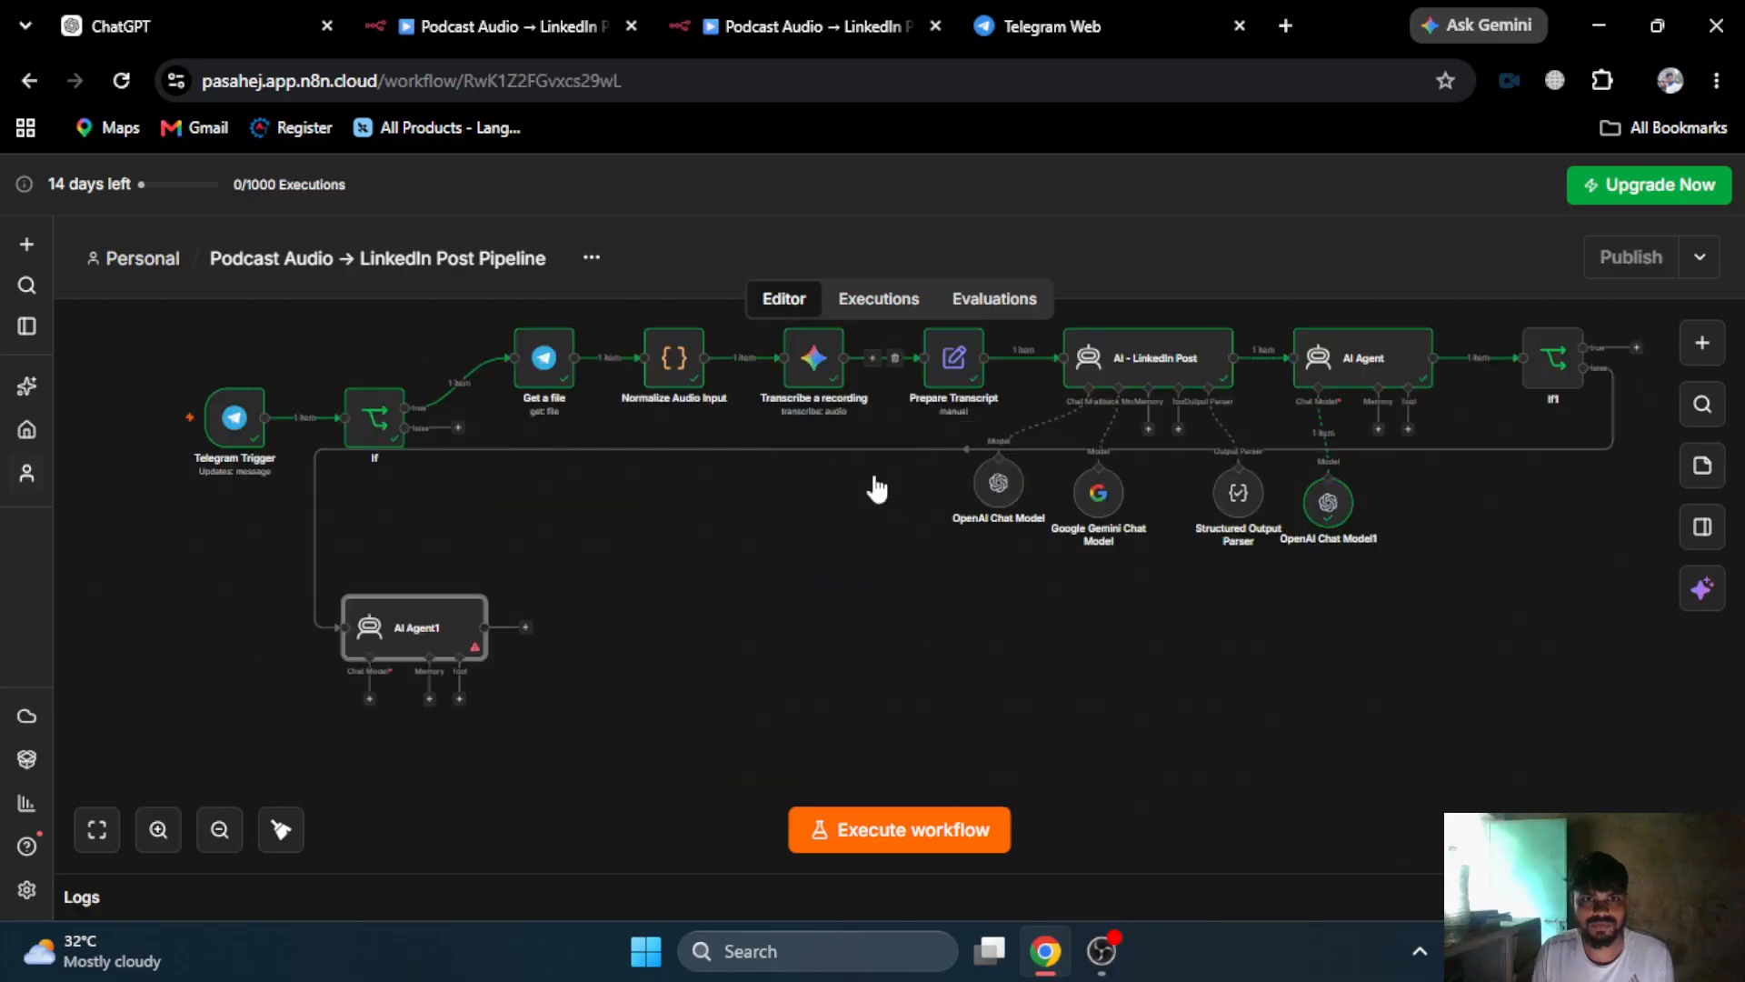
- Rename the new AI Agent1 node to AI - Revise LinkedIn Post
double_click(399, 634)
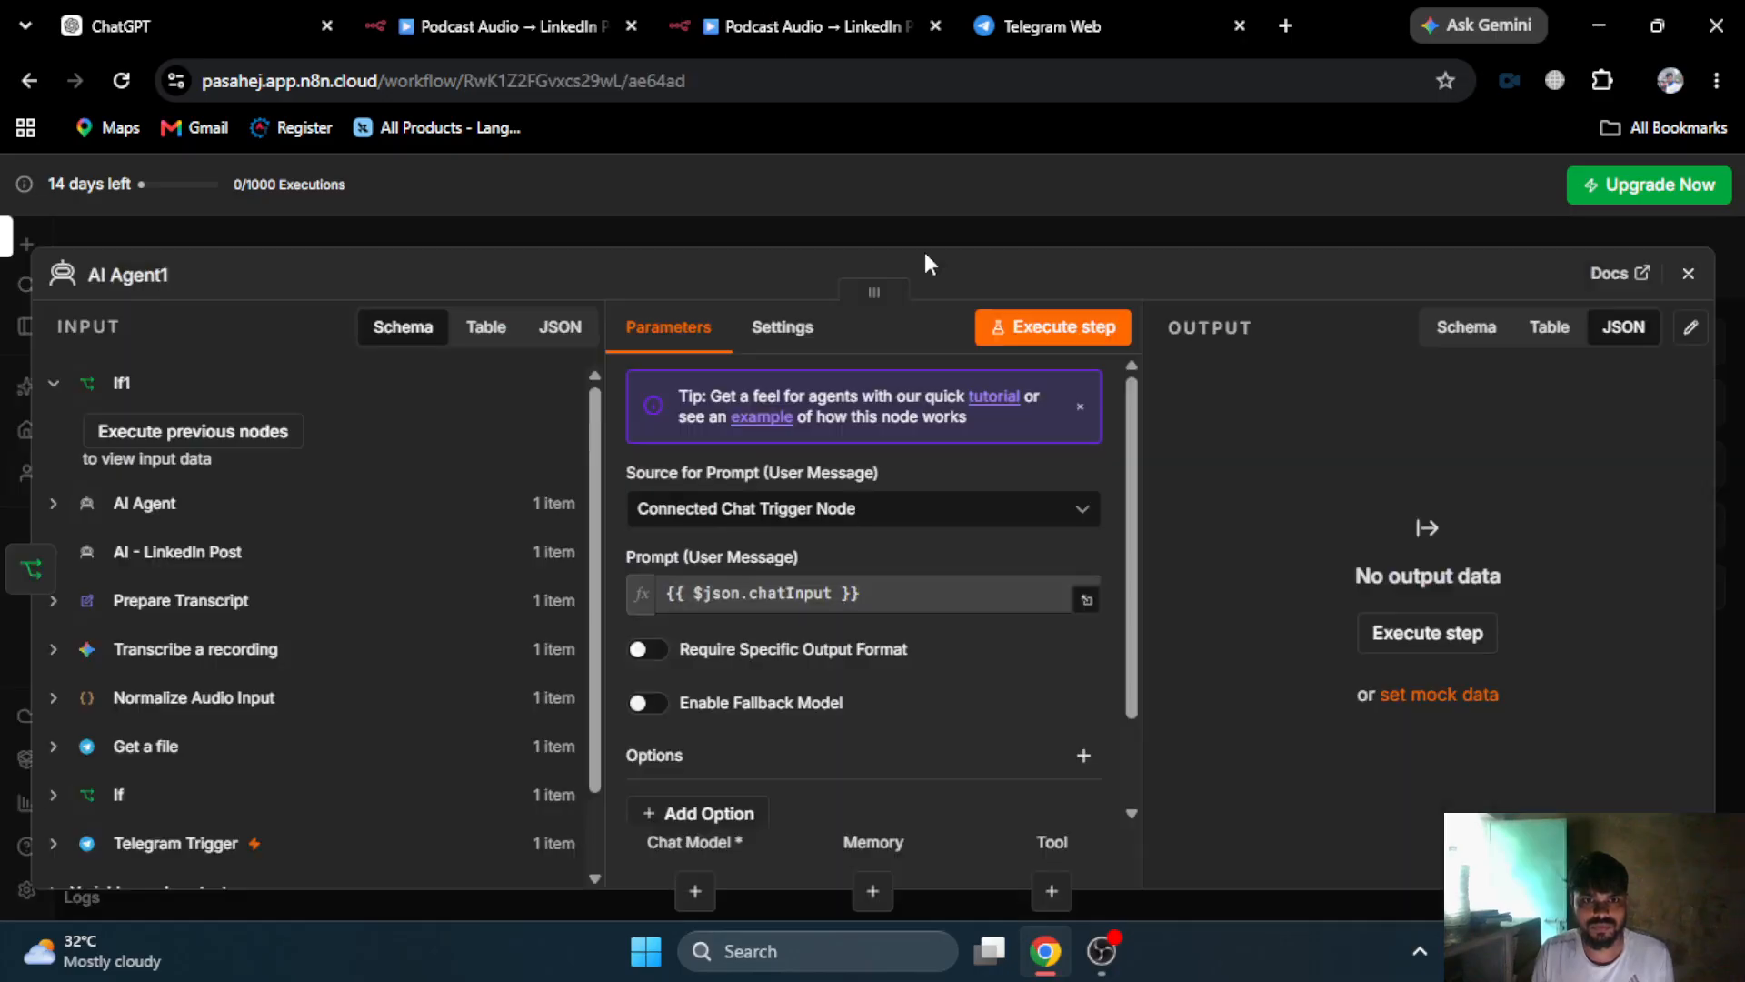
left_click(1158, 229)
right_click(378, 623)
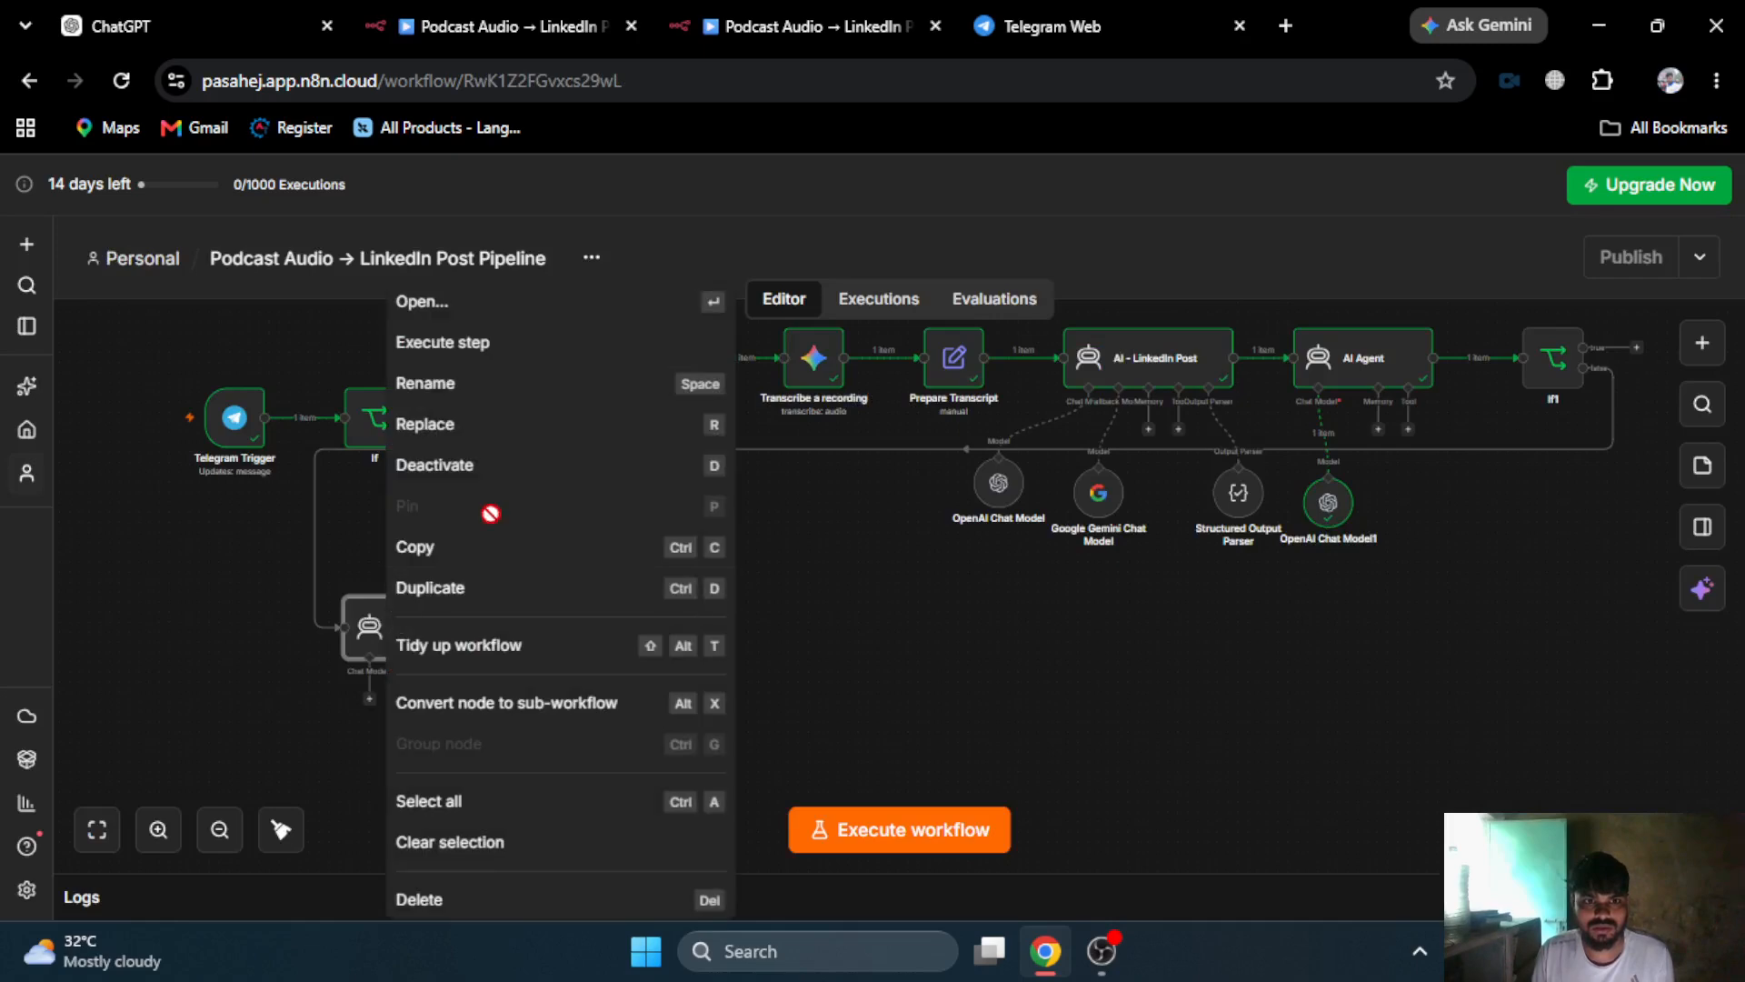
left_click(460, 387)
type("AI - Revise LinkedIn Post")
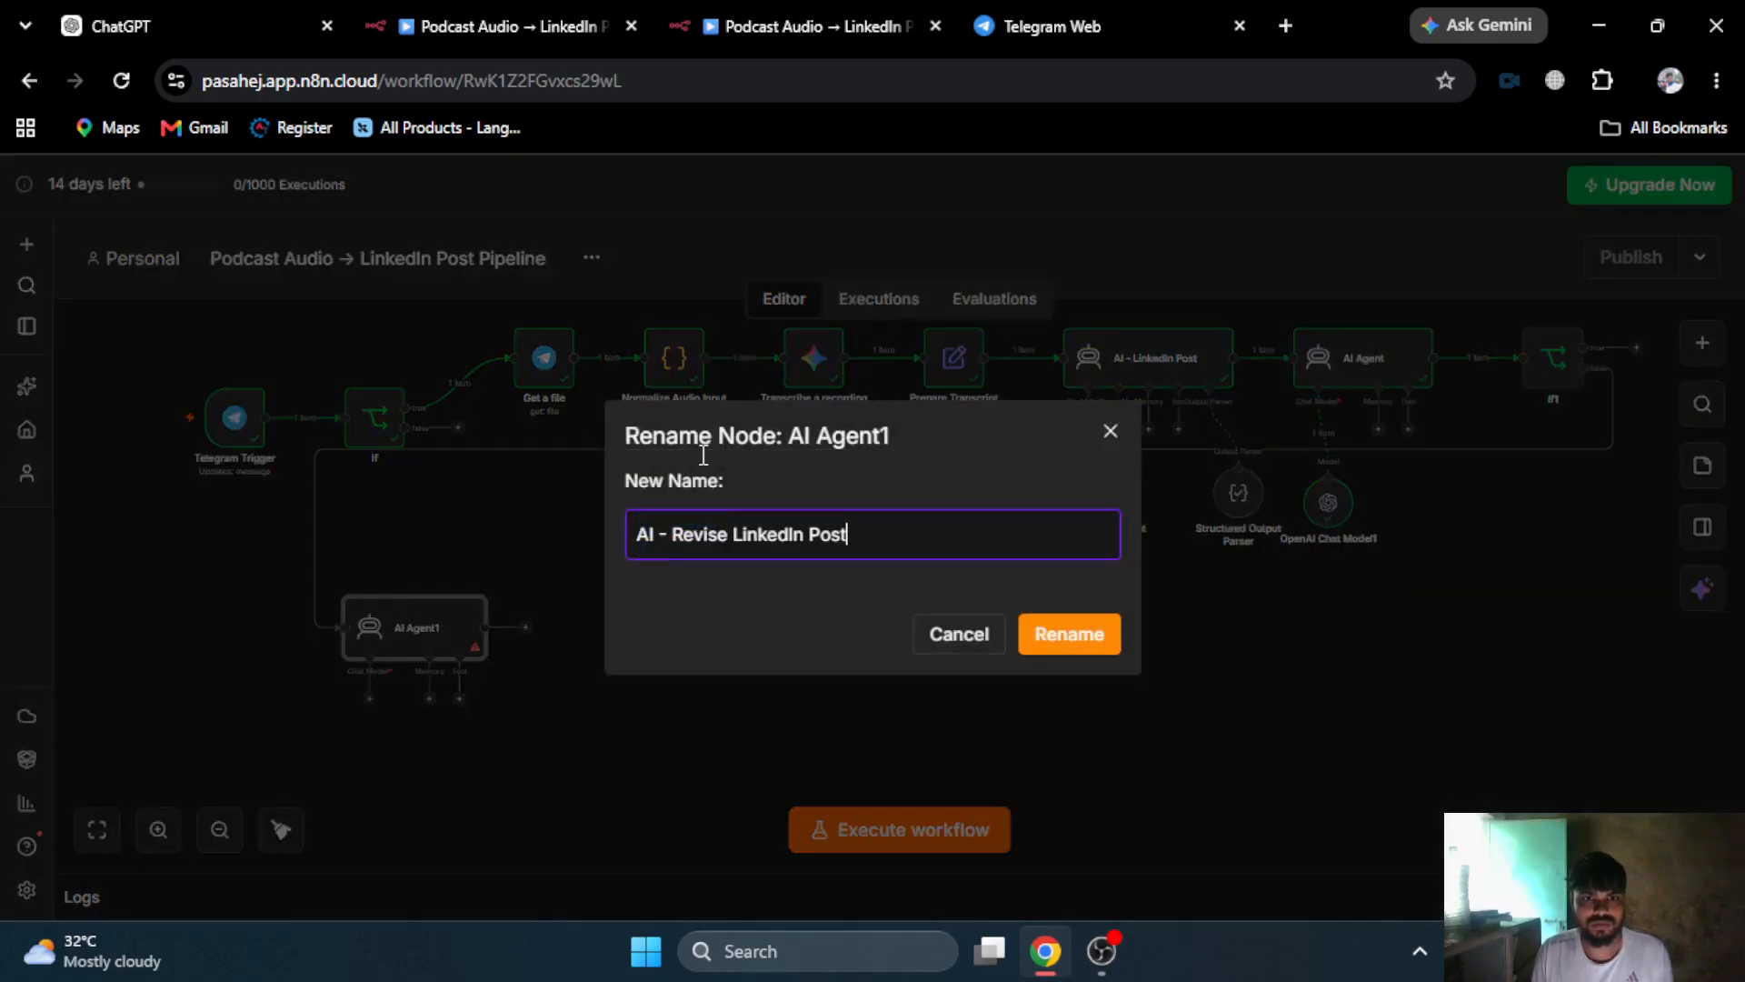
left_click(1064, 637)
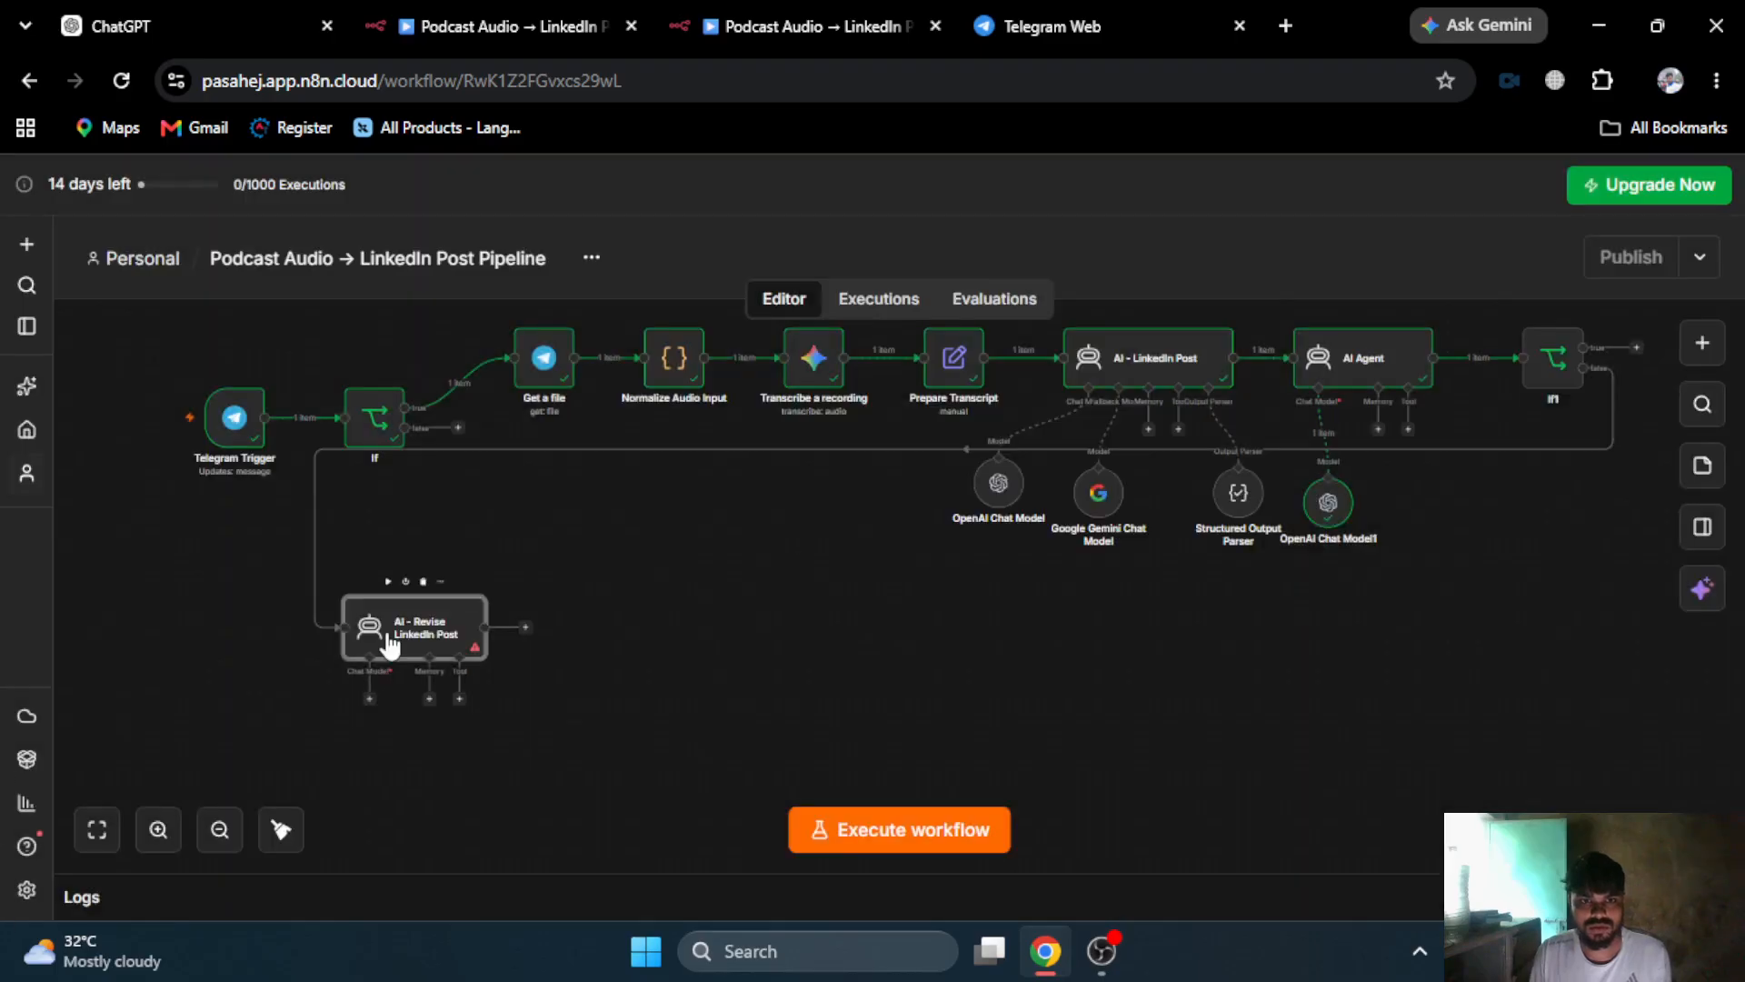
- Examine the reference AI - Revise LinkedIn Post node's full prompt, including the expressions under POST, ISSUES and IMPROVEMENTS
left_click(576, 28)
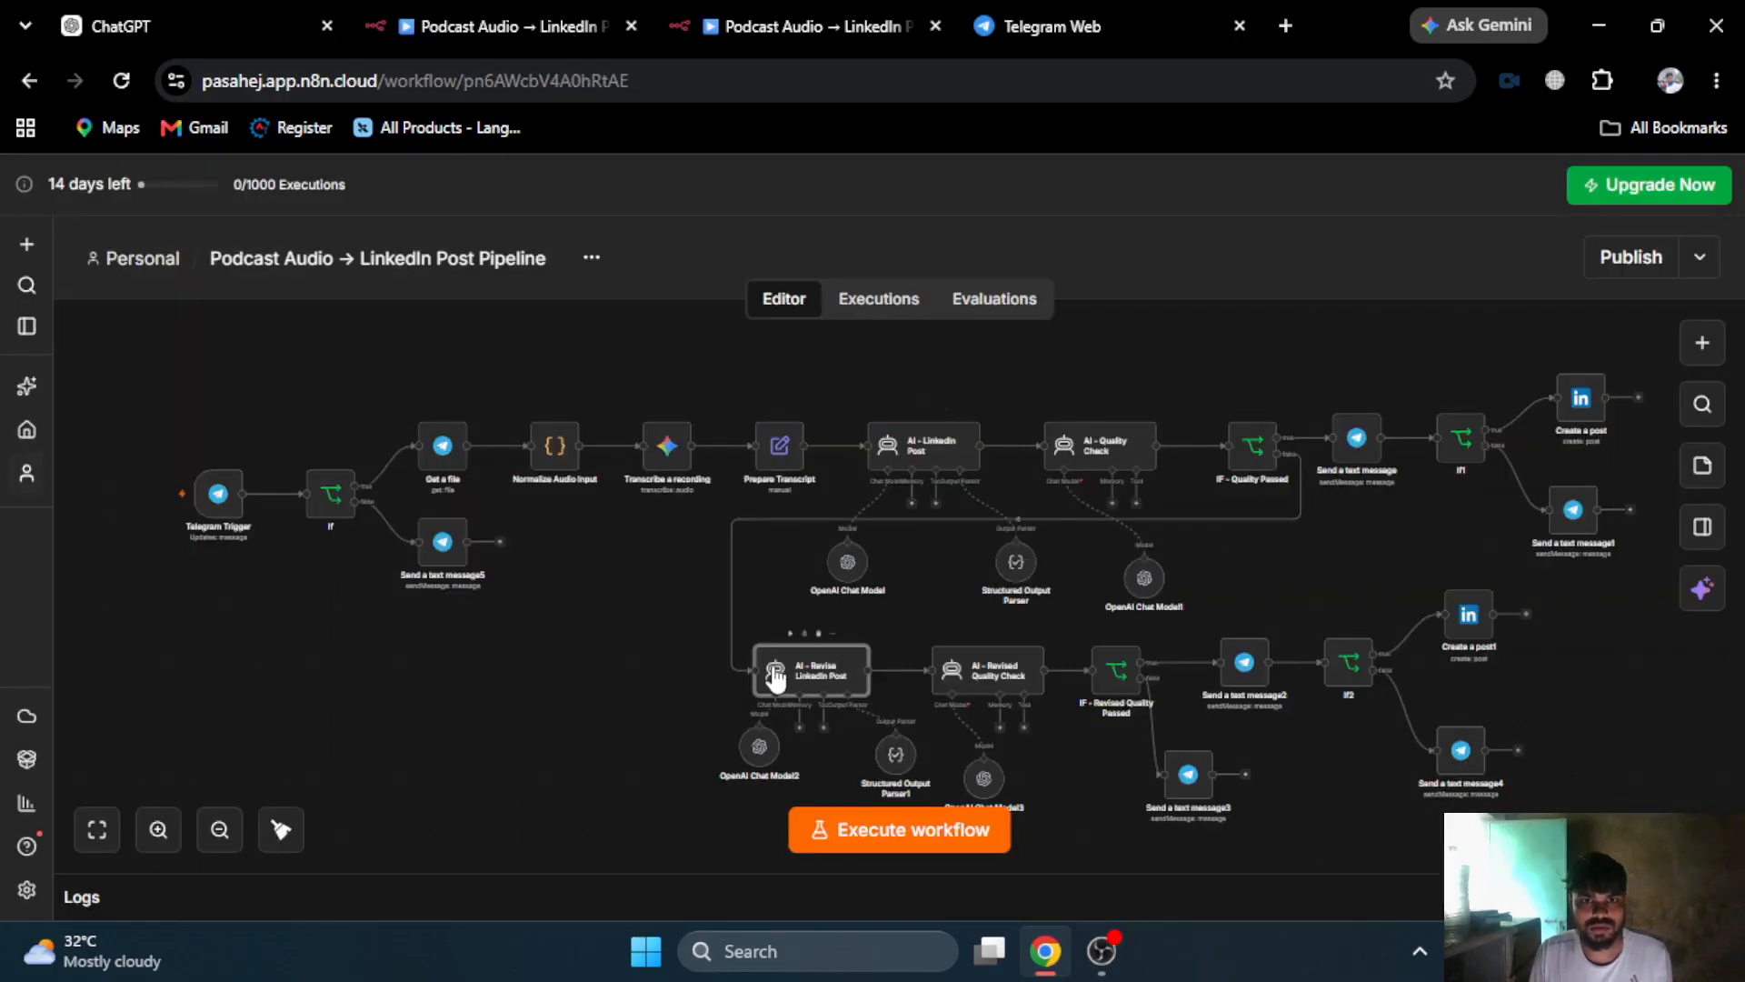
double_click(812, 670)
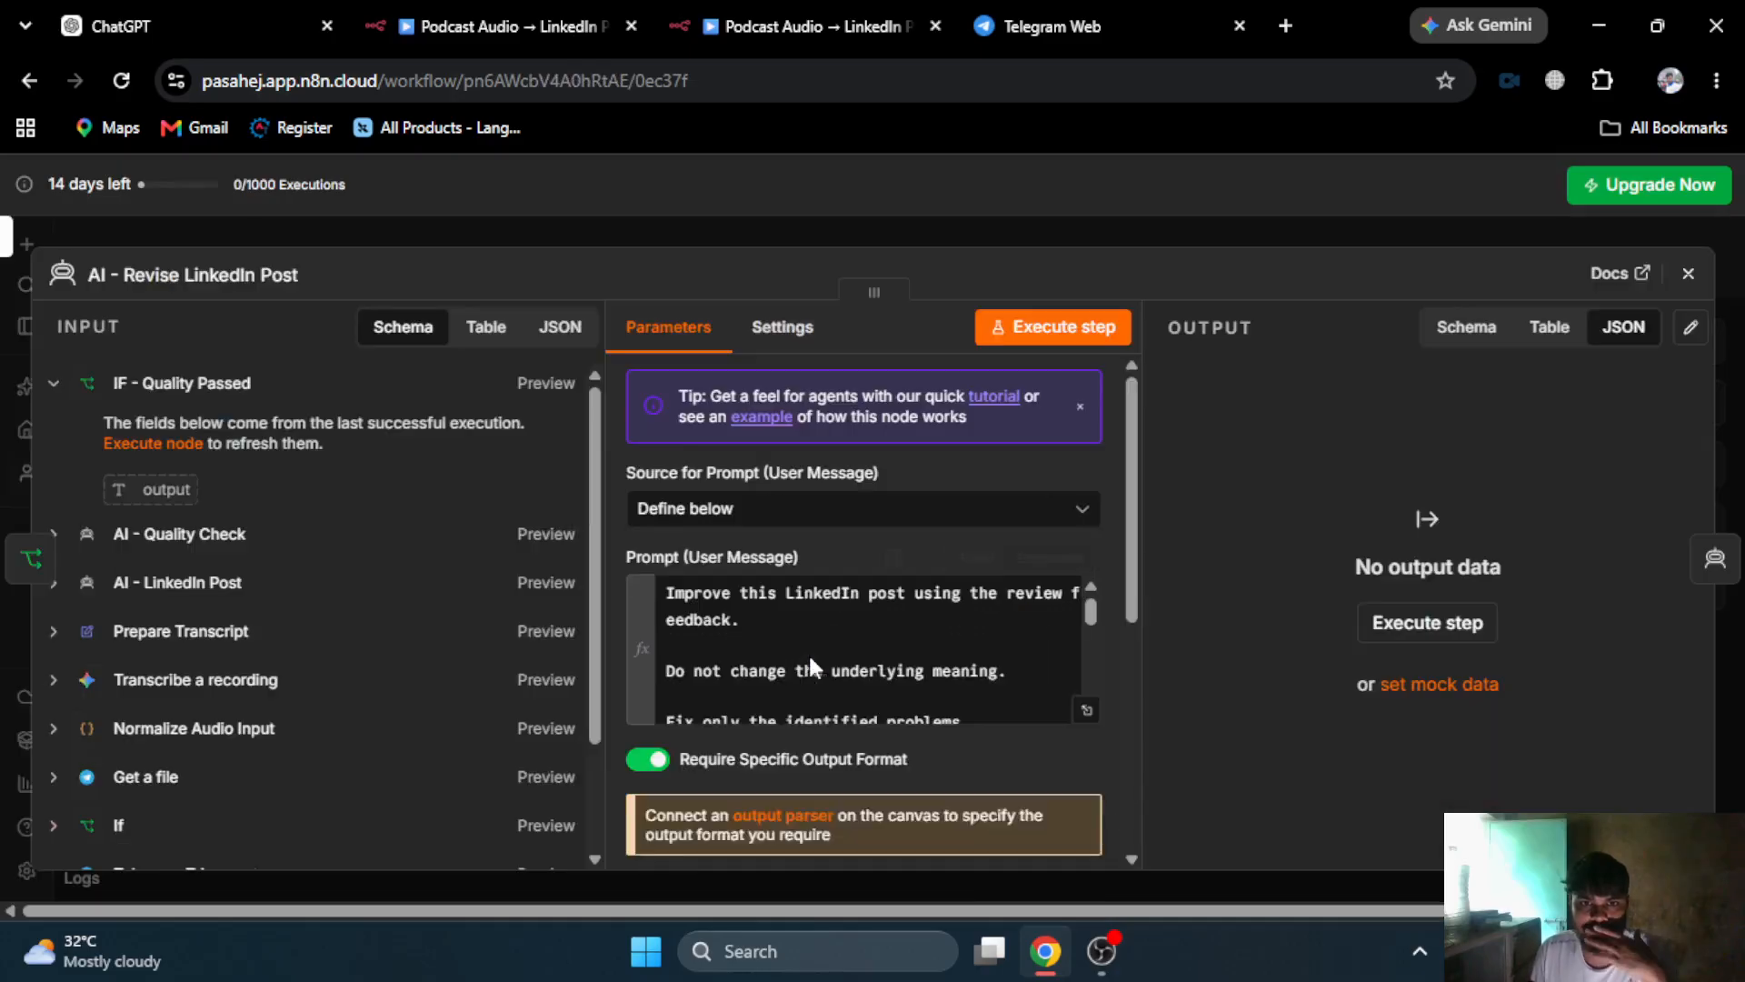
left_click(1088, 711)
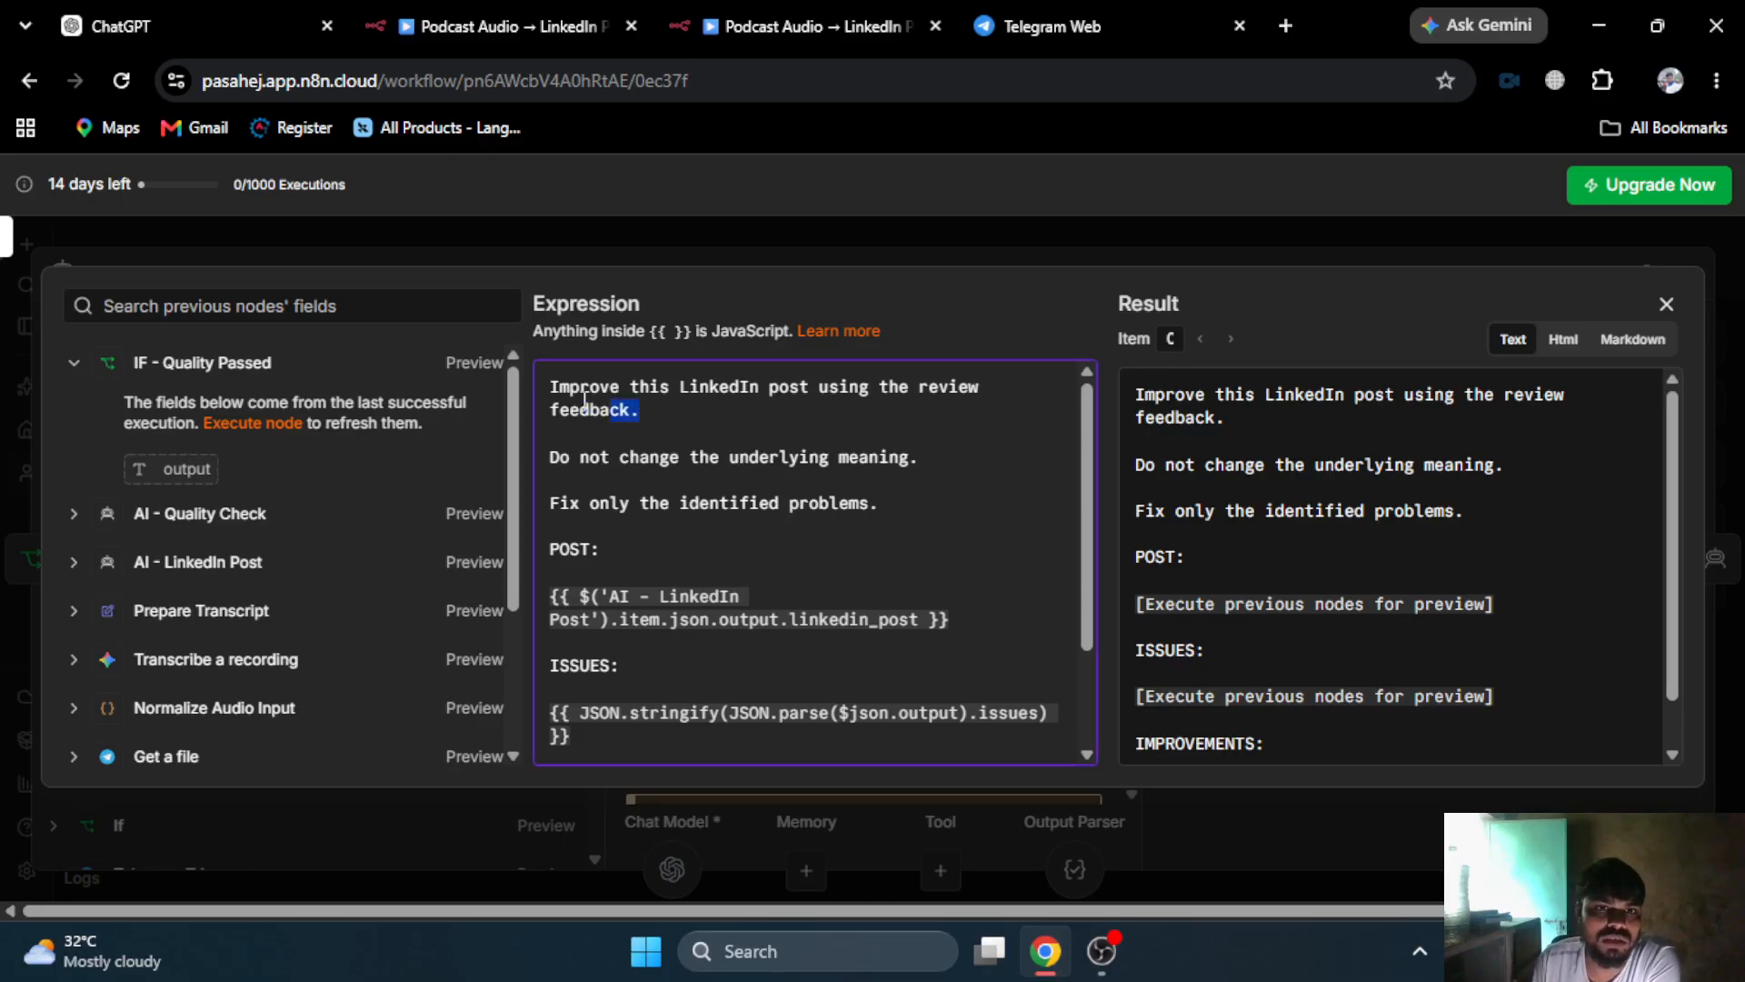
triple_click(634, 415)
left_click(923, 403)
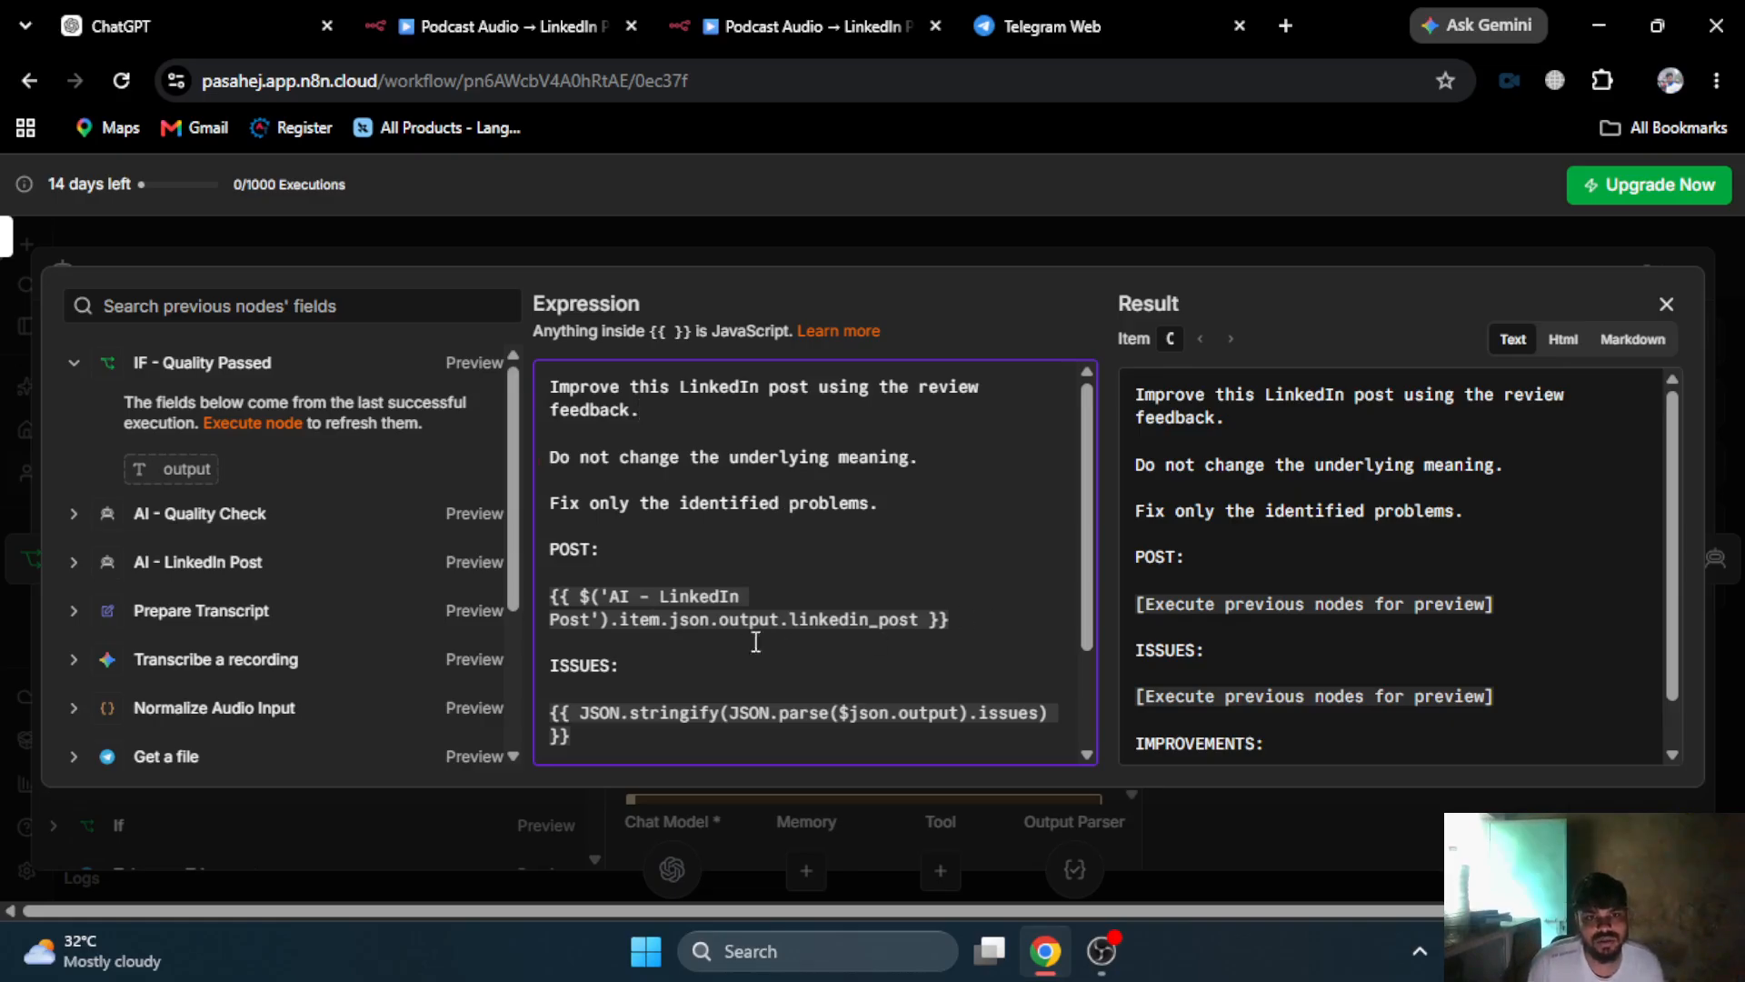
scroll(875, 630, "down", 3)
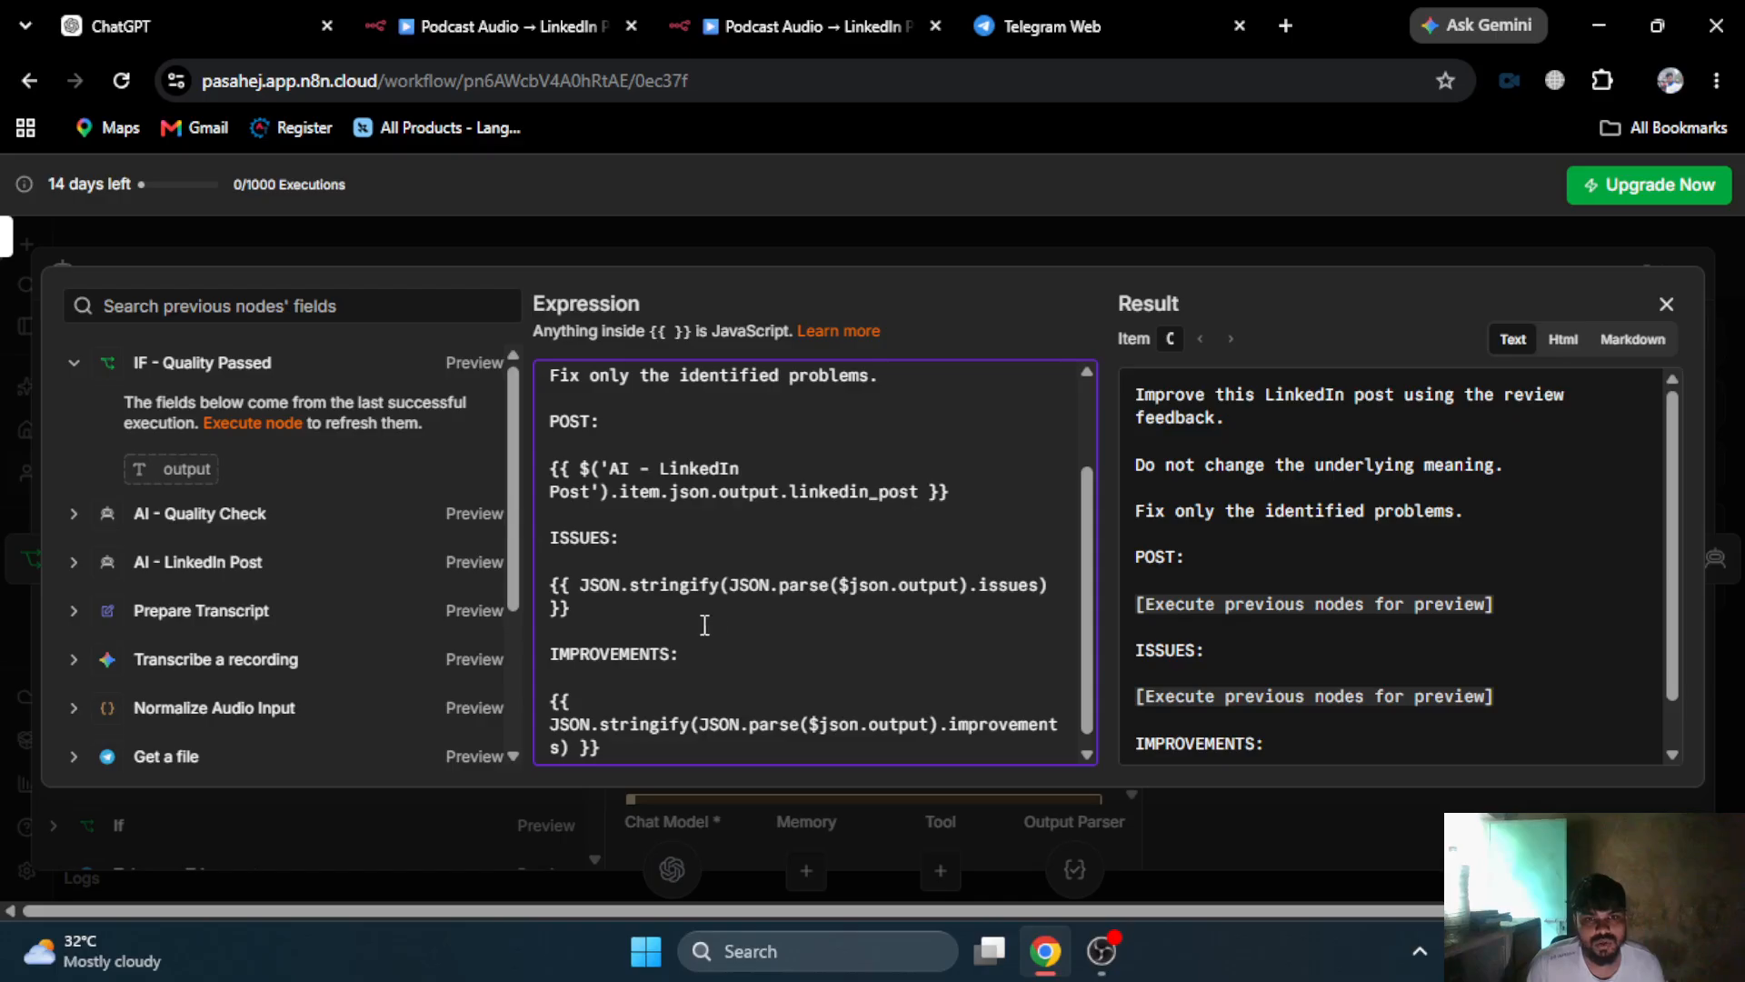
left_click_drag(667, 625, 518, 548)
left_click(789, 548)
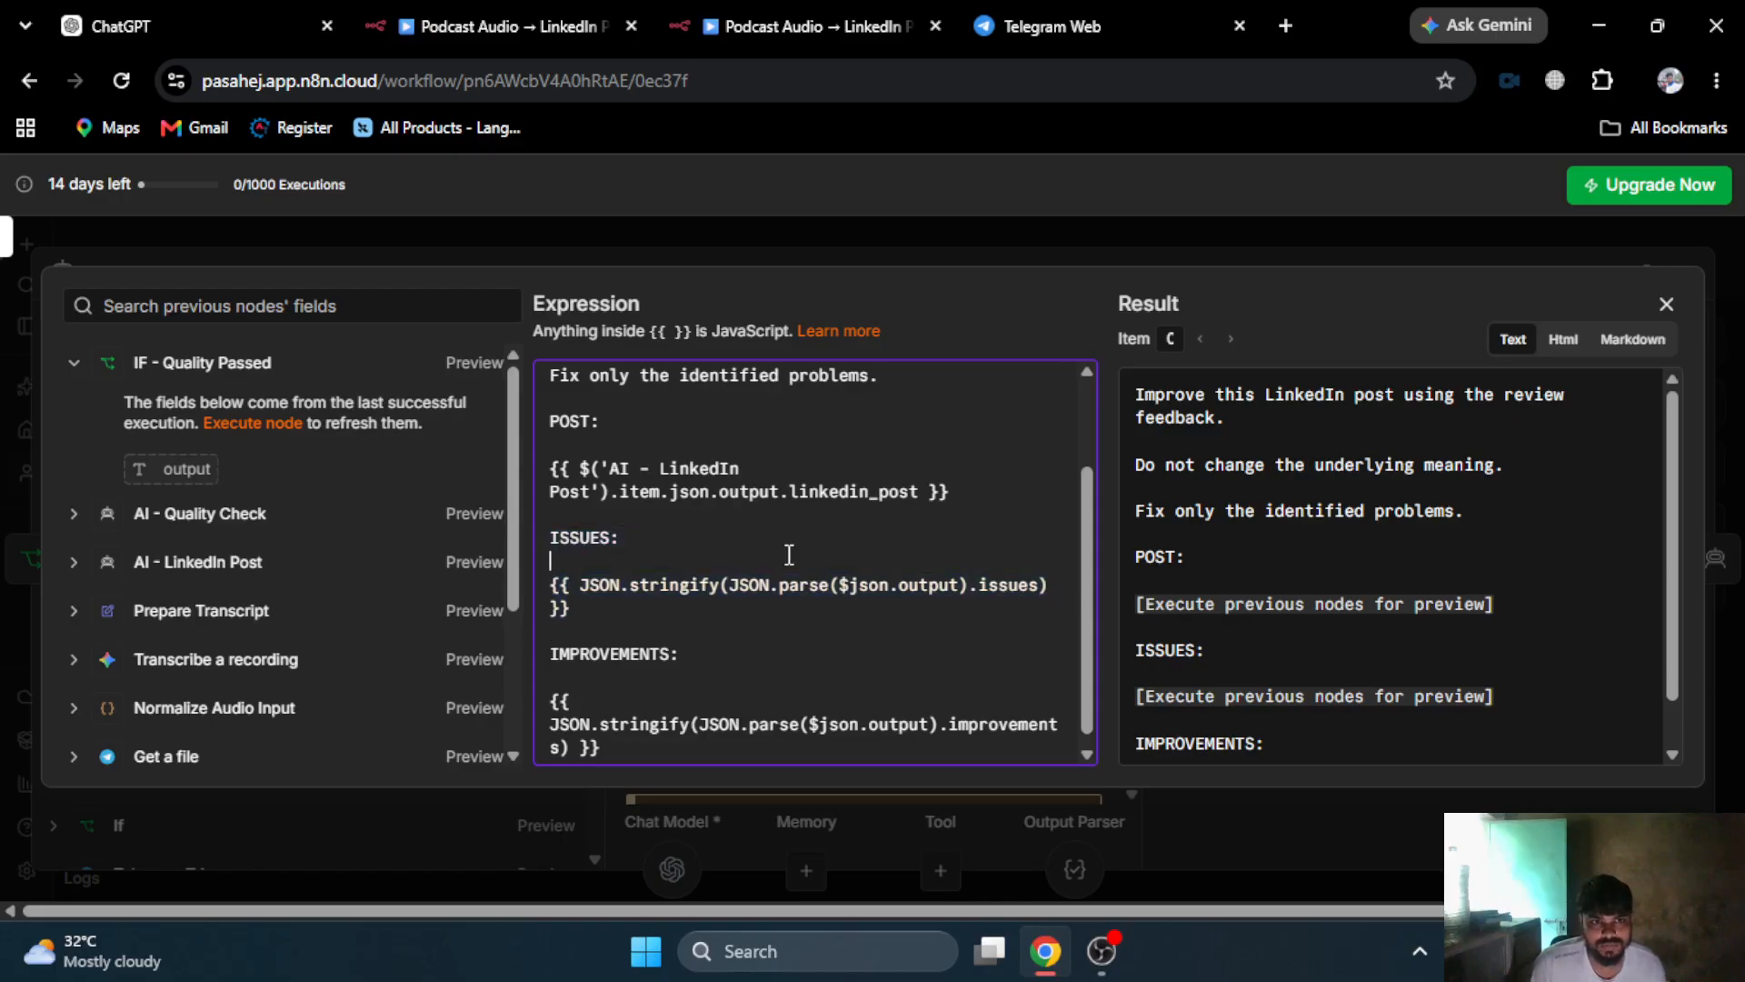
- Return to the workflow being built and read the issues and improvements in the AI Agent node's output
left_click(772, 25)
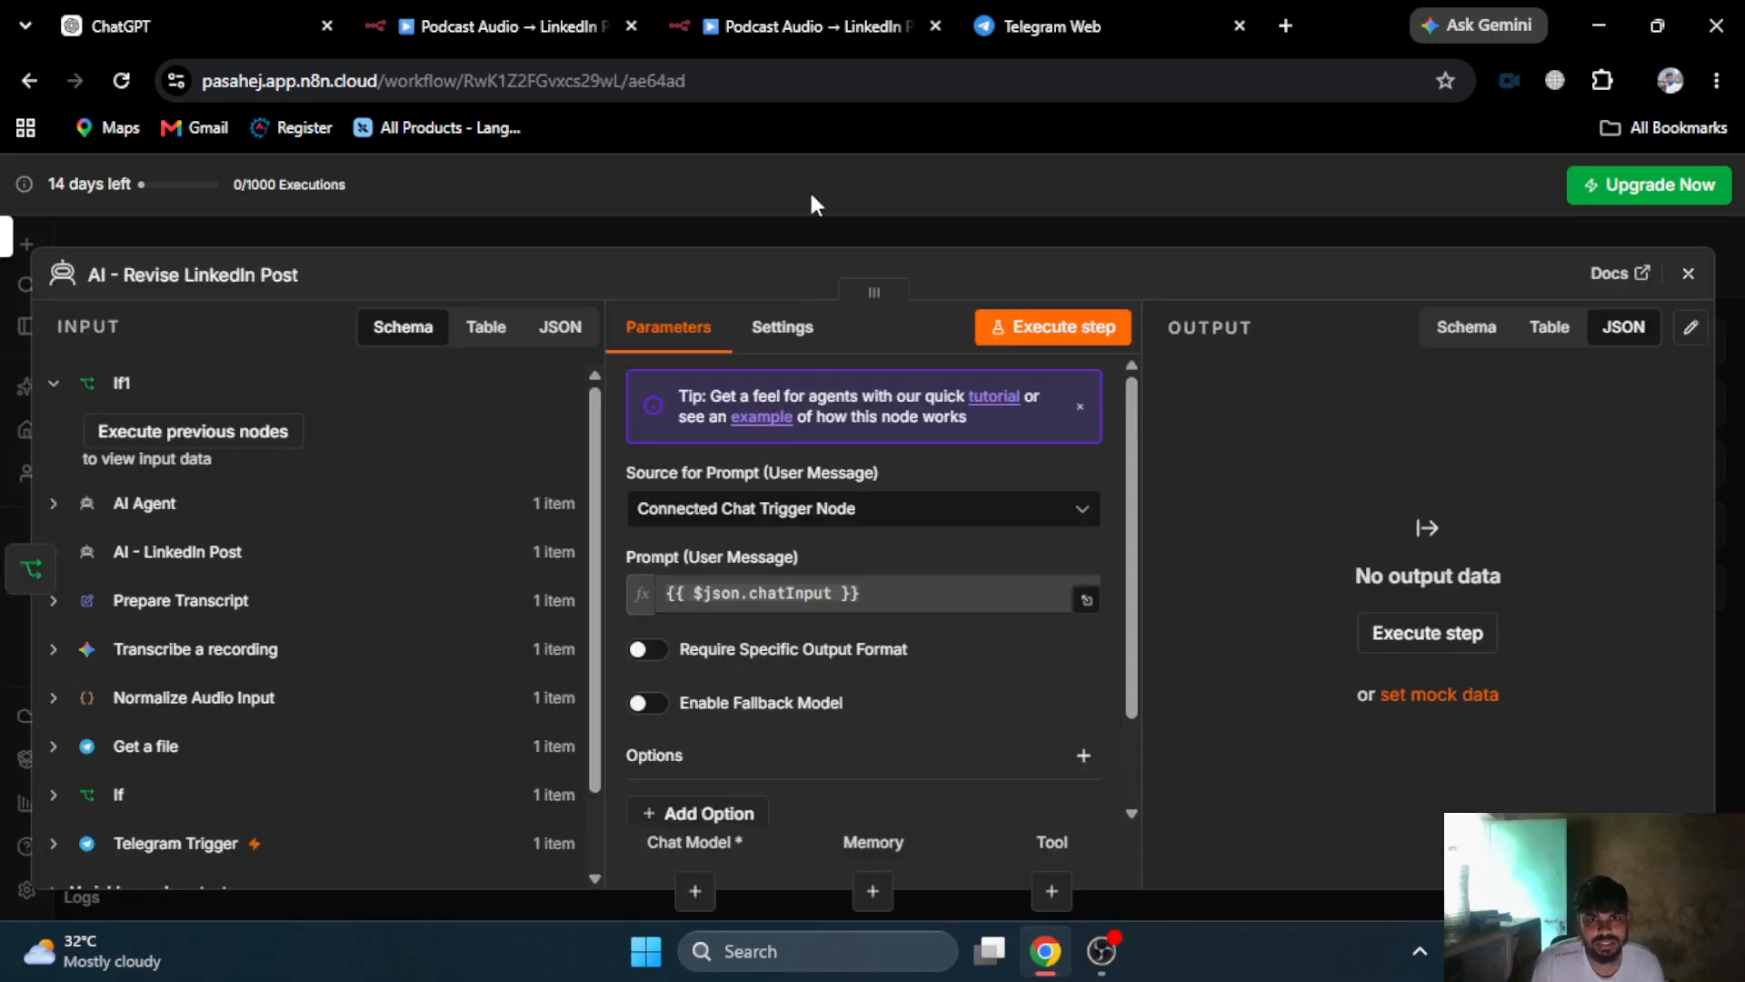
left_click(828, 232)
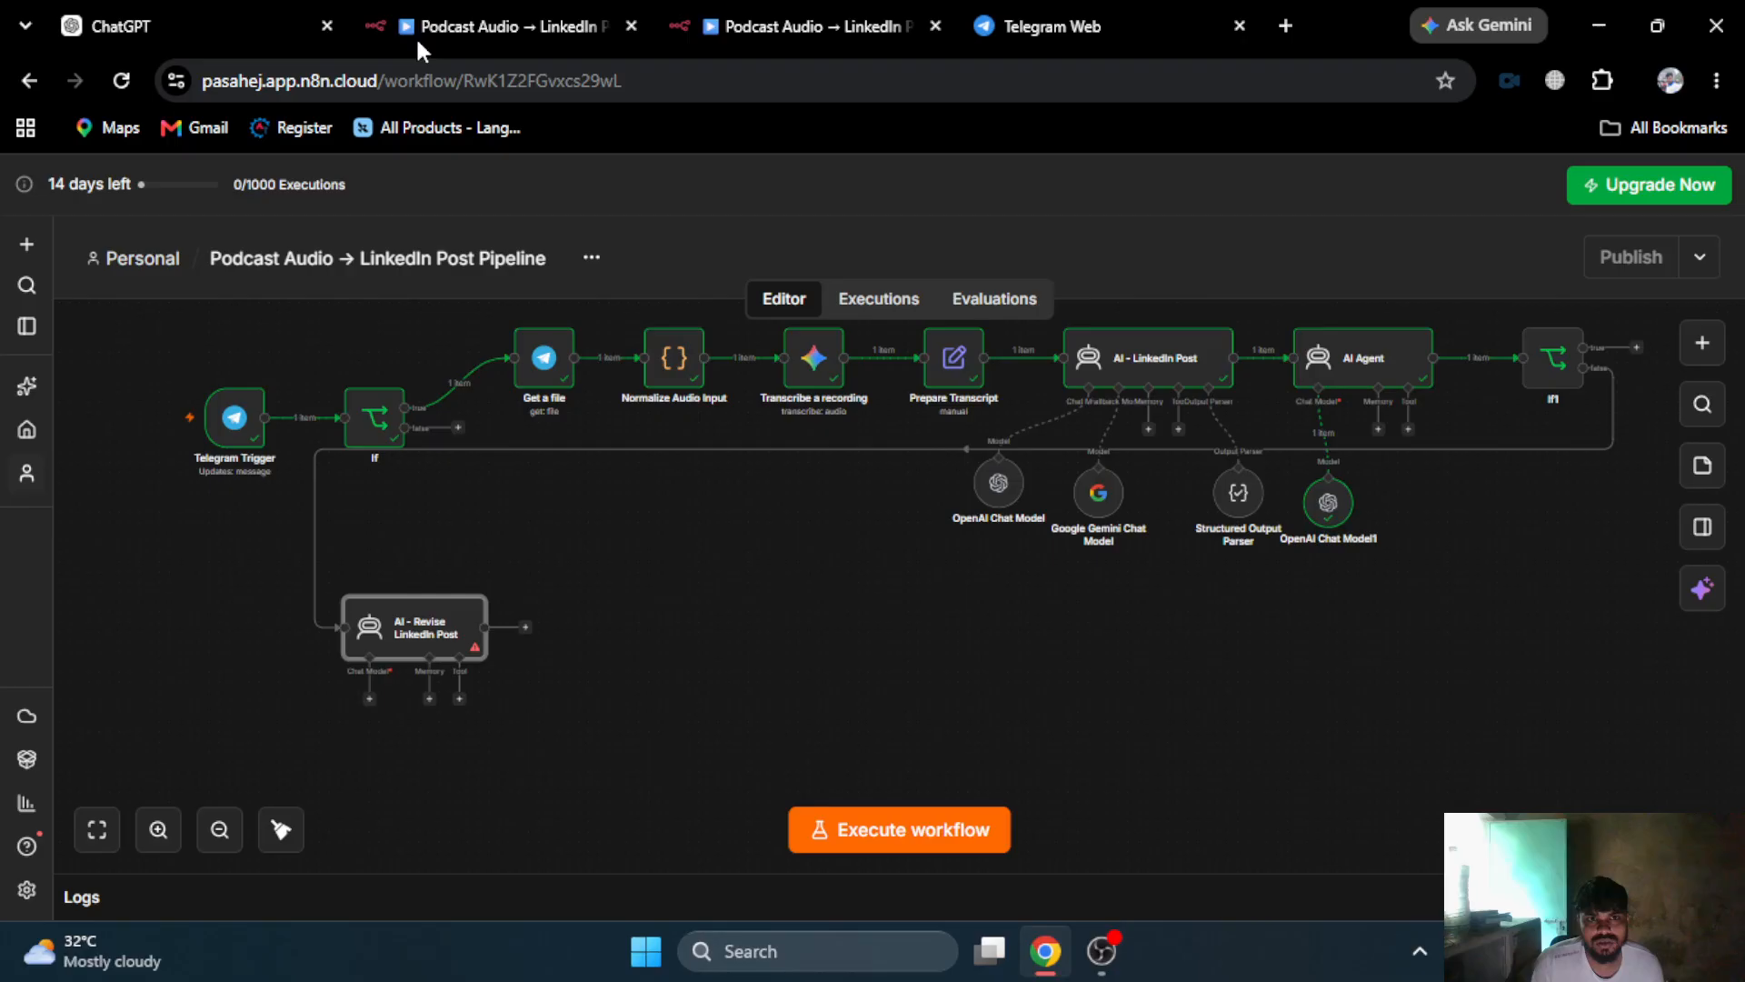
left_click(1406, 360)
double_click(1405, 356)
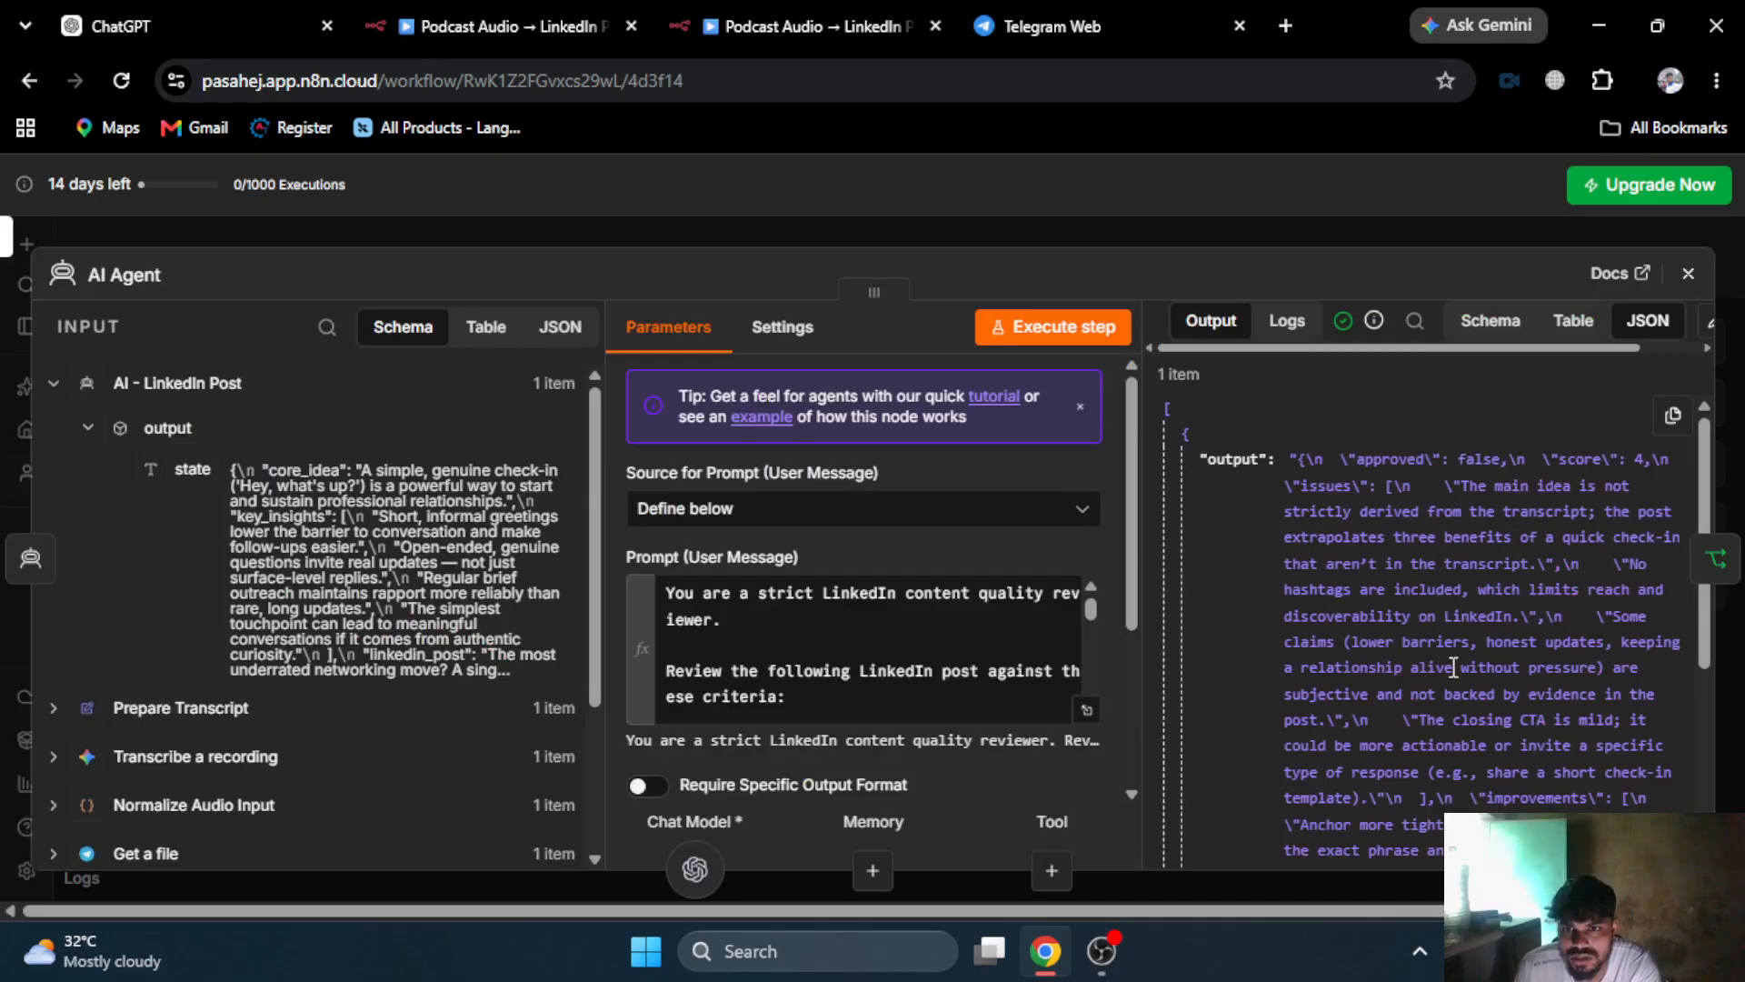
scroll(1546, 691, "down", 2)
scroll(1570, 668, "up", 2)
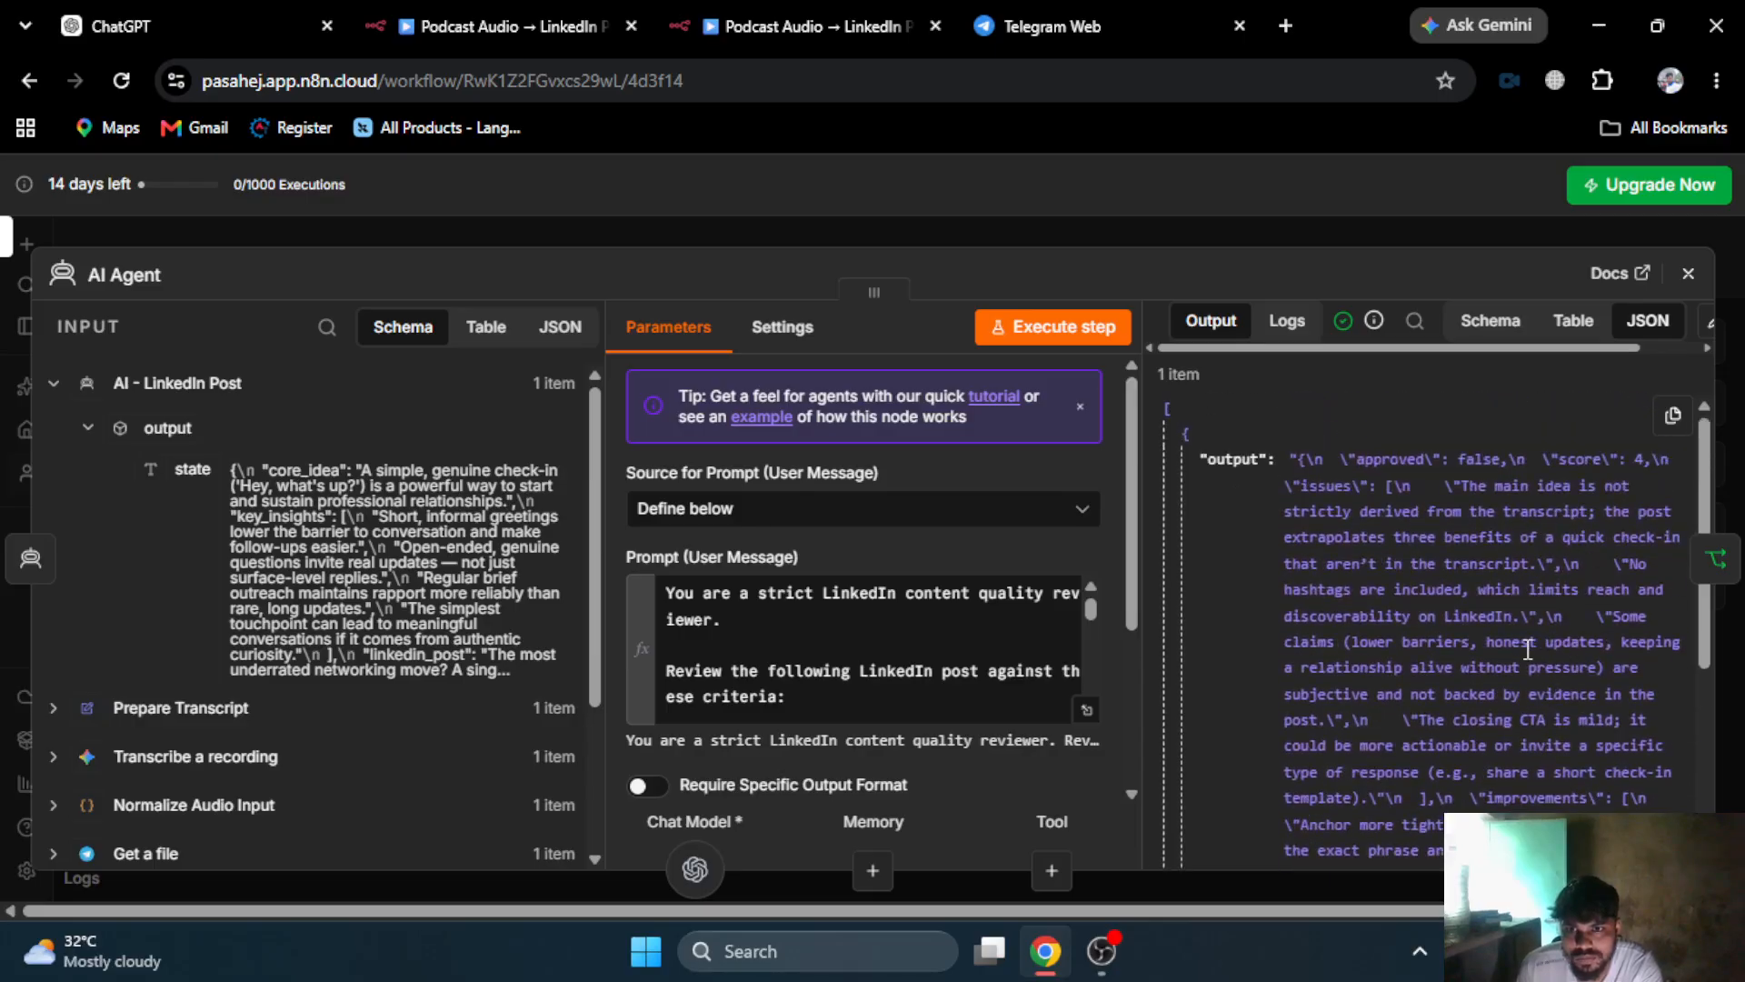
scroll(1528, 649, "down", 3)
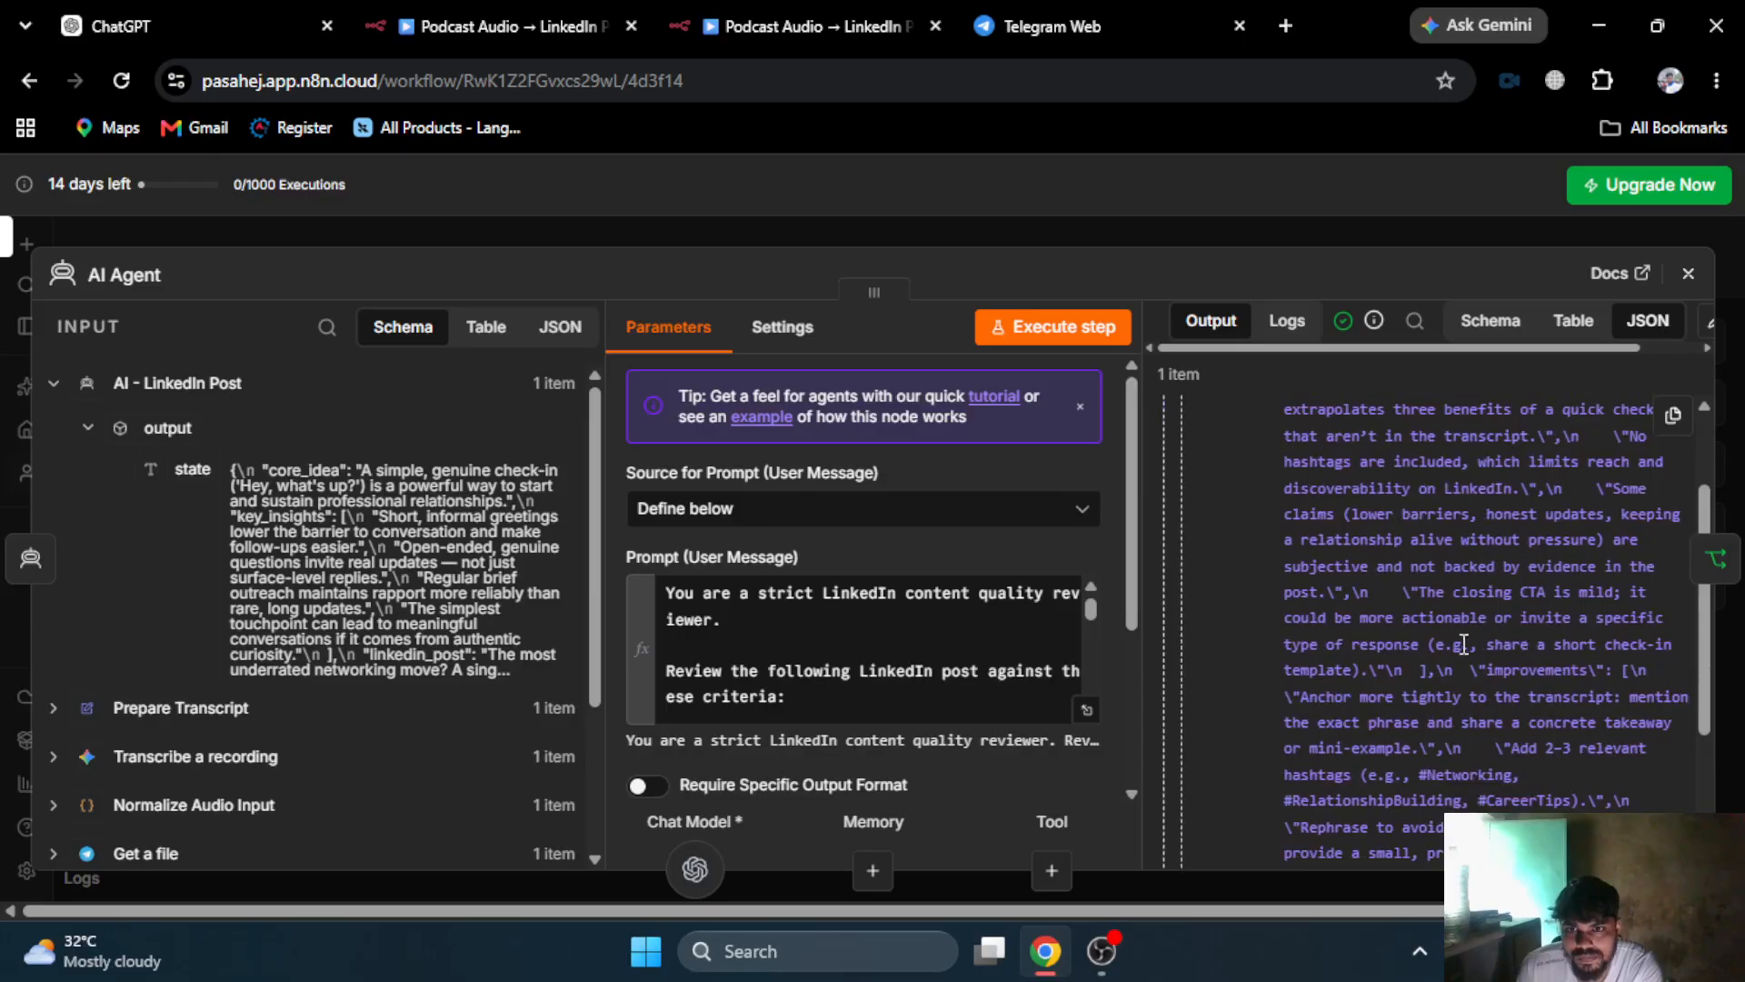
scroll(1541, 735, "down", 3)
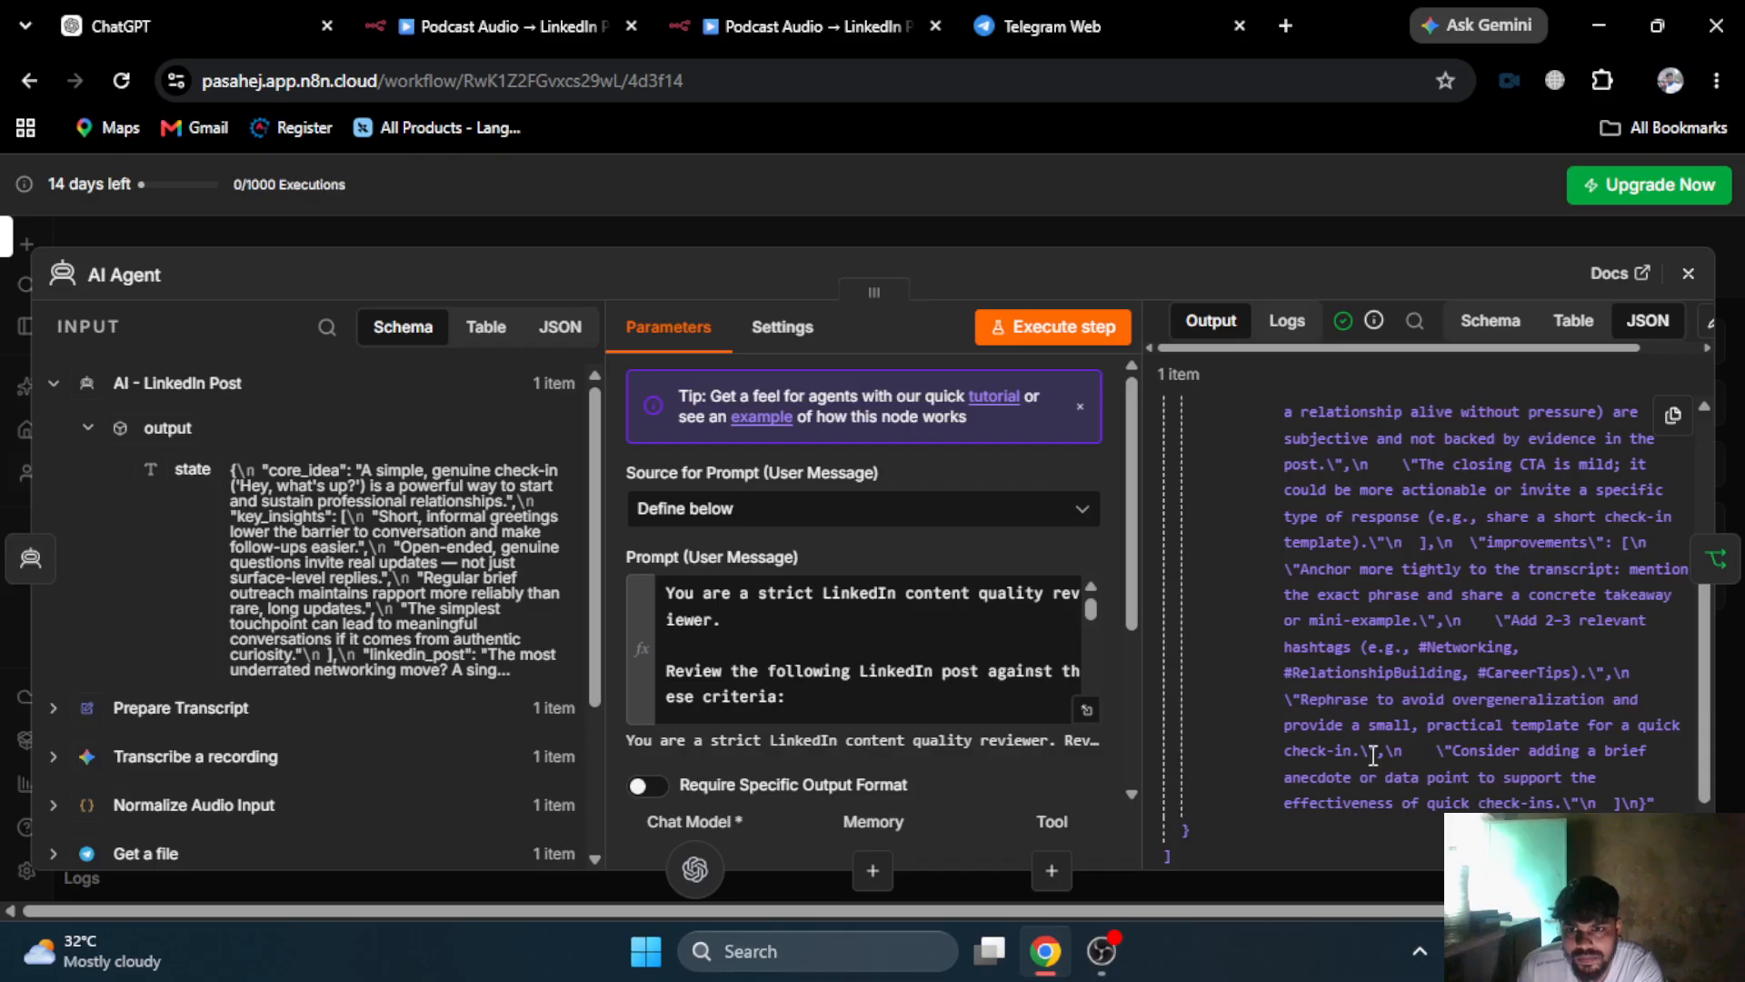
scroll(1516, 697, "up", 3)
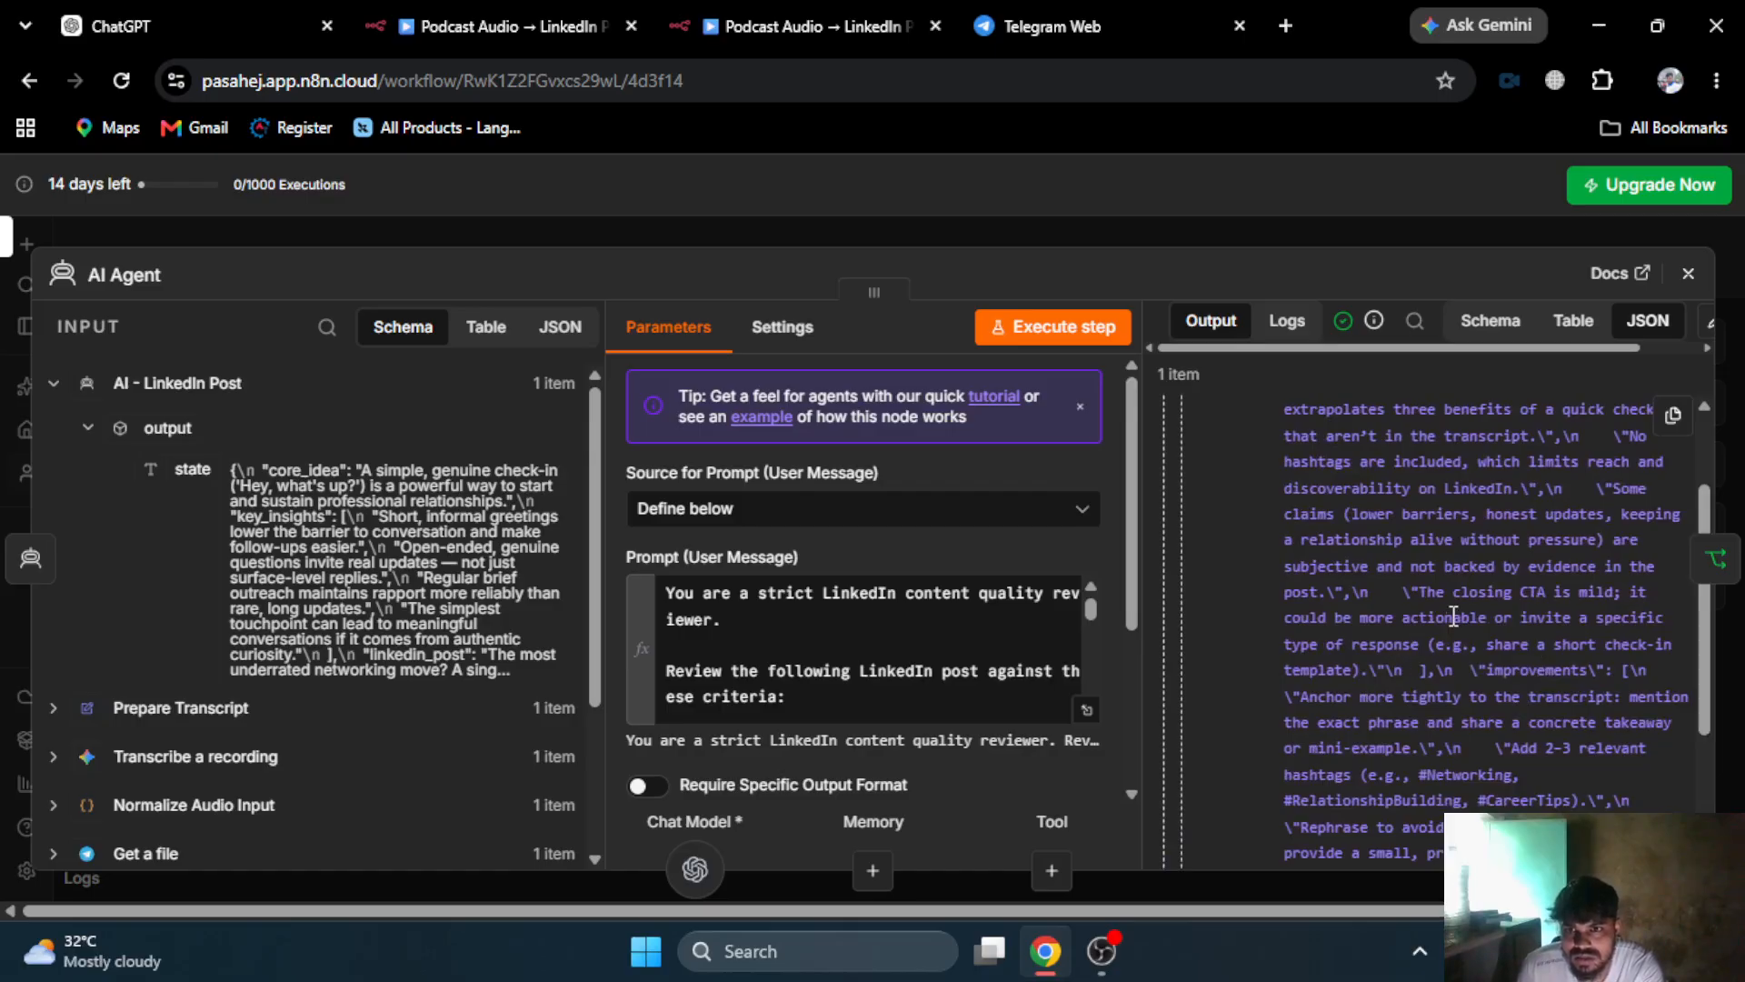
- Compare the issues field in the AI Agent node's output with the JSON return format defined in its prompt, and close the node
scroll(1453, 616, "up", 2)
scroll(1455, 618, "up", 1)
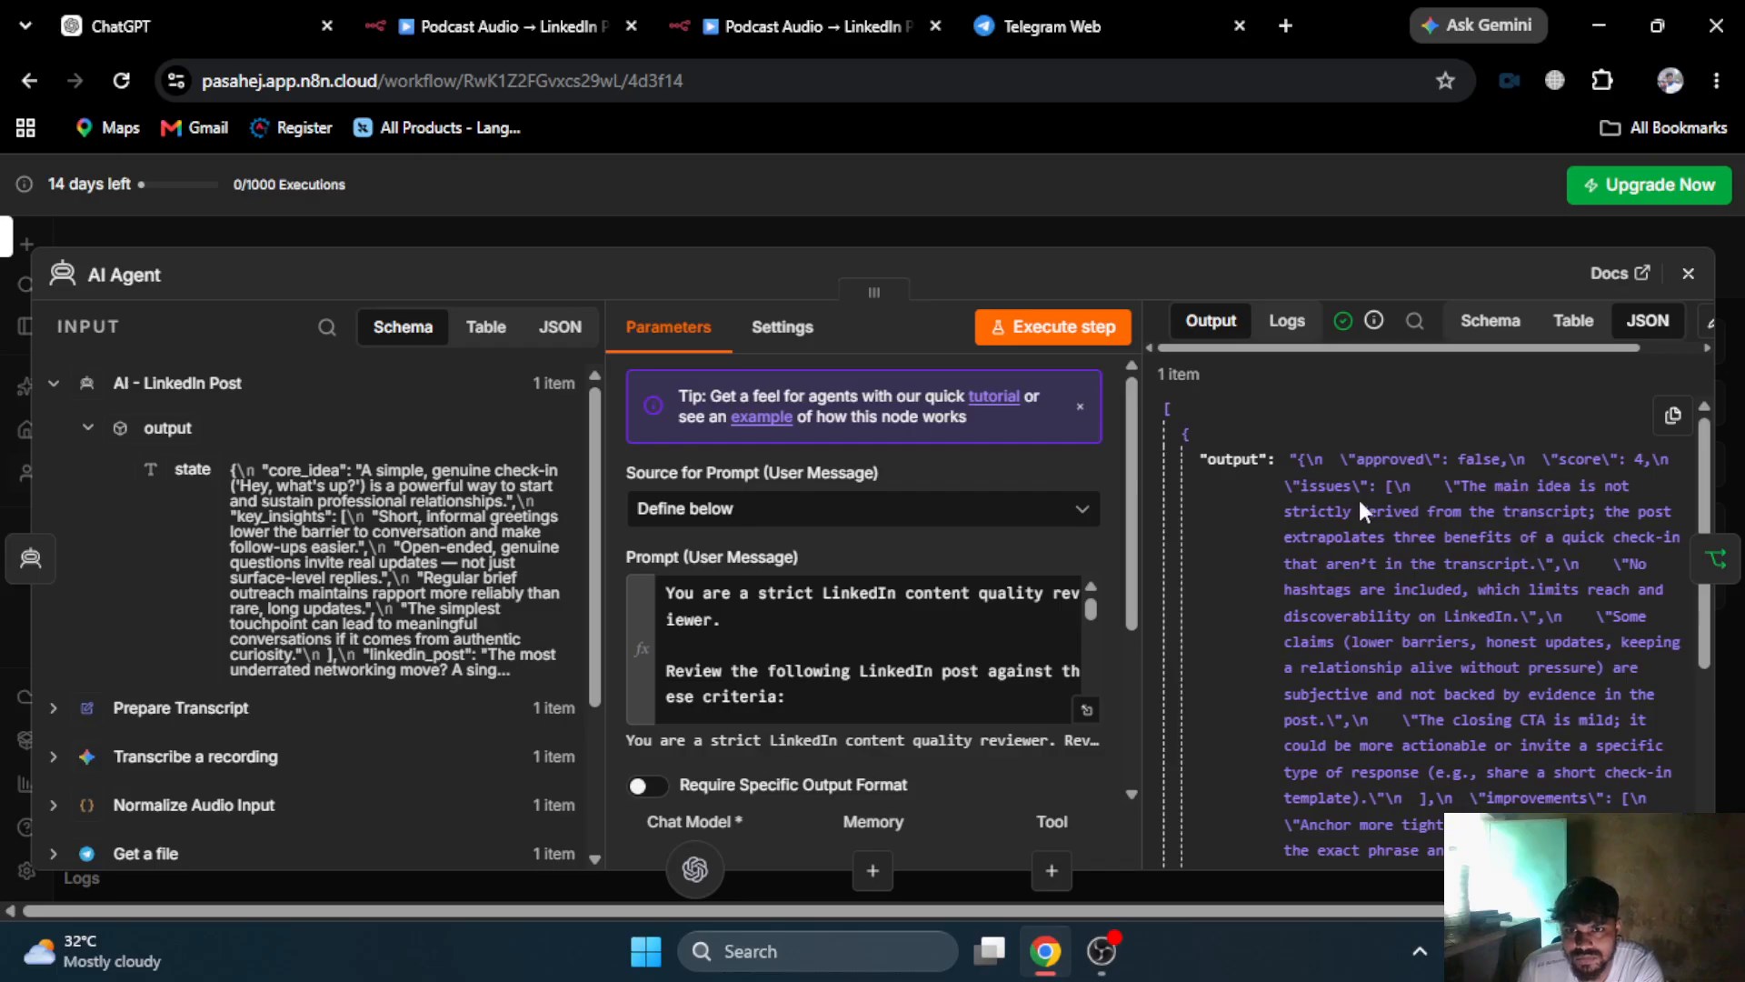
double_click(1316, 483)
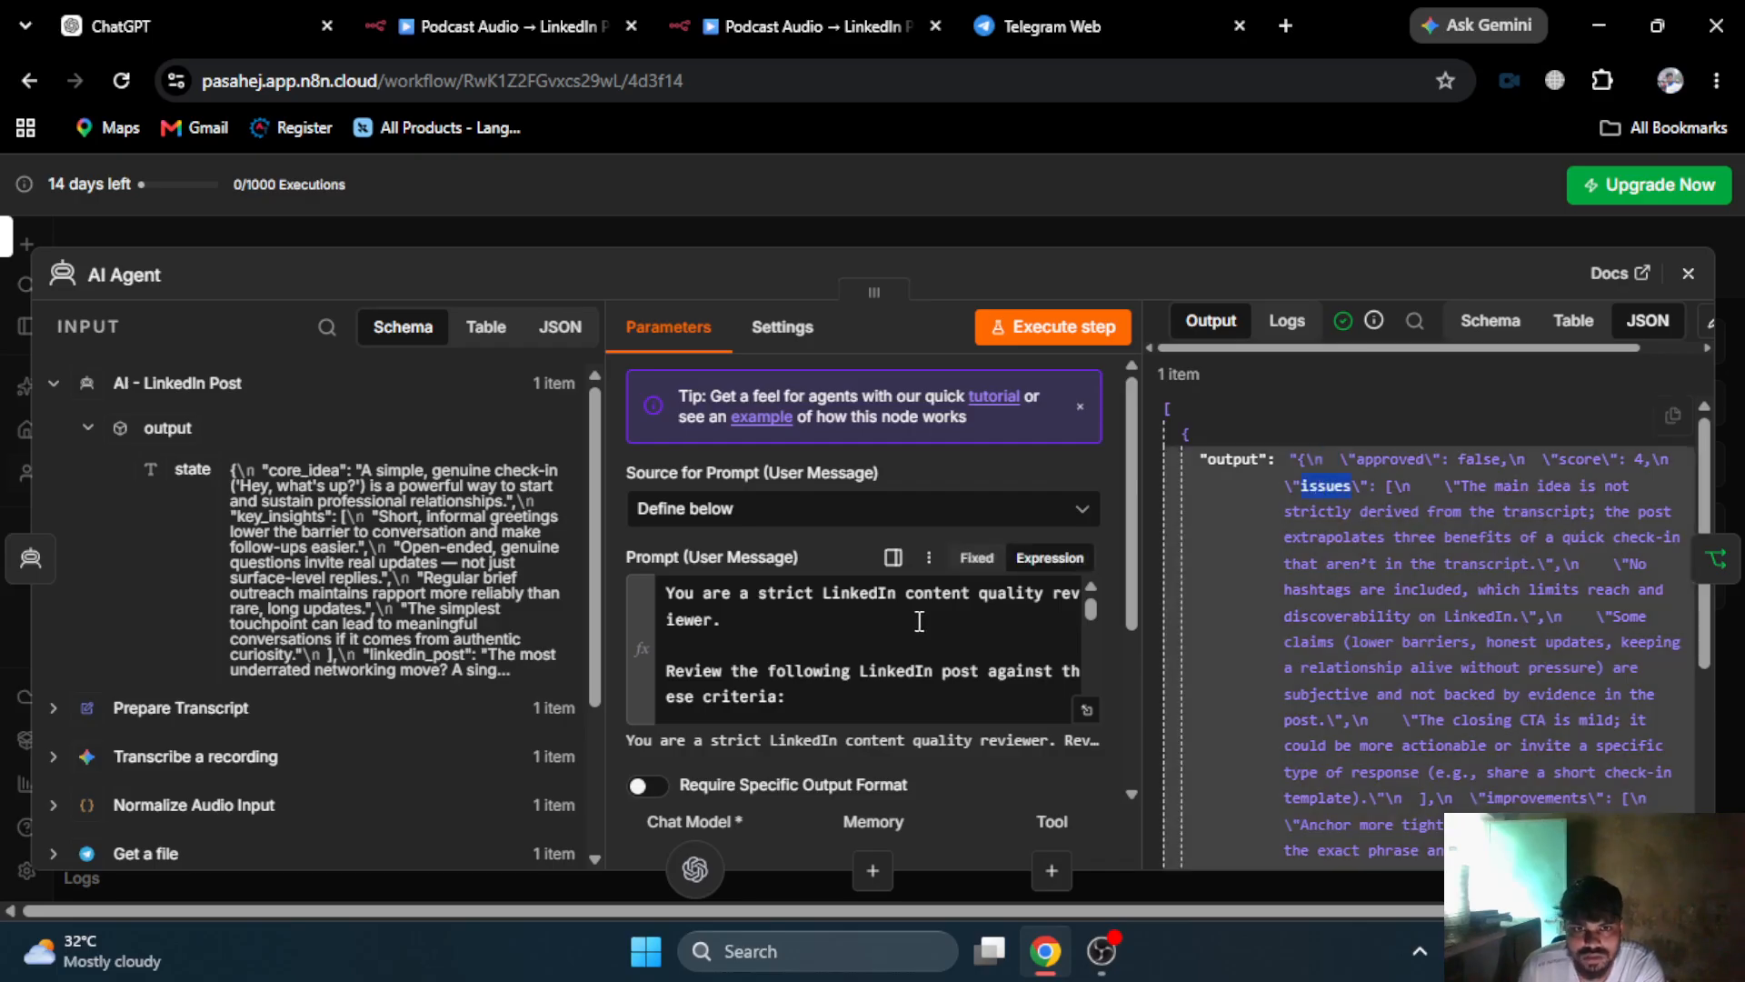
scroll(914, 636, "down", 10)
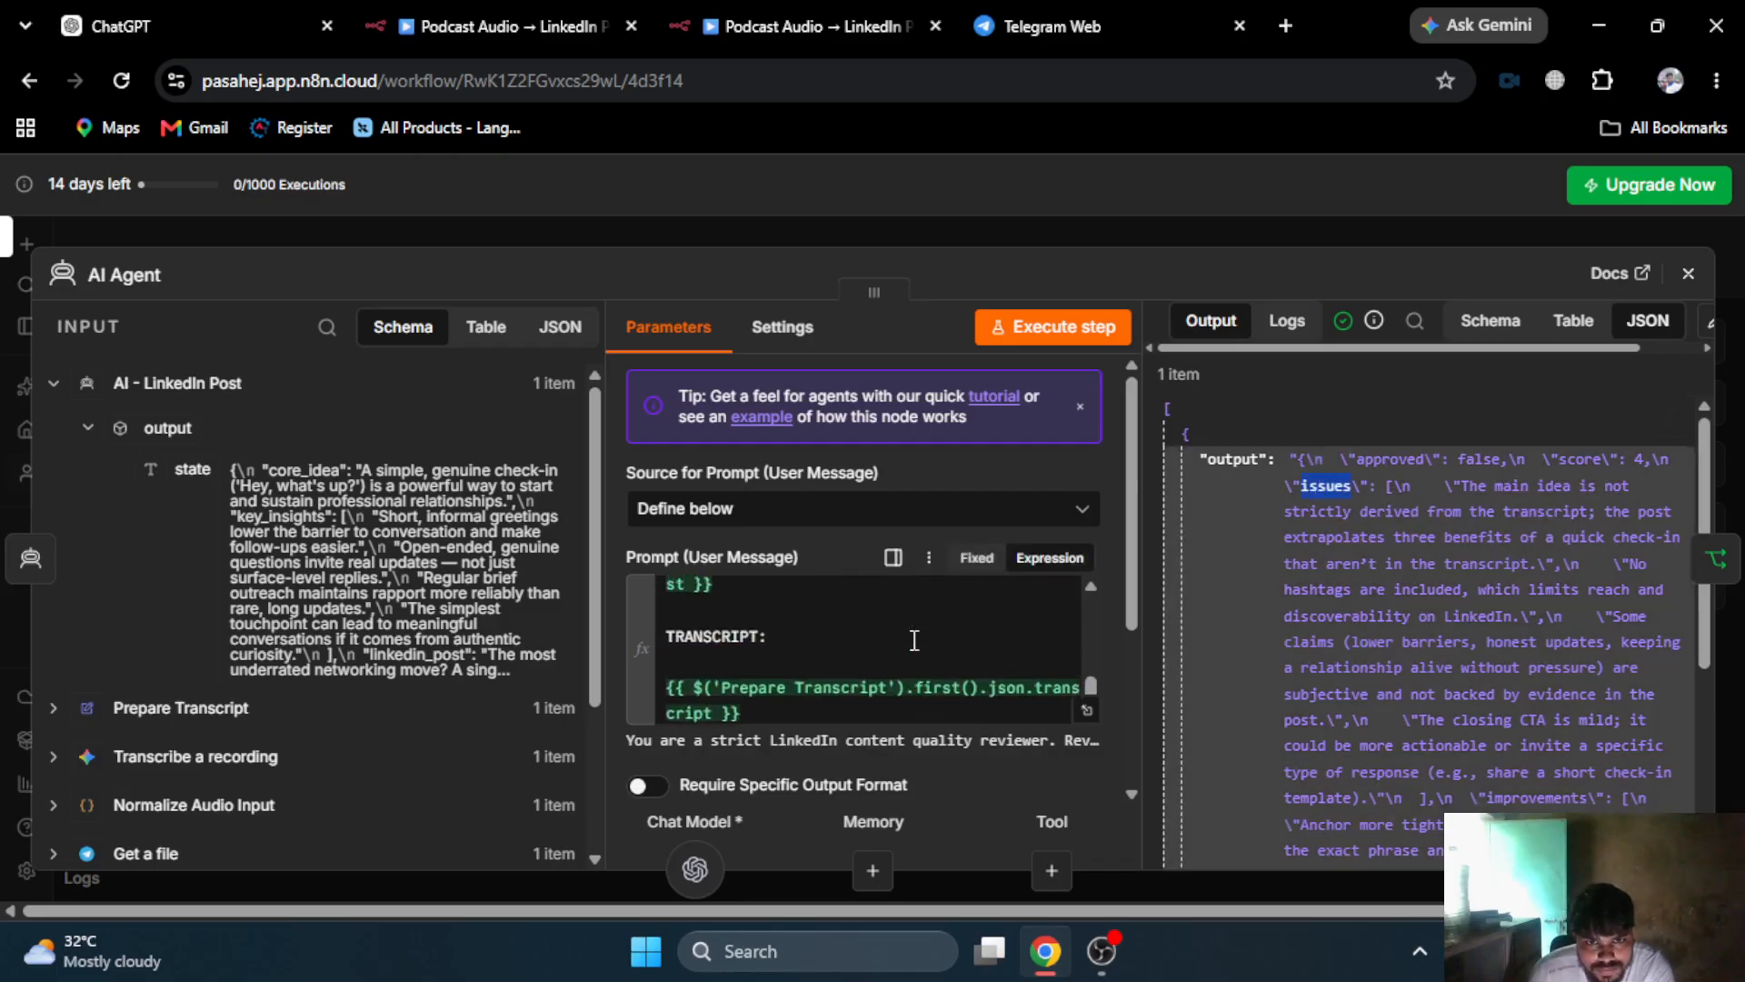
scroll(914, 643, "up", 3)
scroll(914, 642, "down", 1)
scroll(915, 643, "up", 1)
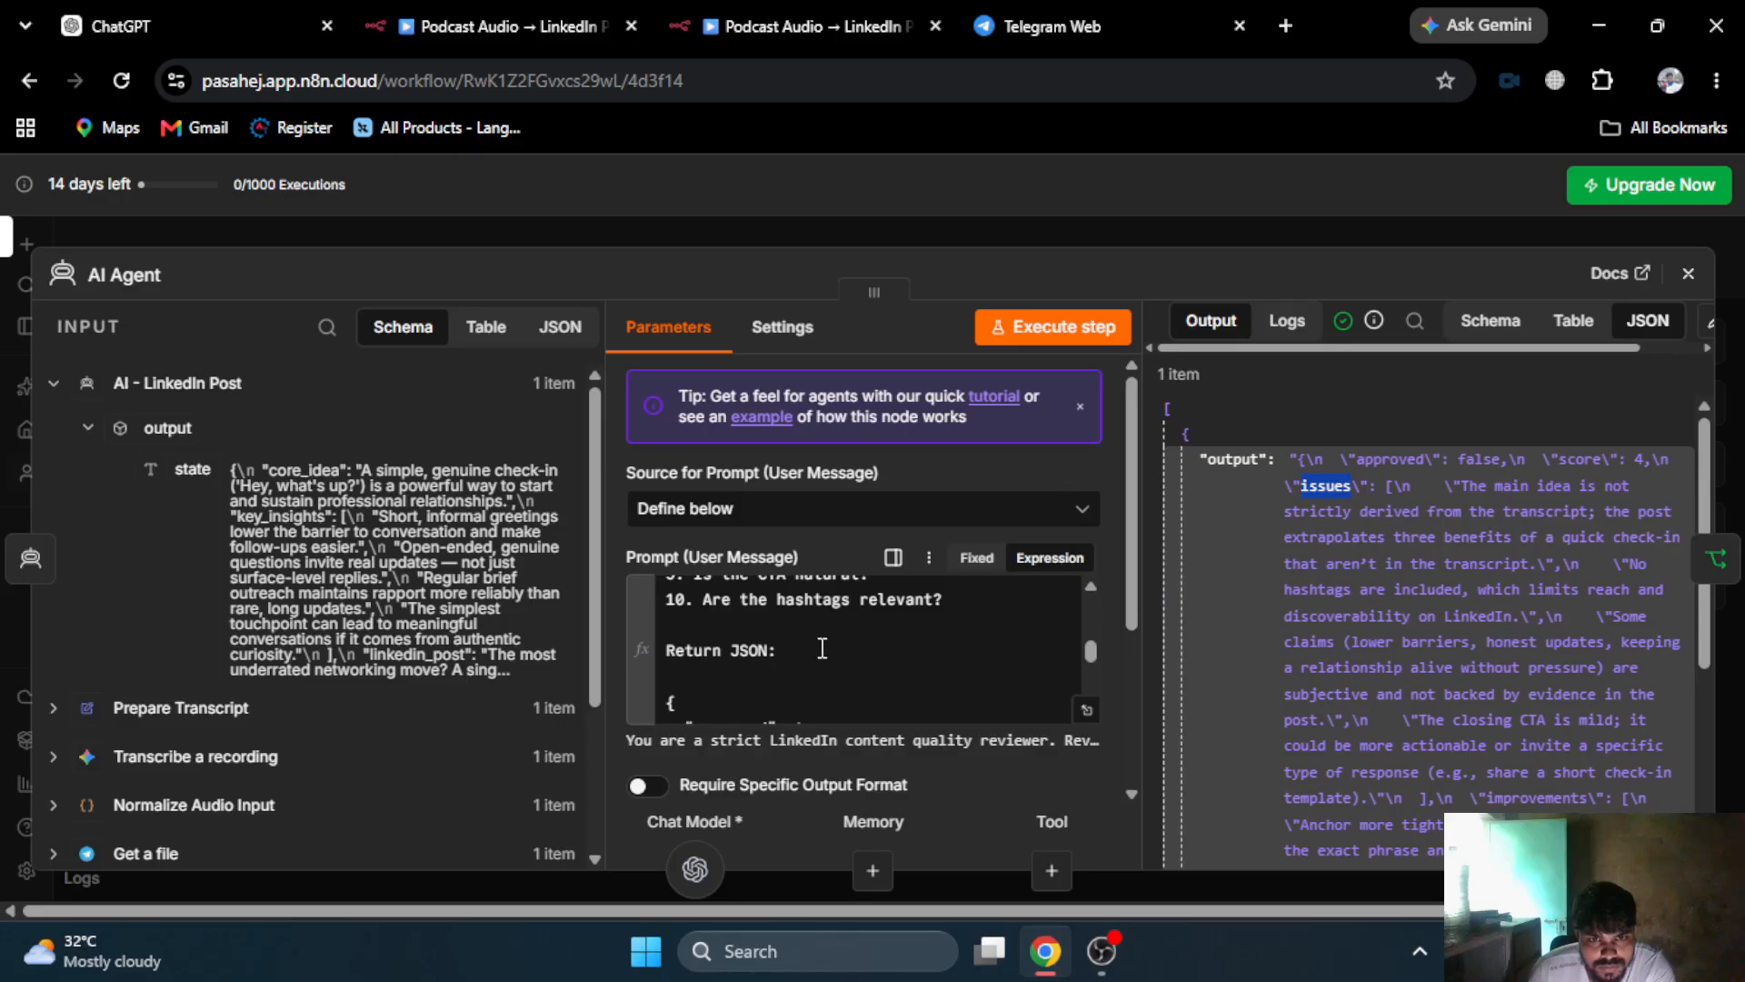
scroll(713, 664, "down", 2)
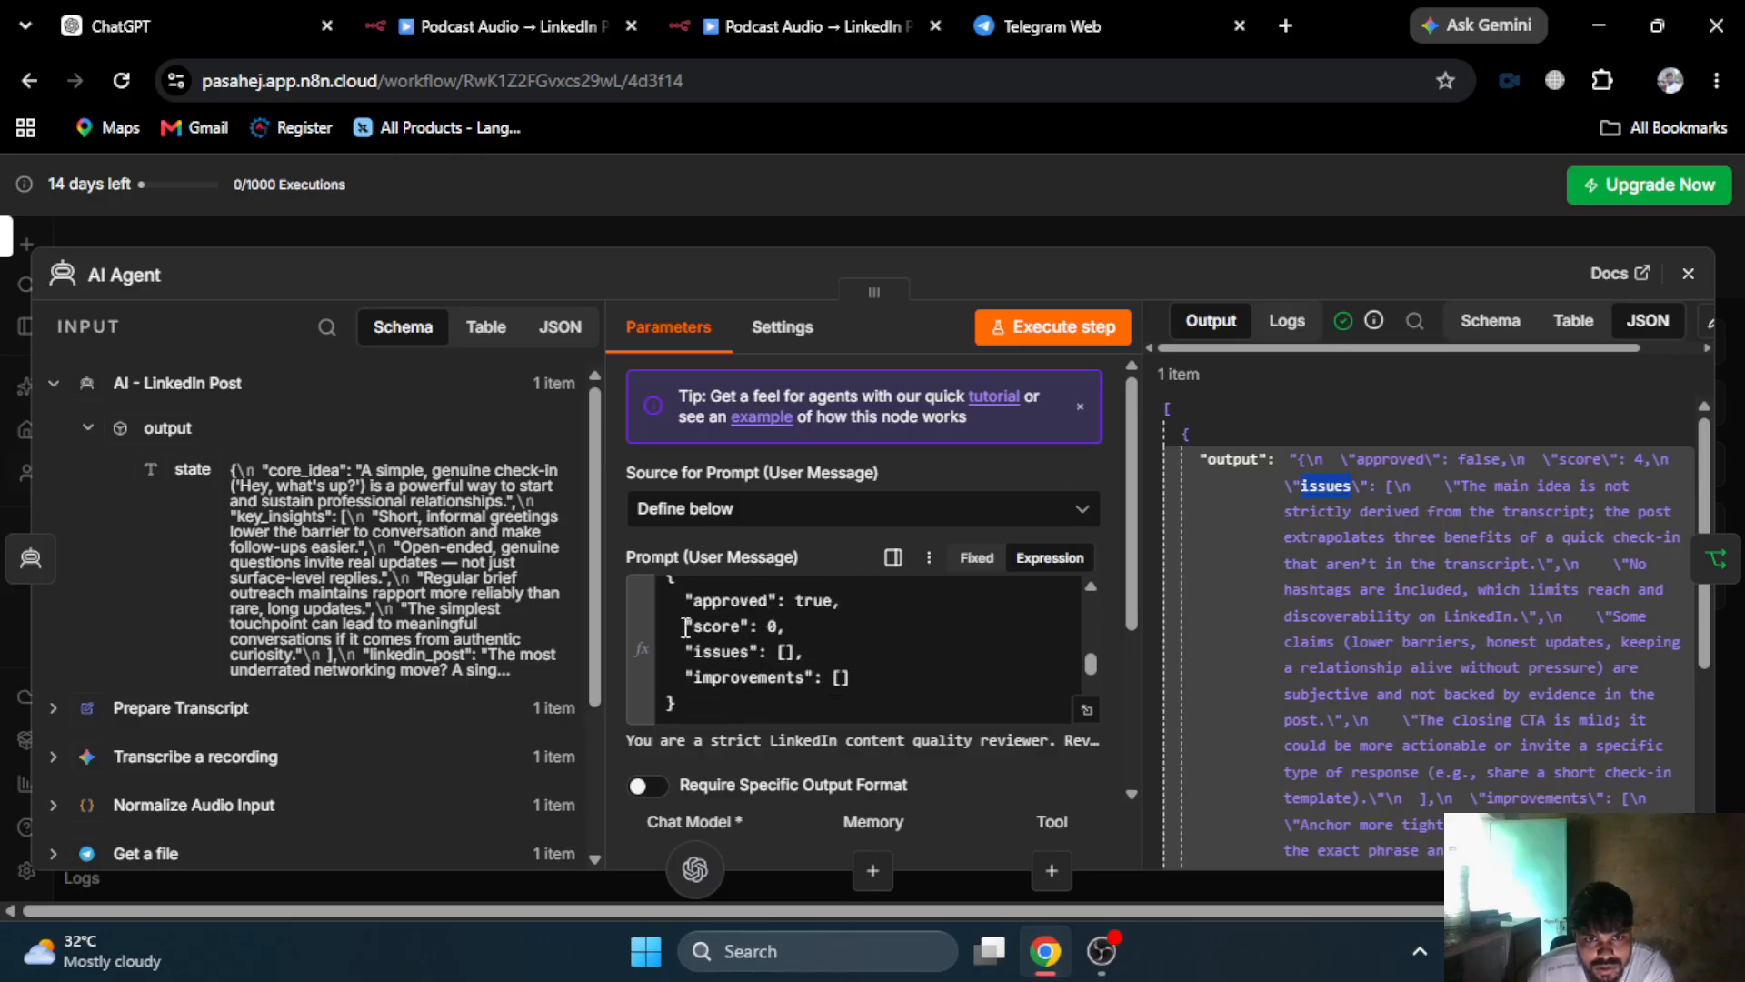
left_click(880, 238)
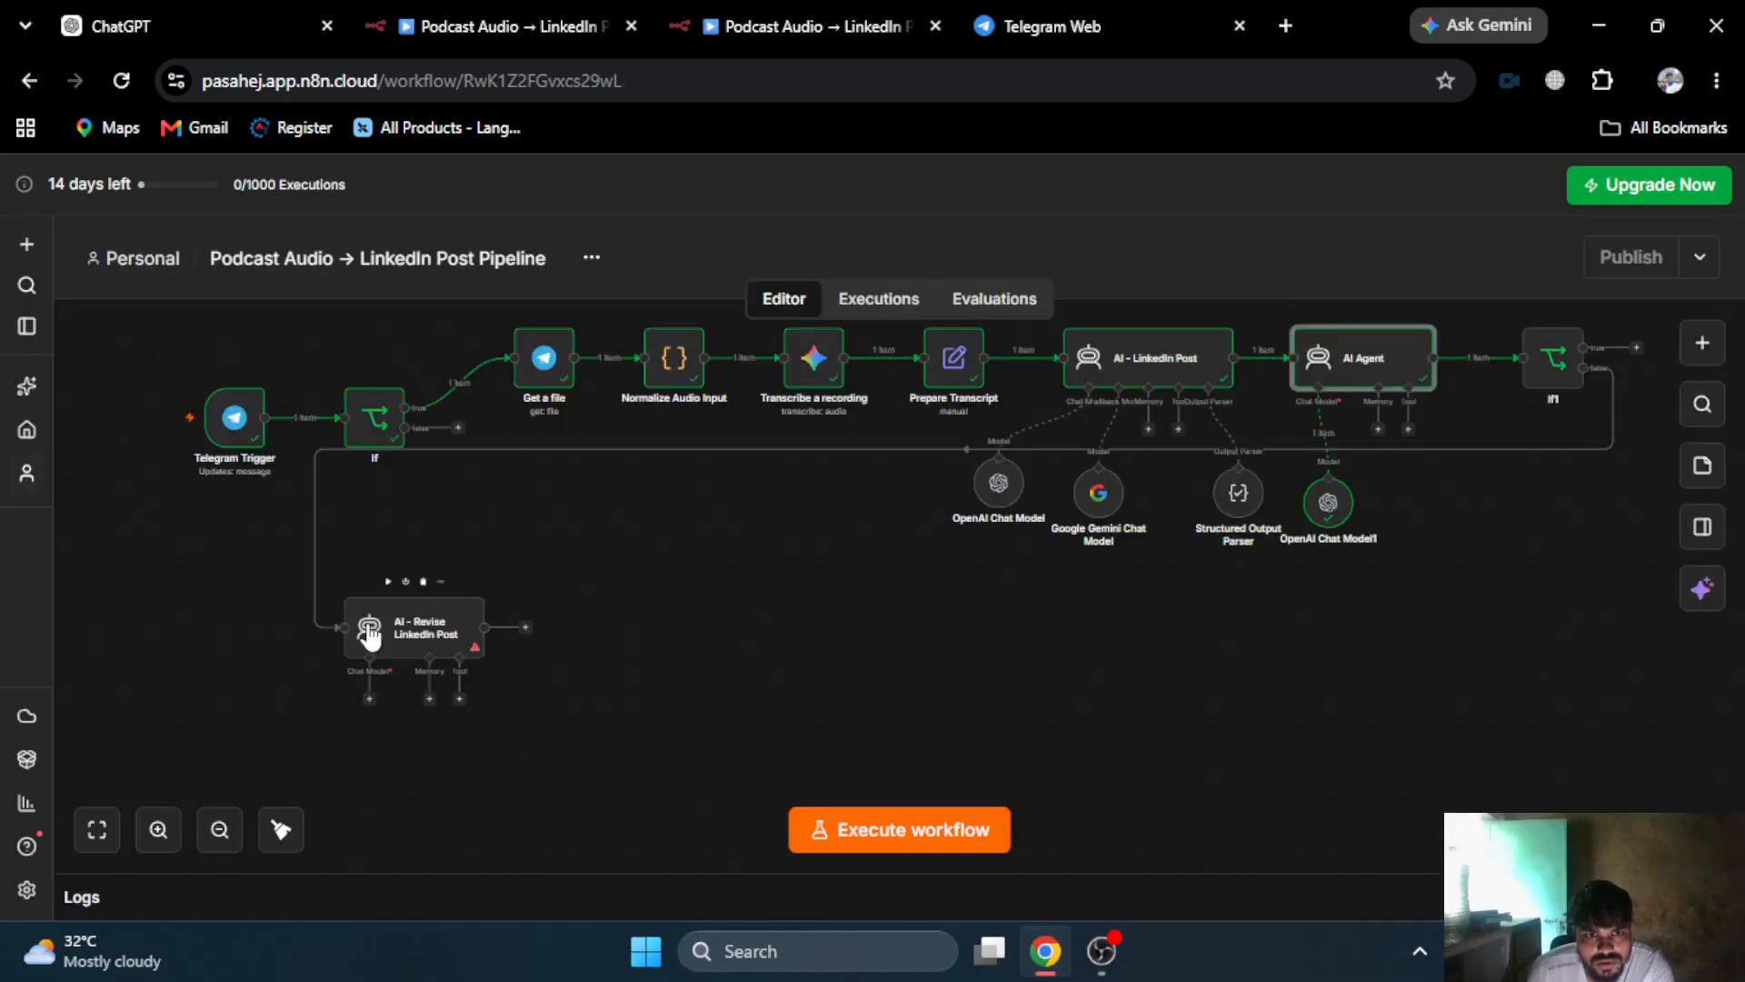
- Copy the full user prompt of the AI - Revise LinkedIn Post node from the reference workflow and close its expression editor
double_click(423, 632)
left_click(722, 559)
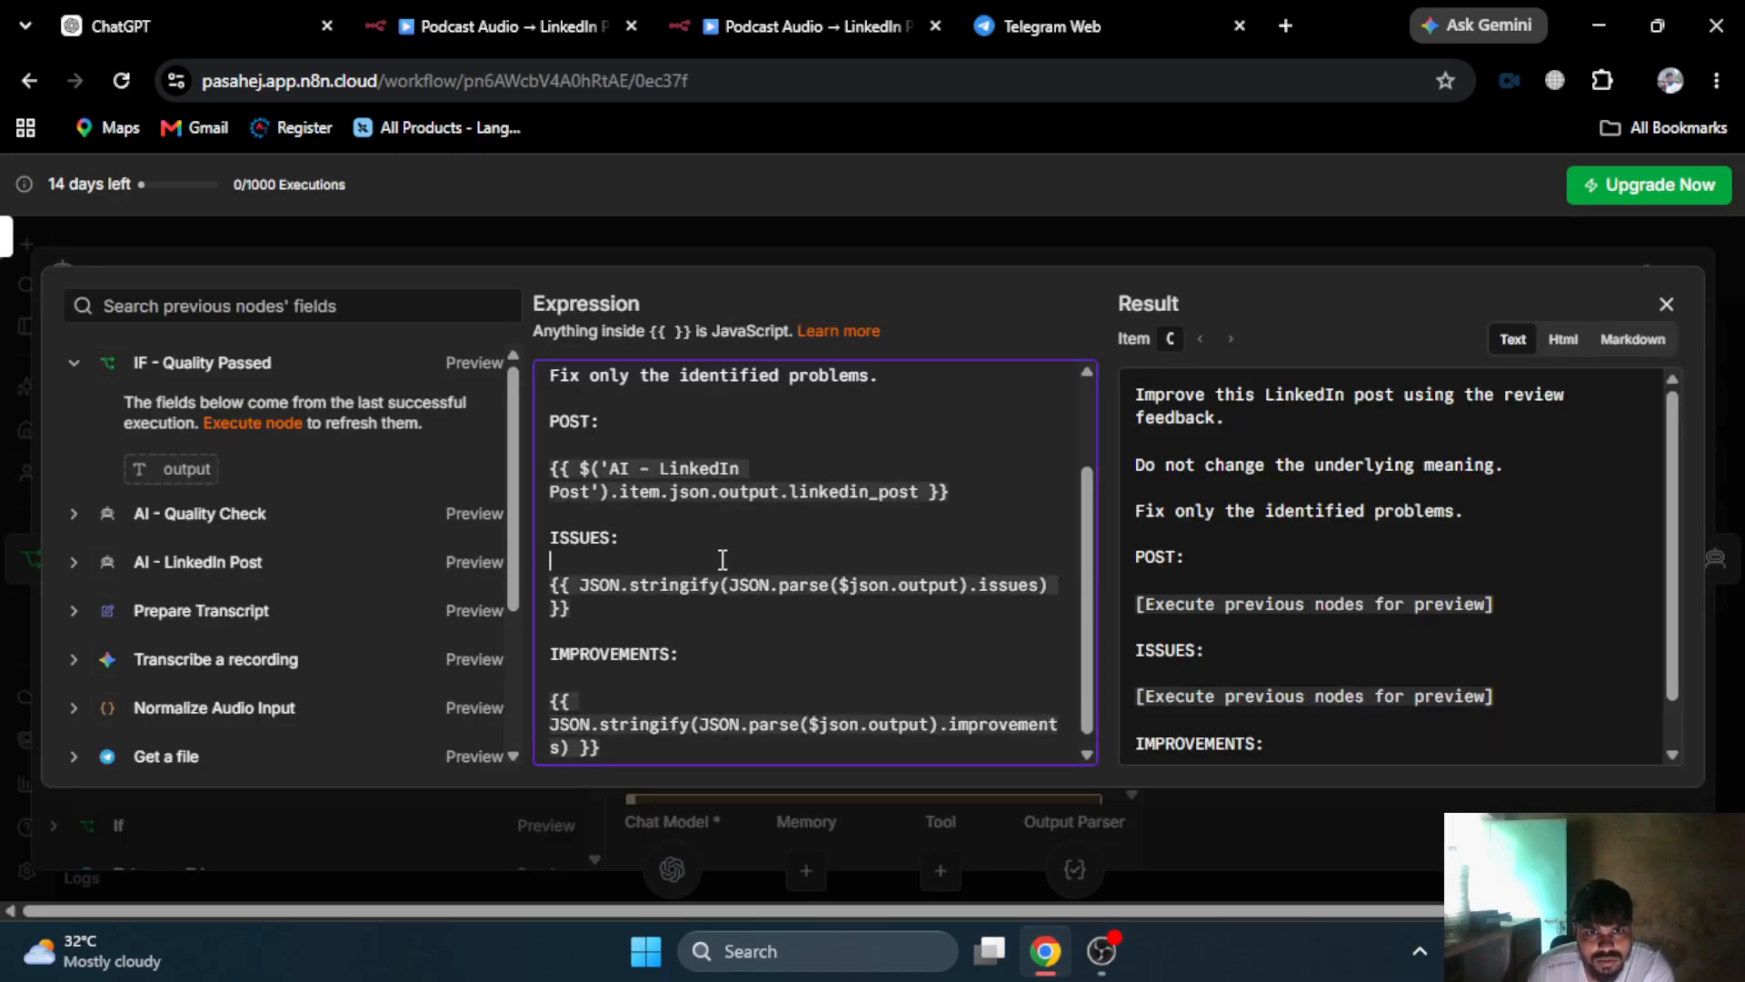
scroll(723, 559, "up", 2)
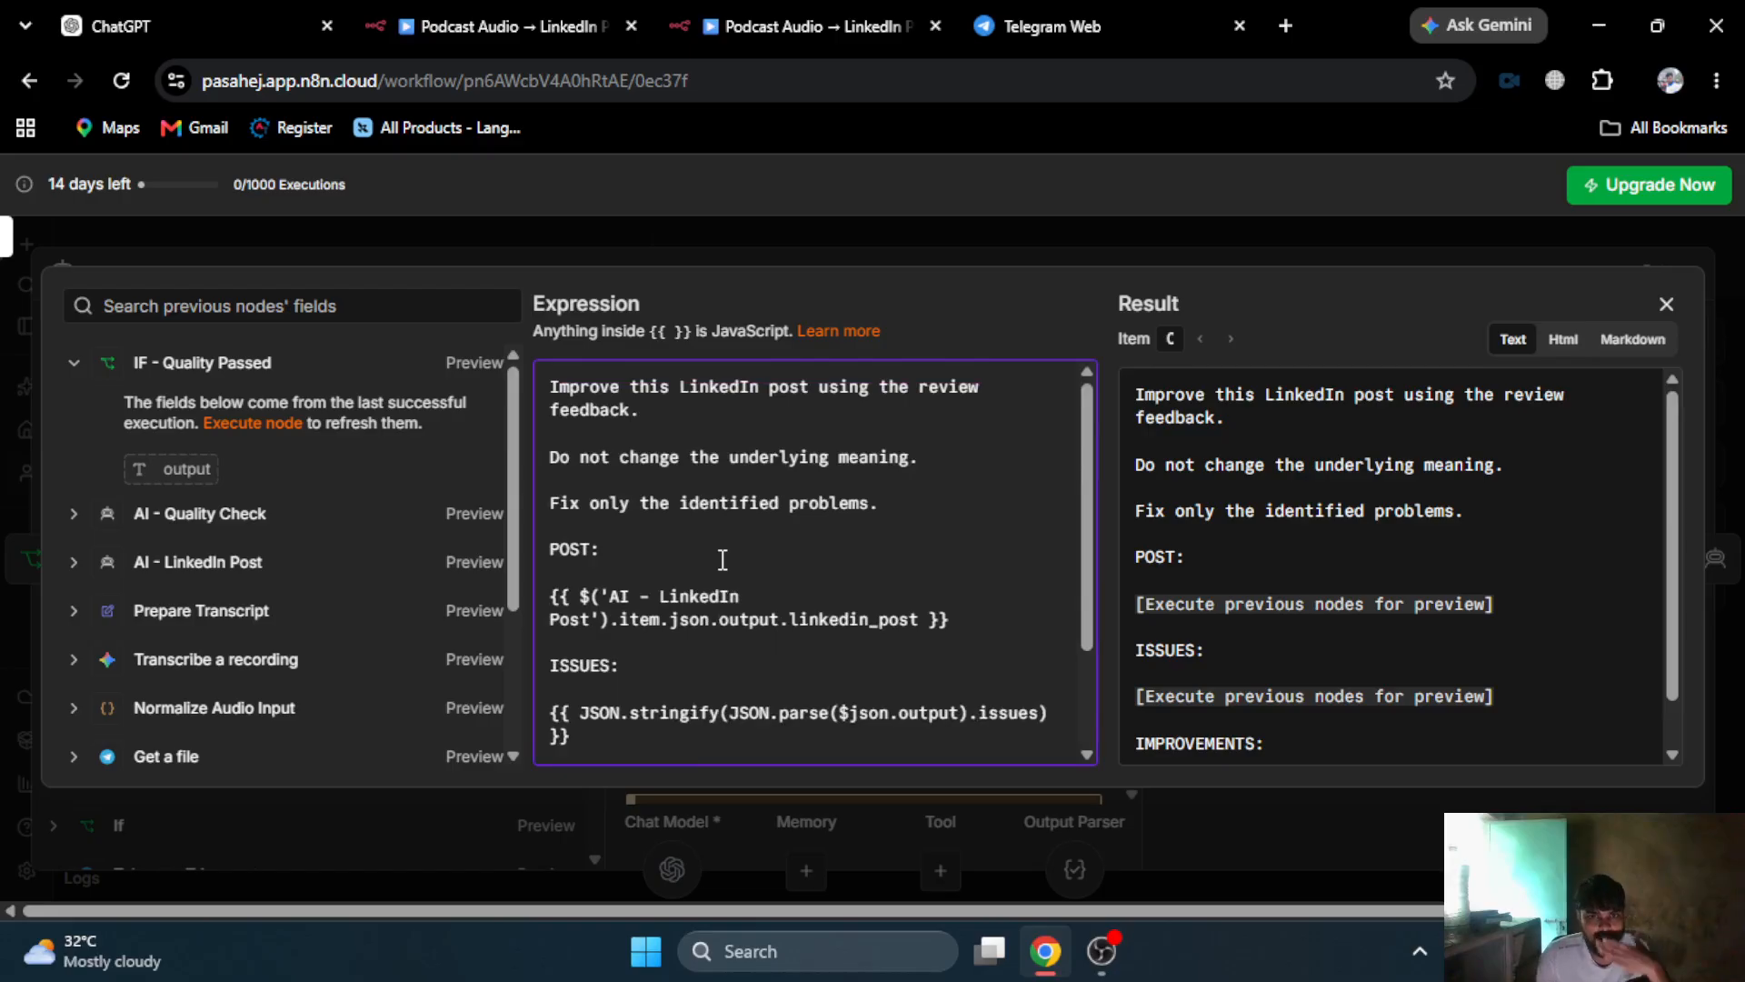
left_click(789, 532)
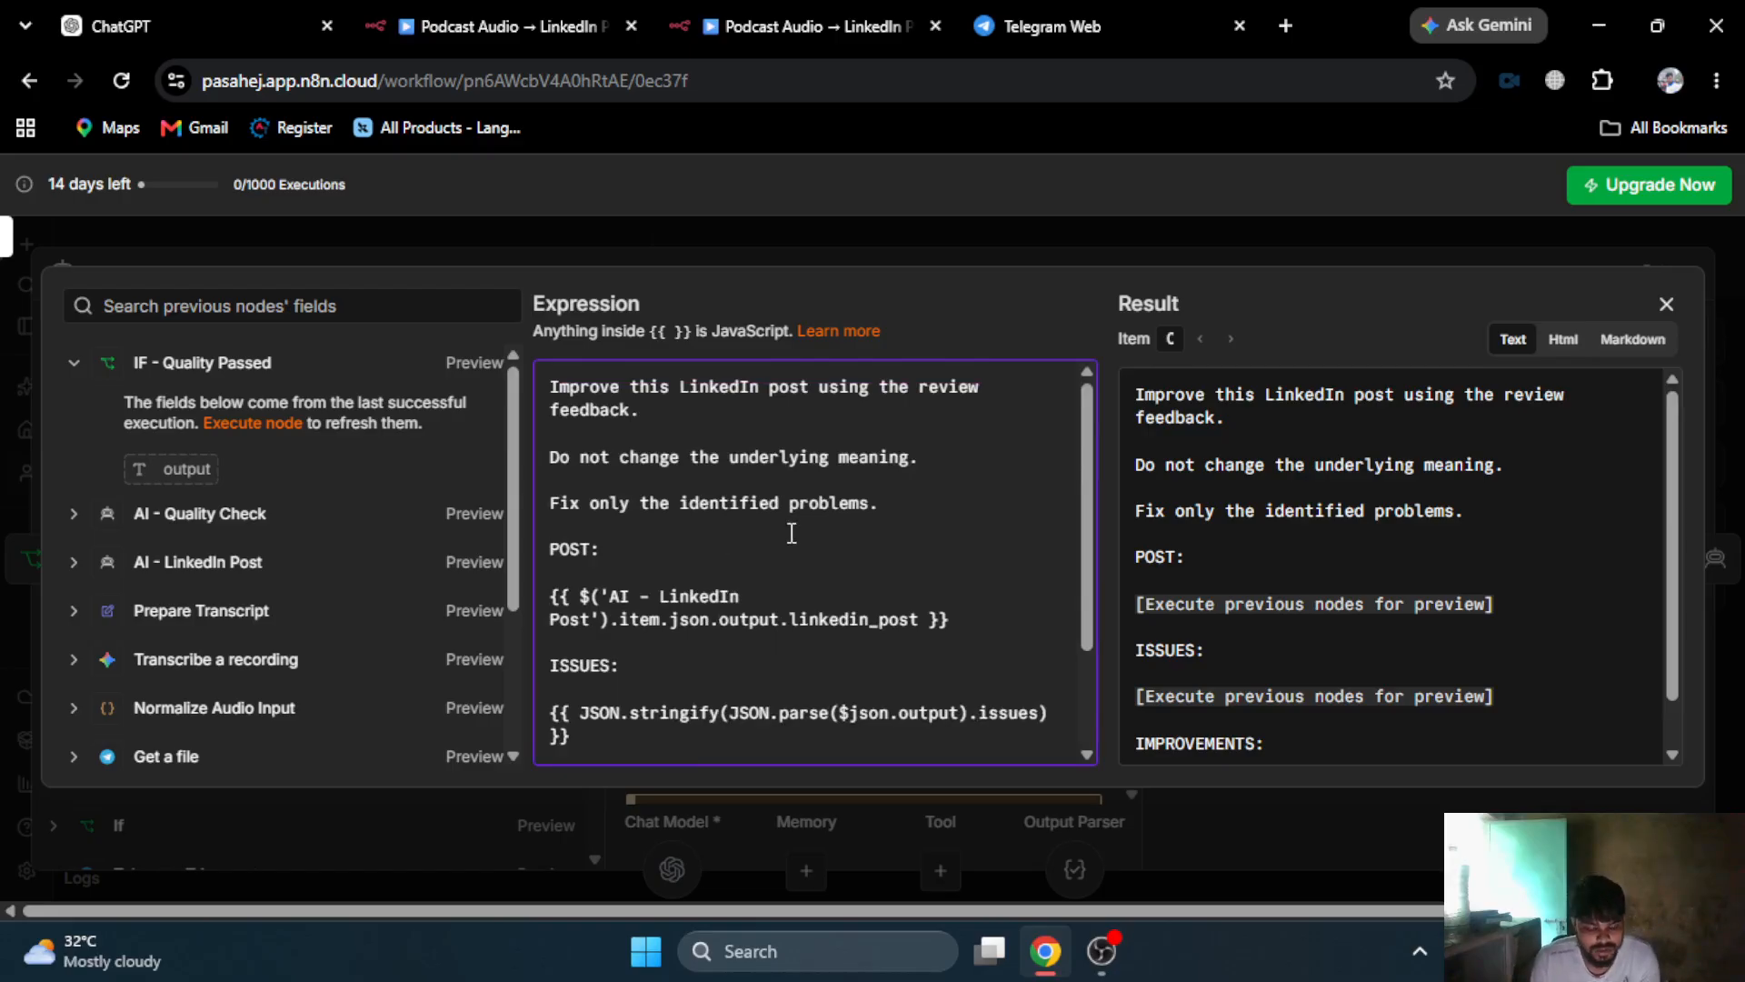
key("ctrl+a")
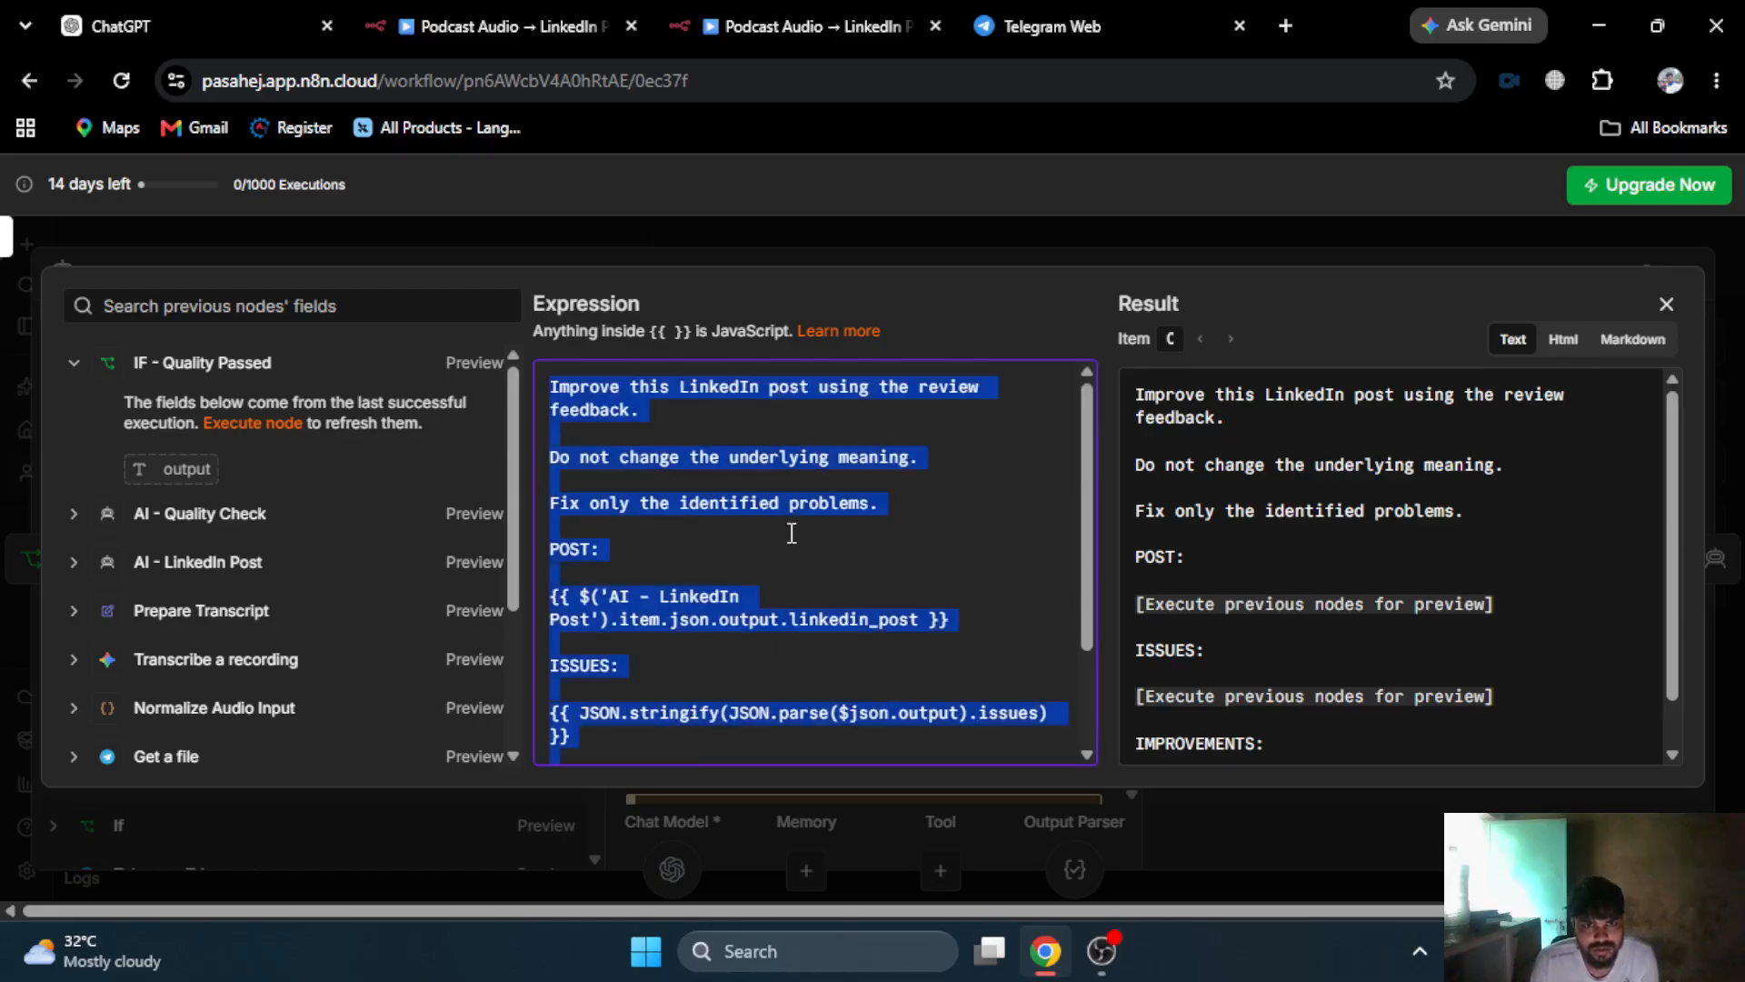
left_click(868, 524)
left_click(977, 252)
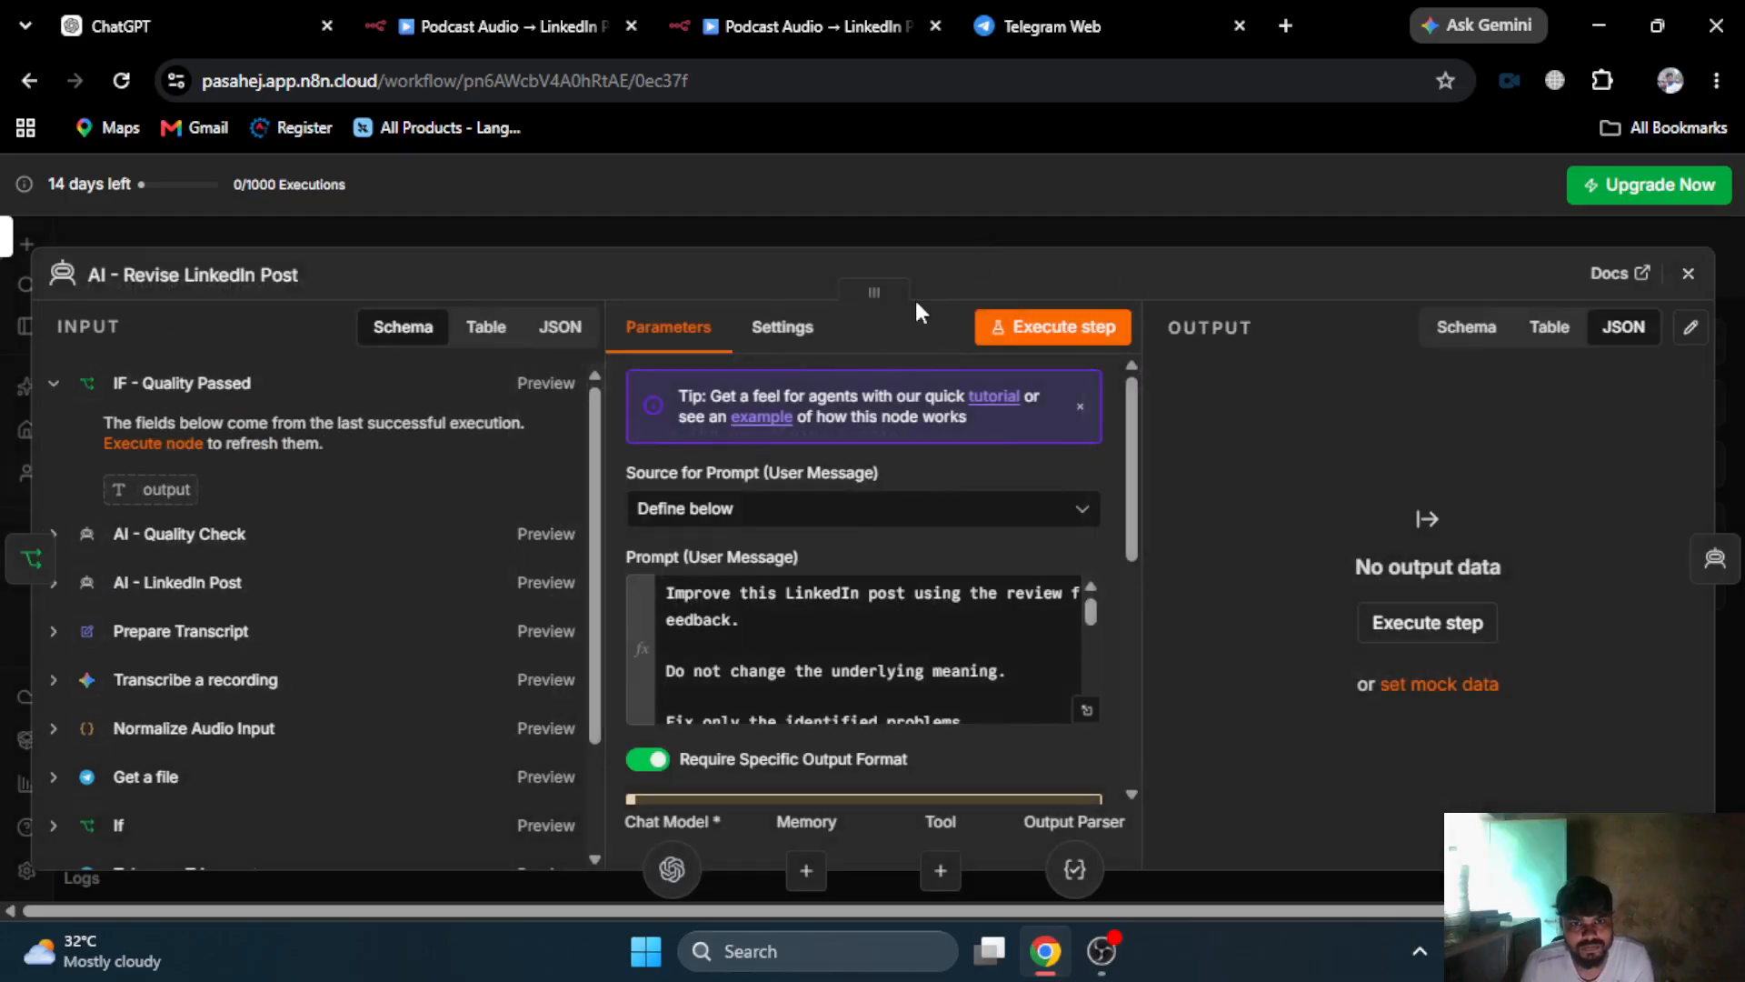
- Check the reference AI - Revise LinkedIn Post node's output format setting, fallback model option and system message
scroll(945, 747, "down", 3)
scroll(945, 747, "down", 2)
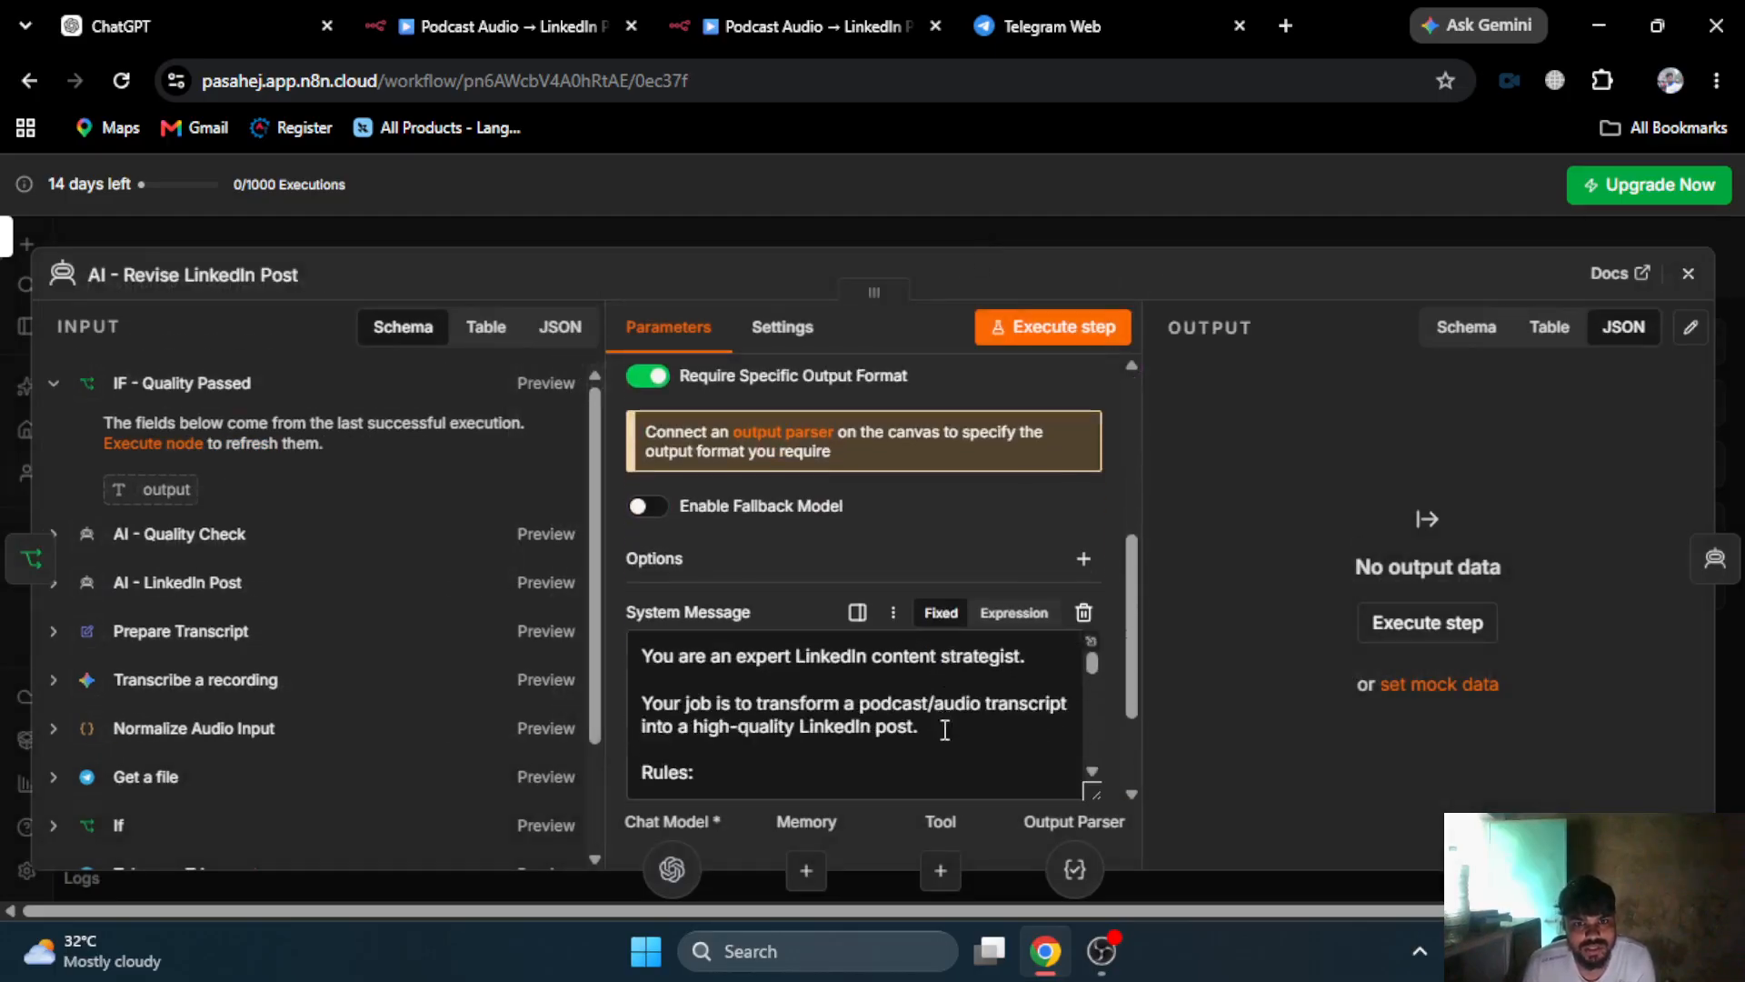
scroll(864, 495, "up", 2)
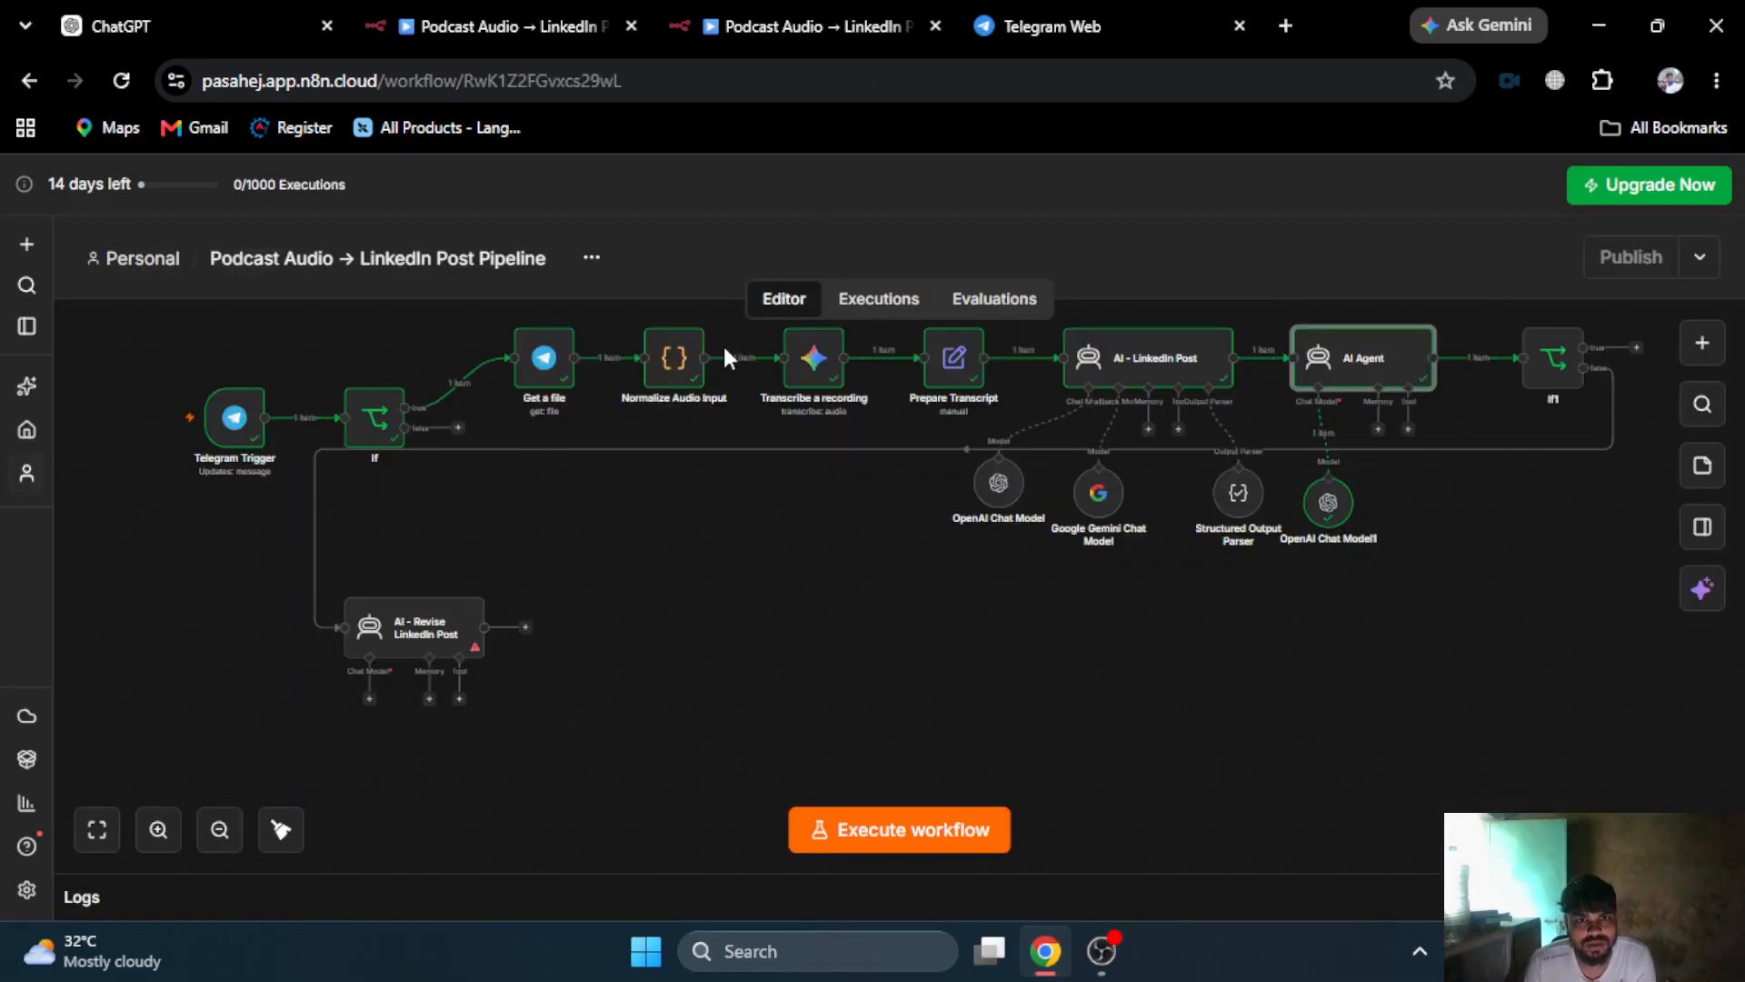
- Open the AI - Revise LinkedIn Post node in the workflow being built
double_click(370, 627)
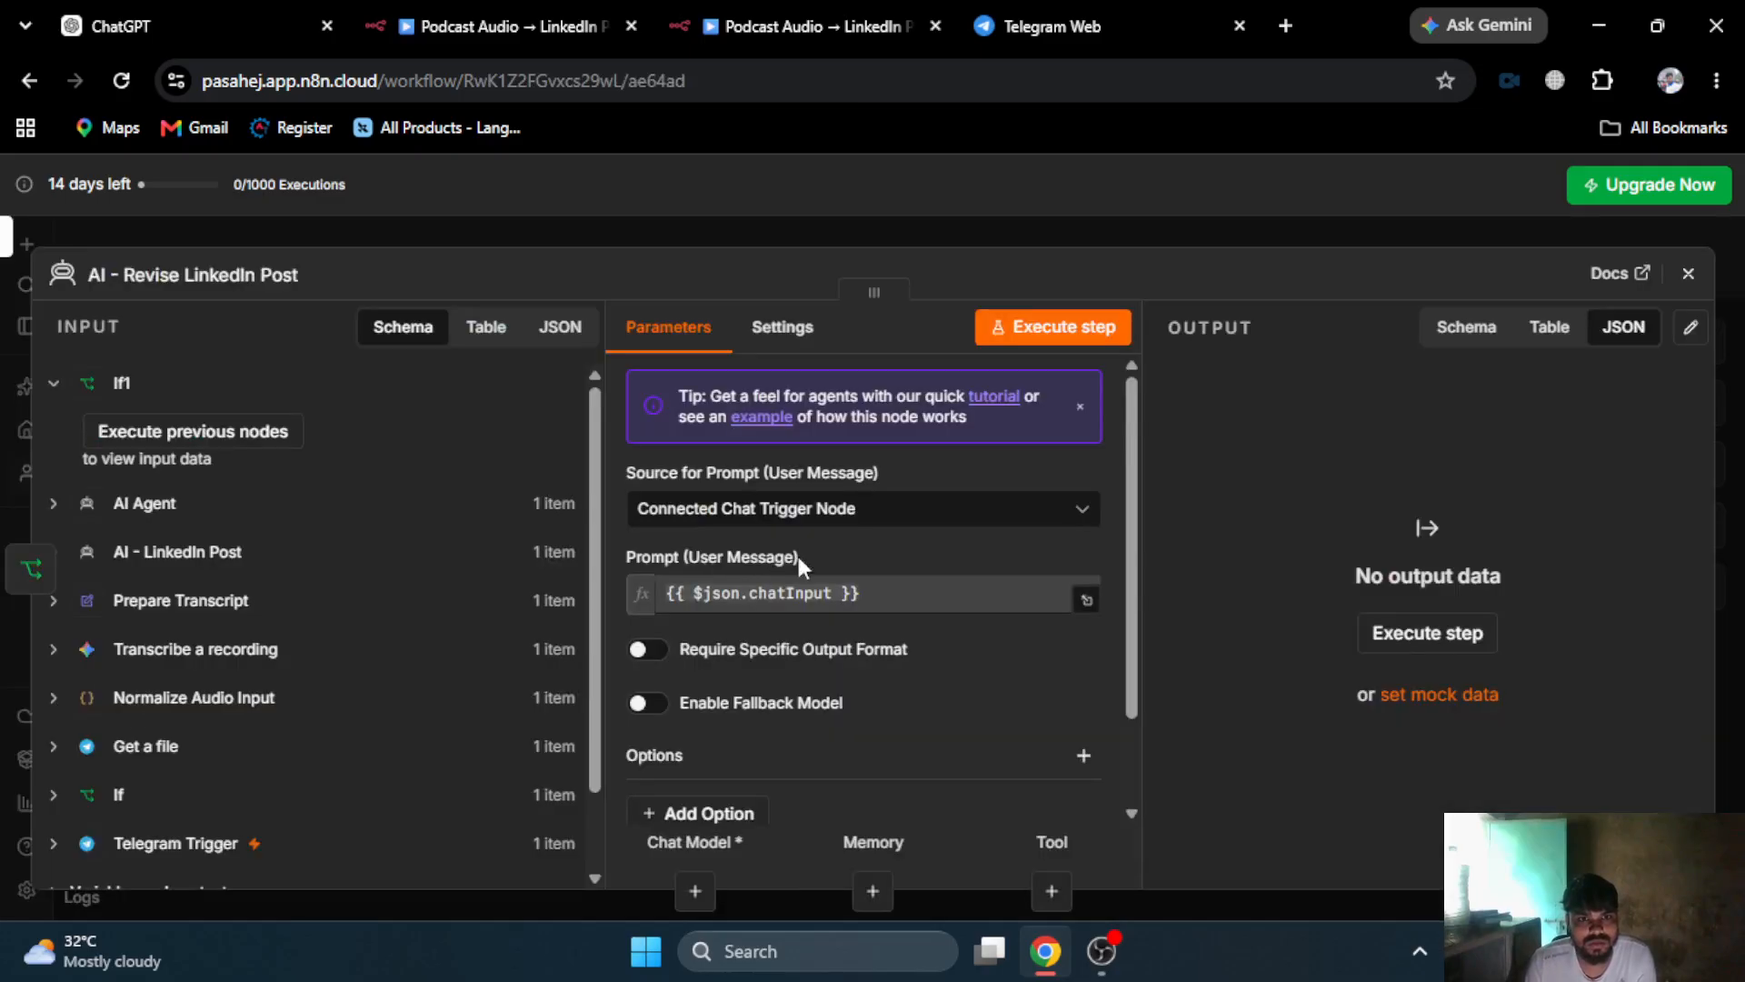
- Set the prompt source to Define below and enter an expression prompt for improving the LinkedIn post from feedback, with POST, ISSUES and IMPROVEMENTS sections
left_click(764, 509)
left_click(719, 659)
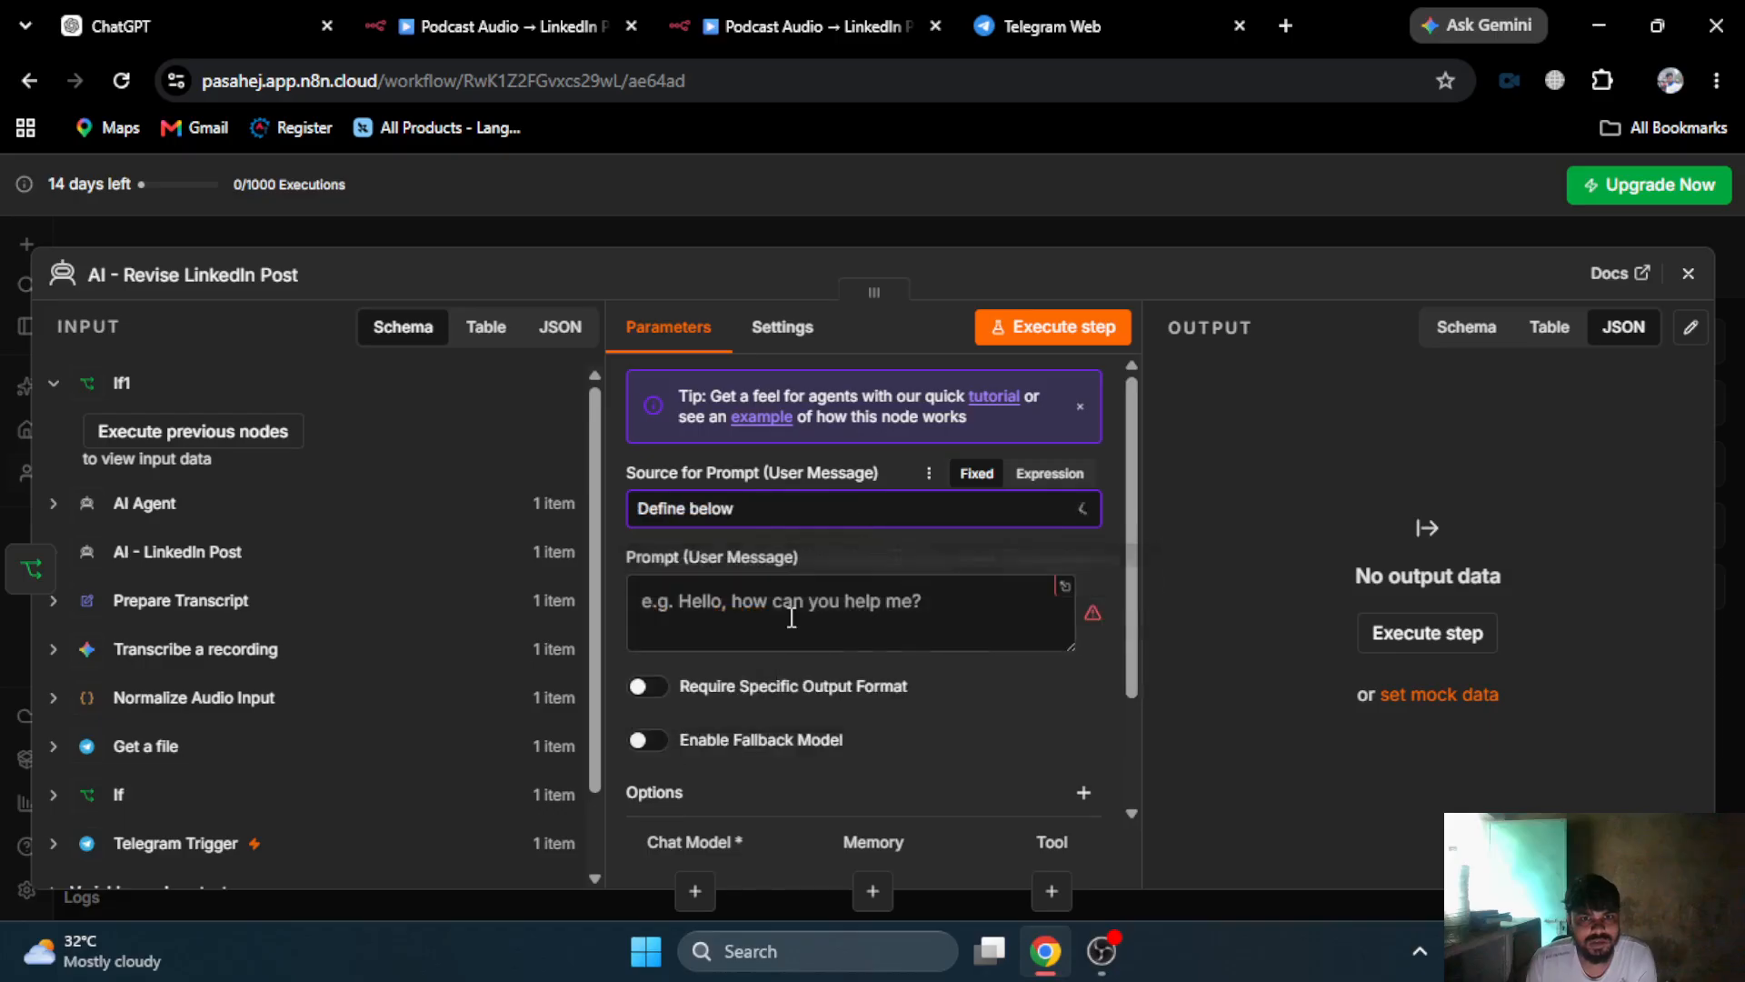
left_click(1050, 557)
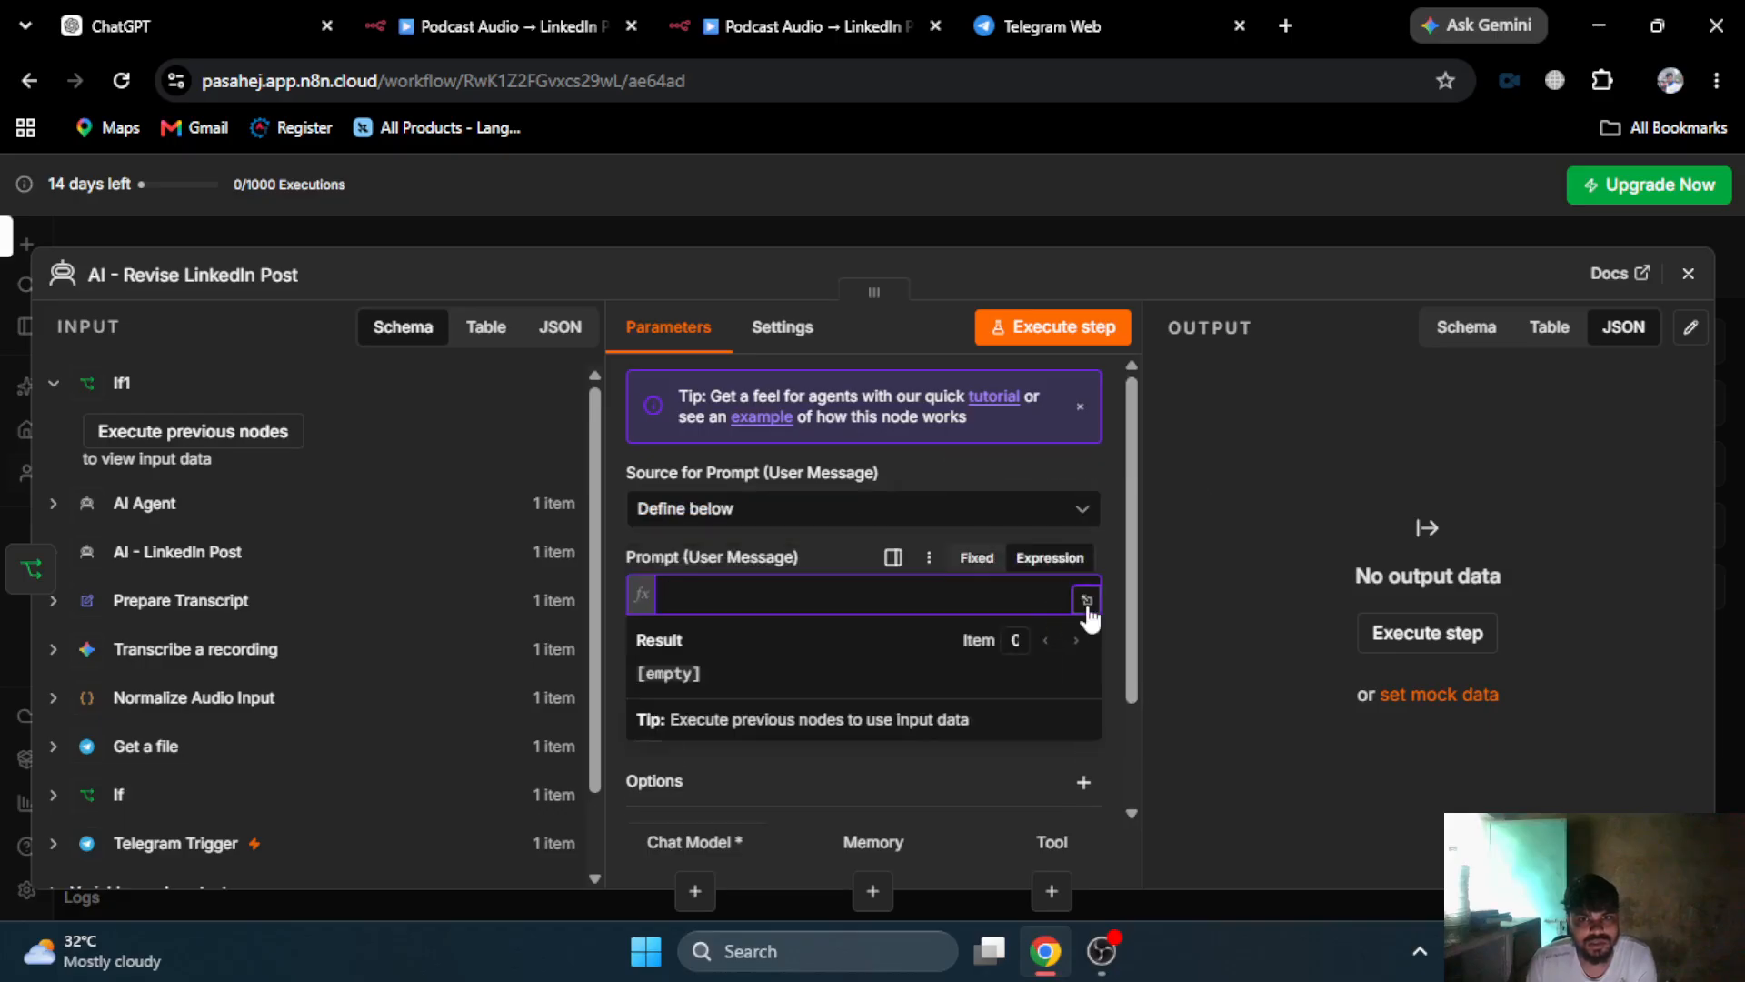
left_click(1087, 602)
type("Improve this LinkedIn post using the review feedback.  Do not change the underlying meaning.  Fix only the identified problems.  POST:  {{ $('AI - LinkedIn Post').item.json.output.linkedin_post }}  ISSUES:  {{ JSON.stringify(JSON.parse($json.output).issues) }}  IMPROVEMENTS:  {{ JSON.stringify(JSON.parse($json.output).improvements) }}")
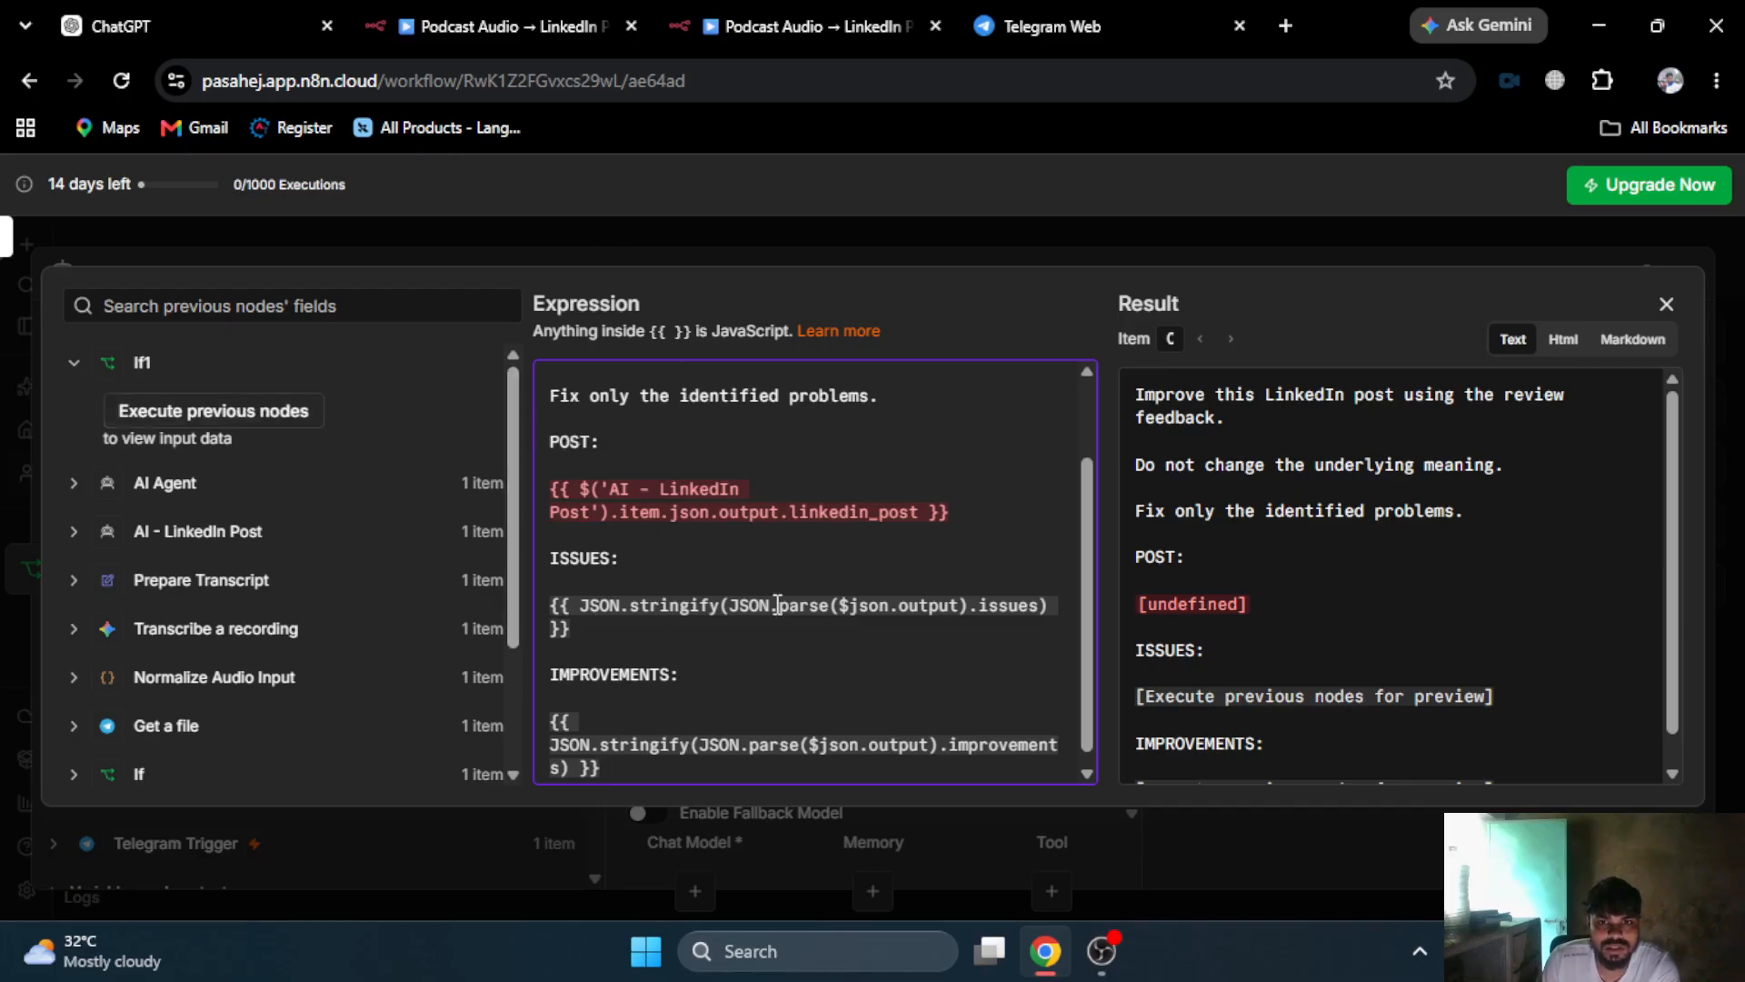
scroll(683, 706, "down", 1)
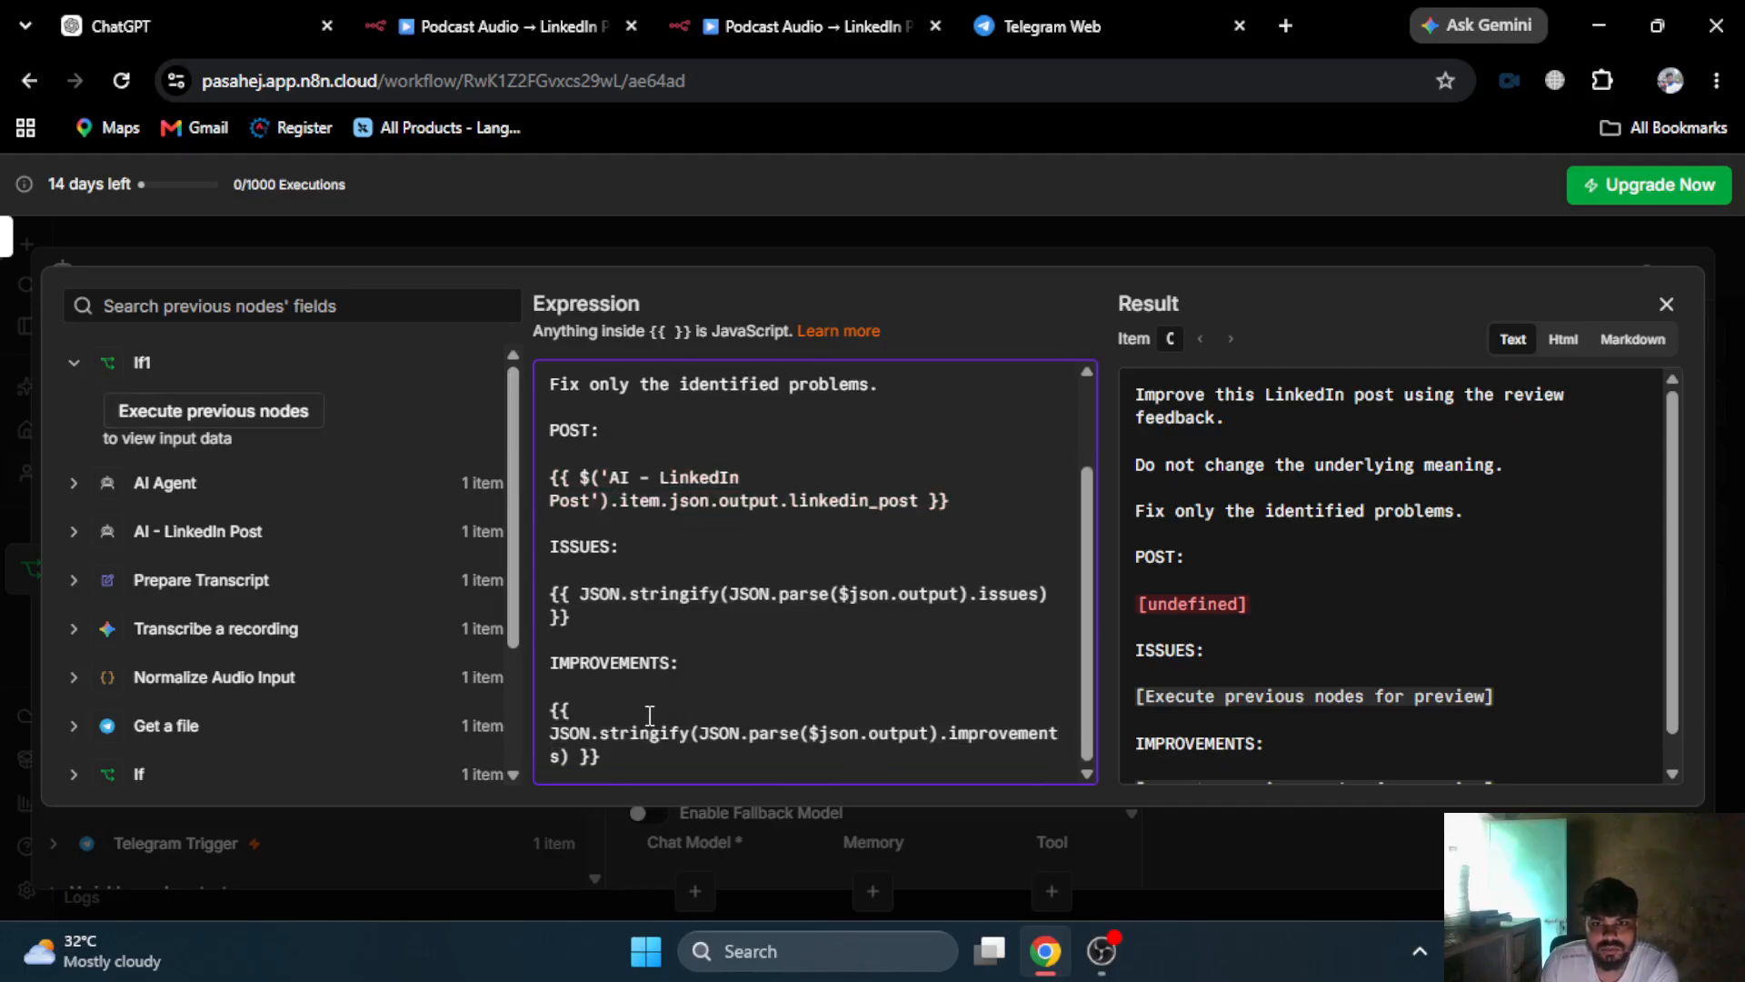
scroll(703, 500, "up", 3)
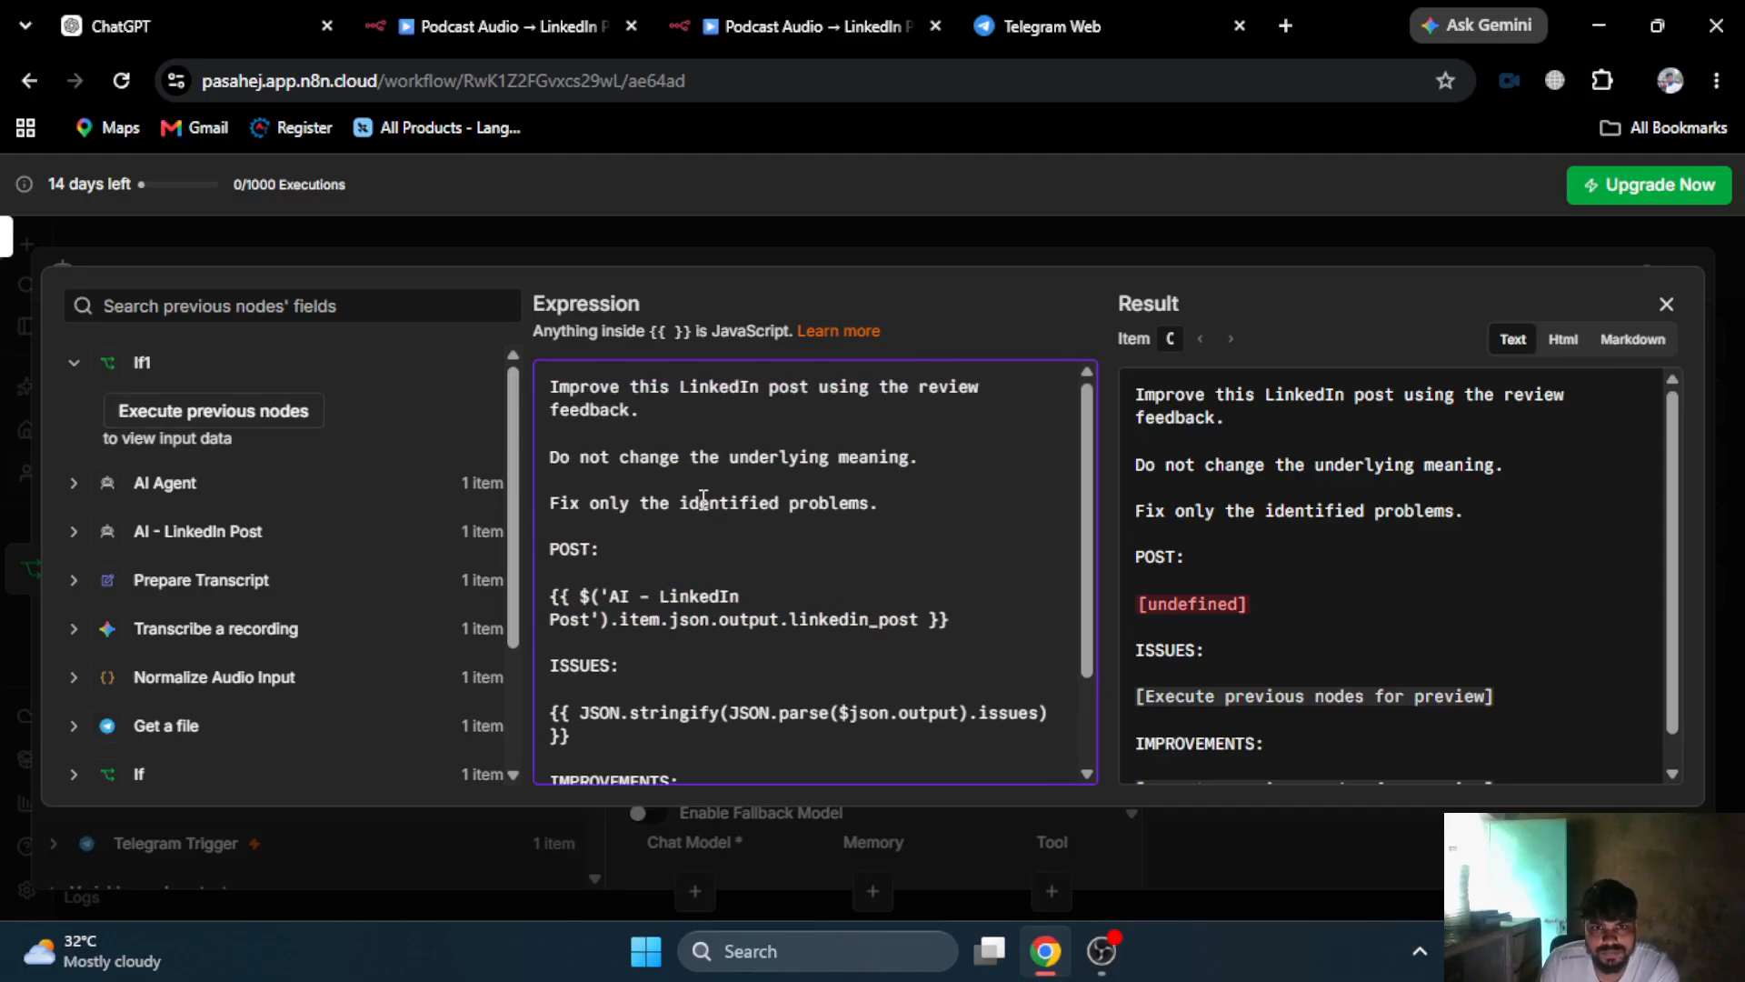
scroll(703, 499, "down", 3)
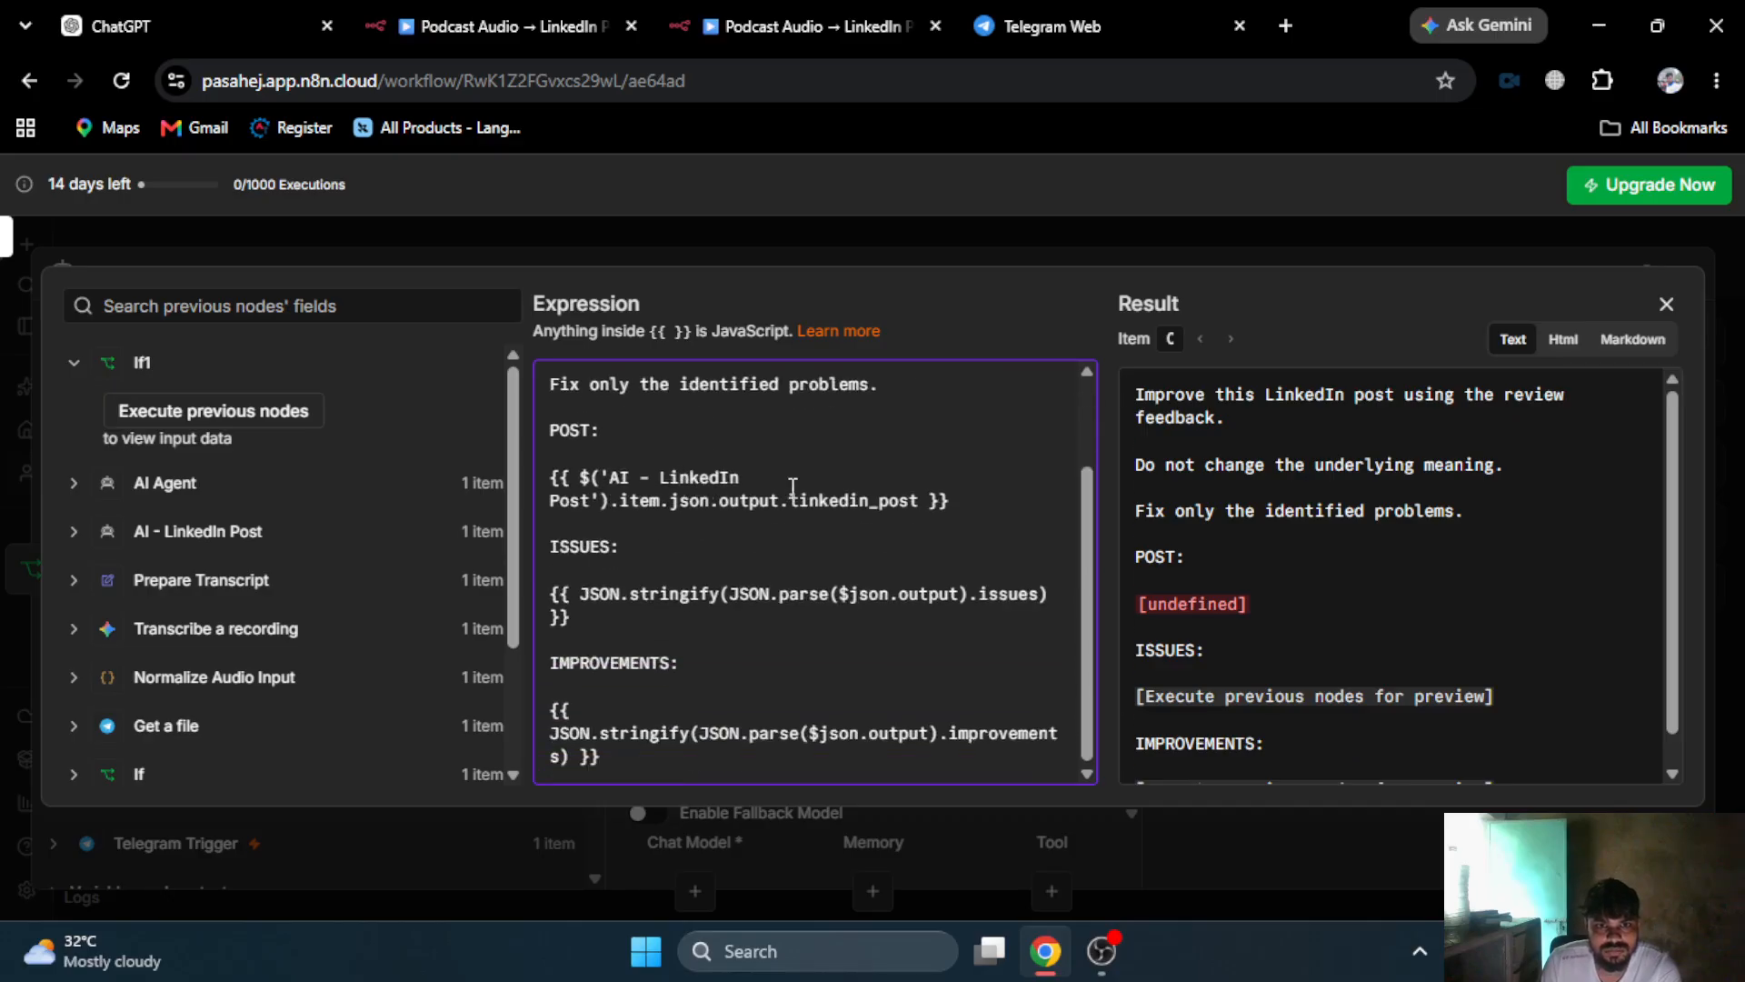
- Execute the previous nodes to load input data, and examine the resolved prompt and the AI Agent output
left_click(184, 419)
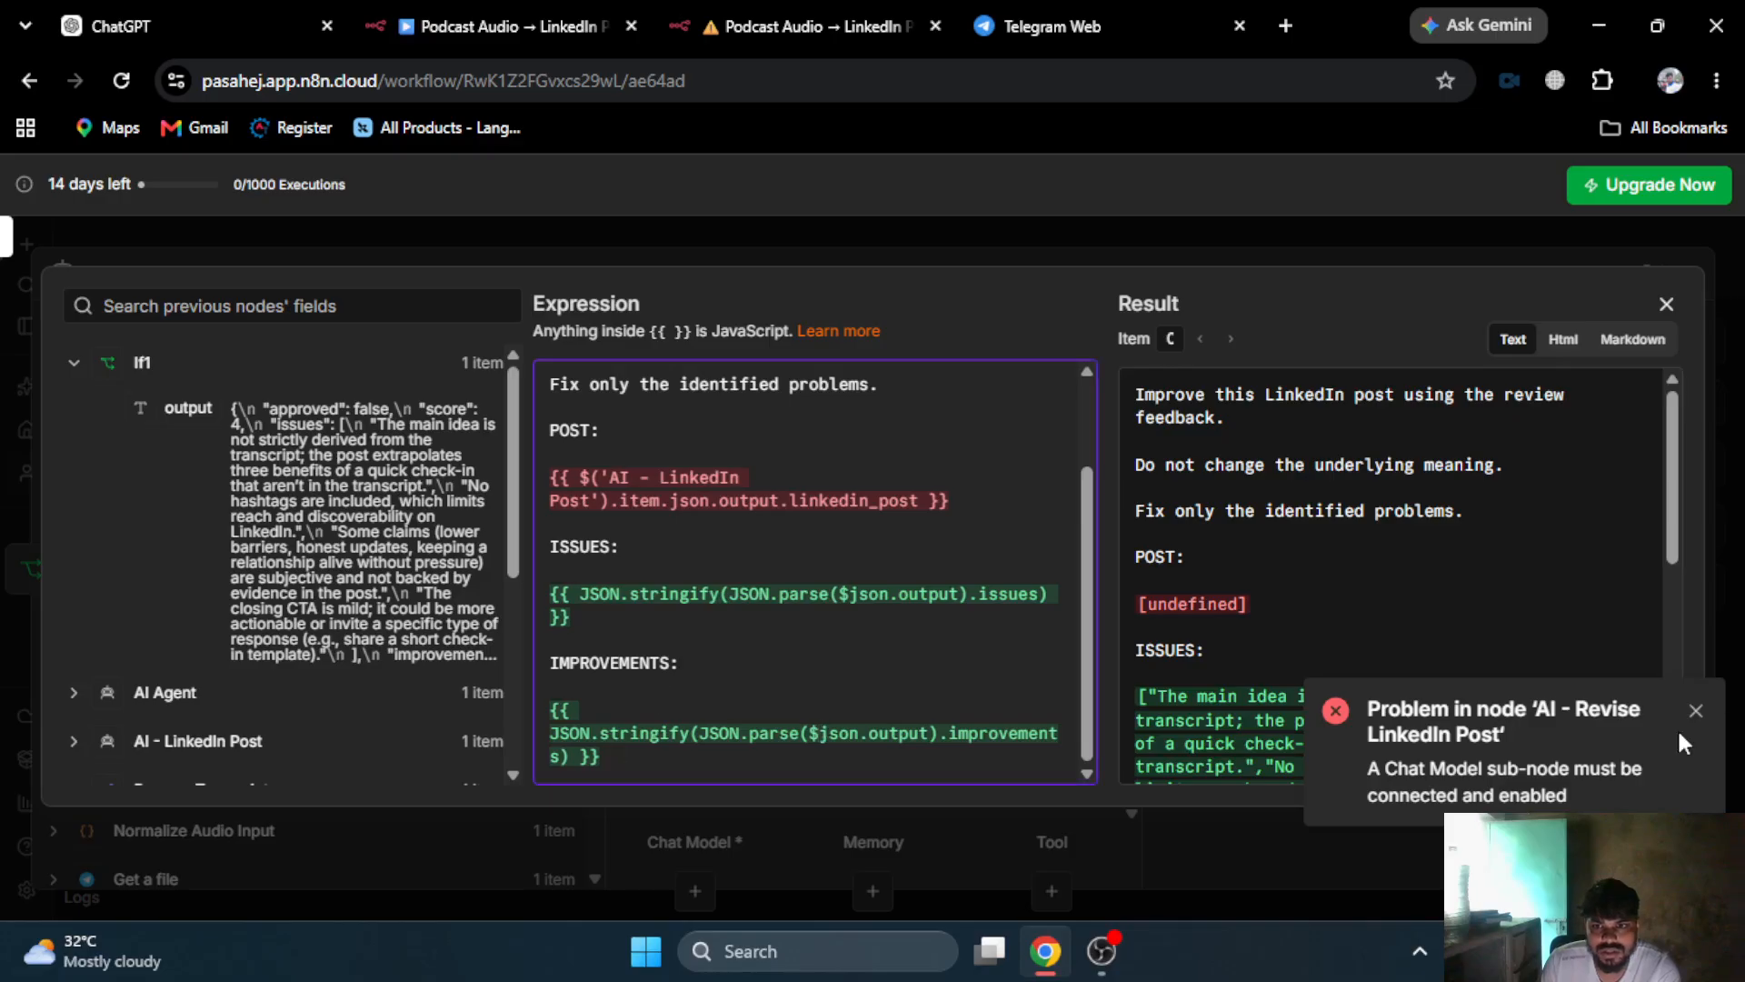
left_click(1696, 710)
scroll(1309, 696, "down", 3)
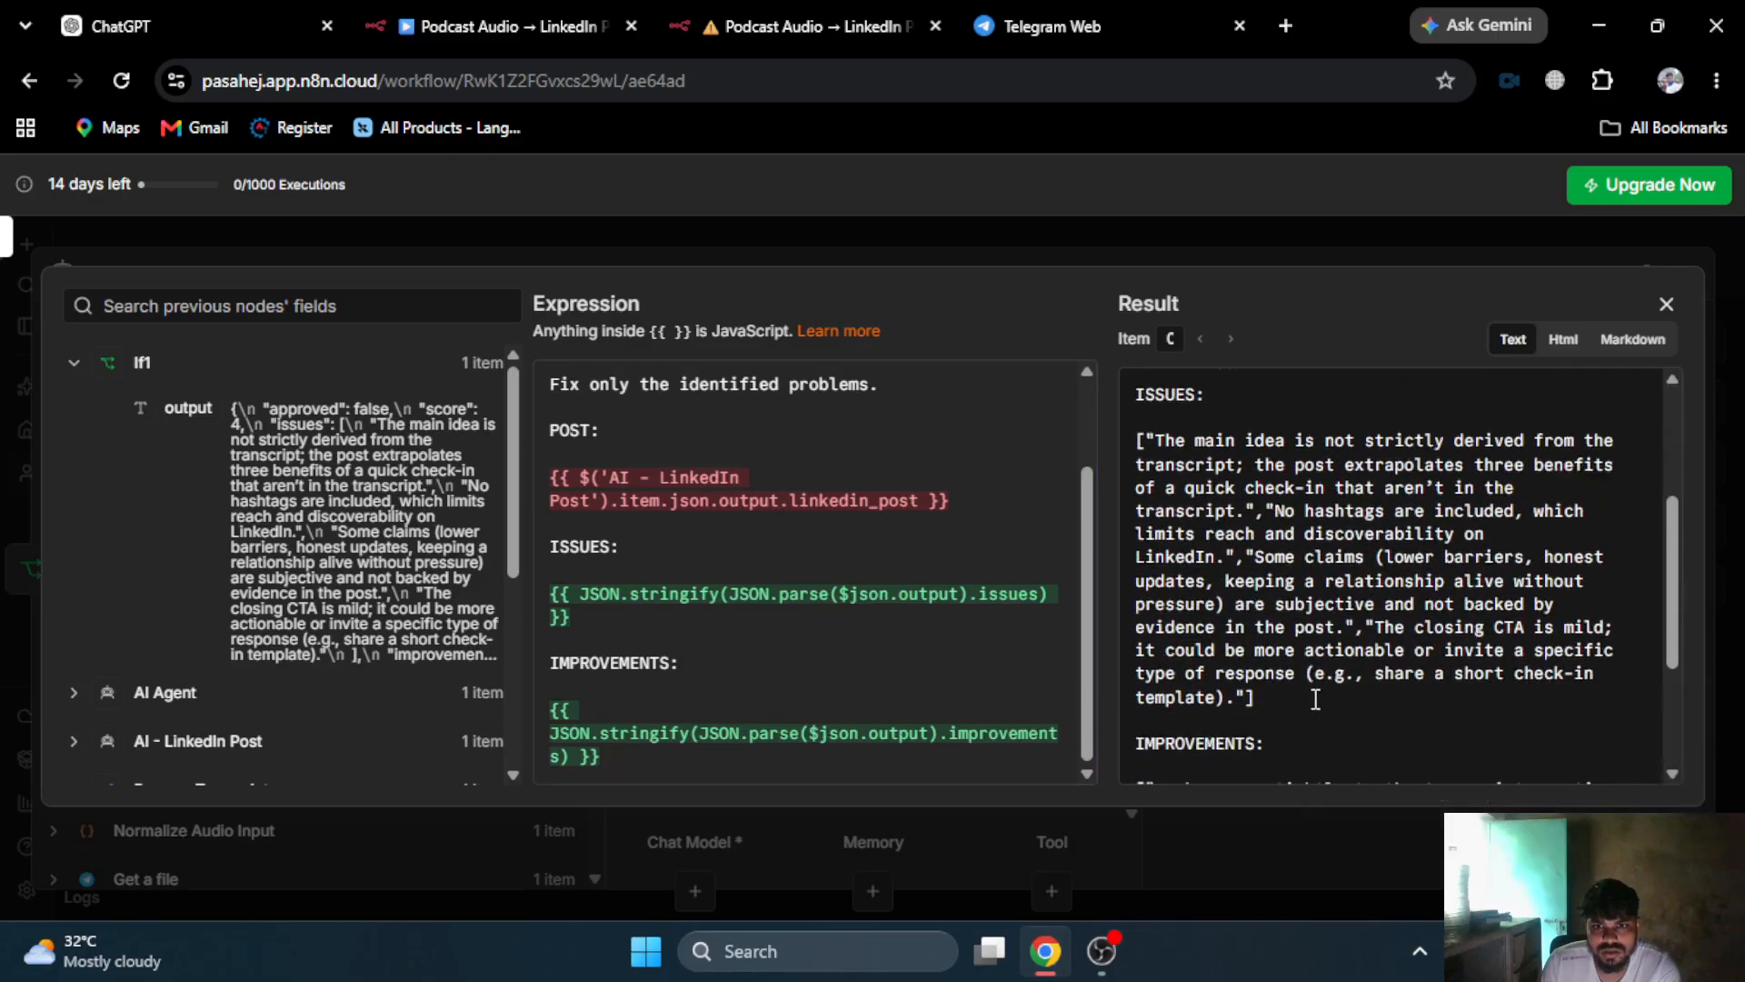
scroll(1315, 699, "down", 2)
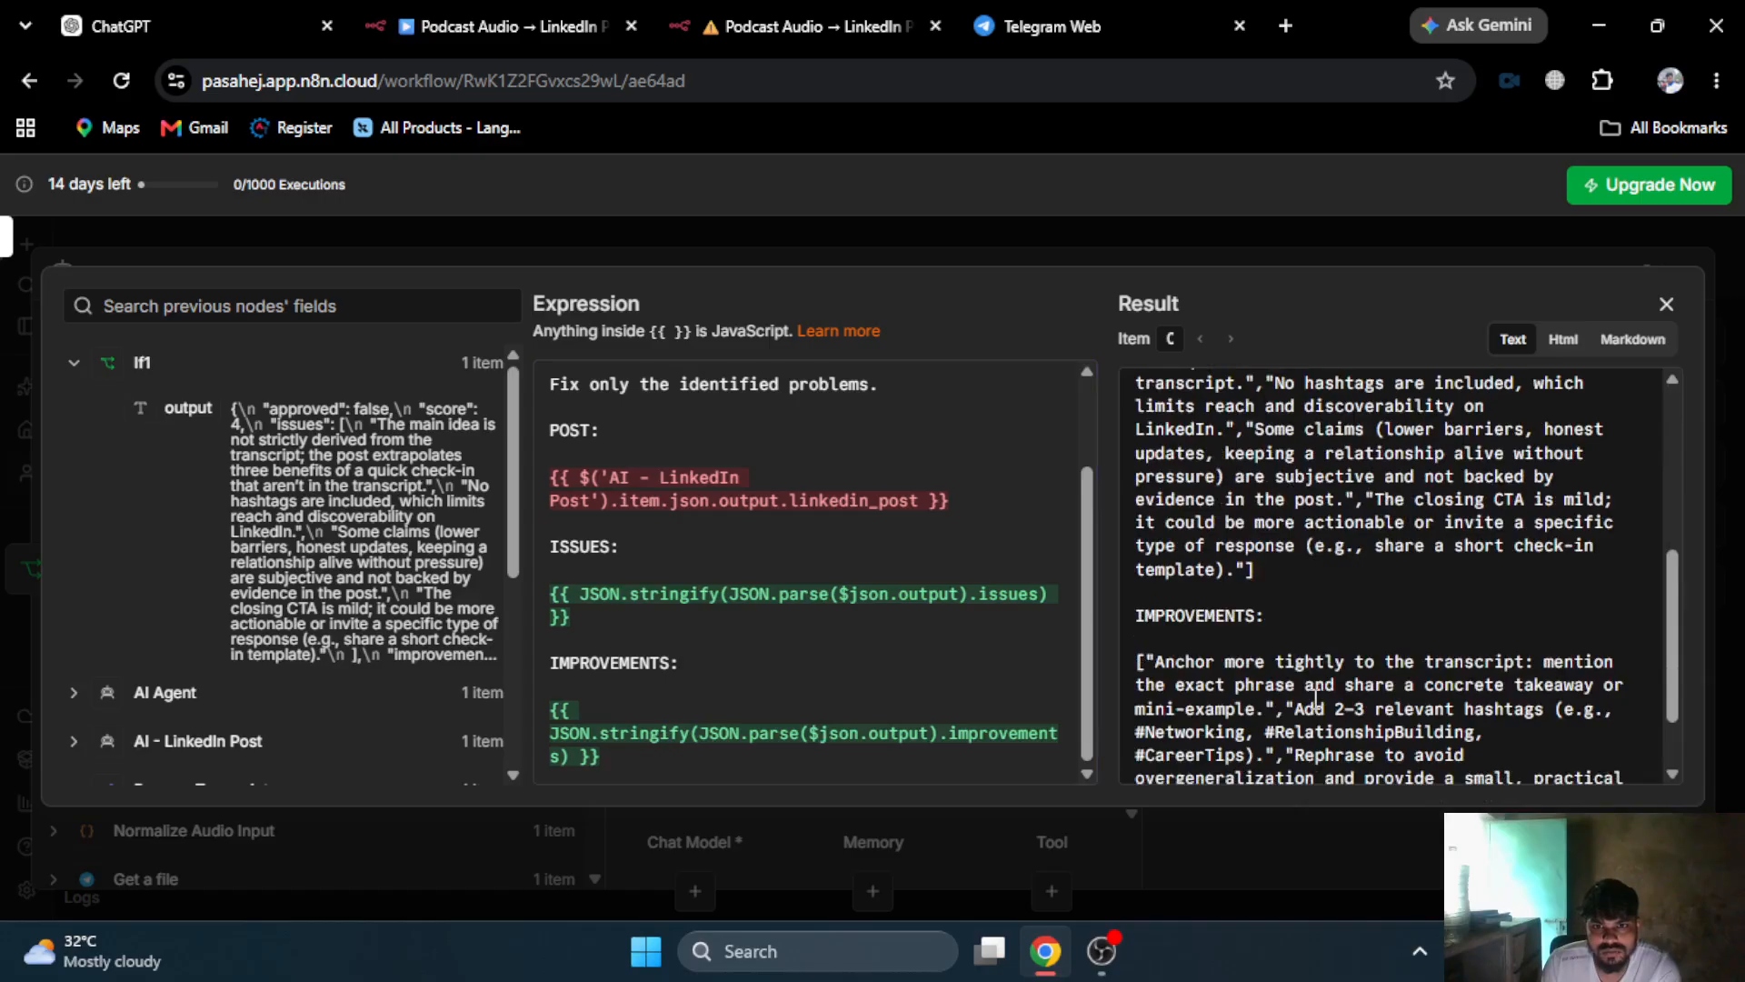
scroll(1316, 700, "up", 2)
scroll(655, 596, "up", 2)
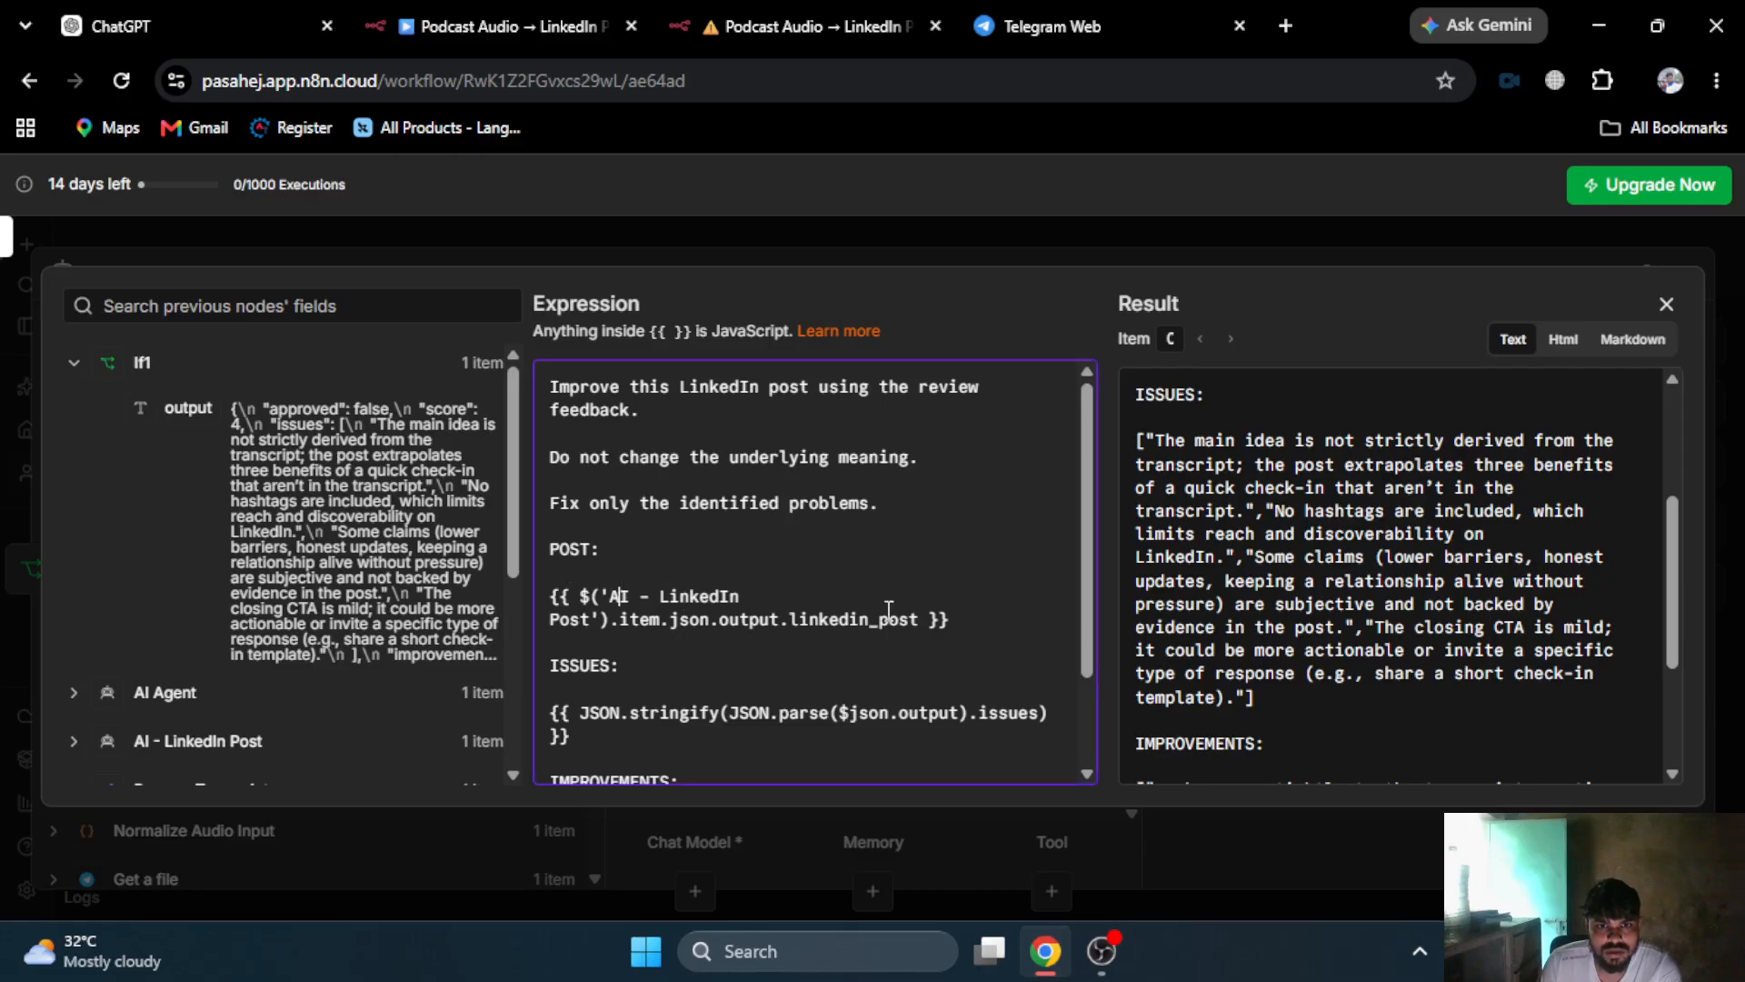
scroll(300, 546, "down", 2)
scroll(327, 559, "up", 2)
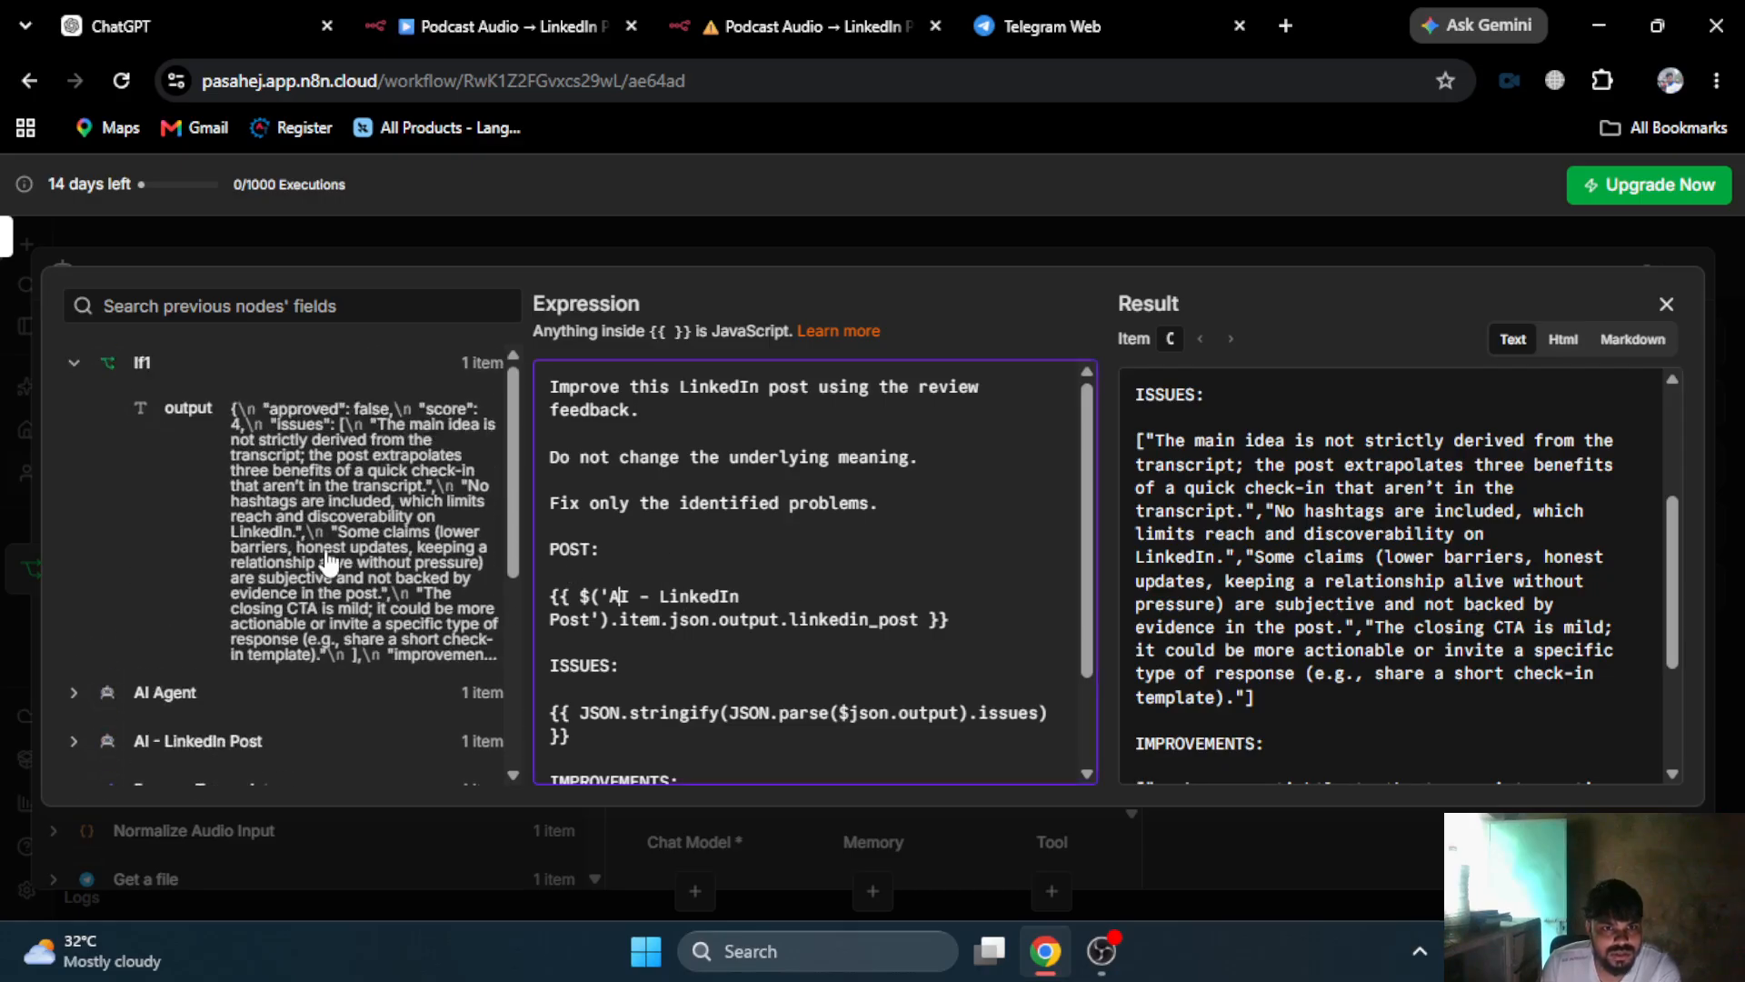
scroll(273, 564, "down", 2)
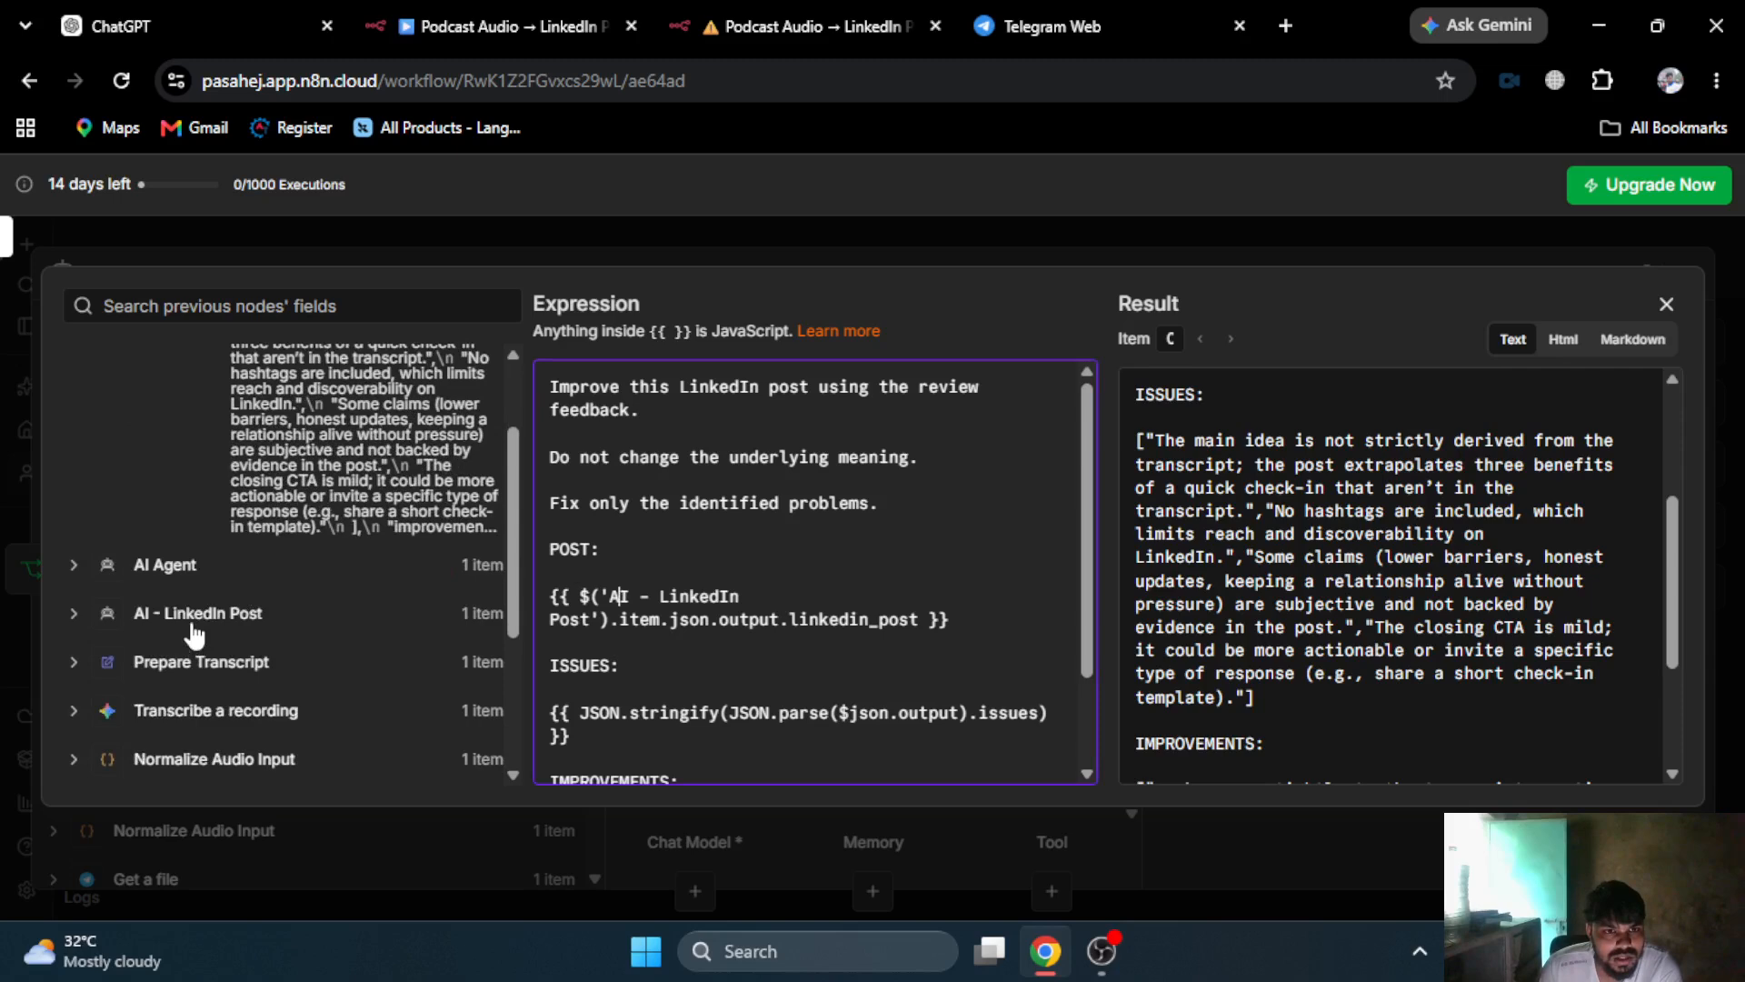
left_click(164, 565)
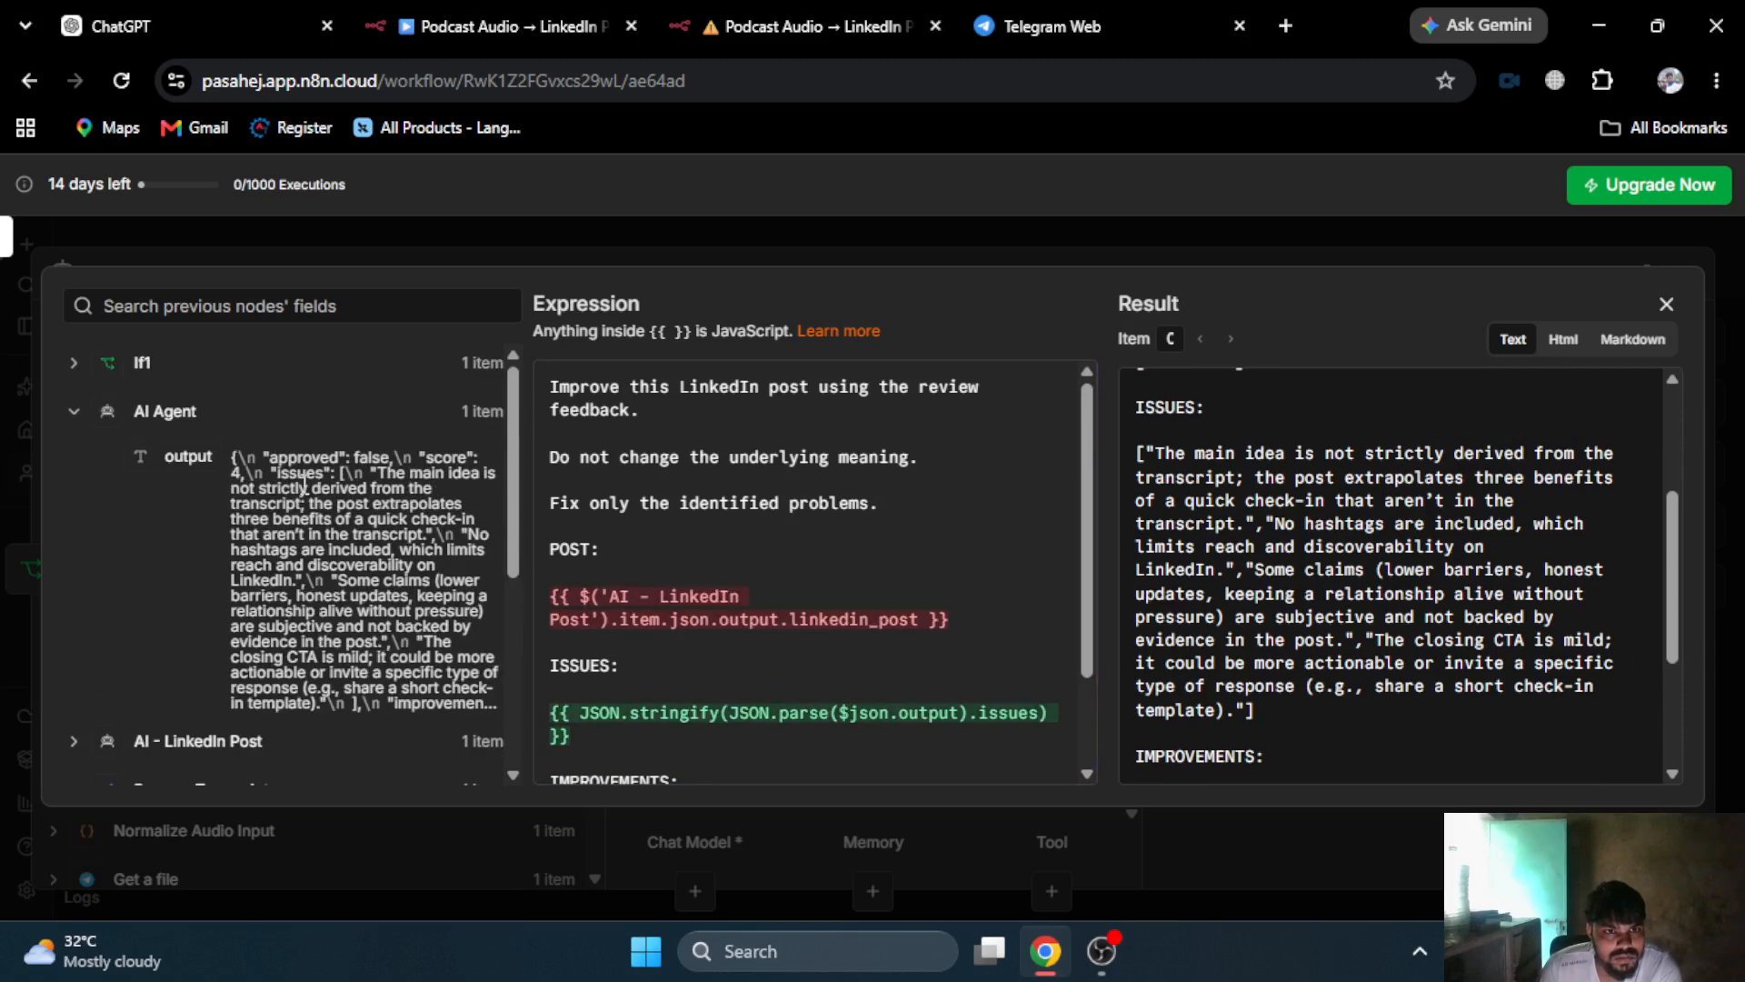
left_click(169, 414)
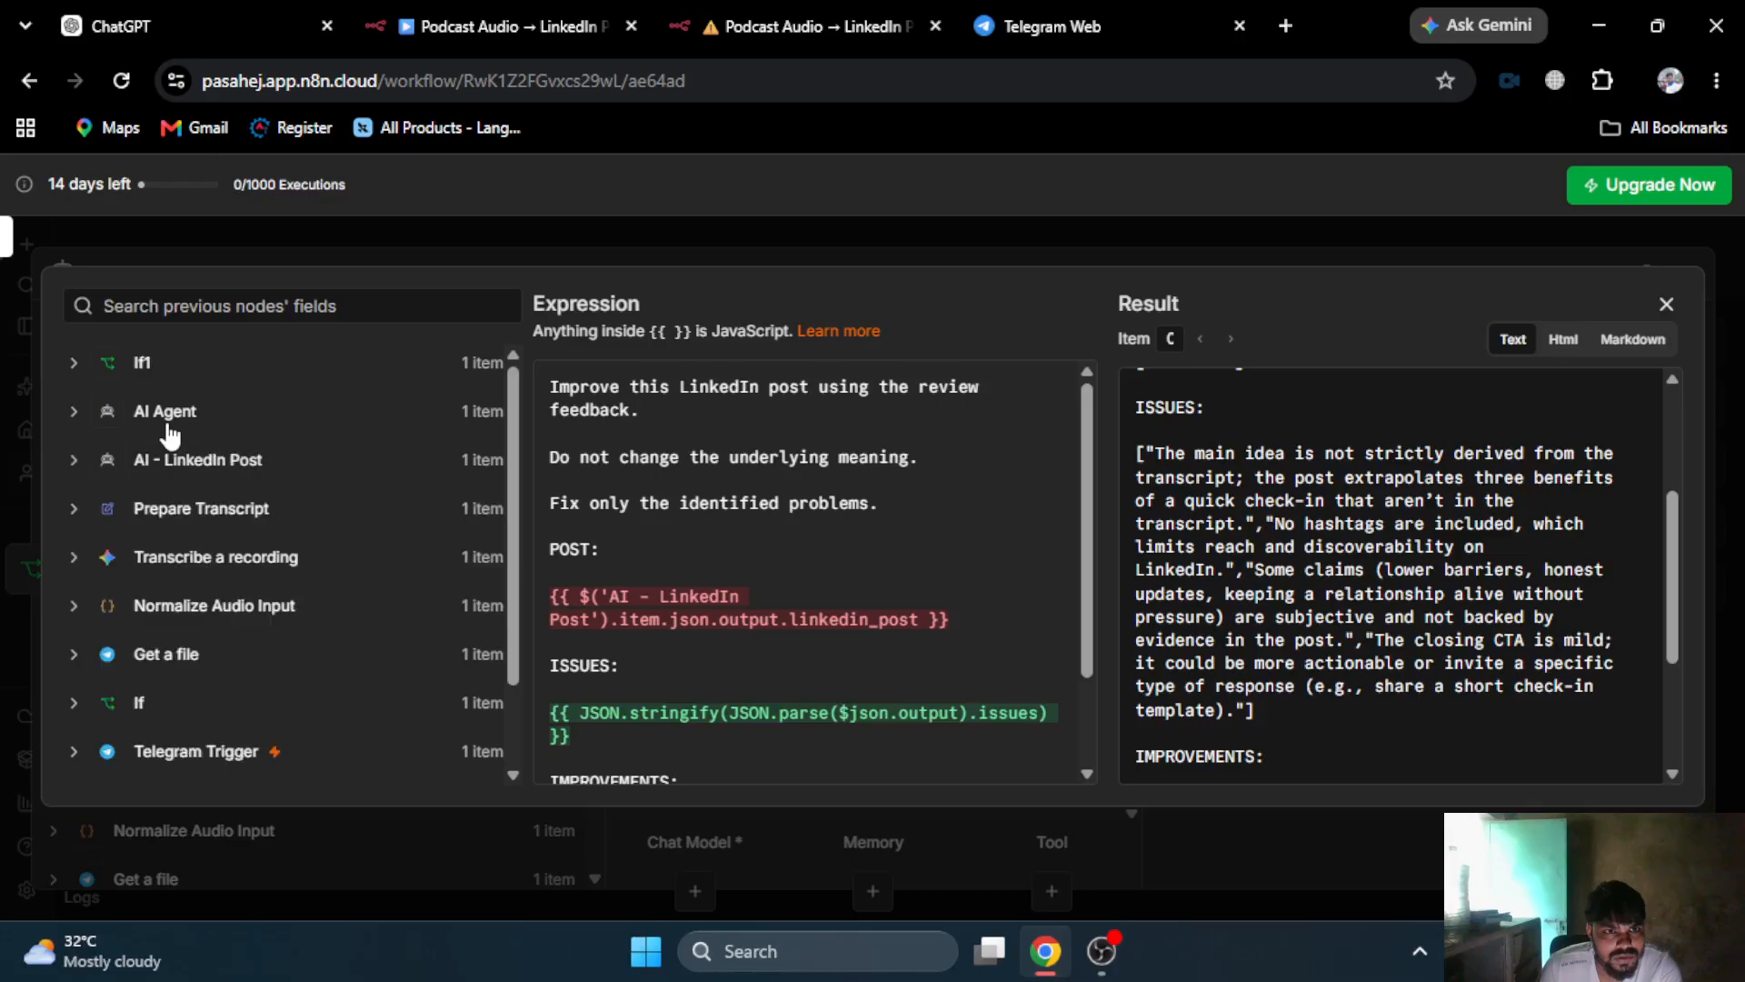
- Rename the AI Agent node to "AI - Quality Check", taking the name from the matching node in the reference workflow
left_click(632, 236)
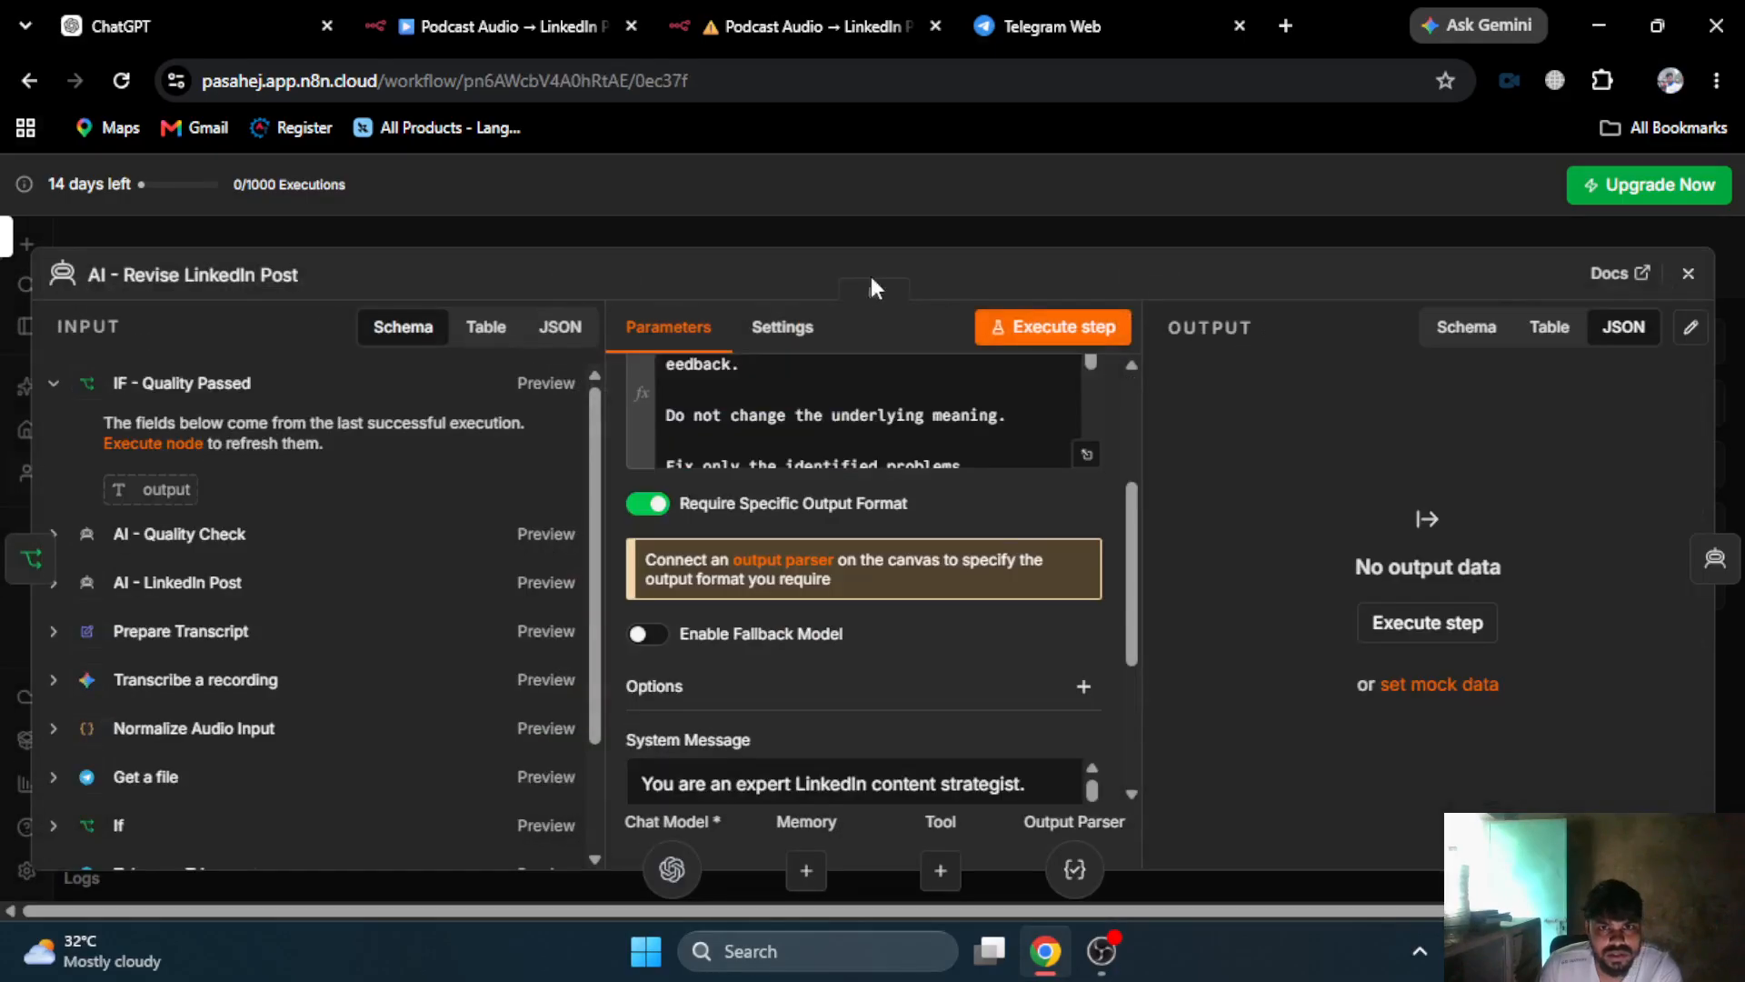
left_click(878, 238)
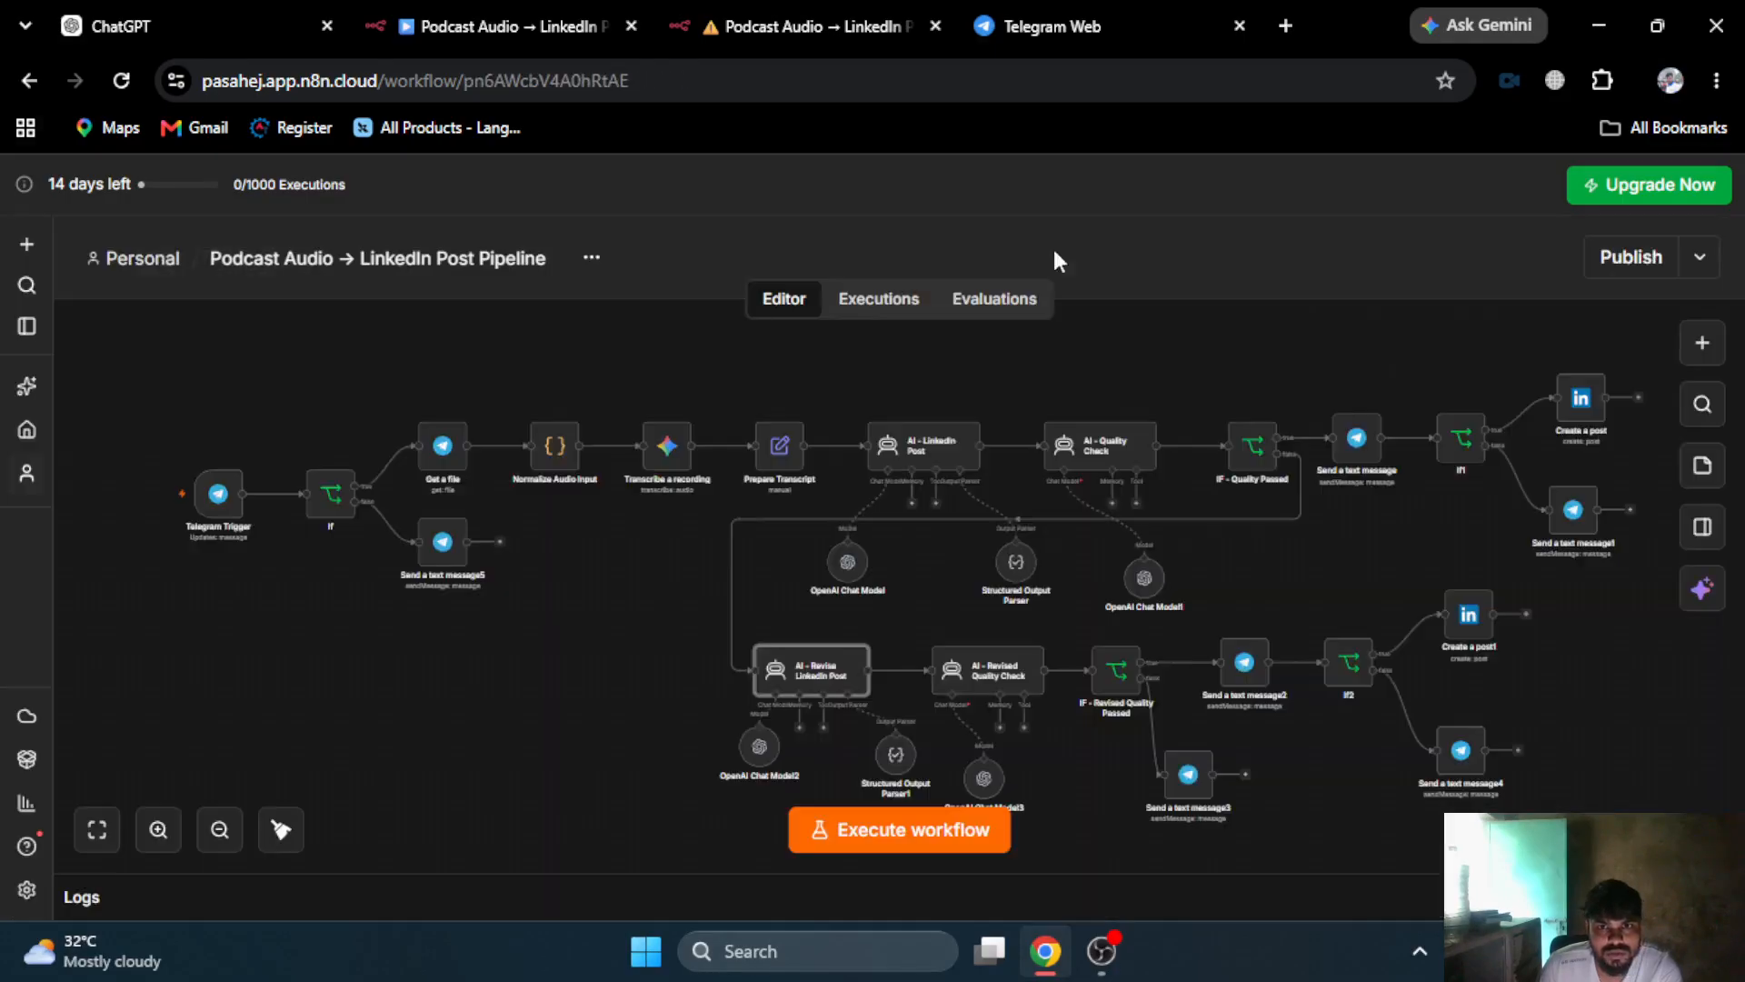
right_click(1090, 442)
left_click(1116, 404)
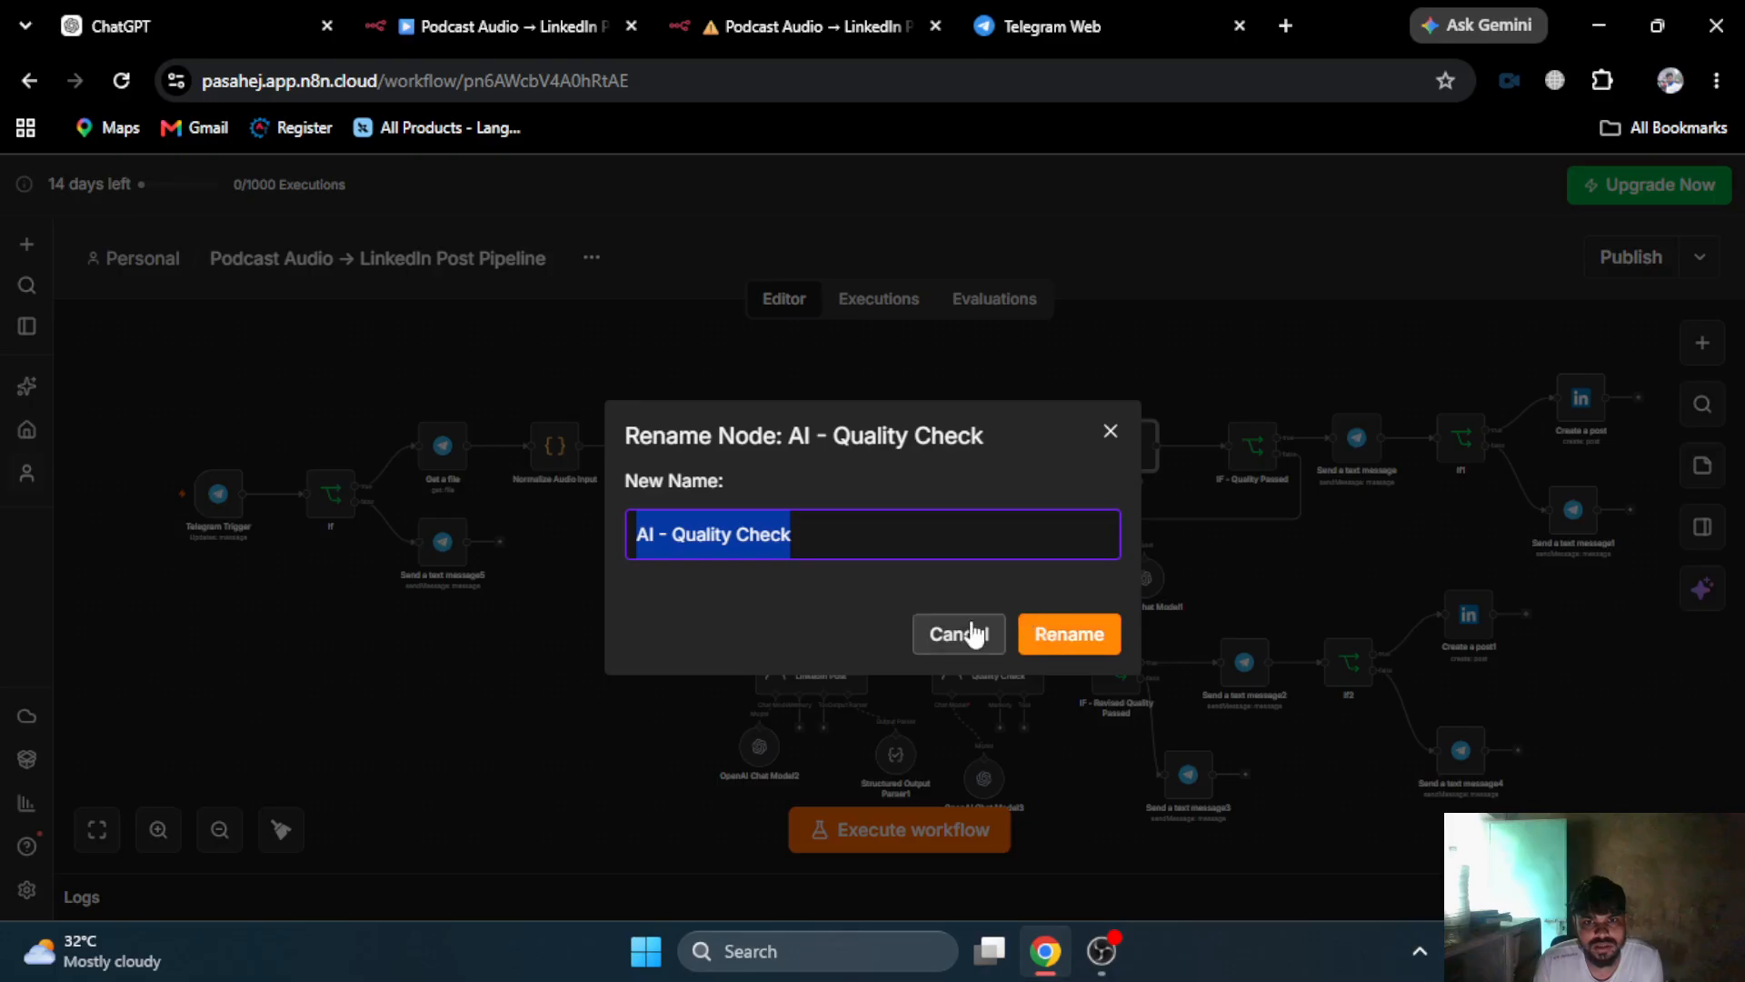
left_click(966, 640)
left_click(877, 12)
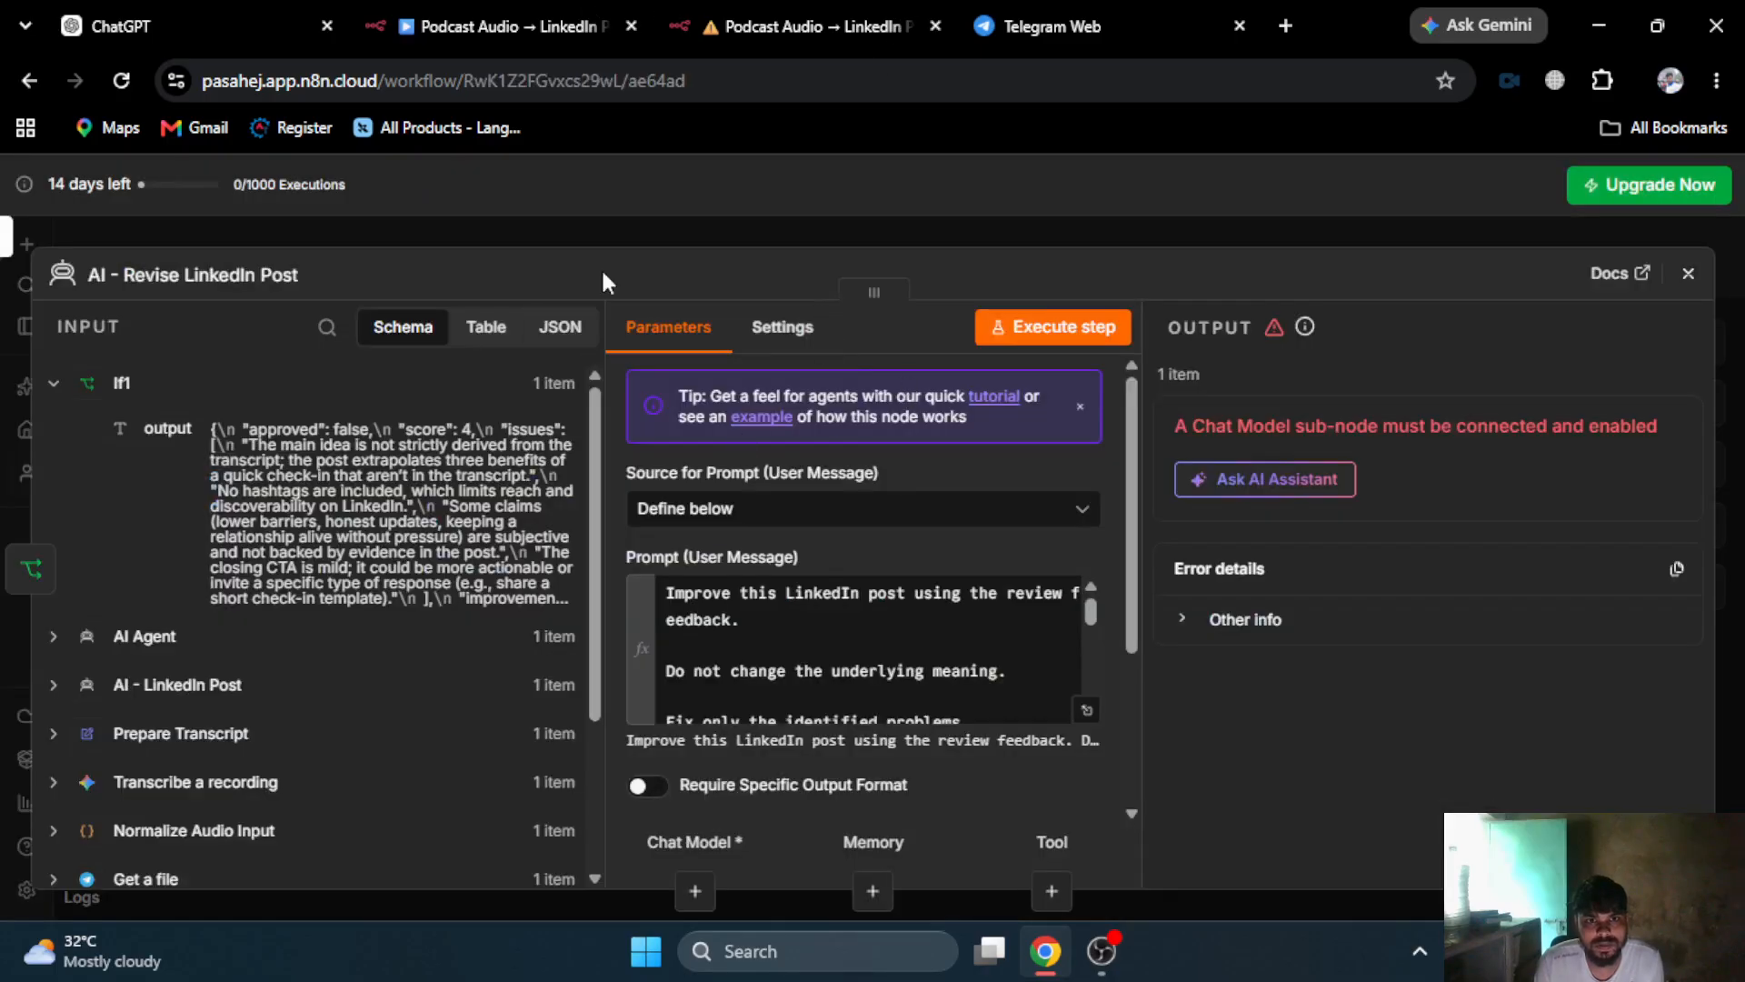
key("Escape")
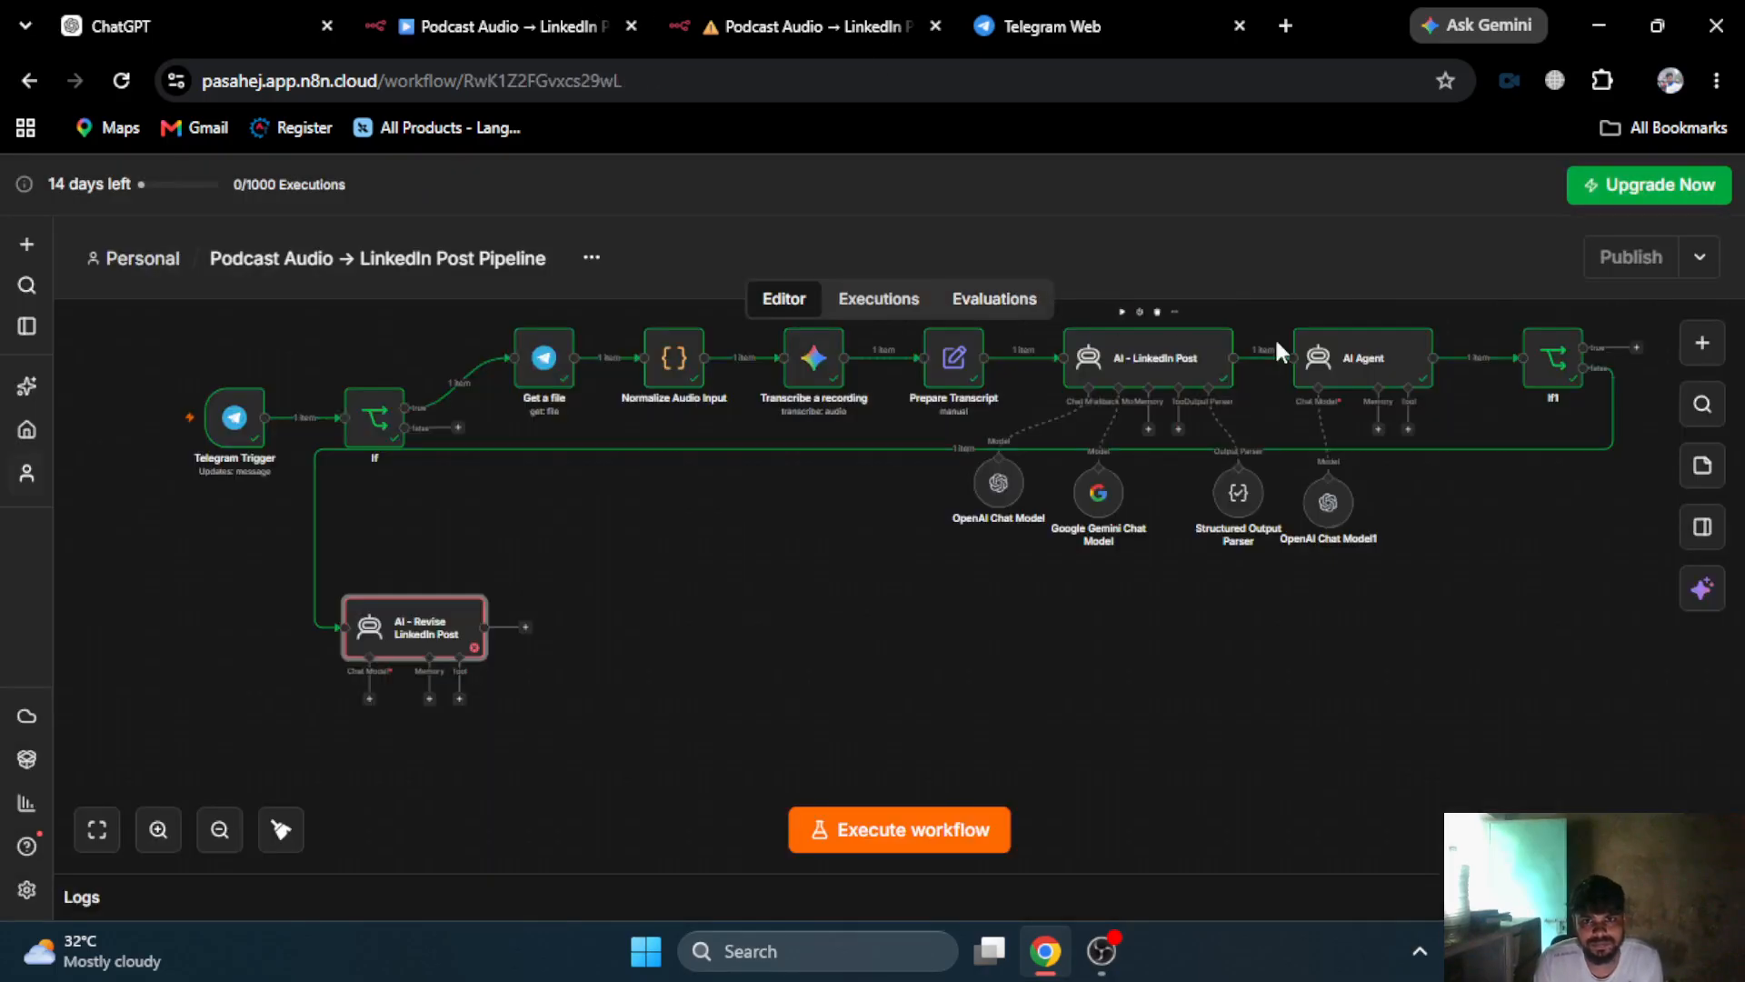
right_click(1361, 362)
left_click(1420, 393)
type("AI - Quality Check")
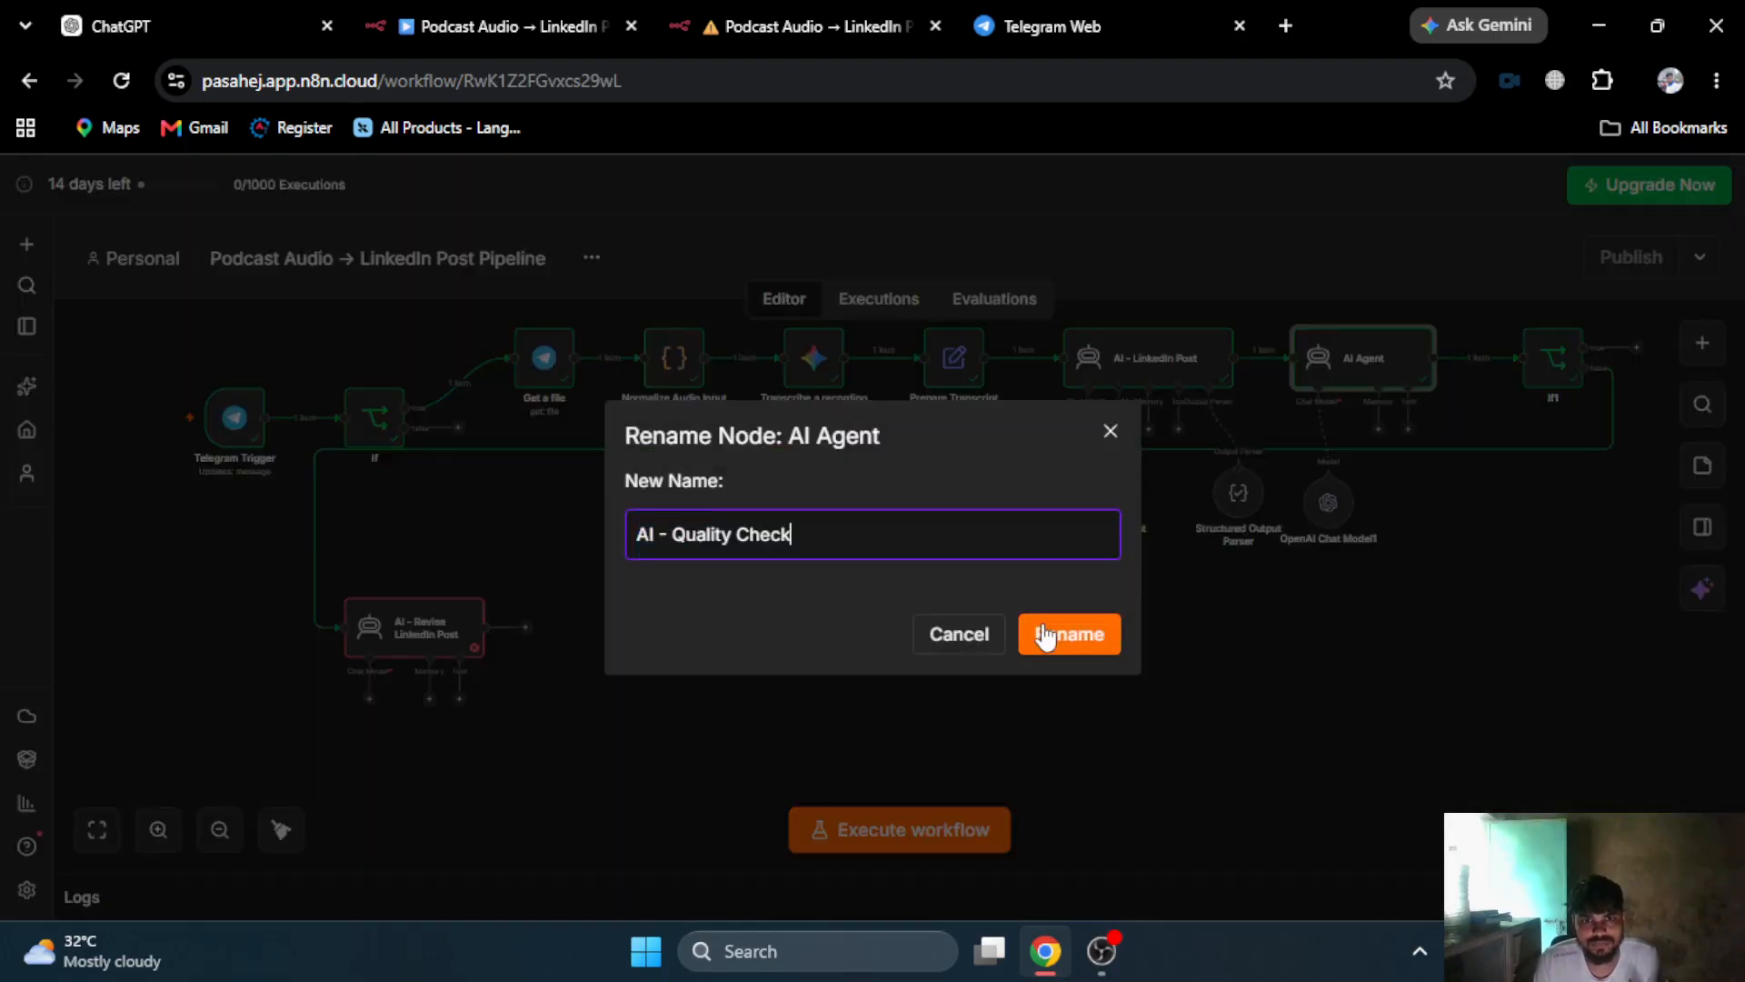
key("Return")
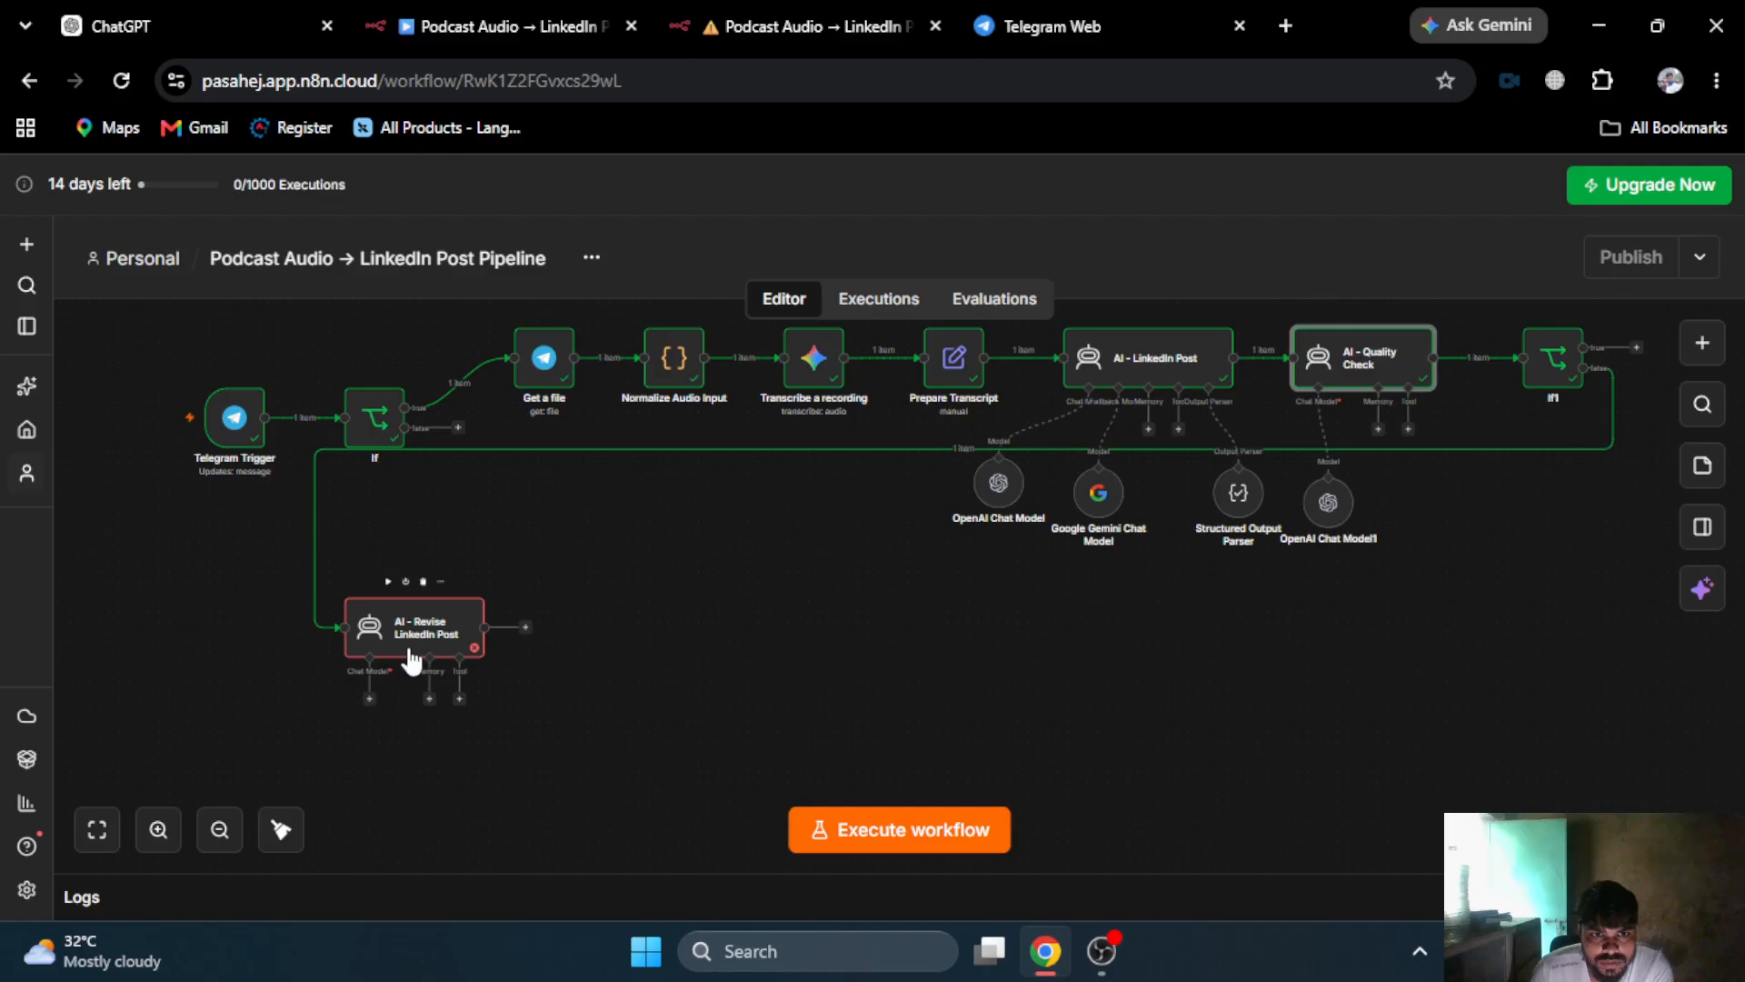
- Review the user prompt of the AI - Revise LinkedIn Post node in the reference workflow
left_click(506, 12)
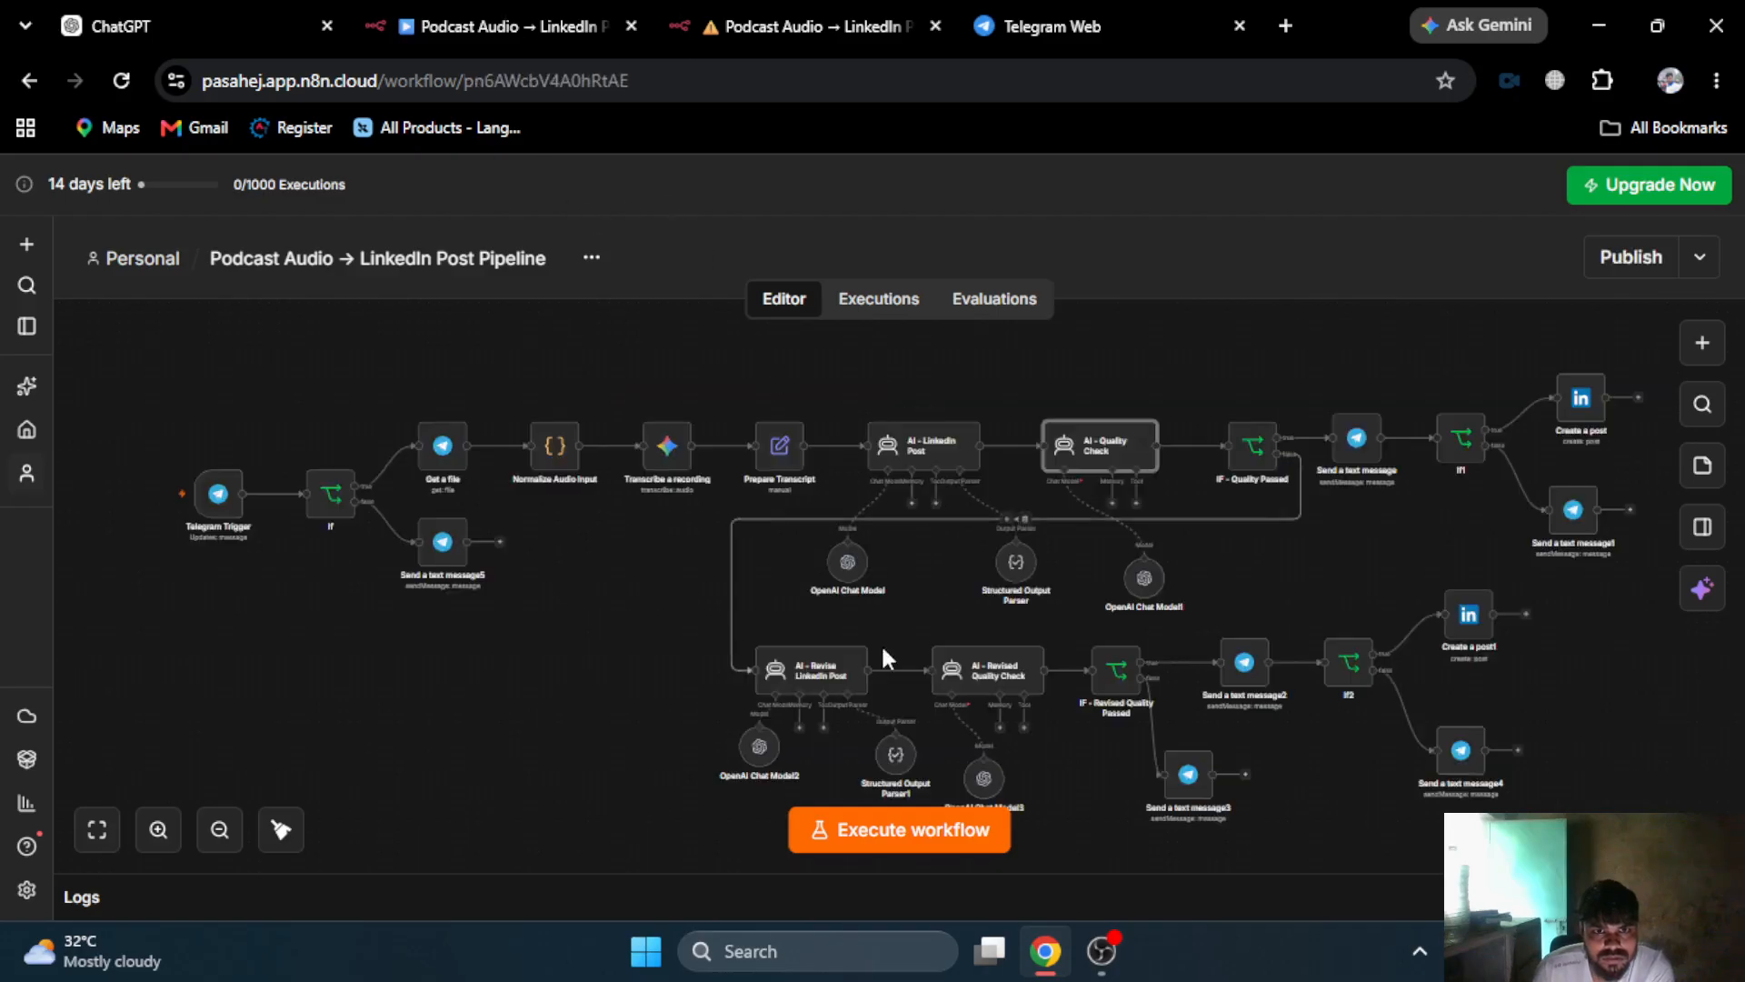
double_click(804, 662)
scroll(787, 671, "down", 2)
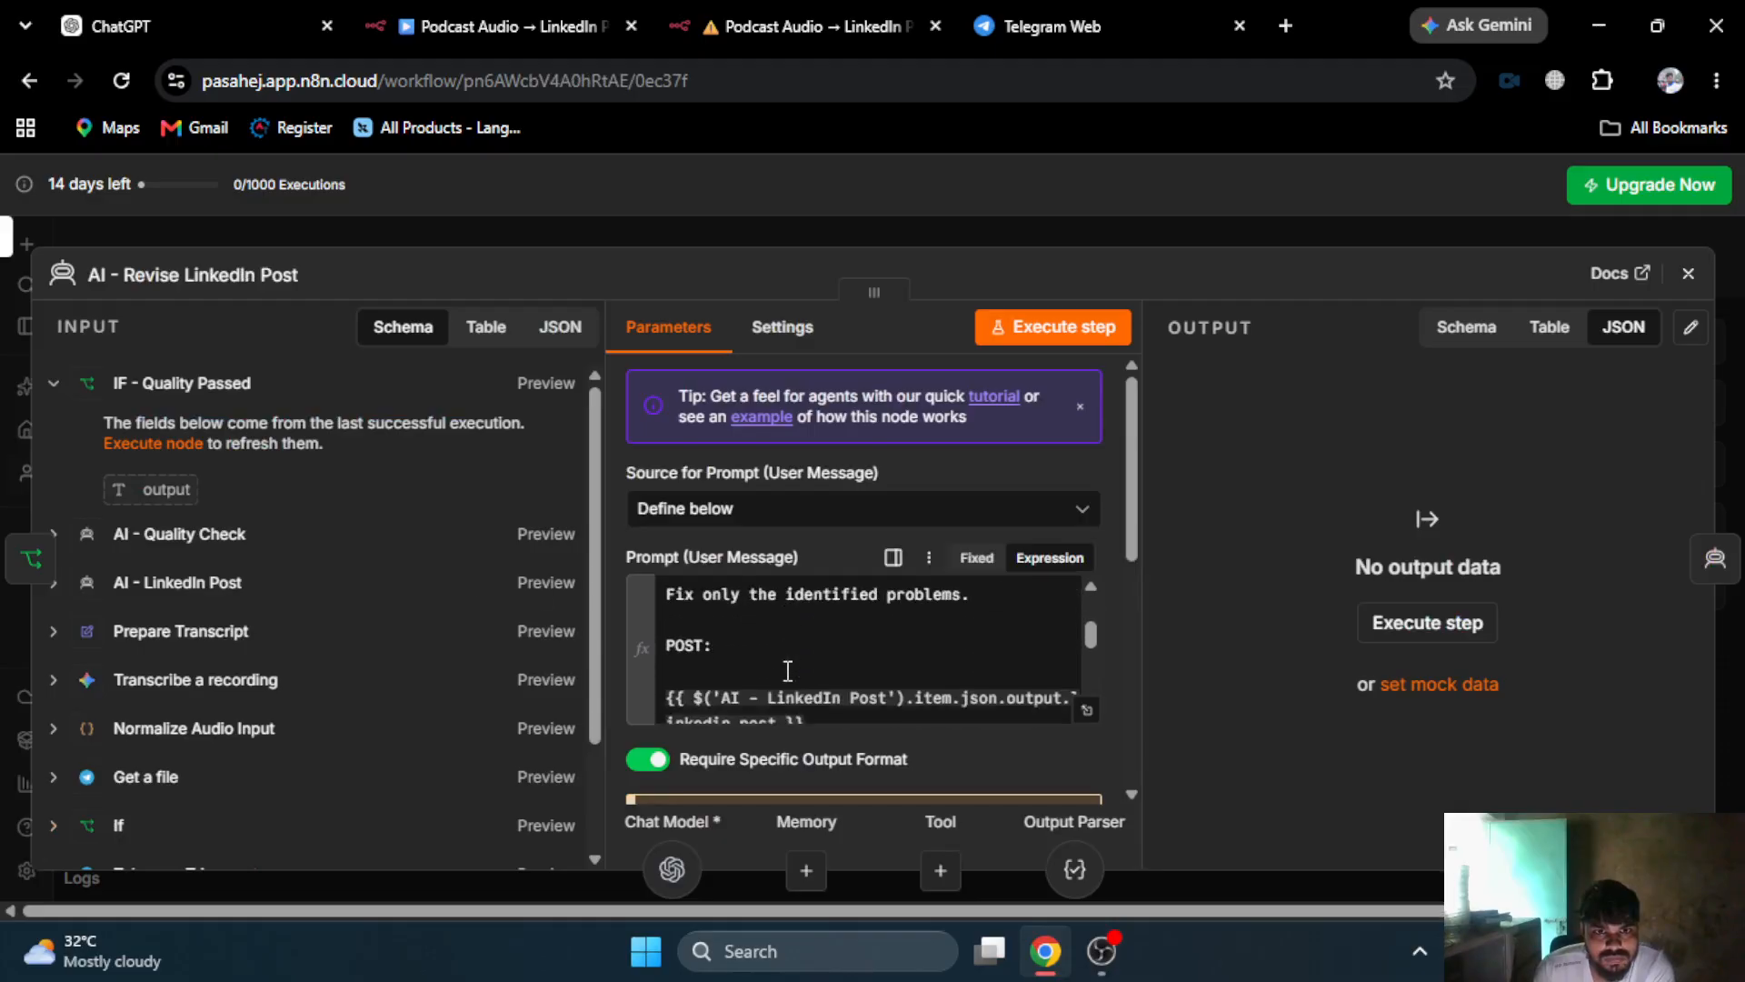
scroll(787, 671, "down", 2)
key("Escape")
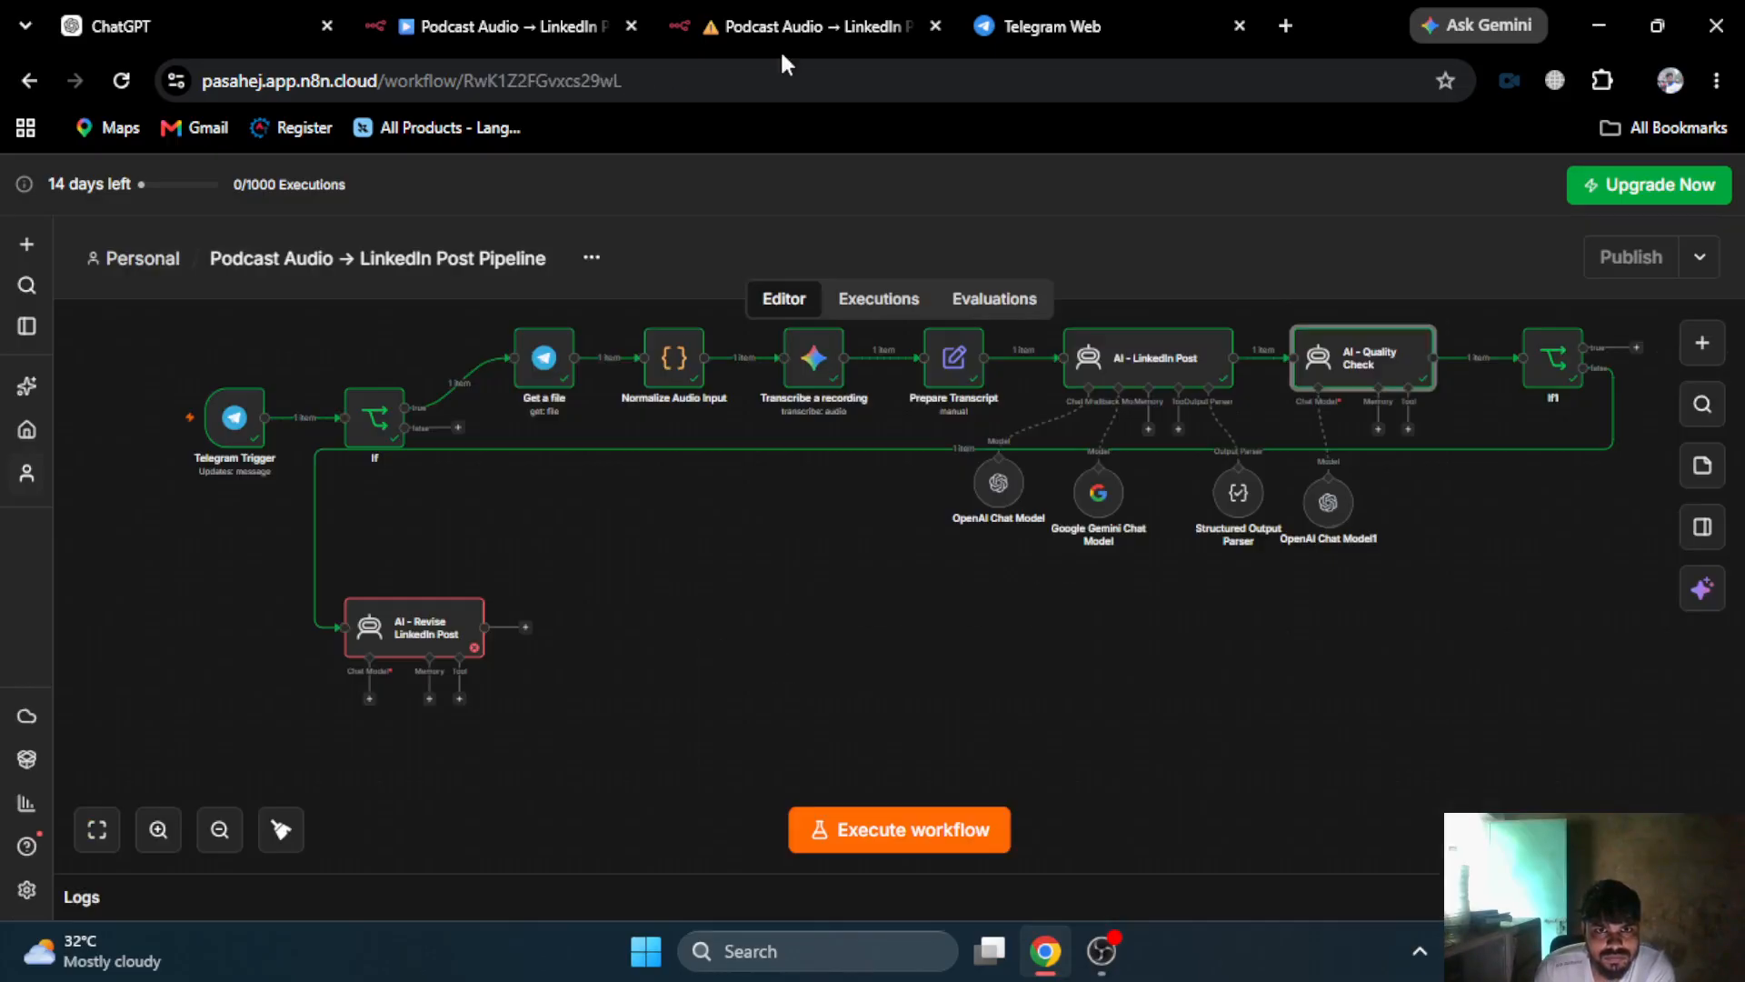
- Insert the AI - LinkedIn Post node's output state field under POST in the revise node's prompt expression
double_click(364, 632)
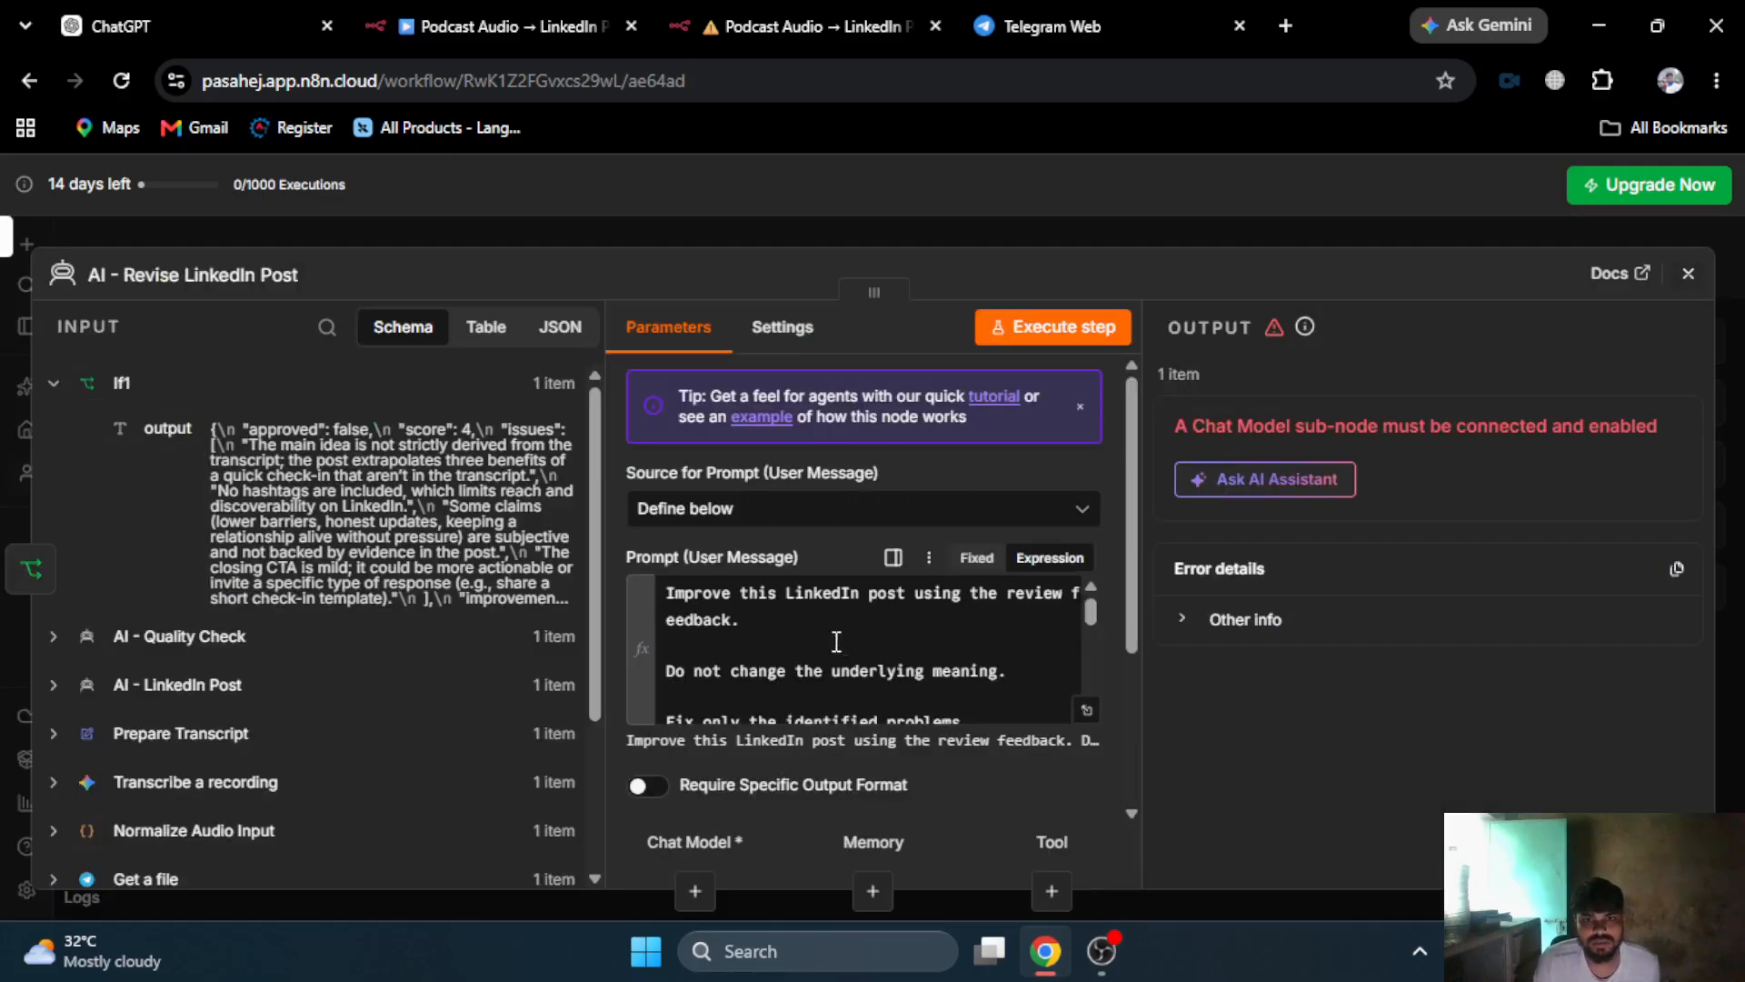
left_click(1088, 710)
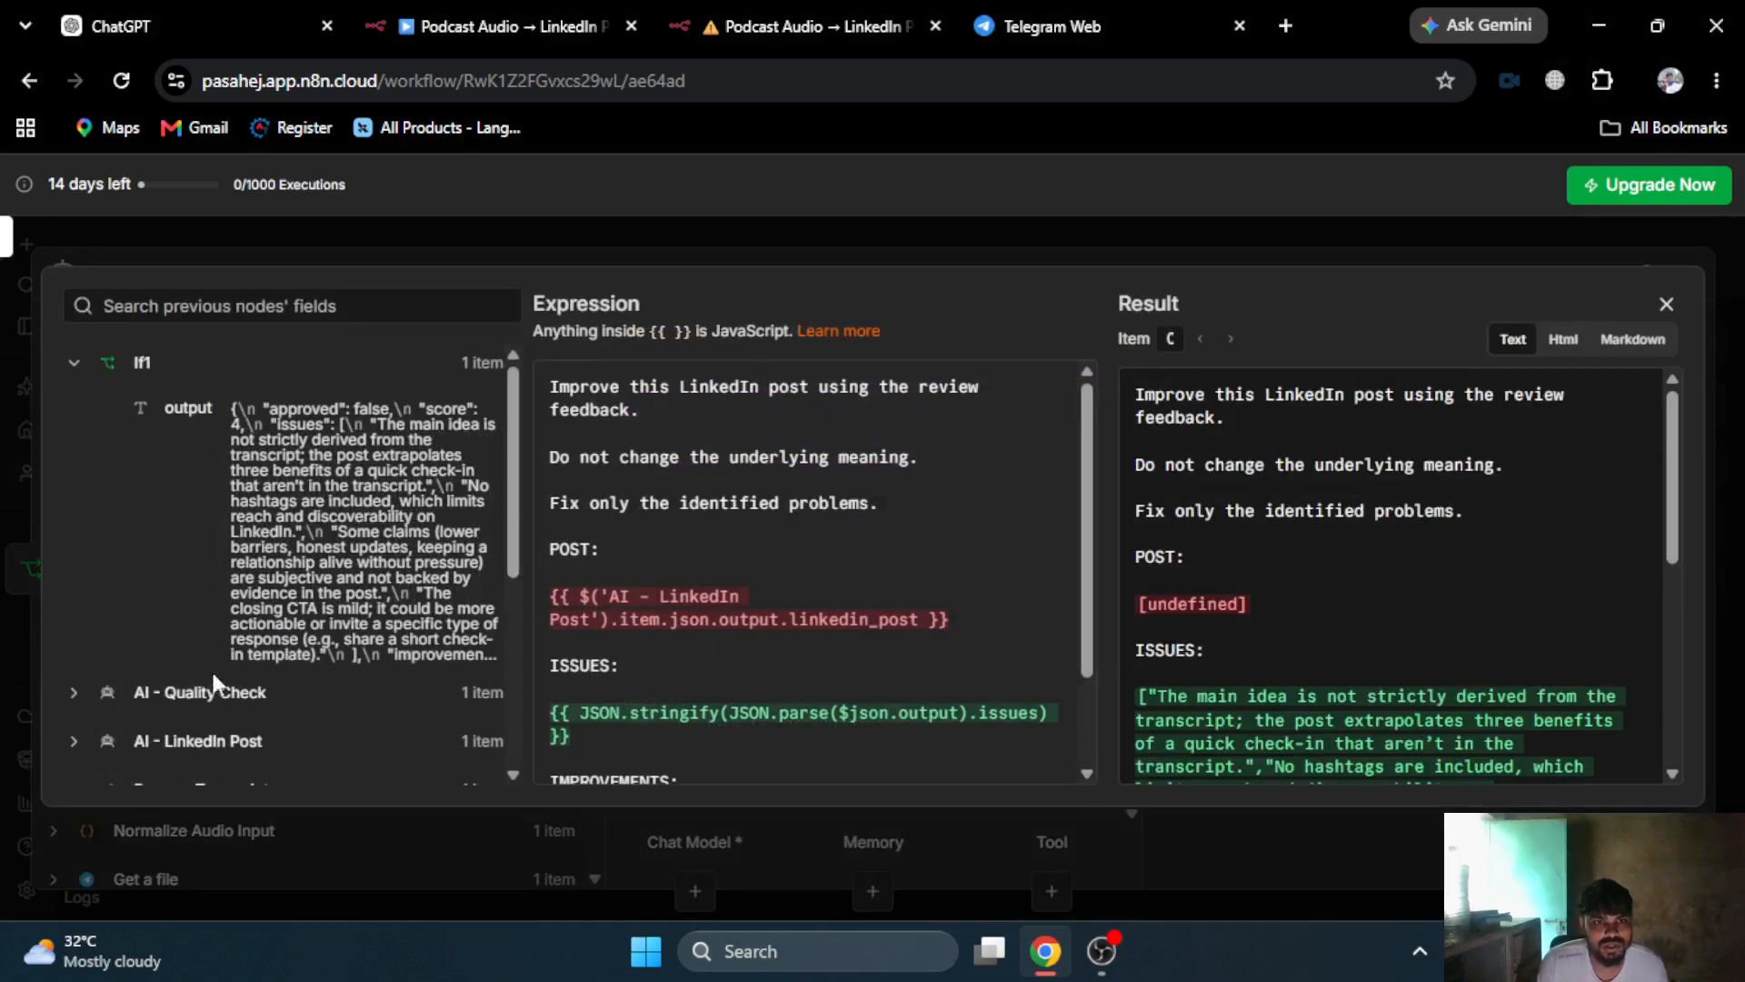
scroll(227, 672, "down", 3)
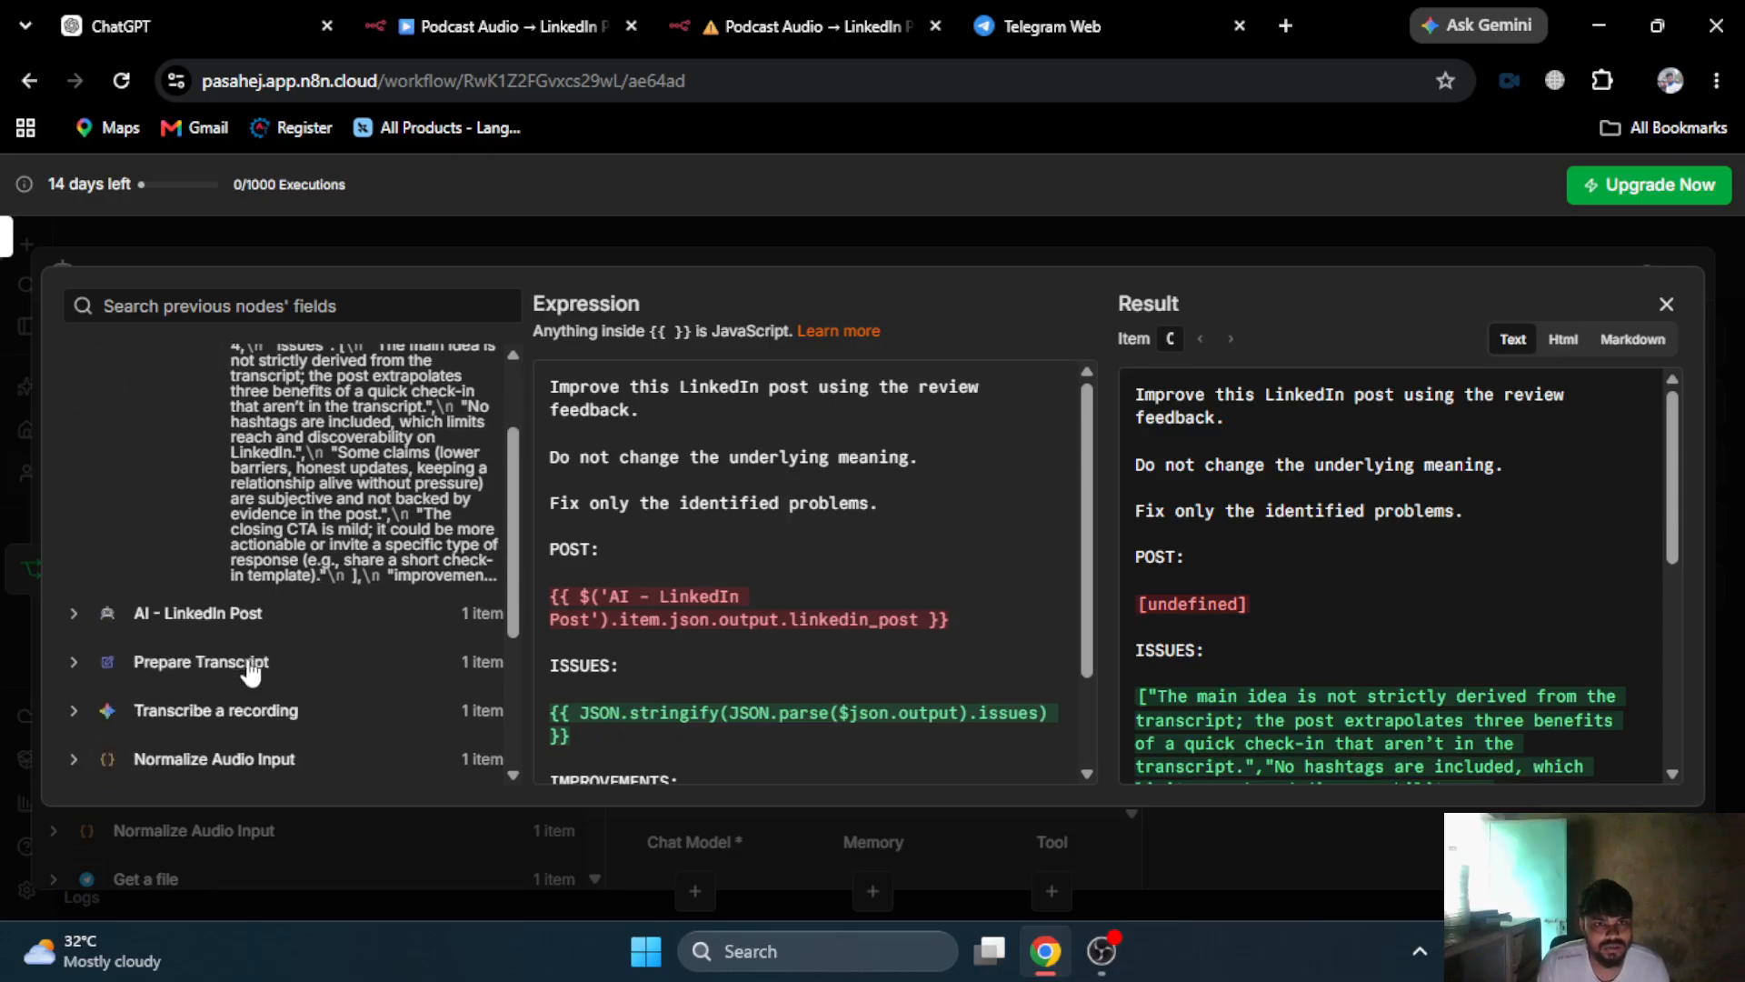
left_click(211, 624)
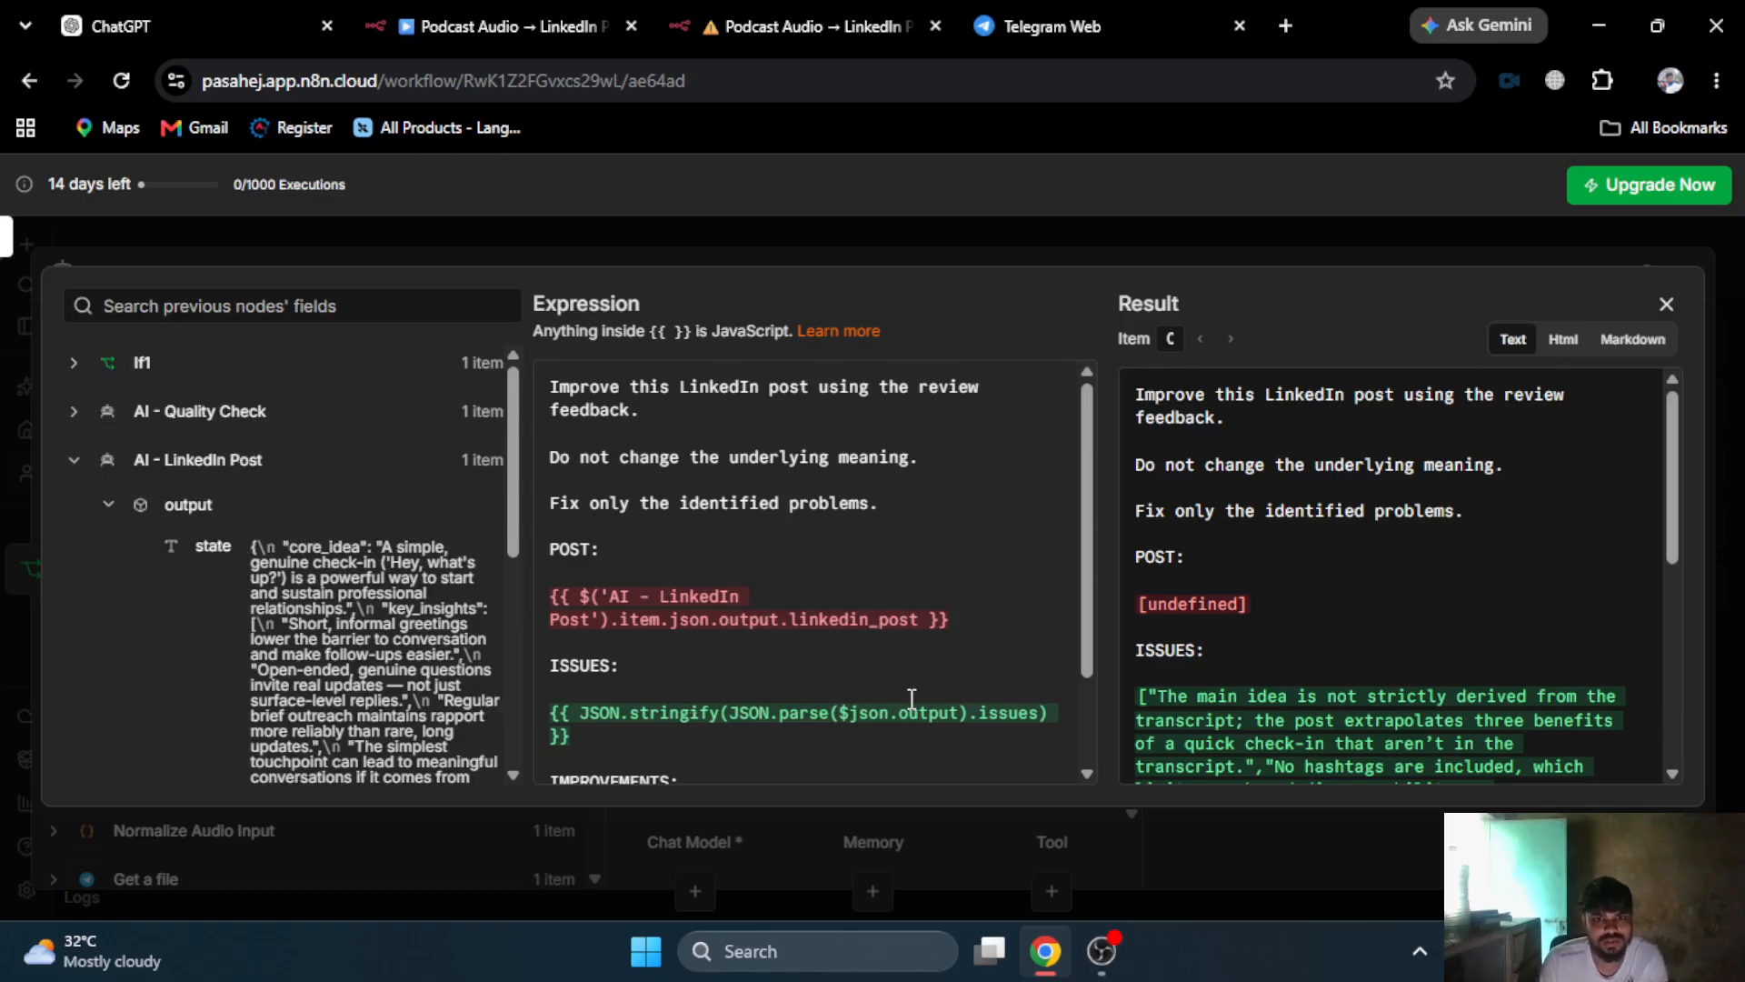
scroll(912, 698, "down", 3)
scroll(718, 627, "up", 3)
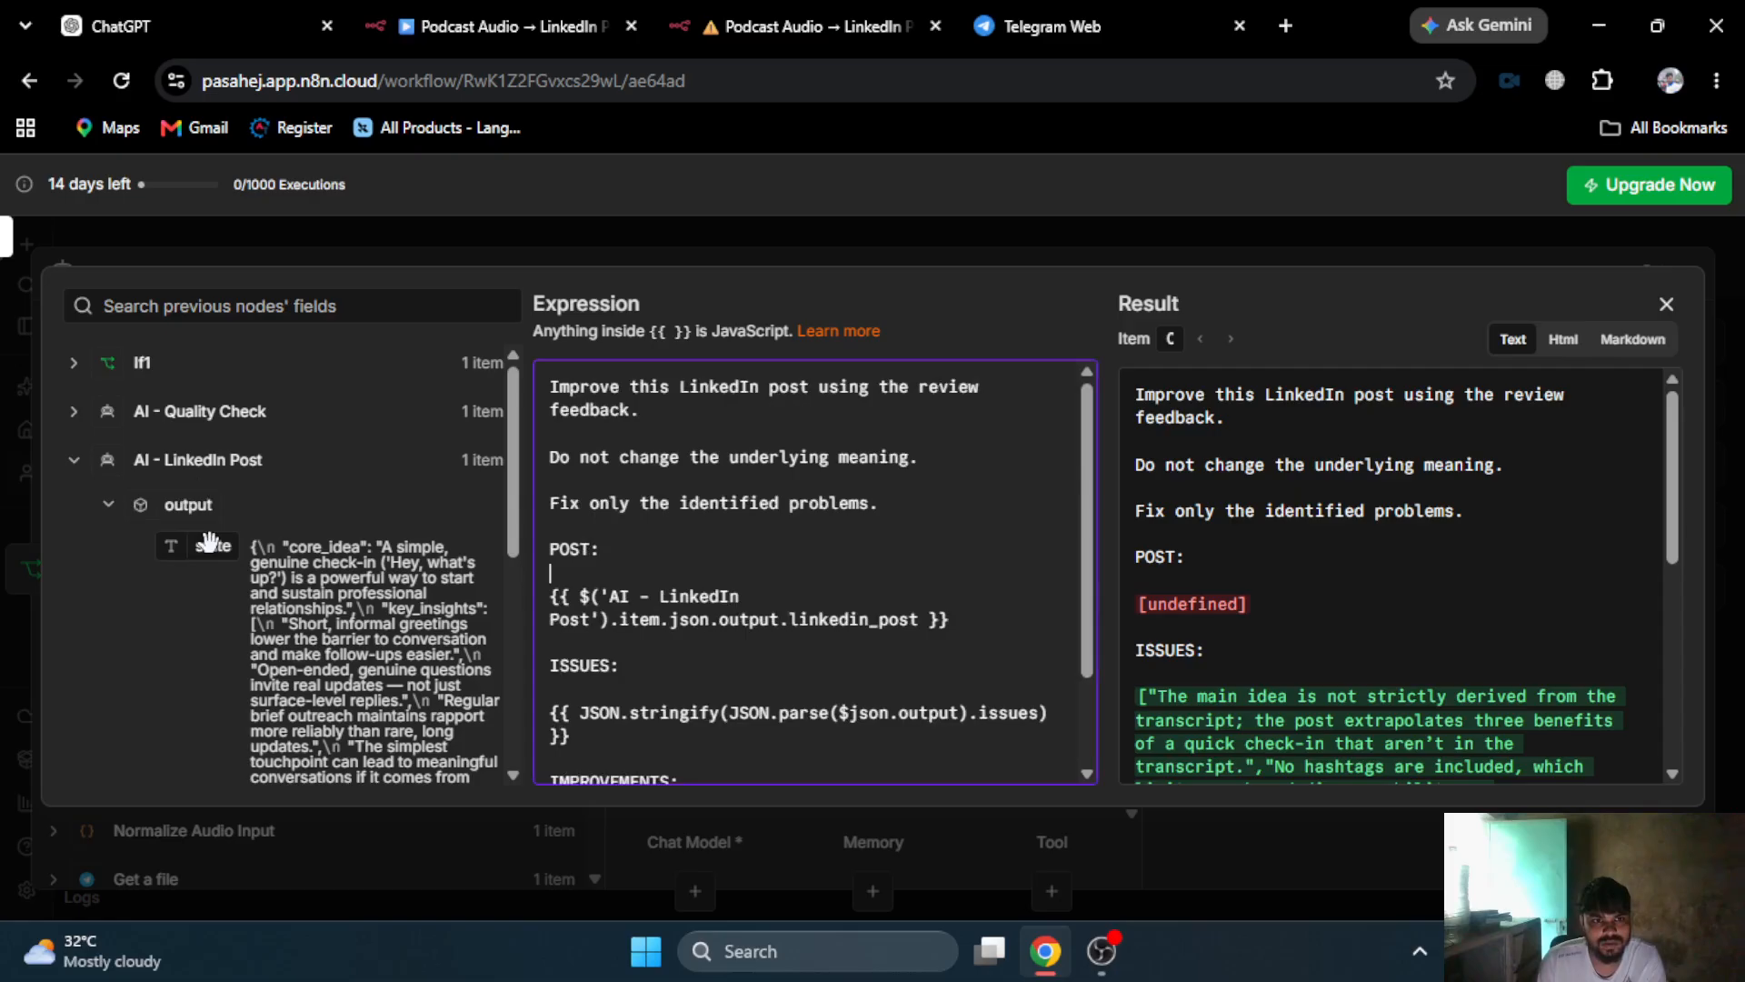
left_click_drag(208, 546, 592, 574)
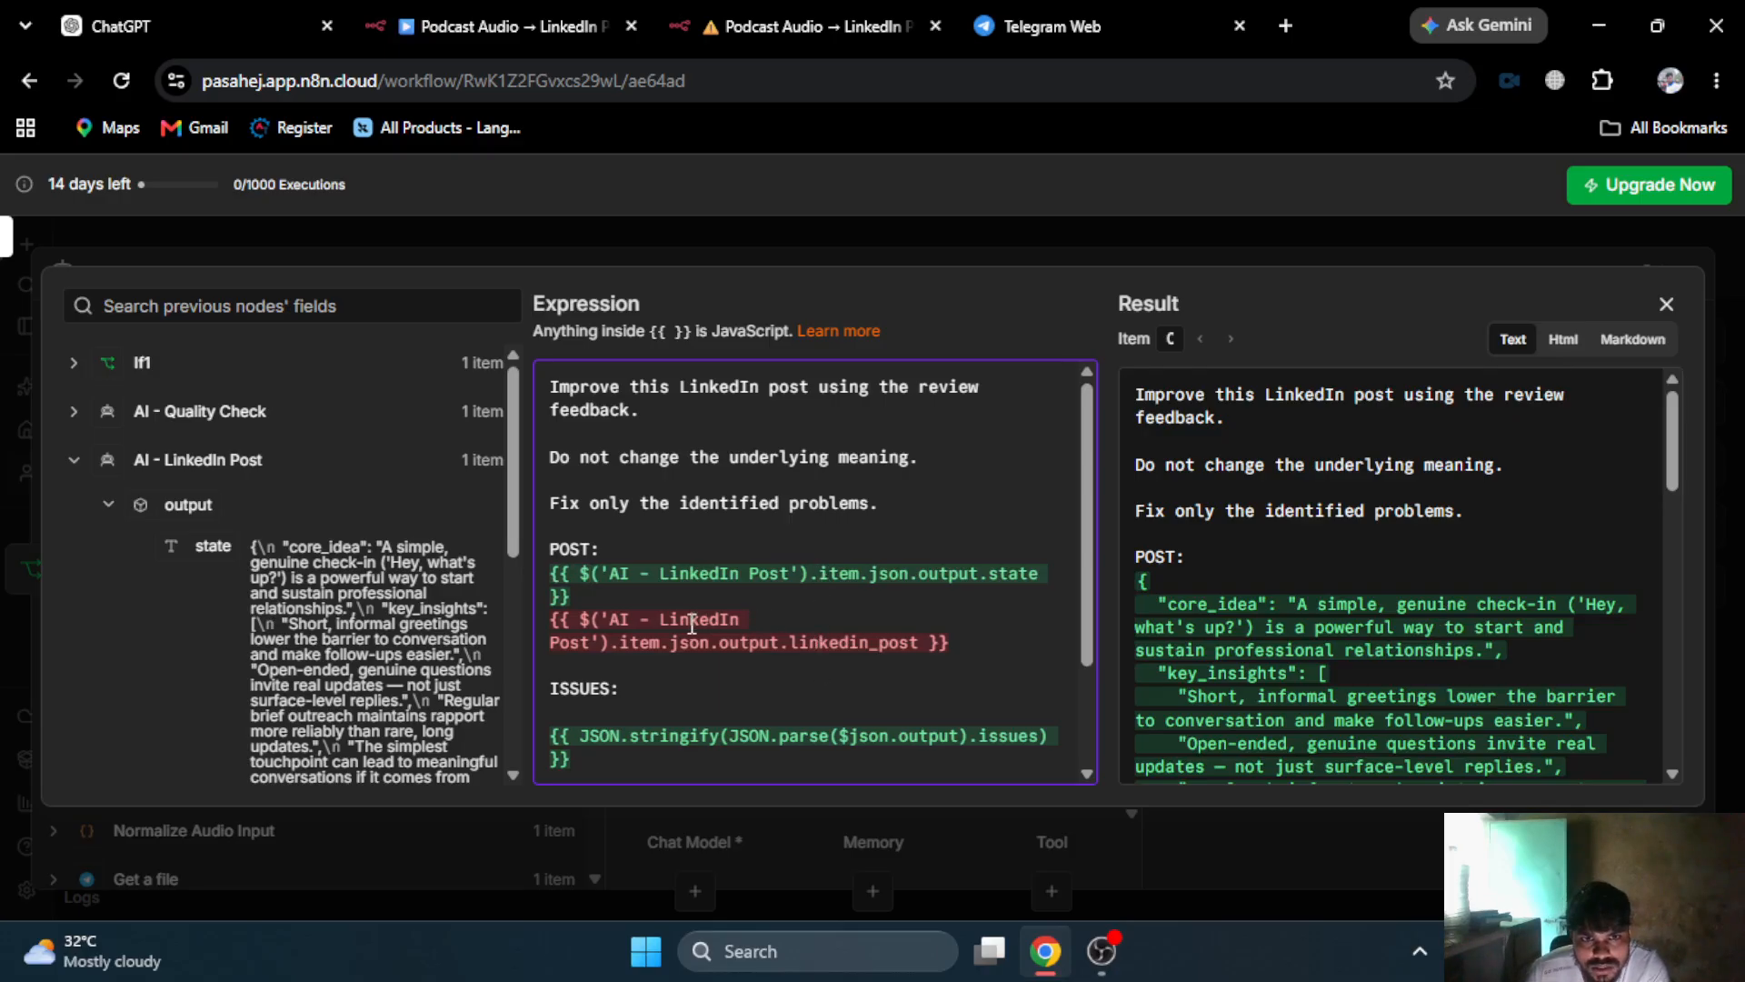
- Extend the inserted state reference under POST with .linkedin_post
scroll(406, 718, "down", 2)
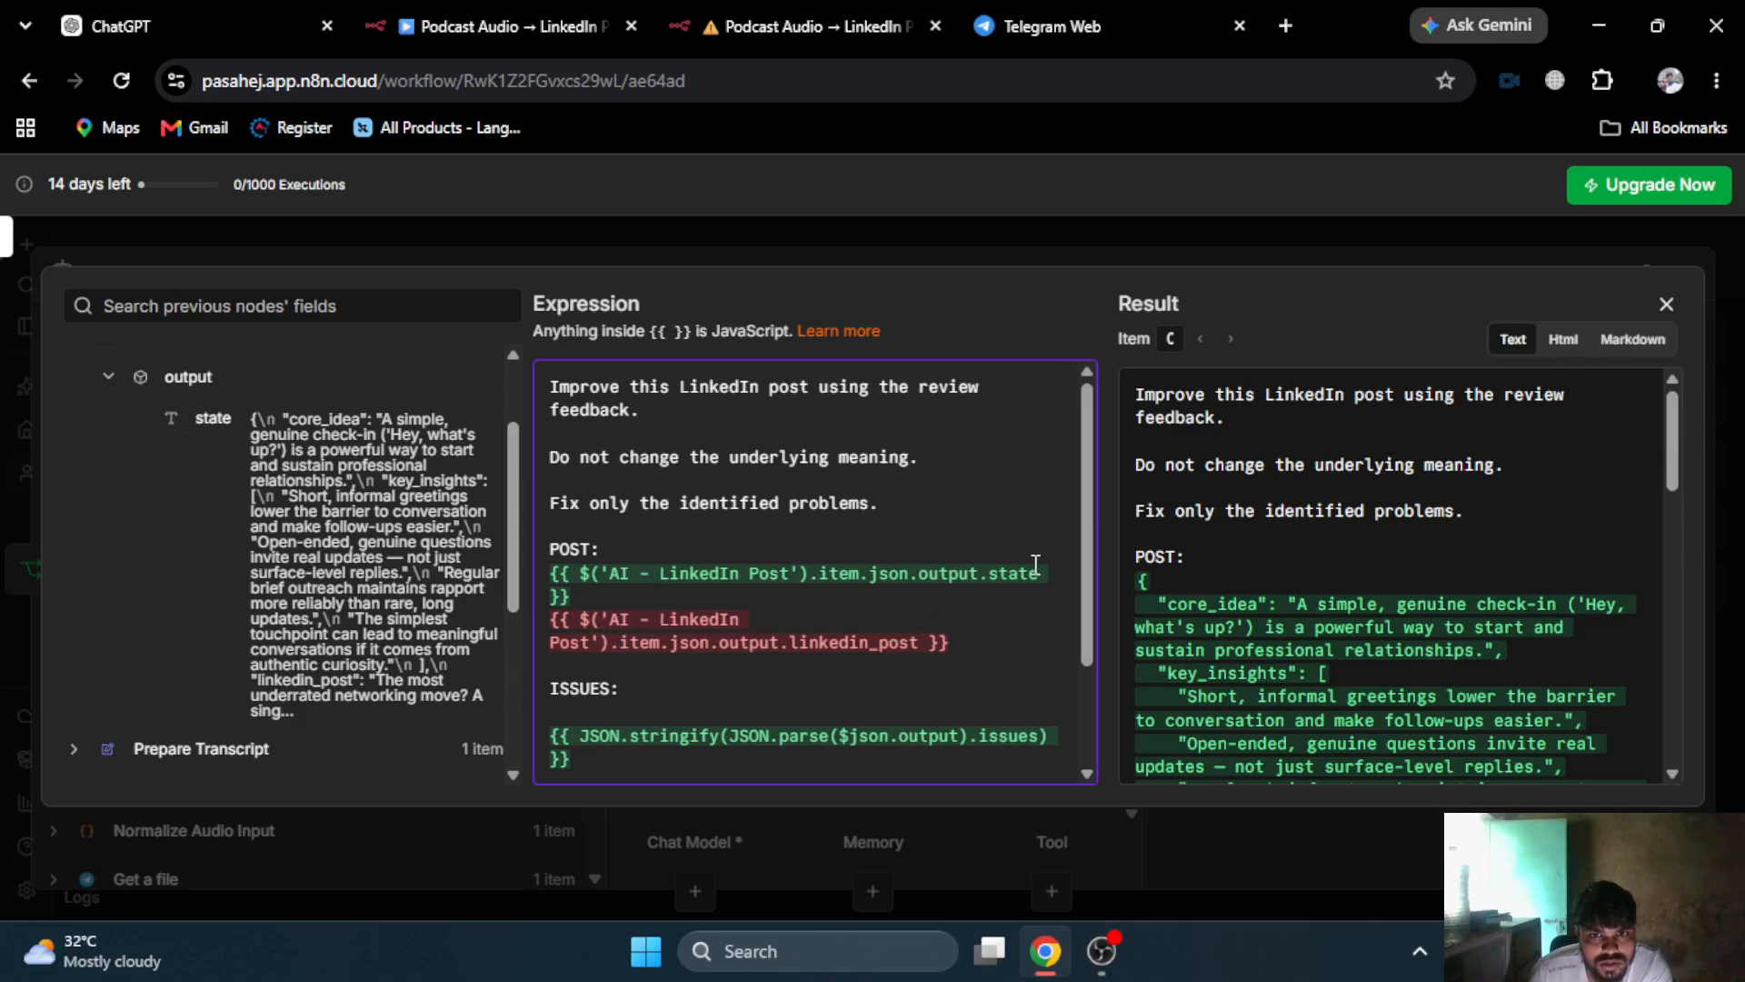
type(".")
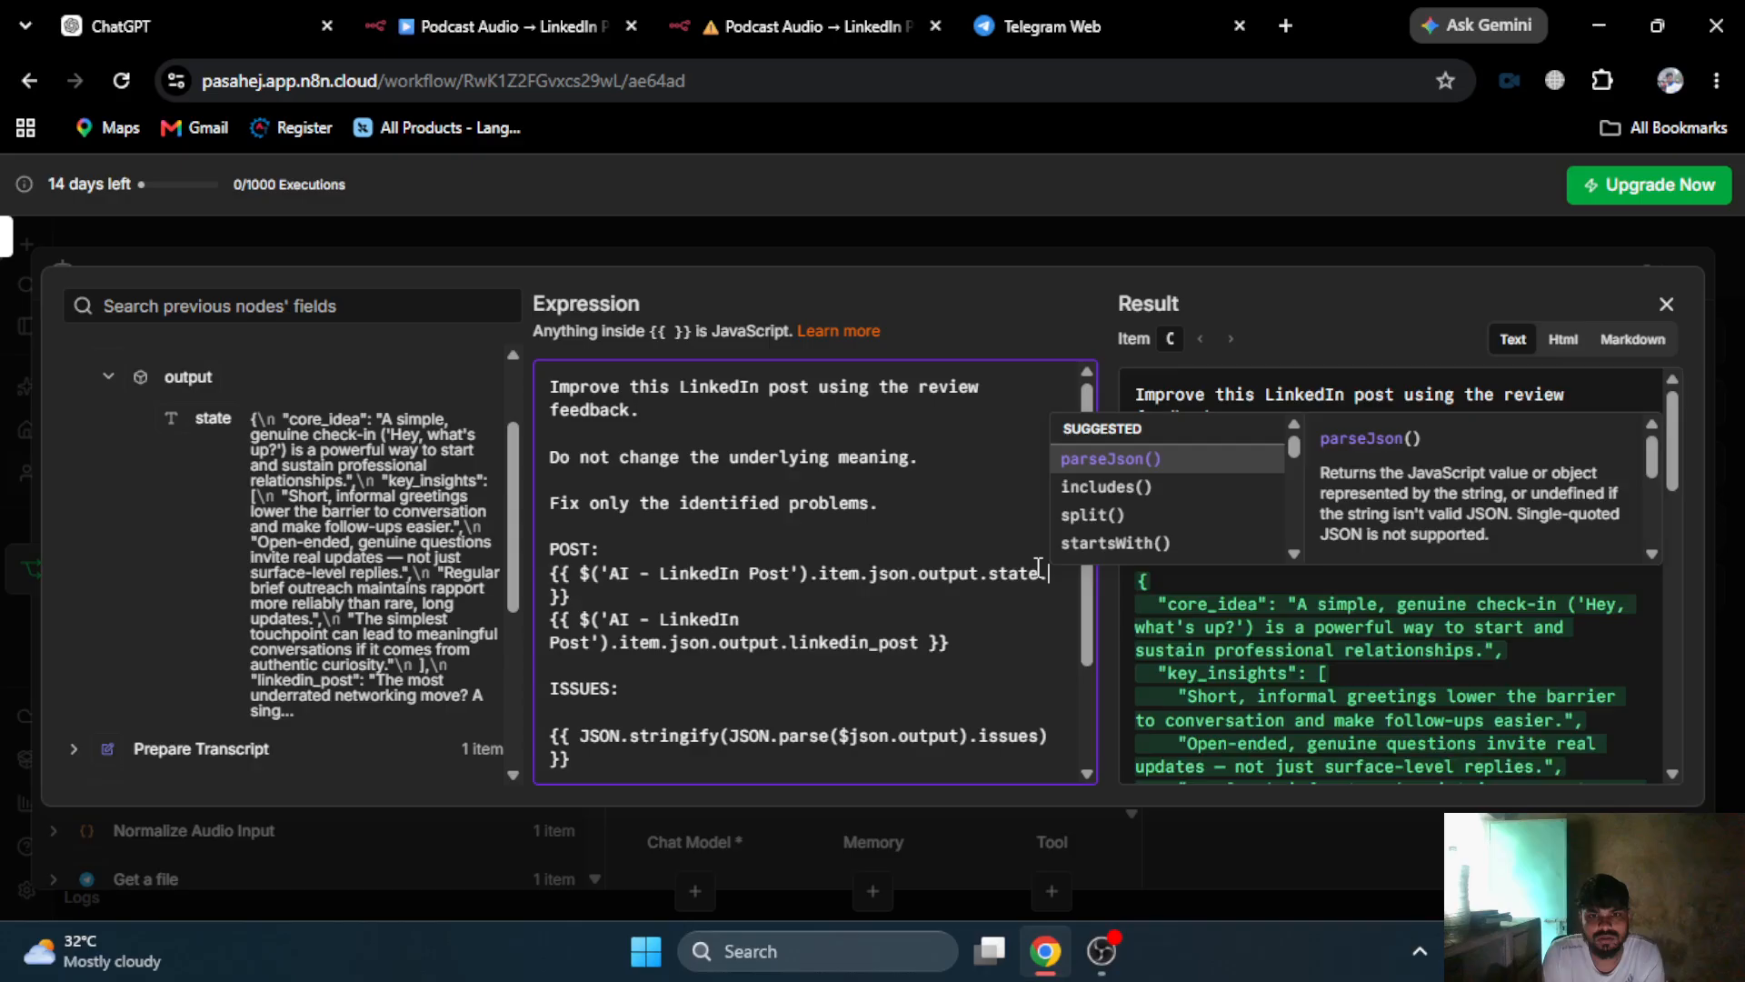
type("linkedin")
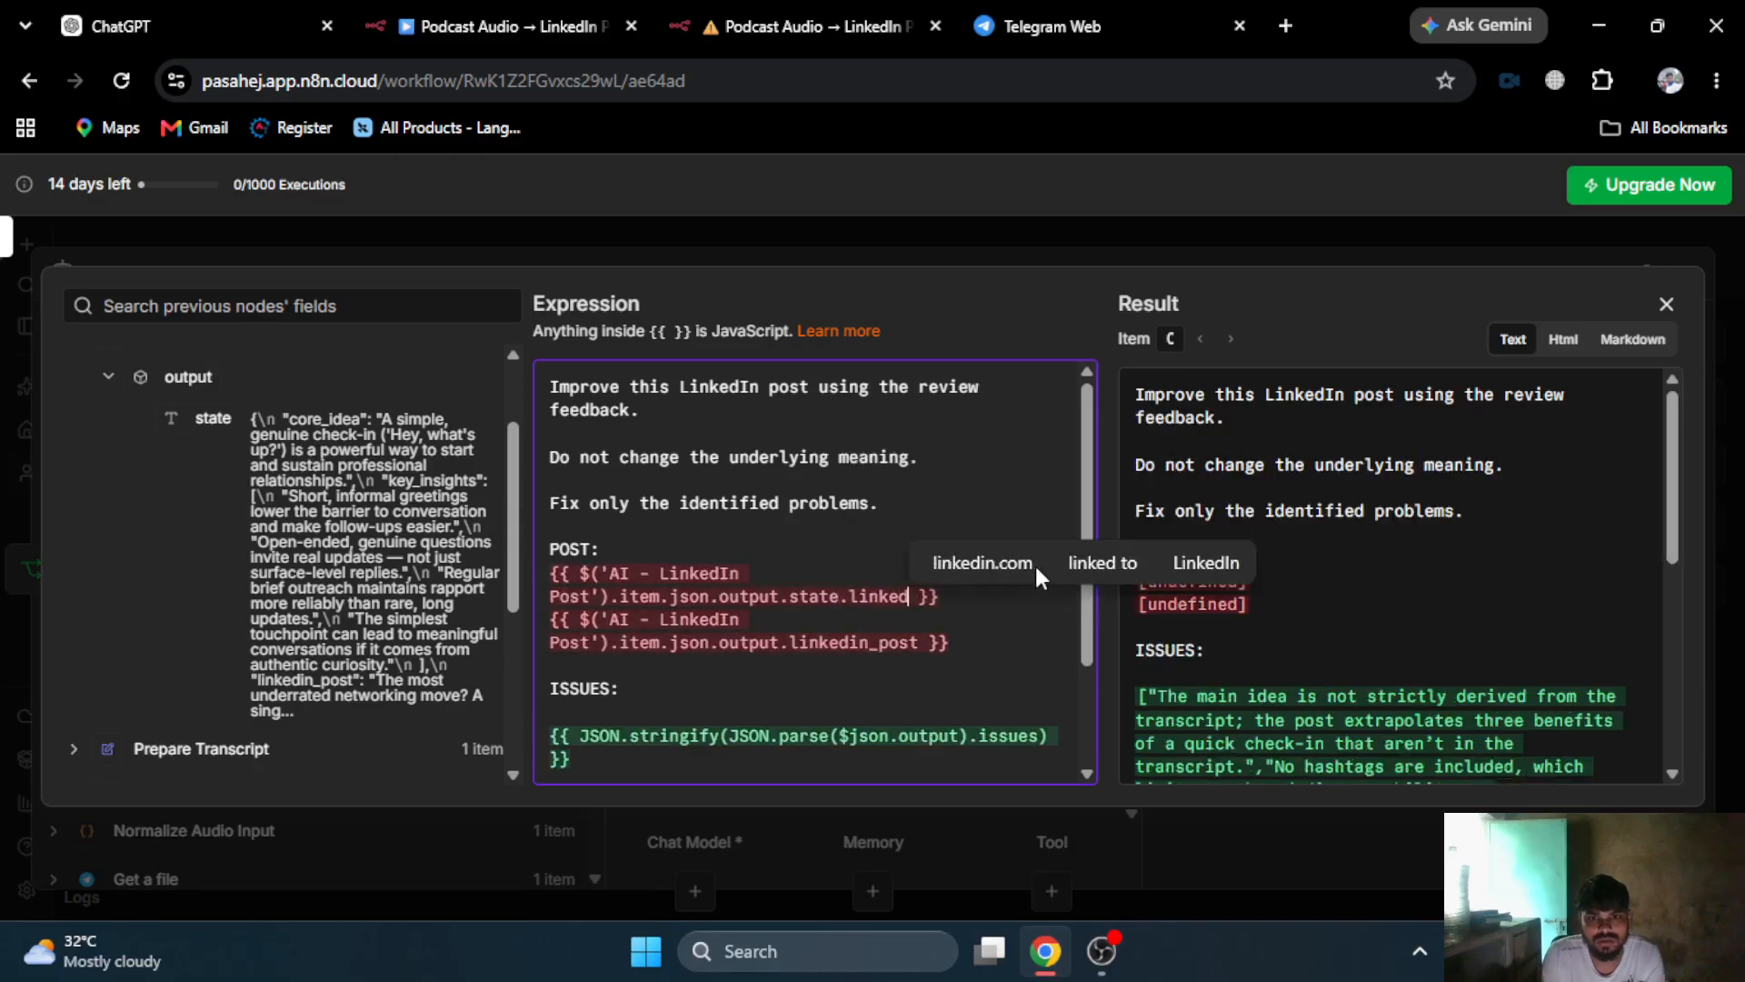
type("_")
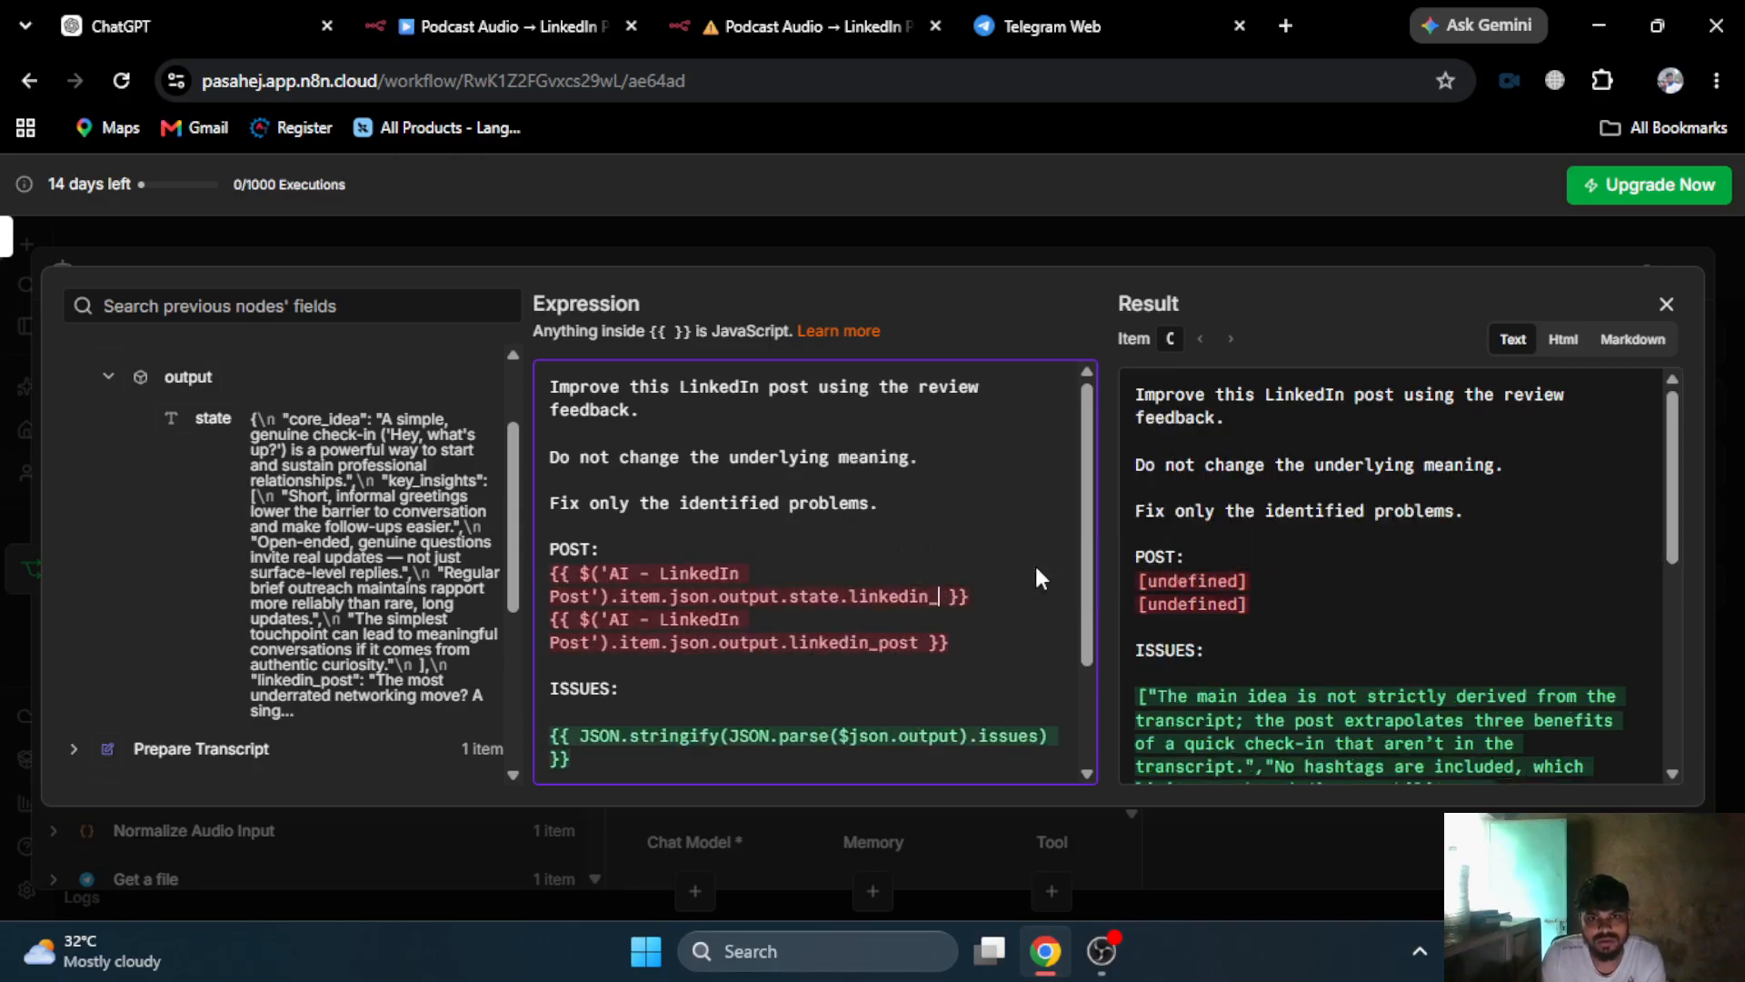
type("post")
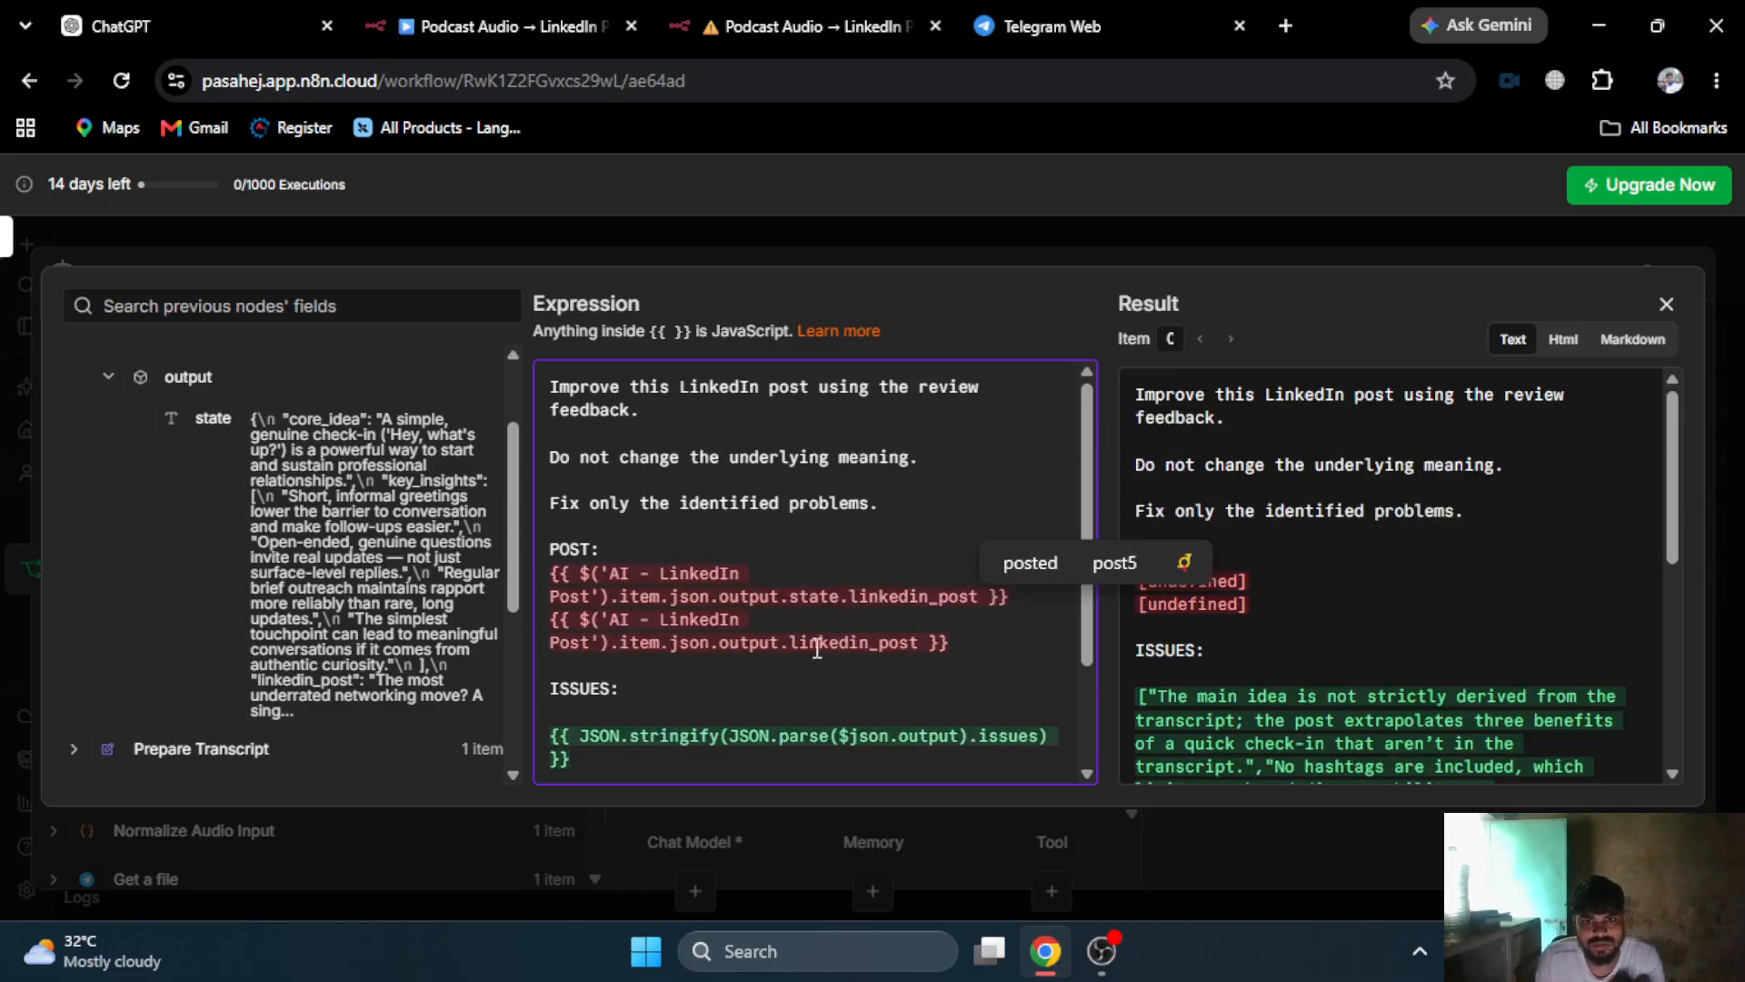
- Remove the inserted .state.linkedin_post reference under POST, keeping the original AI - LinkedIn Post reference
left_click(718, 648)
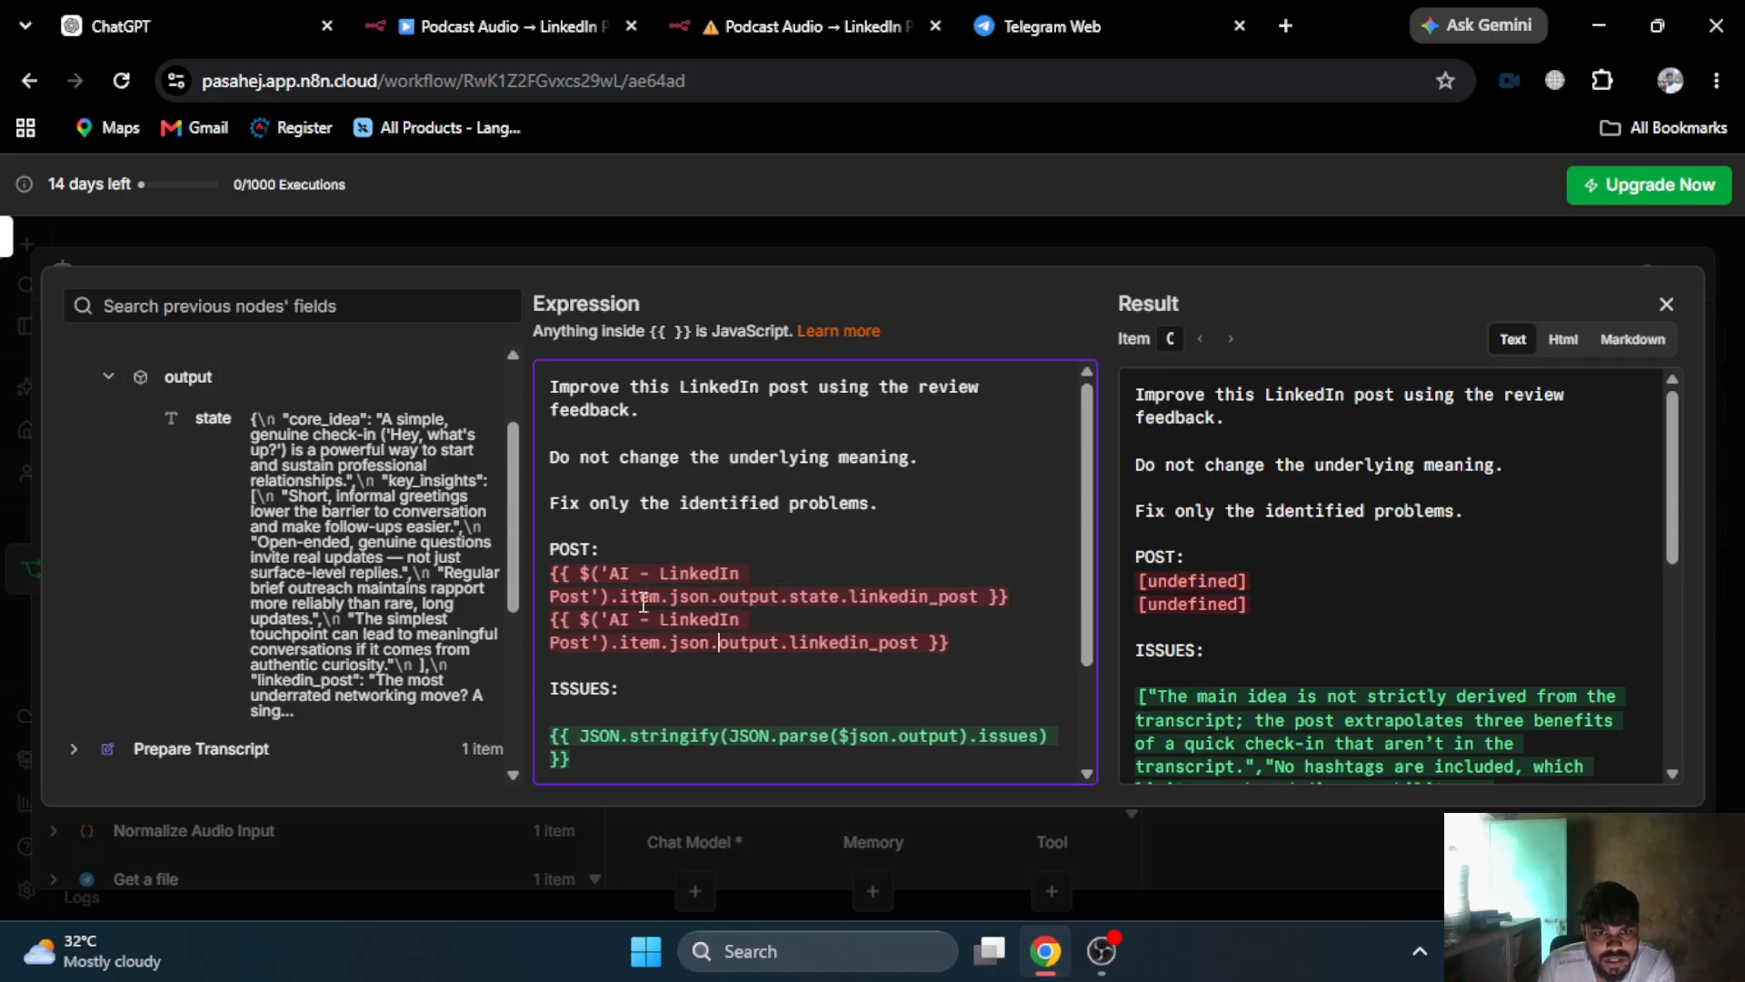
left_click_drag(1011, 593, 561, 578)
key("BackSpace")
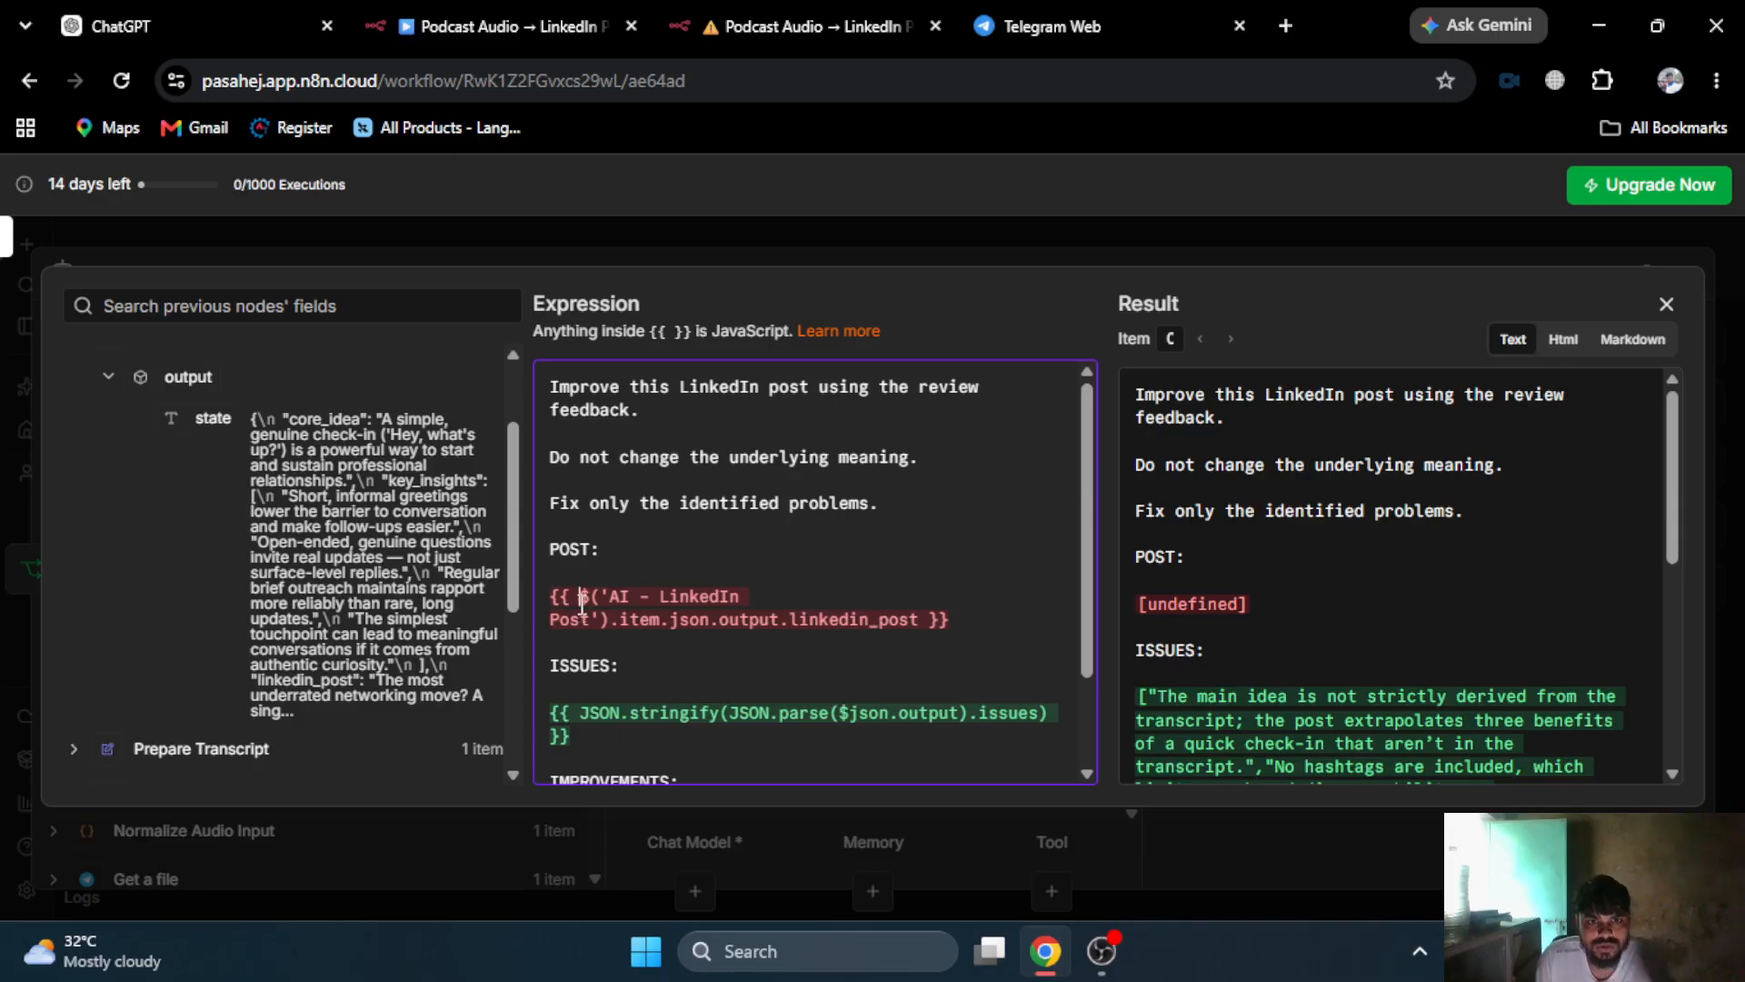
- Change the POST reference to JSON.parse($('AI - LinkedIn Post').item.json.output.state).linkedin_post
type("JSON.parse")
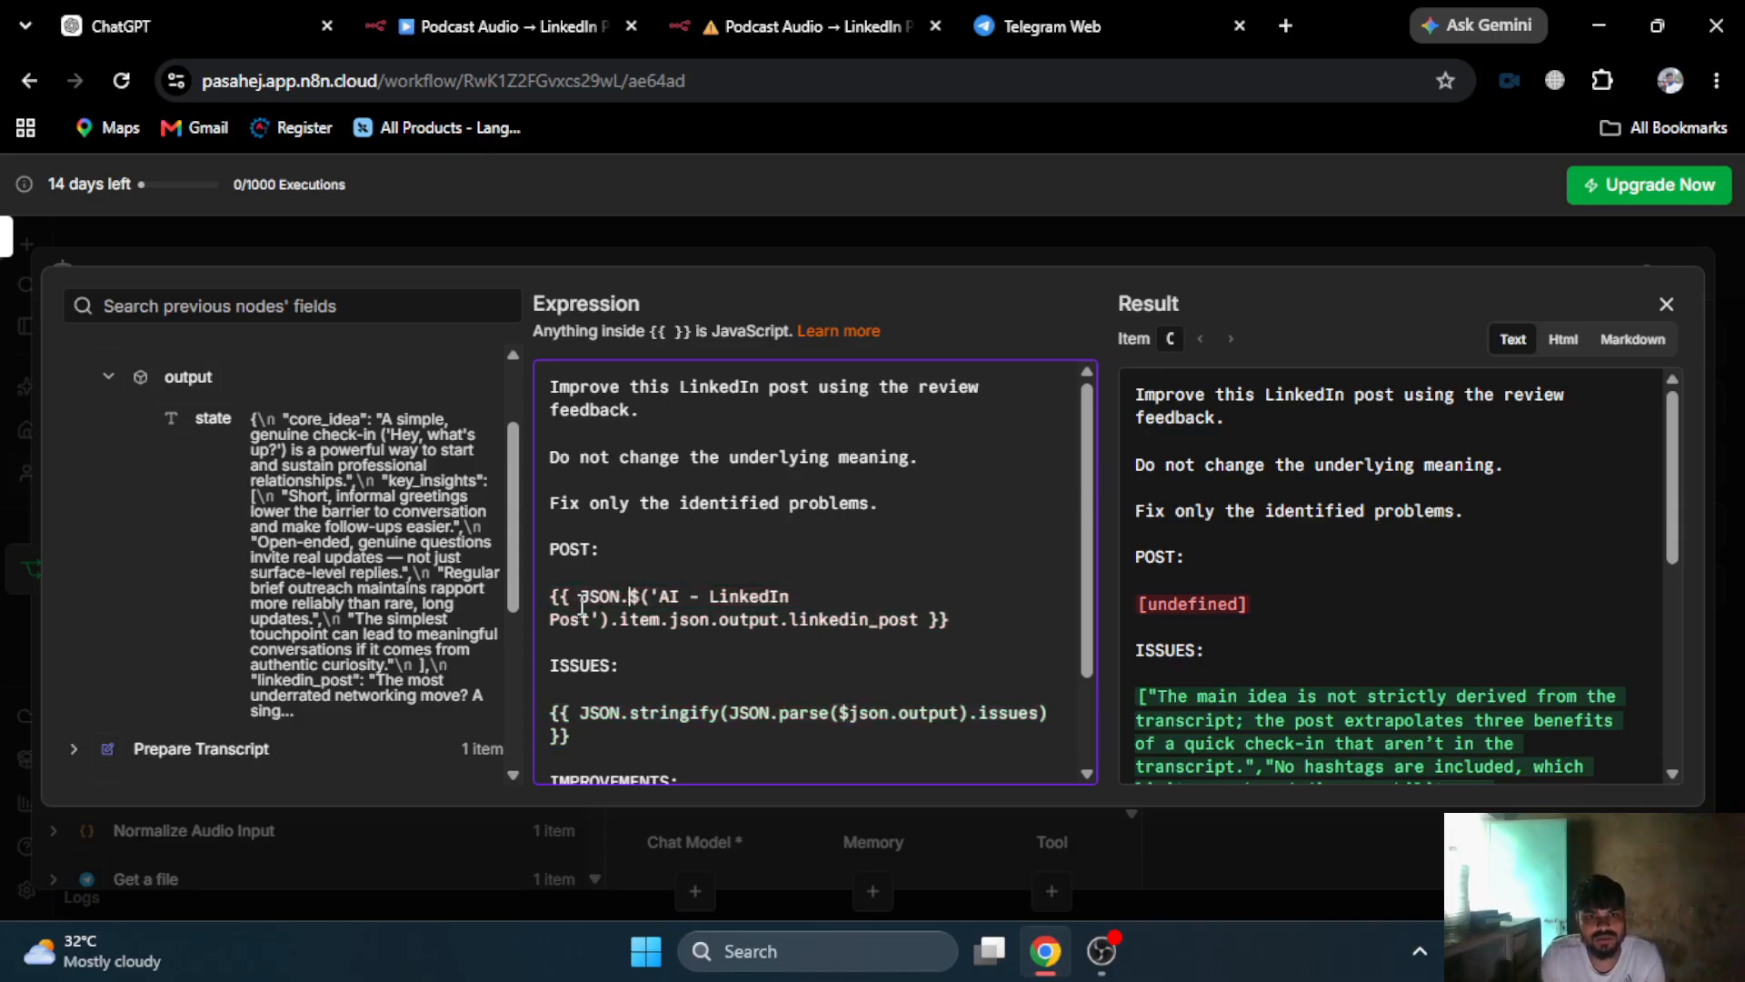
type("(")
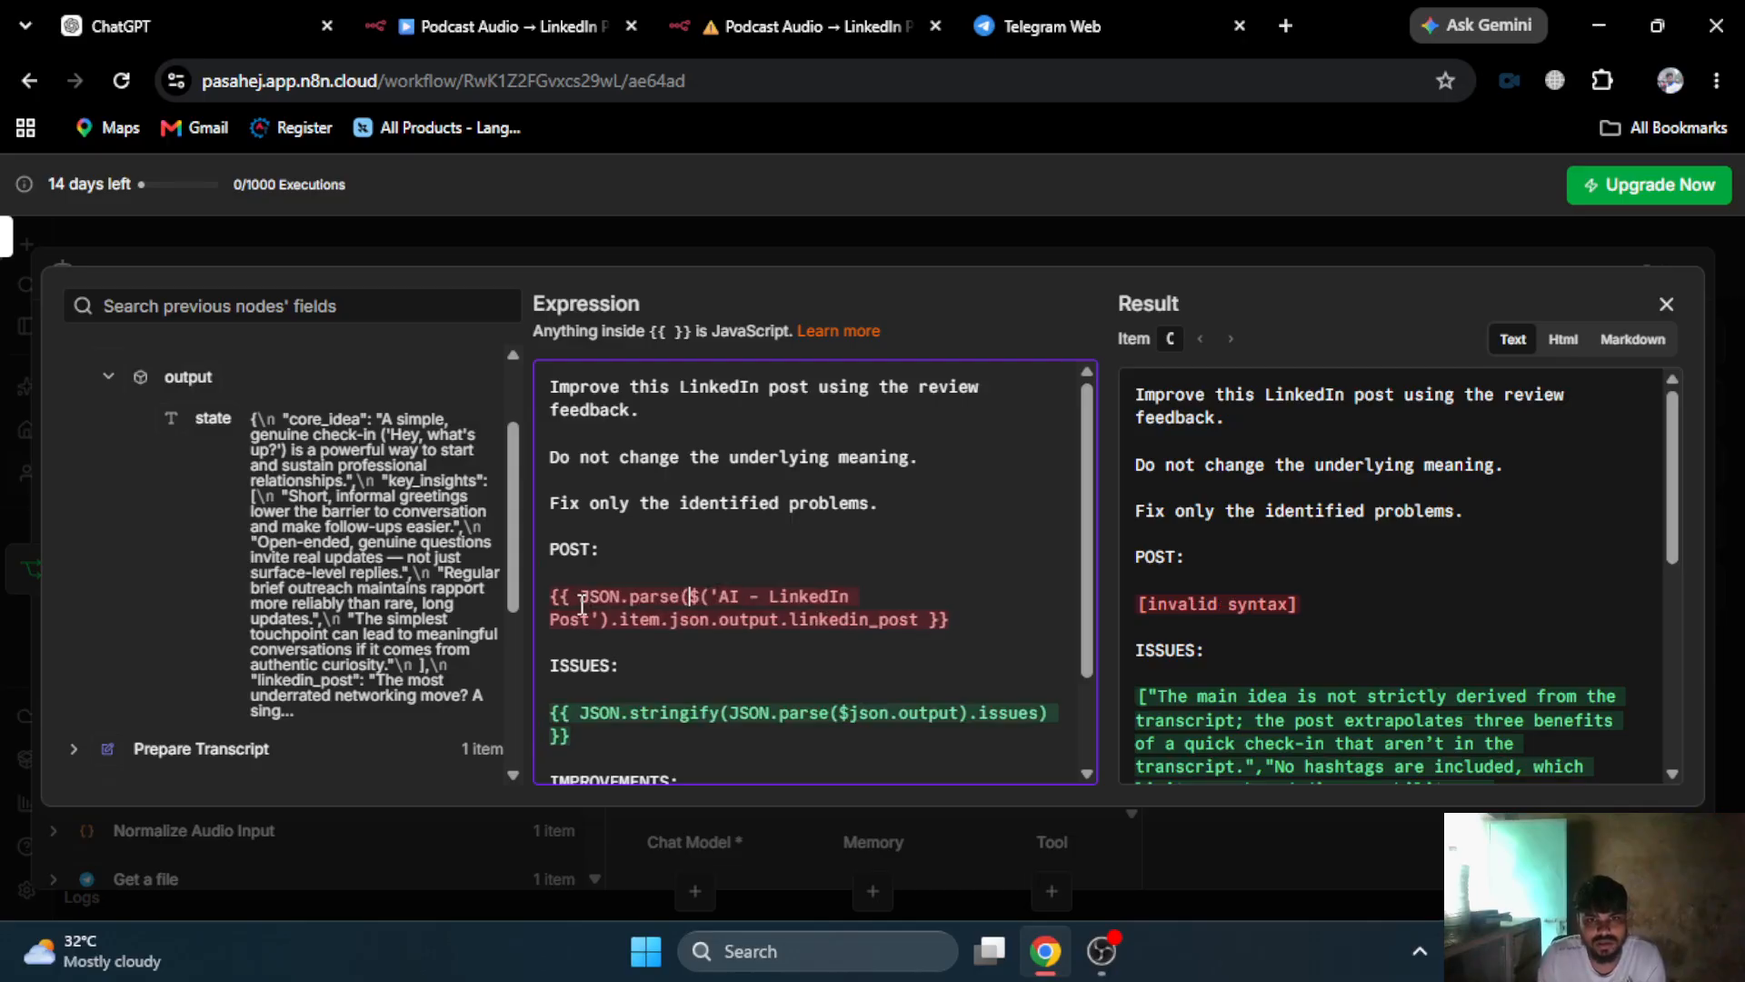
left_click(778, 618)
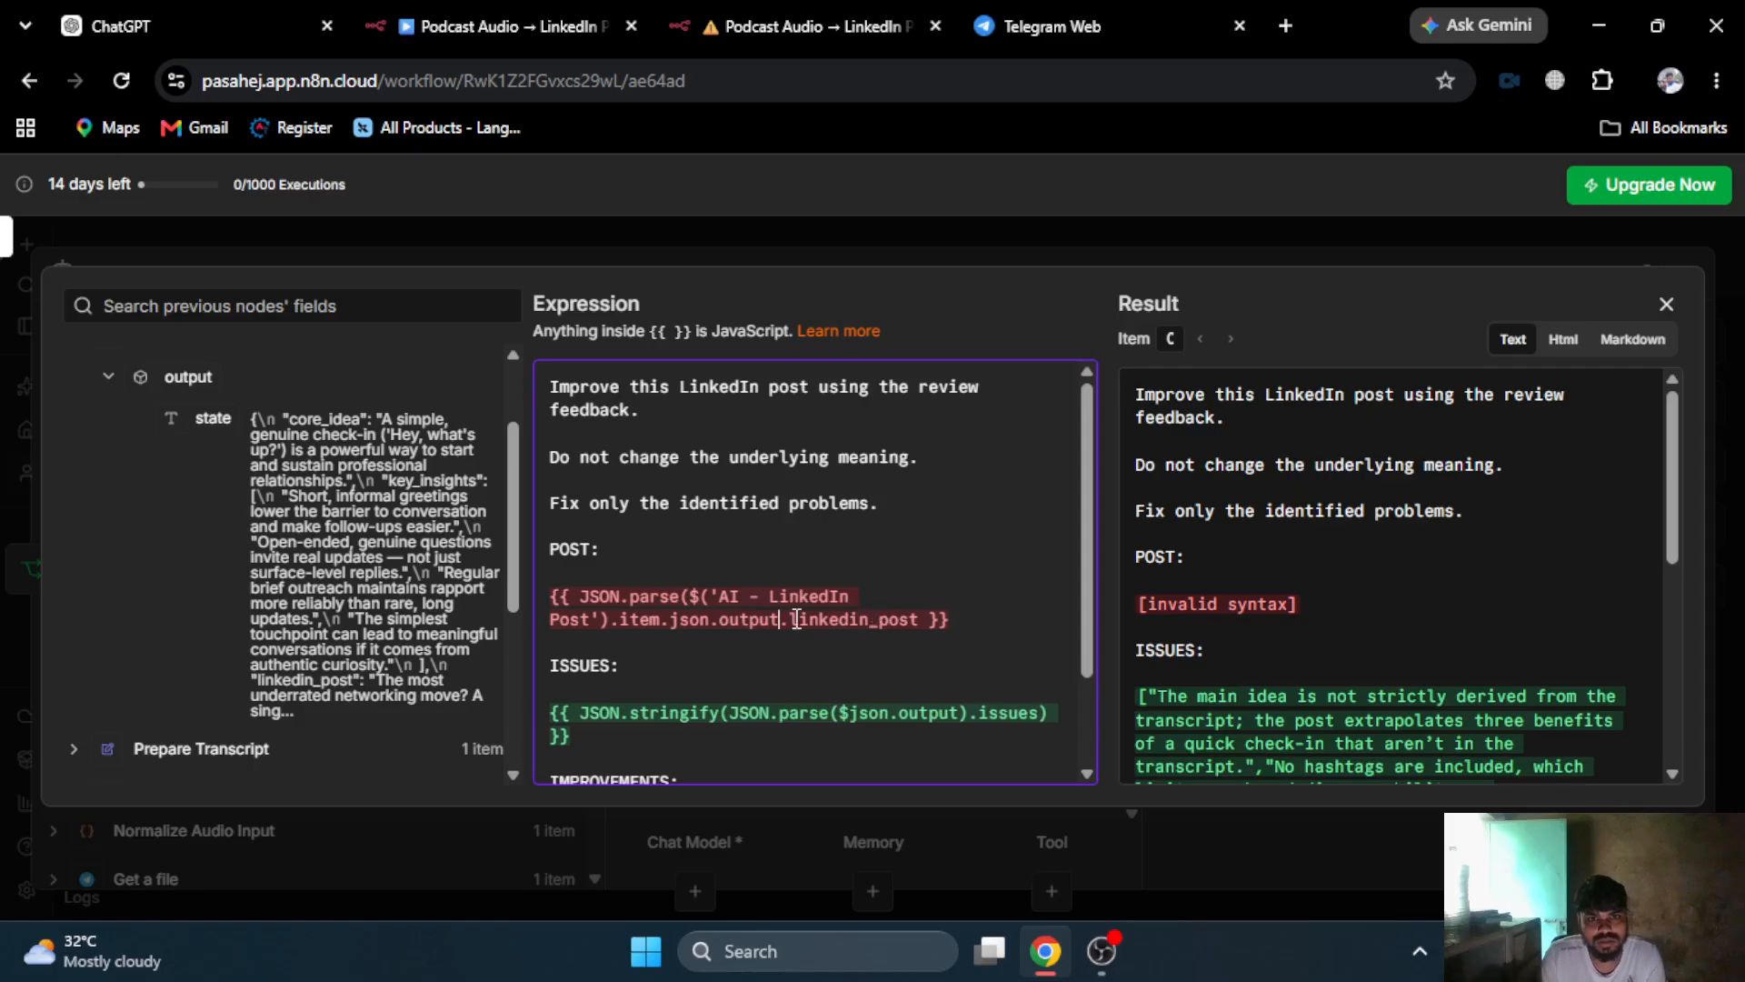
type("state.")
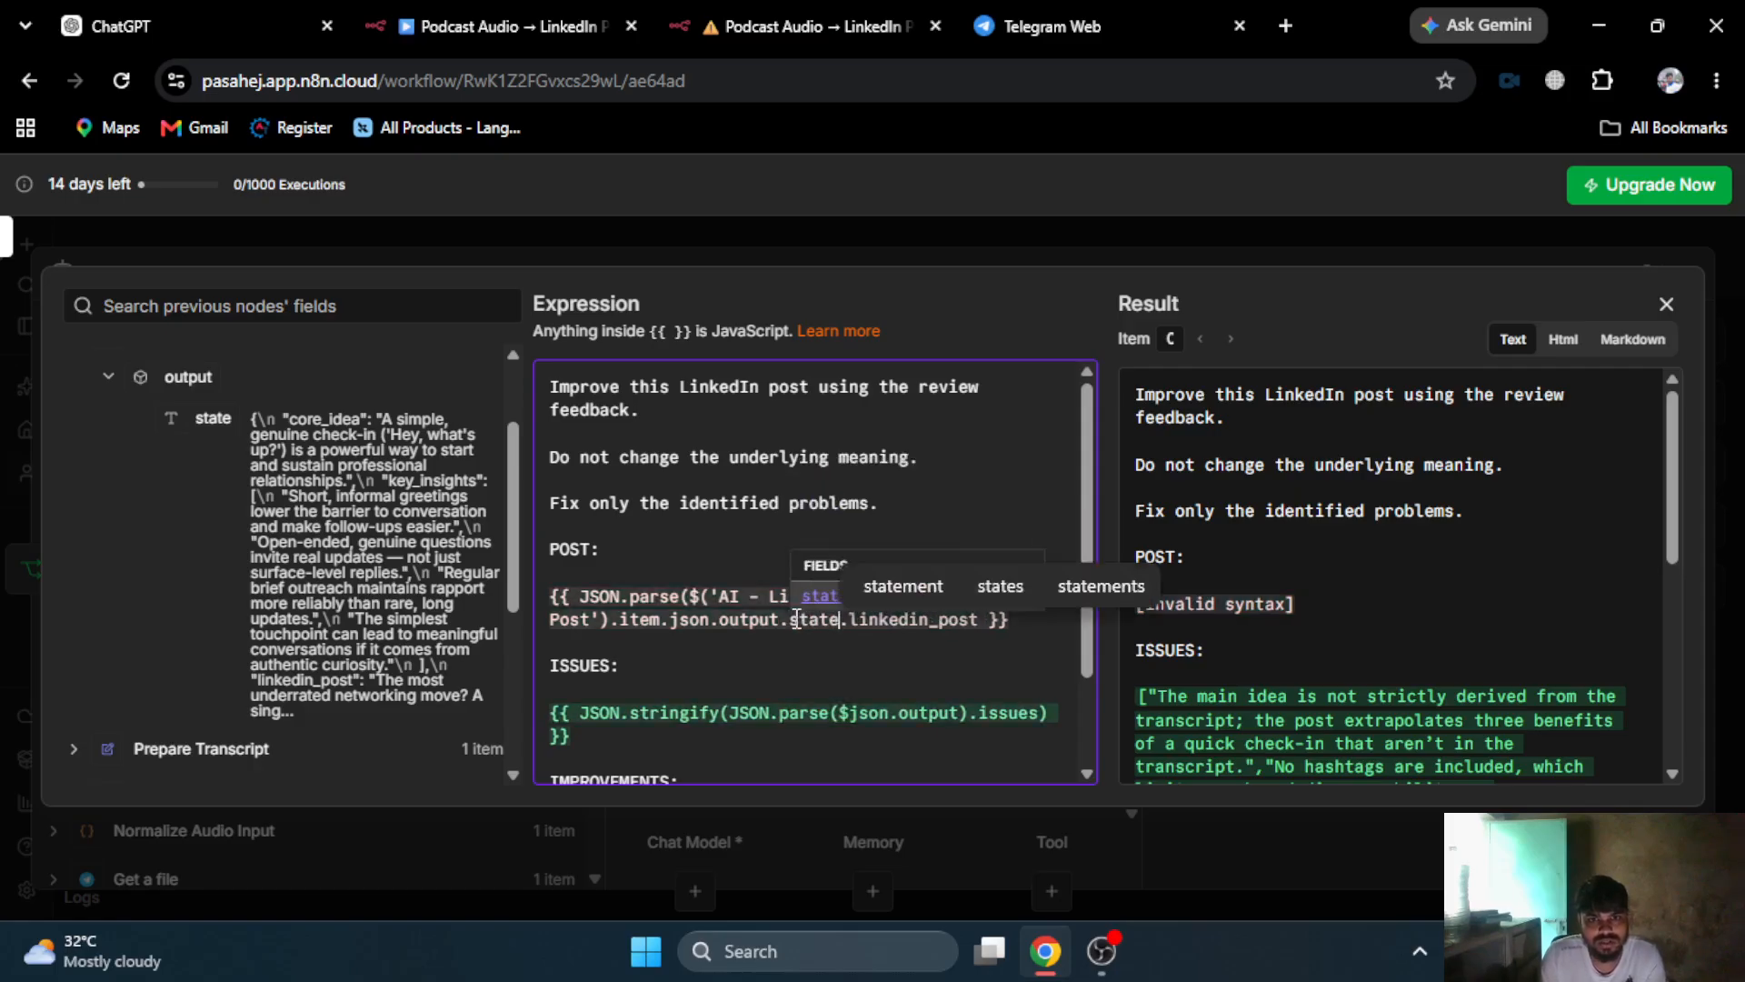
type(")")
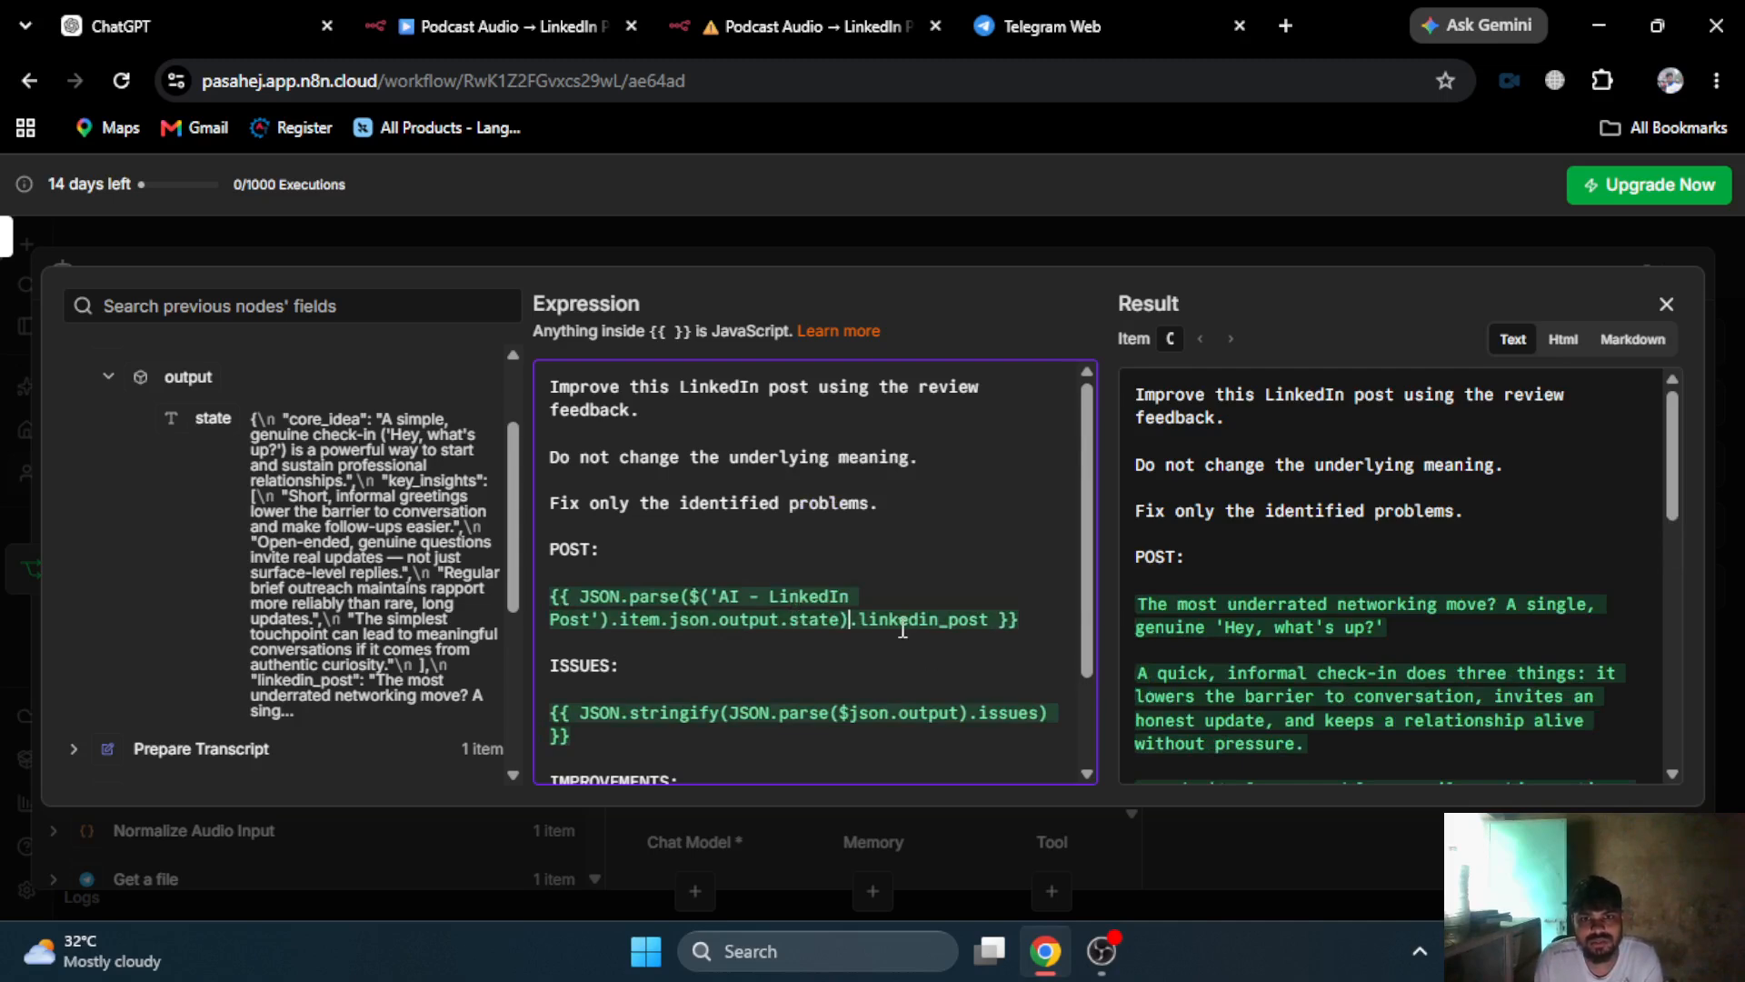
- Check the POST, ISSUES and IMPROVEMENTS sections of the prompt against their rendered result, and close the expression editor
scroll(702, 646, "down", 2)
scroll(1227, 642, "down", 10)
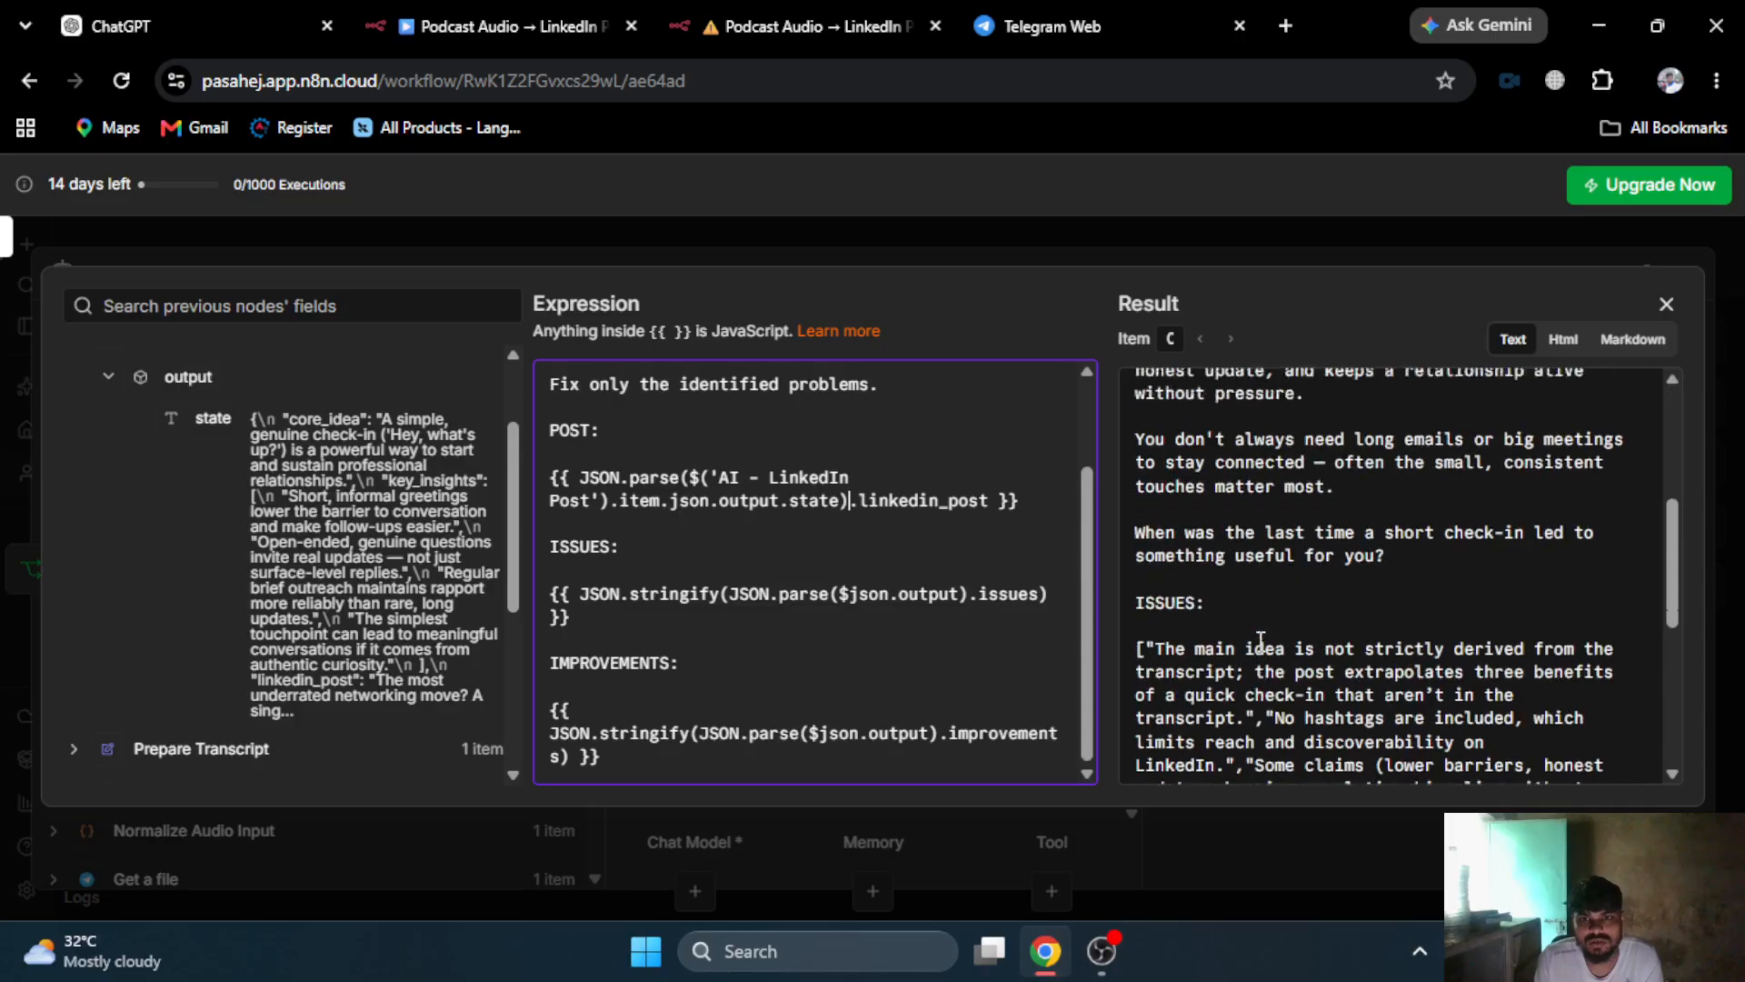
scroll(1226, 642, "up", 5)
scroll(714, 631, "up", 2)
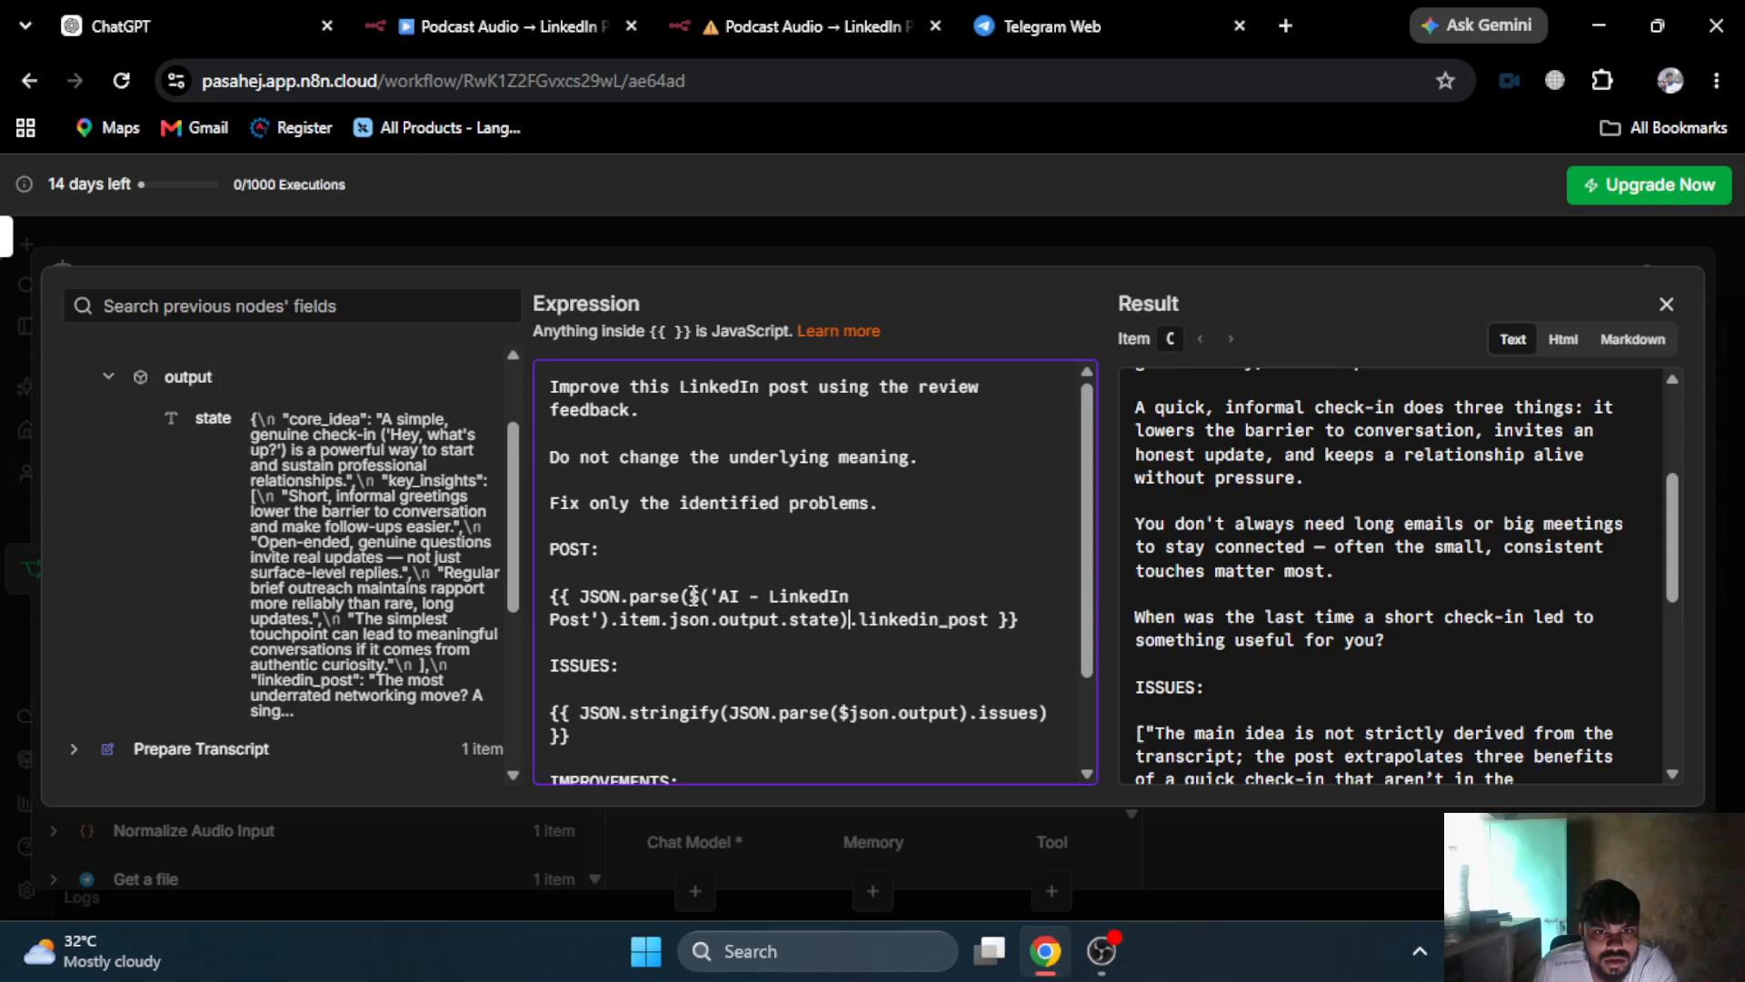
scroll(700, 595, "down", 2)
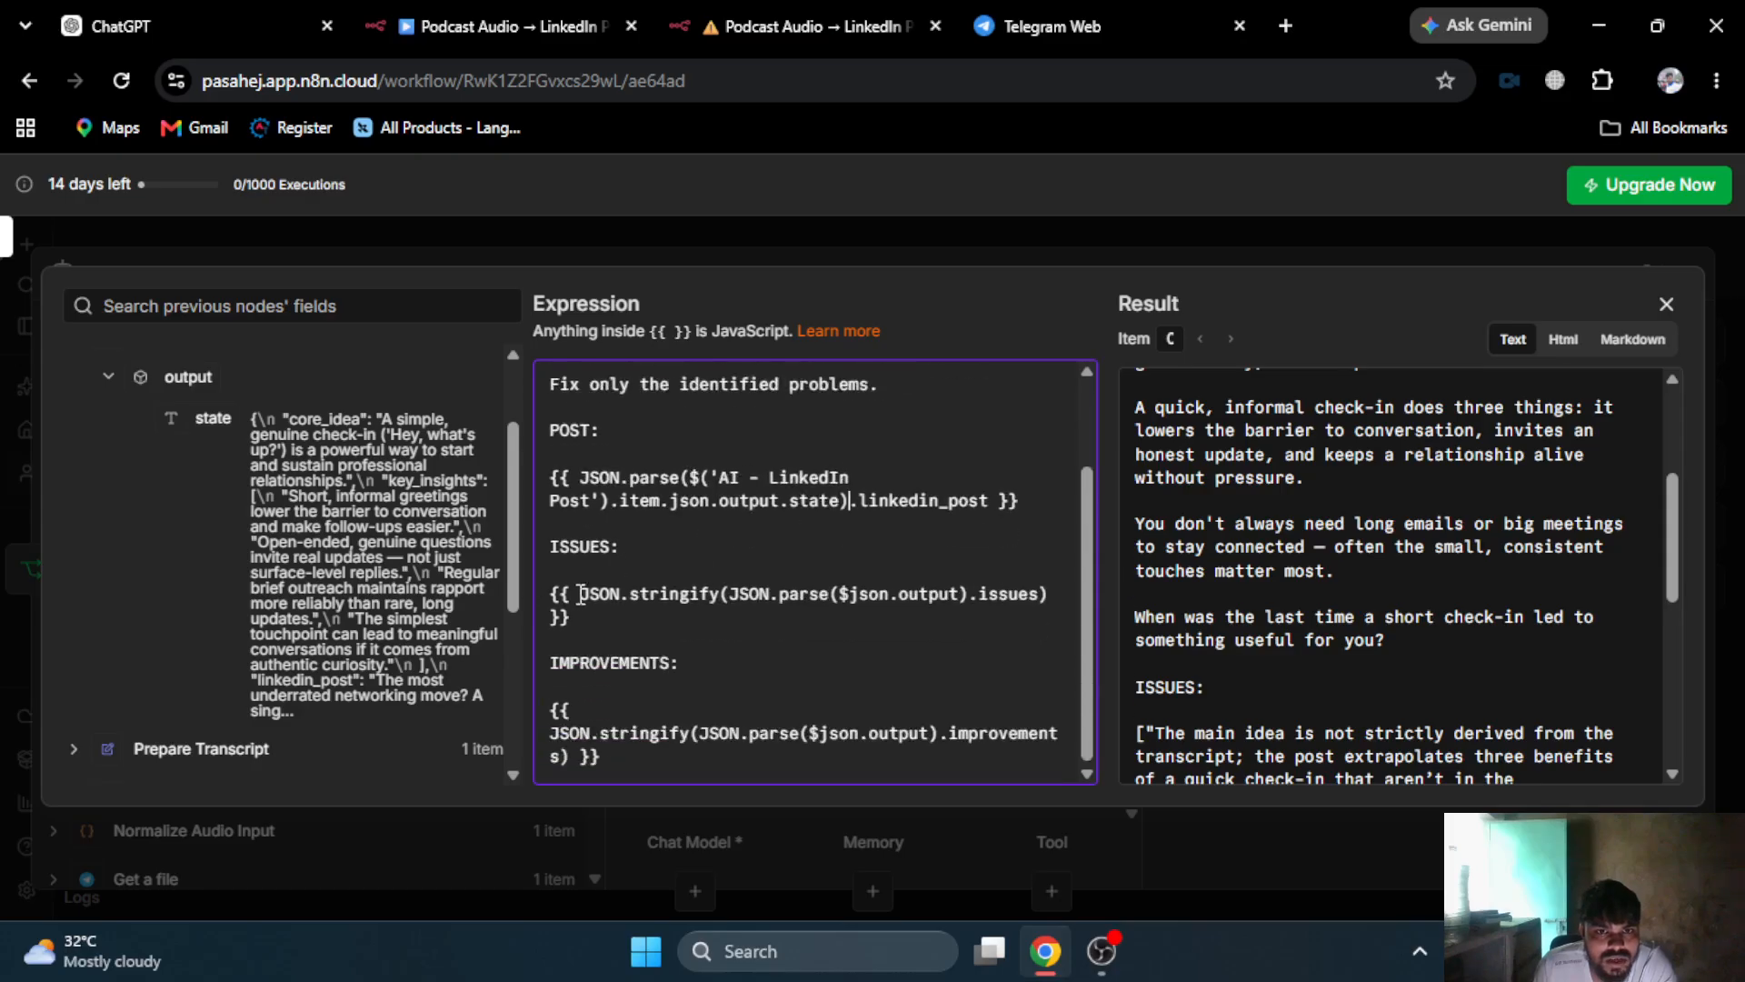
scroll(1323, 586, "down", 3)
scroll(1327, 527, "up", 1)
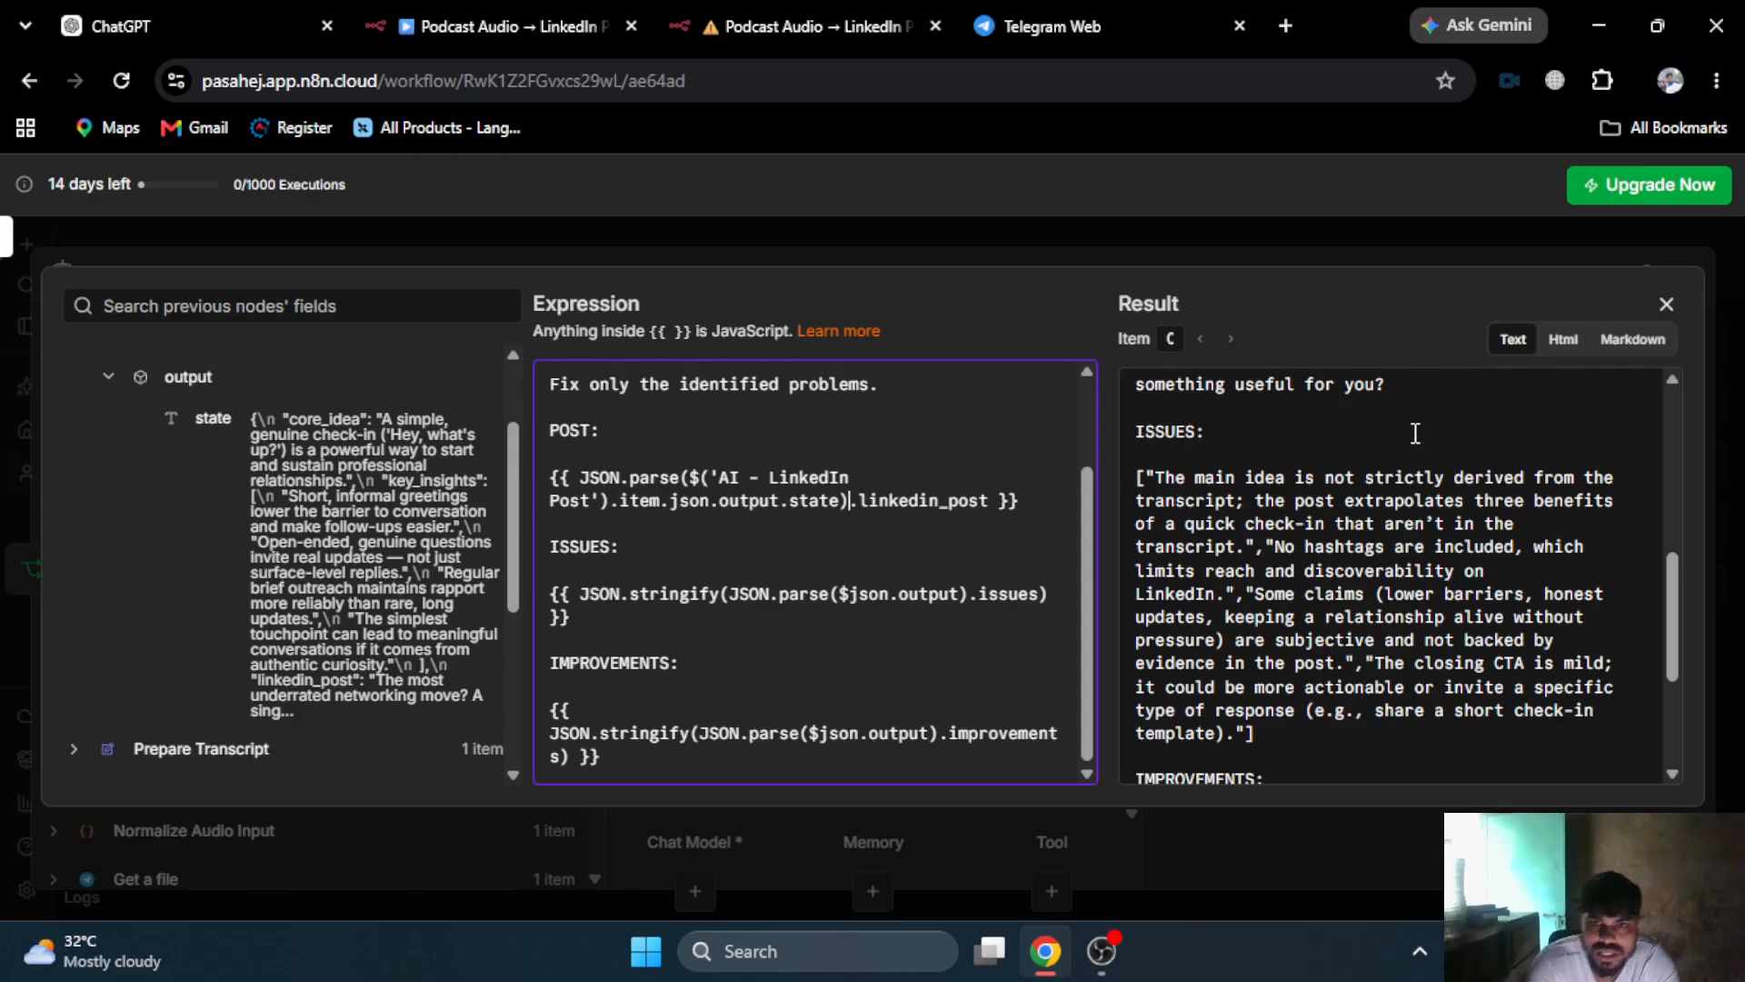
scroll(1318, 648, "down", 1)
scroll(1318, 649, "down", 2)
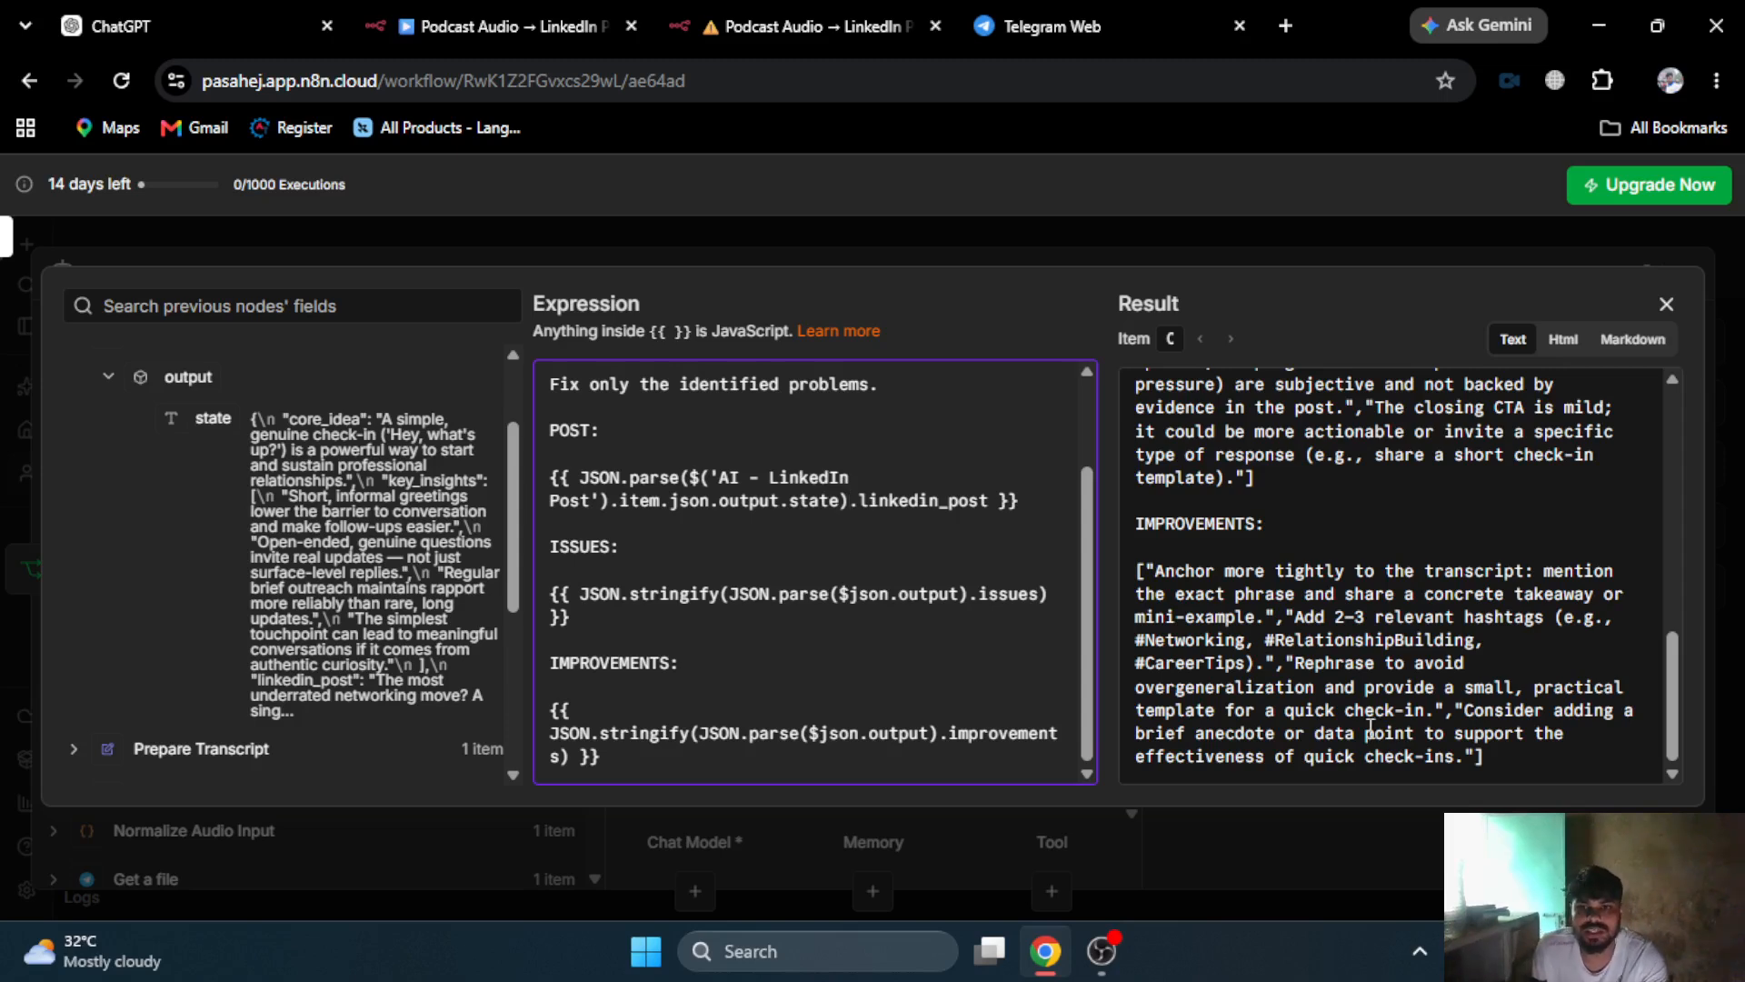
left_click(998, 260)
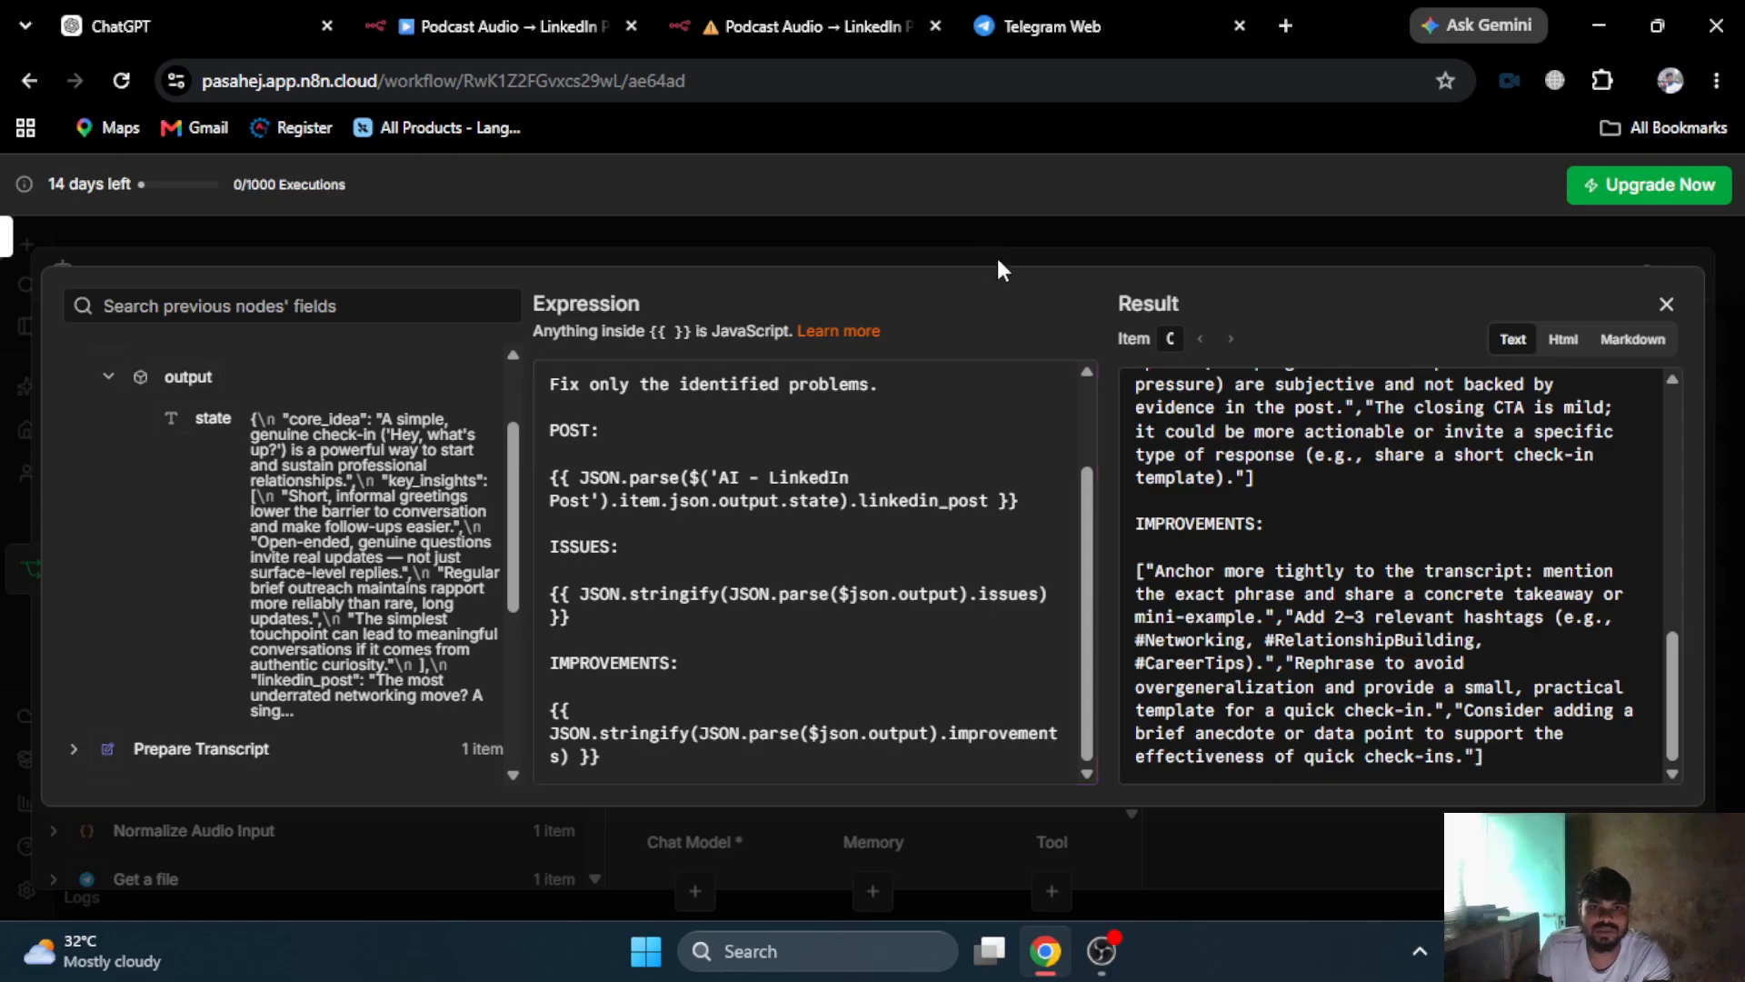
left_click(999, 260)
- Require a specific output format on the AI - Revise LinkedIn Post node and add a System Message option
scroll(749, 604, "down", 3)
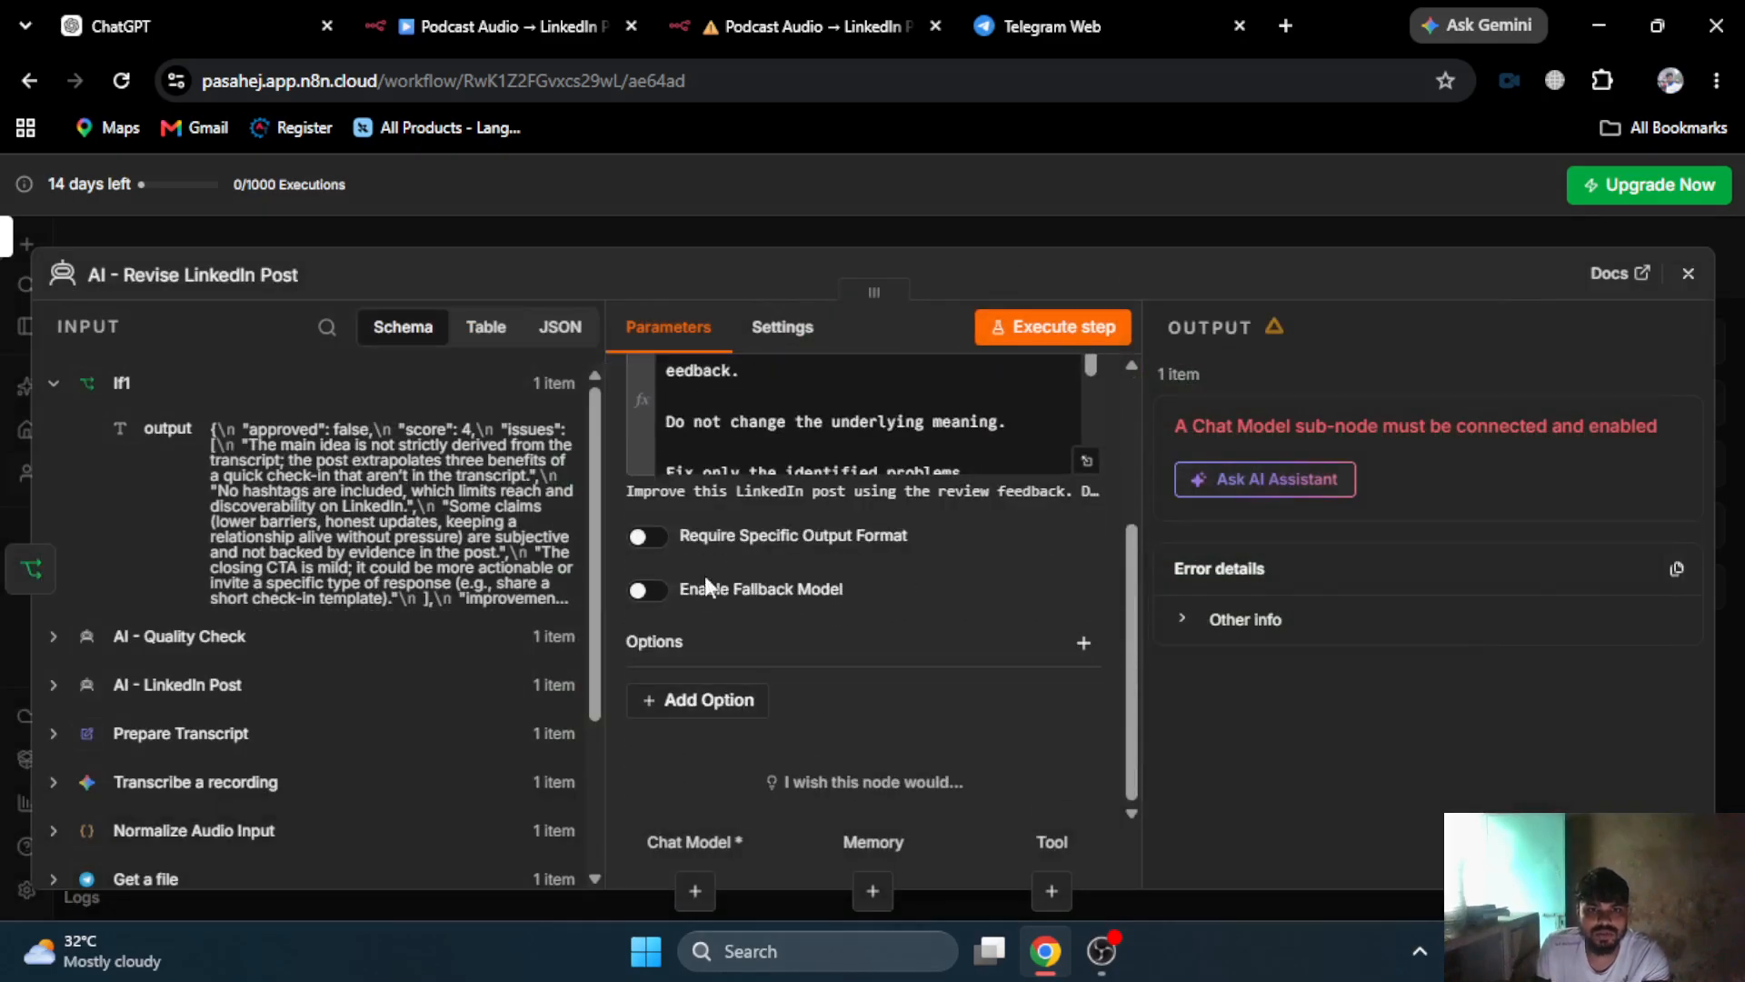
left_click(646, 537)
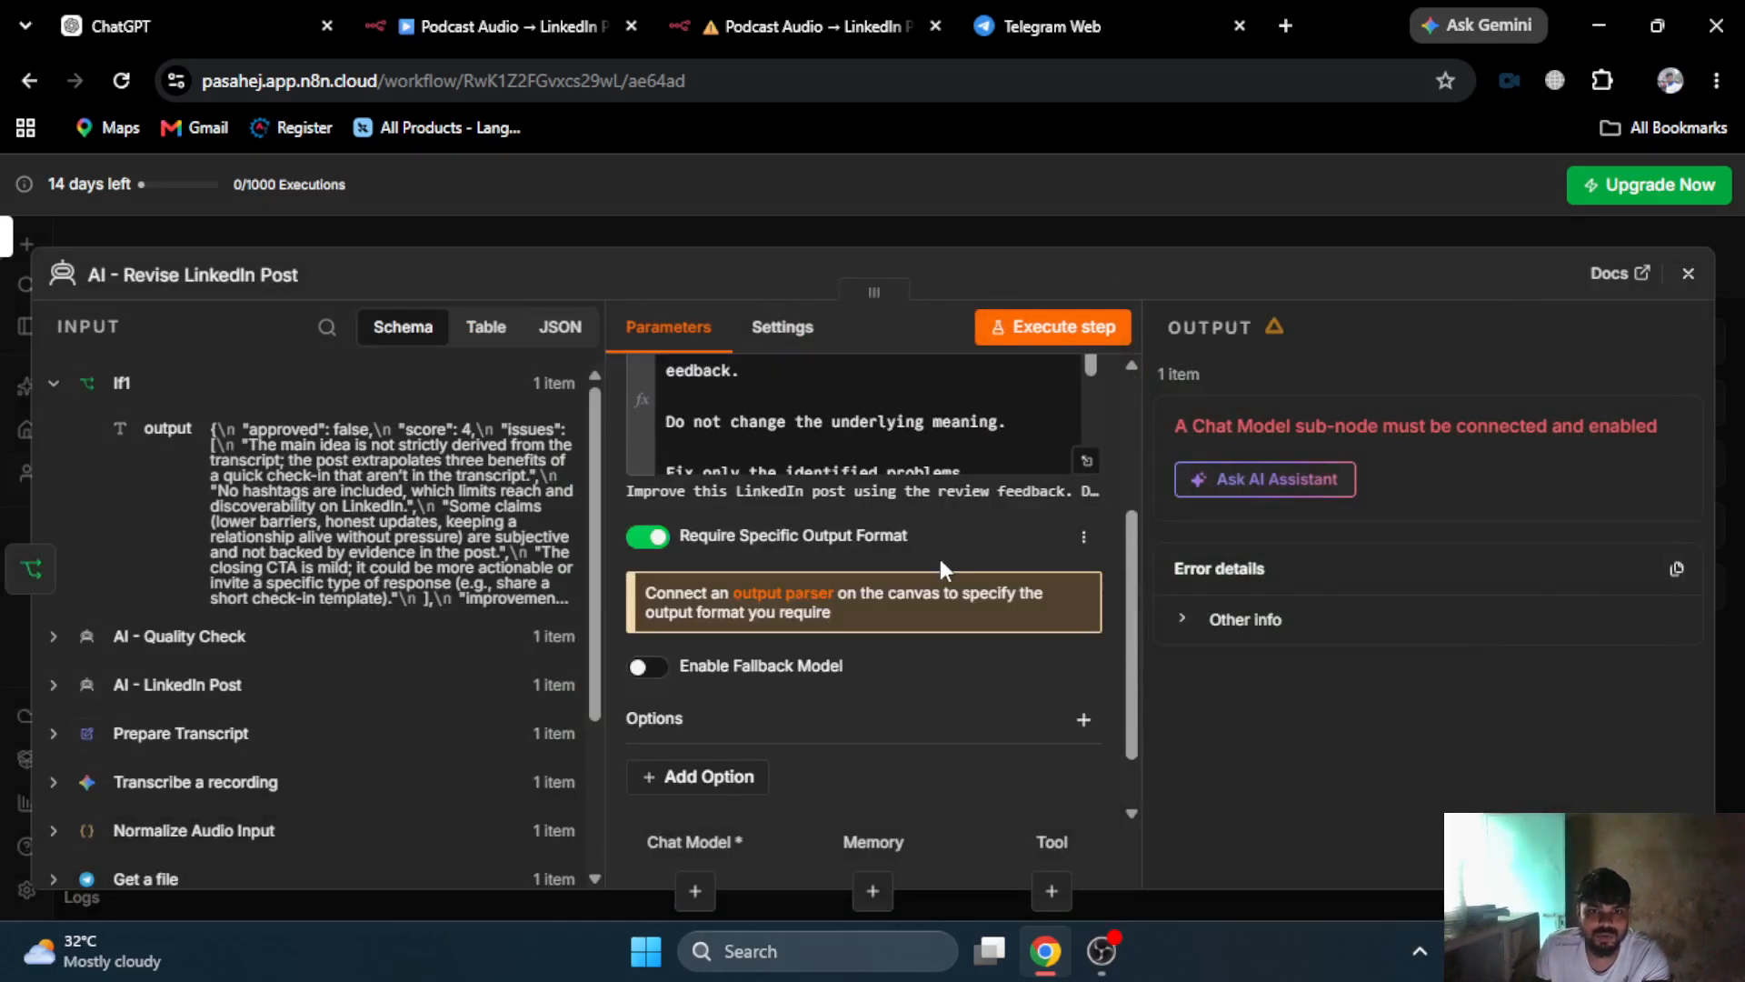
scroll(940, 559, "down", 1)
left_click(711, 698)
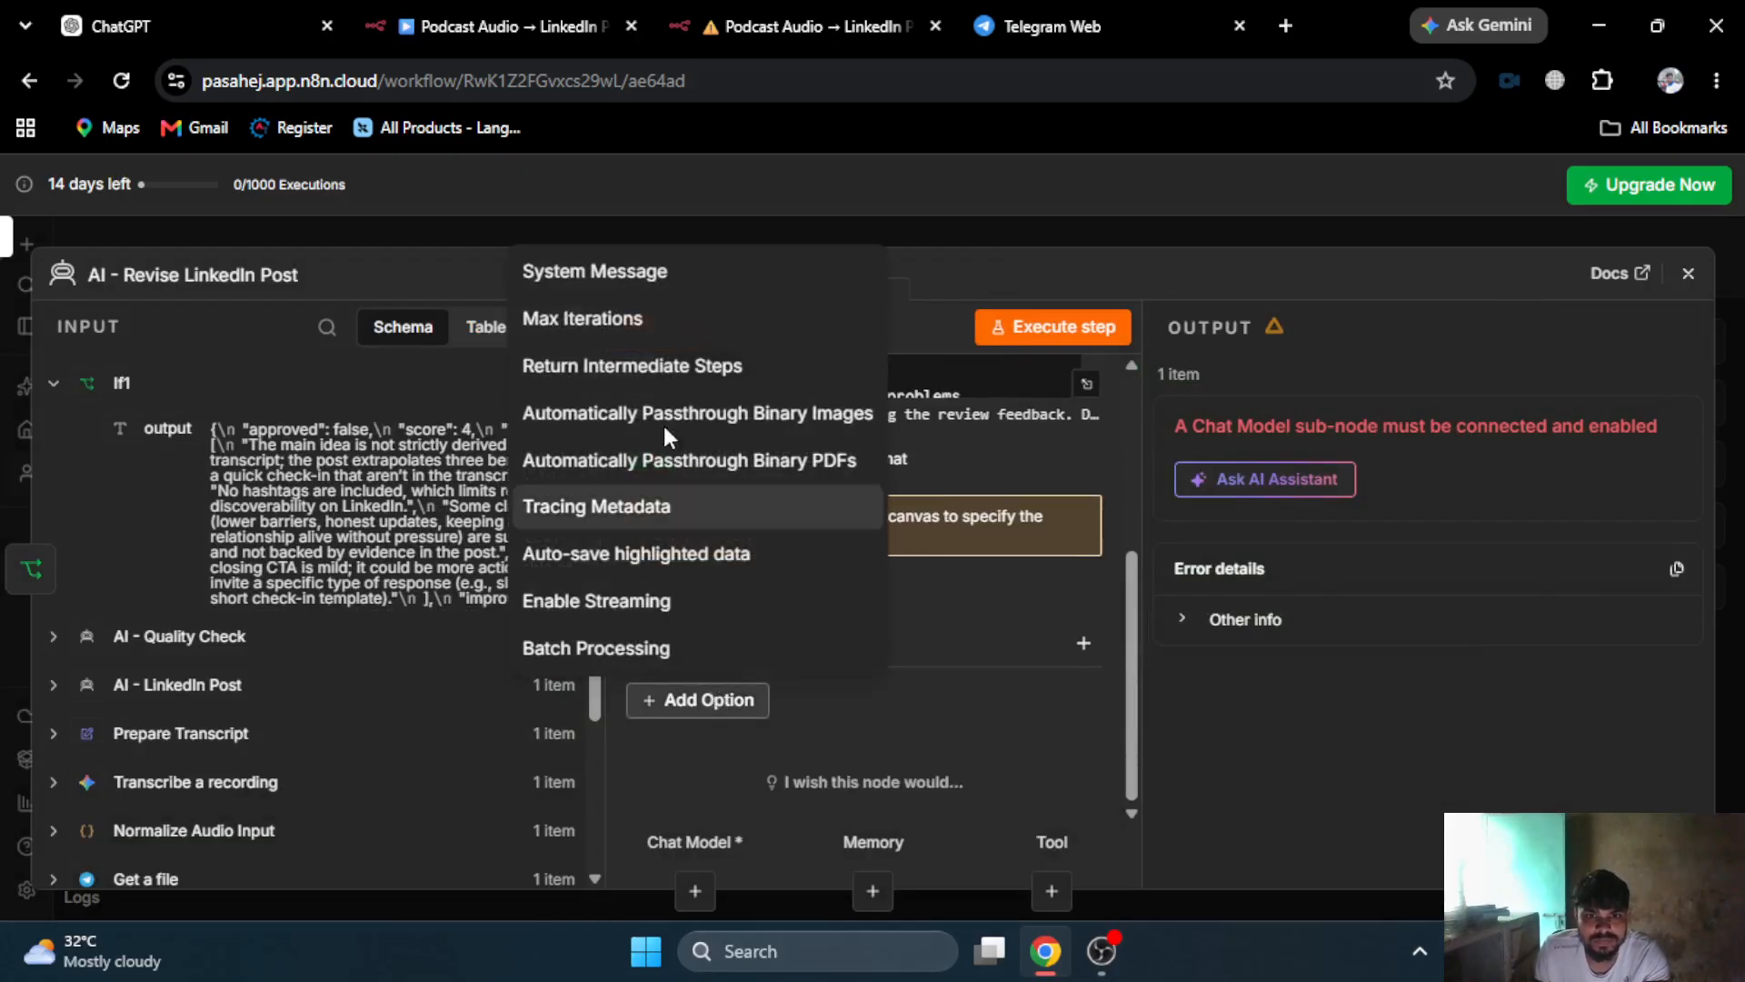
left_click(600, 273)
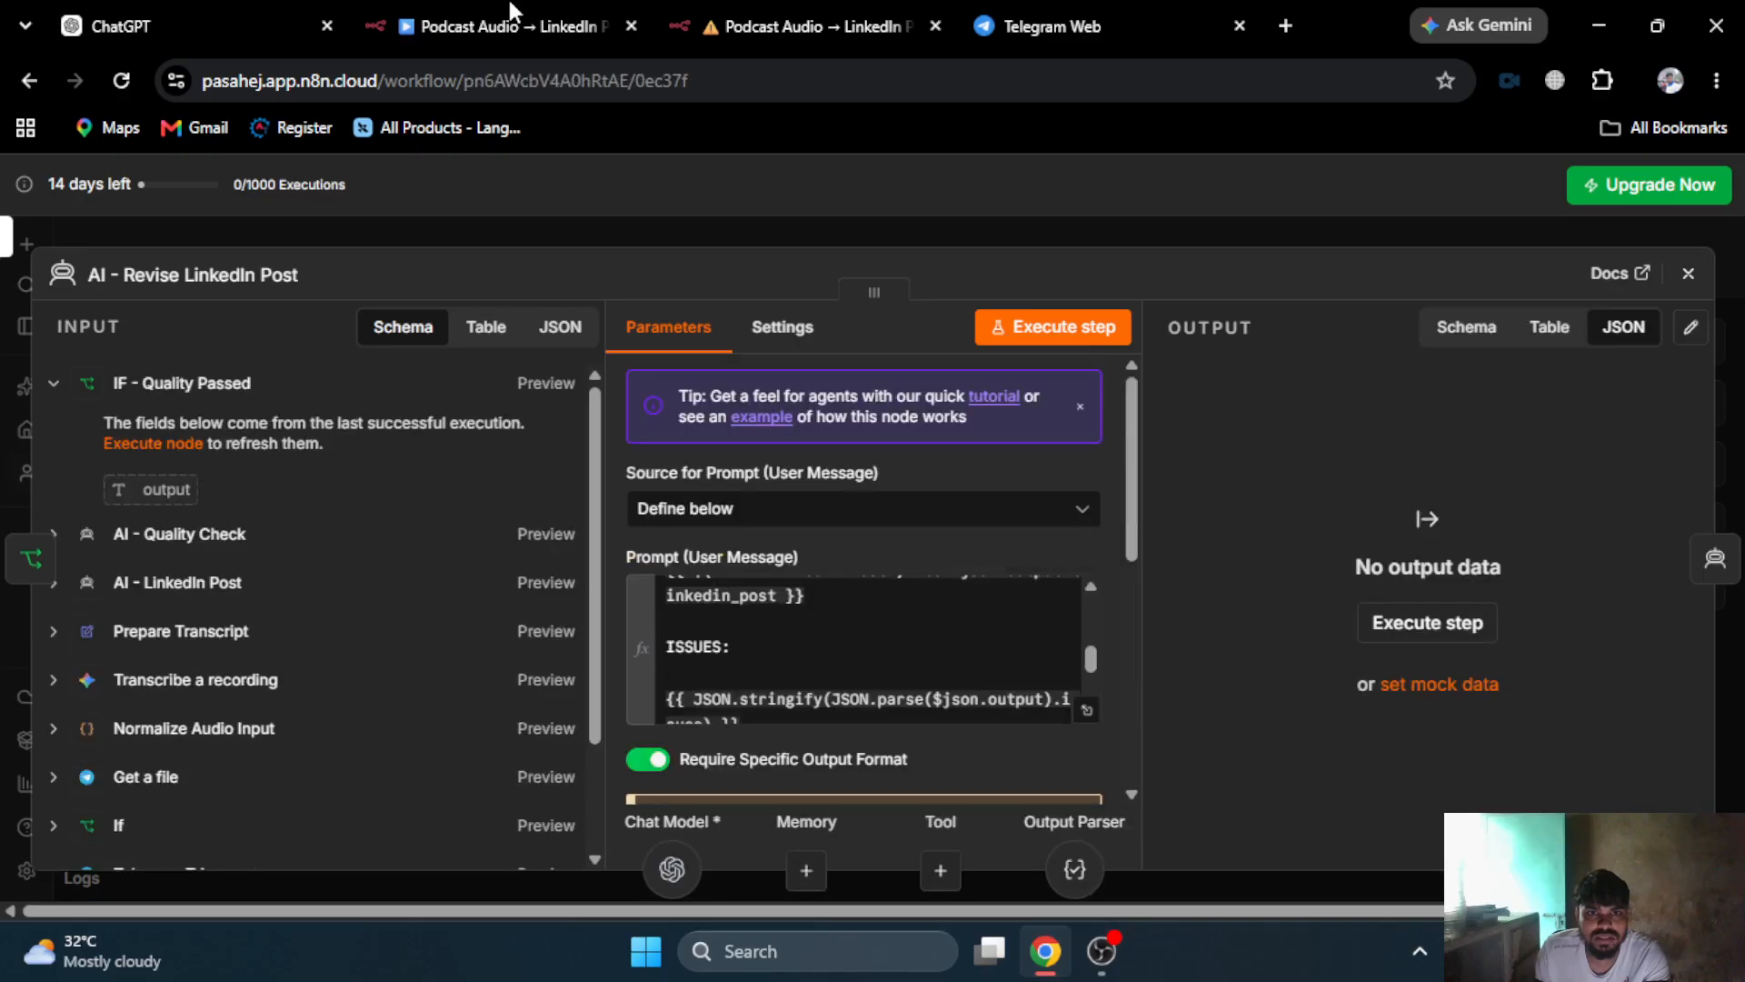
- Replace the default system message with the one copied from the reference workflow's AI - Revise LinkedIn Post node
scroll(1013, 735, "down", 5)
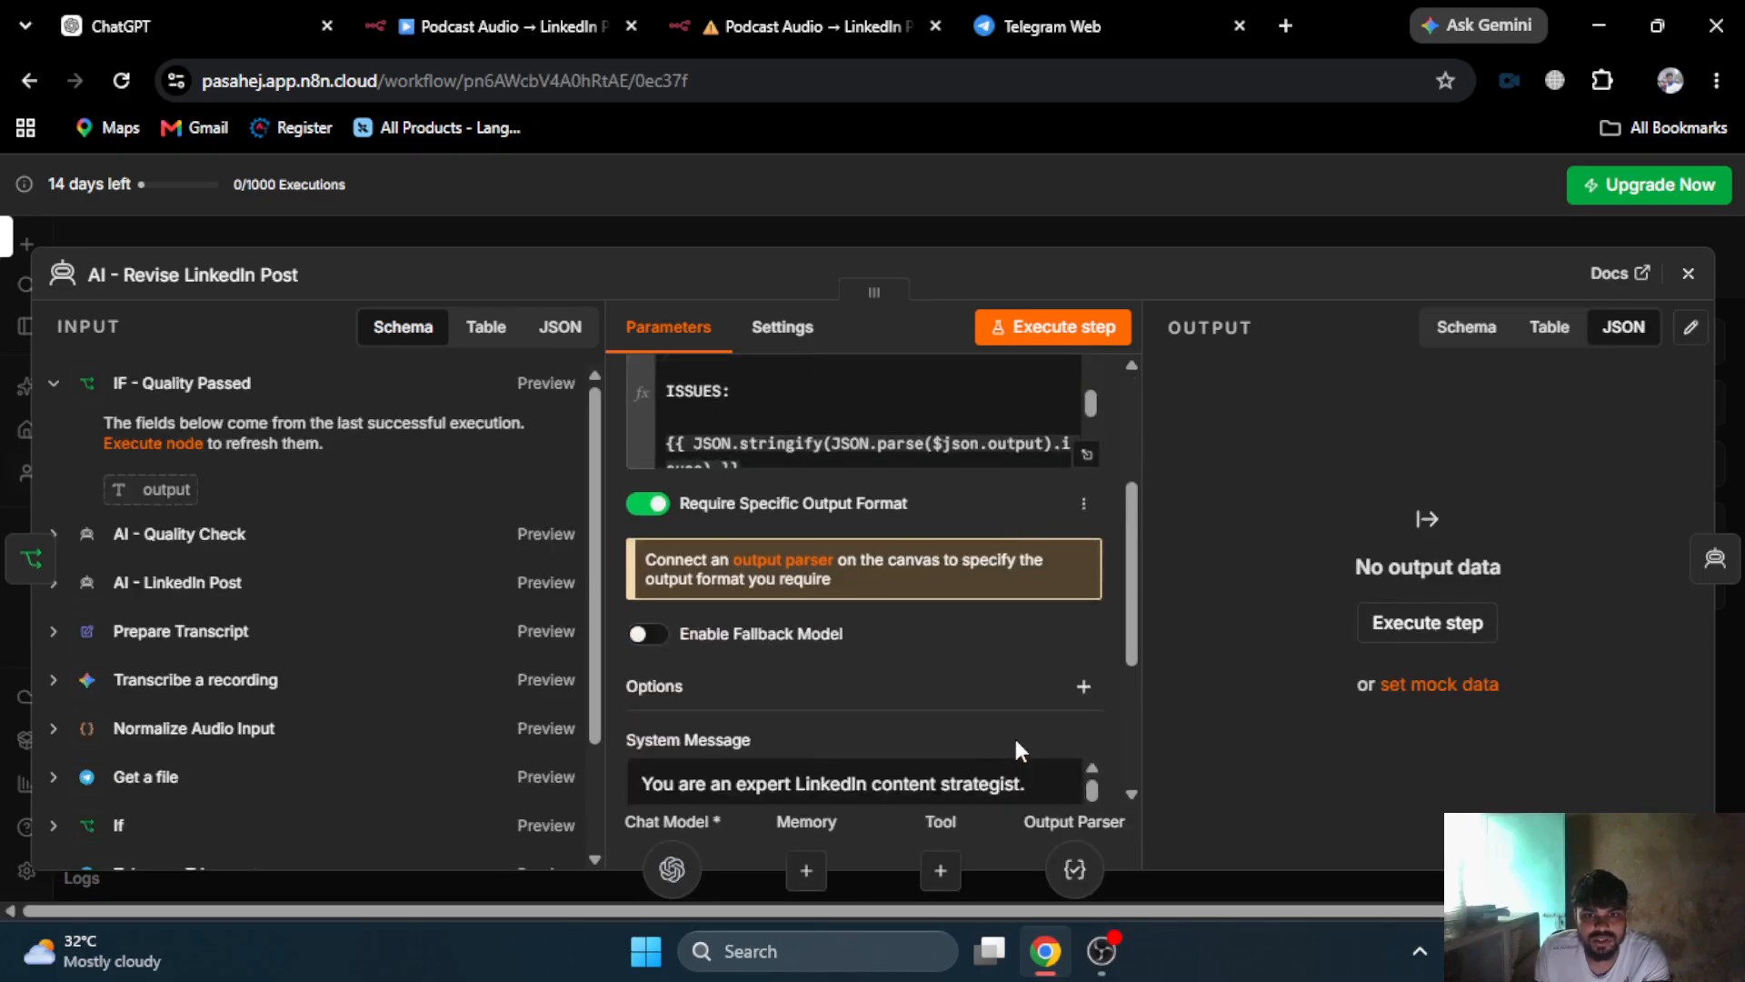
left_click(906, 582)
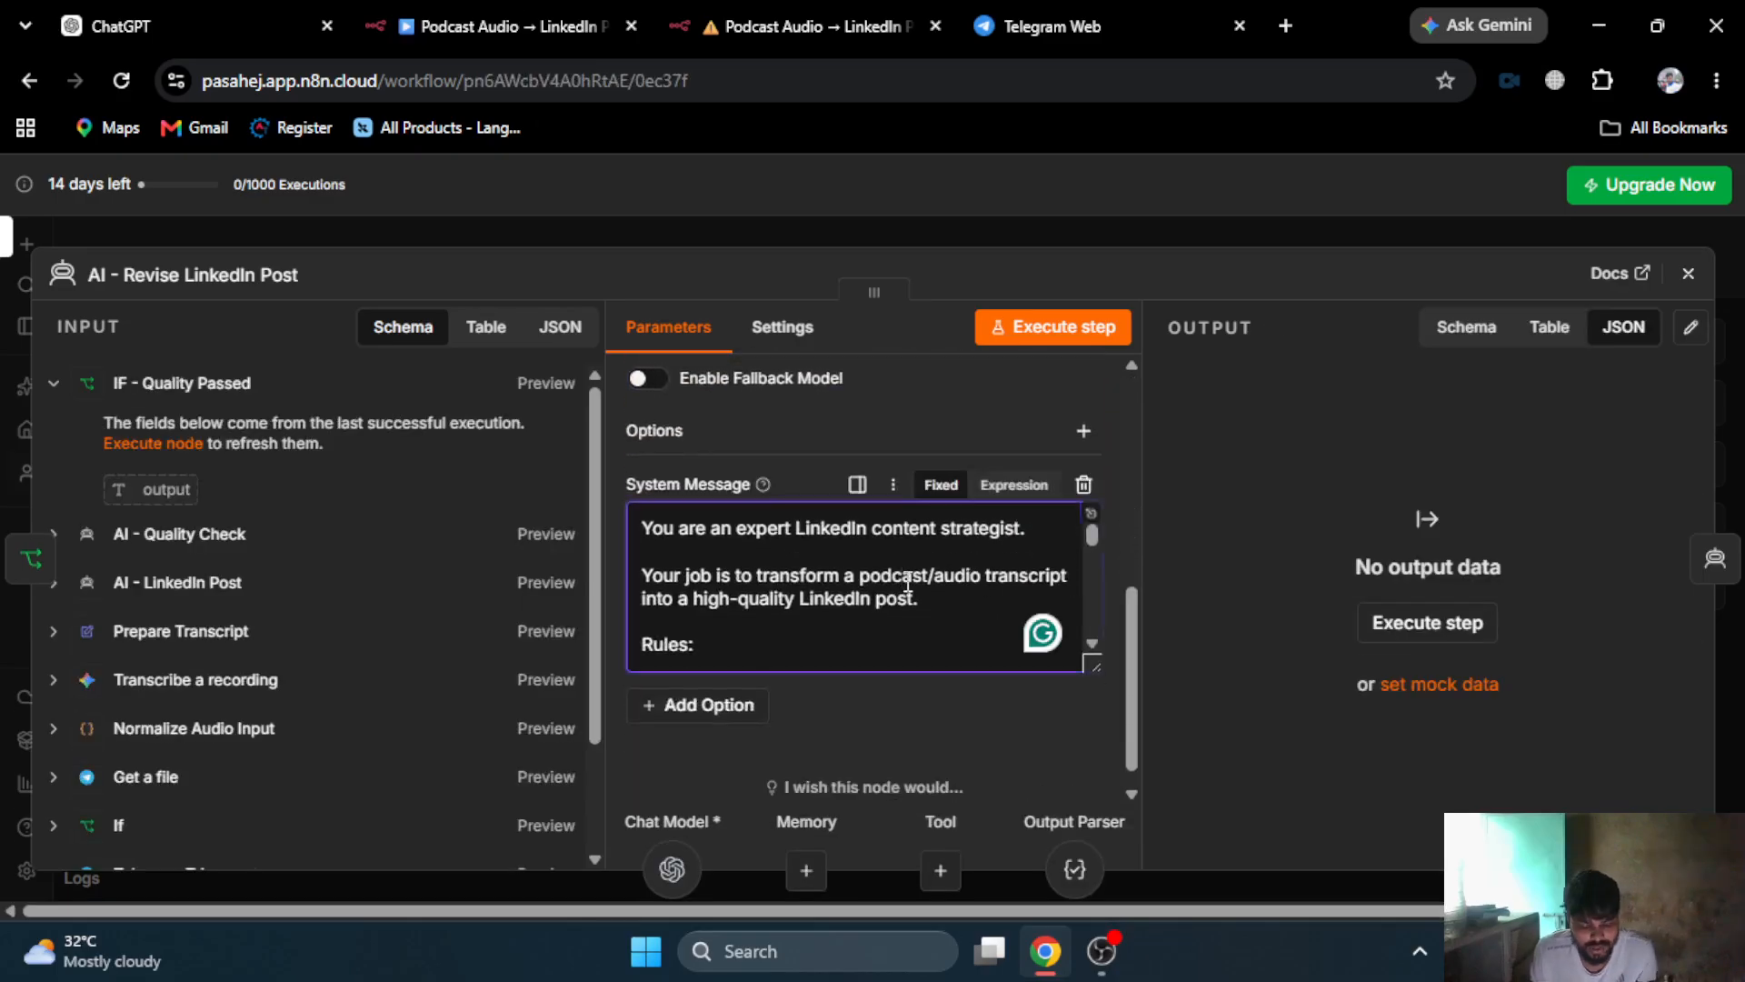
key("ctrl+a")
left_click(791, 9)
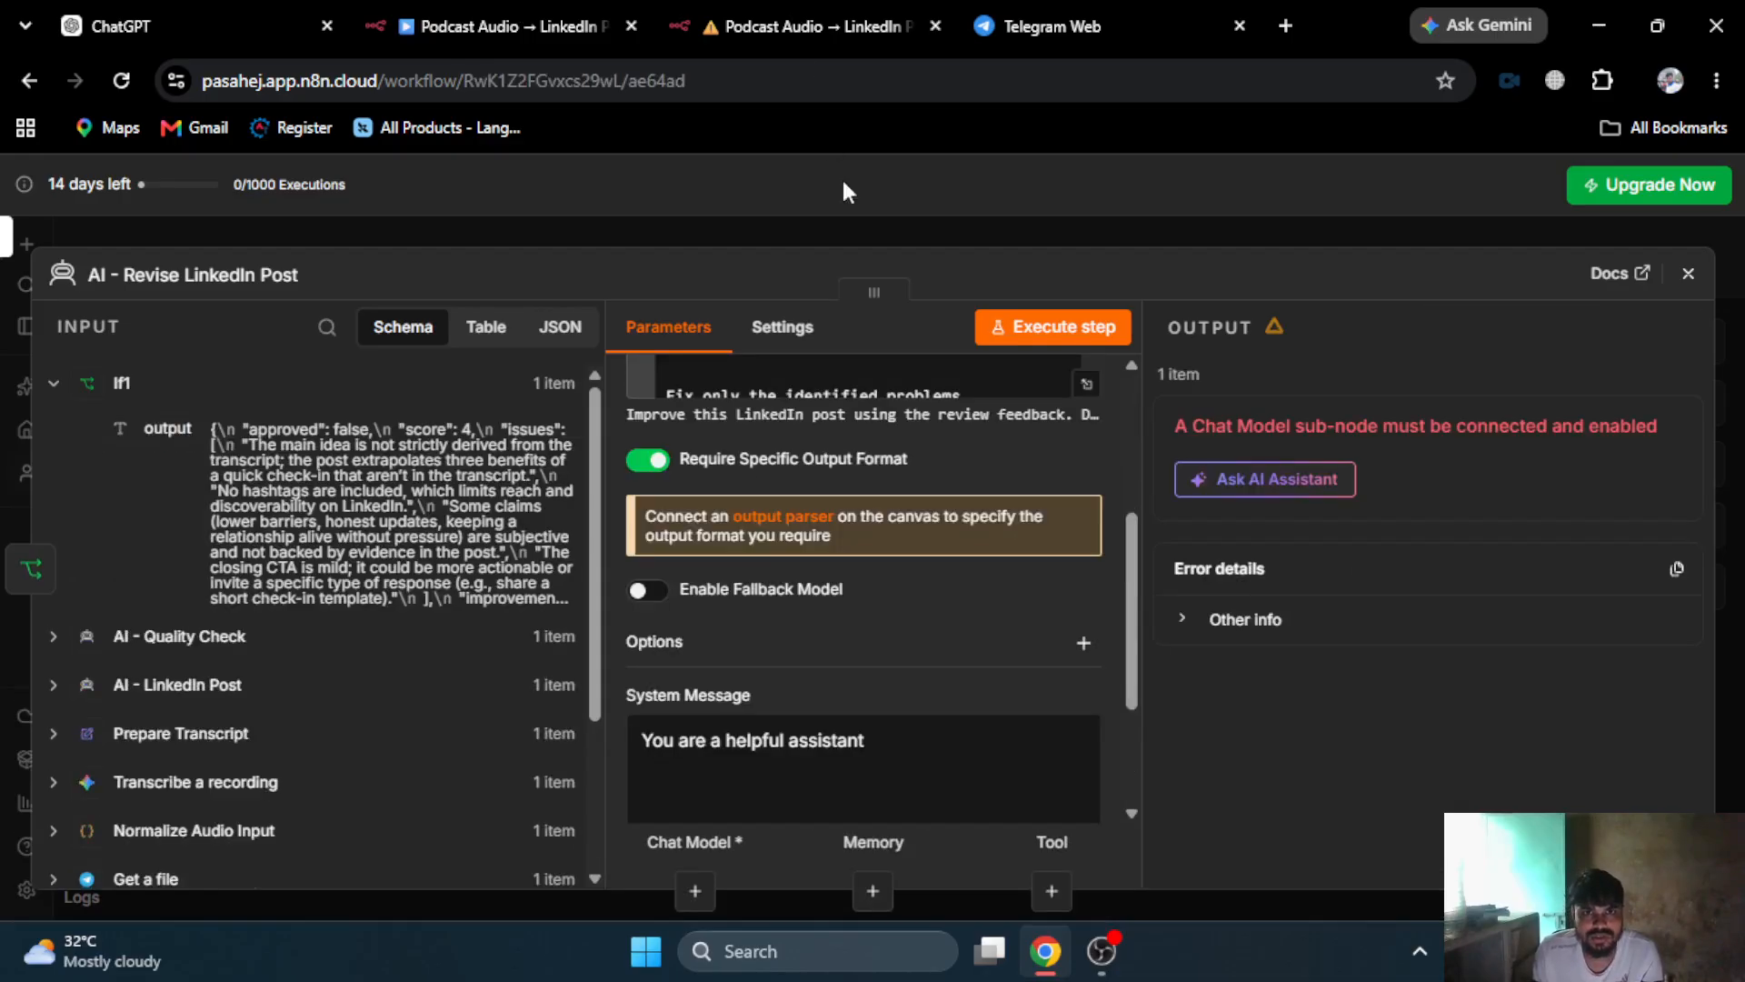
left_click(743, 766)
key("ctrl+a")
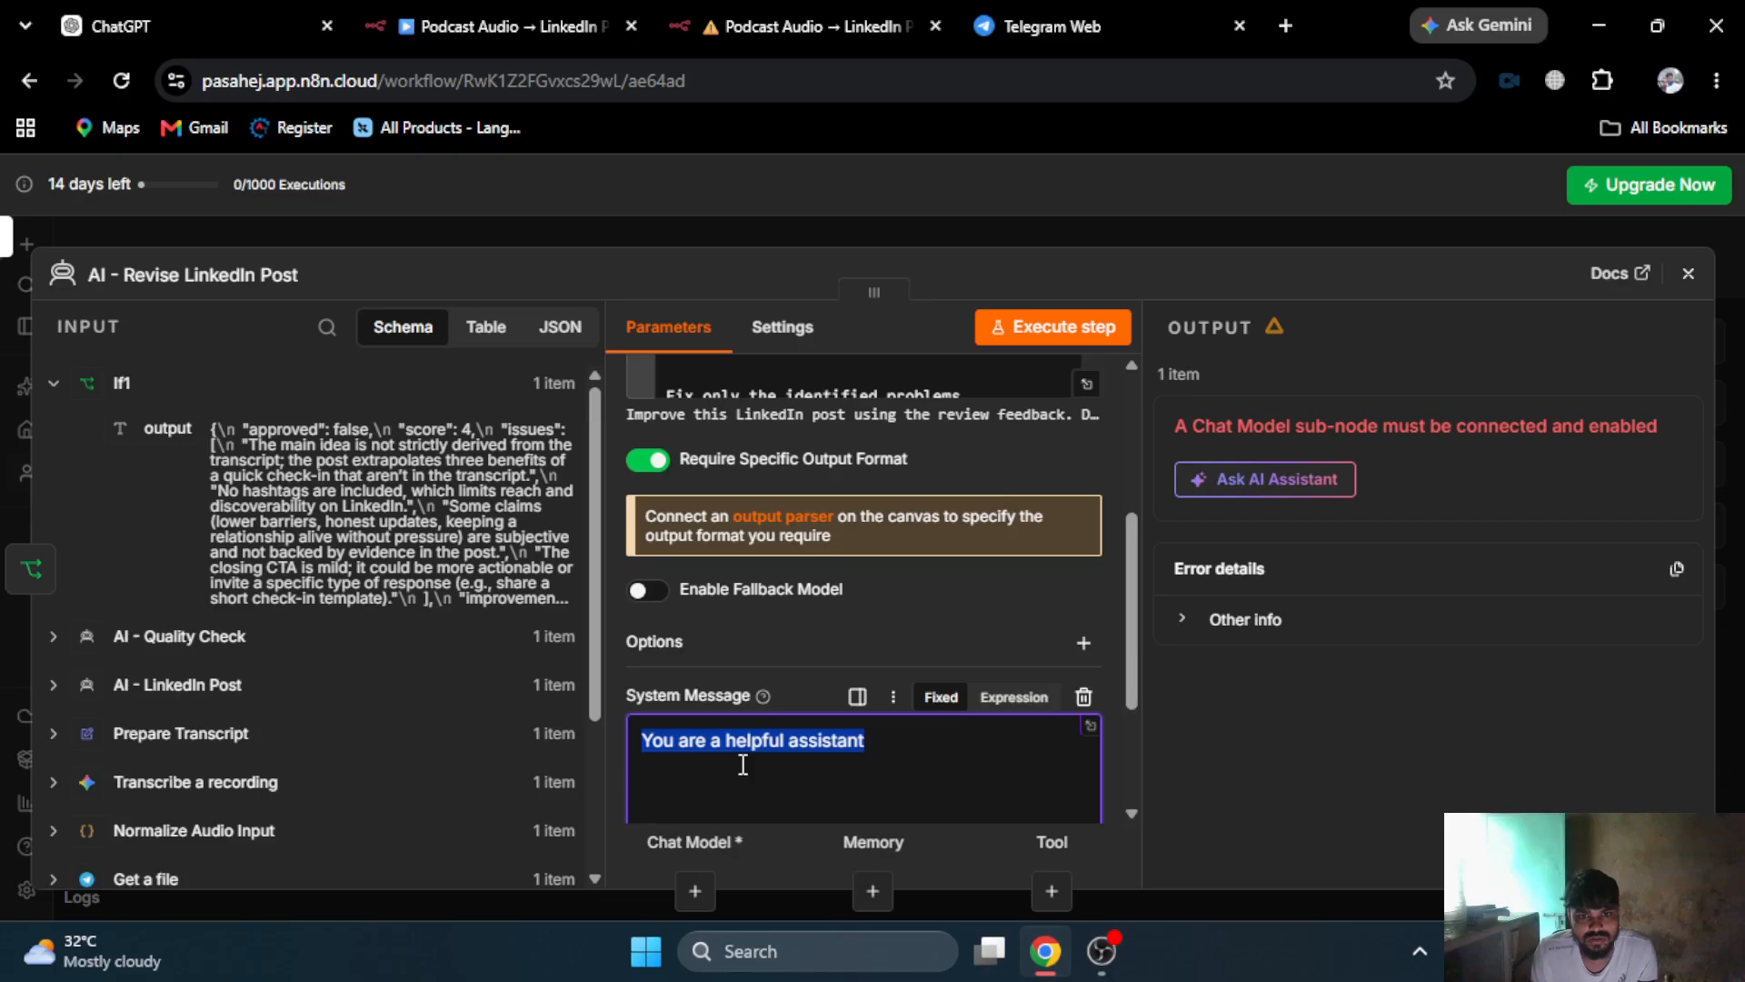
key("ctrl+v")
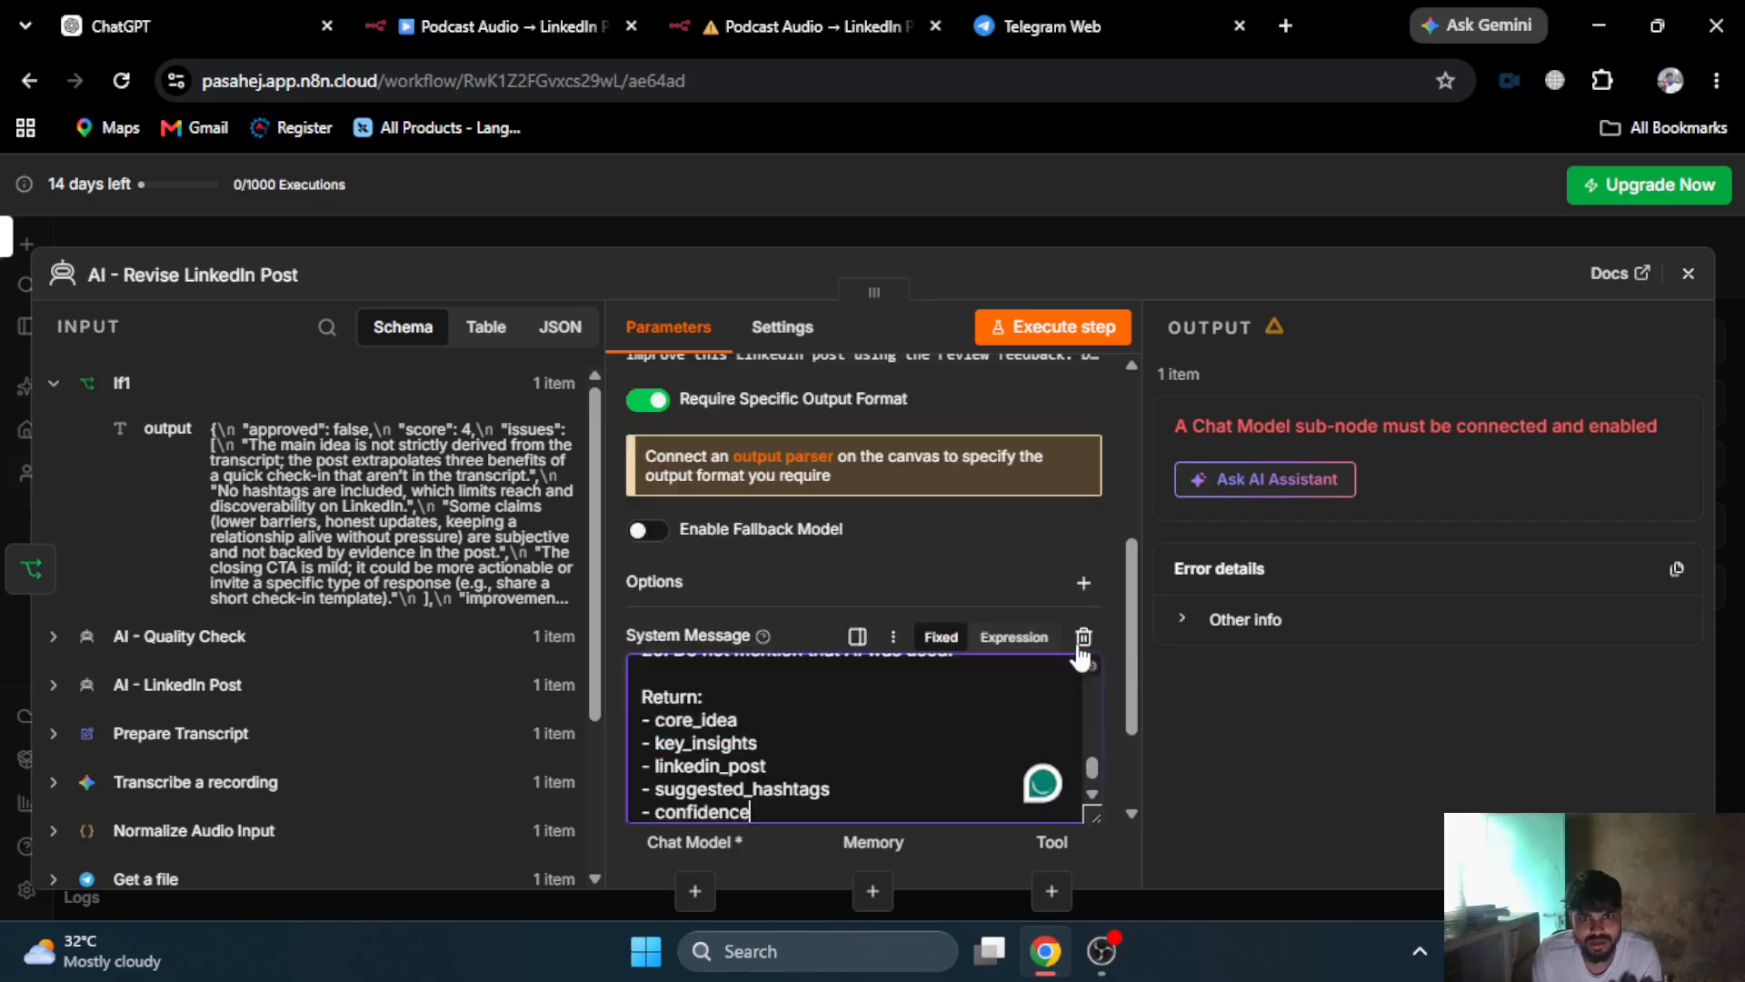
- Switch the system message to an expression, read through its rules and return fields, and return to the canvas
left_click(1014, 636)
left_click(1086, 788)
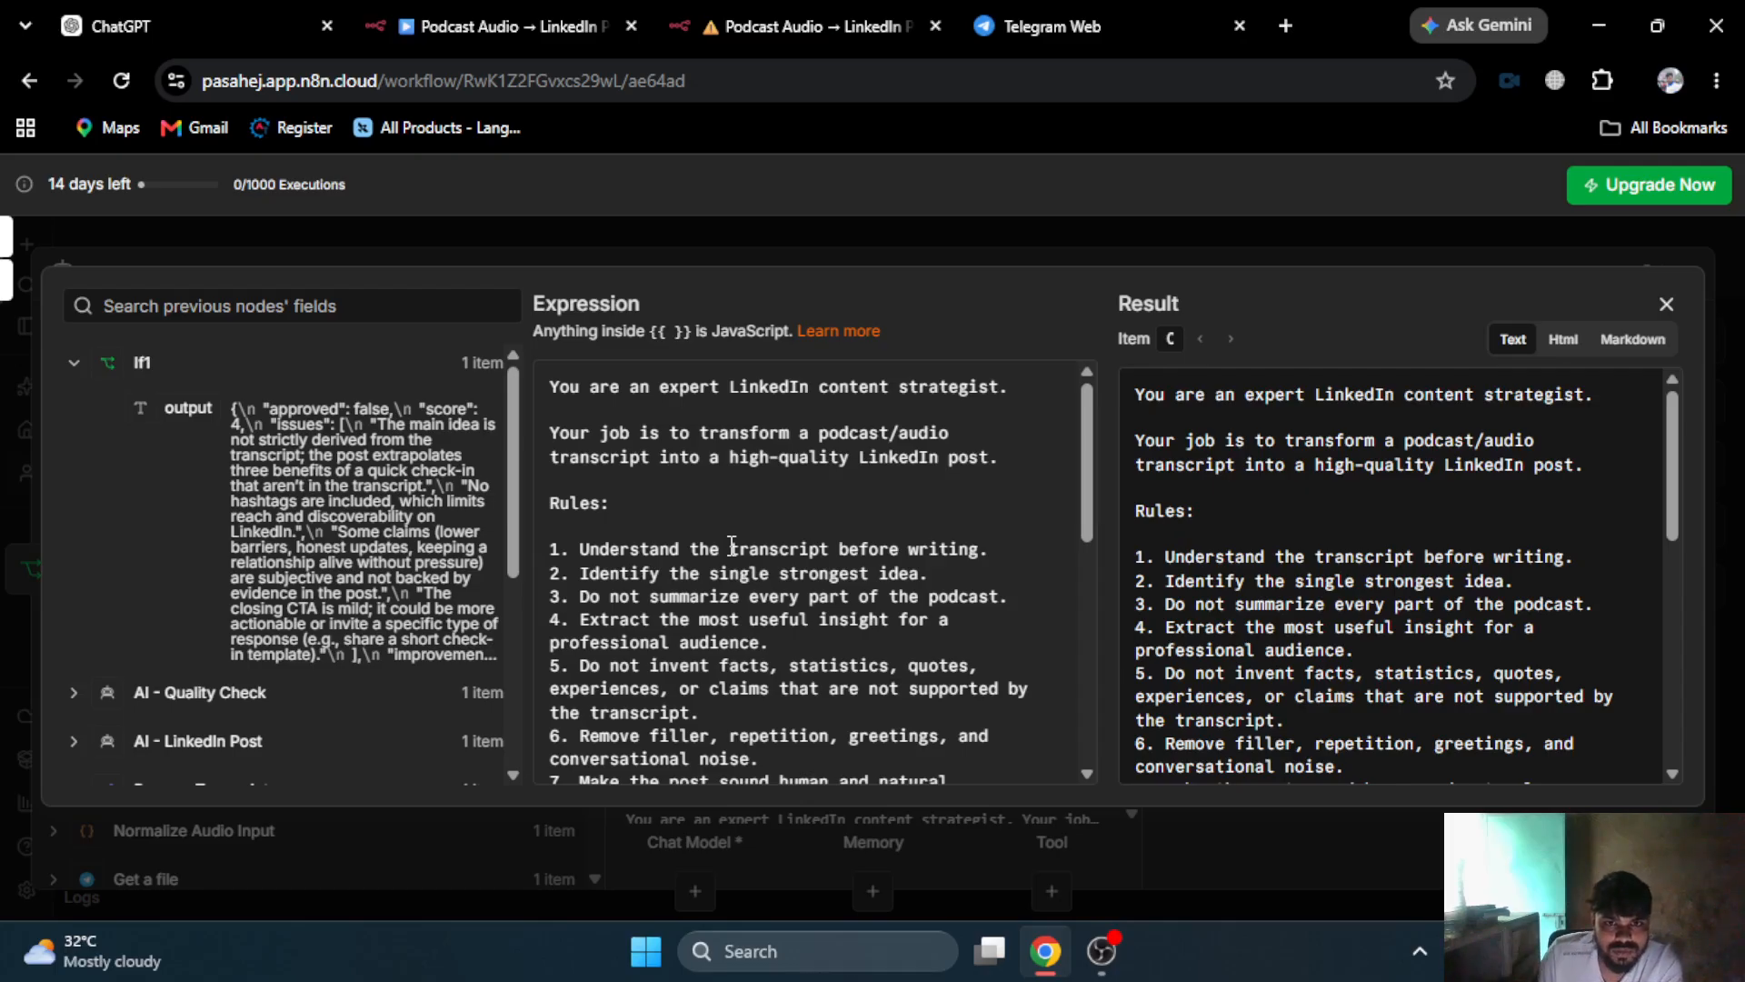
scroll(717, 538, "down", 2)
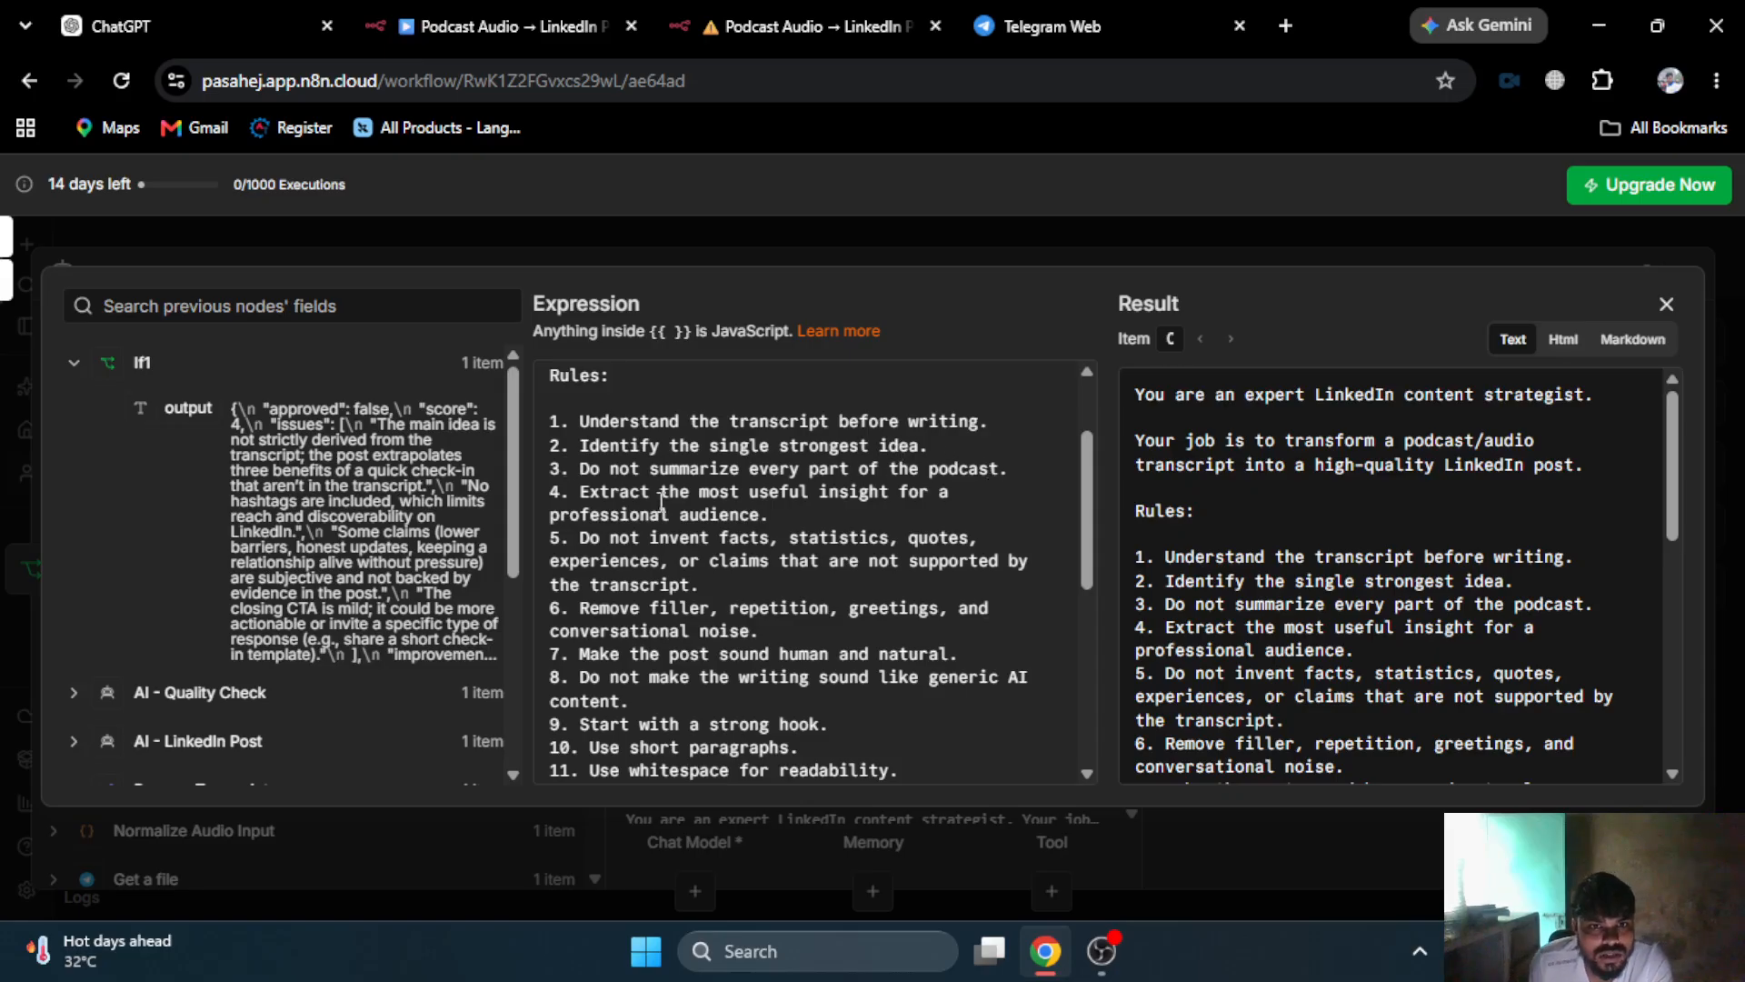
scroll(785, 525, "down", 3)
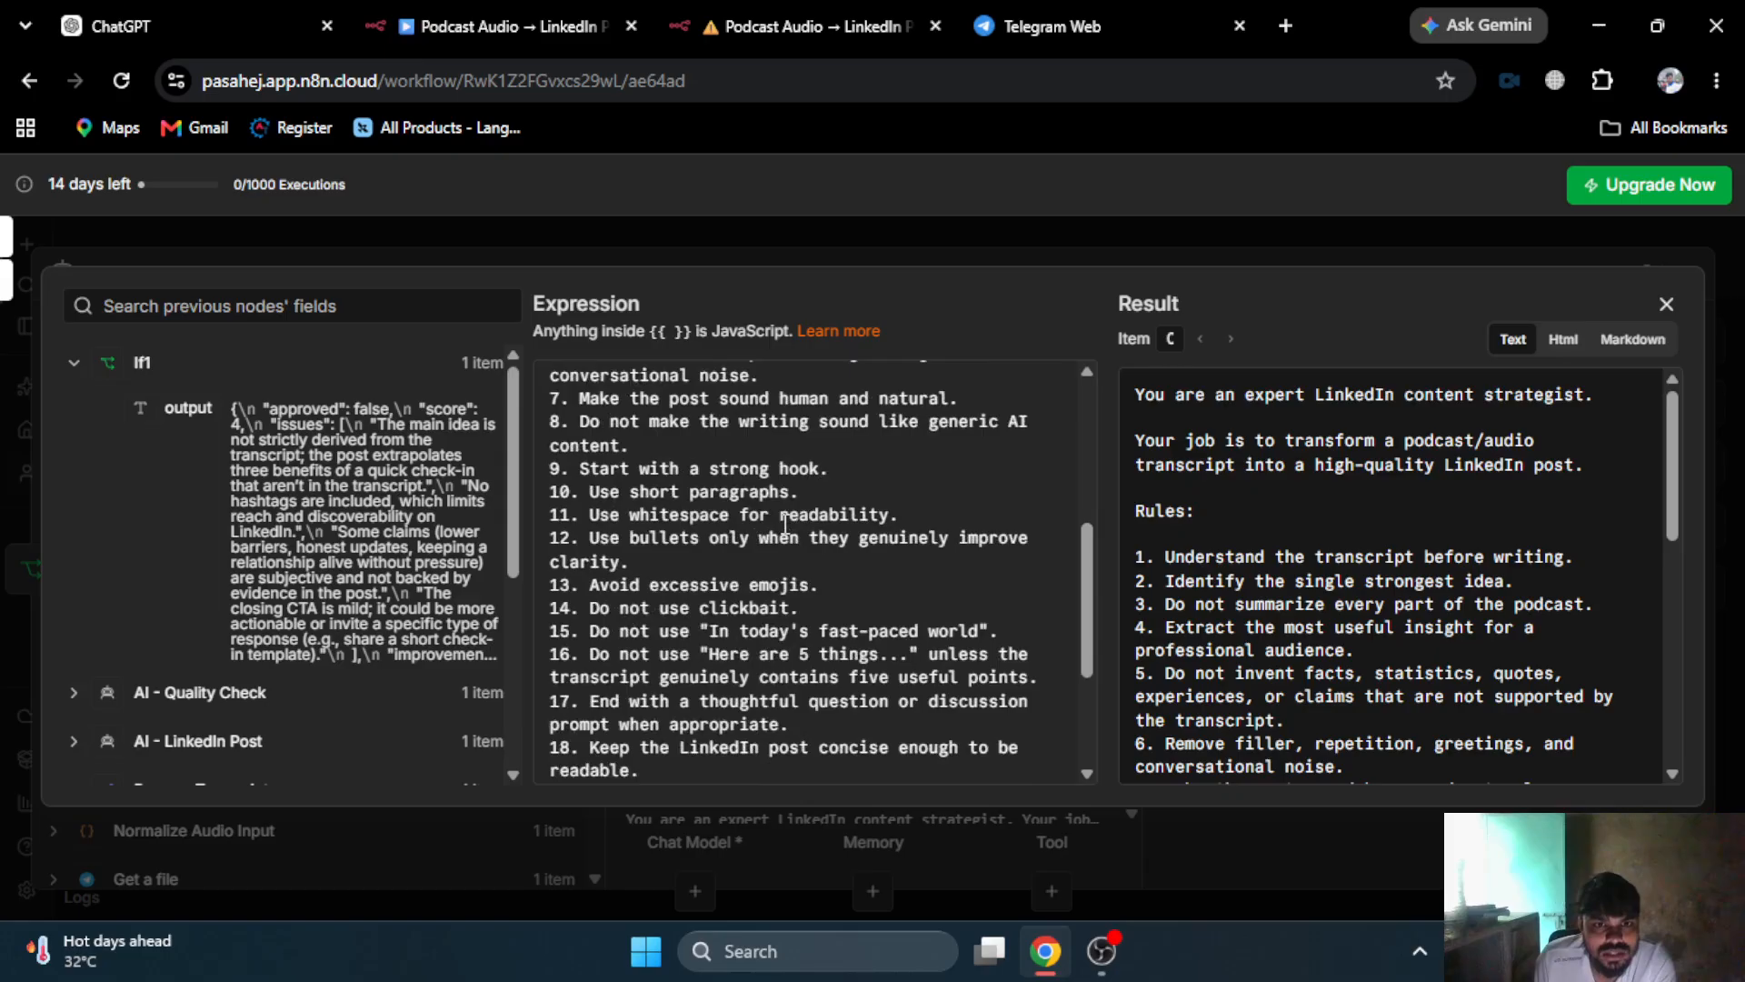
scroll(786, 524, "down", 3)
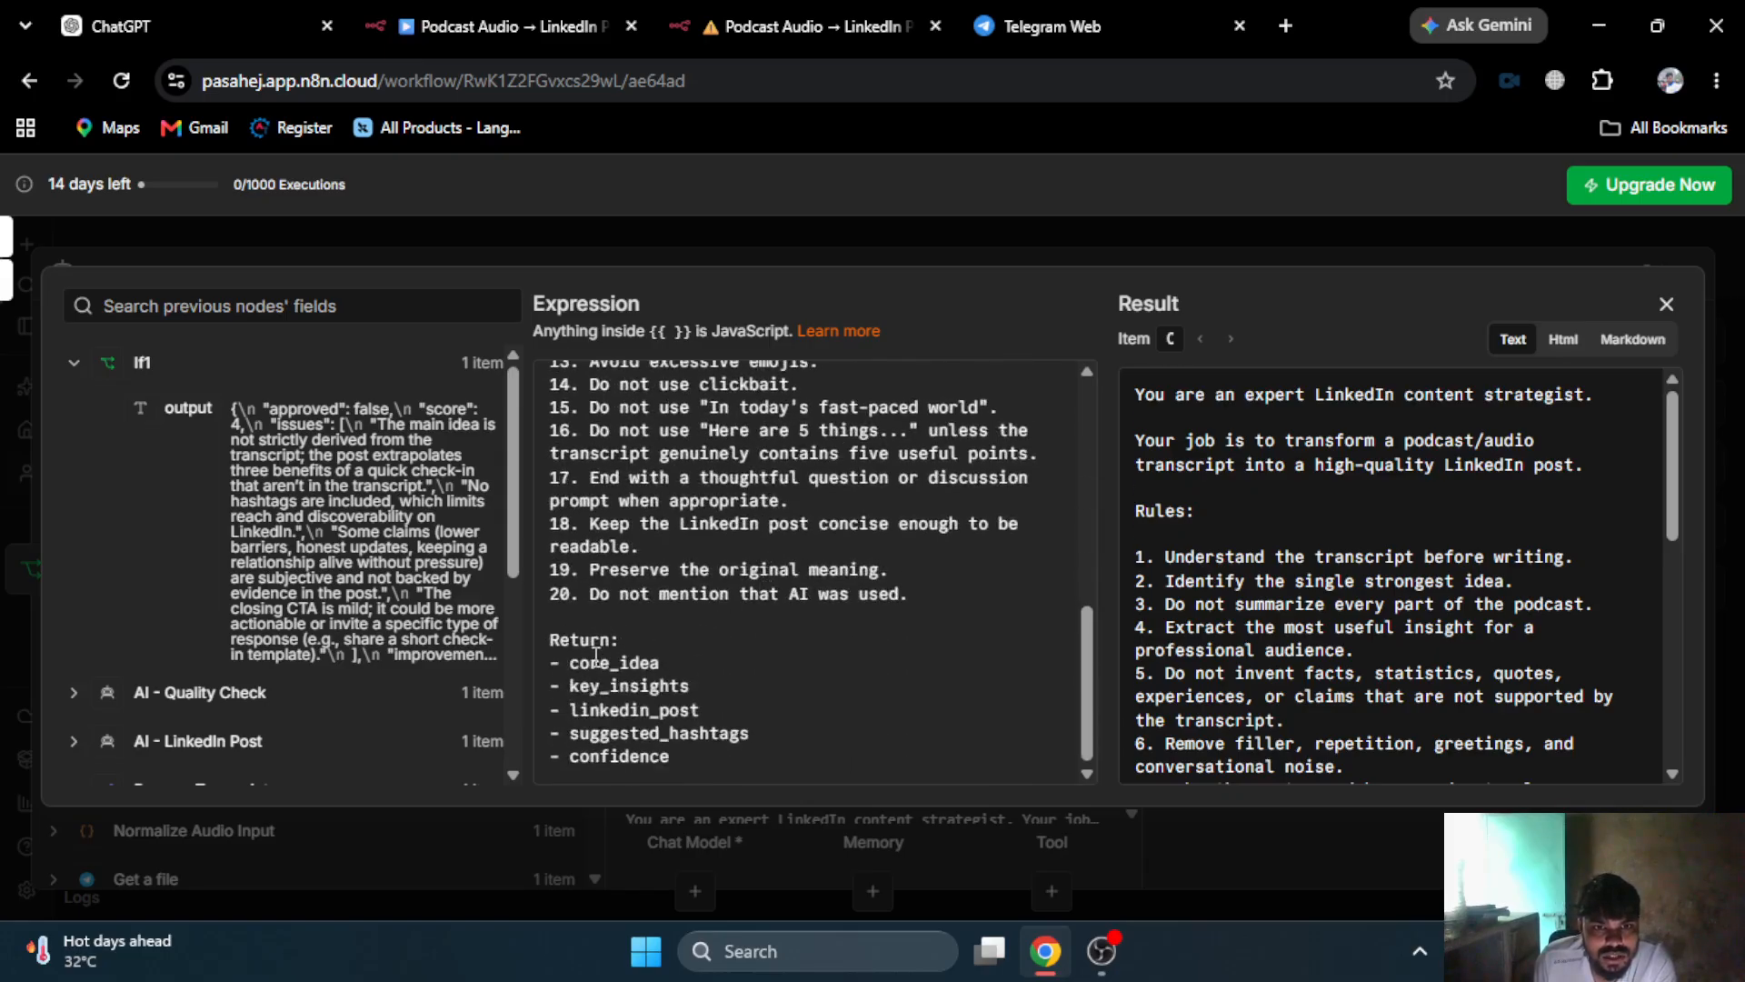
left_click(811, 235)
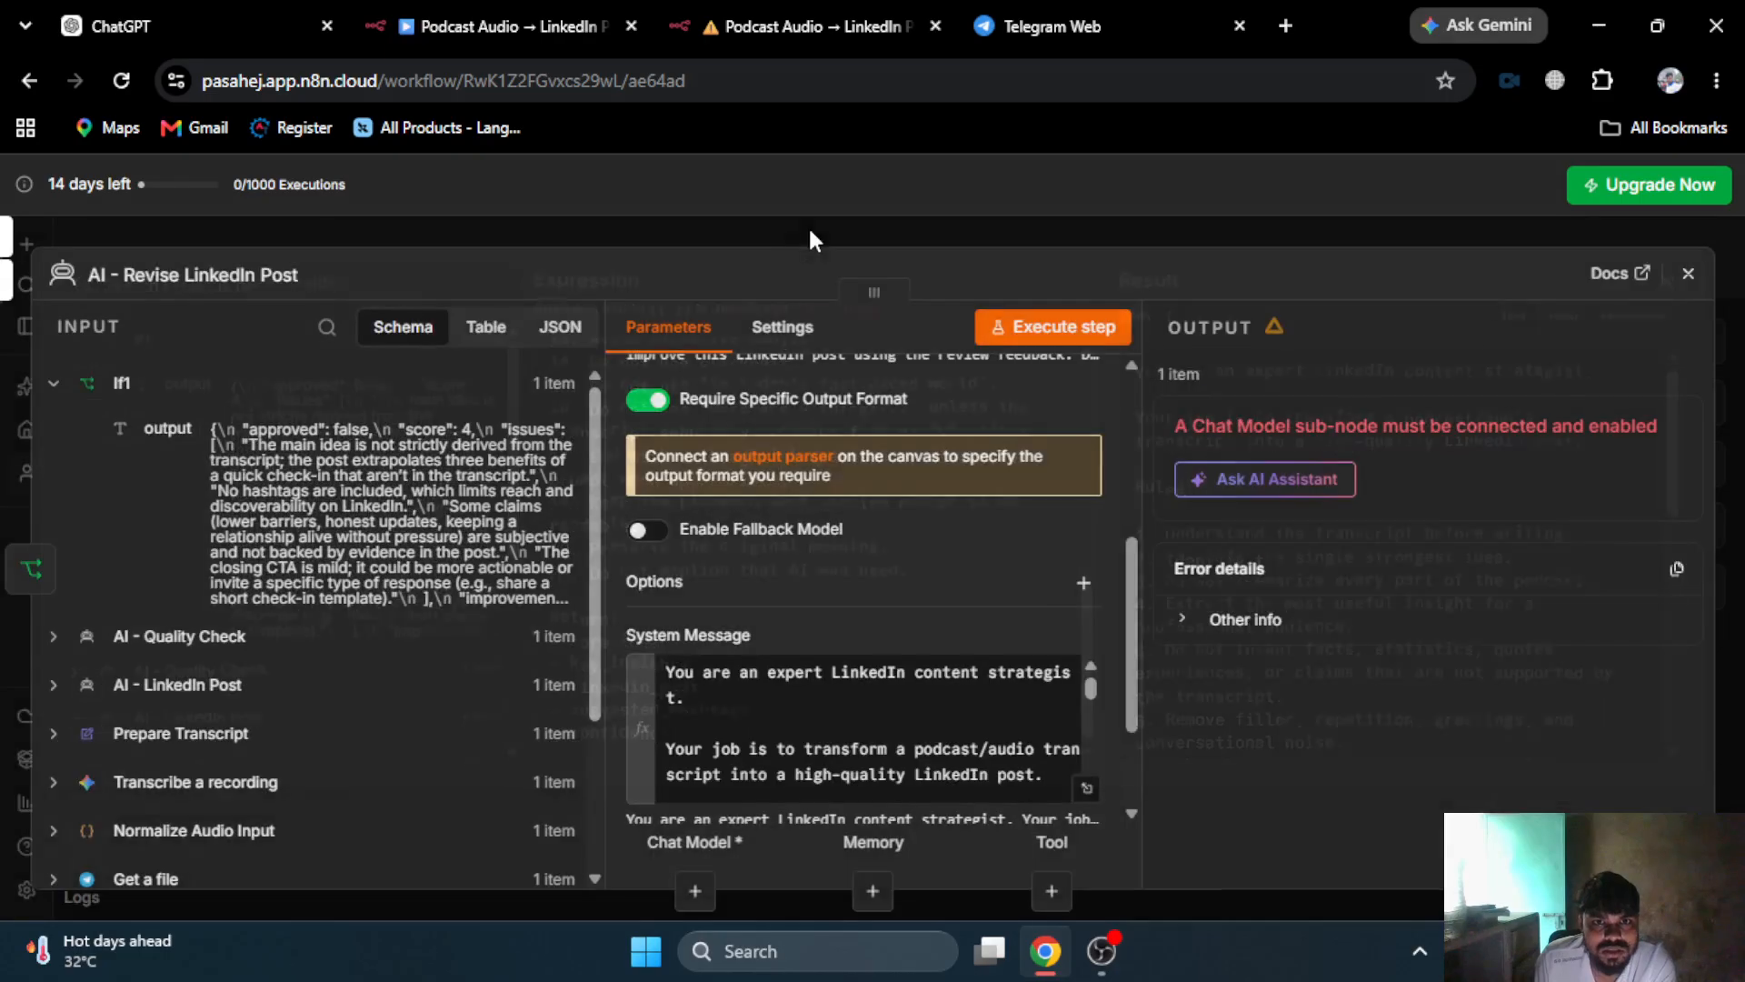
left_click(942, 235)
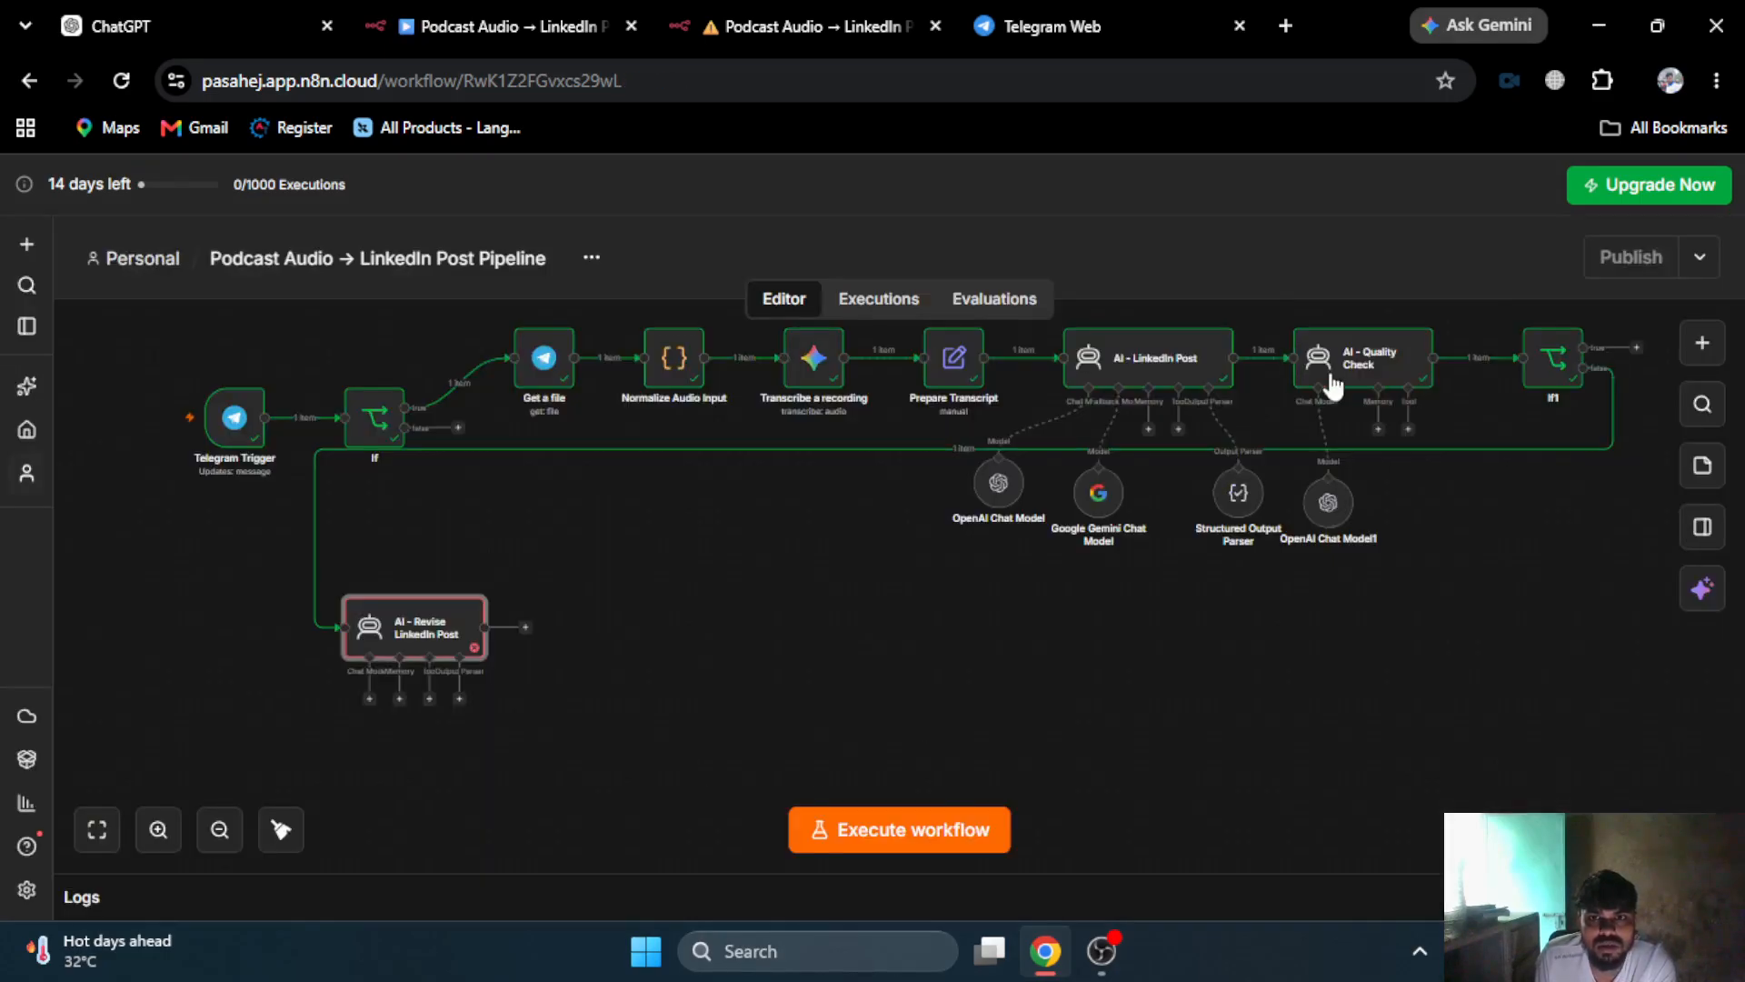
left_click(370, 699)
type("open")
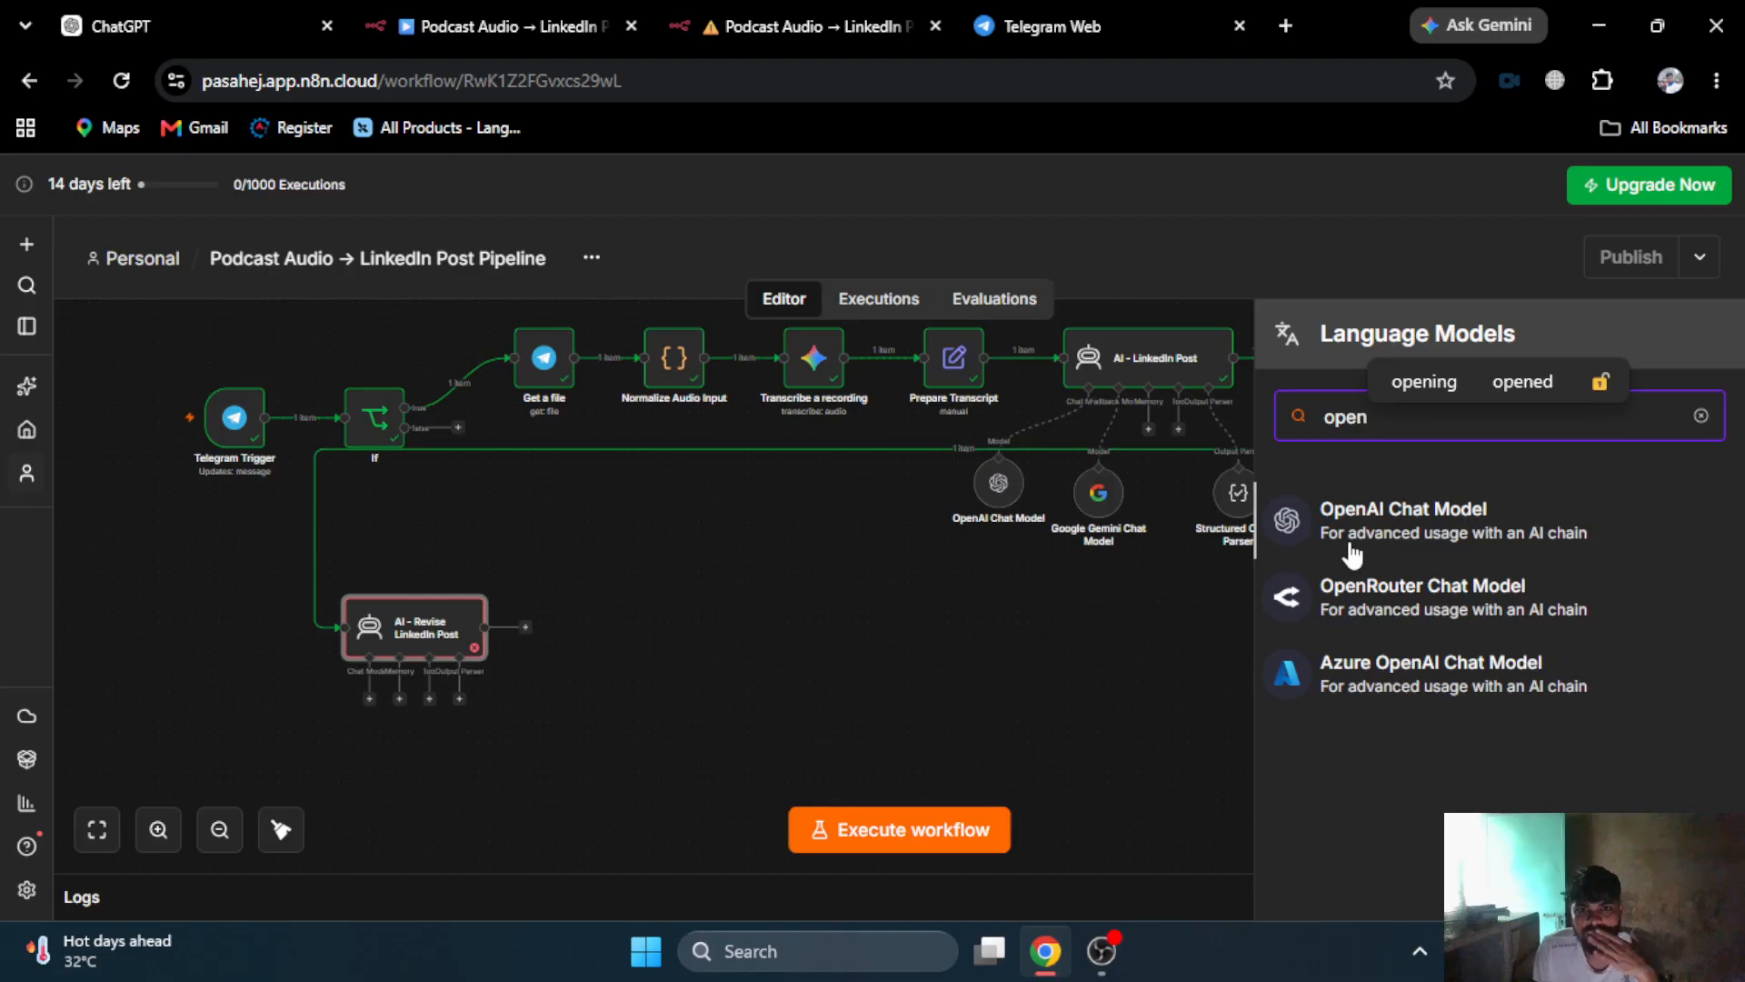
left_click(1351, 547)
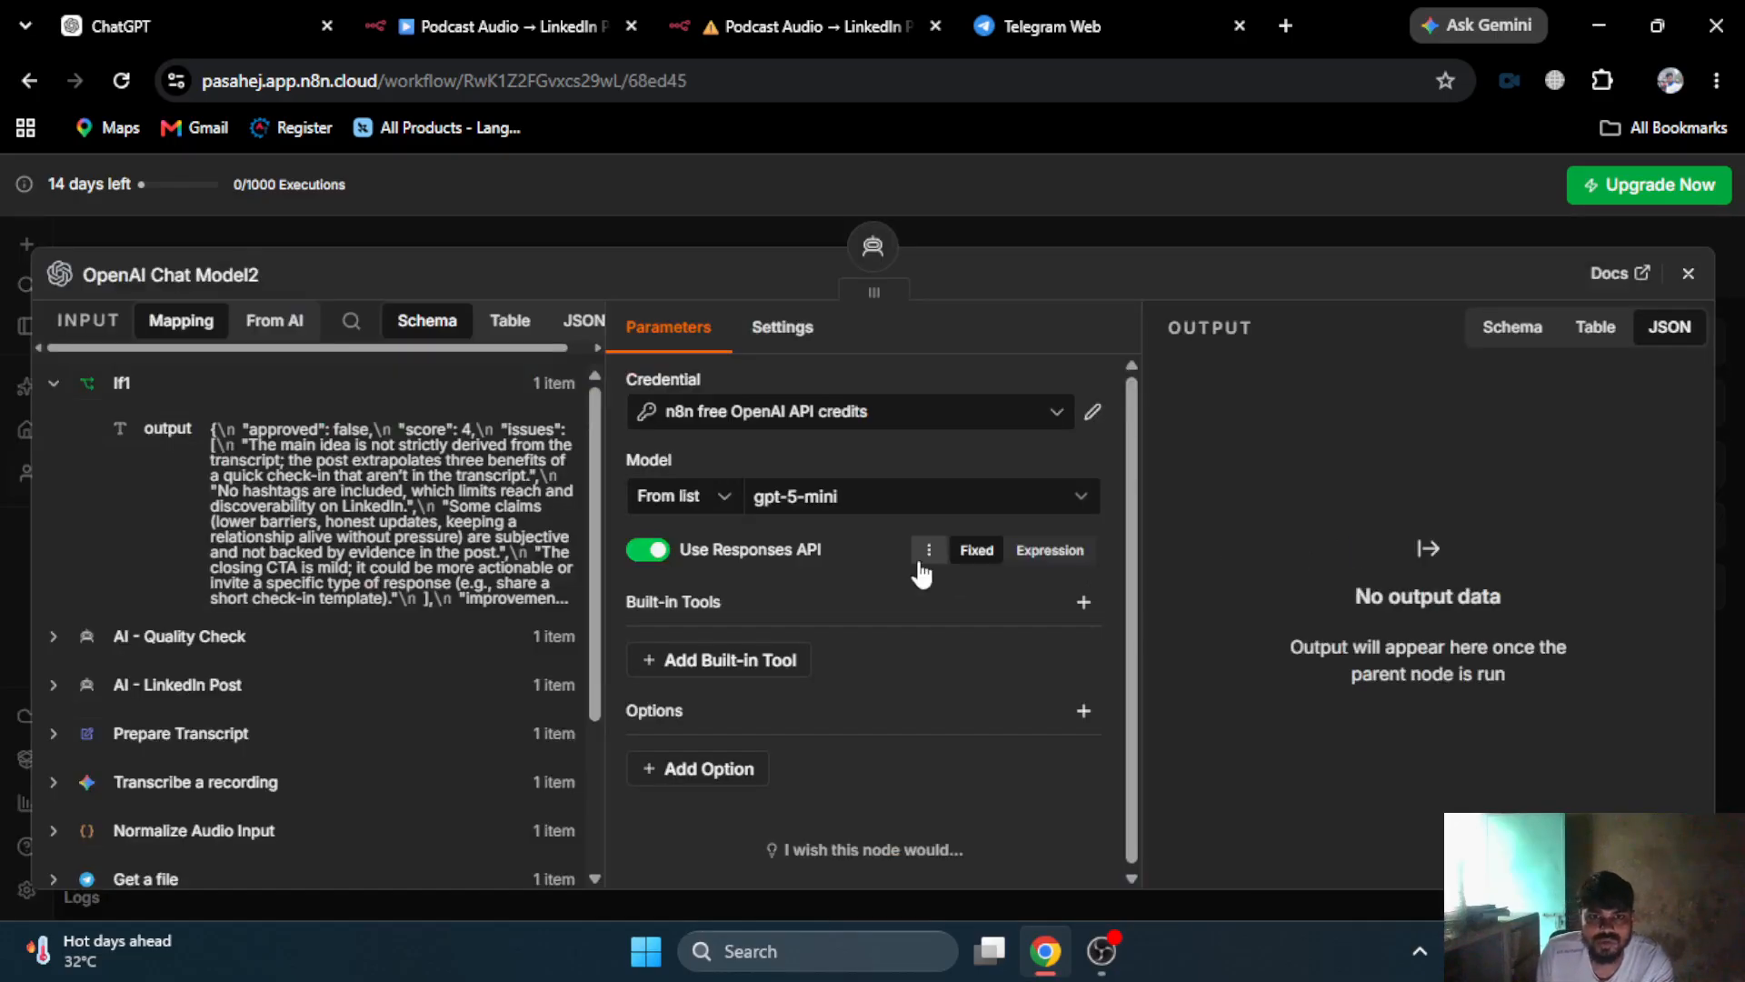
left_click(844, 498)
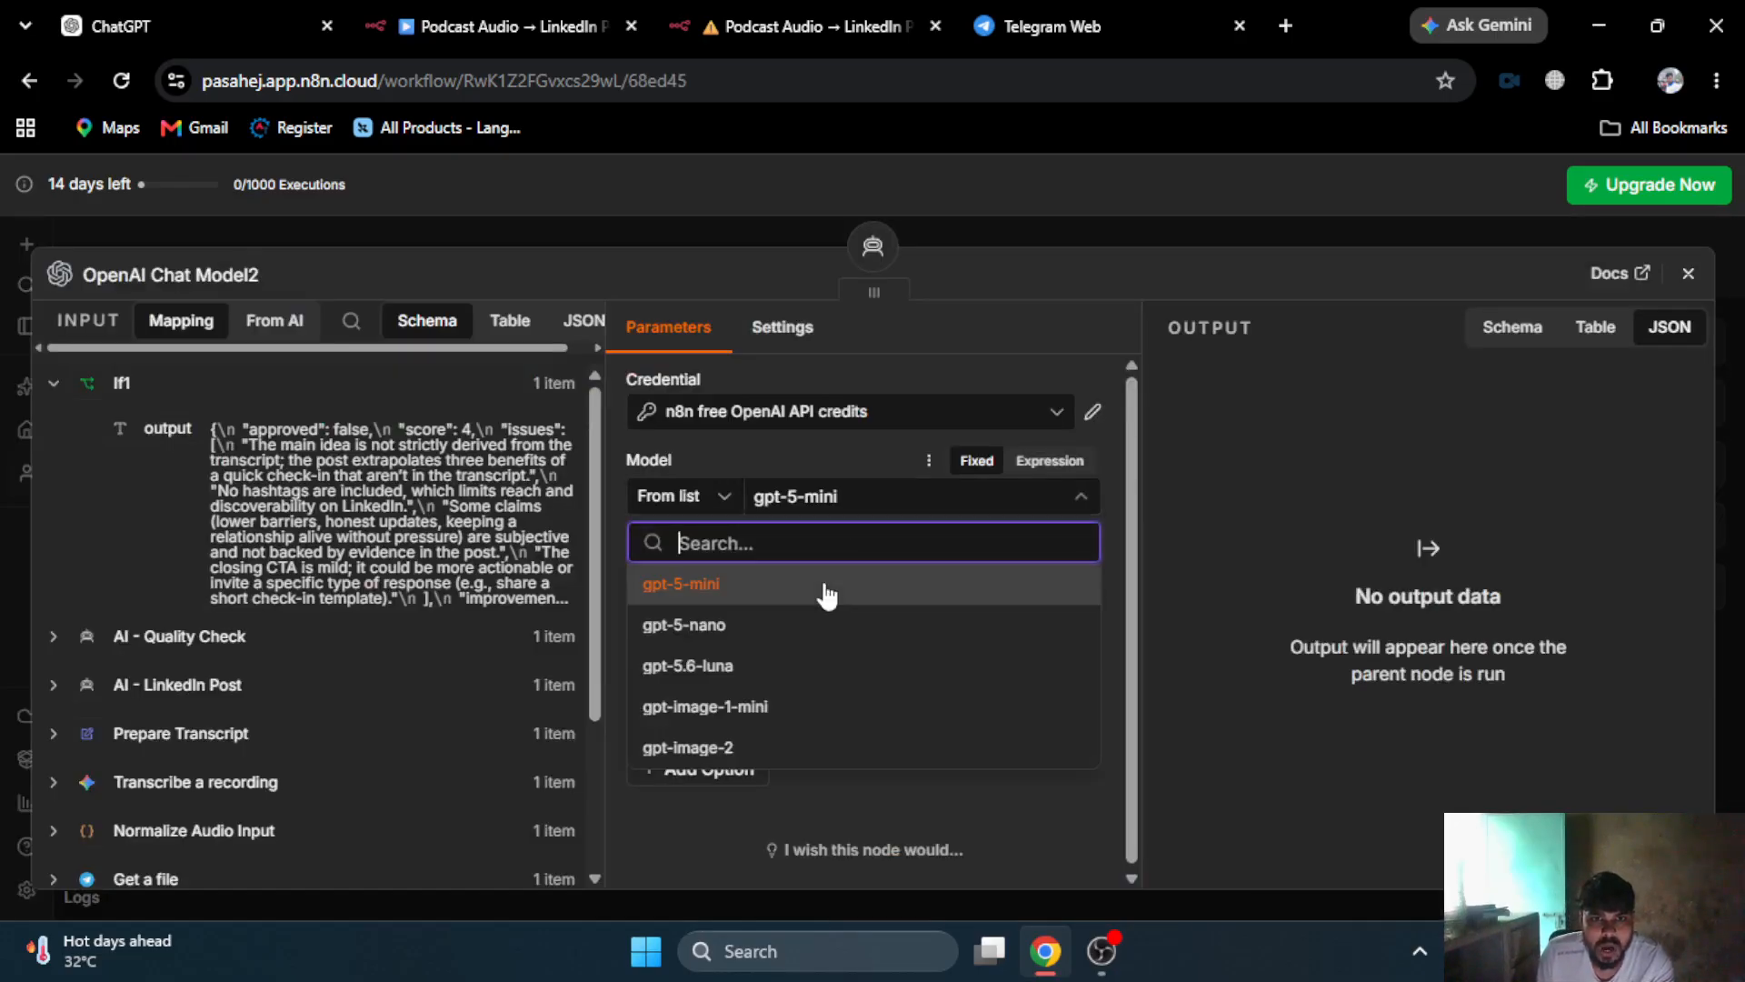
left_click(1038, 237)
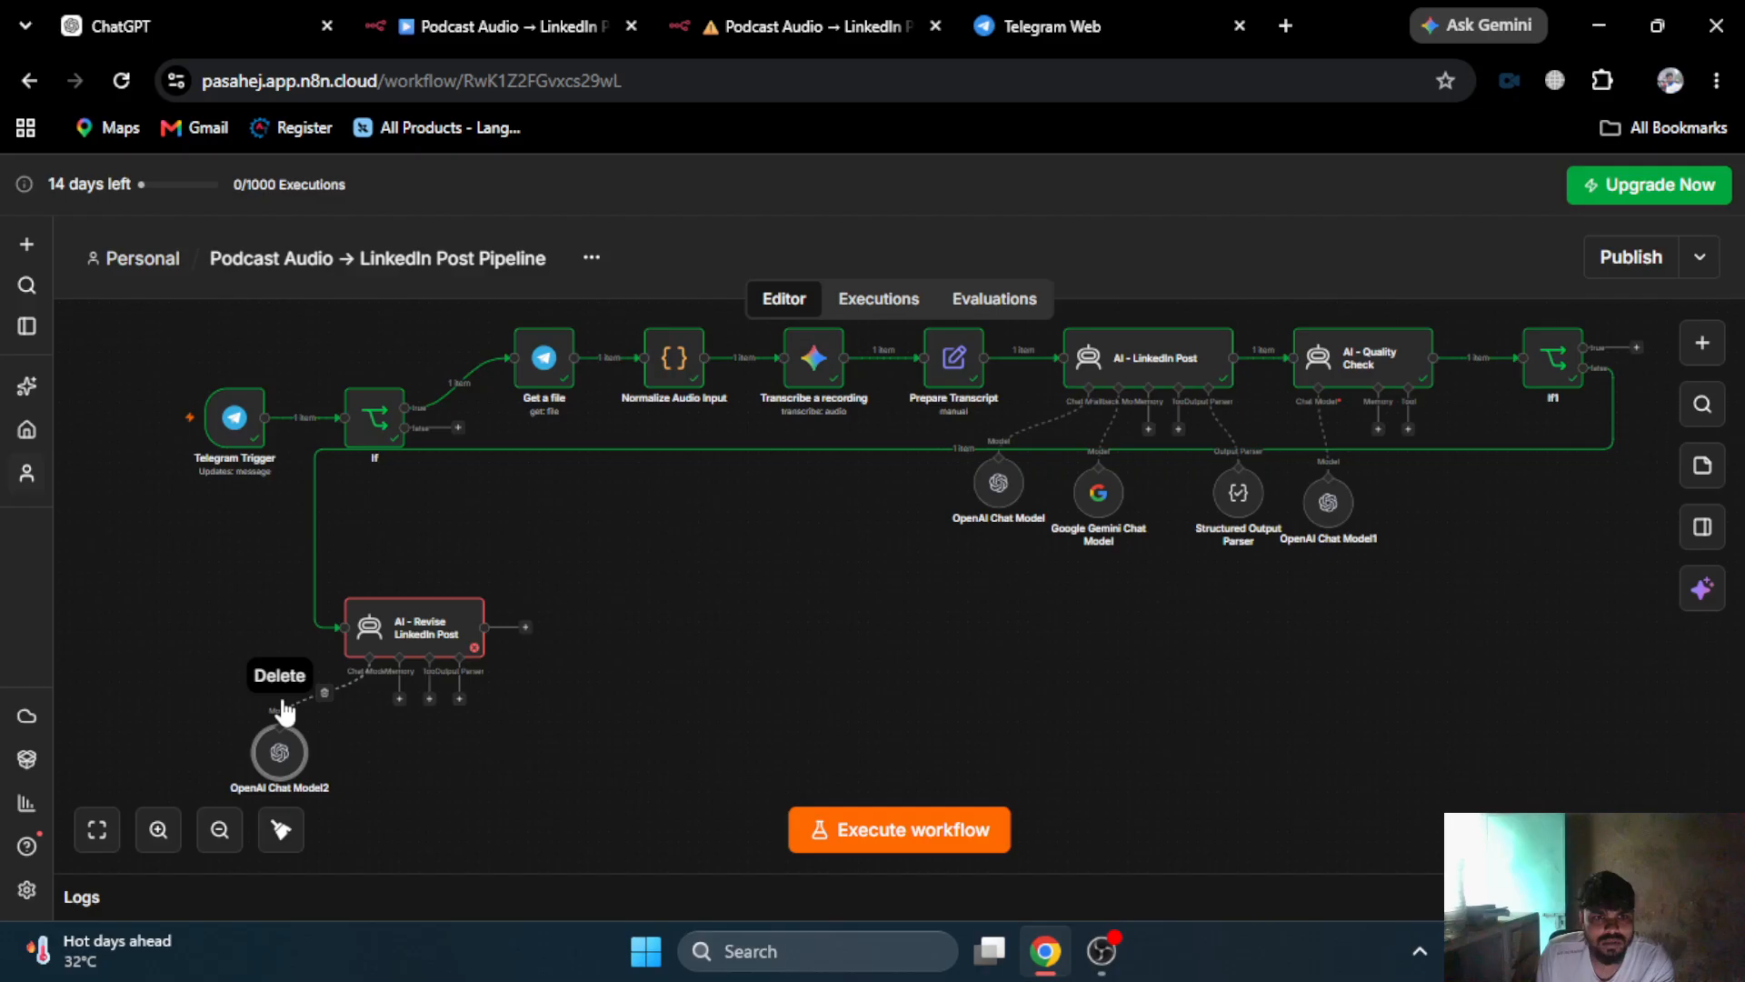
left_click(284, 707)
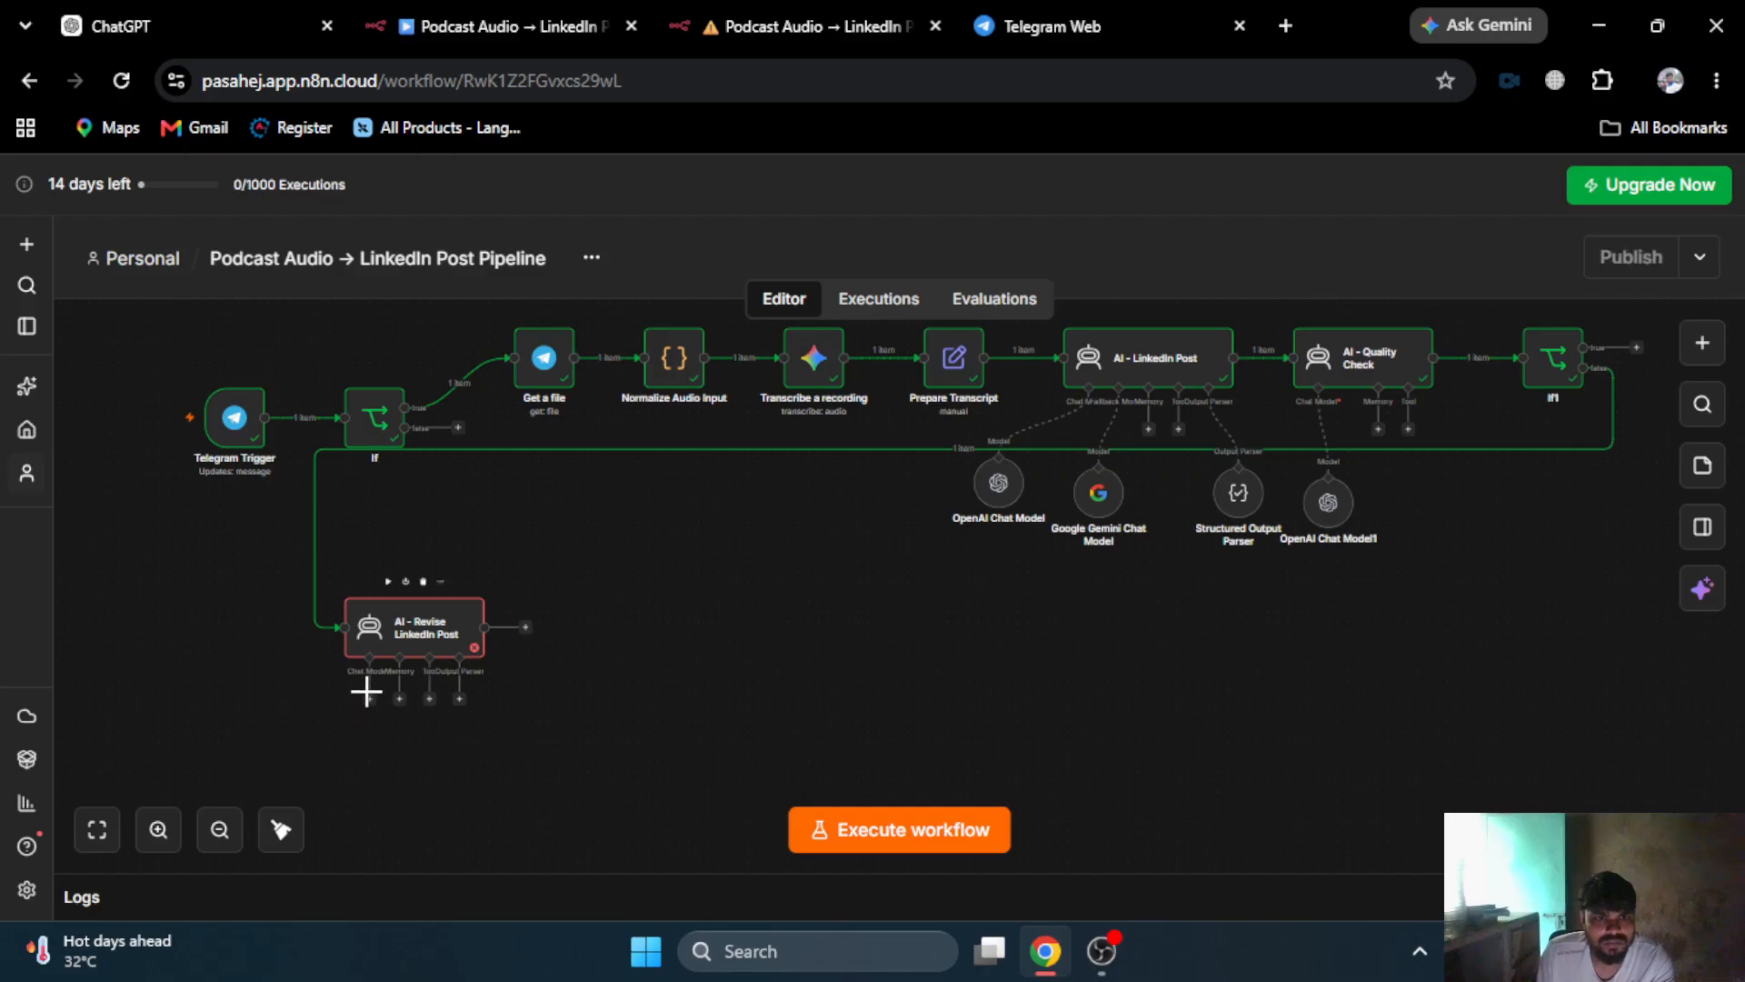
- Attach a Google Gemini Chat Model to the AI - Revise LinkedIn Post node
left_click(369, 698)
type("gemin")
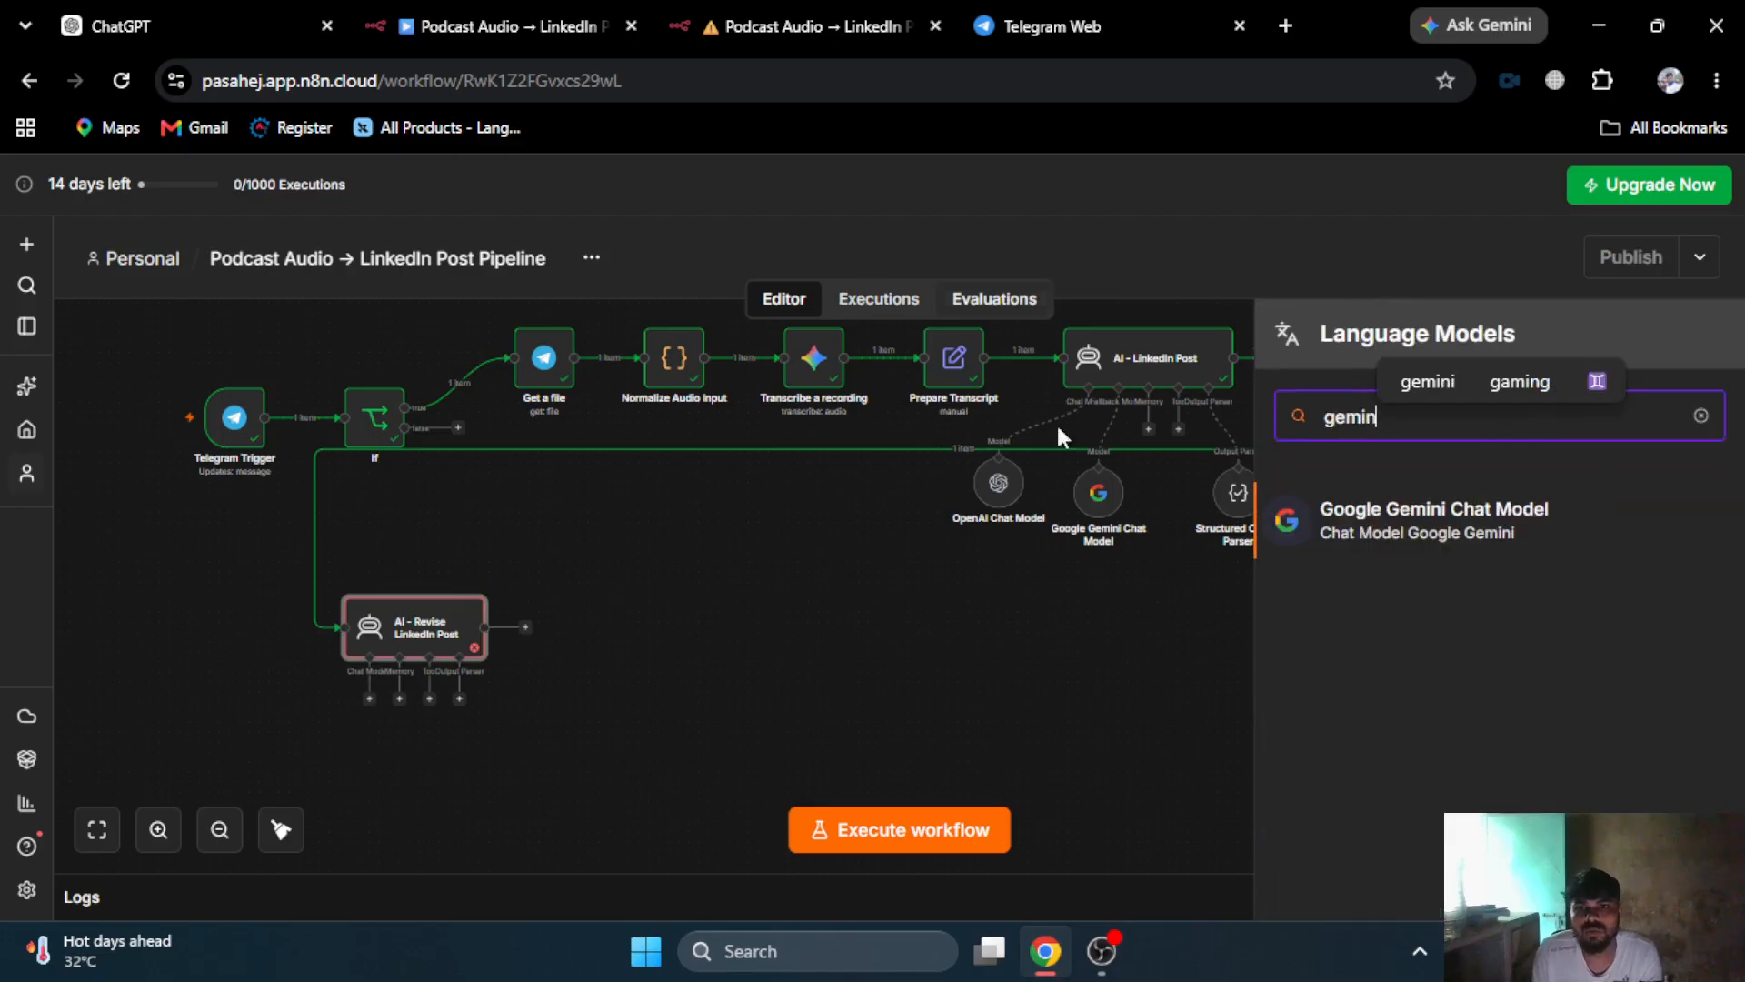
left_click(1394, 520)
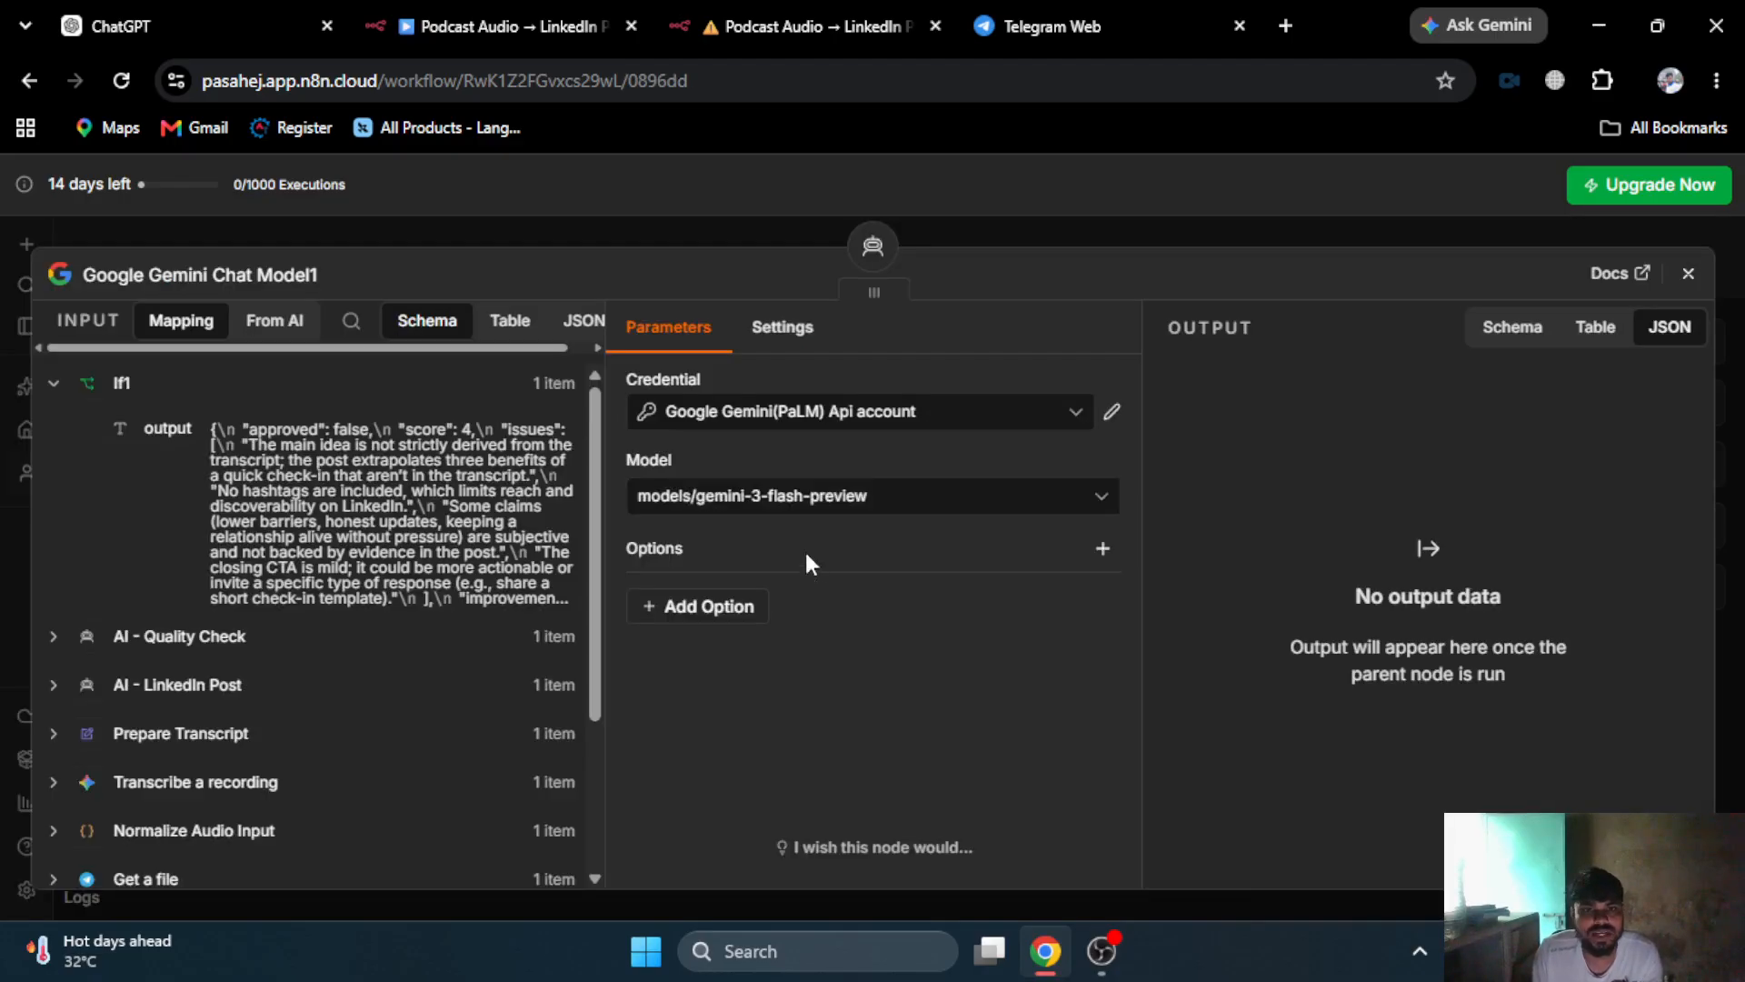
- Set the Google Gemini Chat Model of the AI - Revise LinkedIn Post node to models/gemini-2.5-pro
left_click(851, 498)
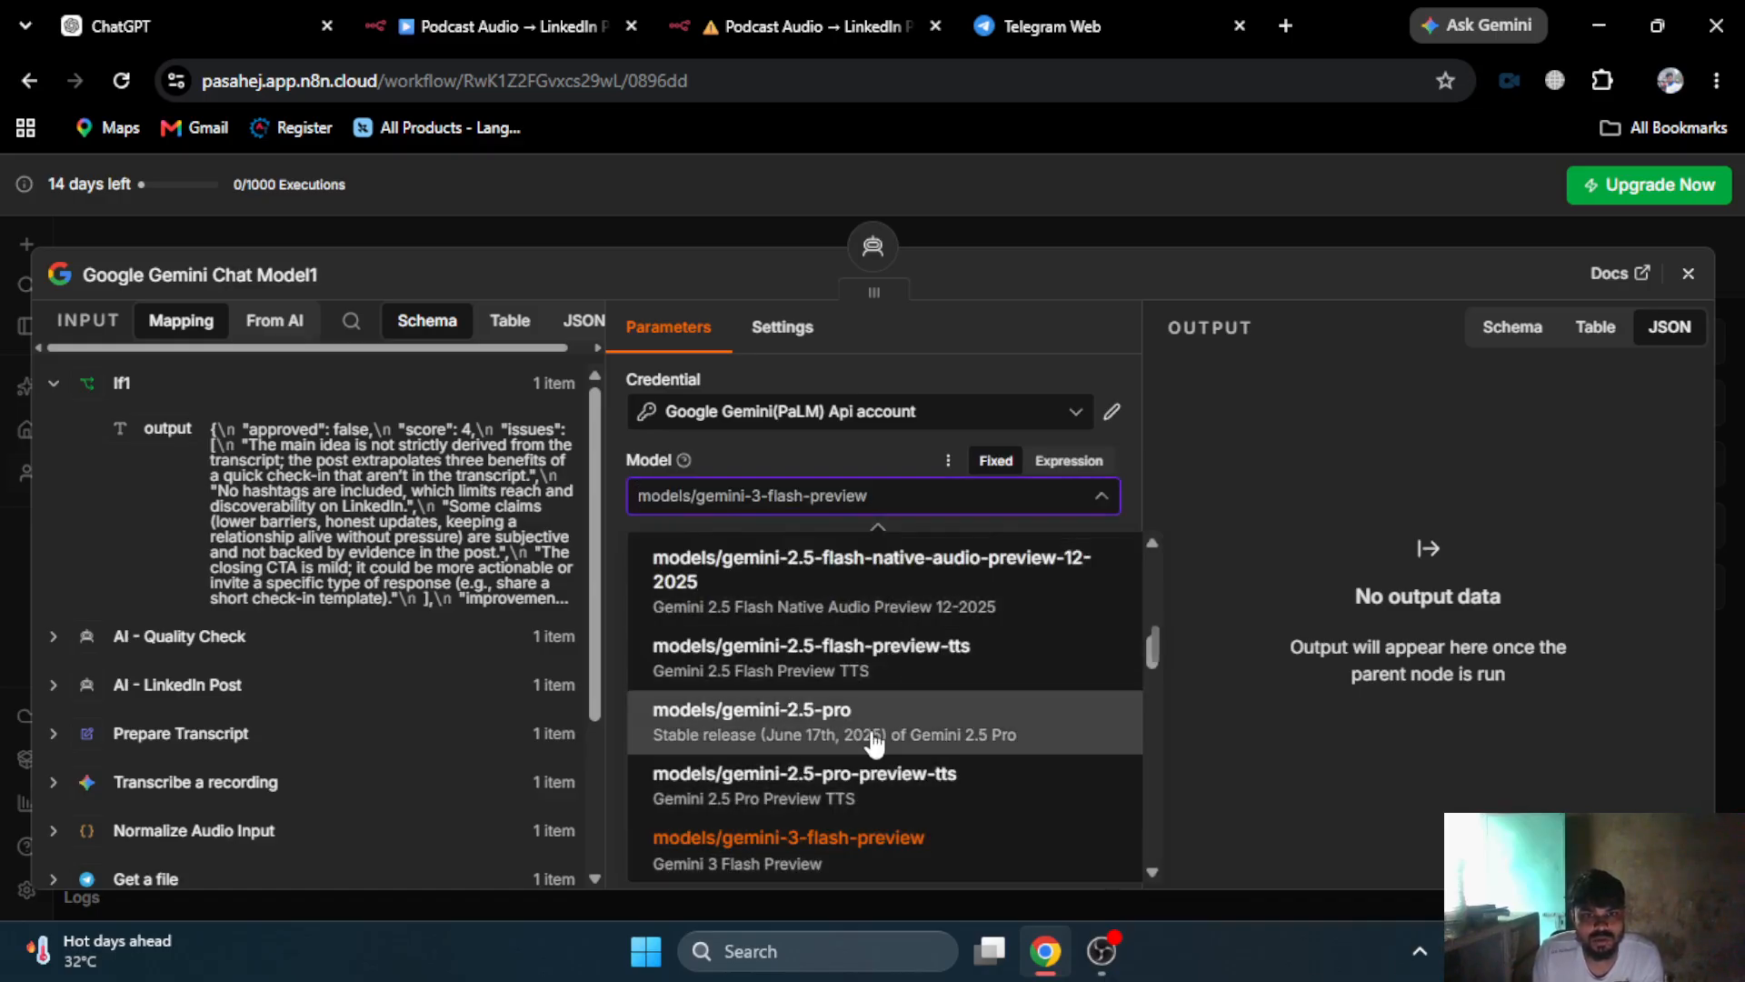
left_click(941, 739)
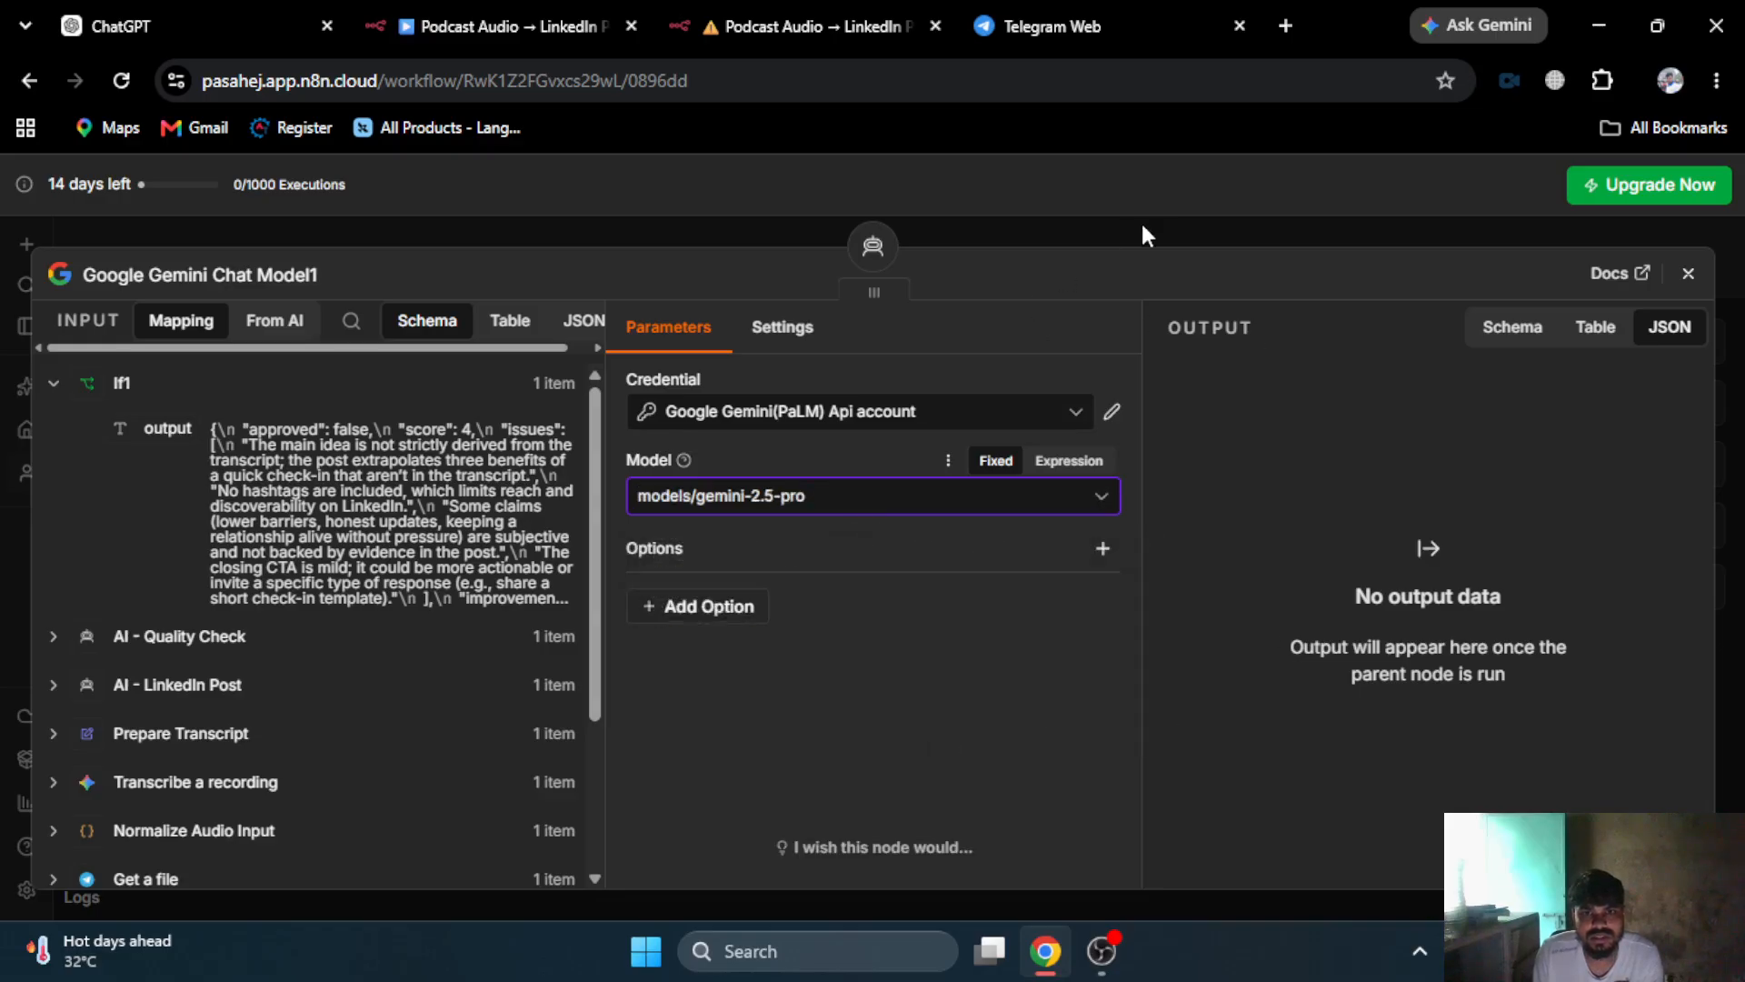
key("Escape")
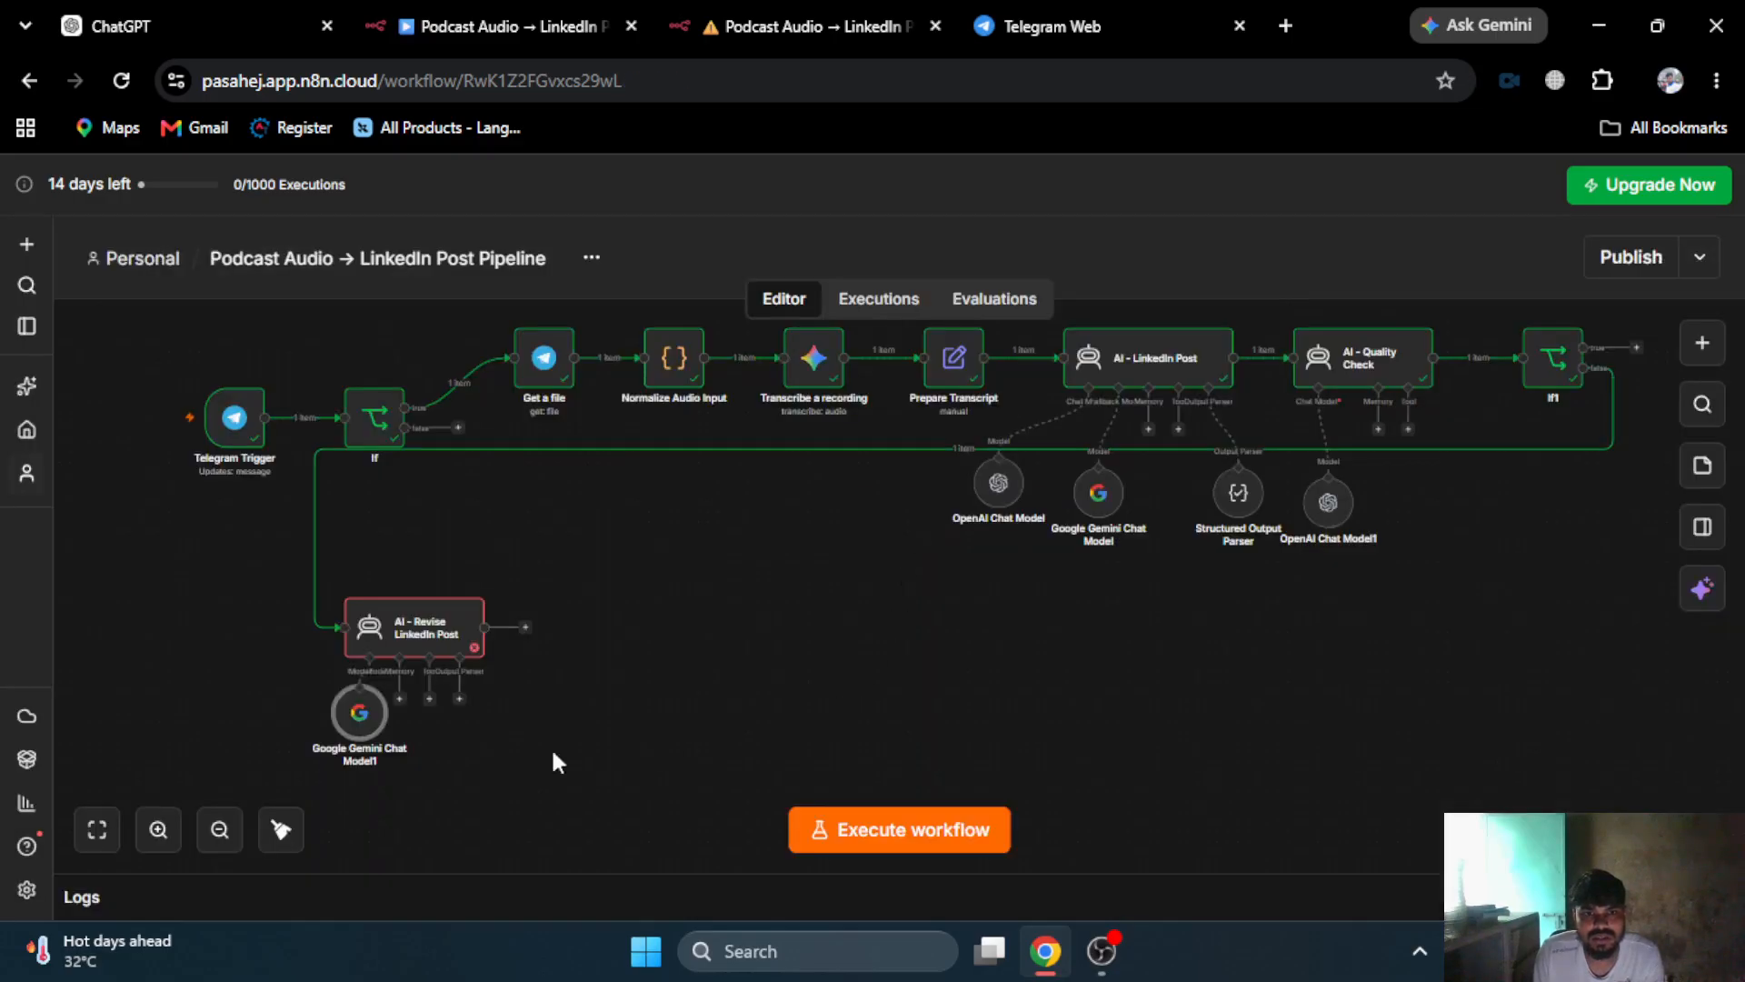
- Copy the full input schema from the structured output parser under the reference workflow's AI - Revise LinkedIn Post node
left_click(459, 700)
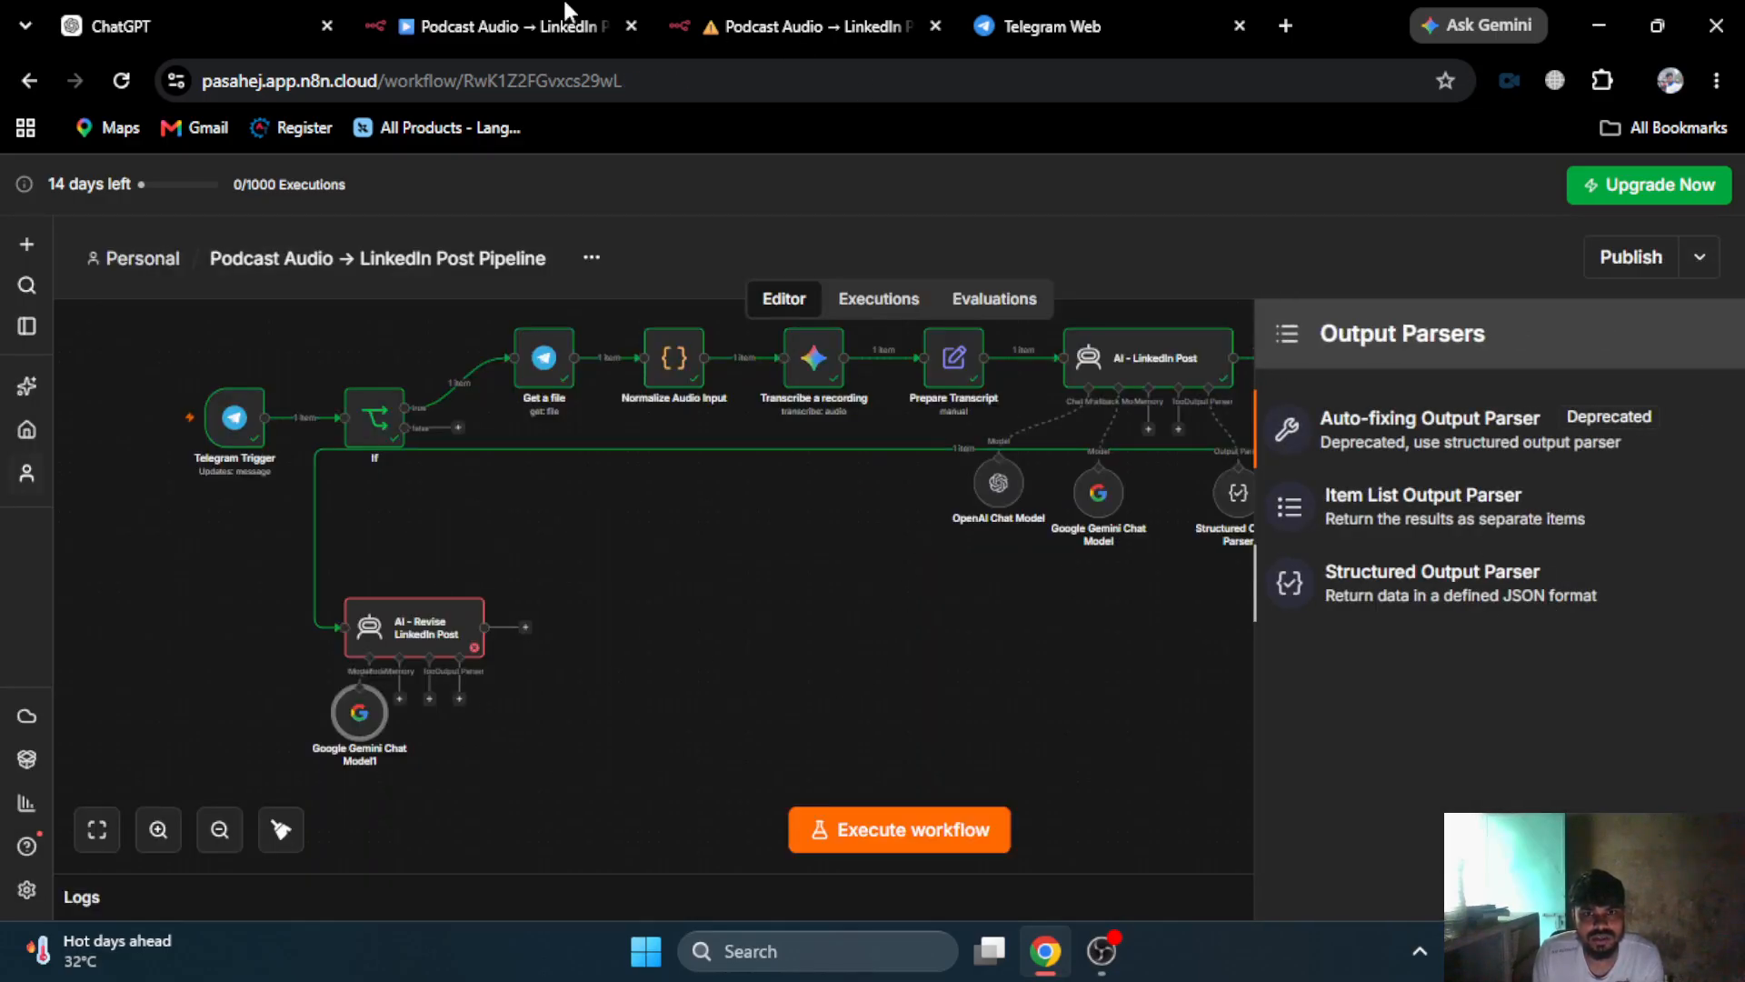
left_click(559, 13)
left_click(915, 237)
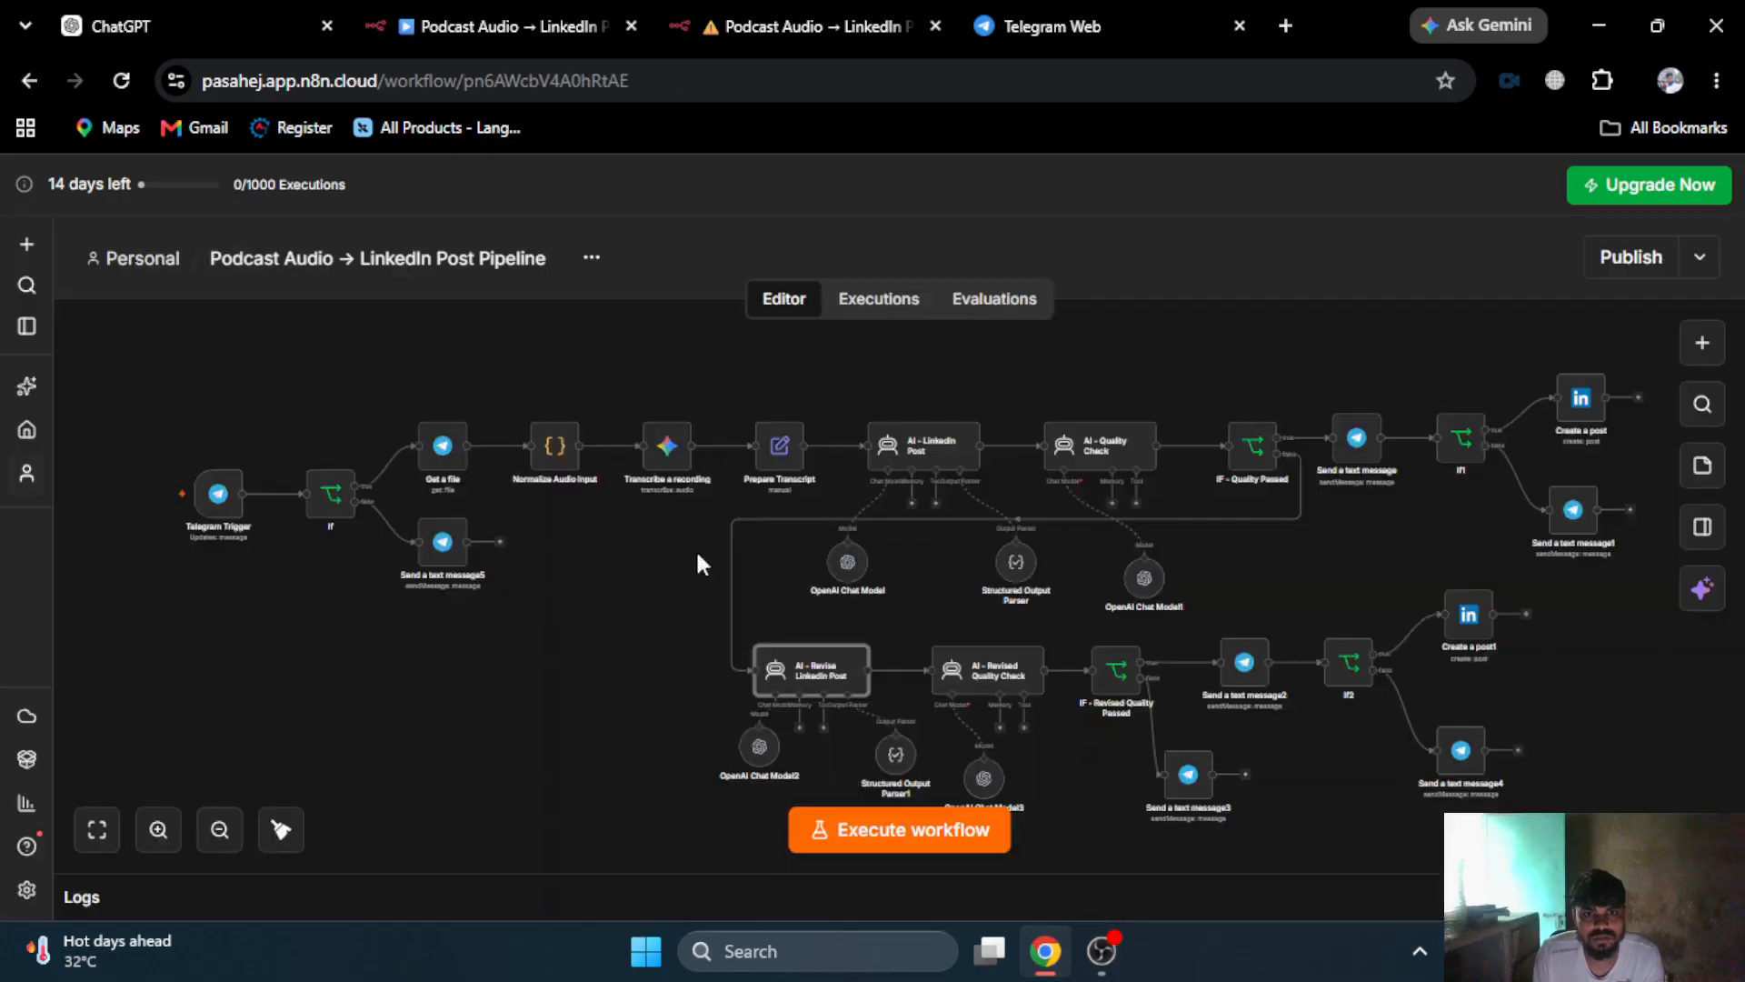
double_click(908, 776)
left_click(820, 587)
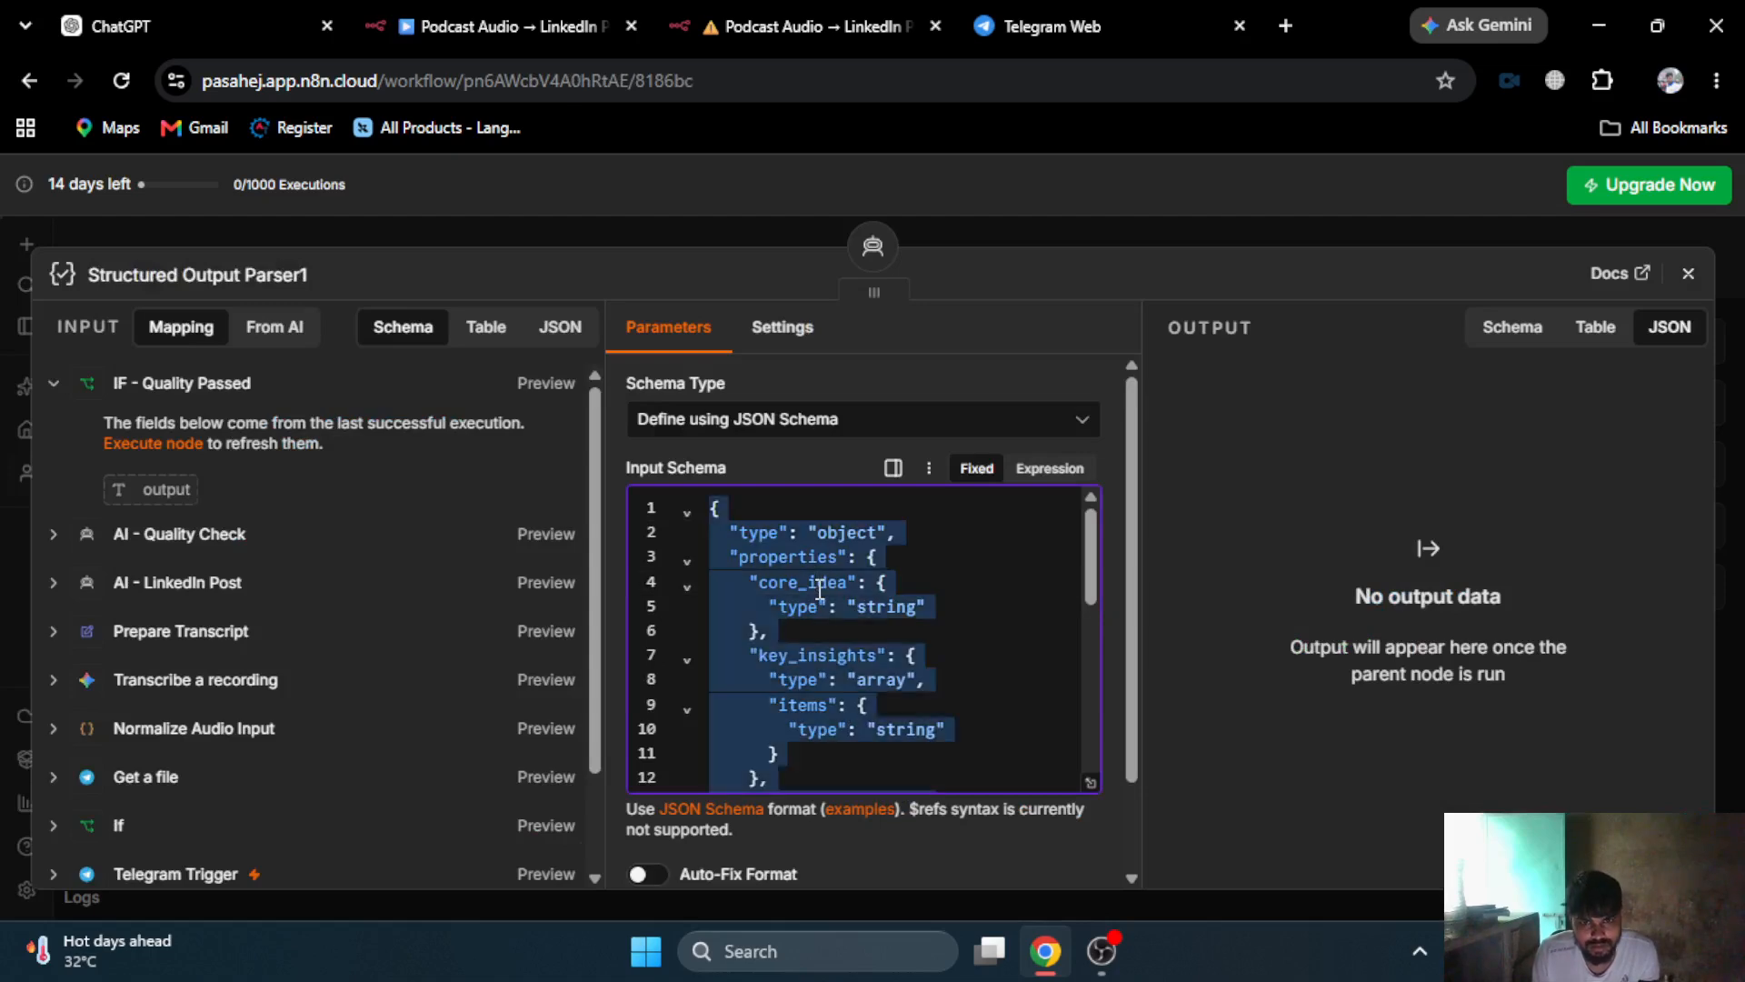
left_click(1267, 642)
left_click(1002, 234)
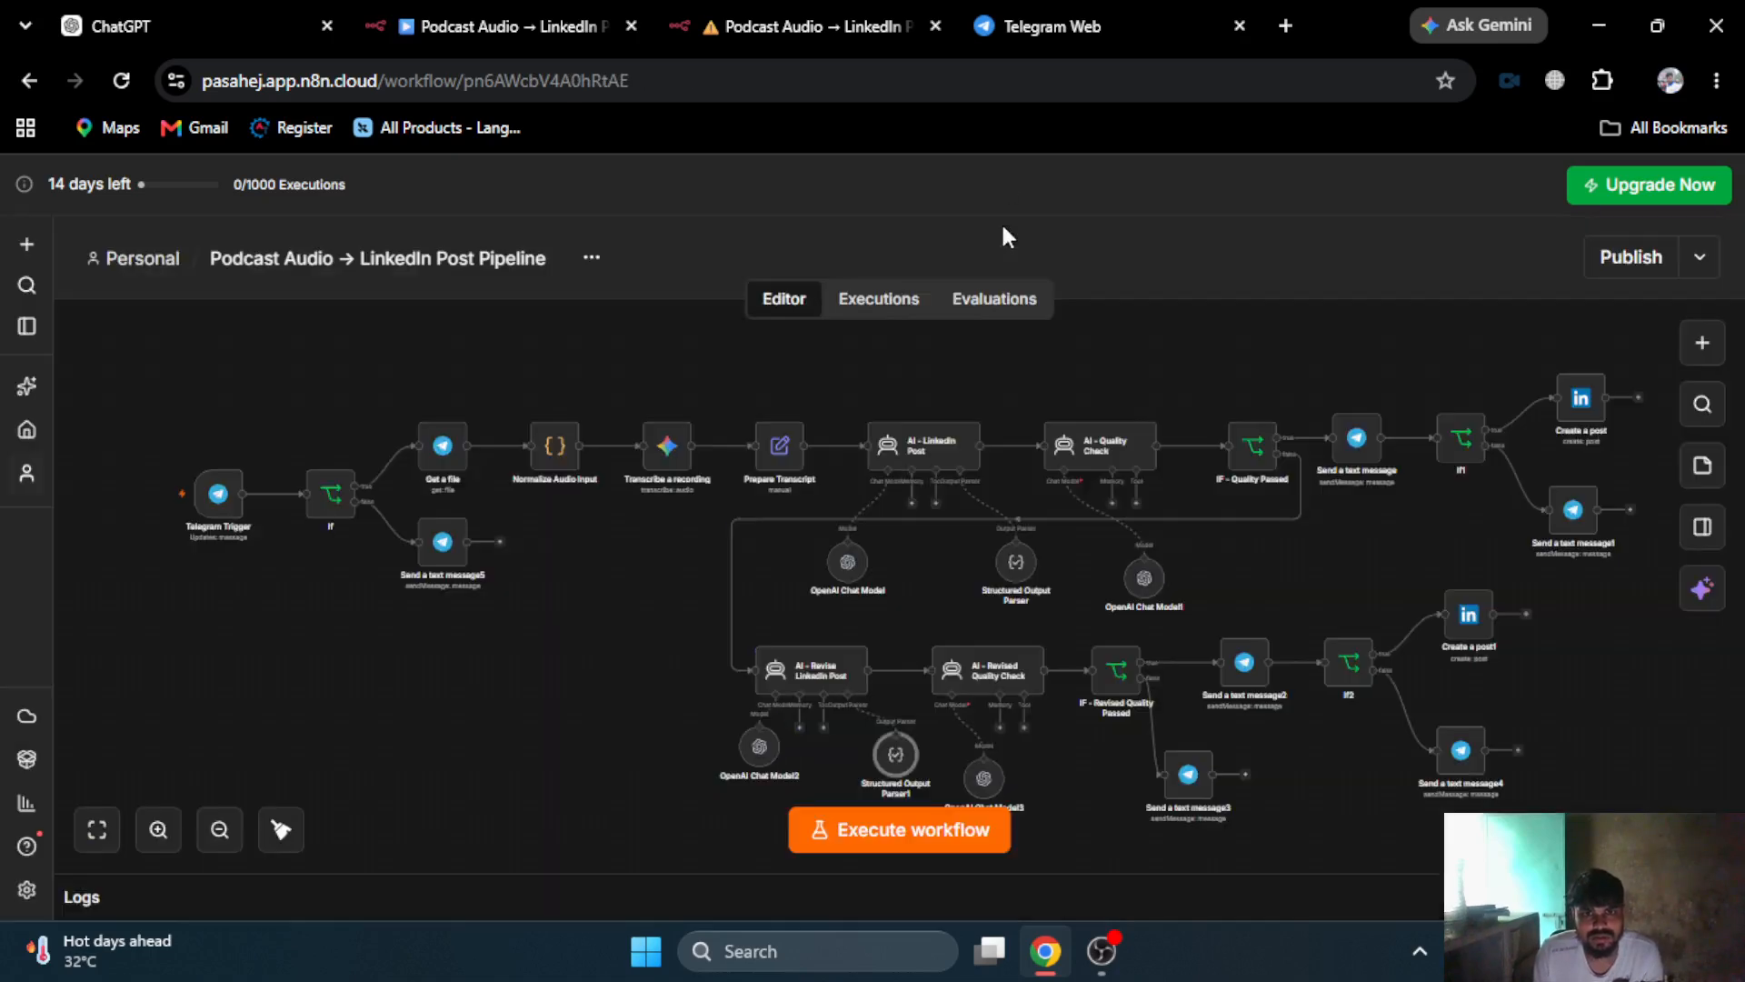
- Attach a Structured Output Parser to the AI - Revise LinkedIn Post node, defined using JSON Schema with the copied schema
left_click(796, 11)
left_click(833, 629)
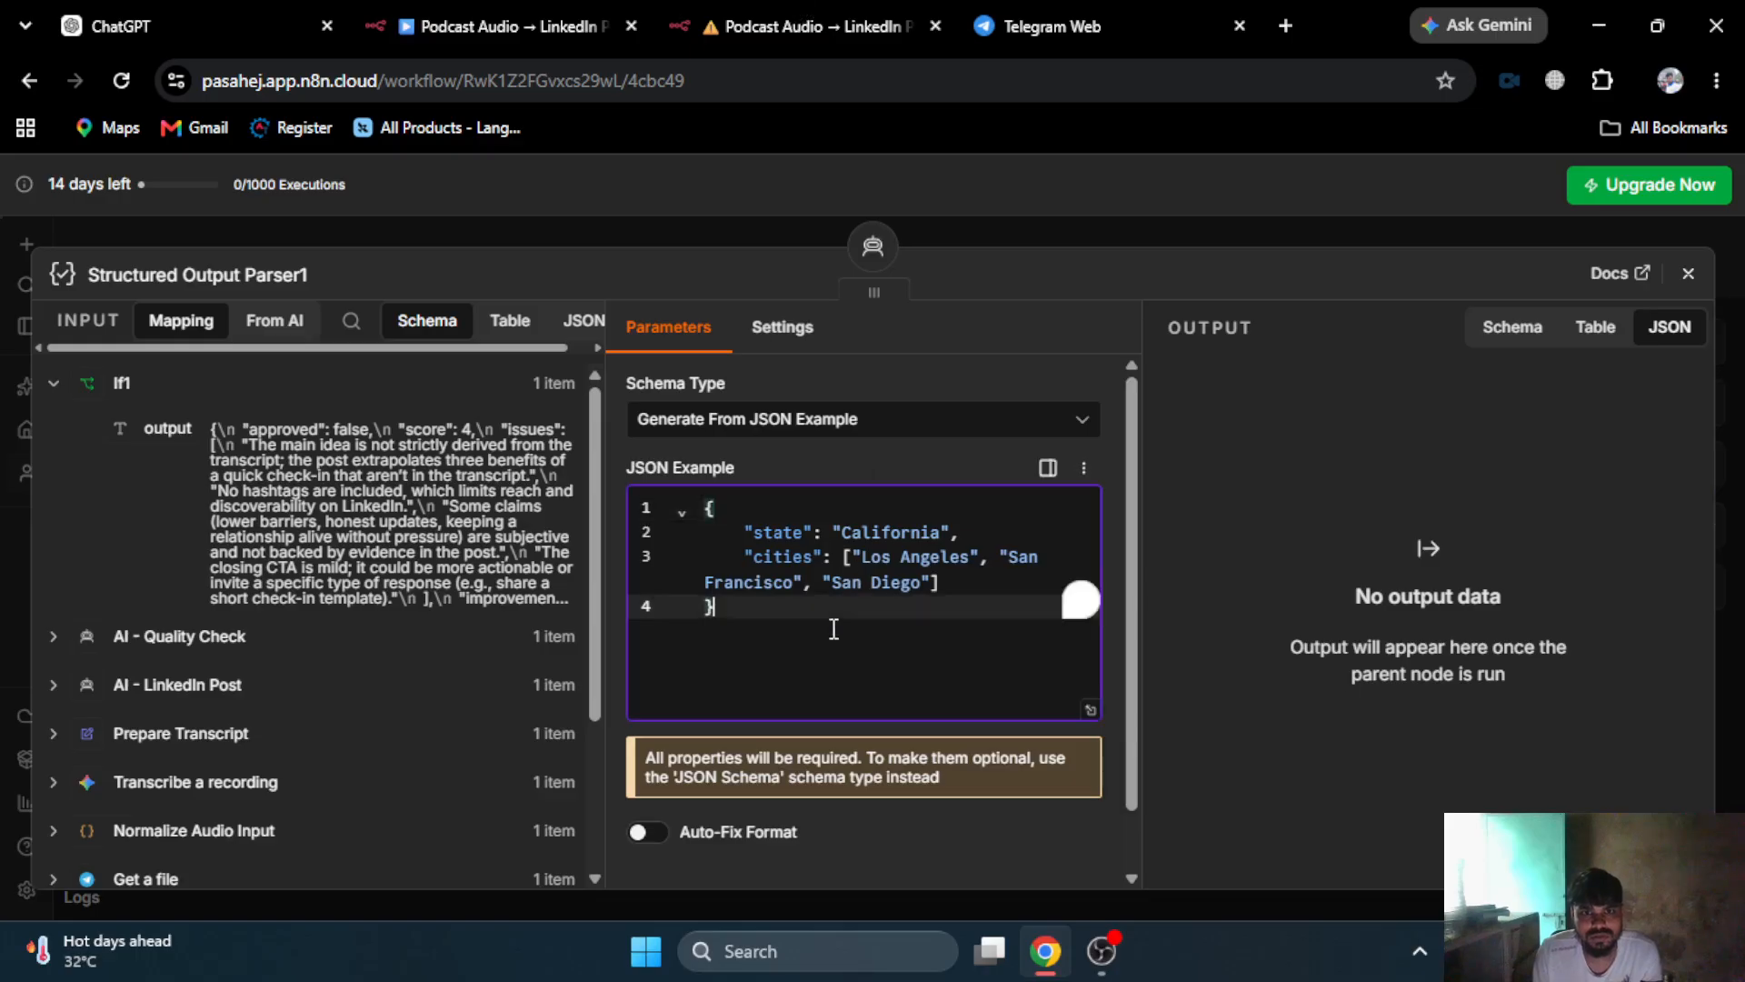
left_click(837, 420)
left_click(781, 548)
left_click(900, 584)
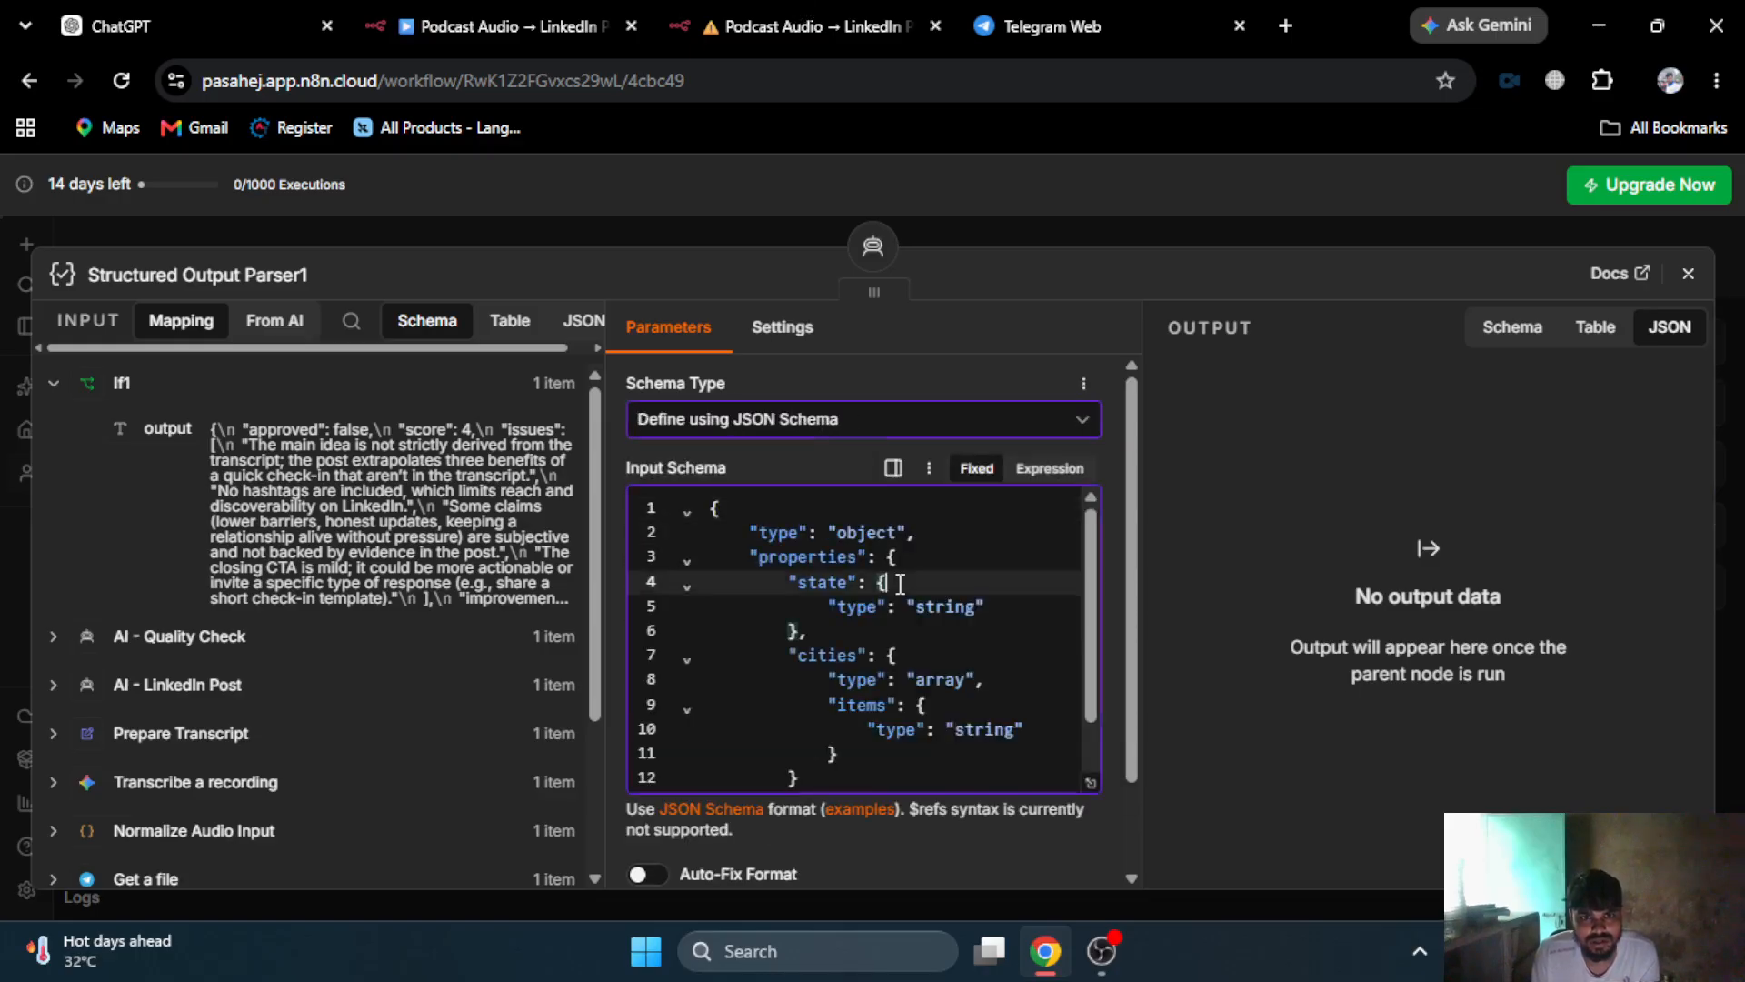
key("ctrl+a")
key("ctrl+v")
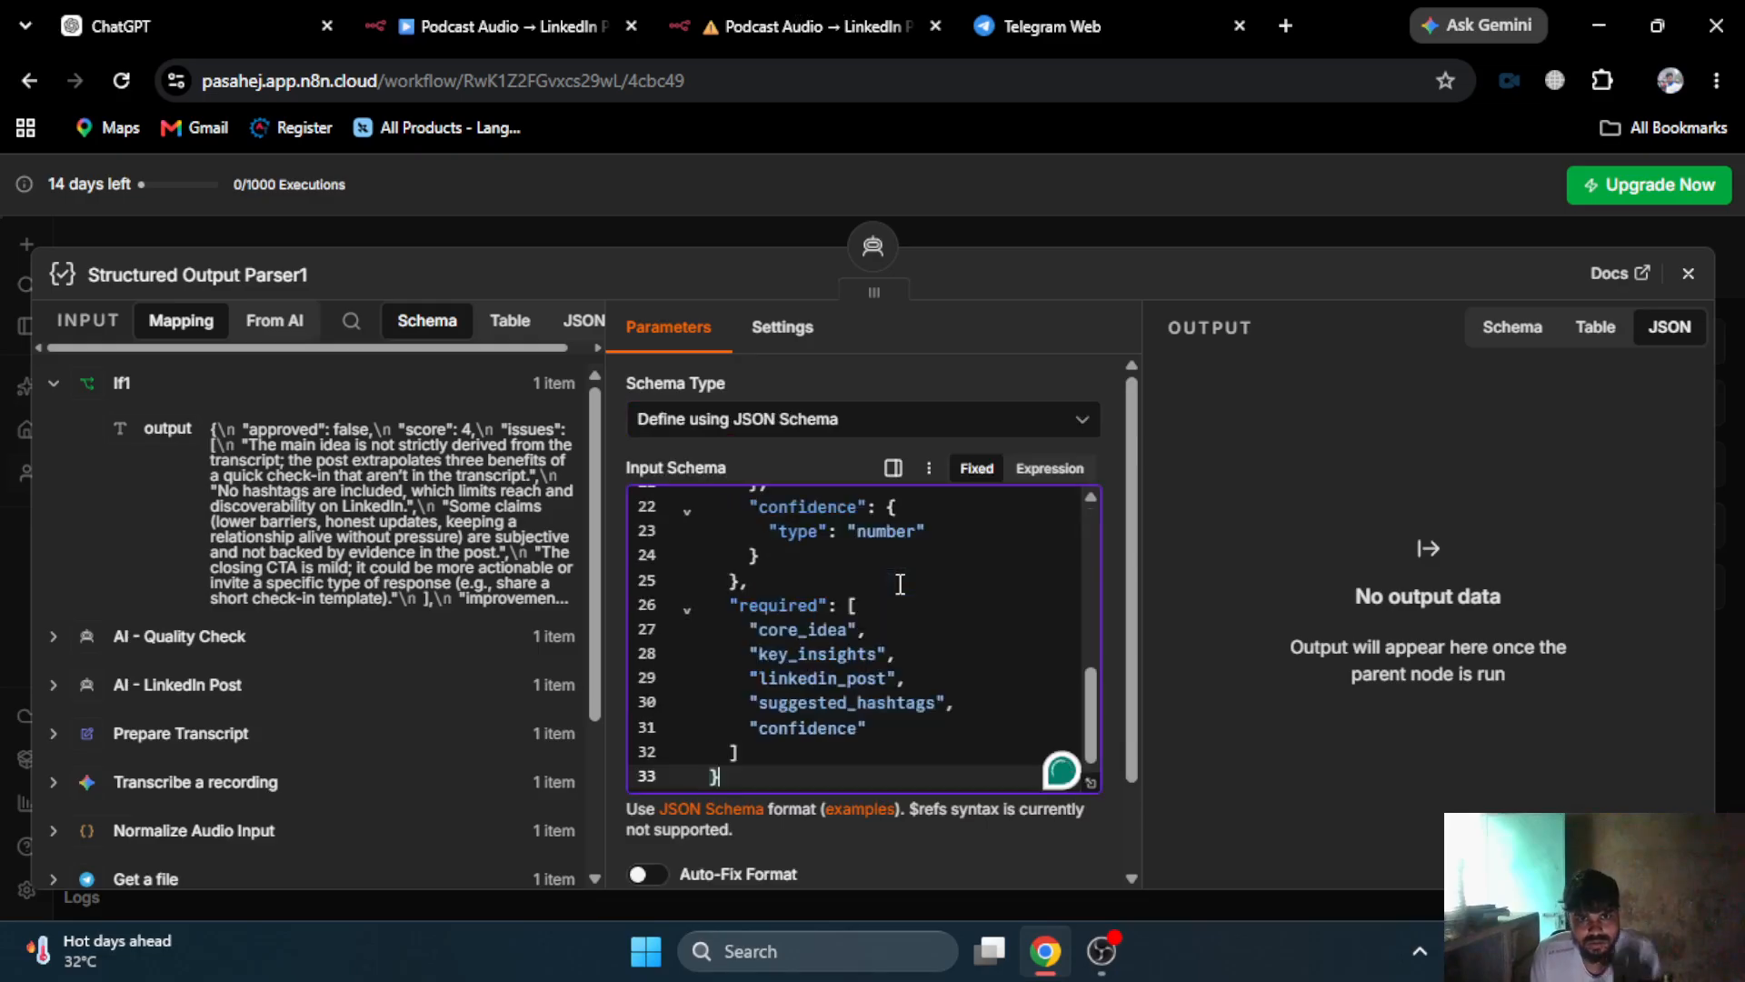
left_click(1055, 228)
- Execute the AI - Revise LinkedIn Post node with the gemini-2.5-pro model and return to the canvas
double_click(414, 623)
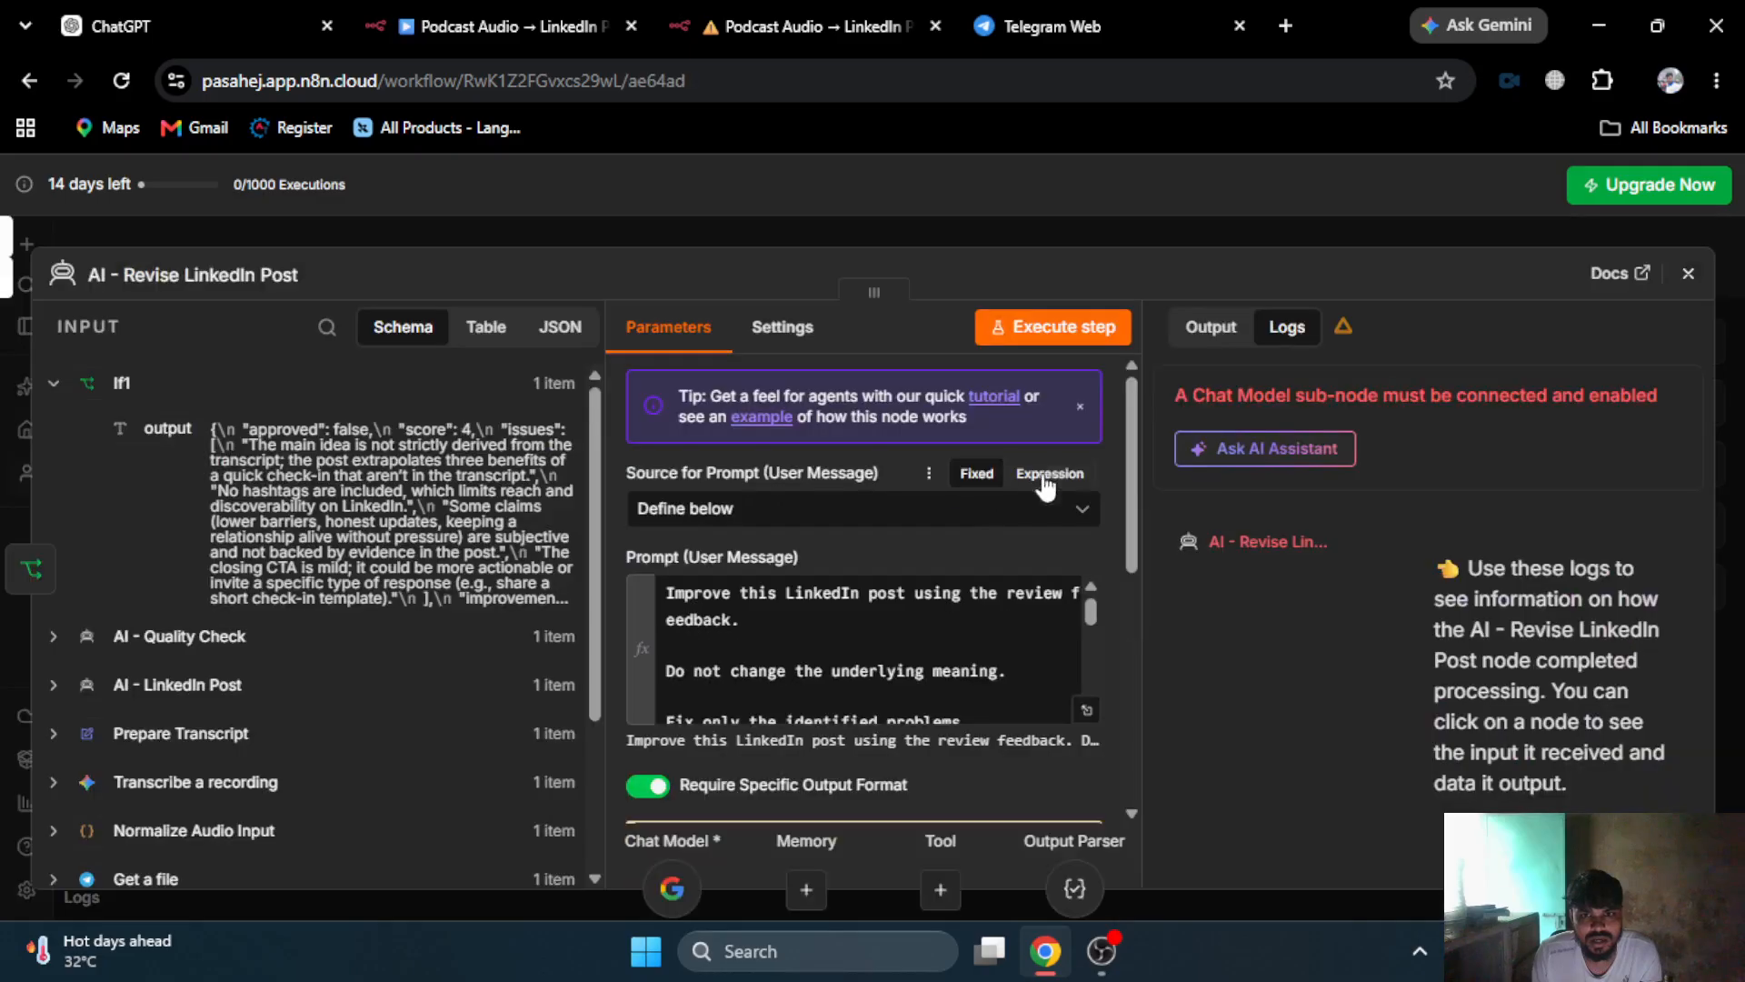
left_click(1046, 329)
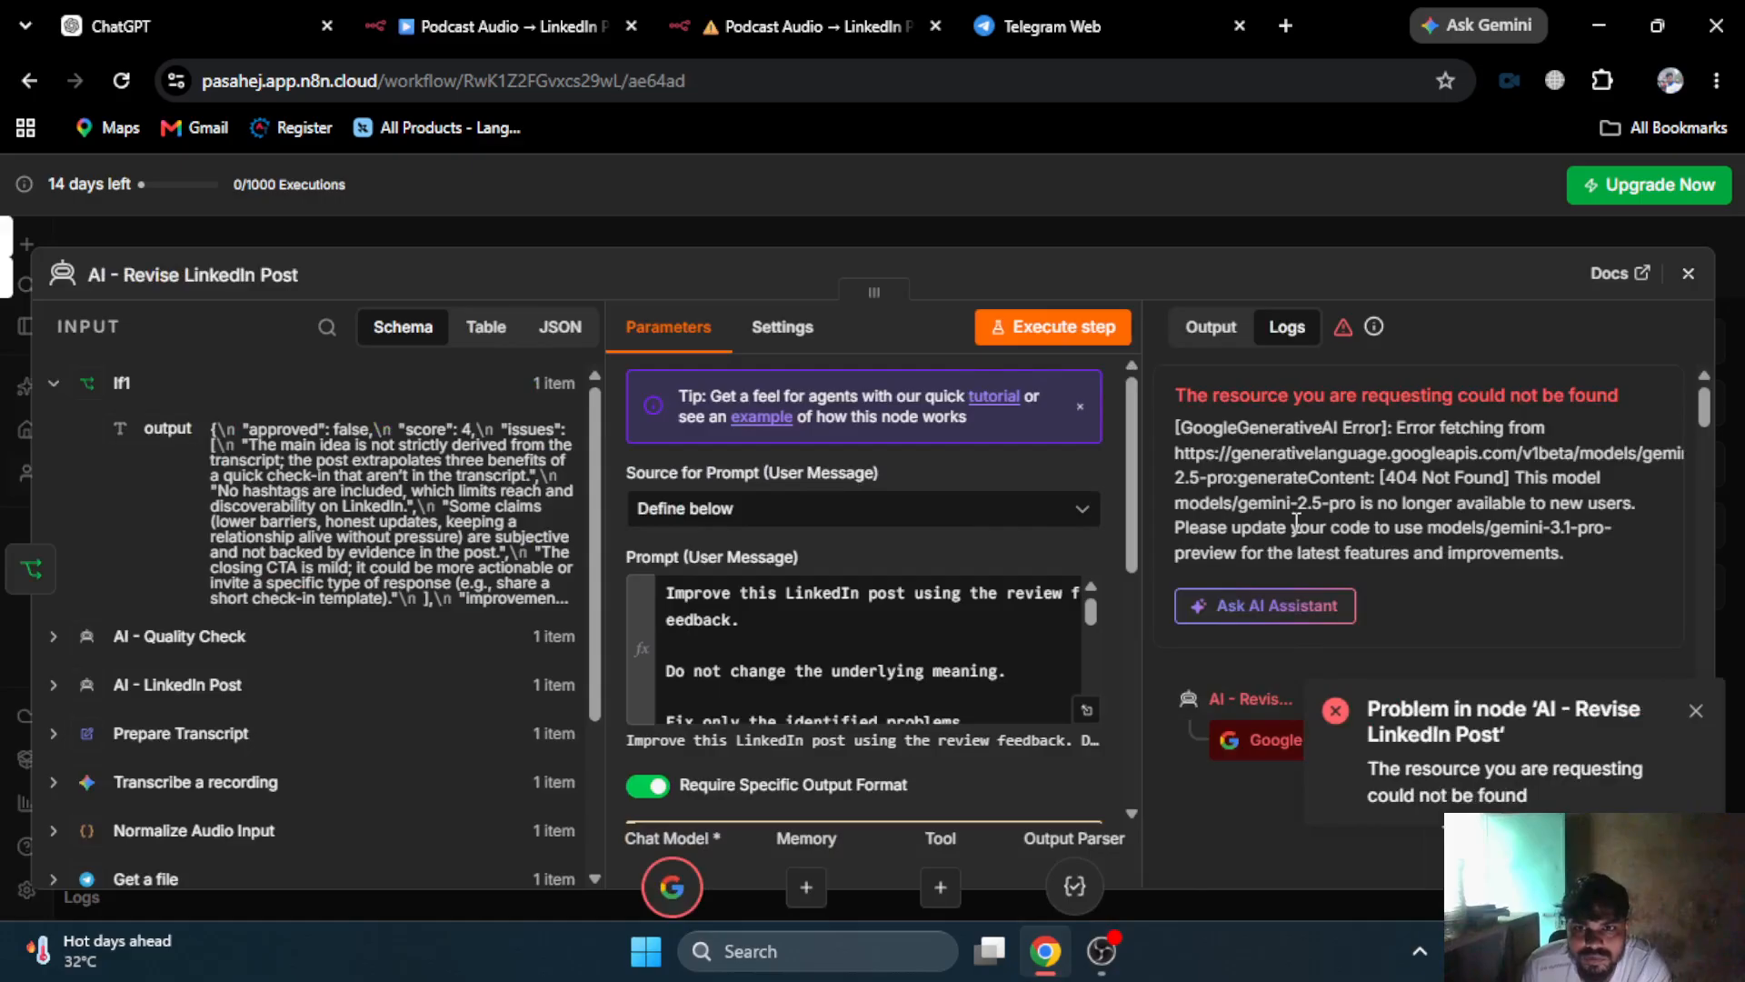
left_click(970, 227)
- Move the Google Gemini Chat Model clear of the output parser and switch its model to models/gemini-3-flash-preview
left_click_drag(356, 738, 297, 746)
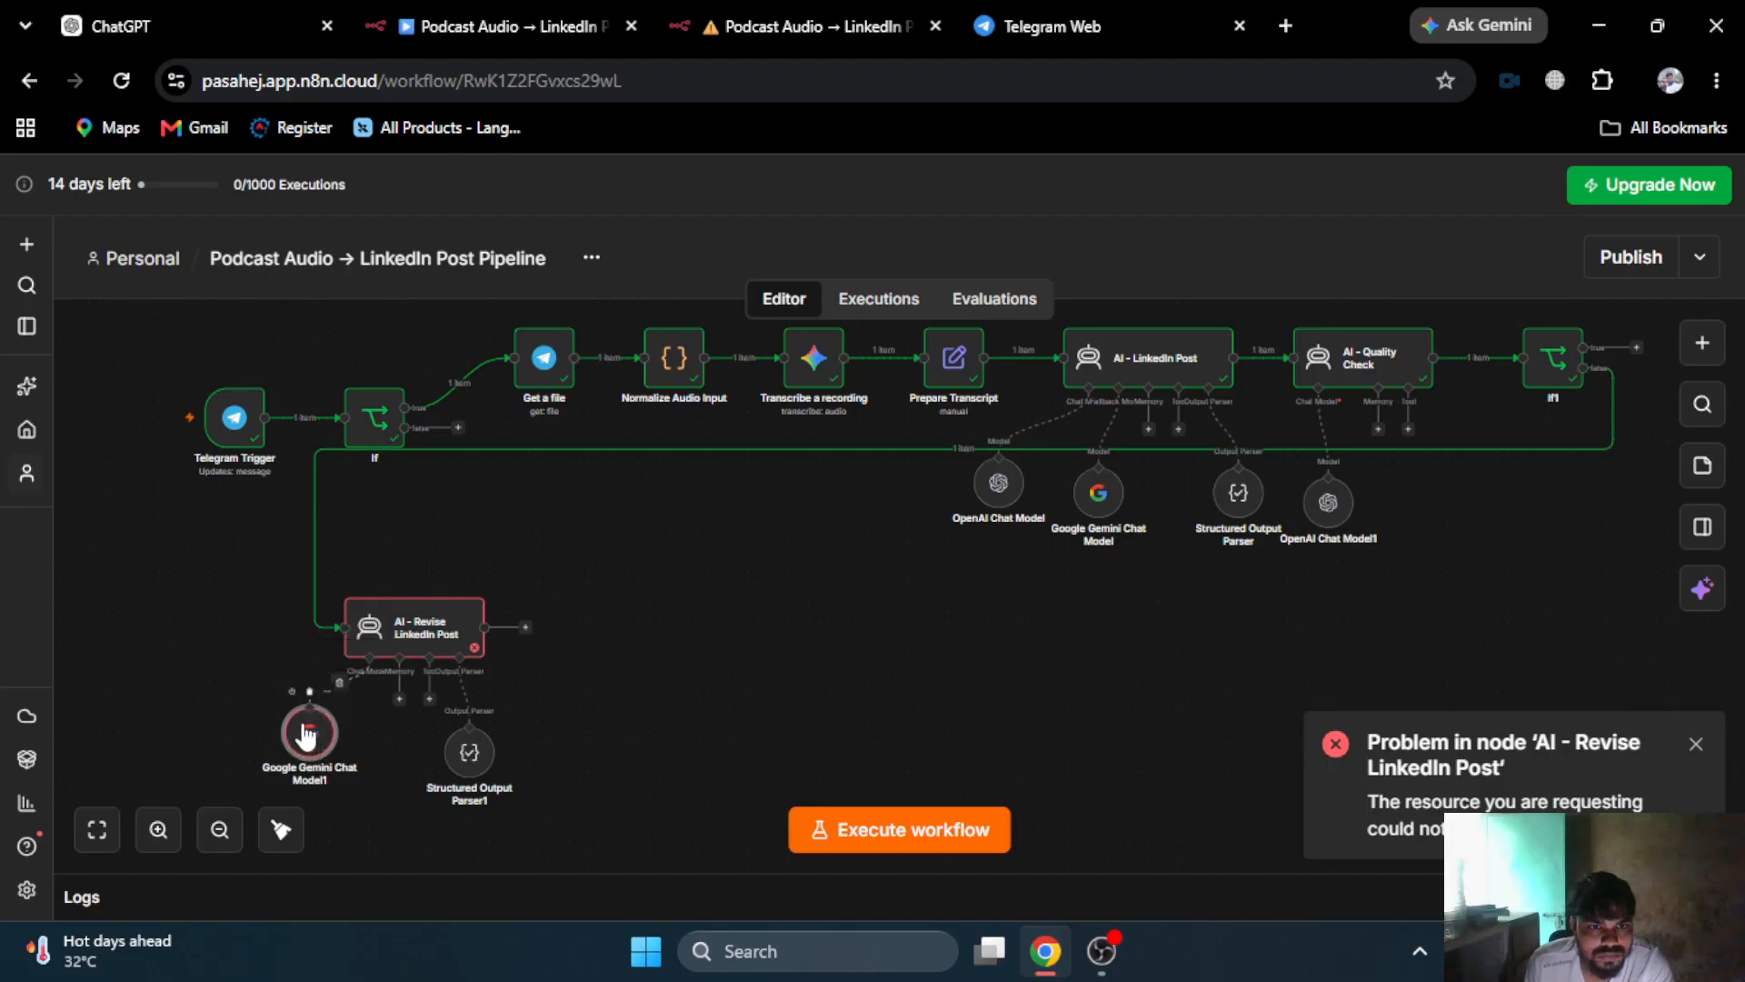
double_click(307, 734)
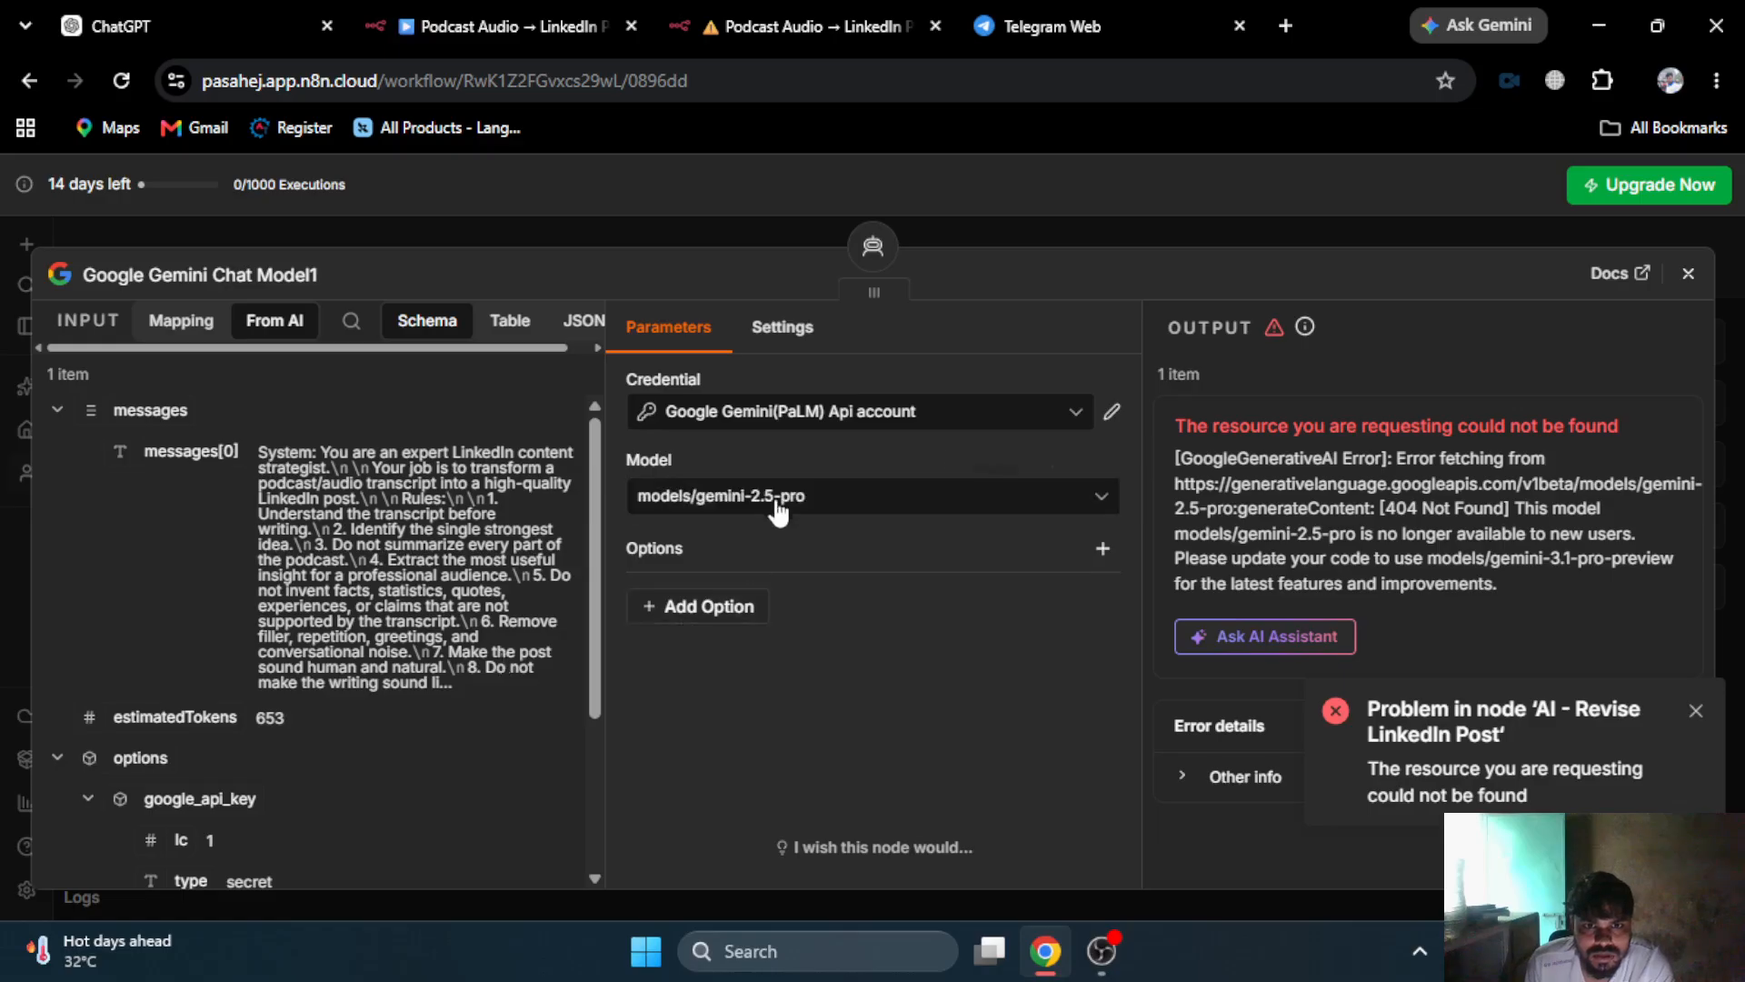
left_click(777, 501)
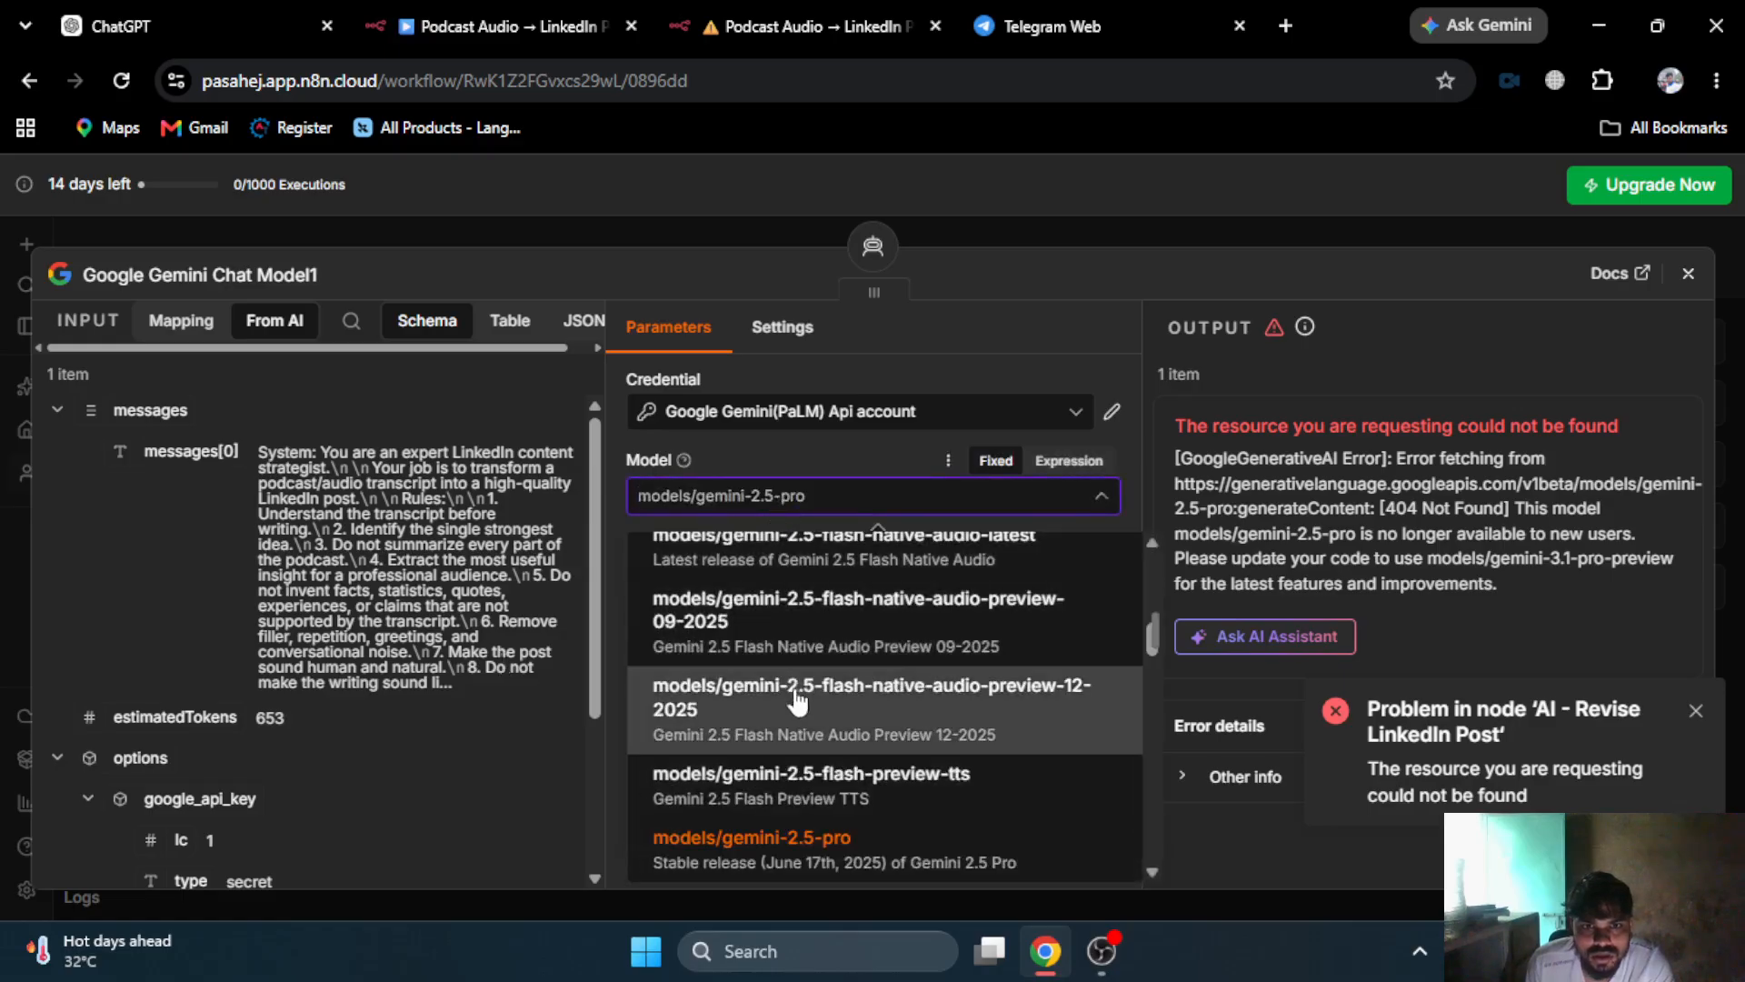
scroll(800, 854, "down", 3)
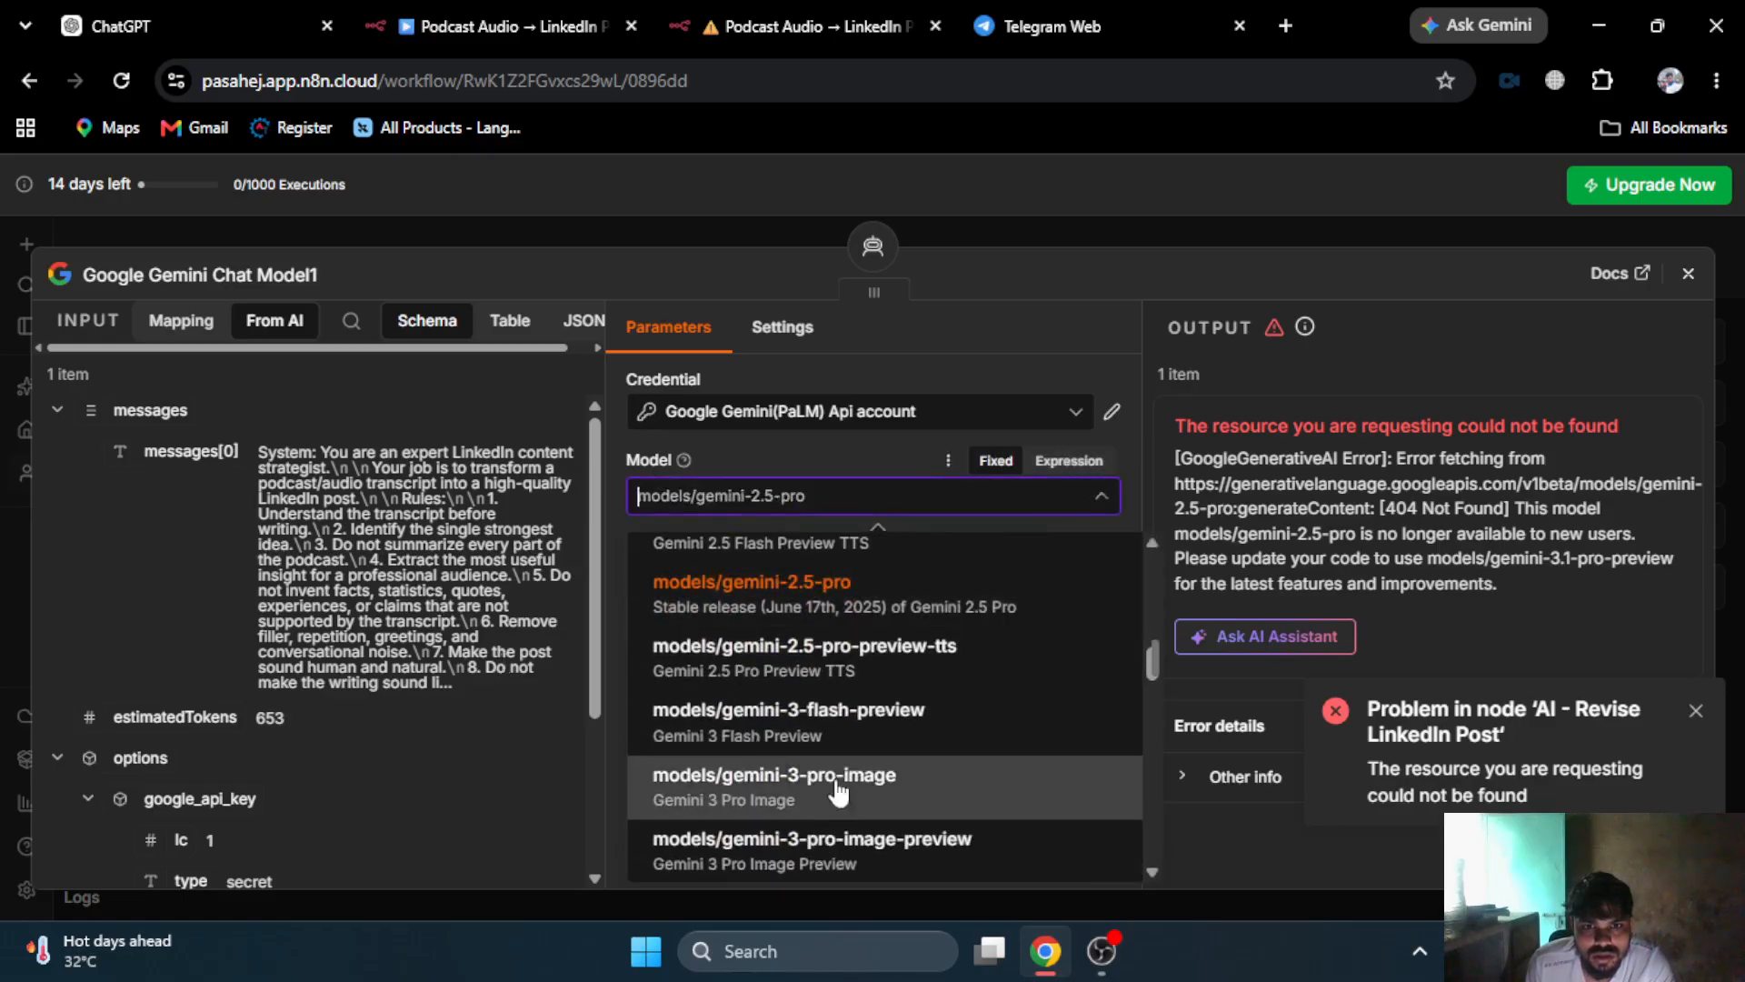
left_click(827, 732)
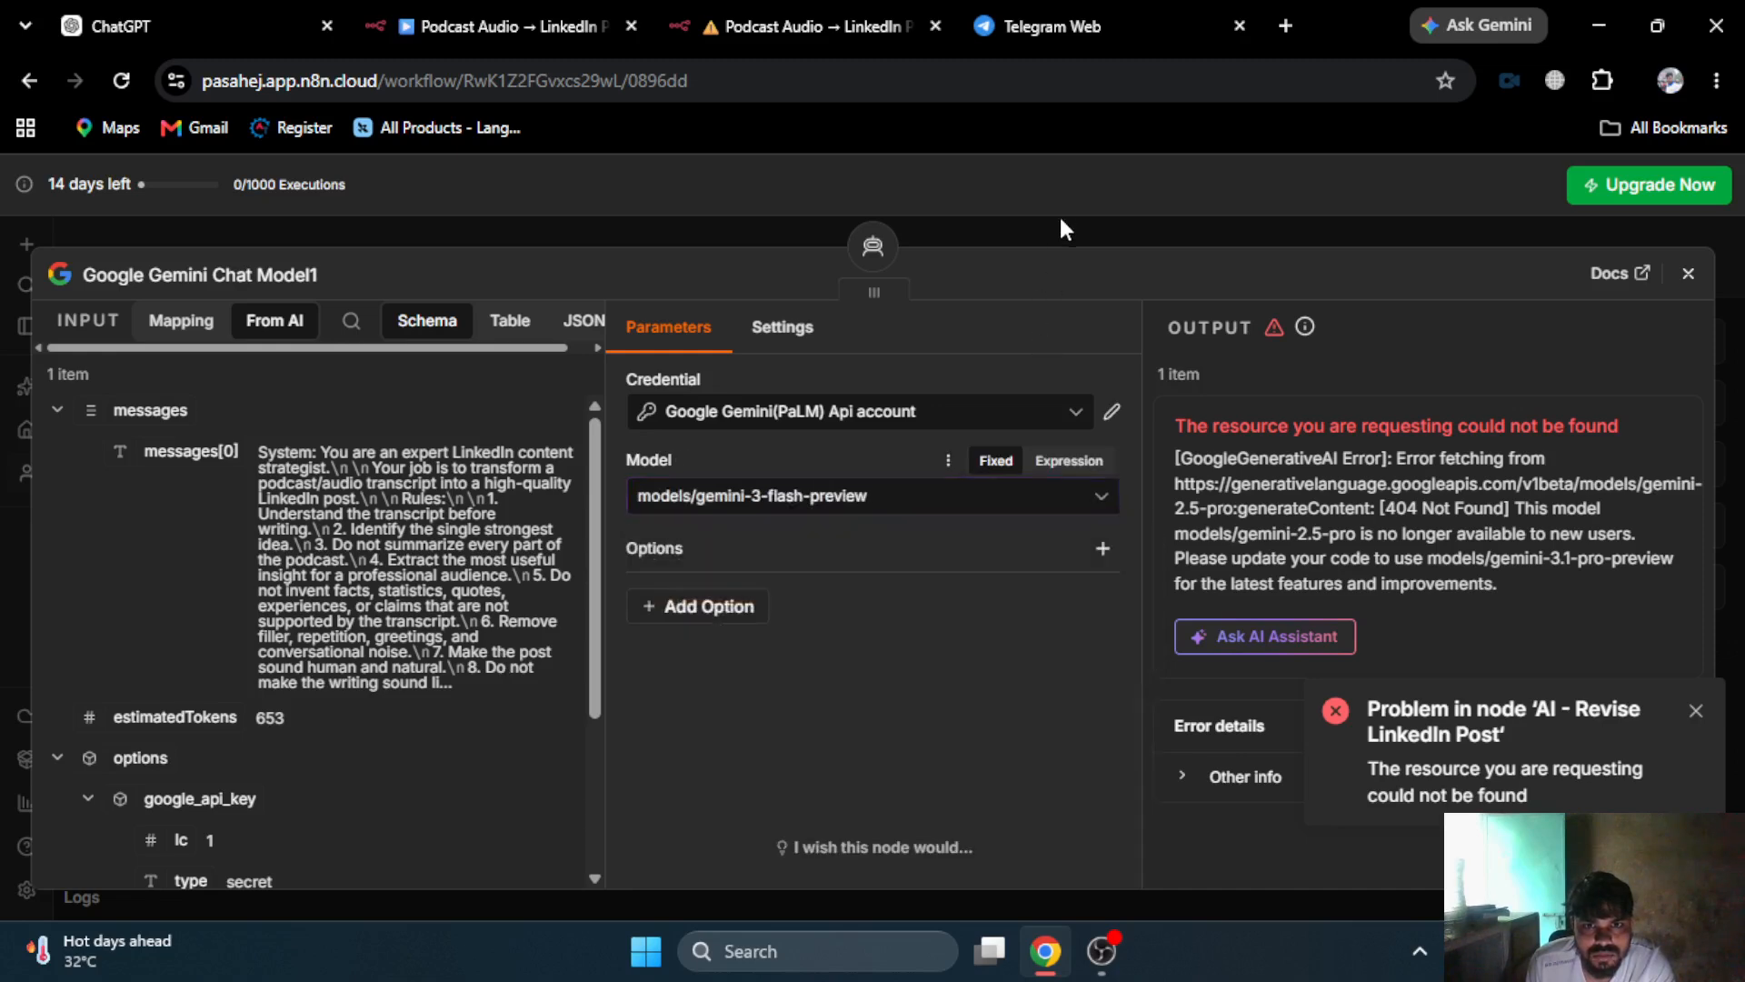
left_click(1054, 216)
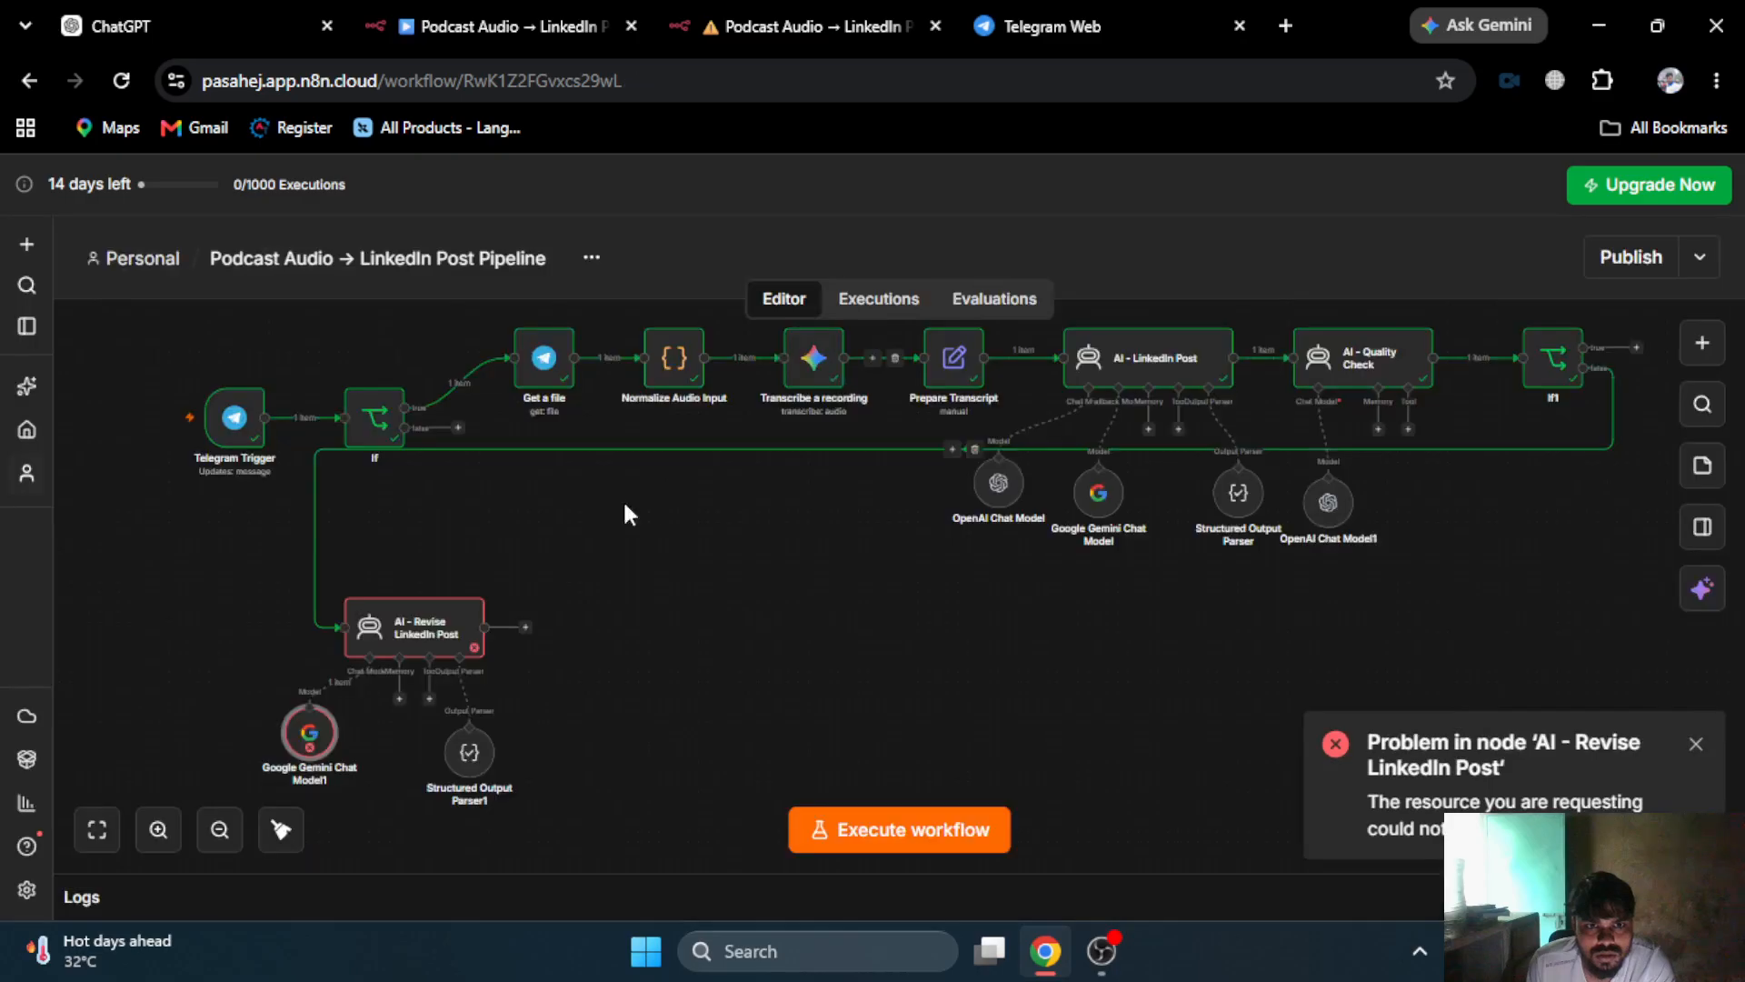
- Execute the AI - Revise LinkedIn Post node again and inspect its Google Gemini Chat Model
double_click(381, 637)
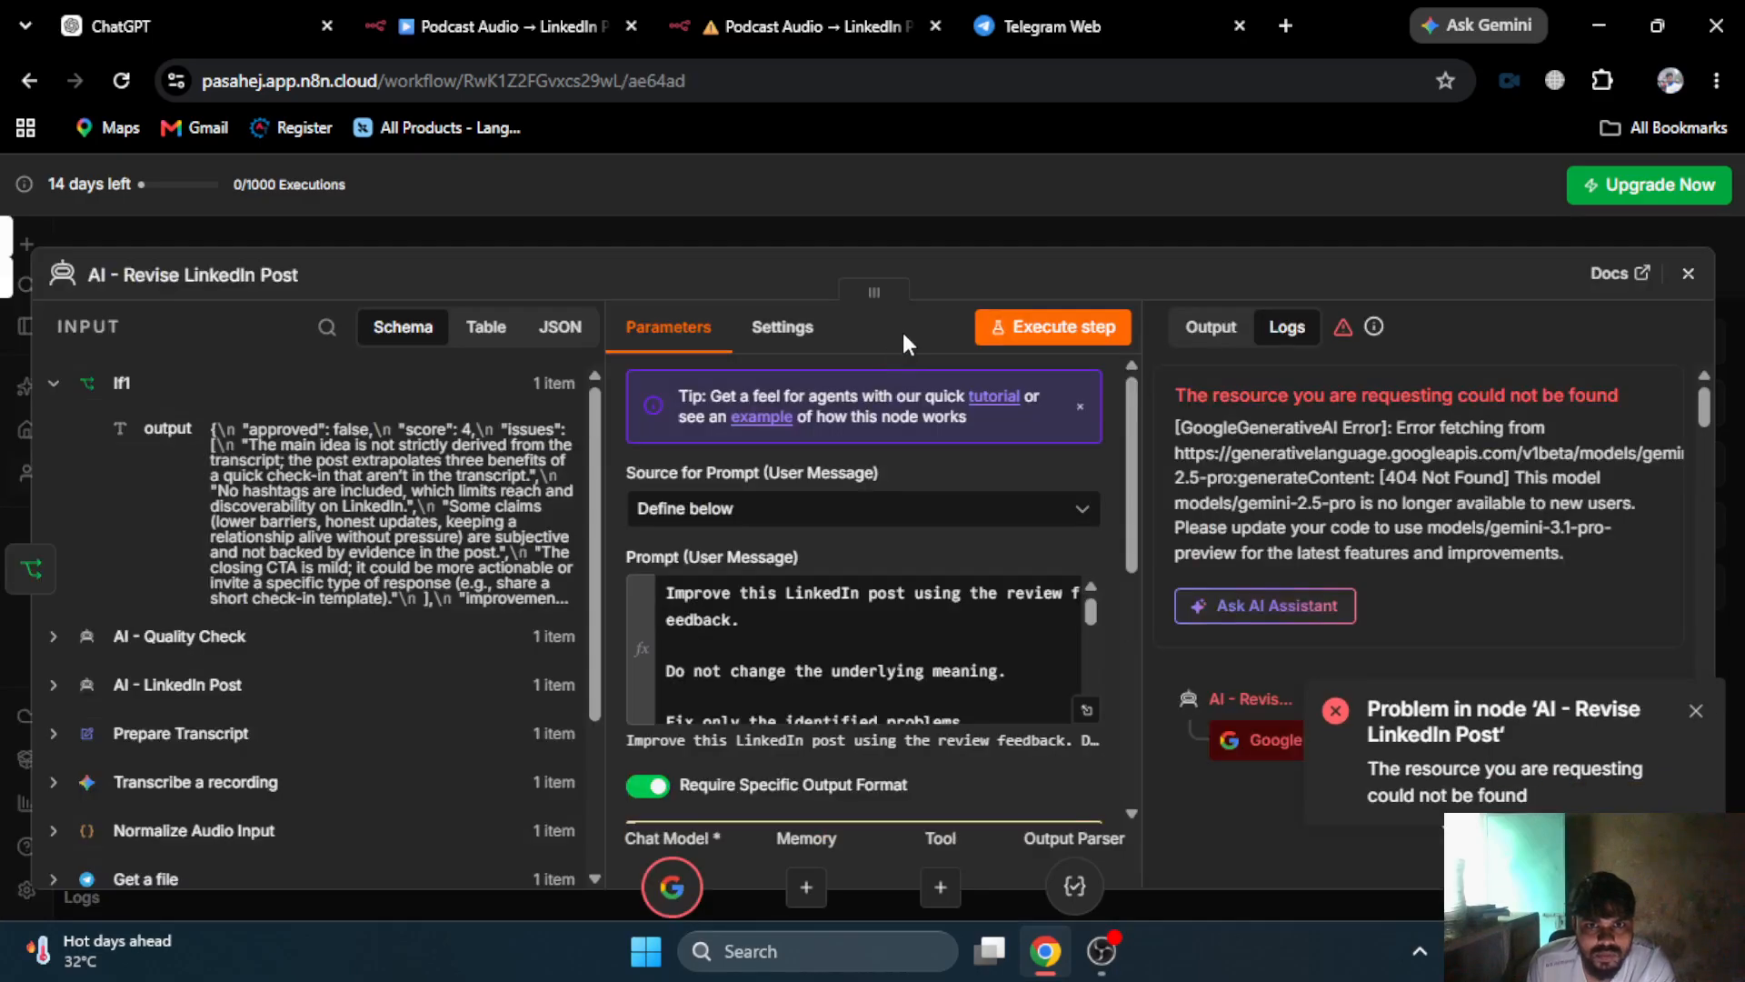
left_click(1015, 335)
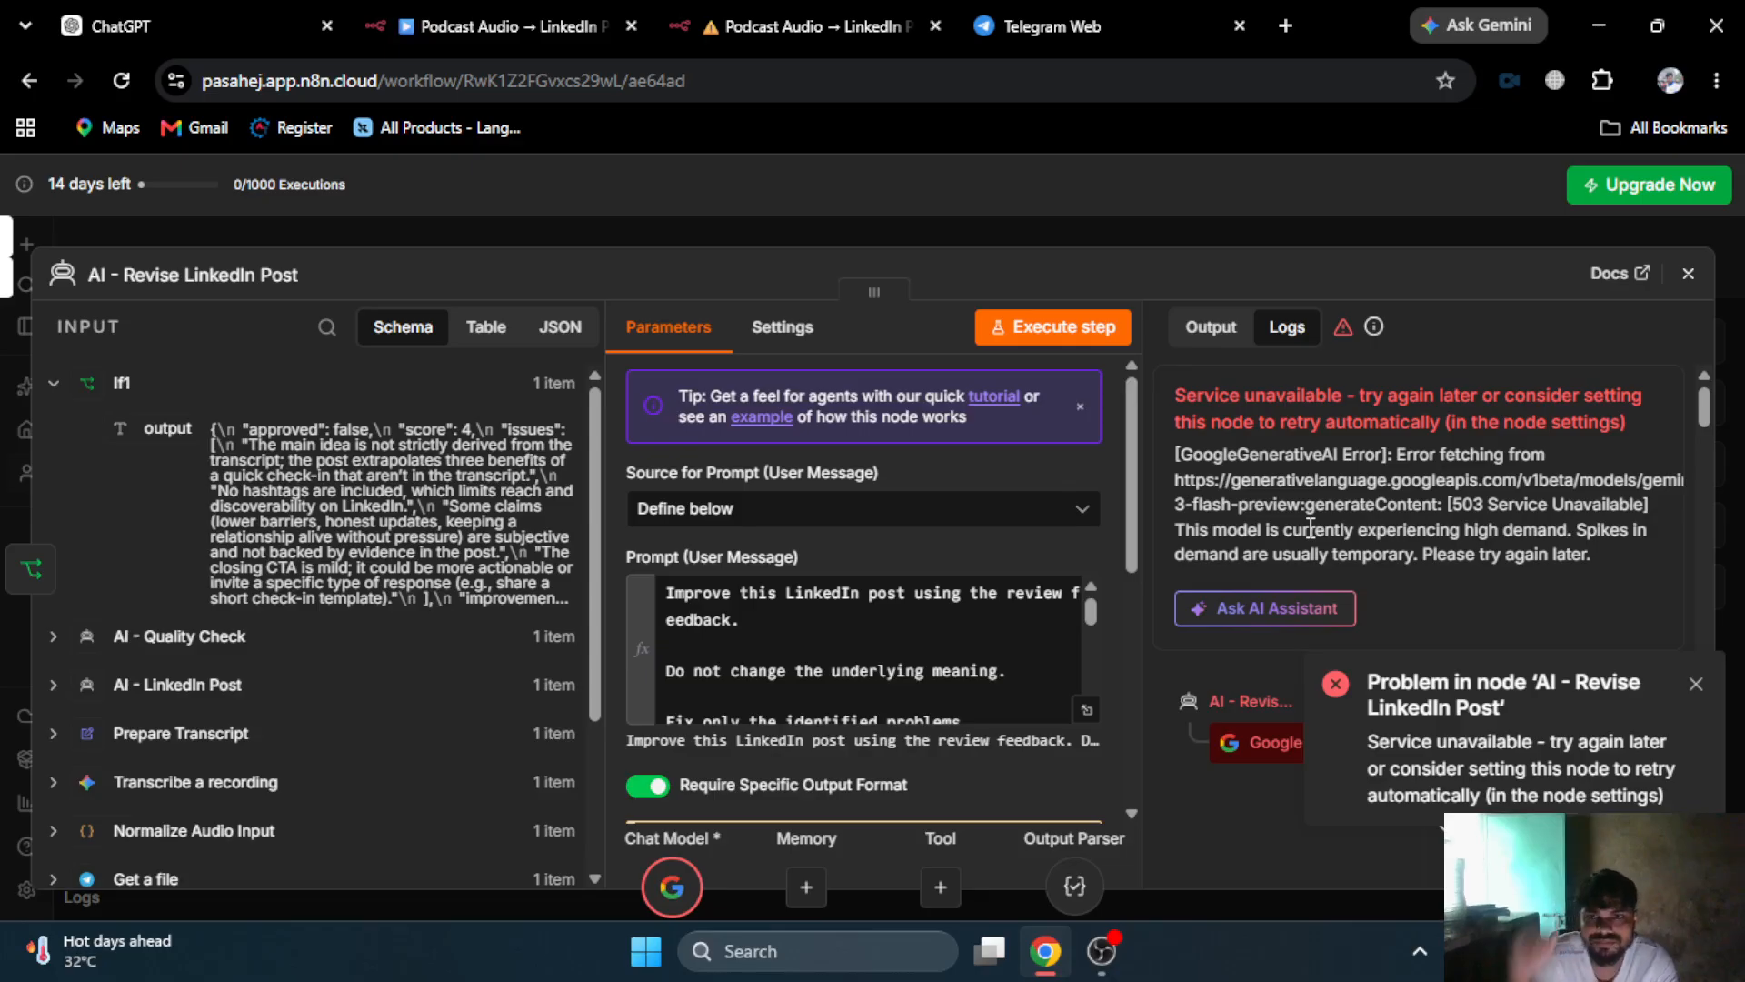
left_click(1186, 238)
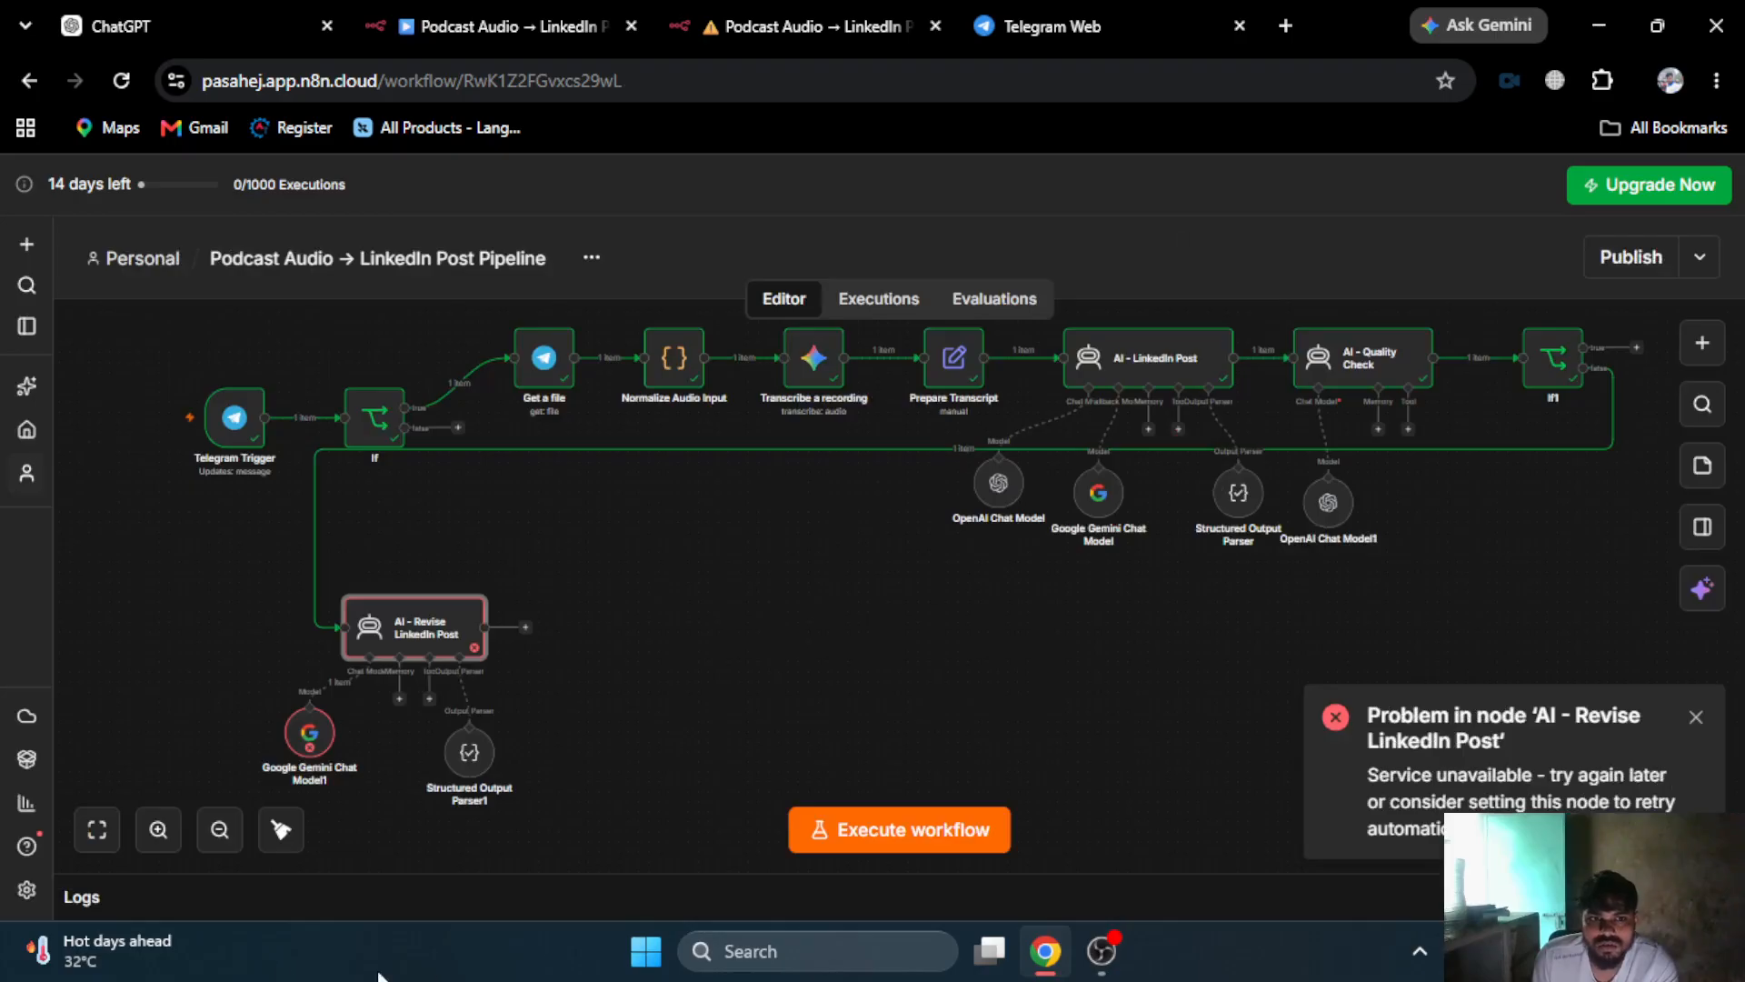
double_click(303, 753)
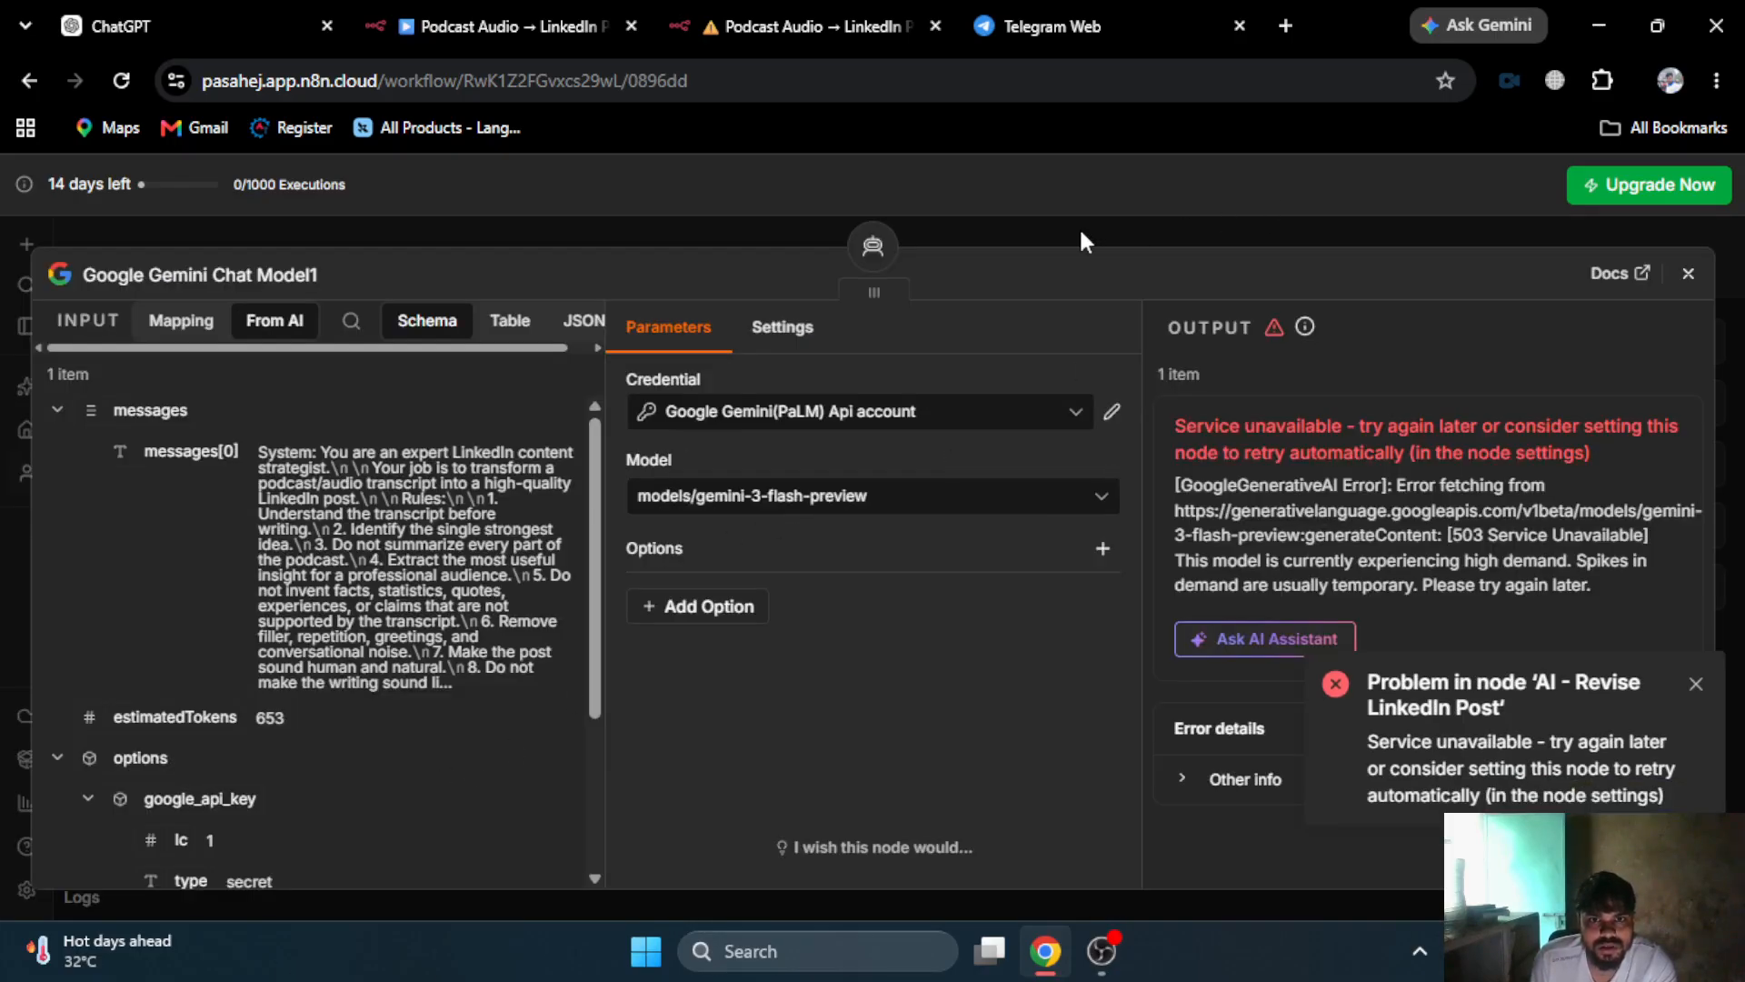
left_click(1081, 241)
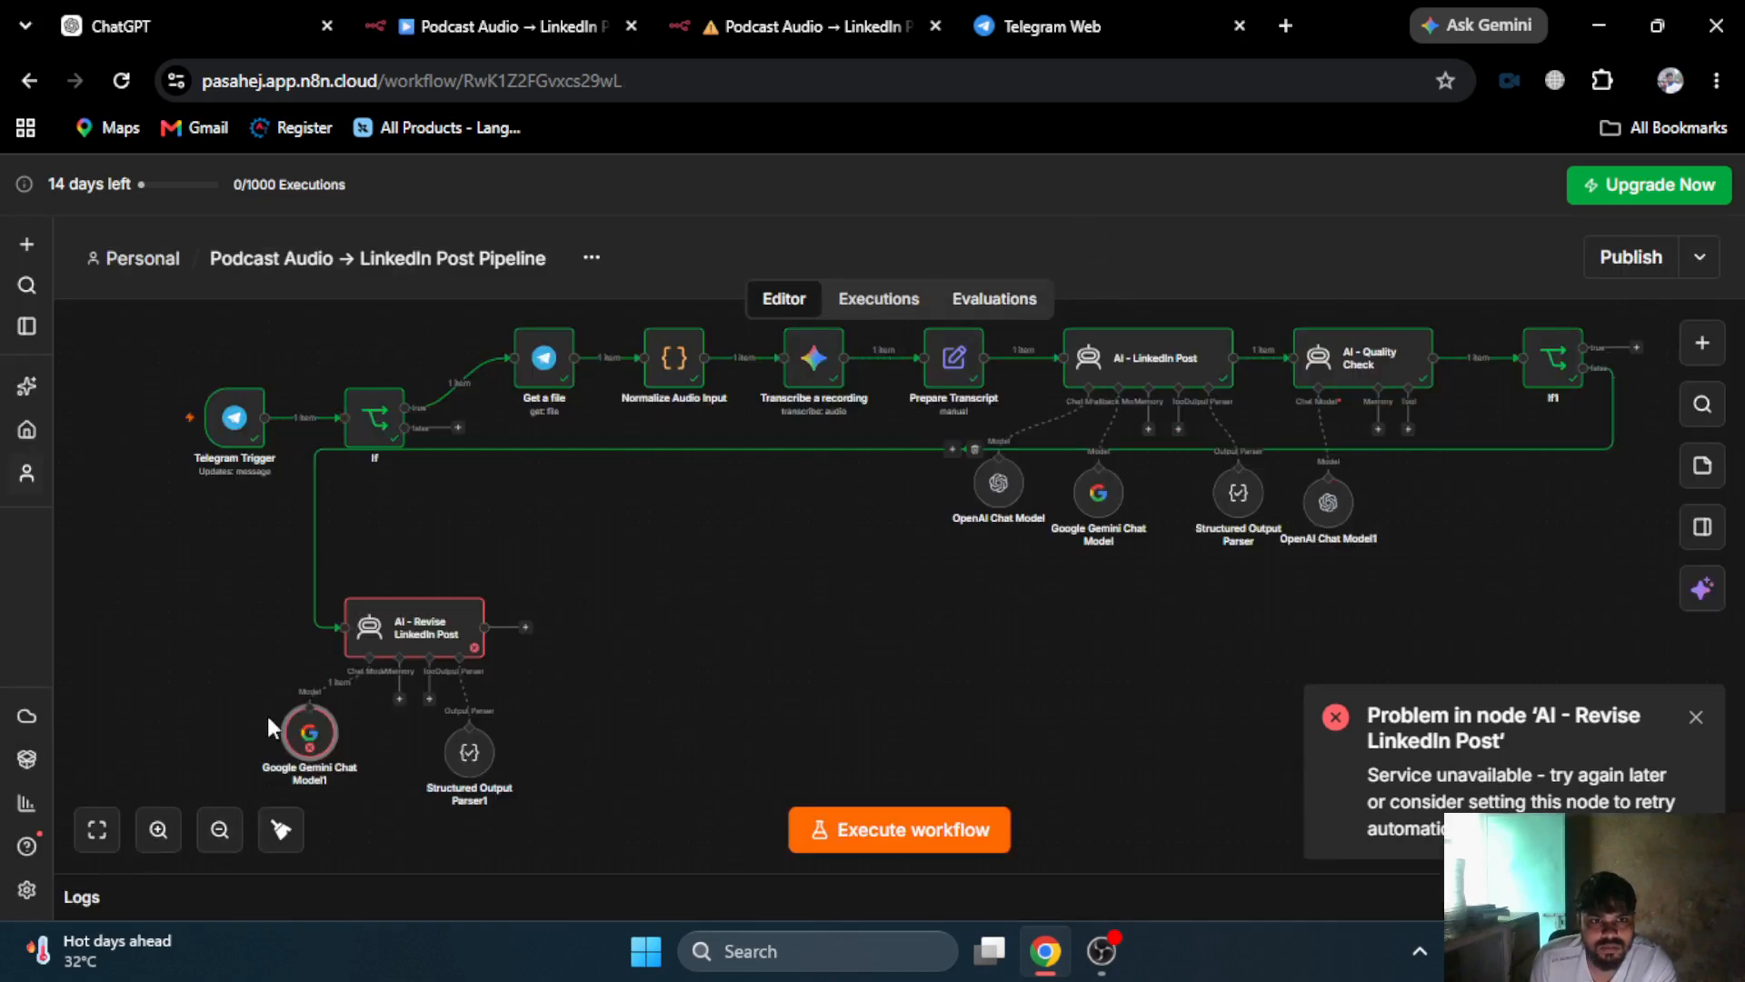
- Replace the AI - Revise LinkedIn Post node's Gemini model with an OpenAI Chat Model set to gpt-5.6-luna, placed clear of the parser
left_click(310, 683)
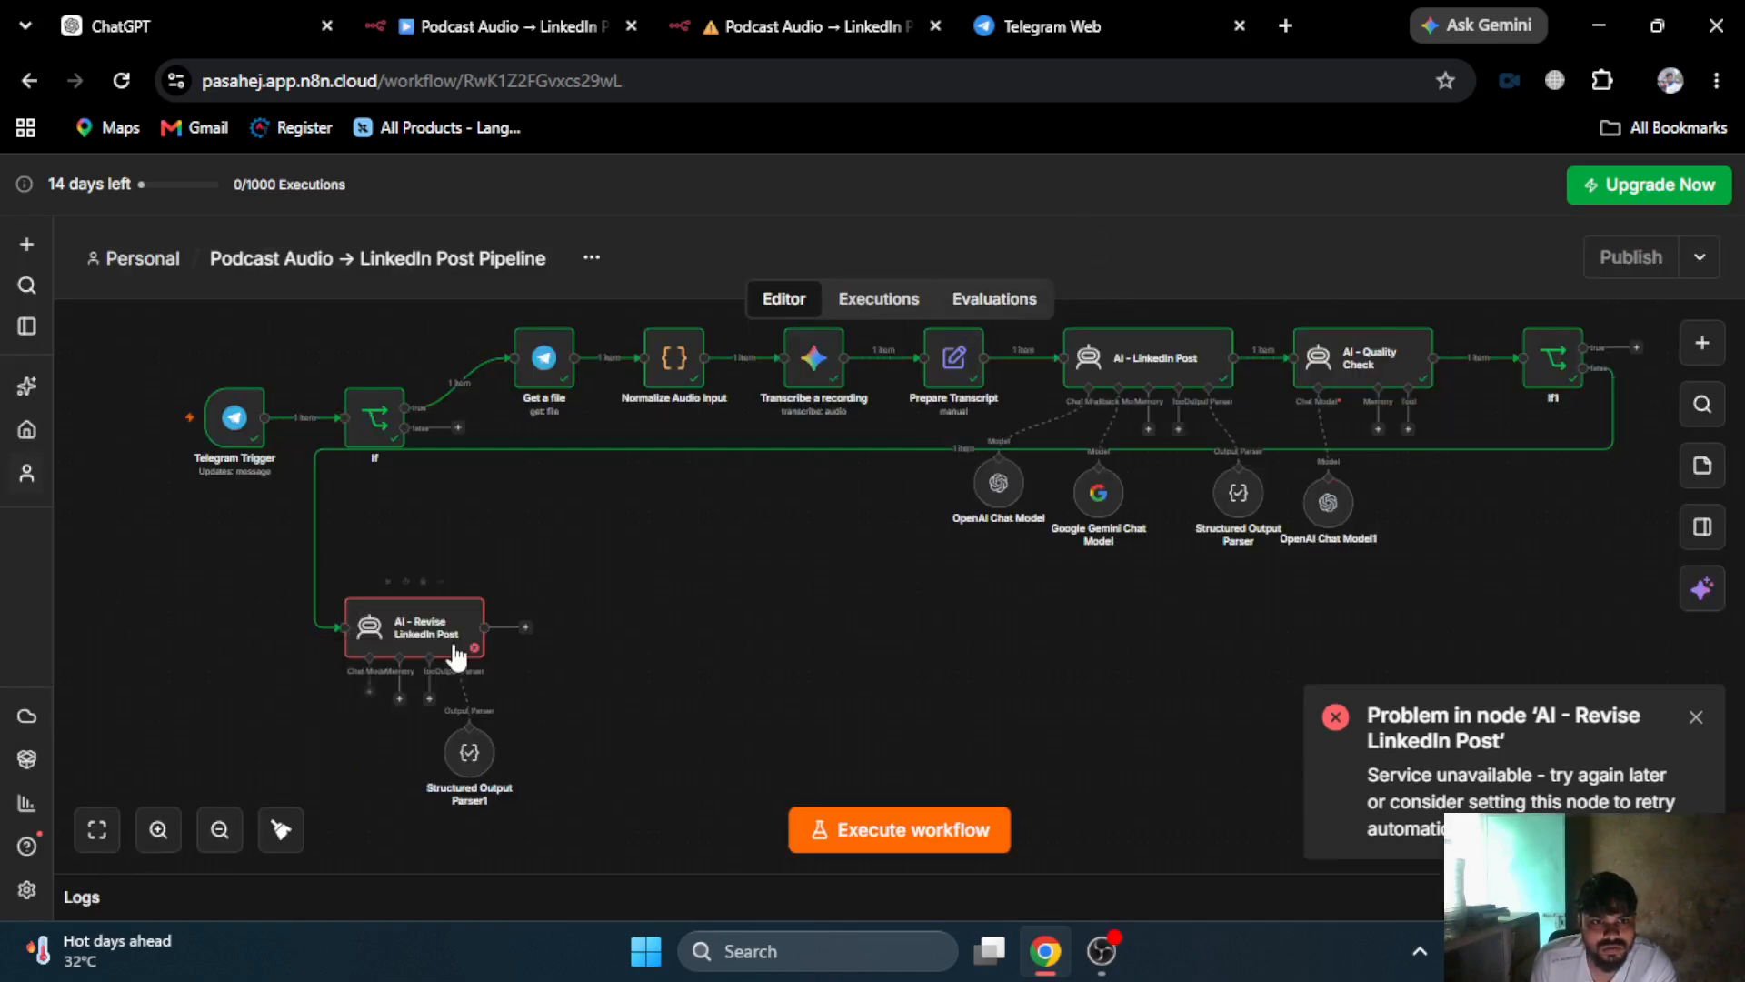
left_click(370, 701)
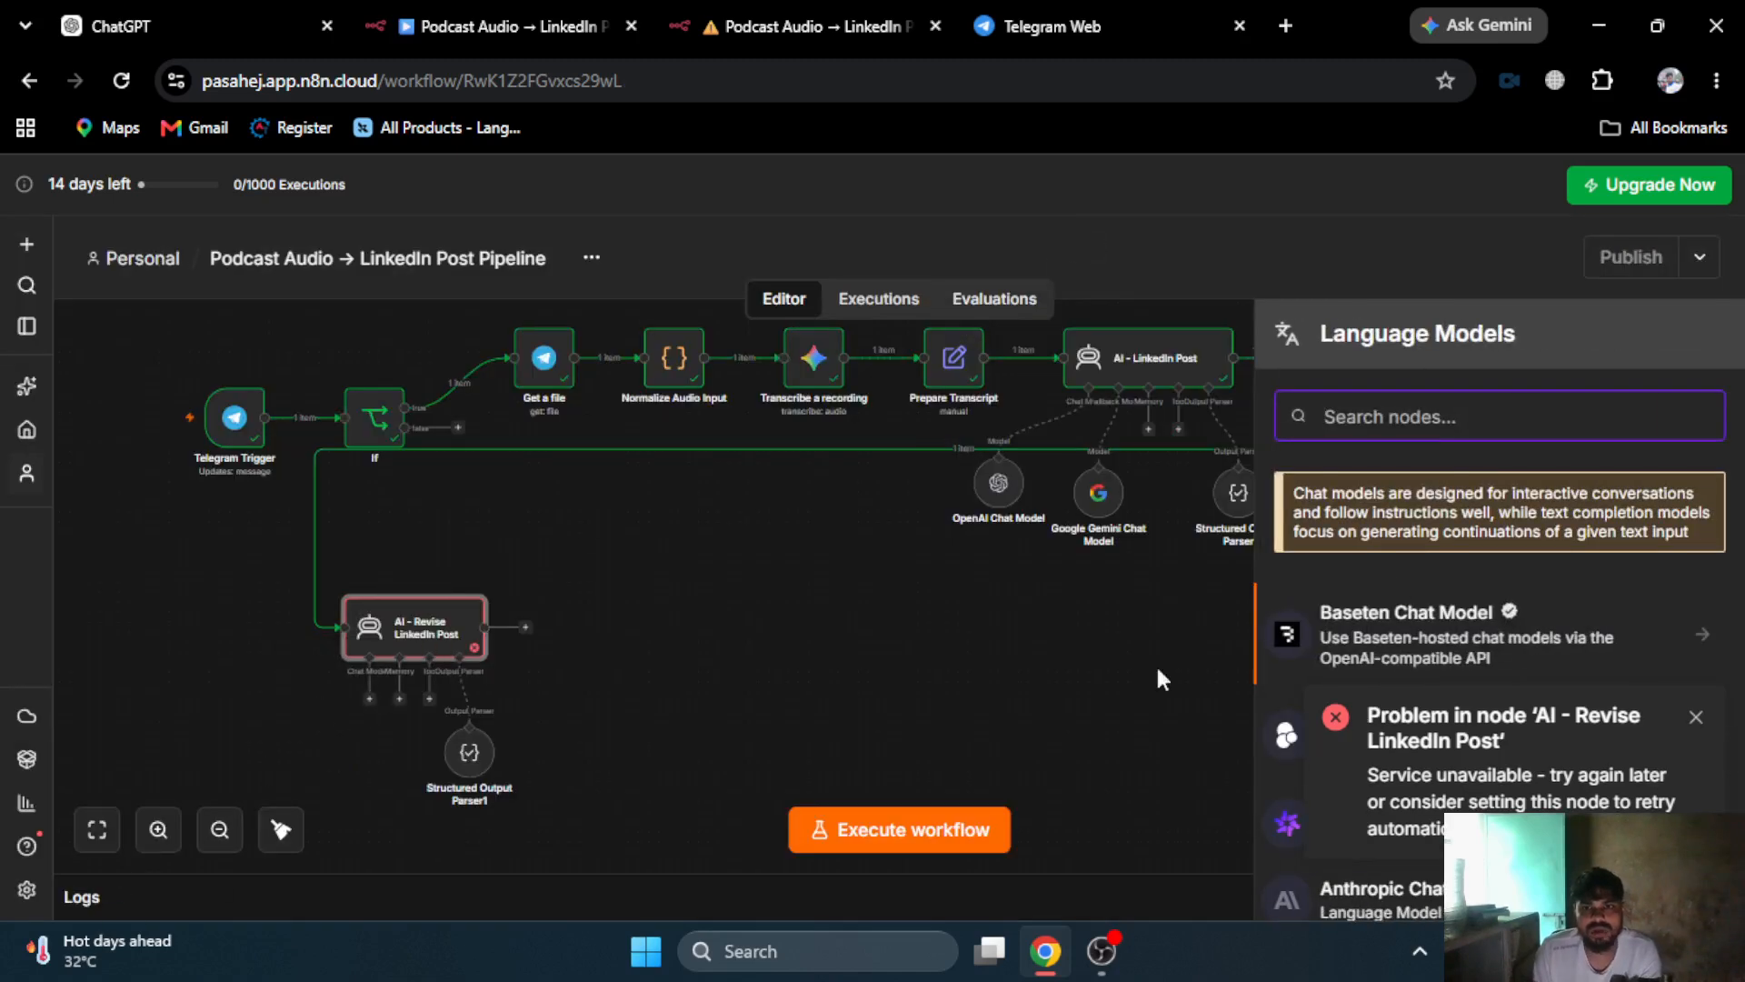
type("open")
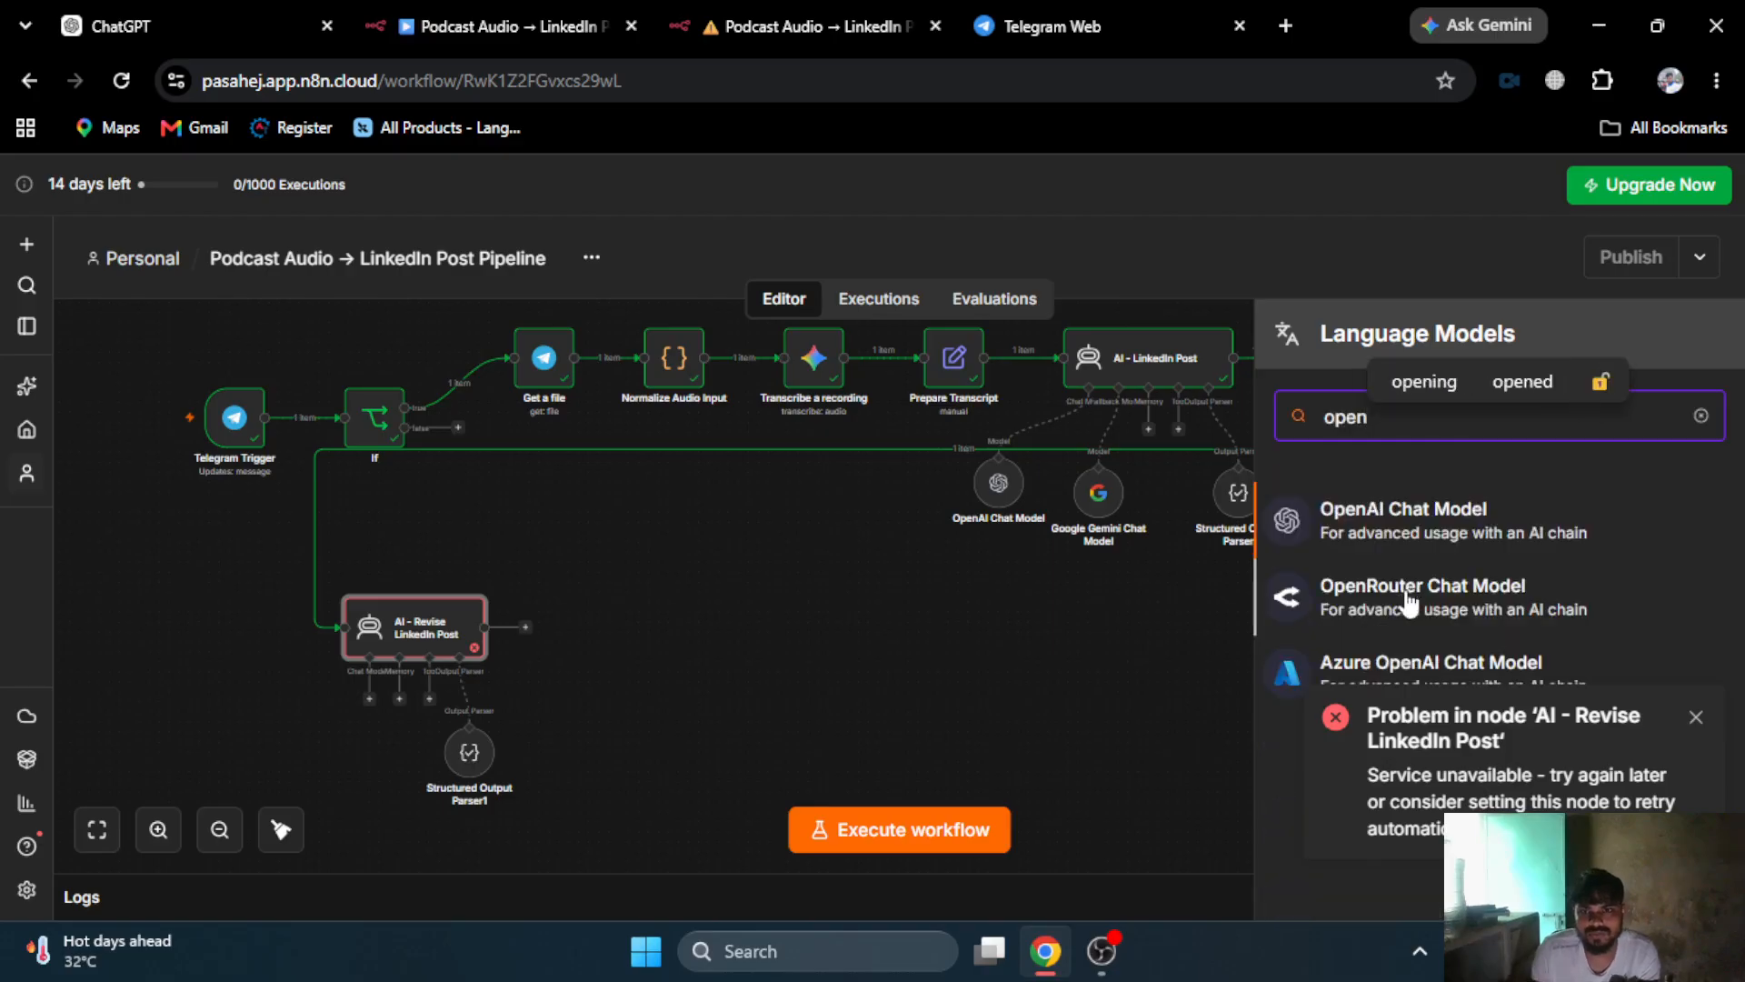
left_click(1388, 527)
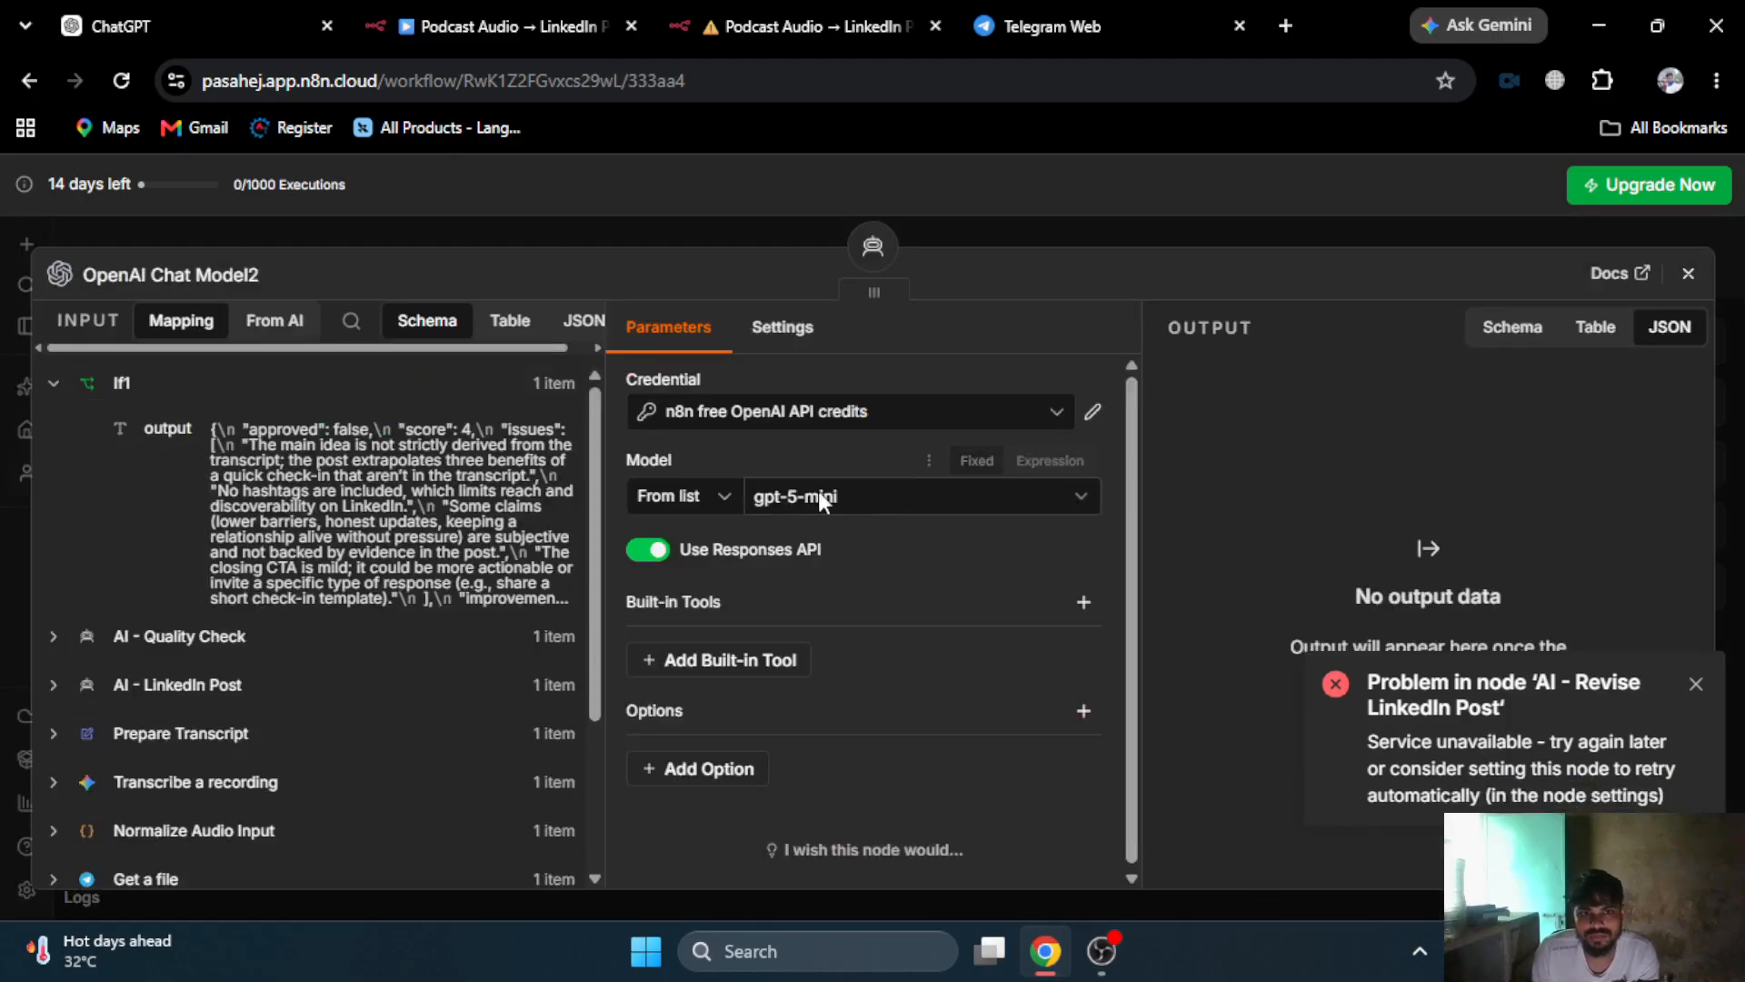
left_click(919, 497)
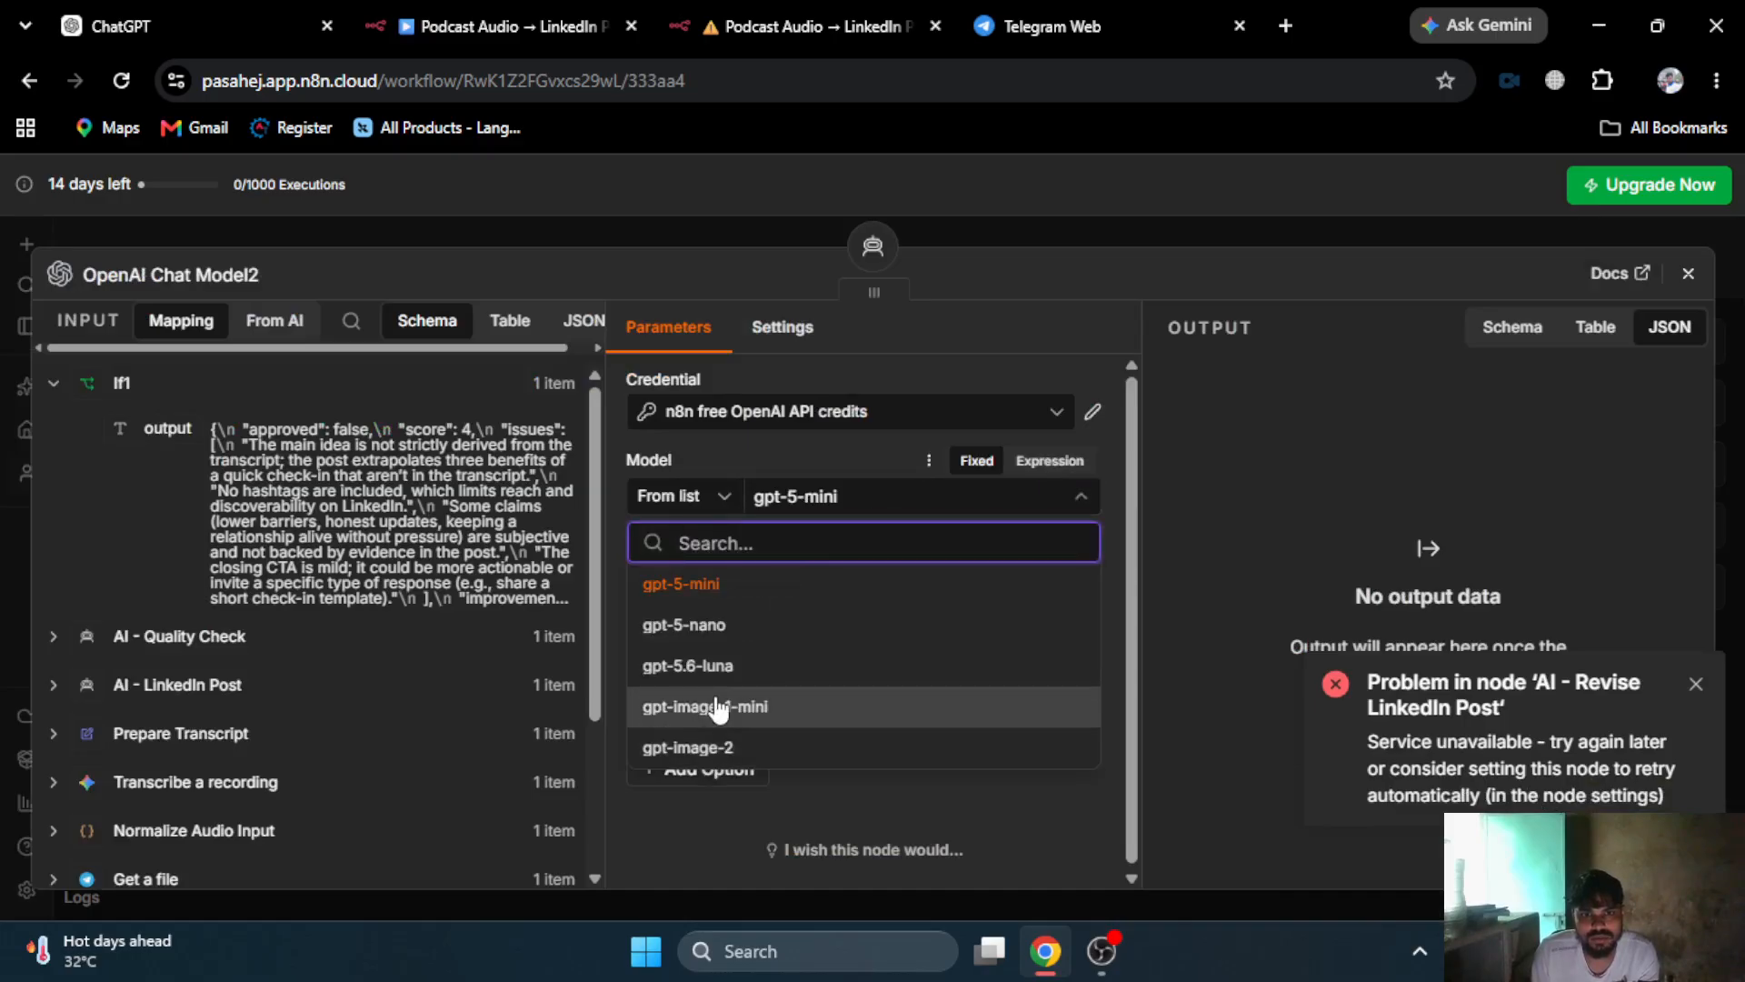
left_click(713, 666)
left_click(1043, 234)
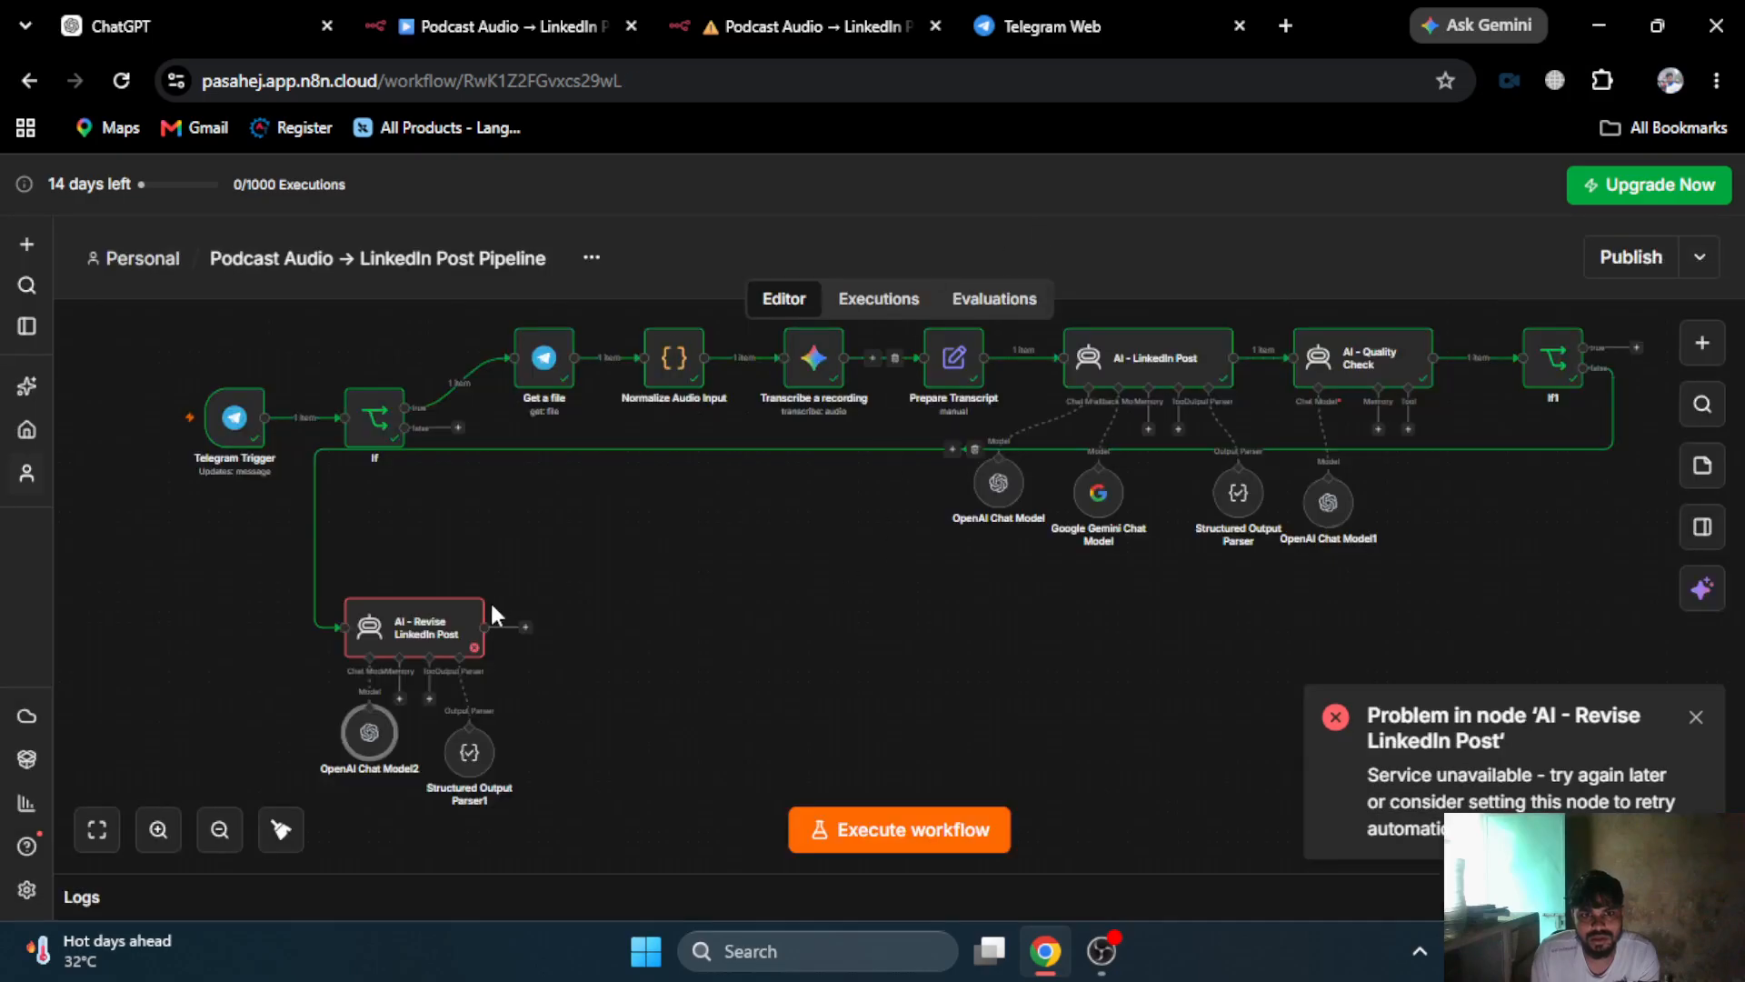
left_click_drag(350, 741, 260, 731)
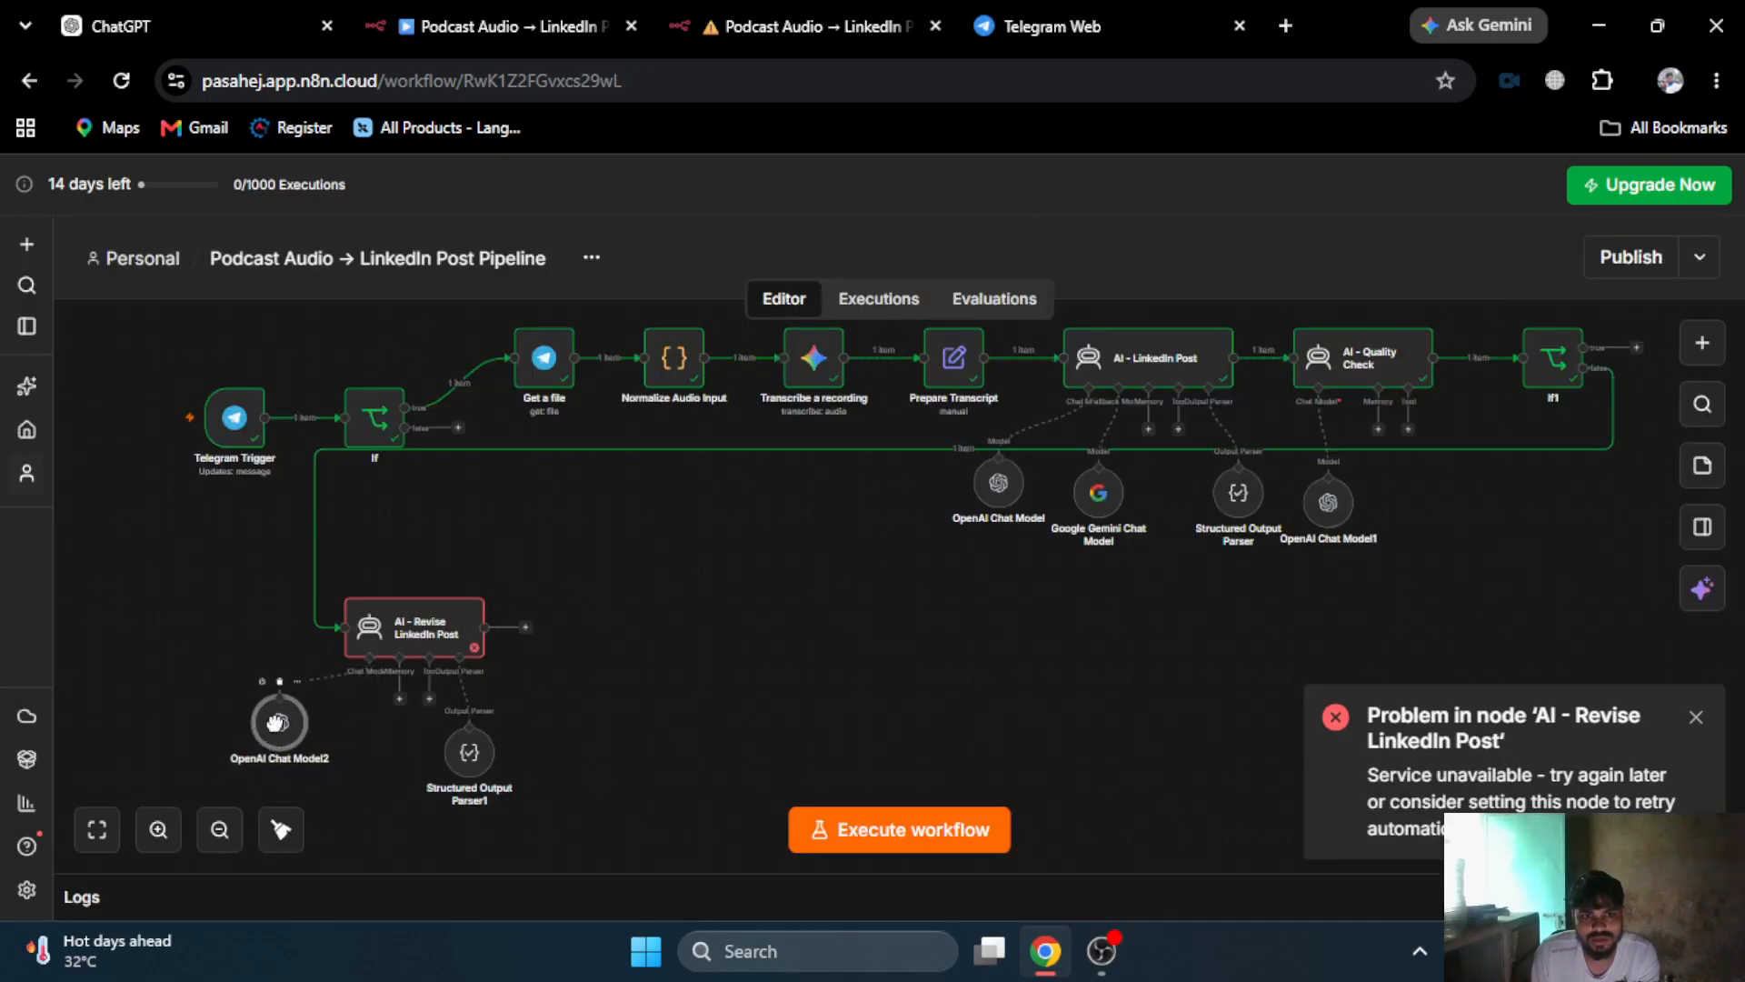
- Execute the AI - Revise LinkedIn Post node with the OpenAI model and read through its JSON output
double_click(381, 627)
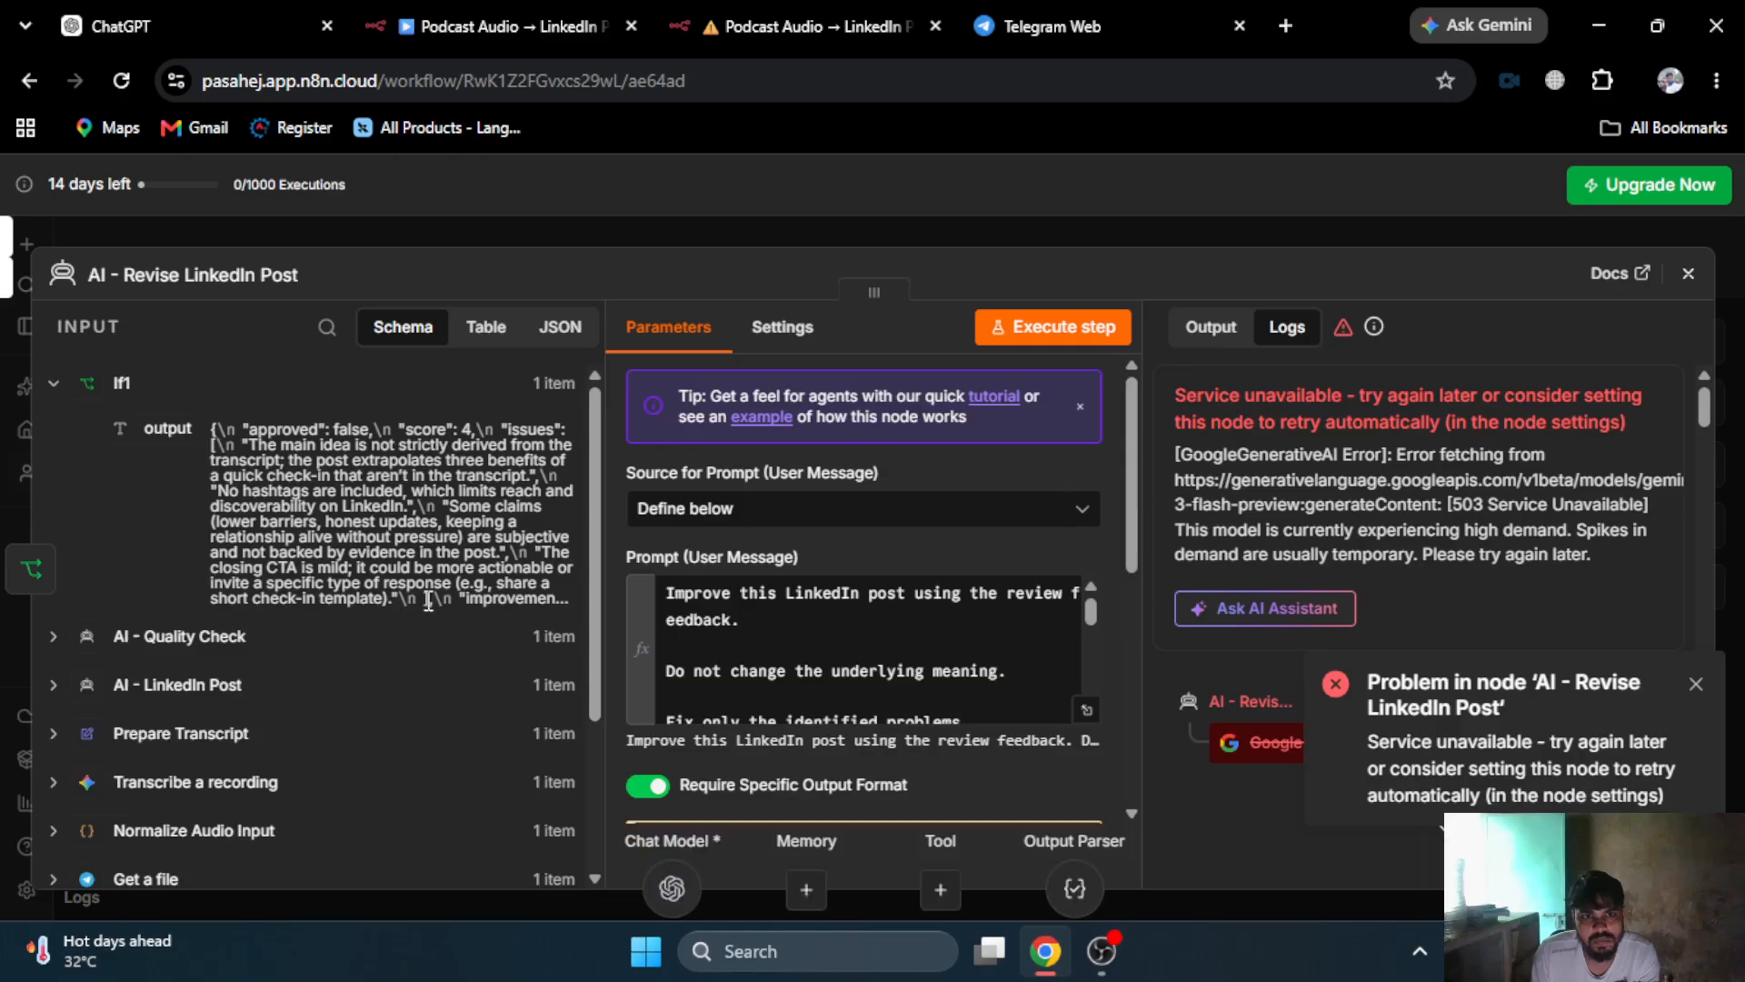
left_click(1031, 336)
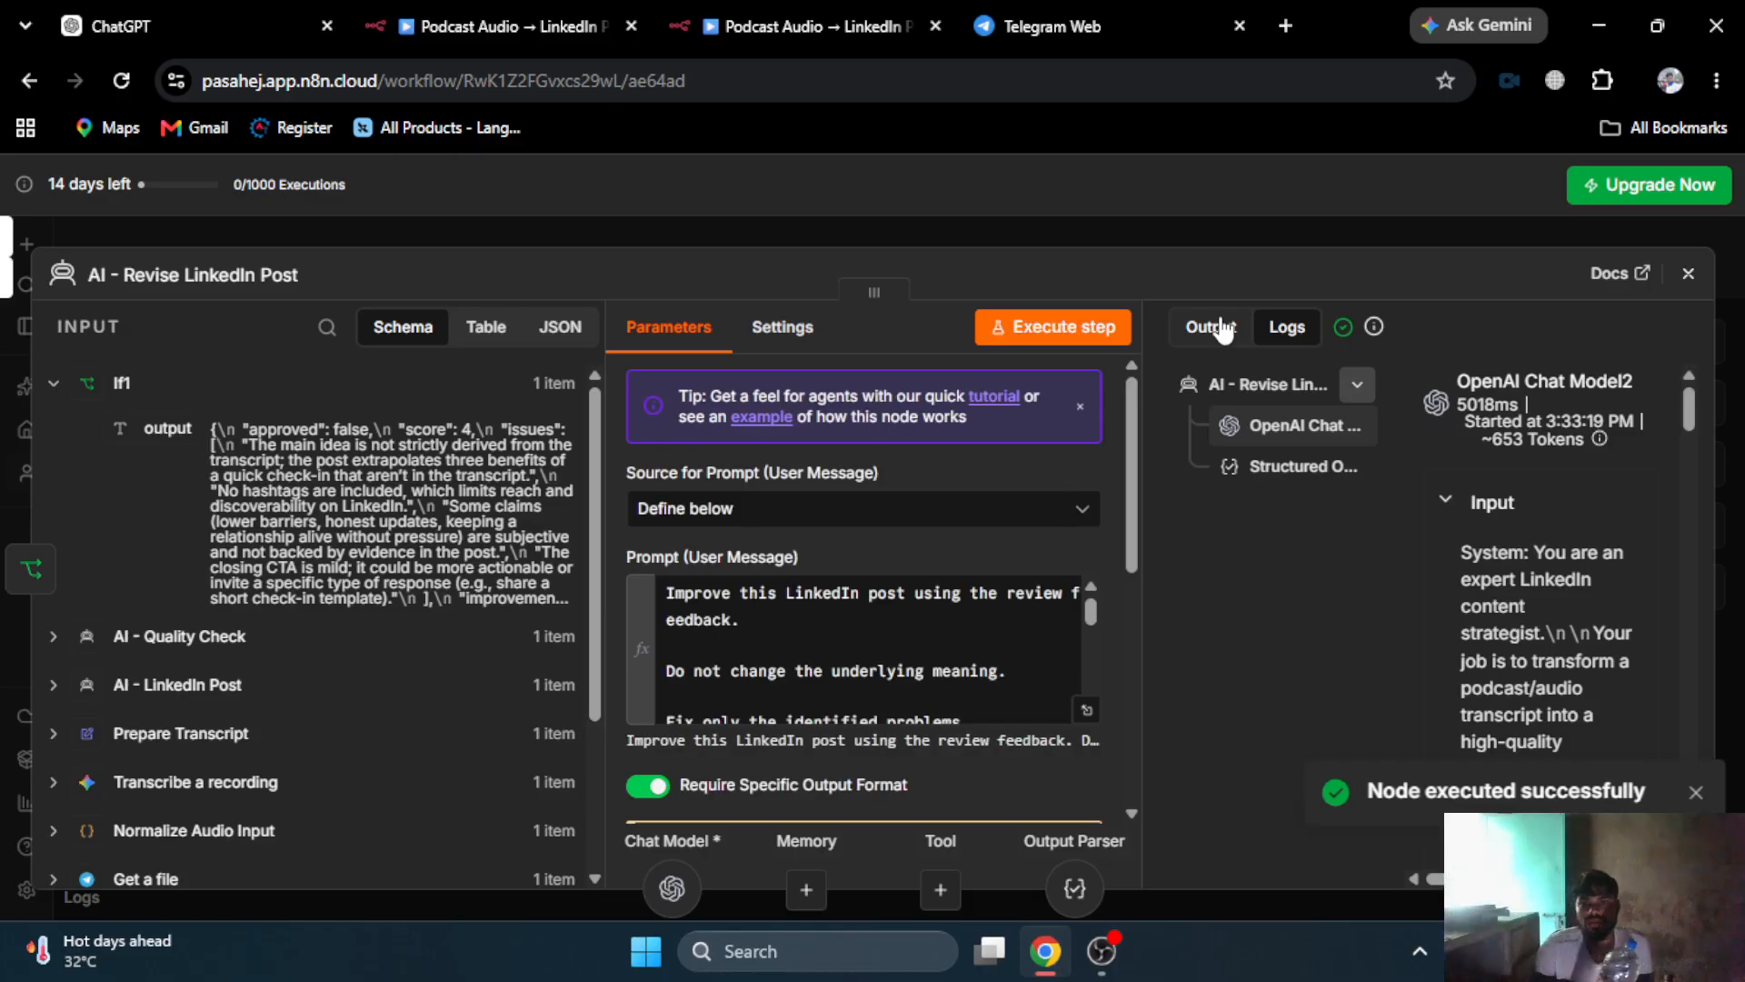
left_click(1218, 328)
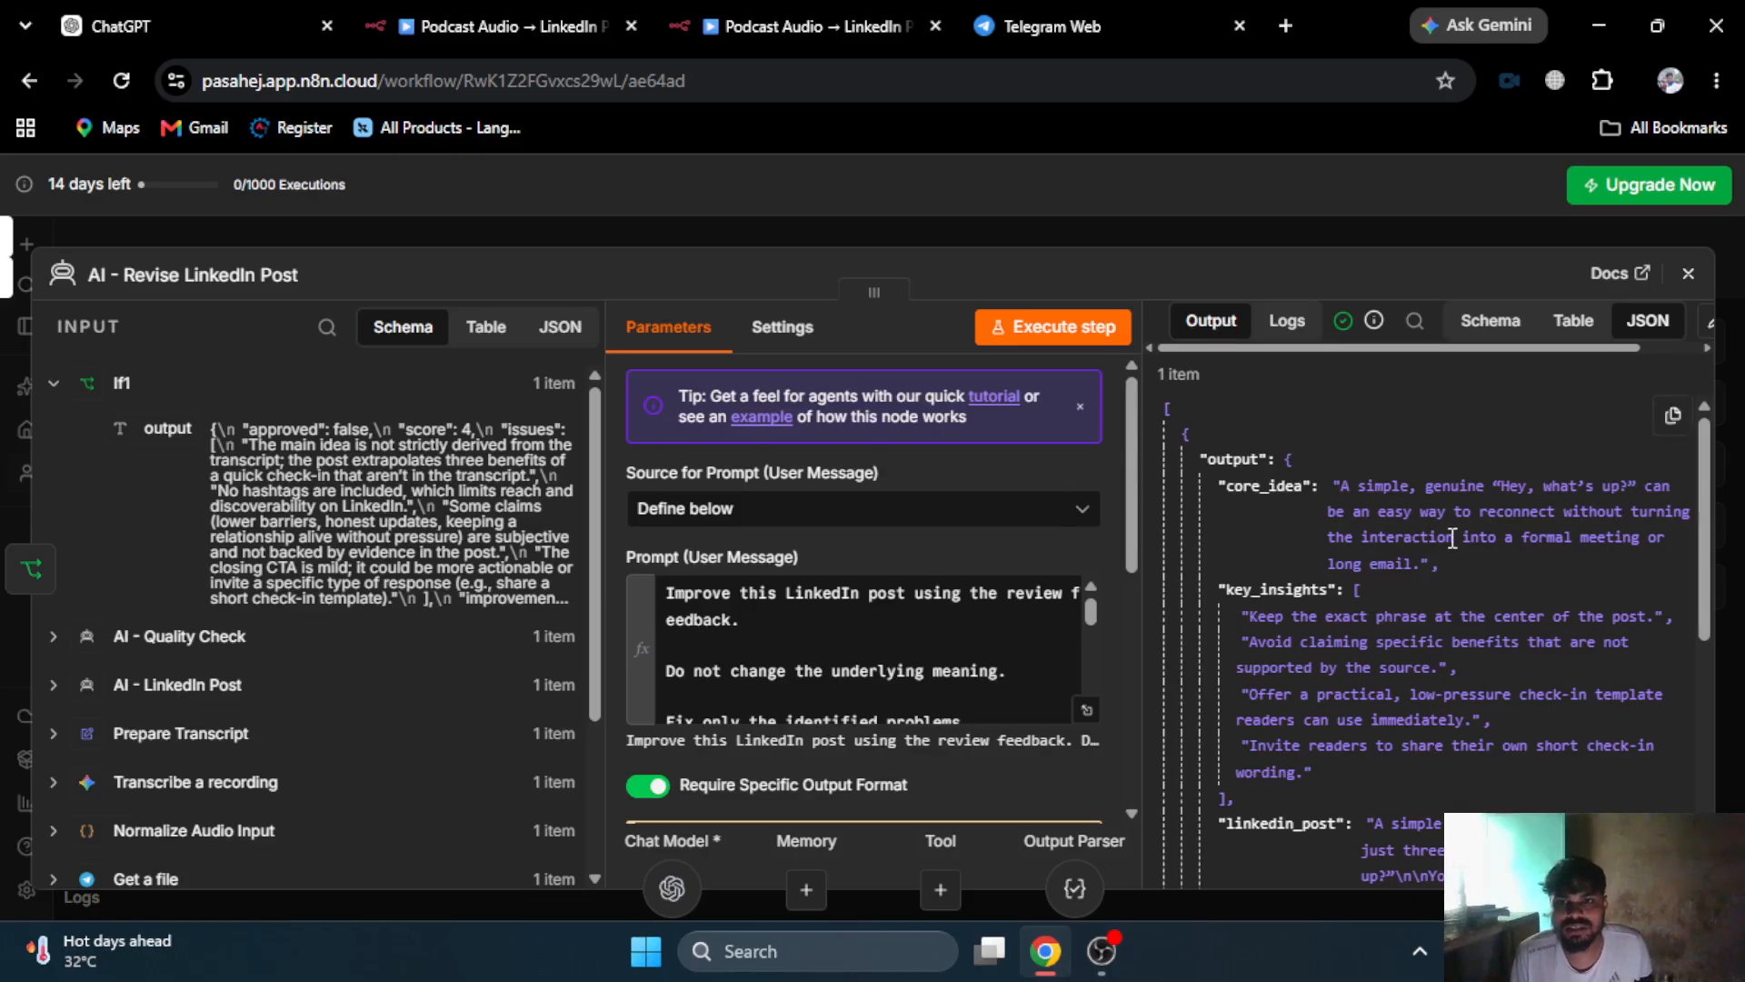
scroll(1453, 537, "down", 8)
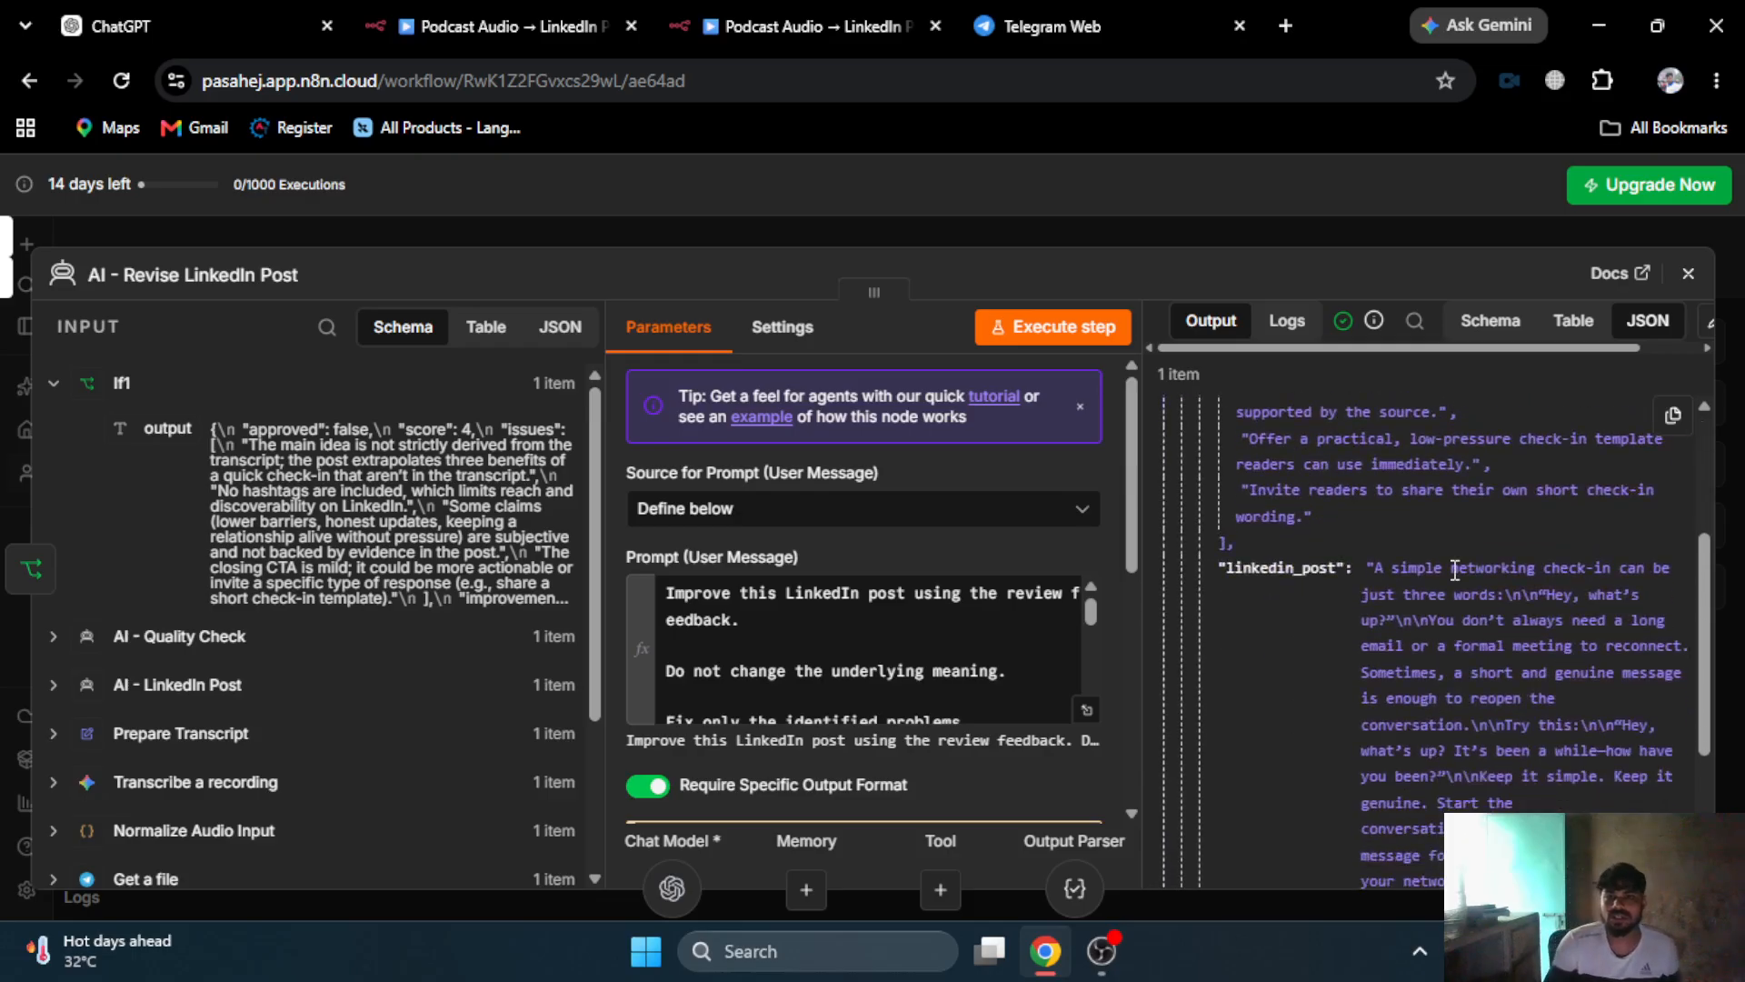
scroll(1451, 565, "down", 1)
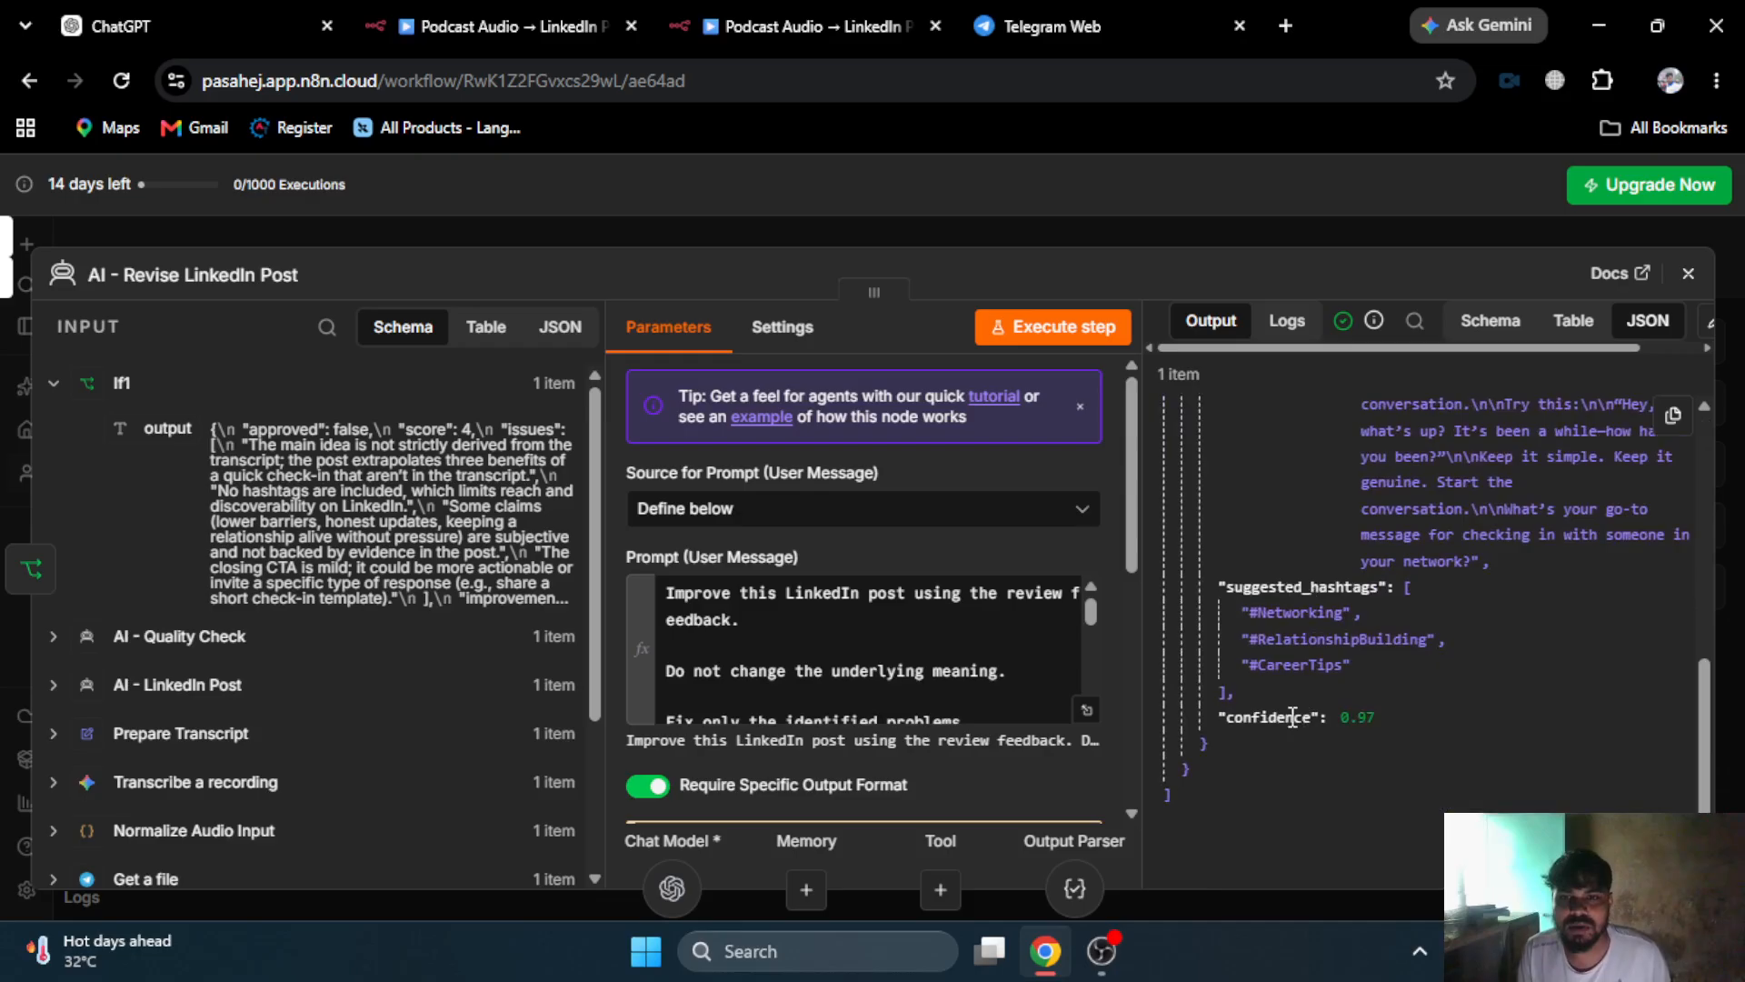
- Check the confidence entry in the AI - Revise LinkedIn Post node's JSON output, and close the node
left_click_drag(1377, 717, 1220, 719)
left_click(1367, 726)
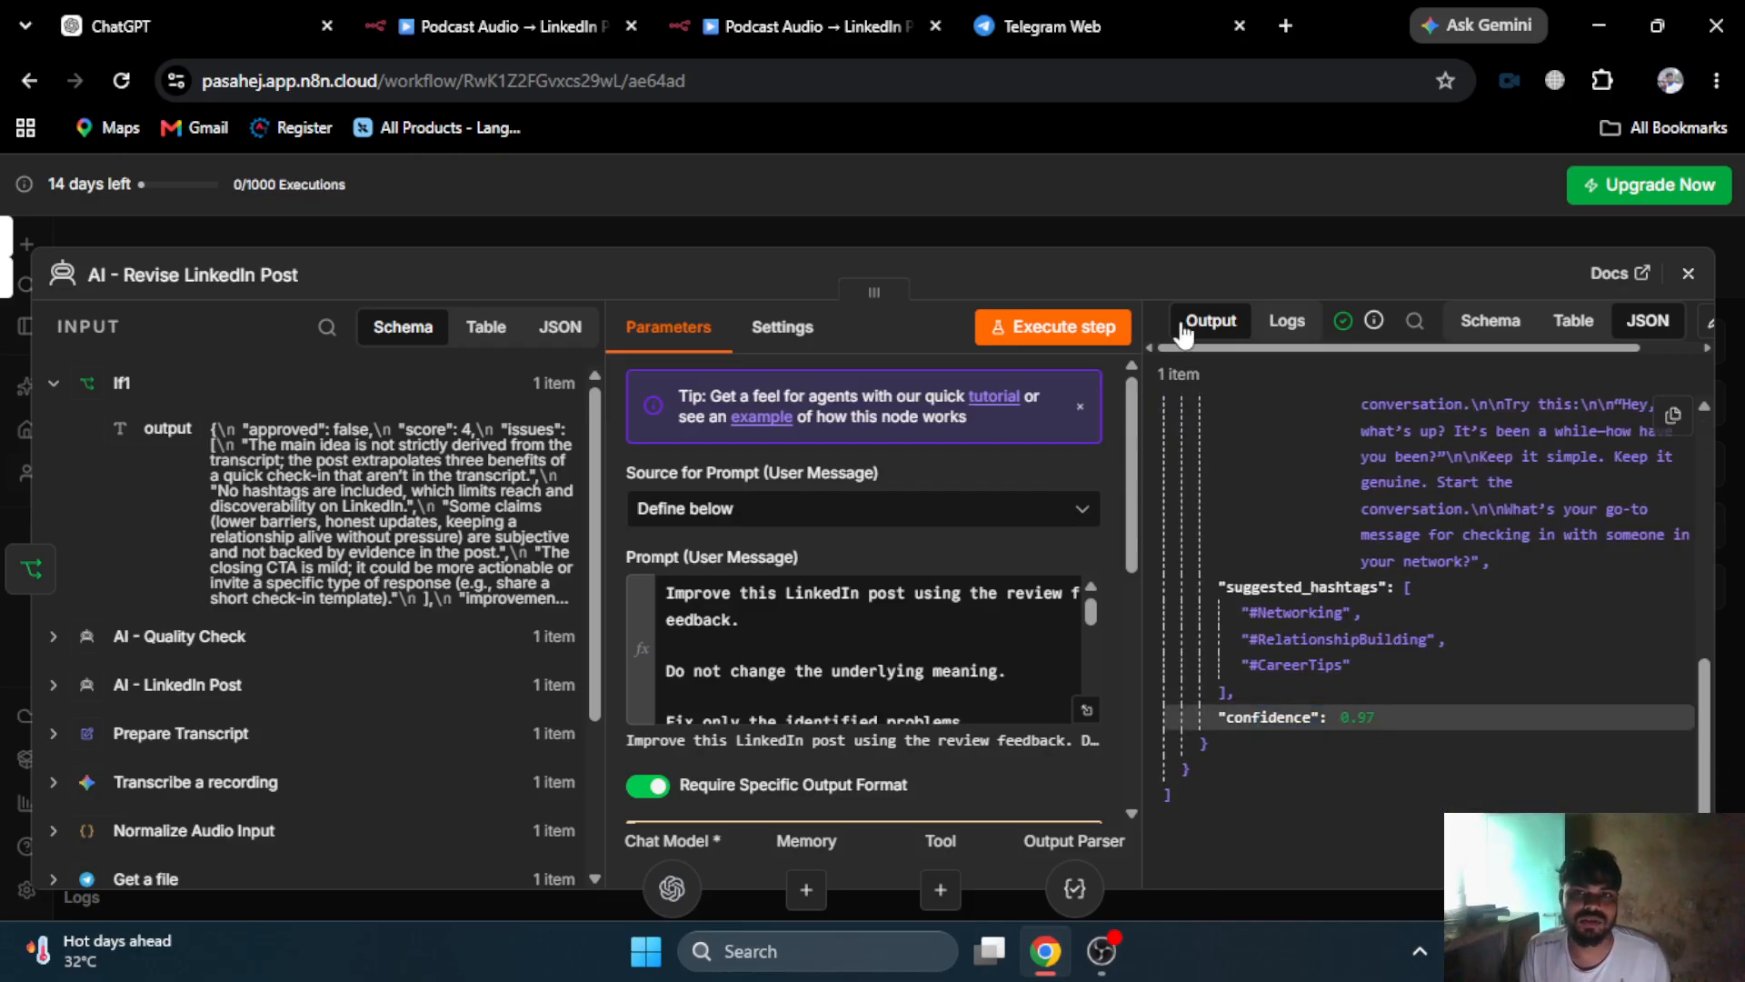
left_click(1243, 231)
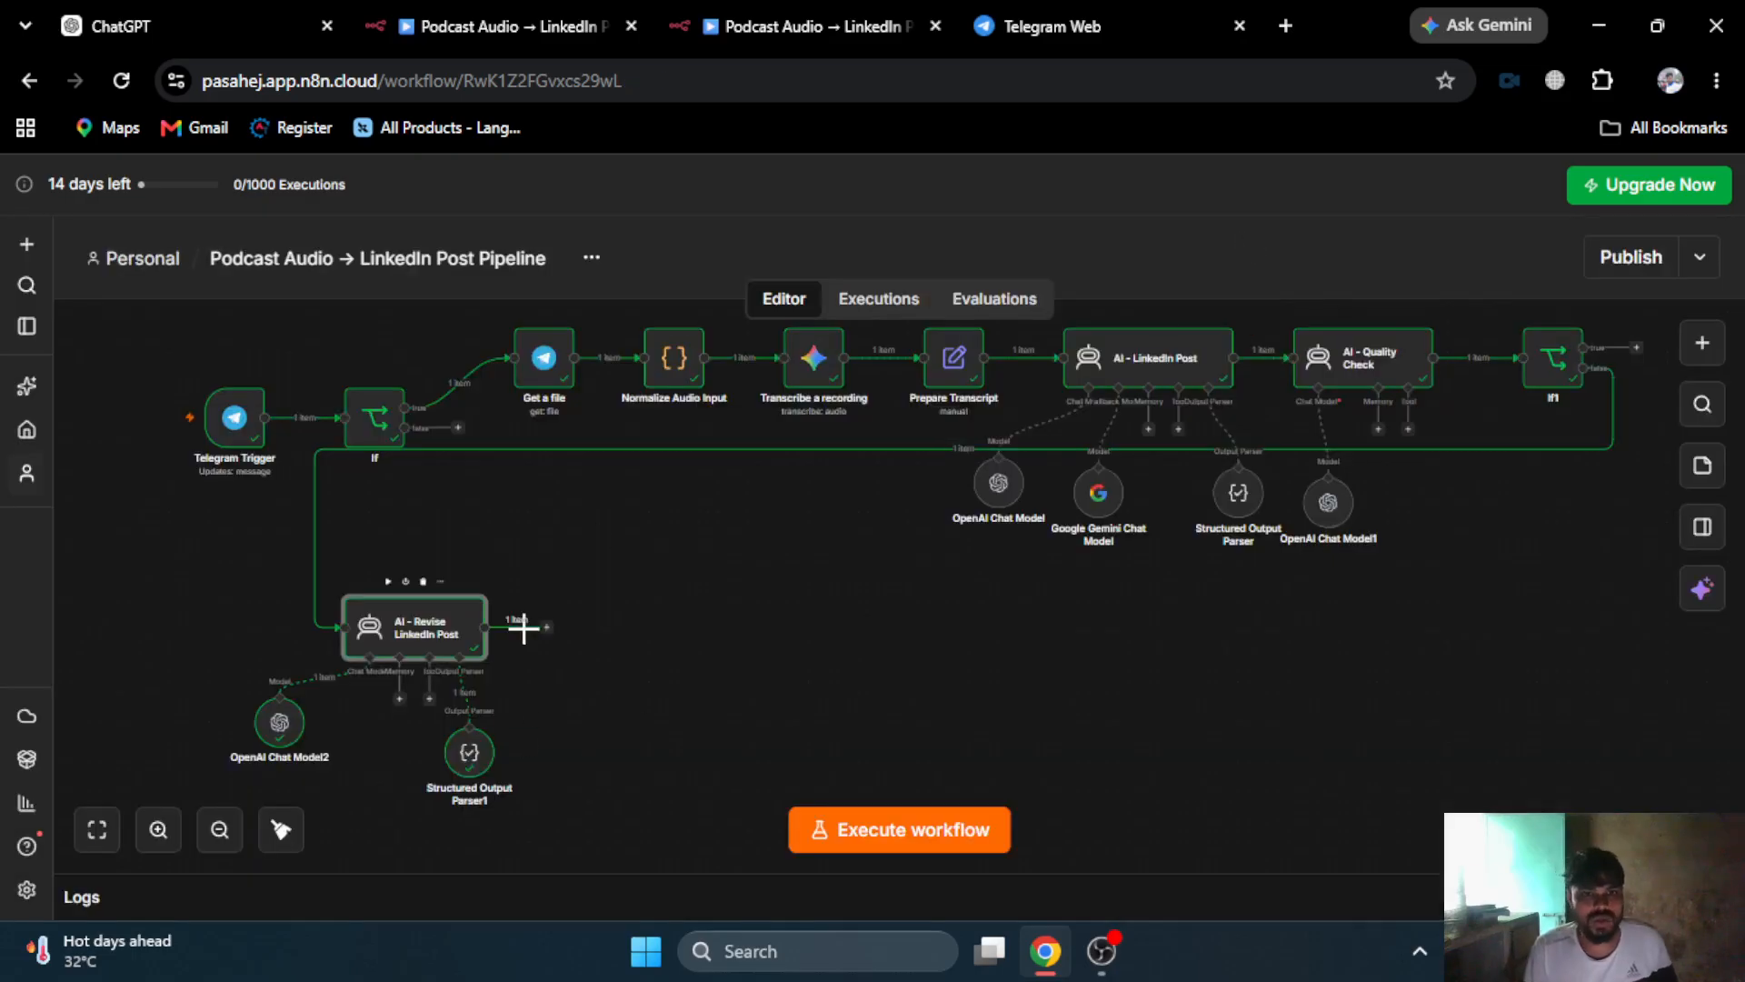
- Duplicate the AI - Quality Check node, place the copy beside AI - Revise LinkedIn Post, and connect that node's output to it
right_click(1368, 357)
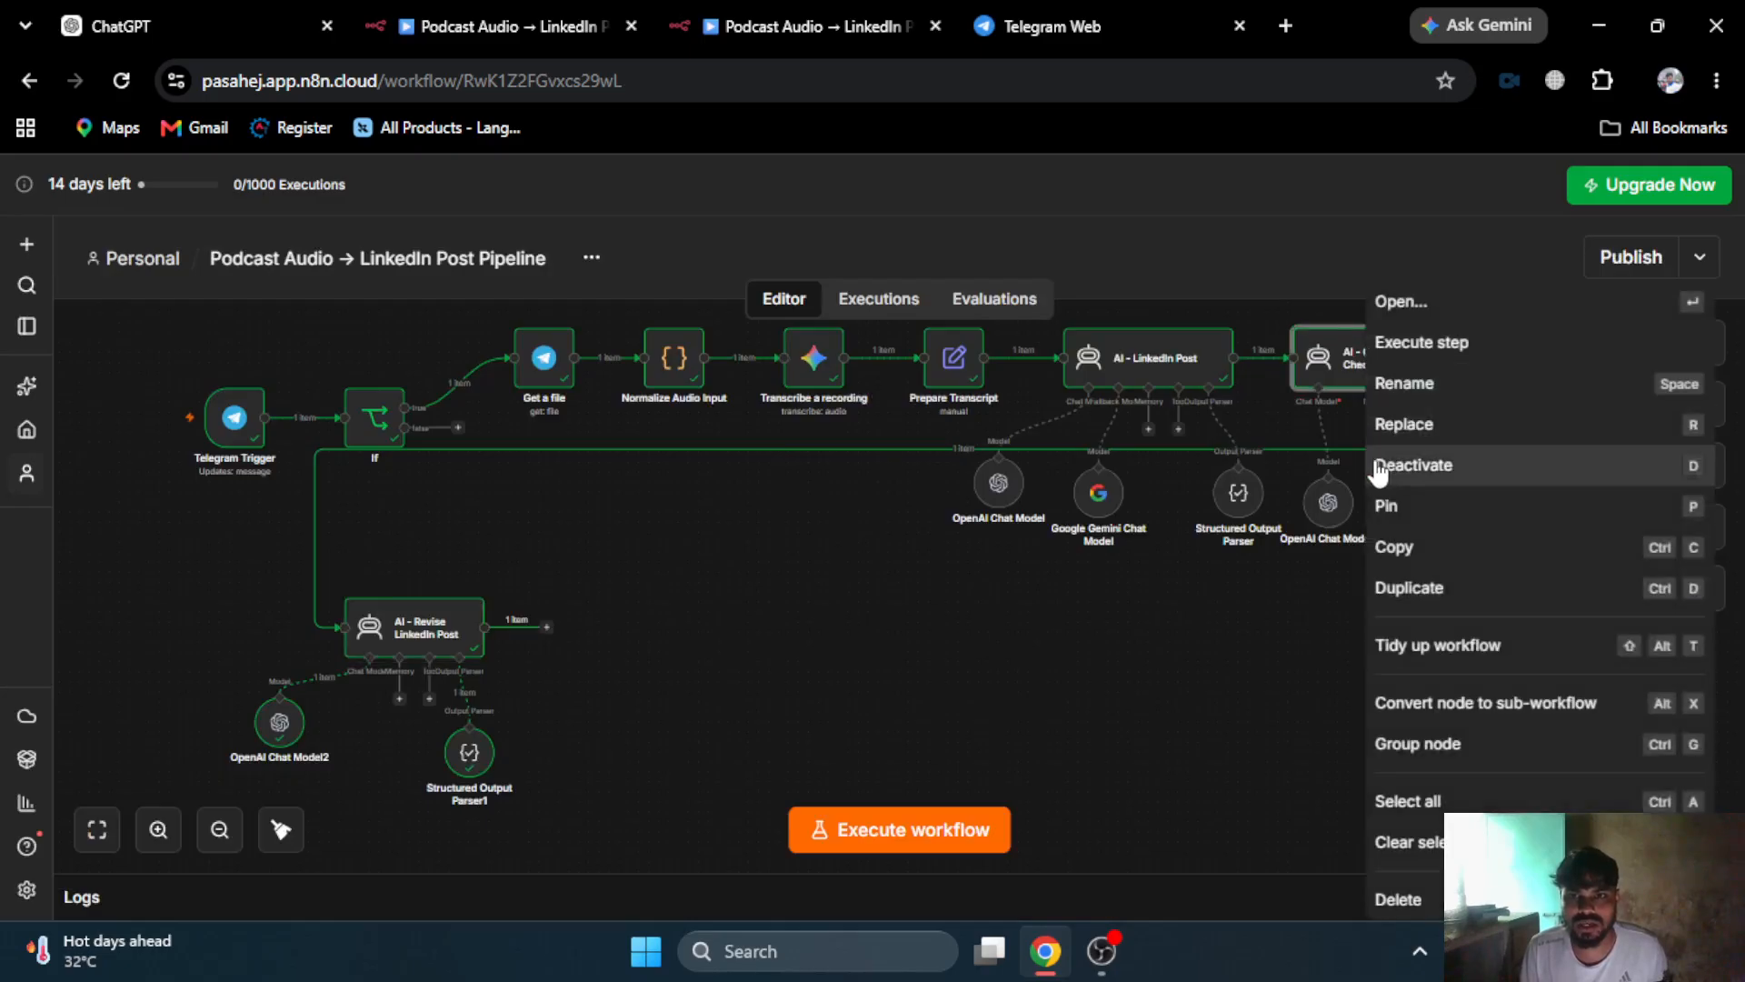
left_click(1418, 587)
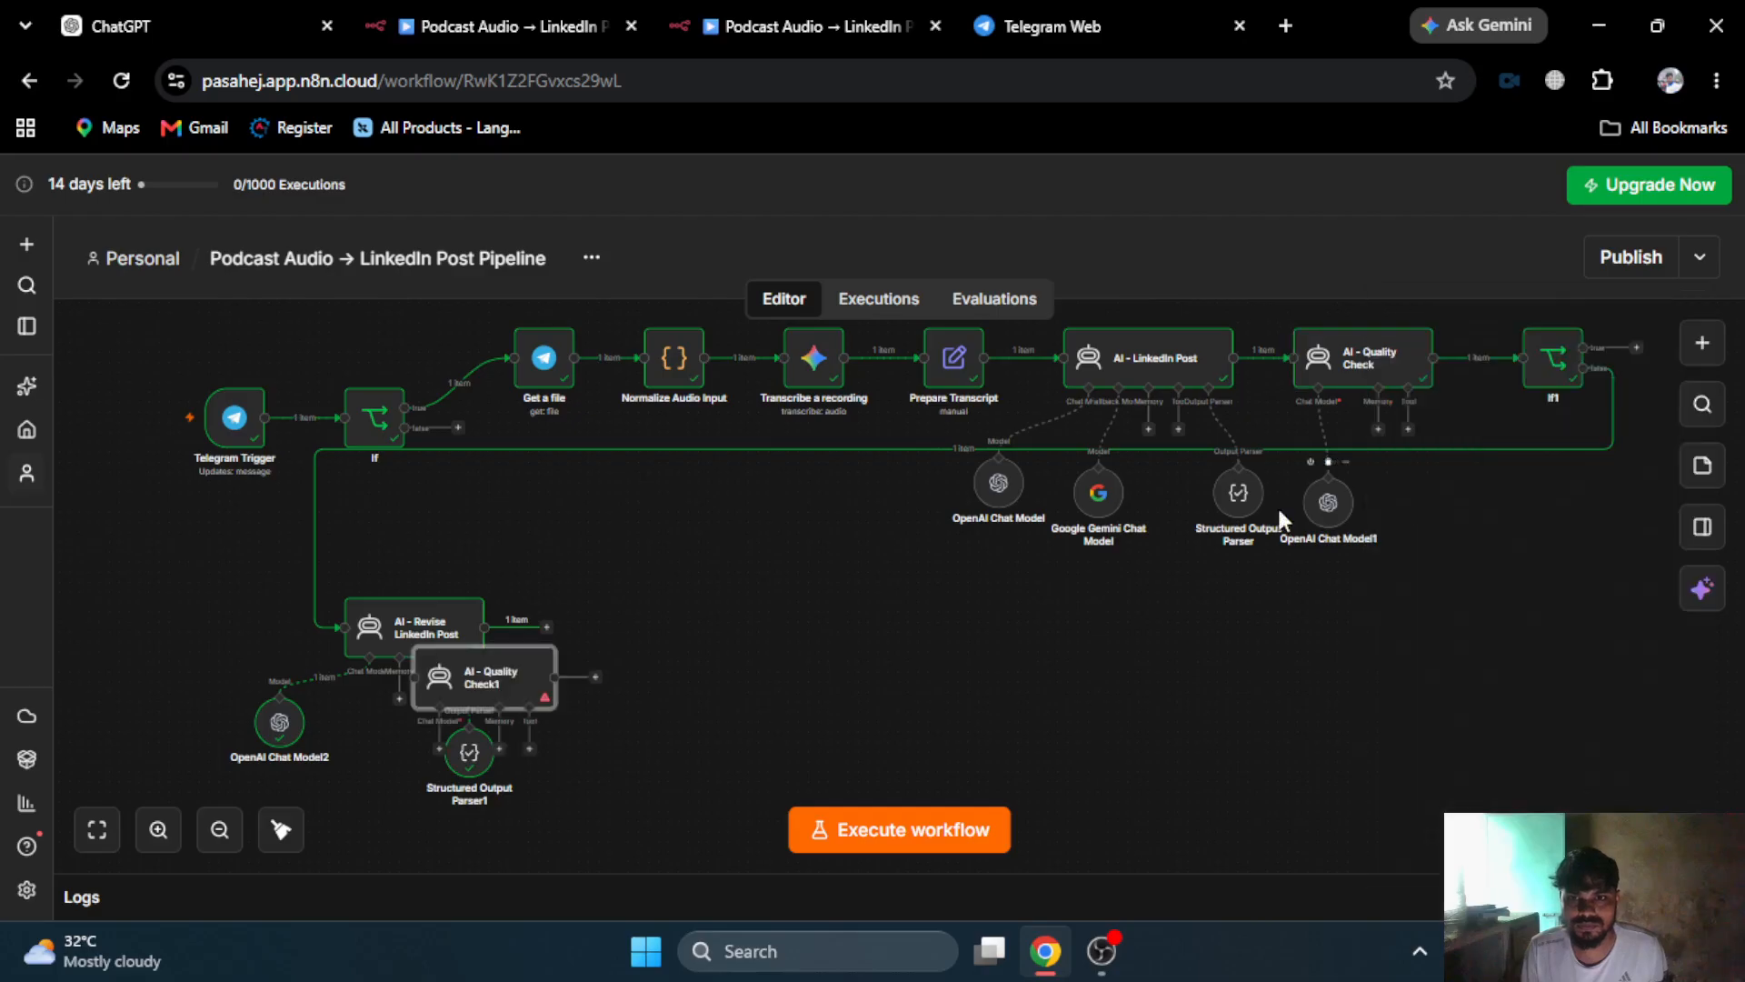
left_click_drag(472, 693, 689, 650)
left_click_drag(484, 627, 618, 629)
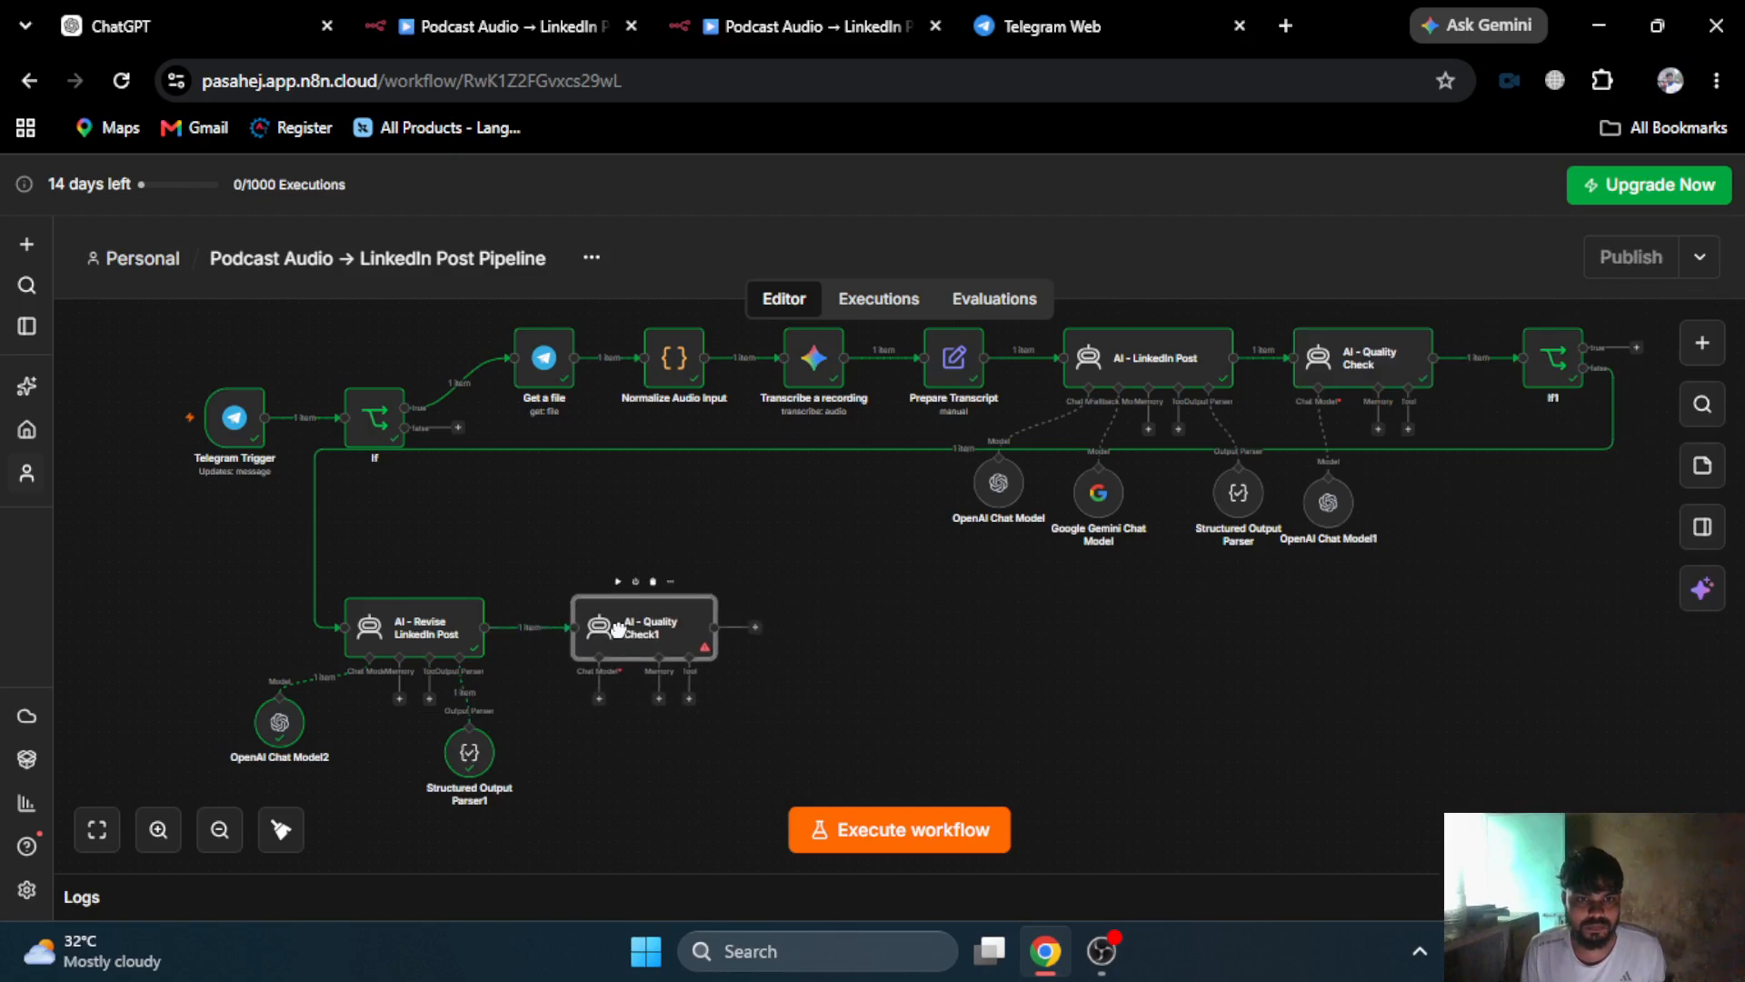
- Attach an OpenAI Chat Model to the duplicated quality check node and set its model to gpt-5-nano
left_click(600, 700)
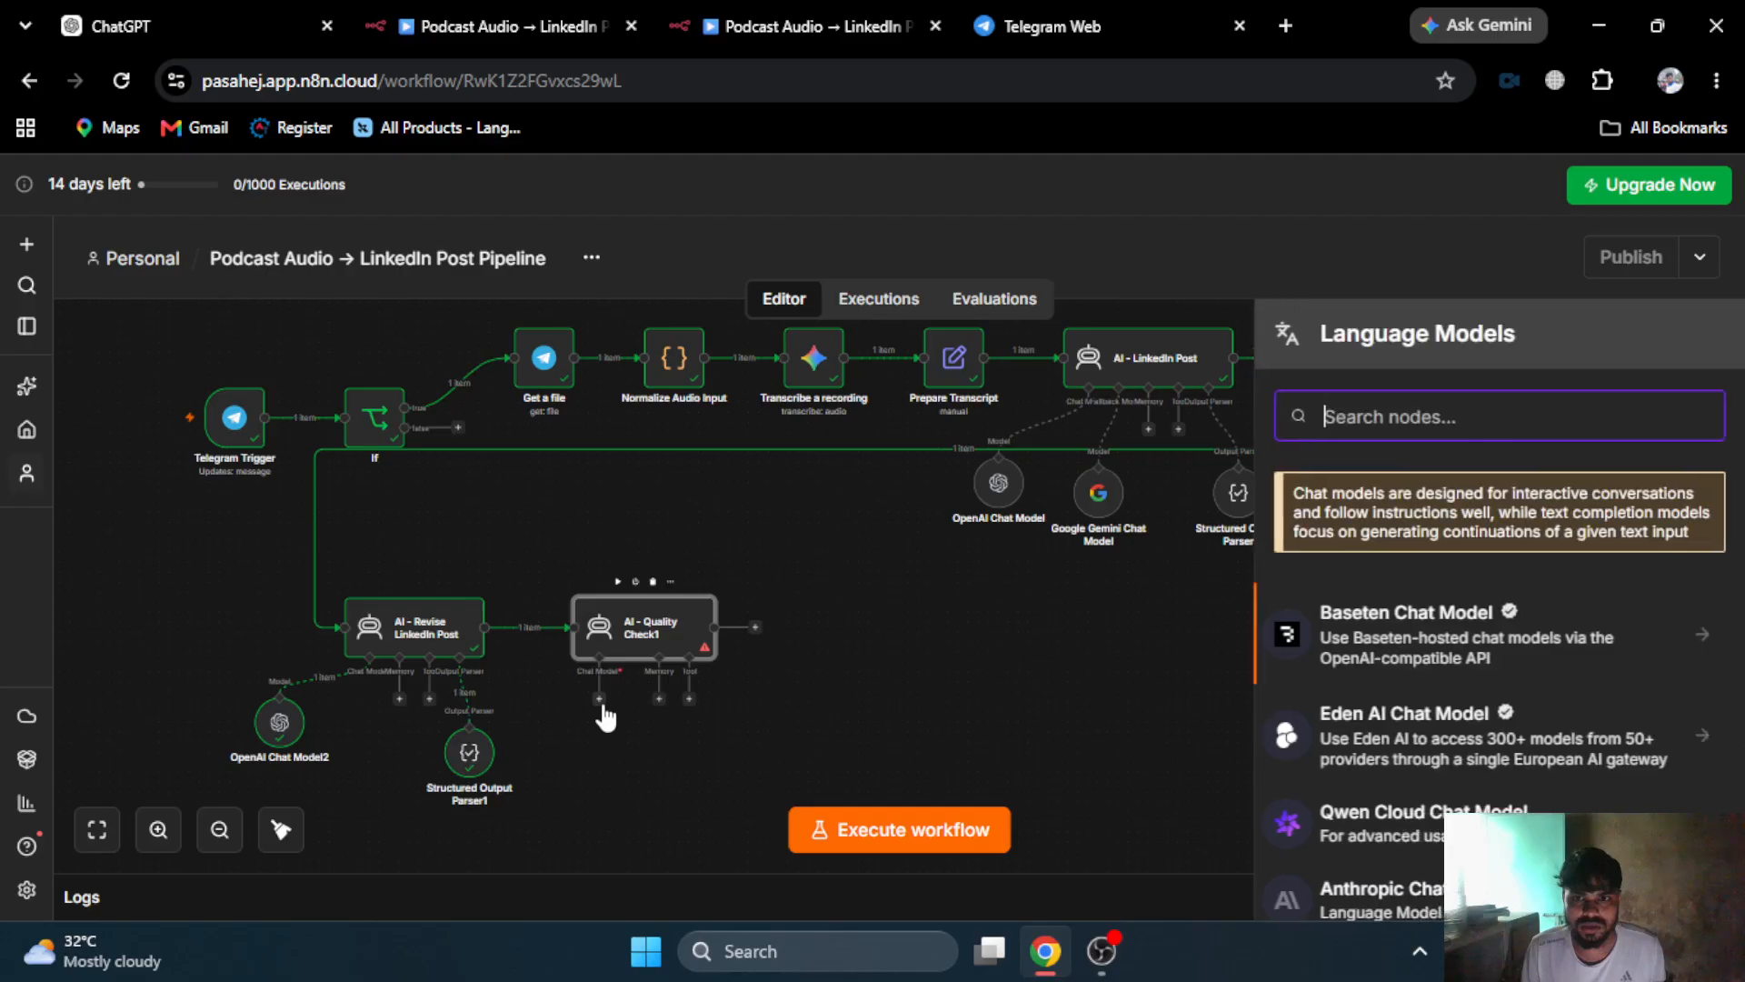
type("open")
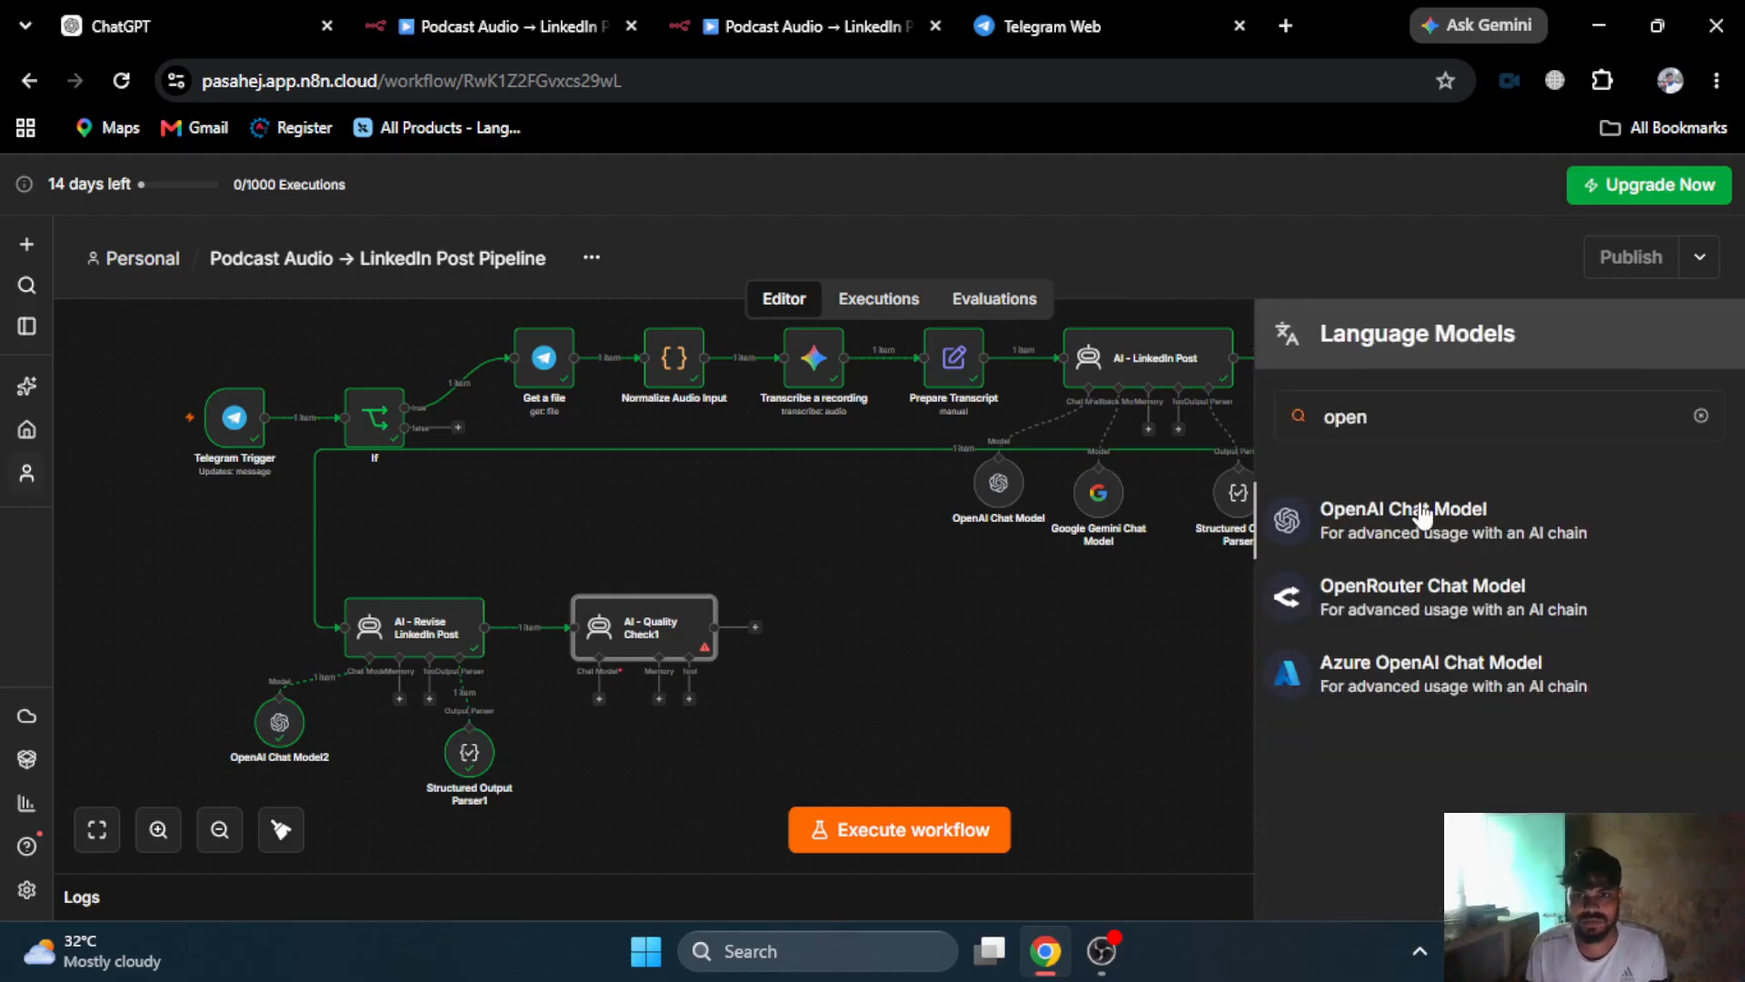
left_click(1423, 516)
left_click(821, 500)
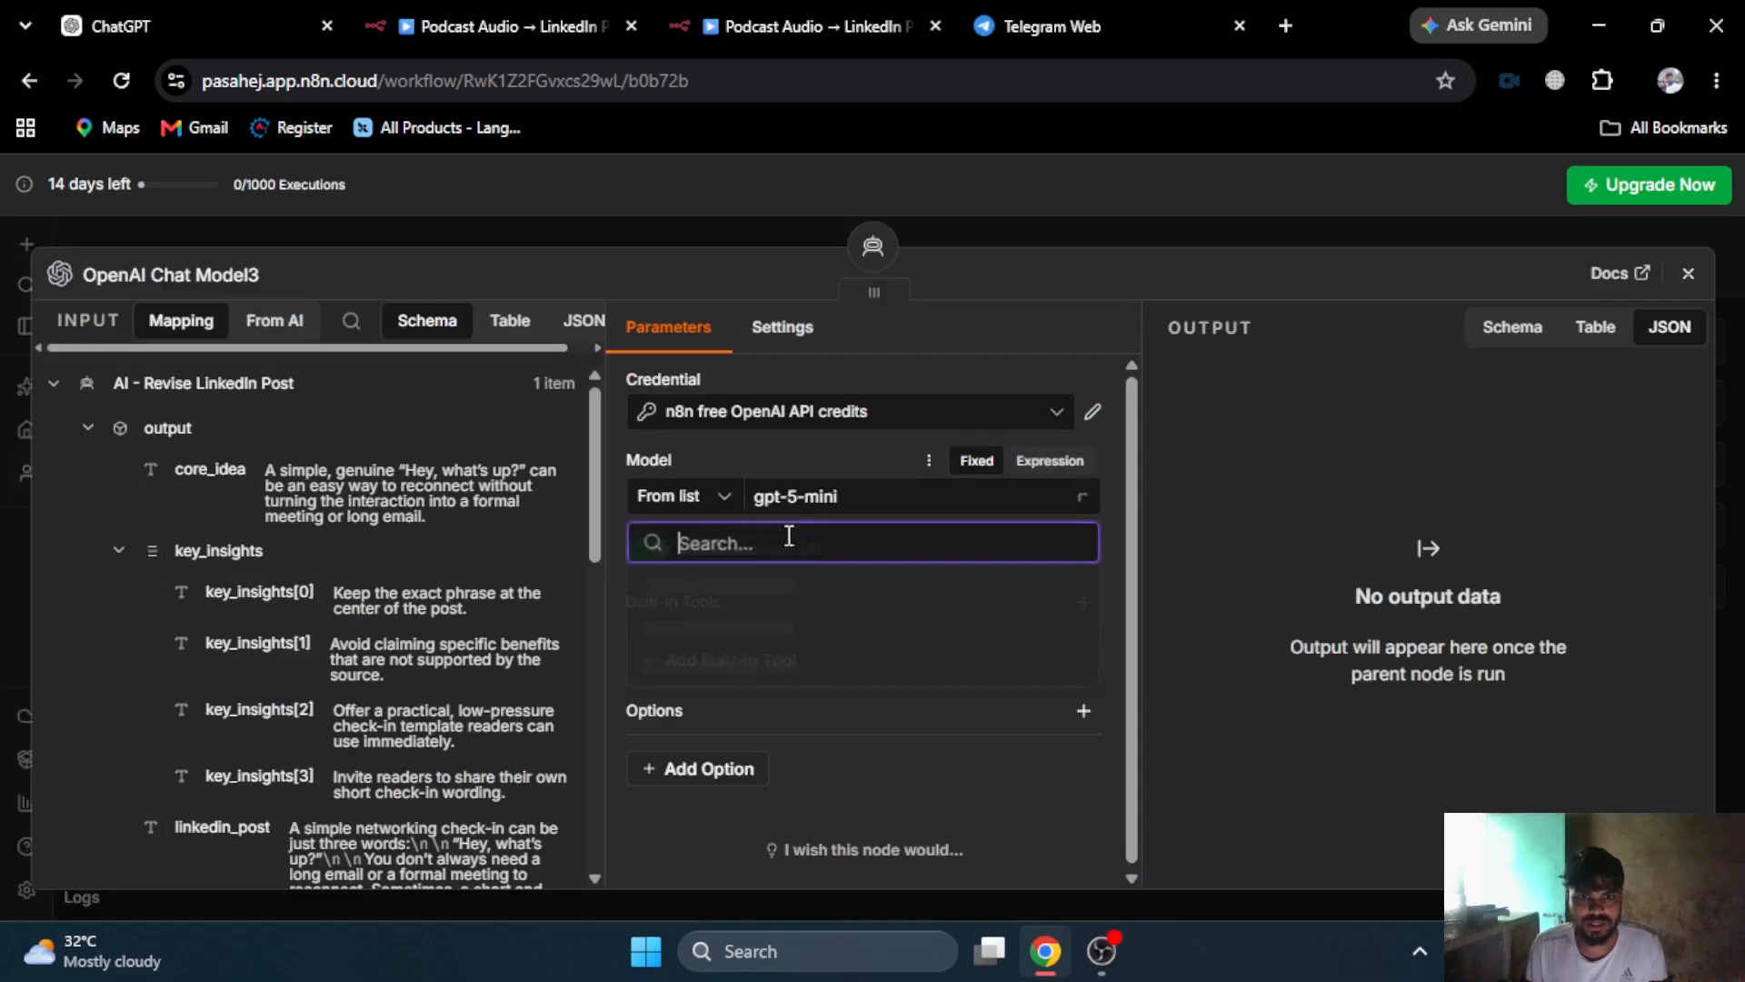
left_click(723, 627)
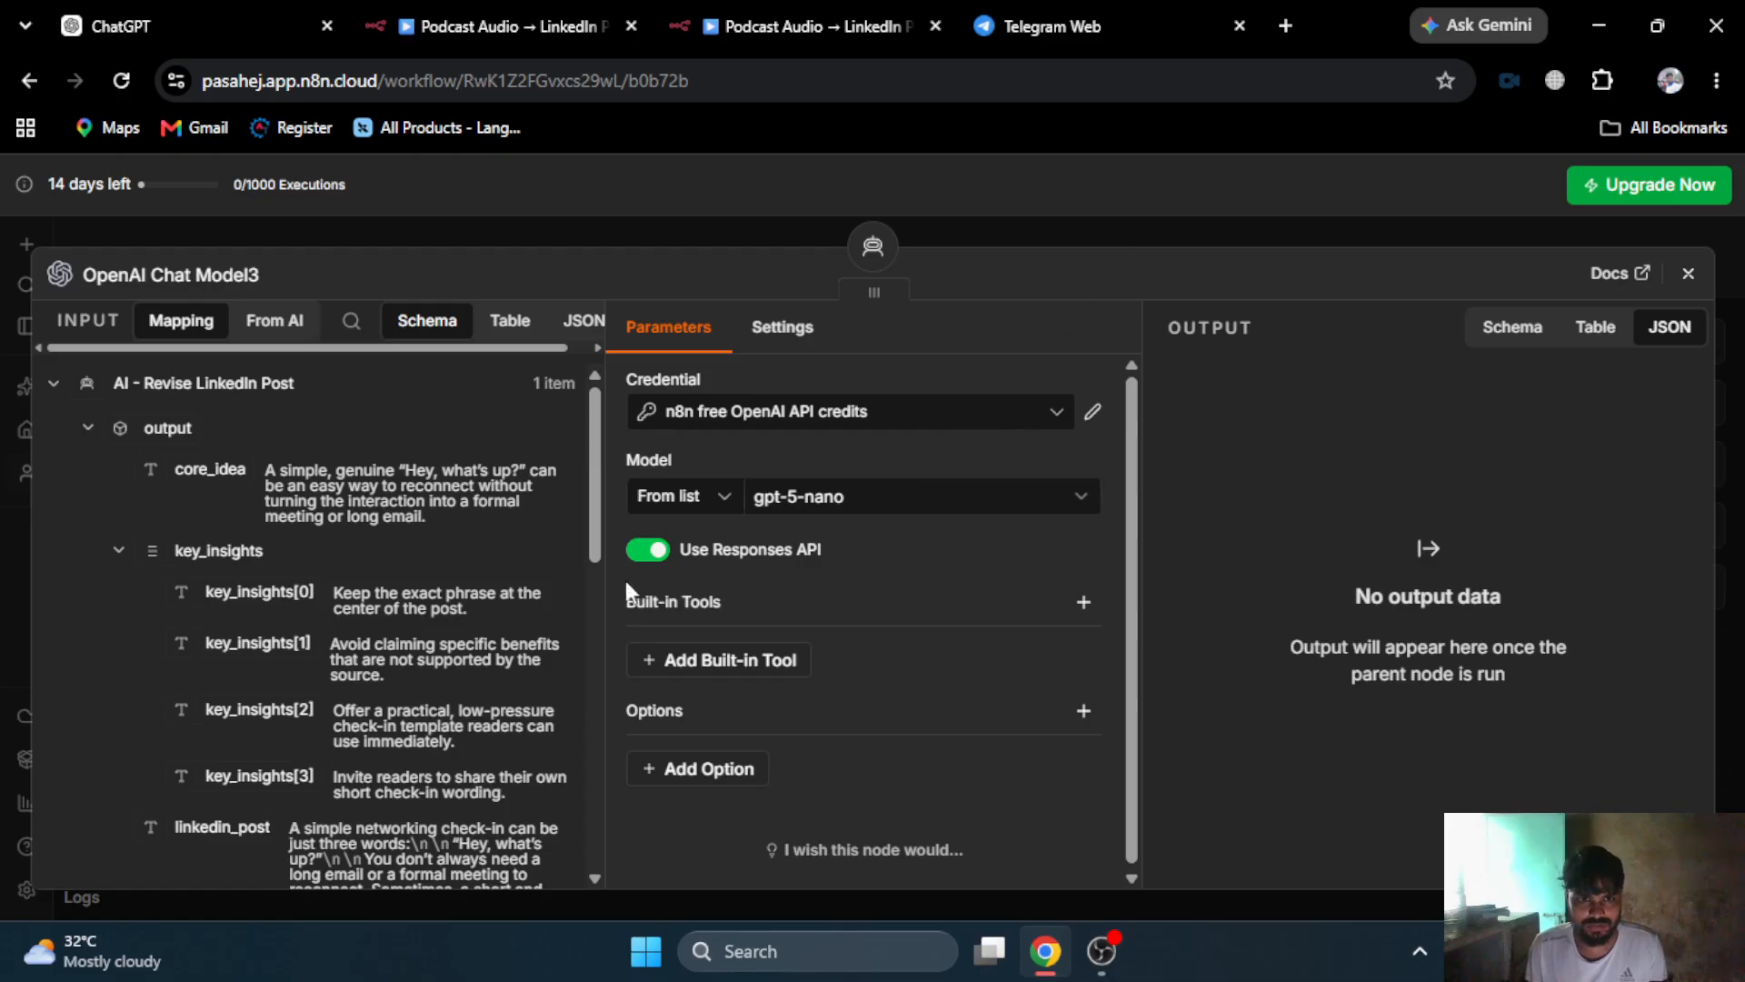
left_click(1013, 238)
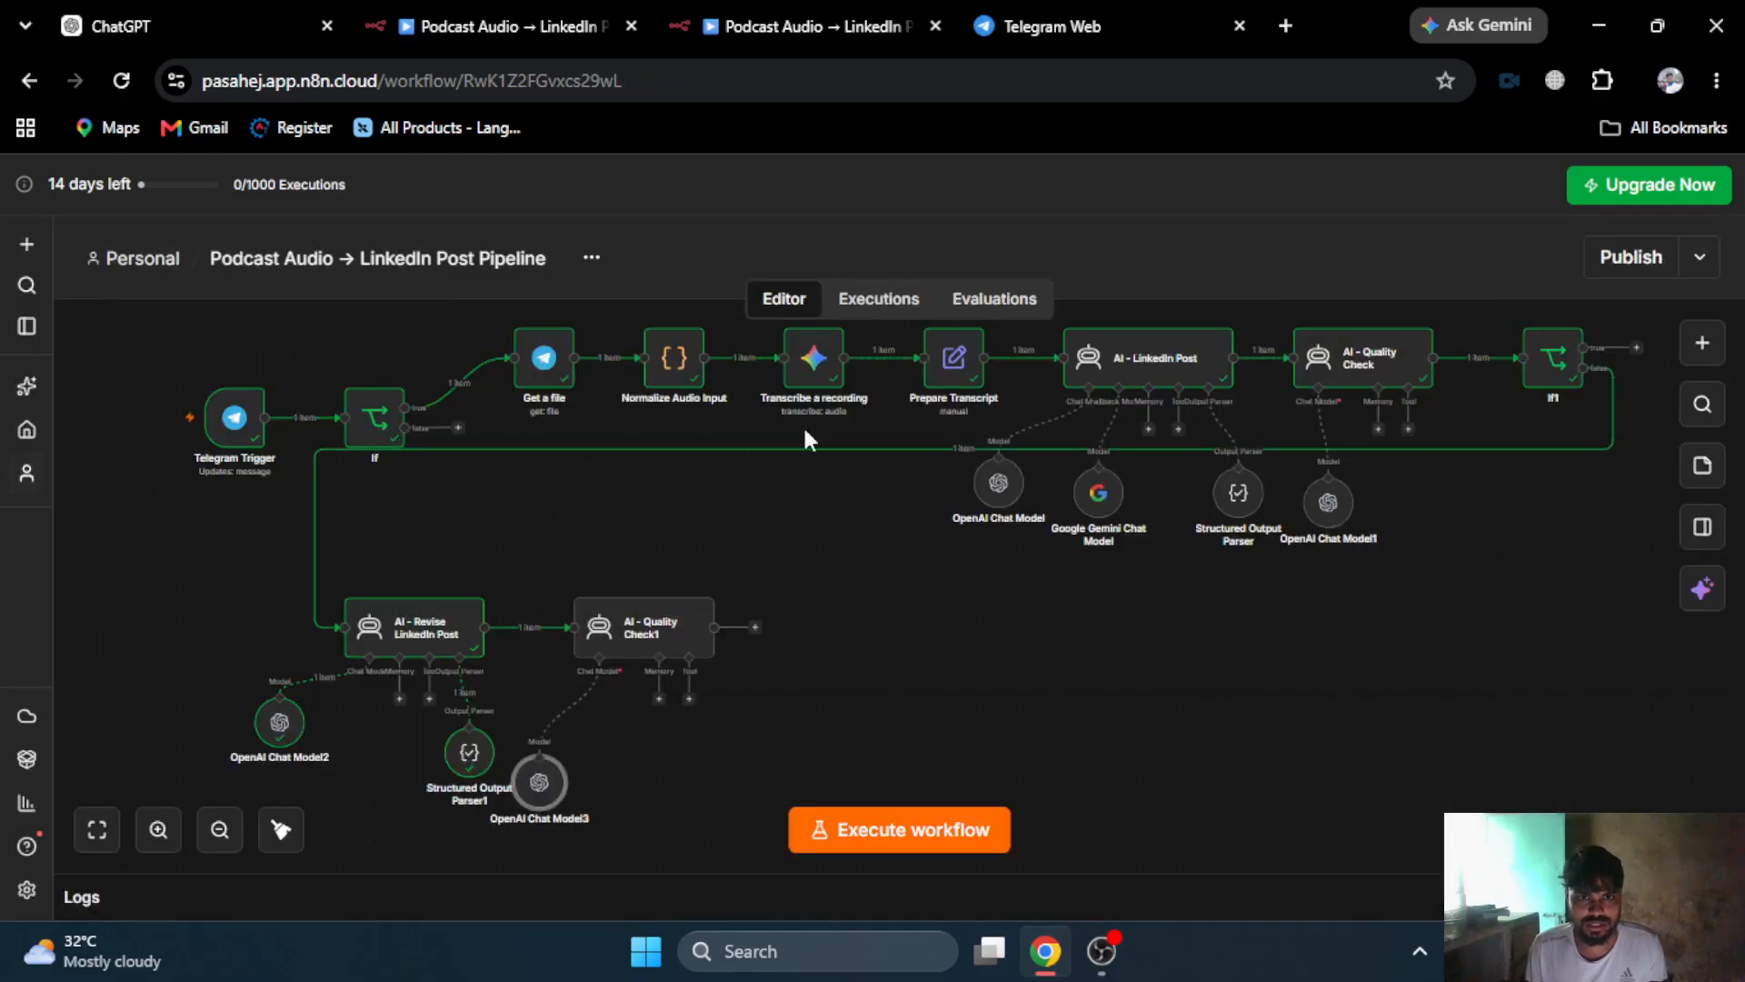
- Rename the duplicated node as AI - Revised Quality Check
right_click(647, 616)
left_click(683, 386)
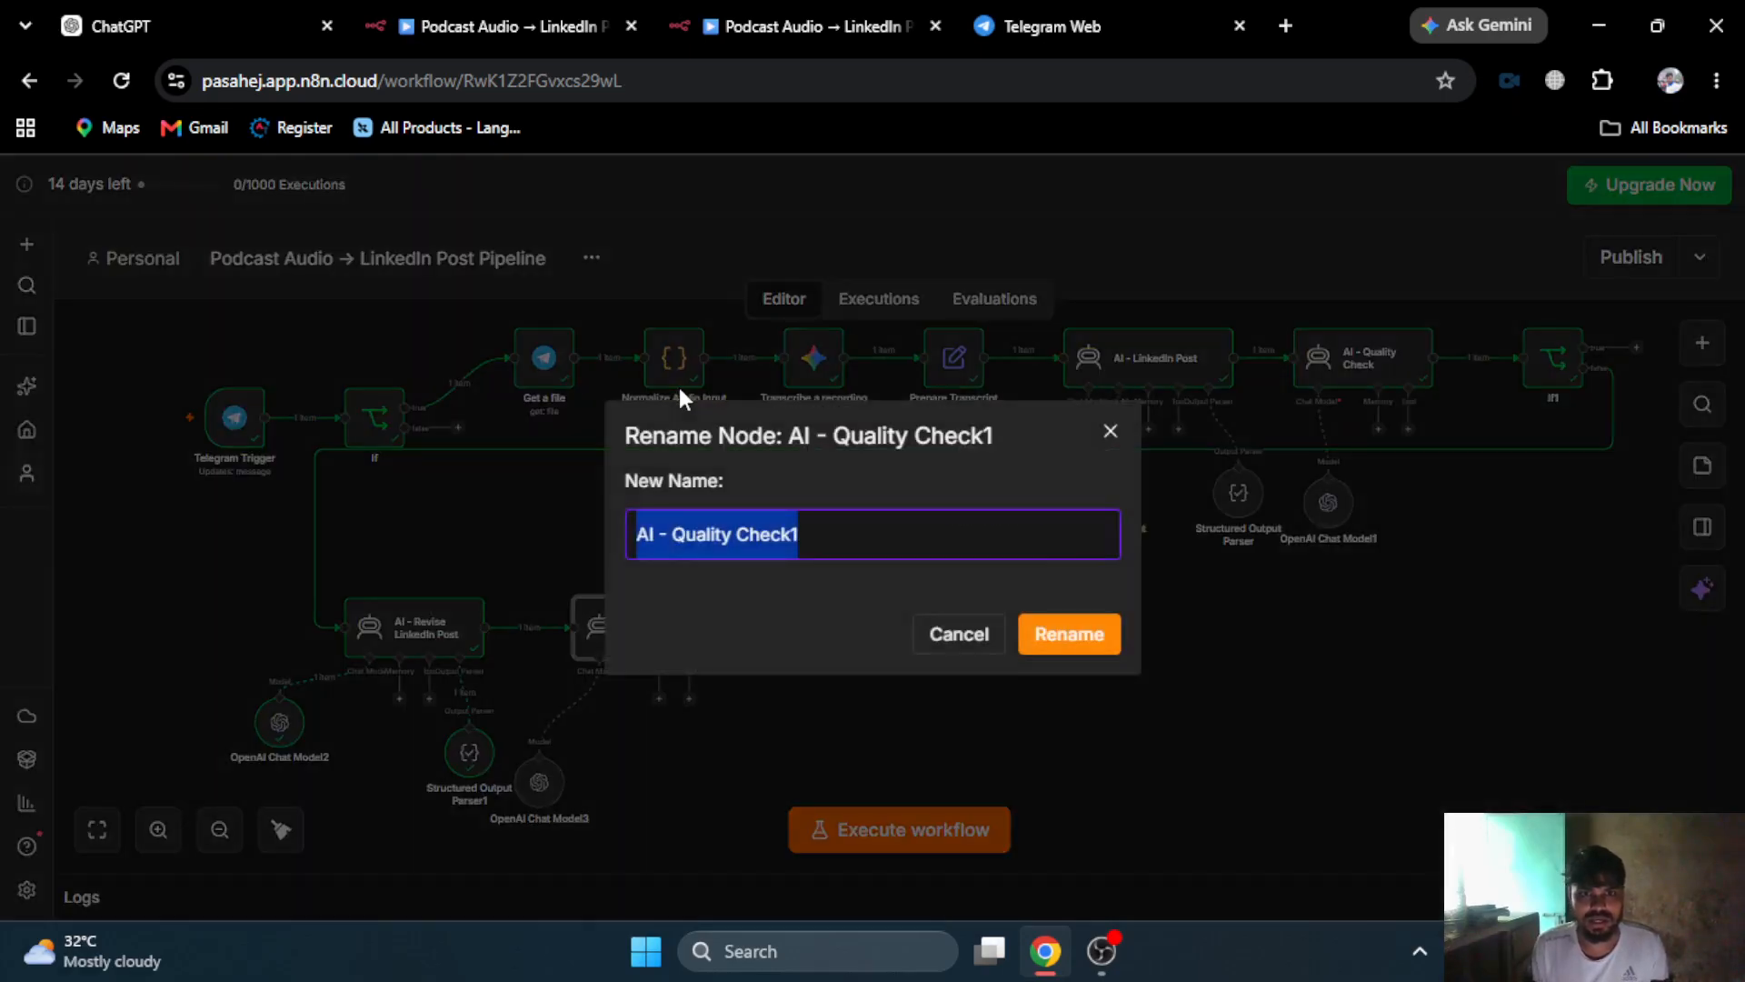
key("Left")
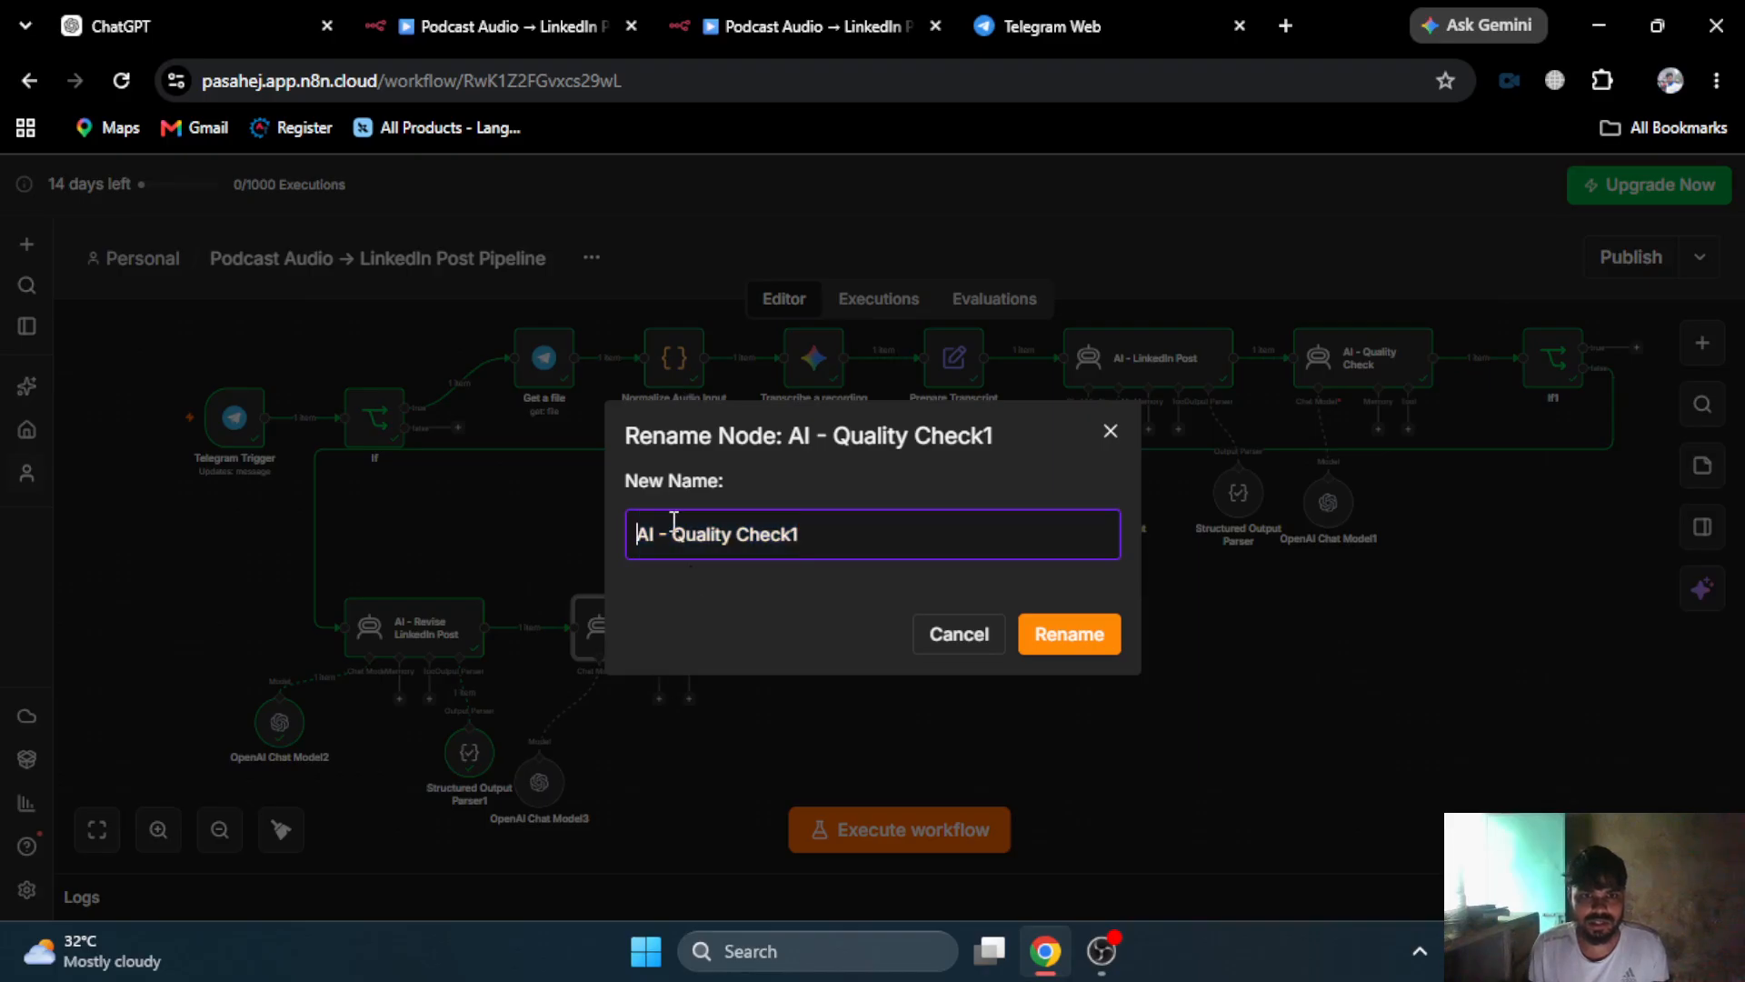
type("Revised")
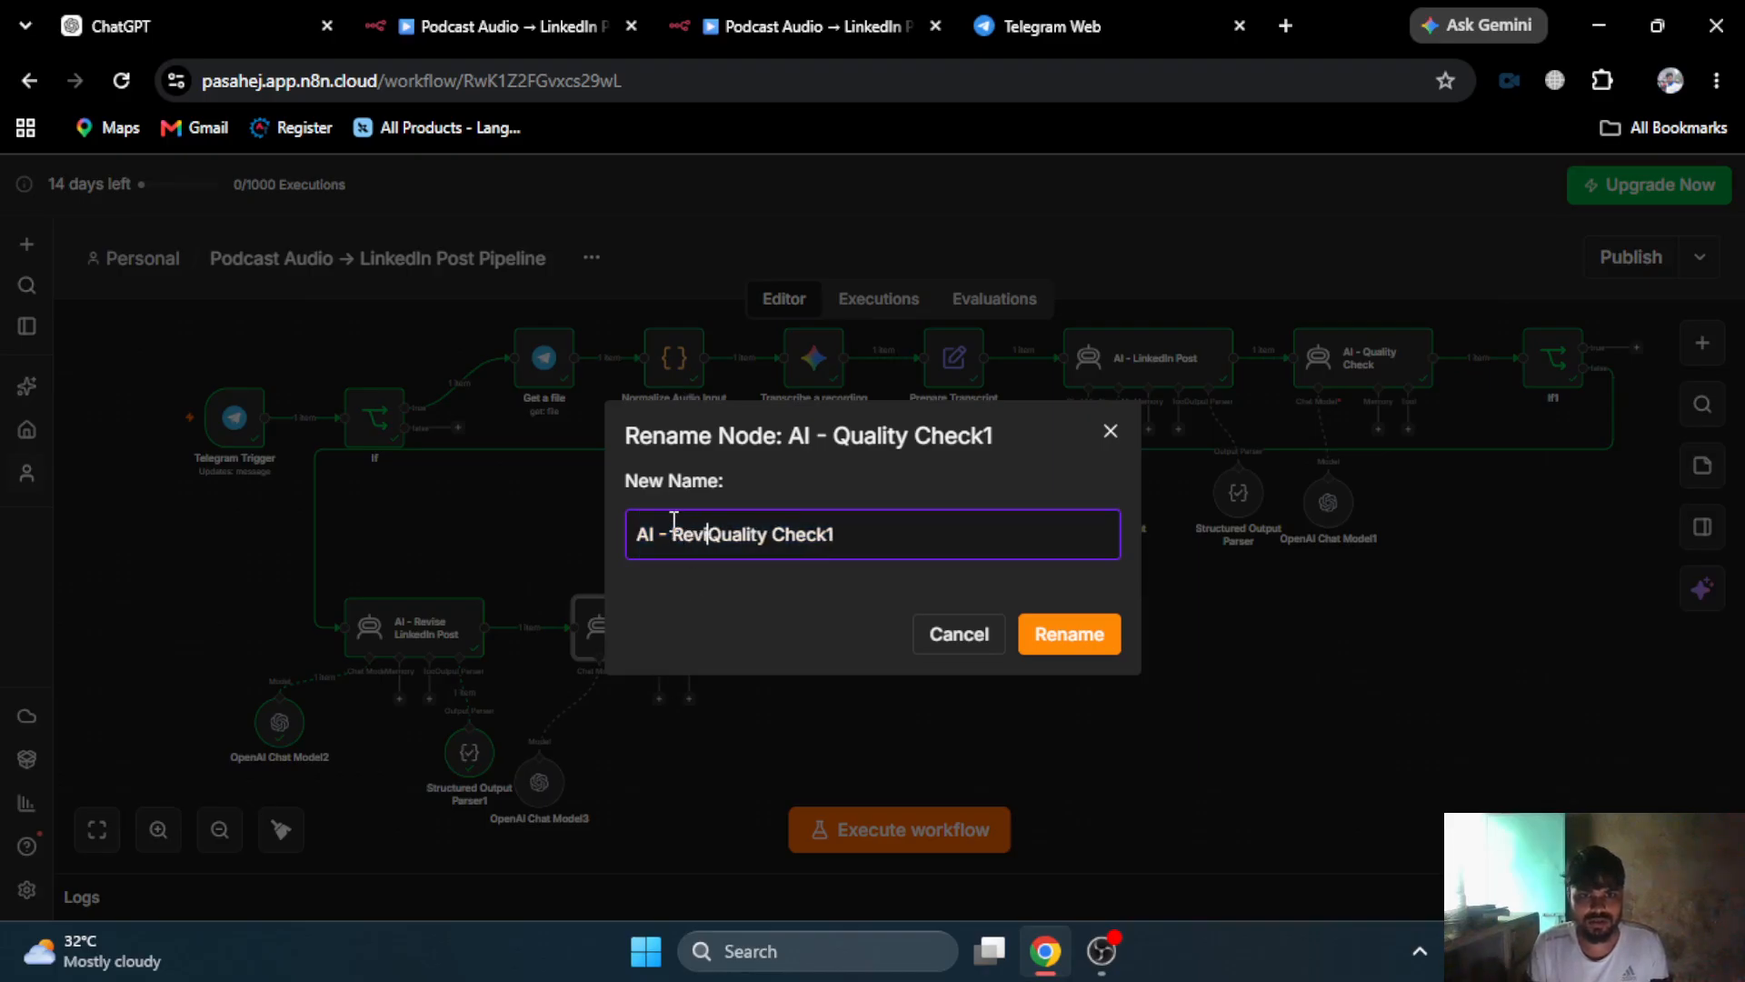
key("BackSpace")
left_click(1066, 653)
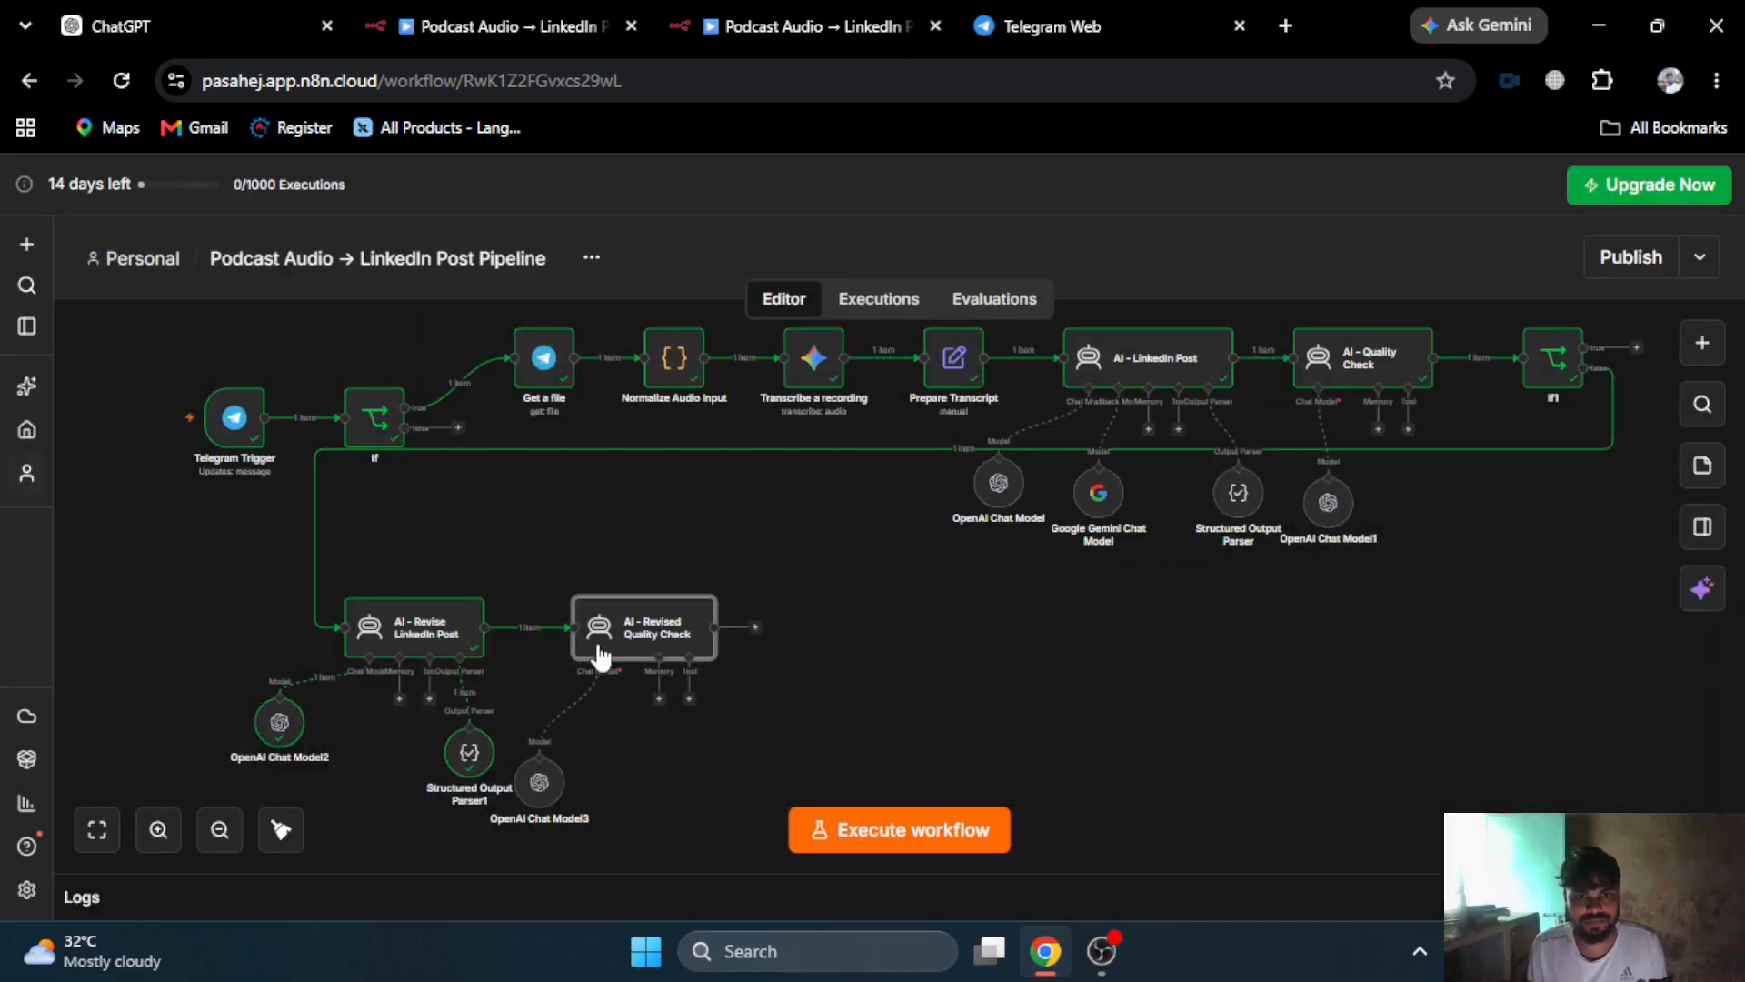
- Execute the AI - Revised Quality Check node and read through its JSON output
left_click(616, 583)
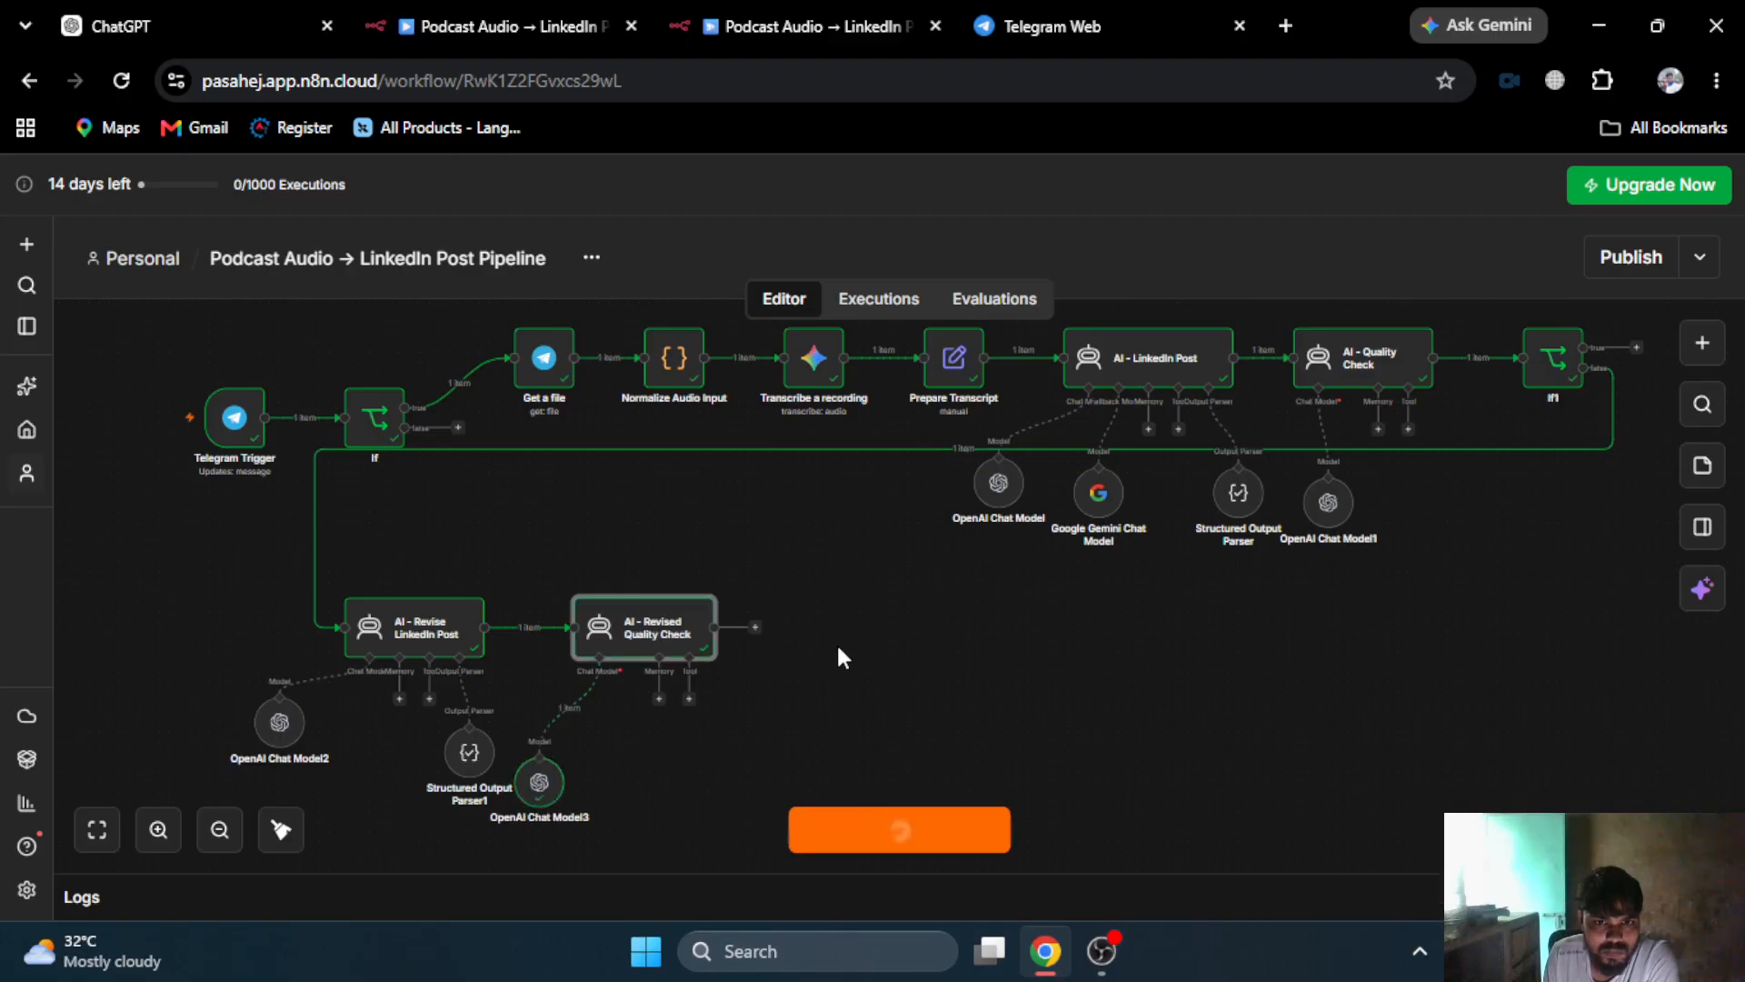
double_click(645, 633)
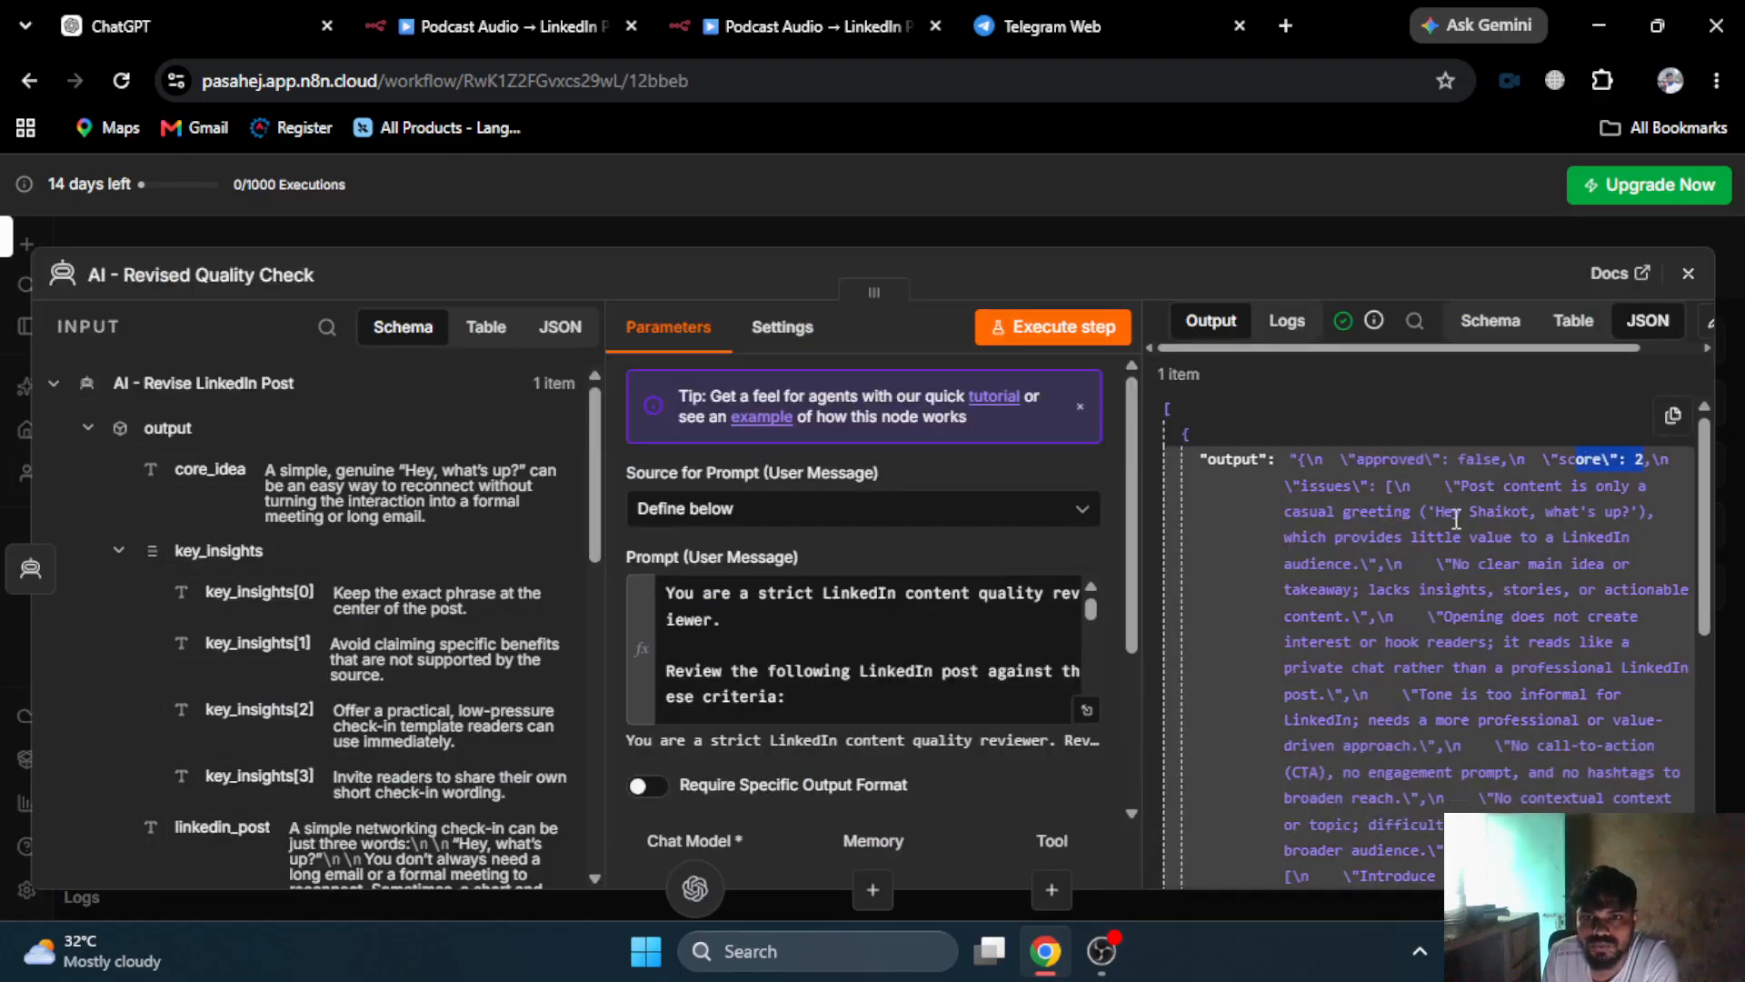
scroll(1437, 538, "down", 5)
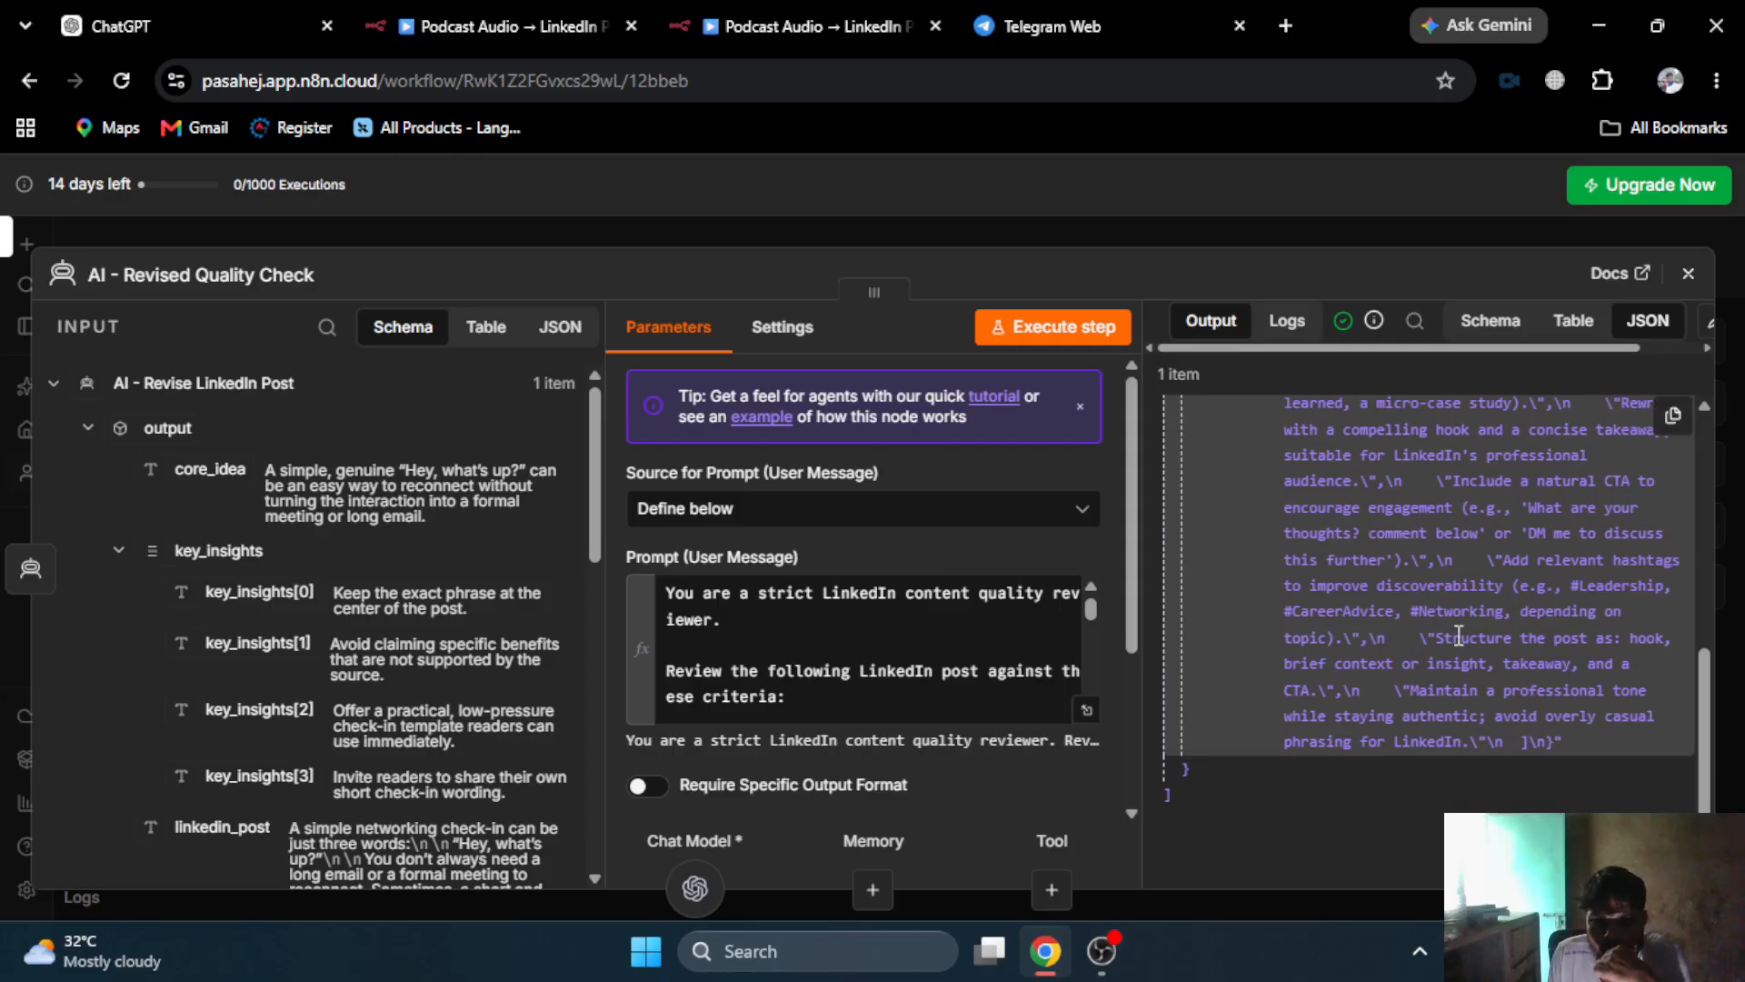
left_click(912, 218)
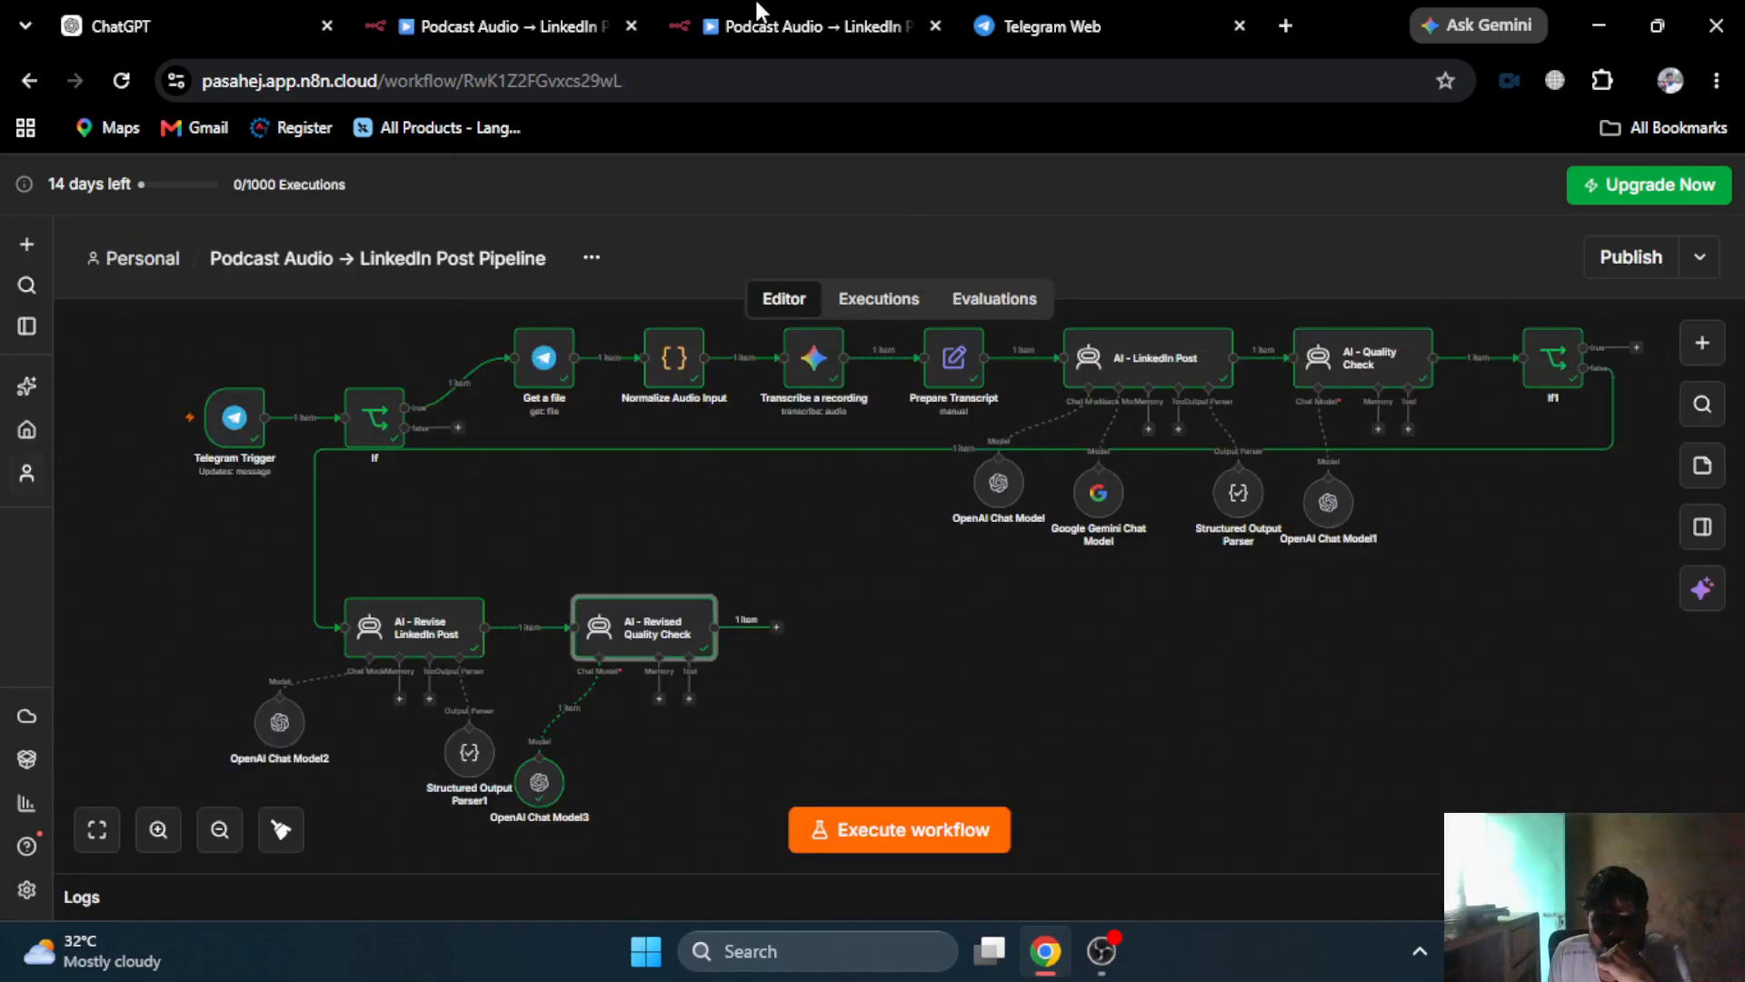
- Compare the pipeline with the finished reference workflow, and move OpenAI Chat Model2 slightly farther from the Structured Output Parser1
left_click(543, 13)
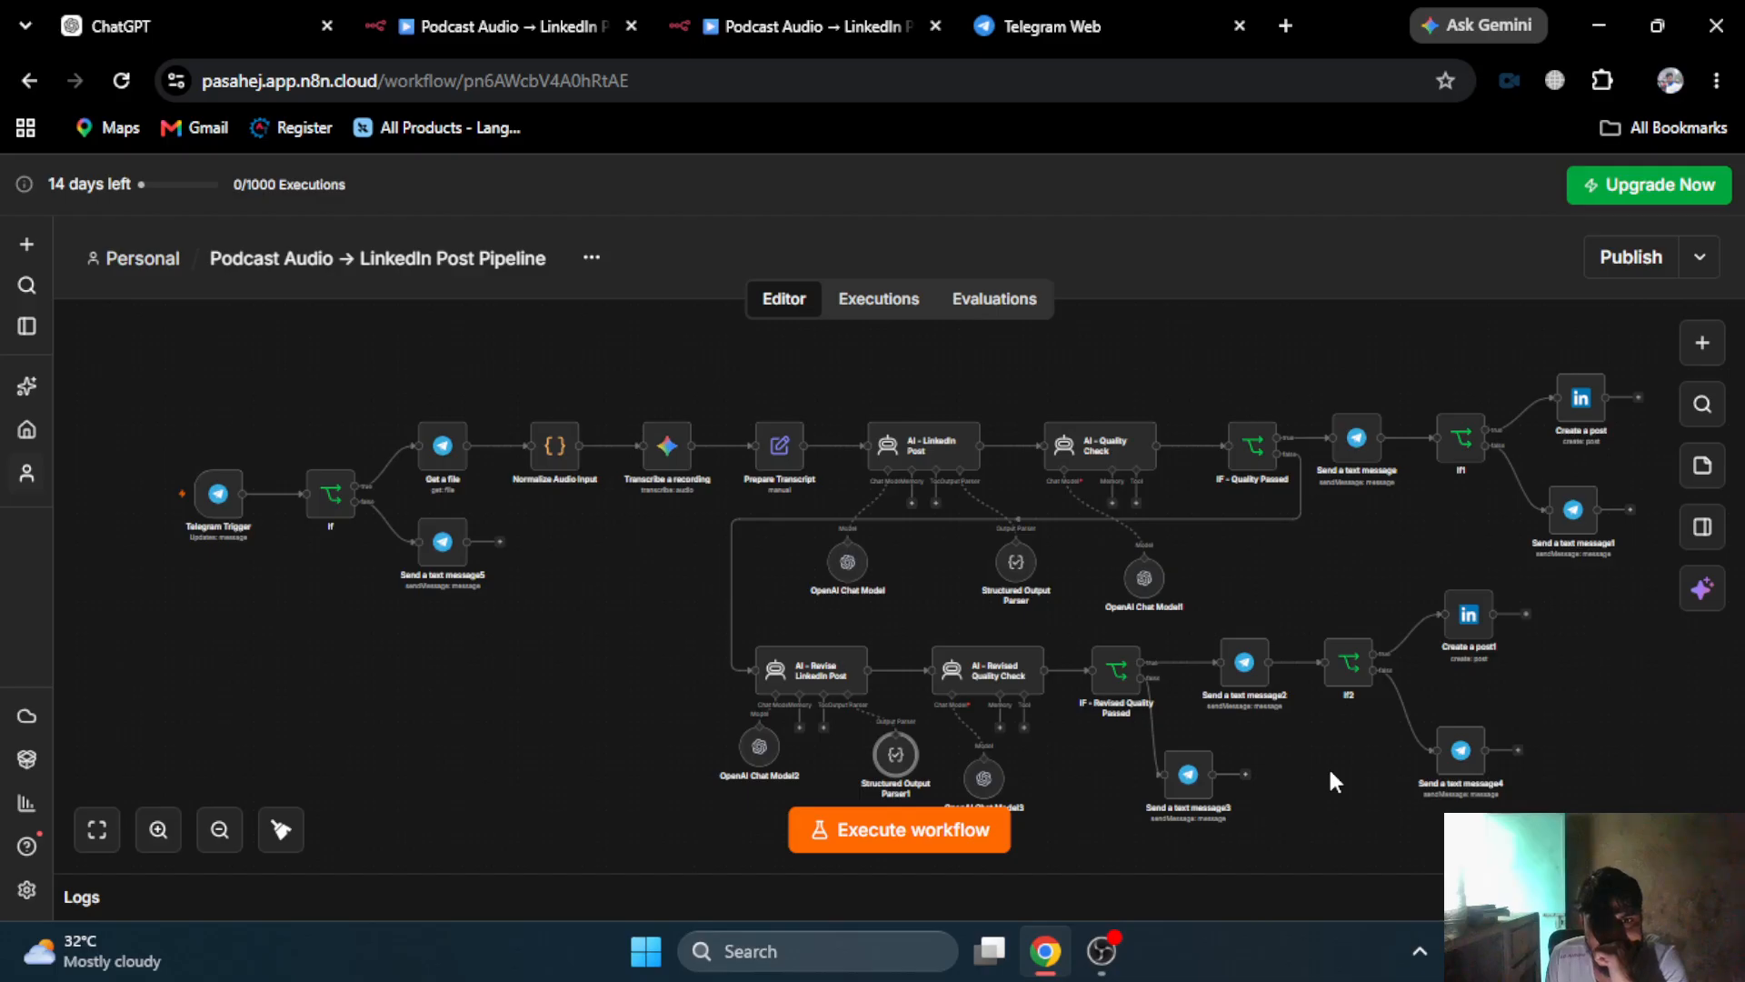
left_click(745, 18)
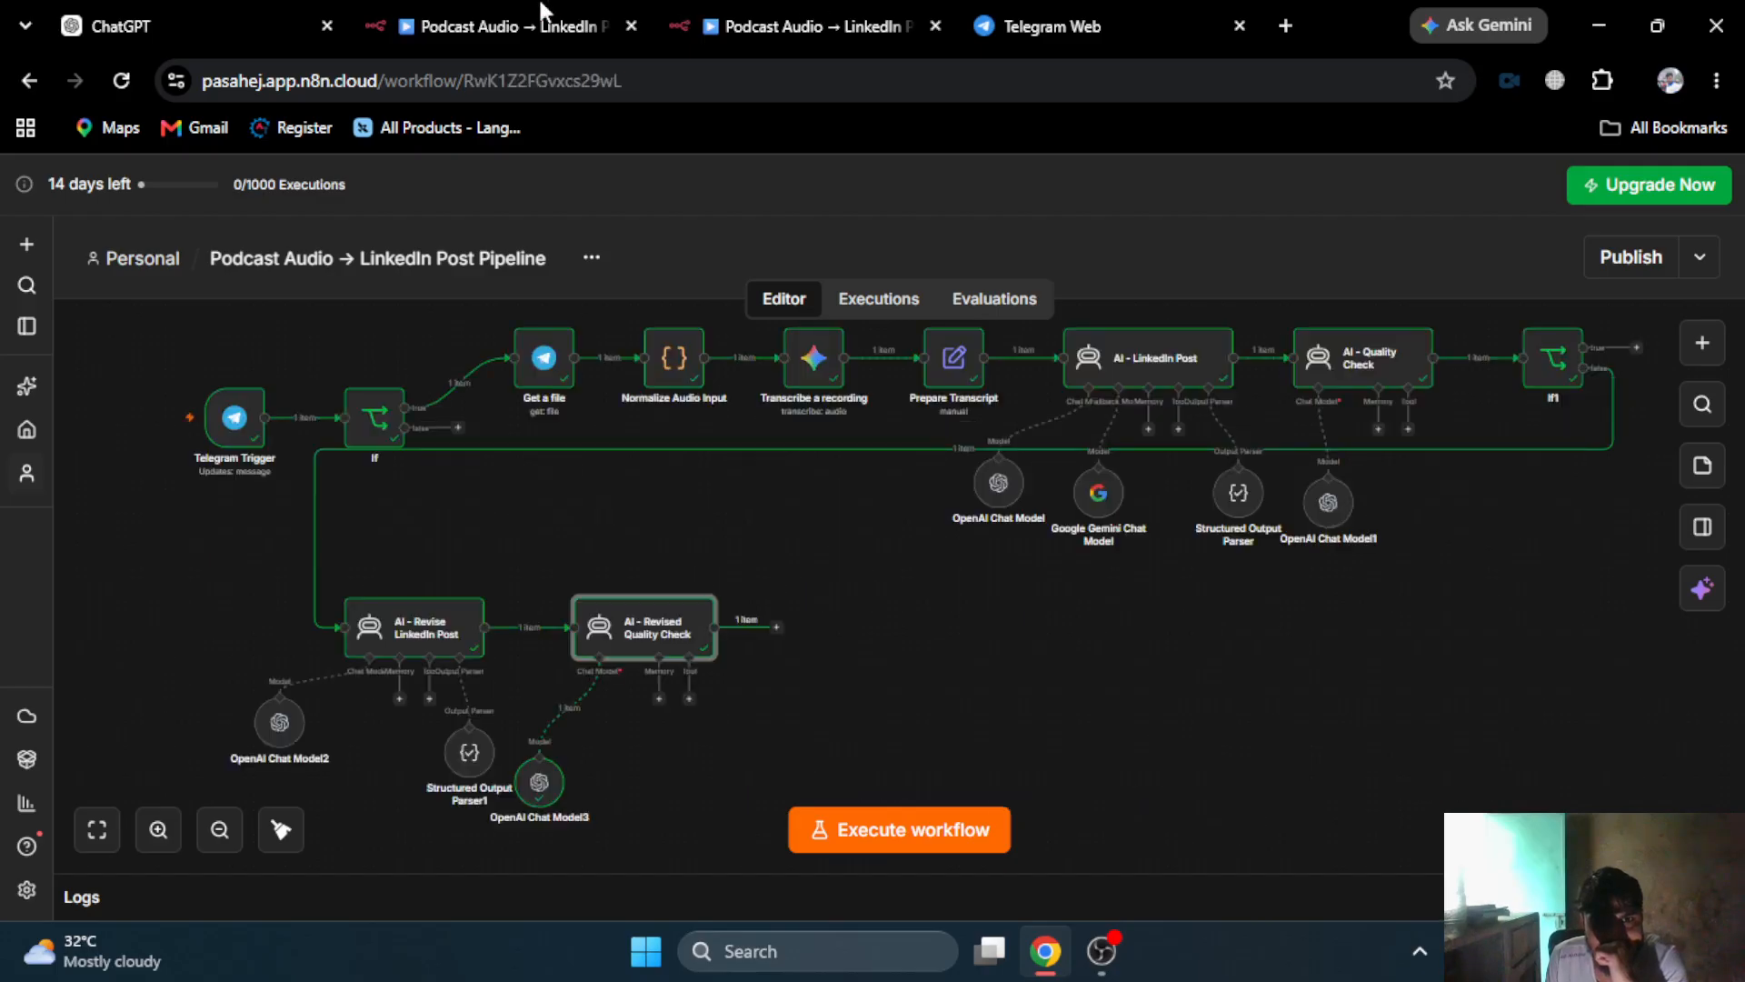
left_click(605, 13)
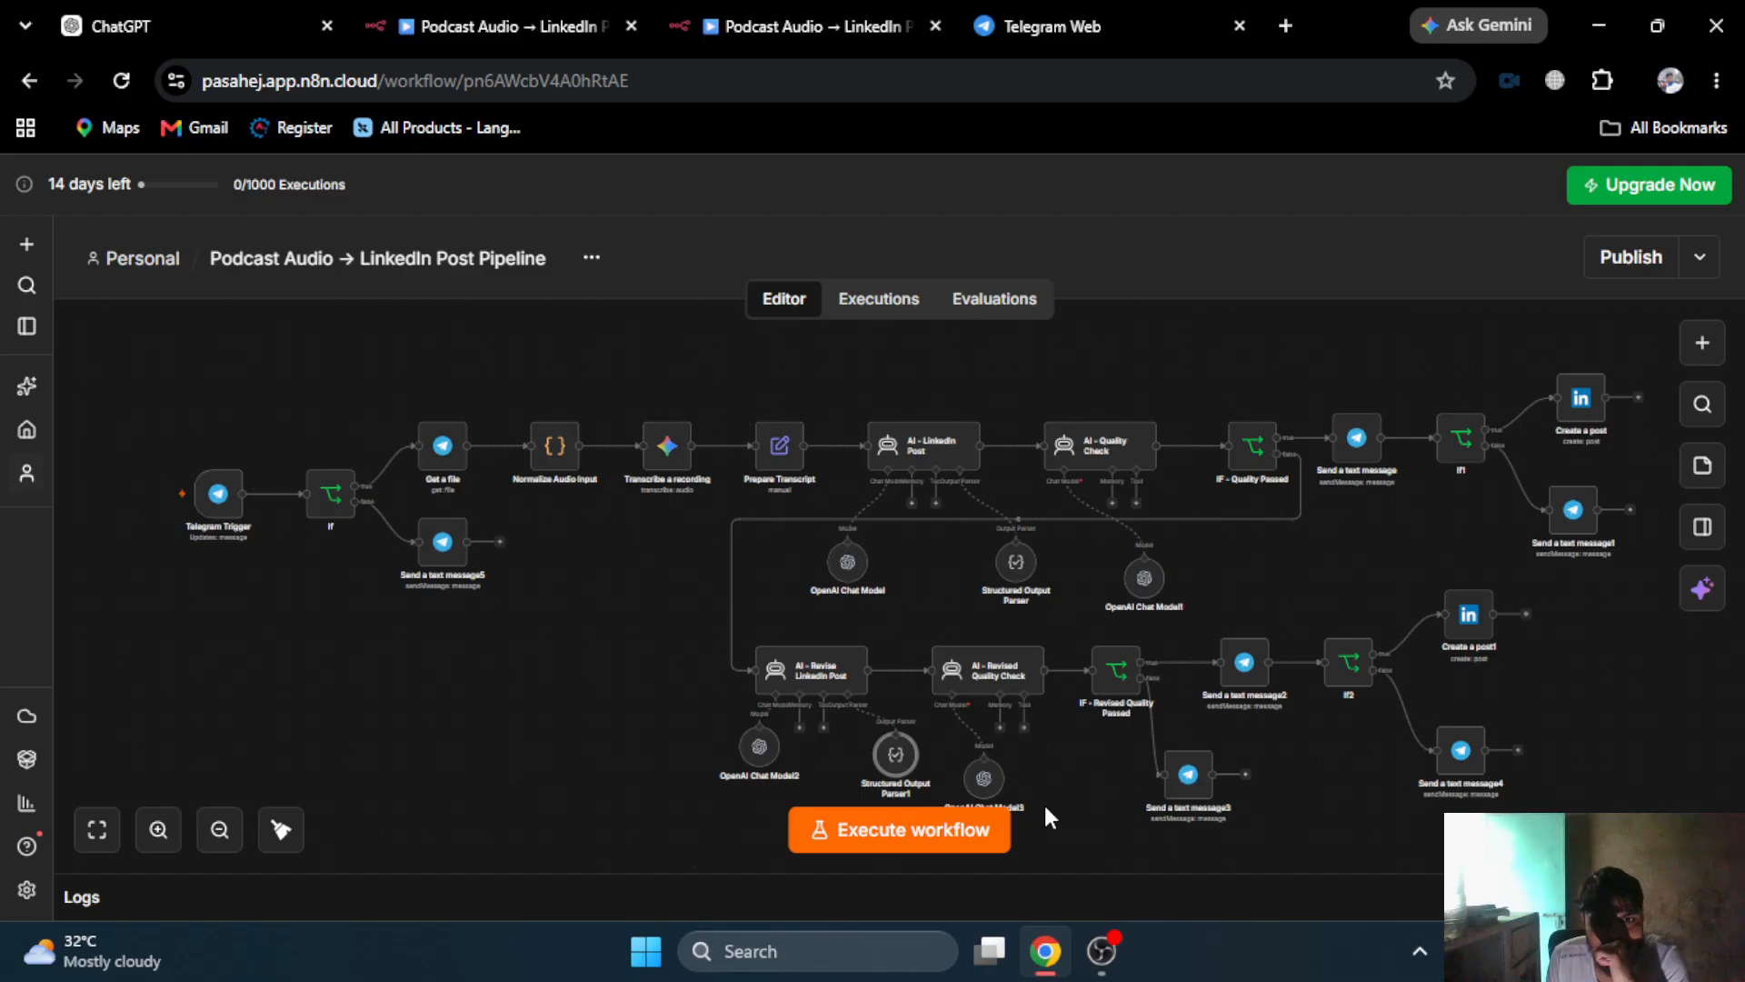
left_click(900, 13)
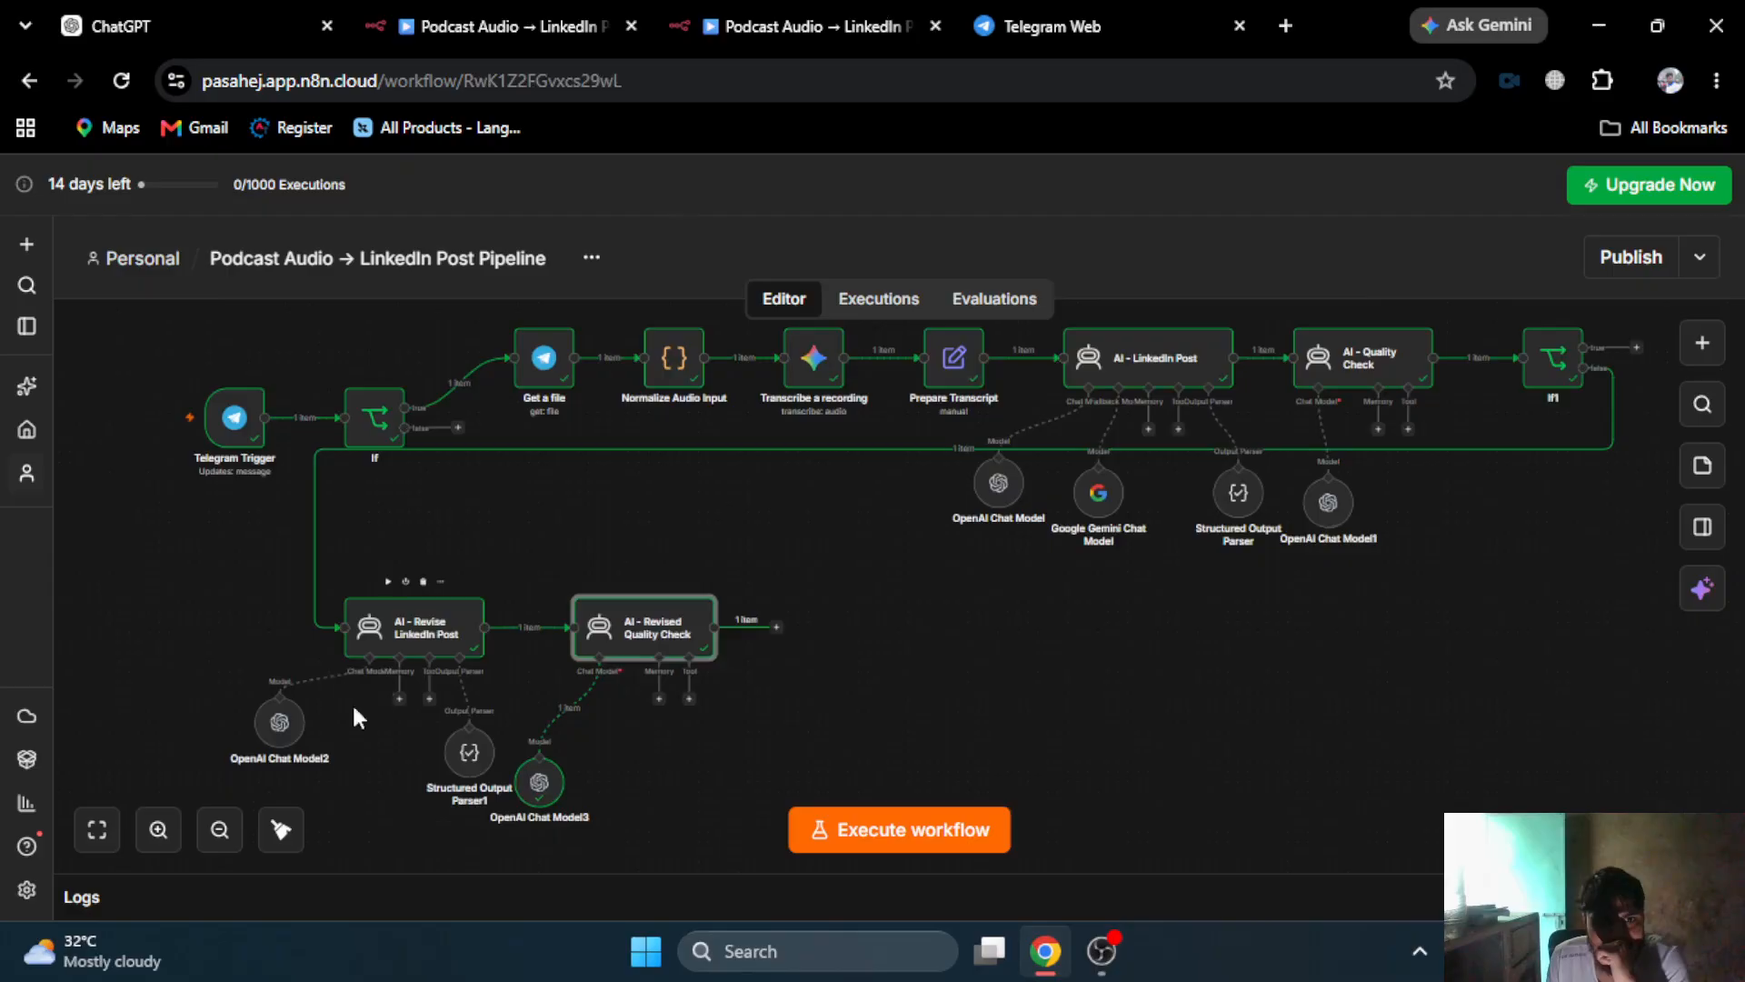
mouse_move(275, 725)
left_mouse_down()
mouse_move(315, 735)
mouse_move(186, 734)
mouse_move(252, 734)
left_mouse_up()
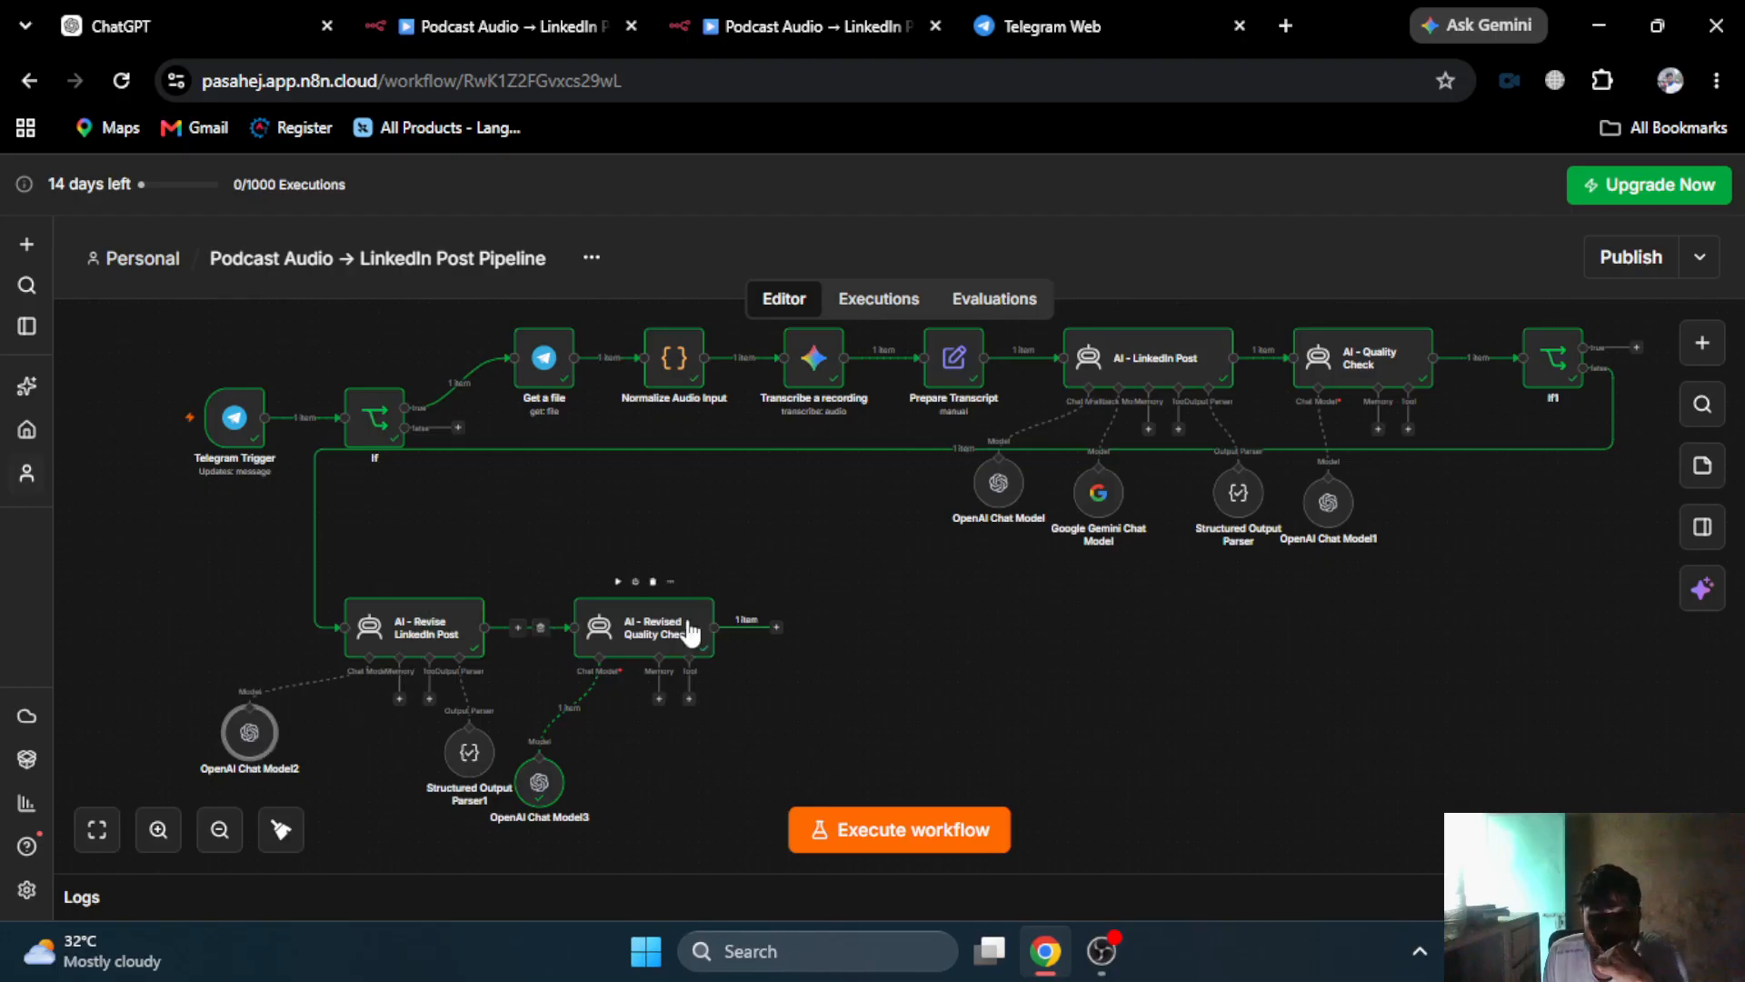
- Reopen the AI - Revised Quality Check node and review the issues and improvements in its output
double_click(661, 634)
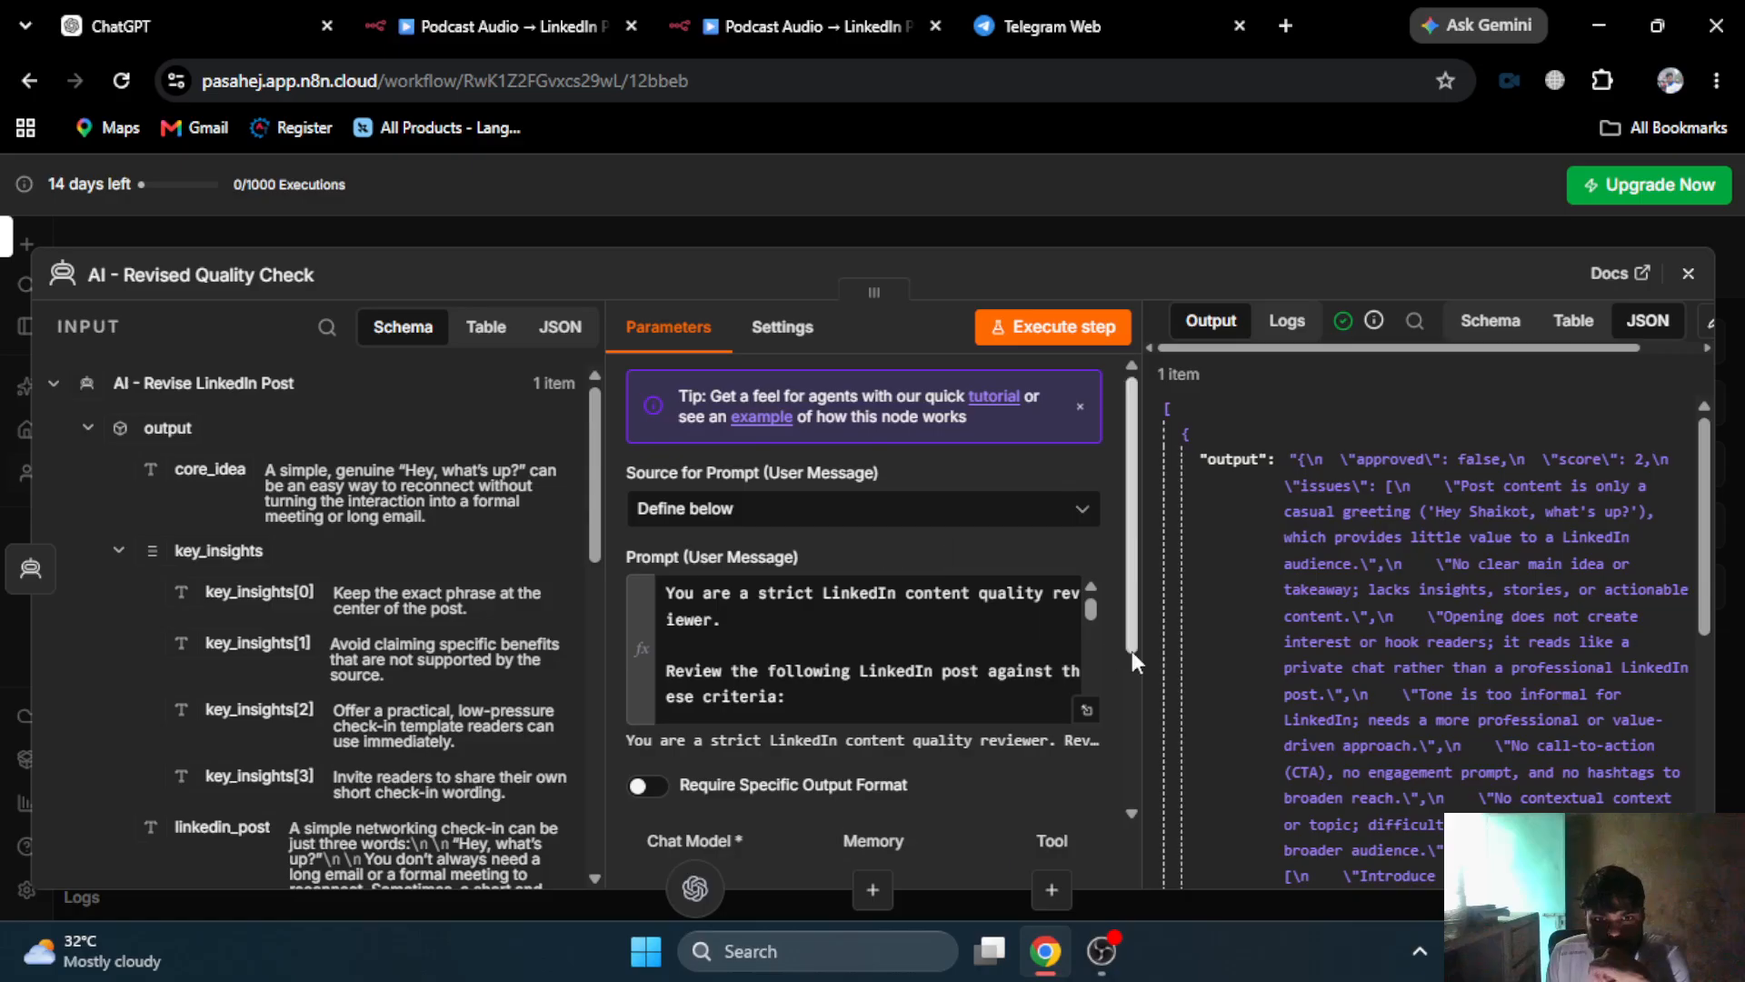
scroll(1583, 625, "down", 4)
scroll(1568, 616, "up", 4)
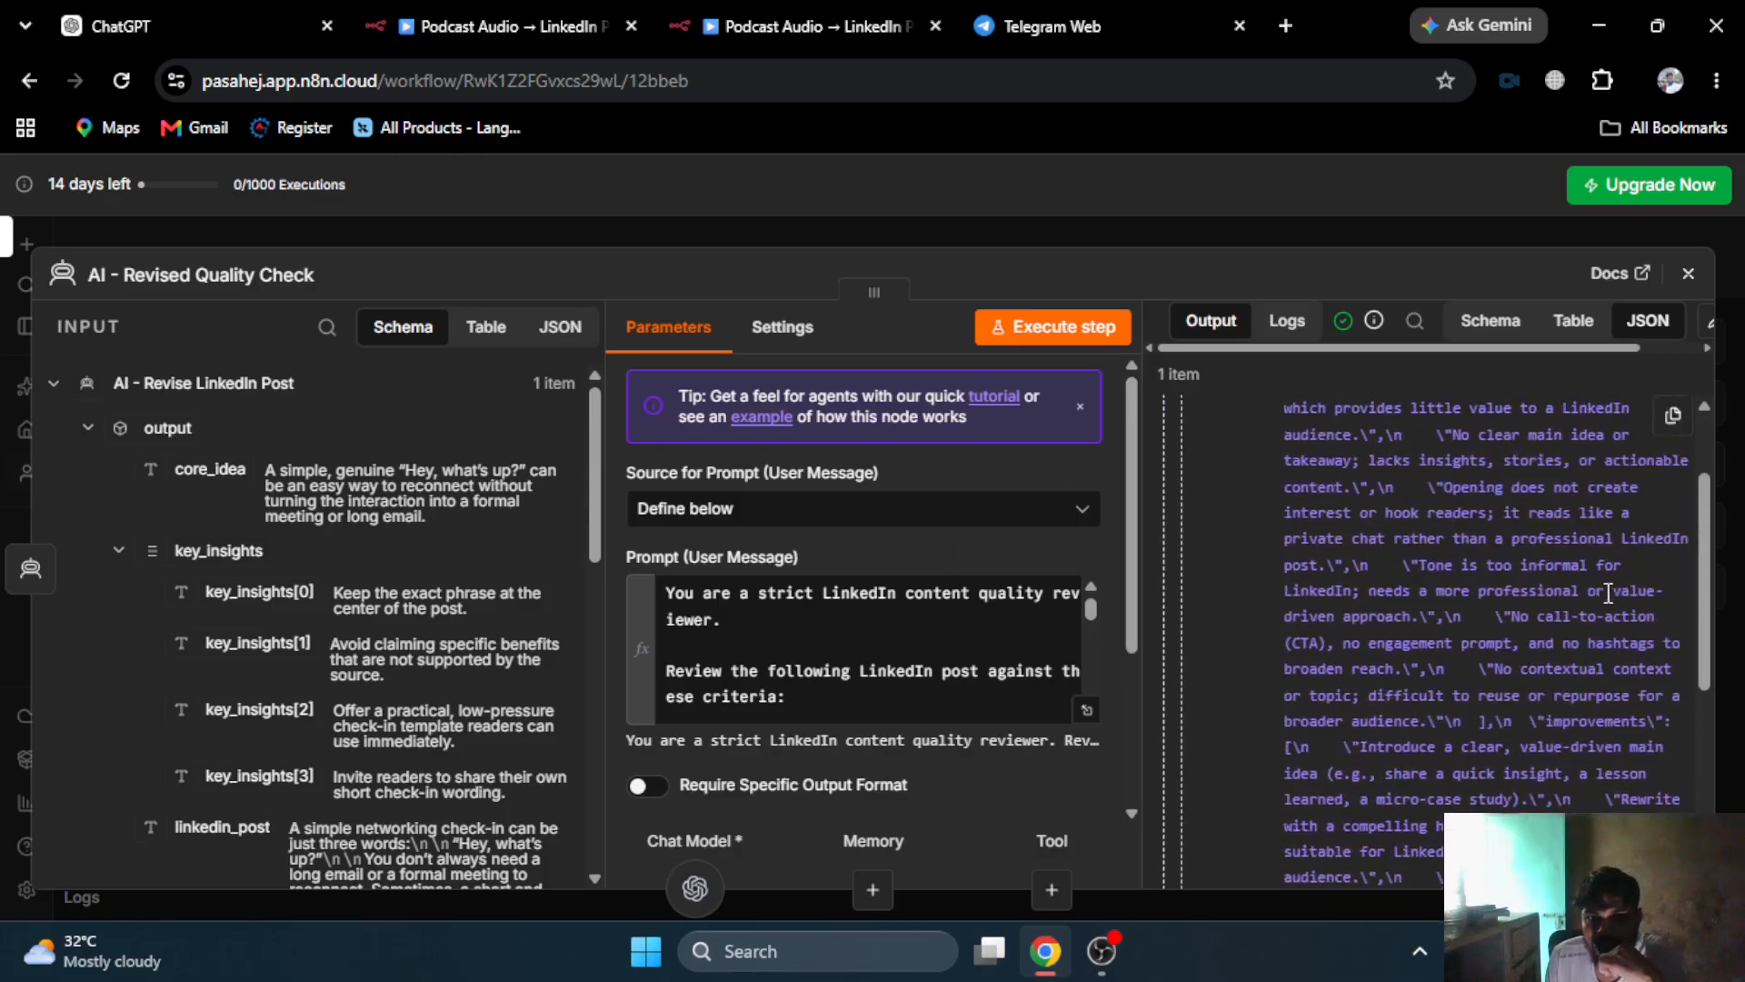
scroll(1556, 610, "down", 5)
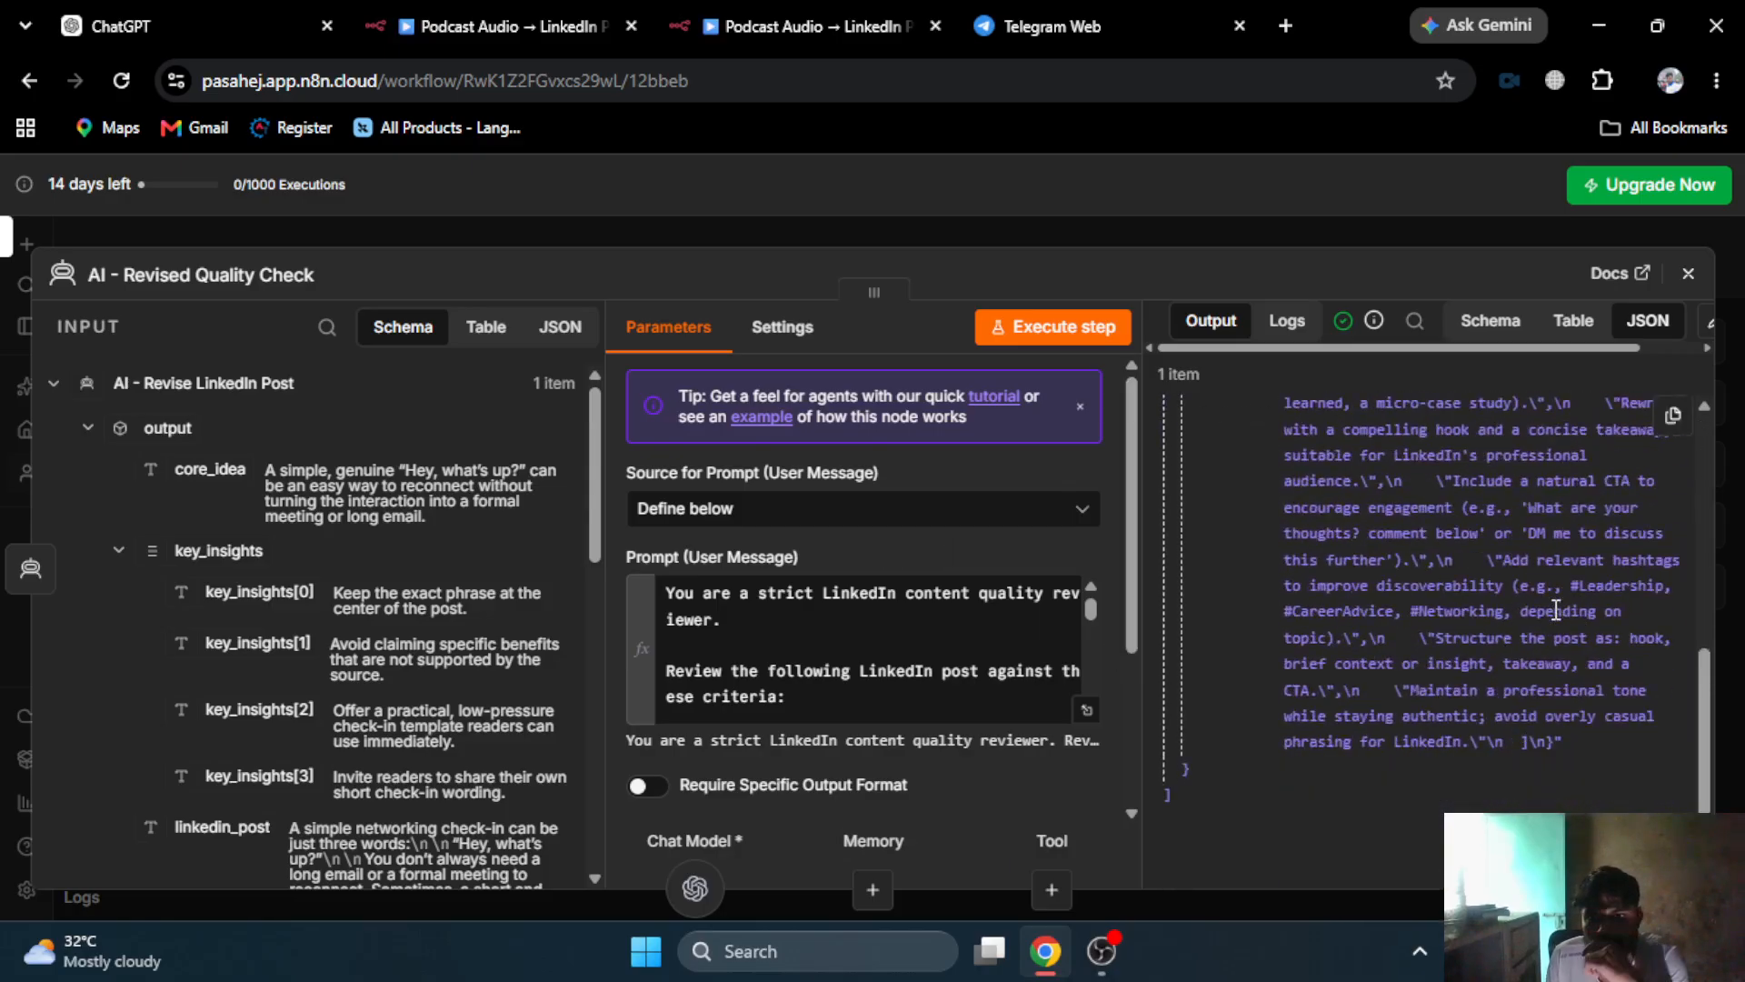
scroll(1557, 610, "up", 4)
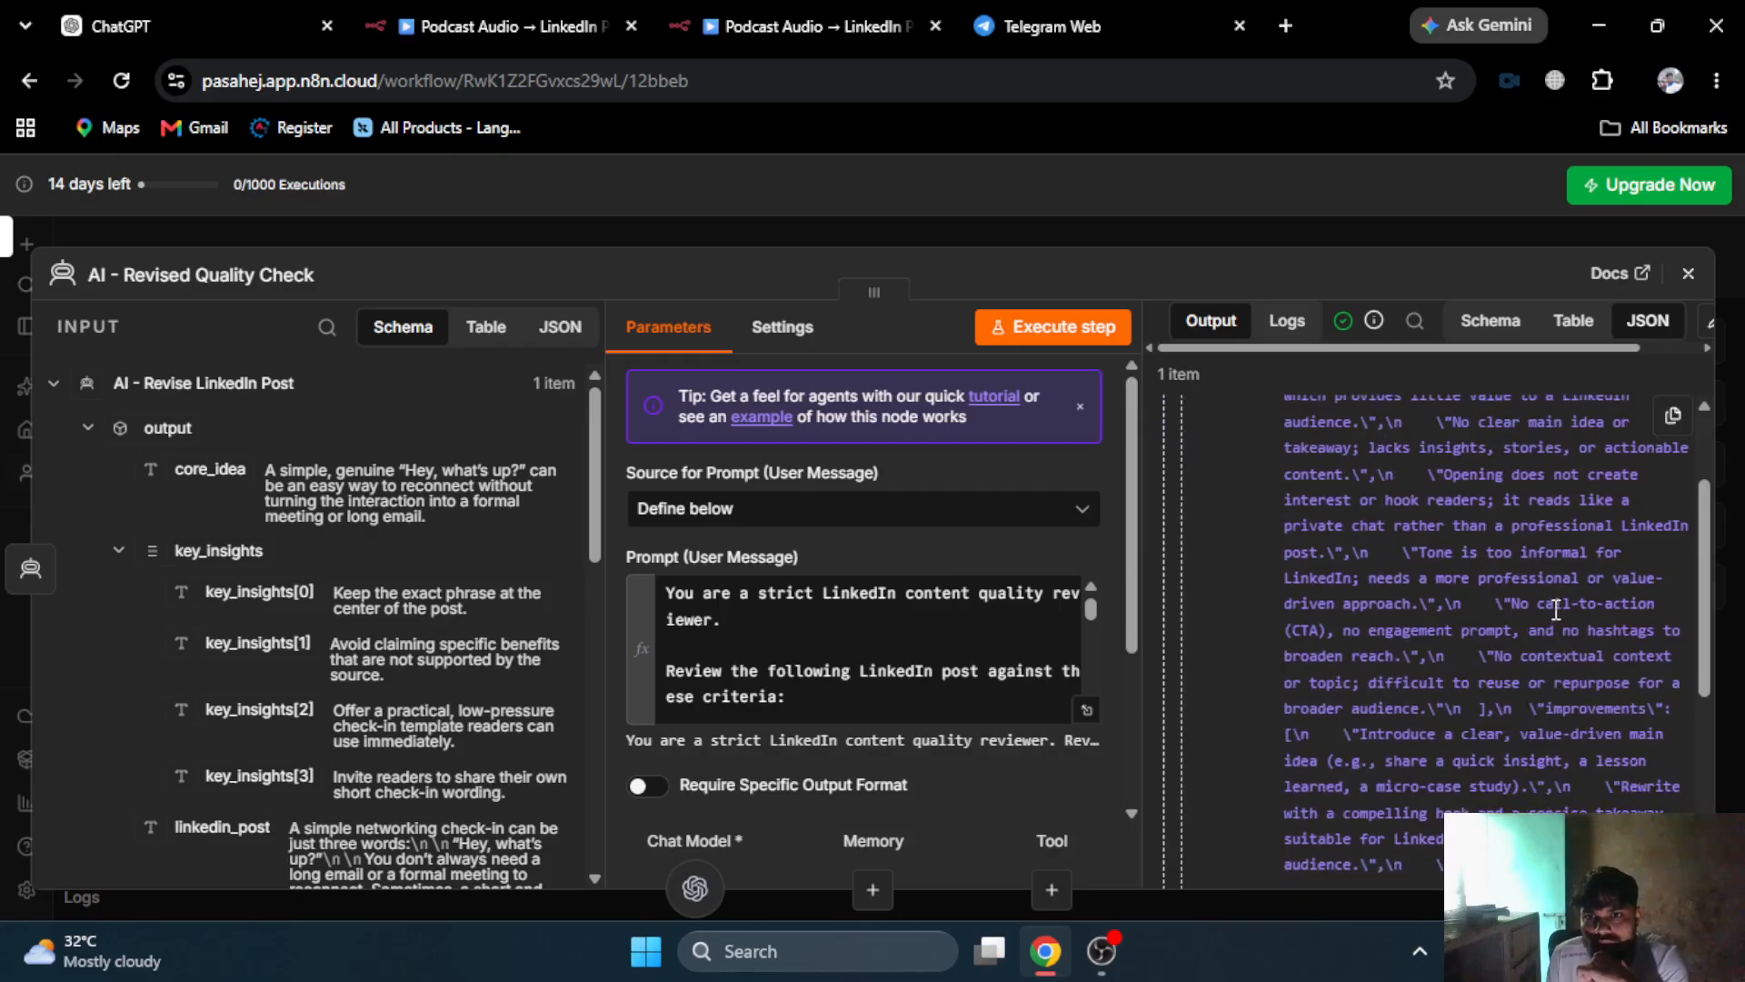
left_click(999, 221)
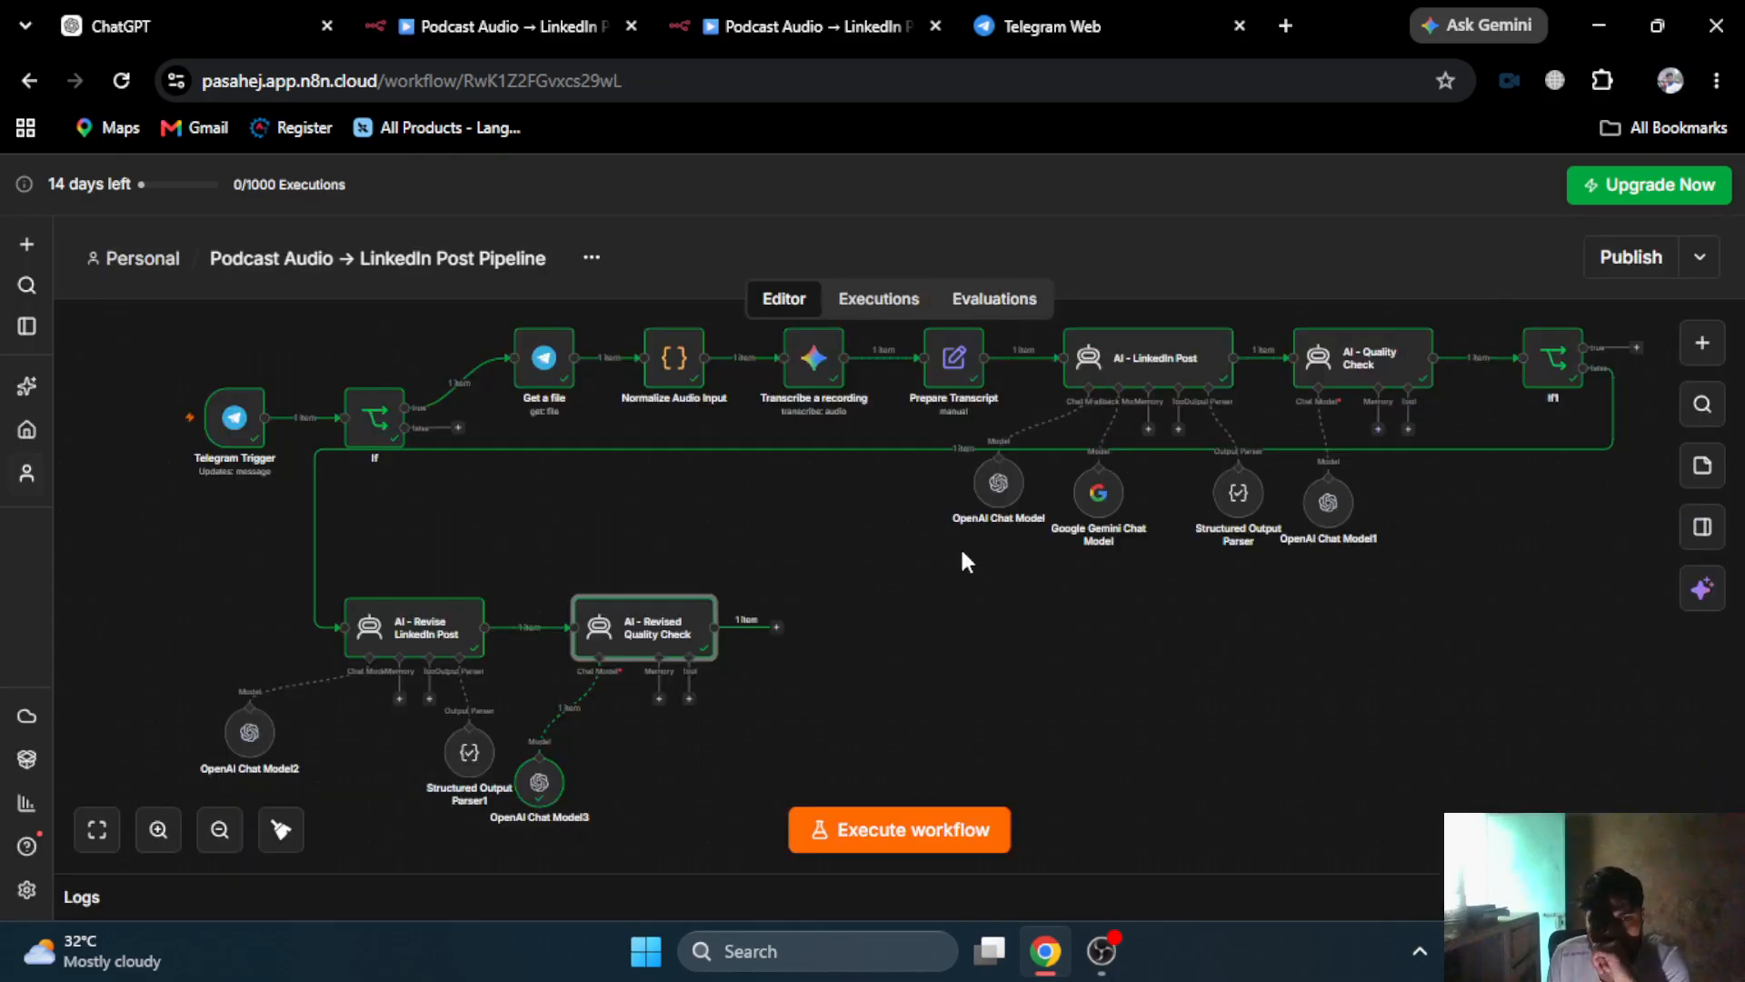
- Execute the whole workflow, send a voice message of about 3 seconds to the linkedInPost bot in Telegram Web, and return to the running workflow
left_click(907, 852)
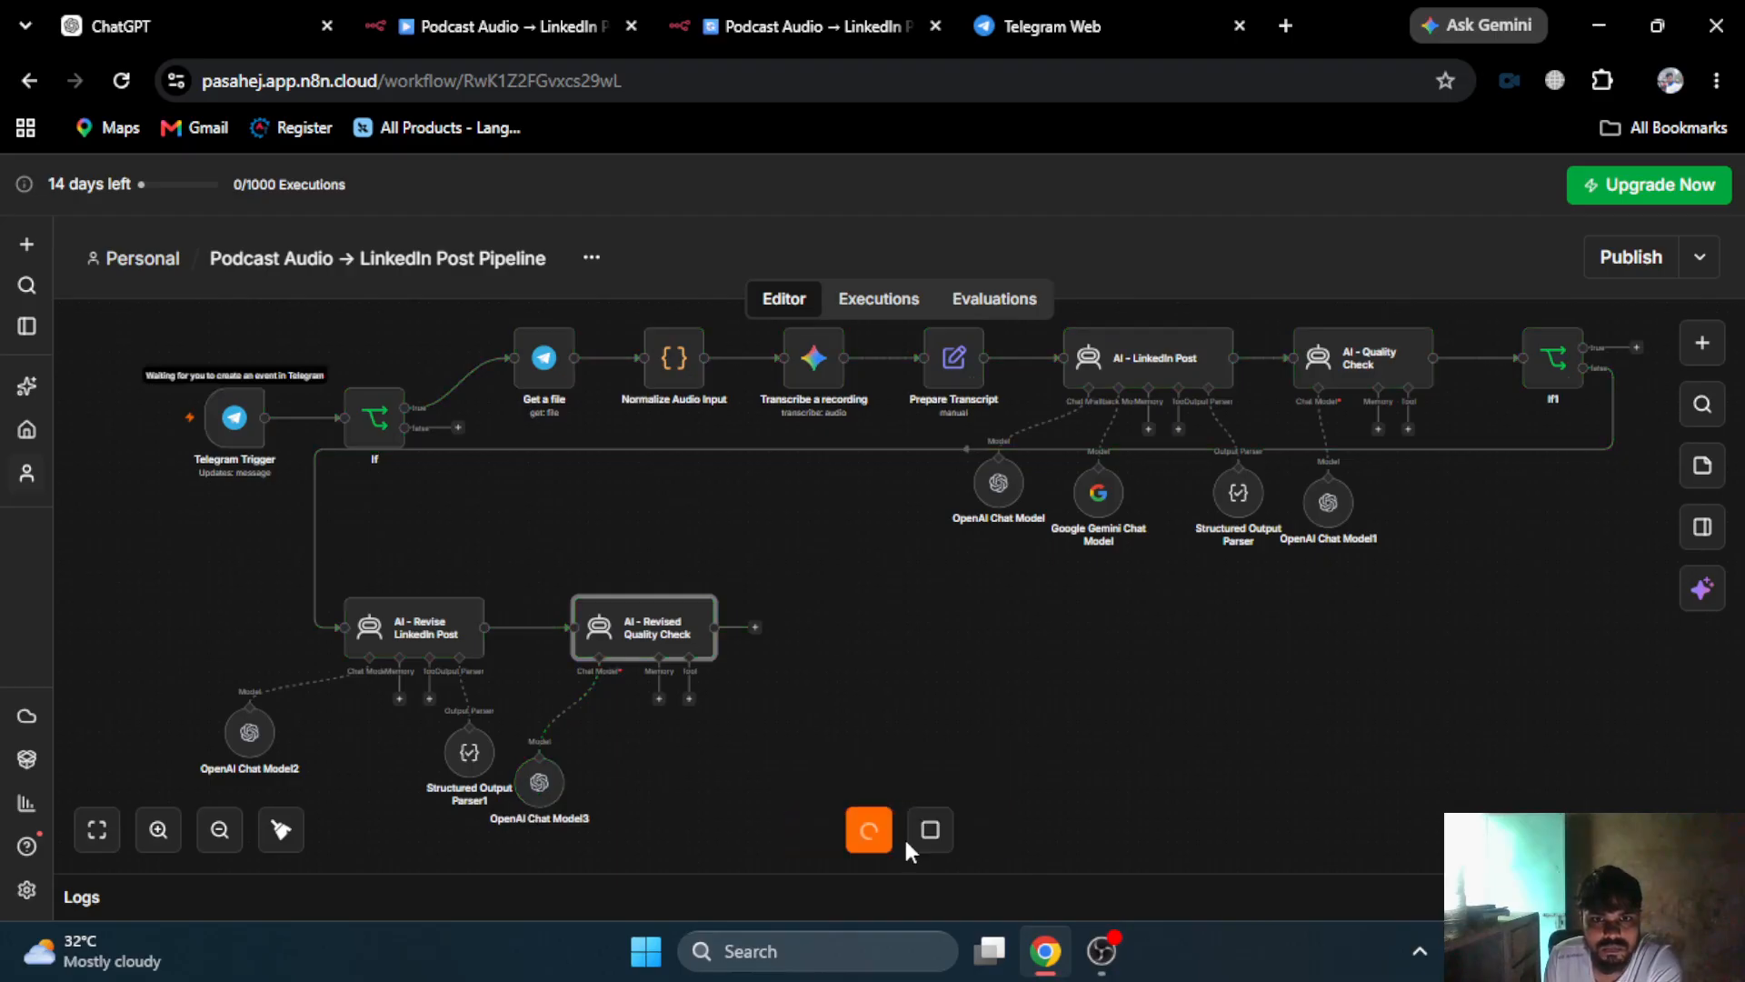
left_click(1046, 13)
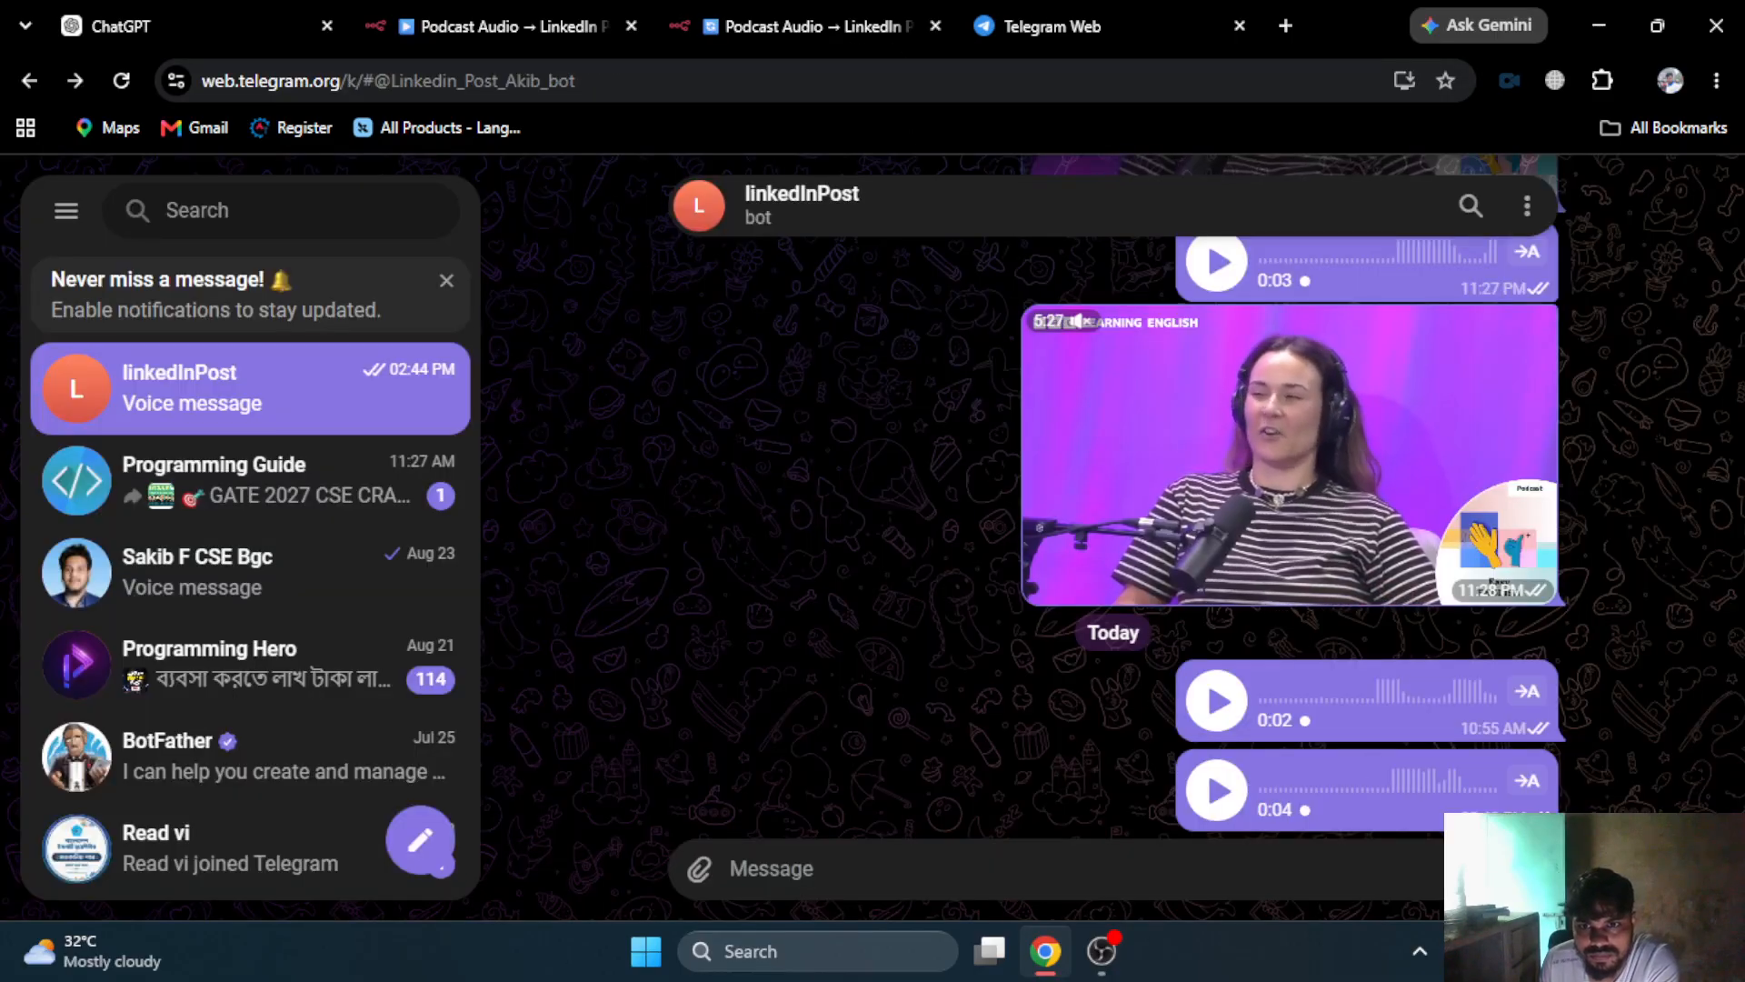
left_click(1527, 869)
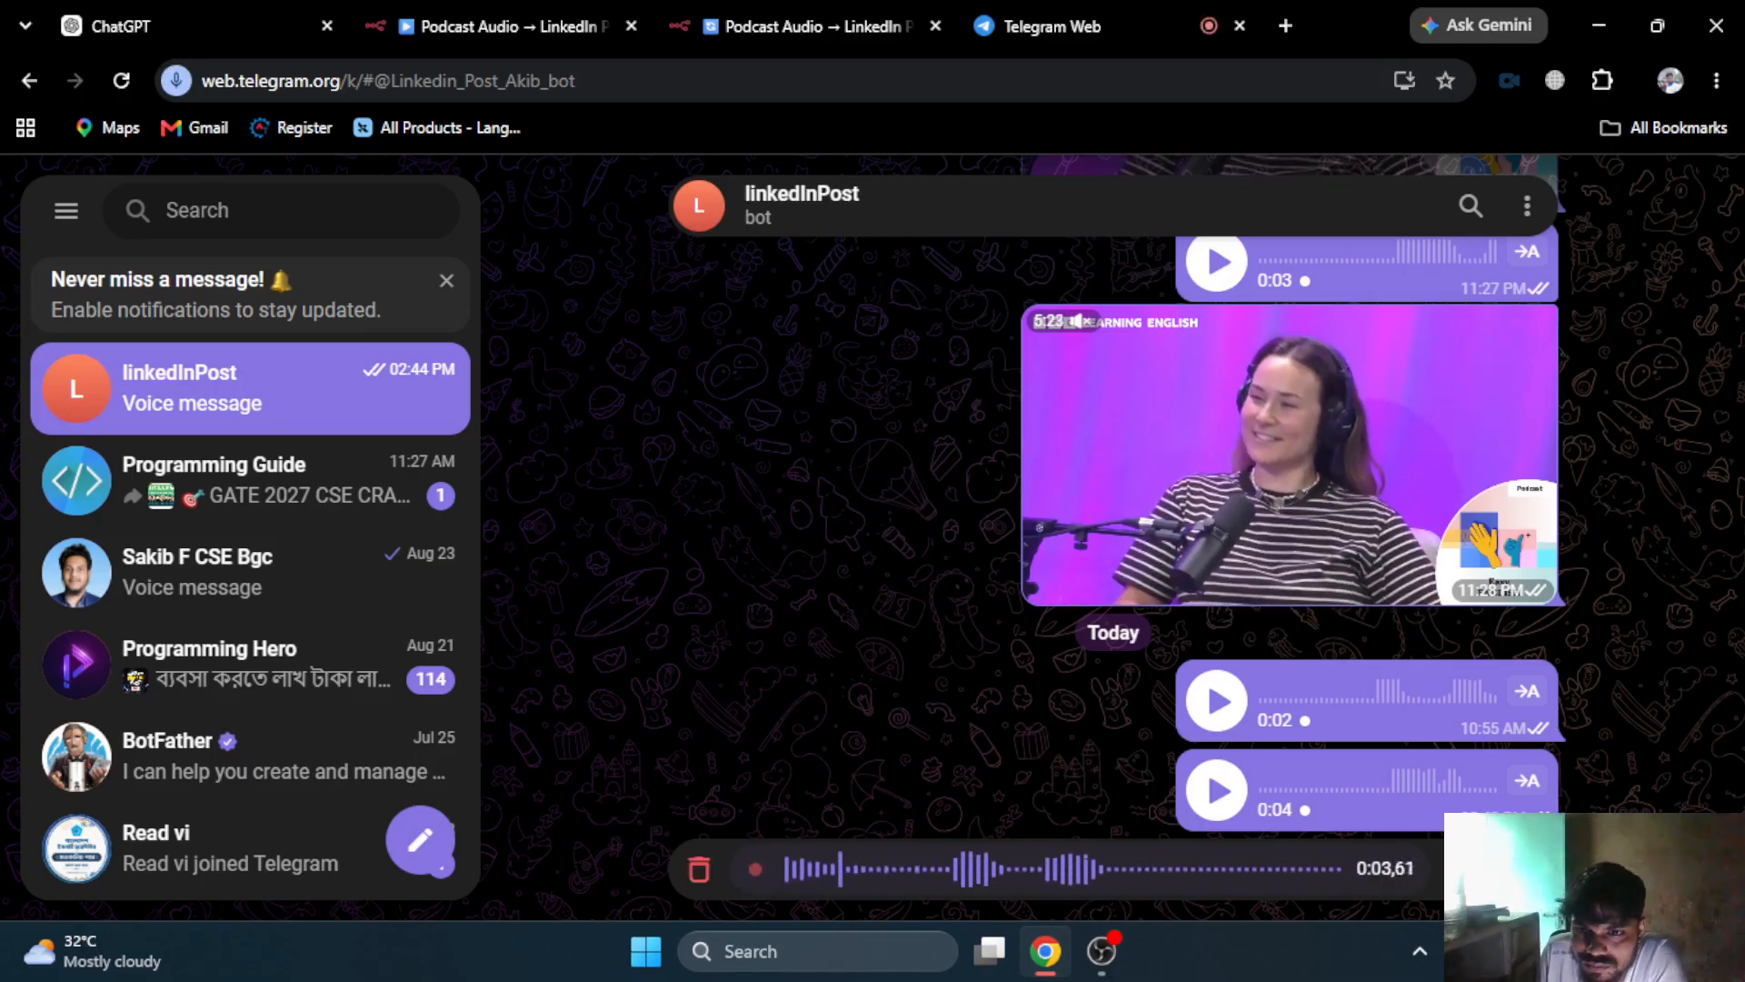
left_click(1527, 869)
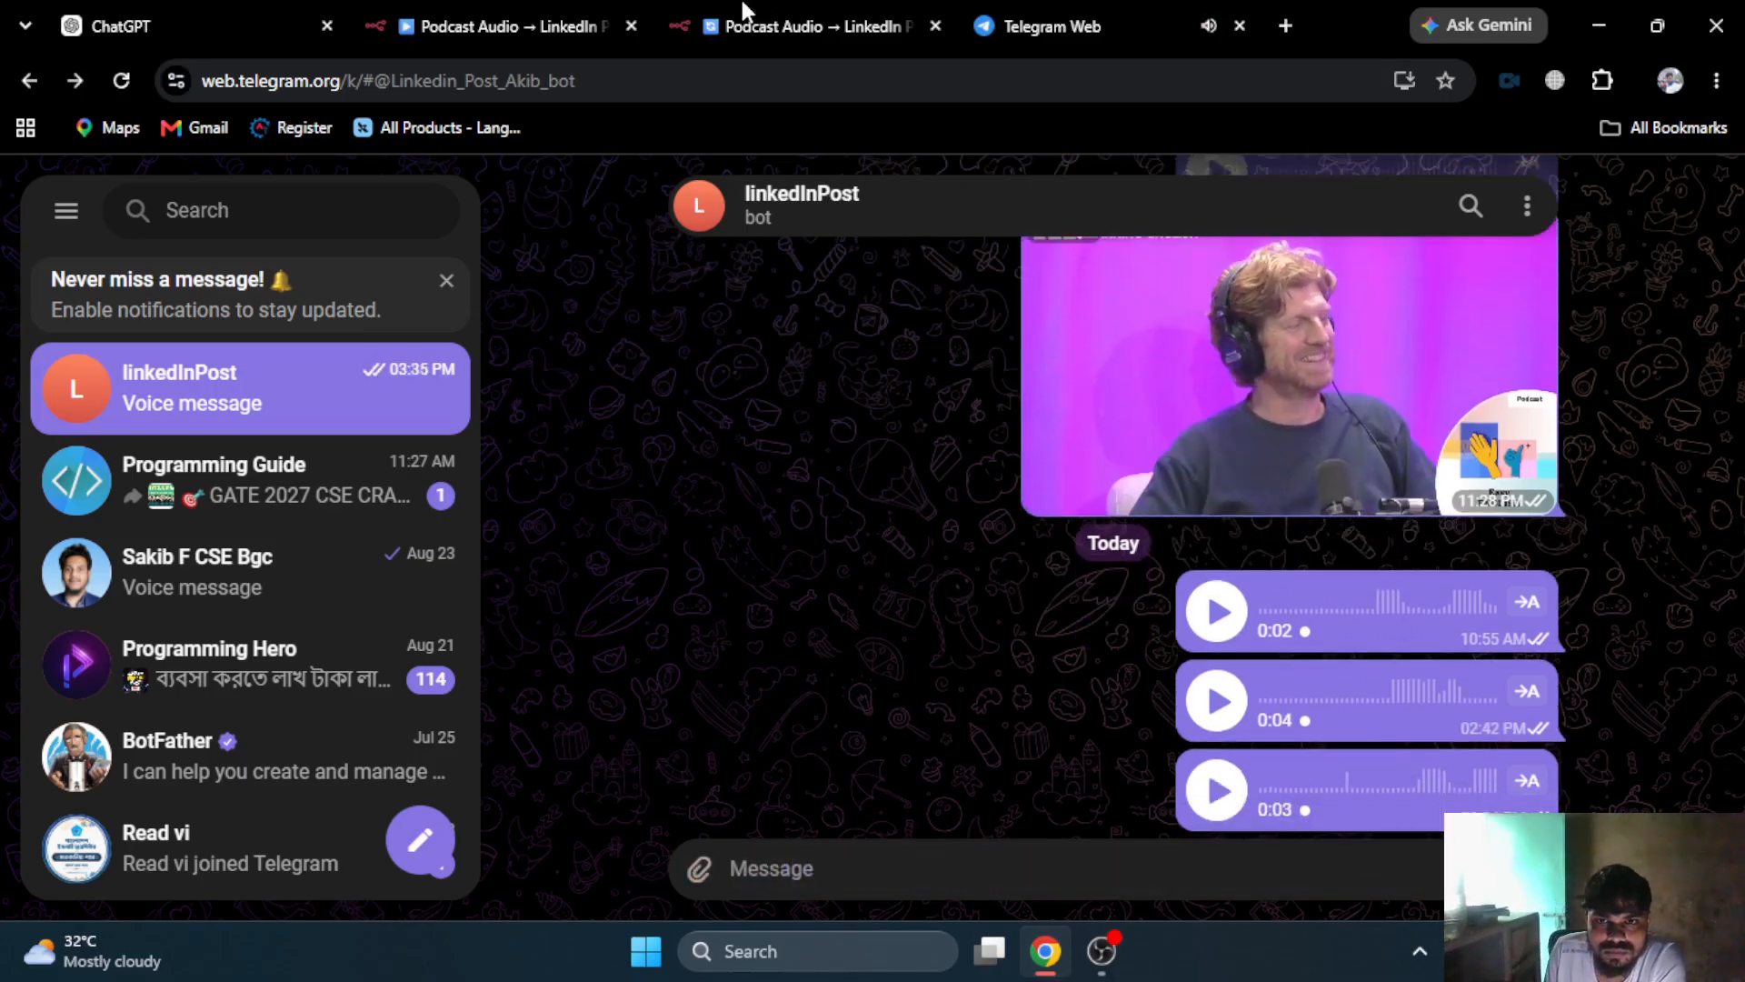
left_click(757, 13)
left_click(611, 14)
left_click(715, 7)
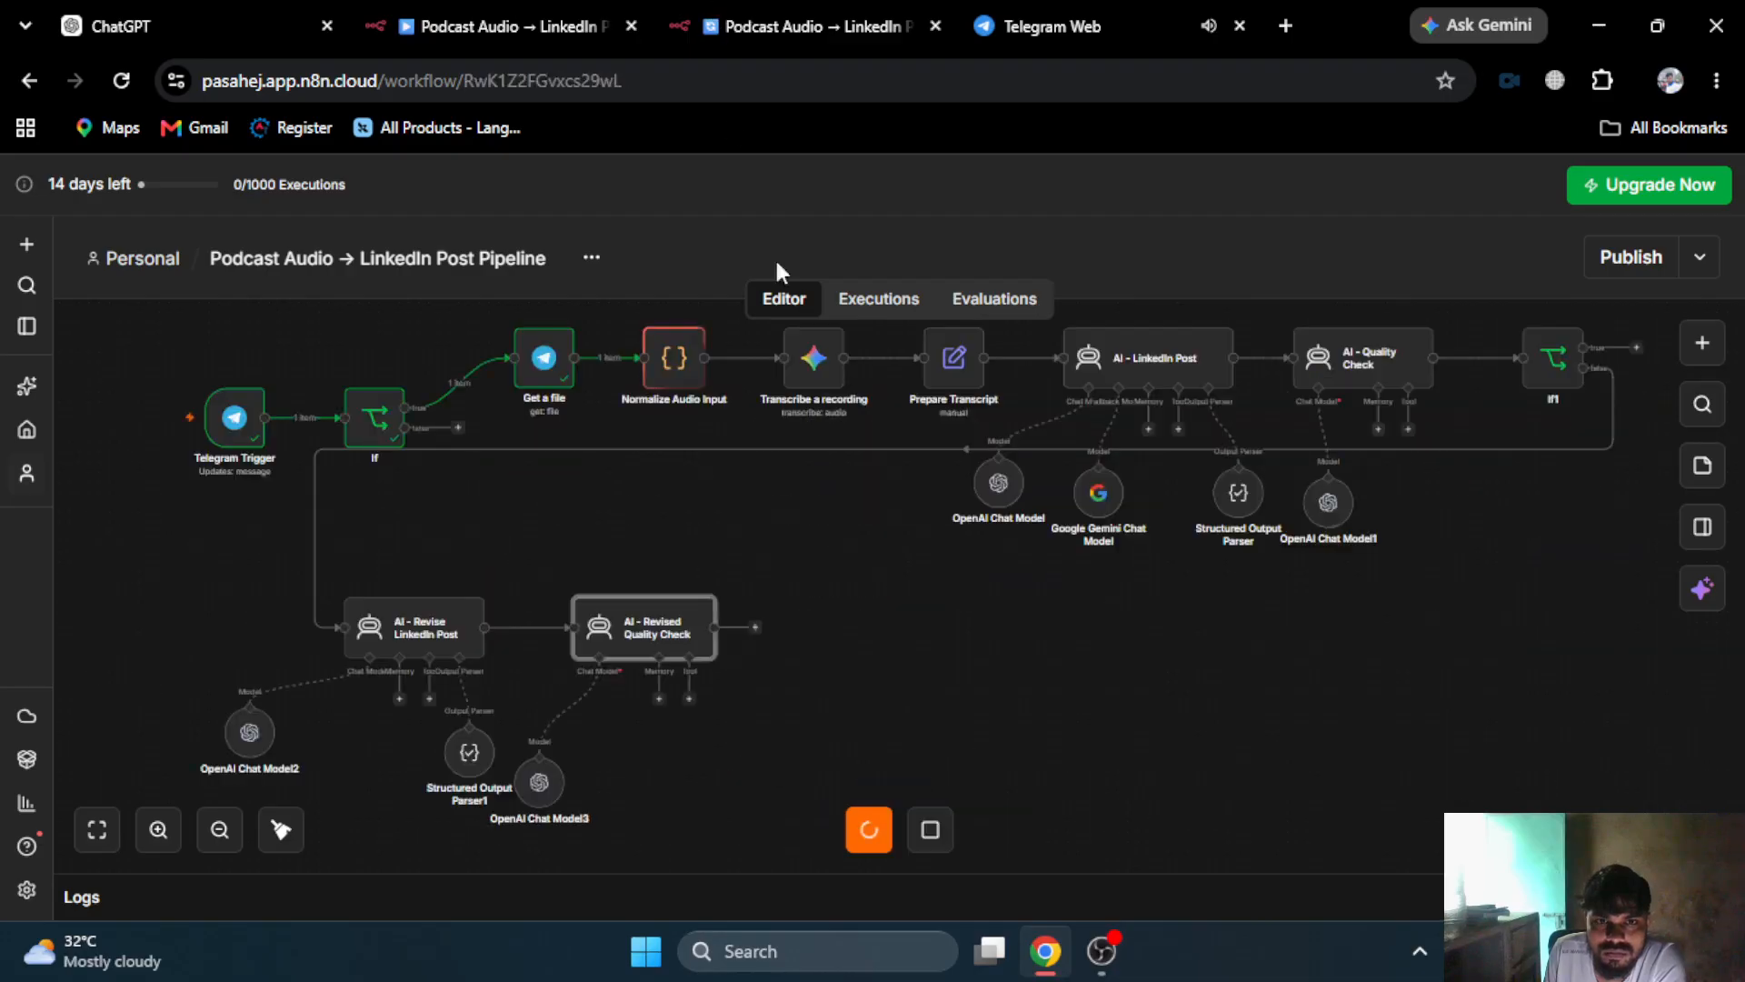
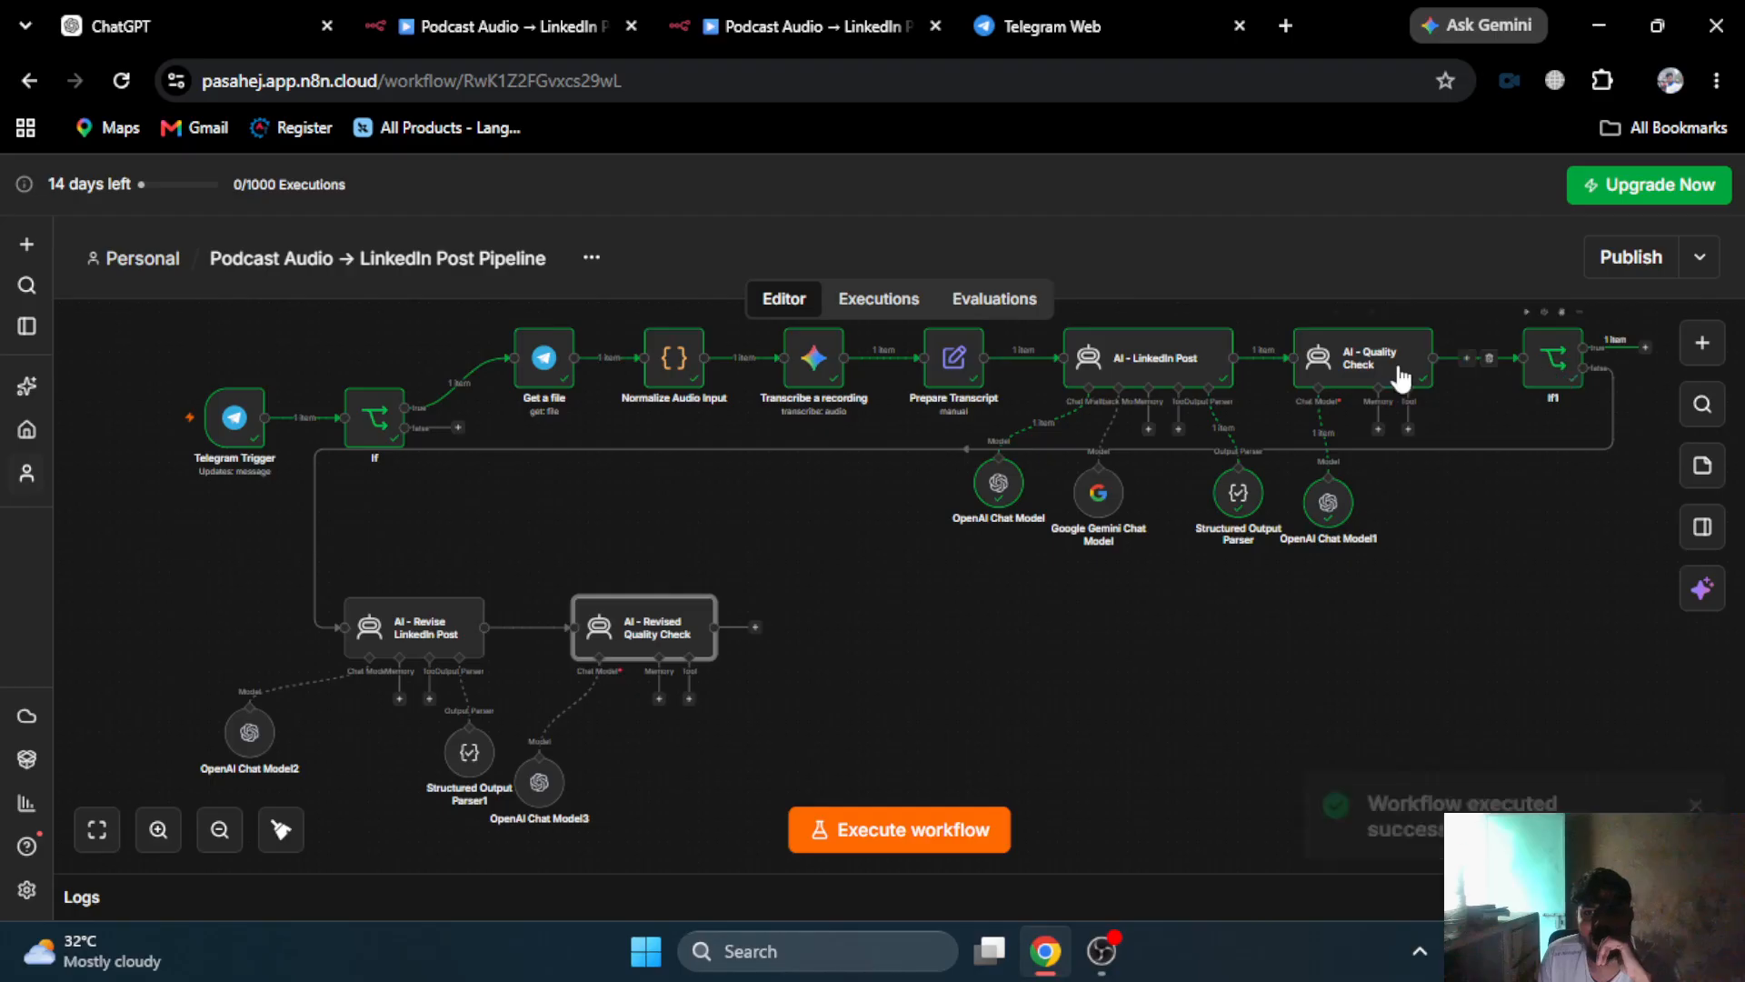
- Open the AI - Quality Check node and examine its JSON output from the new run
left_click(1355, 369)
double_click(1352, 359)
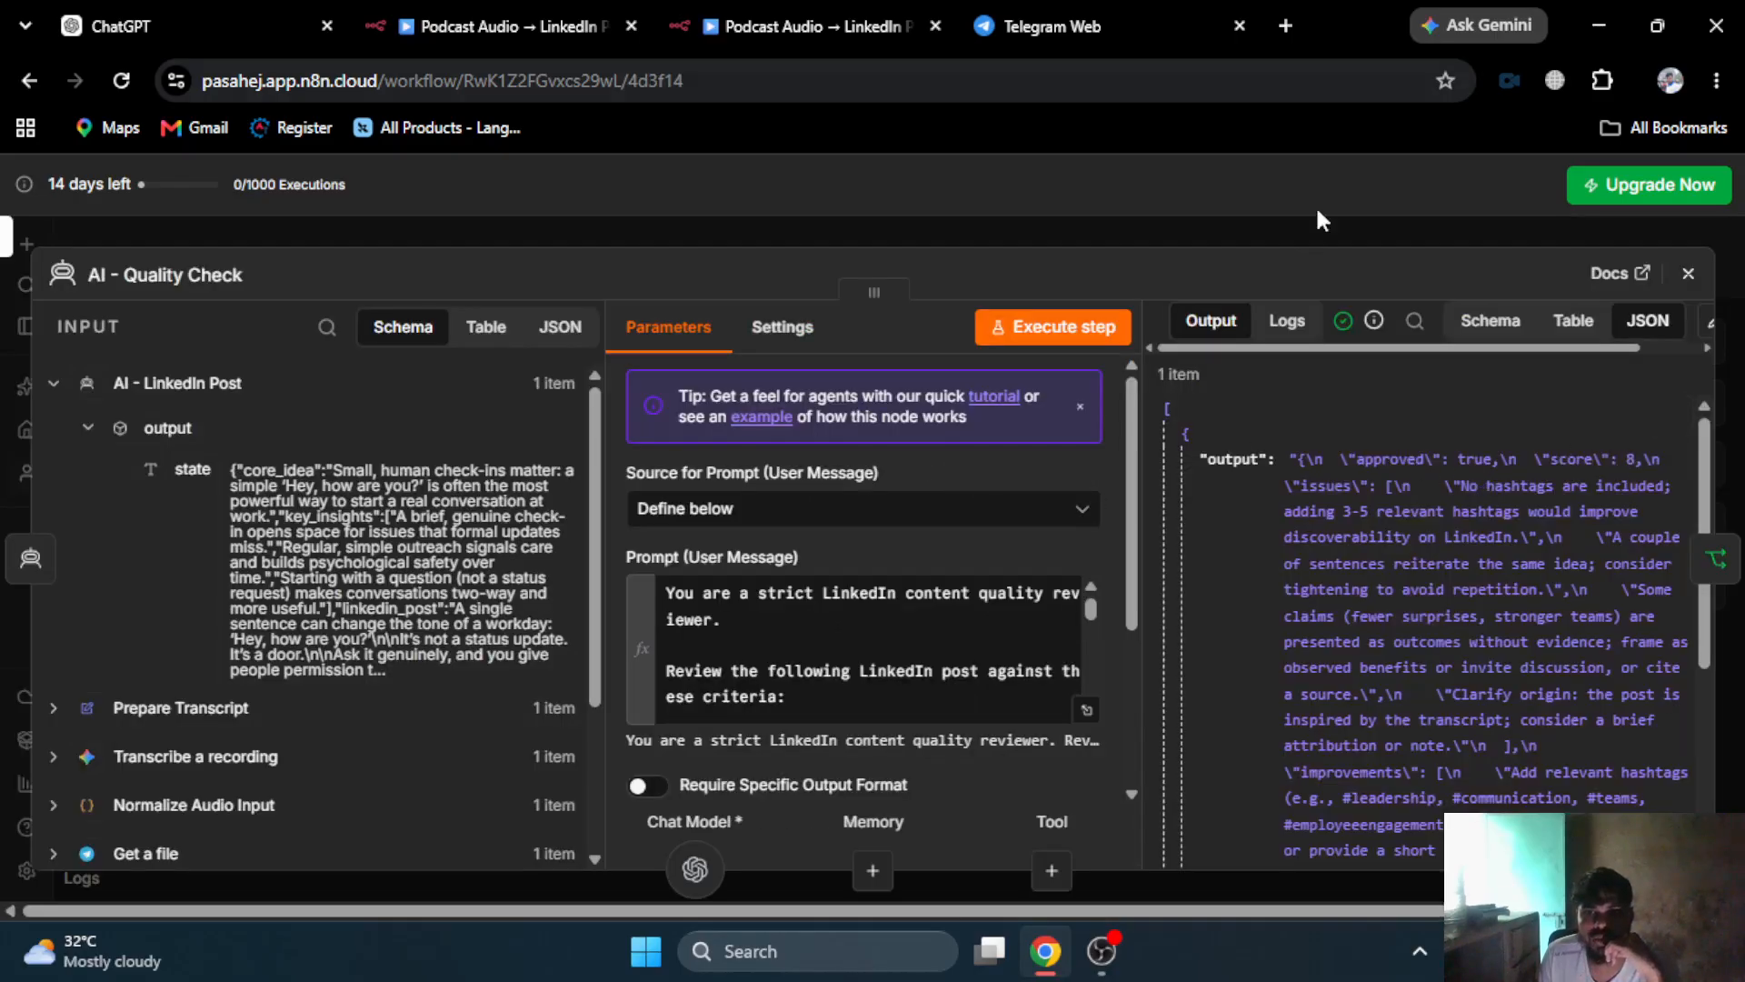
- Close the AI - Quality Check node and check in the reference workflow which node follows the quality-passed branch
left_click(1296, 232)
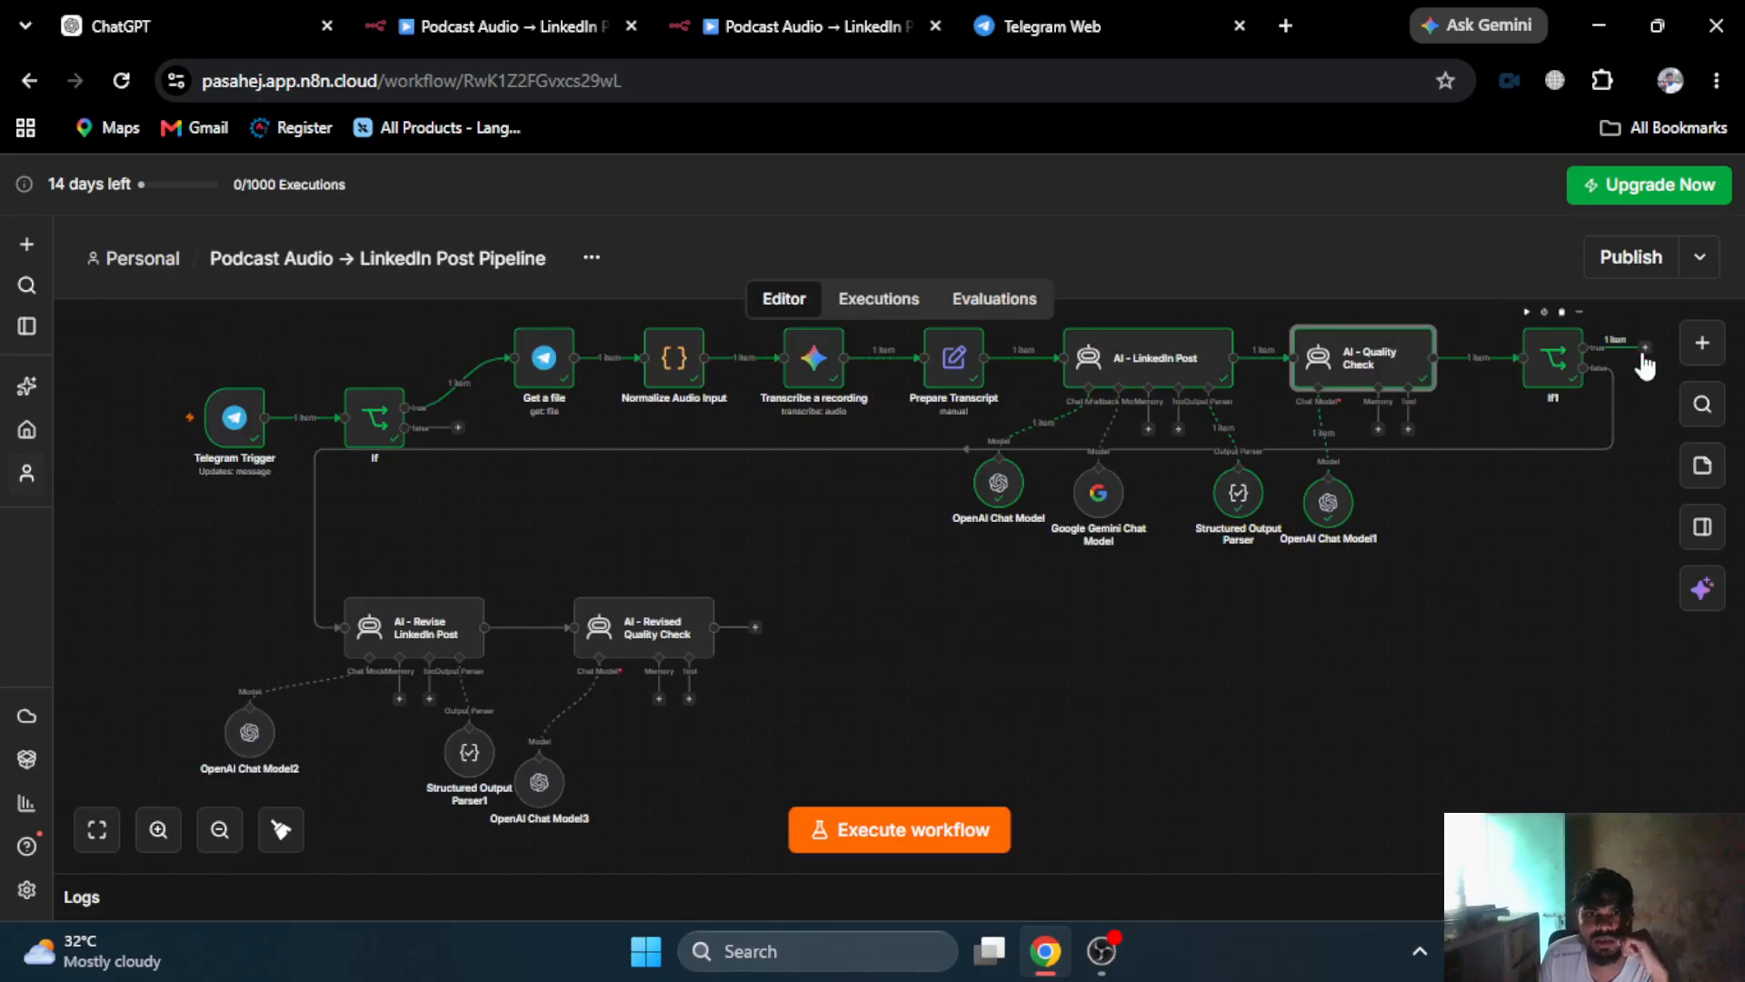
left_click(498, 16)
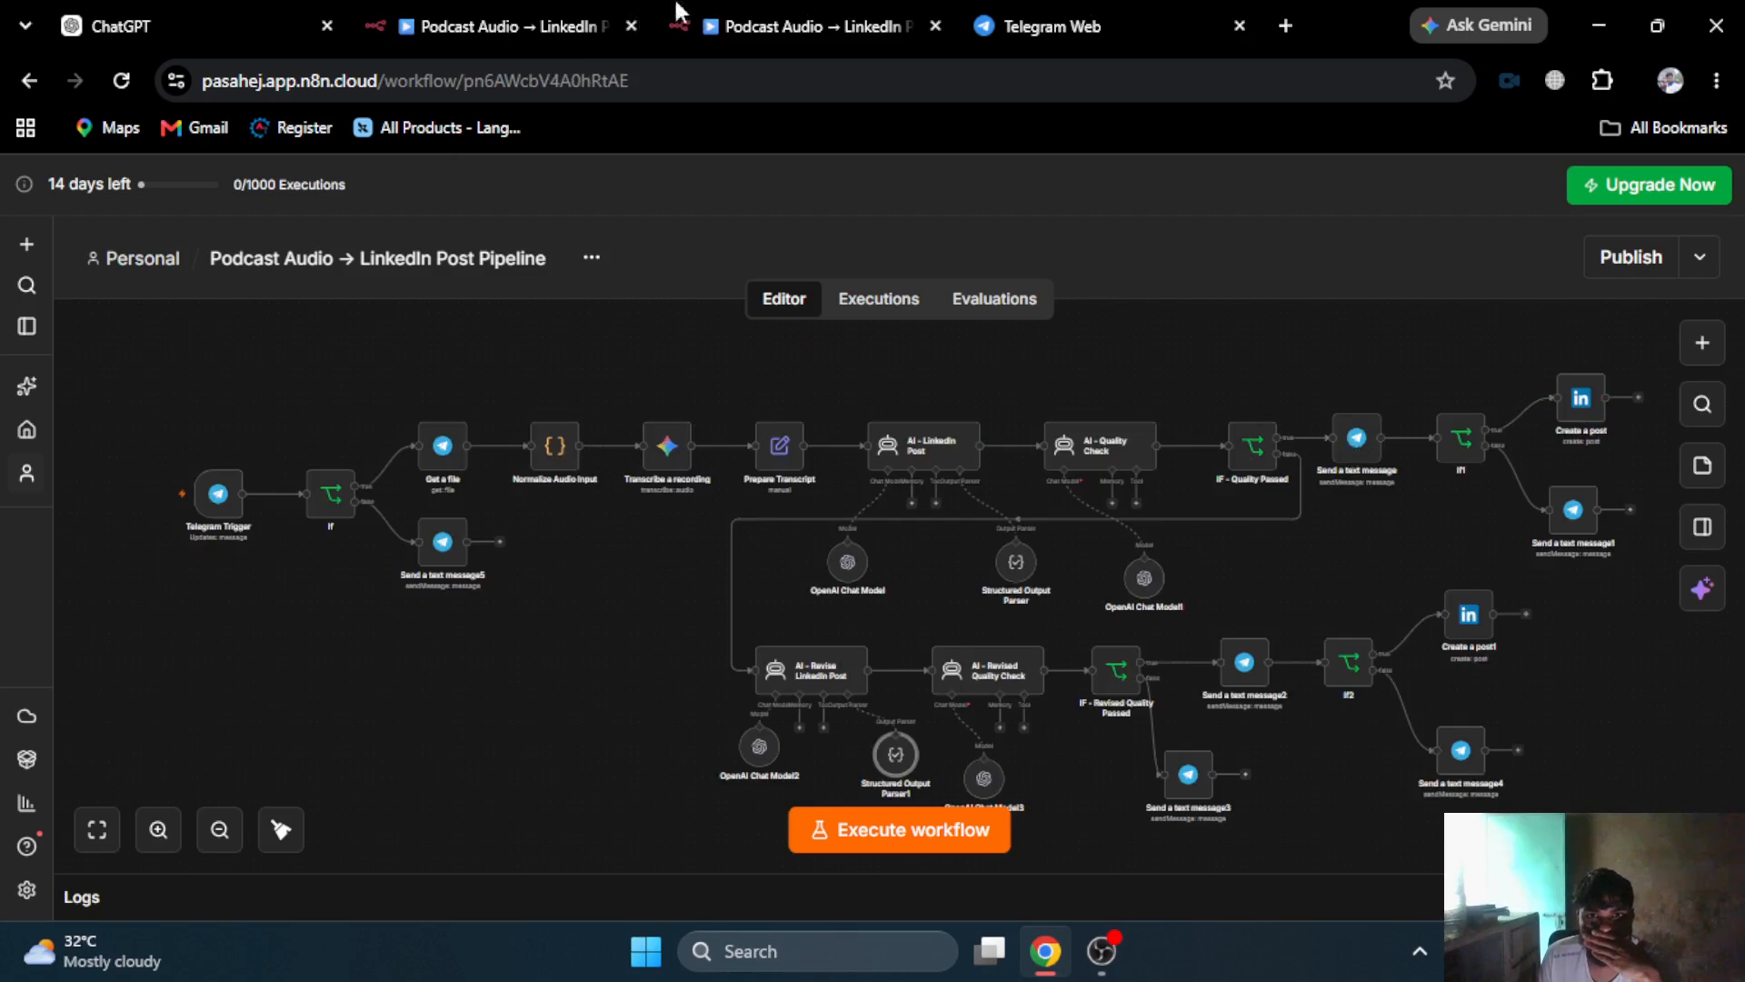
left_click(852, 18)
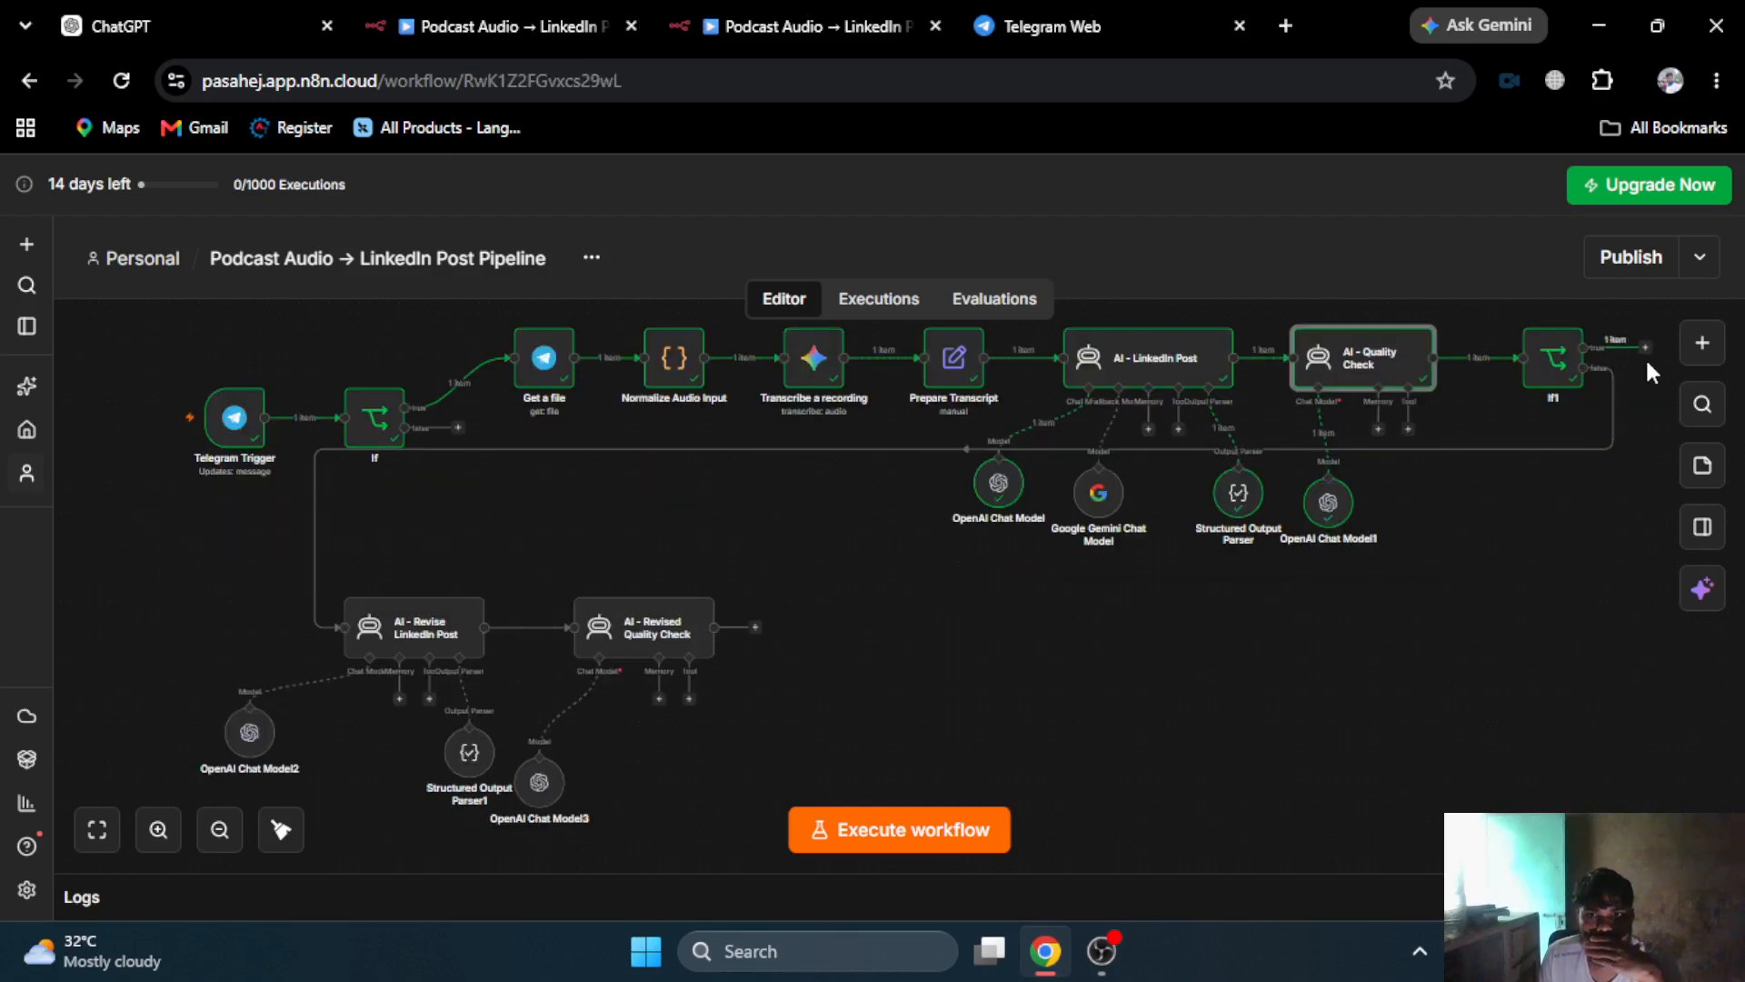
- Add a Telegram "Send a text message" node to the true output of the If1 node
scroll(1142, 655, "down", 1)
left_click_drag(1142, 656, 910, 627)
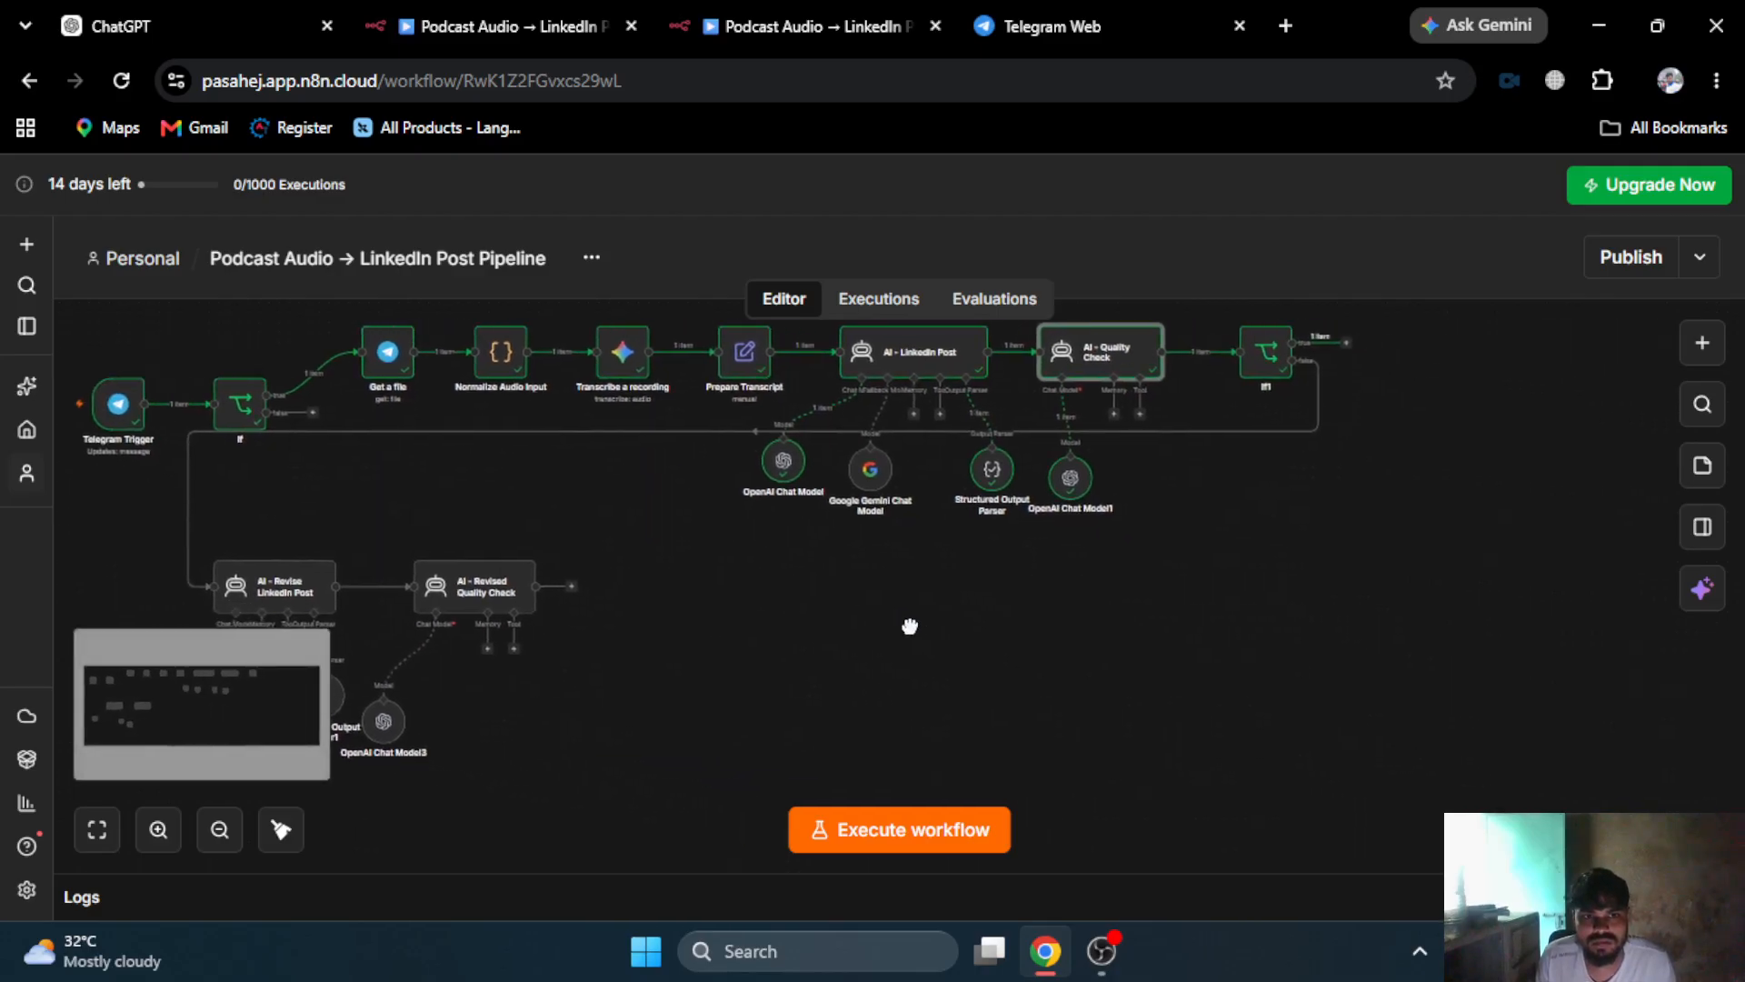
left_click(1345, 336)
type("tele")
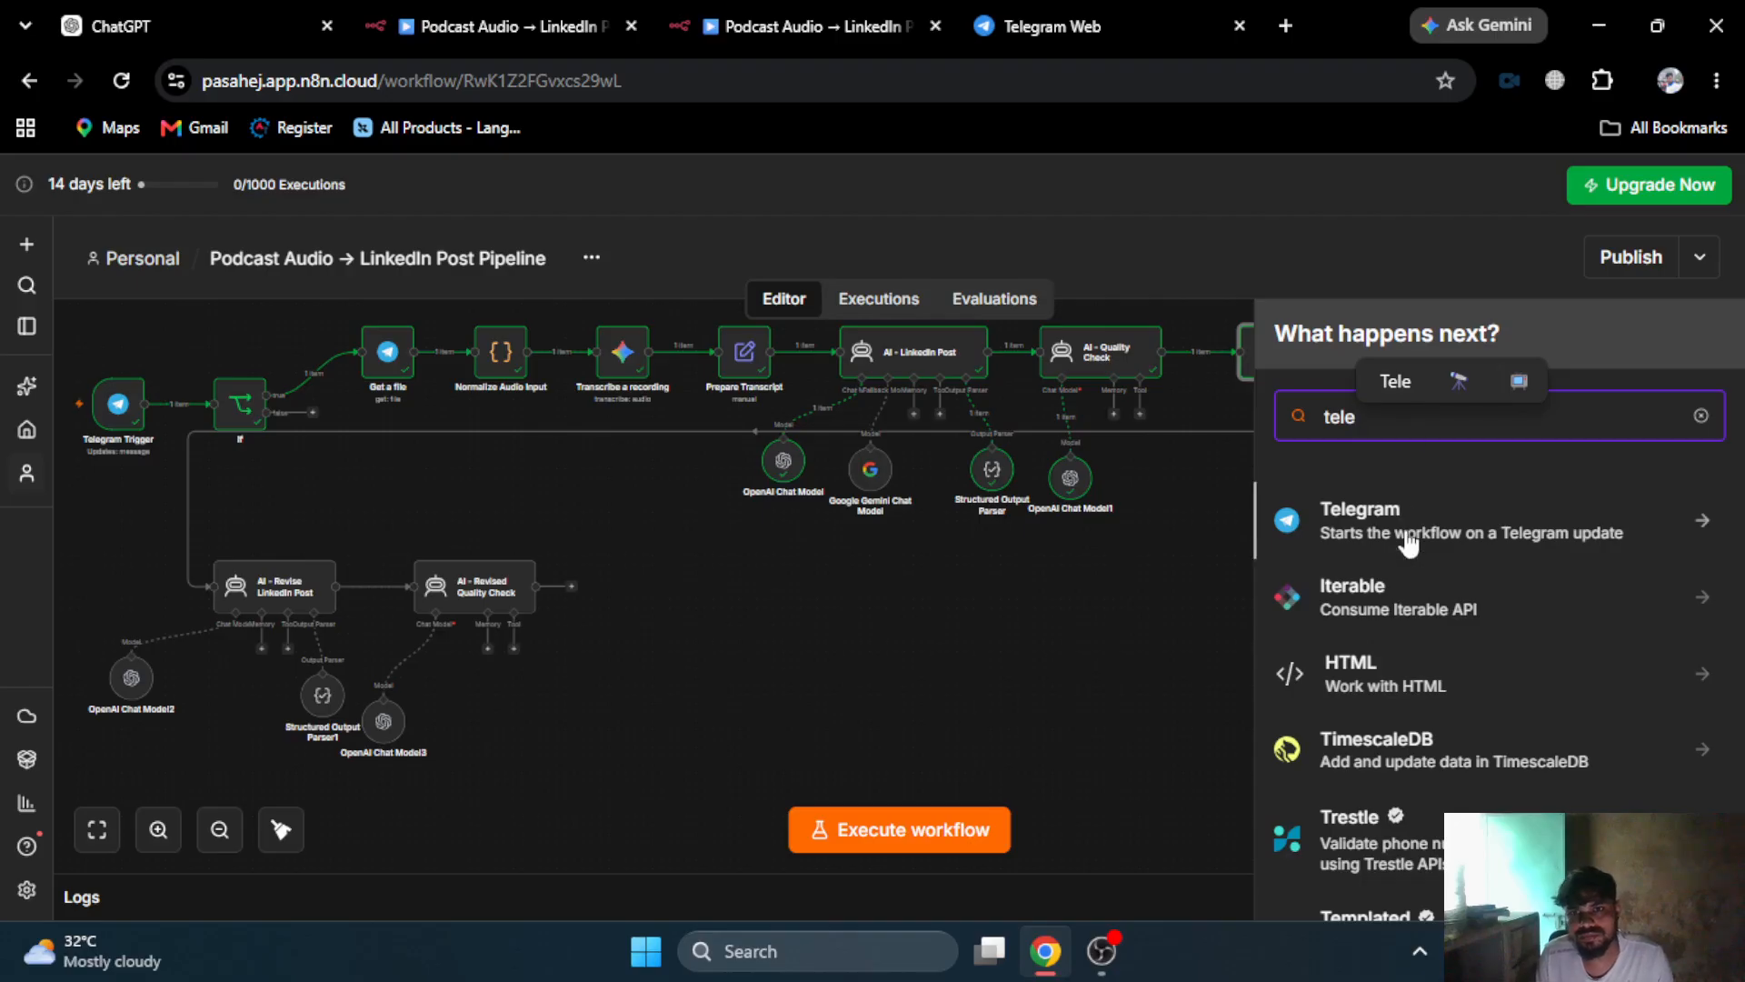
left_click(1408, 537)
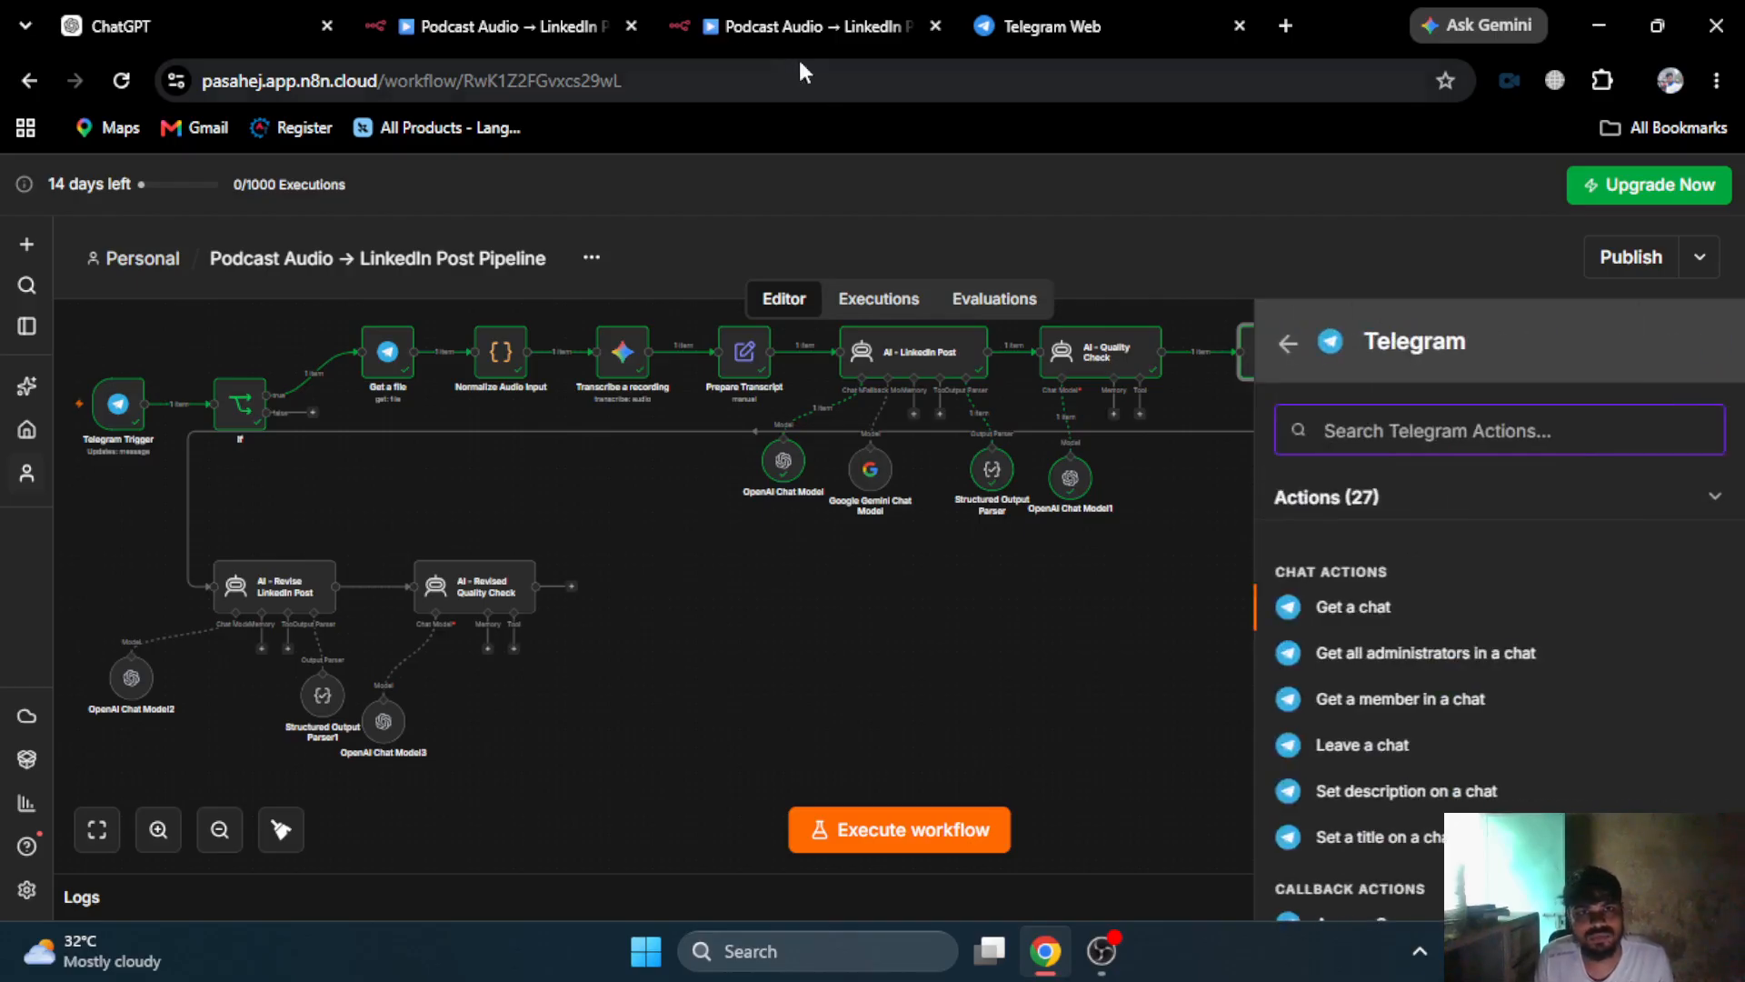
left_click(523, 14)
left_click(178, 11)
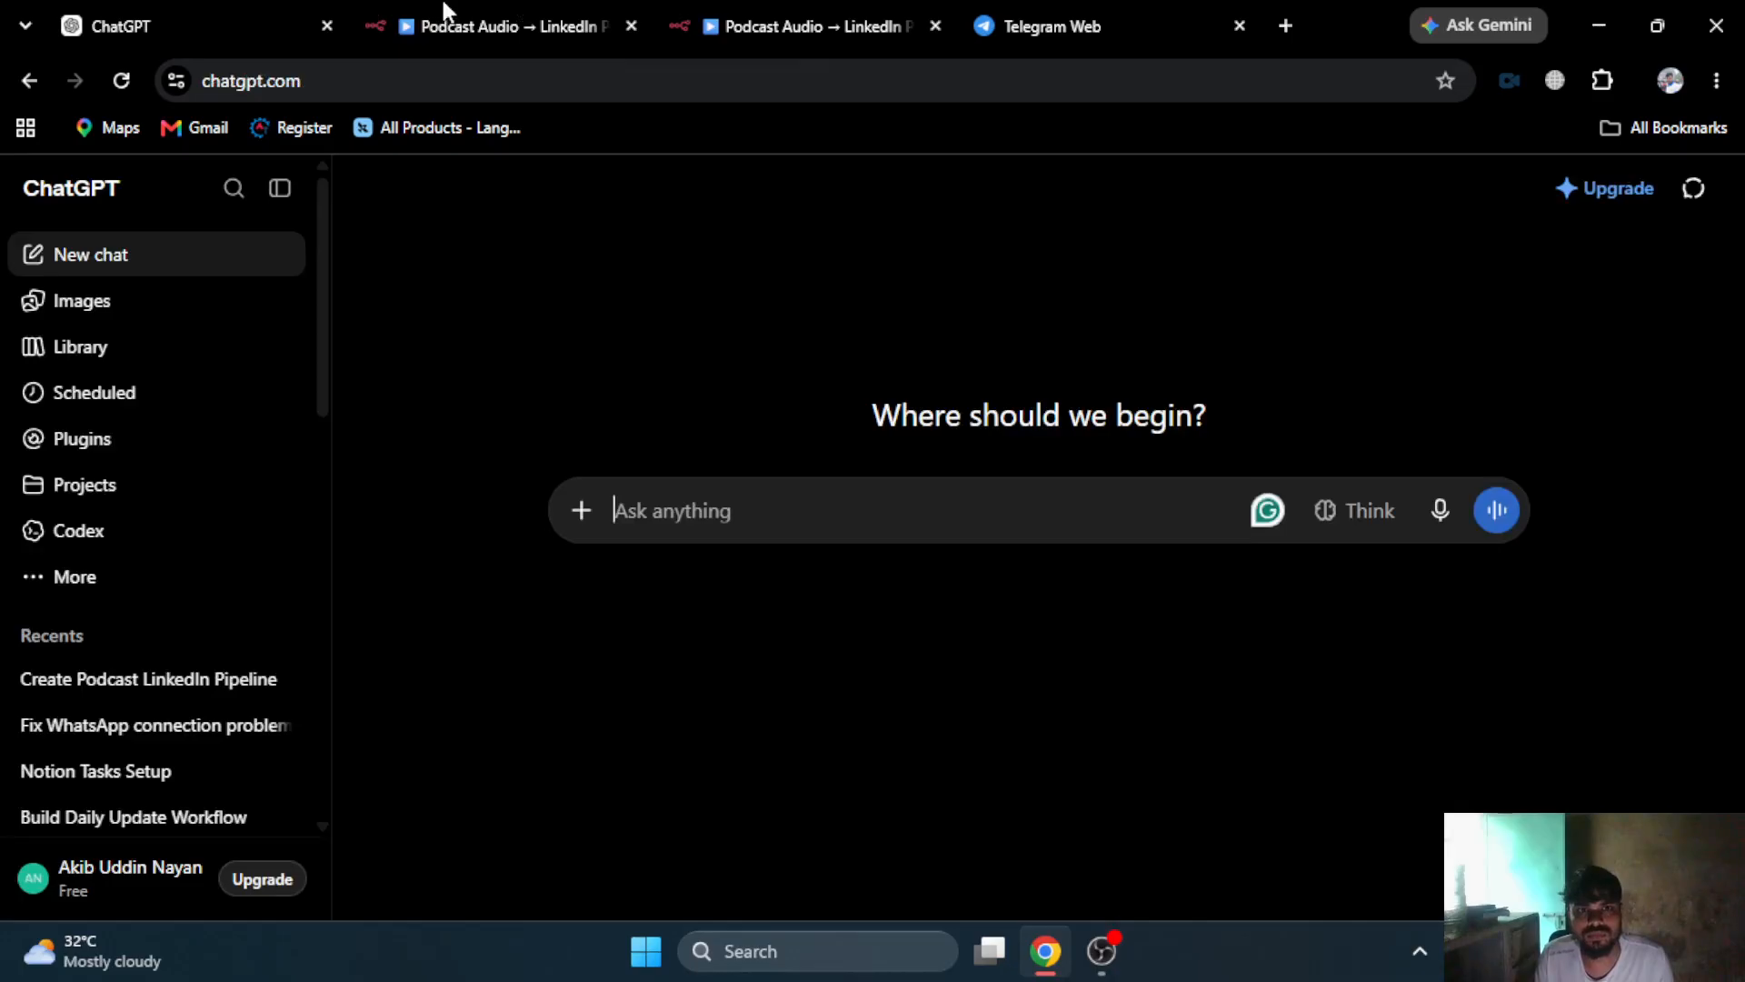
left_click(444, 12)
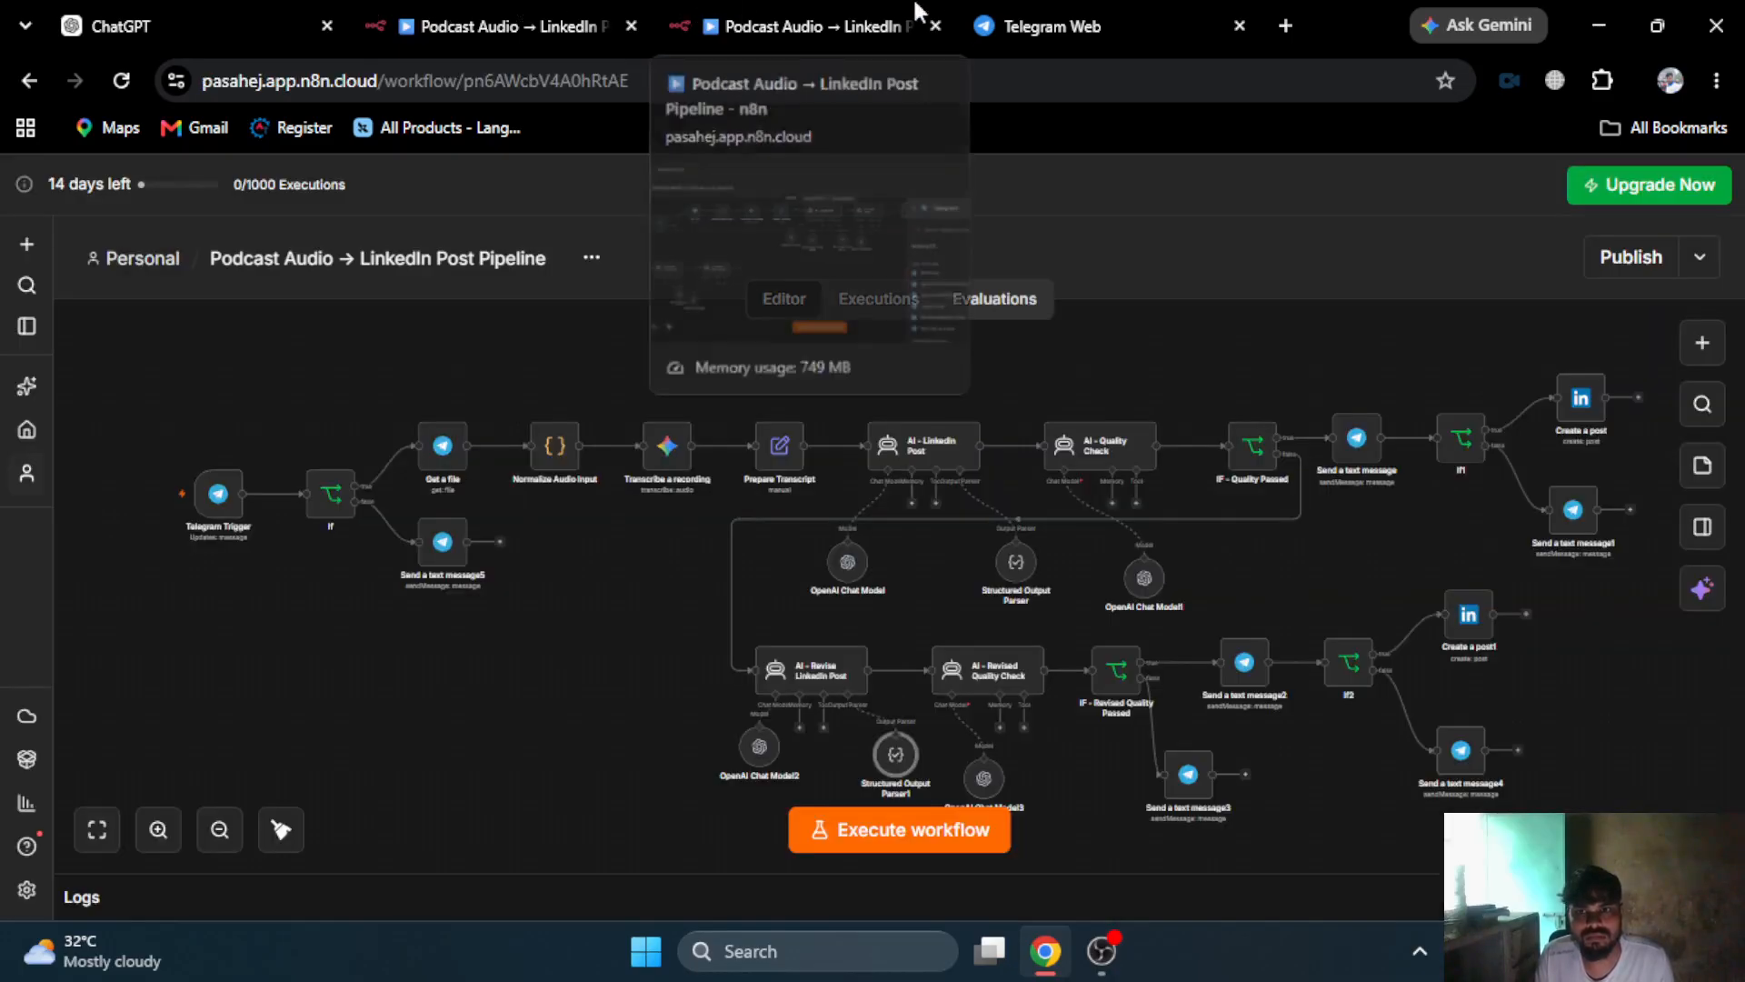
left_click(887, 35)
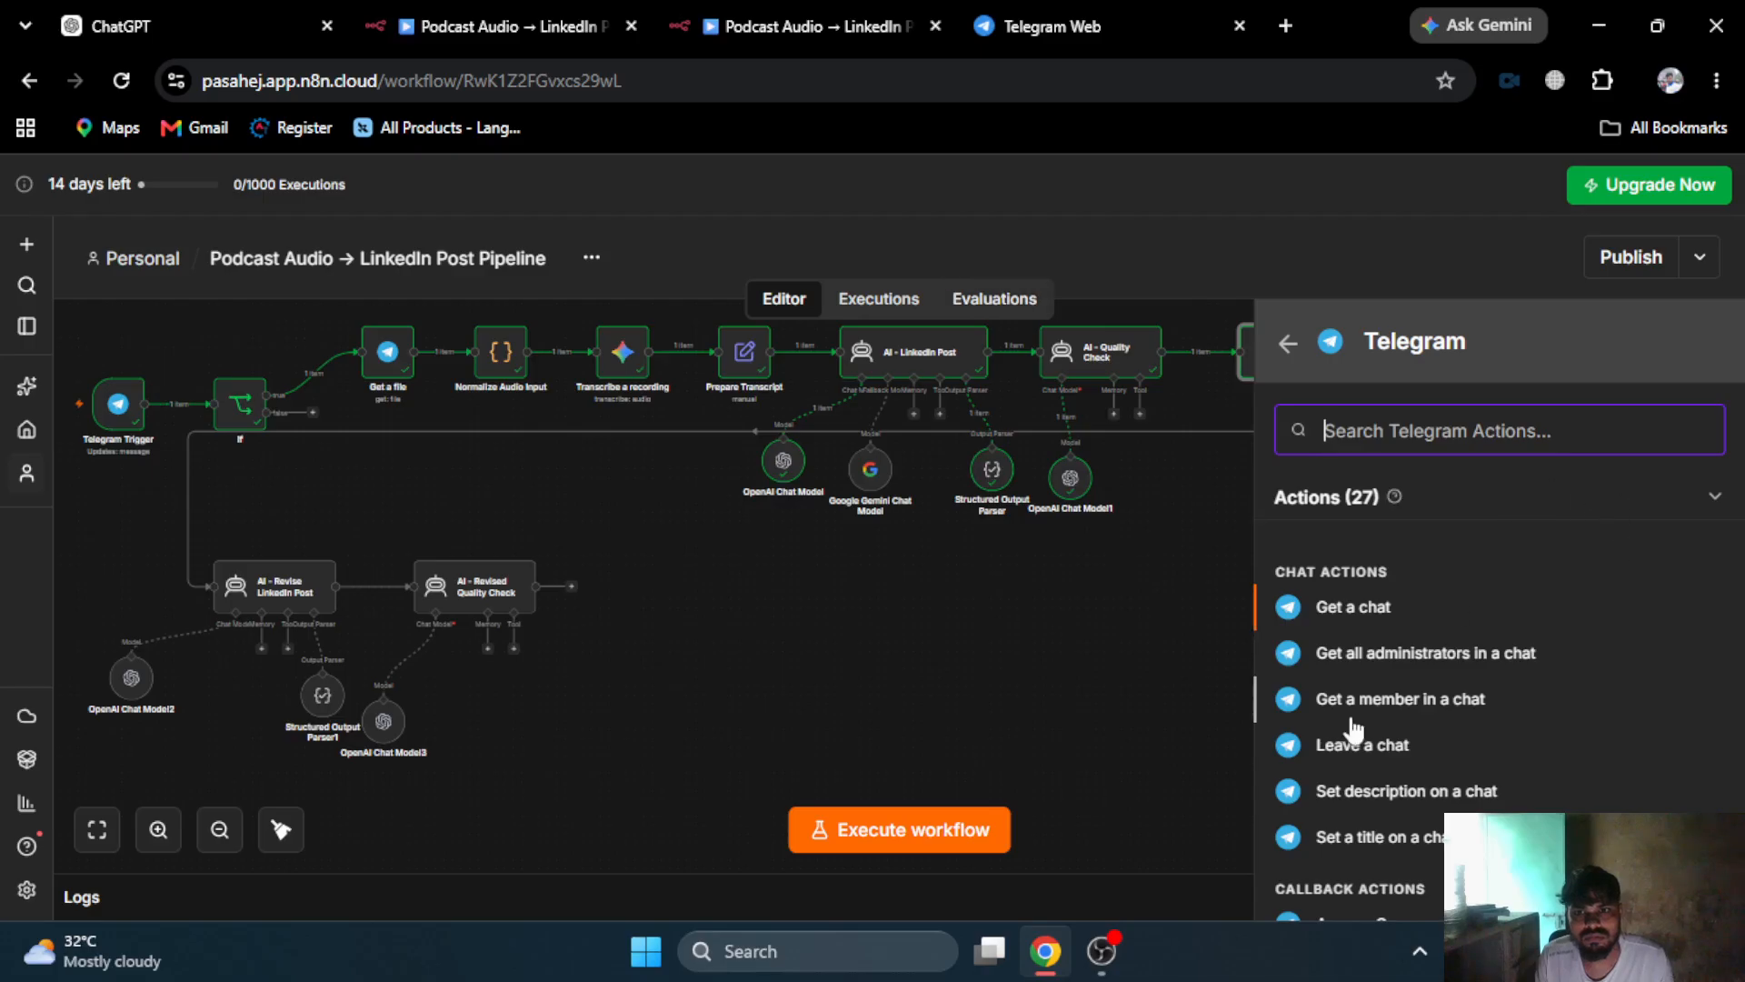
scroll(1360, 752, "down", 7)
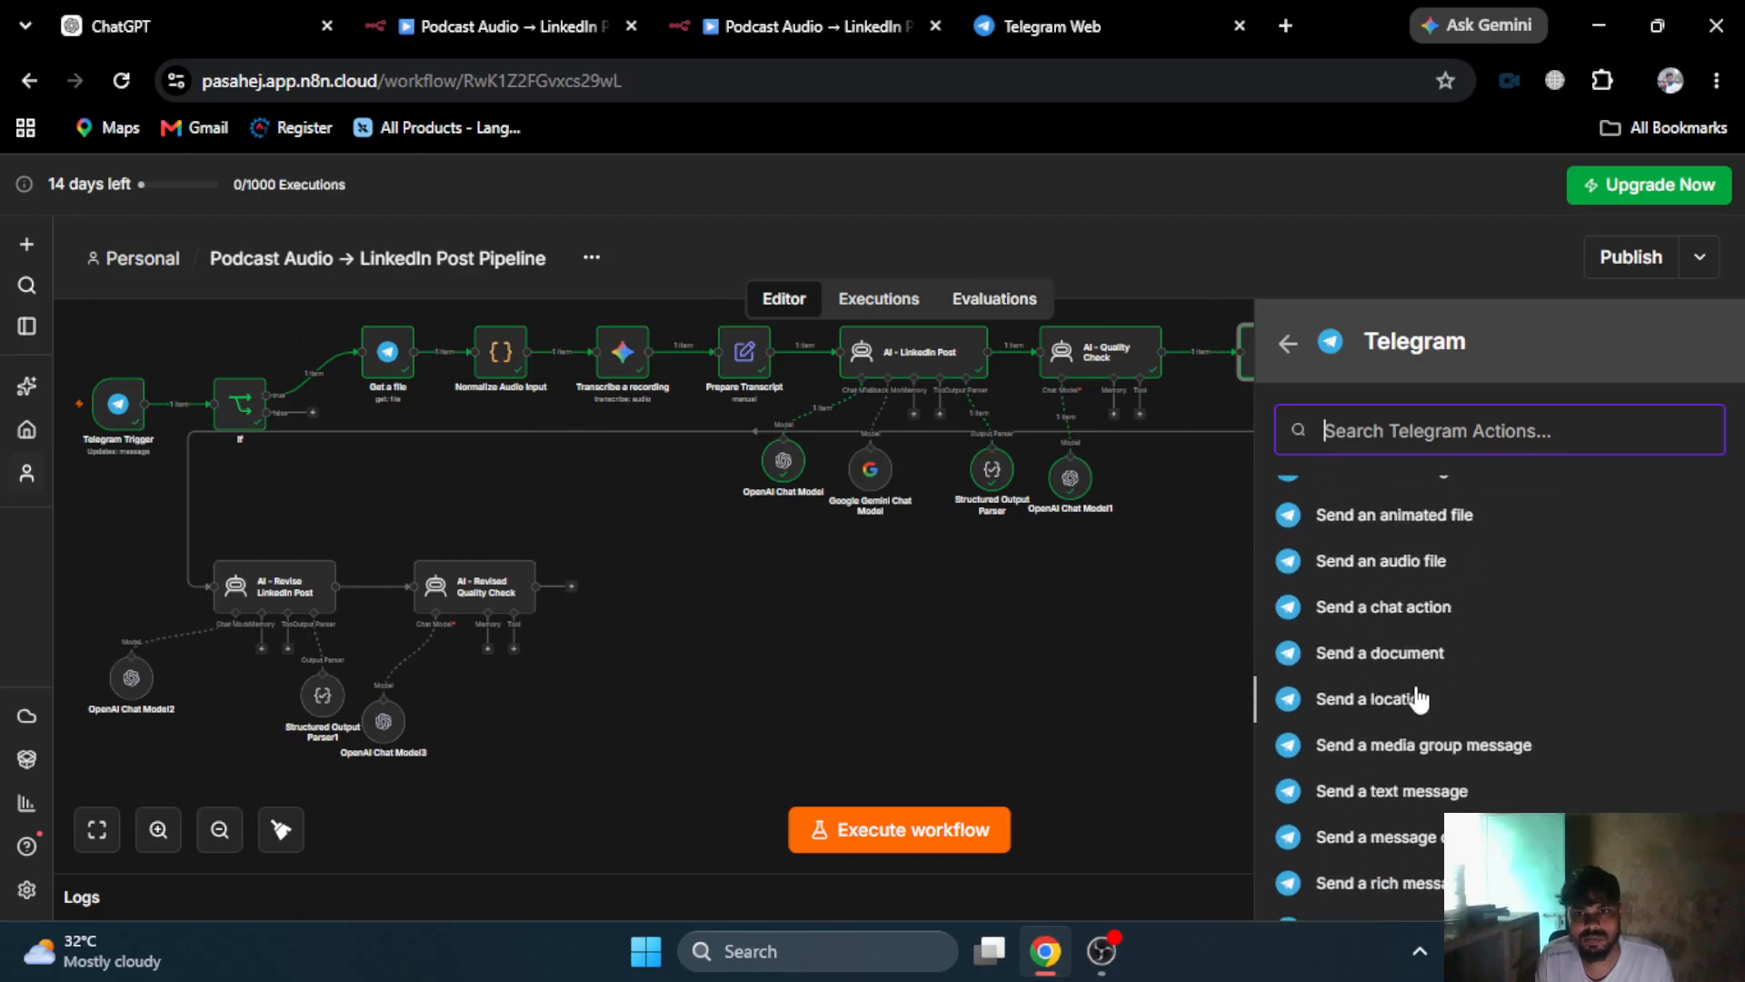
left_click(1402, 800)
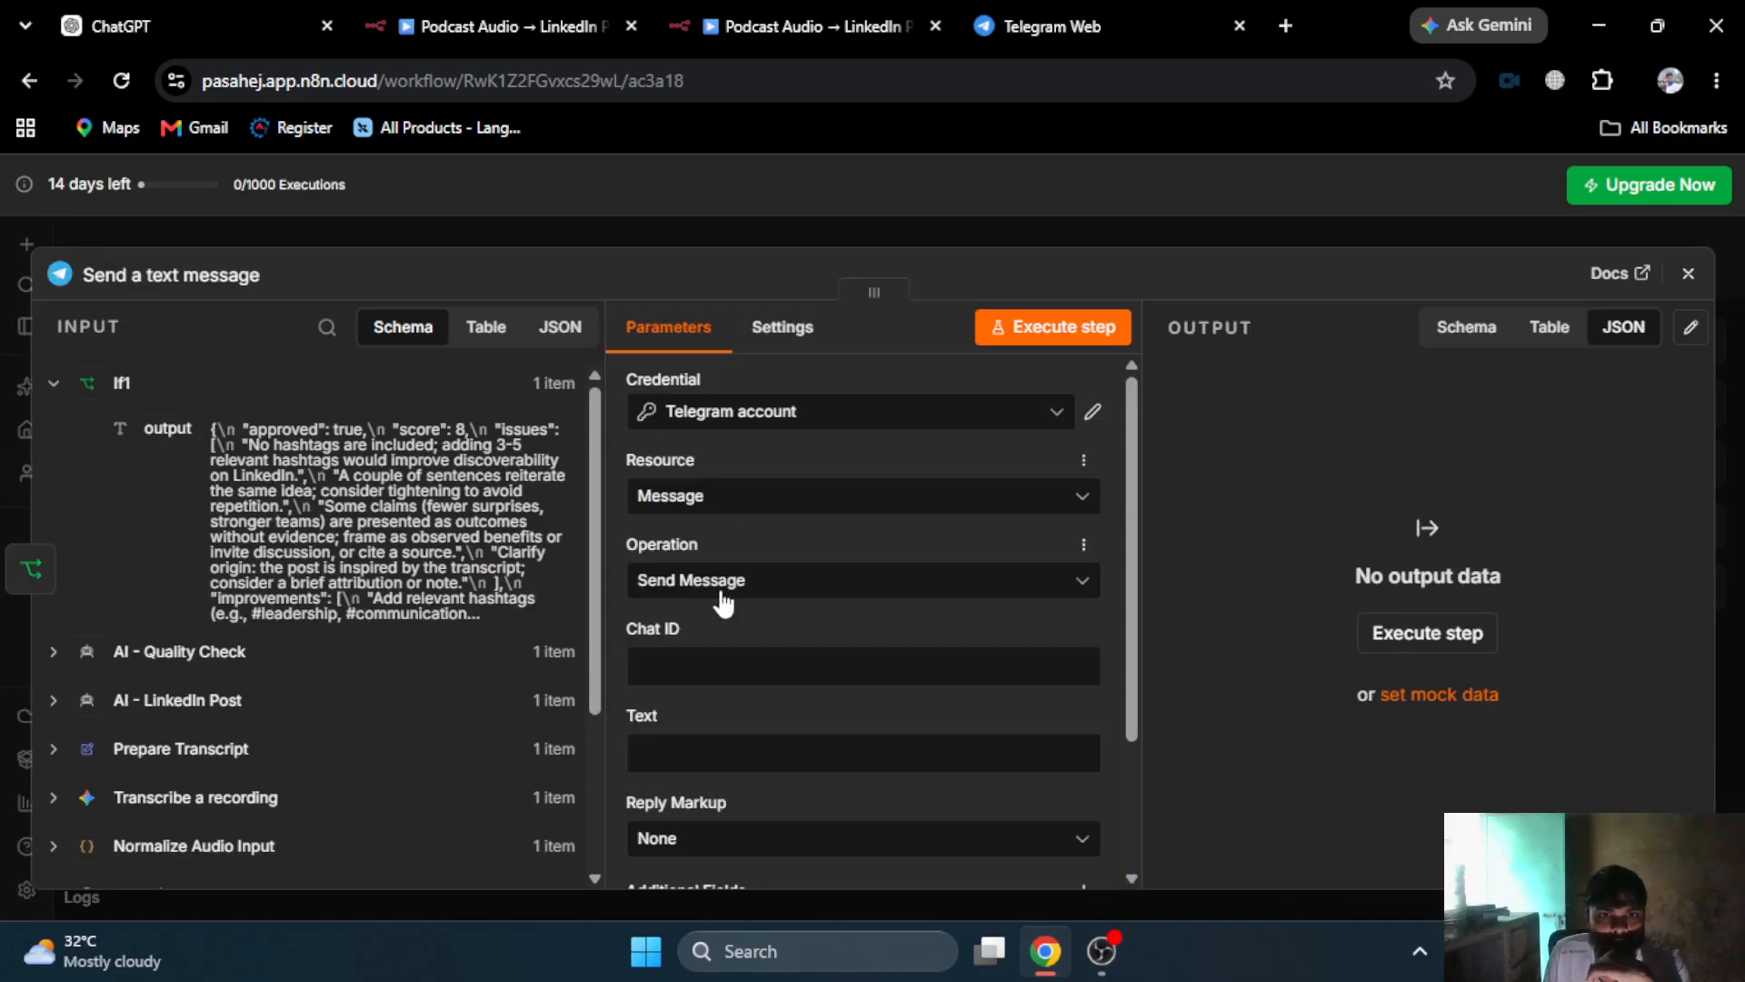
- Map the message's Chat ID to the chat id from the Telegram Trigger, {{ $('Telegram Trigger').item.json.message.chat.id }}
scroll(727, 546, "down", 2)
scroll(258, 701, "down", 3)
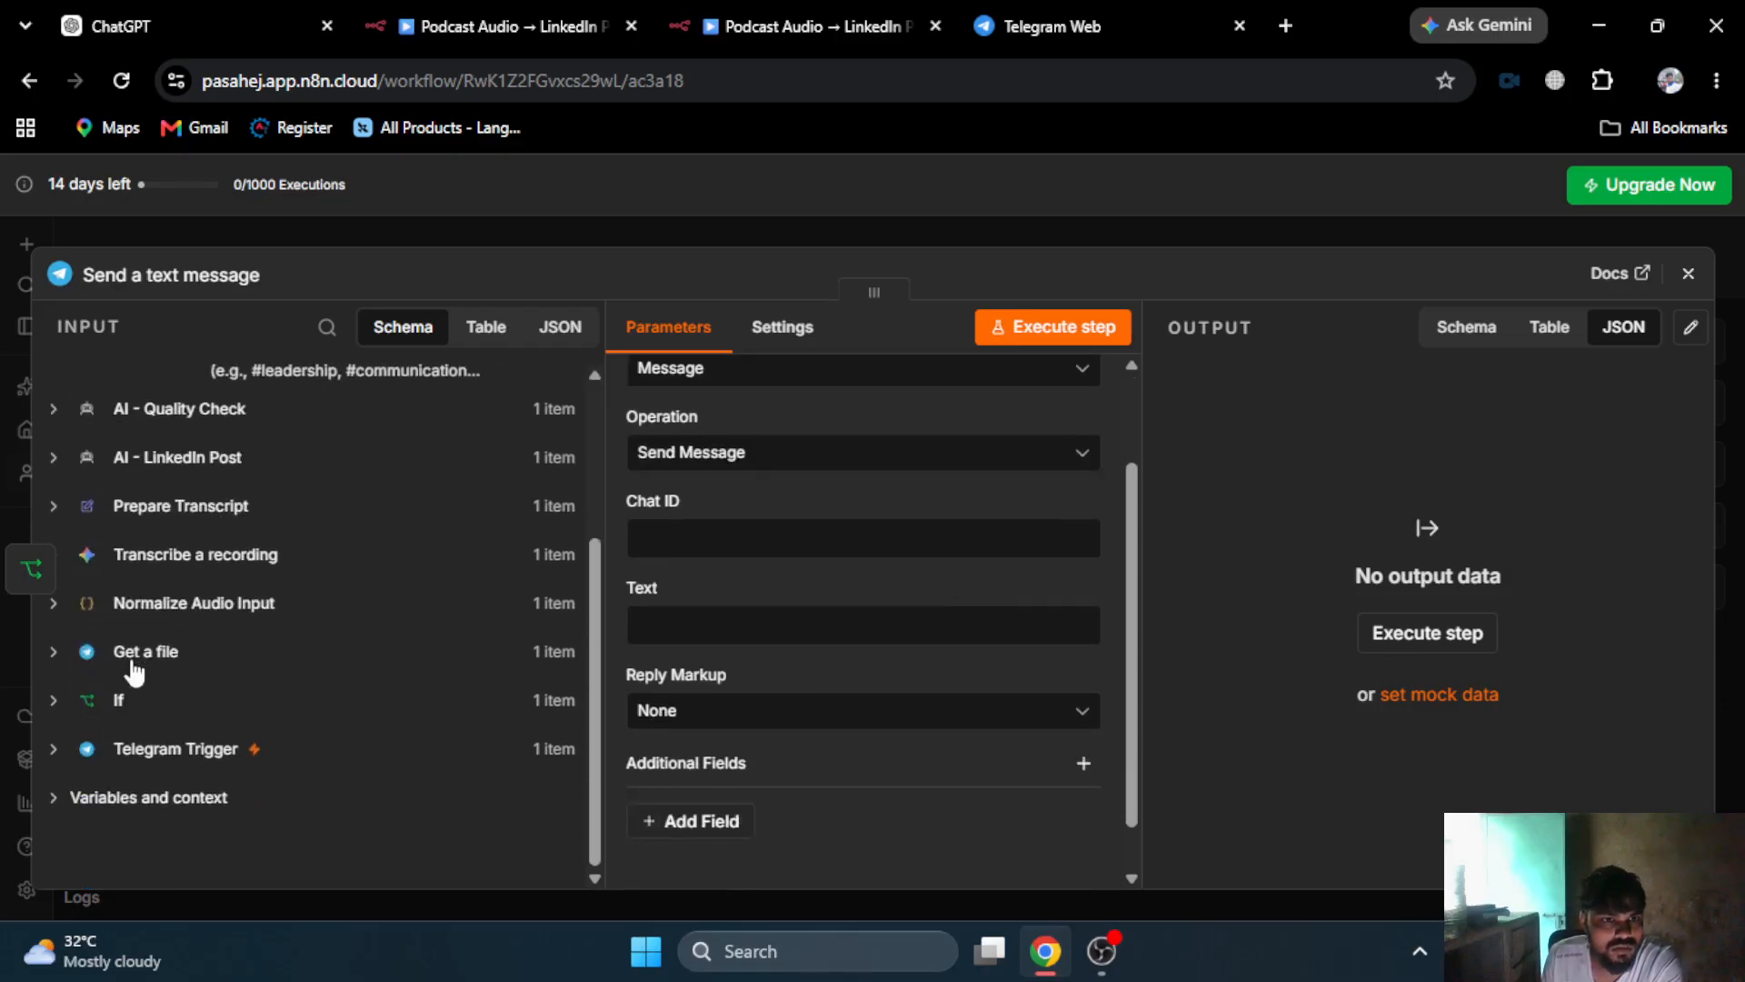
left_click(150, 750)
scroll(258, 702, "down", 5)
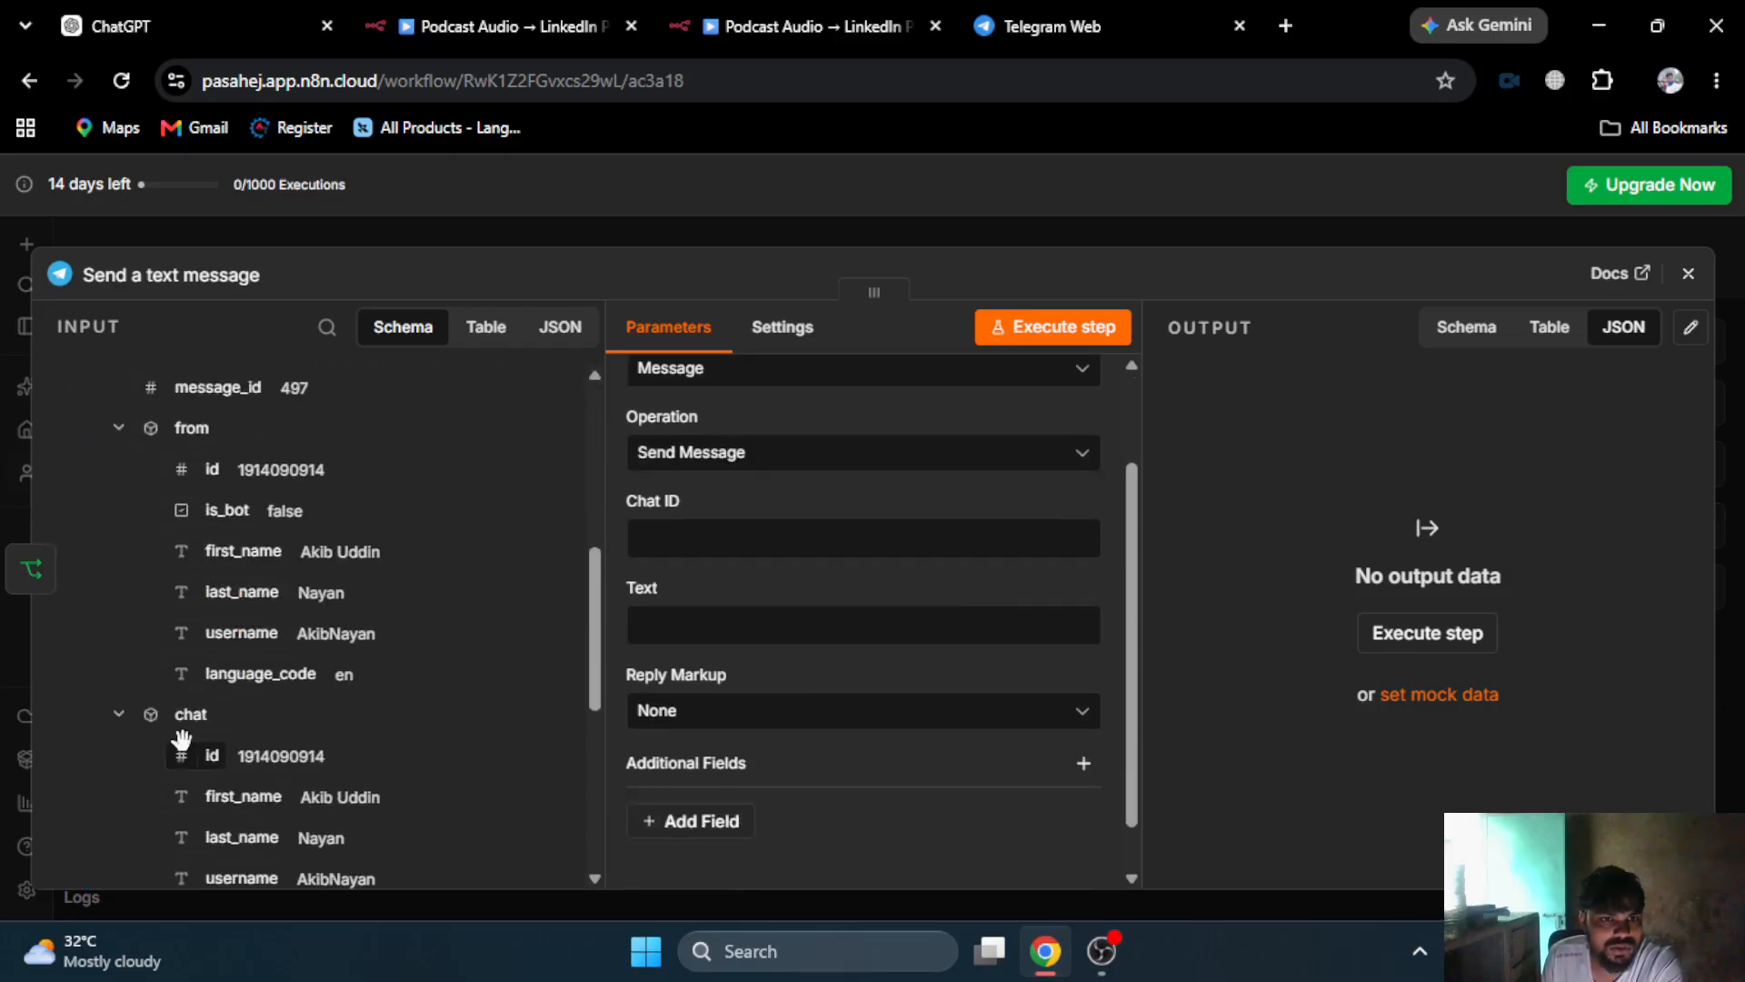
left_click_drag(195, 754, 651, 543)
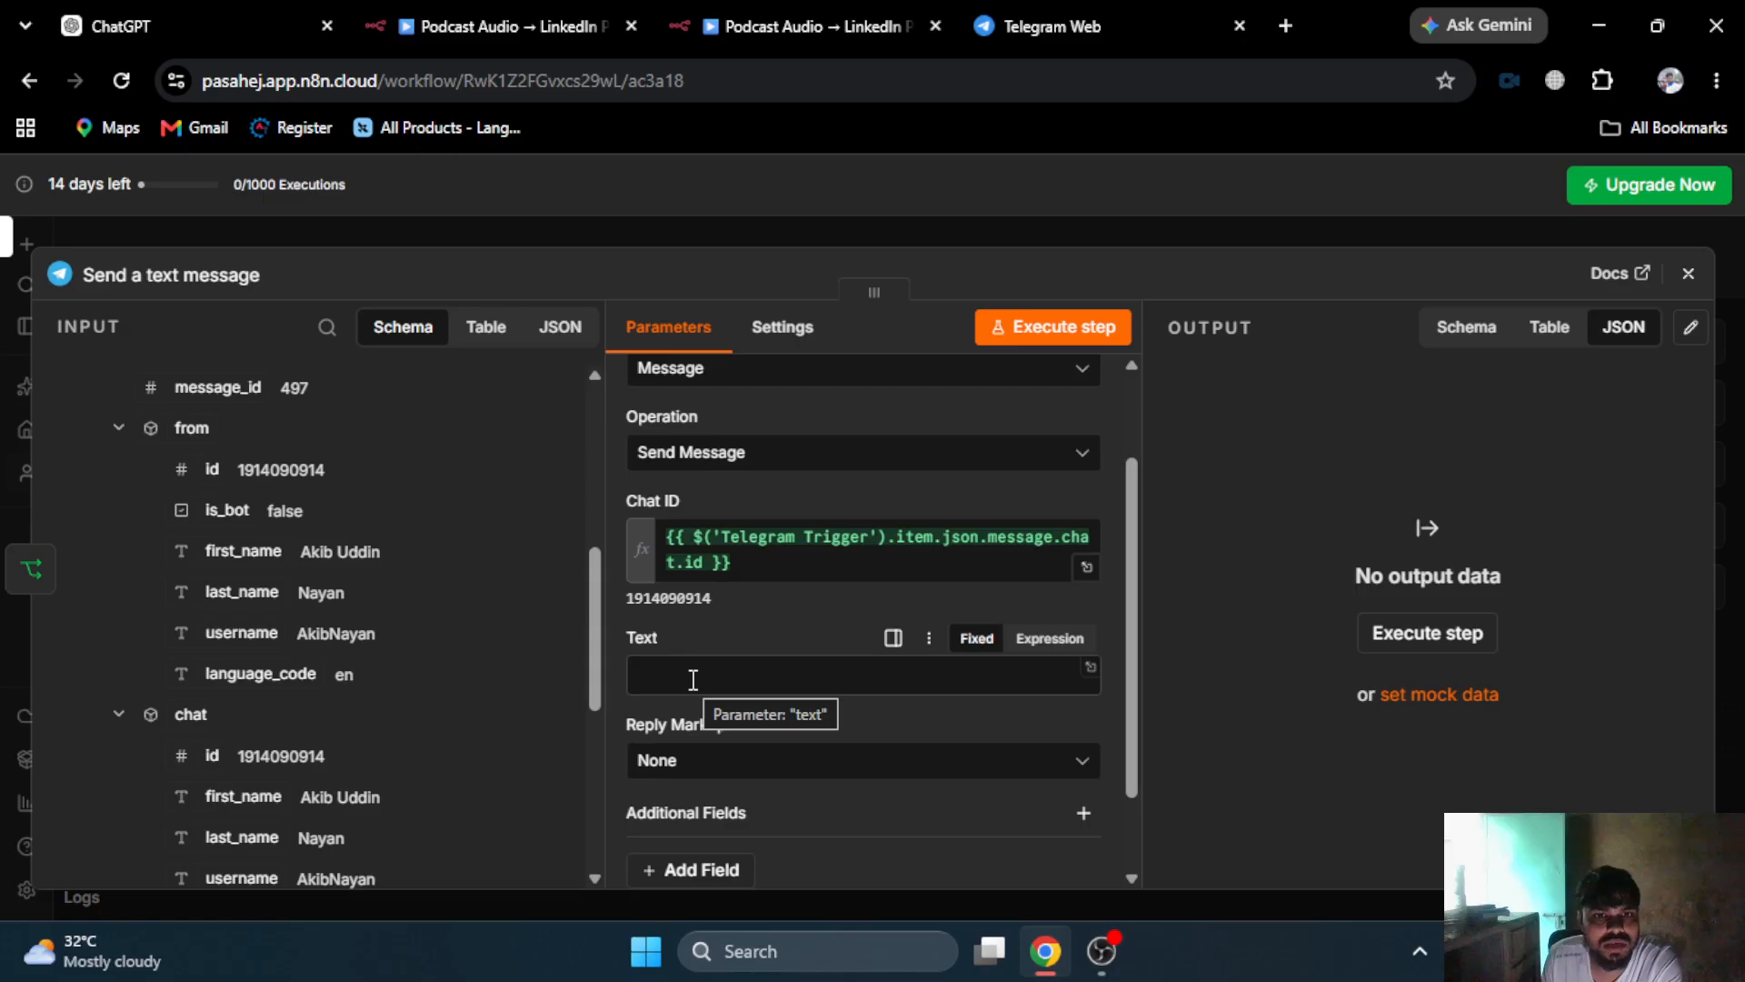
- Copy the full PODCAST → LINKEDIN DRAFT text expression from the reference workflow's first Send a text message node
left_click(773, 26)
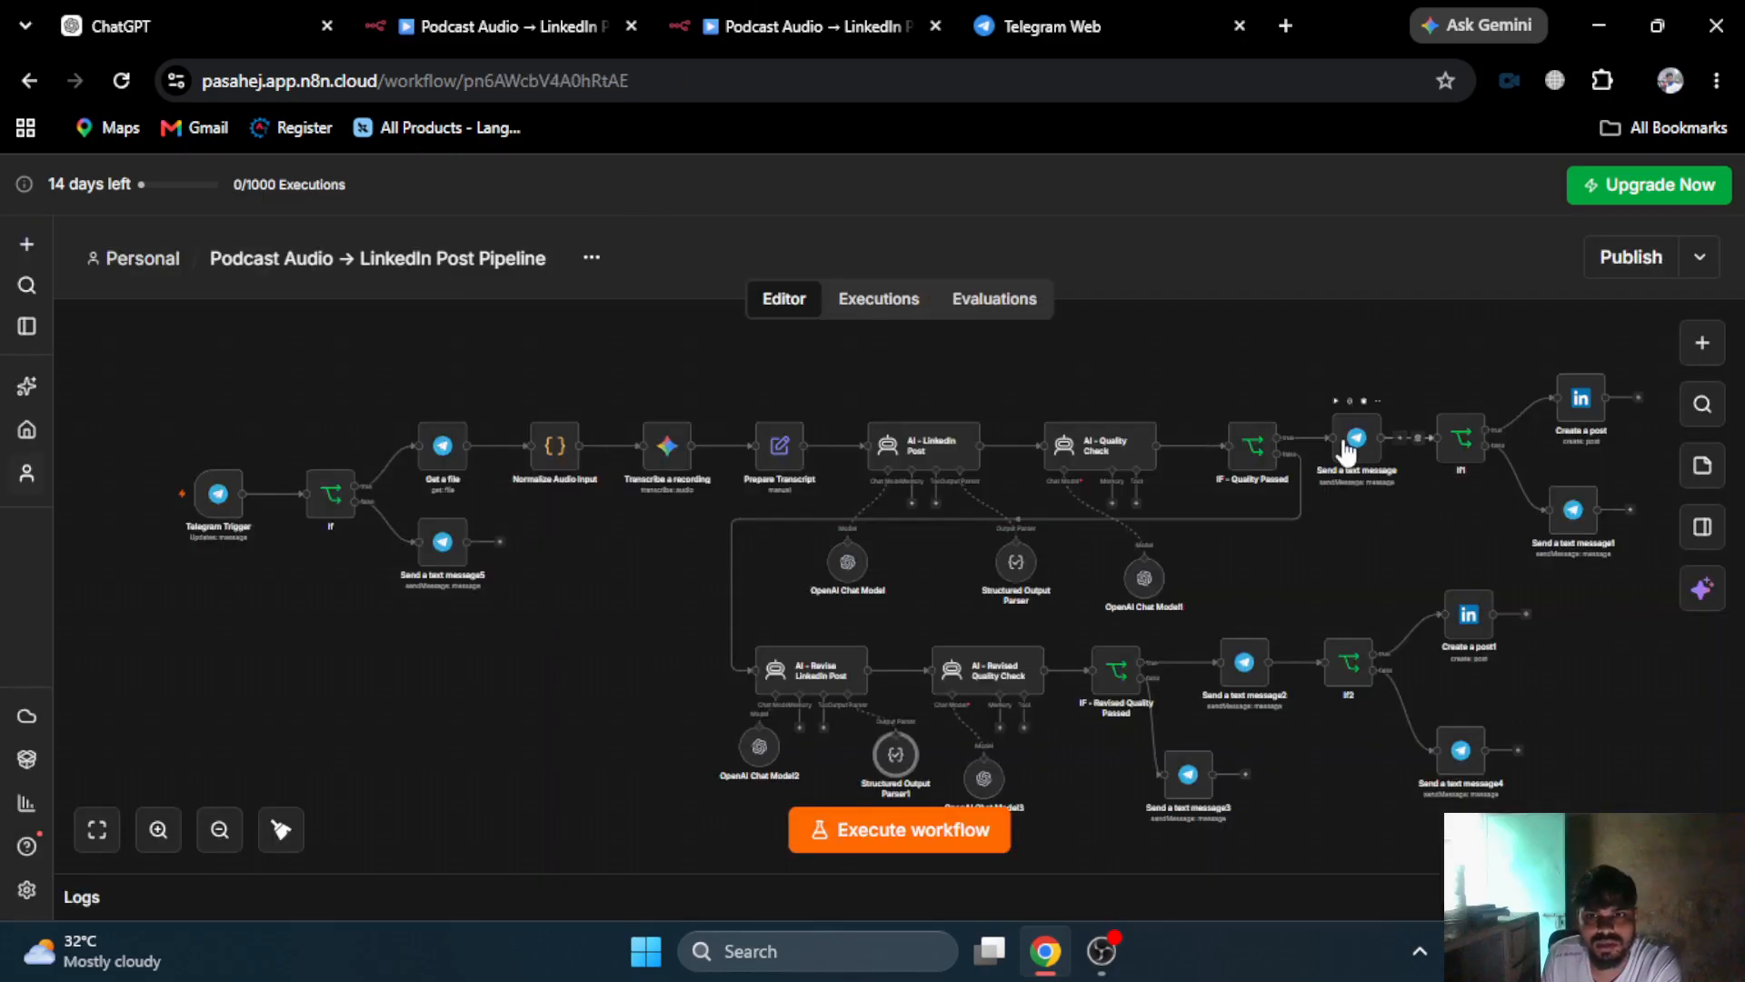
double_click(1356, 441)
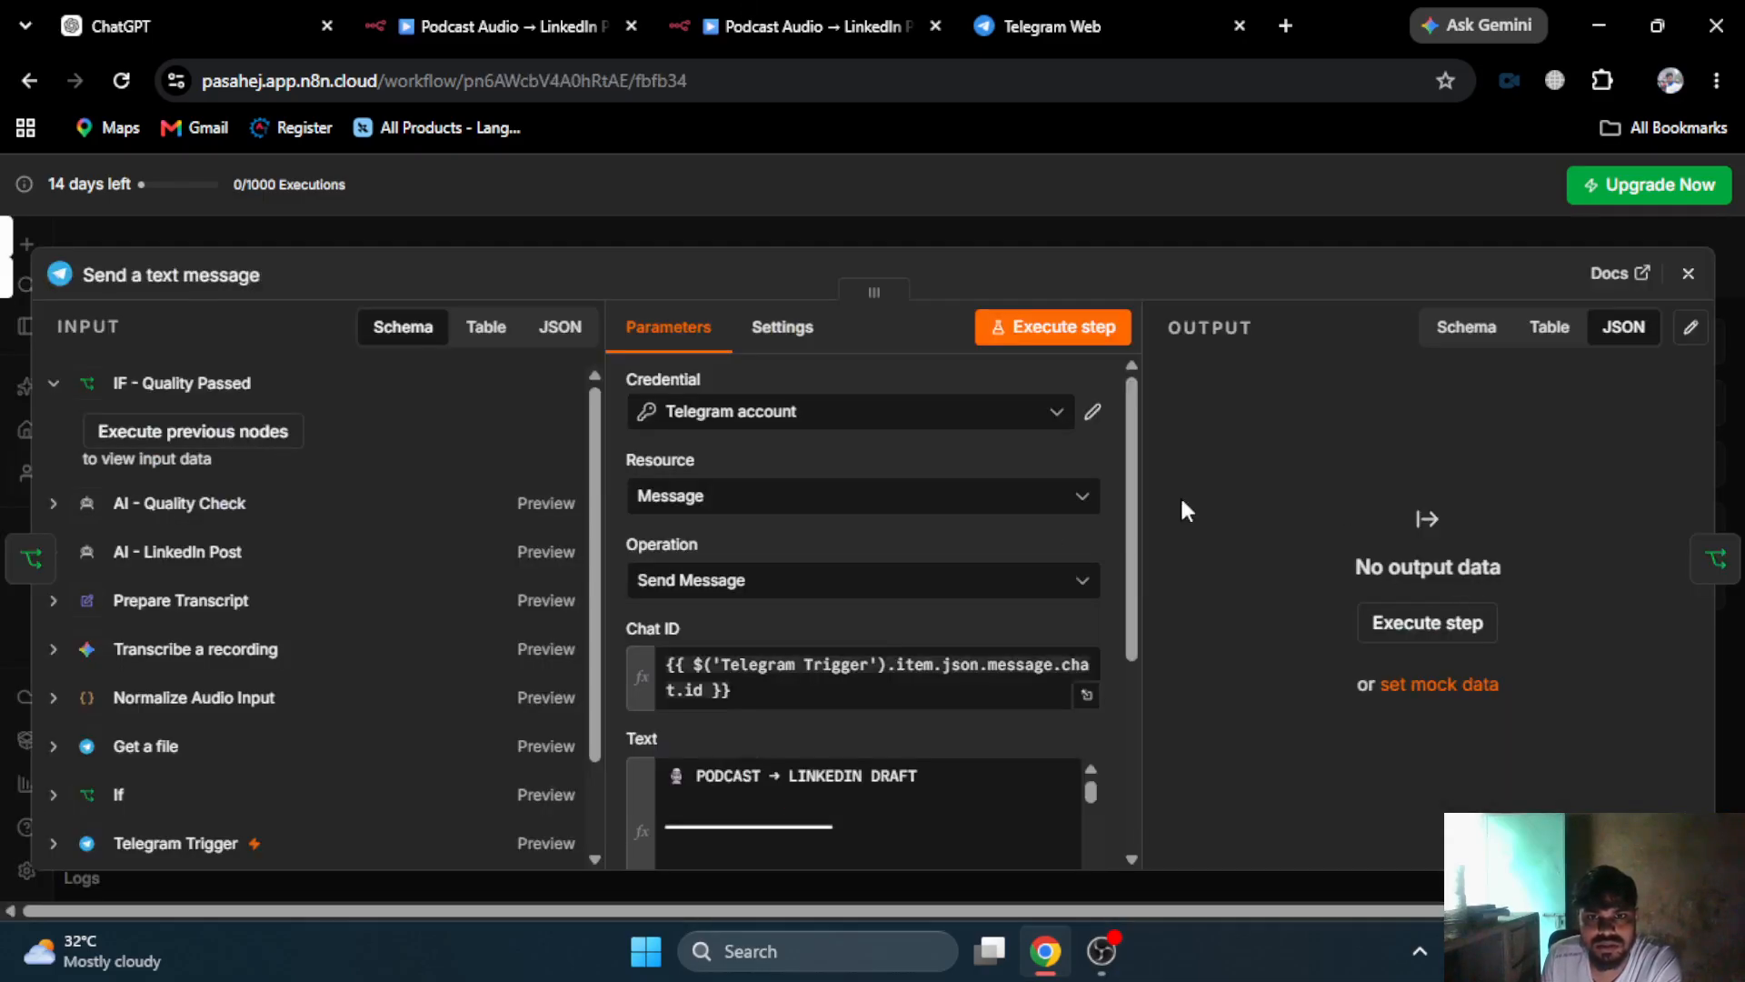
scroll(763, 591, "down", 2)
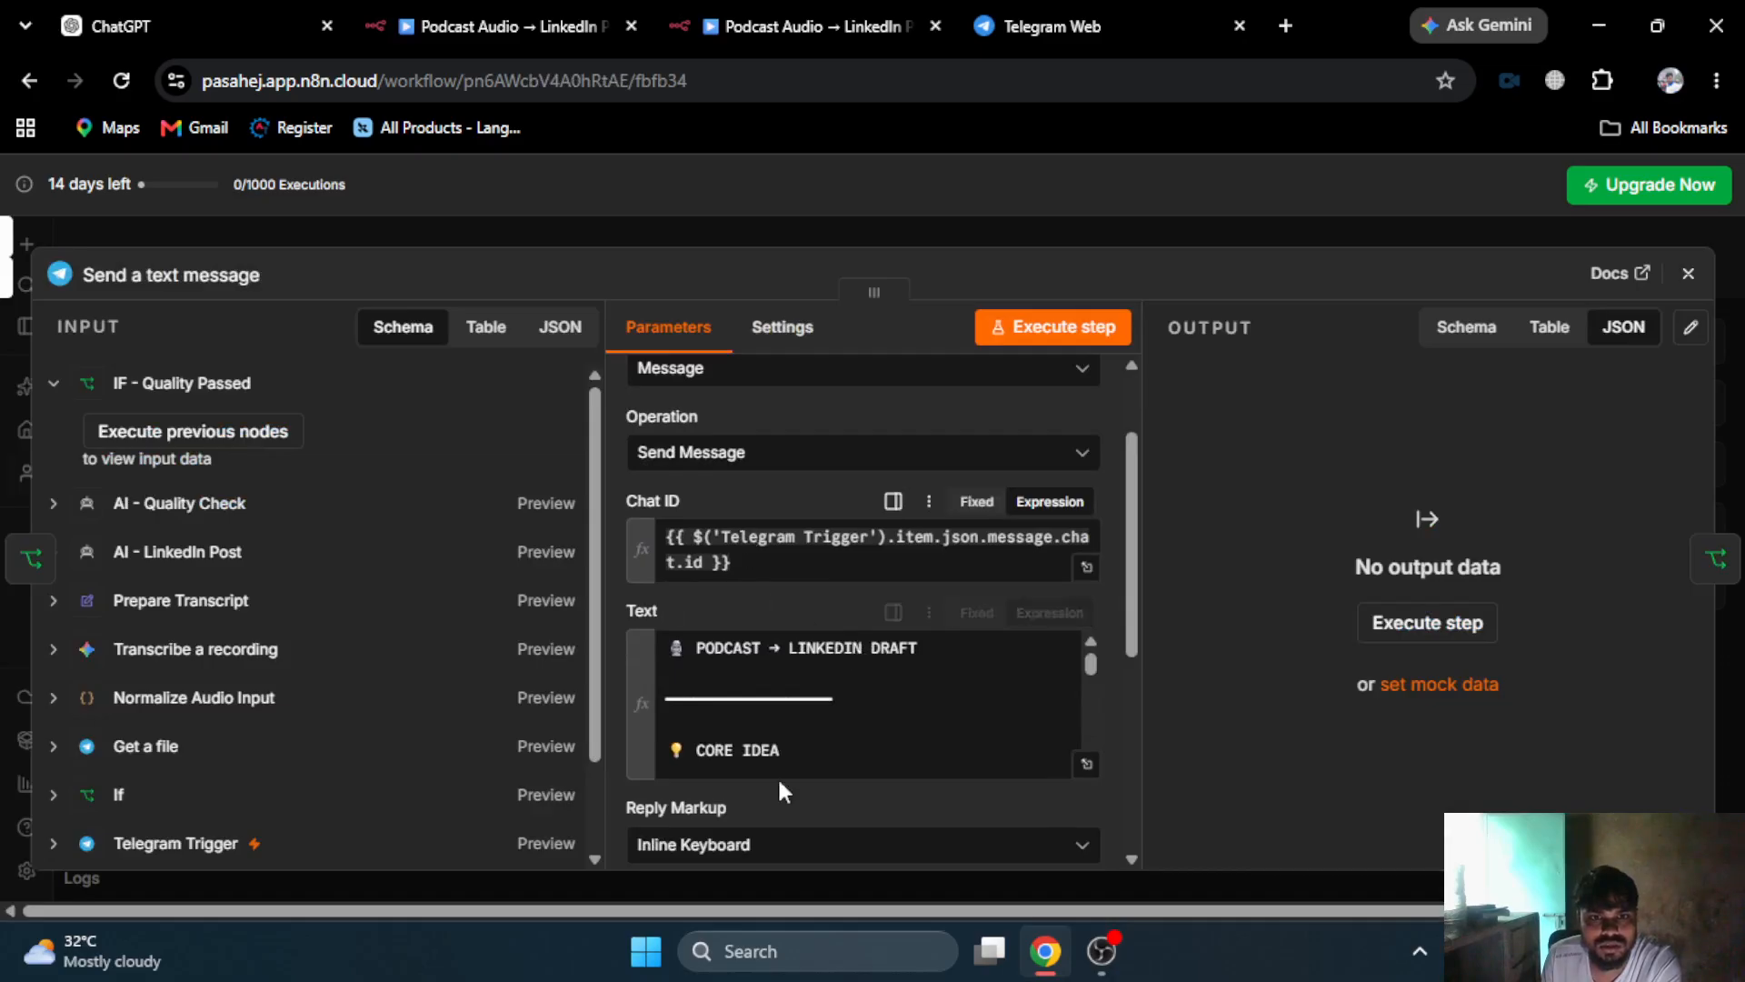
left_click(1086, 763)
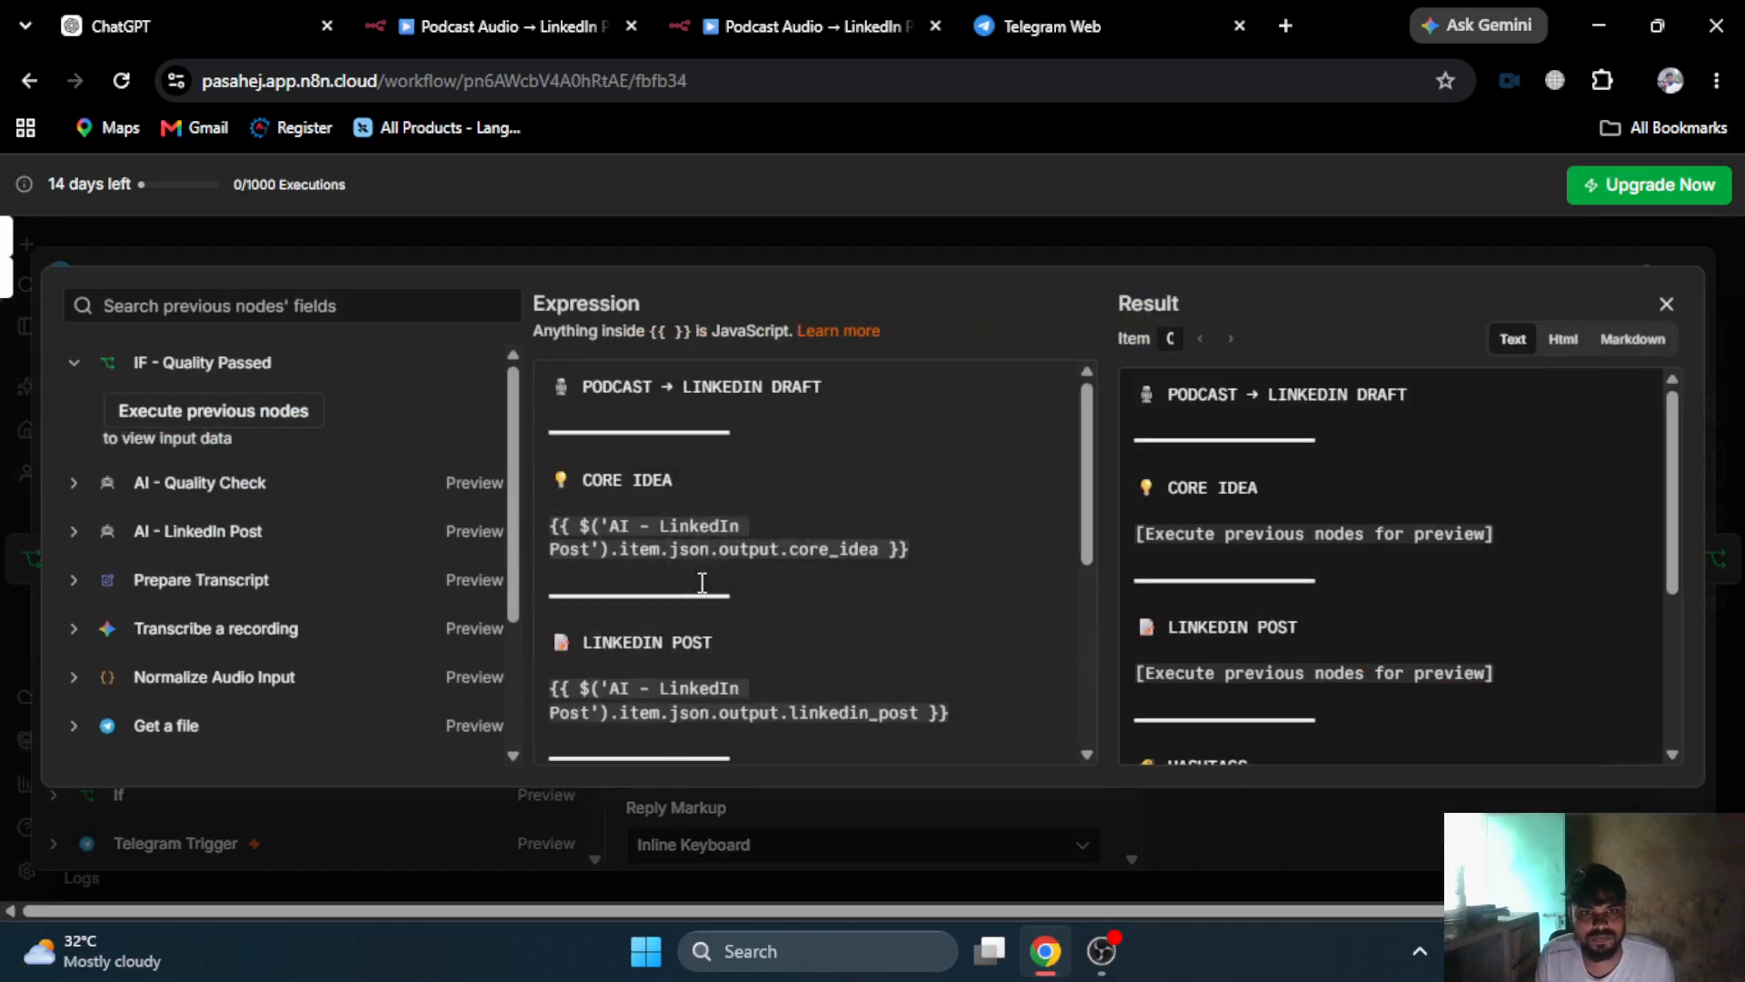
scroll(709, 582, "down", 3)
scroll(749, 541, "up", 3)
left_click(751, 532)
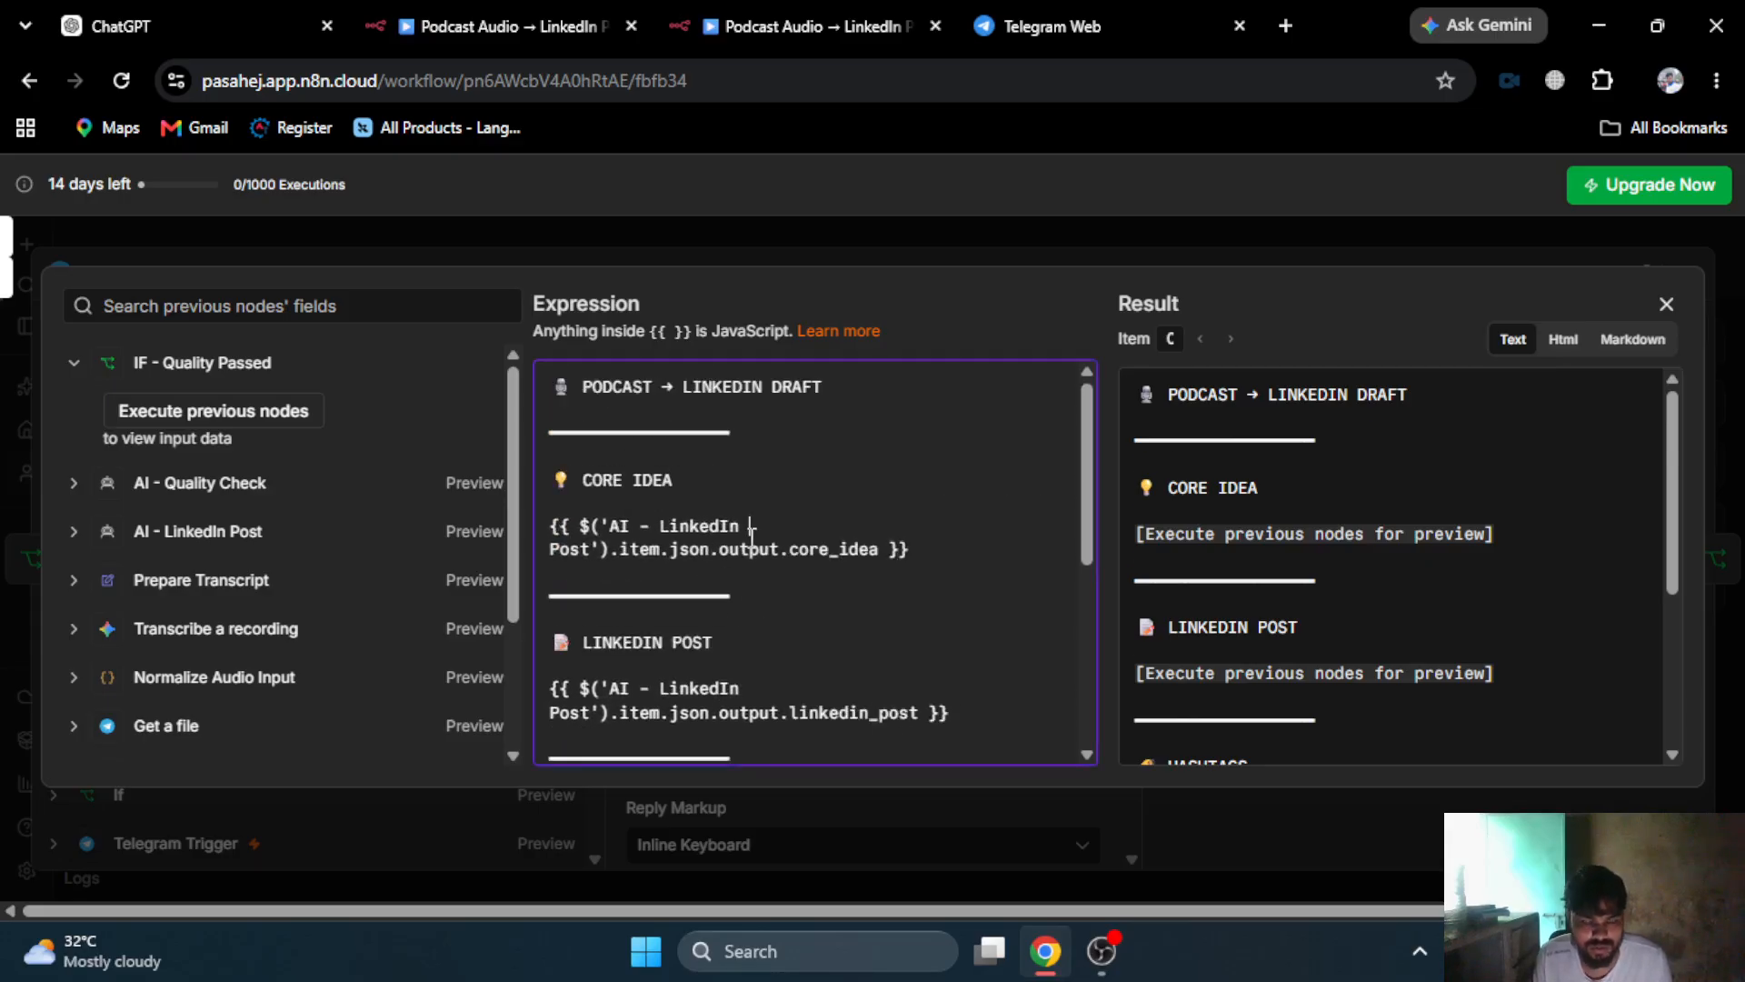
key("ctrl+a")
left_click(752, 536)
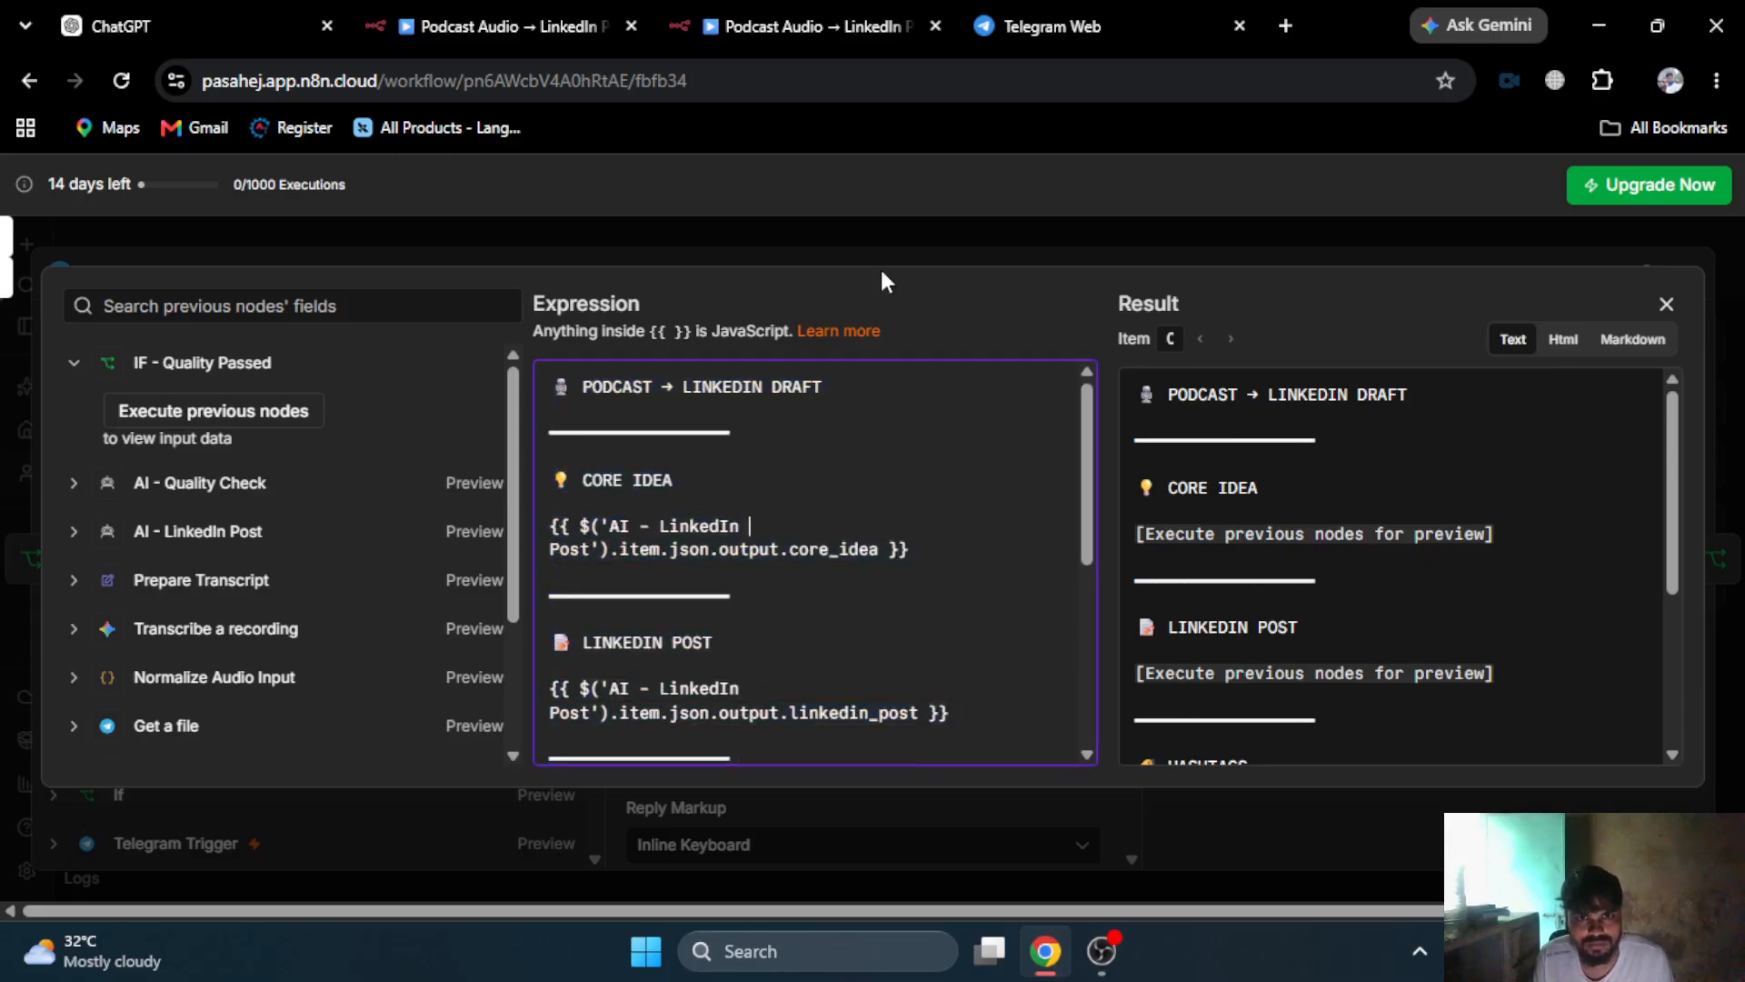
left_click(869, 231)
left_click(931, 225)
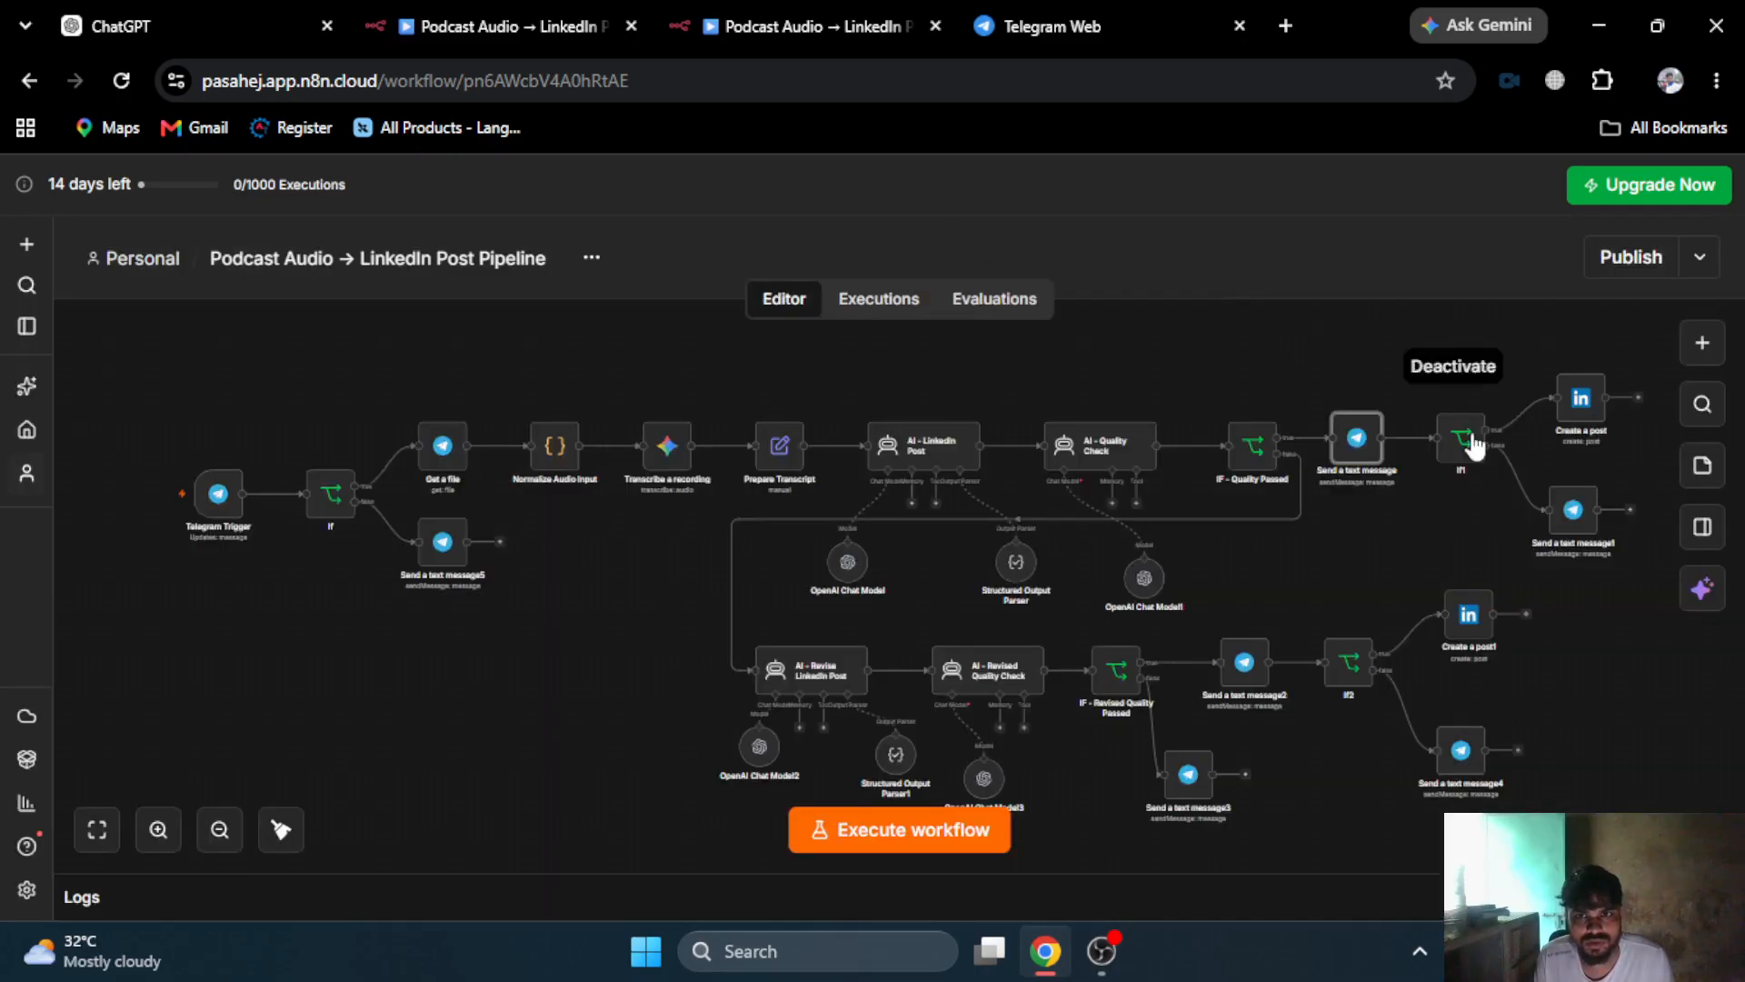
- Inspect the AI - LinkedIn Post node in the reference workflow and its JSON output in the working pipeline
double_click(929, 440)
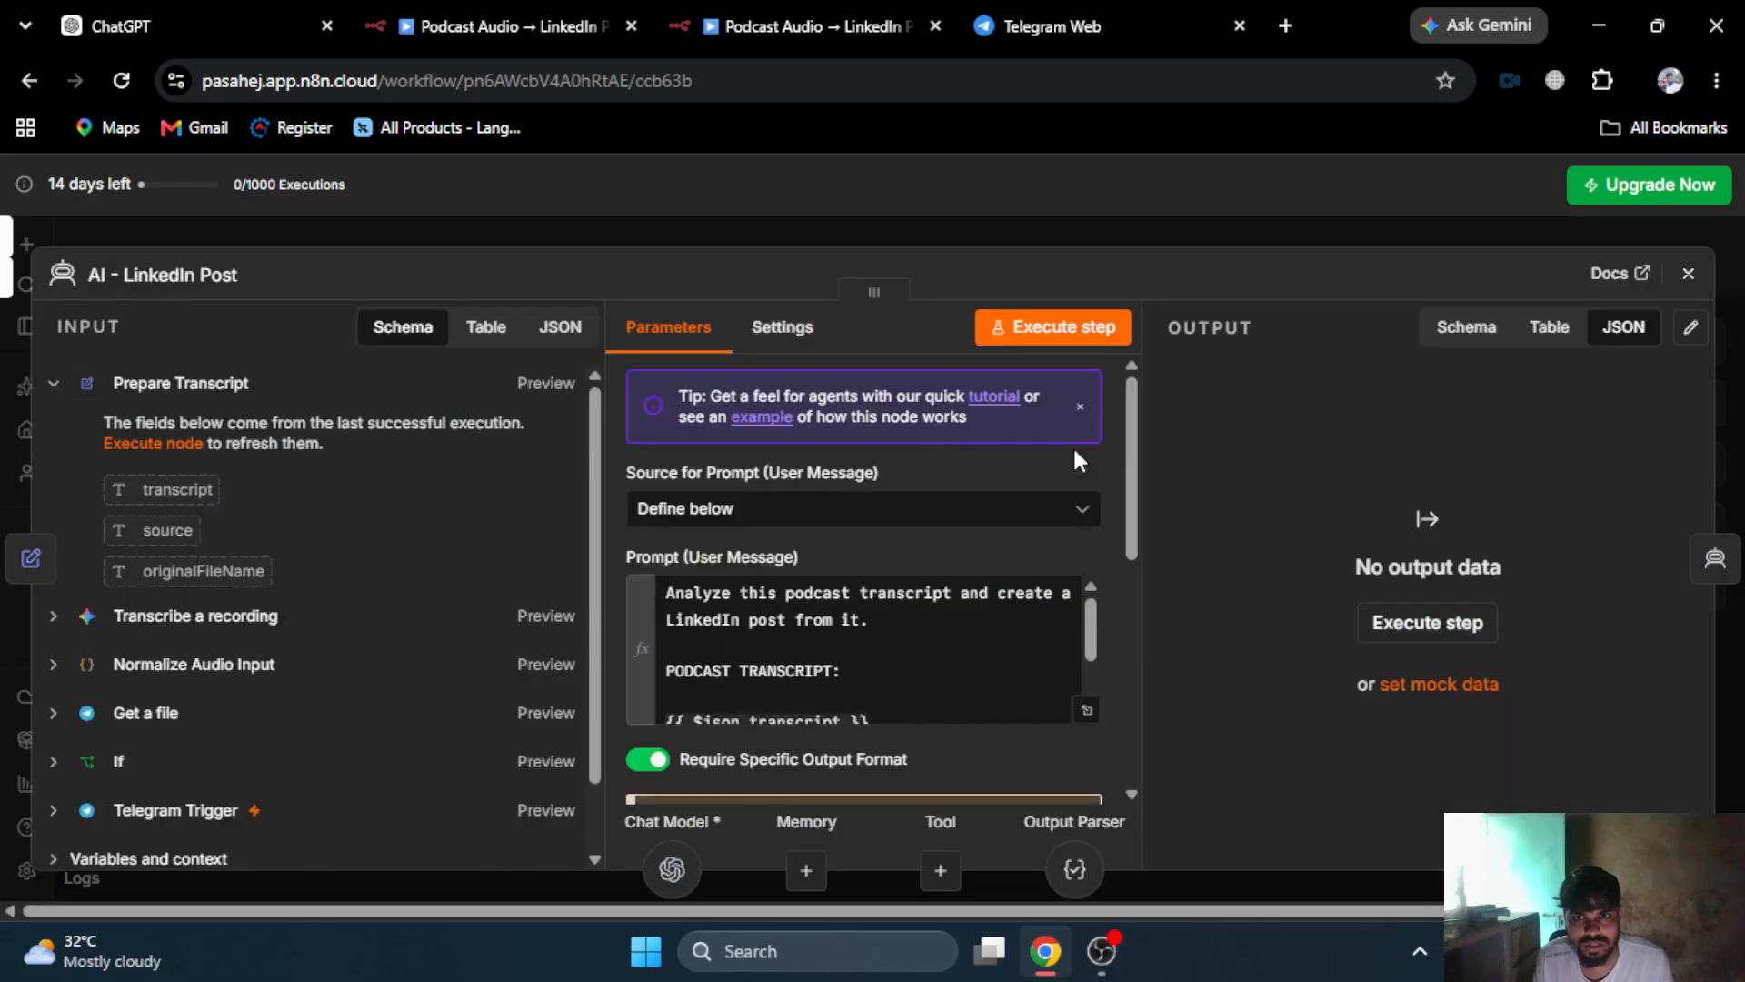
scroll(821, 655, "down", 3)
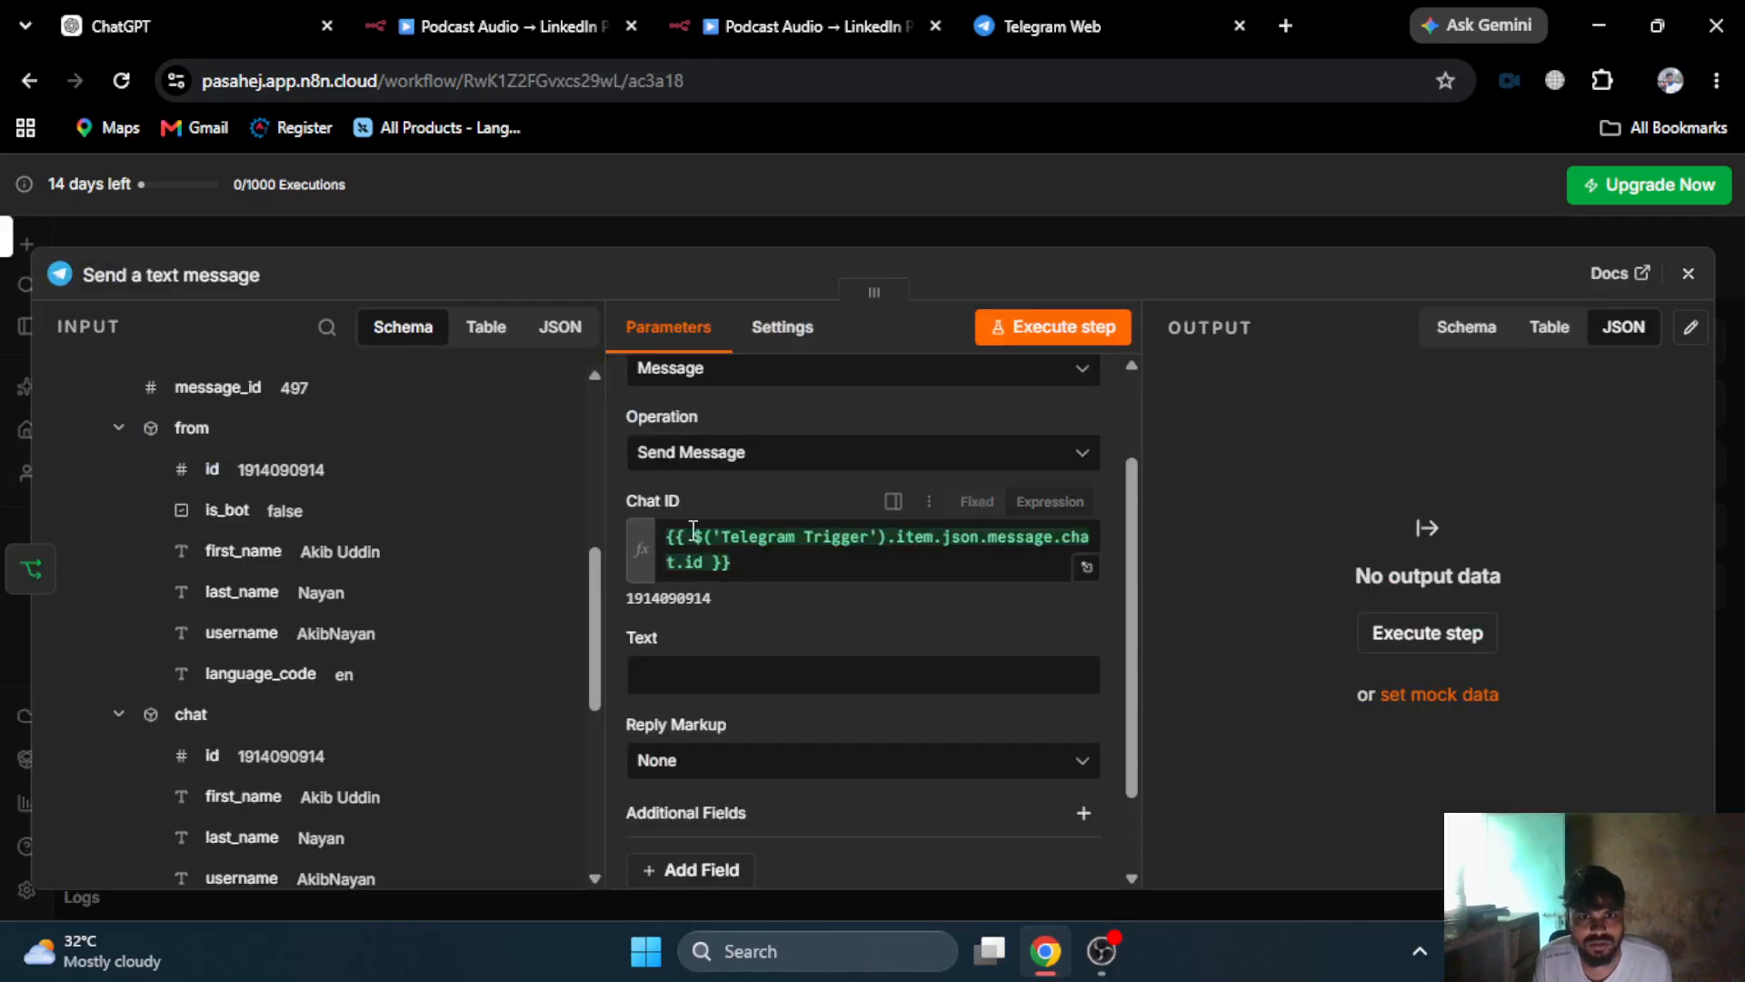
left_click(657, 226)
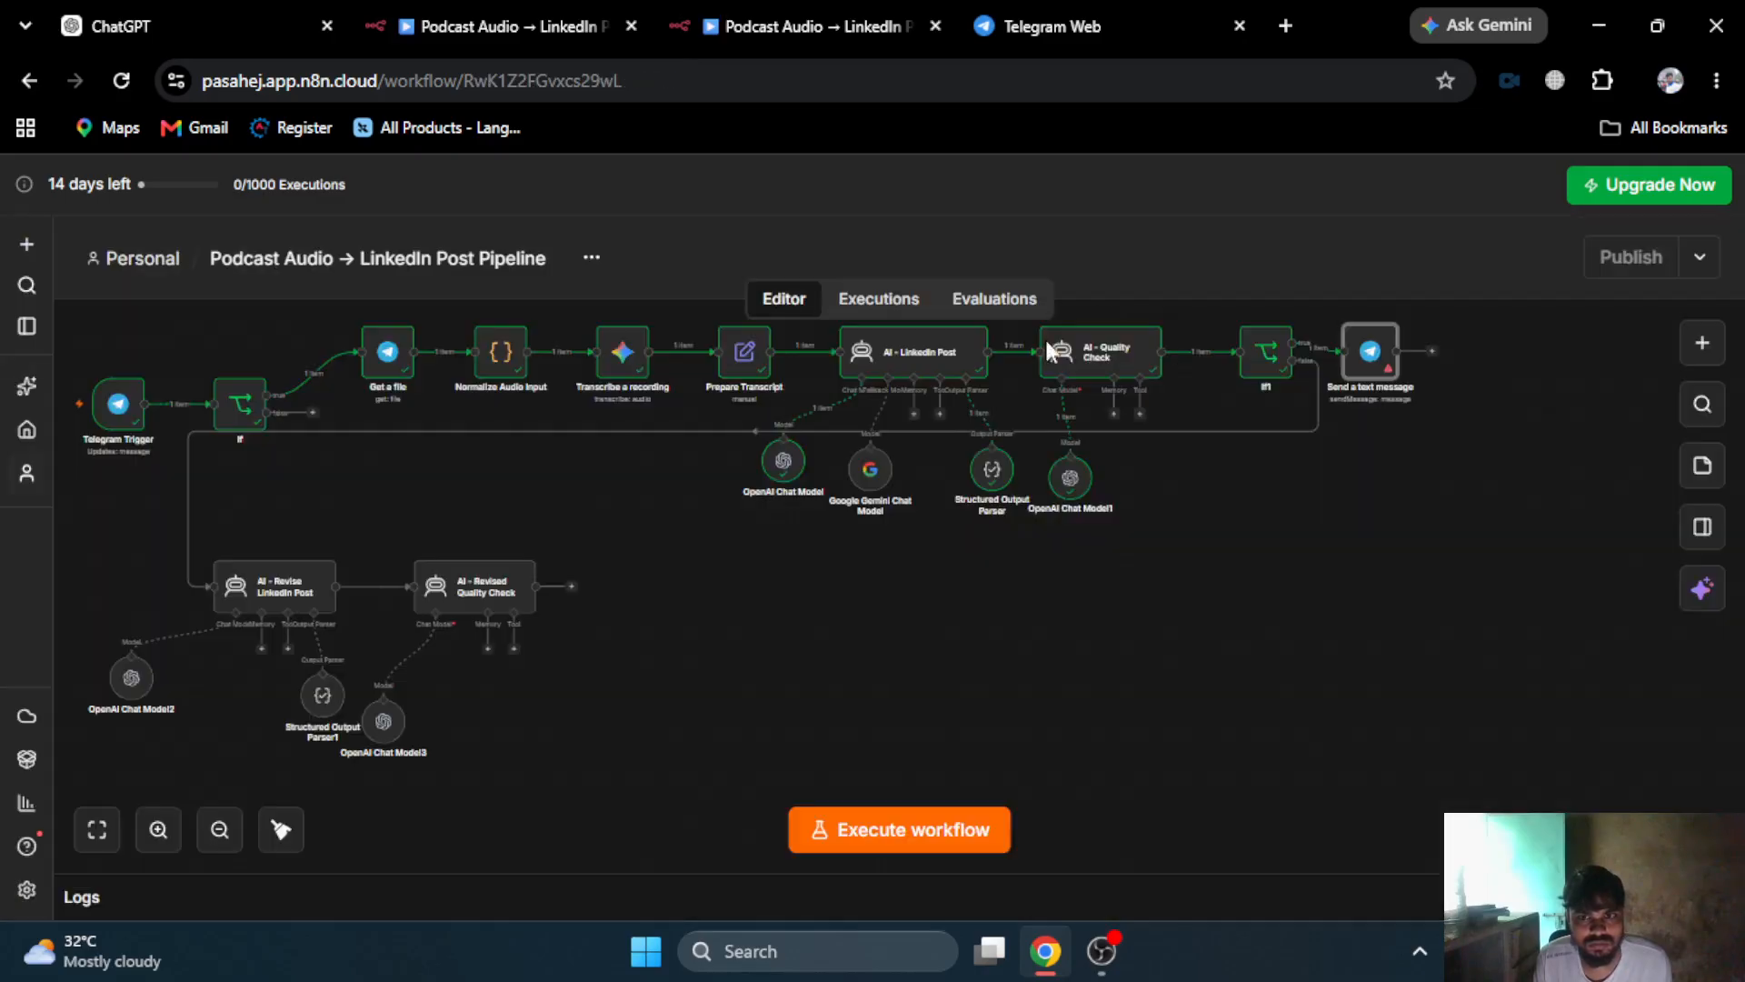
double_click(920, 380)
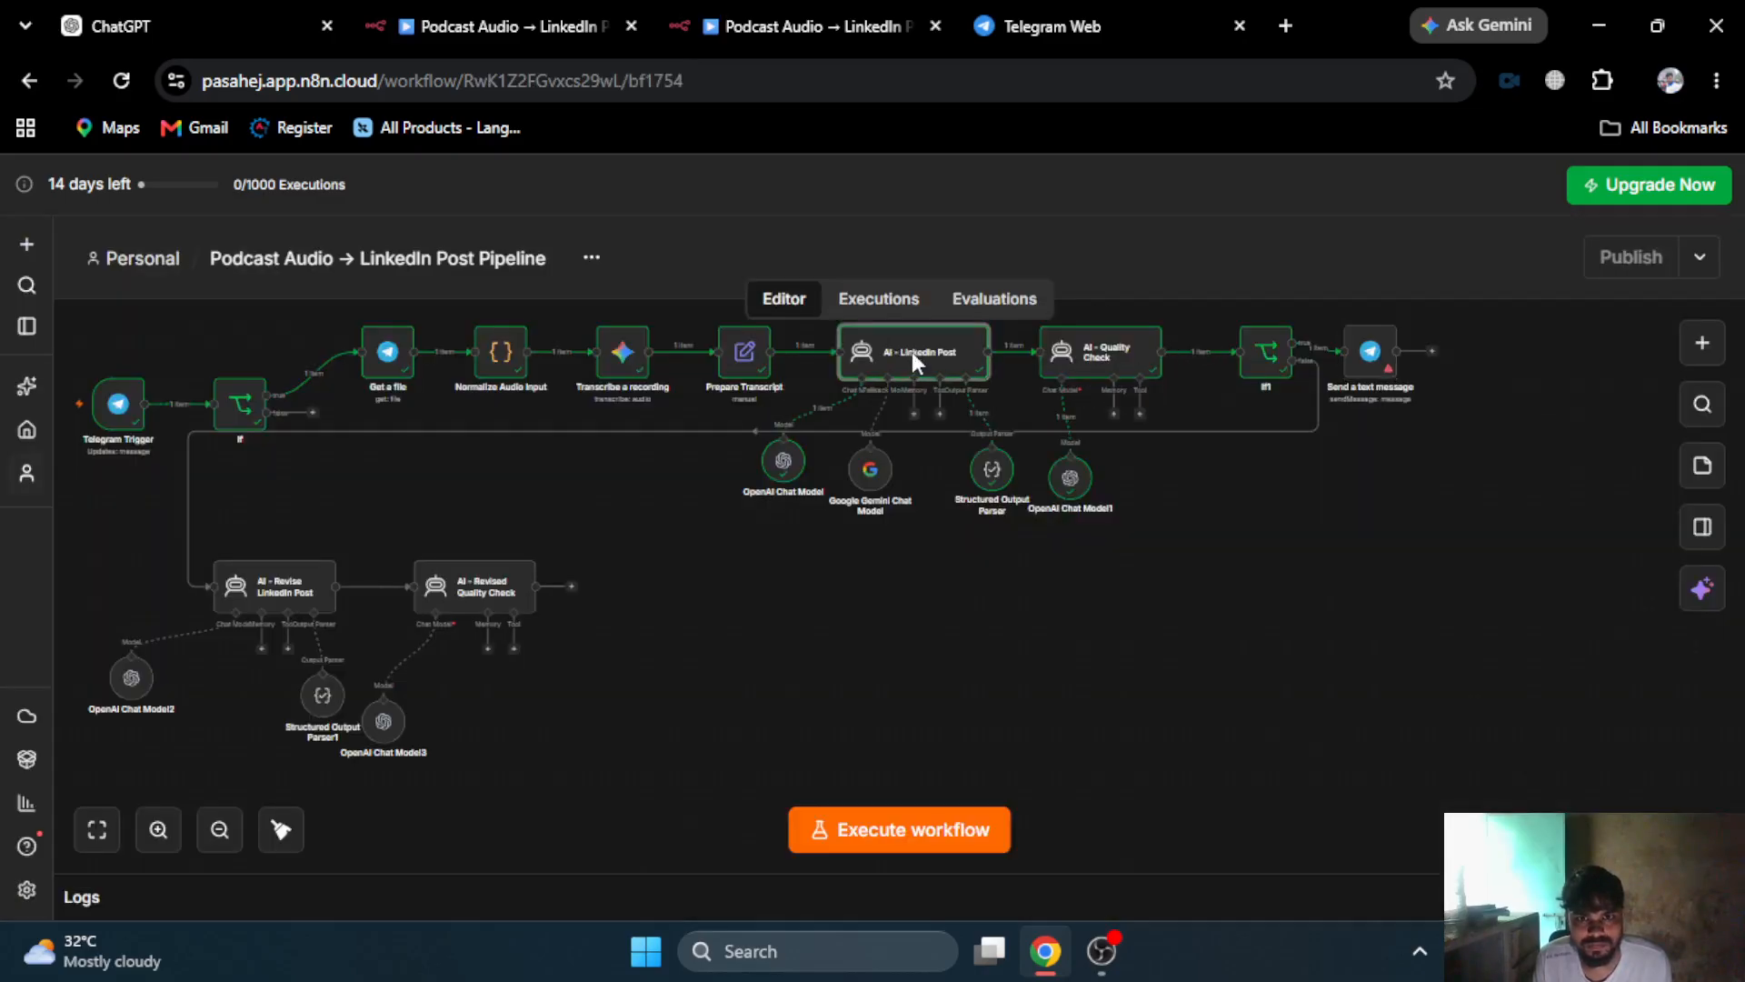
scroll(1419, 611, "down", 6)
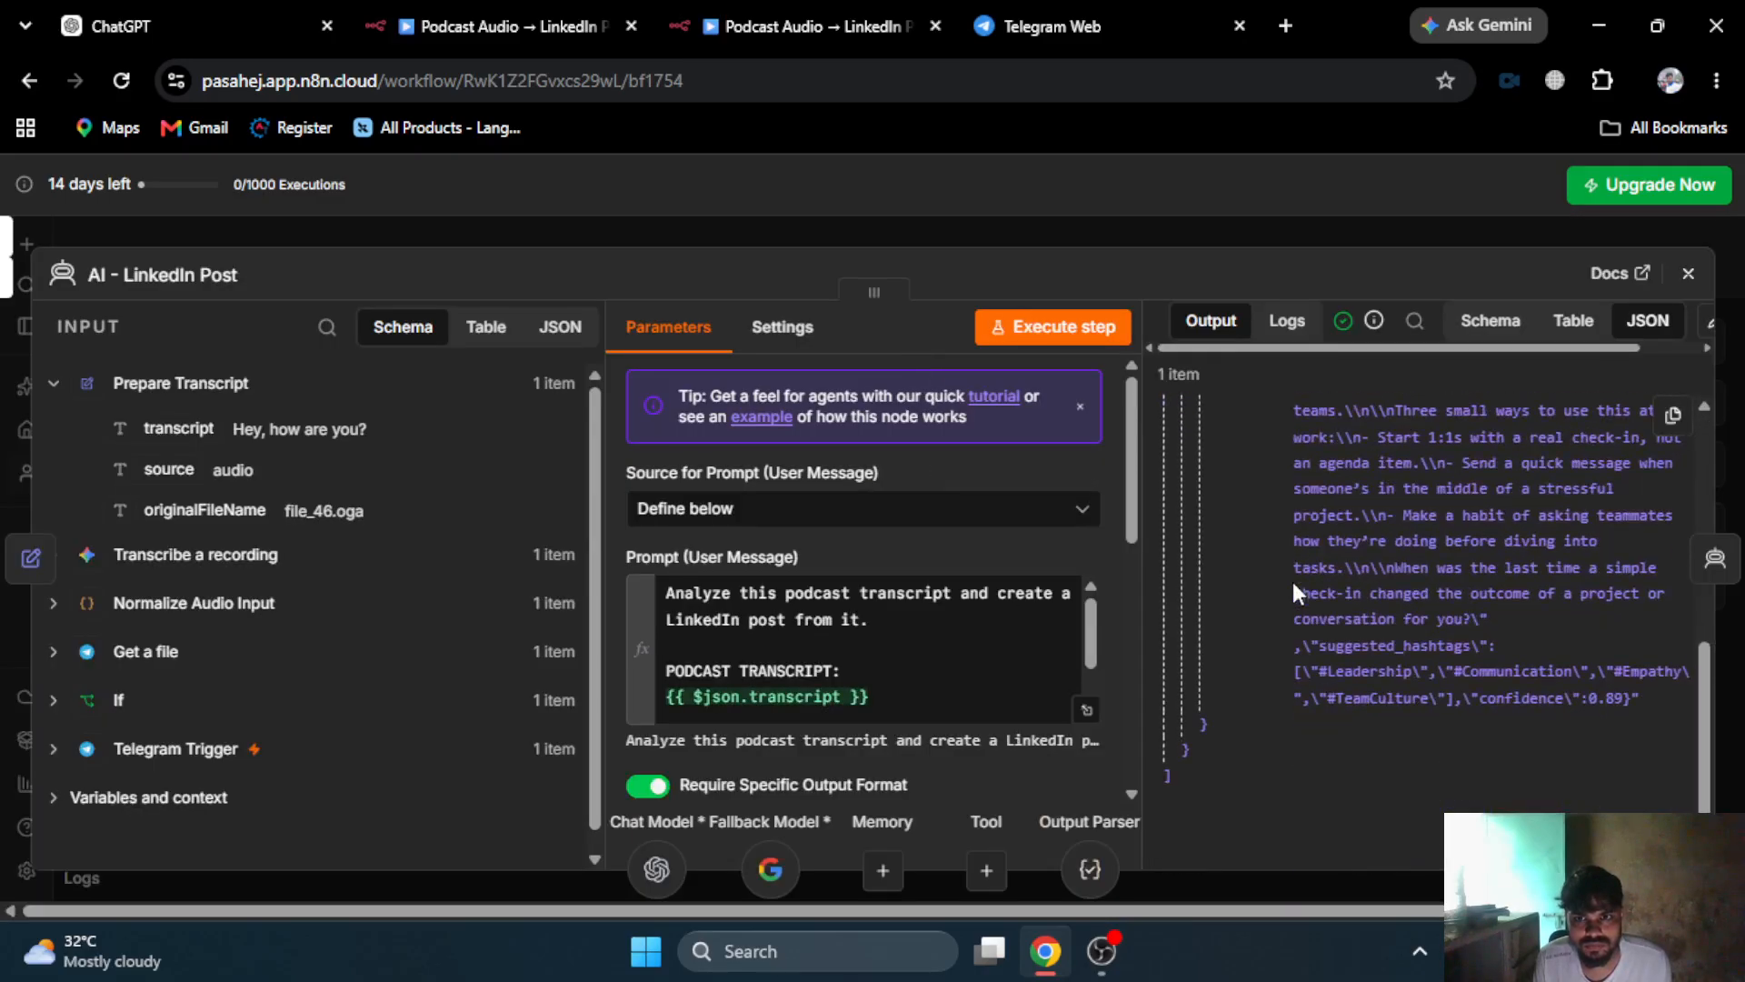
scroll(1293, 582, "up", 6)
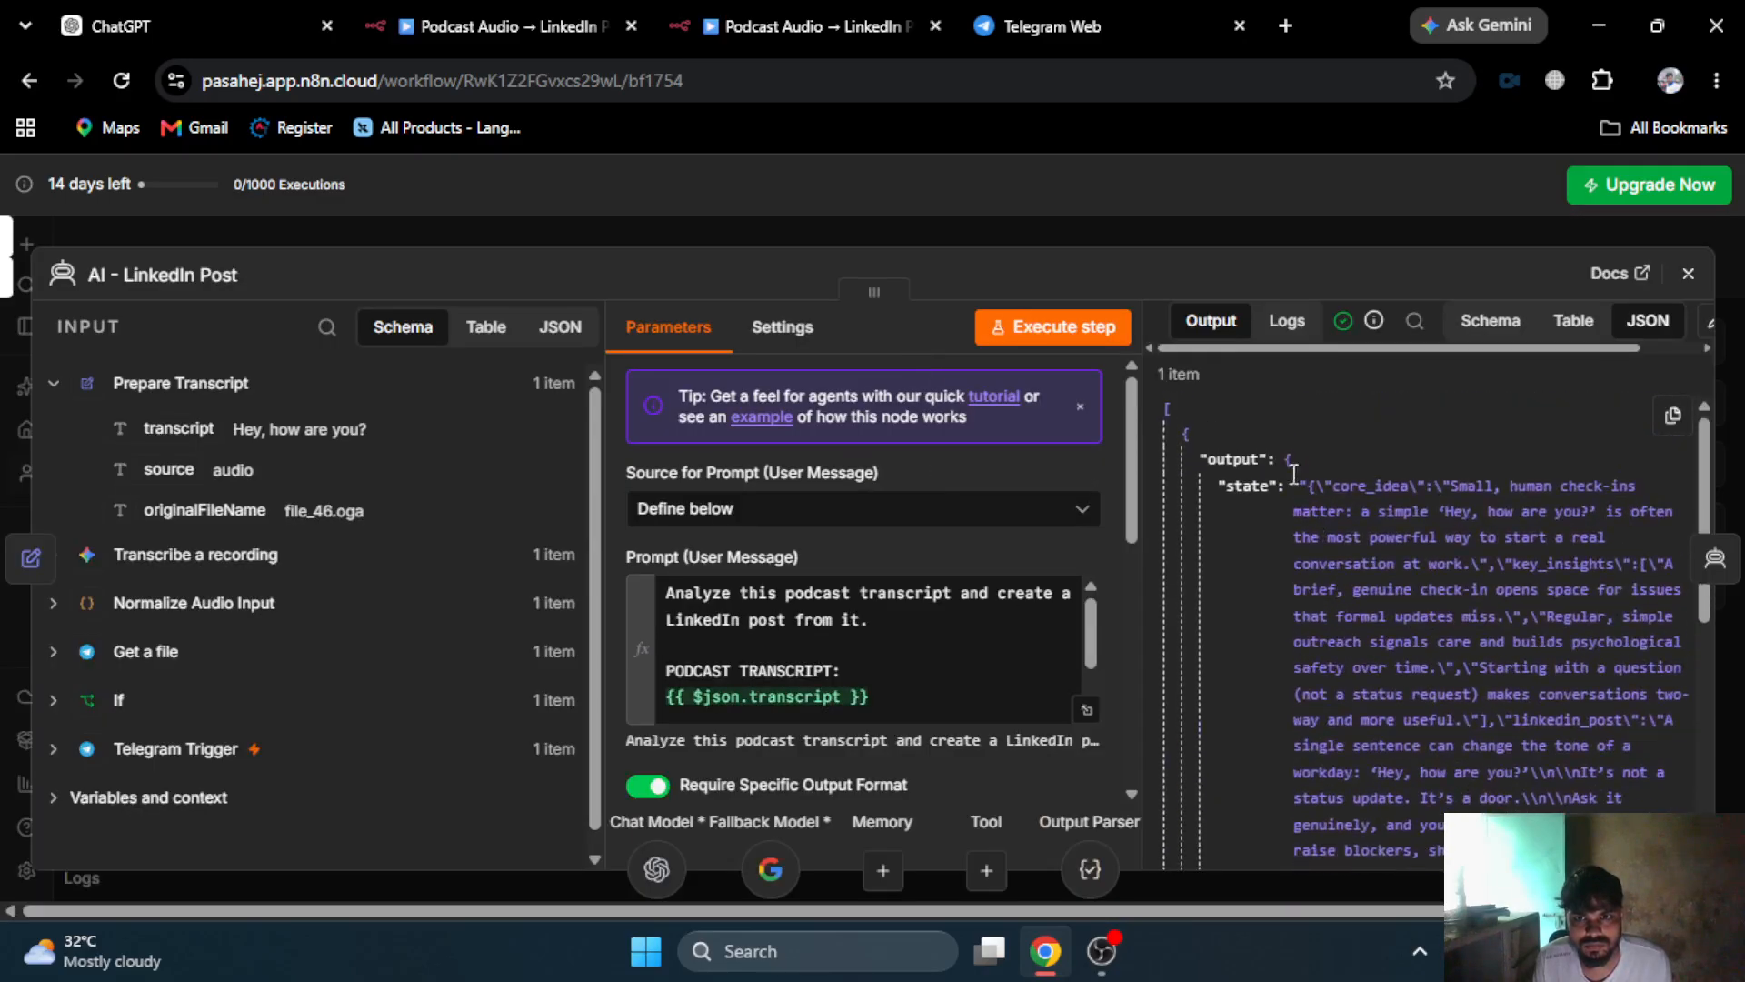
left_click(1166, 238)
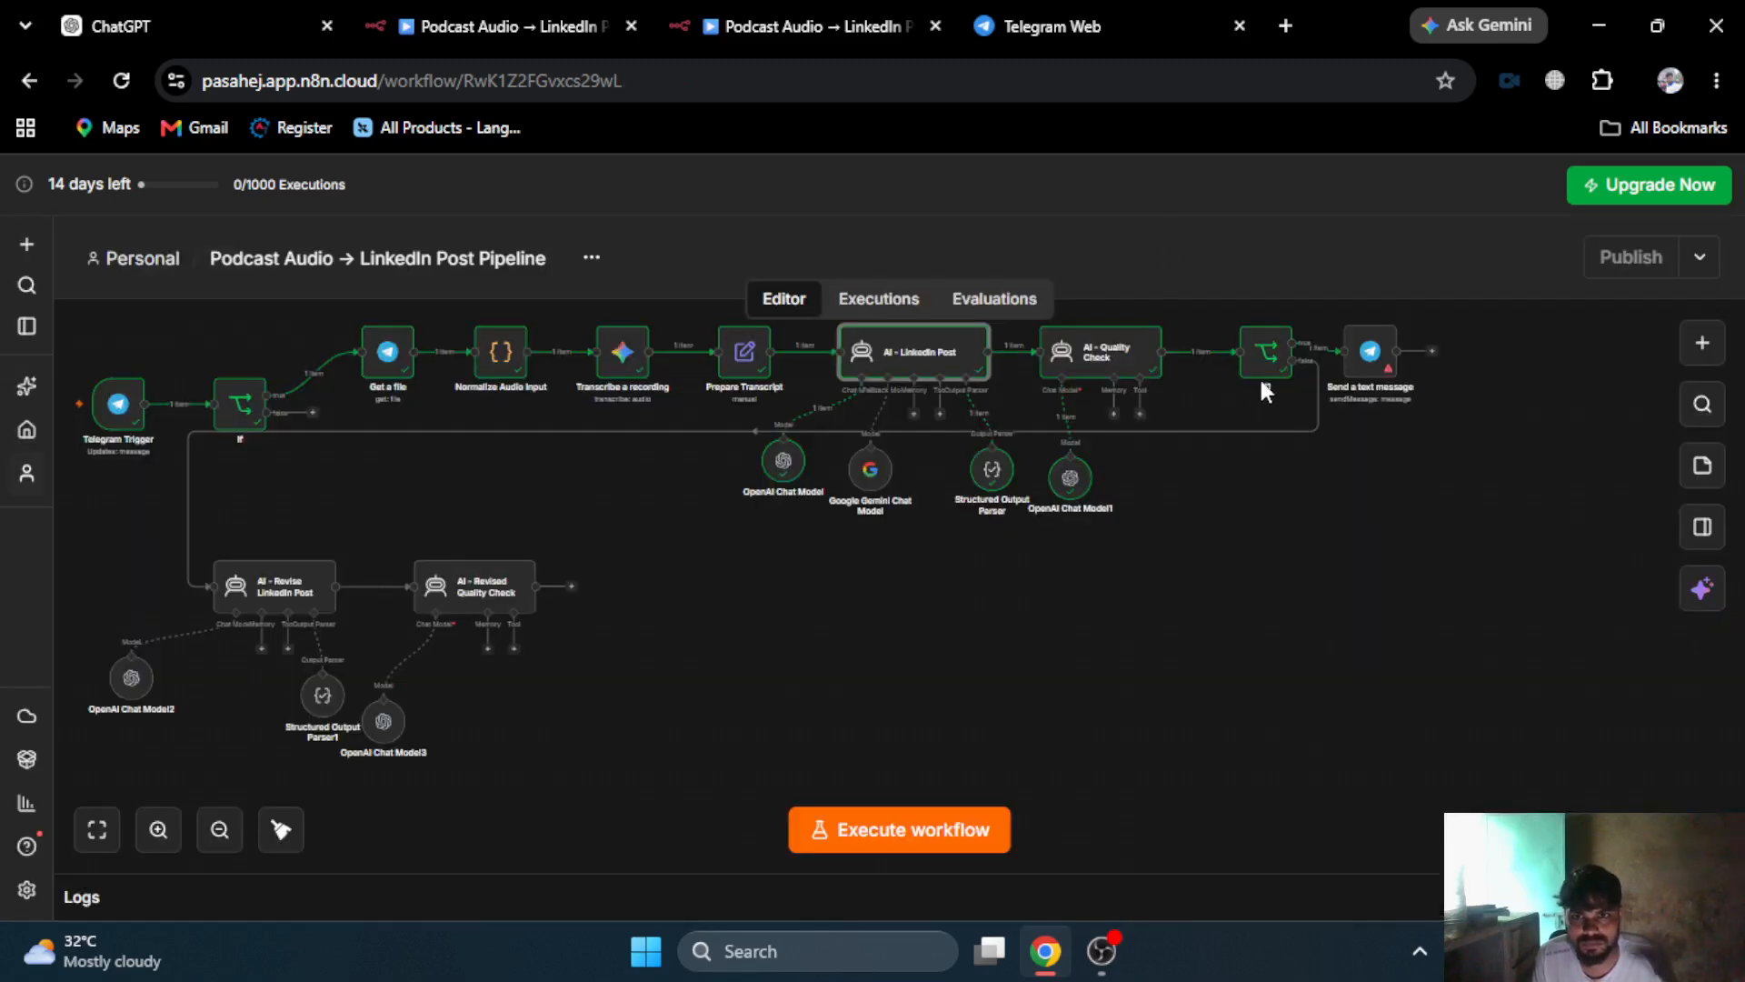
- Switch the Send a text message node's Text to an expression and paste the copied PODCAST → LINKEDIN DRAFT template
double_click(1370, 373)
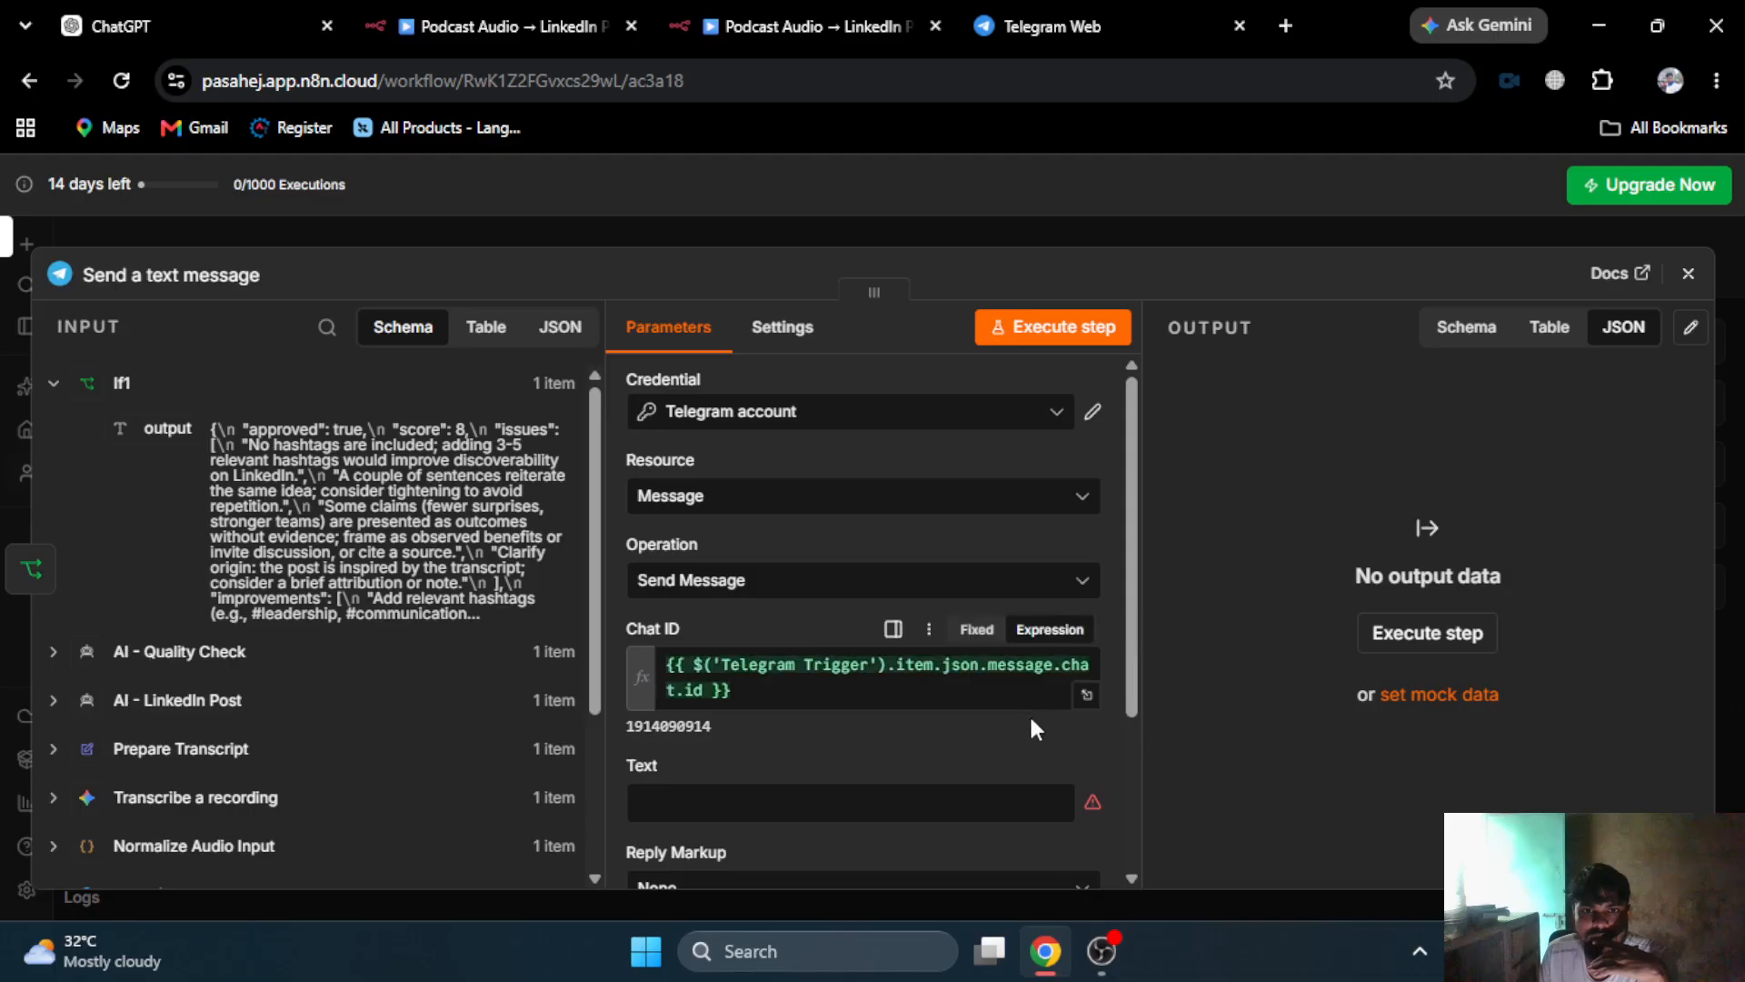
scroll(1065, 682, "down", 3)
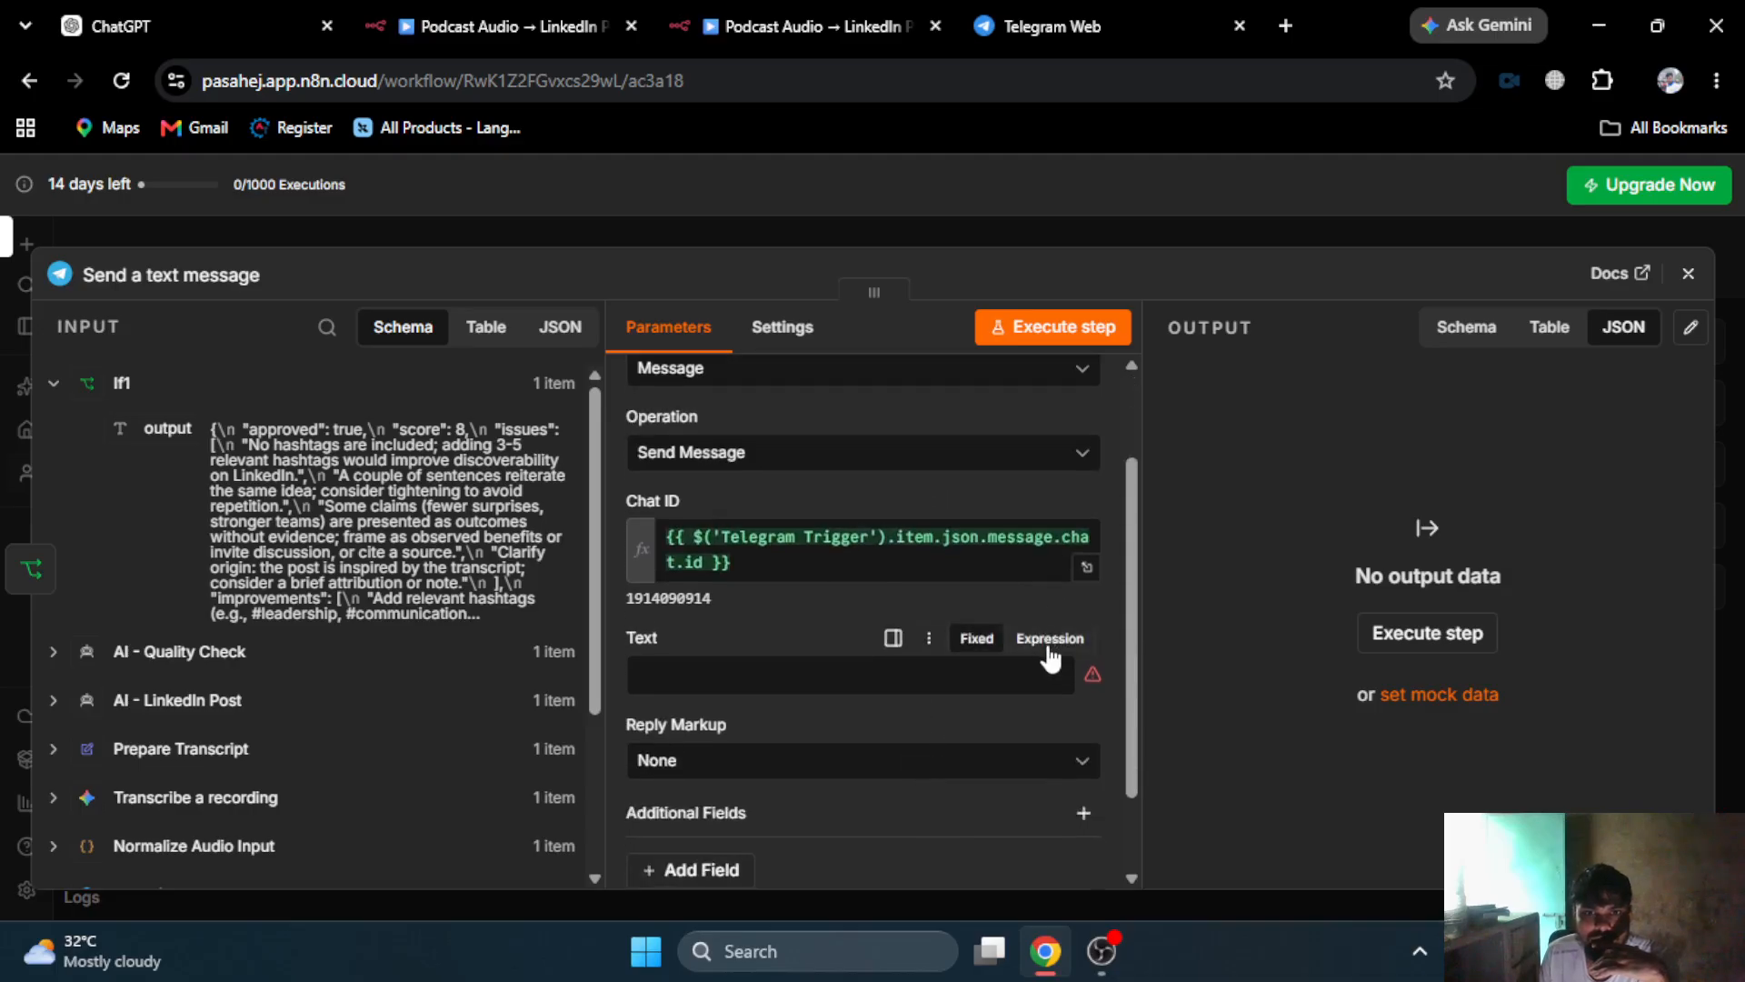
left_click(1050, 639)
left_click(1087, 682)
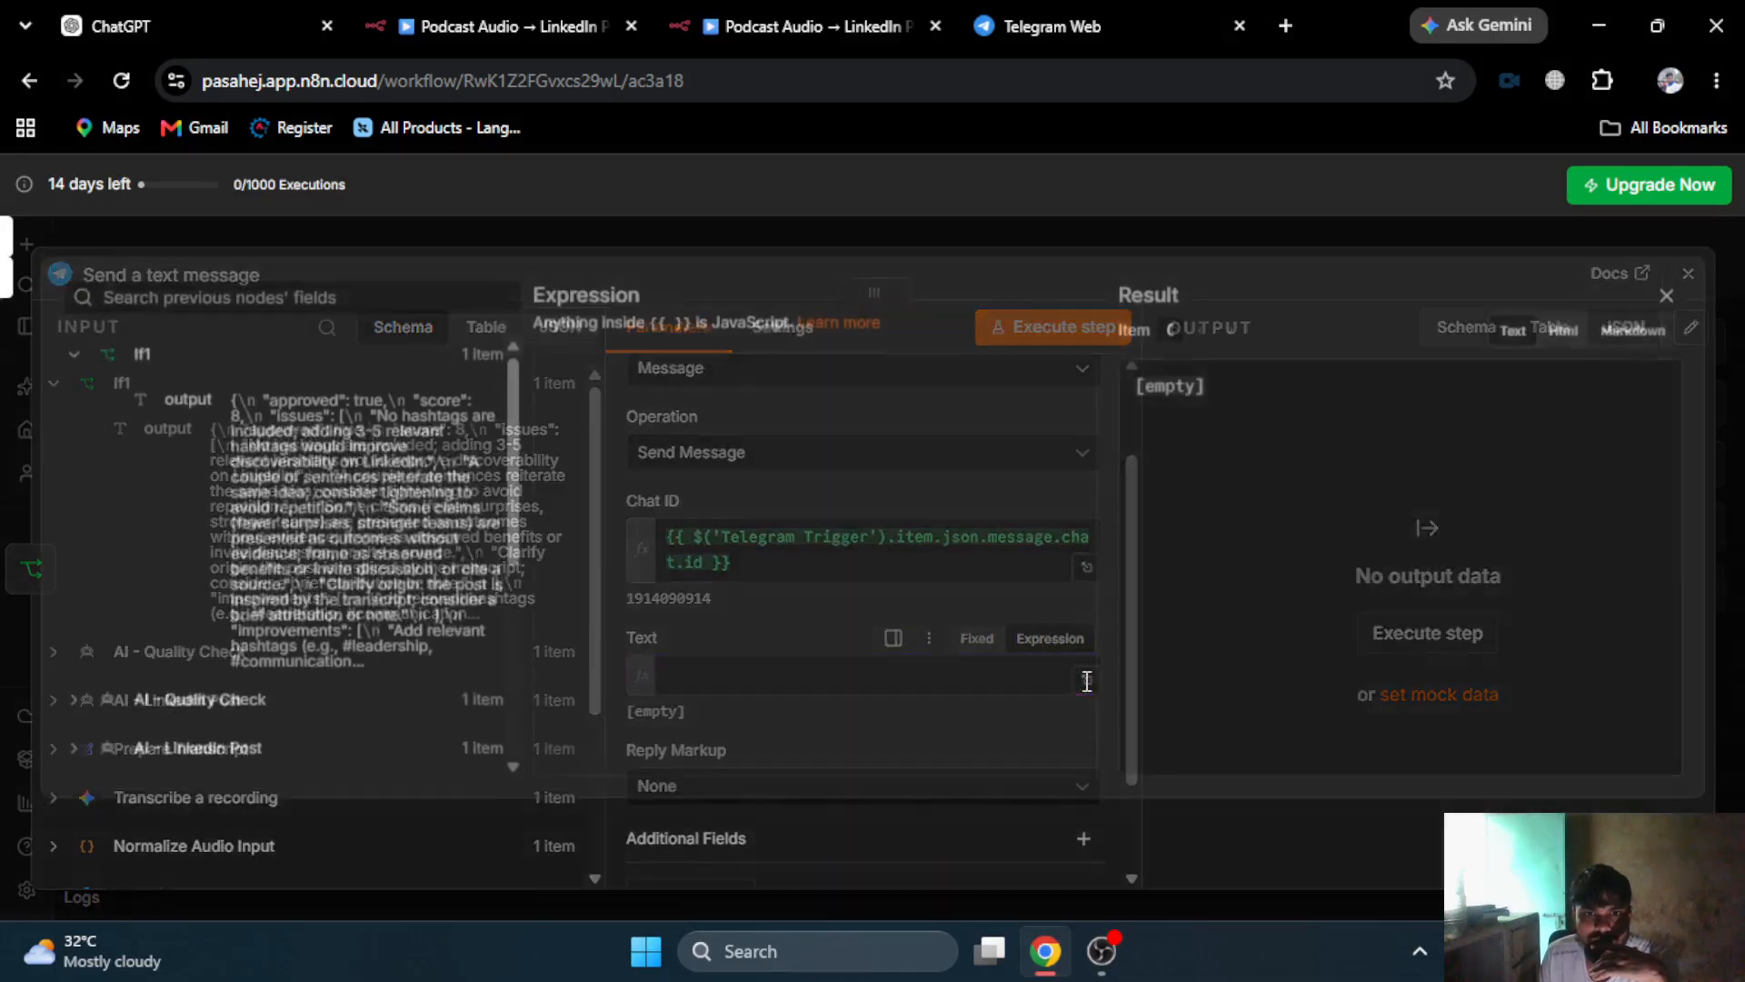
left_click(756, 546)
key("ctrl+v")
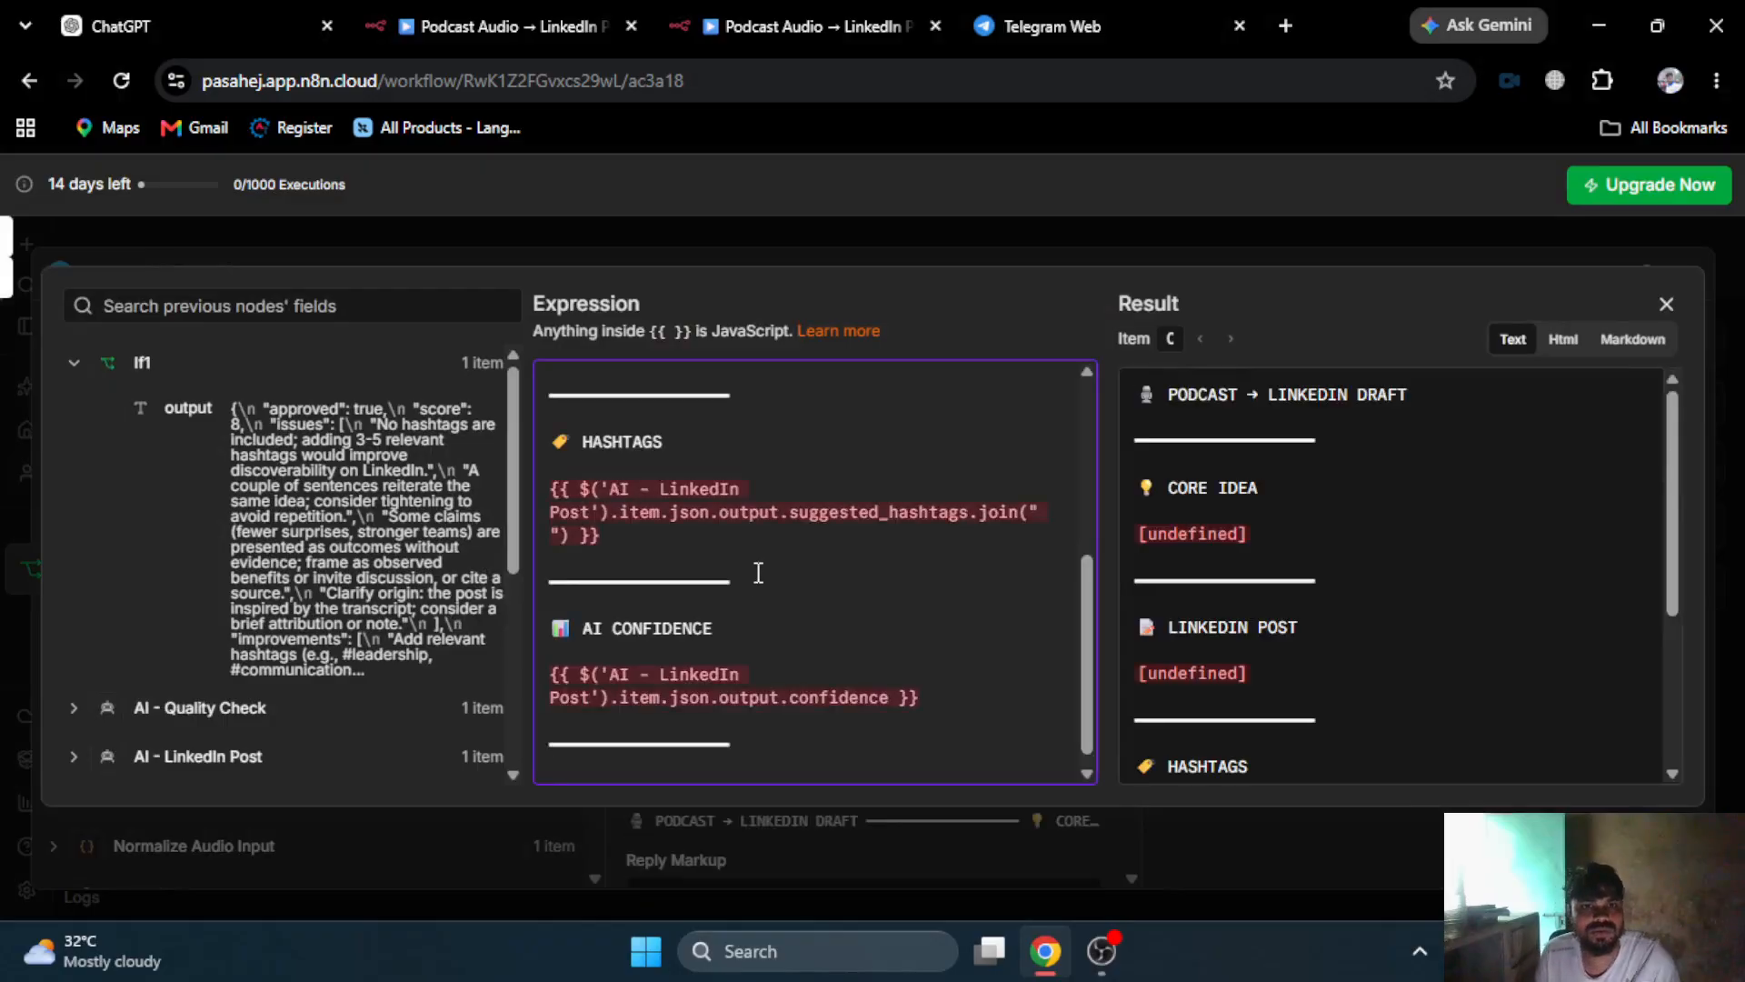
- Change the CORE IDEA expression to {{ JSON.parse($('AI - LinkedIn Post').item.json.output.state).core_idea }}
scroll(758, 549, "up", 5)
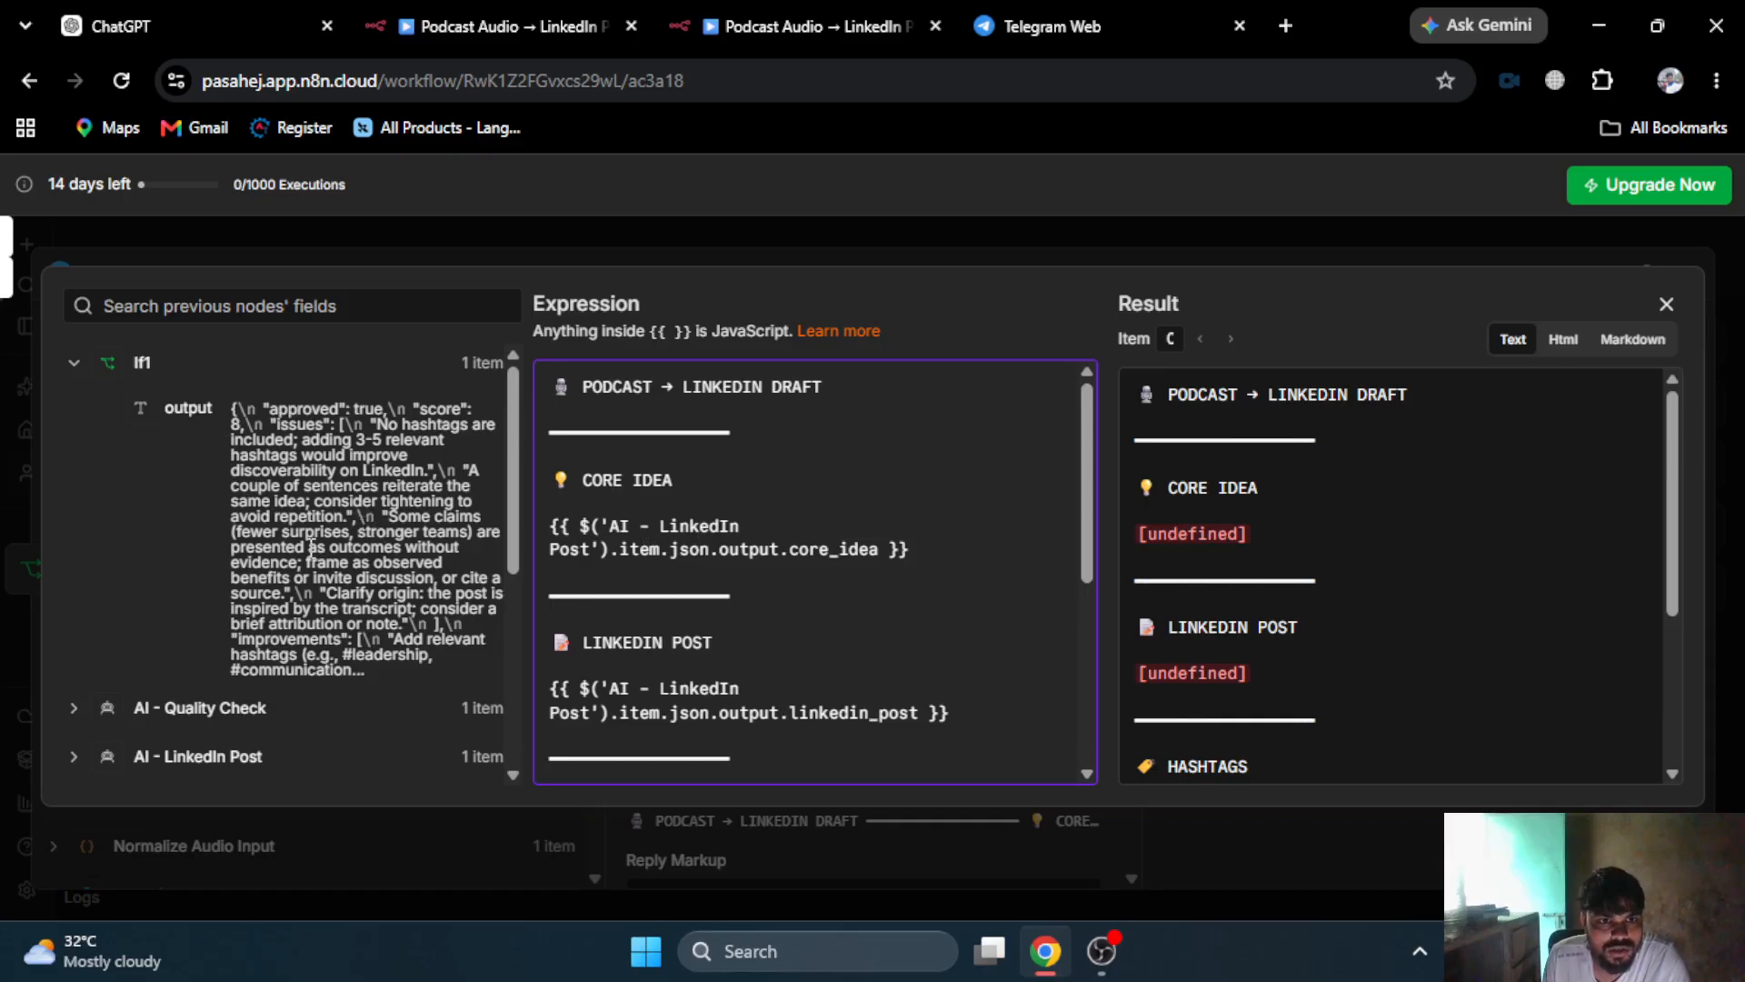
scroll(314, 536, "down", 4)
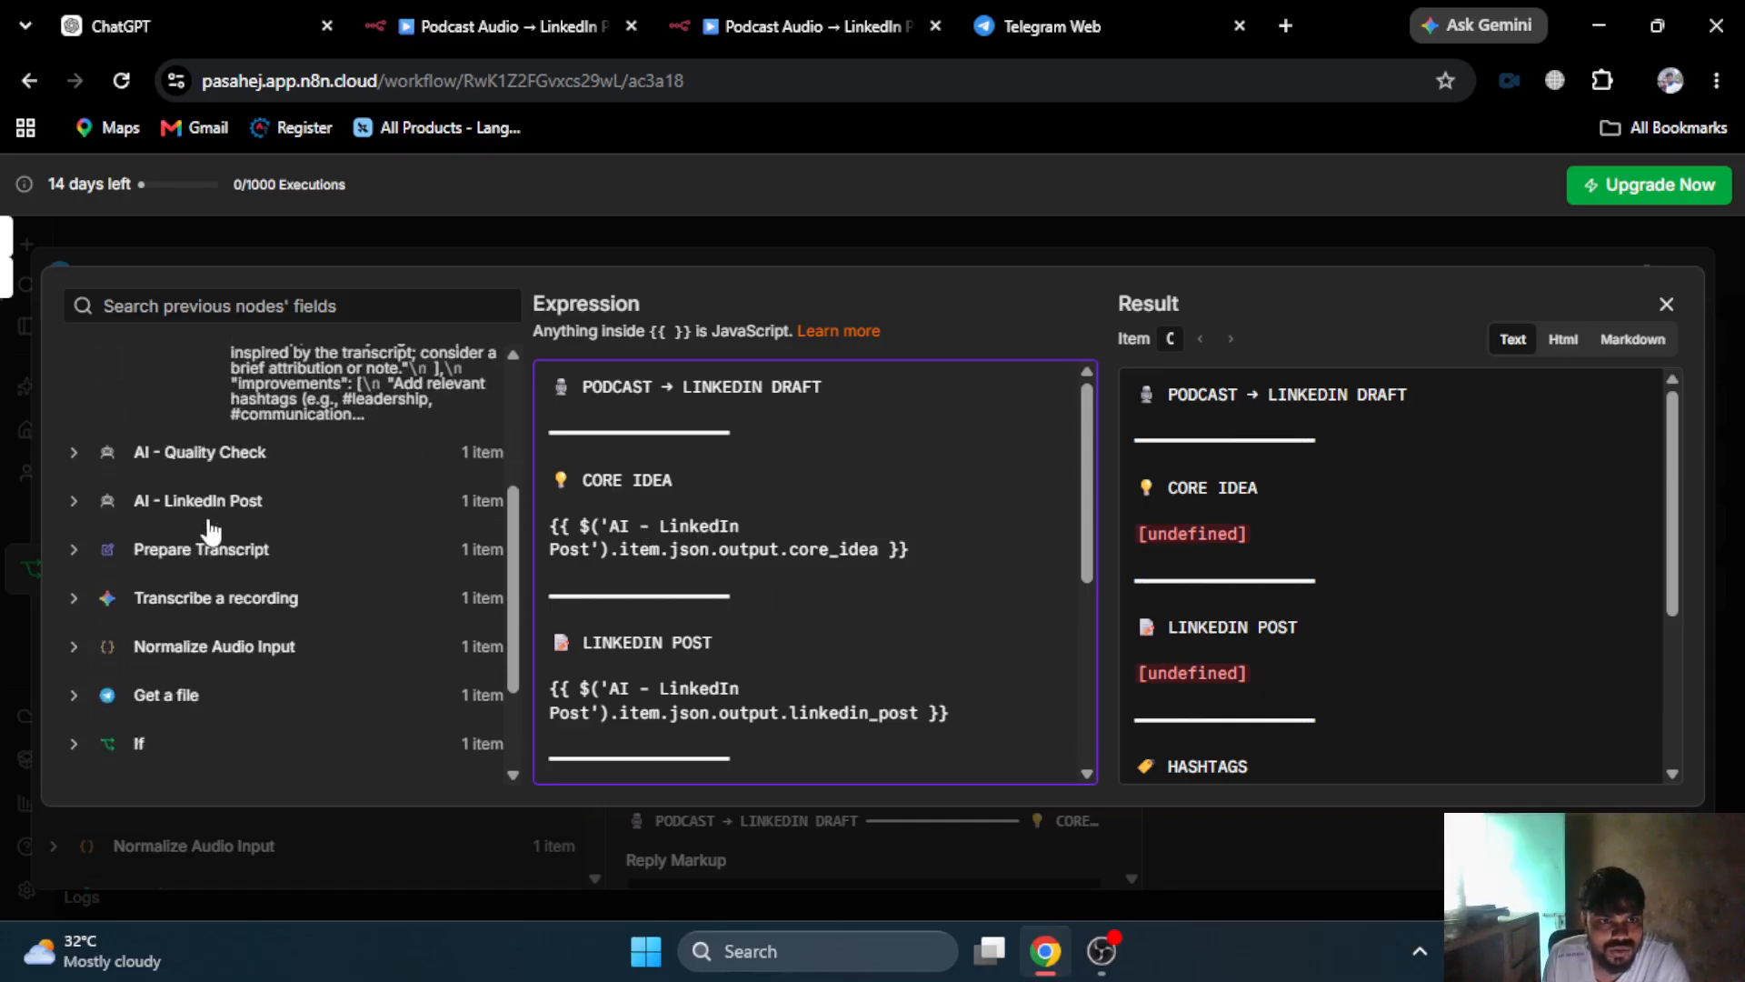
left_click(209, 501)
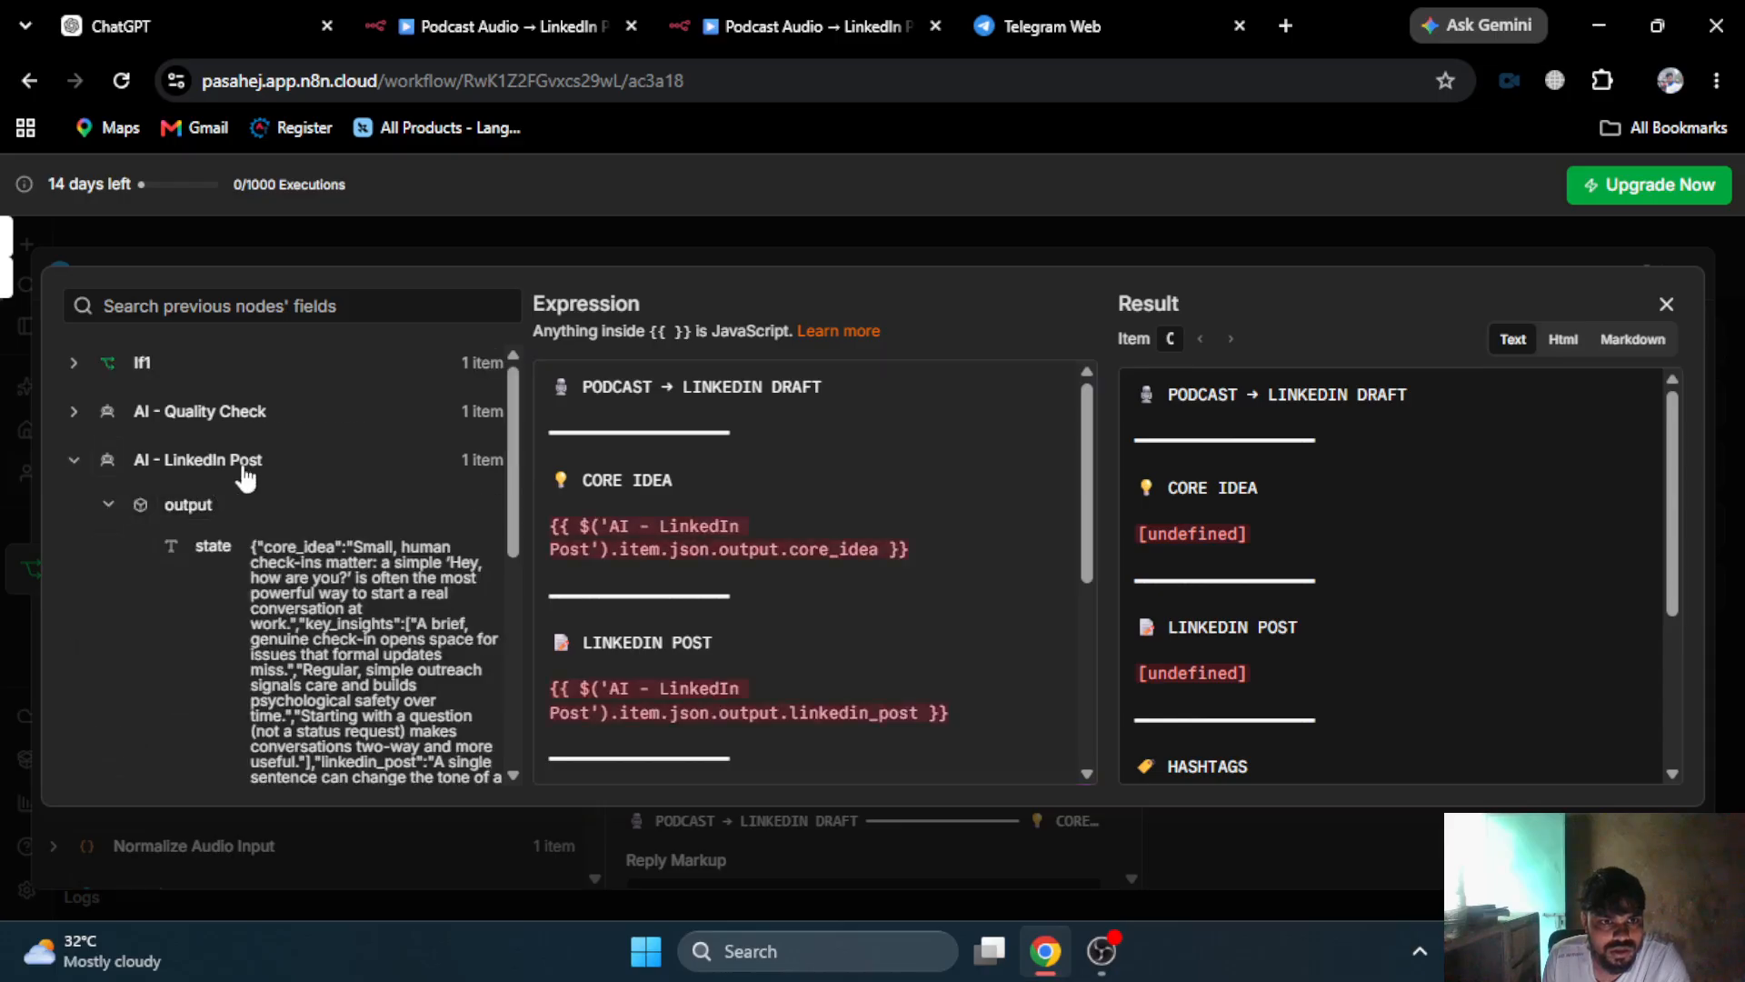
scroll(406, 541, "down", 2)
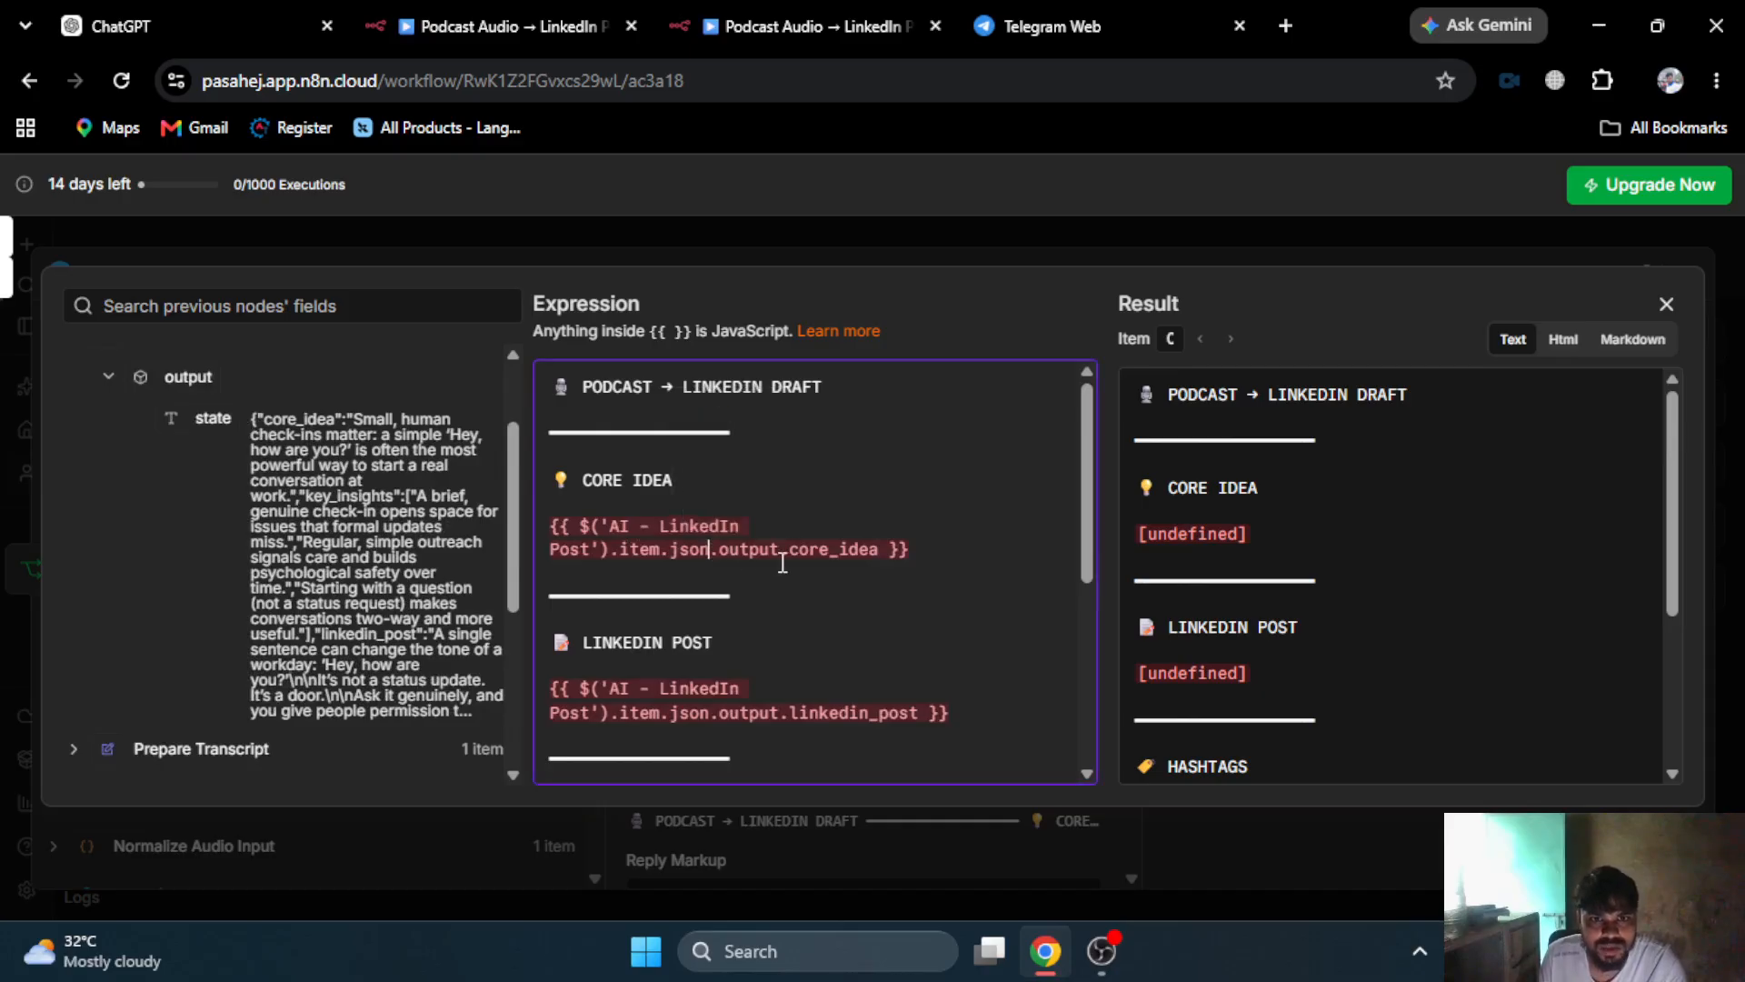
type("JSON.parse(")
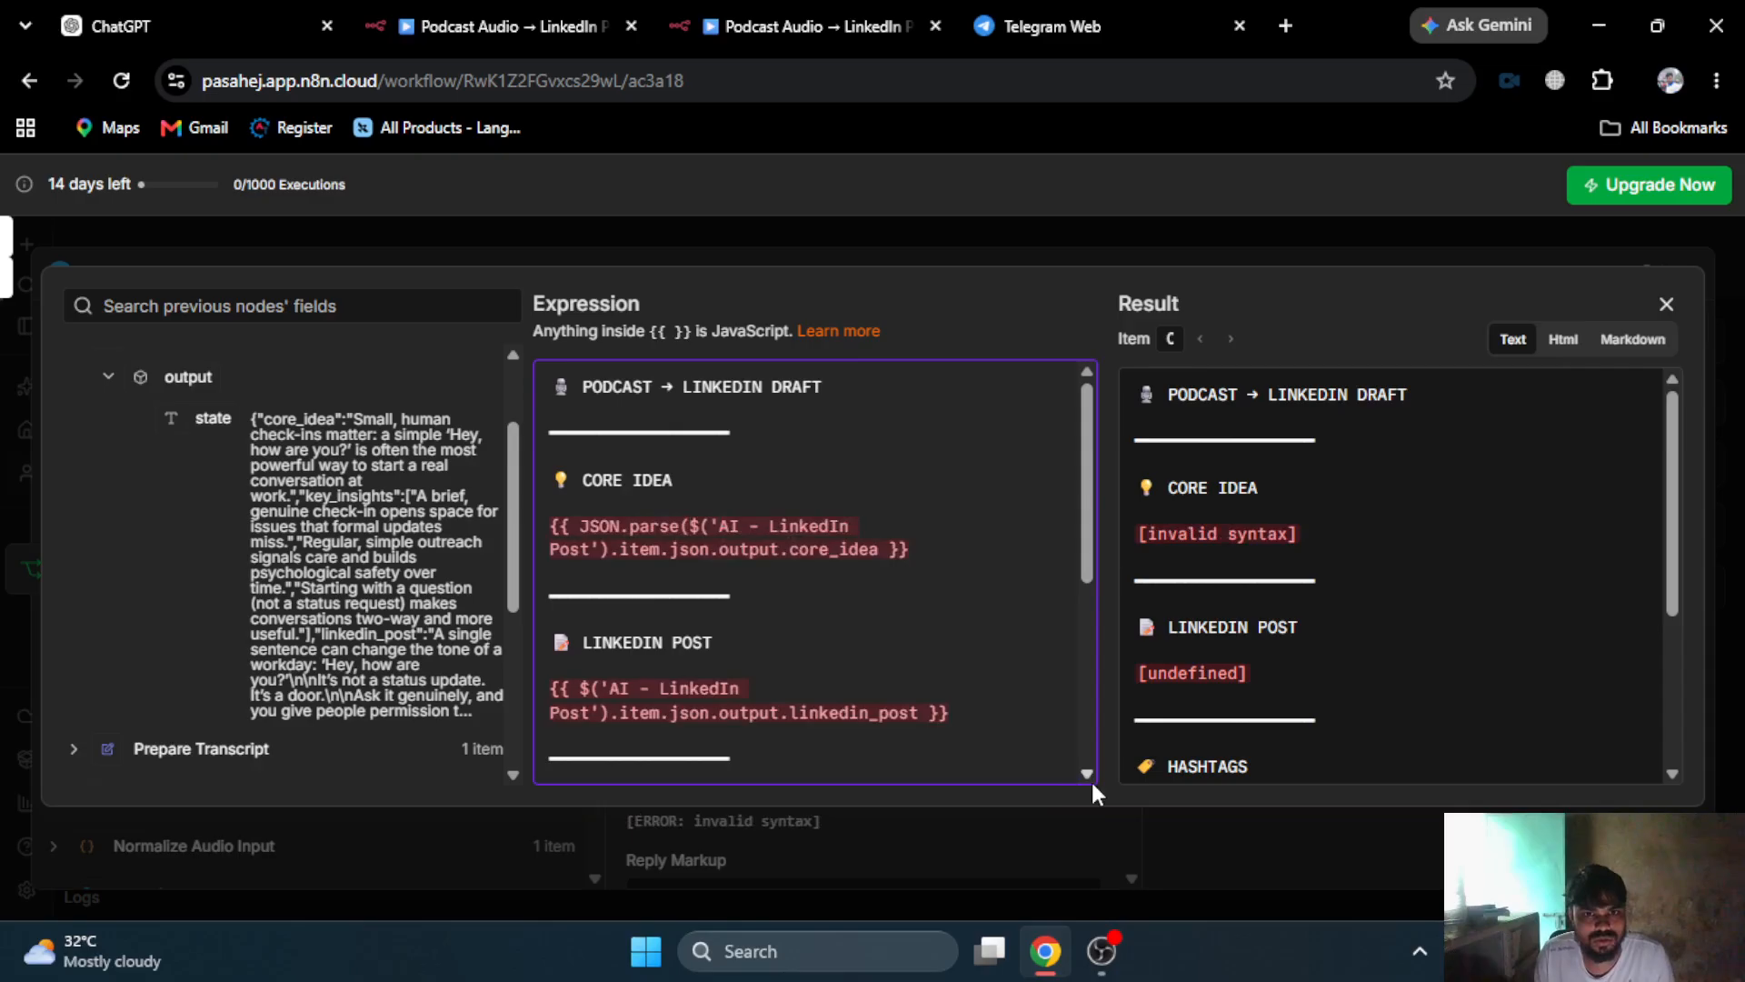
type(".state)")
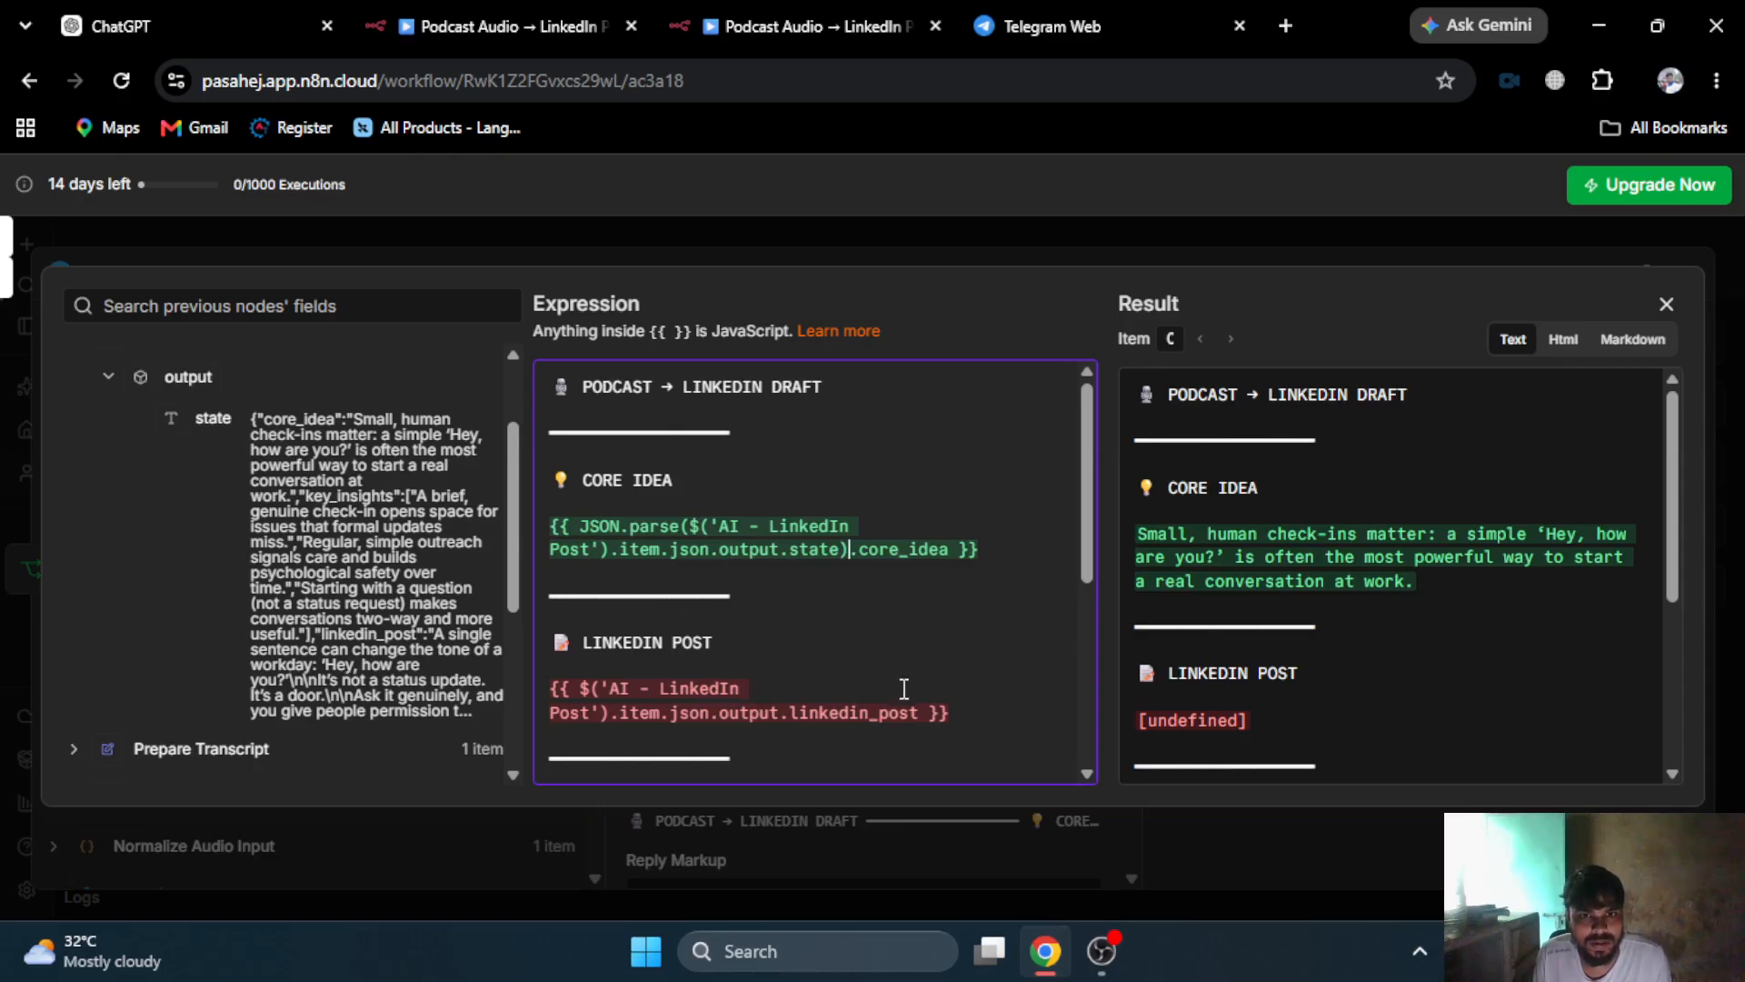
- Replace the LINKEDIN POST expression with a copy of the CORE IDEA expression and change its key to linkedin_post
left_click_drag(993, 557, 330, 526)
key("ctrl+c")
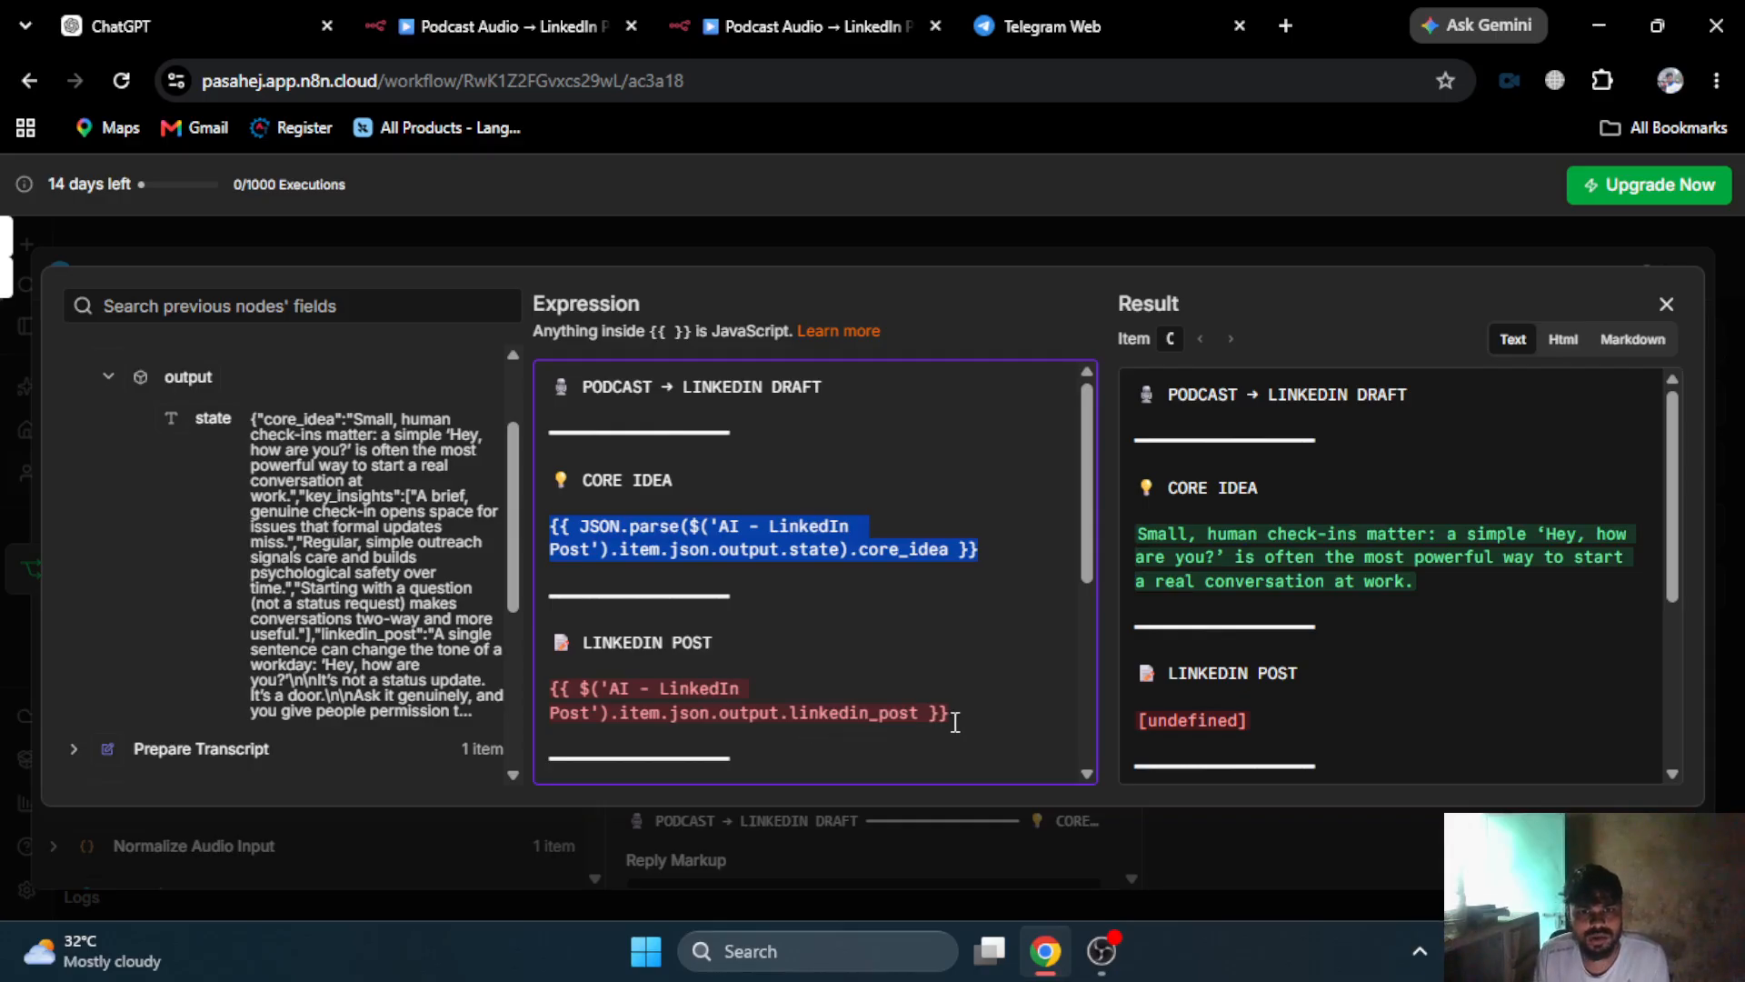
left_click_drag(944, 723, 368, 696)
key("ctrl+v")
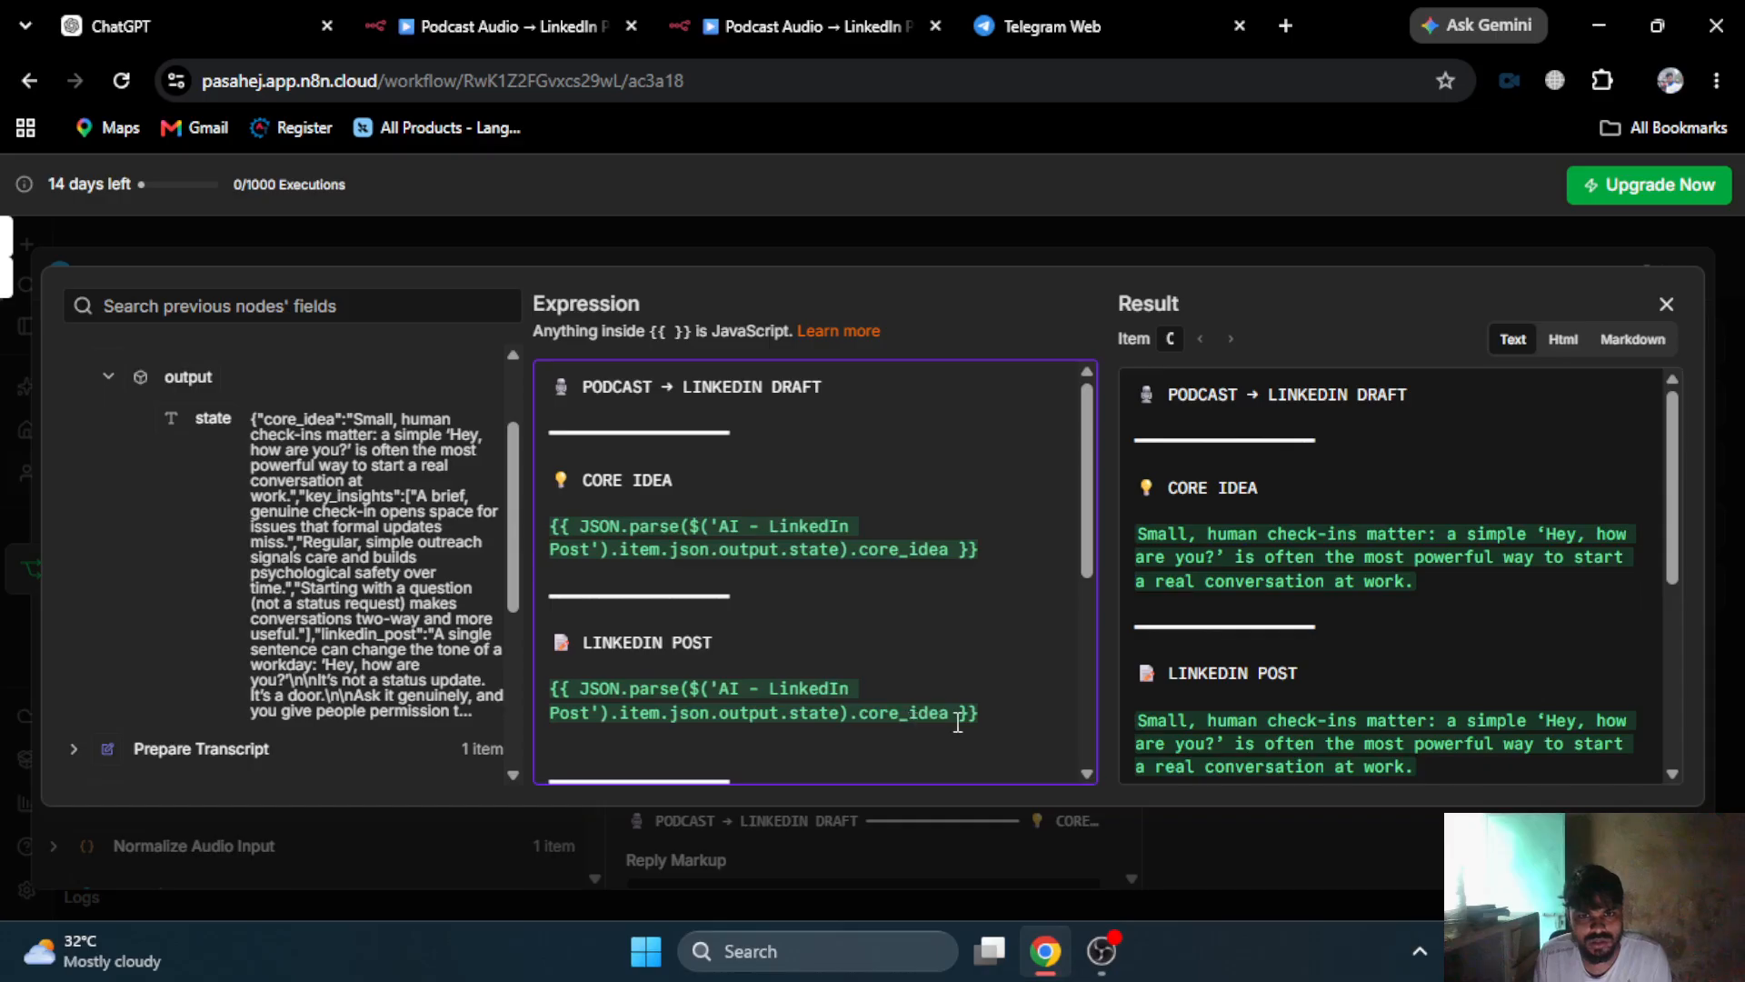
double_click(897, 716)
type("linkedin")
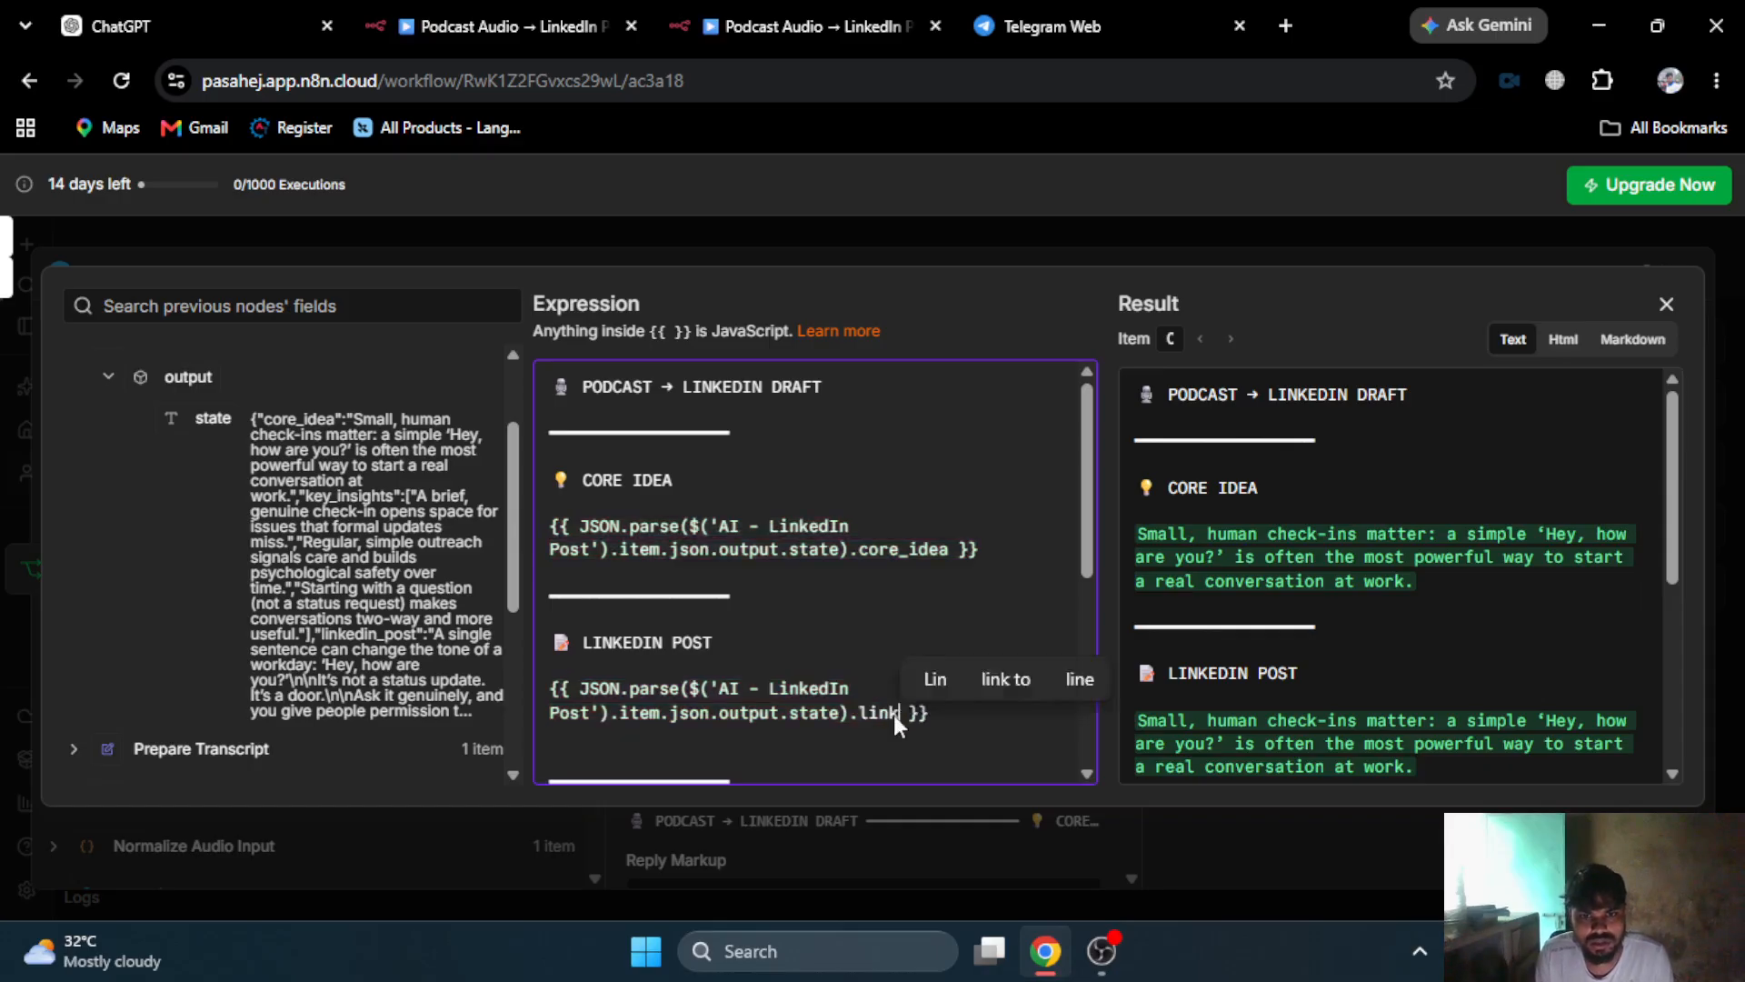
type("_post")
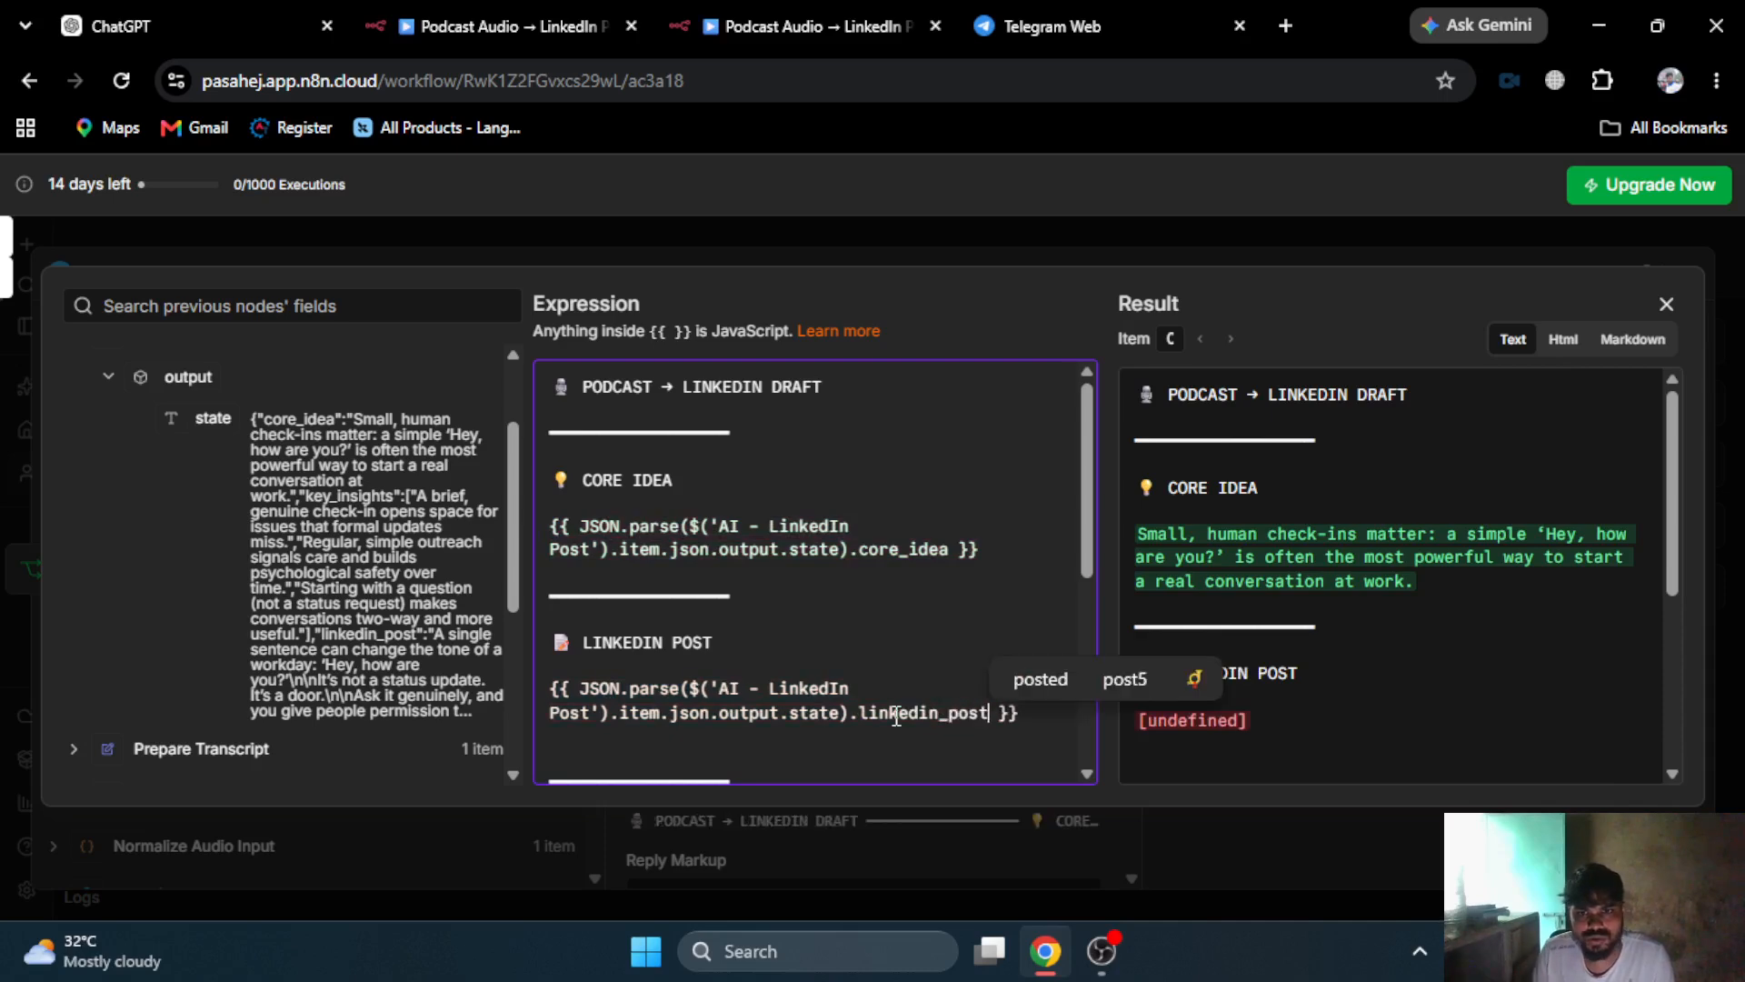
scroll(744, 535, "down", 3)
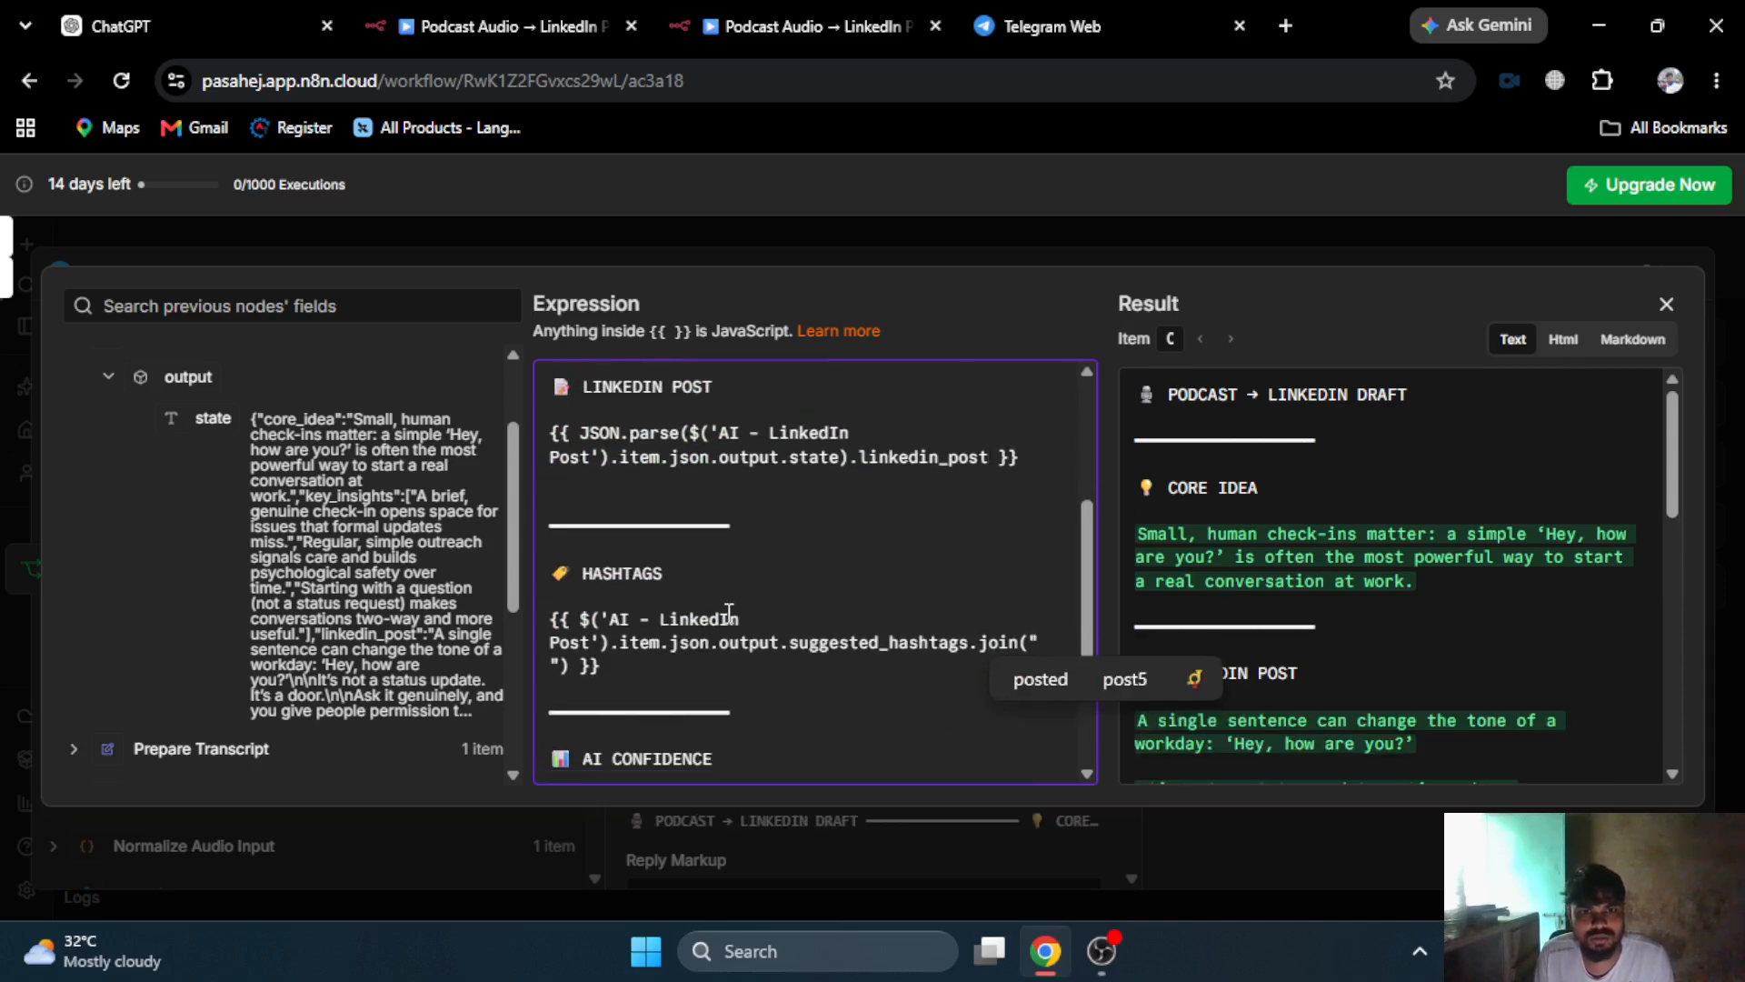
left_click_drag(646, 675, 522, 608)
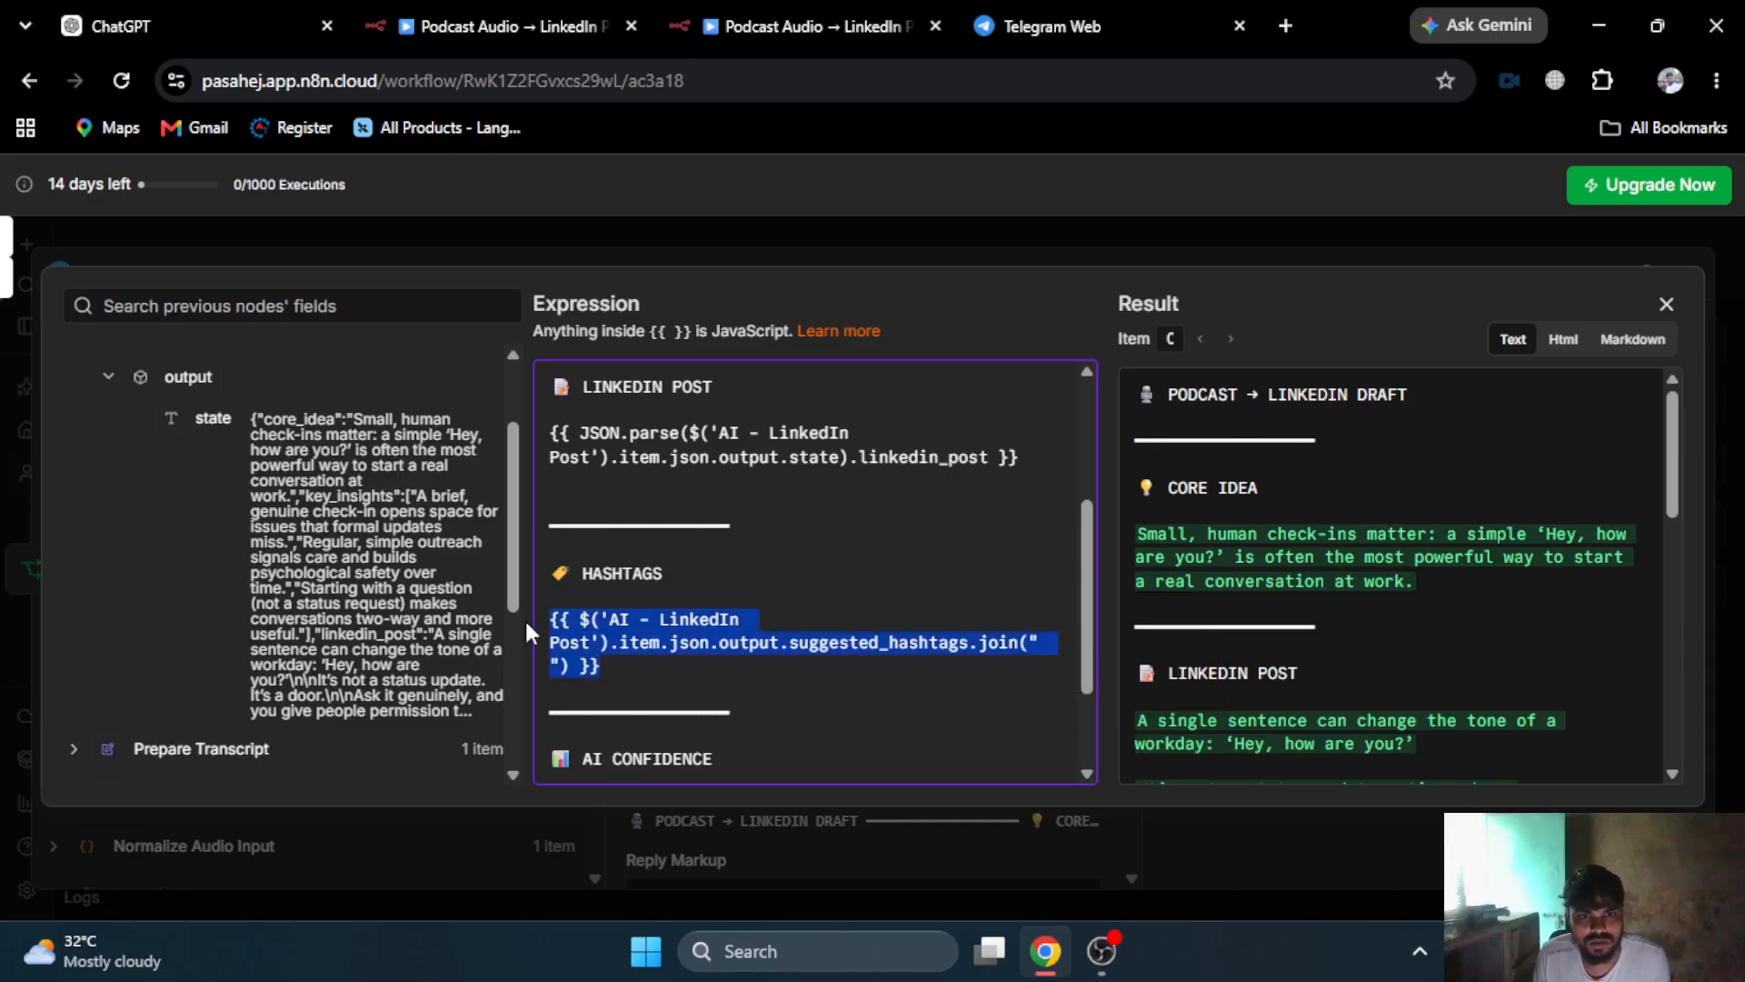
key("ctrl+v")
double_click(872, 645)
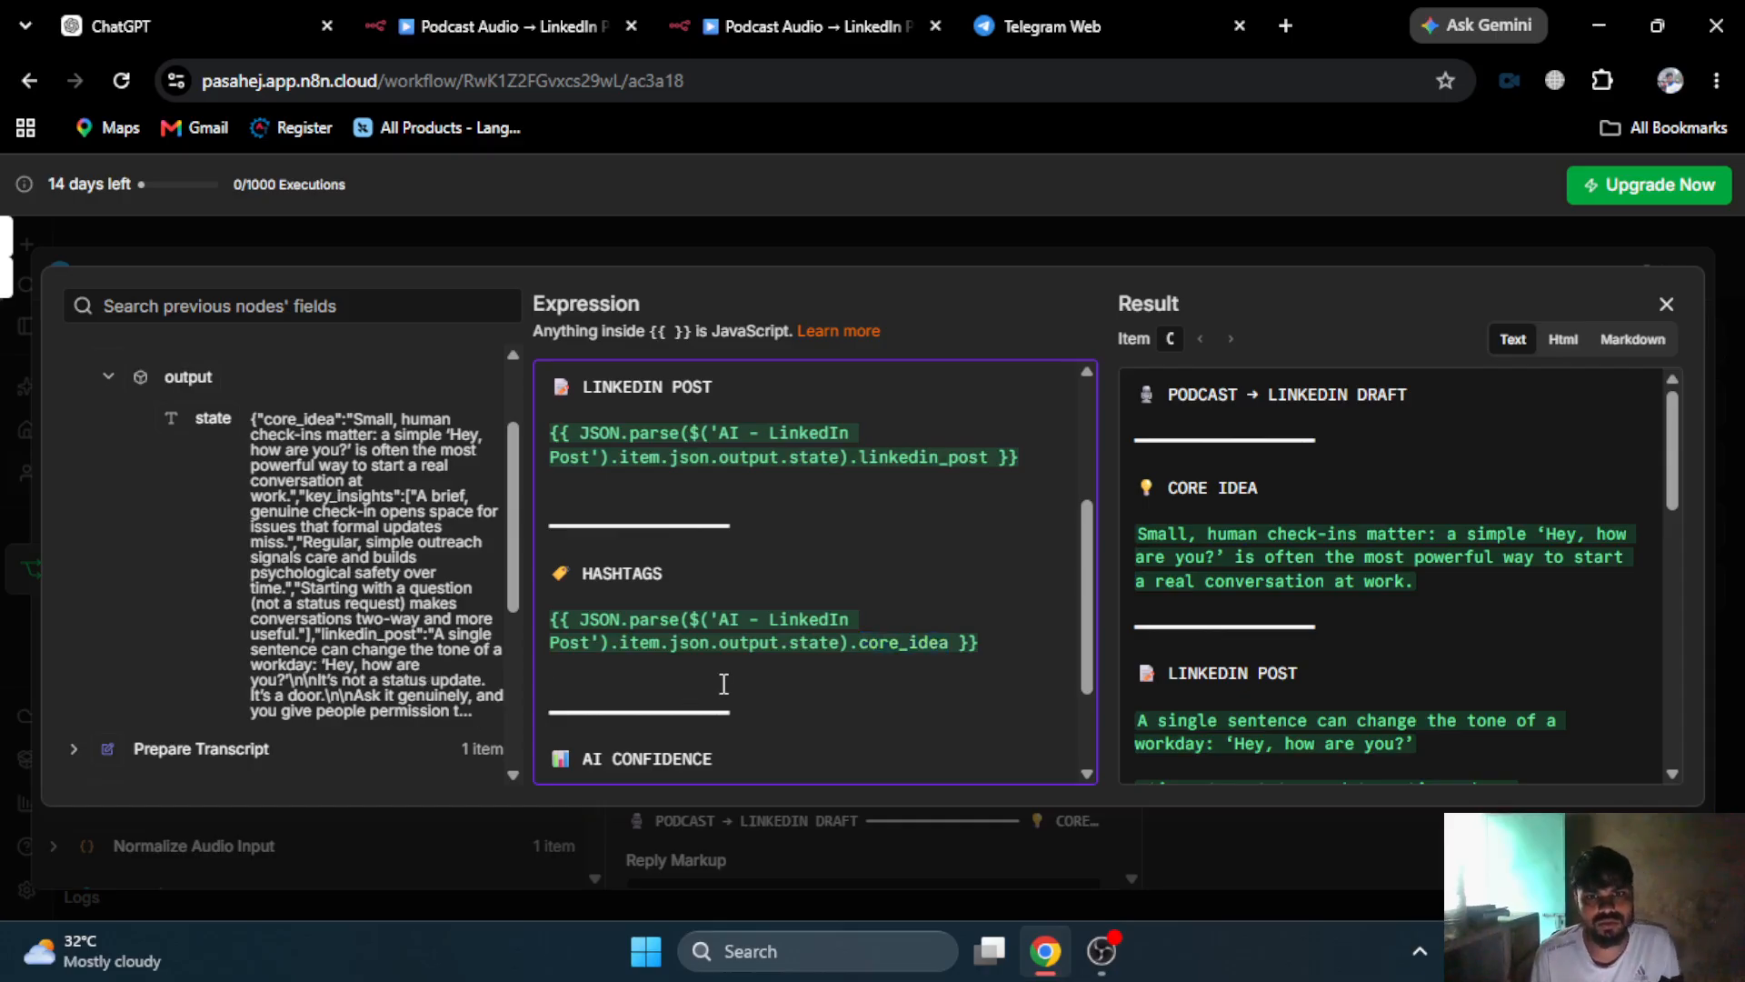
key("ctrl+x")
key("ctrl+x")
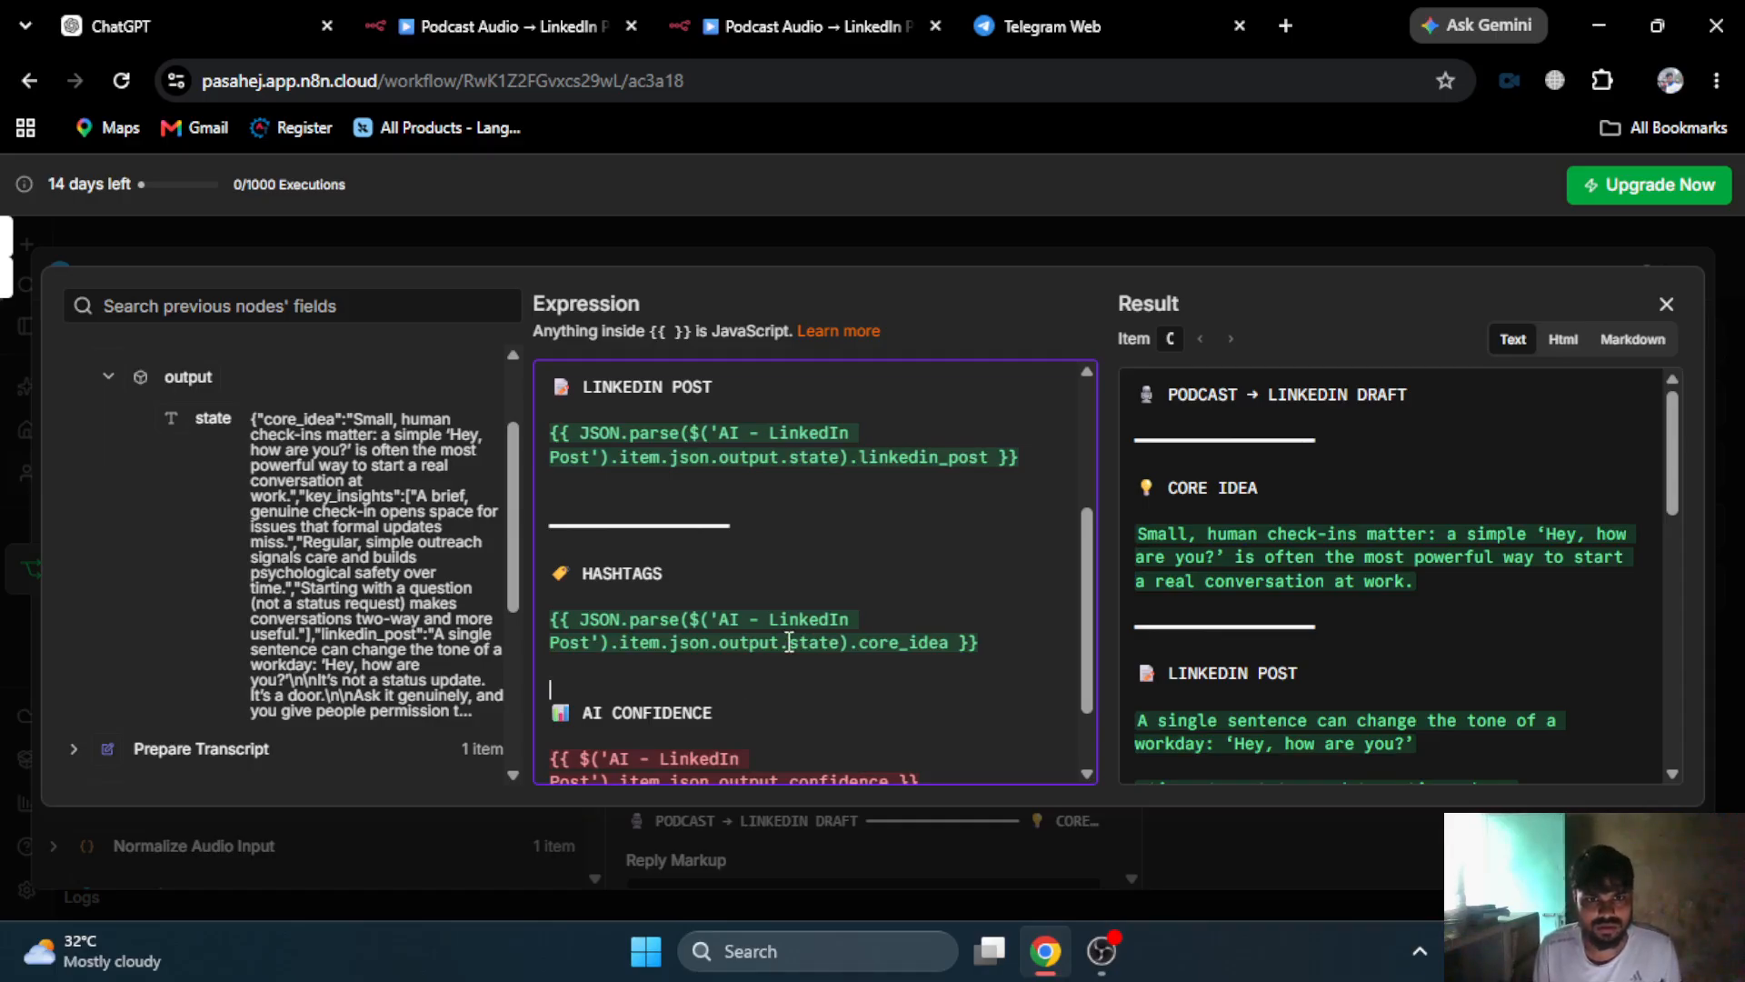
key("ctrl+z")
key("ctrl+z")
key("ctrl+z")
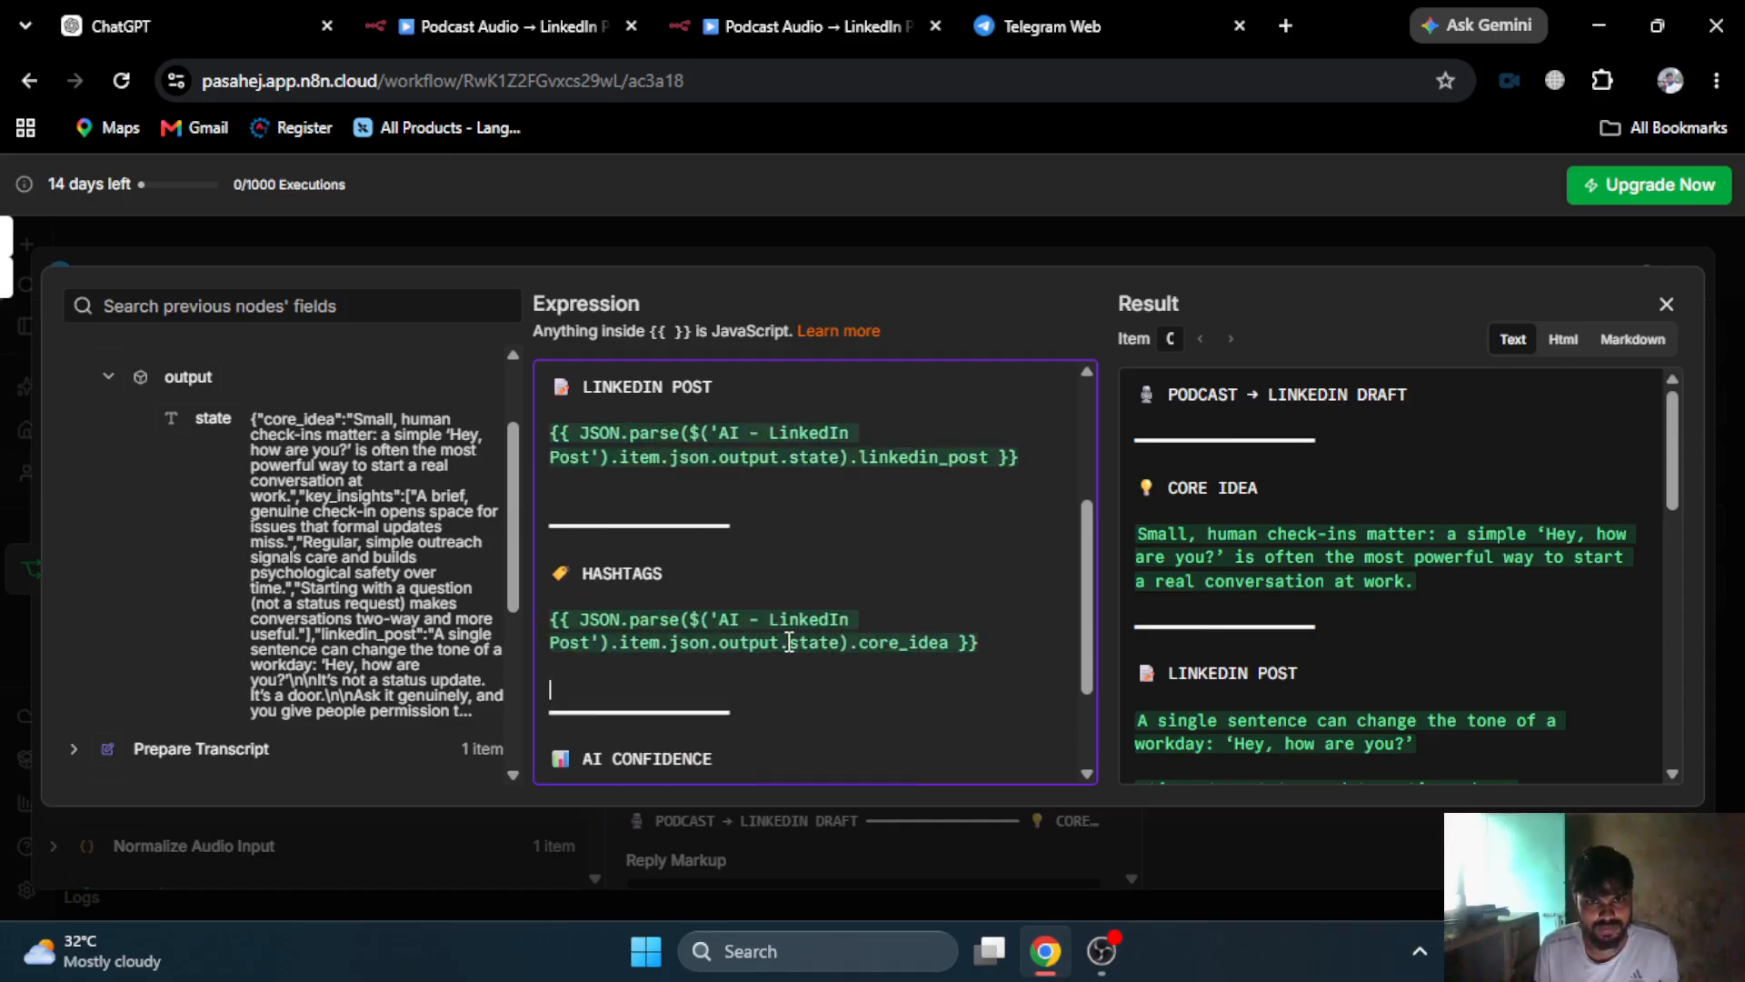
- Edit the HASHTAGS expression, adding JSON.parse before the AI - LinkedIn Post reference and .state) after output
left_click(789, 643)
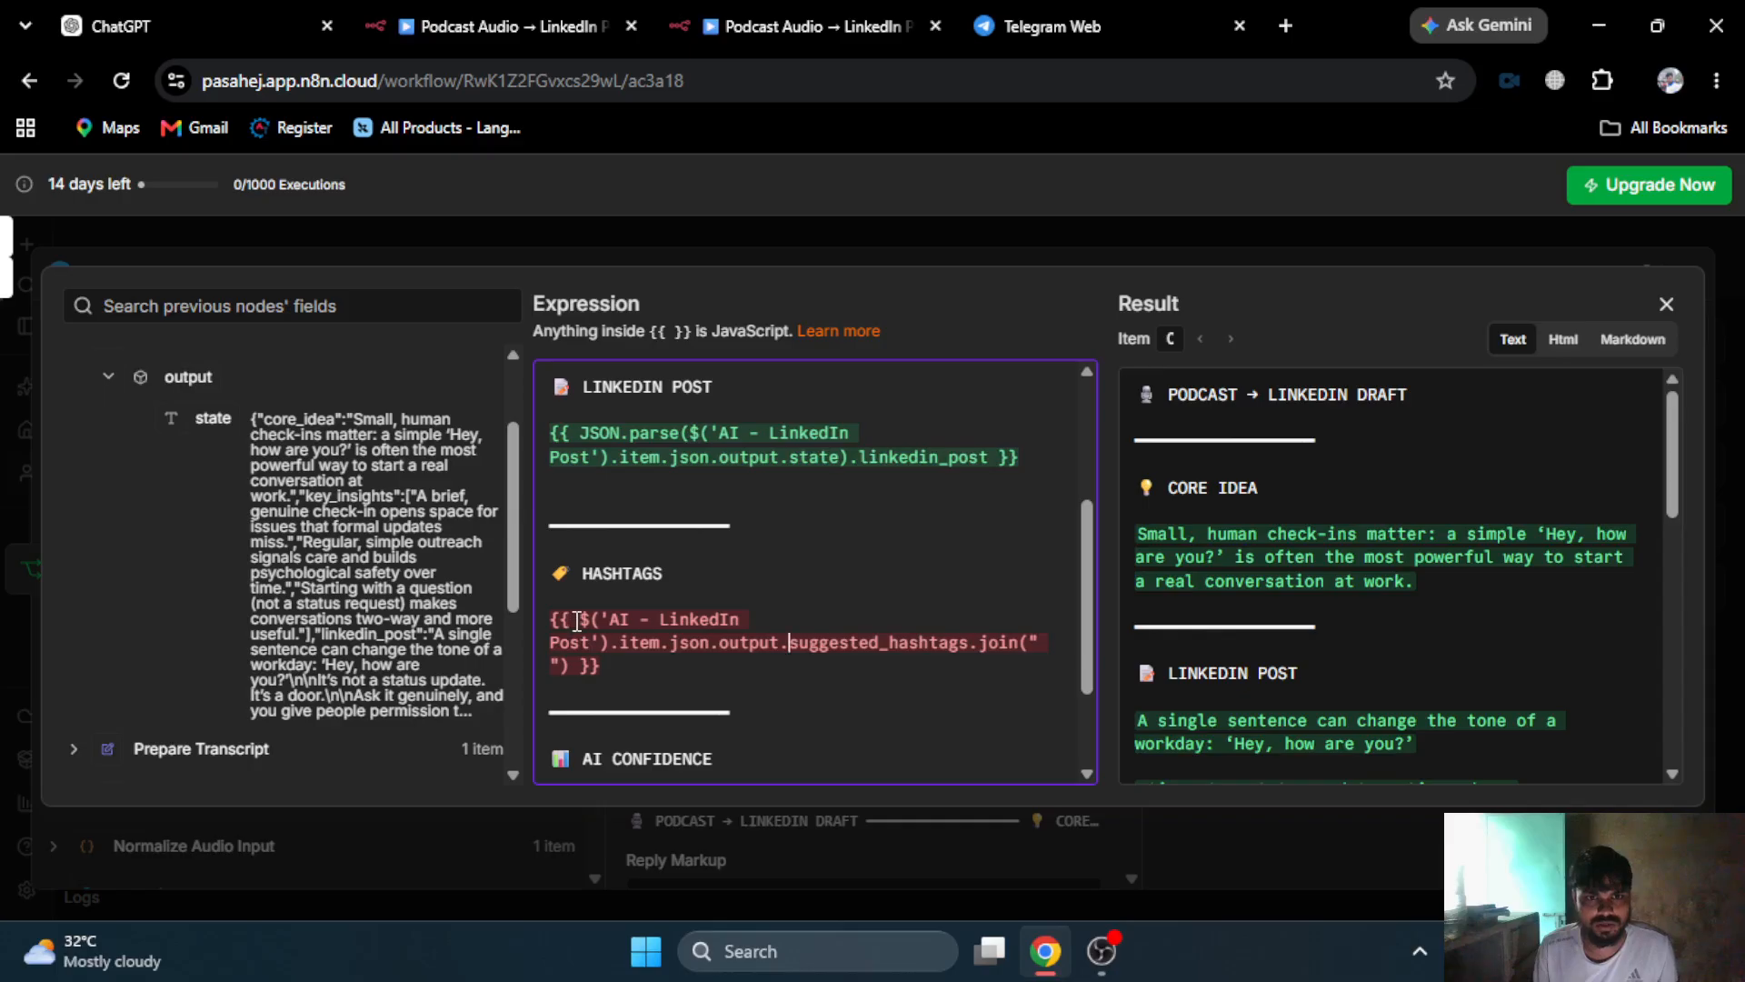
type("JSON.parse")
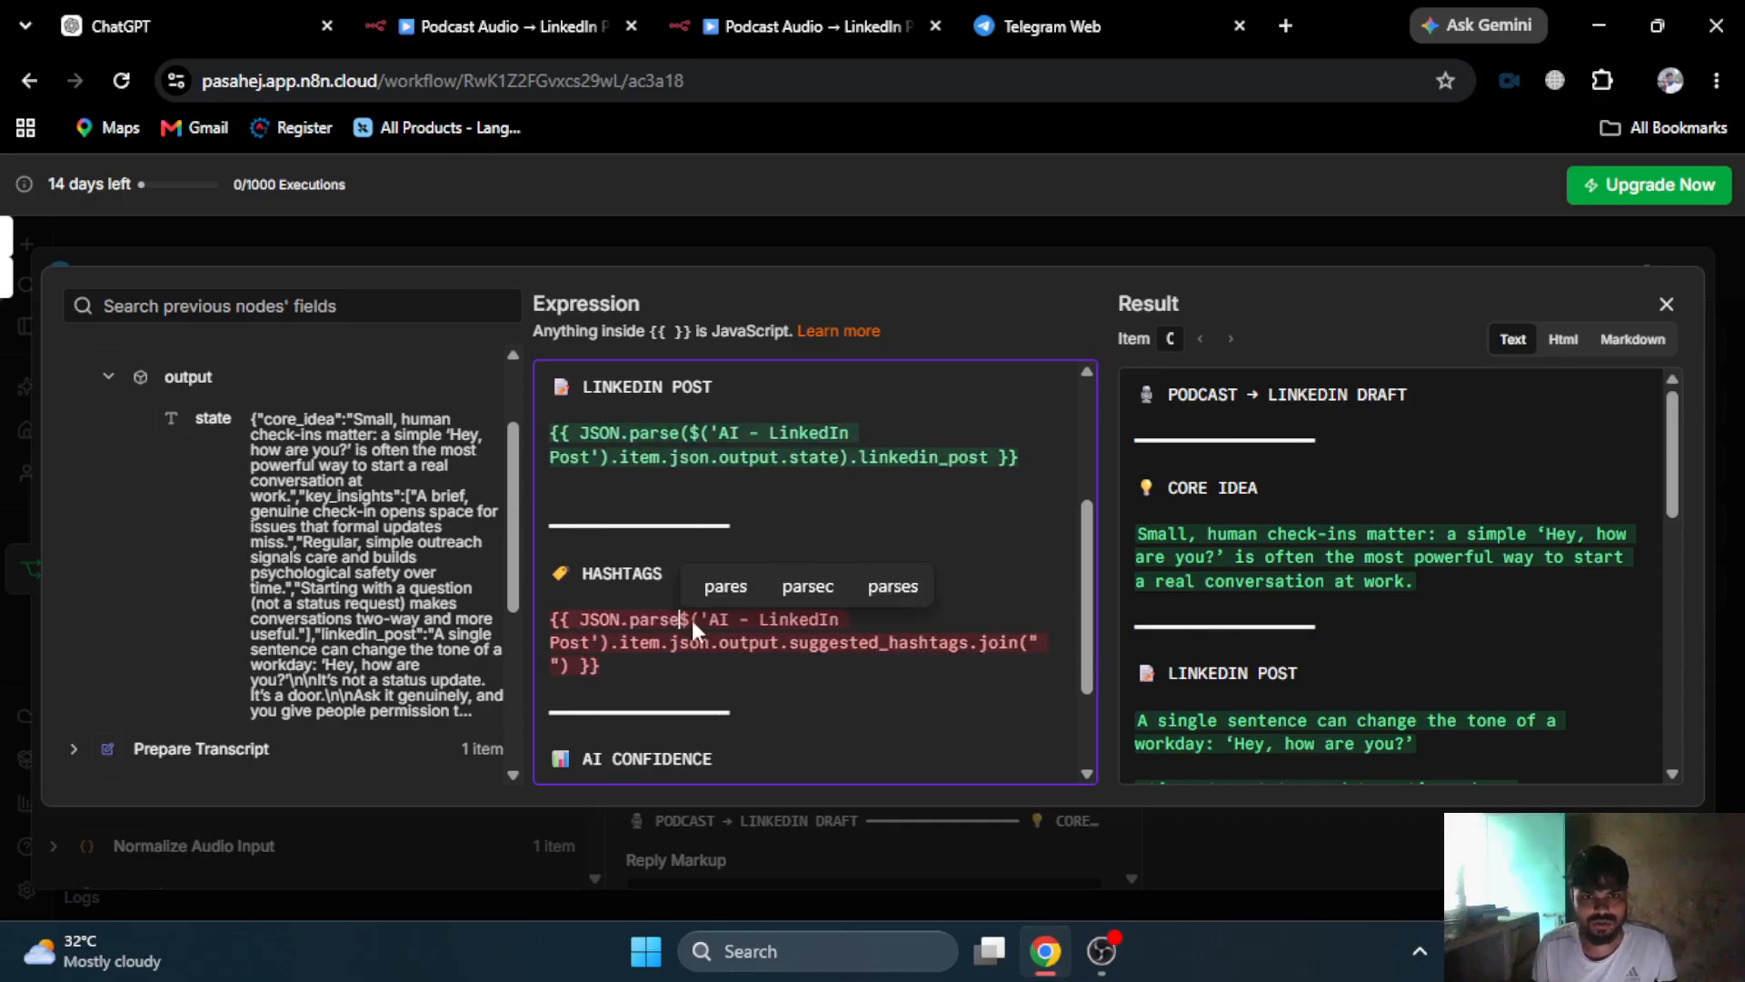
left_click(779, 644)
type(".state")
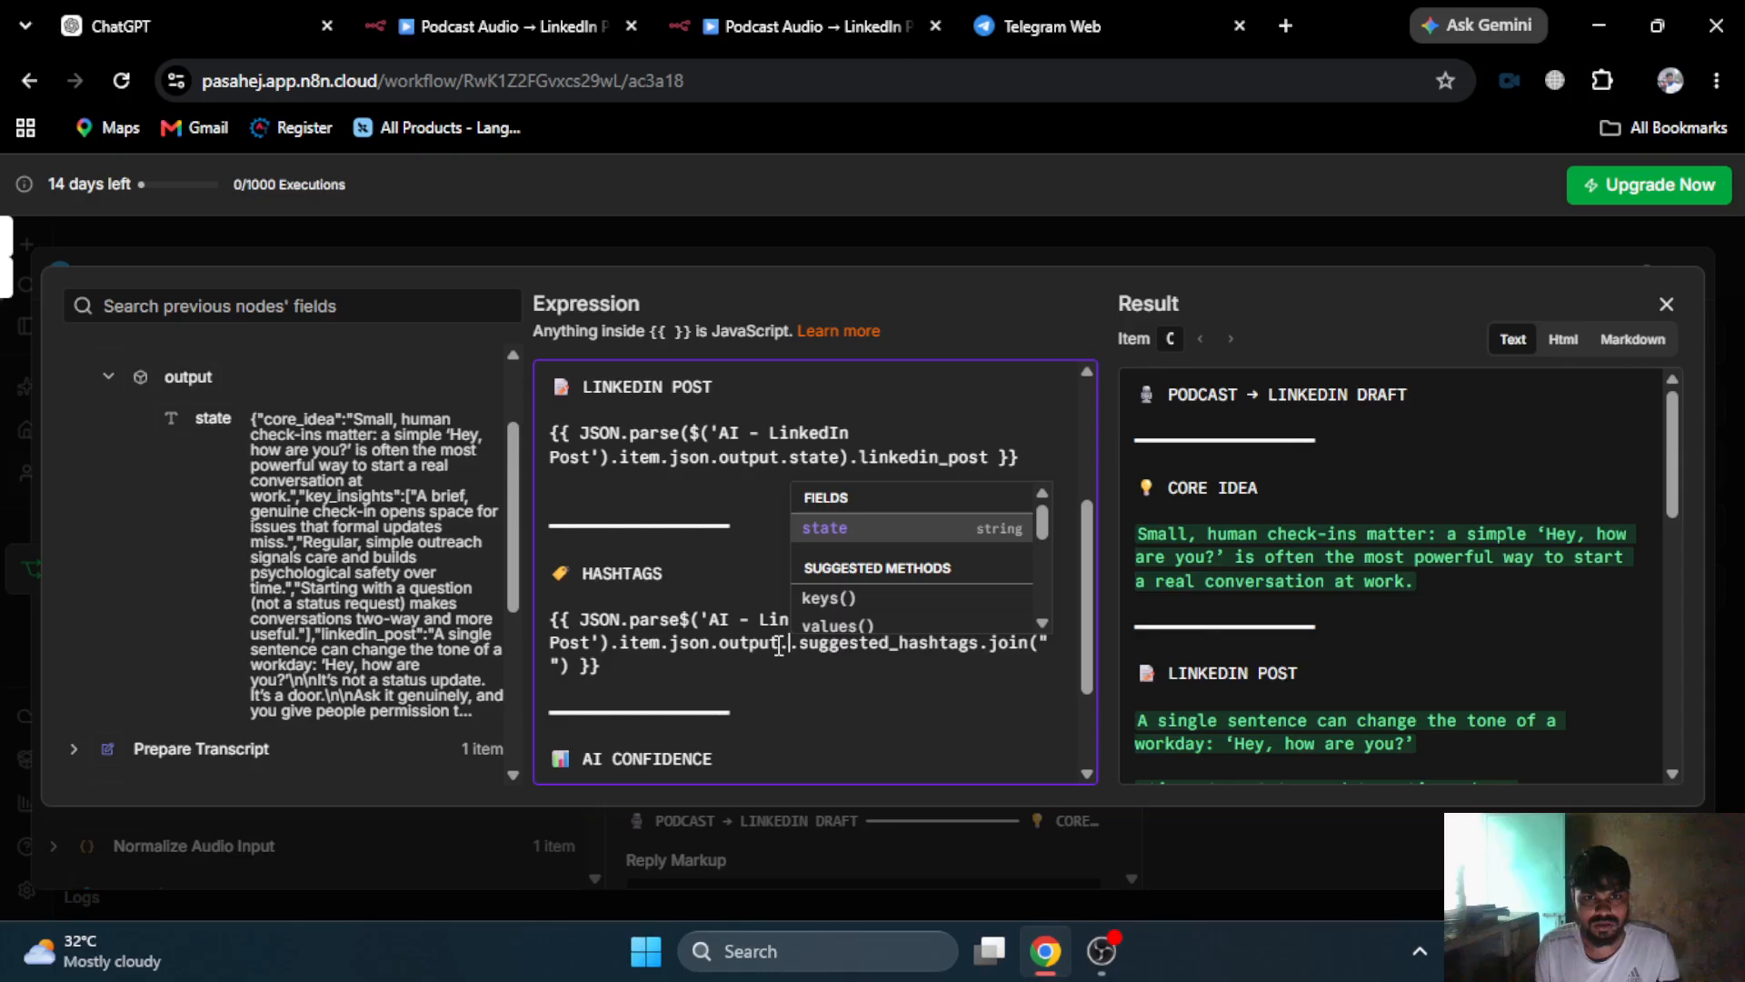
type(")")
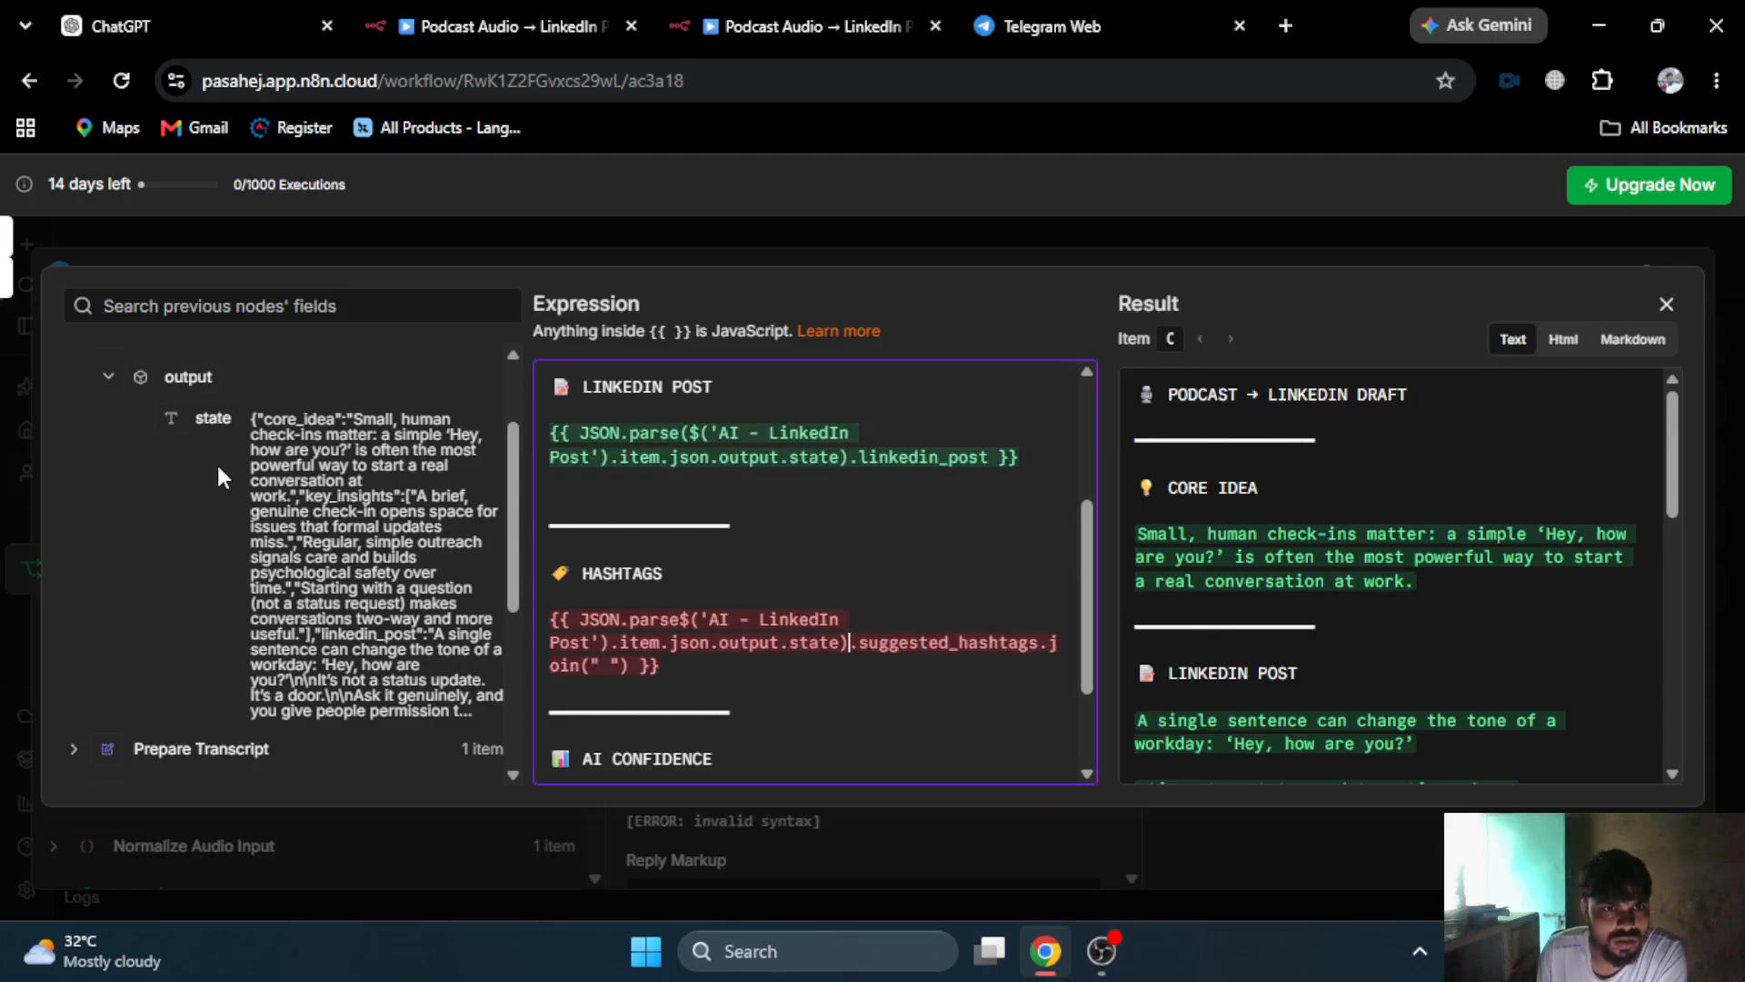
- Examine the AI - LinkedIn Post state field and the HASHTAGS and AI CONFIDENCE sections of the result preview
scroll(236, 510, "down", 3)
scroll(283, 558, "up", 3)
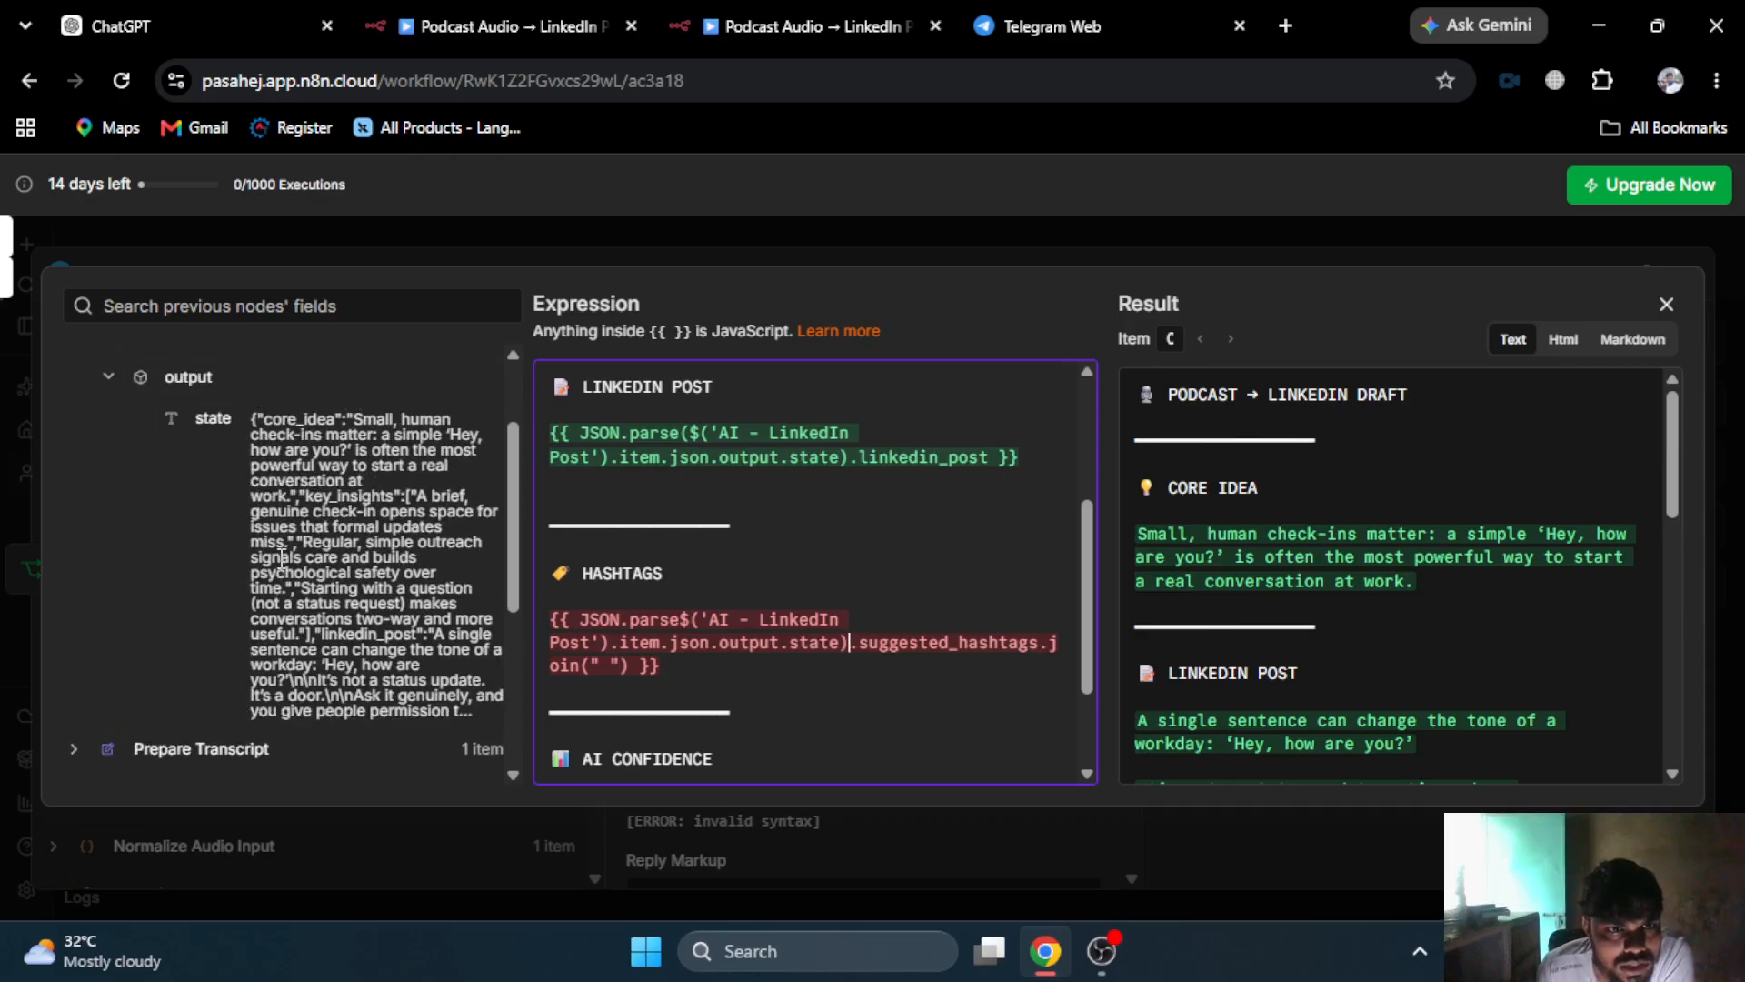
scroll(283, 558, "down", 3)
scroll(283, 558, "up", 5)
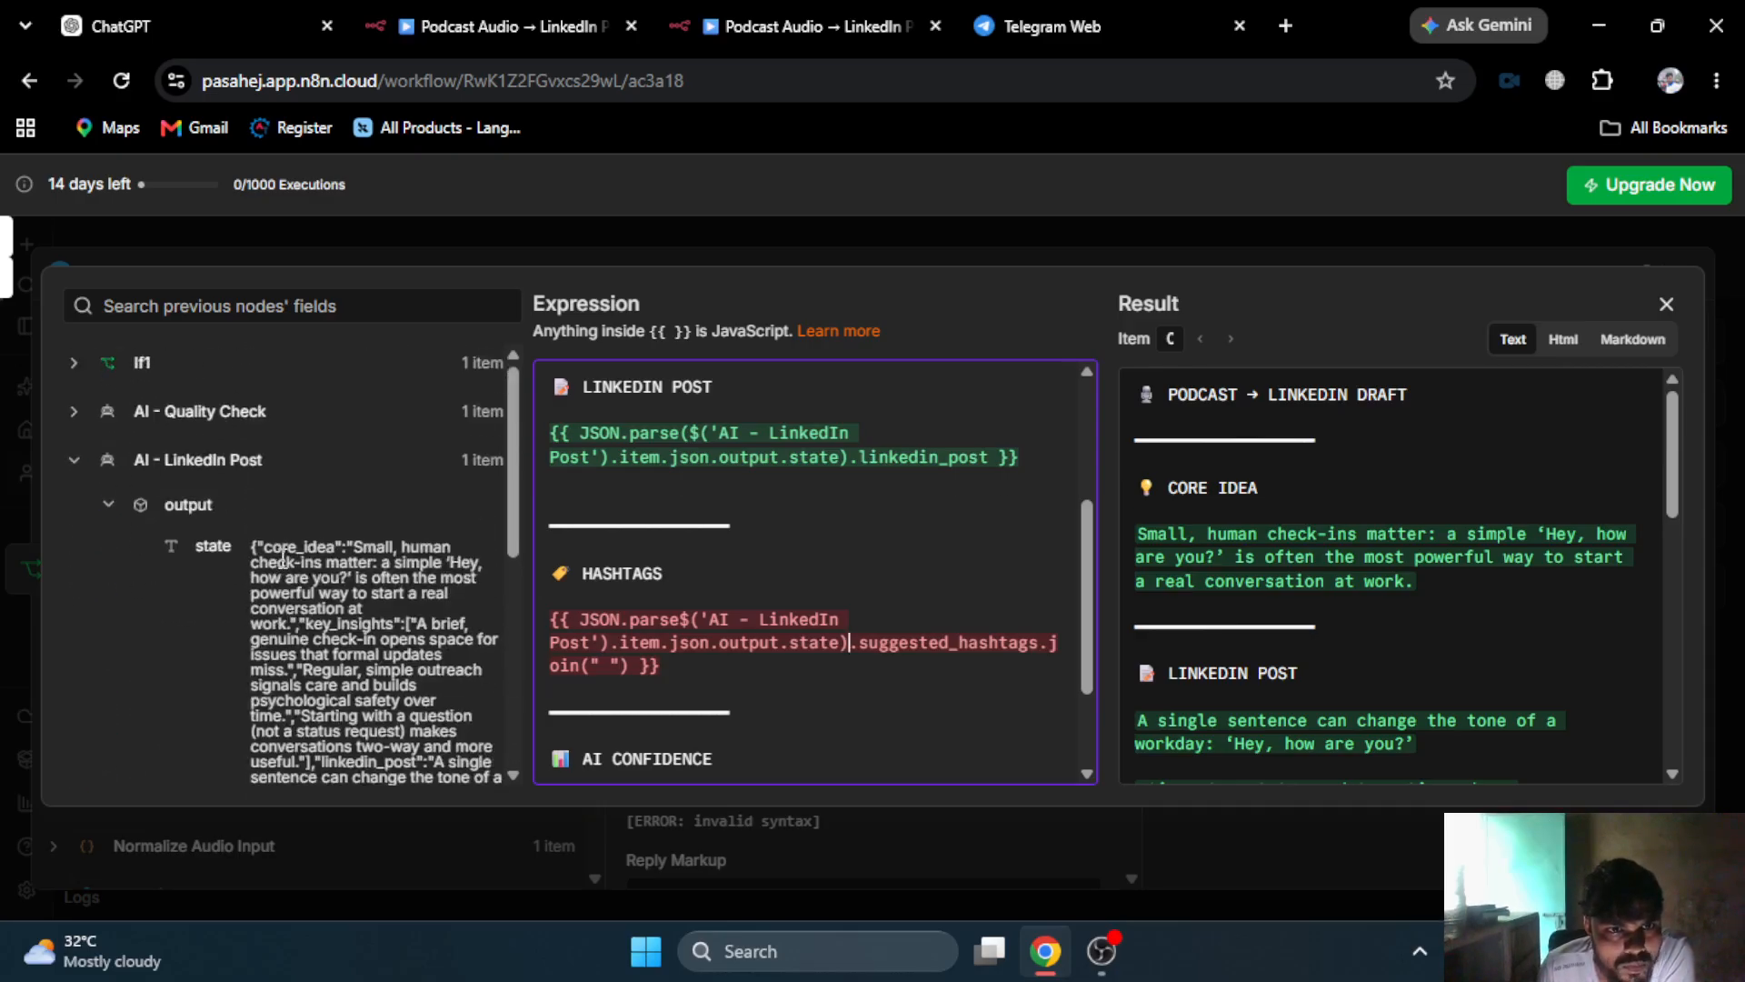
scroll(1464, 636, "down", 10)
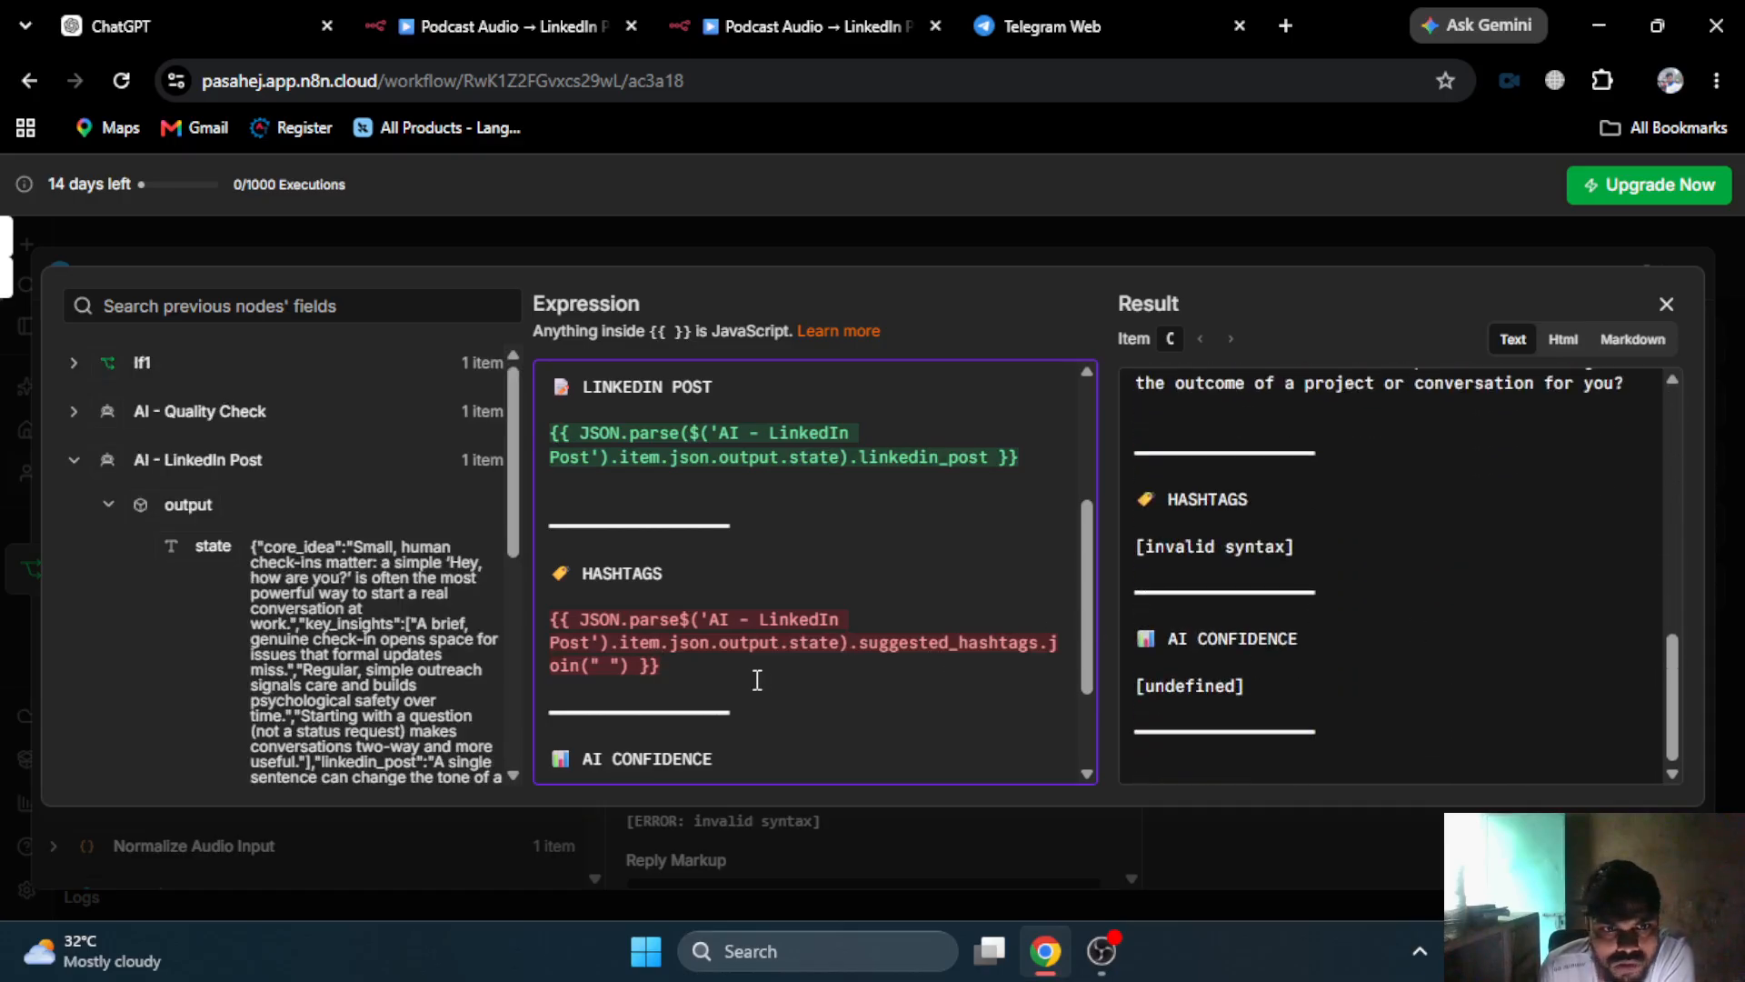
scroll(364, 546, "down", 4)
scroll(503, 365, "up", 3)
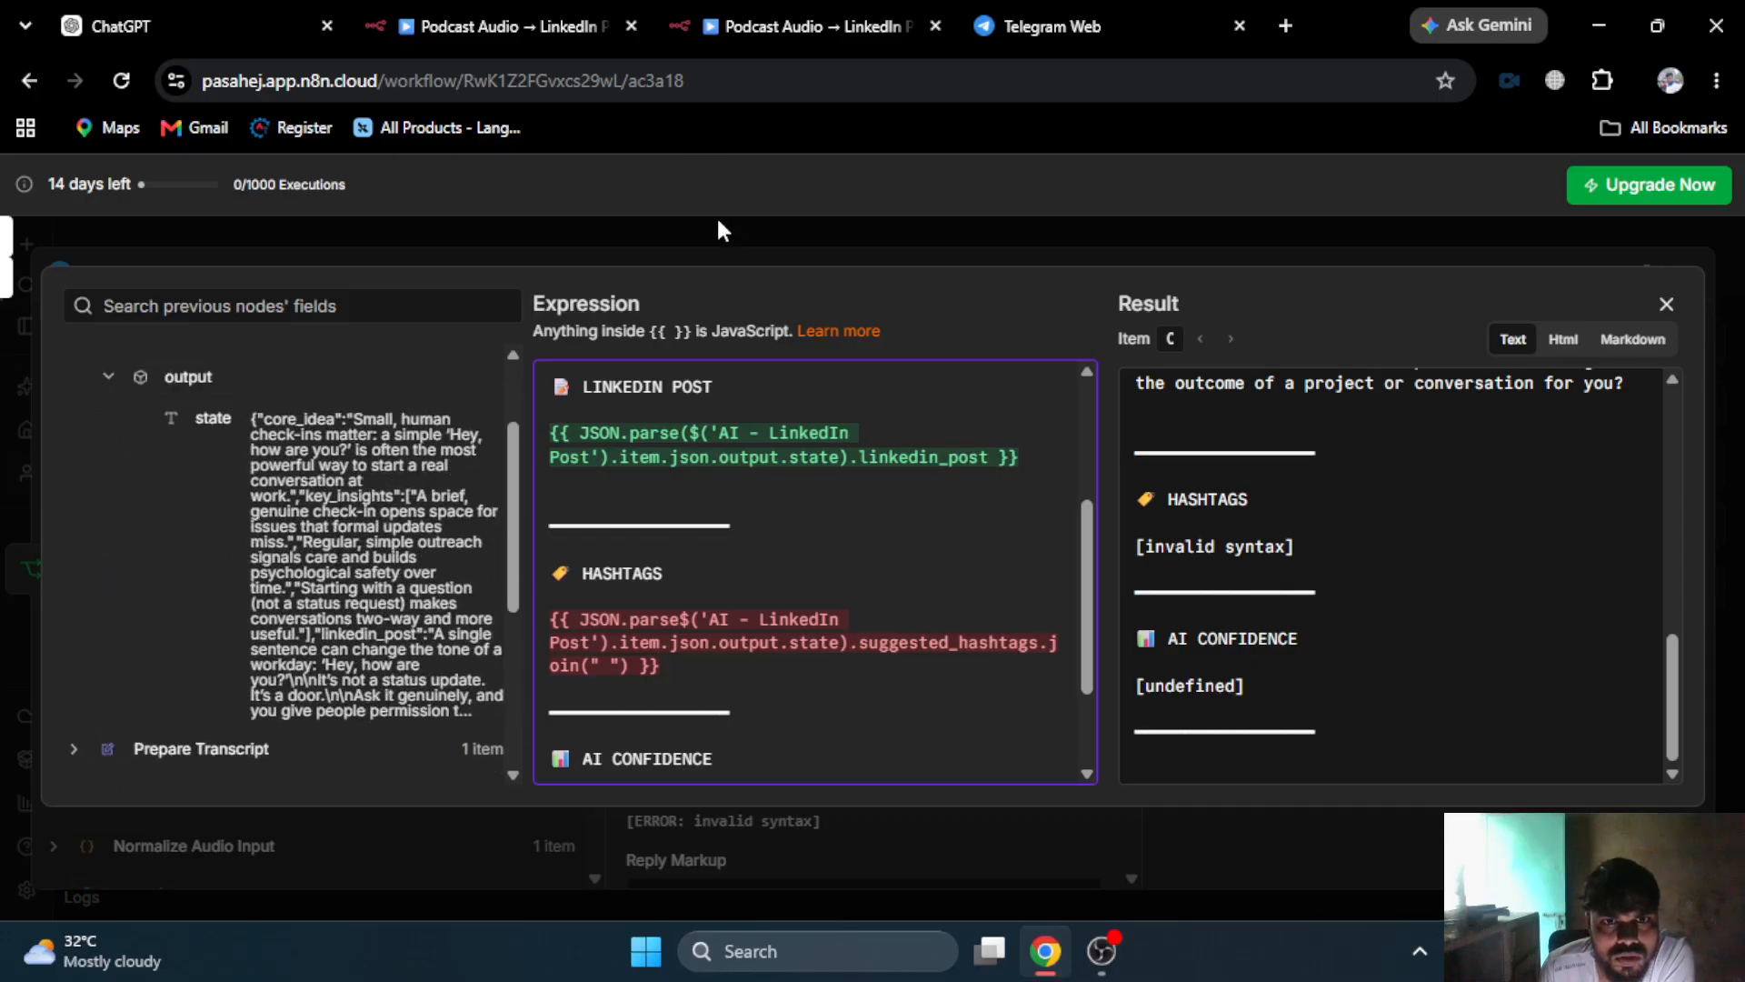
- Close the Send a text message node's editor and move the node slightly farther from If1 on the canvas
left_click(718, 246)
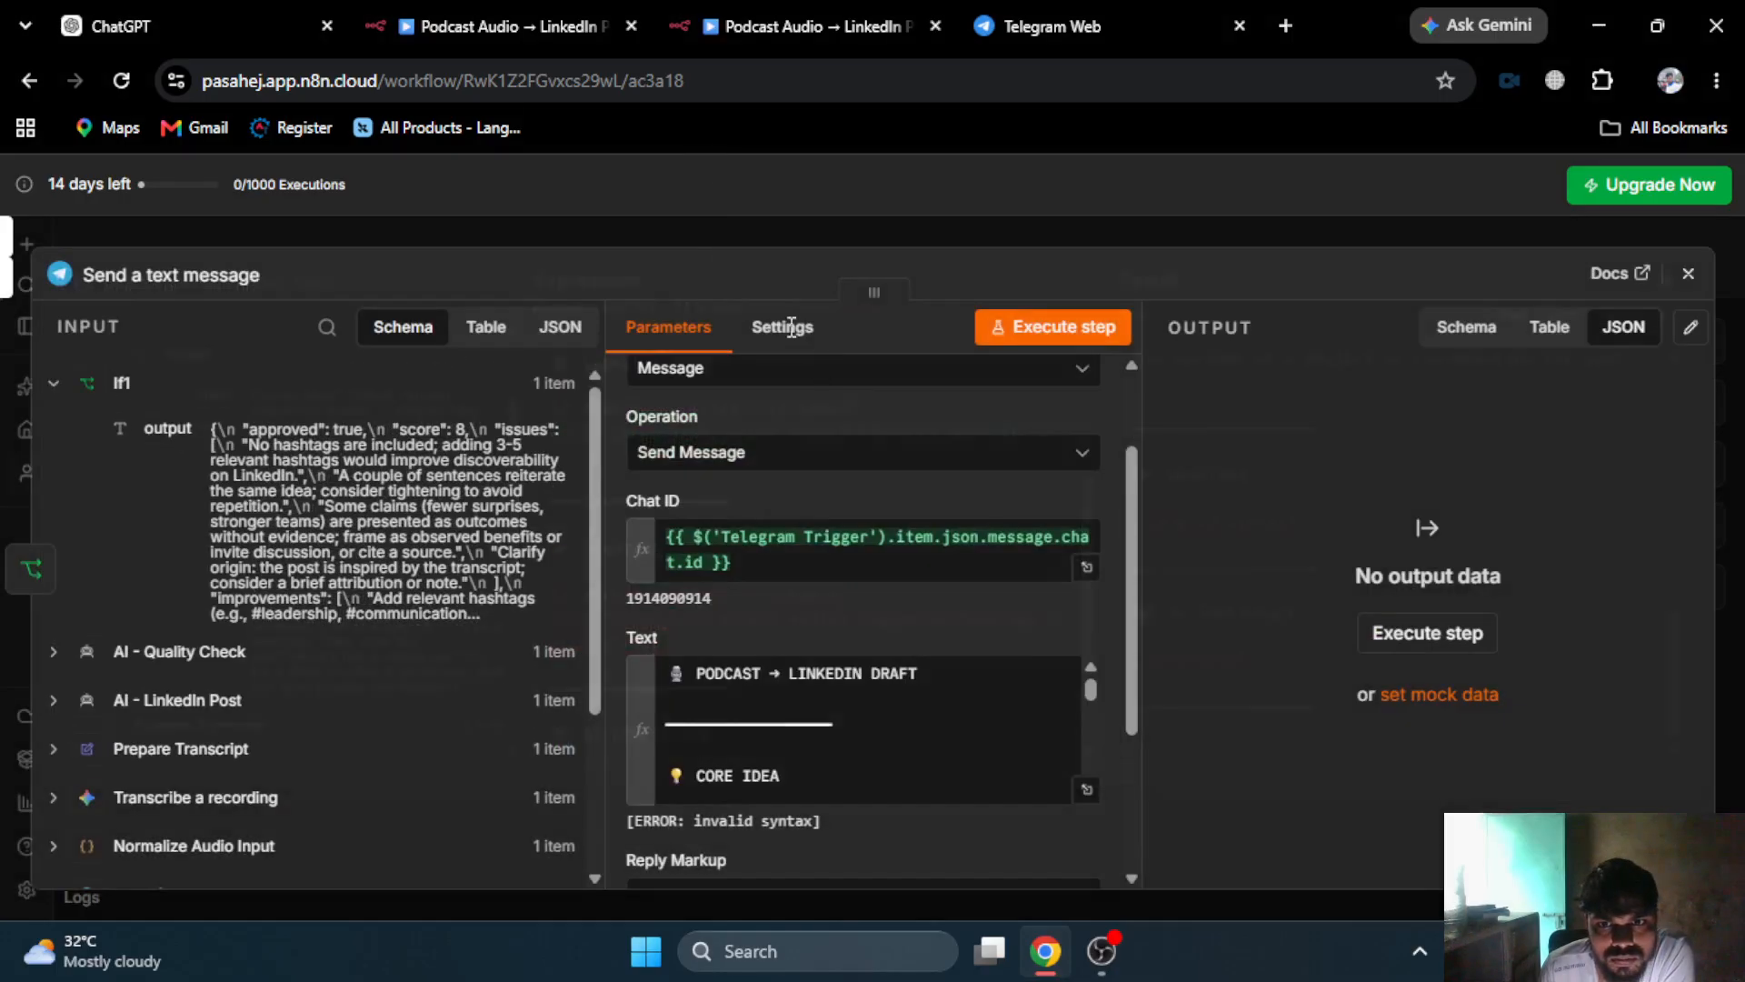
left_click(861, 221)
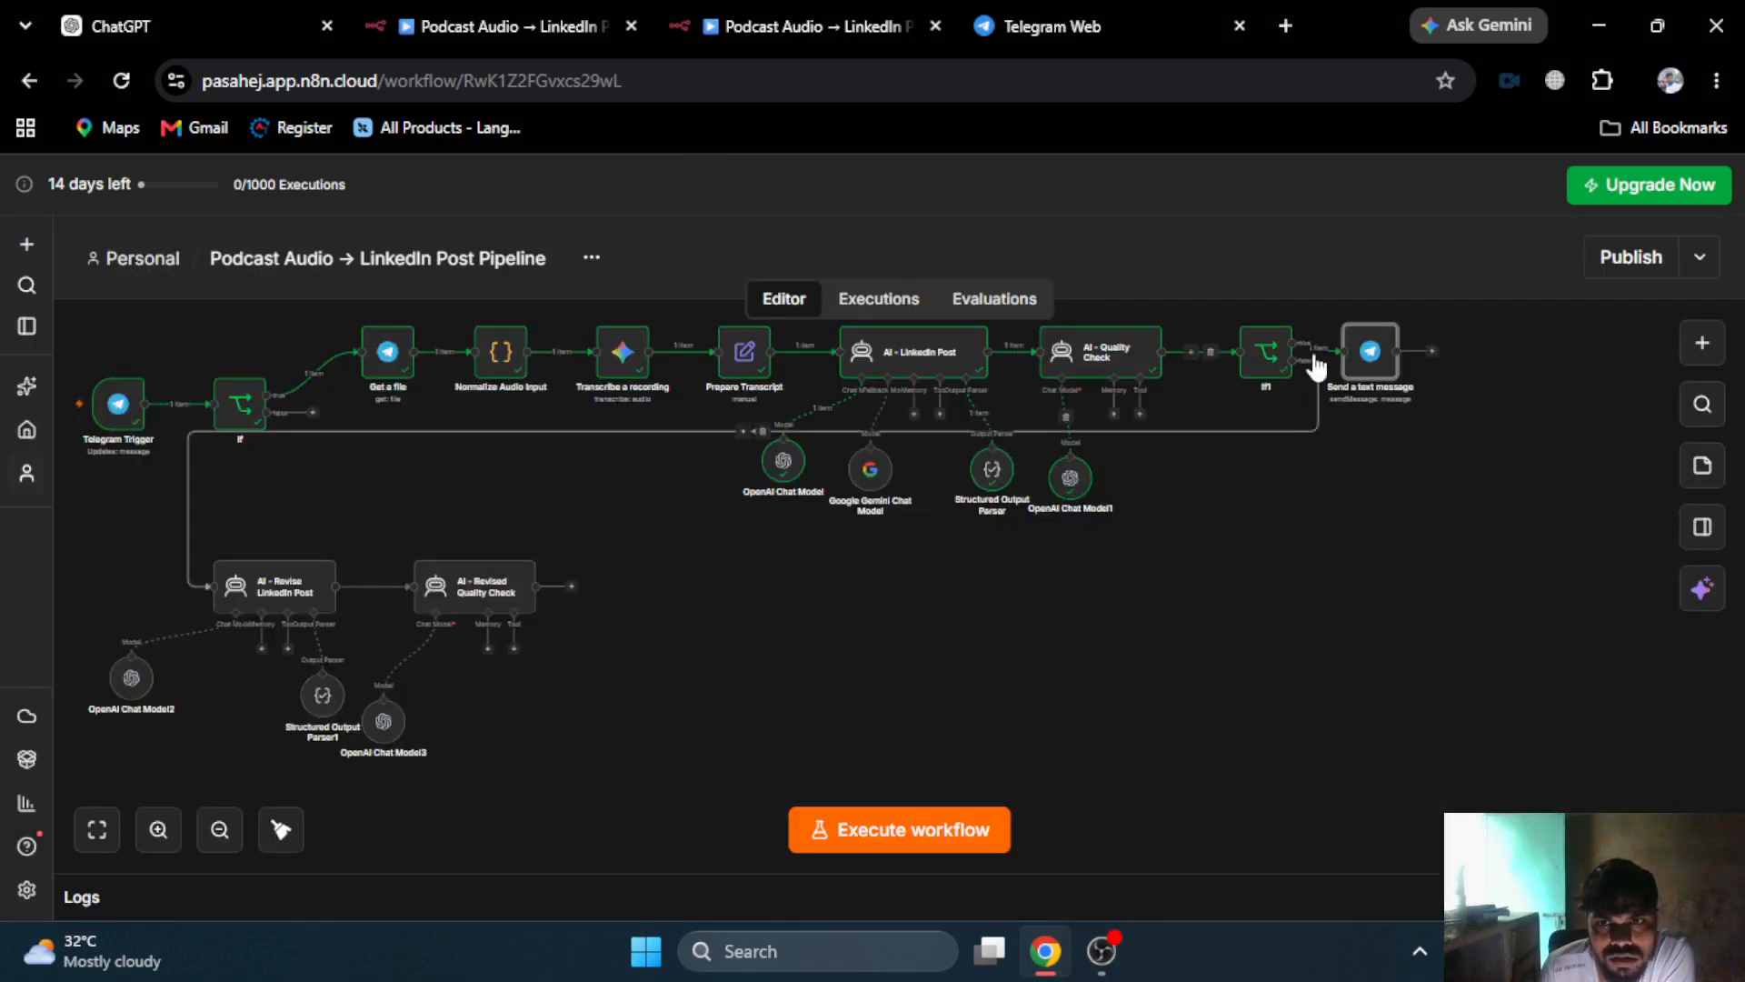
left_click_drag(1375, 366, 1403, 408)
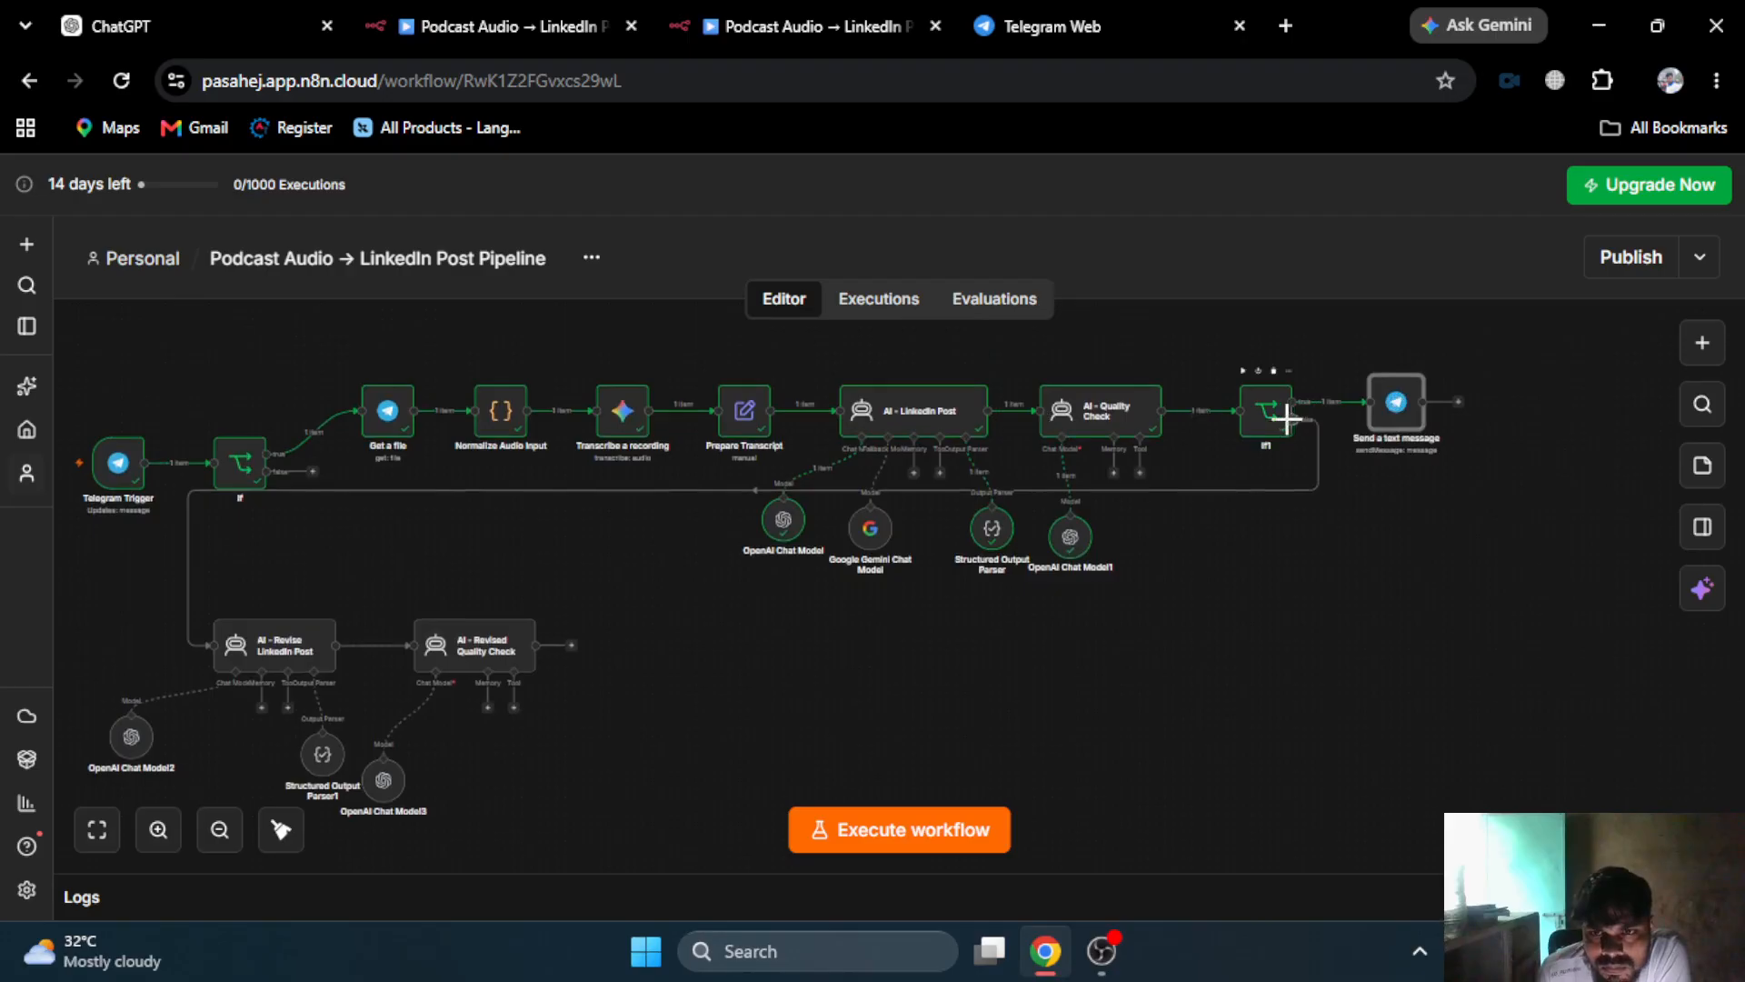
- Copy the key name suggested_hashtags from the AI - LinkedIn Post node's JSON output
double_click(903, 405)
scroll(1365, 691, "down", 8)
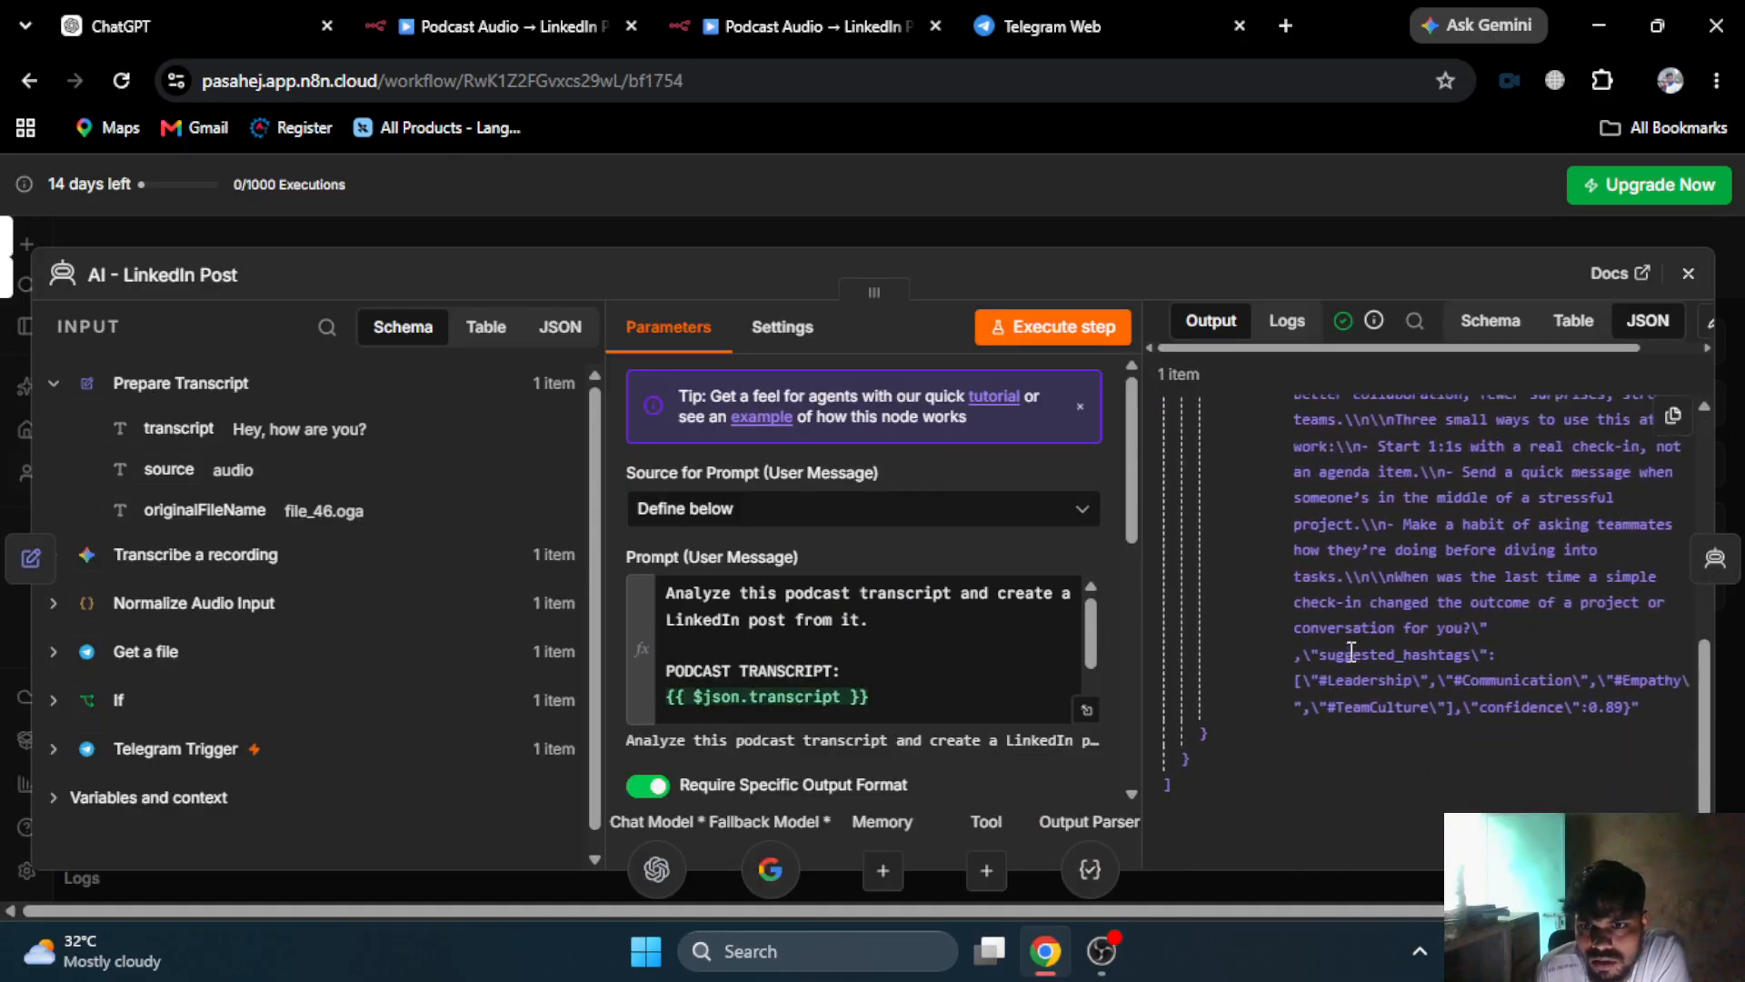
double_click(1419, 648)
key("ctrl+c")
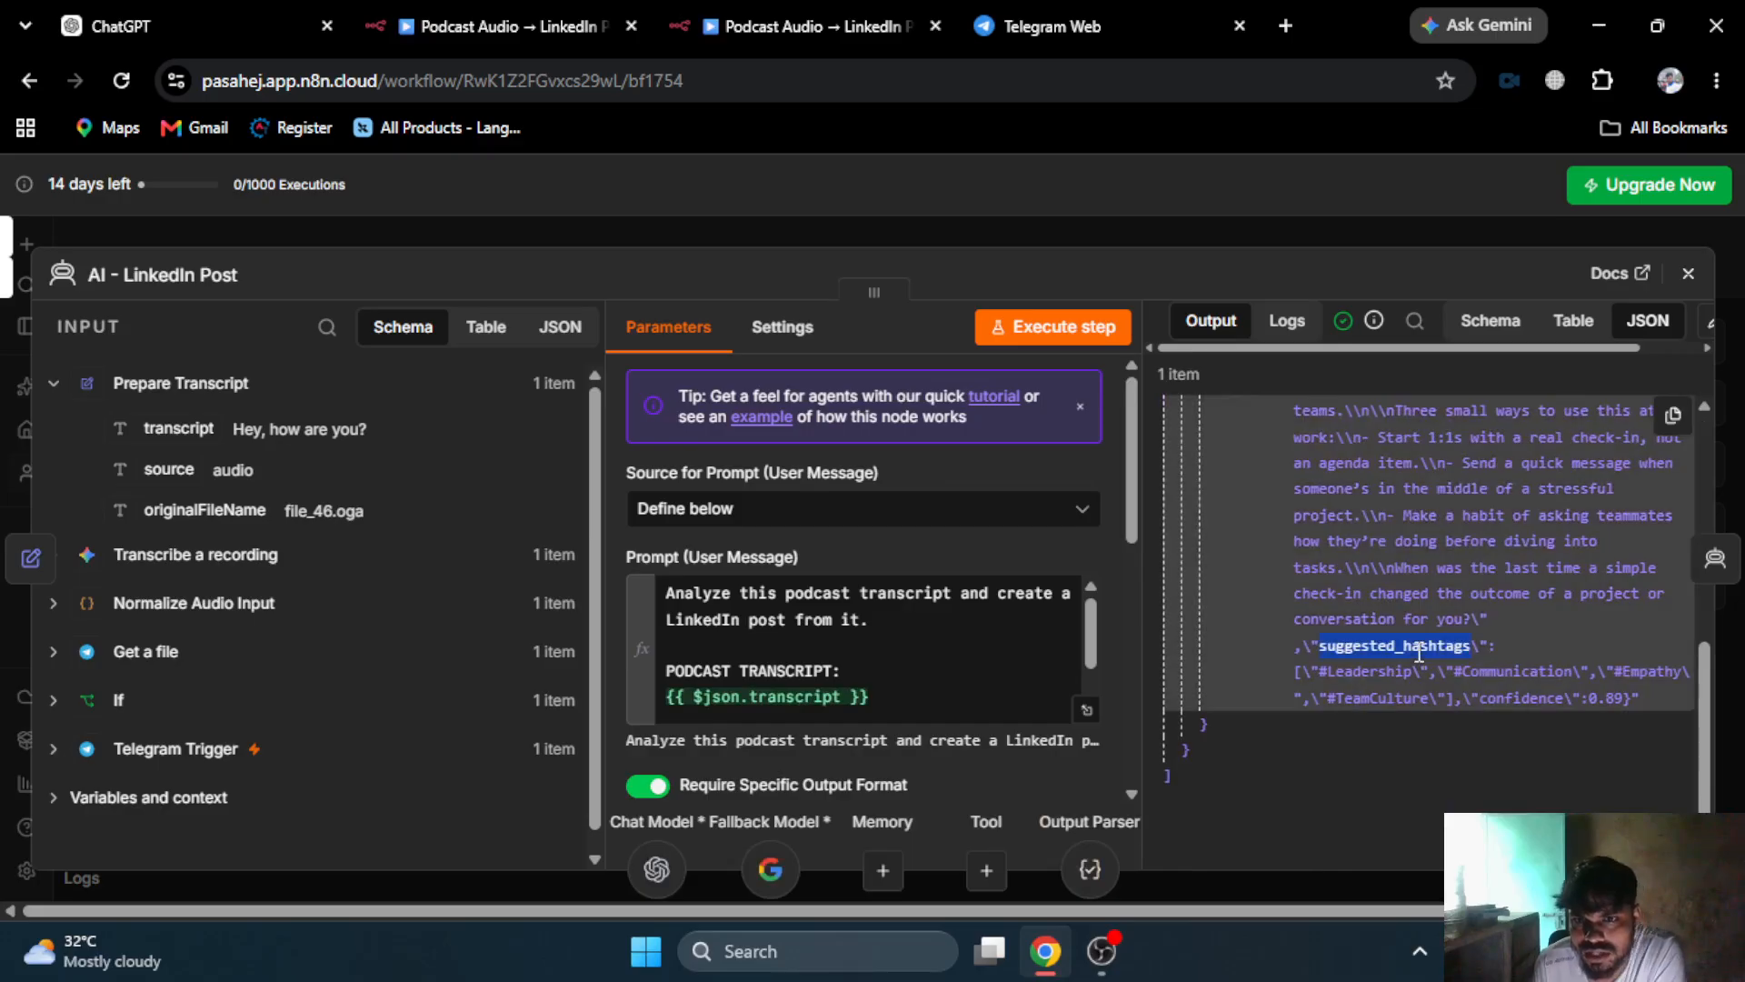
- Reopen the Send a text message node's Text expression and paste suggested_hashtags over the key in the HASHTAGS expression
left_click(1262, 229)
left_click(1397, 407)
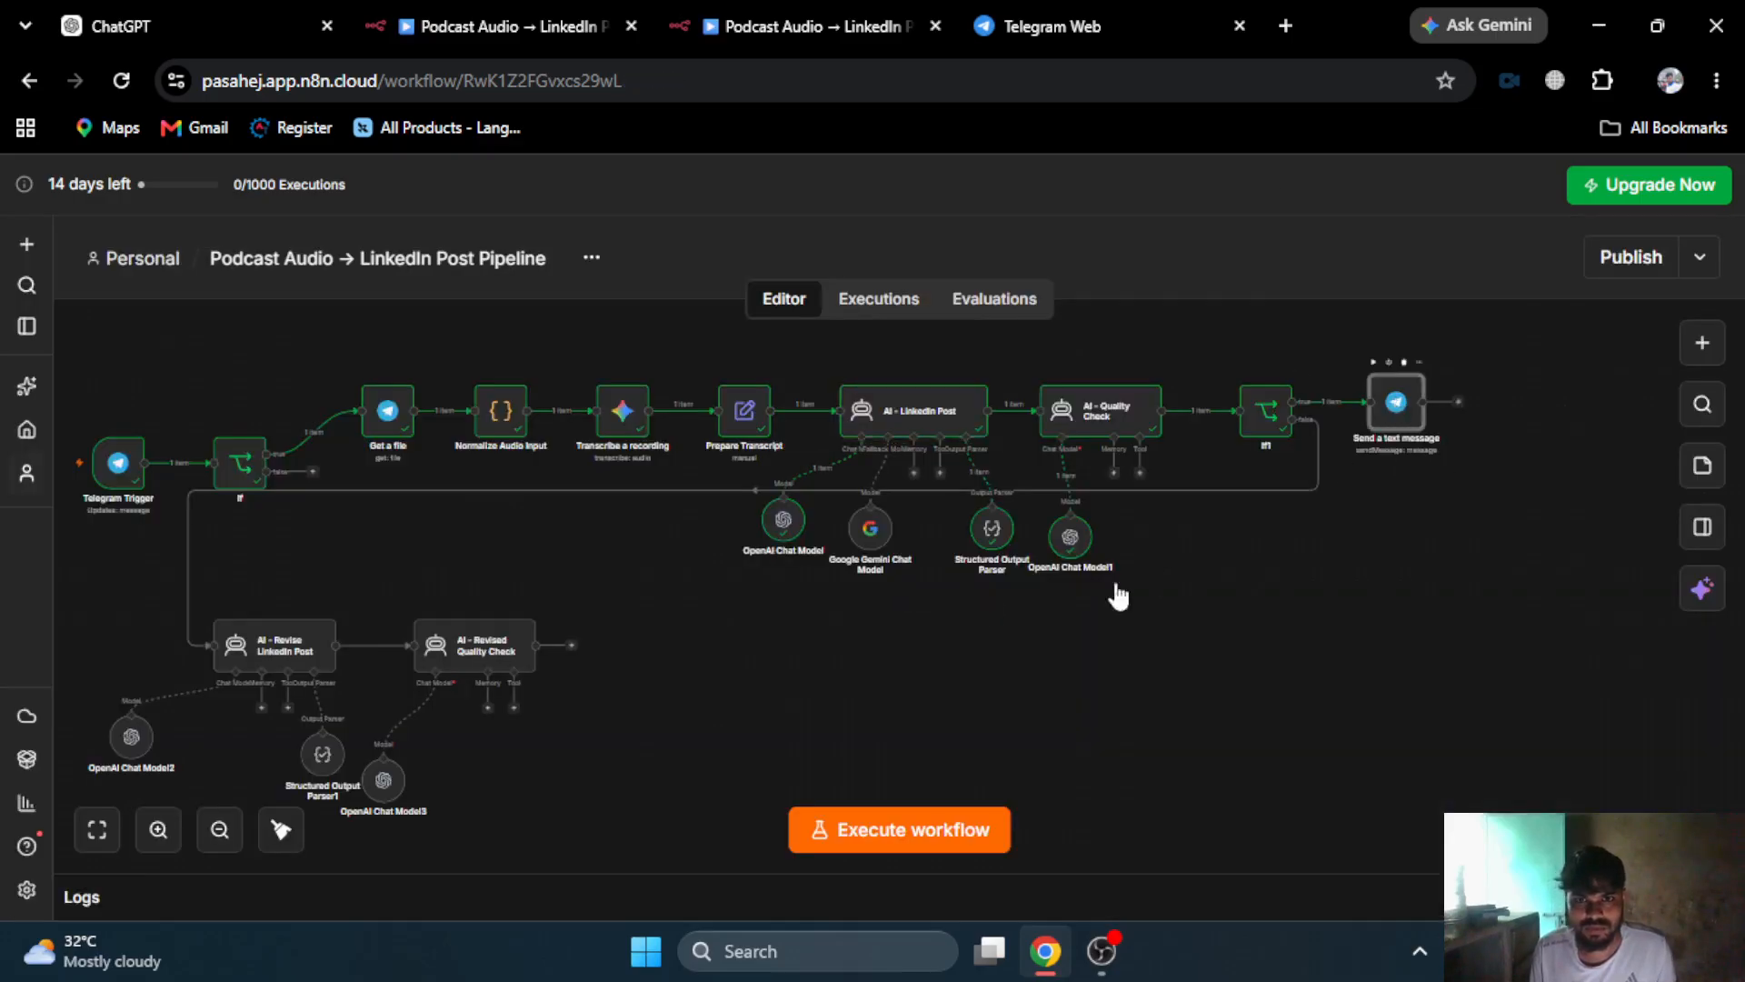
key("Return")
scroll(1027, 725, "down", 3)
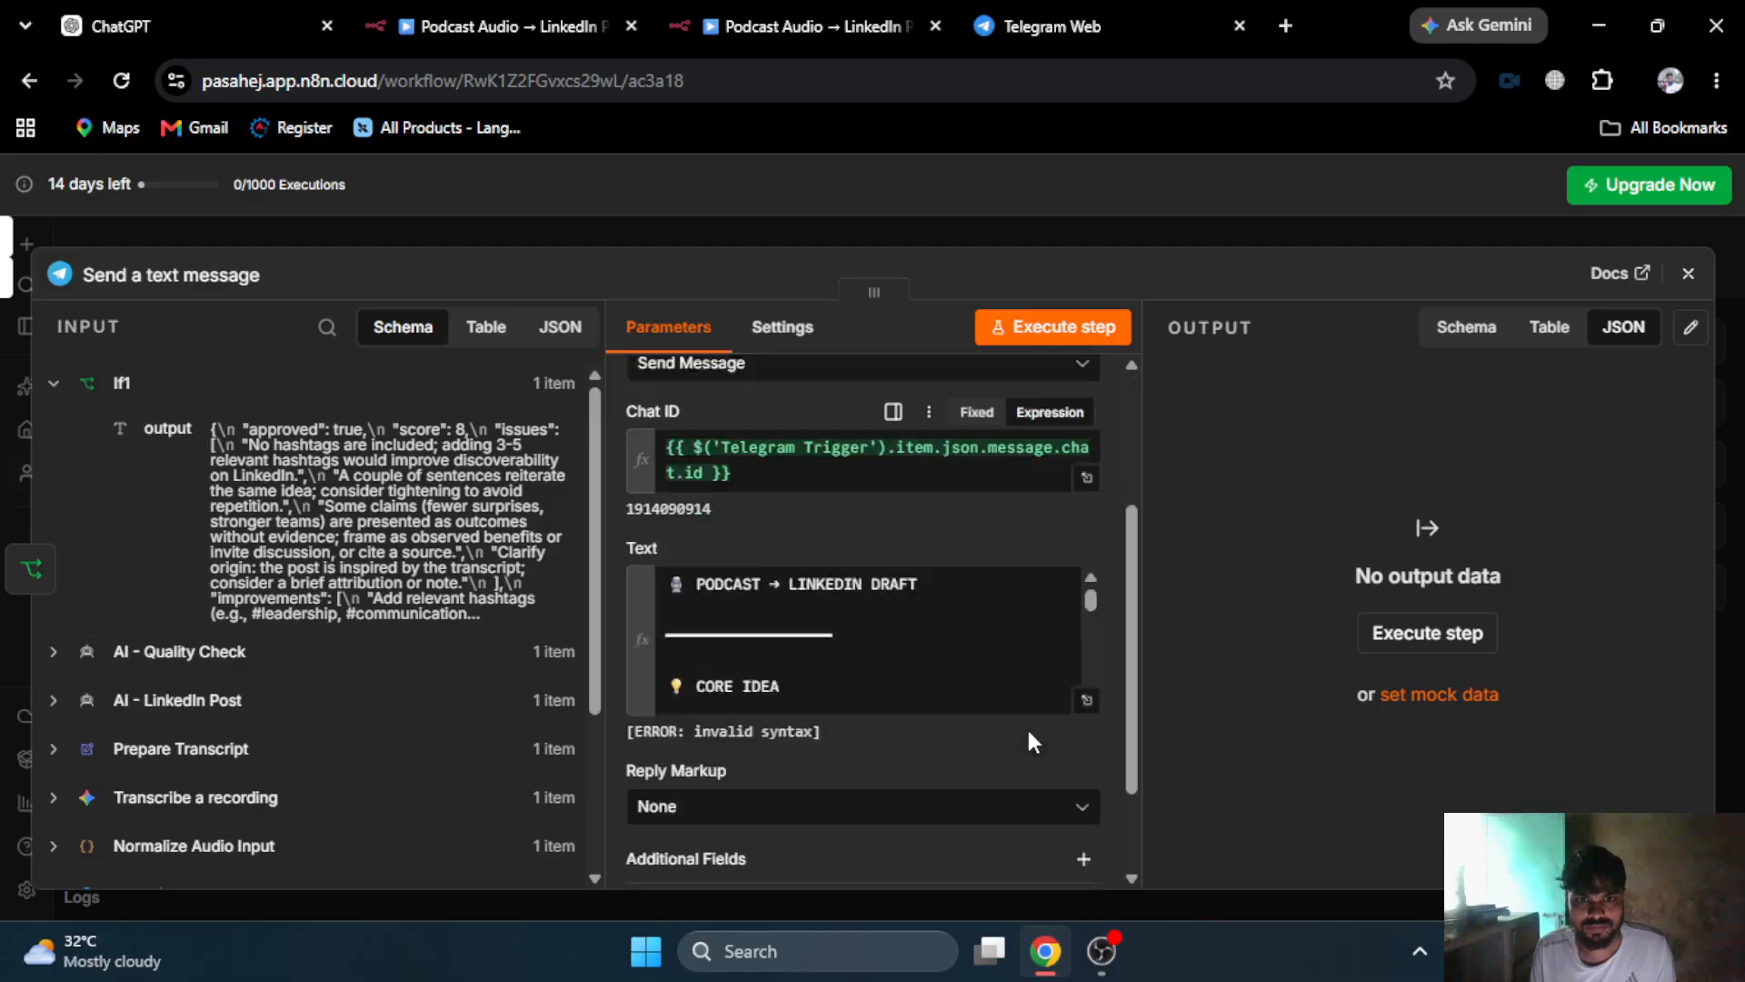
left_click(1087, 661)
scroll(794, 600, "down", 5)
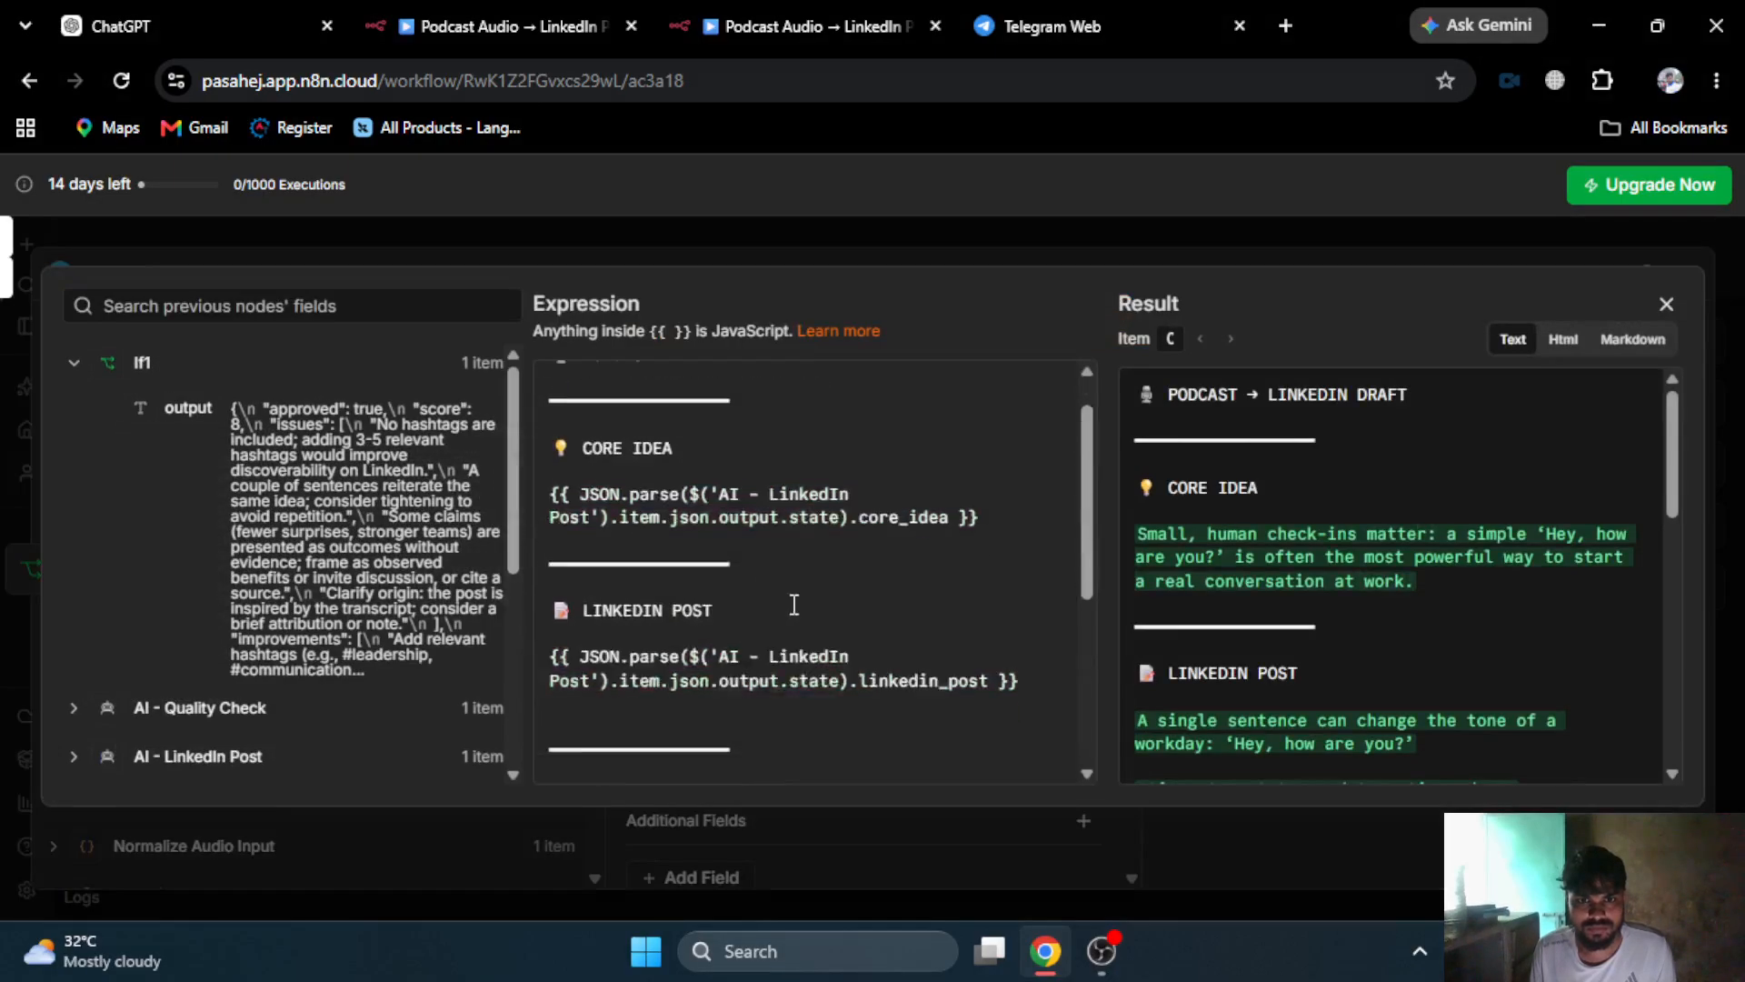
scroll(794, 600, "down", 2)
double_click(972, 516)
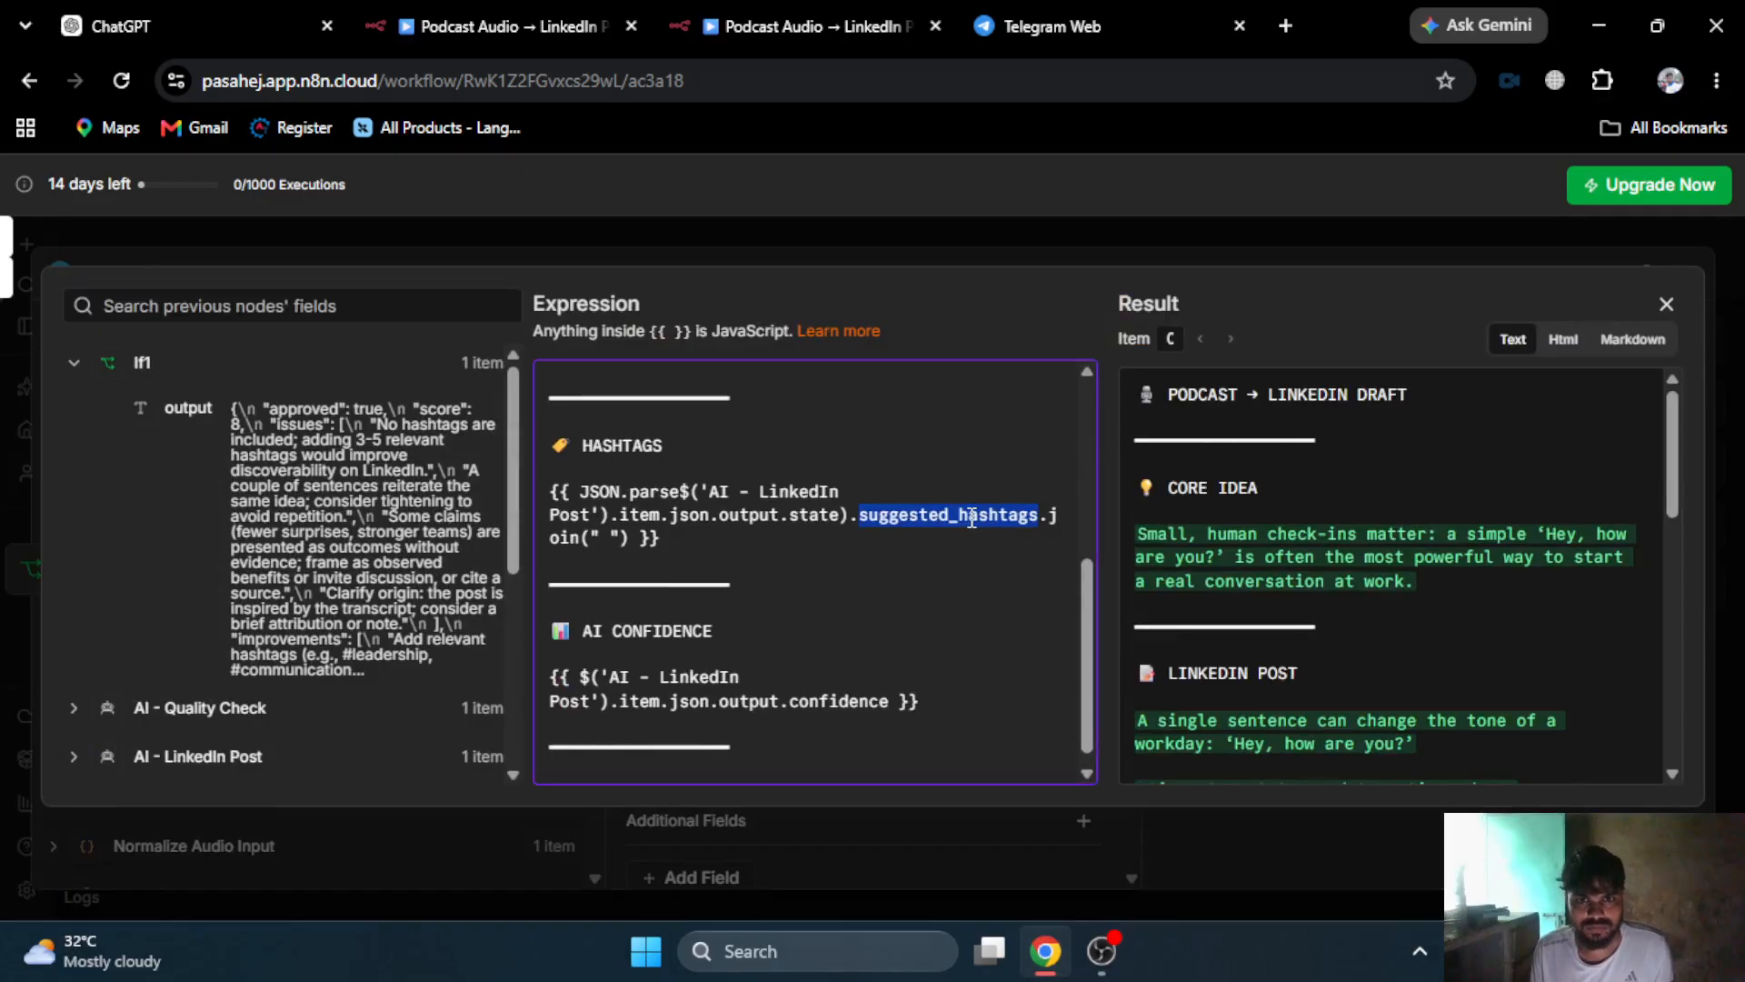
key("ctrl+v")
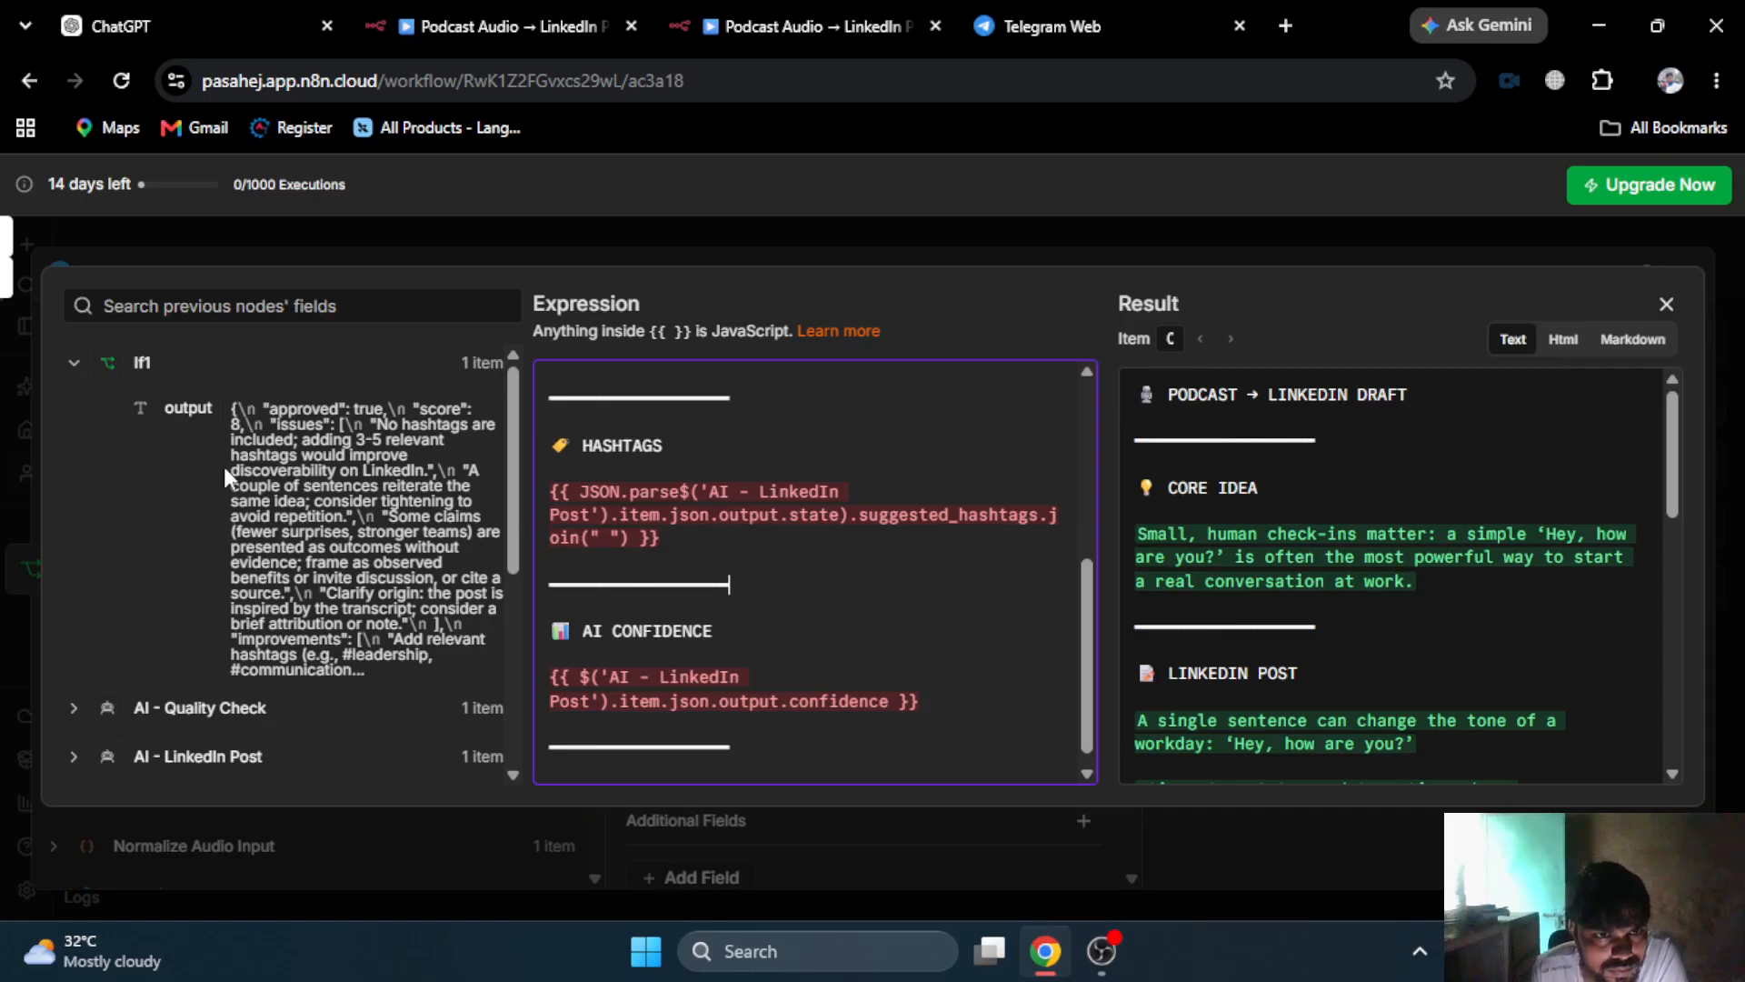
- Add the missing opening parenthesis after JSON.parse in the HASHTAGS expression
scroll(239, 485, "down", 5)
scroll(234, 493, "up", 3)
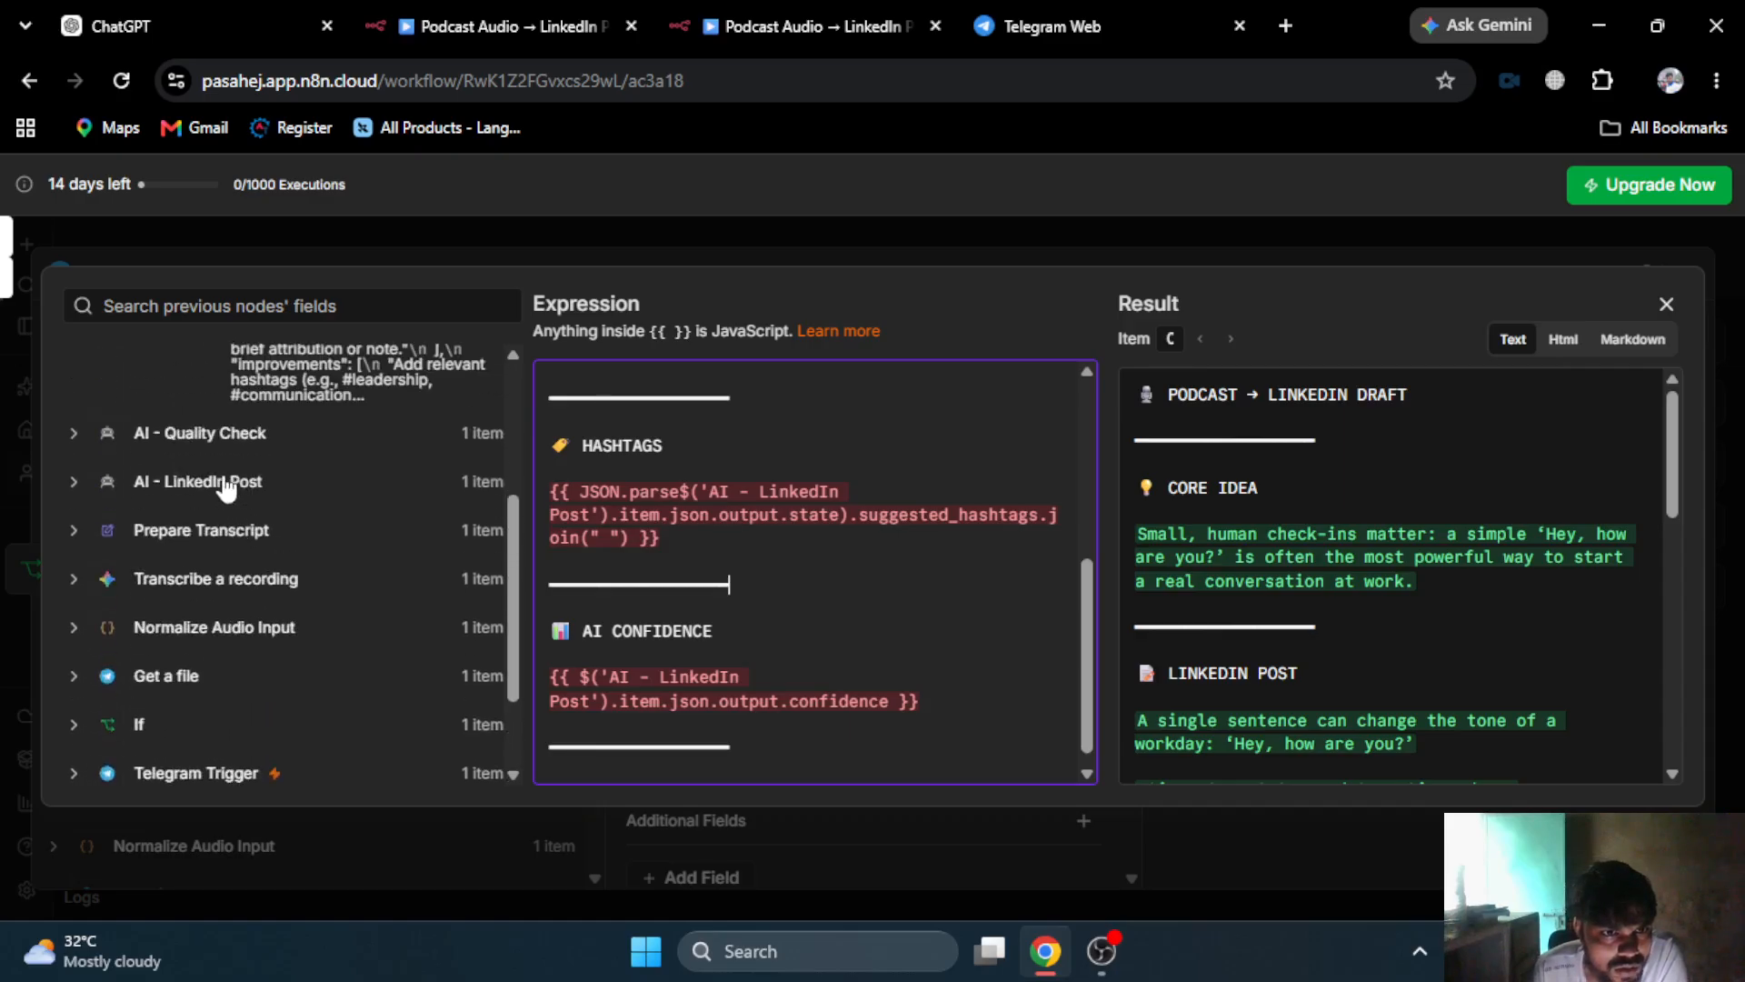
left_click(226, 478)
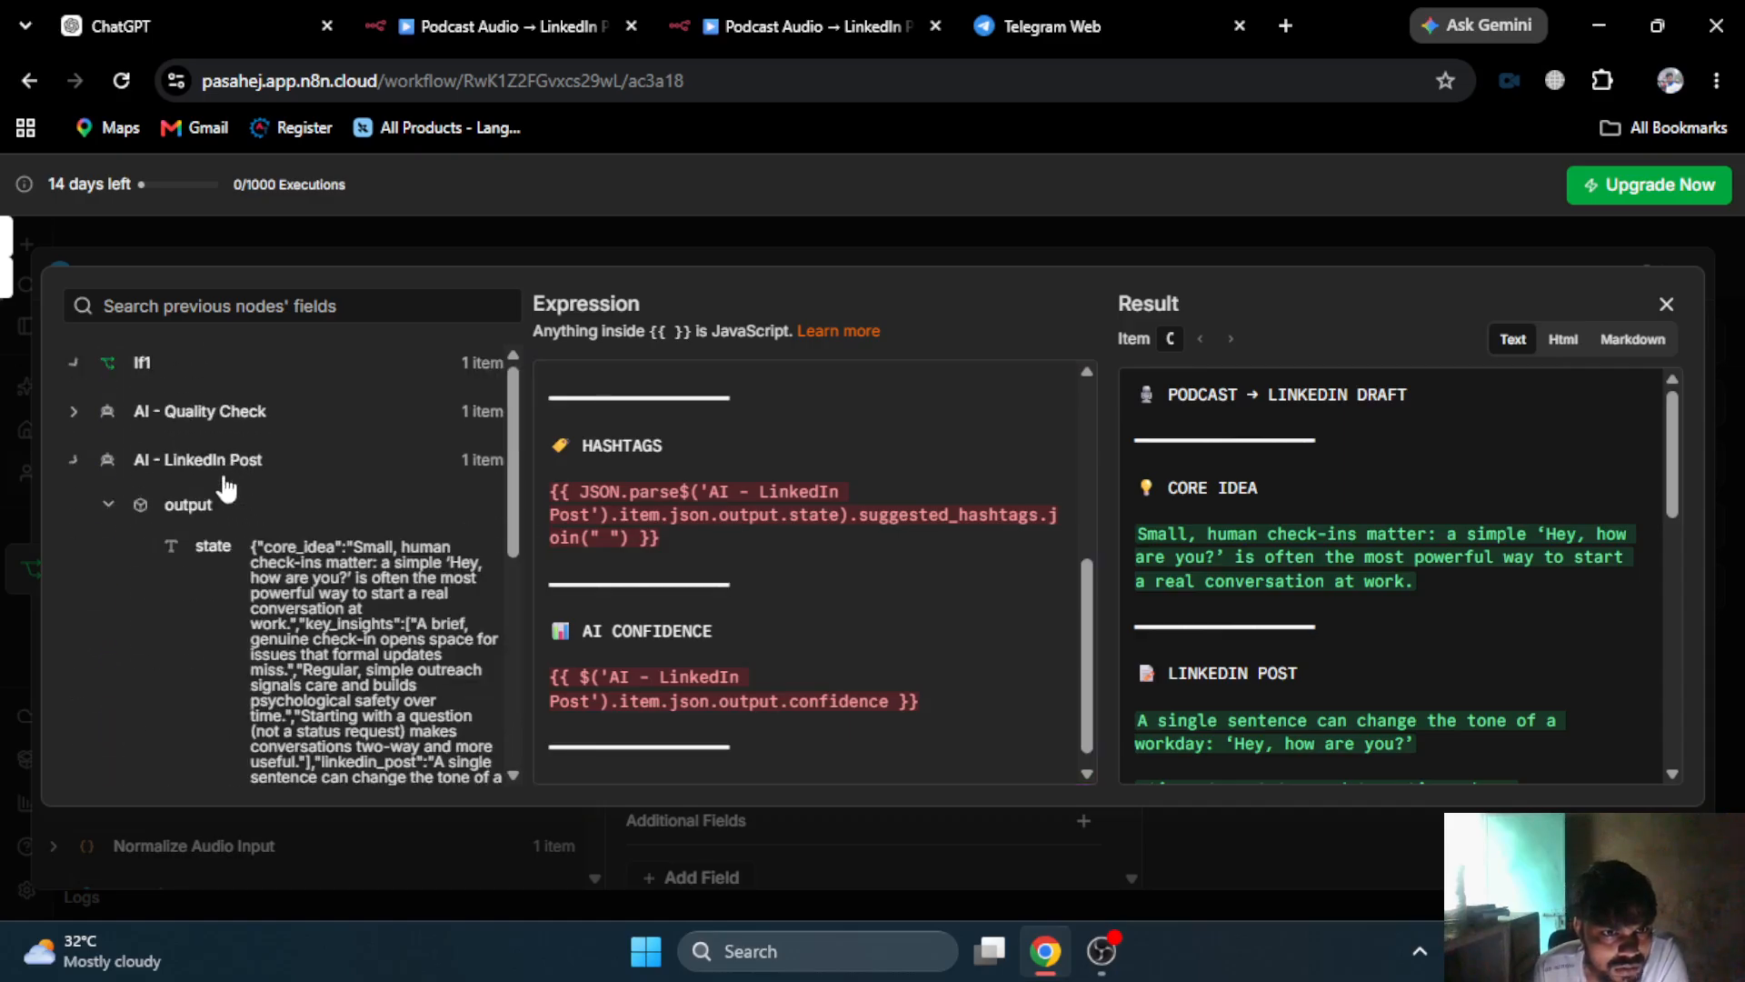
left_click(682, 491)
type("(")
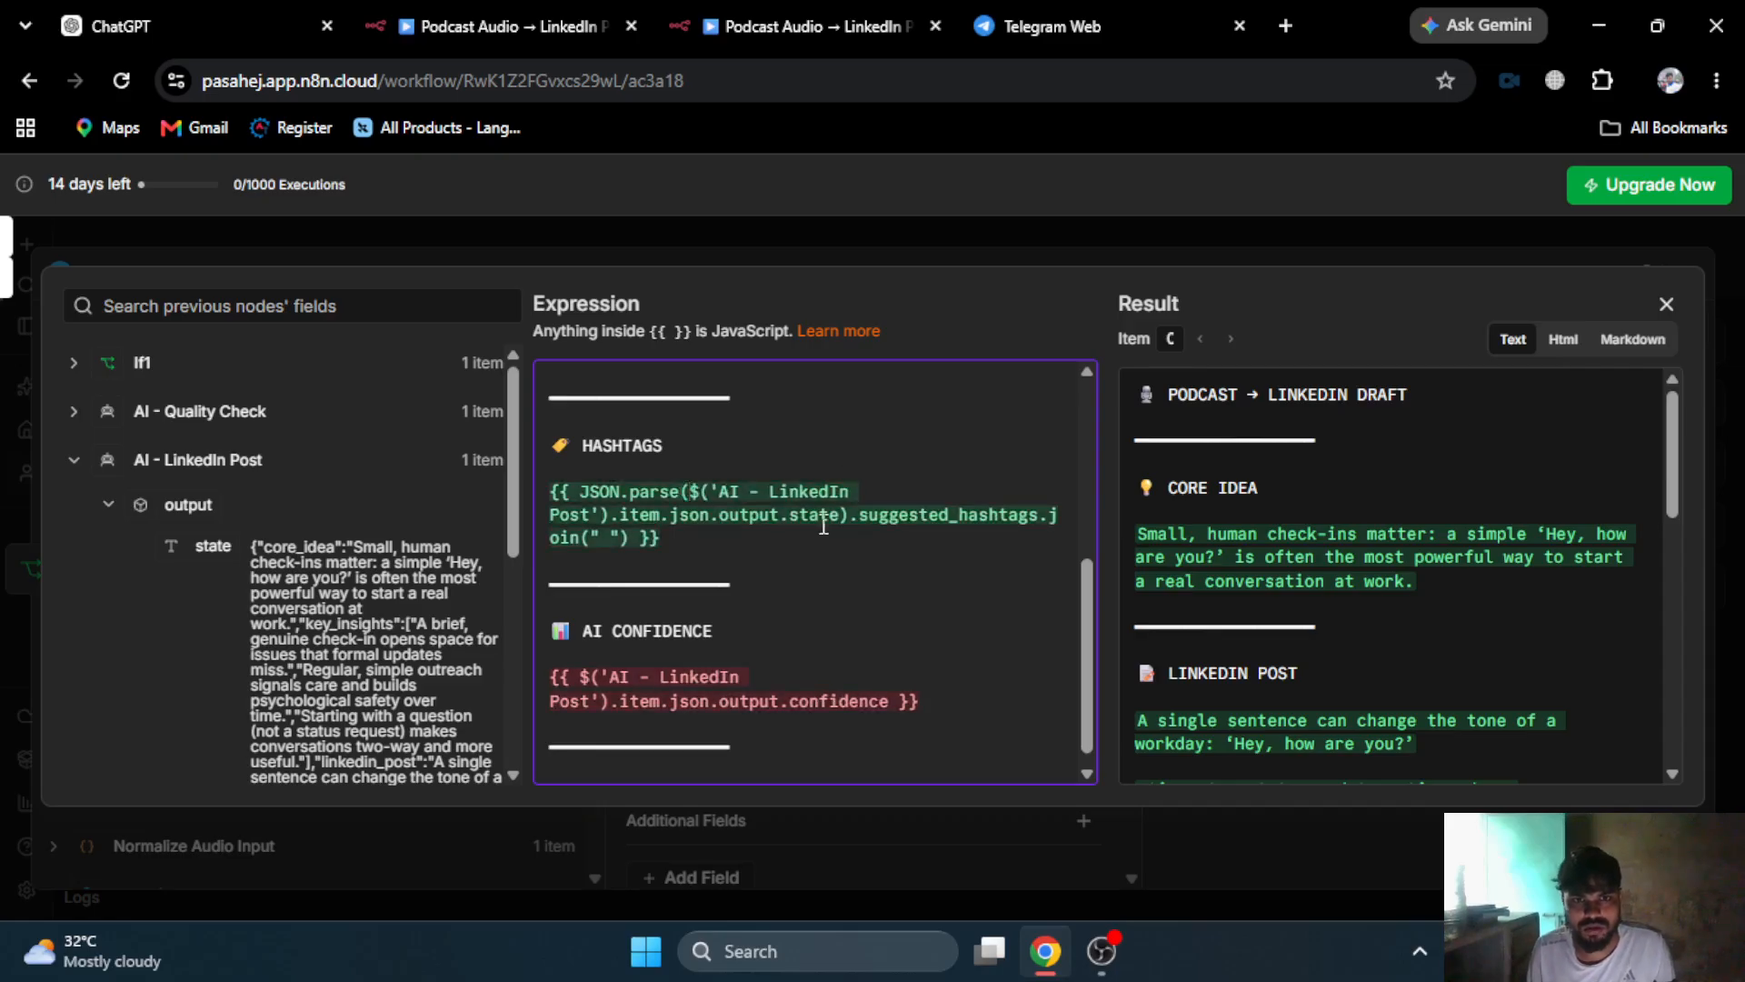
- Change the AI CONFIDENCE expression to JSON.parse($('AI - LinkedIn Post').item.json.output.state).confidence, check the rendered result and close the expression editor
scroll(826, 589, "down", 1)
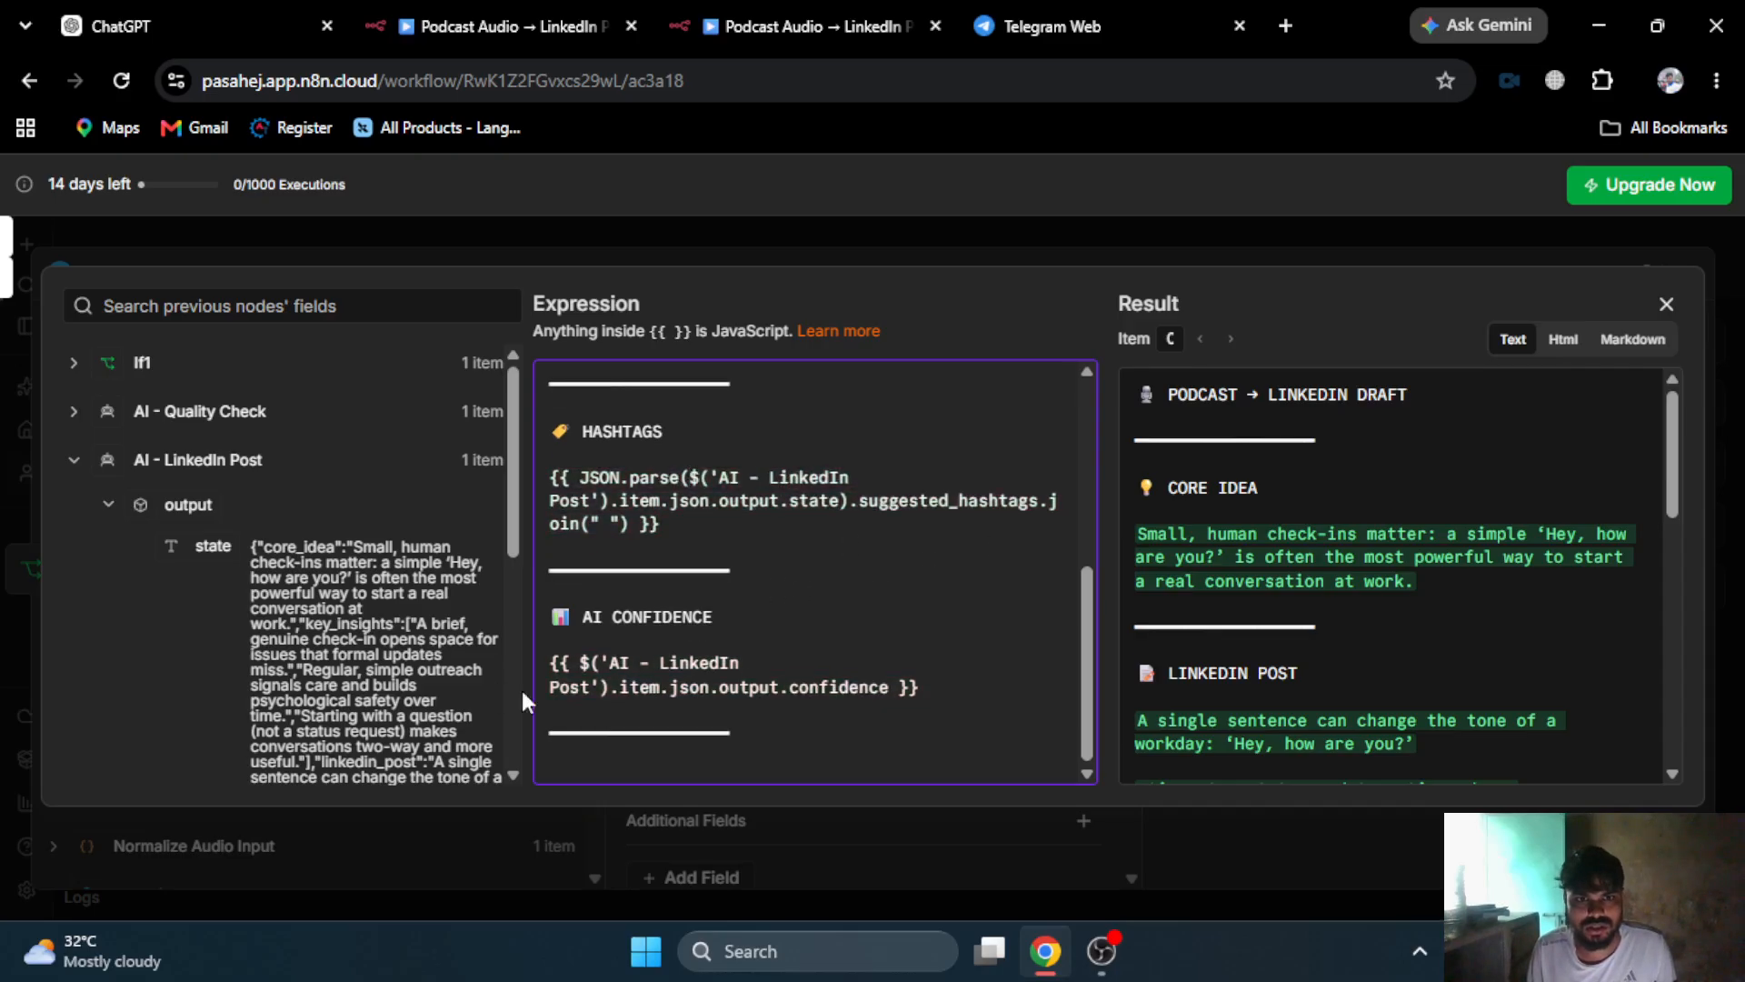
left_click(576, 662)
type("JSON.parse")
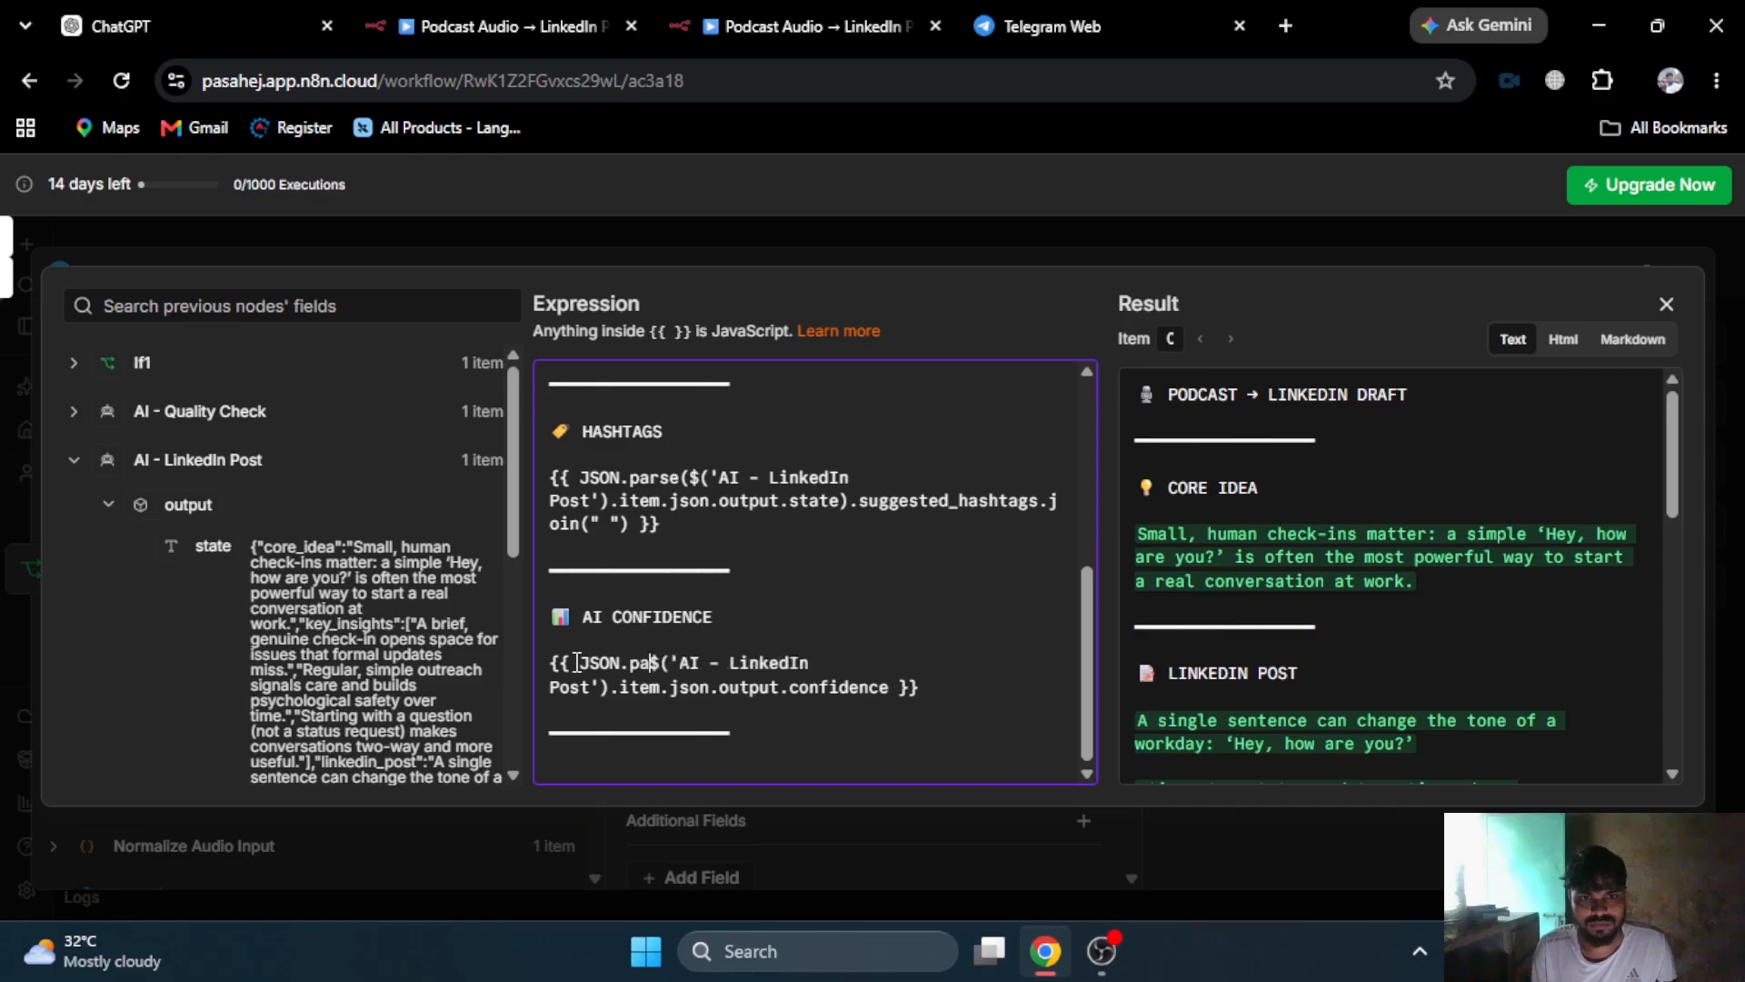
type("(")
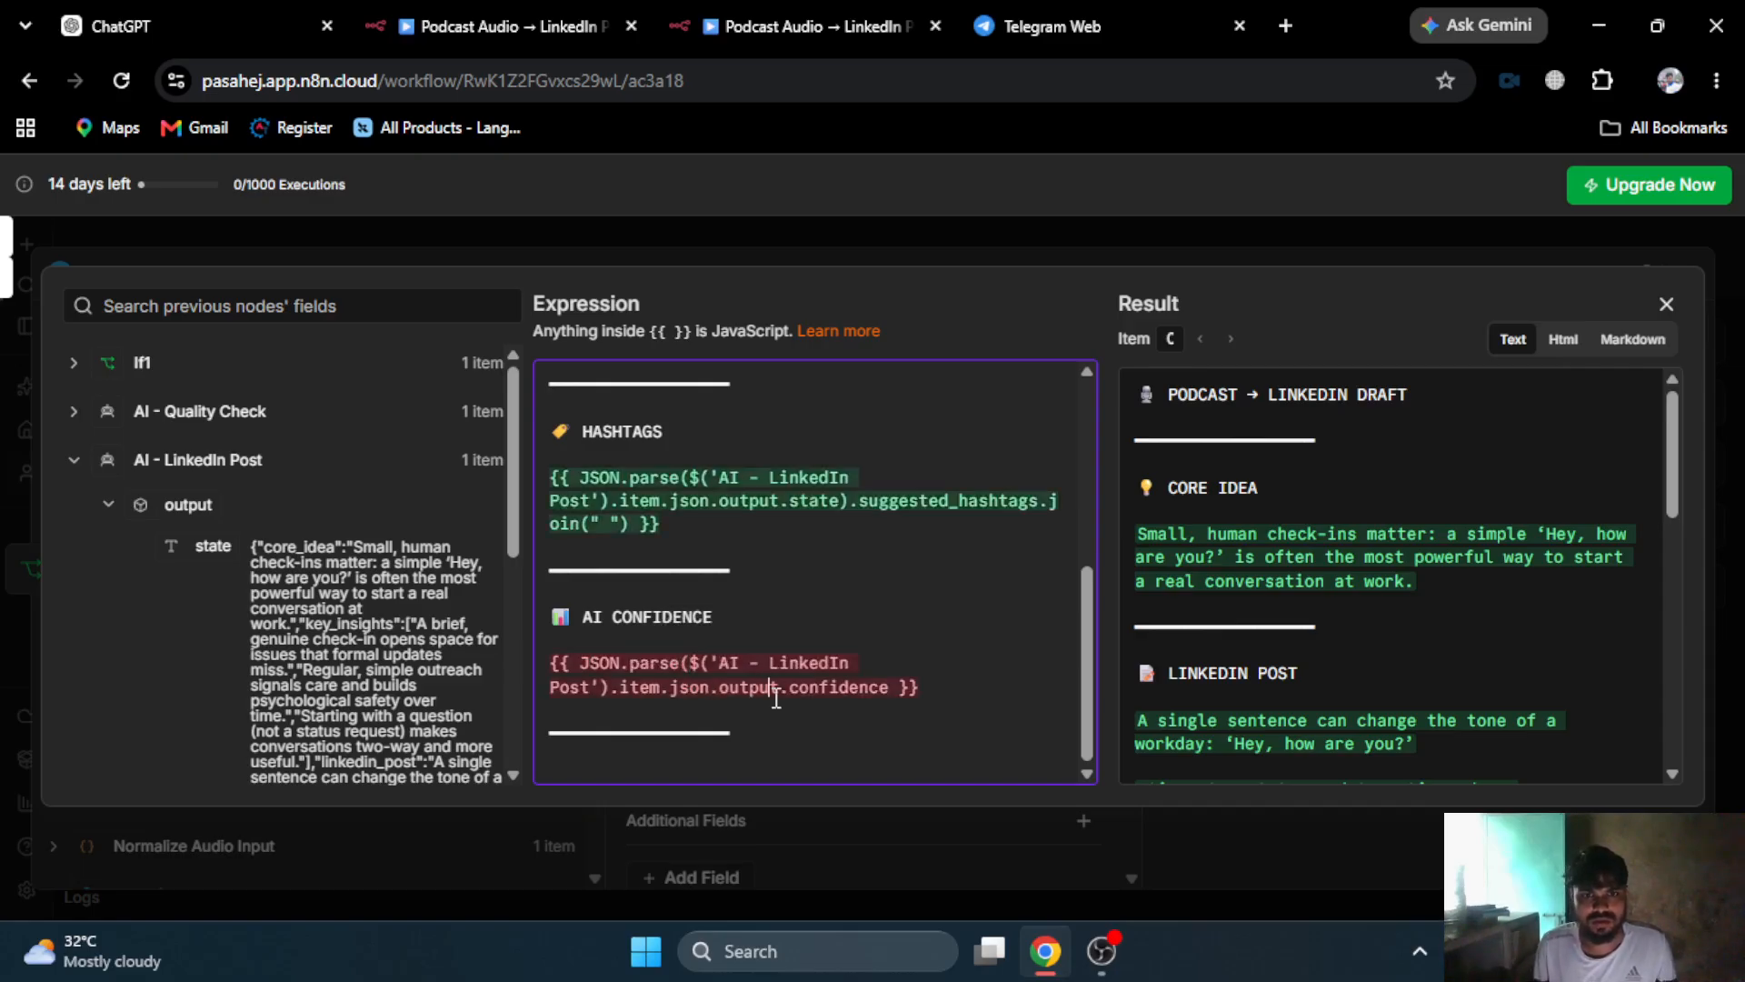
left_click(776, 698)
type(".state)")
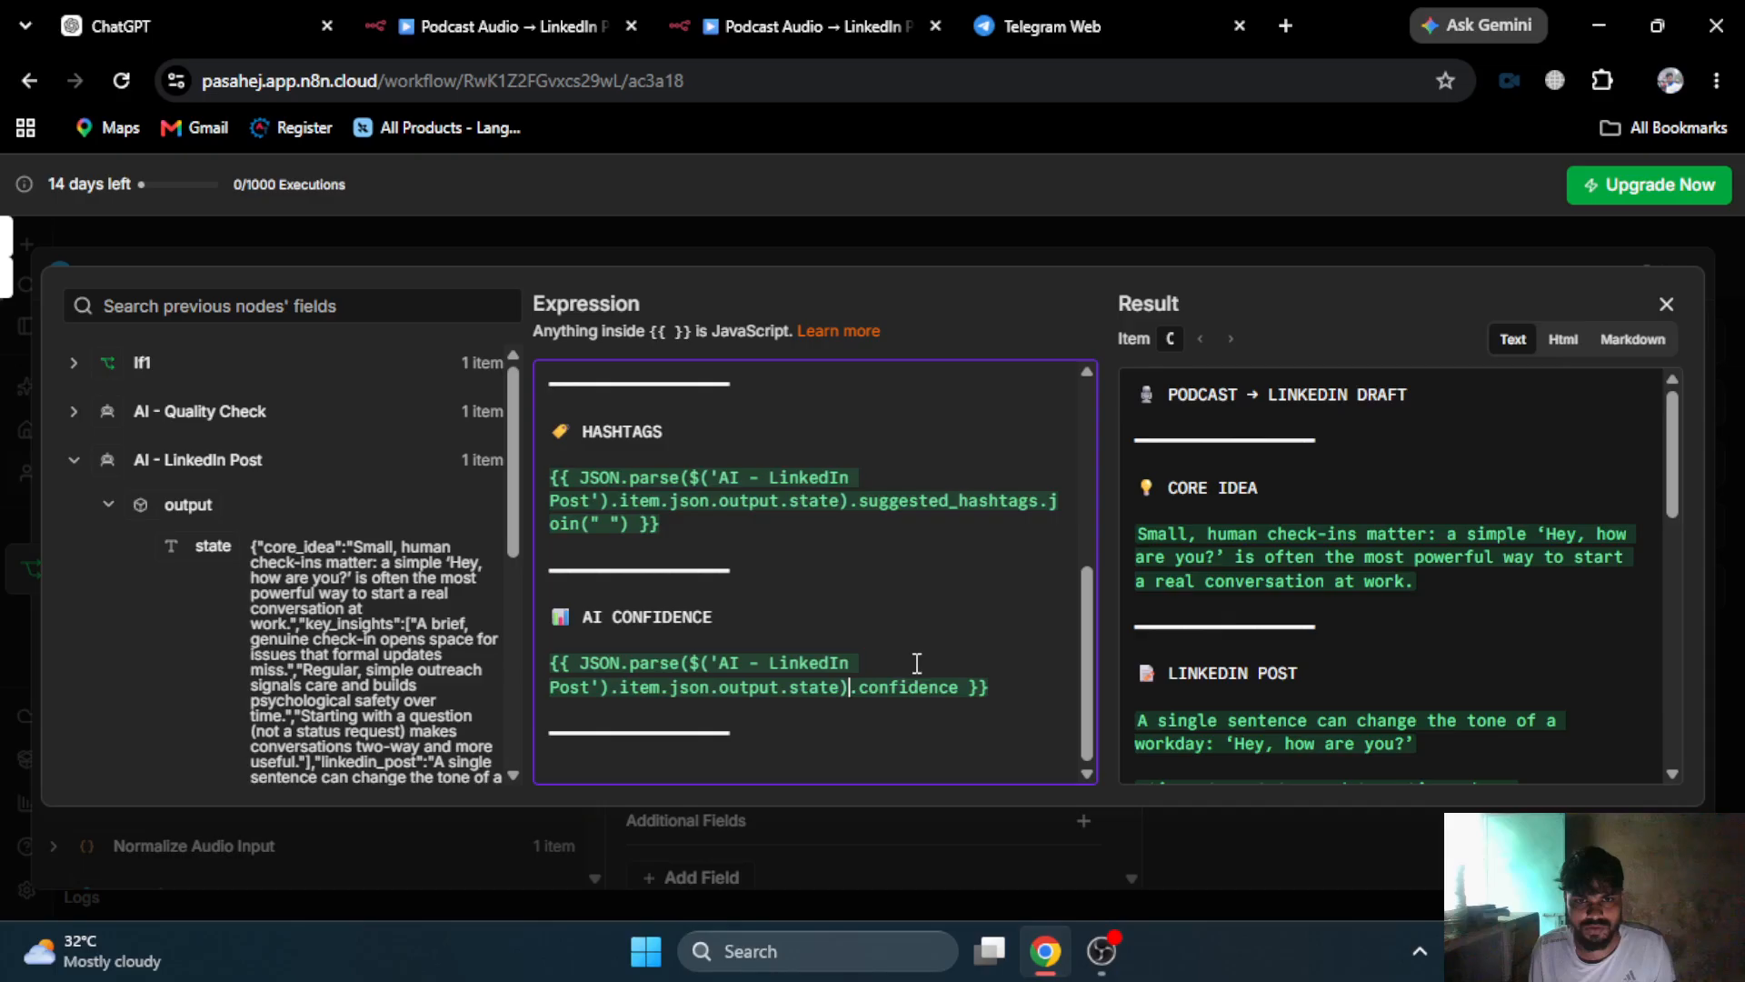
scroll(1364, 611, "down", 10)
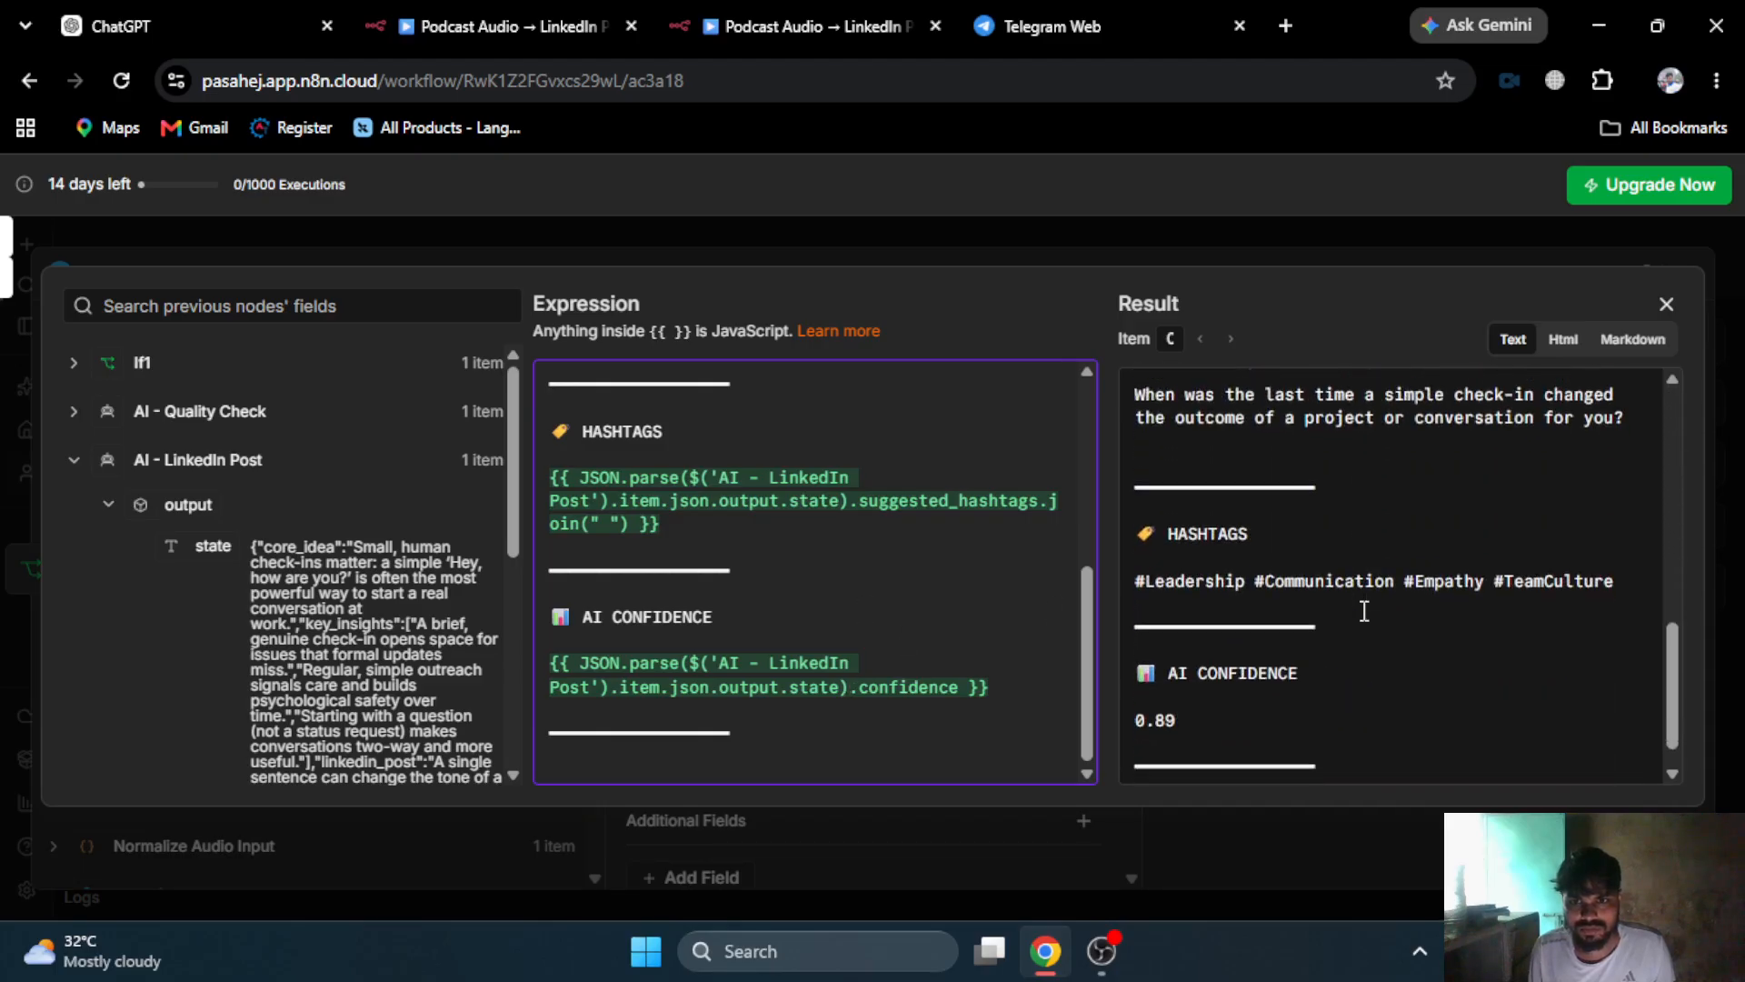
scroll(1322, 626, "down", 1)
scroll(291, 563, "down", 5)
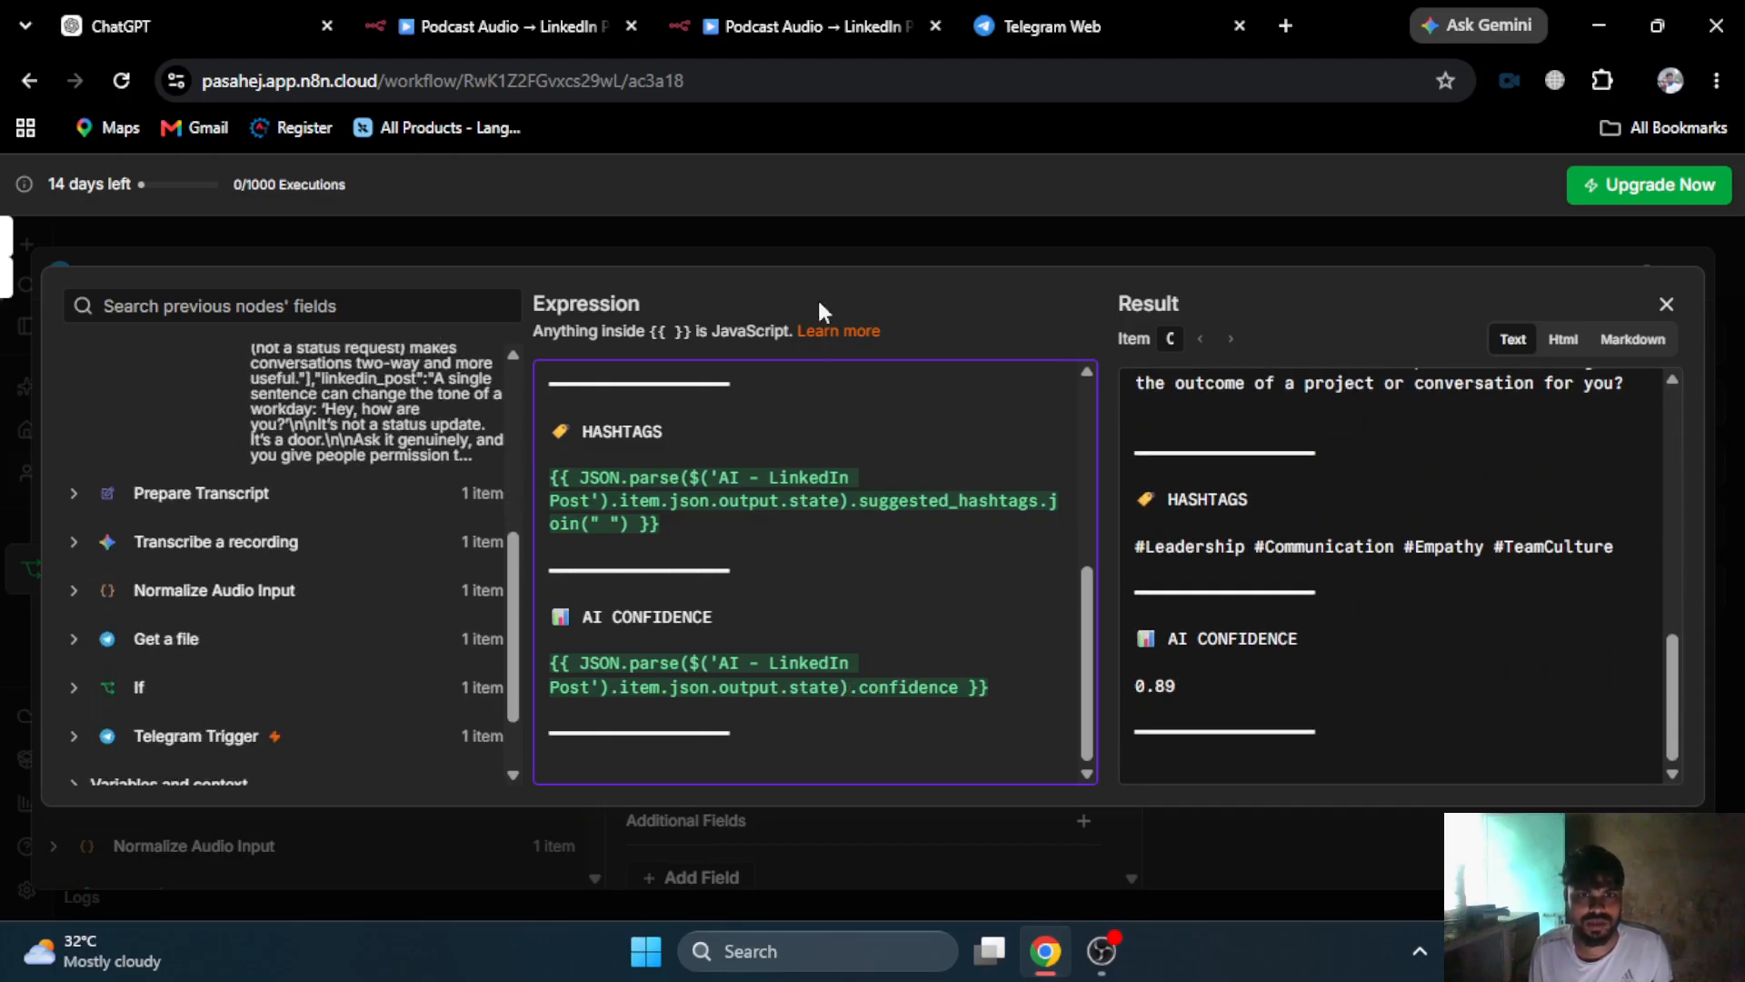
left_click(860, 223)
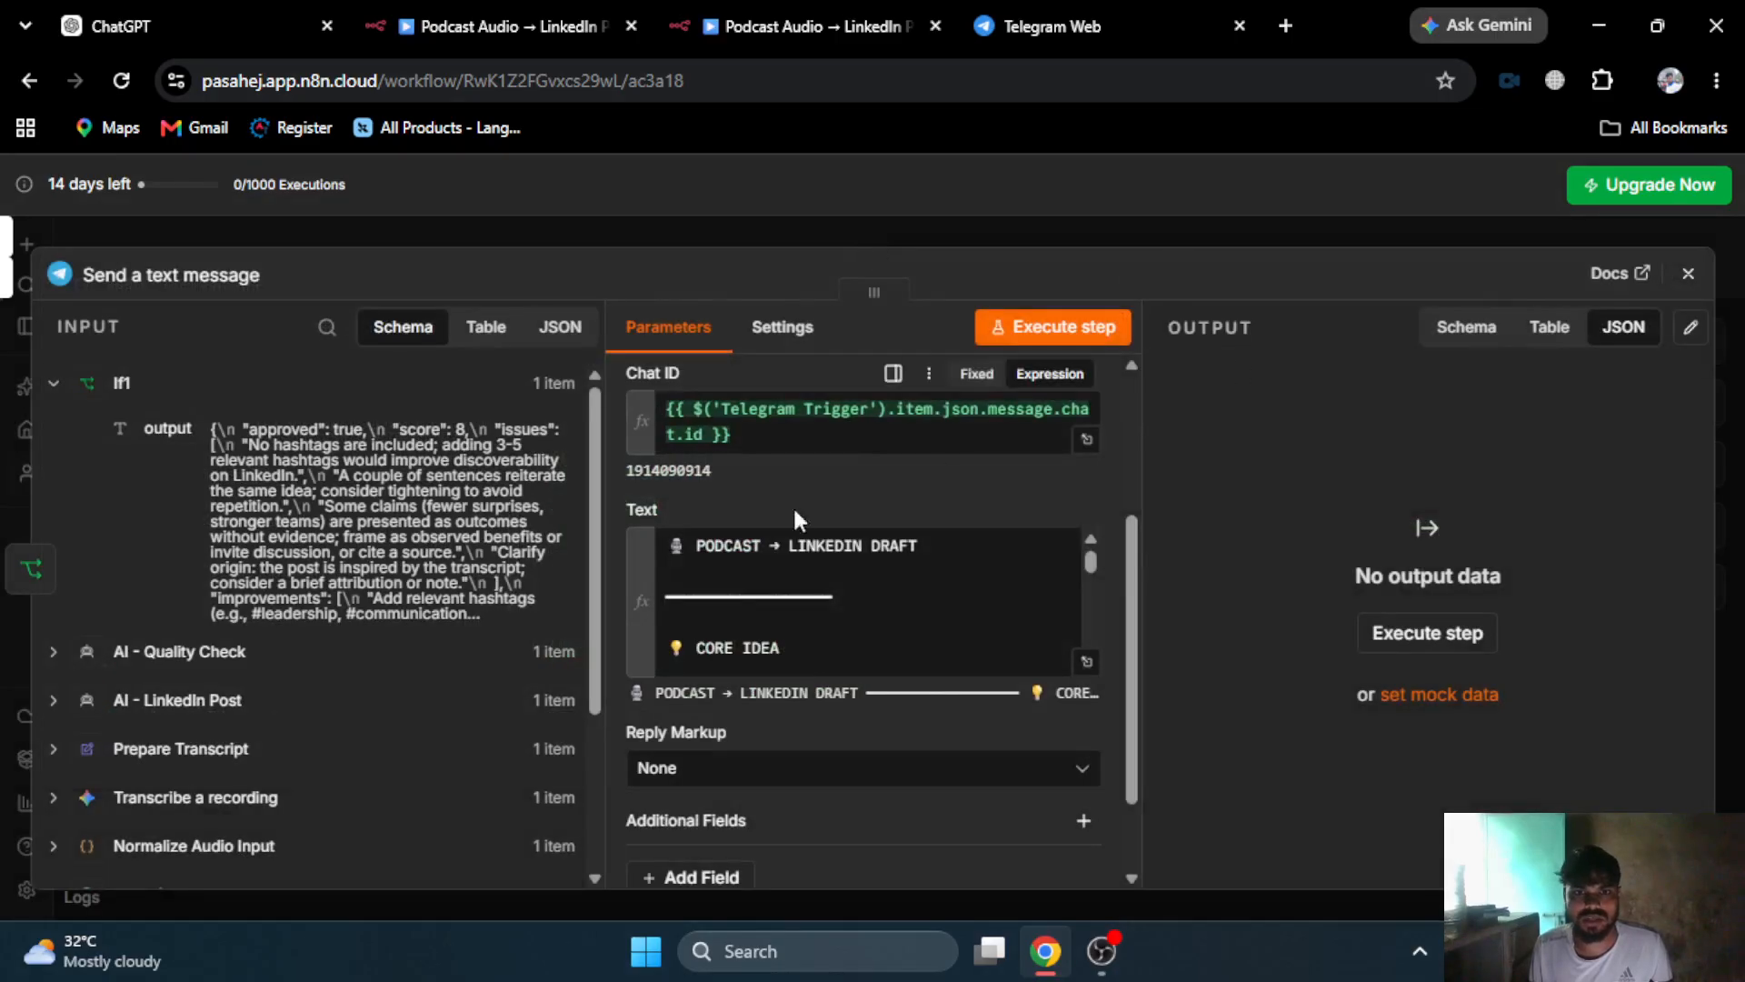
- Set the message's Reply Markup to Inline Keyboard and add a keyboard row with one button
scroll(1109, 623, "down", 1)
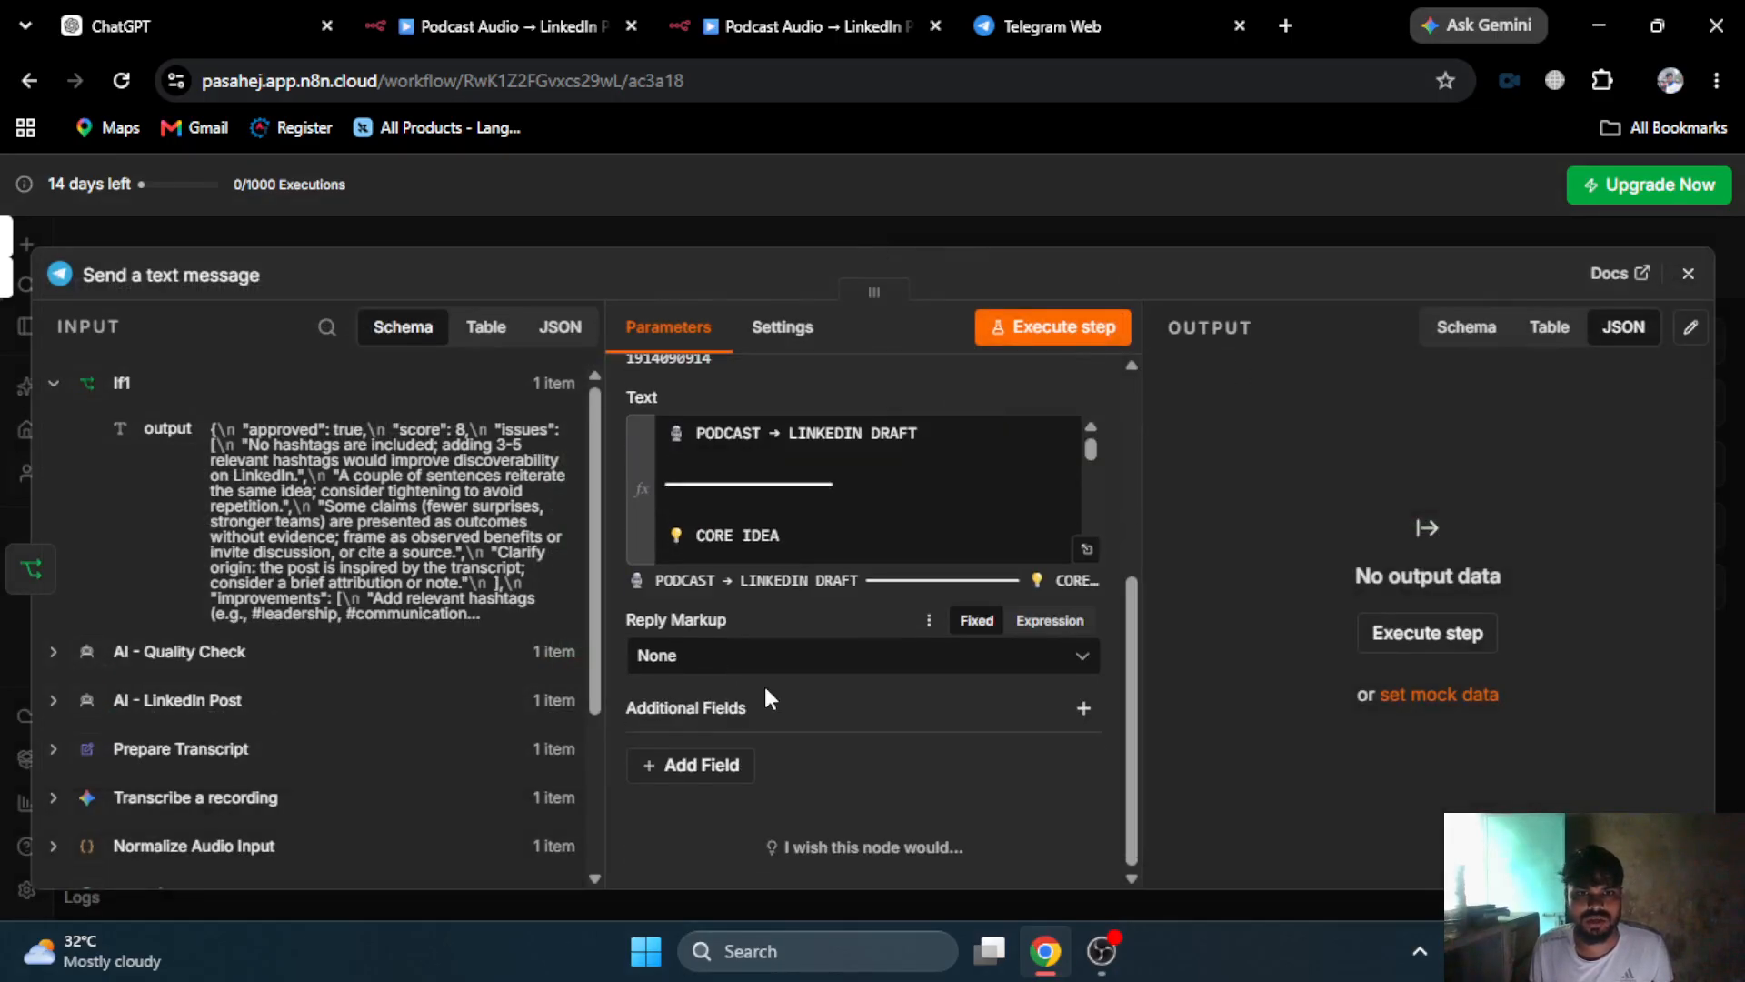
left_click(1077, 707)
left_click(862, 737)
left_click(725, 655)
left_click(717, 460)
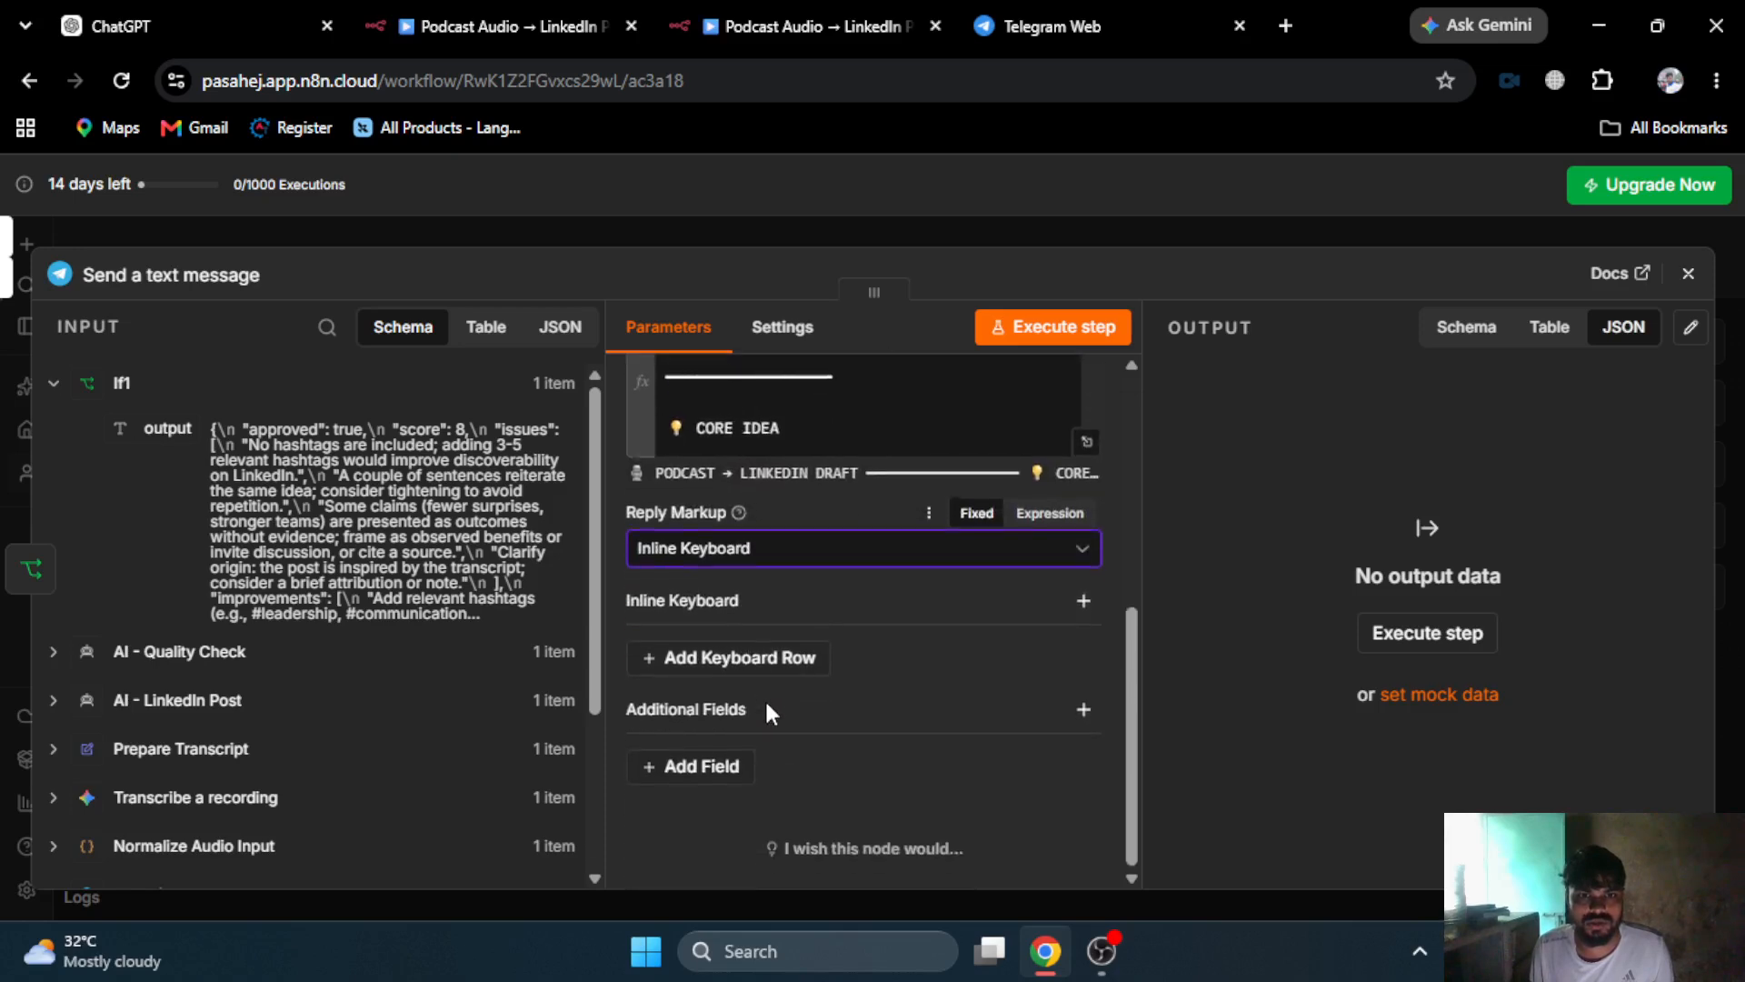
left_click(763, 658)
scroll(777, 628, "down", 1)
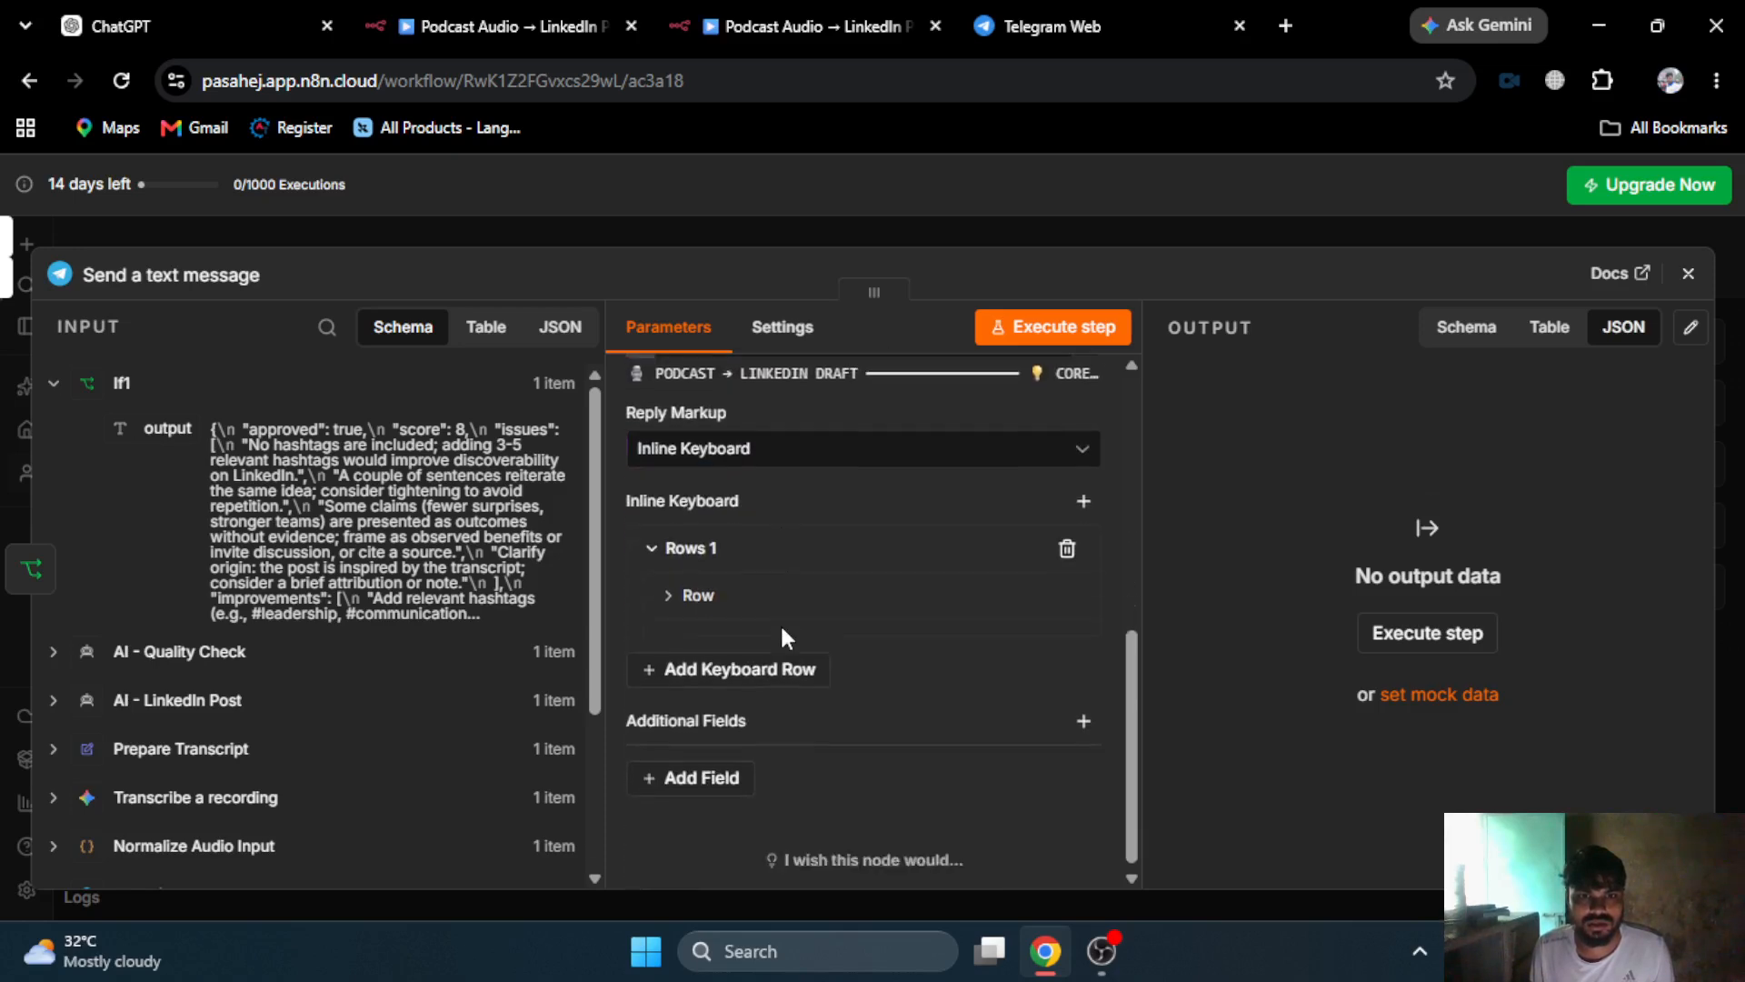
left_click(751, 585)
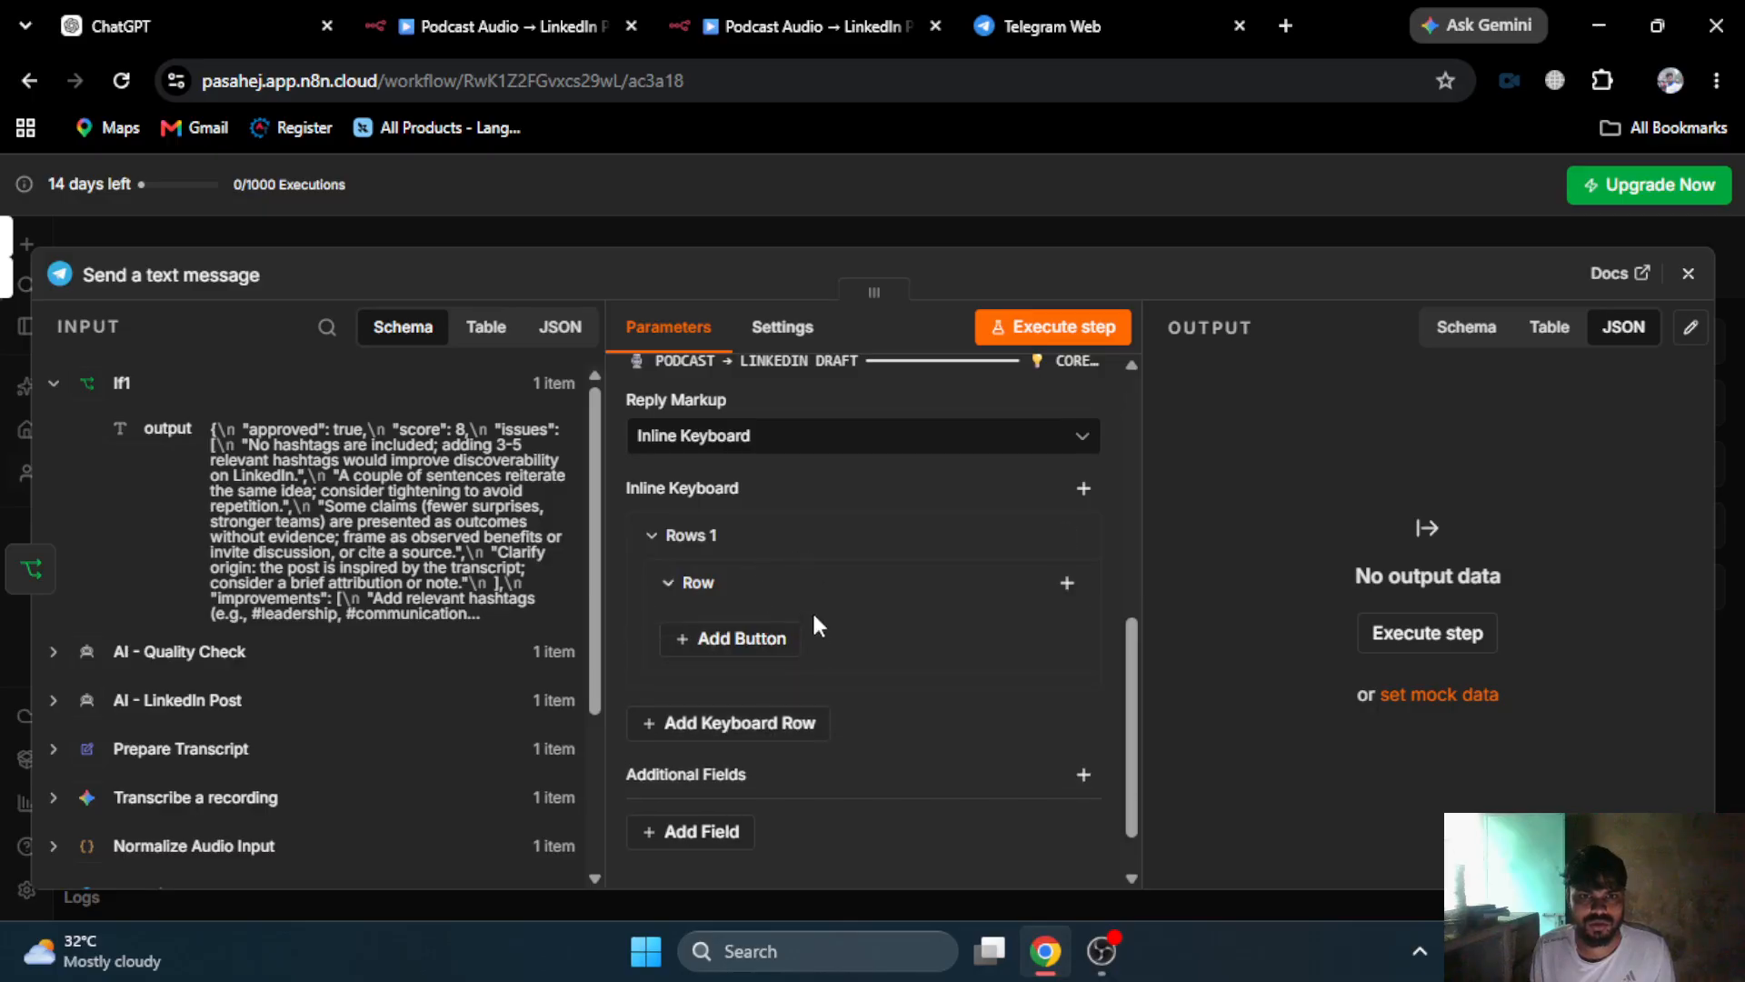
left_click(748, 636)
scroll(898, 557, "down", 1)
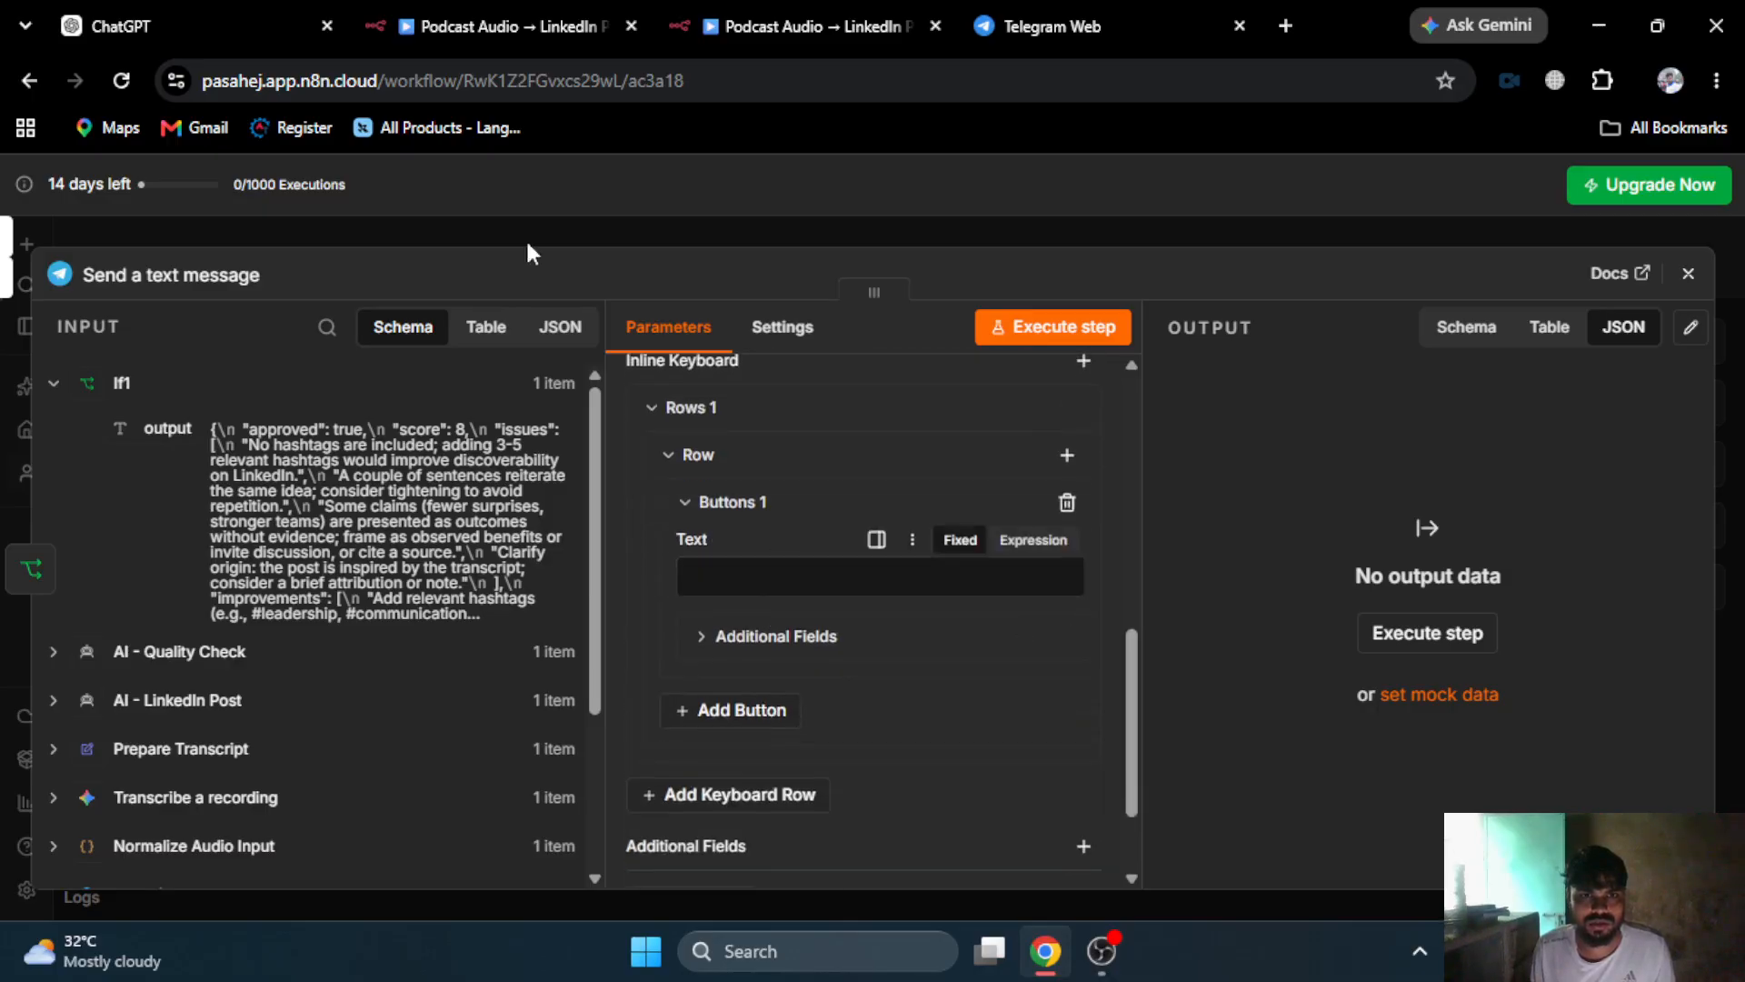
- In the reference workflow's Send a text message node, copy the first inline keyboard button's text, [ ✅ APPROVE ]
left_click(530, 36)
left_click(1356, 440)
key("Return")
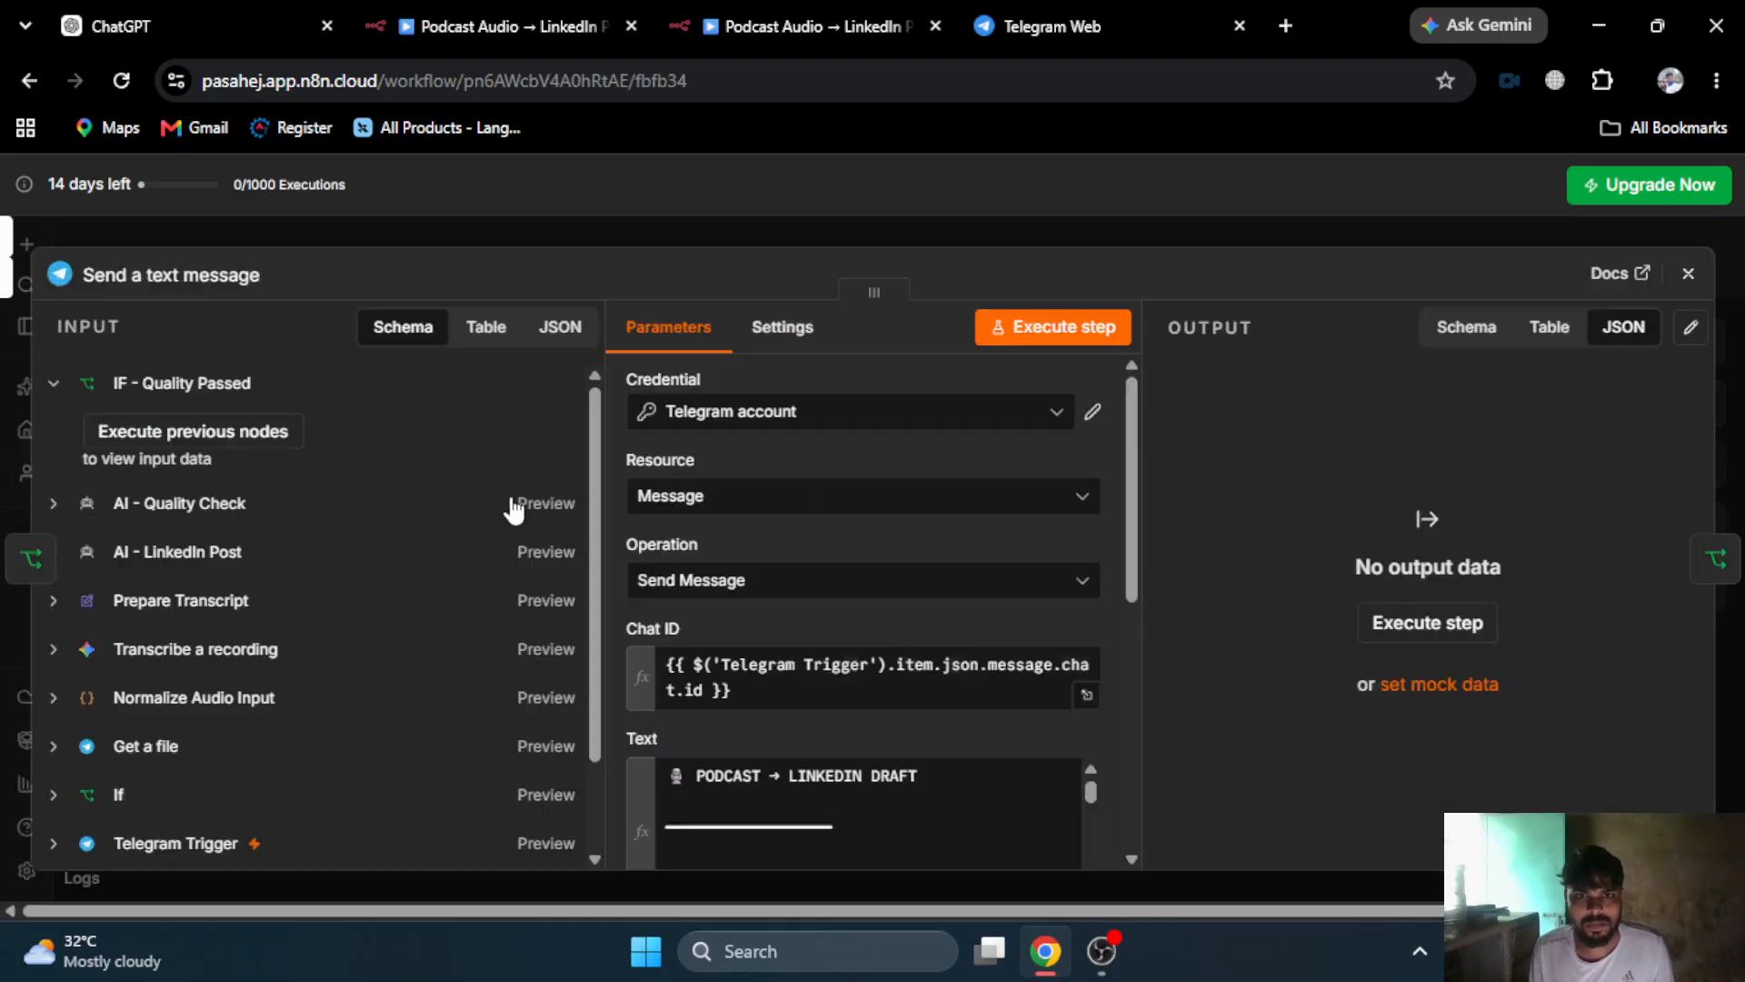
scroll(771, 652, "down", 3)
scroll(771, 652, "down", 3)
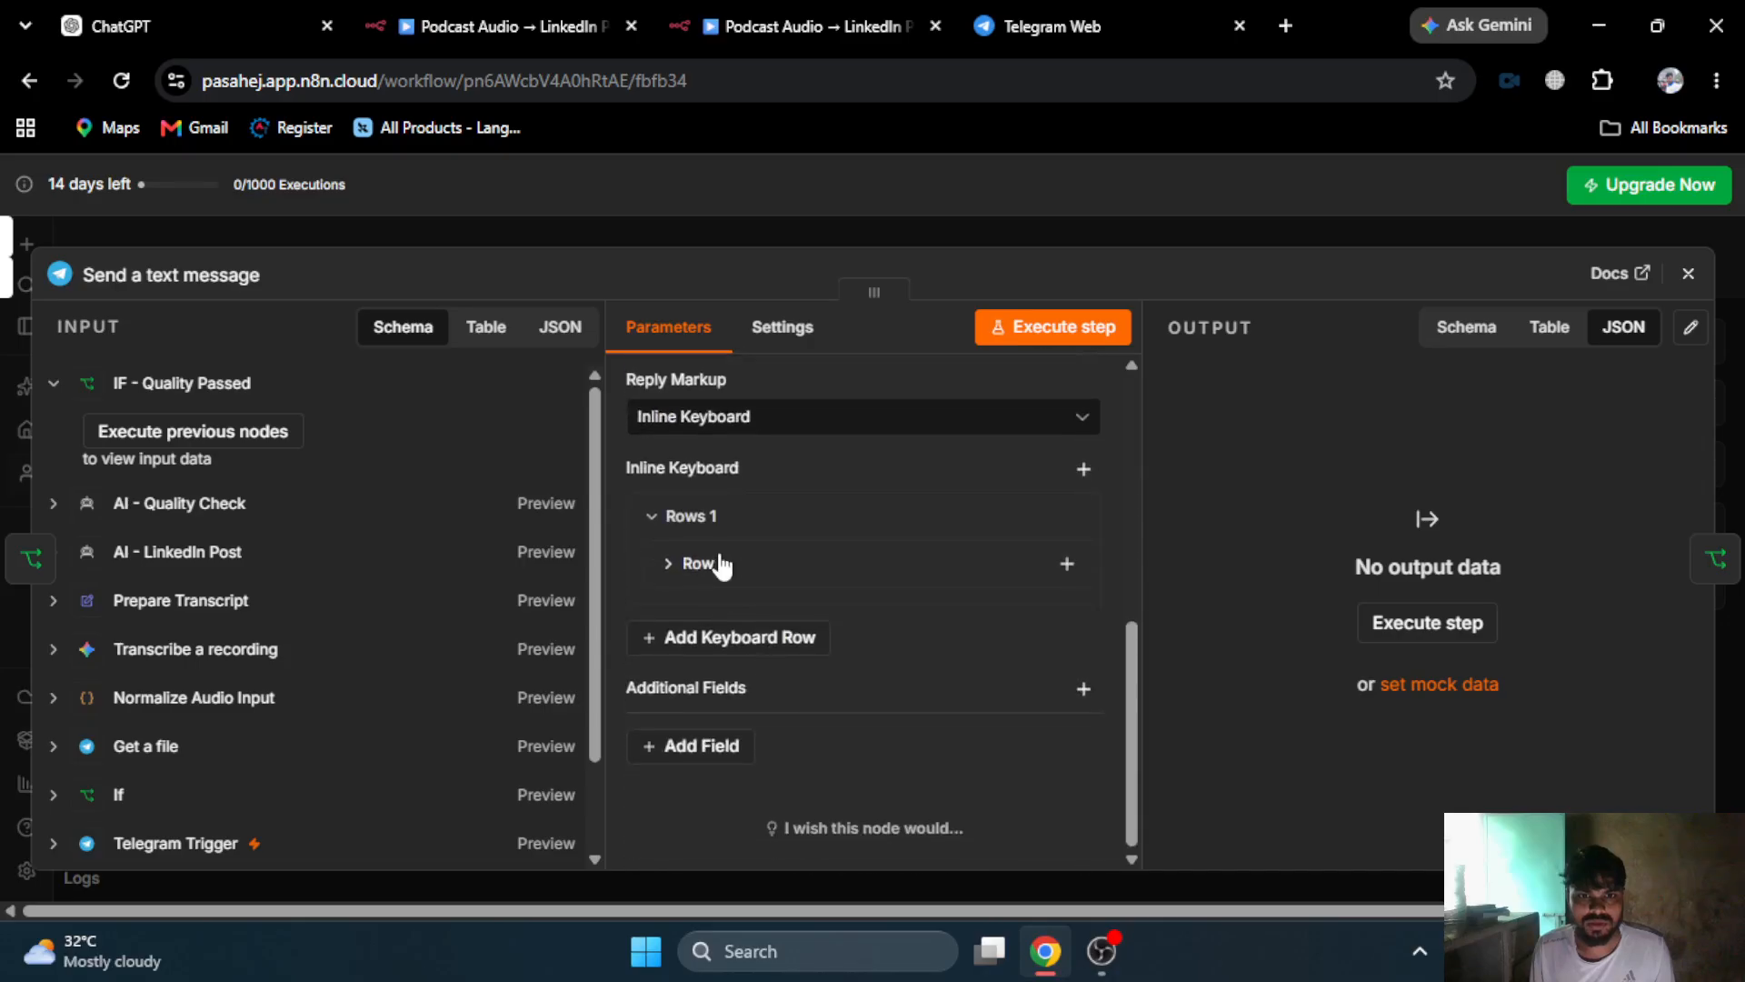
left_click(700, 563)
left_click(779, 612)
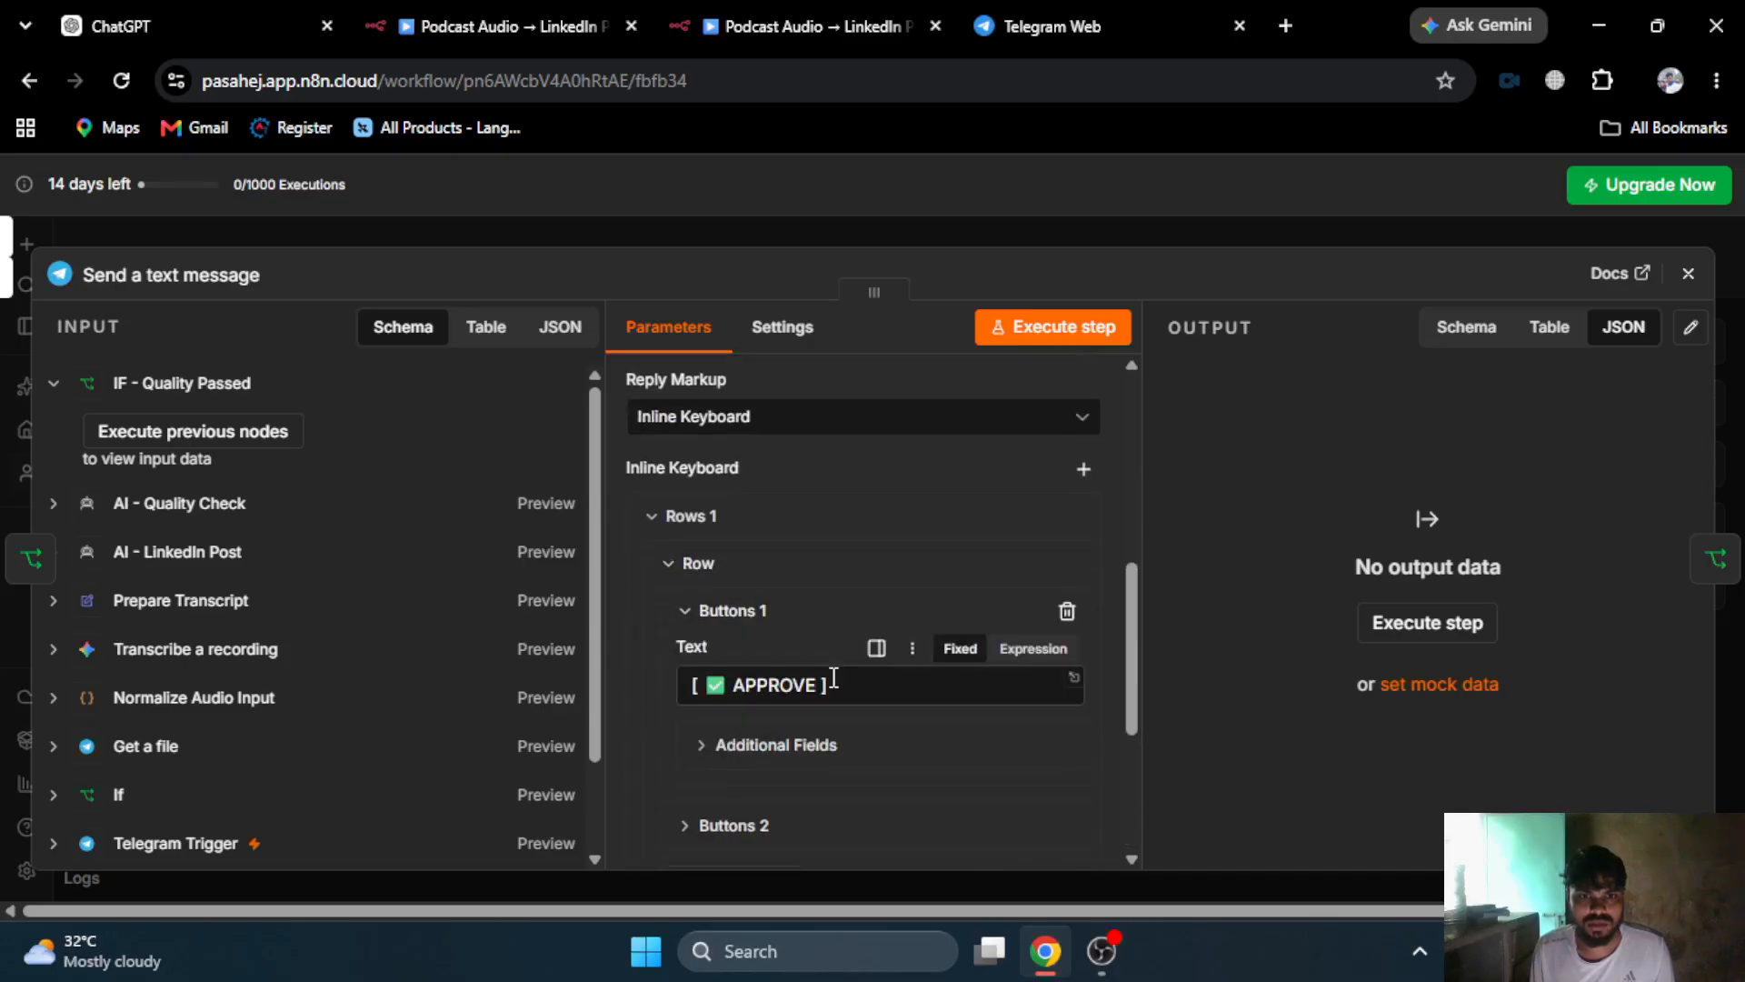
left_click_drag(834, 678, 647, 678)
key("ctrl+c")
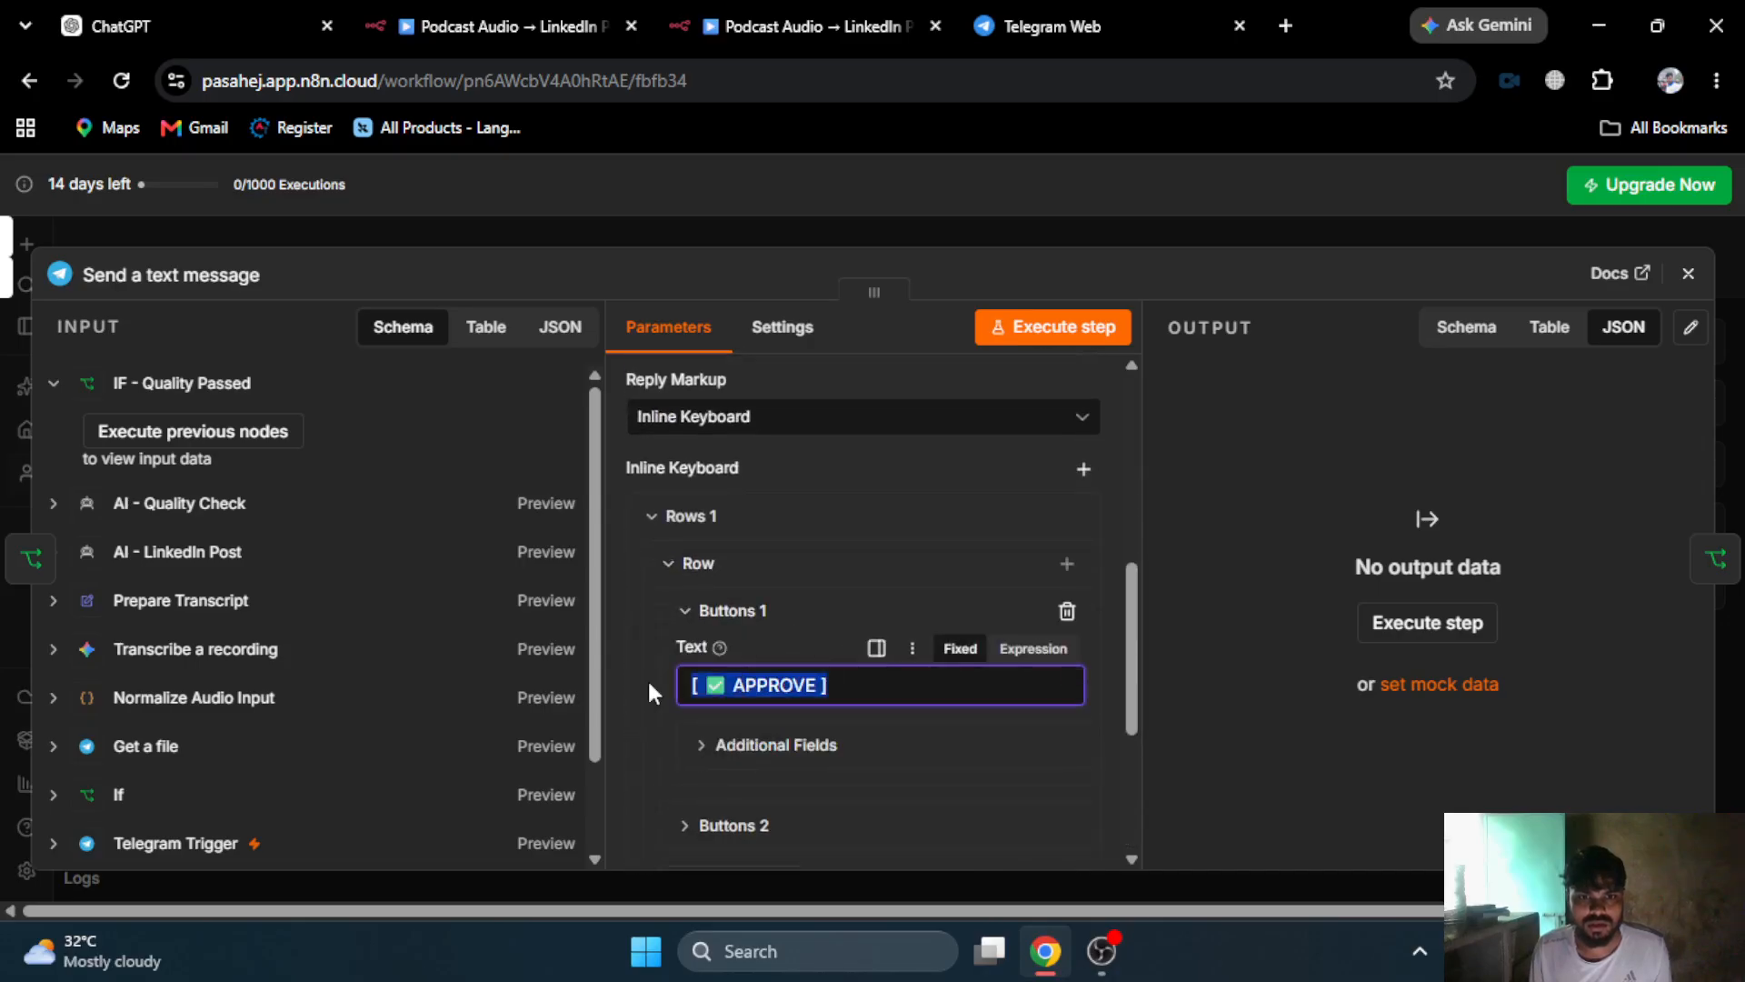
- Back in the pipeline being built, paste [ ✅ APPROVE ] as the first button's text and add Callback Data approve_
left_click(607, 10)
left_click(773, 579)
key("ctrl+v")
left_click(775, 636)
left_click(738, 677)
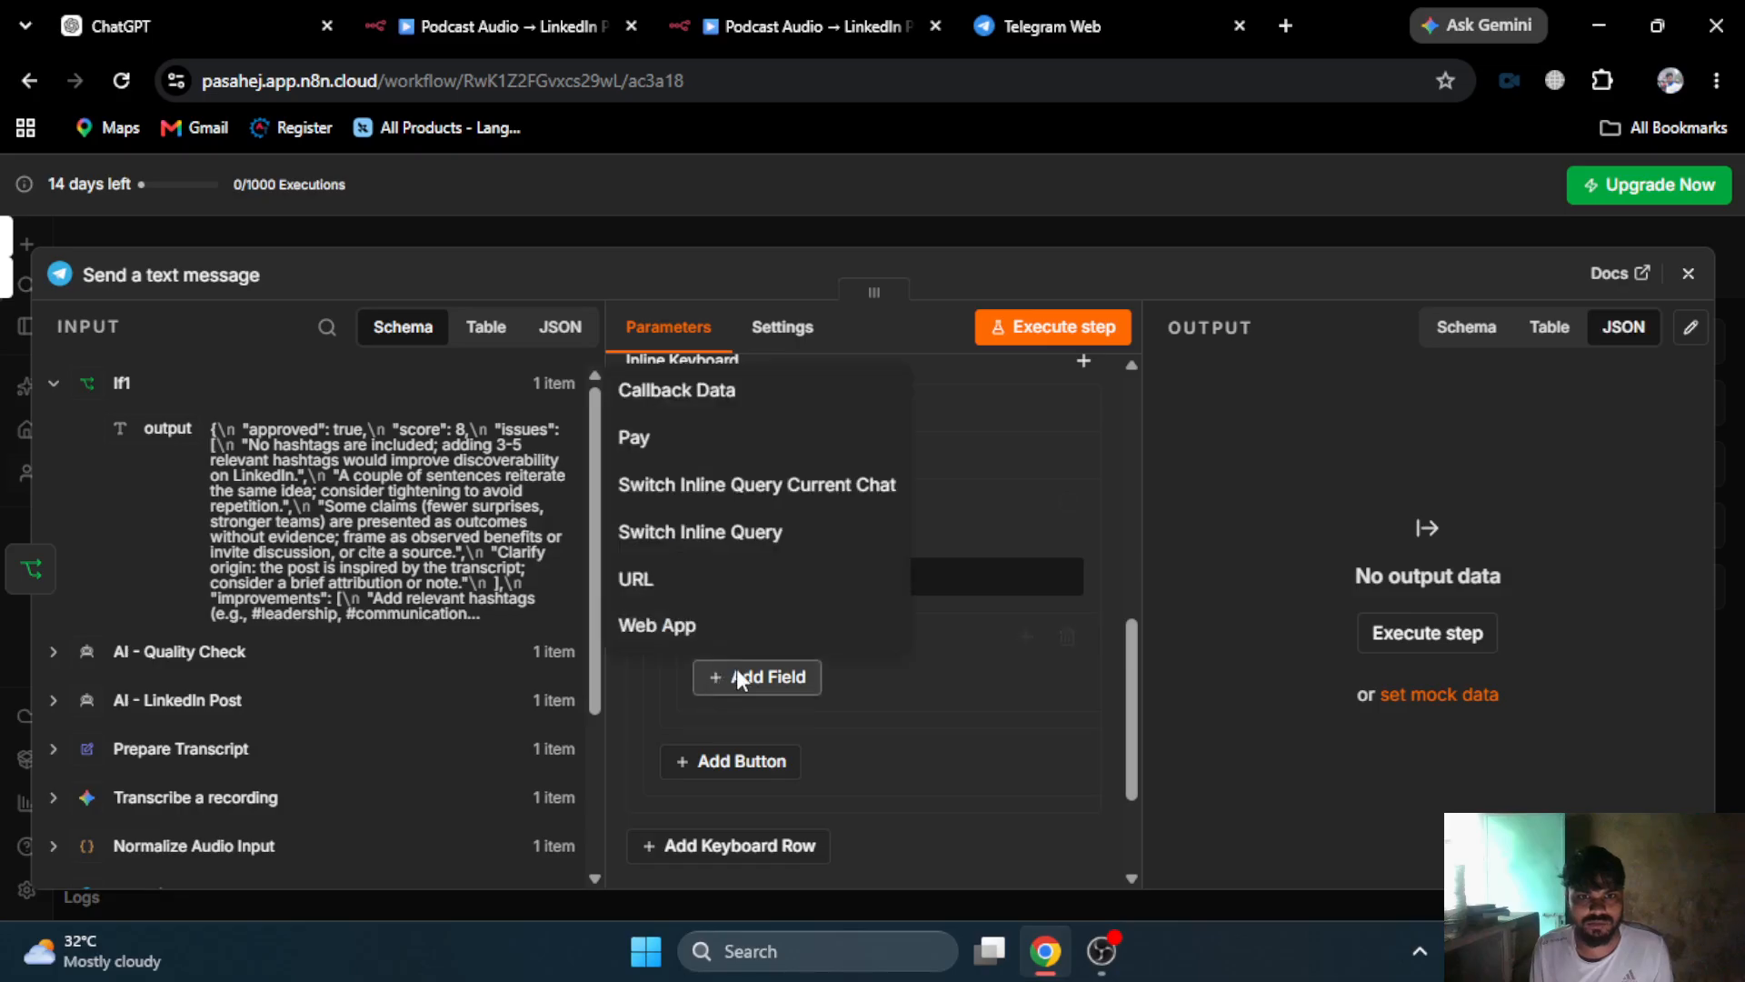
left_click(675, 391)
left_click(774, 722)
type("approve_")
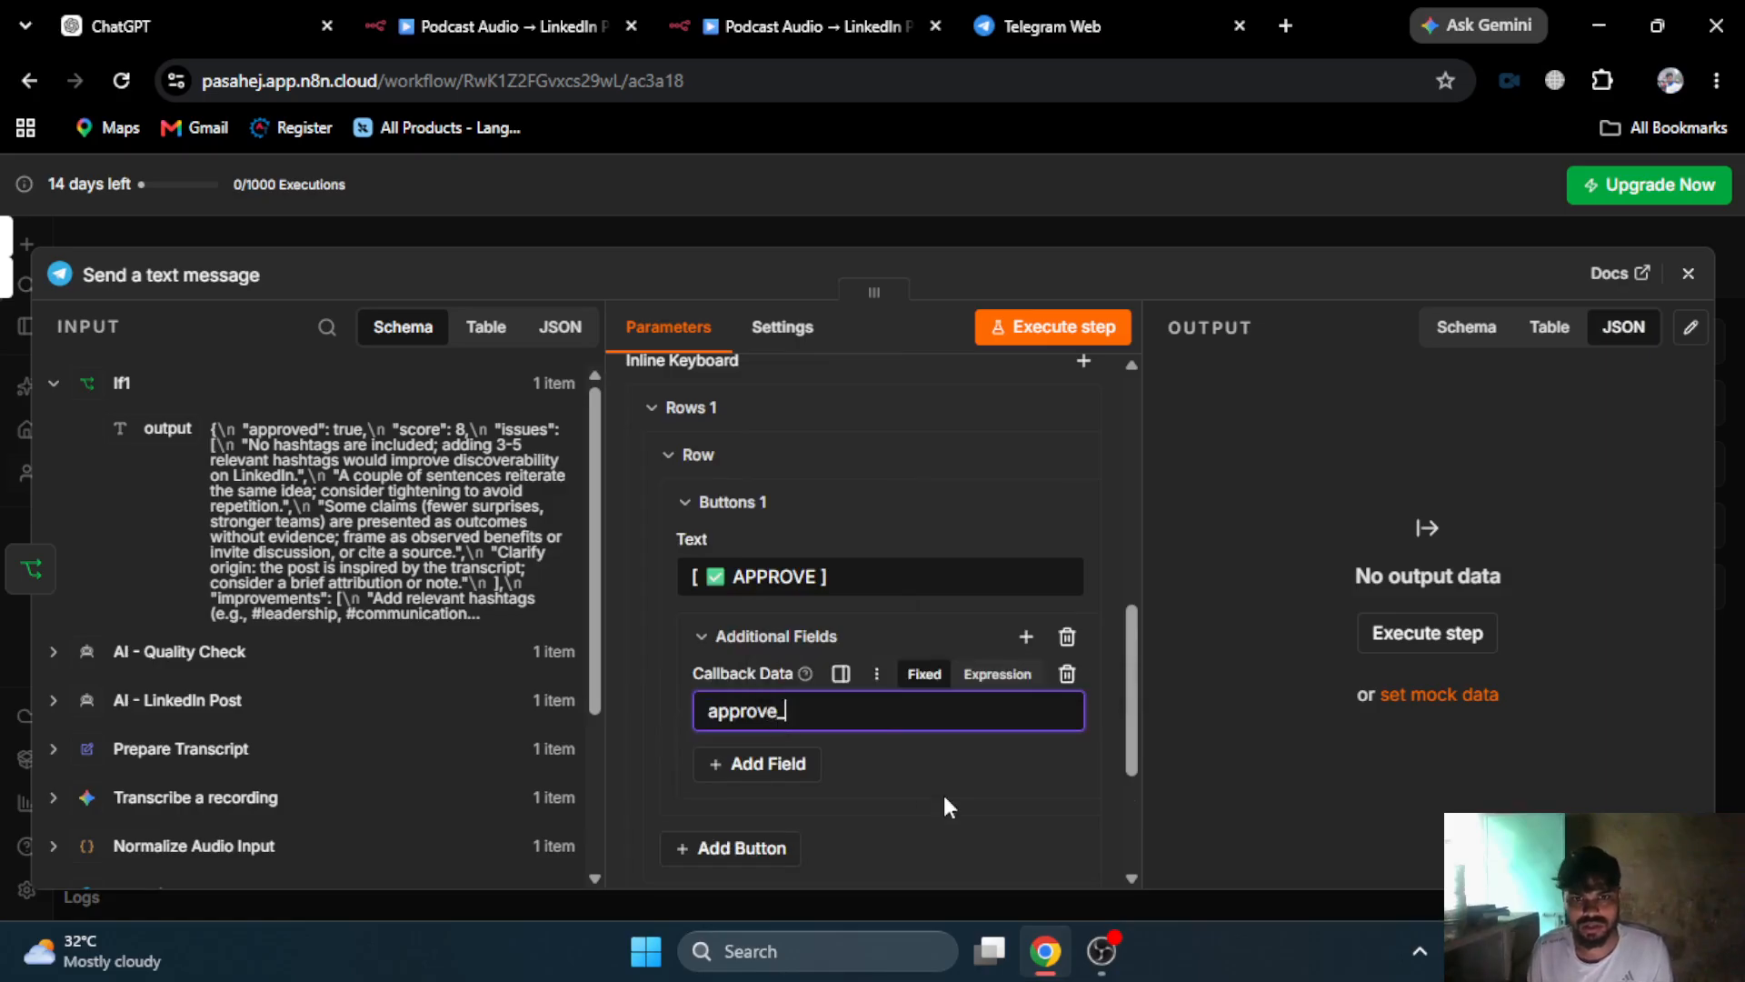
- Add a second button to the row and copy the [ ❌ REJECT ] text from the reference workflow's second button
left_click(754, 848)
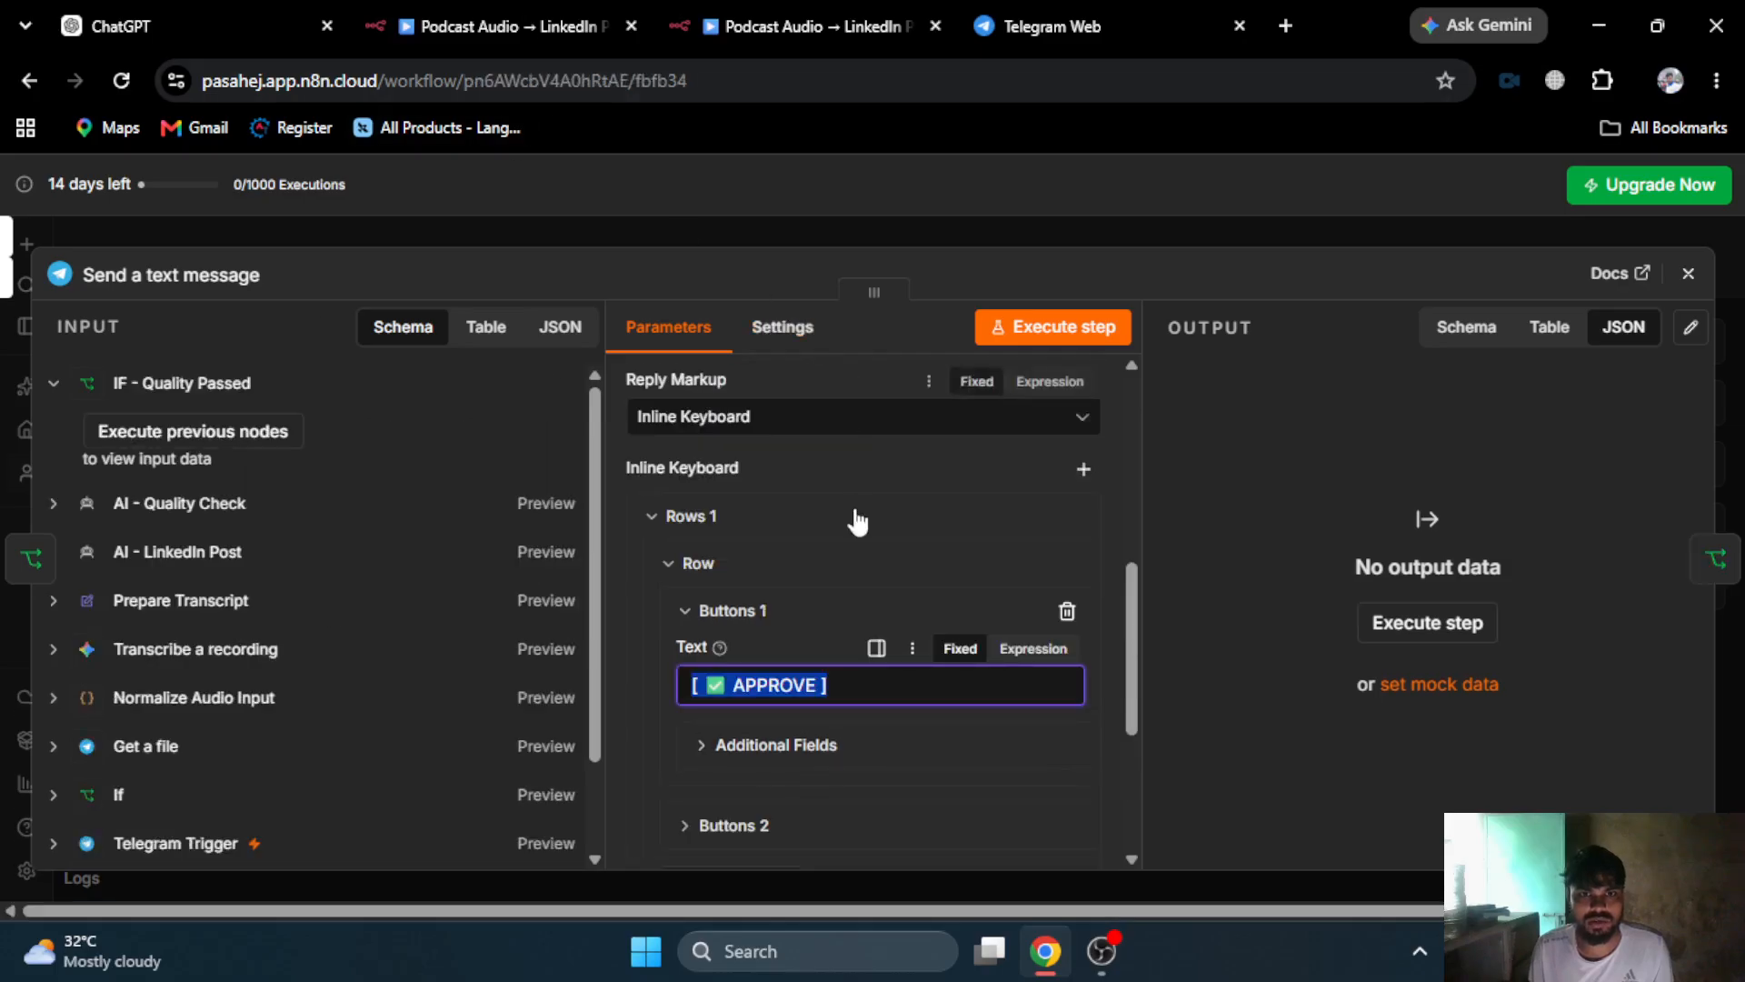
scroll(853, 518, "down", 2)
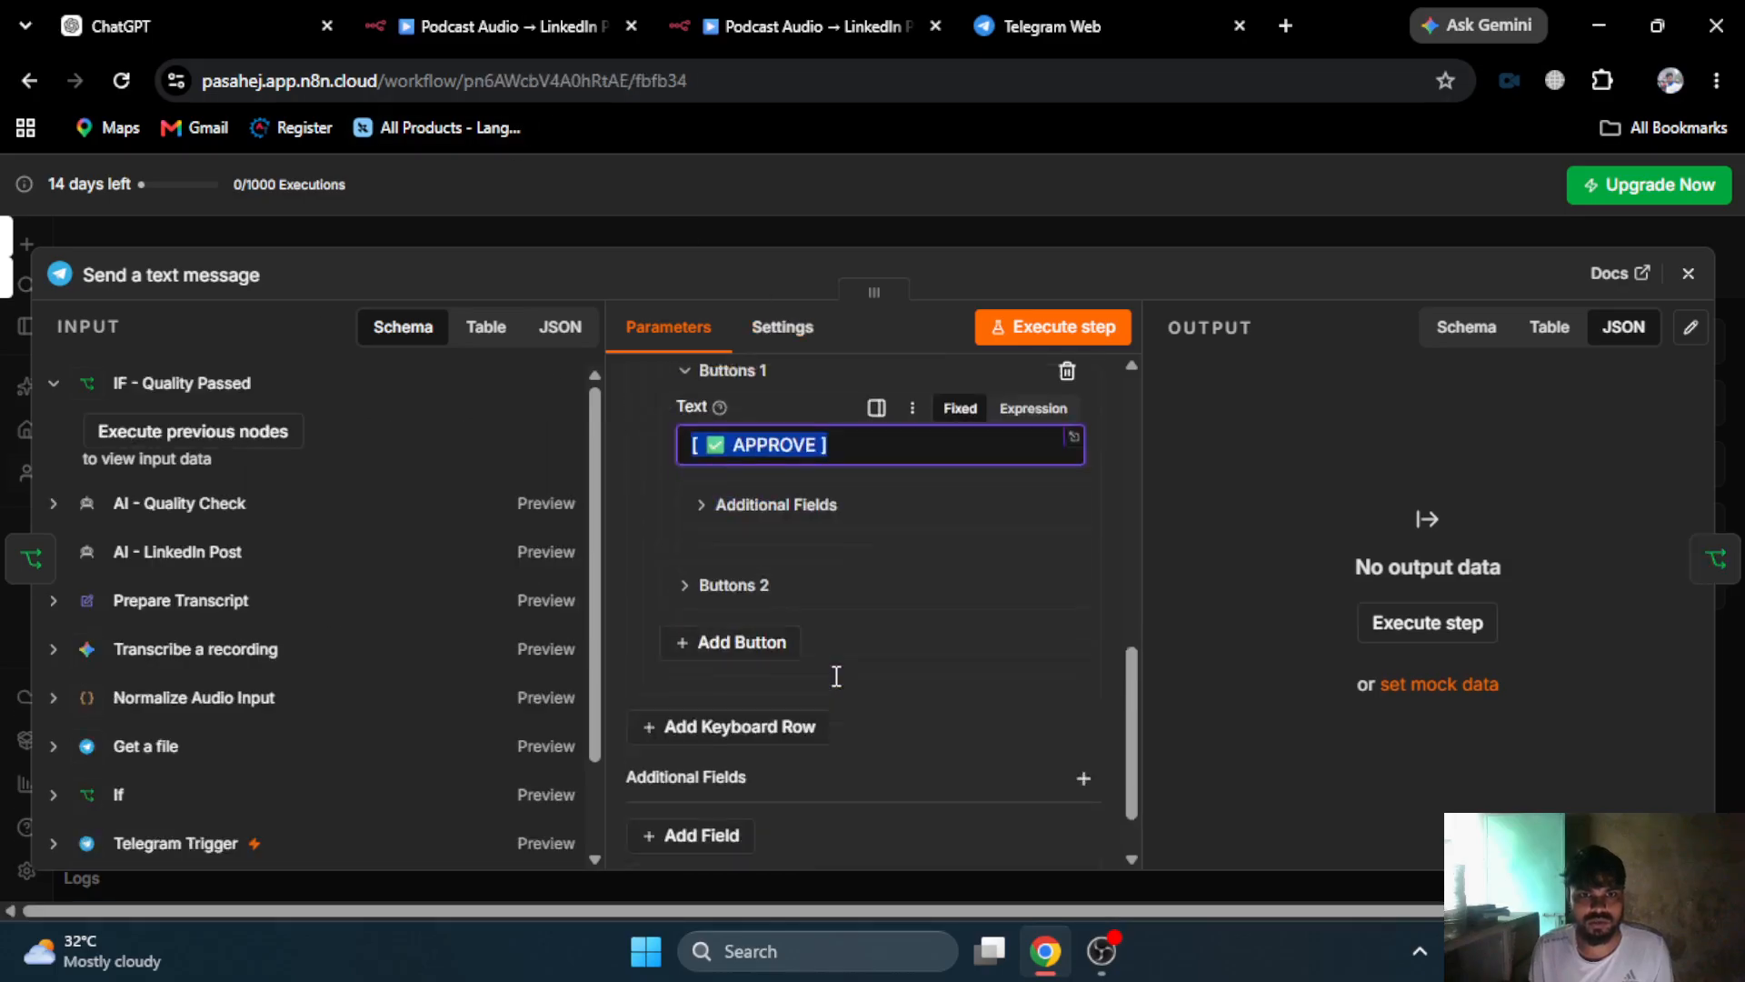
left_click(784, 571)
left_click_drag(816, 643, 556, 662)
key("ctrl+c")
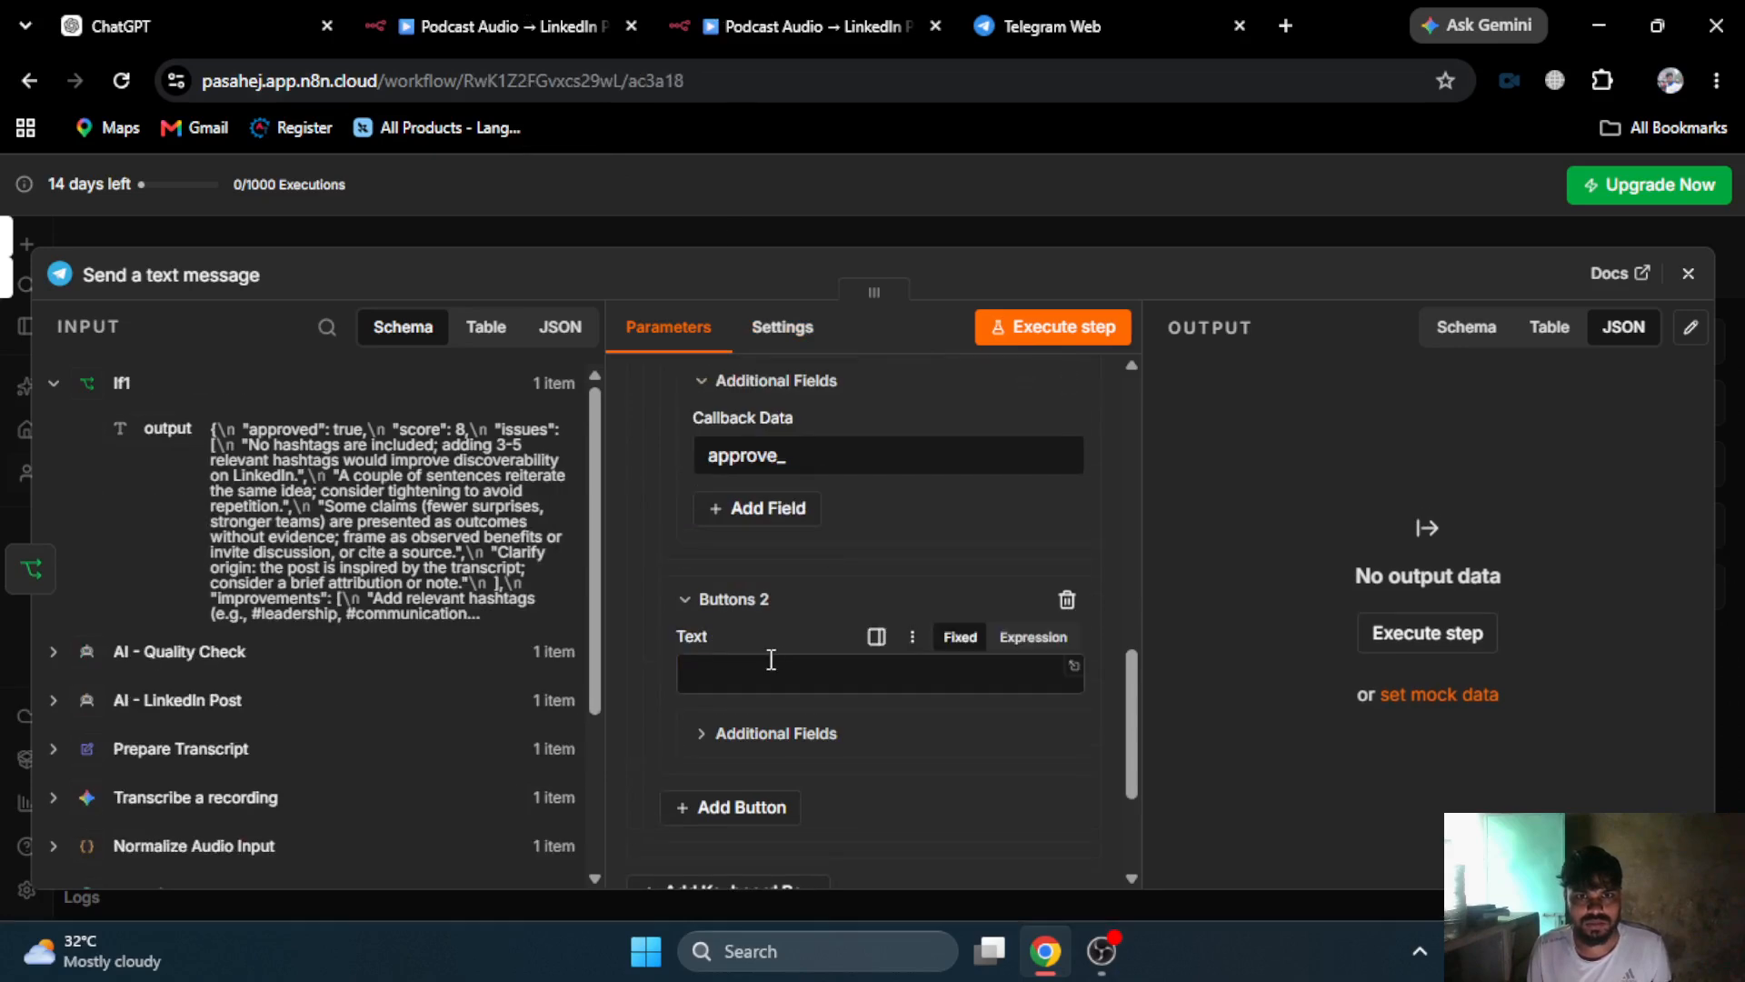
- Paste [ ❌ REJECT ] as the second button's text and add Callback Data reject_
left_click(771, 670)
key("ctrl+v")
left_click(774, 735)
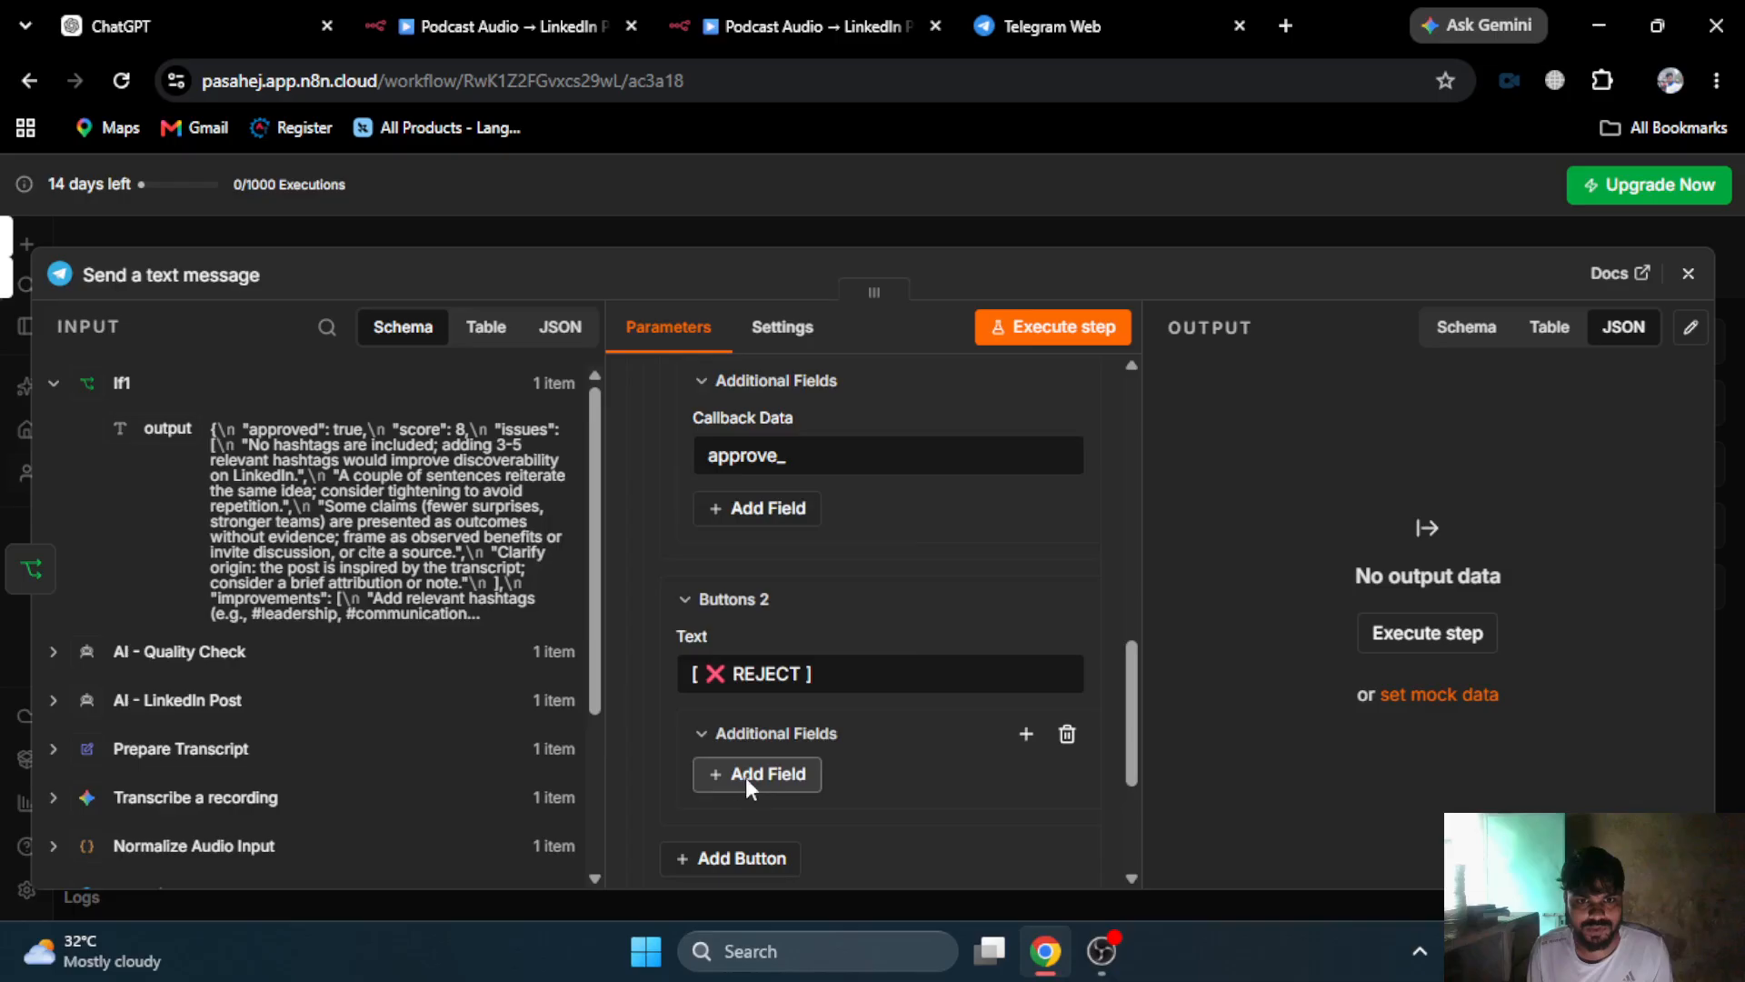
left_click(755, 774)
left_click(700, 491)
left_click(756, 806)
type("reject")
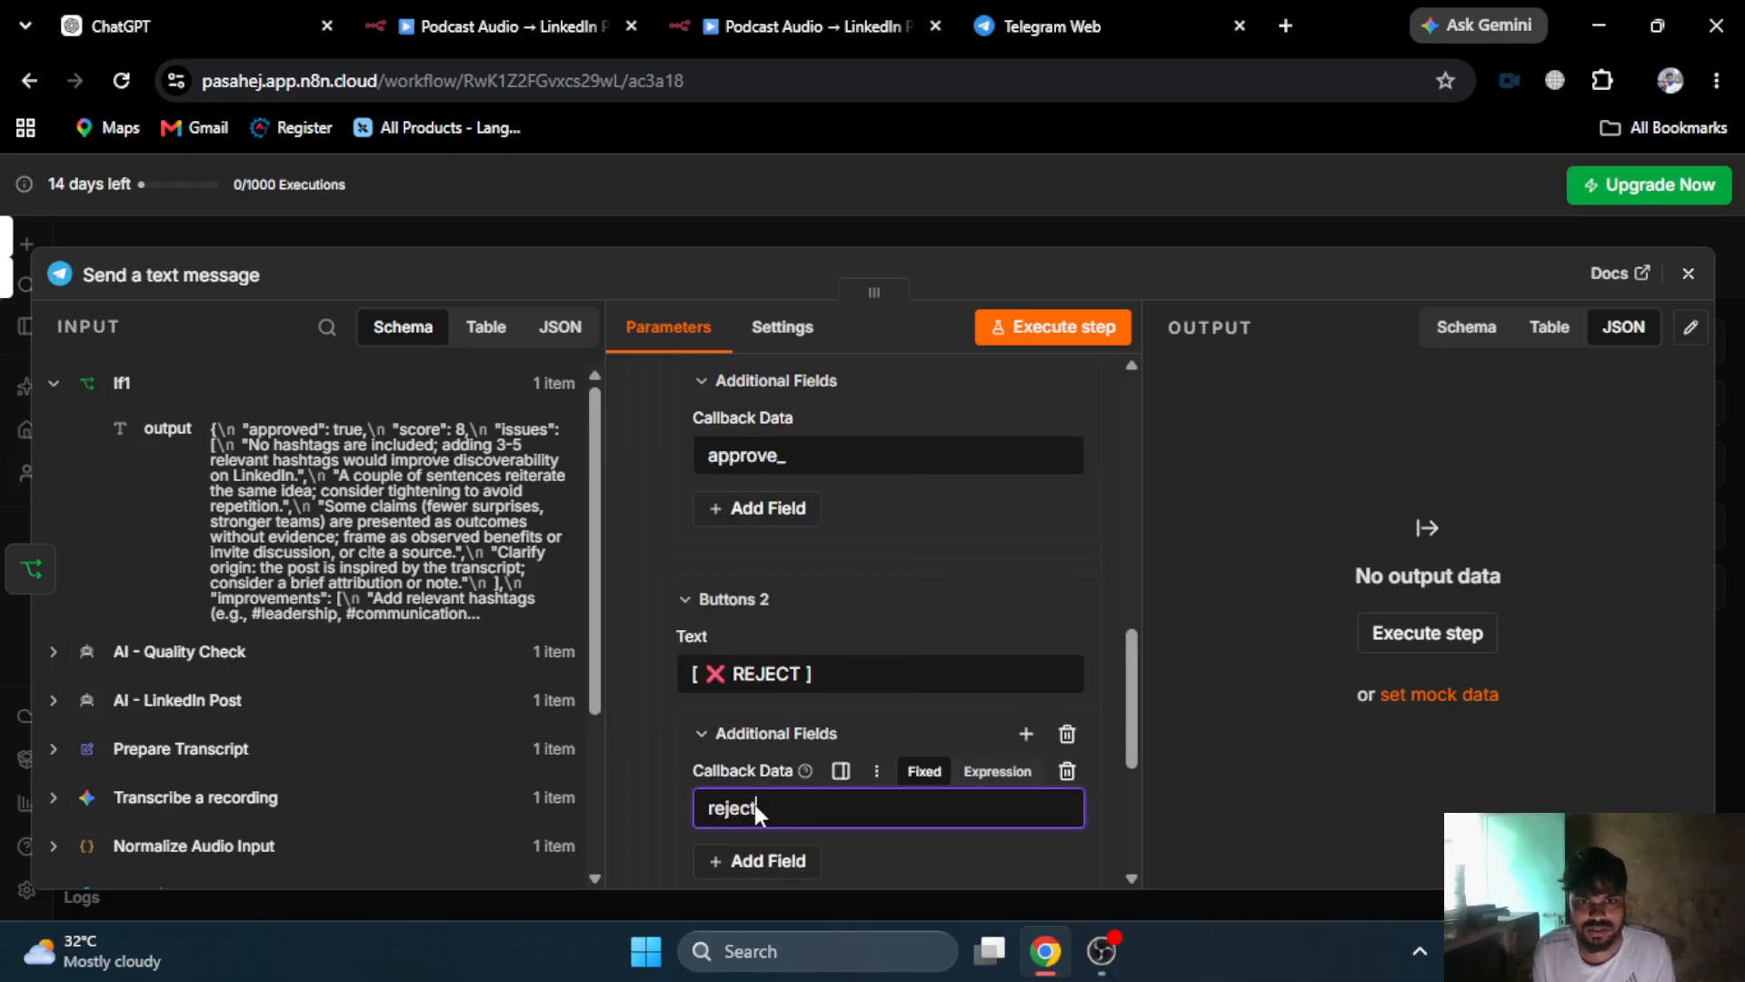
type("_")
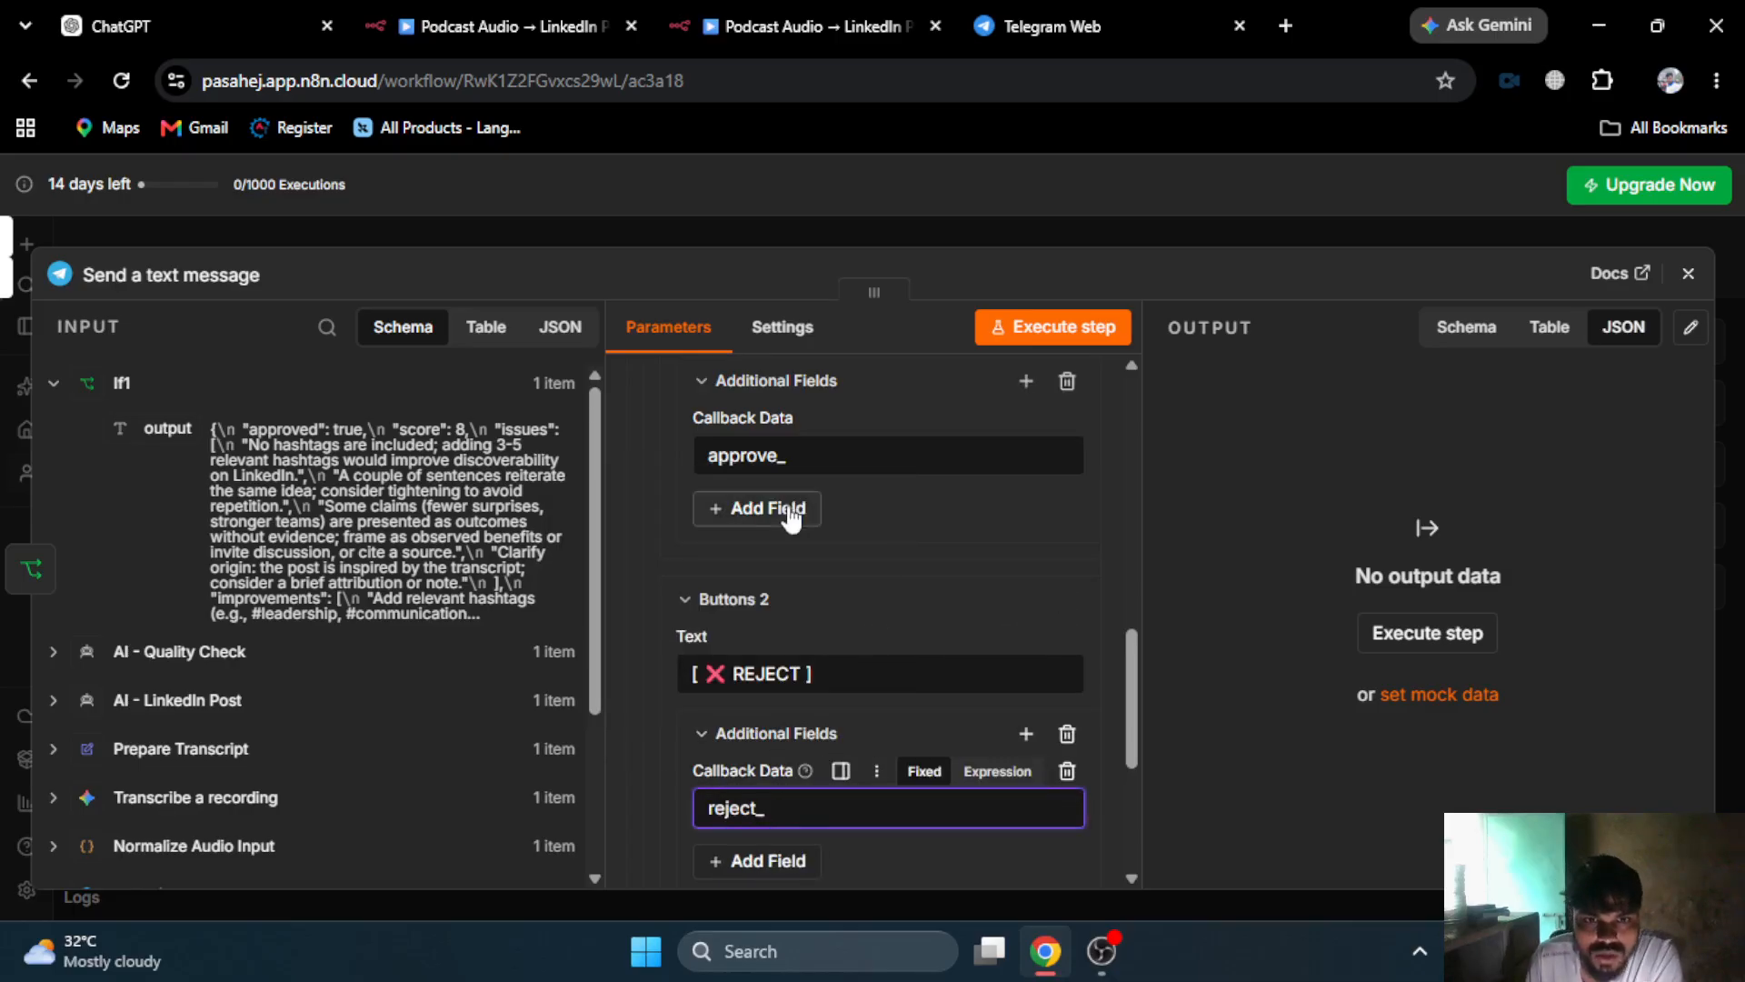
- Close the node editor, execute the Send a text message step and switch to Telegram Web
left_click(1072, 224)
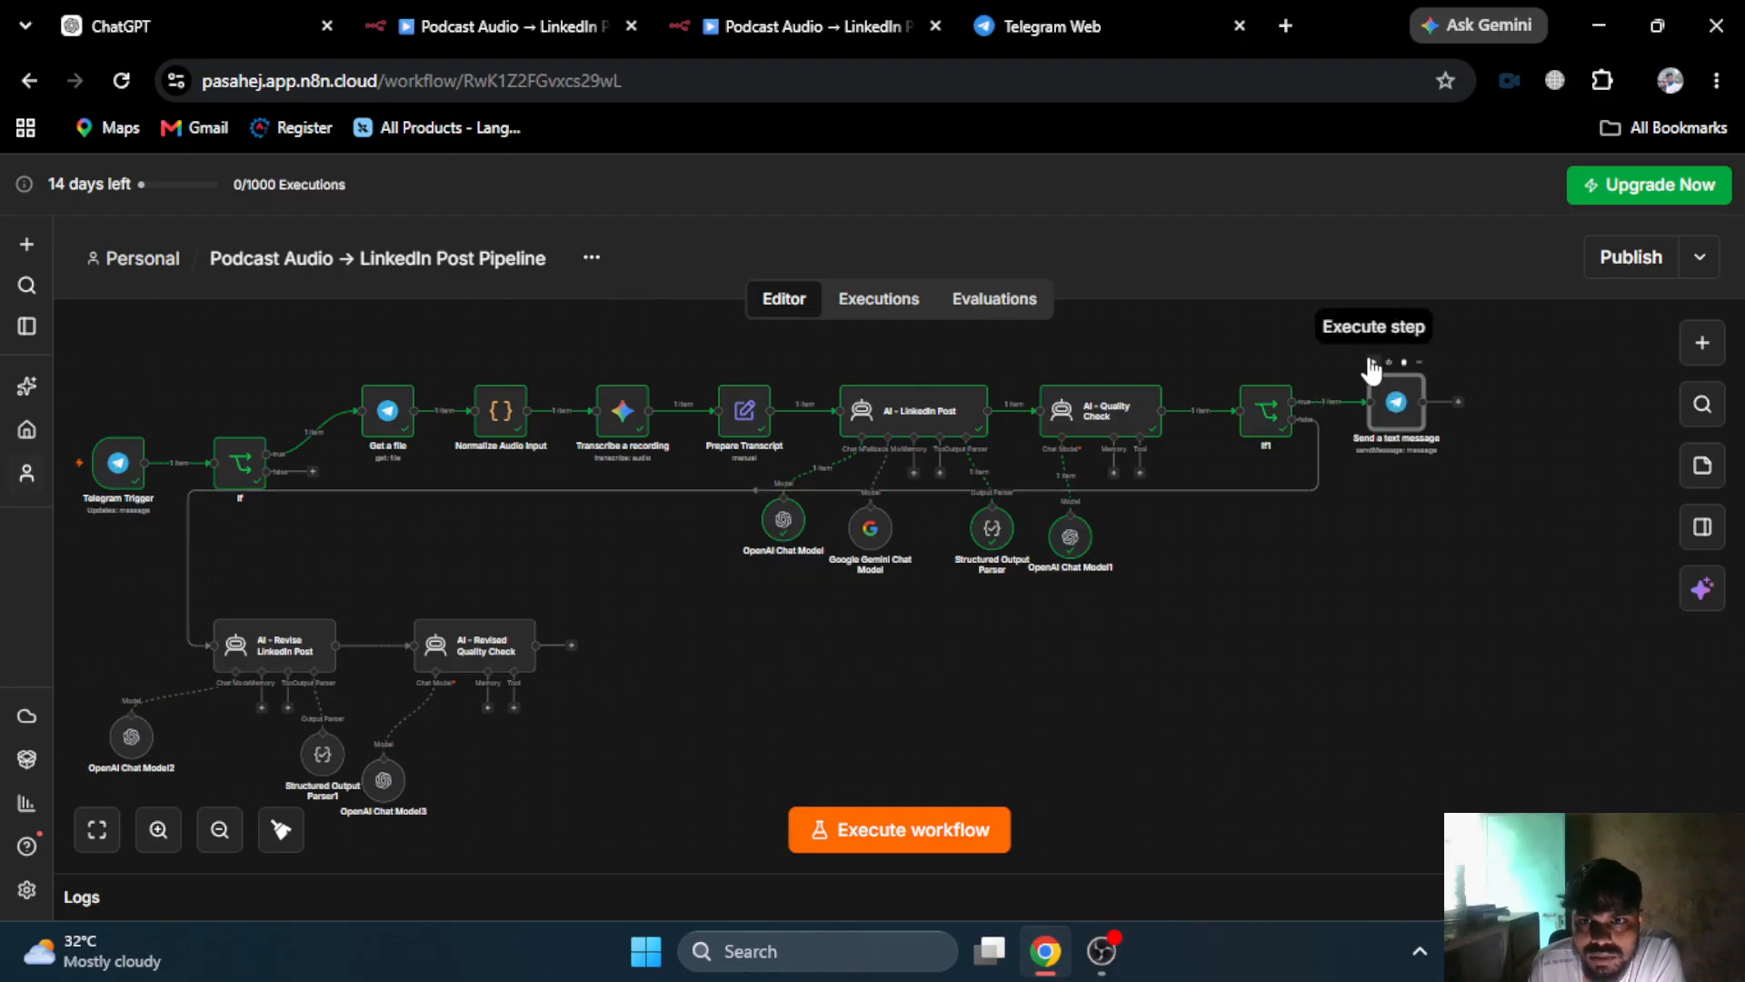
left_click(1375, 364)
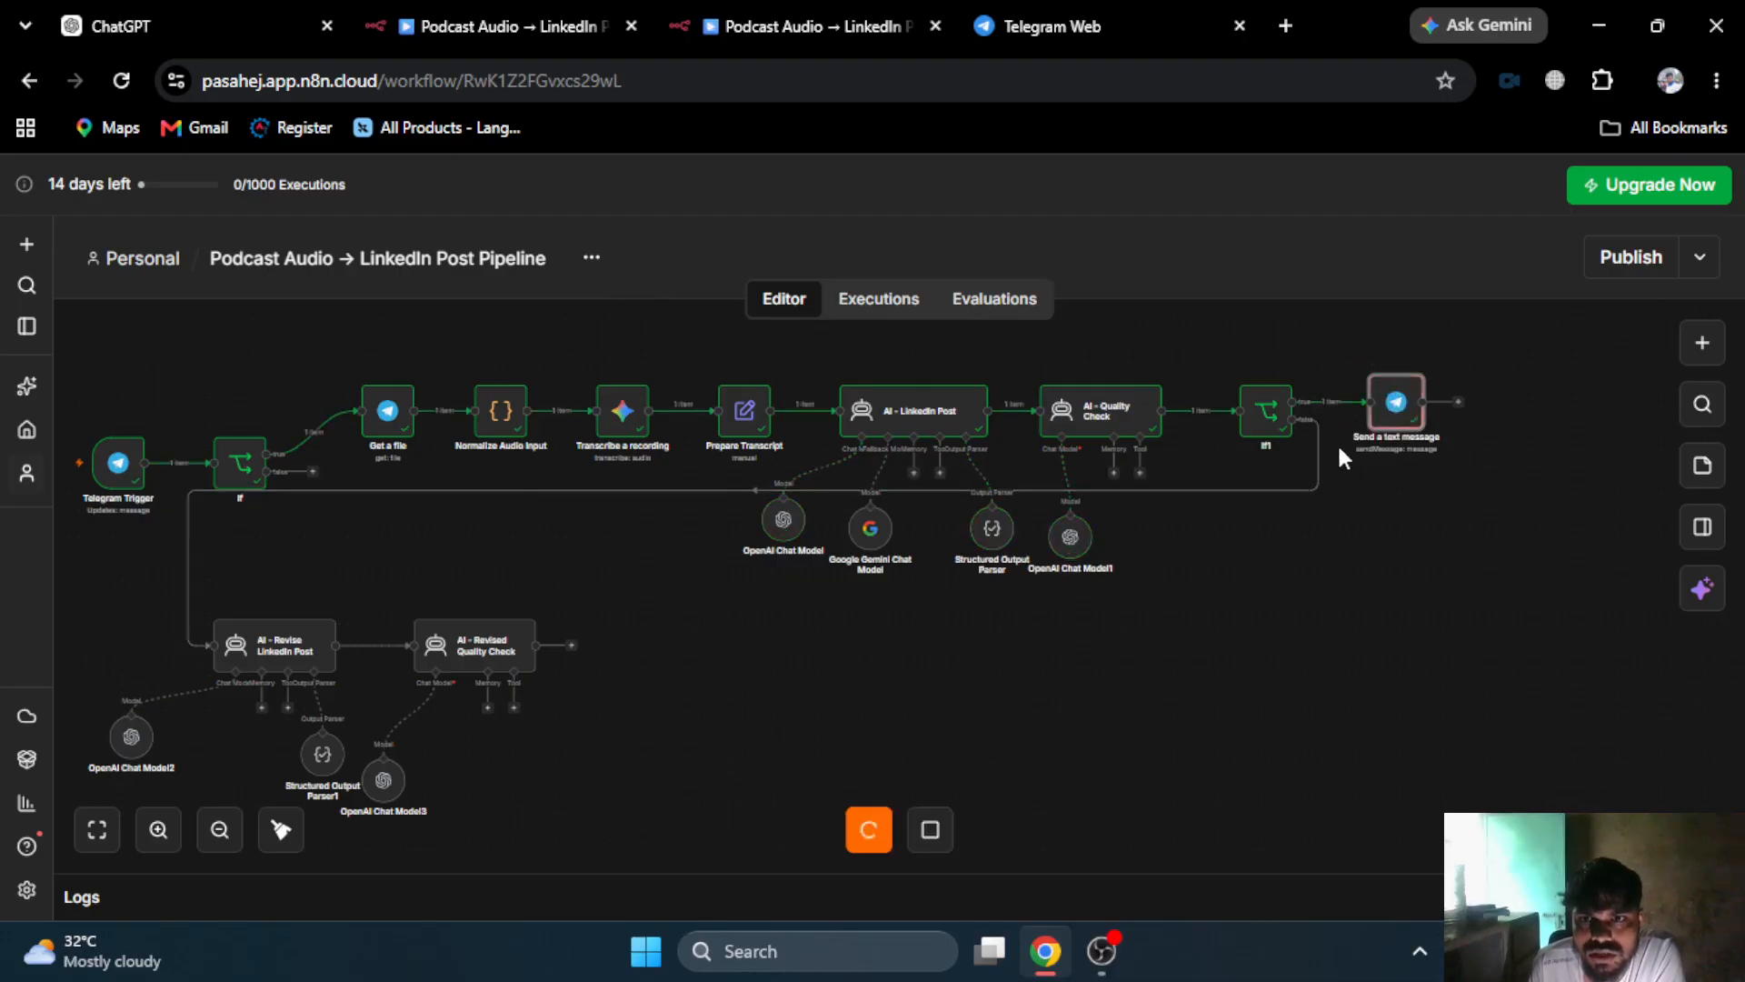
left_click(984, 13)
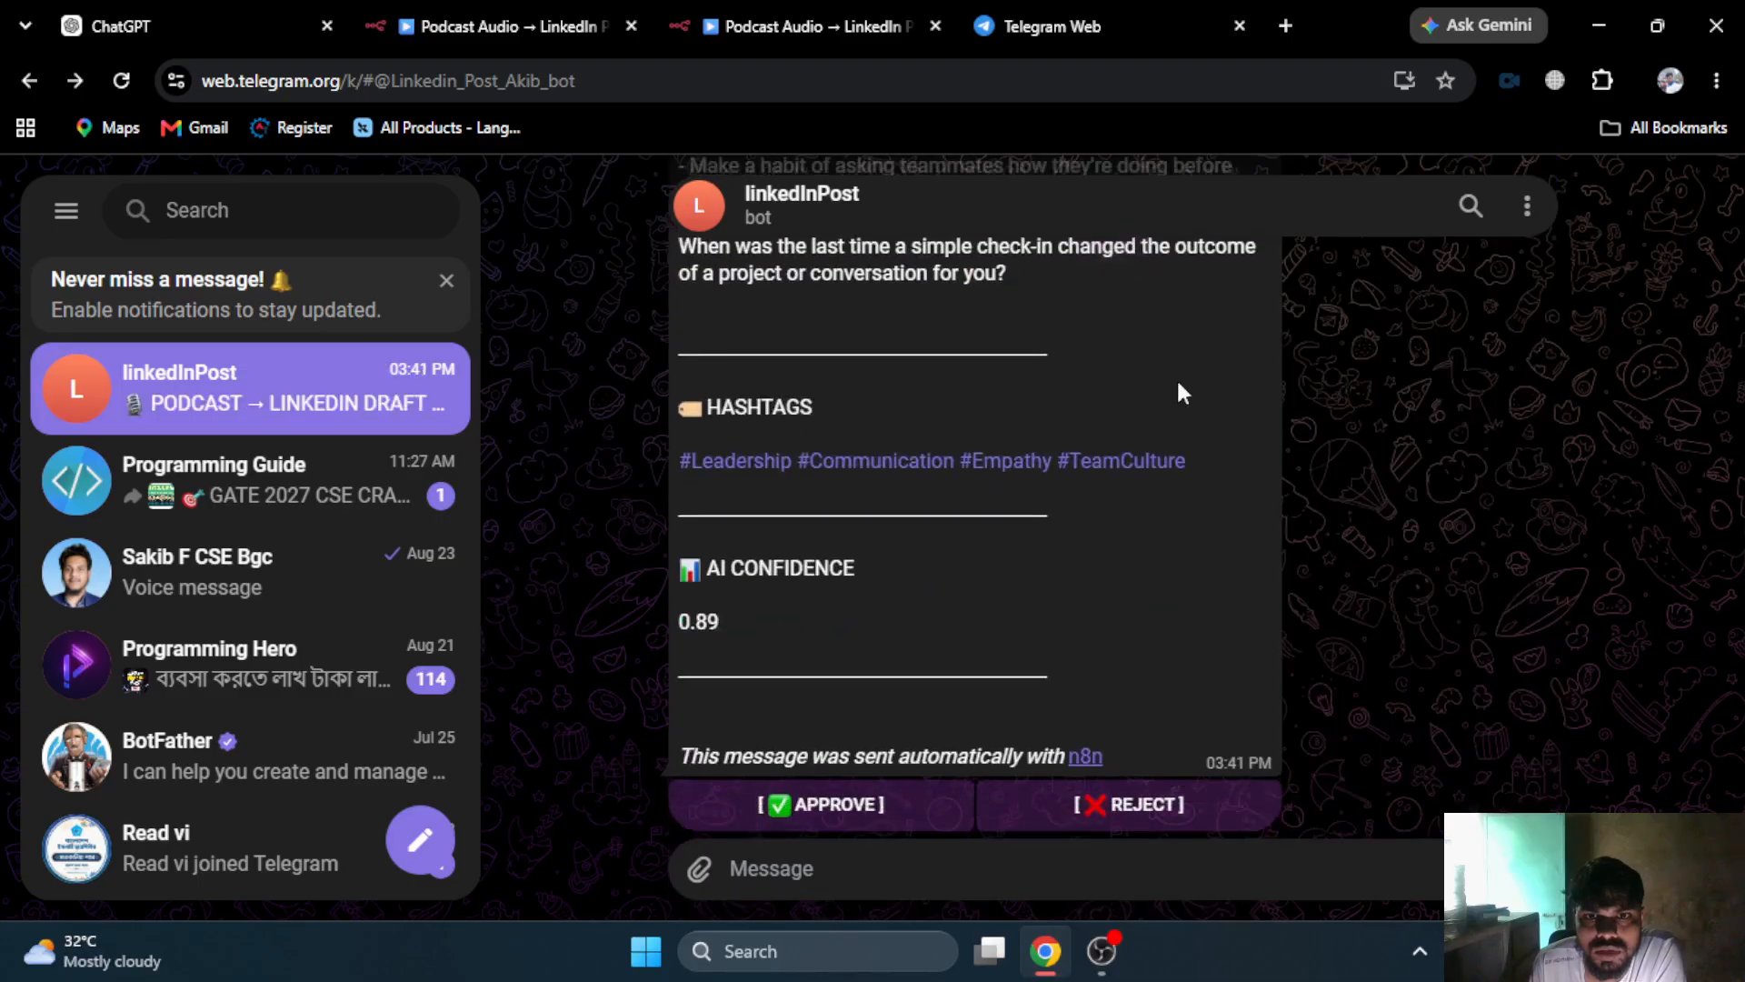
- Review the delivered draft in the linkedInPost chat from CORE IDEA down to the inline buttons, and return to the n8n workflow
scroll(1017, 526, "up", 12)
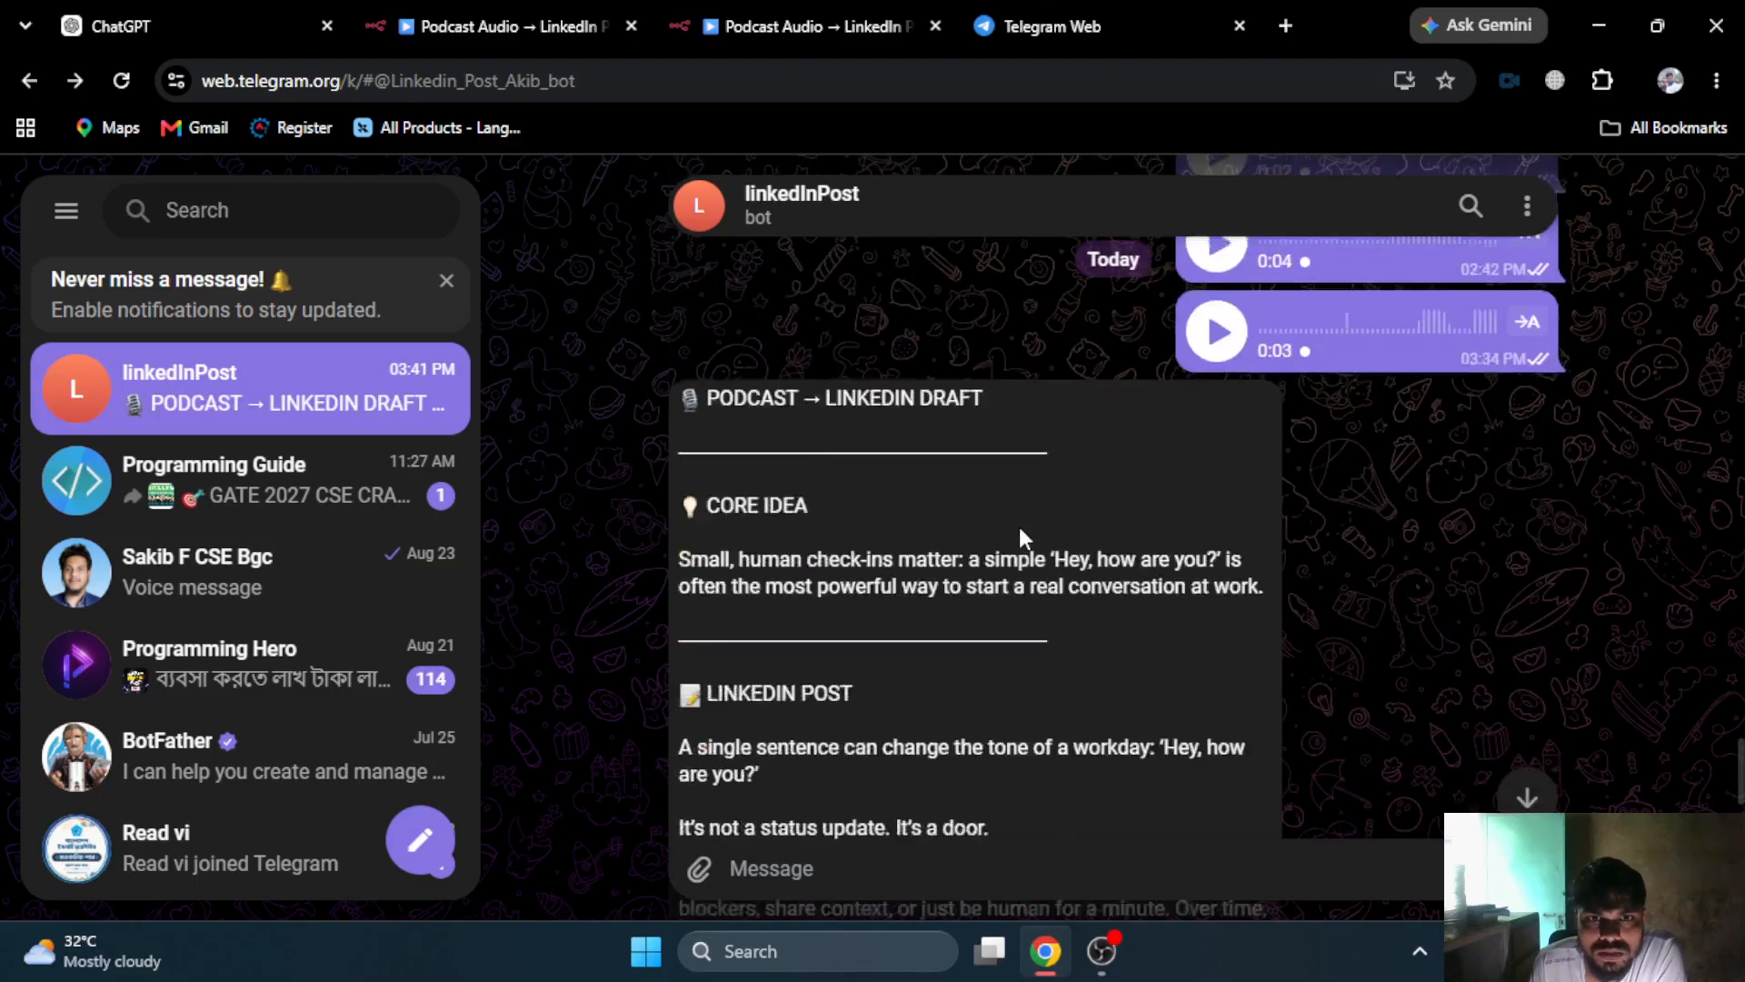
scroll(831, 563, "down", 2)
scroll(707, 365, "down", 3)
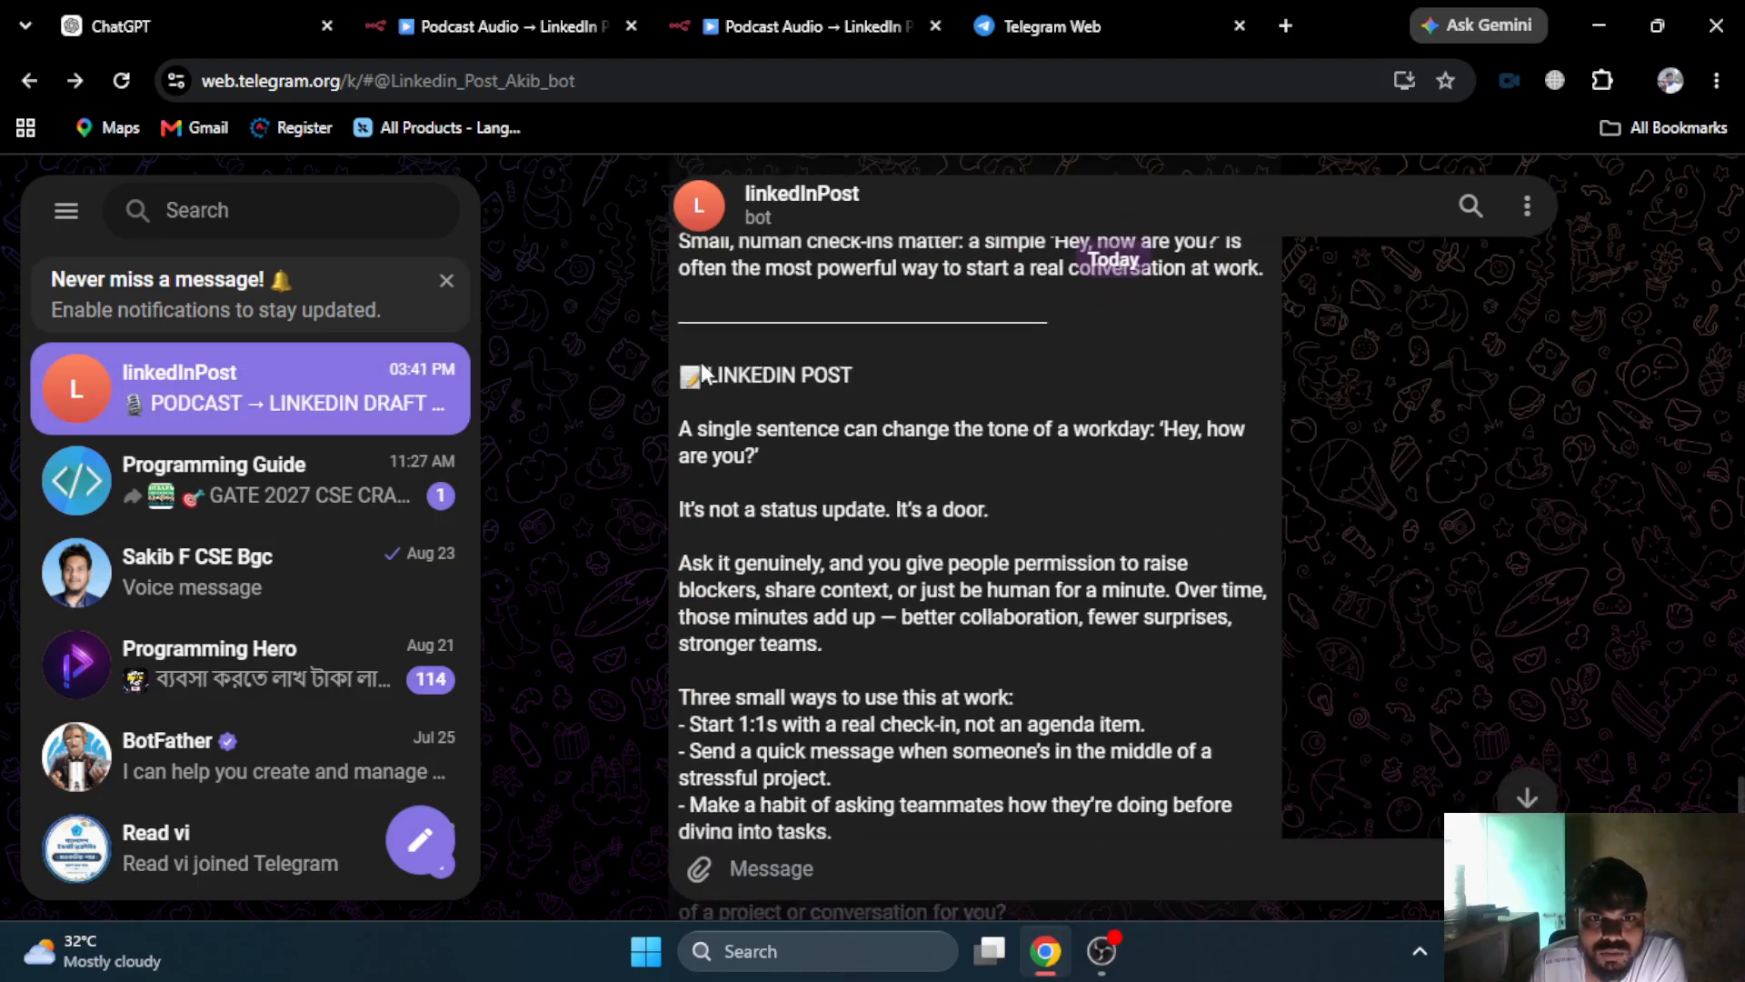
scroll(950, 476, "down", 3)
scroll(741, 488, "down", 3)
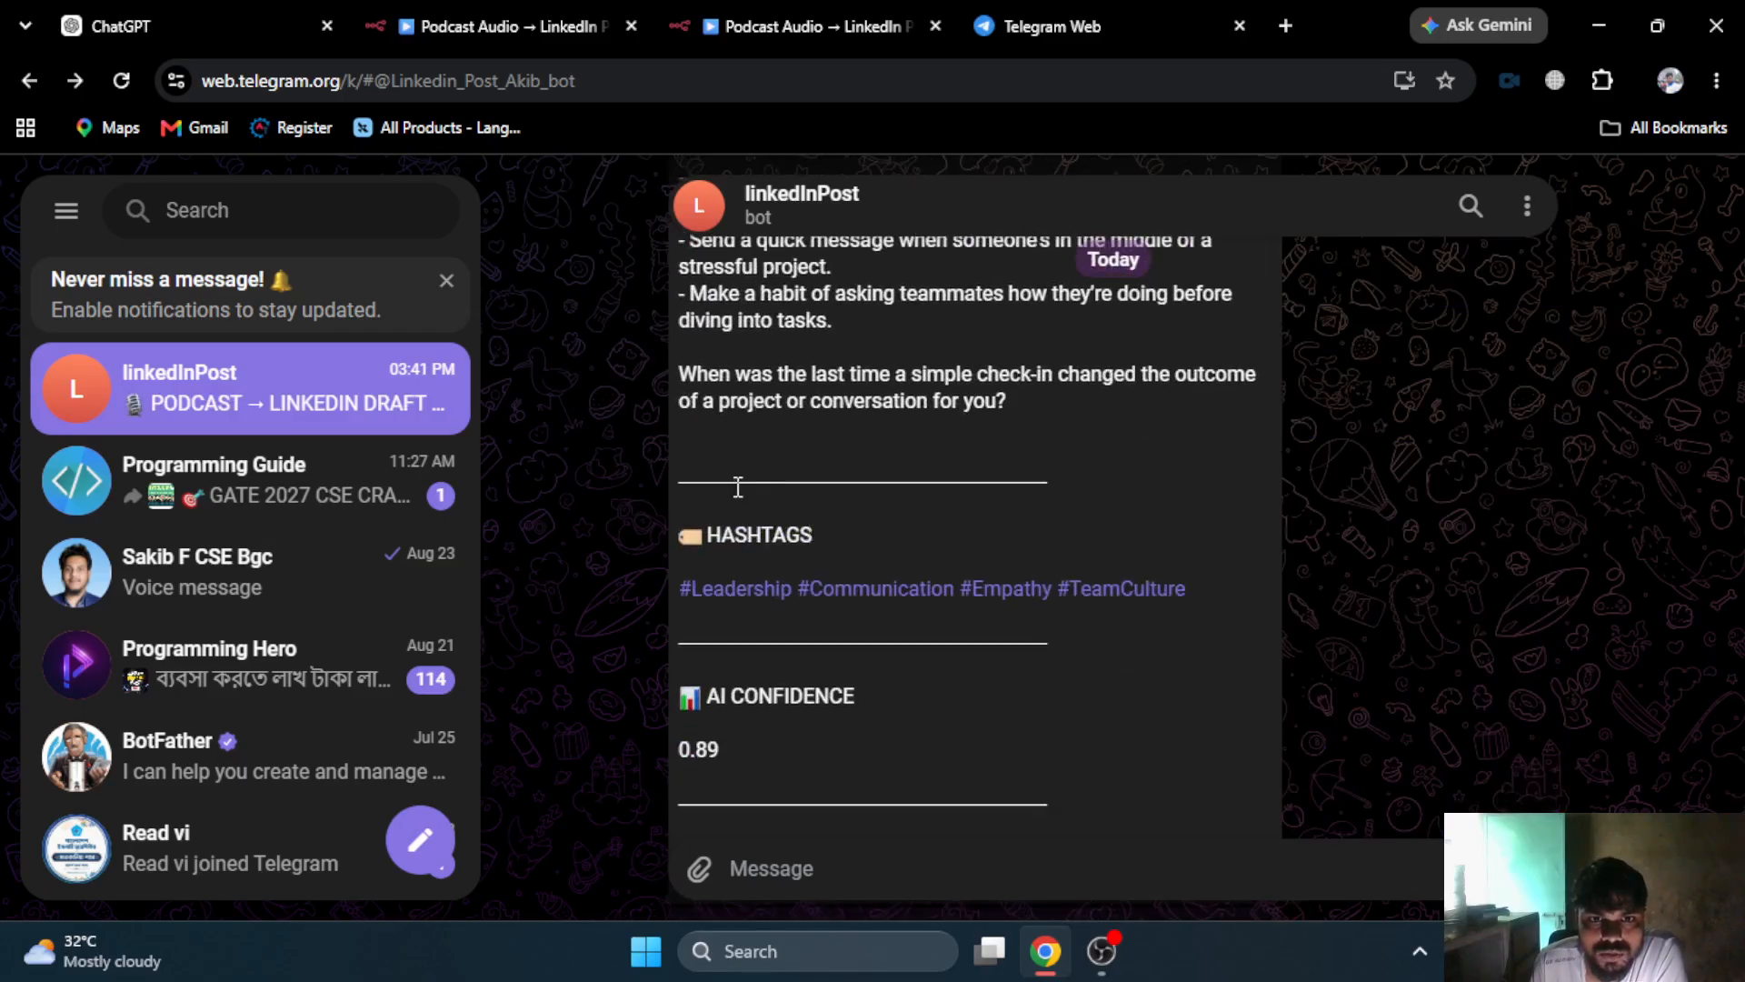
scroll(845, 591, "down", 2)
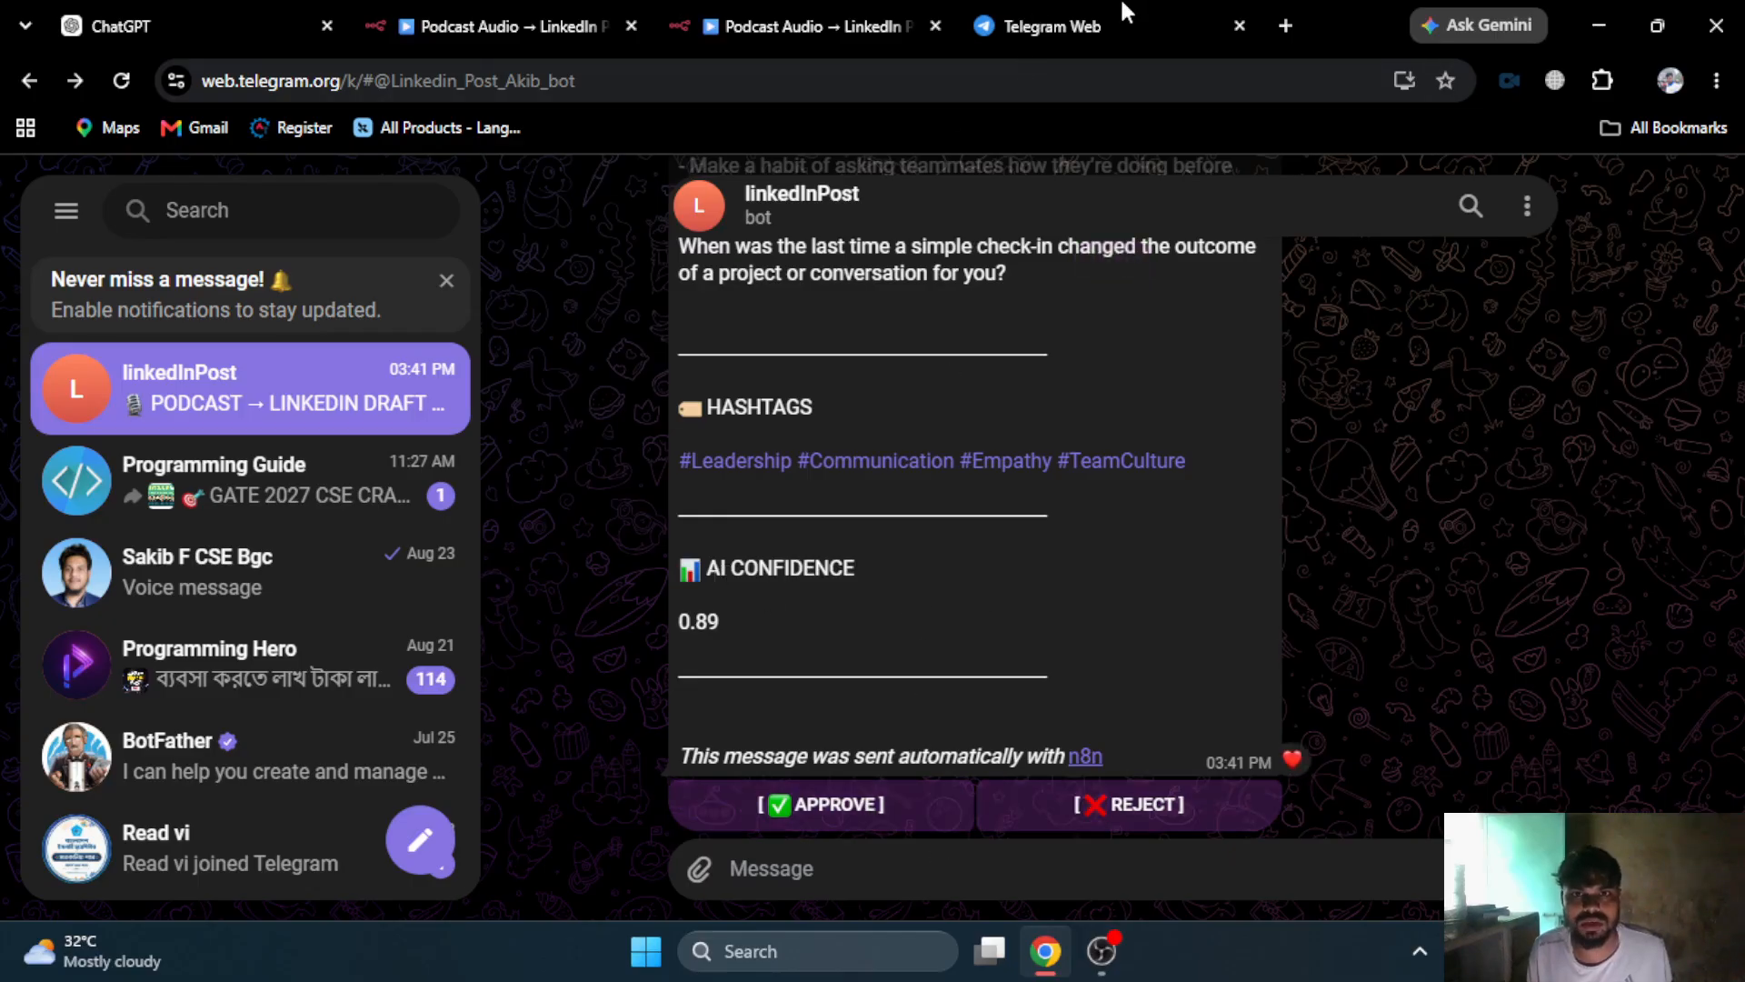
left_click(783, 13)
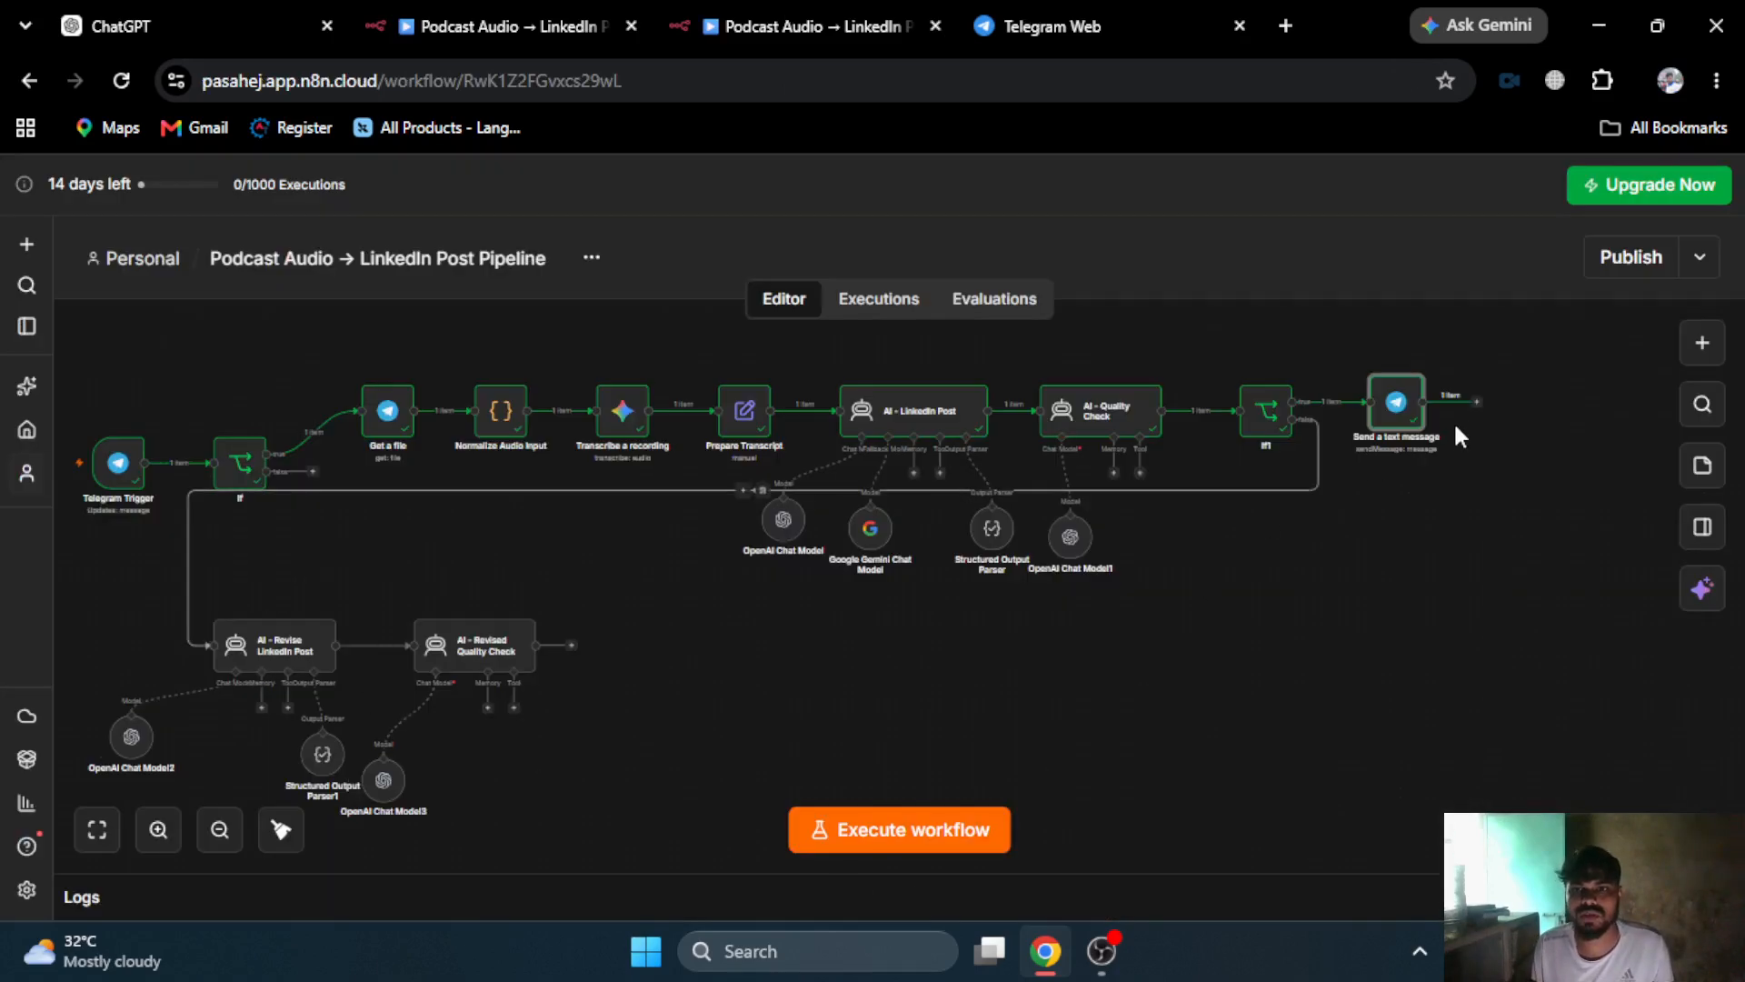
- Add an If node after the Send a text message node
left_click(1474, 408)
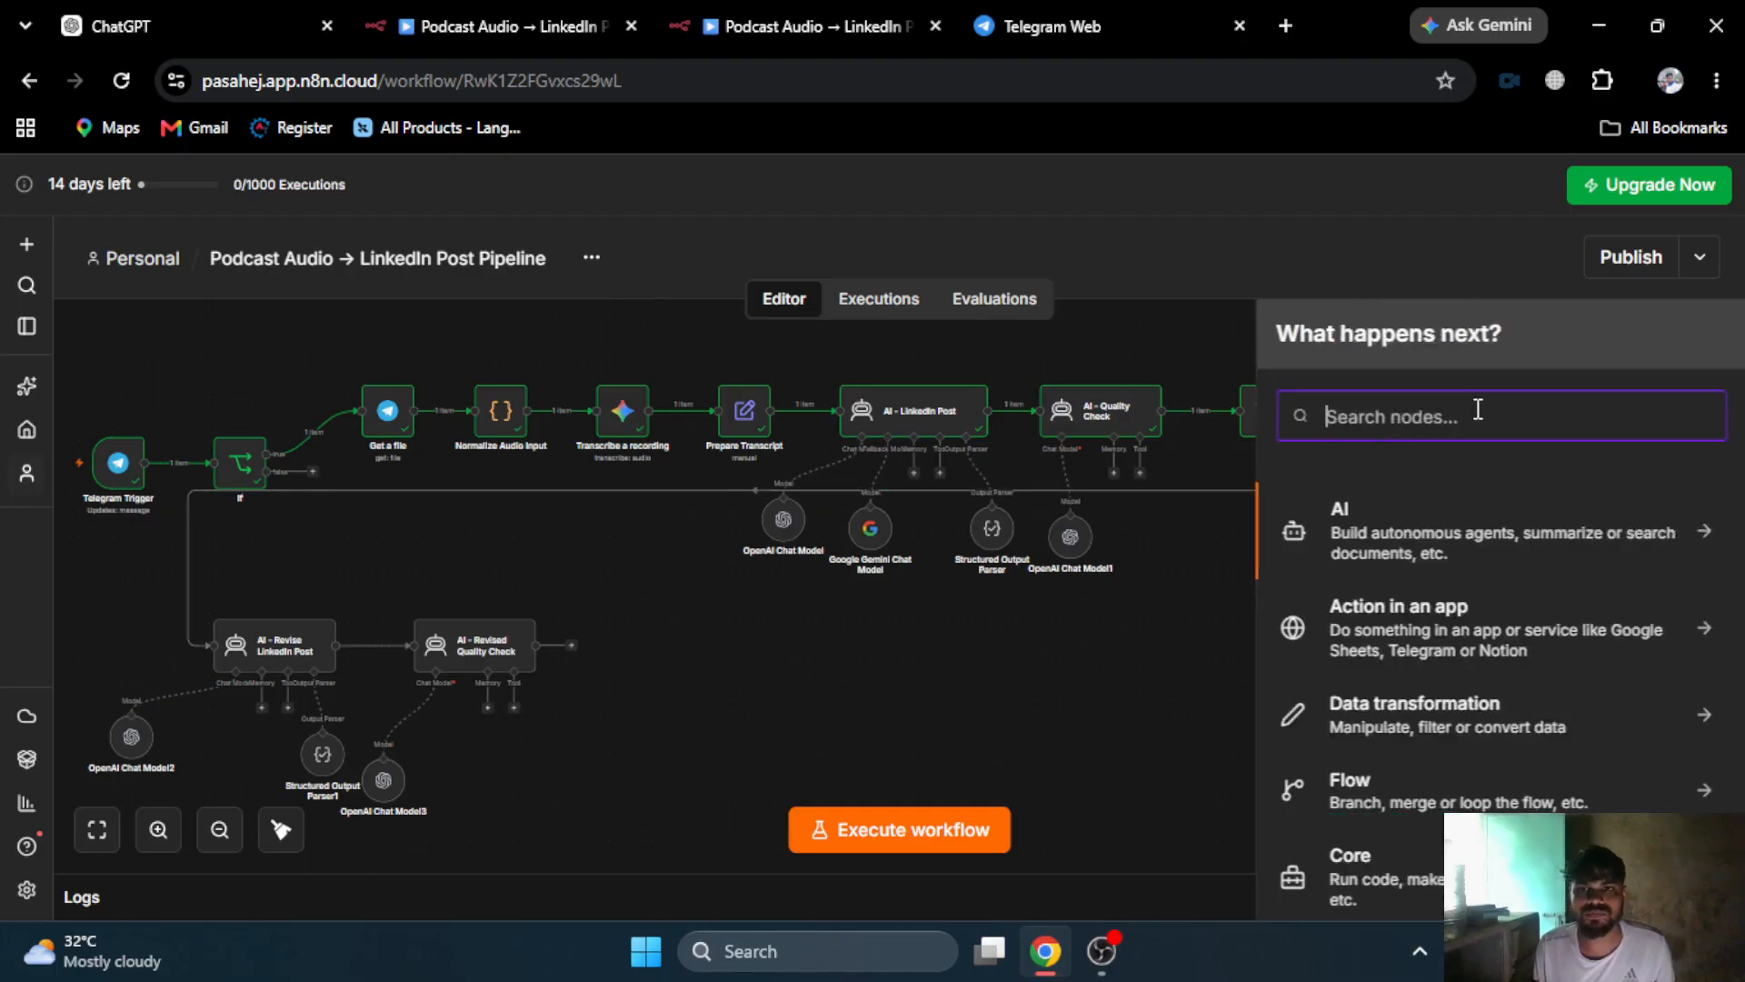
type("if")
left_click(1318, 523)
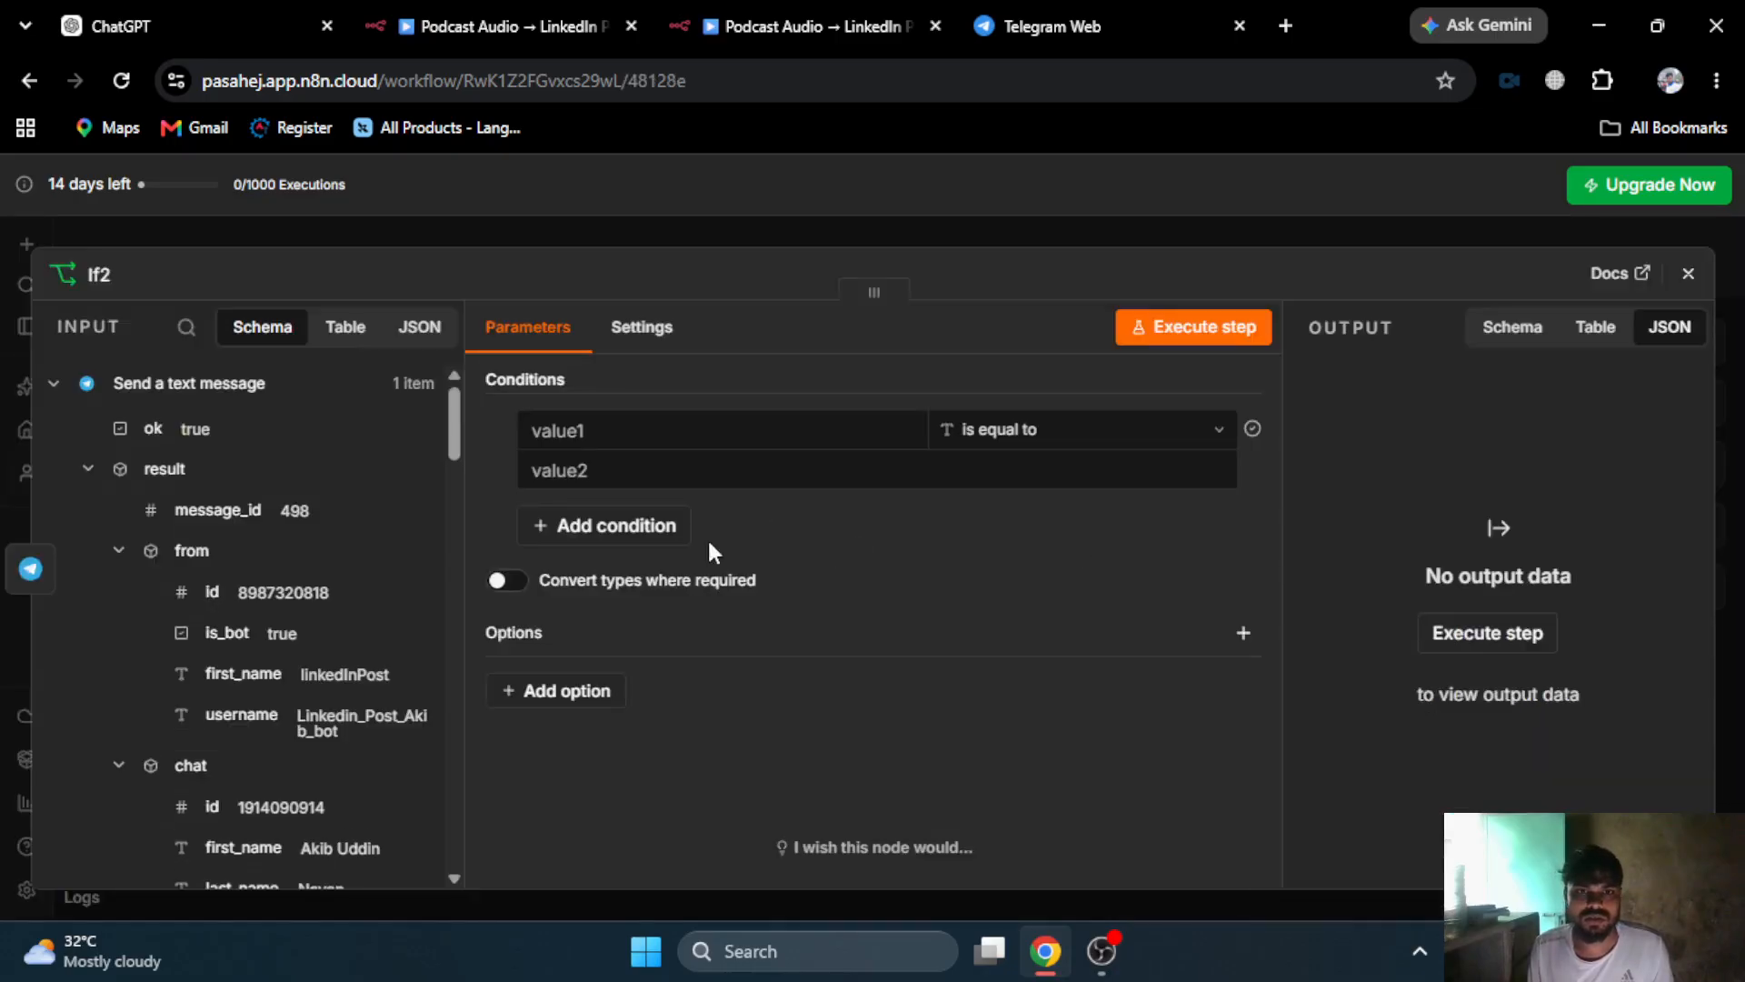
- Map the APPROVE button's callback_data from the Send a text message output into the first value of the If2 condition
scroll(242, 704, "down", 3)
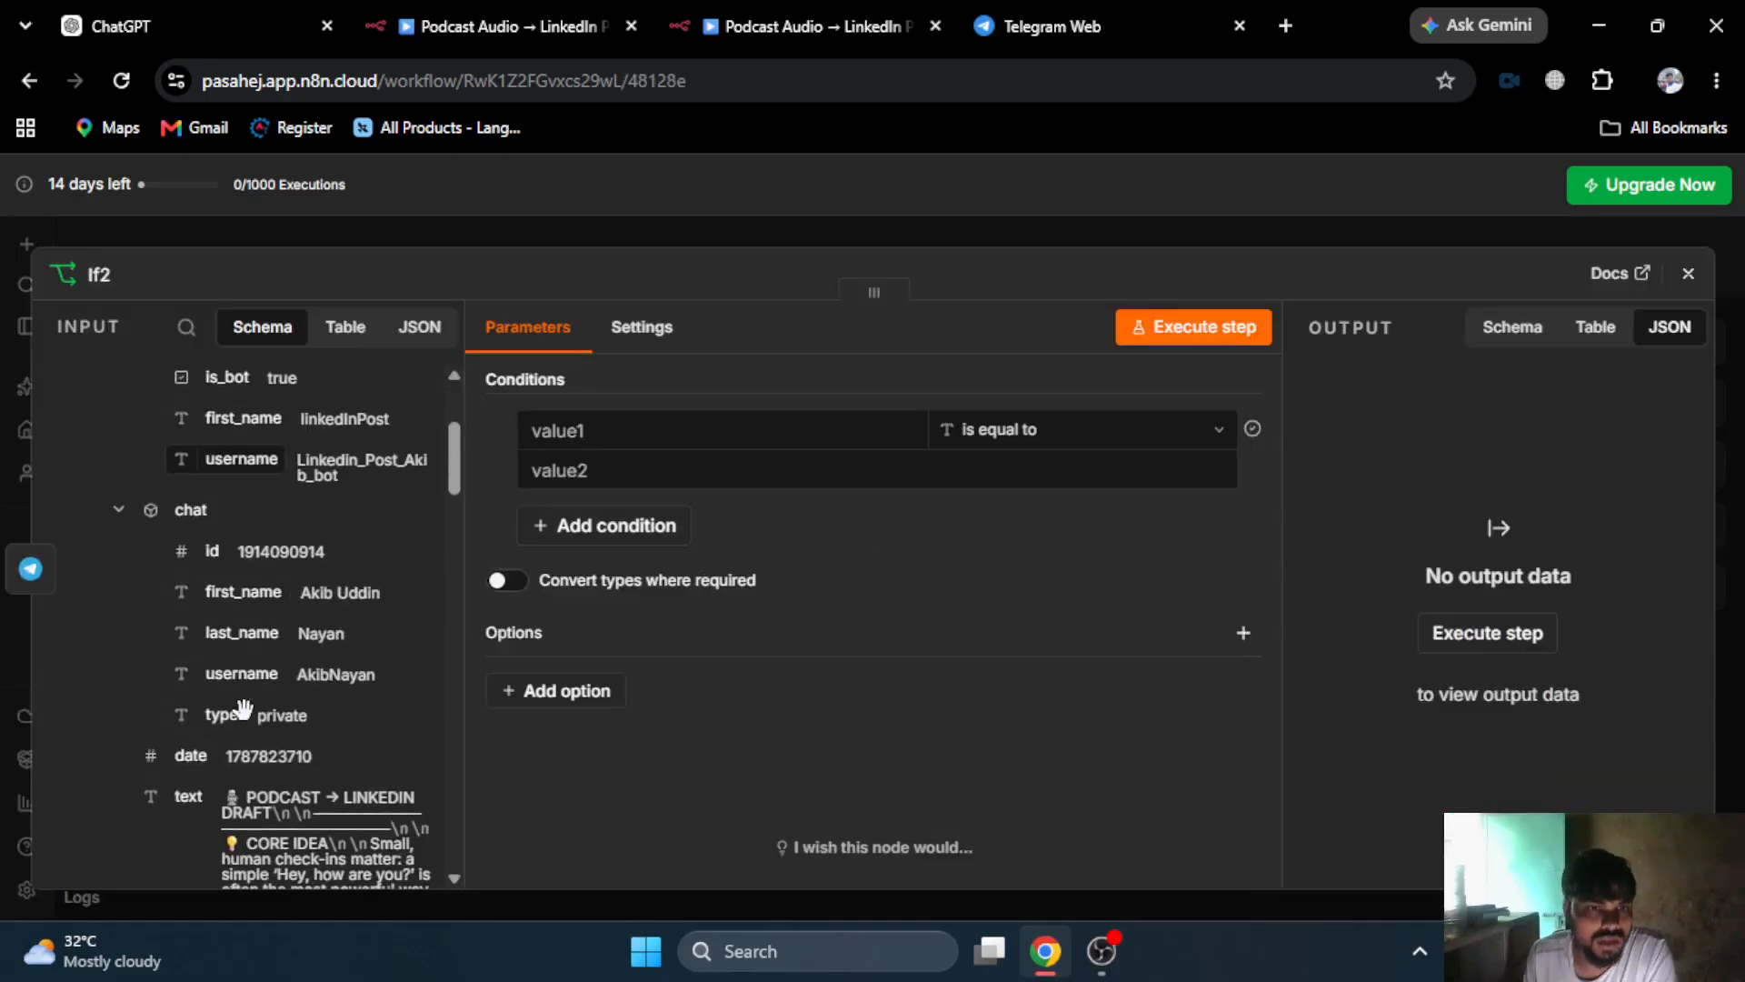
scroll(261, 655, "up", 3)
scroll(241, 628, "down", 10)
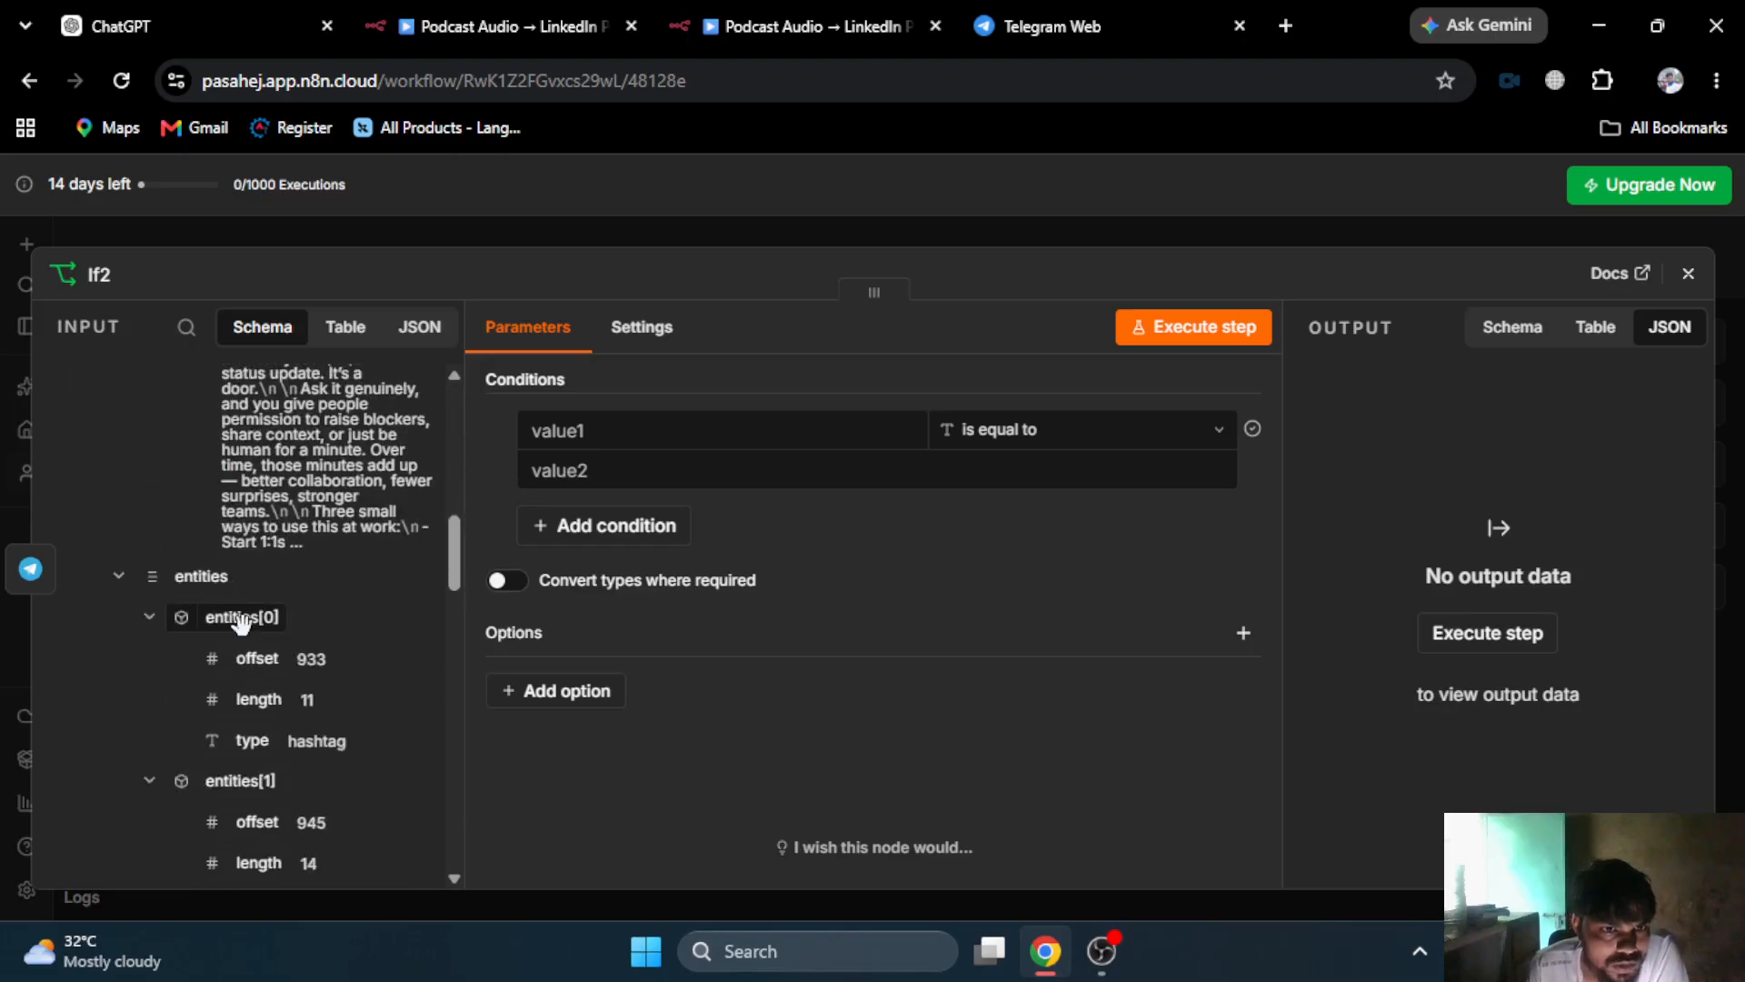
scroll(241, 627, "down", 10)
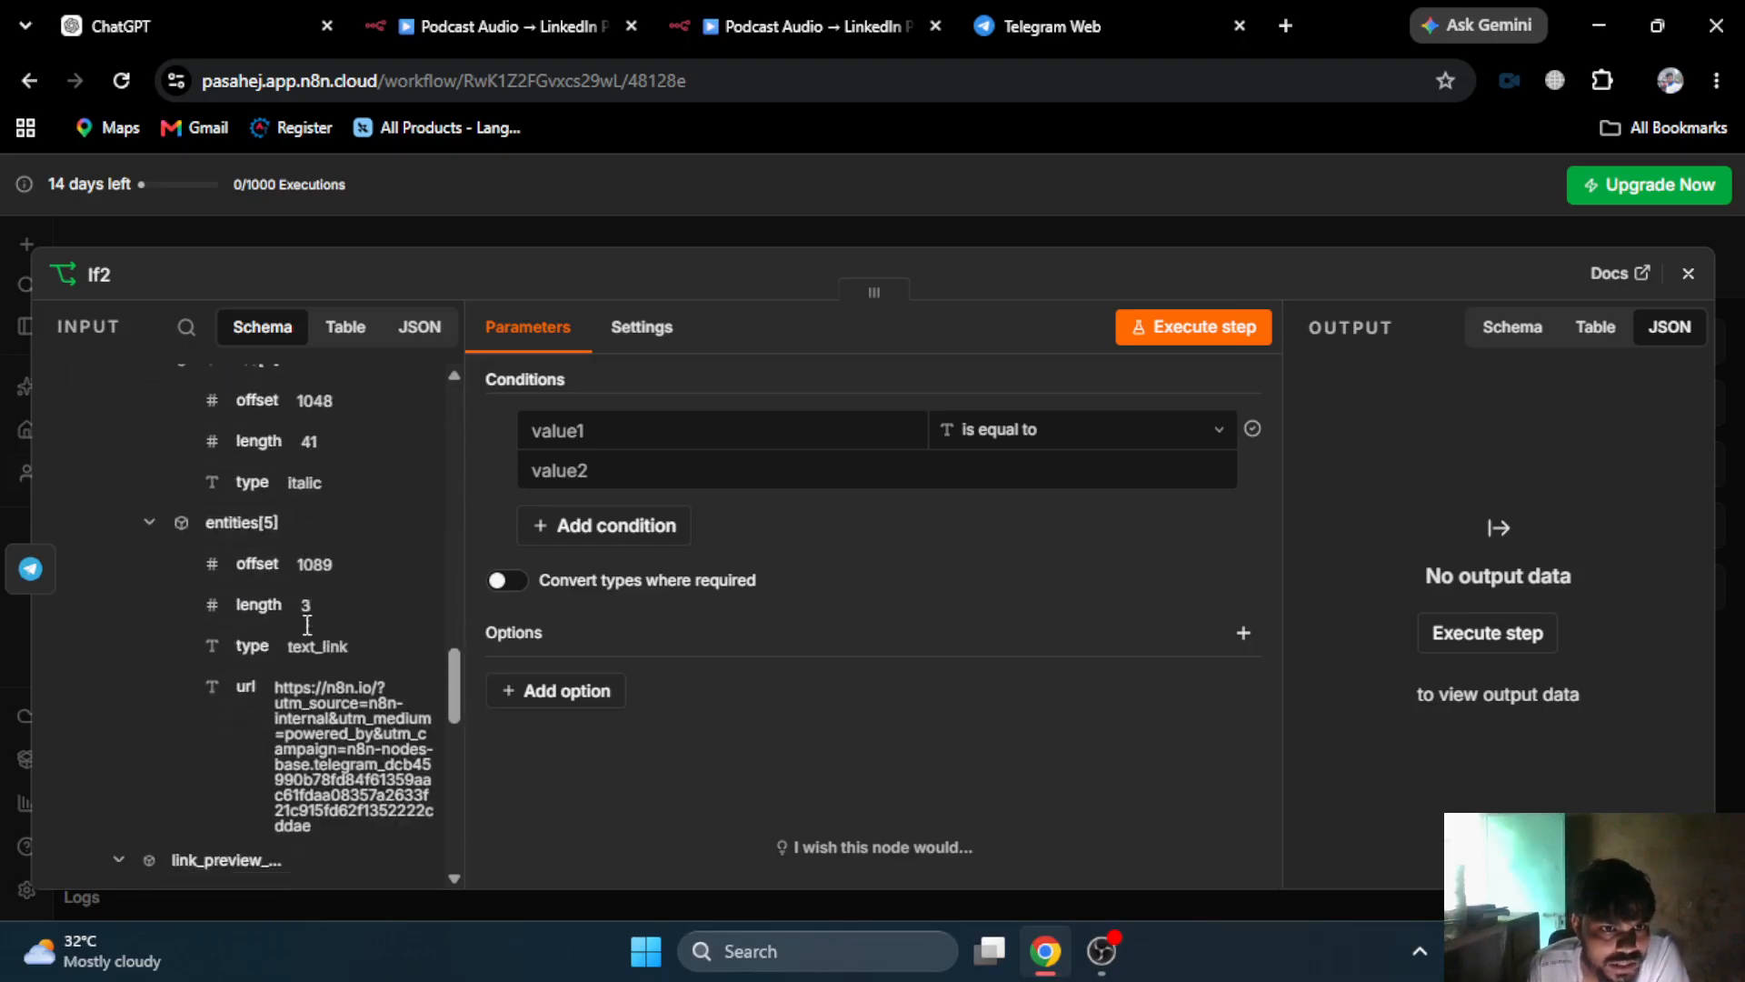
scroll(305, 624, "down", 10)
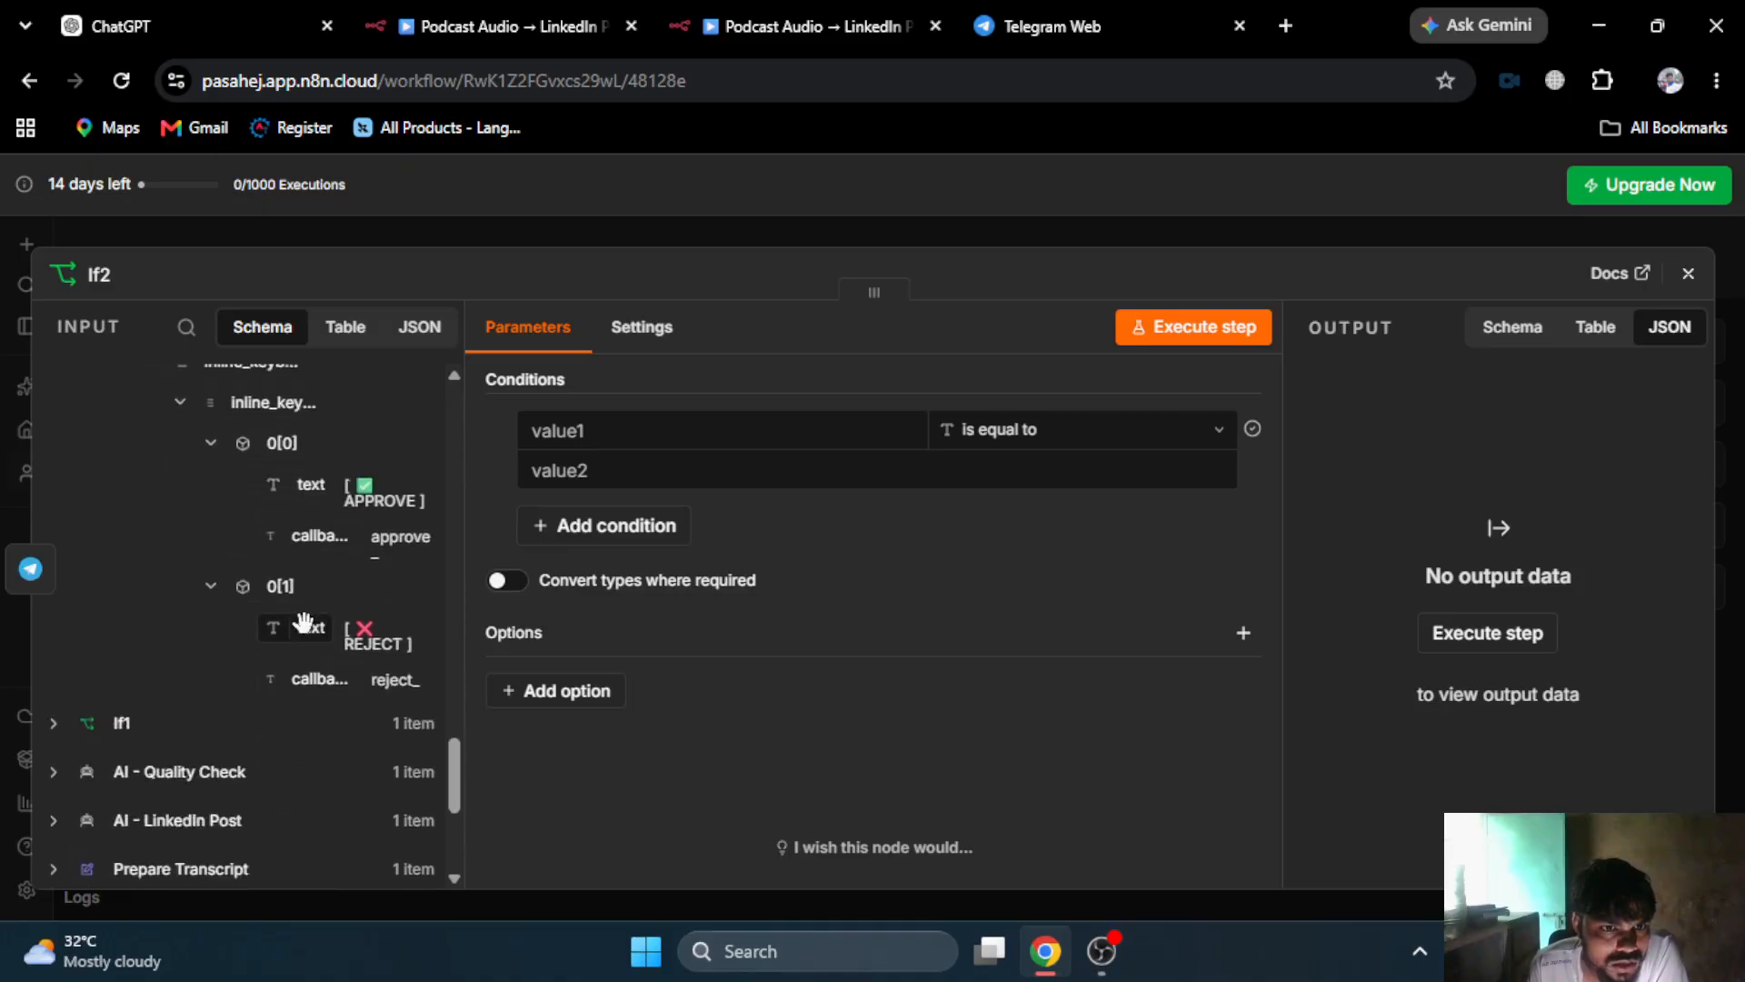
scroll(309, 590, "up", 2)
left_click_drag(323, 551, 691, 439)
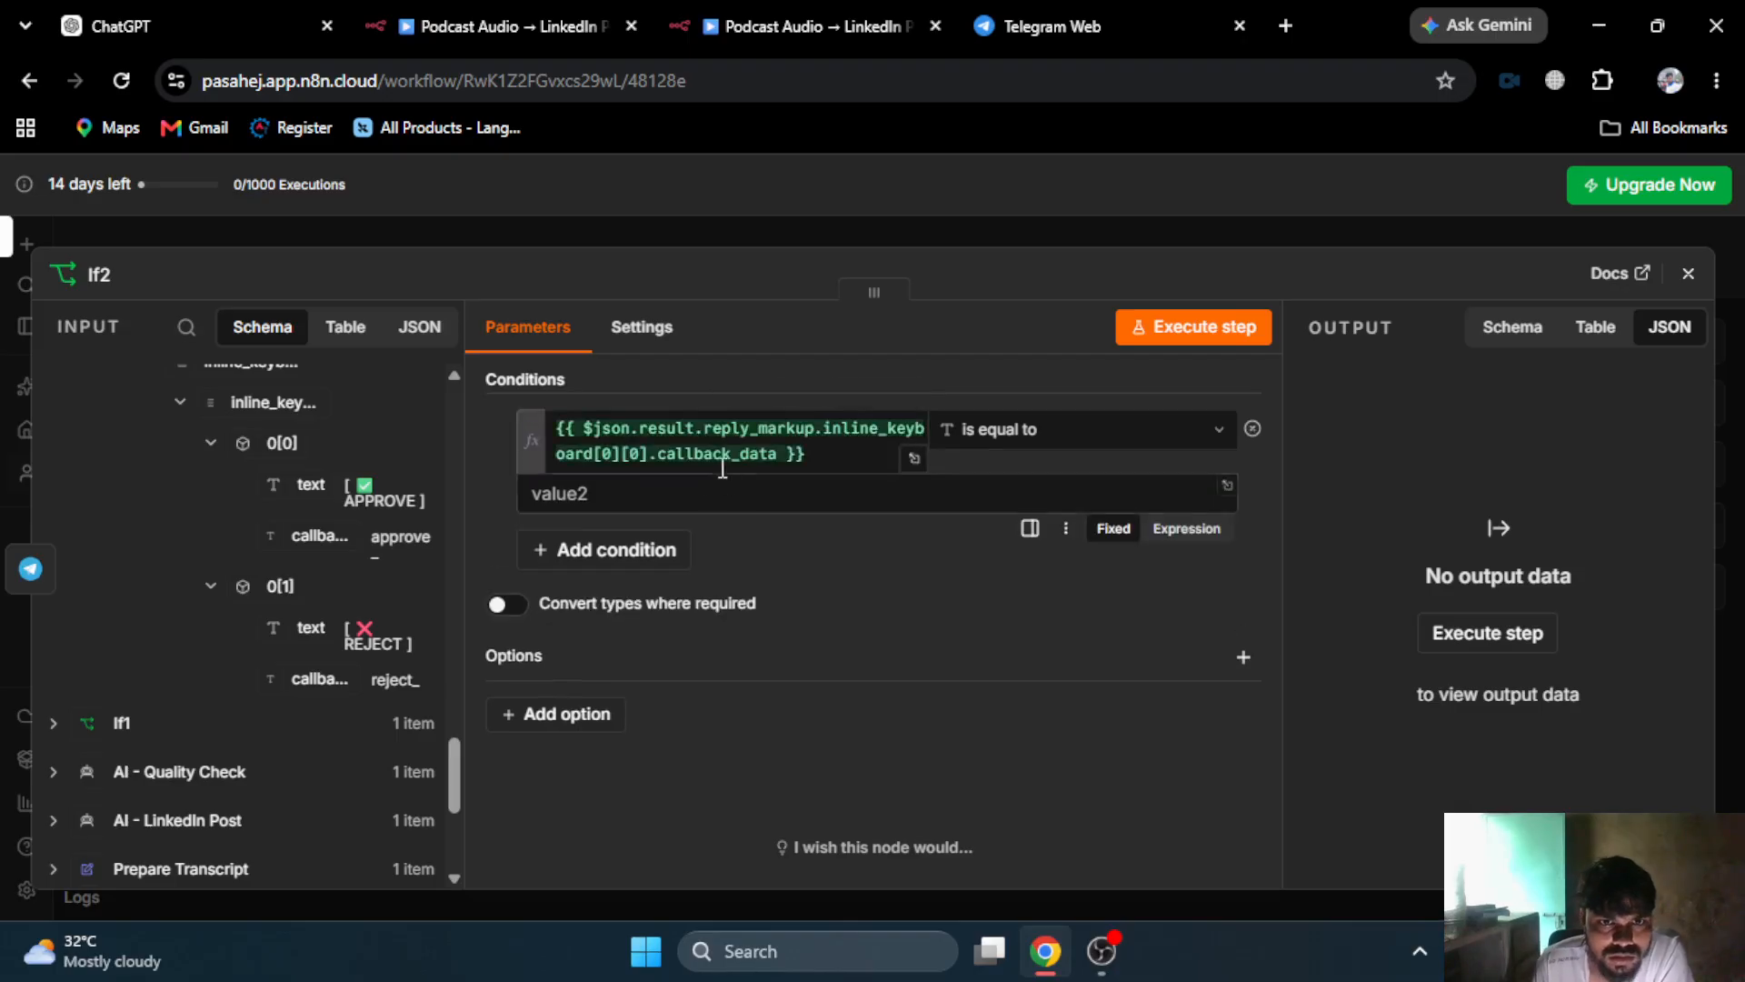
left_click(714, 436)
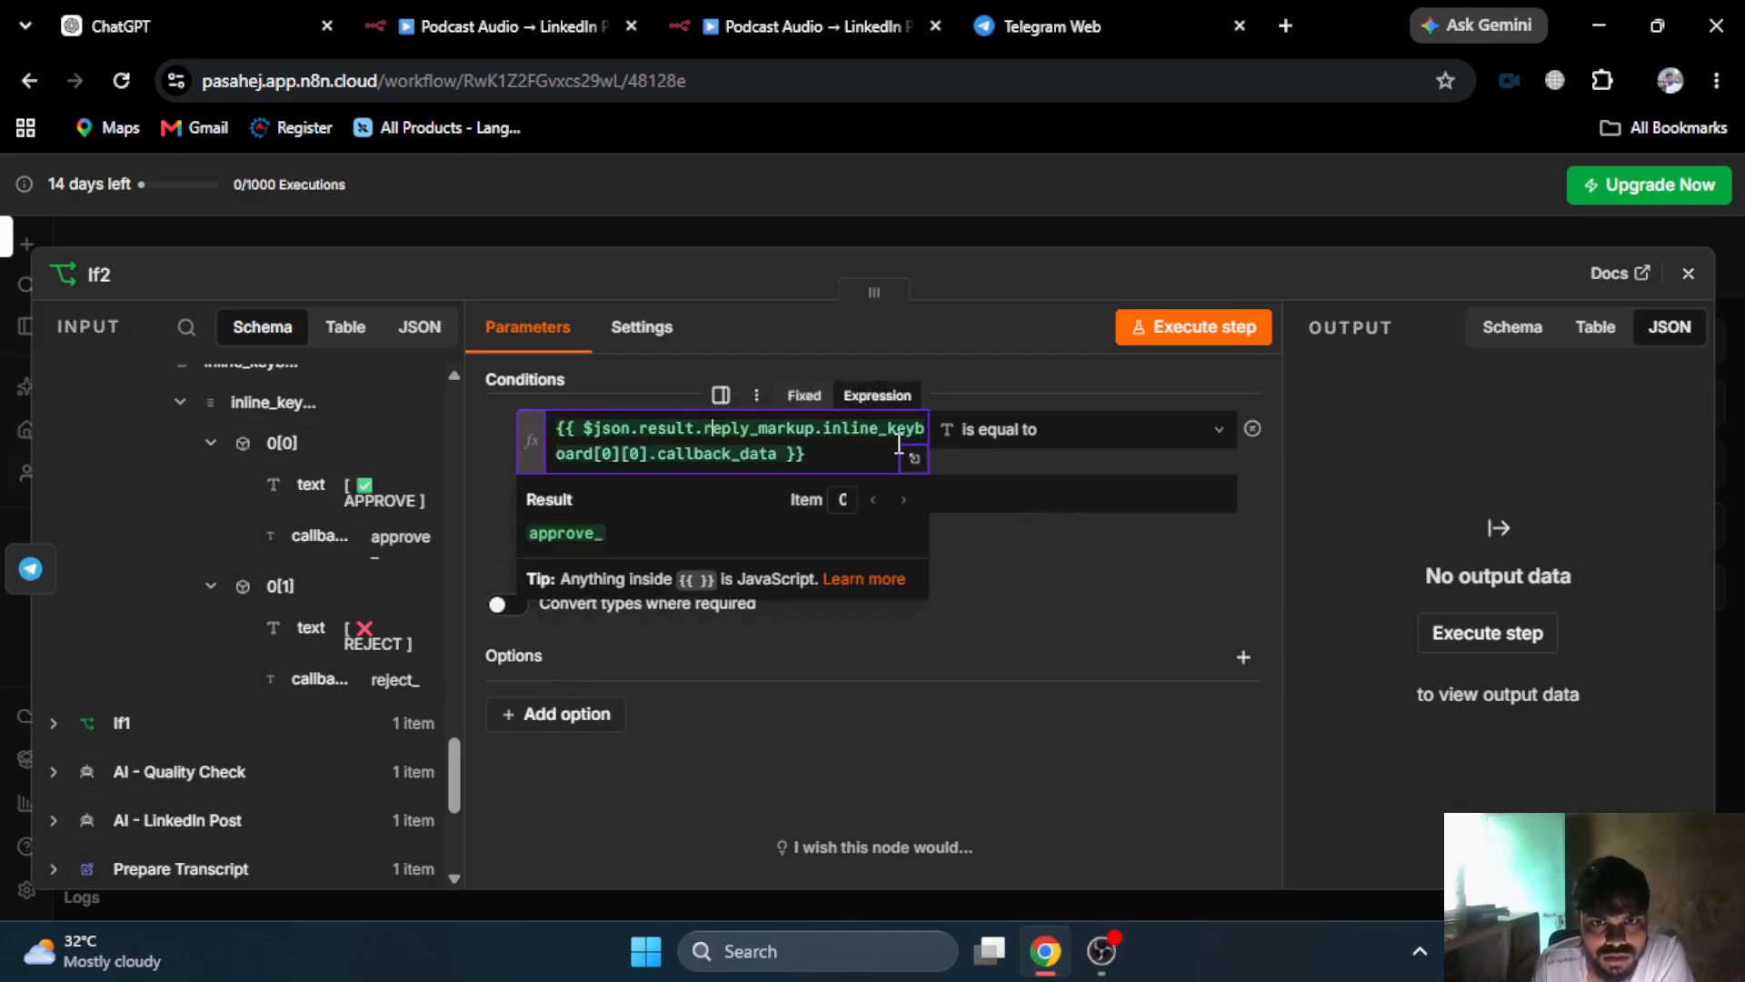
- Set the If2 condition's comparison value to approve_, execute the step and close the node editor
left_click(1014, 495)
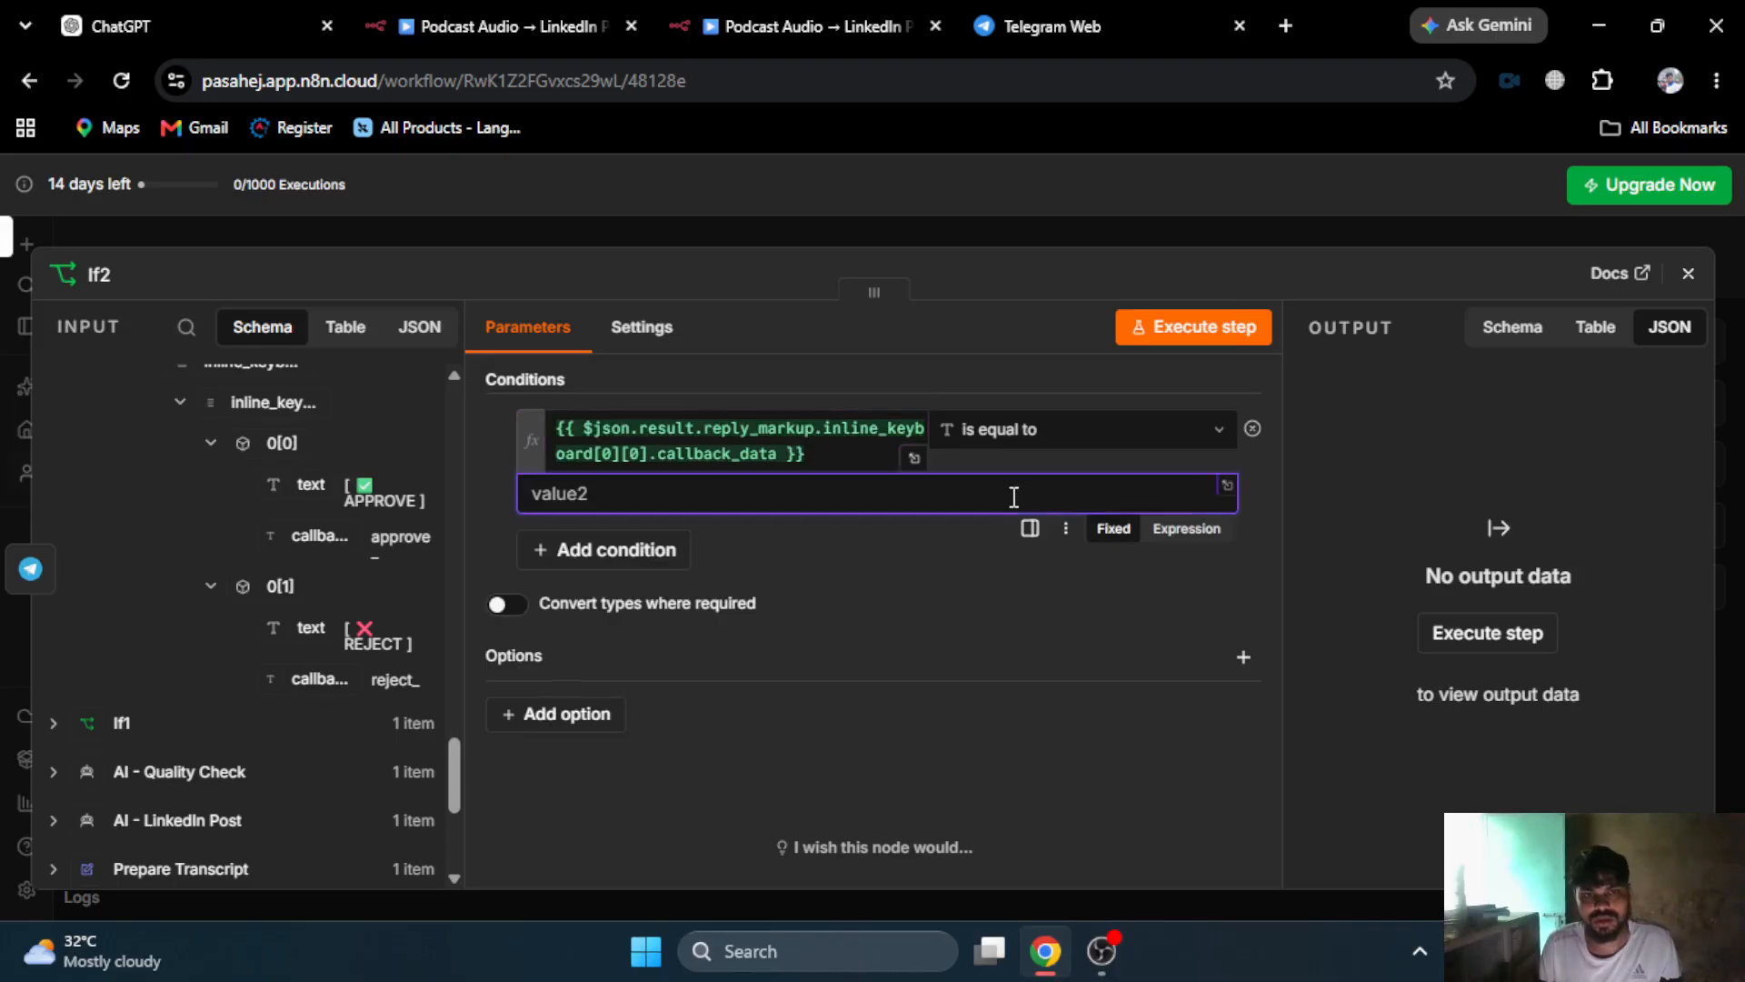
type("aoo")
key("BackSpace")
type("pprove_")
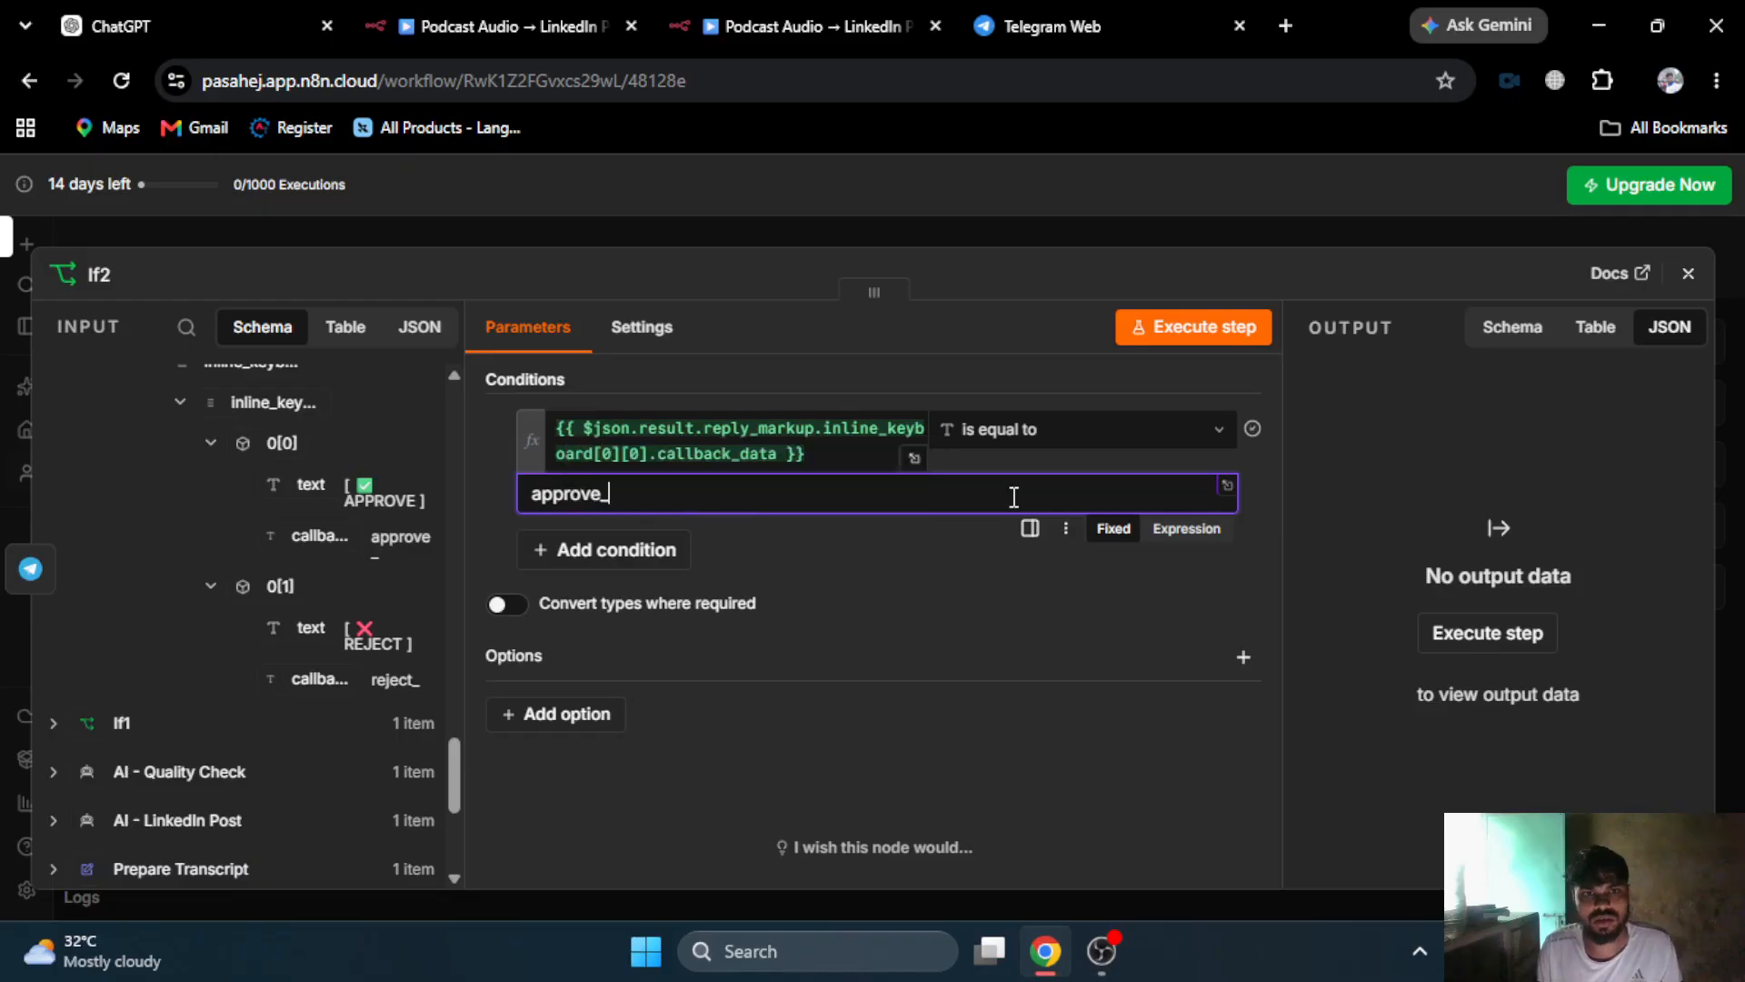
left_click(1222, 346)
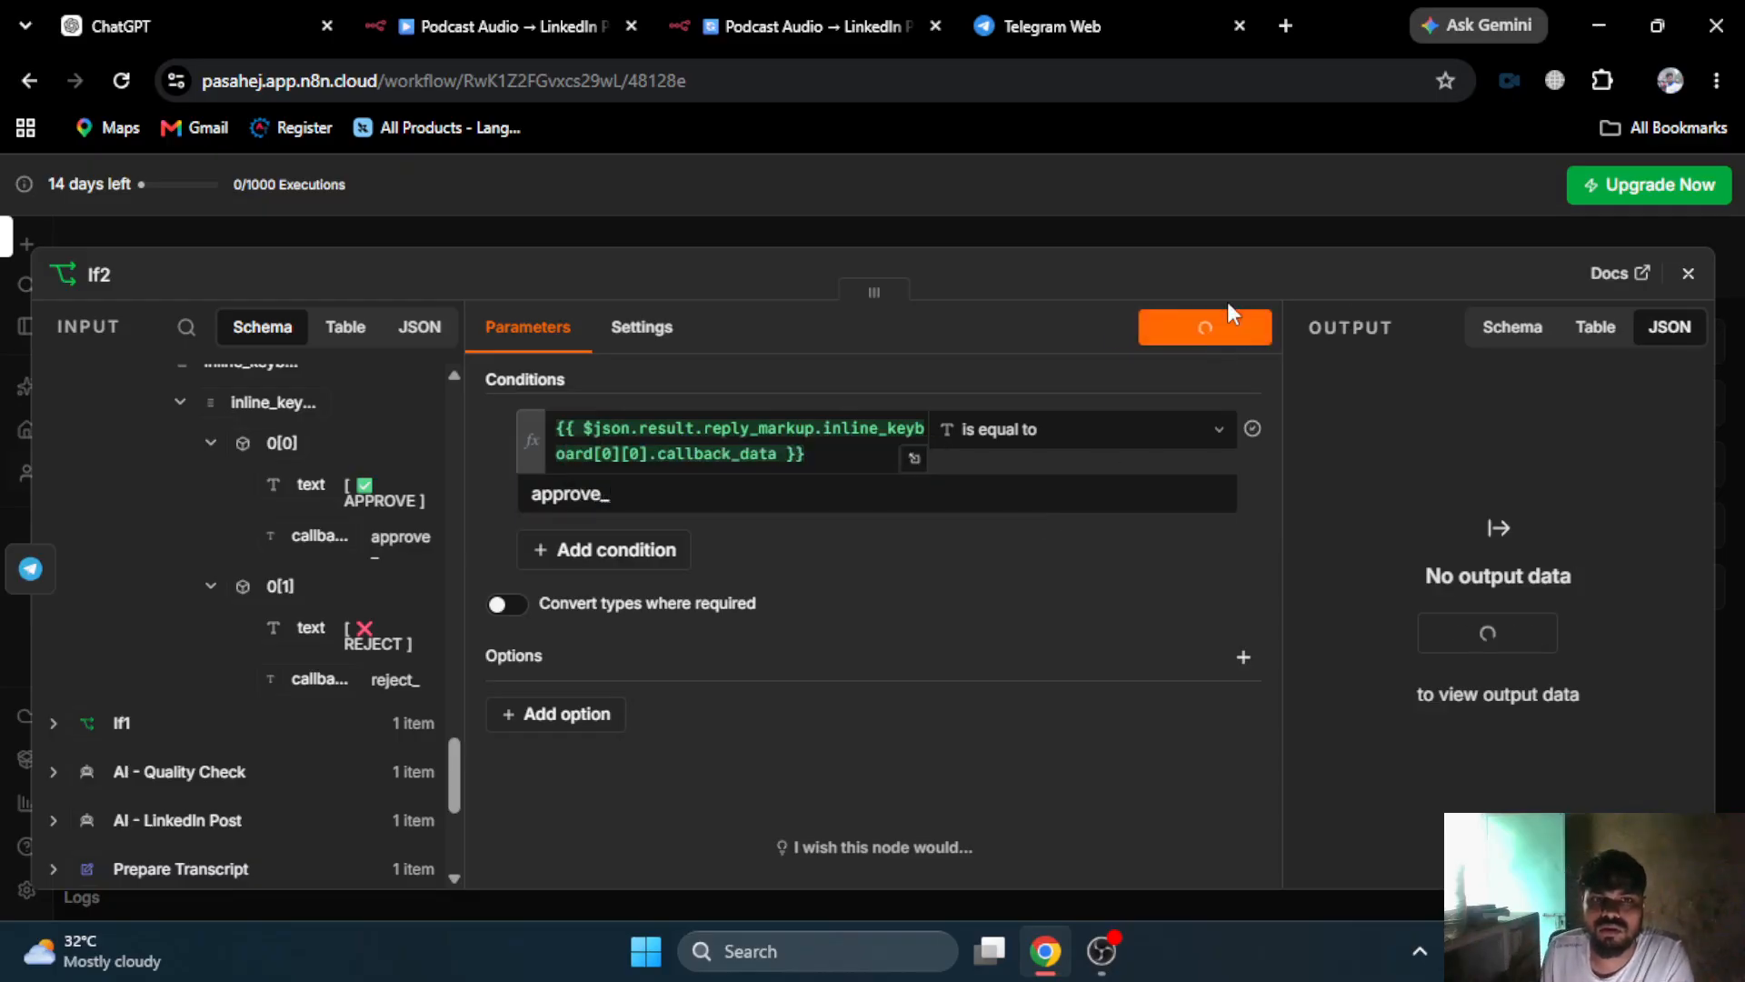
left_click(1287, 236)
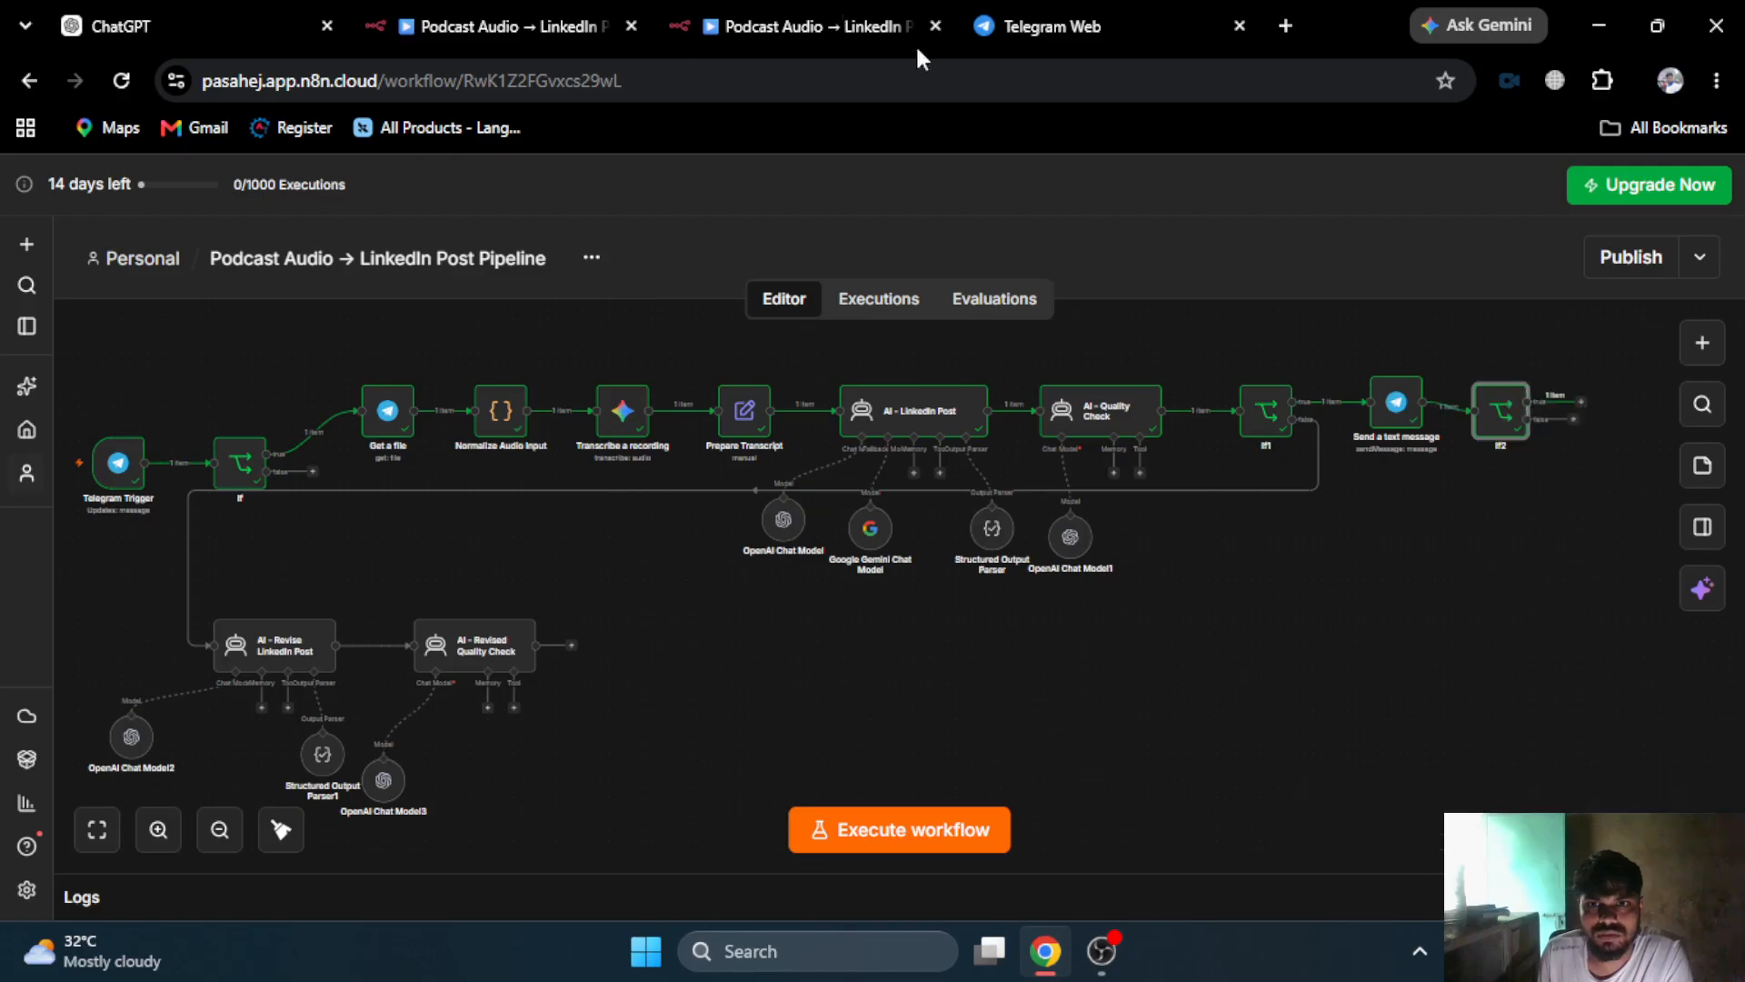
- Reopen the If2 node, examine its condition expression and its True and False Branch outputs, and close it
mouse_move(1498, 420)
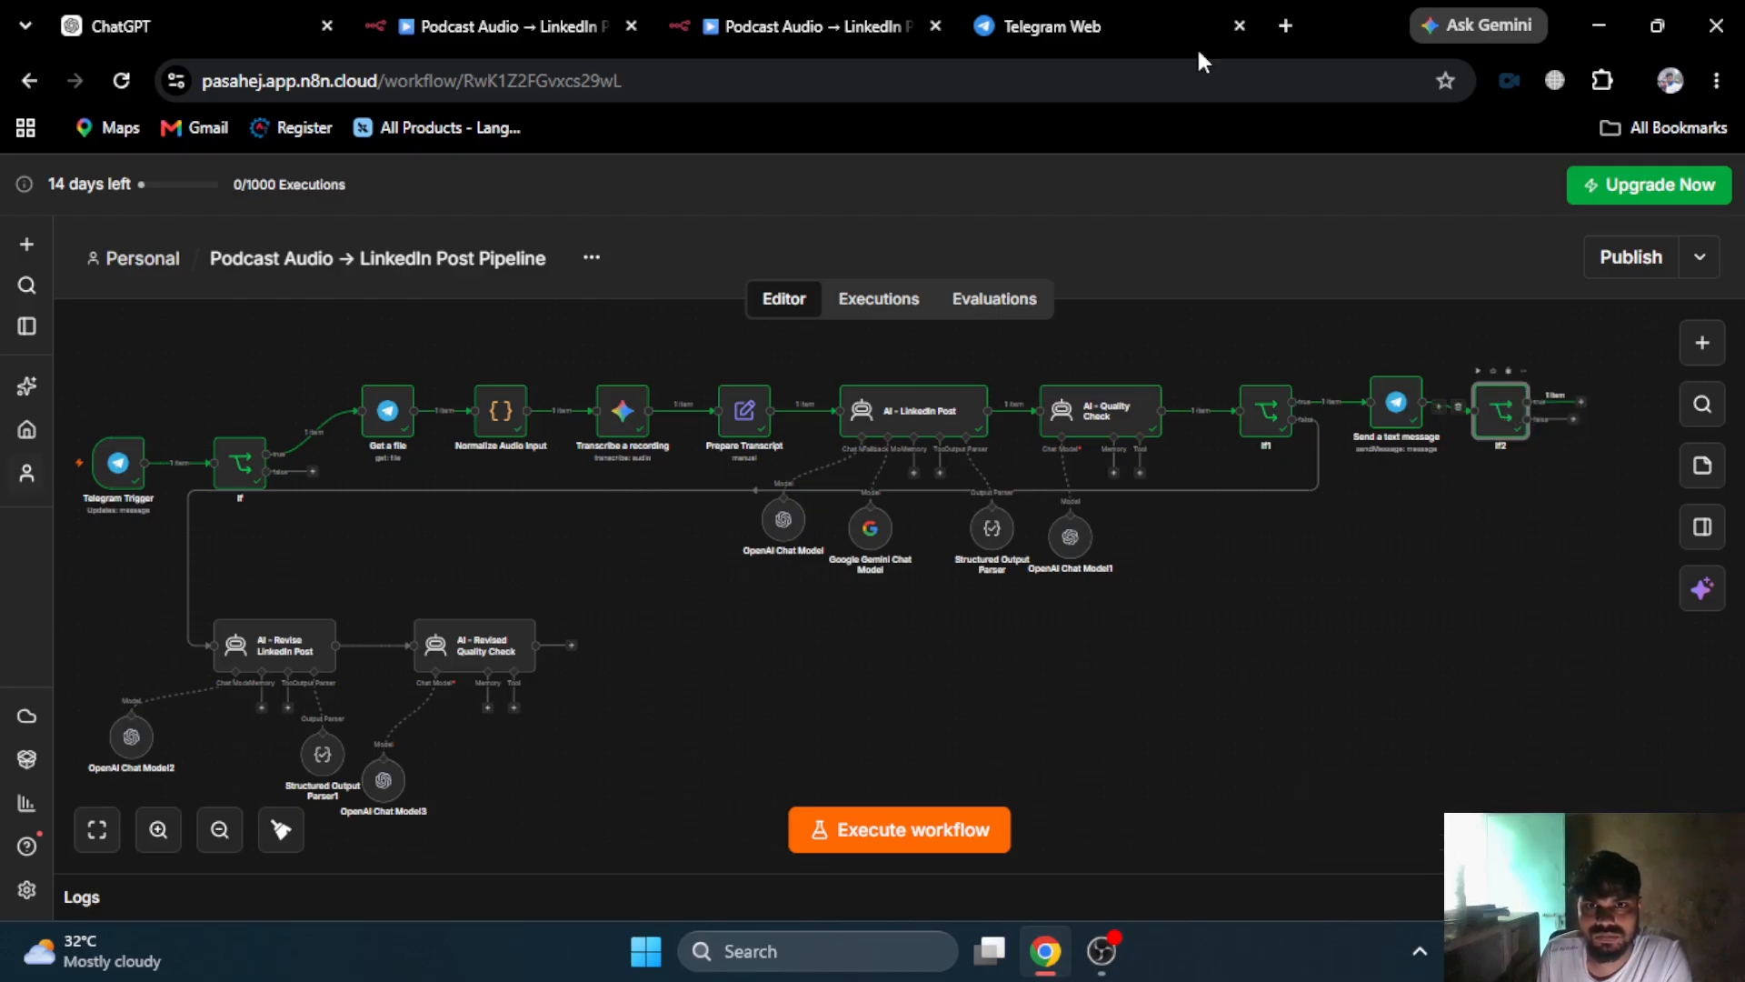
left_click(1182, 7)
left_click(829, 27)
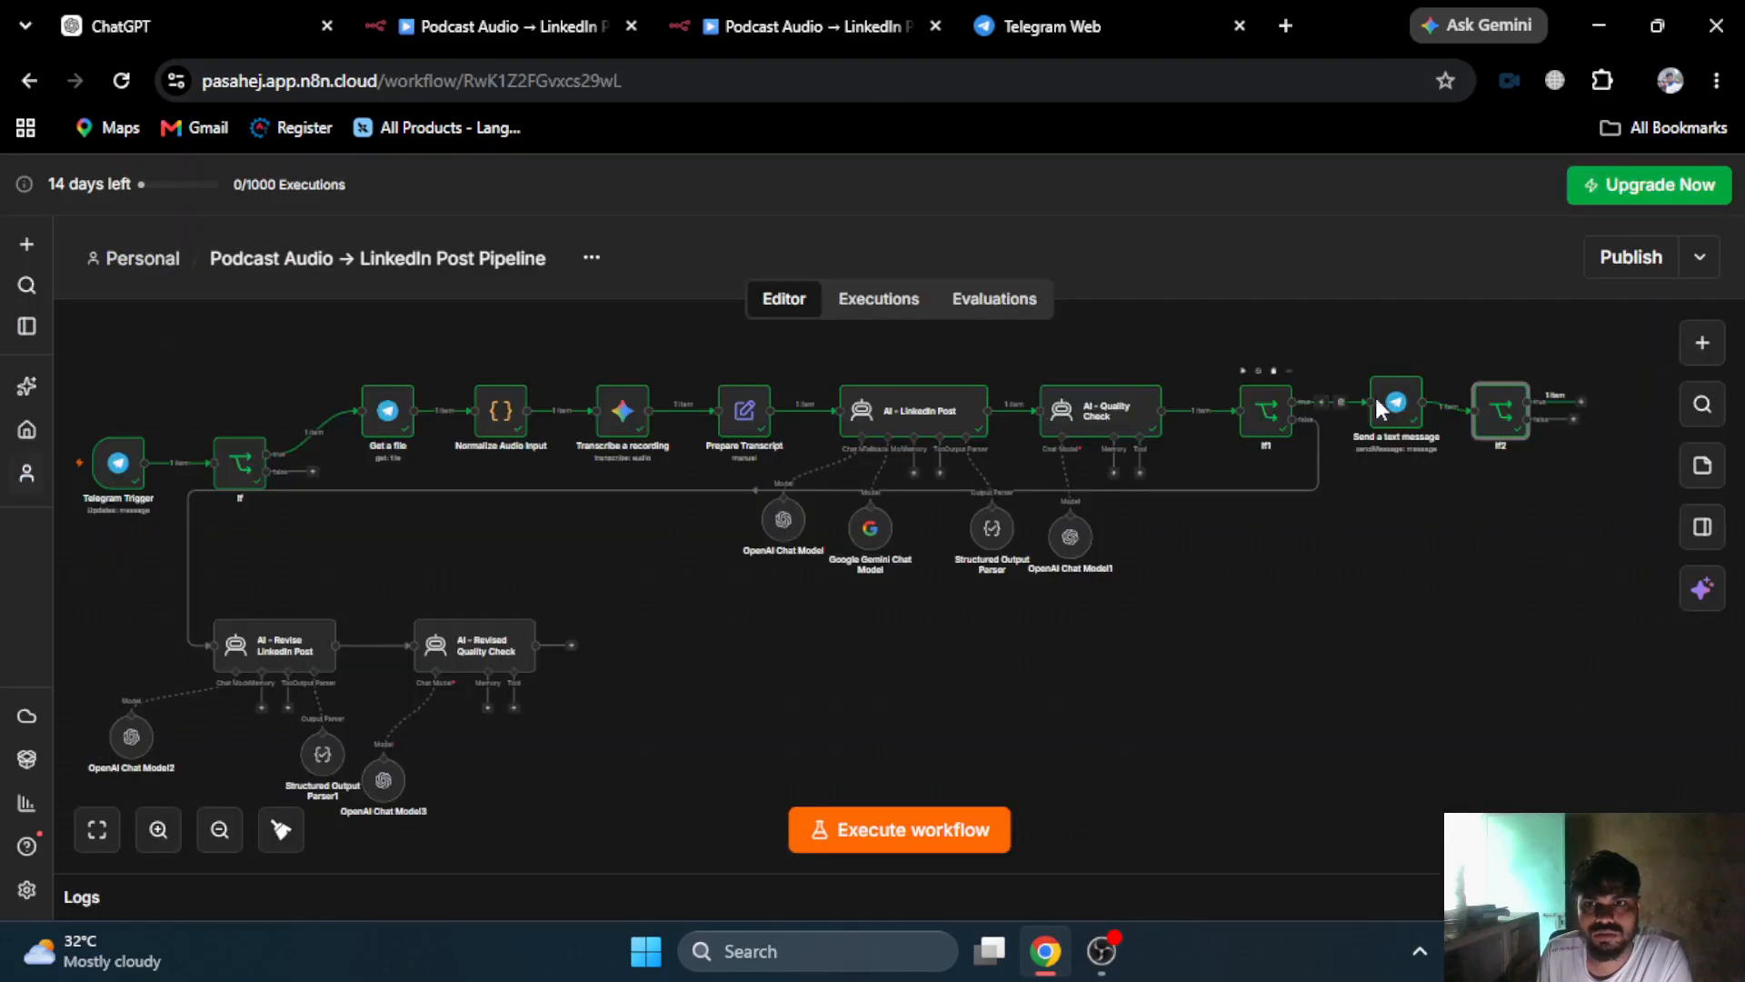
double_click(1496, 414)
left_click(768, 467)
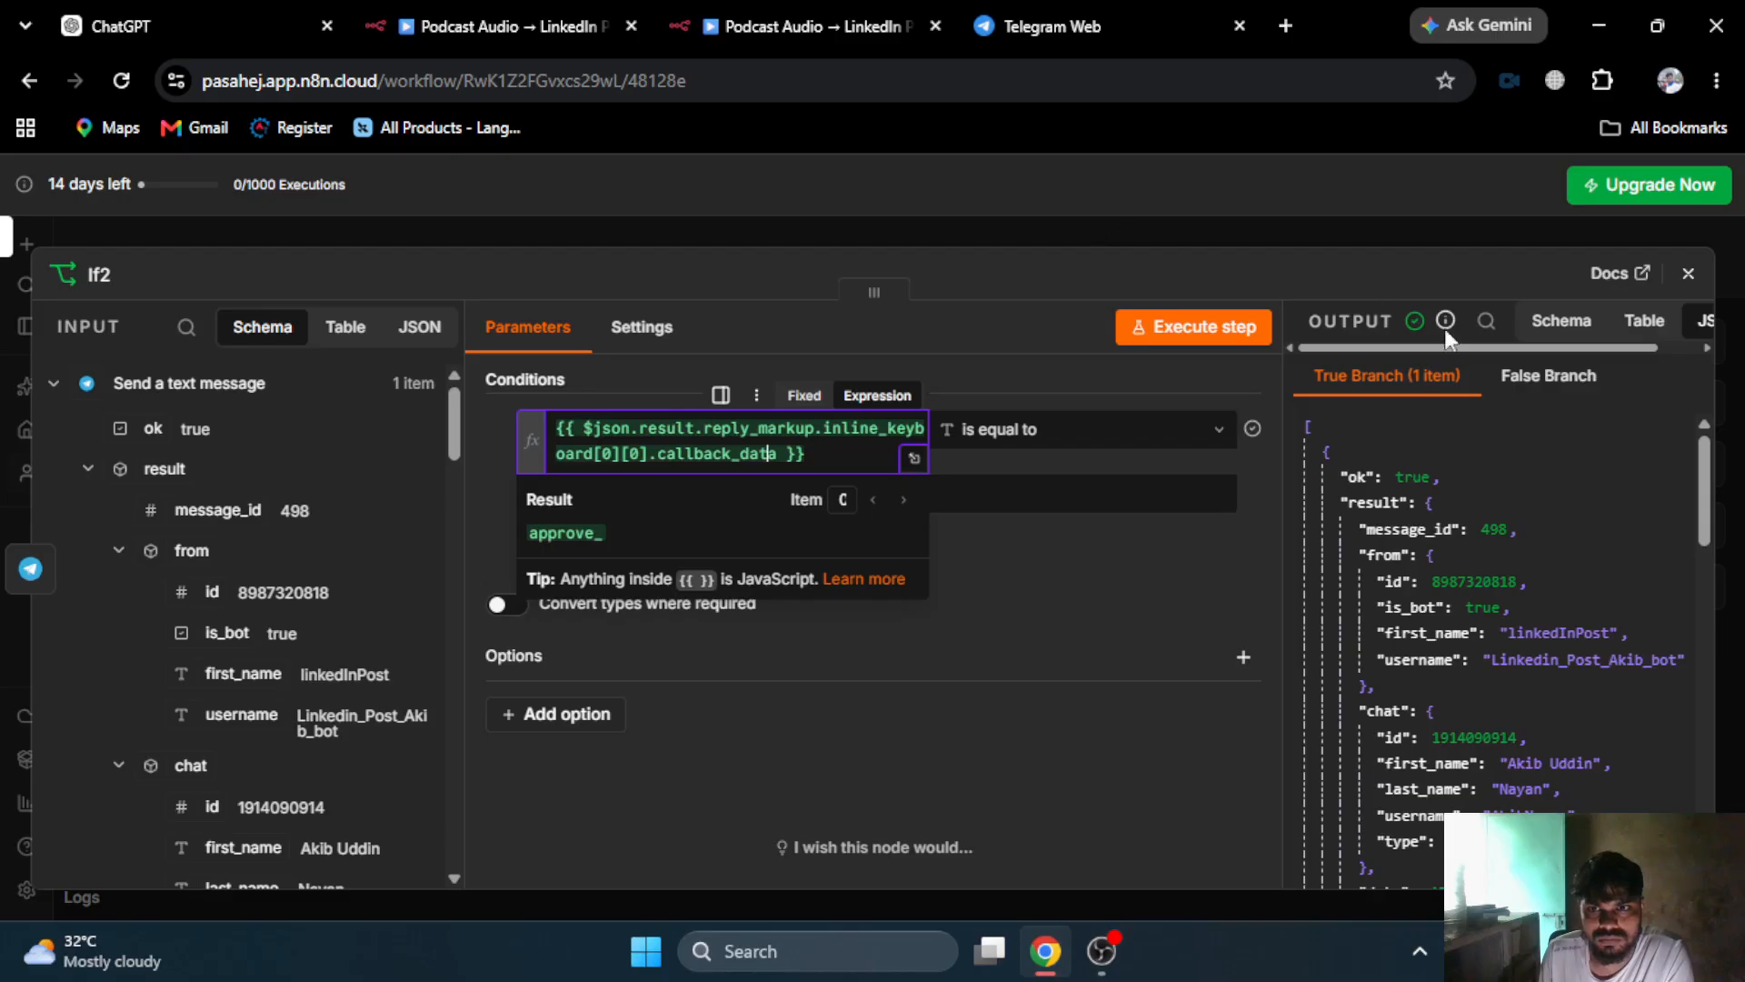
left_click(1549, 376)
left_click(1407, 379)
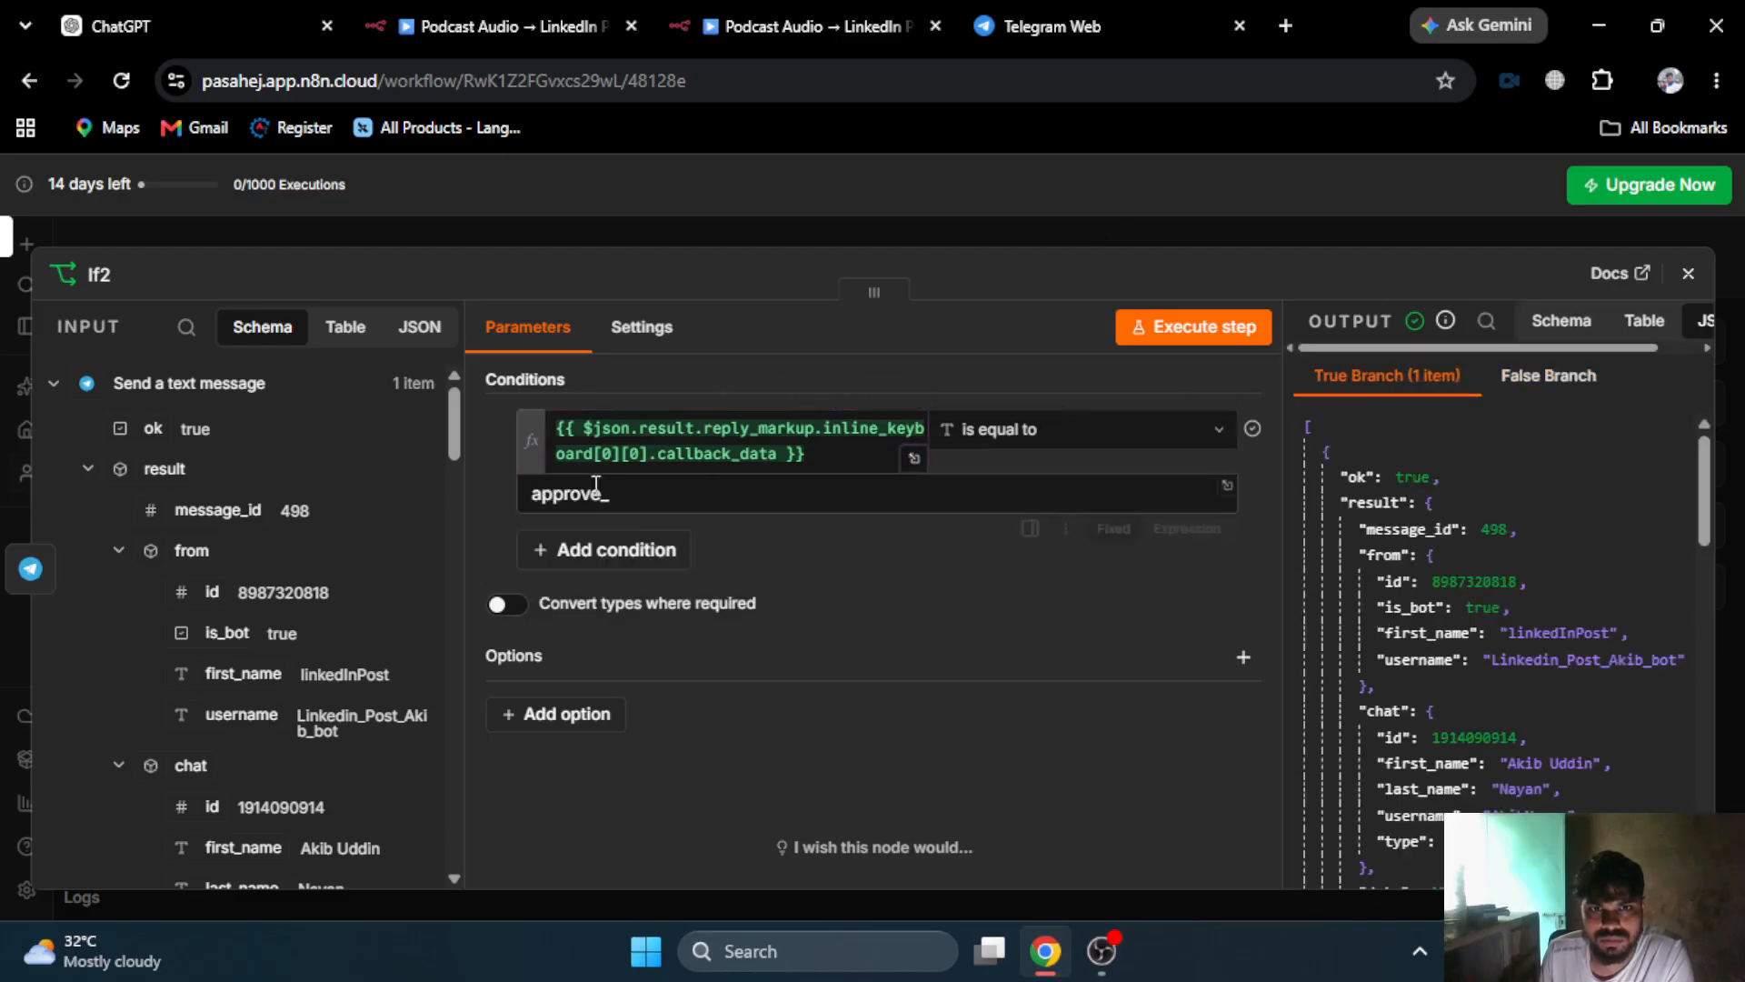
left_click(694, 449)
left_click(1039, 620)
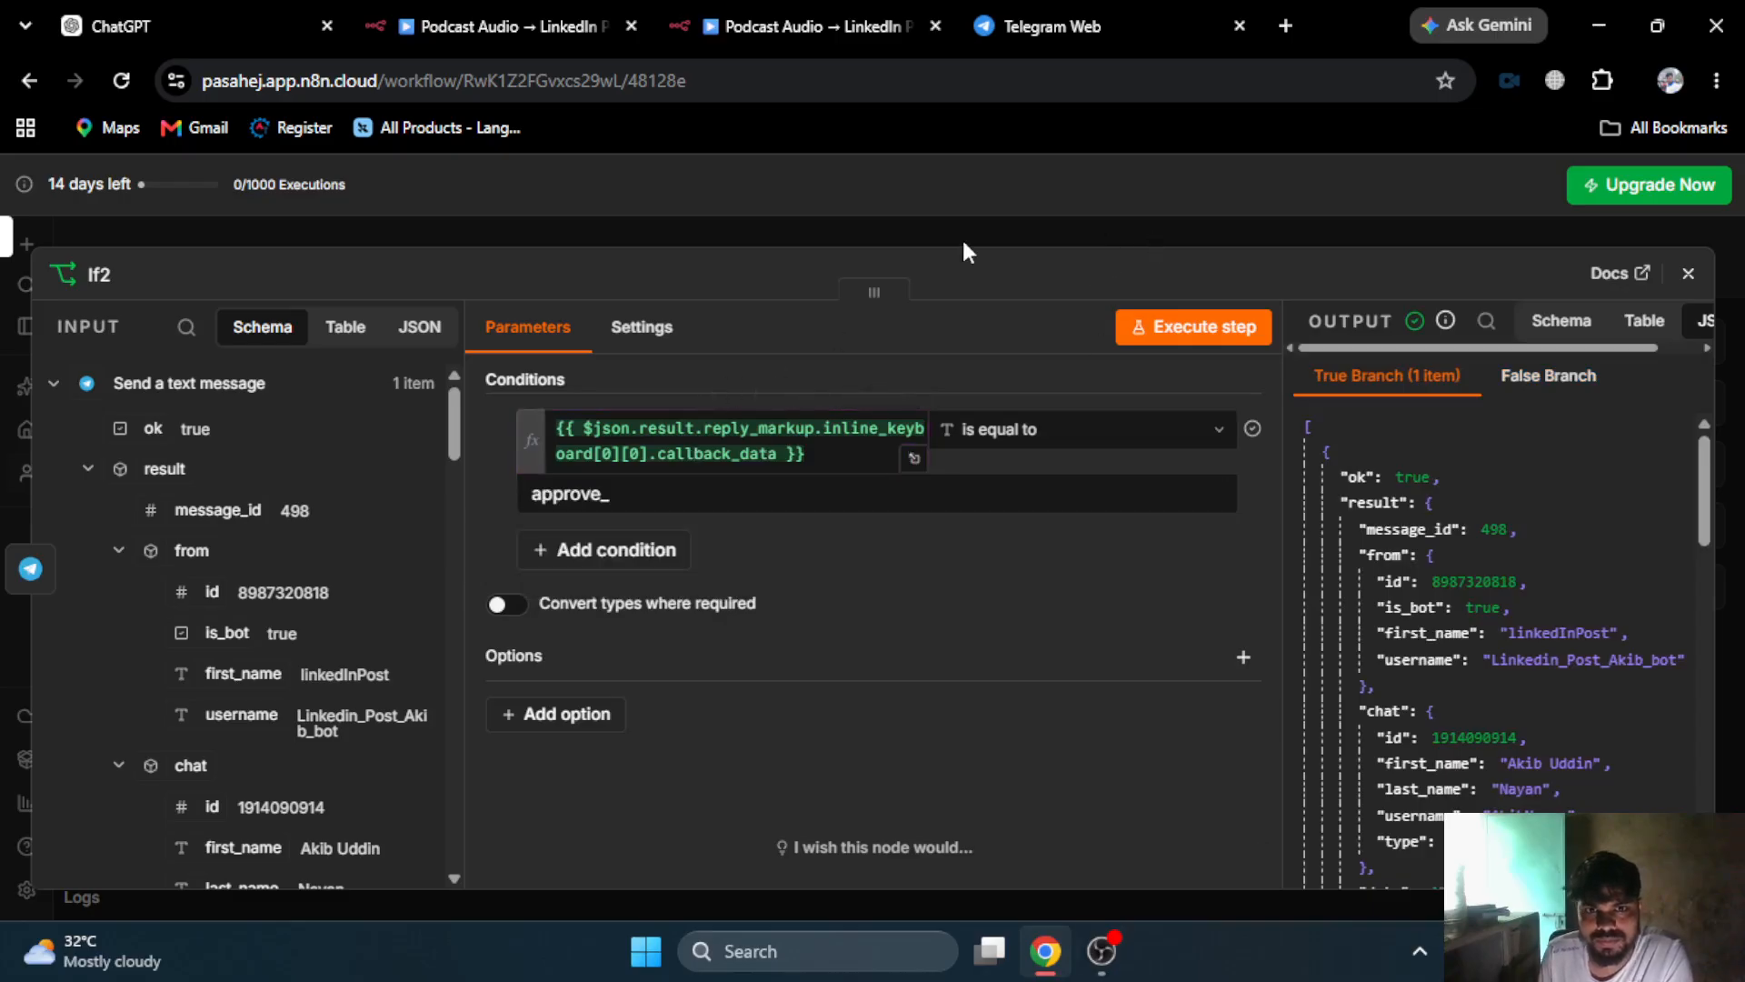
left_click(986, 239)
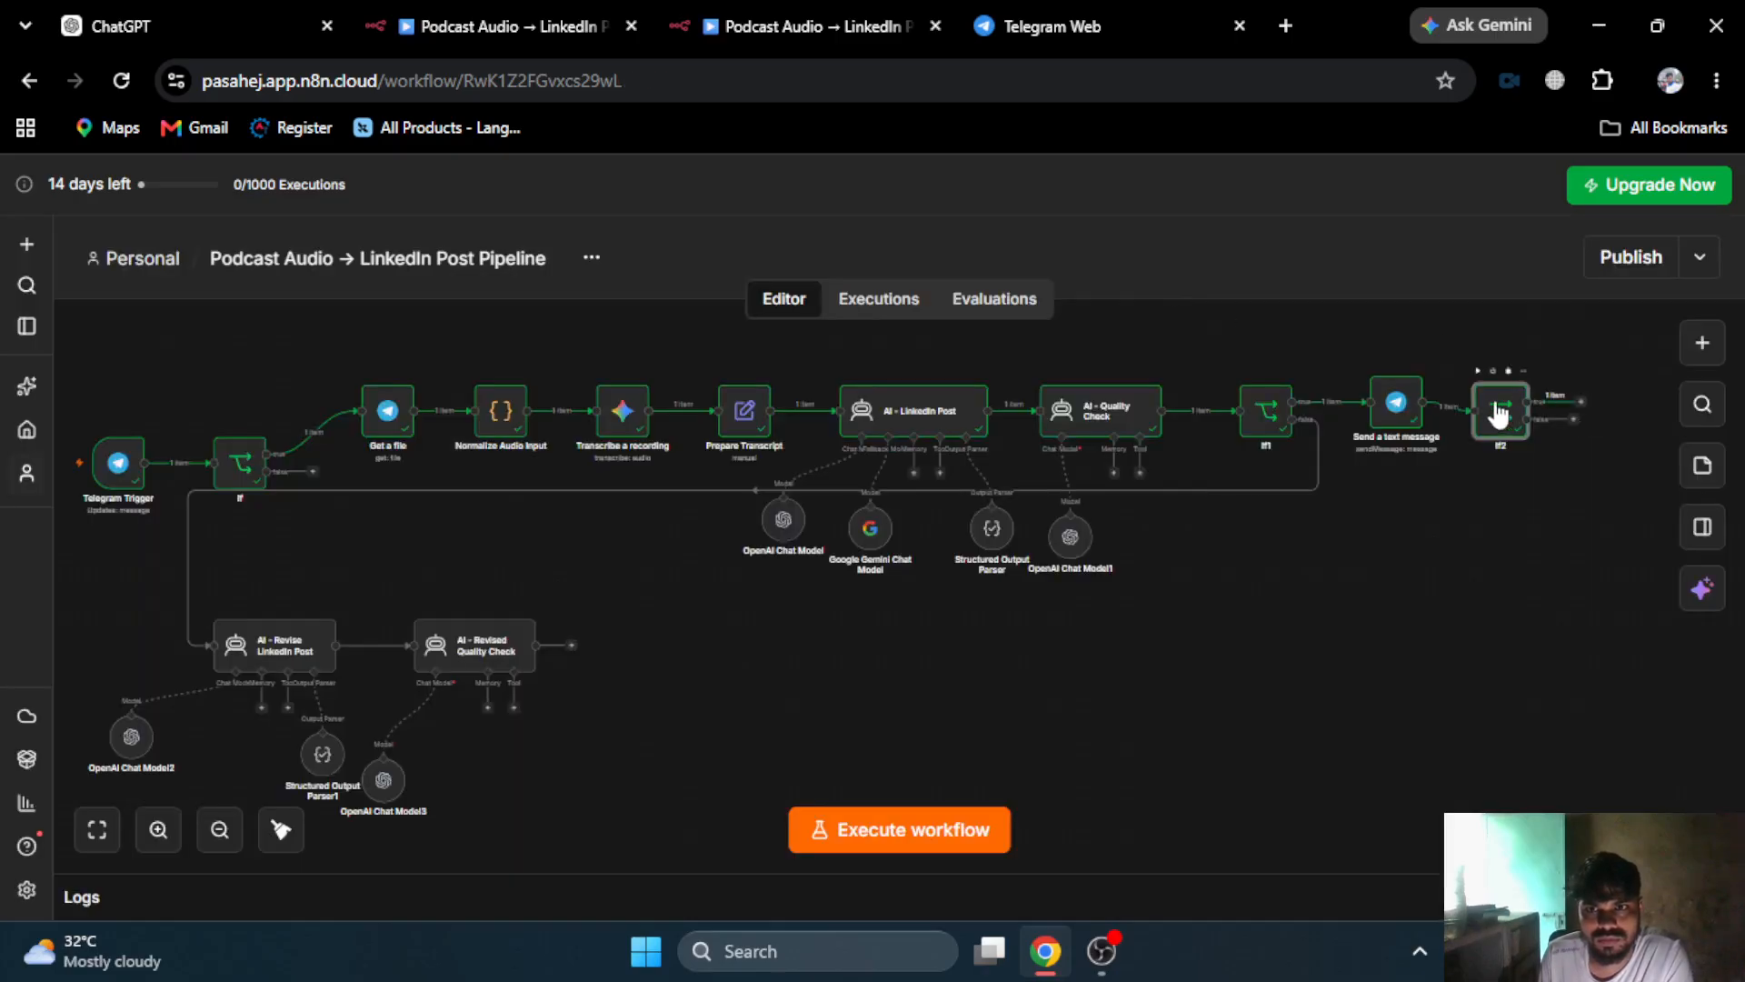
- Check the draft's inline buttons in Telegram Web, return to the n8n workflow and execute the If2 step again
left_click(1138, 16)
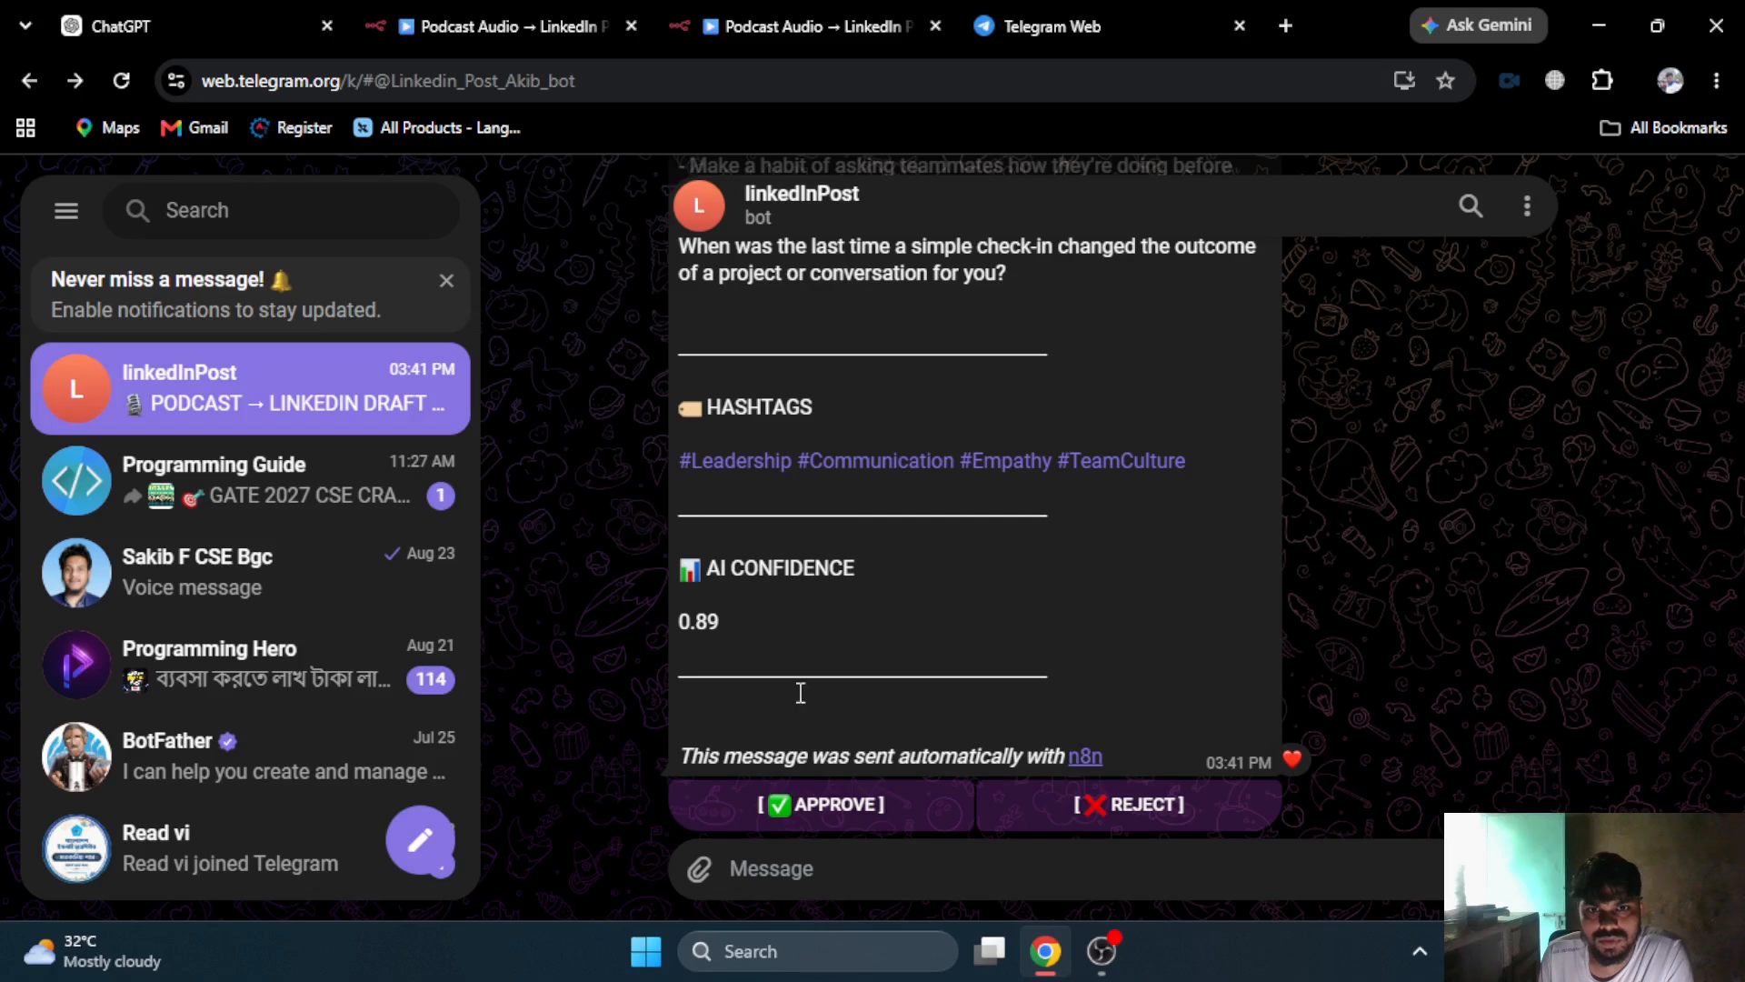
left_click(719, 10)
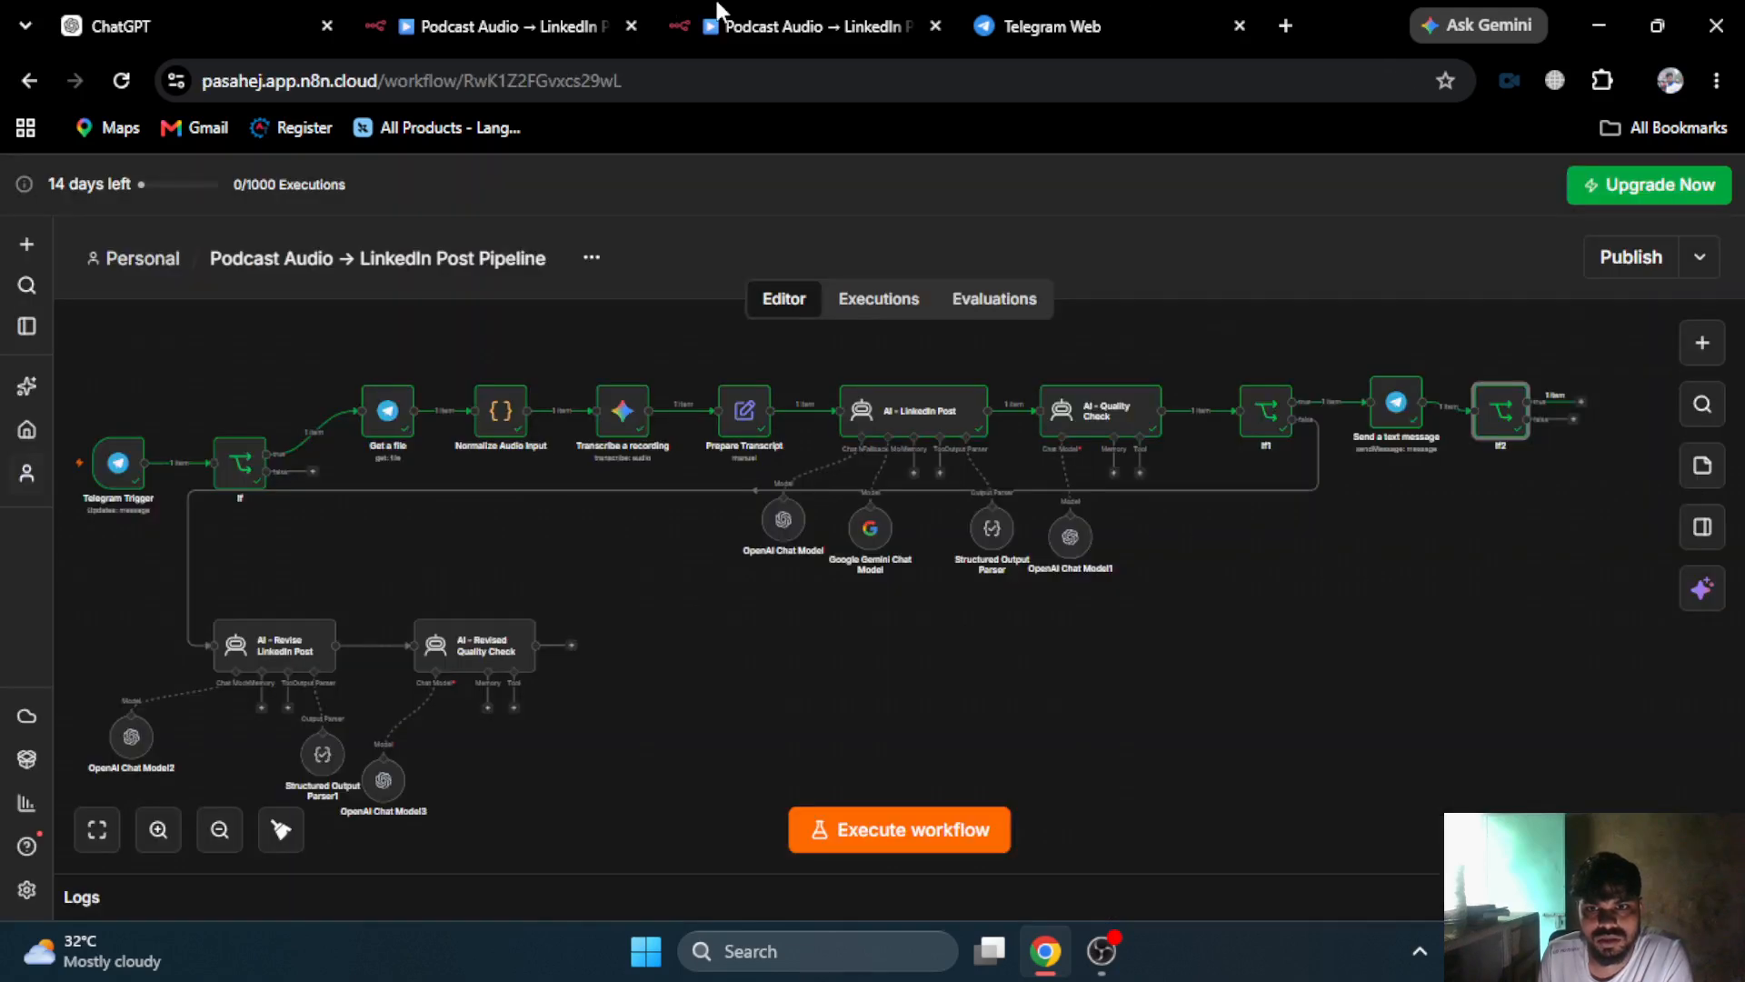
double_click(1513, 418)
scroll(259, 560, "down", 3)
scroll(261, 567, "up", 5)
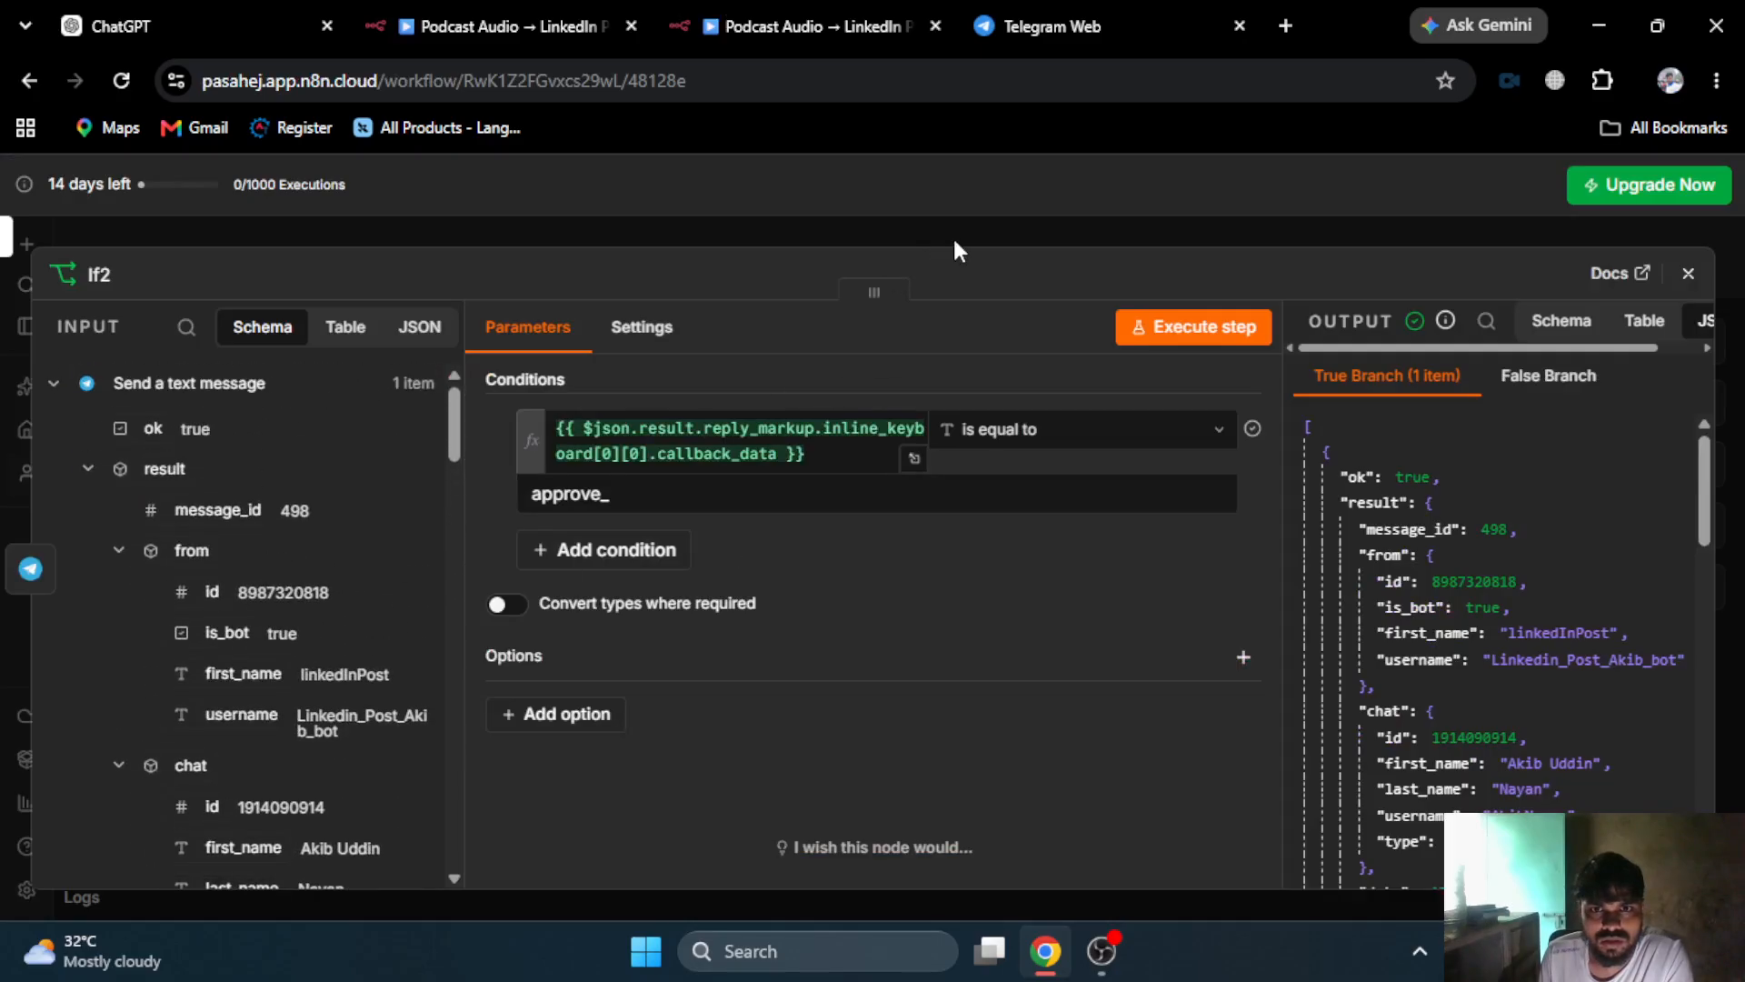
left_click(1192, 329)
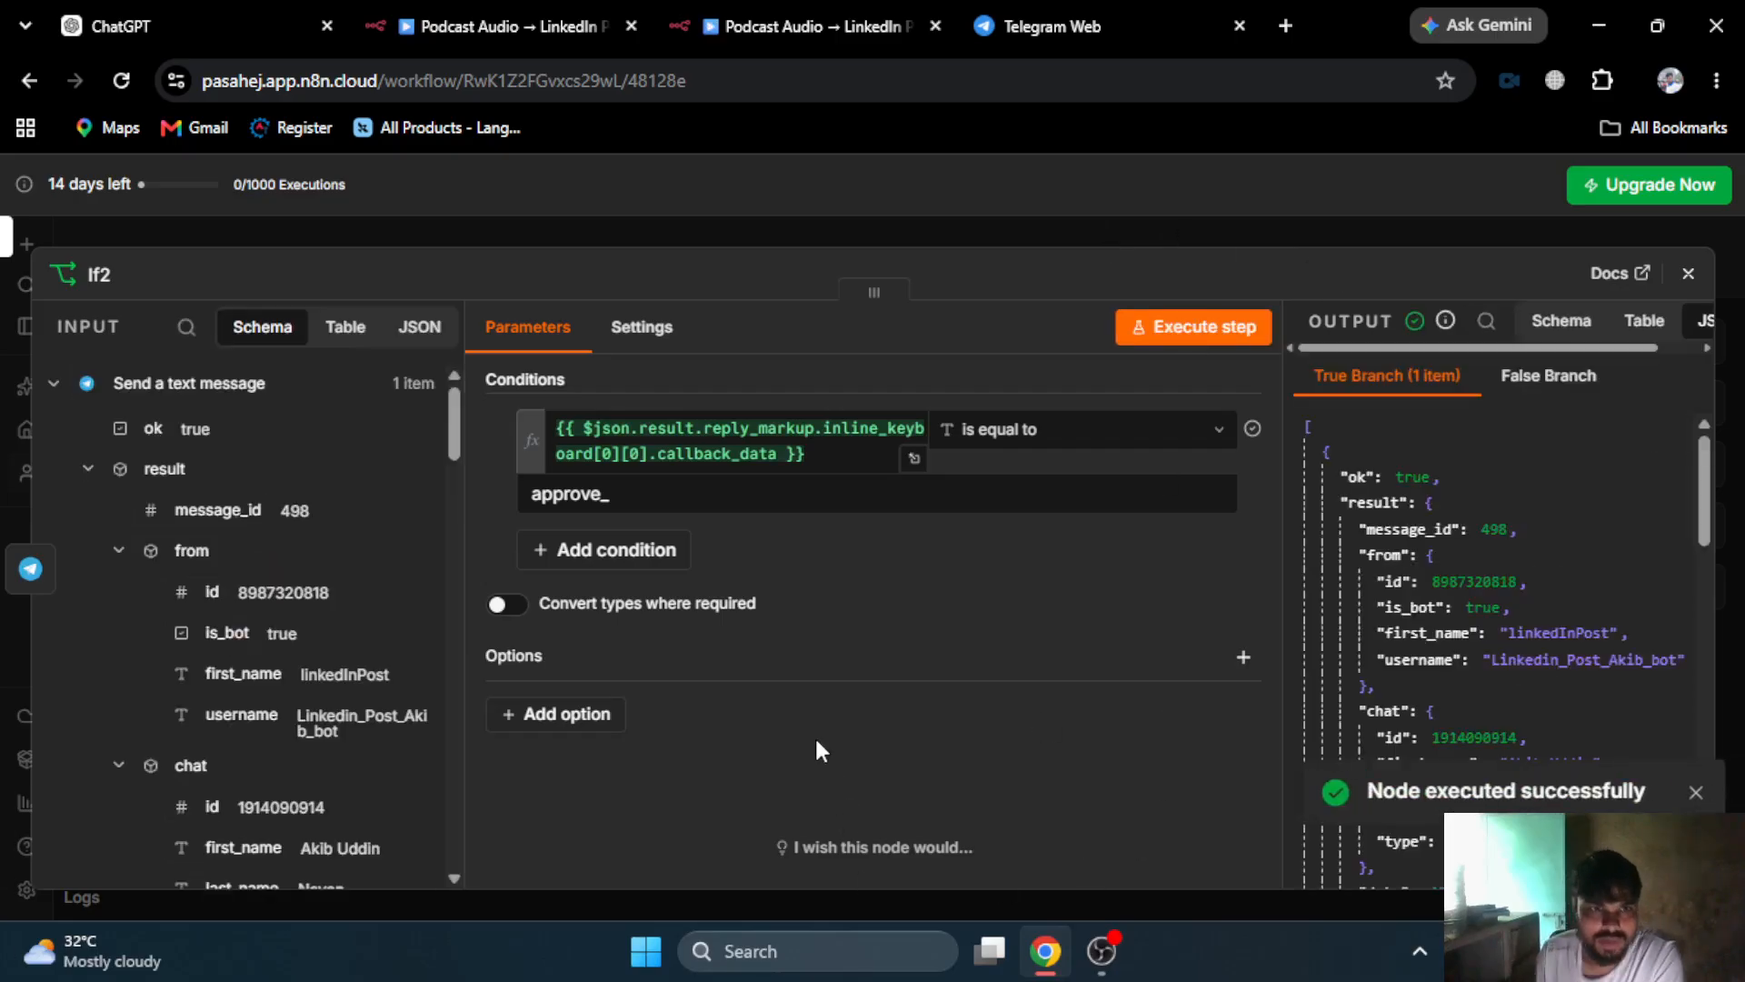
left_click(874, 241)
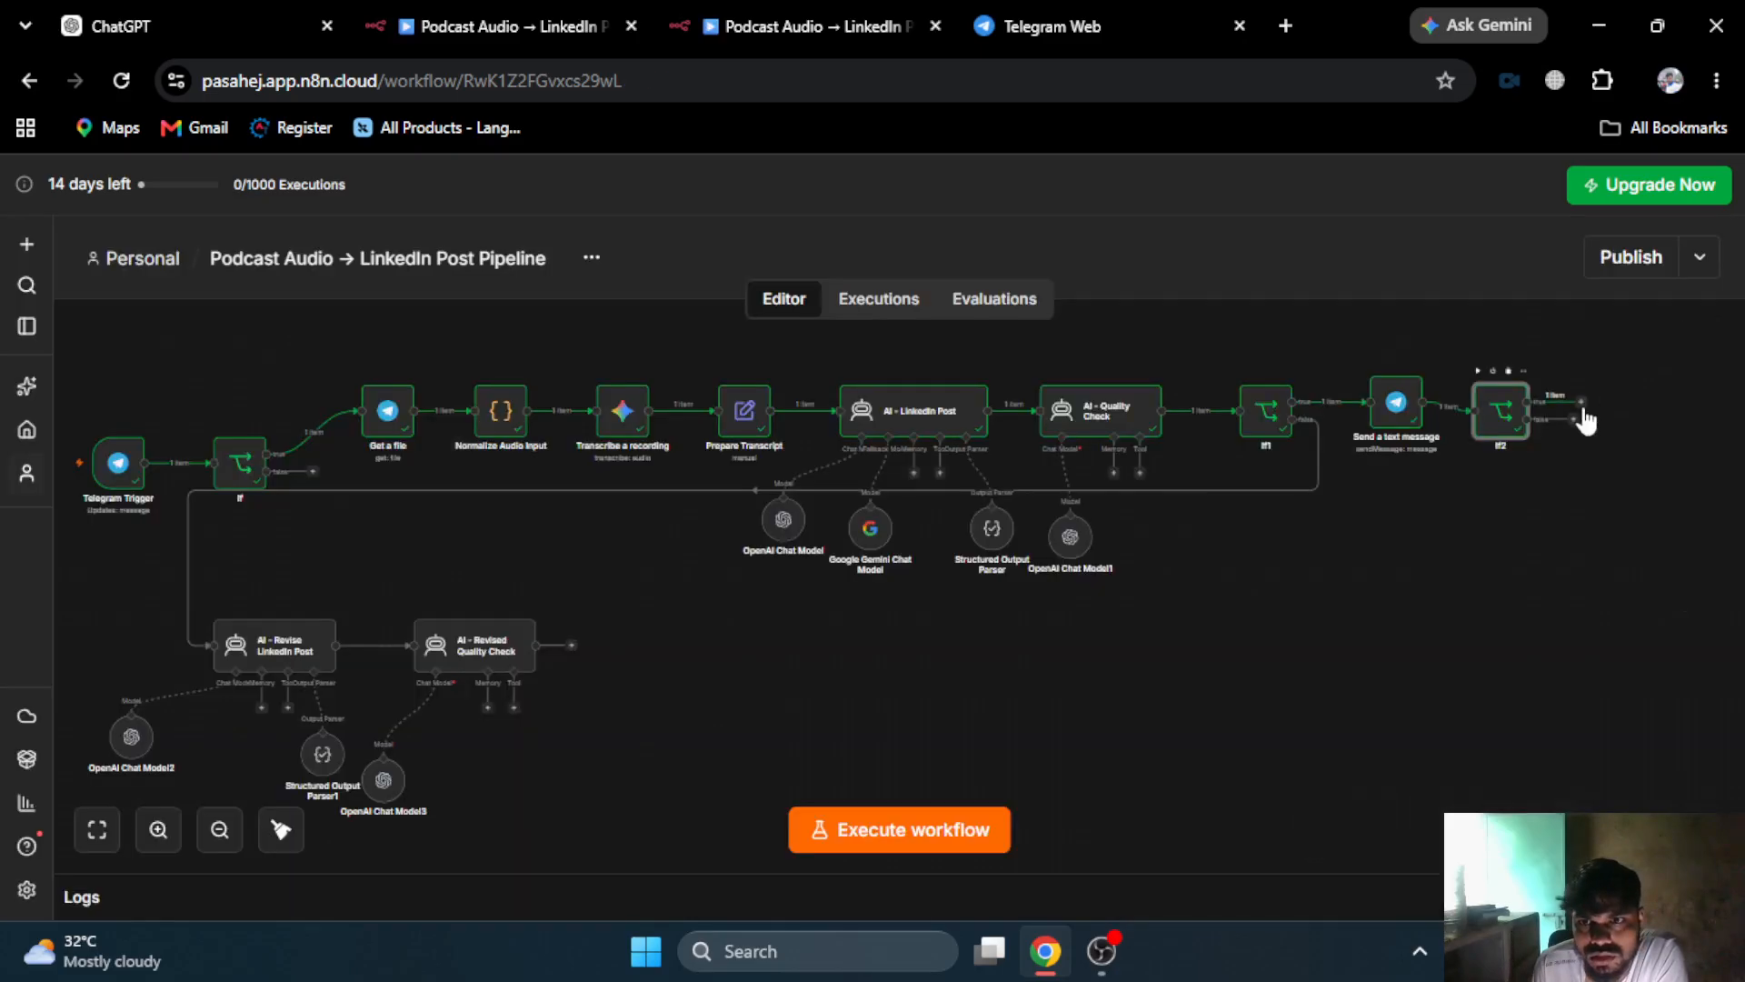
- Add a LinkedIn Create a post node to If2's true branch and select the account owner as Person Name or ID
left_click(1583, 415)
type("link")
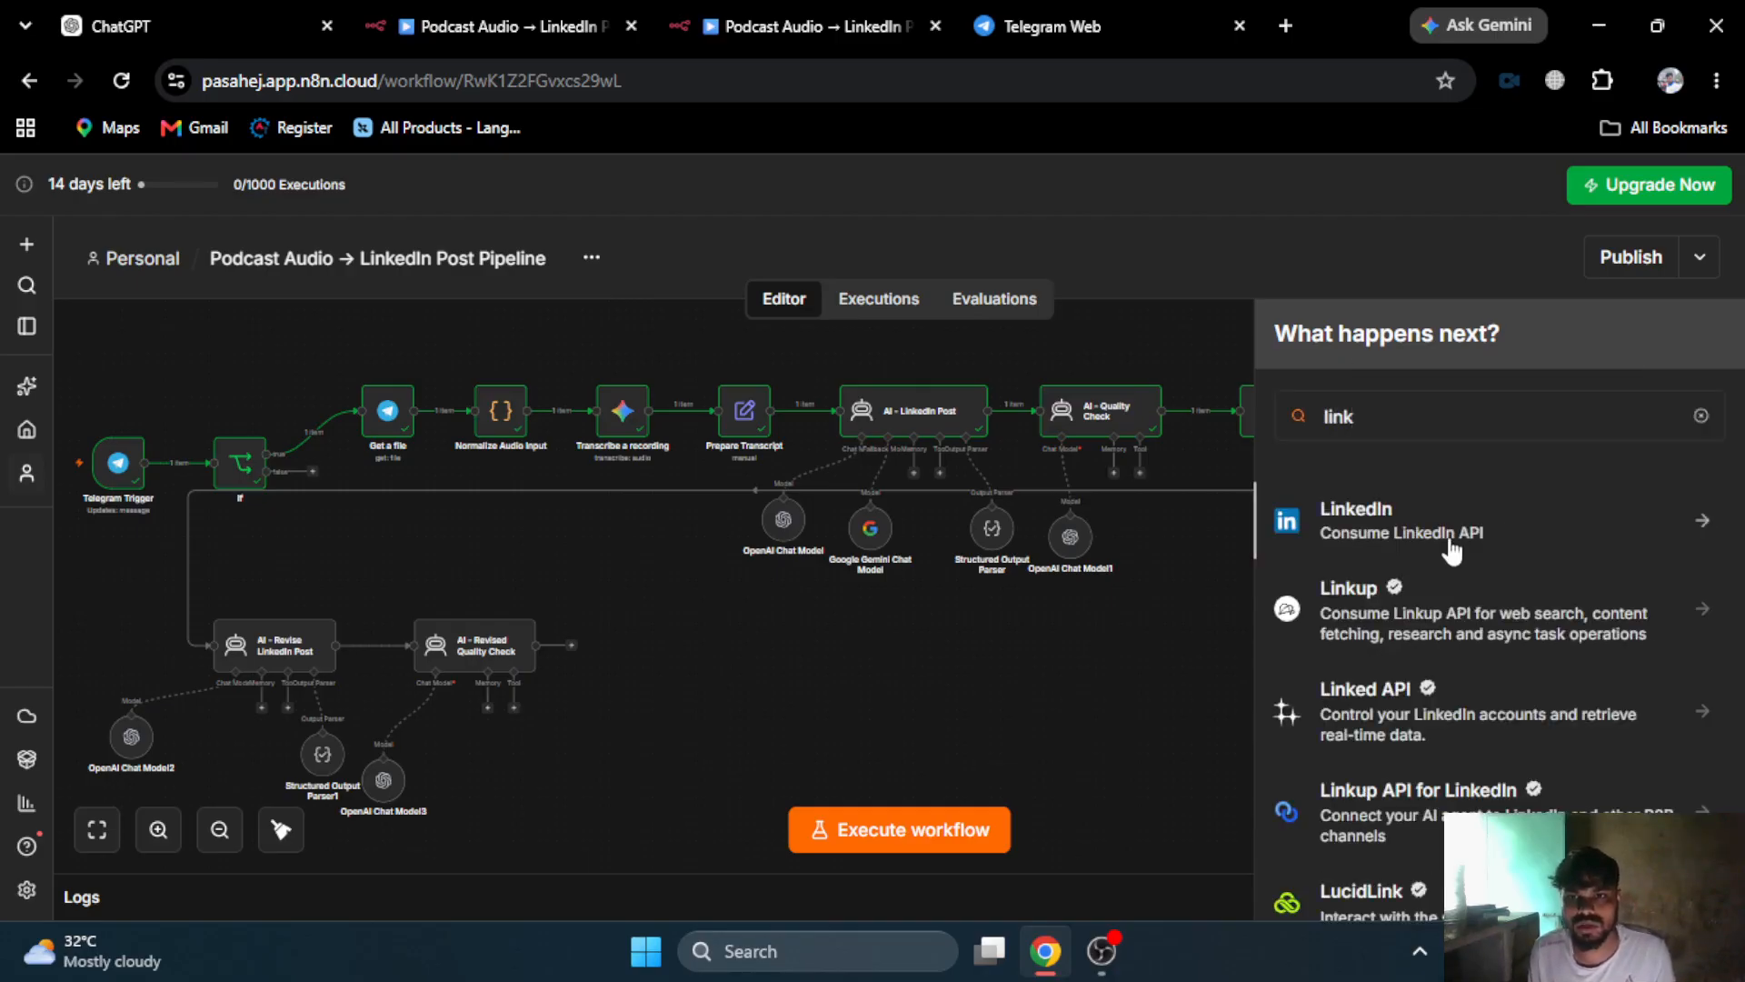
left_click(1448, 539)
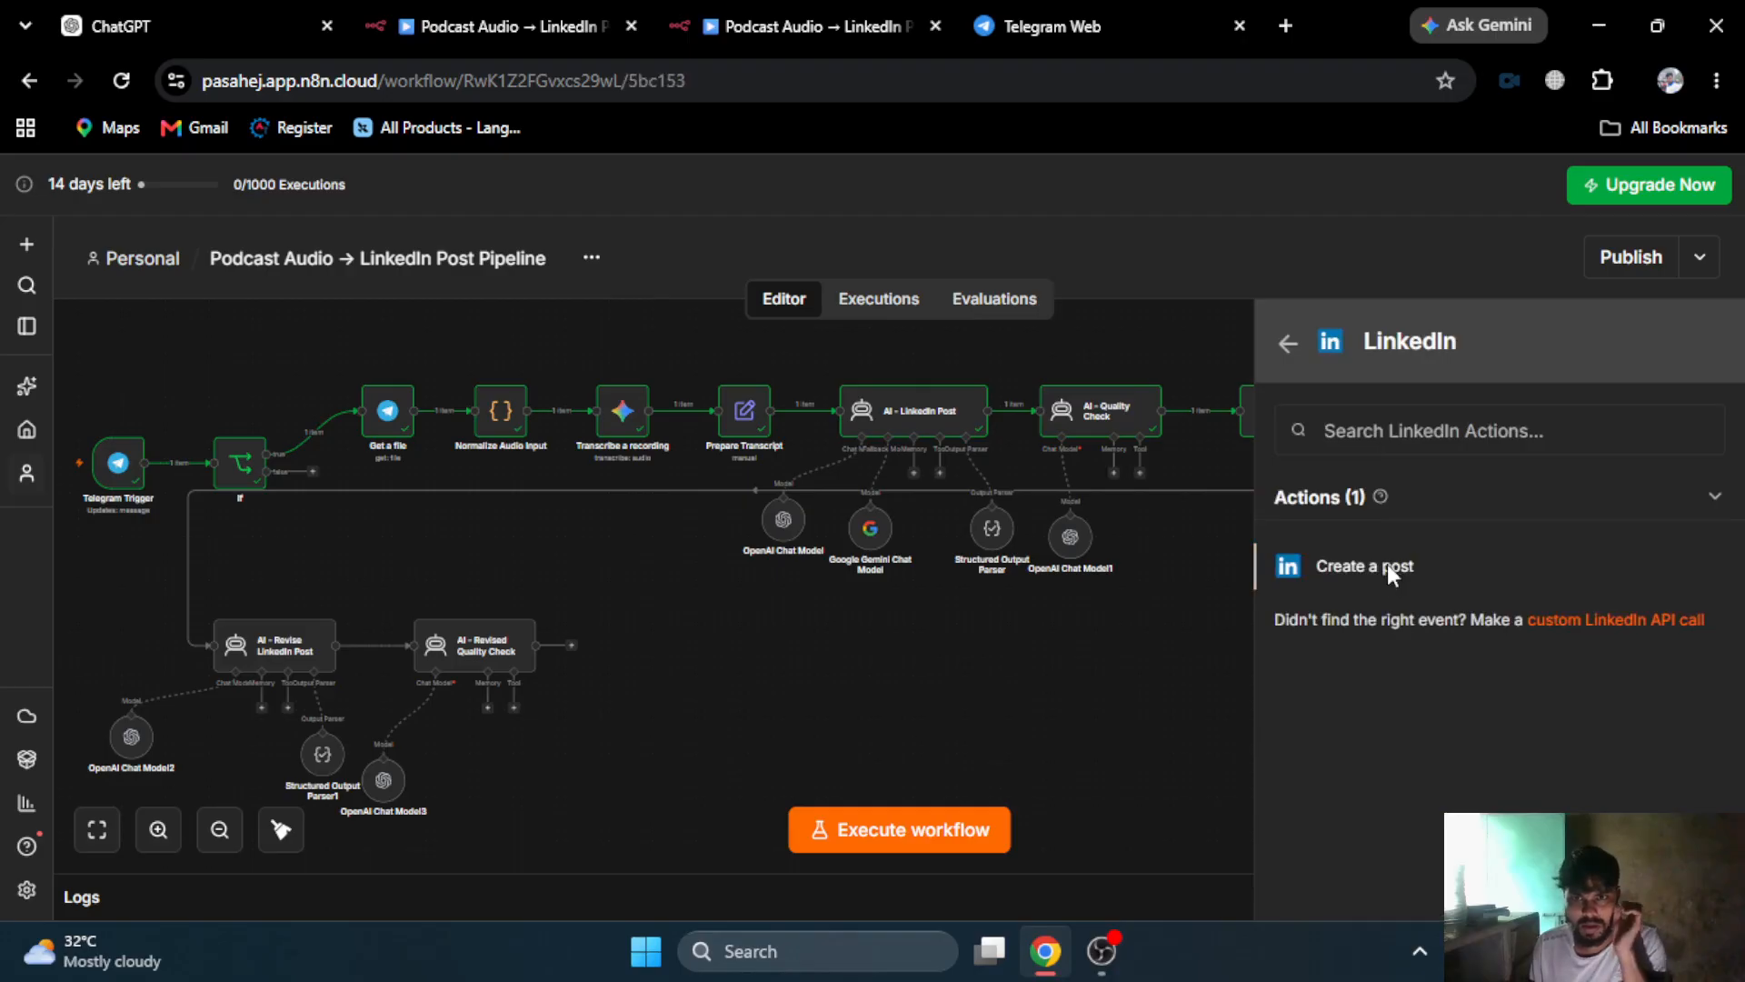
left_click(1387, 564)
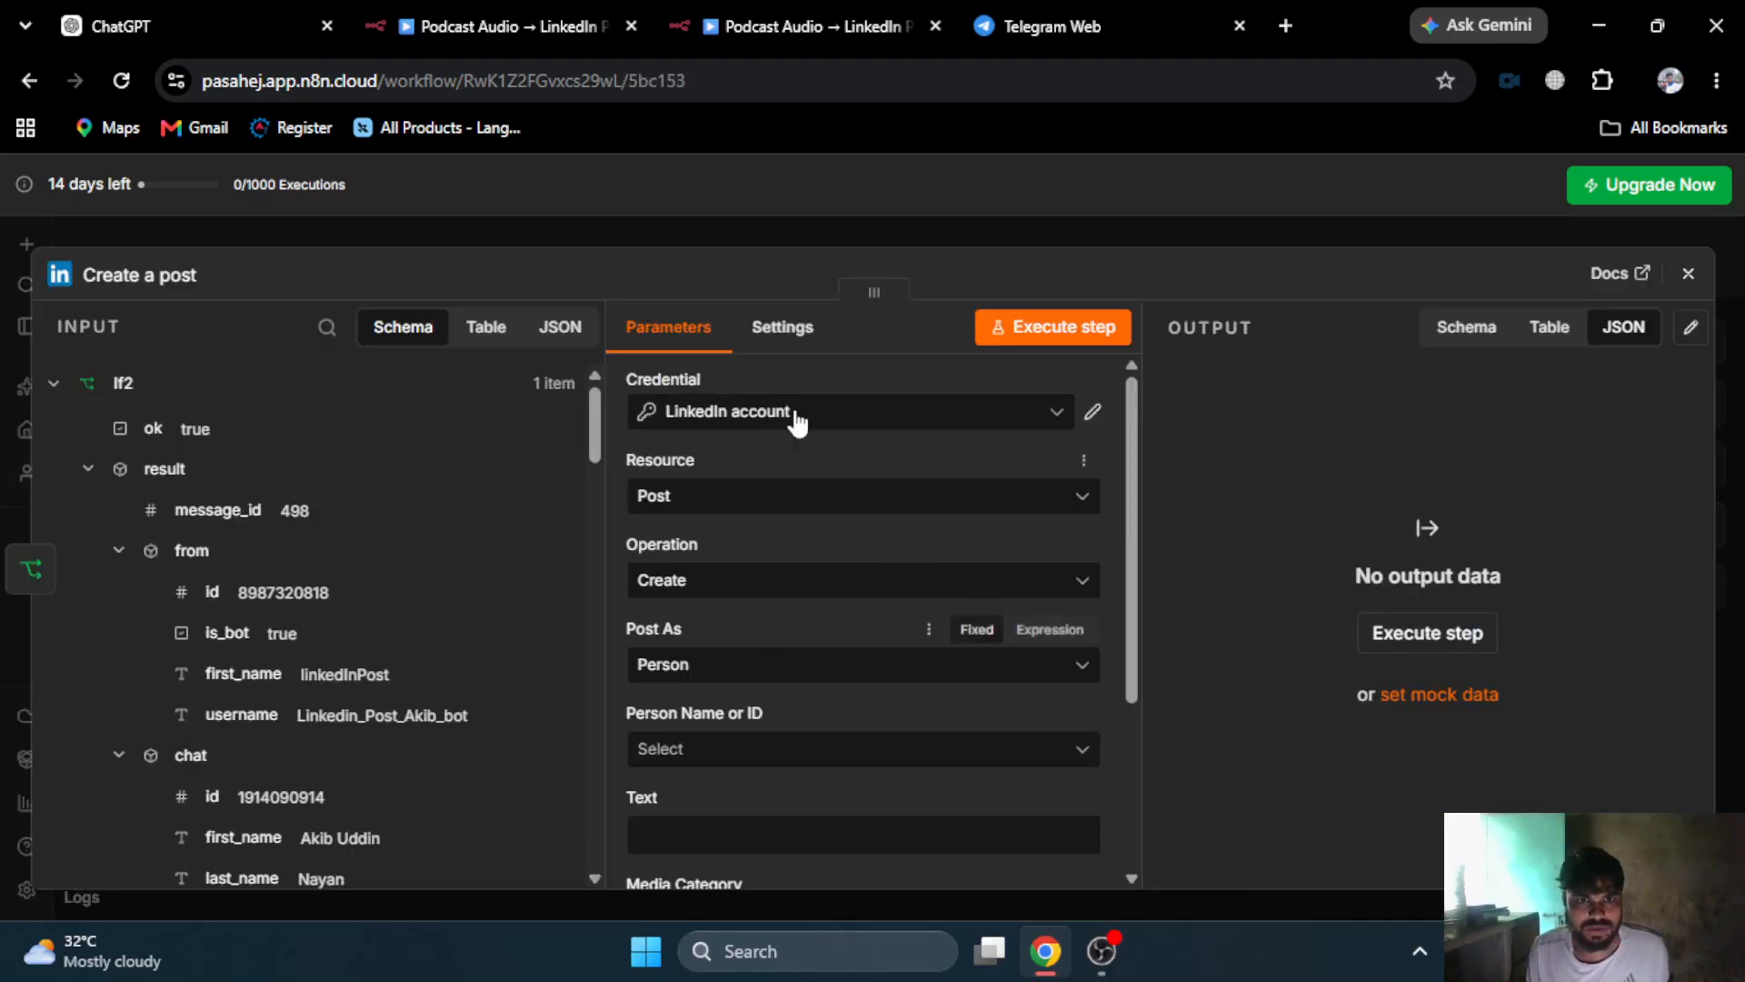
left_click(757, 751)
left_click(733, 815)
- Examine the Create a post node's input data from the message text to the inline keyboard callback data, and close the node
scroll(705, 585, "down", 3)
scroll(270, 645, "down", 5)
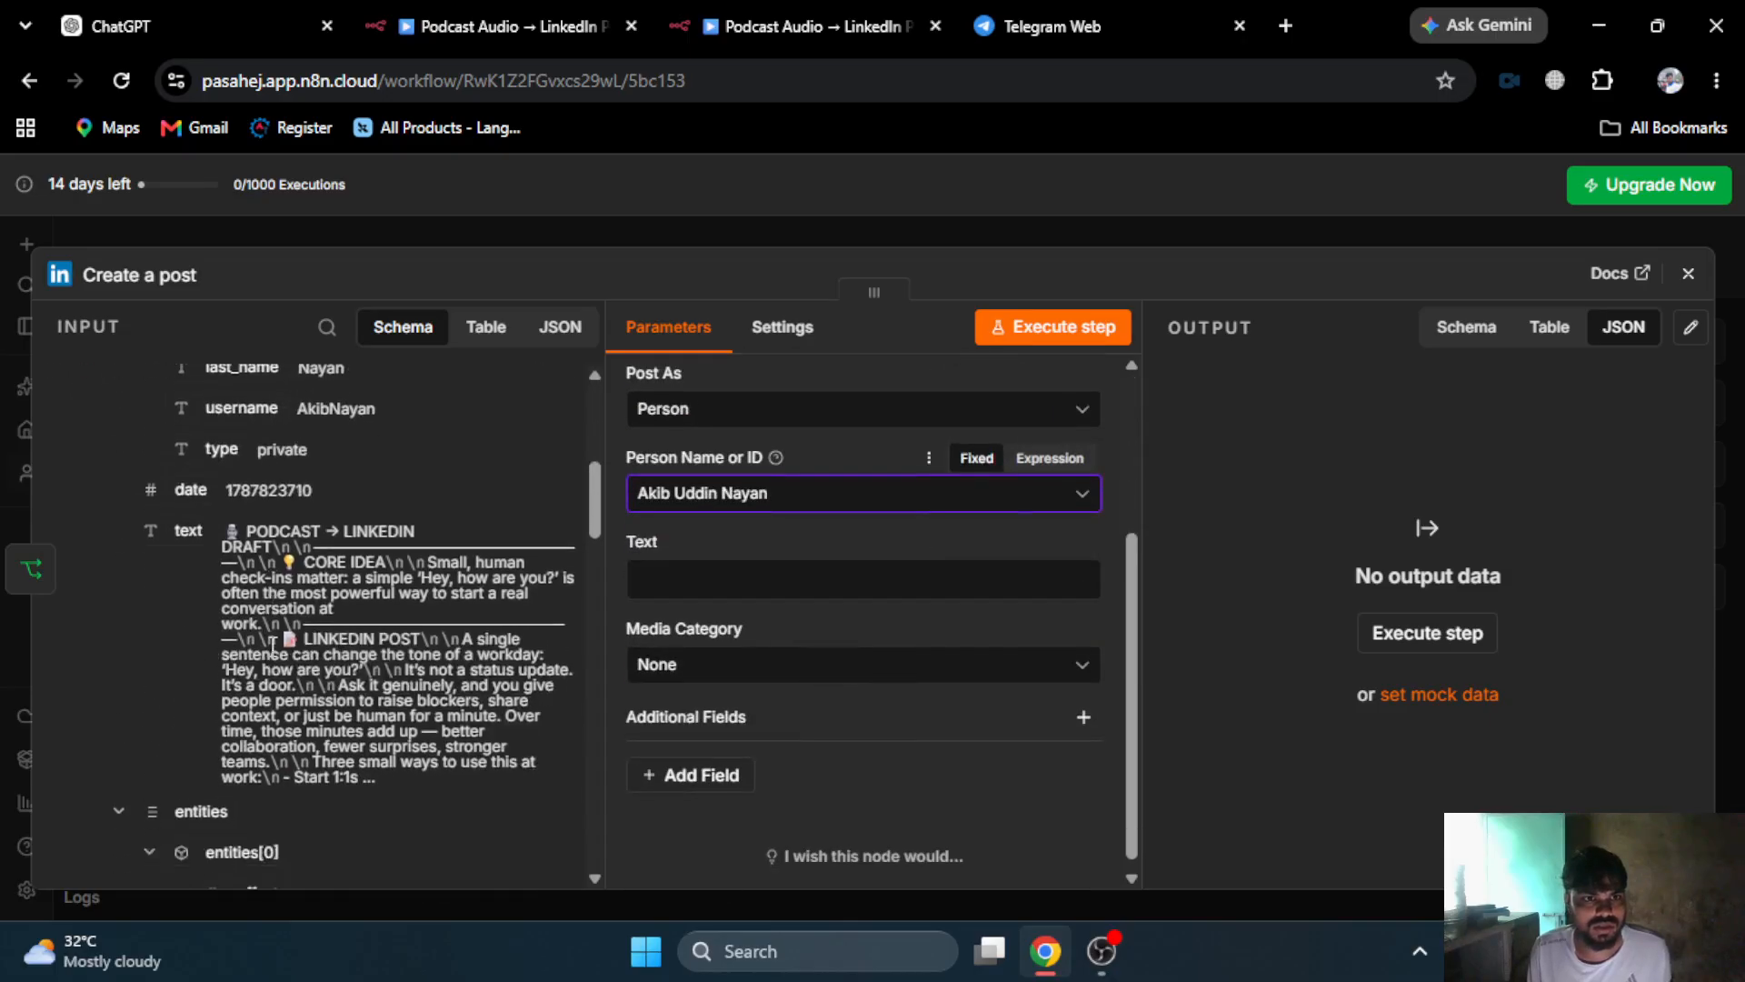
scroll(272, 645, "down", 10)
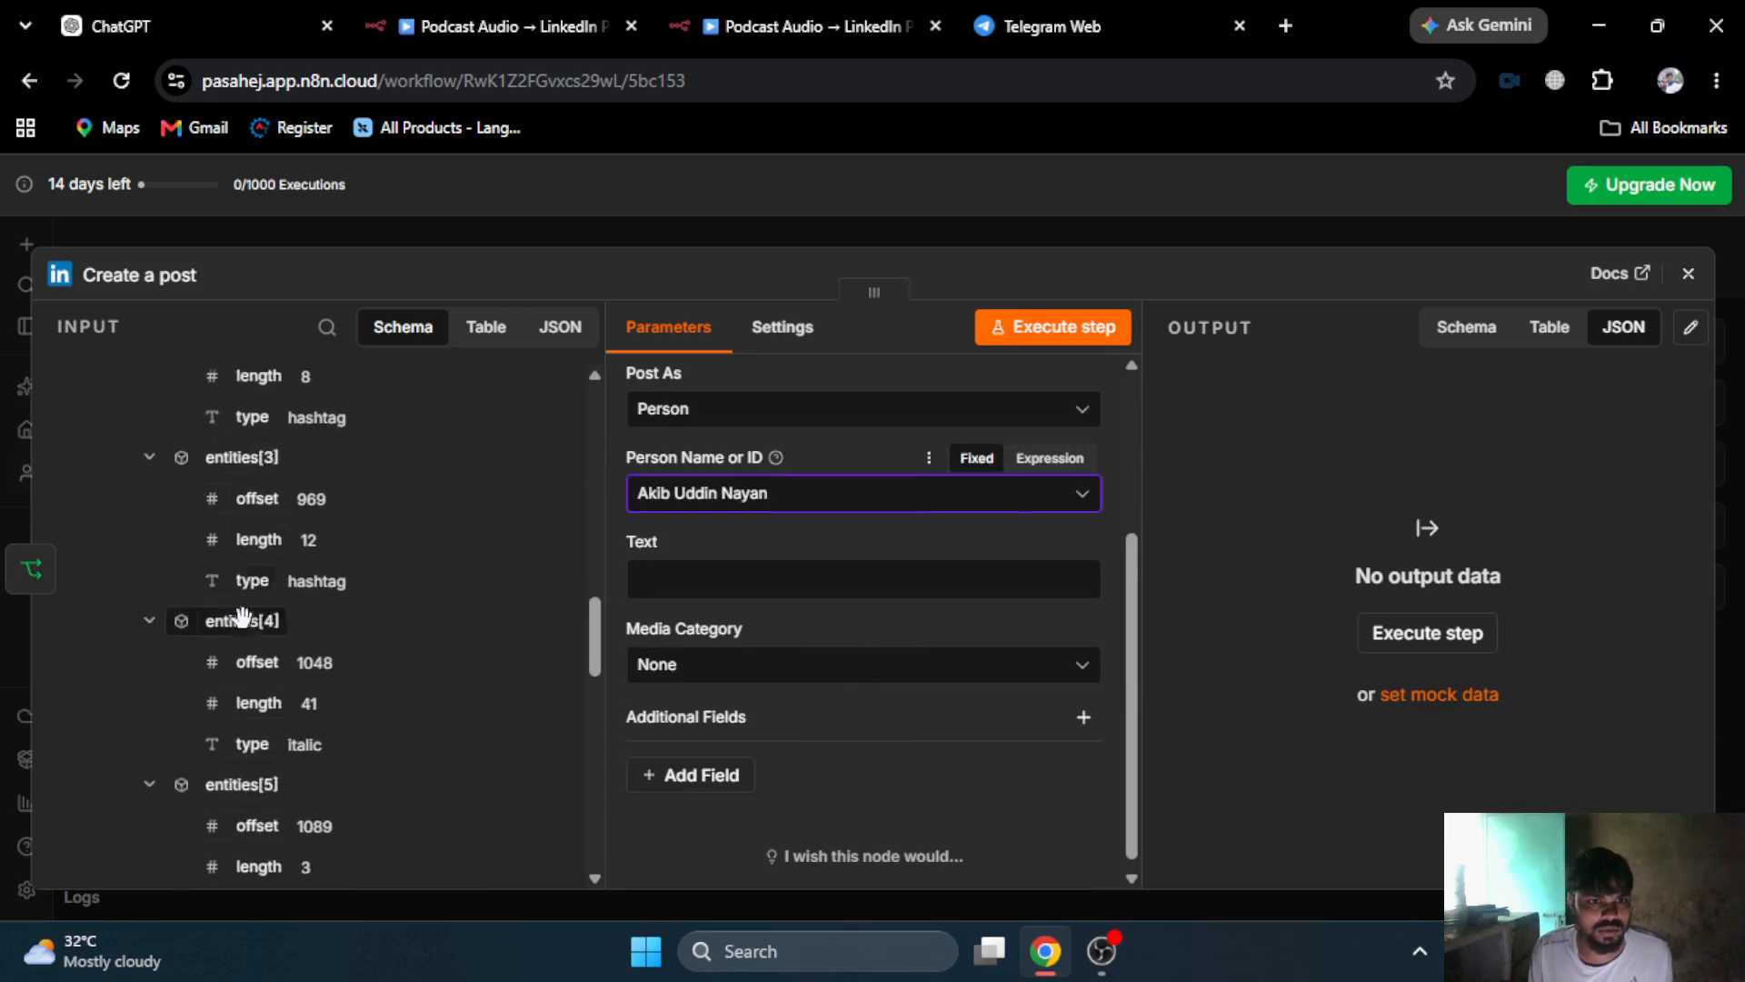
scroll(241, 617, "down", 4)
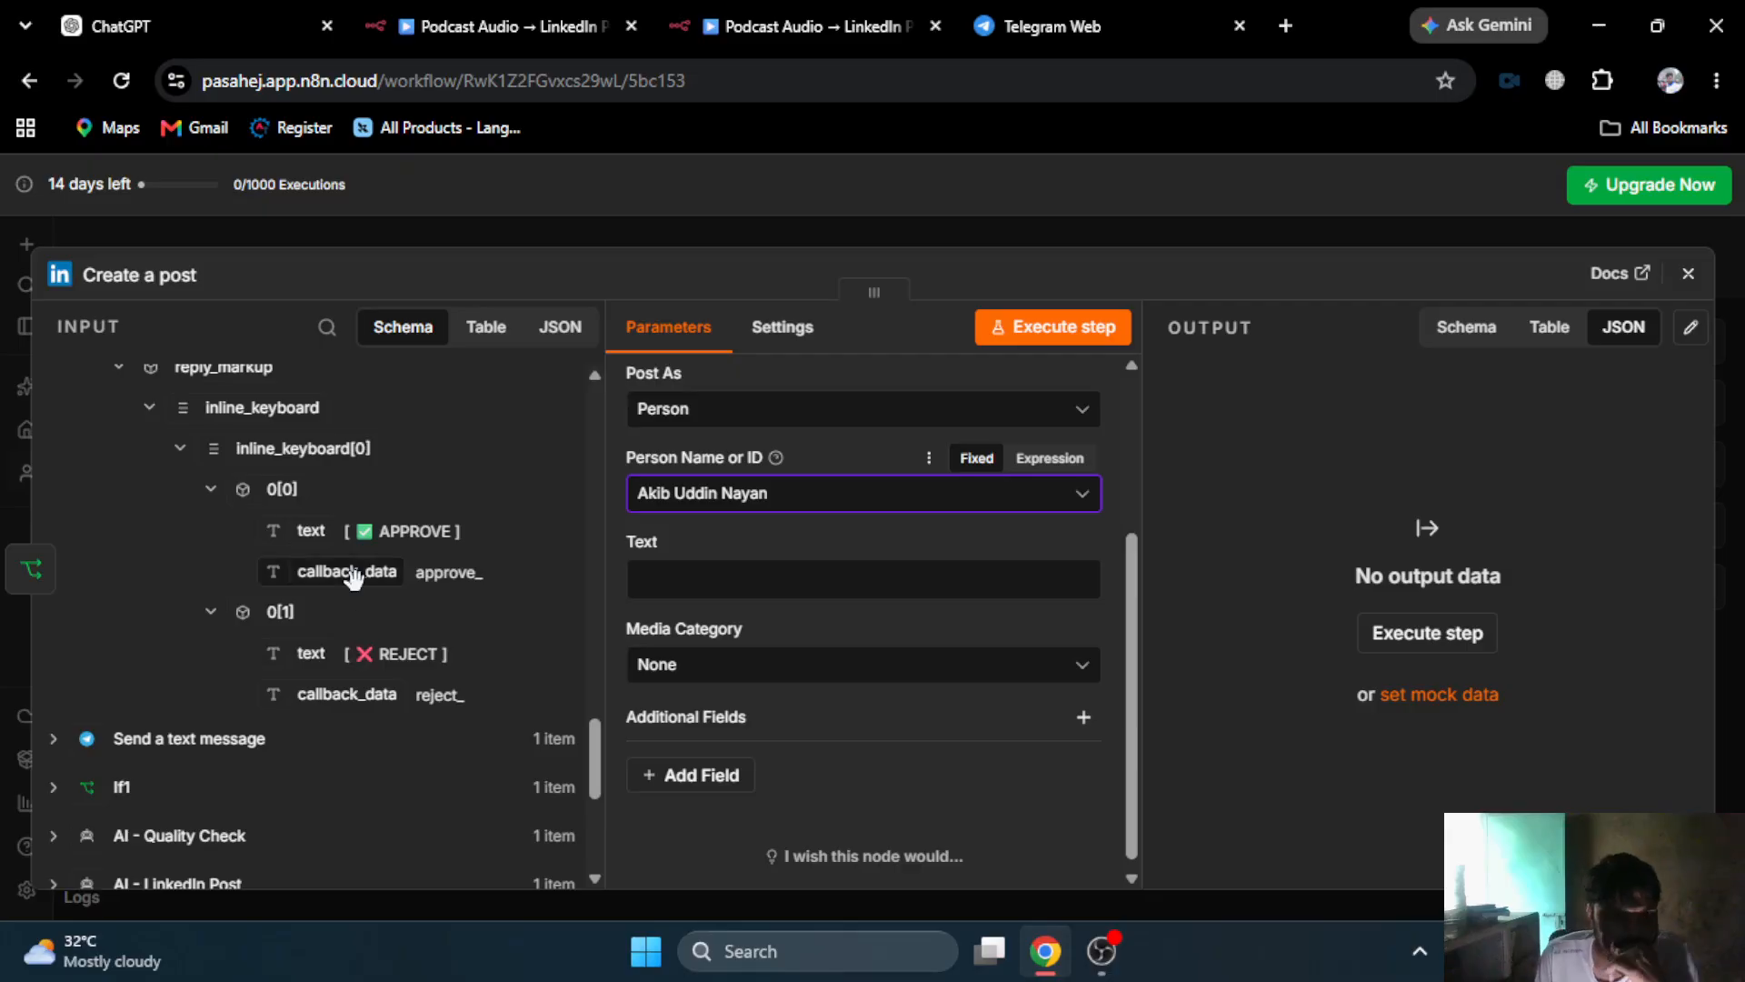
scroll(379, 623, "up", 5)
scroll(380, 623, "up", 10)
scroll(381, 626, "down", 15)
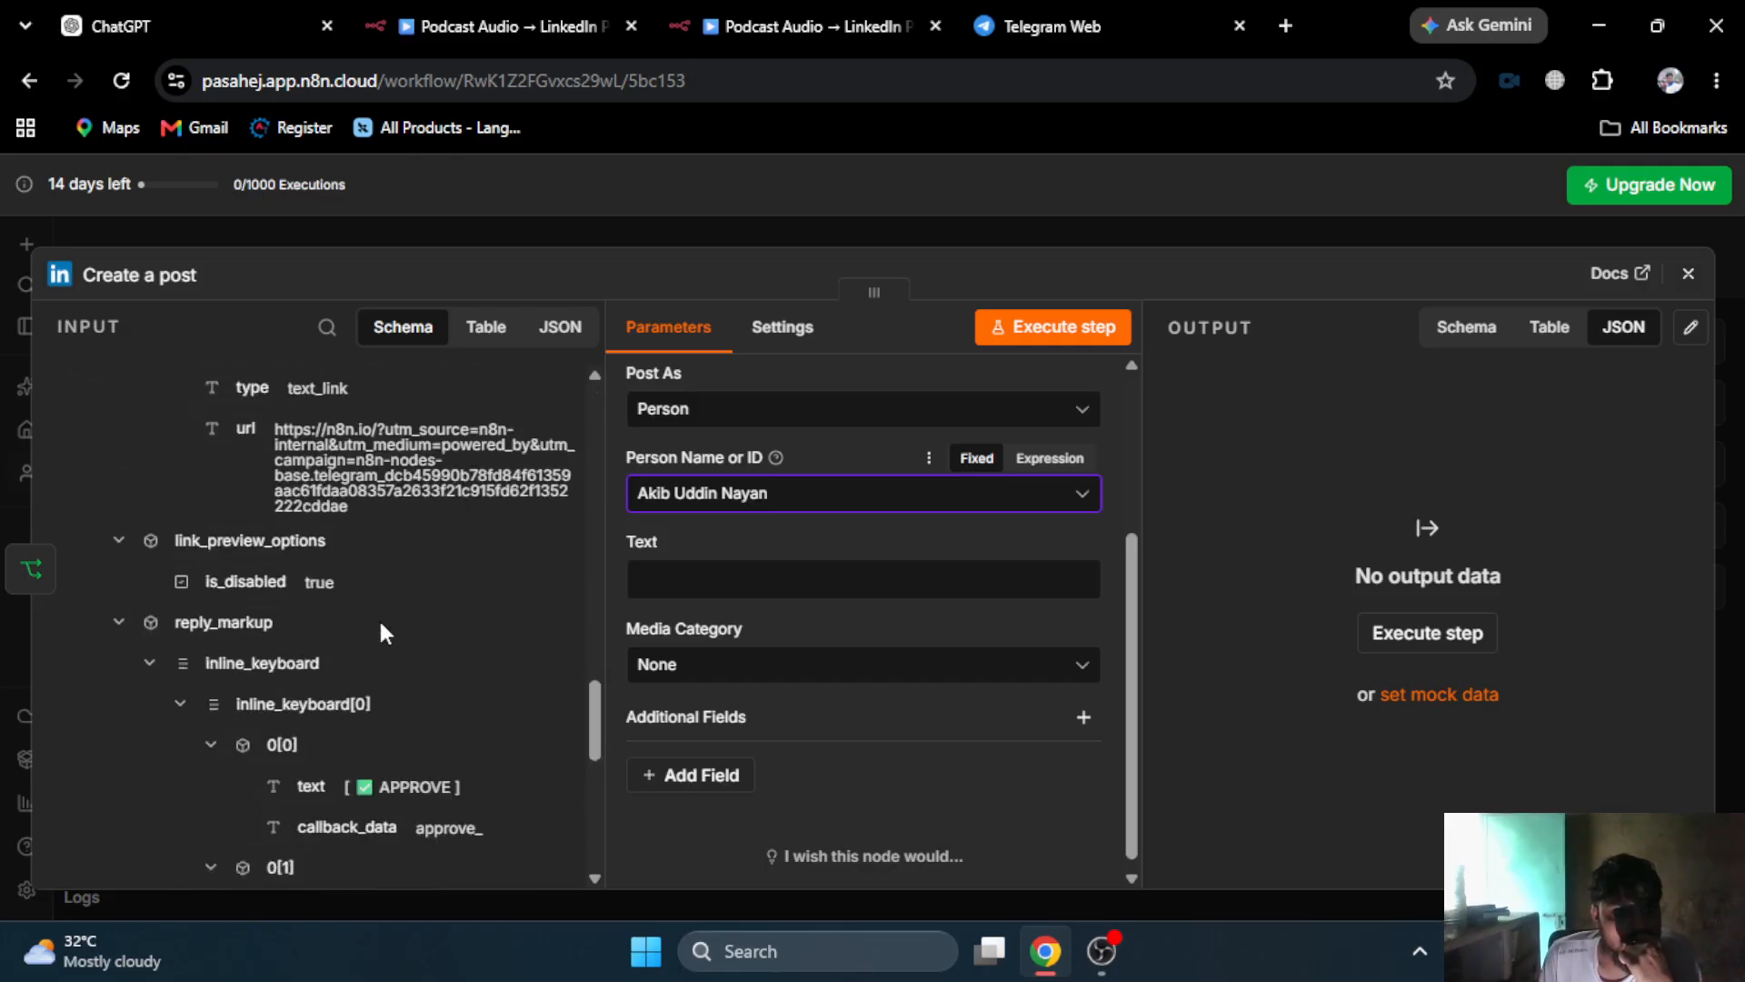
scroll(378, 618, "down", 5)
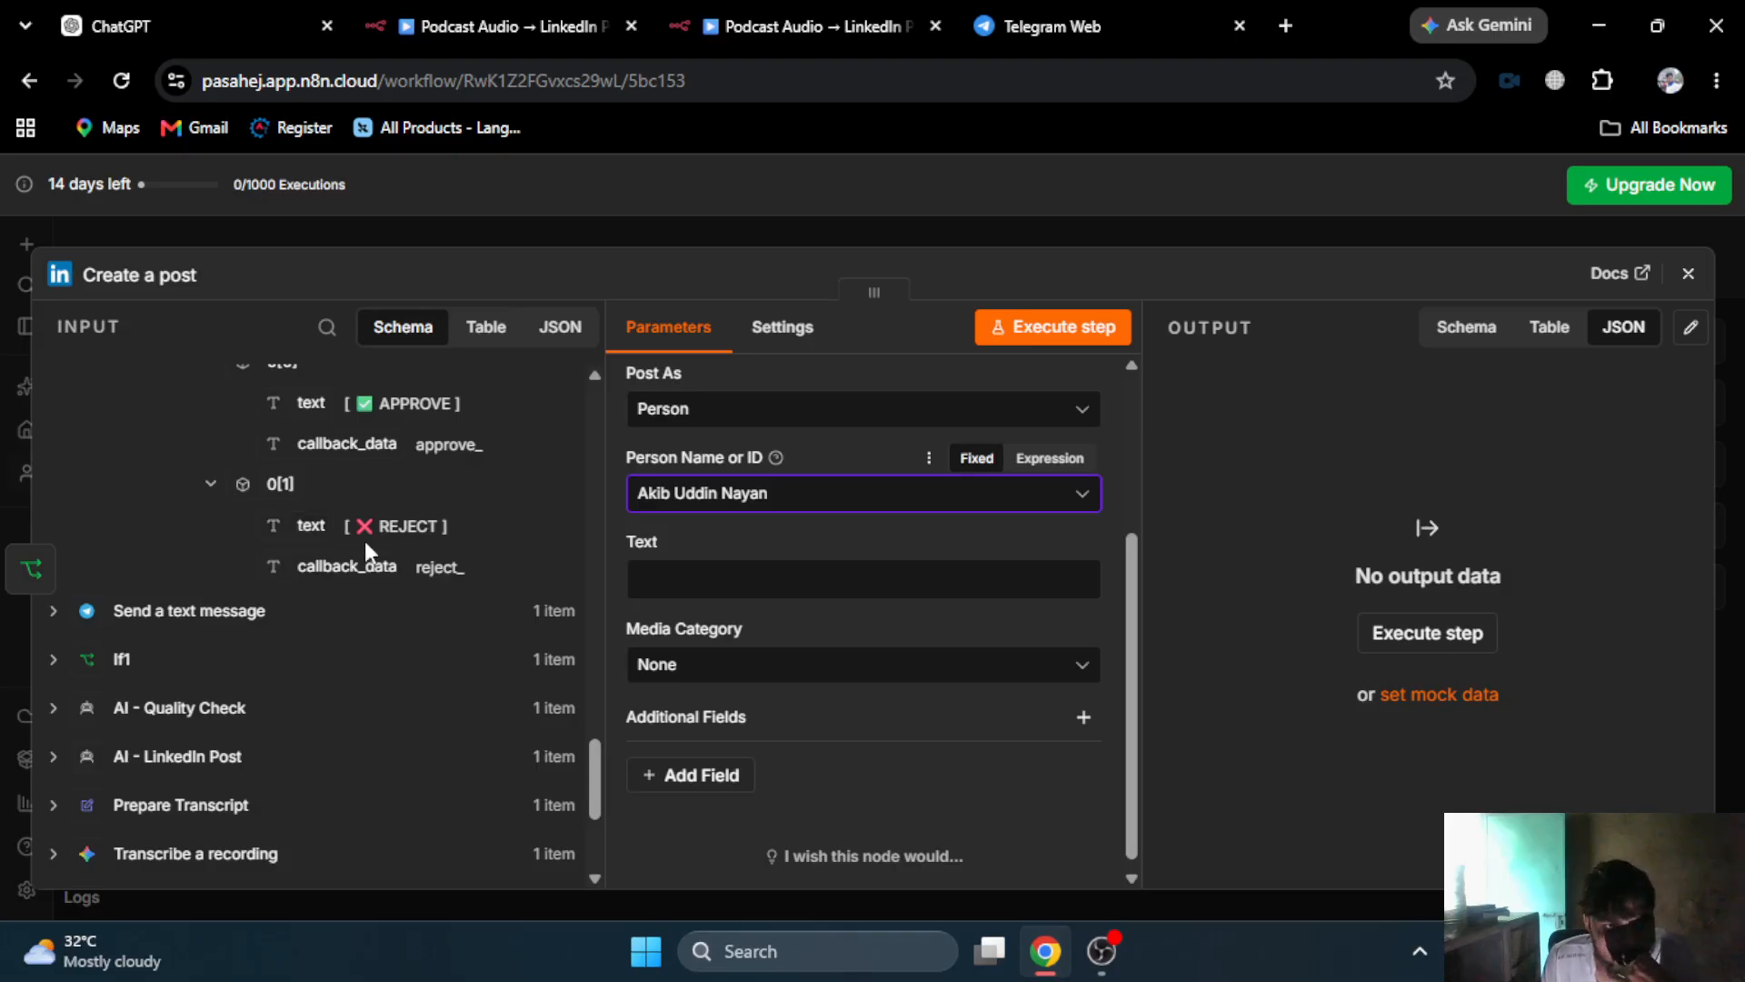
scroll(364, 542, "up", 4)
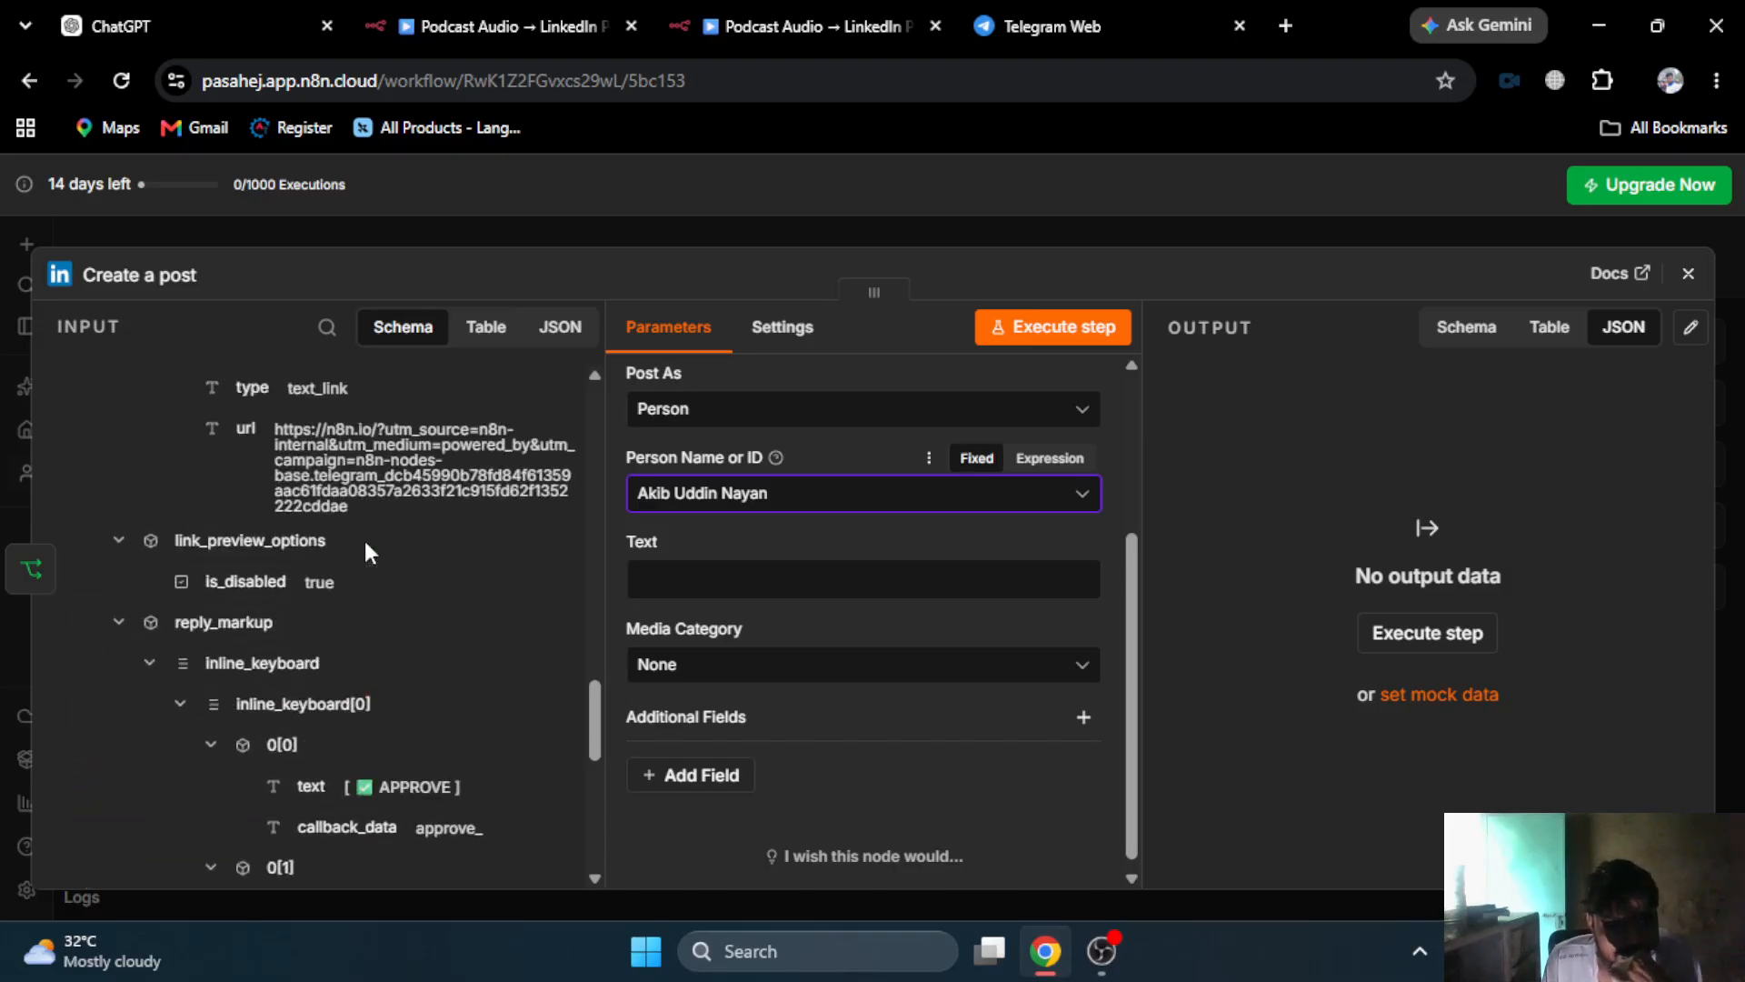
scroll(364, 542, "down", 4)
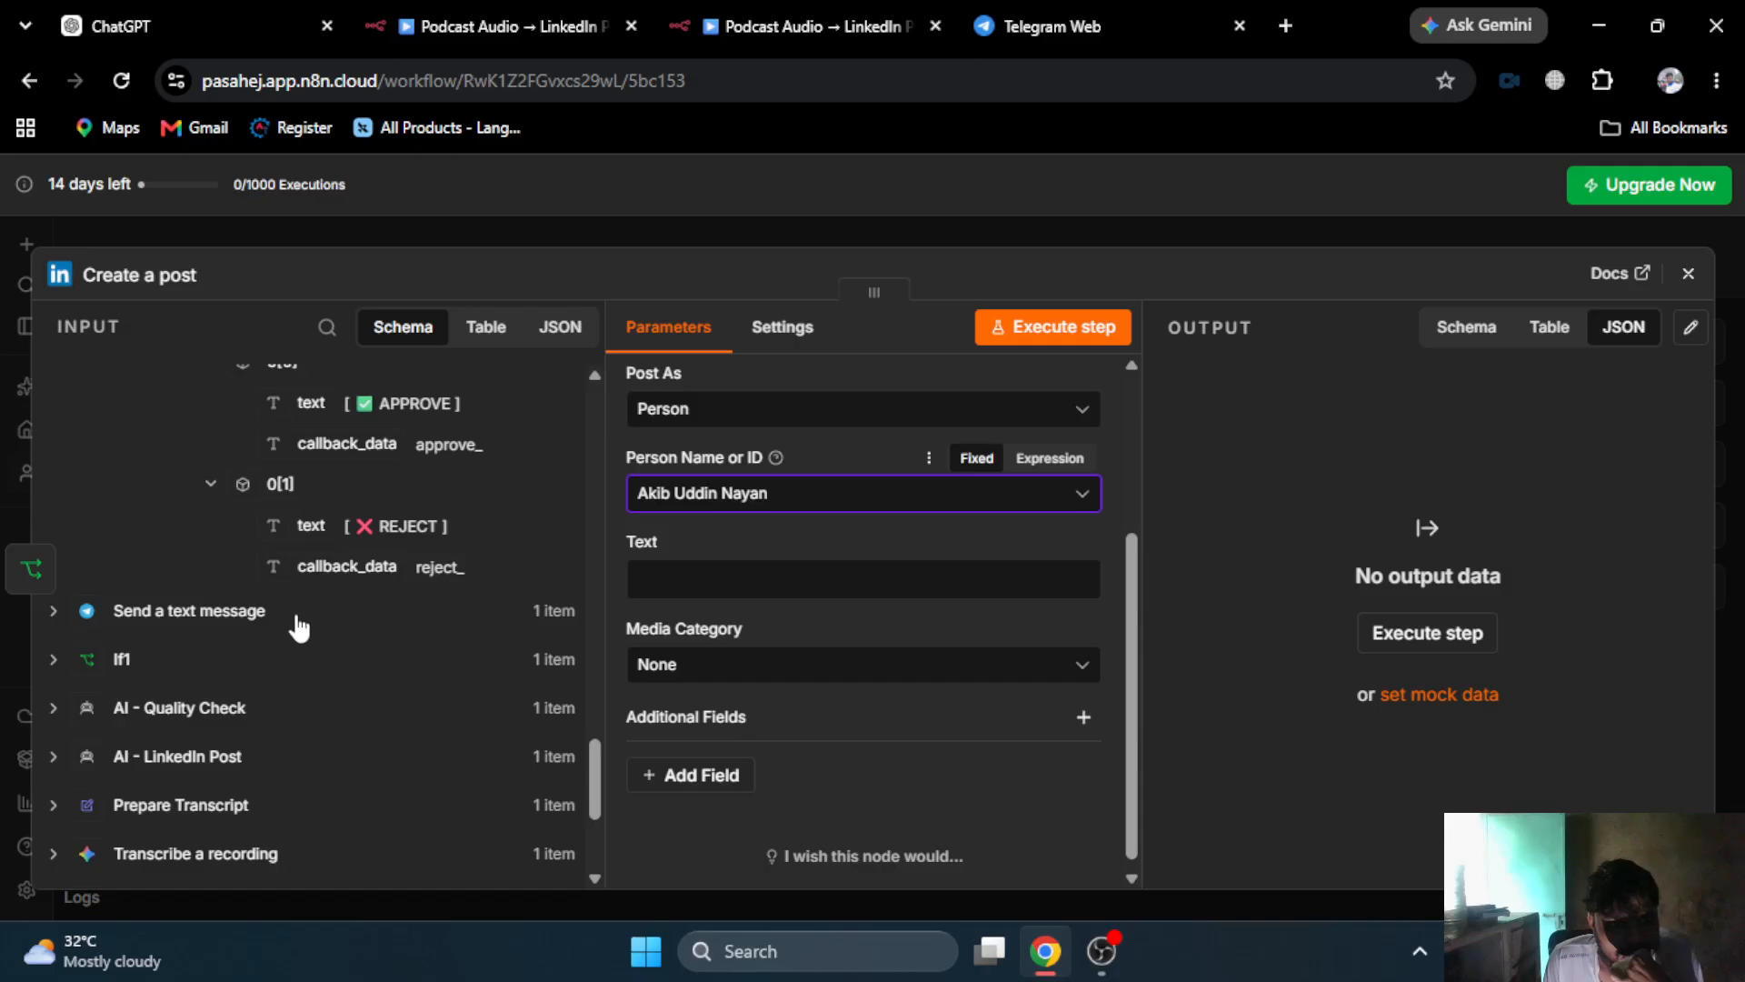
left_click(749, 225)
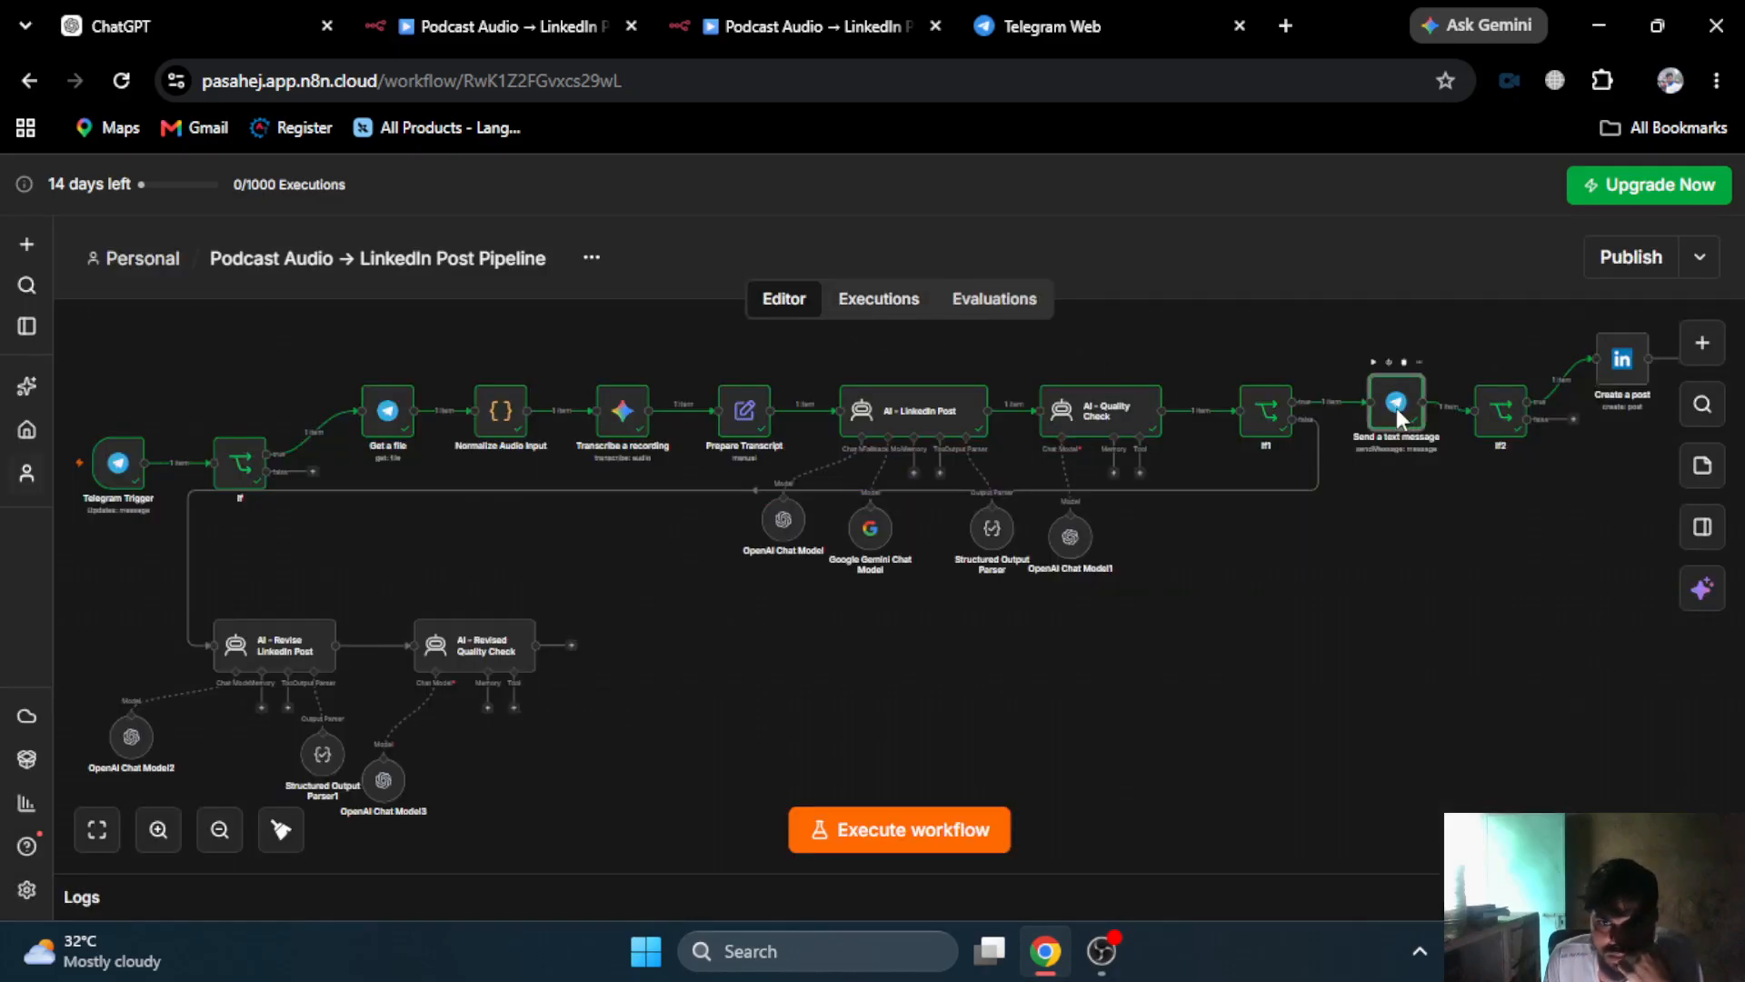
- Examine the Send a text message node's inline button settings and callback data in its JSON output, and close the node
double_click(1397, 409)
scroll(832, 674, "down", 5)
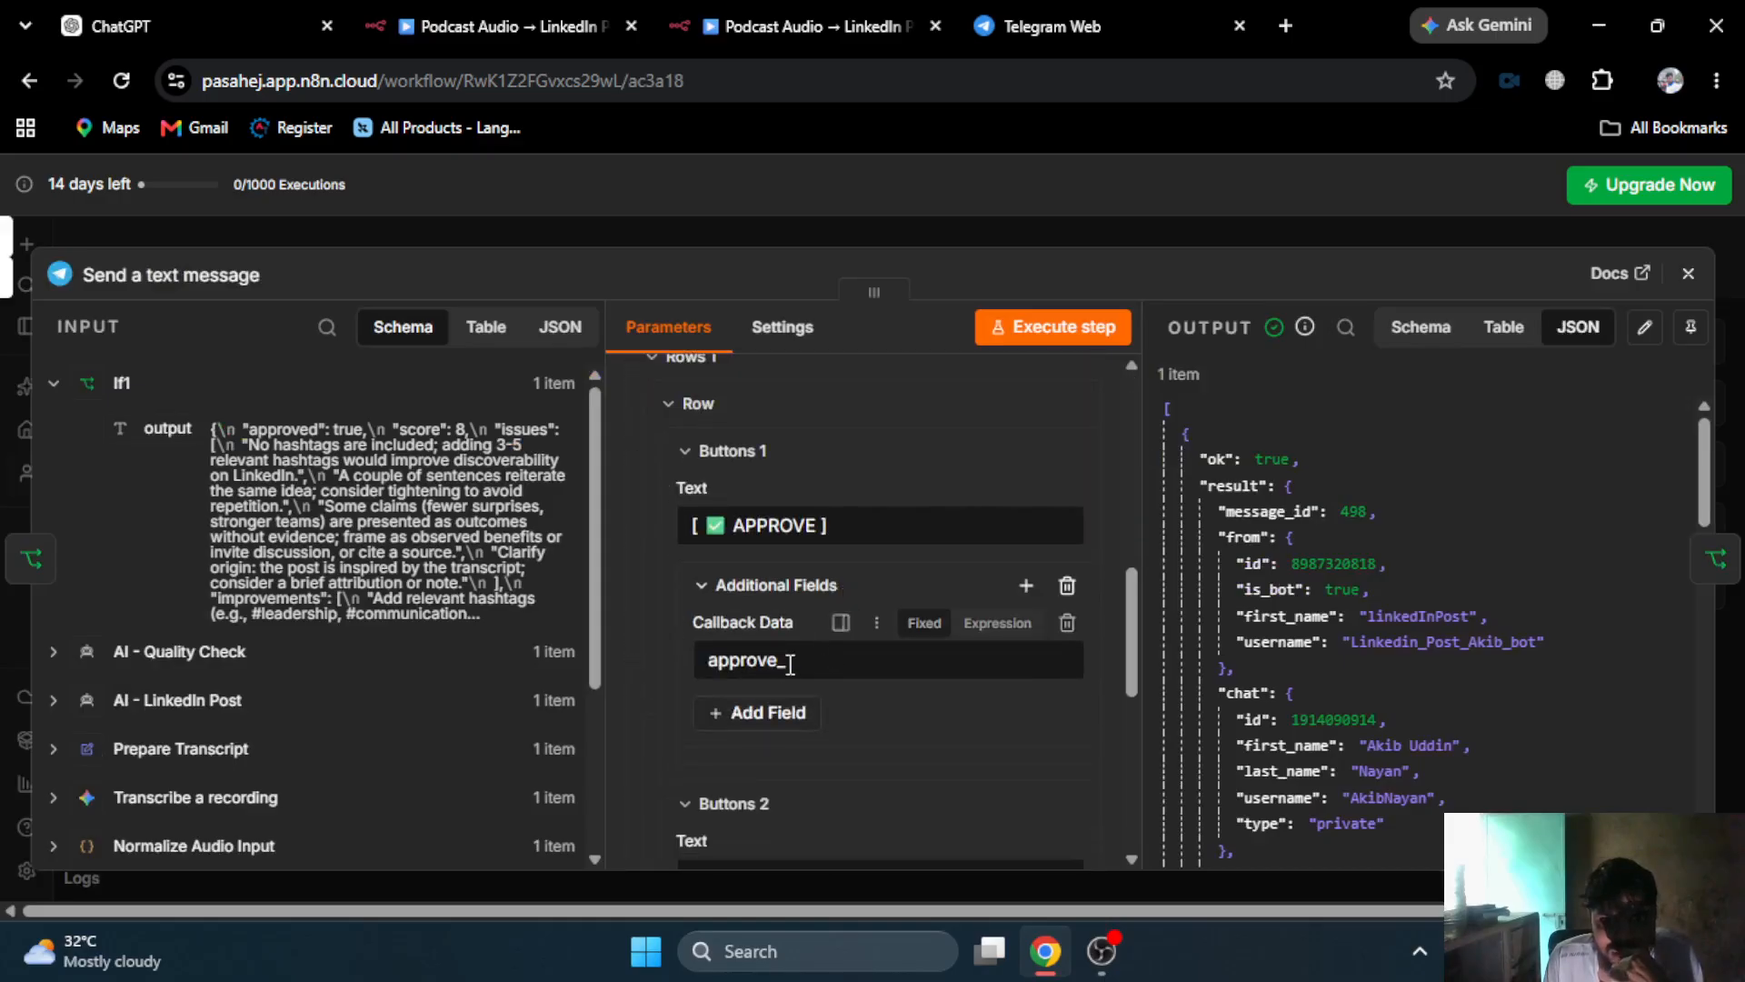
left_click(728, 451)
left_click(730, 516)
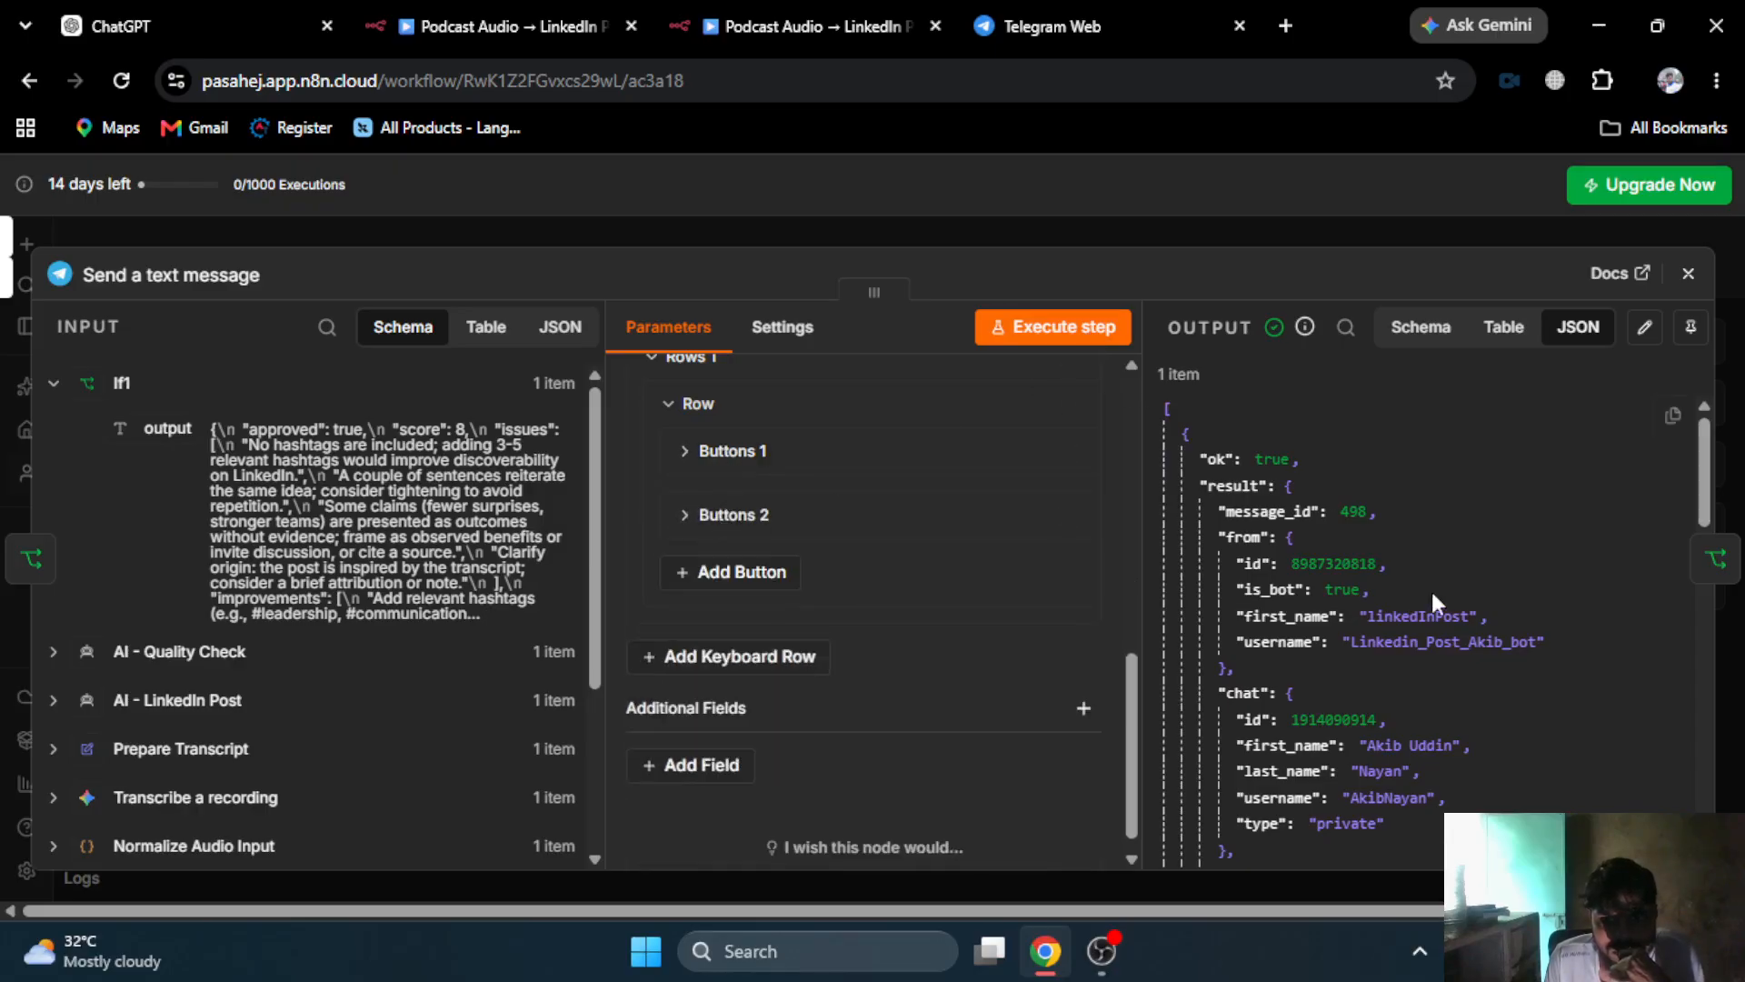
scroll(1432, 586, "down", 15)
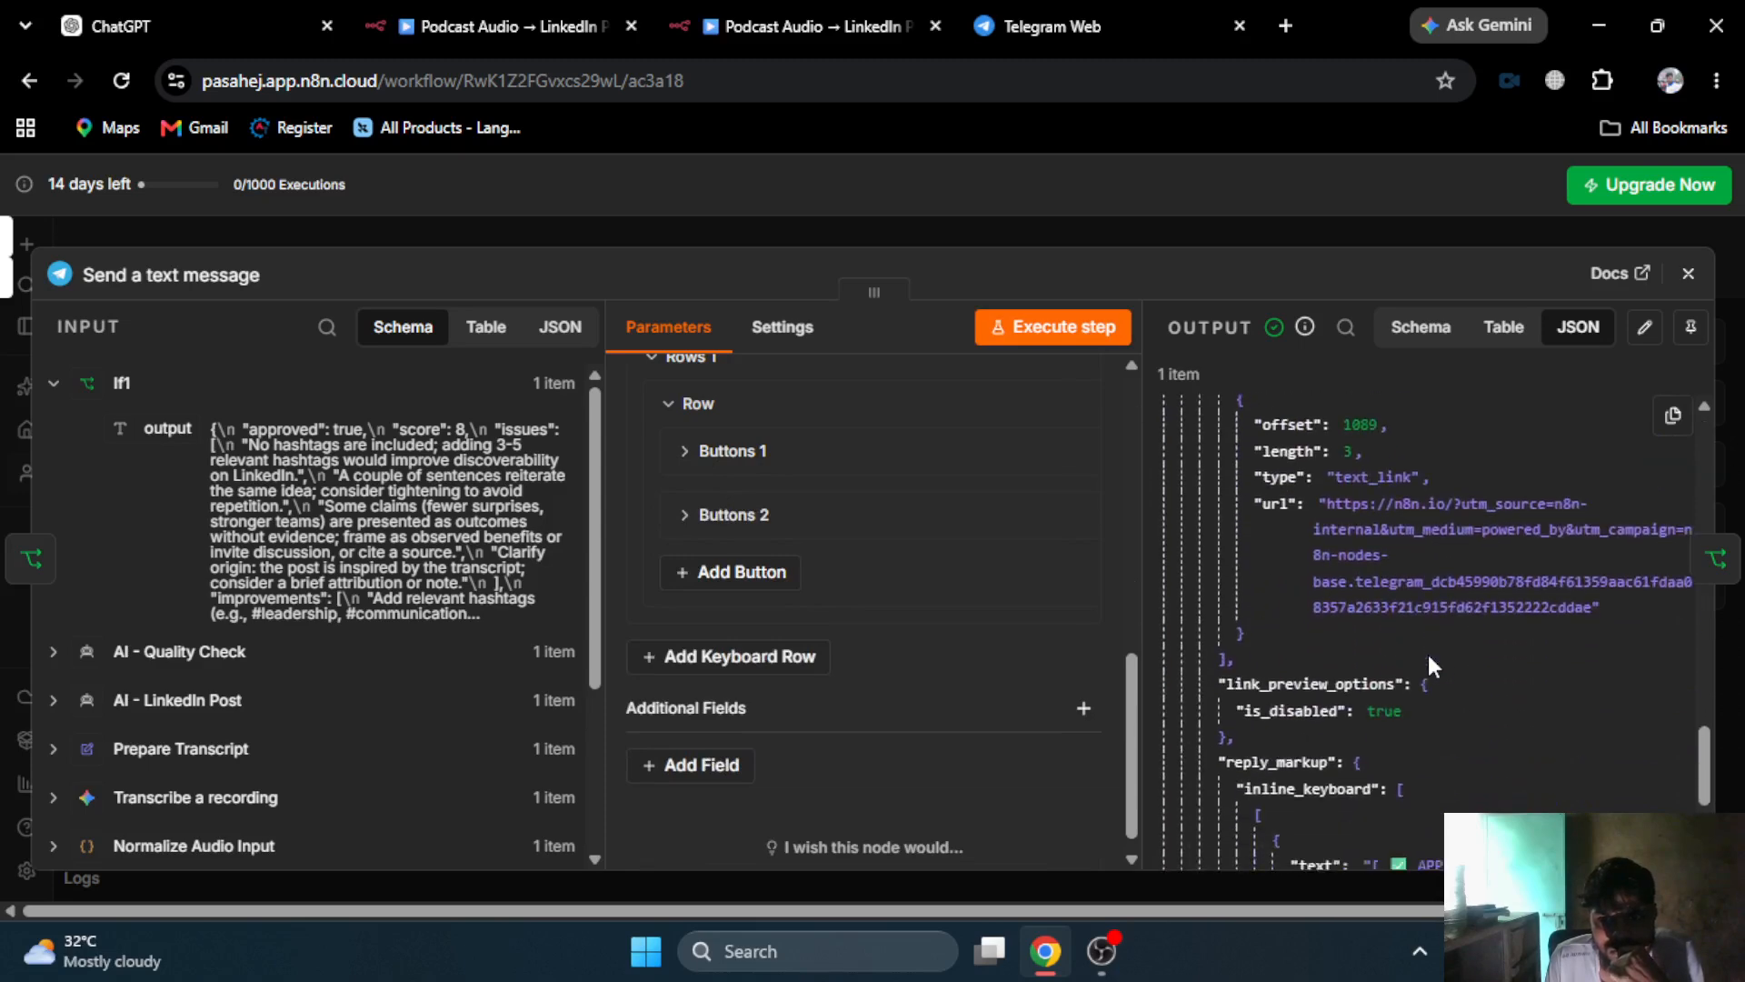
scroll(1428, 665, "down", 4)
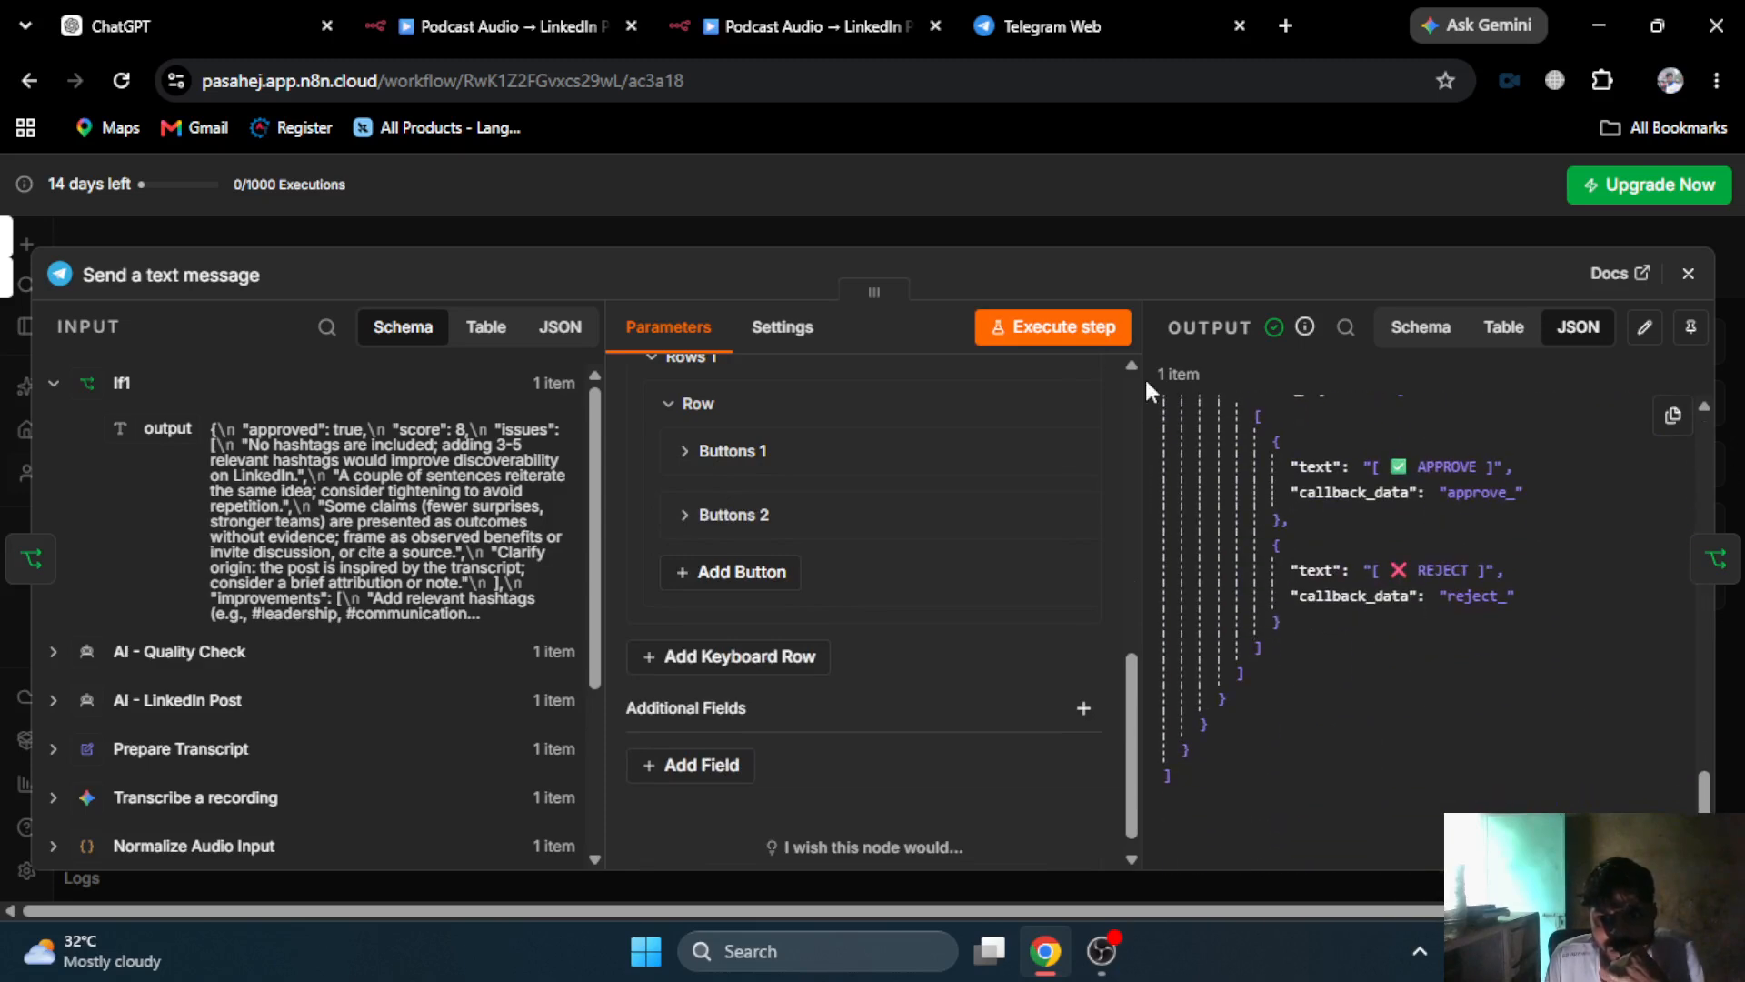
left_click(1147, 215)
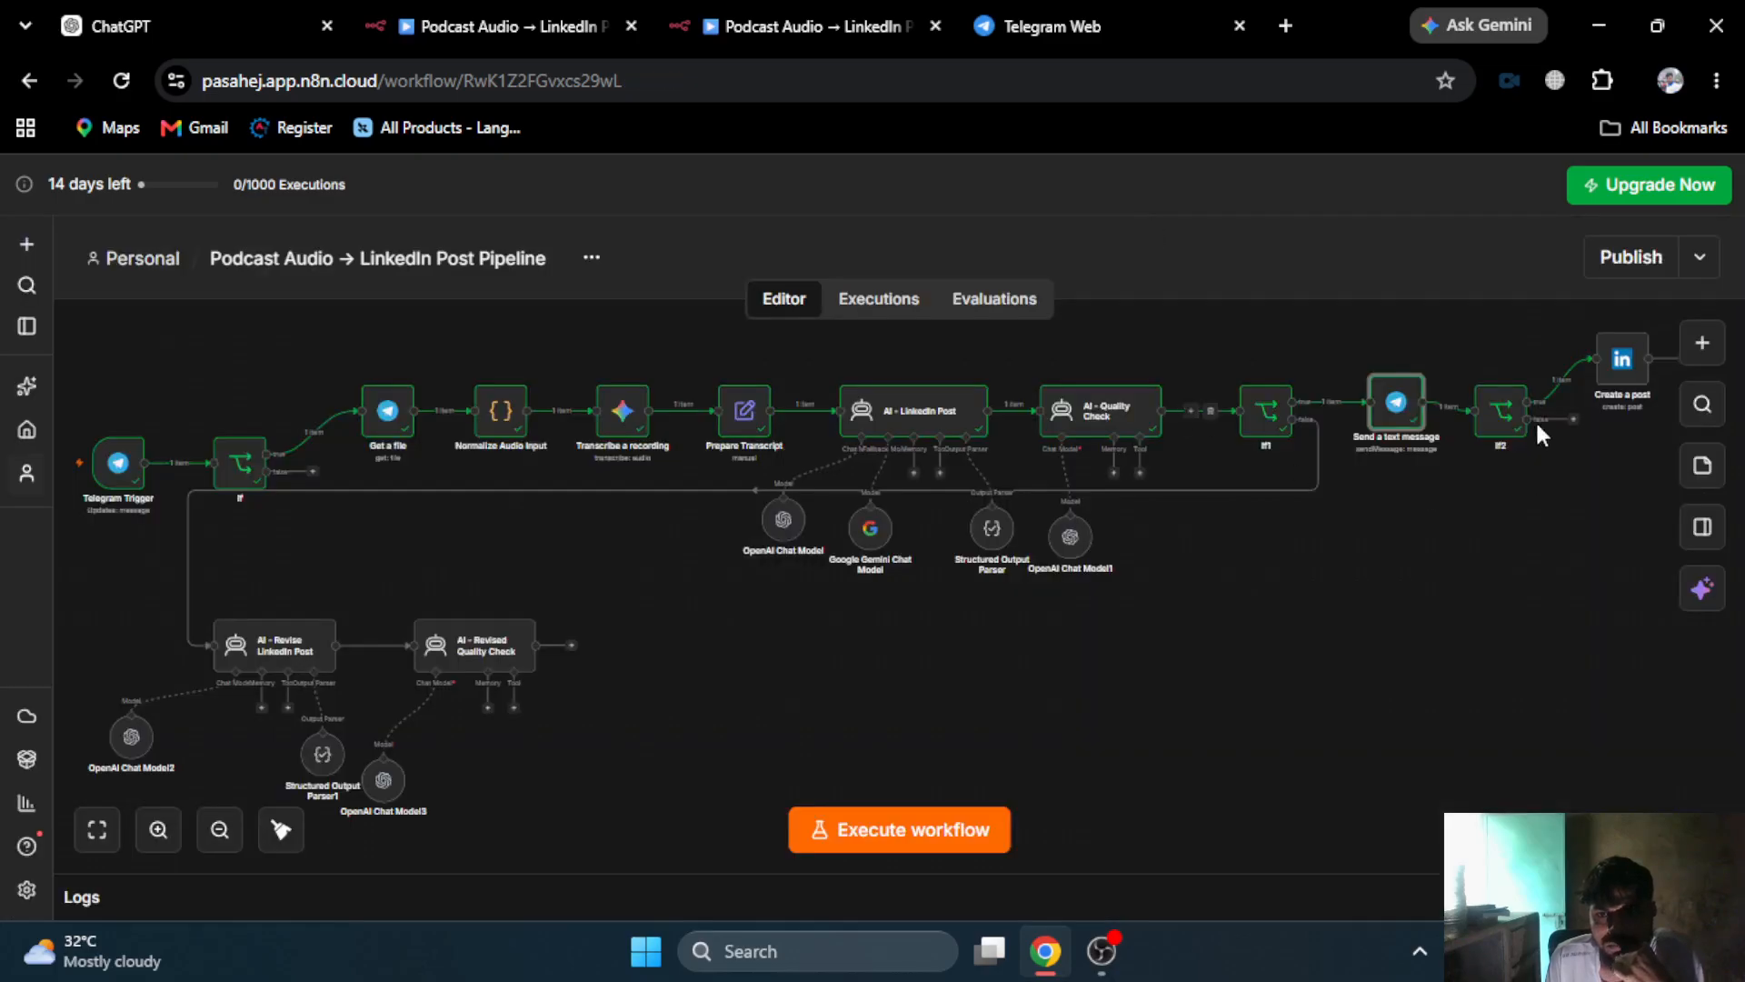
- Open the If2 node and examine its condition expression and the inline keyboard data in its True Branch output
double_click(1486, 423)
left_click(698, 466)
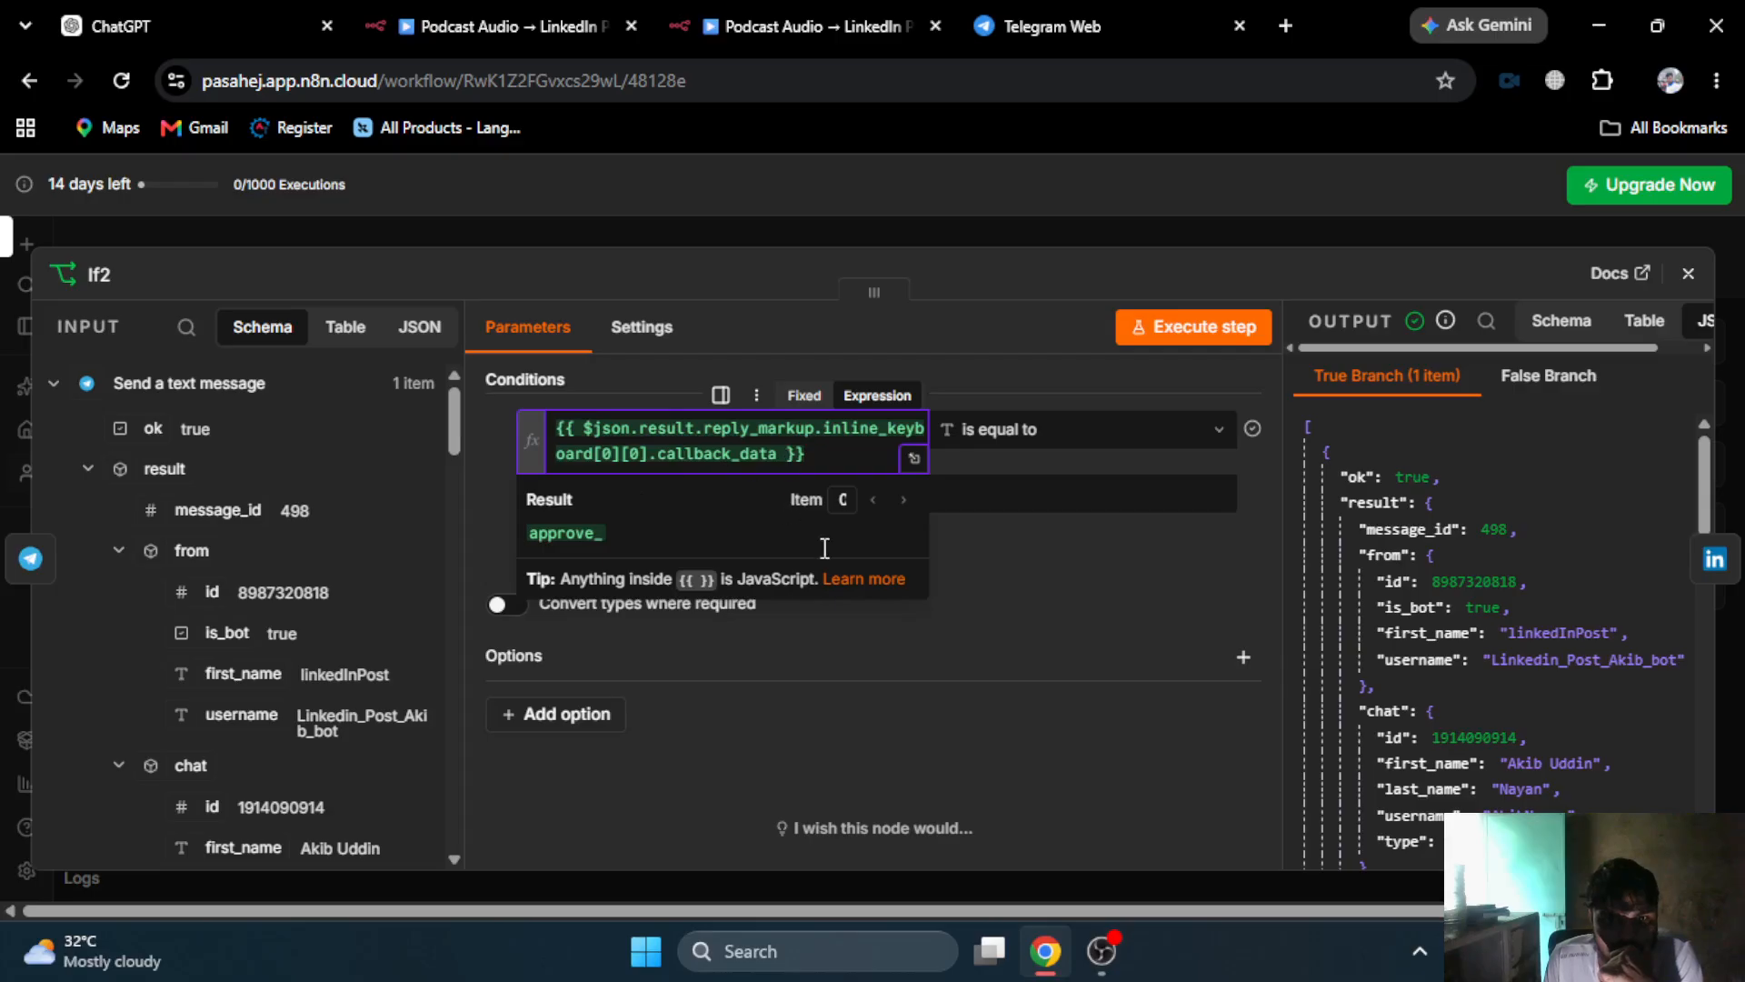
left_click(1055, 647)
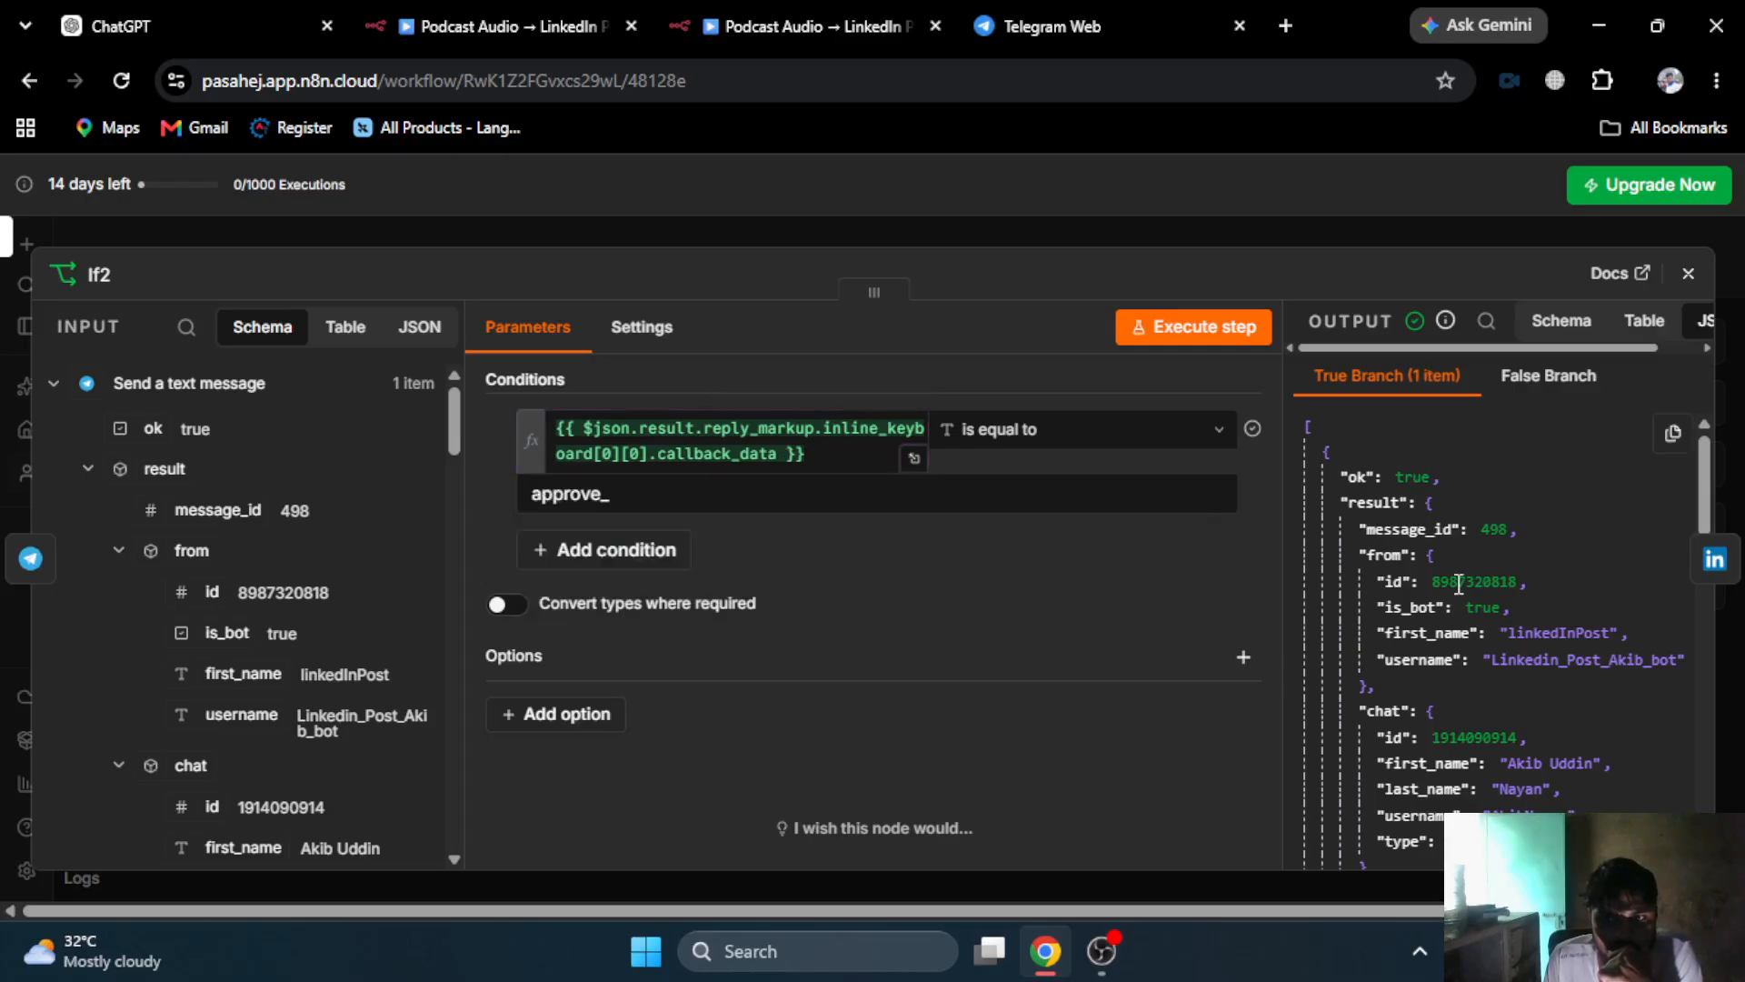
scroll(1459, 585, "down", 20)
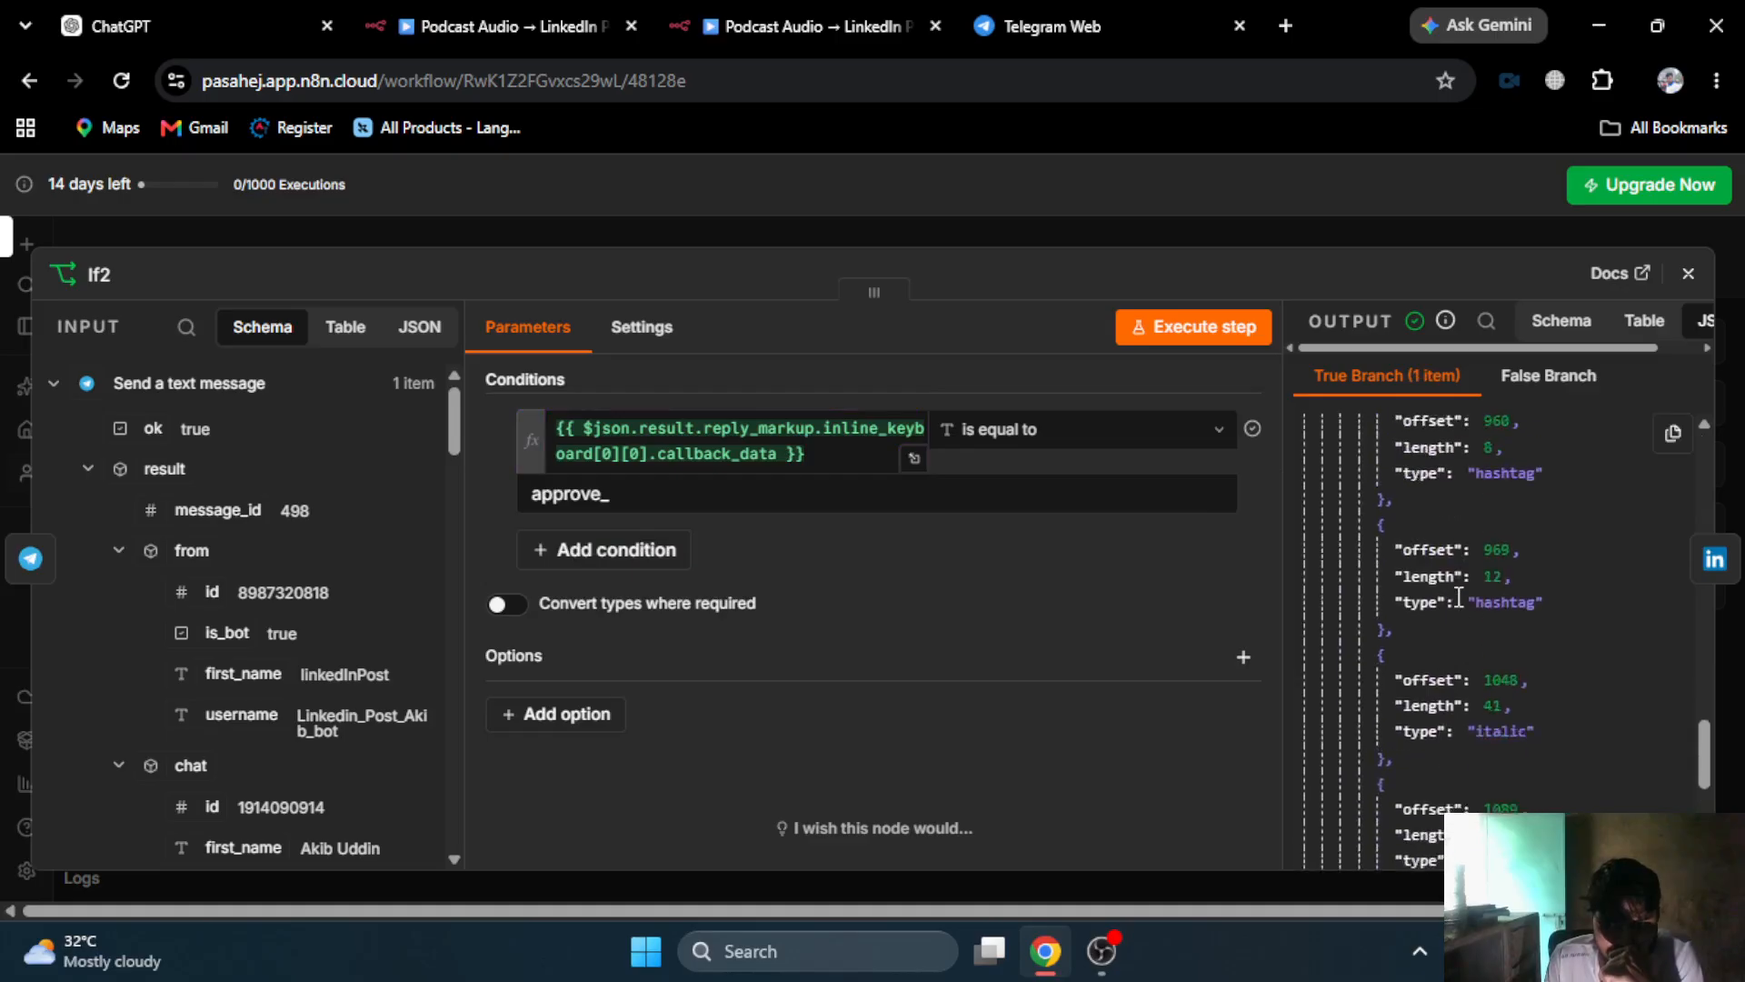
scroll(1459, 607, "down", 10)
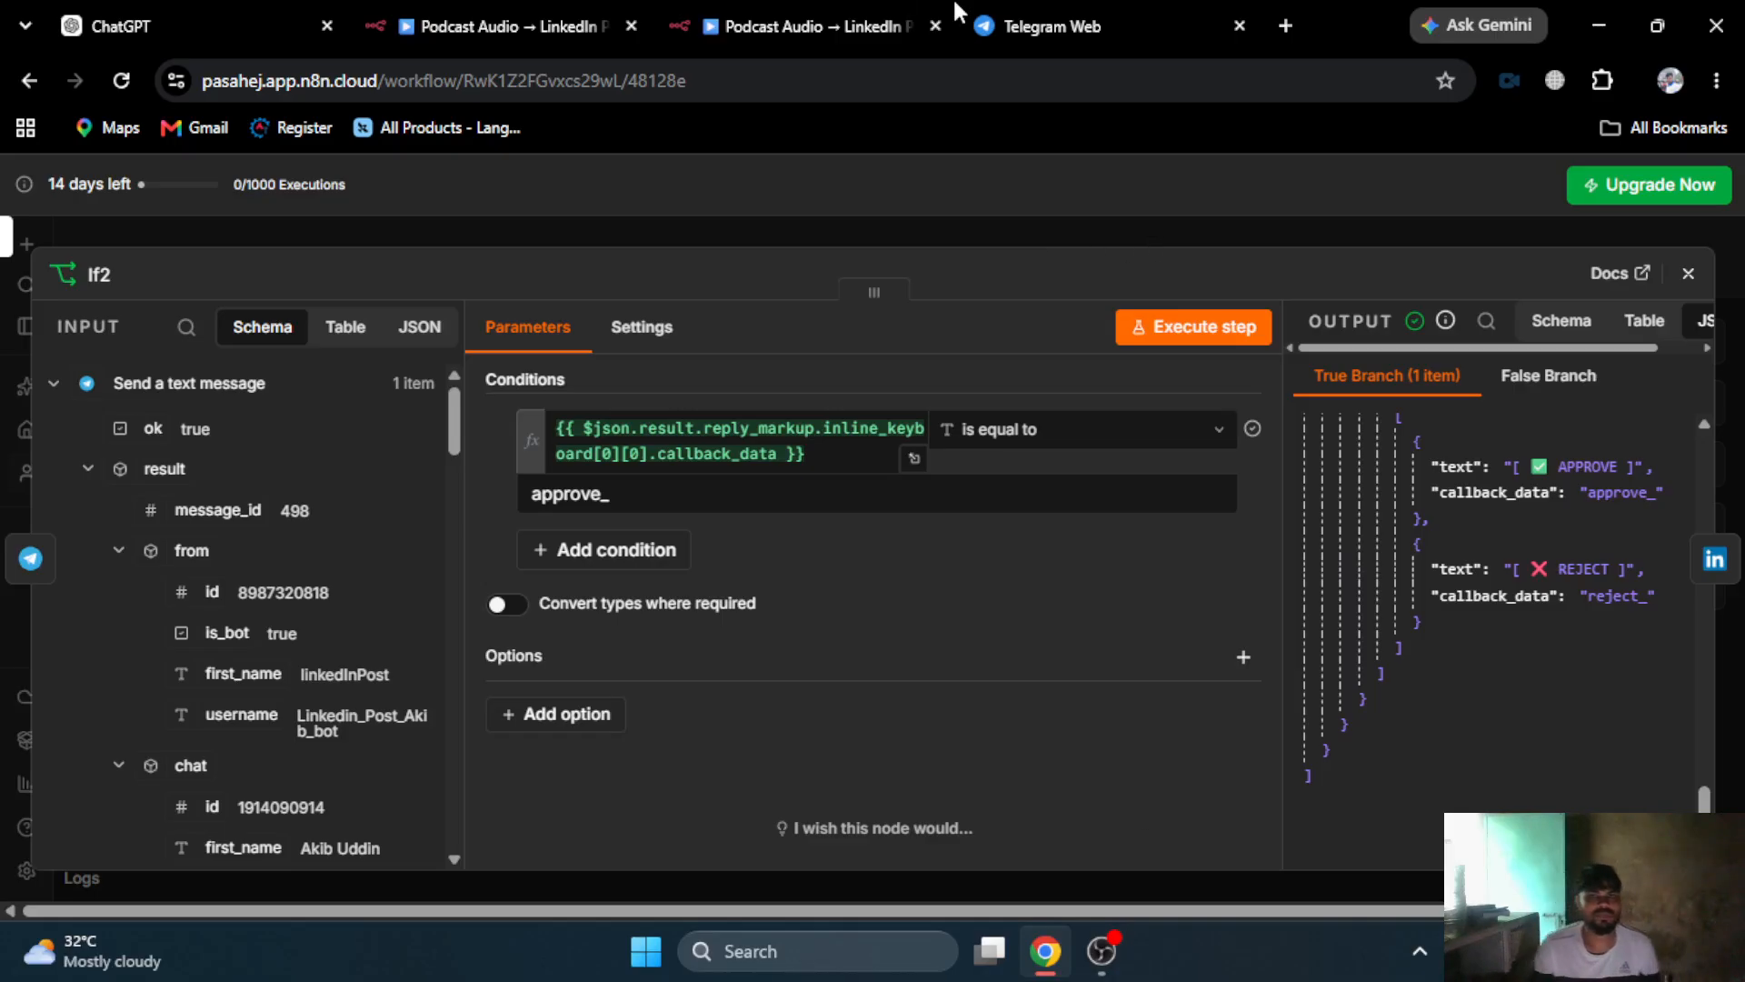
- Test the draft's APPROVE button in Telegram Web, return to n8n, close the If2 node and view the reference workflow
mouse_move(1080, 12)
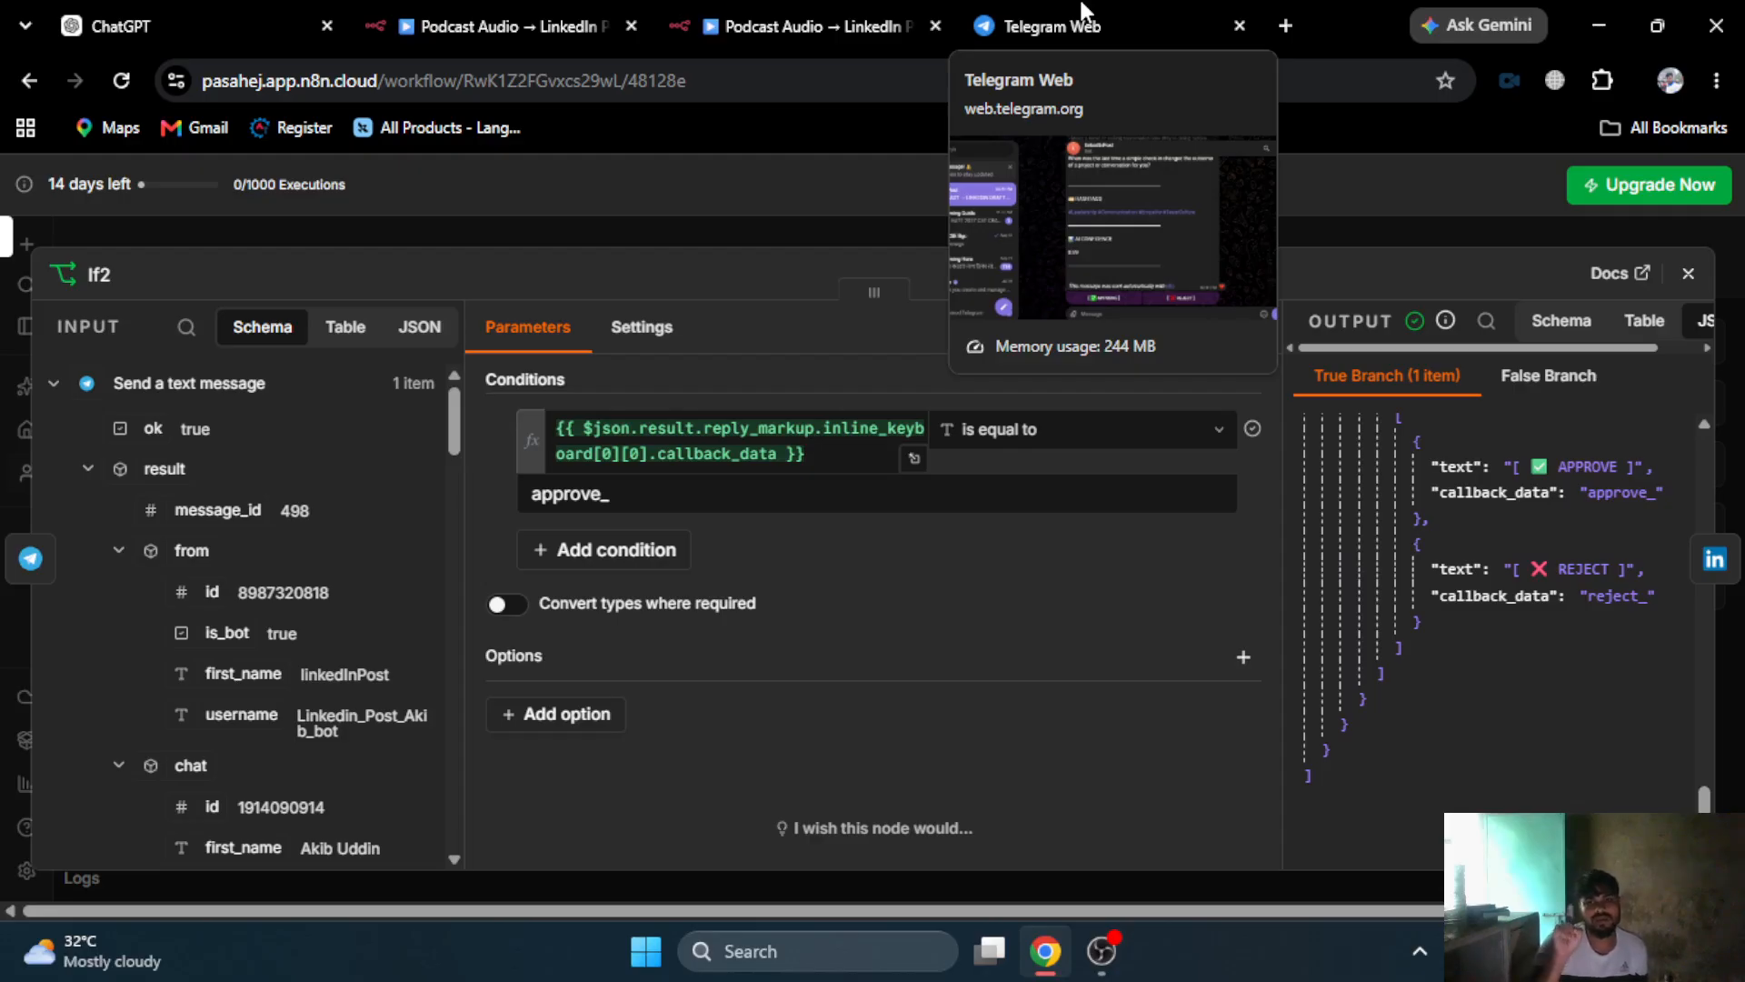
left_click(1082, 11)
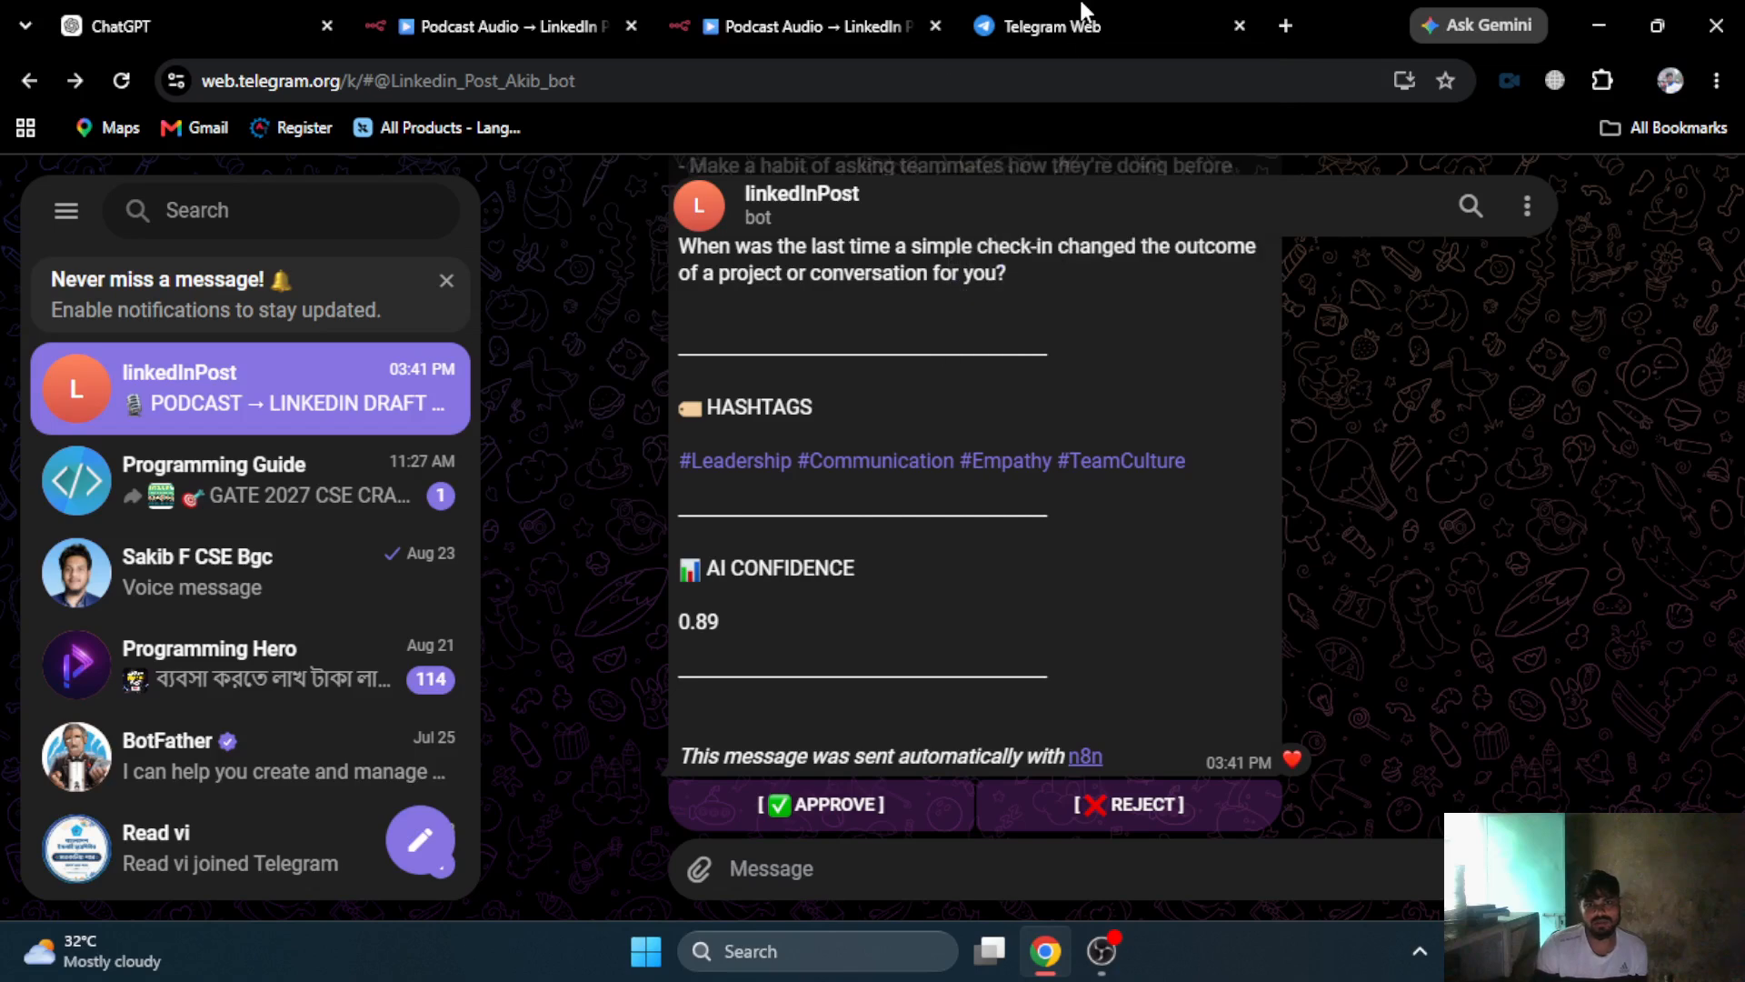
left_click(891, 821)
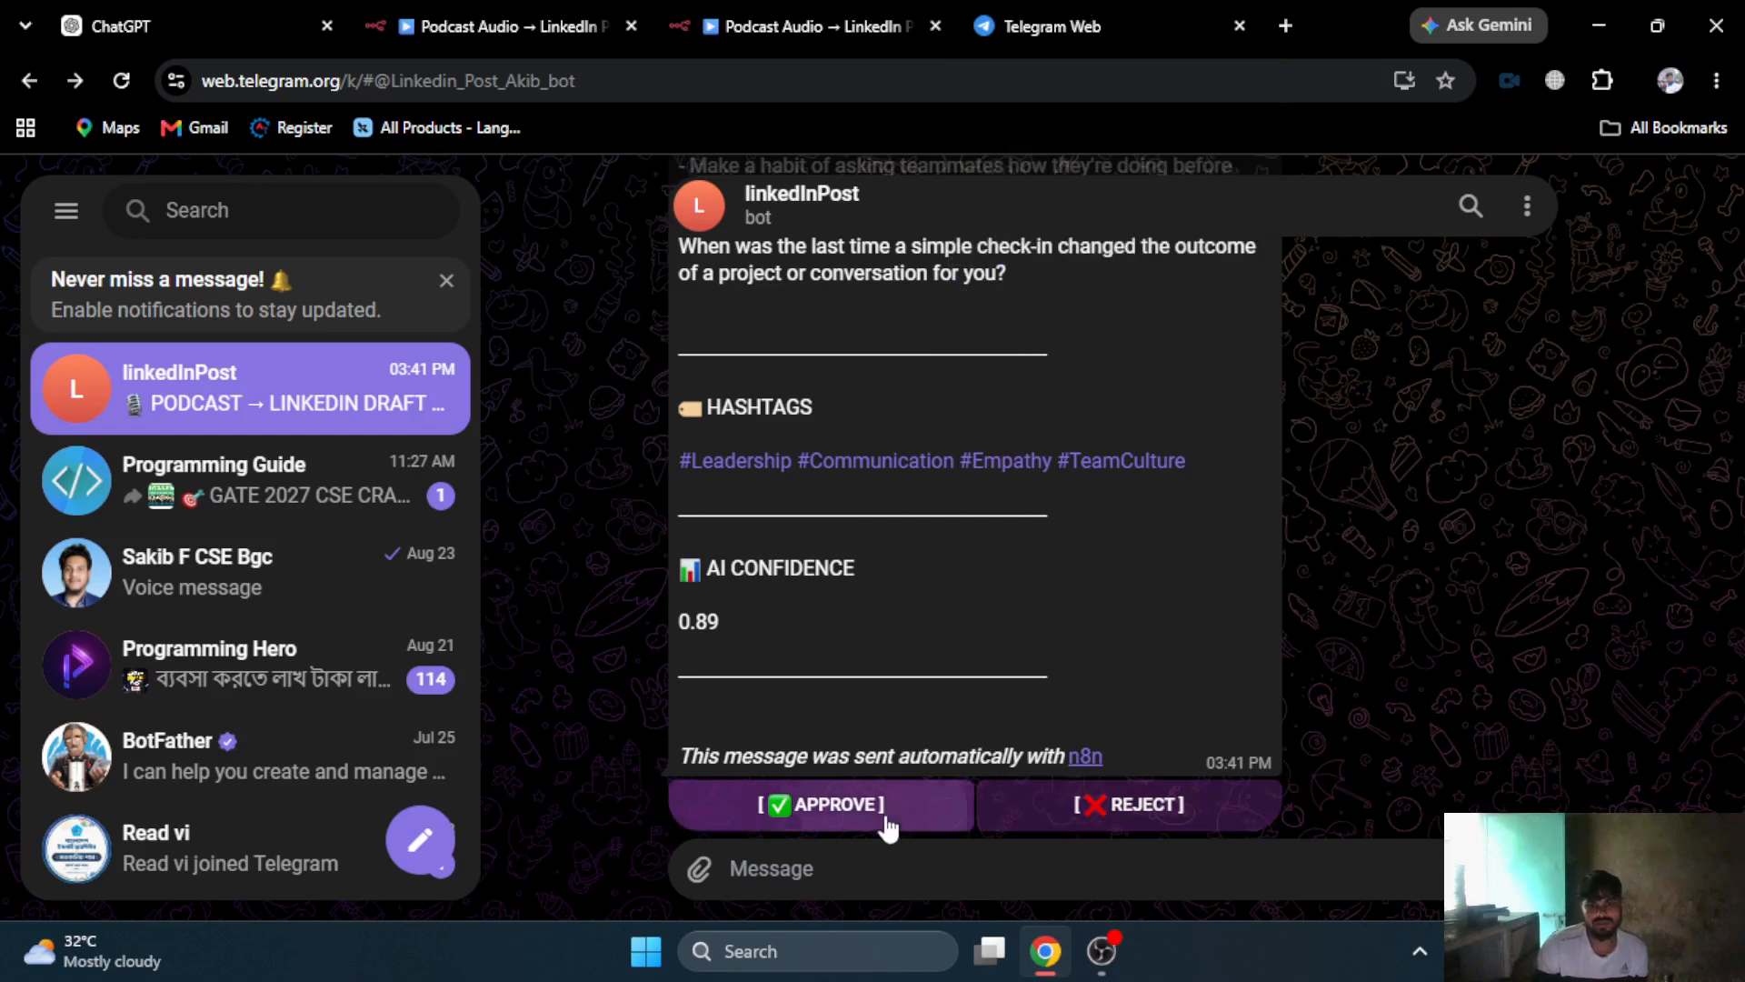
left_click(798, 11)
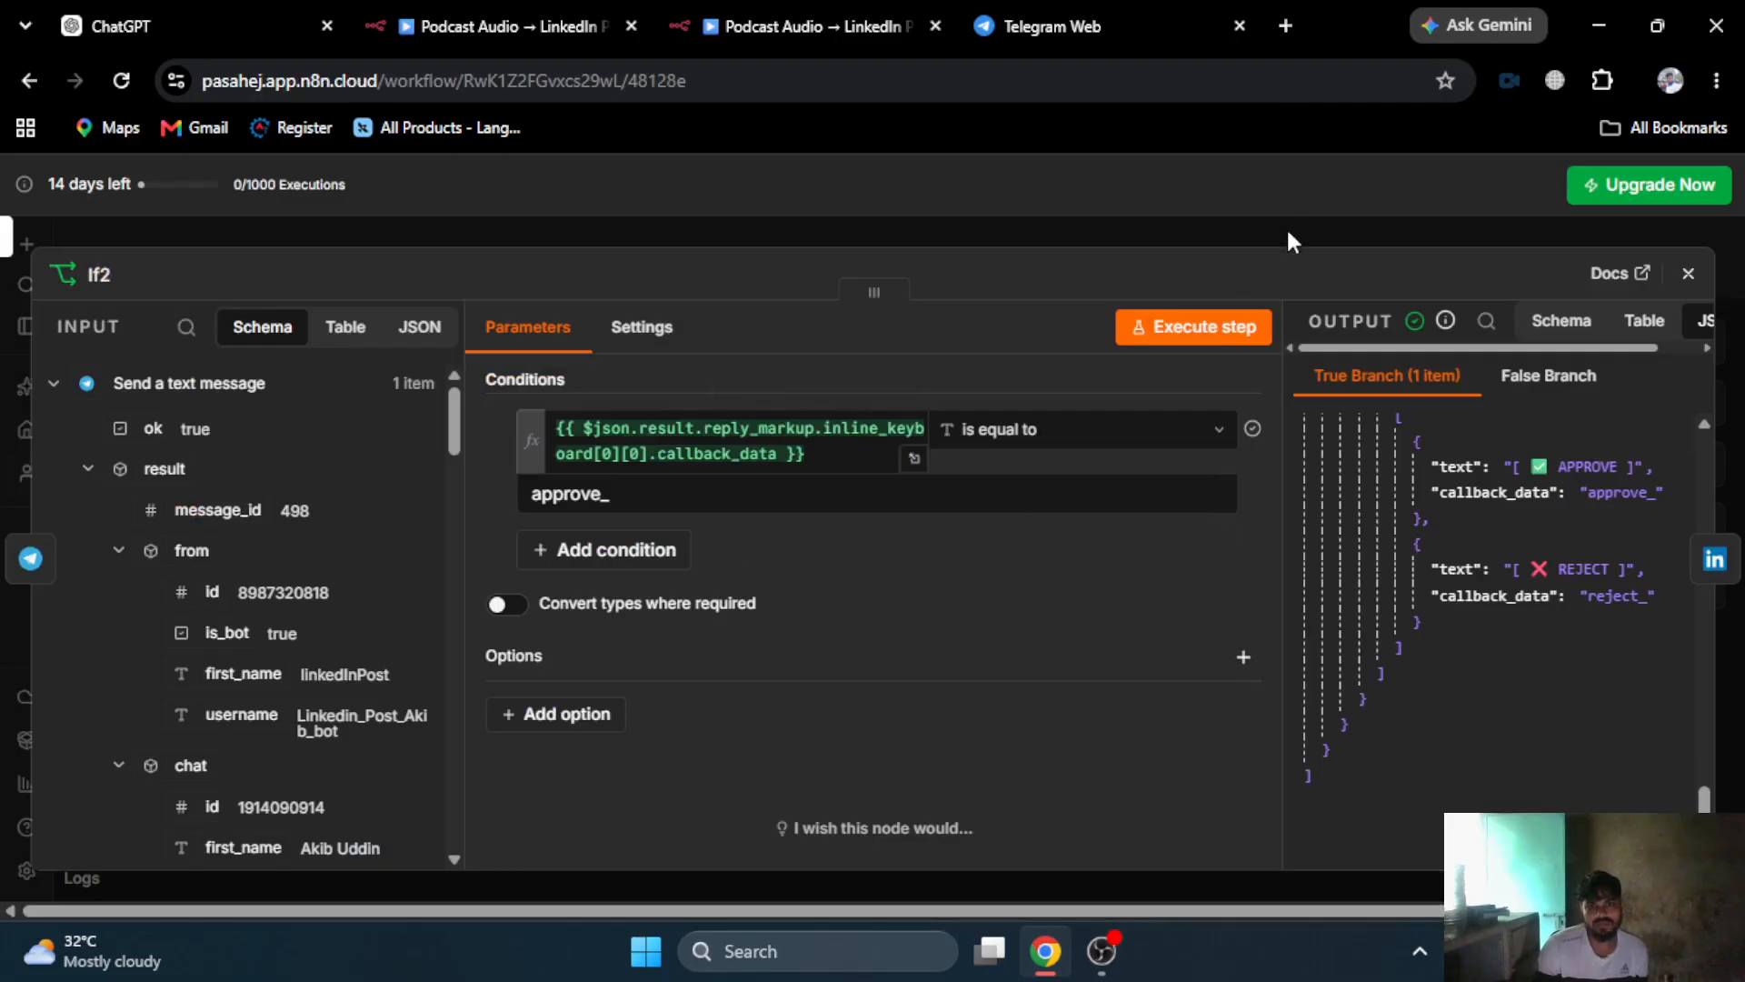
left_click(536, 14)
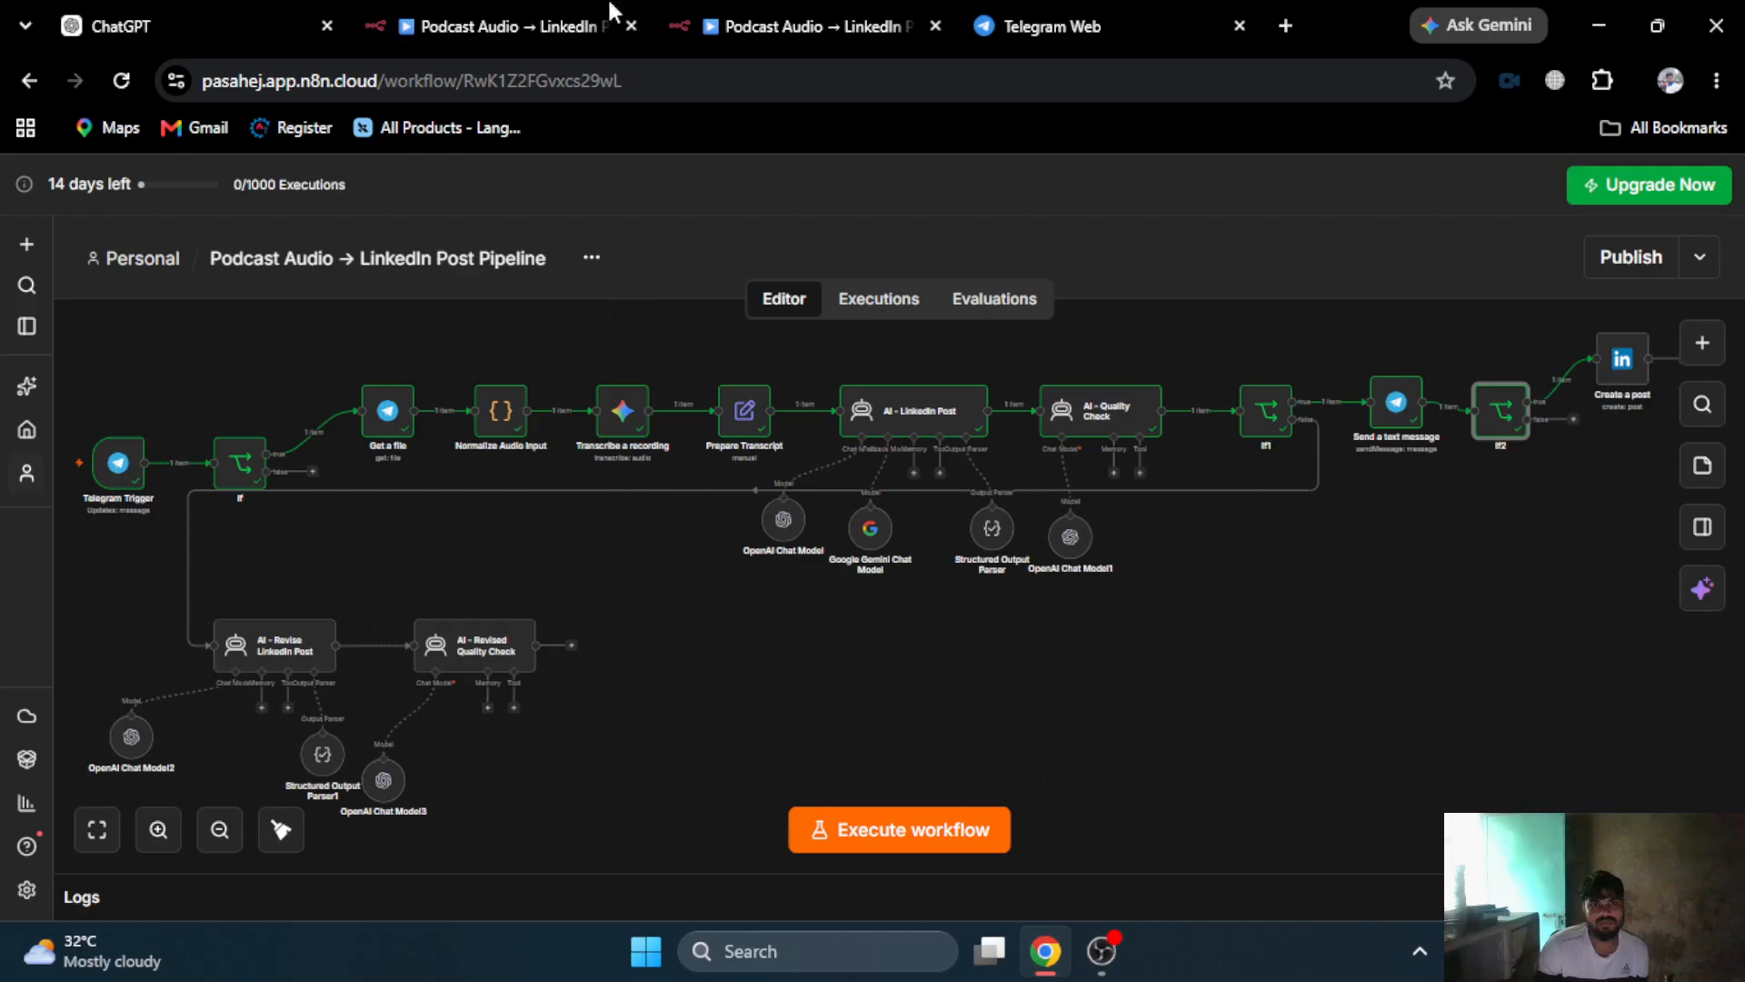
left_click(941, 232)
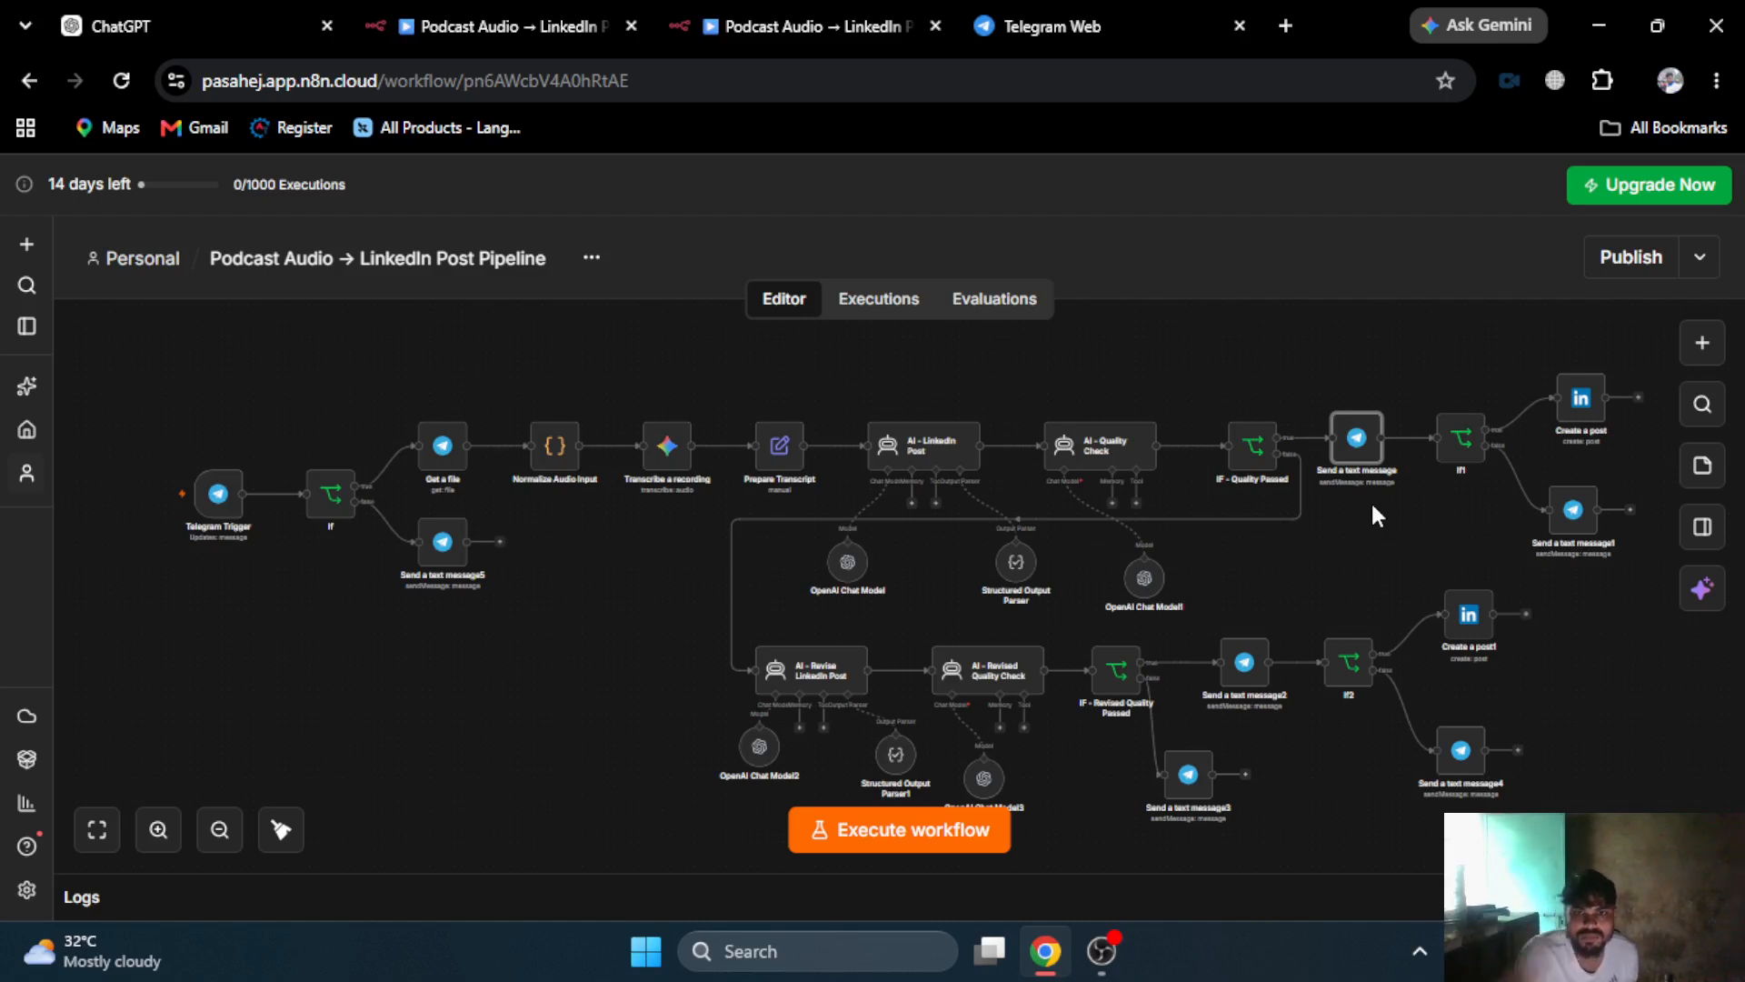
left_click(1102, 951)
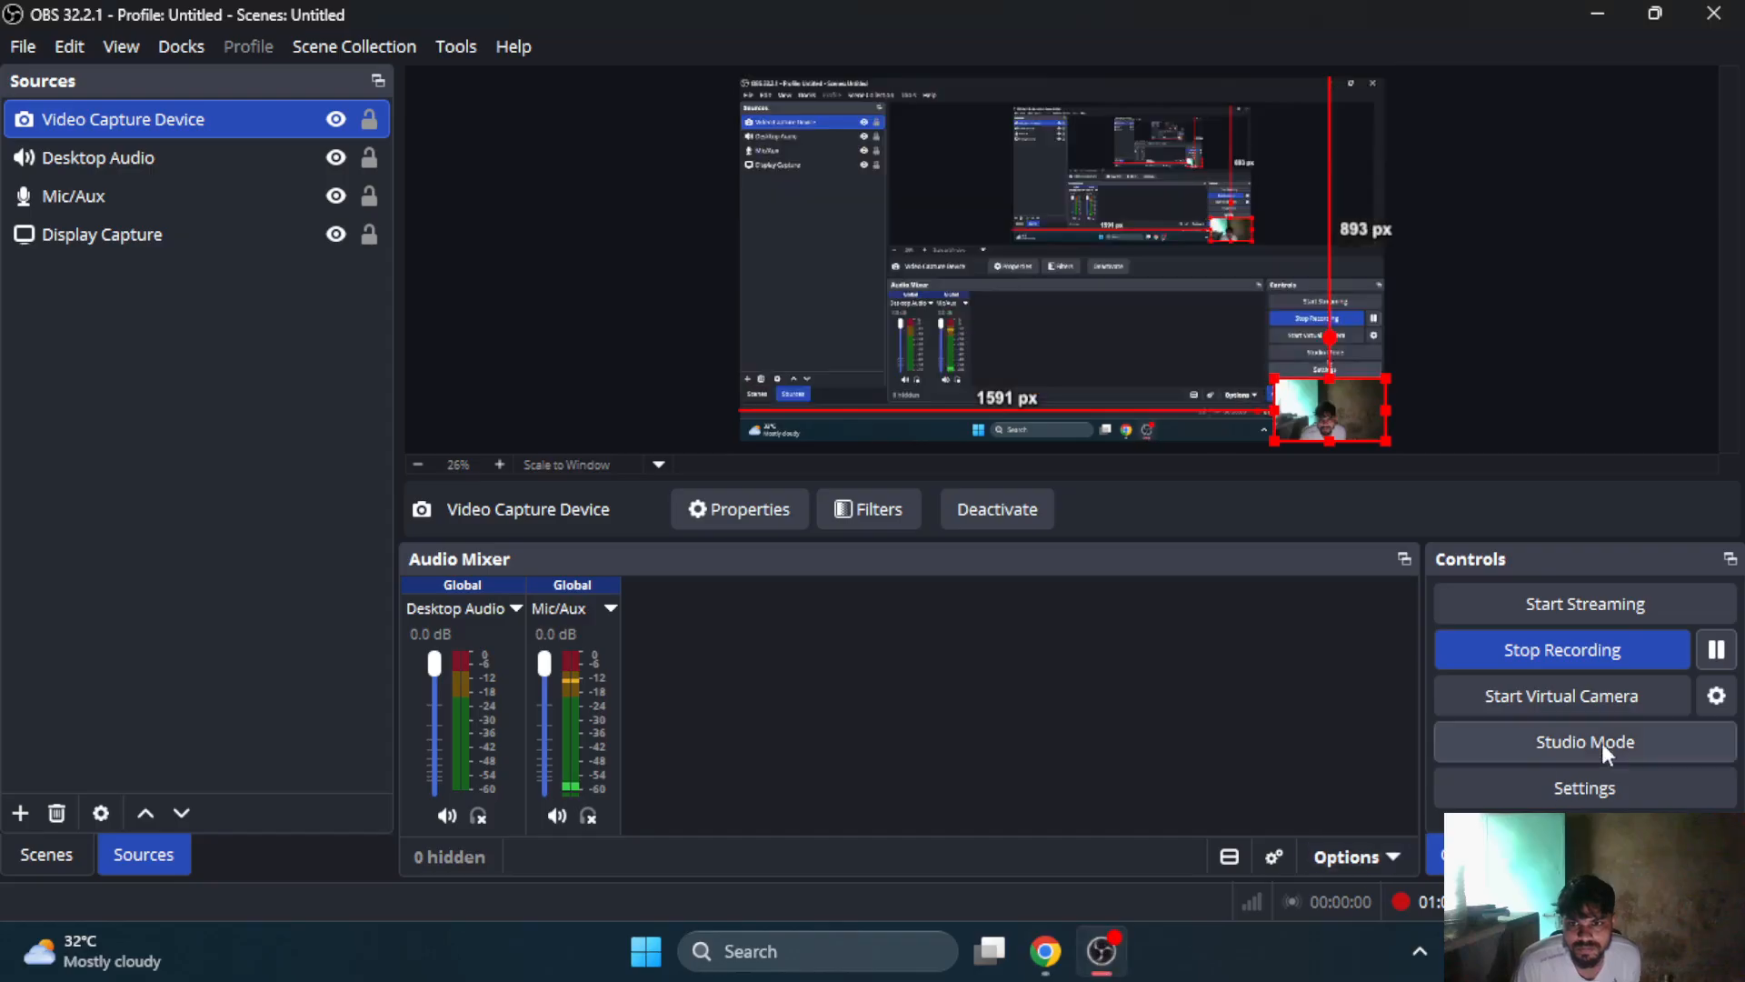
left_click(1045, 949)
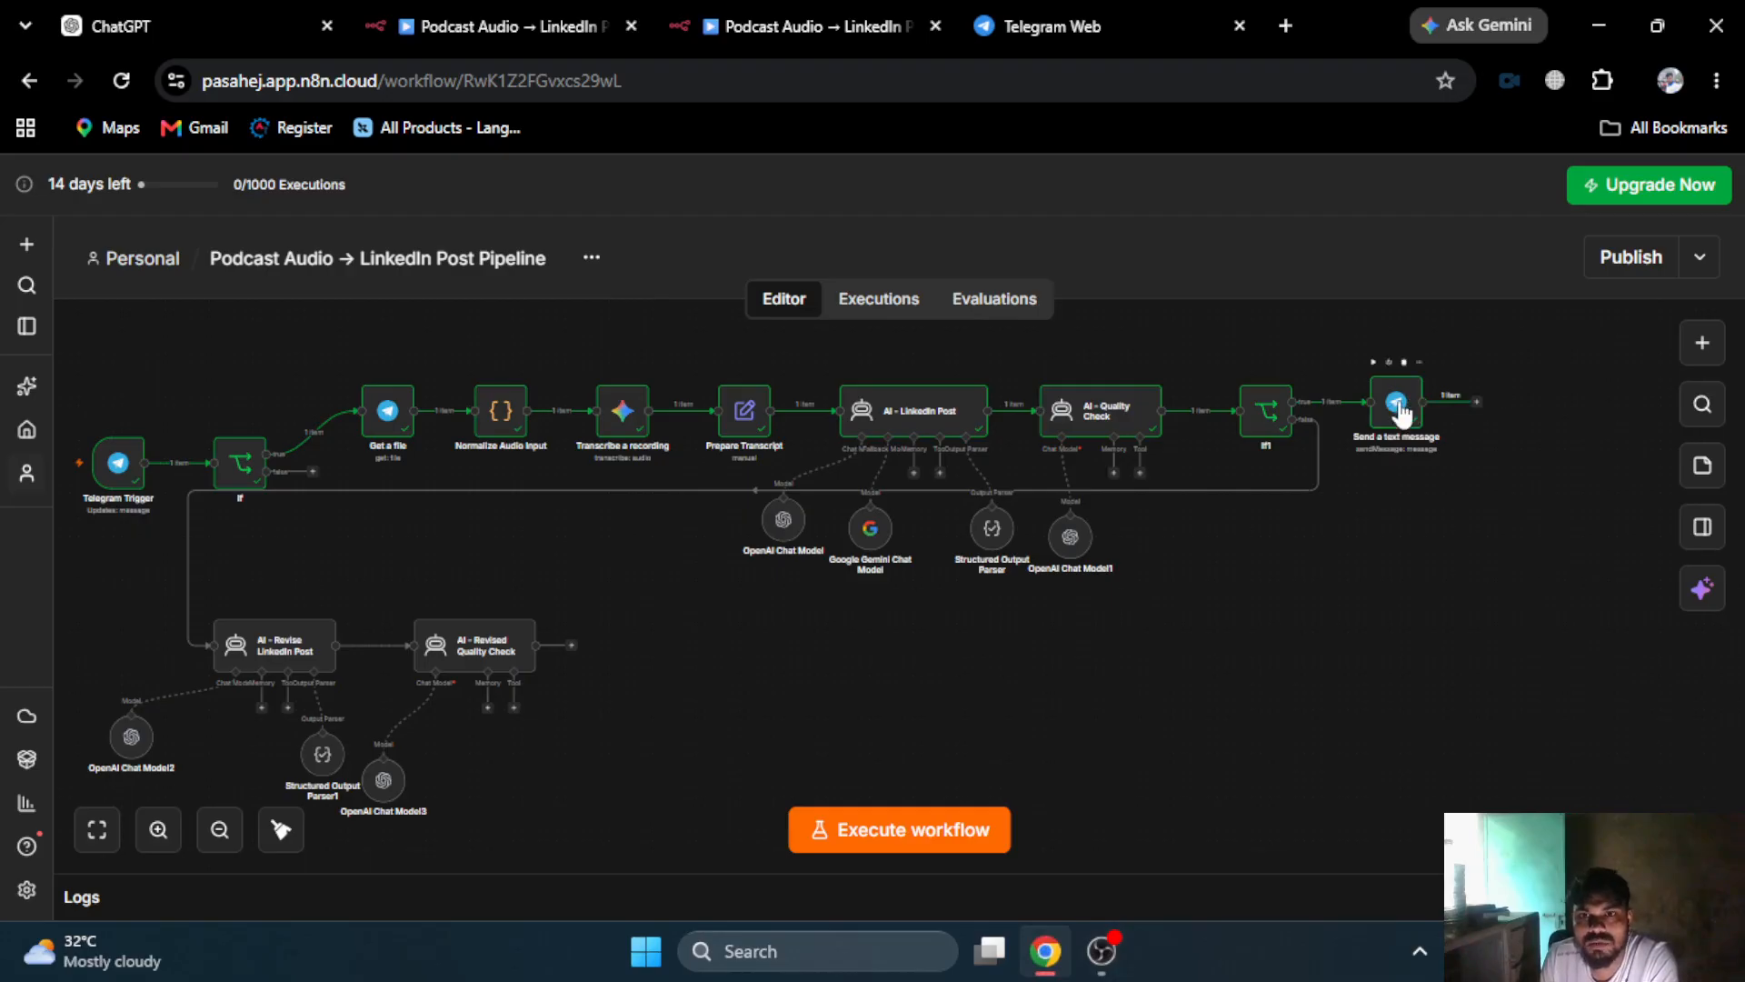
- Add a separate Telegram trigger node that fires on a callback query
left_click(1703, 343)
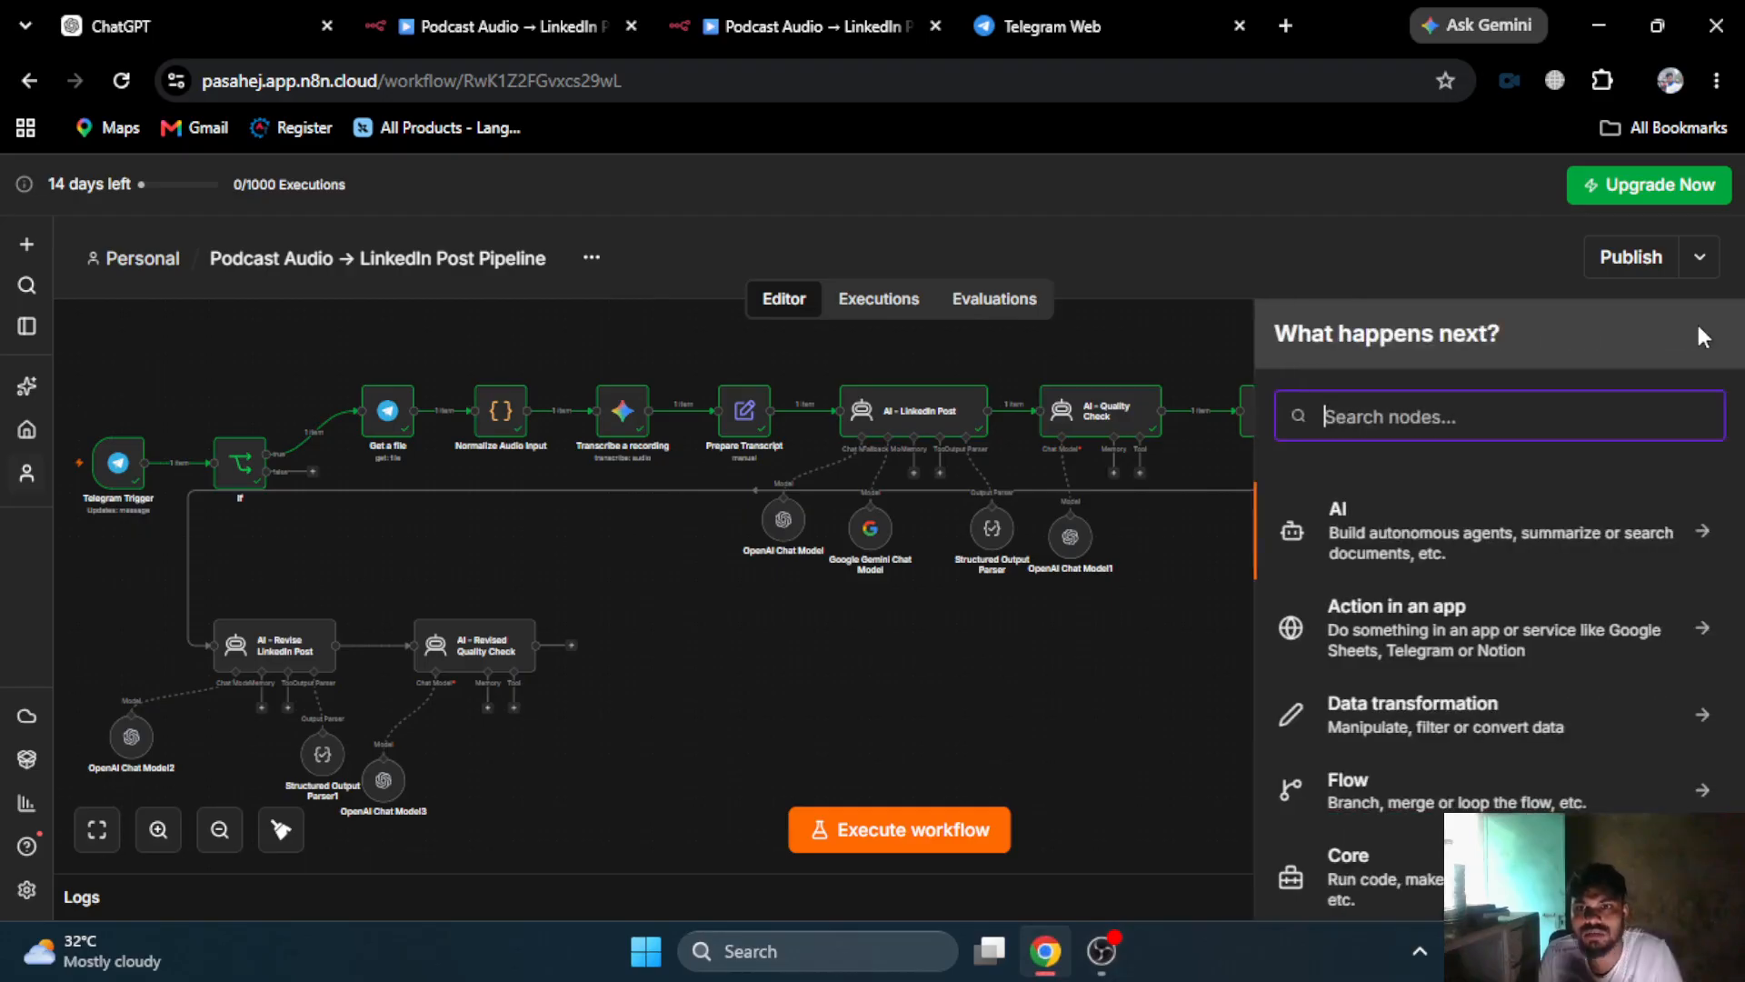
type("t")
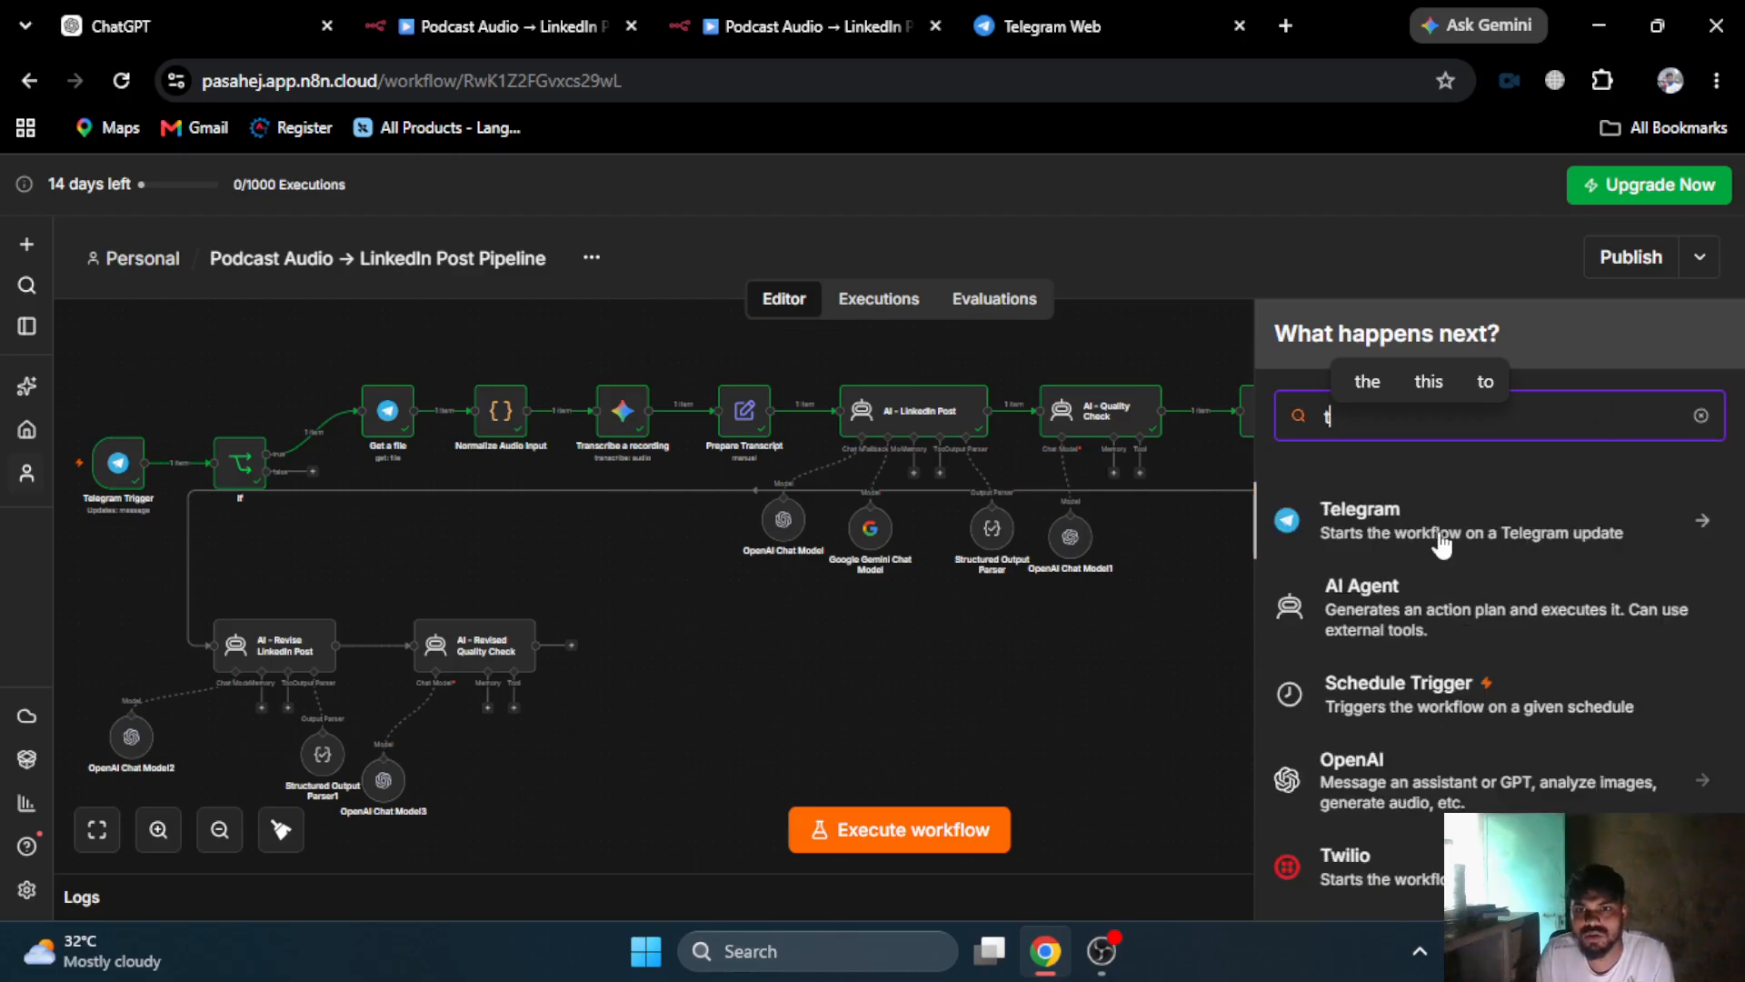
left_click(1442, 541)
scroll(1382, 691, "down", 10)
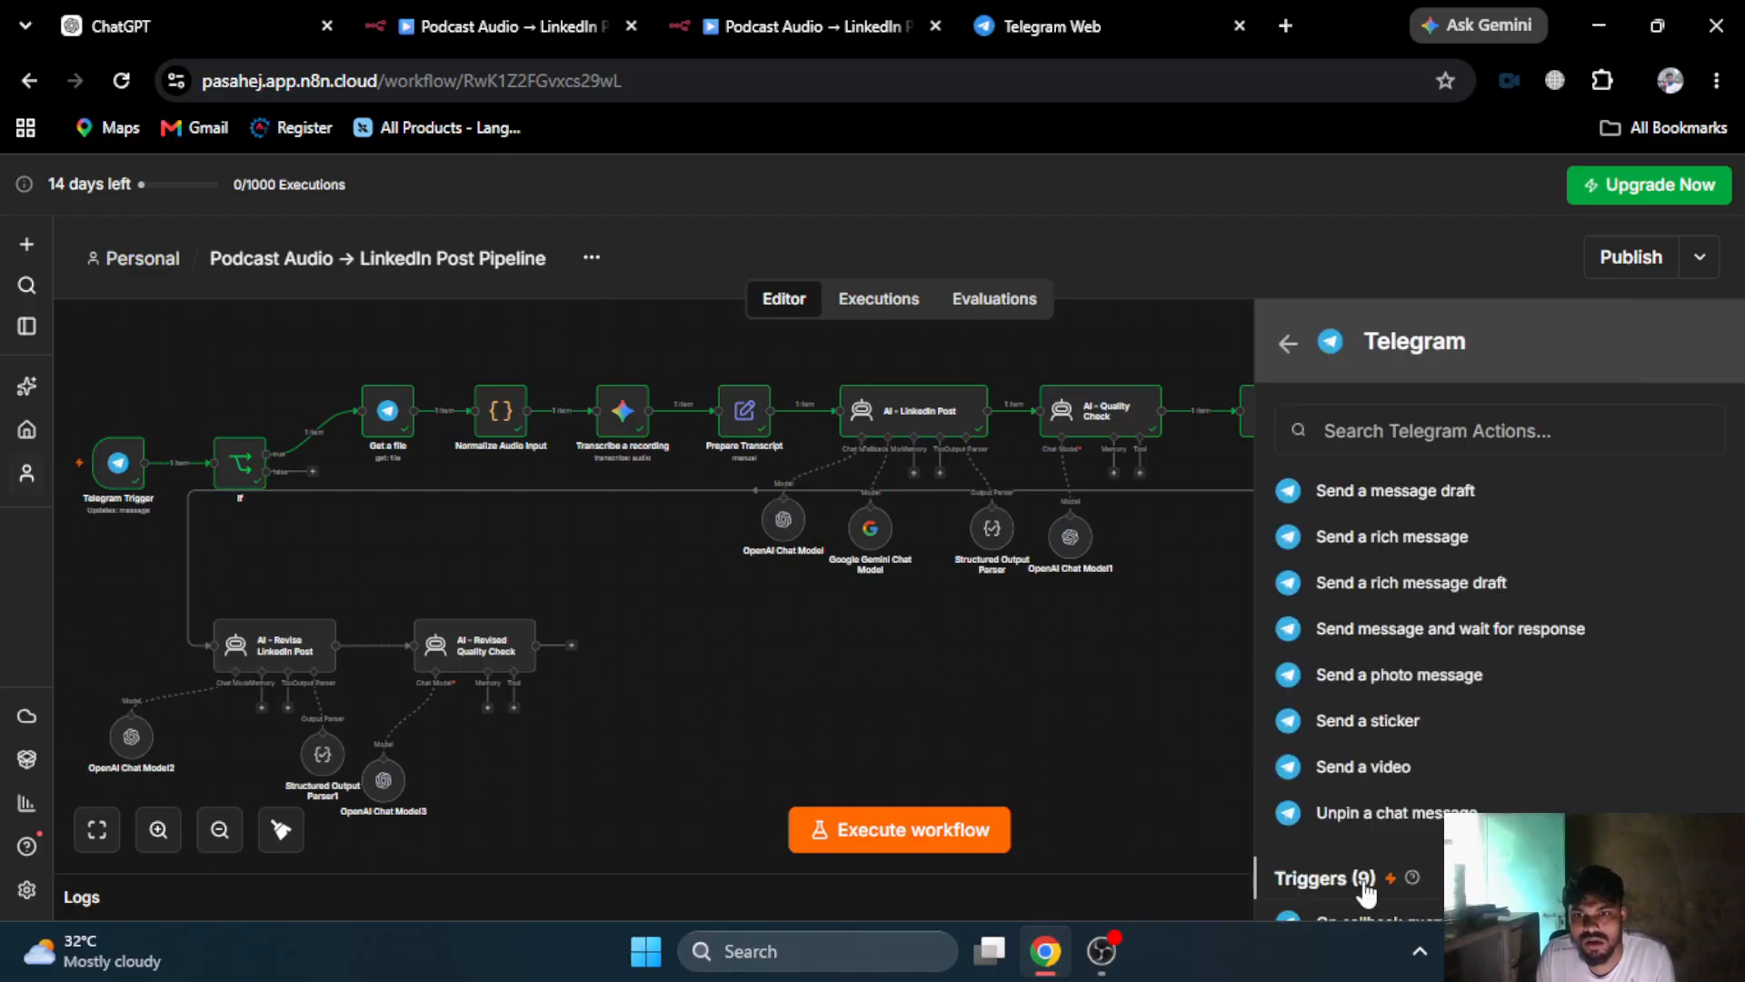
scroll(1364, 800, "down", 3)
left_click(1382, 798)
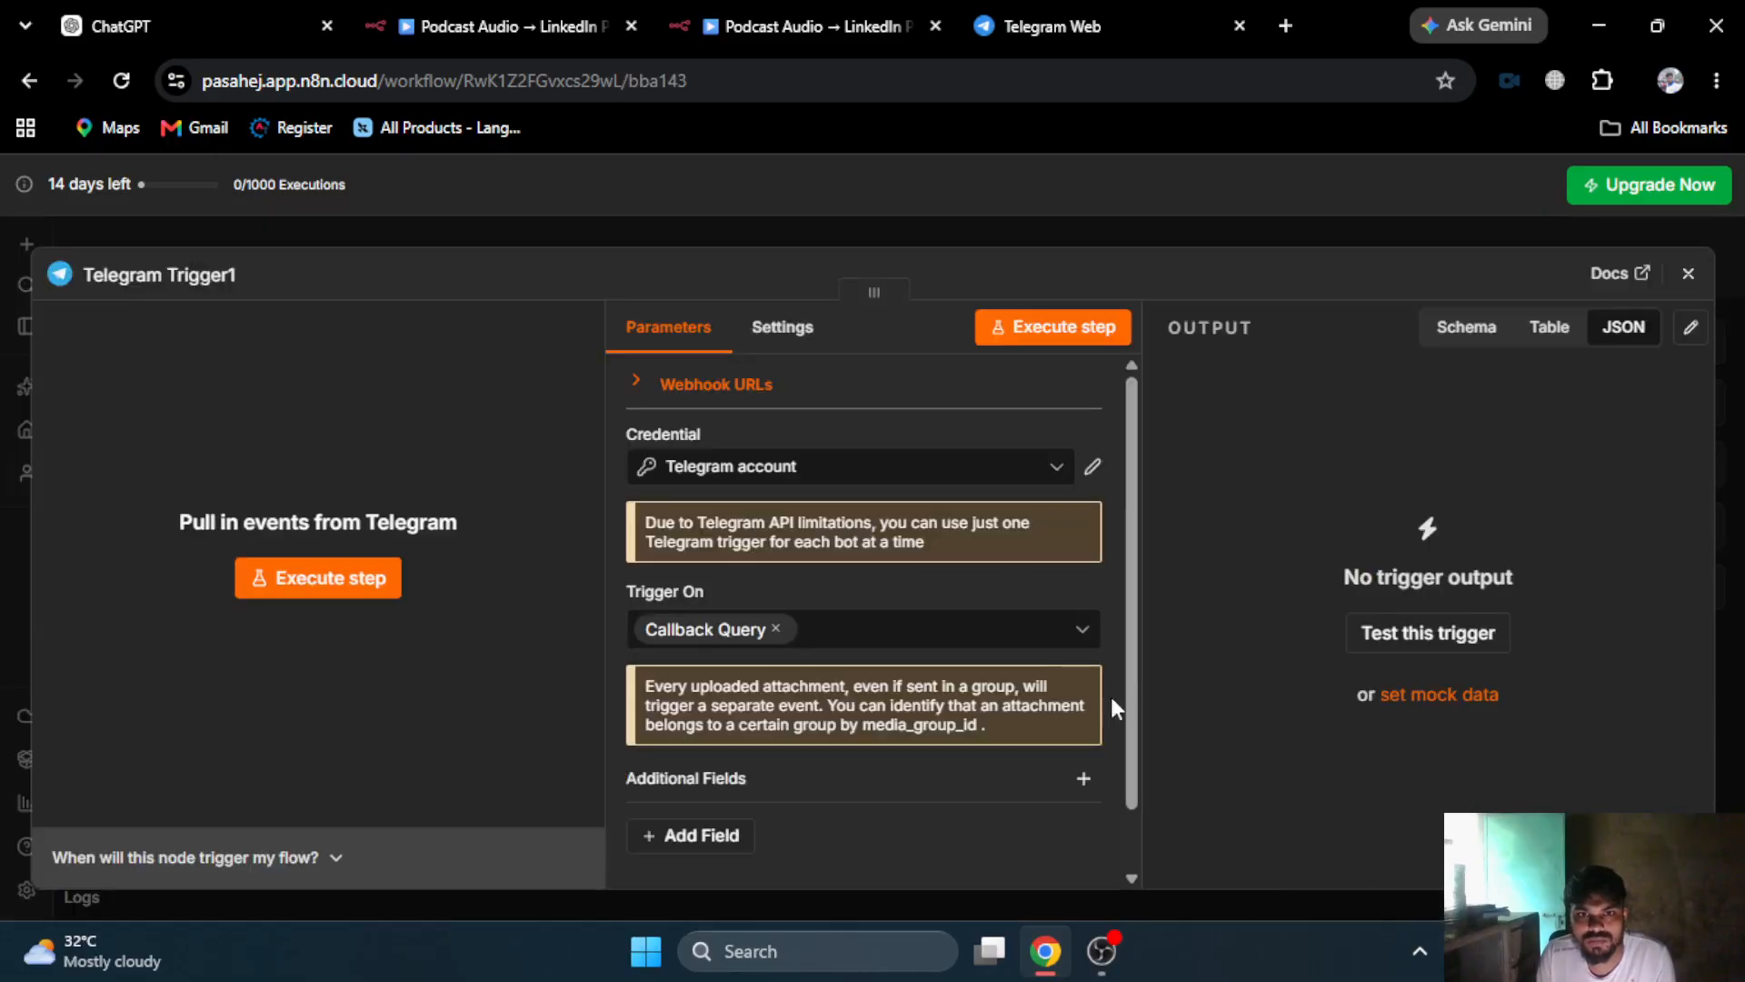
- Execute the Telegram Trigger1 step, approve the draft in Telegram Web and return to the n8n trigger
left_click(368, 582)
left_click(1168, 18)
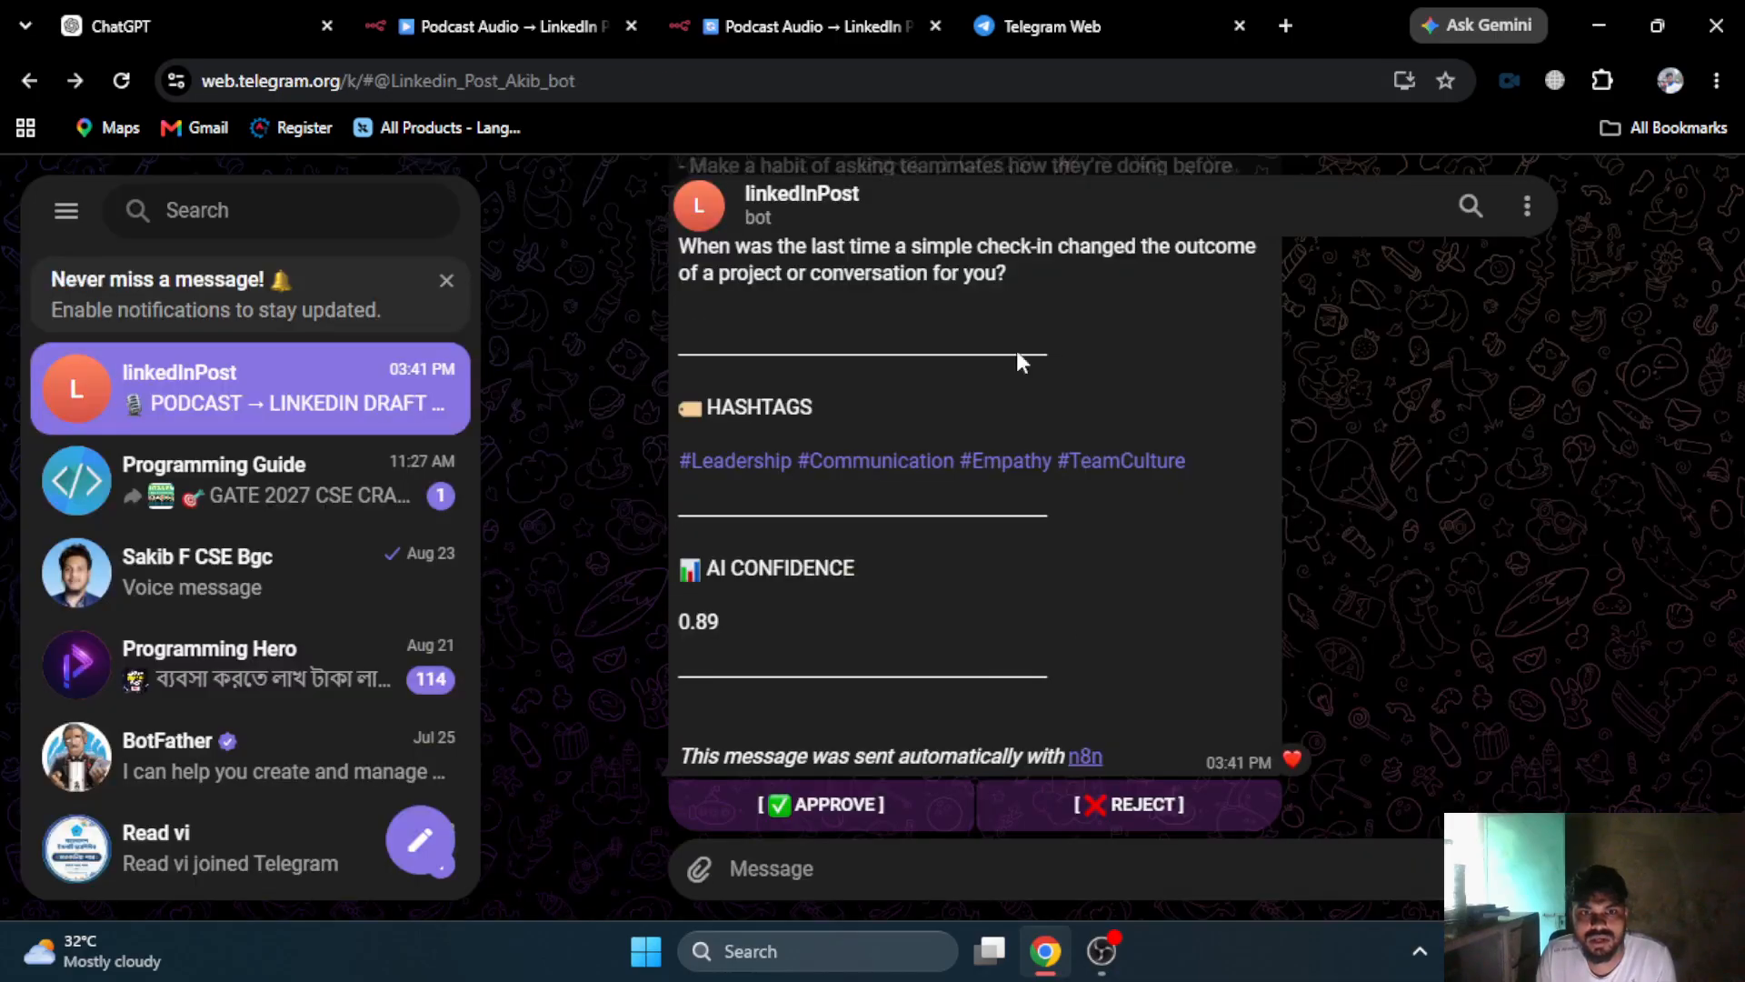
left_click(865, 818)
left_click(850, 26)
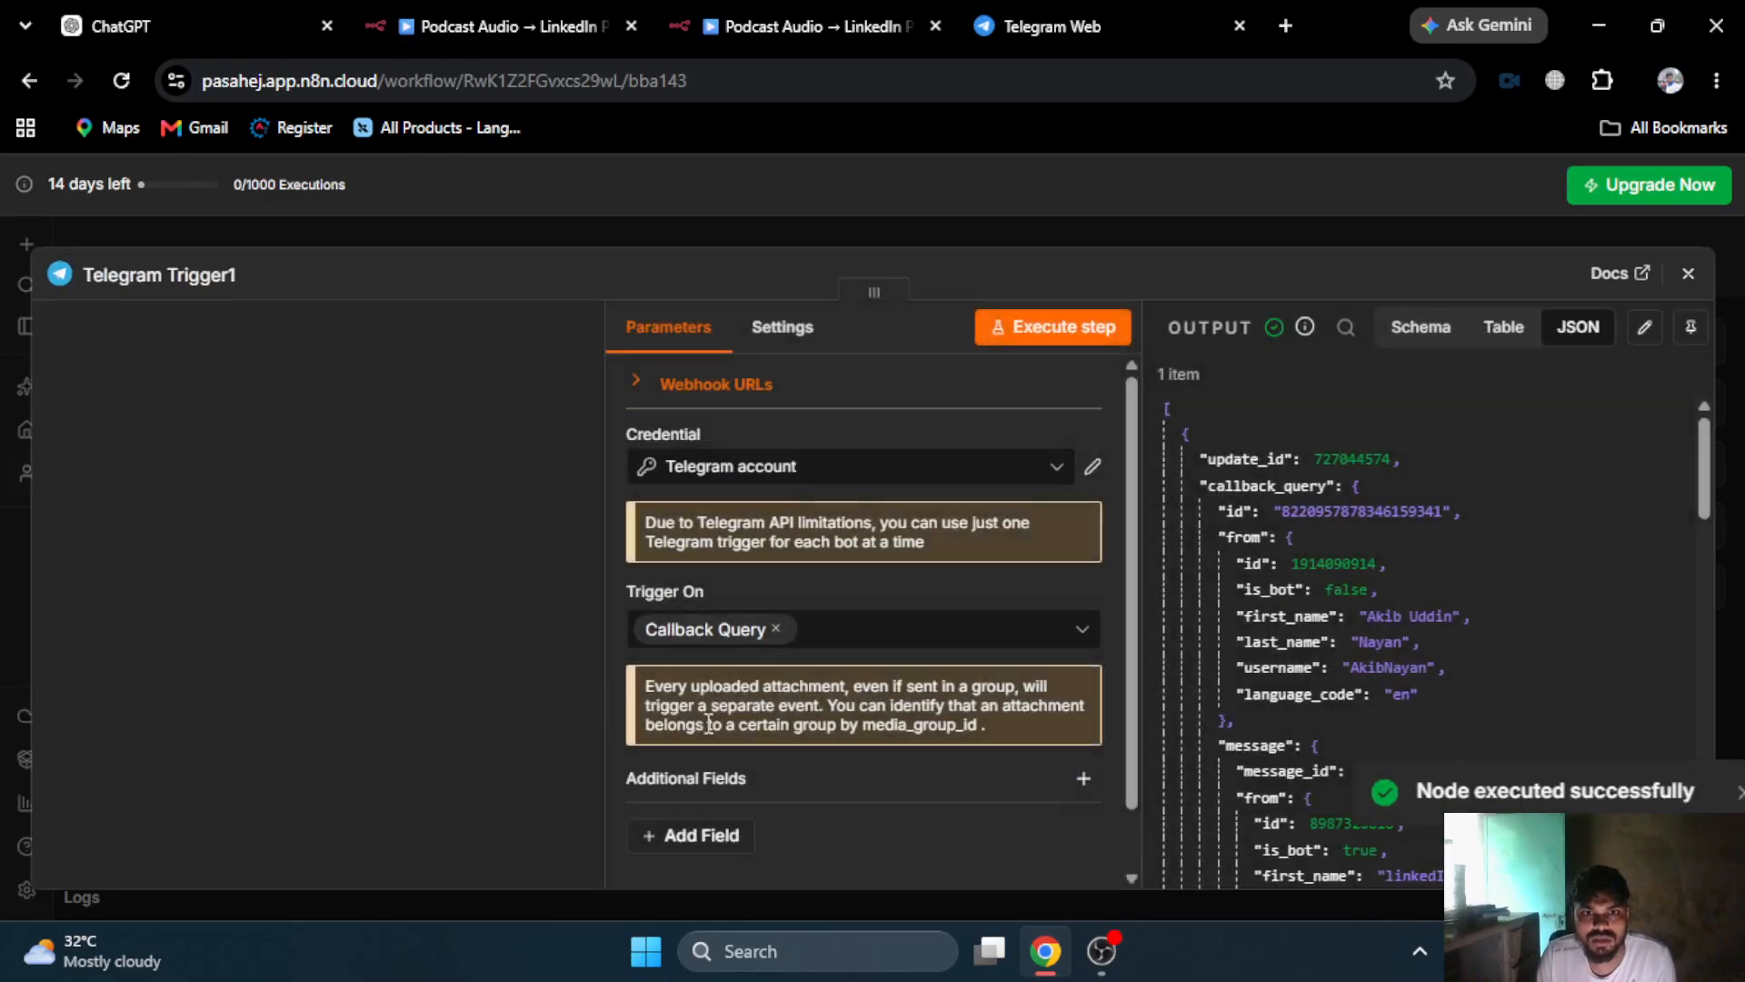
- Examine the callback query's data field in Telegram Trigger1's JSON output, and close the node
scroll(1438, 692, "down", 15)
scroll(1445, 721, "down", 10)
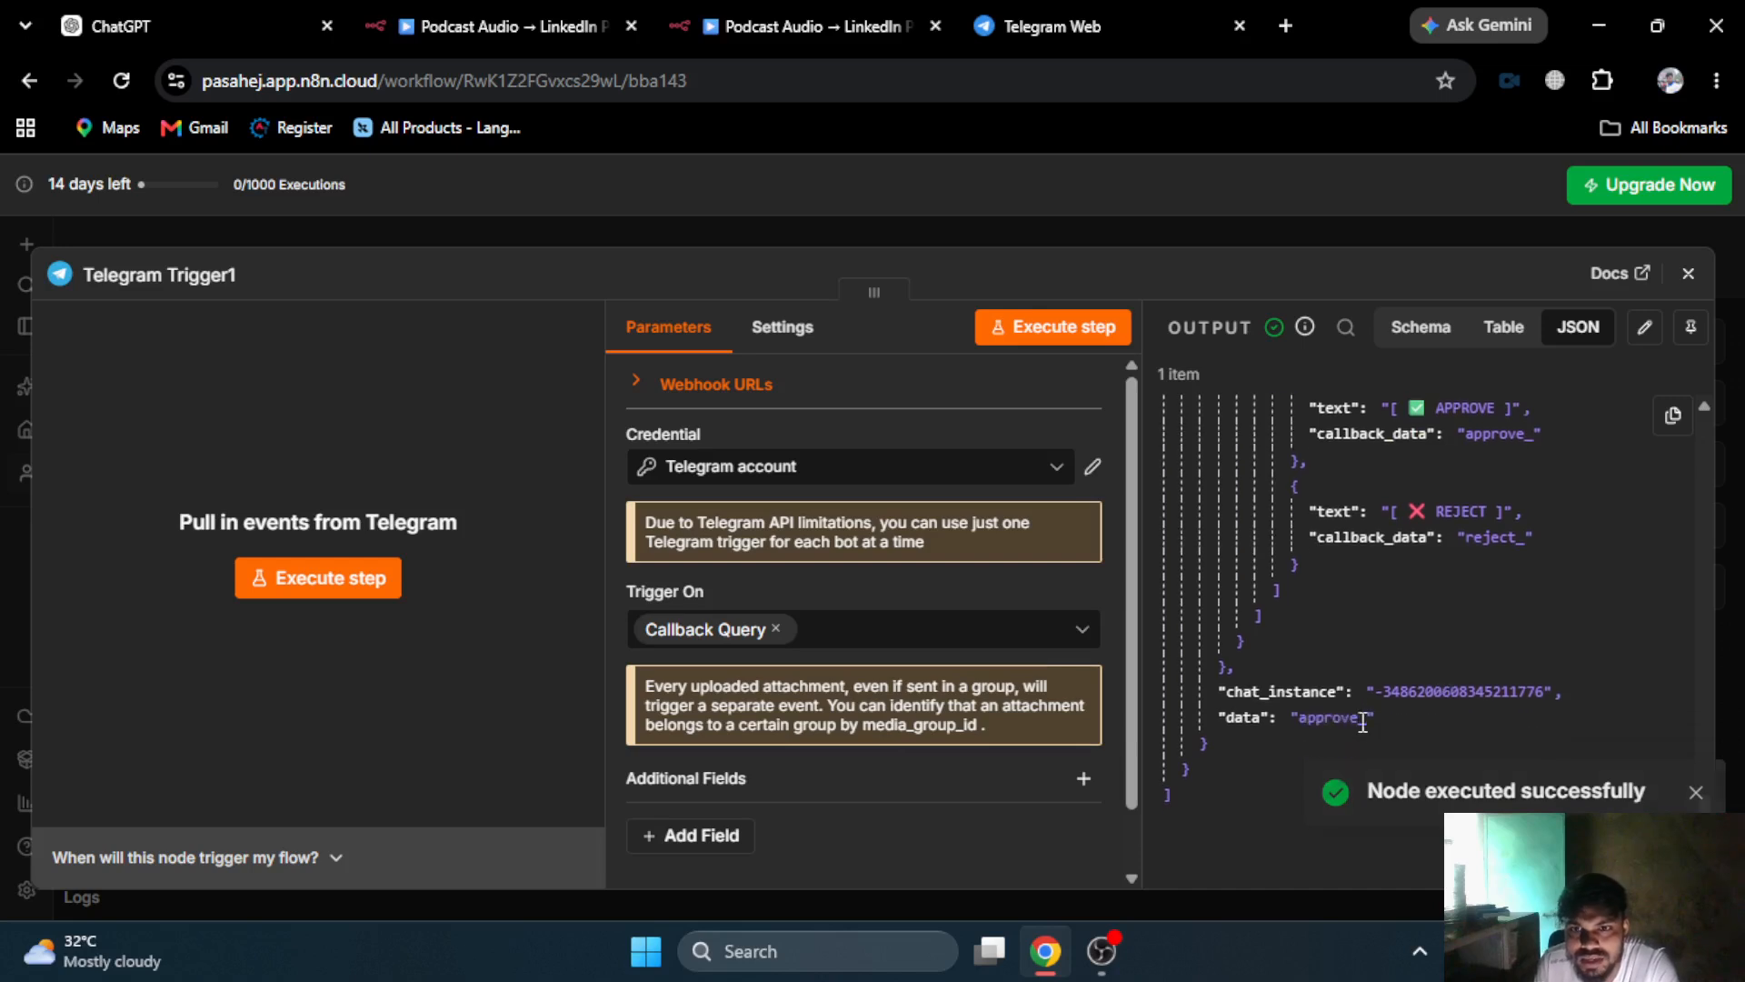
left_click_drag(1363, 720, 1202, 718)
left_click(1344, 733)
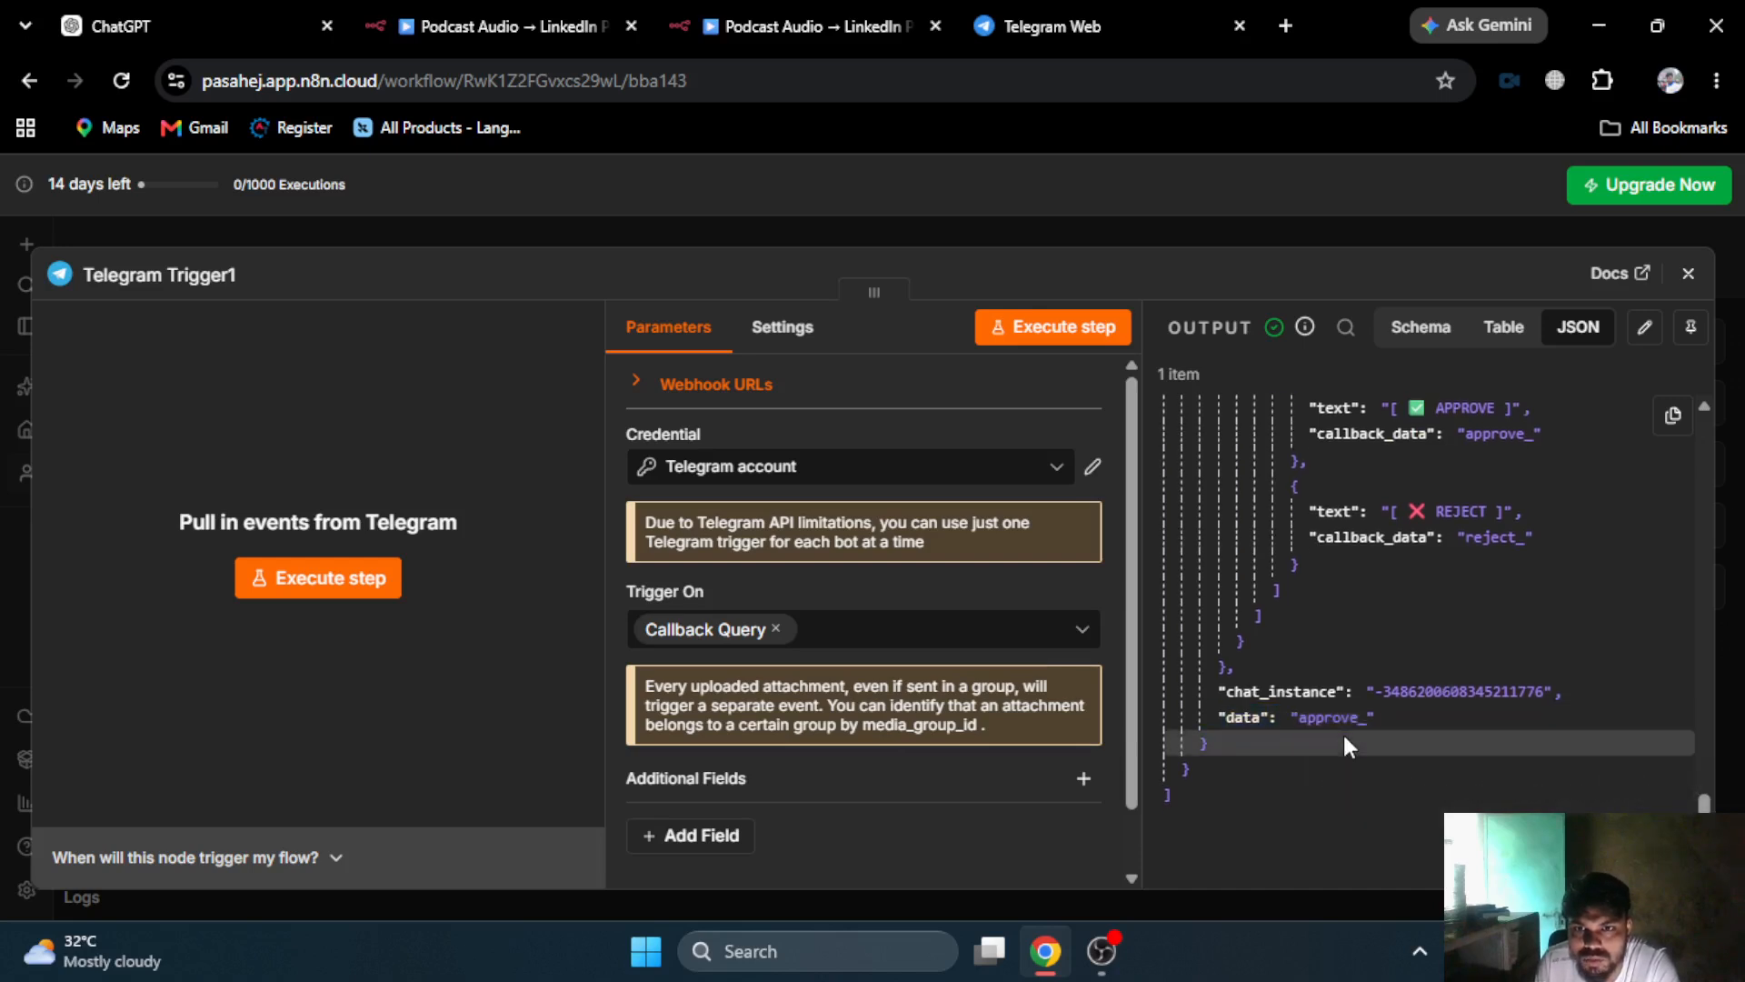
scroll(1371, 706, "up", 5)
left_click(1262, 216)
- Move Telegram Trigger1 to the empty canvas area below the main flow and connect a new If node to its output
left_click_drag(1295, 638, 1102, 723)
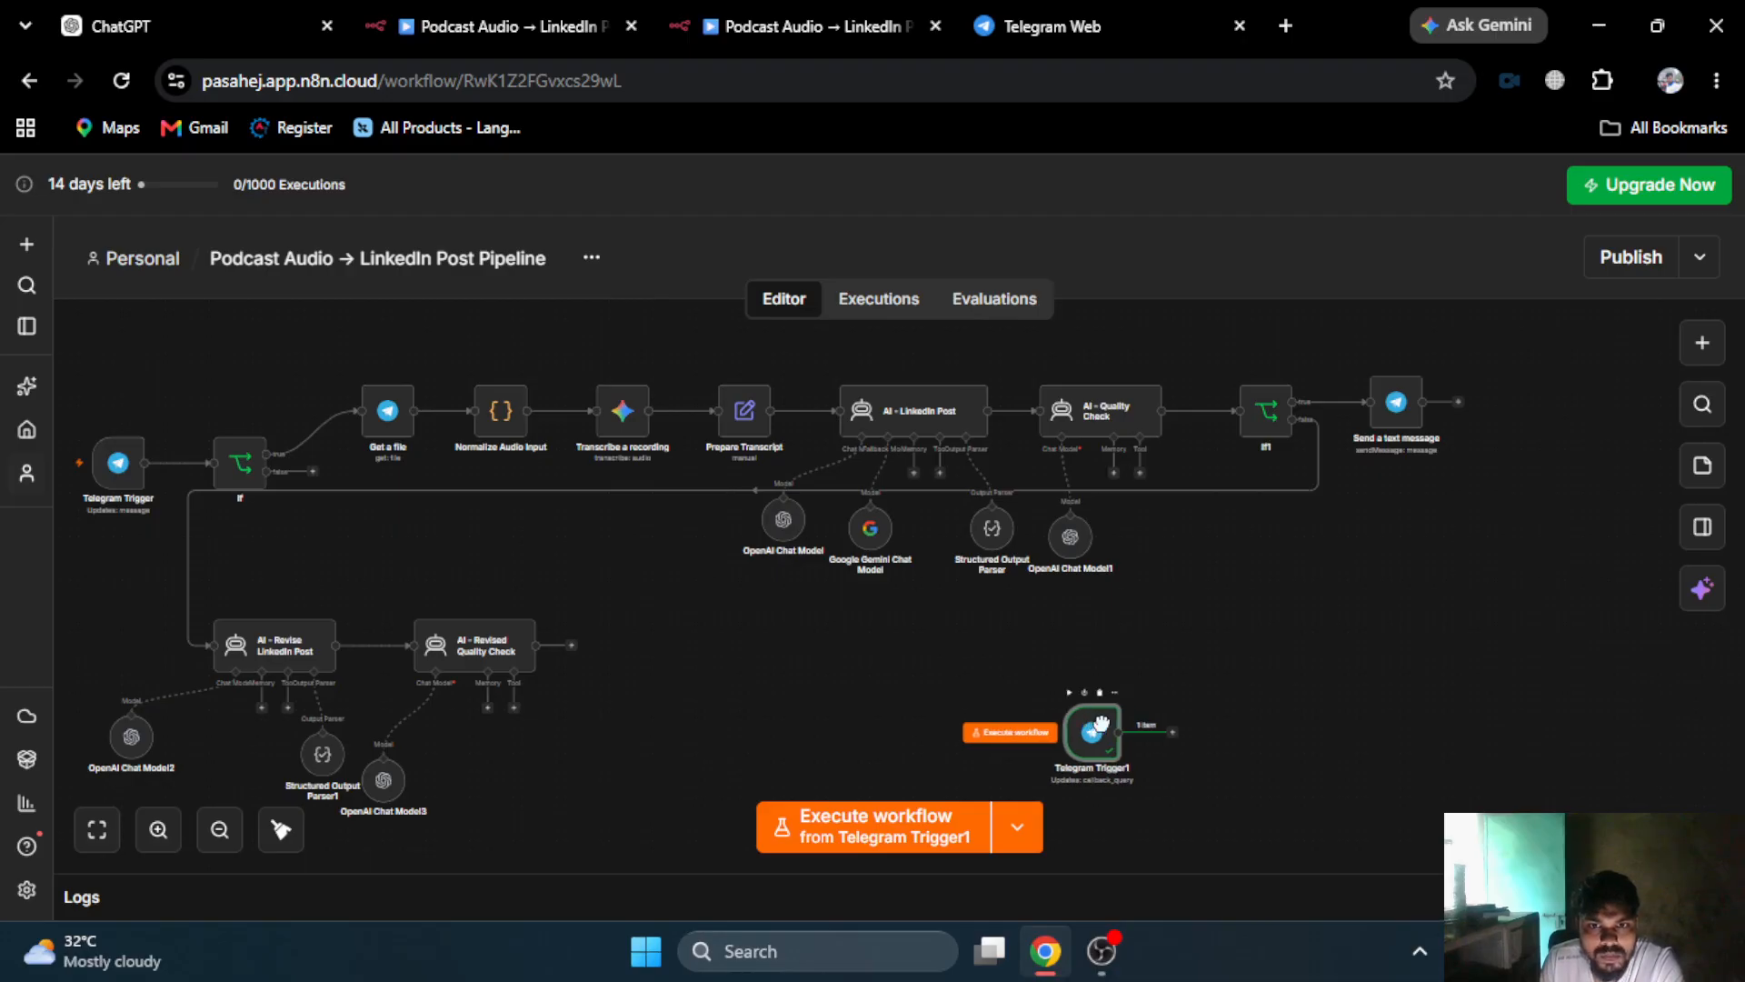
left_click(1173, 732)
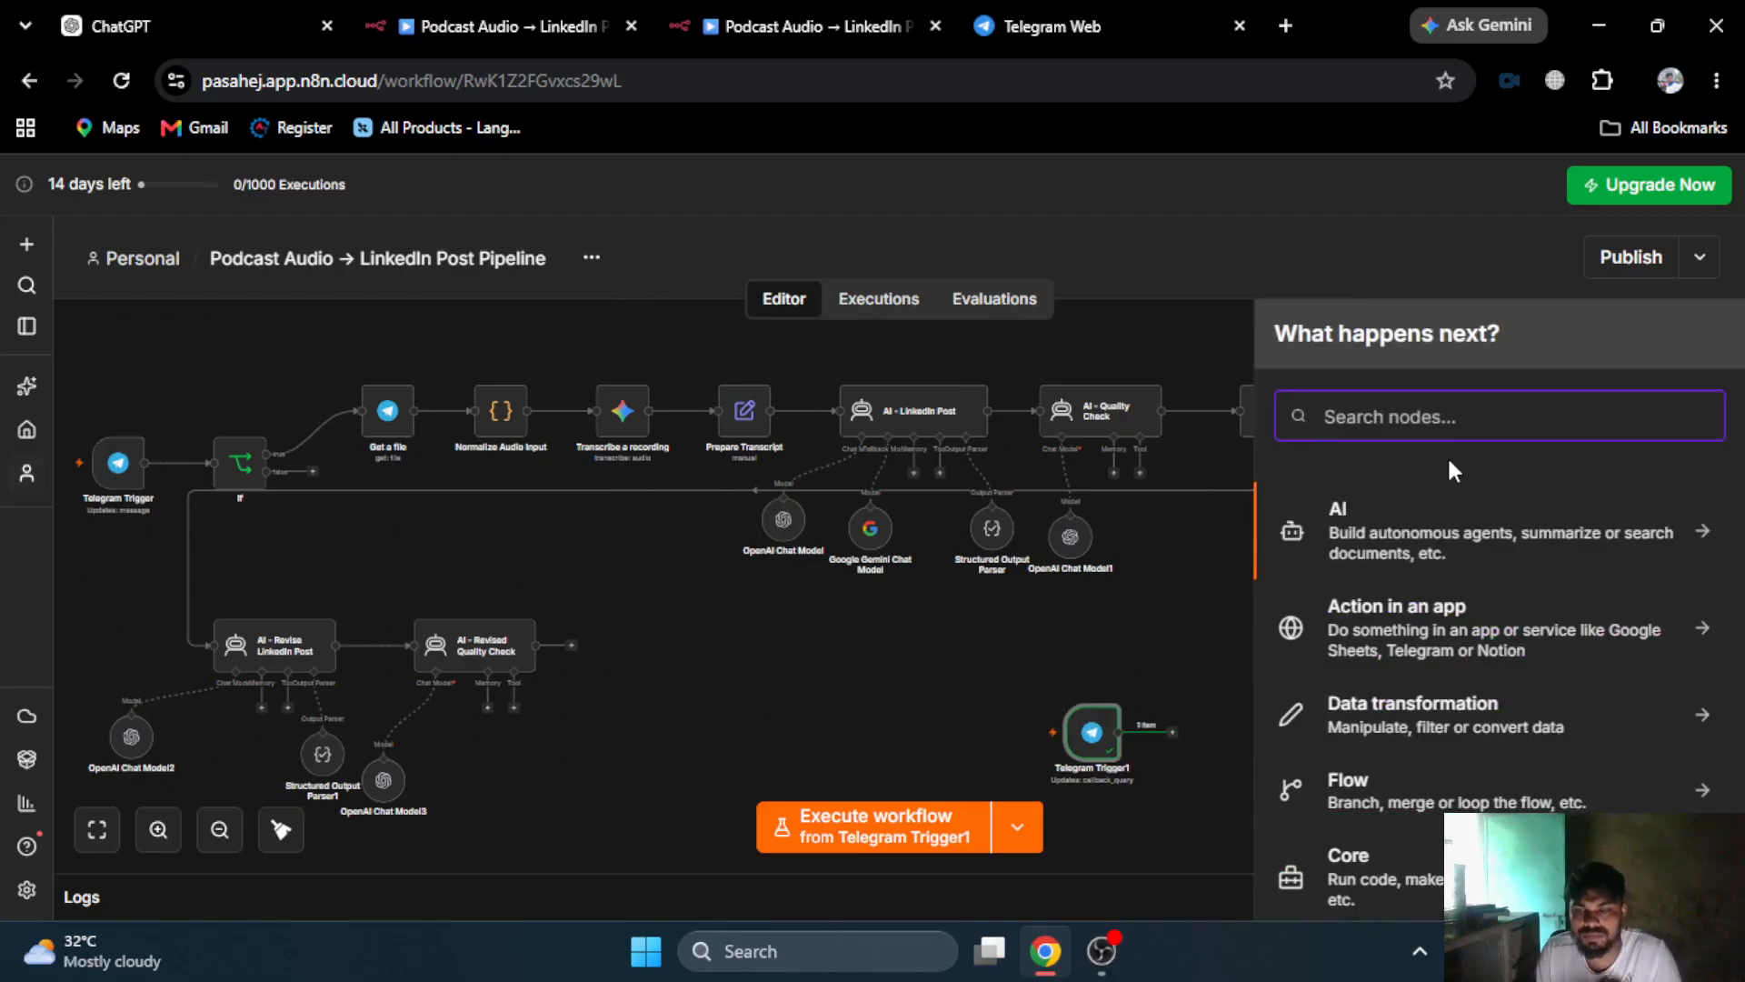
type("lin")
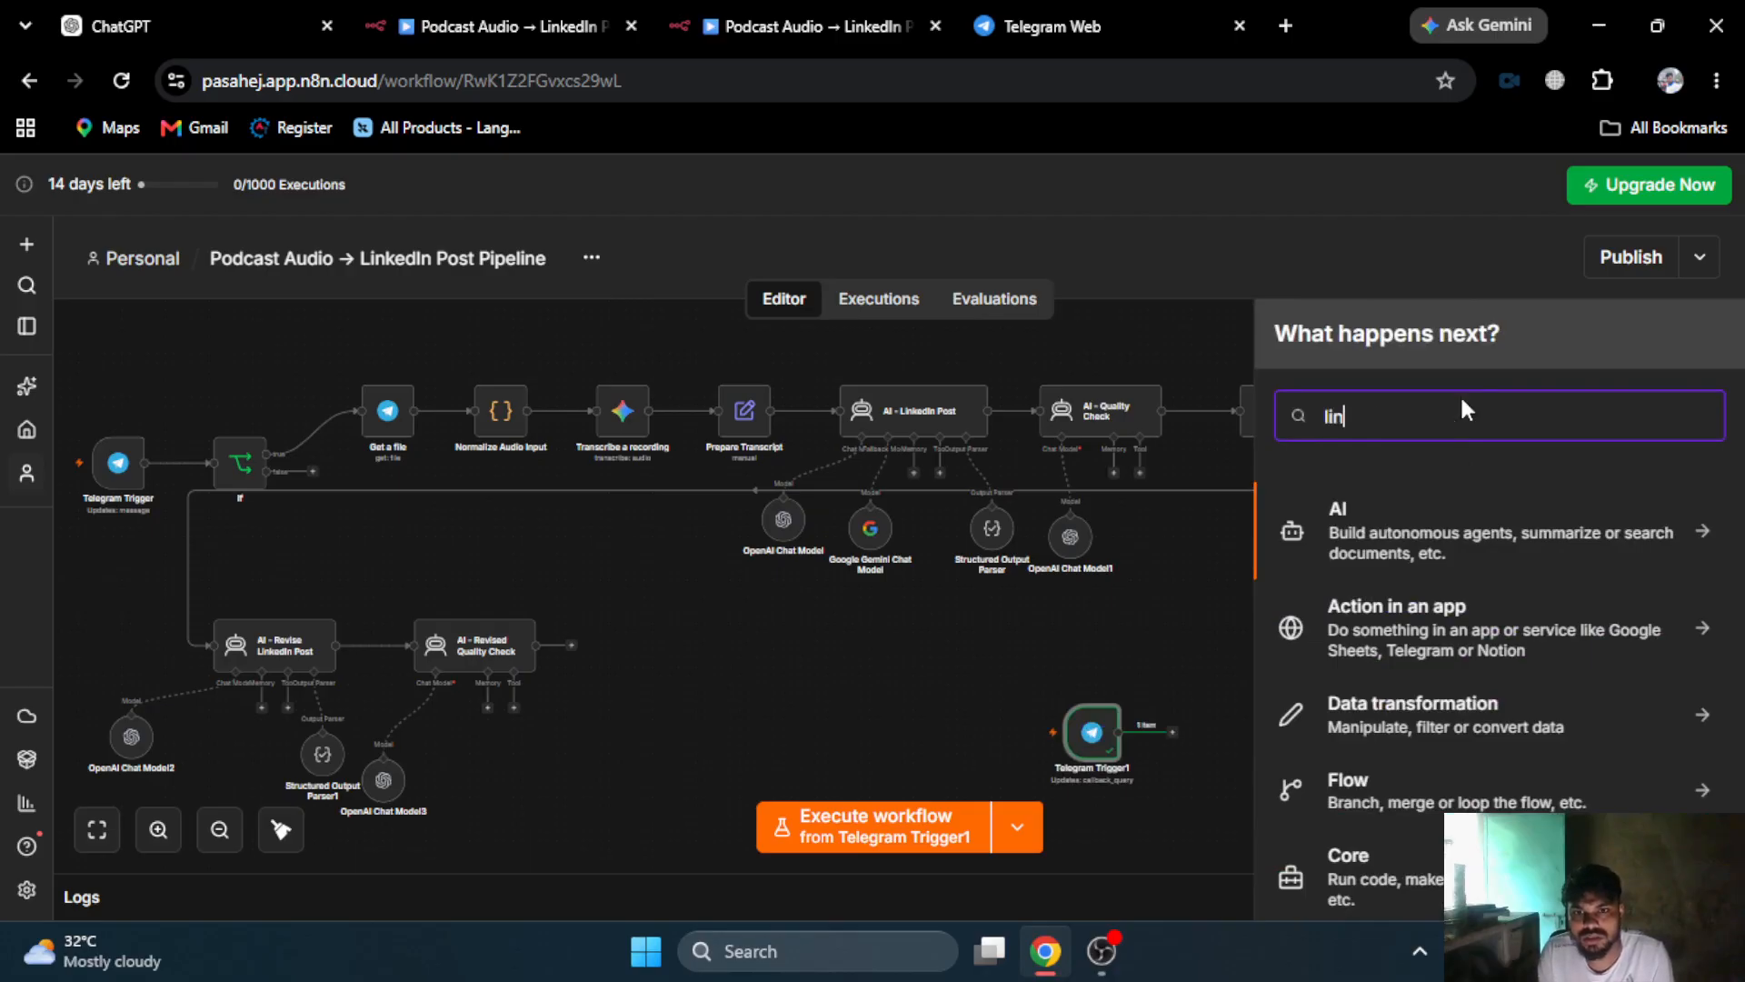
key("BackSpace")
key("BackSpace")
key("BackSpace")
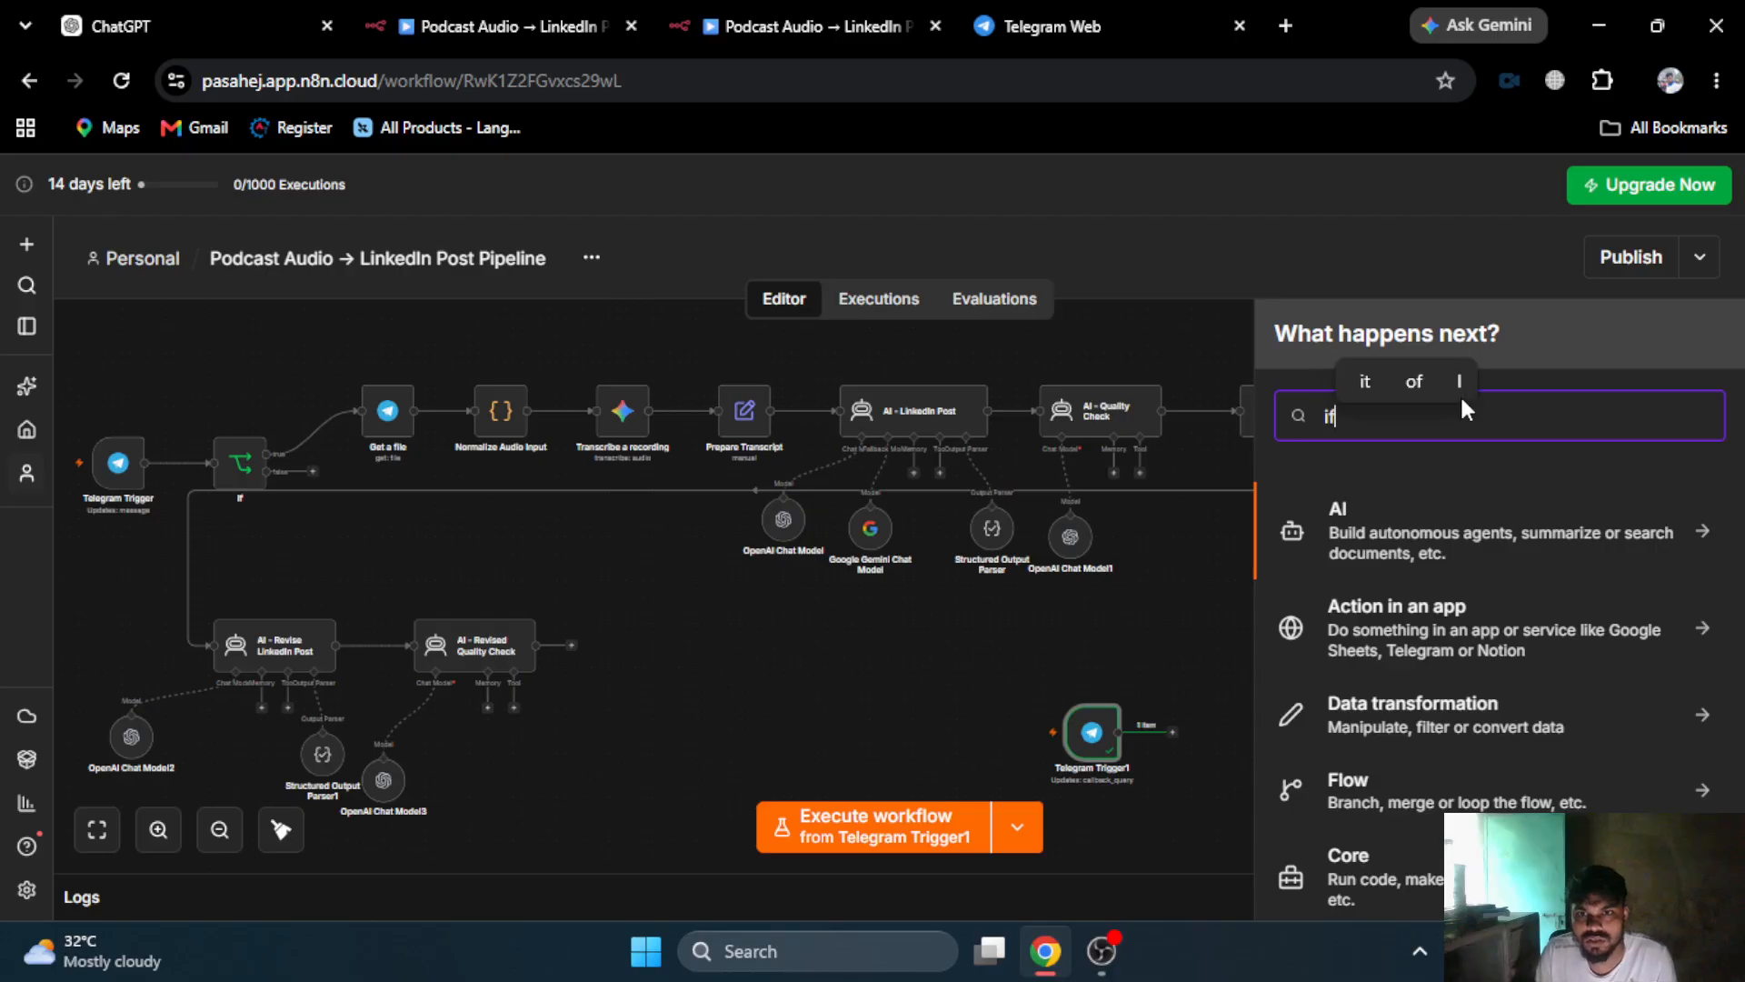
type("if")
left_click(1330, 537)
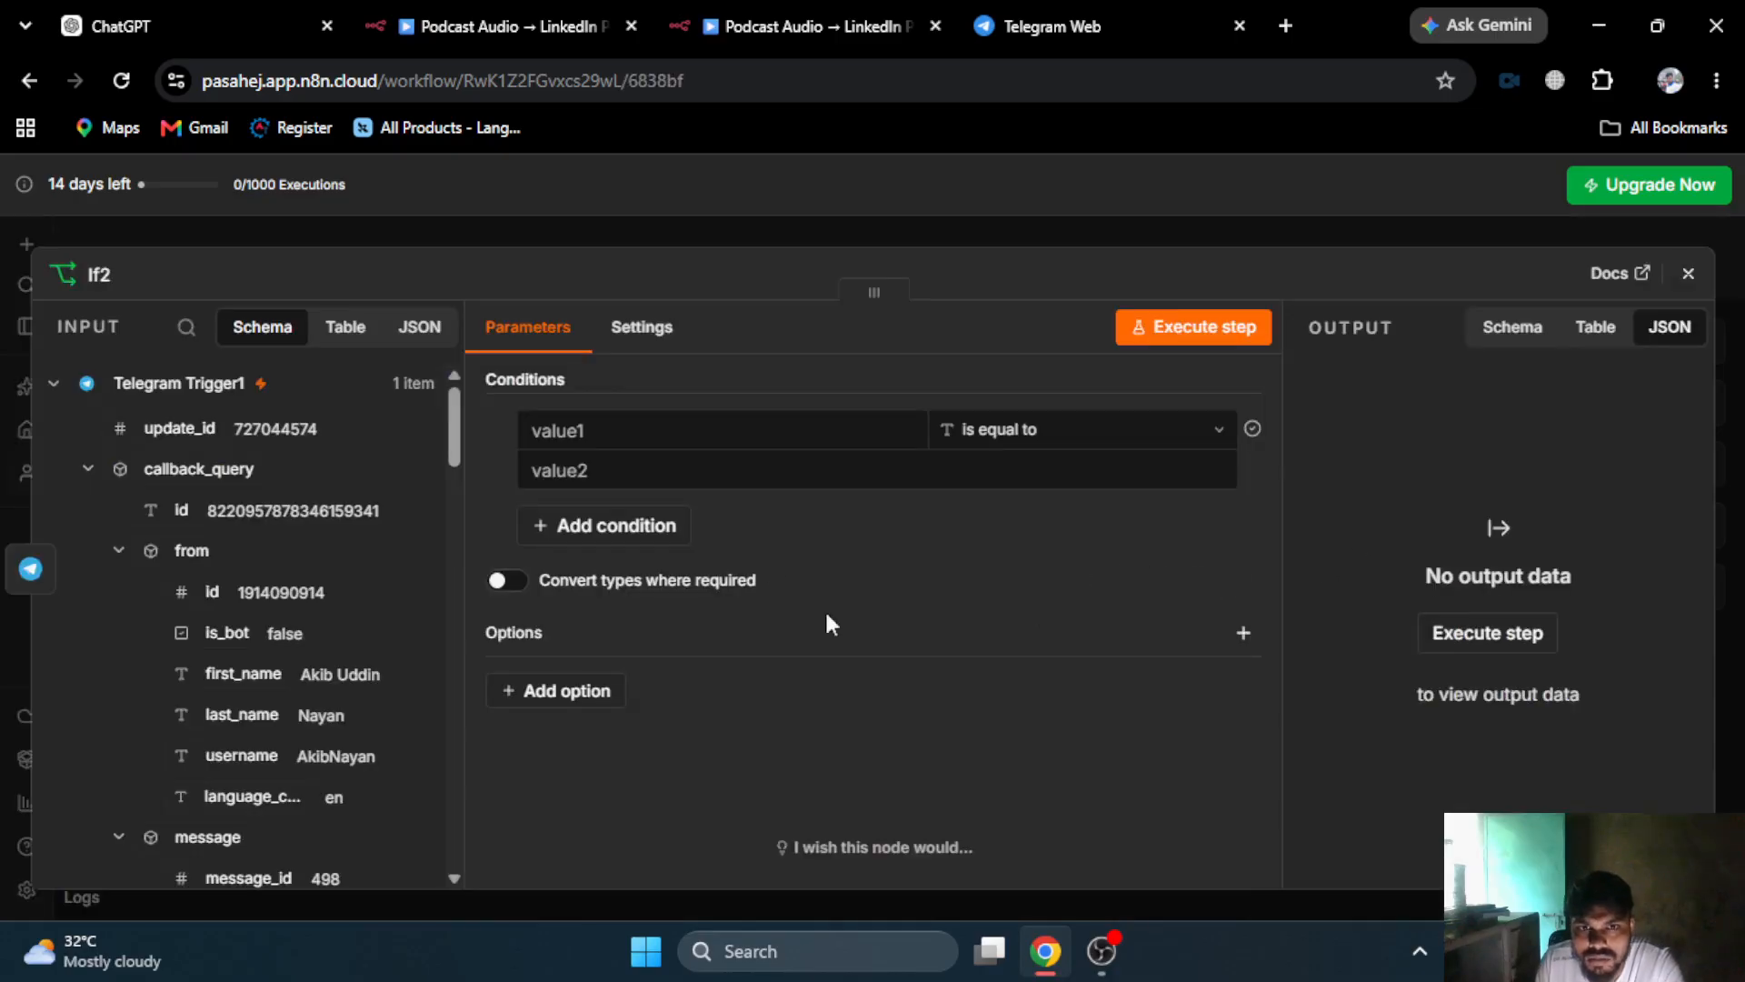
- Set If2's condition to {{ $json.callback_query.data }} is equal to approve_, execute the step and close the node
scroll(255, 636, "down", 1)
scroll(227, 696, "down", 15)
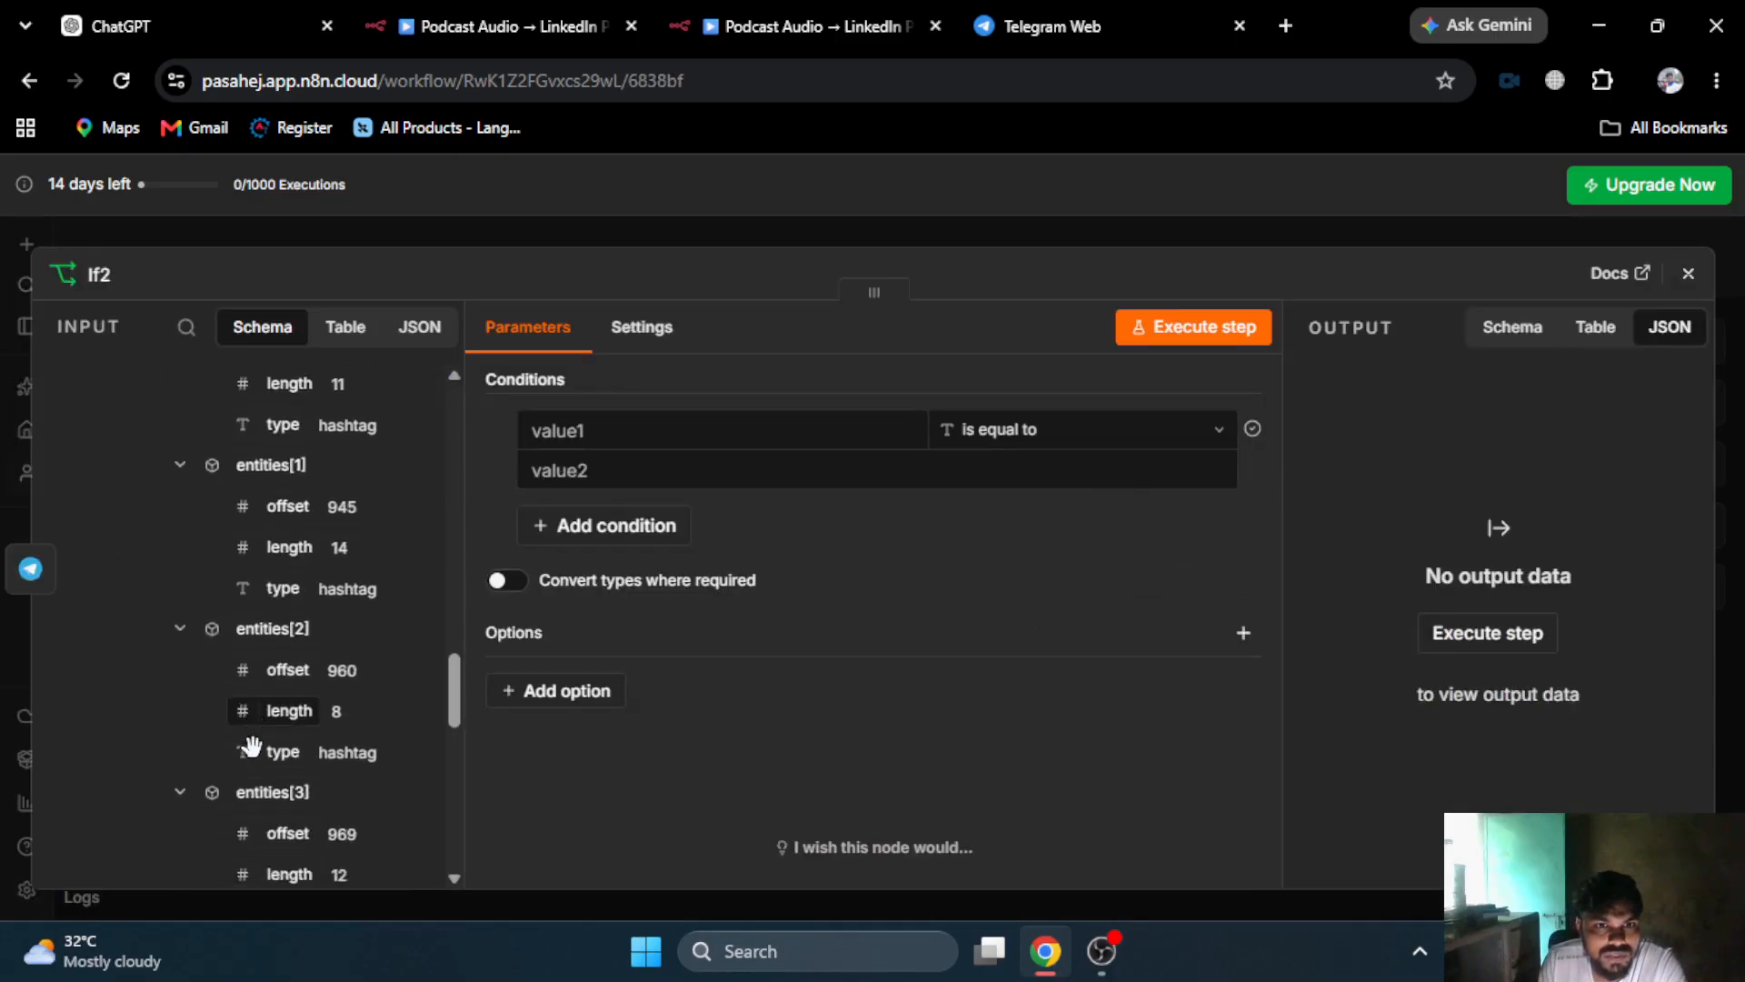
mouse_move(199, 747)
left_mouse_down()
mouse_move(565, 540)
mouse_move(608, 438)
left_mouse_up()
left_click(659, 479)
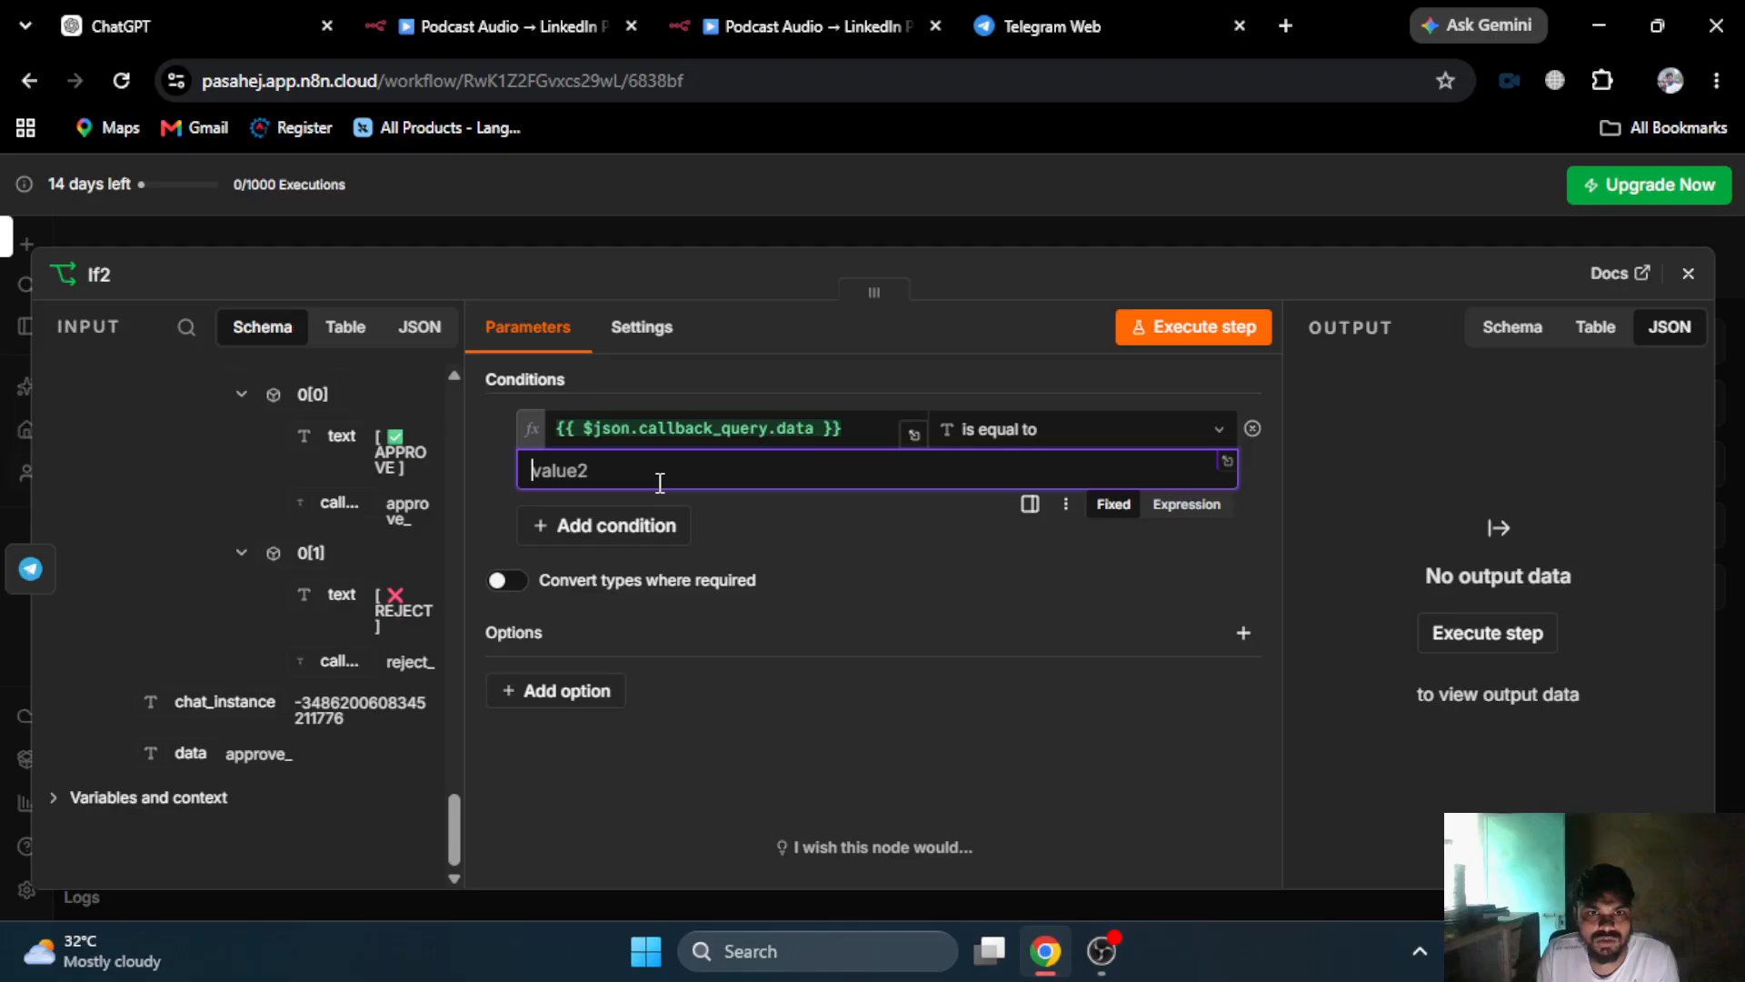
type("approve_")
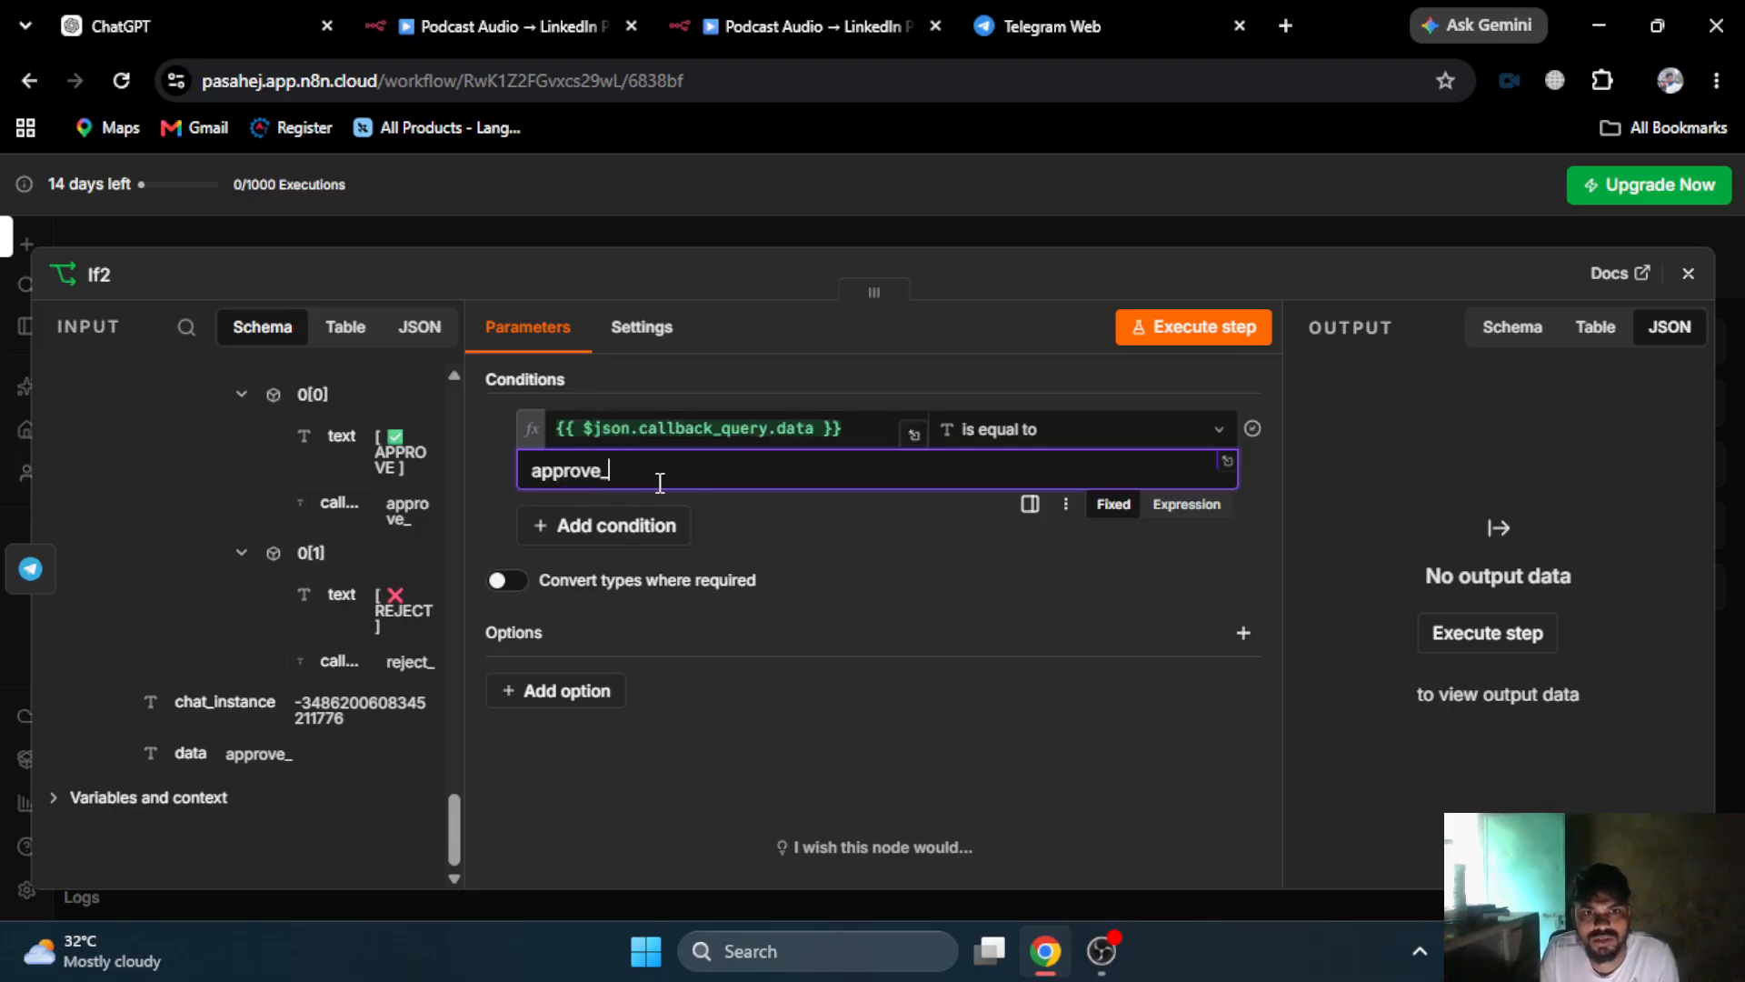
left_click(1158, 331)
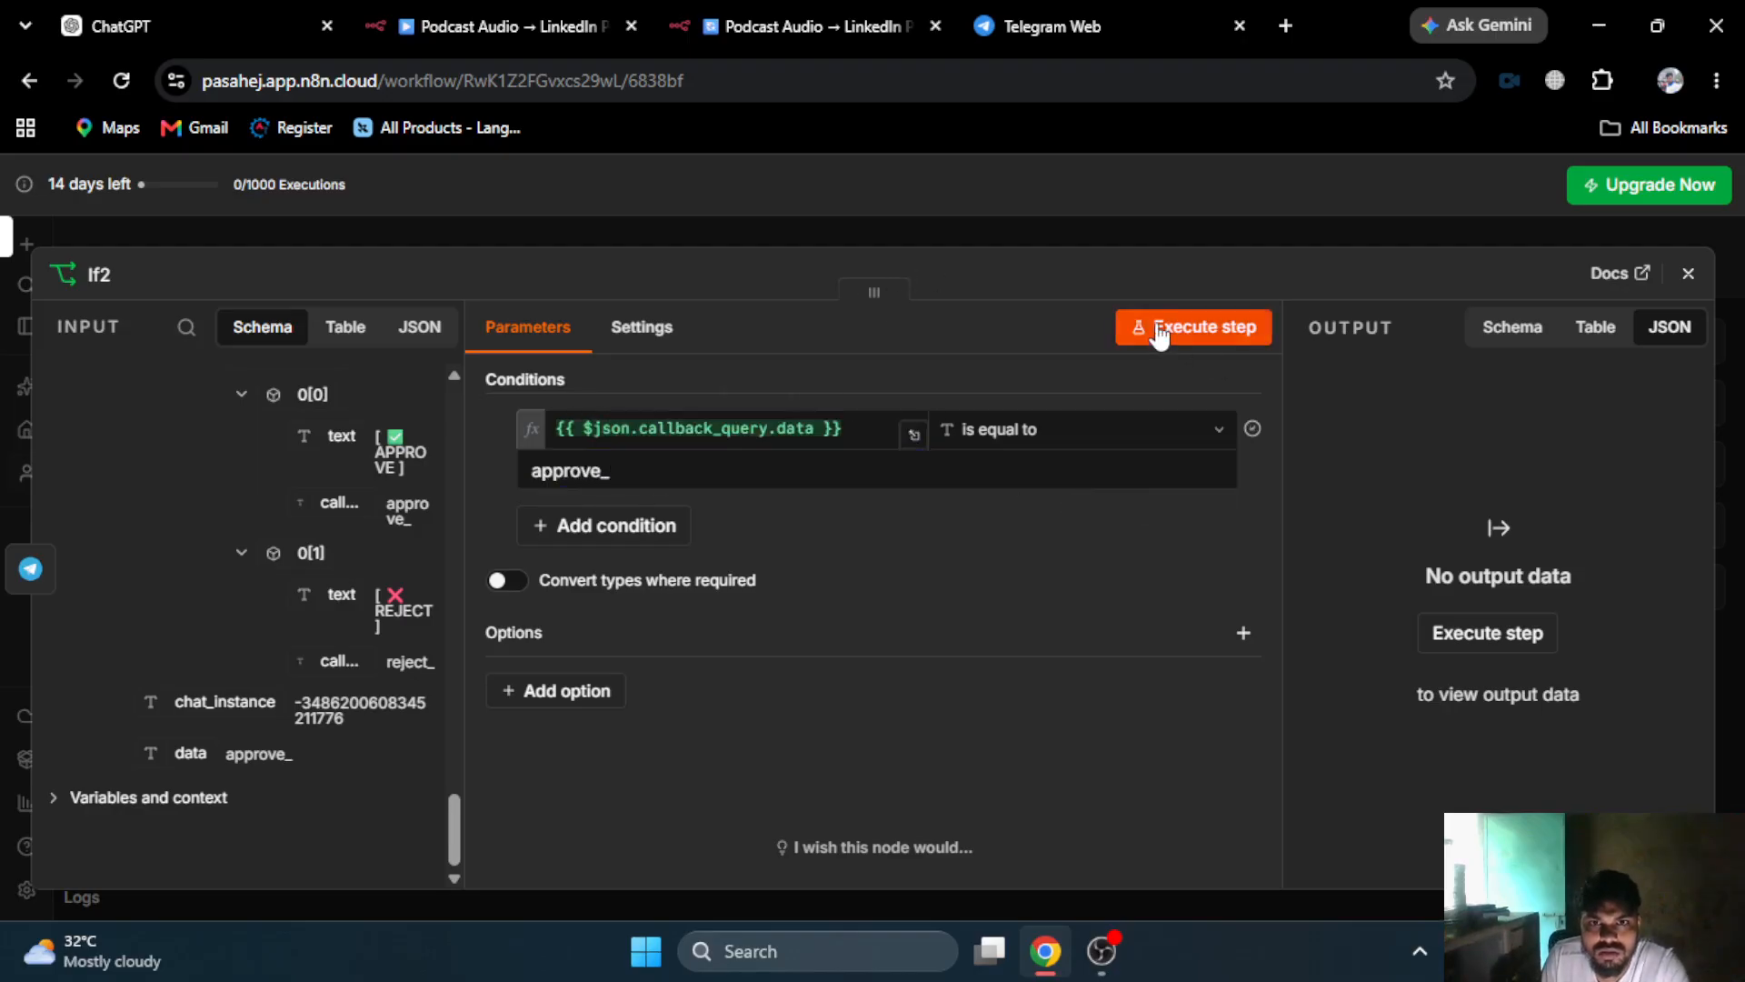
left_click(1260, 234)
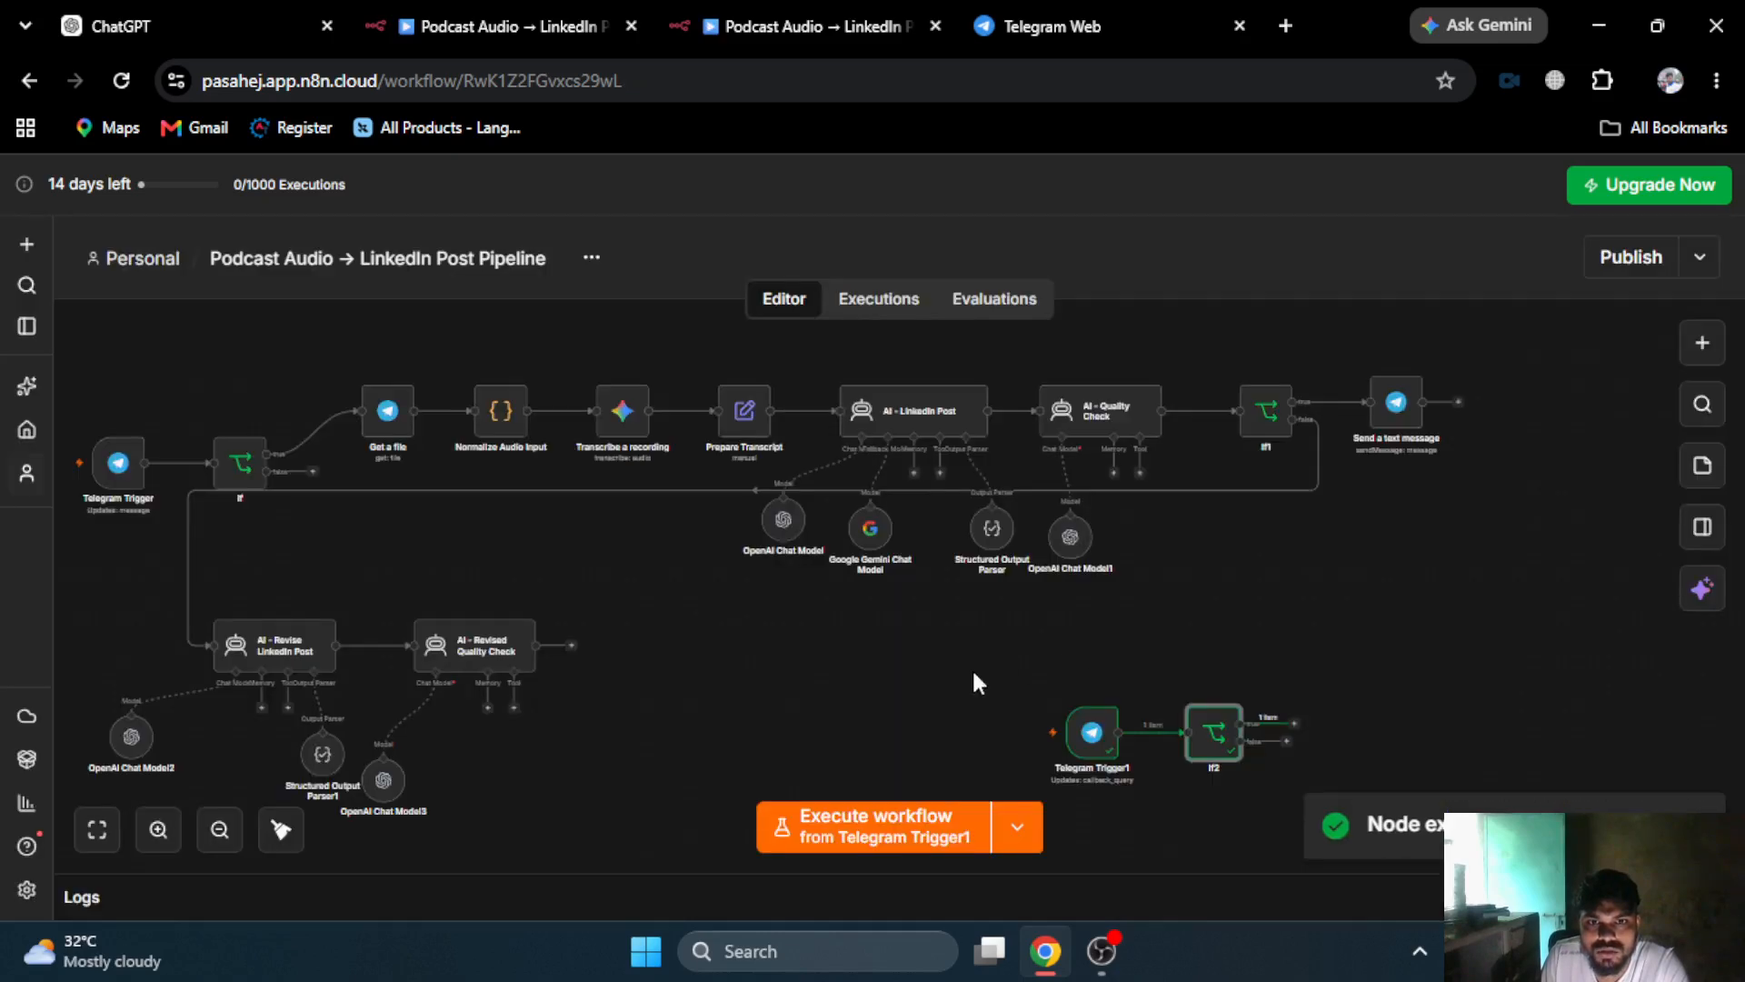
- Add a LinkedIn Create a post node to If2's true output and select the account owner as the person to post as
left_click(1296, 730)
type("link")
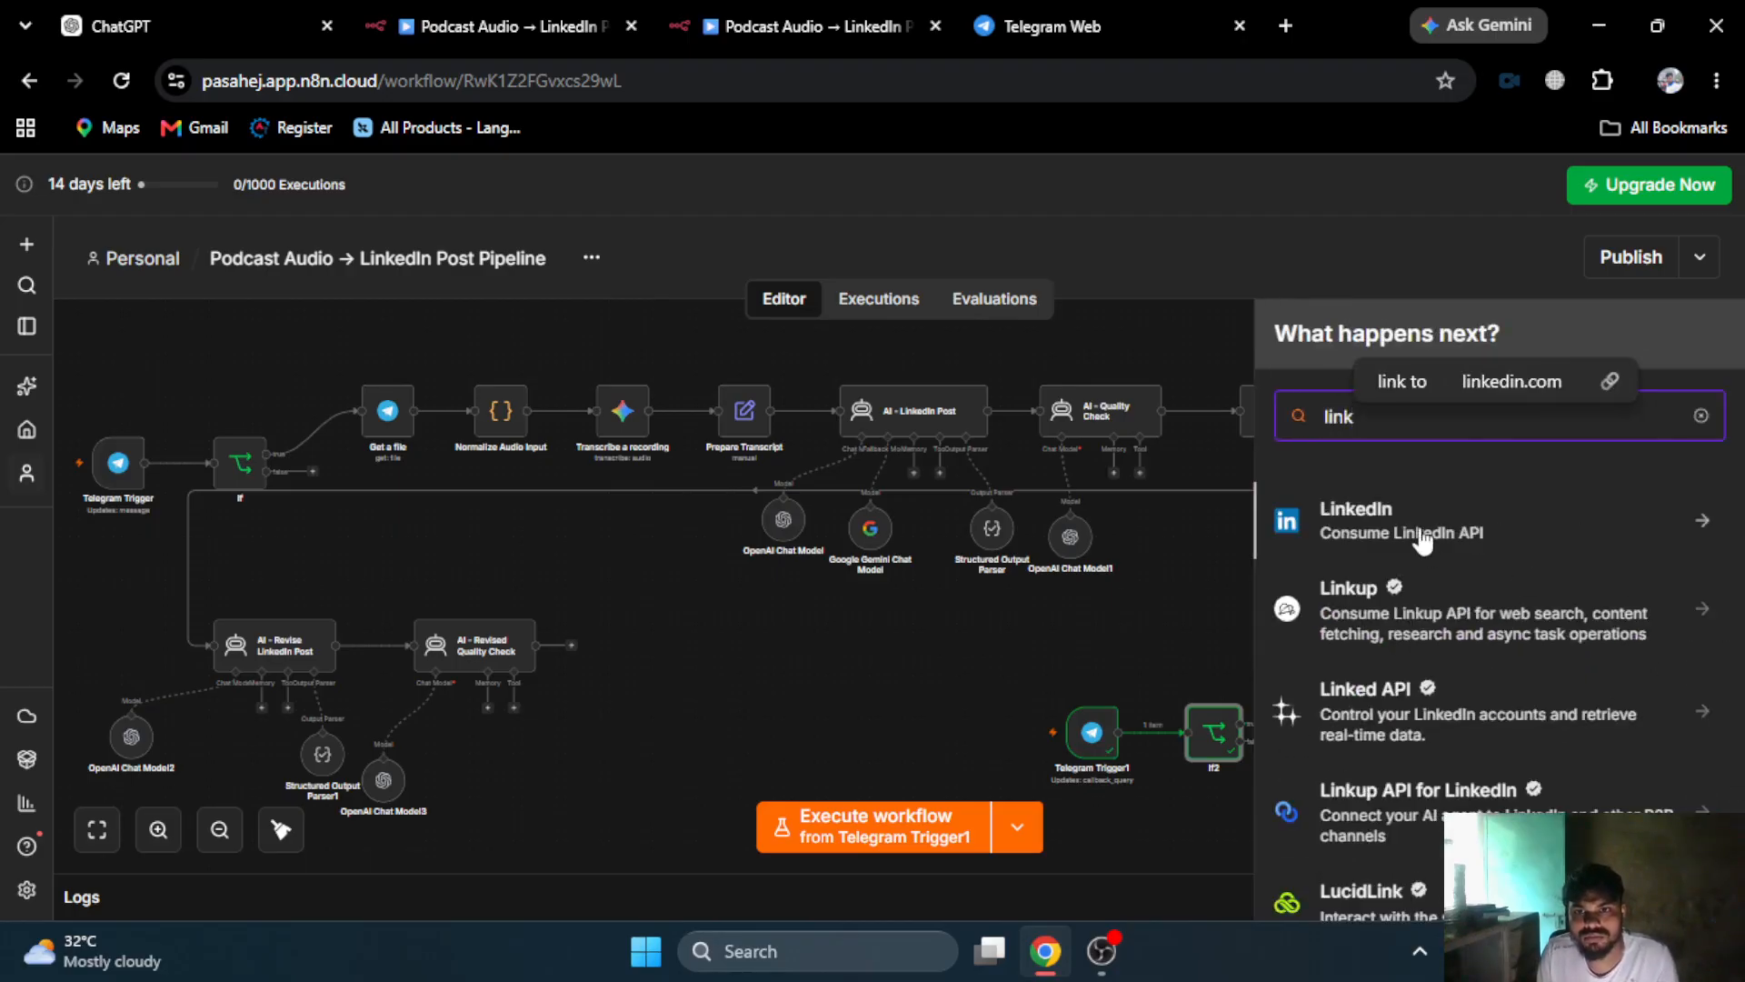
left_click(1420, 539)
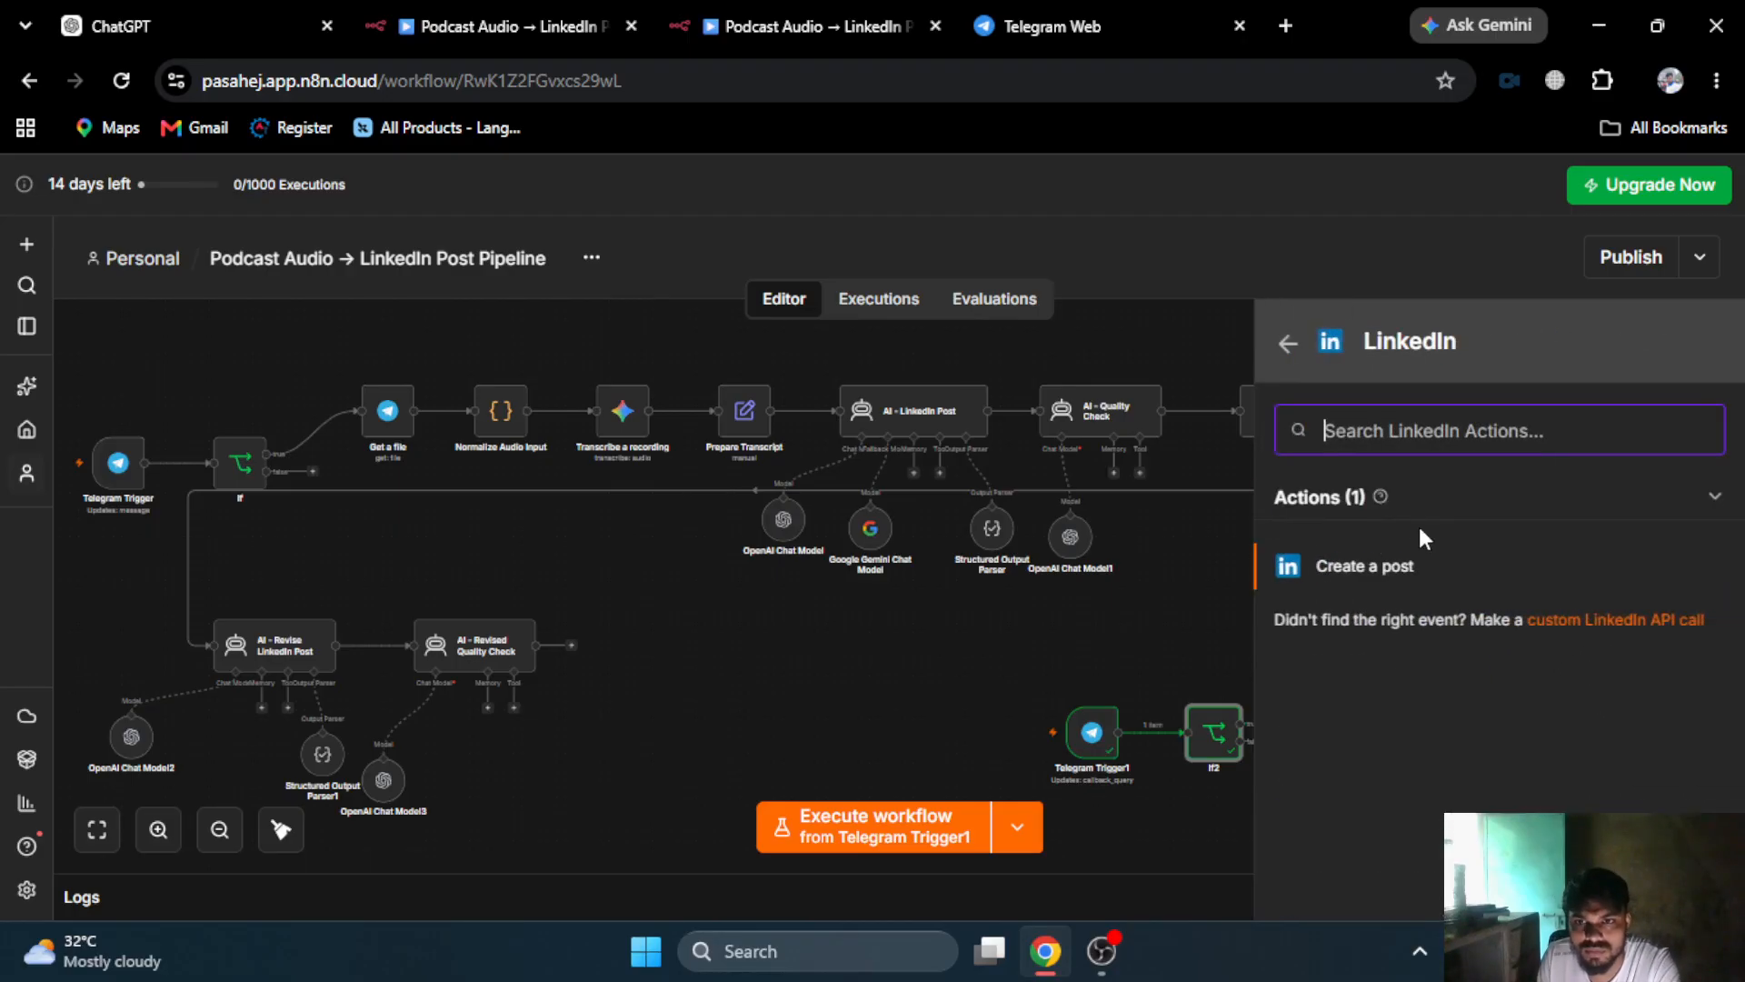
left_click(1366, 566)
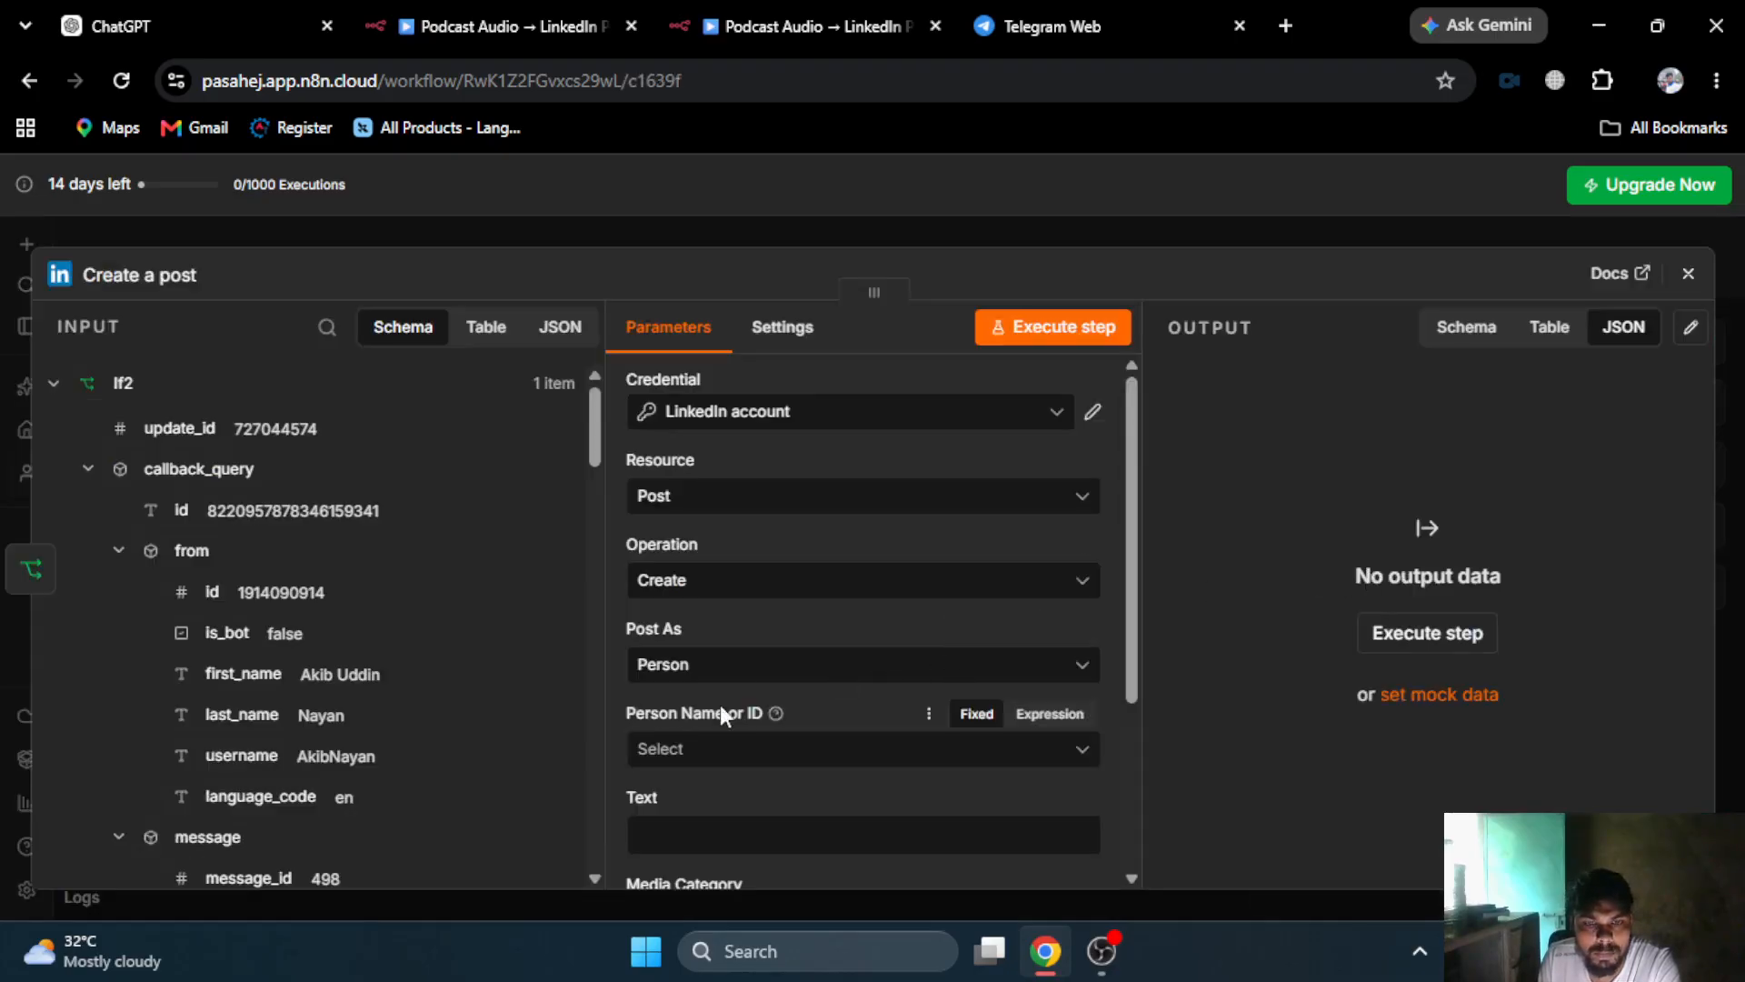
left_click(696, 750)
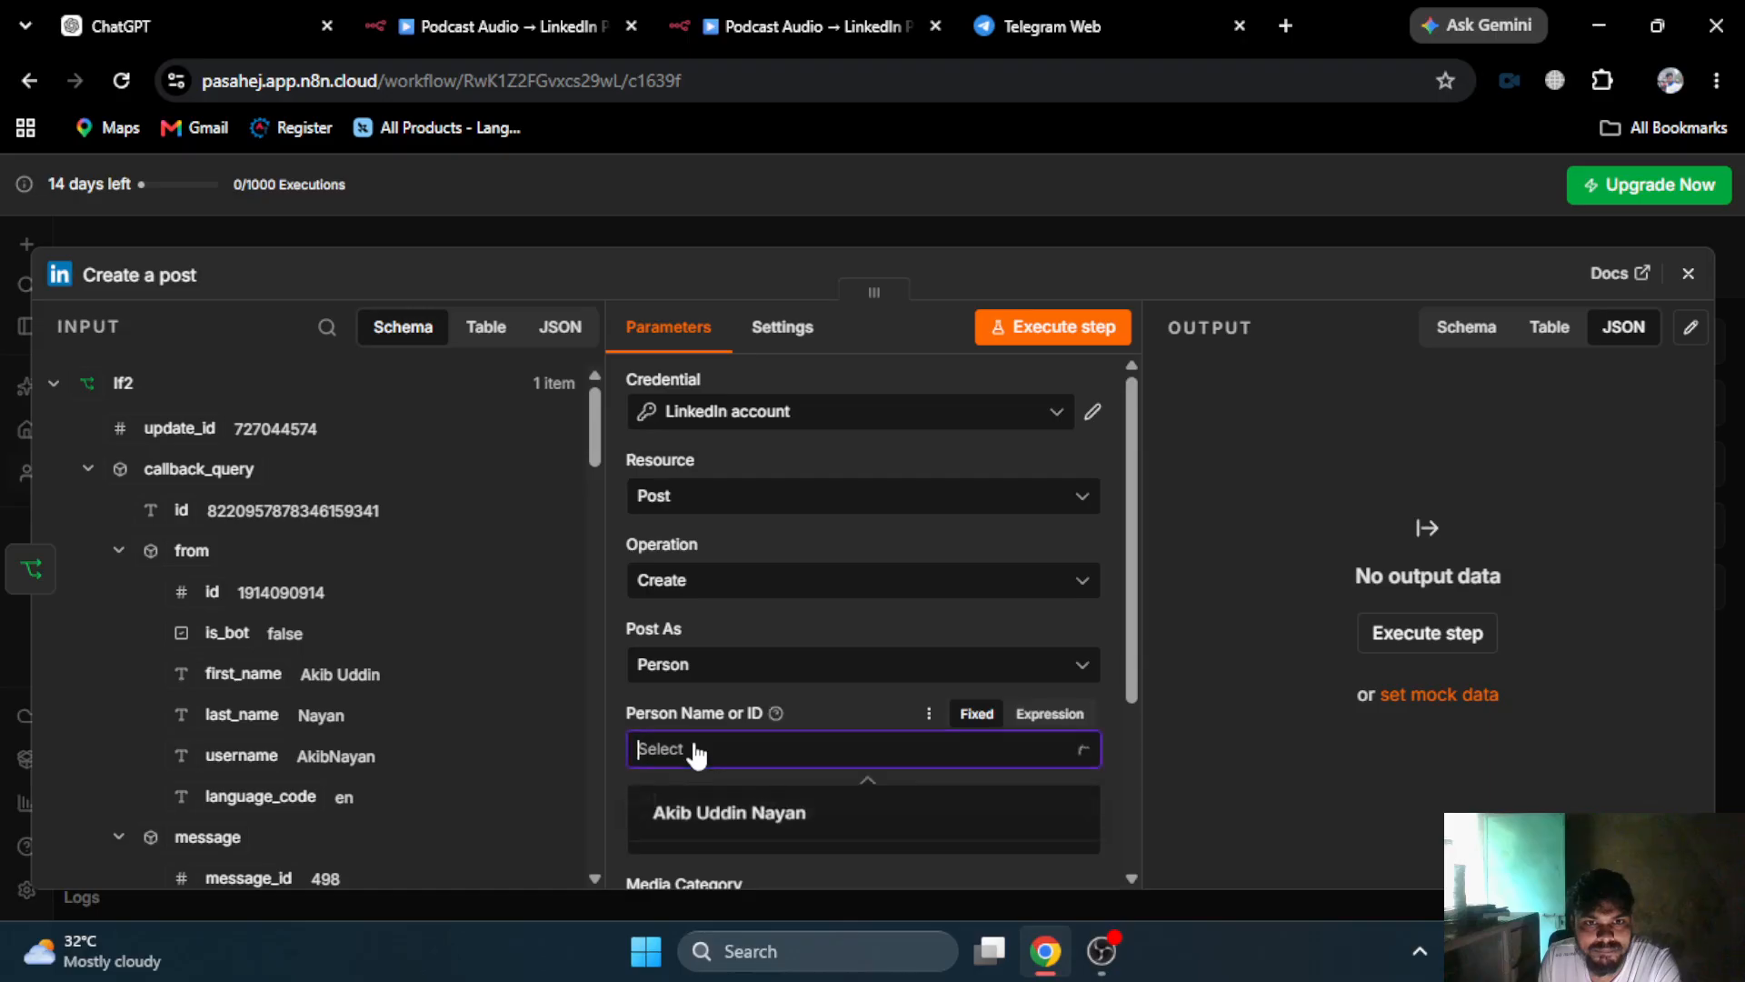
left_click(702, 816)
- Map the post's Text to {{ $json.callback_query.message.text }} from the If2 input and execute the LinkedIn step
scroll(713, 693, "down", 3)
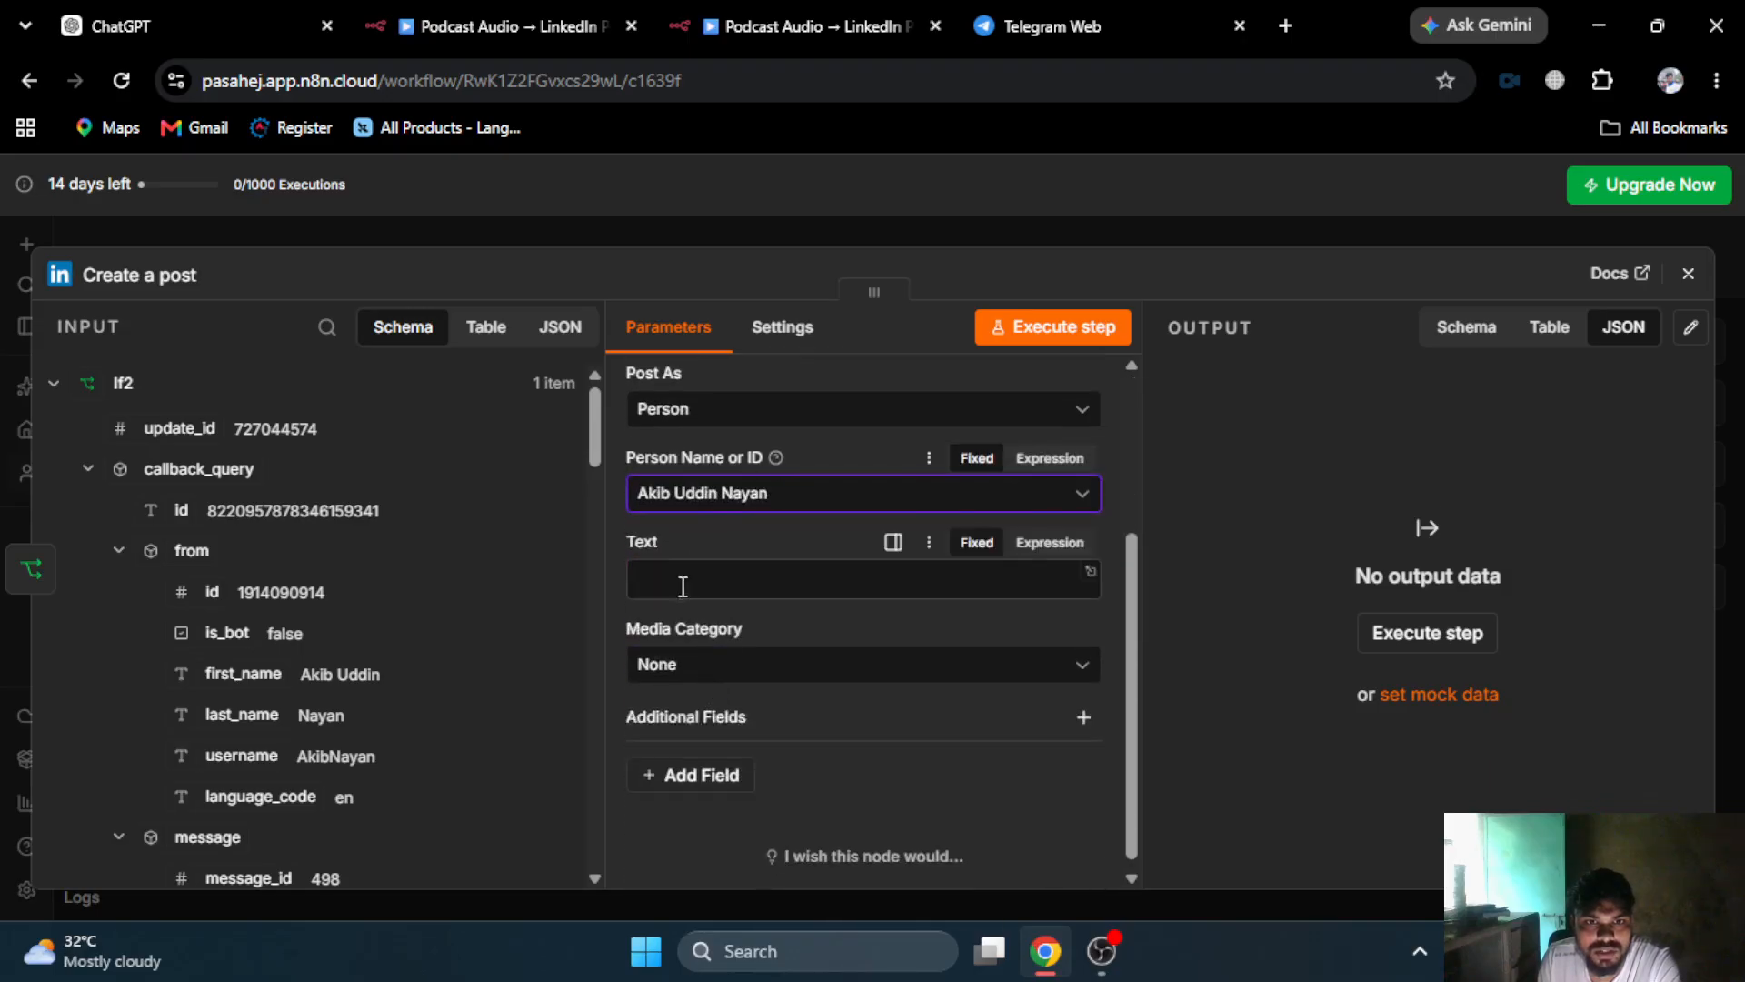
scroll(211, 642, "down", 15)
scroll(211, 642, "up", 4)
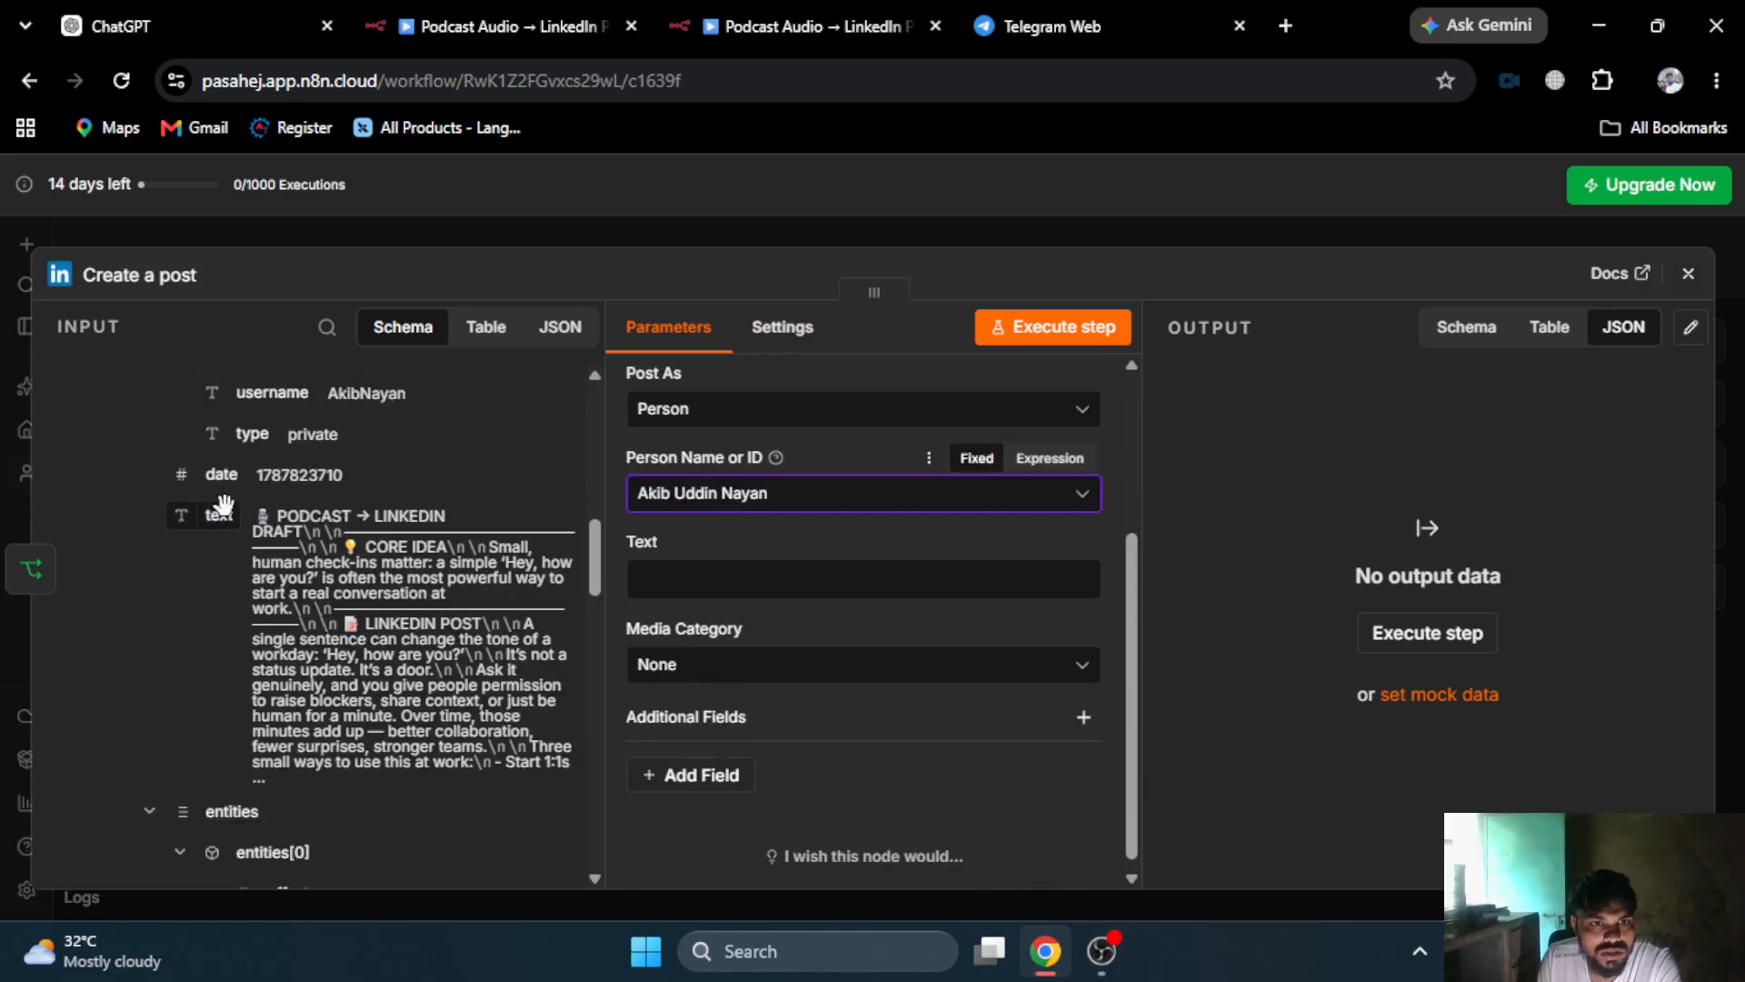
left_click_drag(219, 516, 740, 579)
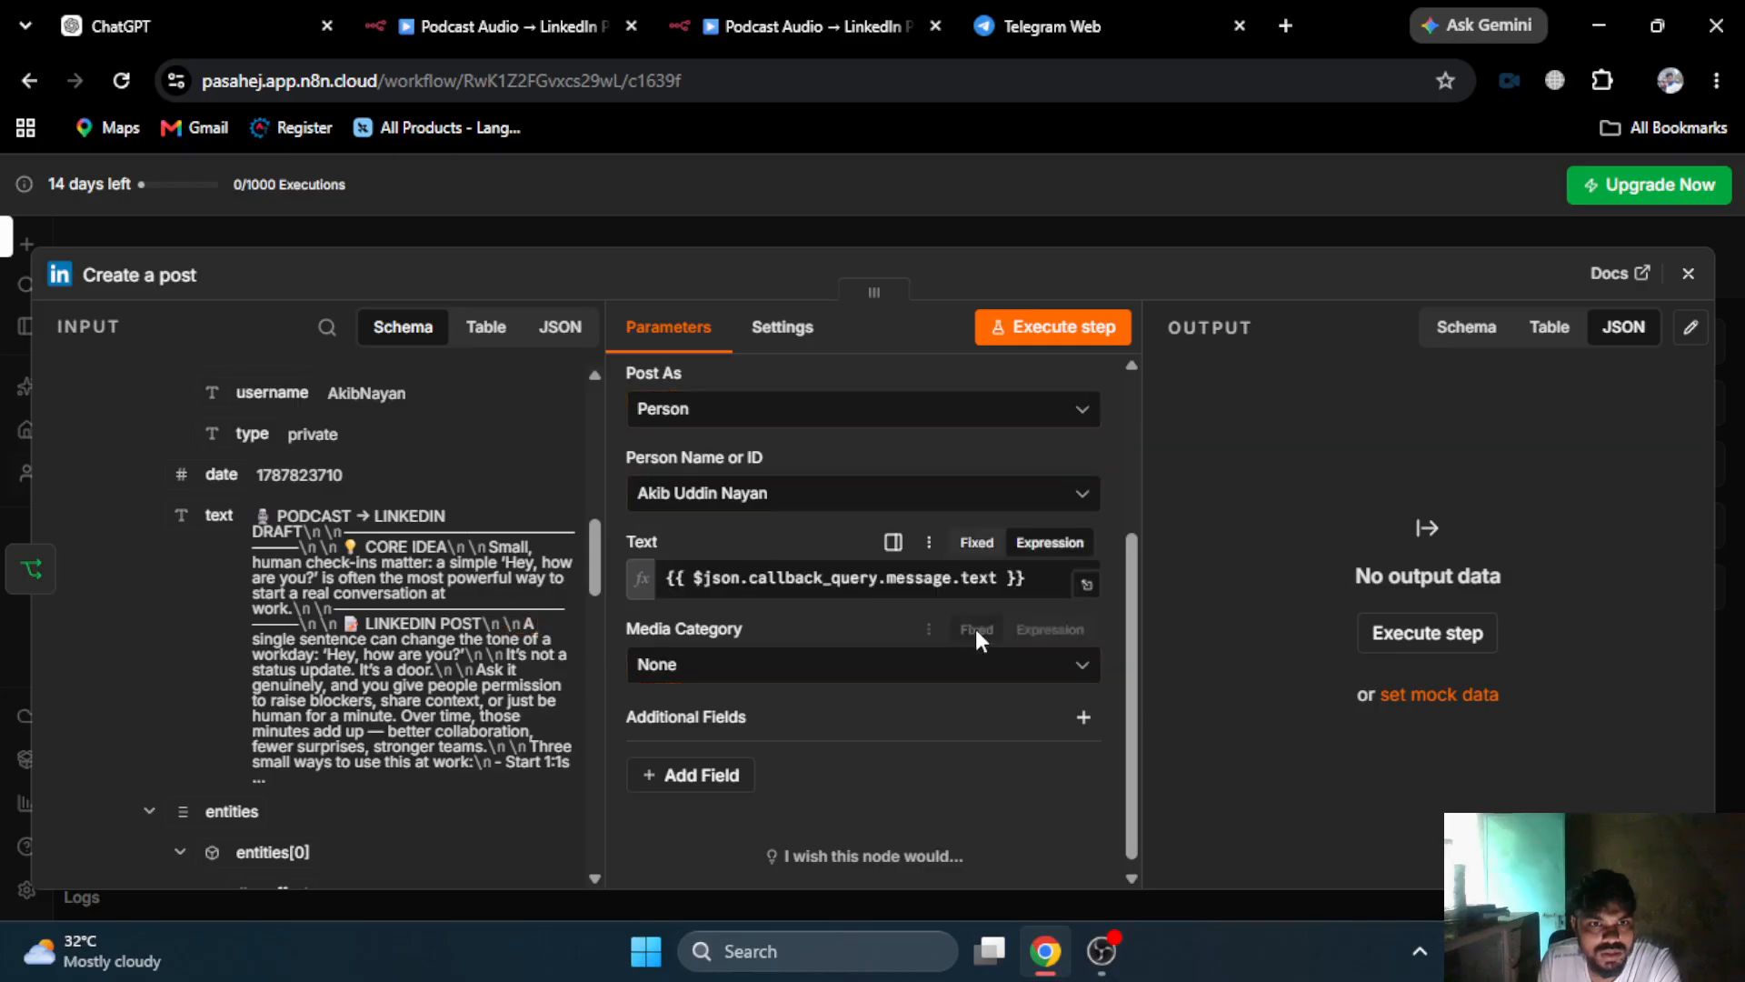
scroll(753, 703, "down", 1)
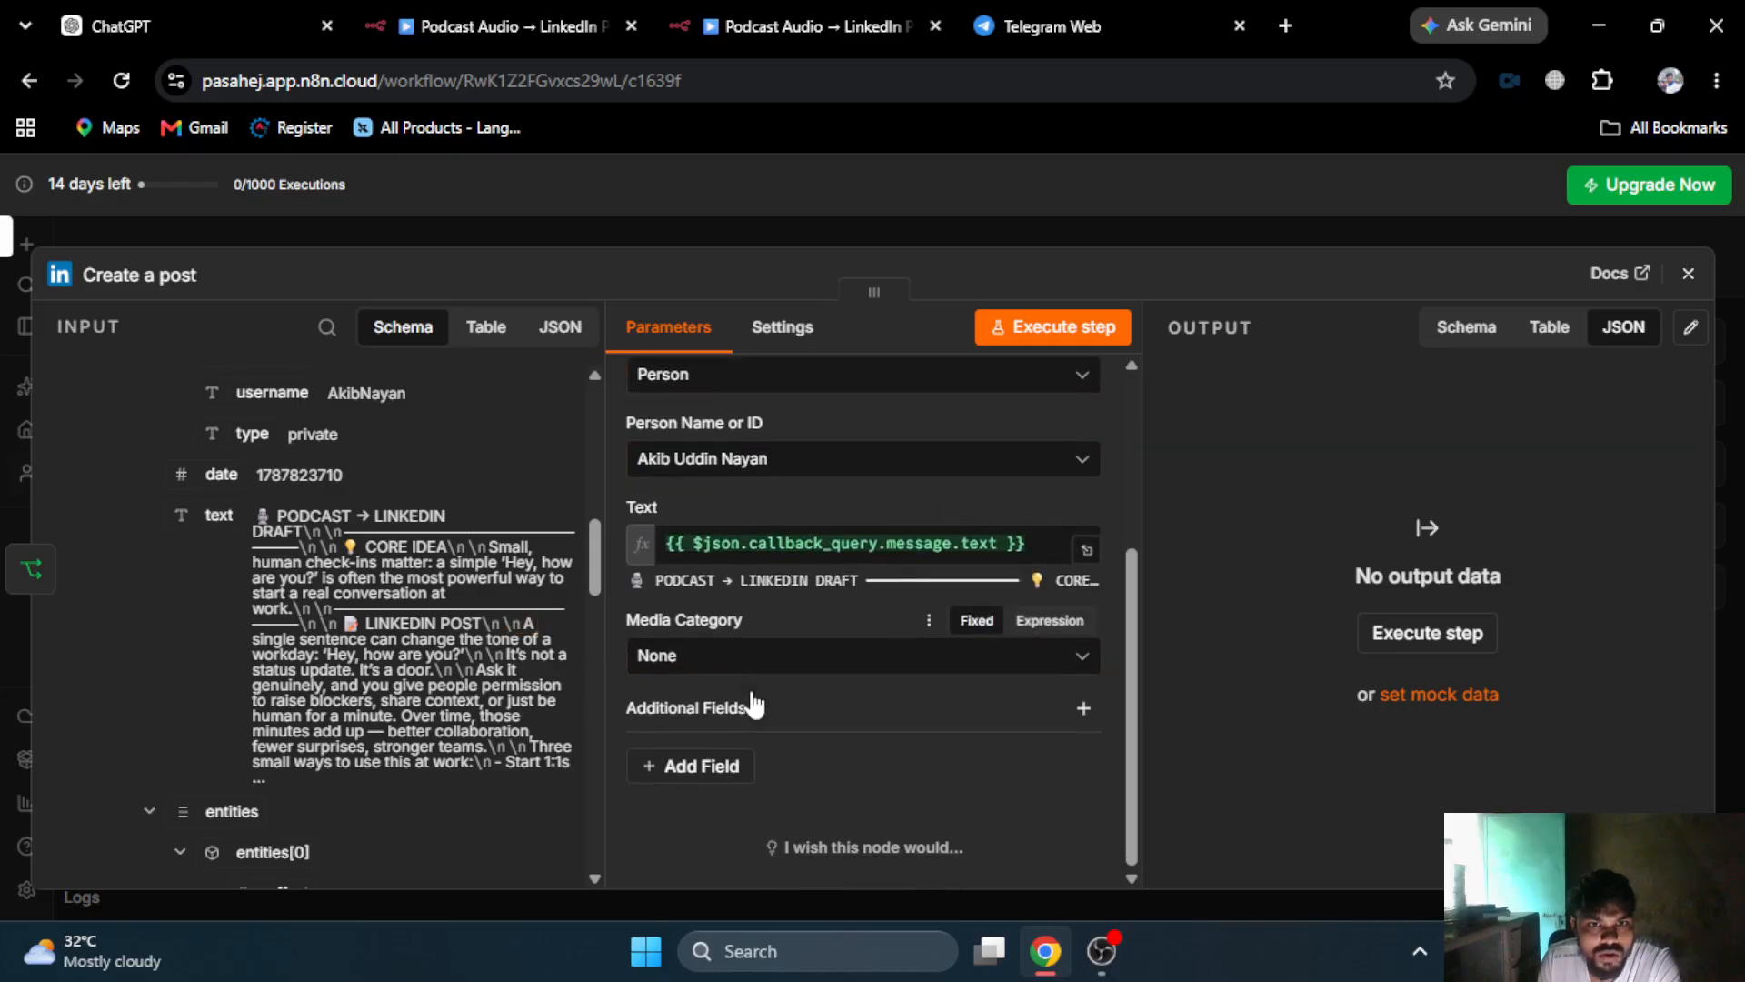
left_click(1080, 329)
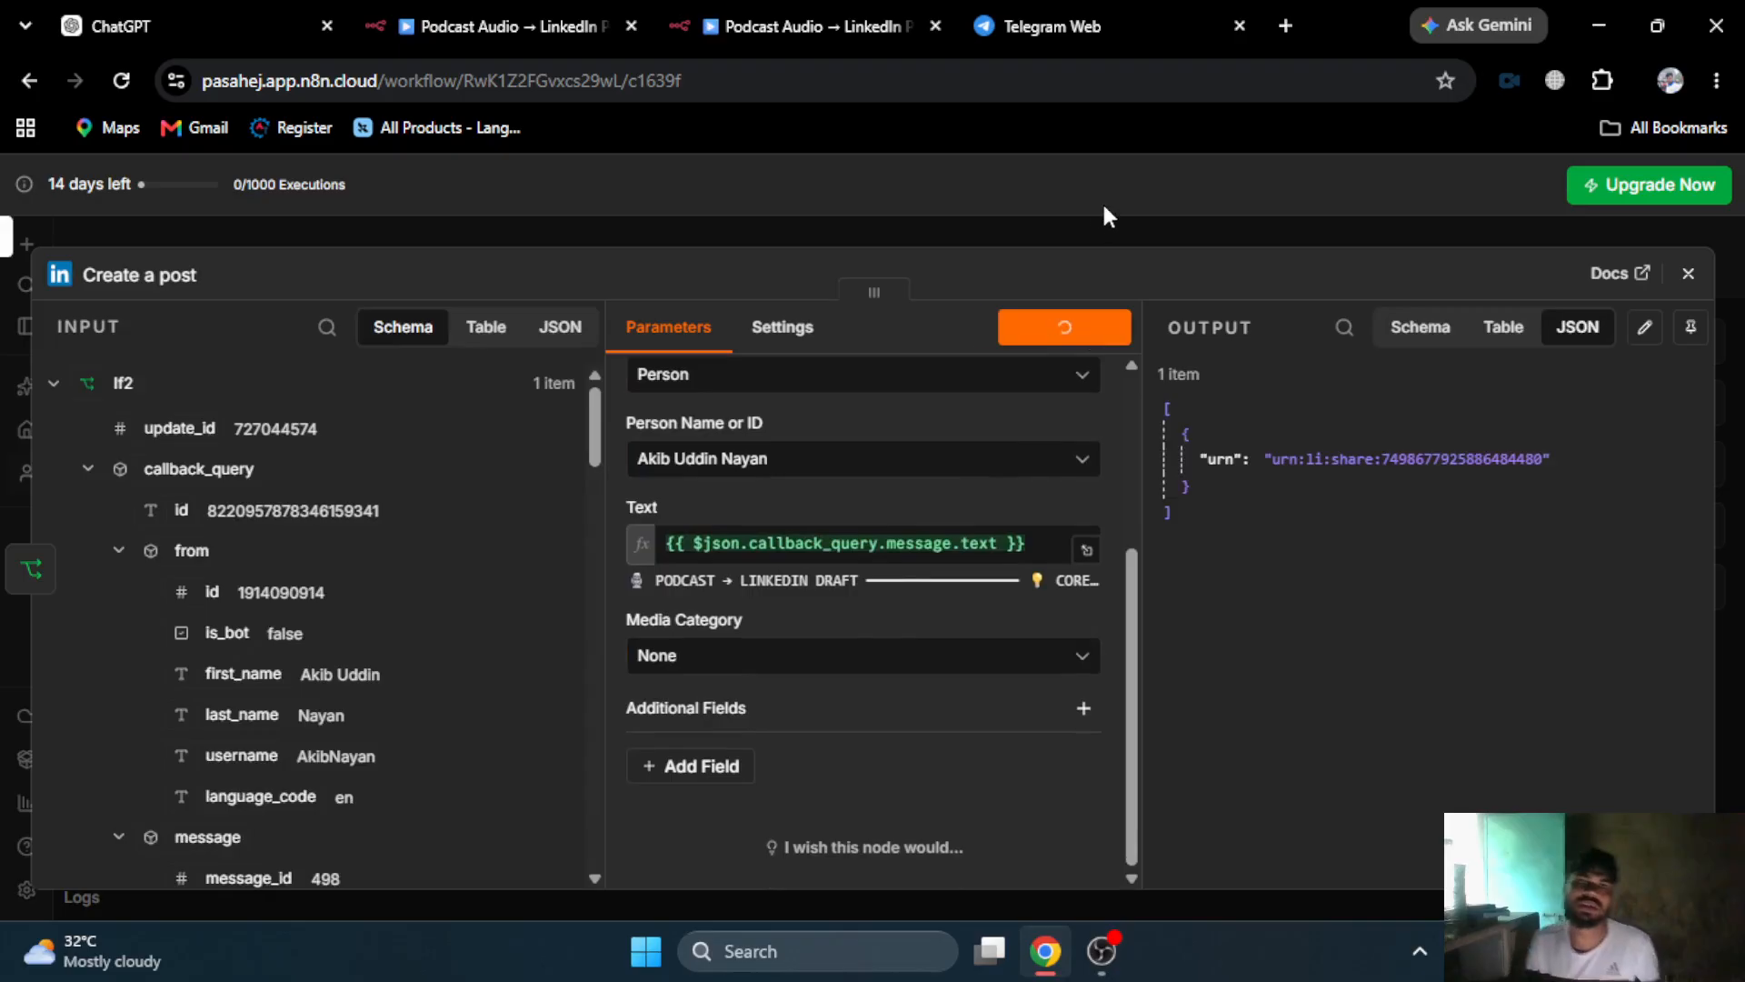
- Search Google for linkedin in a new browser tab, open LinkedIn and go to the account owner's profile page
left_click(1287, 27)
type("linkedin")
key("Return")
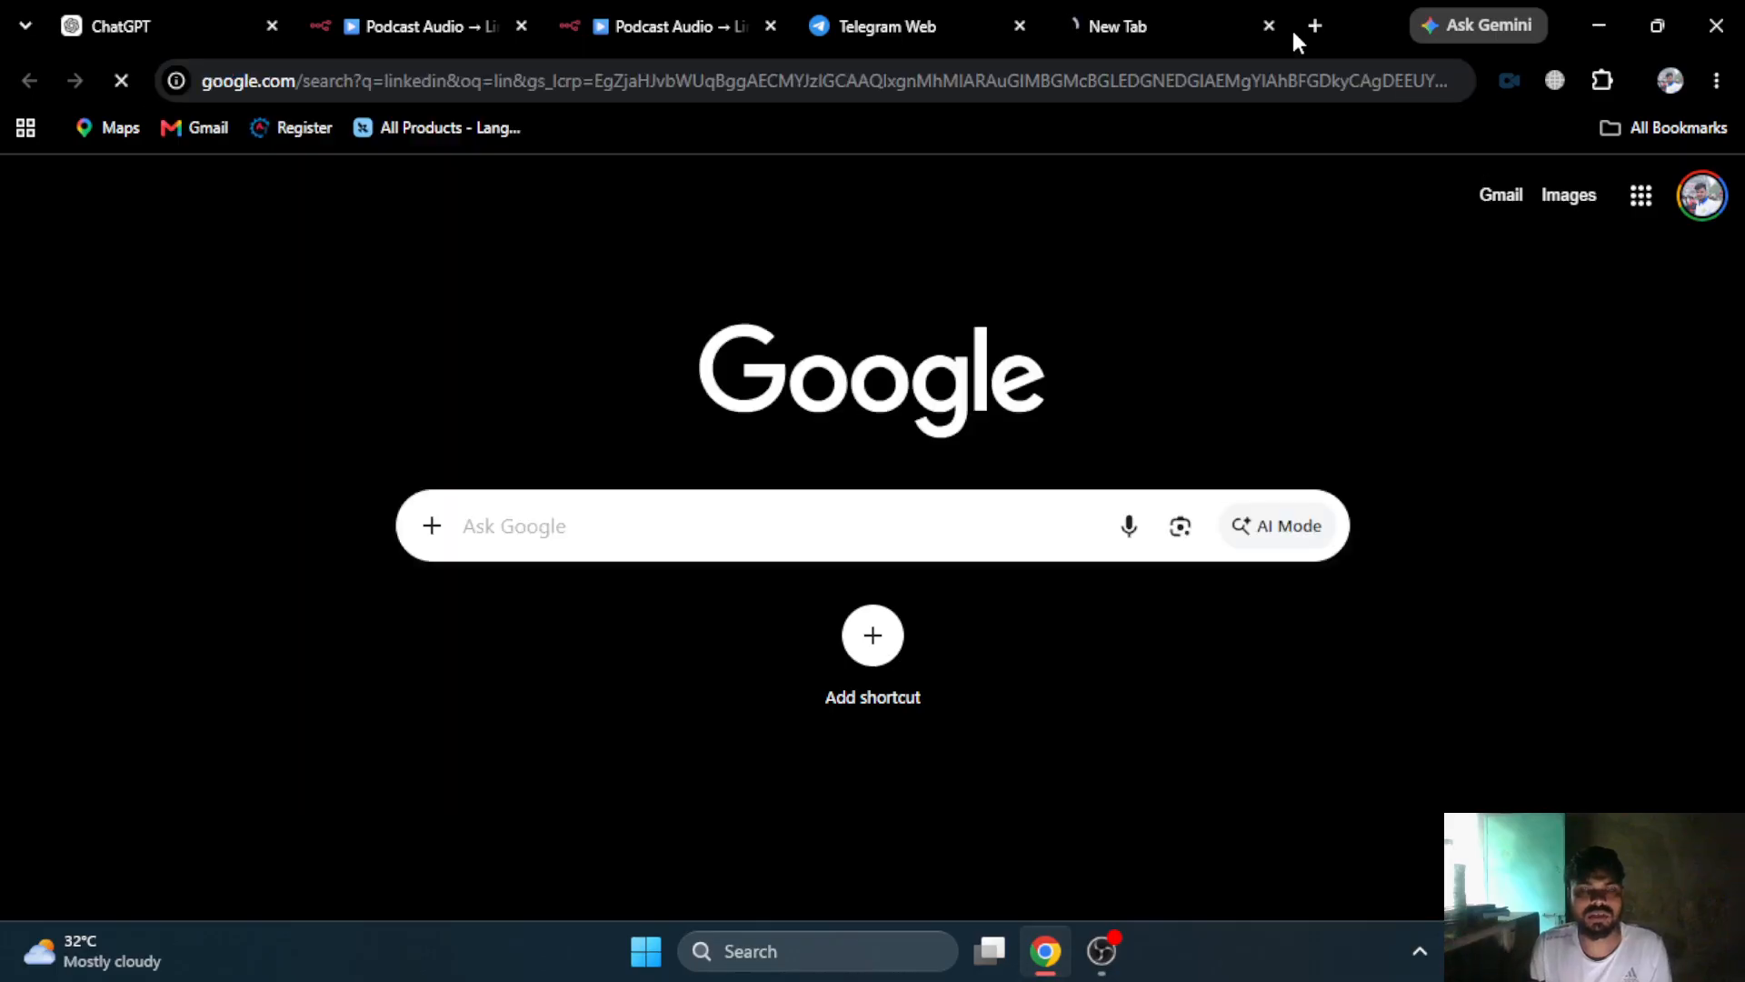
left_click(458, 503)
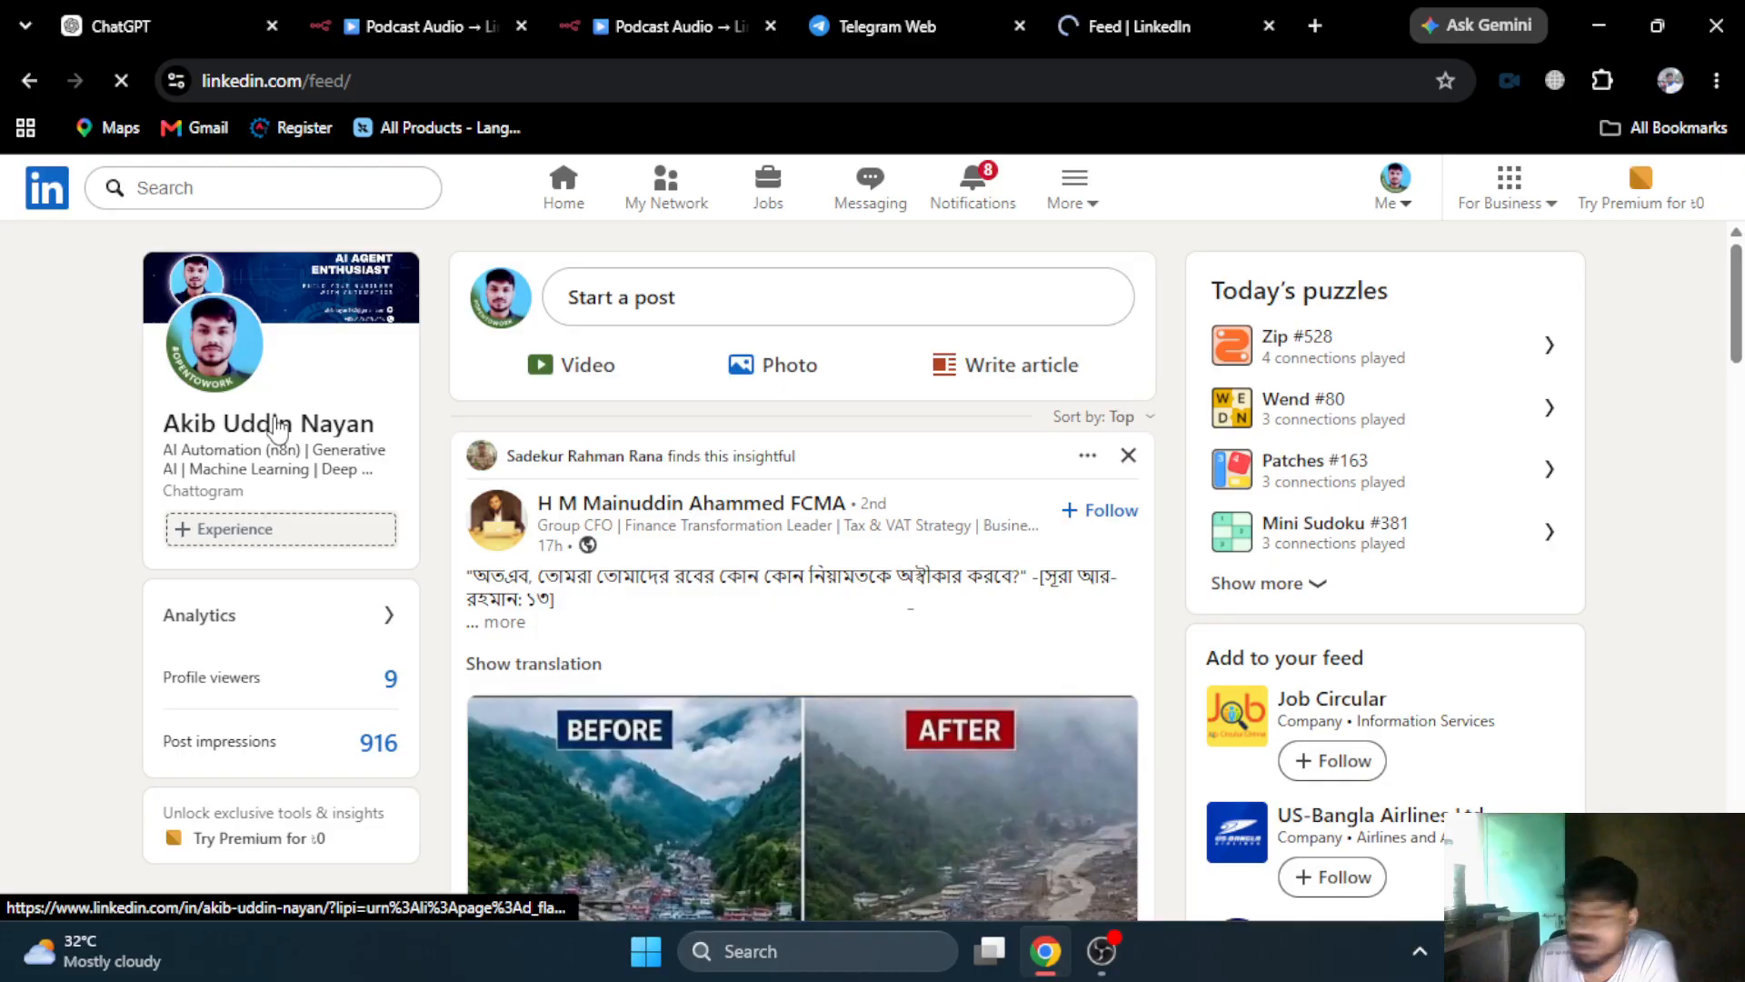
left_click(277, 426)
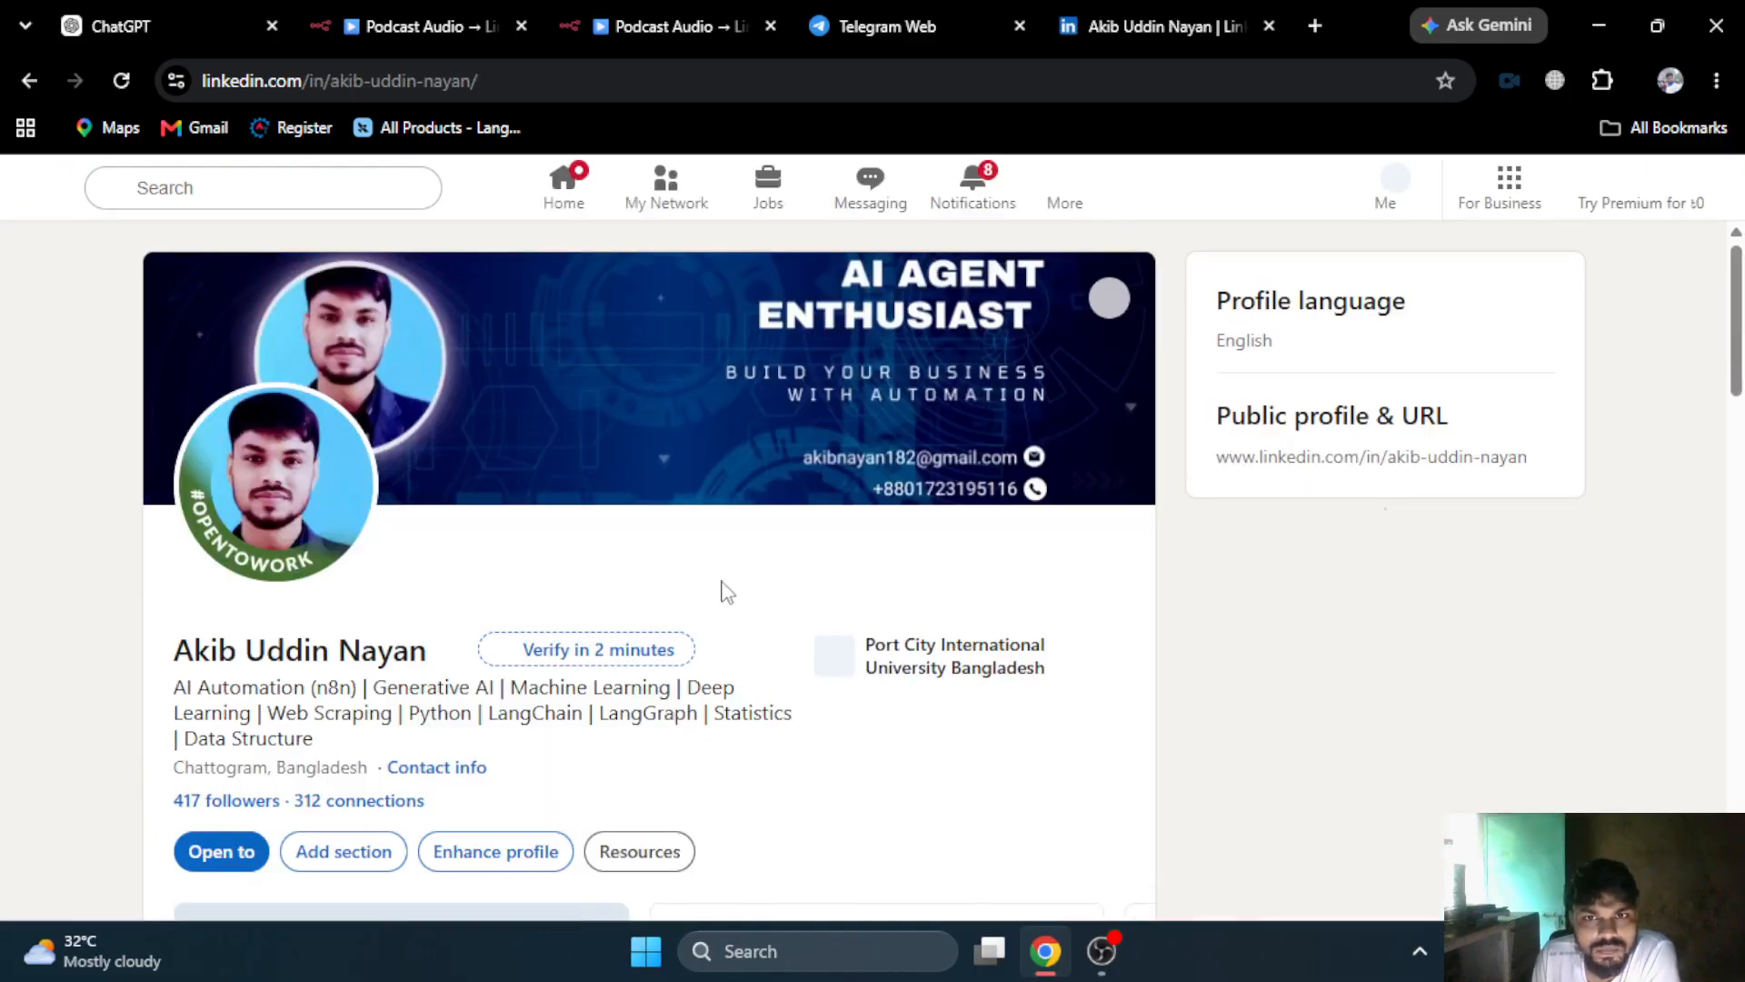
- Open the newest podcast draft post in the profile's activity and read it through to the end
scroll(725, 591, "down", 5)
scroll(725, 591, "down", 3)
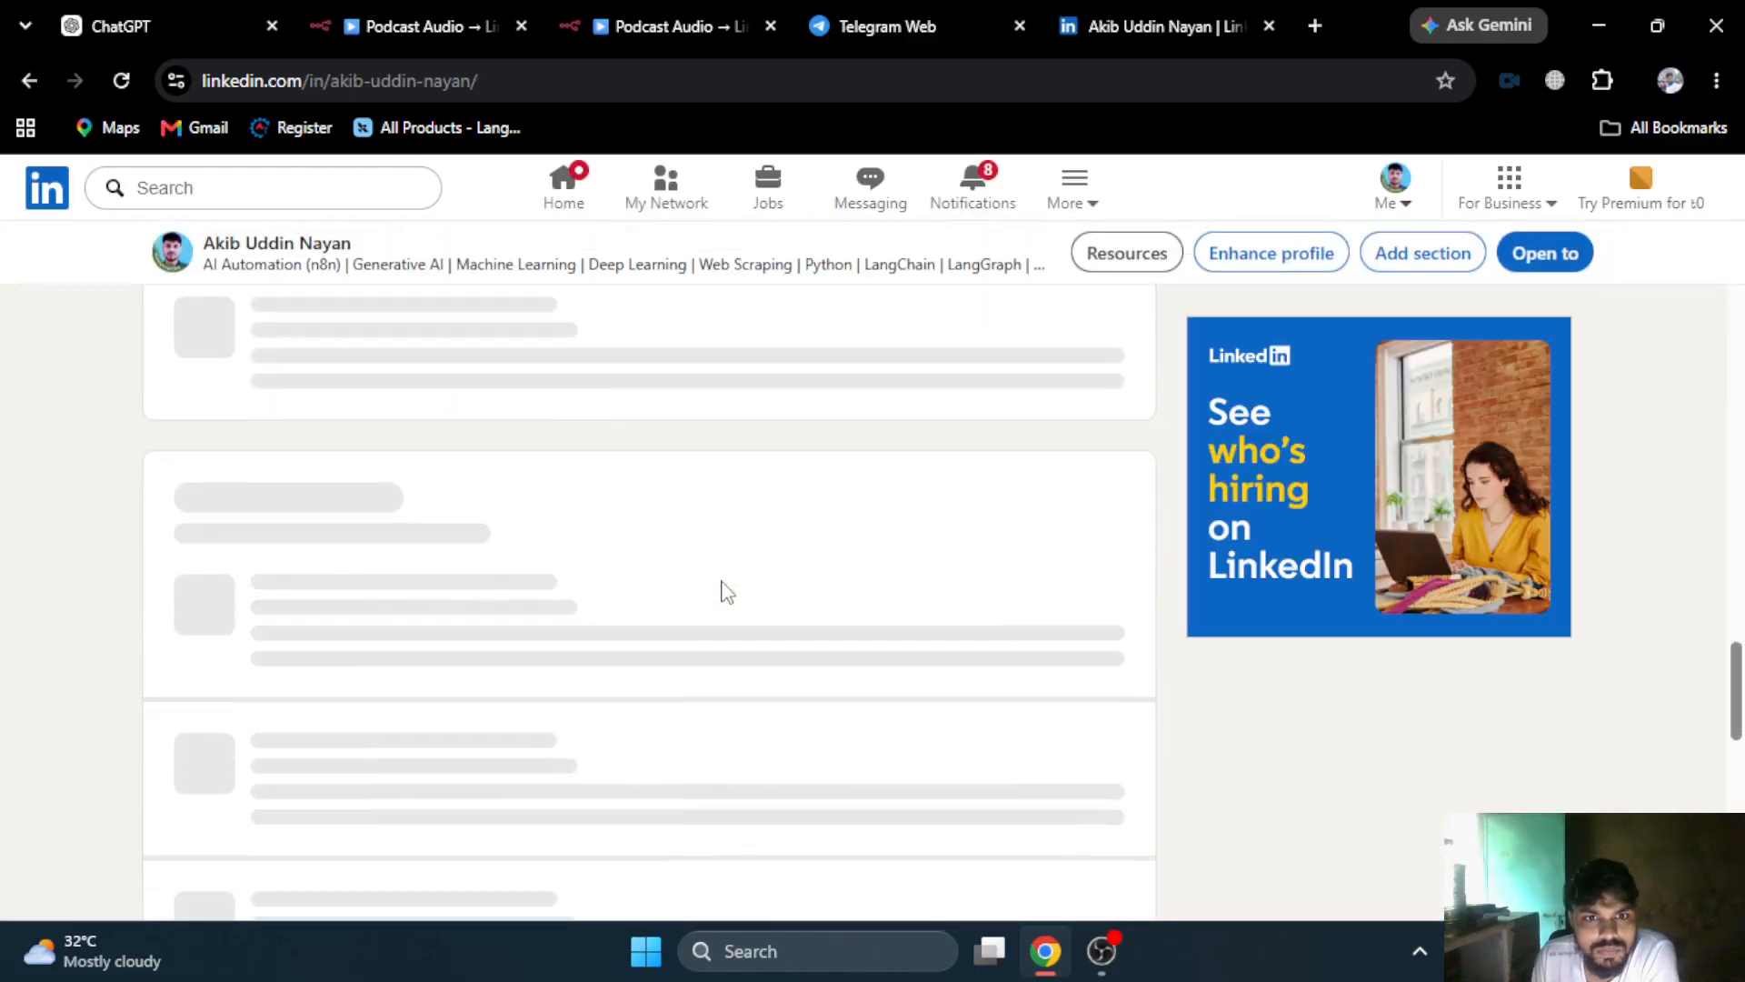
scroll(725, 591, "up", 4)
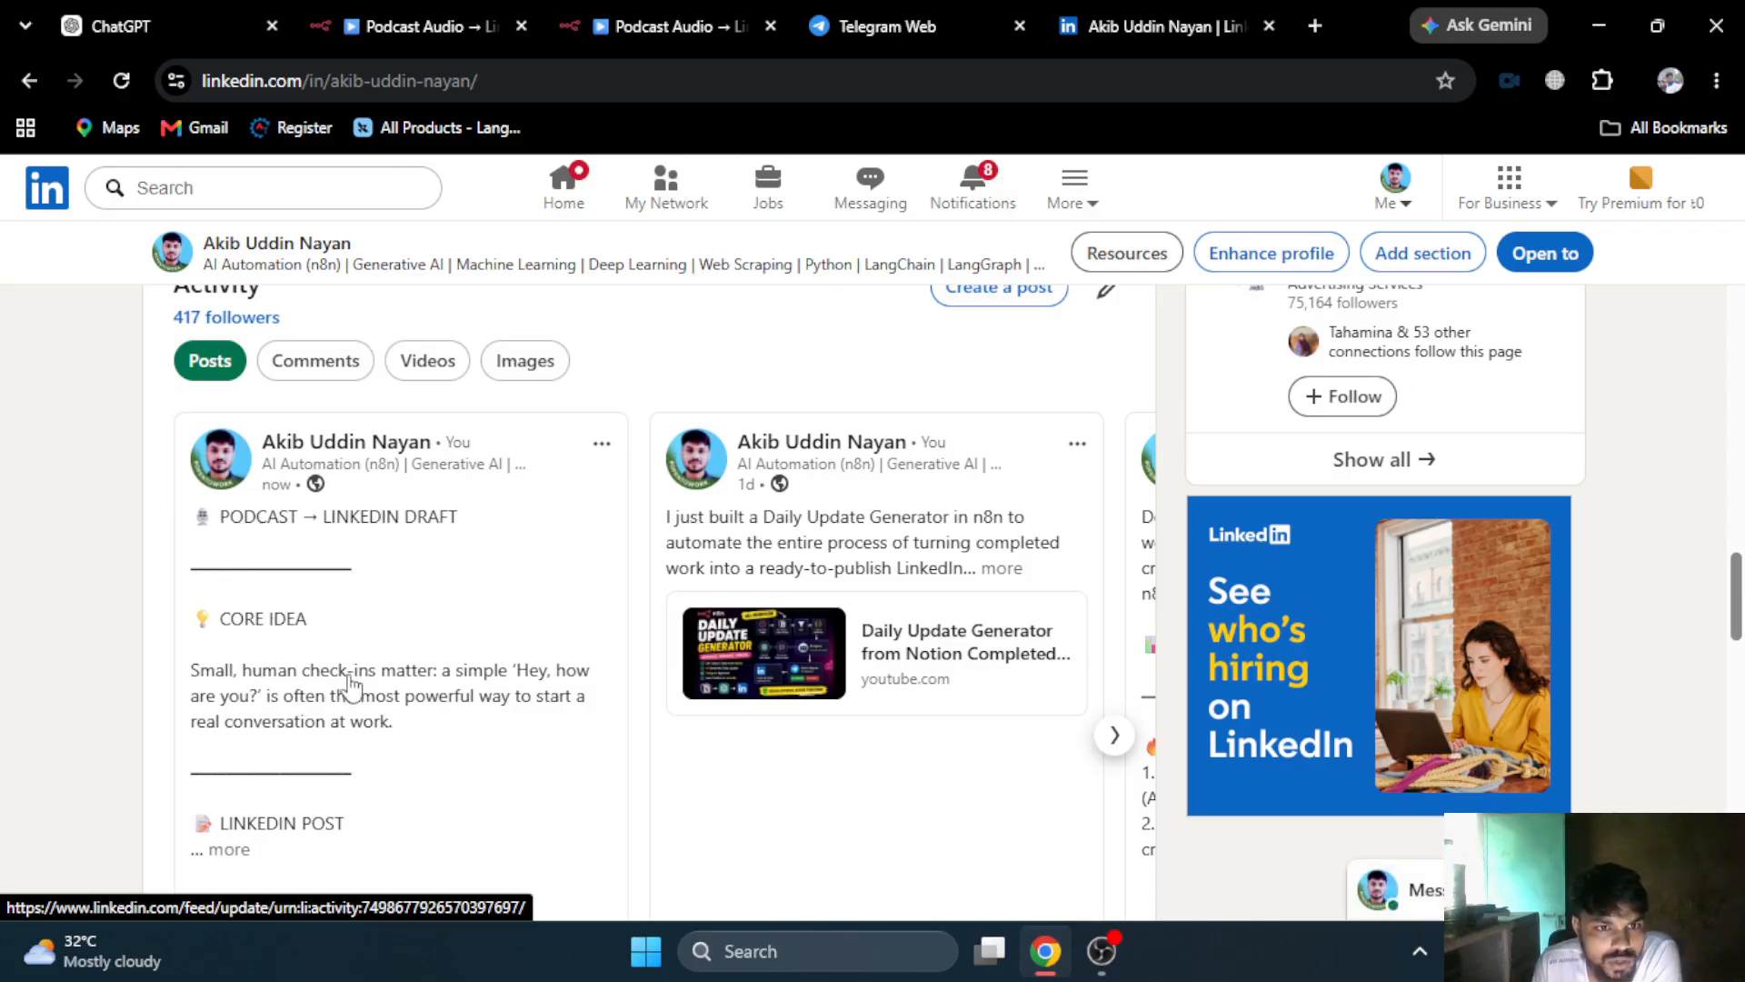
scroll(509, 655, "down", 1)
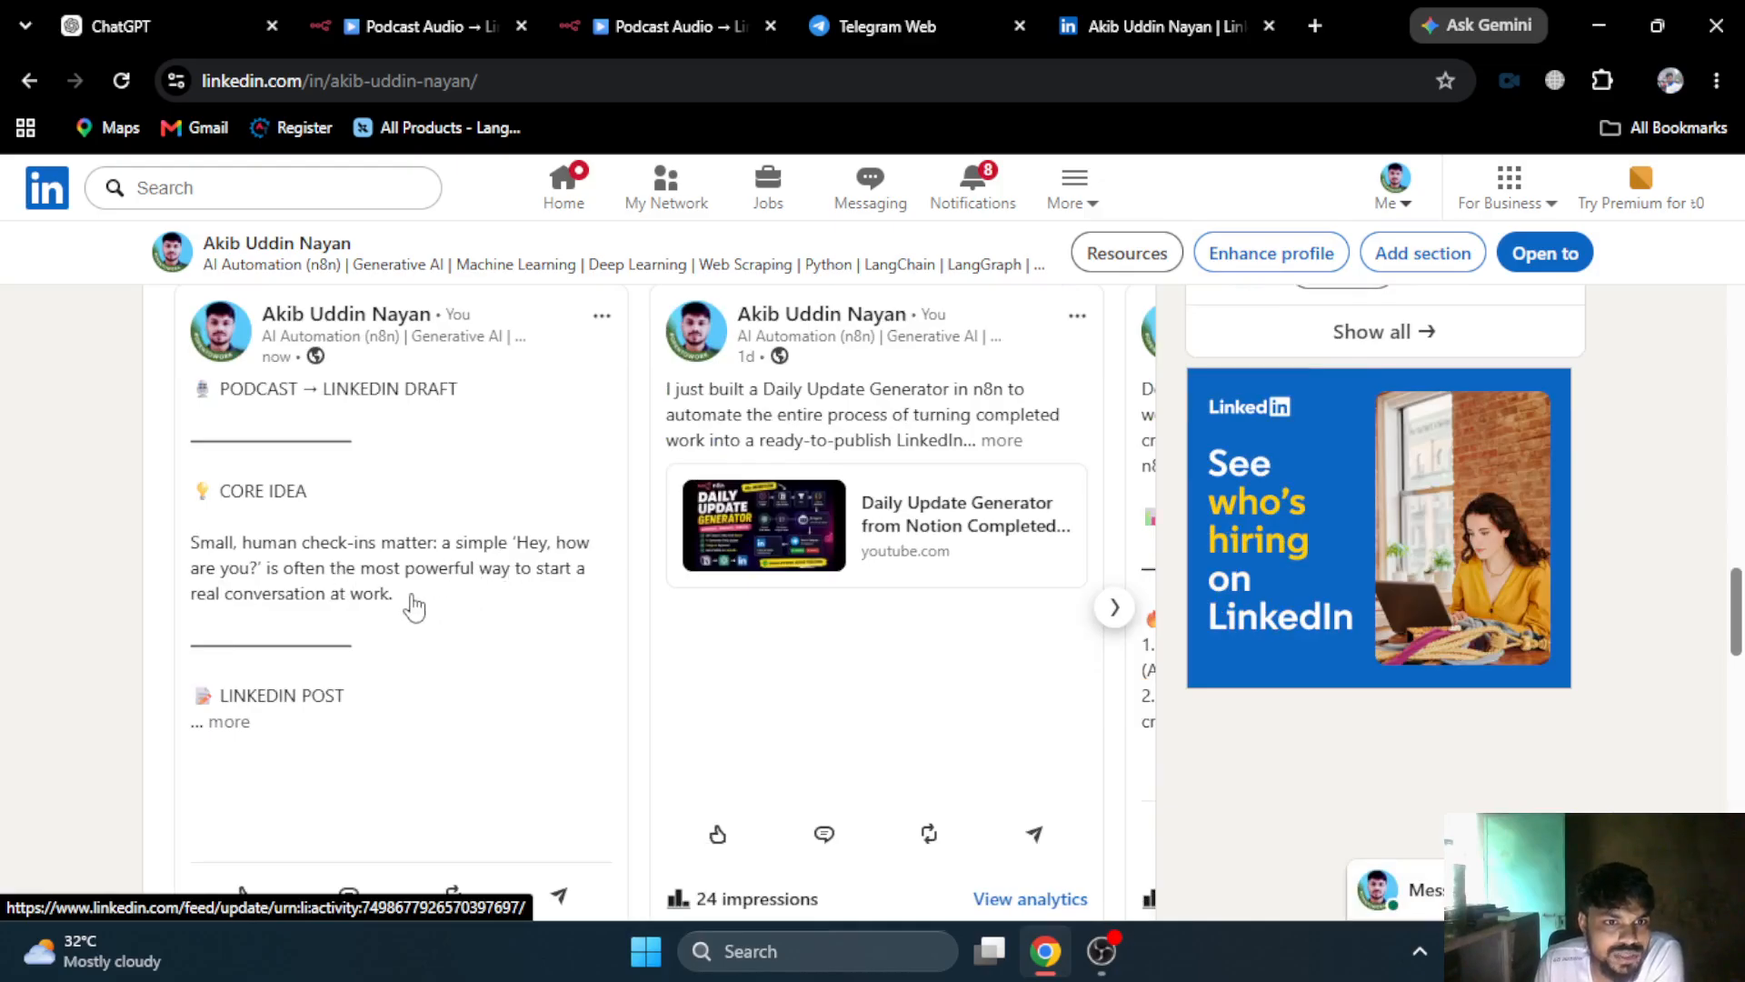
left_click(265, 727)
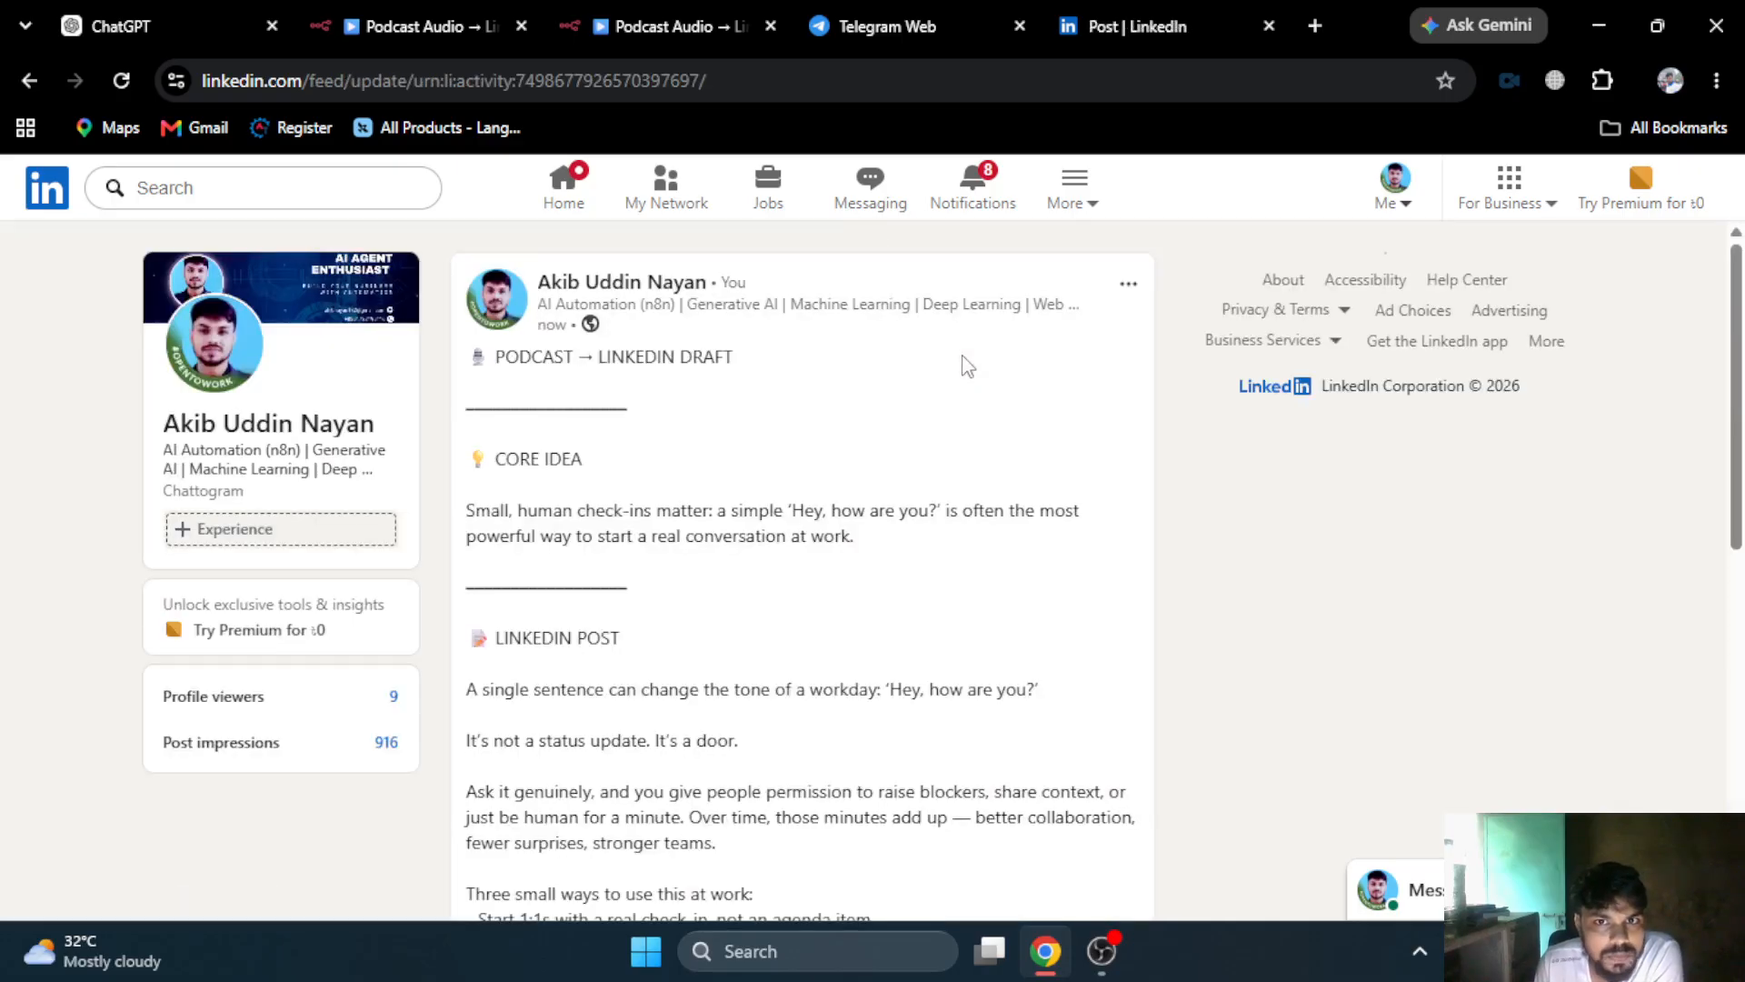
scroll(713, 506, "down", 4)
scroll(710, 707, "down", 3)
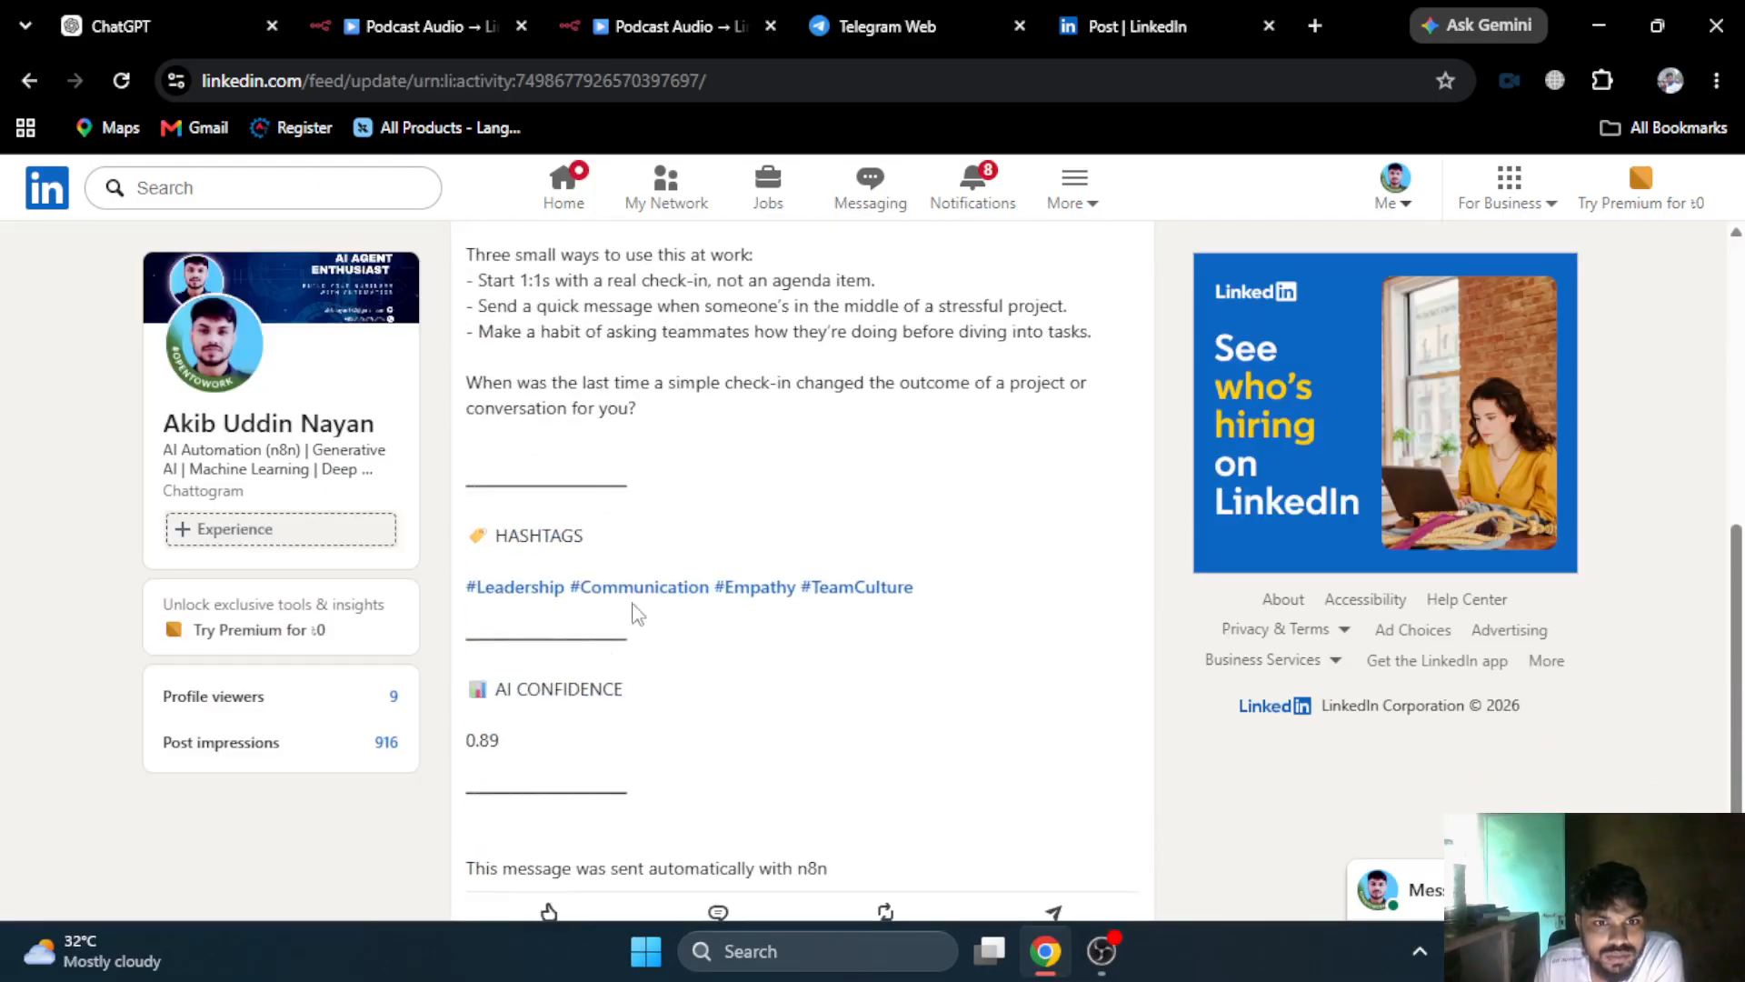
scroll(732, 673, "down", 2)
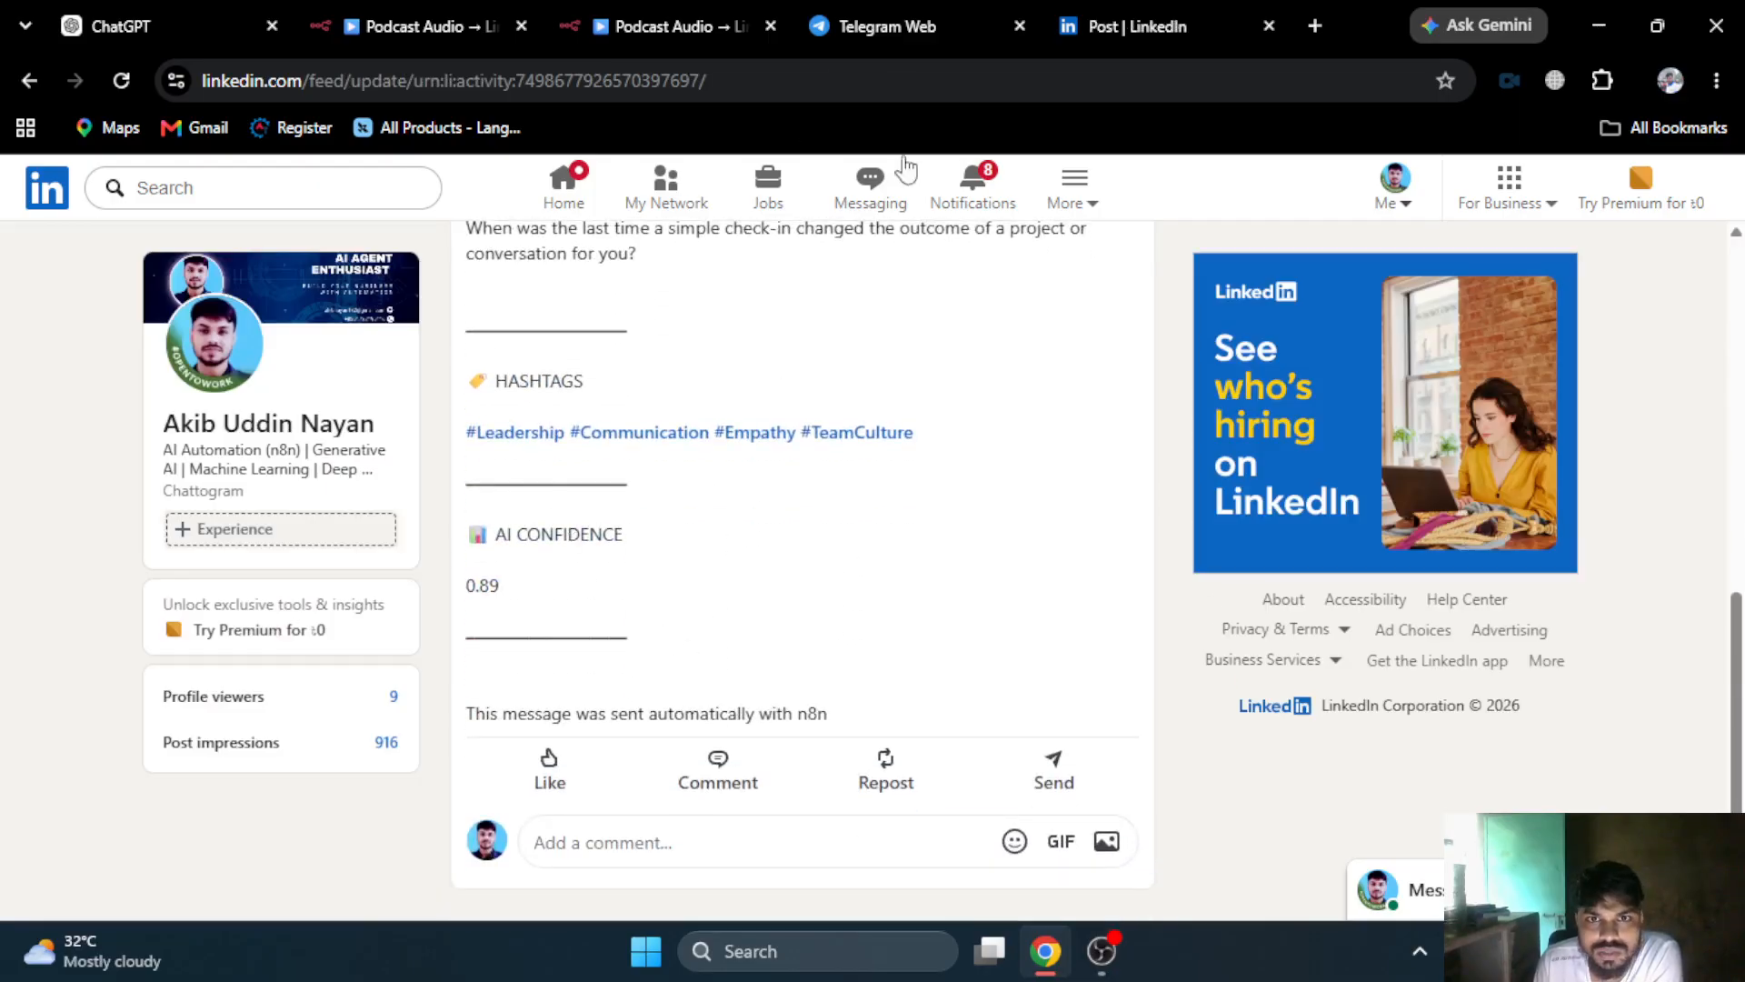
- Switch back to the n8n workflow and add a Telegram "Send a text message" node on the false branch of If2
left_click(886, 26)
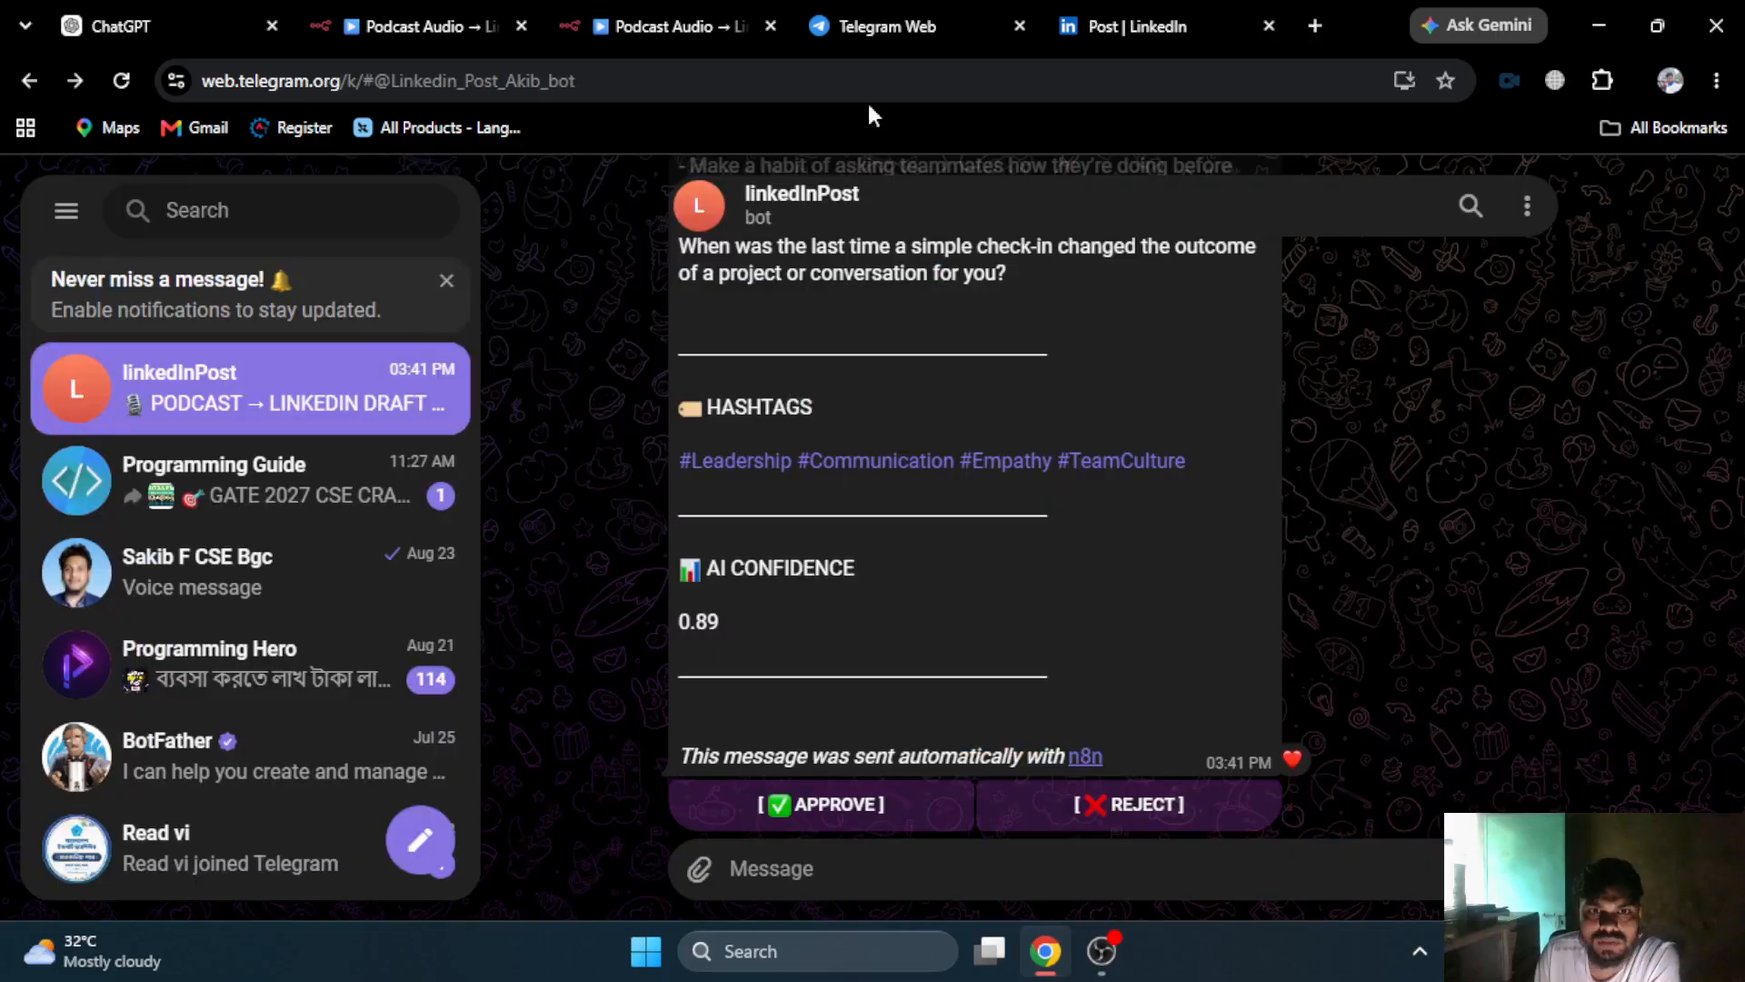
left_click(689, 13)
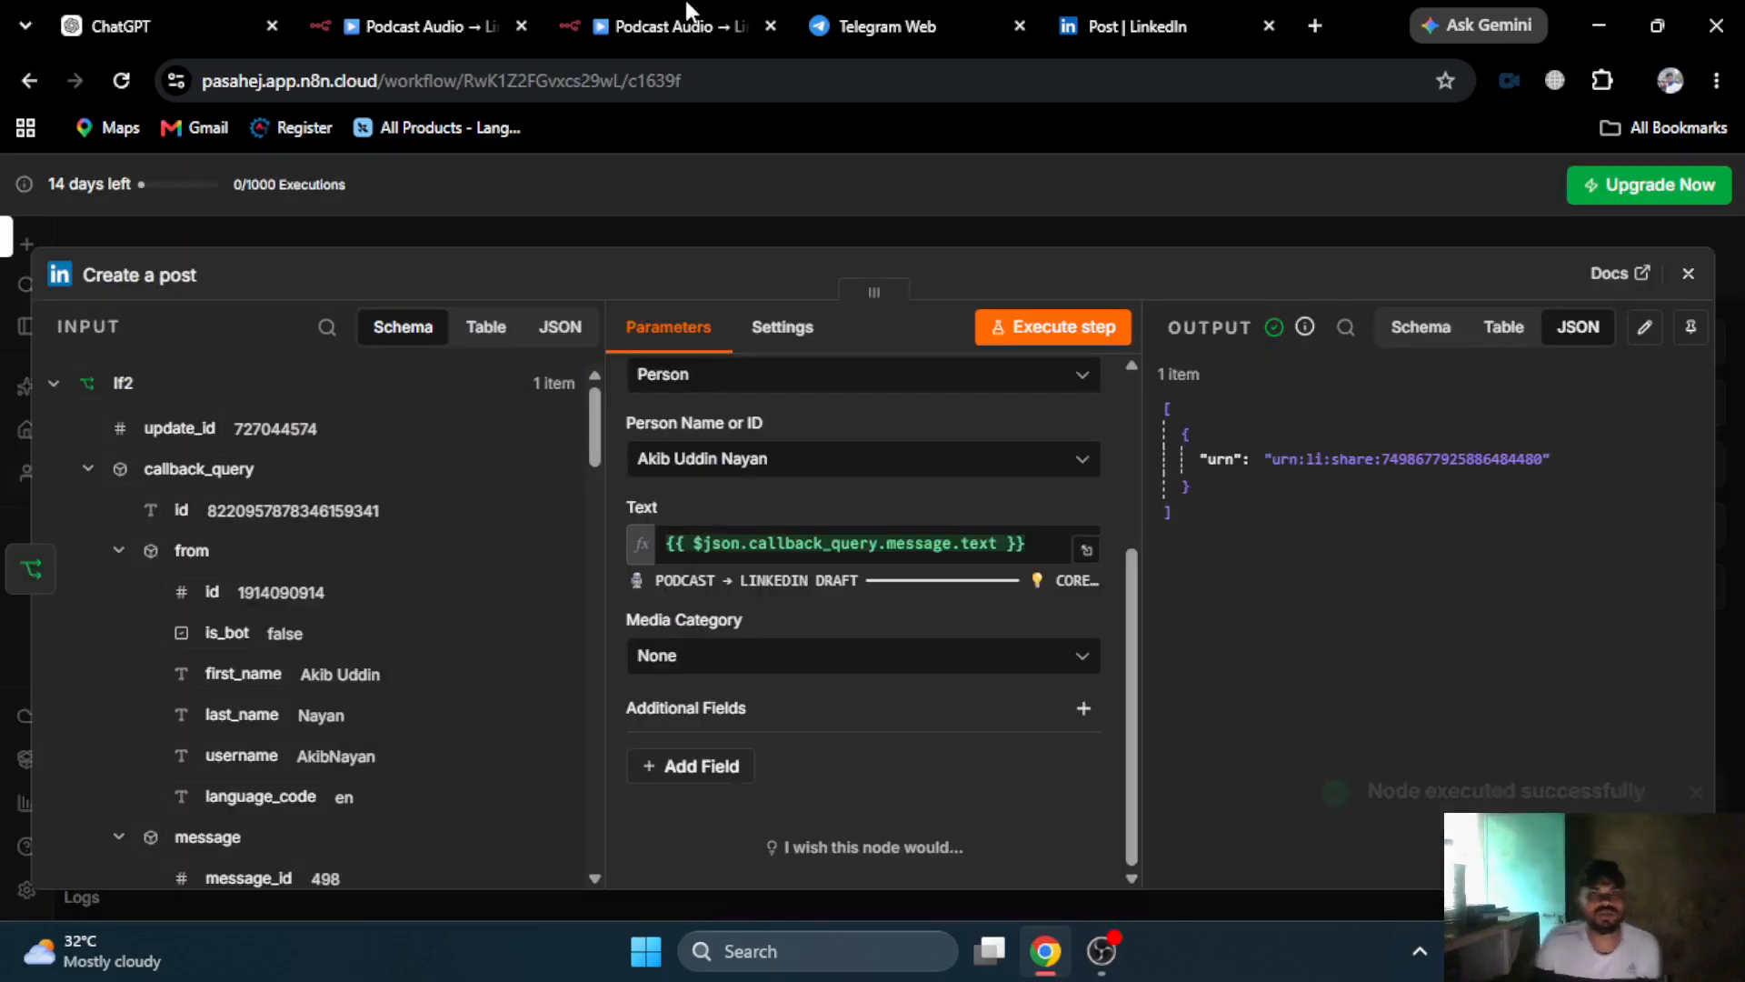
left_click(1012, 228)
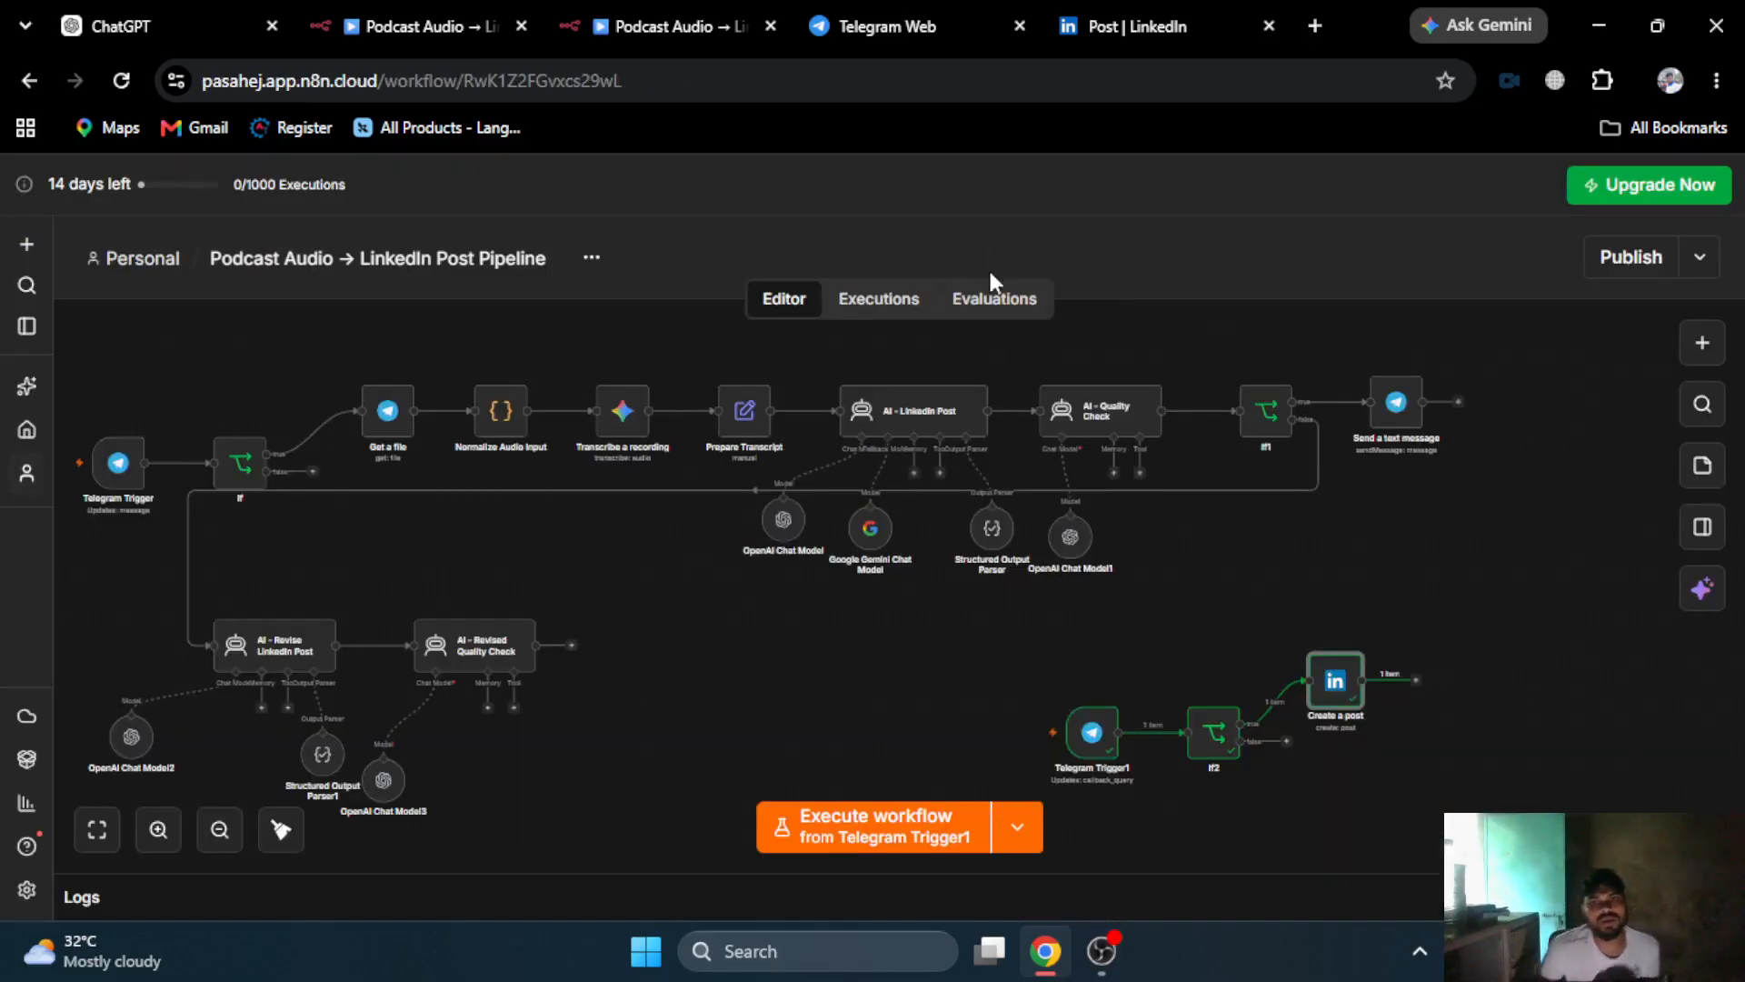
left_click(1286, 741)
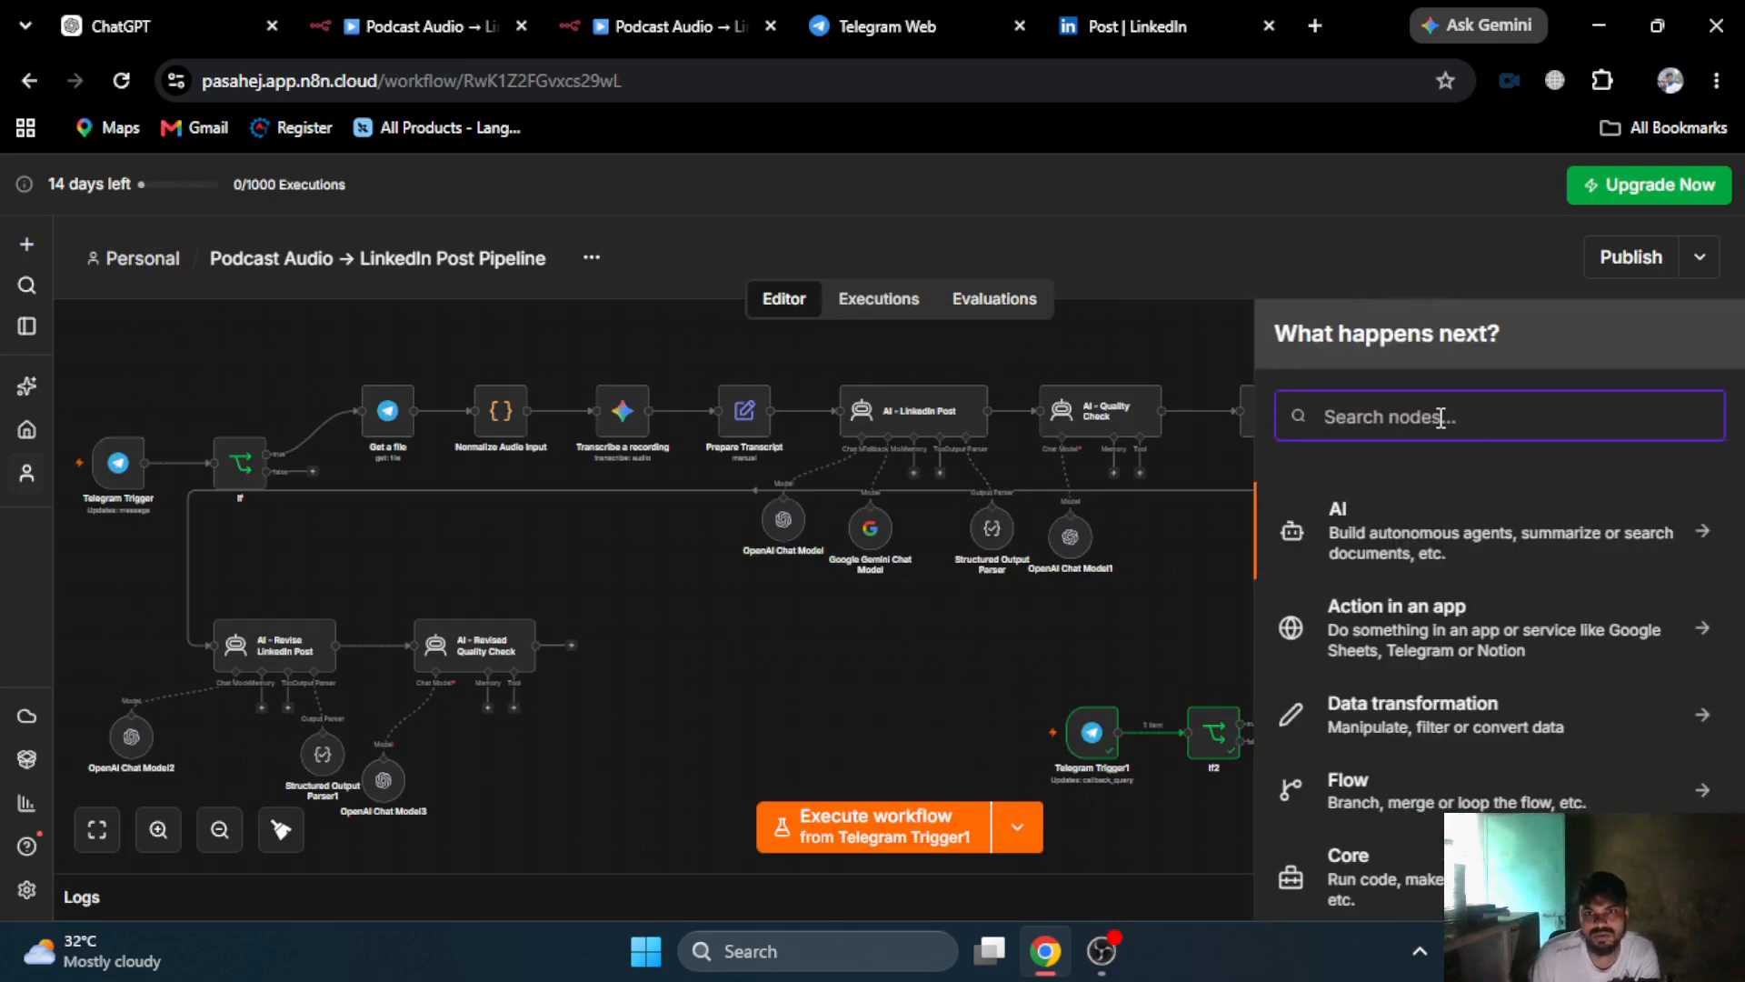
type("tele")
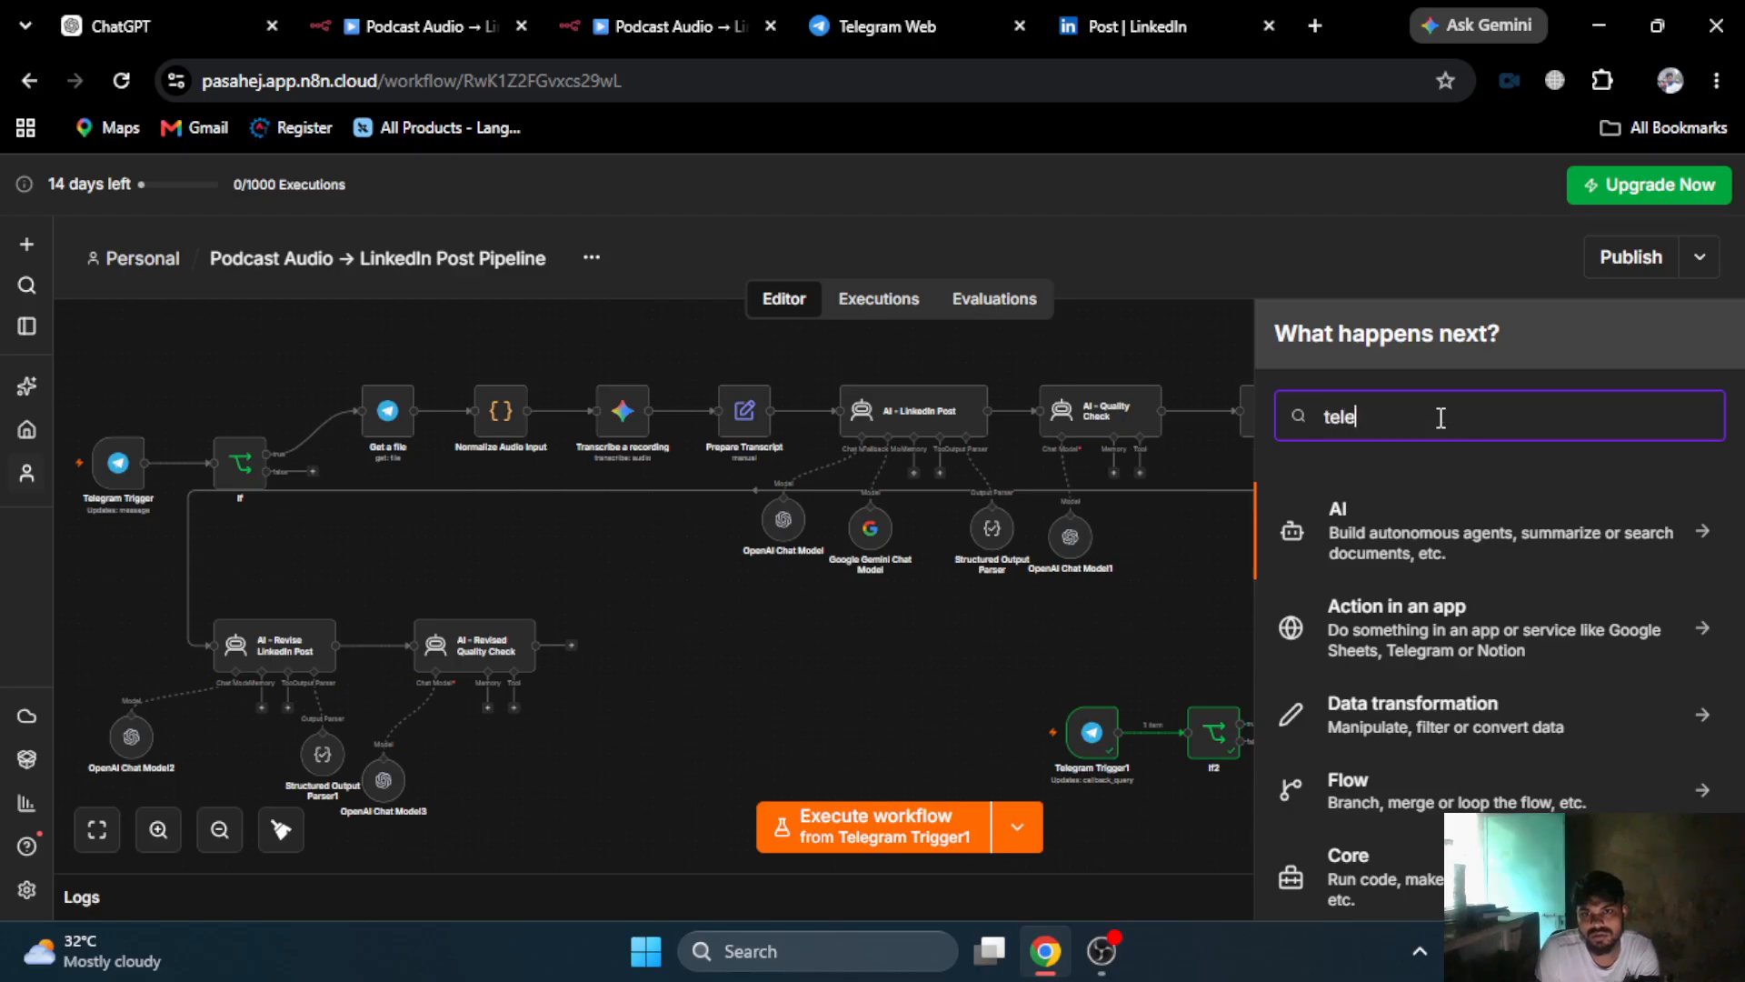
left_click(1354, 527)
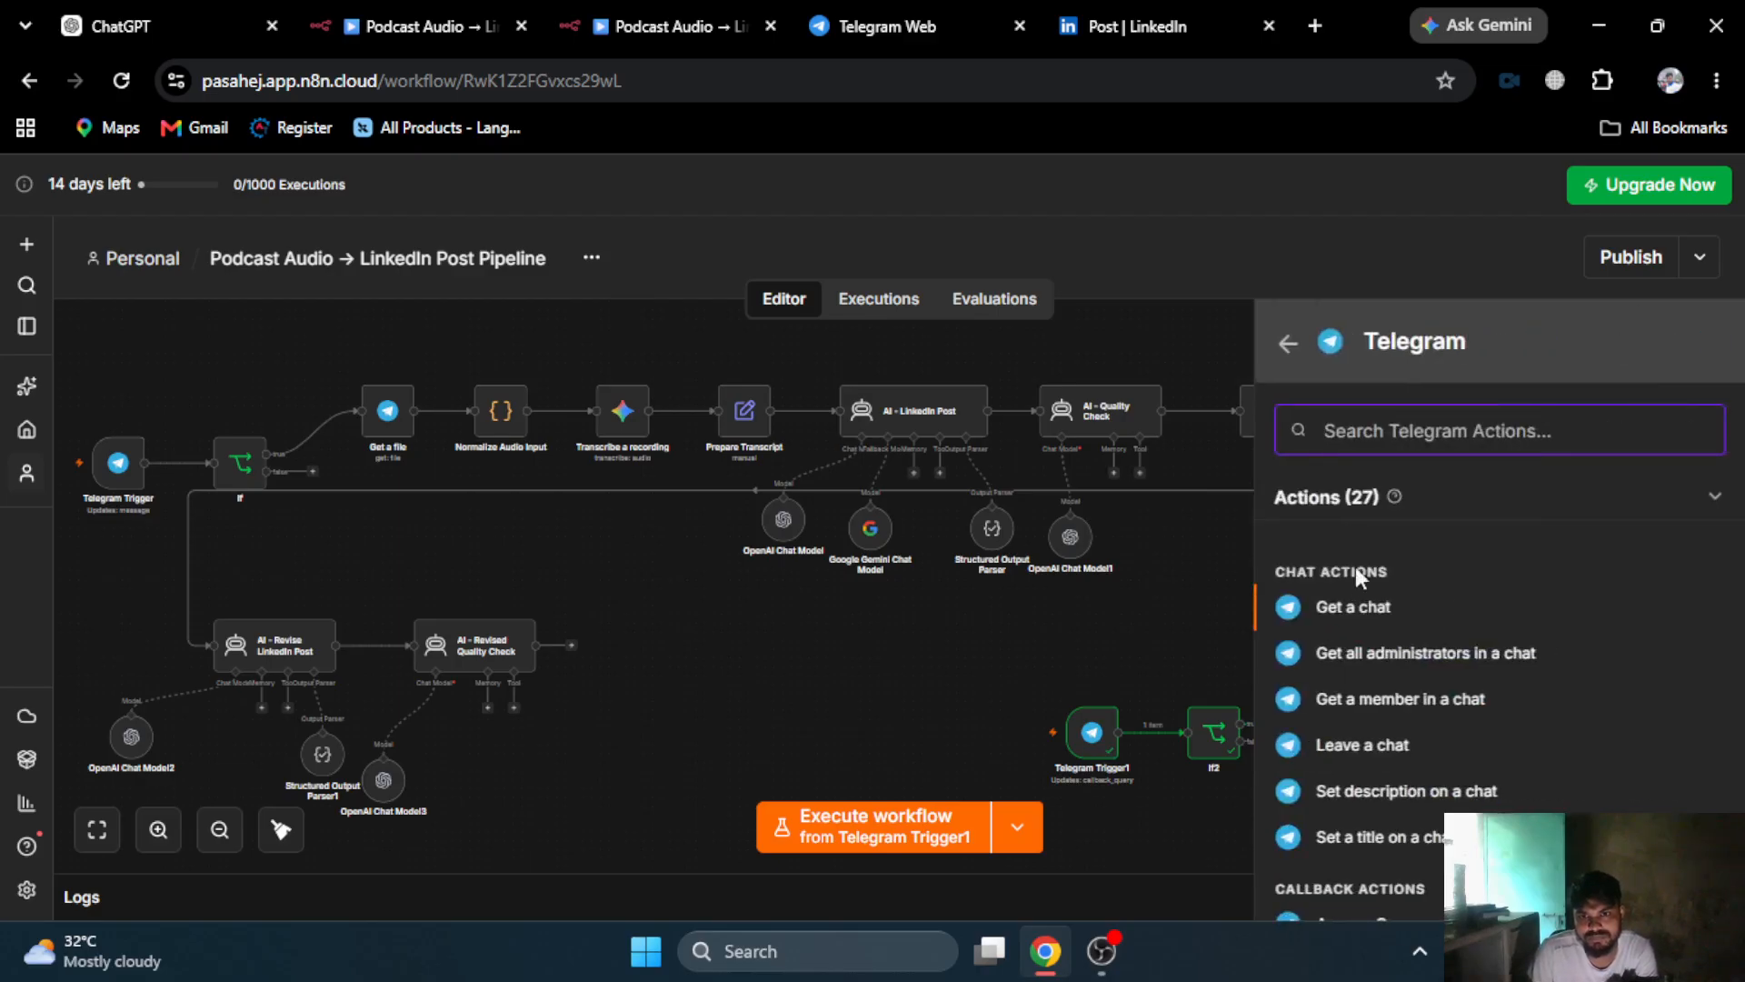
scroll(1373, 709, "down", 5)
scroll(1370, 718, "down", 3)
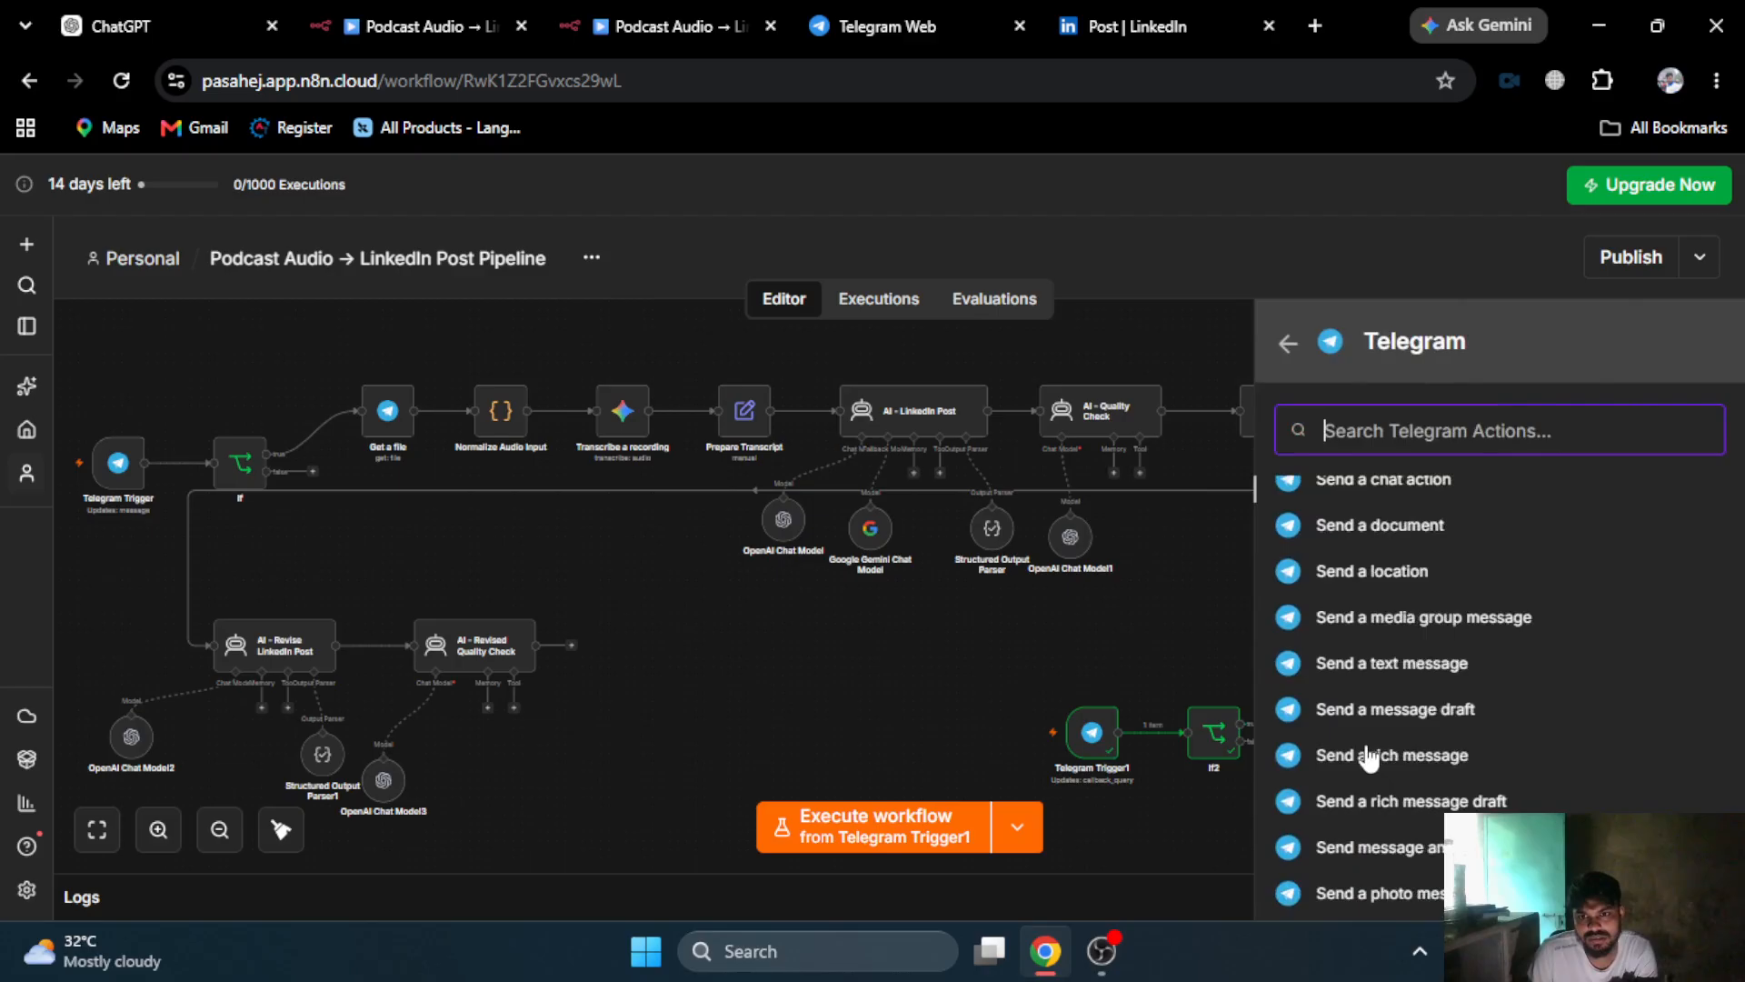
left_click(1424, 672)
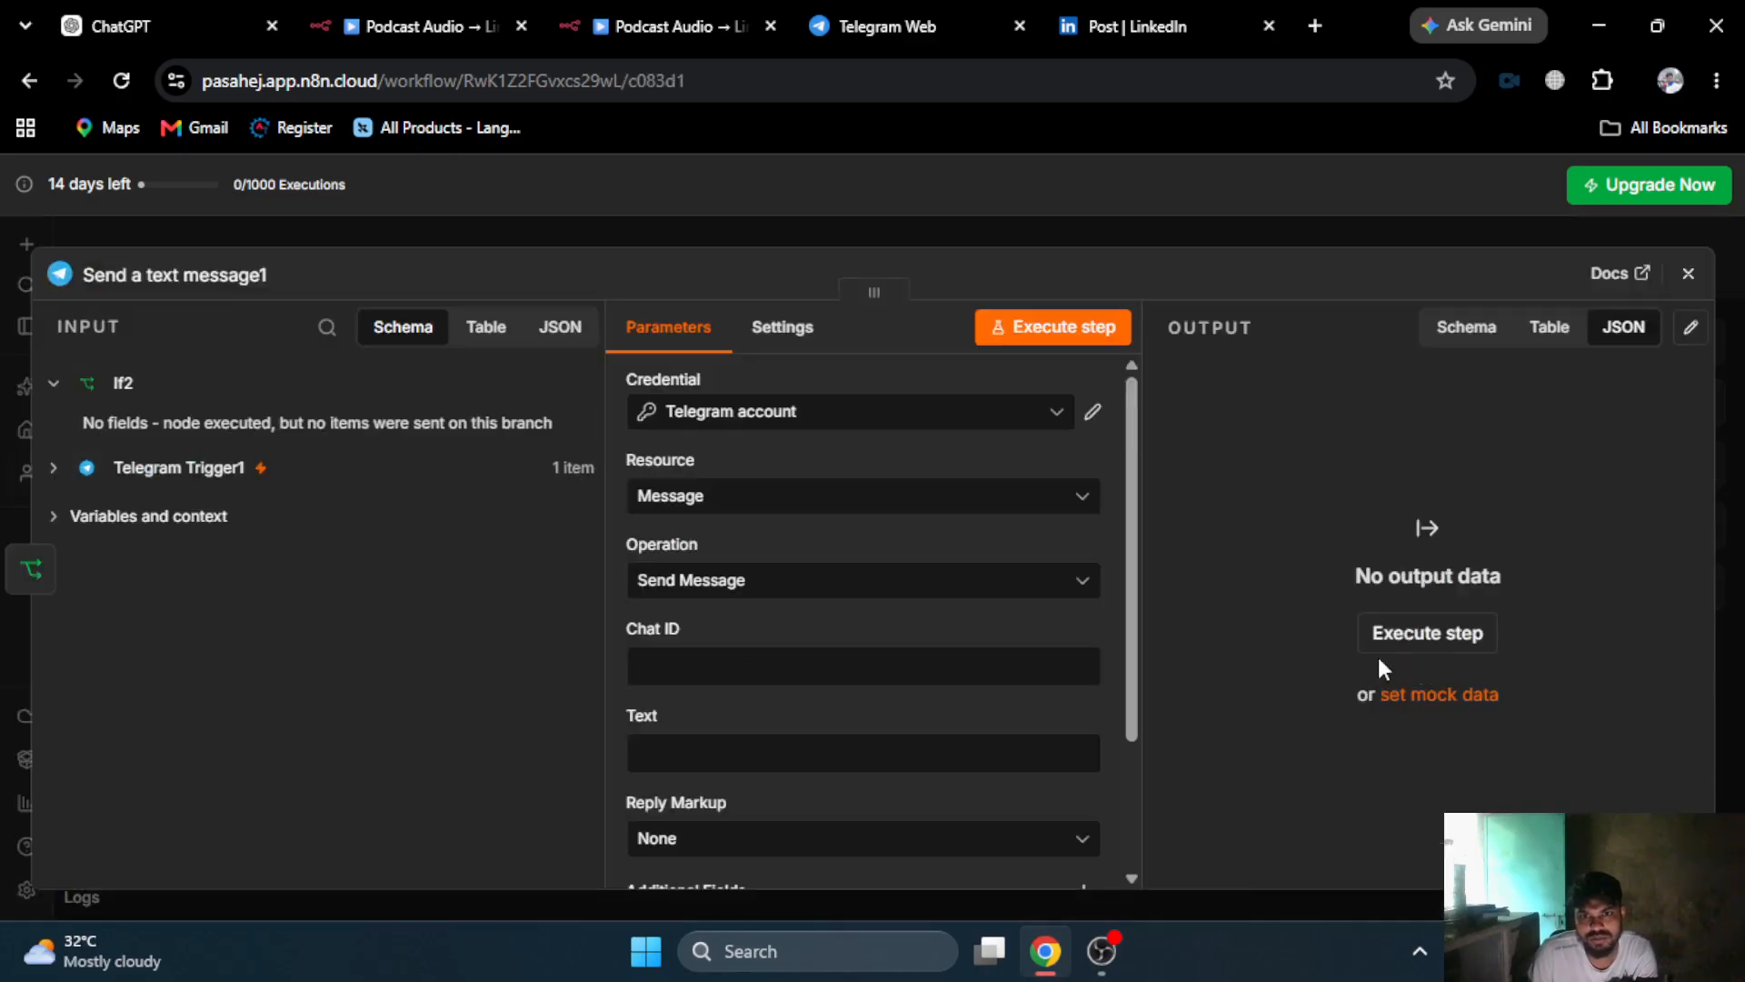
- Map the new message node's Chat ID to callback_query.message.chat.id from Telegram Trigger1
left_click(153, 466)
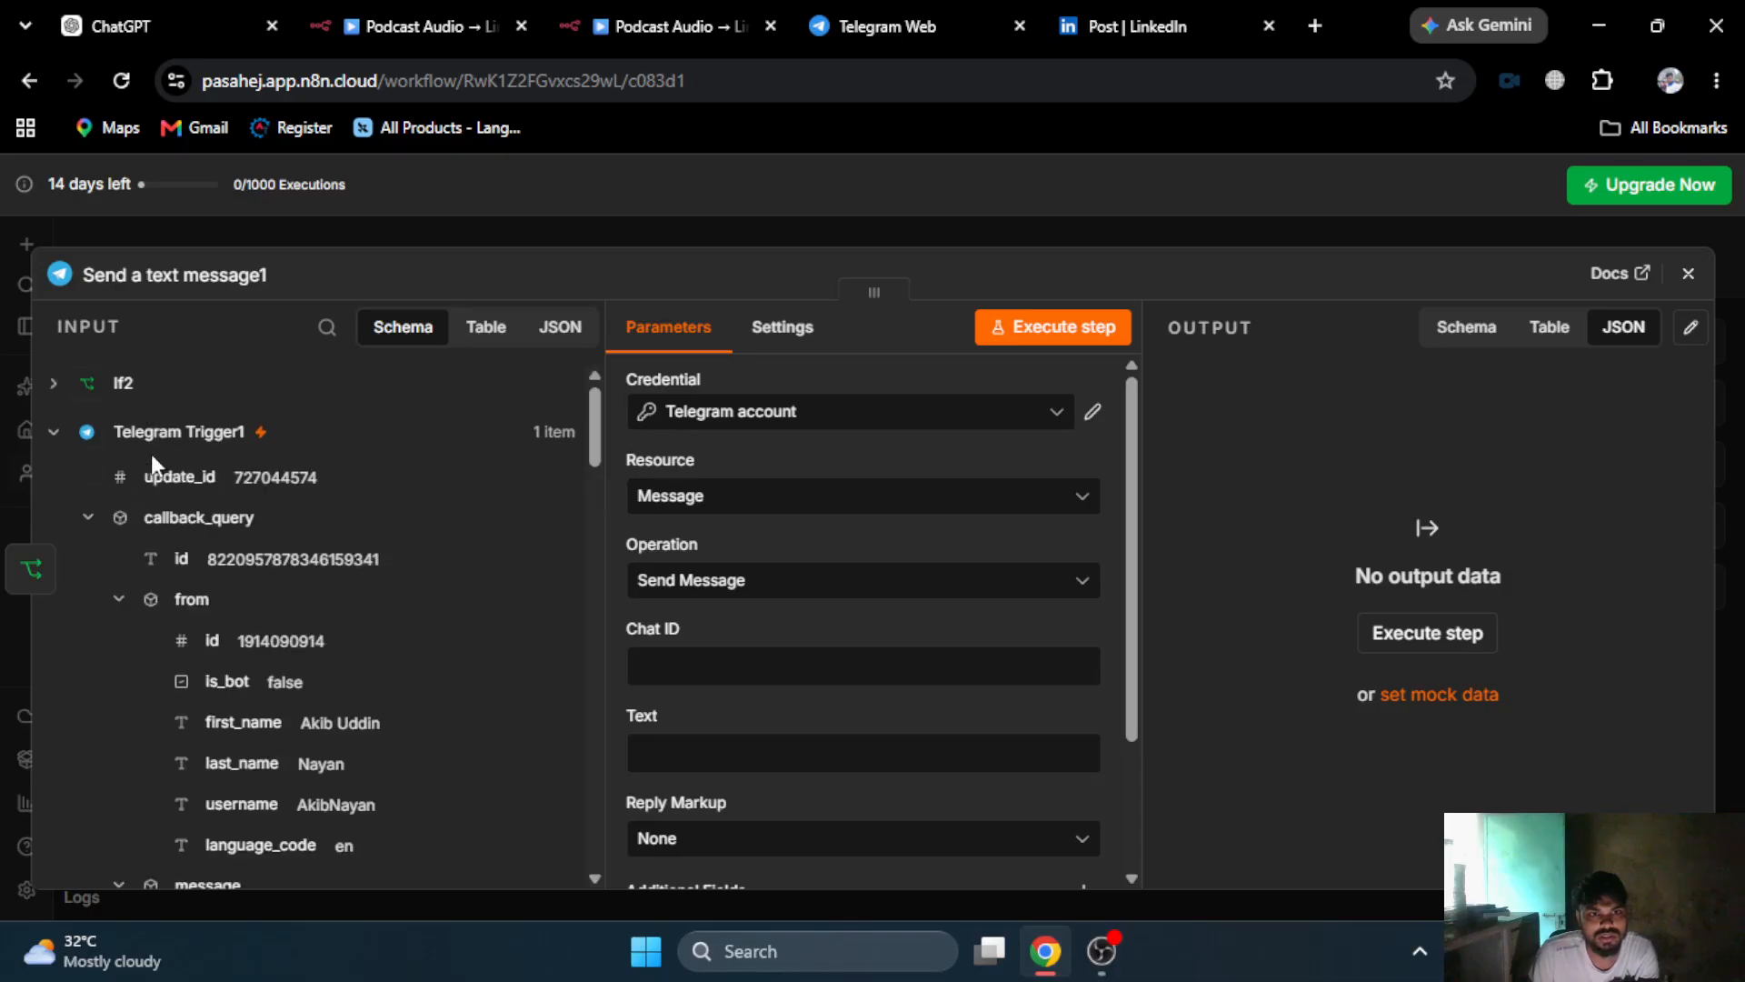
scroll(182, 628, "down", 3)
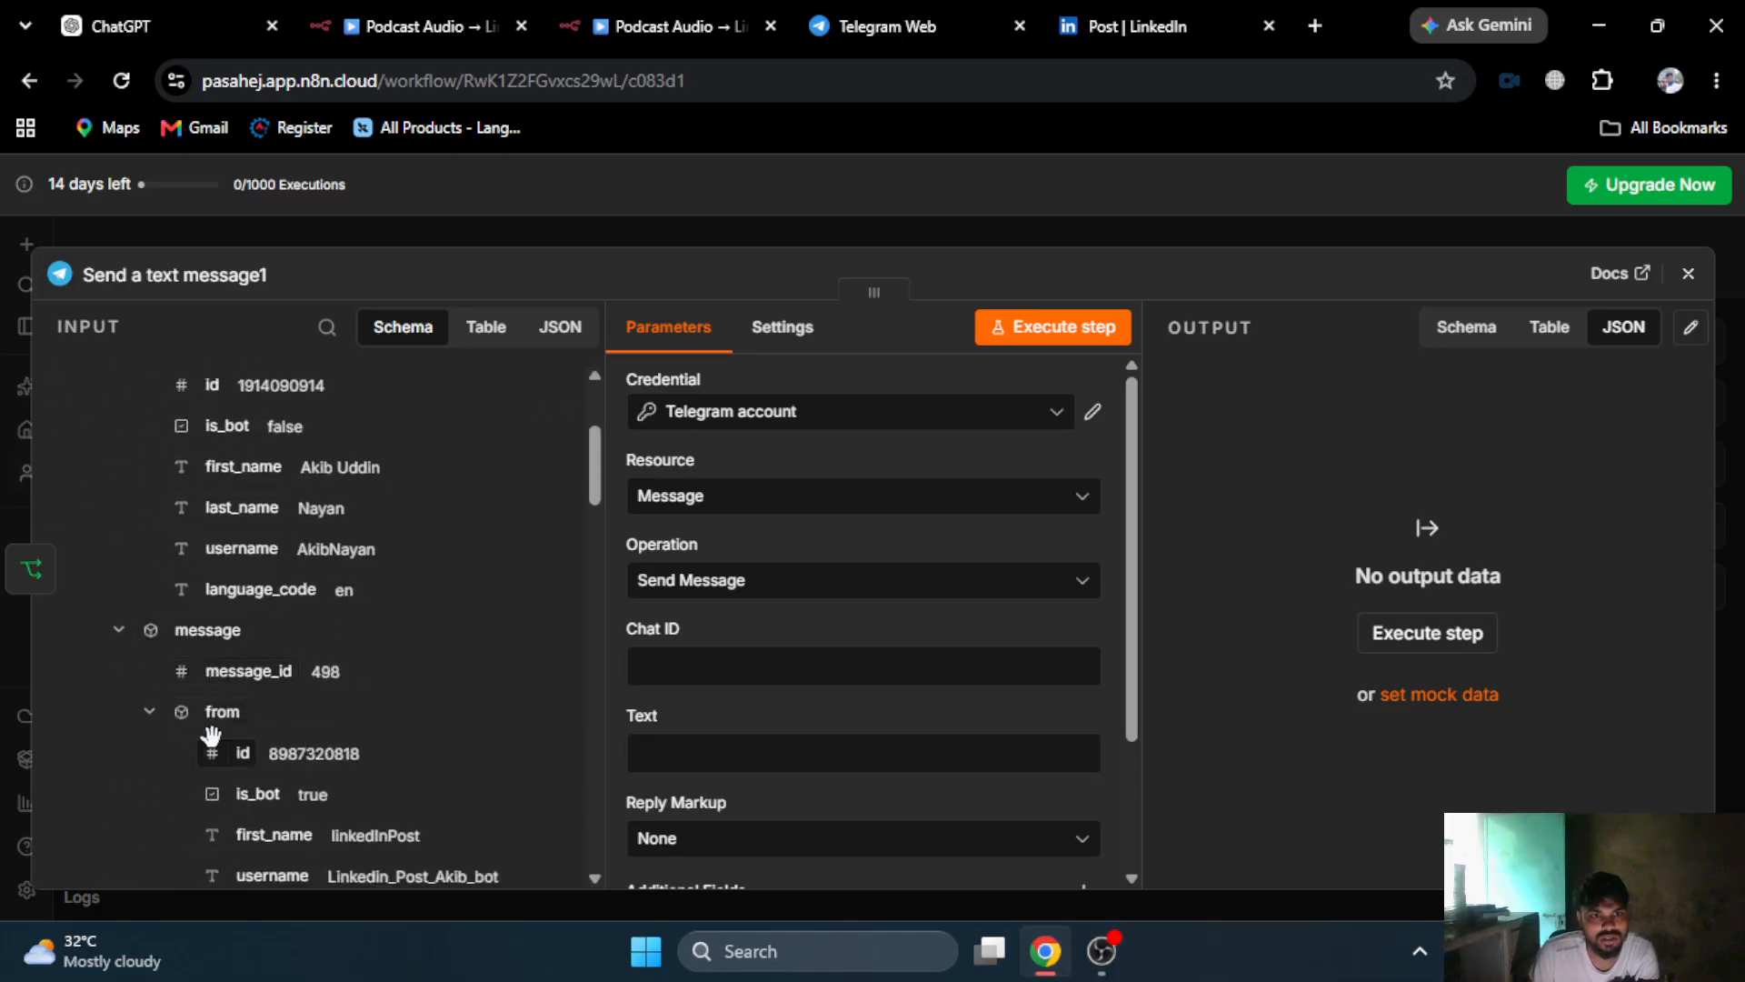
scroll(238, 706, "down", 3)
left_click_drag(246, 700, 673, 666)
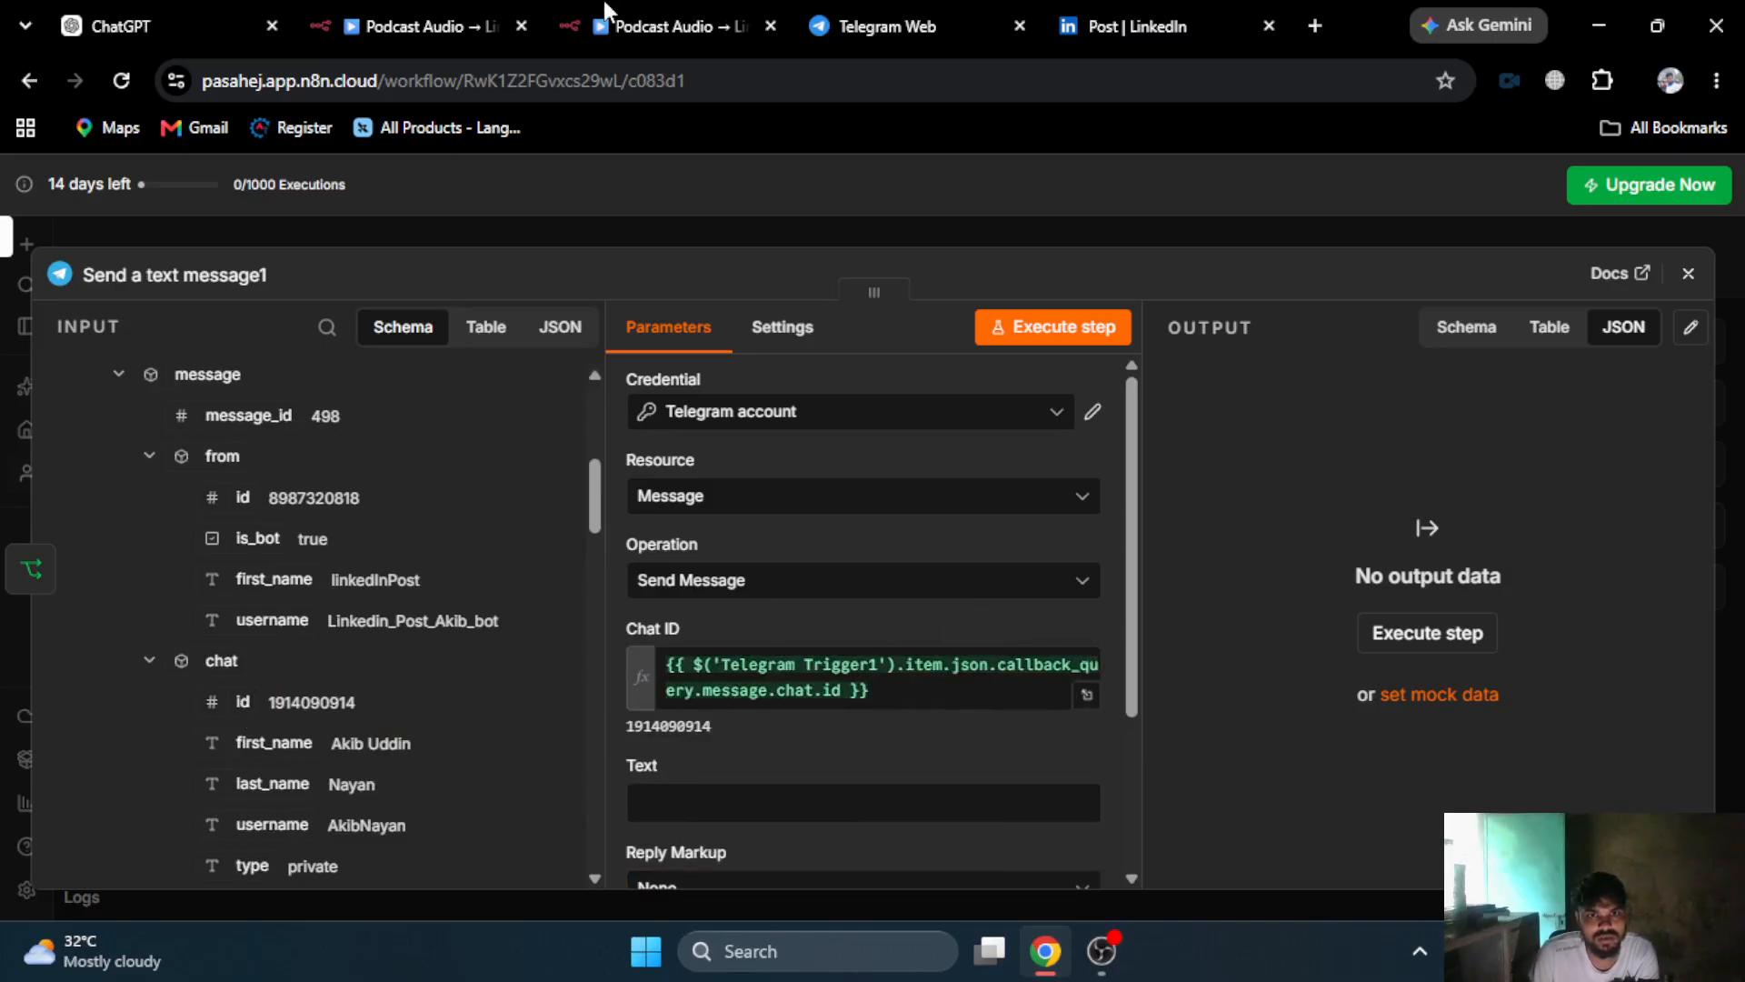
- Copy the "❌ REJECT" label from the second button of the Send a text message node in the reference workflow
left_click(446, 19)
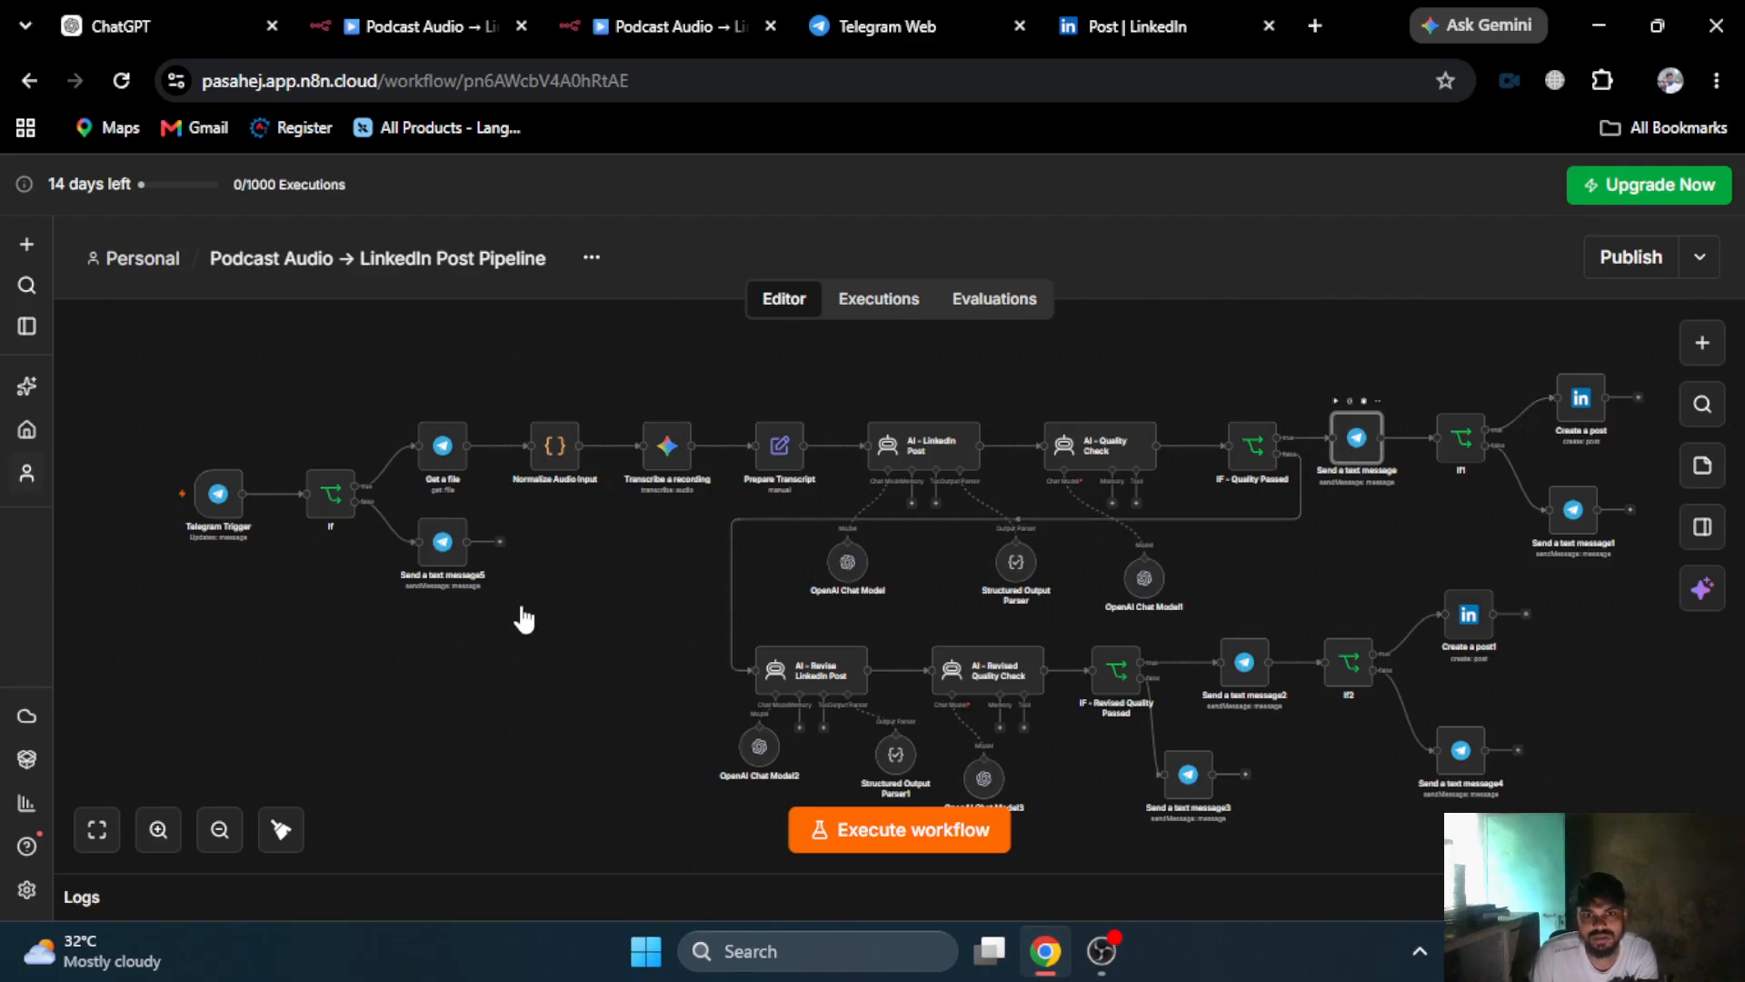
key("Return")
scroll(765, 642, "down", 10)
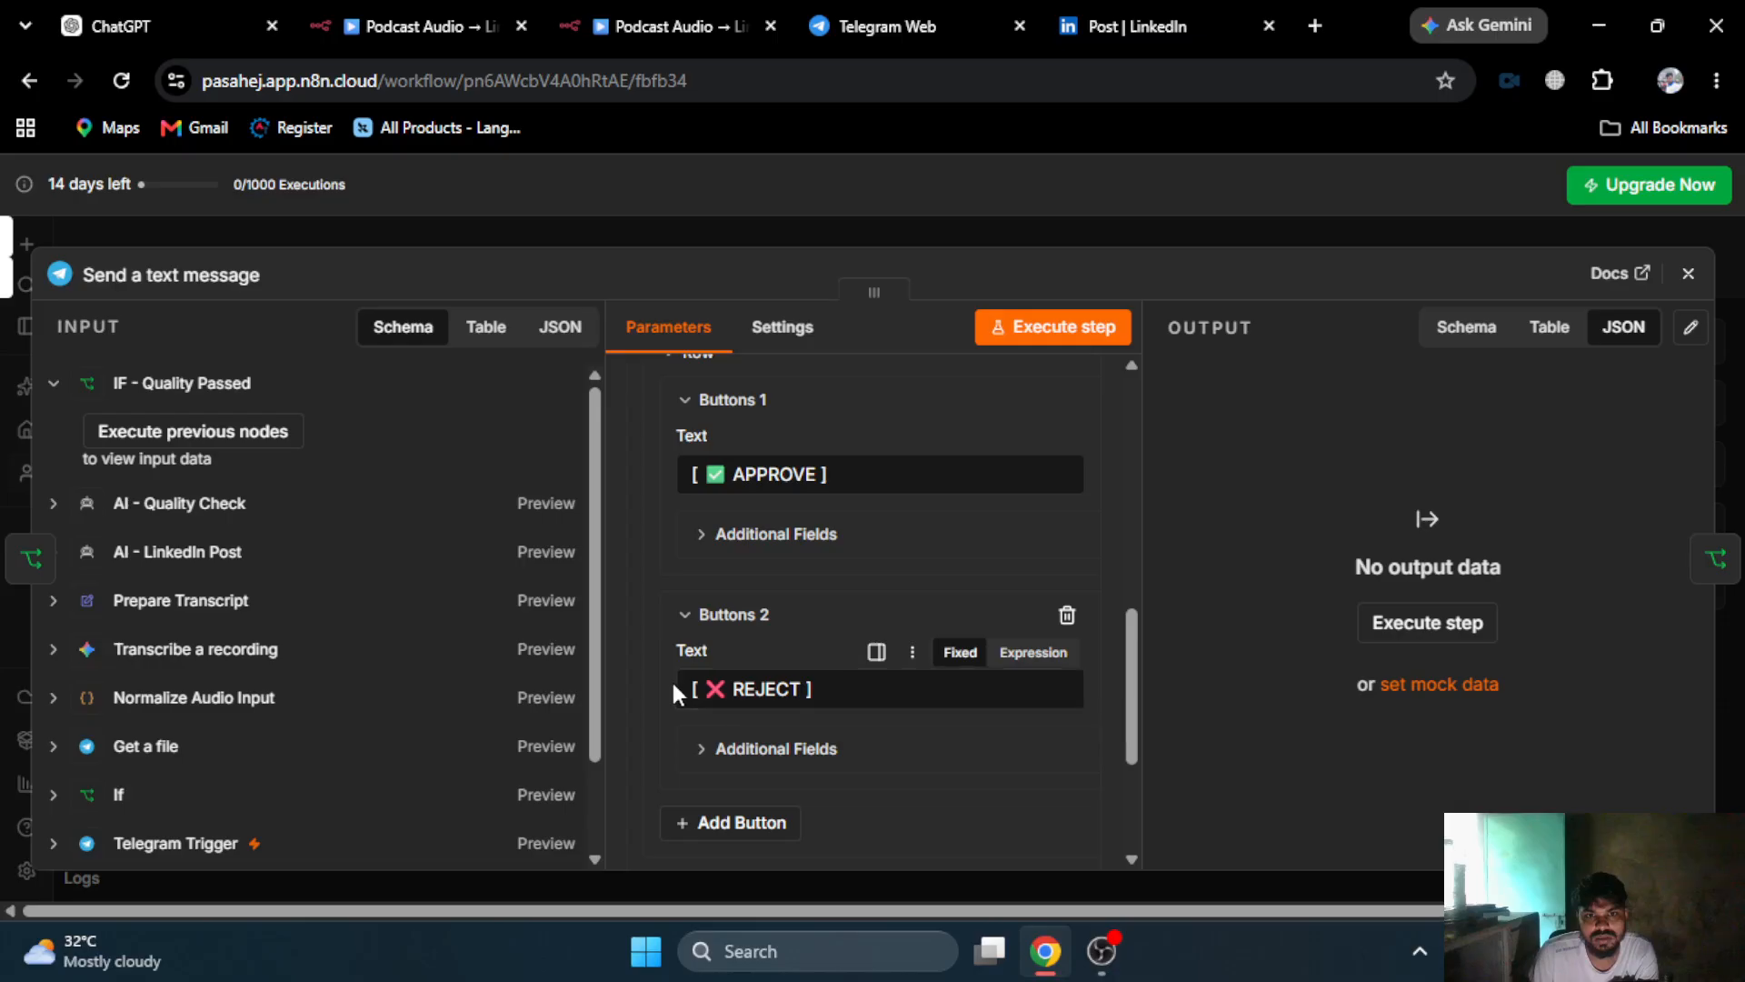
left_click_drag(706, 689, 810, 689)
key("ctrl+c")
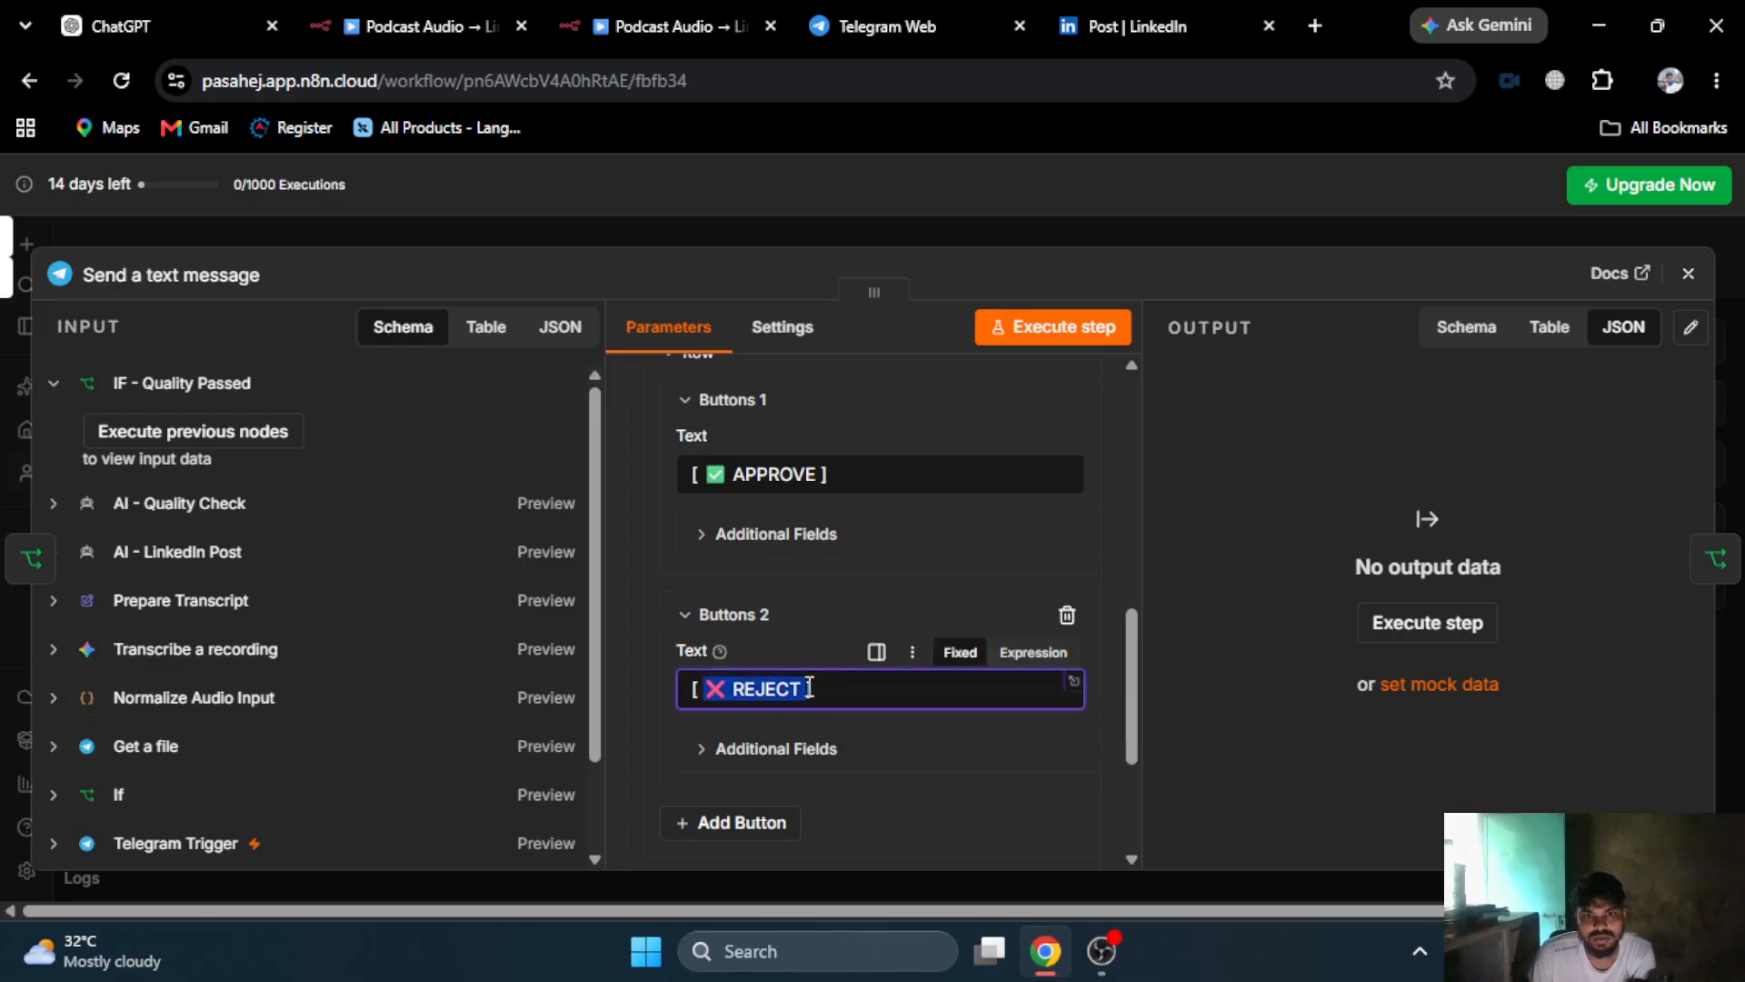
left_click(859, 25)
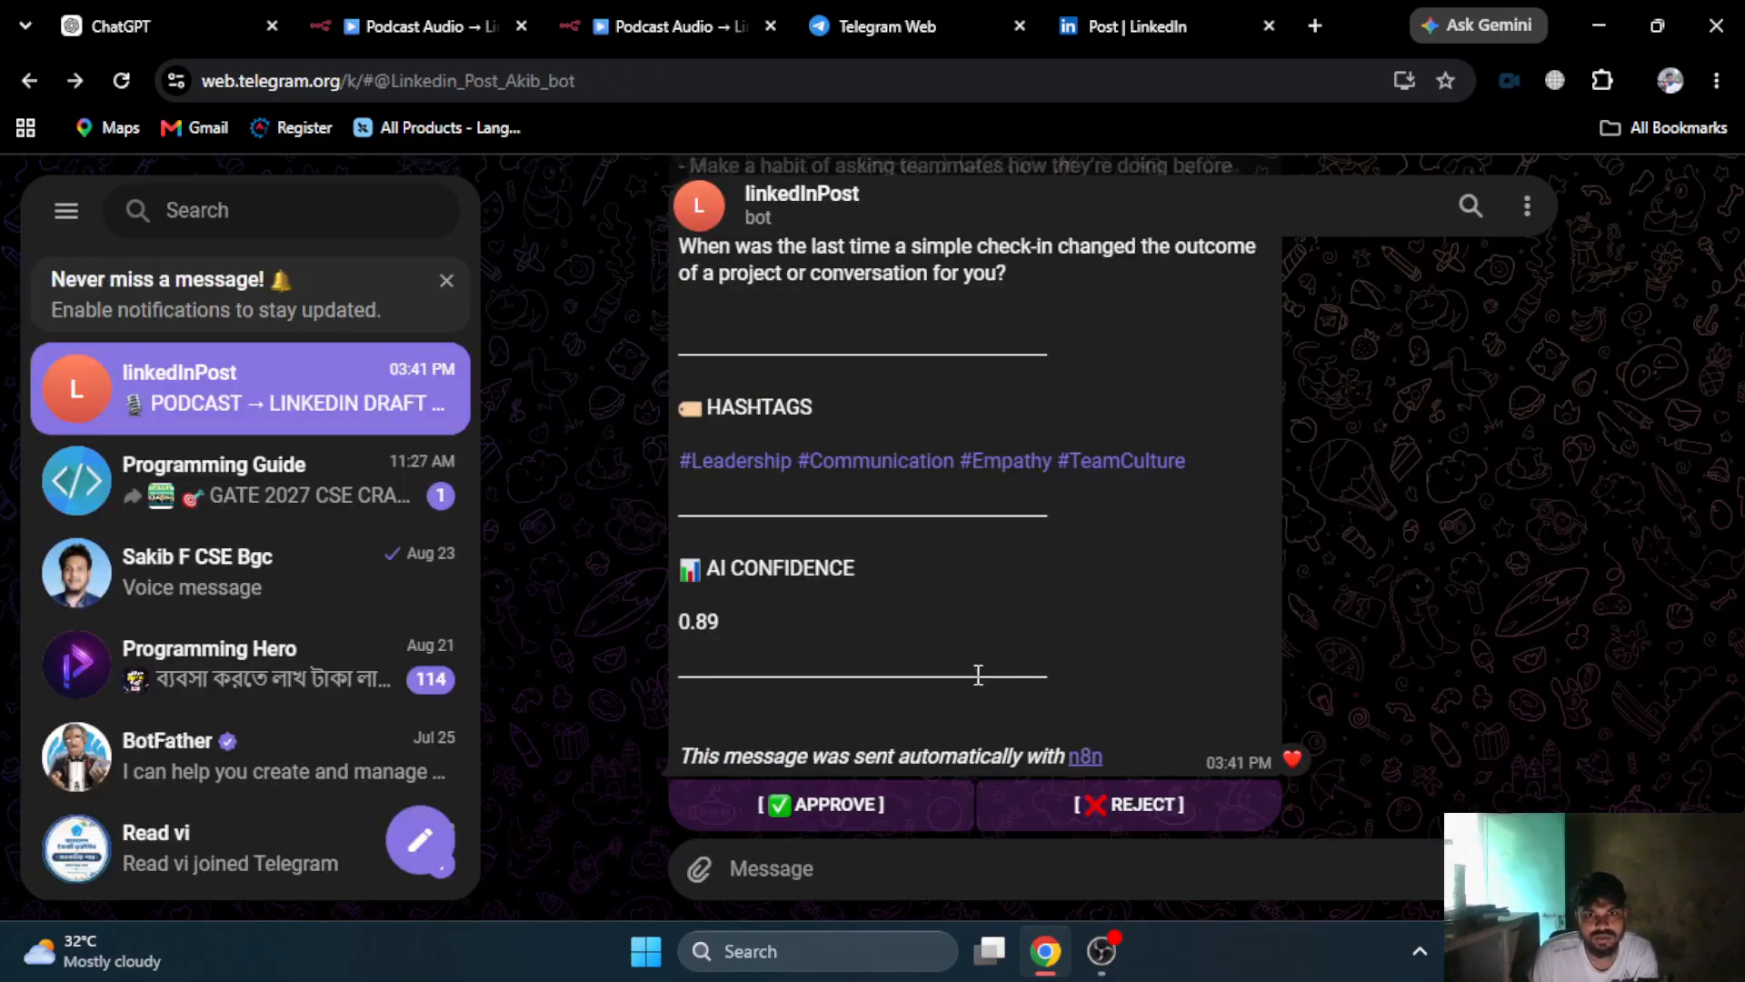
- Set the Text expression of Send a text message1 to "❌ POST REJECTED SUCCESSFULLY" and close the node
left_click(700, 13)
left_click(1053, 770)
left_click(1087, 807)
key("ctrl+v")
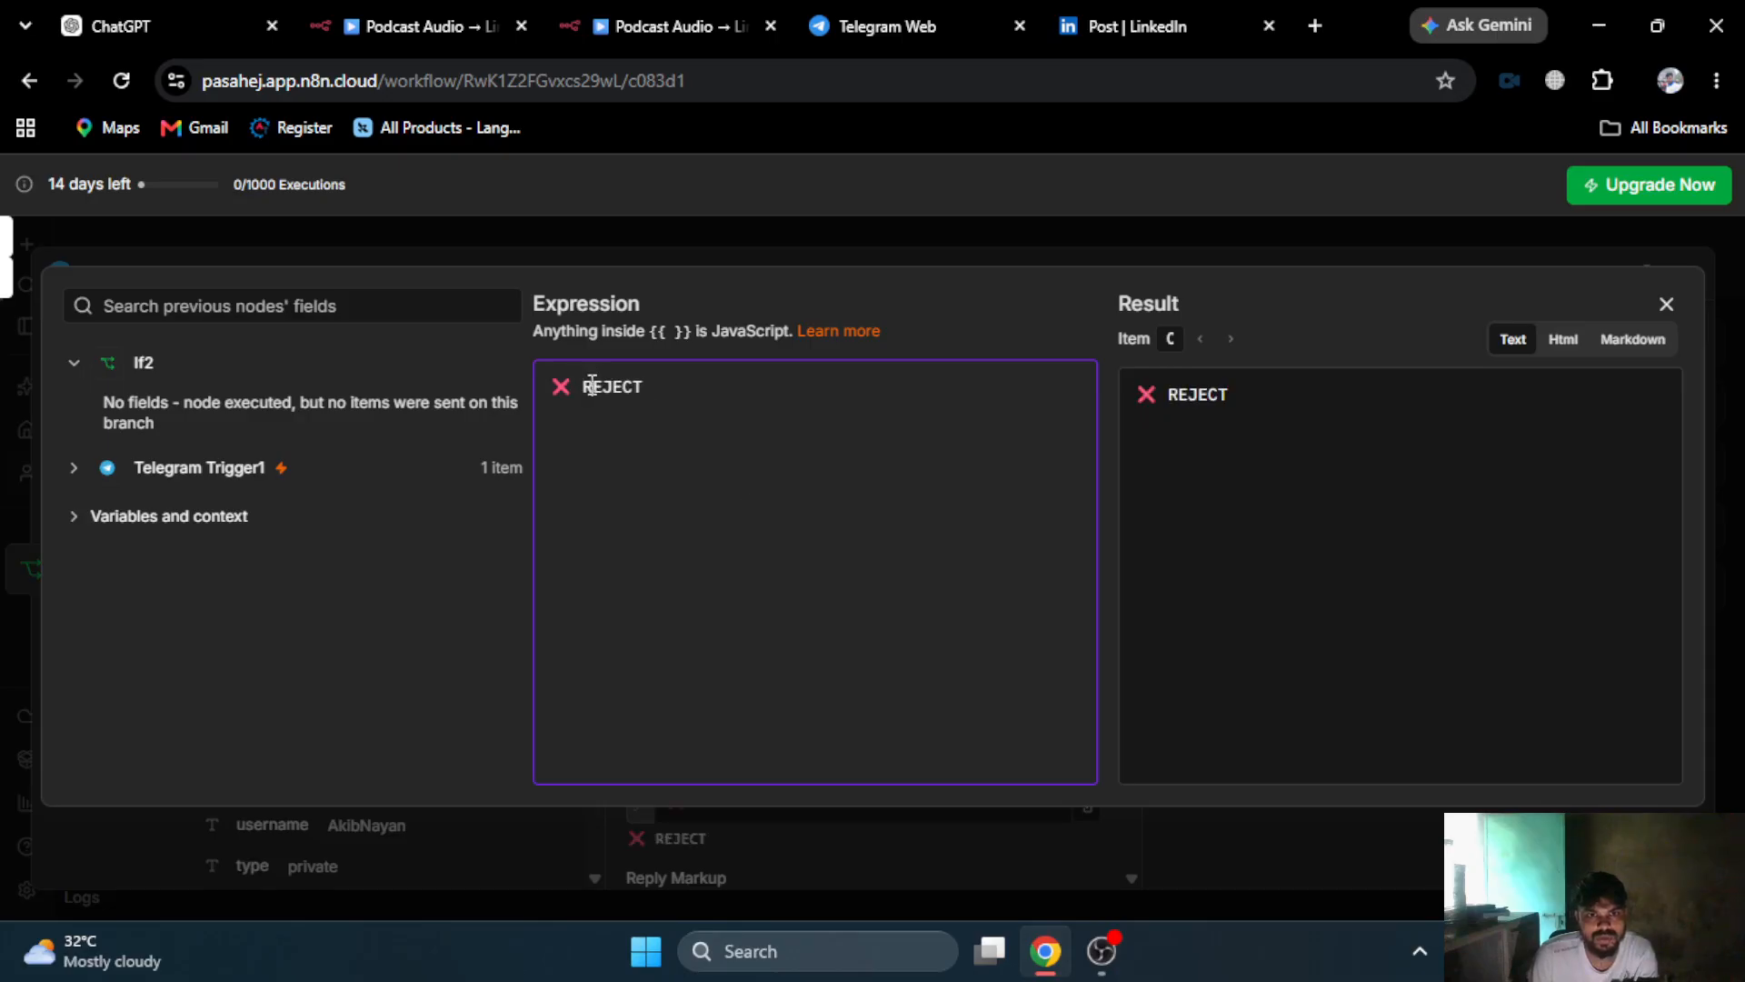
type("Post")
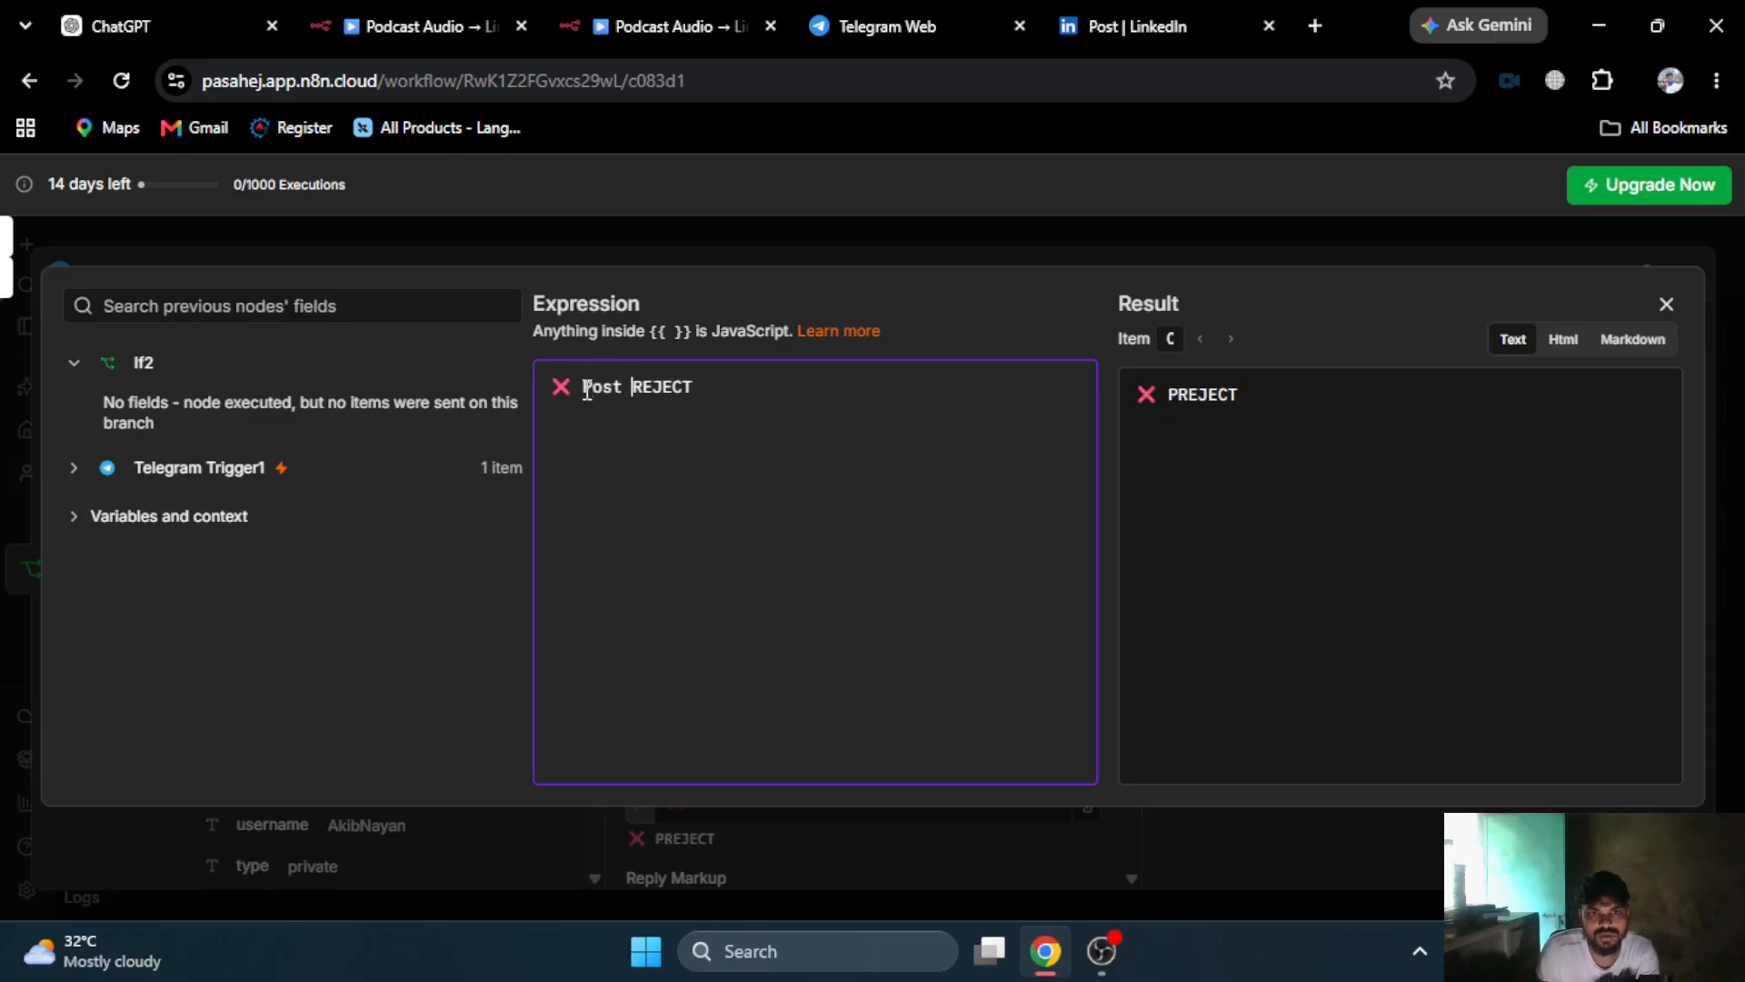
key("BackSpace")
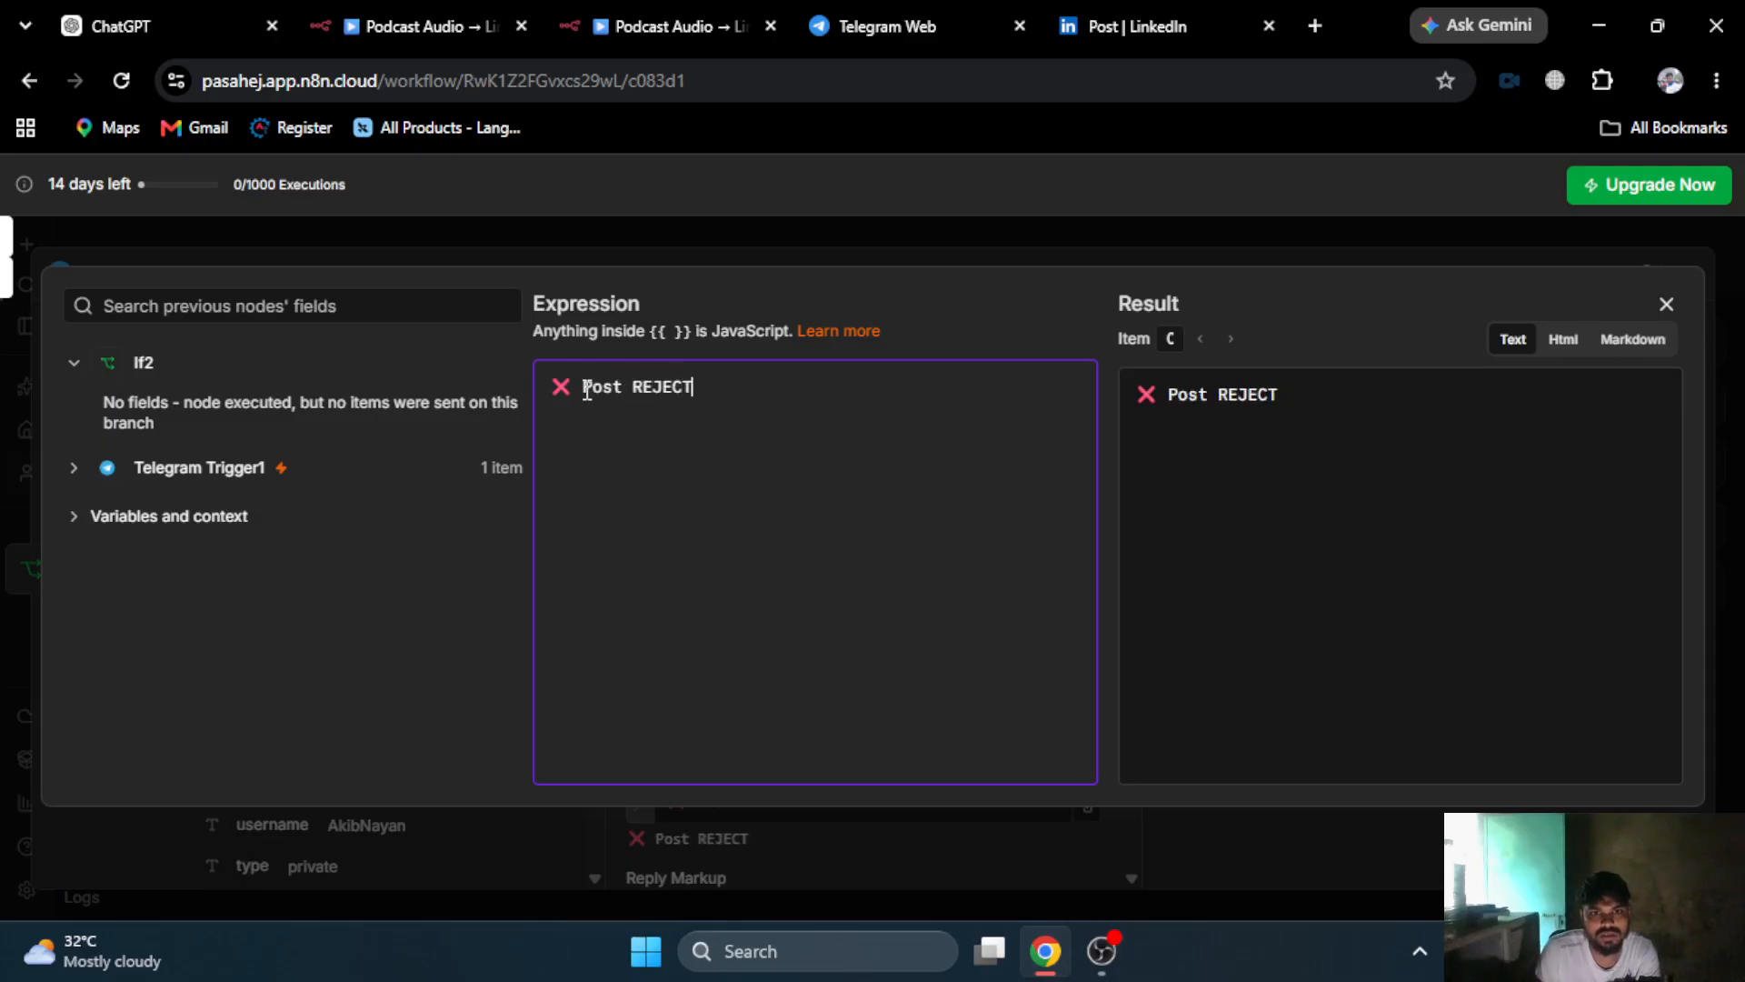
type("ED SUC")
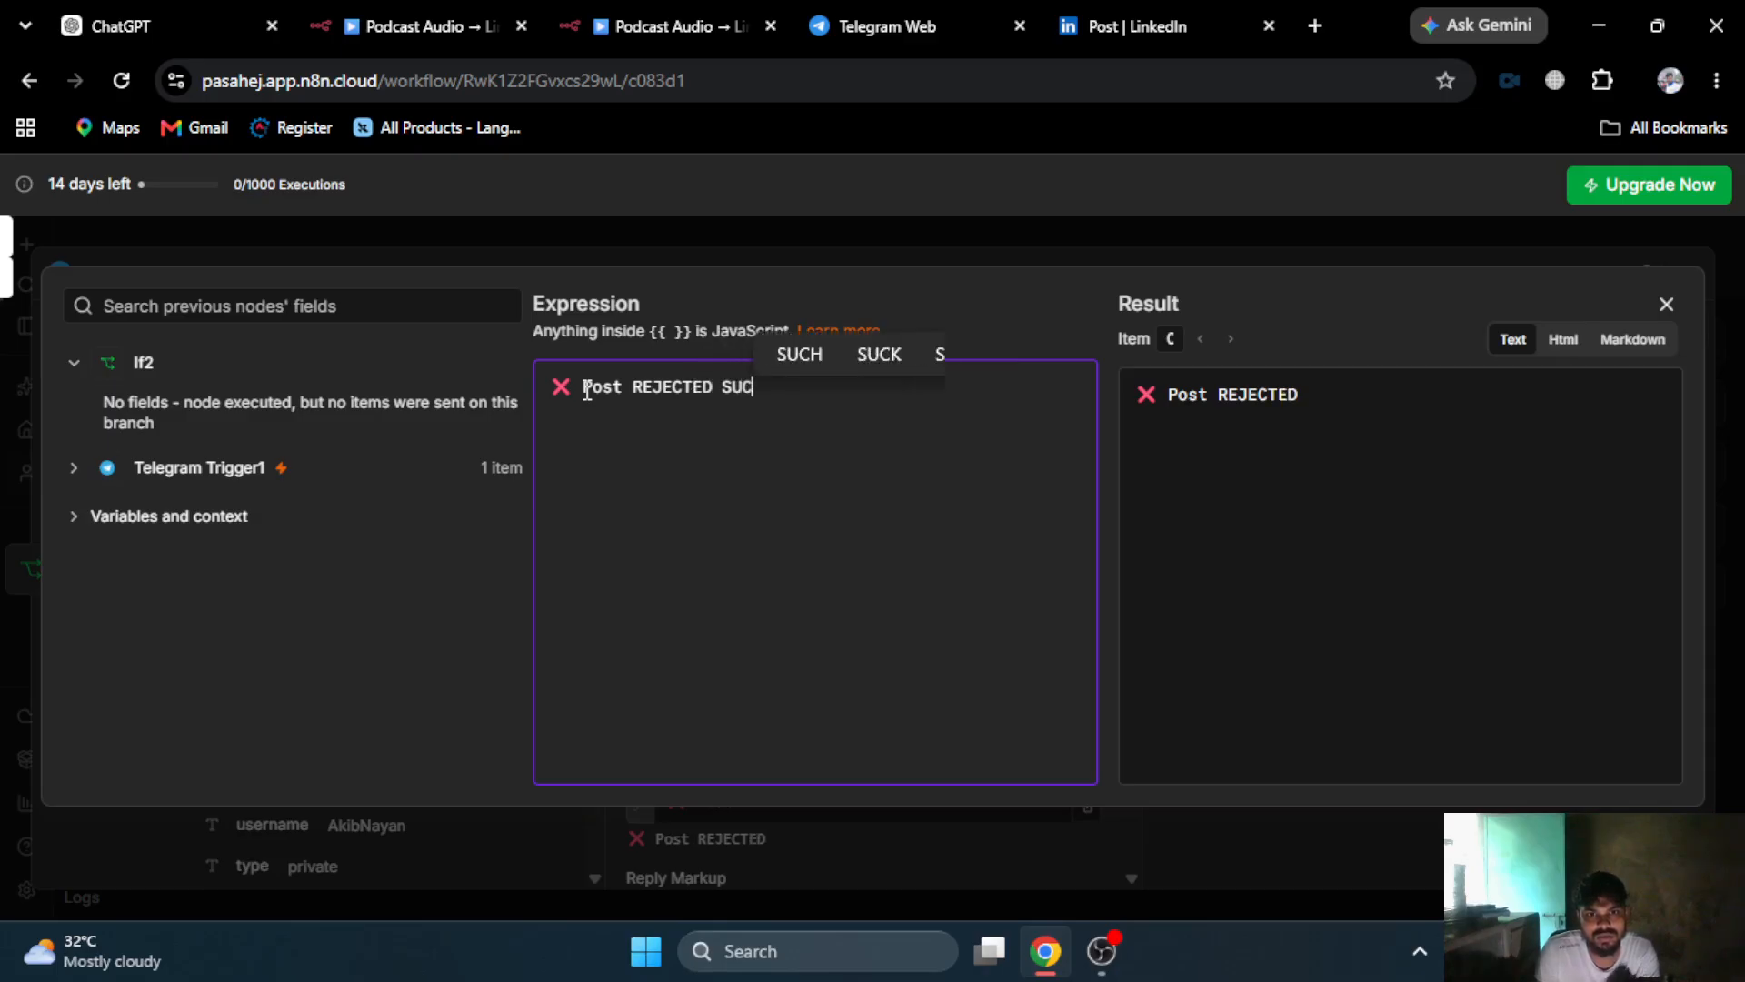
type("CESSFULLY")
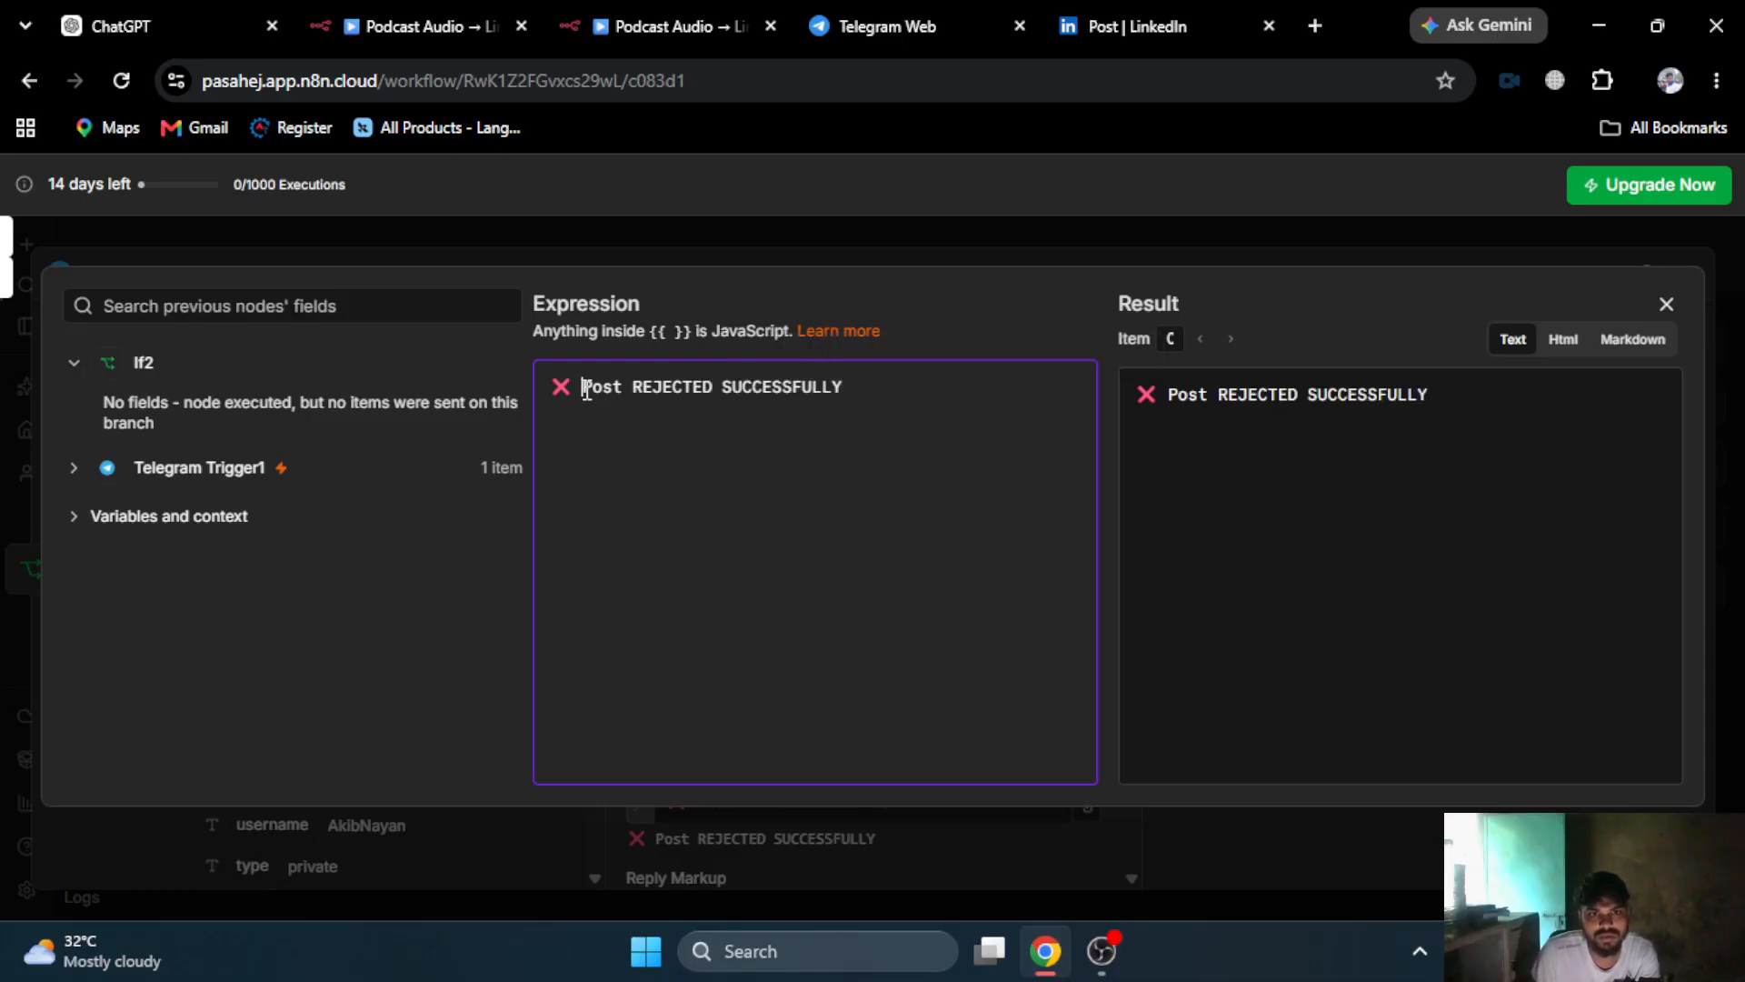
type("POST")
left_click(819, 488)
left_click(1043, 244)
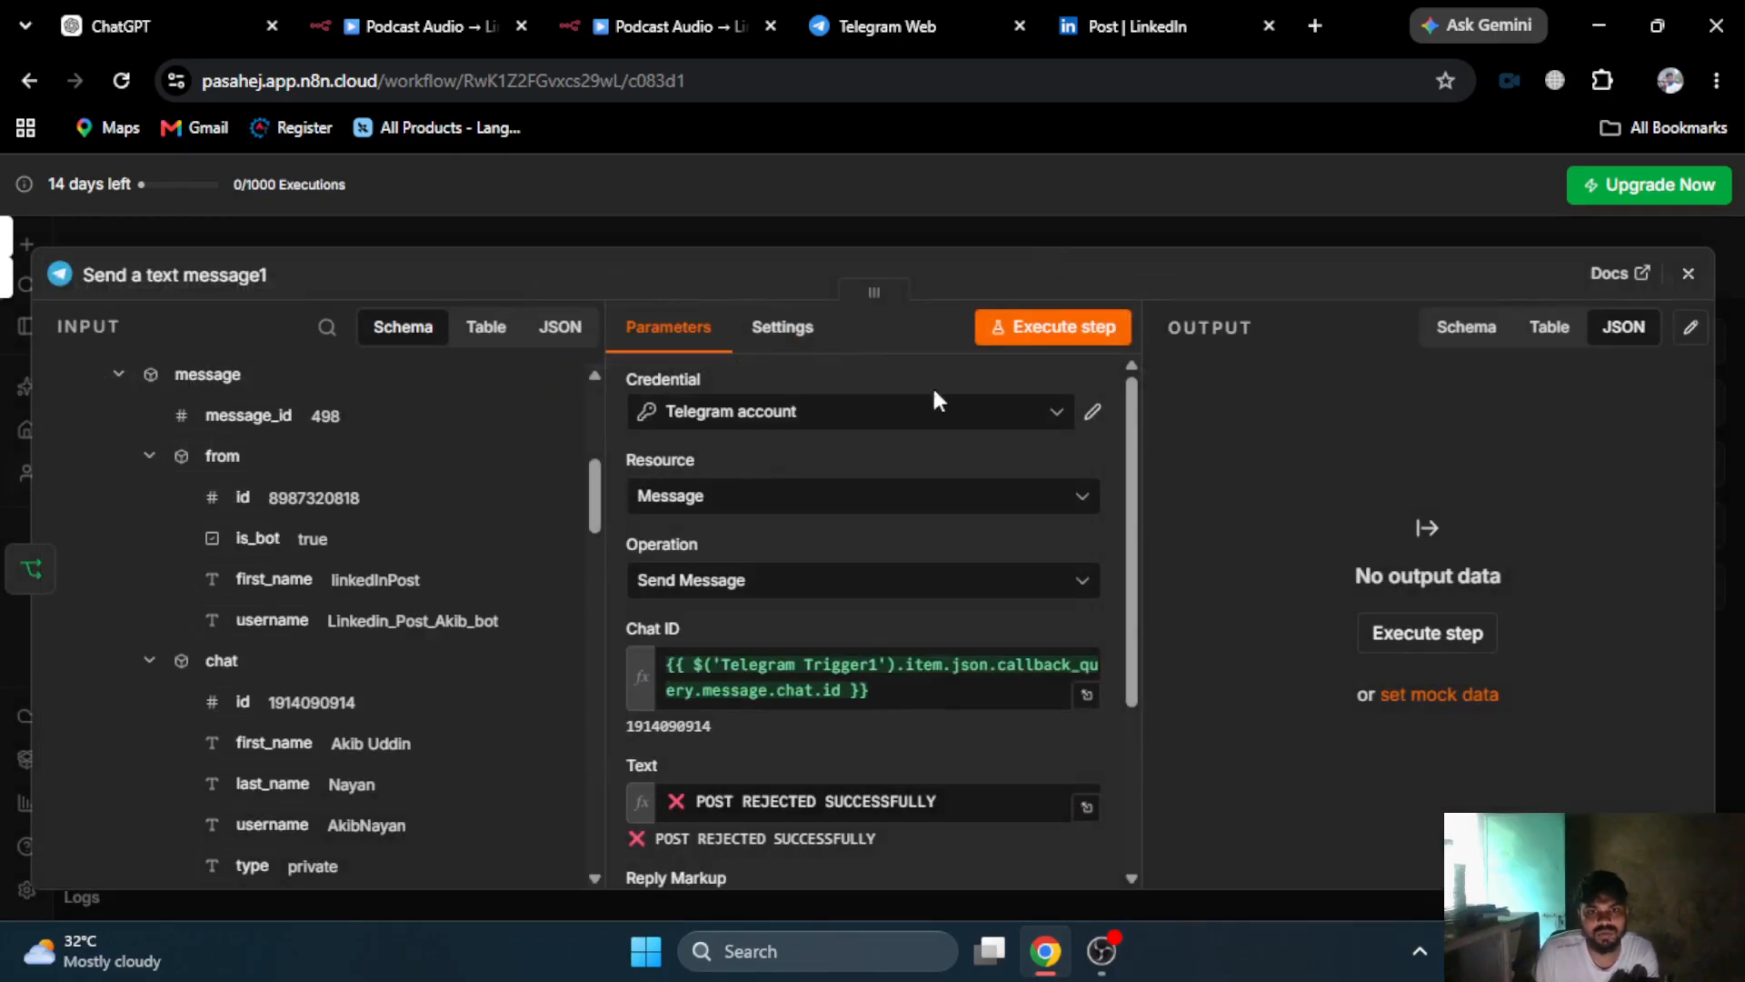
scroll(761, 691, "down", 3)
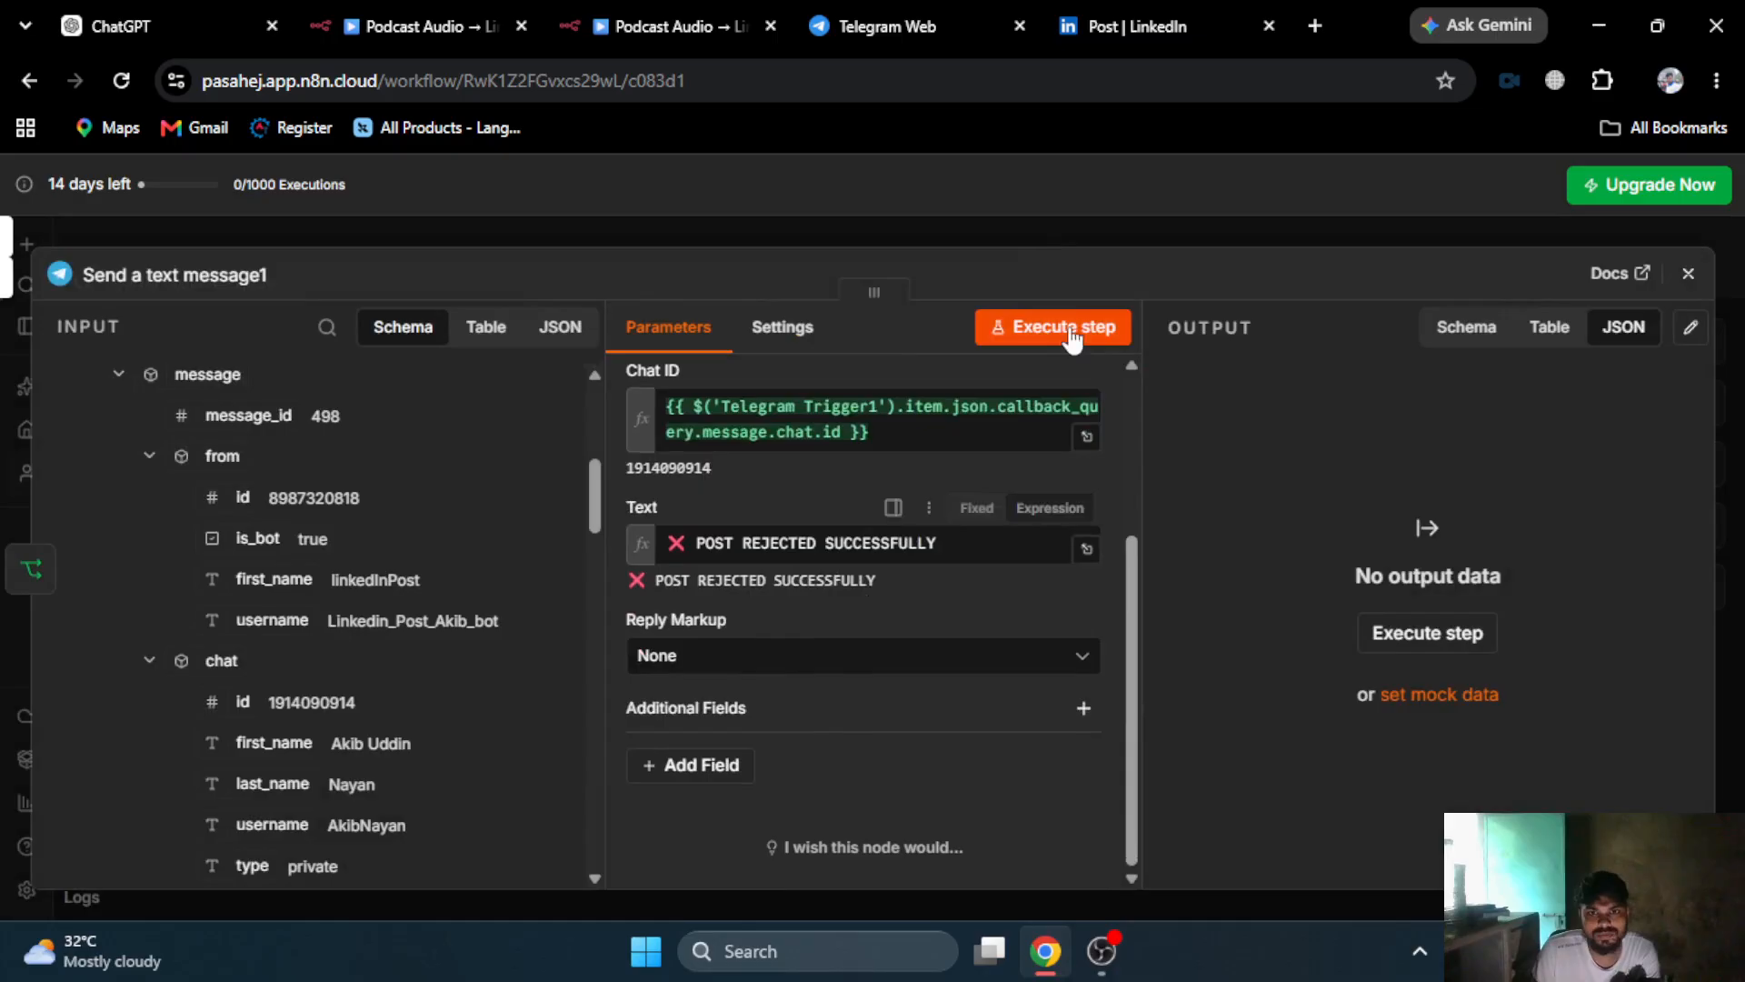
scroll(900, 429, "up", 3)
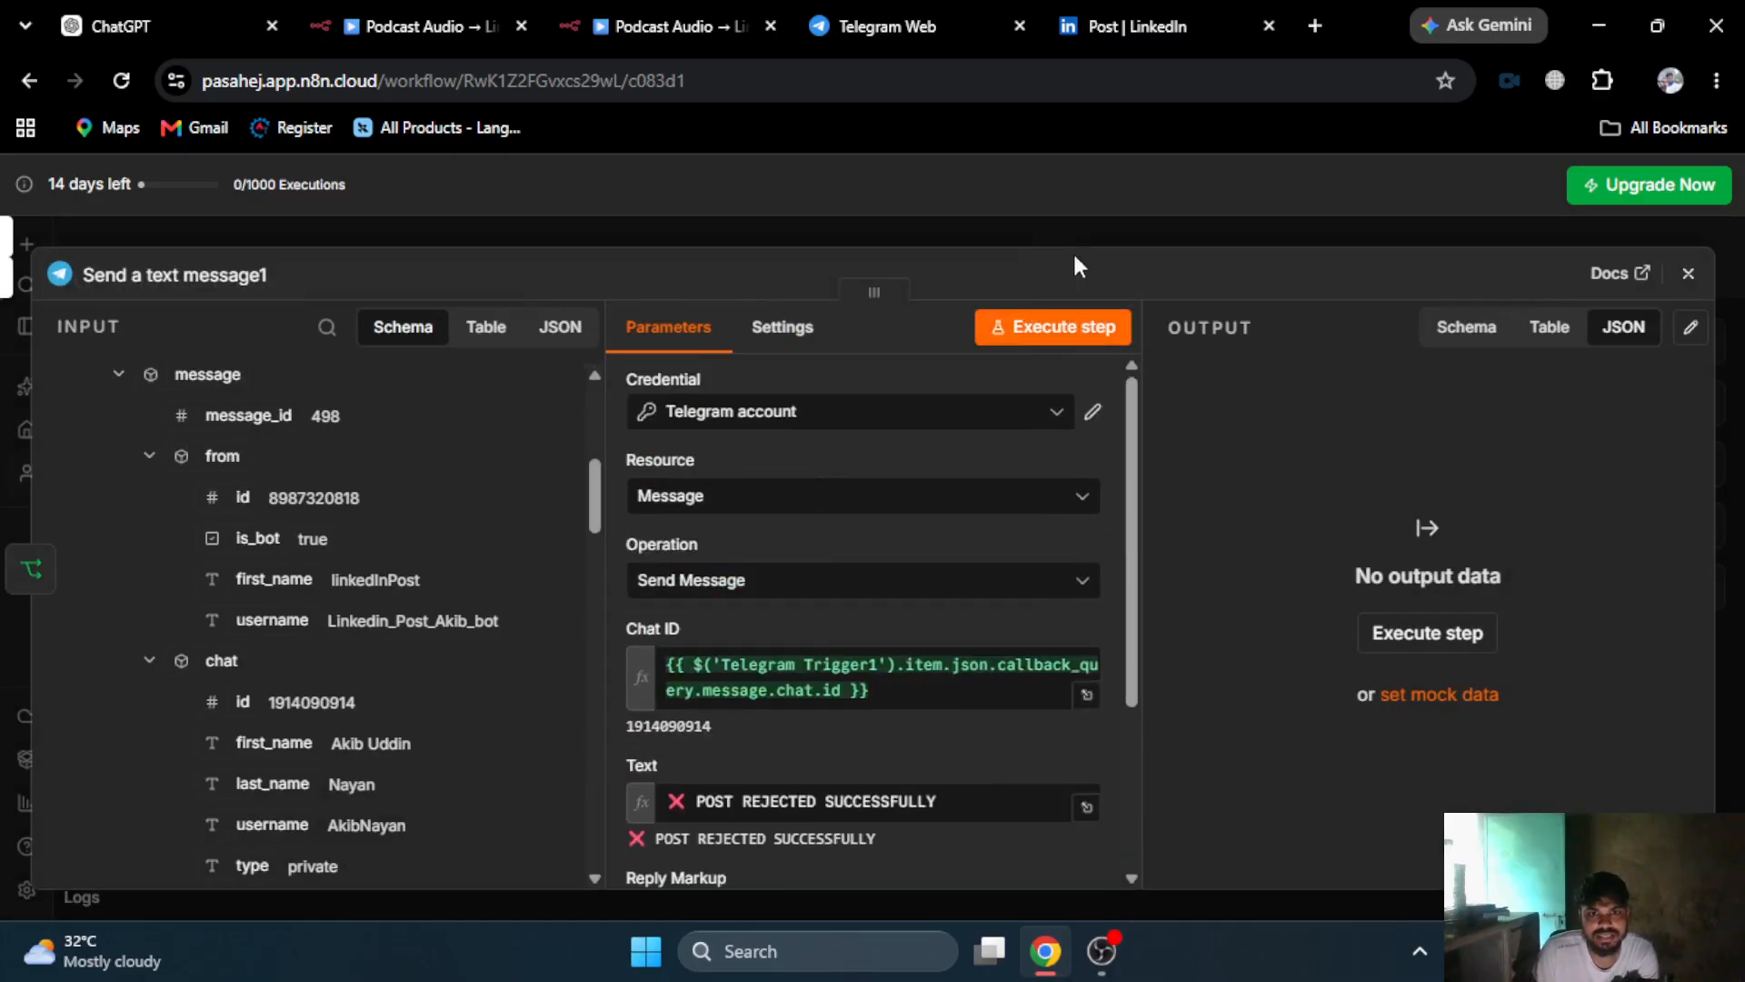
left_click(1091, 234)
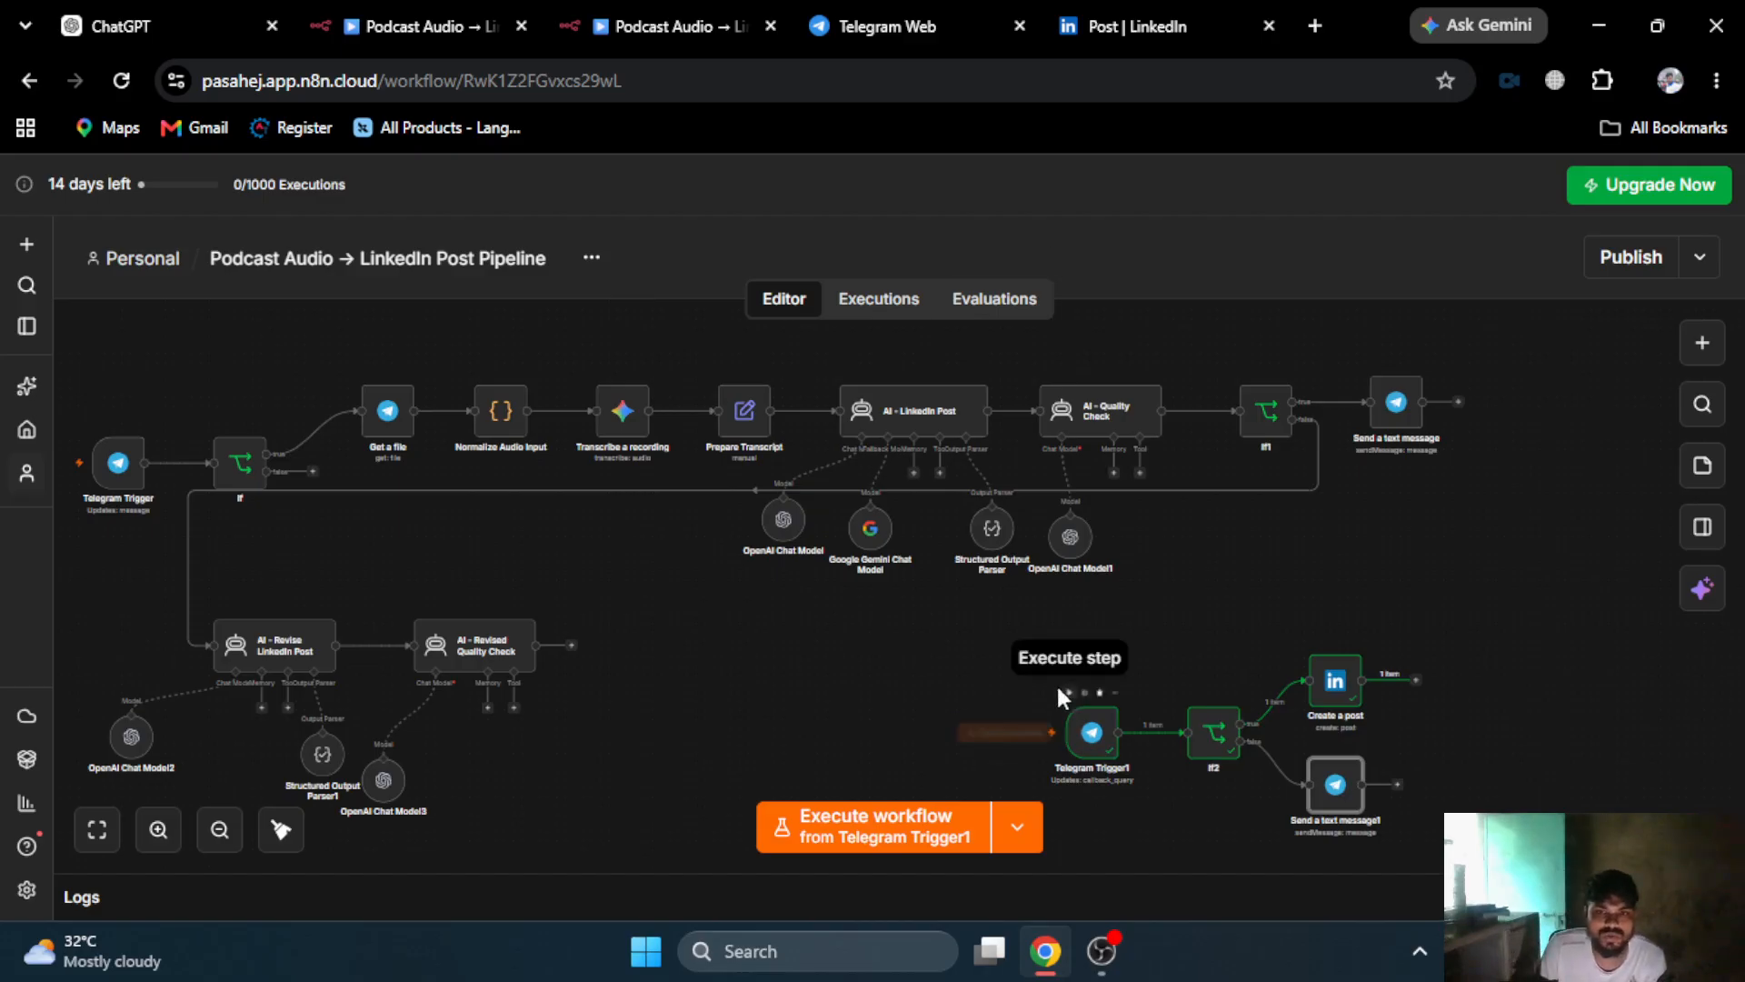
- Examine the reference workflow's approval branches and the Telegram bot chat, and return to the workflow being built
mouse_move(471, 643)
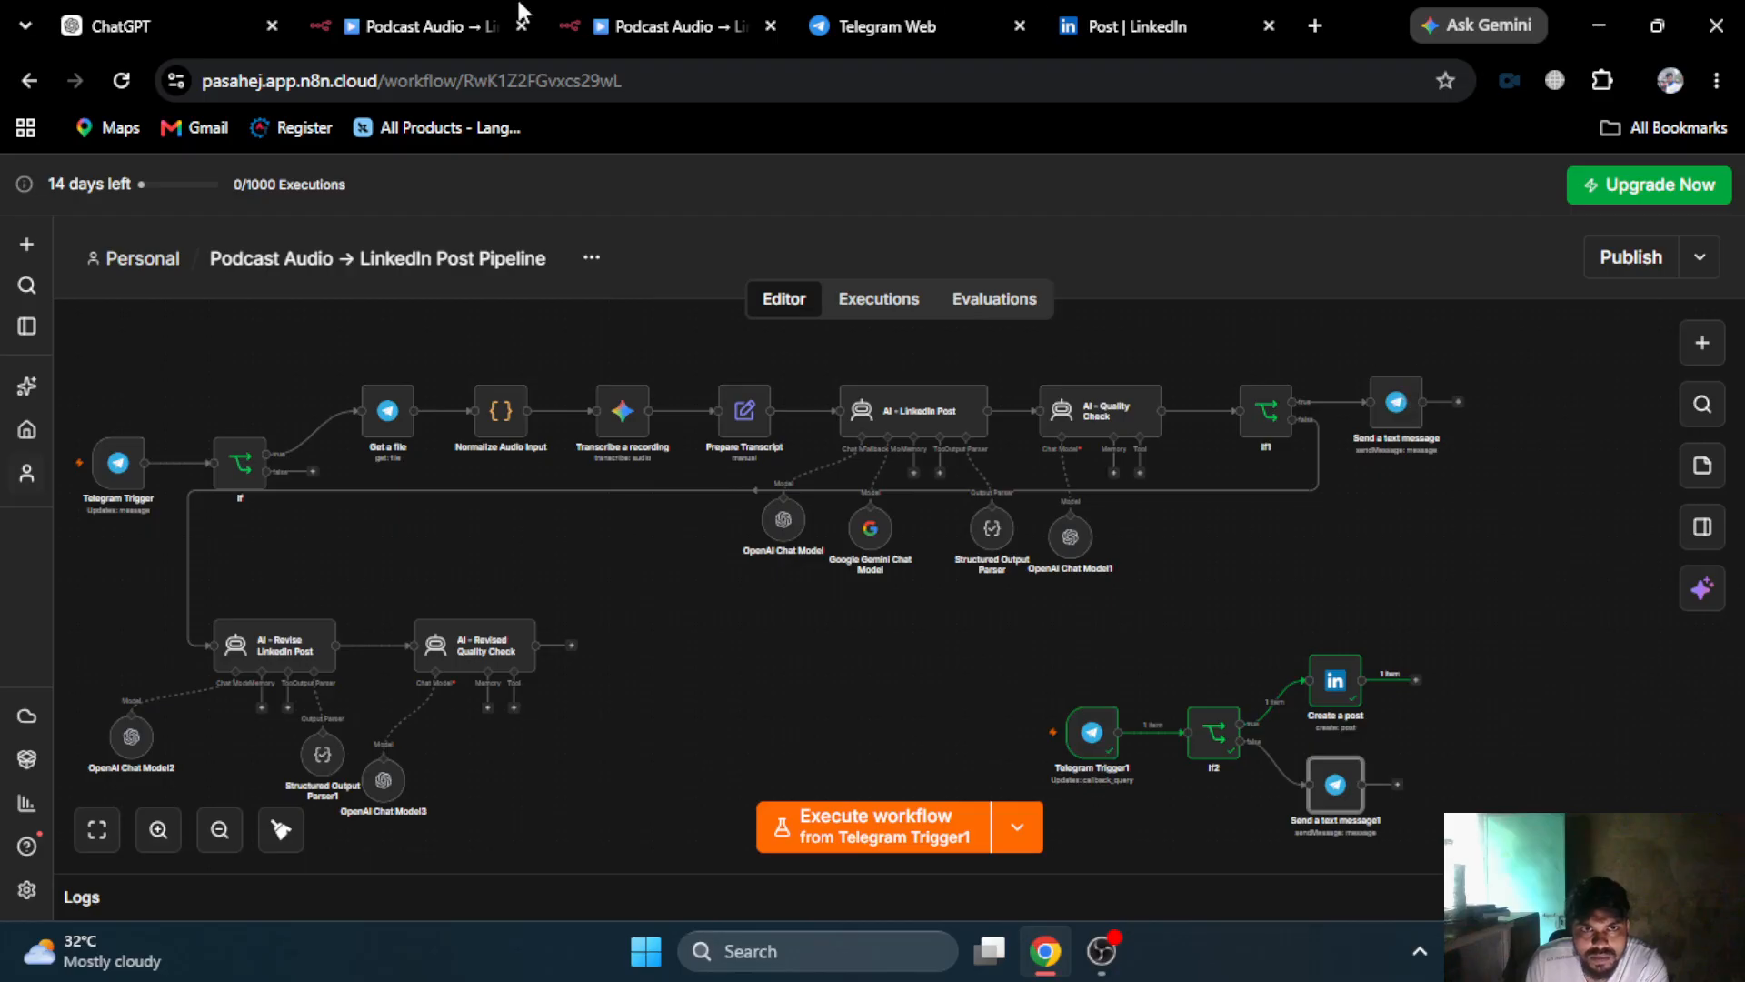
left_click(405, 12)
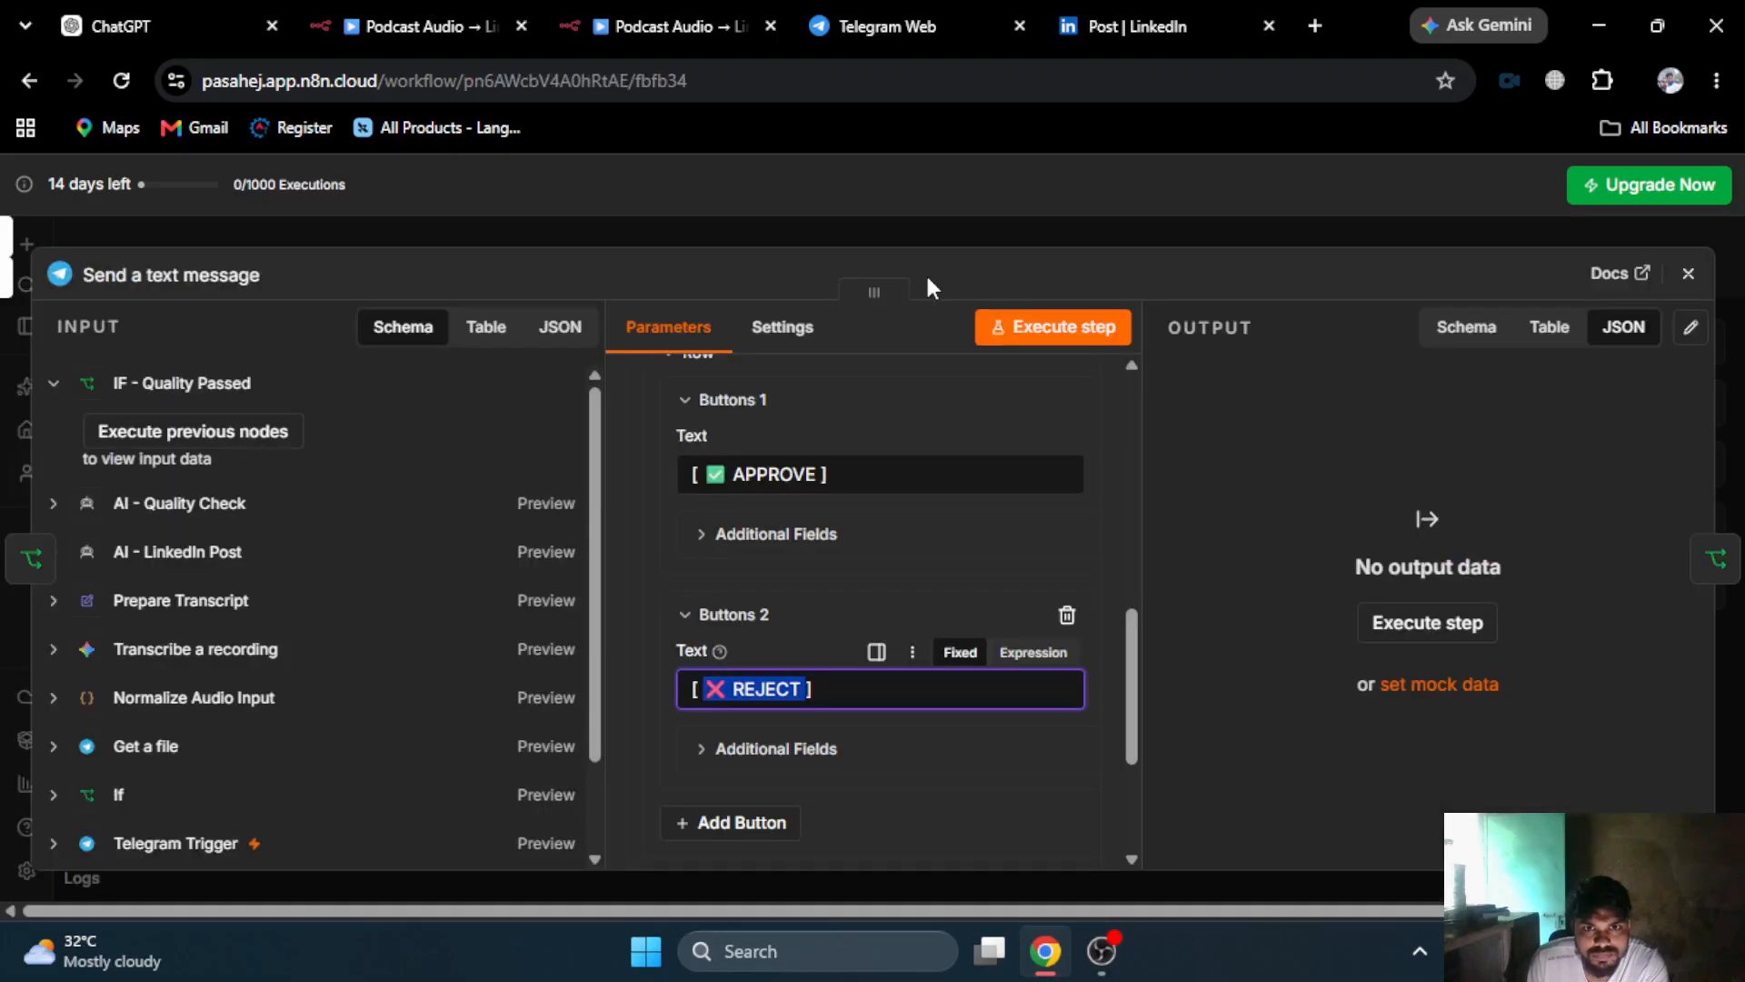
left_click(926, 220)
mouse_move(1580, 463)
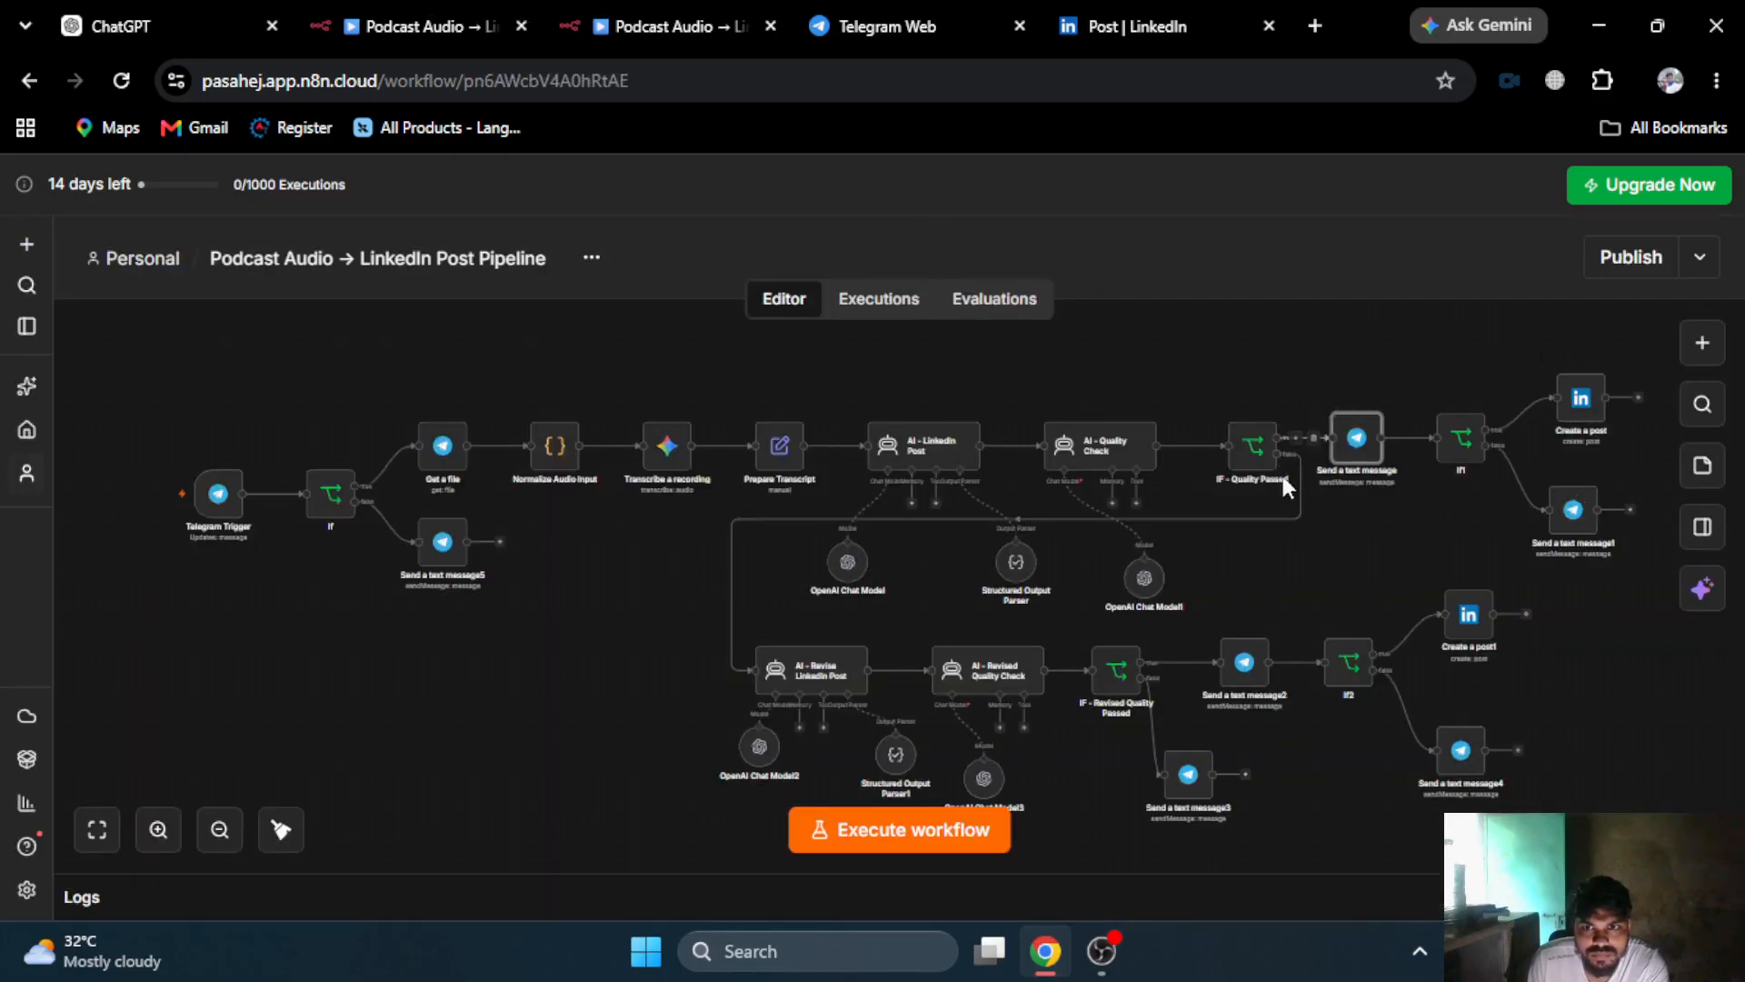
left_click(1065, 12)
left_click(922, 13)
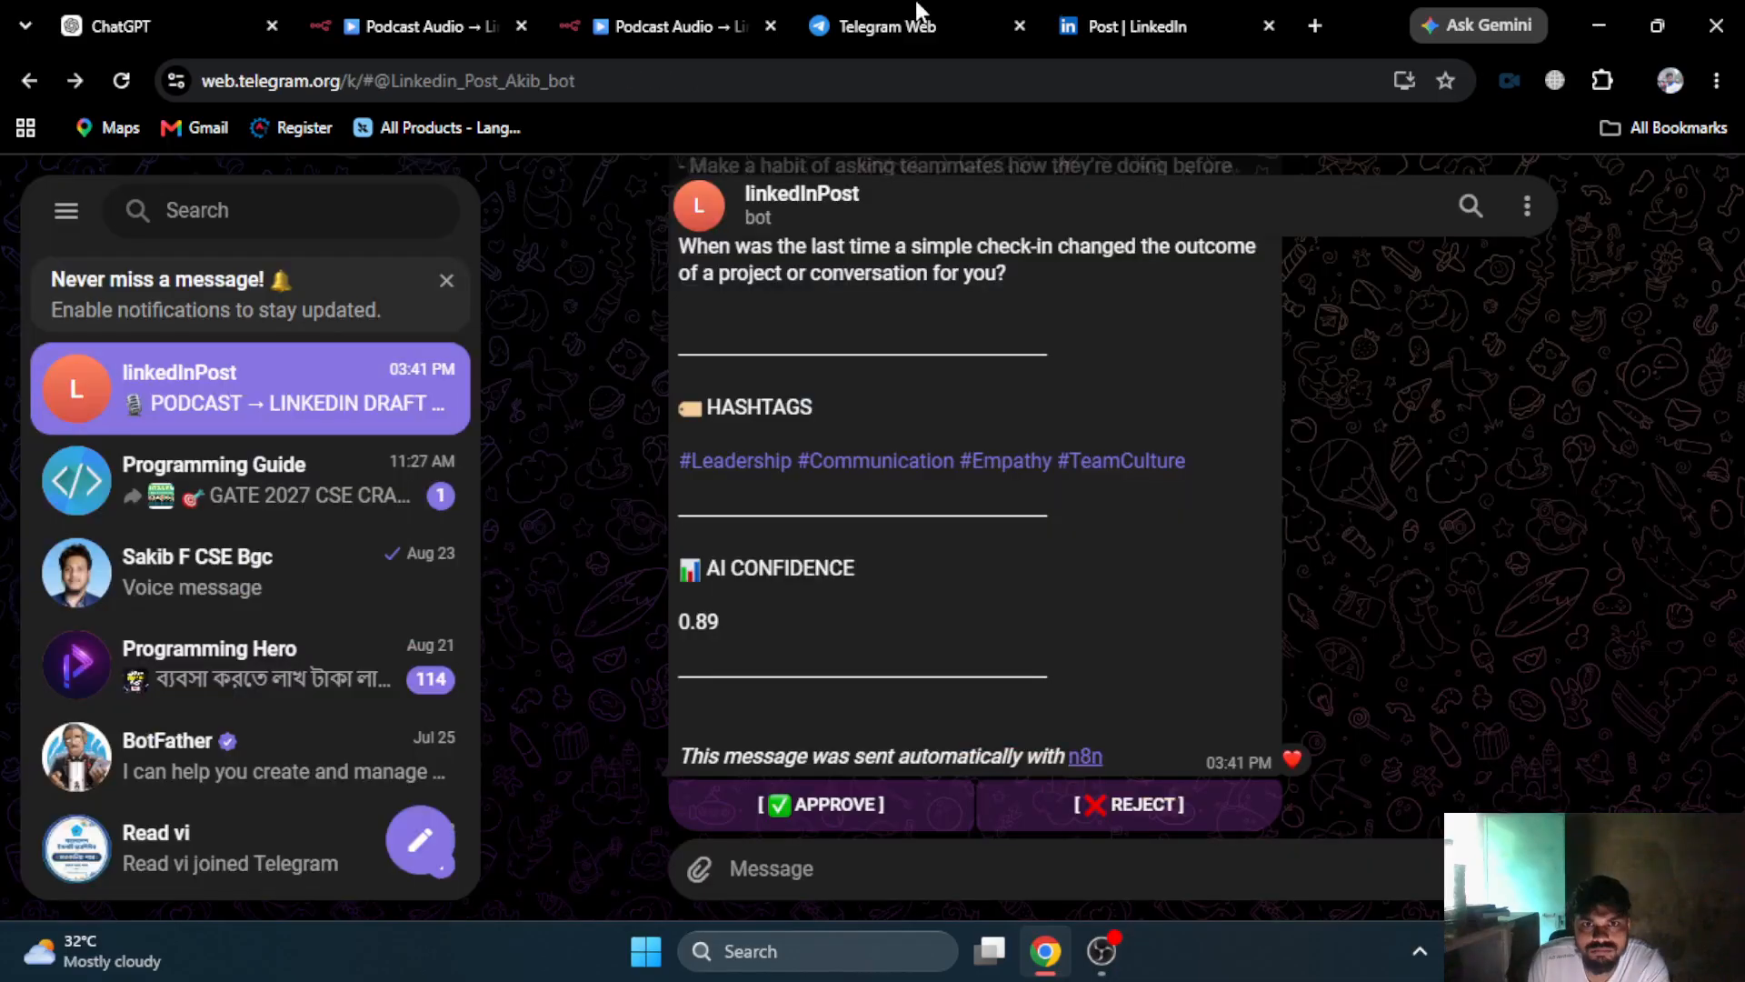
left_click(705, 13)
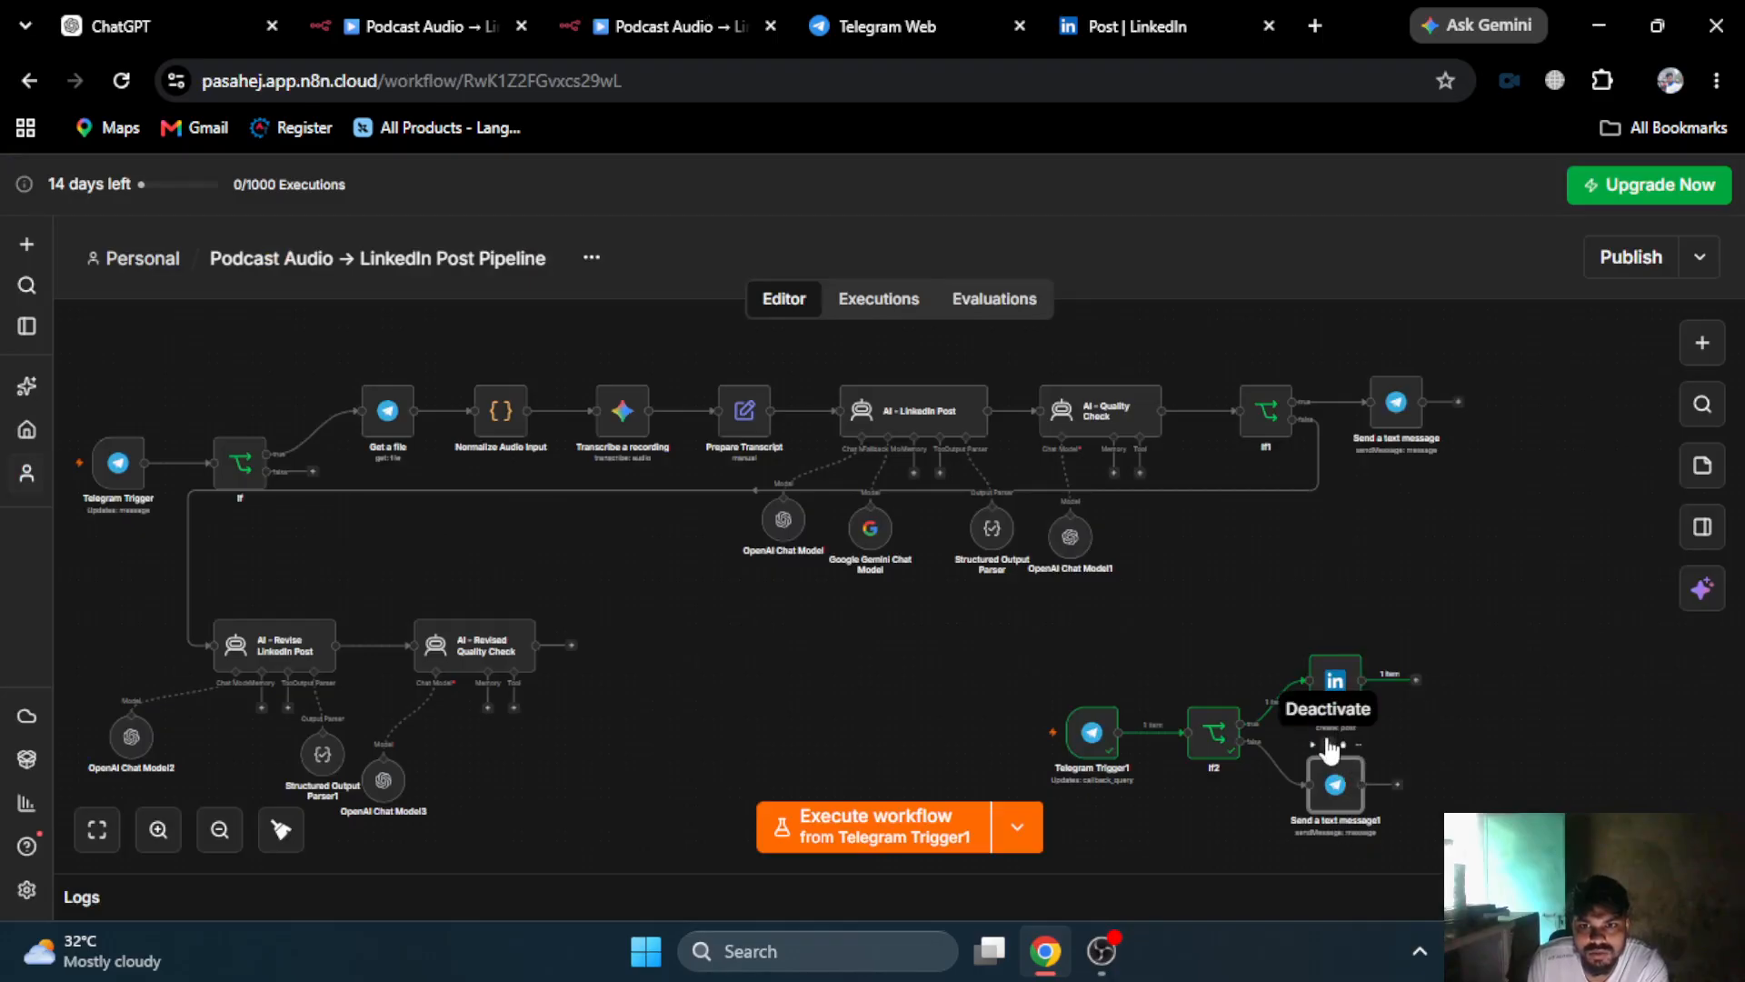
- Duplicate the Send a text message1 node, place the copy after Create a post's output, and open it
right_click(1325, 796)
left_click(1379, 587)
left_click_drag(1359, 809, 1506, 677)
key("Return")
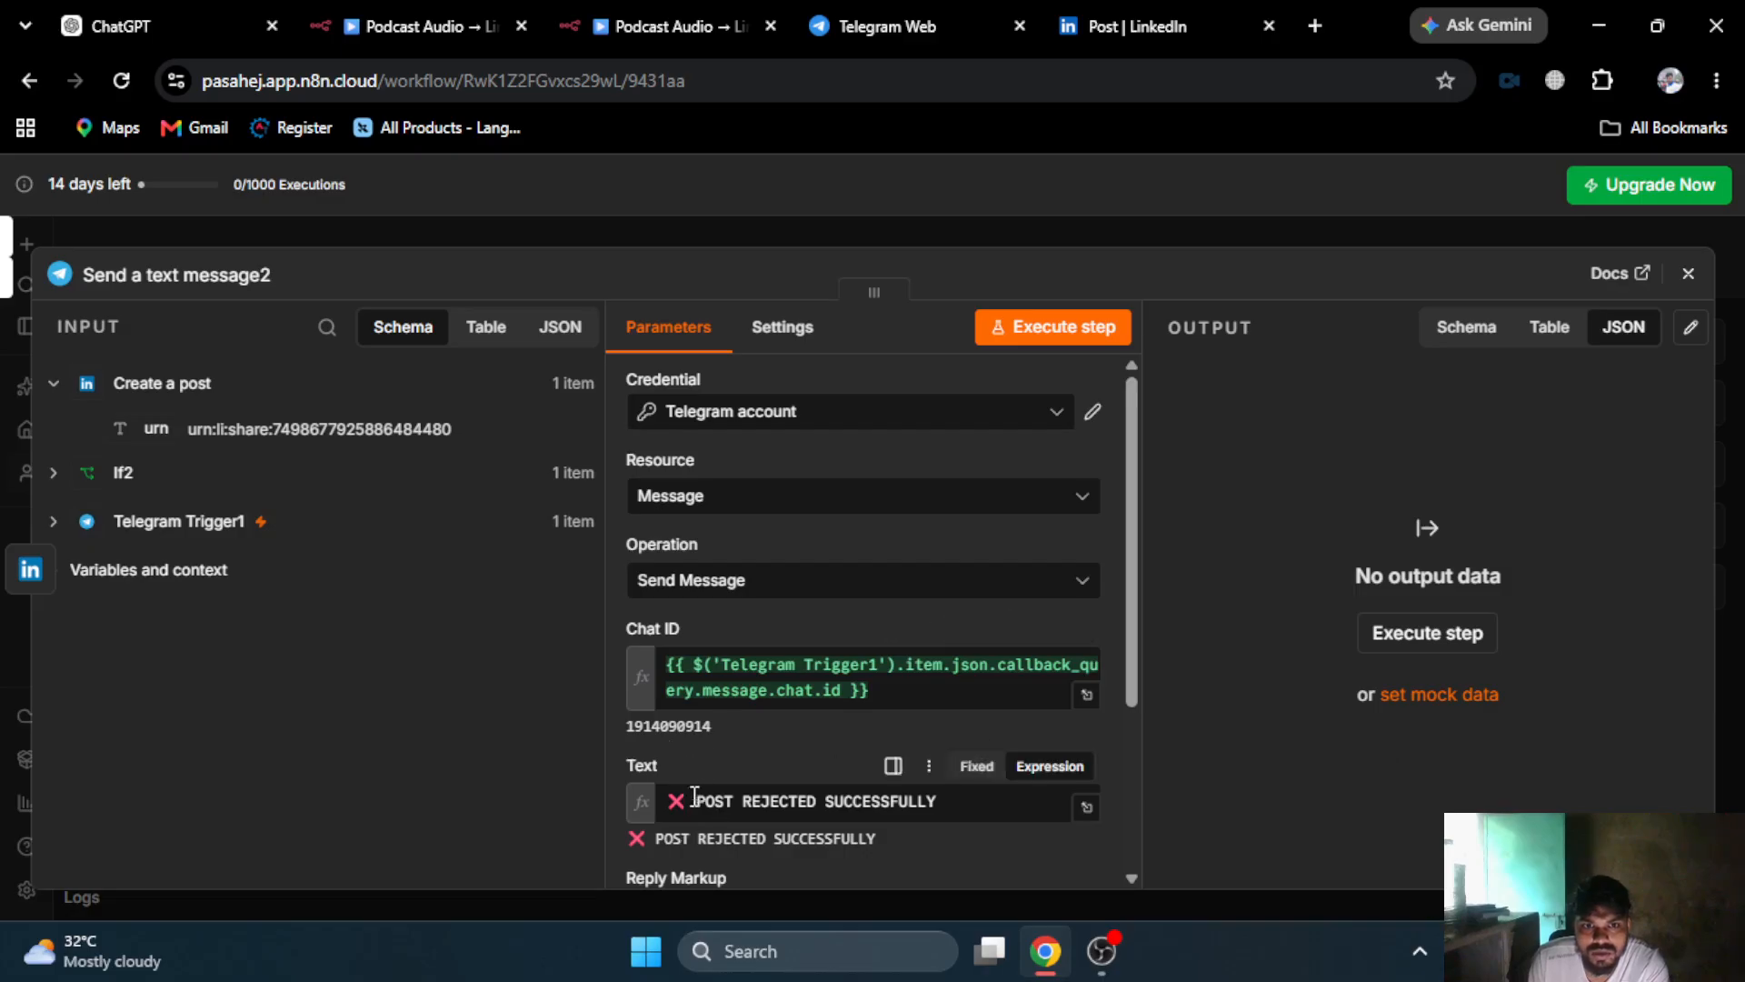
- Copy the "✅ APPROVE" label from the first button of the reference workflow's Send a text message node, and return to the new message node
left_click(696, 11)
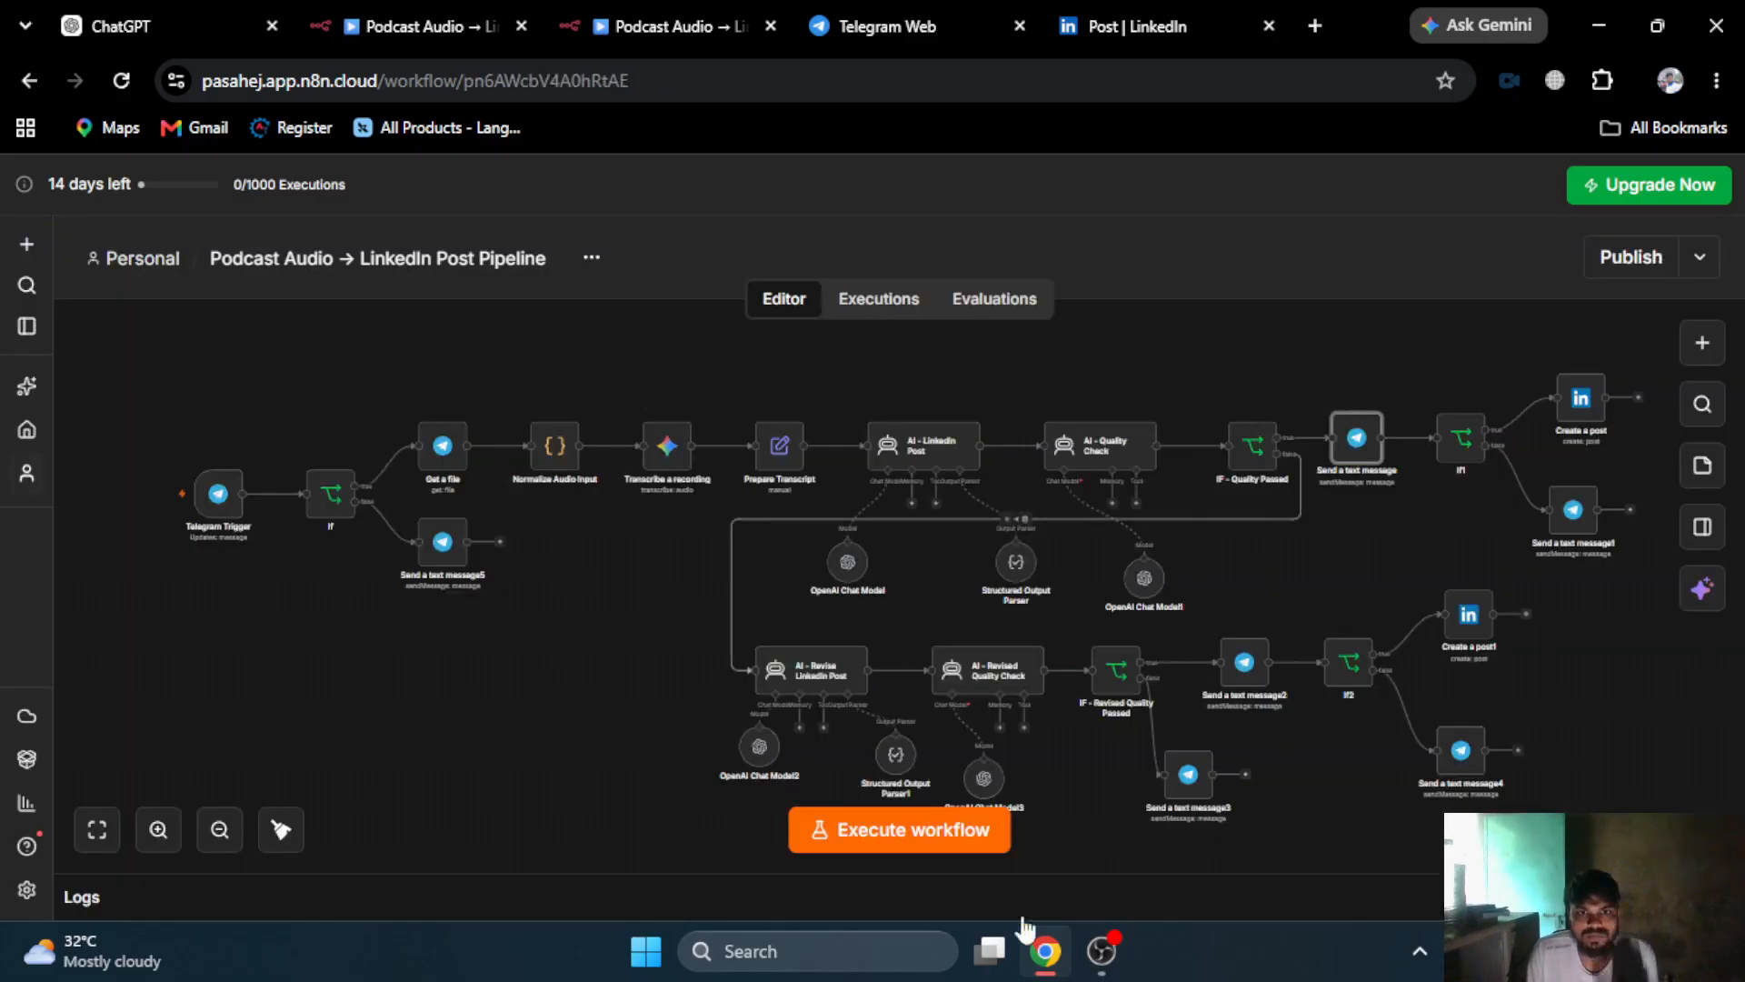
double_click(1357, 445)
scroll(833, 733, "down", 10)
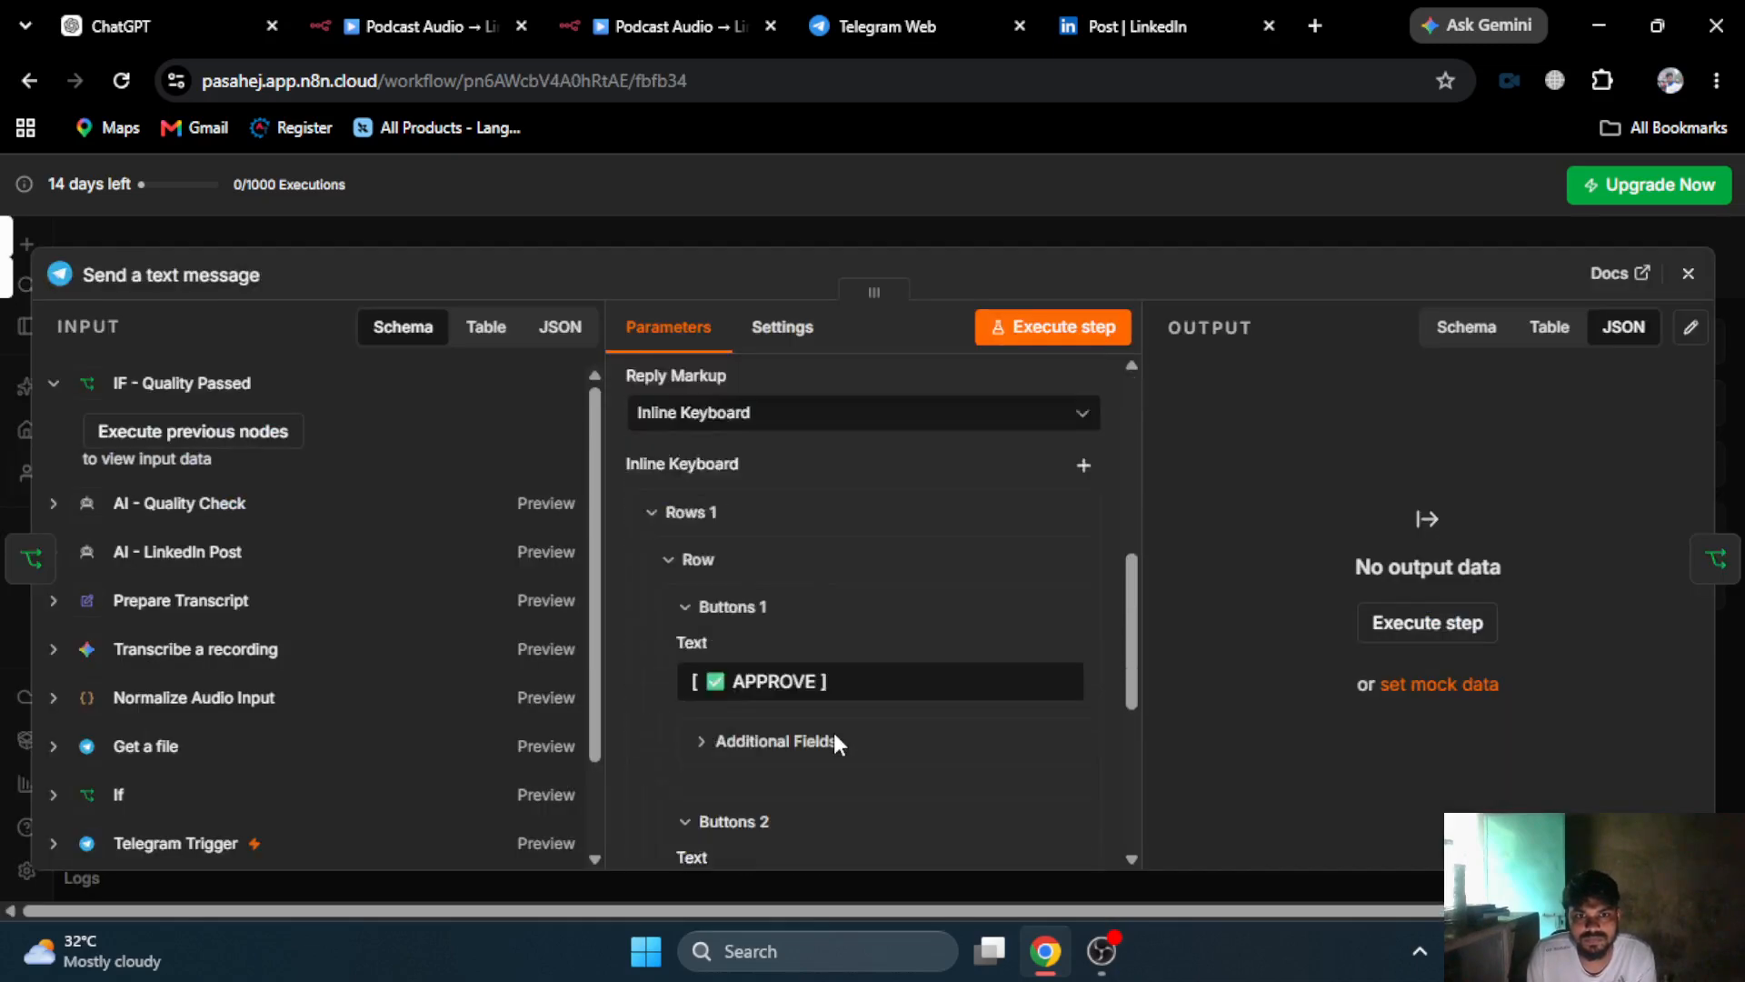
left_click_drag(709, 602, 818, 618)
key("ctrl+c")
left_click(705, 11)
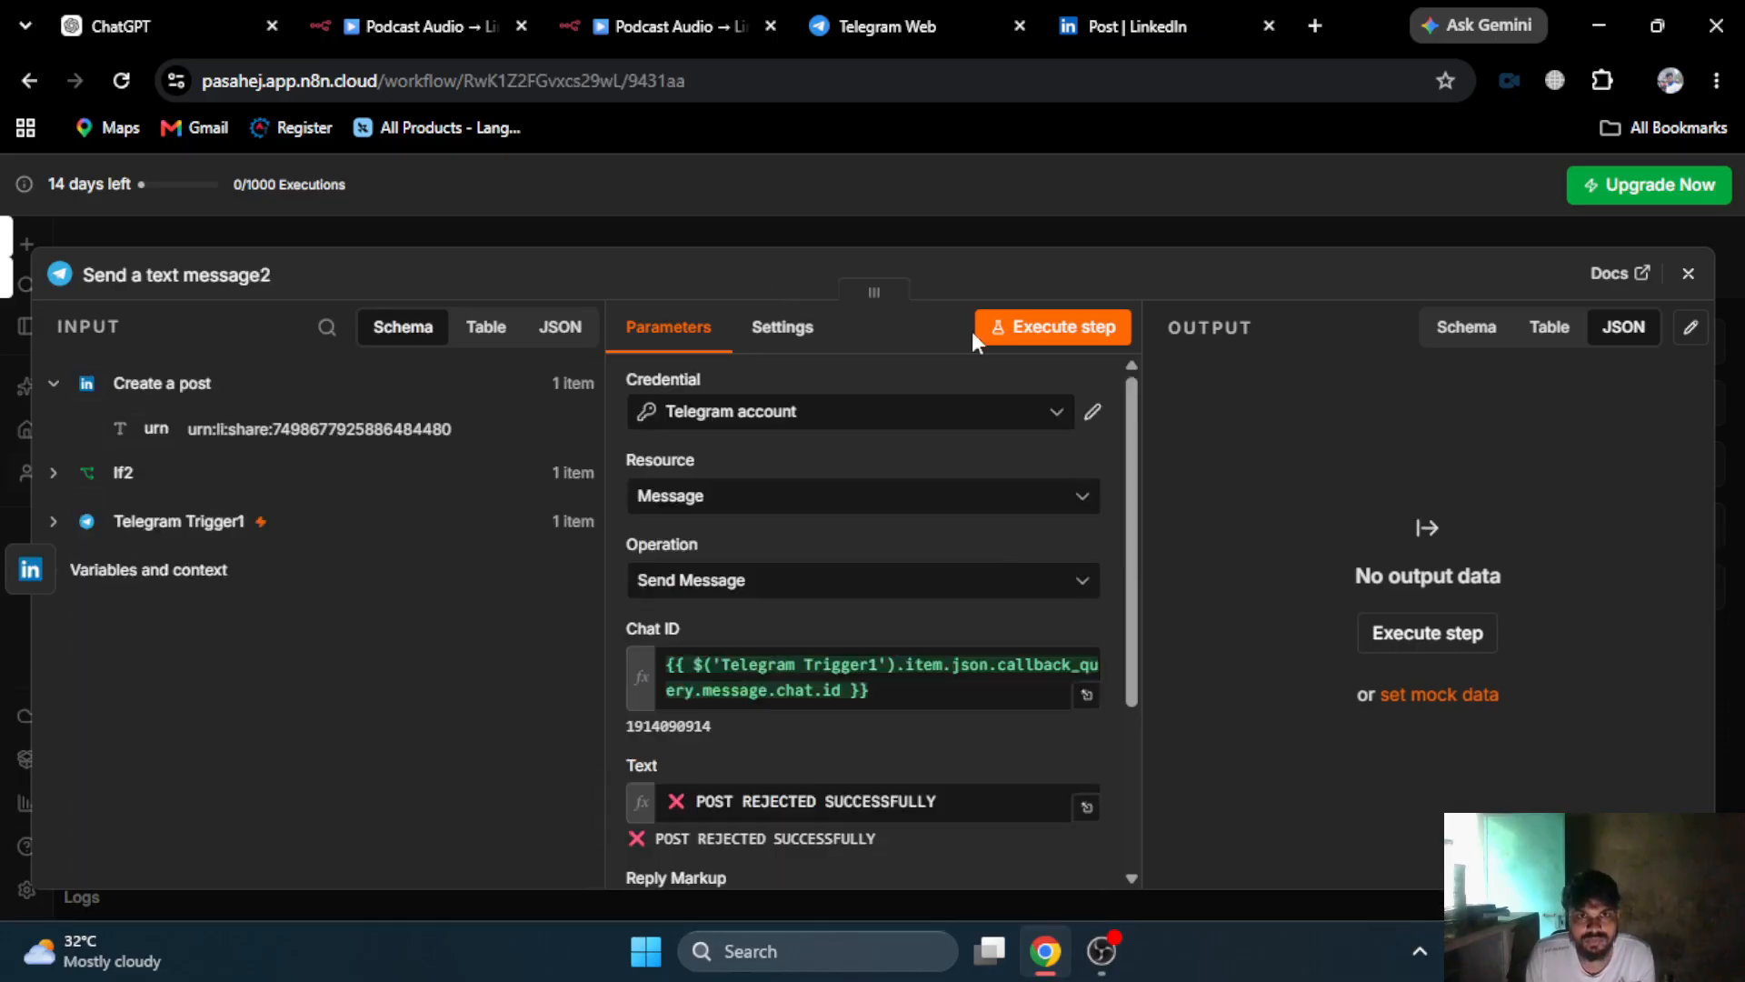
- Replace "REJECTED" with "APPROVE" in the Text expression of Send a text message2, cutting out the pasted ✅ emoji
double_click(770, 802)
key("ctrl+v")
double_click(760, 801)
key("ctrl+c")
key("BackSpace")
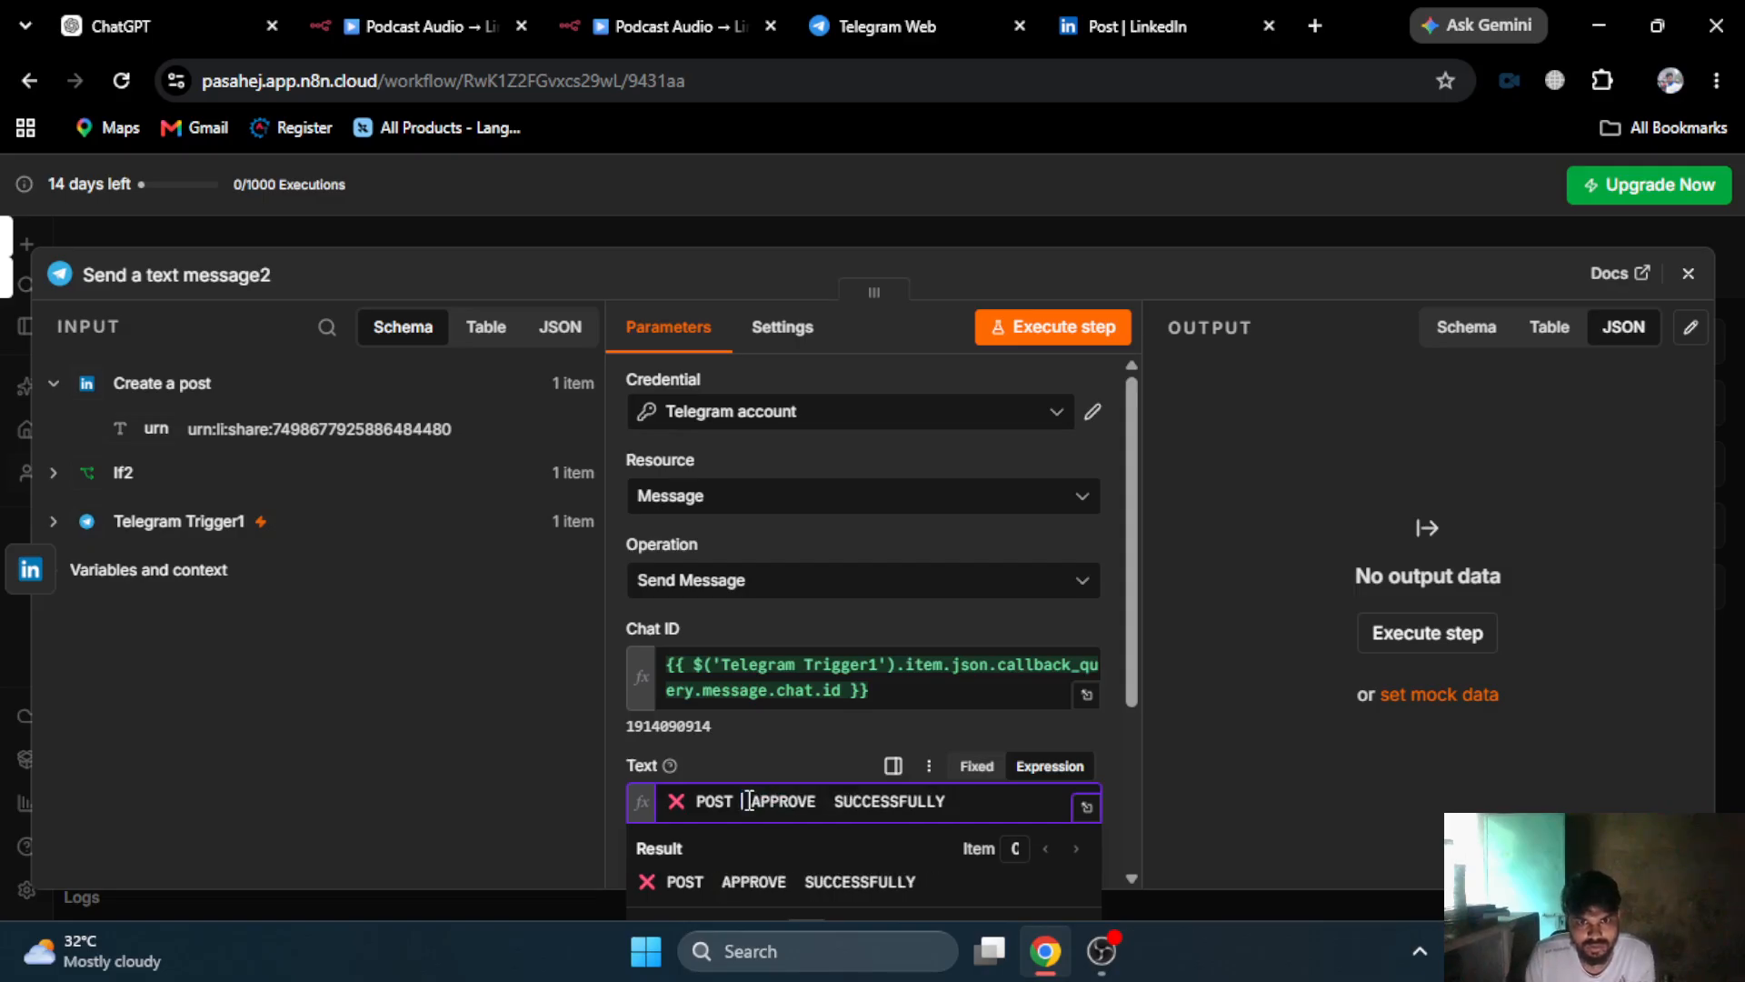
- Swap the leading ❌ for ✅ and remove the extra spaces so the Text reads "✅ POST APPROVE SUCCESSFULLY"
double_click(674, 804)
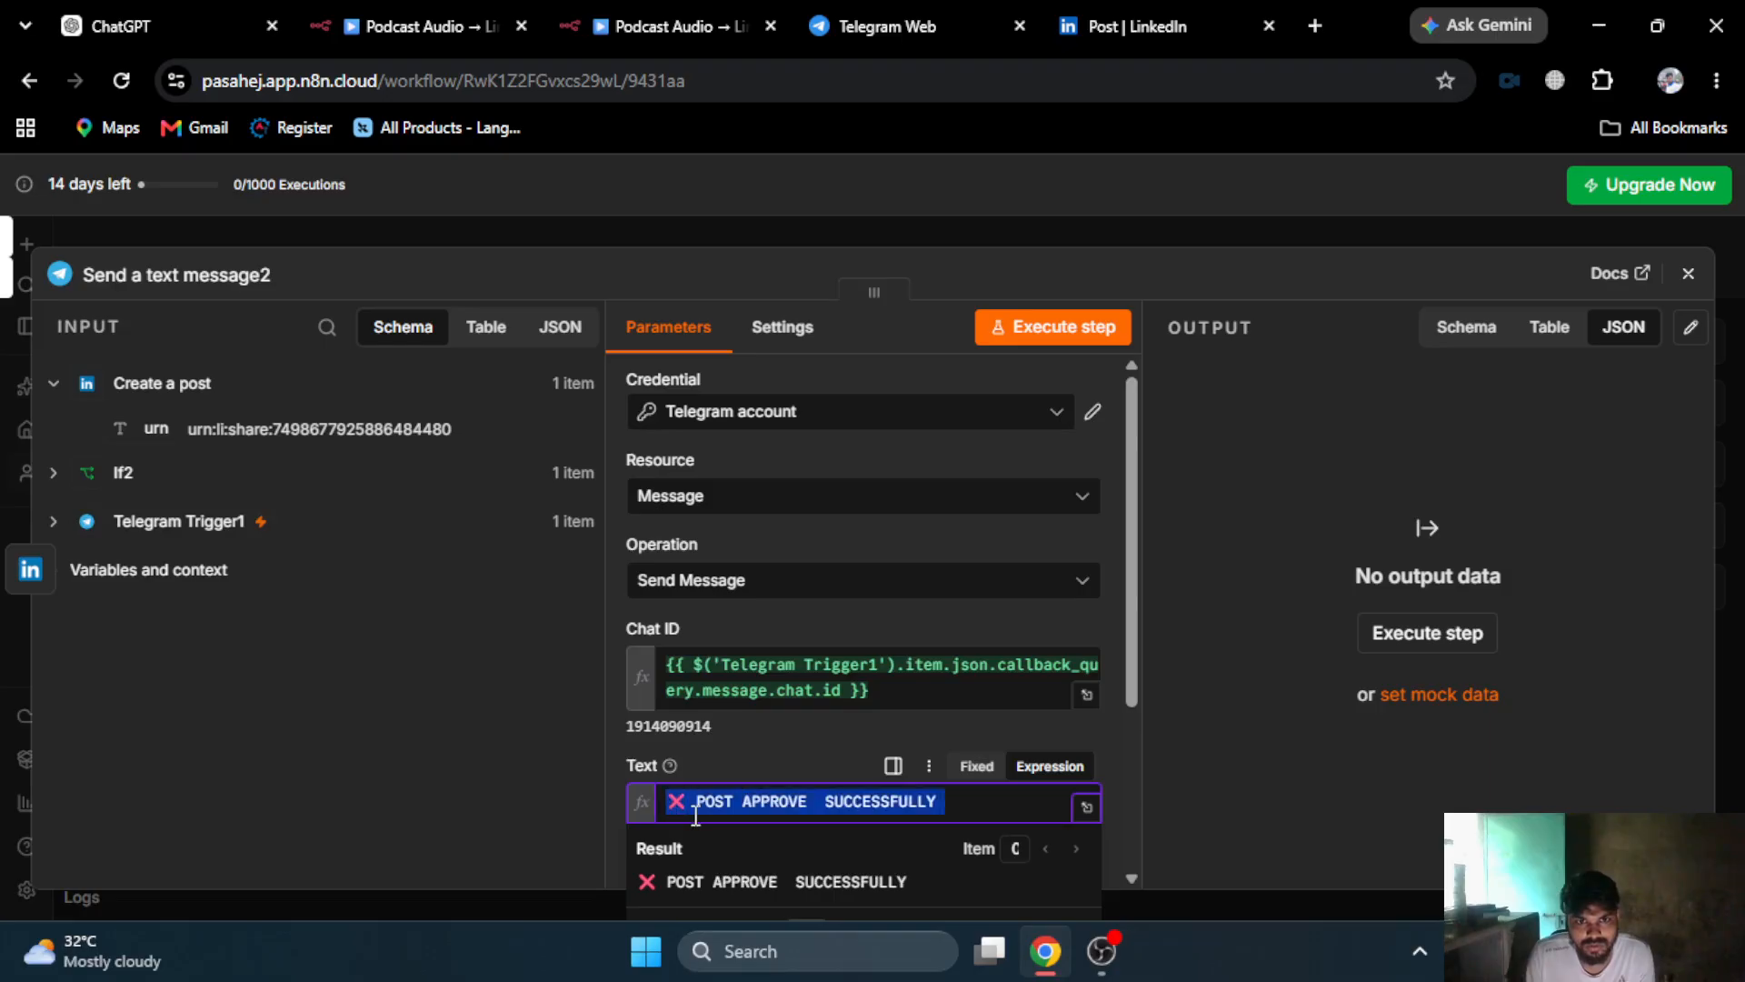
left_click(683, 799)
double_click(684, 797)
left_click(732, 801)
key("ctrl+v")
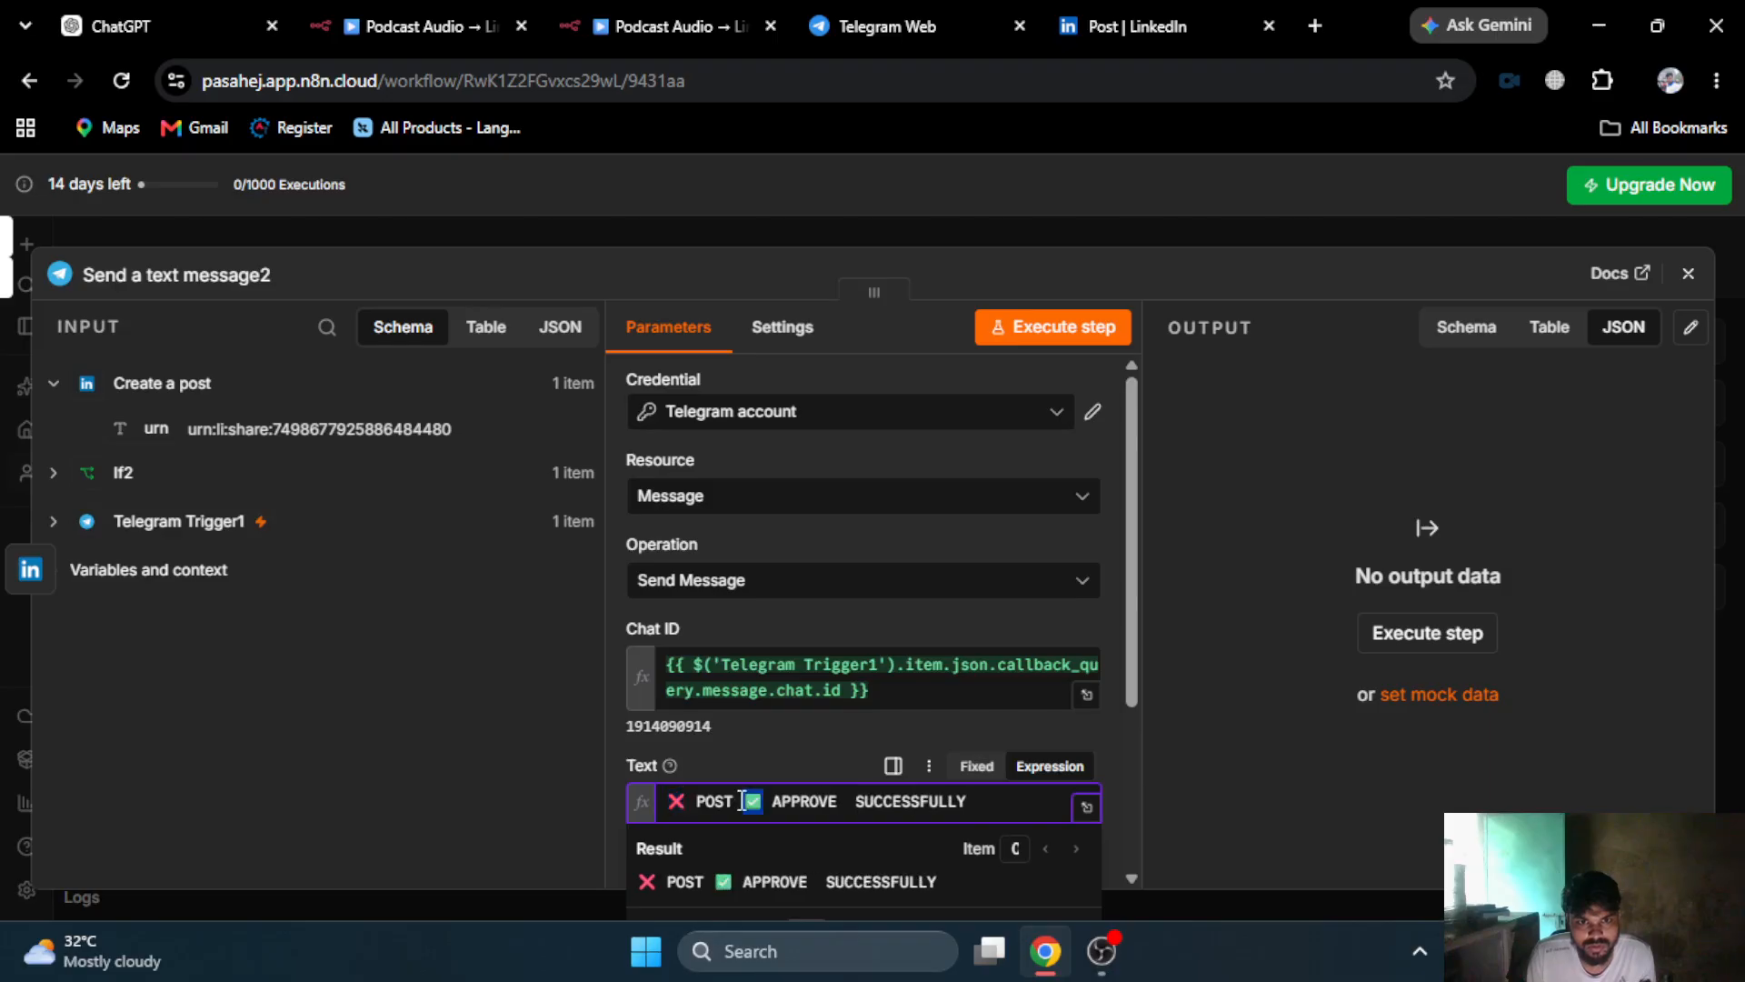
key("BackSpace")
double_click(674, 801)
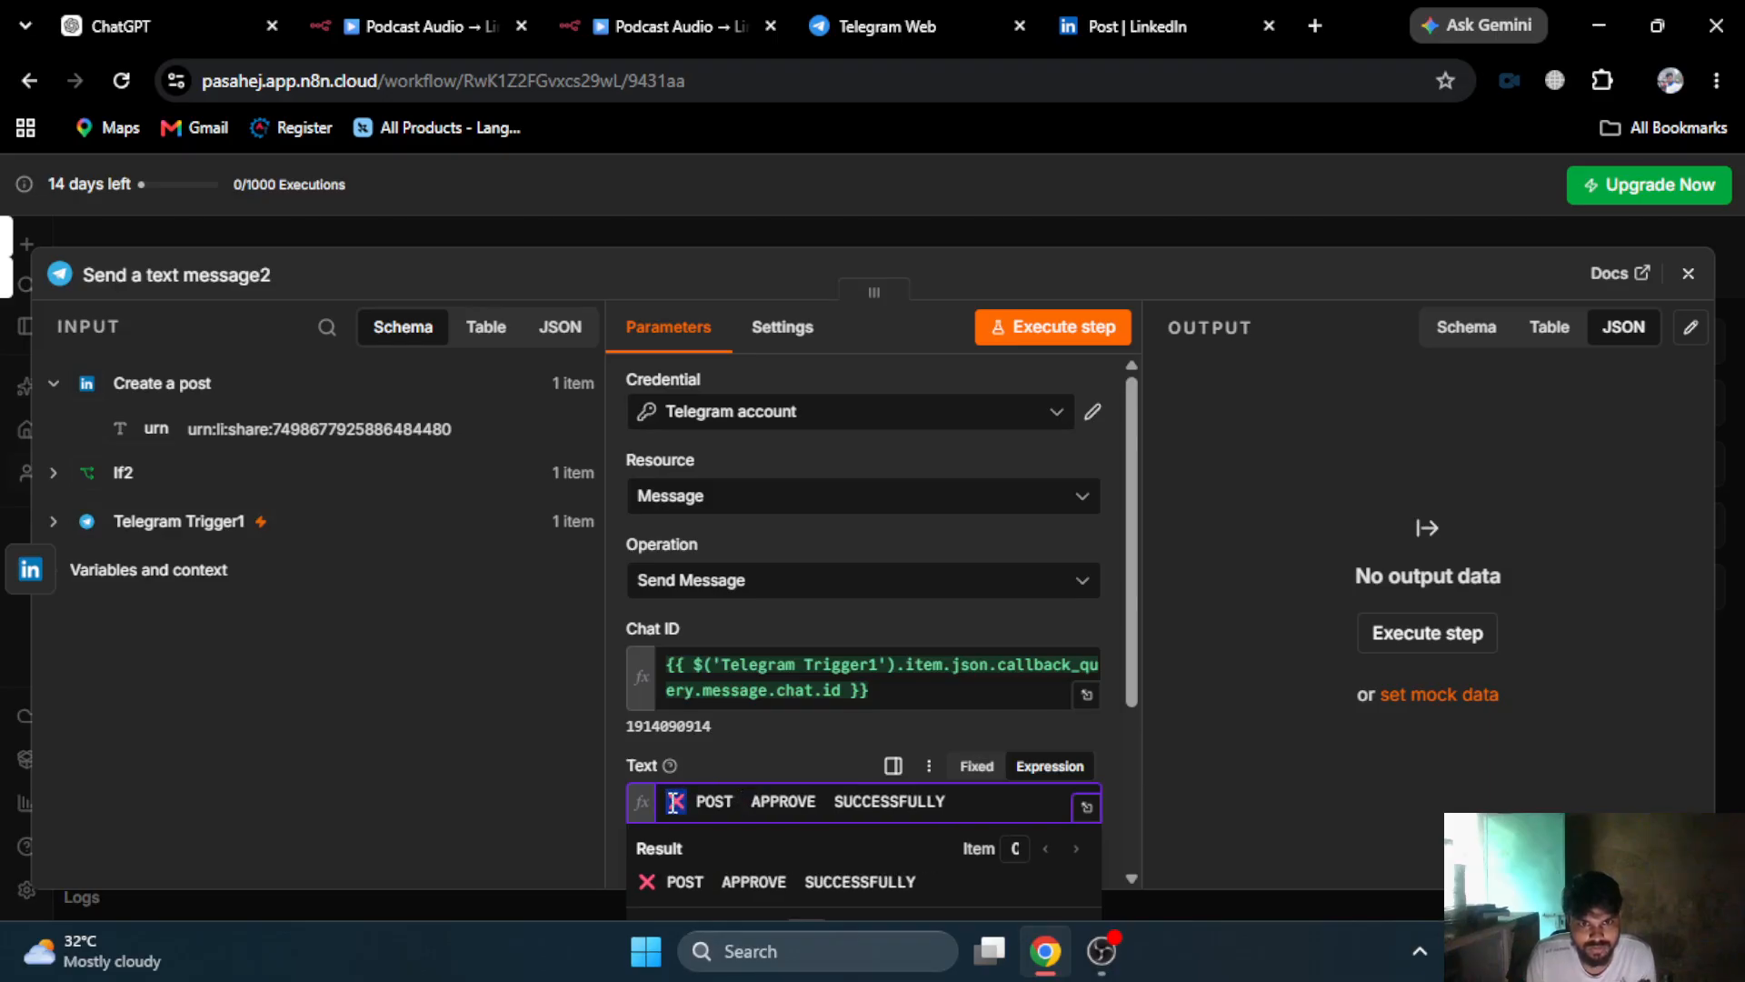
key("ctrl+v")
left_click(758, 804)
key("BackSpace")
left_click(822, 806)
key("BackSpace")
- Execute Send a text message2 on its own, check the delivered message in the Telegram bot chat, and close the node
left_click(1023, 335)
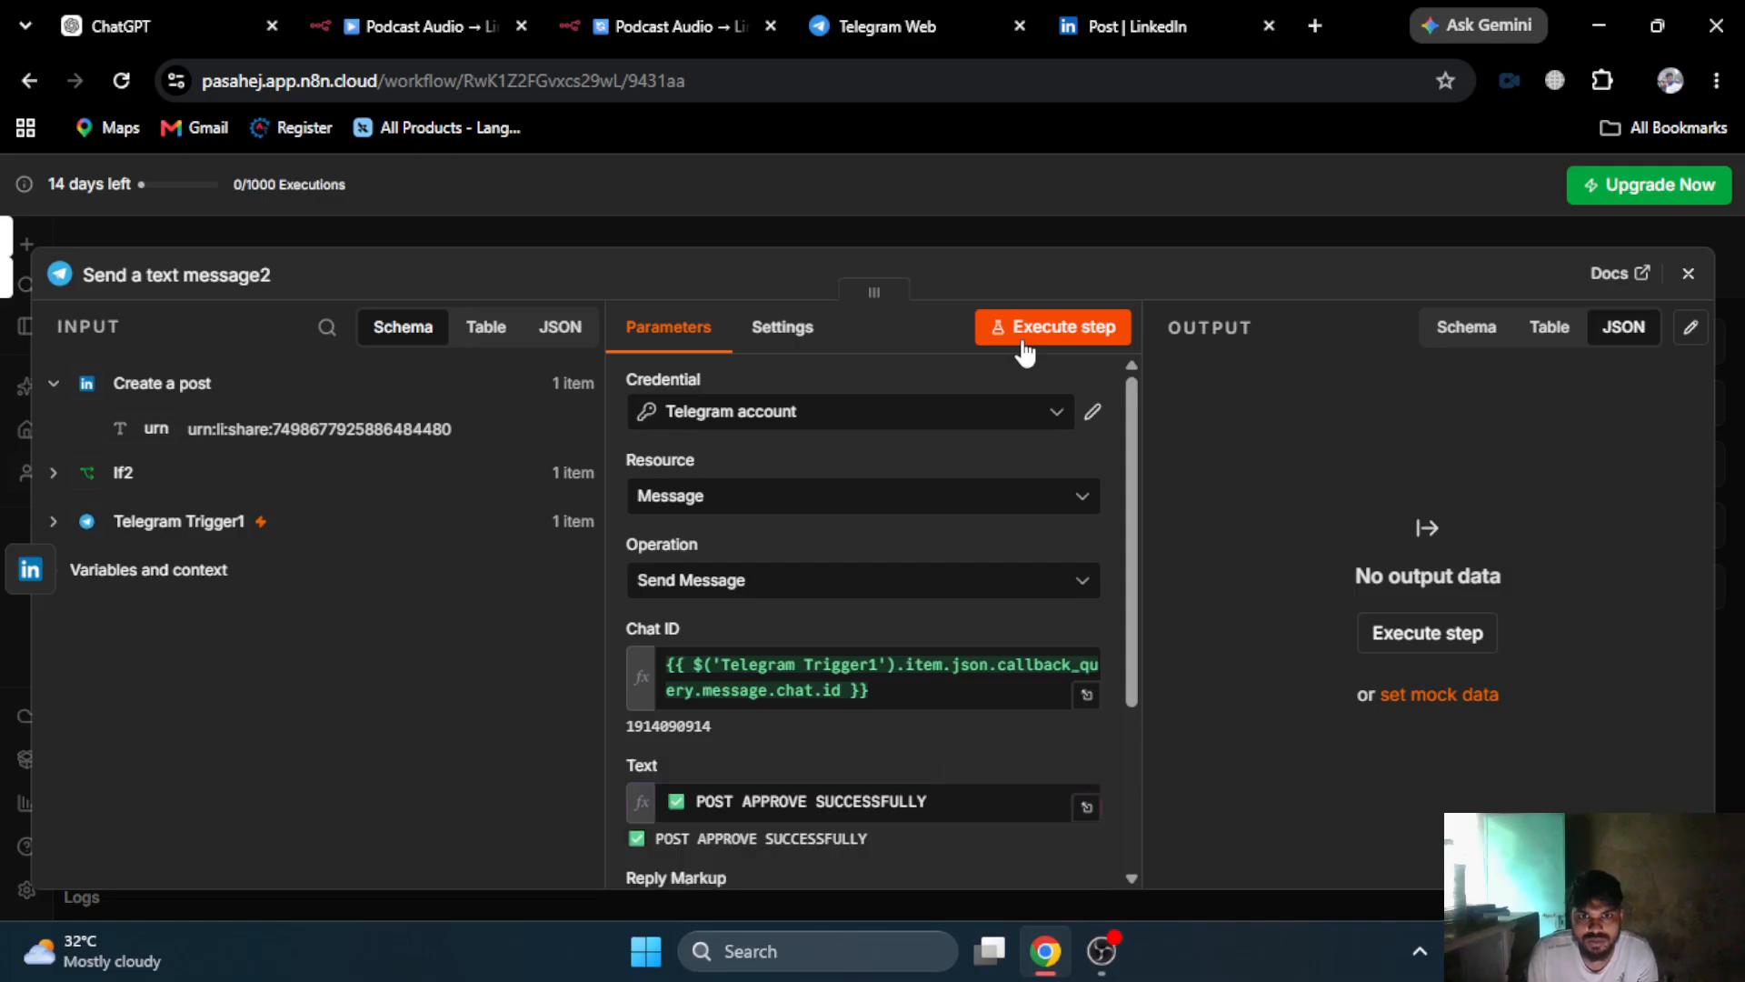
left_click(884, 18)
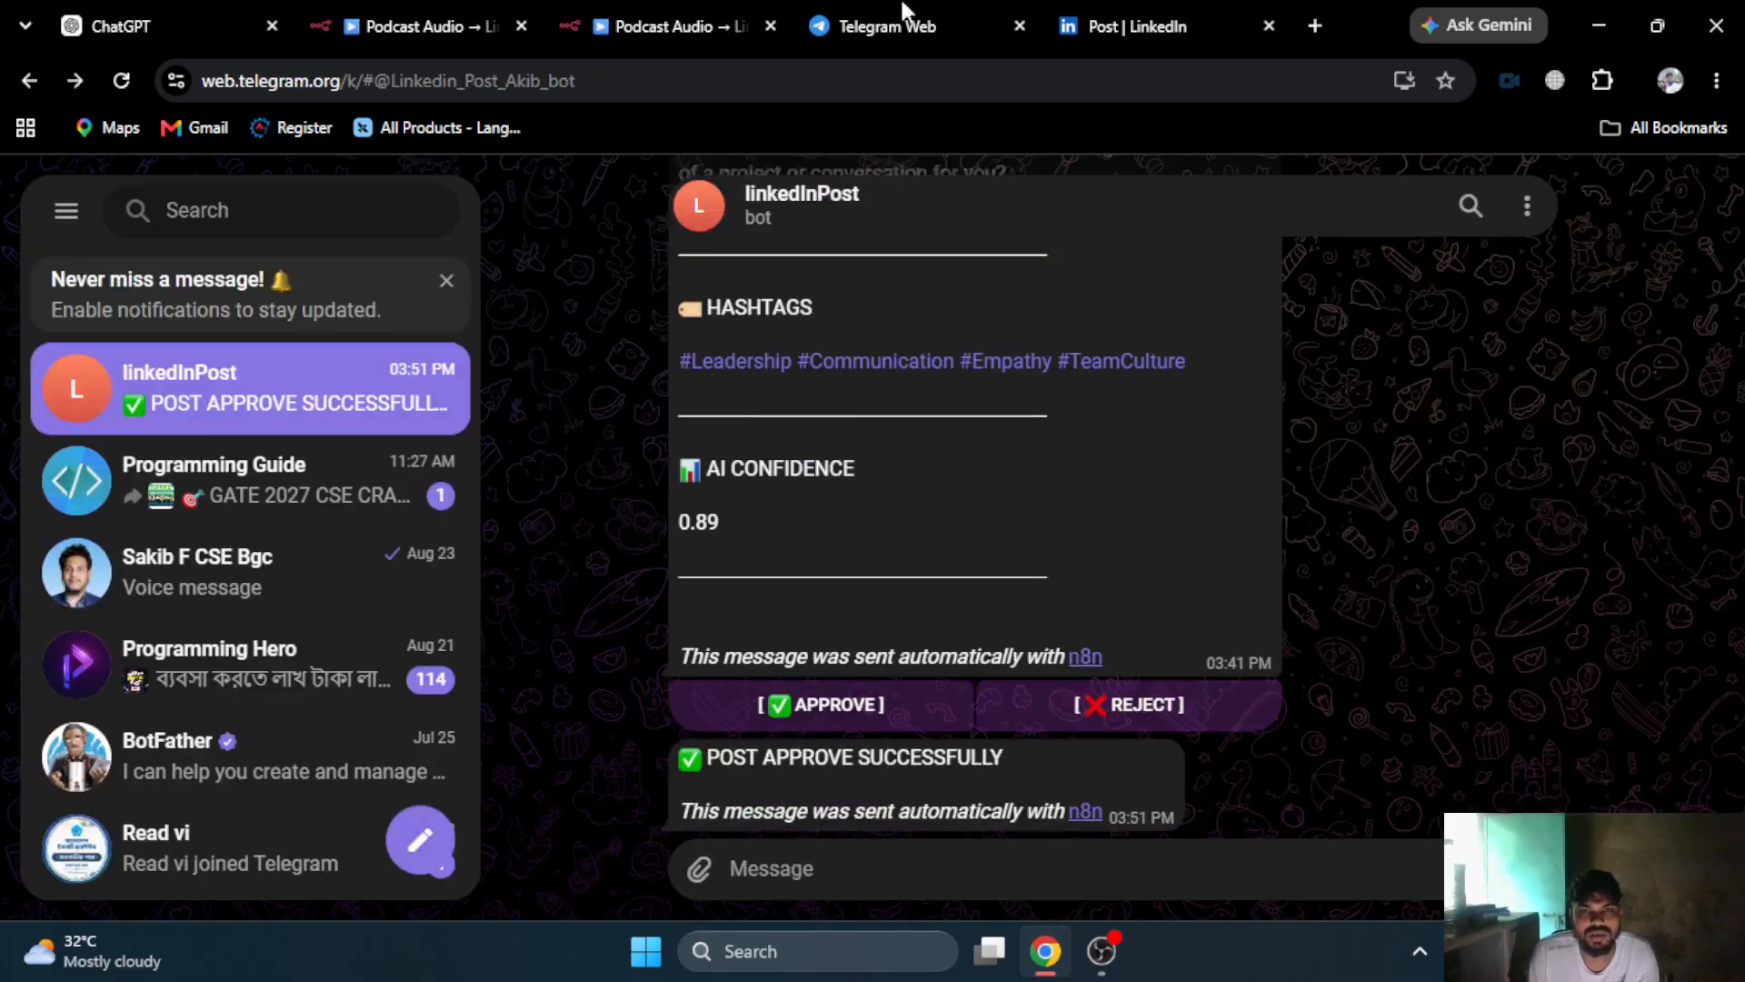
left_click(667, 13)
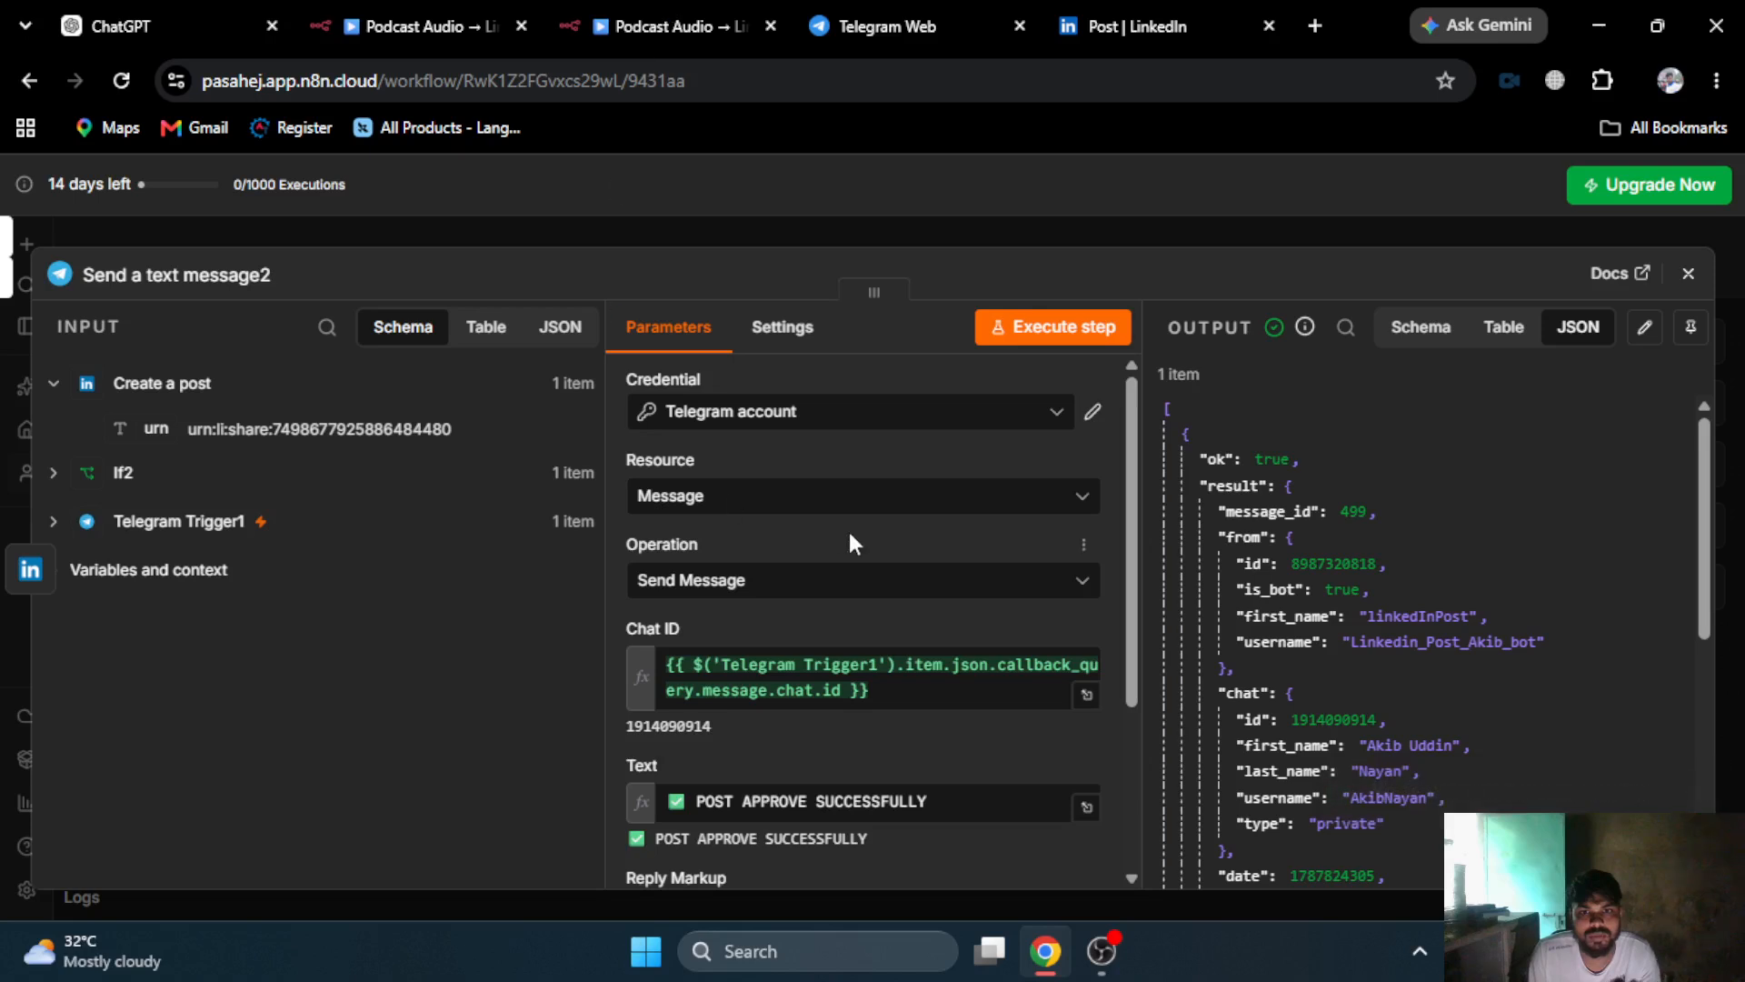
left_click(970, 234)
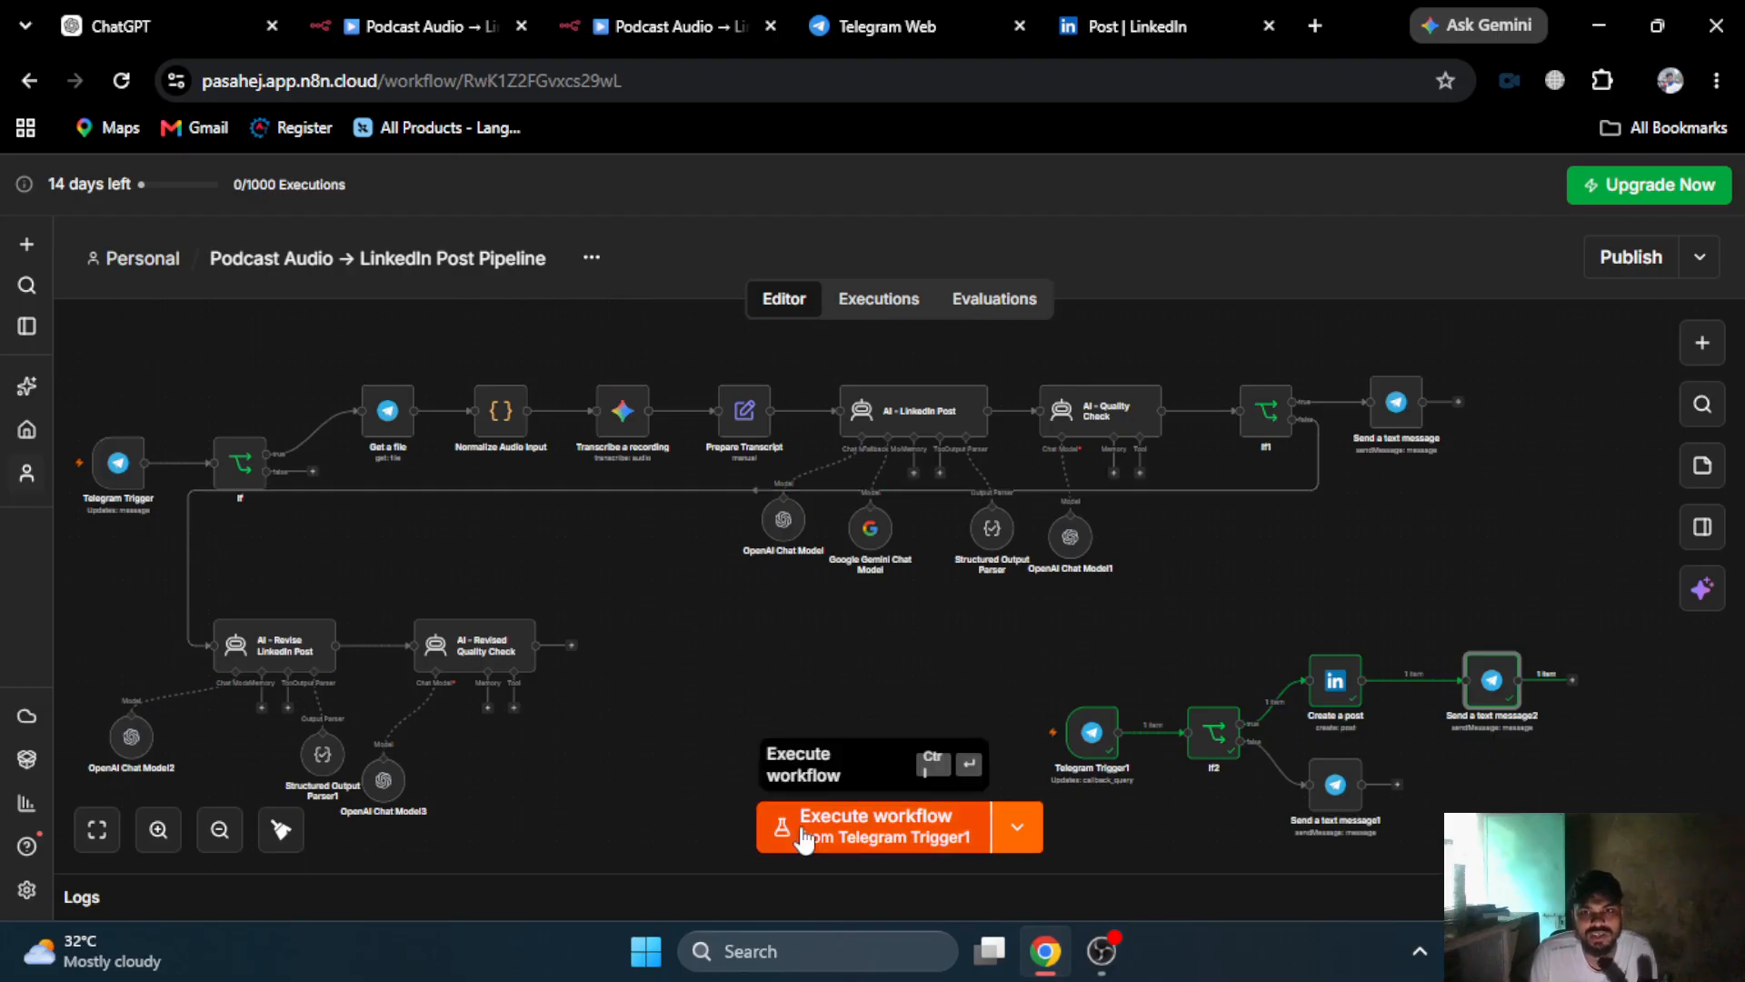
- Set the workflow to execute from Telegram Trigger and start a test run
left_click(1011, 832)
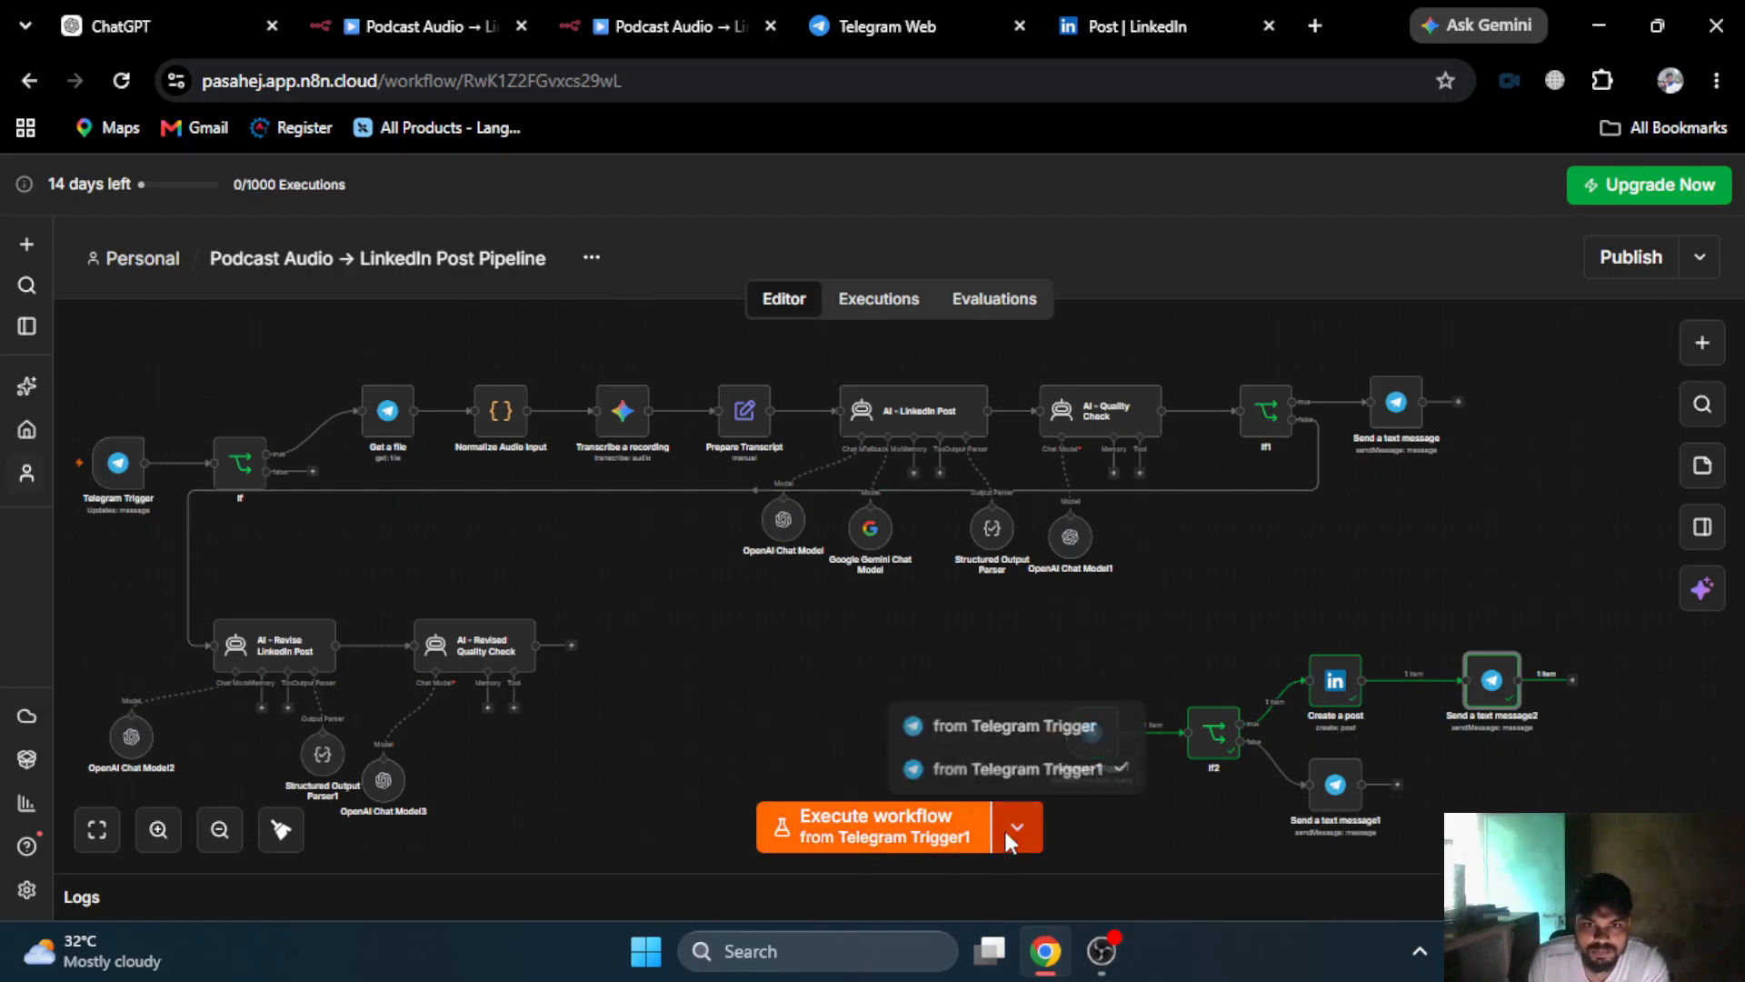
left_click(1006, 727)
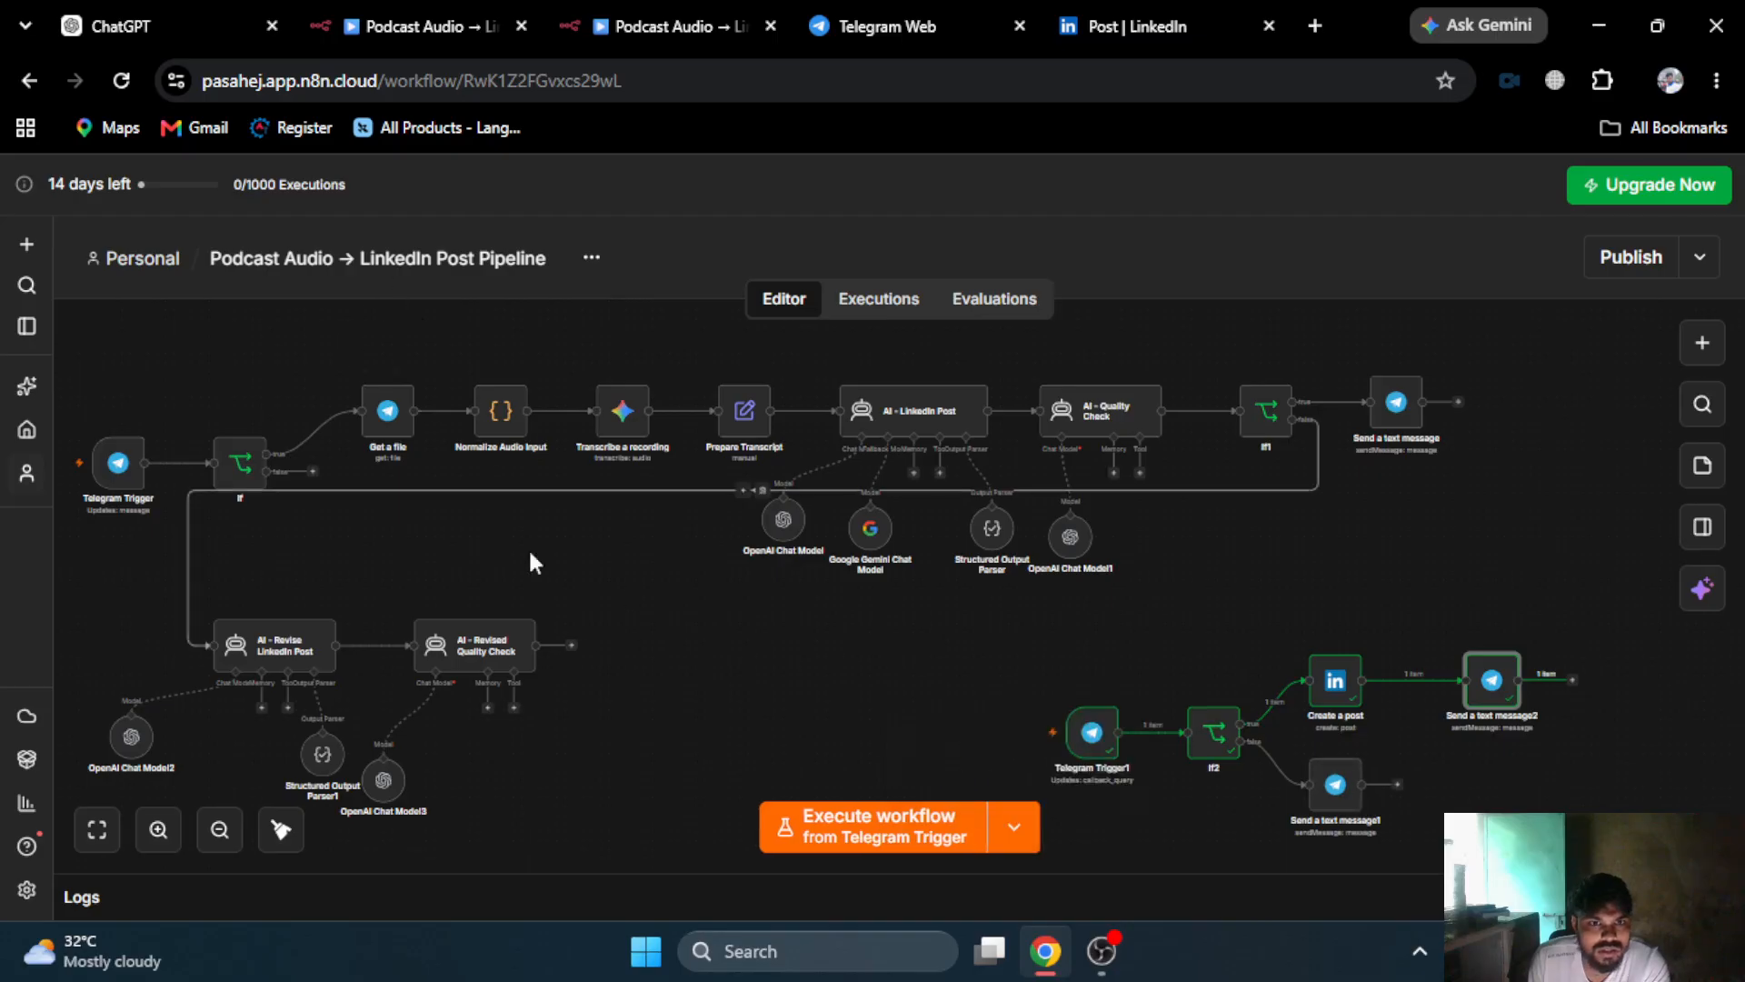
right_click(909, 830)
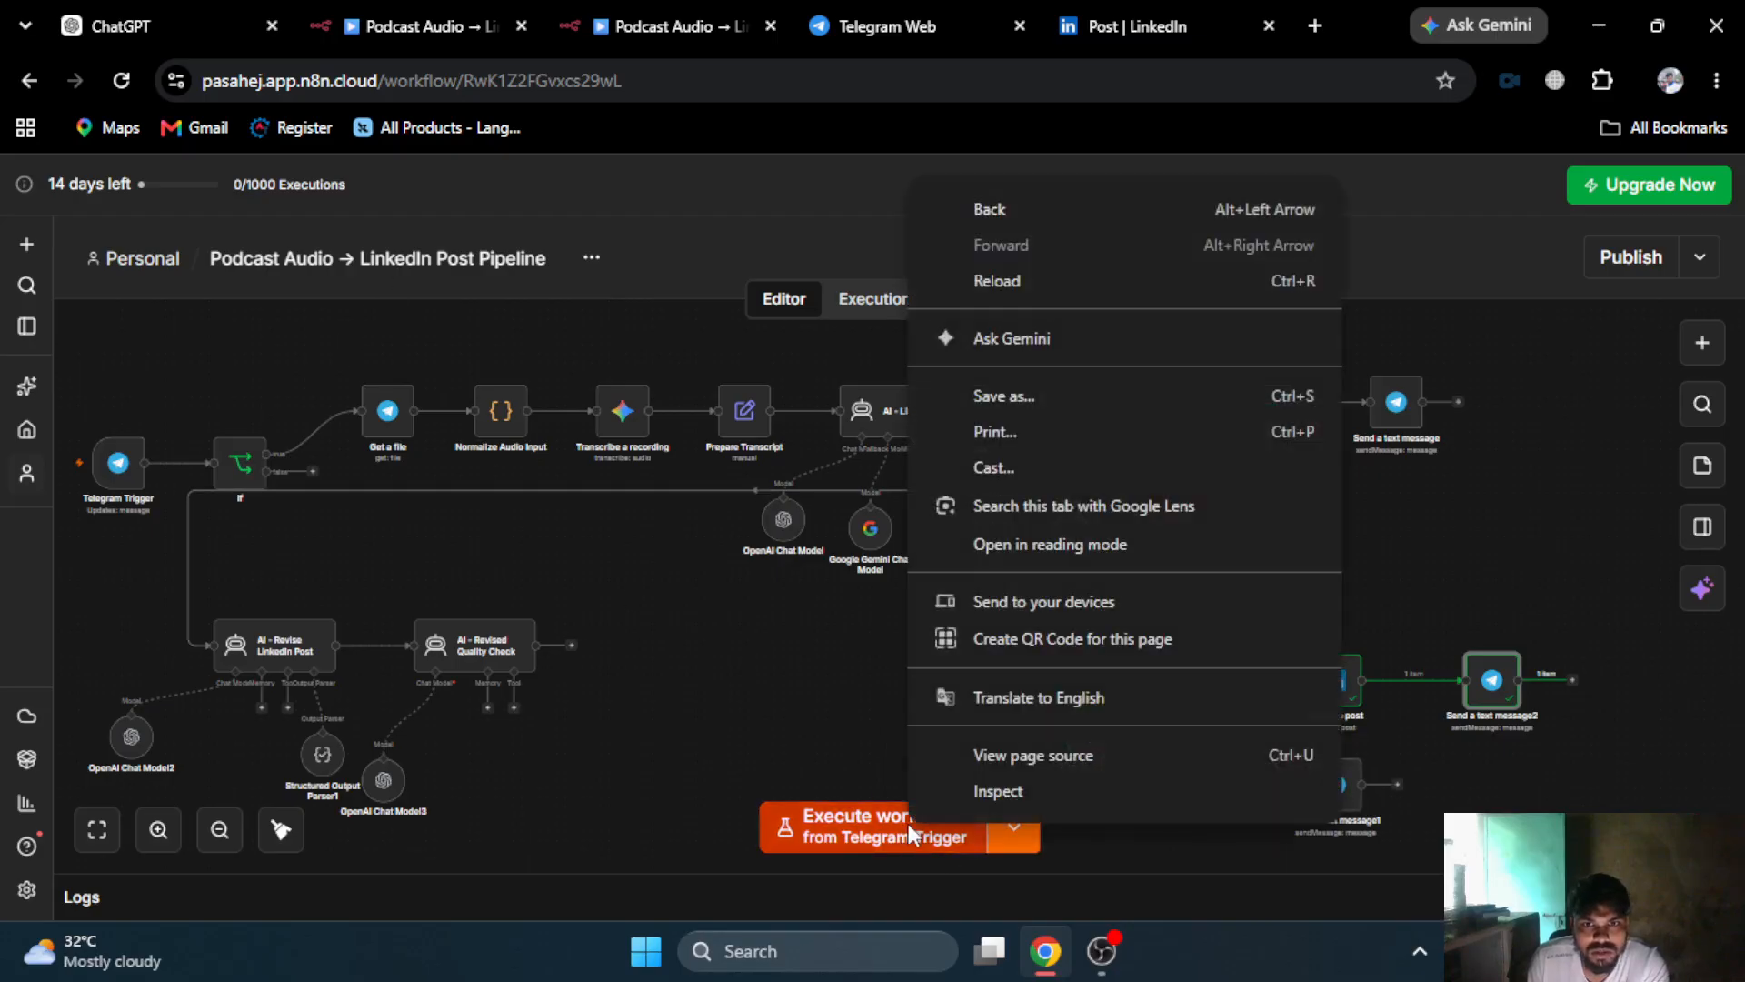
left_click(670, 680)
left_click(1013, 829)
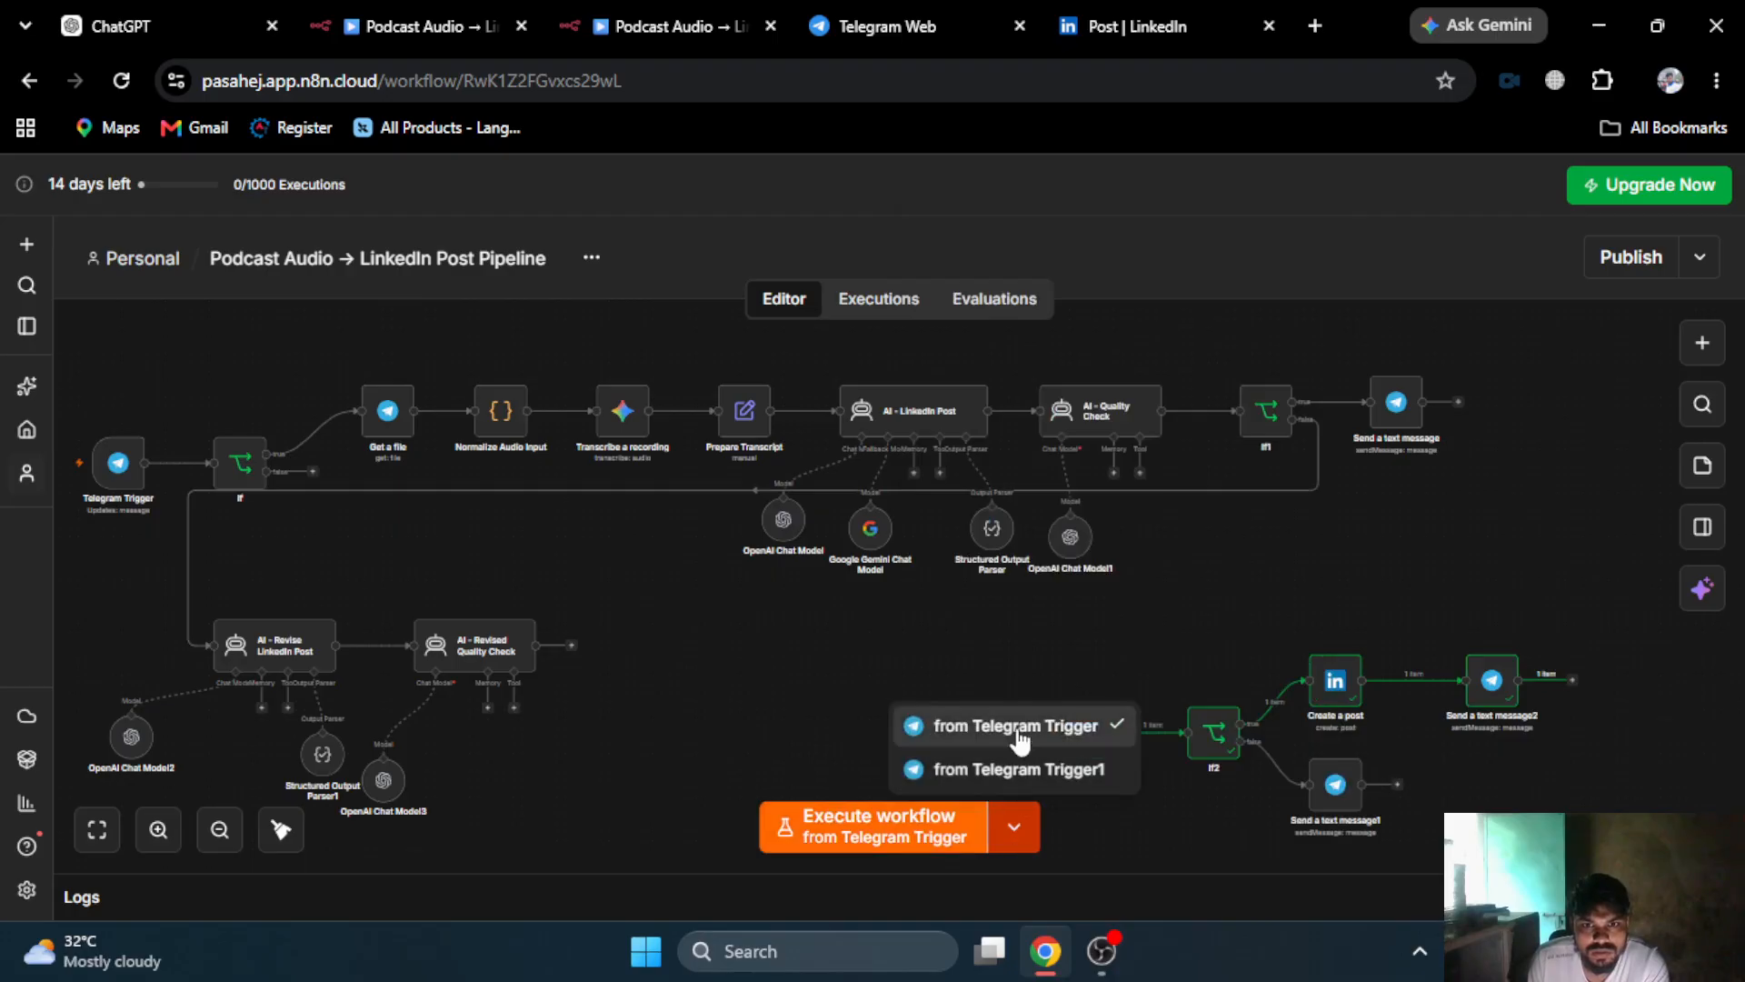
left_click(667, 664)
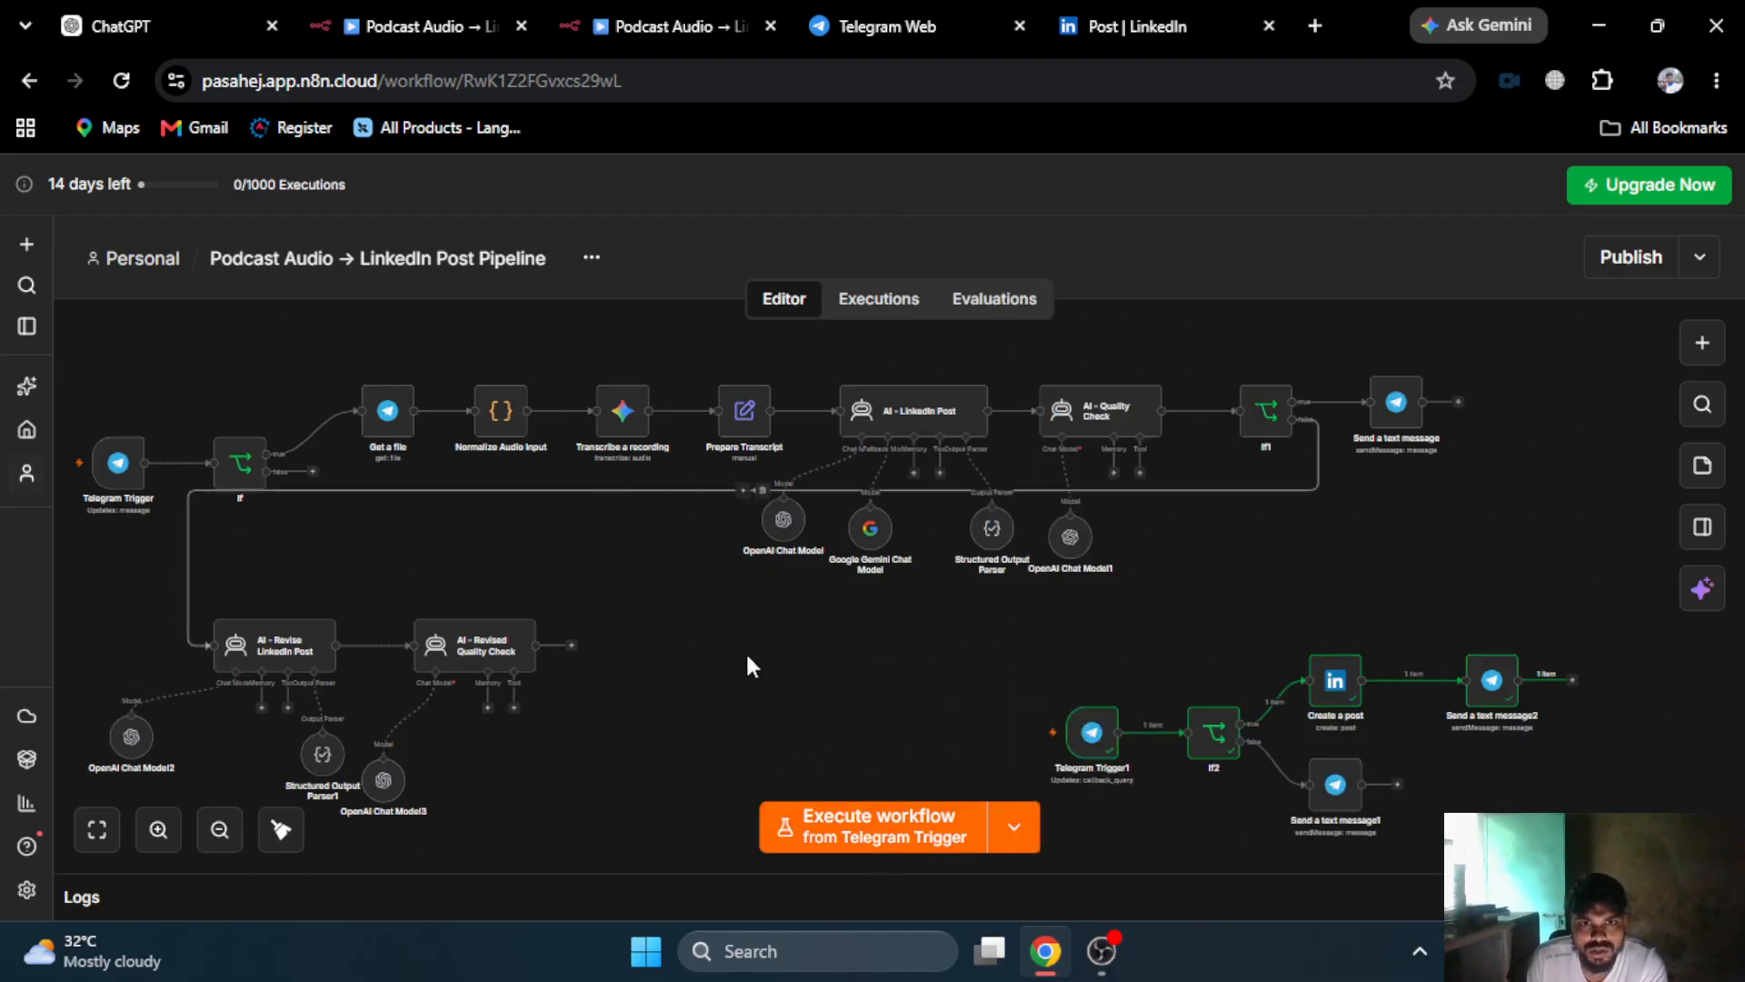
left_click(900, 832)
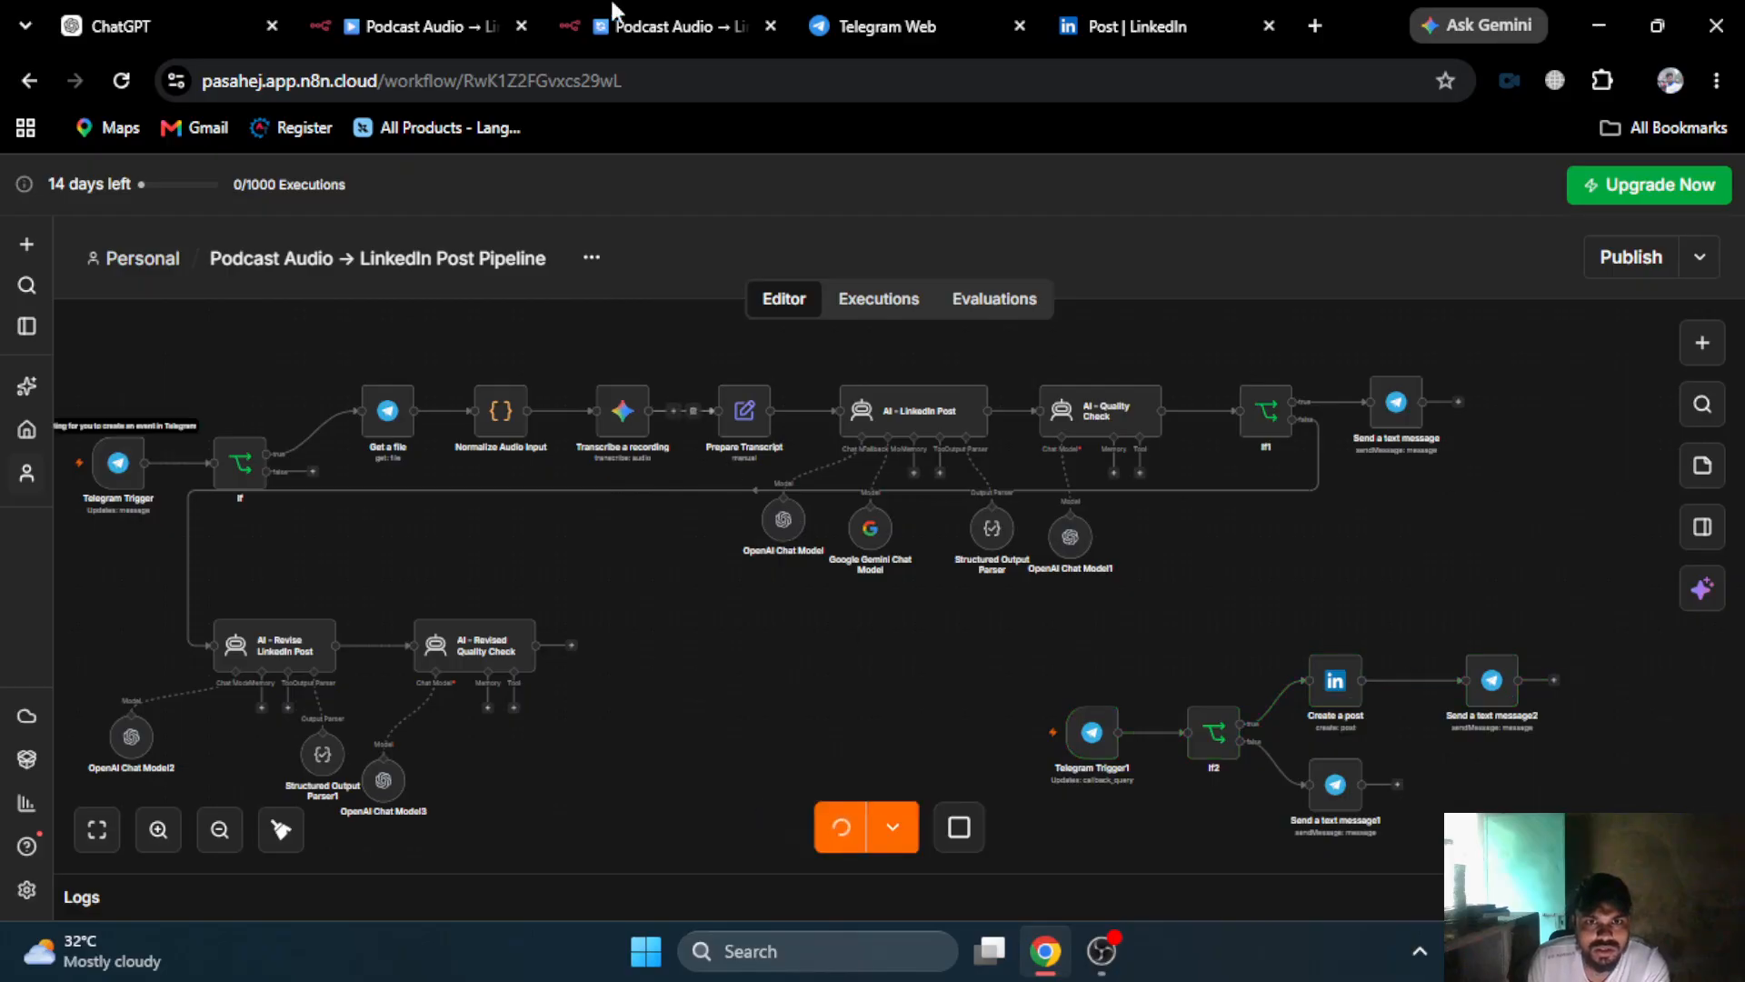
- Record and send a voice message of about 4 seconds to the linkedInPost bot in Telegram, and return to the running workflow
left_click(936, 13)
left_click(1526, 869)
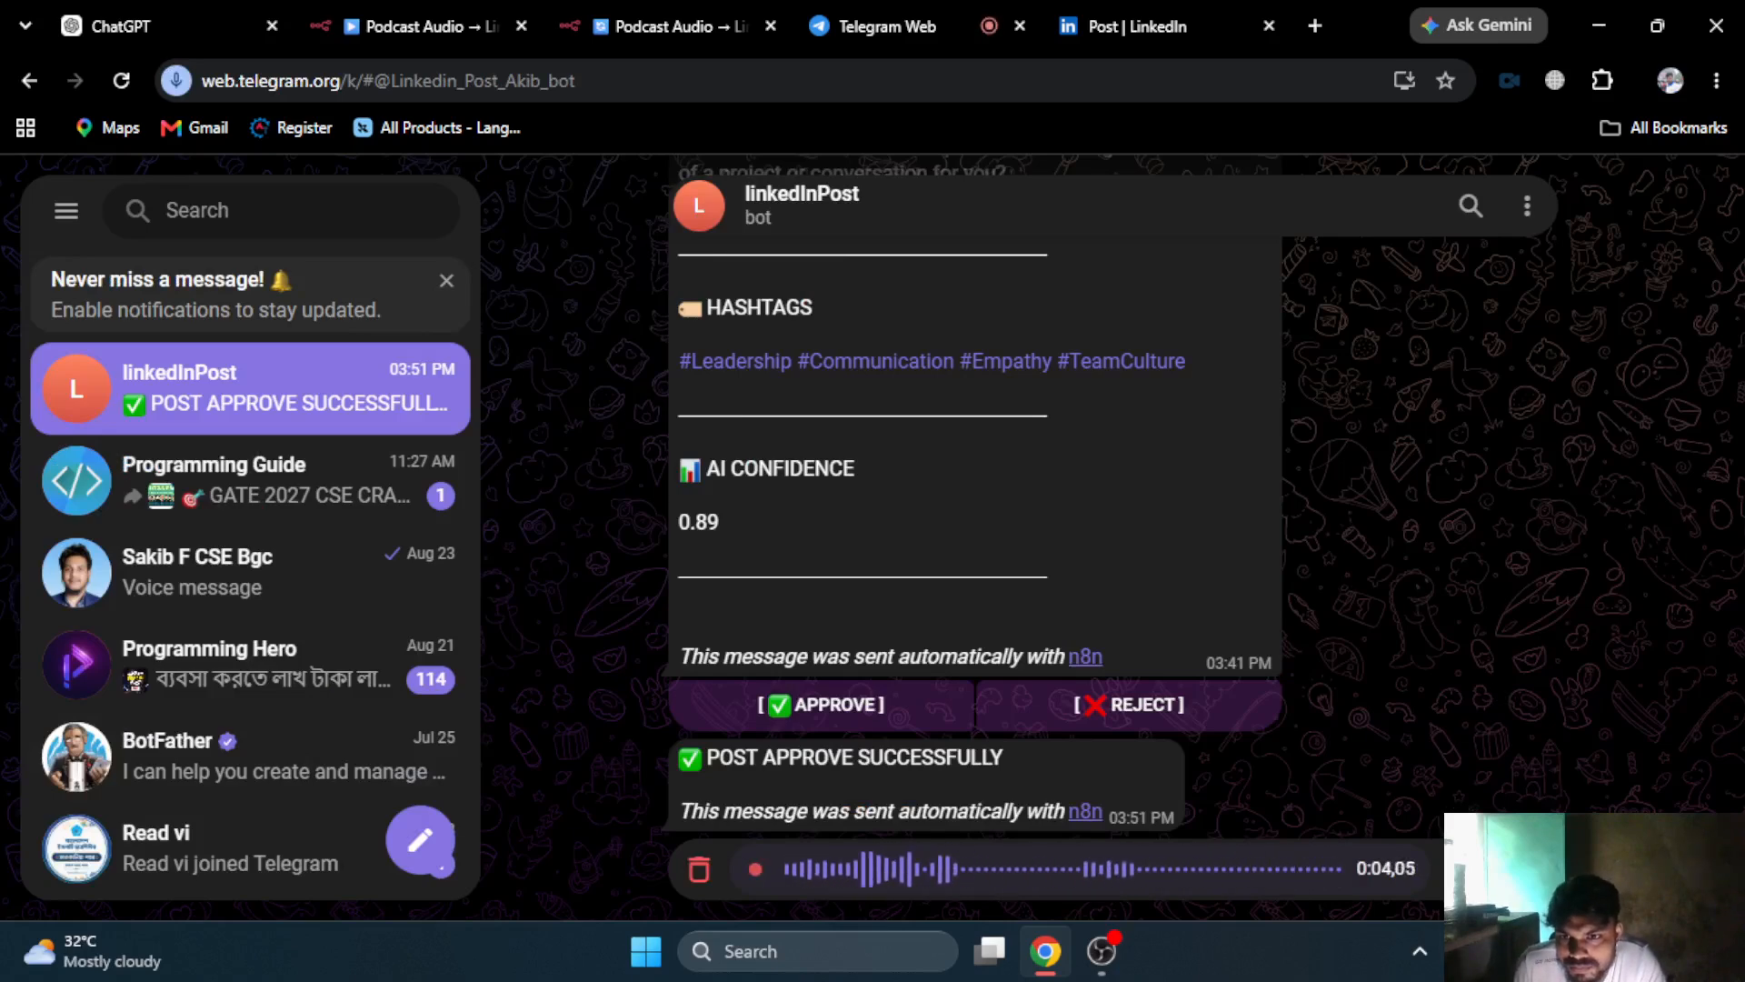
left_click(1526, 869)
left_click(683, 12)
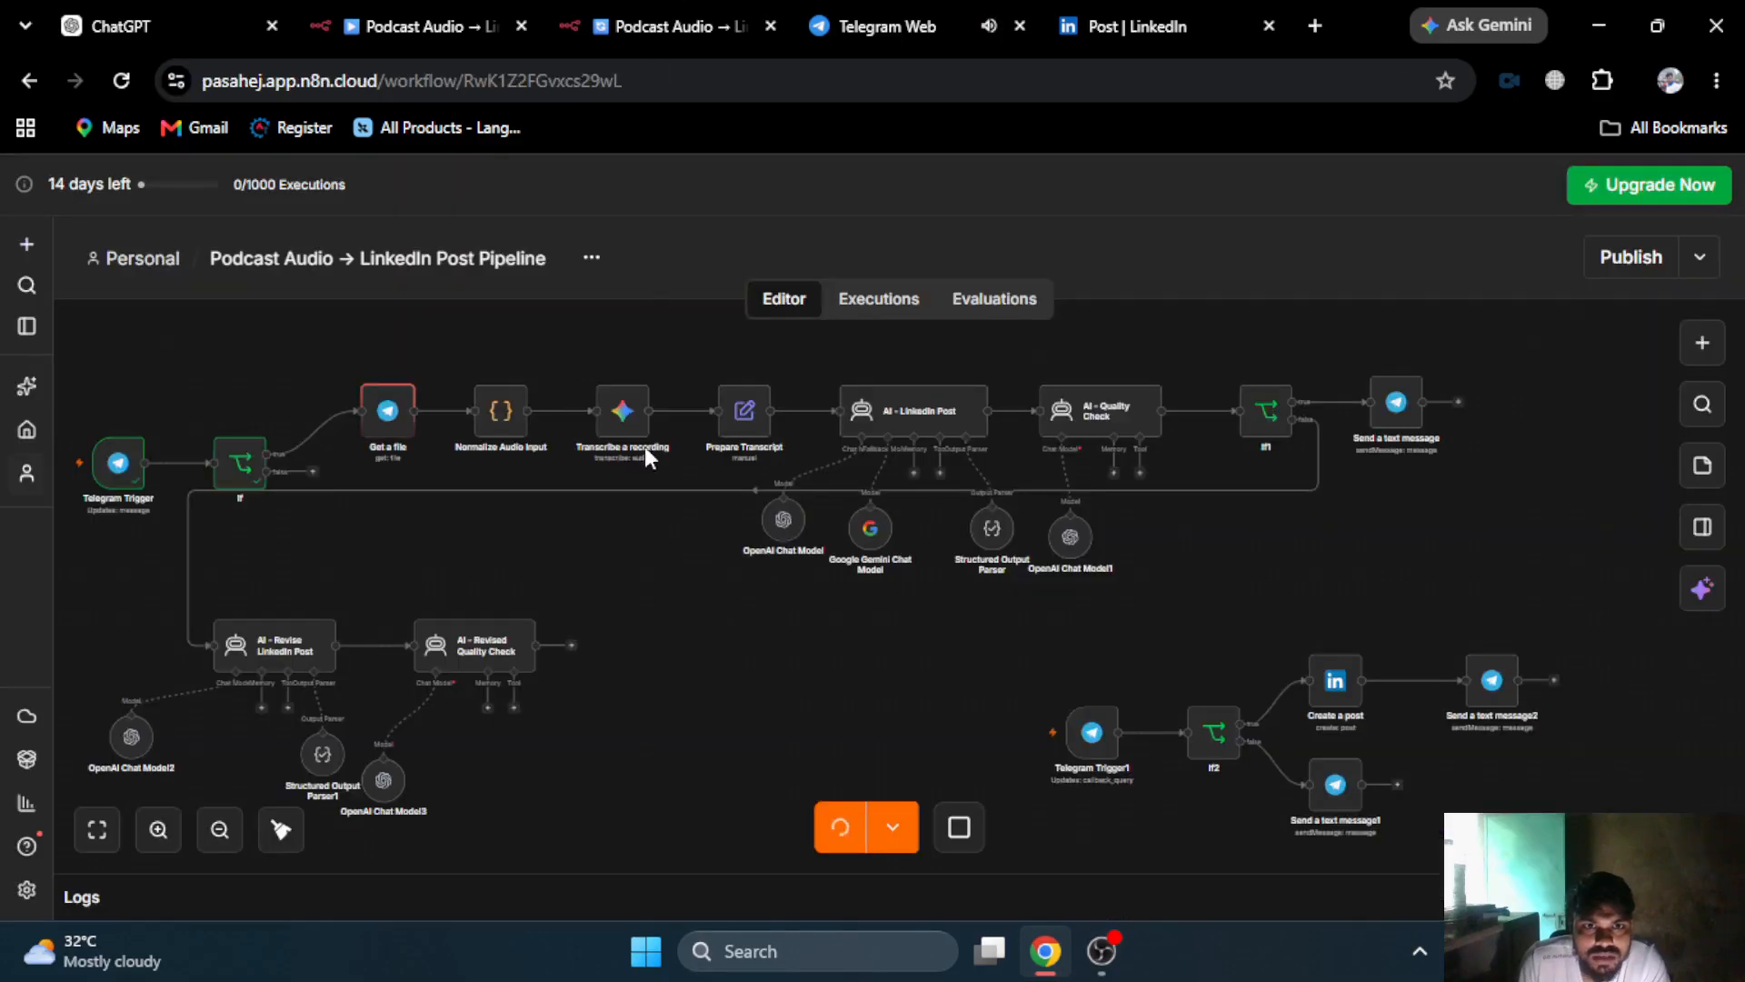
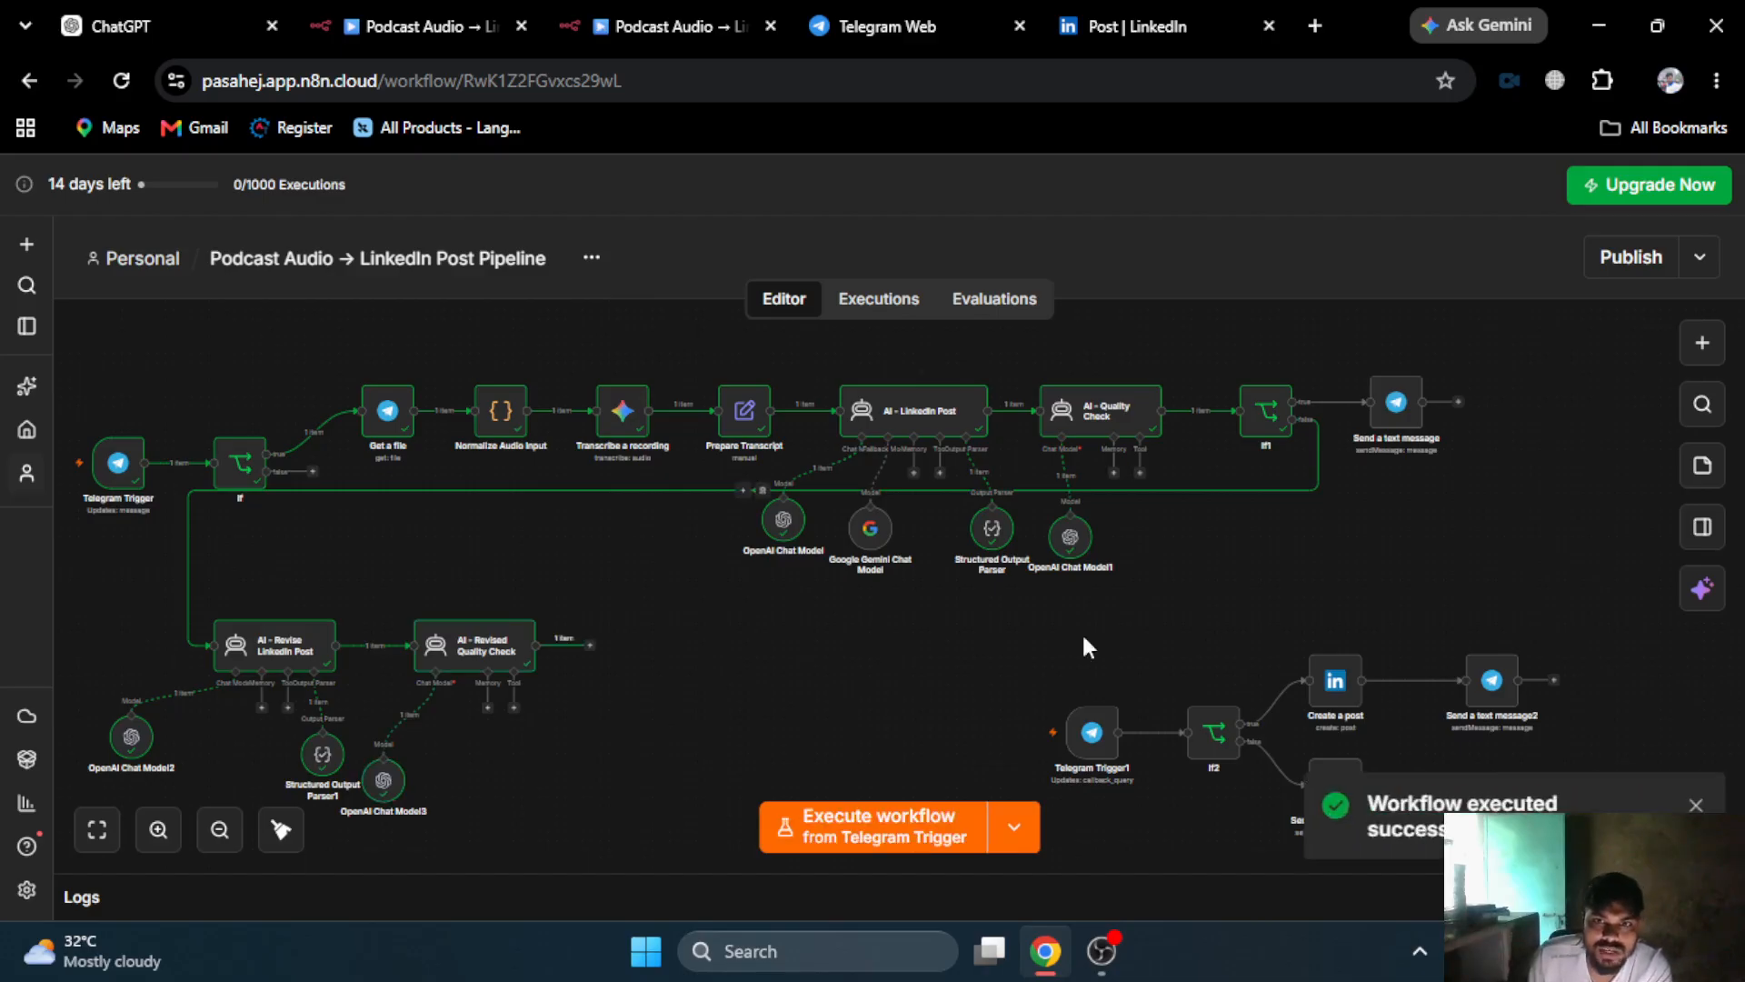
- Examine the approval and score in AI - Revised Quality Check's output, and compare the reference workflow's IF nodes with the workflow being built
double_click(469, 637)
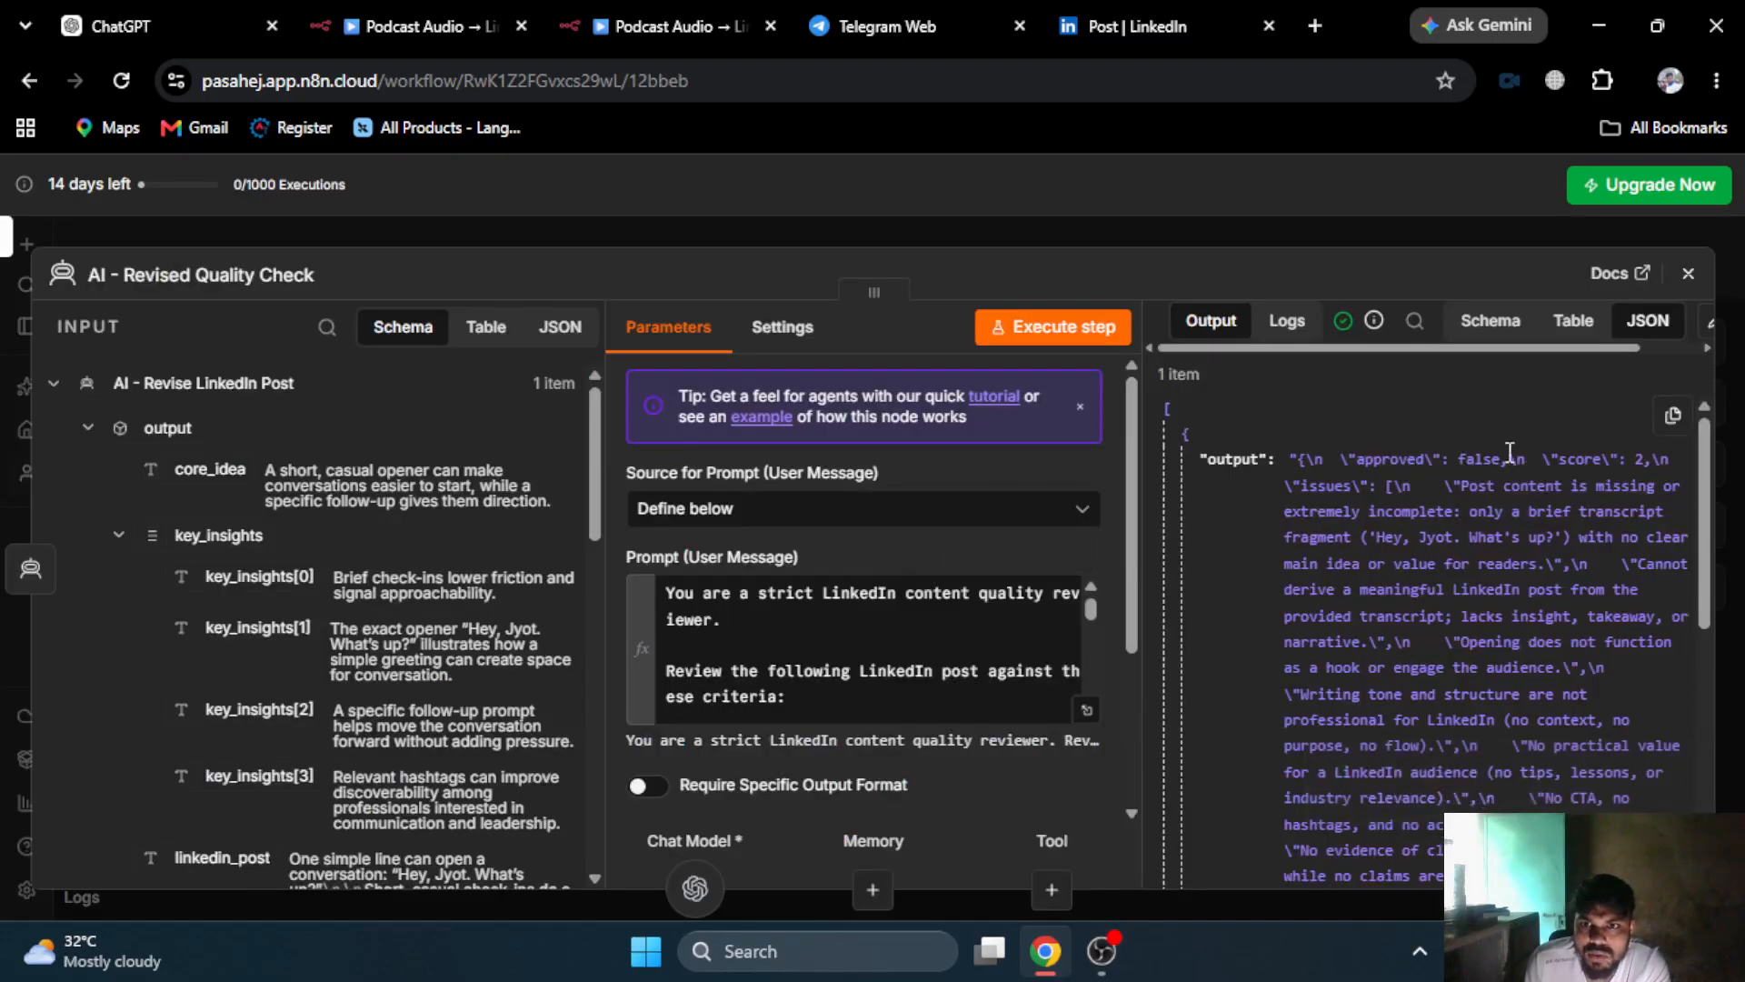
left_click_drag(1585, 460, 1644, 460)
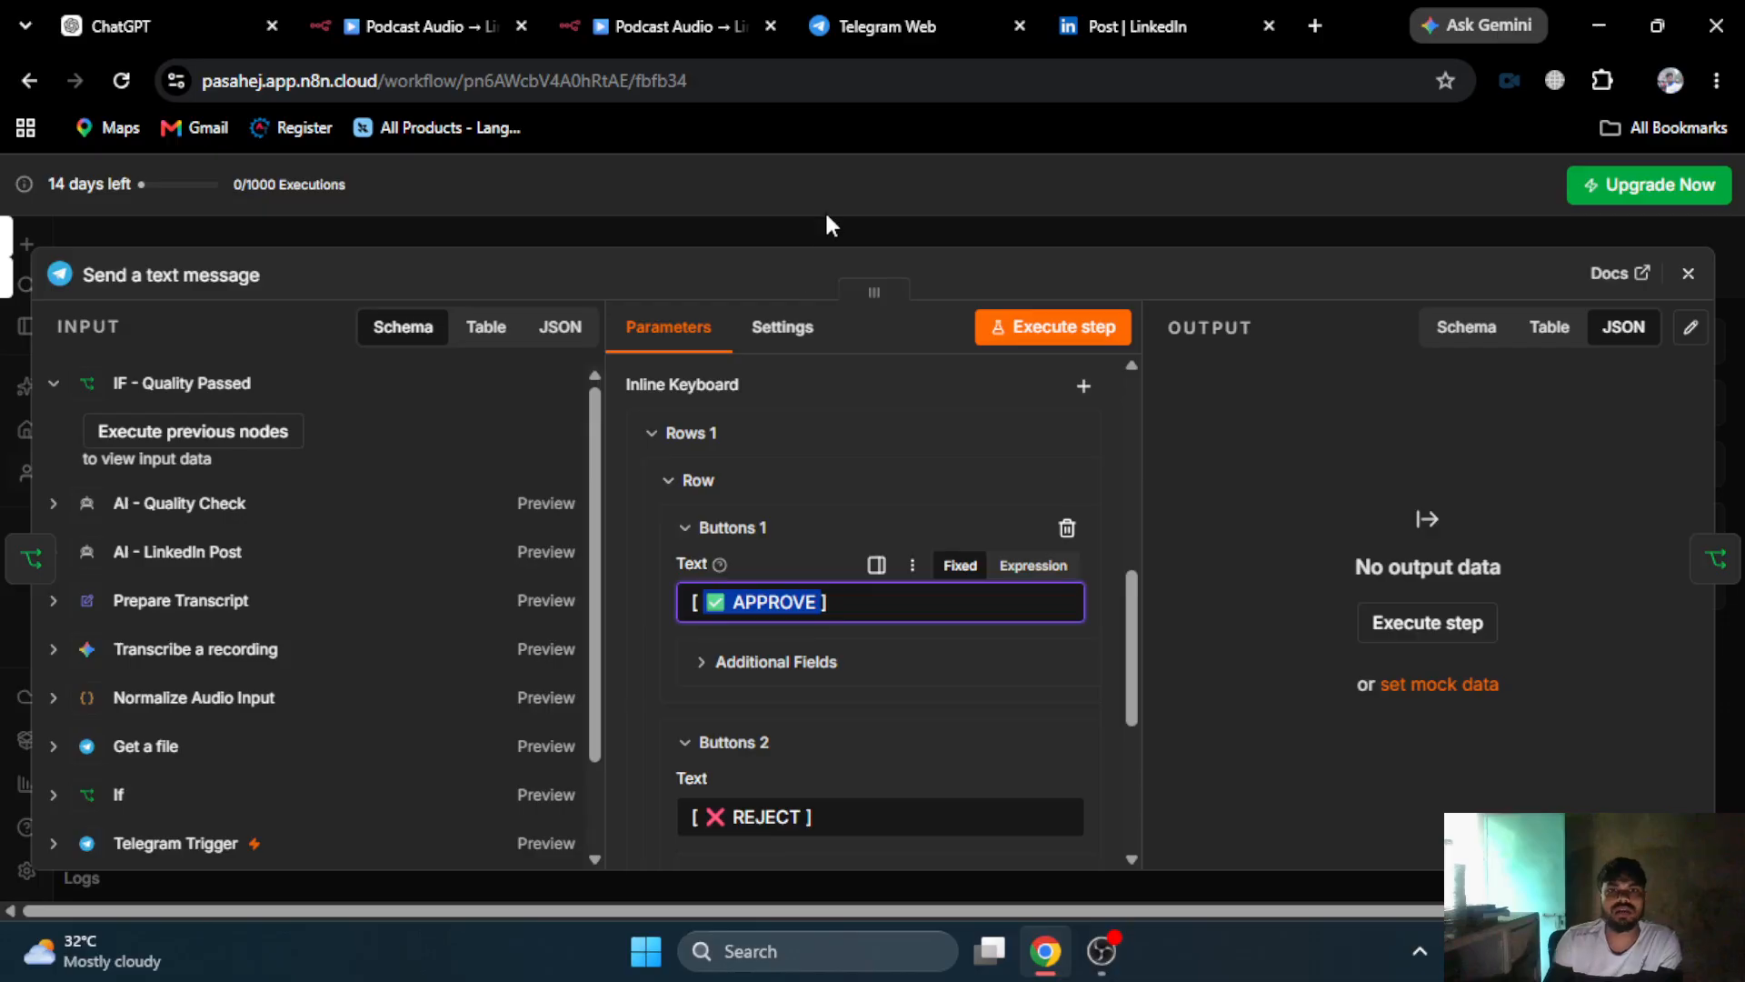
left_click(826, 216)
left_click(825, 219)
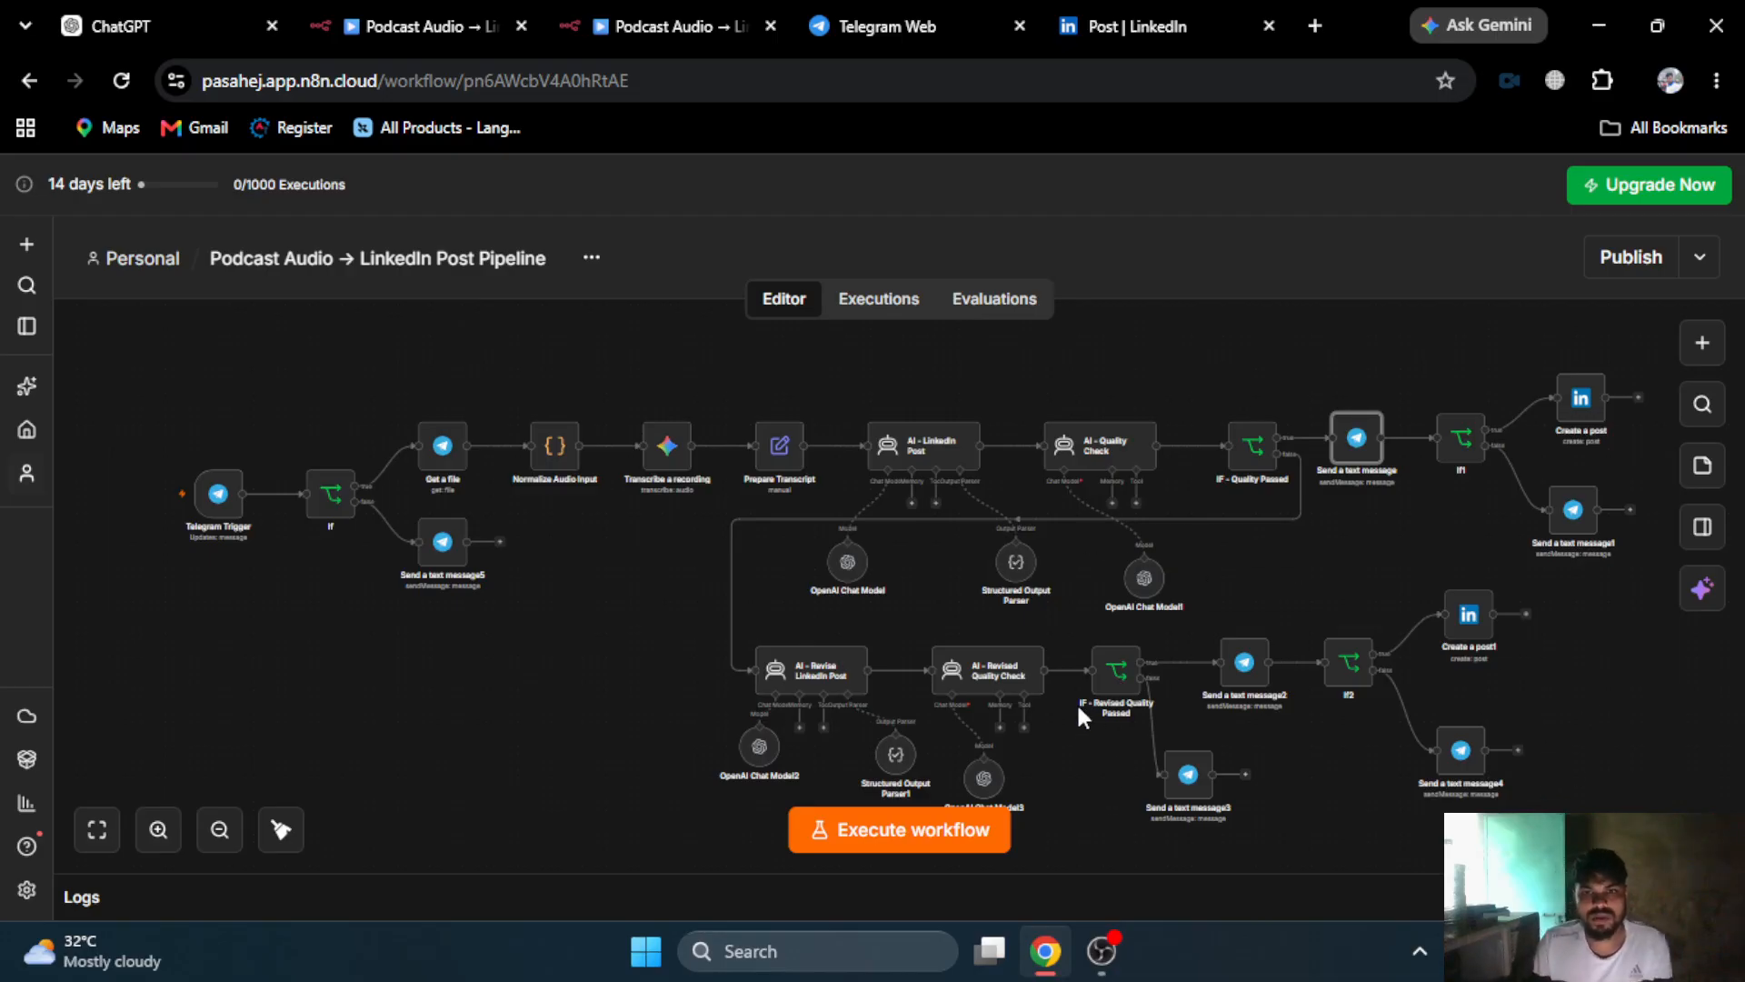
left_click(878, 11)
left_click(664, 8)
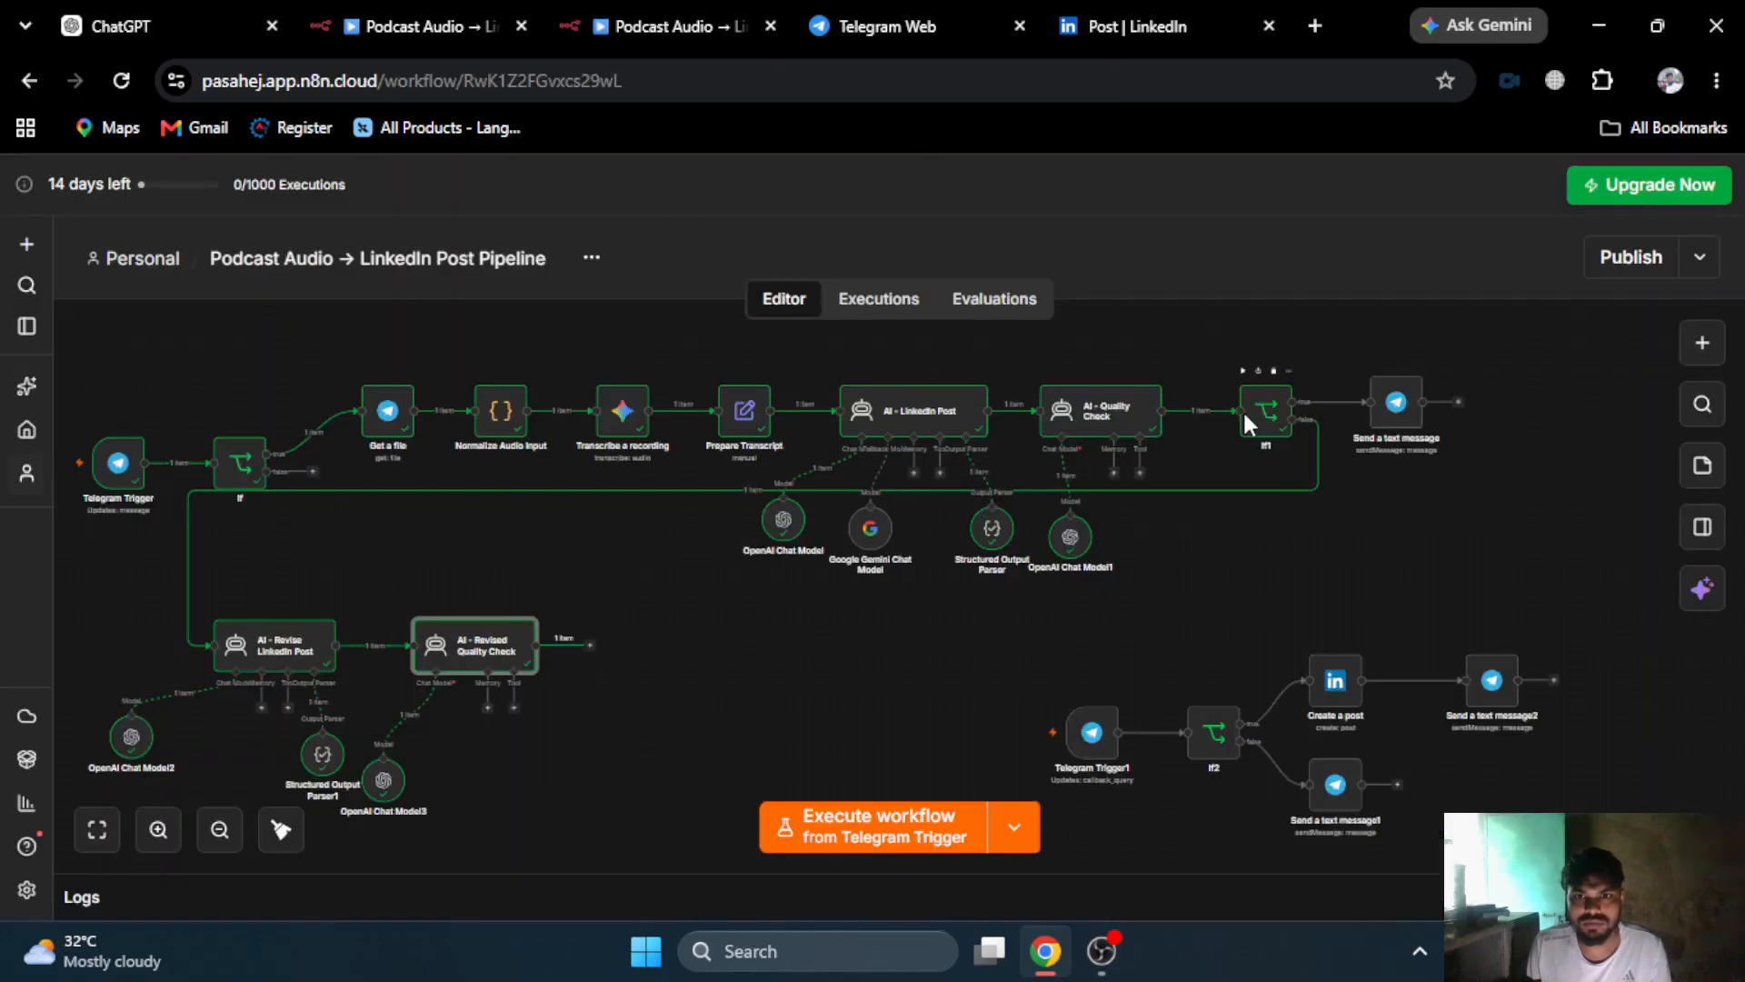
left_click(459, 12)
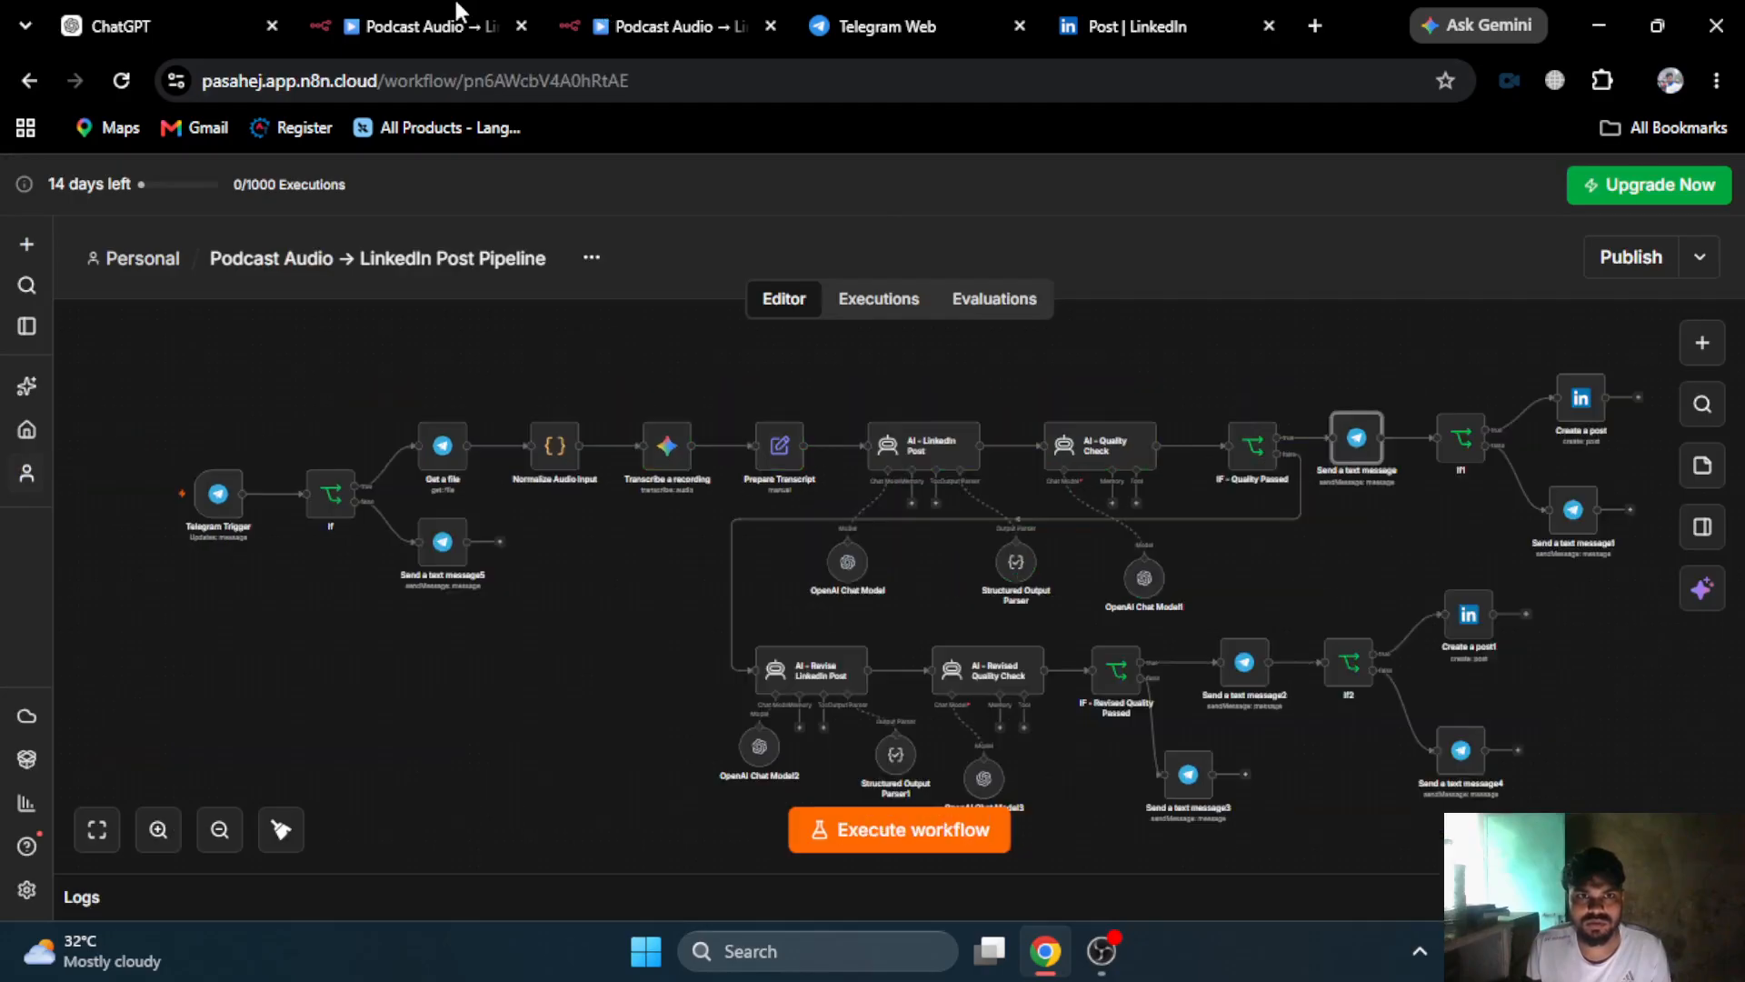
left_click(850, 13)
left_click(738, 12)
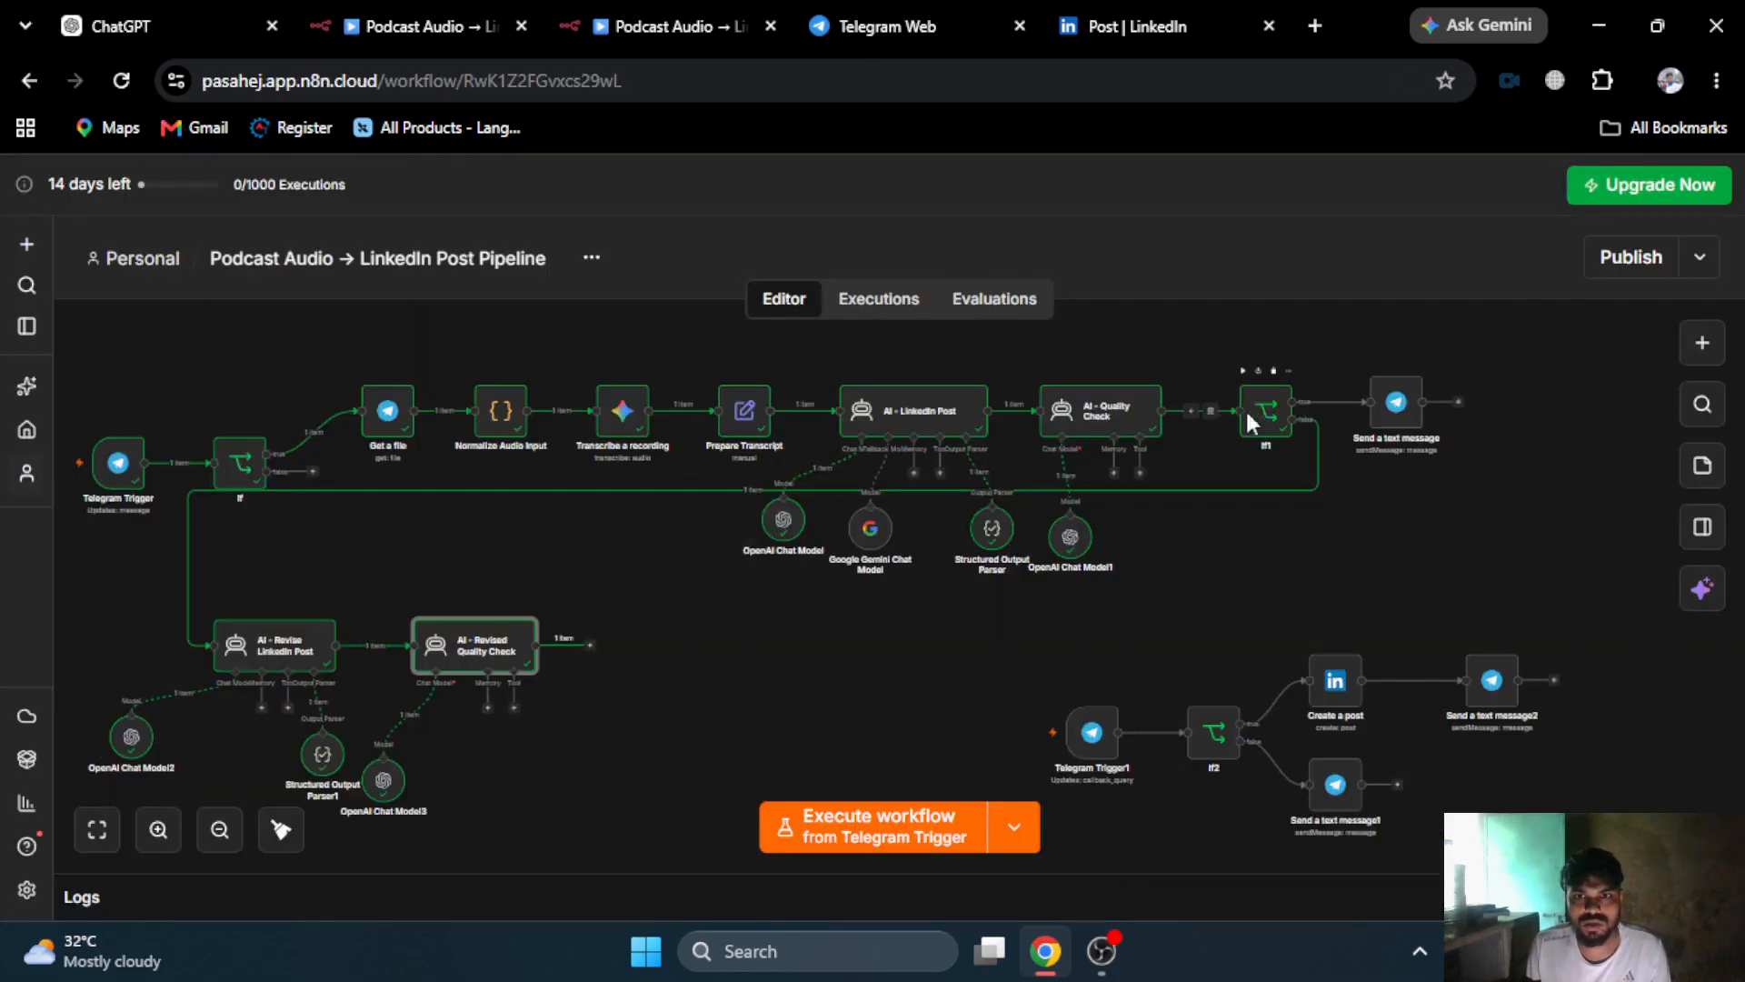
- Rename the If1 node after AI - Quality Check as "If - Quality Passed"
right_click(1252, 414)
left_click(1289, 381)
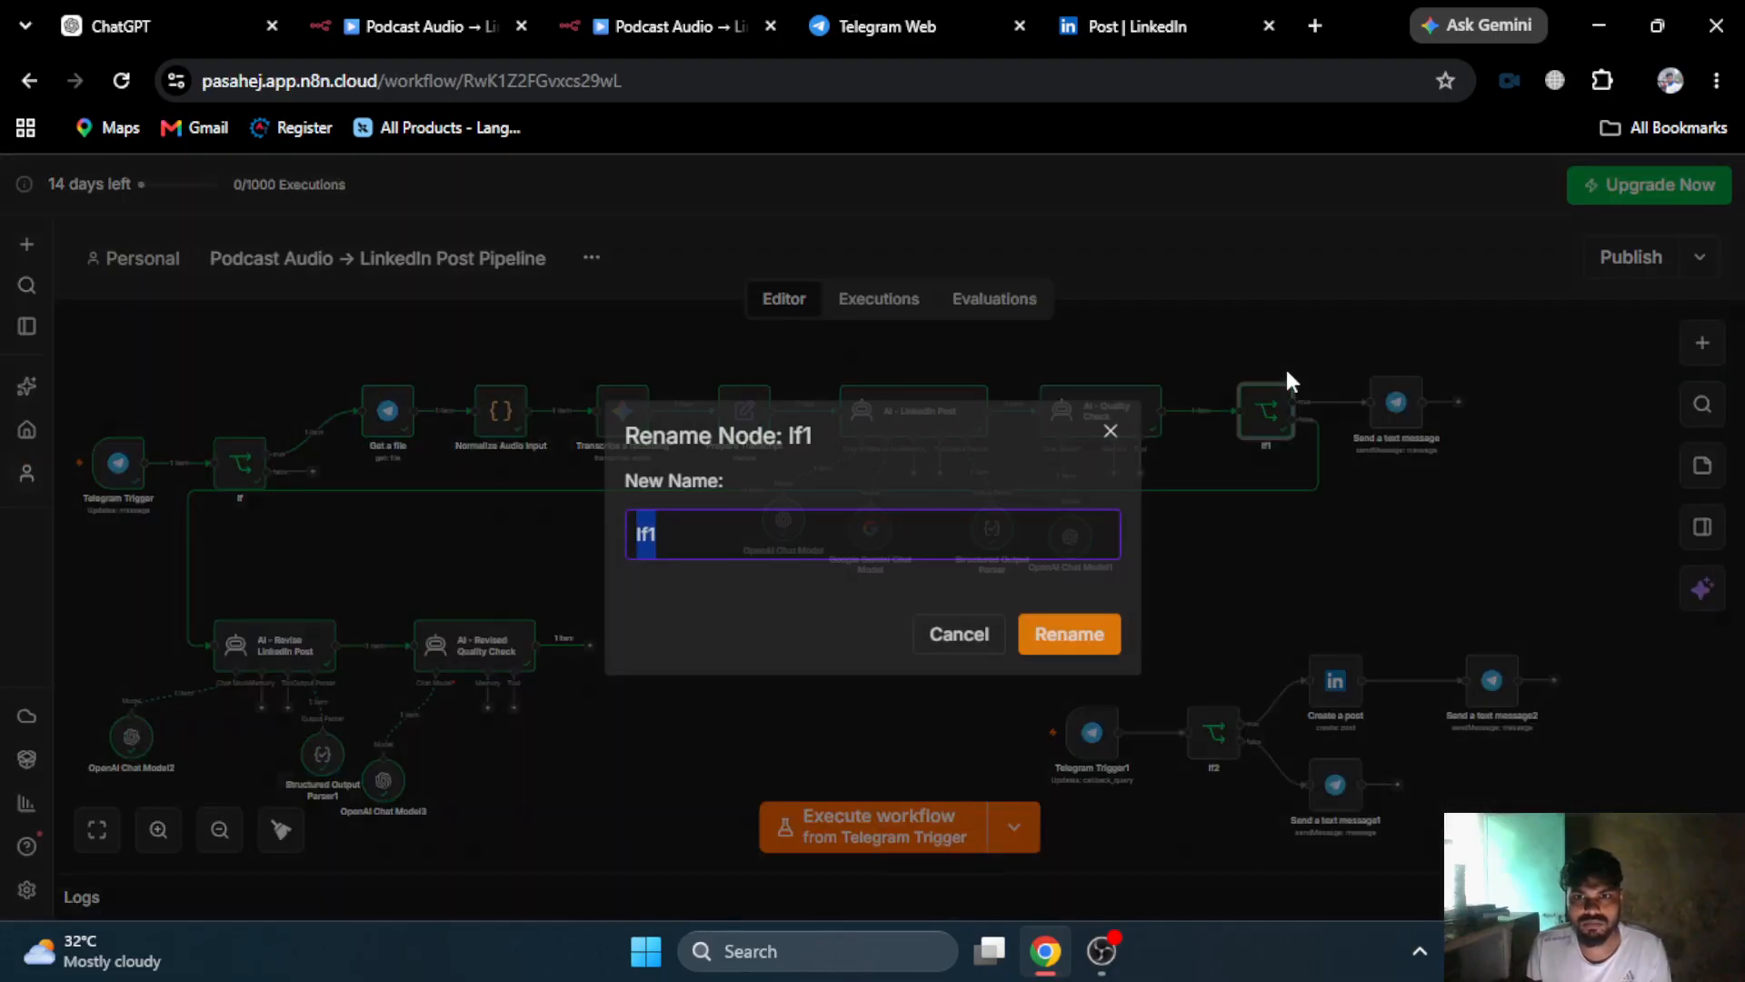
key("End")
key("BackSpace")
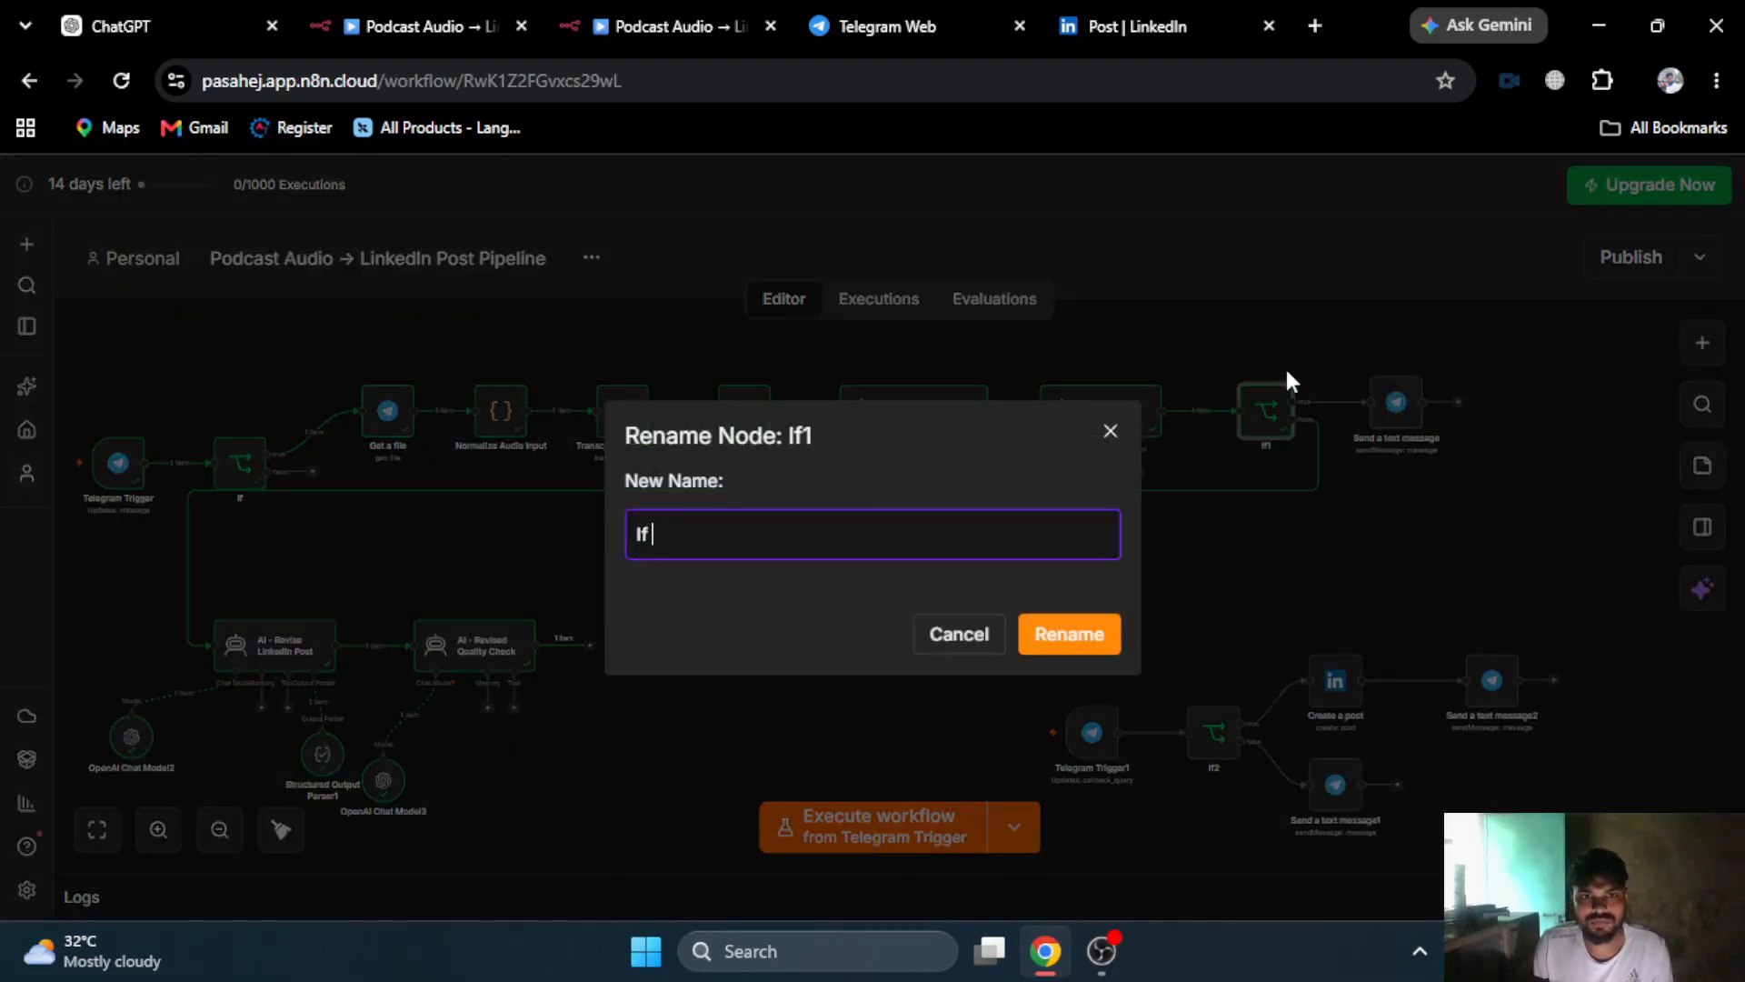
type("-")
key("BackSpace")
key("BackSpace")
type("- ")
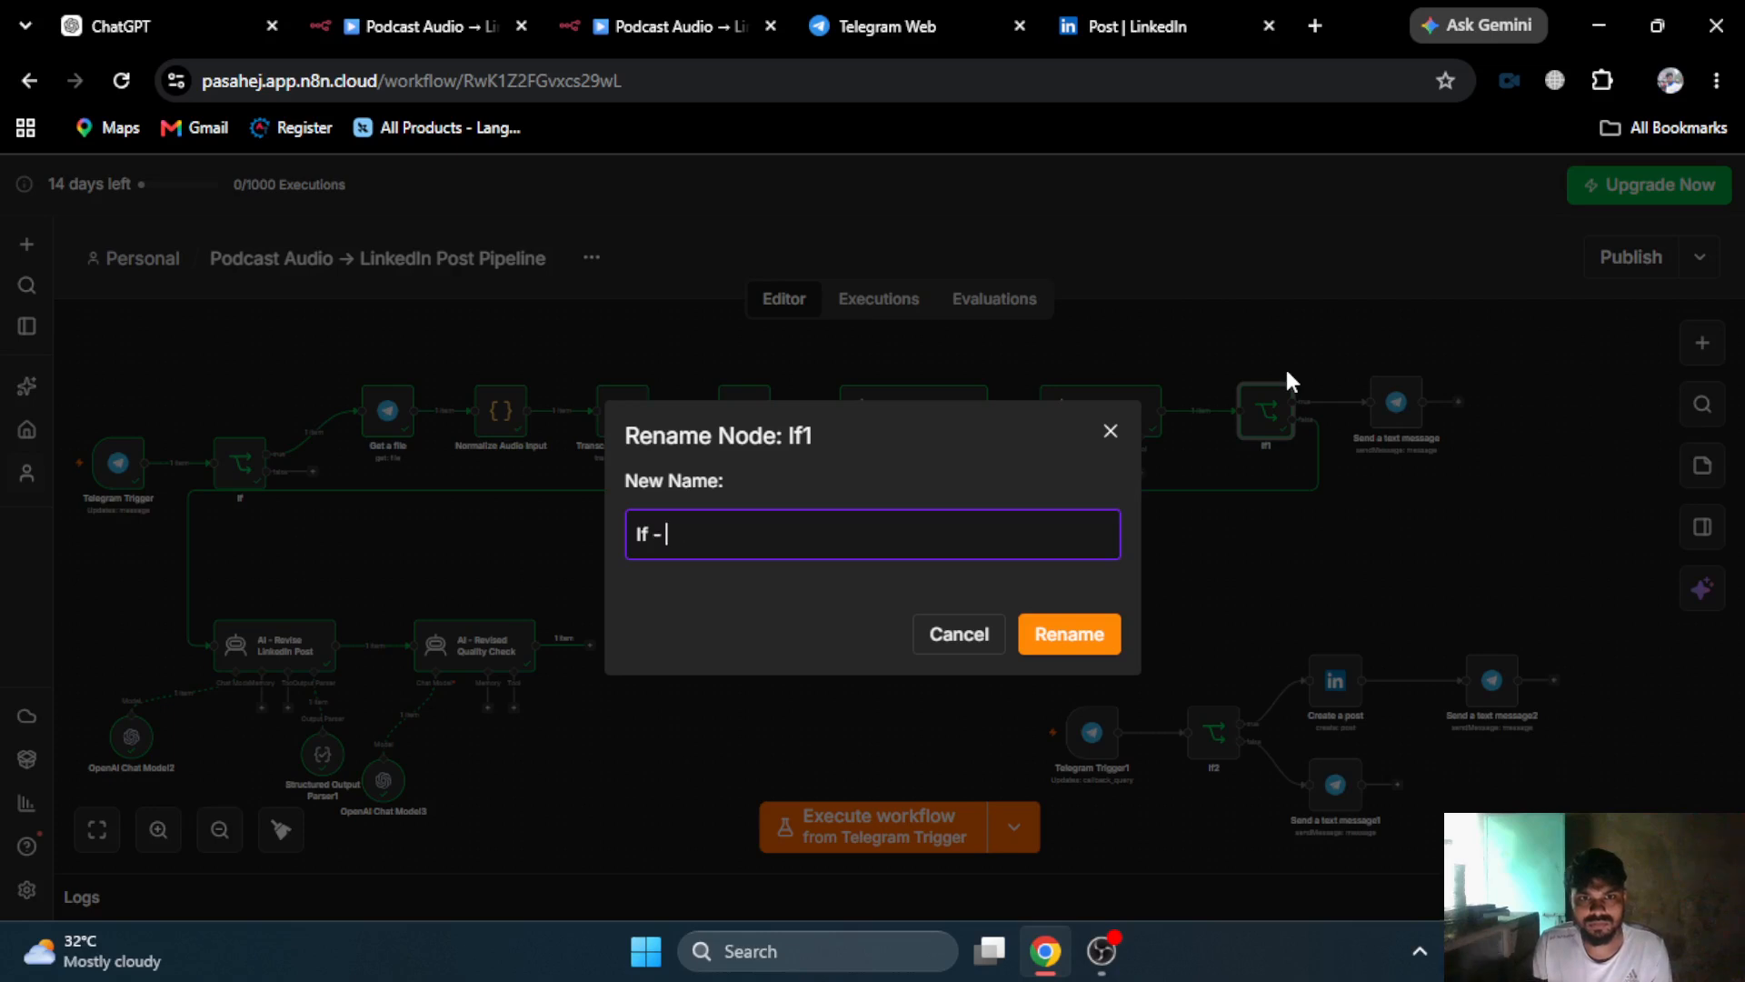
type("Quality Passed")
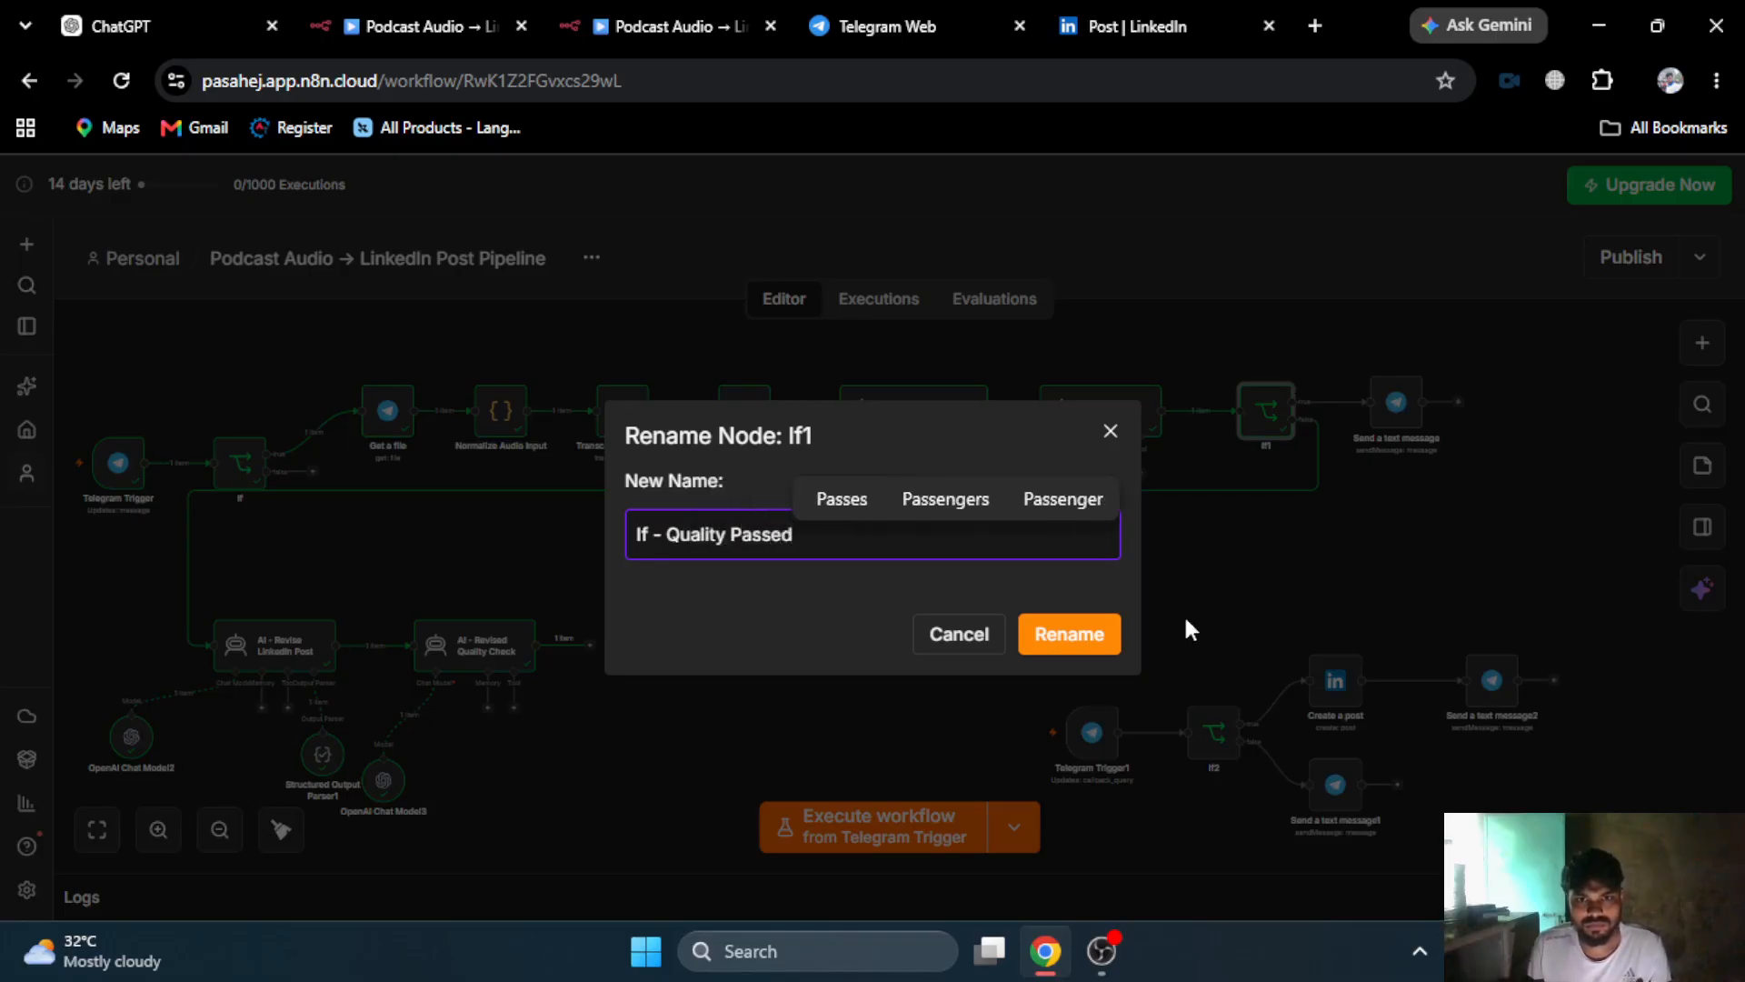
left_click(1097, 642)
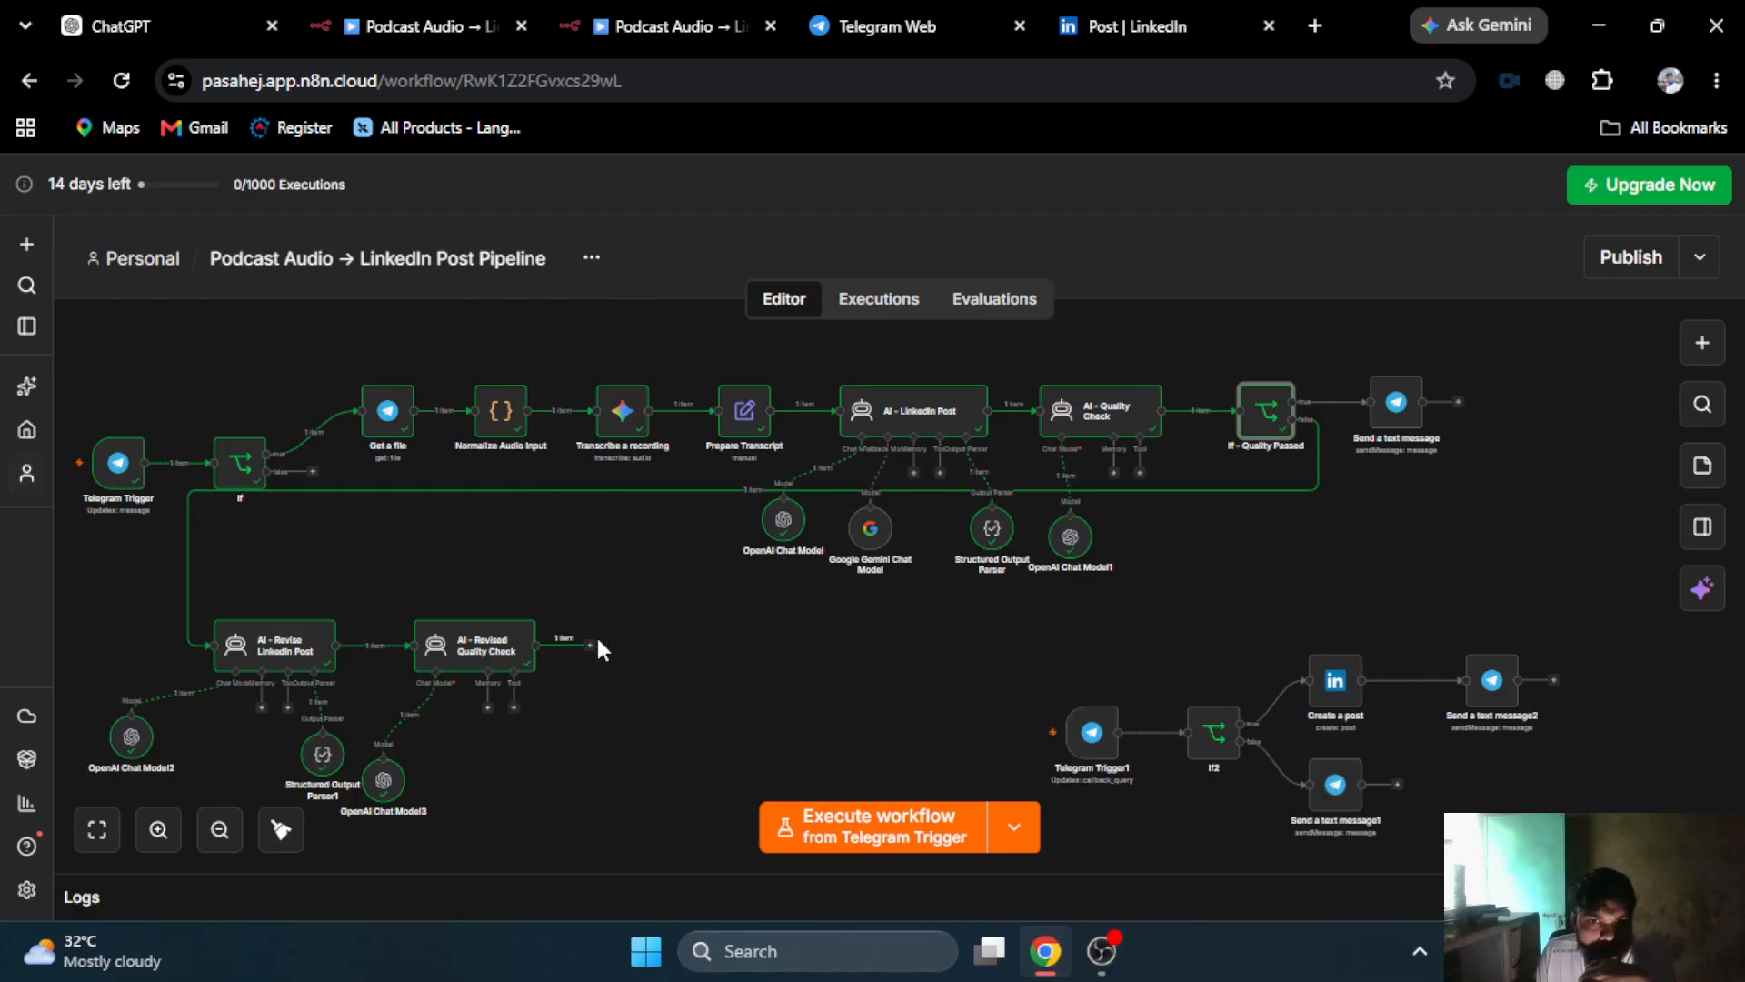
- Duplicate the If - Quality Passed node and place the copy beside AI - Revised Quality Check's output
right_click(1258, 427)
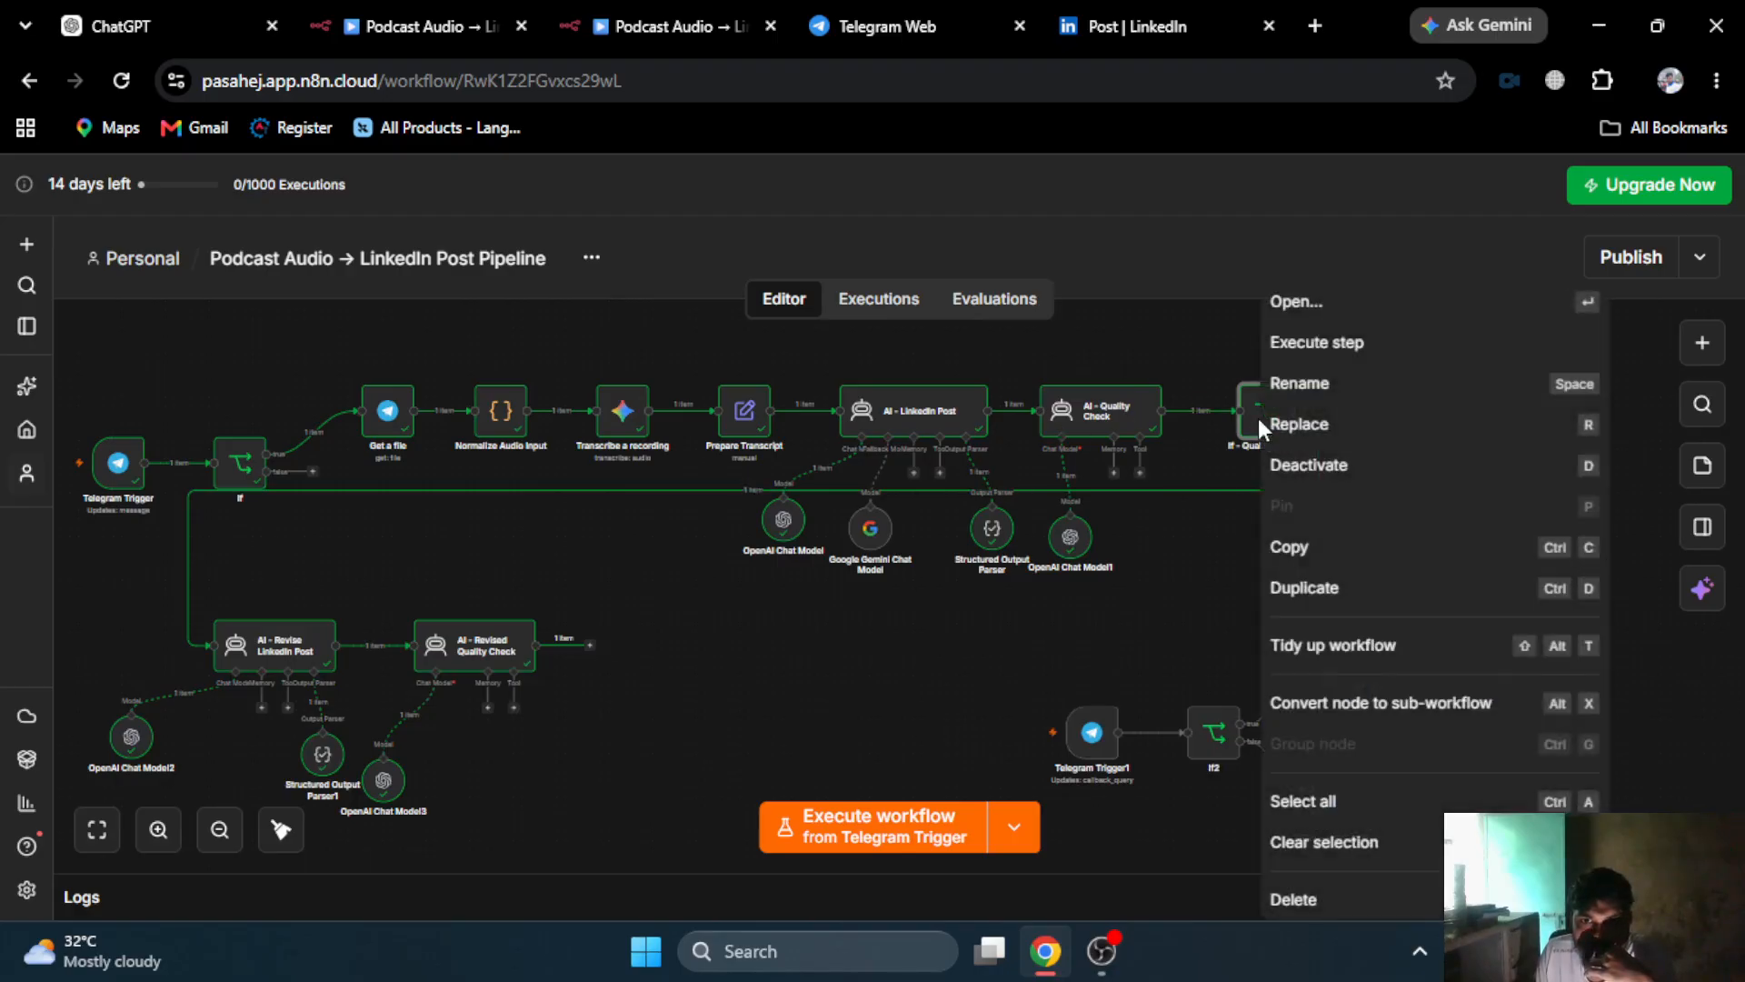
left_click(1292, 590)
left_click_drag(509, 696, 638, 652)
- Rename the duplicated IF node beside AI - Revised Quality Check as "If - Revised Quality Passed"
right_click(640, 653)
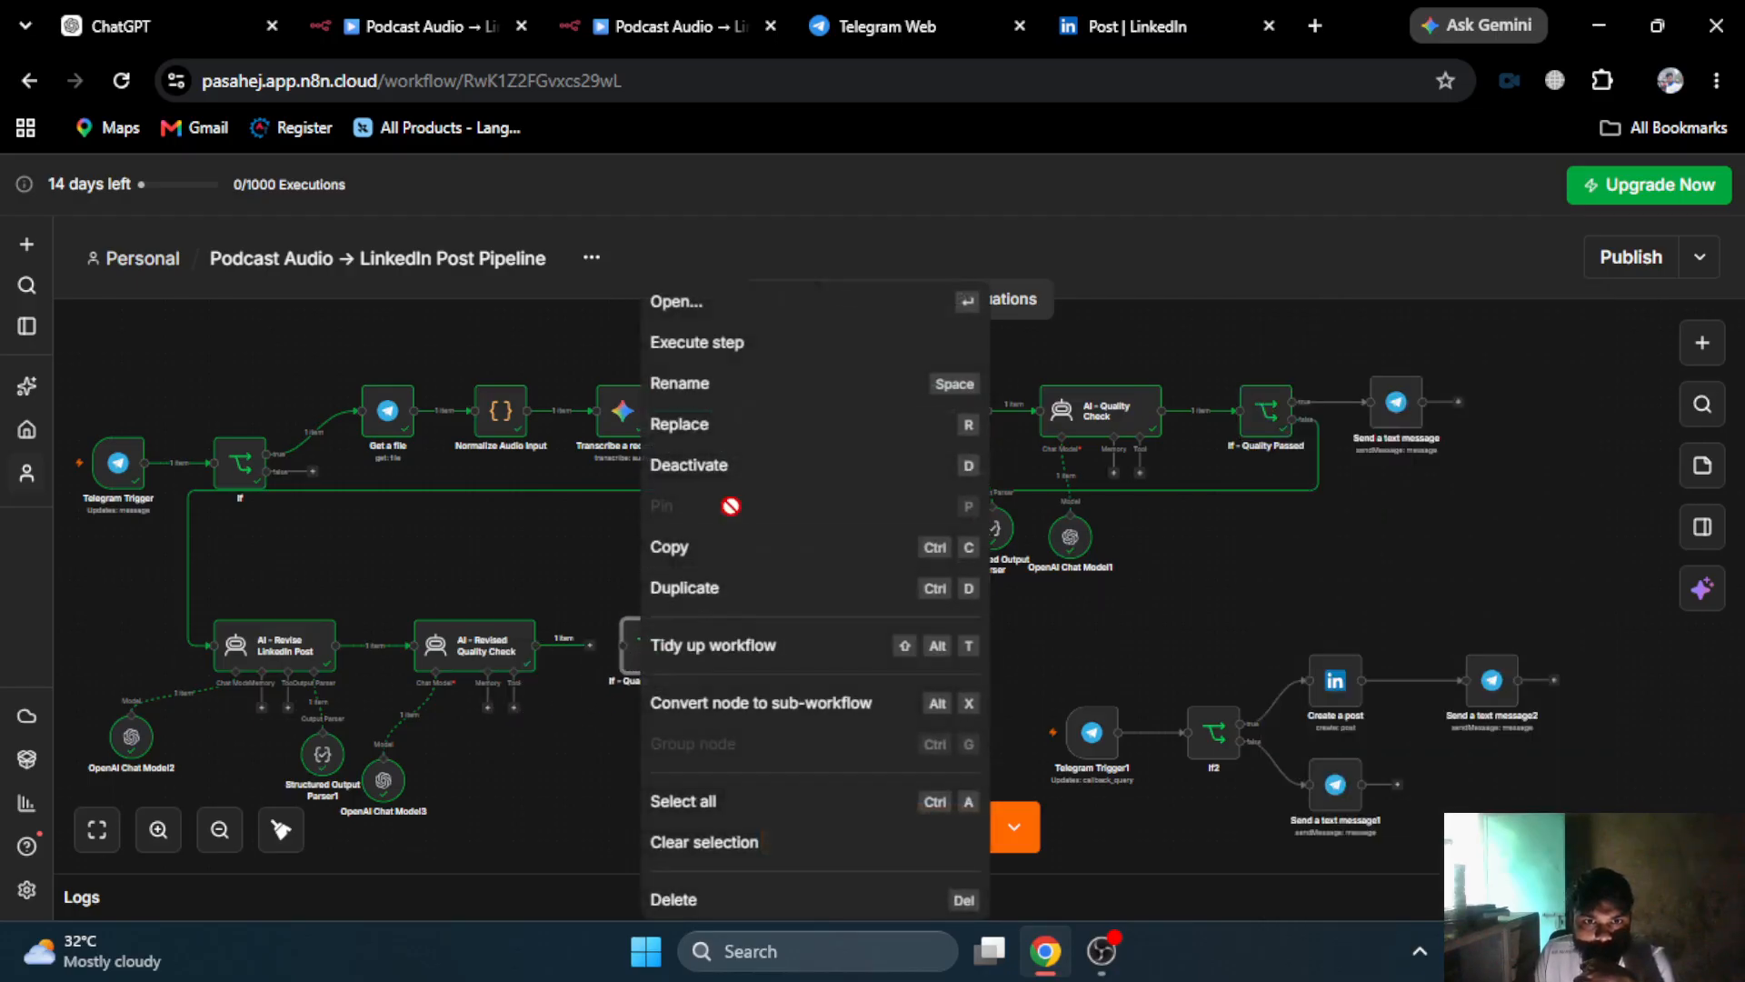
left_click(691, 387)
key("Home")
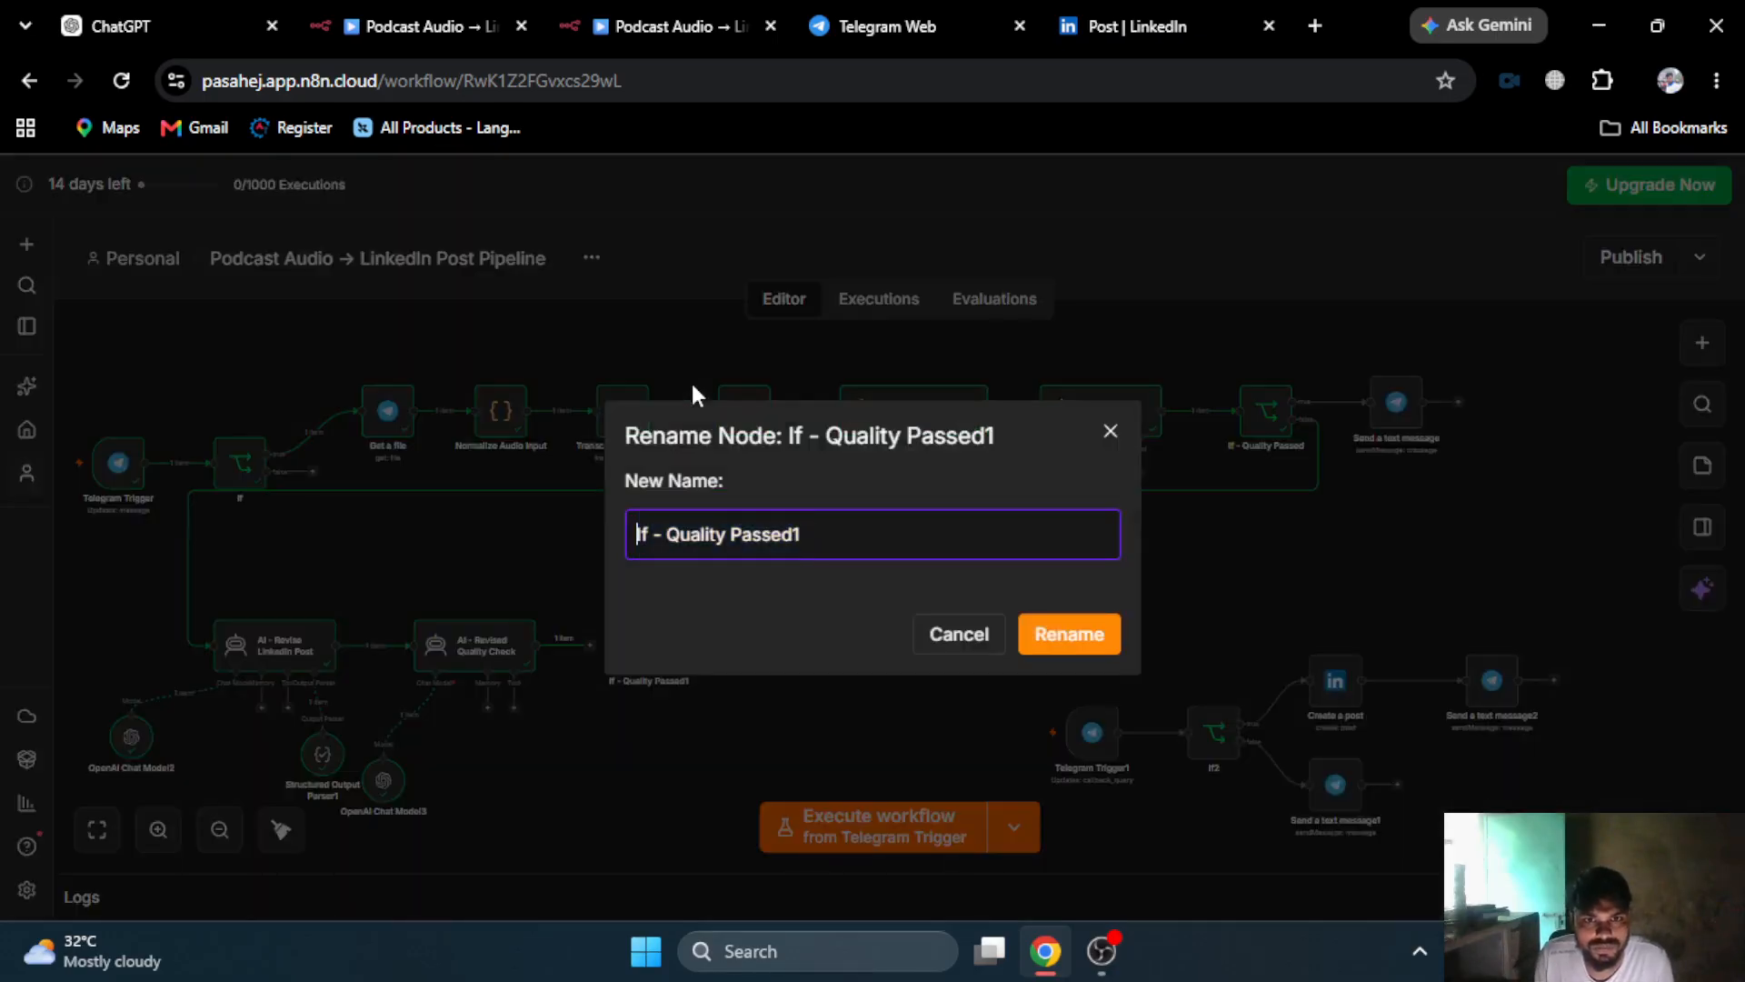
key("Right")
key("Right")
key("Right")
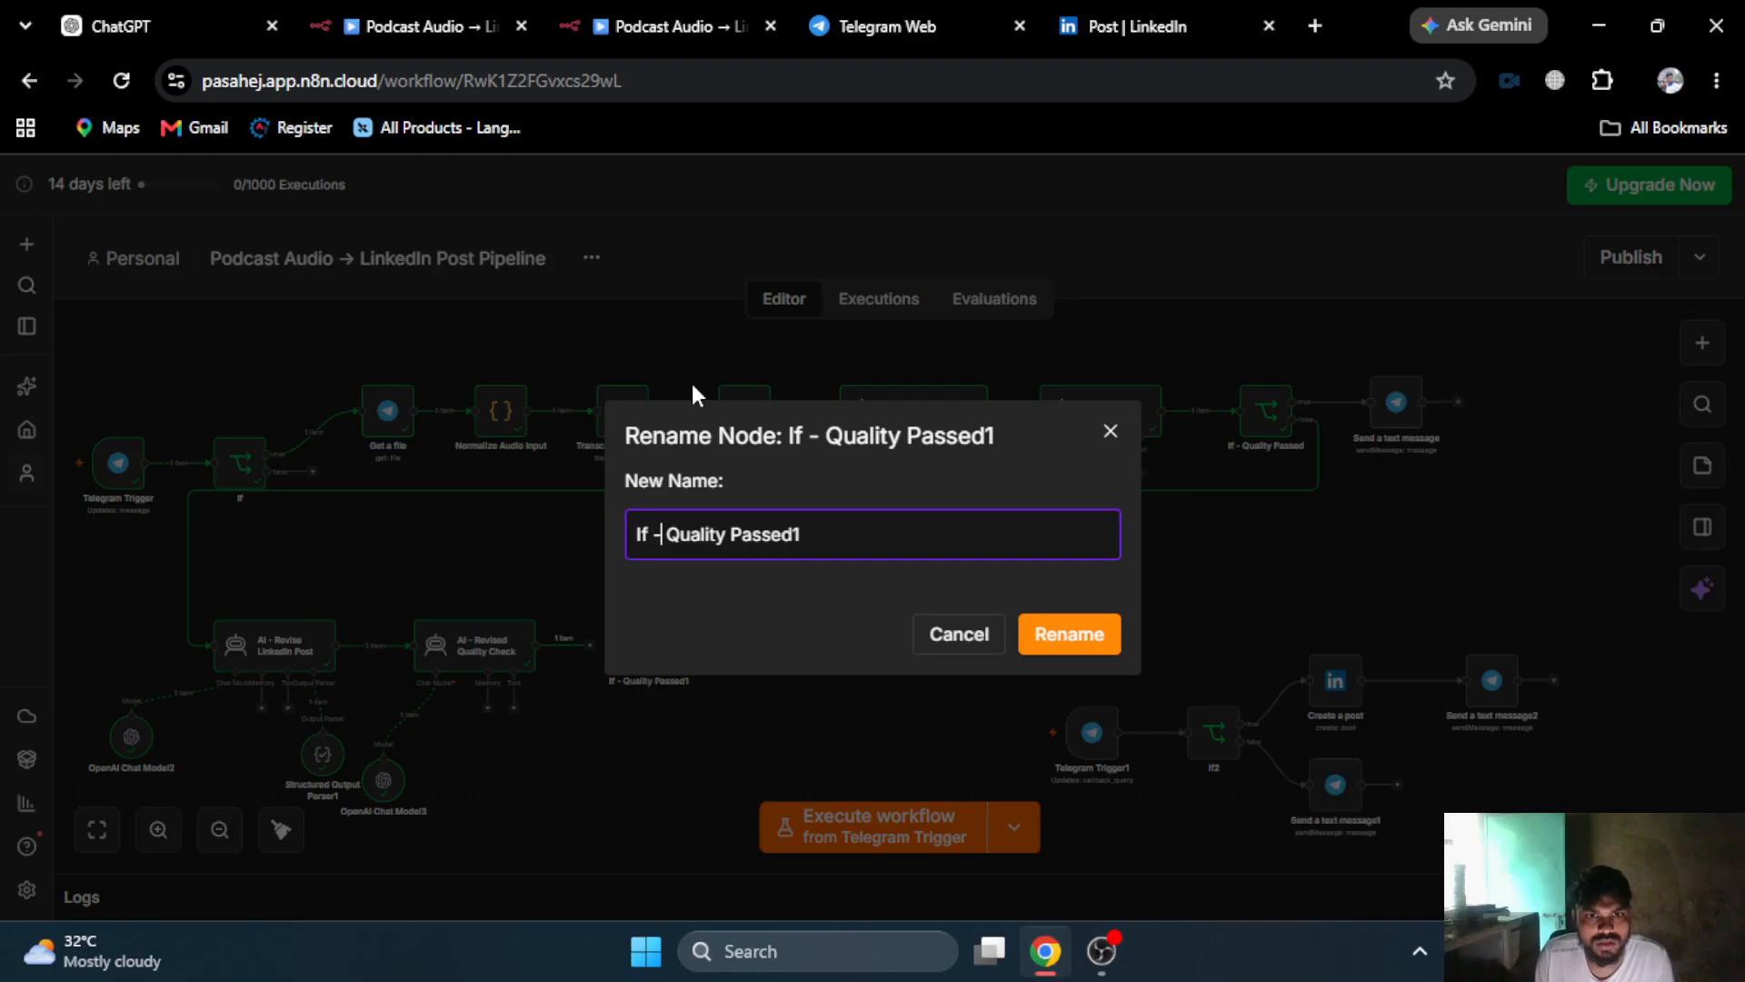
type("Revised")
left_click(891, 532)
key("BackSpace")
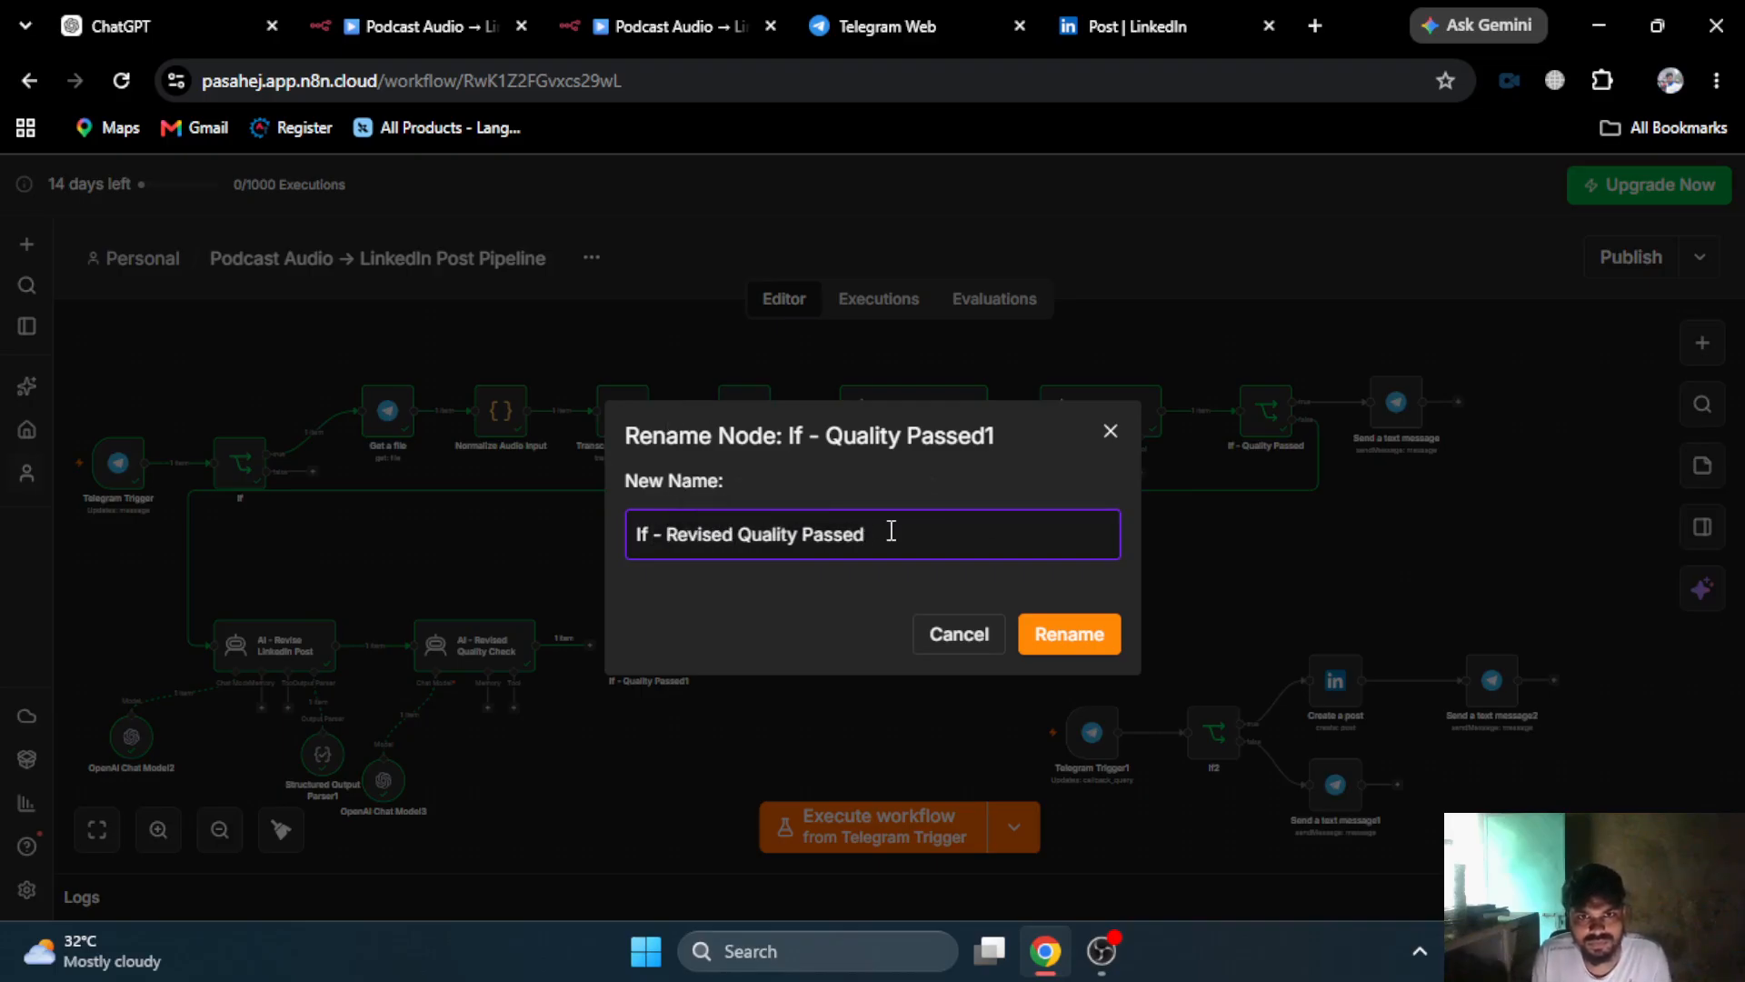
left_click(1054, 641)
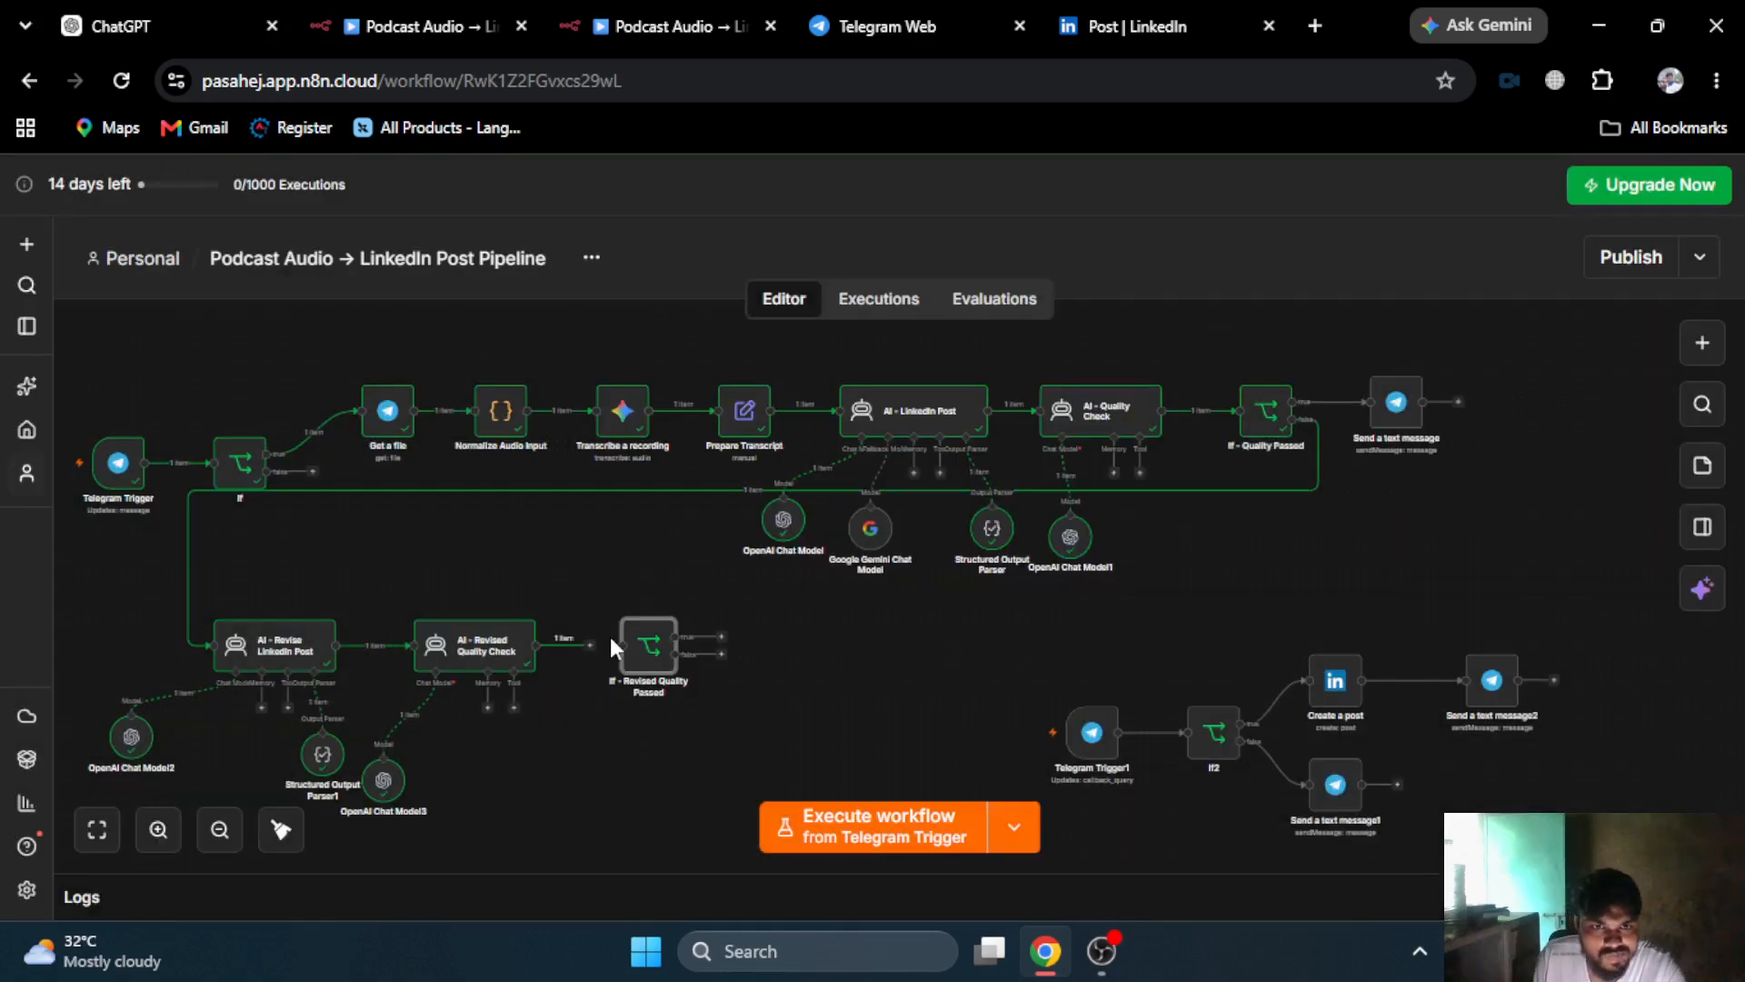
- Connect AI - Revised Quality Check's output to the If - Revised Quality Passed node and review that node's approval and score condition
left_click_drag(591, 645, 644, 651)
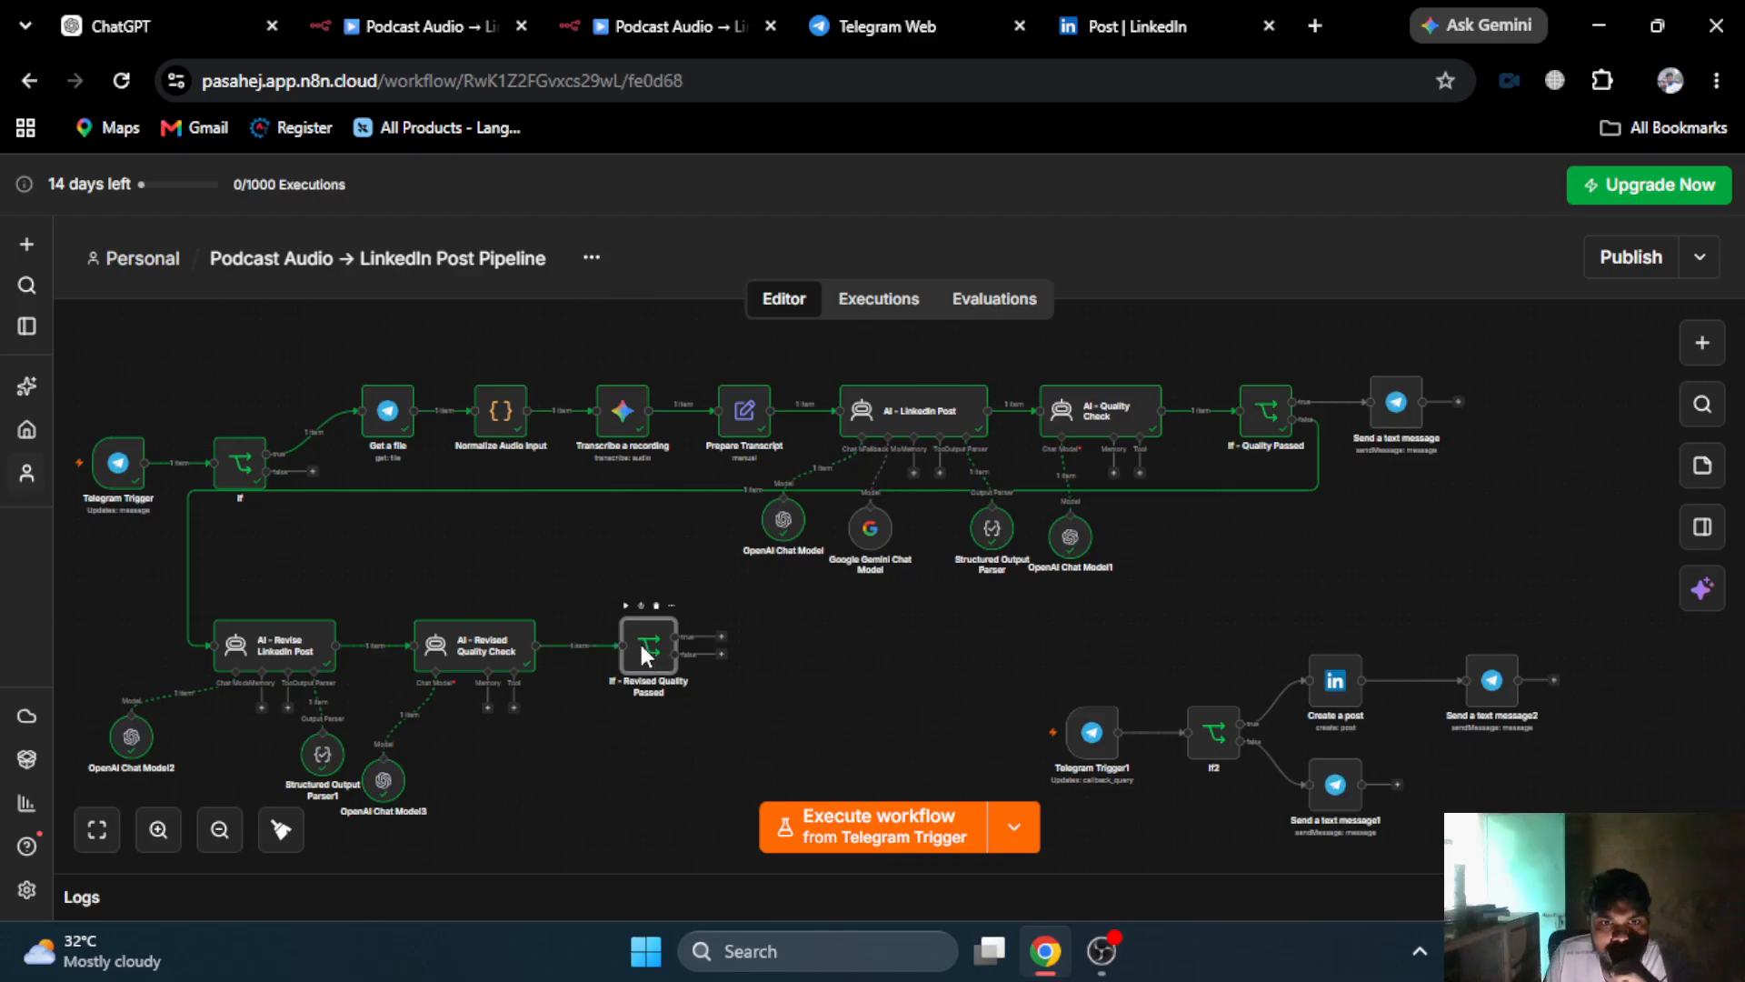
double_click(646, 649)
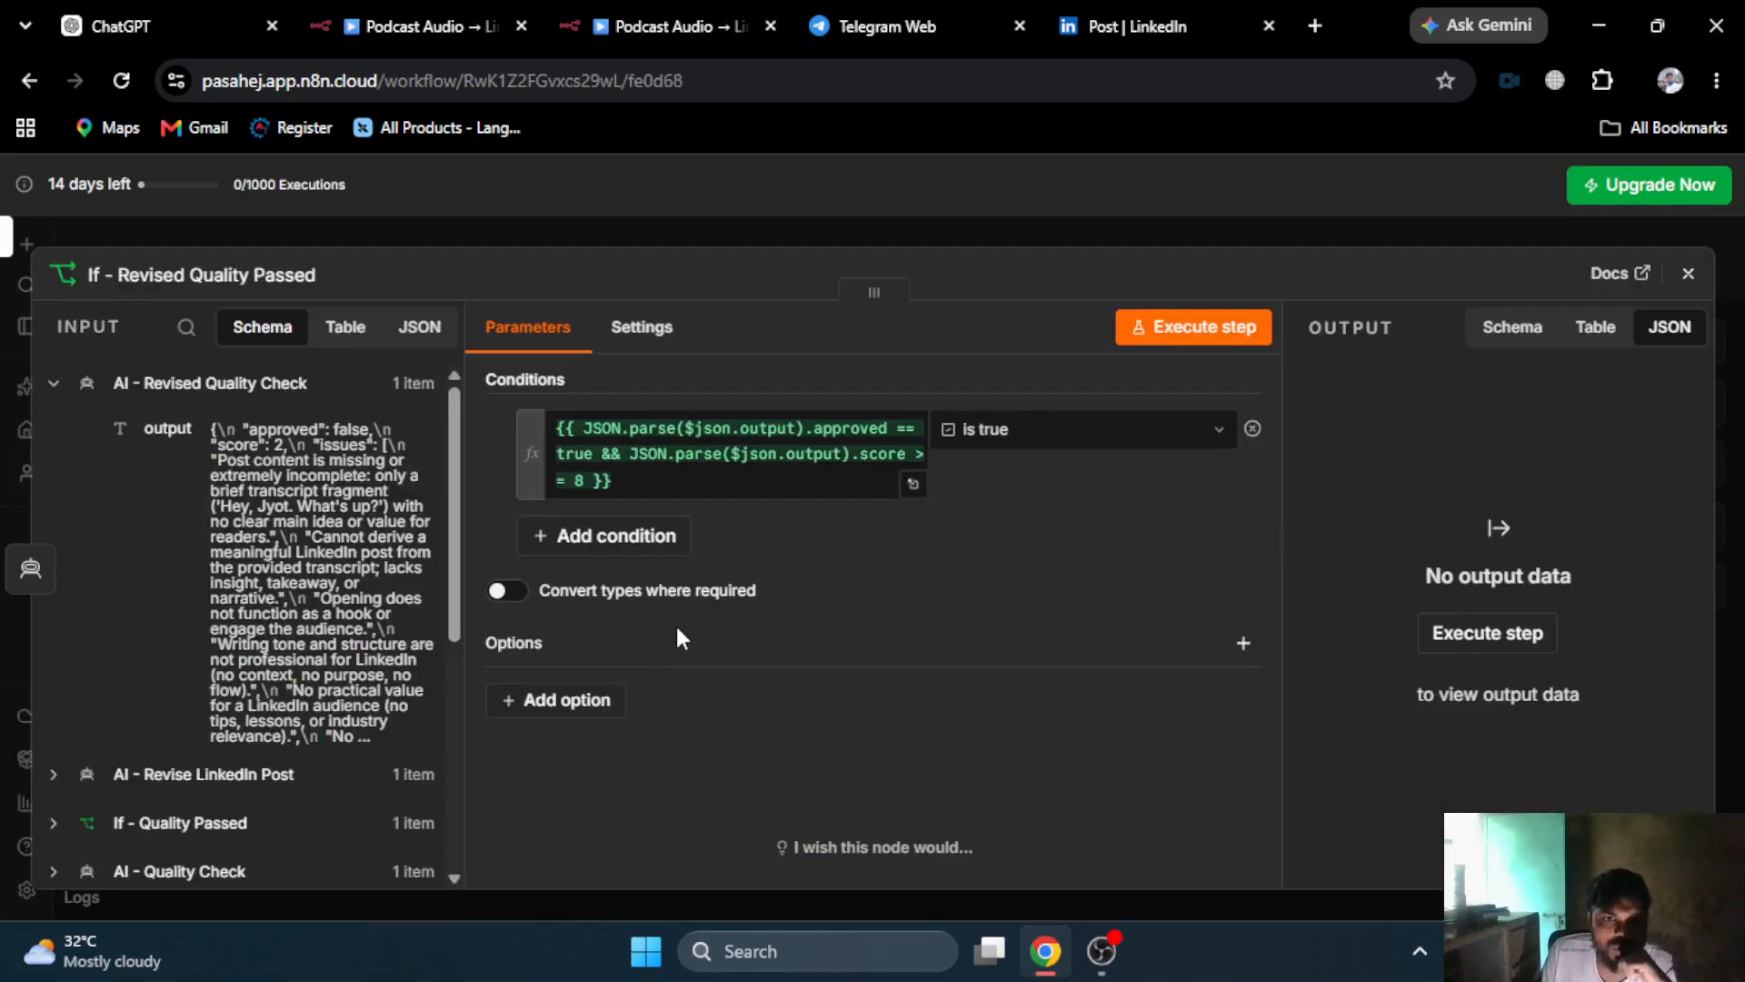
left_click(631, 462)
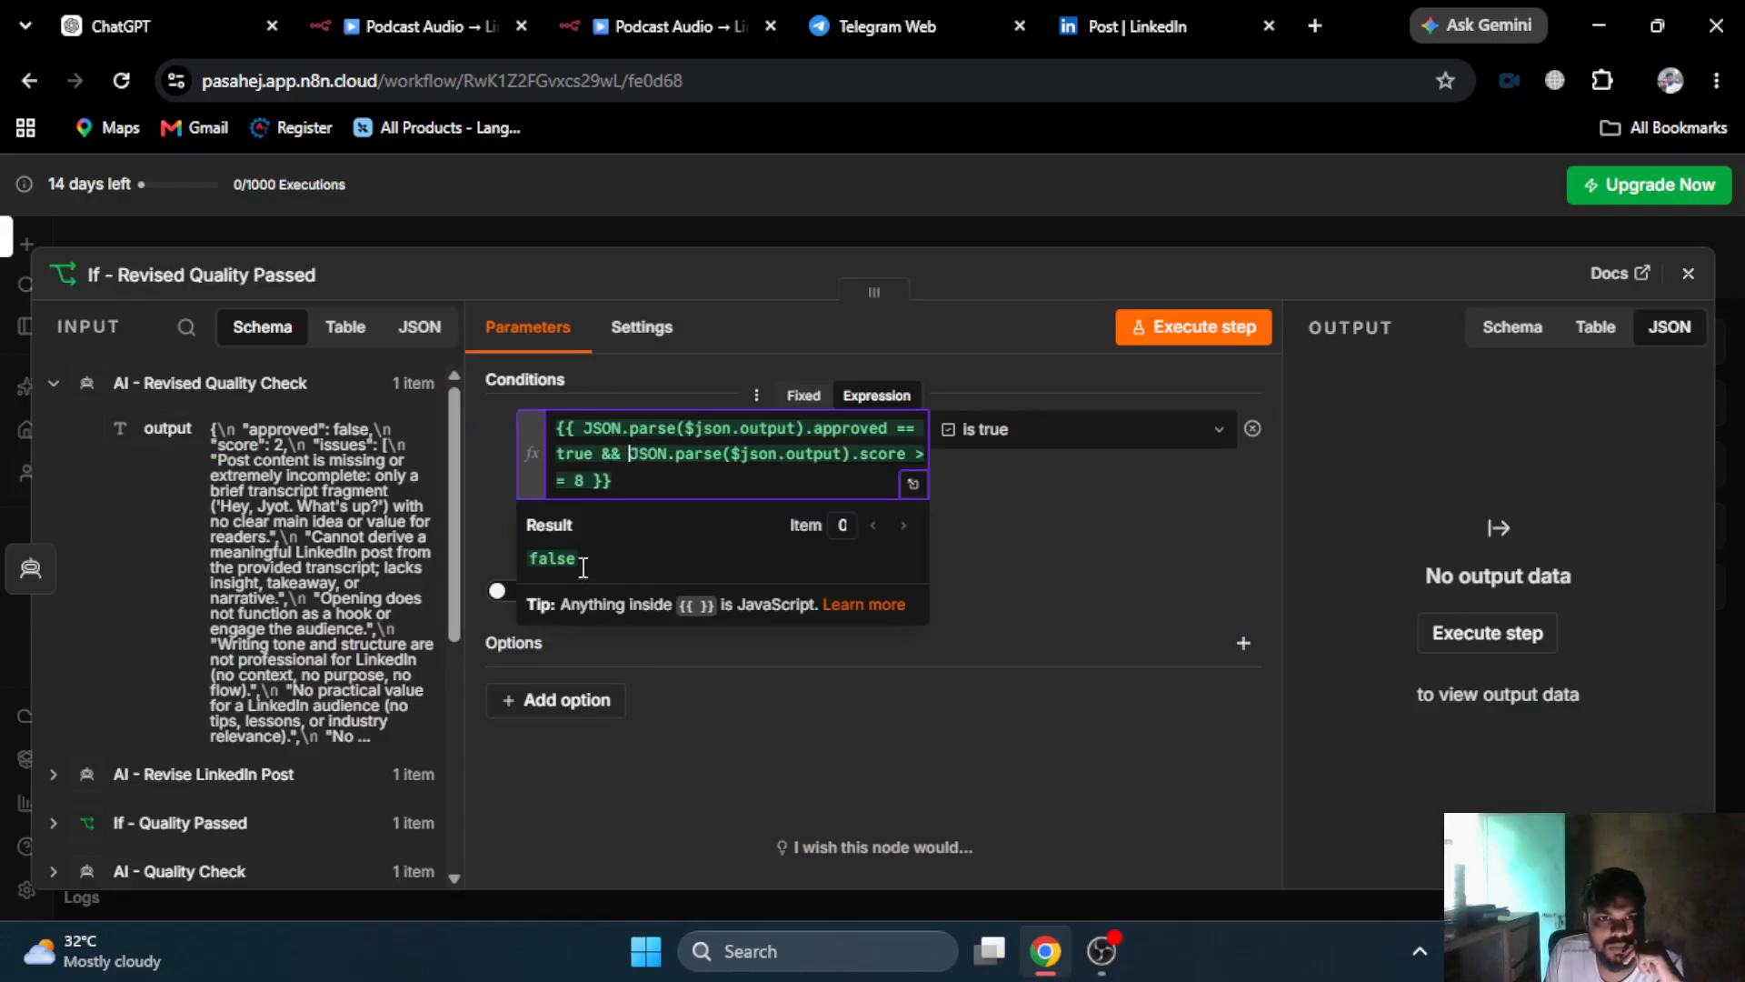
left_click(1131, 589)
left_click(1109, 221)
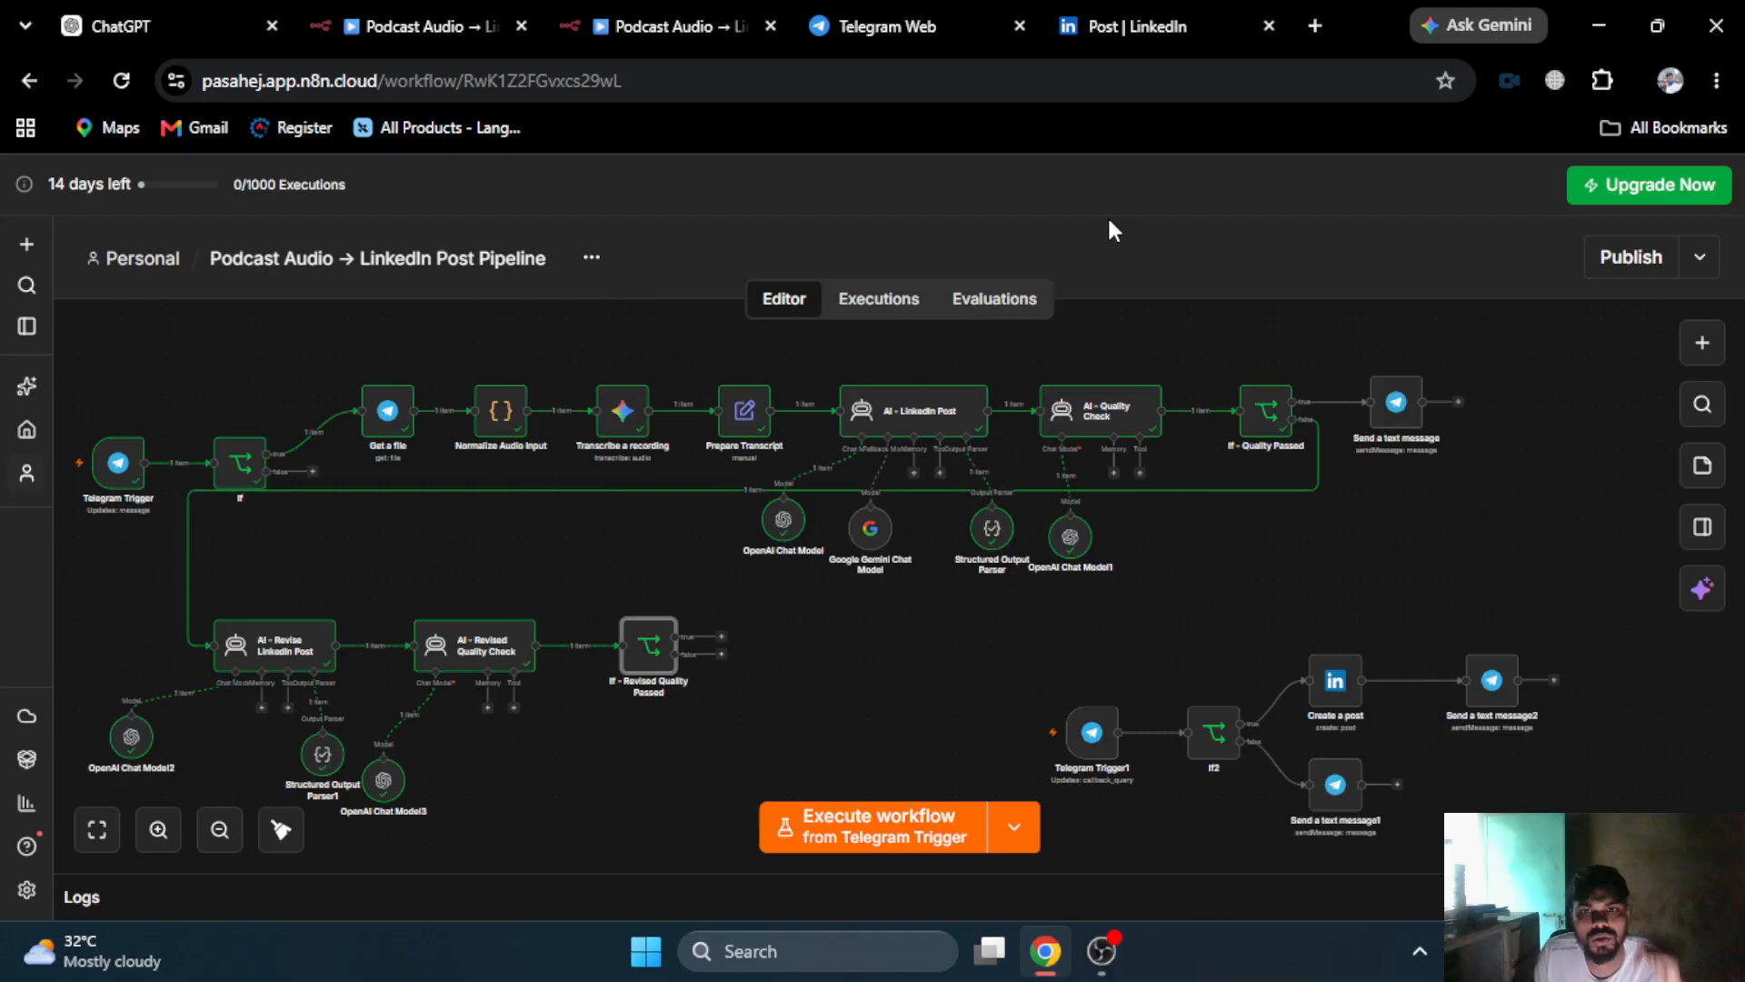
- Duplicate the Send a text message node and connect the copy to the true output of If - Revised Quality Passed
left_click(724, 638)
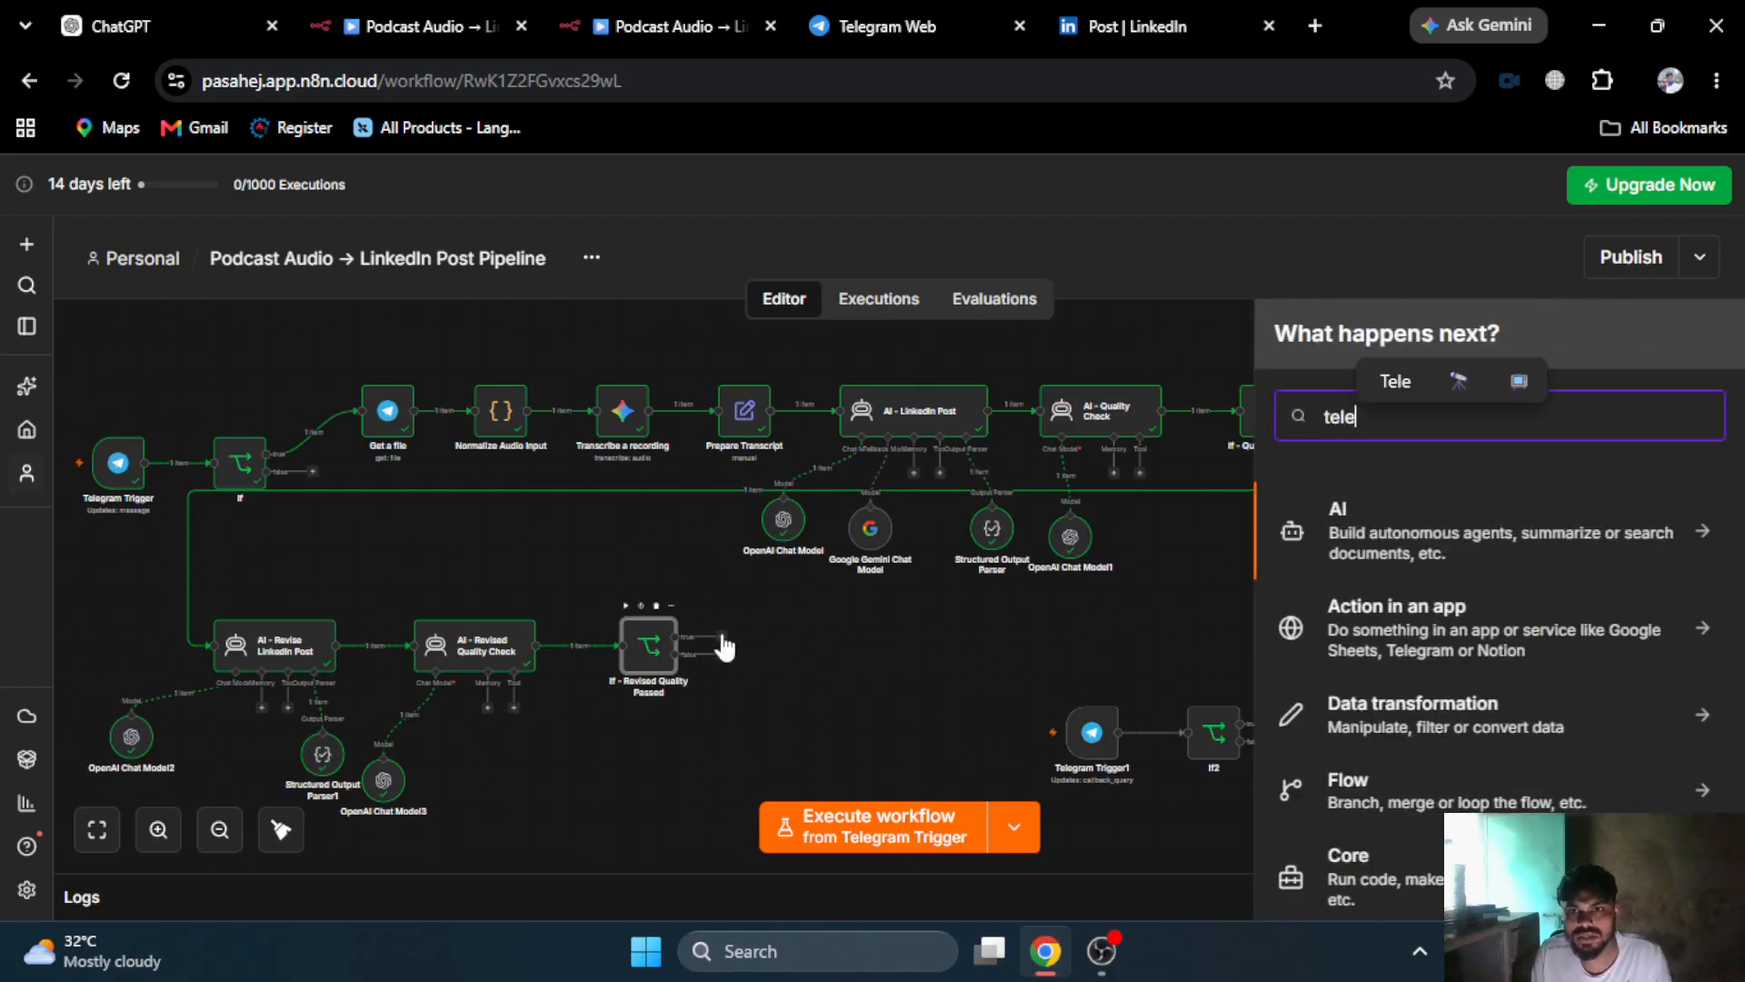
left_click(885, 648)
right_click(1391, 400)
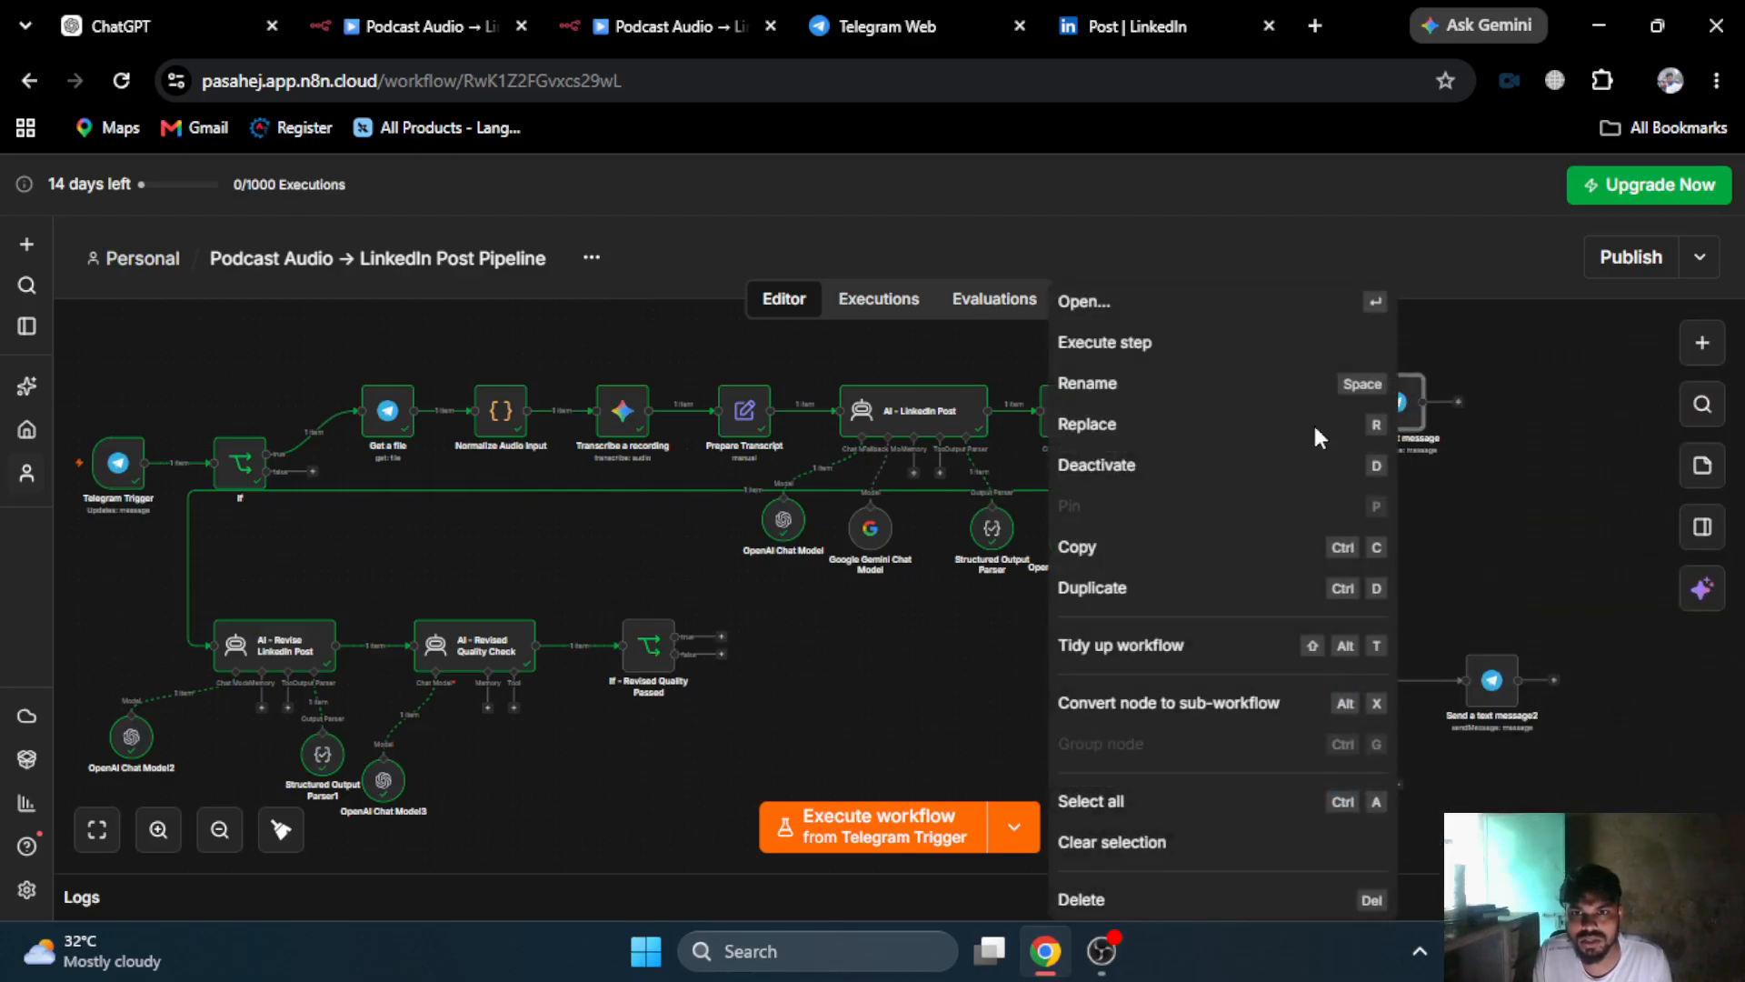
left_click(1069, 600)
left_click_drag(900, 670, 822, 634)
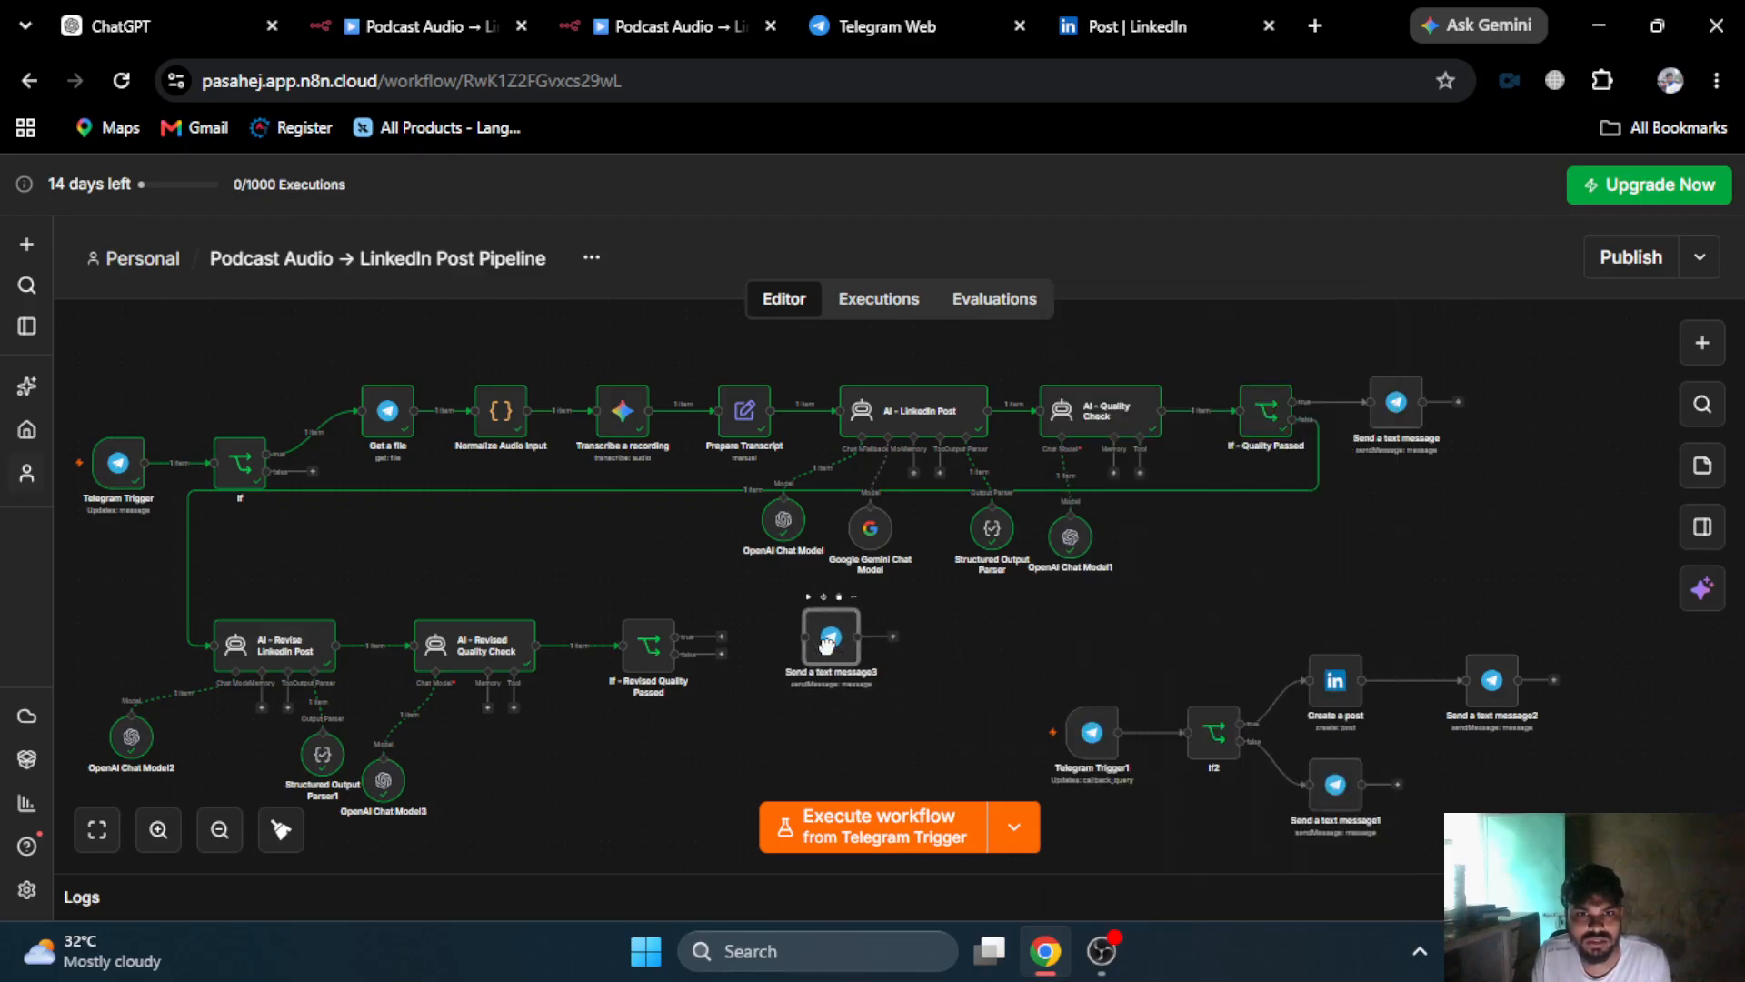
left_click_drag(713, 633, 835, 641)
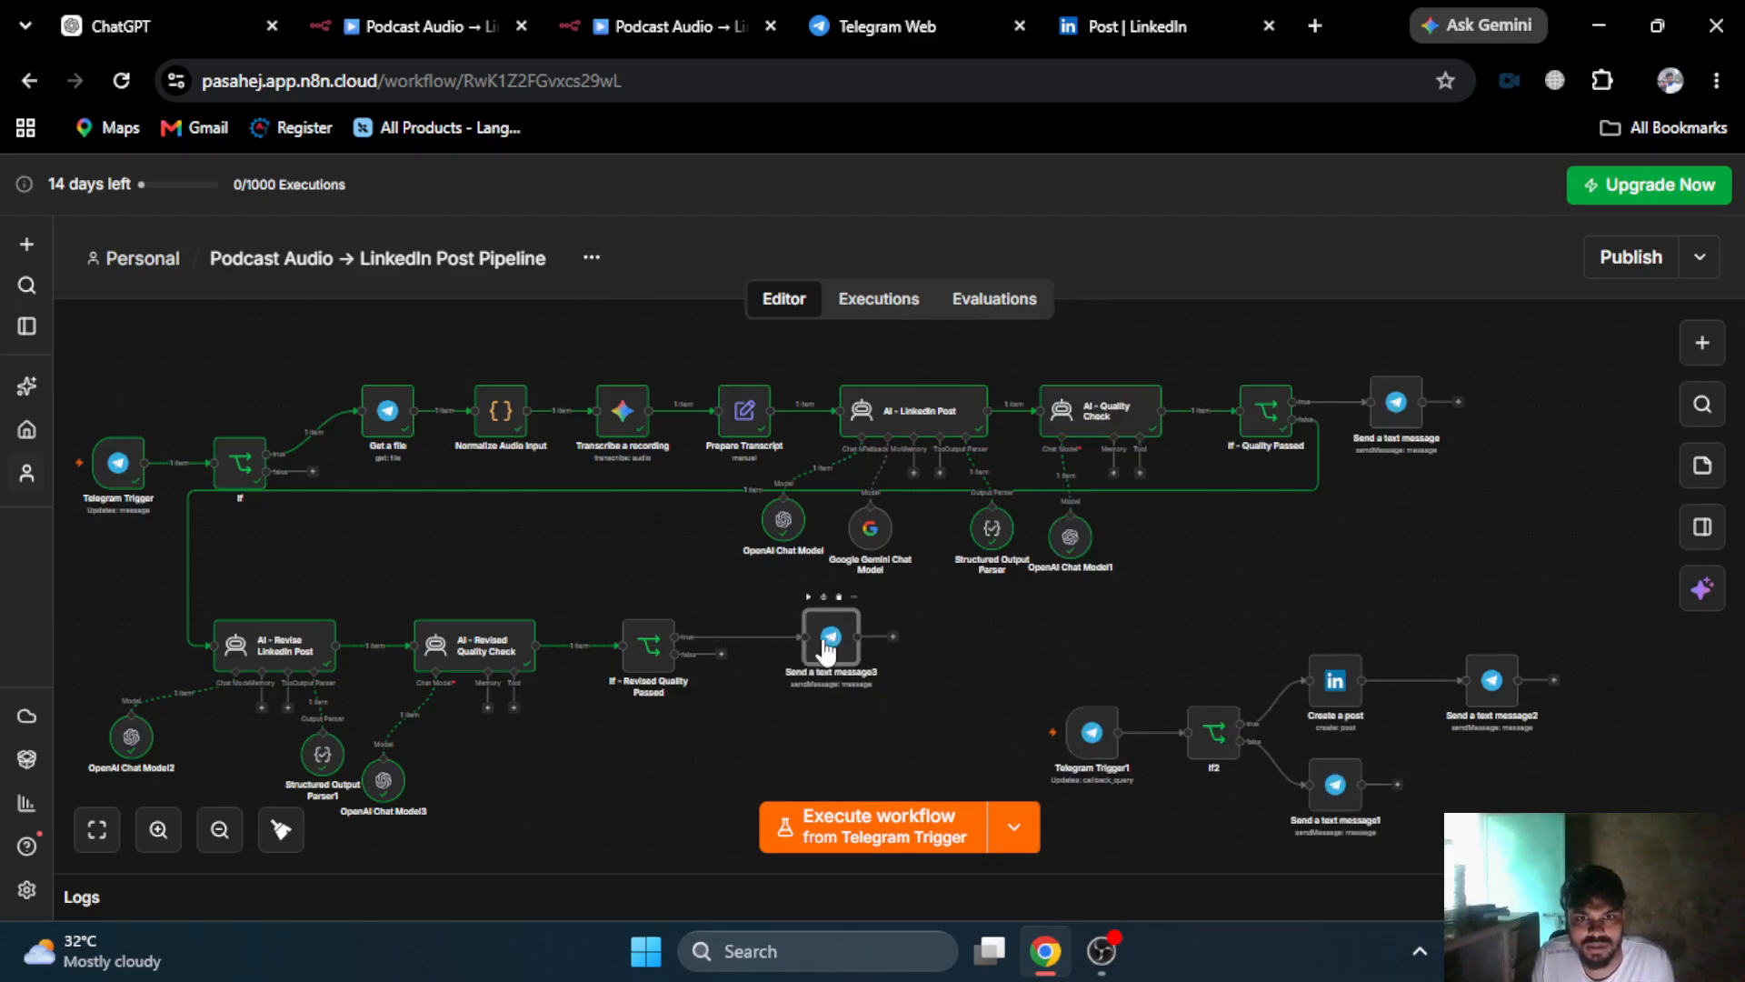
- Open the copied Telegram message node's Text expression in the expanded expression editor
right_click(823, 639)
key("Escape")
double_click(825, 647)
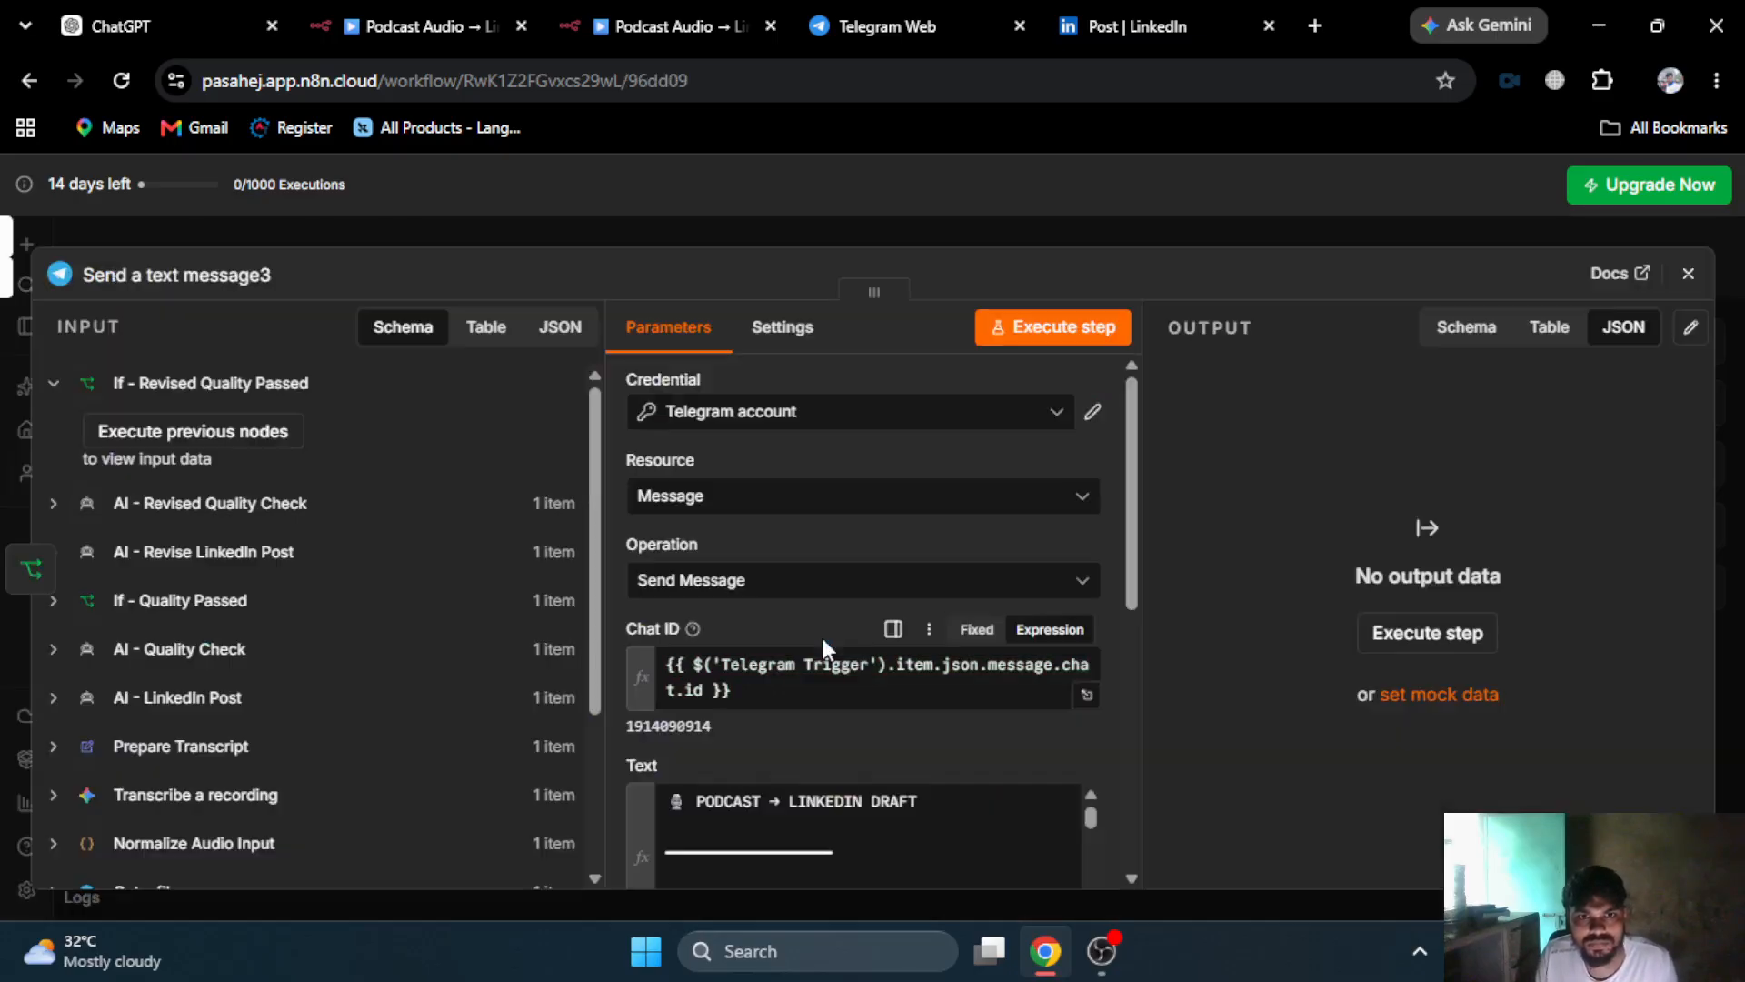
scroll(814, 627, "down", 5)
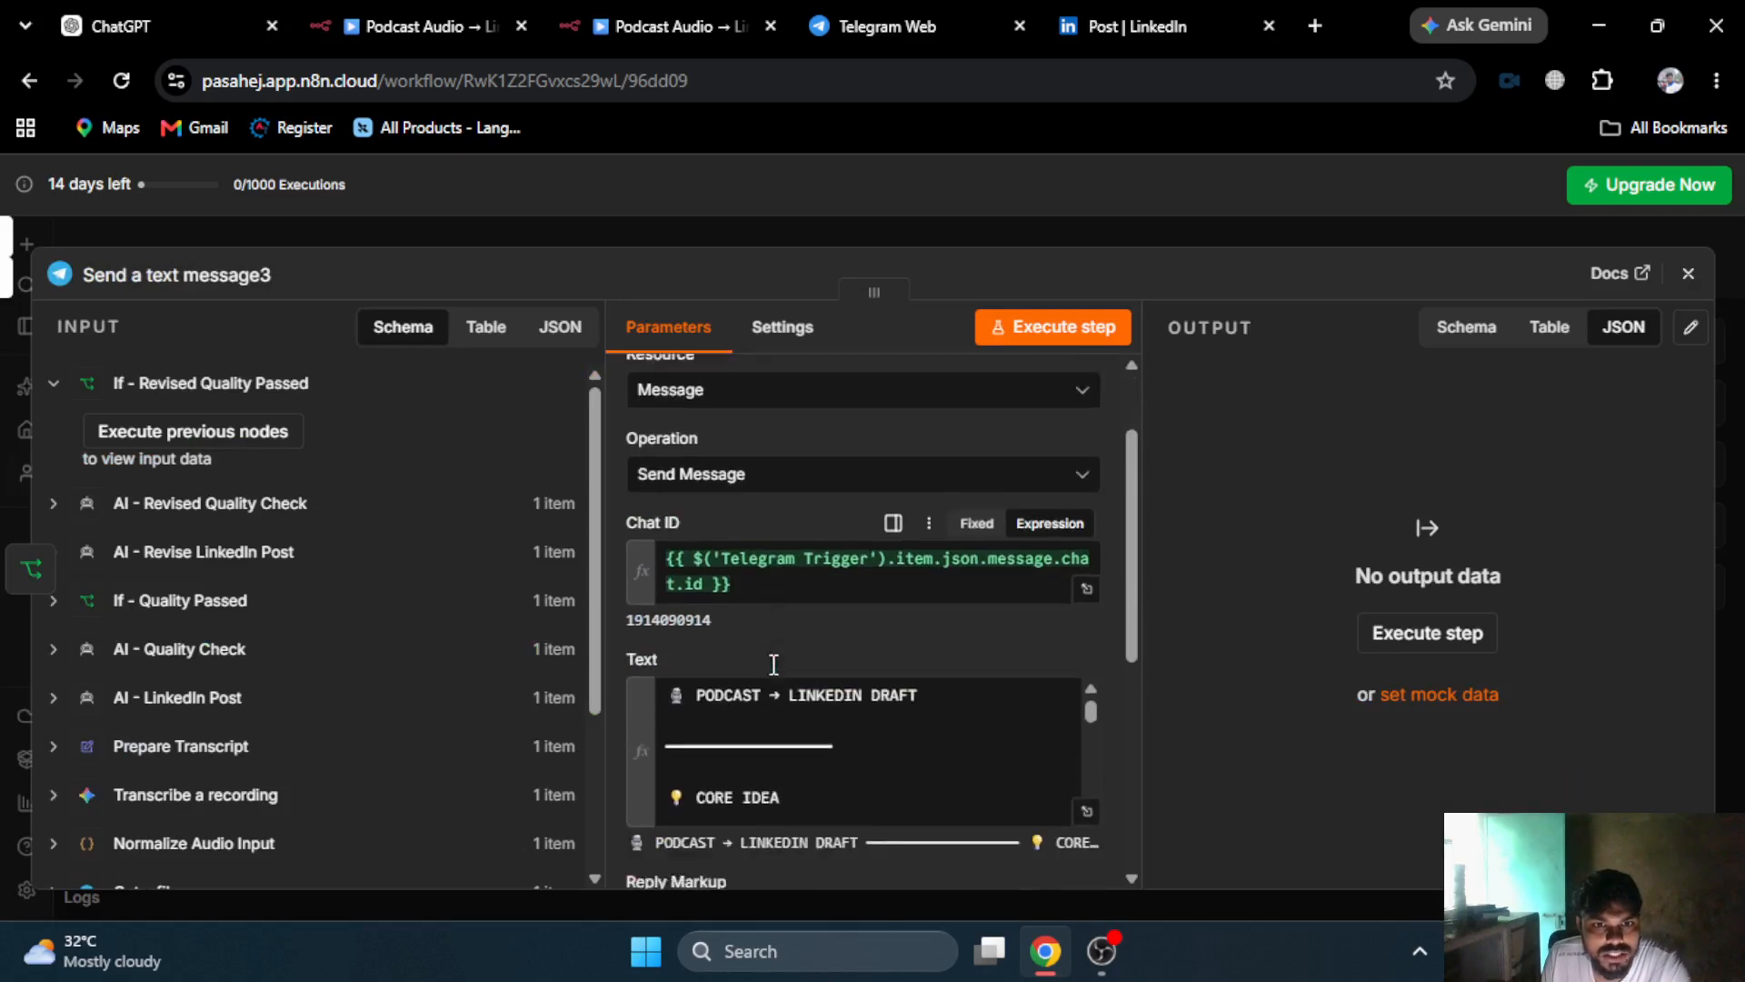
scroll(829, 633, "up", 3)
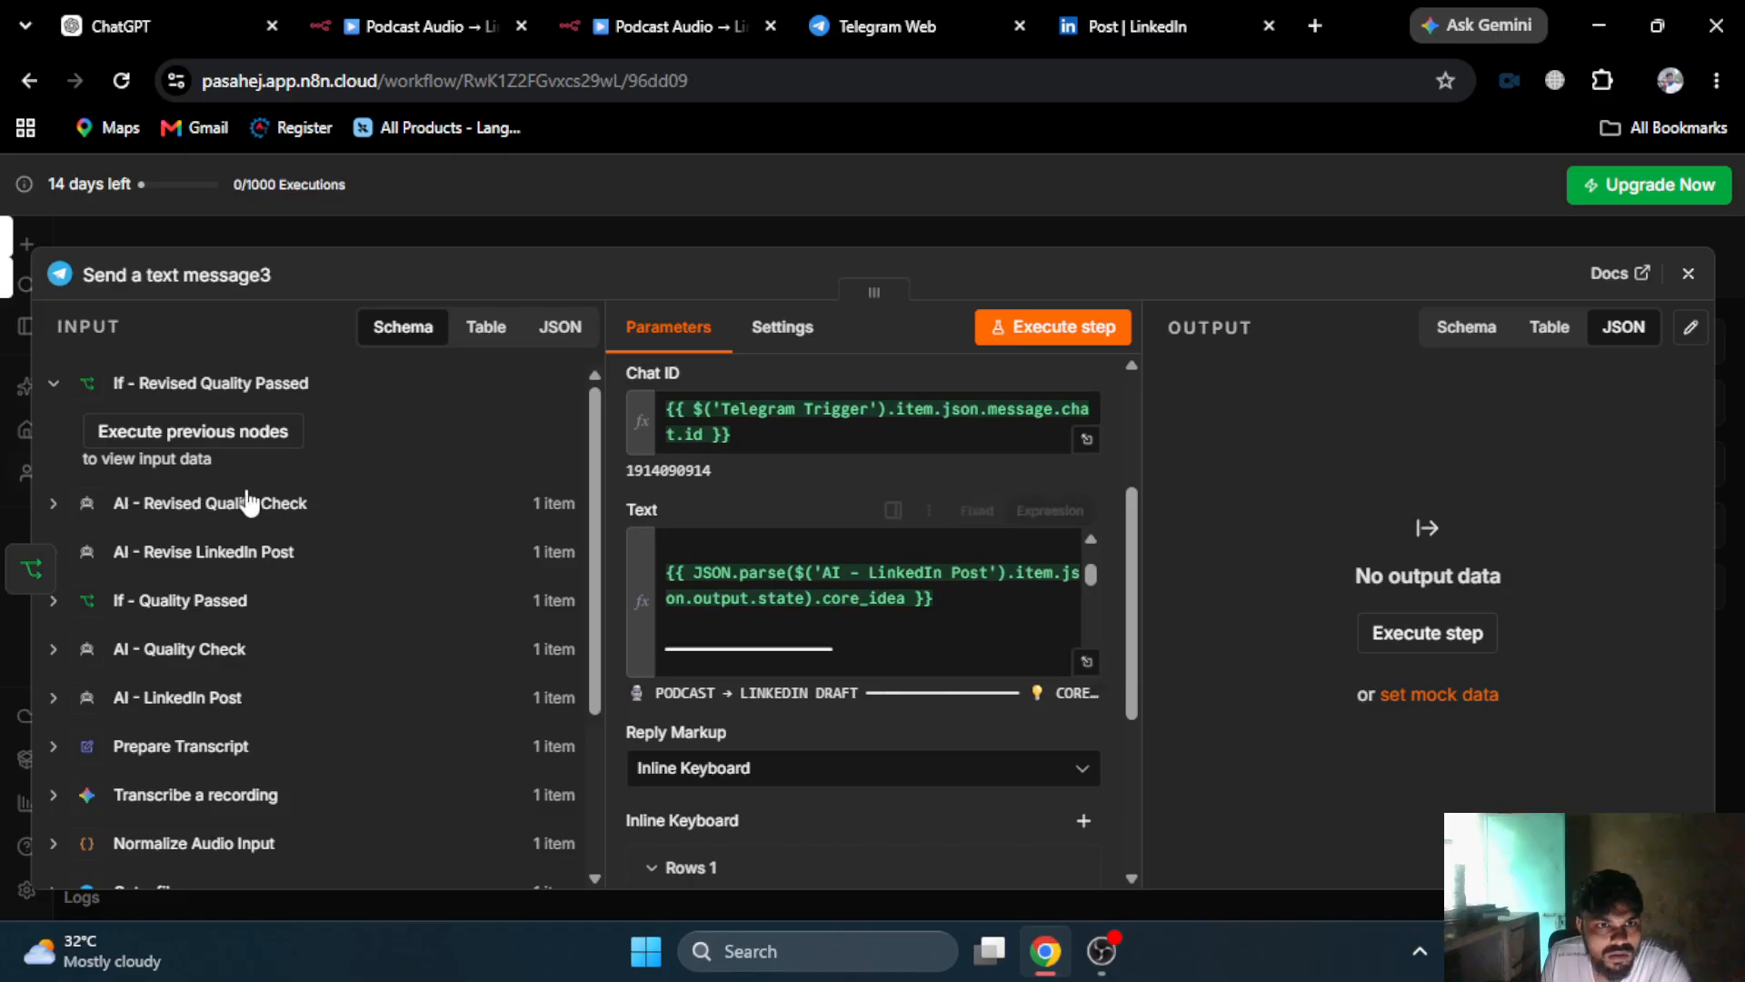
left_click(1085, 660)
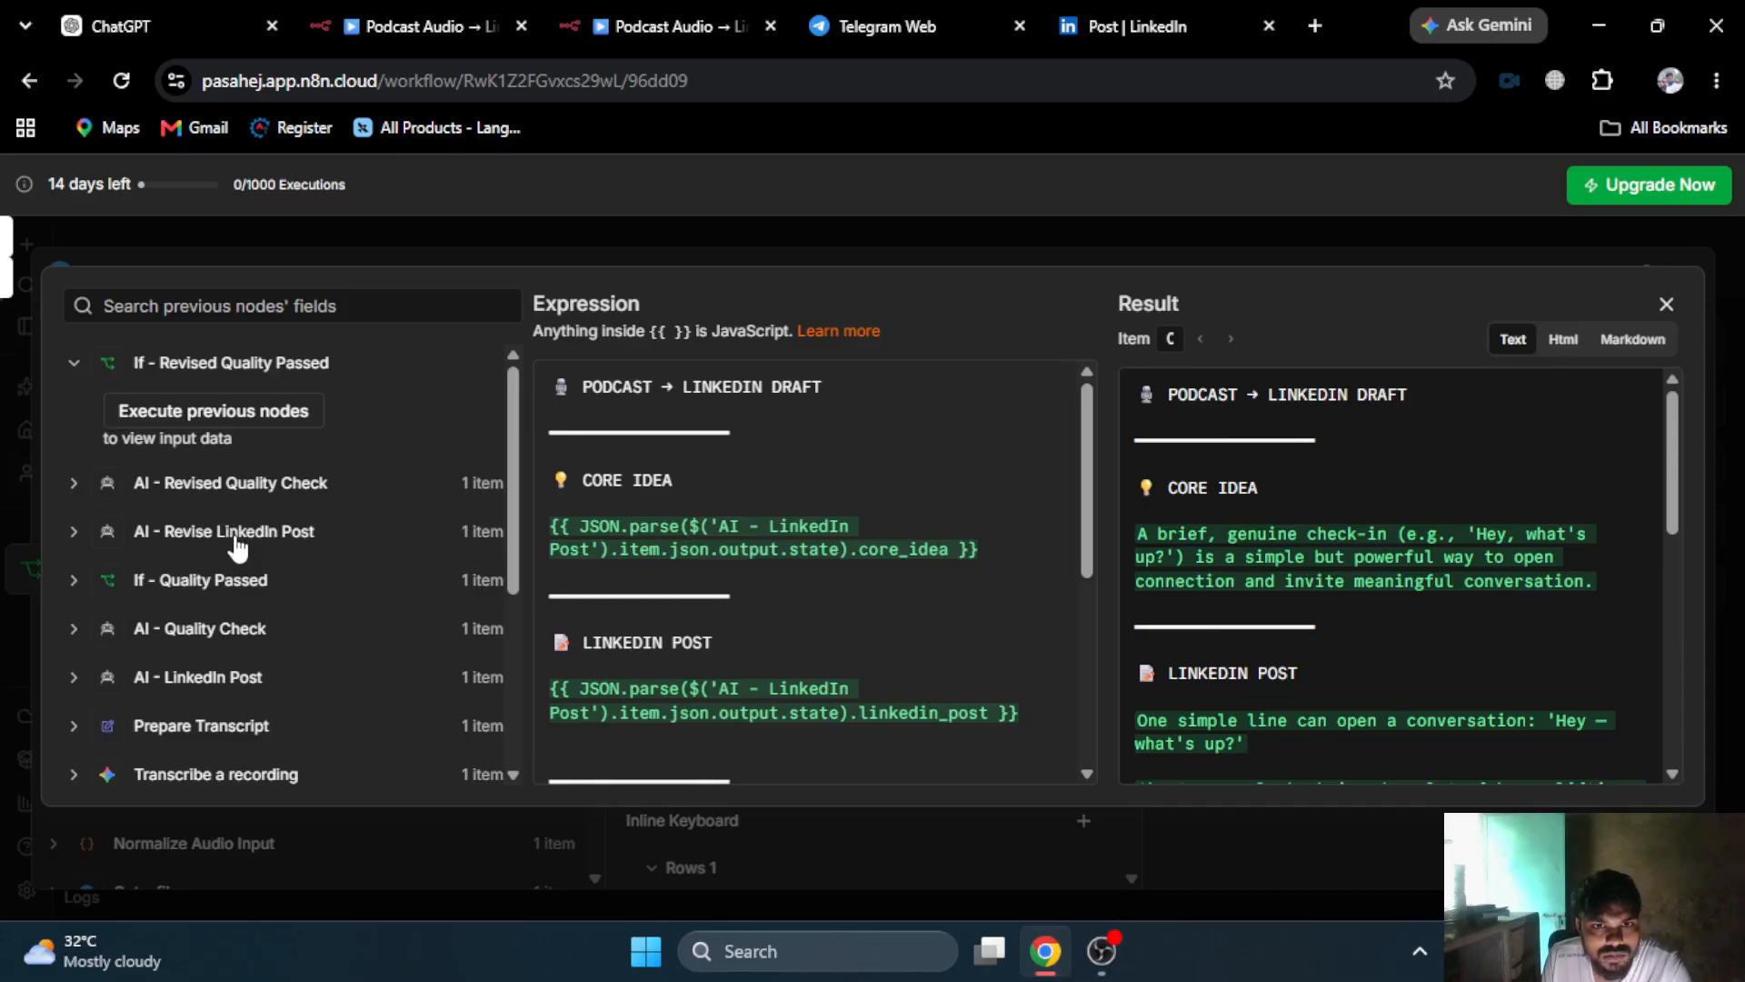
- Try to change the node reference in the core idea's JSON.parse expression to 'AI - Revise LinkedIn Post'
left_click(756, 531)
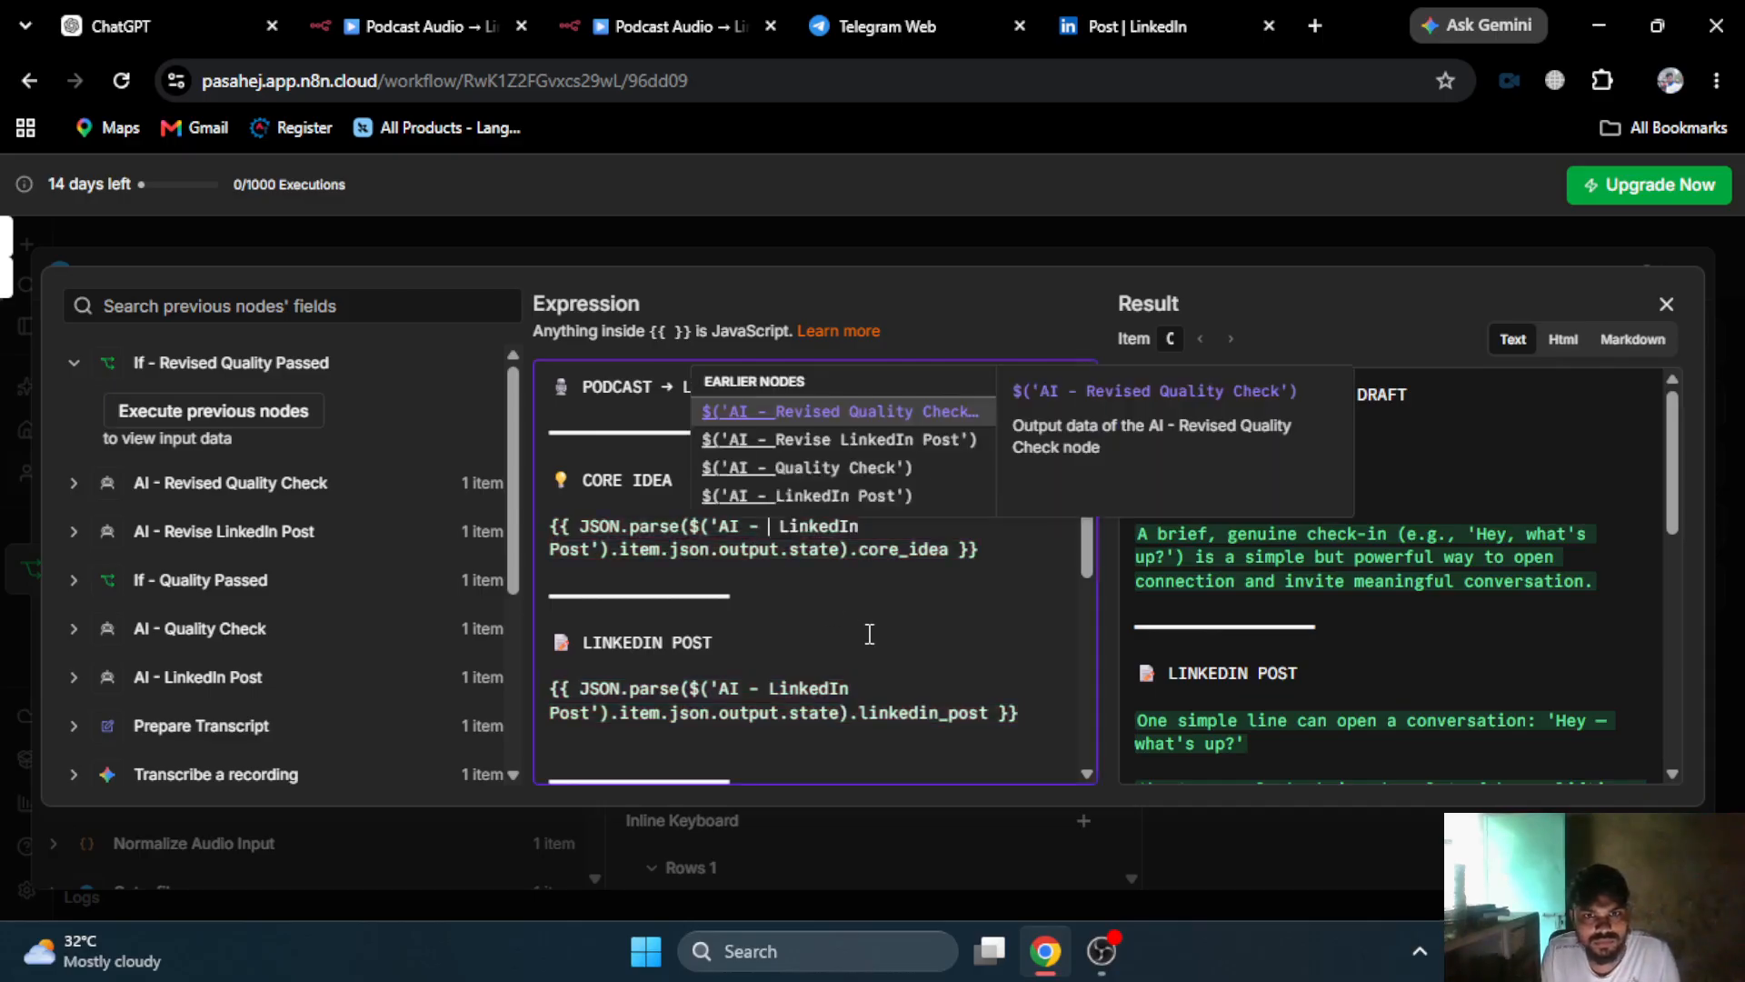
type("R")
key("Return")
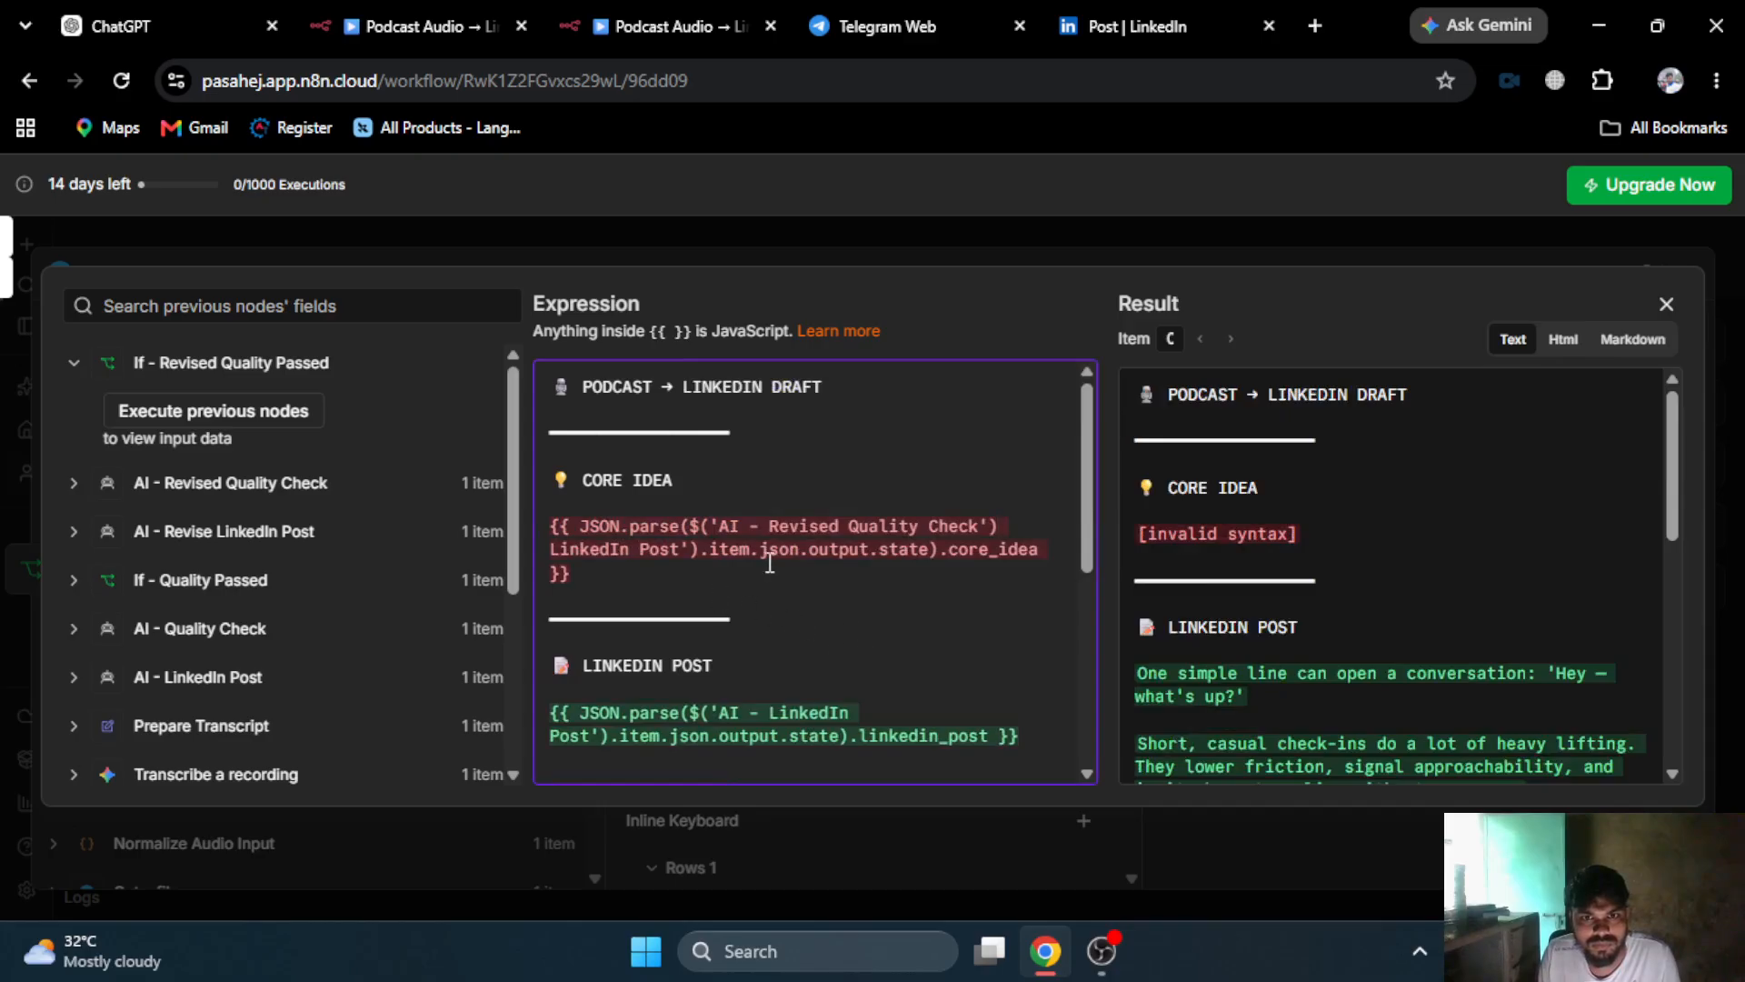
key("BackSpace")
key("BackSpace")
key("BackSpace")
key("BackSpace")
key("BackSpace")
key("BackSpace")
key("BackSpace")
key("BackSpace")
key("BackSpace")
key("BackSpace")
key("BackSpace")
key("BackSpace")
key("BackSpace")
key("BackSpace")
key("BackSpace")
key("BackSpace")
key("BackSpace")
key("BackSpace")
key("BackSpace")
key("BackSpace")
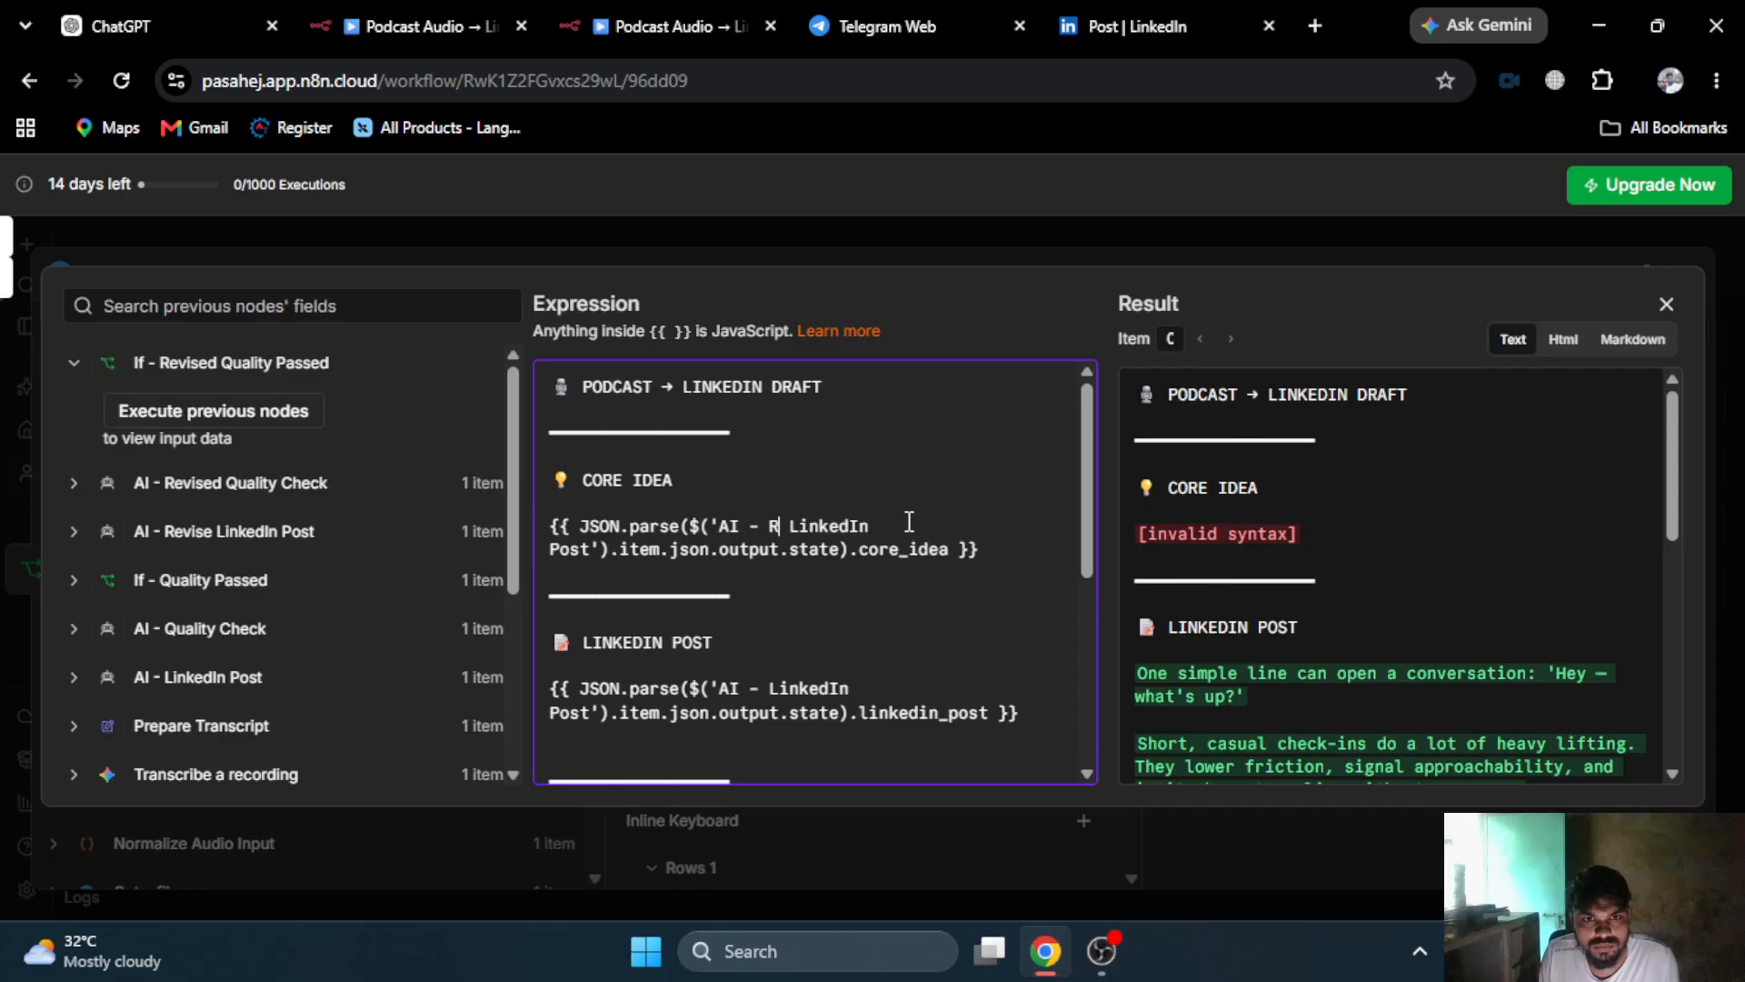
type("evised")
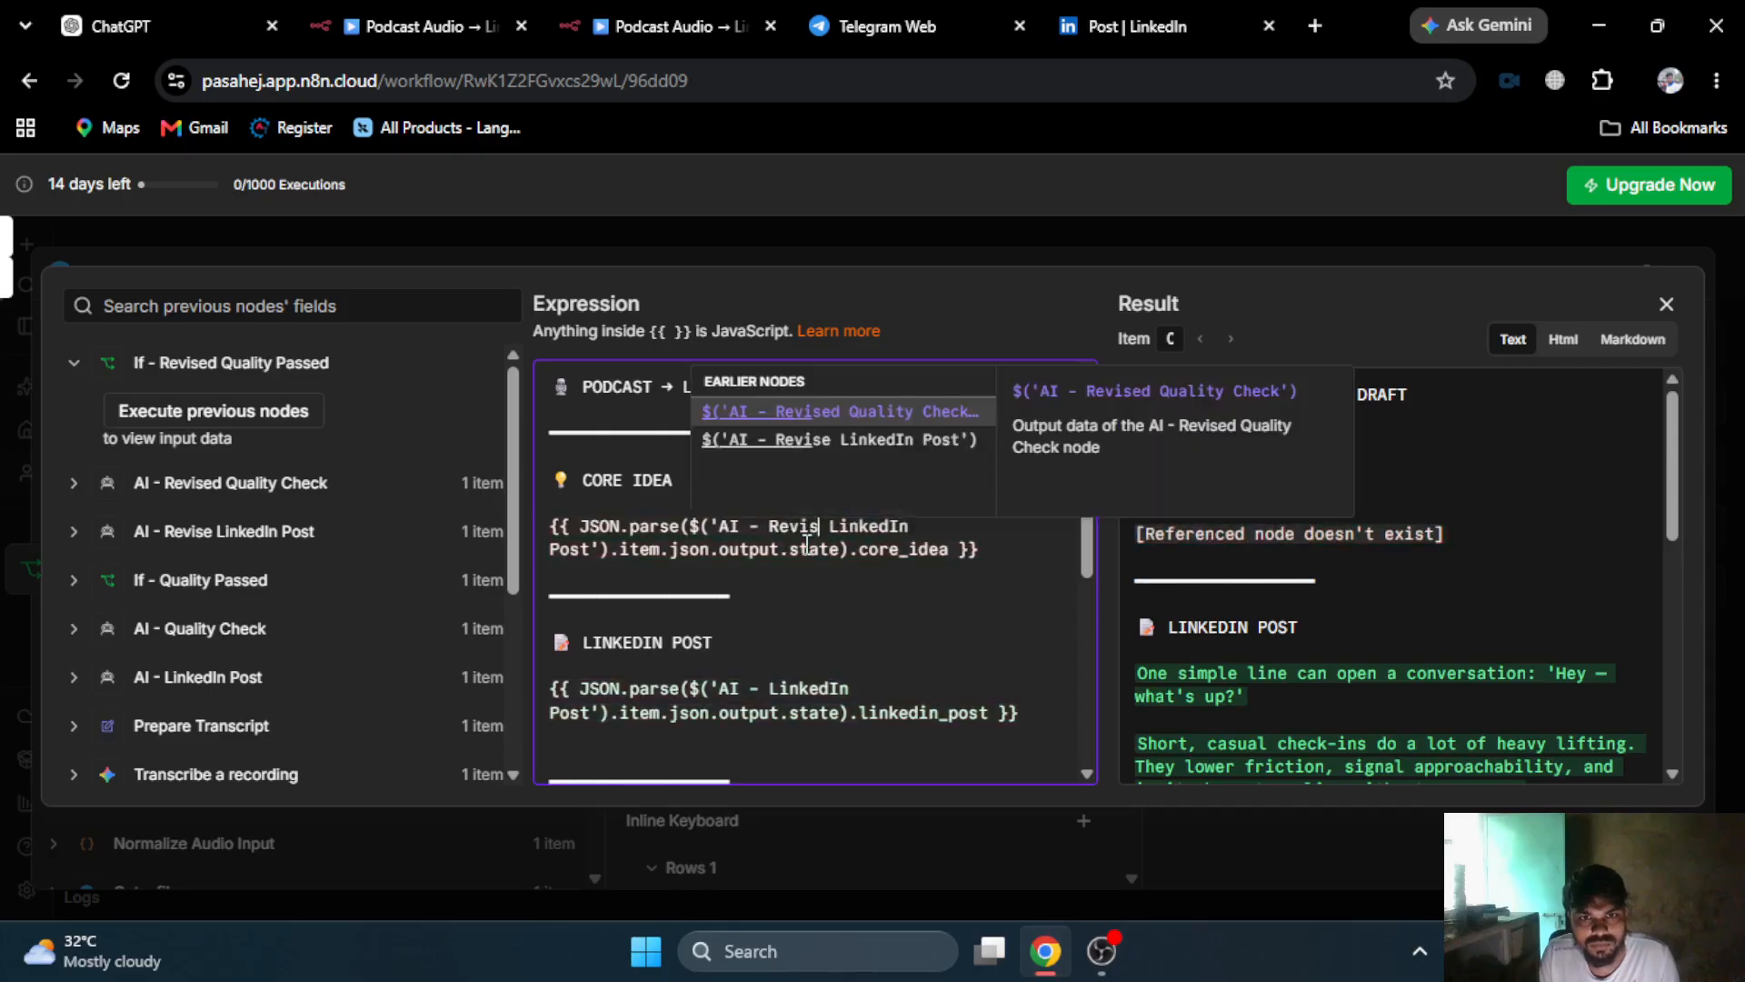
key("BackSpace")
key("BackSpace")
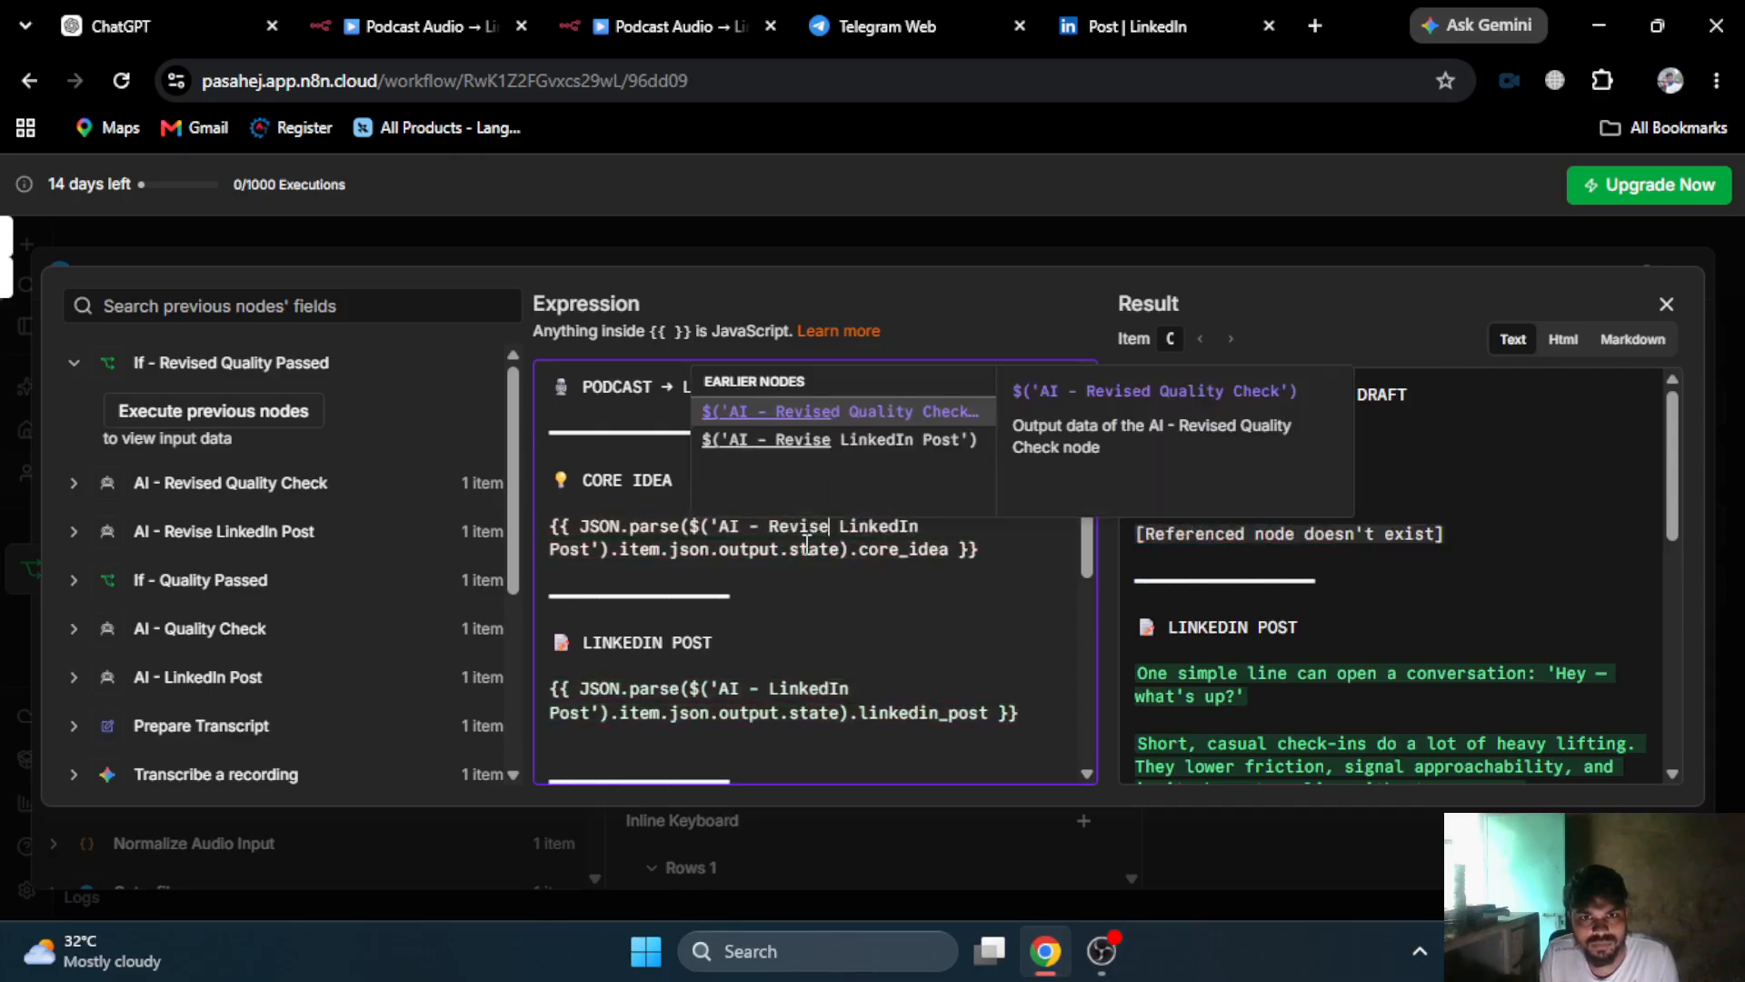
key("Return")
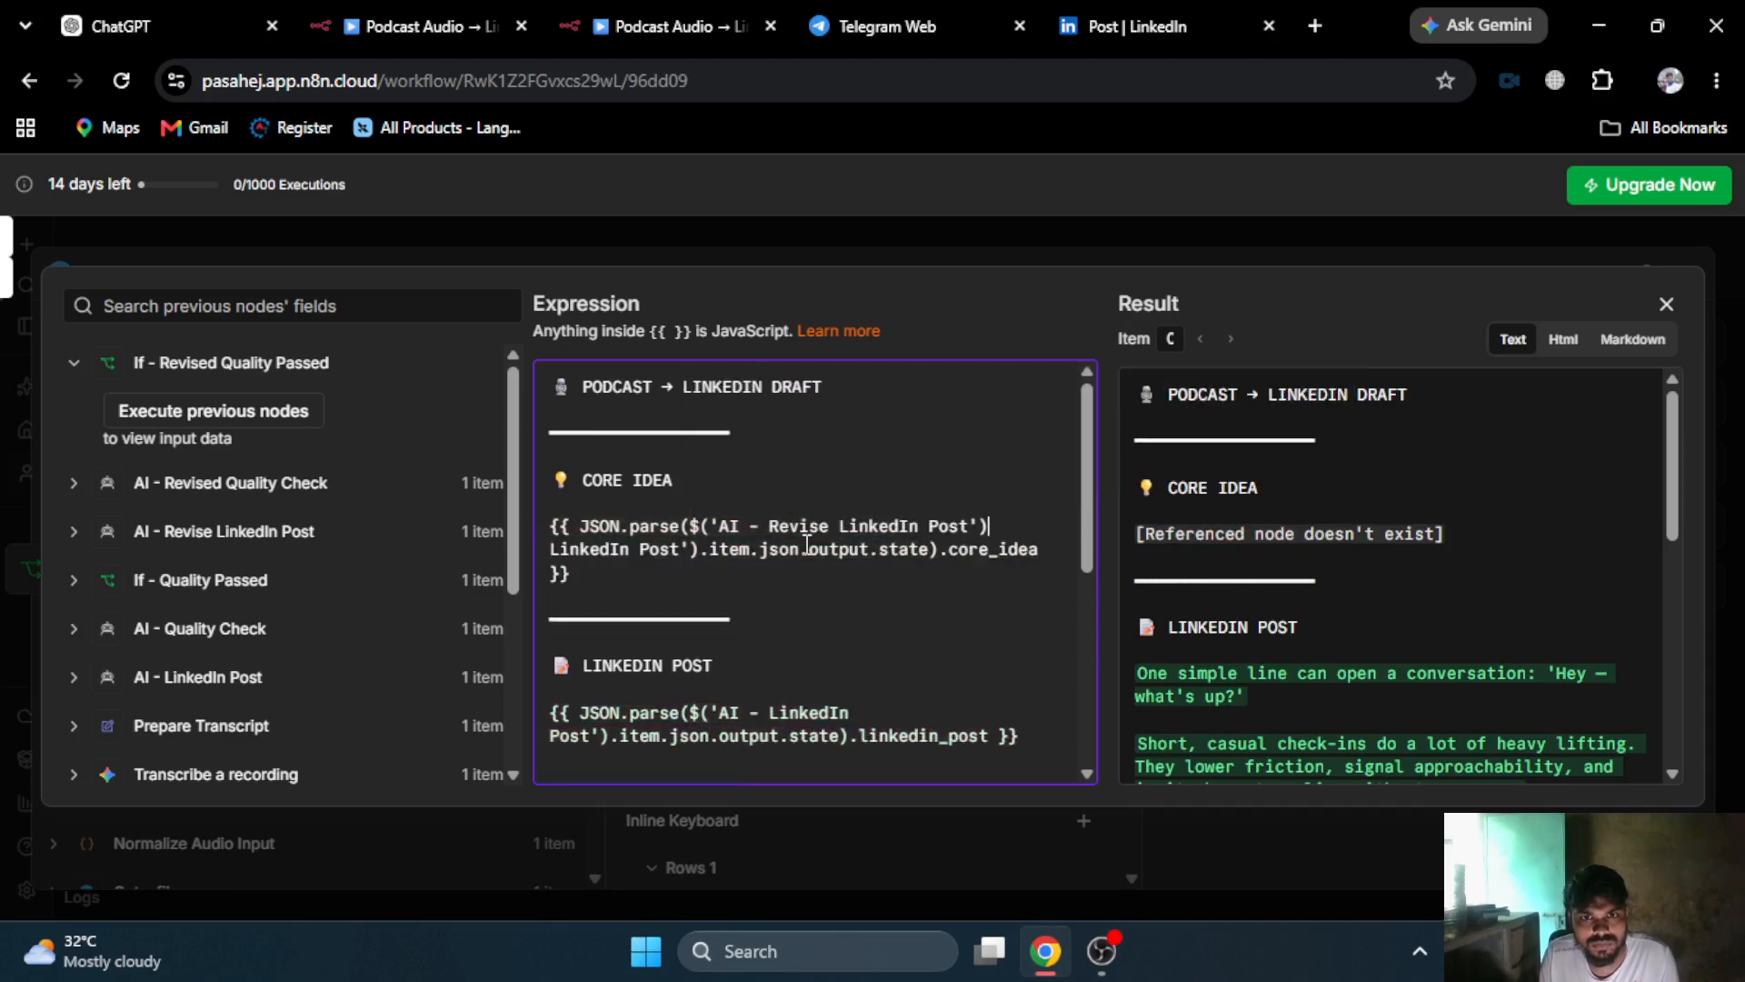
left_click(674, 551)
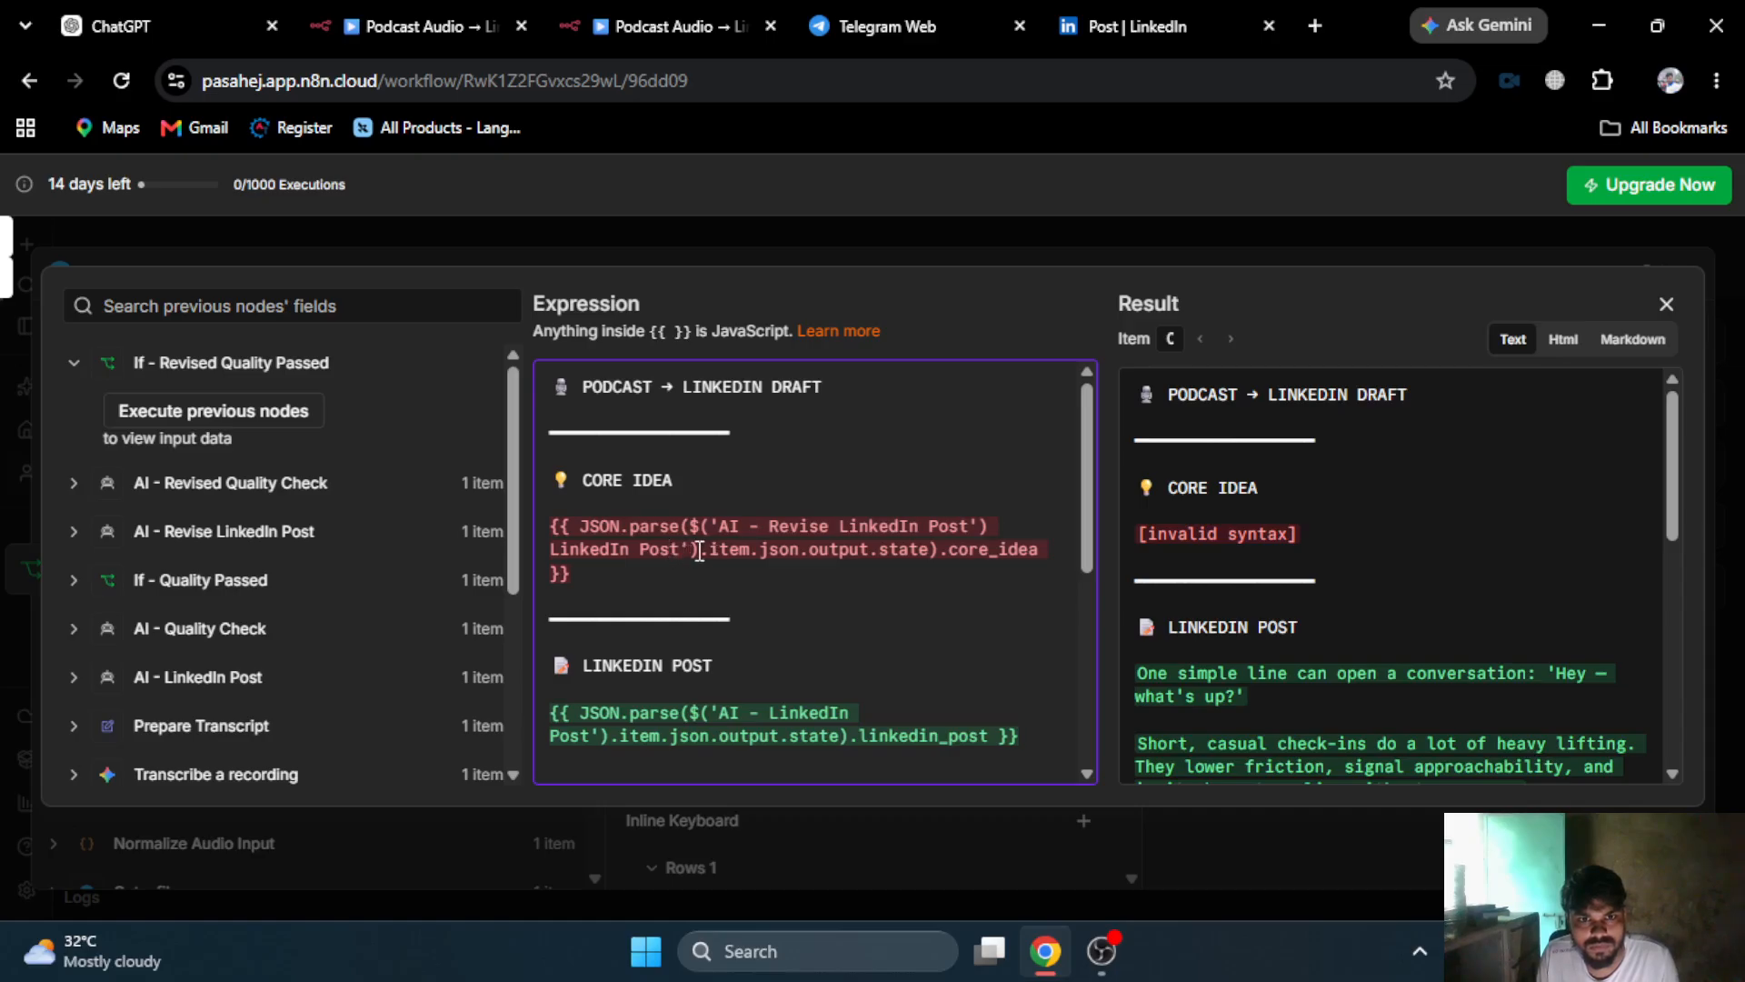
left_click_drag(699, 551, 994, 527)
key("BackSpace")
key("BackSpace")
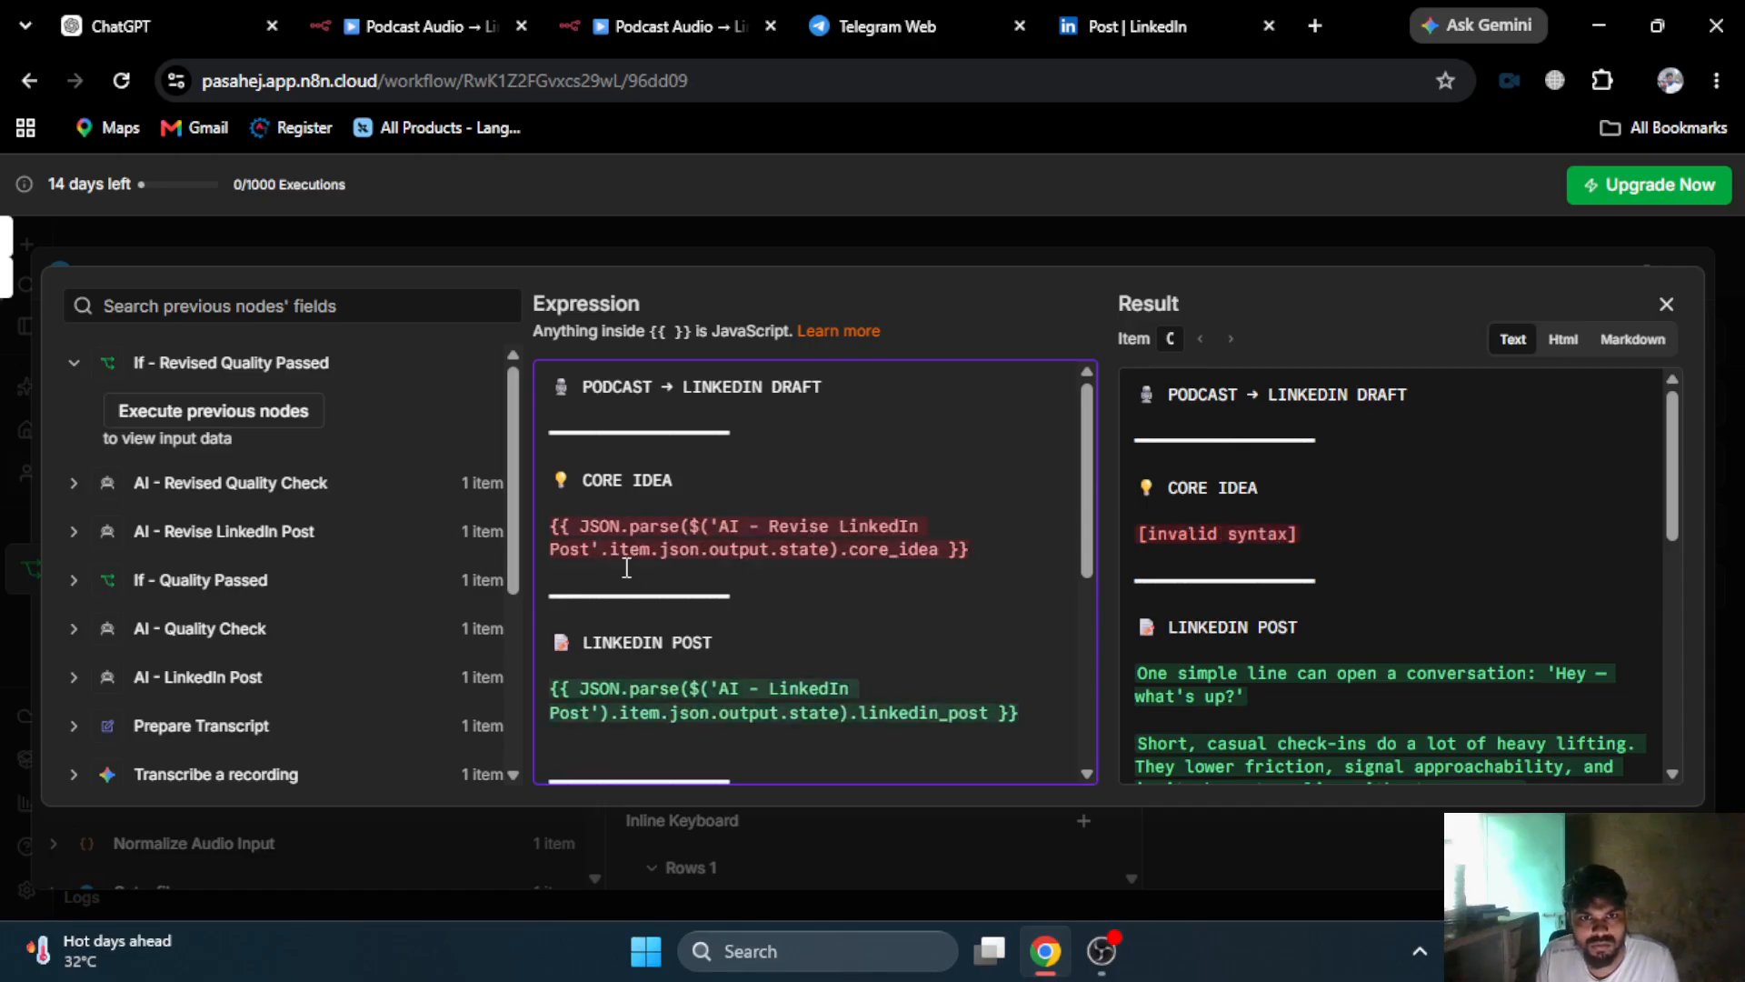
type(")")
left_click(627, 567)
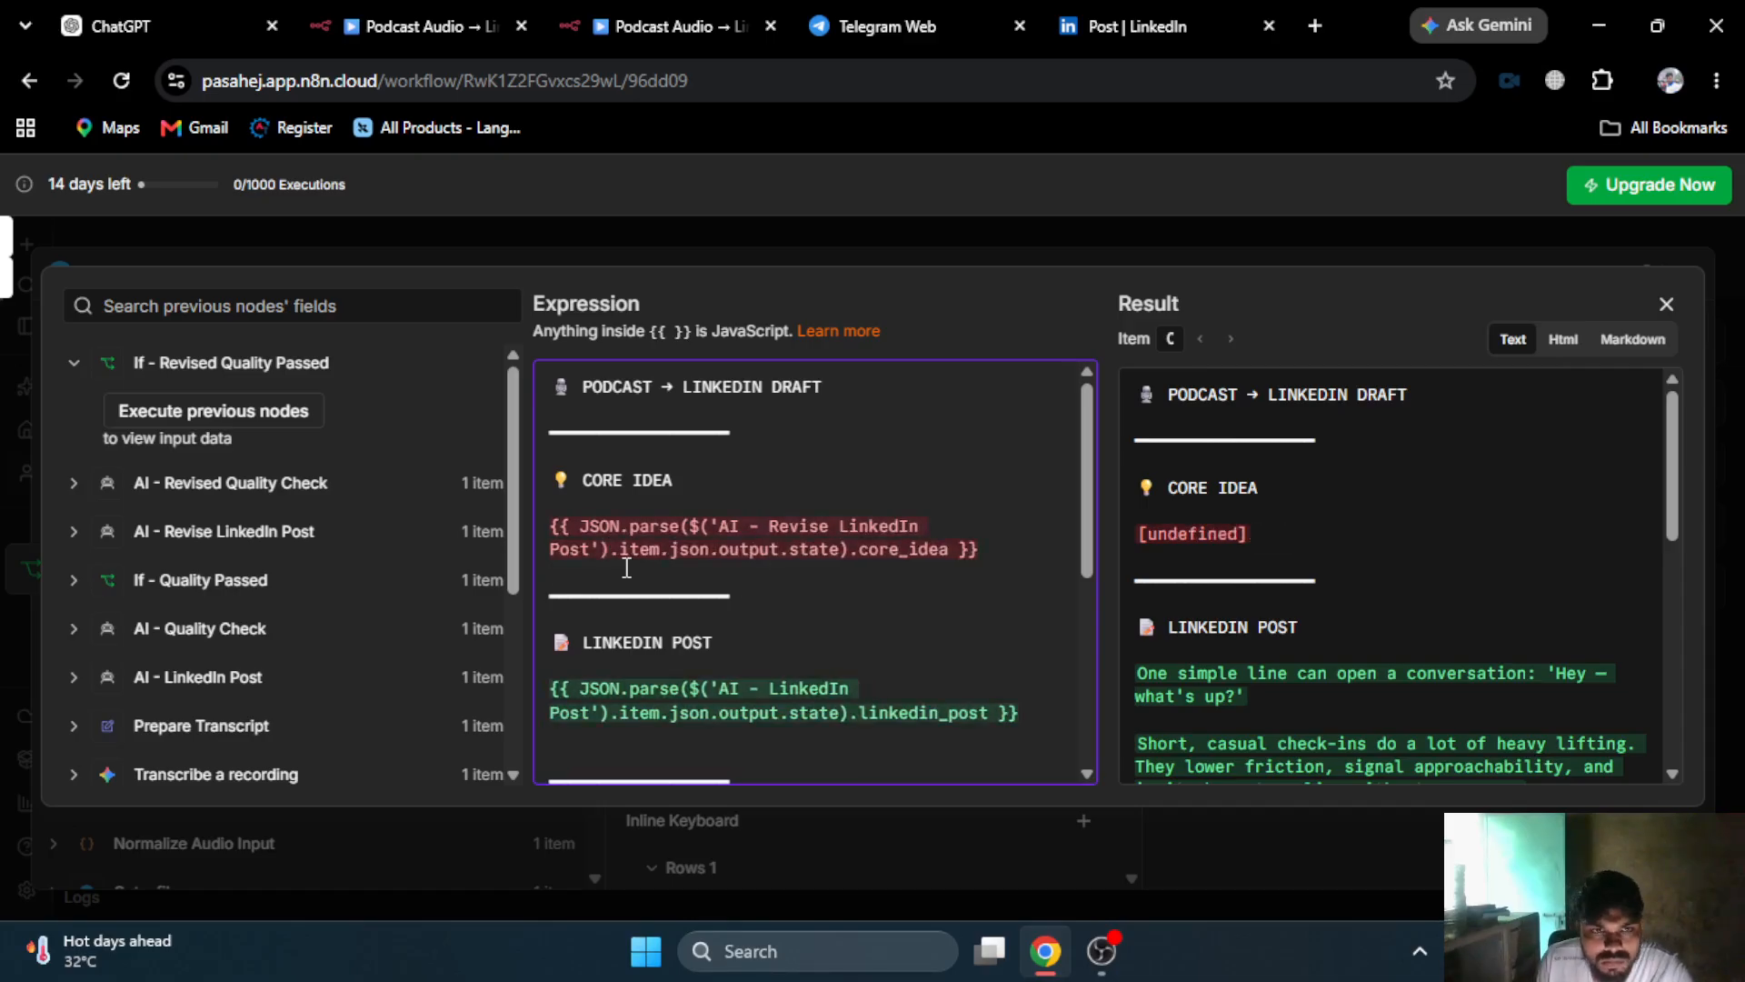
- Replace the core idea expression with the core_idea field from AI - Revise LinkedIn Post's output, keeping blank lines around it
left_click(264, 483)
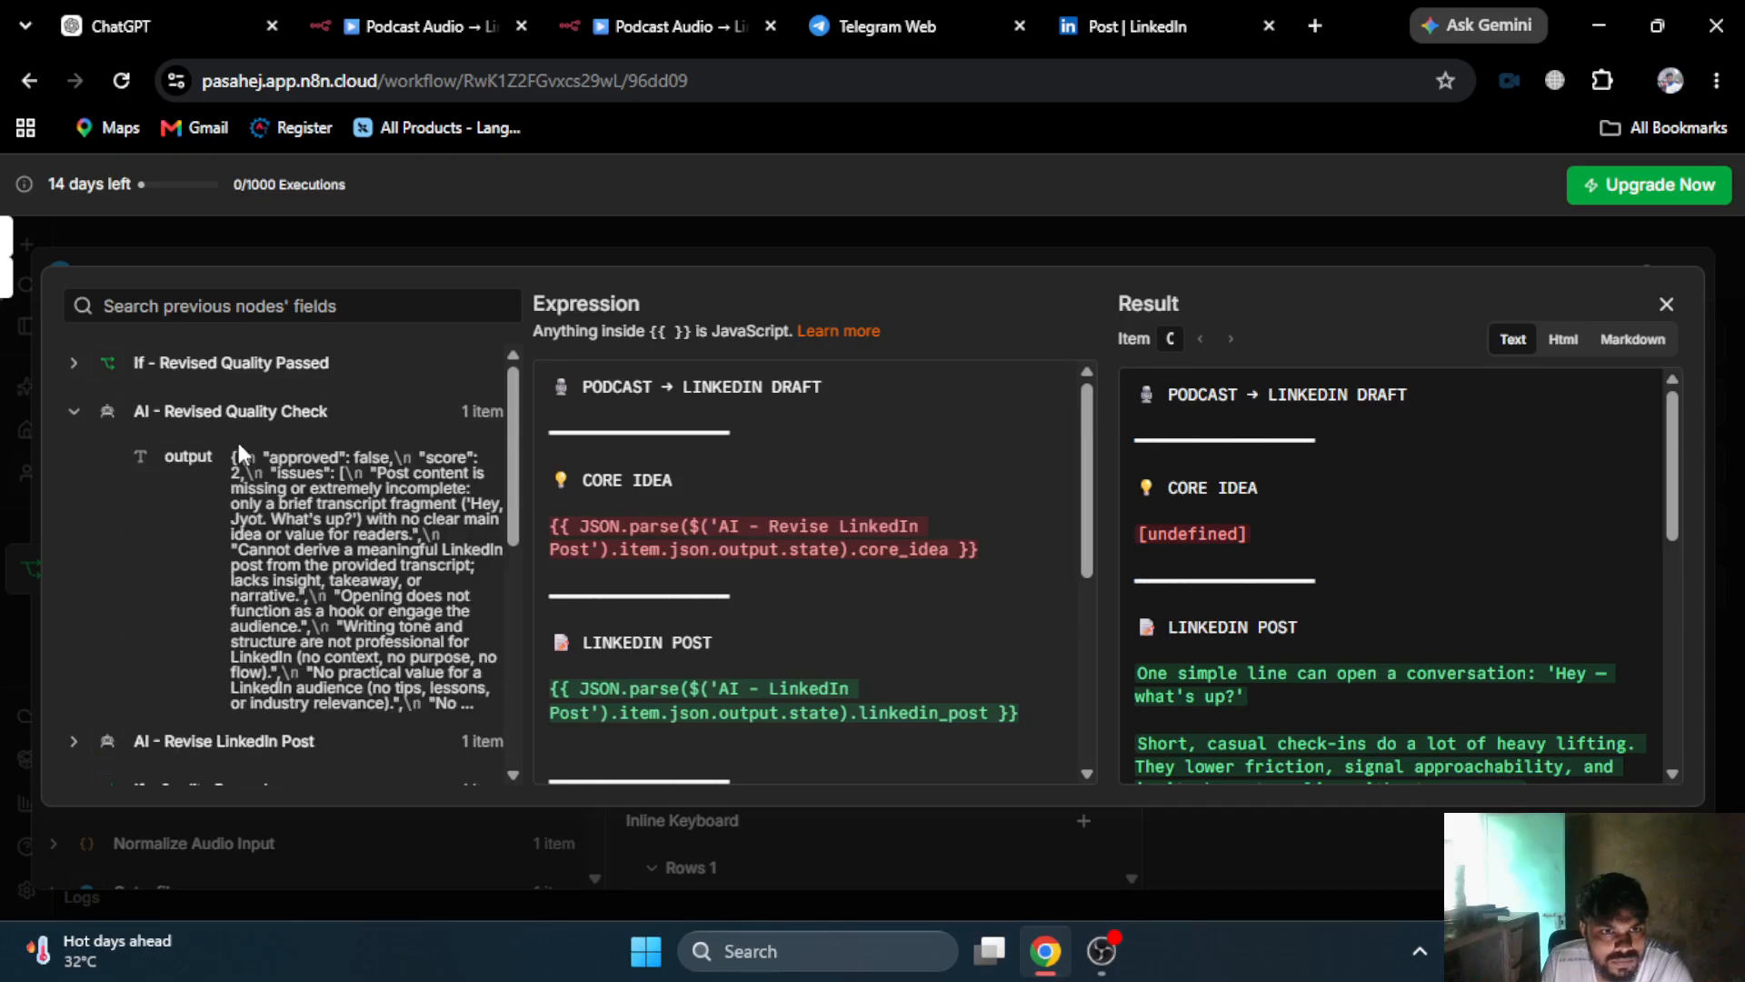
scroll(213, 509, "down", 5)
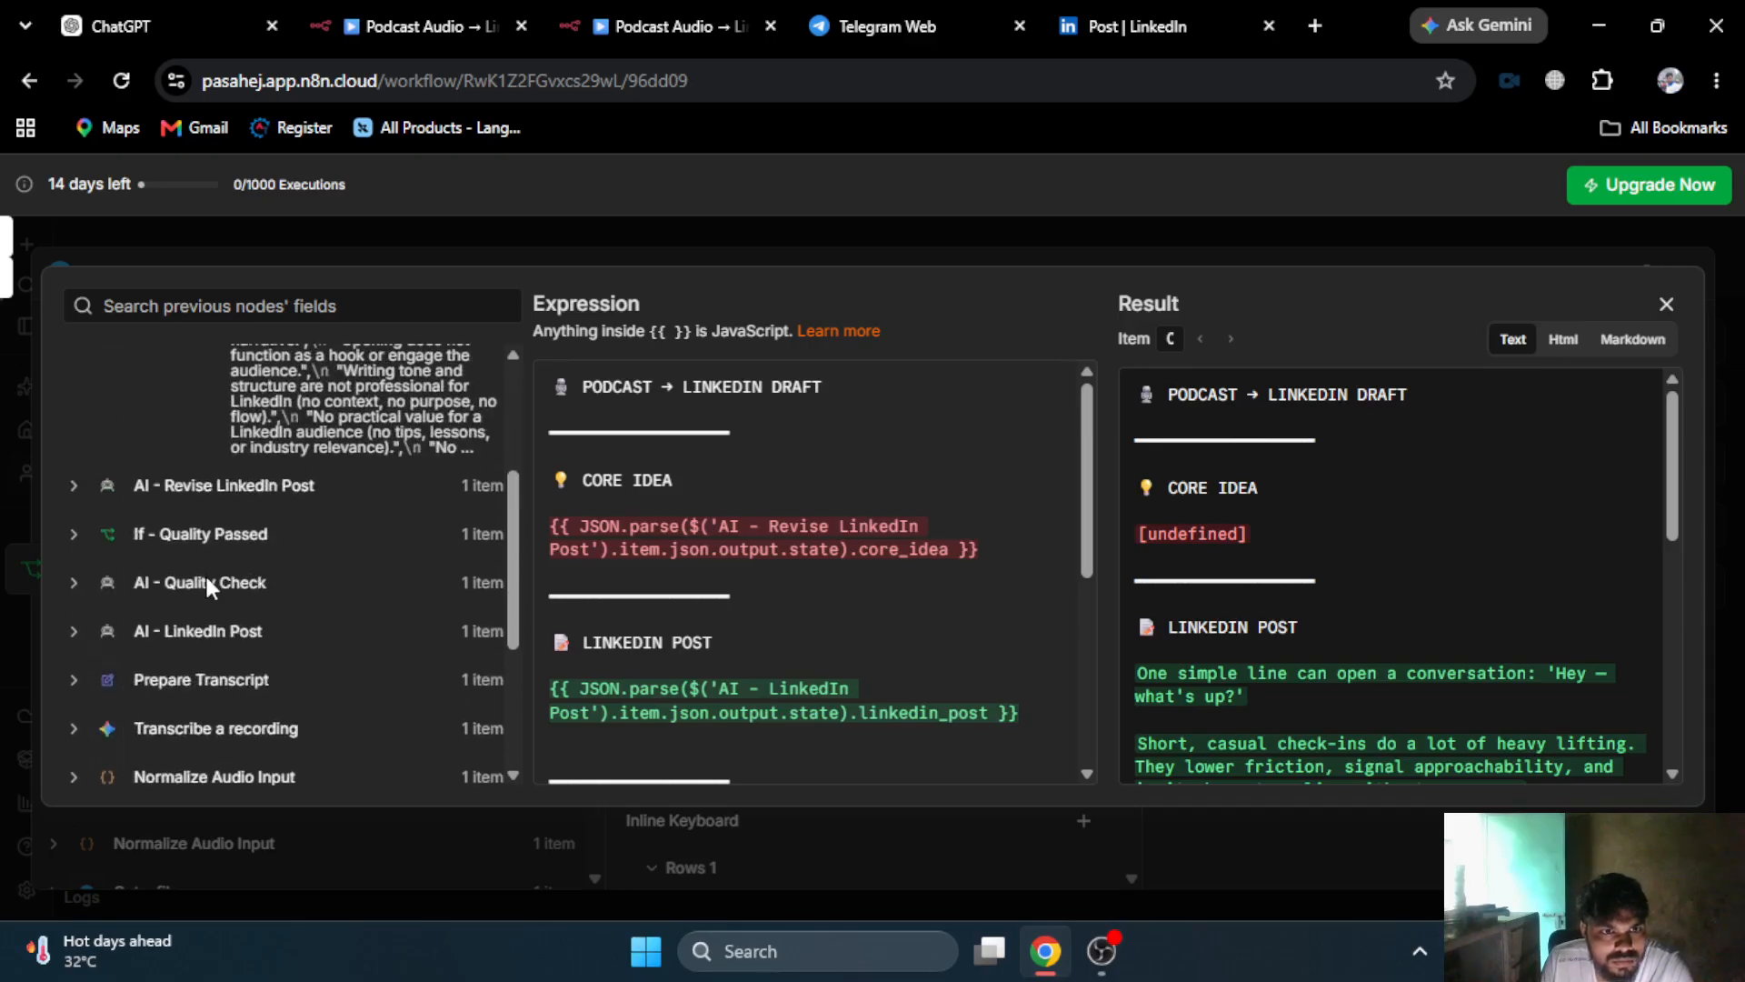
left_click(236, 483)
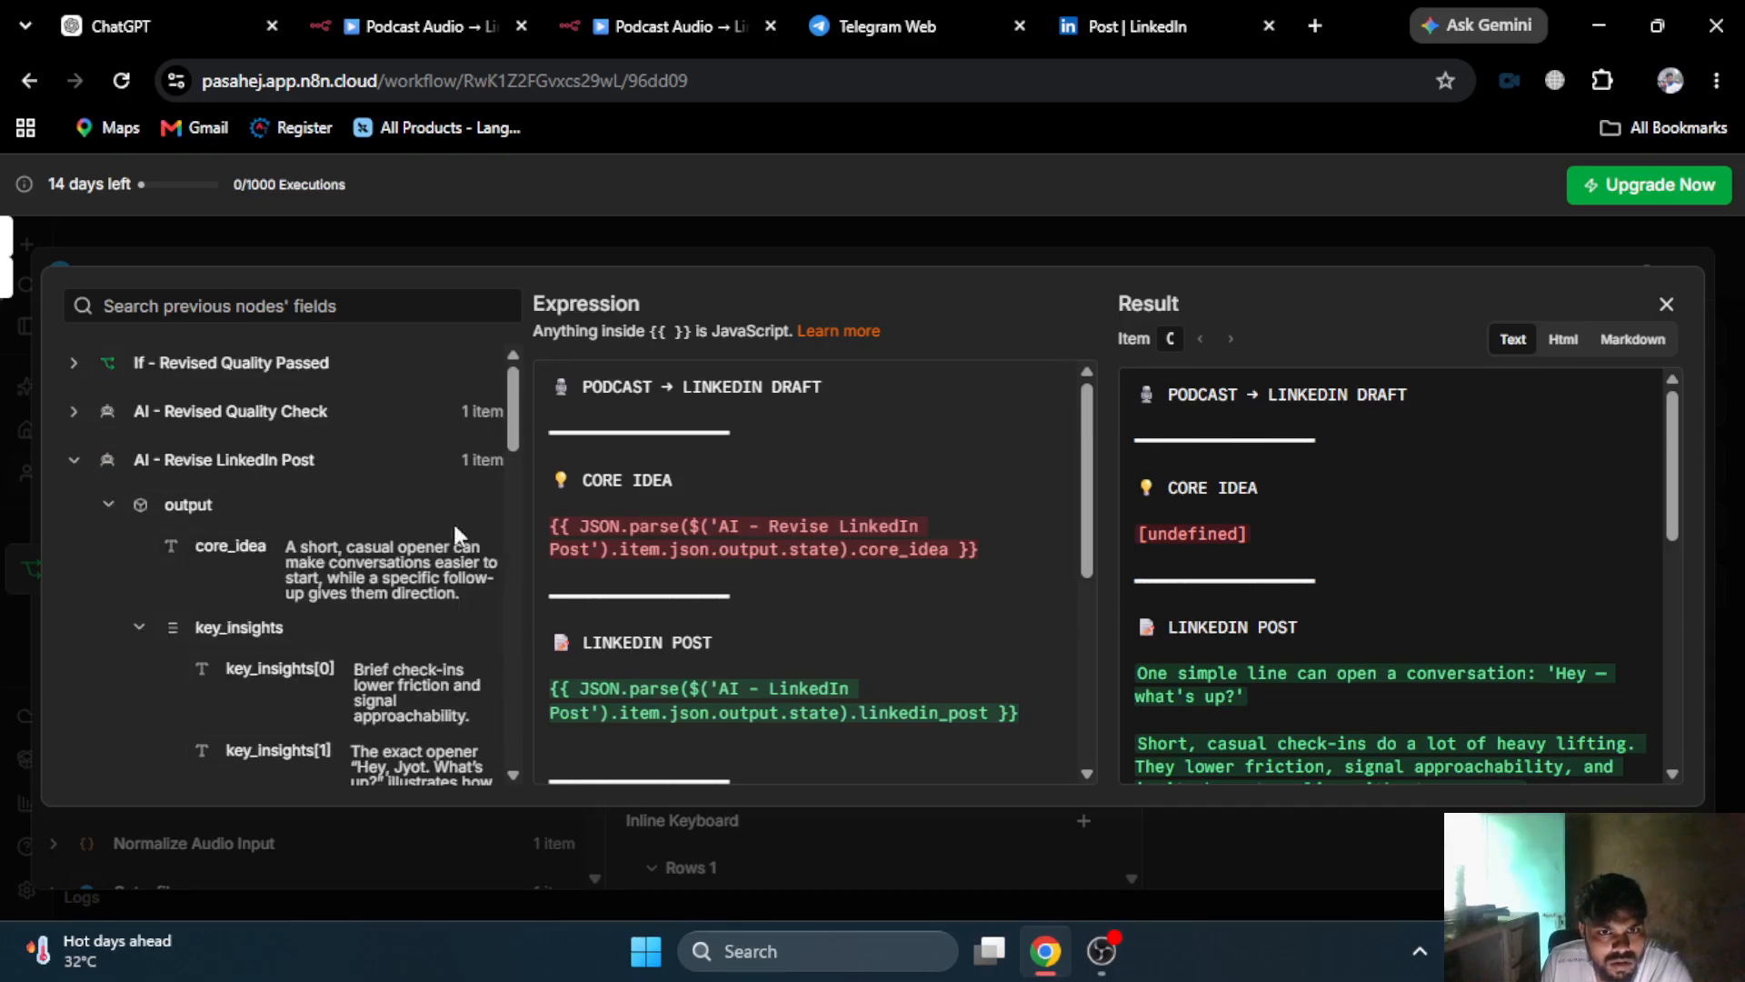
left_click_drag(261, 543, 743, 567)
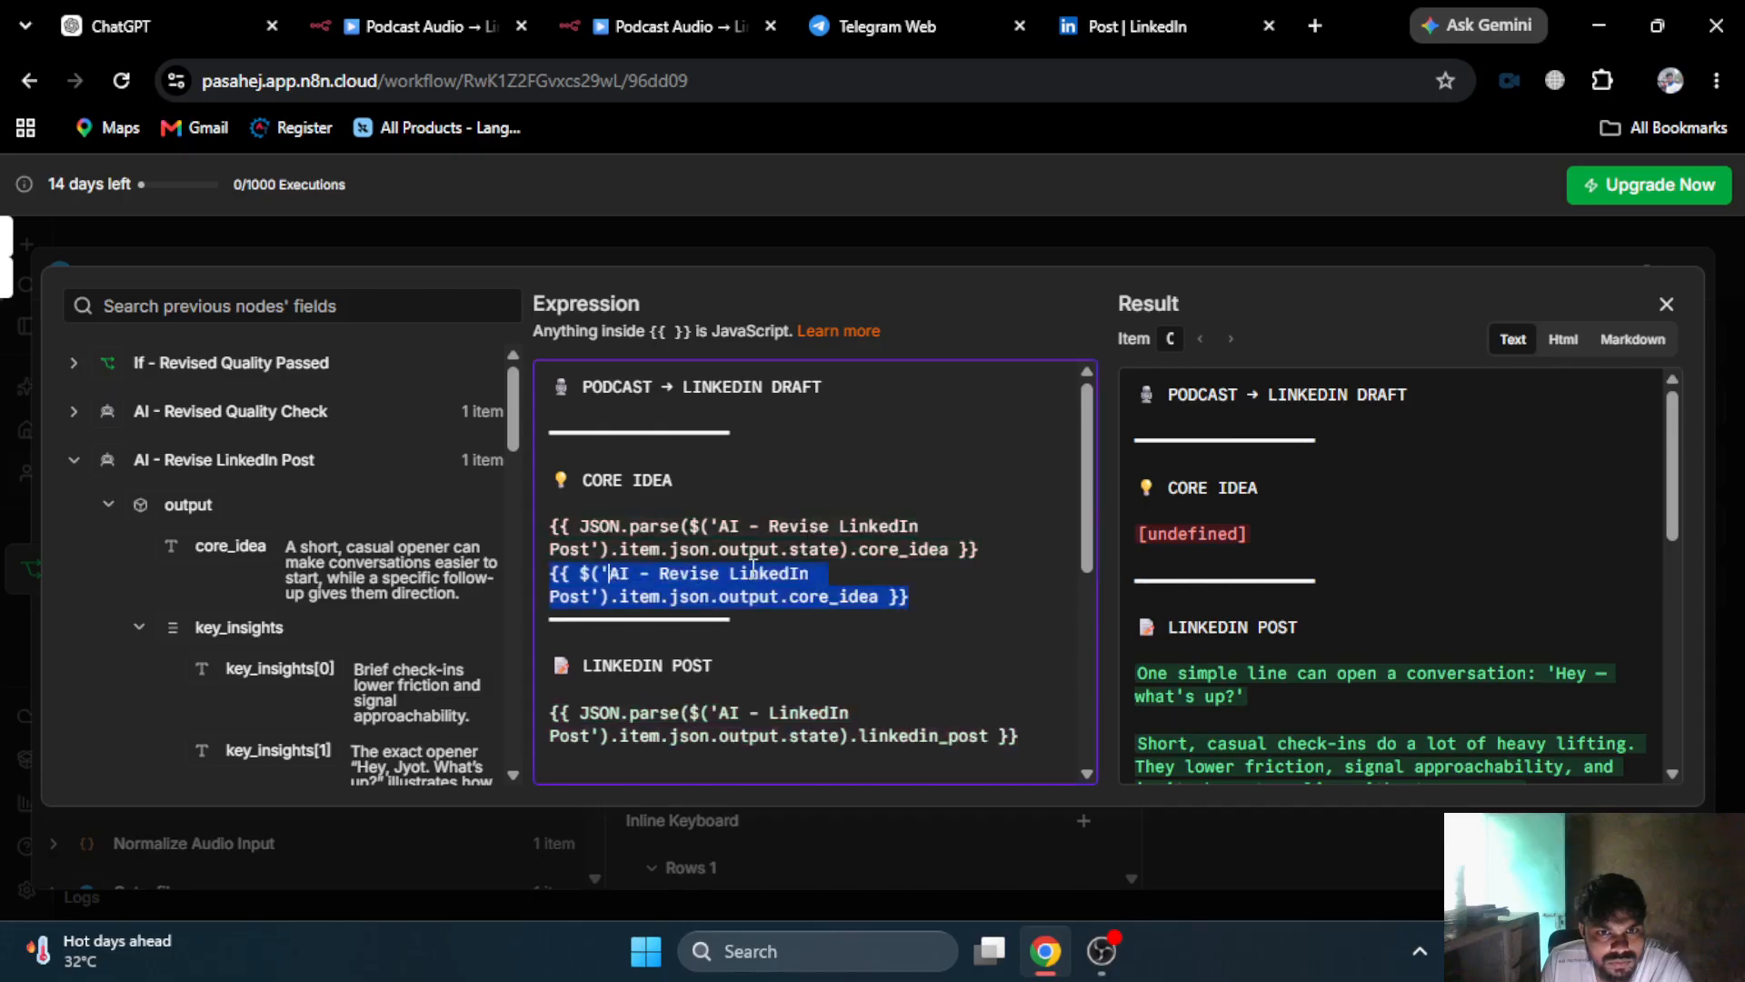
left_click(907, 549)
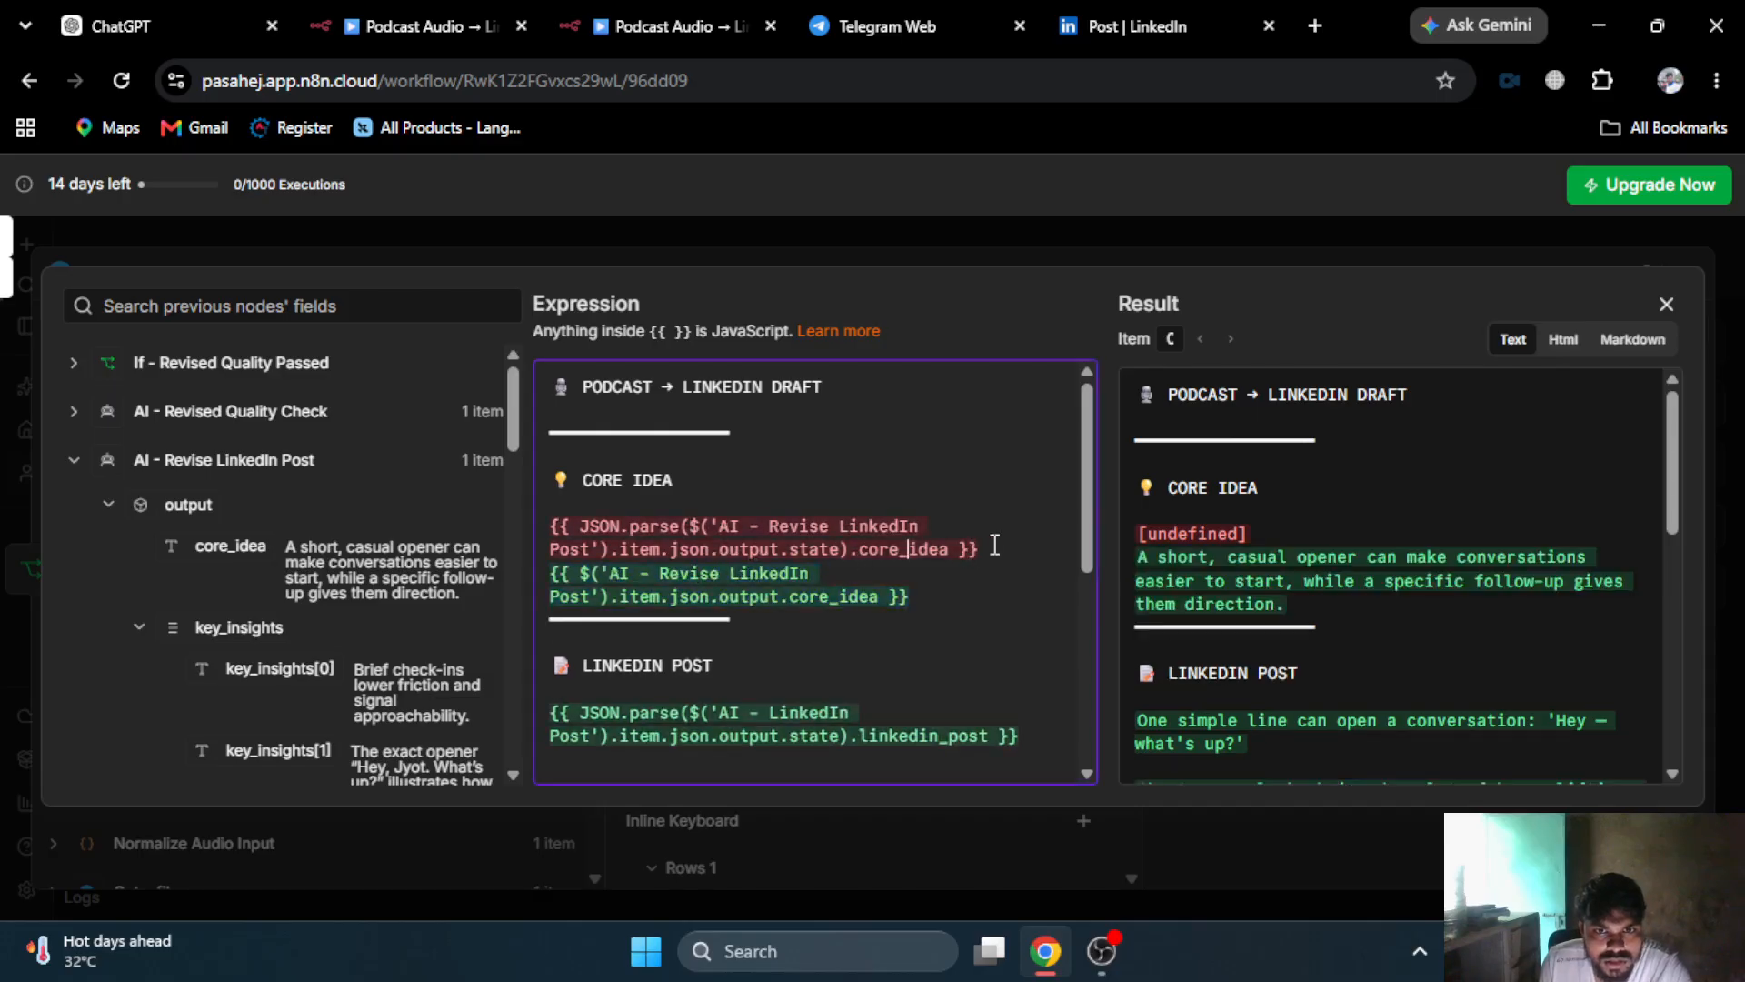
left_click_drag(995, 544, 547, 510)
key("BackSpace")
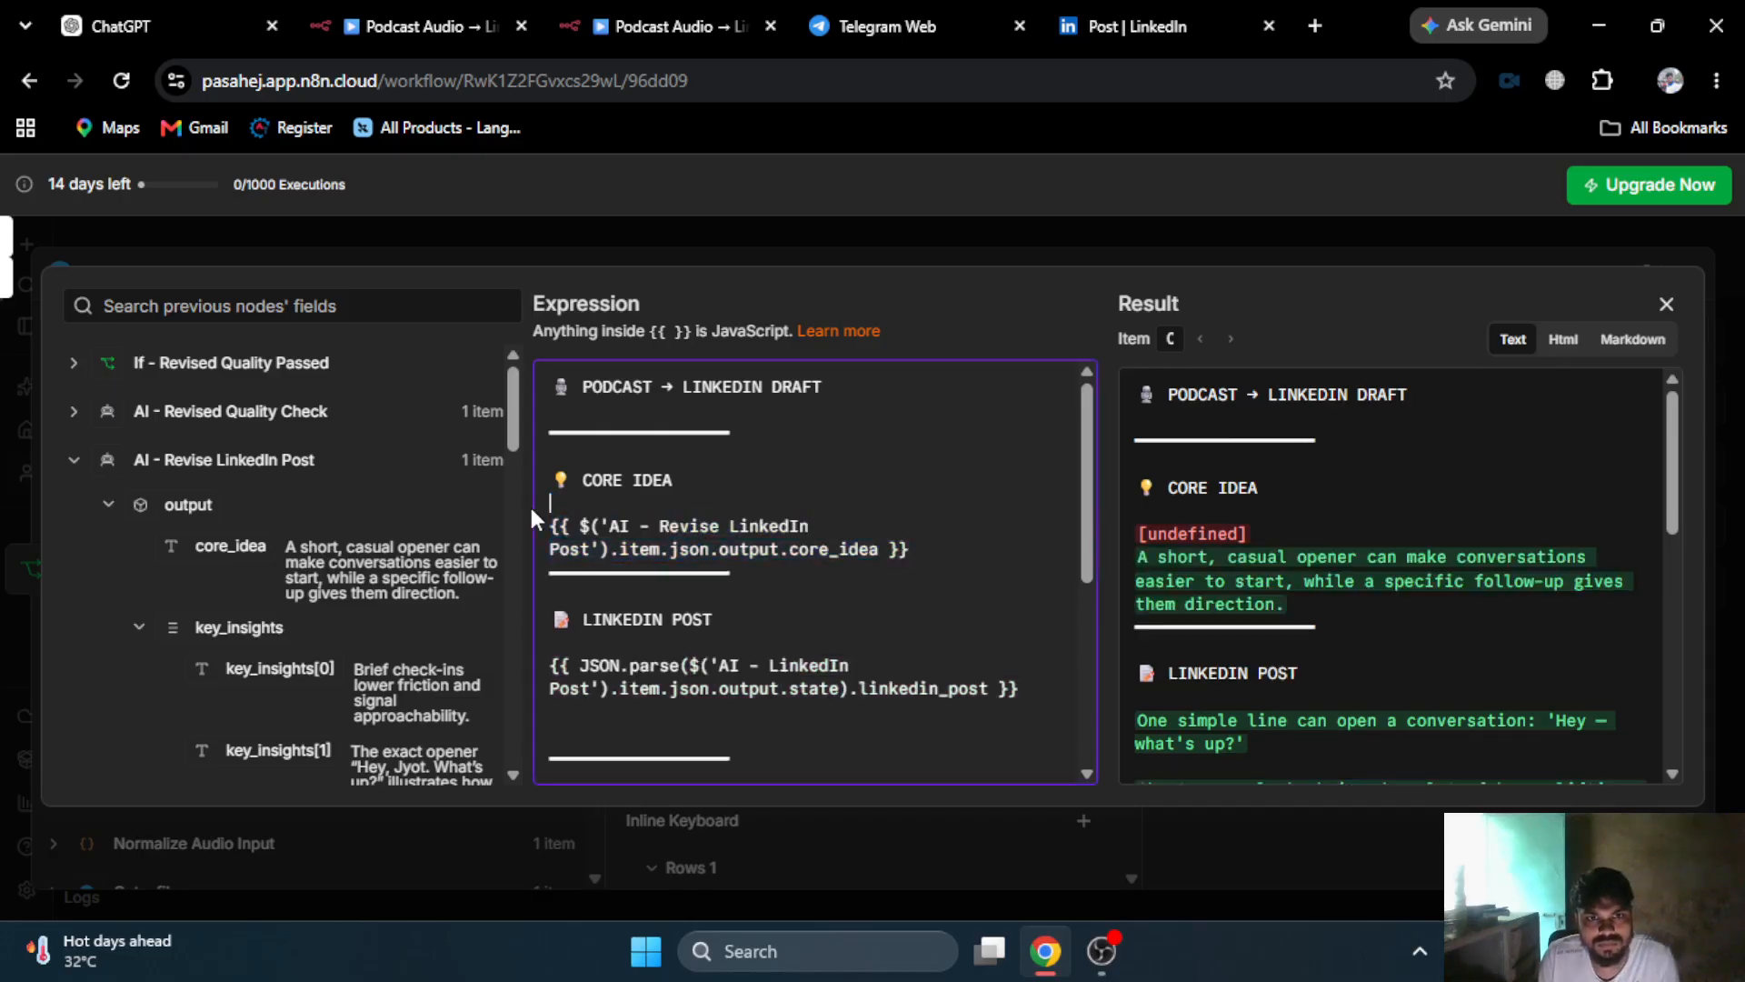
left_click(959, 550)
key("Return")
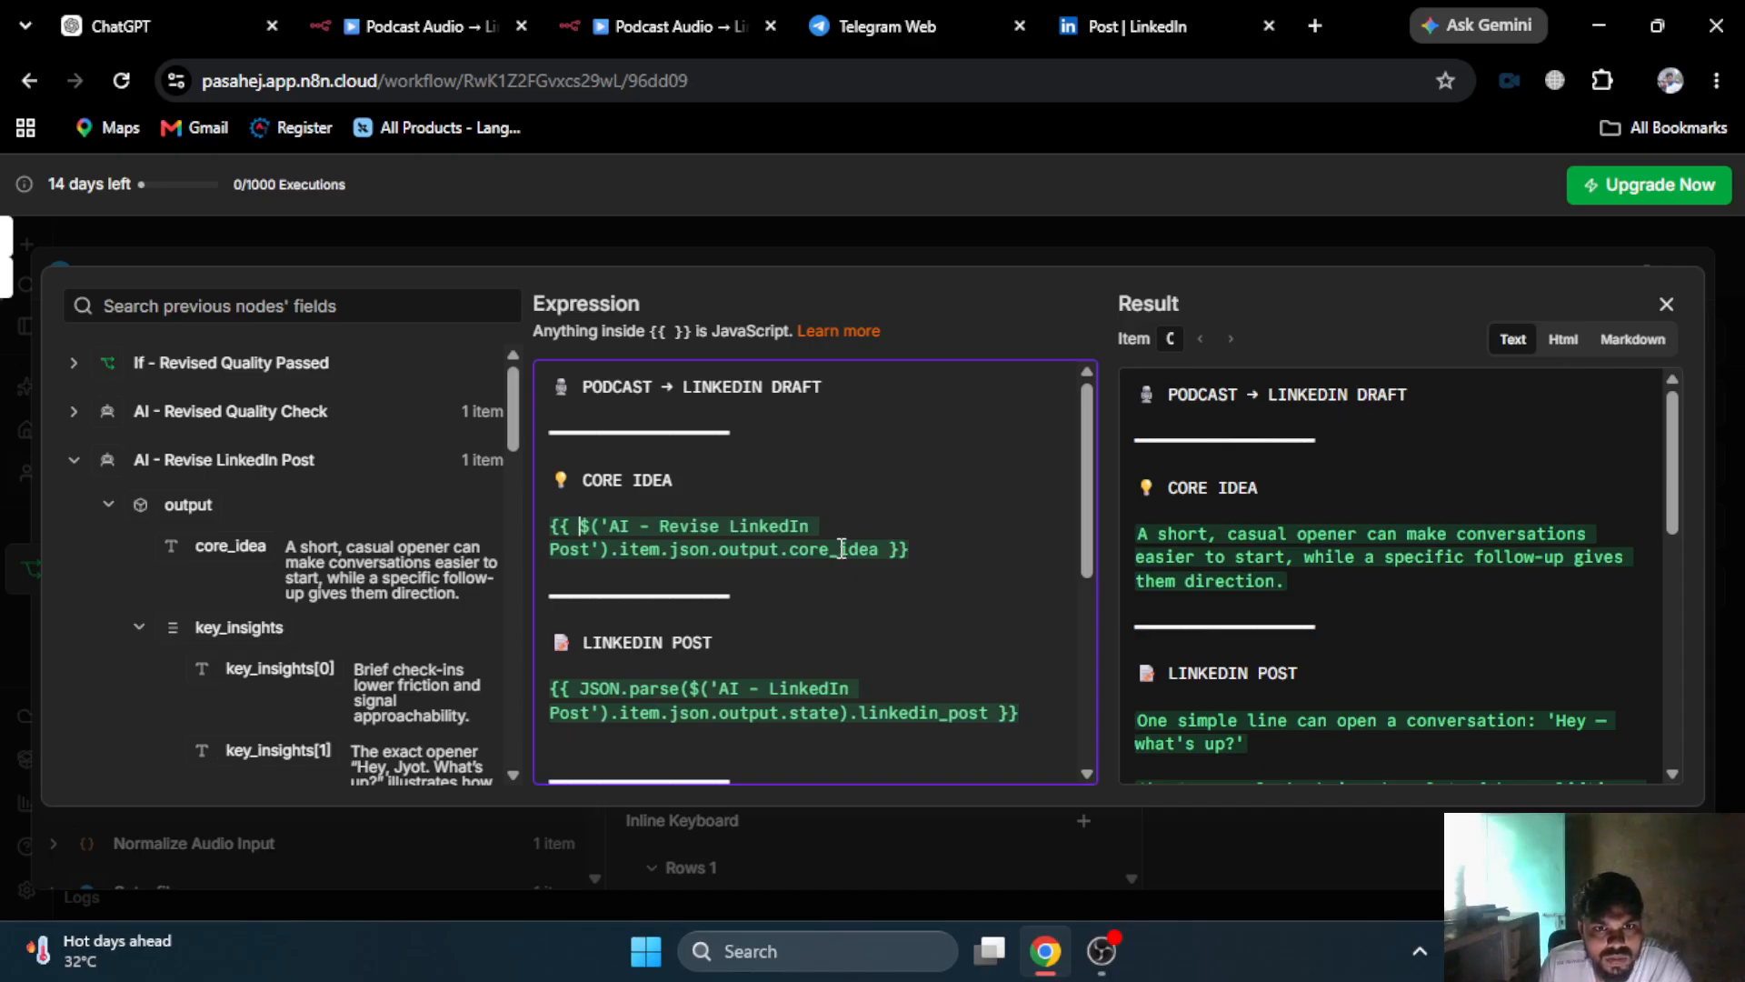
- Try to change the node reference in the LinkedIn post's JSON.parse expression to 'AI - Revise LinkedIn Post'
scroll(842, 548, "down", 3)
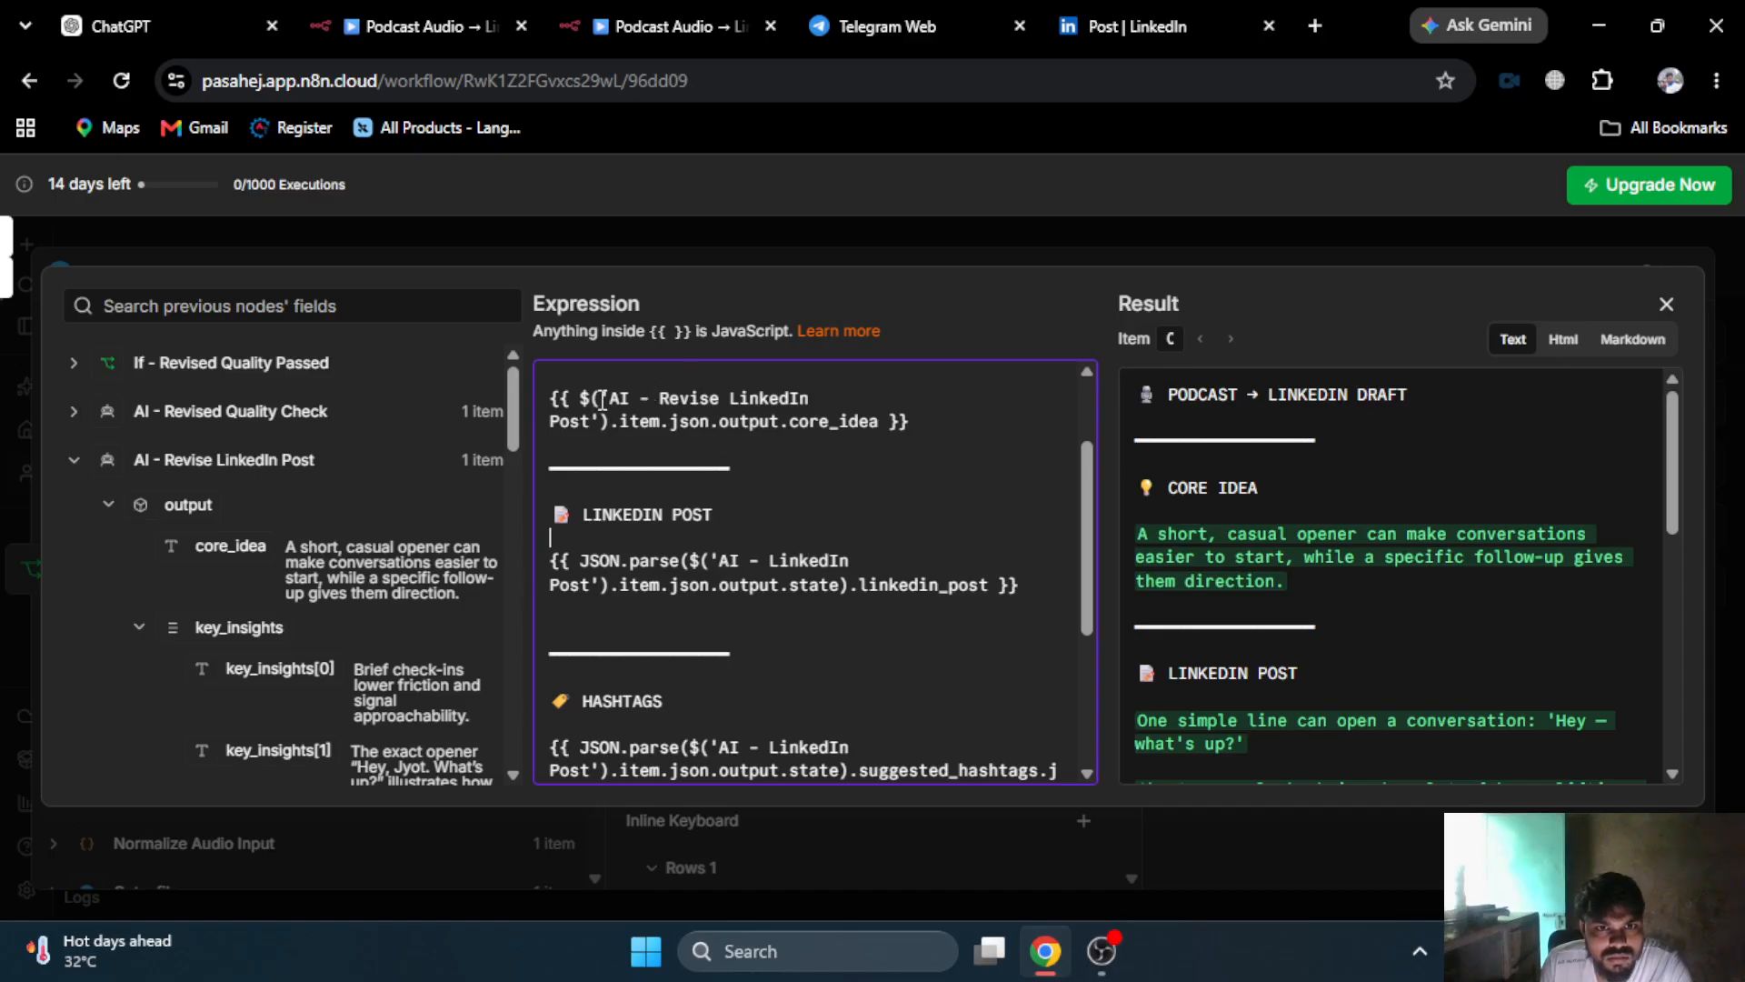
left_click_drag(609, 400, 590, 423)
key("ctrl+c")
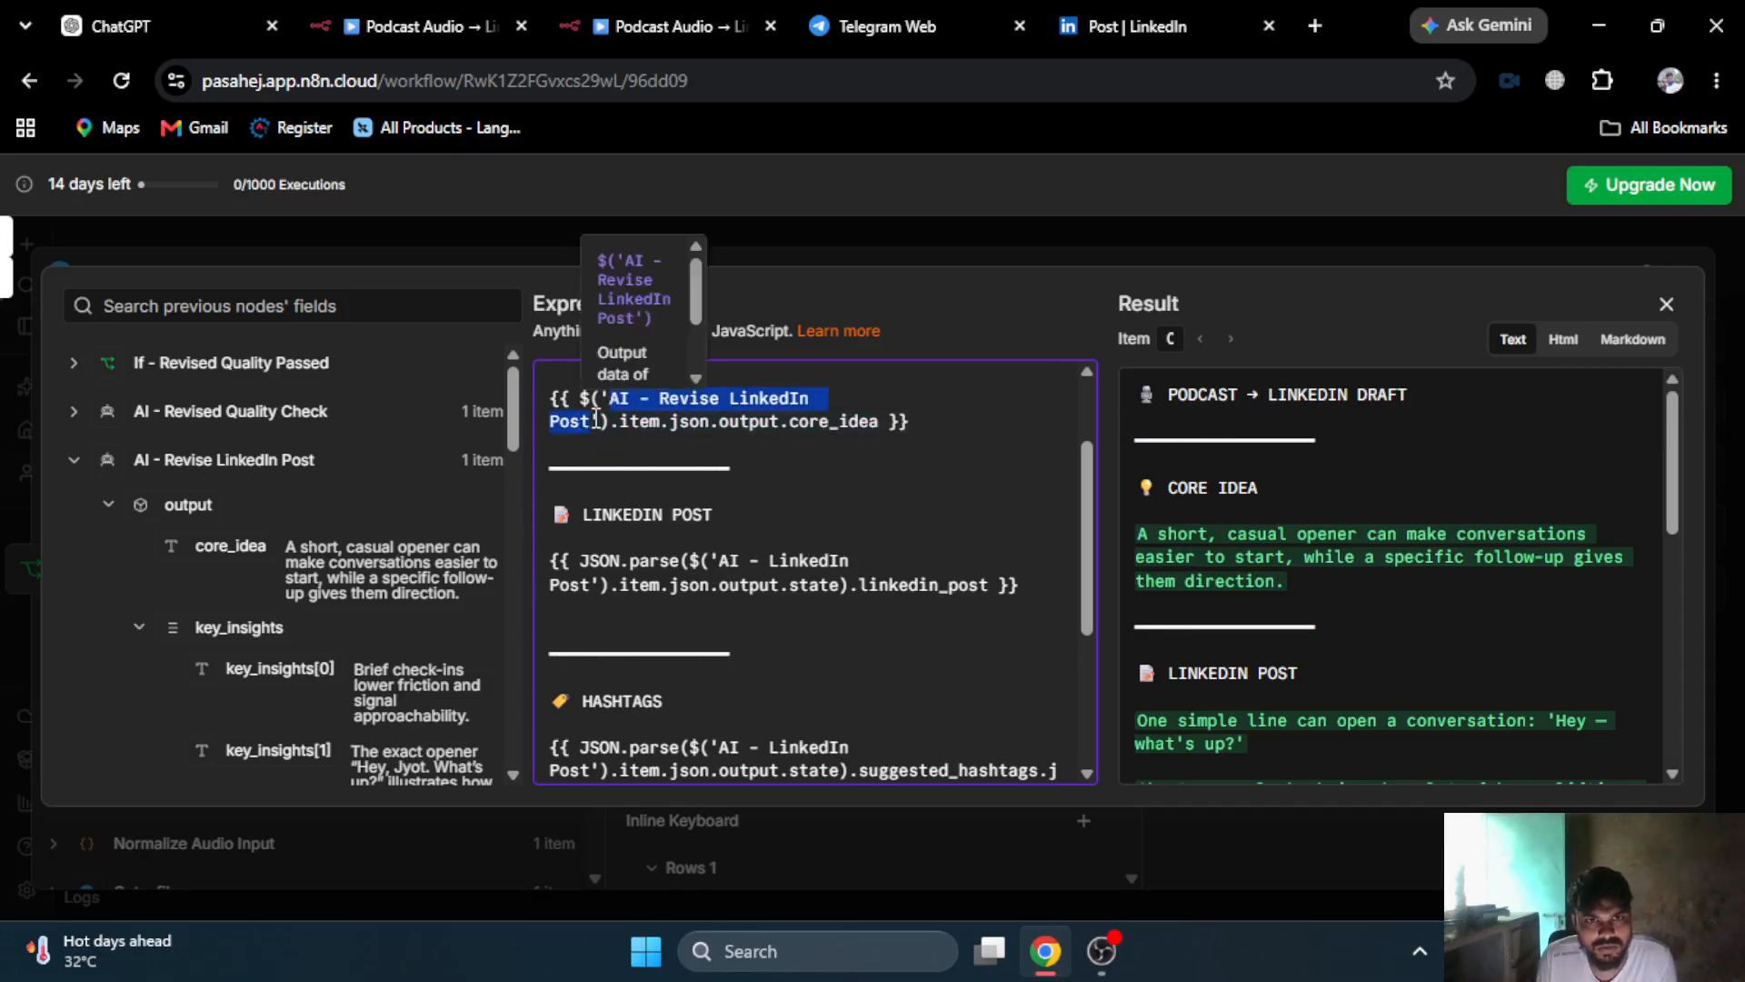
left_click_drag(719, 561, 590, 589)
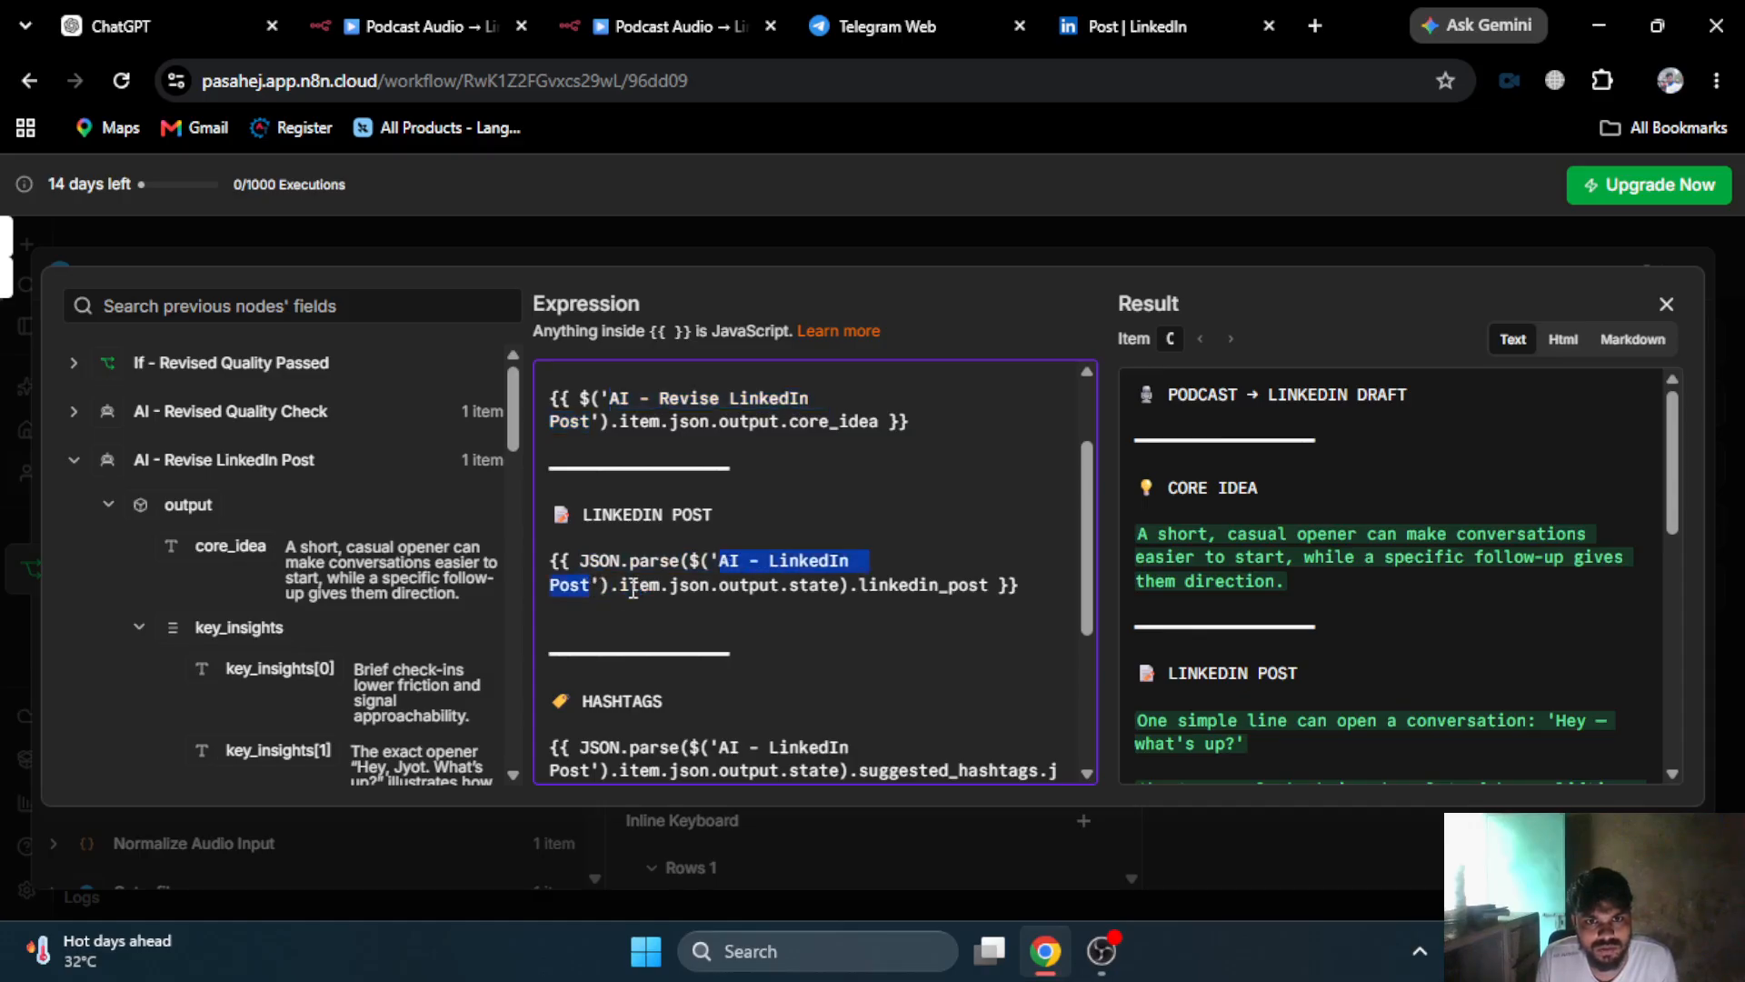
key("ctrl+v")
- Try the 'AI - Revise LinkedIn Post' reference in the hashtags JSON.parse expression, and undo that replacement
scroll(729, 580, "down", 1)
scroll(701, 528, "down", 2)
mouse_move(745, 492)
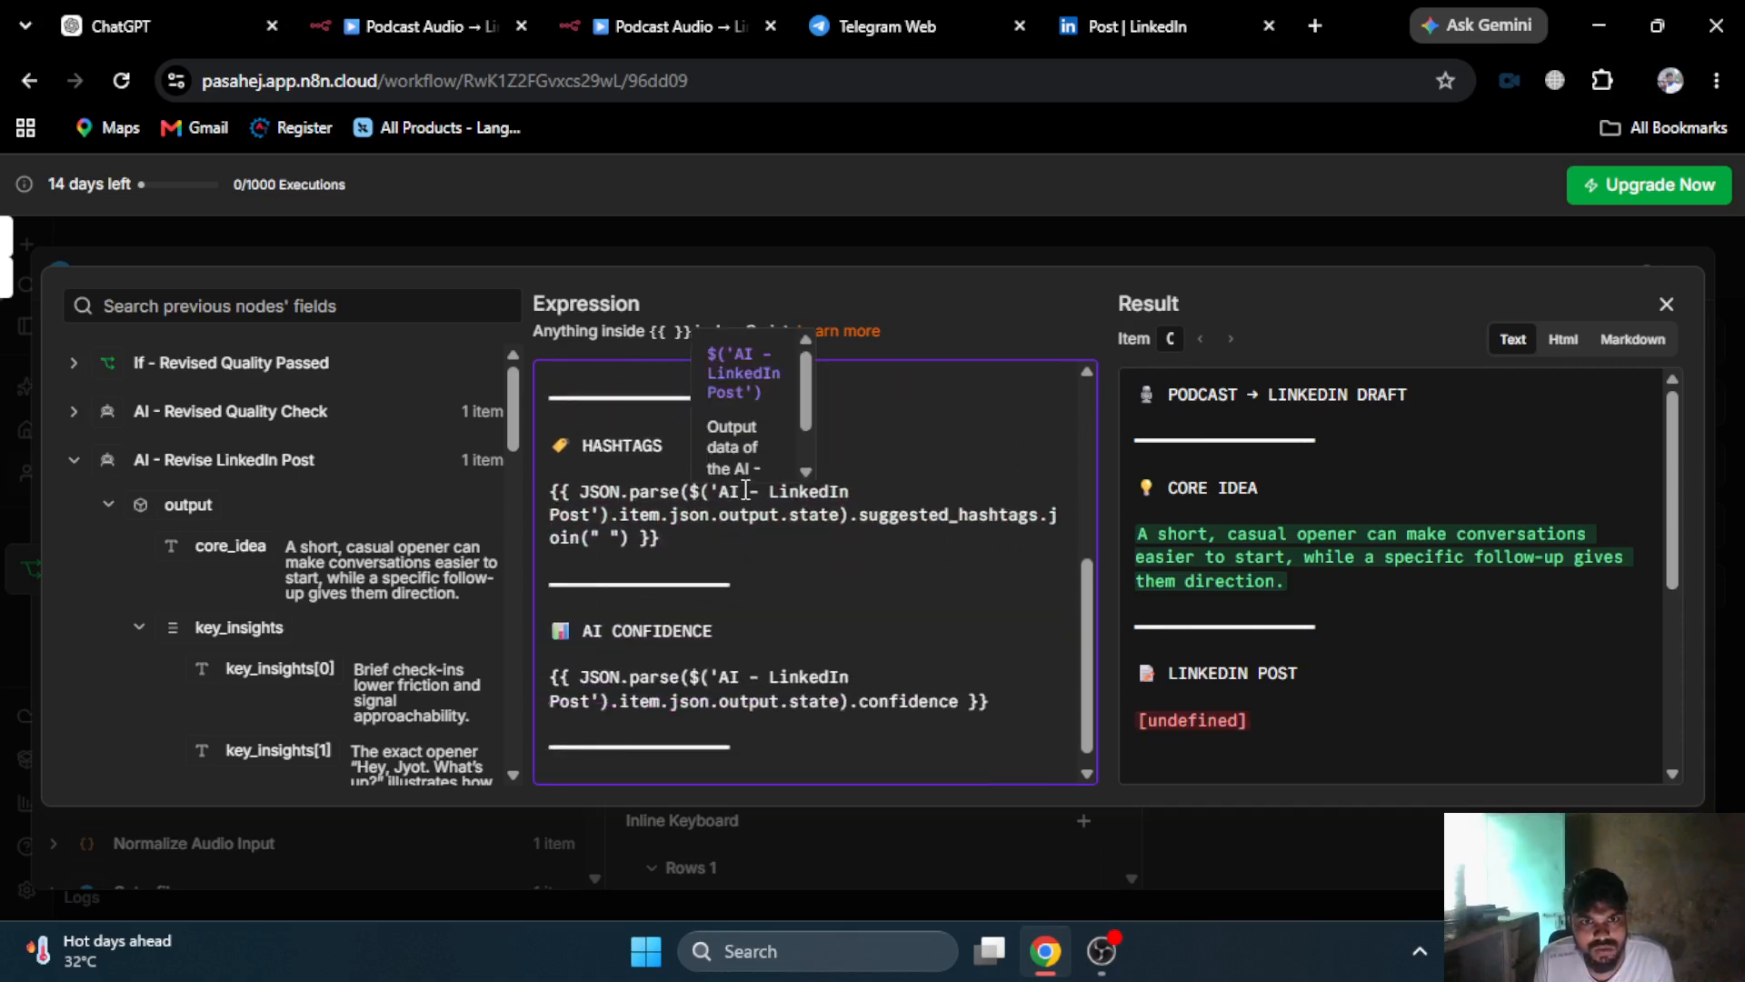
left_click_drag(718, 492, 593, 526)
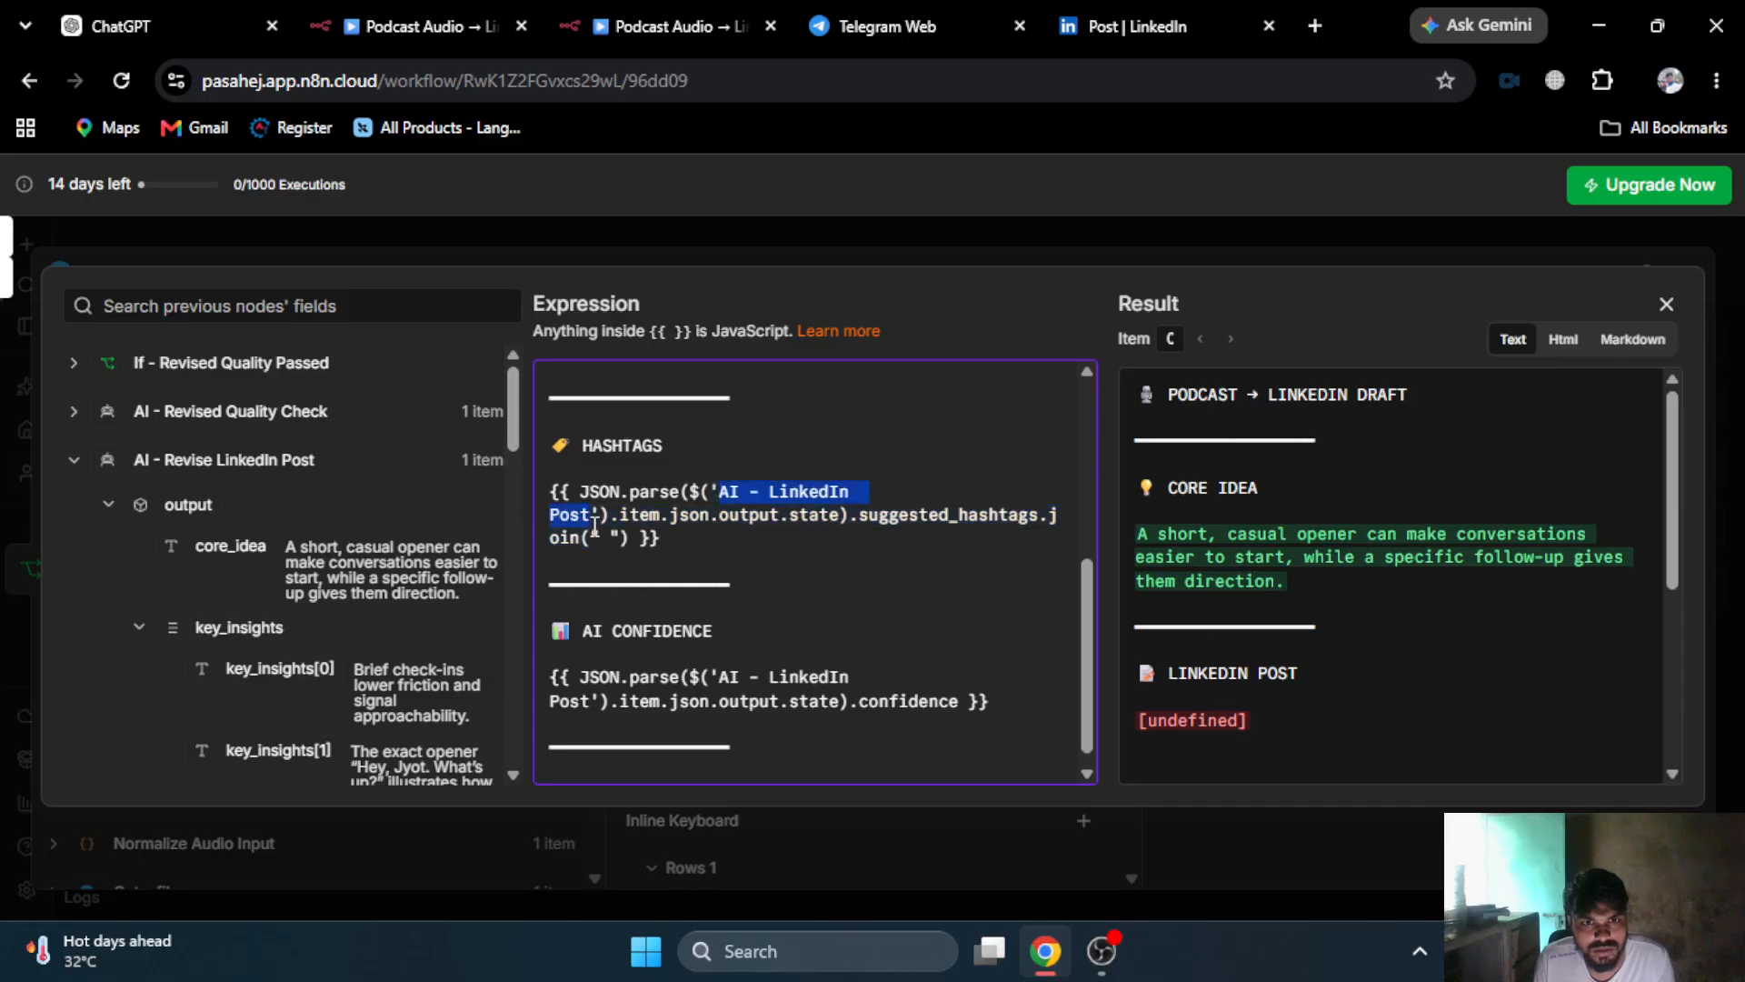
key("ctrl+v")
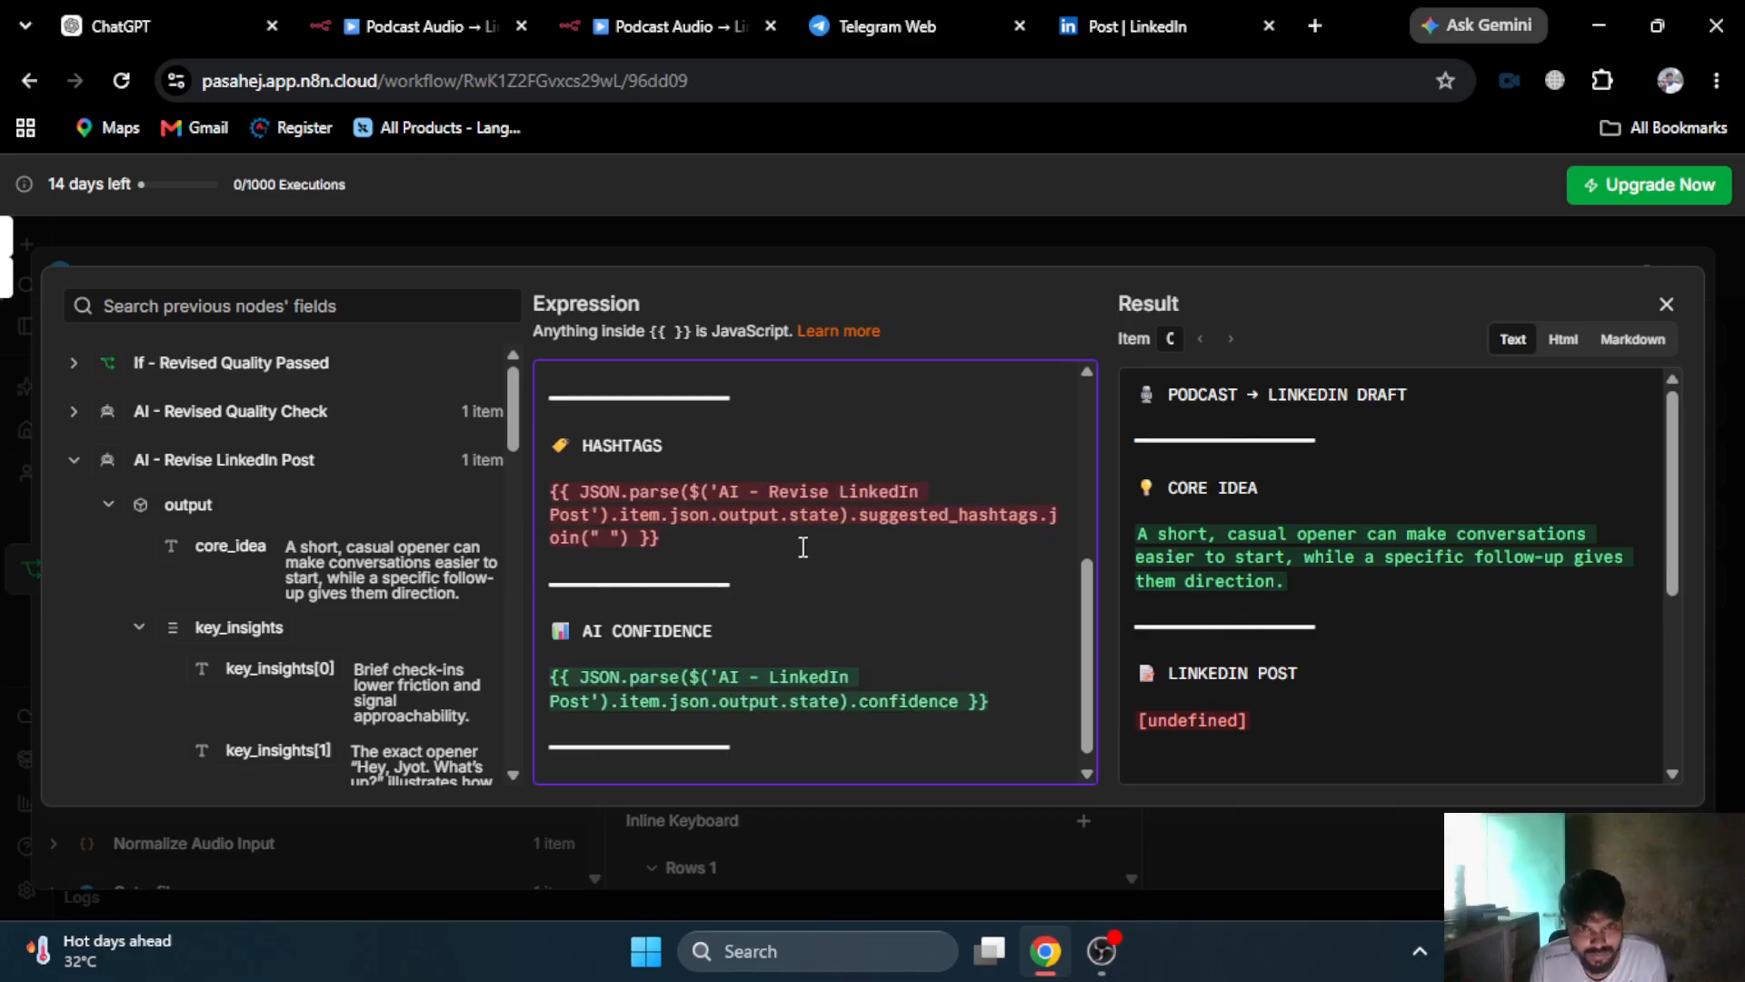
key("ctrl+z")
scroll(803, 546, "up", 3)
left_click(779, 571)
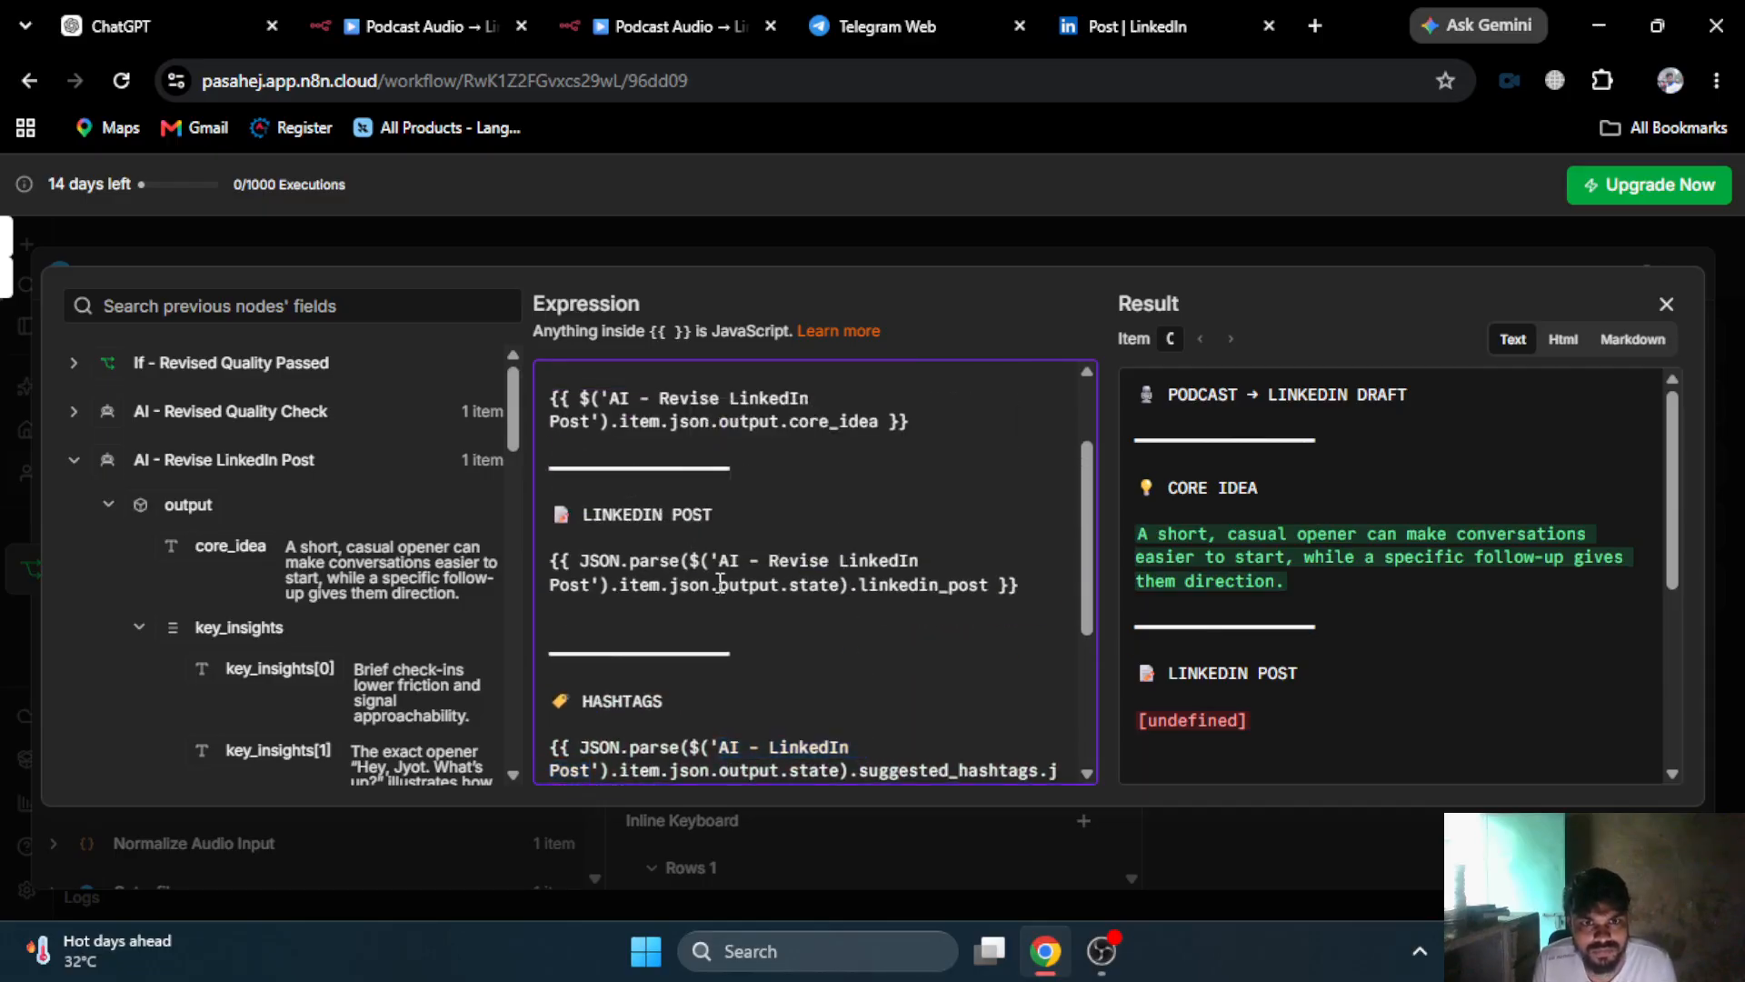
- Replace the LinkedIn post expression with the linkedin_post field from AI - Revise LinkedIn Post's output
scroll(224, 558, "down", 10)
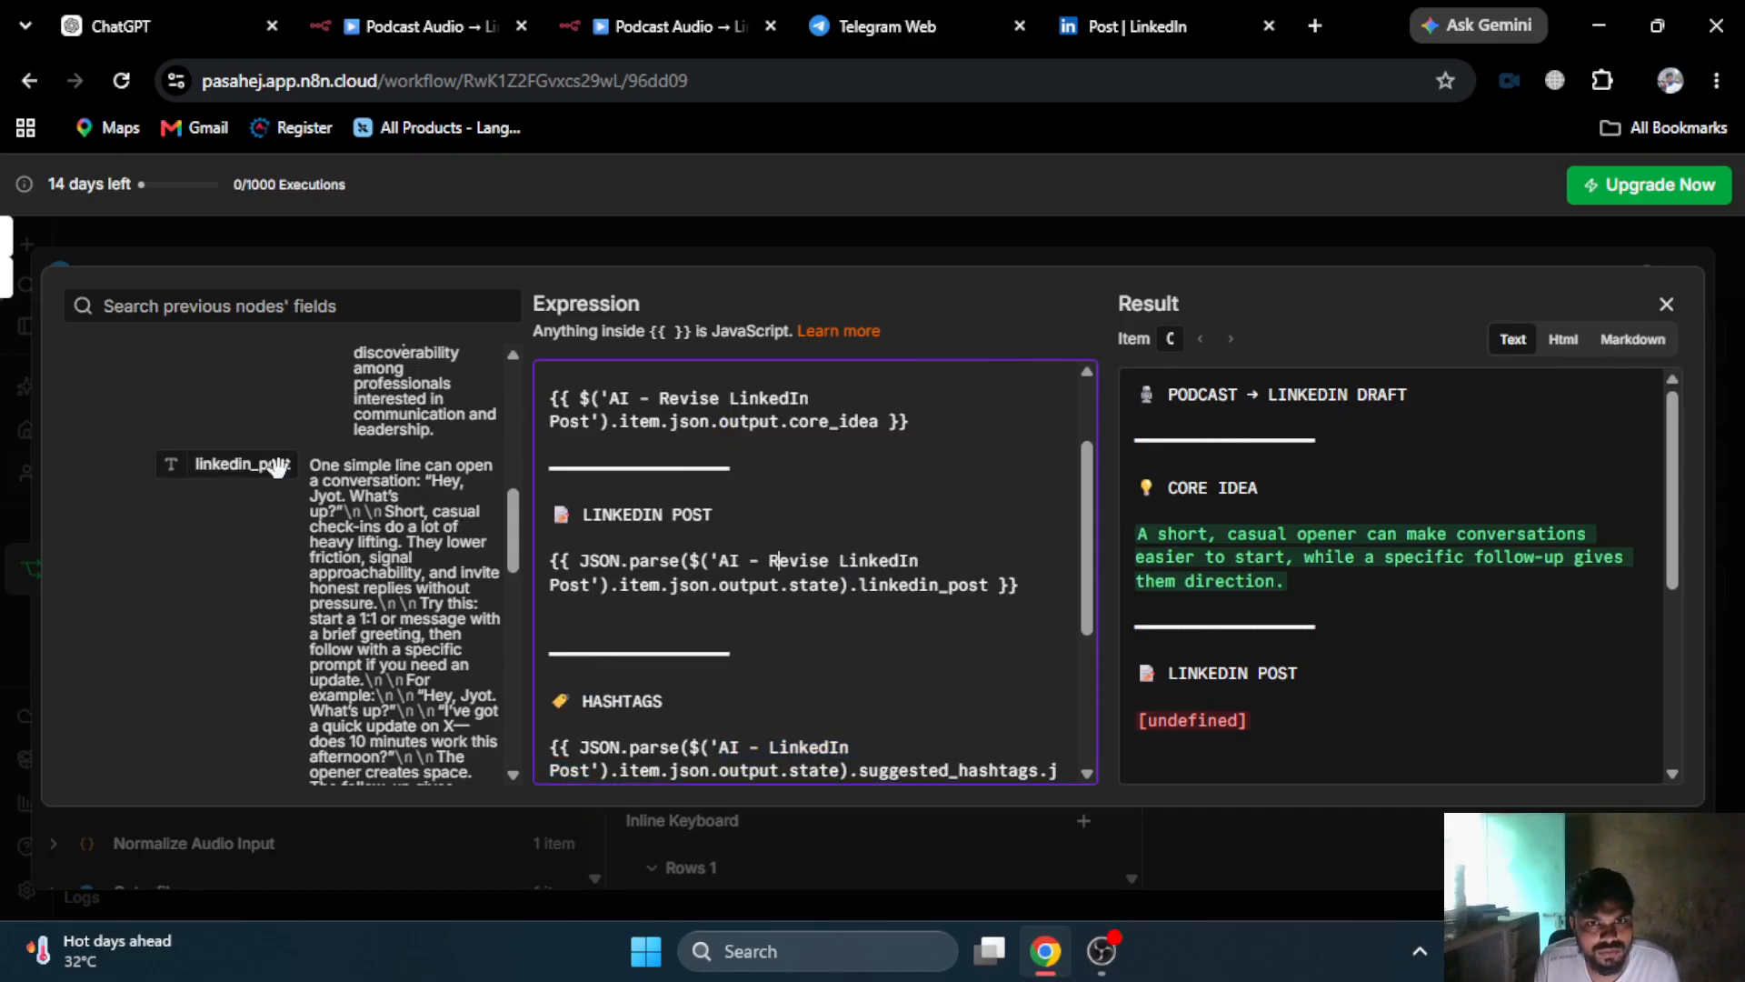
left_click_drag(277, 466, 603, 597)
left_click(1026, 590)
left_click_drag(1026, 590, 570, 551)
key("BackSpace")
key("BackSpace")
scroll(695, 602, "down", 2)
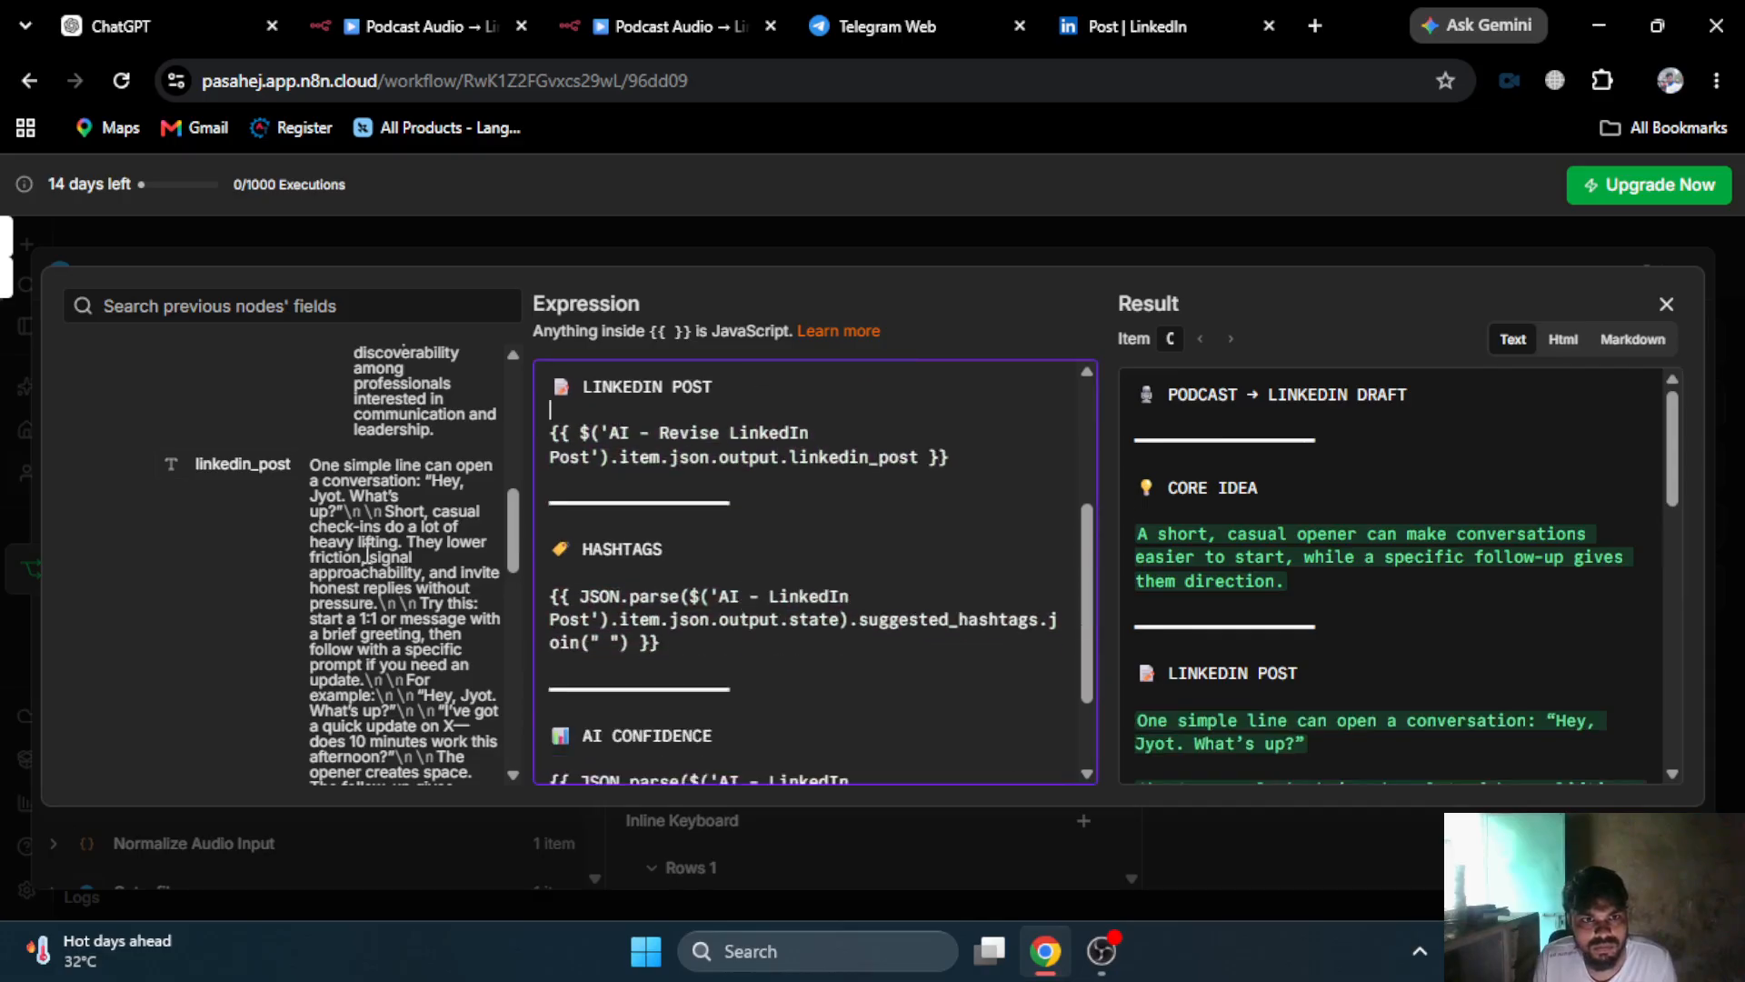
- Replace the hashtags expression with the suggested_hashtags field from AI - Revise LinkedIn Post's output
scroll(372, 554, "down", 5)
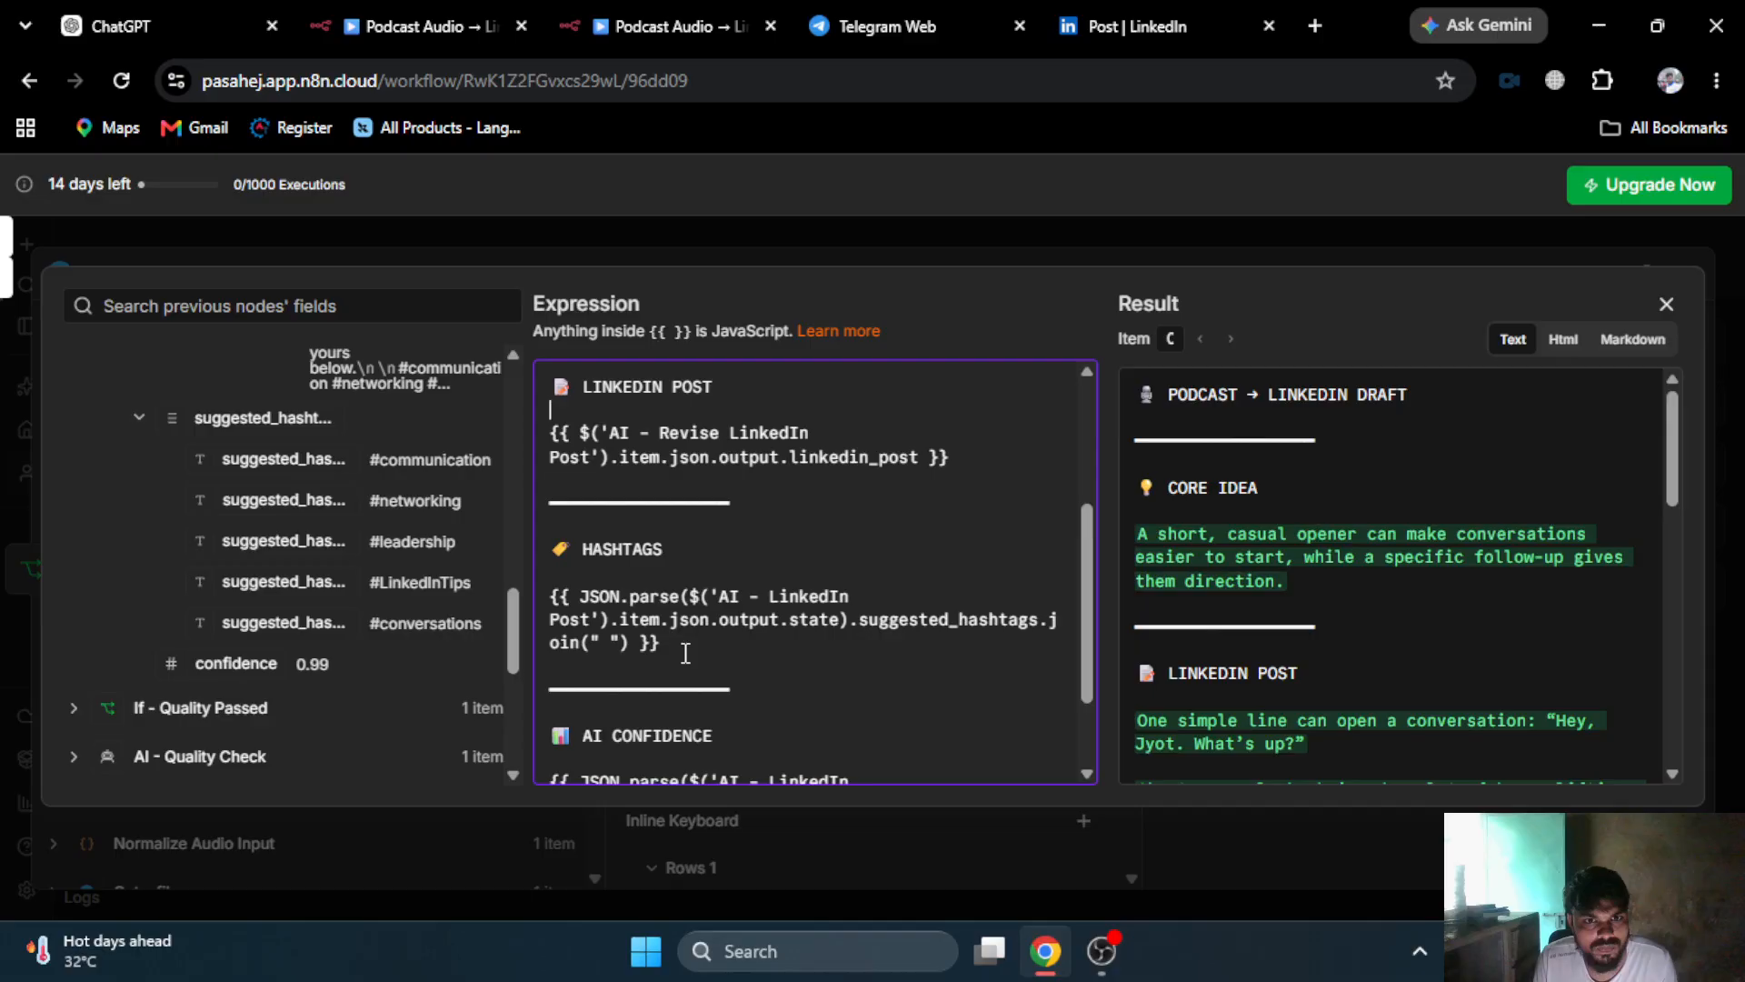
left_click_drag(686, 652, 474, 593)
key("BackSpace")
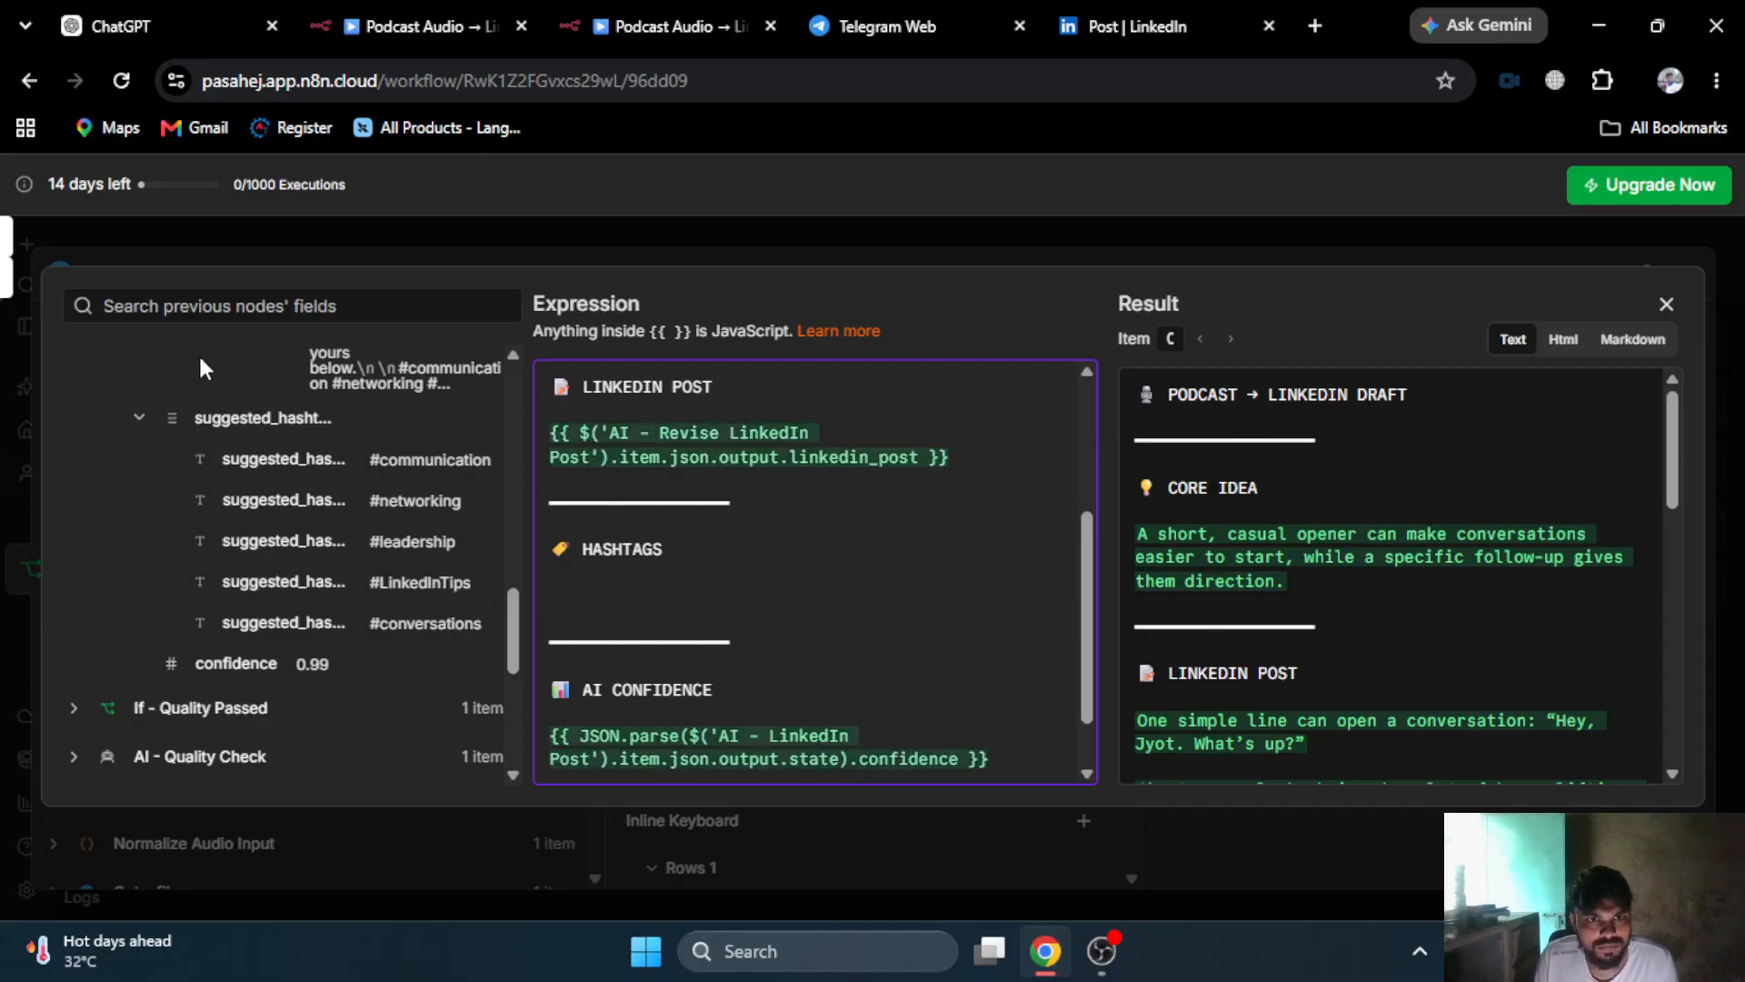
left_click_drag(242, 417, 563, 604)
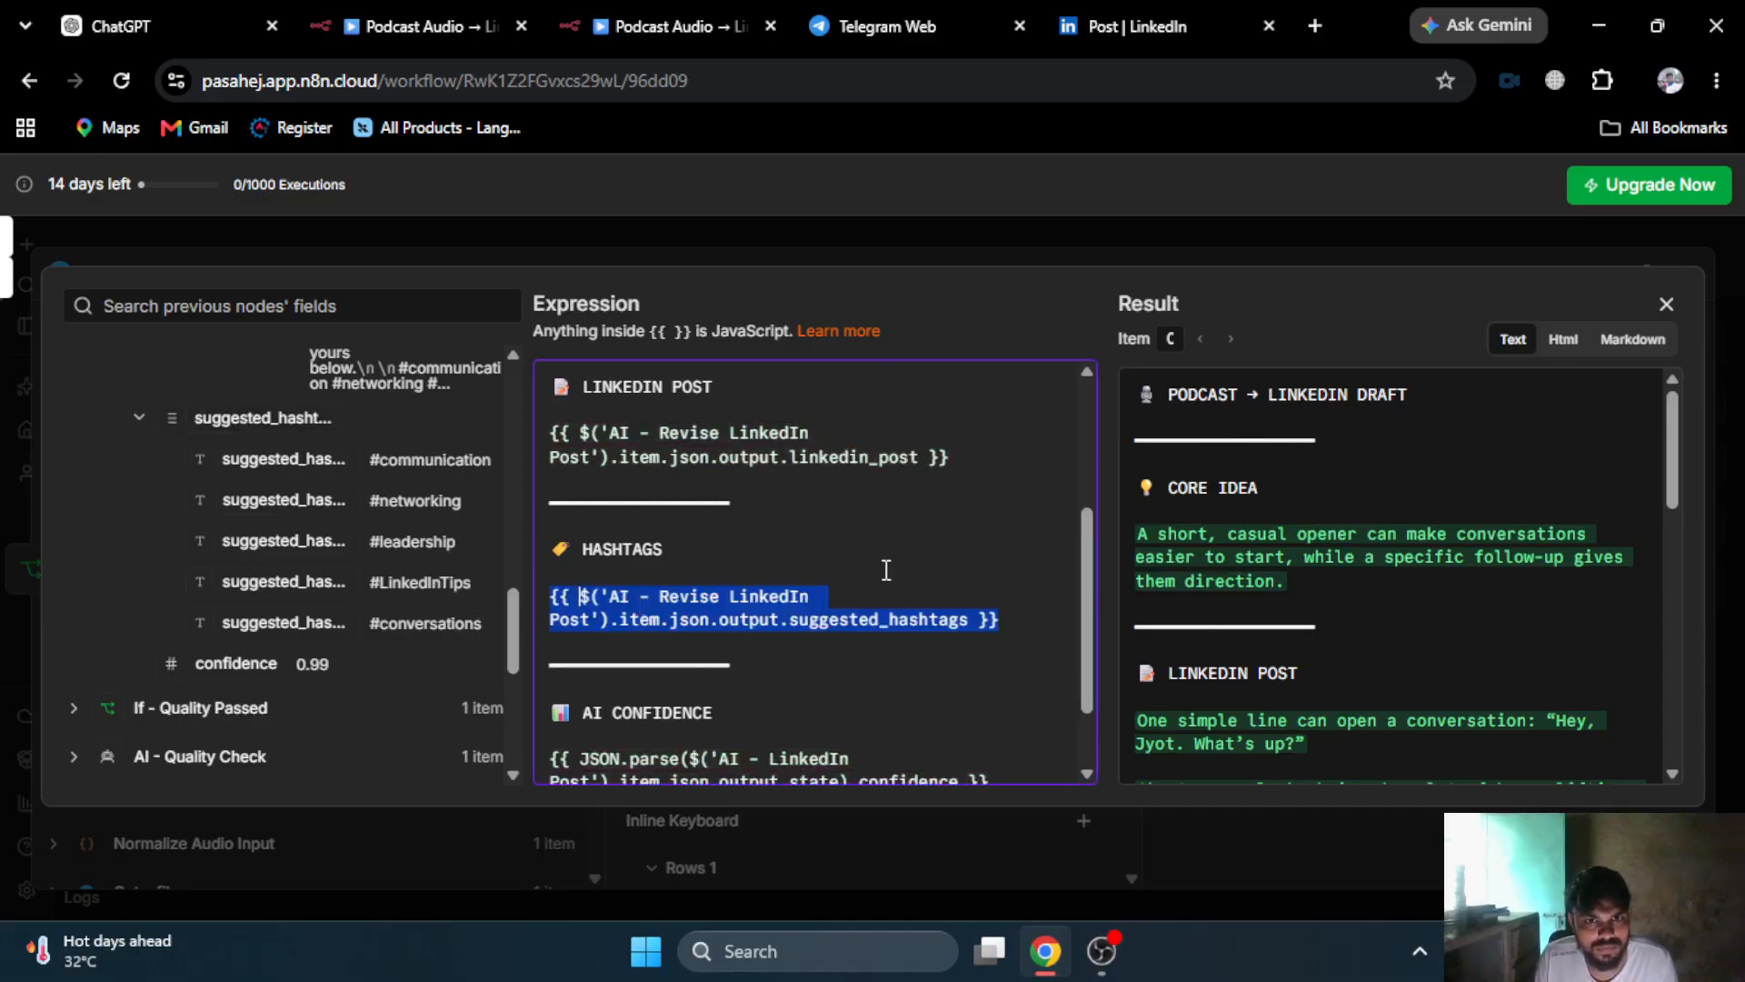
- Replace the AI confidence expression with AI - Revise LinkedIn Post's confidence field, check the rendered result and close the expression editor
scroll(889, 582, "down", 2)
scroll(261, 693, "down", 1)
scroll(261, 693, "down", 1)
left_click_drag(1034, 679, 448, 655)
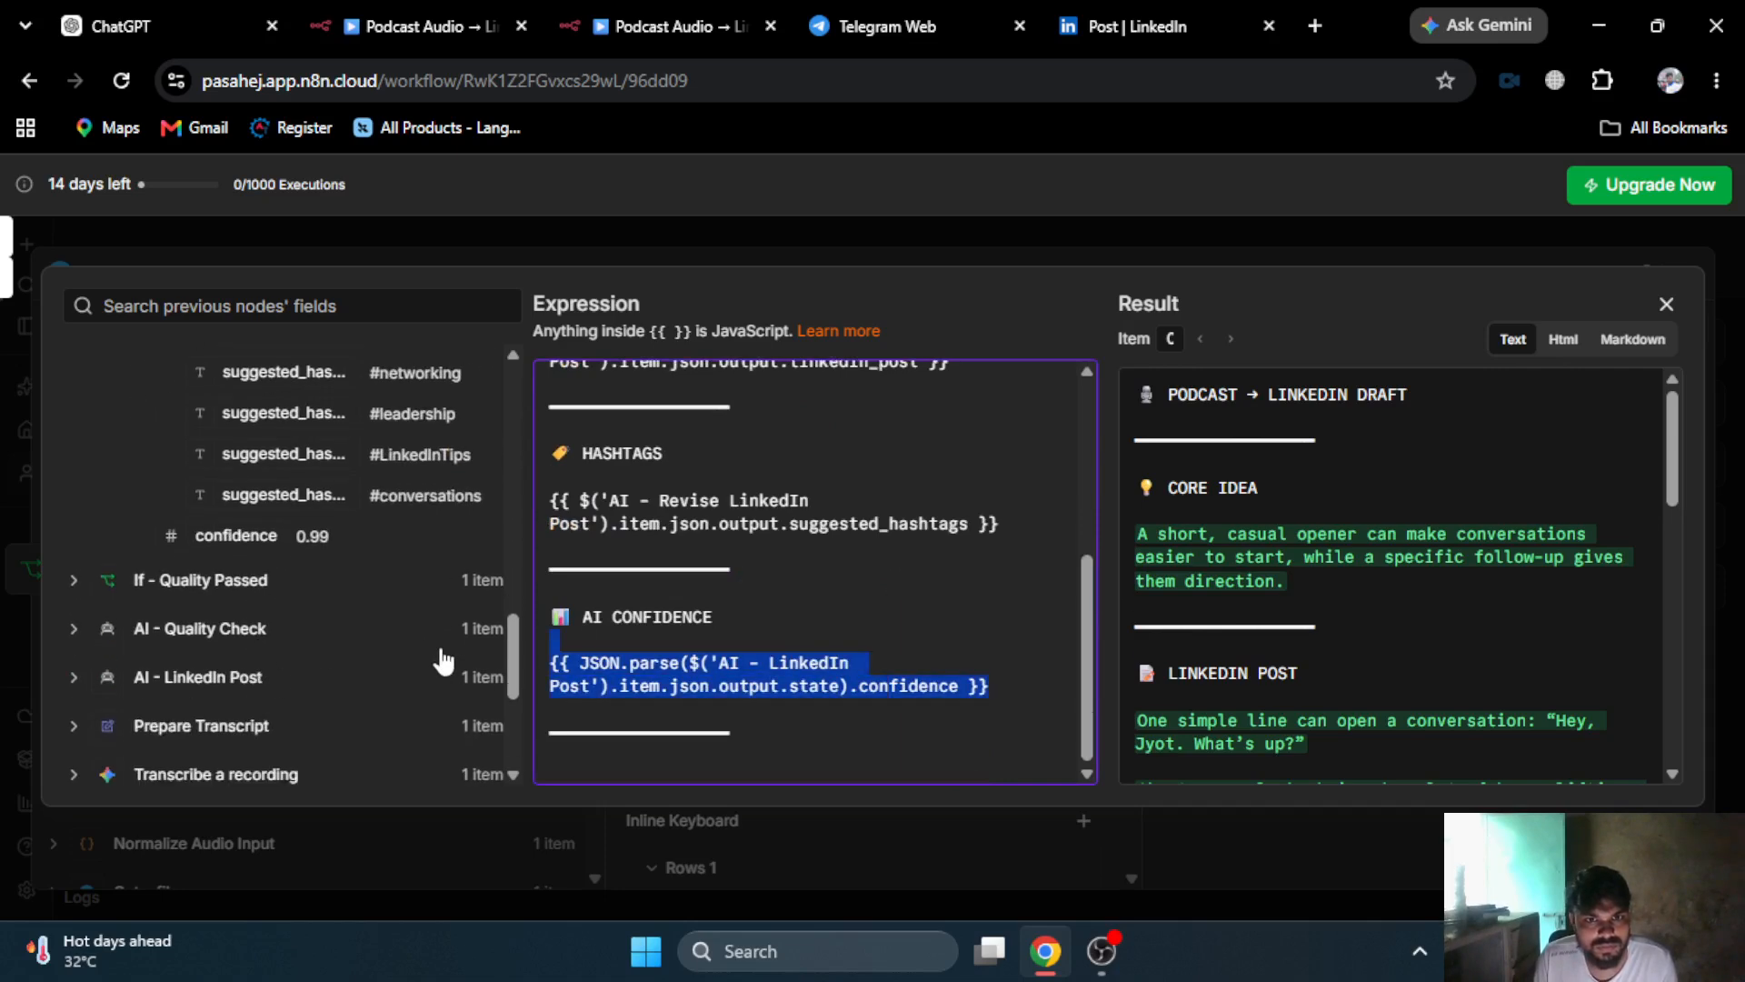
key("BackSpace")
key("Return")
left_click_drag(239, 534, 655, 725)
scroll(1596, 593, "down", 8)
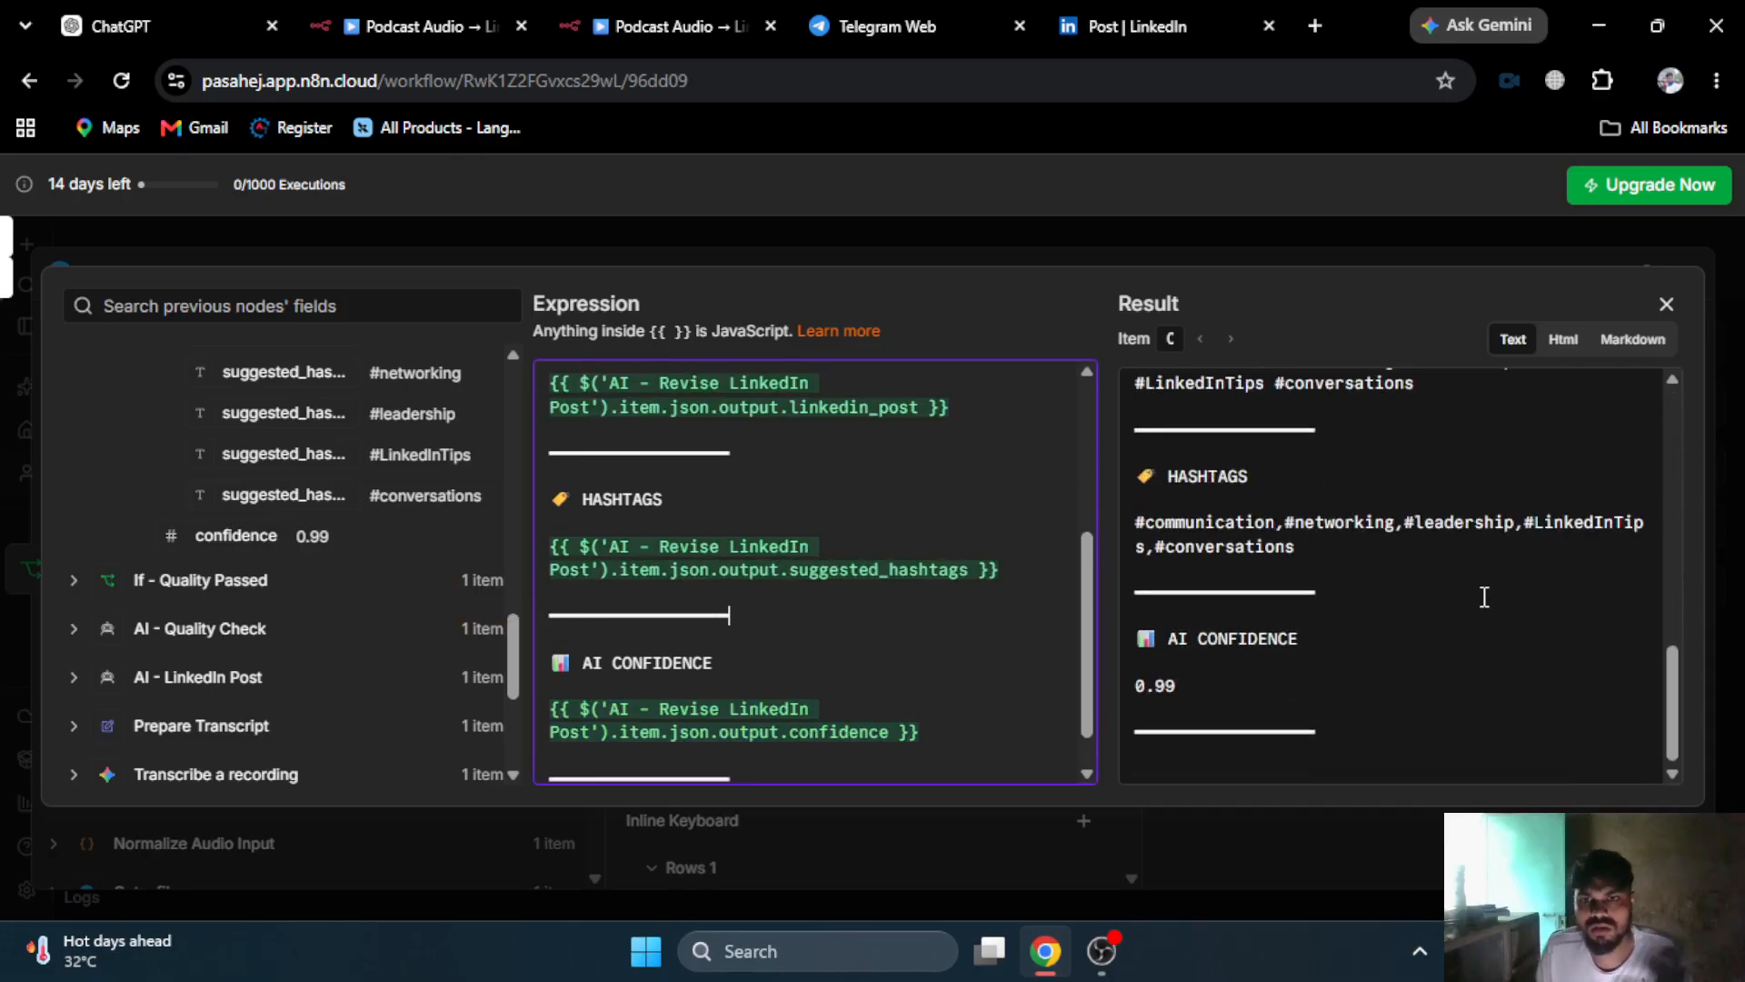
left_click(1143, 218)
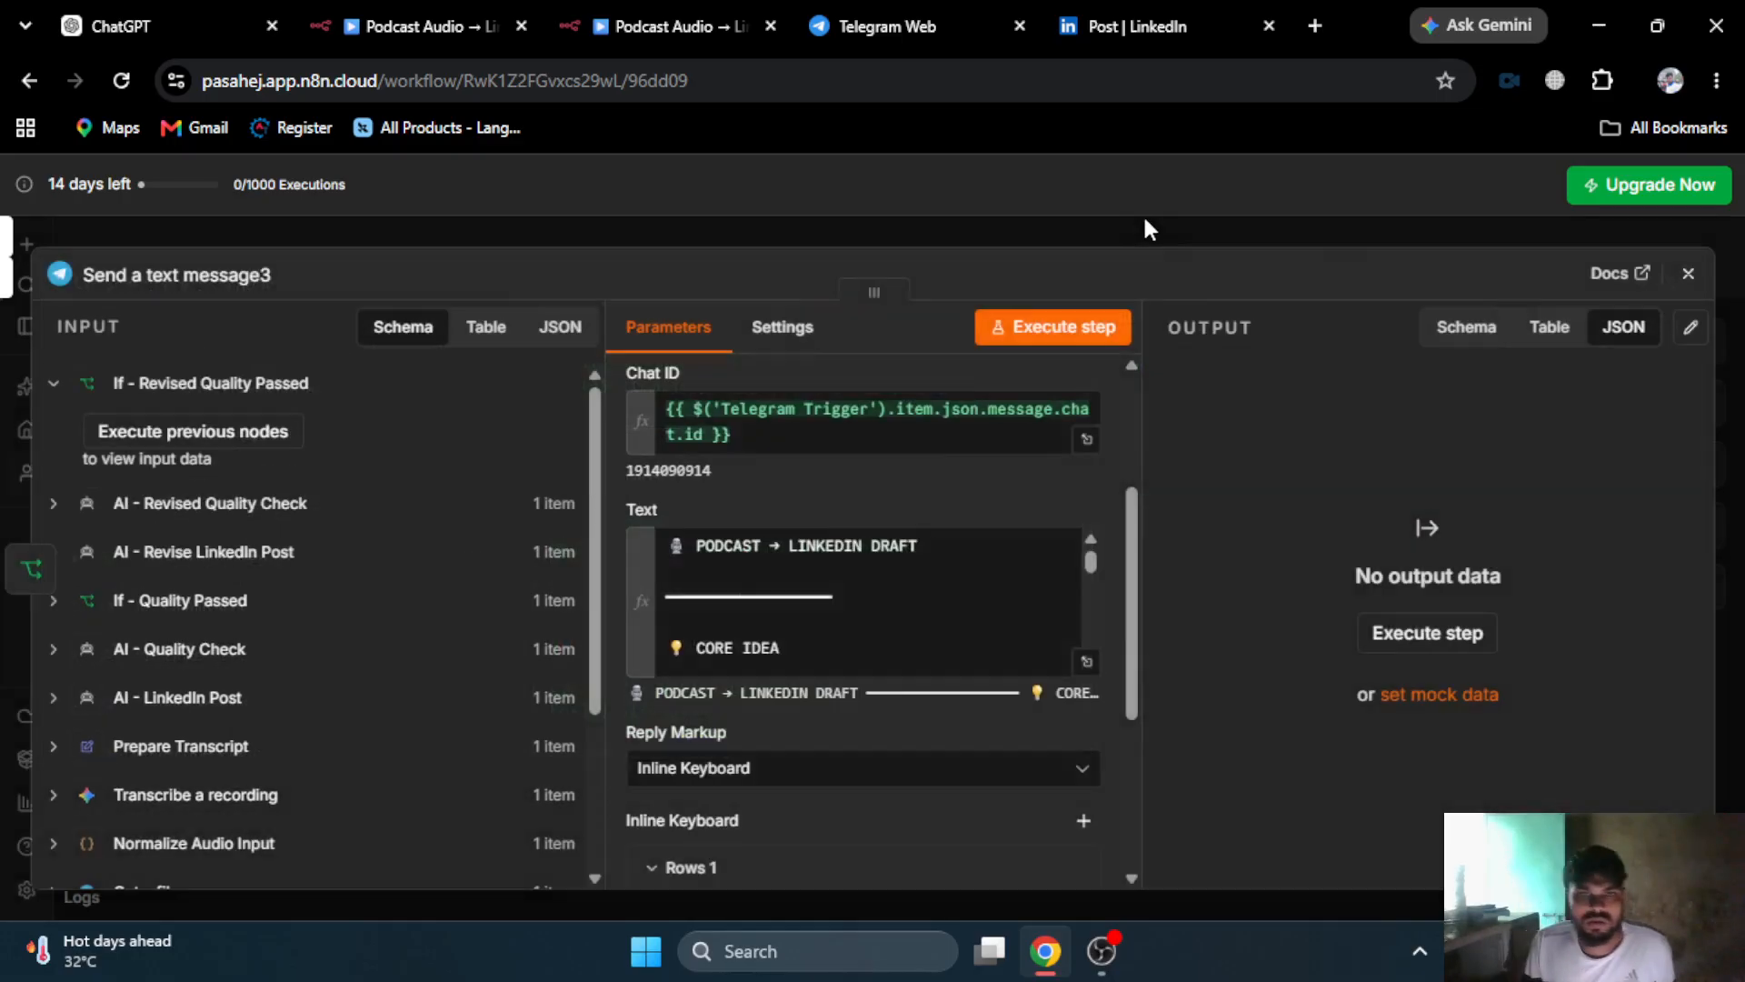
- Examine the copied Telegram node's inline keyboard, including the approve and reject buttons' texts and additional fields, and return to the canvas
scroll(818, 618, "down", 10)
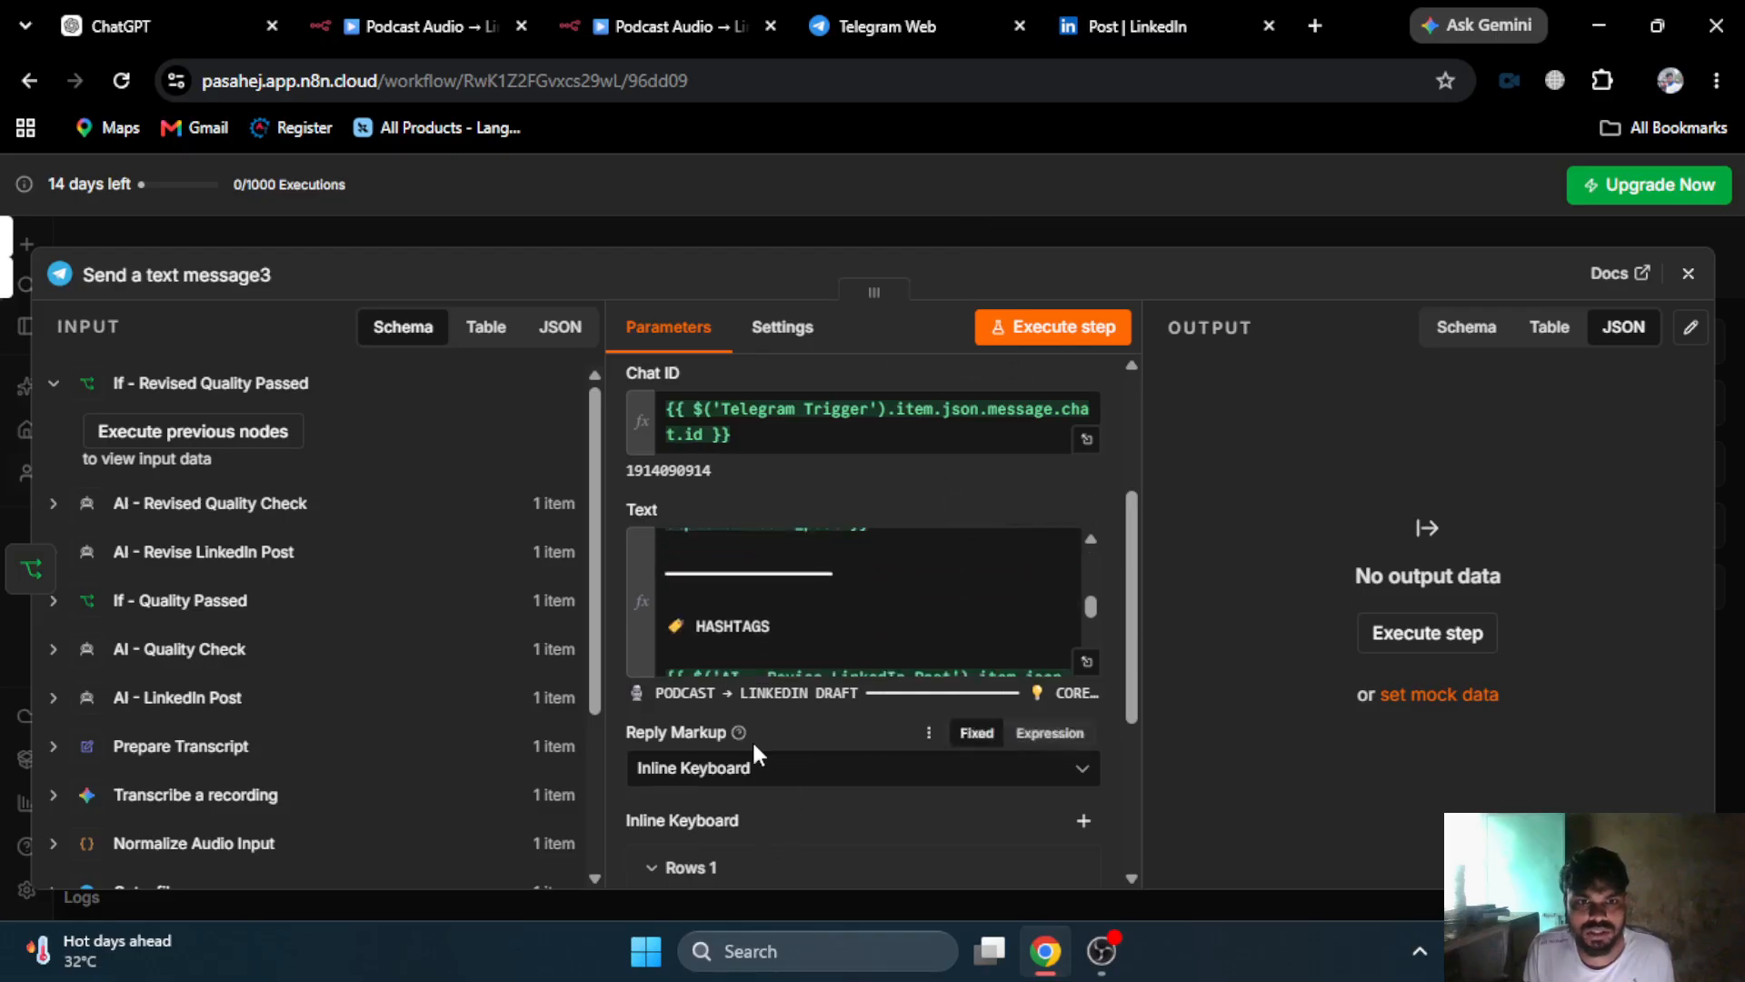
scroll(751, 739, "down", 4)
left_click(753, 597)
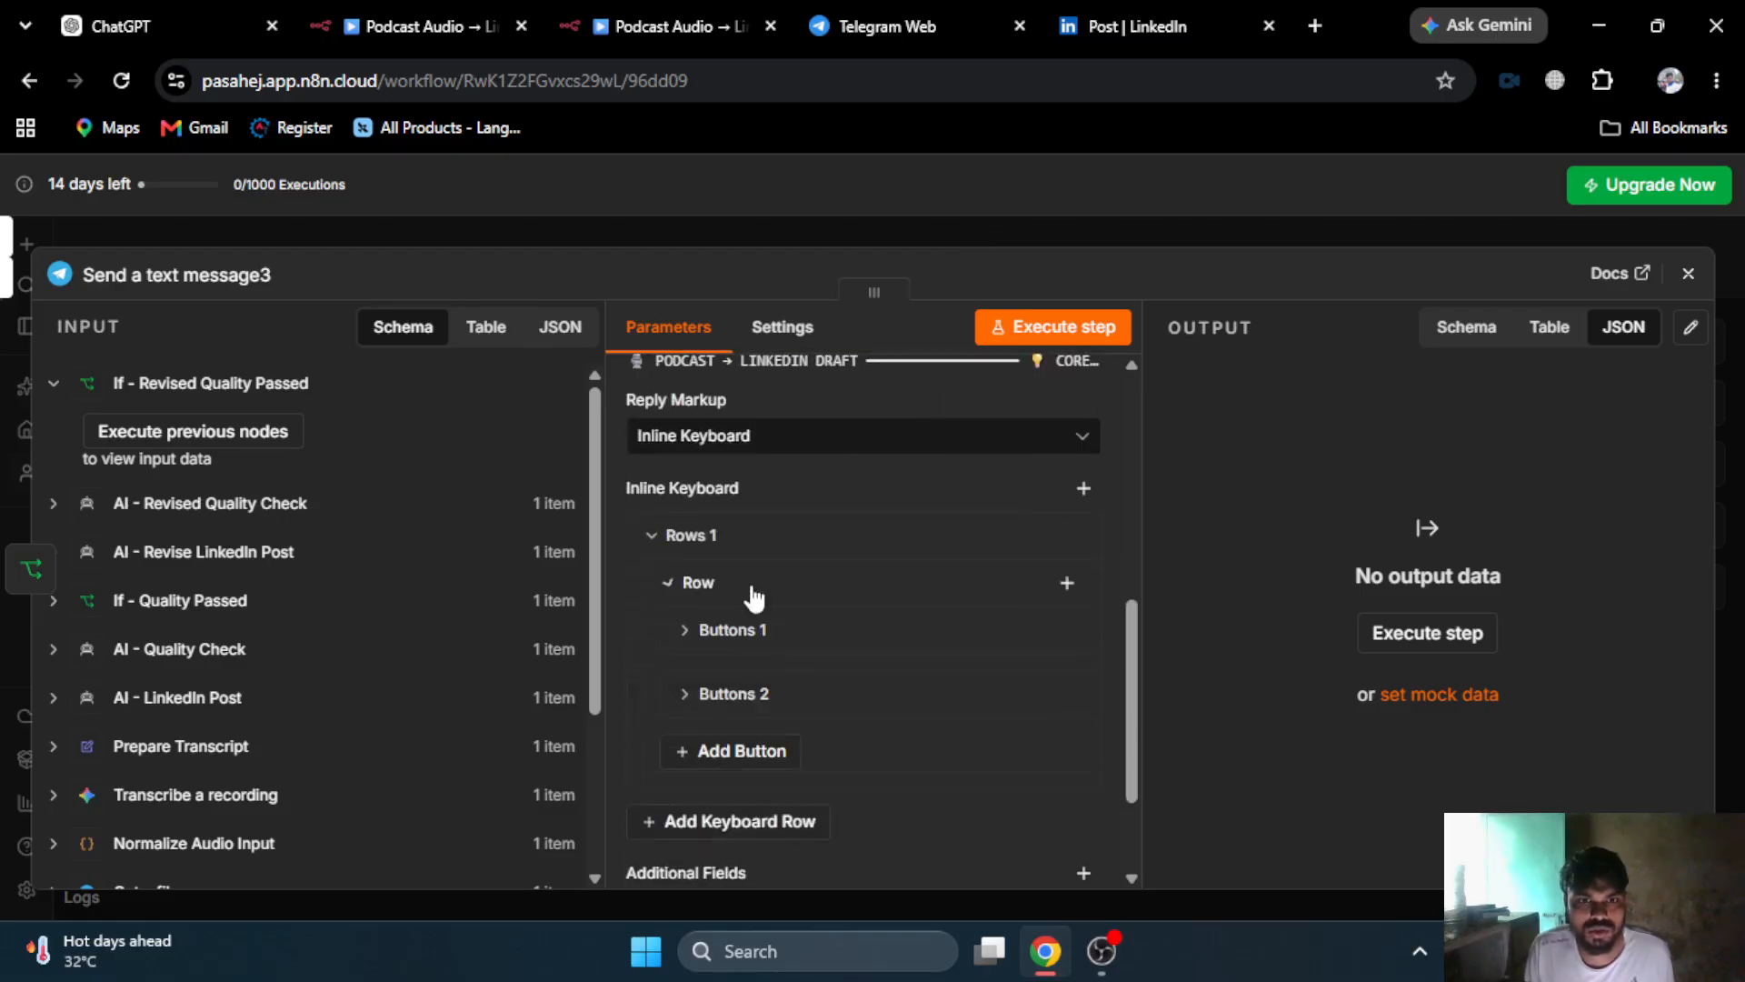
left_click(775, 643)
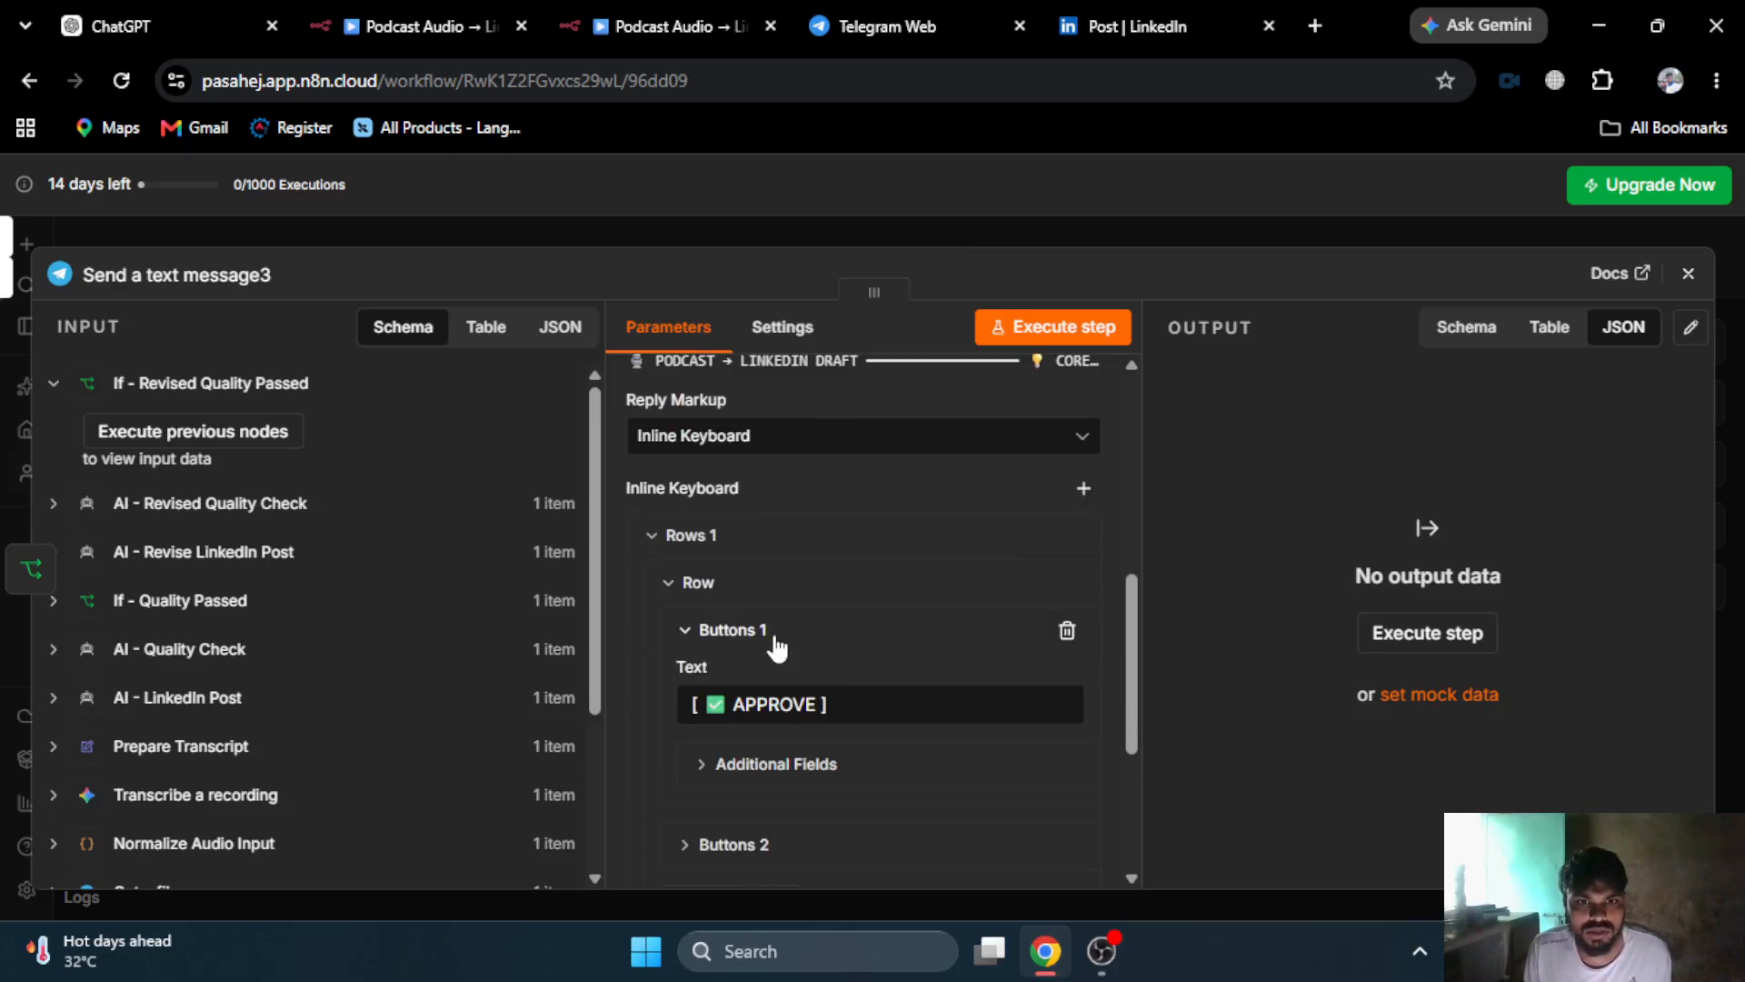
left_click(775, 766)
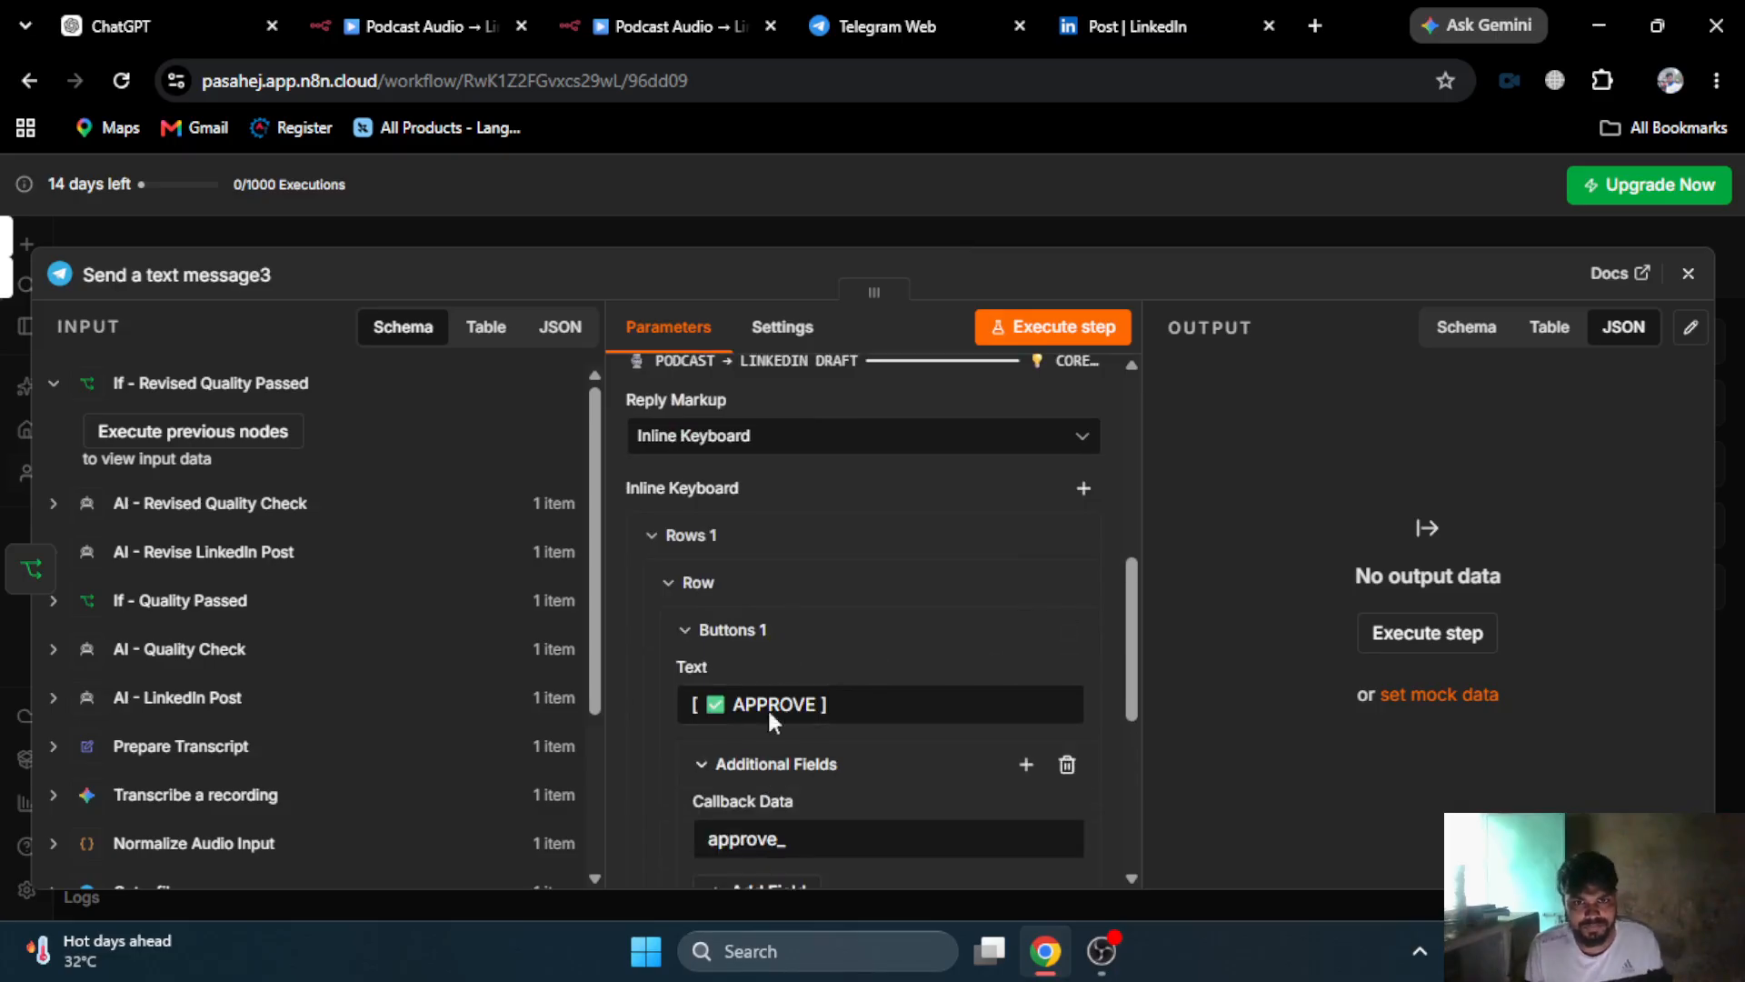
left_click(753, 630)
left_click(757, 700)
scroll(782, 682, "down", 2)
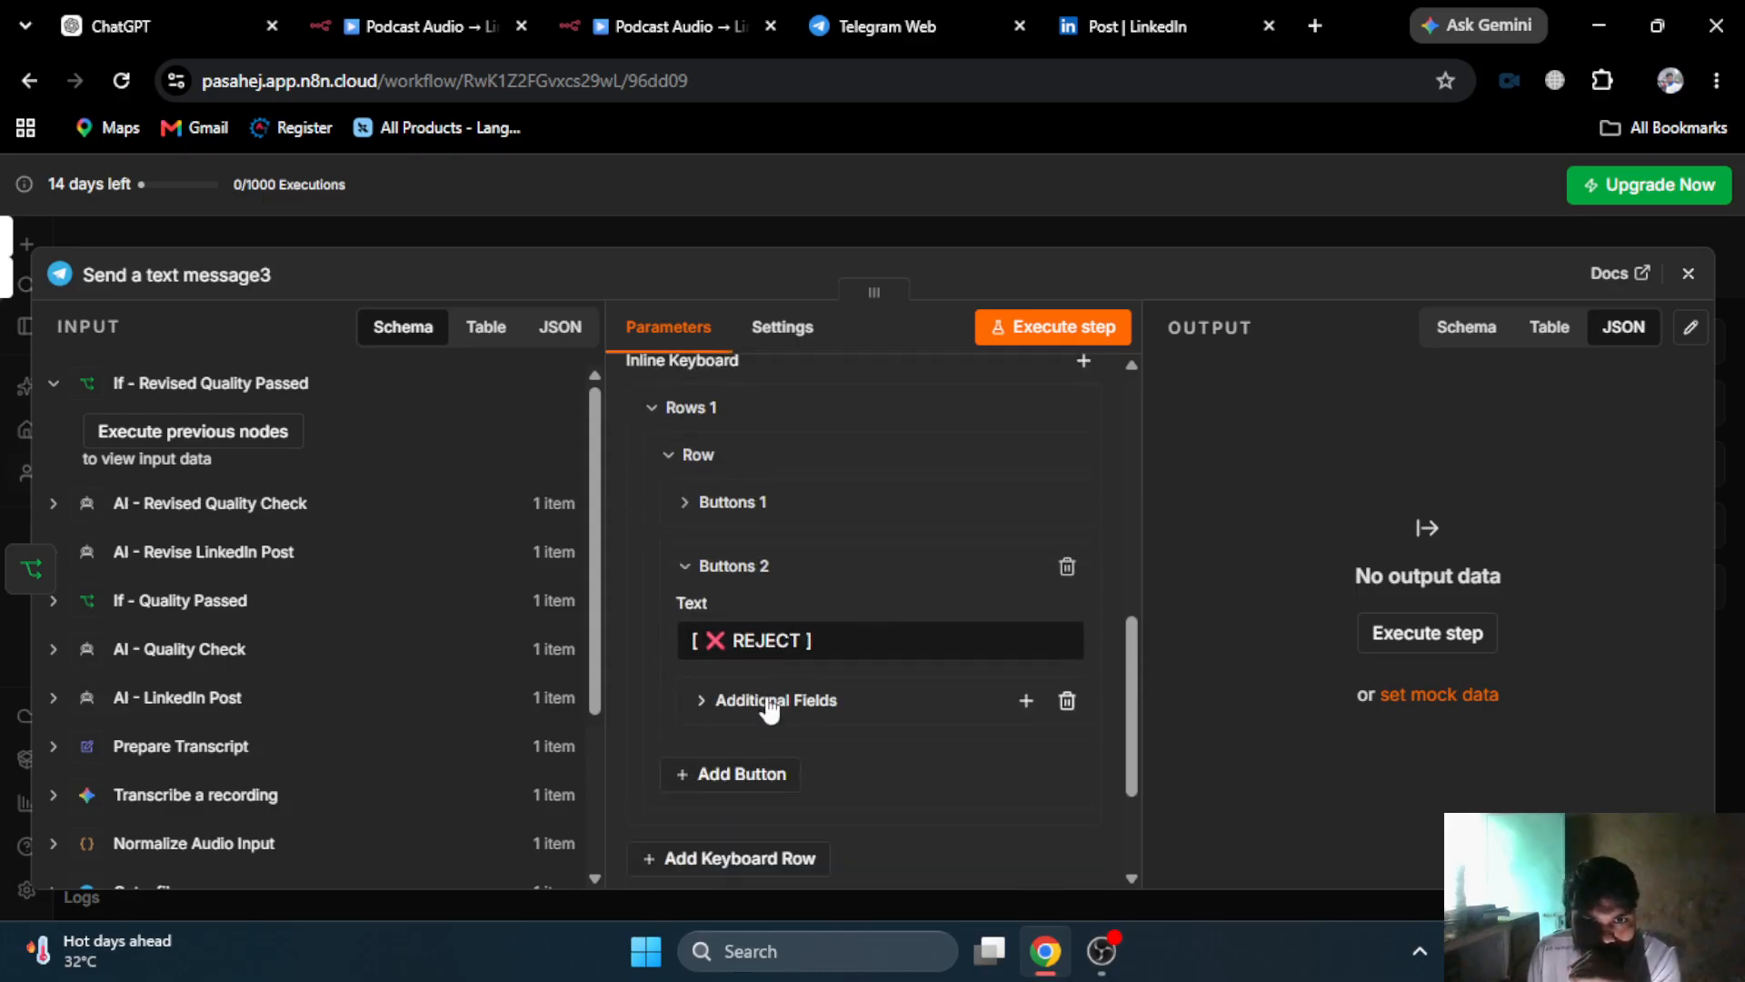
left_click(768, 705)
left_click(760, 562)
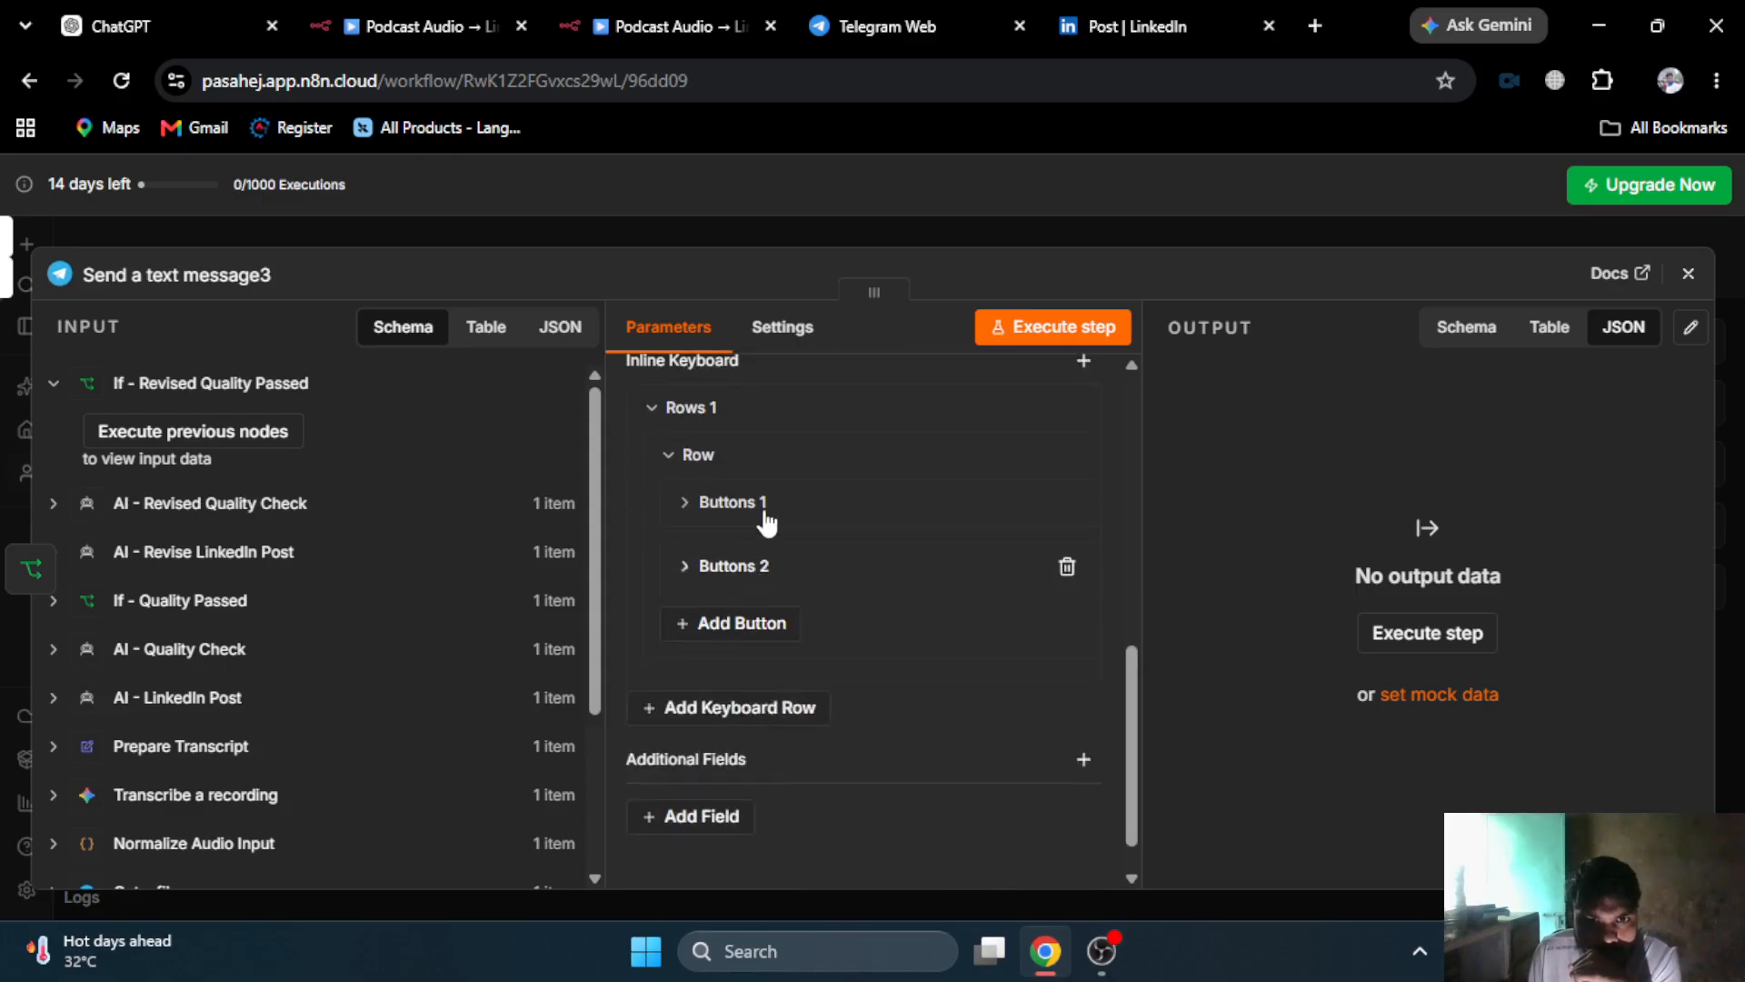
left_click(714, 407)
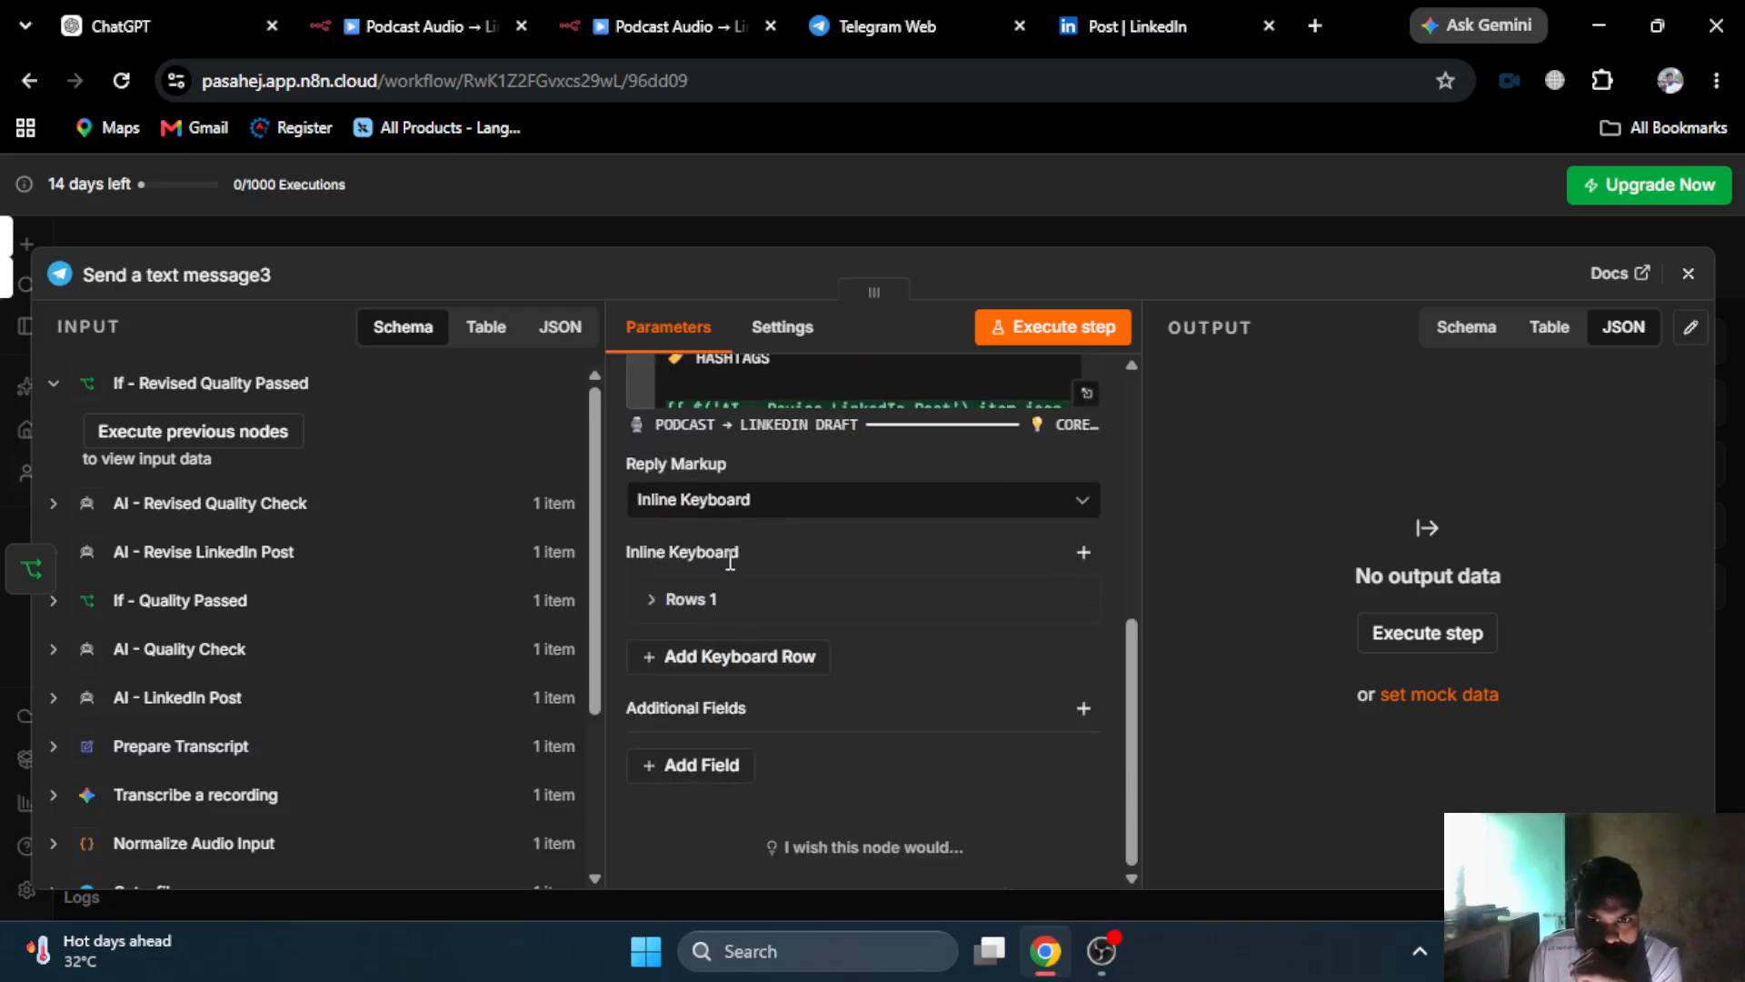
left_click(1002, 227)
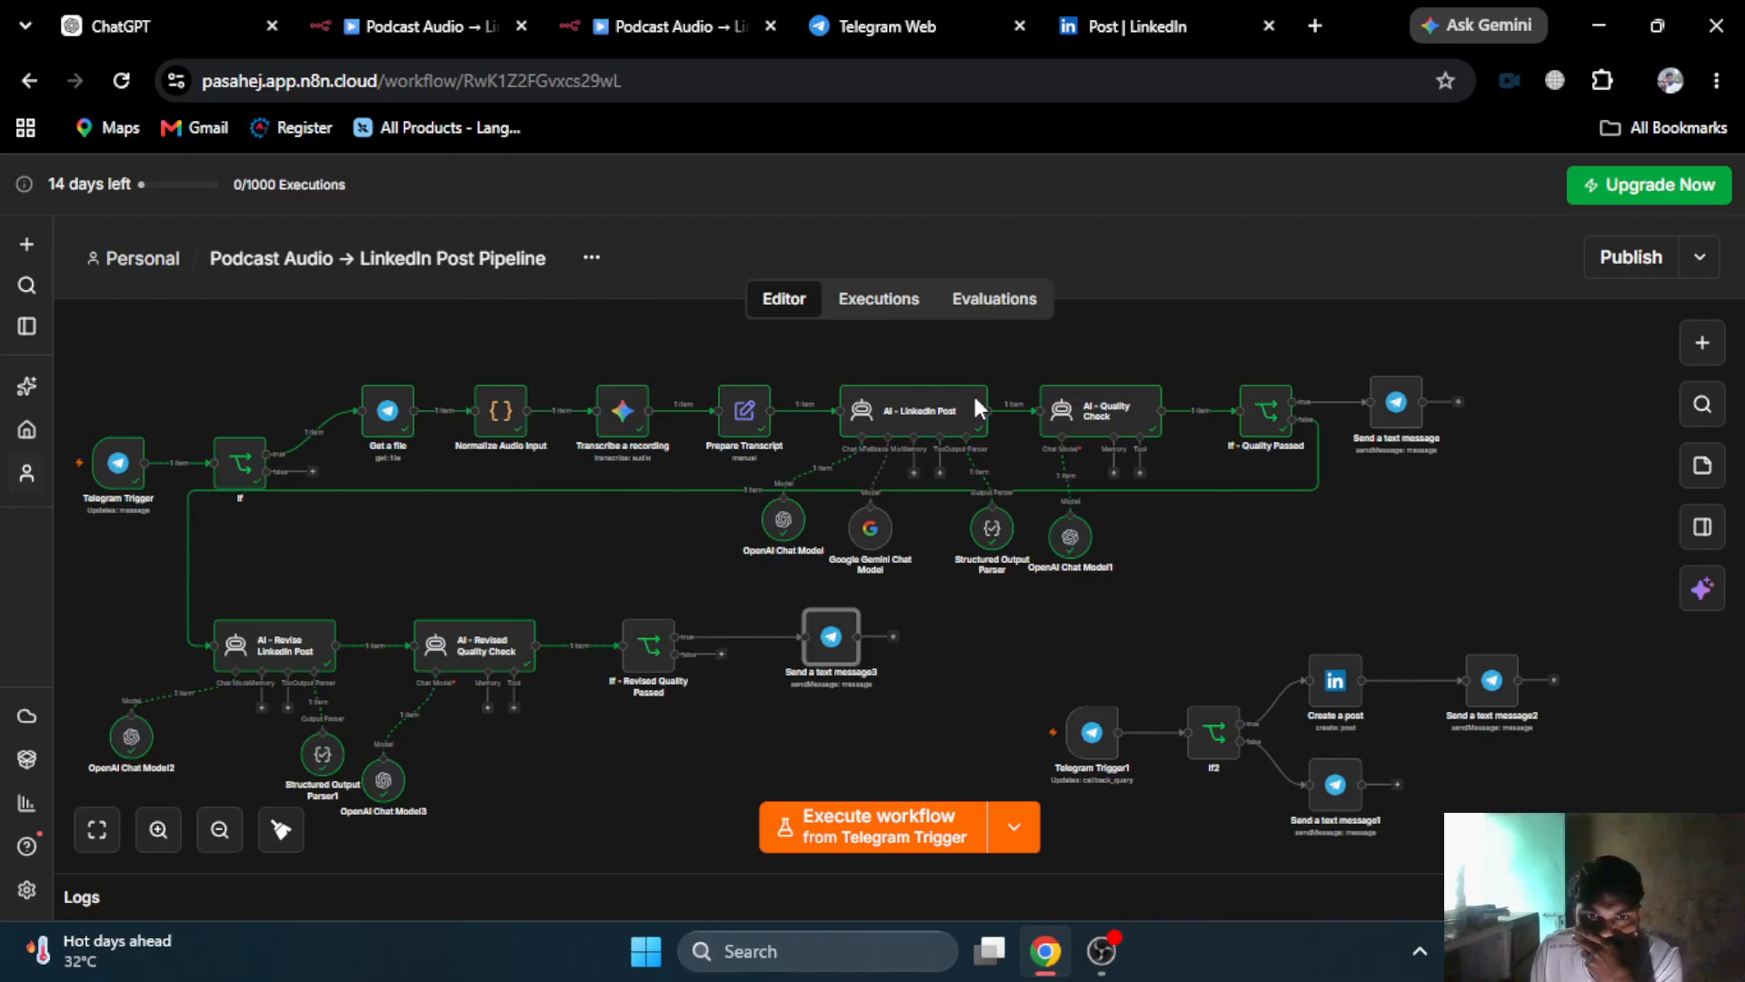
mouse_move(829, 655)
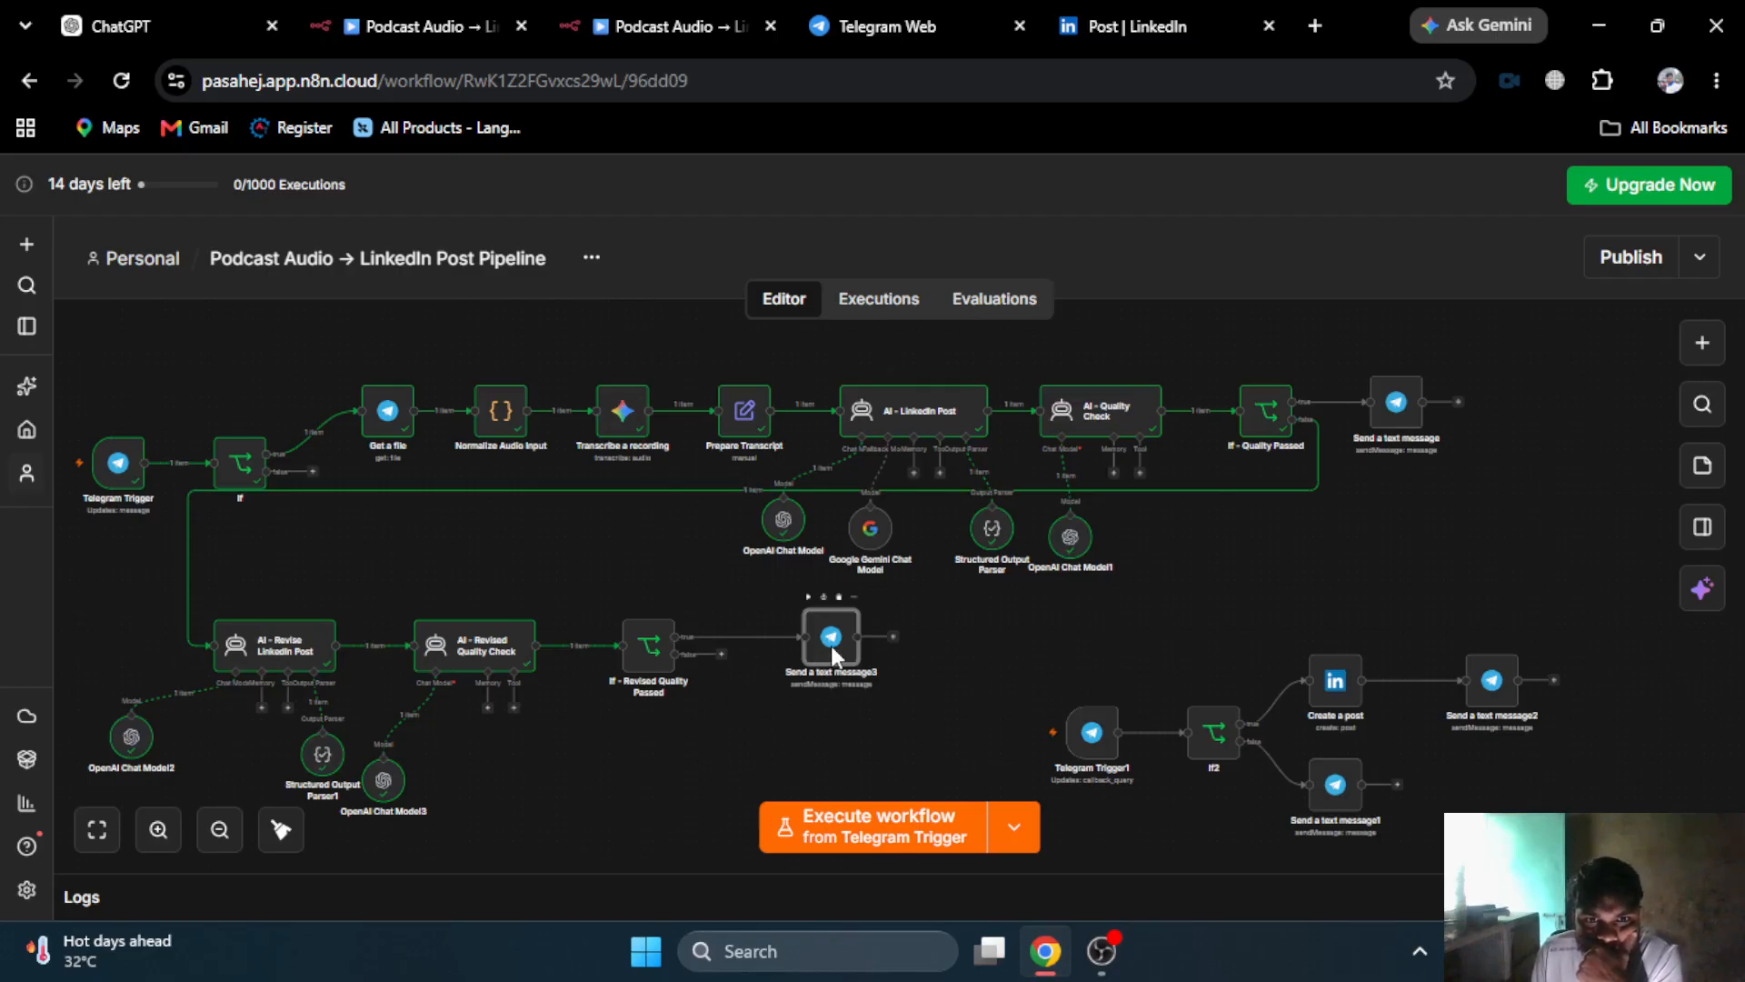
double_click(831, 645)
scroll(827, 724, "down", 3)
scroll(830, 741, "down", 4)
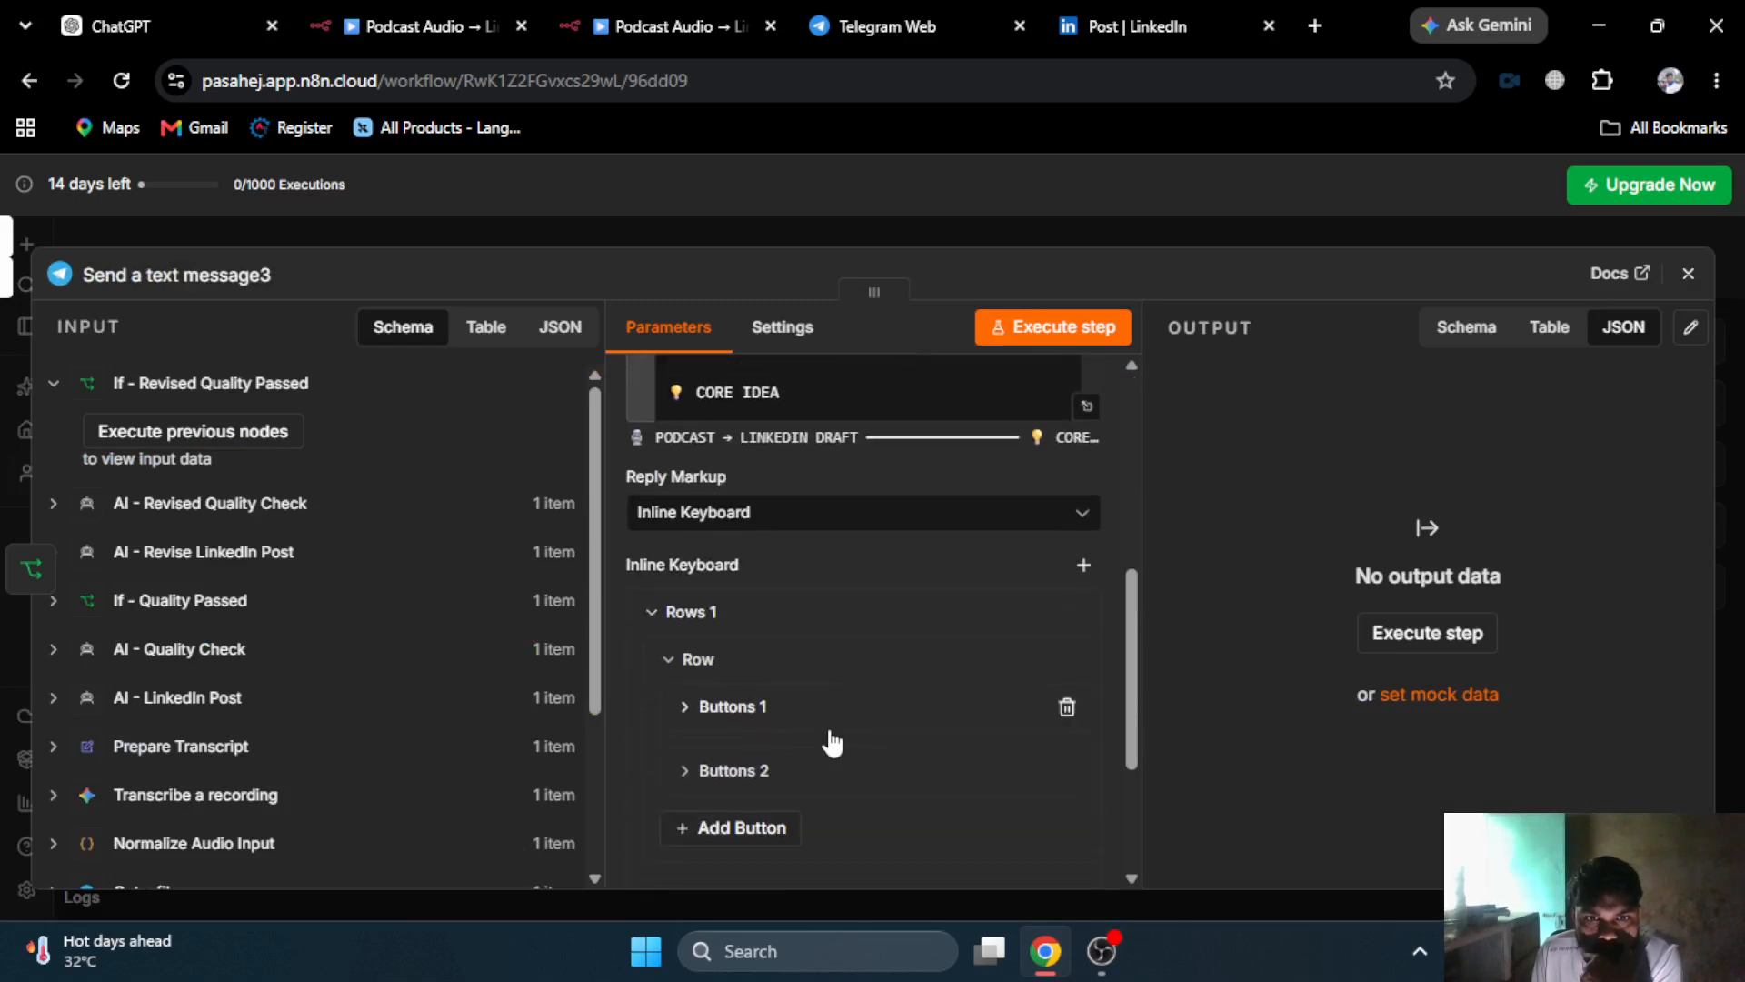
left_click(1016, 227)
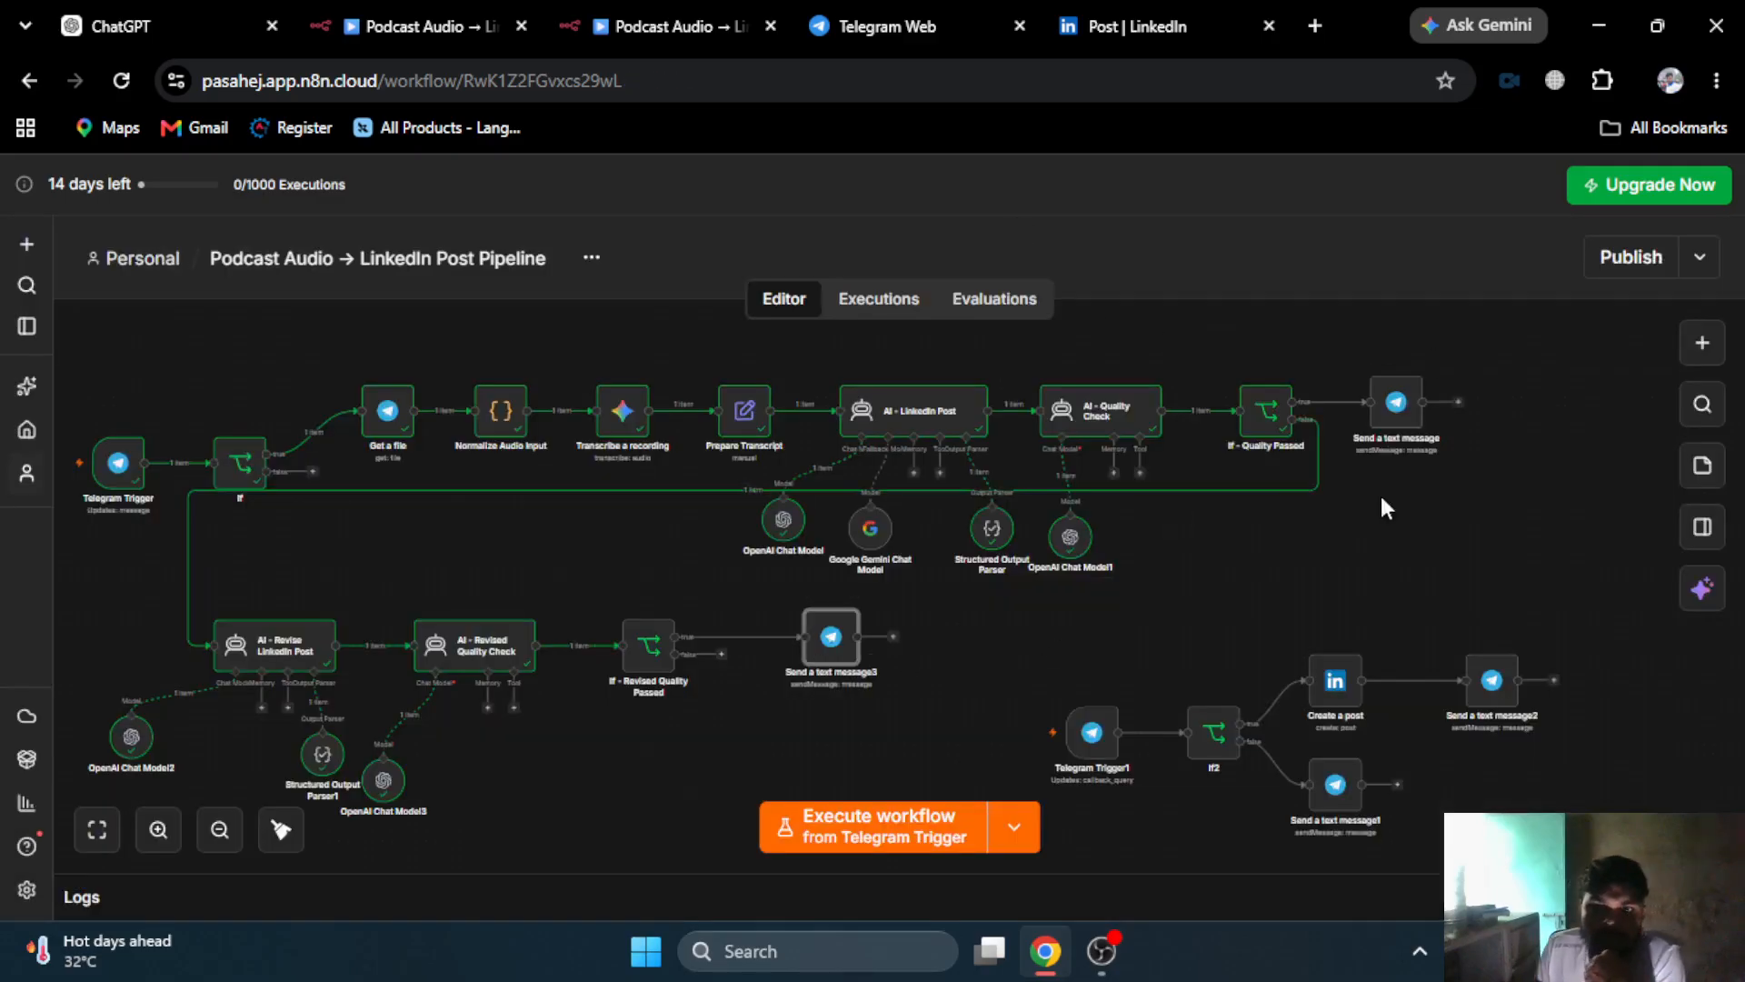
left_click(722, 660)
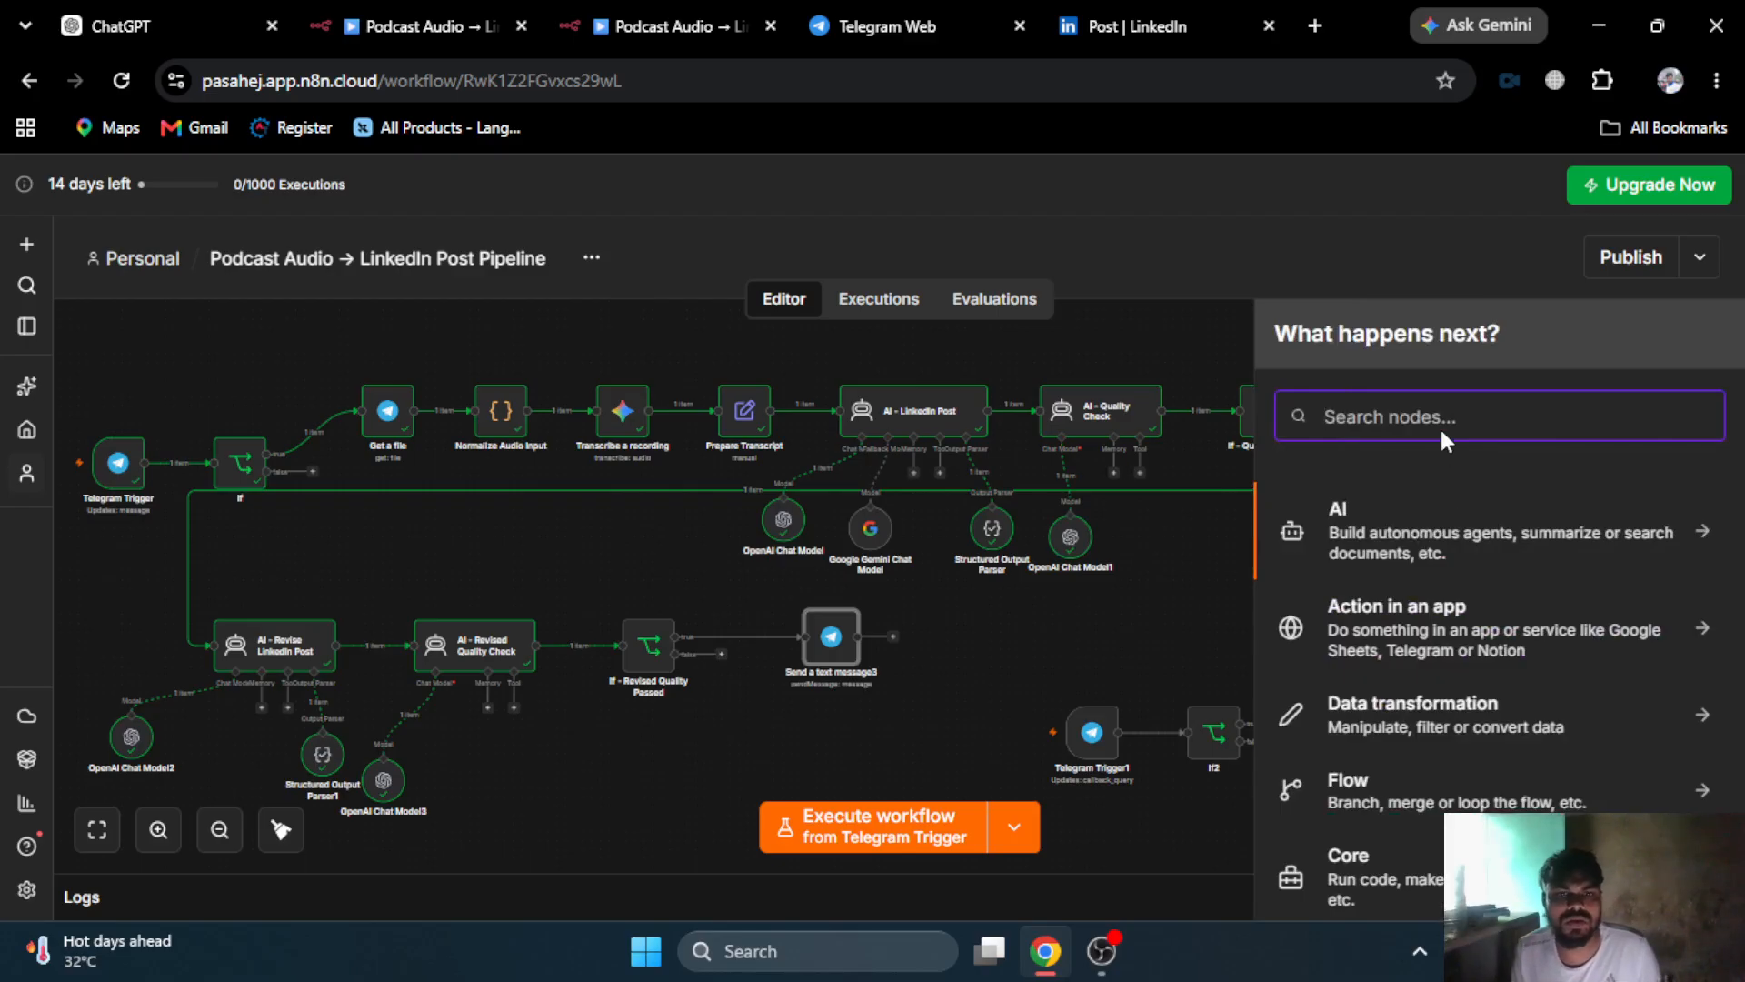
left_click(871, 697)
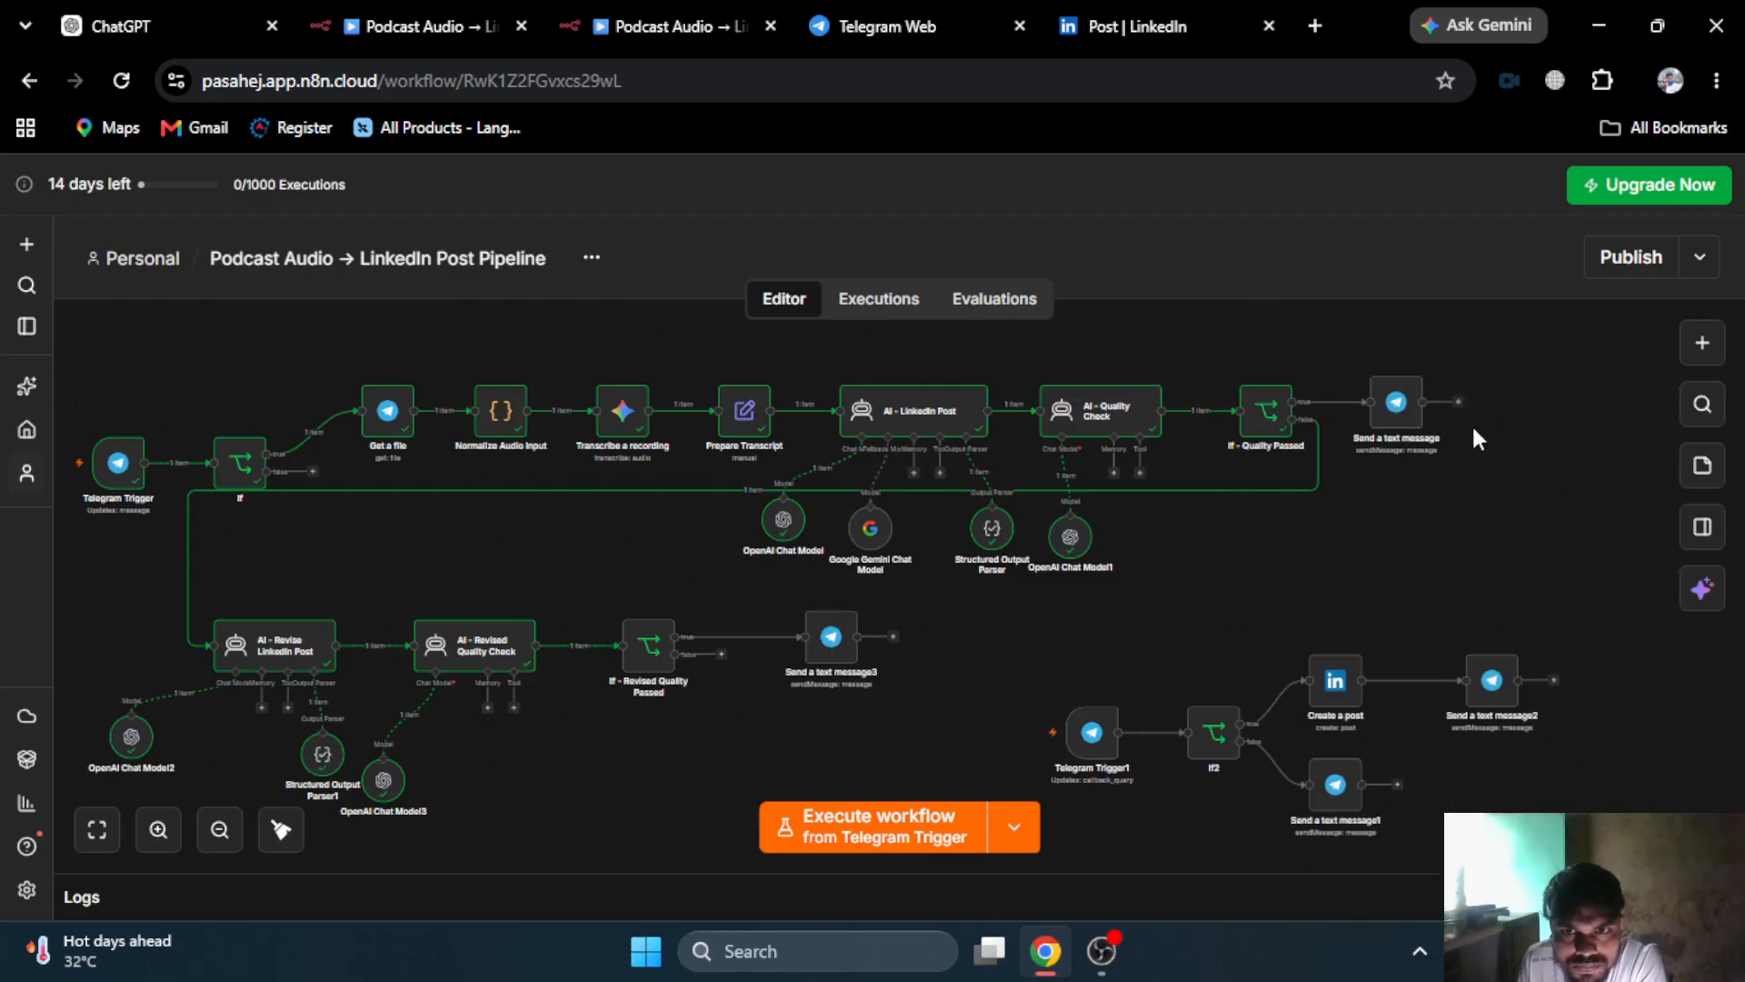
left_click(722, 654)
type("tele")
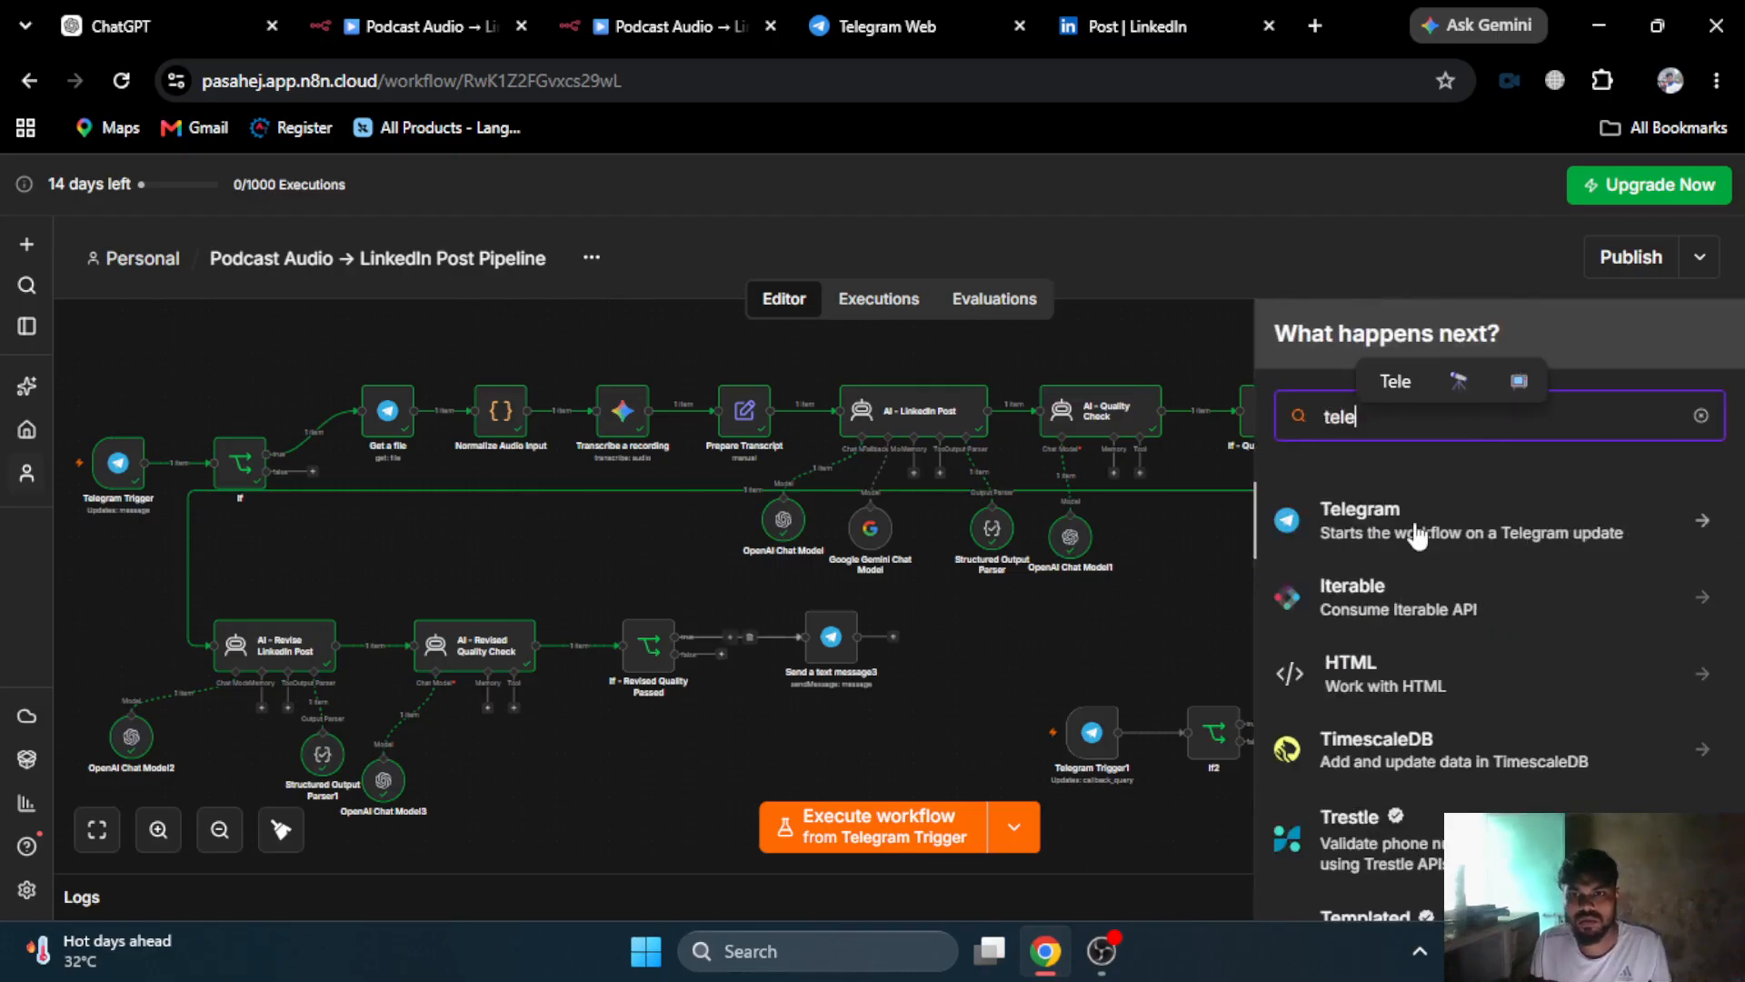
left_click(1416, 535)
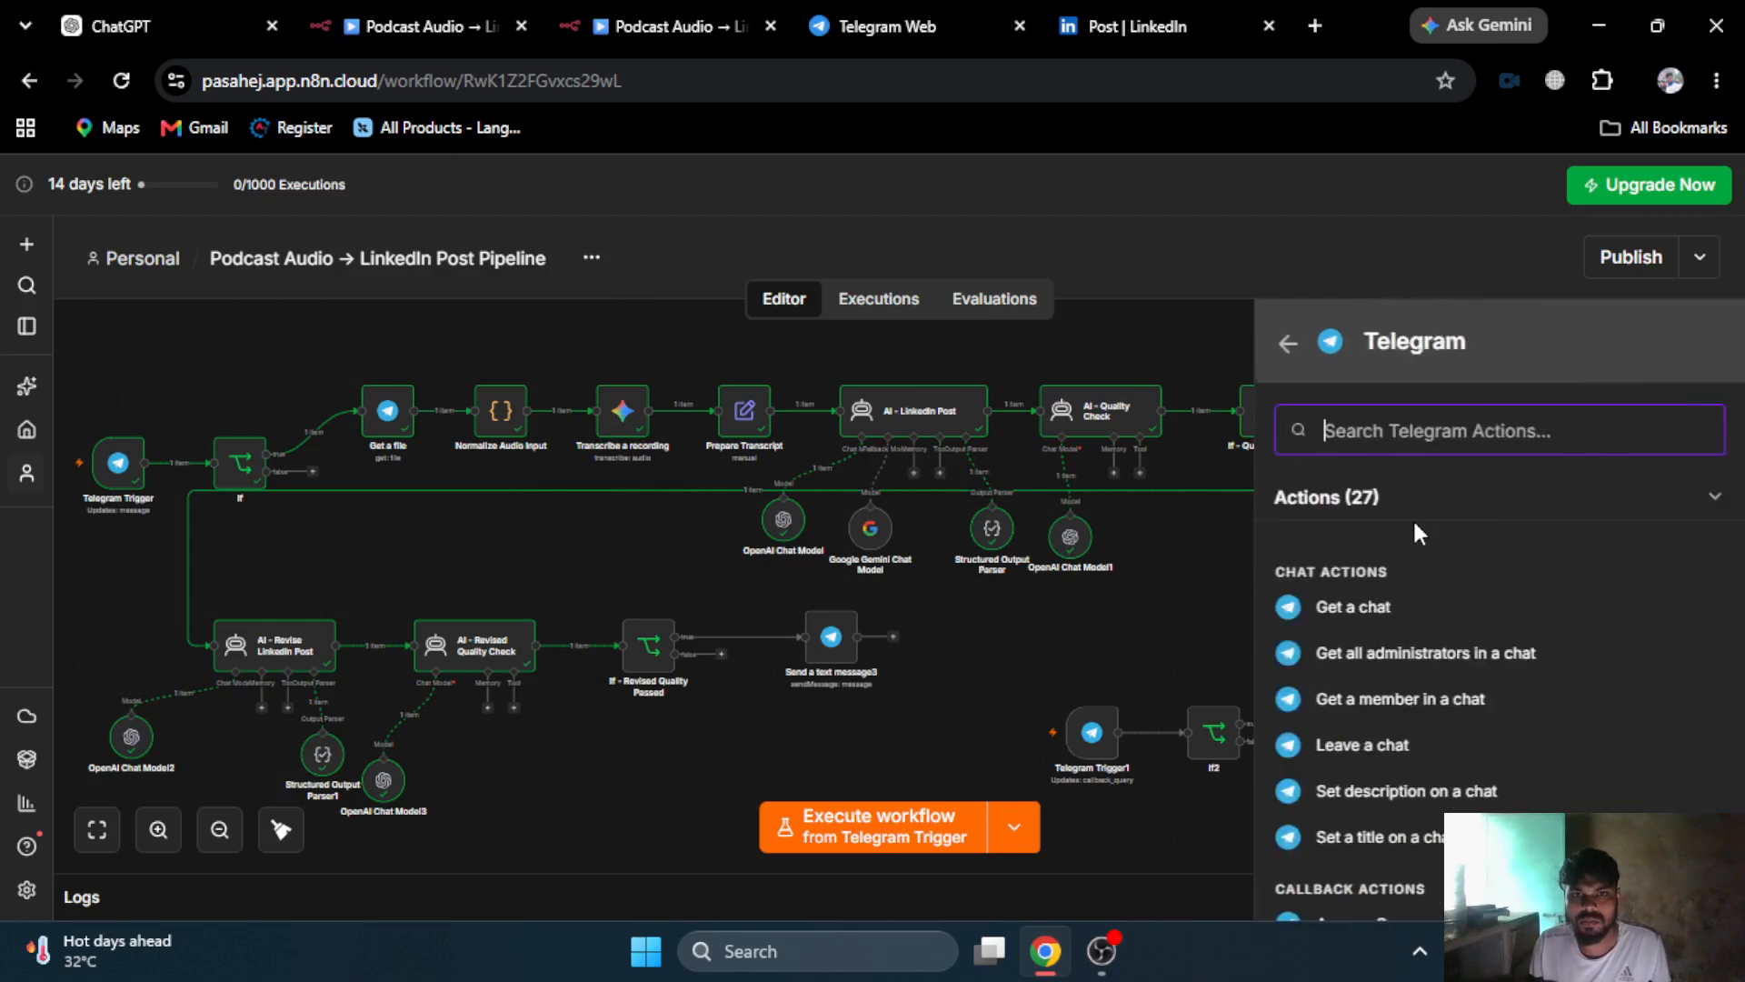
scroll(1428, 714, "down", 5)
scroll(1427, 713, "down", 4)
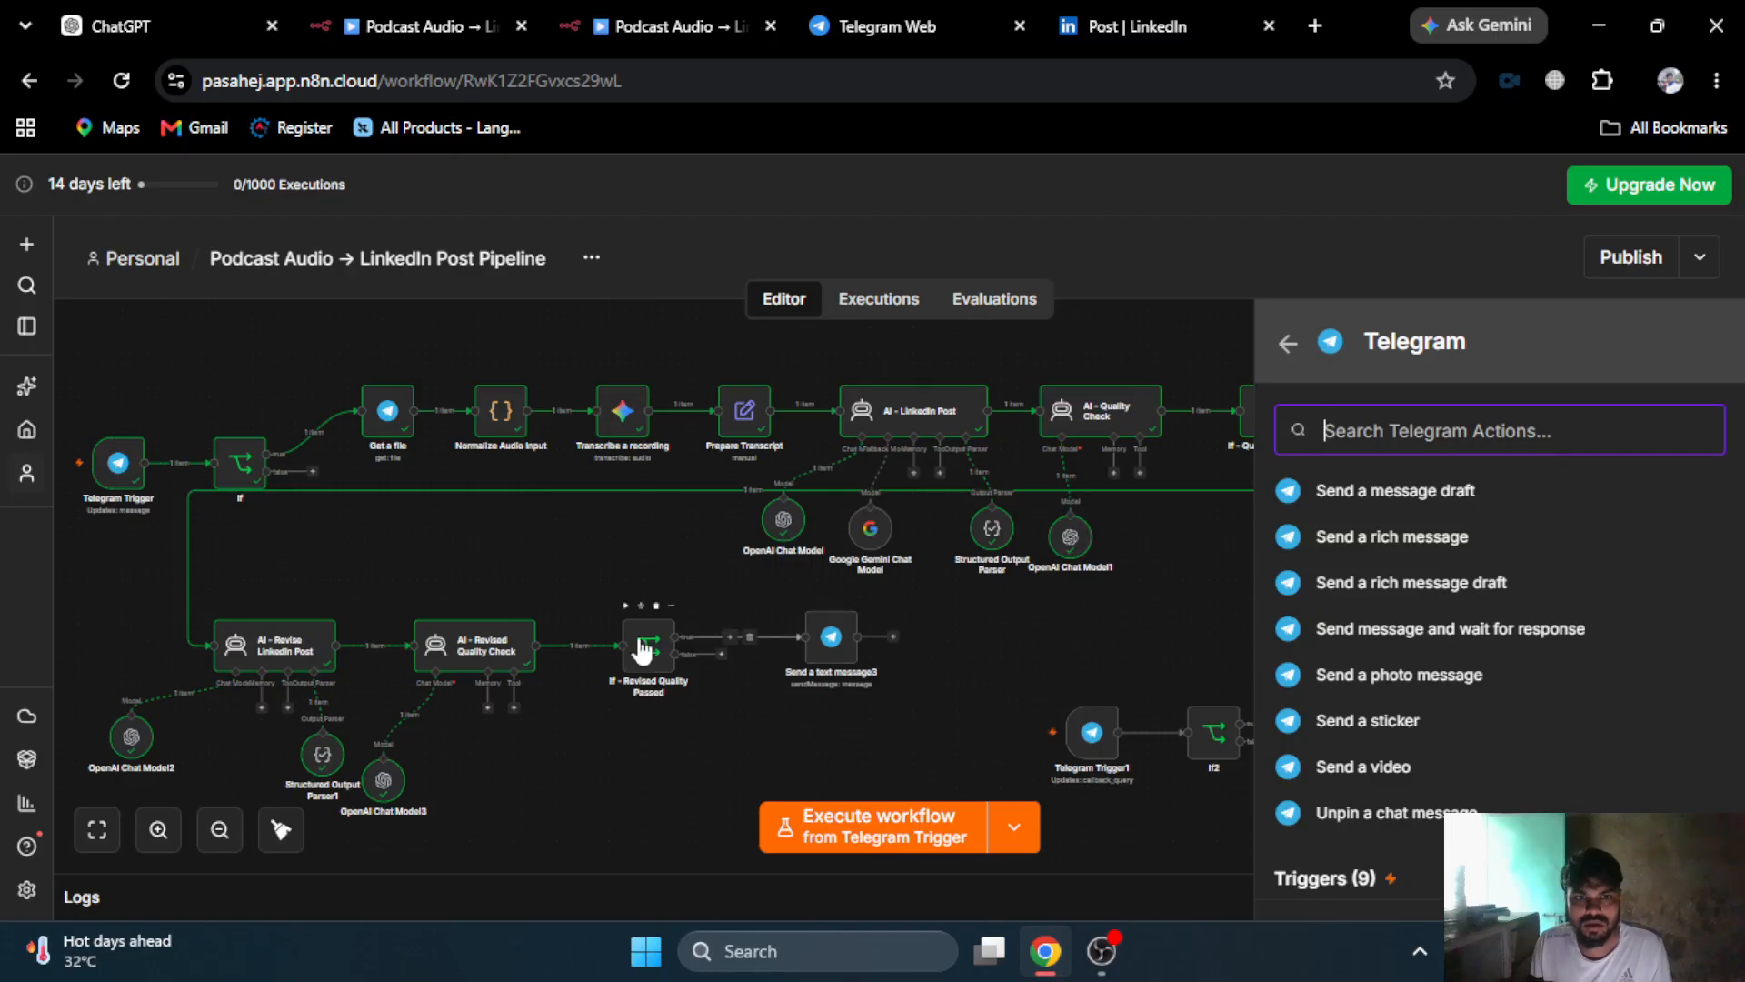
- Execute the If - Revised Quality Passed node, inspect its branch output and return to the canvas
left_click(626, 606)
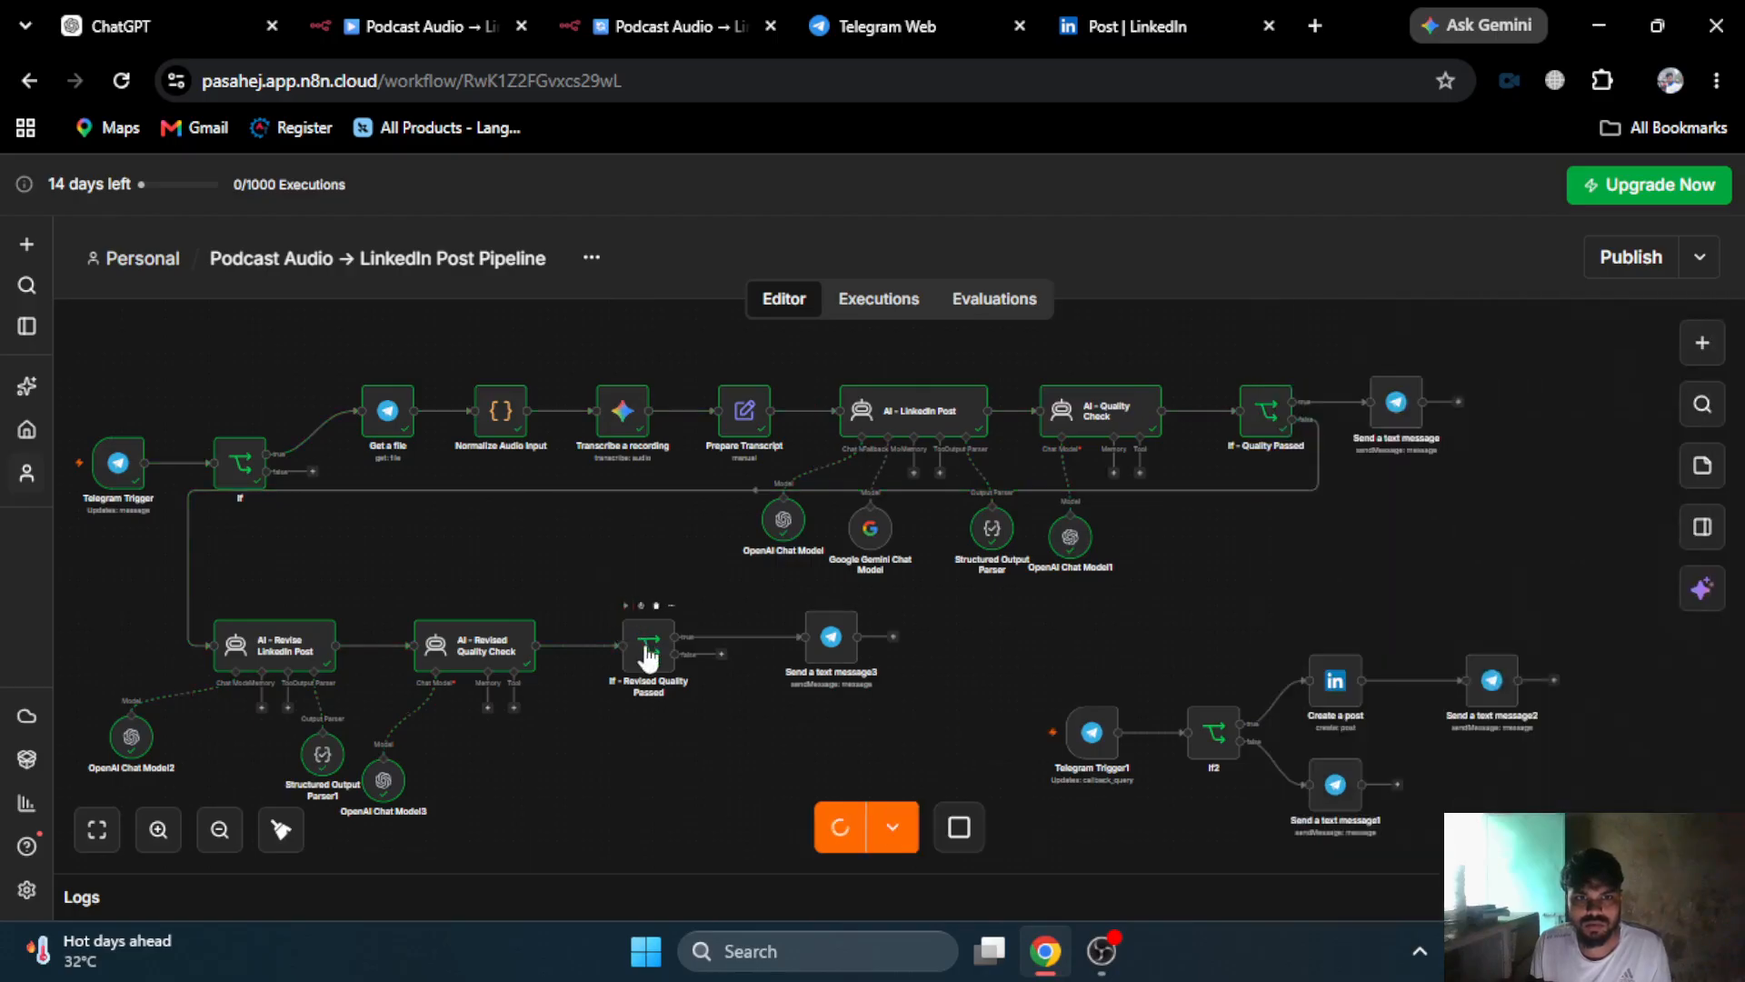
double_click(648, 671)
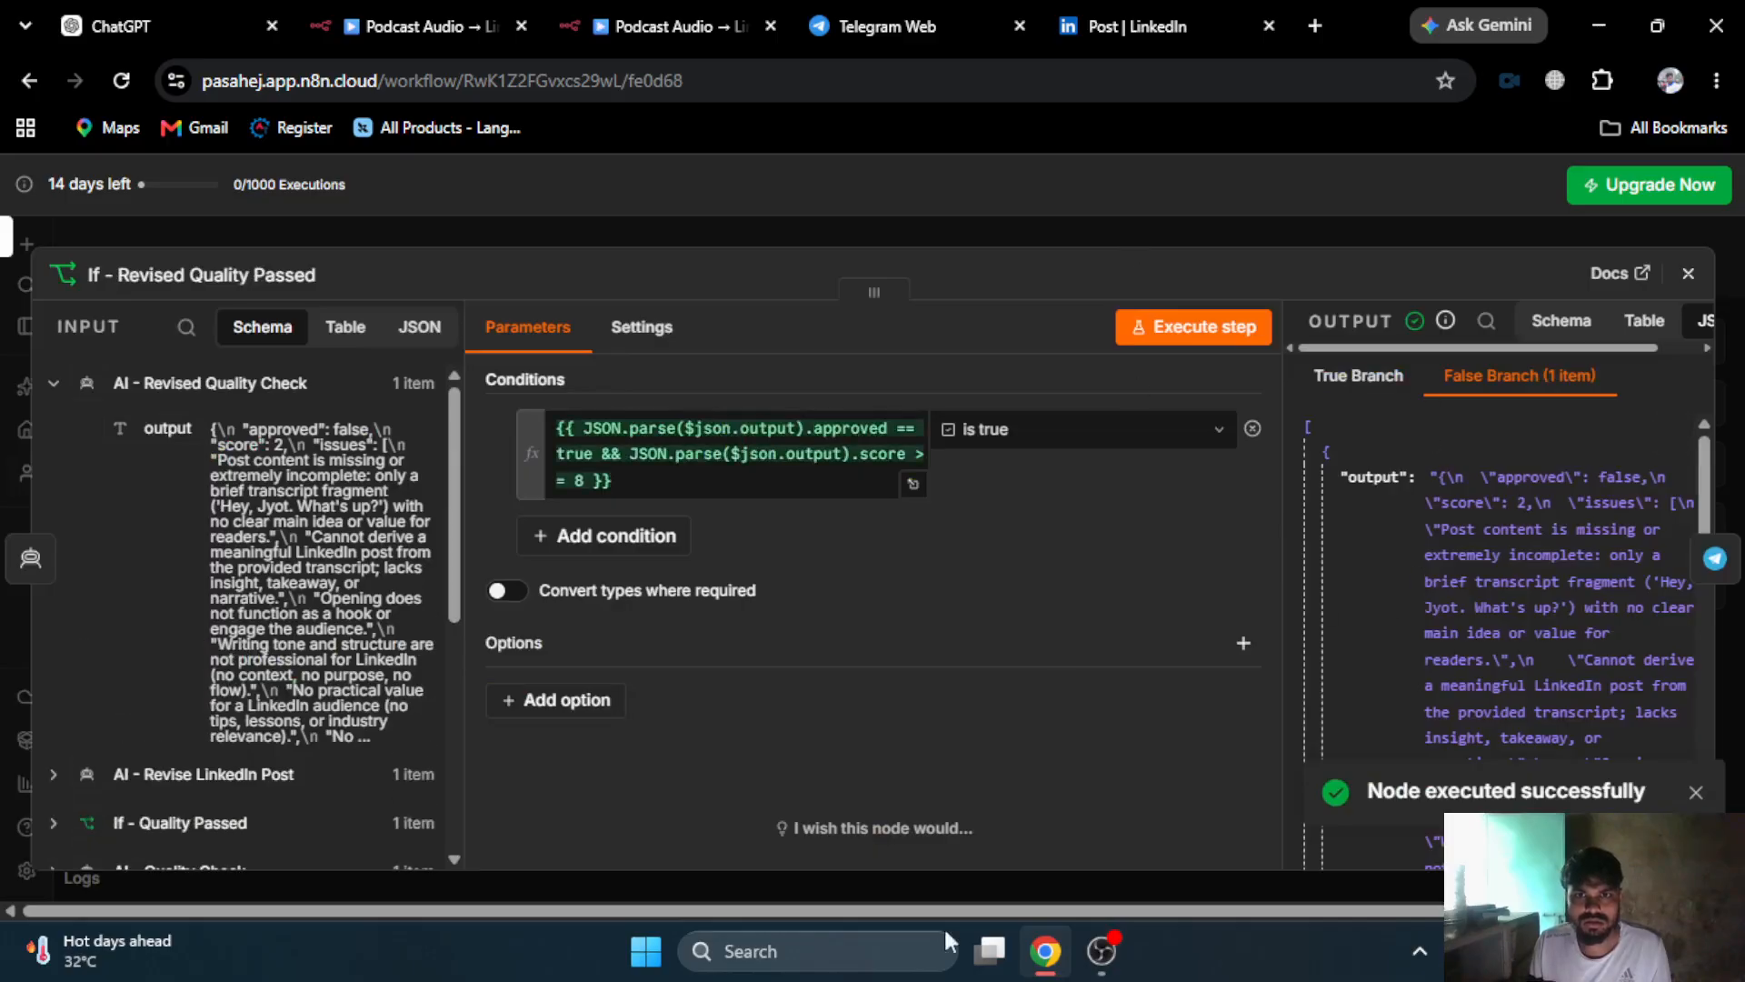
key("Escape")
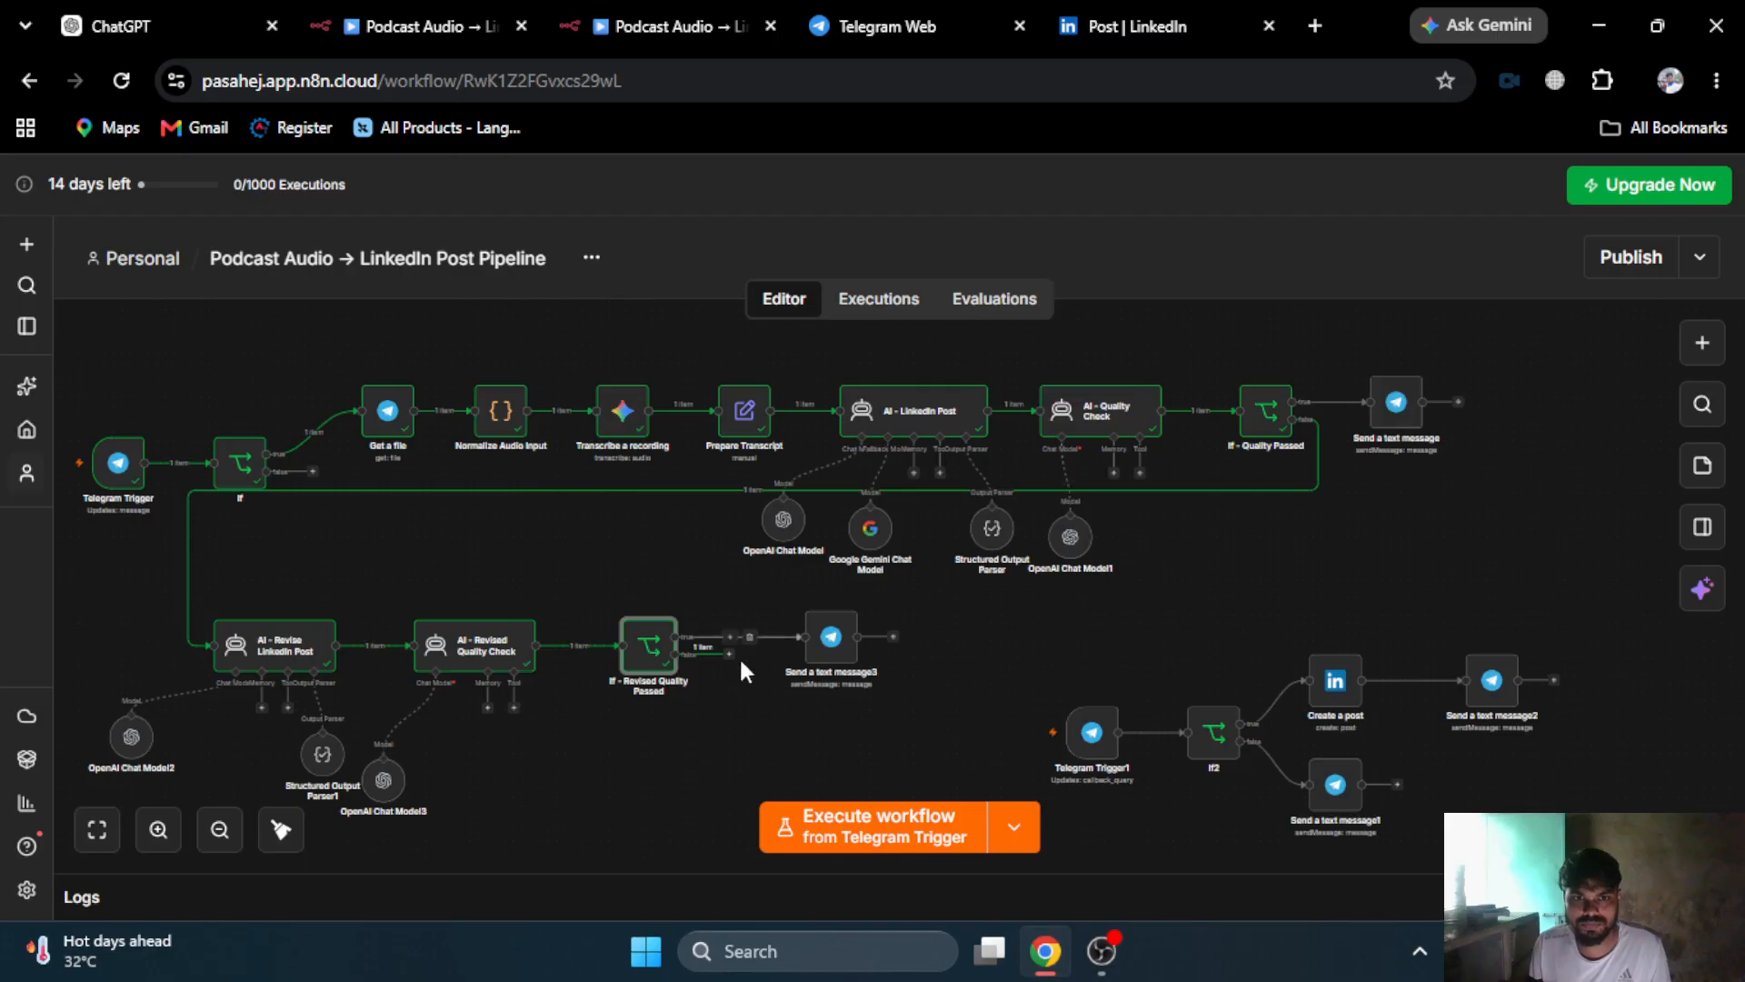
- Add a Telegram Send a text message node to the false output of If - Revised Quality Passed
left_click(729, 654)
scroll(1418, 582, "down", 3)
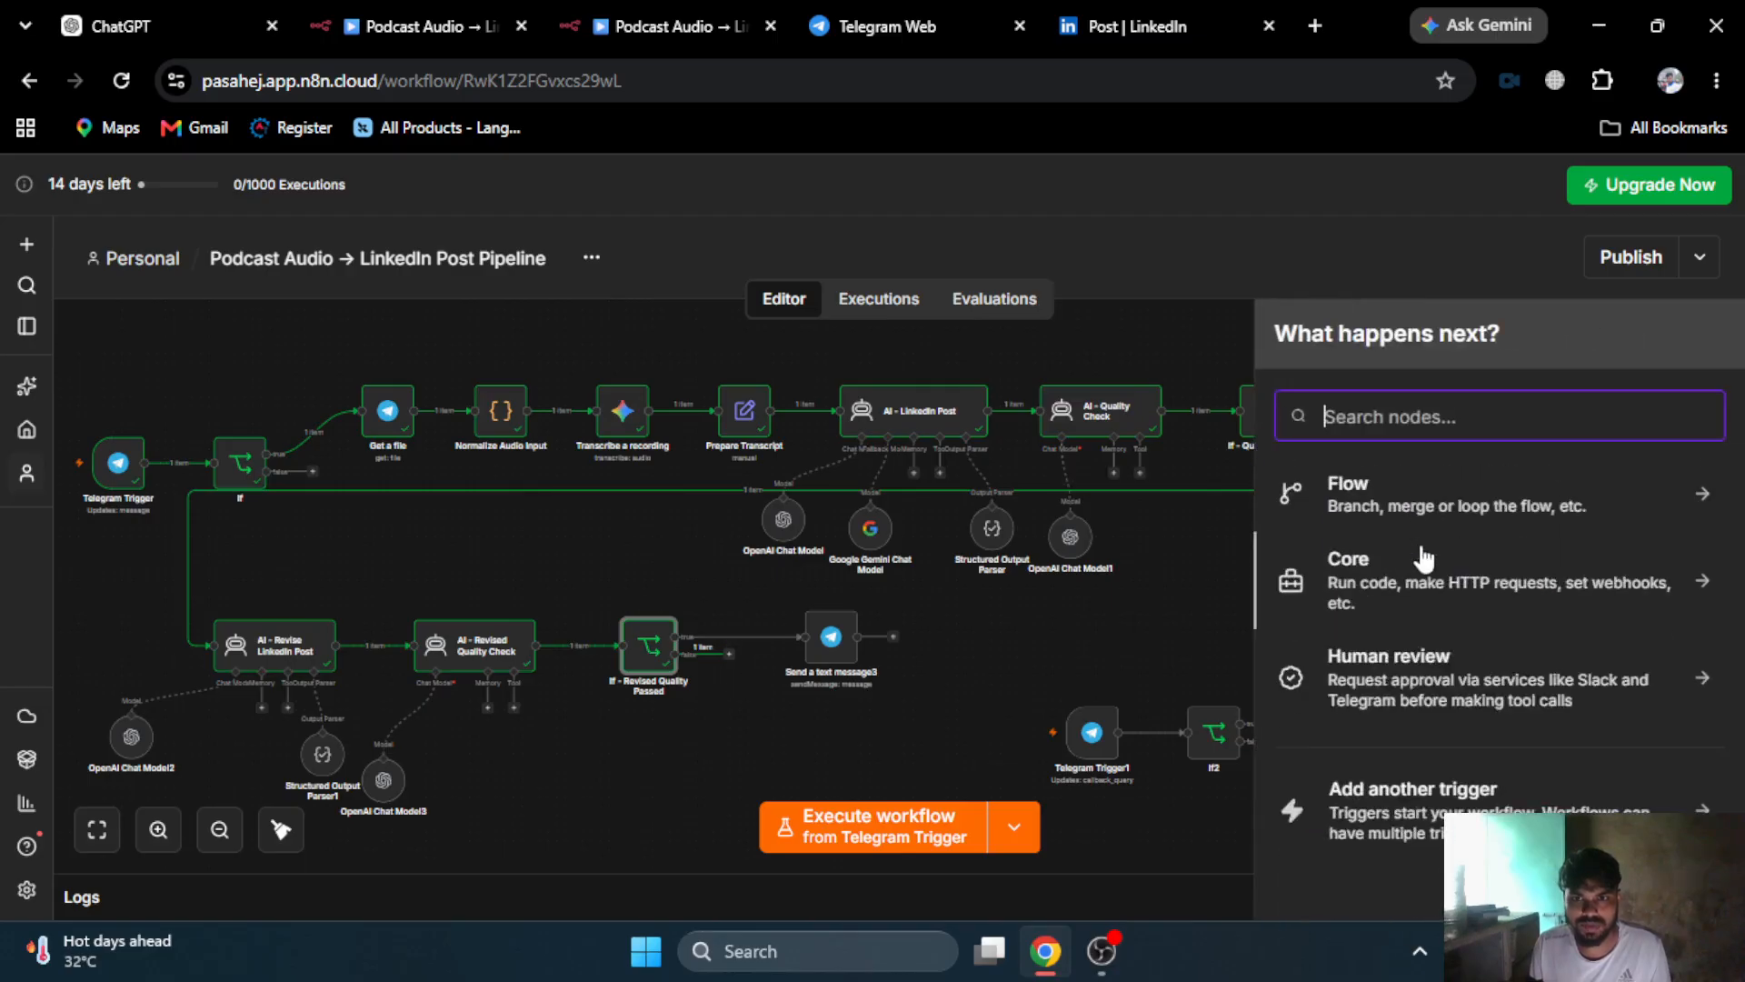
scroll(1449, 499, "up", 3)
type("tele")
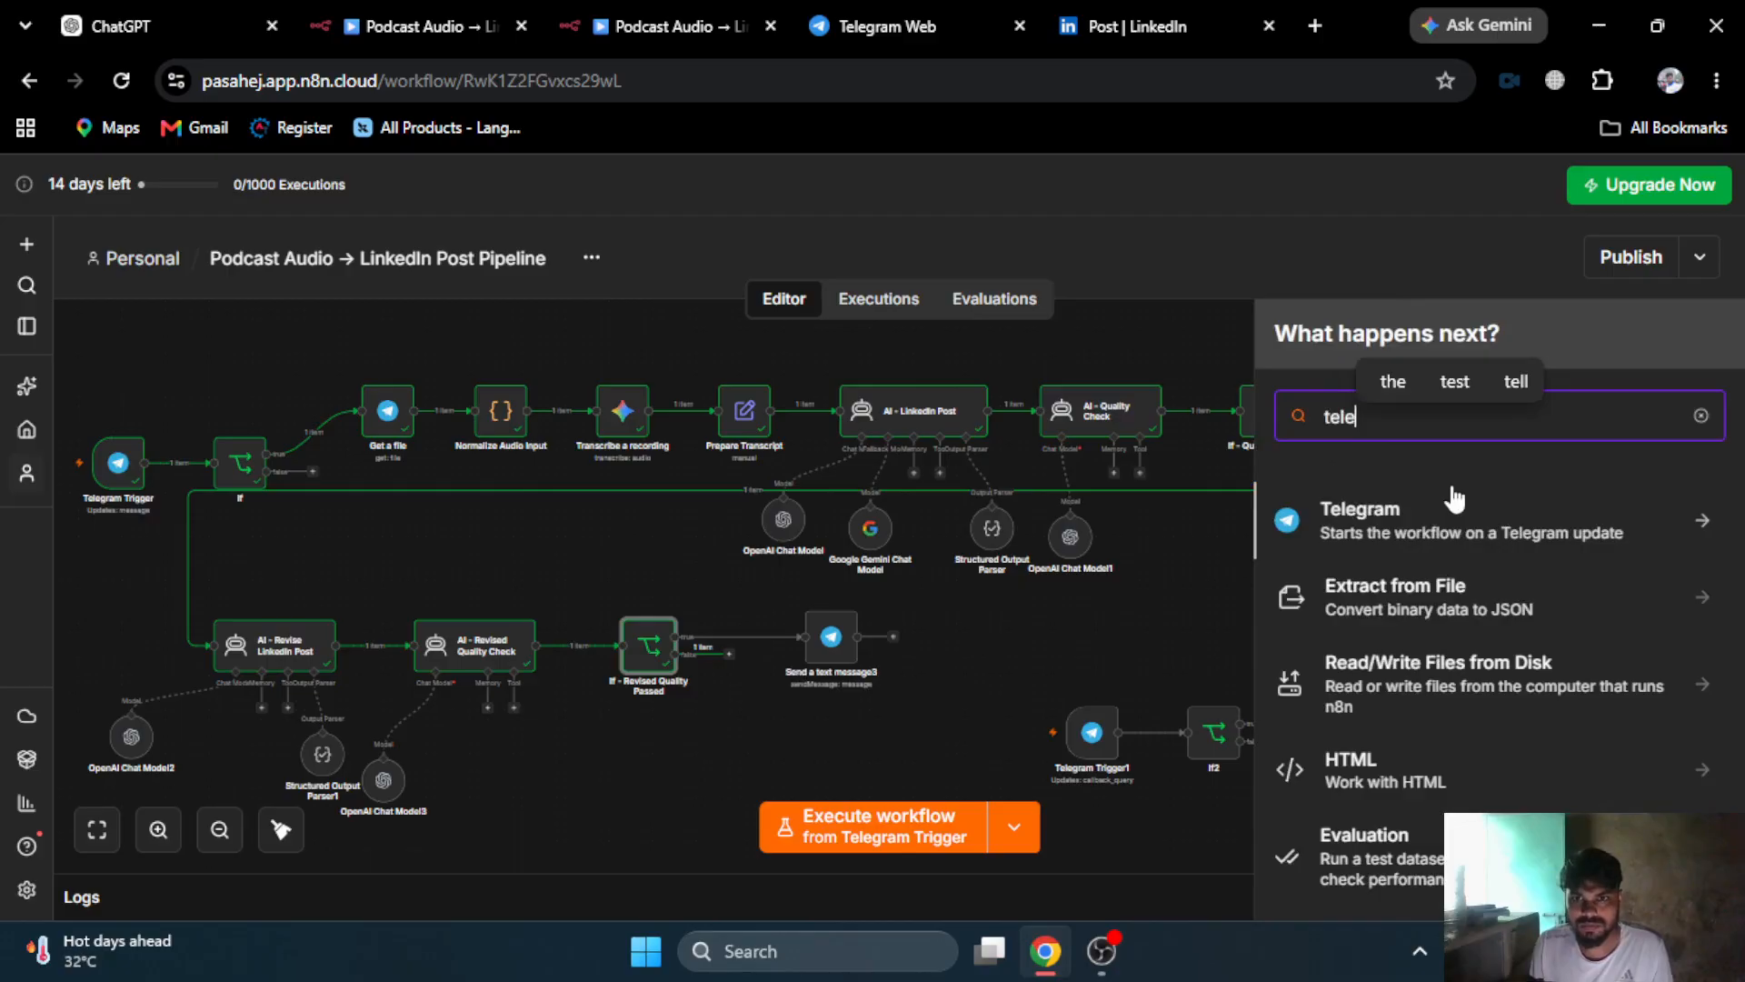
left_click(1409, 516)
scroll(1408, 677, "down", 5)
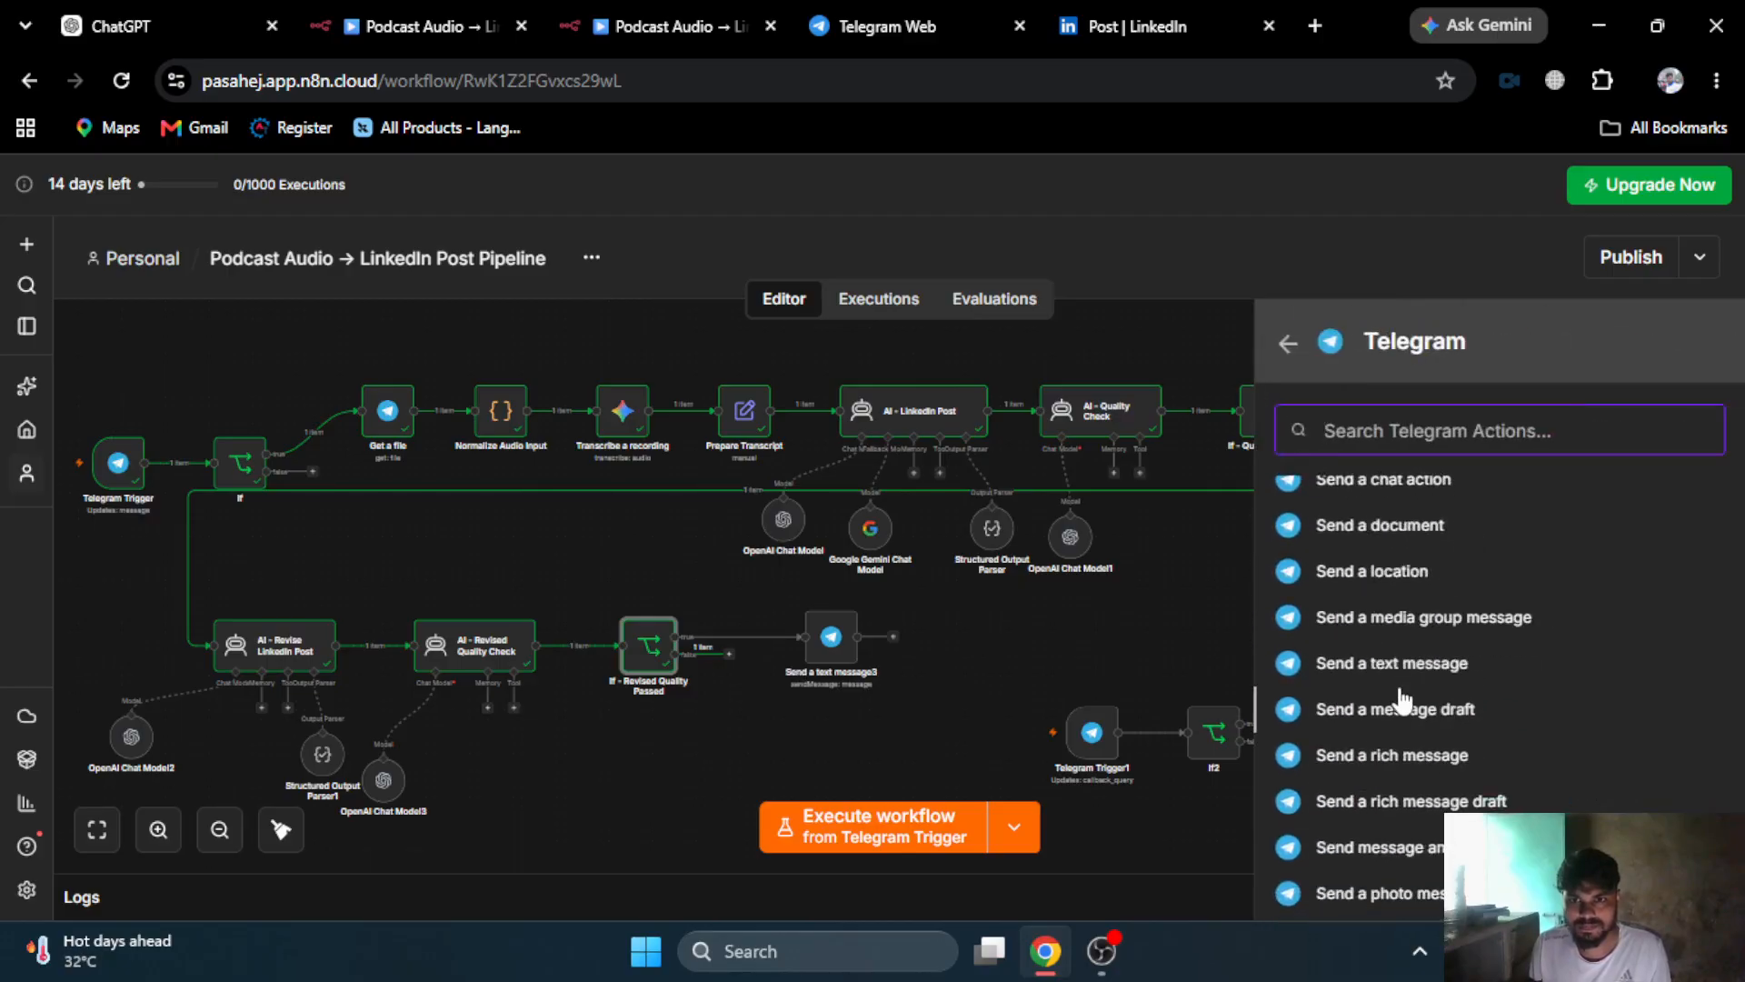
left_click(1400, 663)
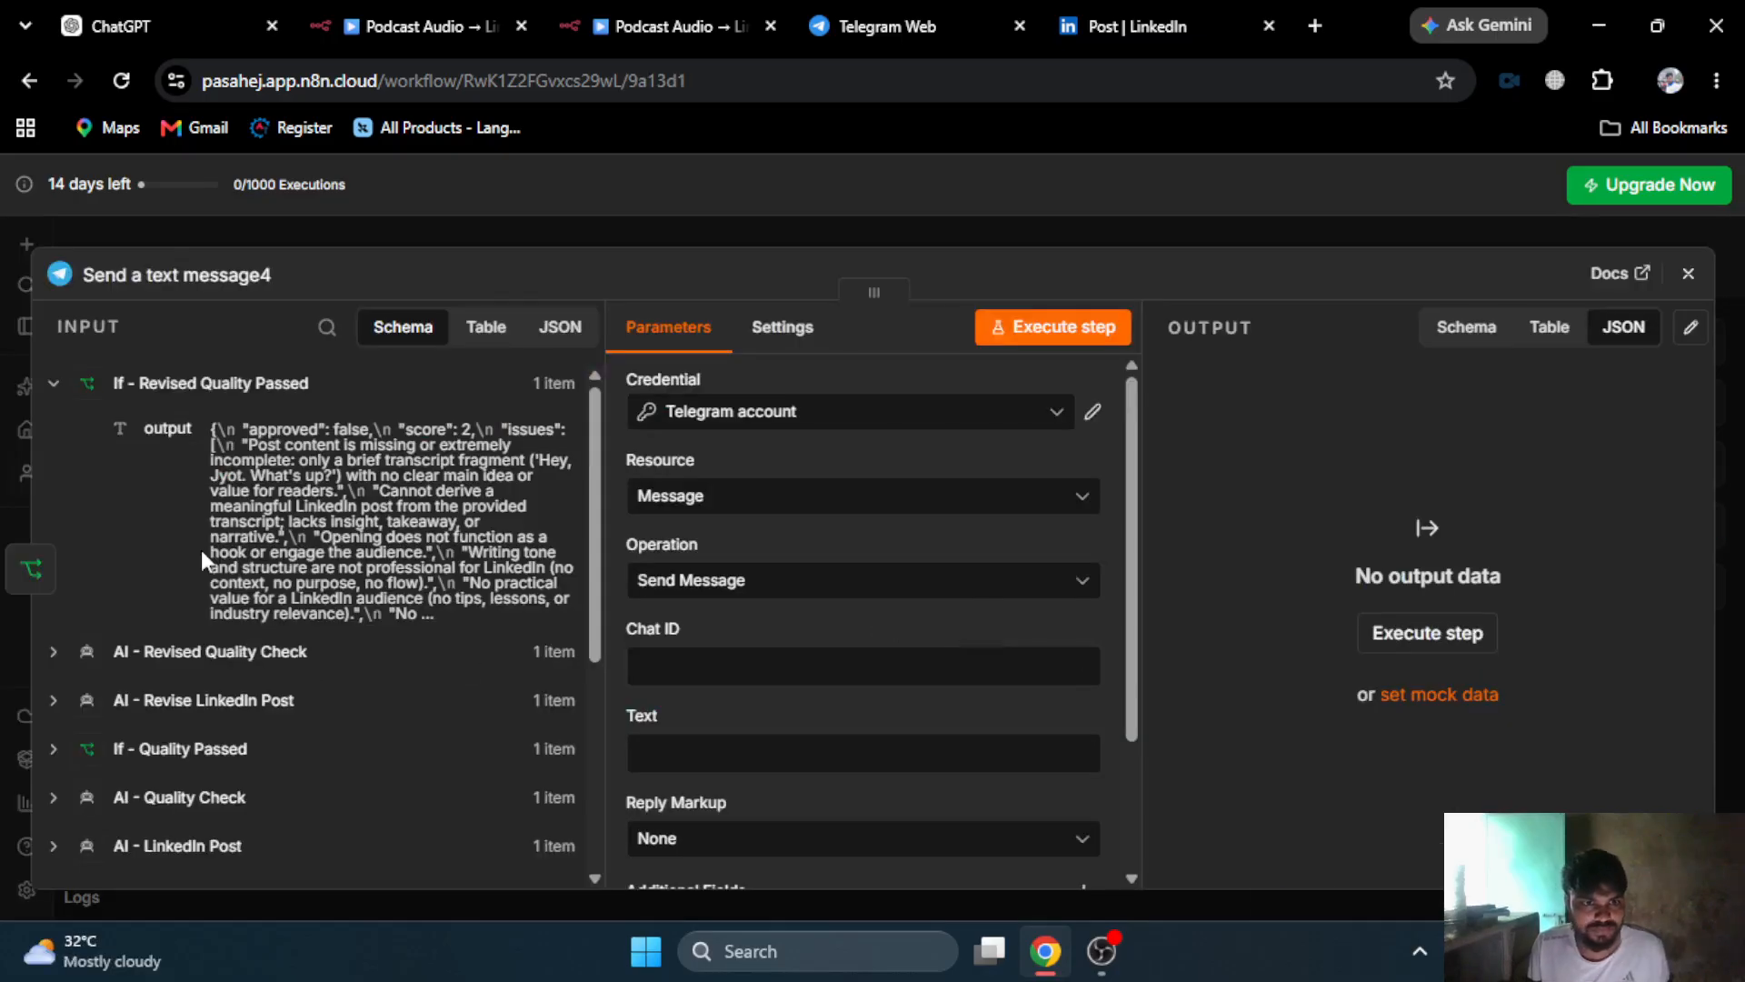
- Map the new Telegram node's Chat ID to the chat id from the Telegram Trigger's message data
scroll(203, 573, "down", 5)
left_click(138, 753)
scroll(145, 736, "down", 2)
scroll(155, 735, "down", 5)
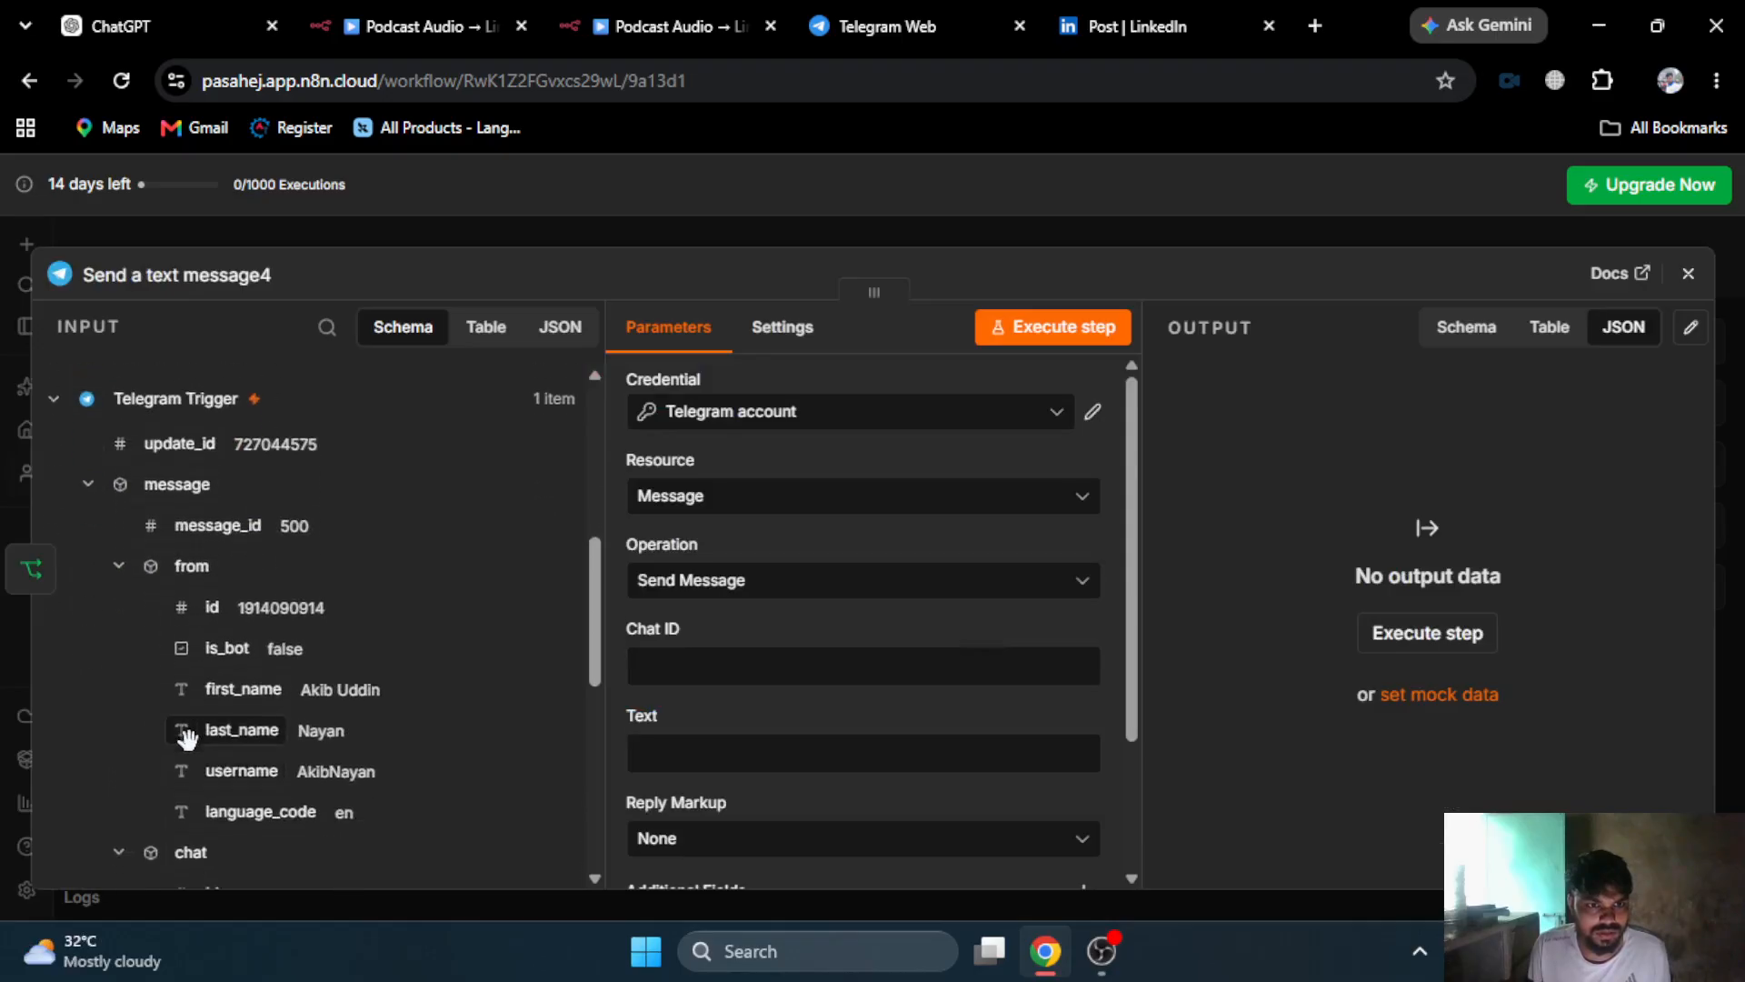
left_click_drag(200, 771, 655, 668)
- Set the message text to "Please Send the Audio / Voice Again Carefully"
left_click(701, 796)
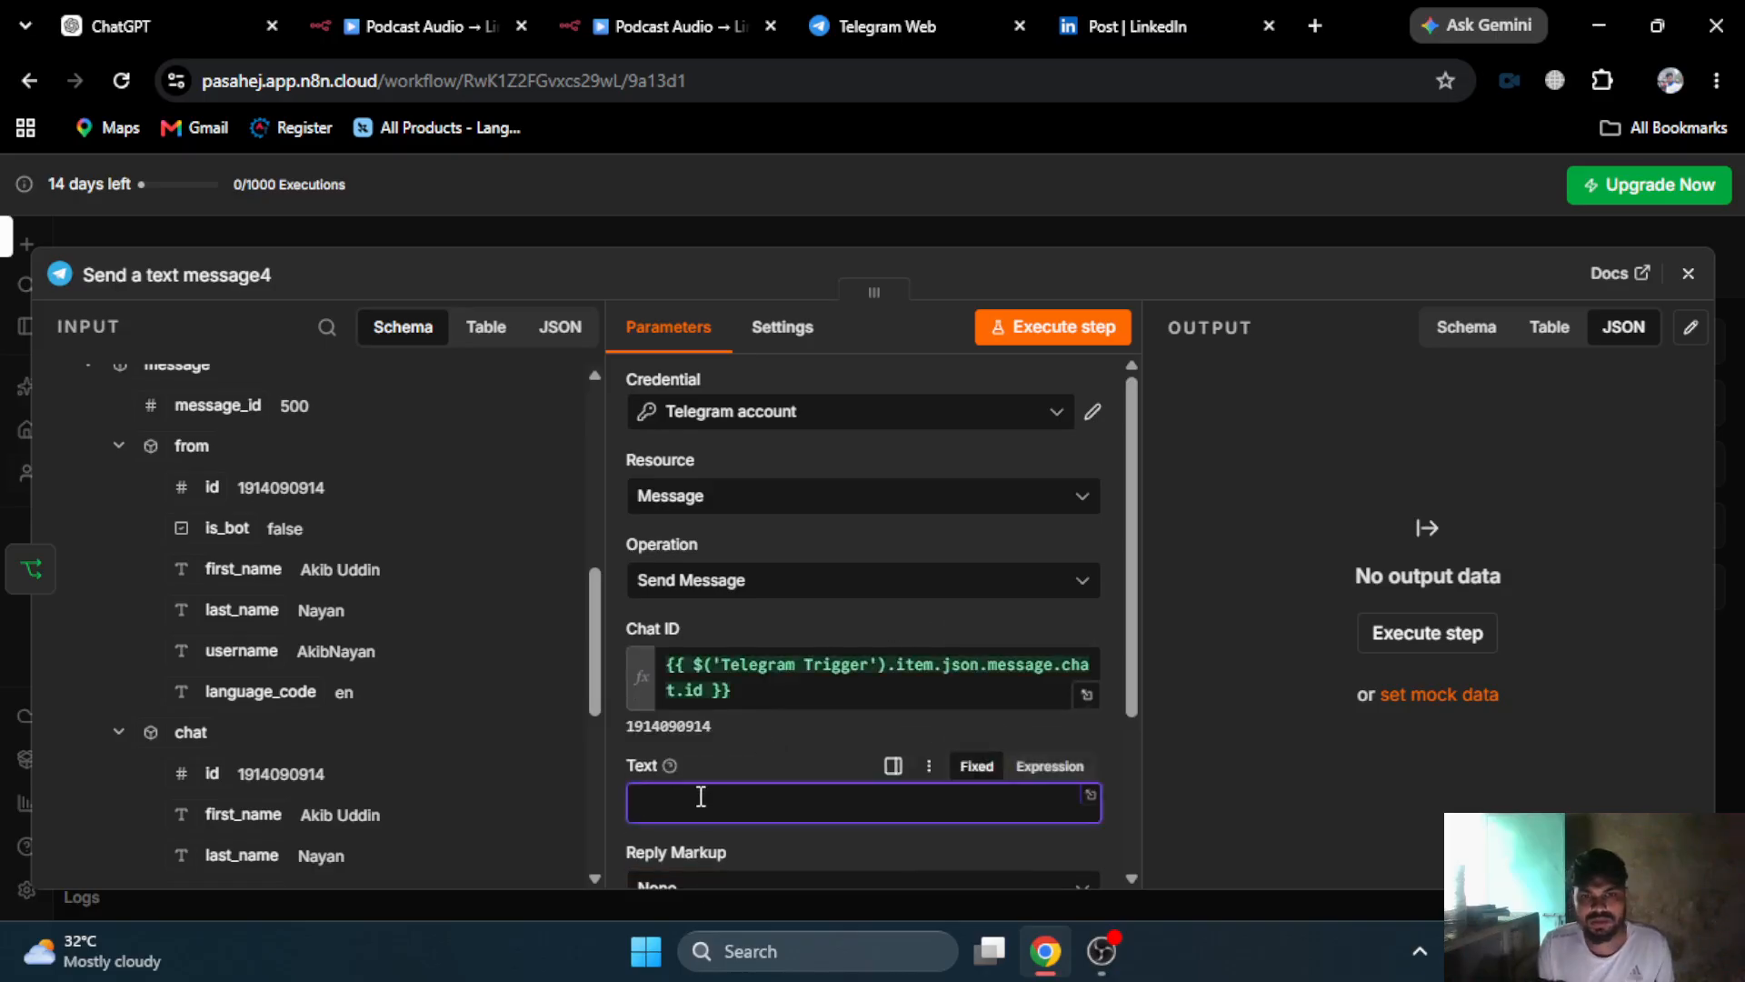
type("Please sen")
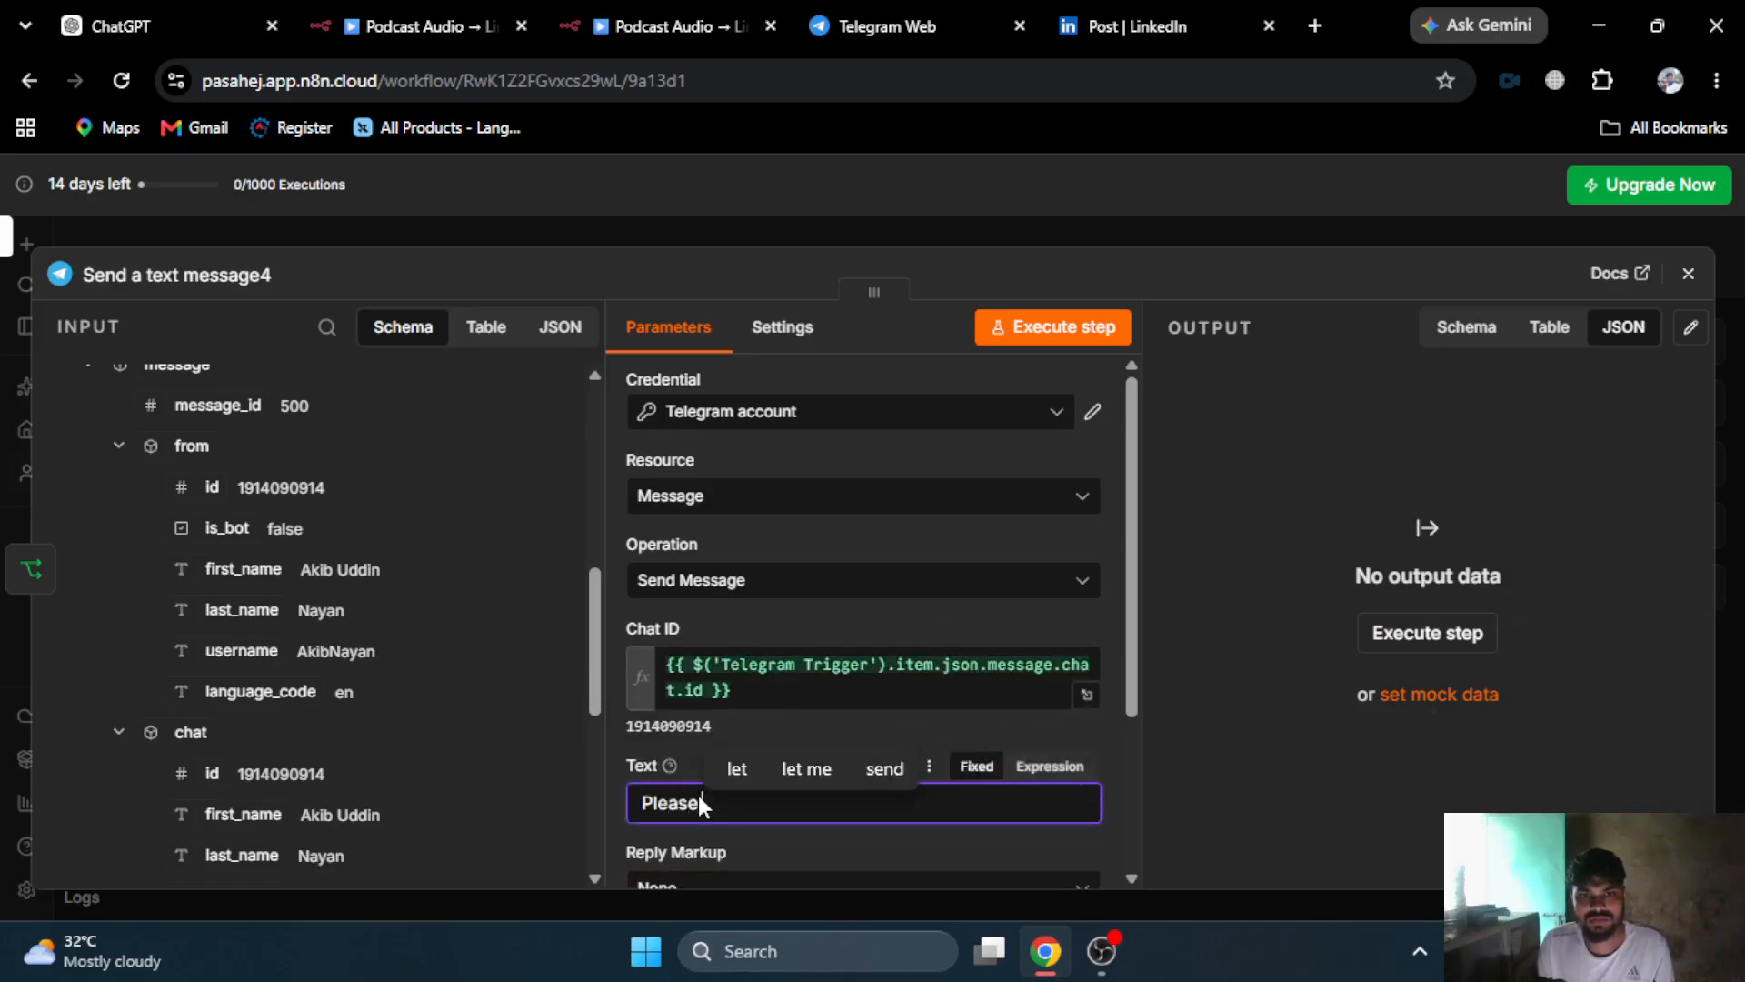
key("BackSpace")
key("BackSpace")
type("end the ")
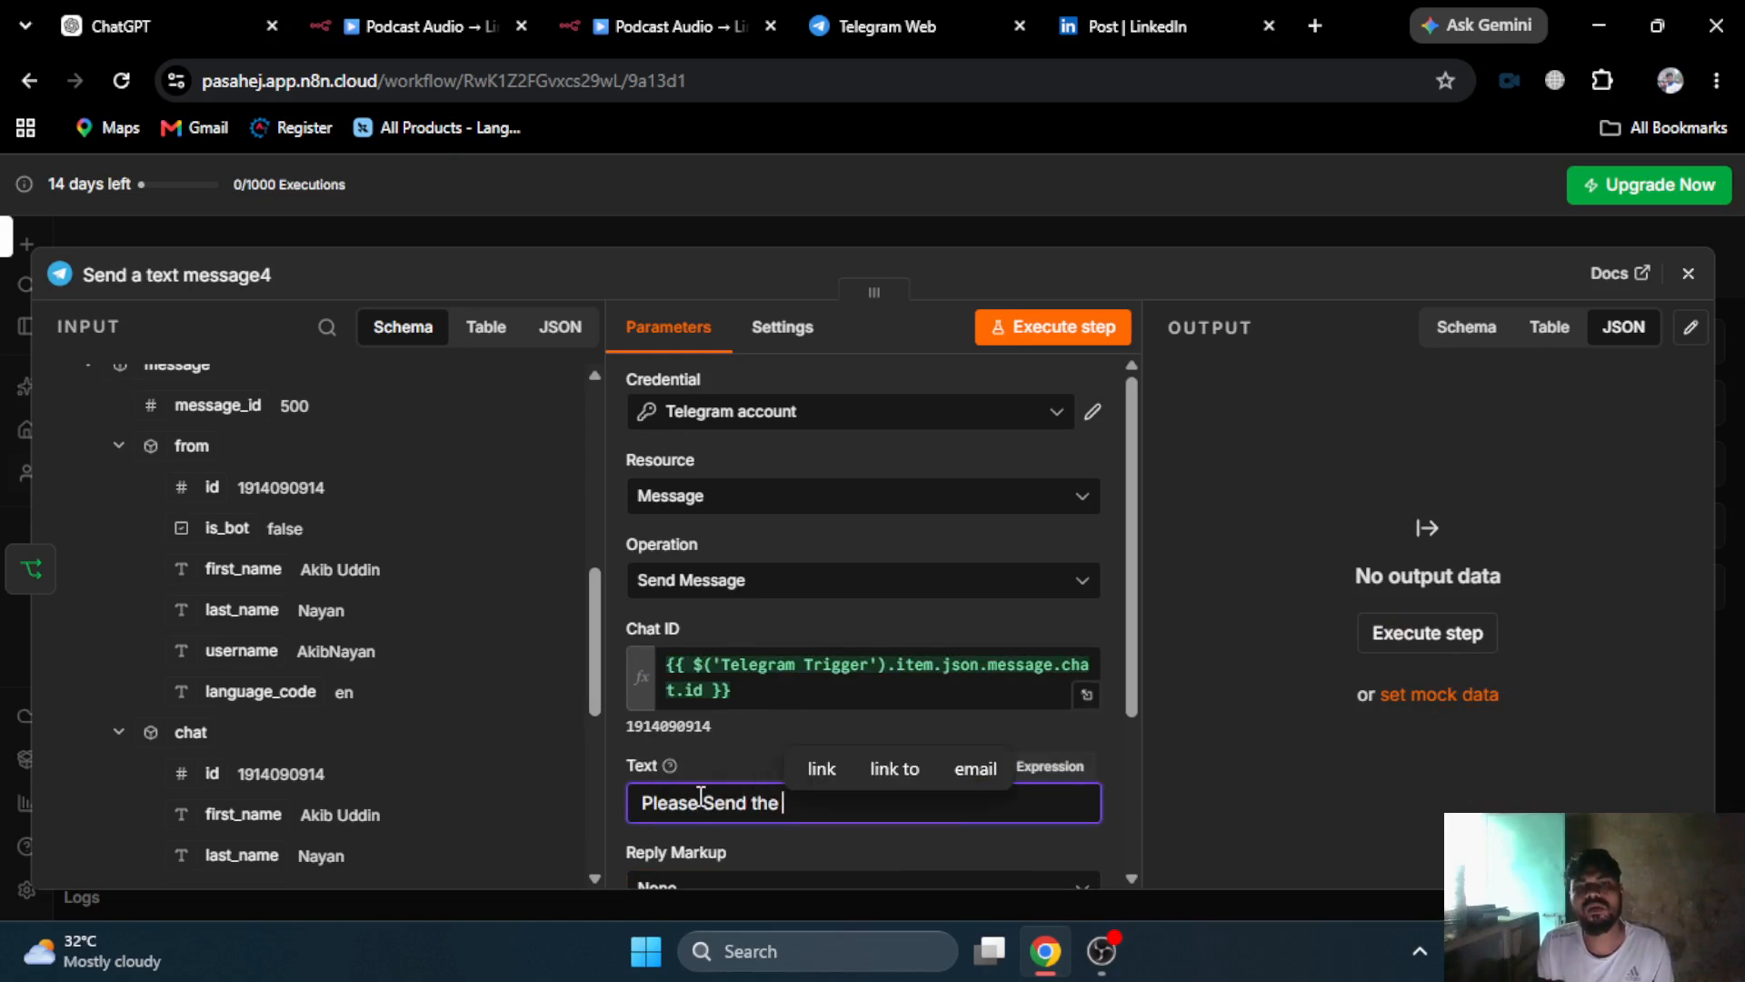
type("Audio ")
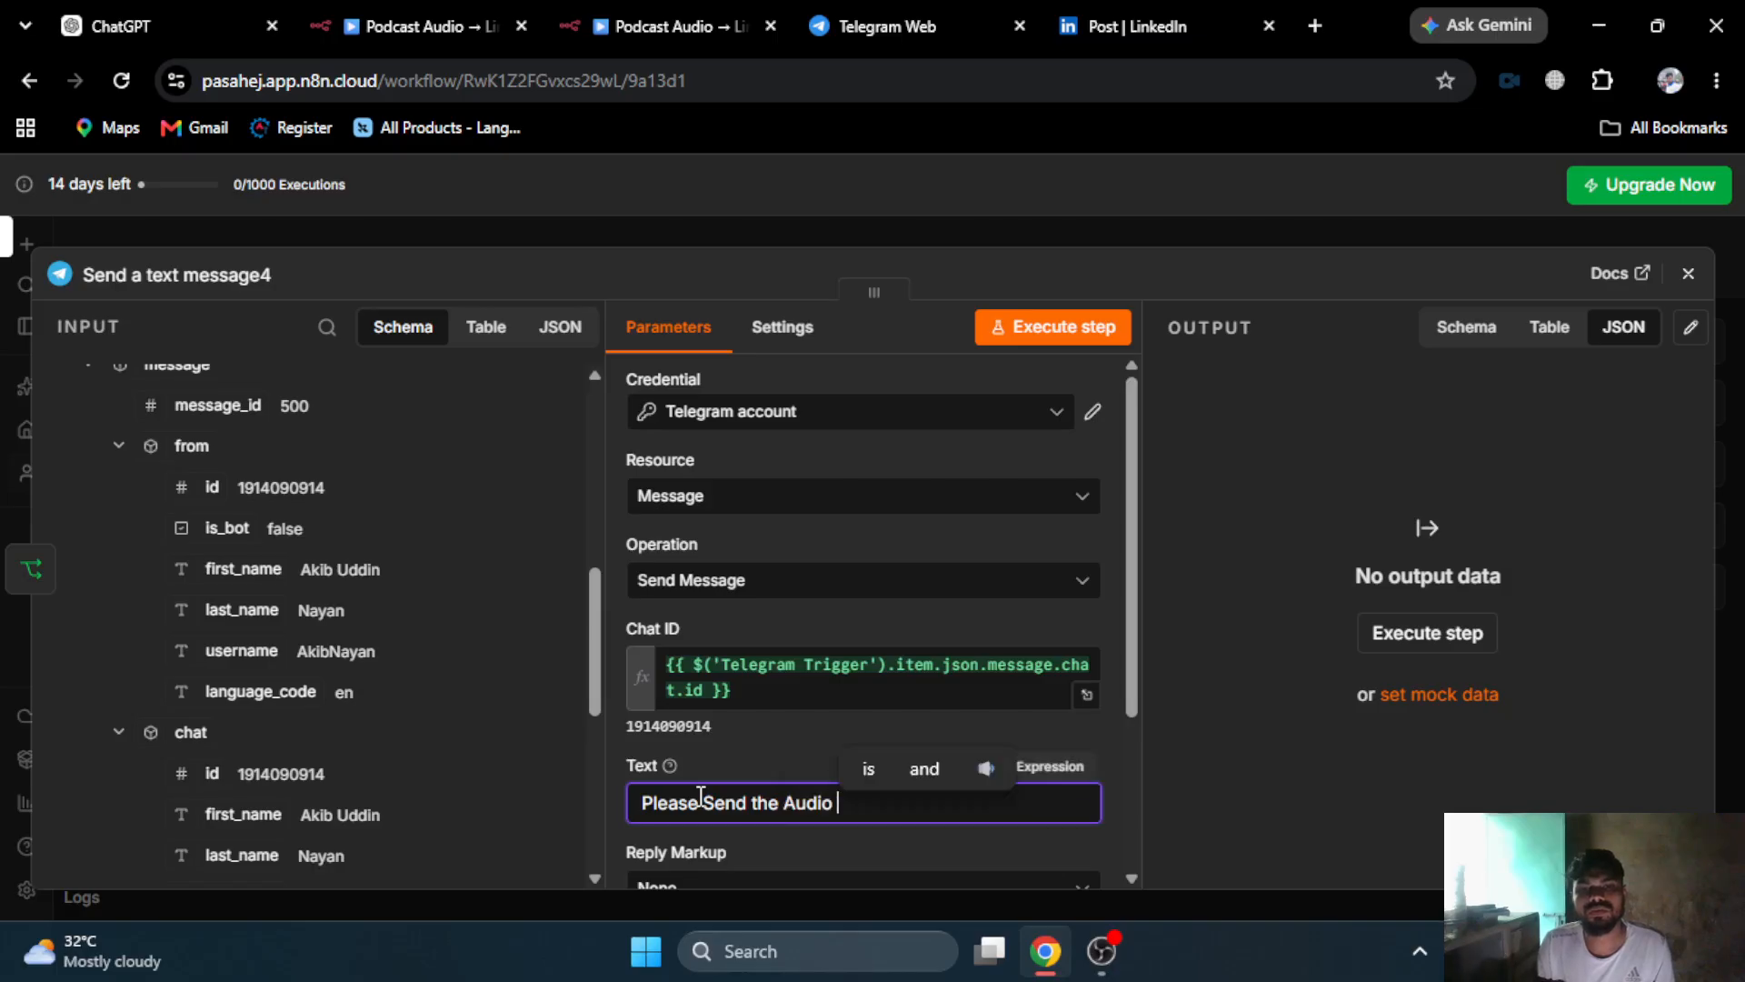
type("/ Voice ")
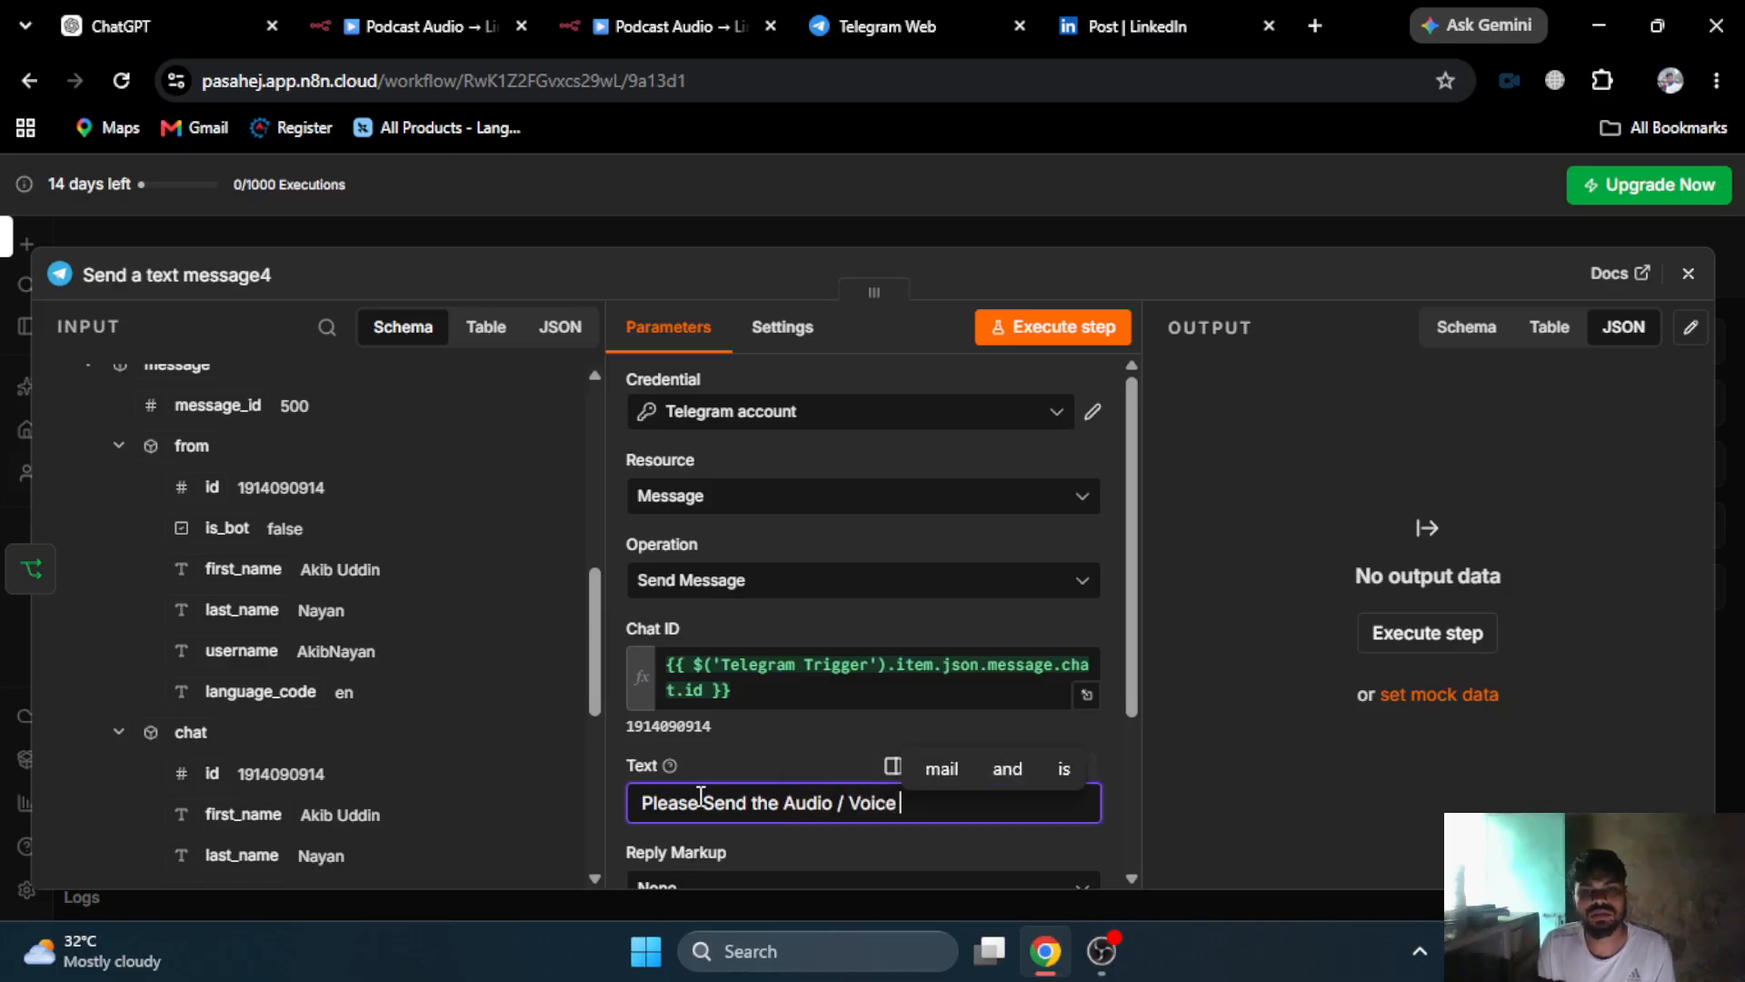
type("Again")
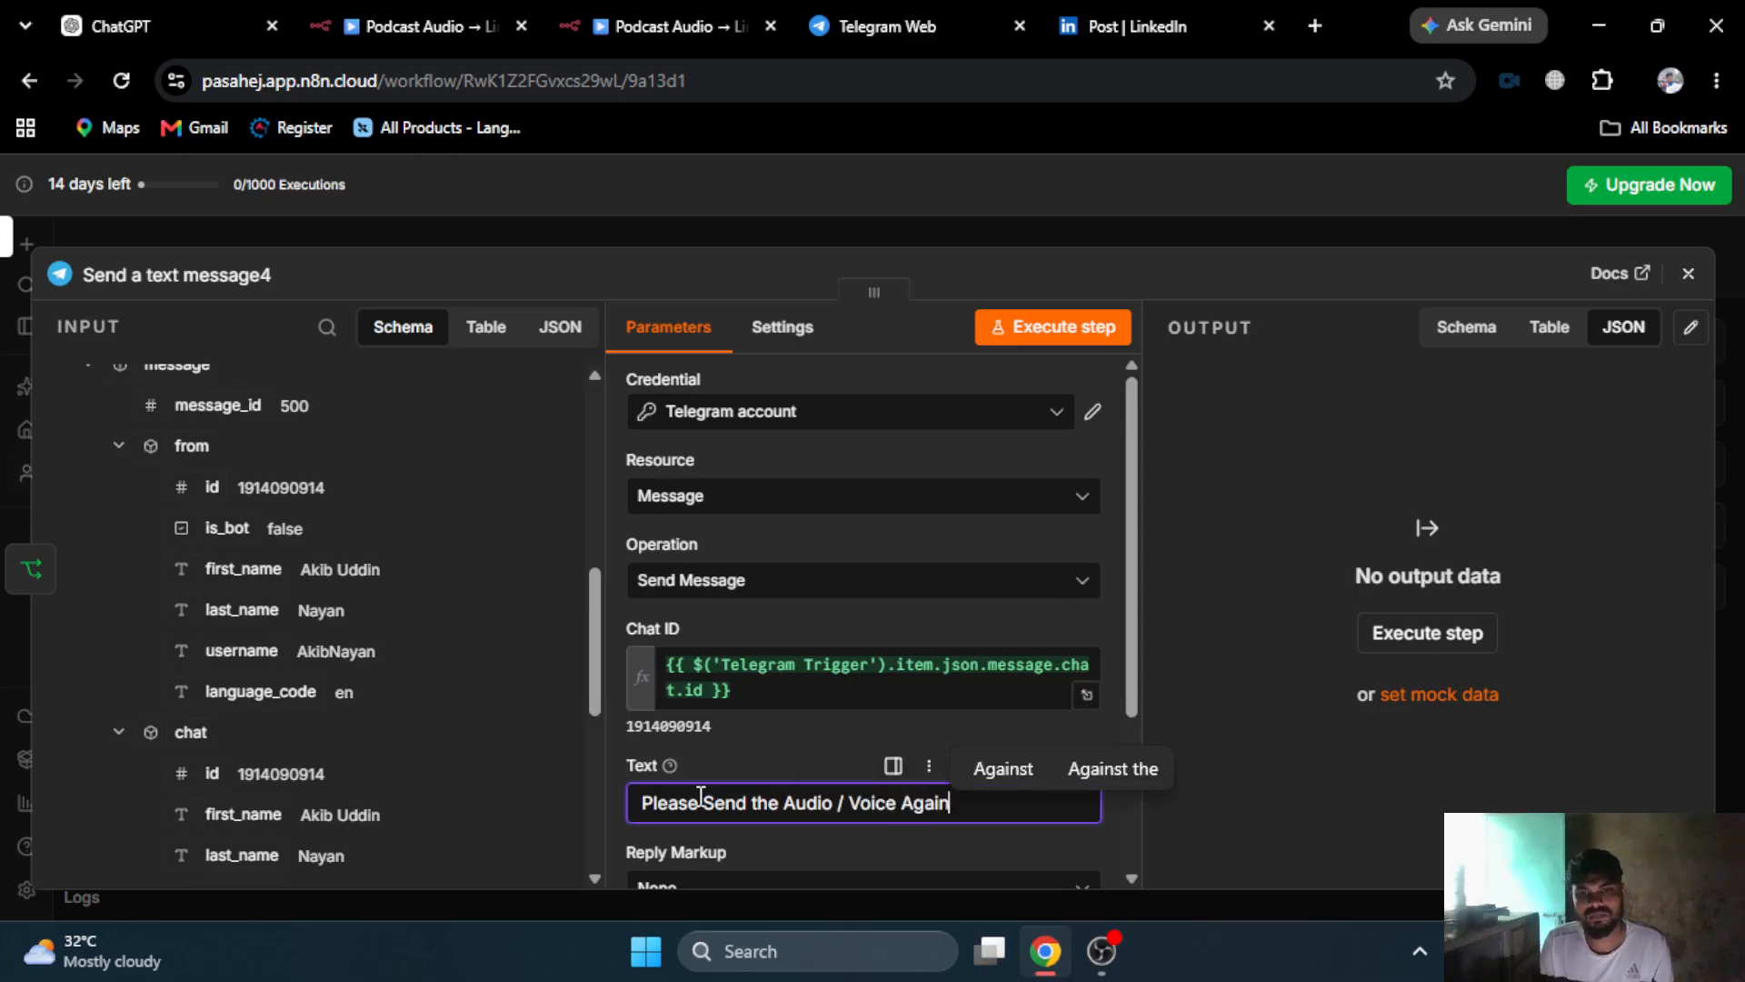
type(" Carefull")
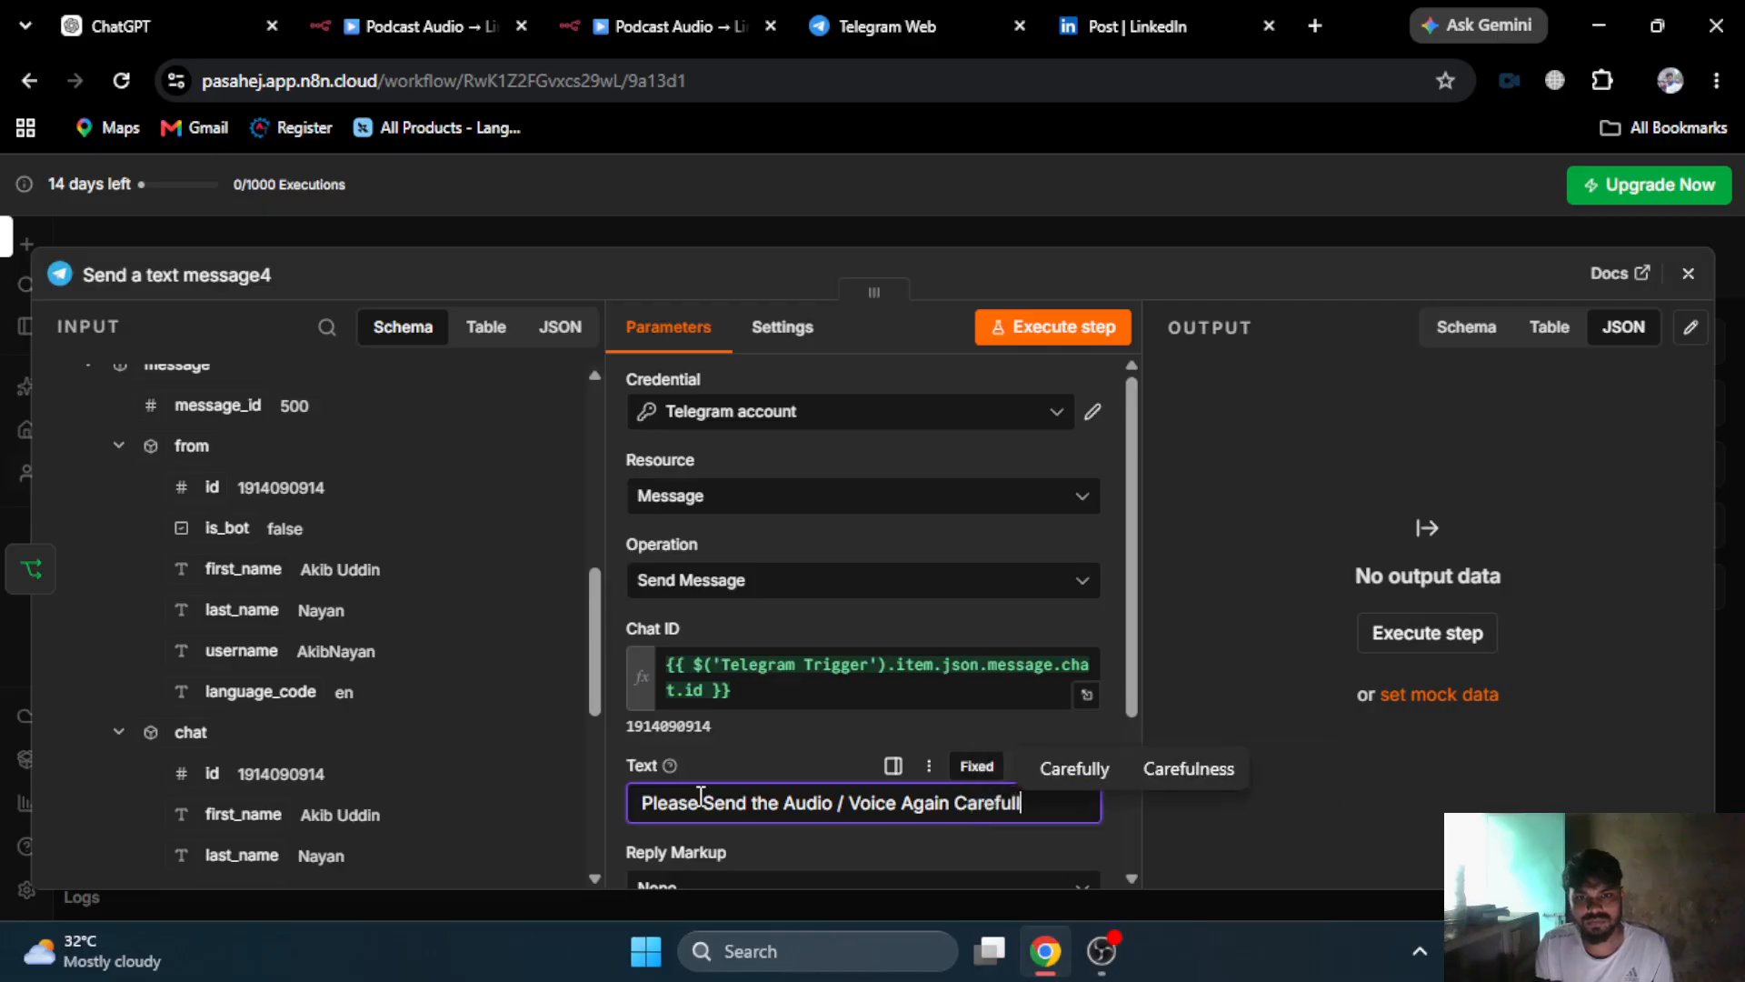
type("y")
left_click(760, 733)
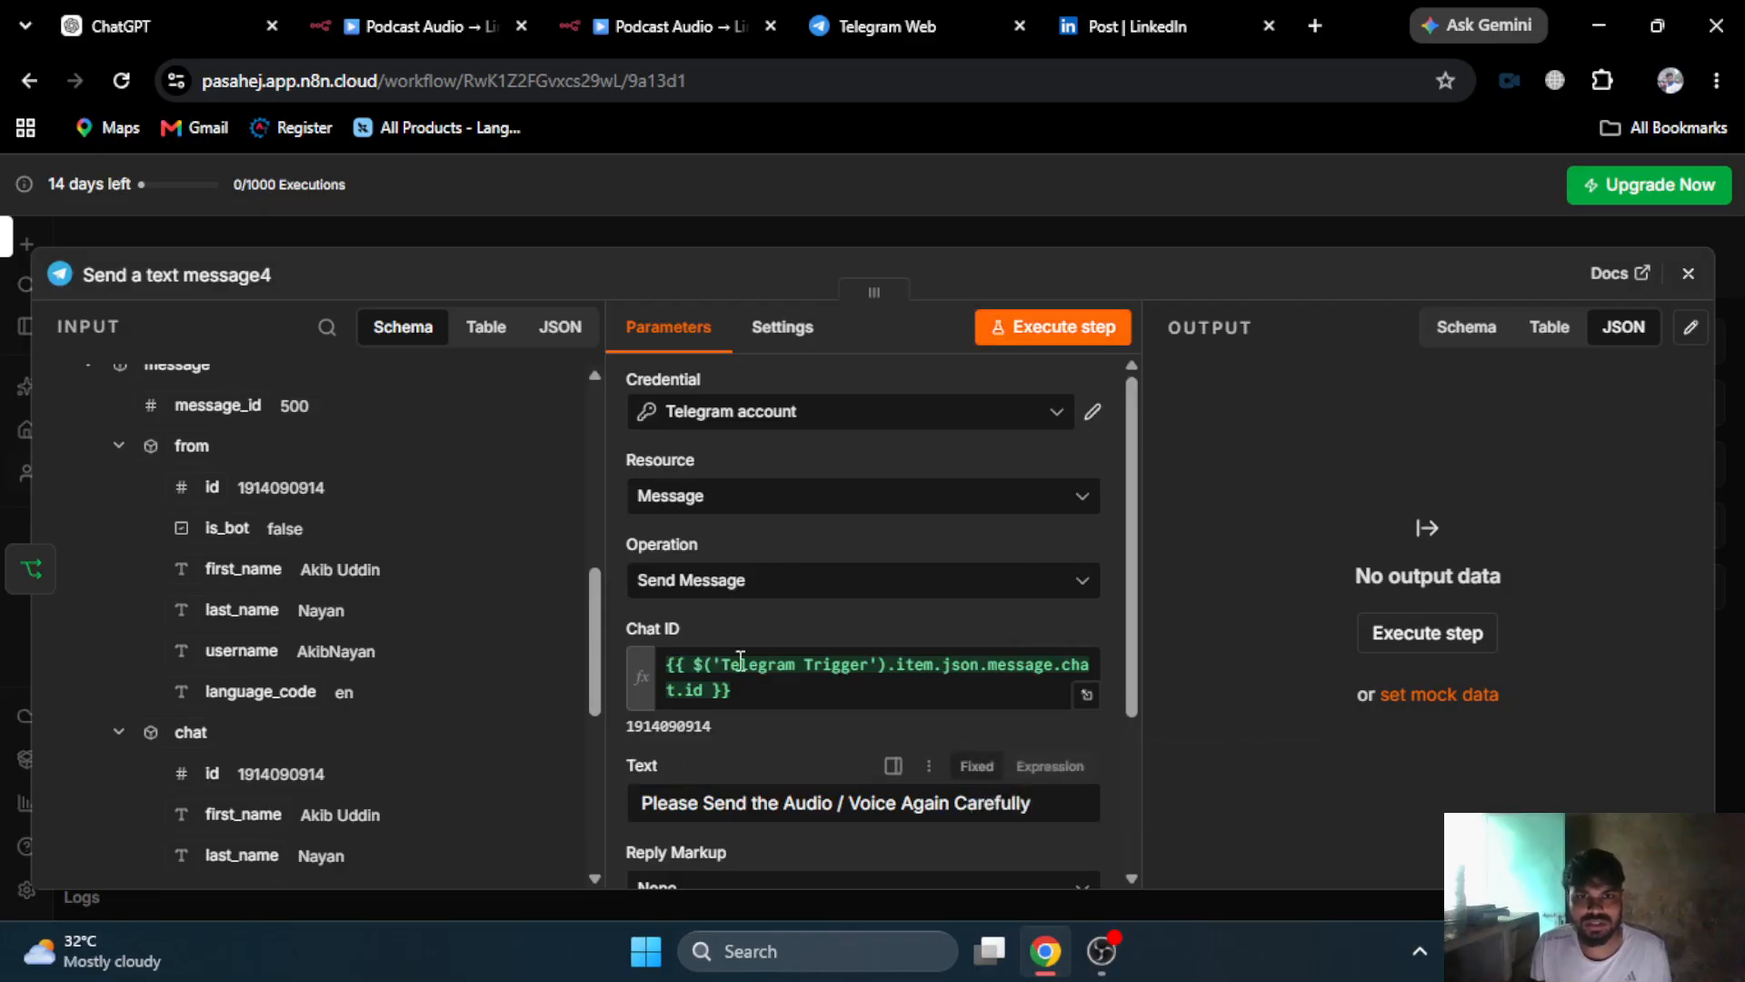
- Execute the retry message node, check its delivery in the linkedInPost chat in Telegram Web, and return to the n8n canvas
left_click(1053, 326)
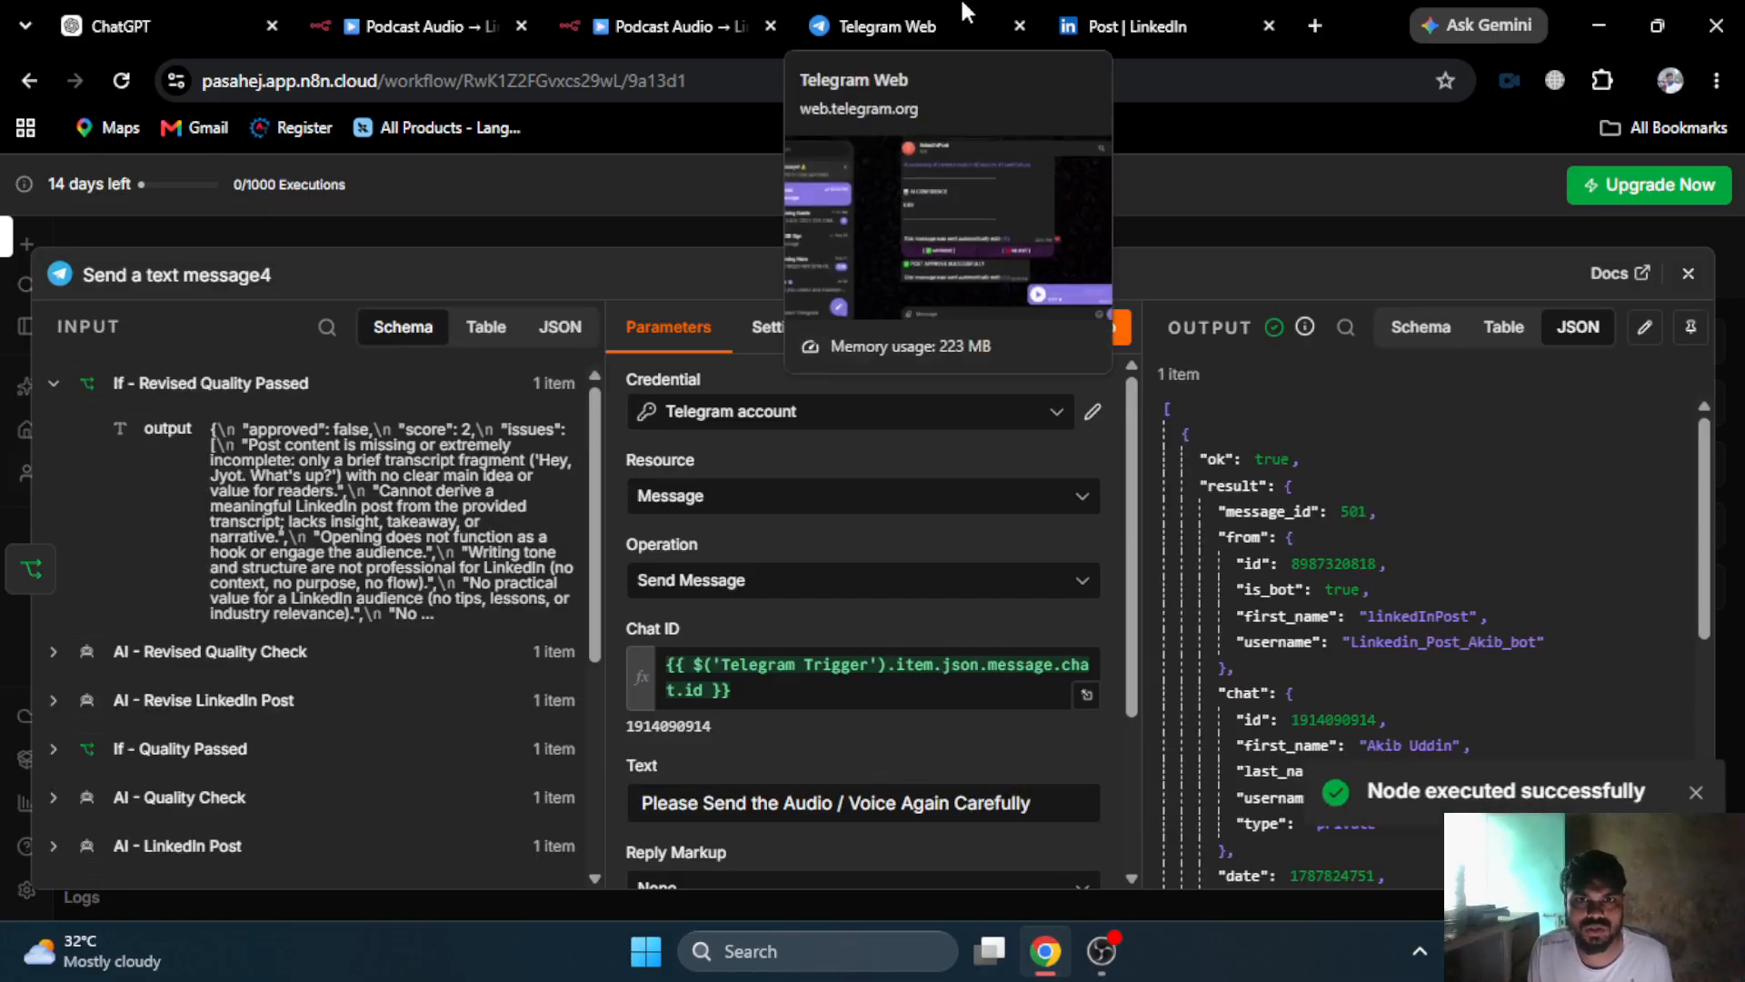
left_click(966, 12)
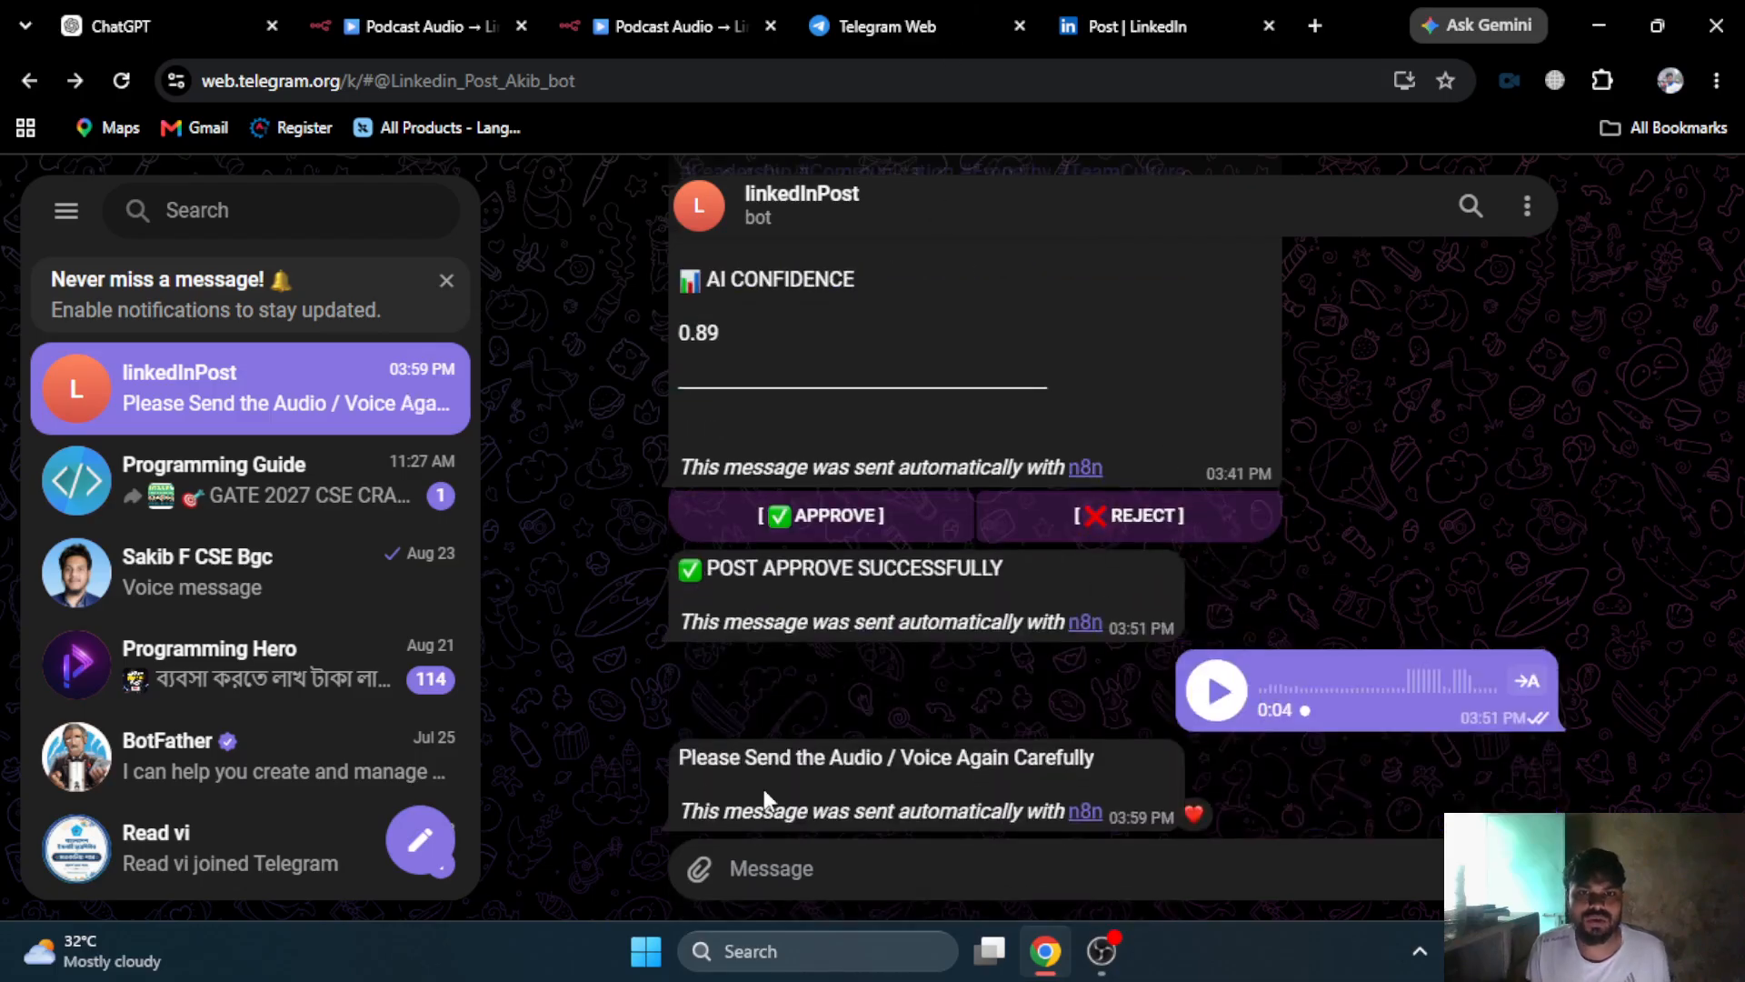
left_click(723, 13)
left_click(912, 238)
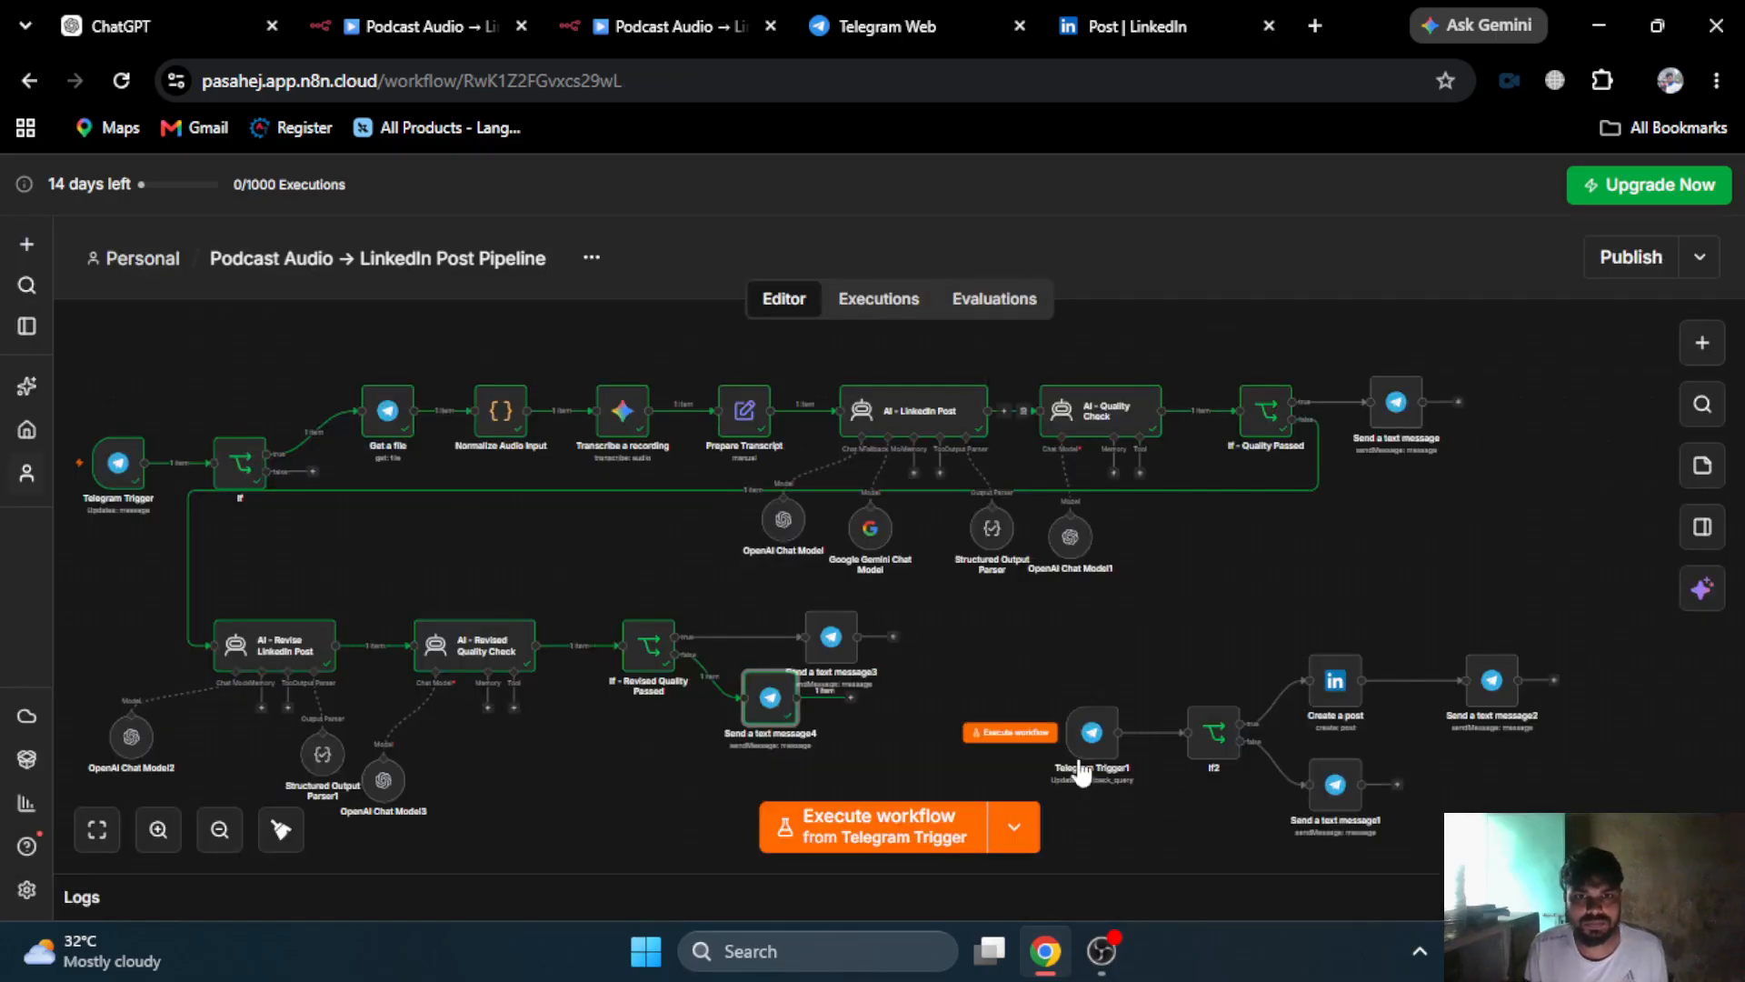
- Place the retry message node directly below Send a text message3 and compare the canvas with the reference workflow
left_click_drag(766, 697, 828, 741)
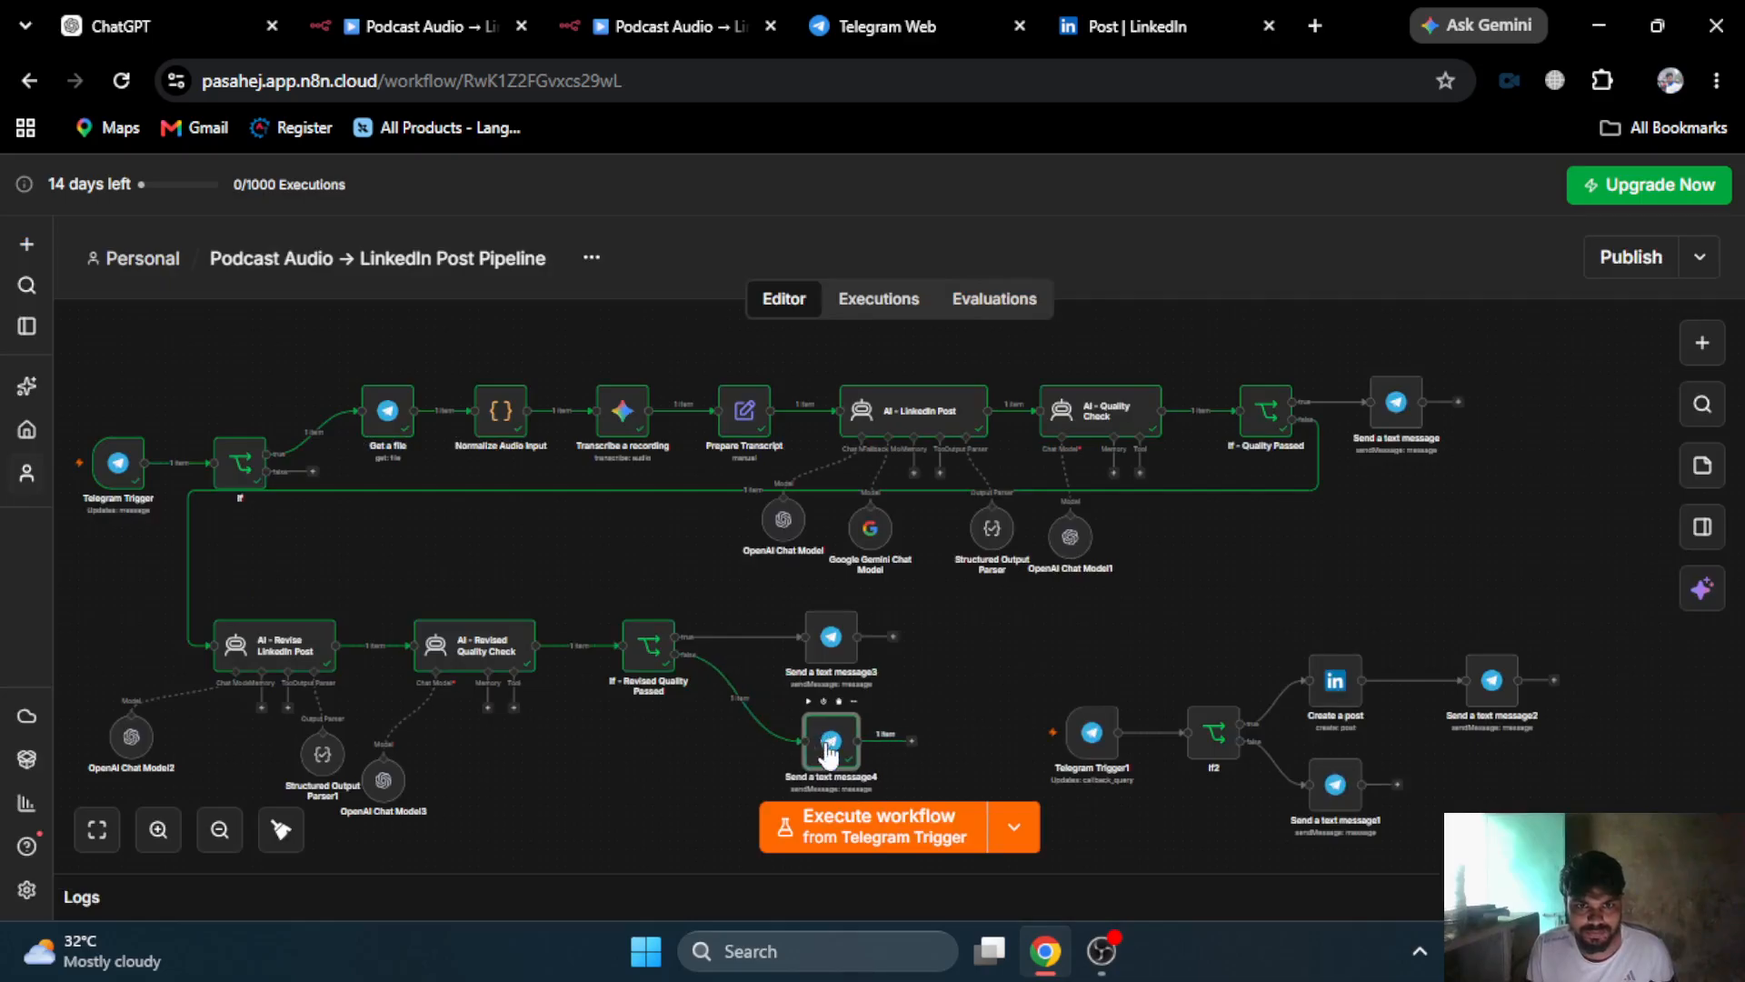
left_click(96, 830)
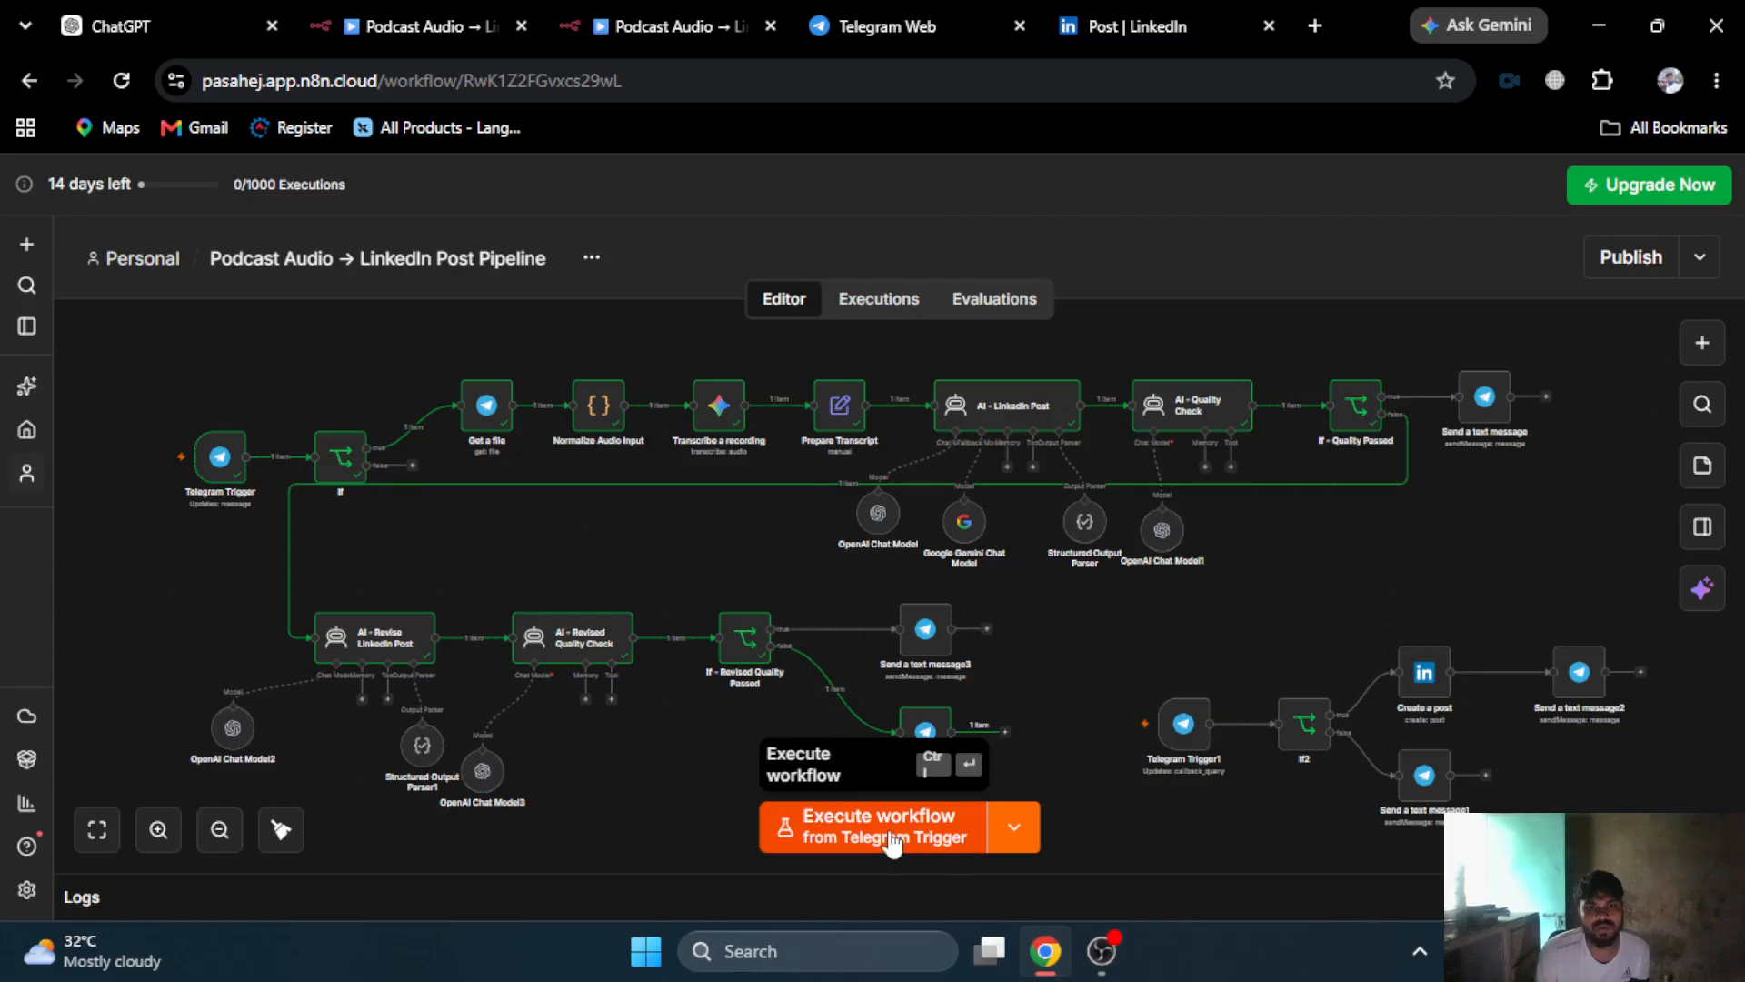
left_click(361, 14)
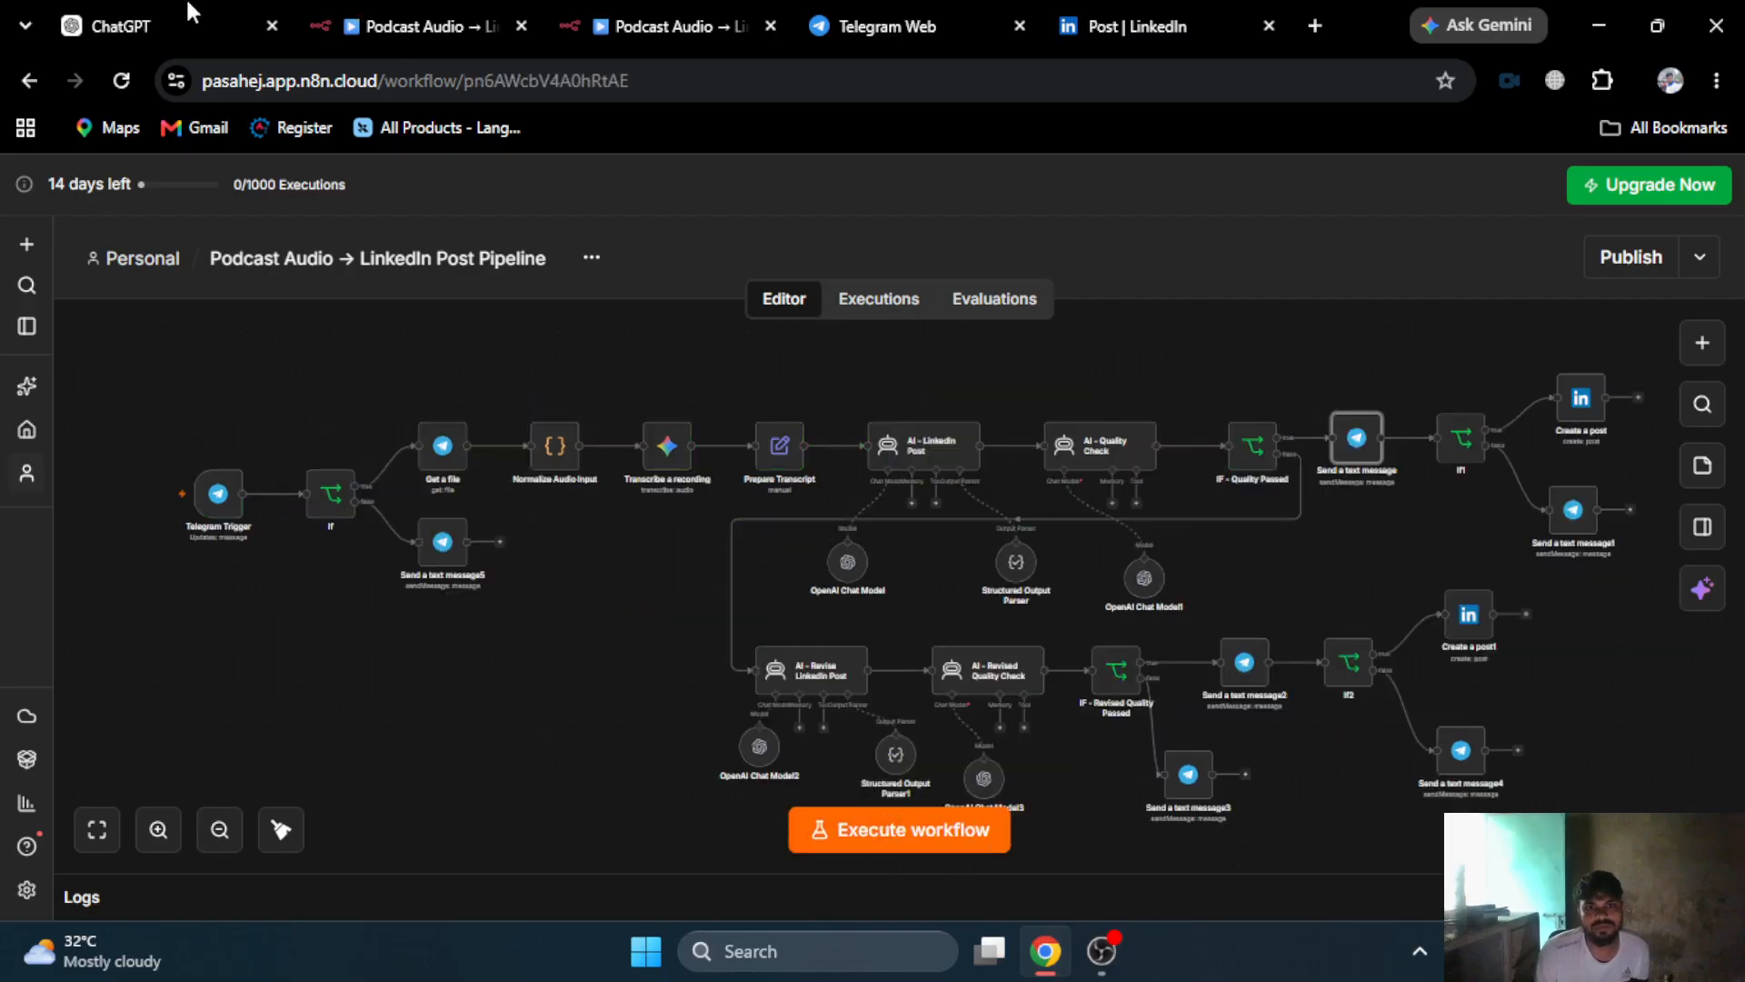
left_click(617, 13)
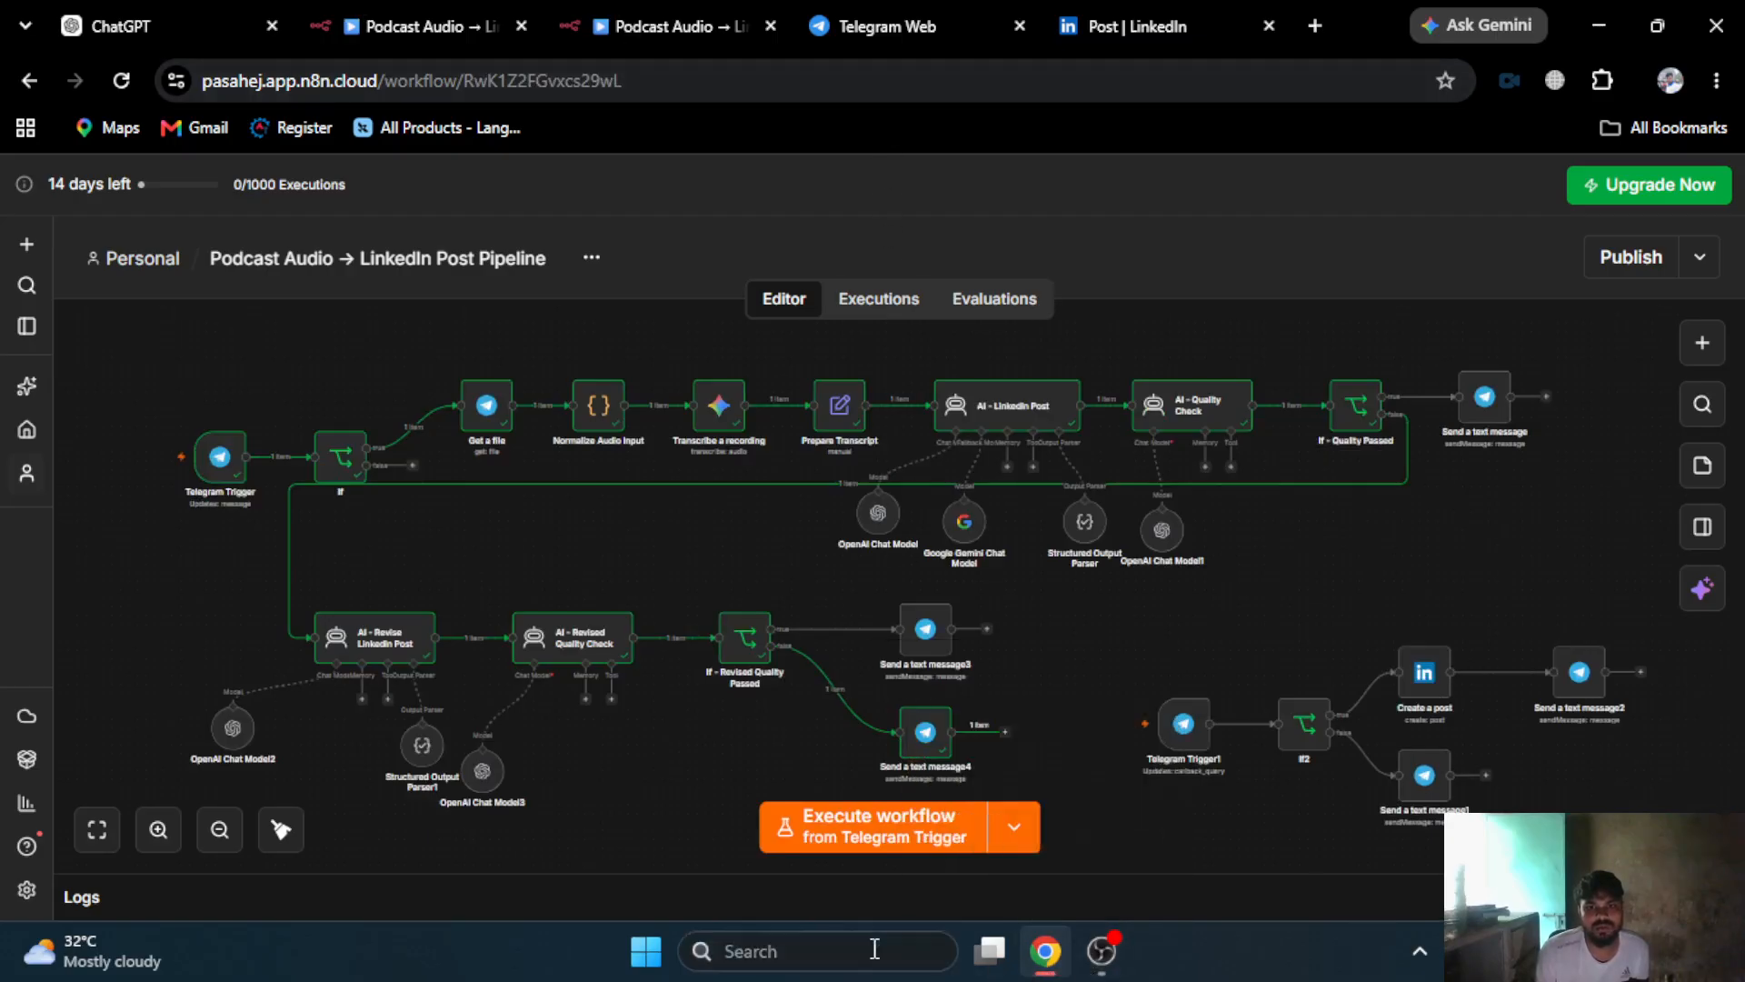
- Switch to File Explorer, find speech.mp3 in the Downloads folder and open it in the media player
left_click(871, 951)
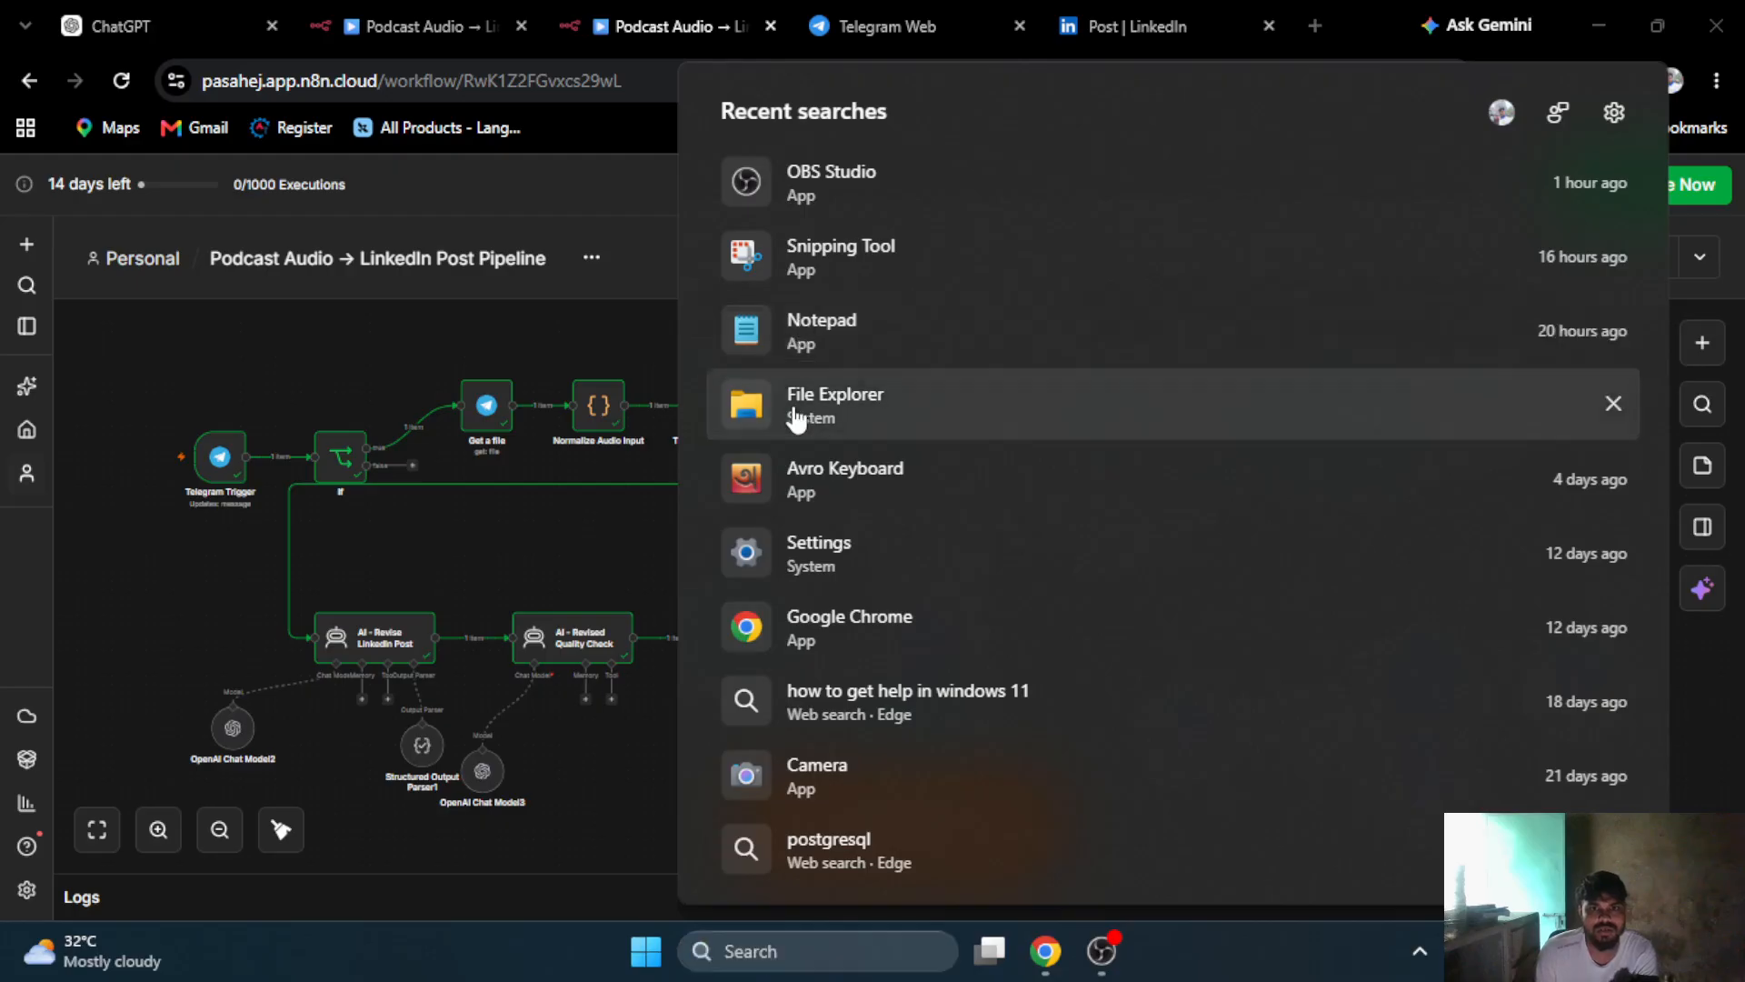
key("Escape")
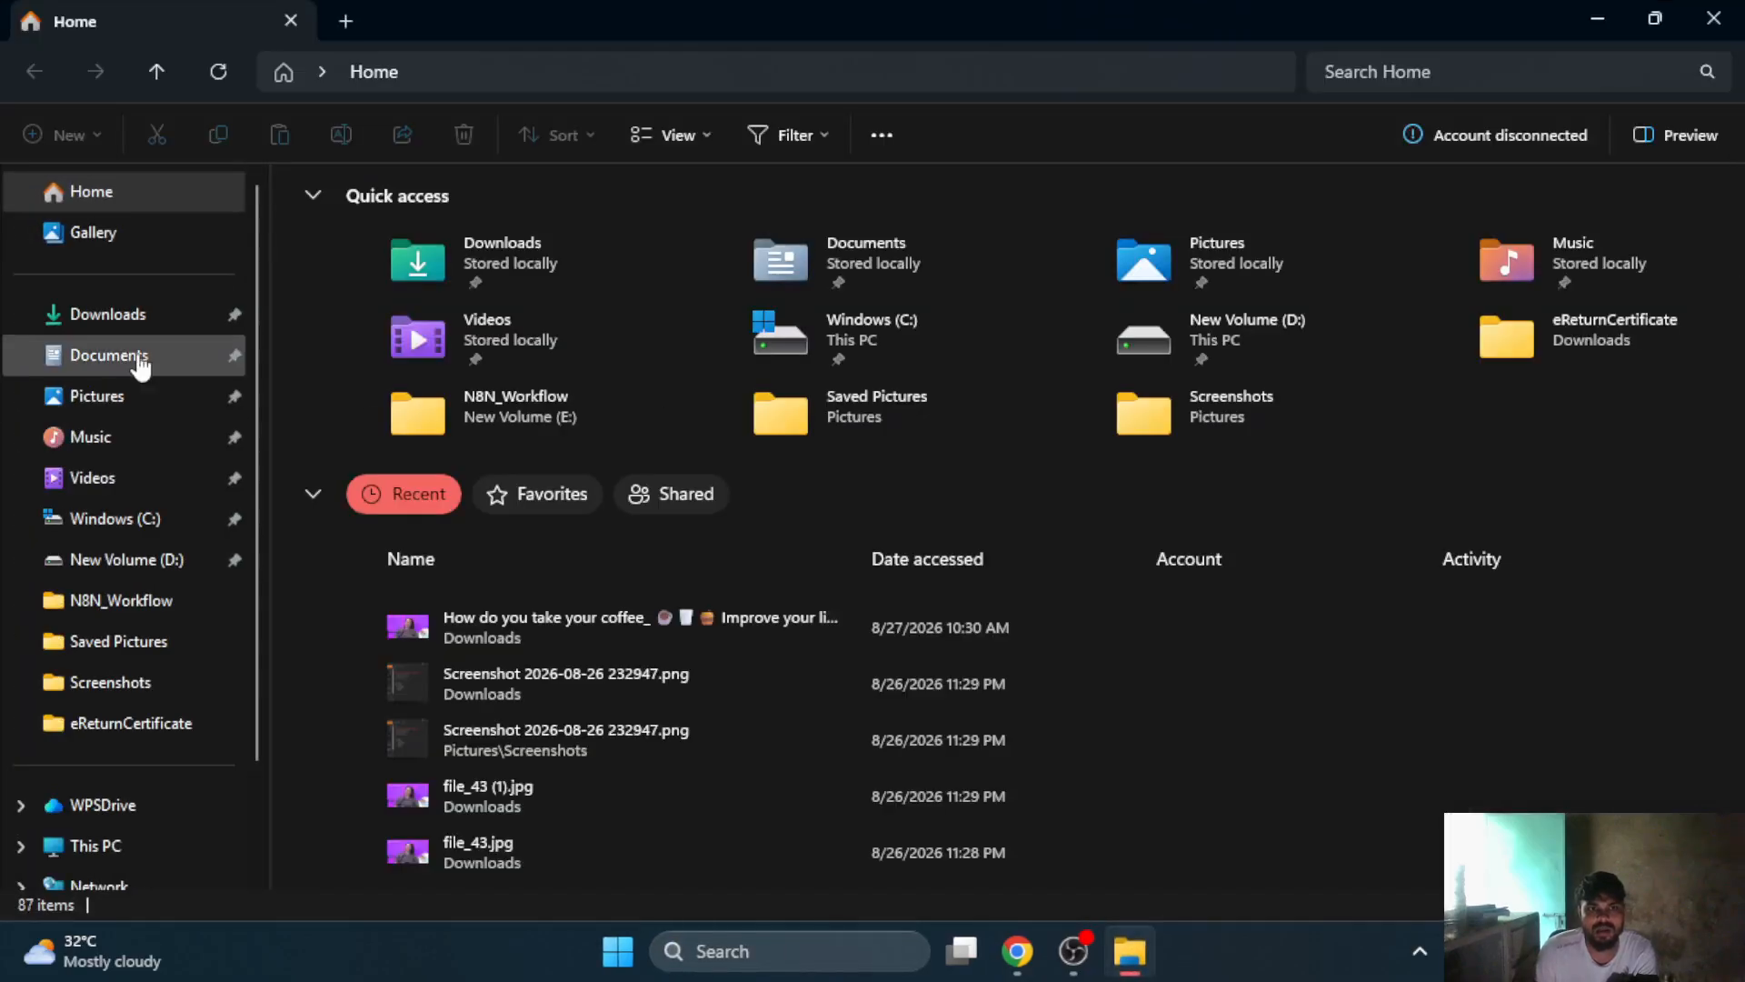
left_click(141, 362)
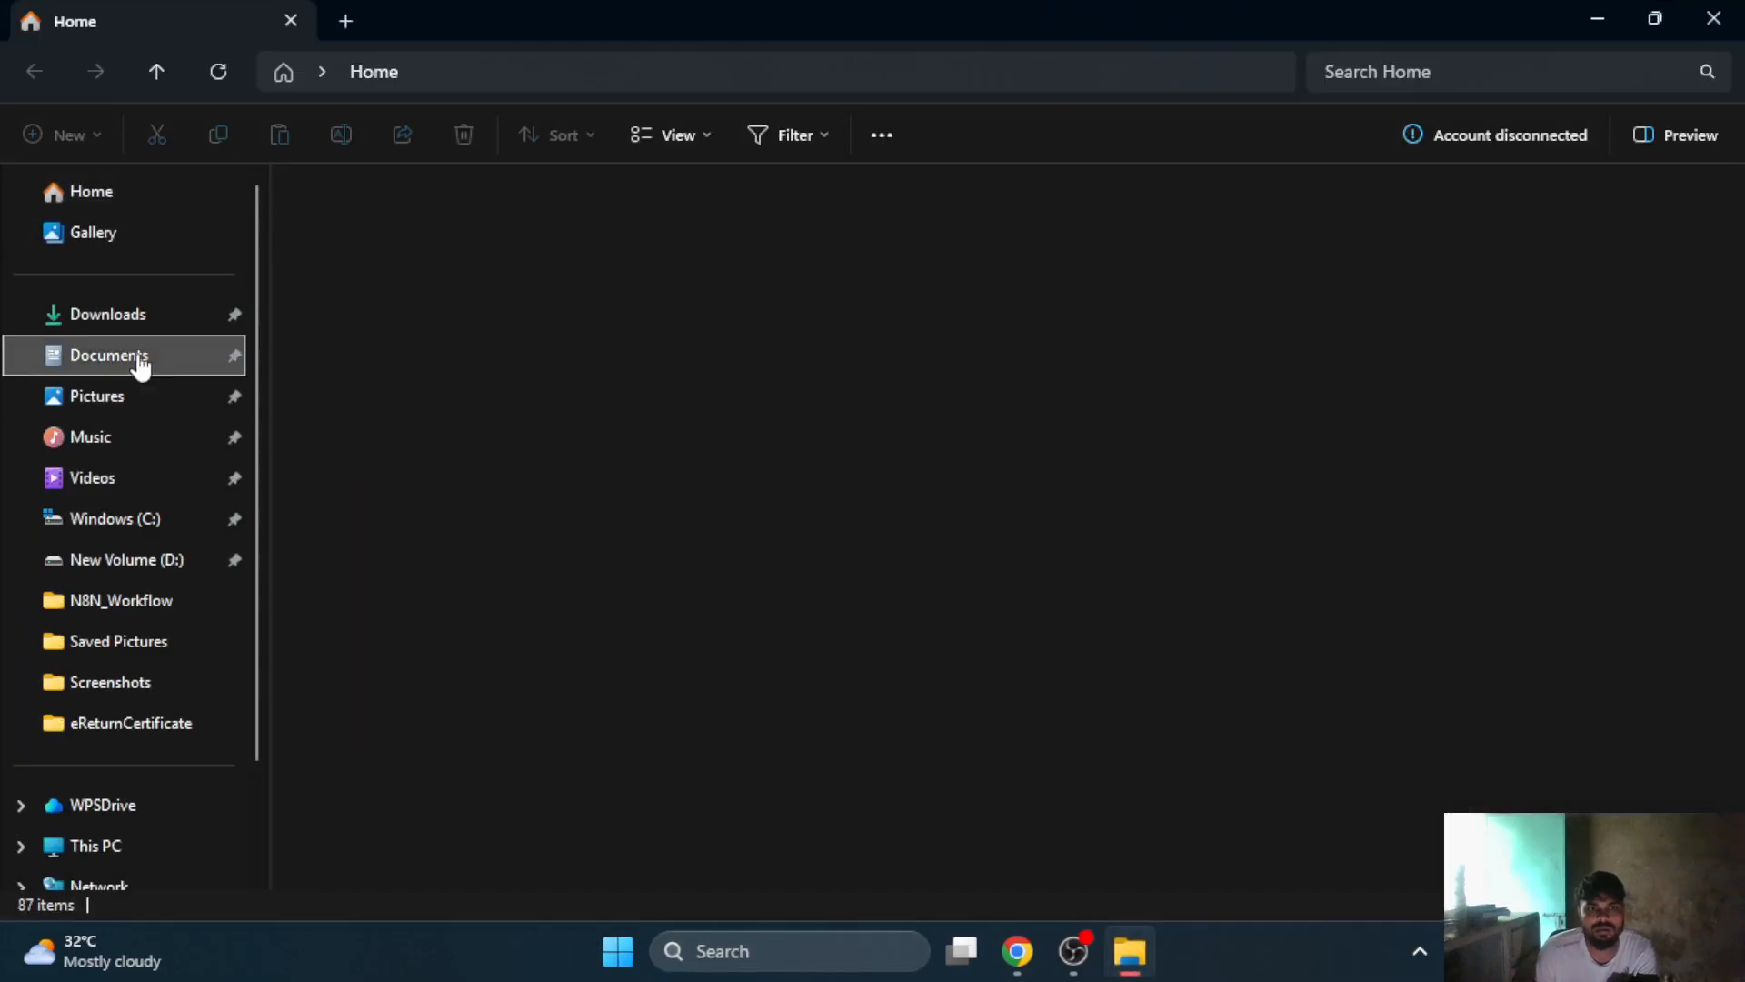
left_click(108, 320)
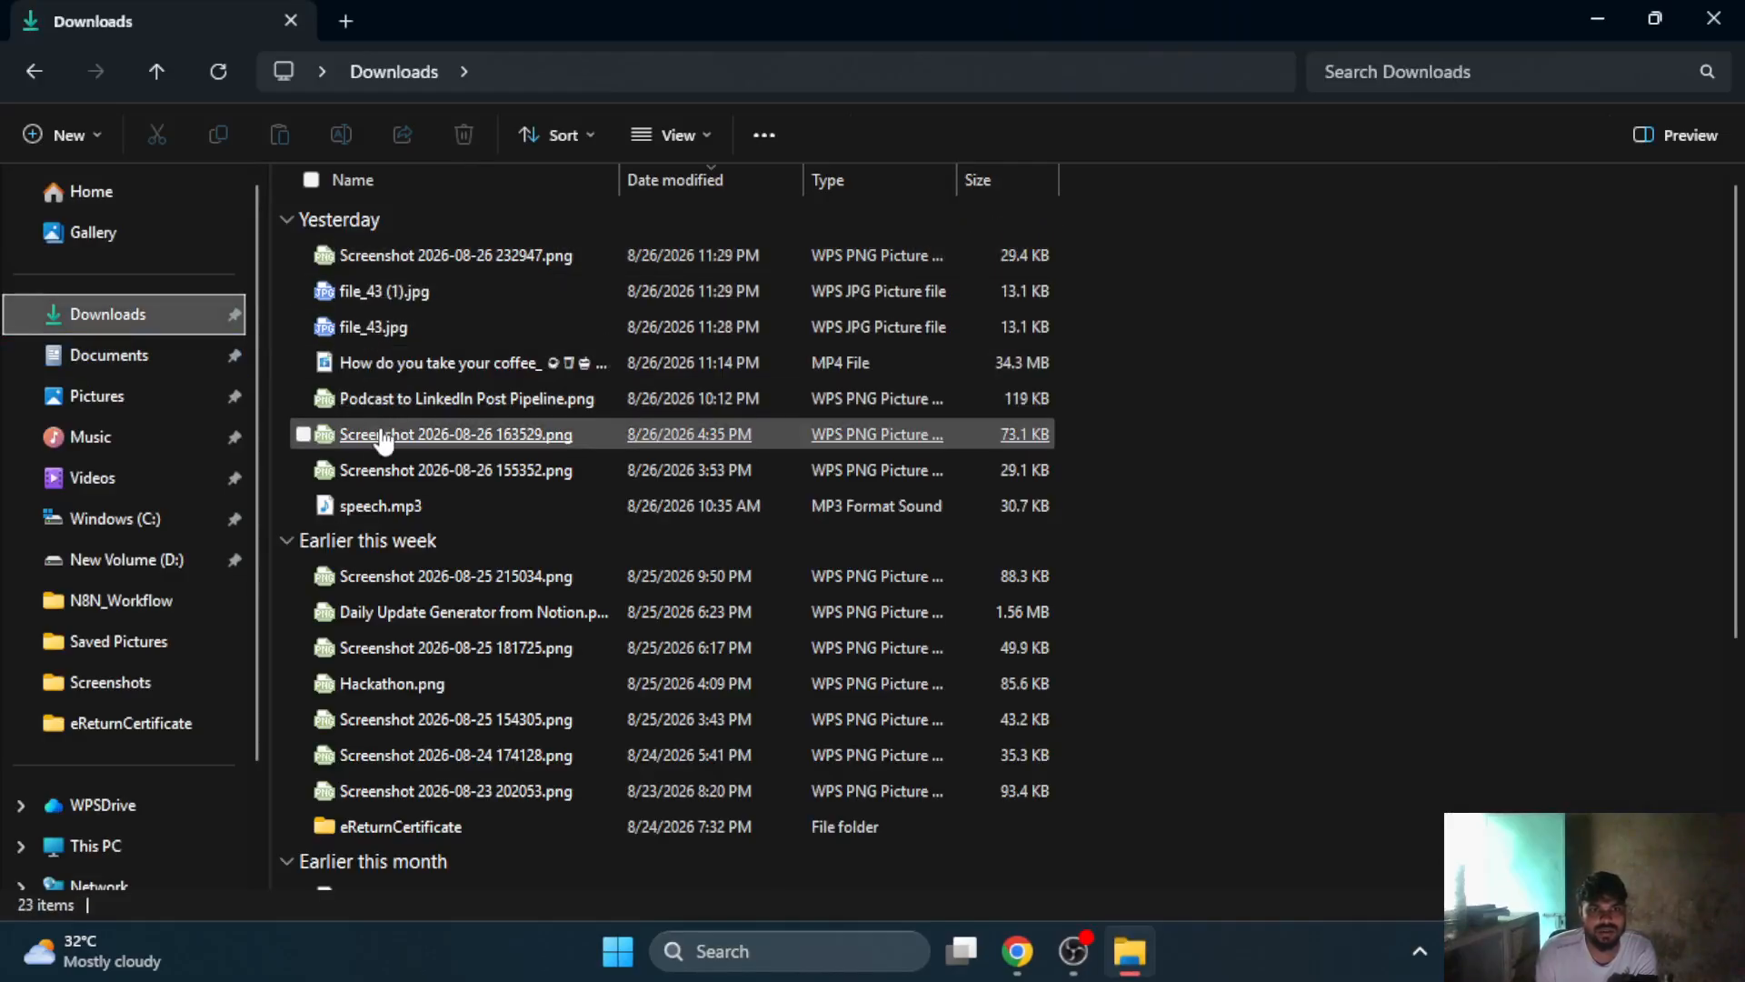
left_click(380, 500)
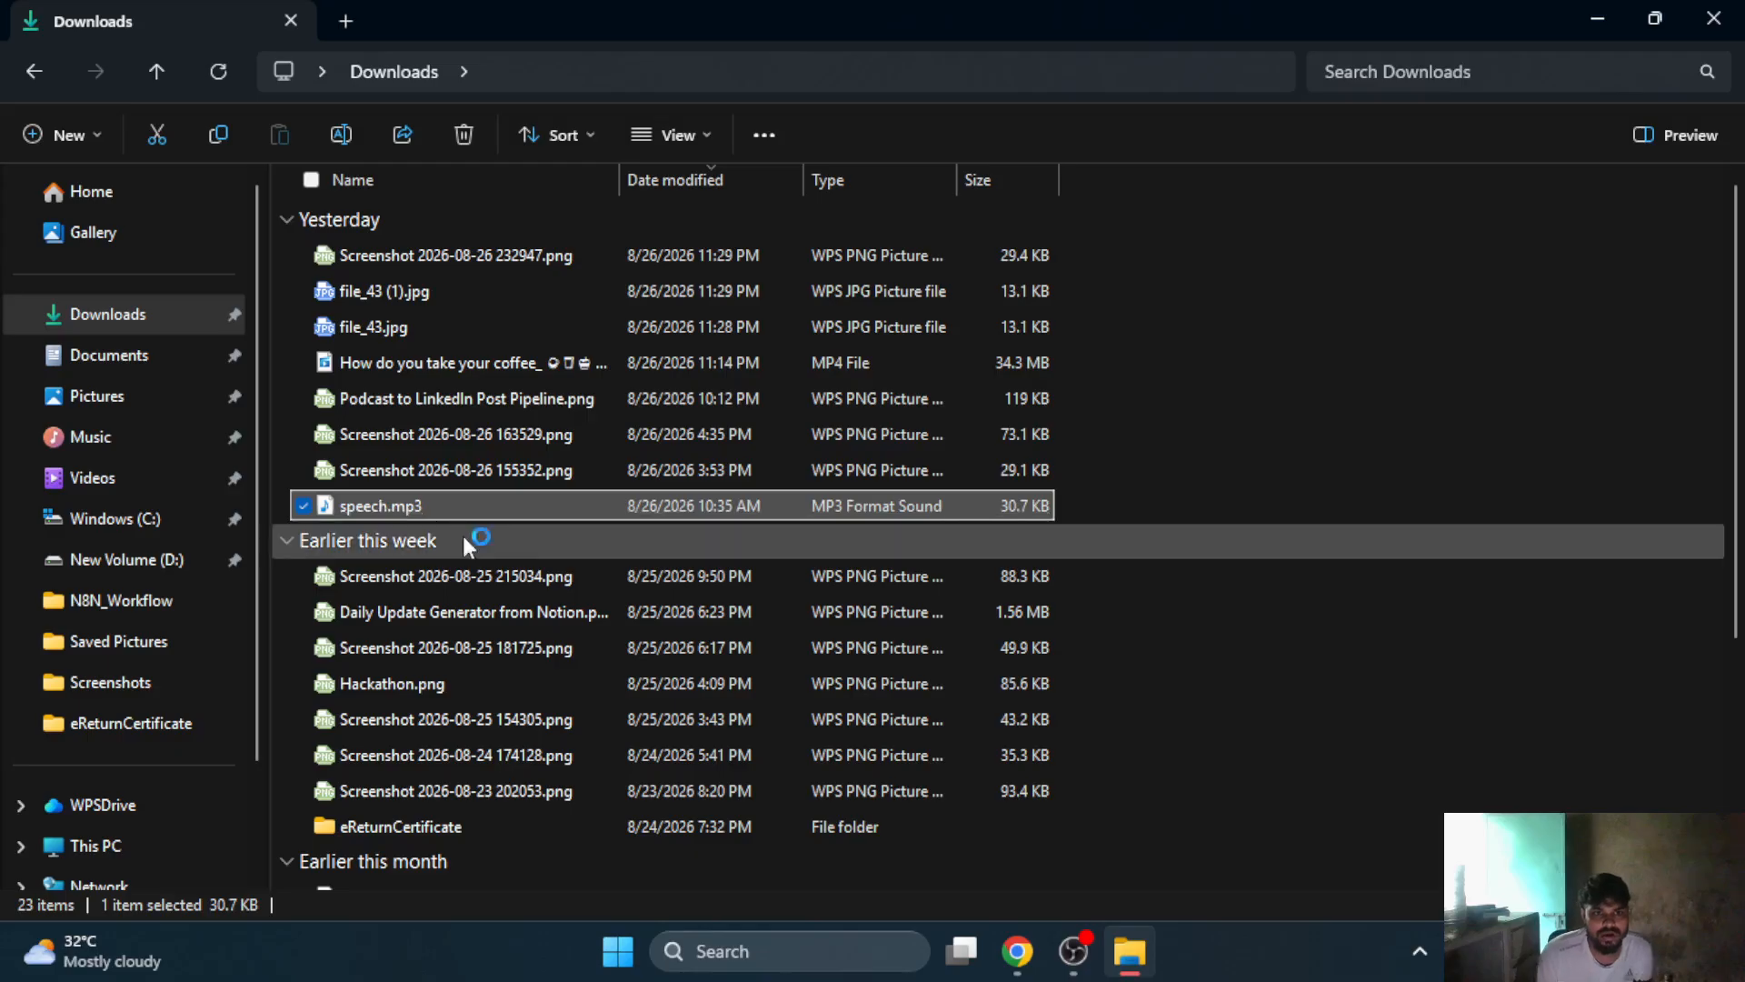
double_click(806, 514)
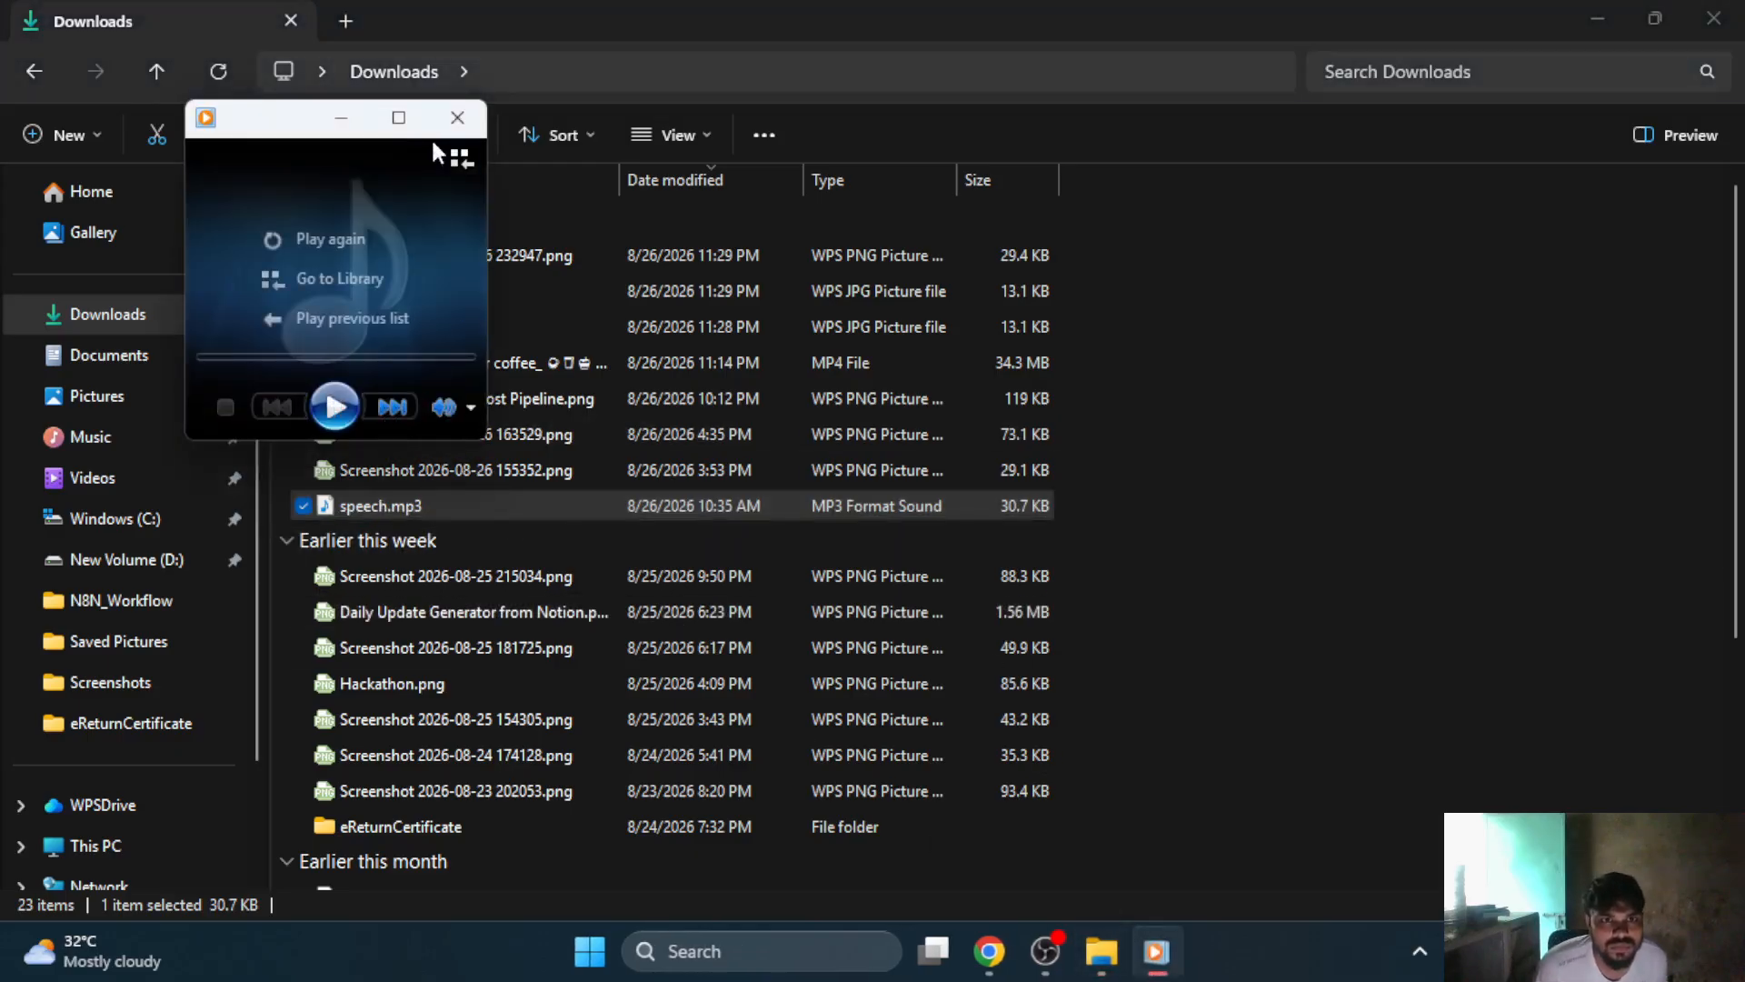
- Maximize the media player, listen to speech.mp3 twice with the system volume raised, and close the player
left_click(398, 118)
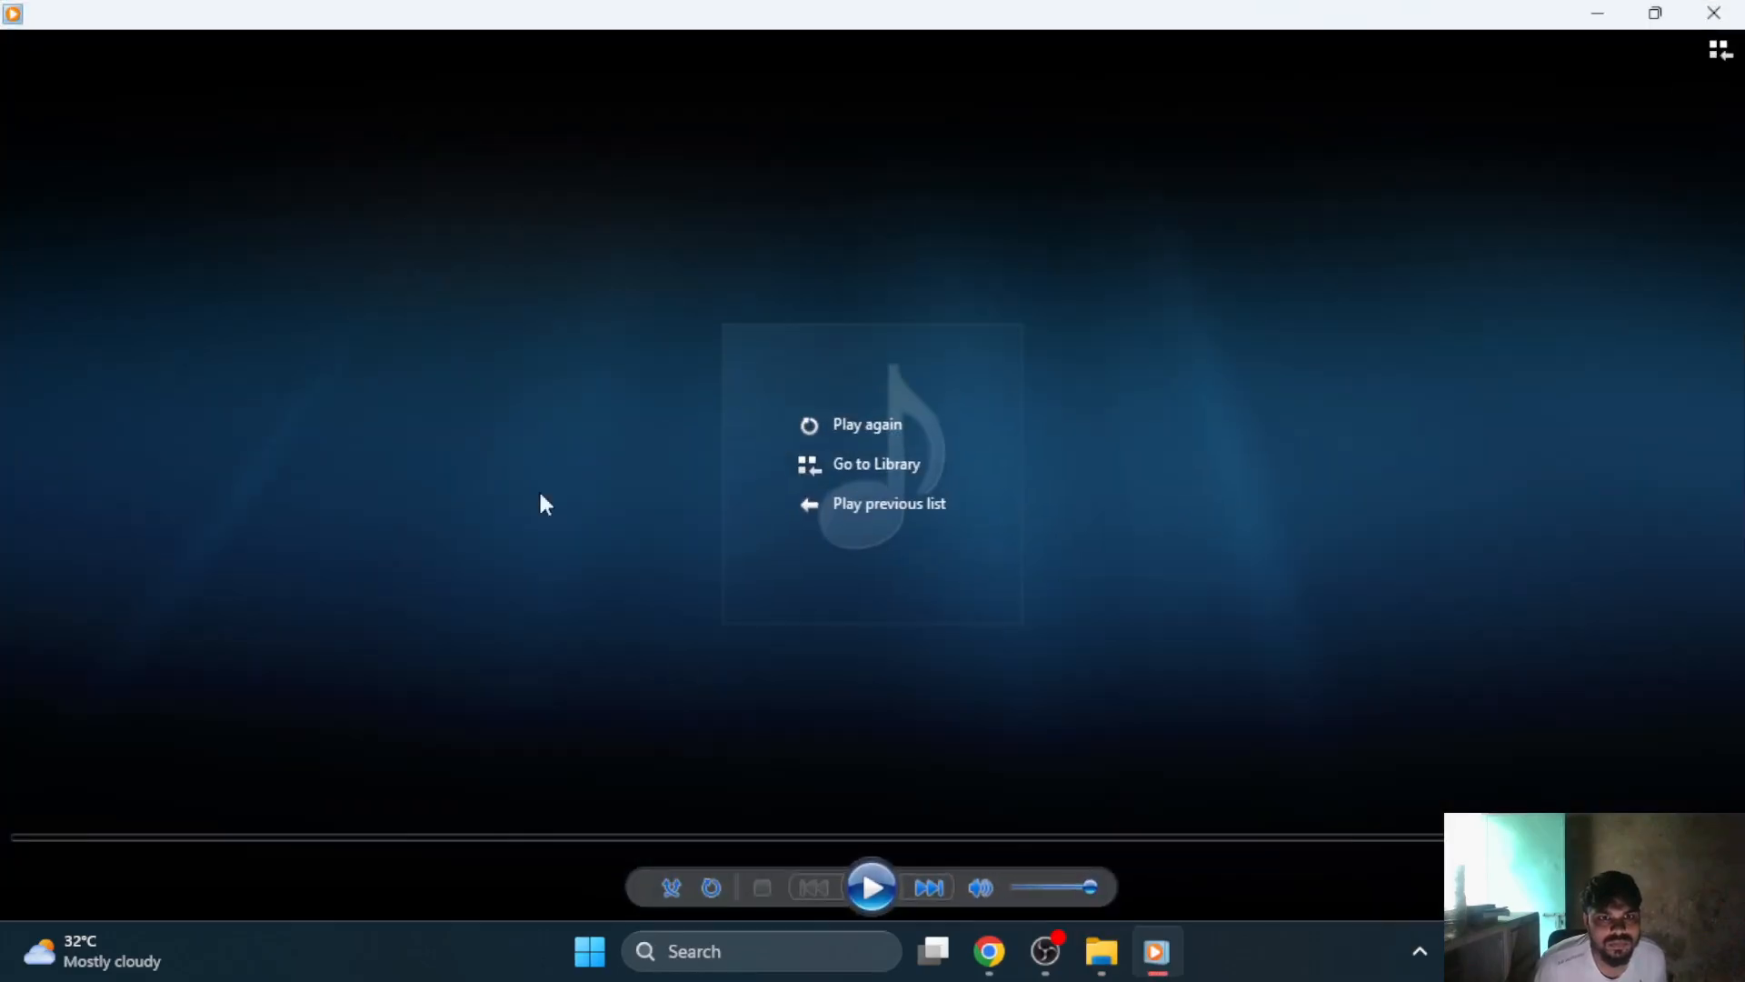
left_click(872, 889)
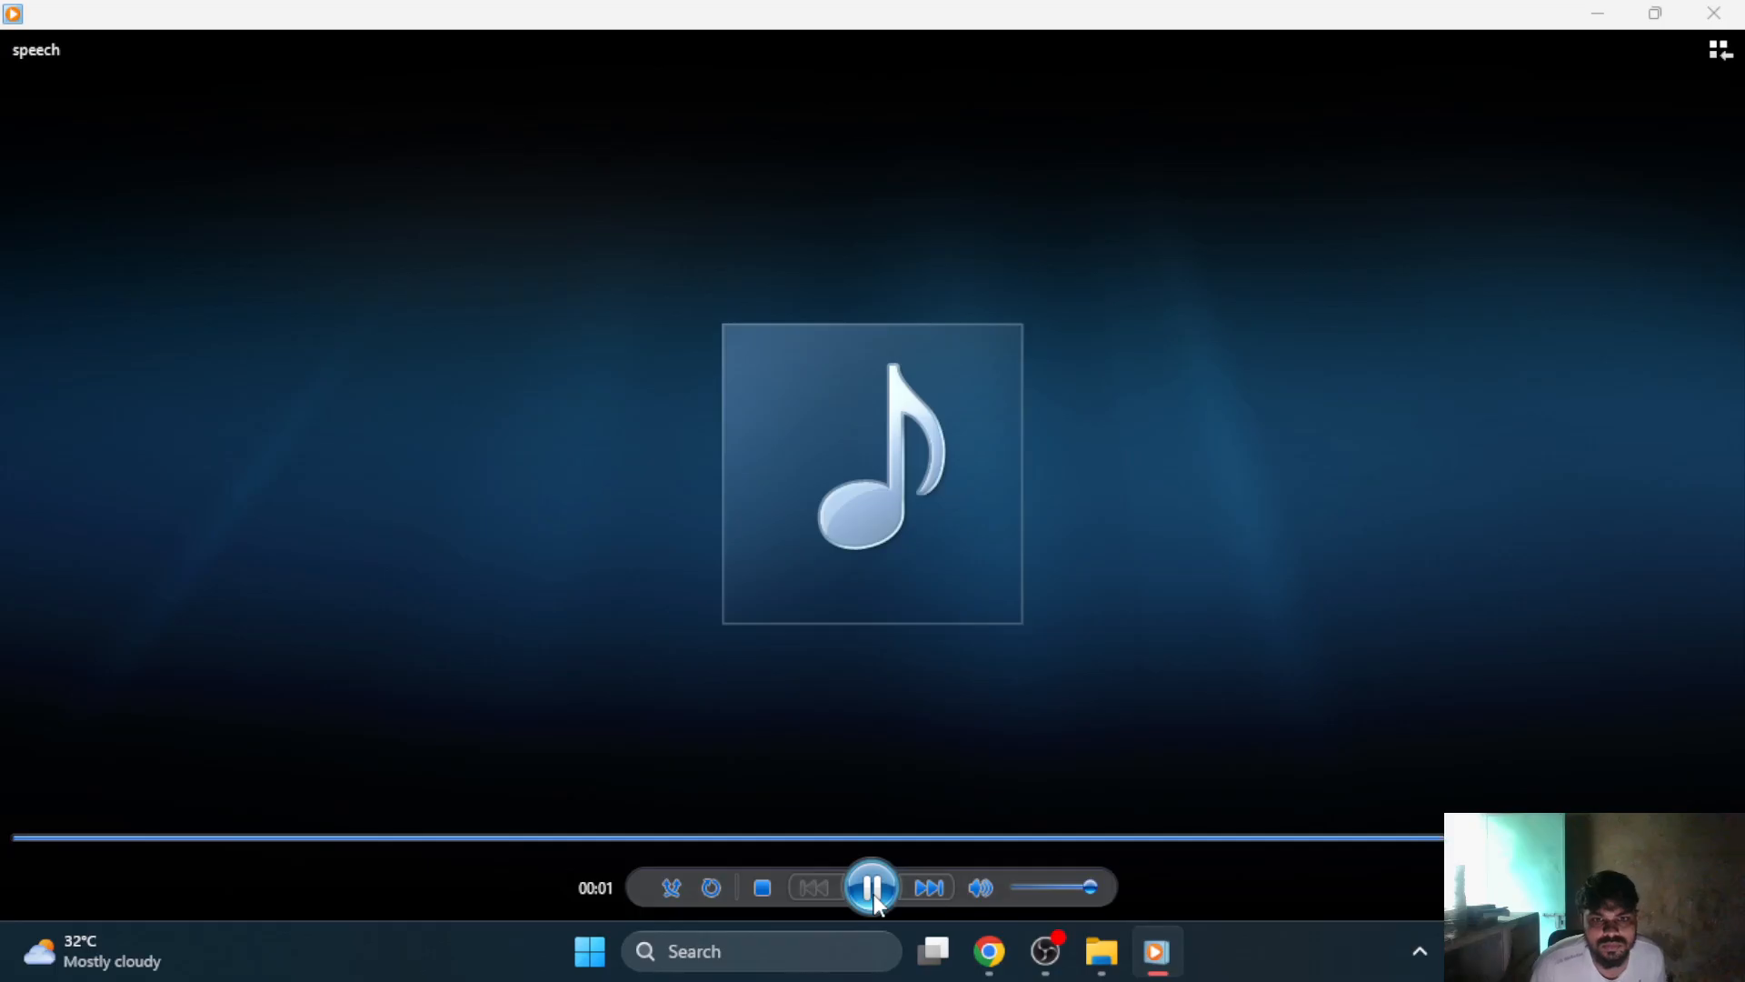
key("XF86AudioRaiseVolume")
key("XF86AudioRaiseVolume")
key("XF86AudioRaiseVolume")
key("XF86AudioRaiseVolume")
key("XF86AudioRaiseVolume")
key("XF86AudioRaiseVolume")
key("XF86AudioRaiseVolume")
key("XF86AudioRaiseVolume")
key("XF86AudioRaiseVolume")
key("XF86AudioRaiseVolume")
key("XF86AudioRaiseVolume")
key("XF86AudioRaiseVolume")
key("XF86AudioRaiseVolume")
key("XF86AudioRaiseVolume")
key("XF86AudioRaiseVolume")
key("XF86AudioRaiseVolume")
key("XF86AudioRaiseVolume")
key("XF86AudioRaiseVolume")
key("XF86AudioRaiseVolume")
key("XF86AudioRaiseVolume")
key("XF86AudioRaiseVolume")
key("XF86AudioRaiseVolume")
key("XF86AudioRaiseVolume")
key("XF86AudioRaiseVolume")
key("XF86AudioRaiseVolume")
key("XF86AudioRaiseVolume")
key("XF86AudioRaiseVolume")
key("XF86AudioRaiseVolume")
key("XF86AudioRaiseVolume")
key("XF86AudioRaiseVolume")
key("XF86AudioRaiseVolume")
key("XF86AudioRaiseVolume")
key("XF86AudioRaiseVolume")
key("XF86AudioRaiseVolume")
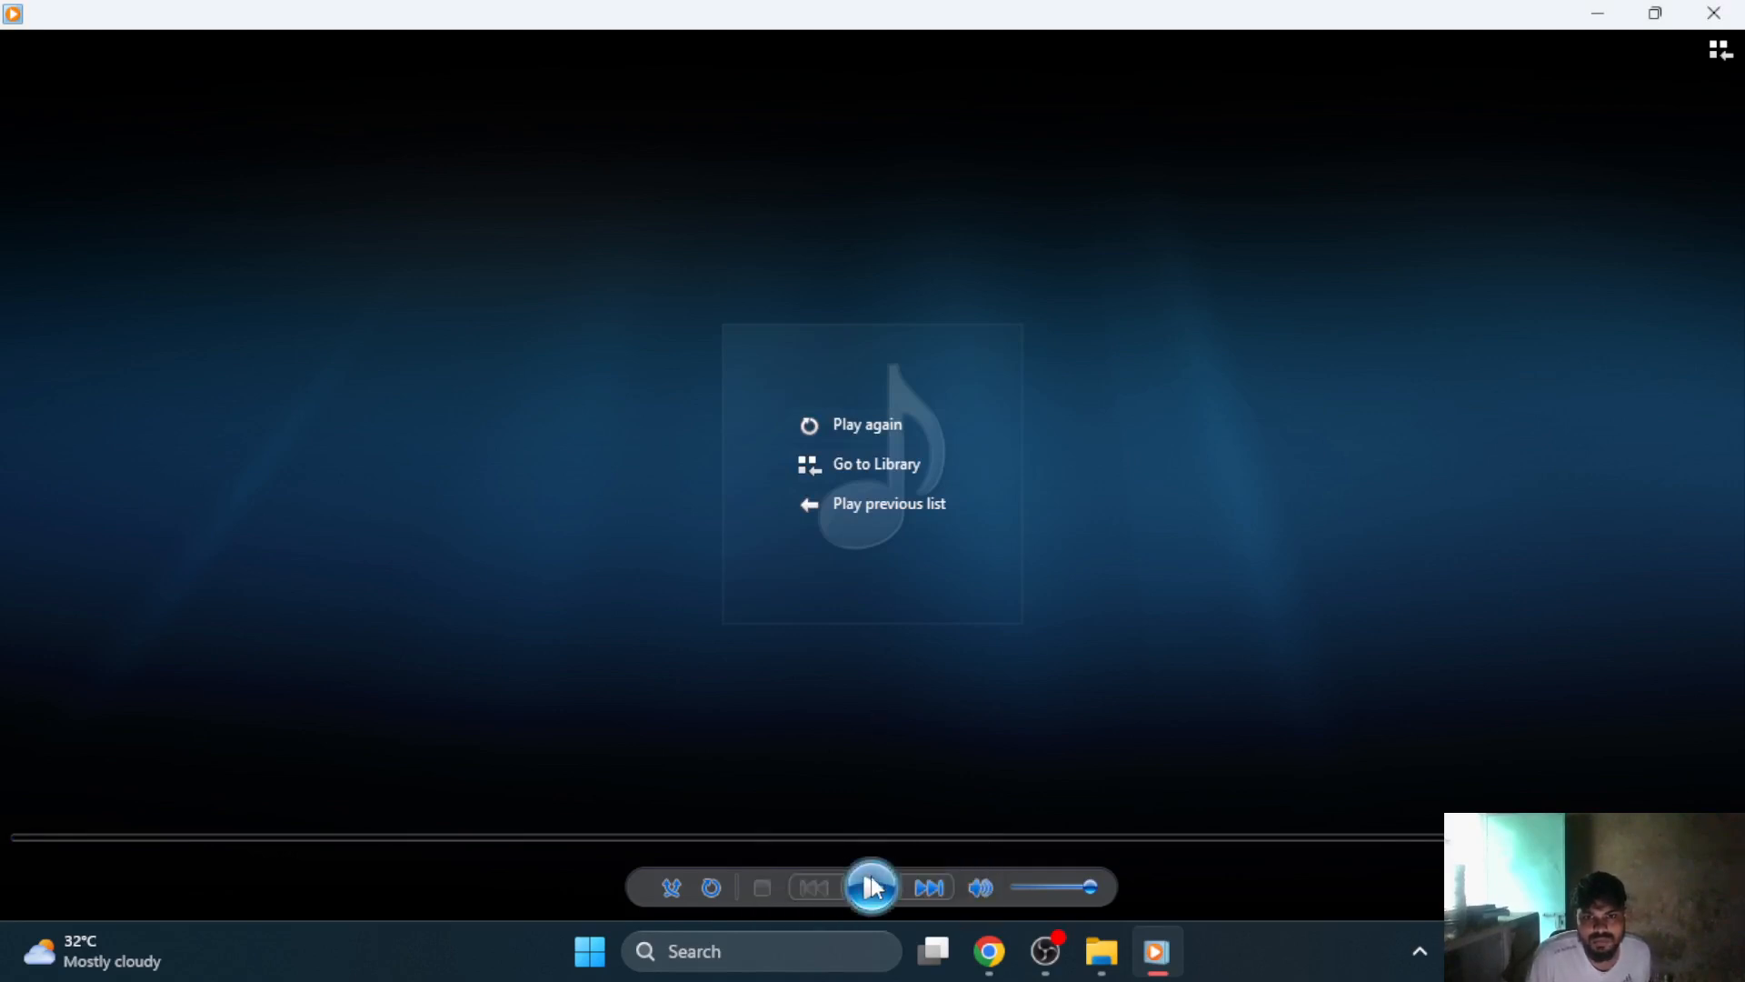
left_click(873, 888)
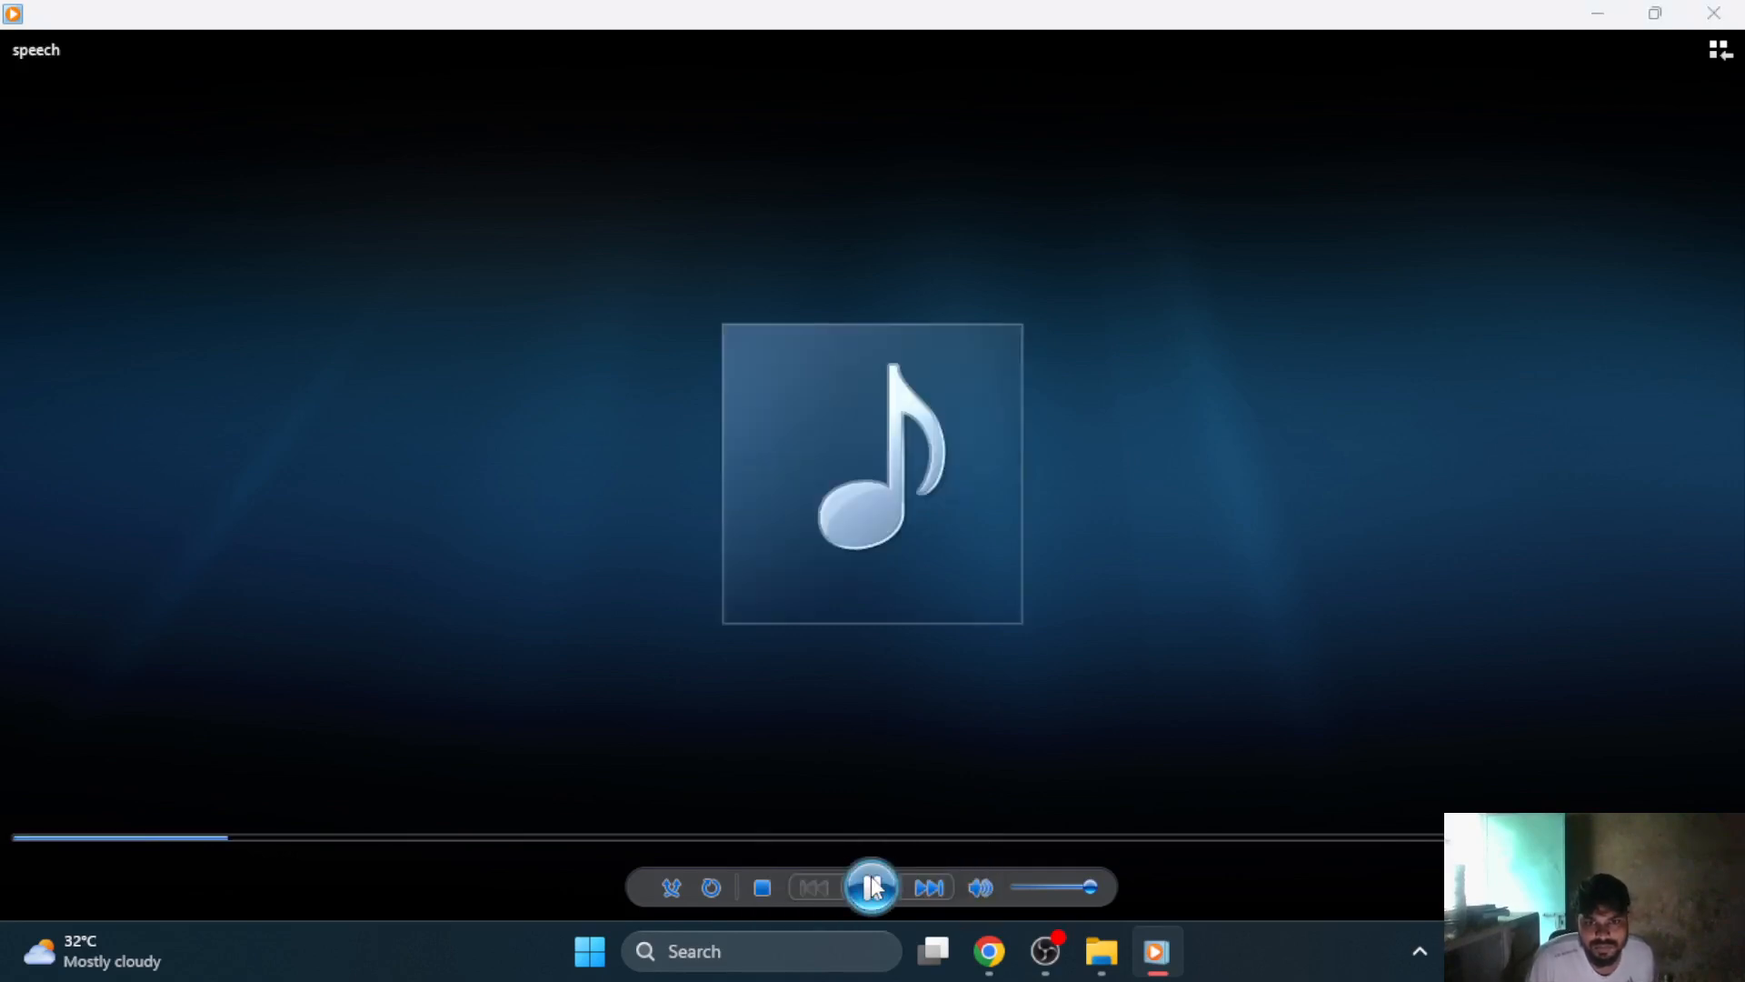
left_click(1717, 12)
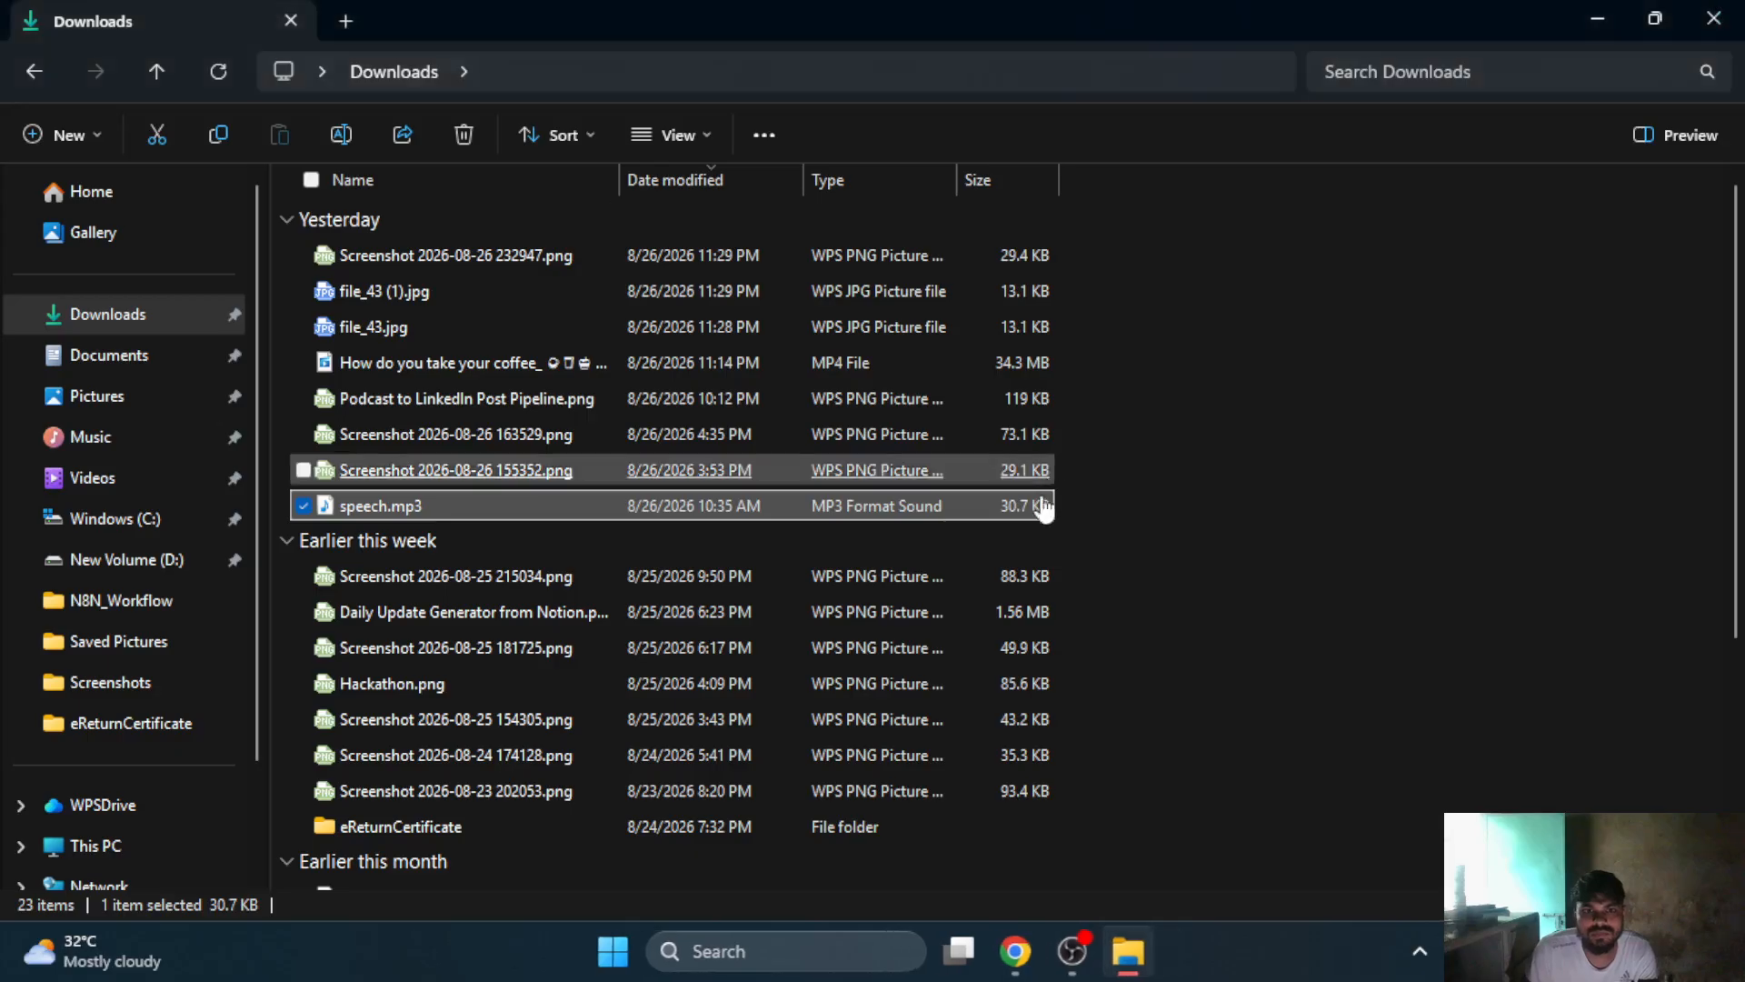
- Switch to the linkedInPost chat in Telegram Web and send speech.mp3 from the Downloads folder as a file
left_click(1023, 969)
left_click(854, 832)
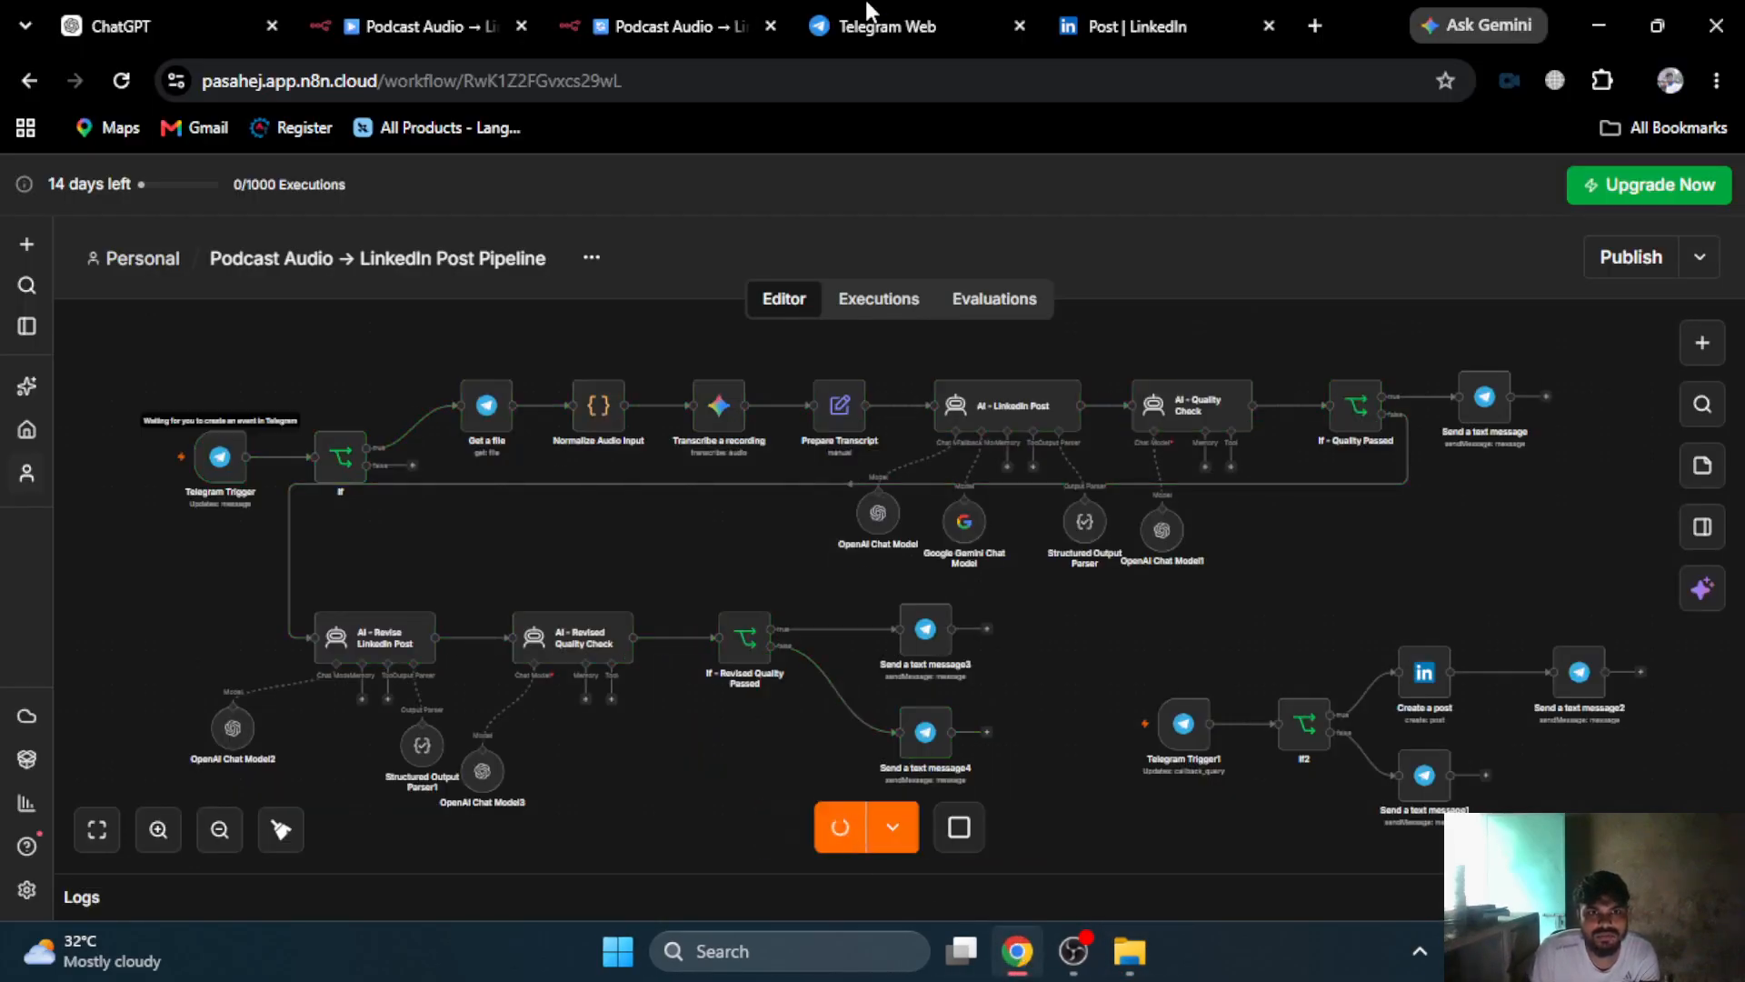
left_click(870, 18)
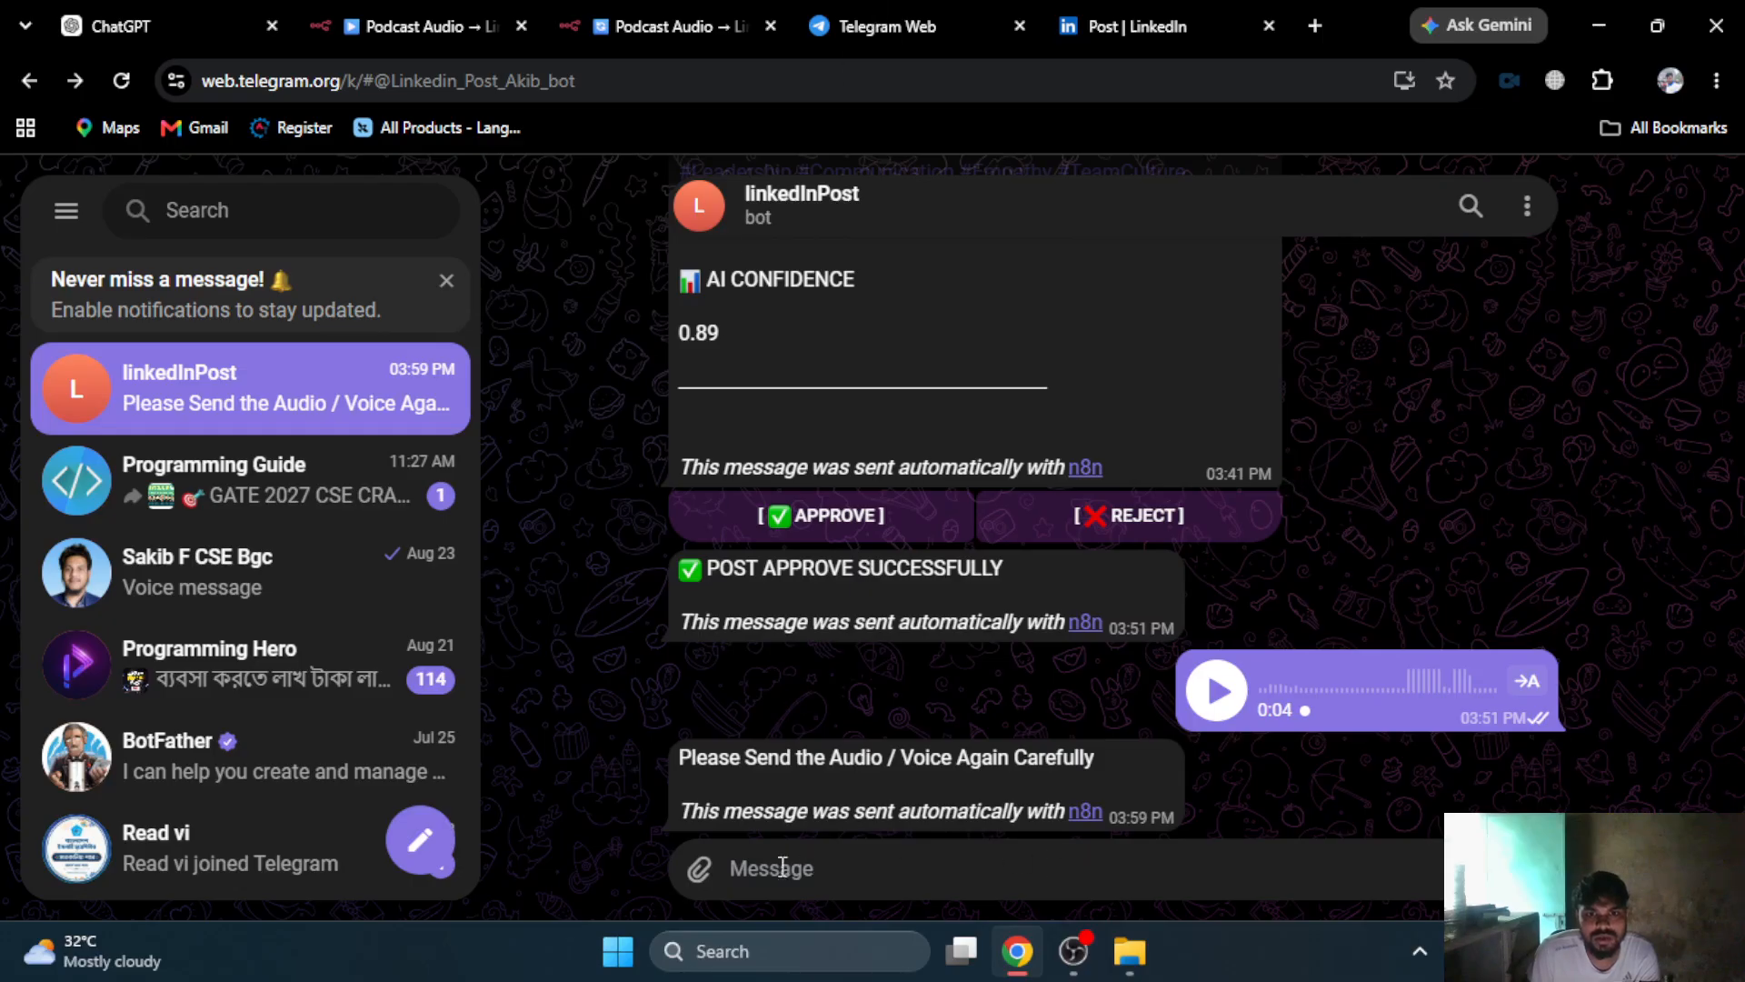
mouse_move(697, 870)
left_click(730, 682)
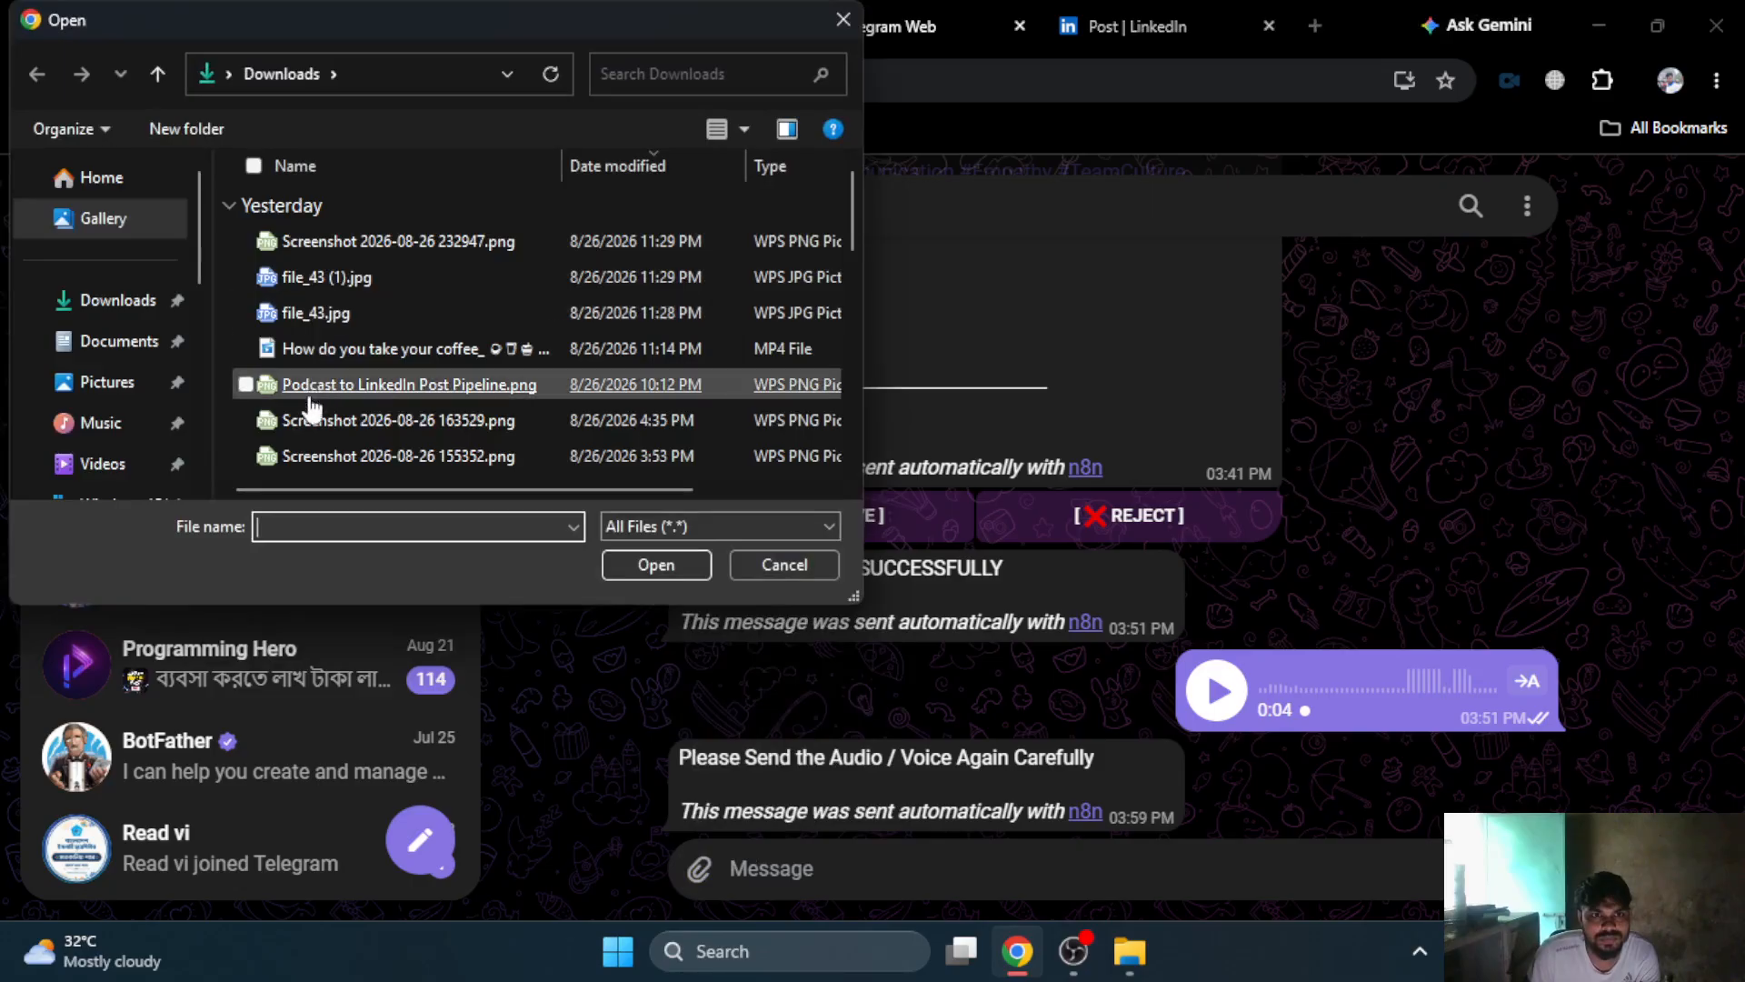
scroll(334, 460, "down", 1)
double_click(331, 391)
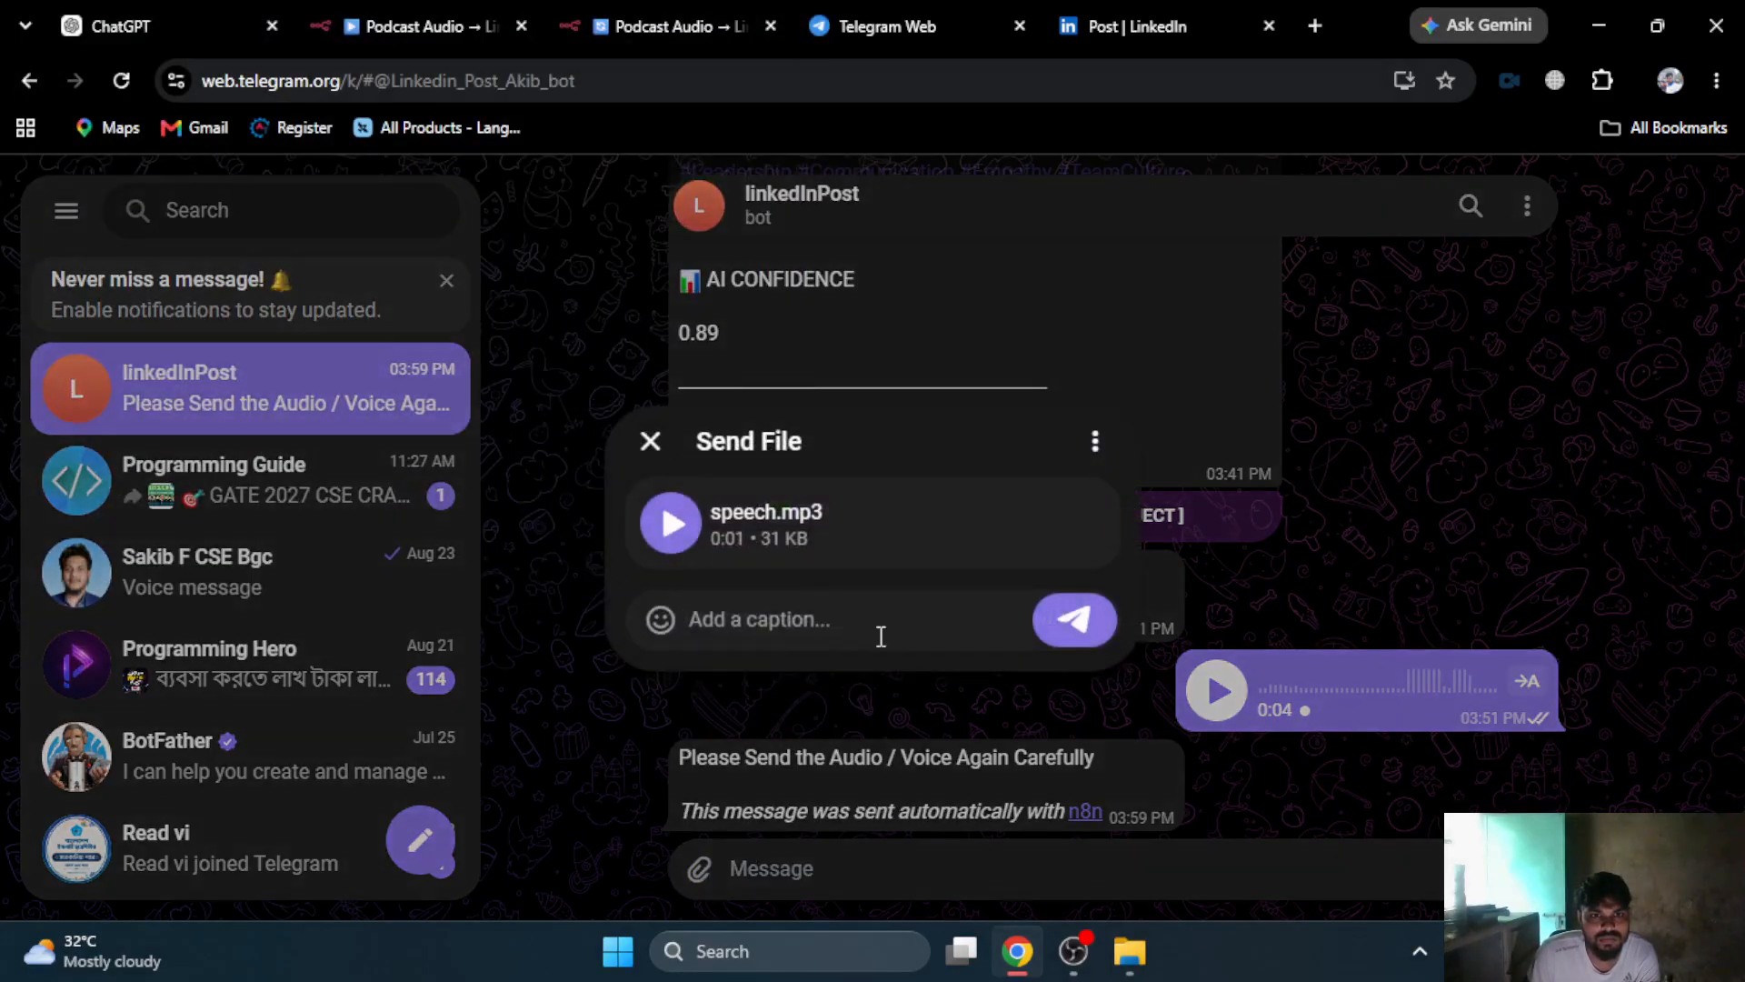
left_click(1075, 619)
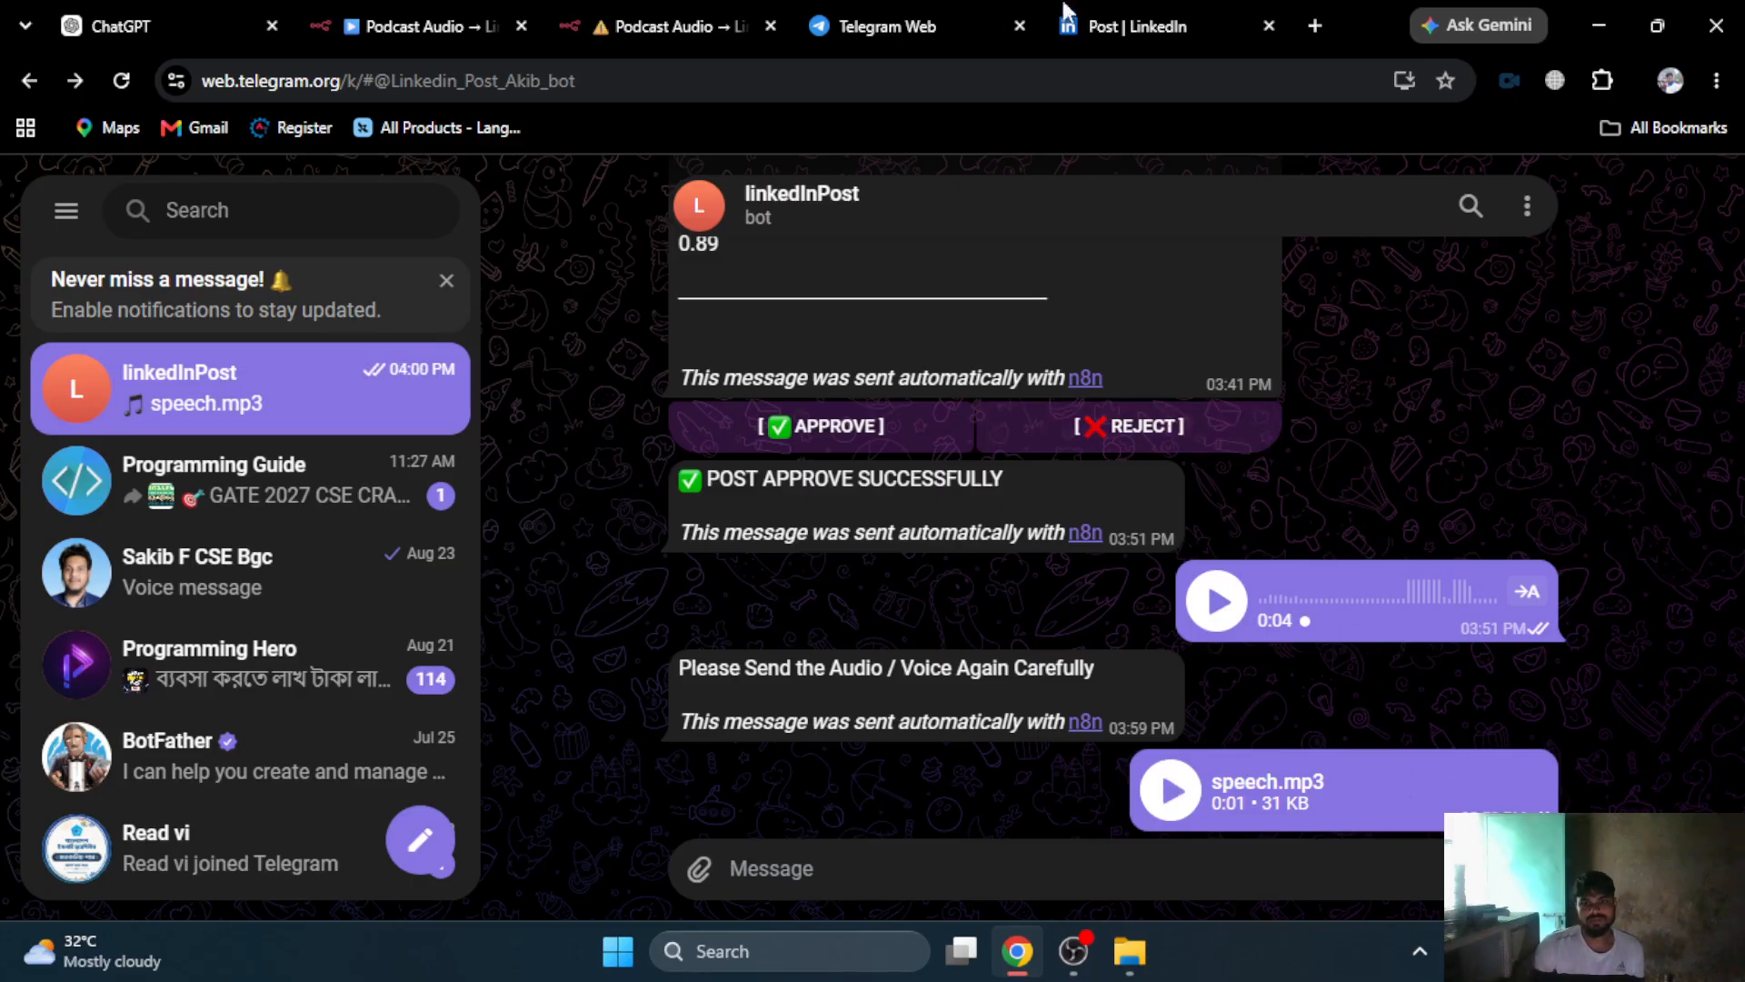
- Examine the failed Get a file node in n8n, compare it with the reference workflow's node, and inspect the incoming audio fields
left_click(649, 13)
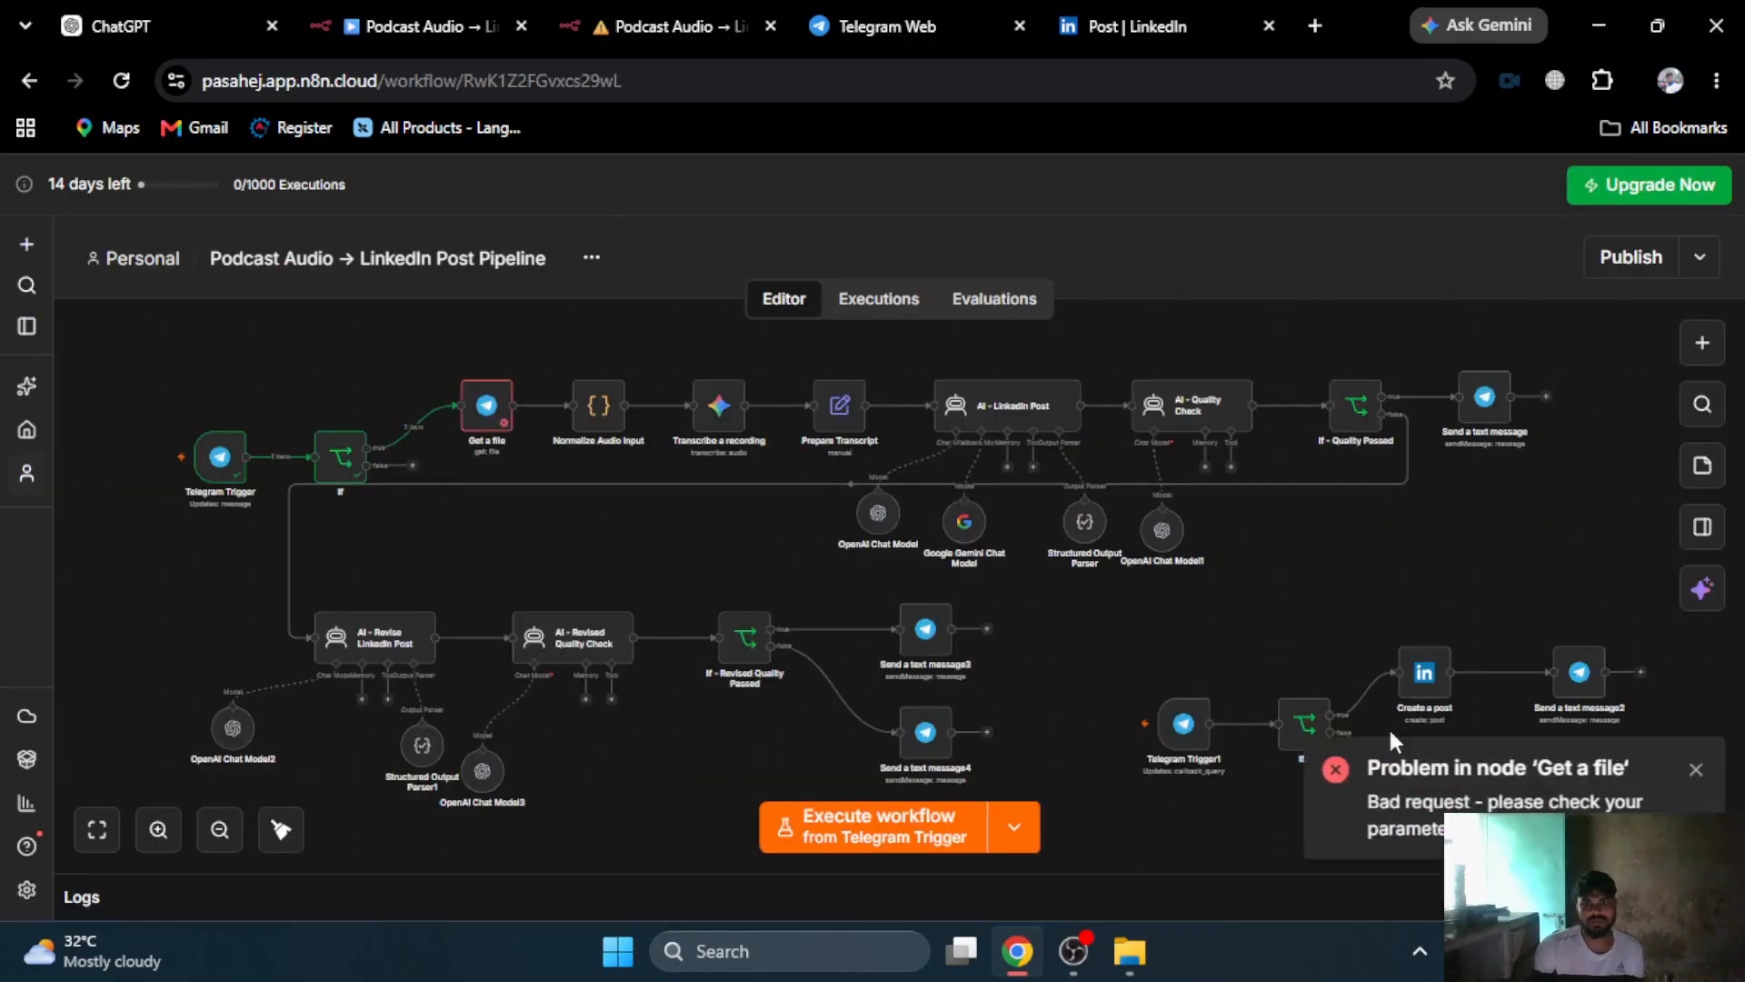
double_click(472, 416)
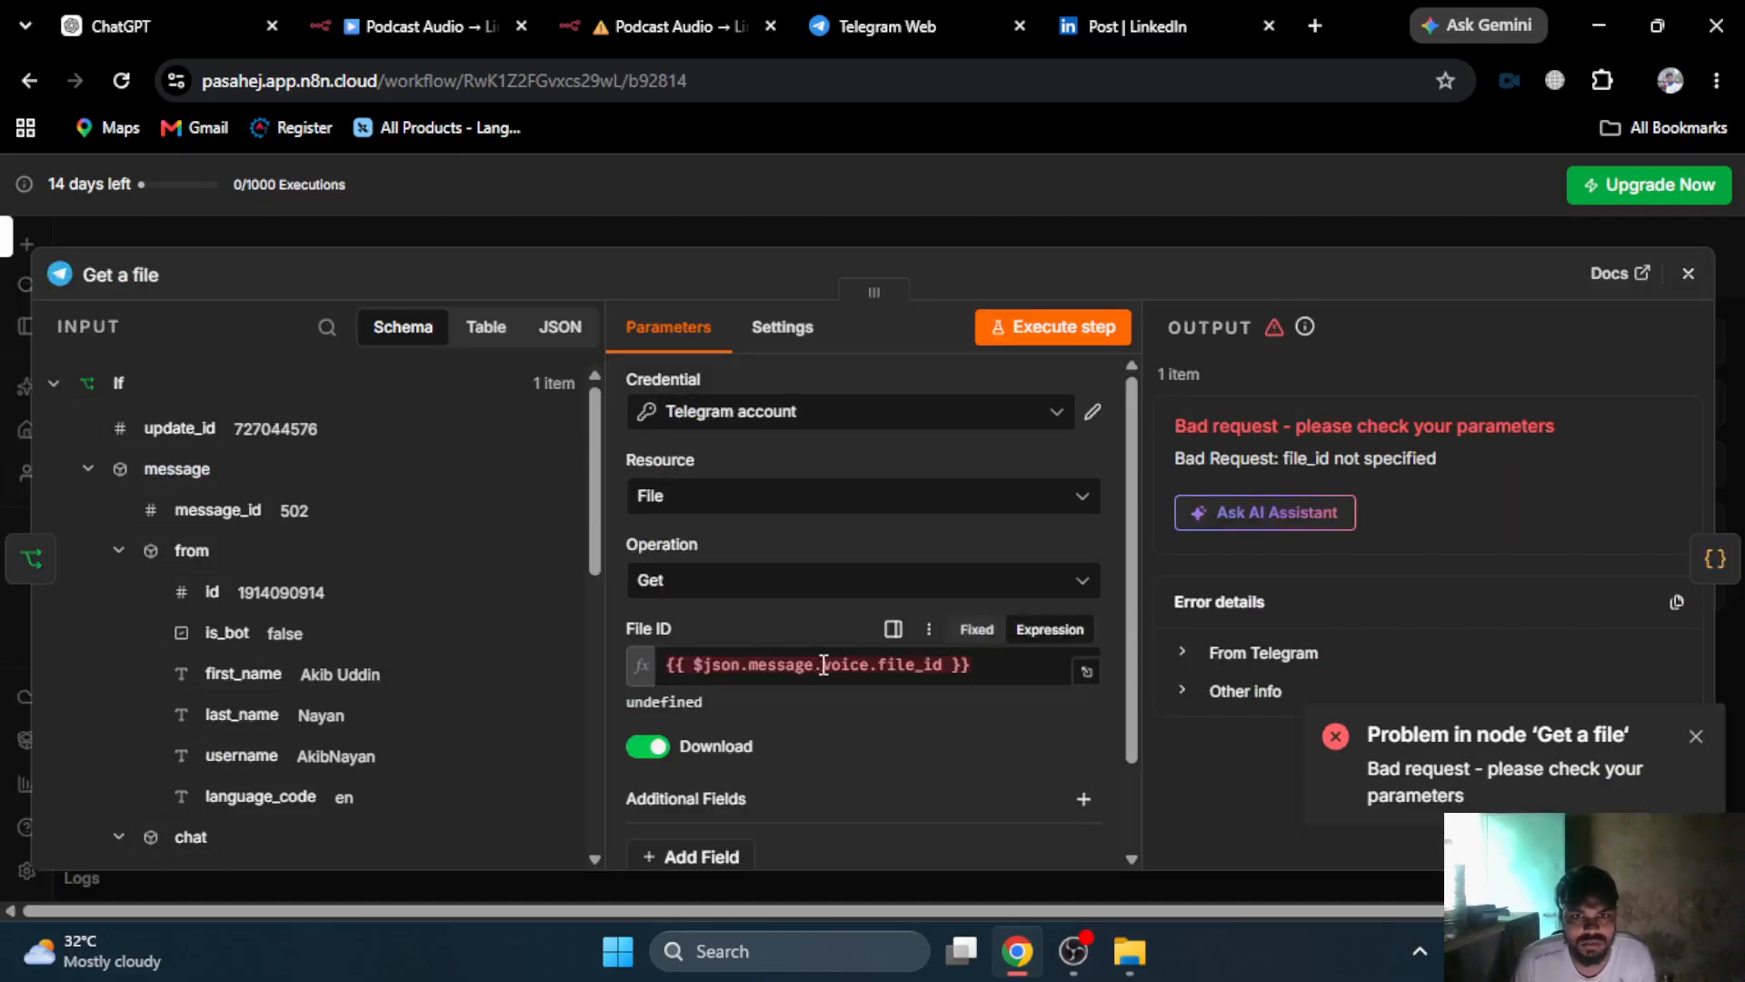
left_click(872, 670)
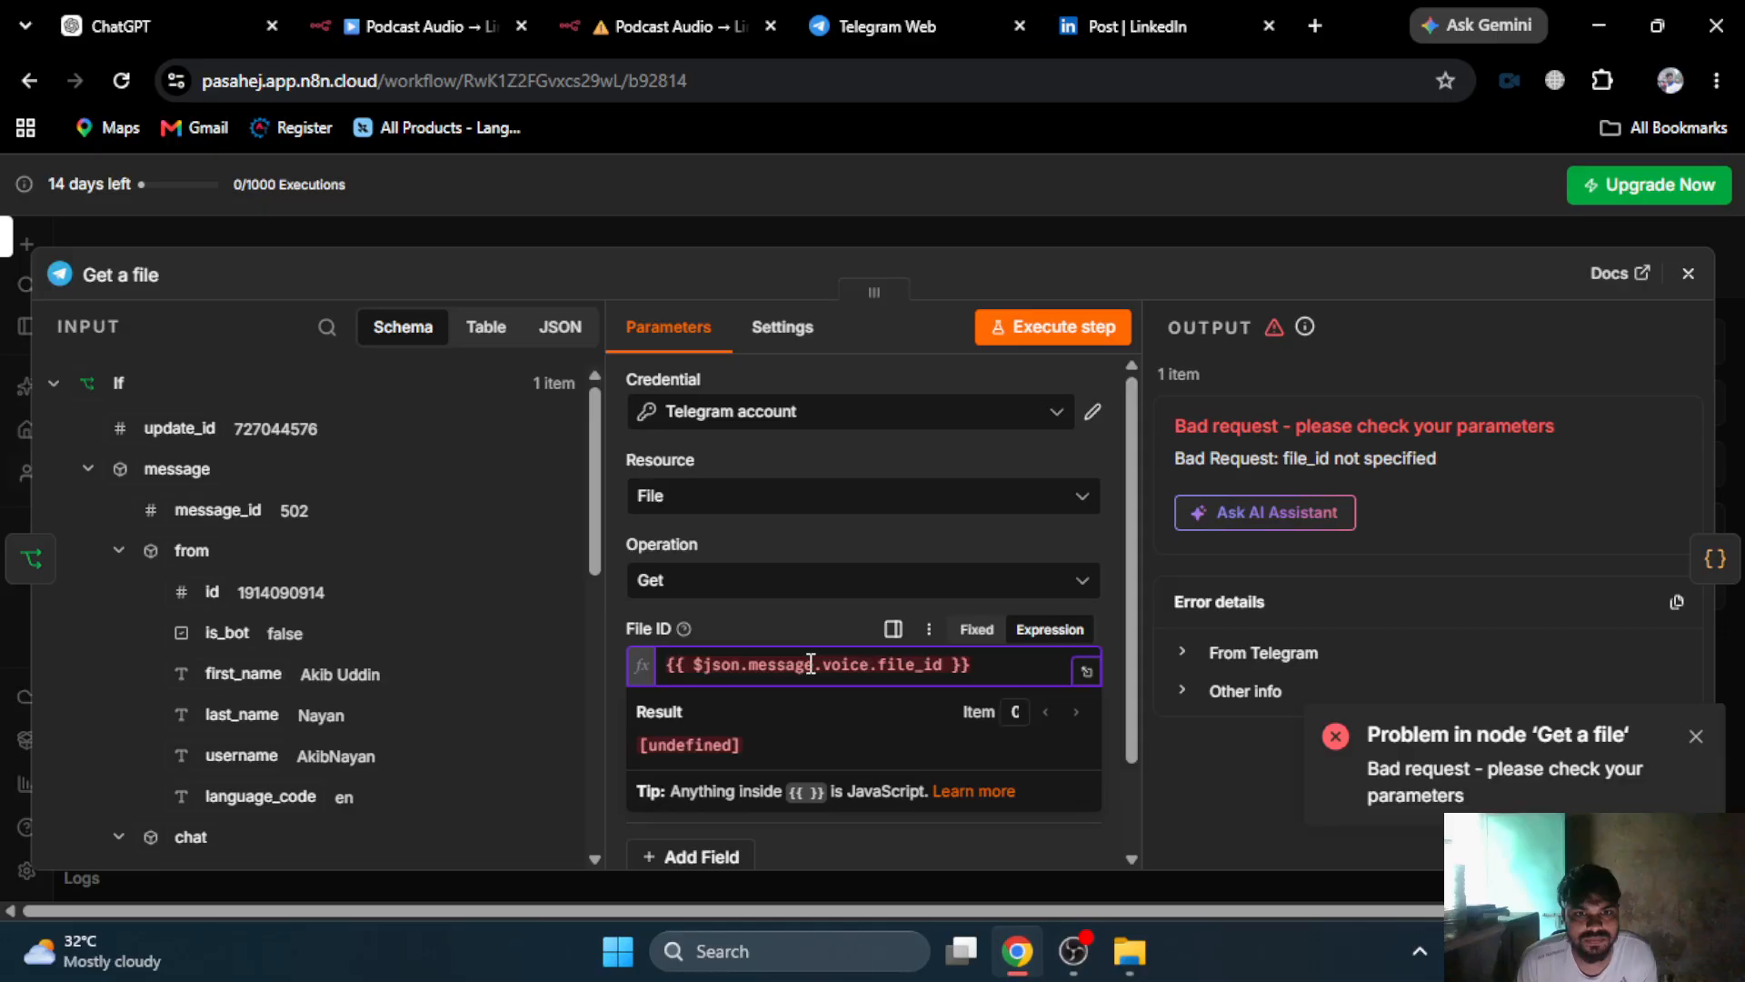
left_click(458, 15)
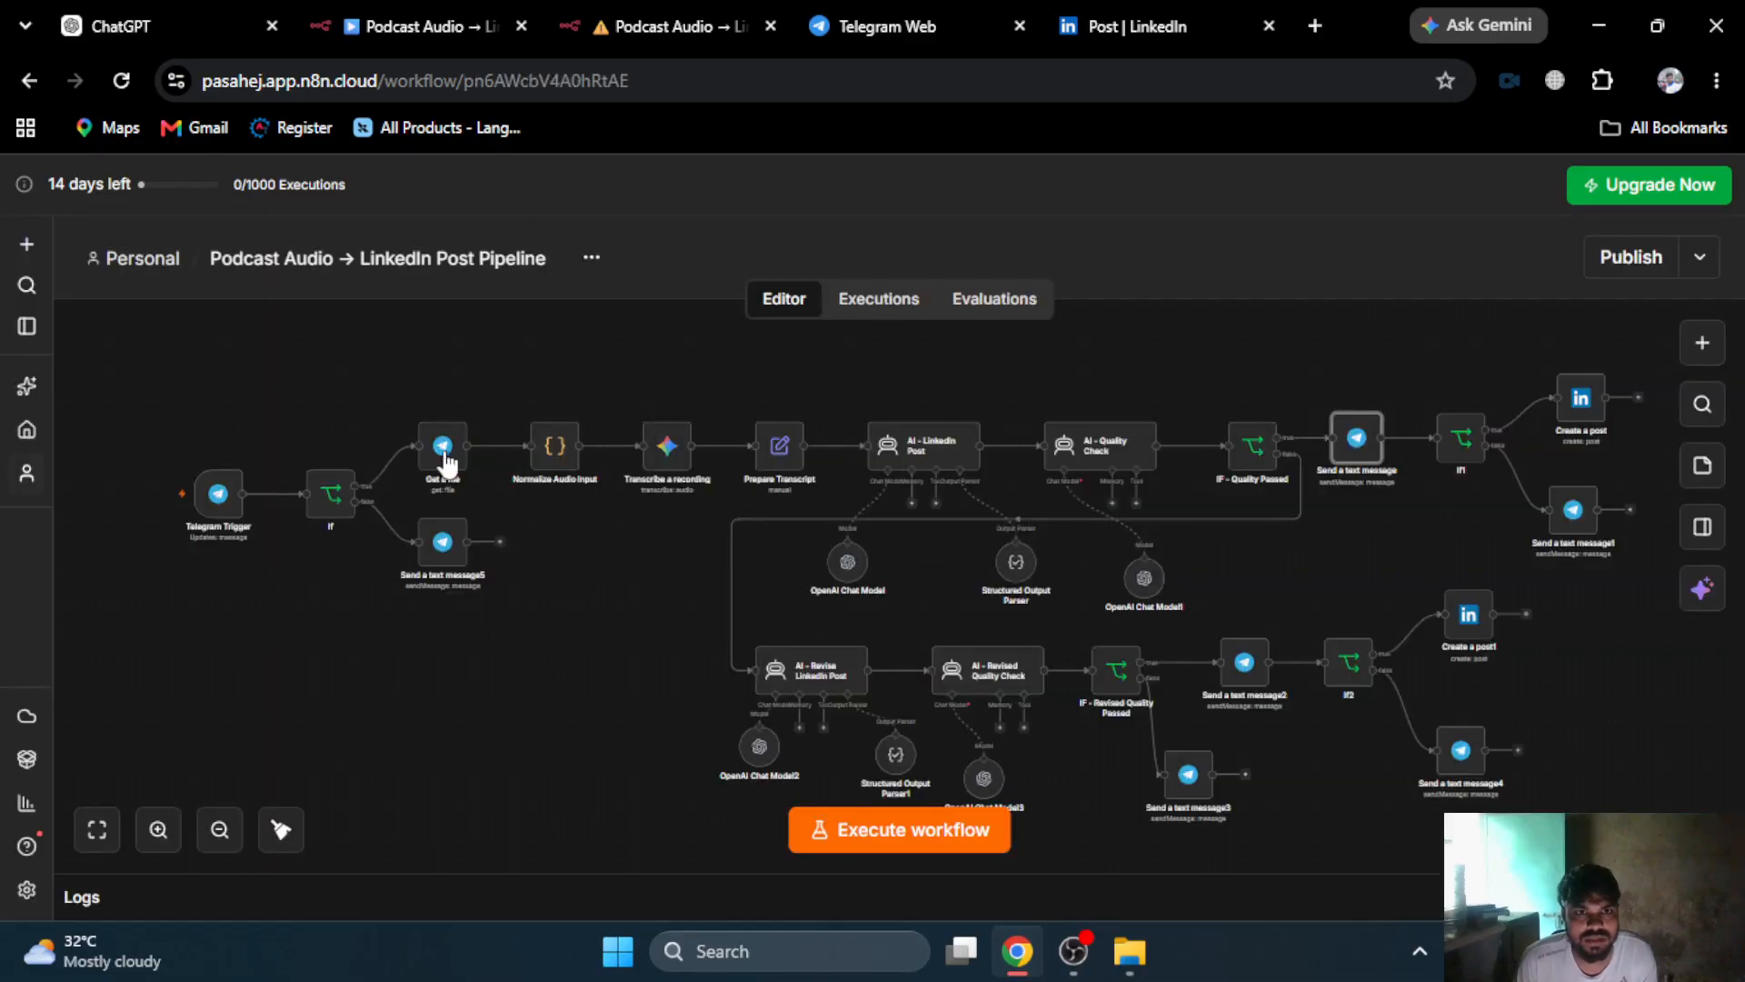
double_click(443, 450)
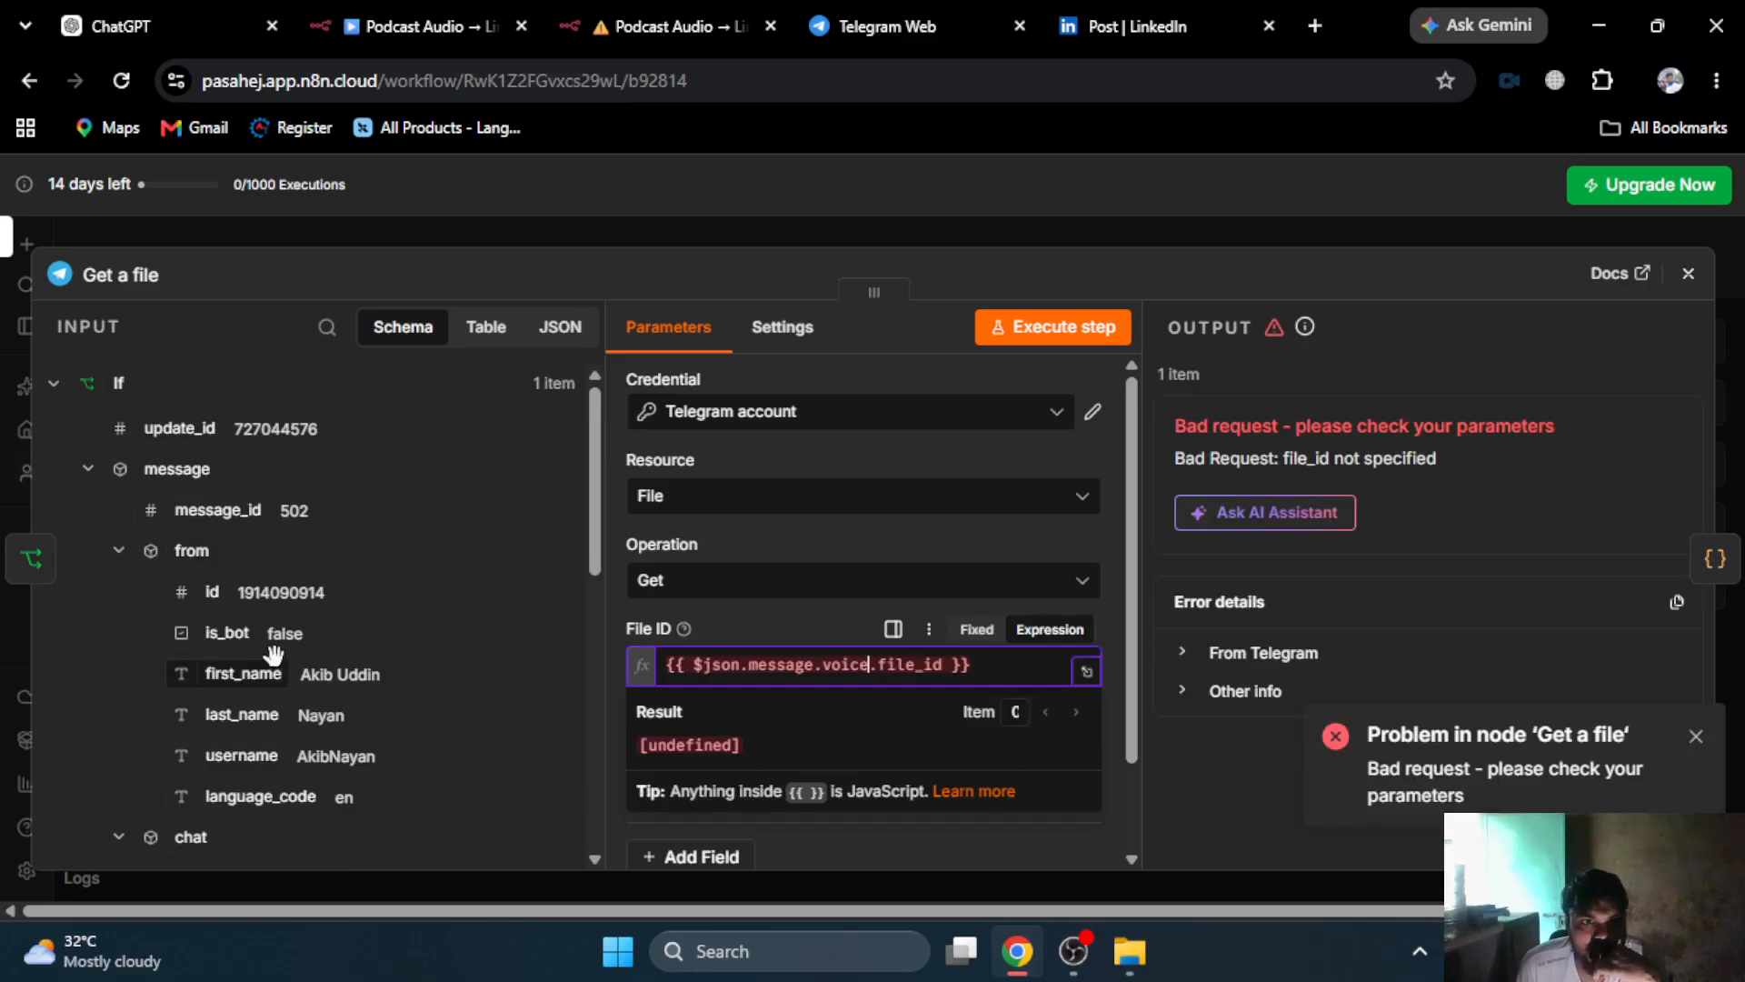
scroll(270, 655, "down", 3)
scroll(270, 654, "down", 5)
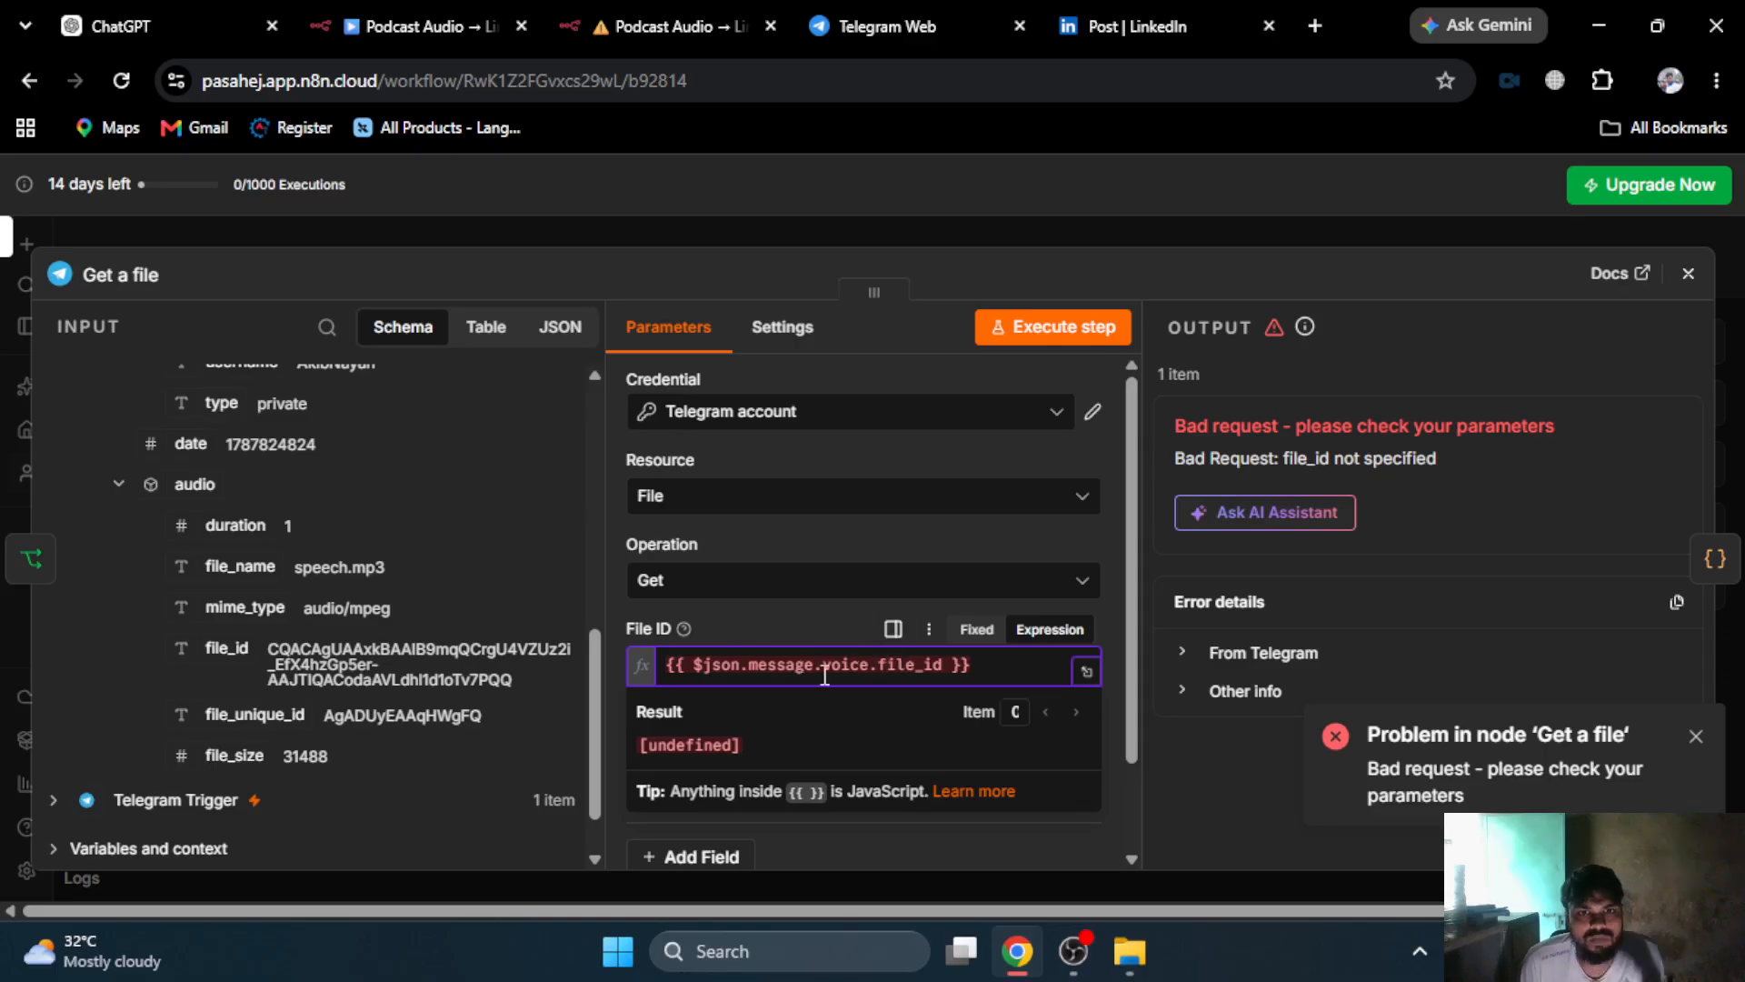
- Make the message reference optional in the File ID expression and append || with a second copy of $json.message?.voice.file_id
type("?")
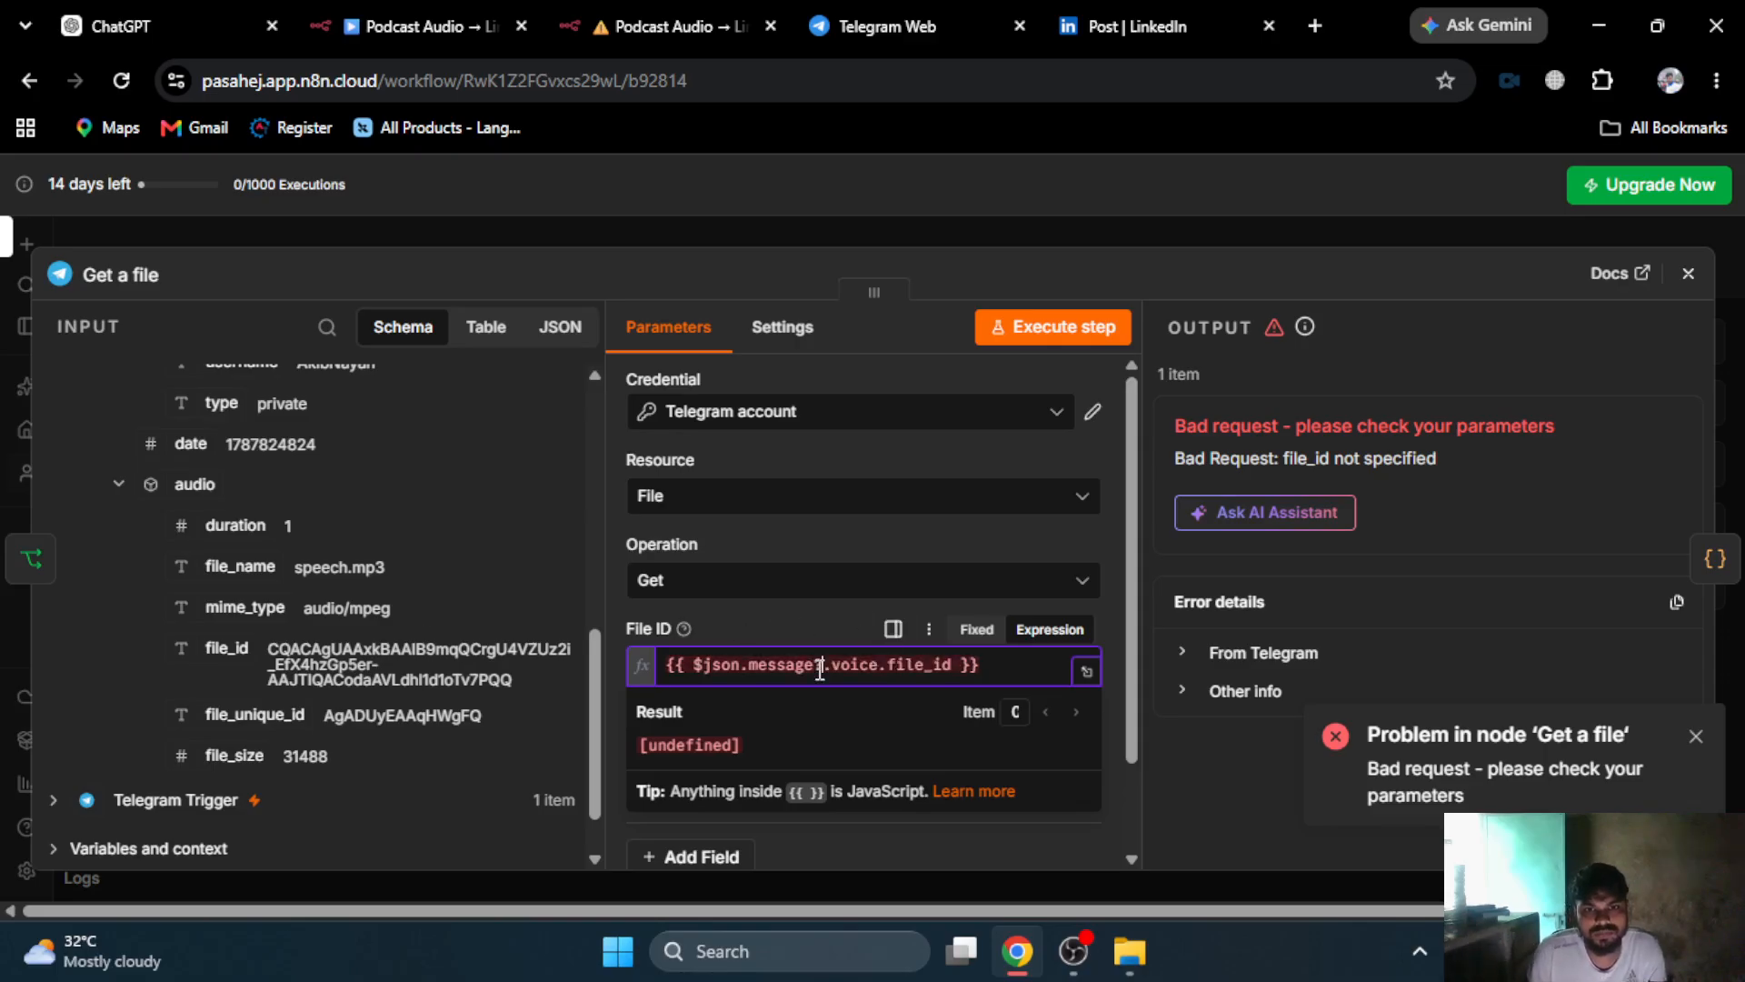
left_click_drag(954, 668, 701, 670)
key("ctrl+c")
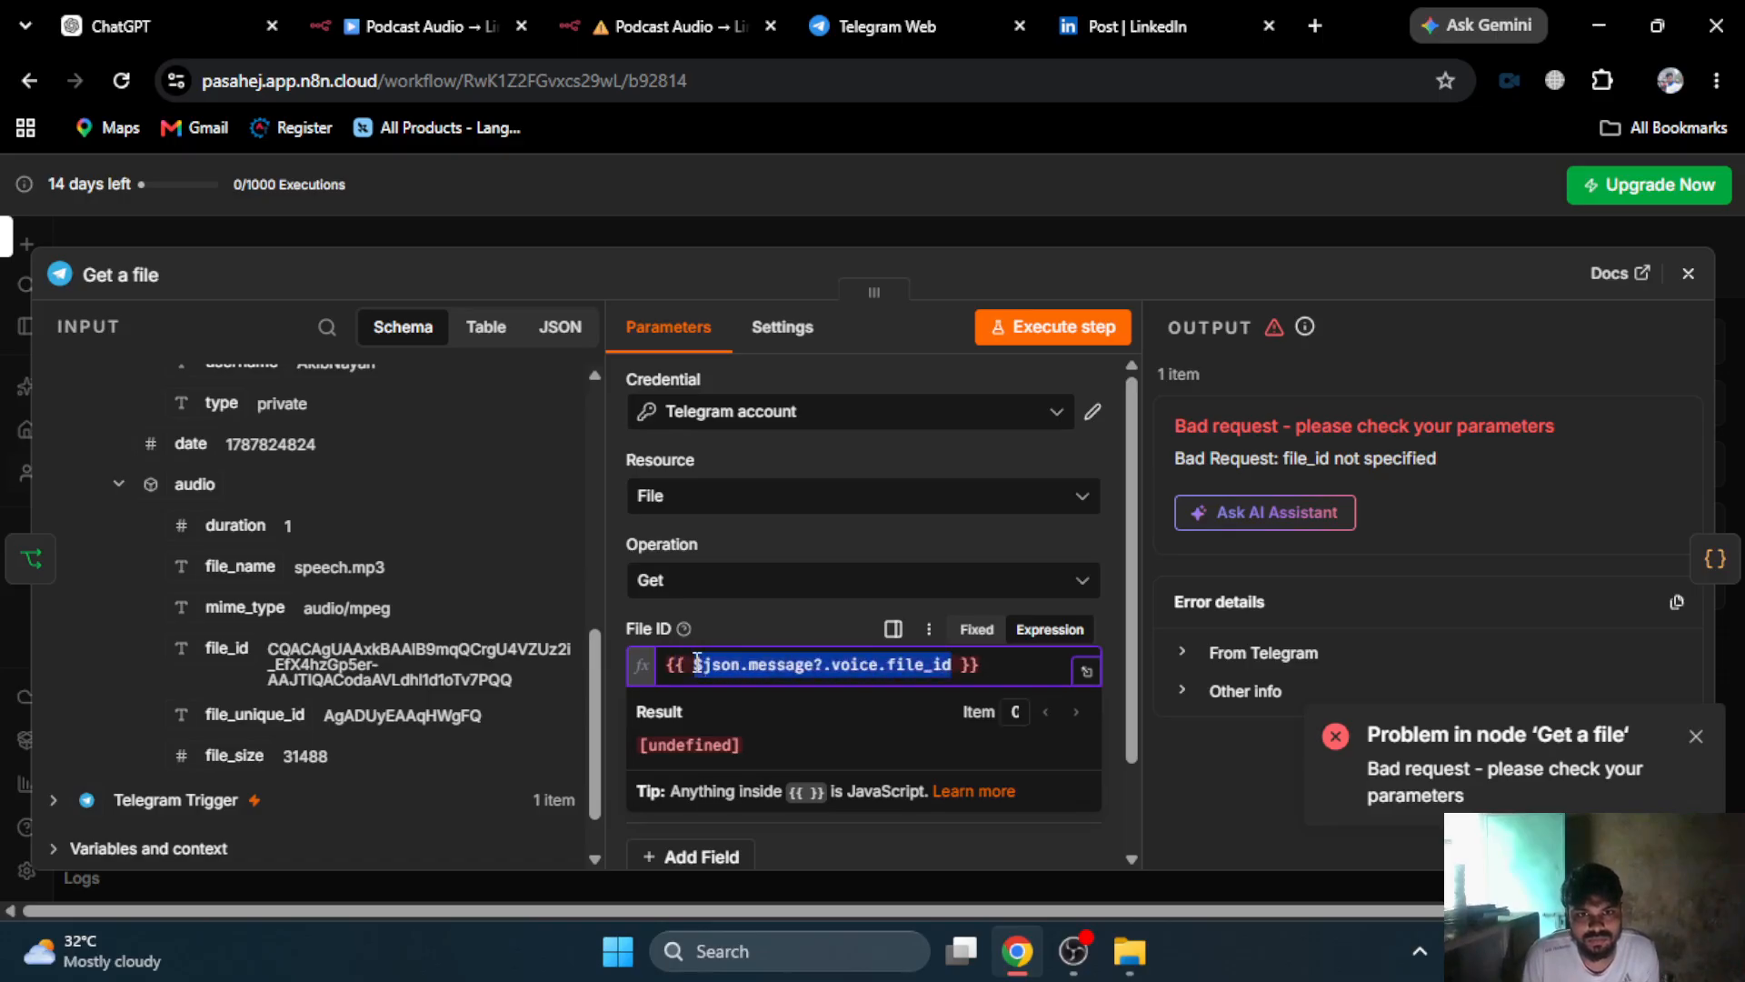
left_click(948, 667)
type("||")
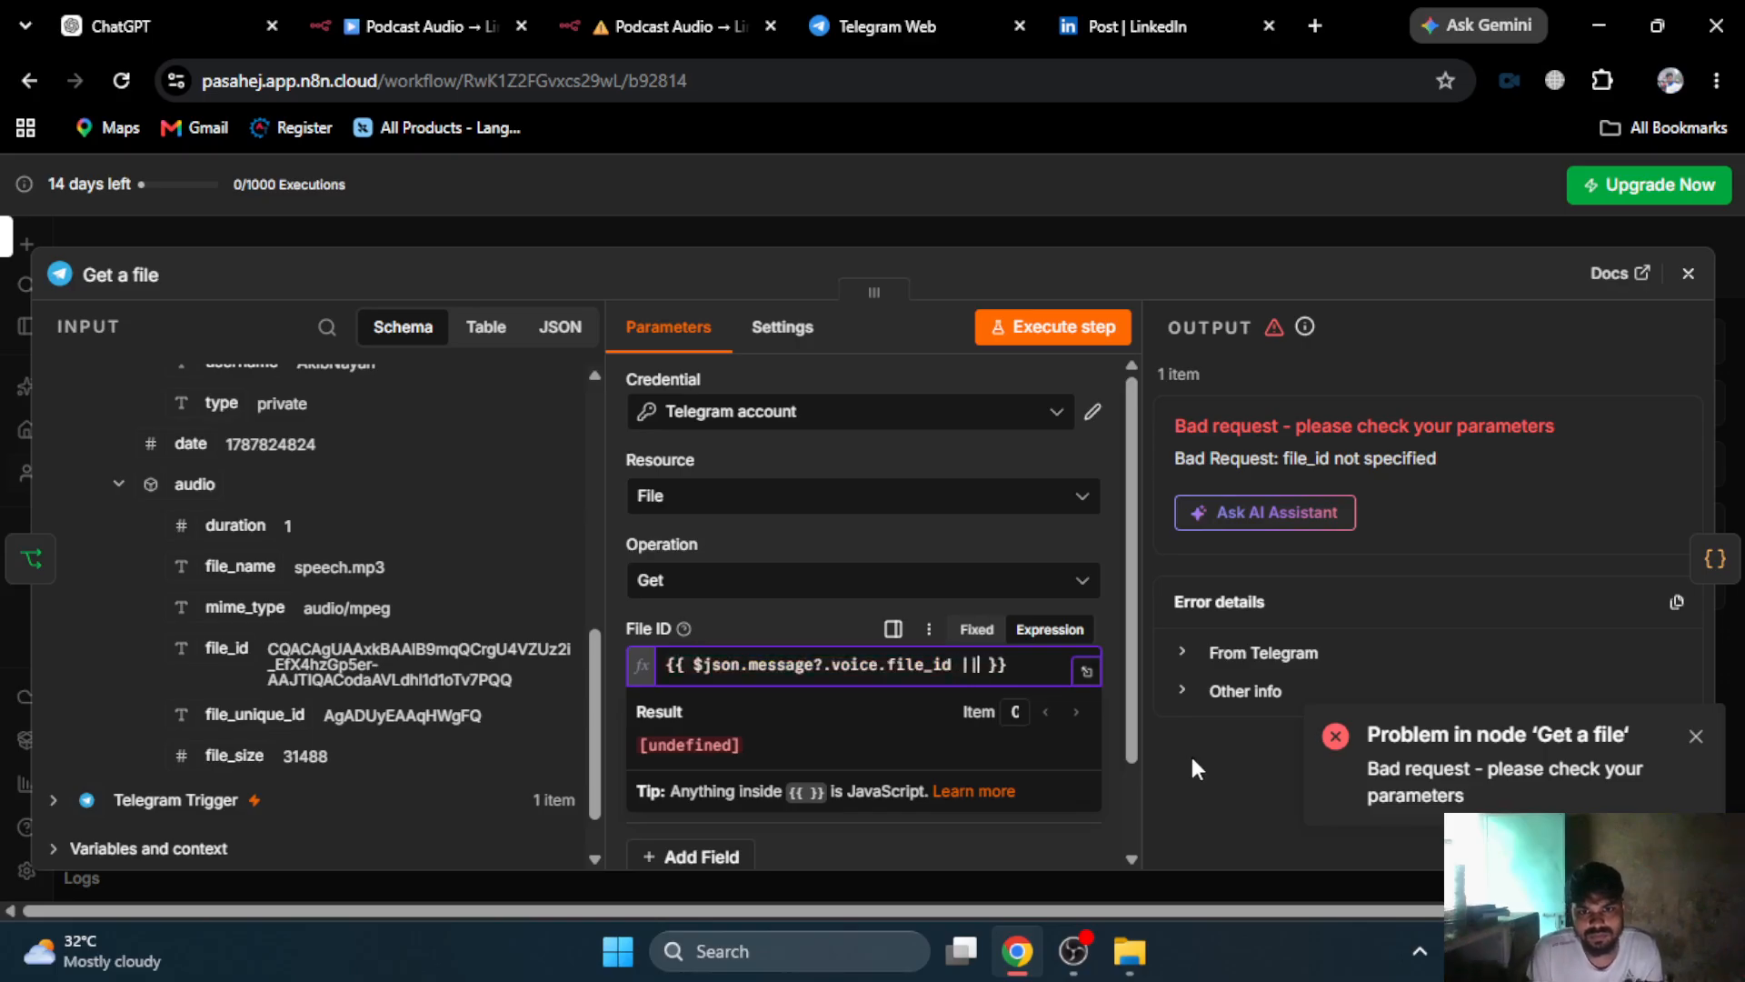
key("ctrl+v")
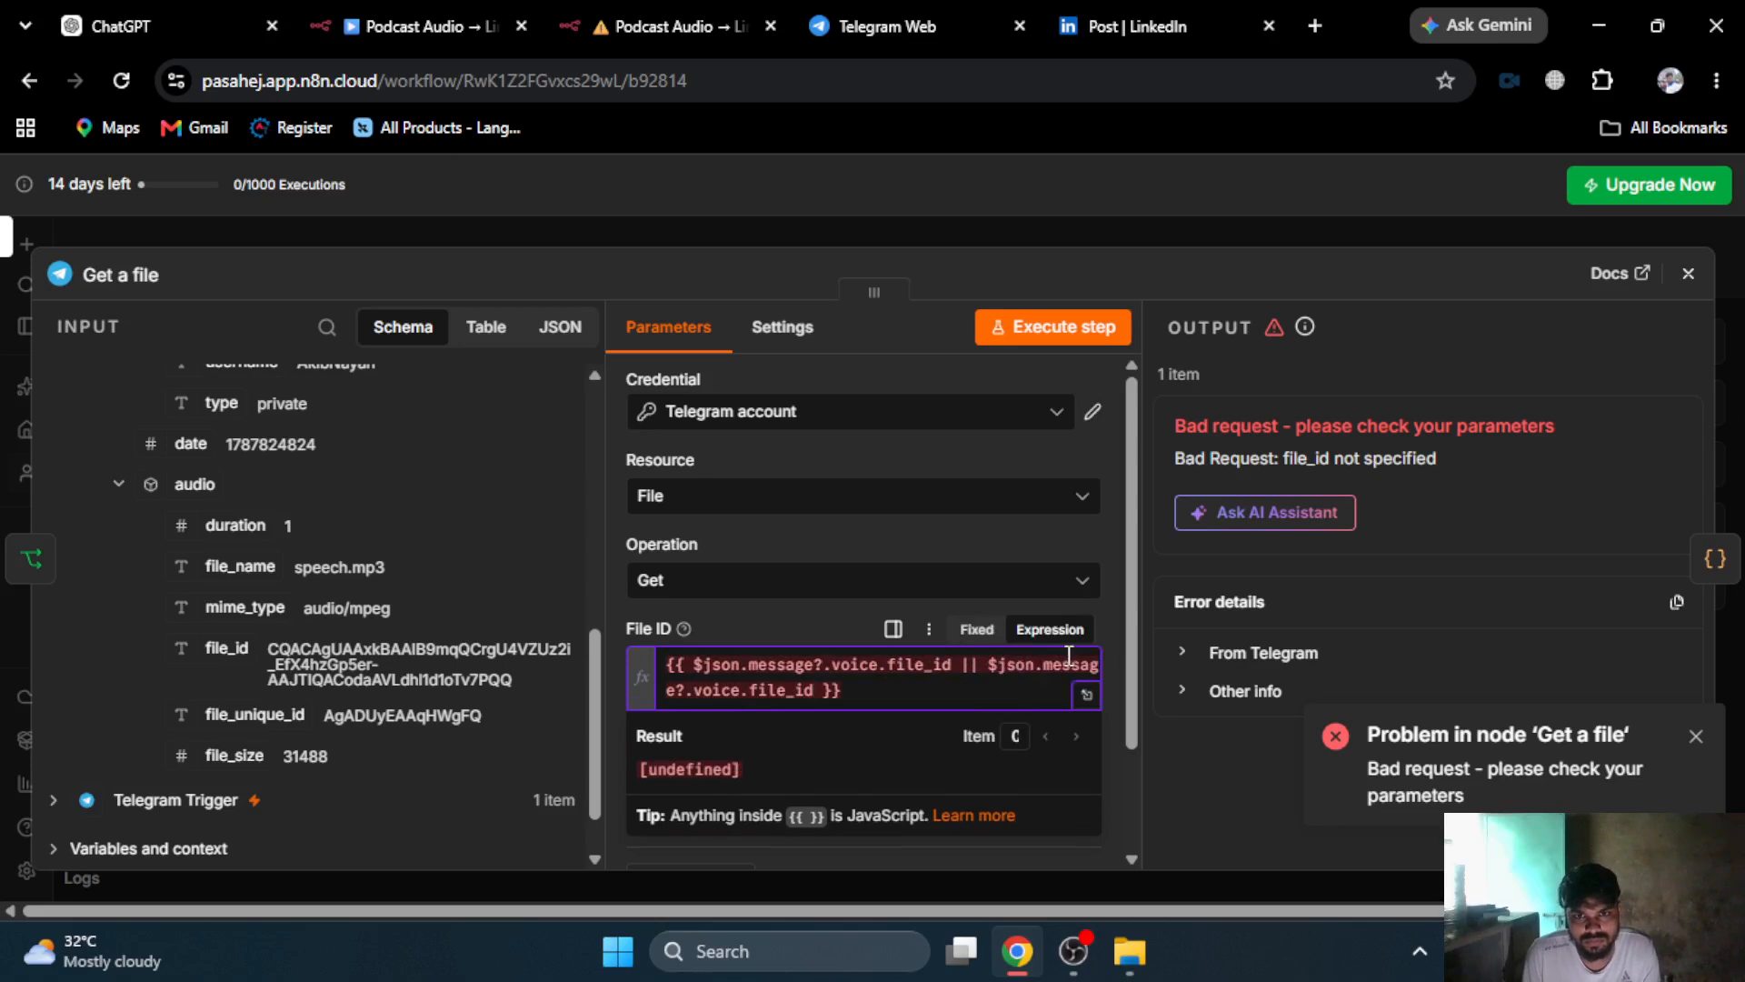
- Change the second reference in the File ID expression to $json.message?.audio.file_id
double_click(718, 690)
type("ai")
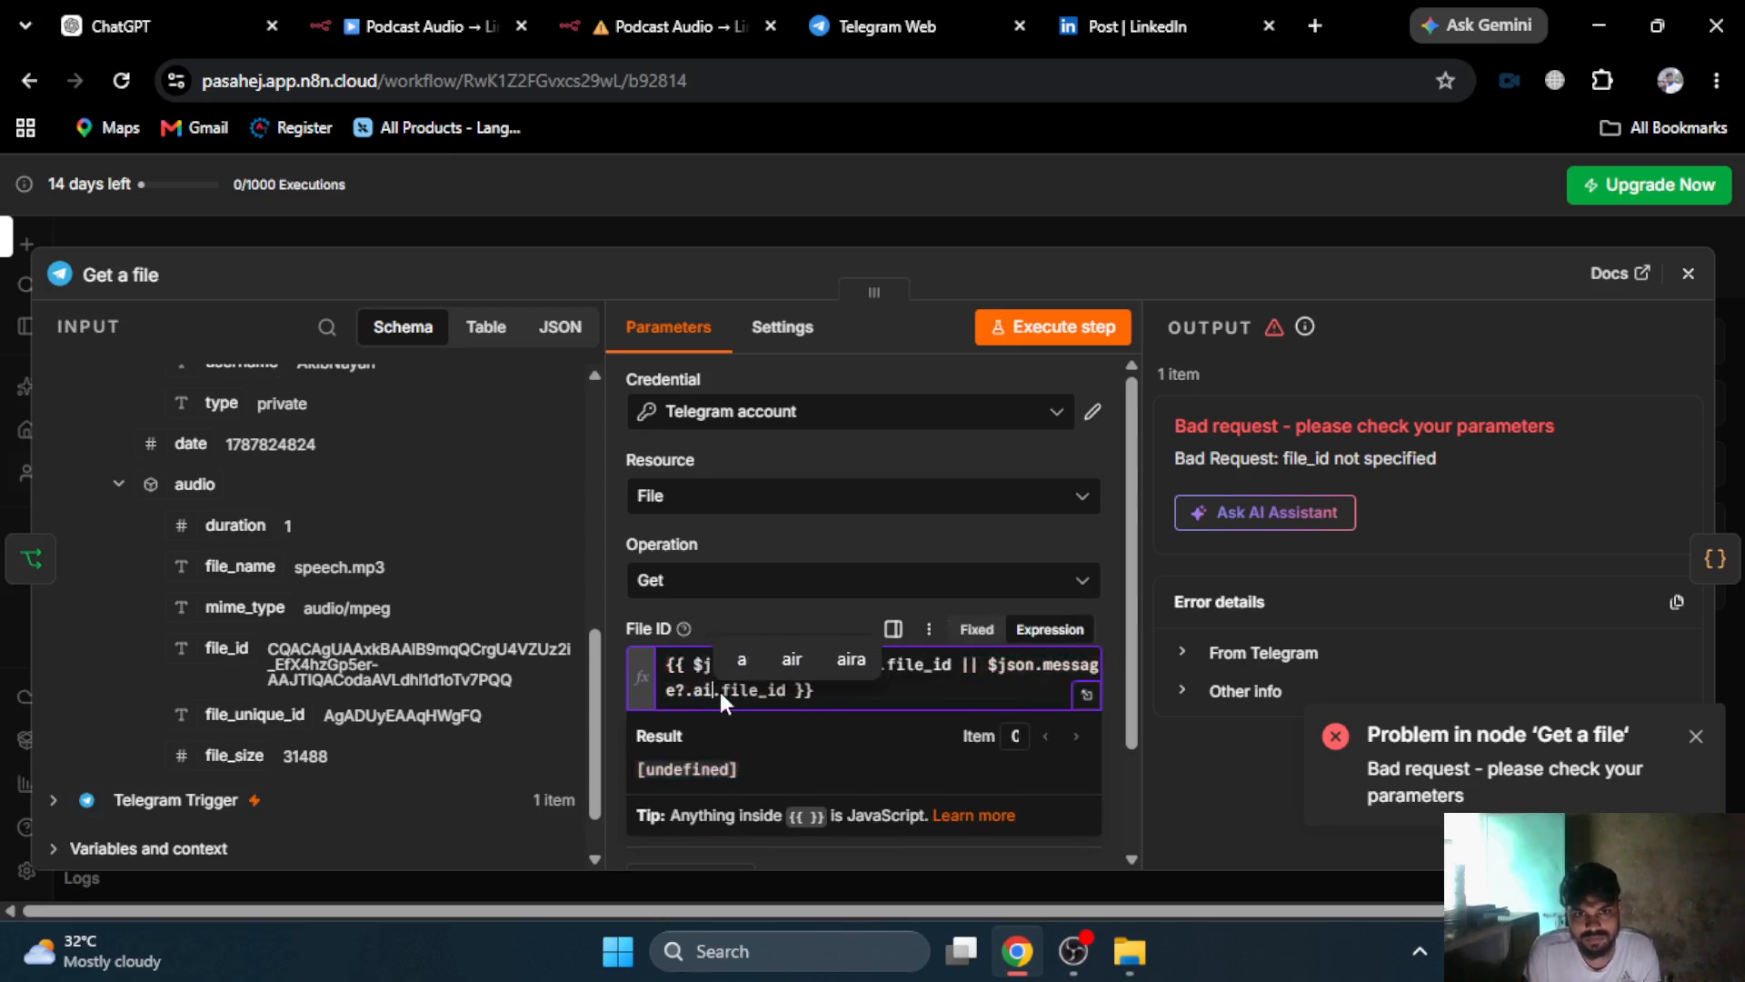
key("BackSpace")
type("ud")
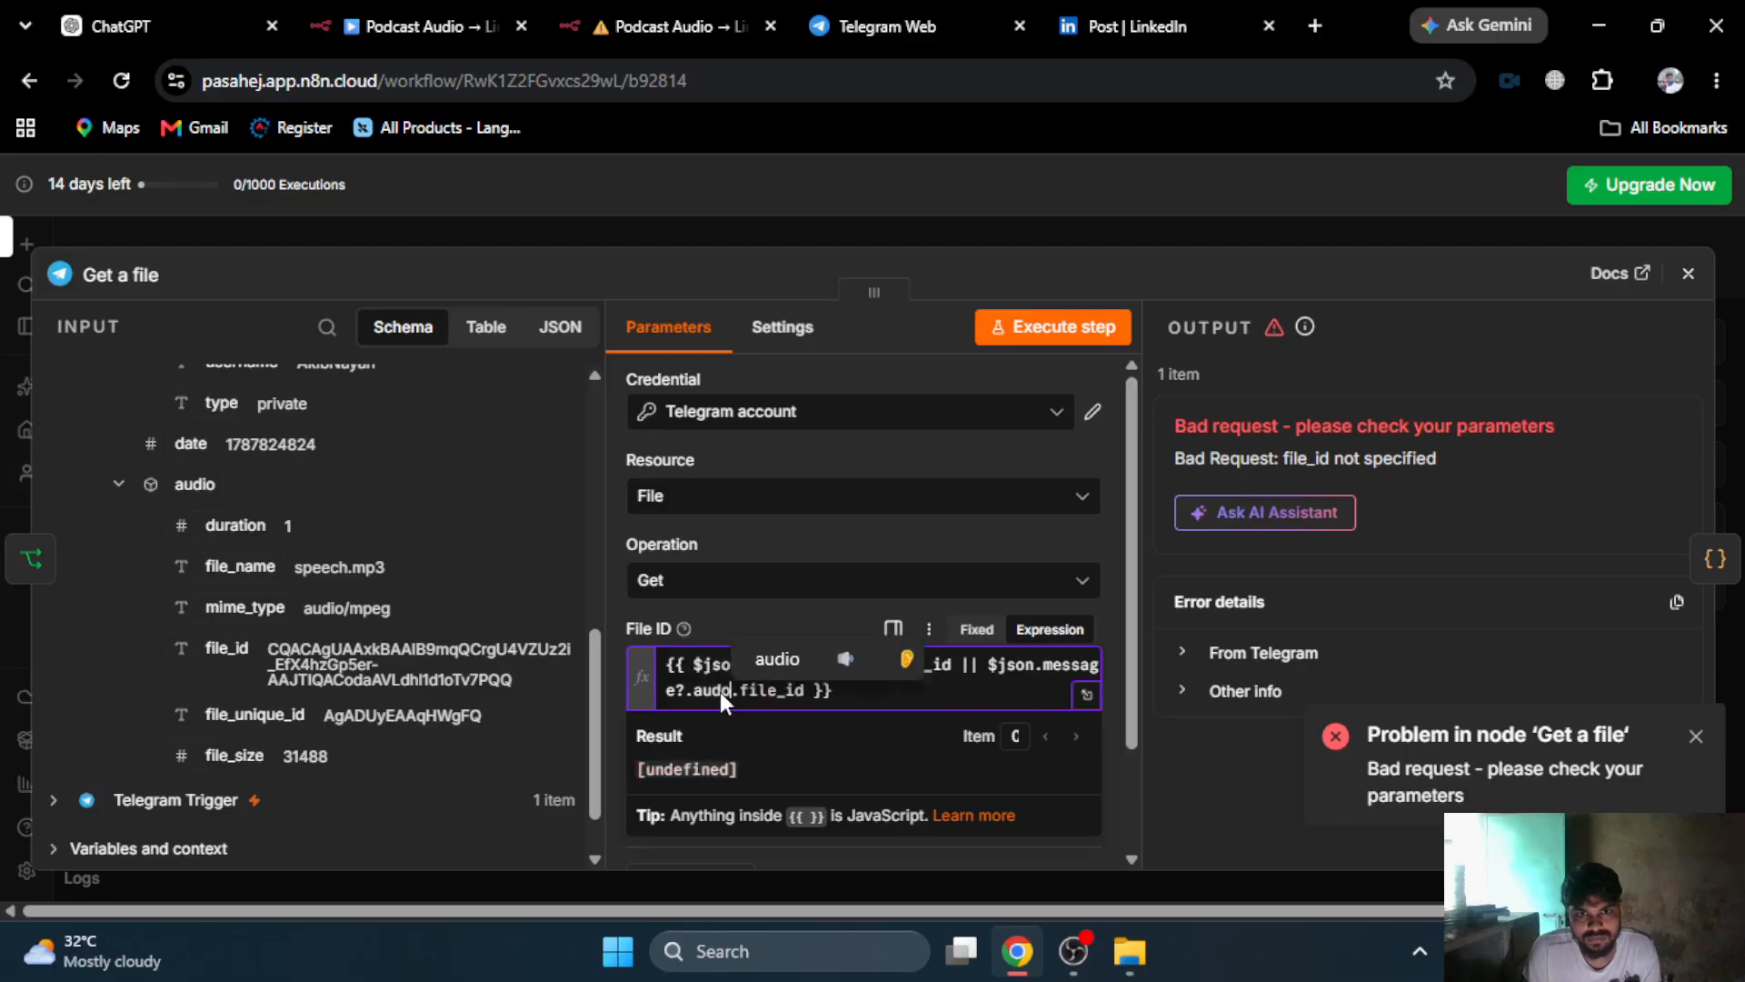
type("i")
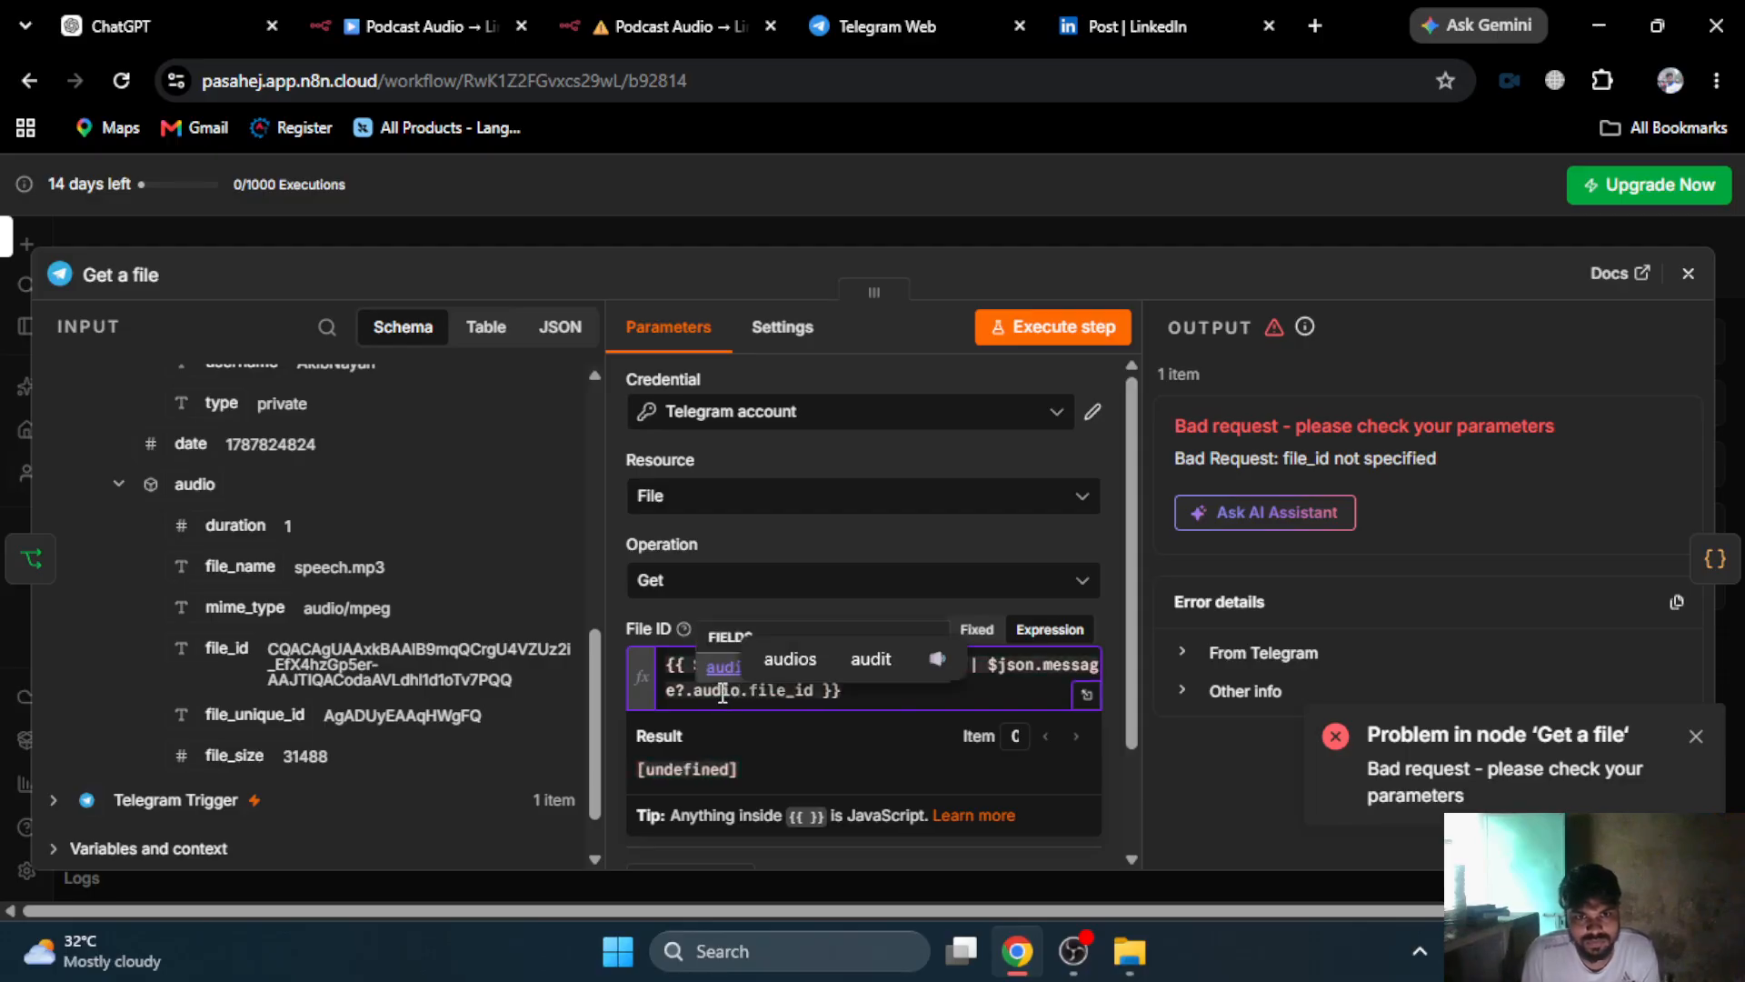
type("o")
left_click(884, 692)
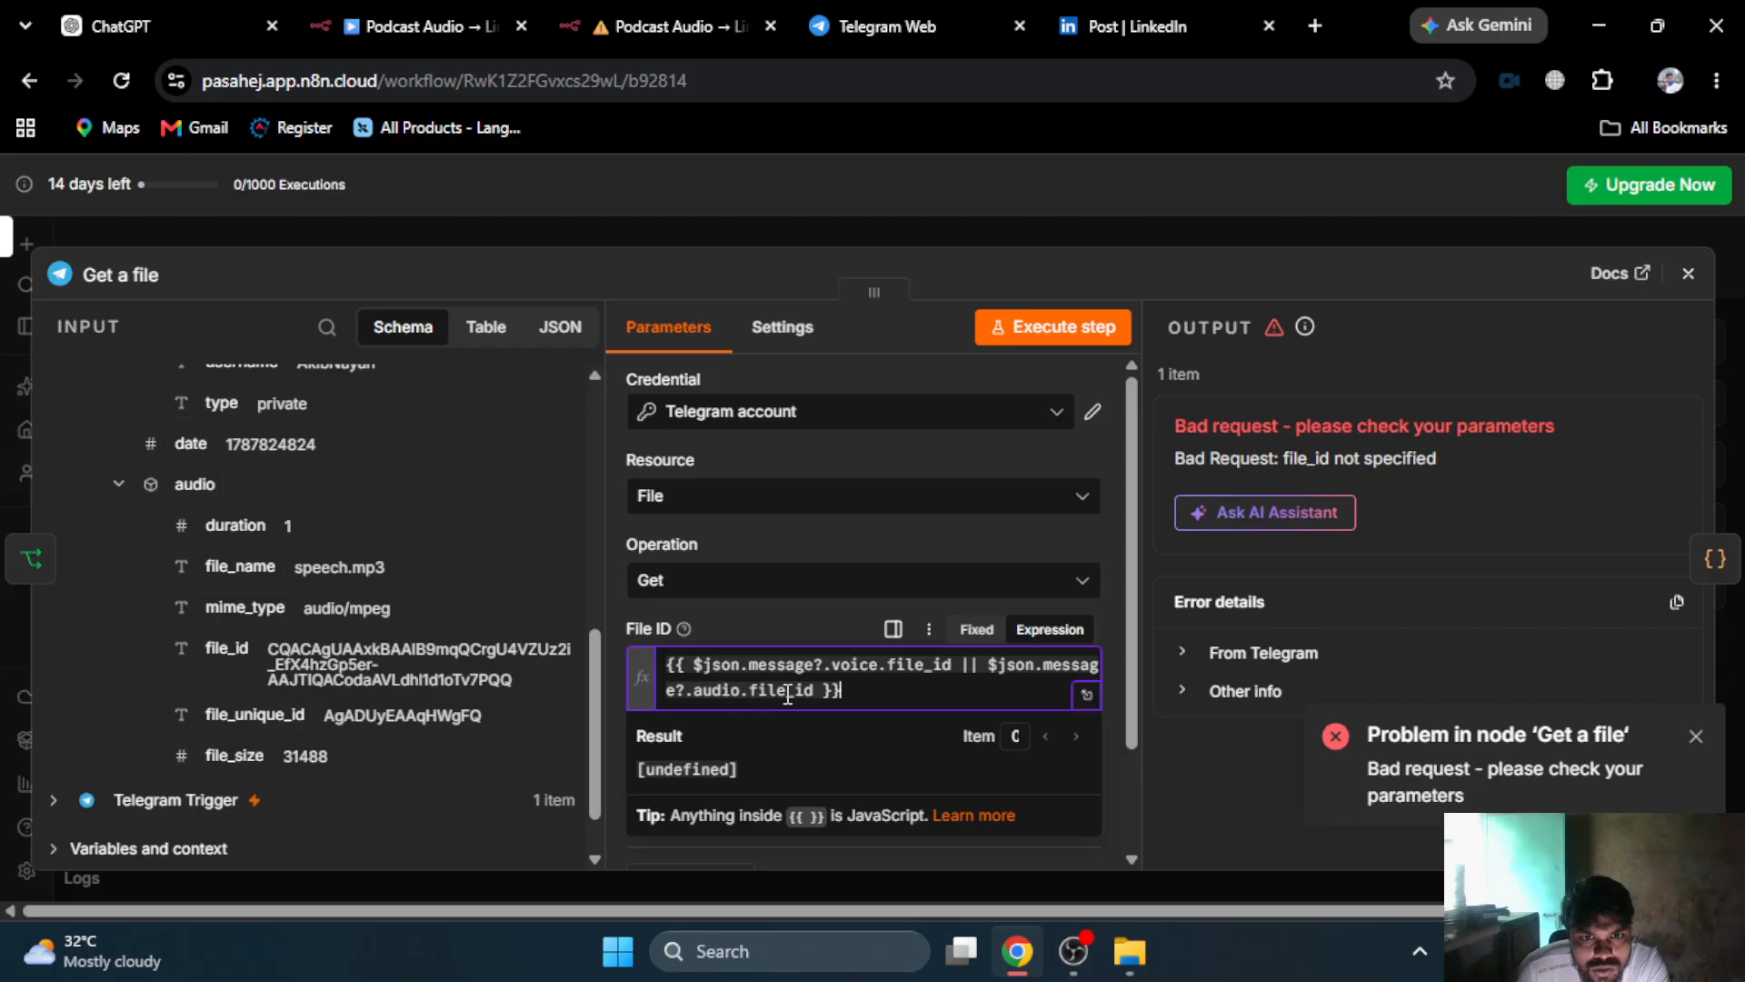
- Dismiss the error notification and insert the input's audio object at the end of the File ID expression
scroll(217, 552, "up", 6)
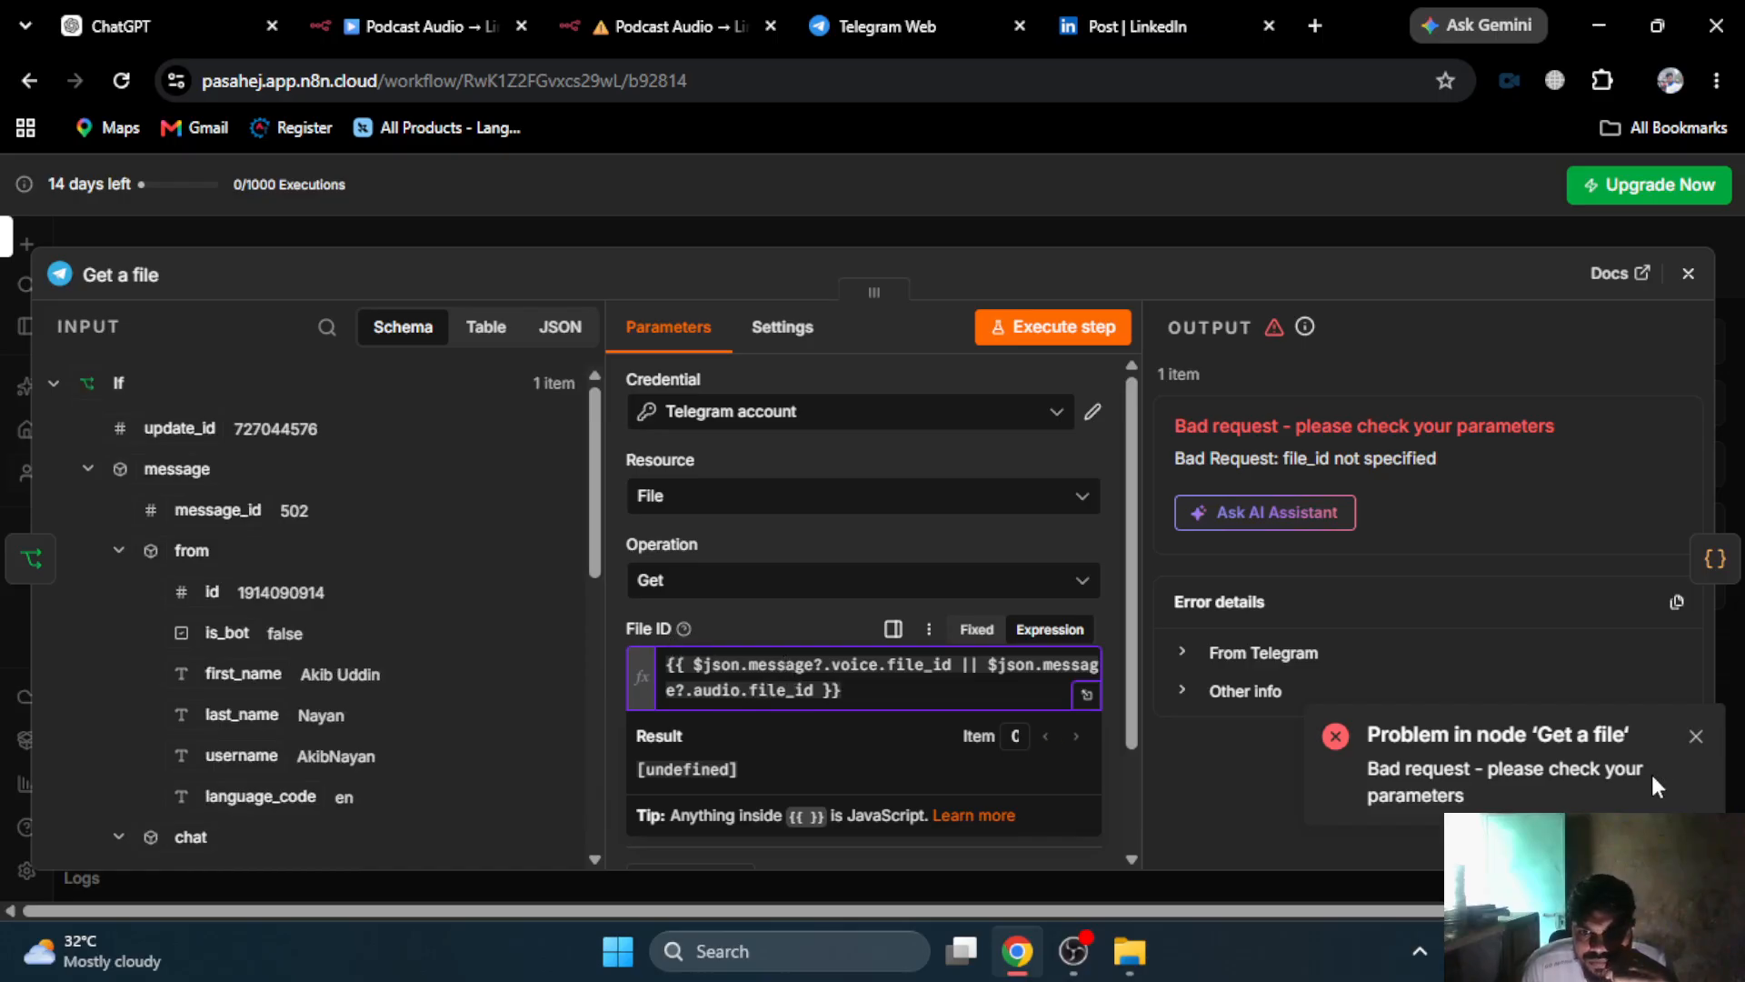
left_click(1696, 735)
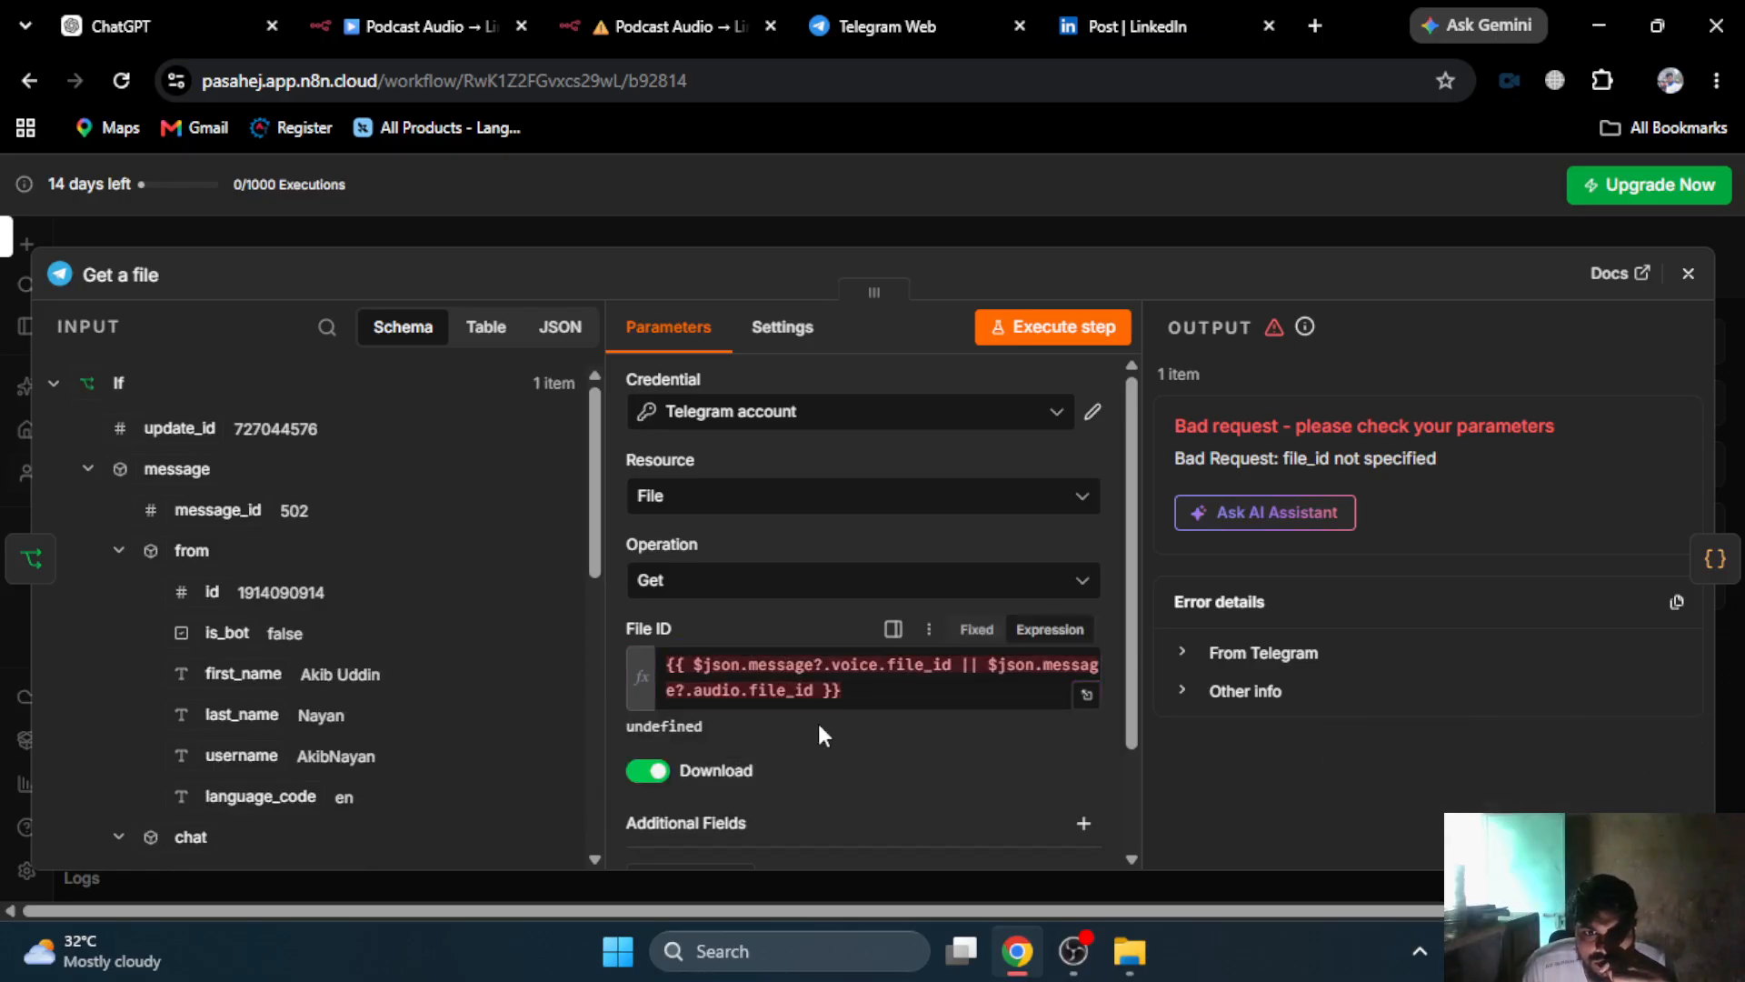
left_click(753, 684)
scroll(269, 602, "down", 7)
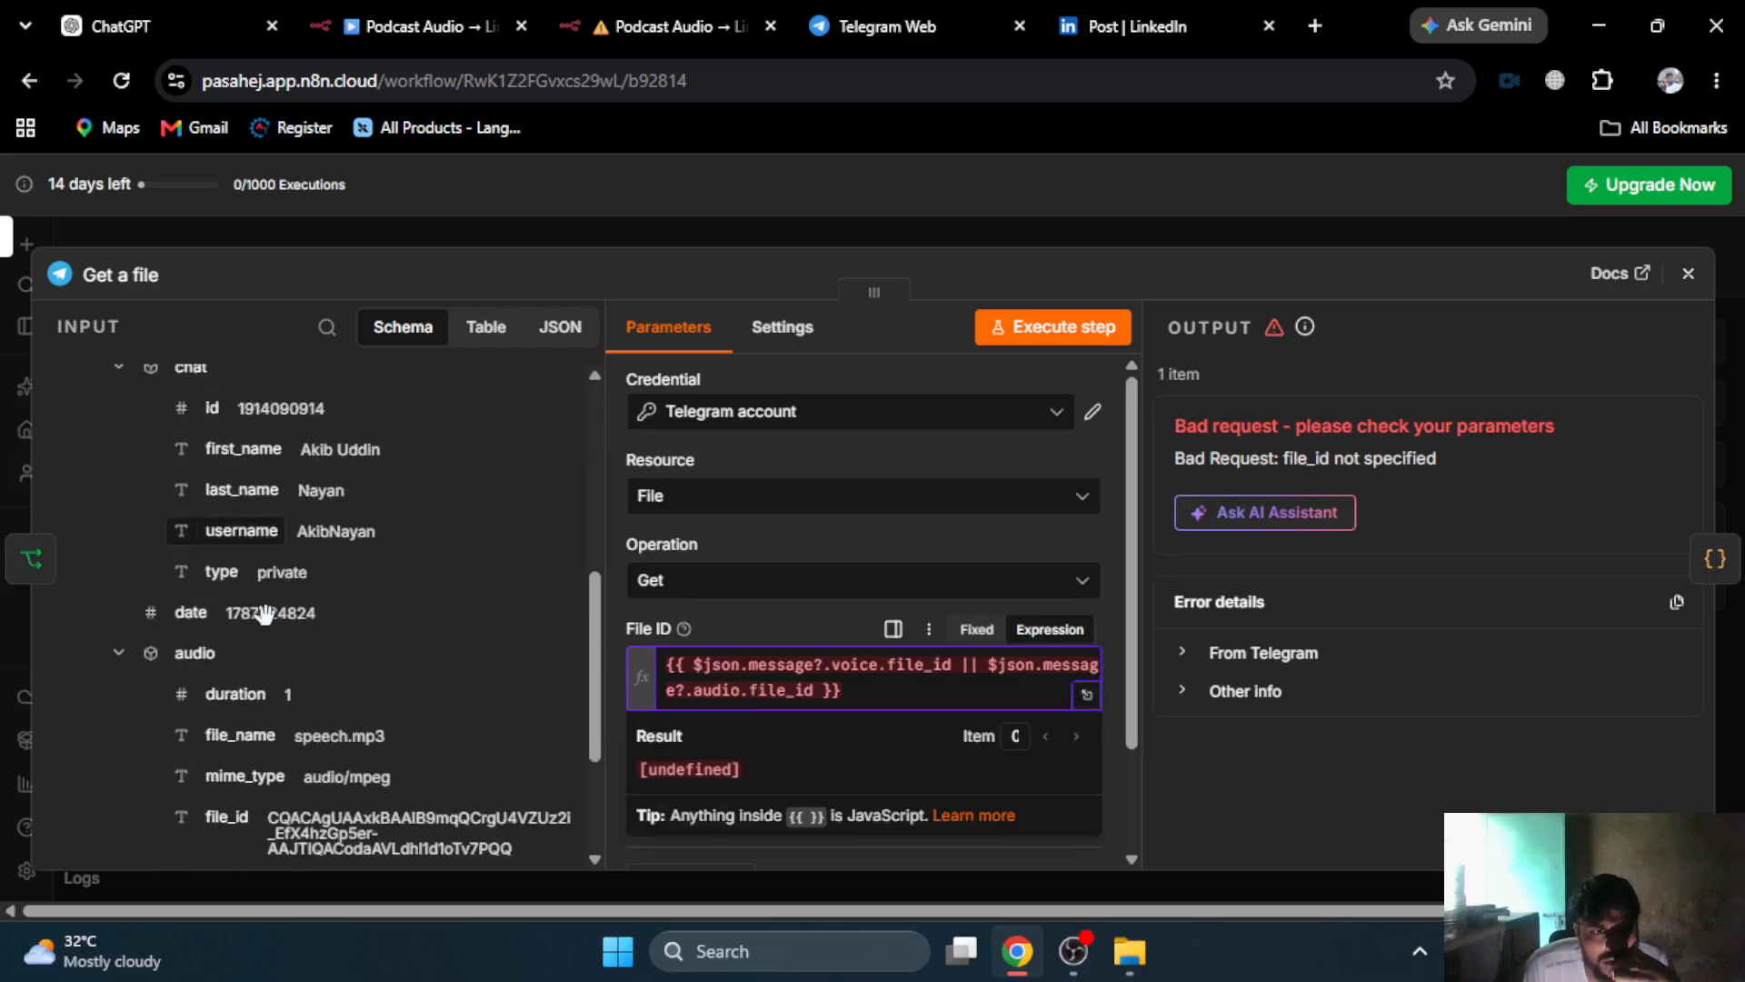
left_click_drag(189, 484, 940, 699)
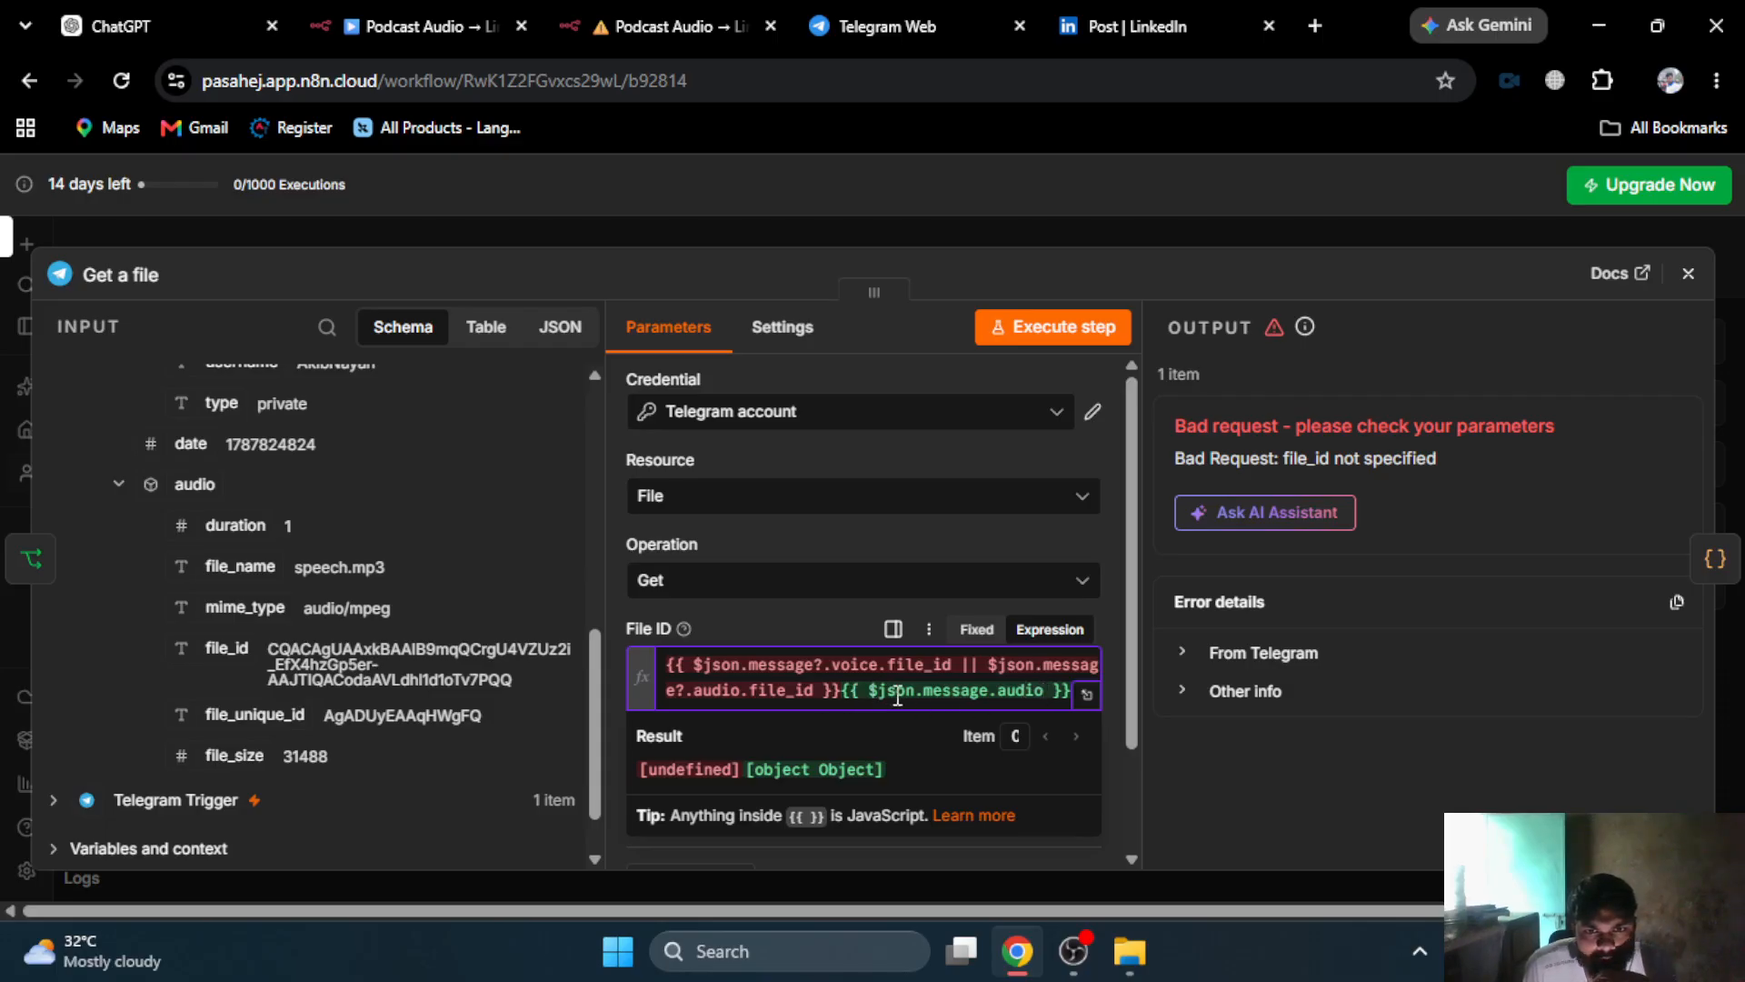
- Remove both question marks and the appended {{ $json.message.audio }} from the File ID expression
left_click(826, 665)
key("BackSpace")
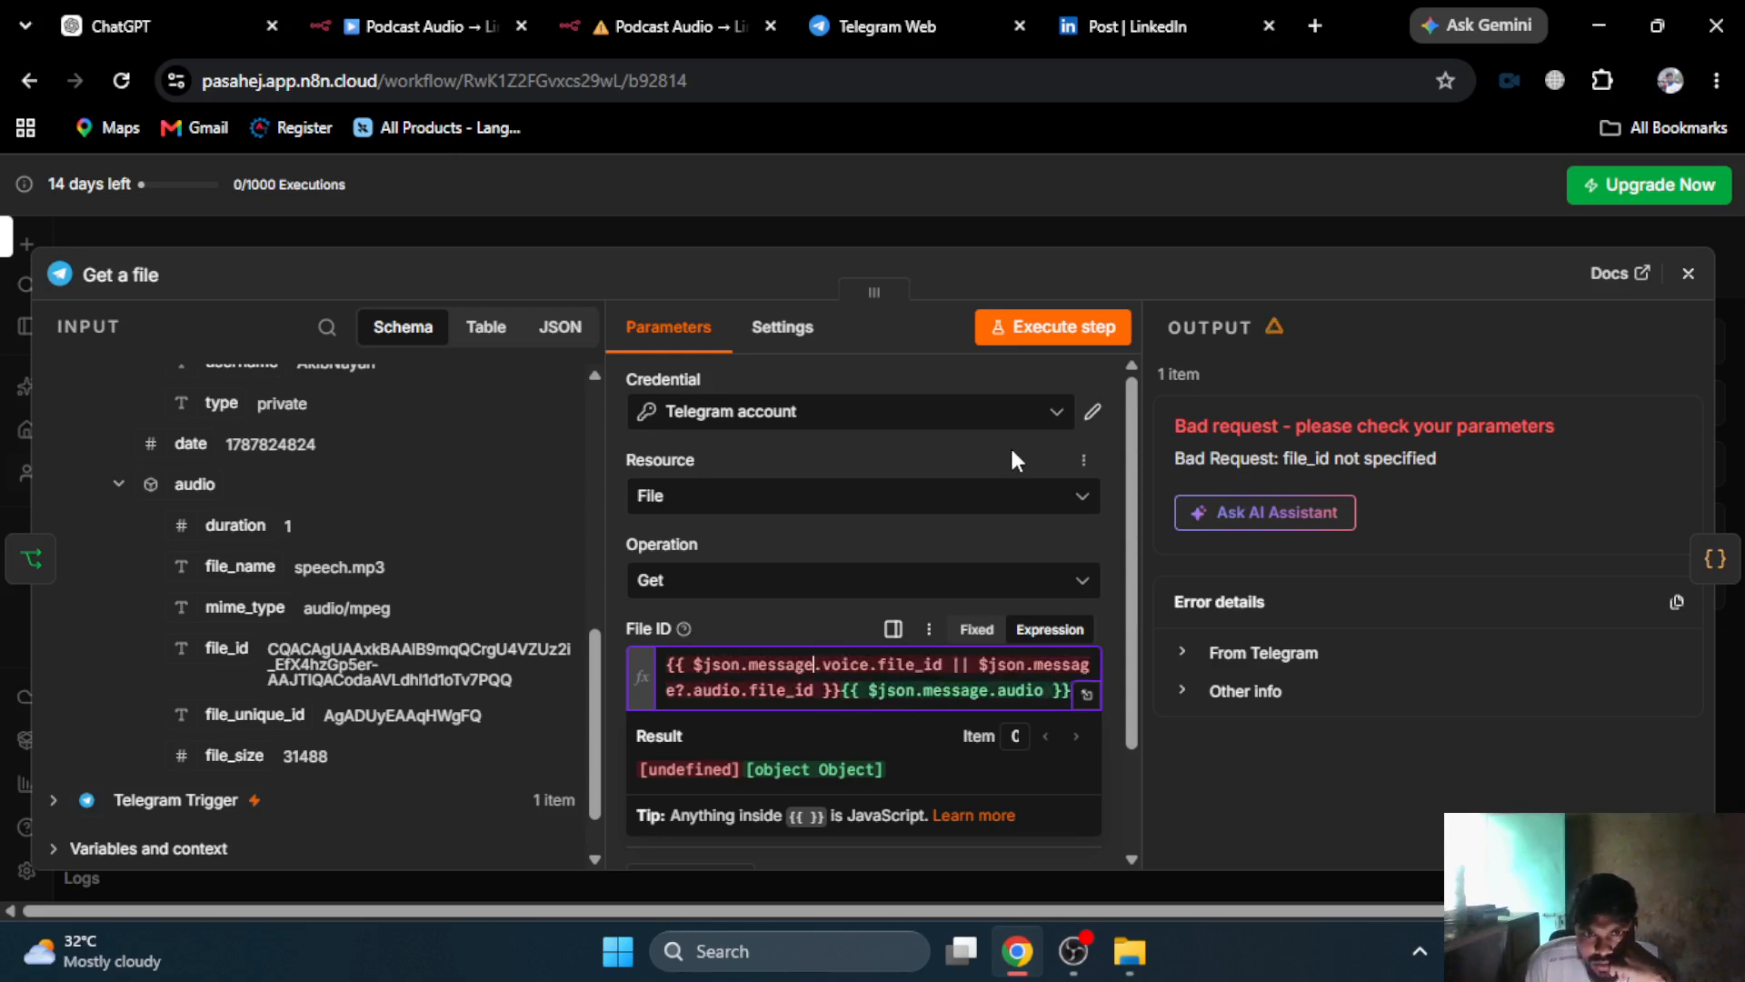
left_click(688, 691)
key("BackSpace")
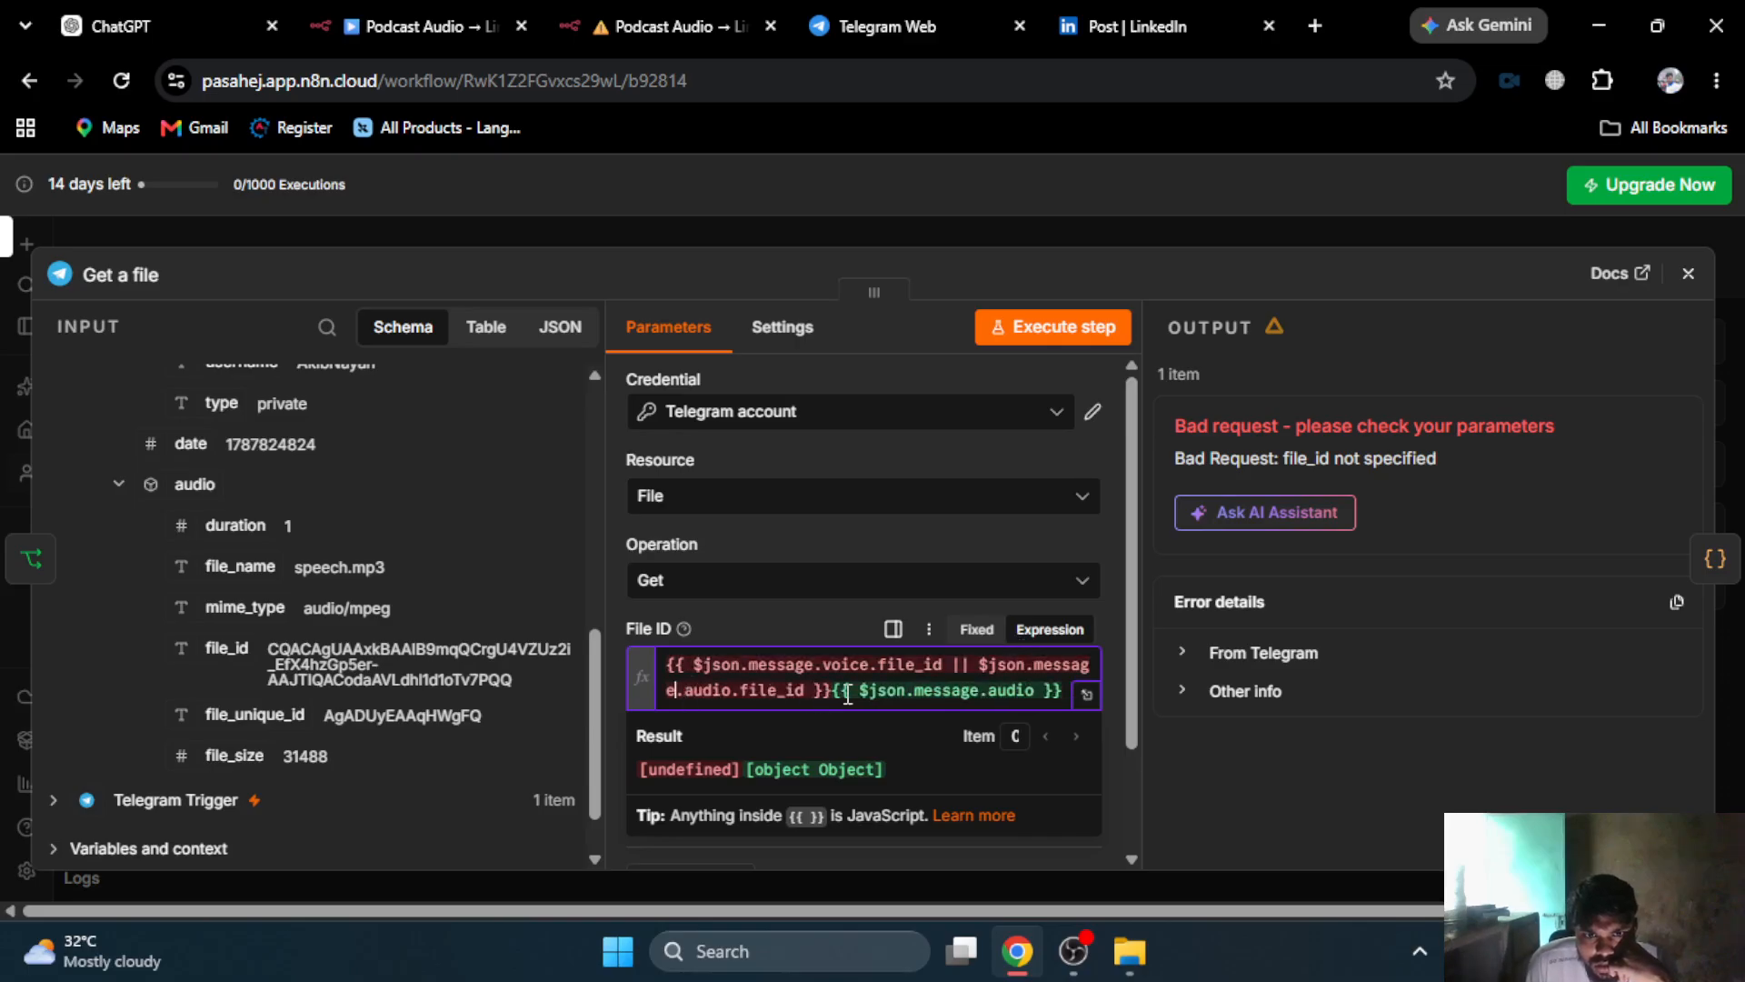
left_click_drag(833, 691, 1071, 694)
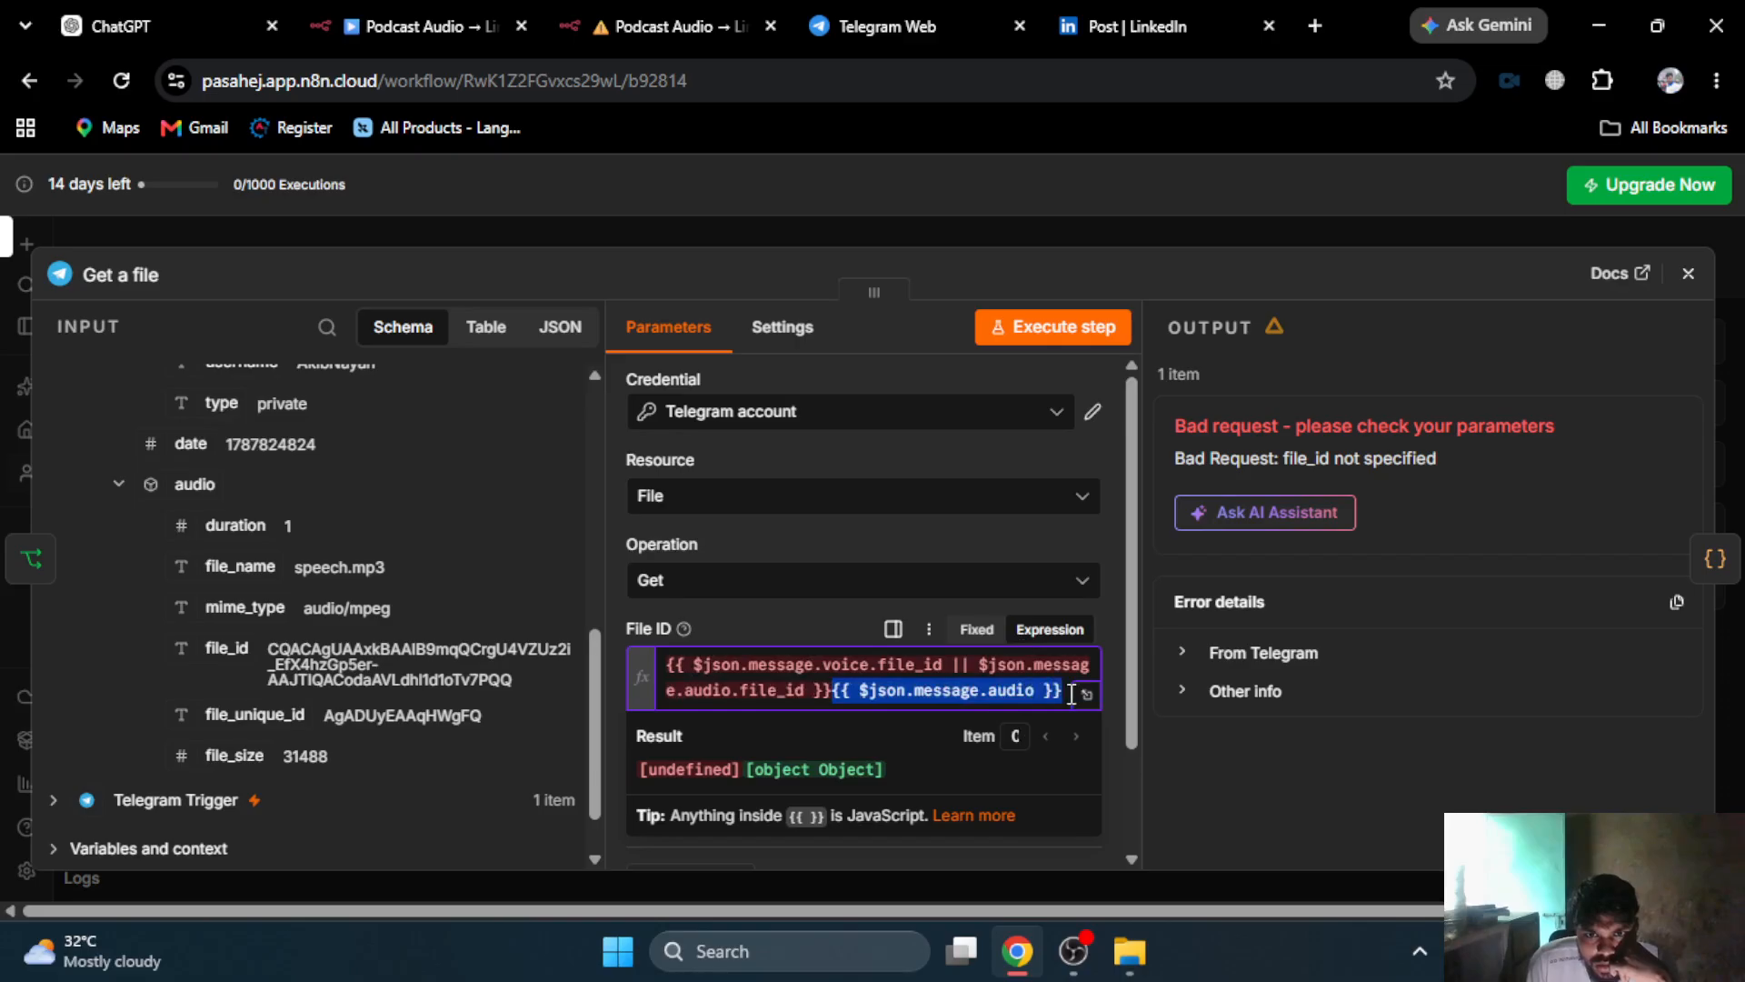
key("BackSpace")
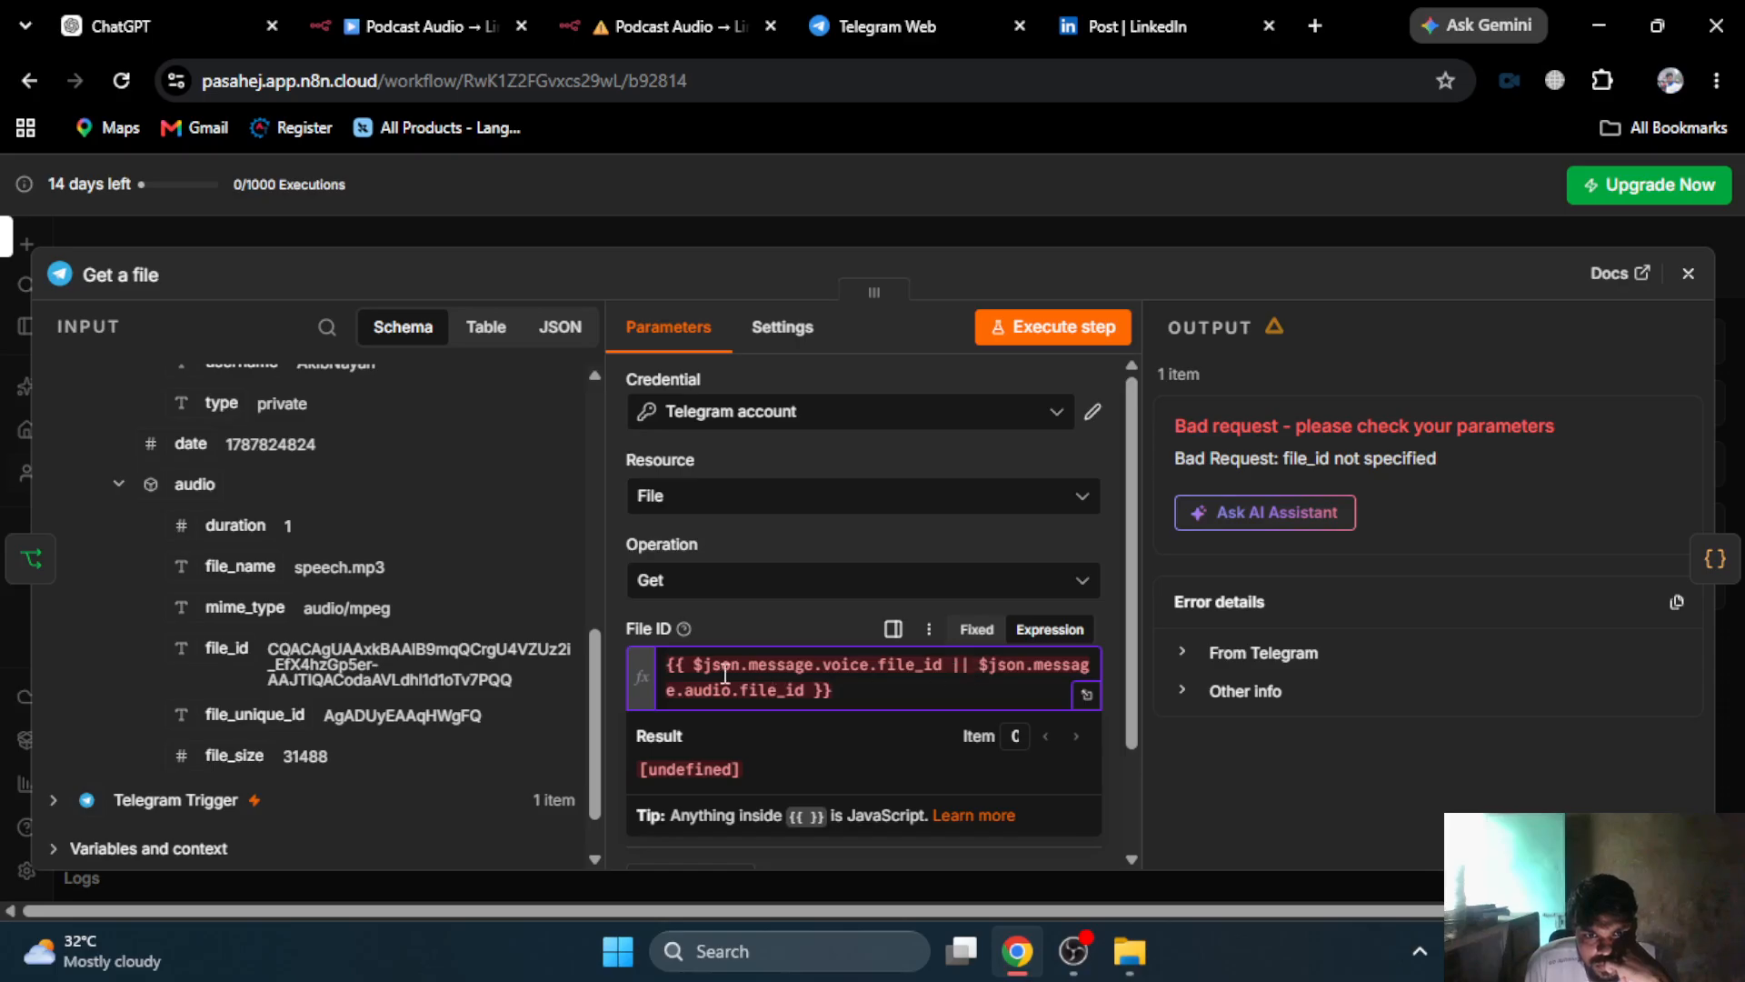
- Replace the whole File ID expression with the input's audio object, {{ $json.message.audio }}
key("ctrl+a")
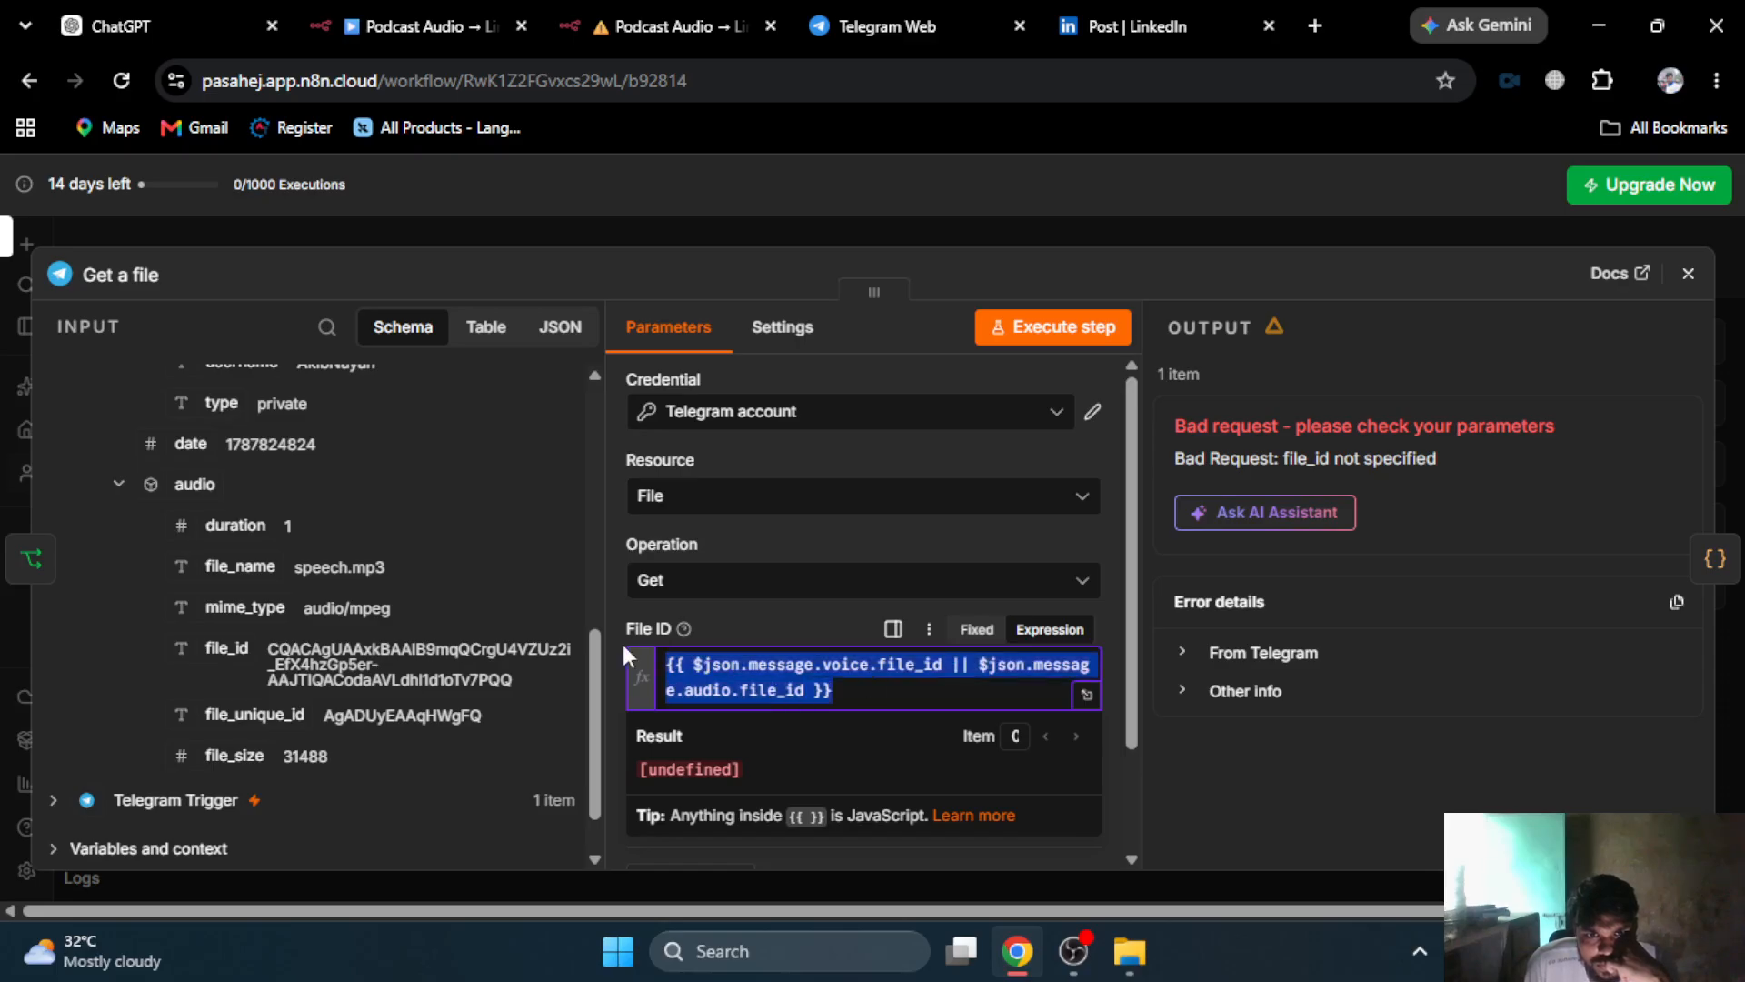
key("BackSpace")
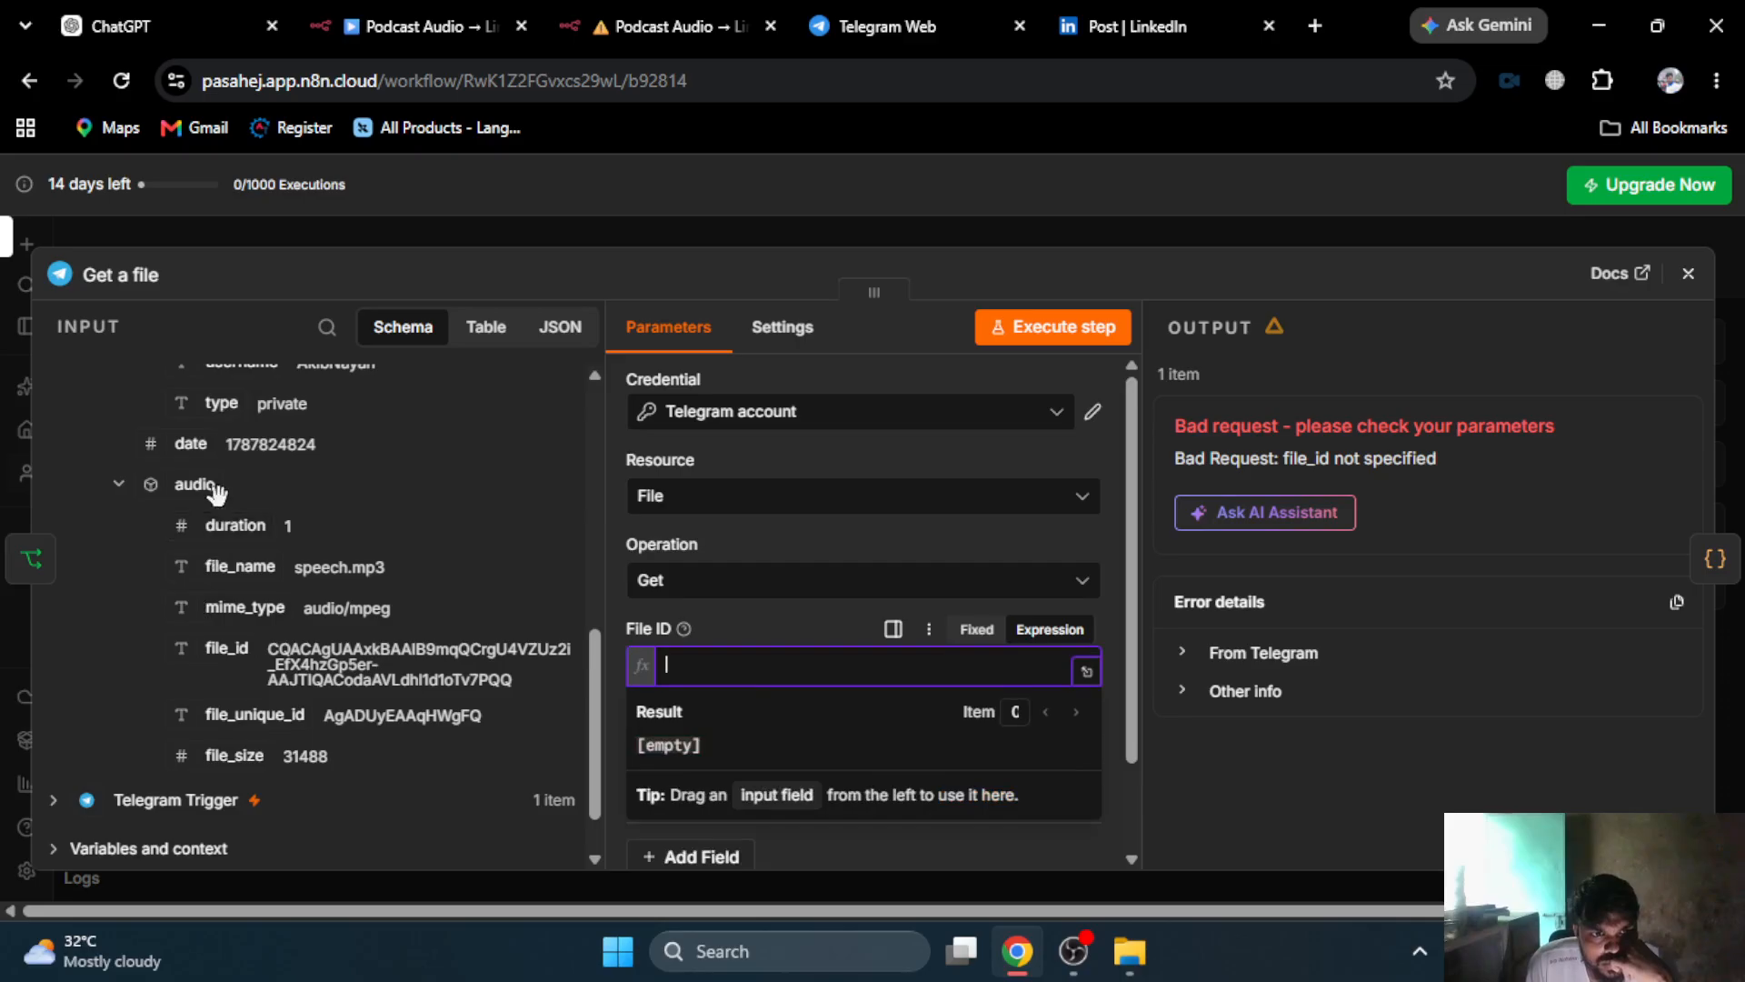
left_click_drag(182, 485, 678, 664)
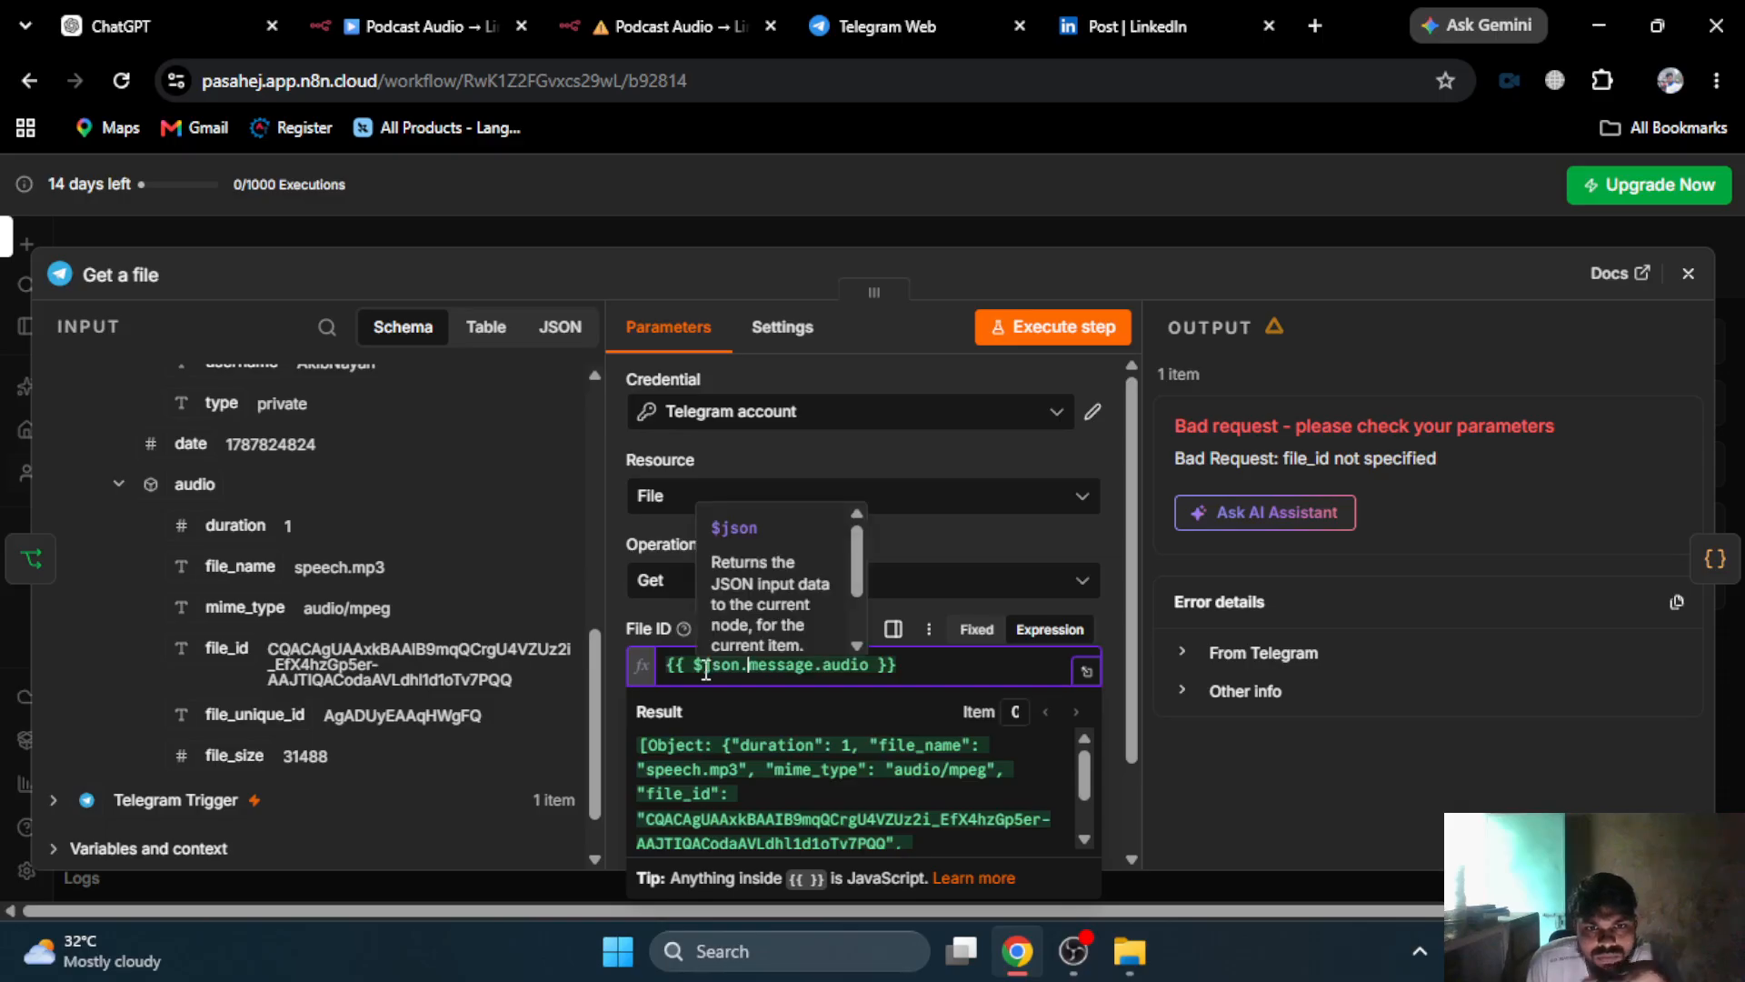
- Duplicate the audio reference in the File ID expression so it reads {{ $json.message.audio || $json.message.audio }}
left_click_drag(696, 670, 874, 667)
key("ctrl+c")
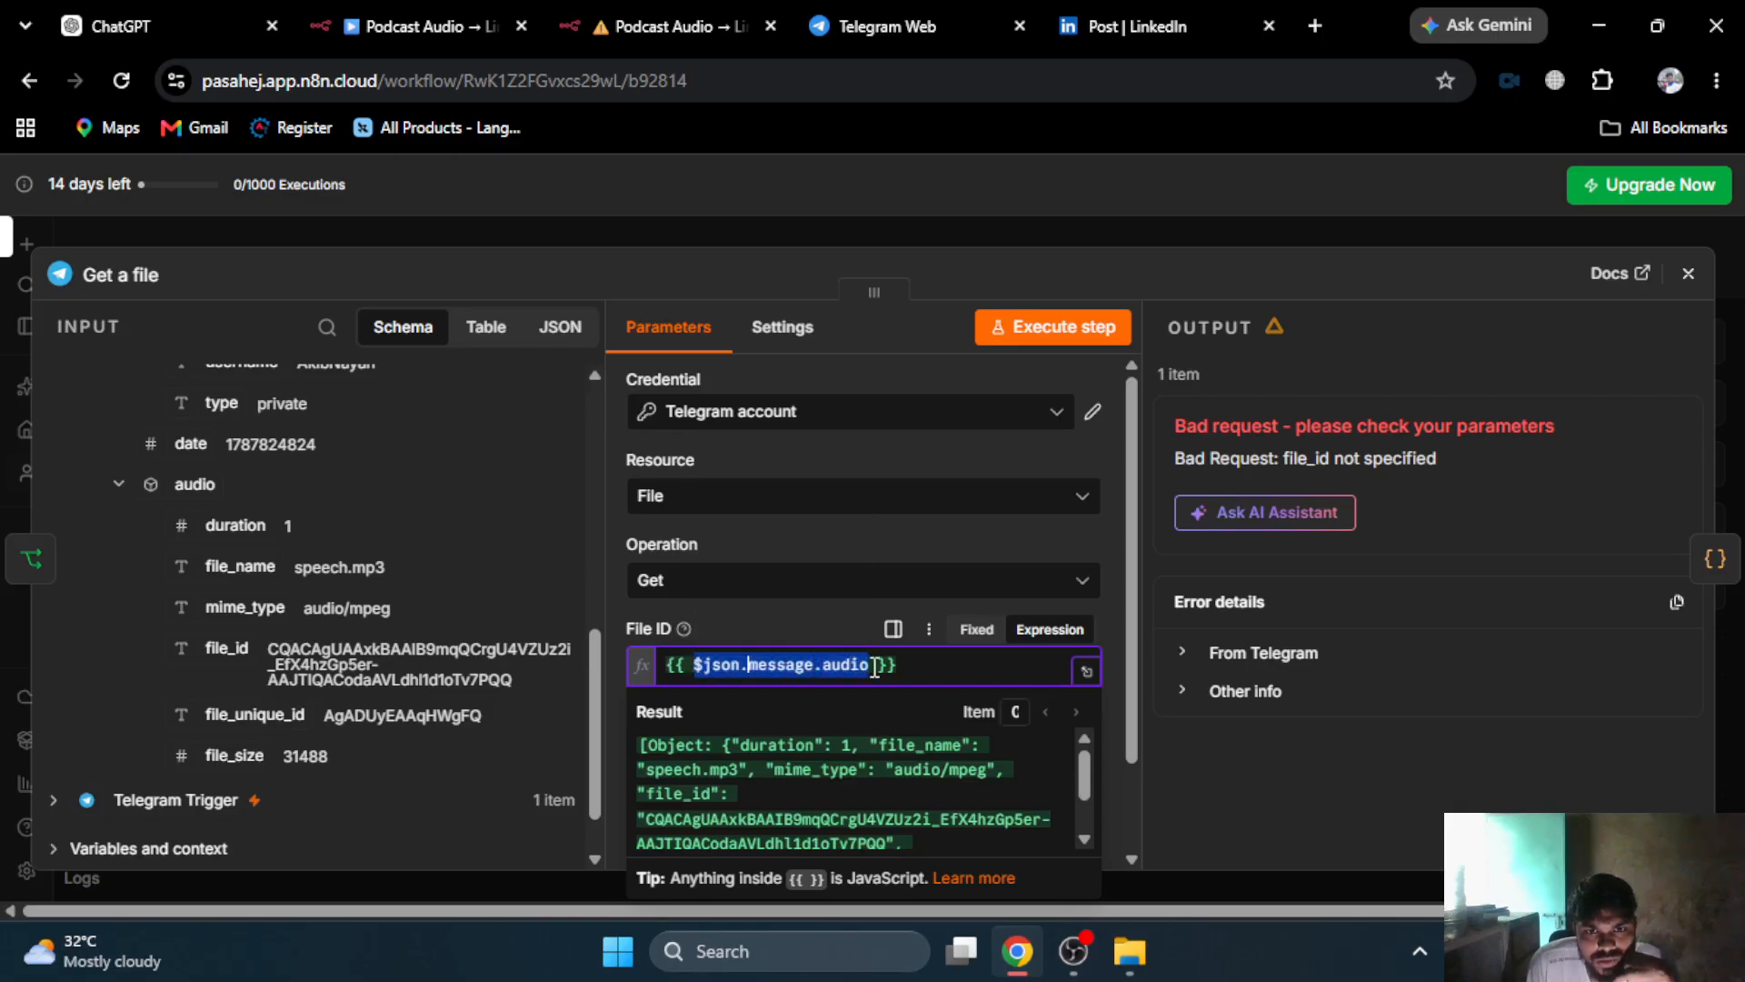
left_click(875, 667)
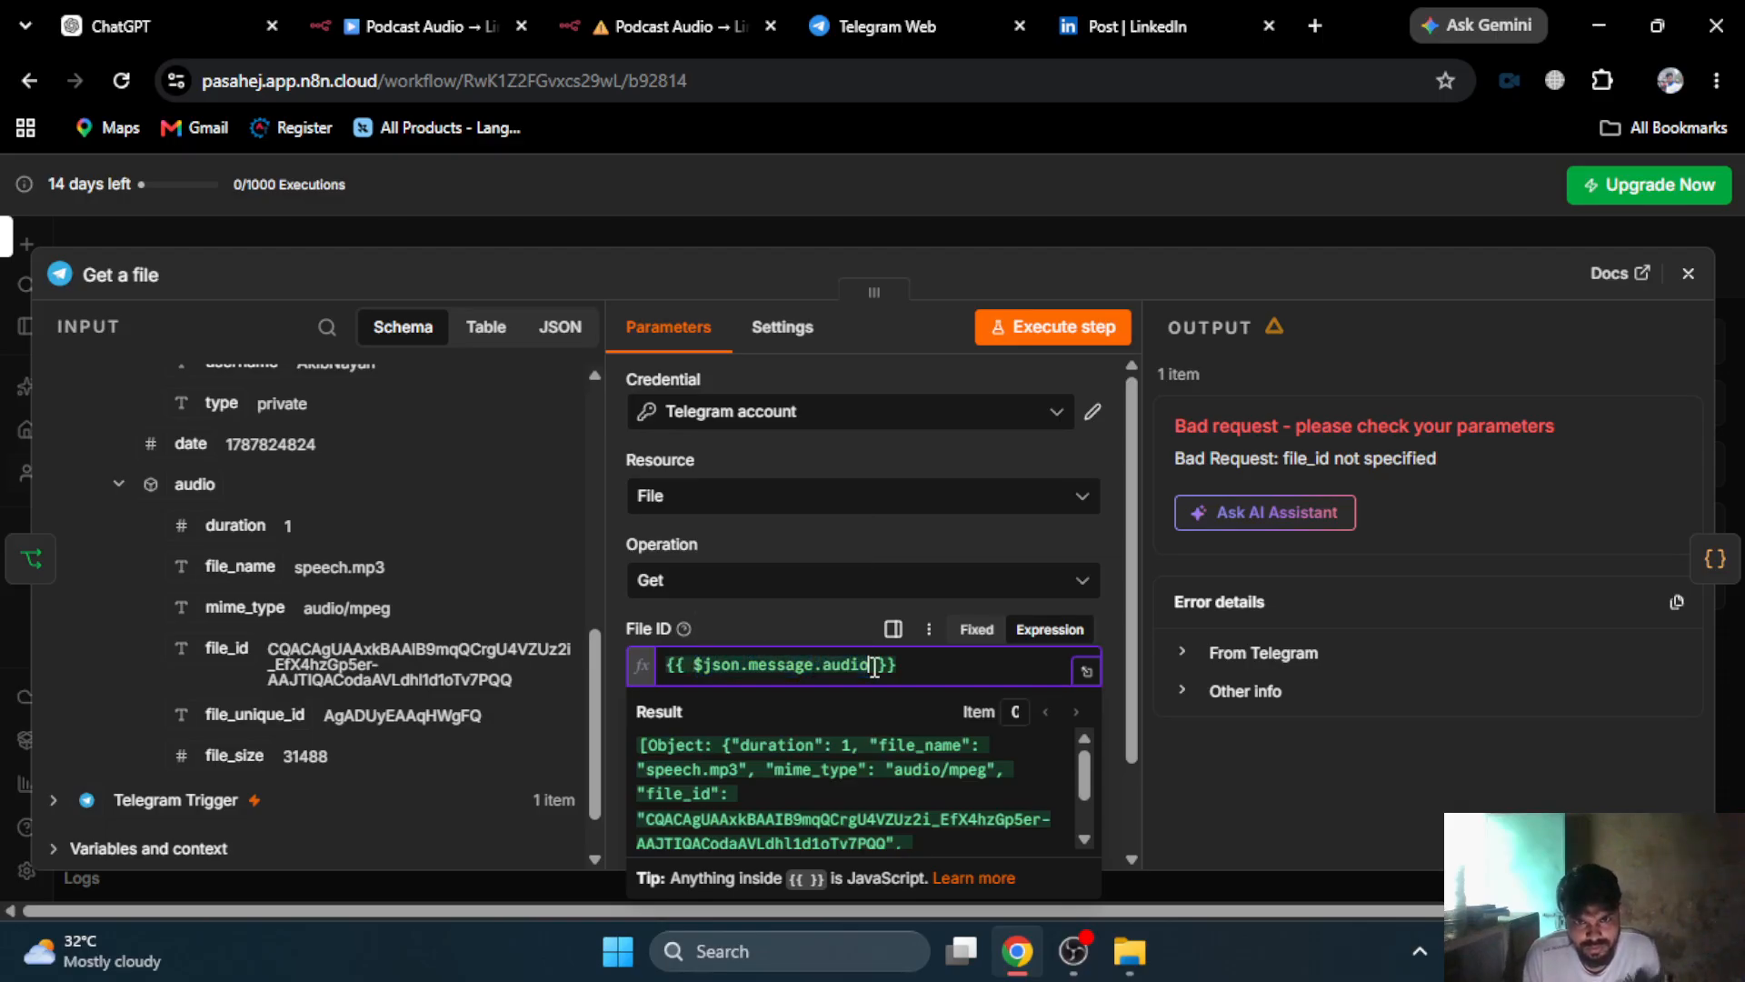
left_click(695, 666)
key("ctrl+v")
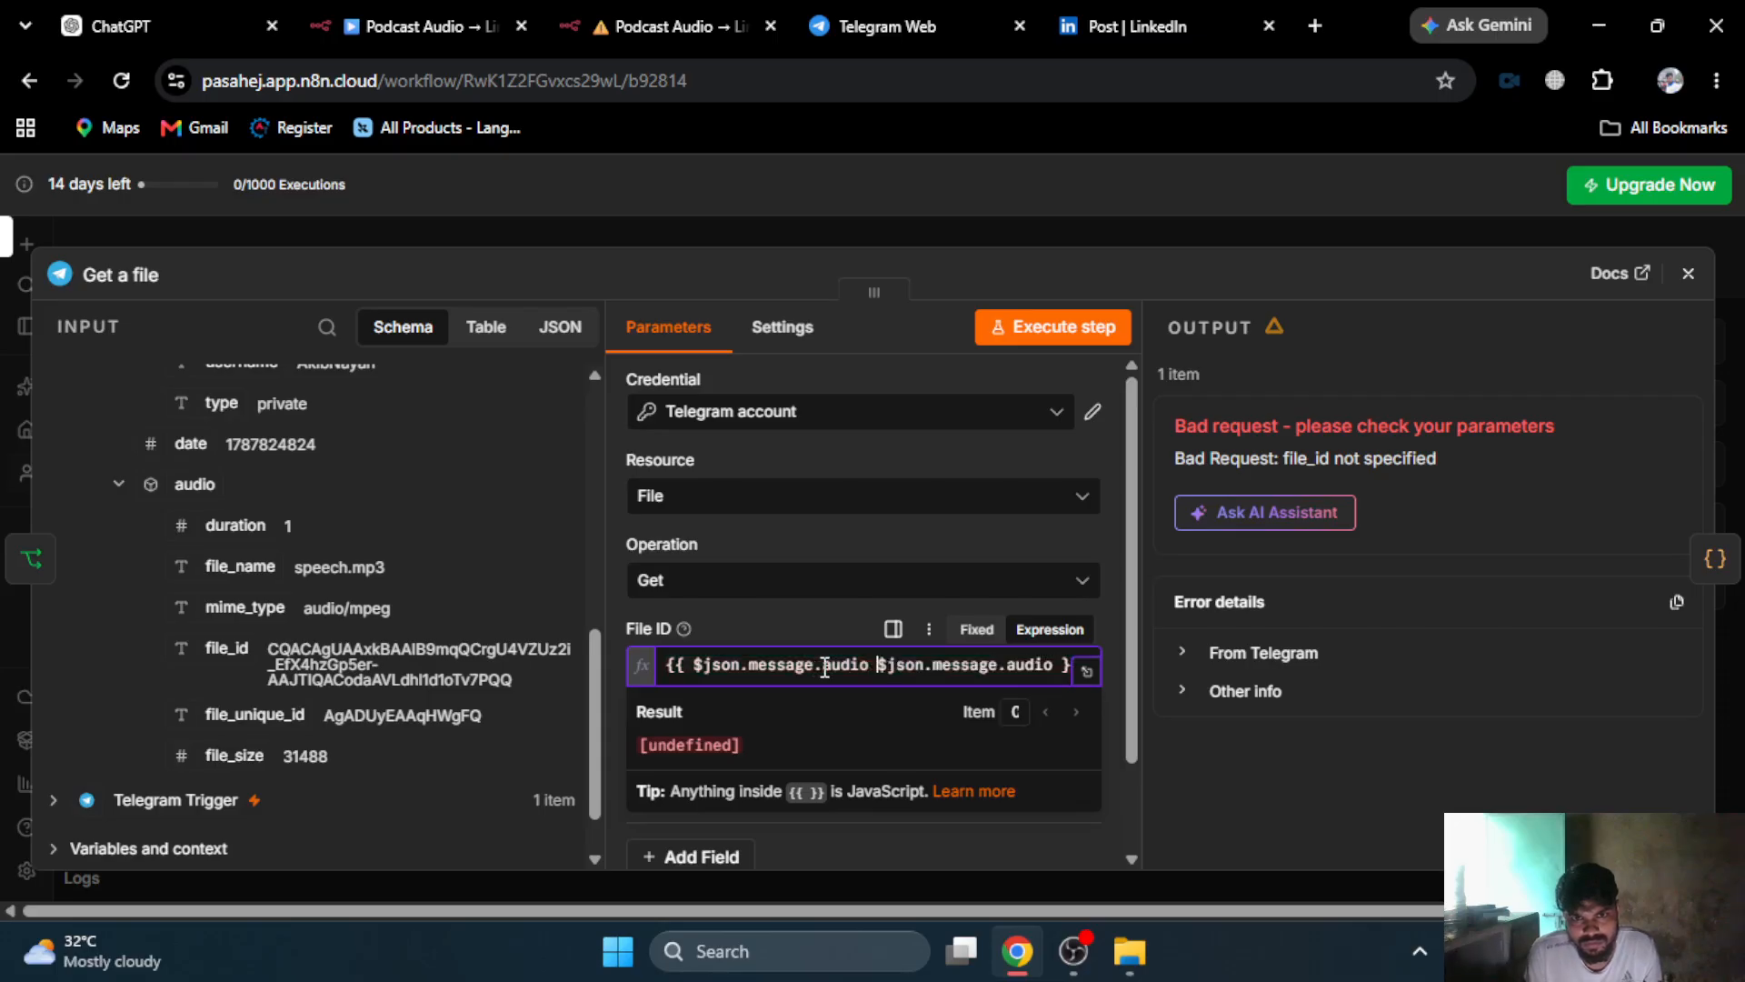
type("||")
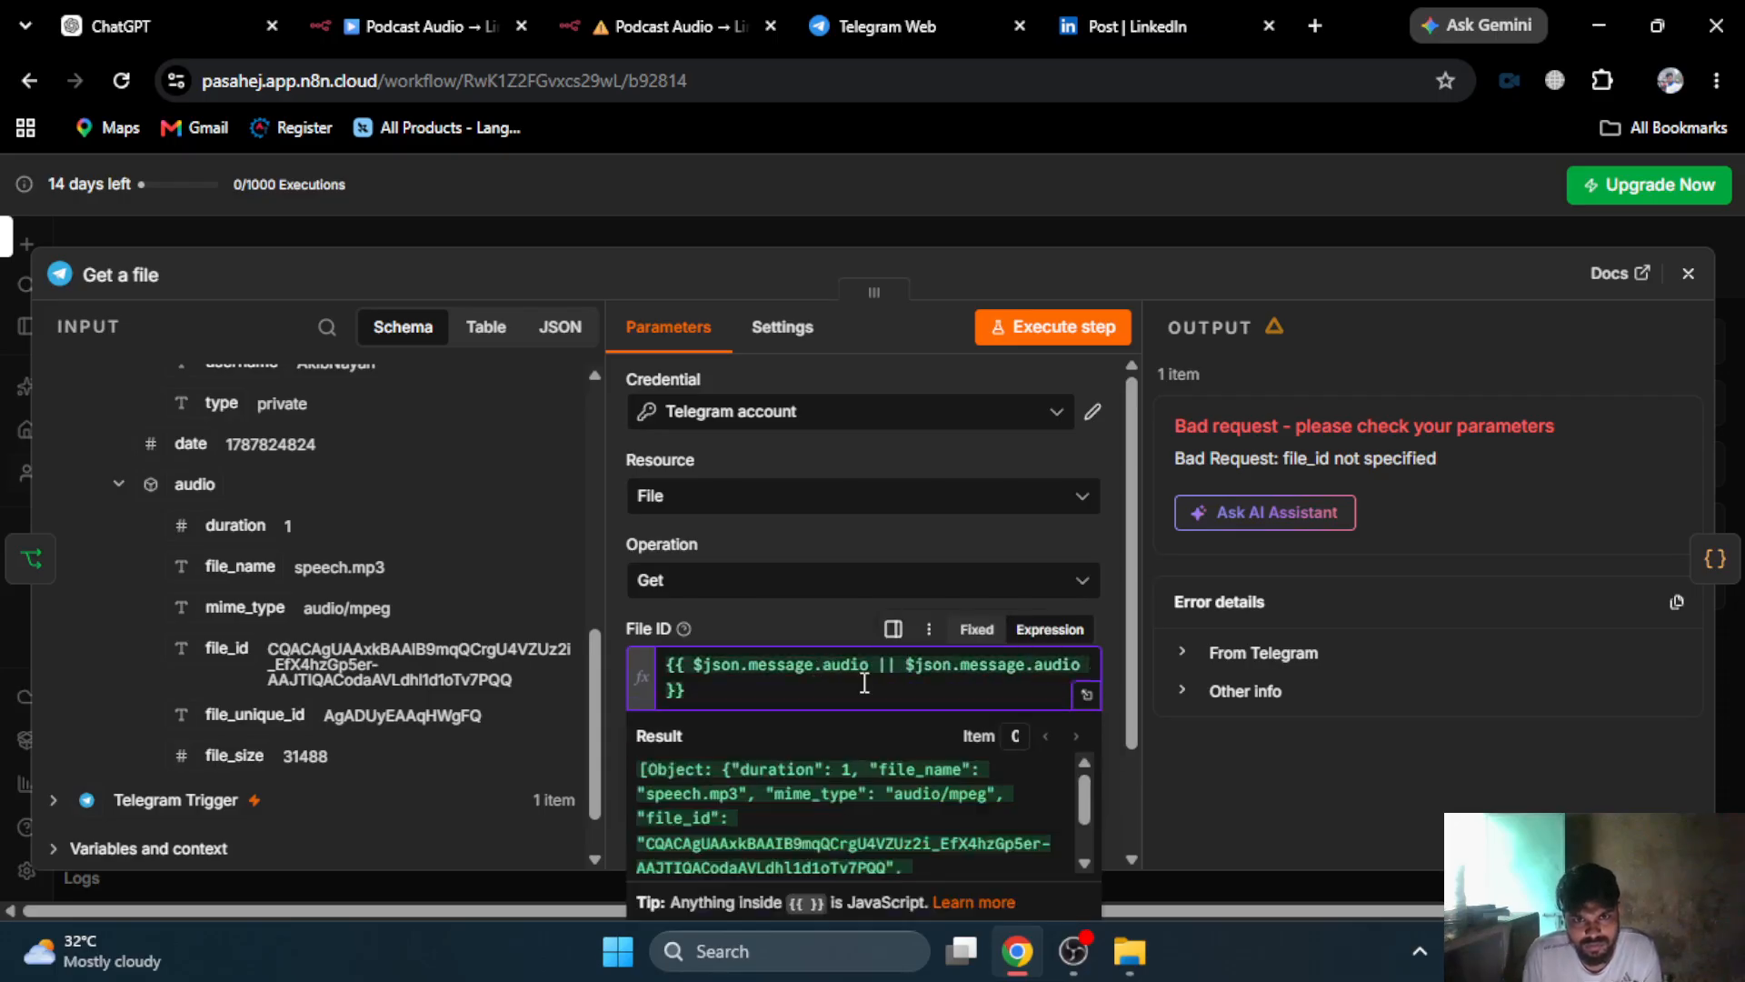
- Change the first reference in the File ID expression to $json.message.voice
double_click(850, 666)
type("v")
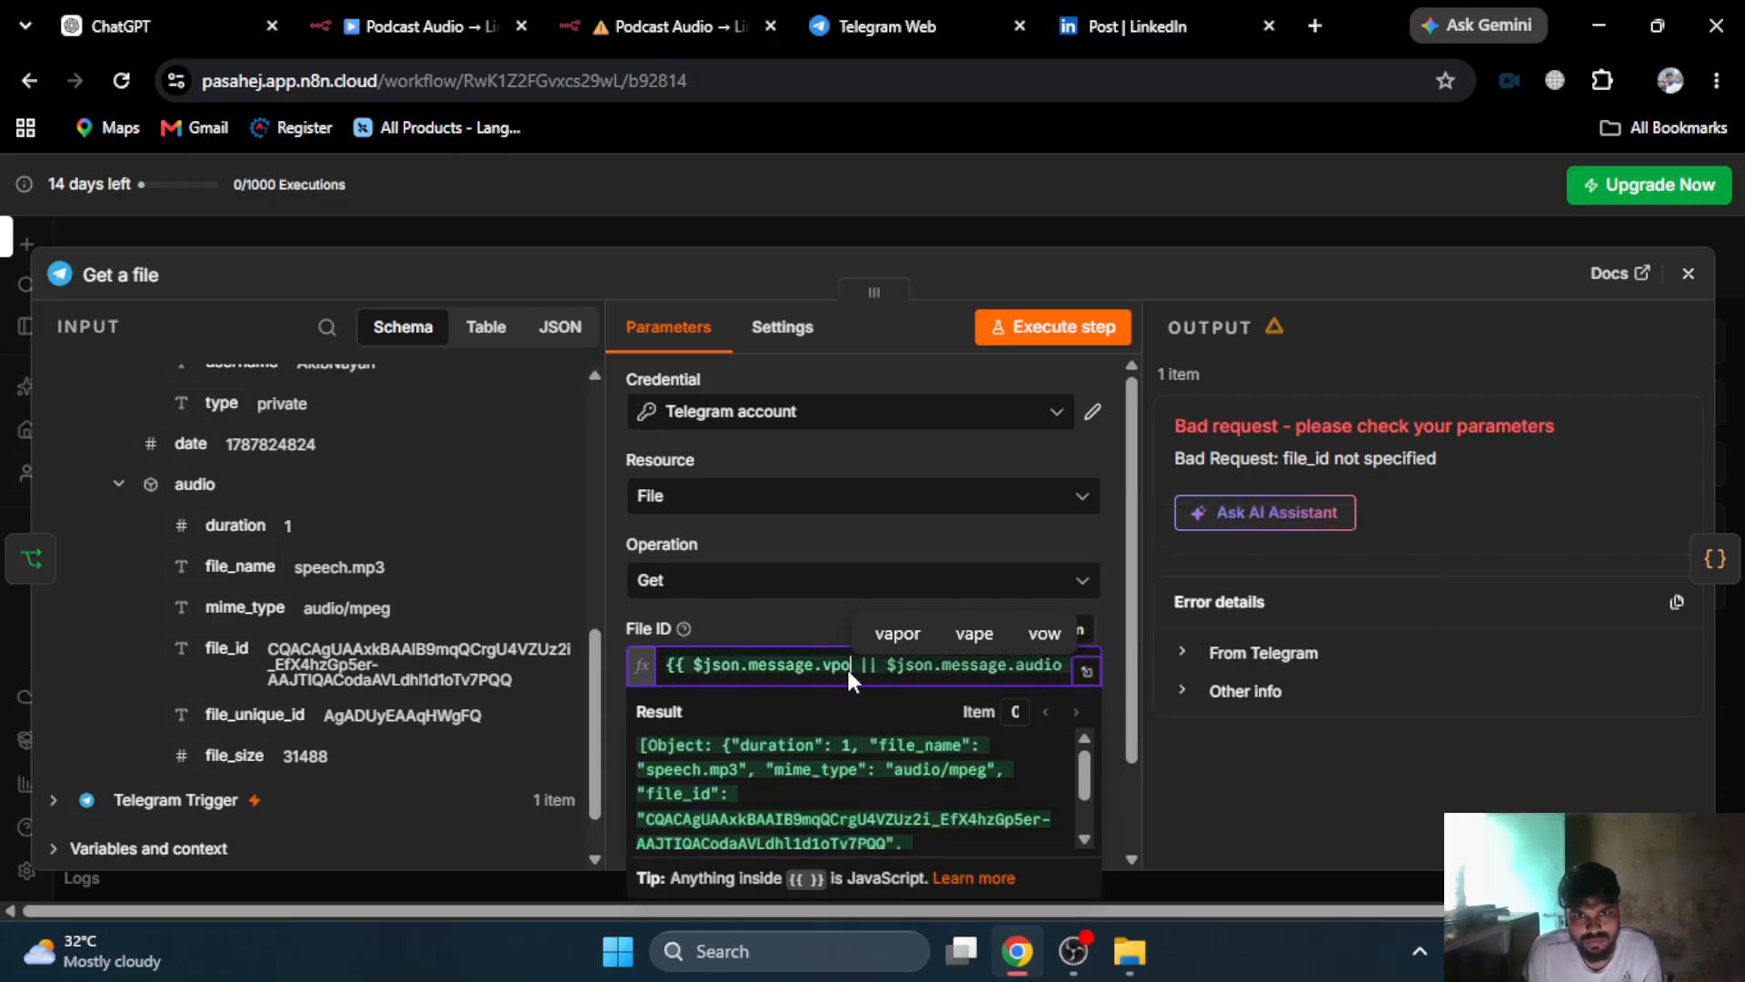
type("o")
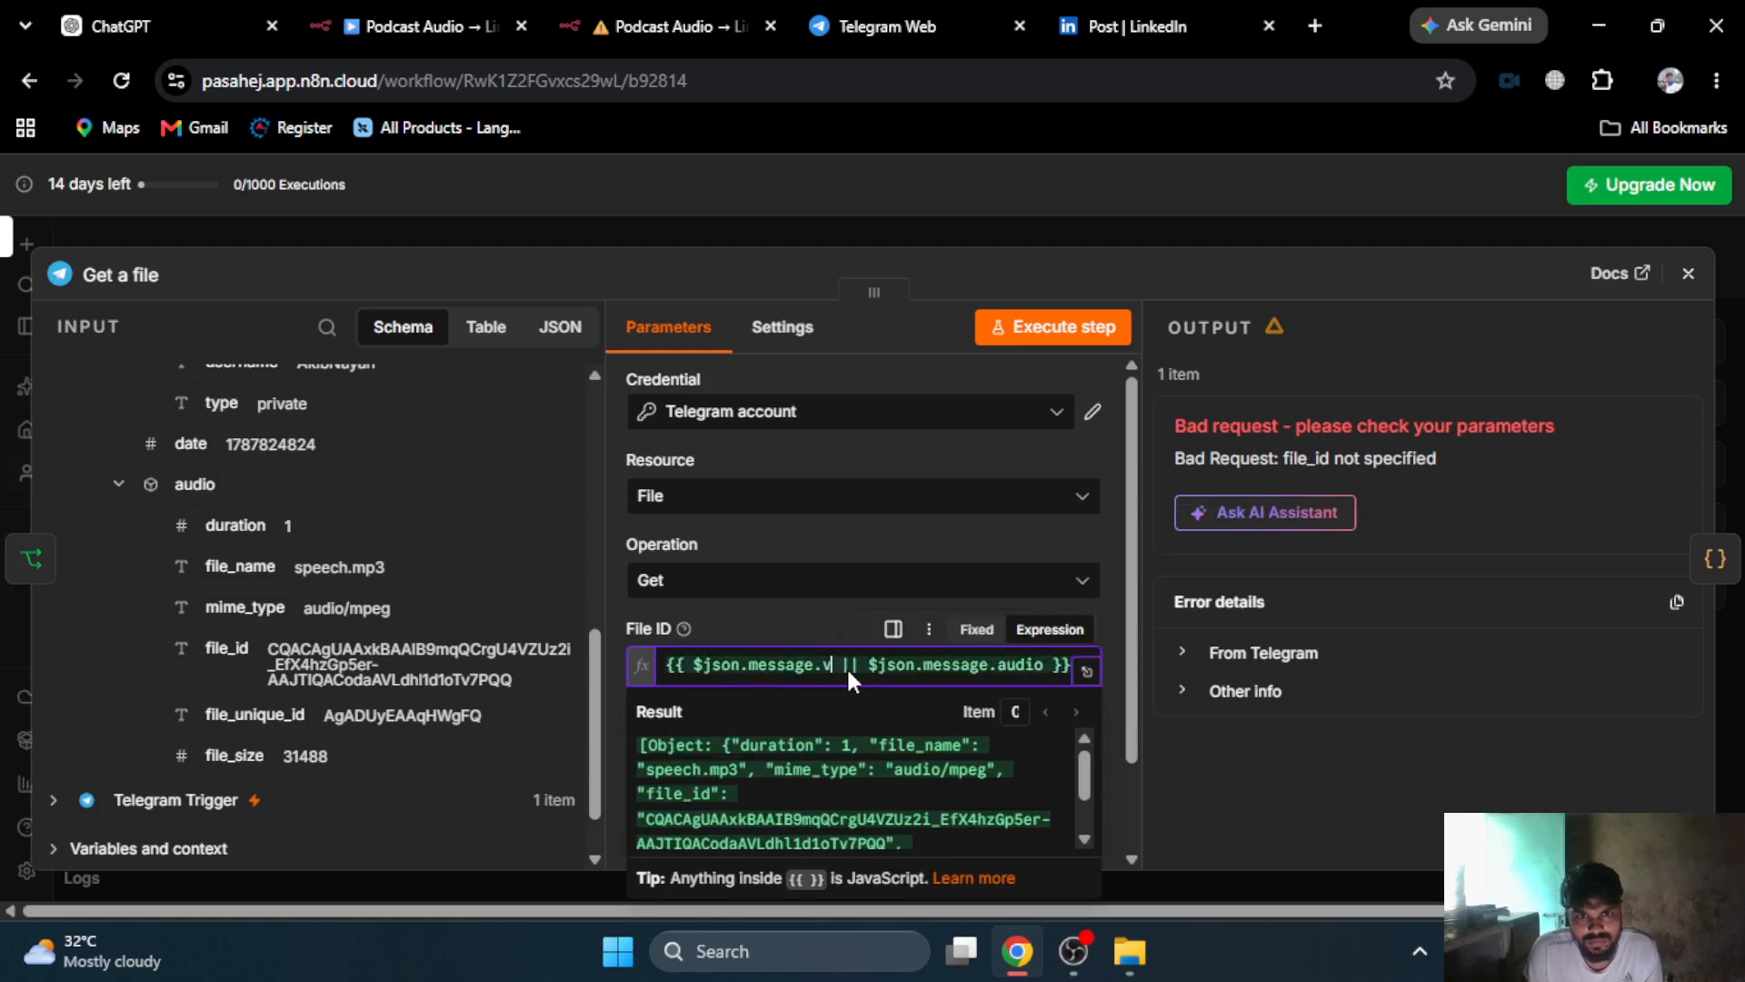
type("ice")
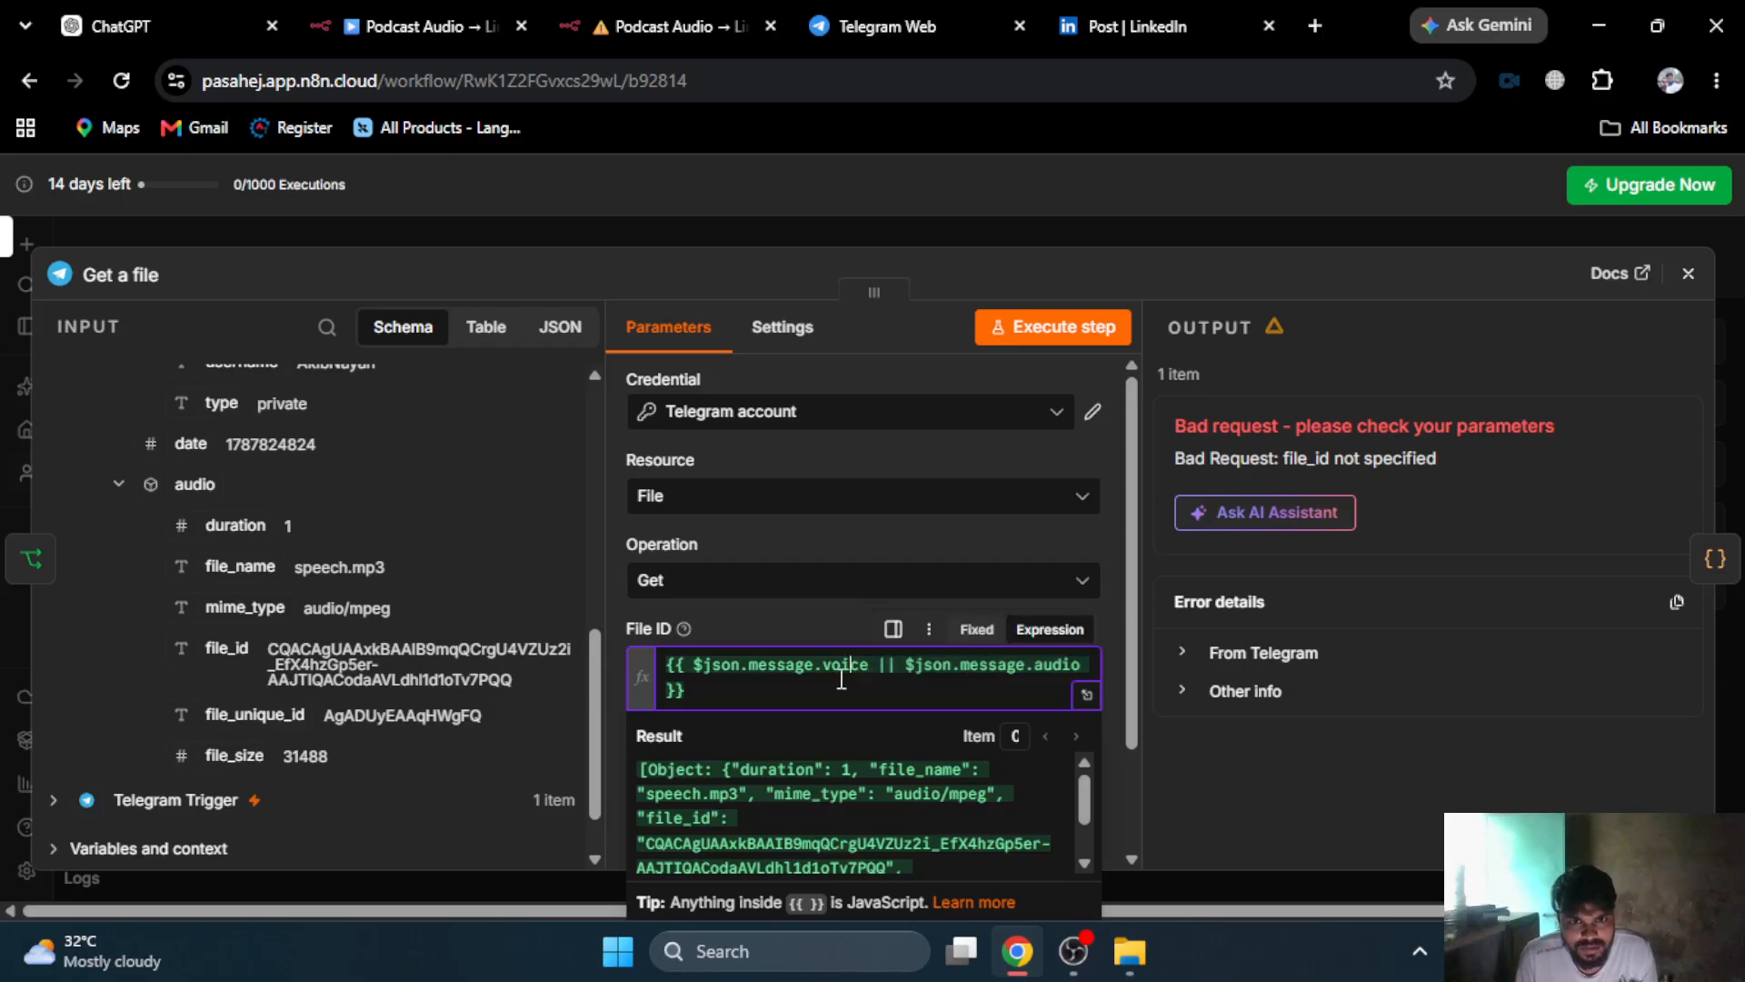
- Append .file_id to both the voice and audio references in the File ID expression
type(".file_id")
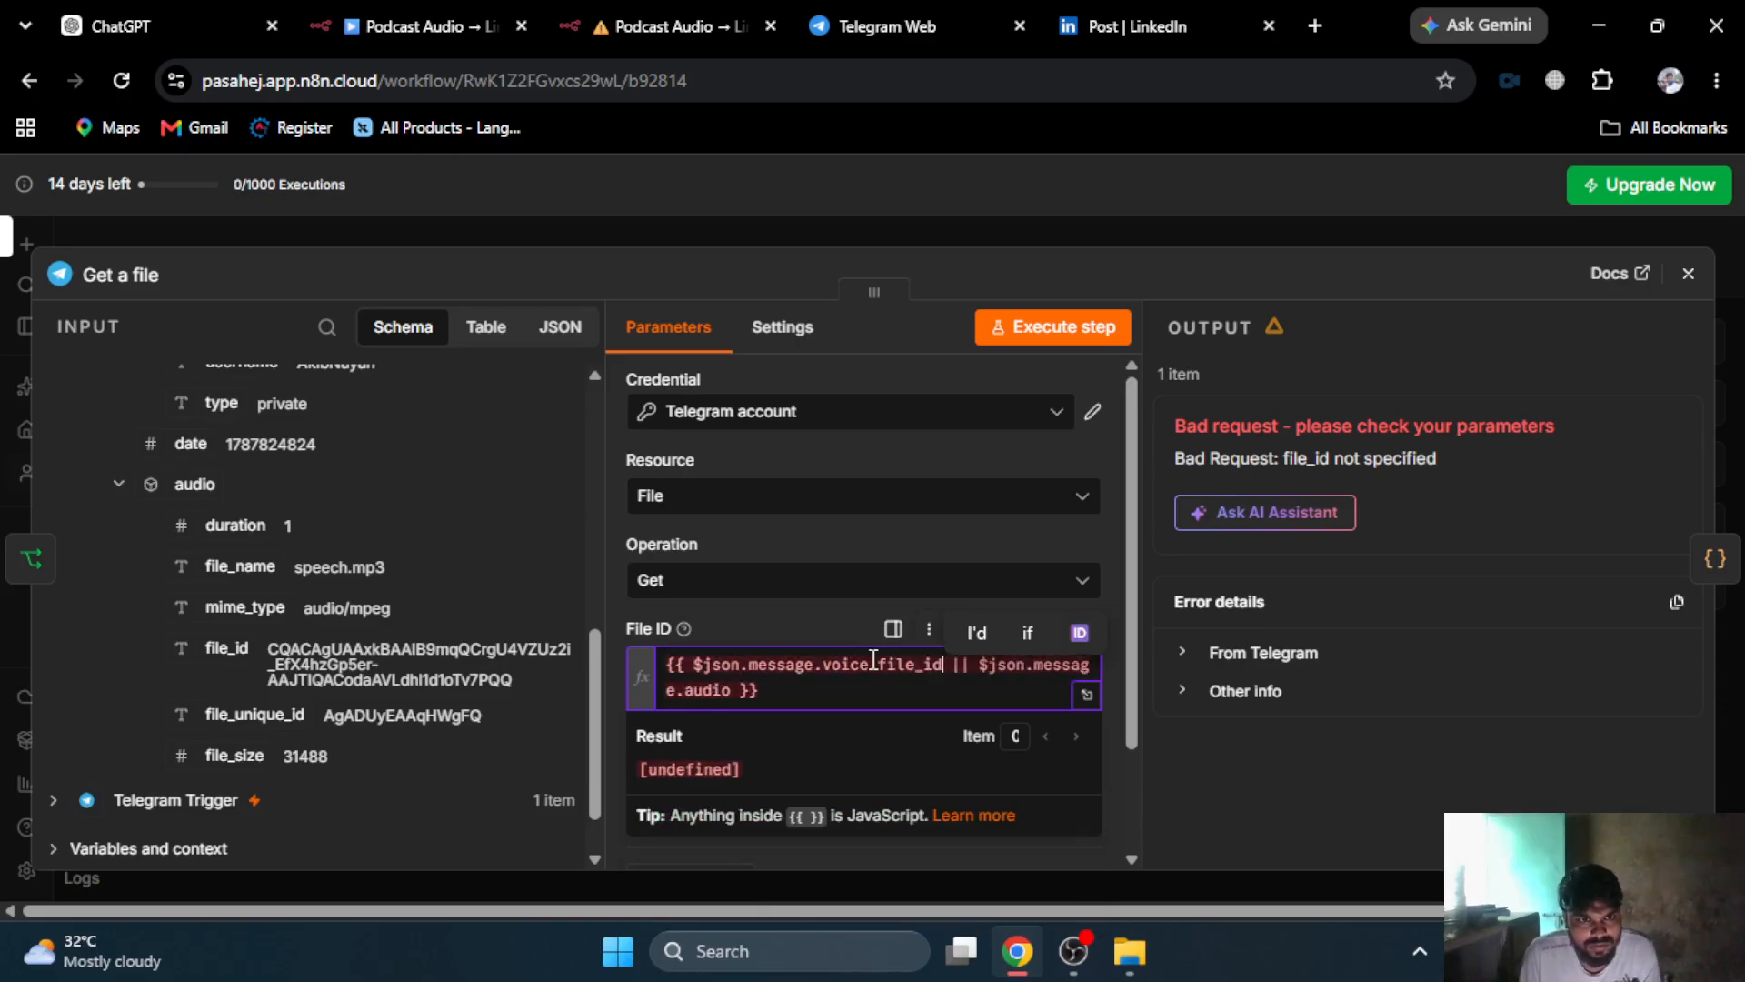
left_click(733, 694)
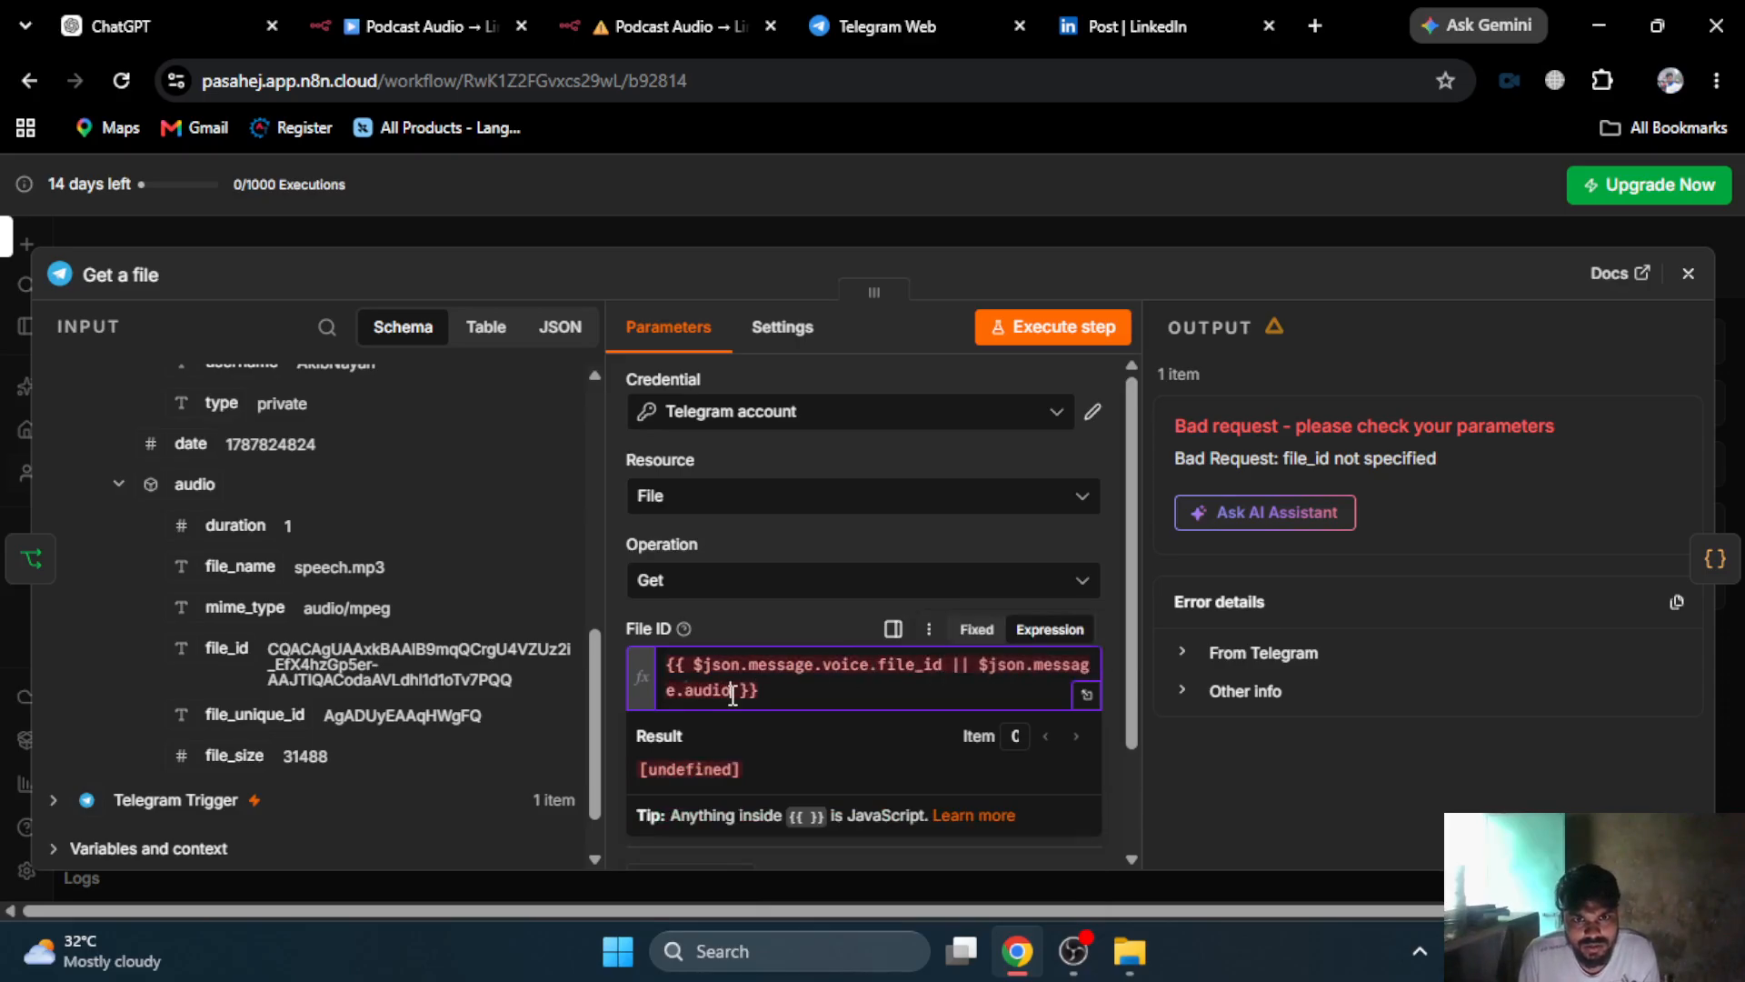
type(".")
key("BackSpace")
type(".file_id")
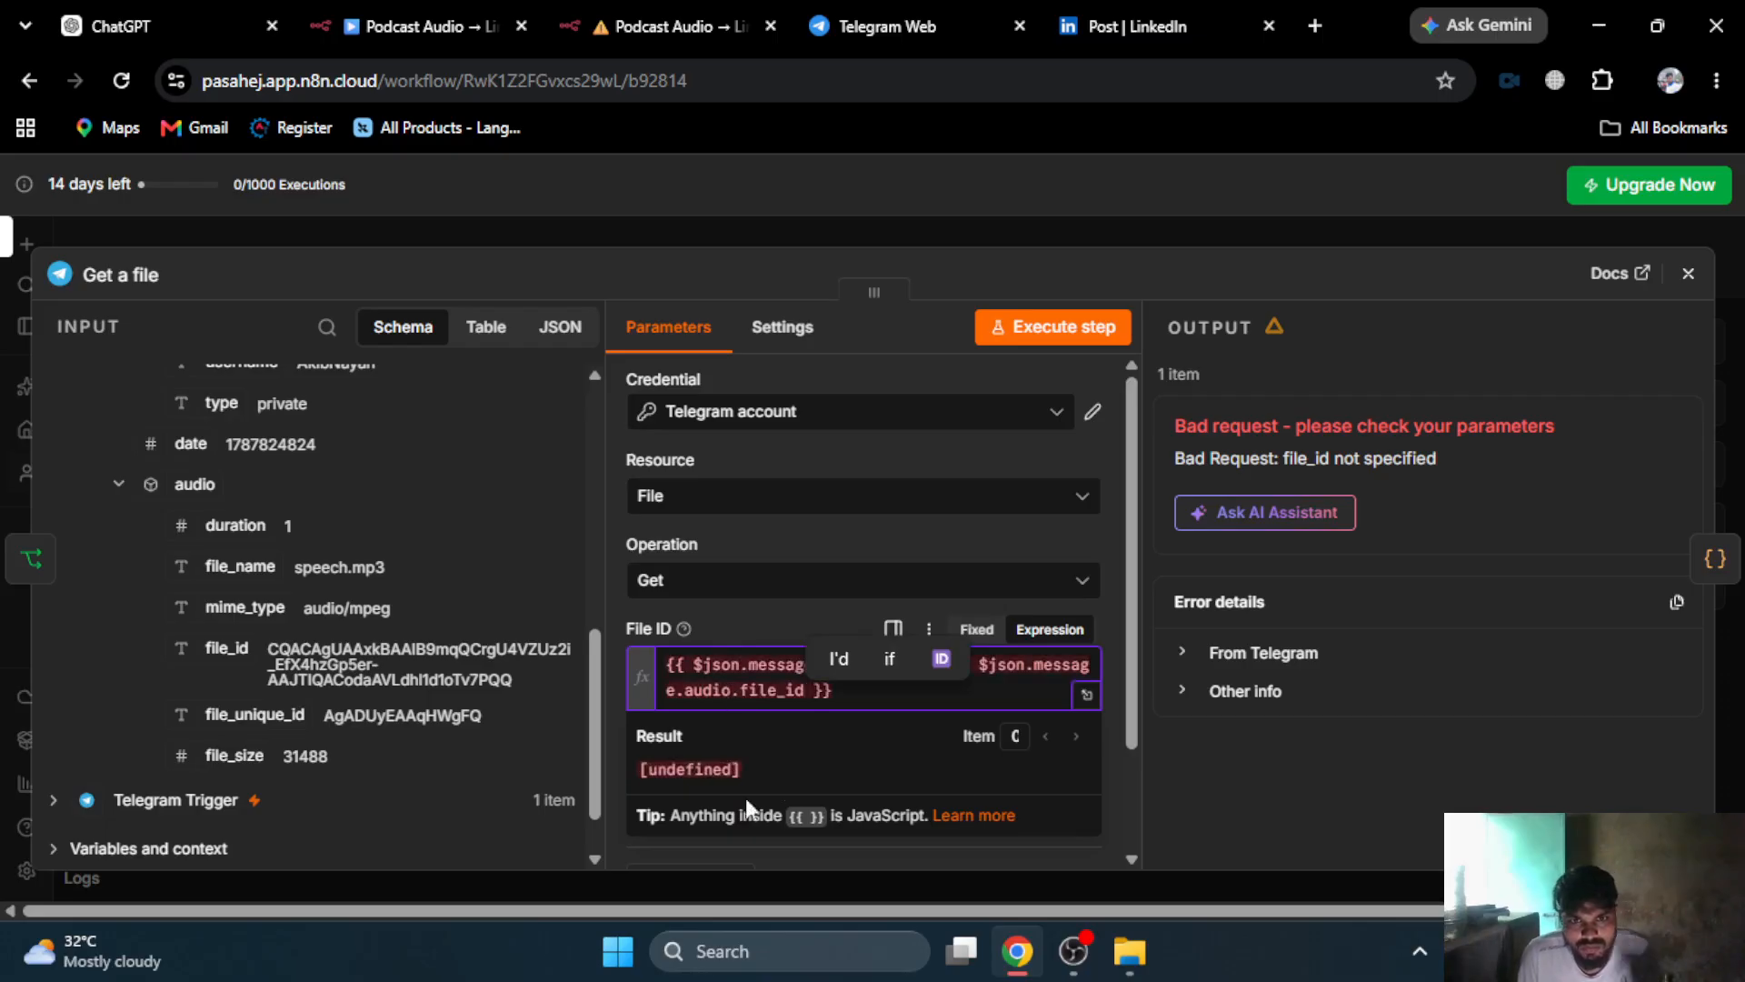
left_click(753, 688)
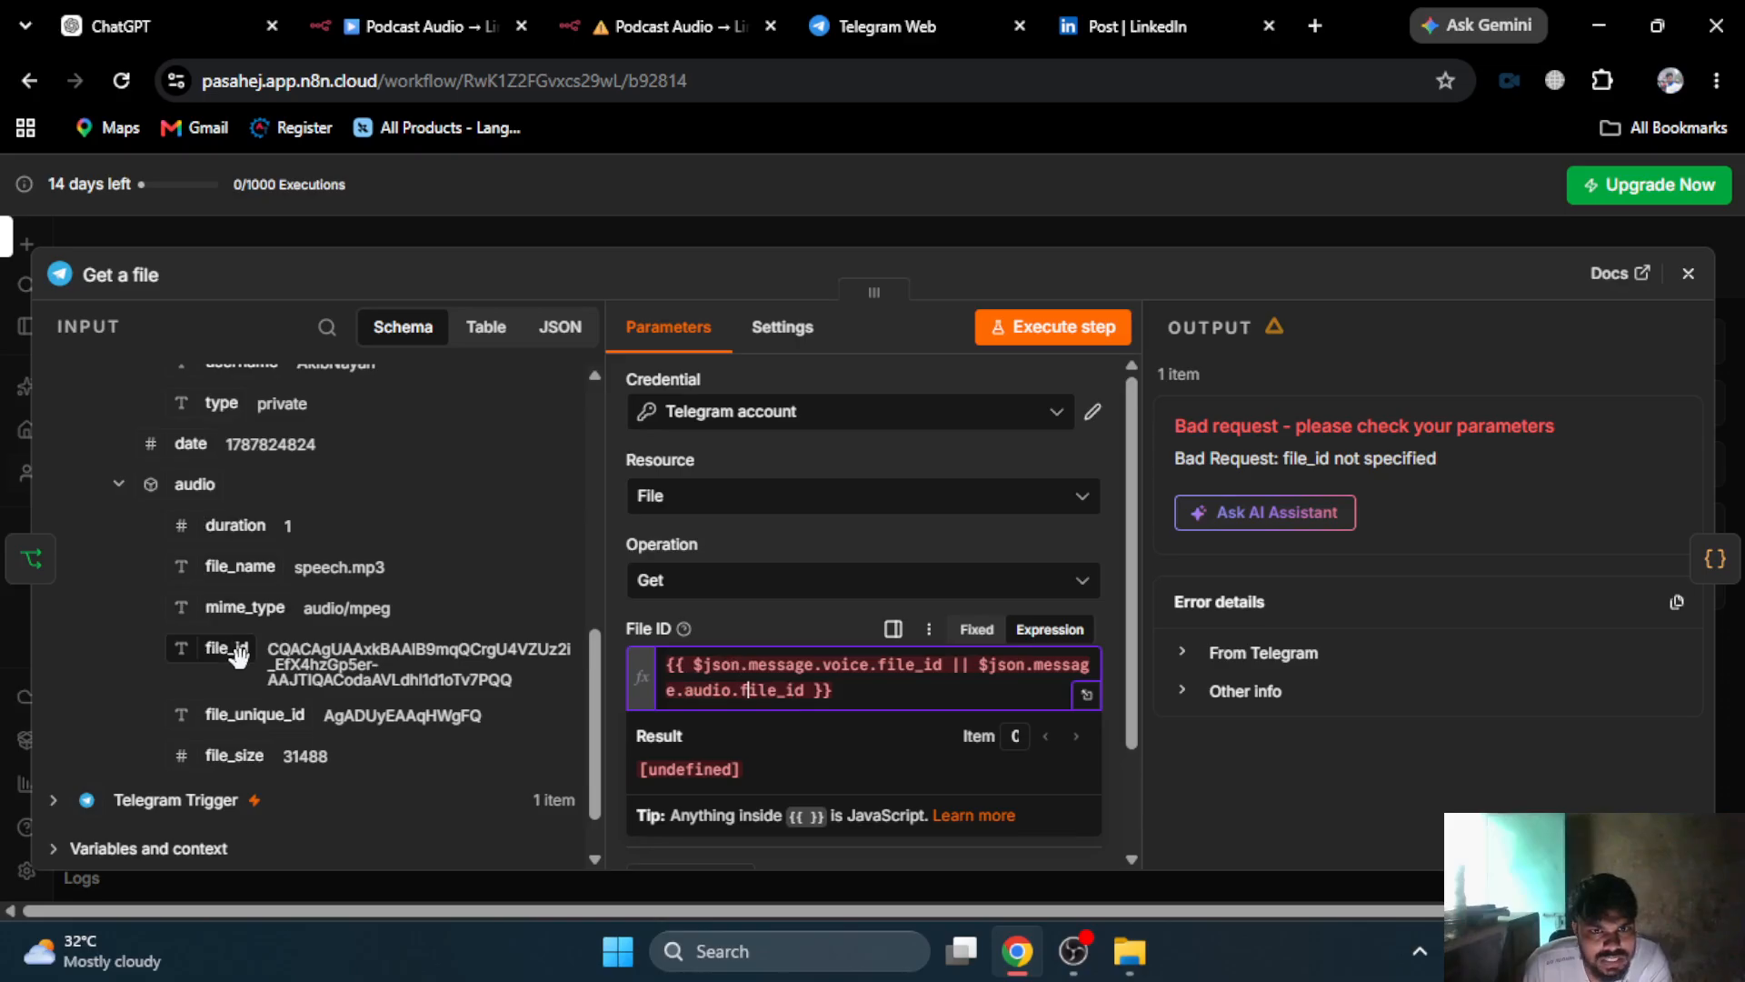
- Replace the whole File ID expression with the input's audio file_id field, {{ $json.message.audio.file_id }}
scroll(878, 683, "down", 2)
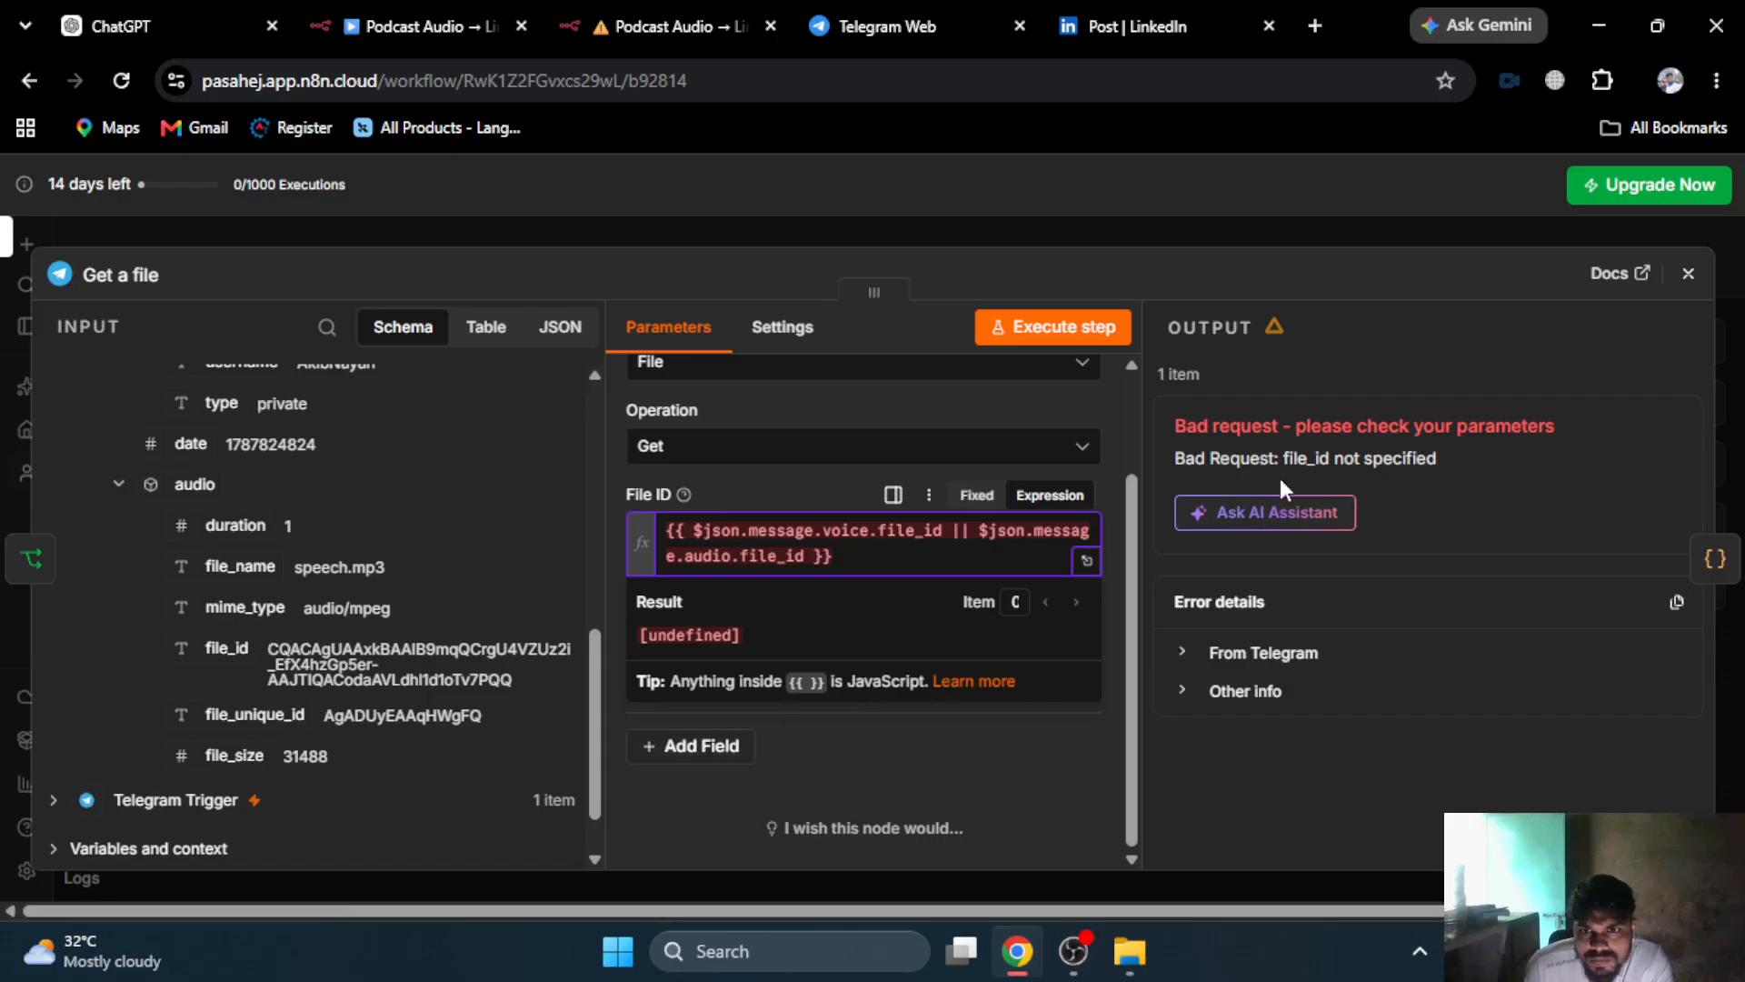
double_click(766, 557)
left_click(856, 558)
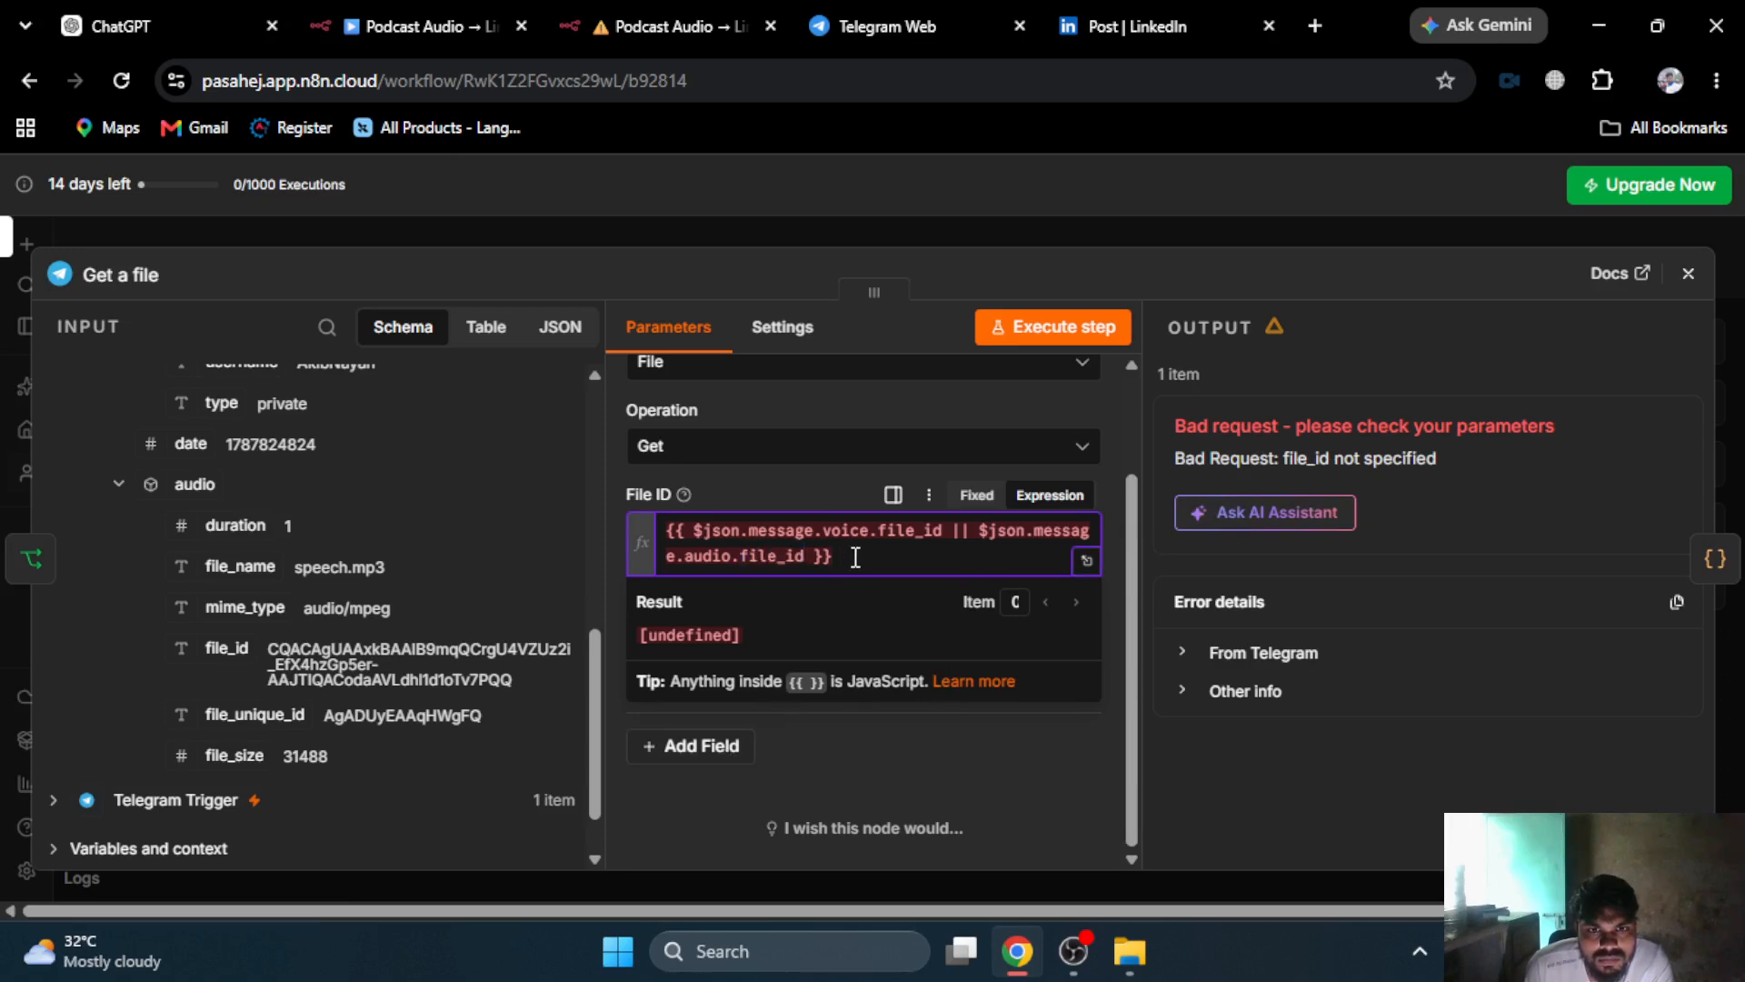
left_click_drag(855, 557, 654, 536)
left_click_drag(234, 642, 915, 574)
left_click(863, 566)
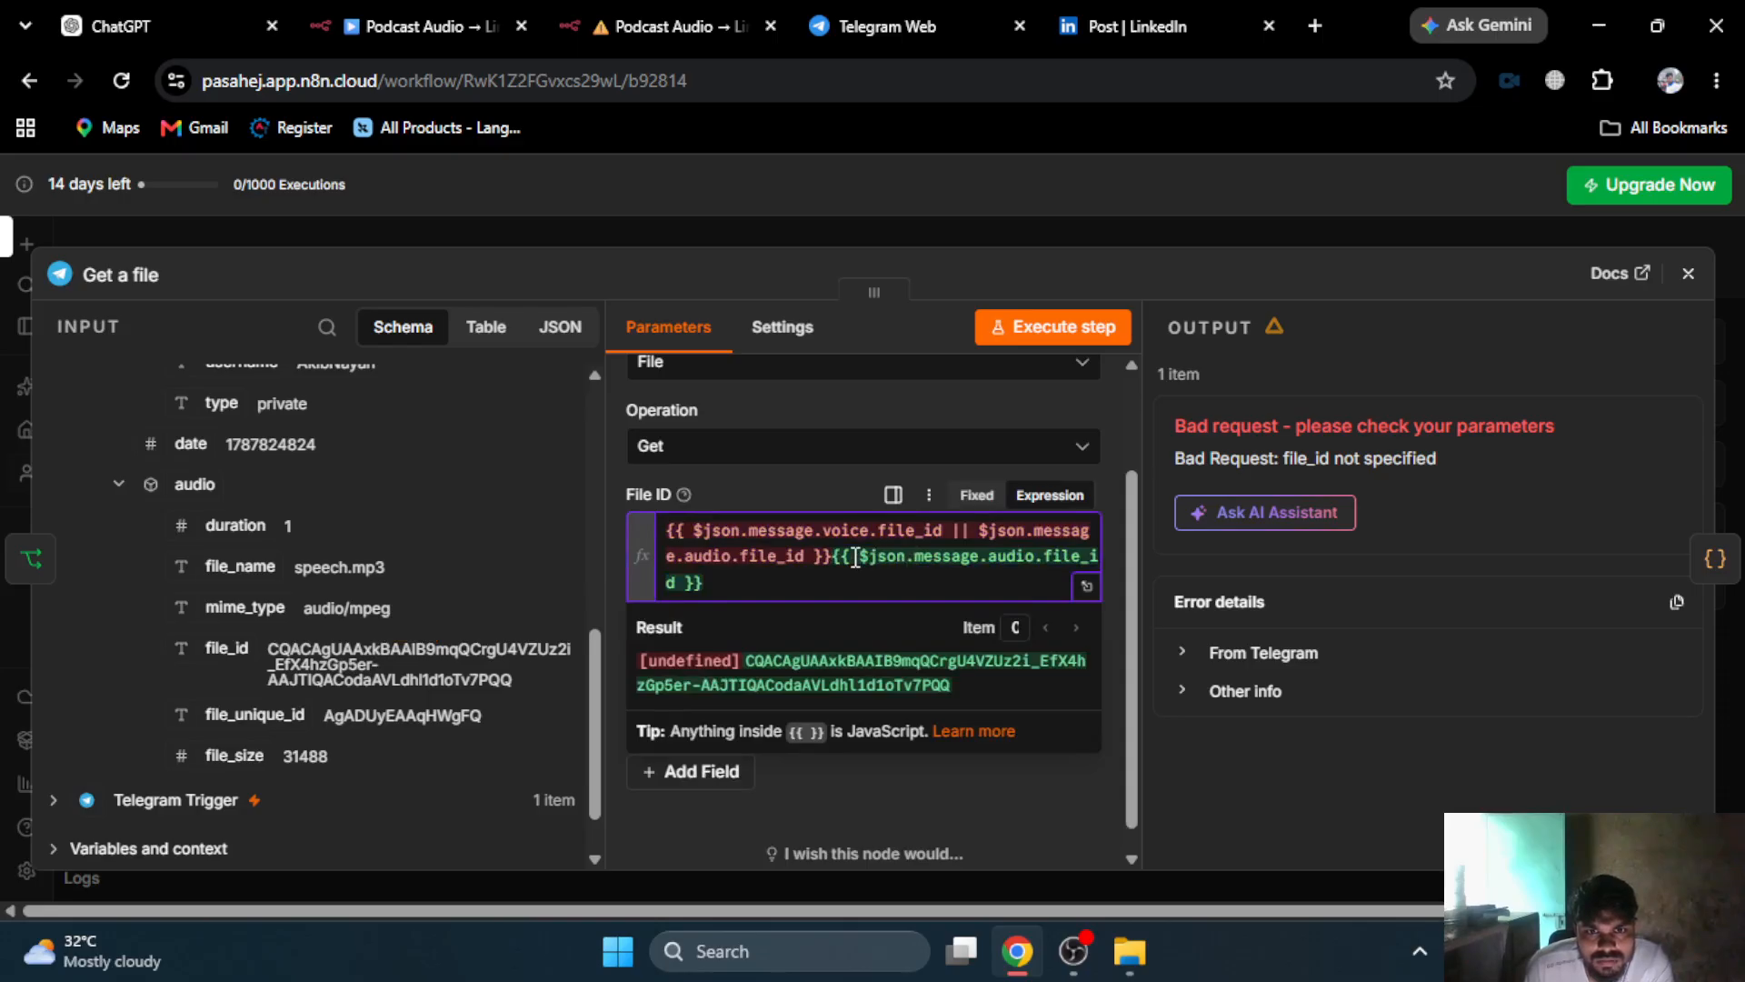
left_click_drag(833, 556, 615, 534)
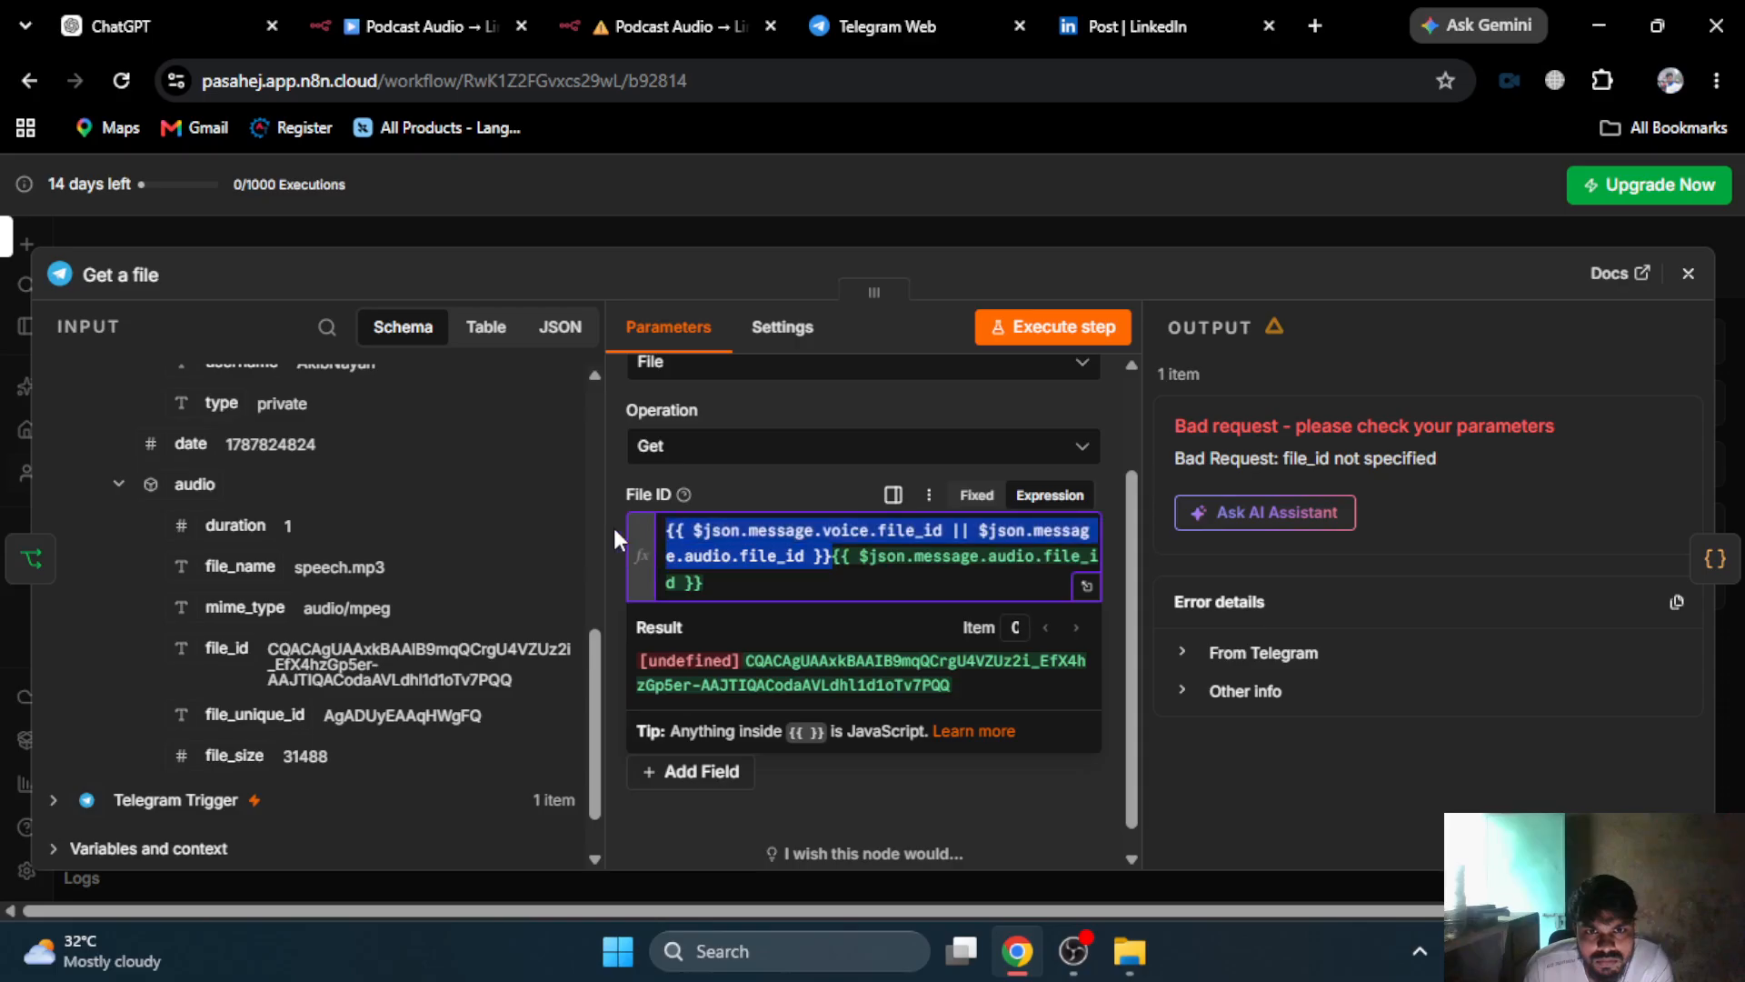
key("BackSpace")
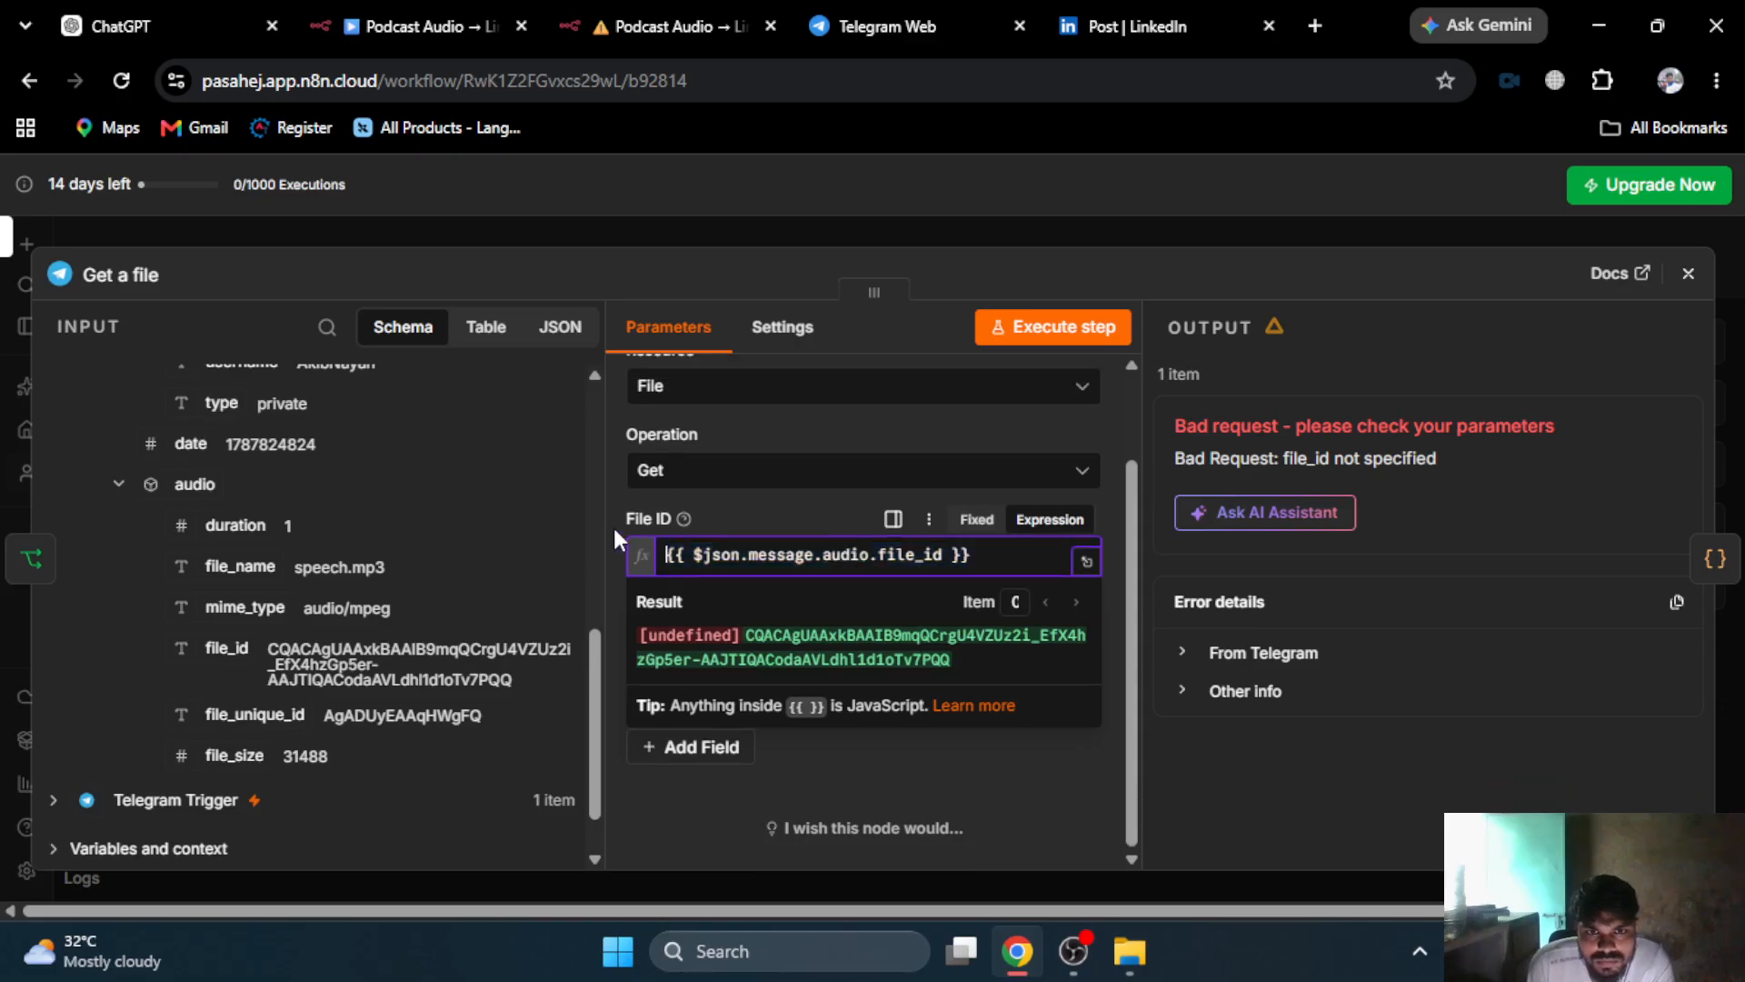
- Duplicate the $json.message.audio.file_id reference in the File ID expression, joining the two copies with ||
left_click_drag(692, 552, 944, 552)
key("ctrl+c")
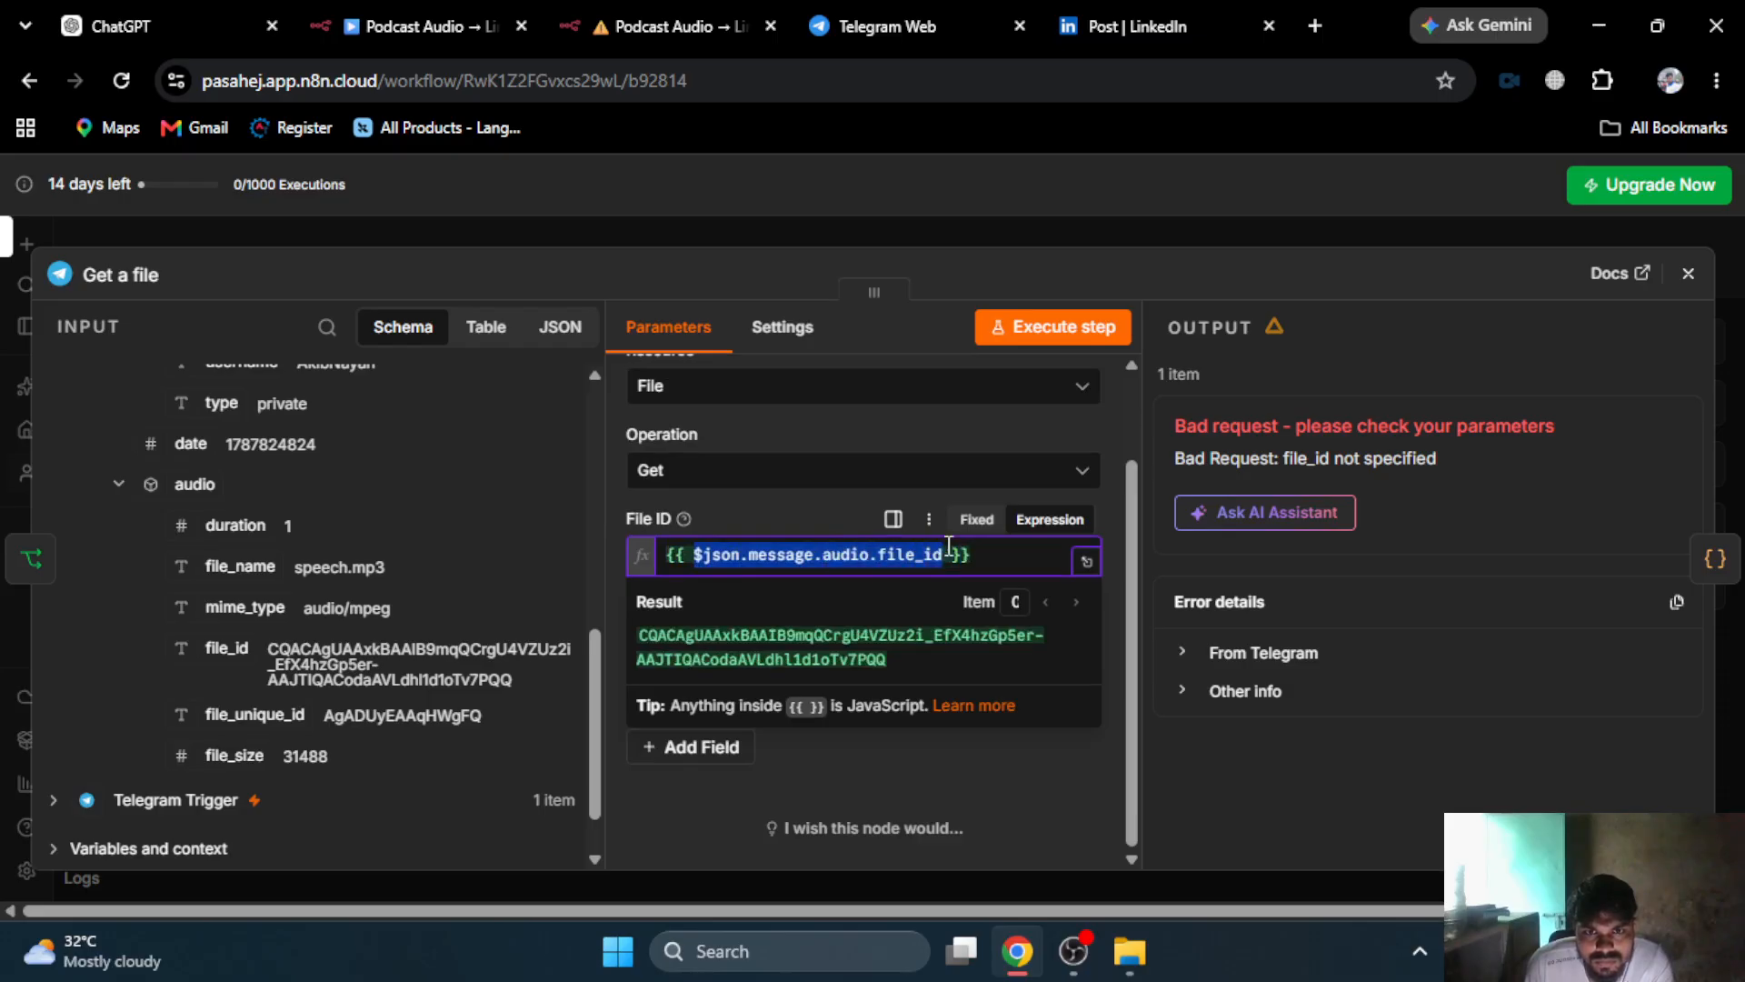
left_click(697, 556)
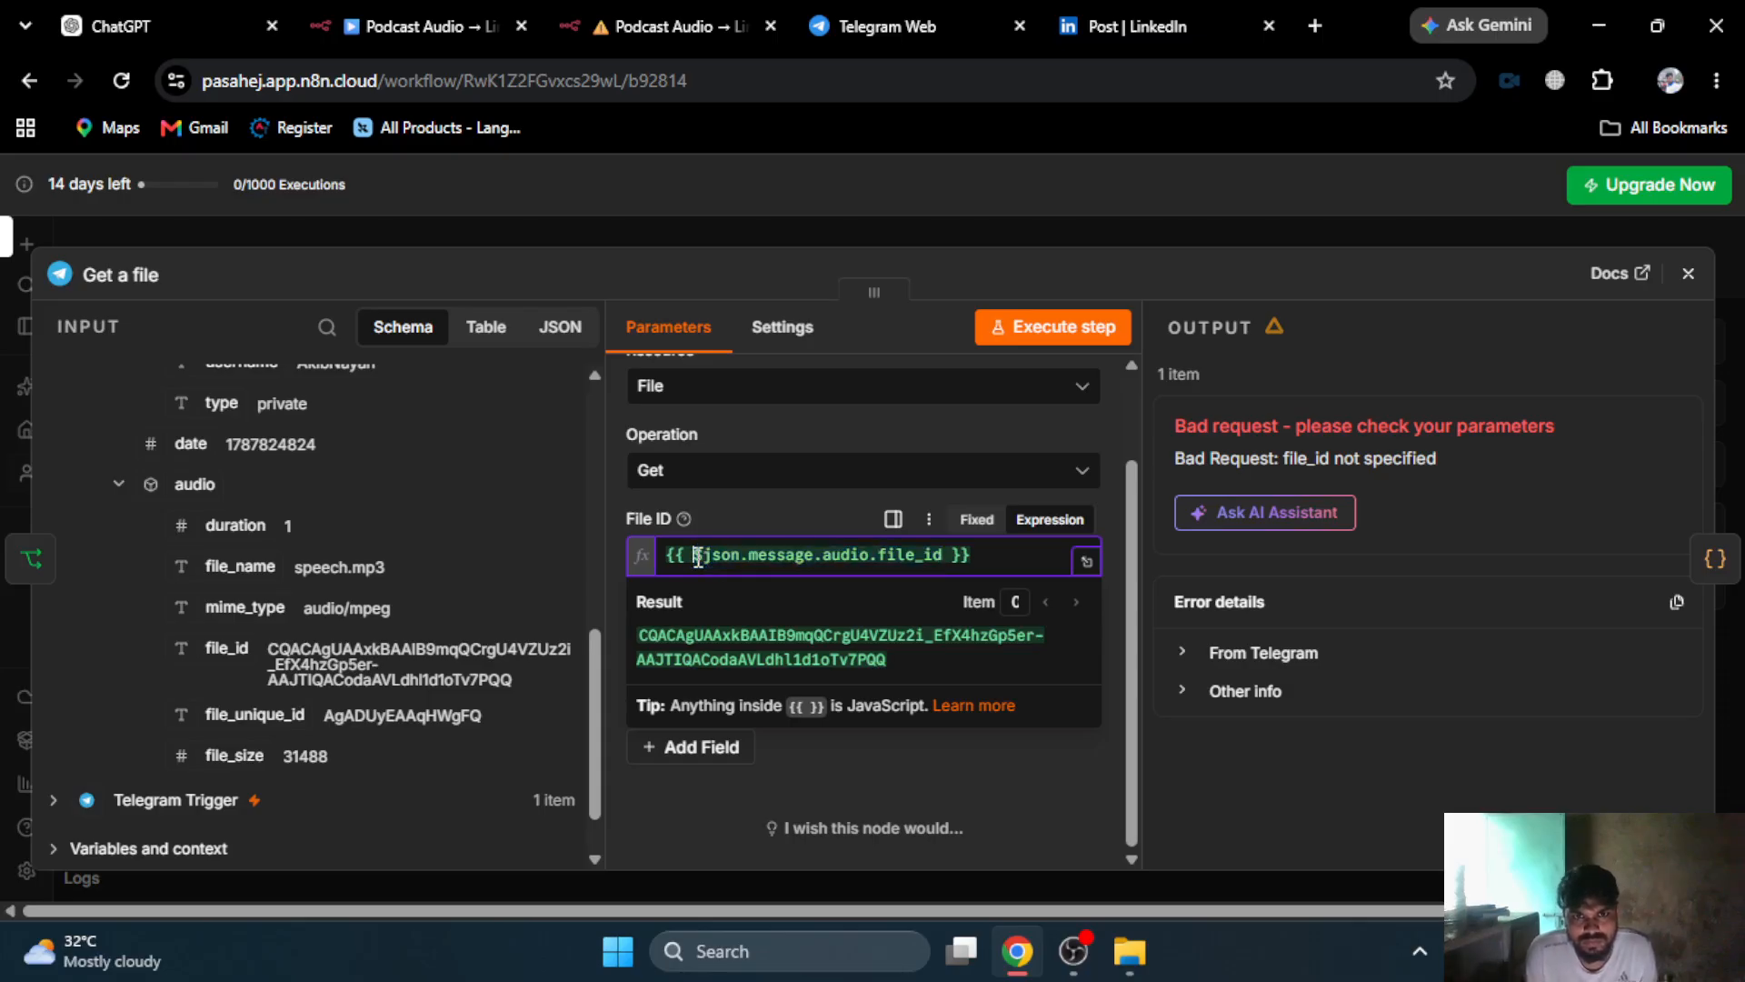
key("ctrl+v")
type("||")
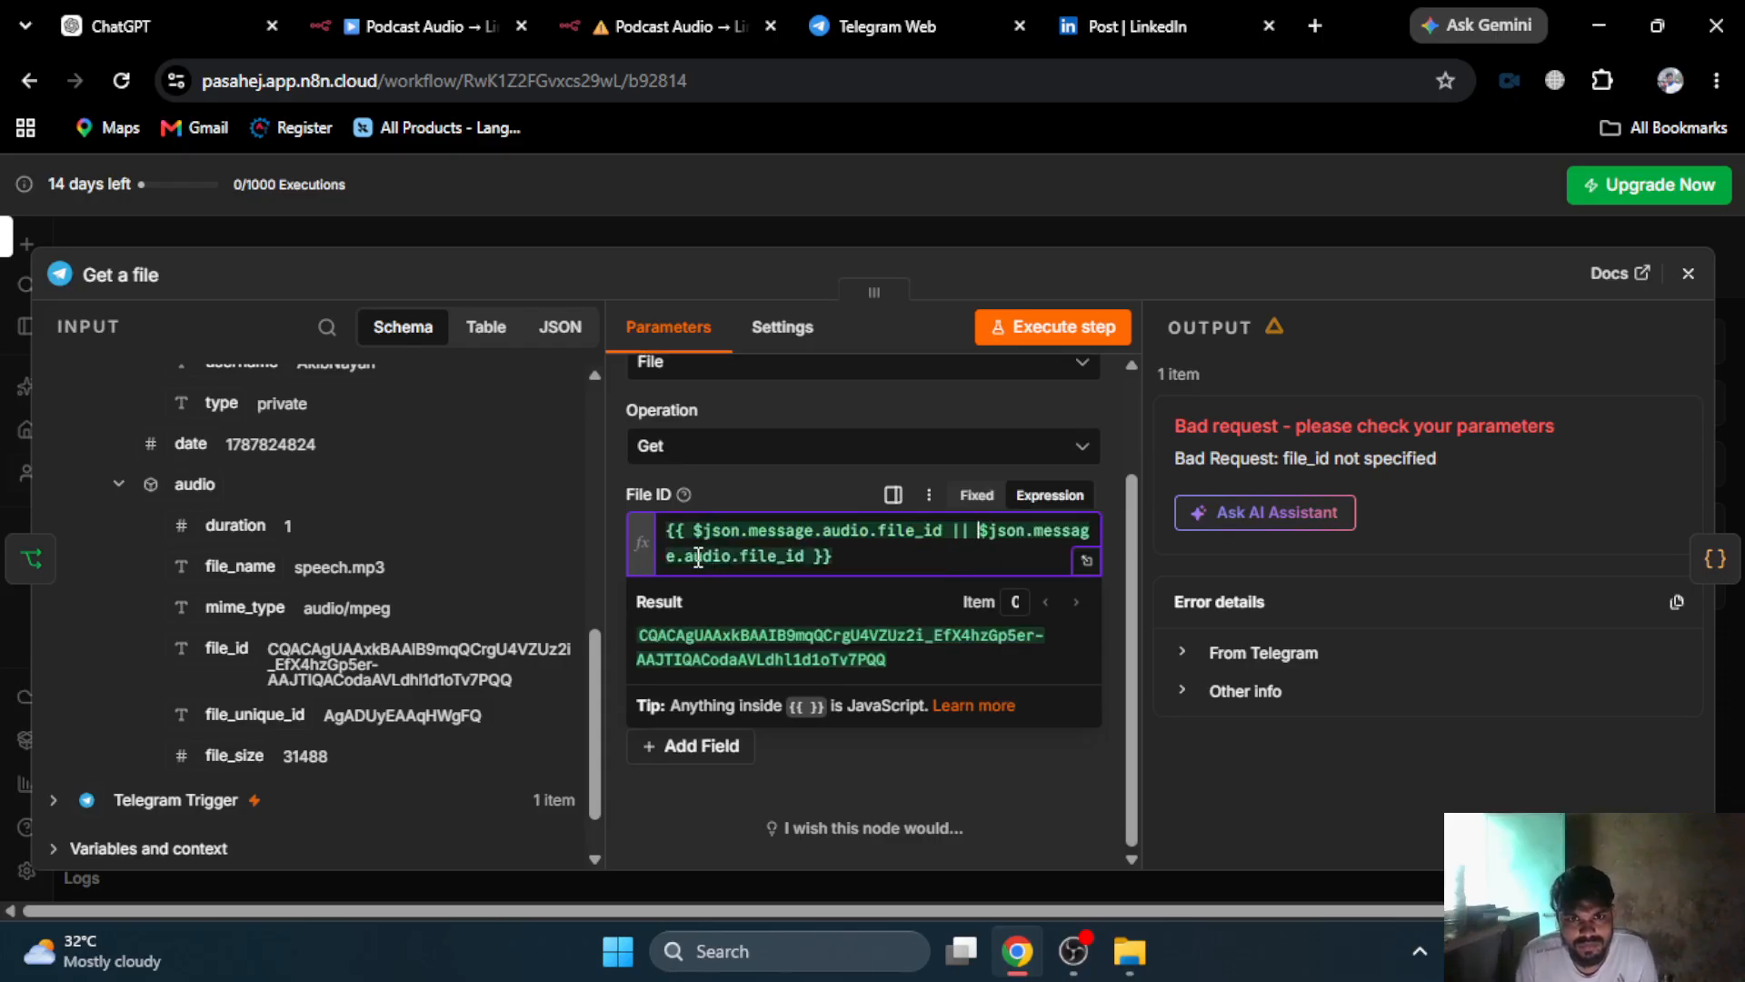
- Change audio to voice in the first reference, making the File ID expression {{ $json.message.voice.file_id || $json.message.audio.file_id }}
double_click(831, 529)
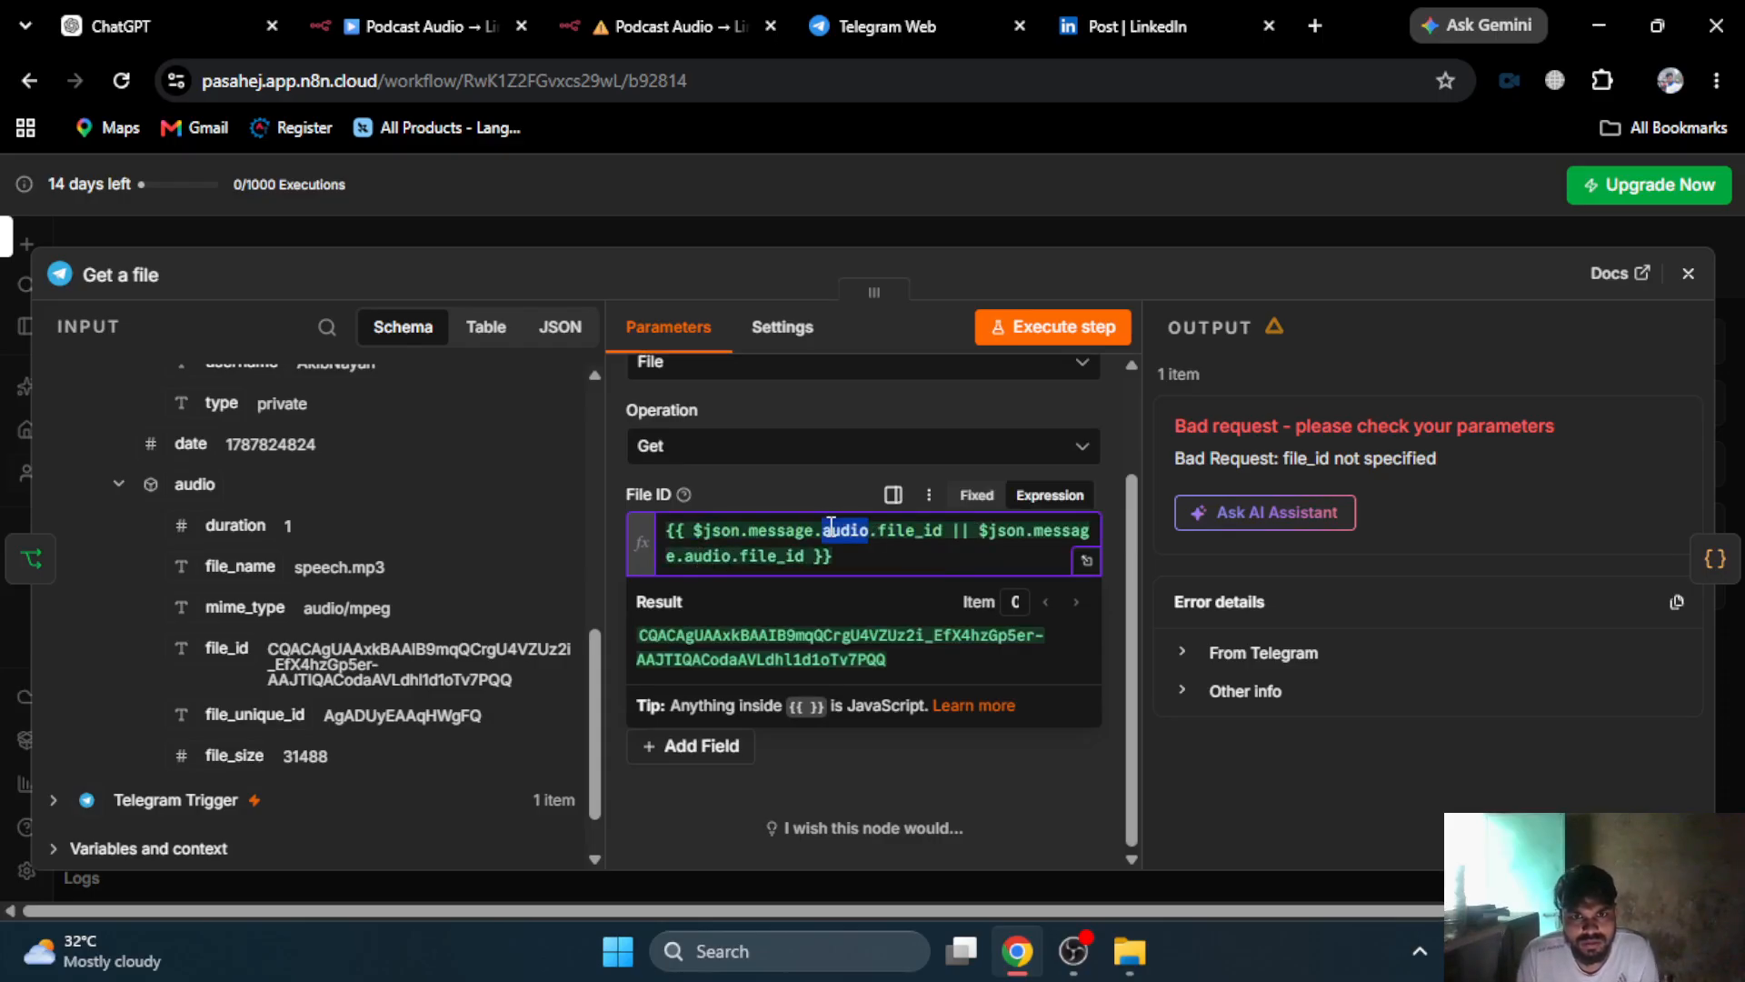
type("vpoce")
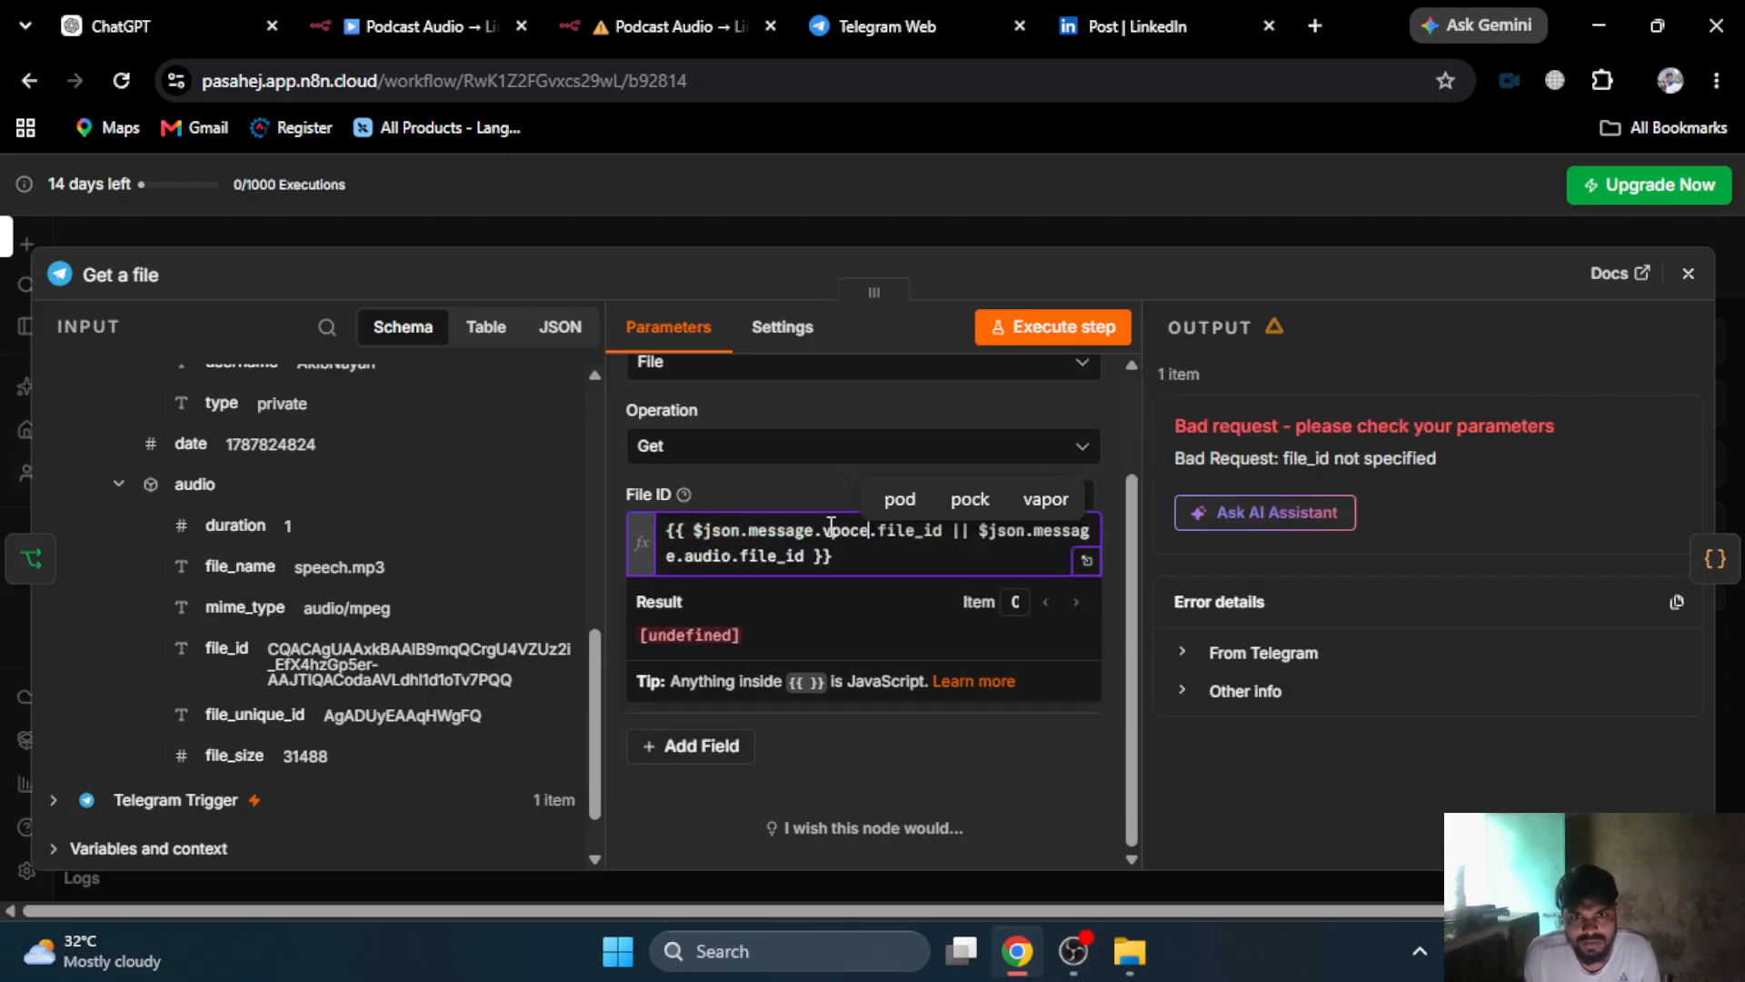
key("BackSpace")
key("BackSpace")
key("BackSpace")
key("BackSpace")
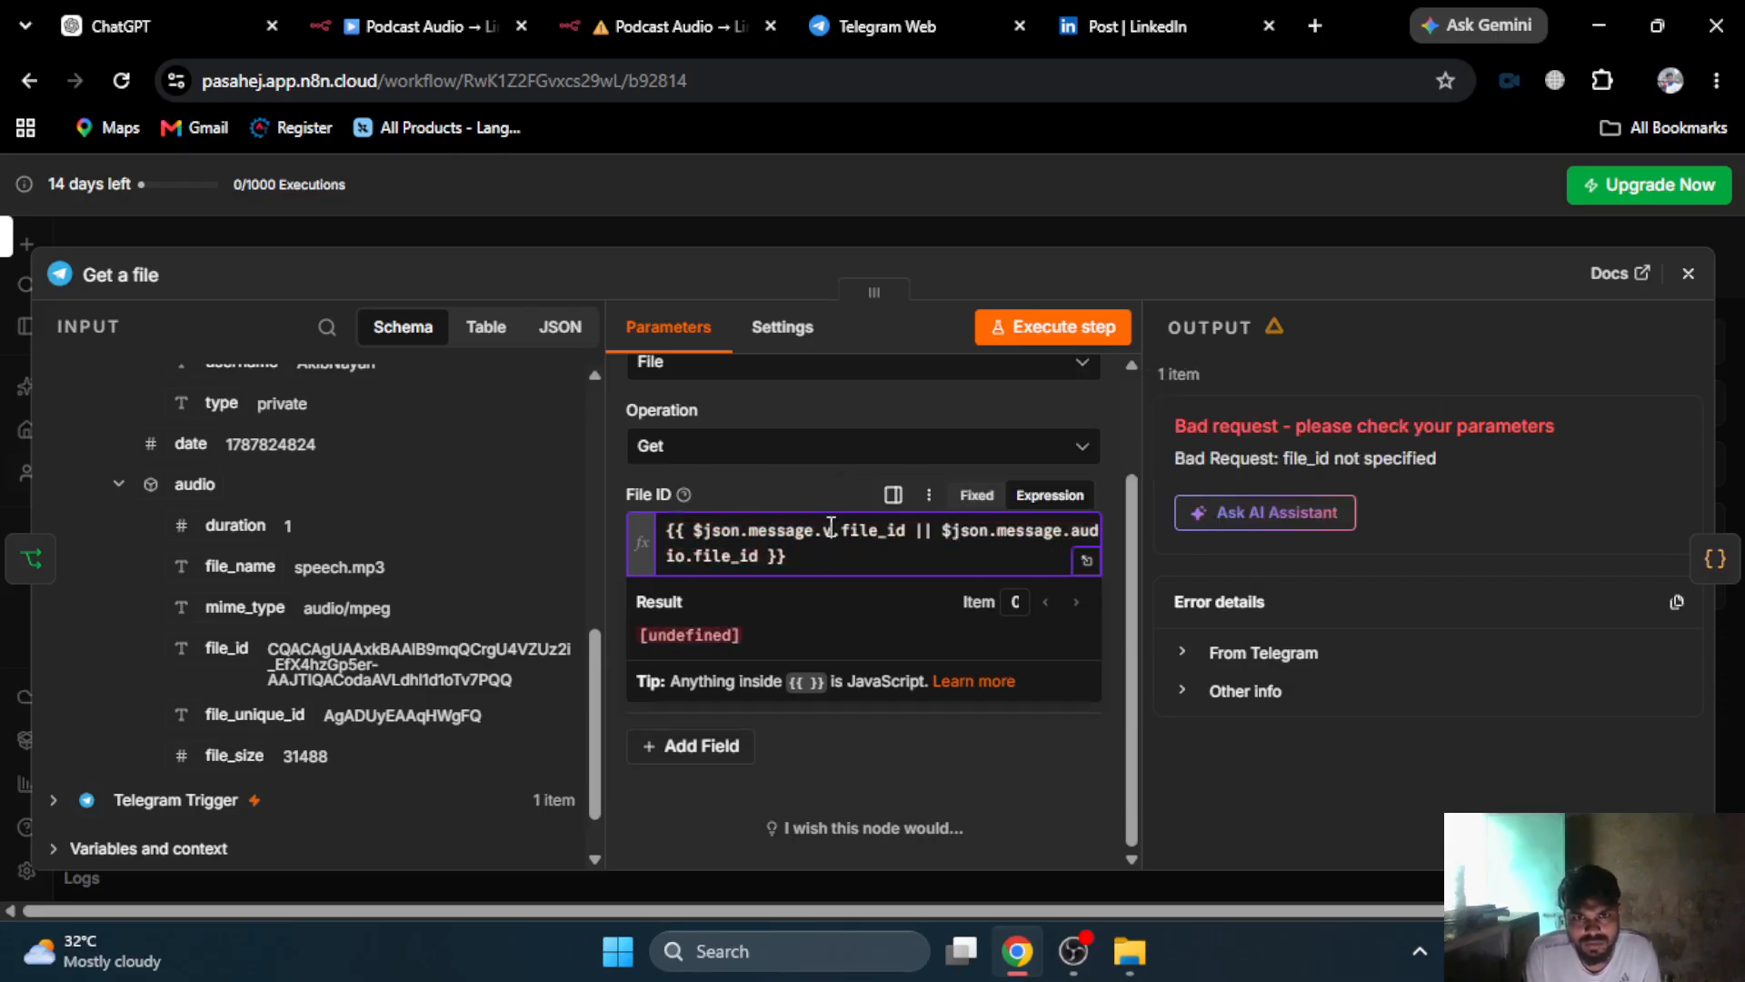
type("oice")
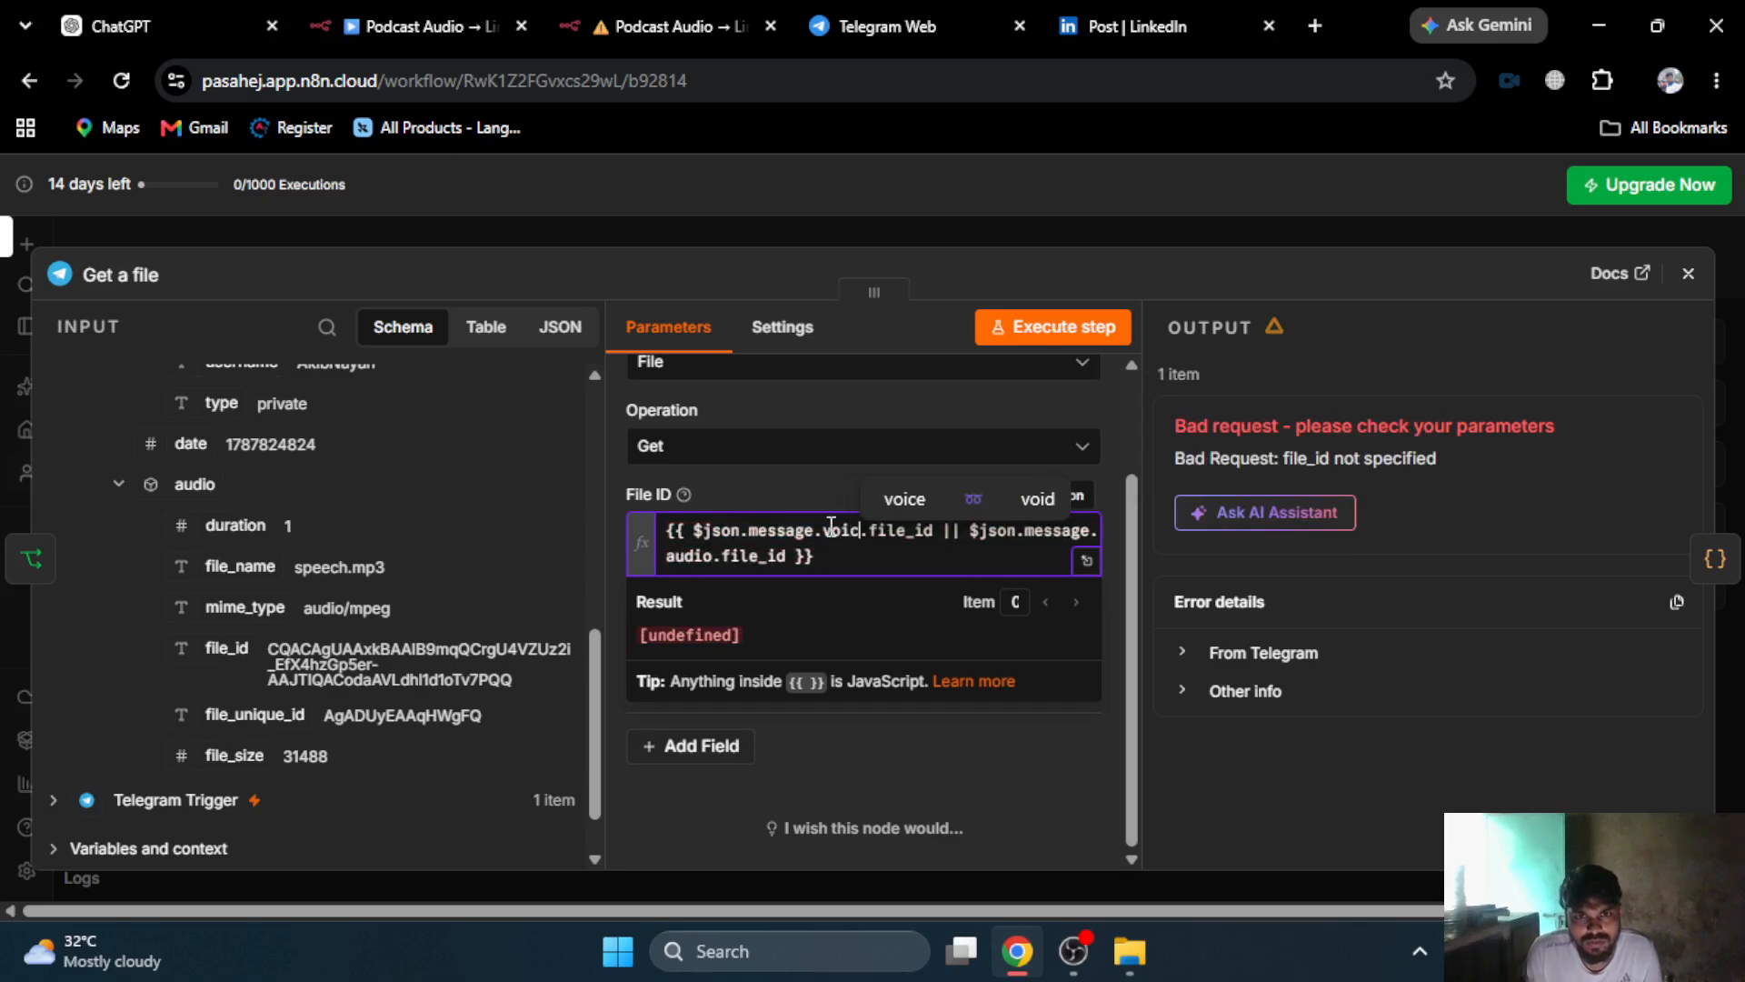
left_click(847, 545)
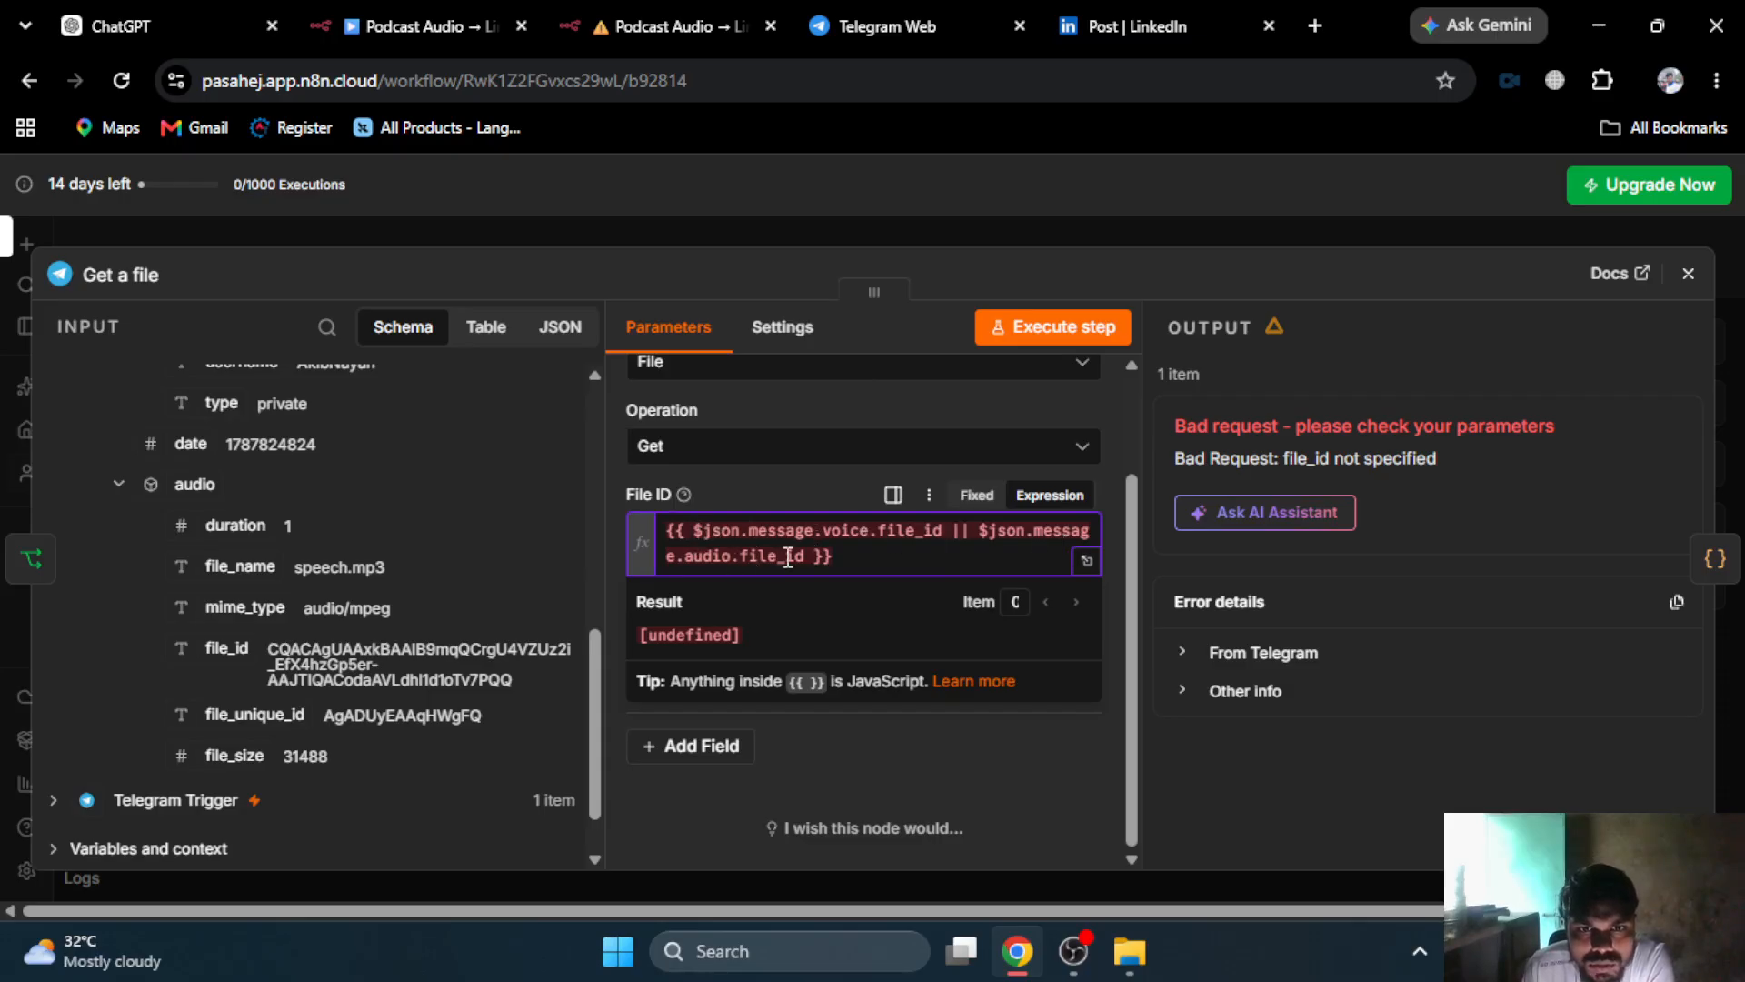
double_click(713, 557)
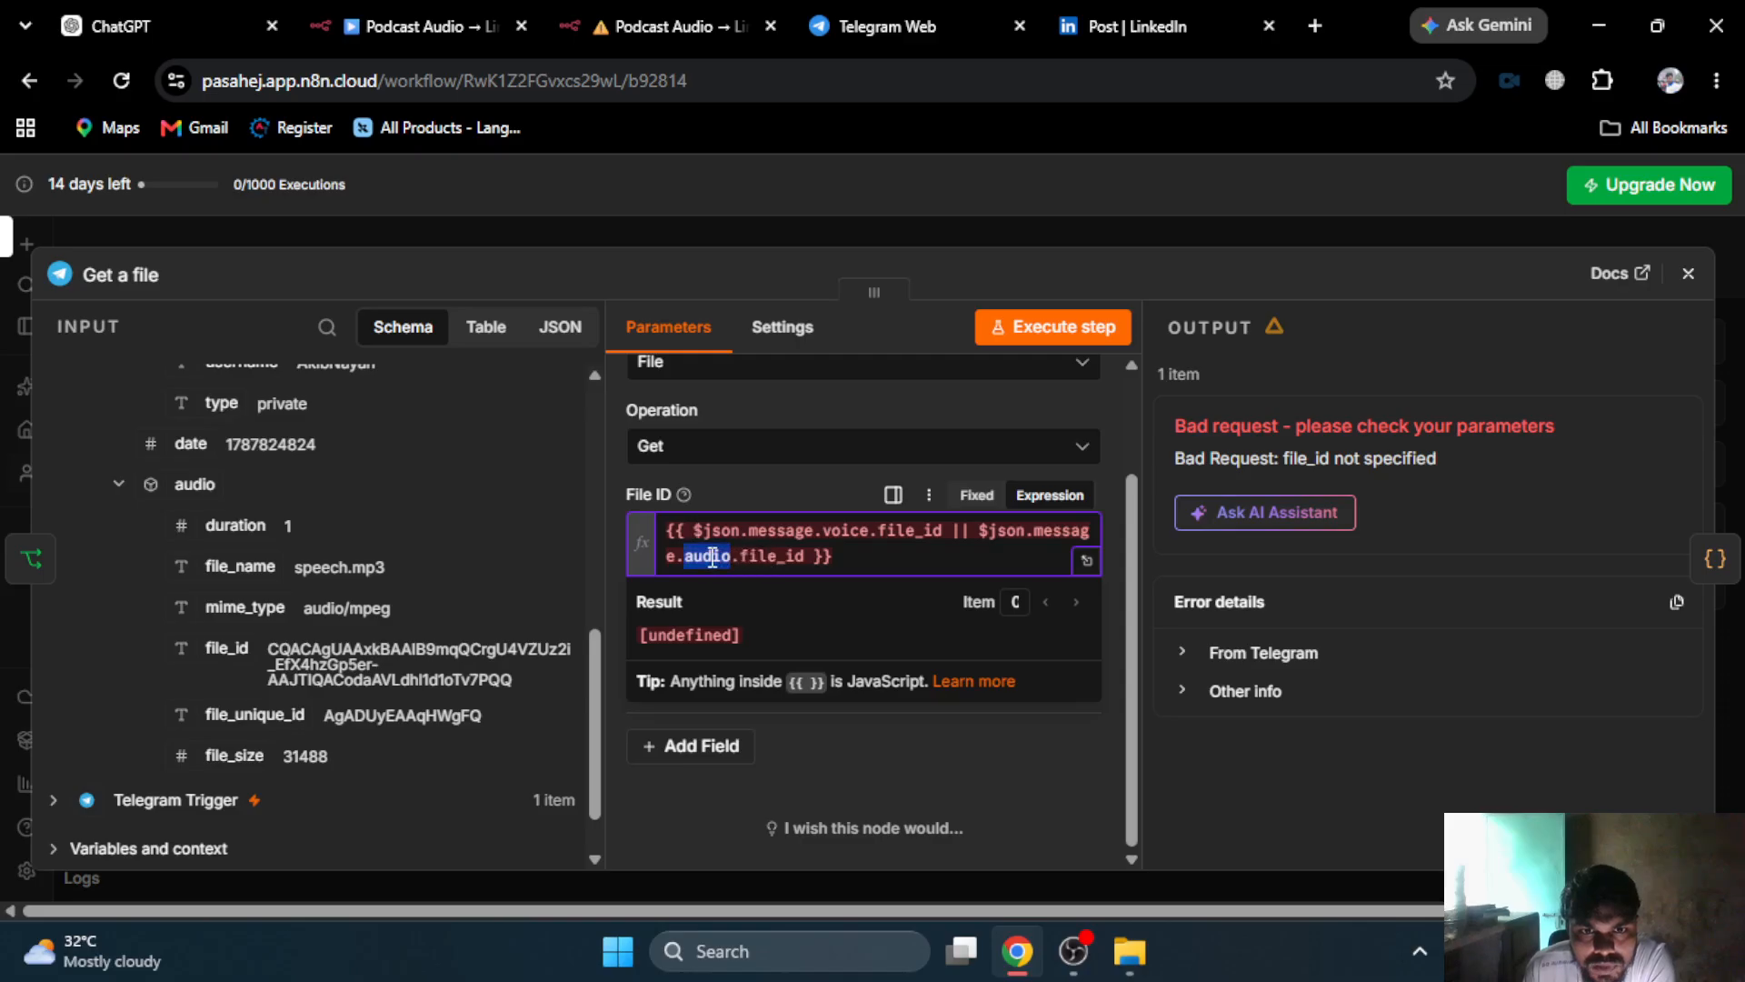
left_click(900, 545)
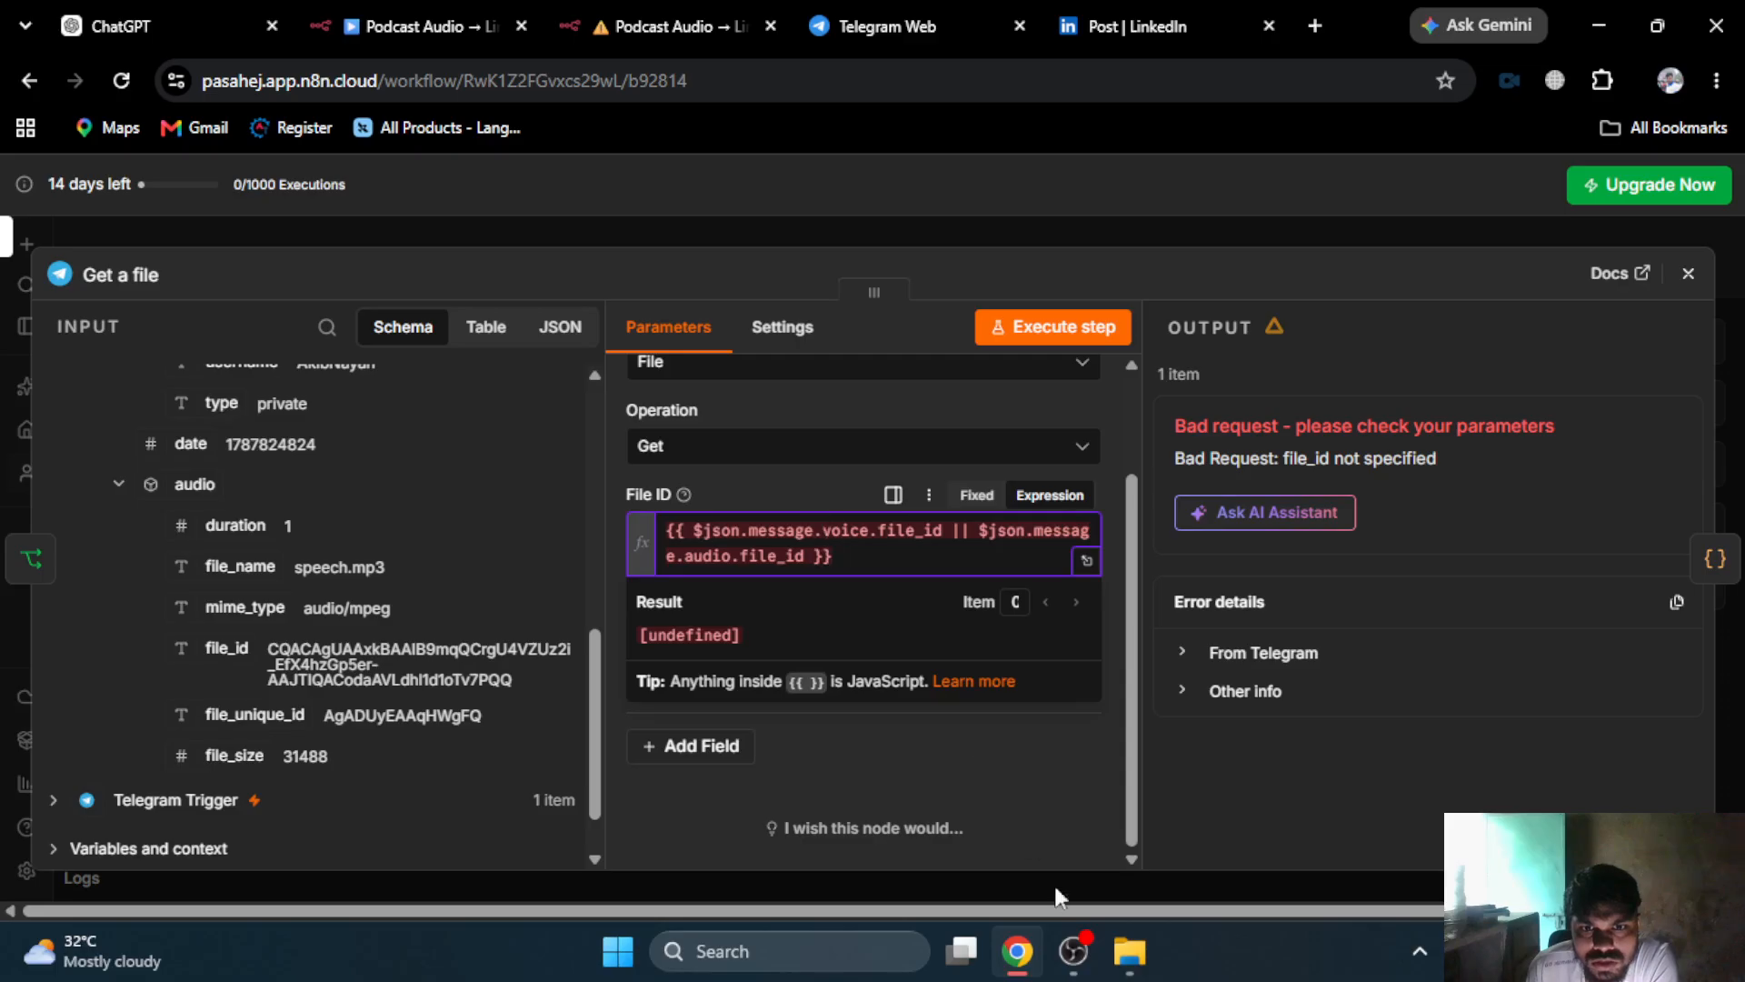
- Check the File ID expression of the Get a file node in the other podcast workflow, and return to this one
left_click(345, 6)
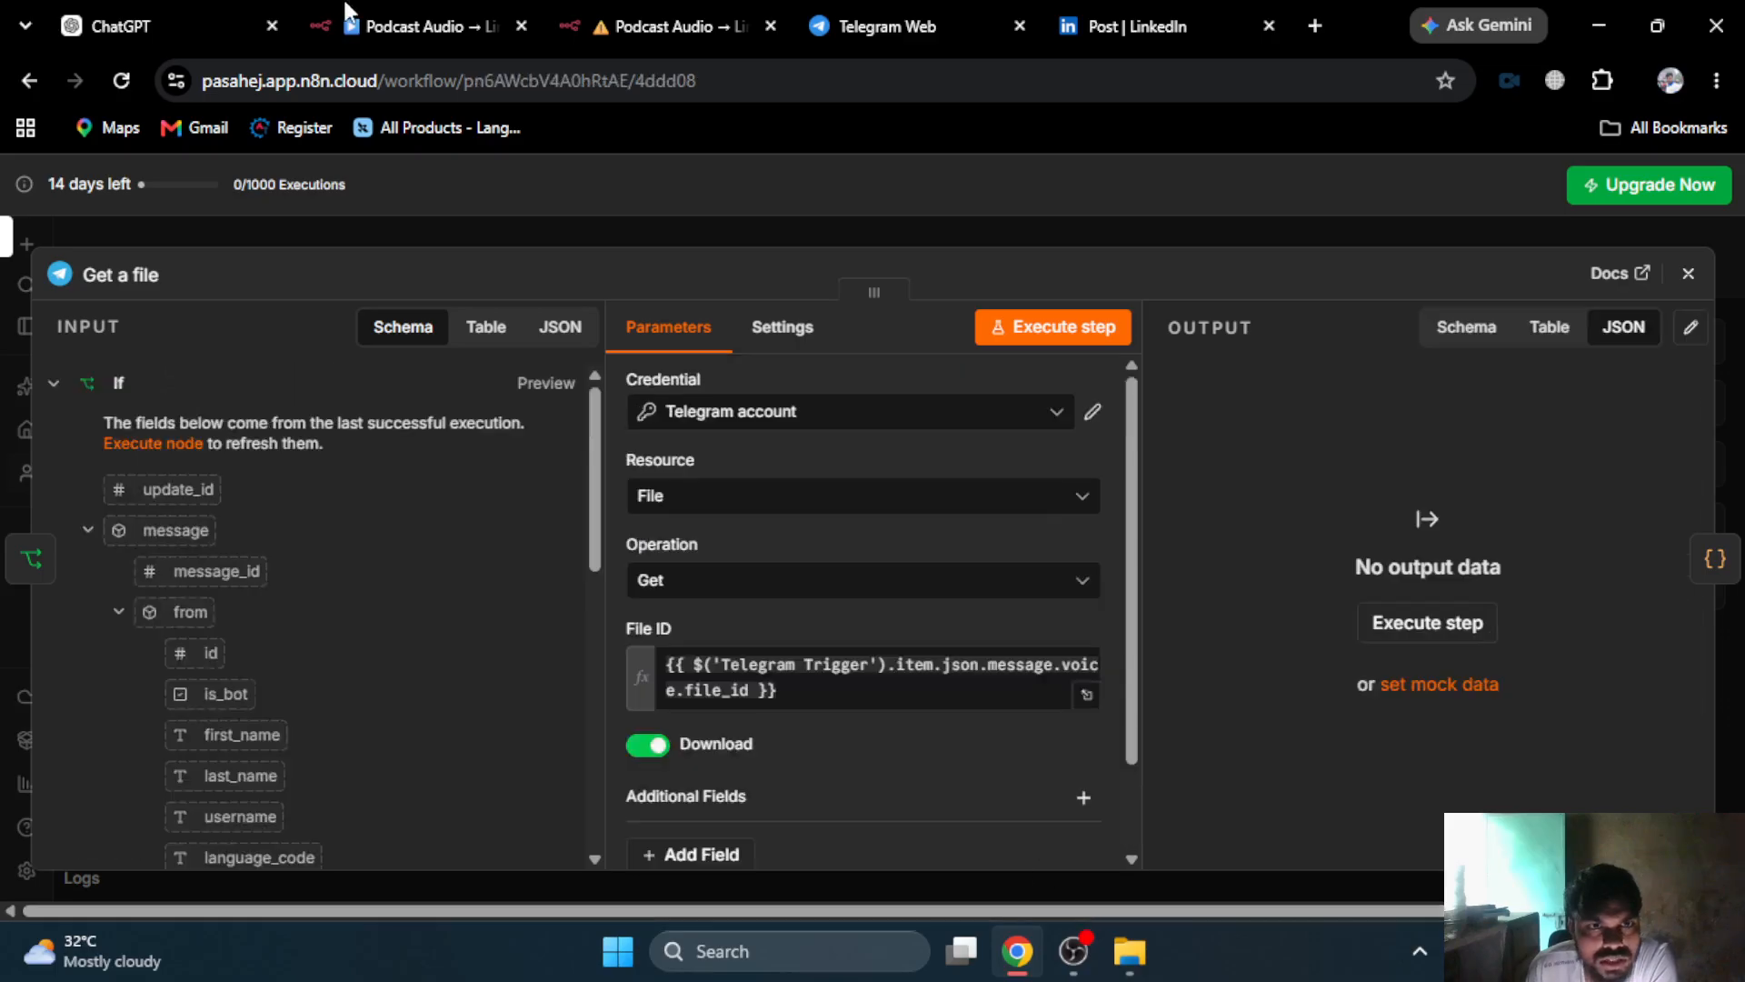
left_click(898, 695)
left_click(596, 23)
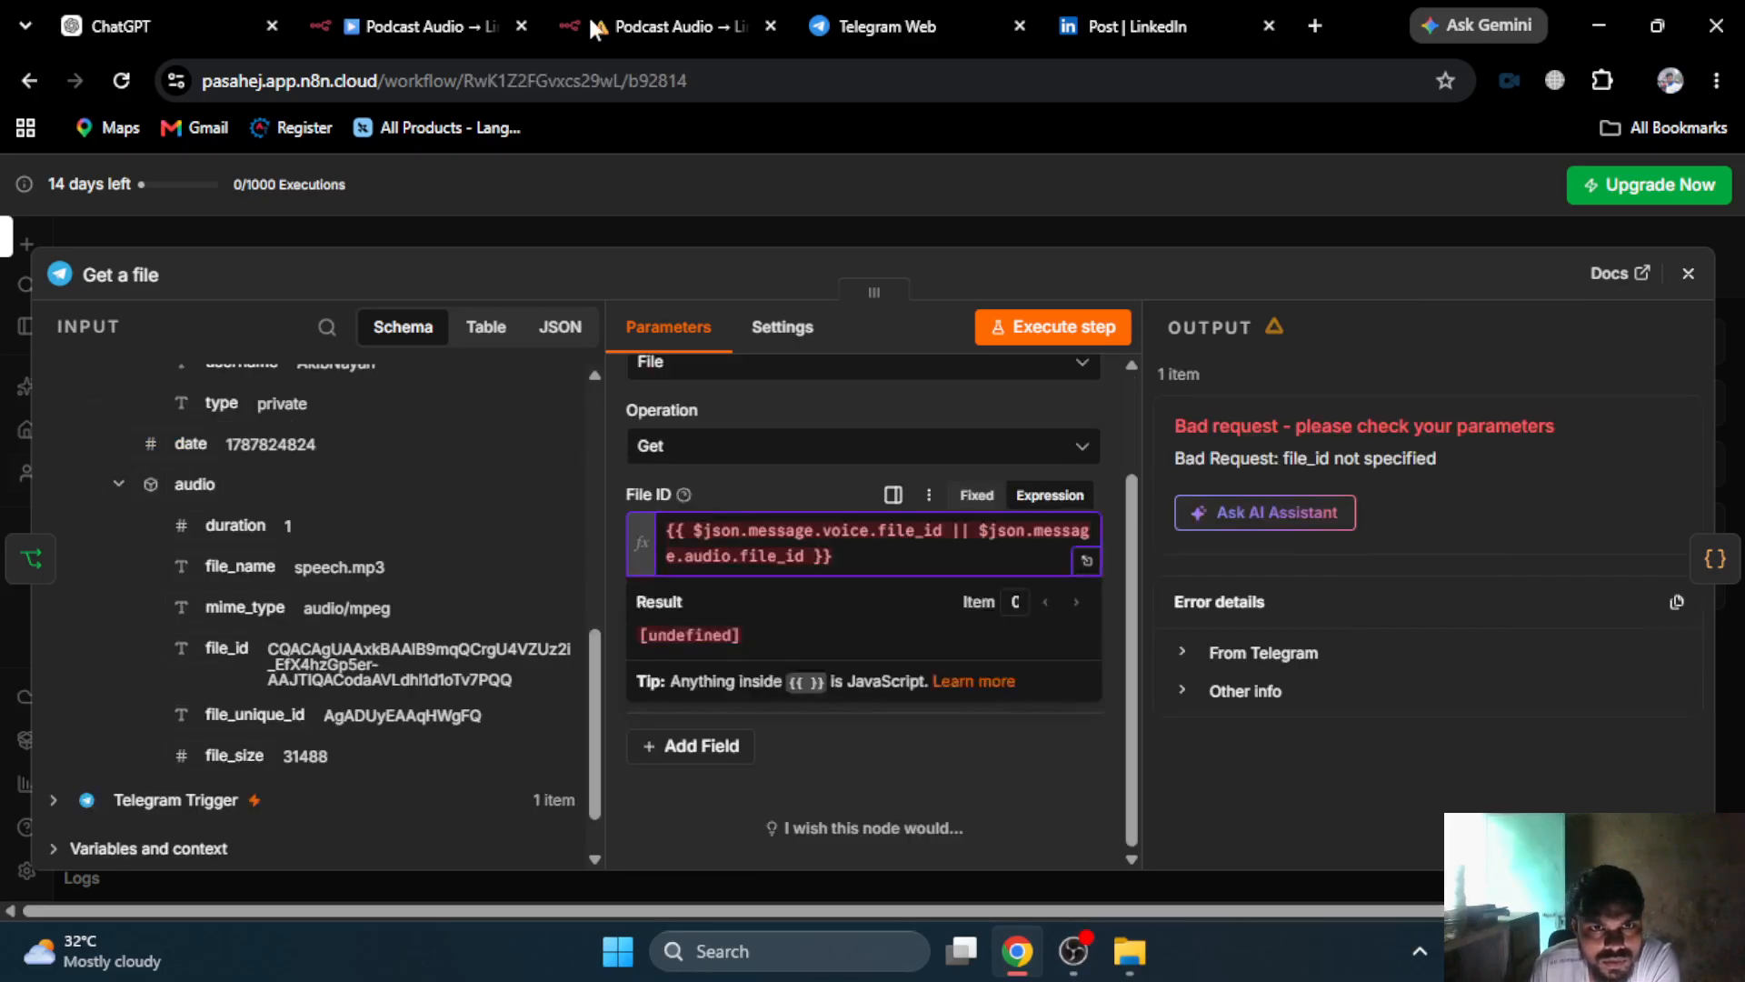
- Replace the whole File ID expression with the Telegram Trigger's audio file_id, {{ $('Telegram Trigger').item.json.message.audio.file_id }}
scroll(342, 555, "down", 1)
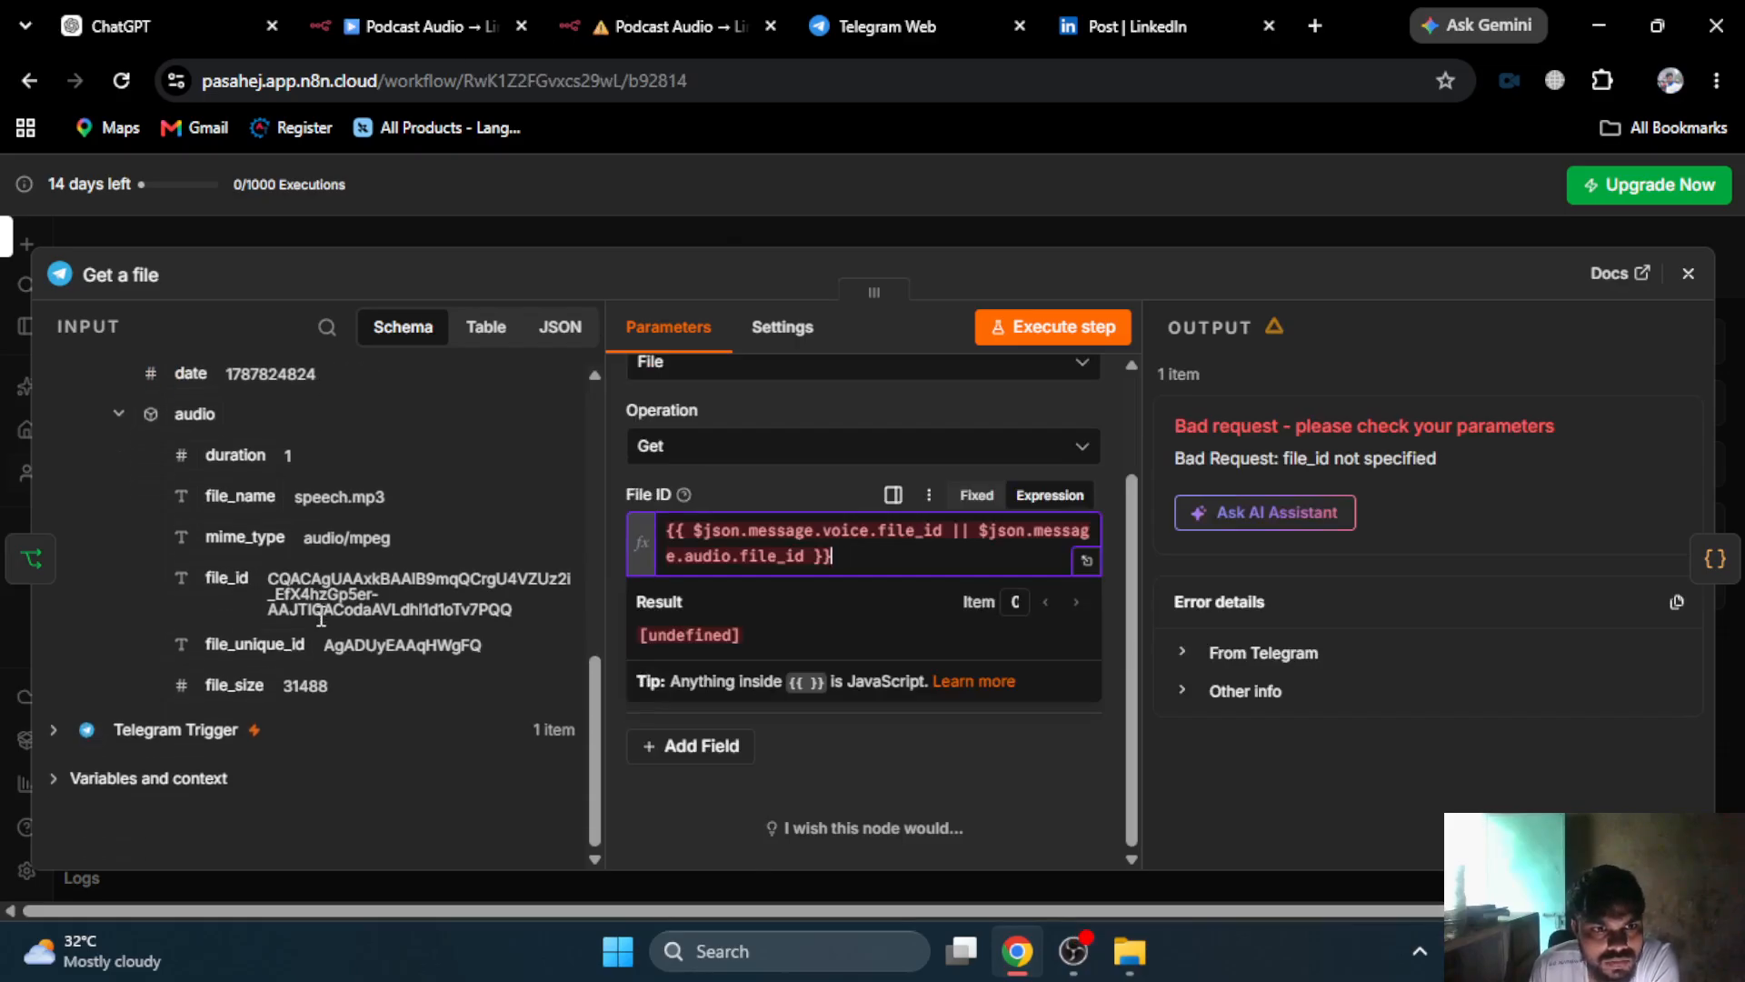
left_click(171, 732)
scroll(273, 591, "down", 5)
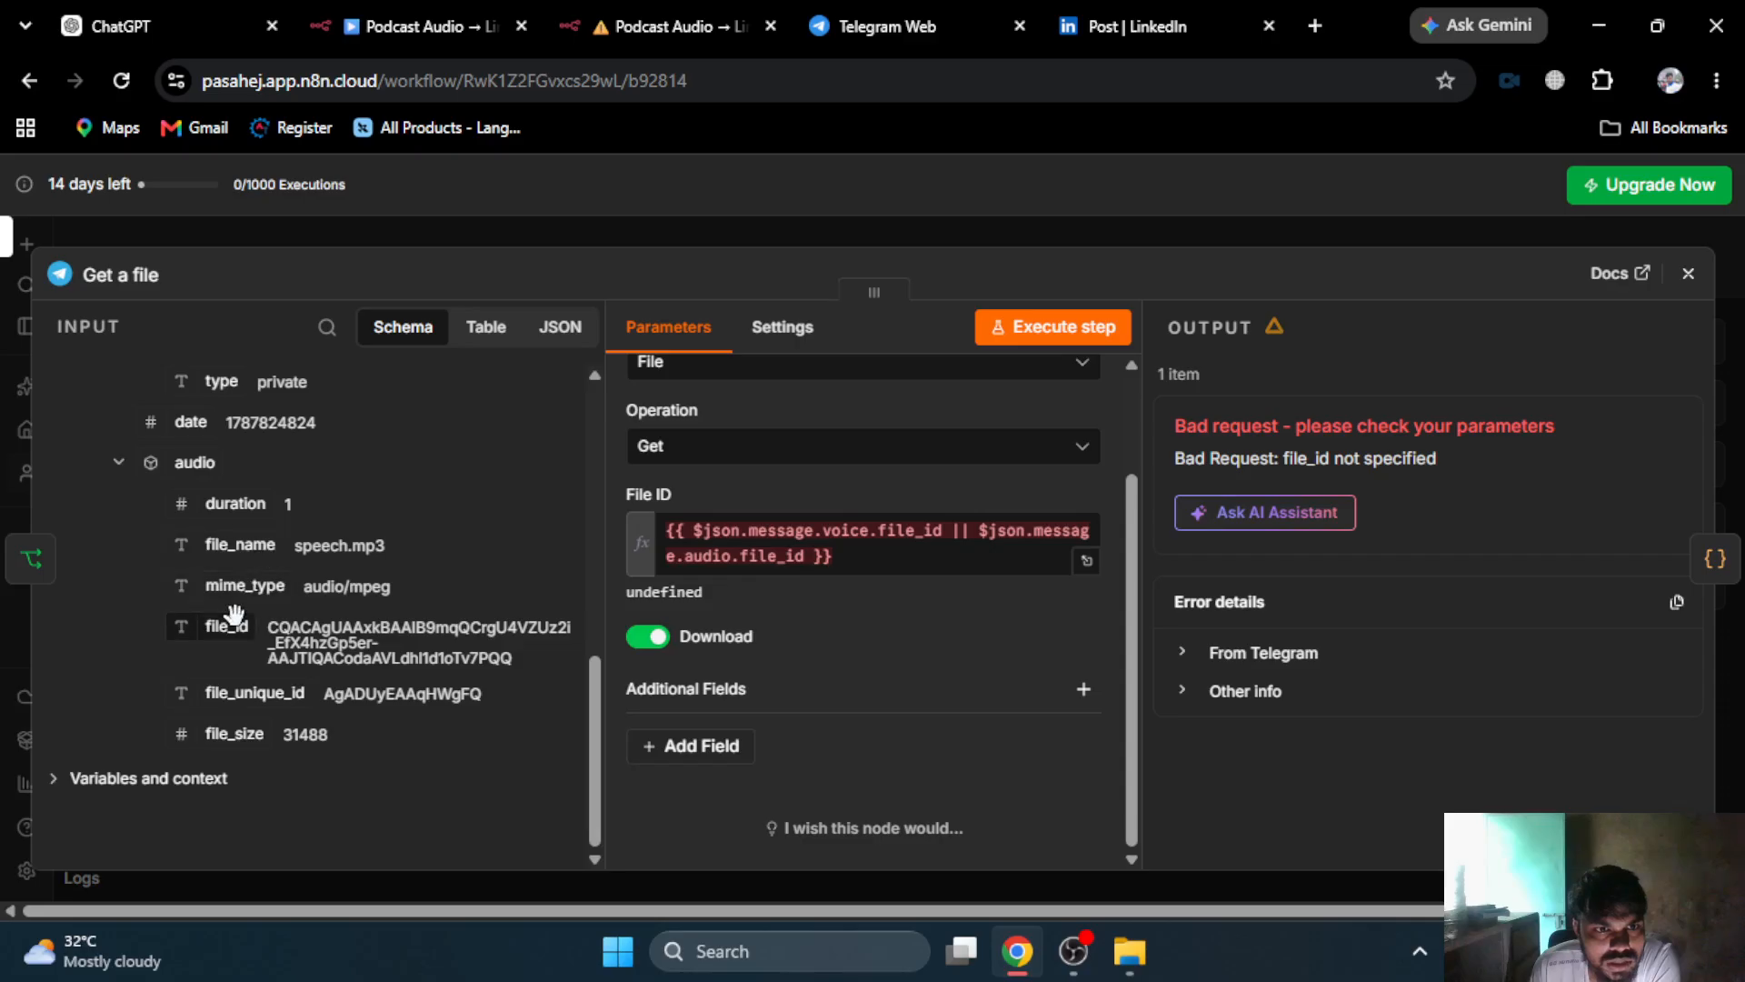
left_click_drag(234, 618, 838, 555)
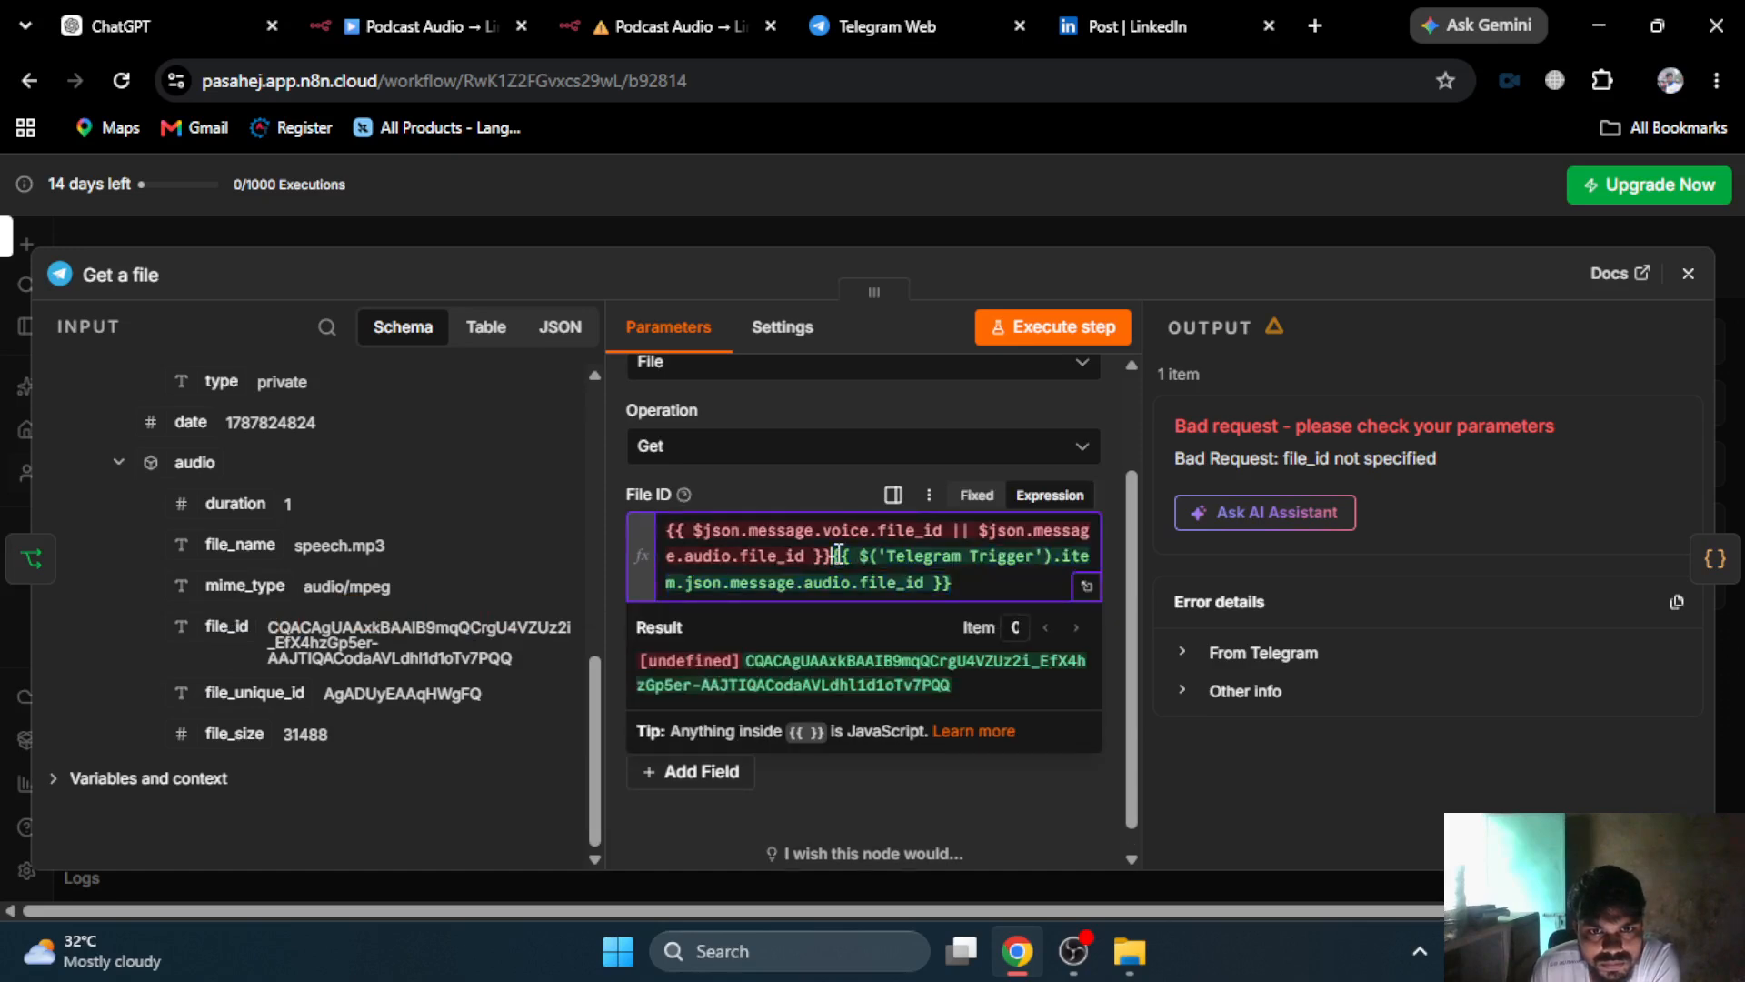
left_click(829, 556)
left_click_drag(833, 556, 582, 531)
key("BackSpace")
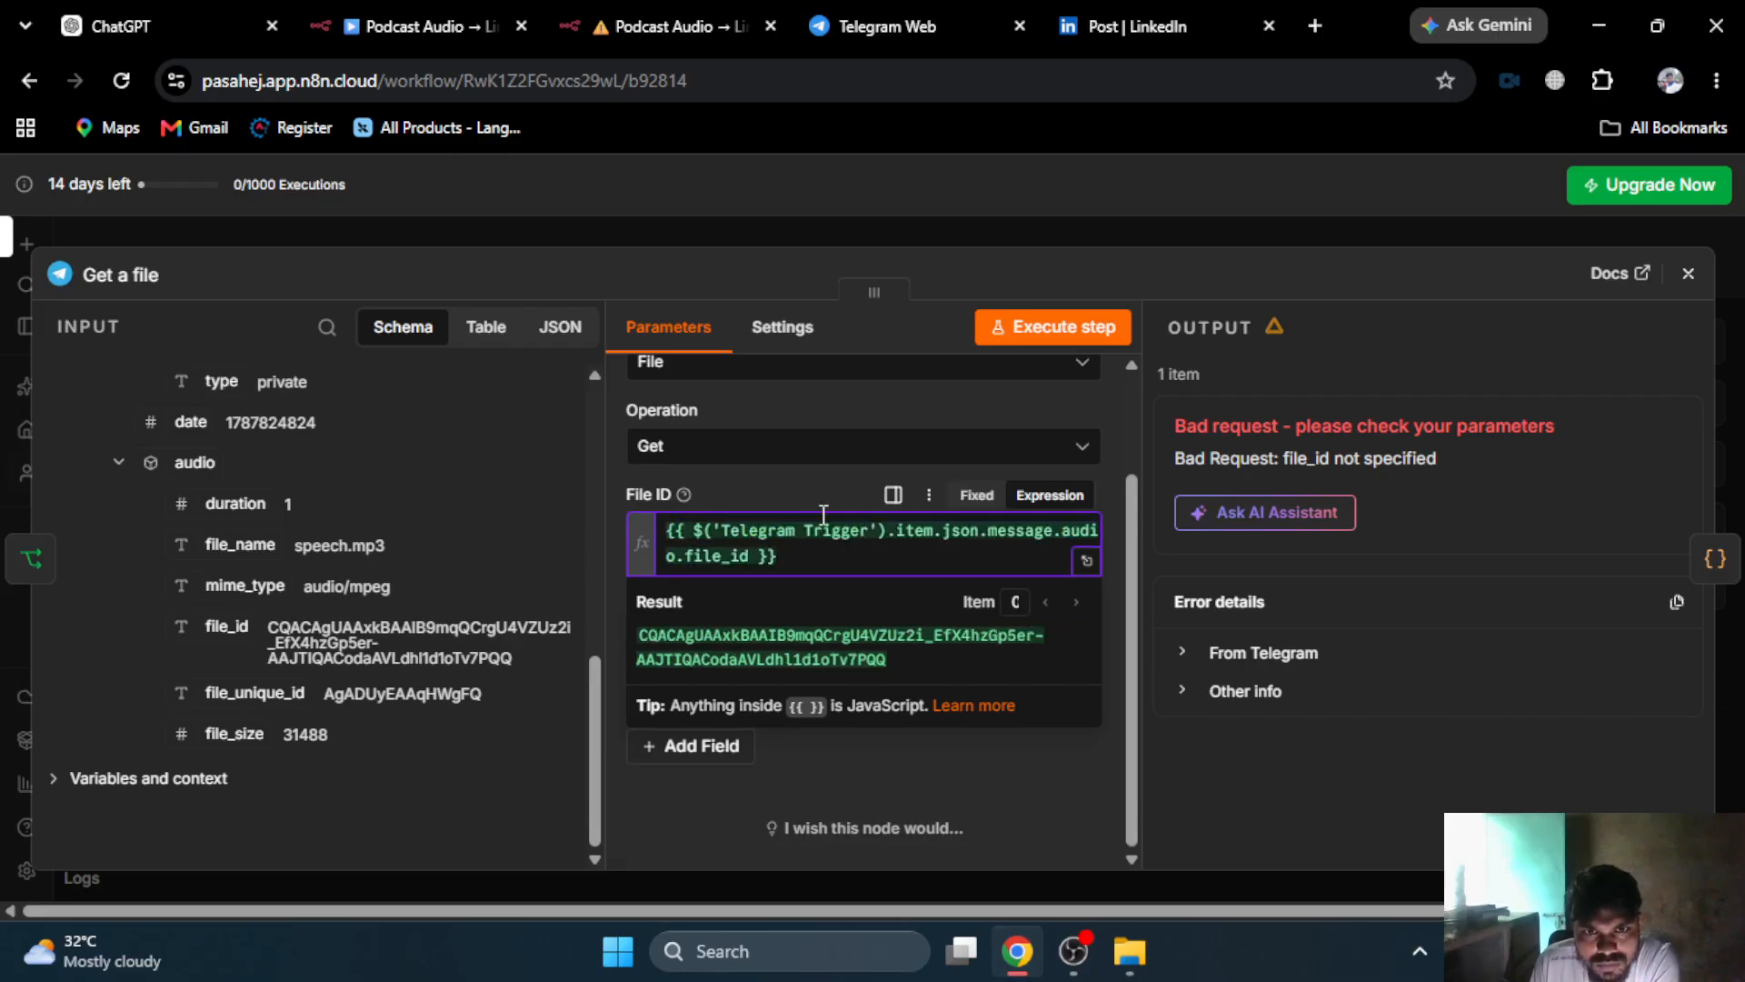
- Try the File ID expression {{ $('Telegram Trigger').item.json.message.voice.file_id || $('Telegram Trigger').item.json.message.audio.file_id }}
left_click(766, 559)
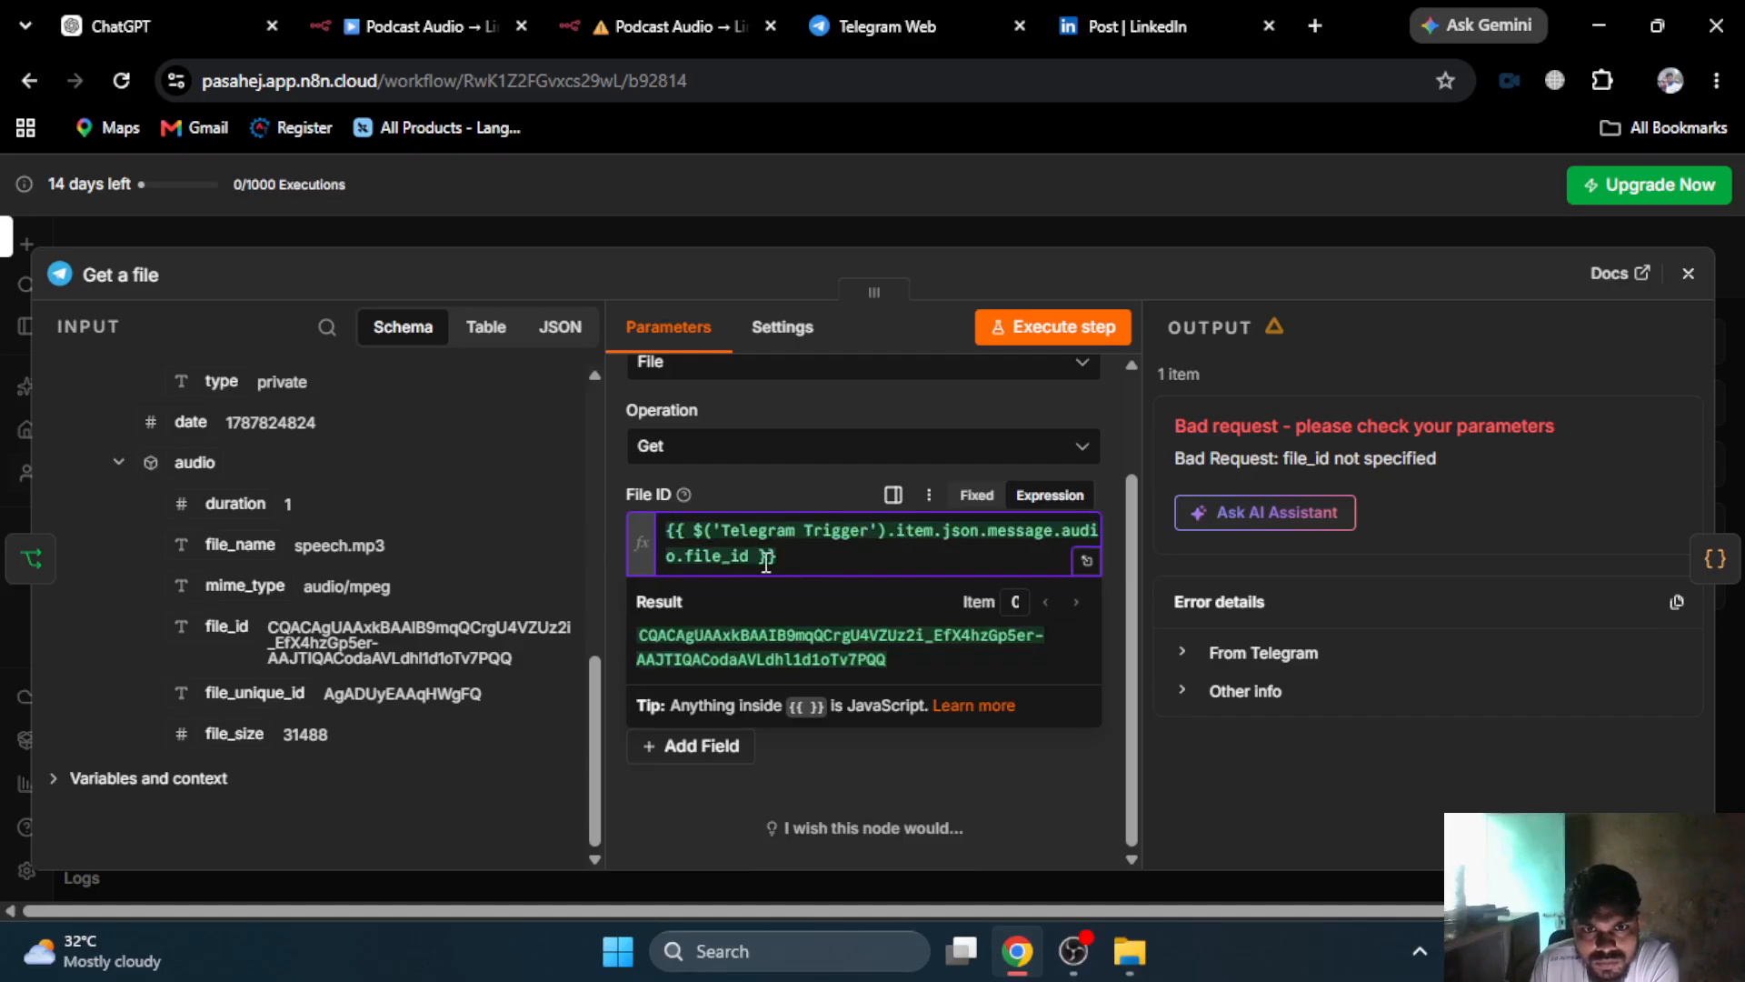
left_click_drag(751, 557, 700, 536)
key("ctrl+c")
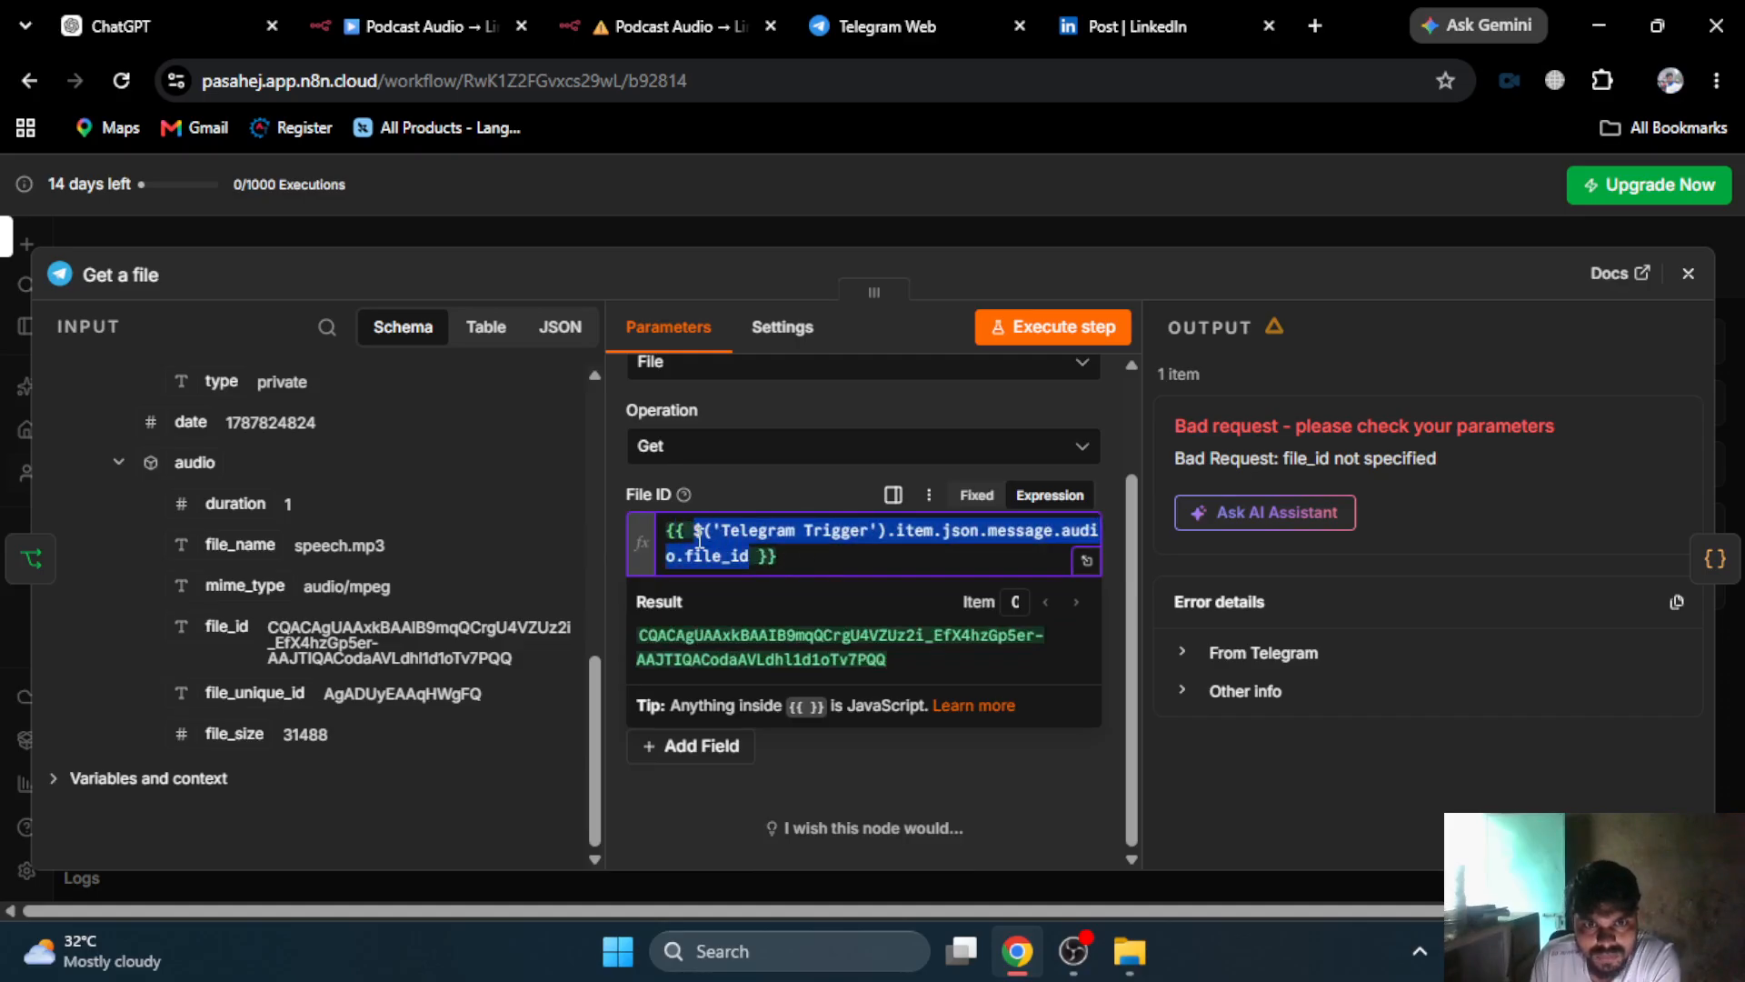
left_click(700, 536)
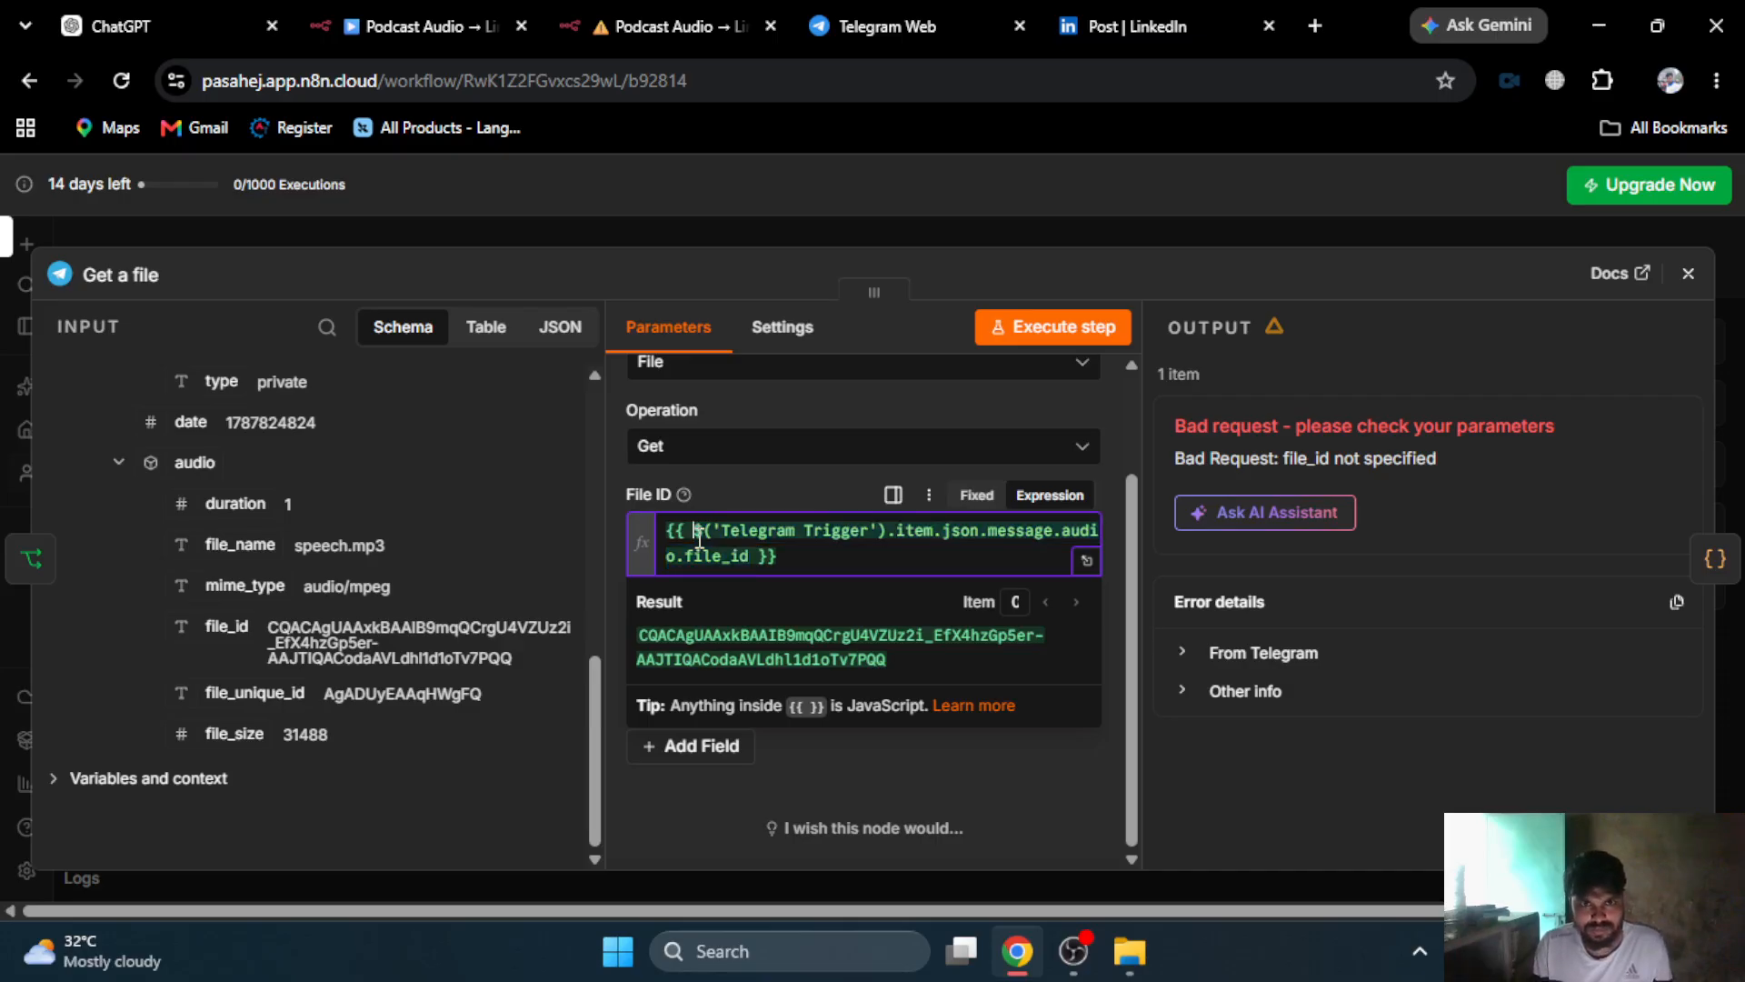
key("ctrl+v")
type("||")
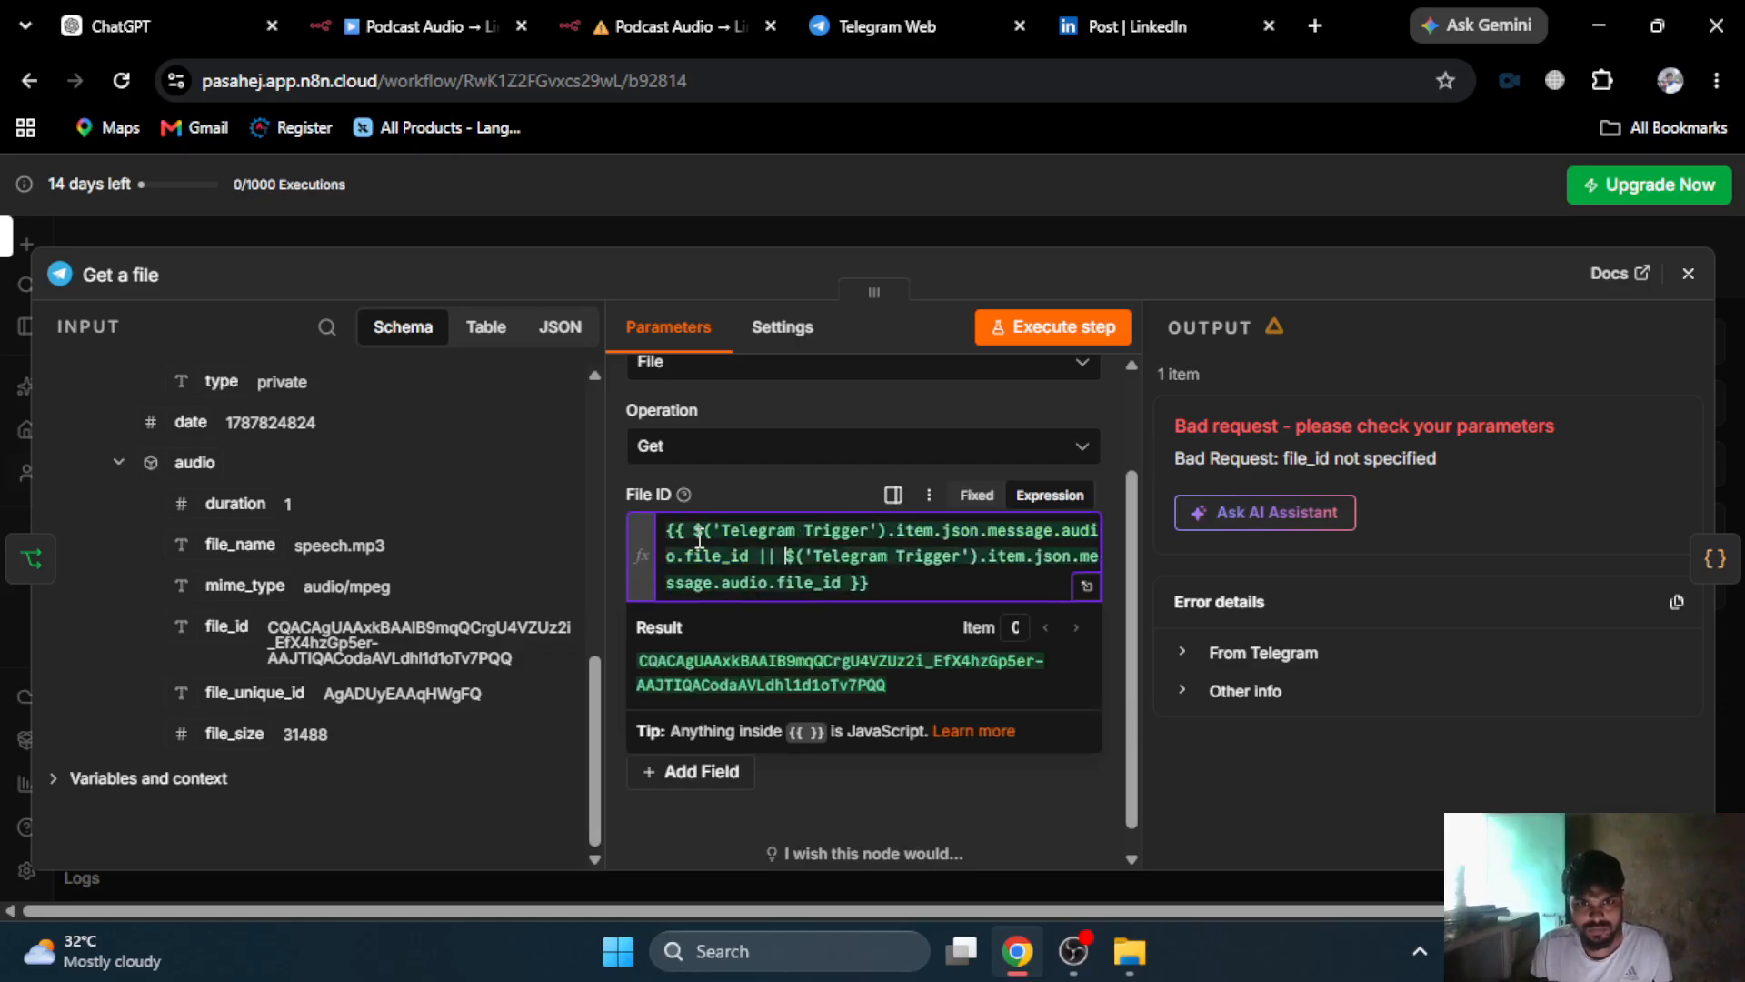
double_click(1076, 528)
type("voice")
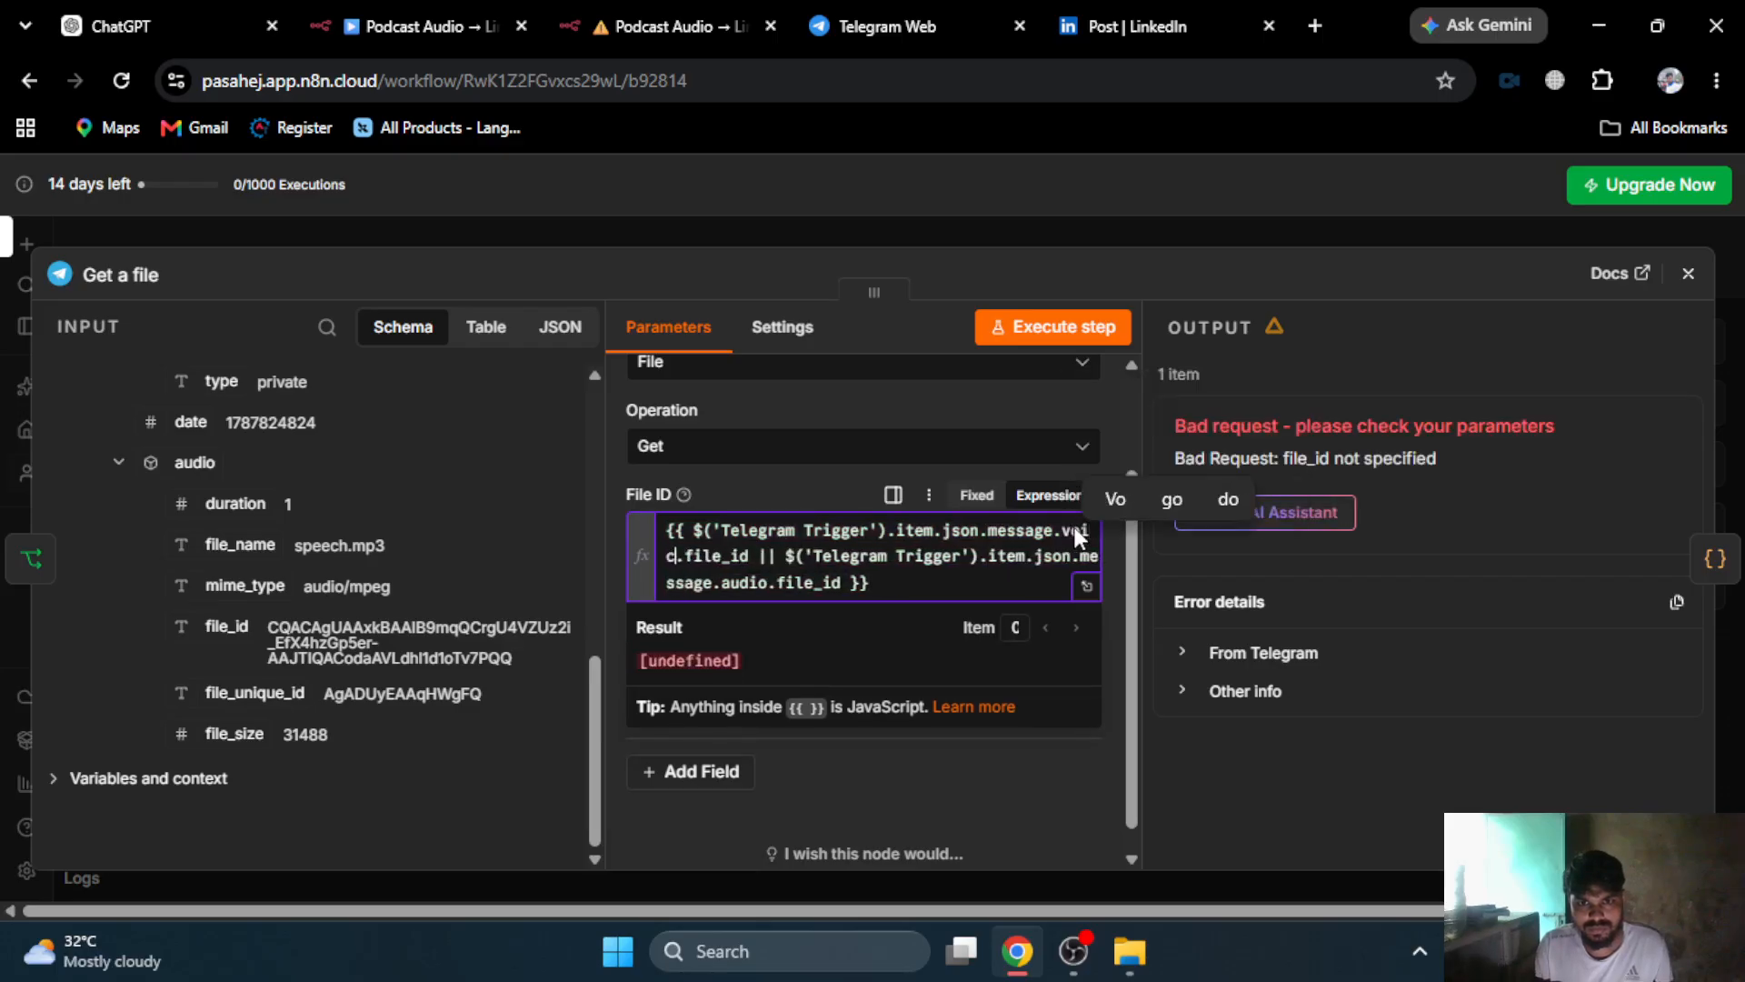
left_click(989, 550)
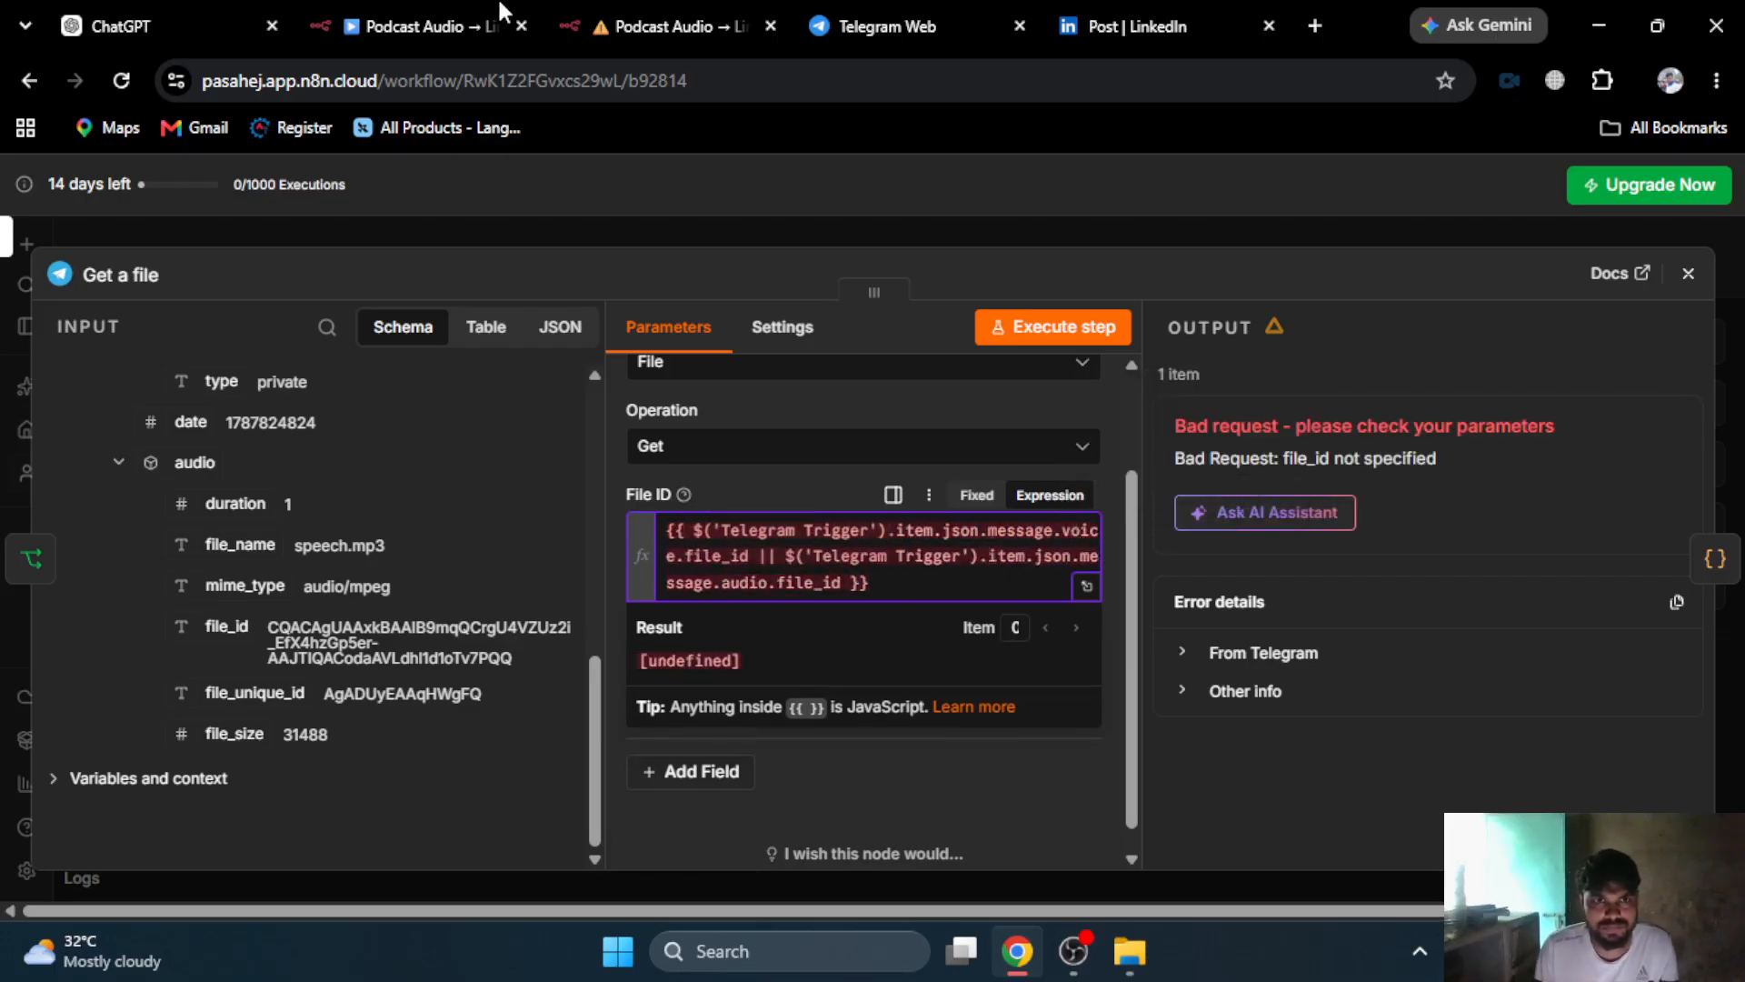
left_click(1074, 951)
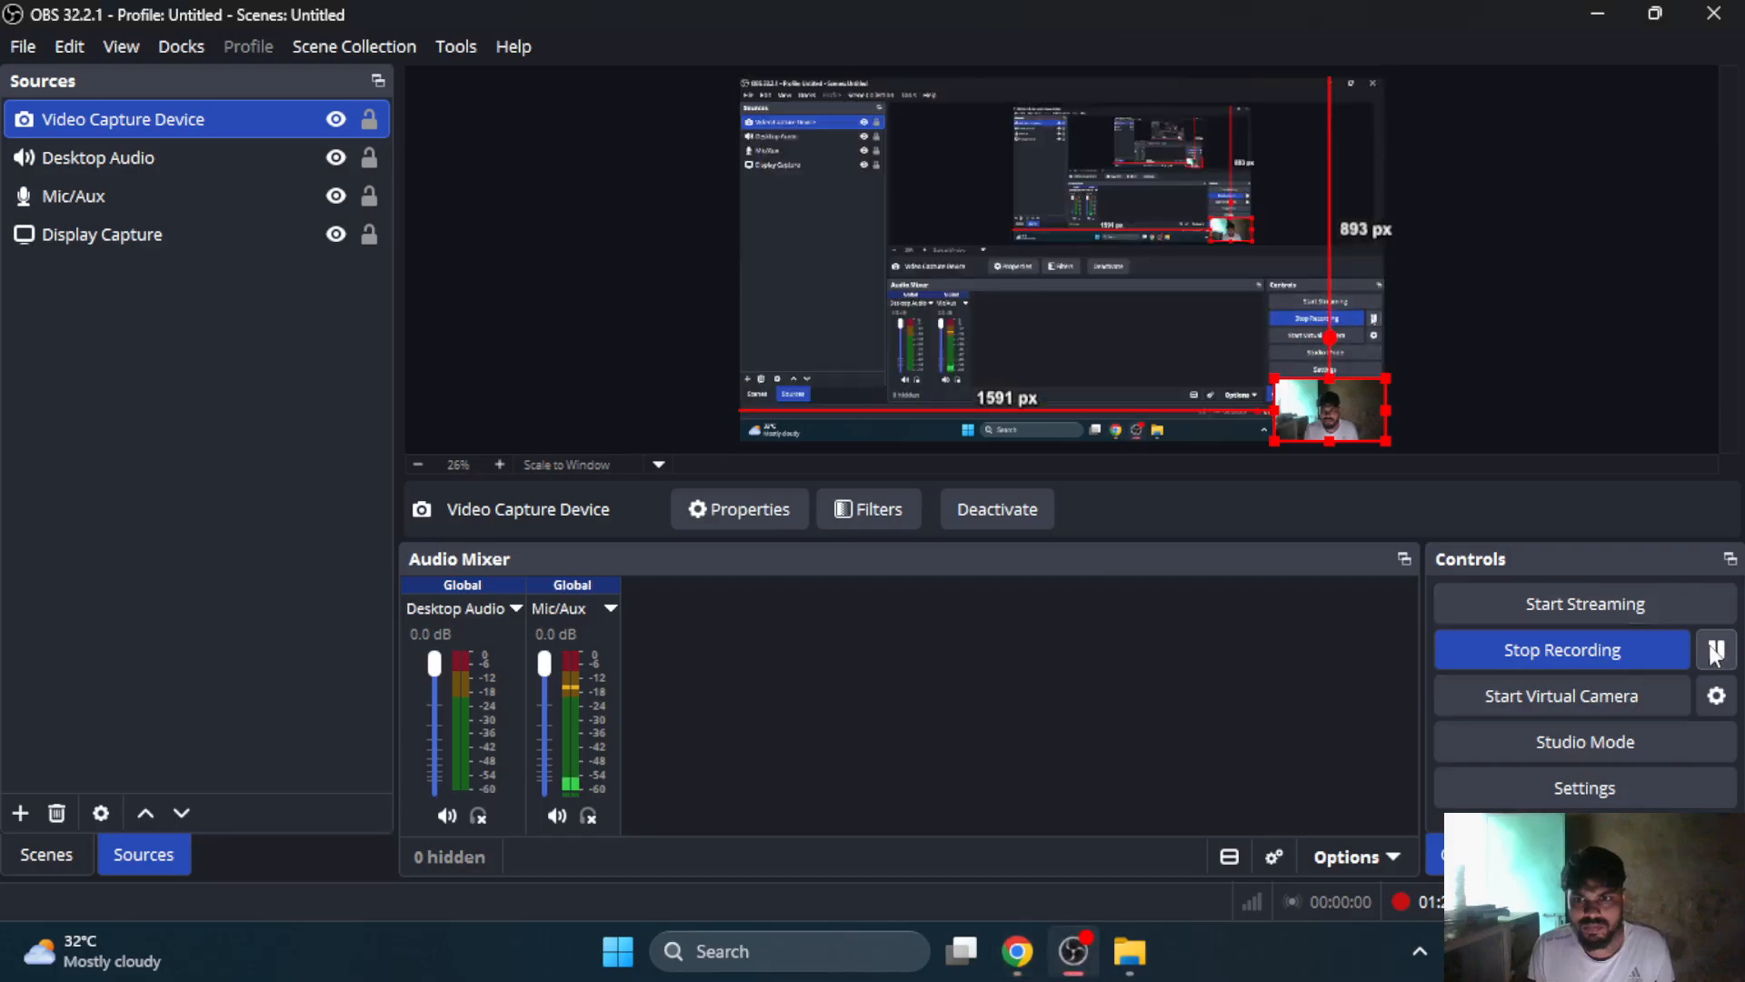
left_click(1017, 951)
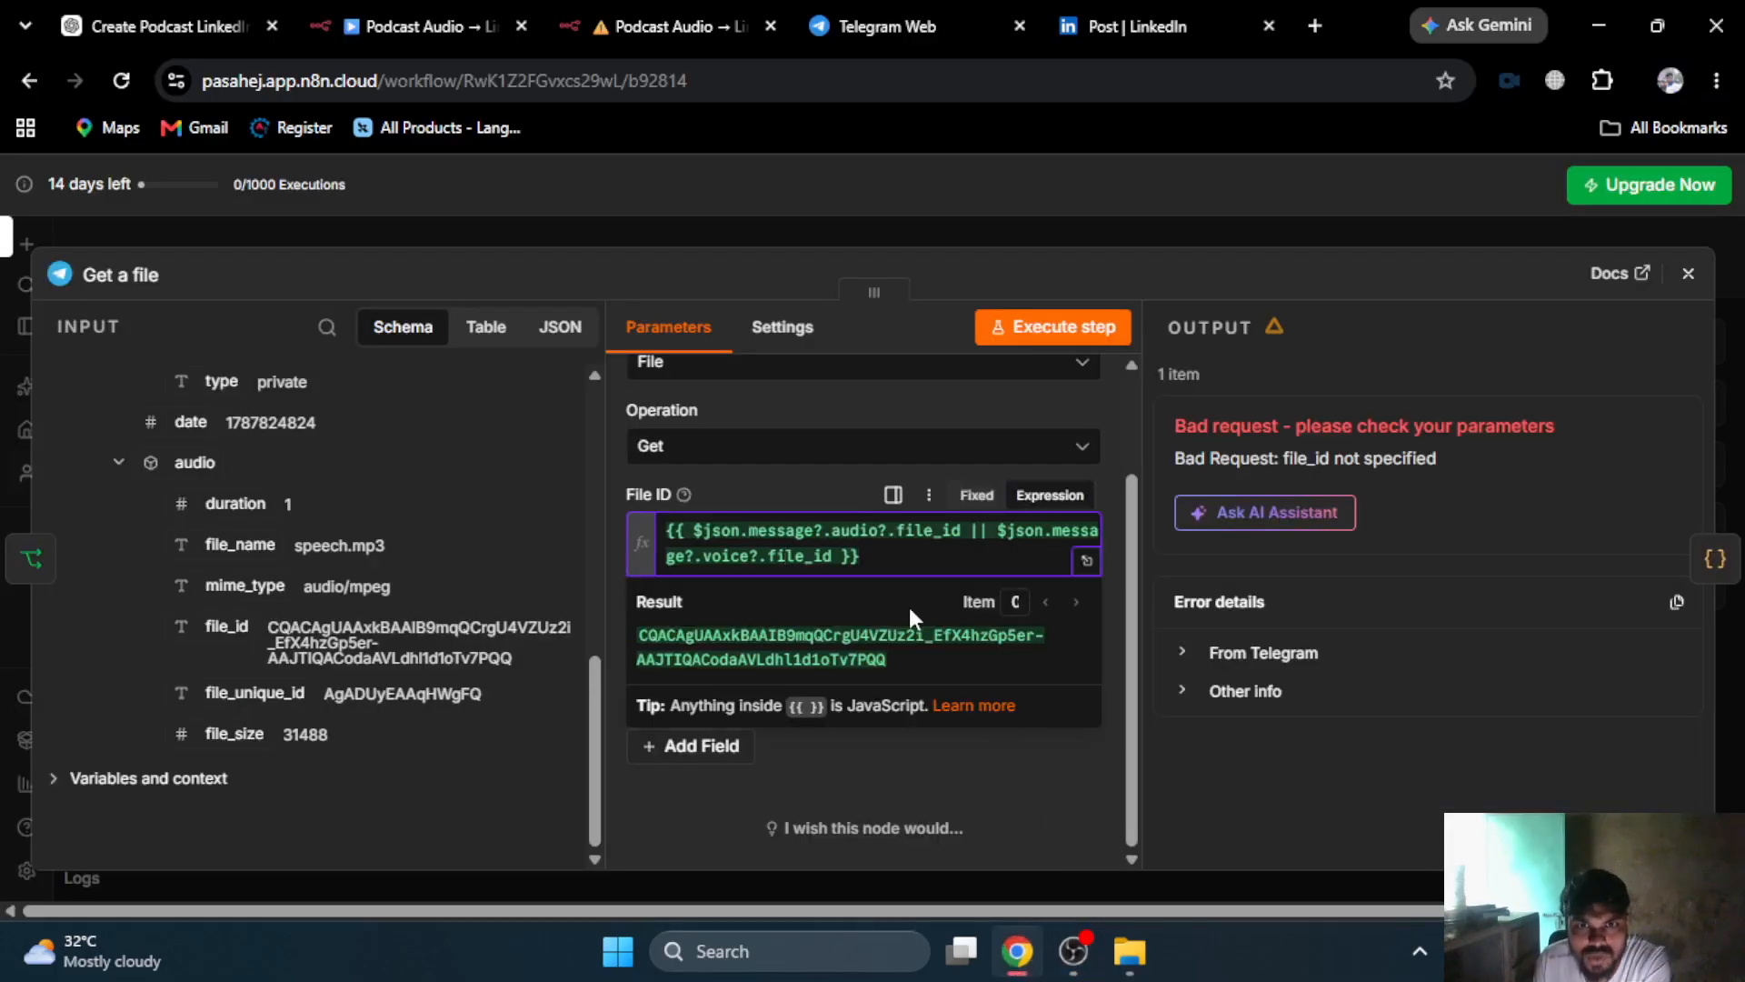
- Review the audio and voice references in the File ID expression, and close the Get a file node
double_click(880, 527)
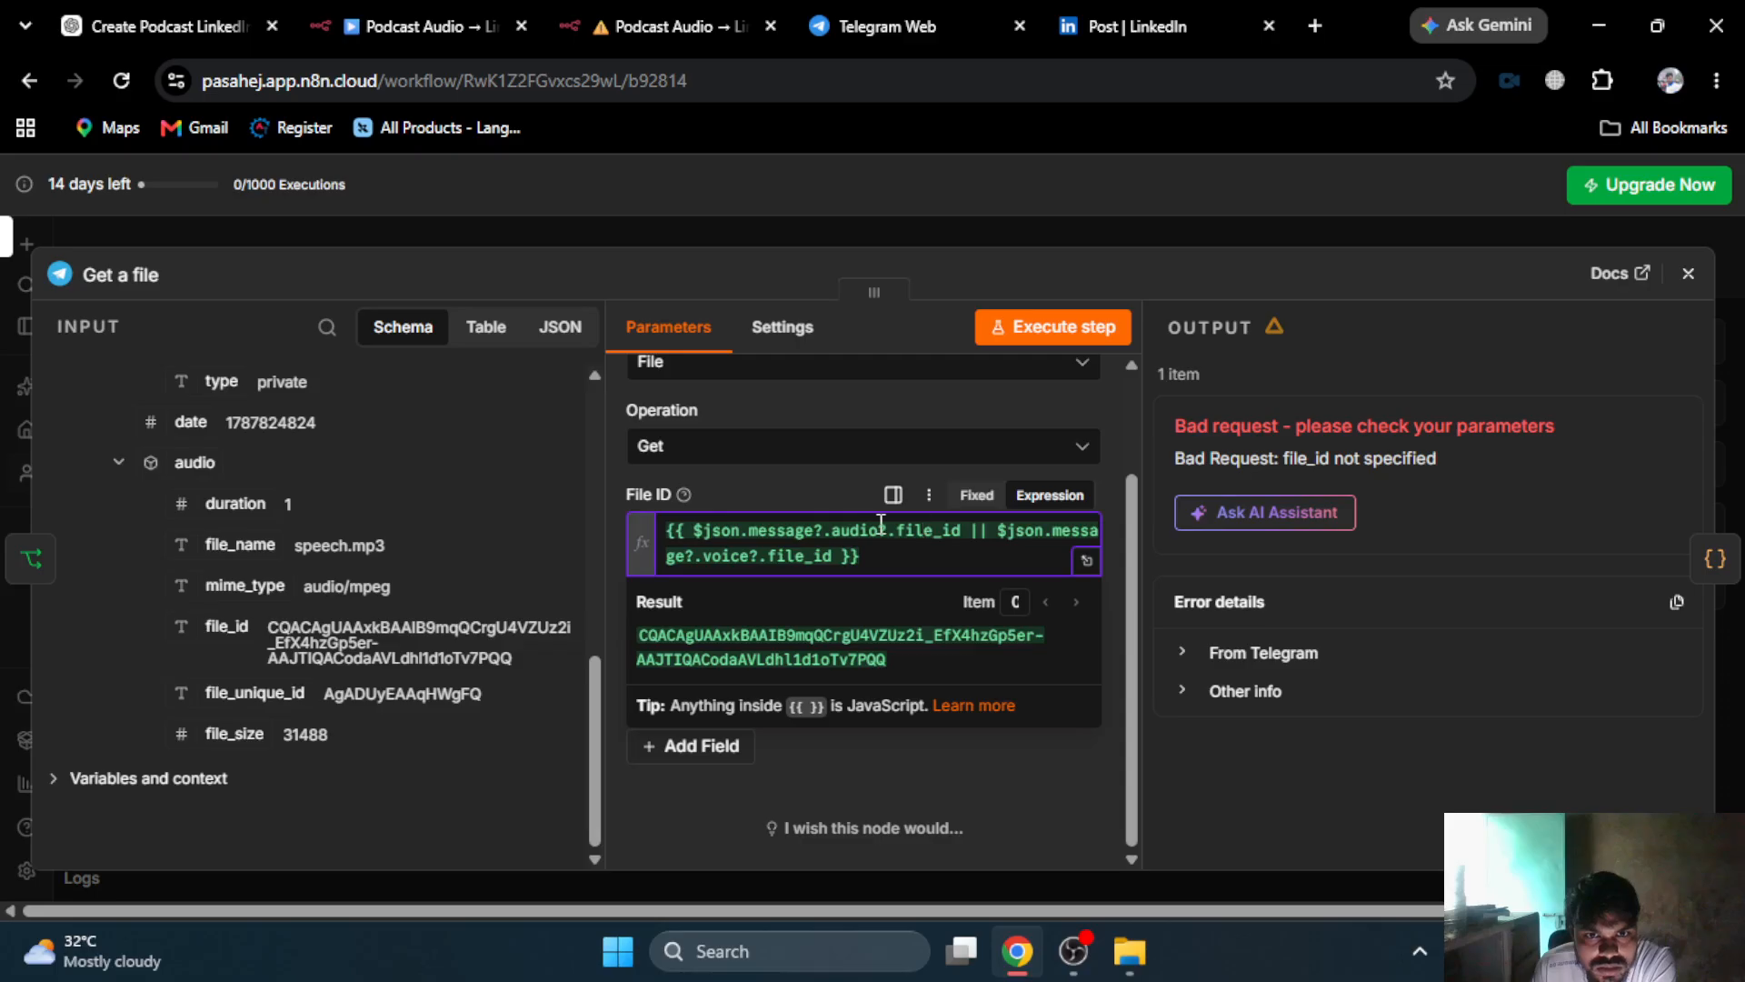
left_click(929, 522)
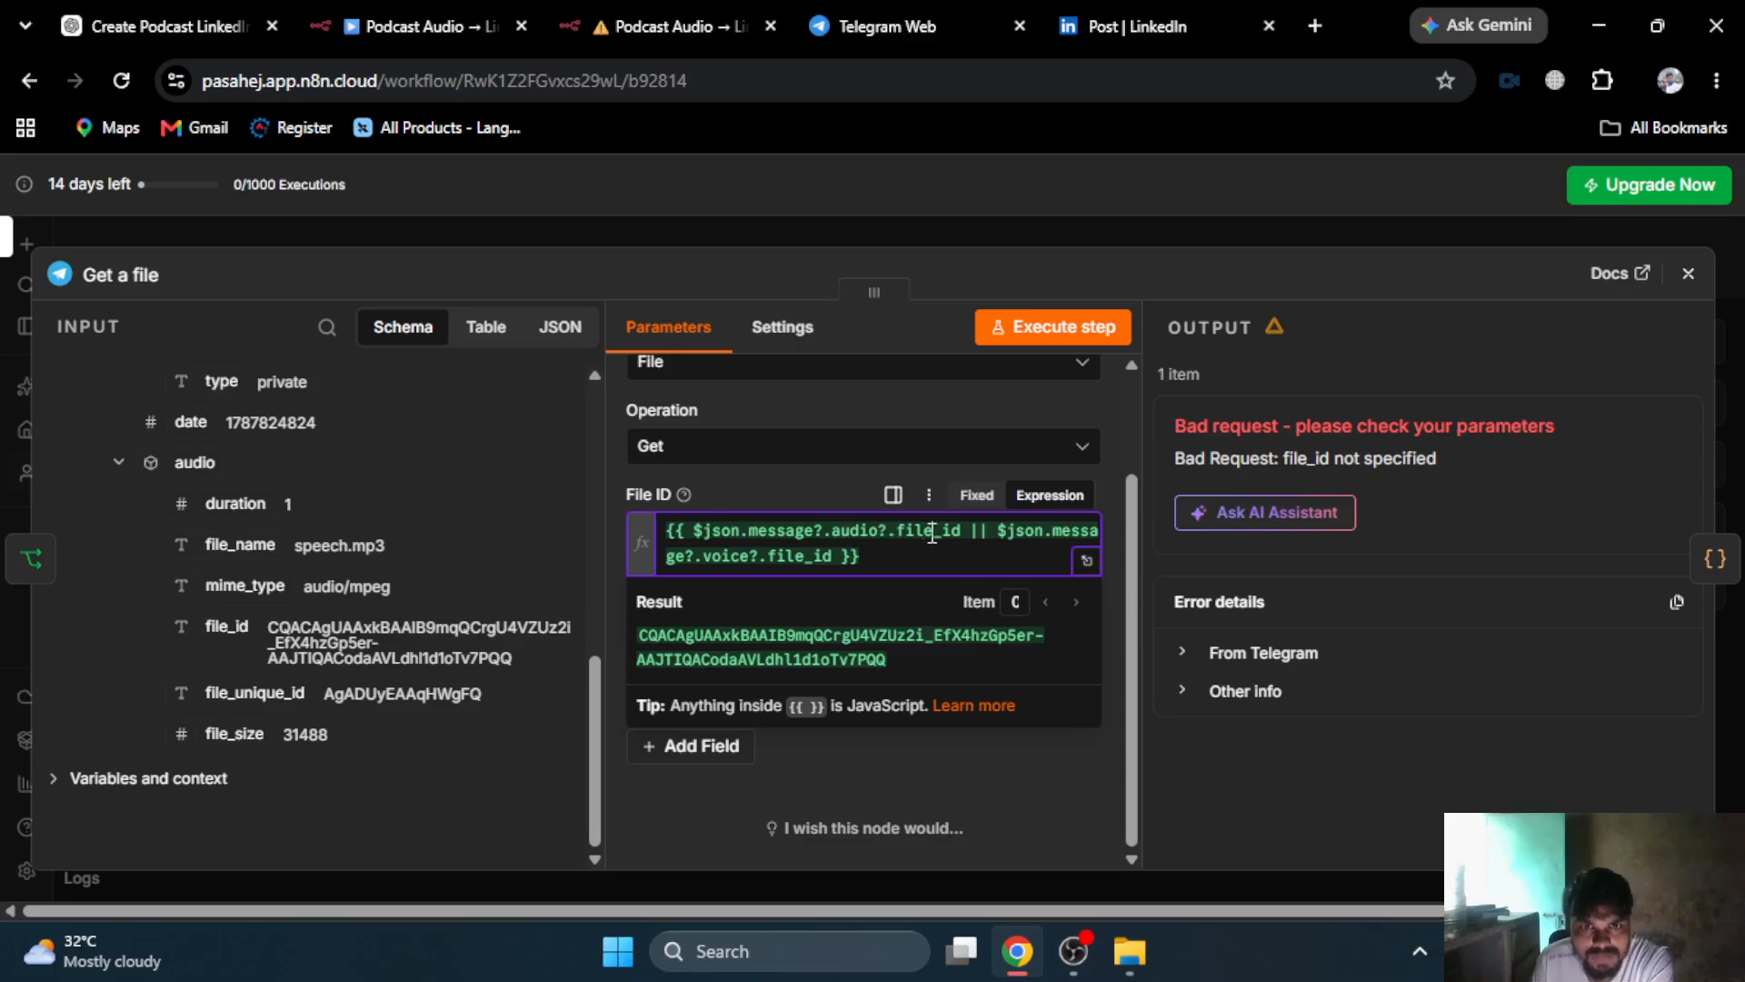
left_click(1150, 237)
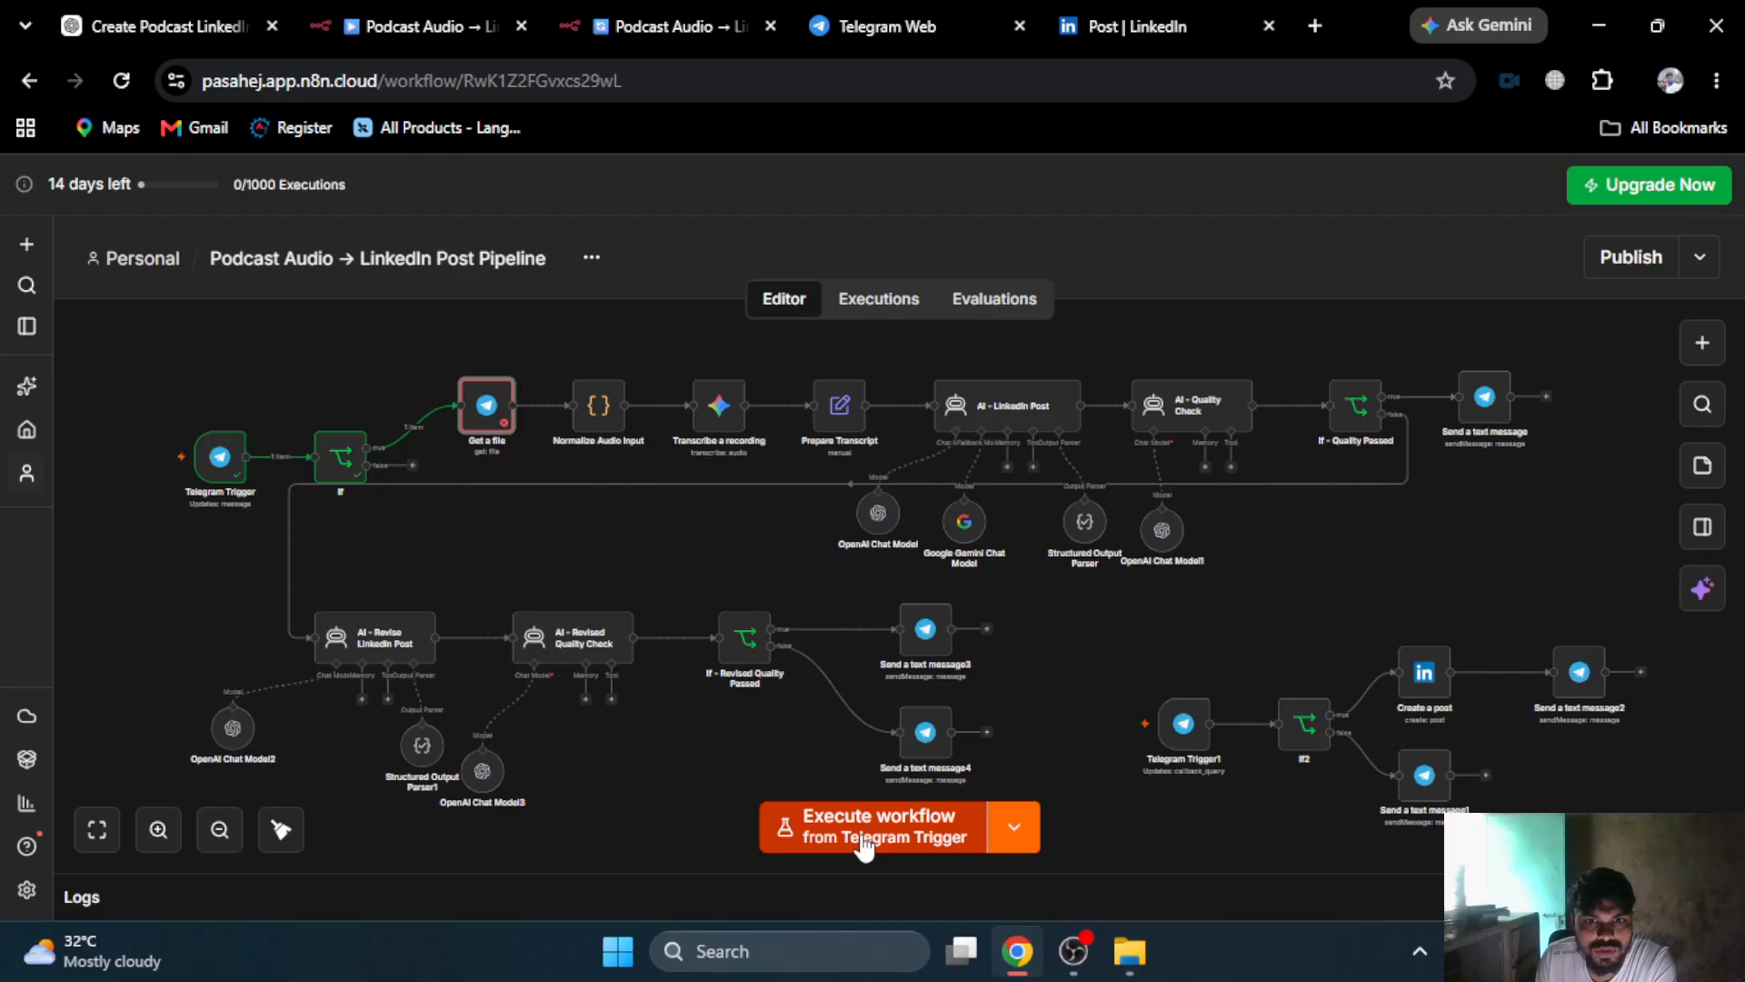
- Execute the workflow from the Telegram Trigger, send speech.mp3 to the linkedInPost bot in Telegram, and return to the workflow
left_click(864, 837)
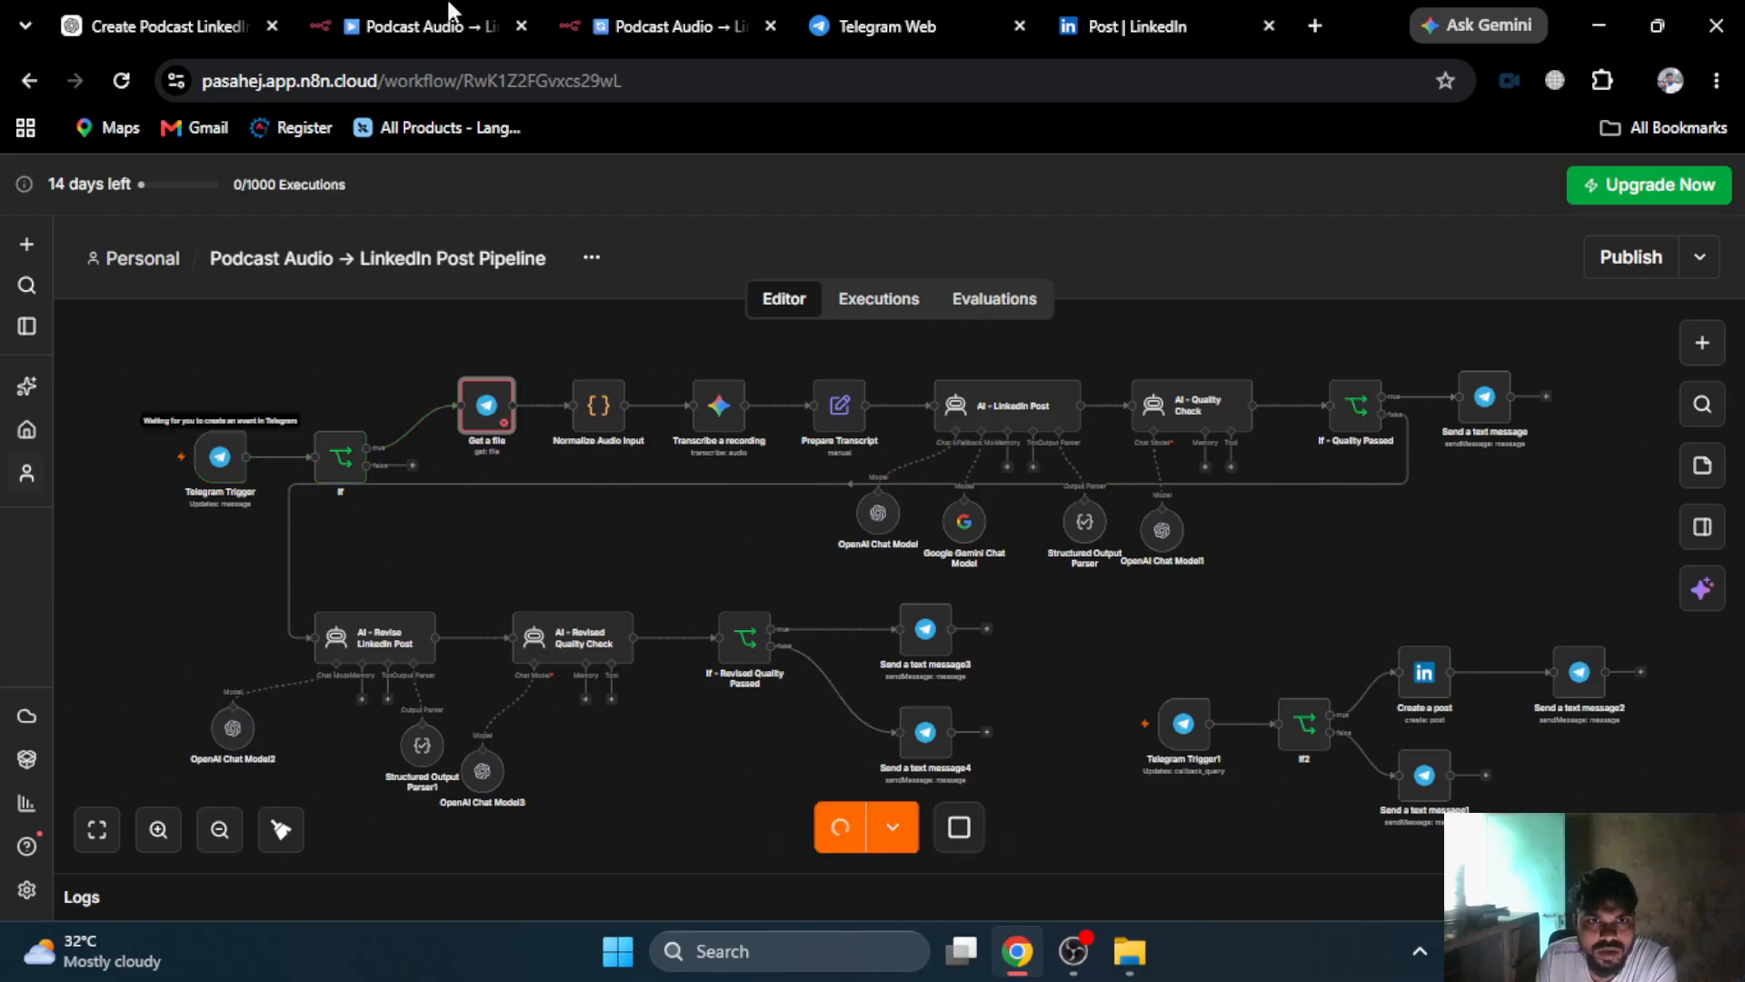
left_click(909, 18)
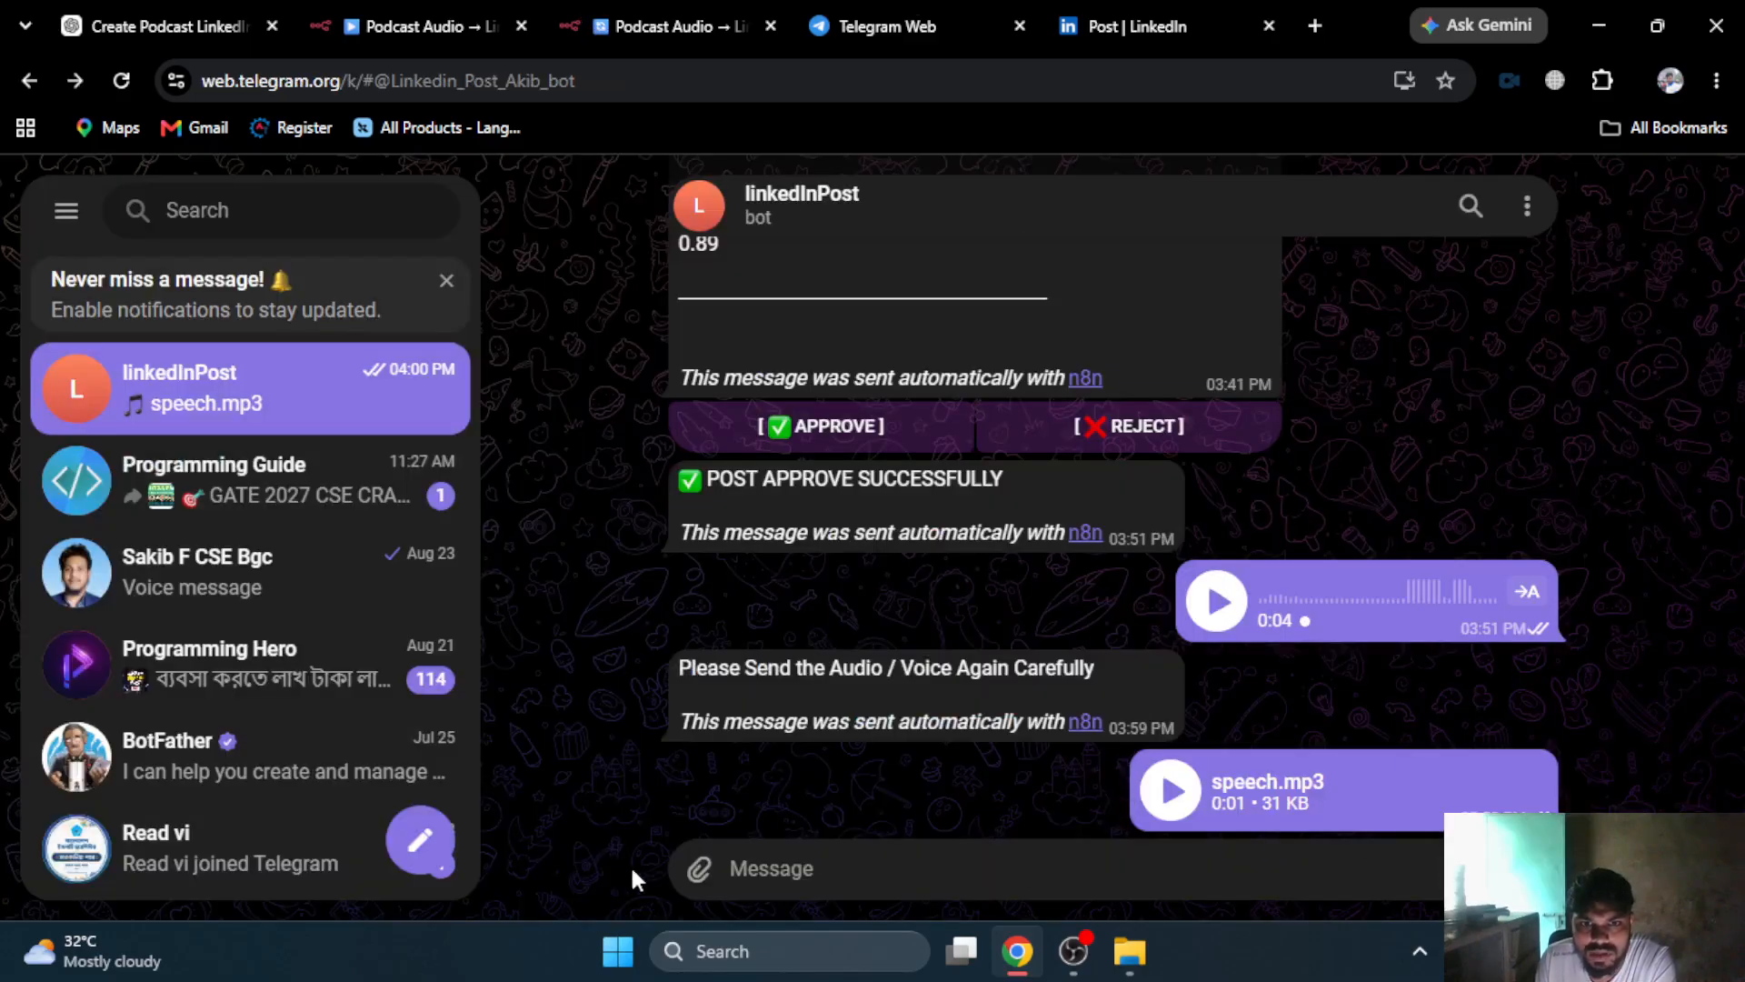
left_click(753, 683)
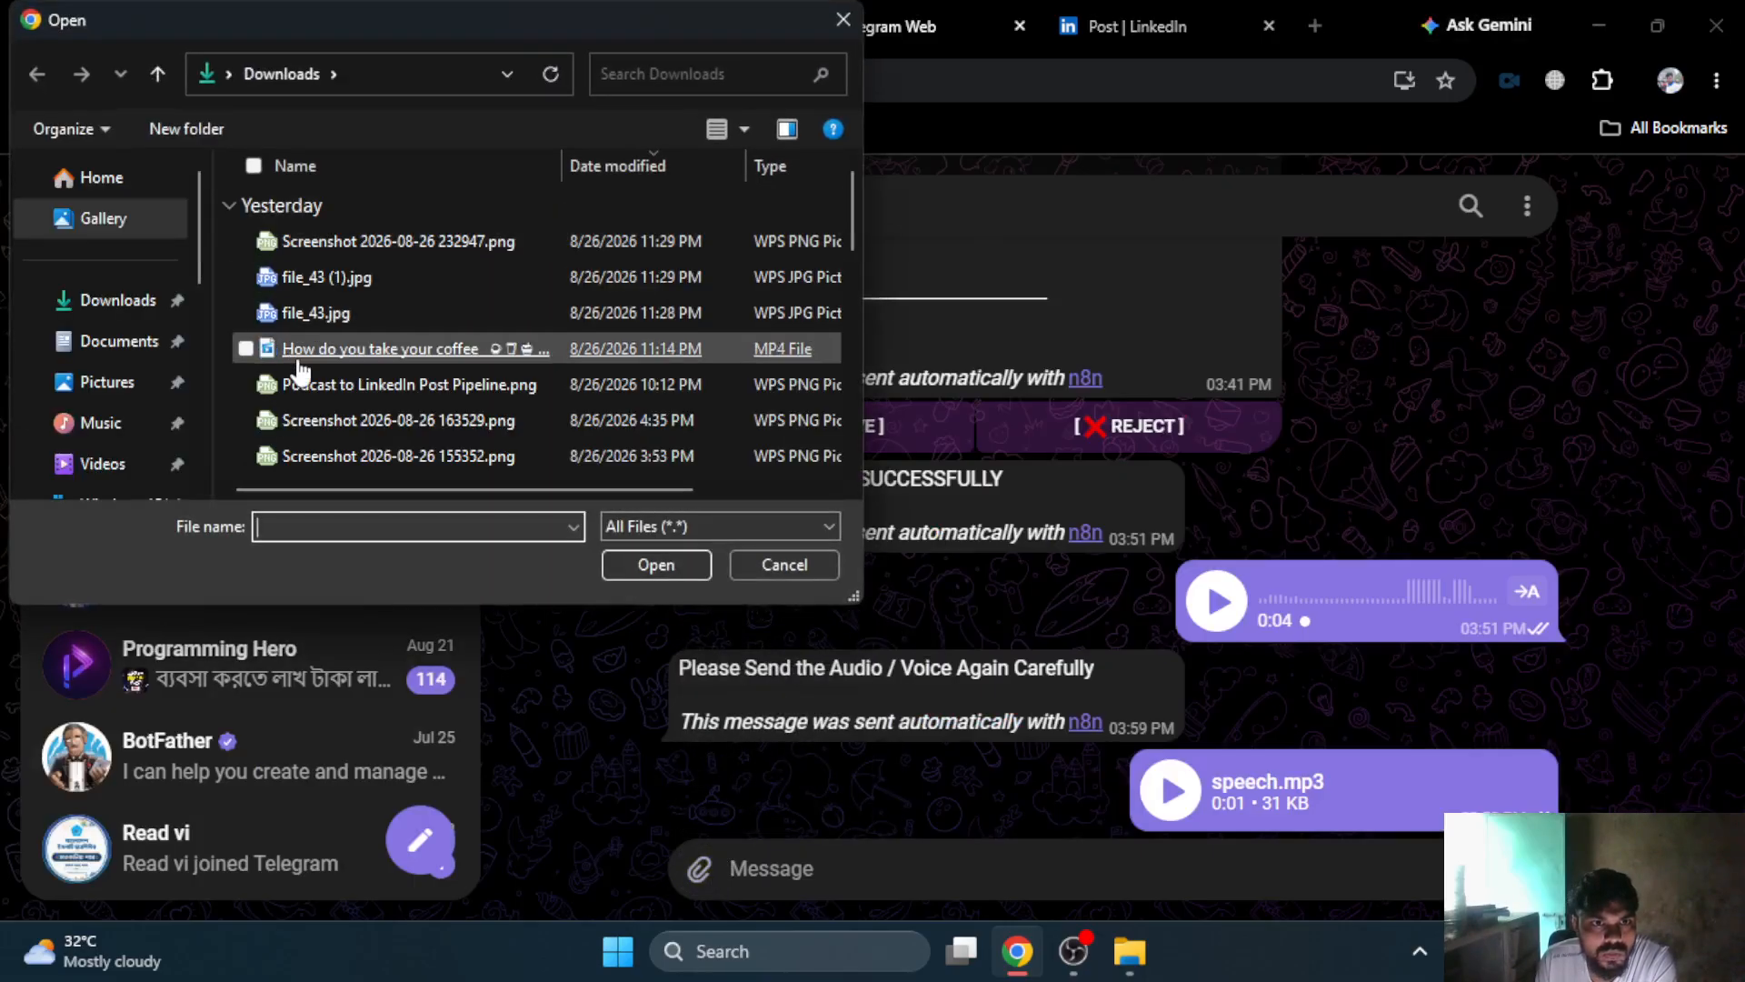
scroll(304, 359, "down", 1)
double_click(323, 390)
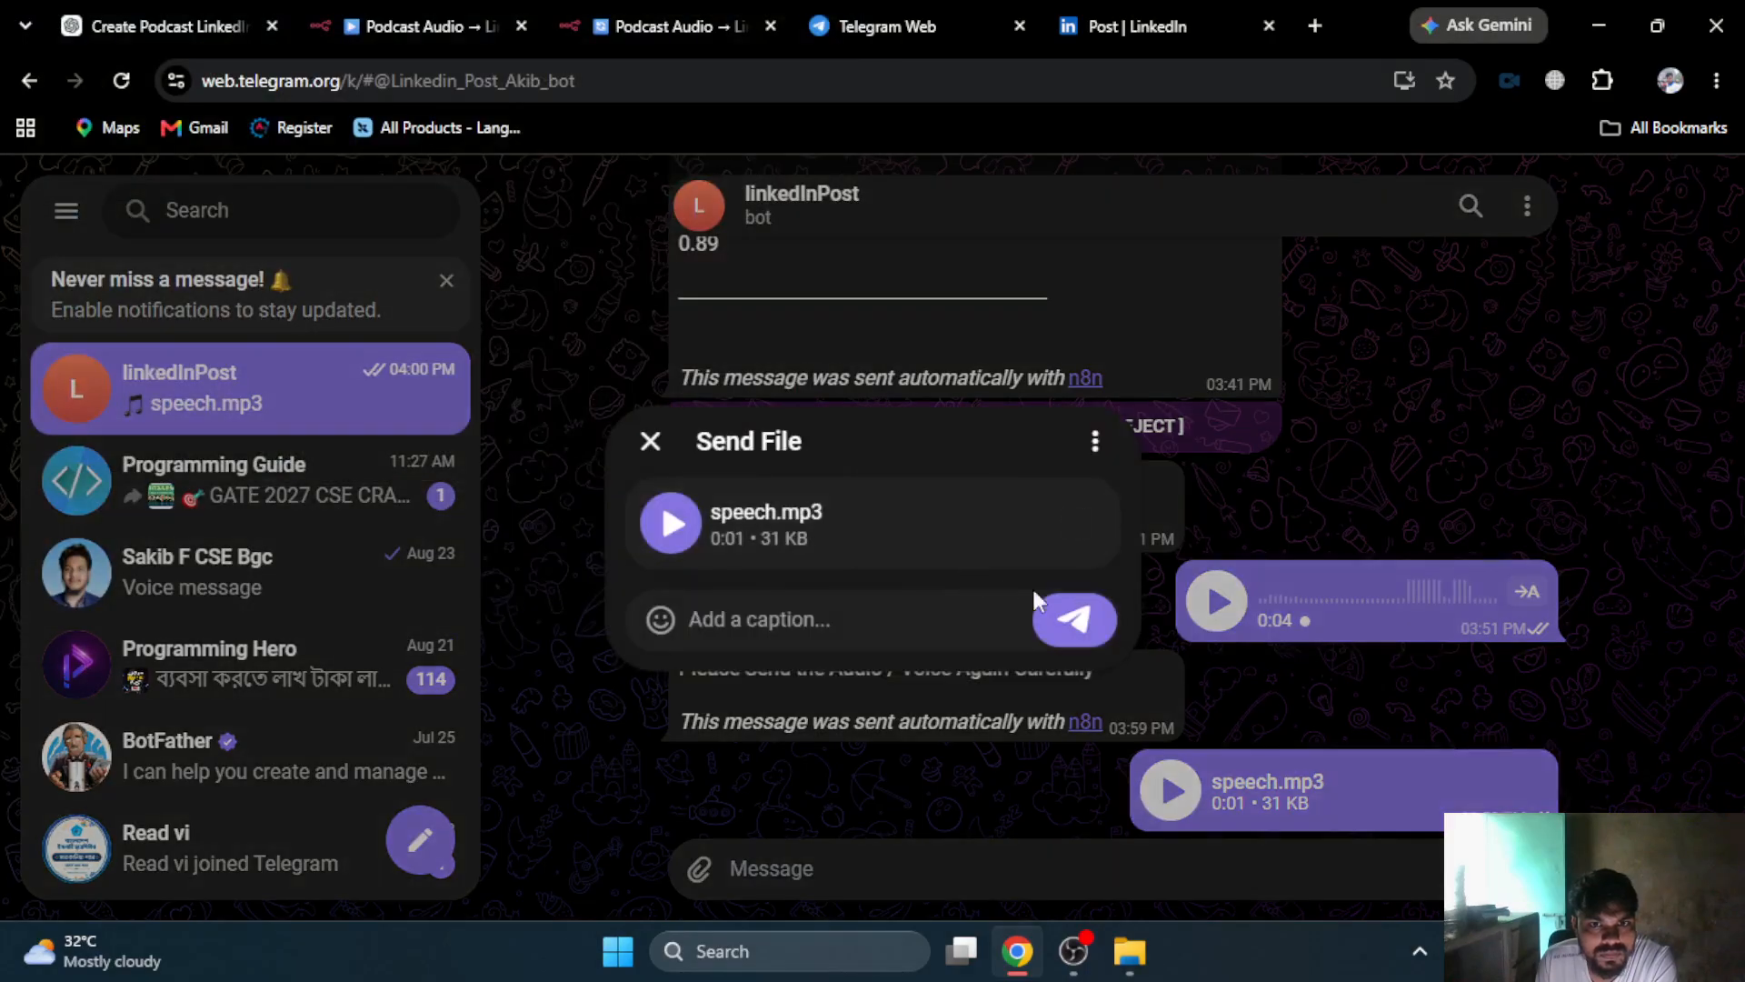
left_click(1075, 624)
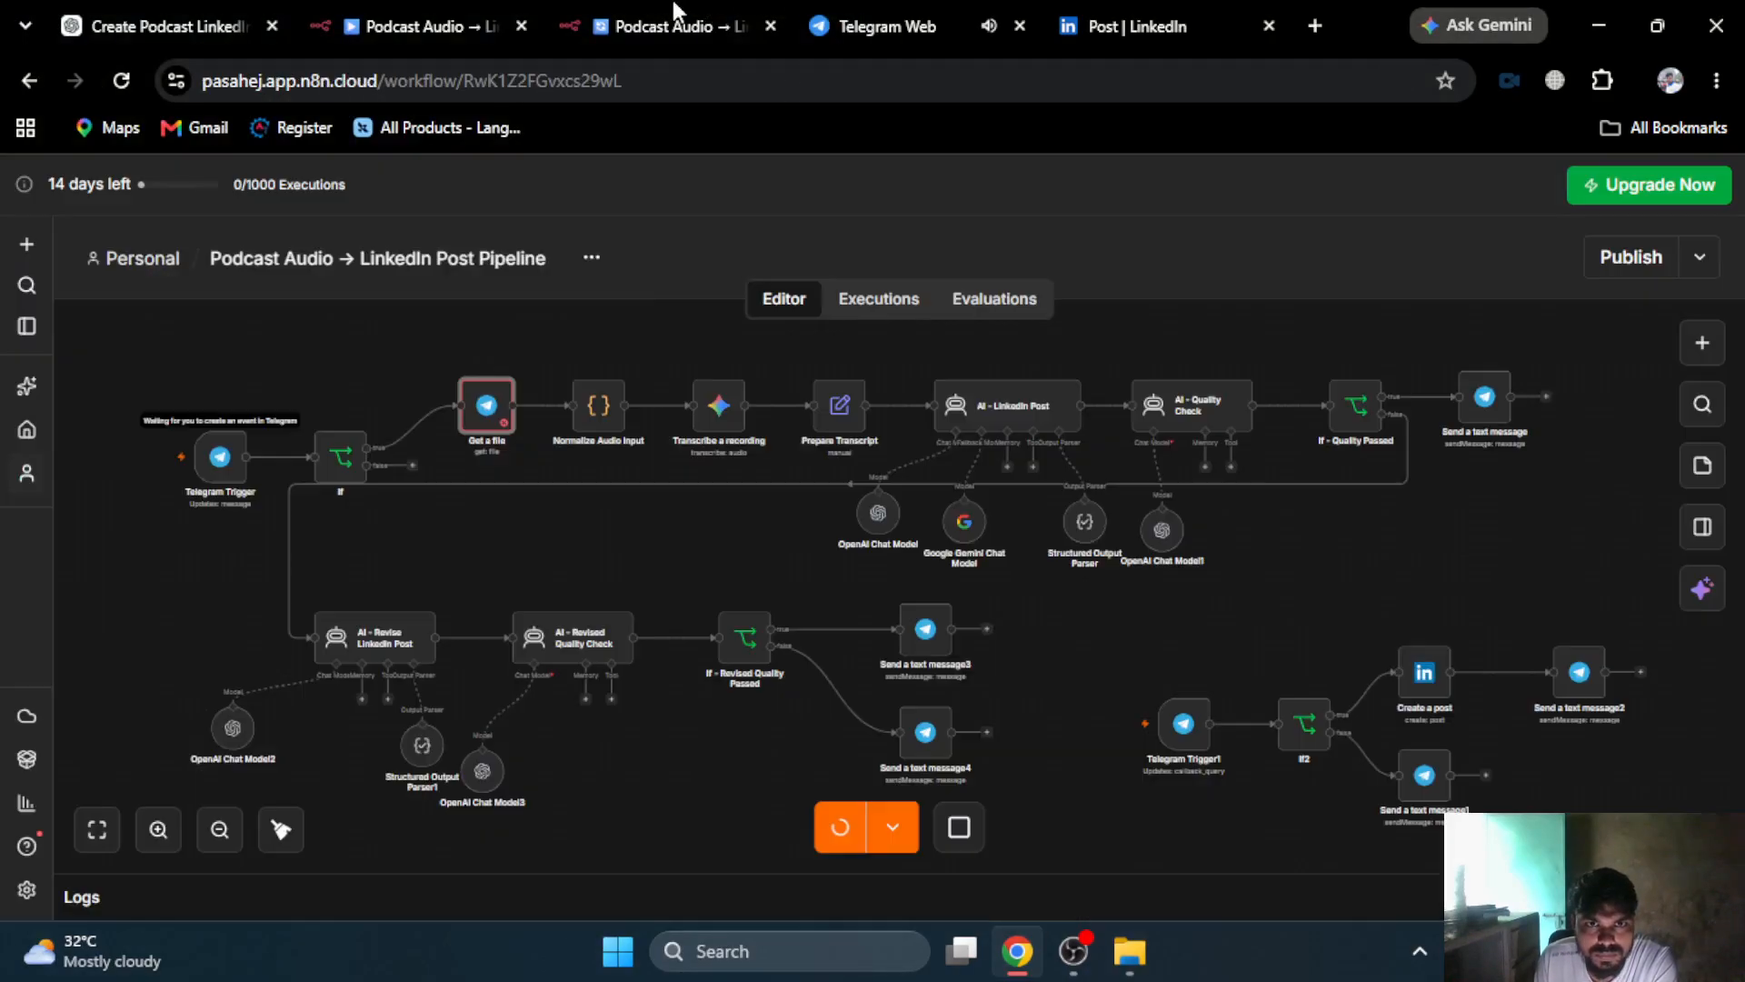
left_click(677, 25)
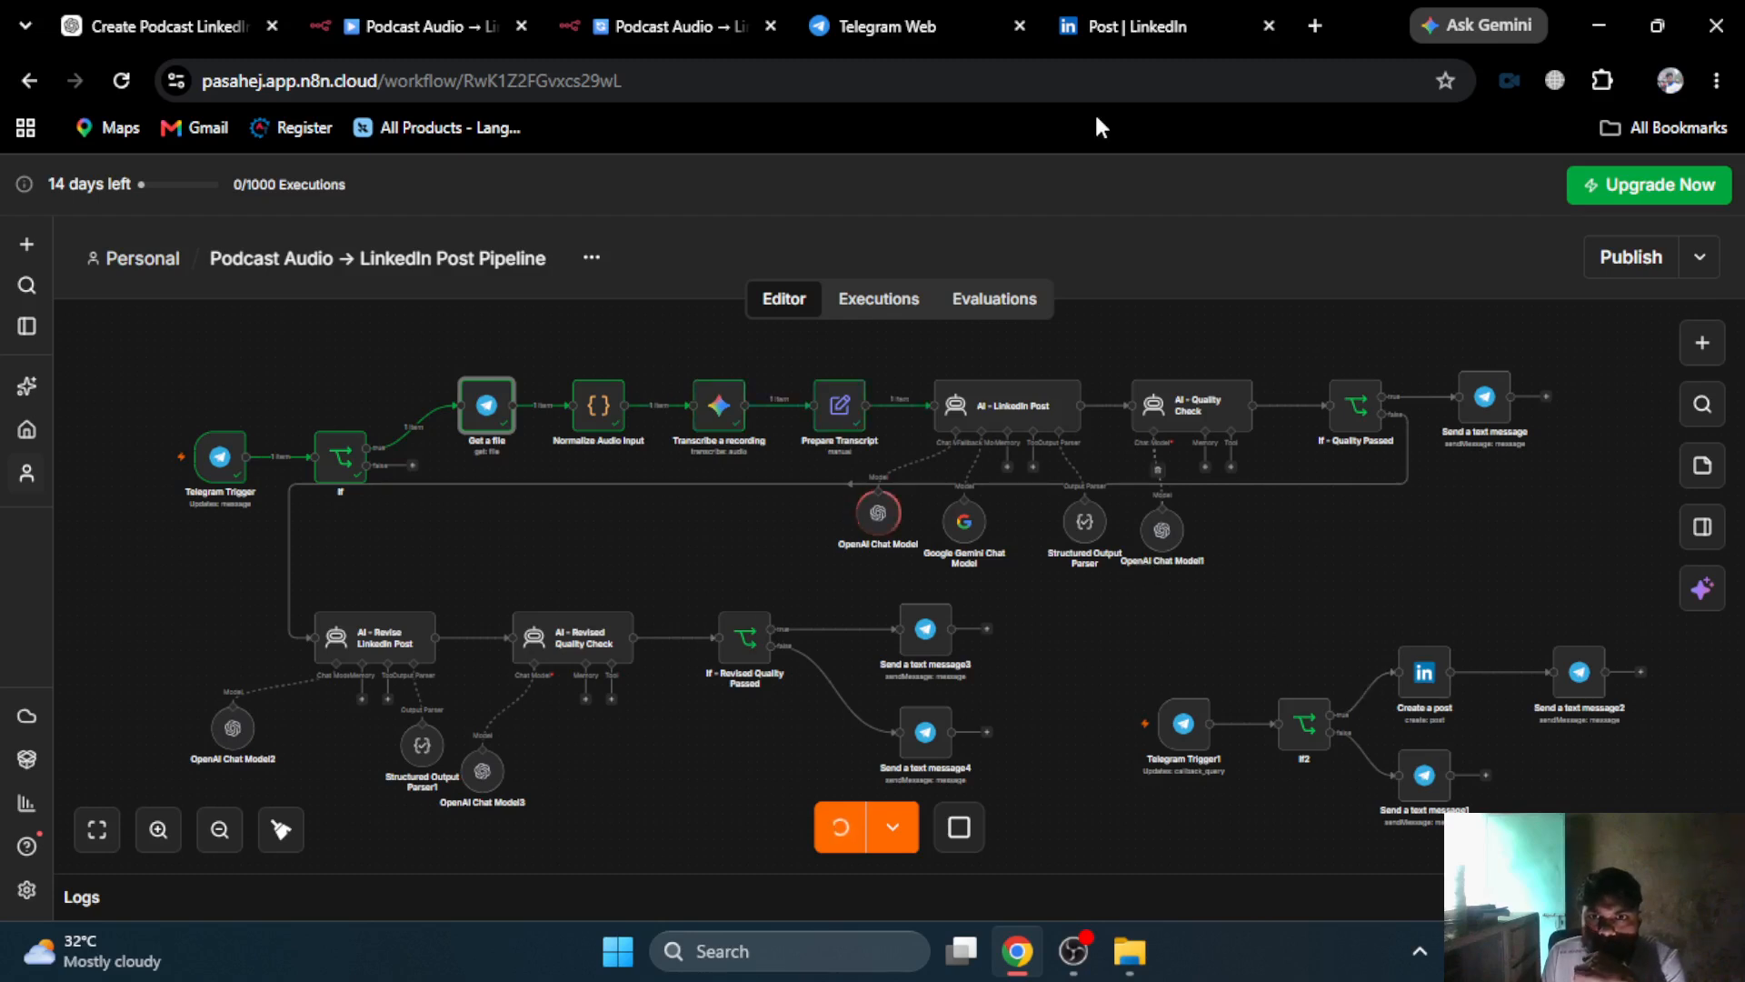
- Look for the "How do you take your coffee" MP4 in the Downloads folder, and return to the browser
left_click(1130, 952)
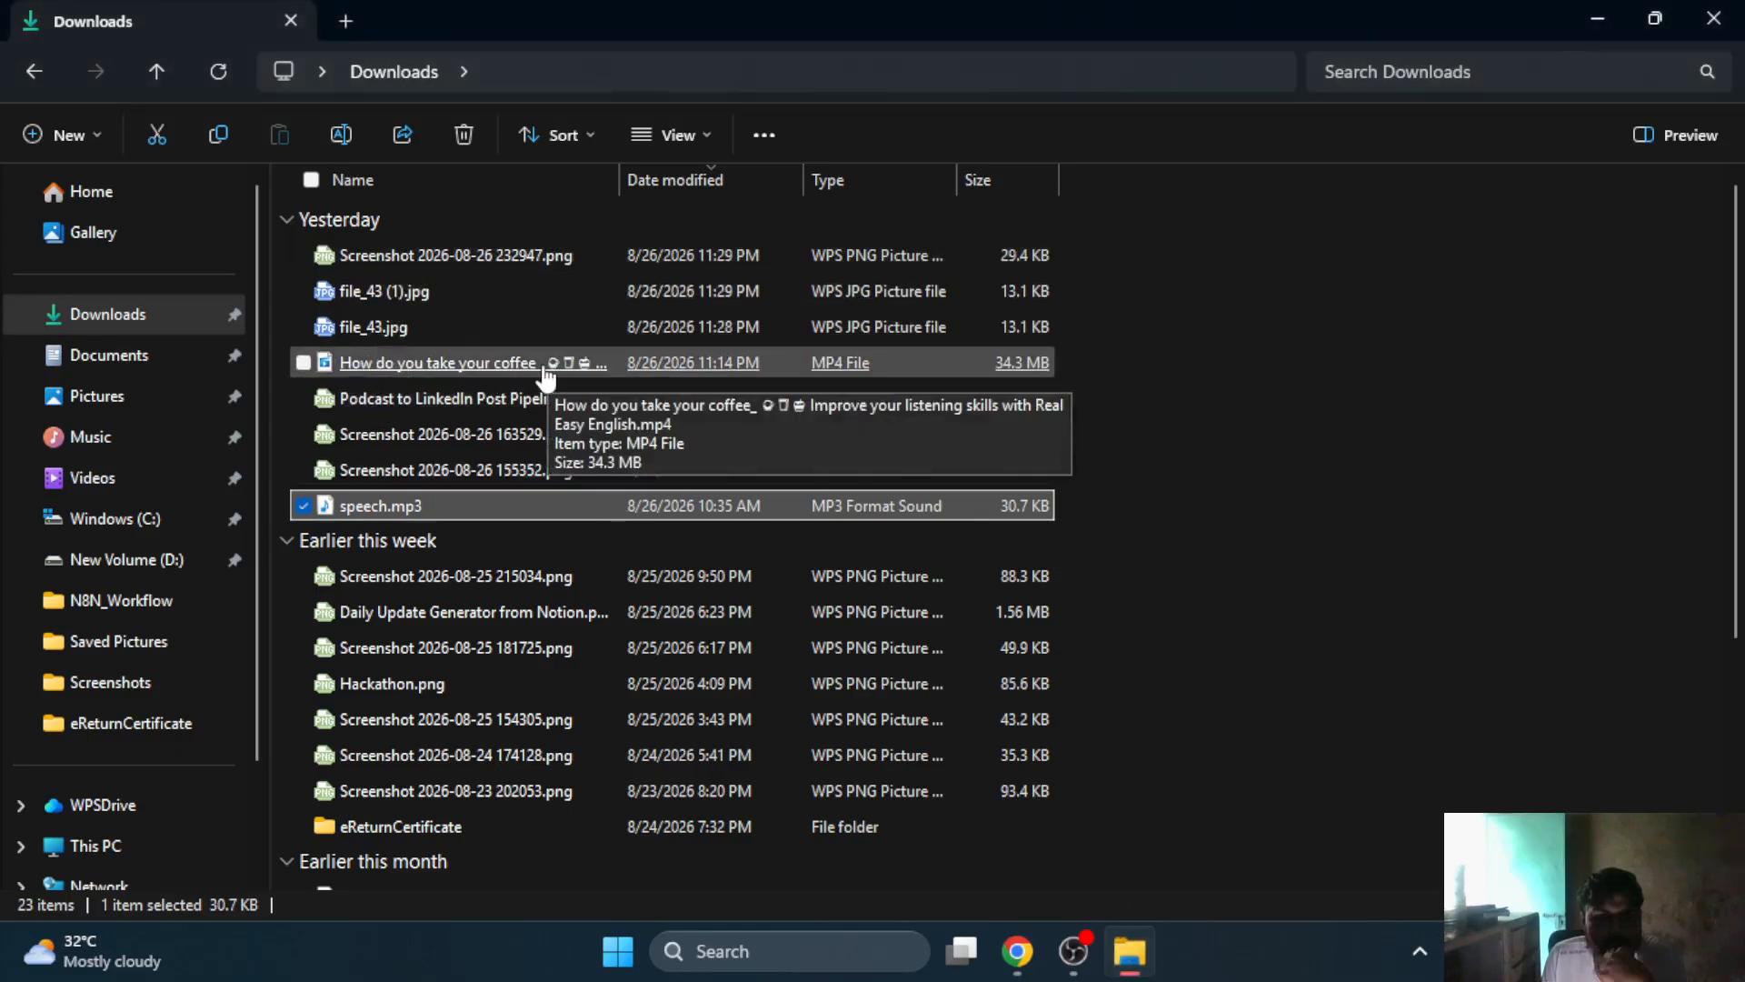
left_click(1018, 952)
left_click(1178, 20)
- Search the web for "mp4 to mp3 converter online" in a new browser tab and open CloudConvert's MP4 to MP3 converter
left_click(1313, 26)
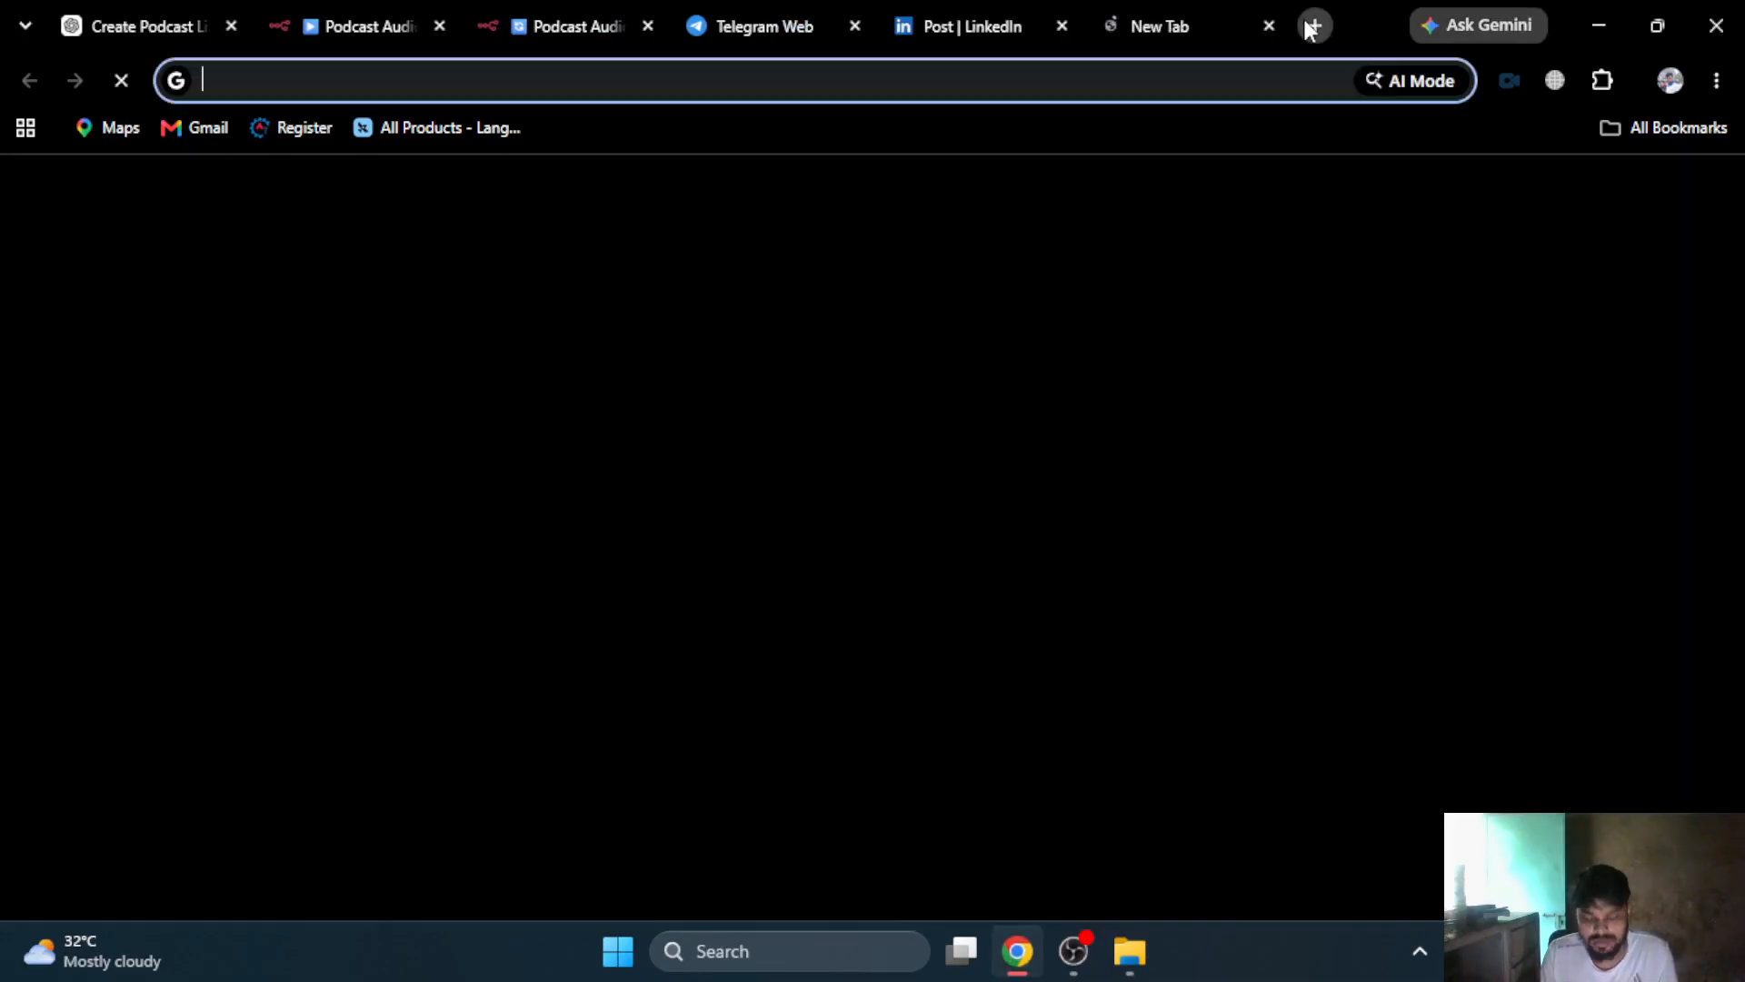
type("mp4")
key("BackSpace")
type("5")
key("BackSpace")
type("4 to")
key("BackSpace")
type("to mp3")
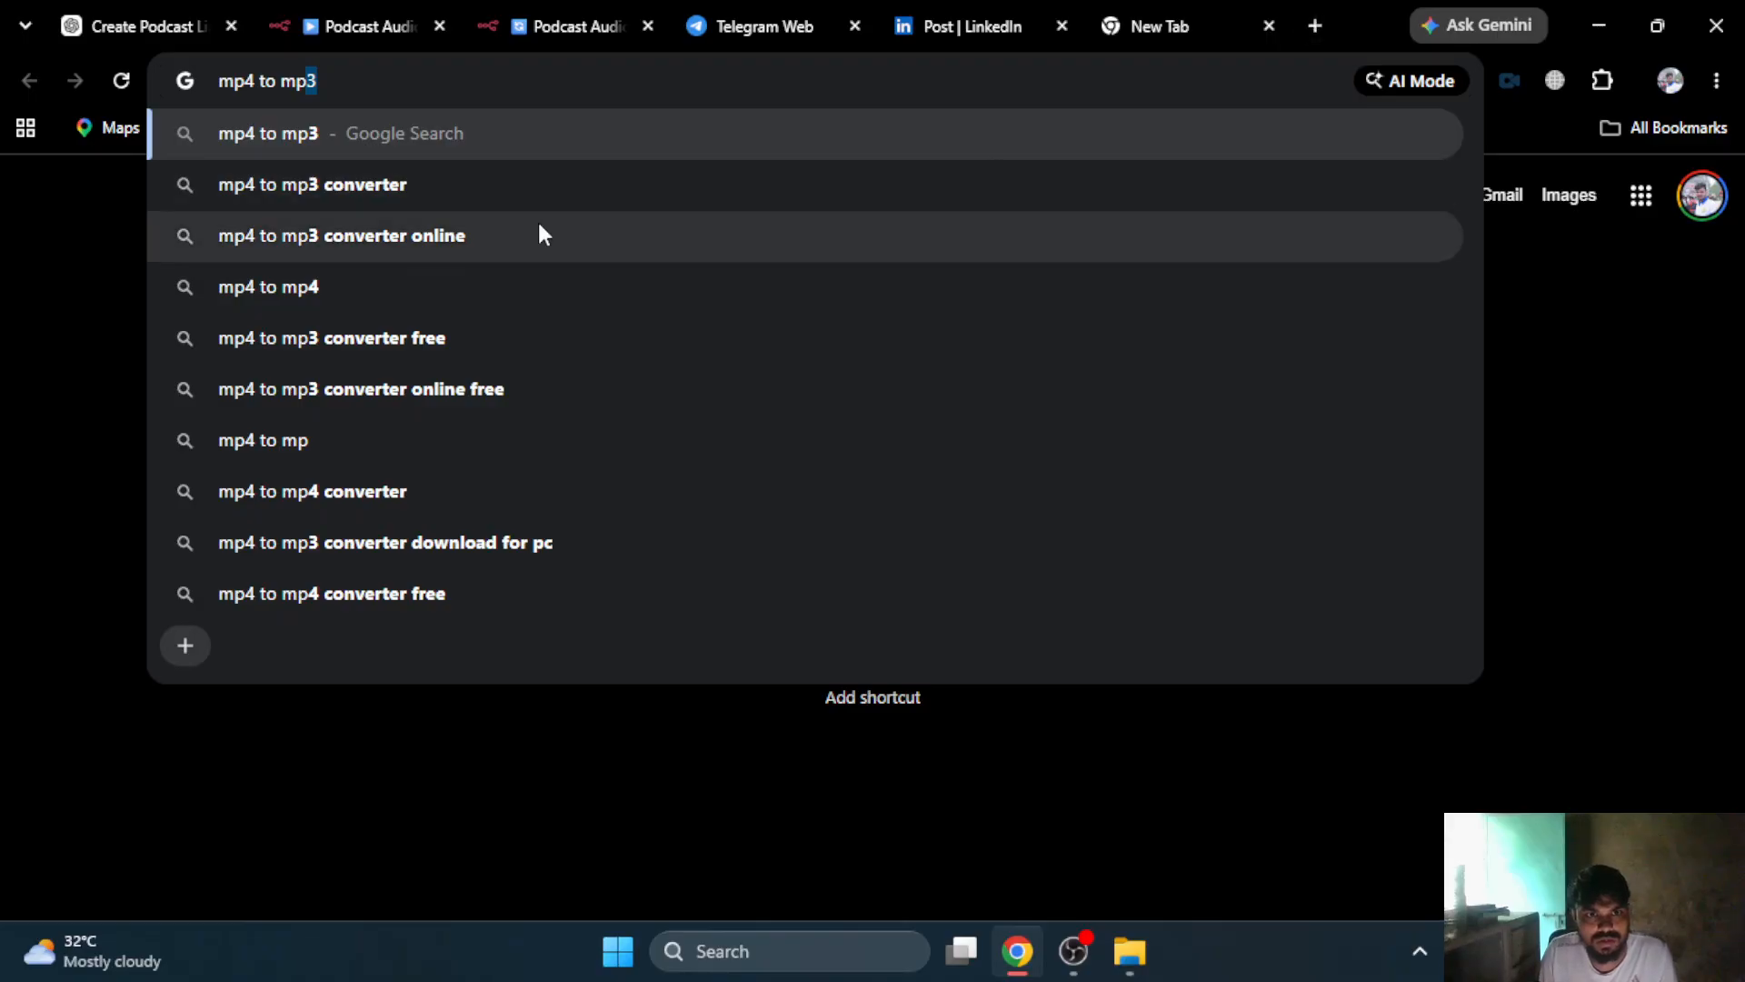
left_click(542, 235)
left_click(320, 478)
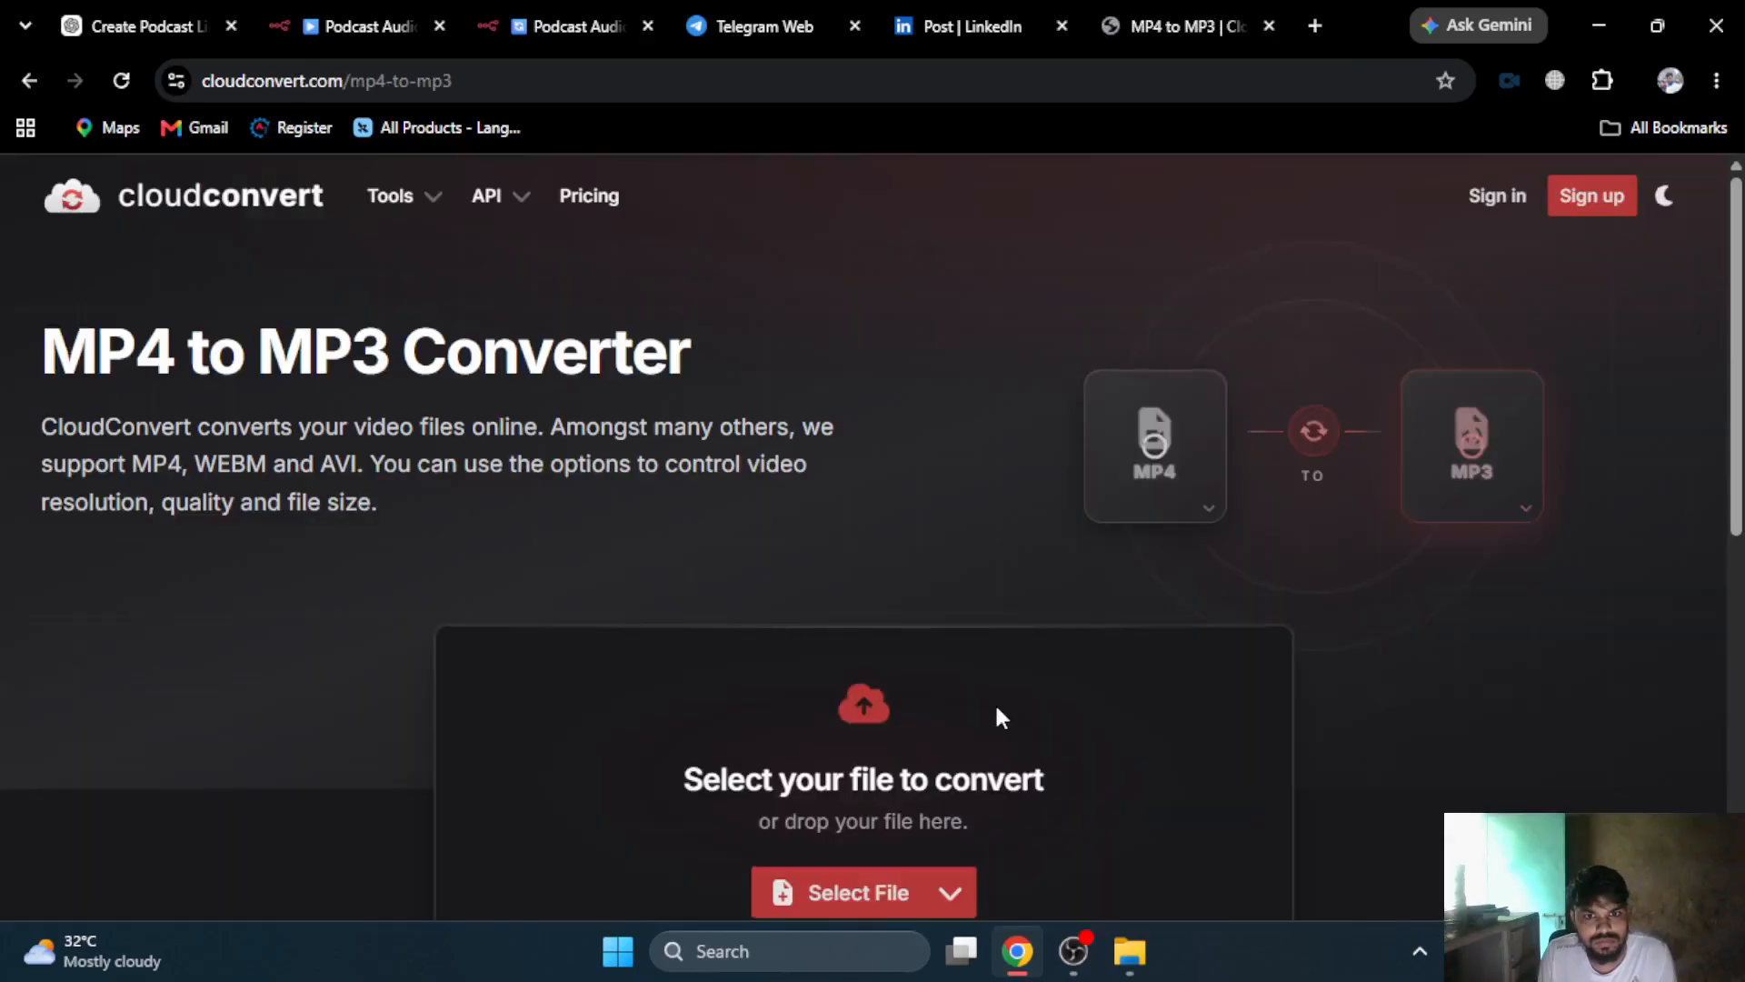
- Upload the "How do you take your coffee" MP4 from Downloads and convert it to MP3
scroll(991, 701, "down", 3)
left_click(864, 636)
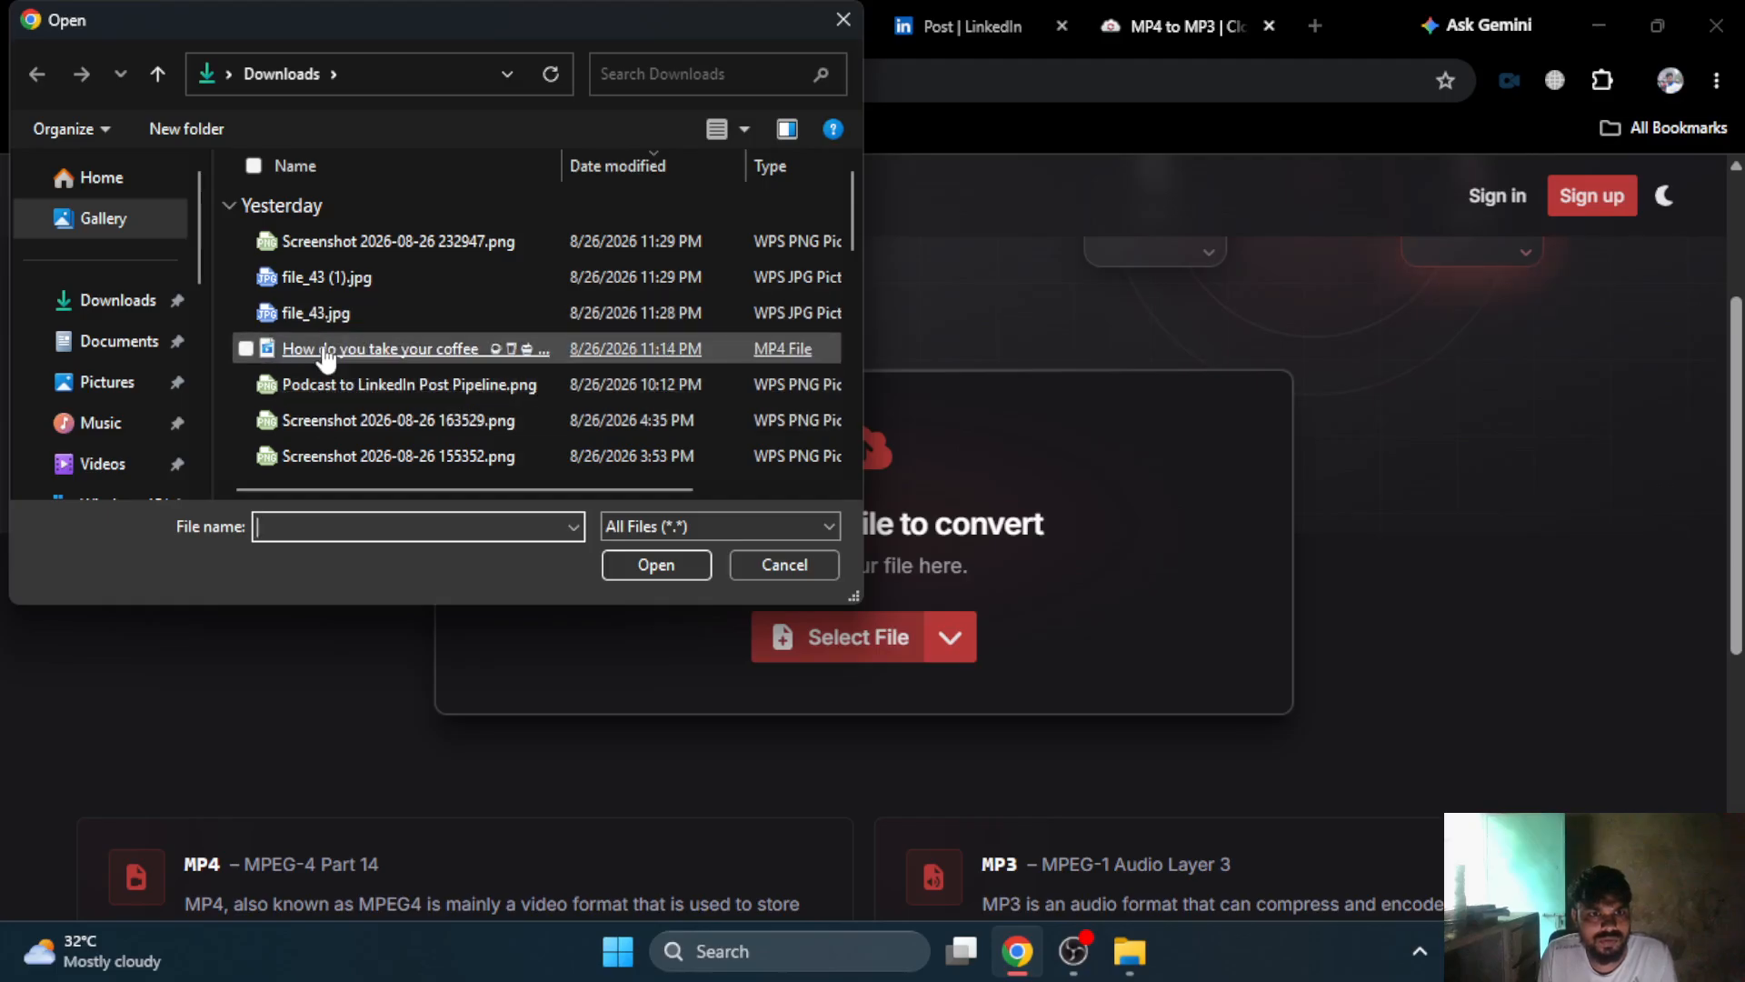
double_click(323, 350)
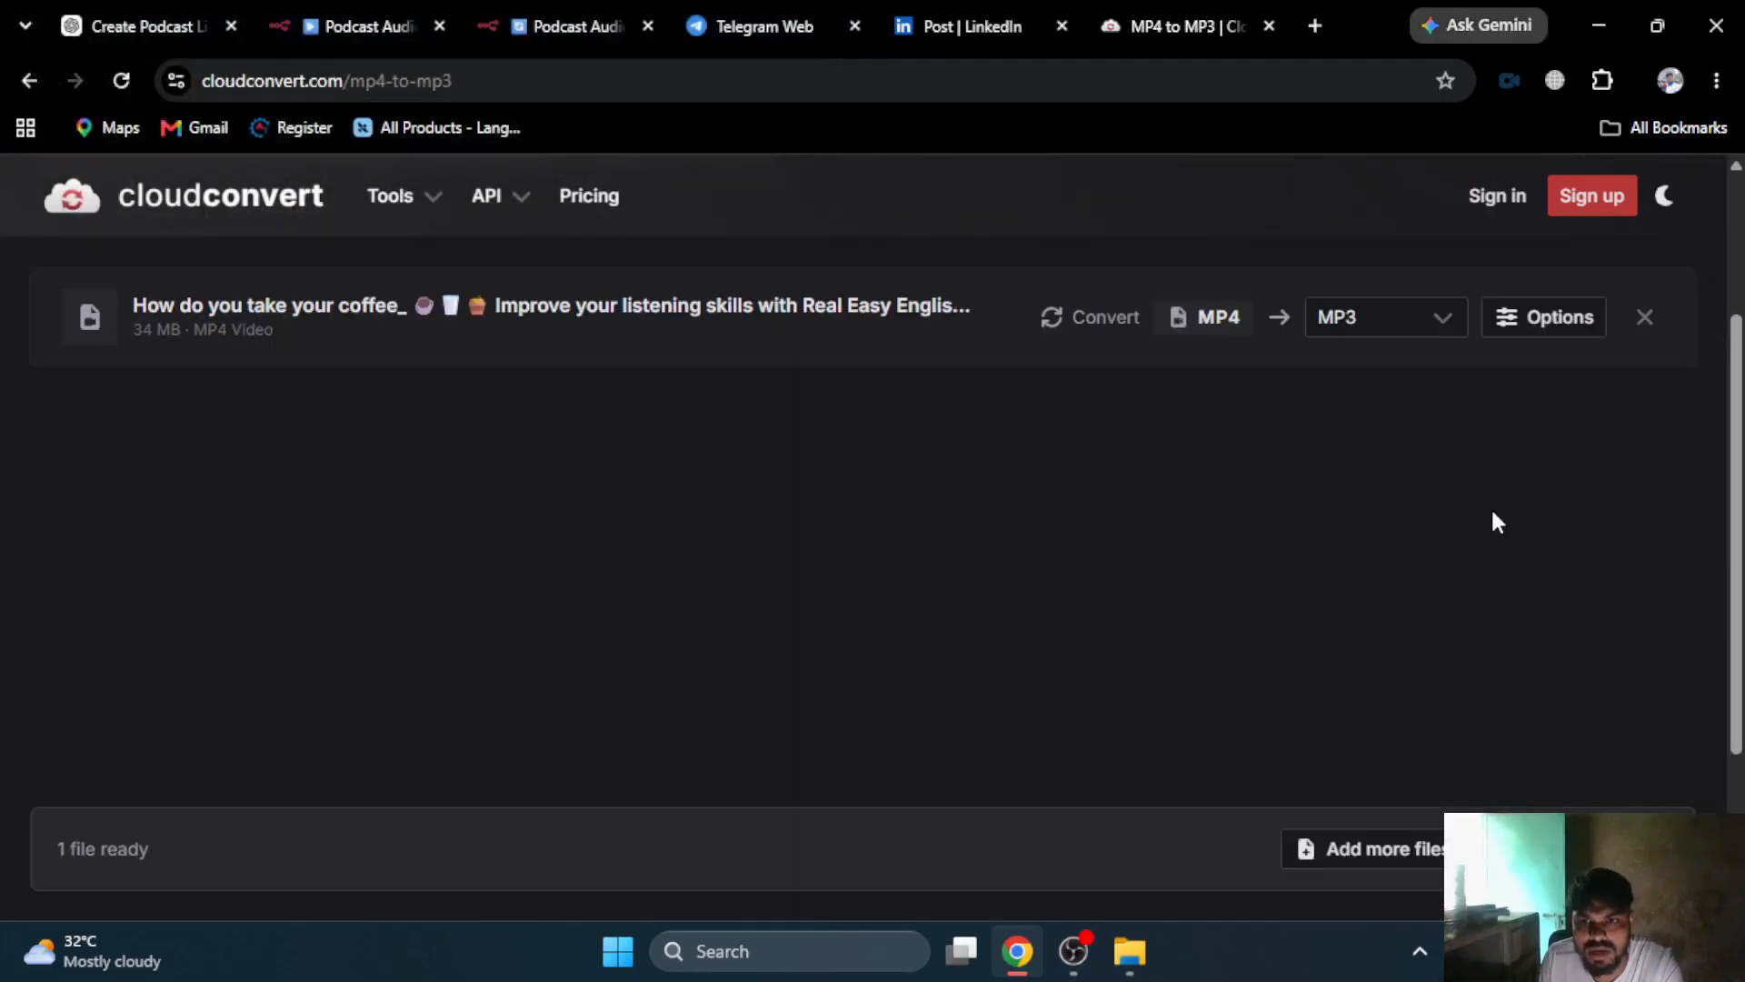
scroll(1224, 554, "down", 3)
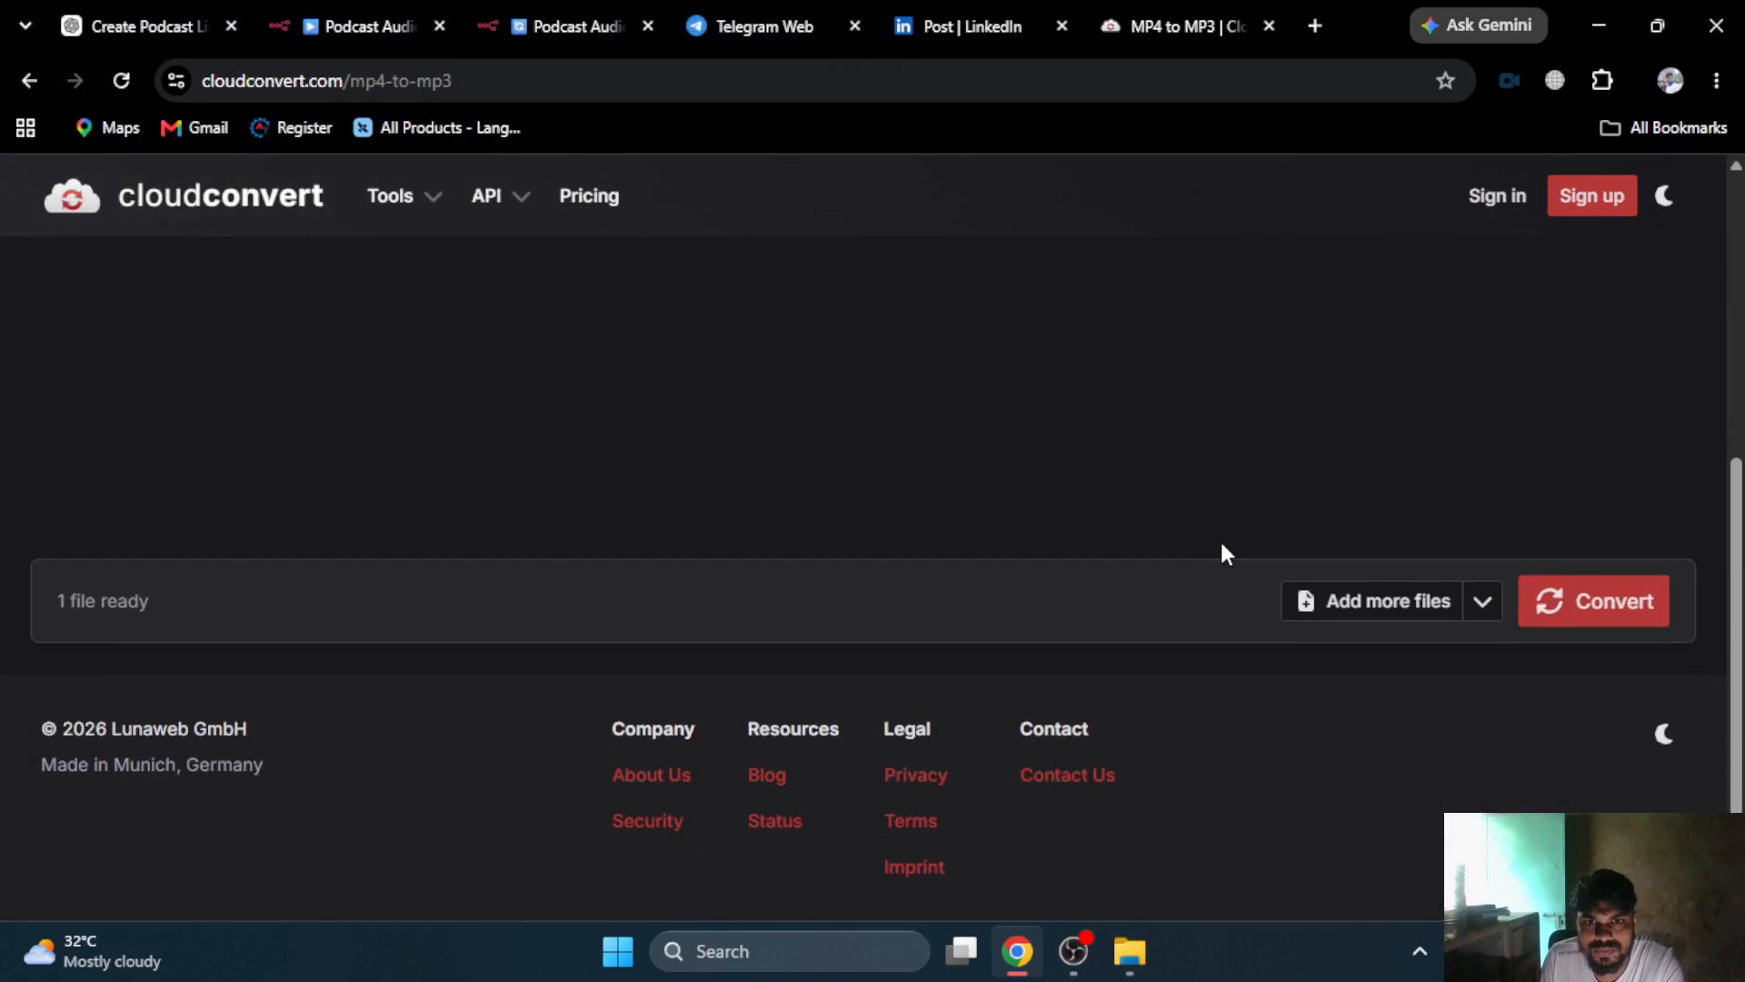
scroll(1225, 554, "up", 5)
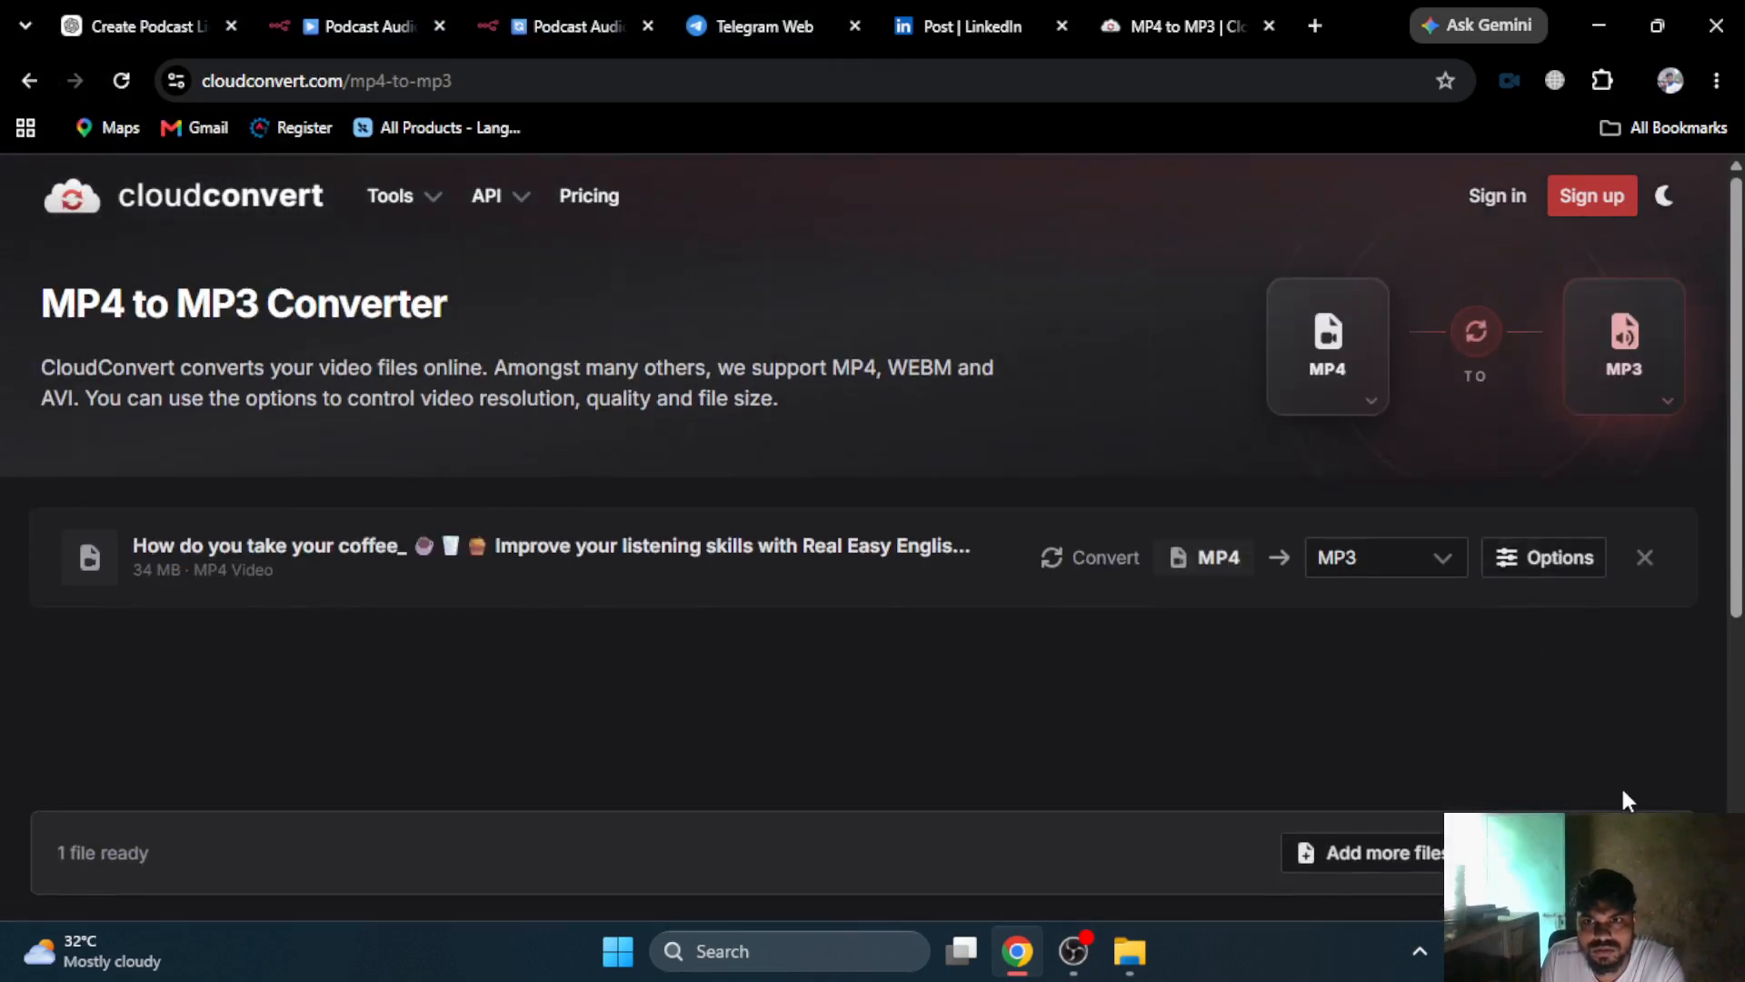
left_click(1618, 853)
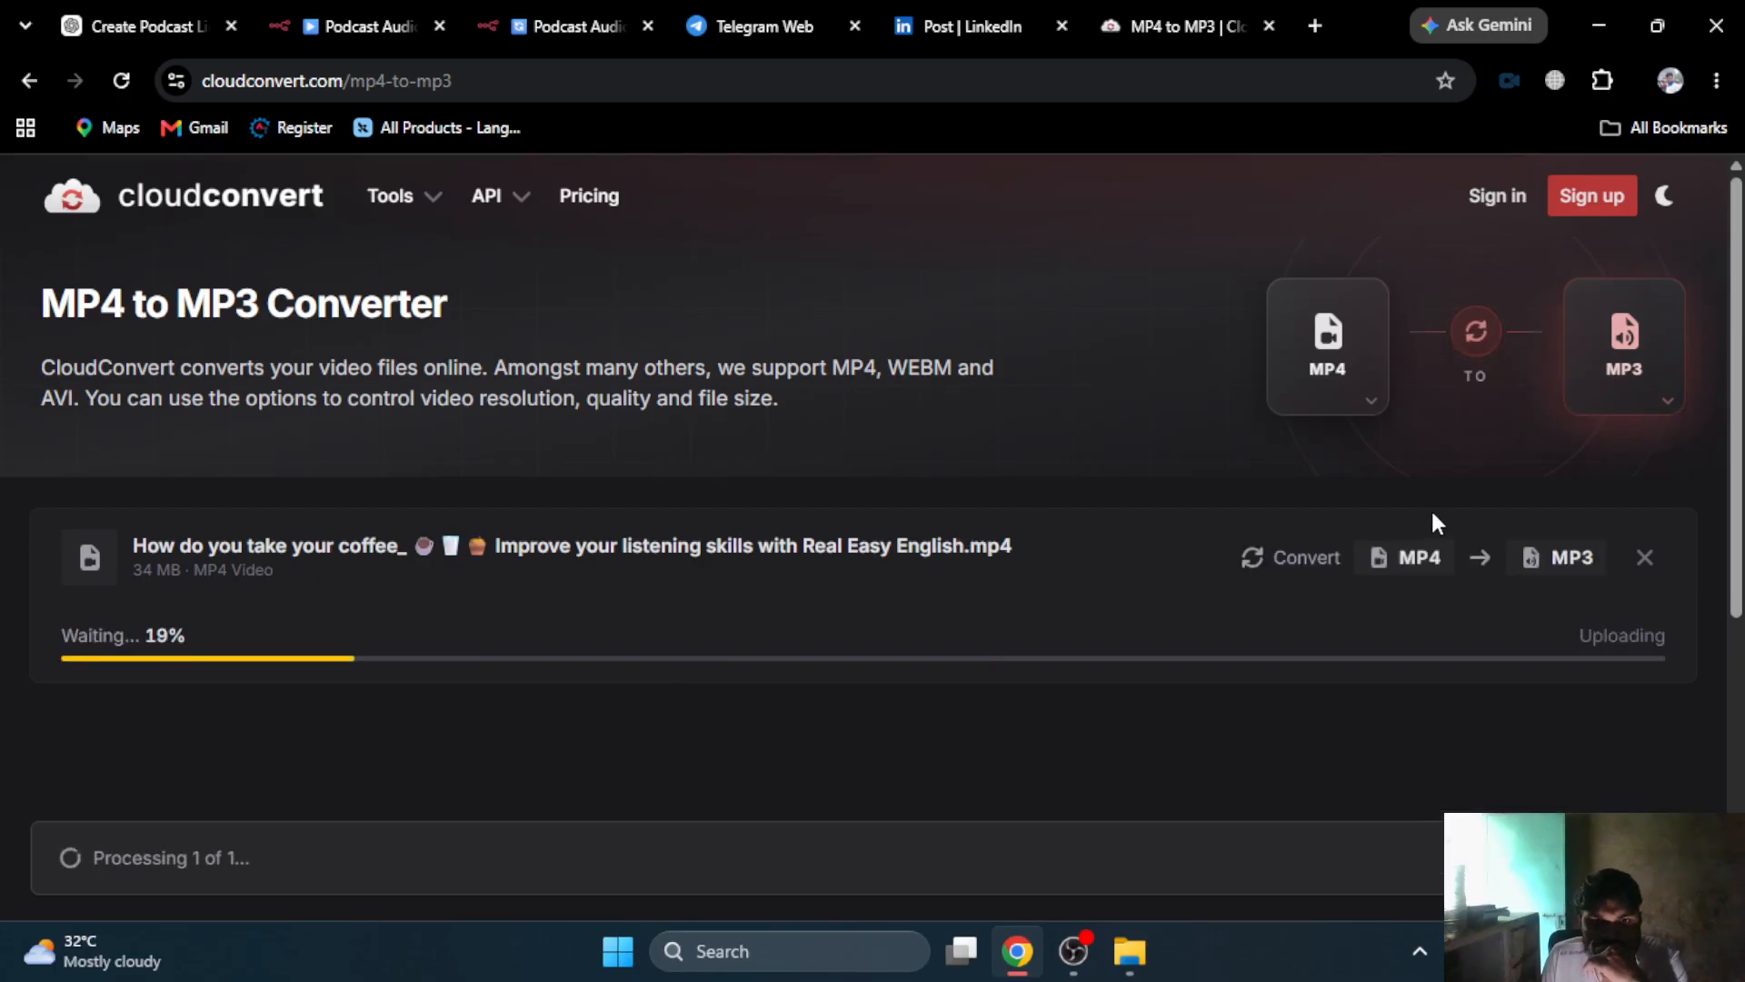
- Check the workflow's execution path and the bot's reply to speech.mp3 in Telegram
left_click(564, 11)
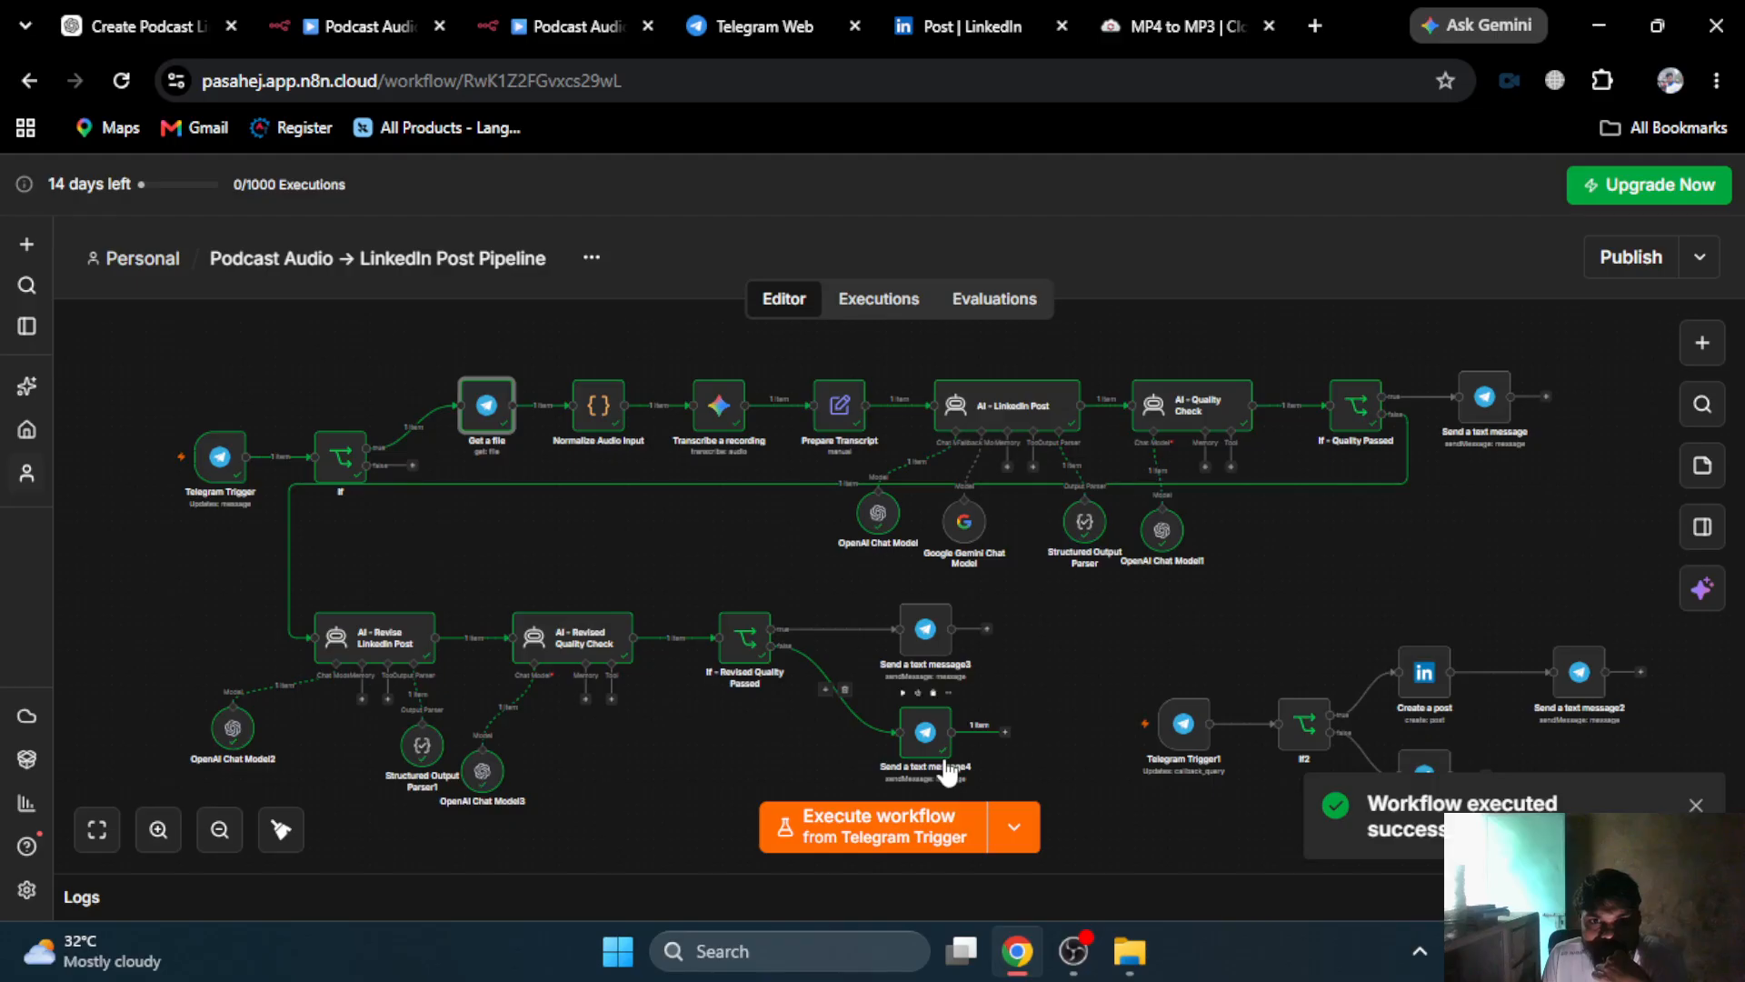
left_click(957, 25)
left_click(736, 18)
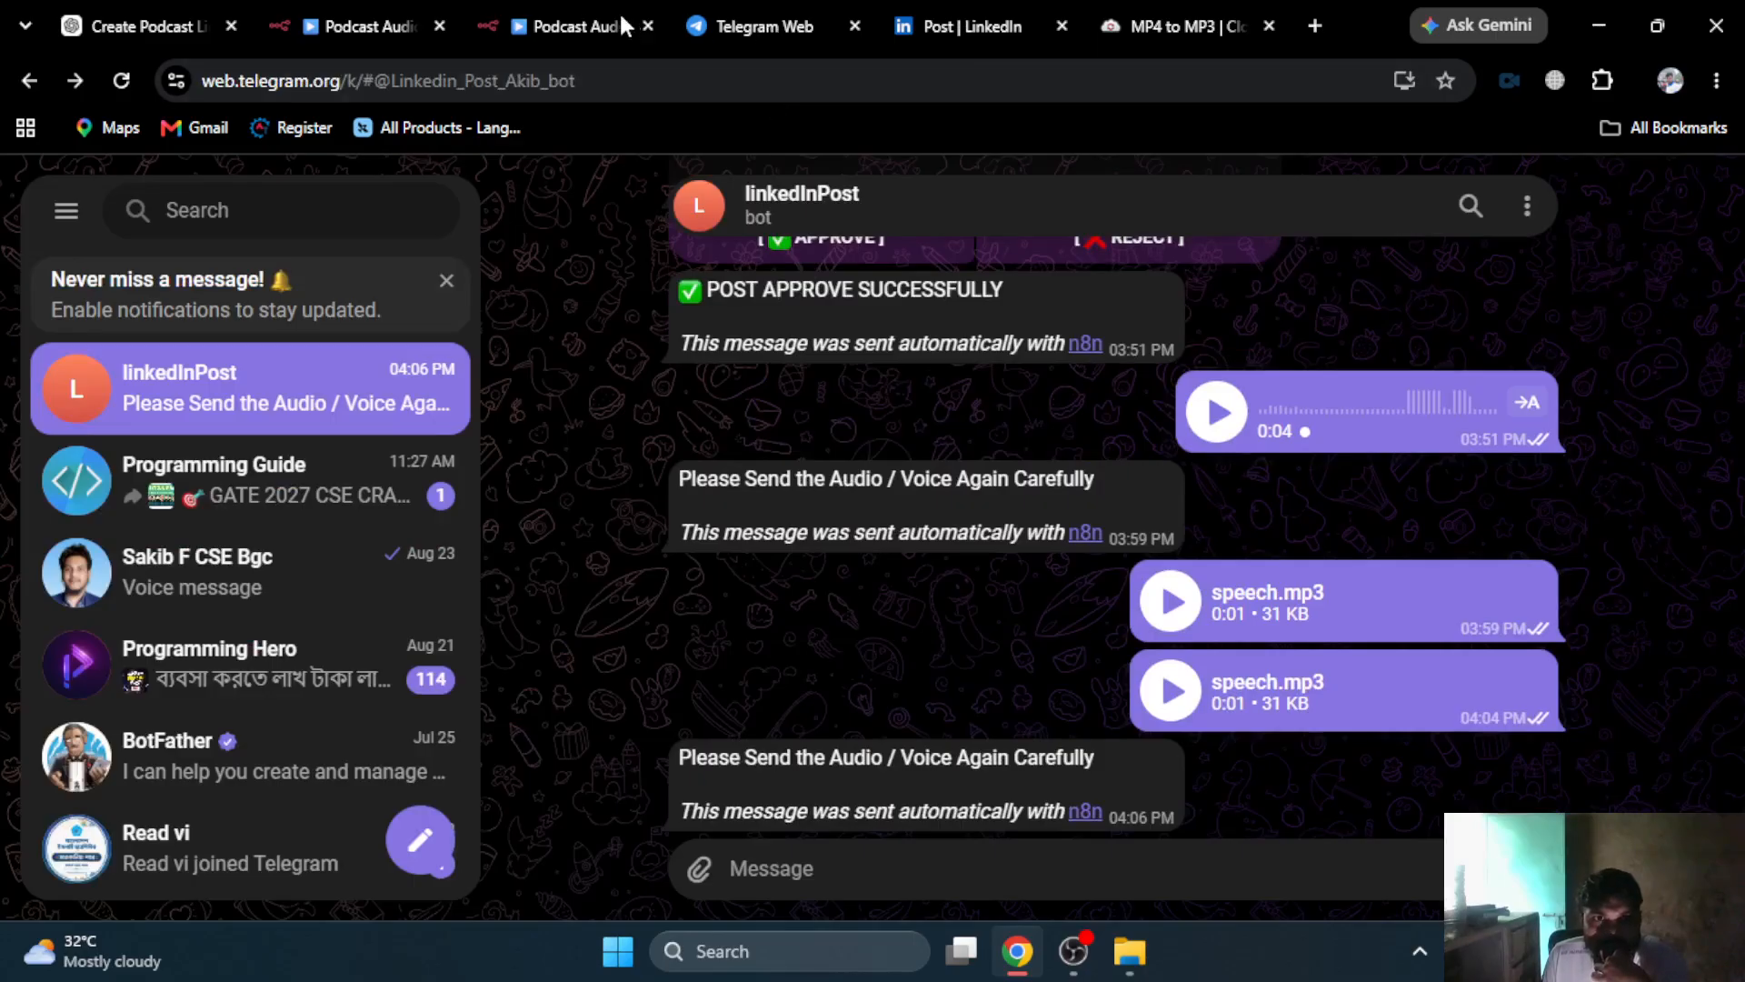
left_click(585, 26)
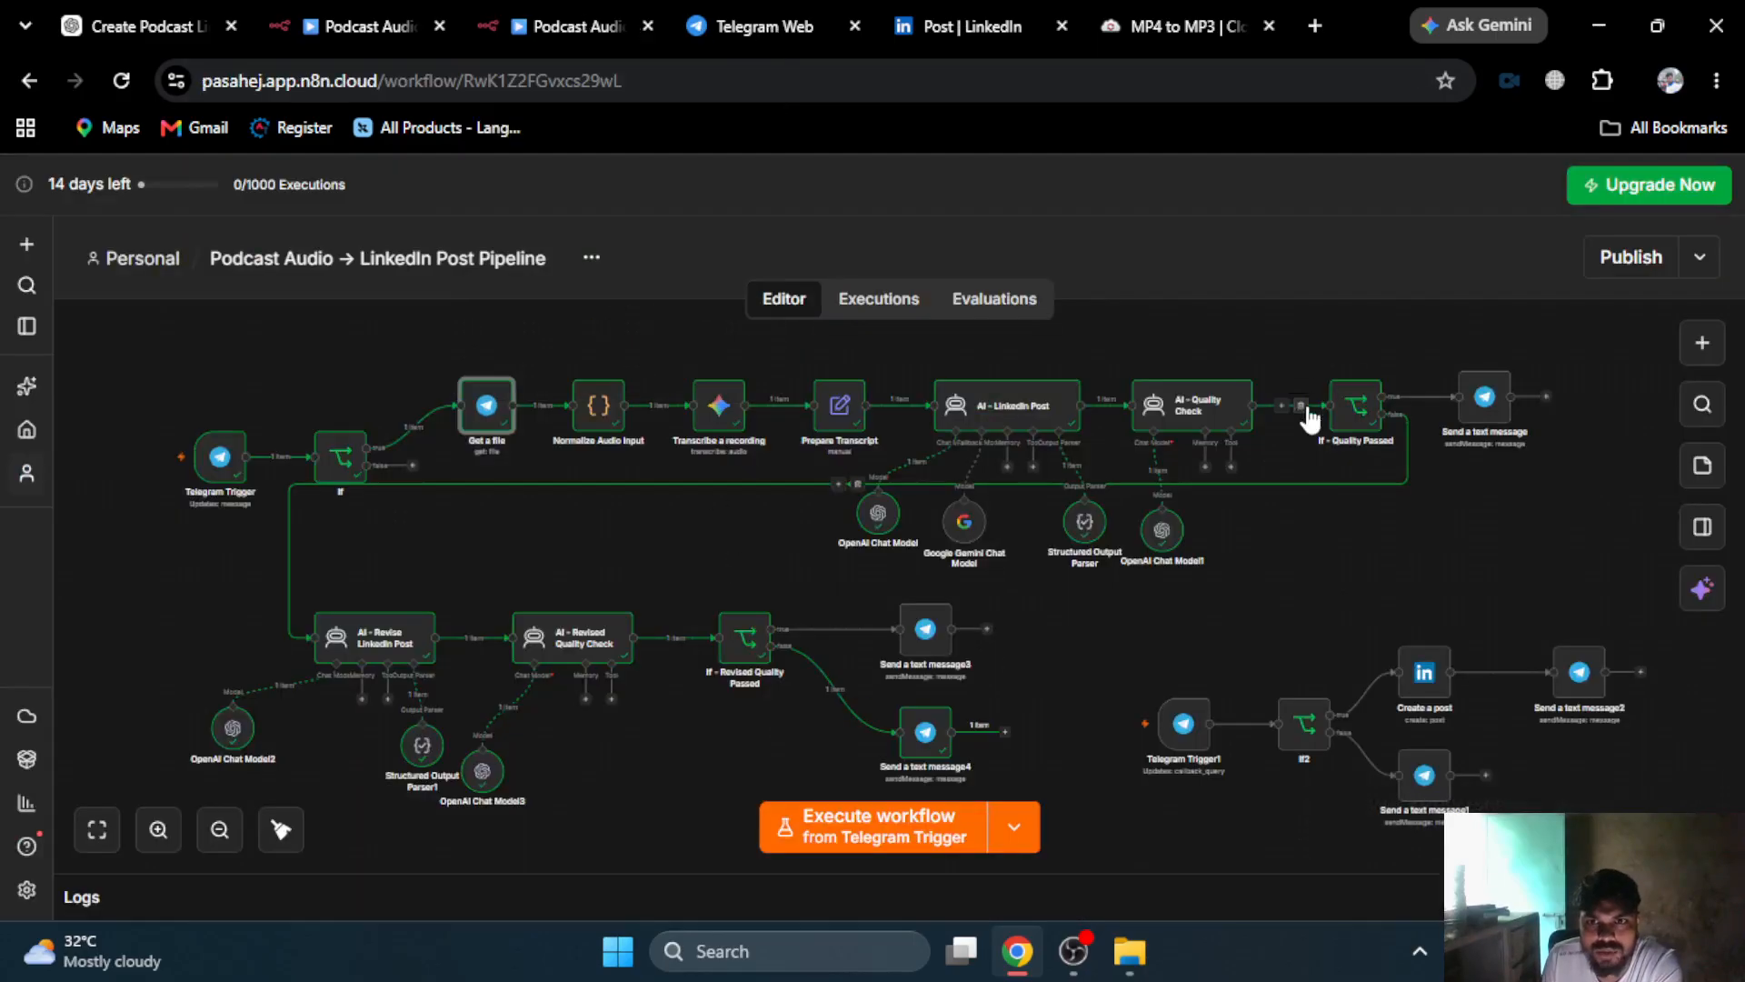
- Download the converted "How do you take your coffee" MP3 from CloudConvert into Downloads under its suggested file name
left_click(1226, 9)
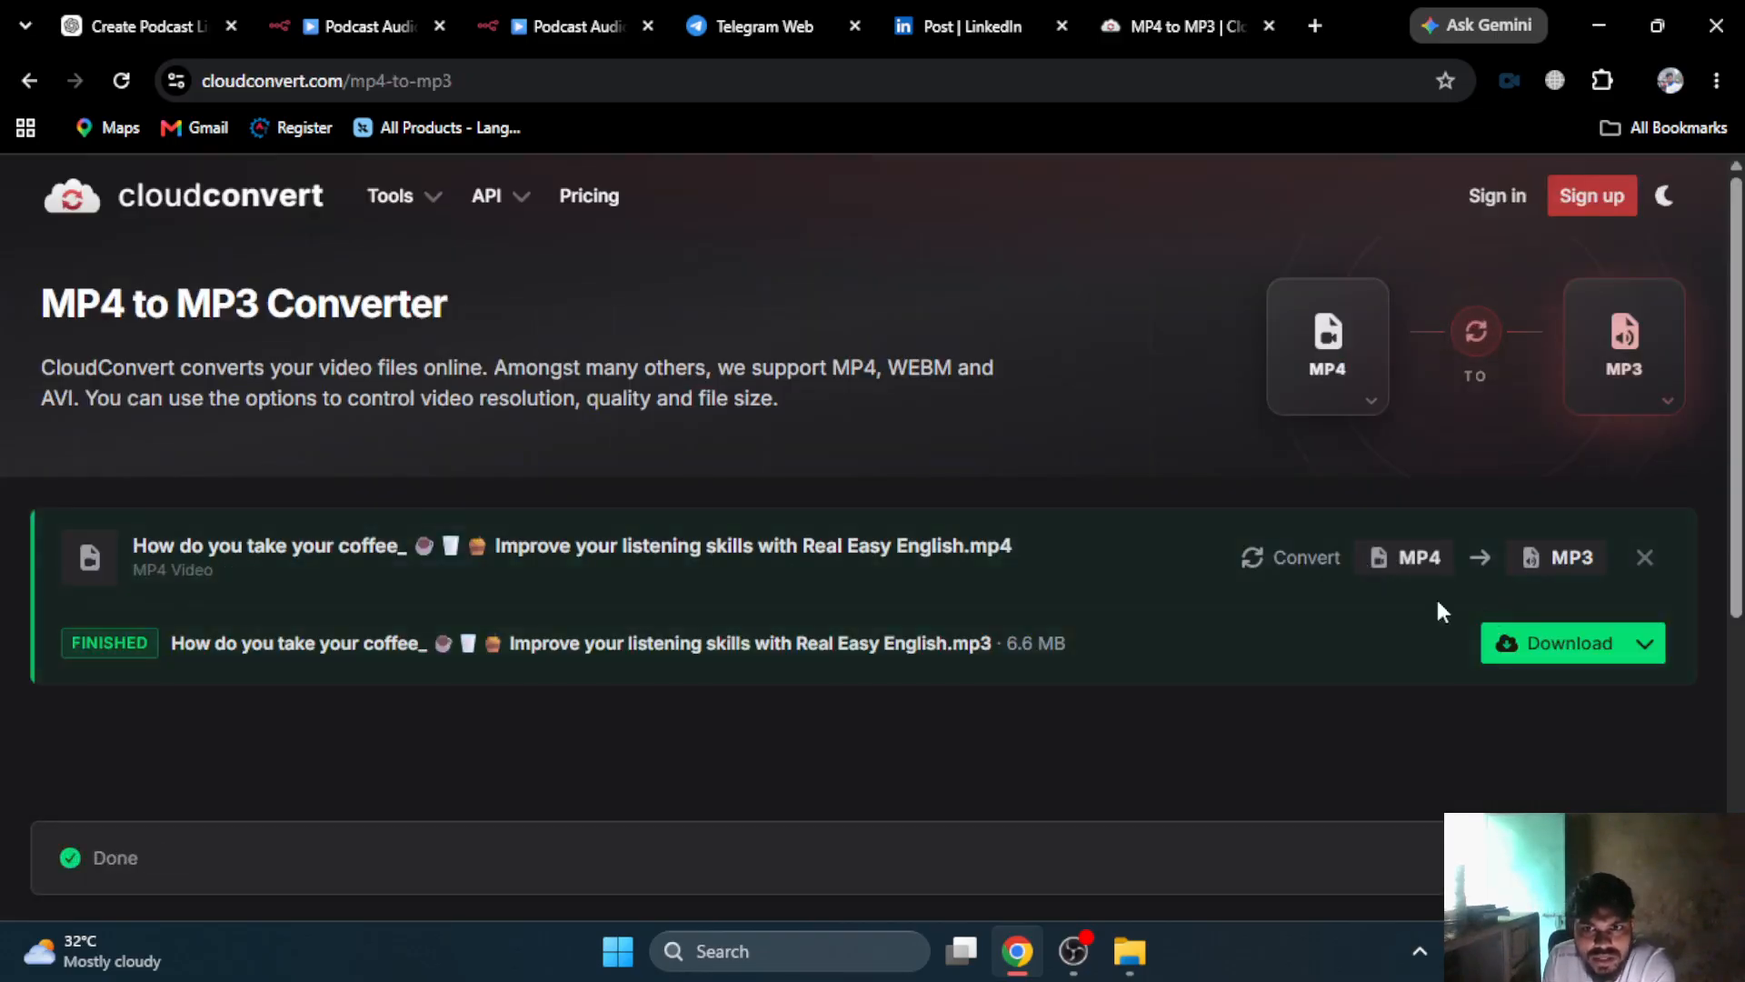
left_click(1547, 652)
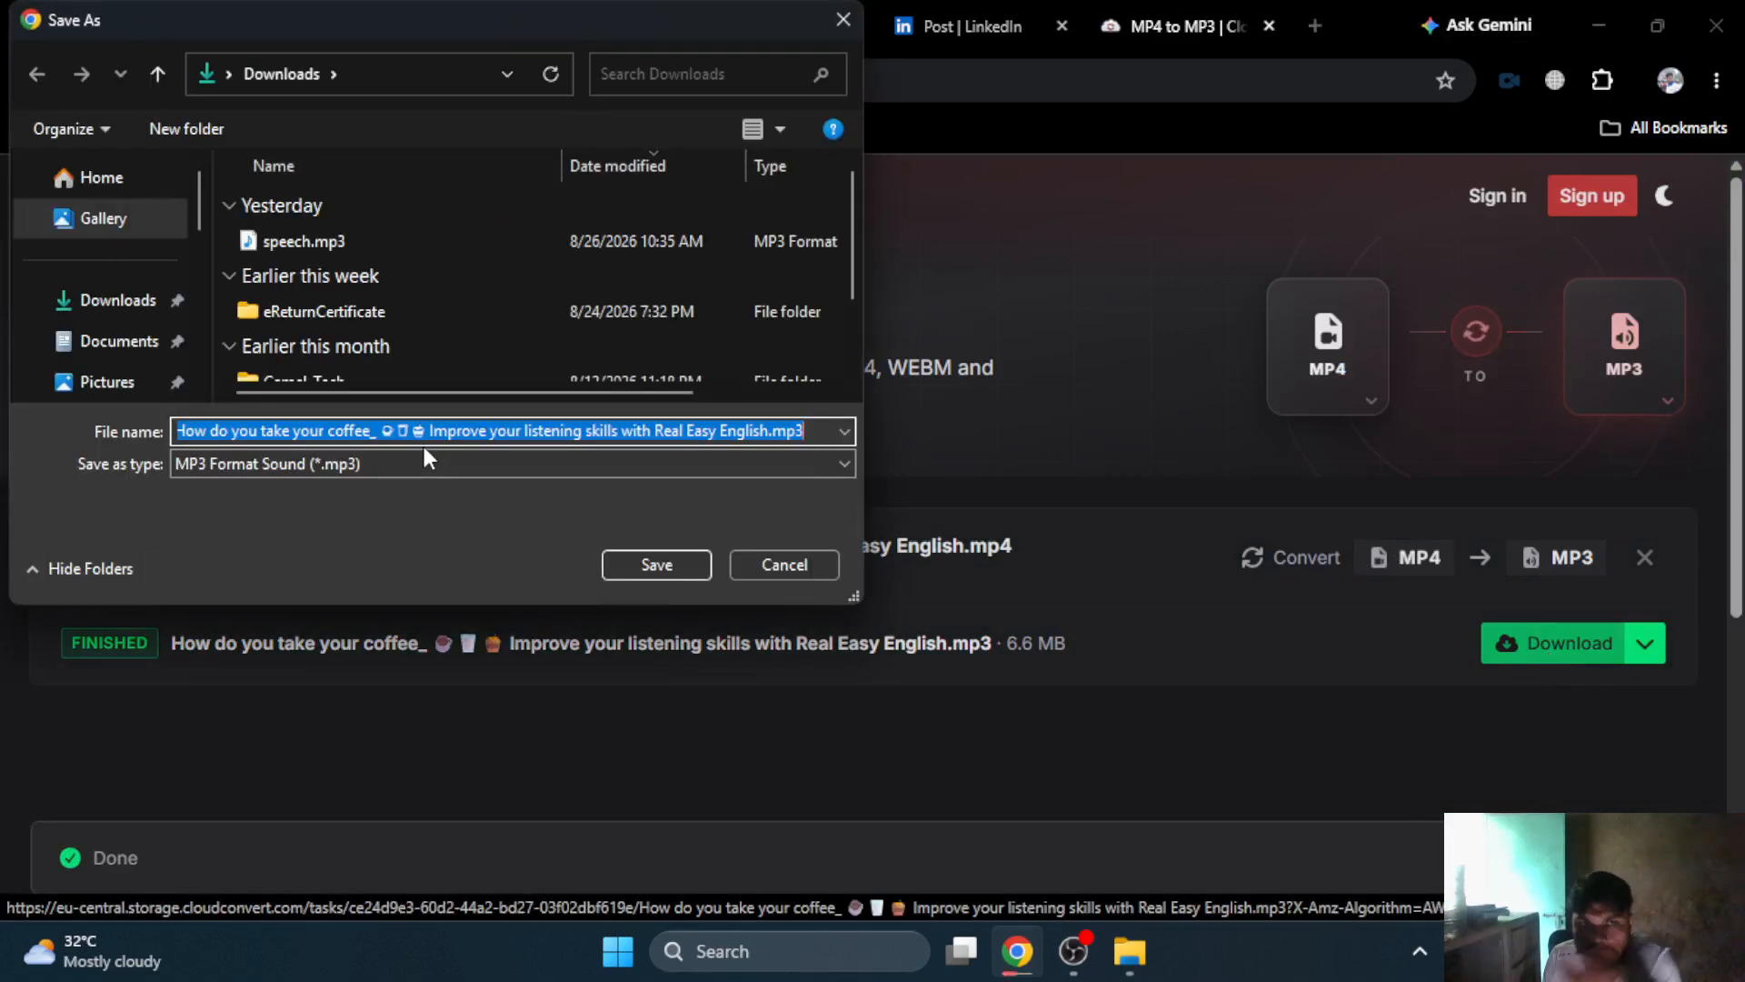
left_click(629, 559)
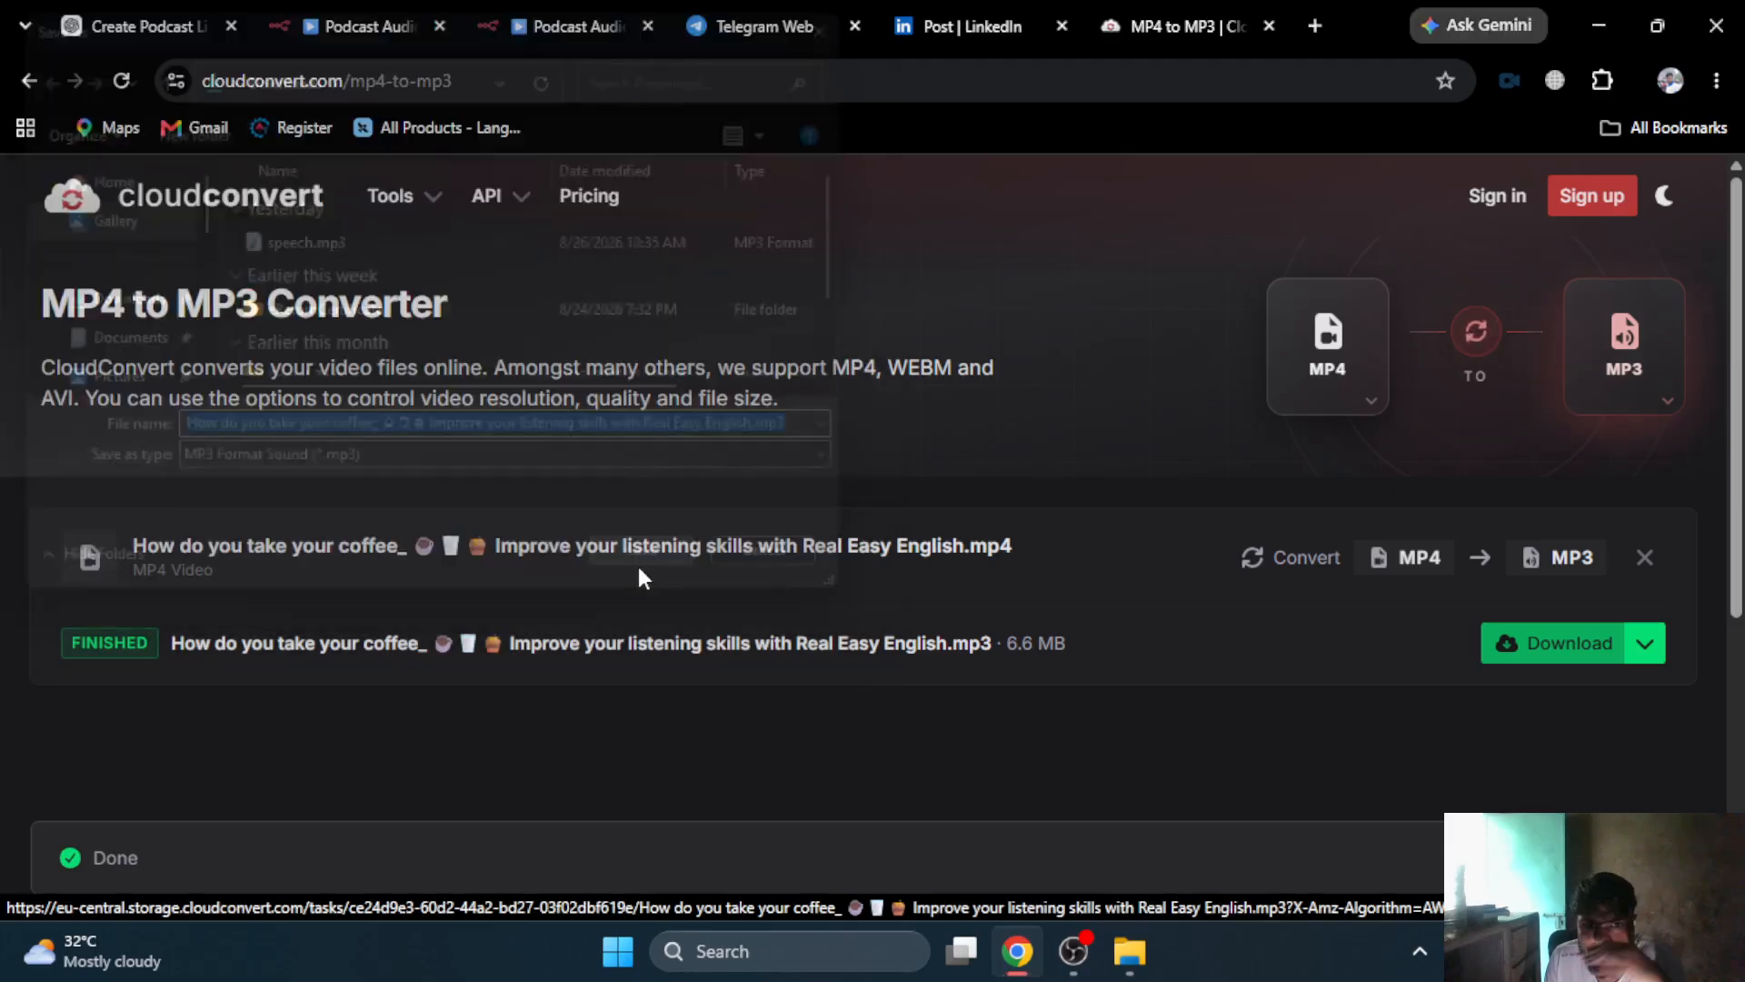
- Return to the podcast pipeline workflow via the Telegram chat, and execute it again from the Telegram Trigger
left_click(815, 29)
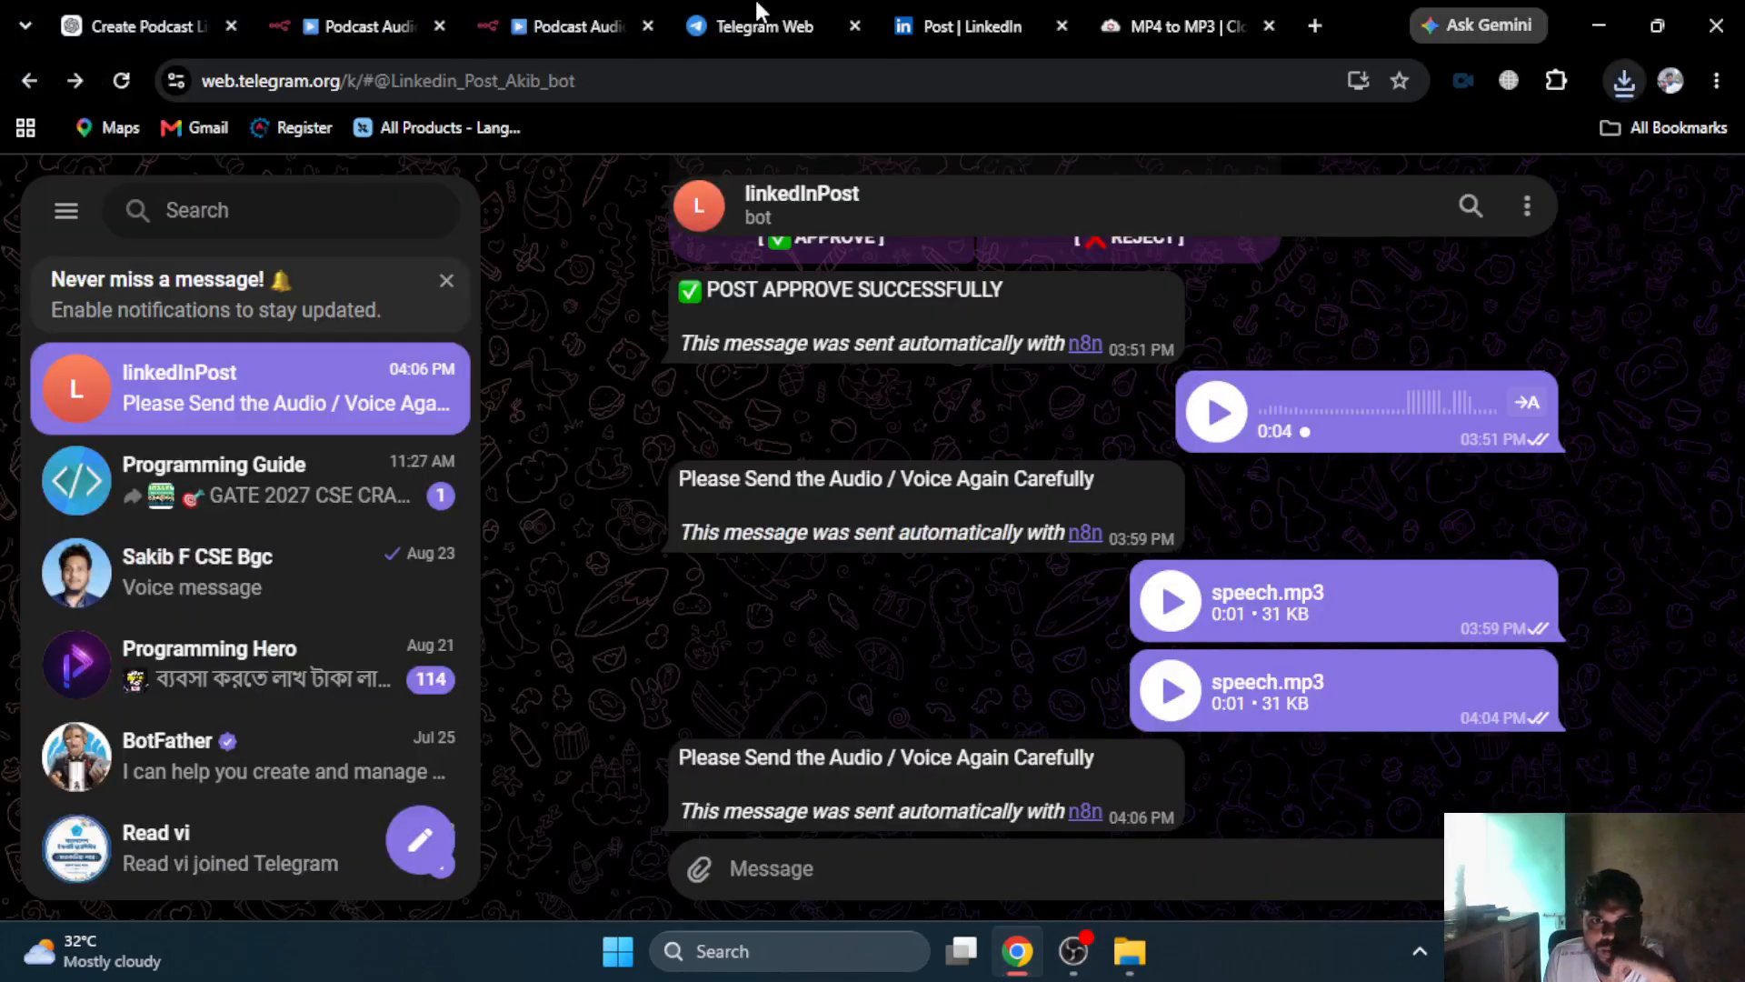
left_click(608, 14)
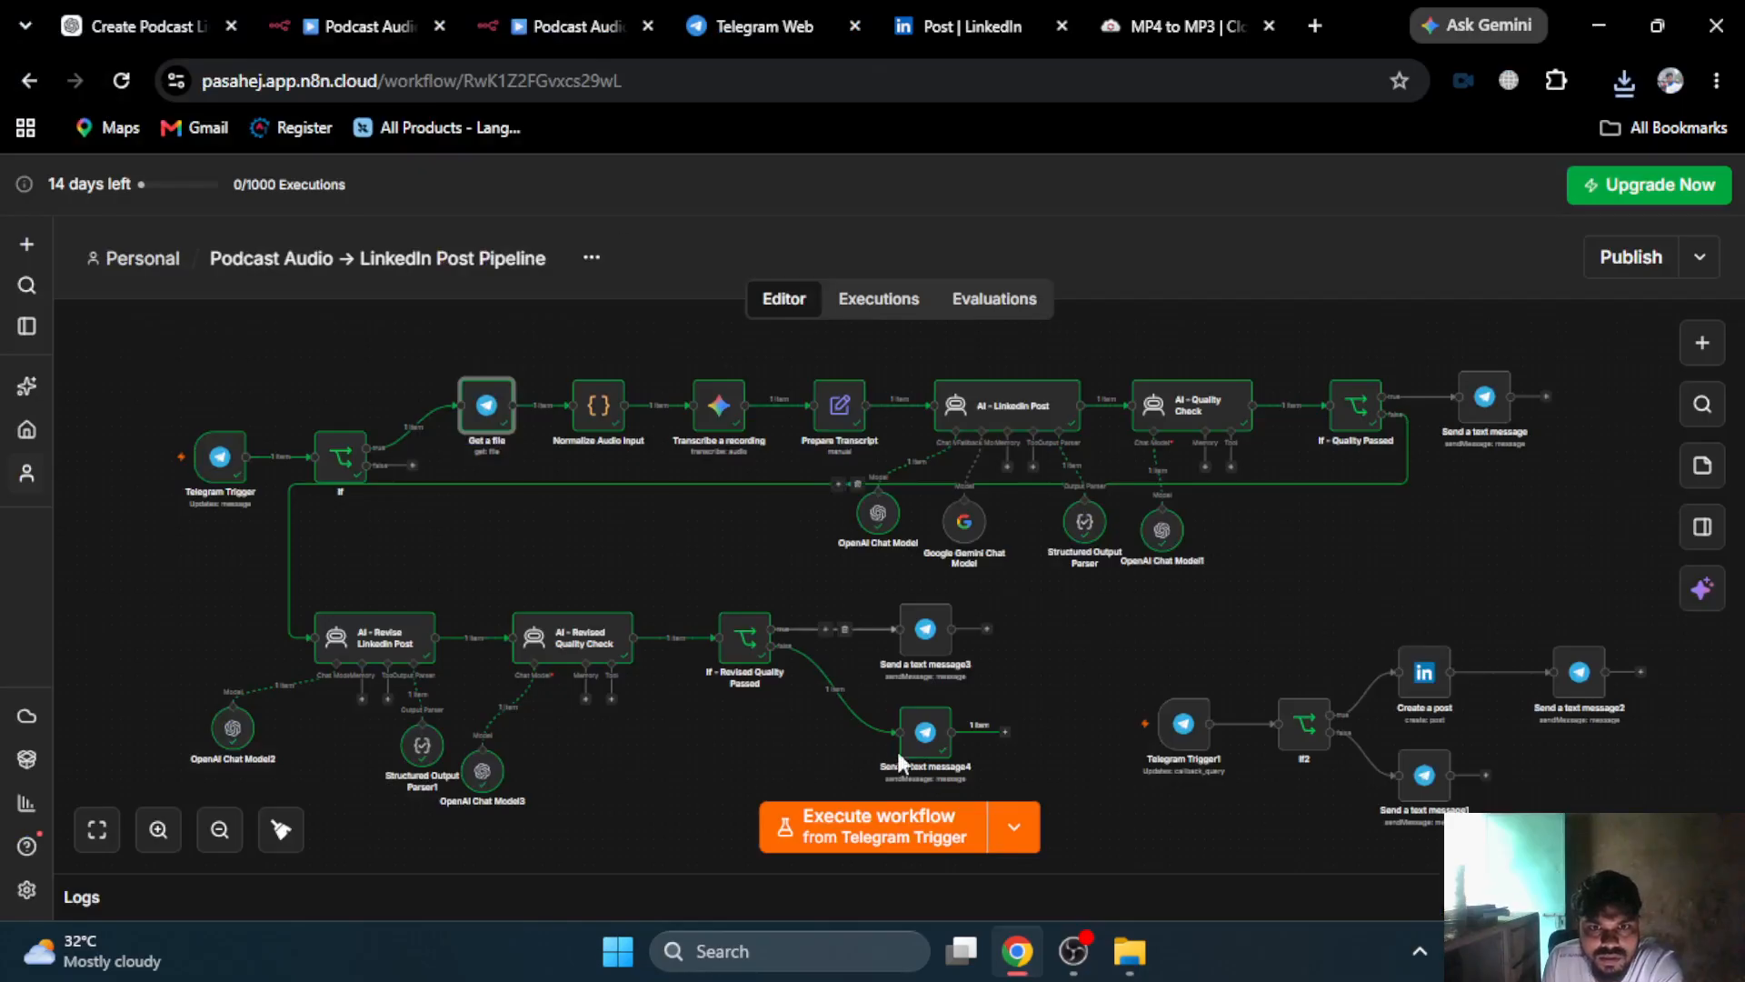
left_click(906, 834)
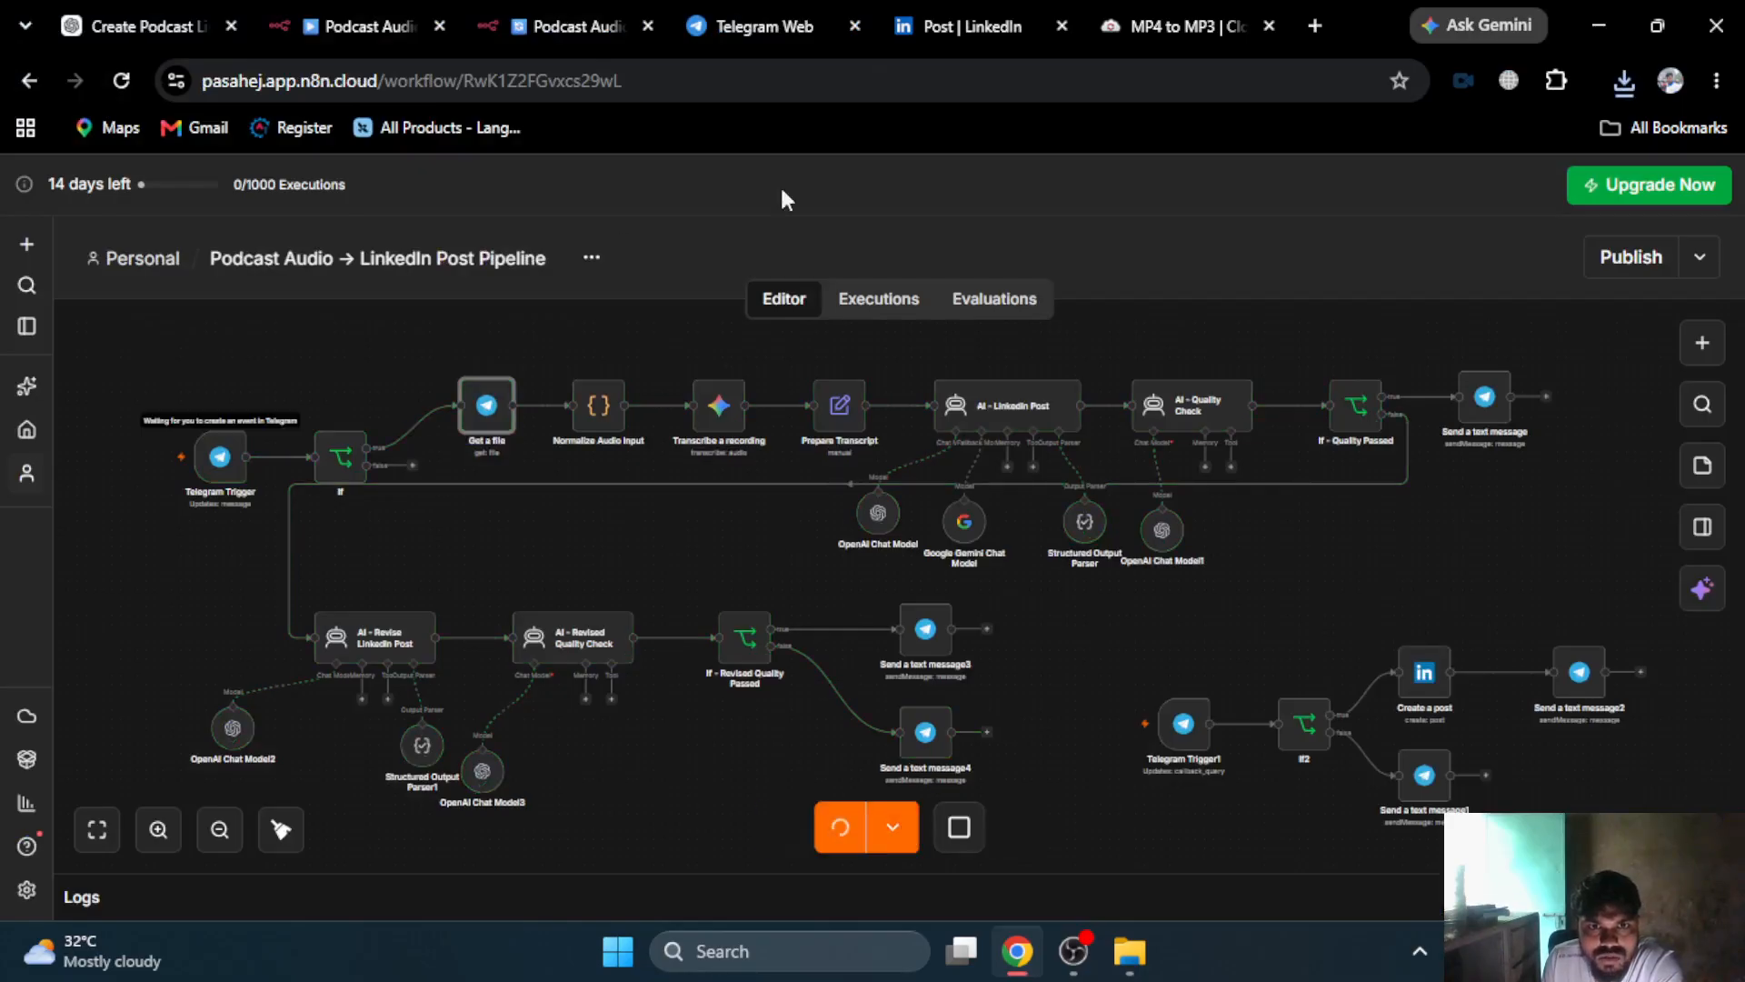
- Send the "How do you take your coffee" MP3 from Downloads as a document to the linkedInPost bot in Telegram
left_click(960, 20)
left_click(830, 18)
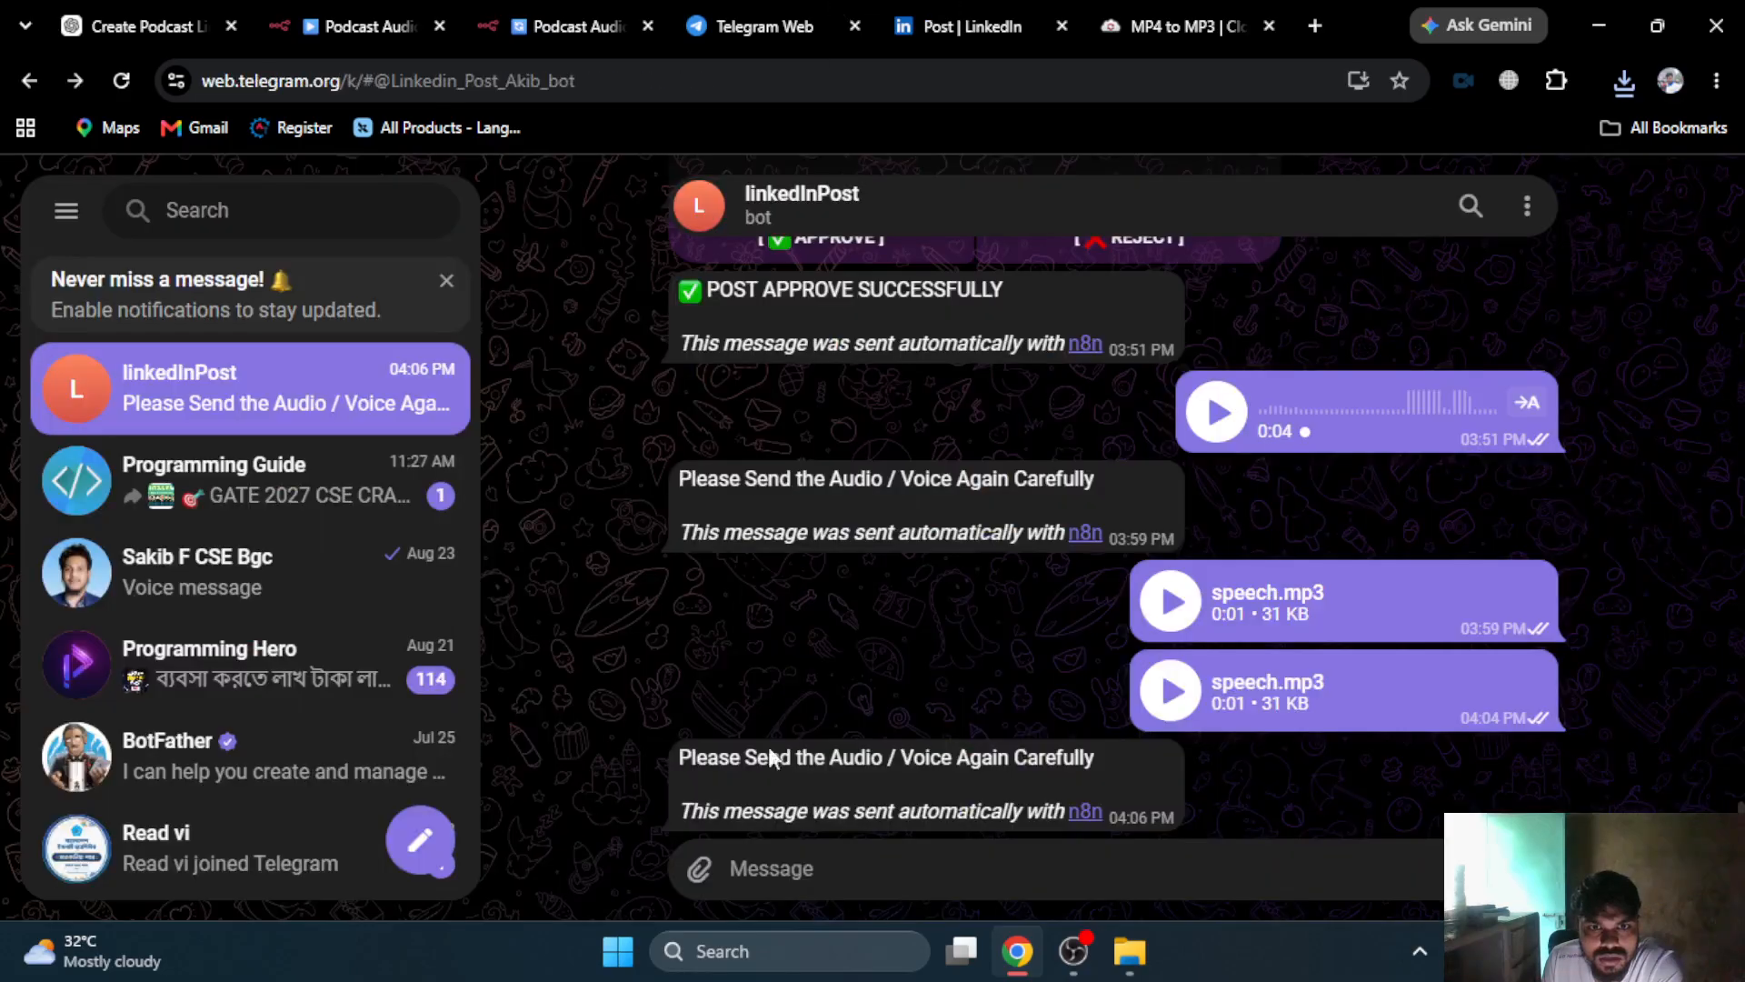
mouse_move(704, 873)
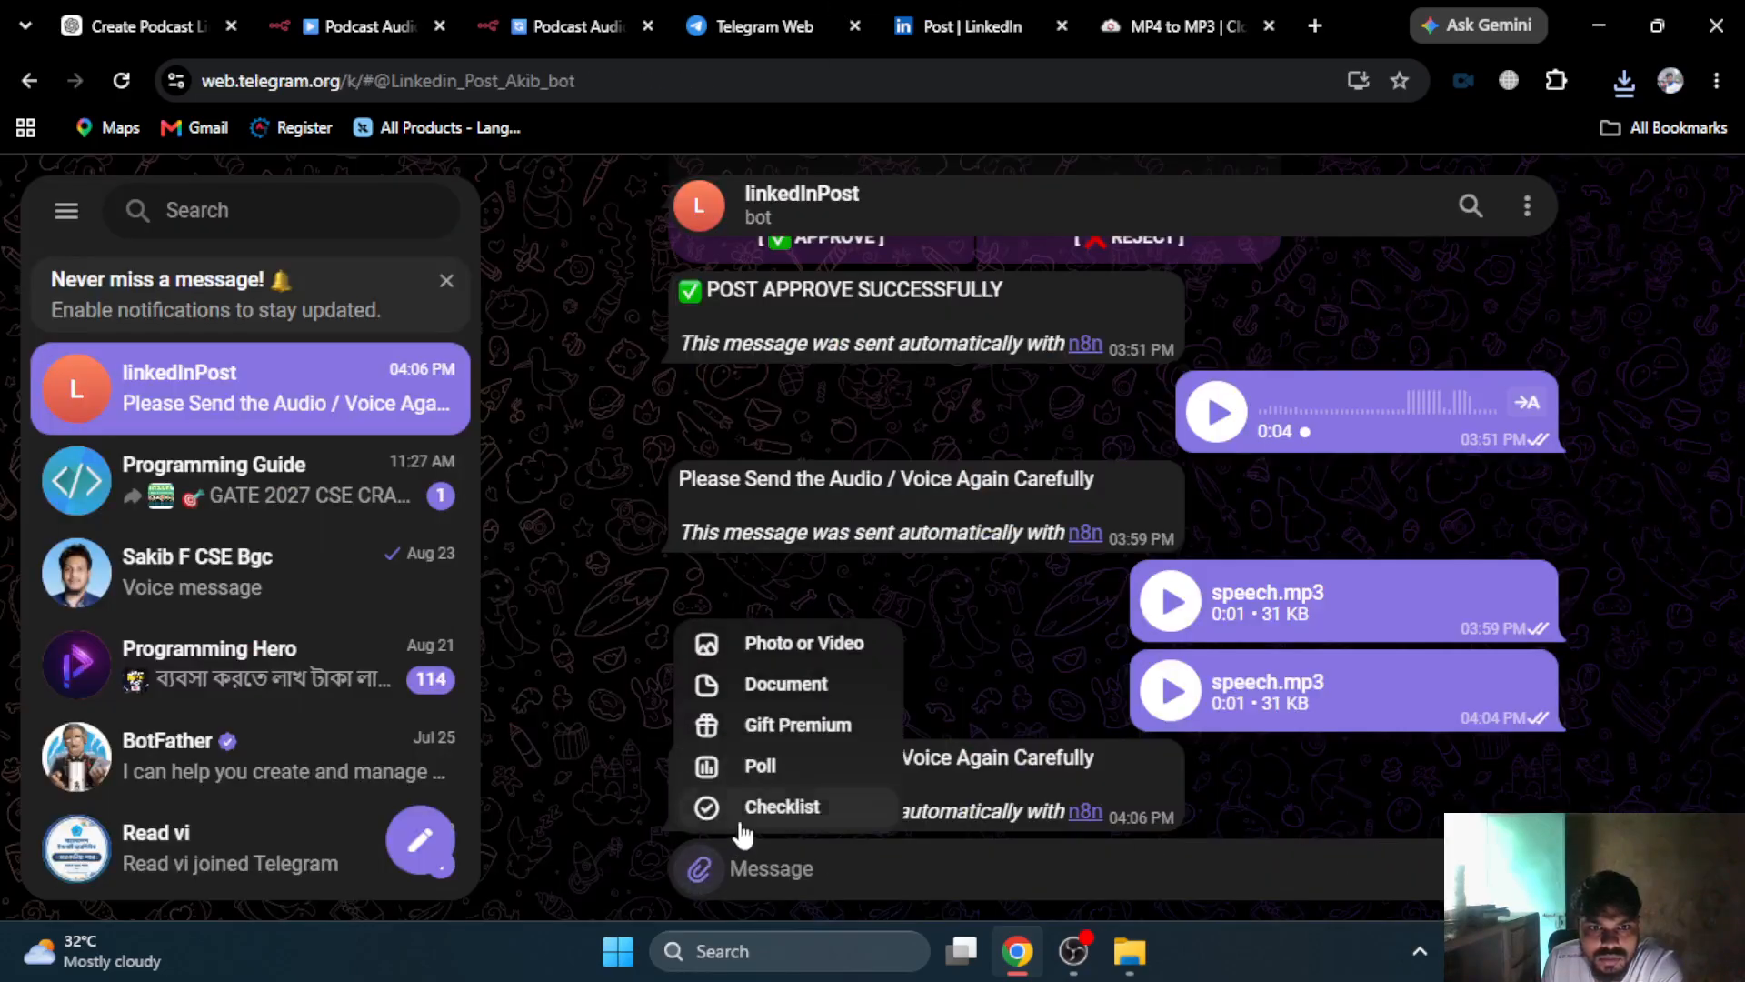
left_click(793, 685)
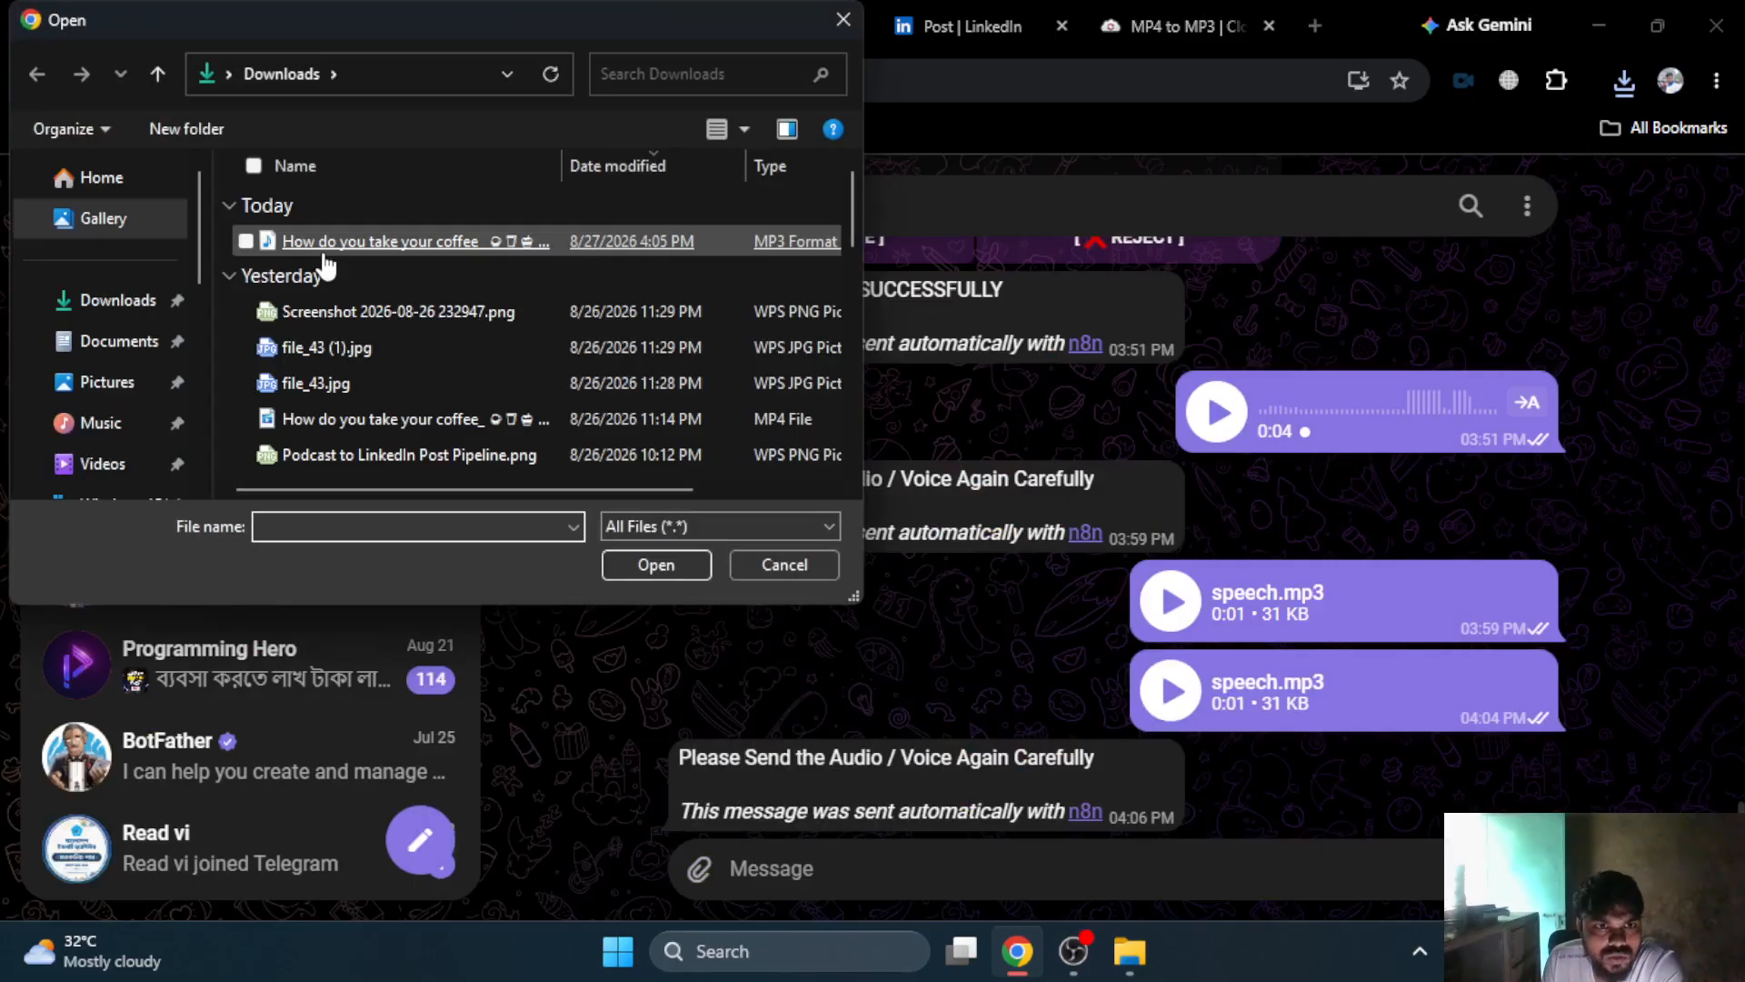
double_click(323, 244)
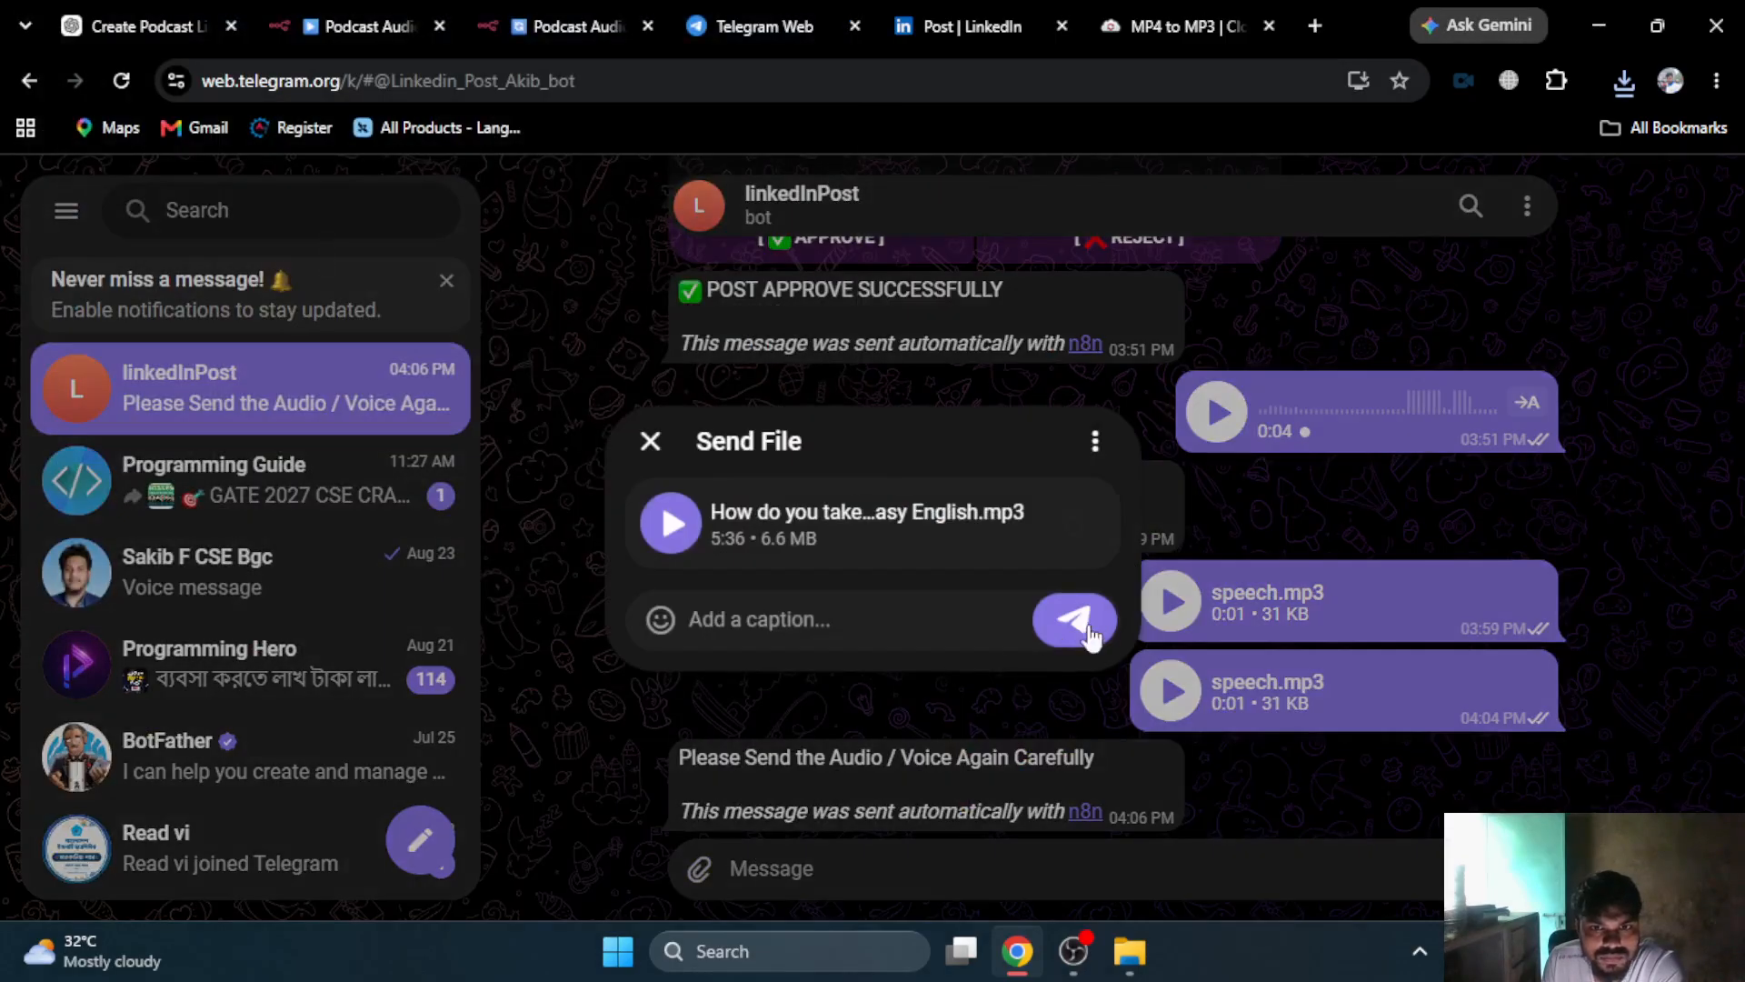
left_click(1076, 621)
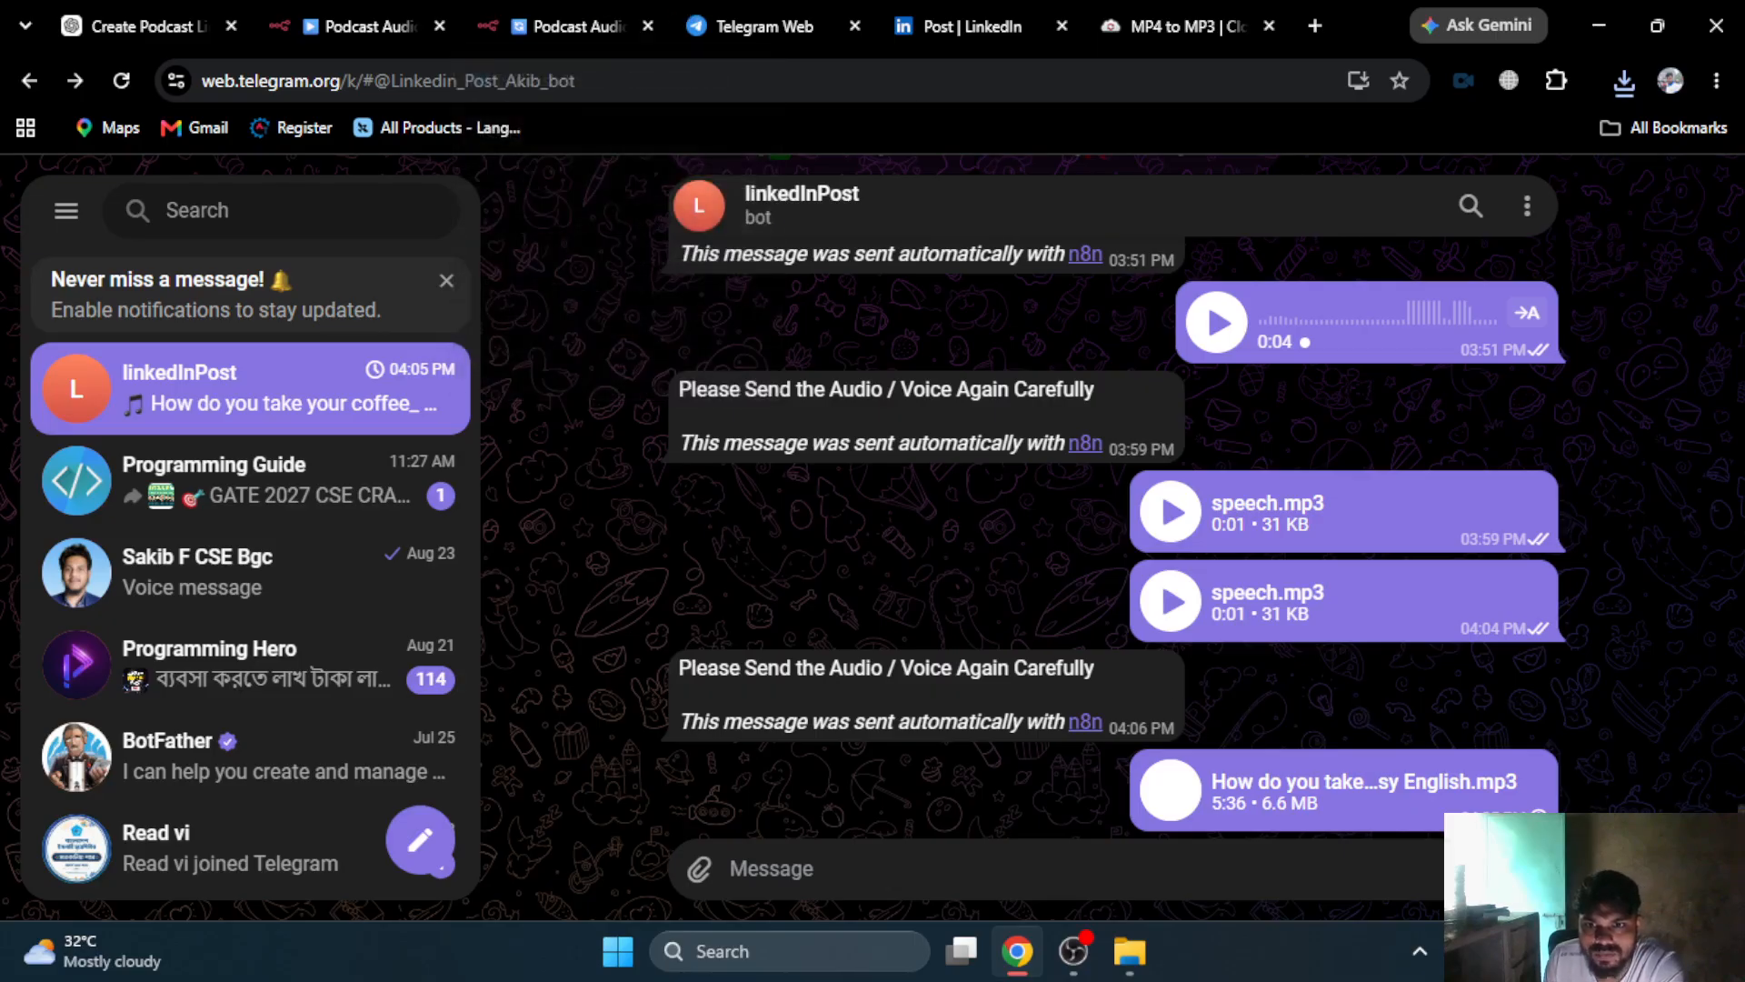
- Follow the workflow run and read through the LinkedIn draft the bot returns in Telegram, including core idea, post text and hashtags
left_click(523, 11)
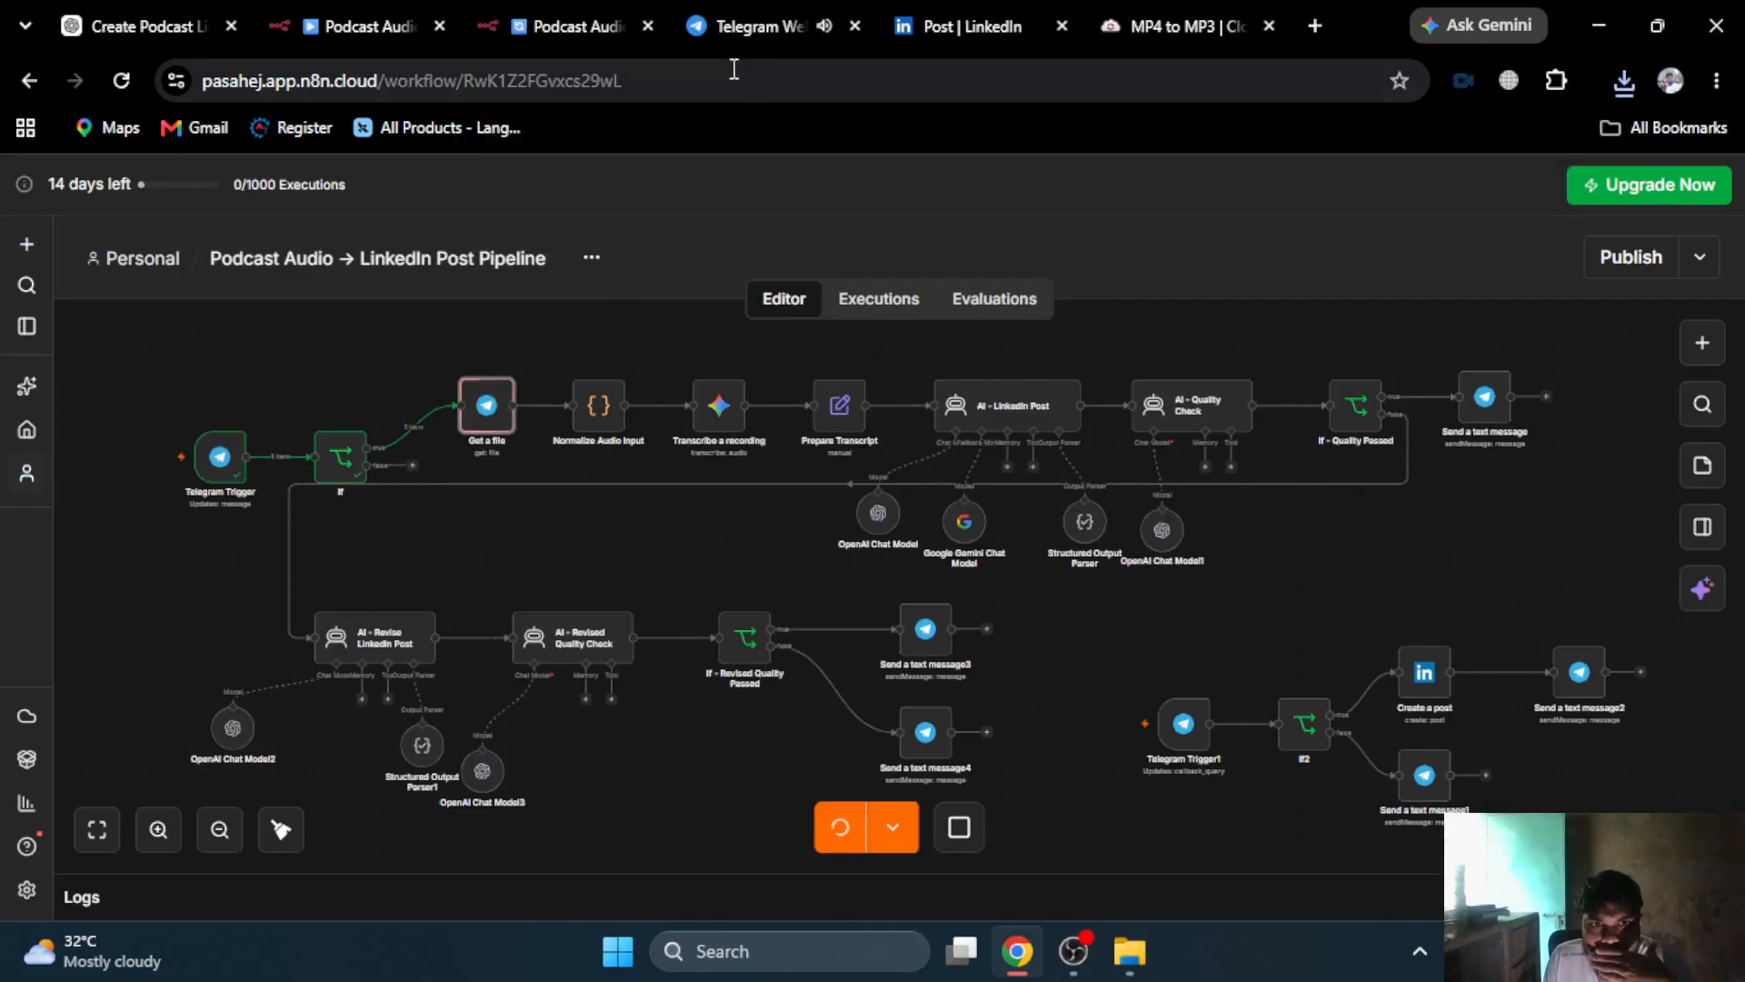
left_click(742, 27)
left_click(505, 13)
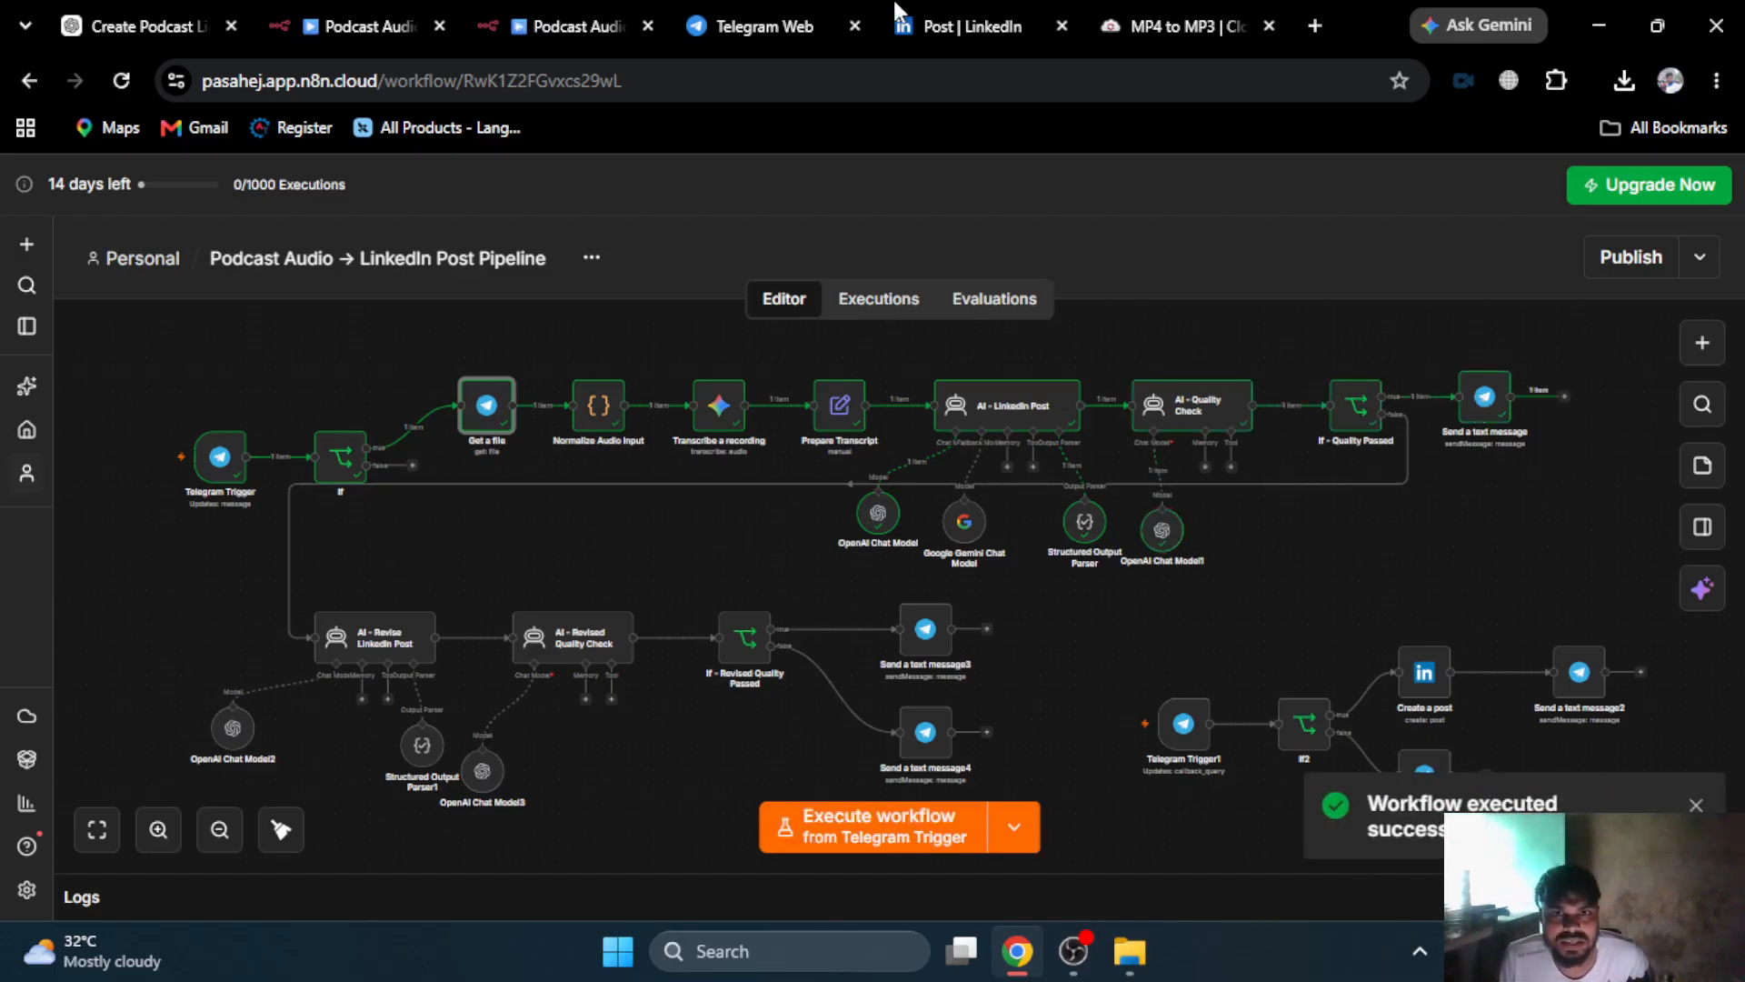
left_click(963, 25)
left_click(782, 26)
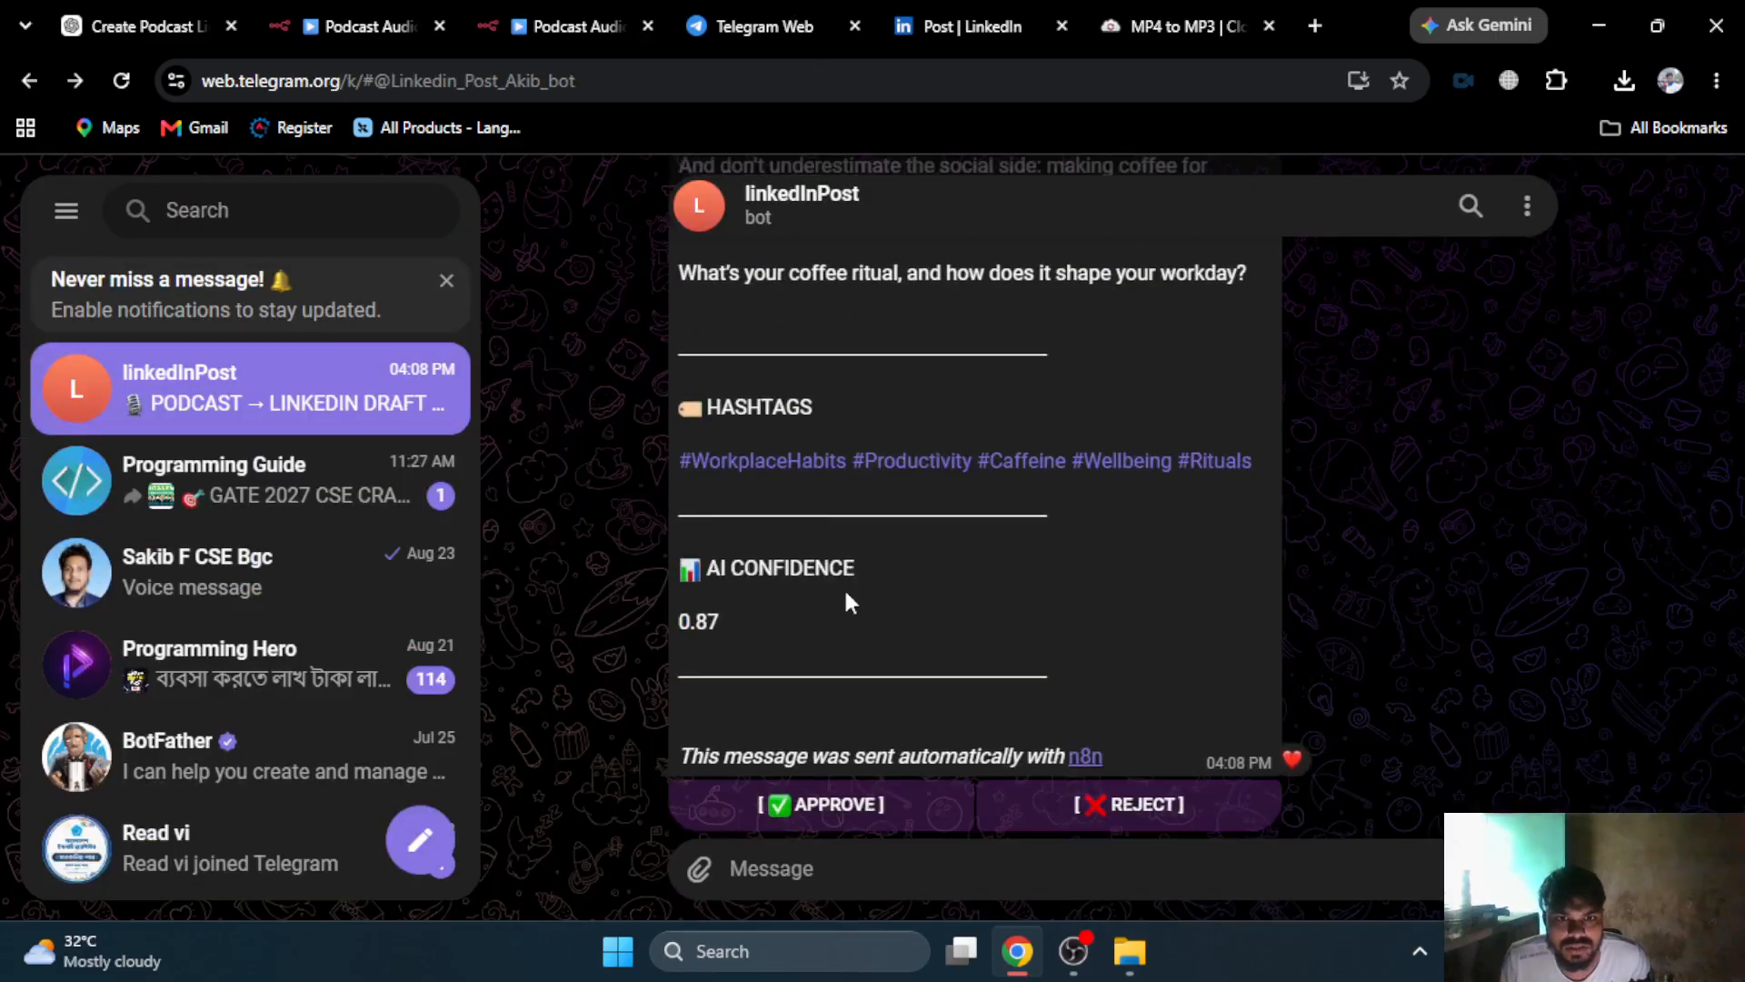
scroll(844, 586, "up", 10)
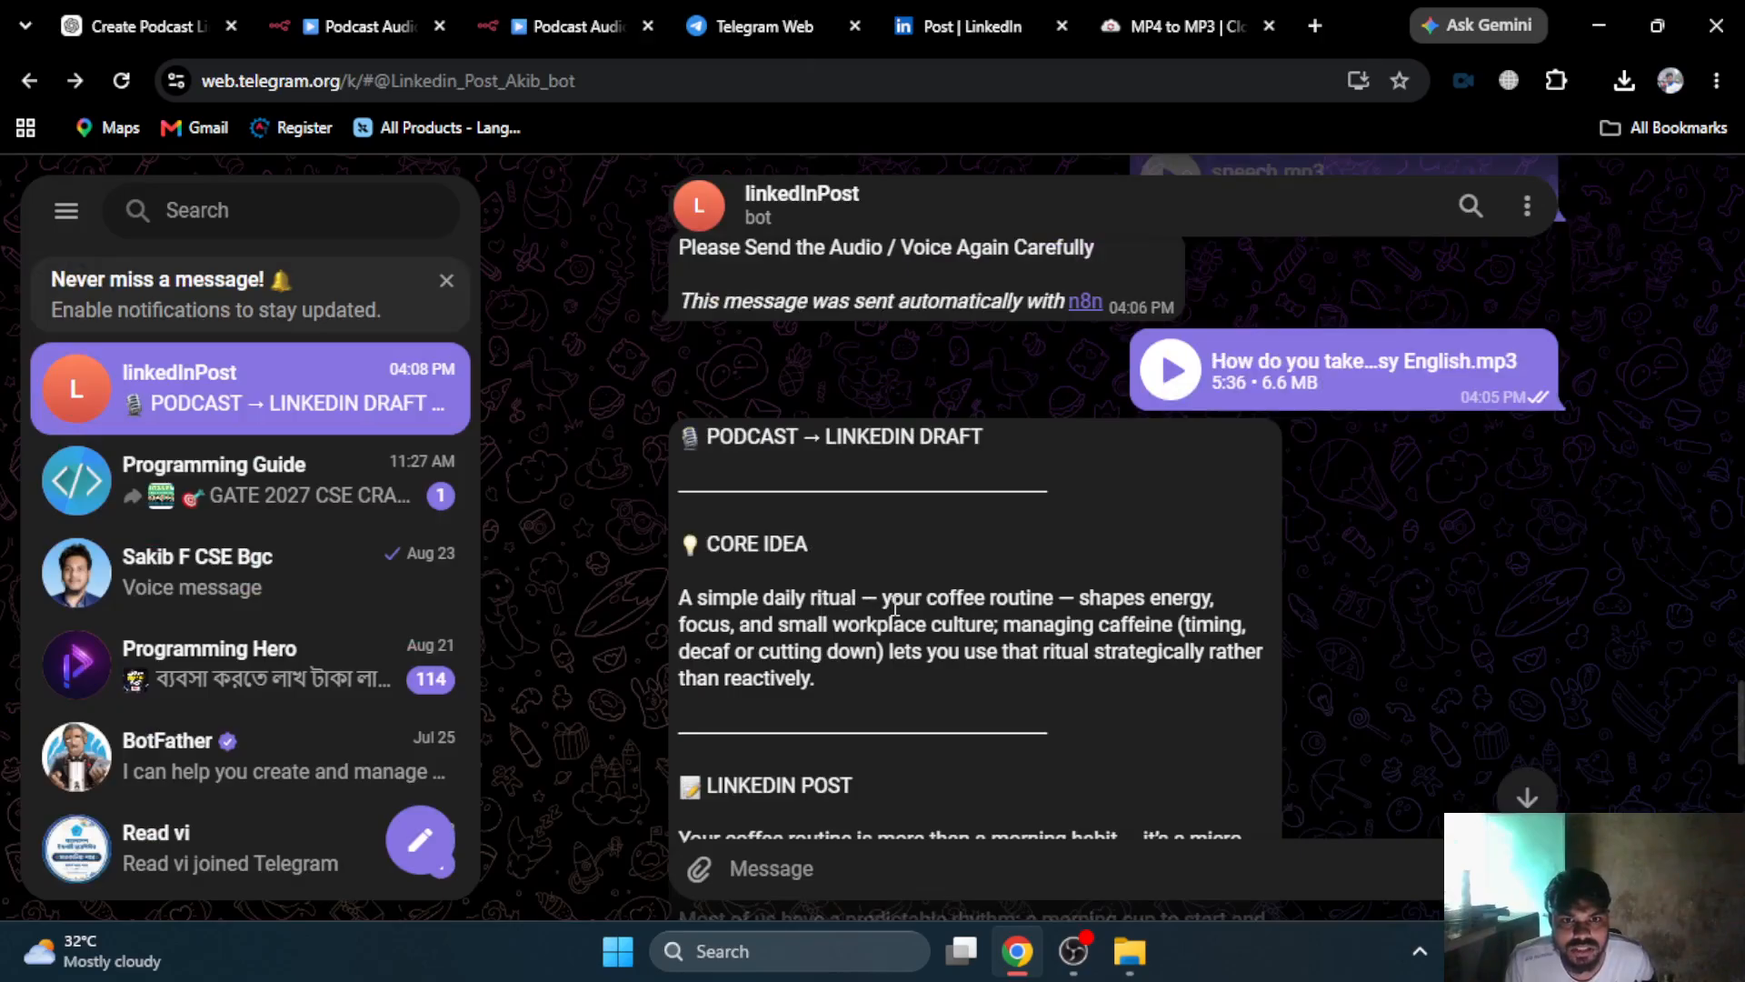
scroll(1072, 597, "down", 9)
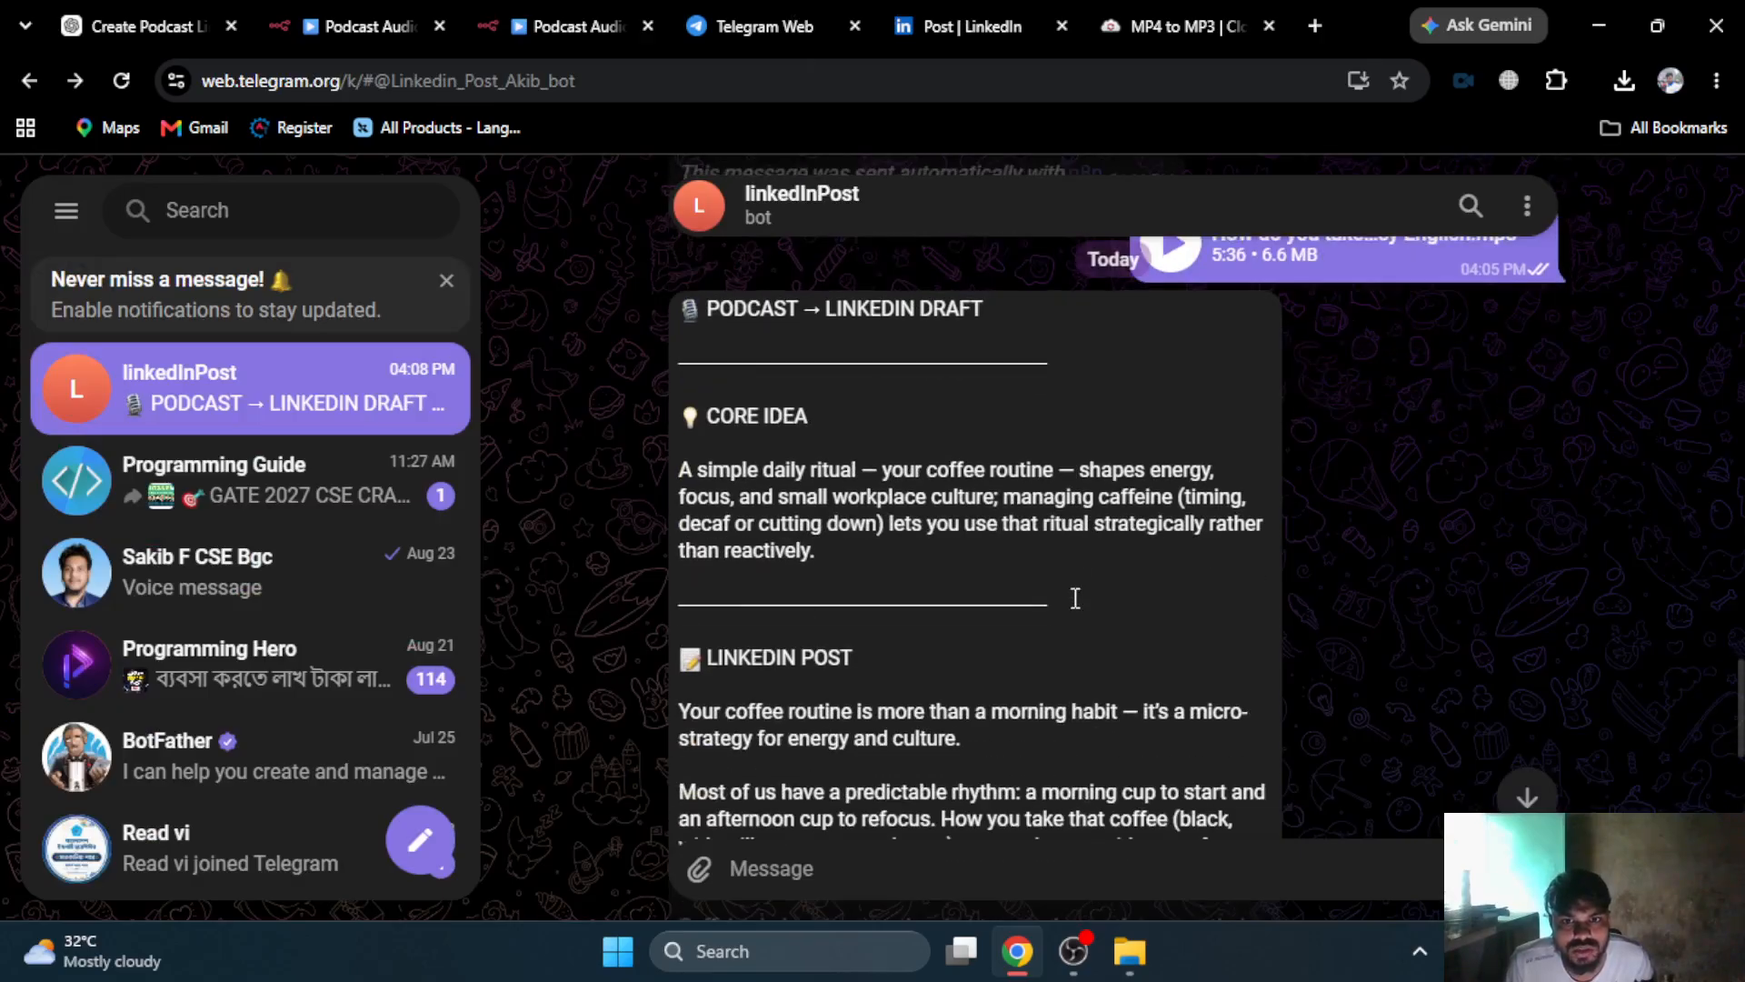
scroll(871, 532, "up", 3)
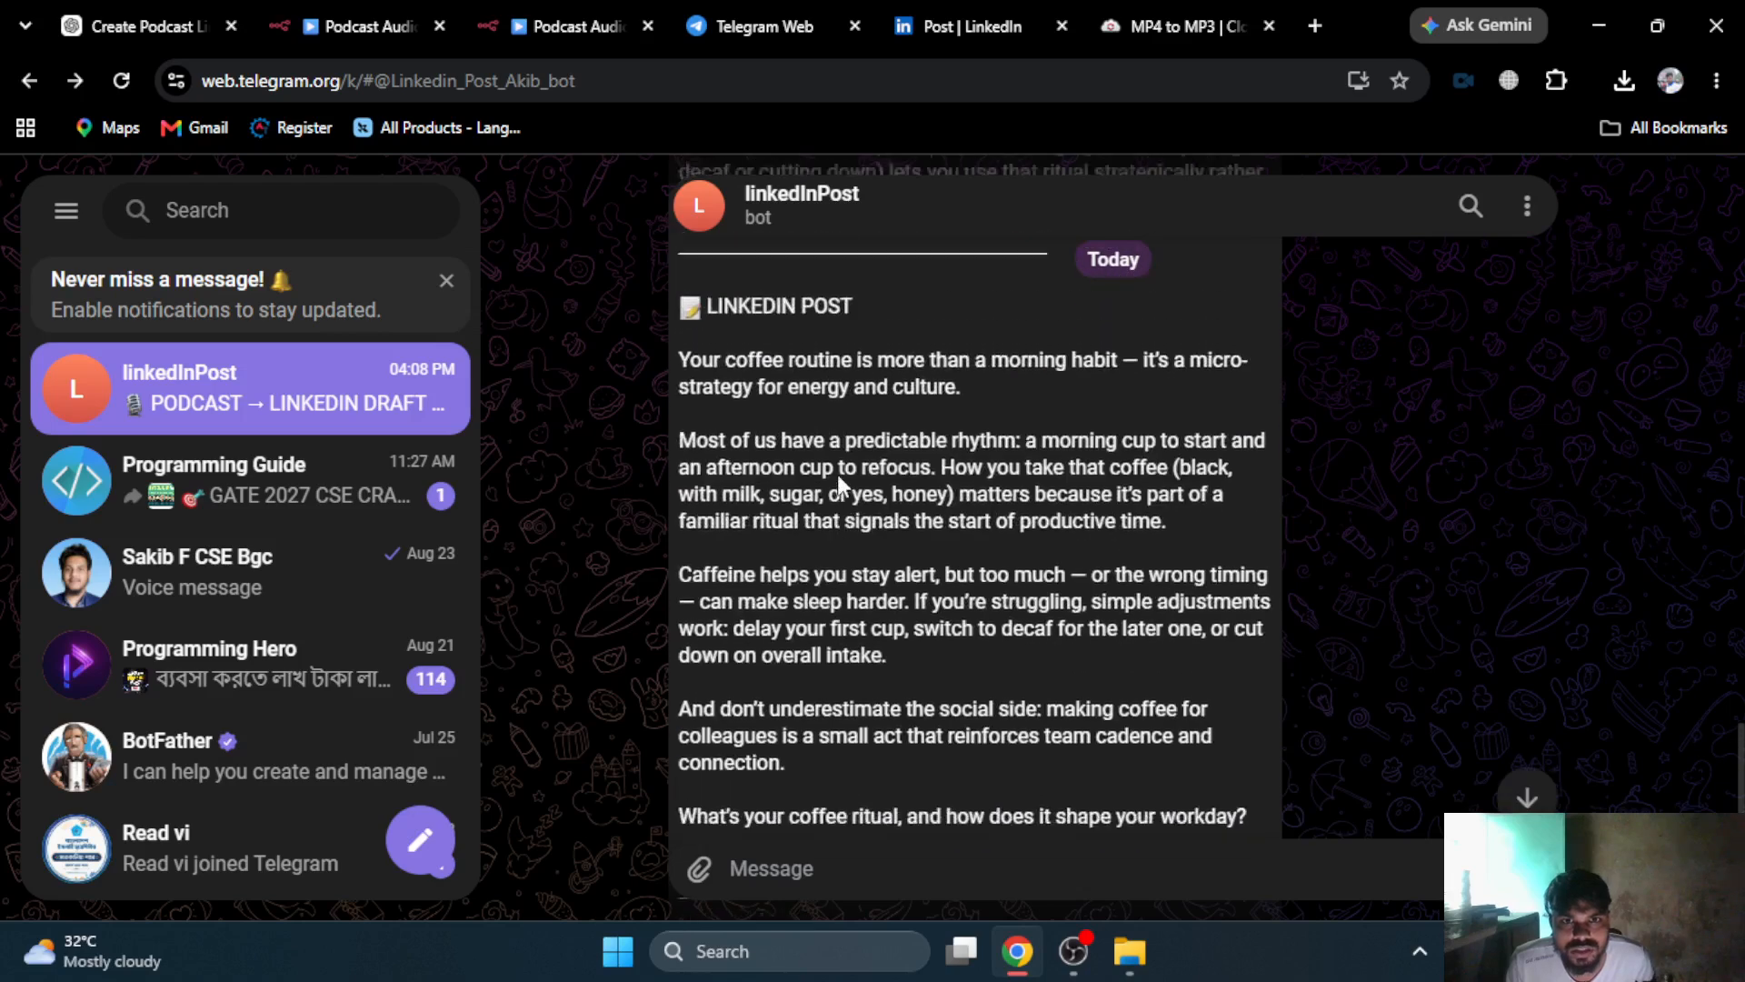
scroll(837, 475, "down", 5)
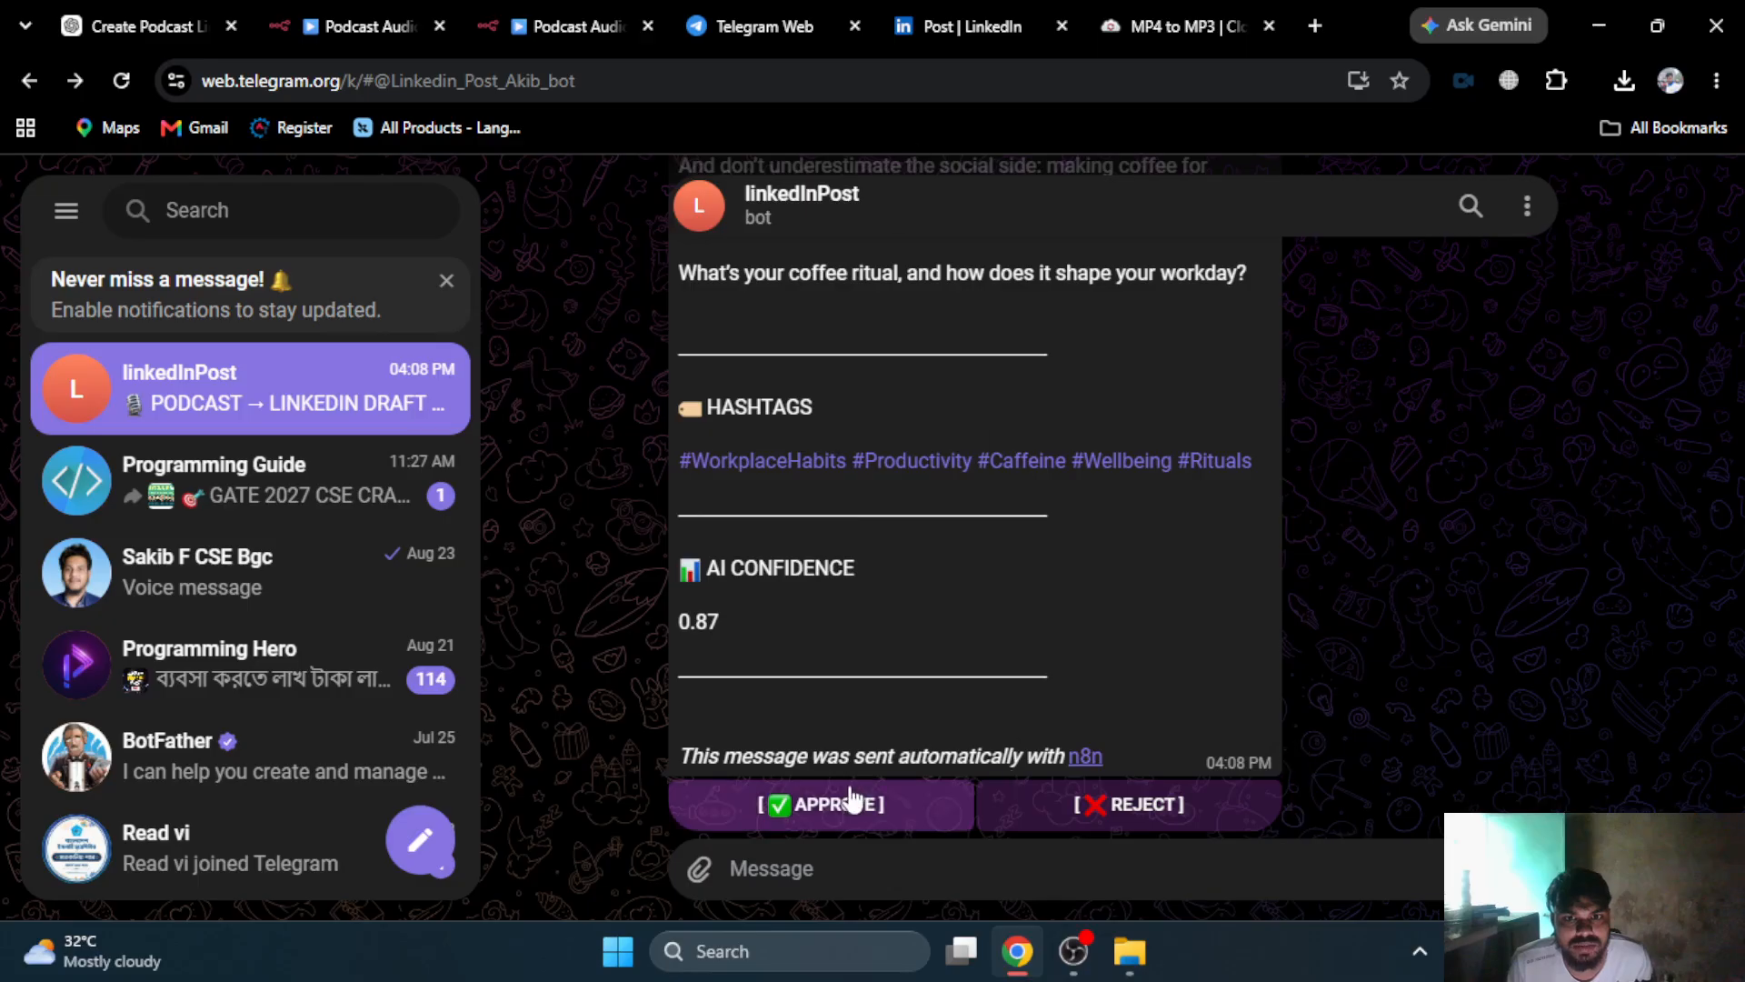
- Execute the podcast pipeline from Telegram Trigger1, and approve the coffee-routine LinkedIn draft in the Telegram chat
left_click(970, 22)
left_click(727, 11)
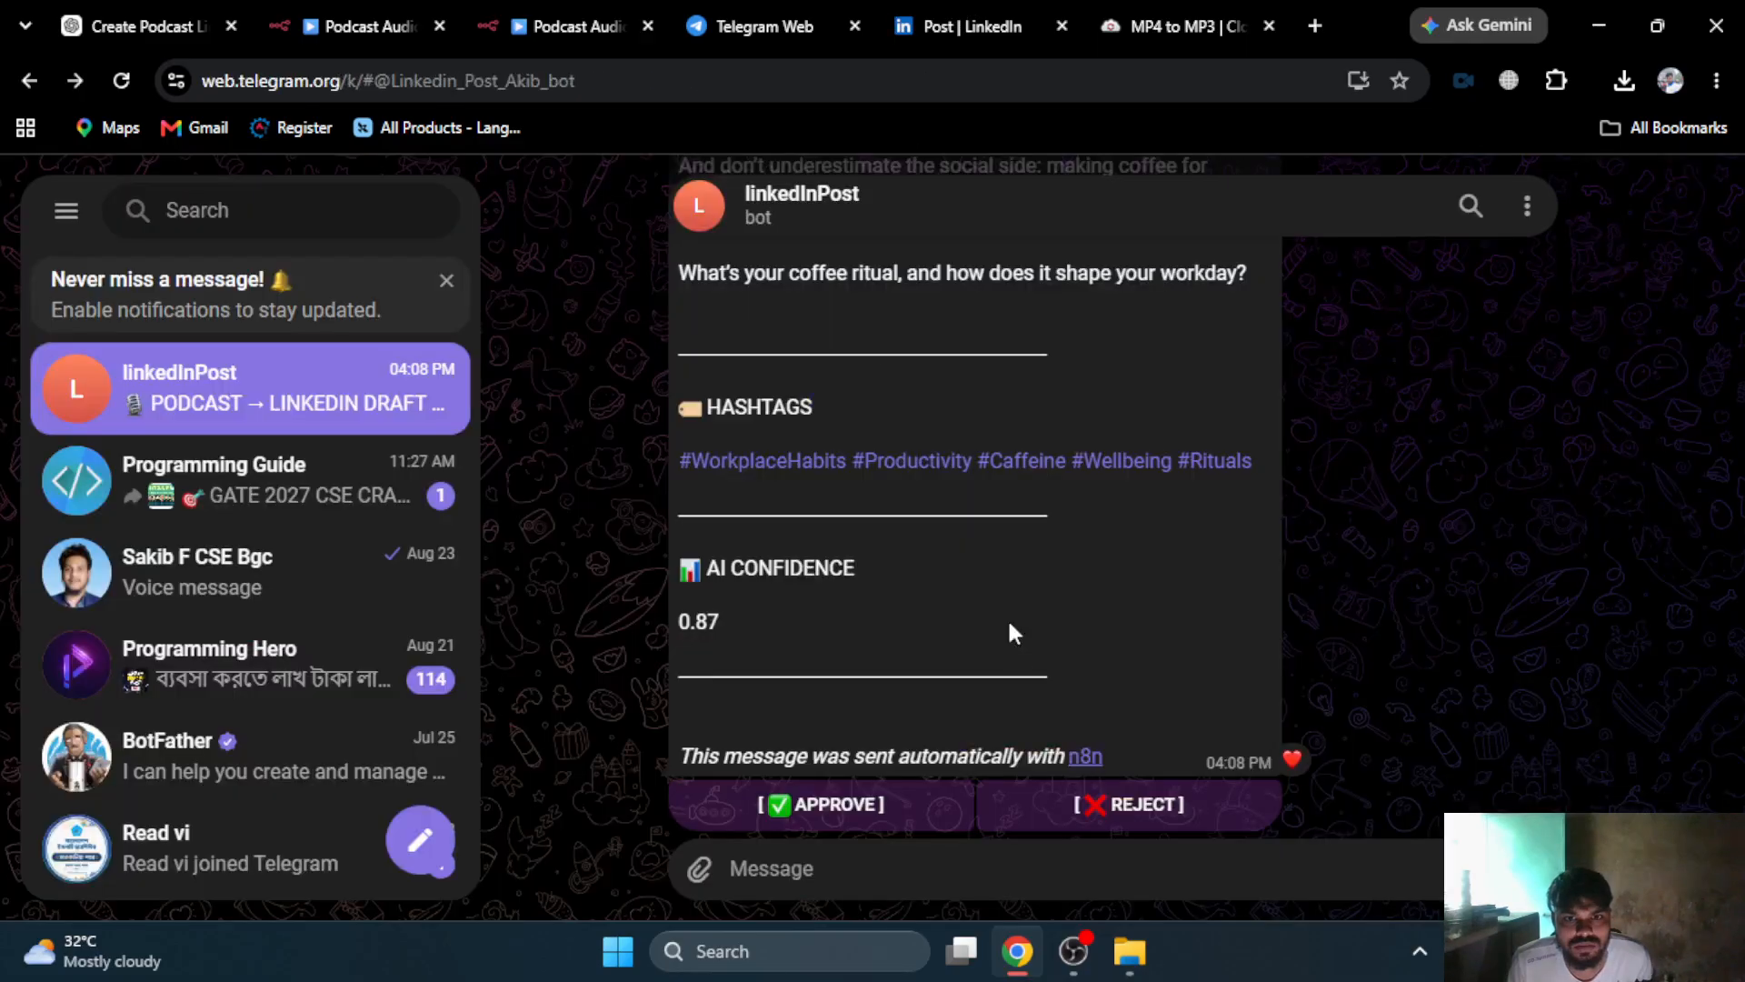
left_click(578, 18)
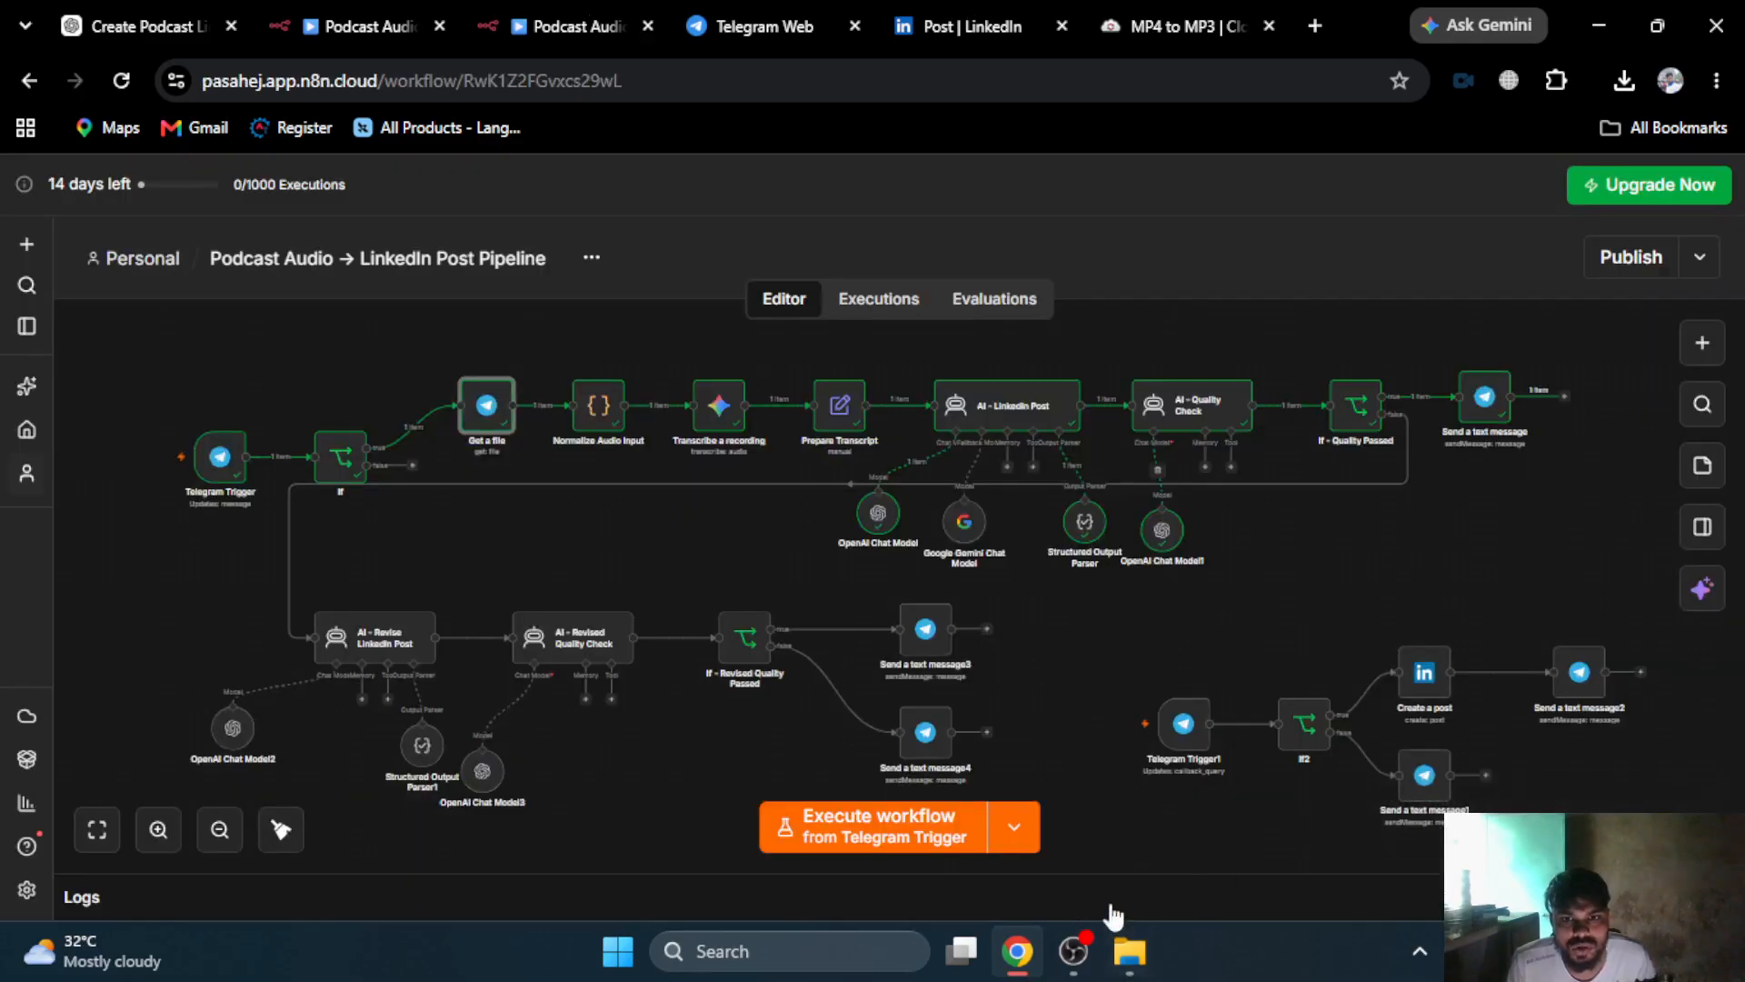
left_click(1033, 825)
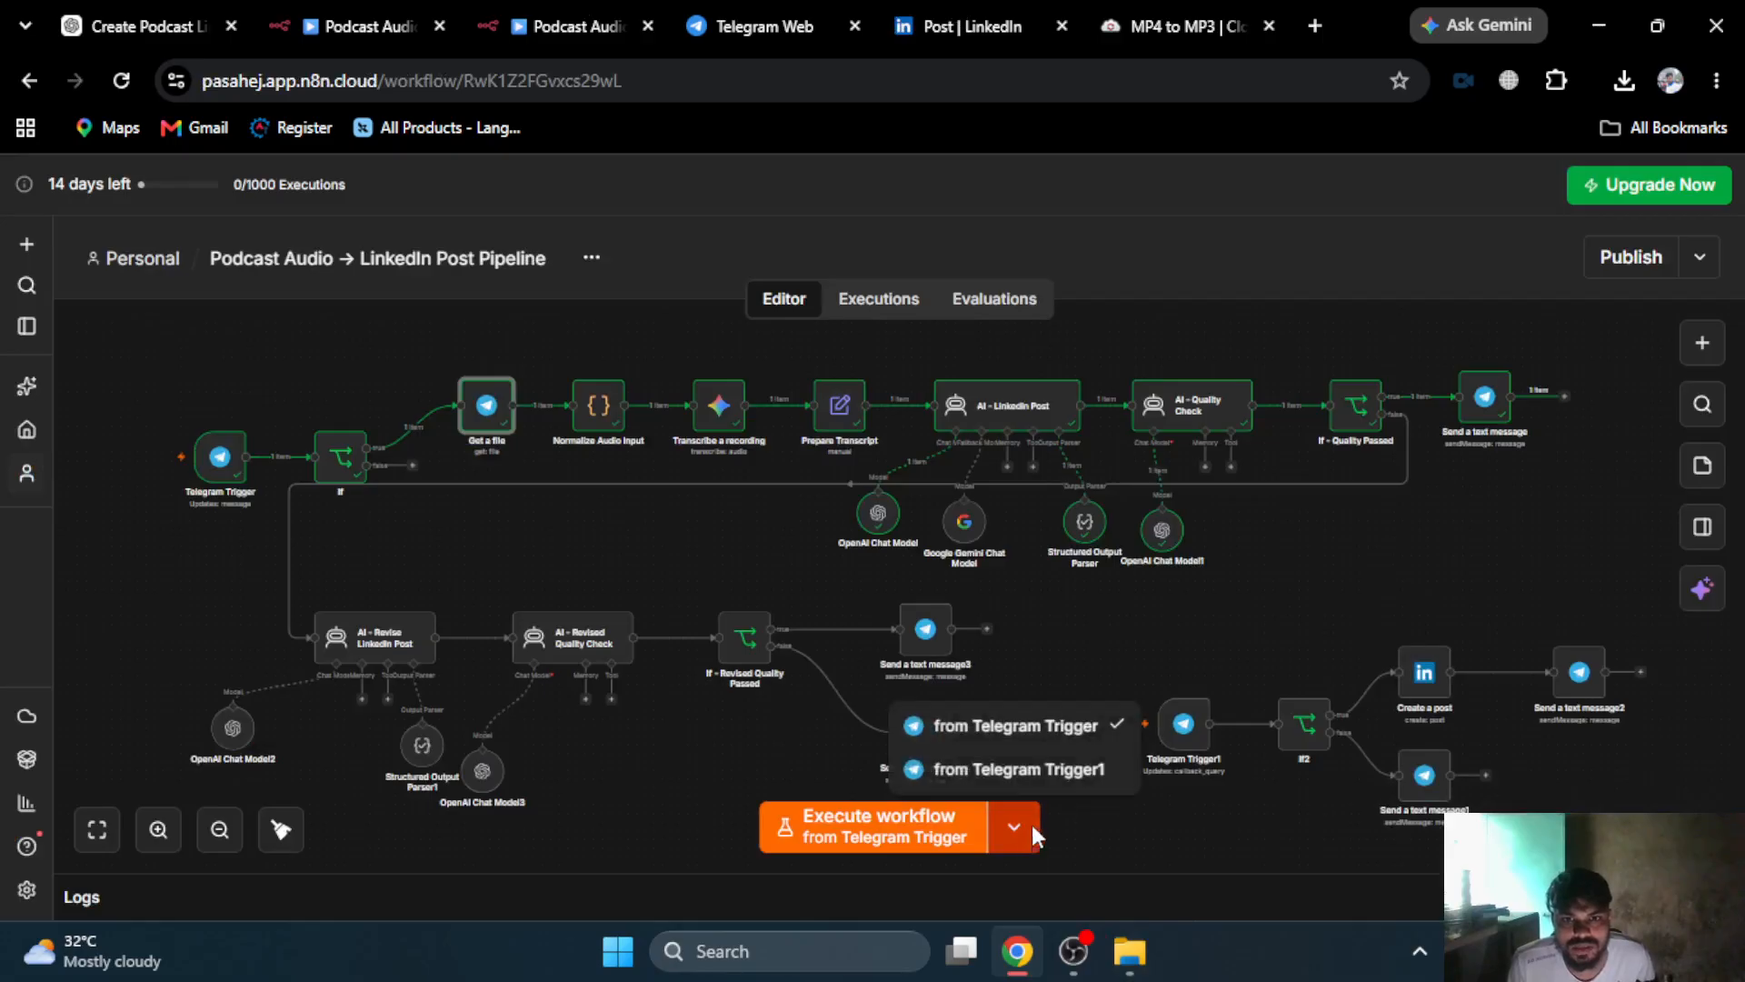
left_click(1009, 769)
left_click(855, 844)
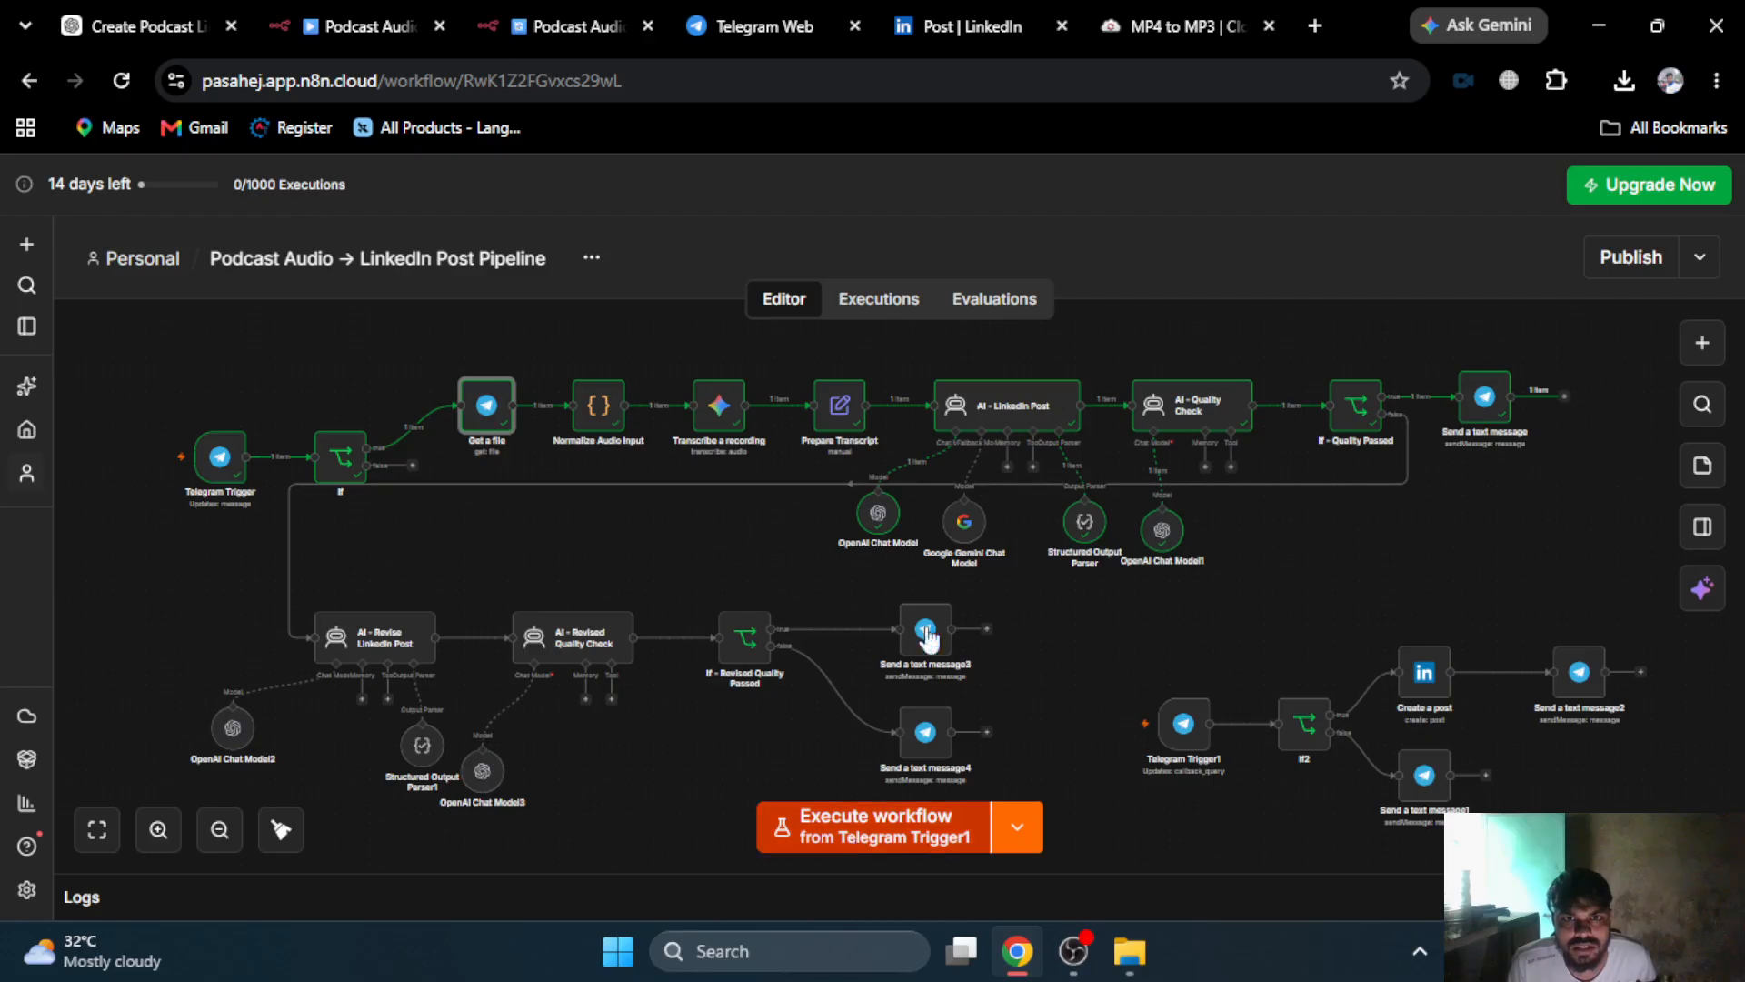
left_click(790, 18)
left_click(799, 816)
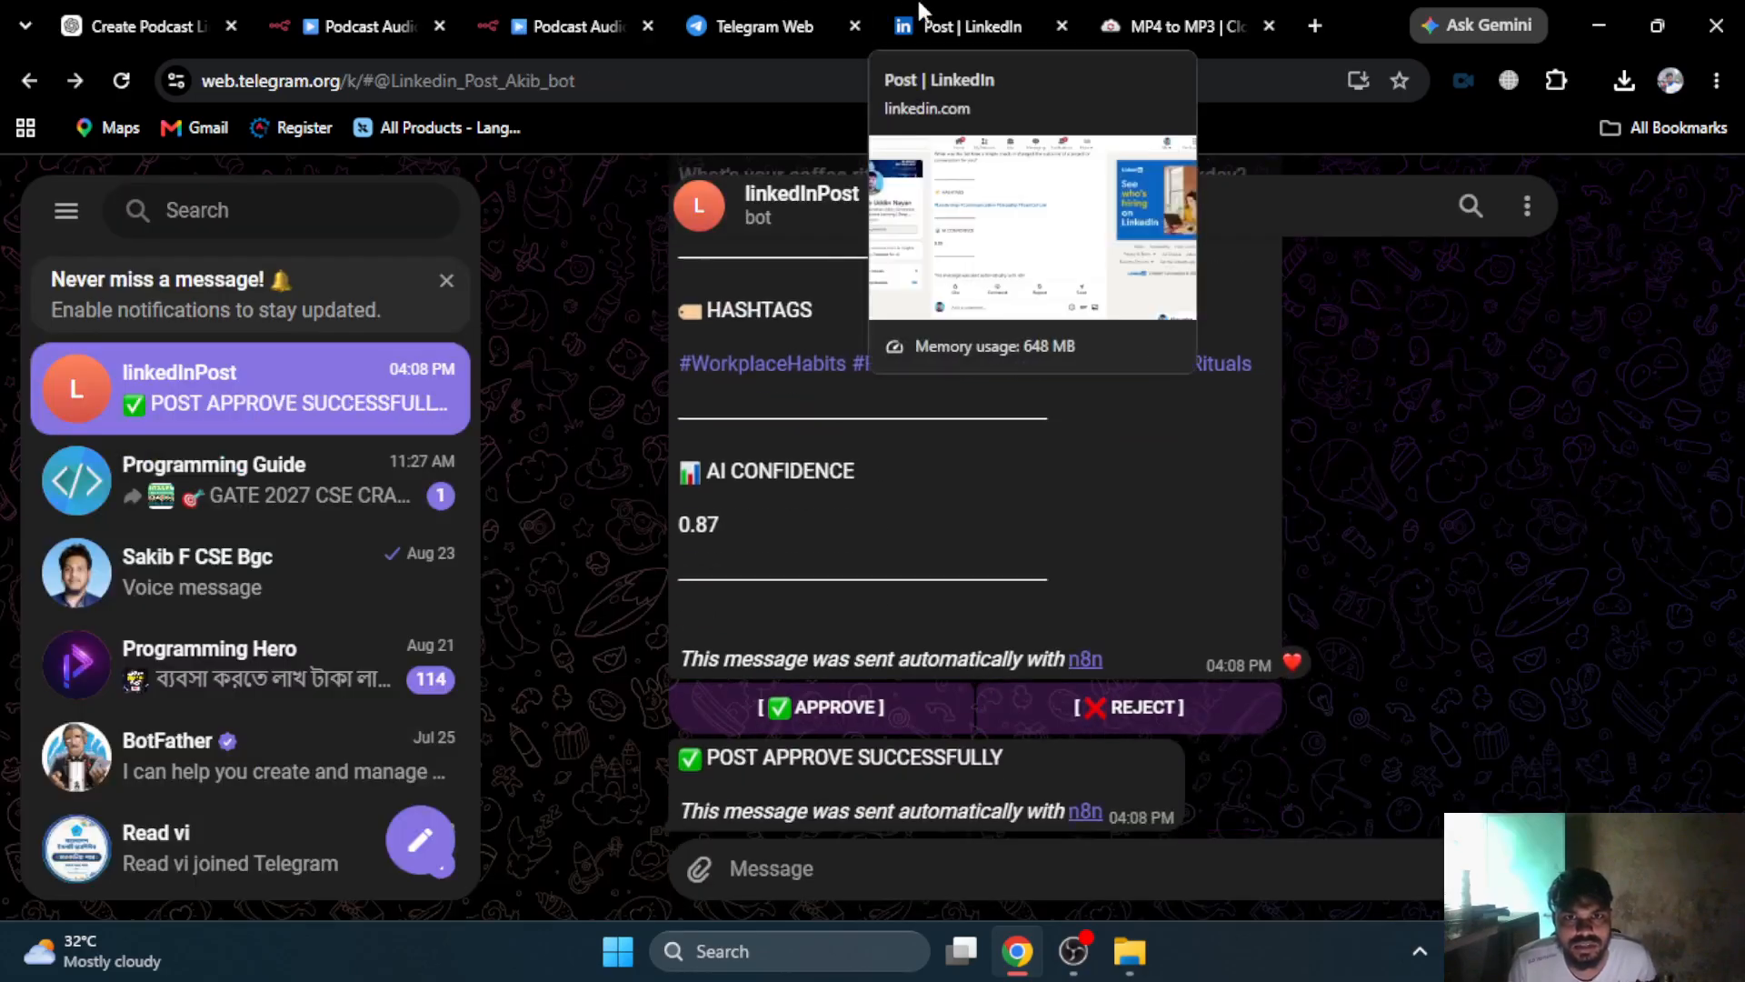
- Open the LinkedIn profile's latest activity and read the full published coffee-routine post down to its hashtags and AI confidence
left_click(573, 25)
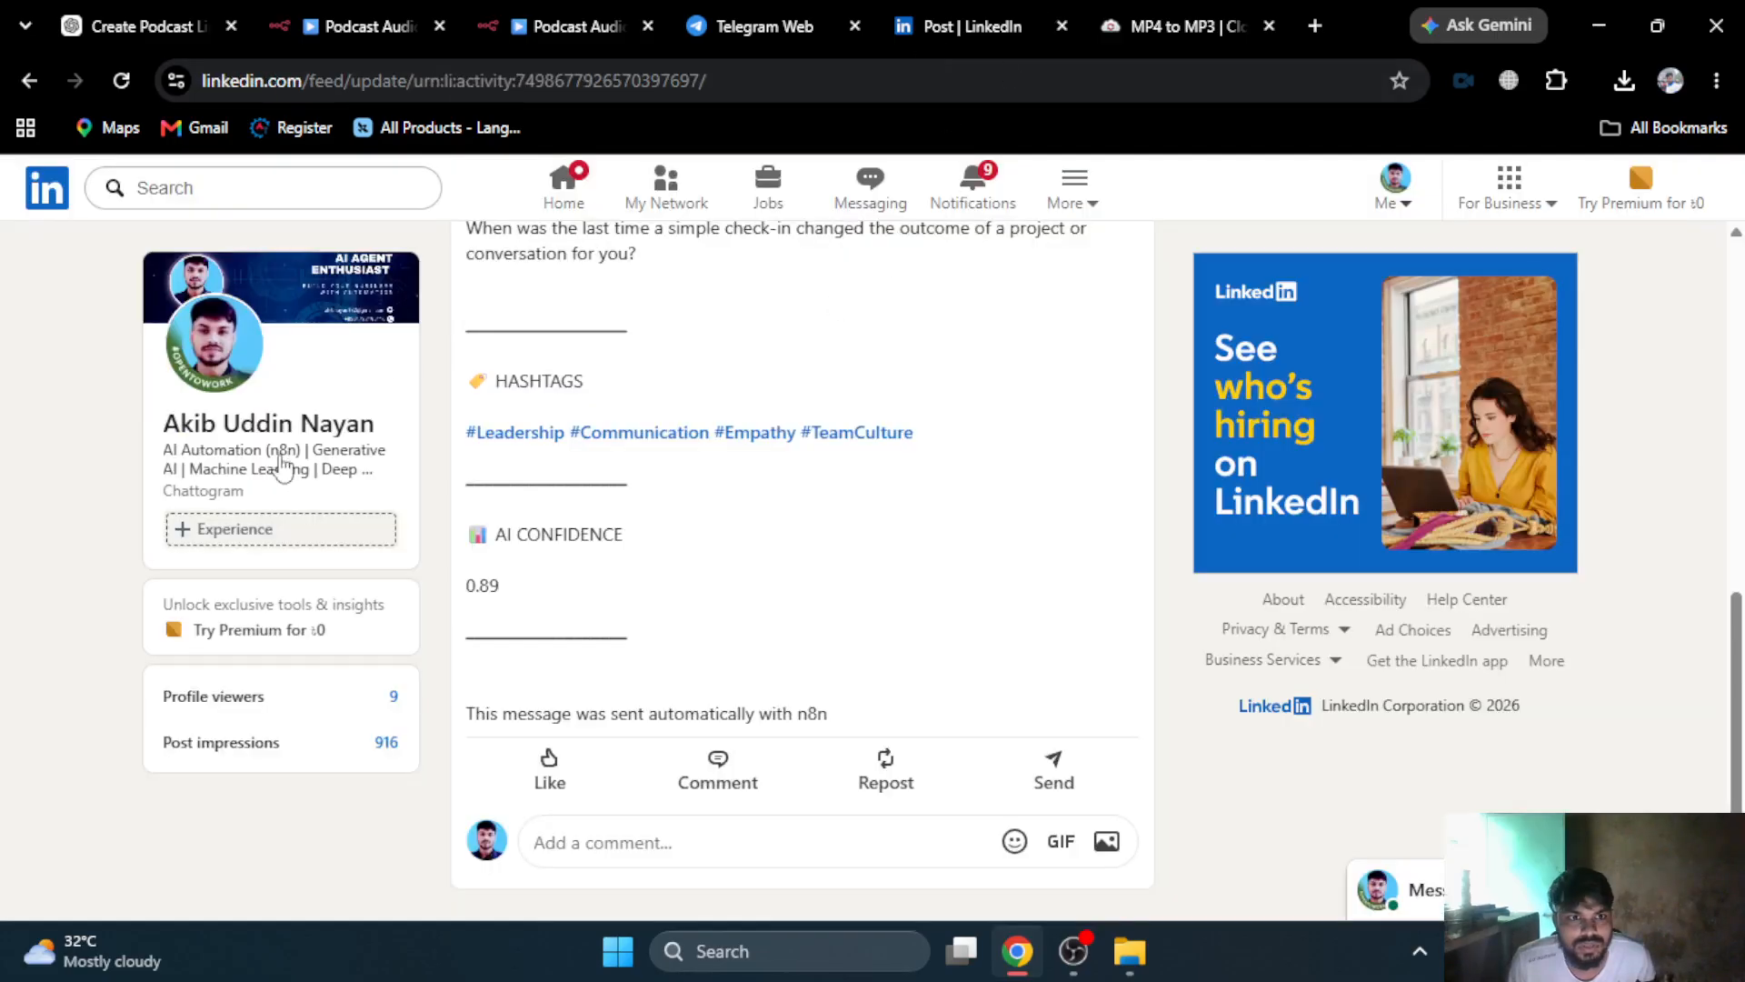
left_click(284, 404)
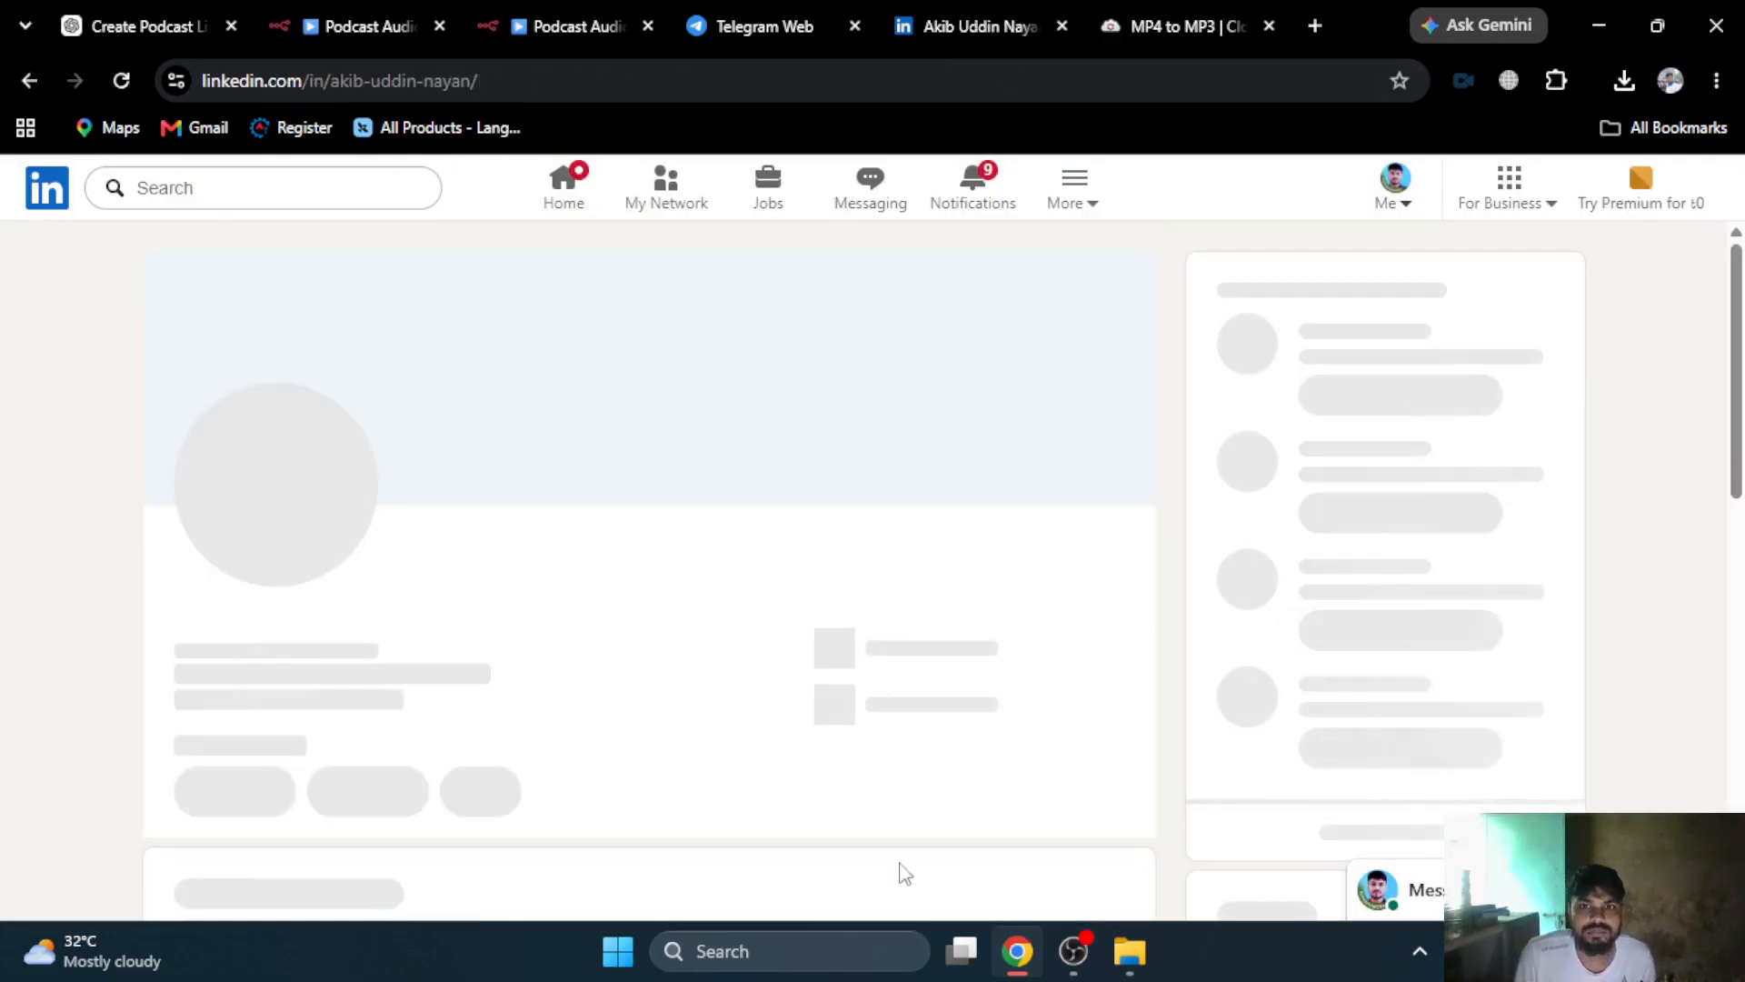
scroll(651, 651, "down", 7)
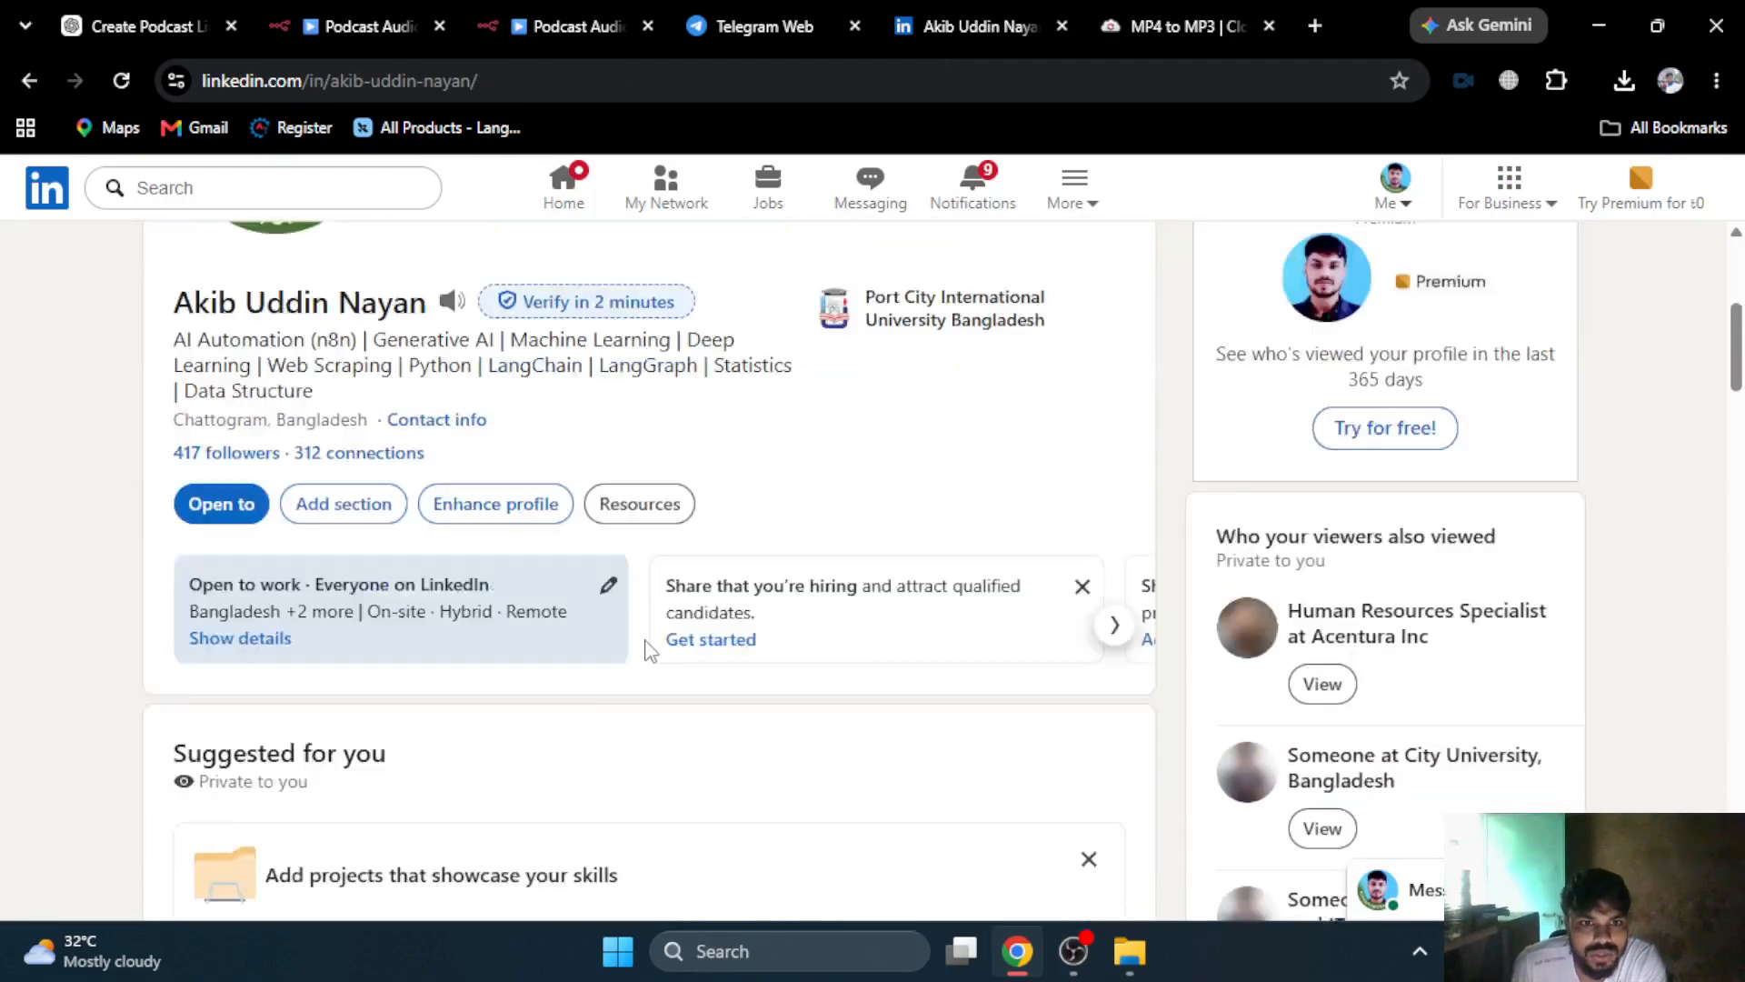
scroll(651, 651, "down", 12)
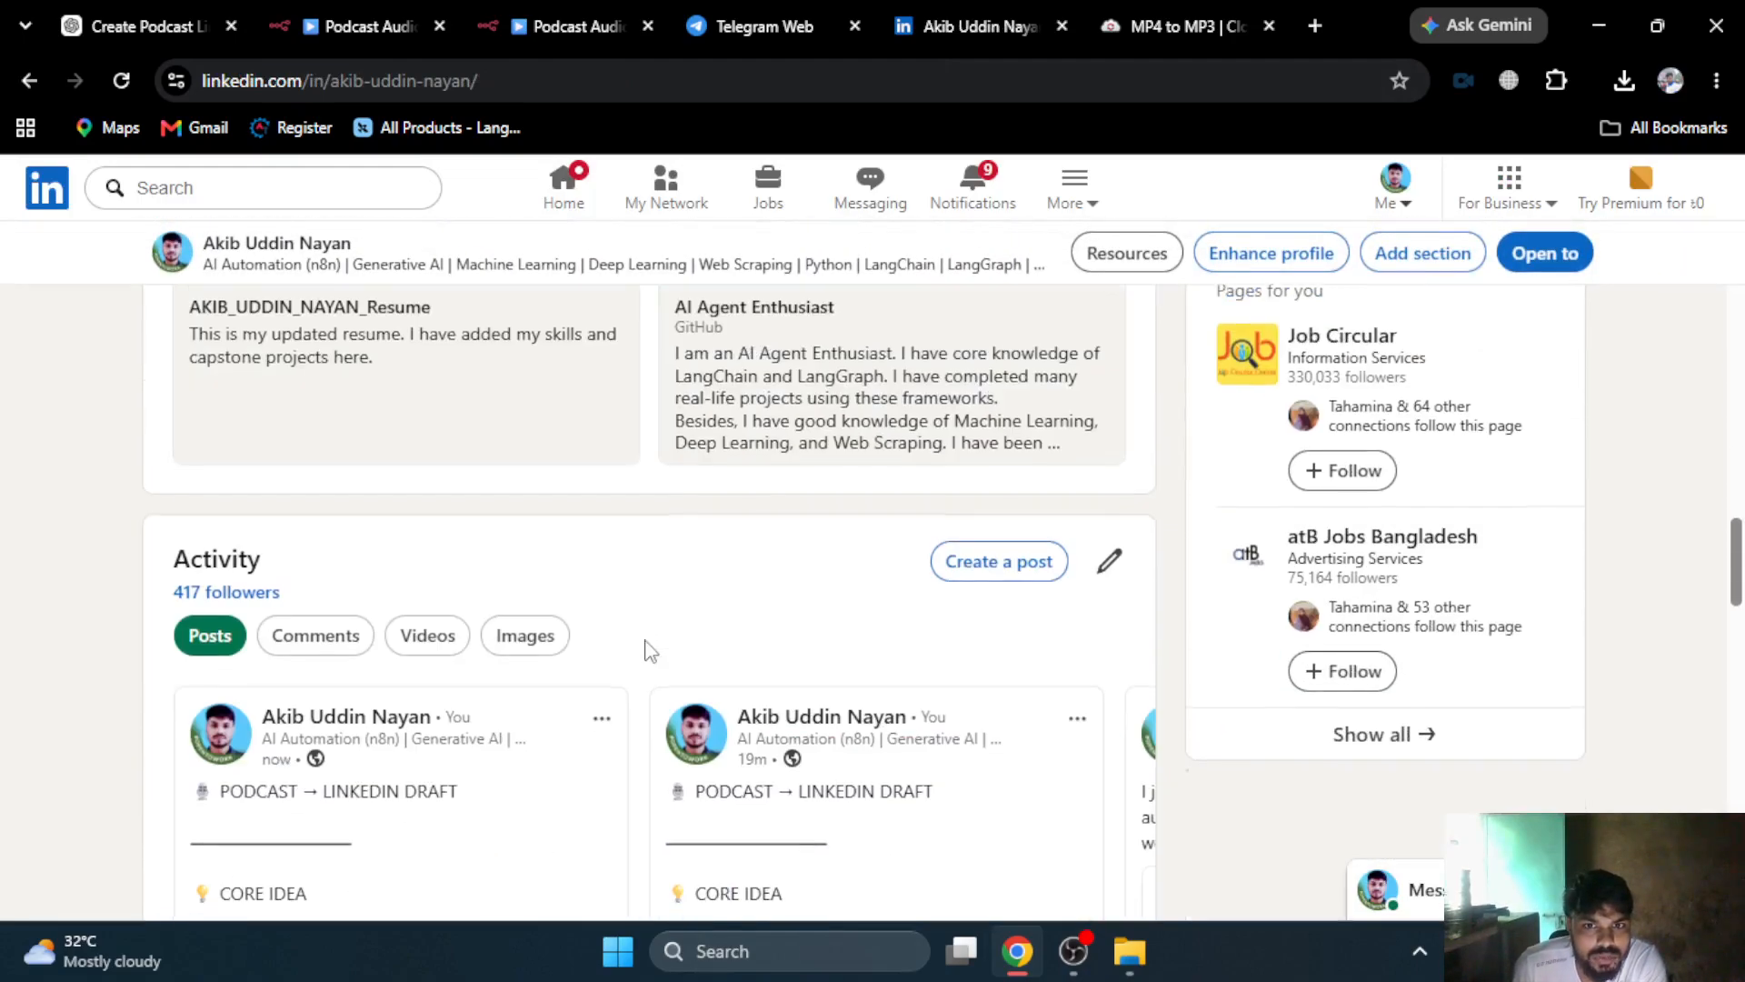
scroll(238, 658, "down", 3)
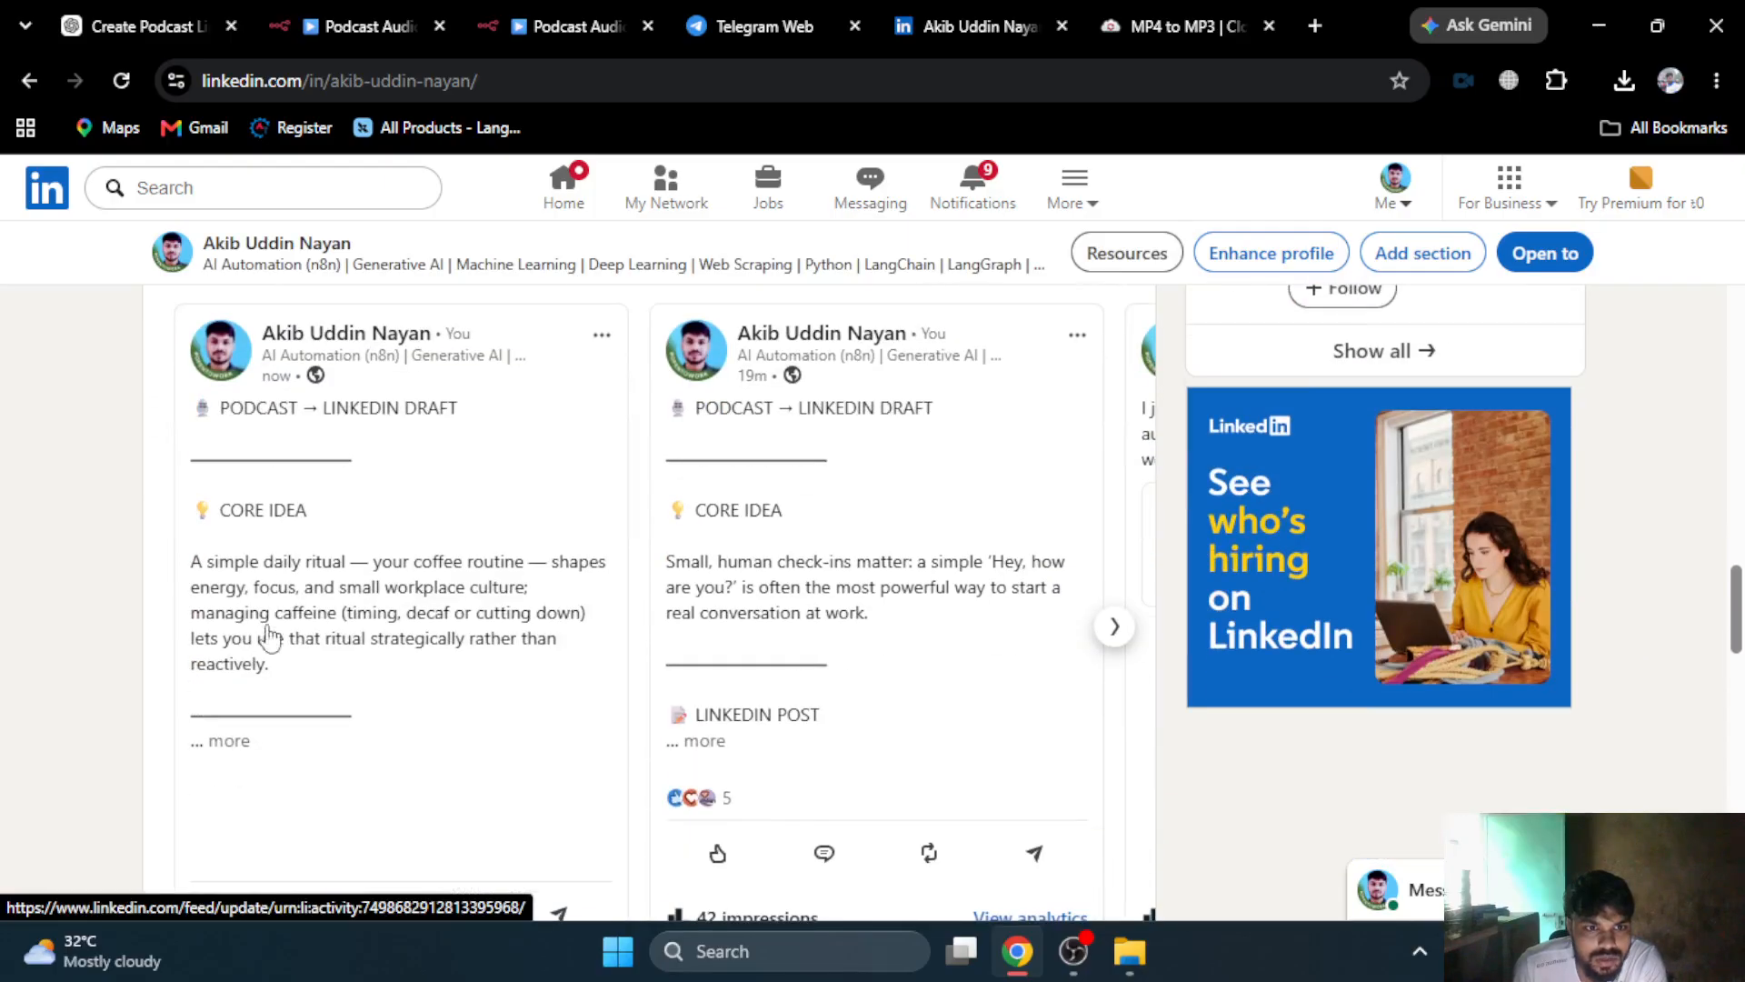
left_click(234, 740)
scroll(738, 598, "down", 5)
scroll(738, 599, "down", 2)
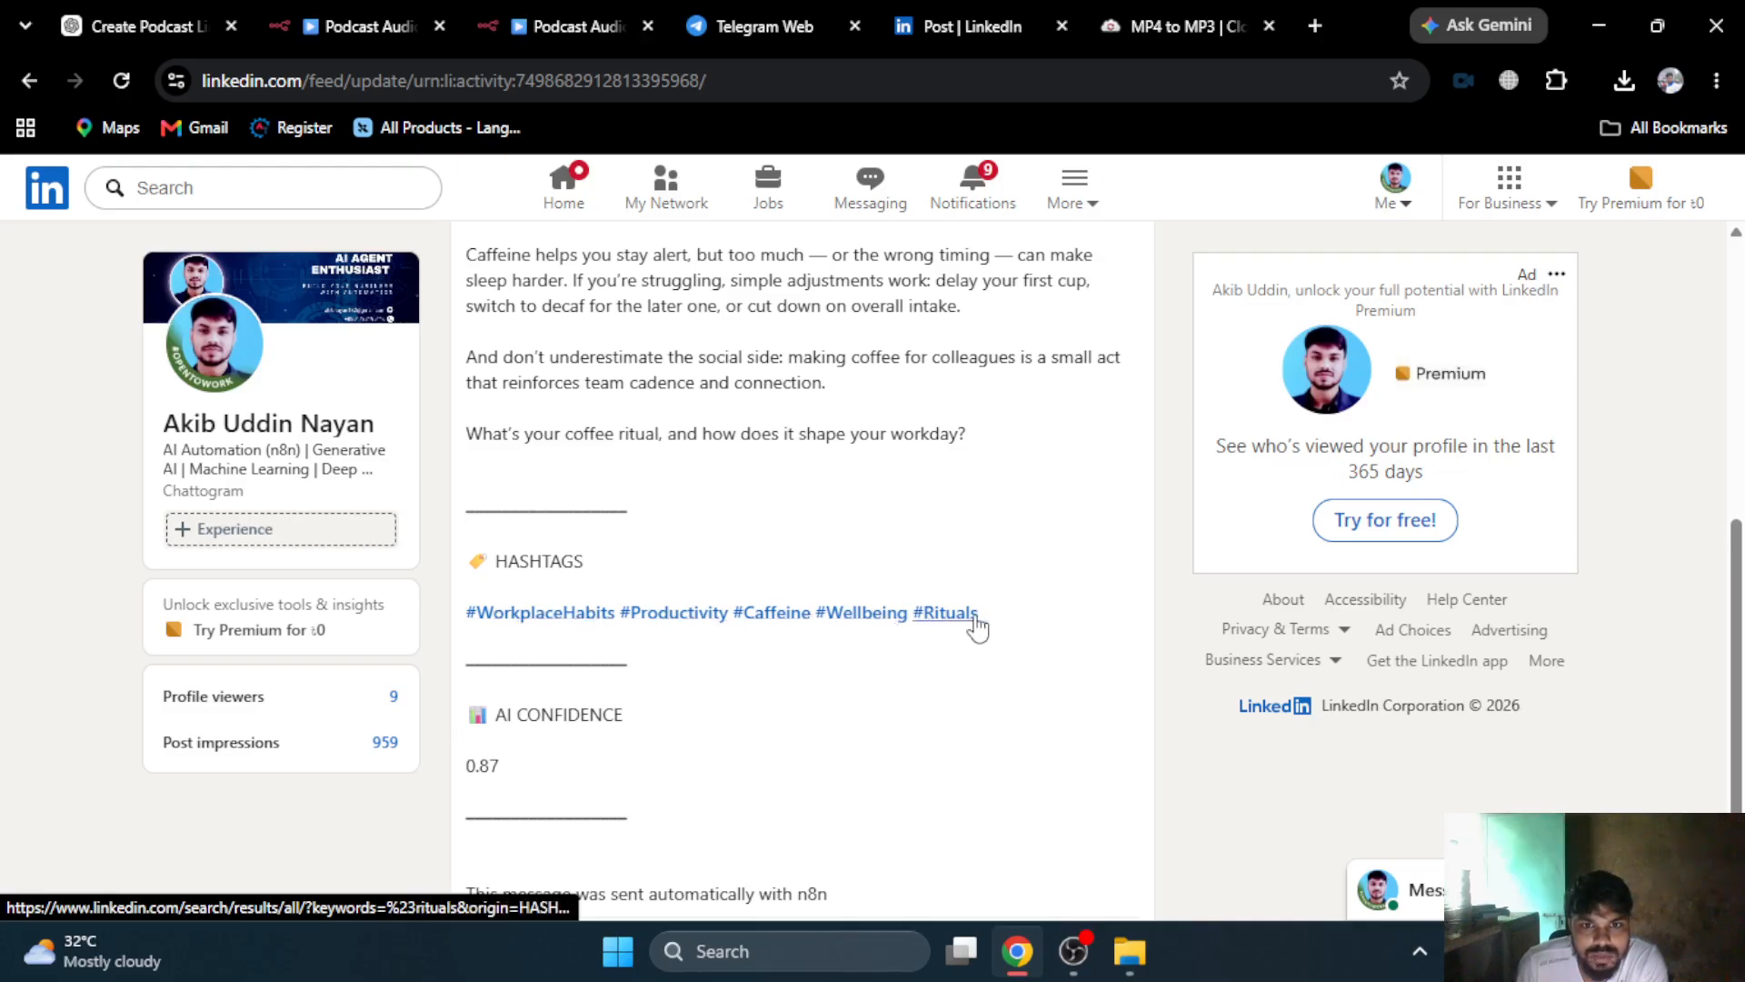
scroll(636, 693, "down", 2)
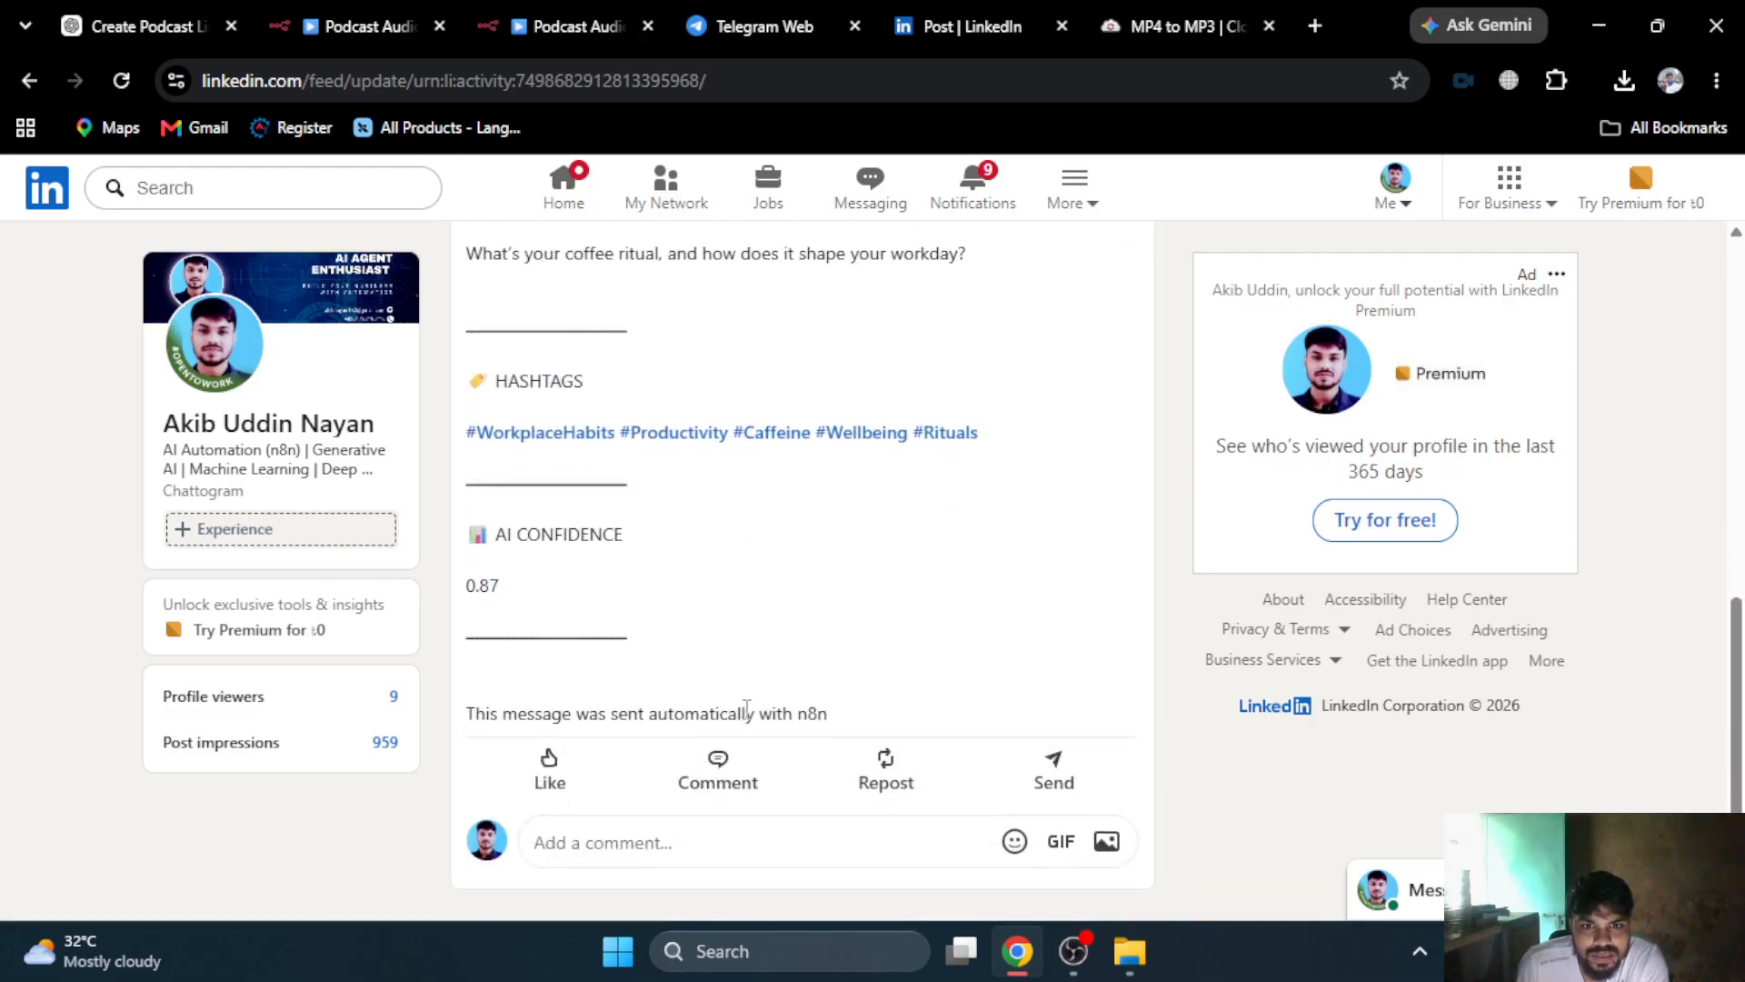
- Return to the podcast pipeline workflow and execute it from the Telegram Trigger
left_click(725, 13)
left_click(624, 14)
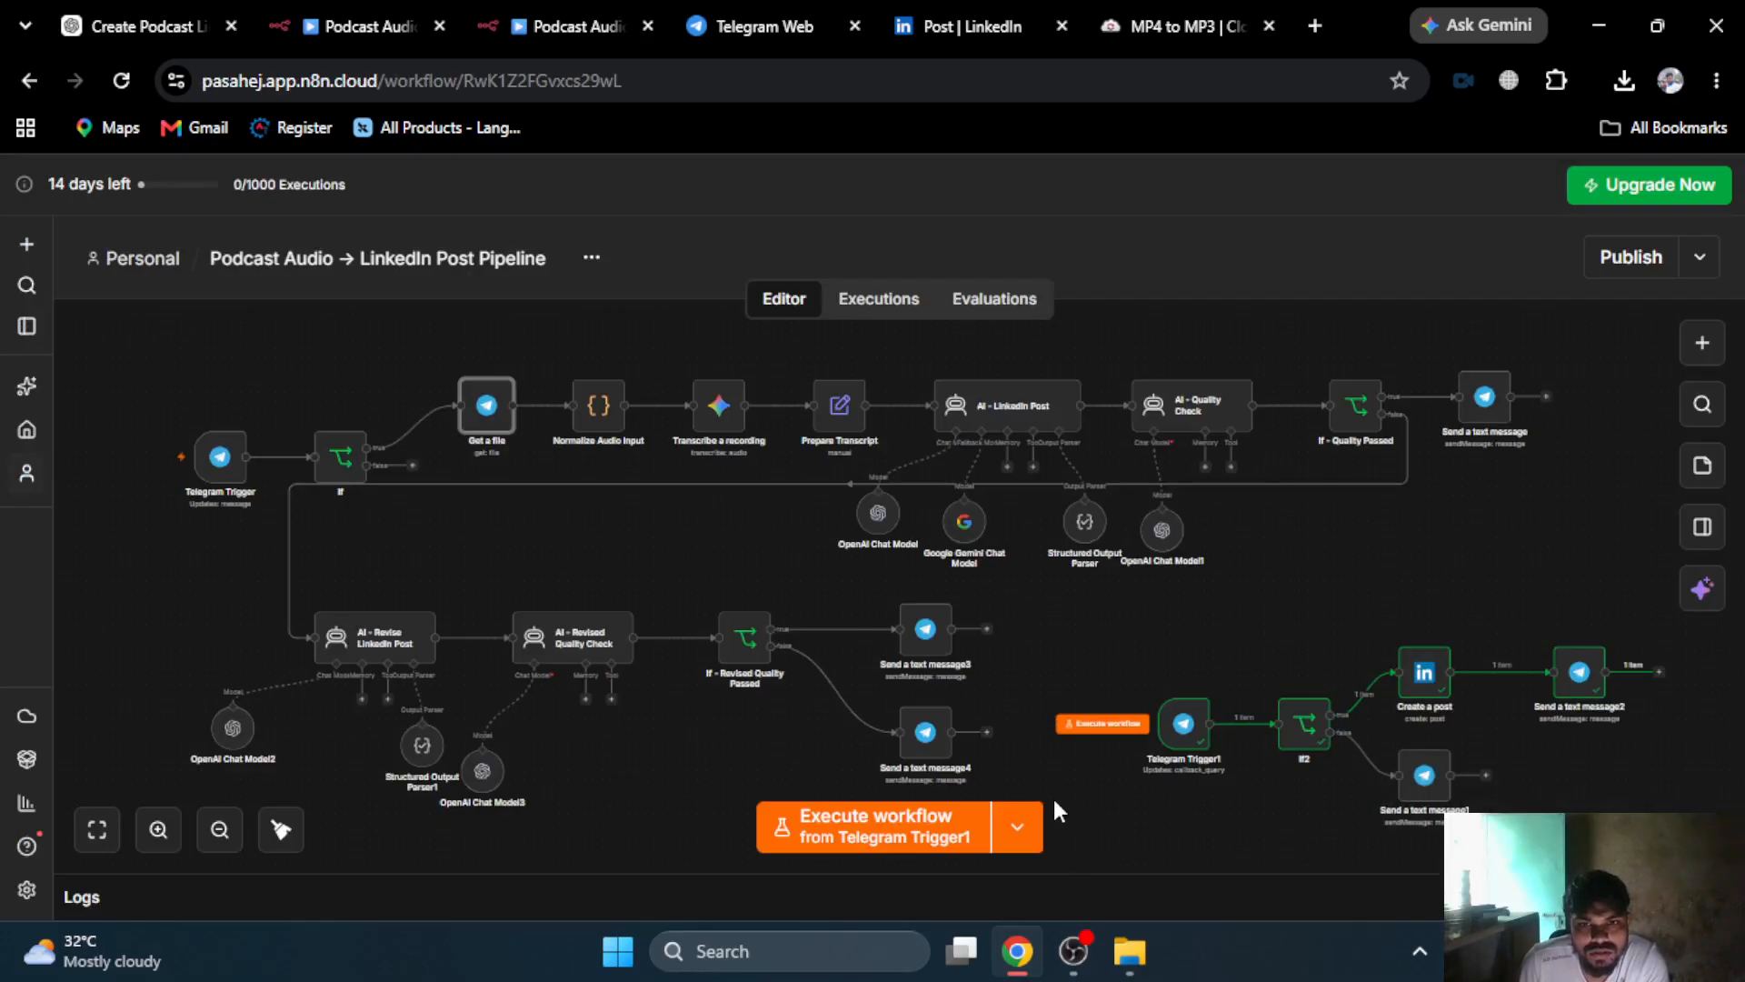
left_click(1019, 845)
left_click(1000, 724)
left_click(855, 834)
- Record and send a voice message of about 22 seconds to the linkedInPost bot, and check the resulting workflow path and reply
left_click(769, 24)
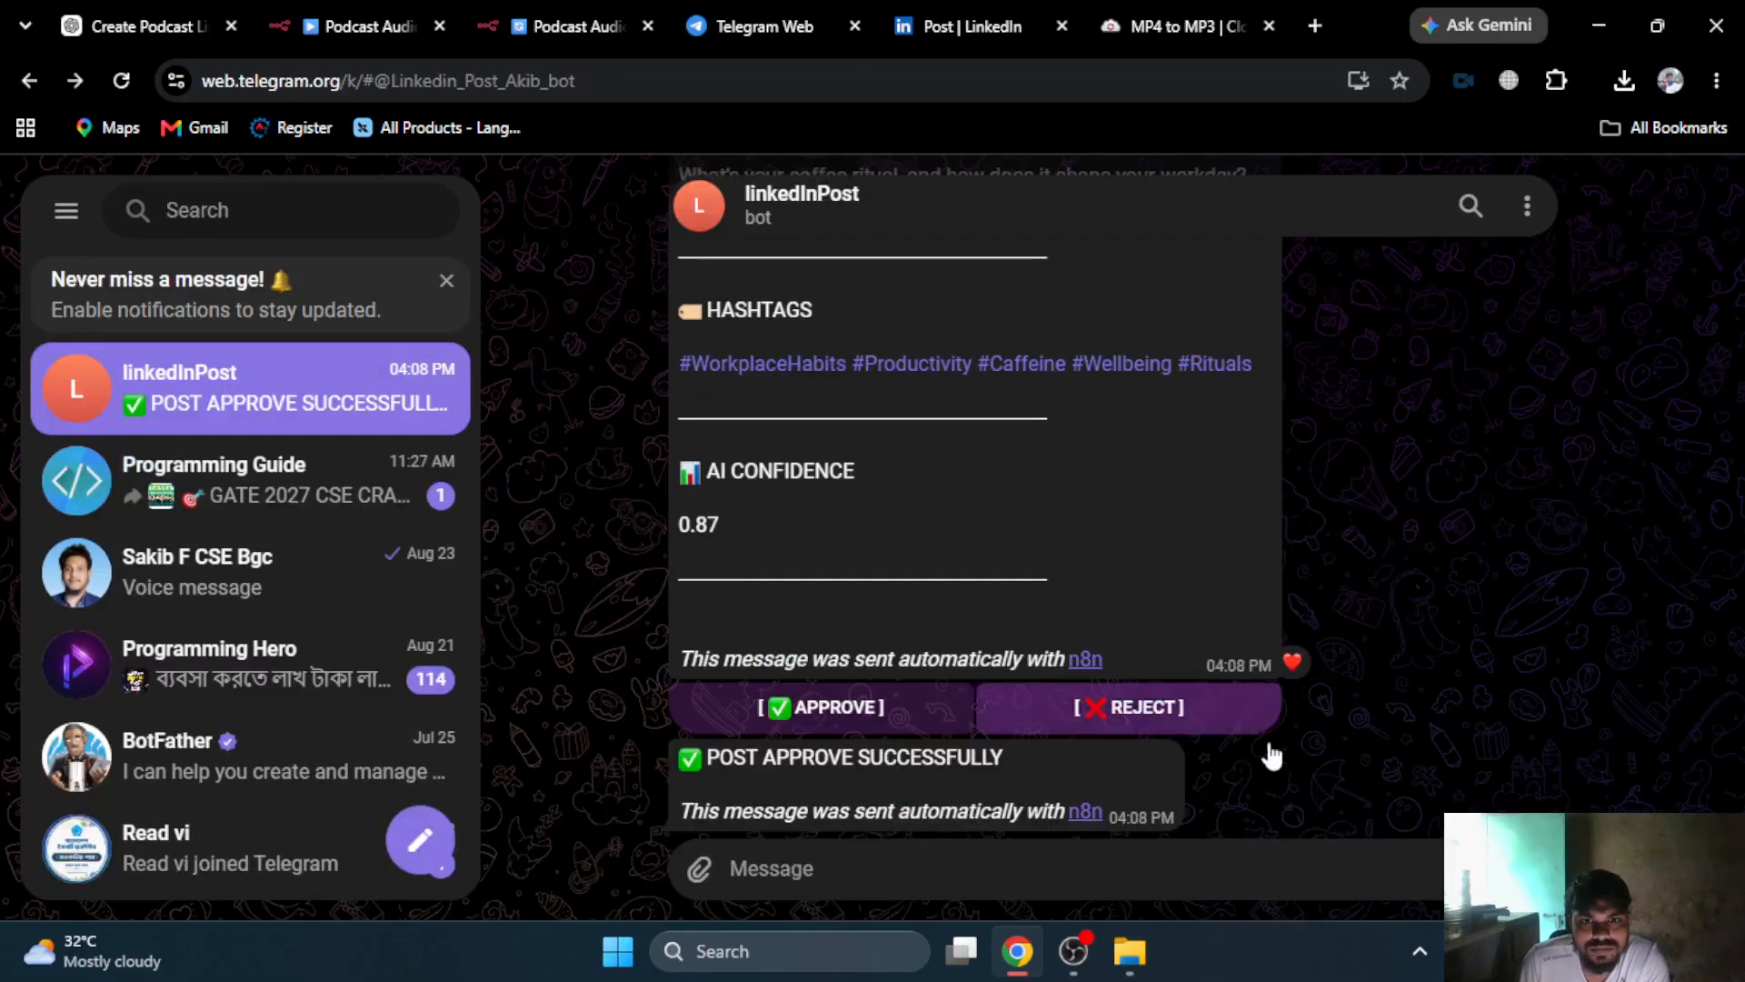
left_click(1527, 869)
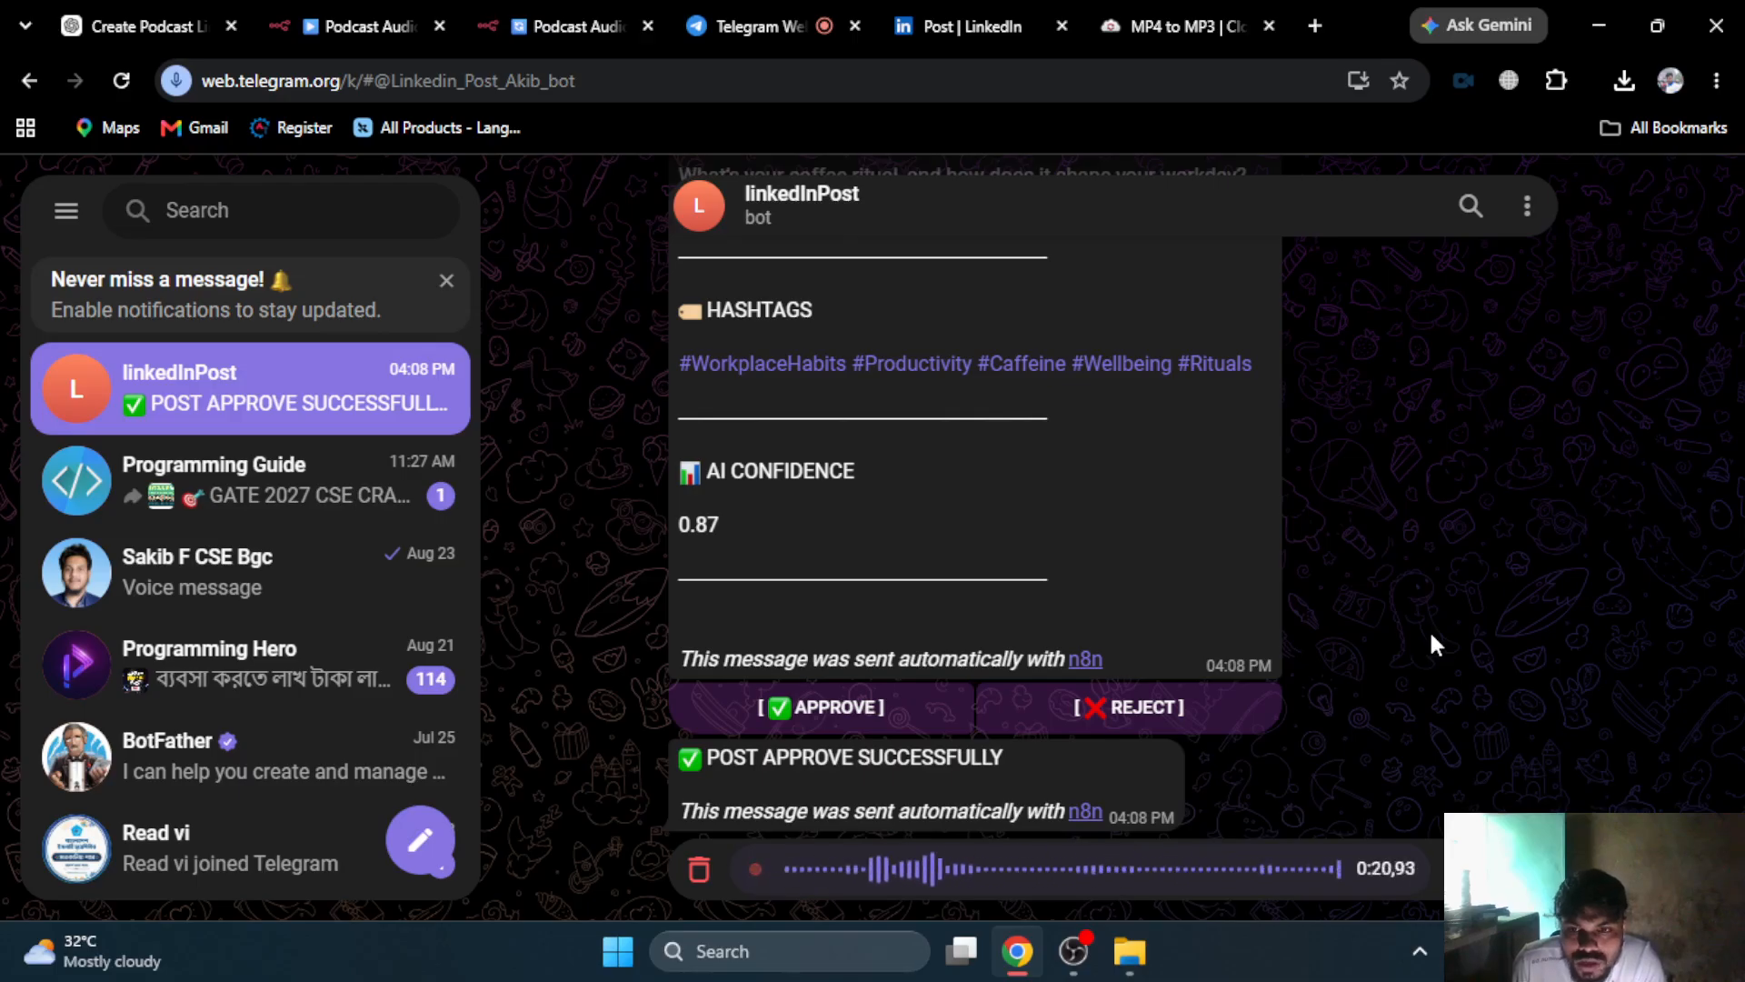
left_click(1527, 869)
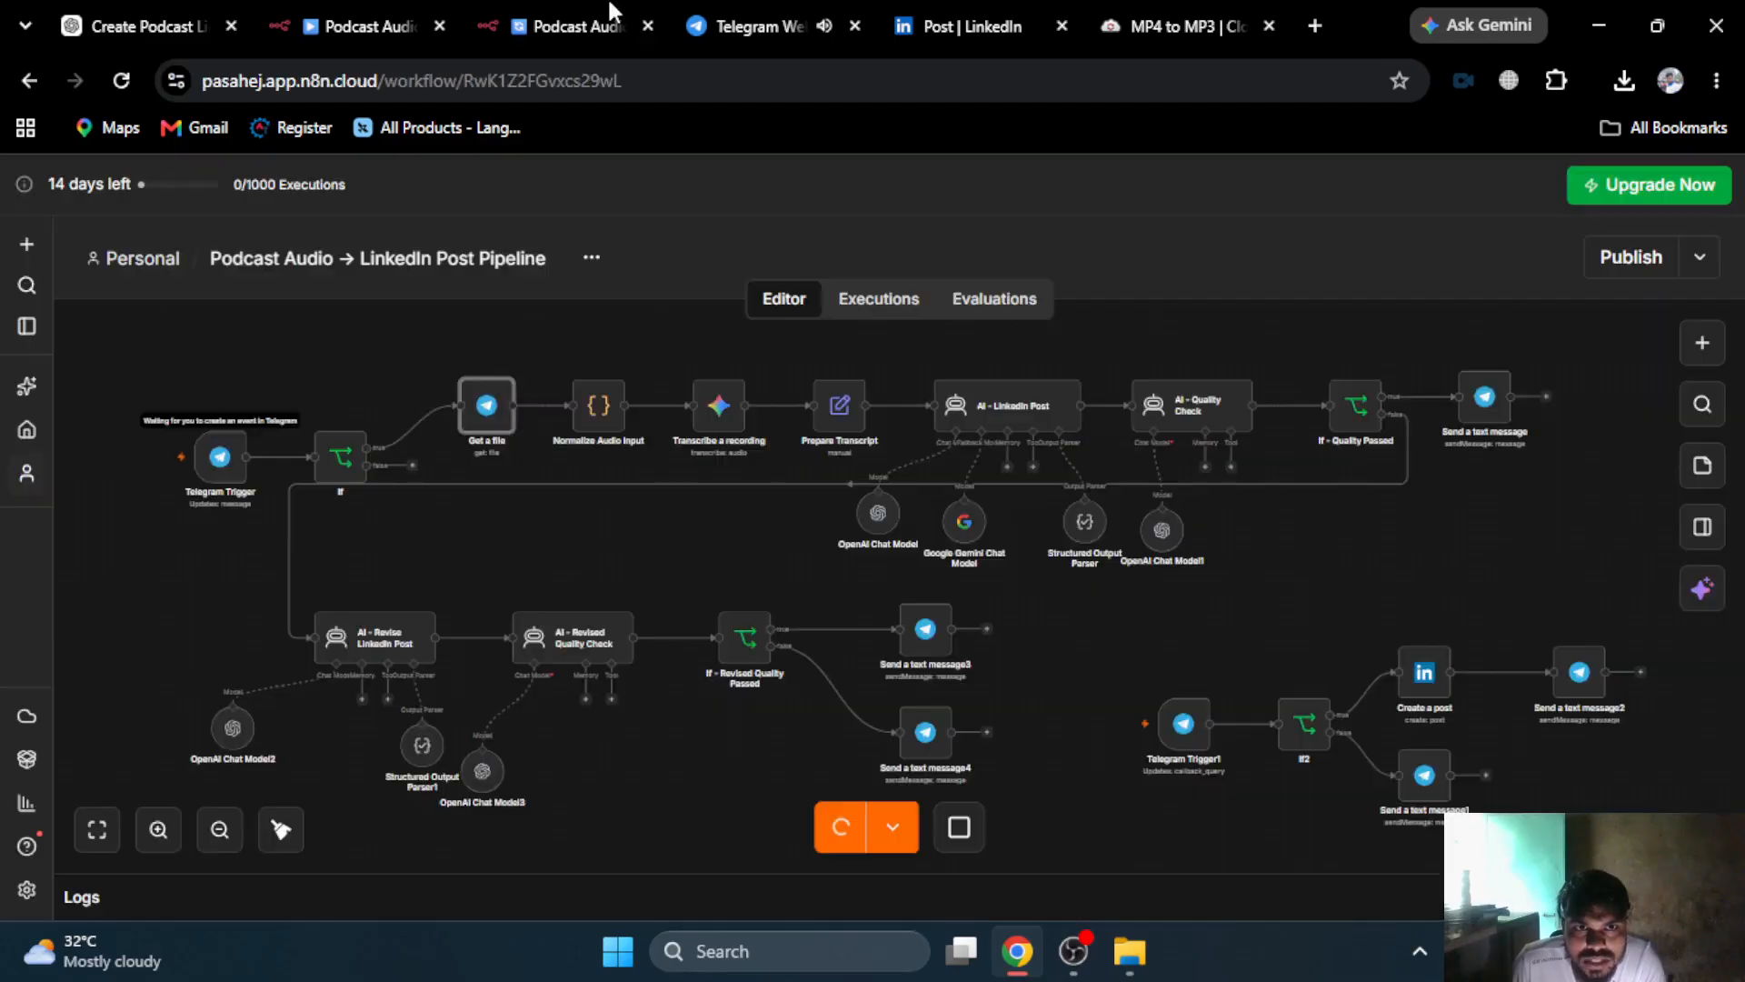
left_click(611, 13)
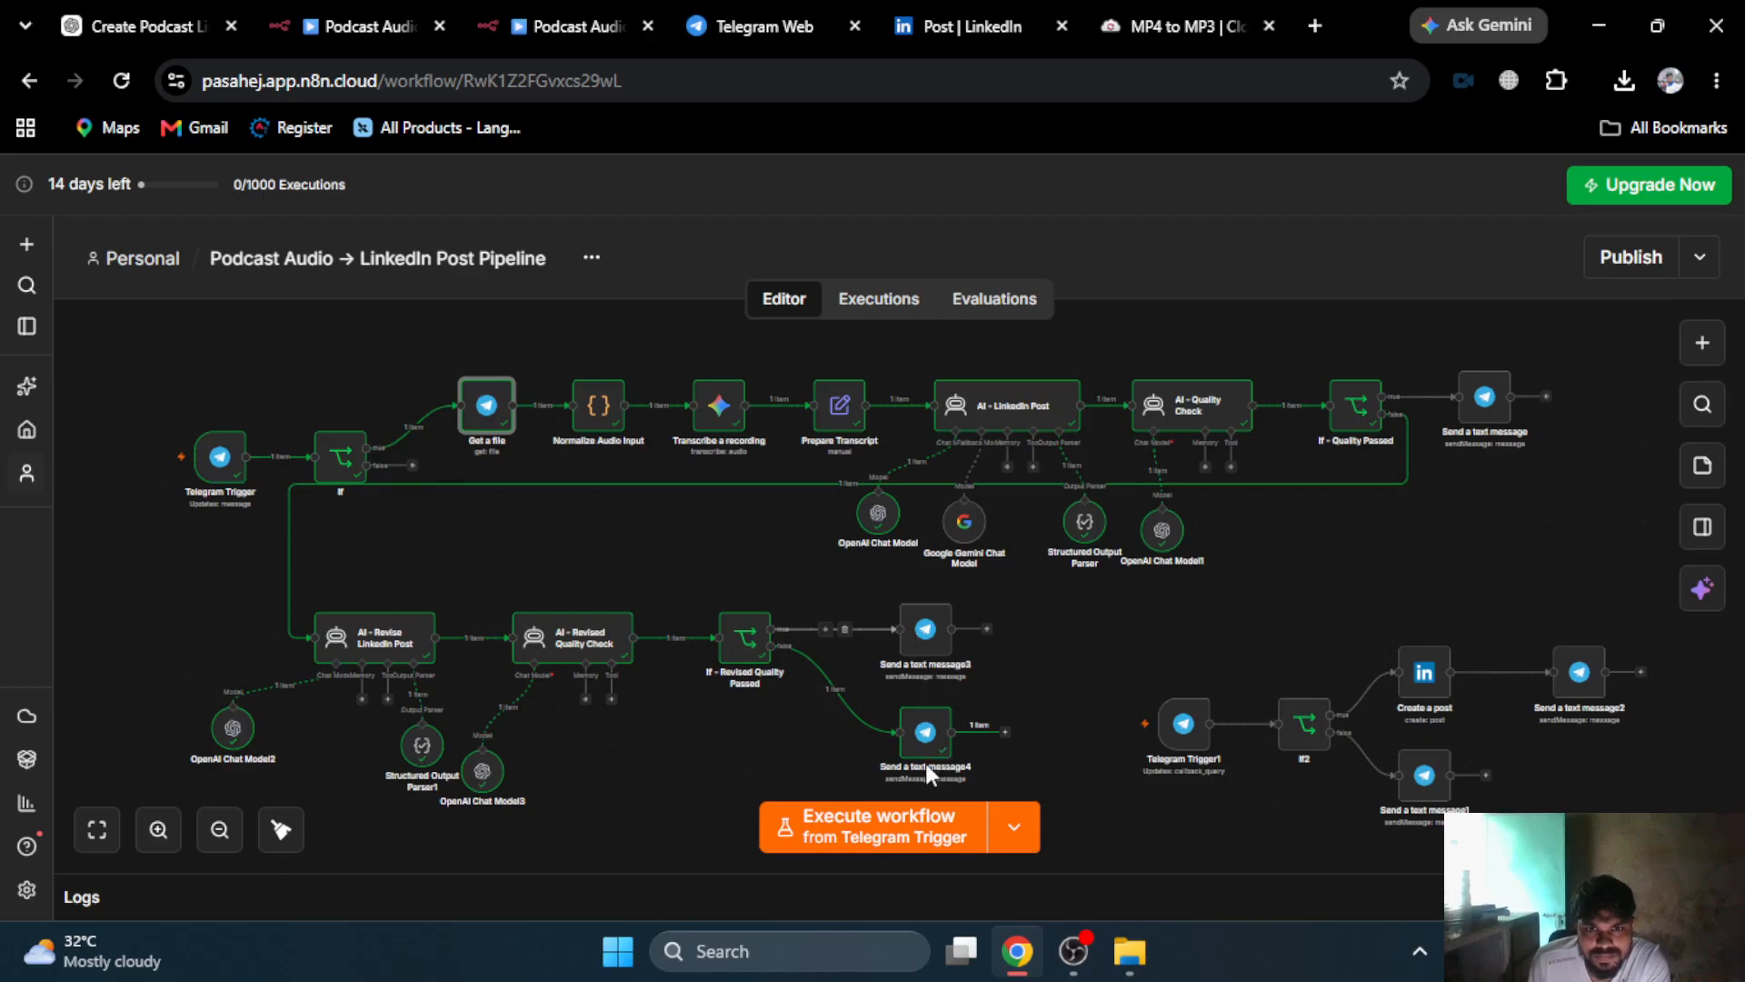
left_click(698, 16)
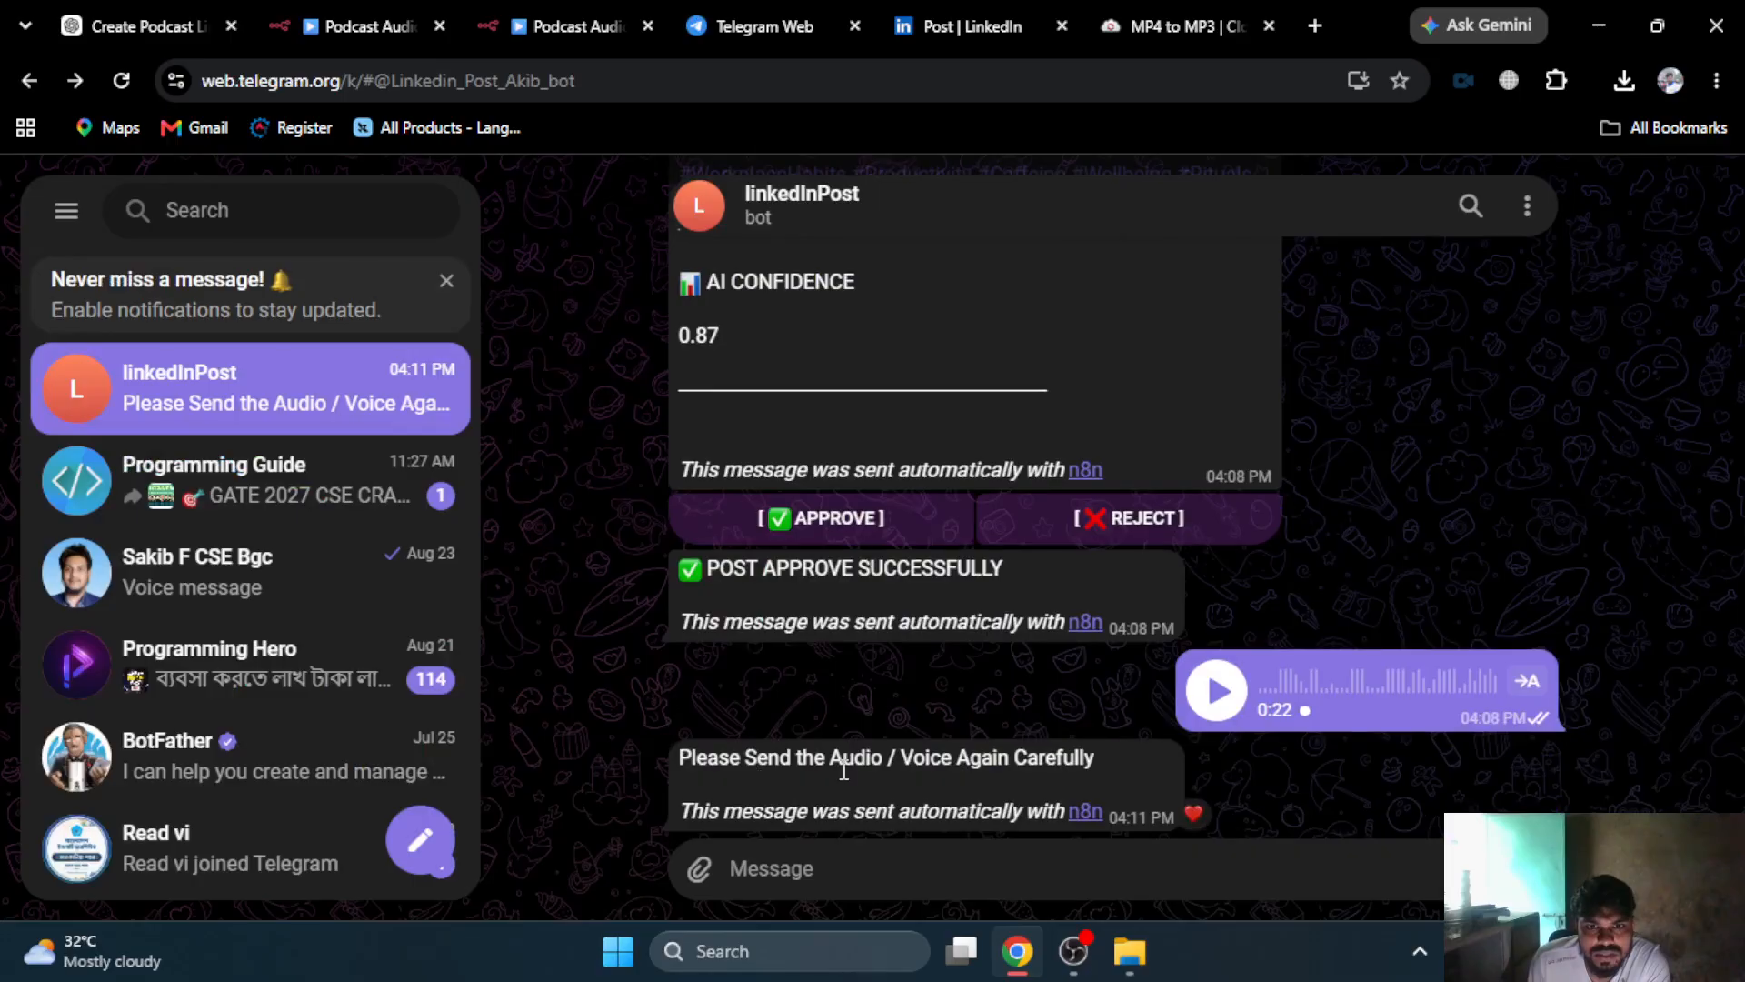
- Connect a duplicate of the Send a text message4 node to the first If node's false output, and open the duplicate's parameters
left_click(659, 18)
right_click(927, 734)
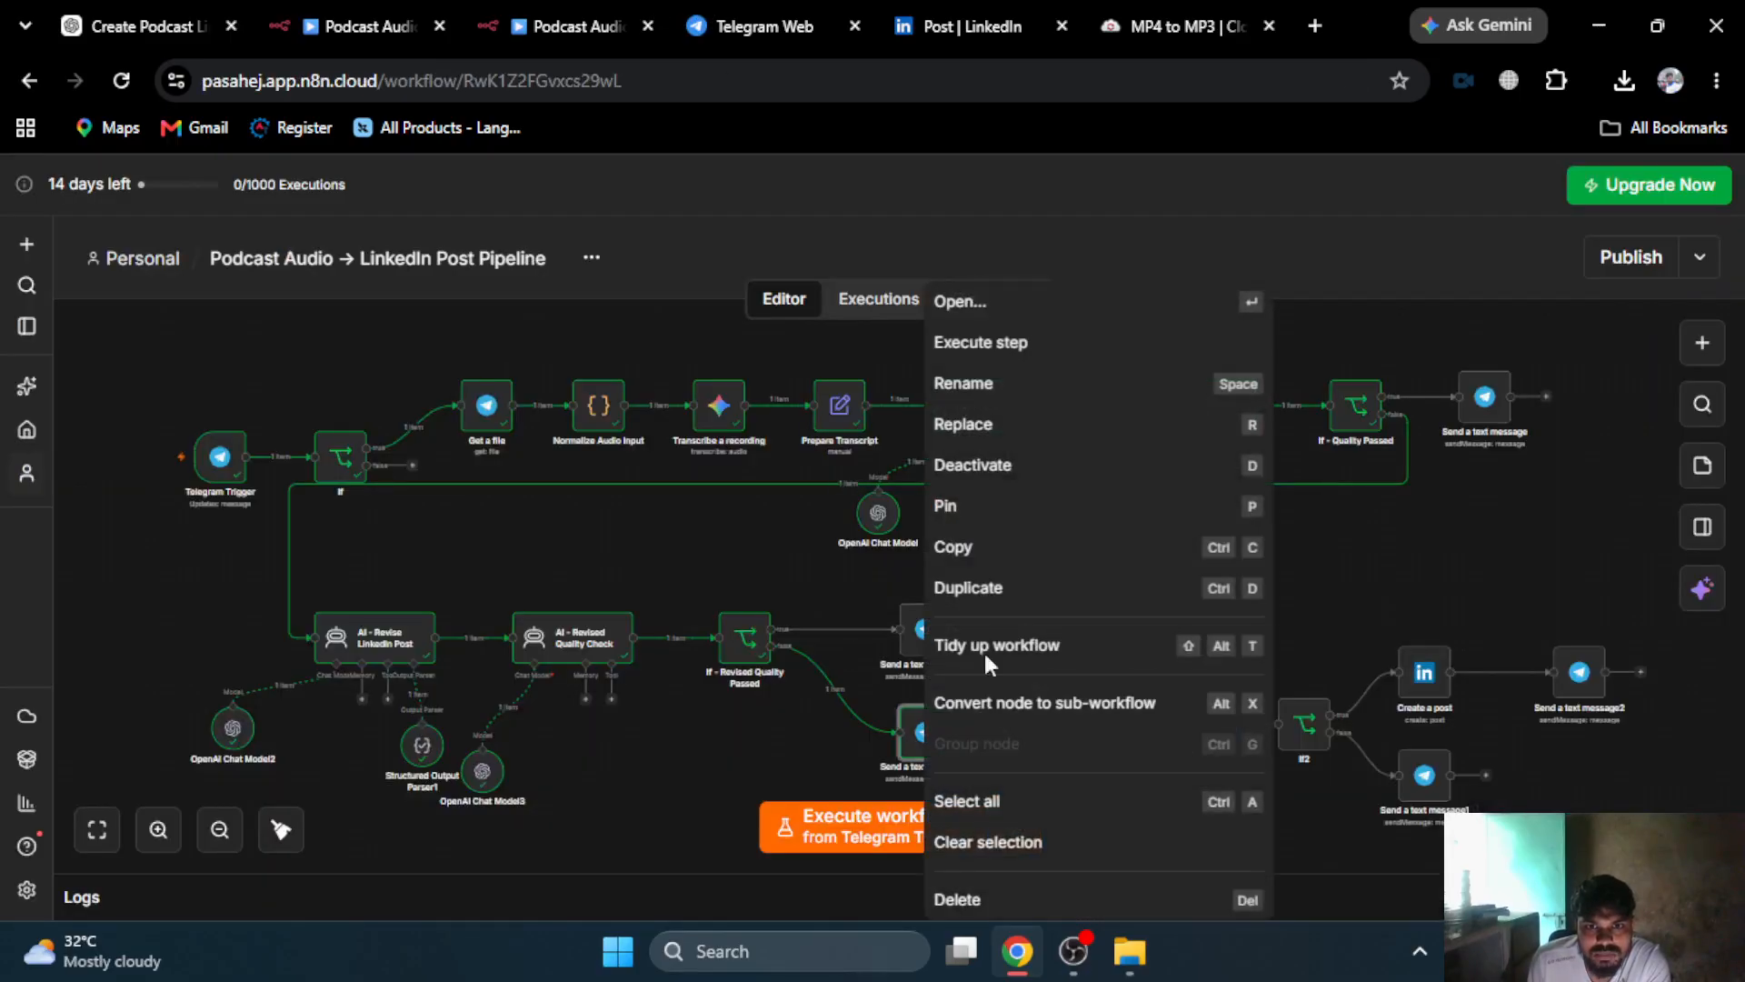
left_click(979, 590)
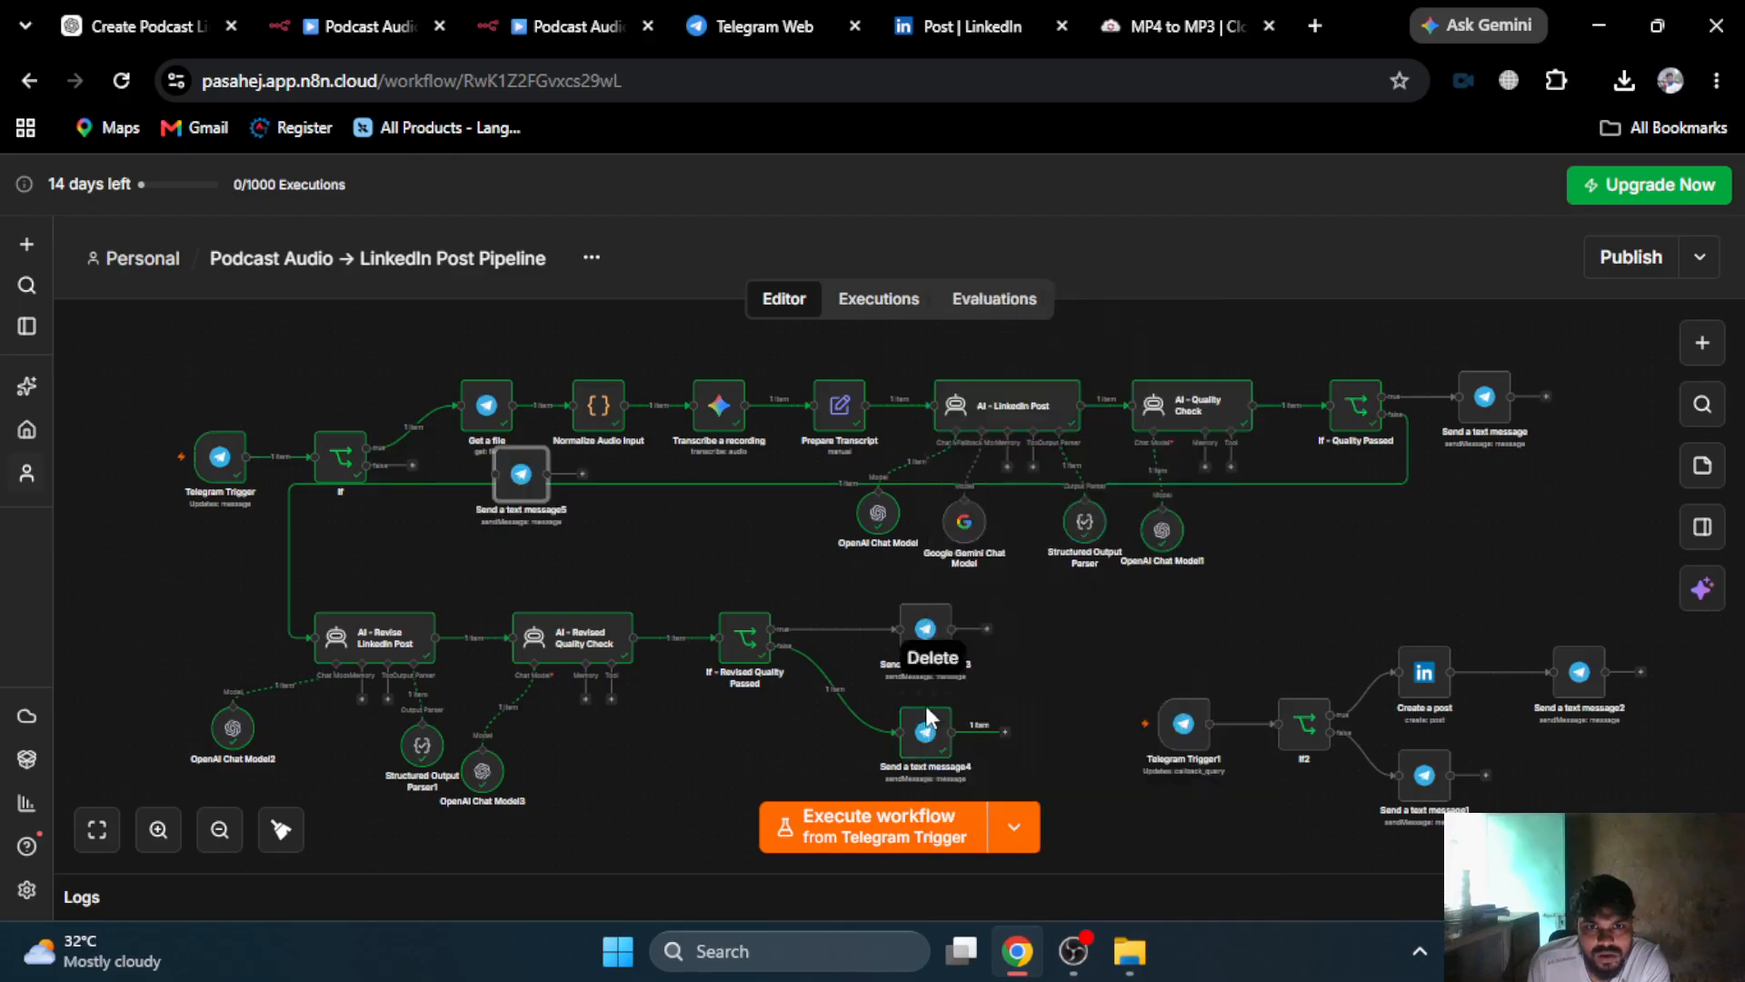
left_click_drag(510, 525, 459, 578)
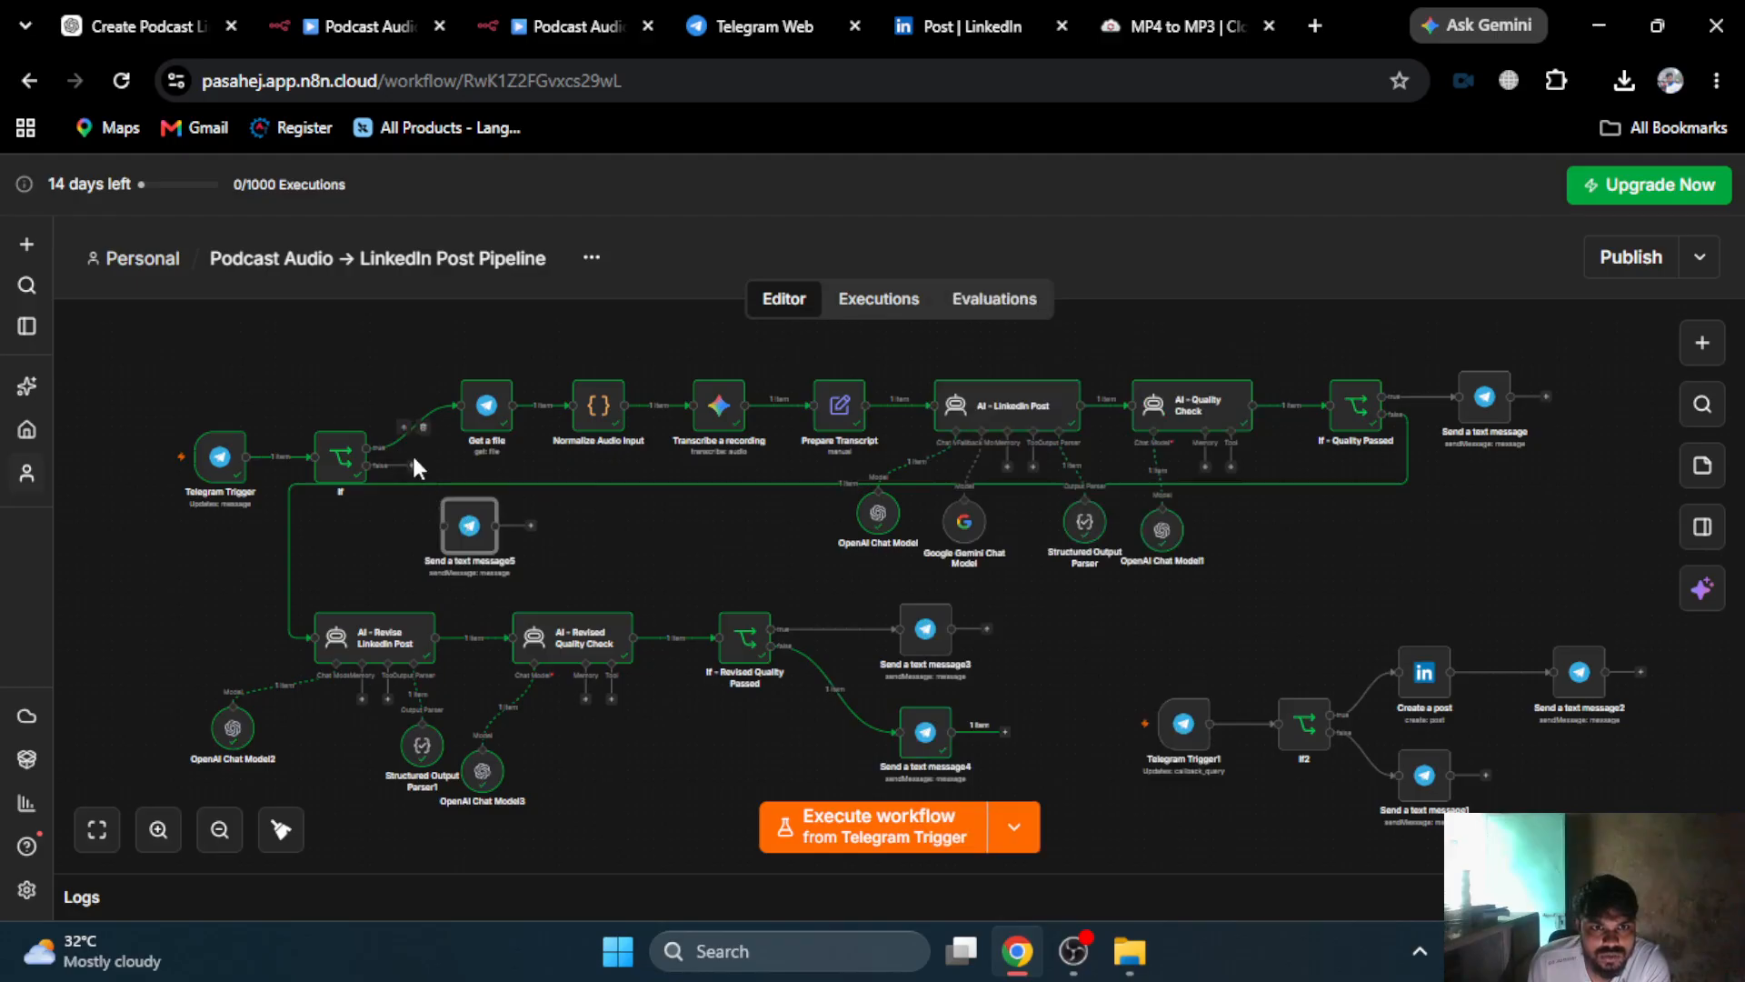
left_click_drag(415, 459, 464, 527)
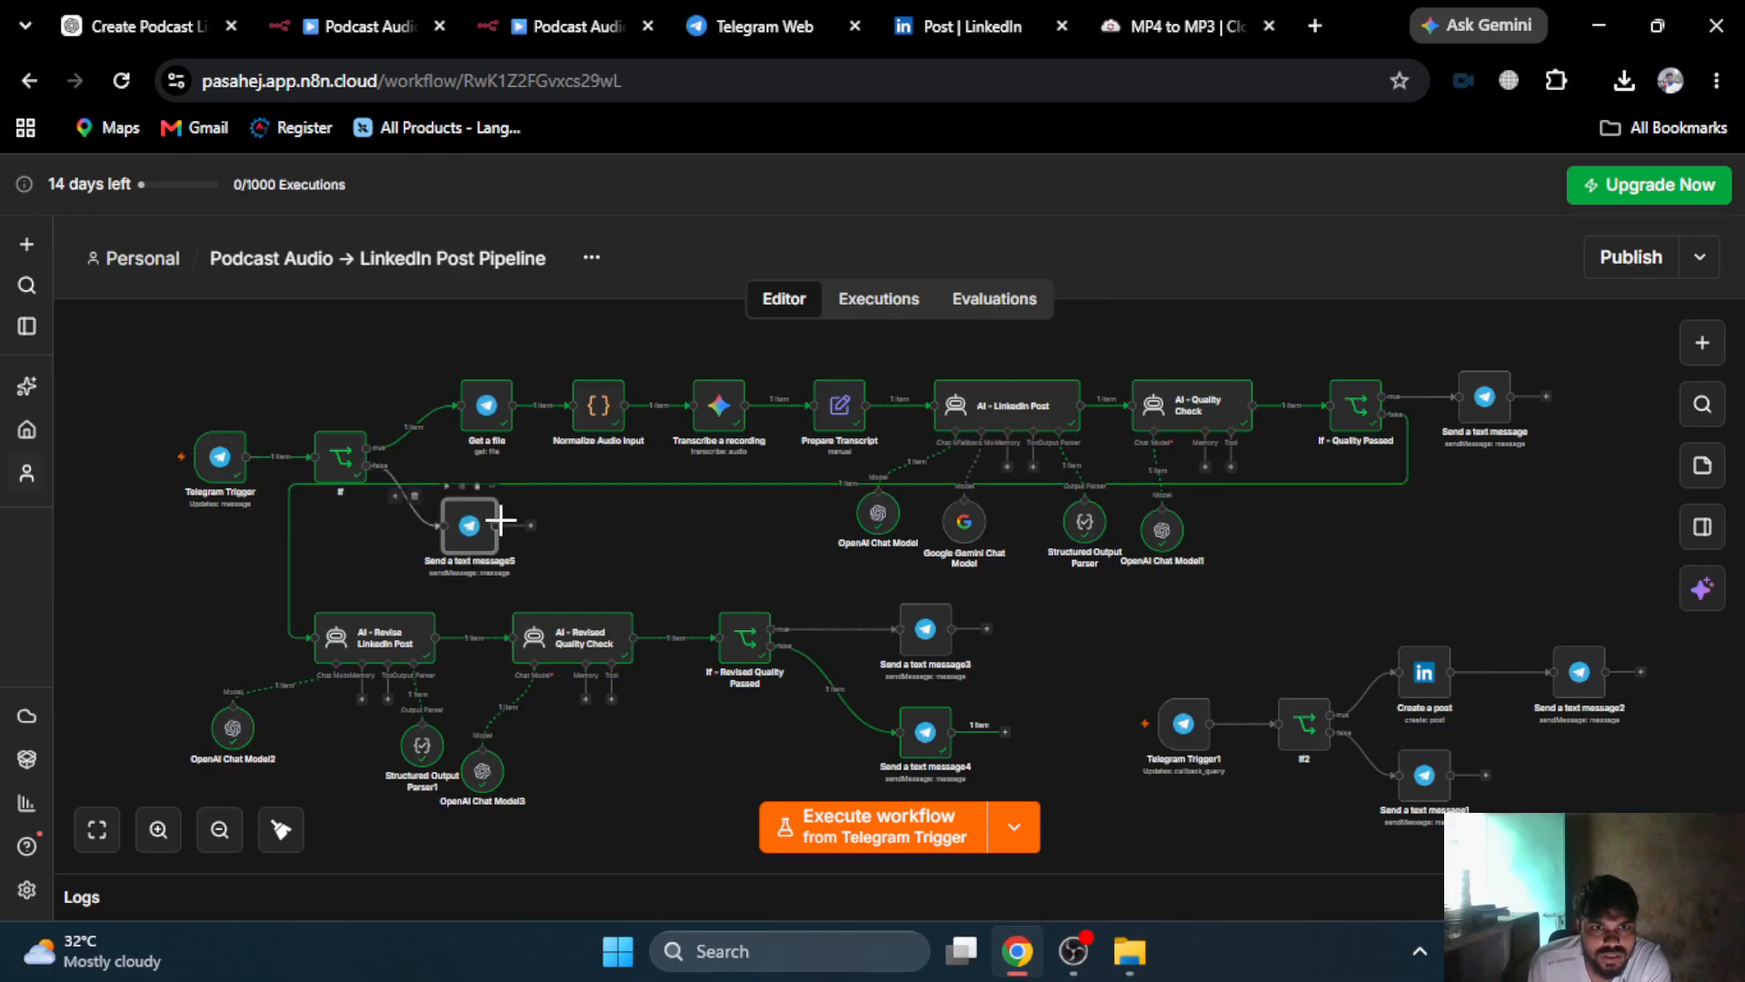
double_click(464, 535)
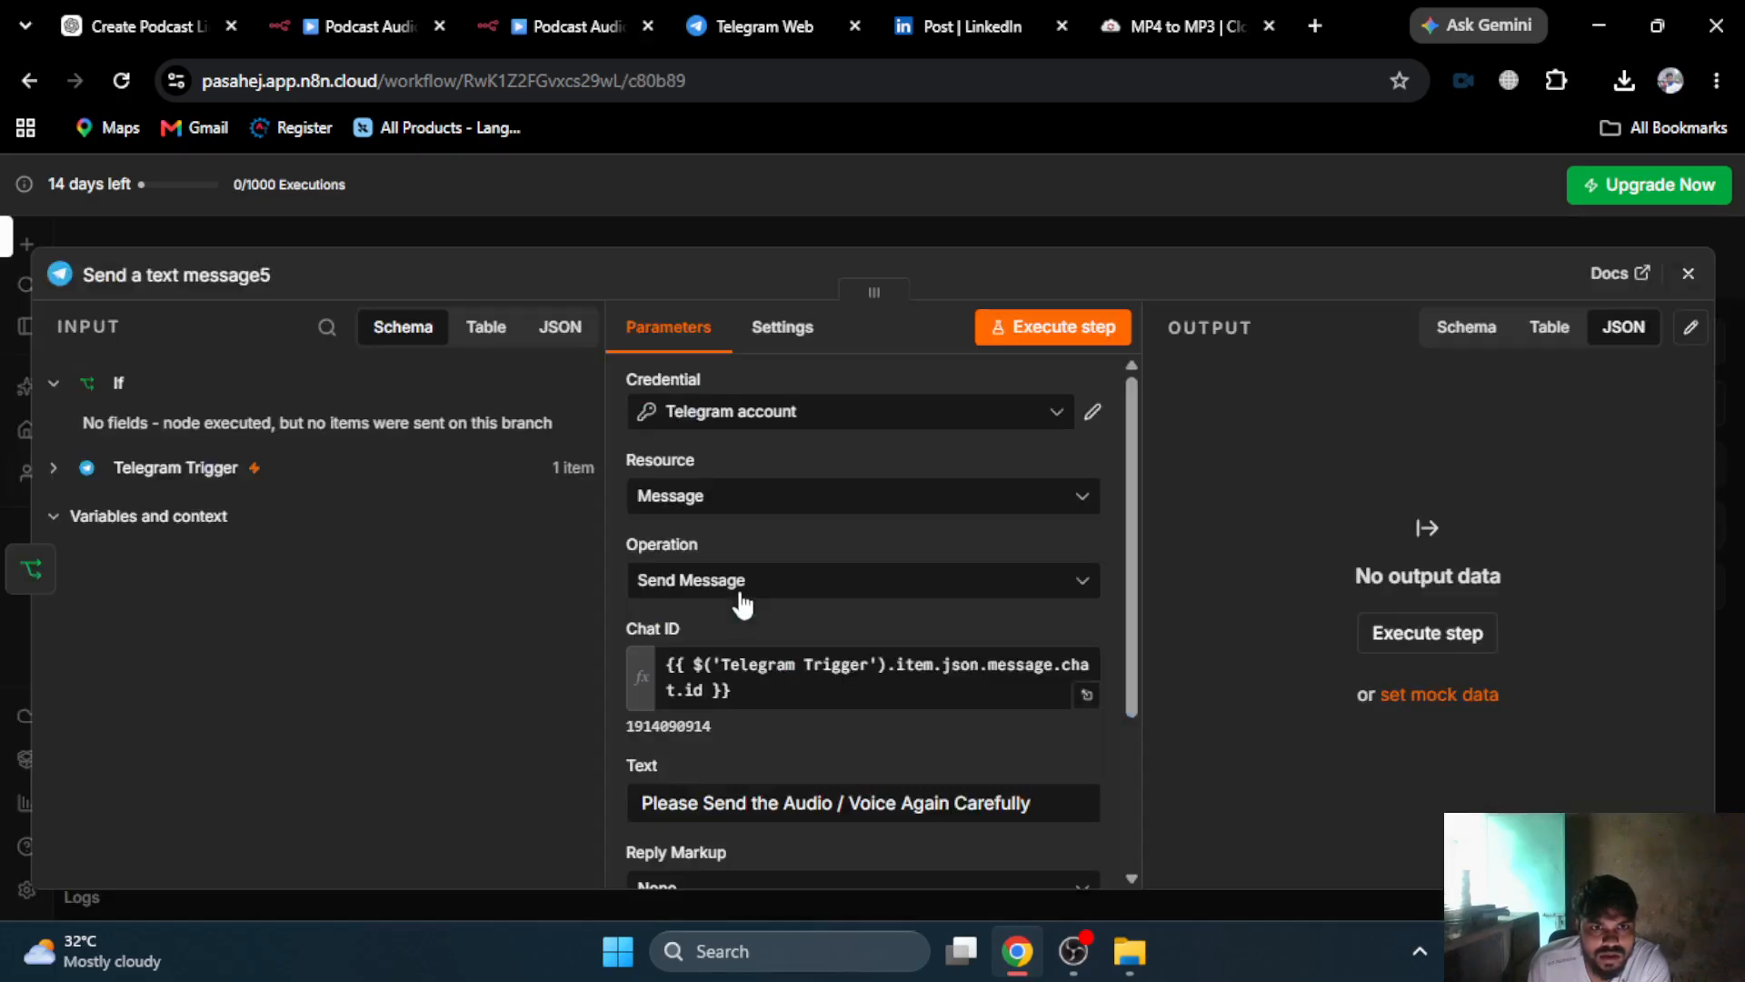
- Review the chat ID and reply text of Send a text message5, and the file ID expression and output of Get a file
scroll(754, 671, "down", 3)
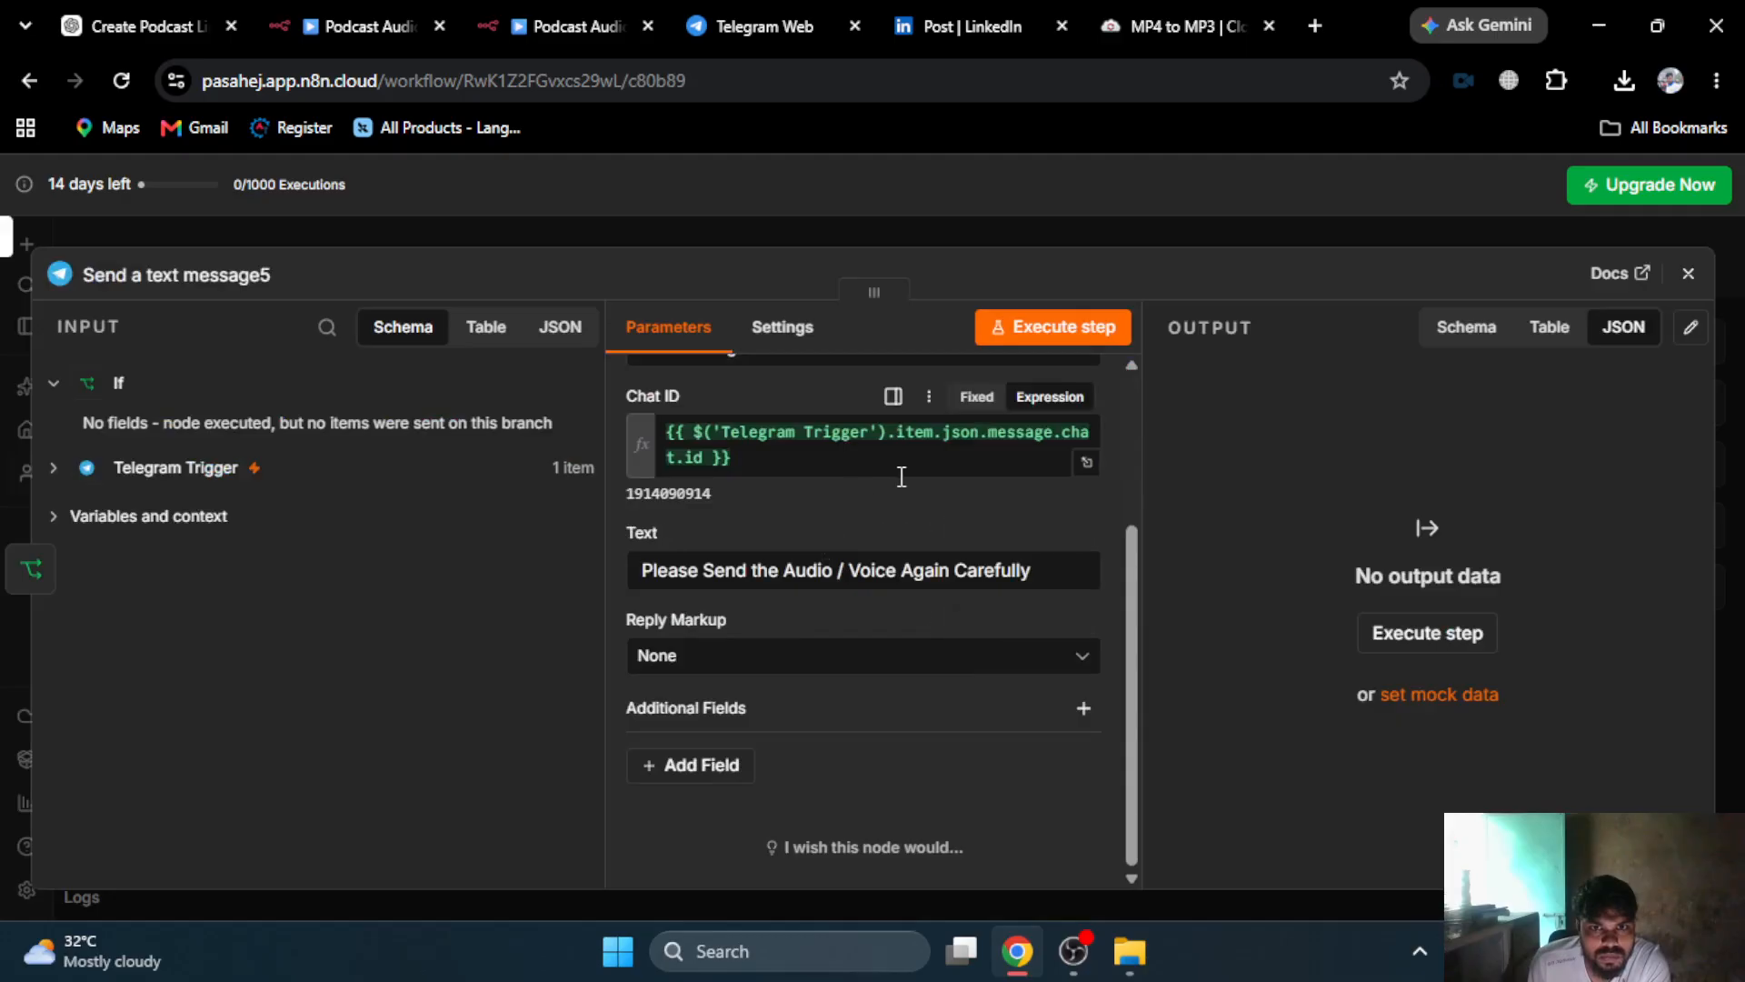
left_click(858, 231)
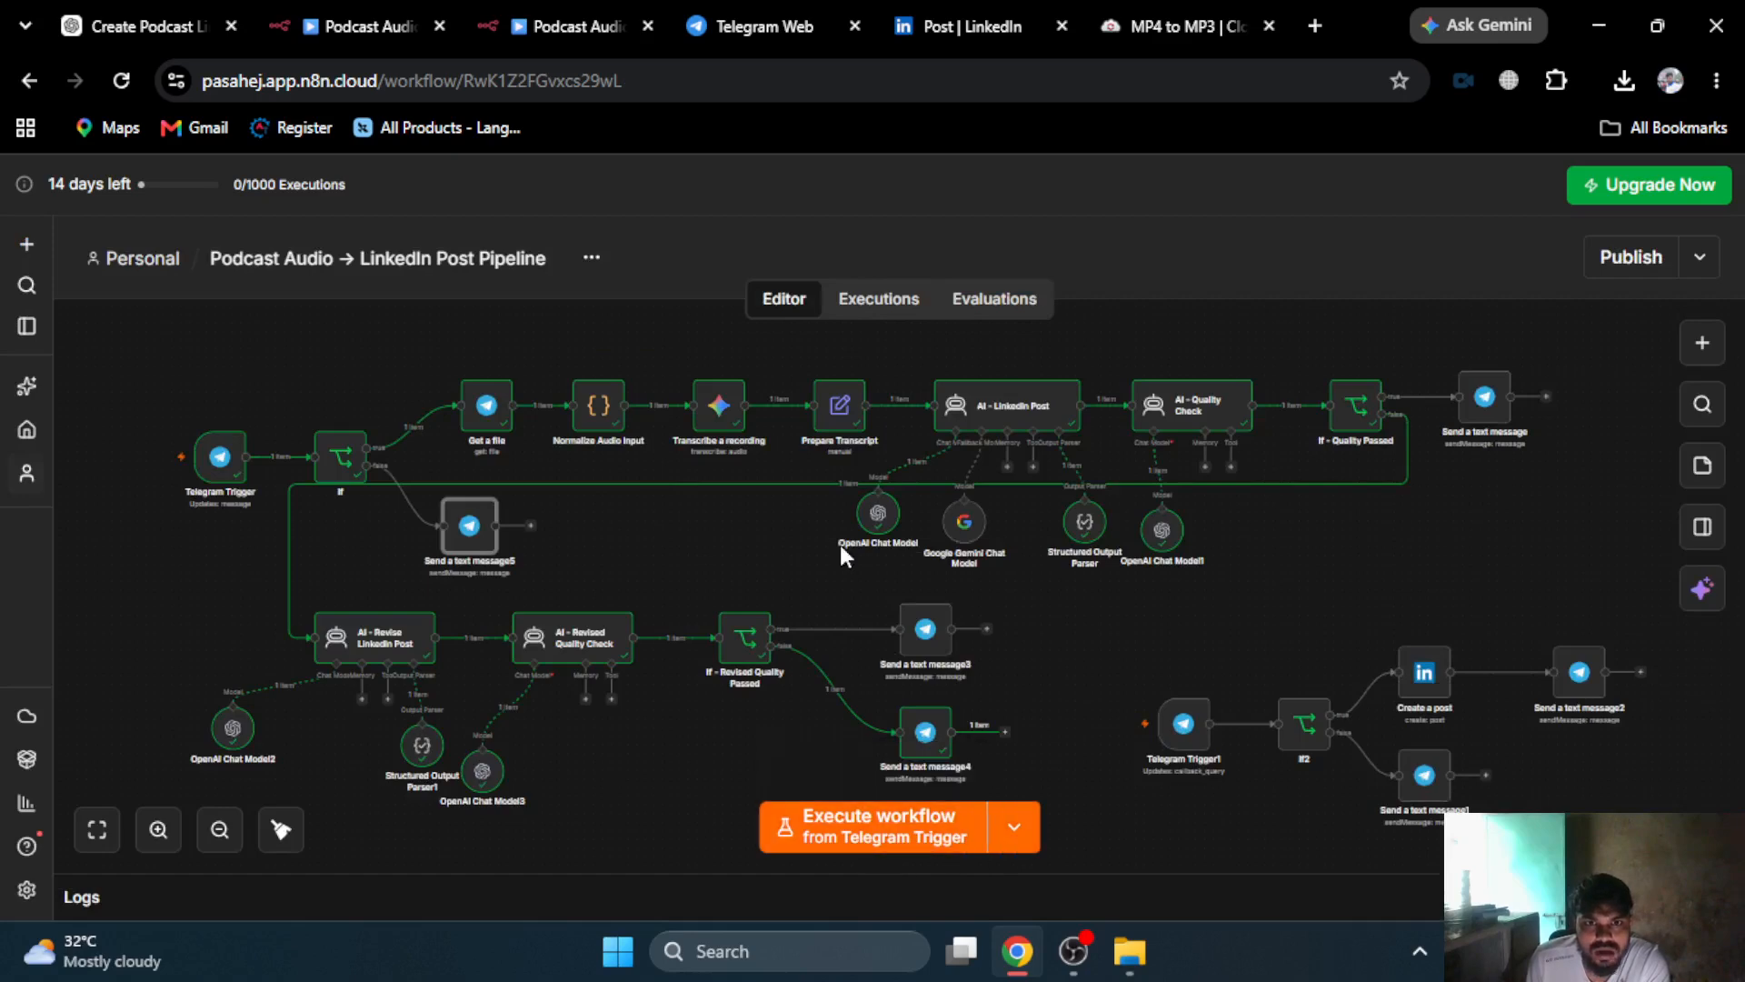
left_click(488, 418)
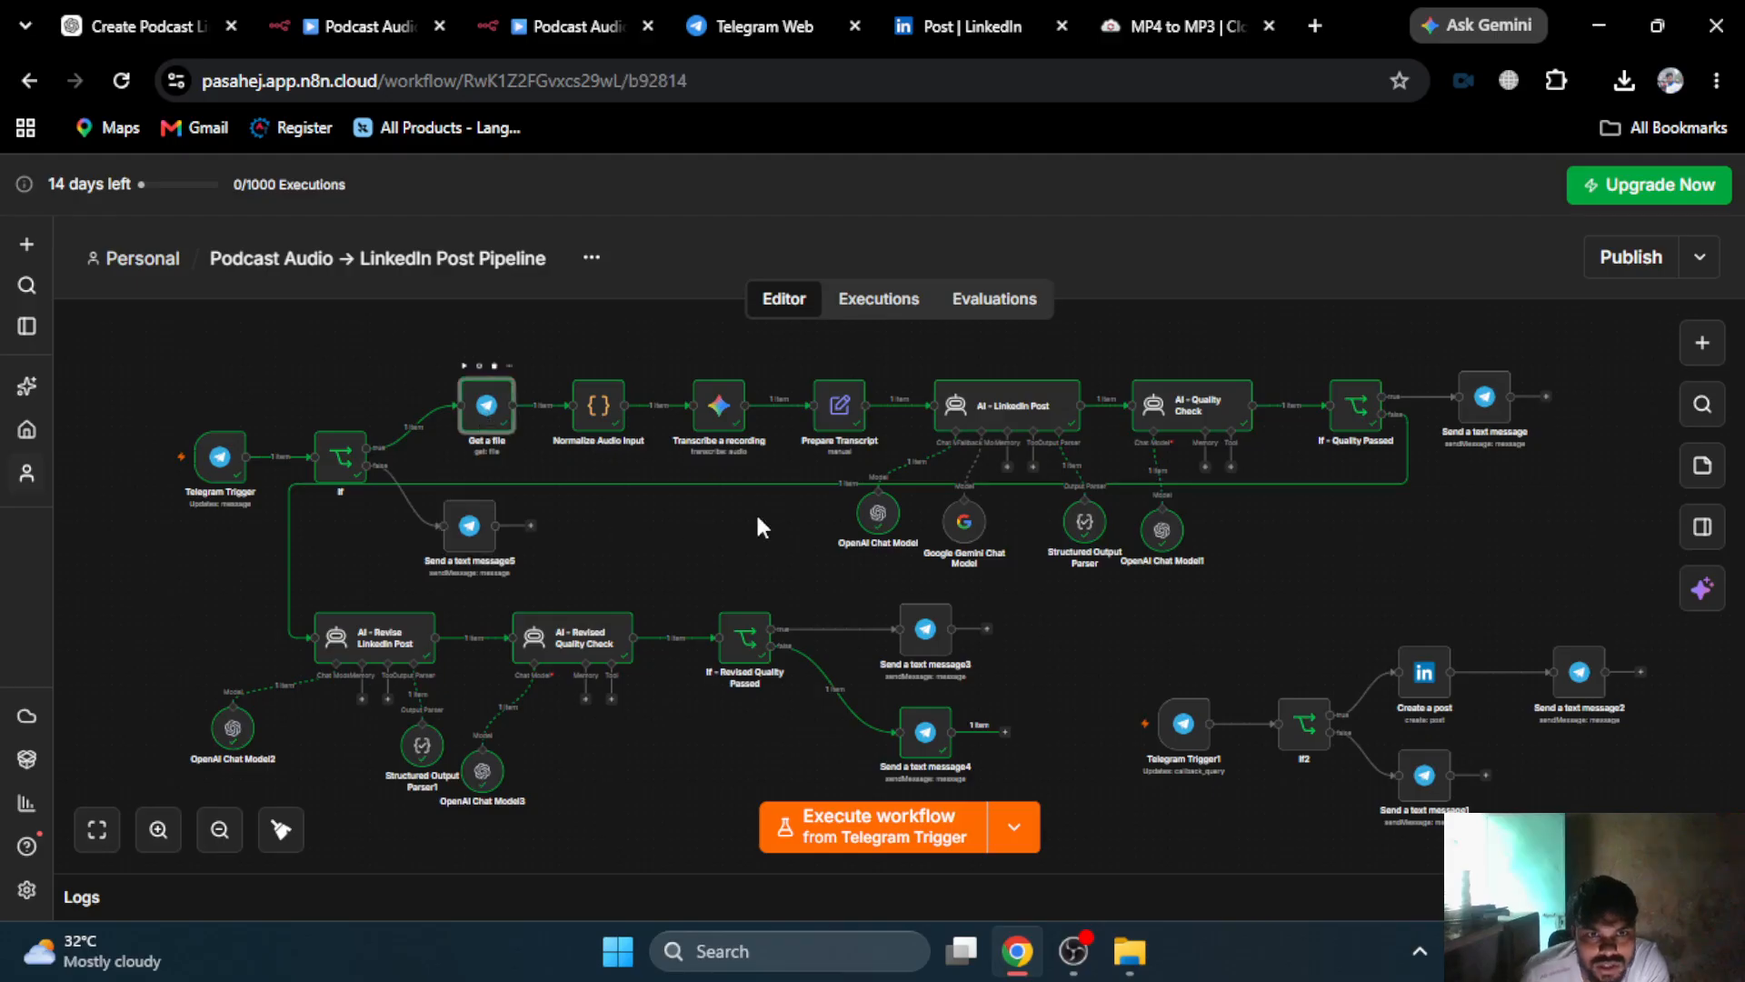
key("Return")
scroll(264, 617, "down", 5)
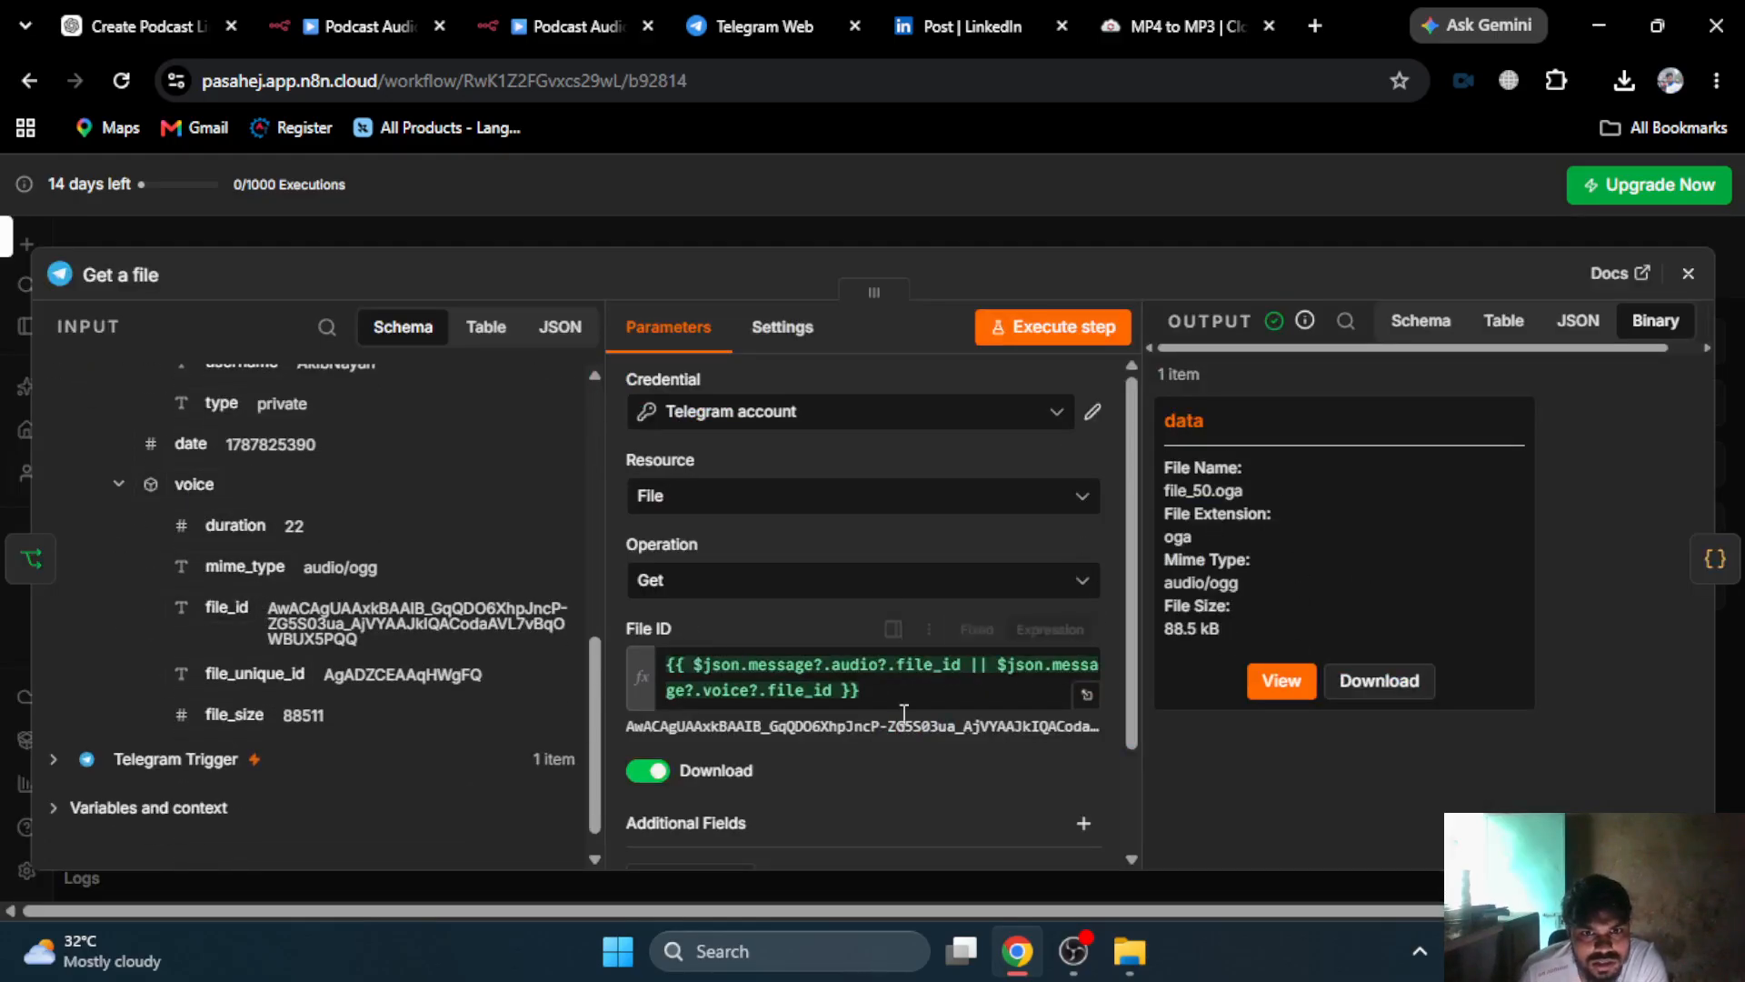
left_click(801, 231)
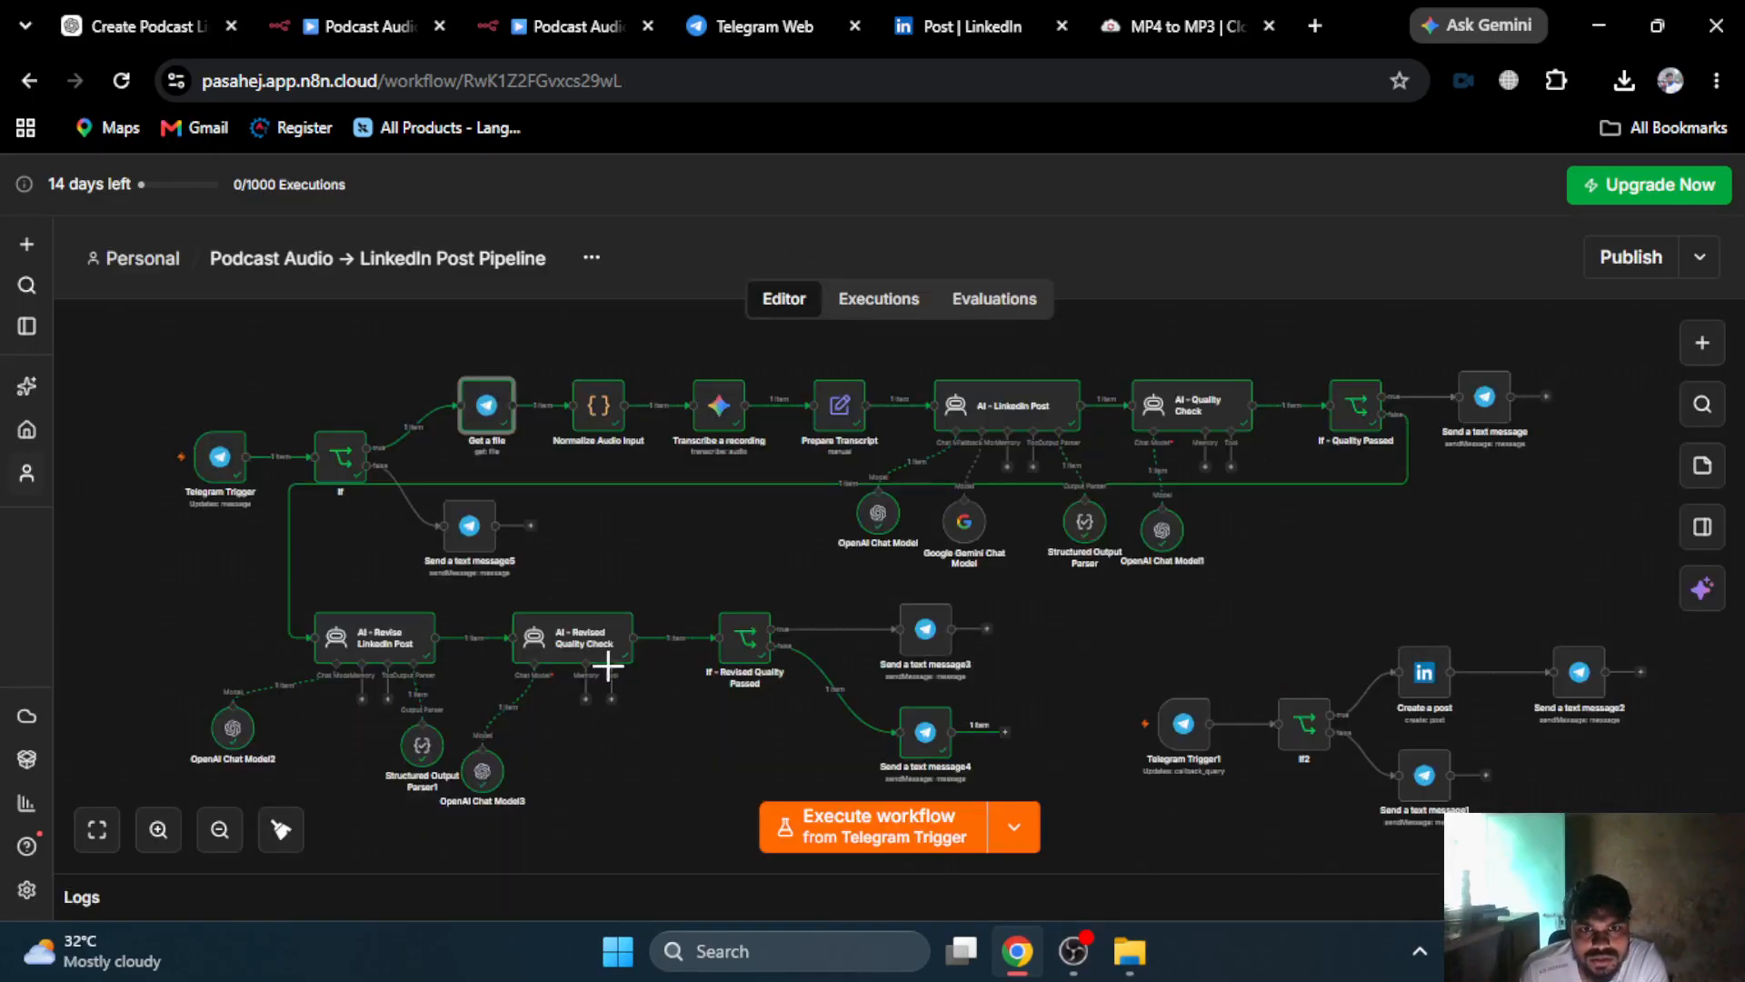
- Execute the workflow from the Telegram Trigger and send the "How do you take…" English MP3 from Downloads to the linkedInPost bot as a document
left_click(871, 828)
left_click(705, 20)
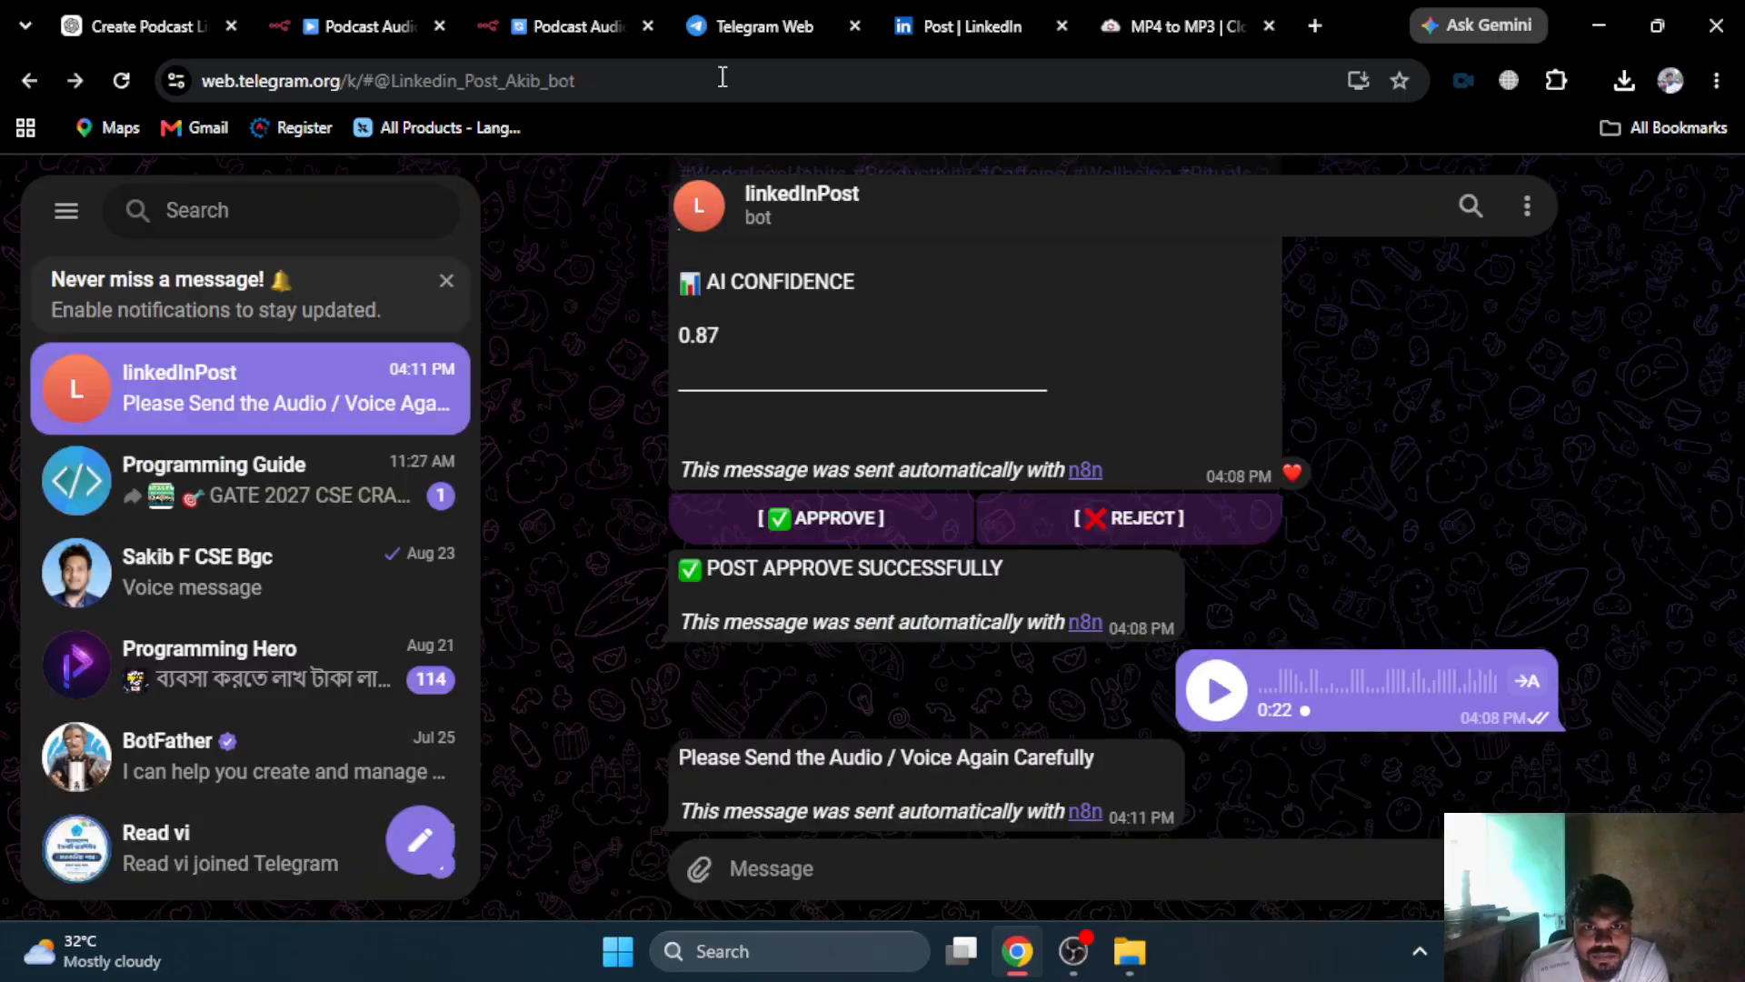
mouse_move(698, 868)
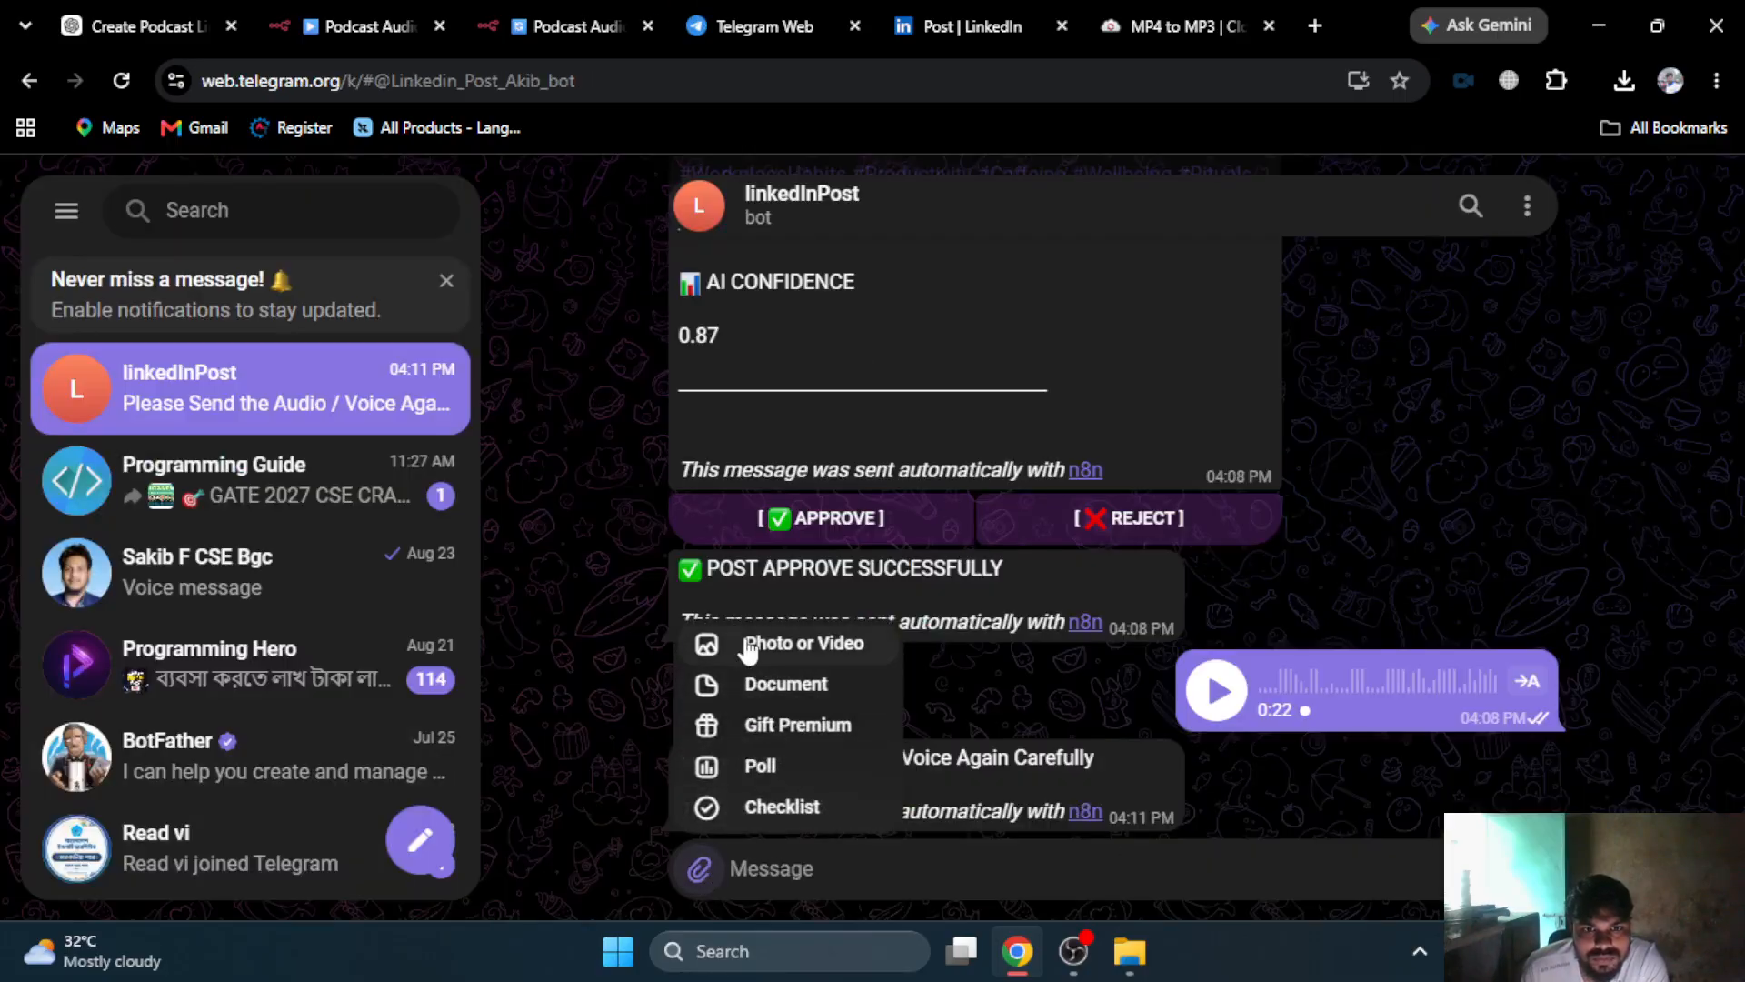
left_click(762, 687)
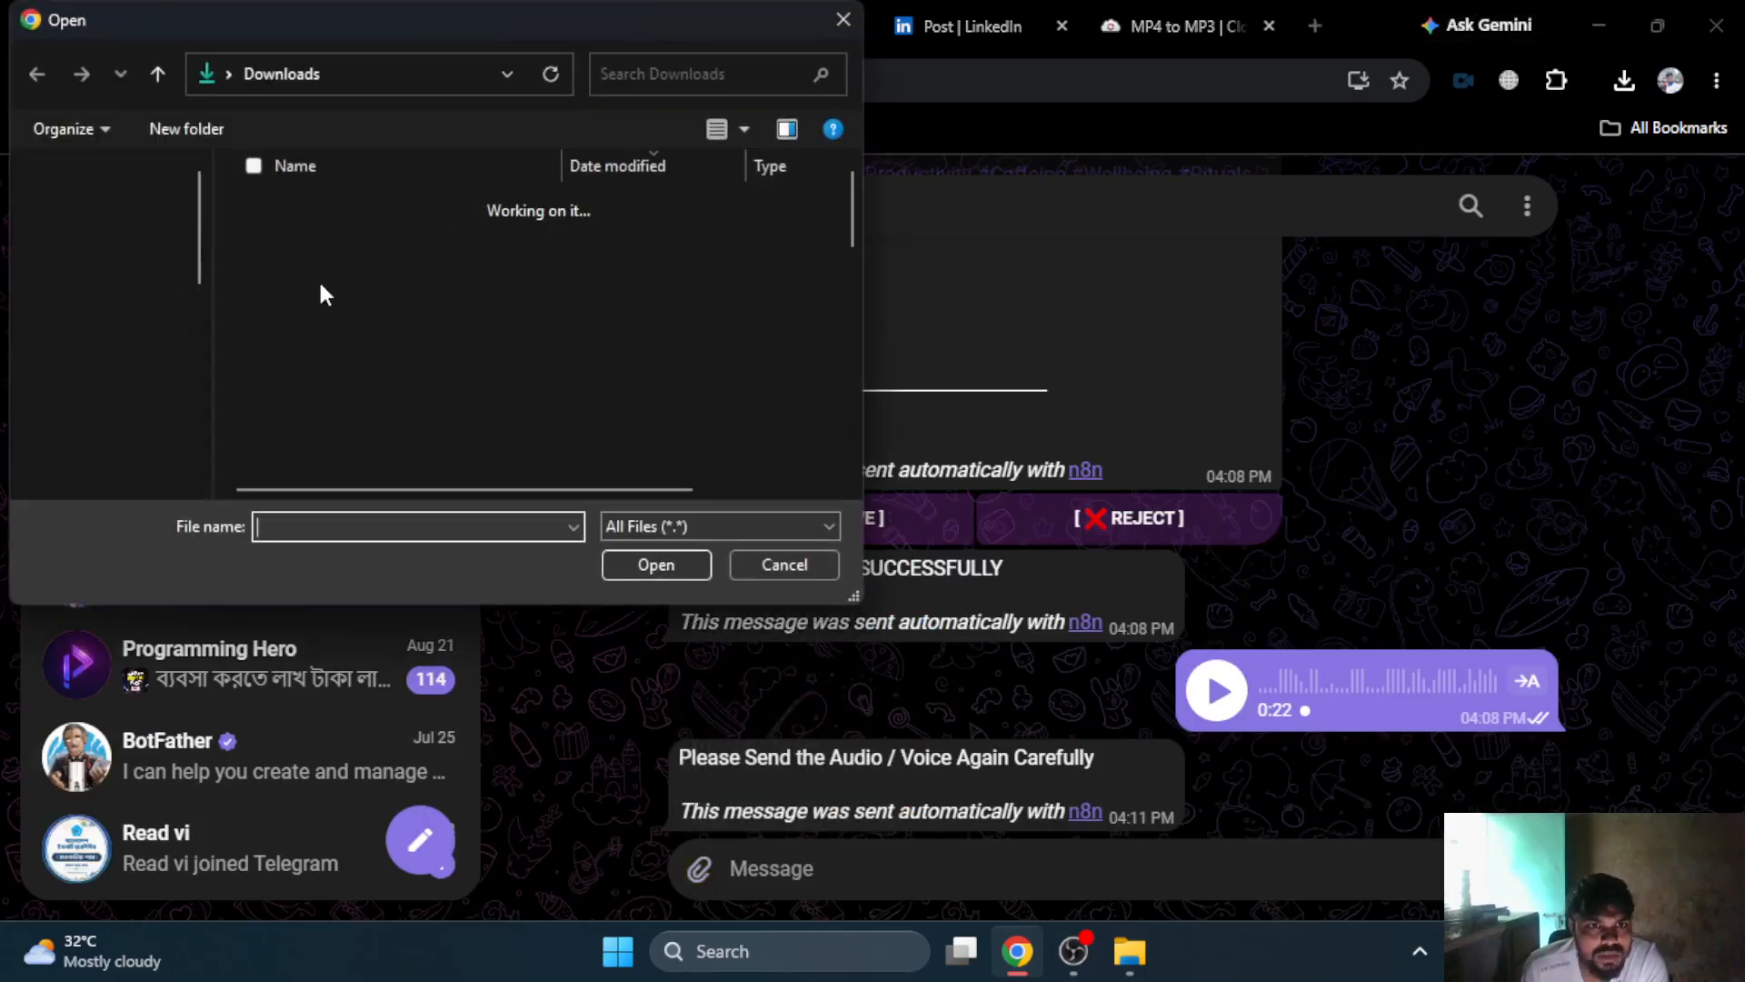
left_click(332, 243)
left_click(1074, 619)
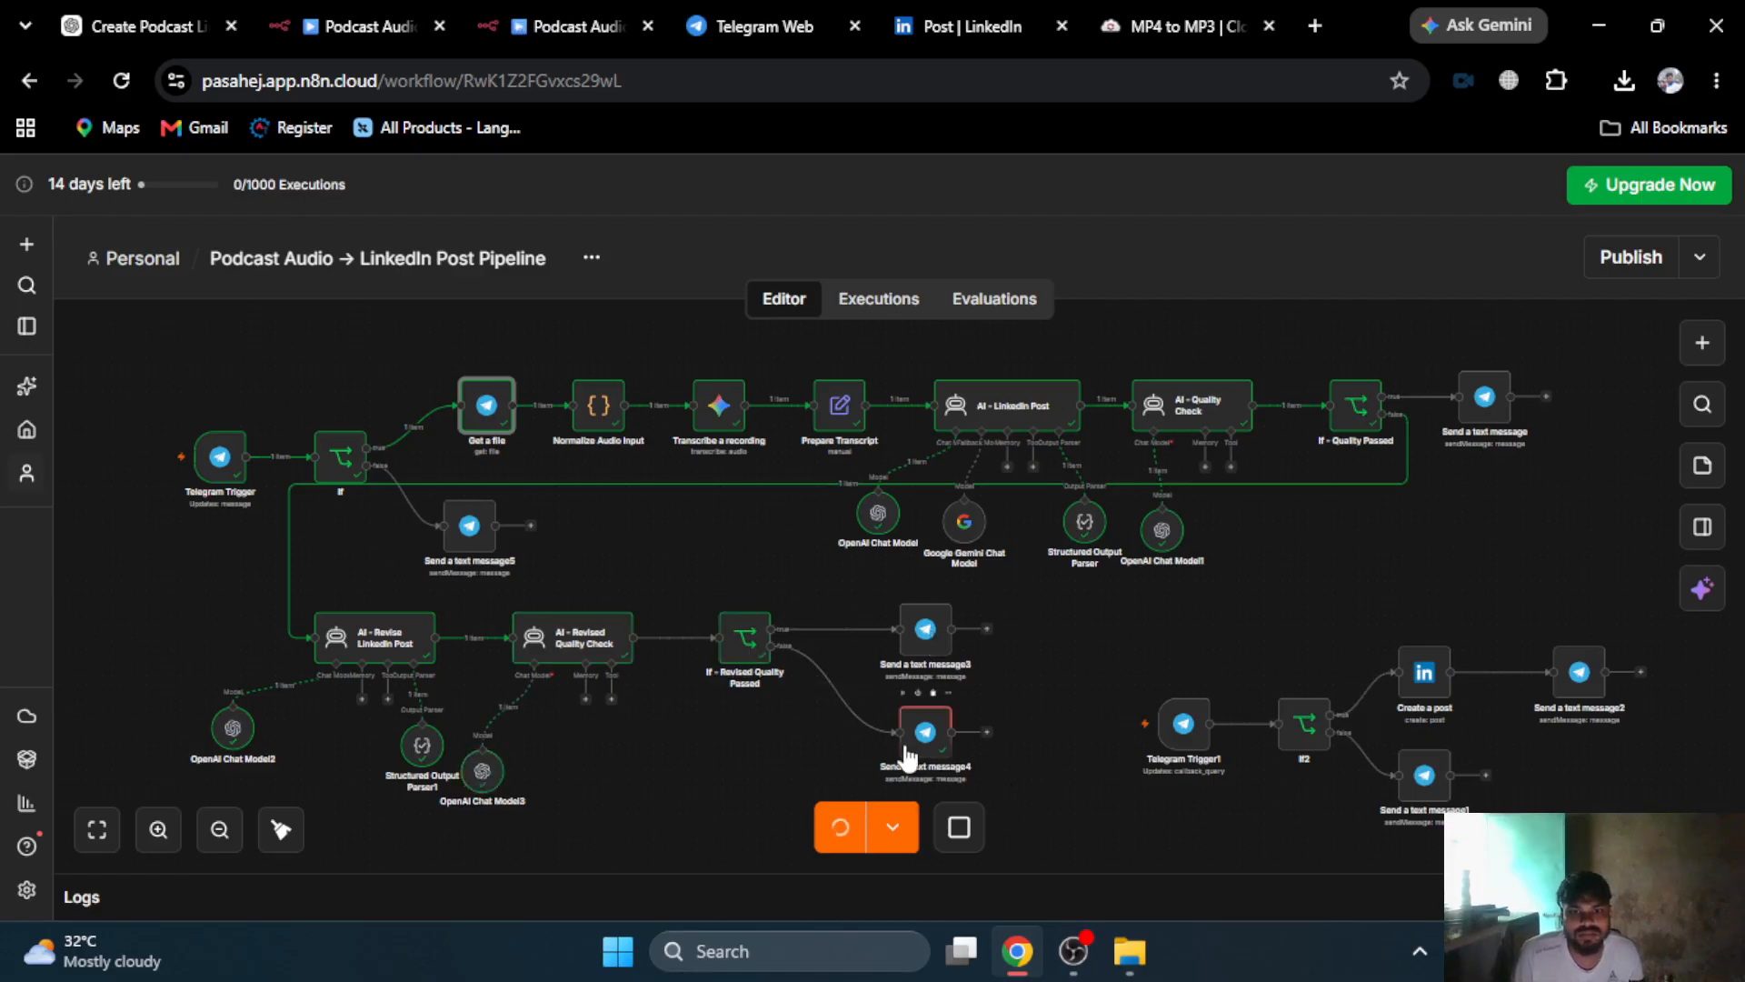
- Check the bot's reply to the MP3 in the linkedInPost chat and return to the podcast pipeline workflow
left_click(975, 12)
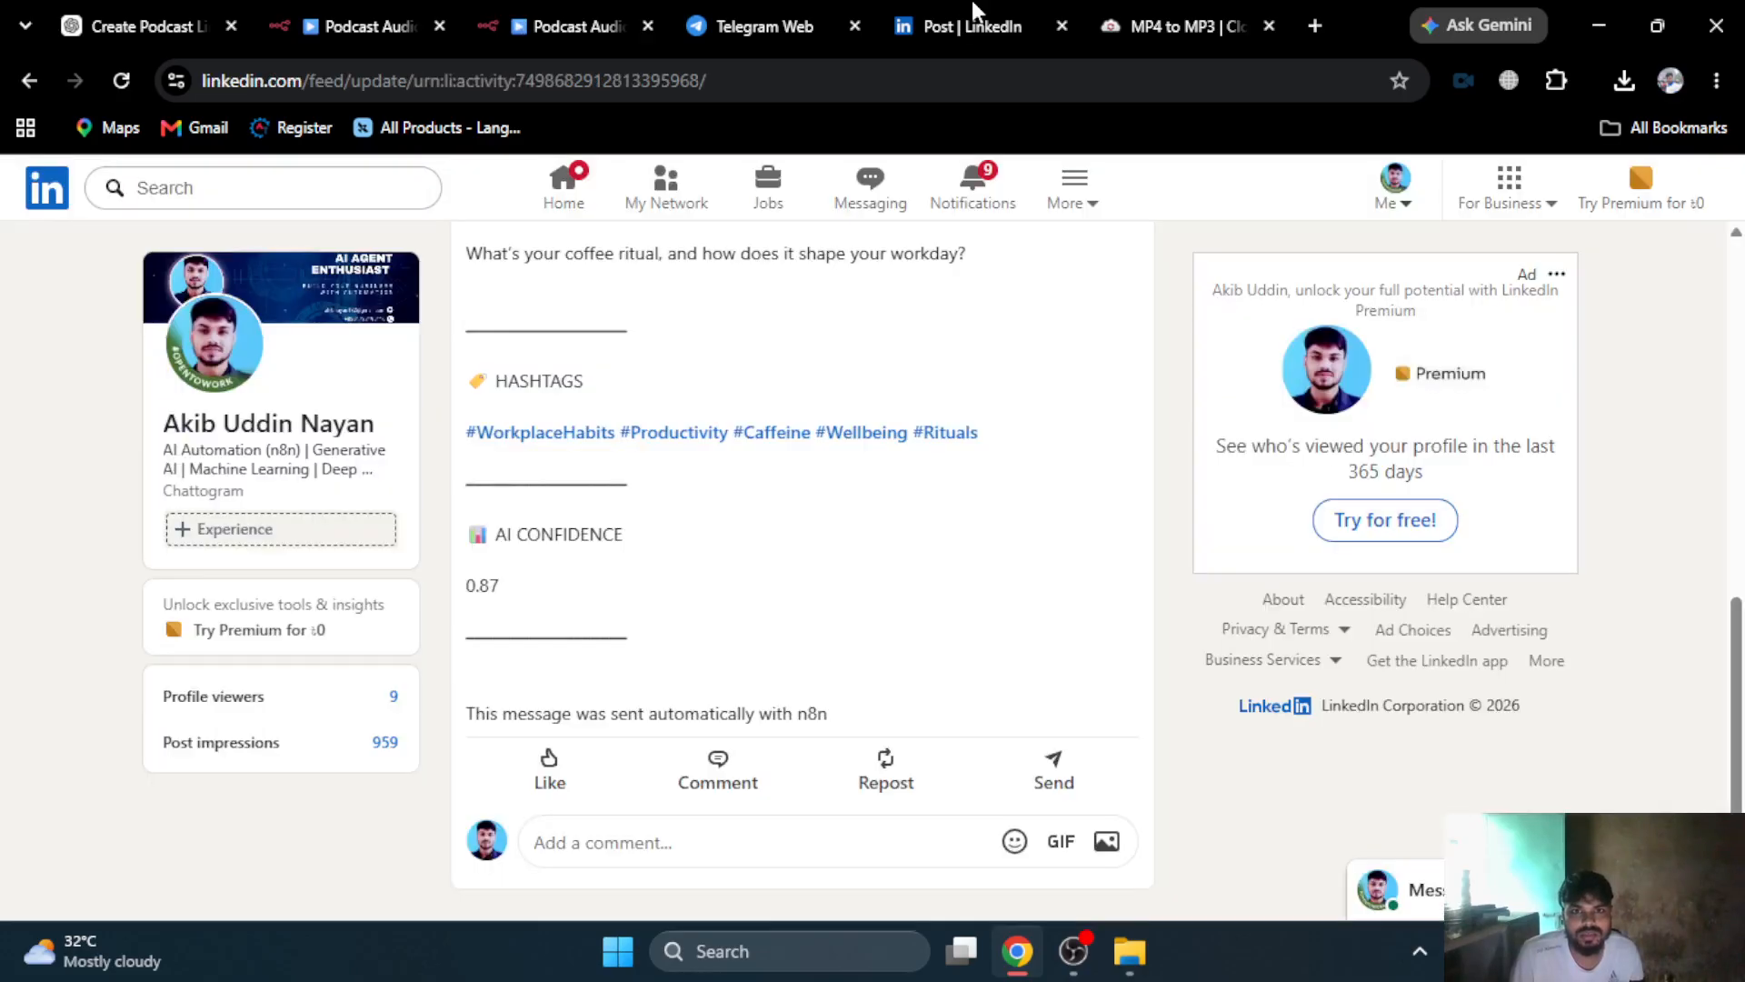
left_click(796, 13)
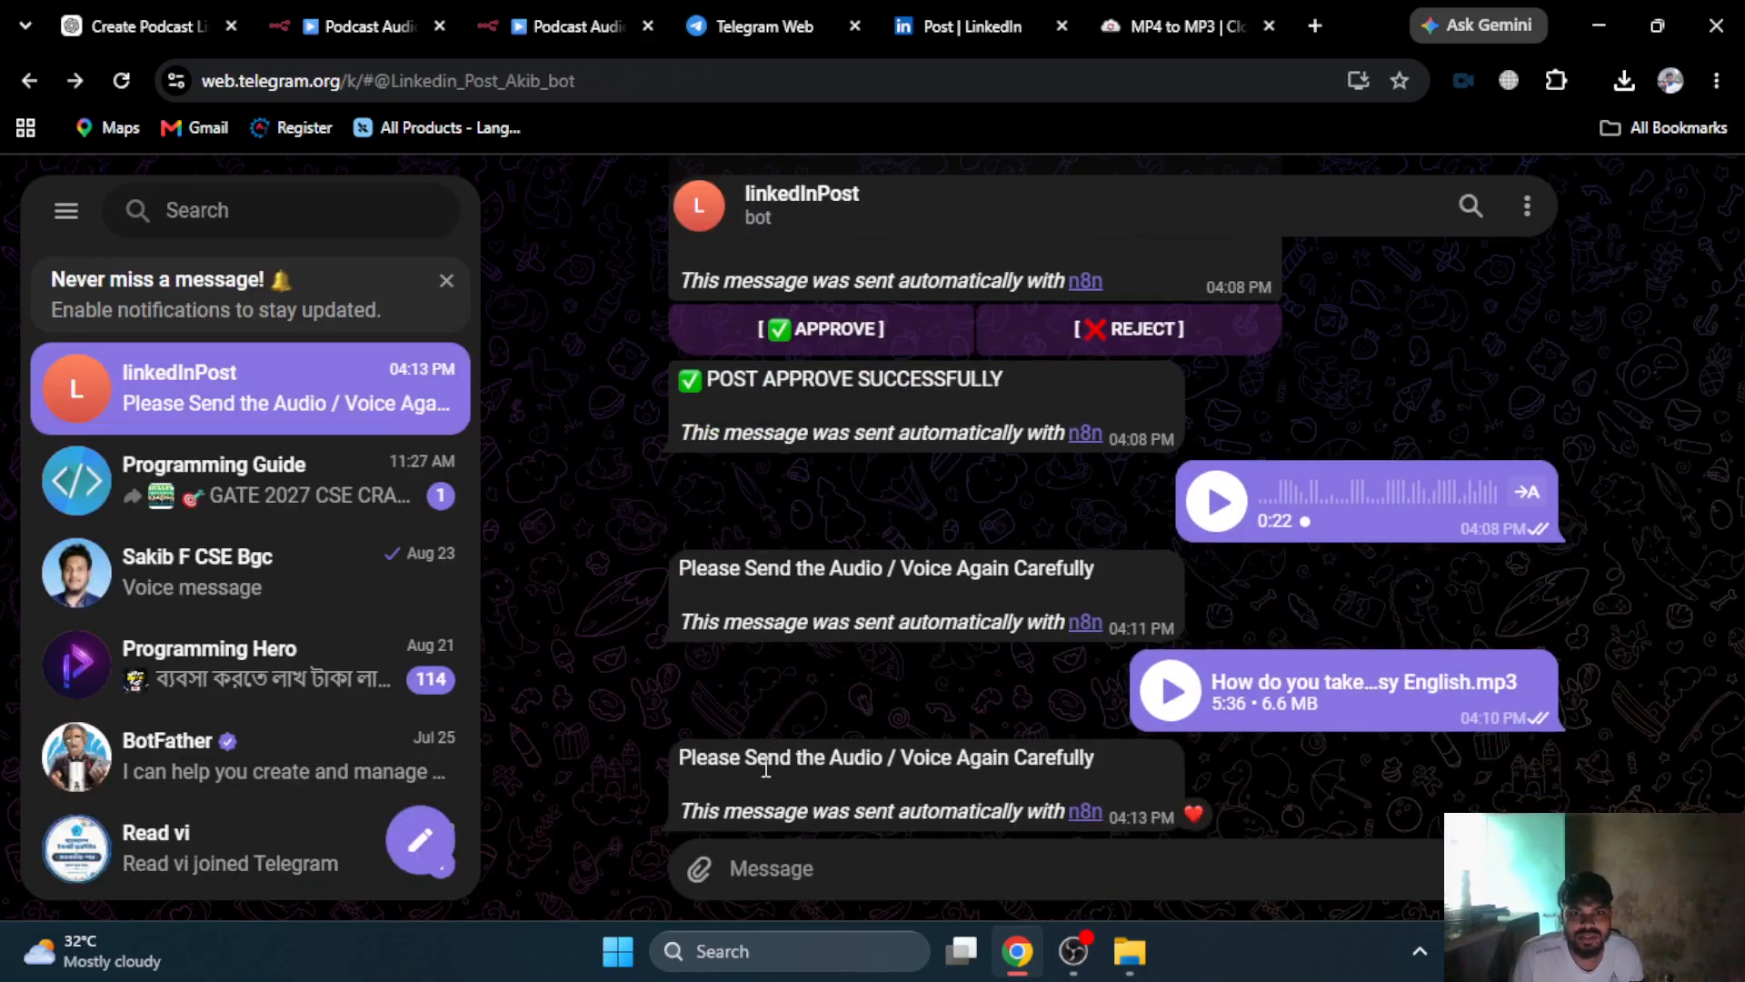
left_click(547, 12)
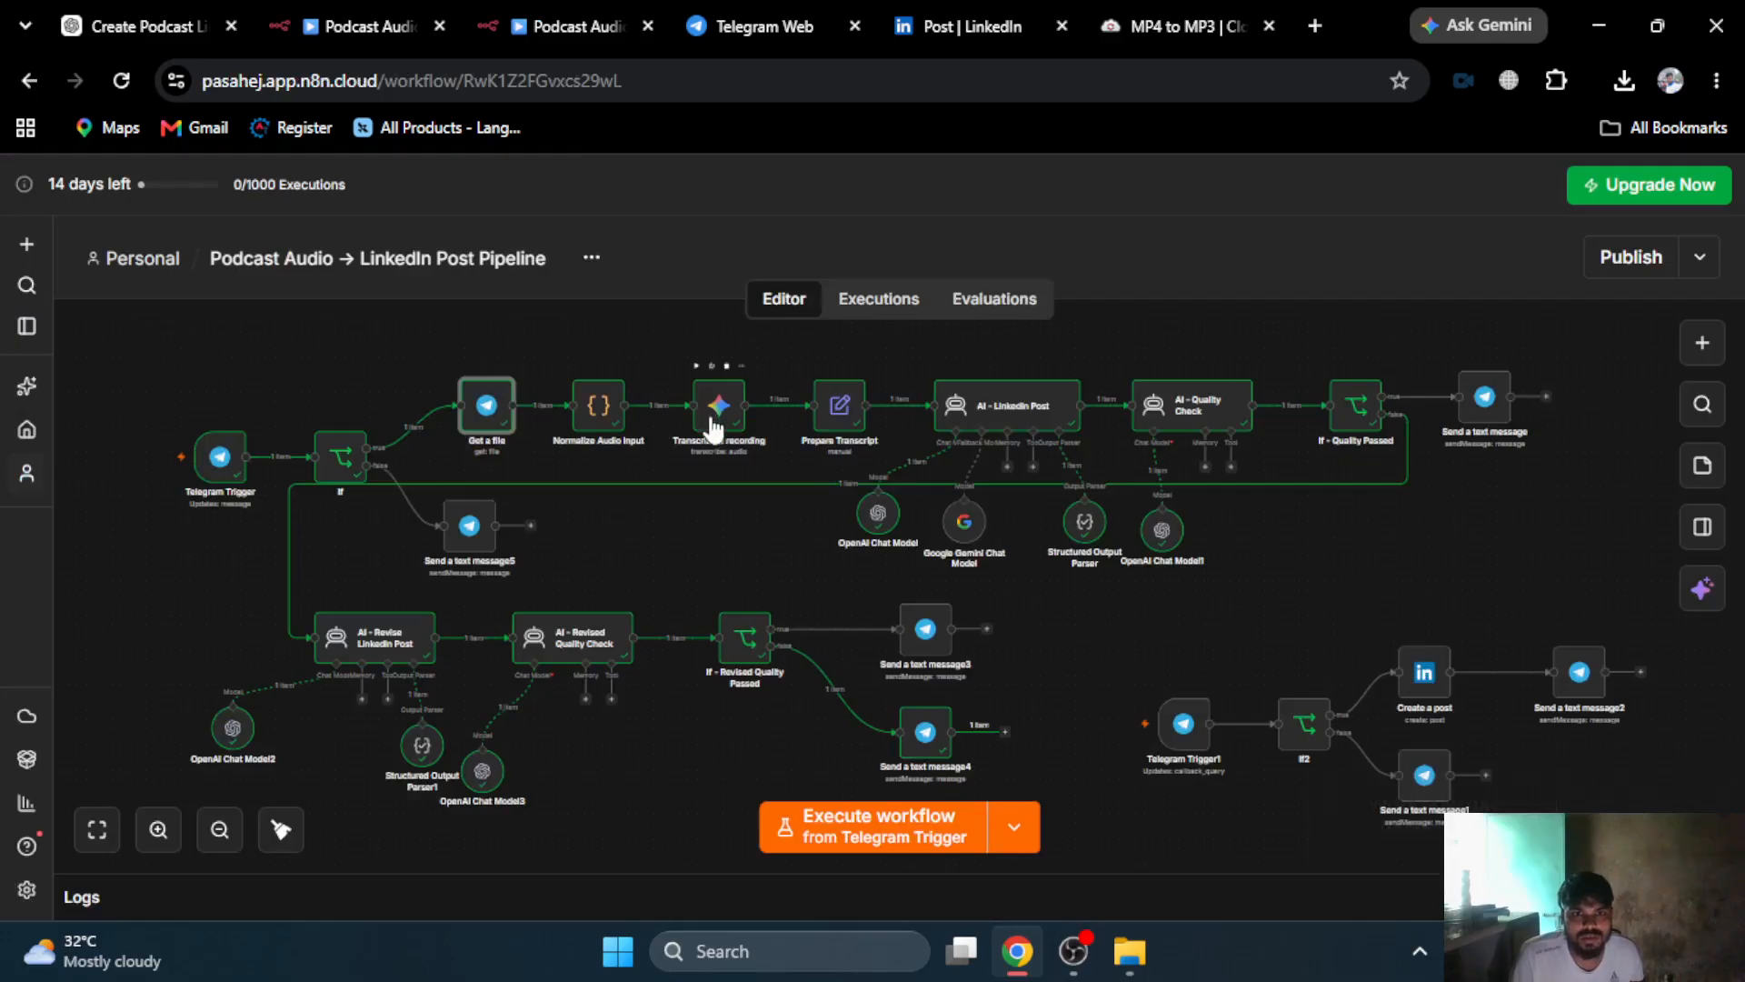
- Examine the input file and the transcript text produced by the Transcribe a recording node
double_click(718, 406)
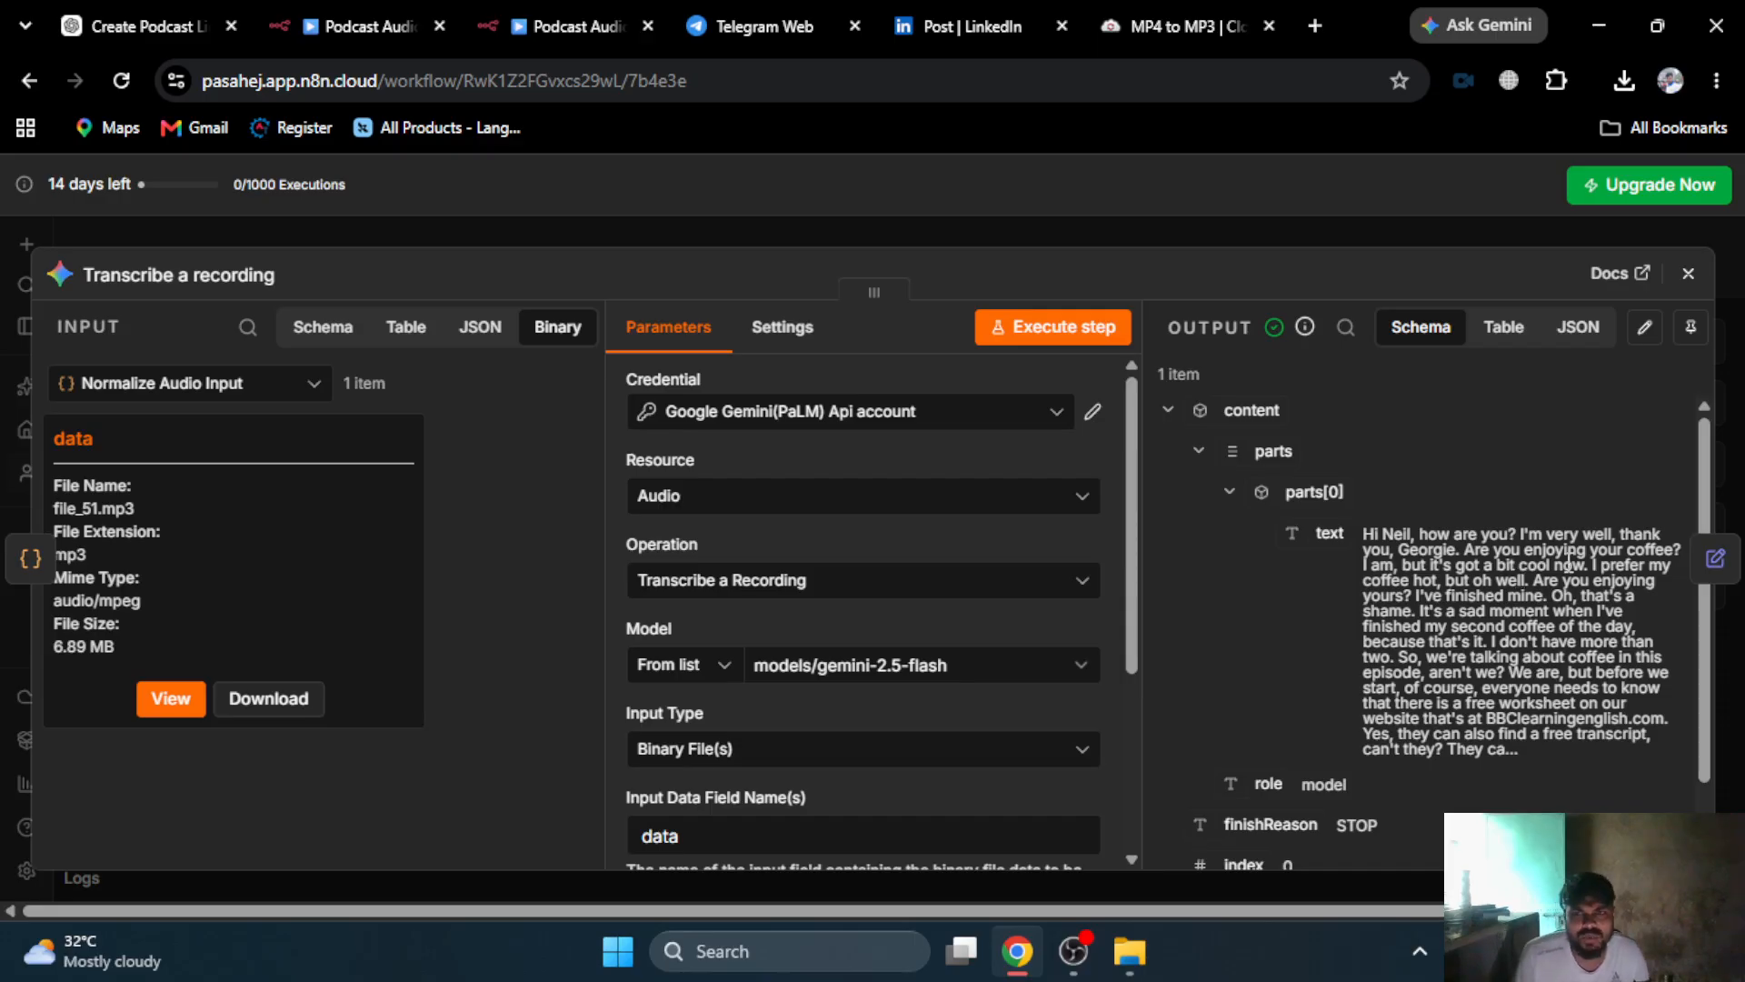
scroll(1567, 559, "down", 2)
scroll(1545, 546, "up", 2)
left_click(1222, 225)
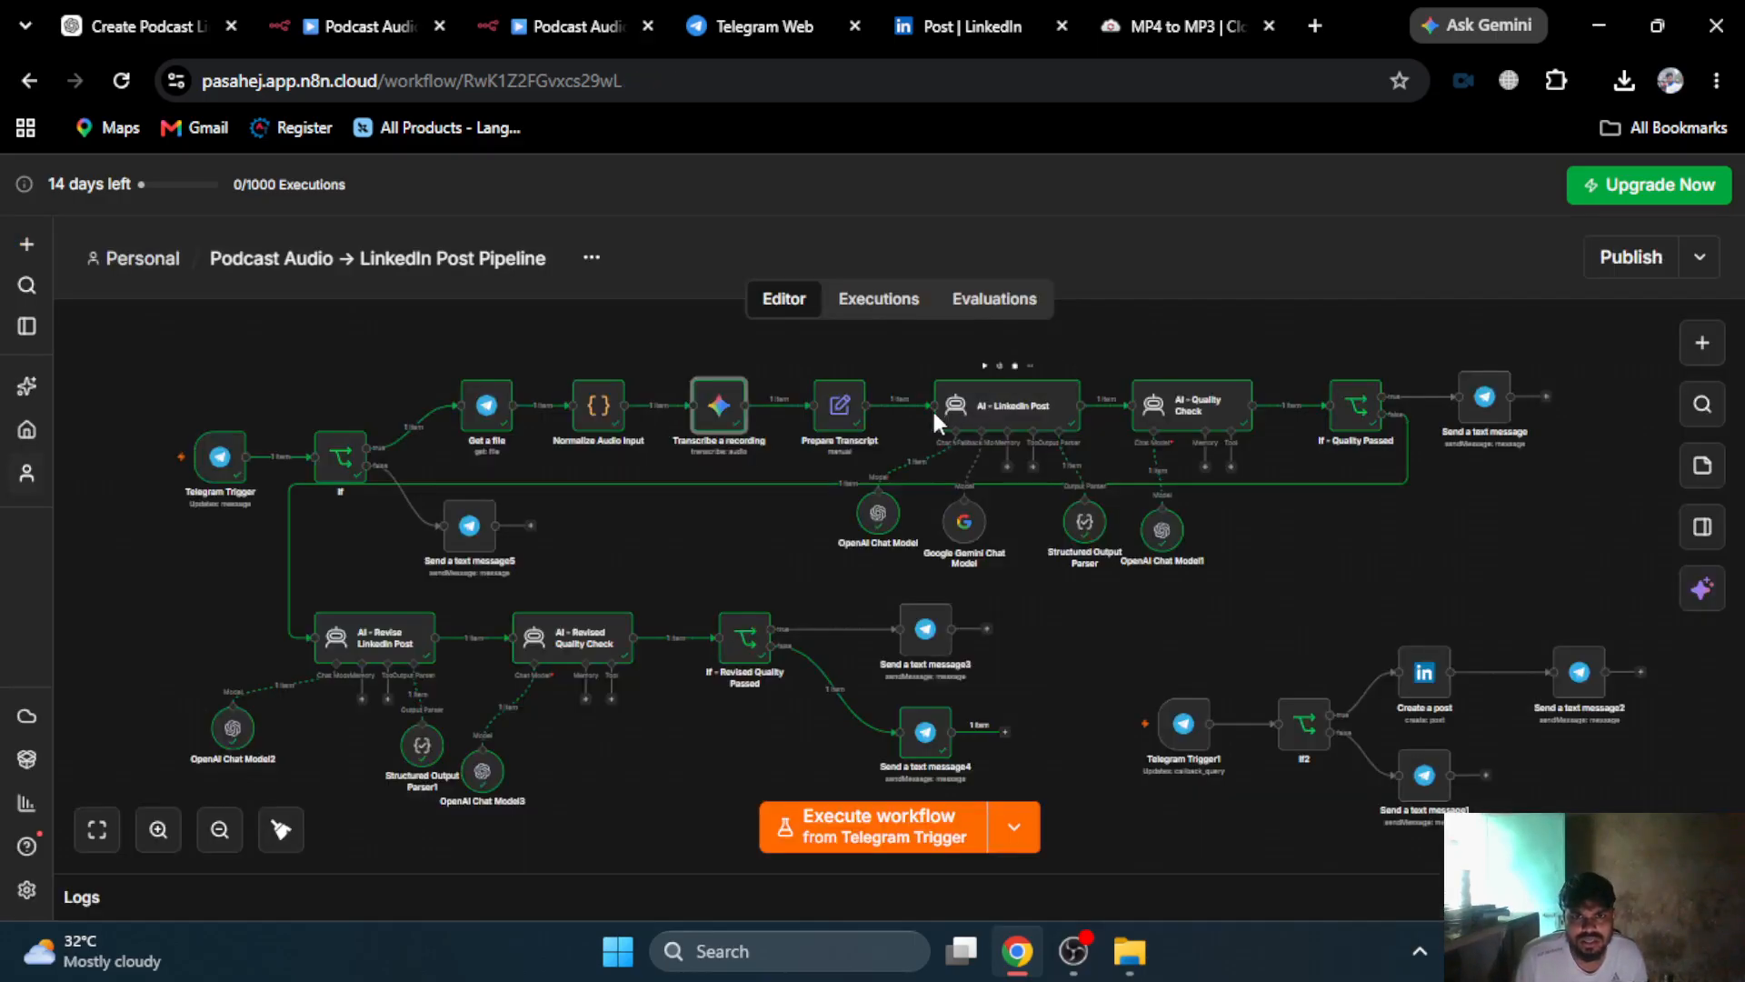
- Examine the approval, score and issues in the AI - Quality Check node's output
double_click(1180, 402)
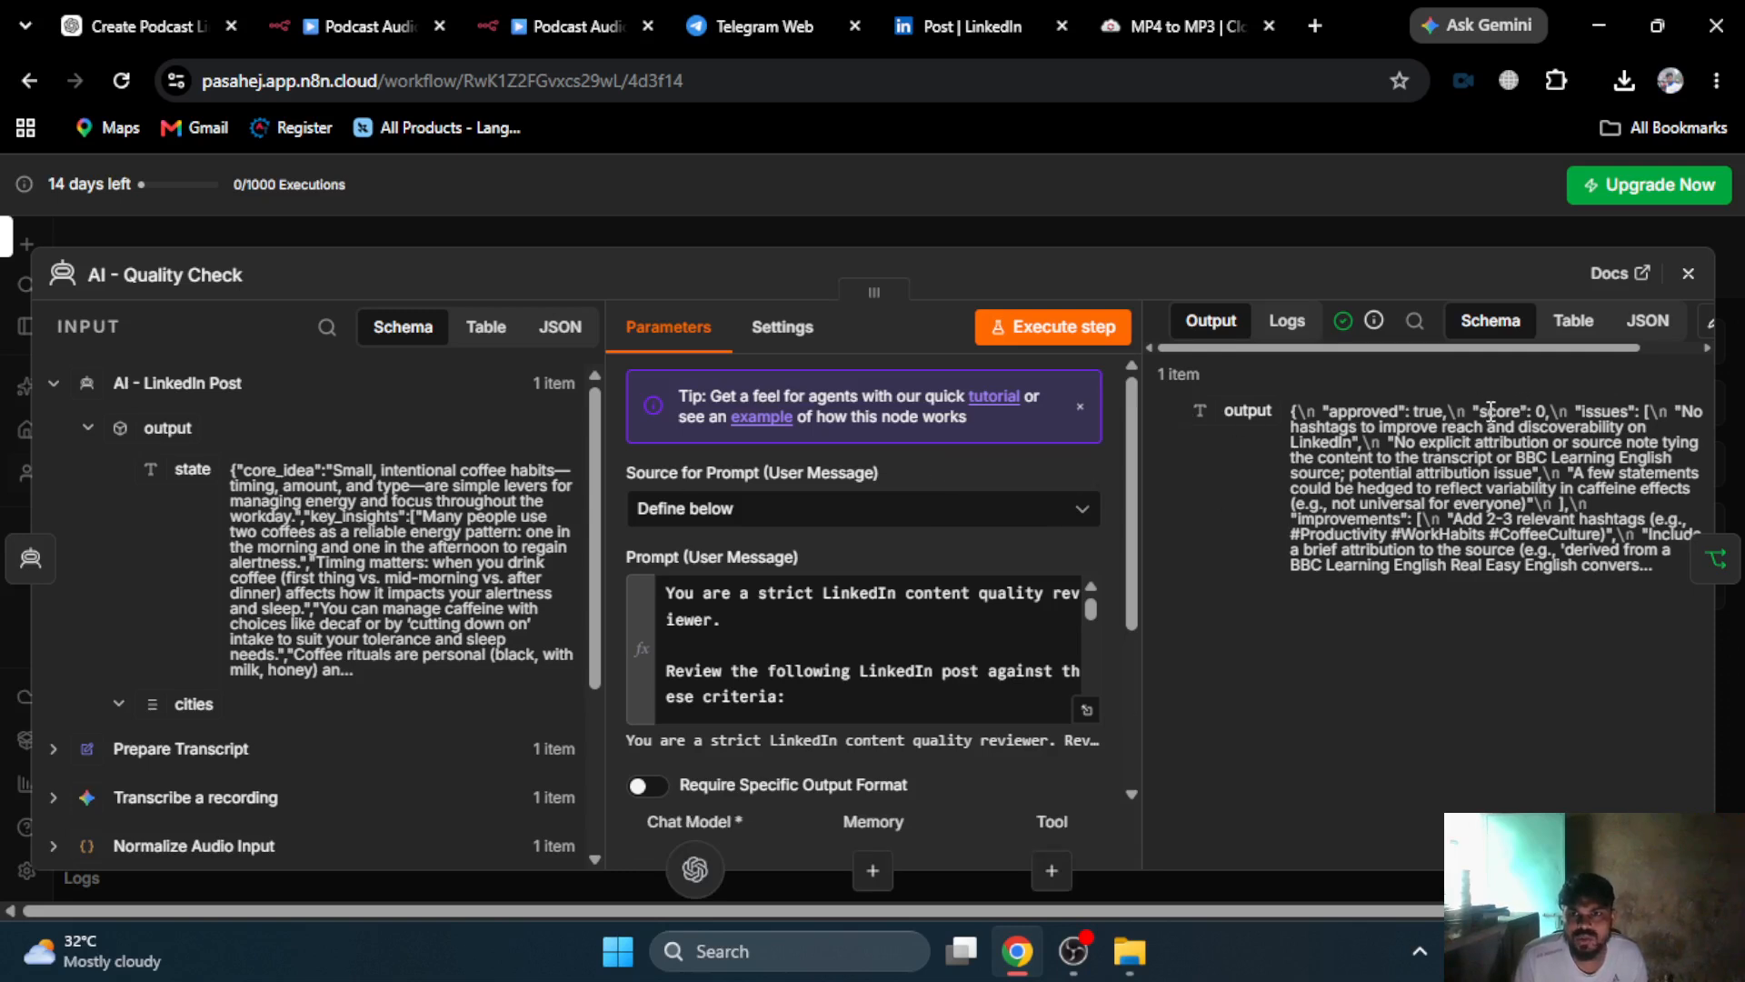
left_click_drag(1491, 411, 1556, 411)
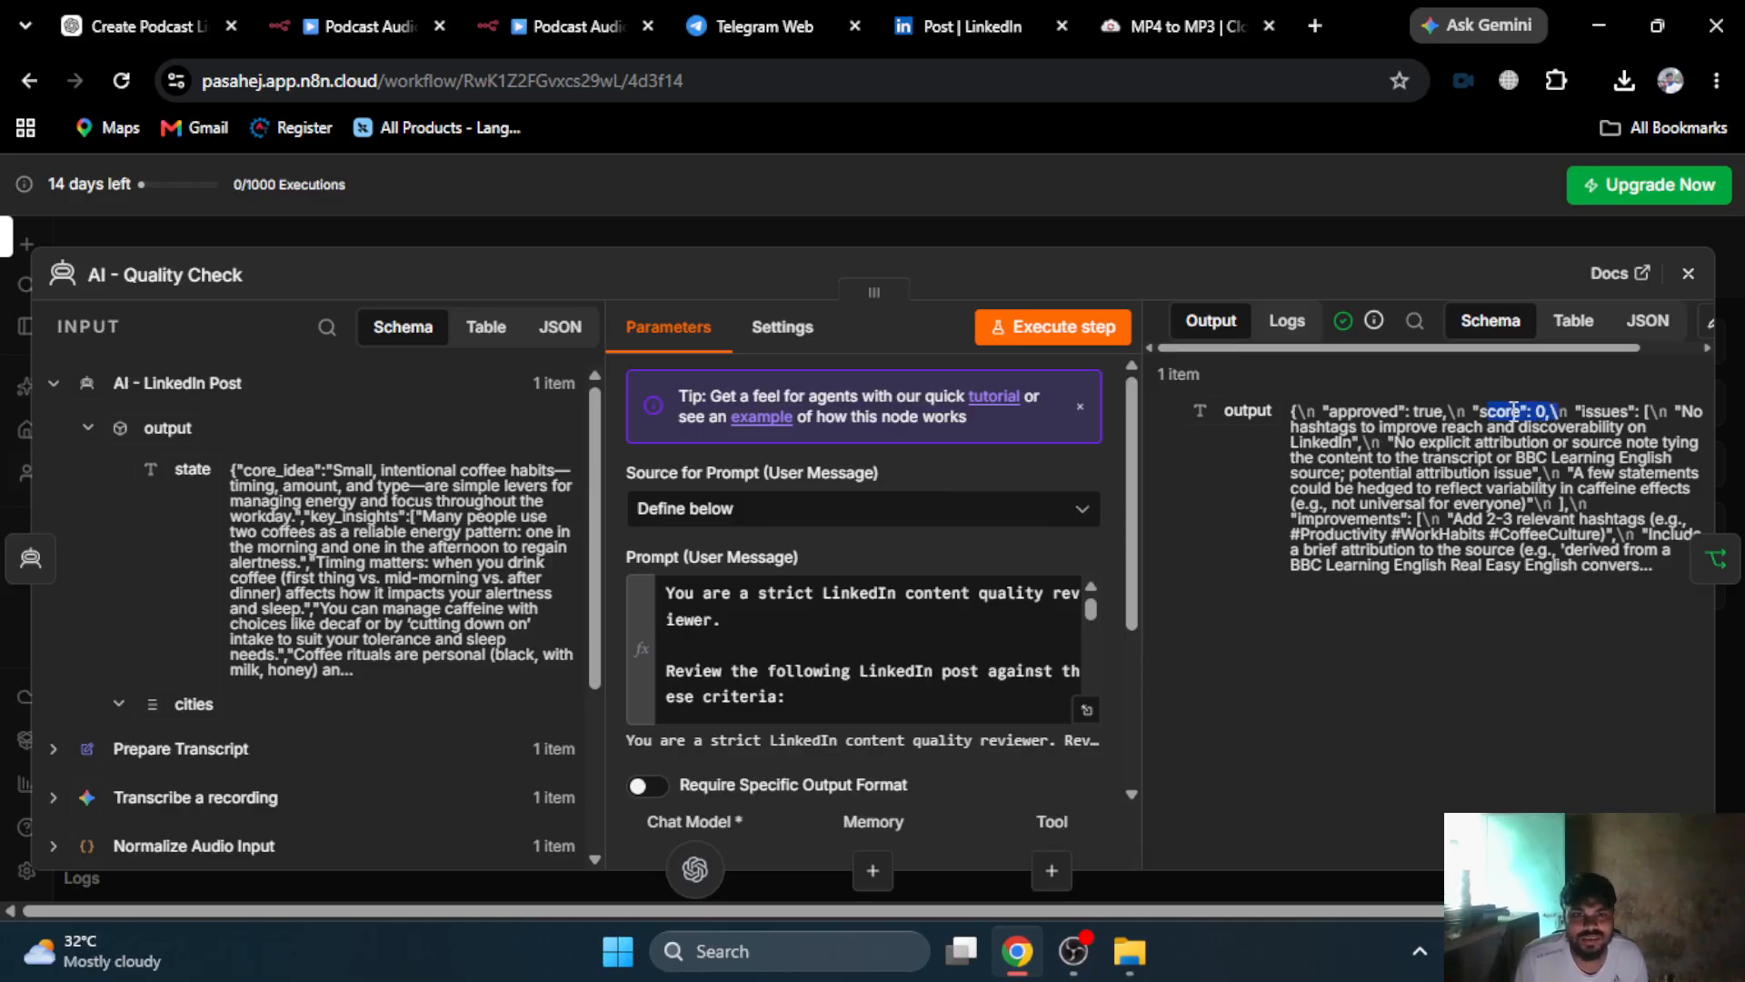
left_click(1272, 221)
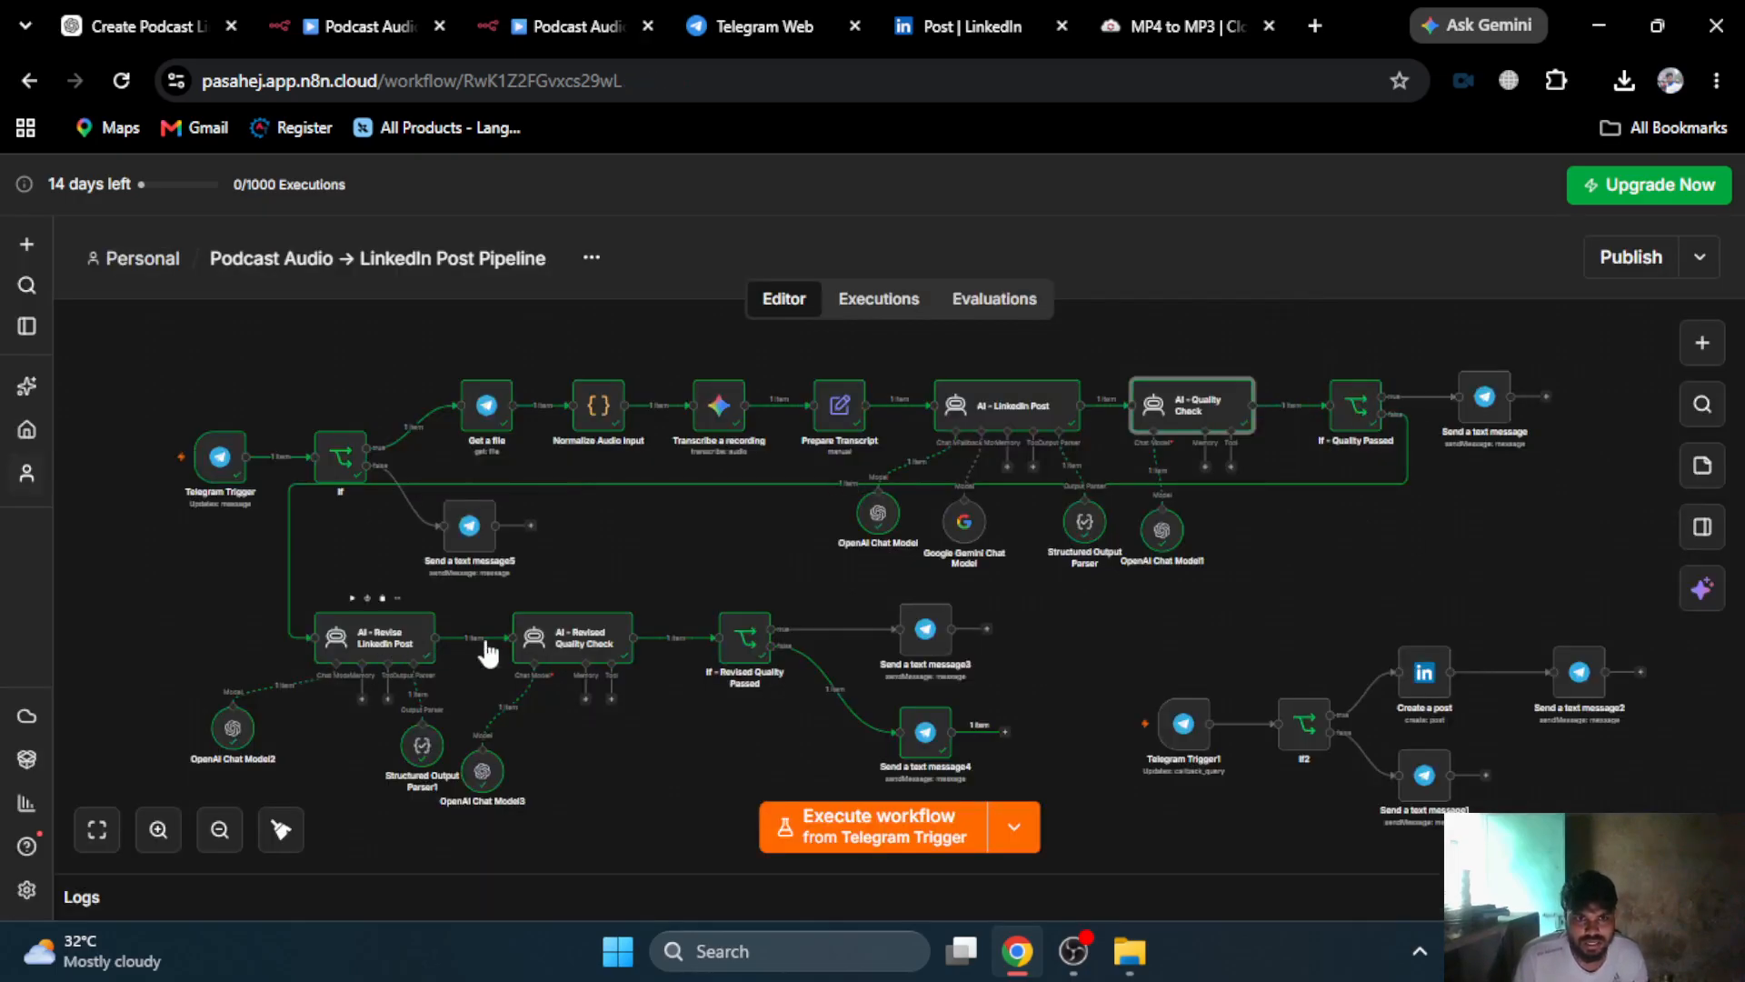
- Examine the approval, score and listed issues in the AI - Revised Quality Check node's output
left_click(564, 637)
double_click(563, 636)
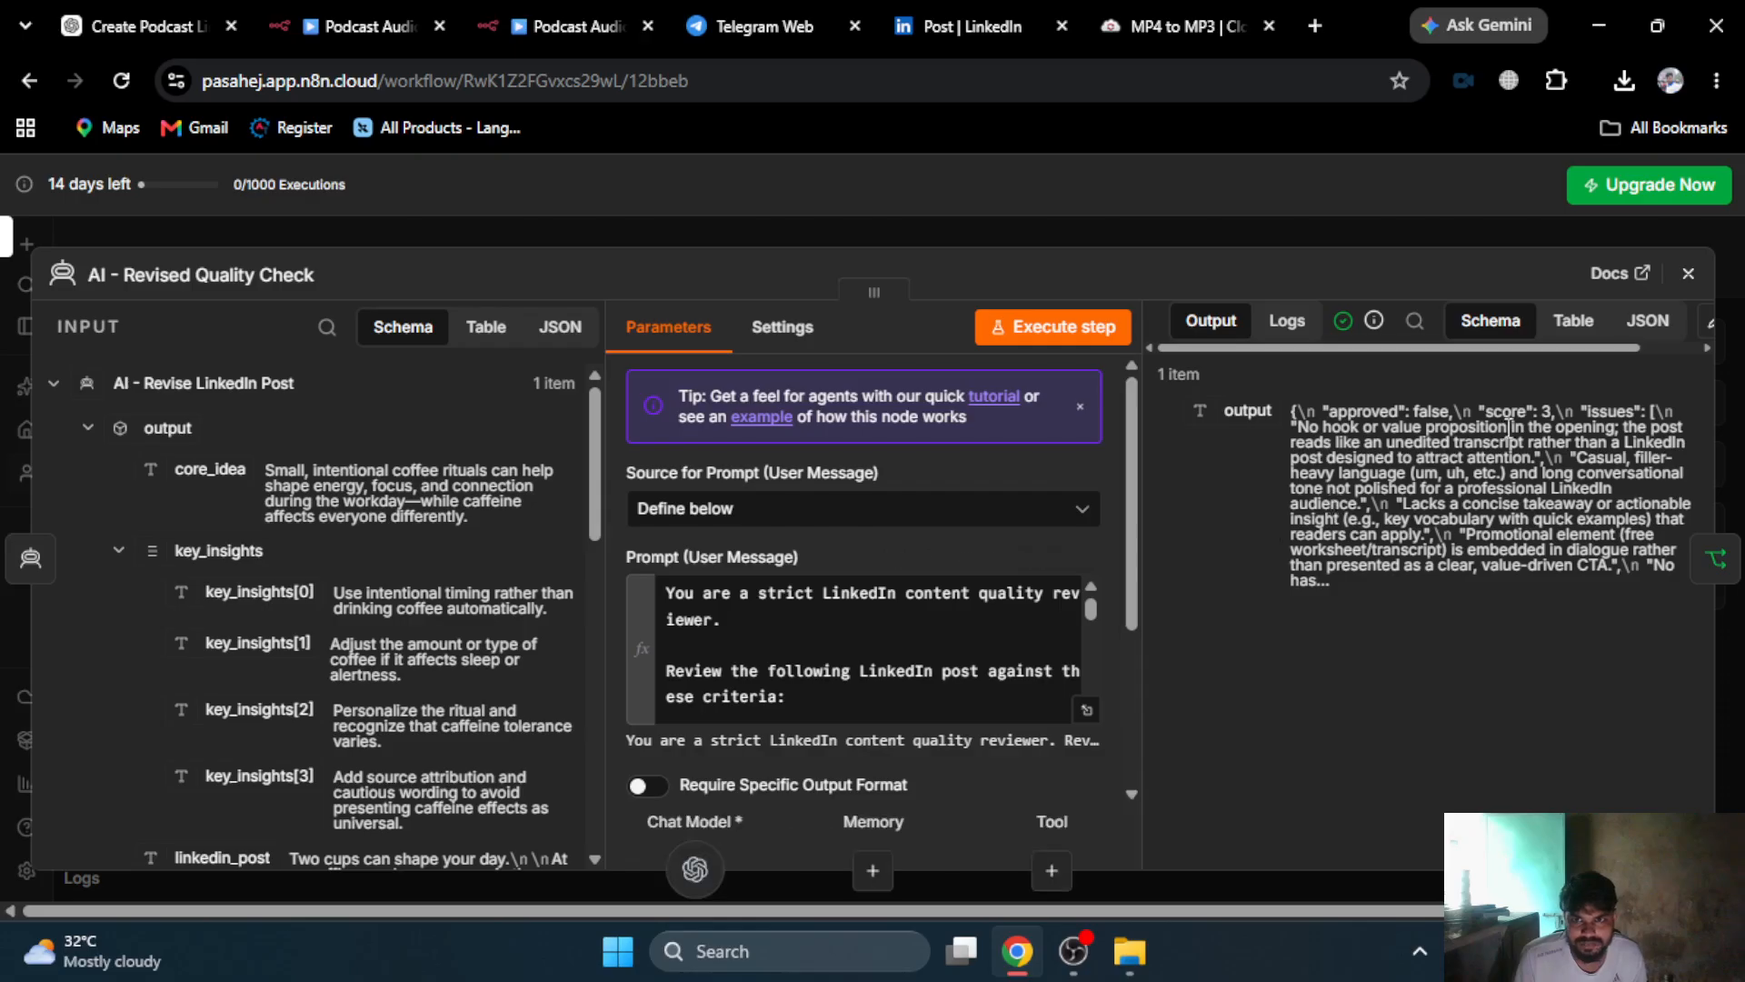
mouse_move(1494, 420)
left_mouse_down()
mouse_move(1559, 412)
mouse_move(1512, 423)
left_mouse_up()
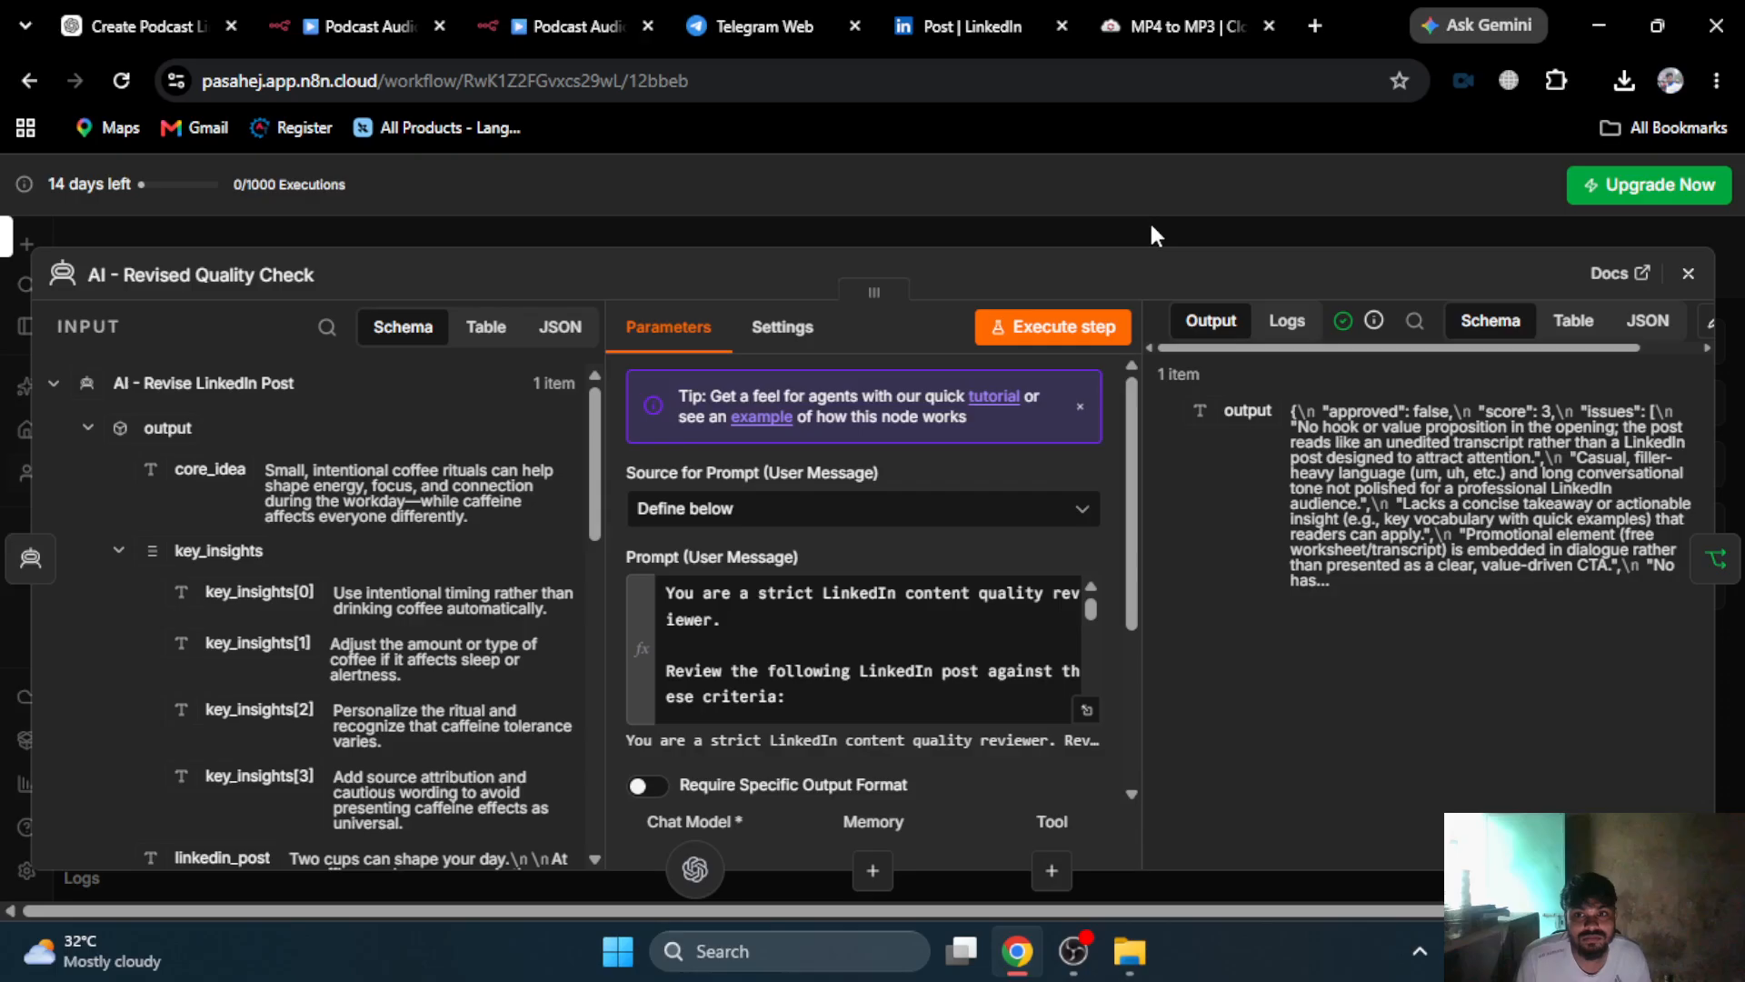
left_click_drag(1364, 423, 1423, 425)
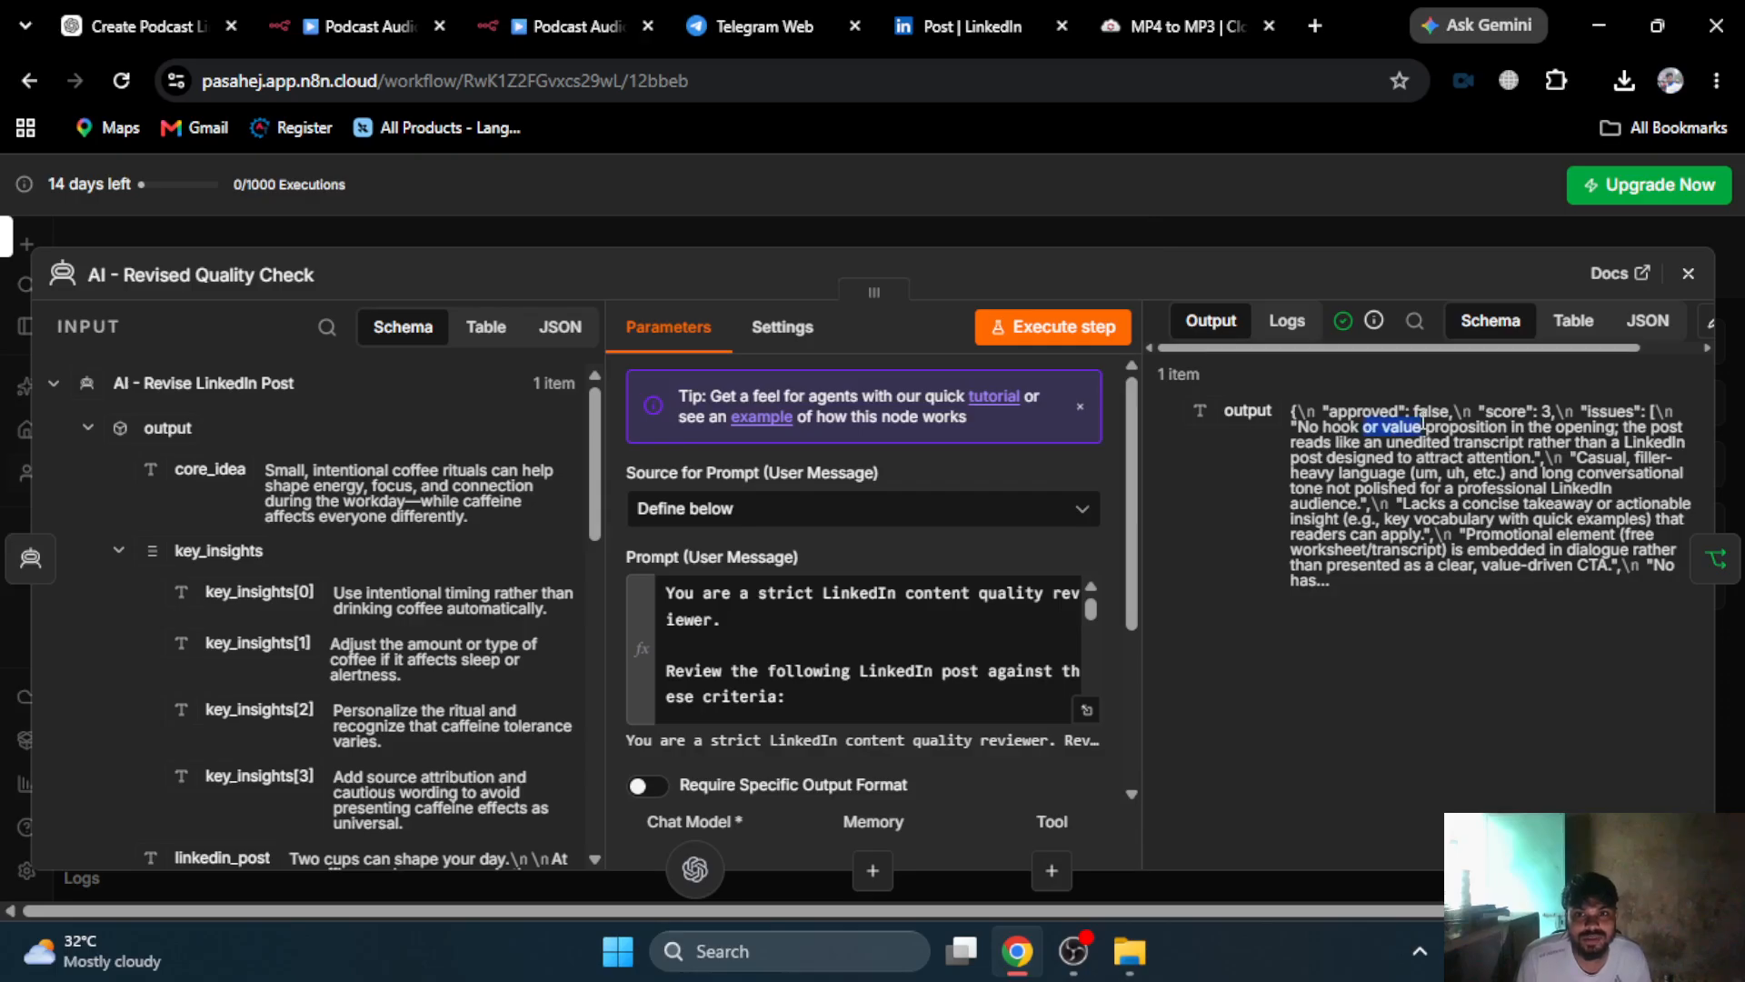
double_click(1423, 410)
left_click(1016, 235)
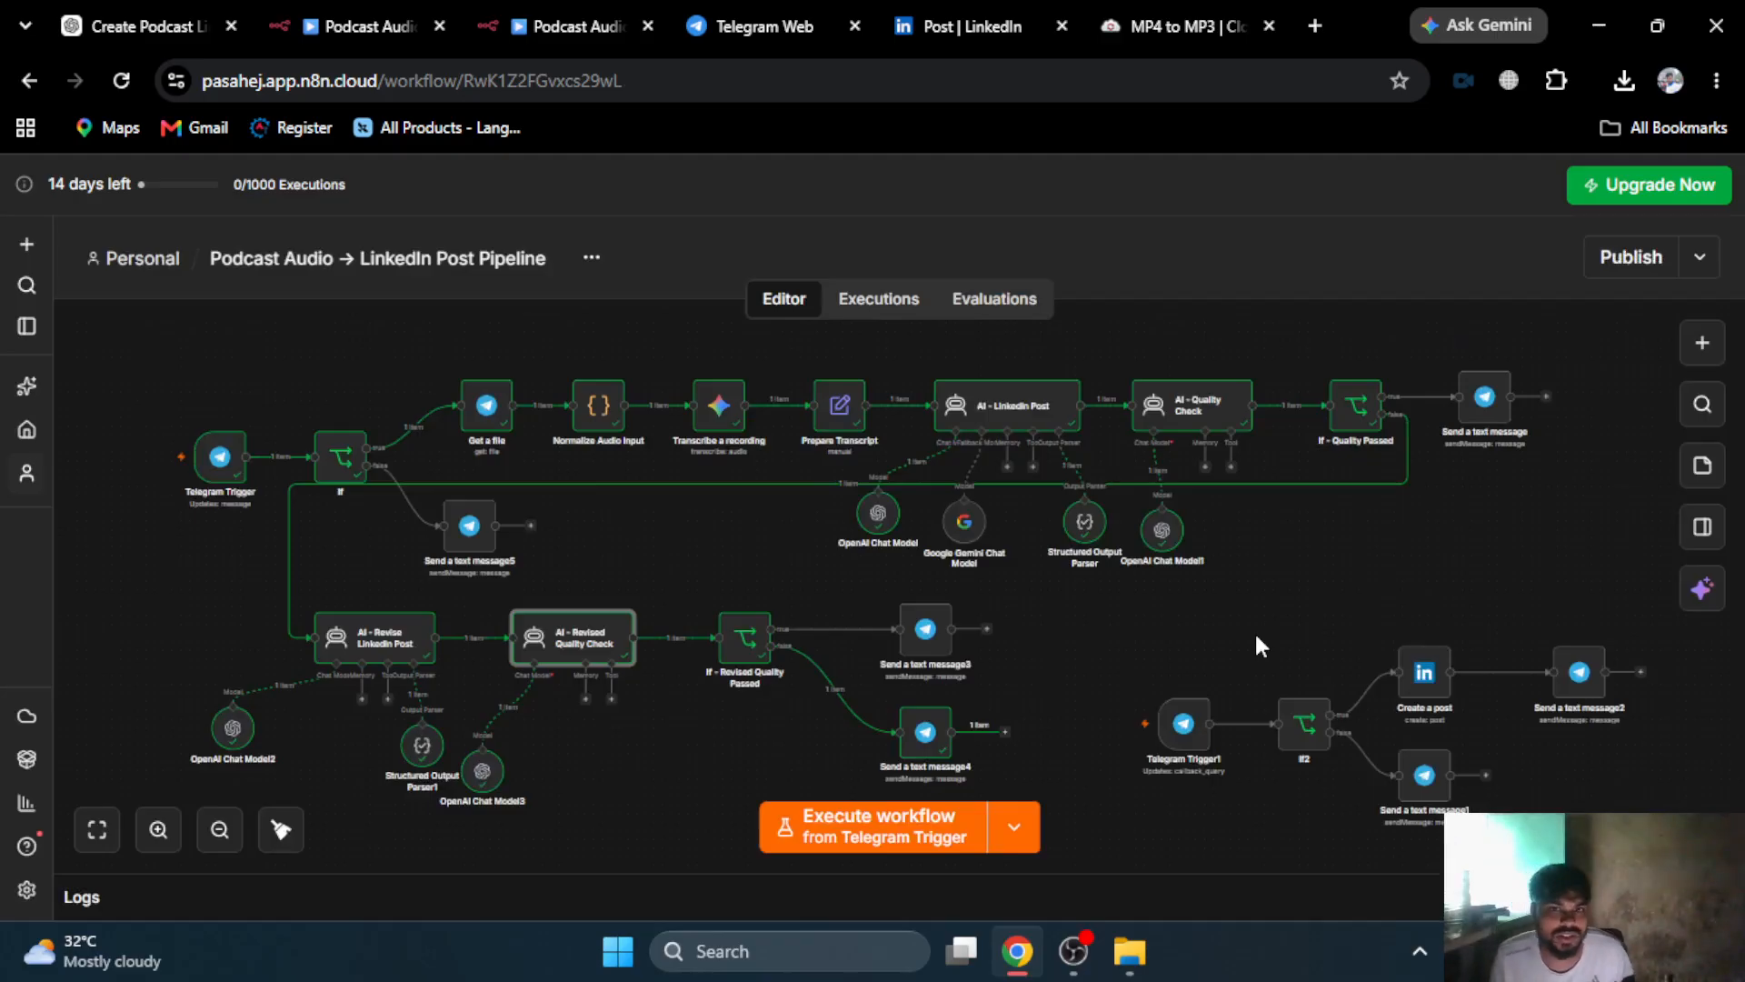
left_click(1073, 952)
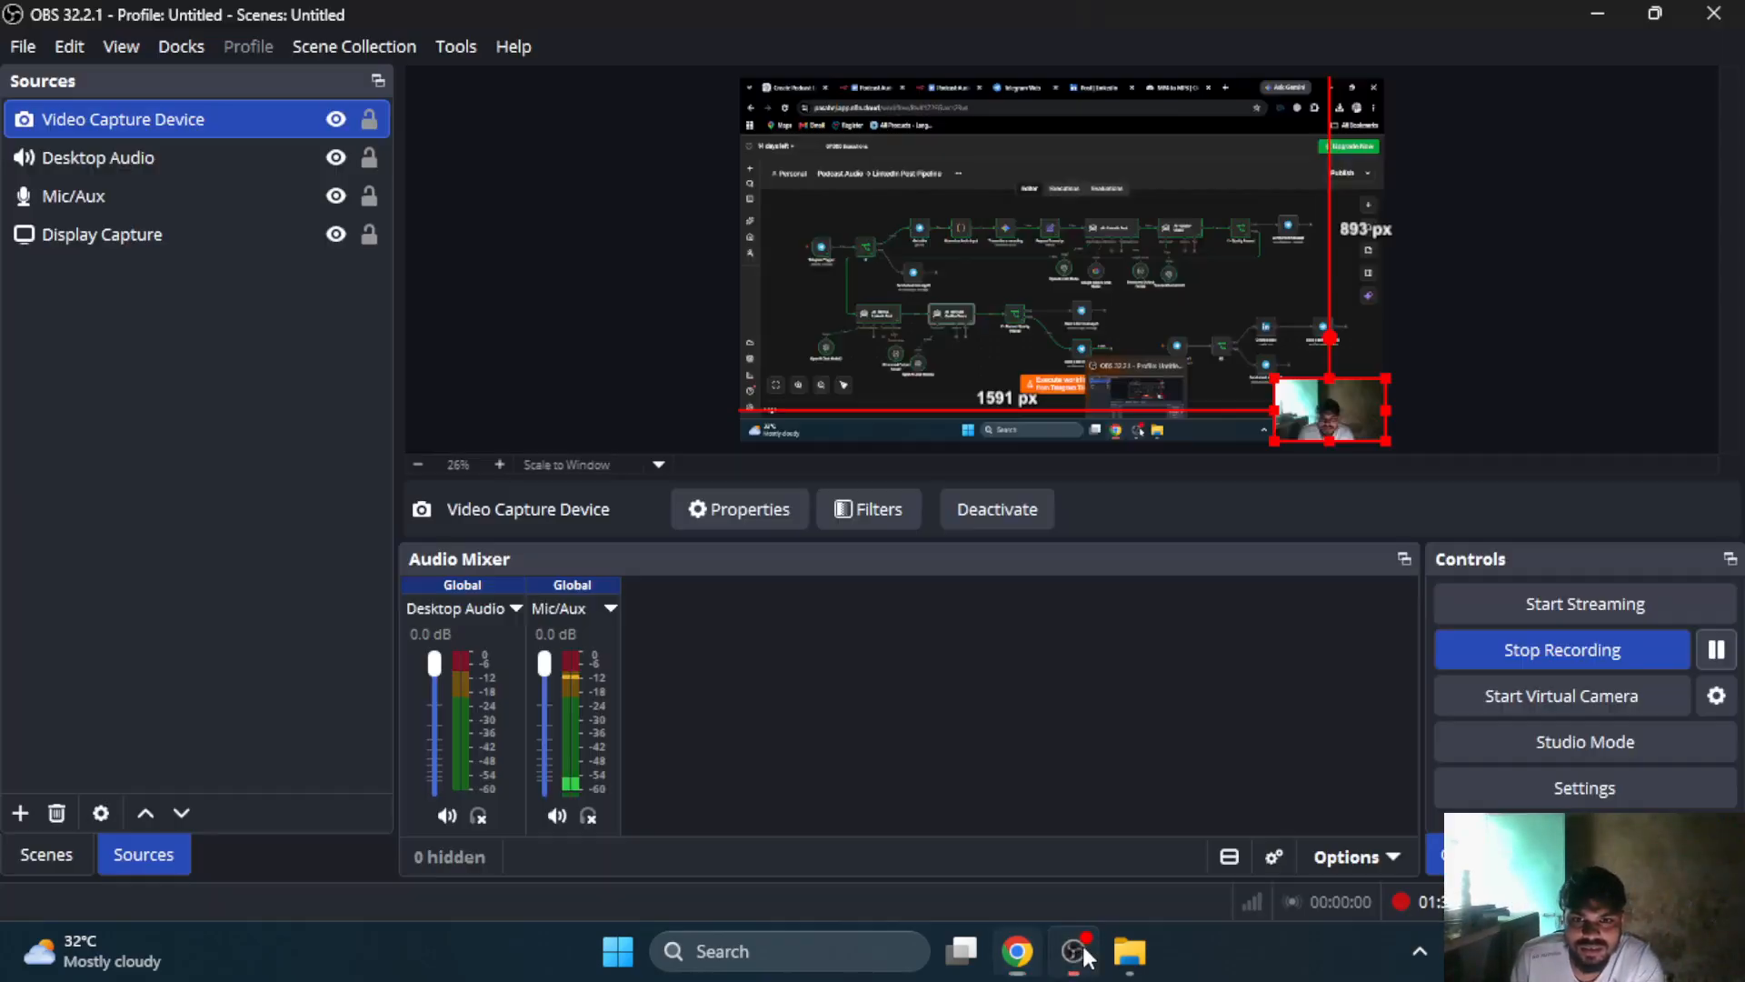